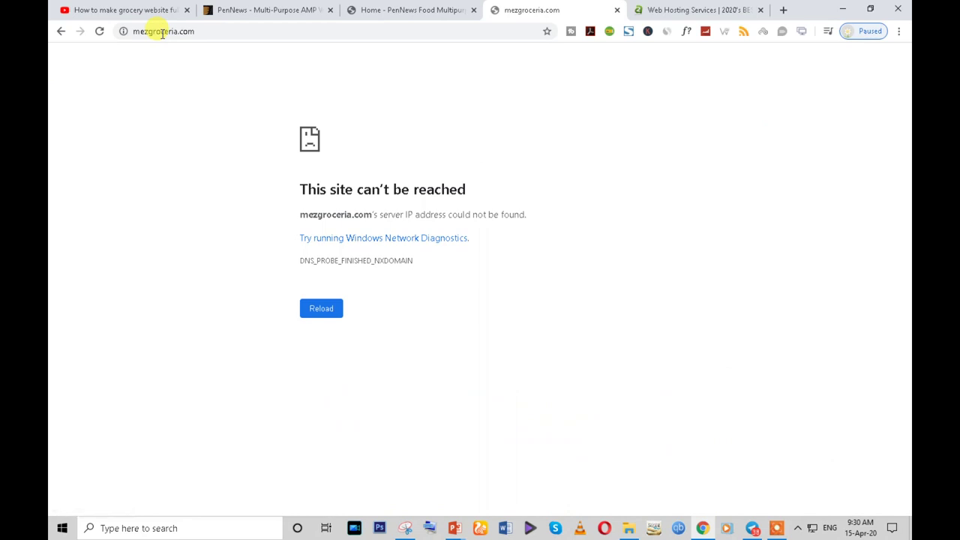
- Remove the 'm.' prefix from the address and load the main ezgroceria.com site
click(139, 31)
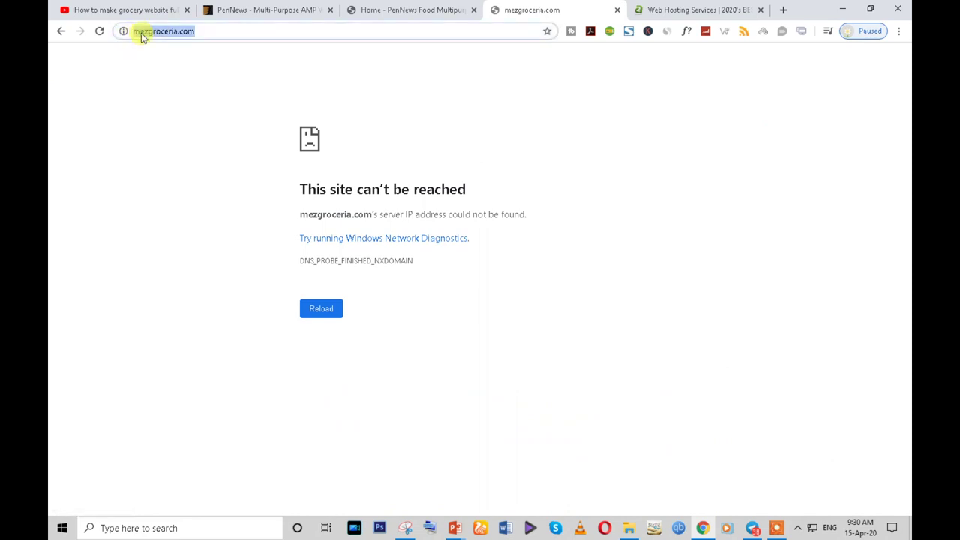
click(778, 524)
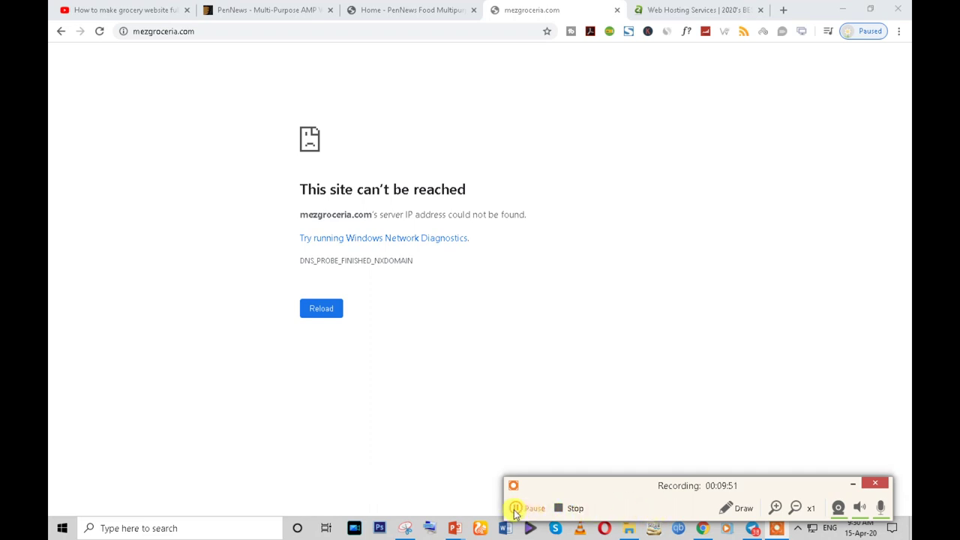
click(516, 508)
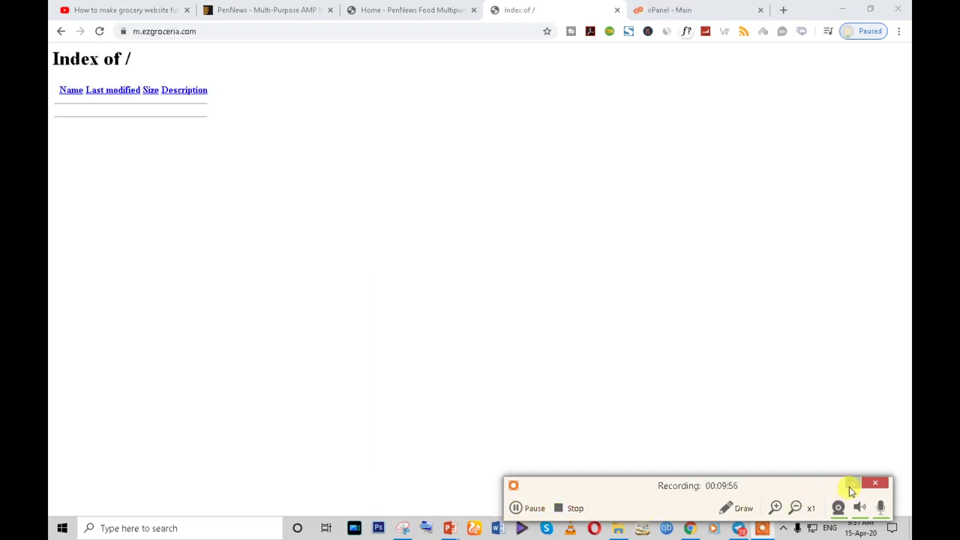
click(850, 486)
click(141, 33)
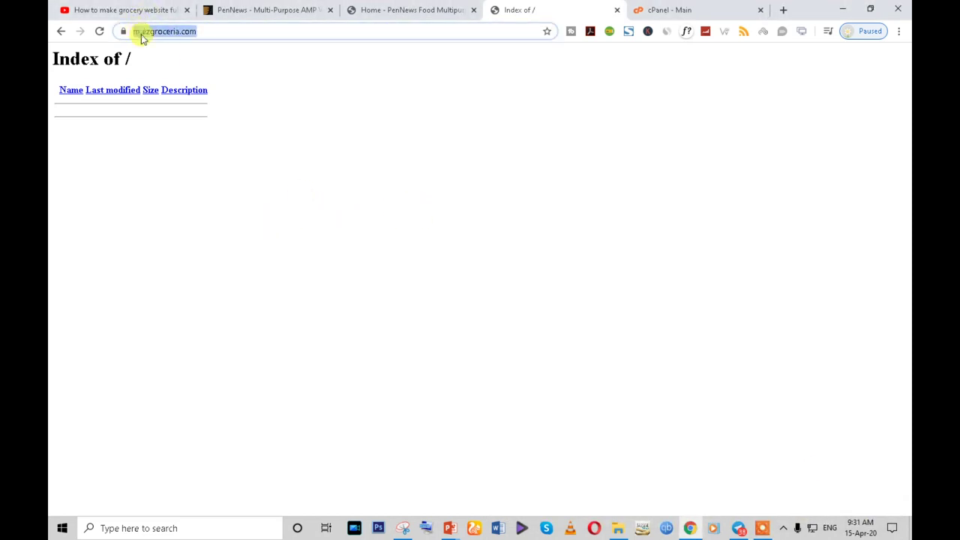
click(176, 35)
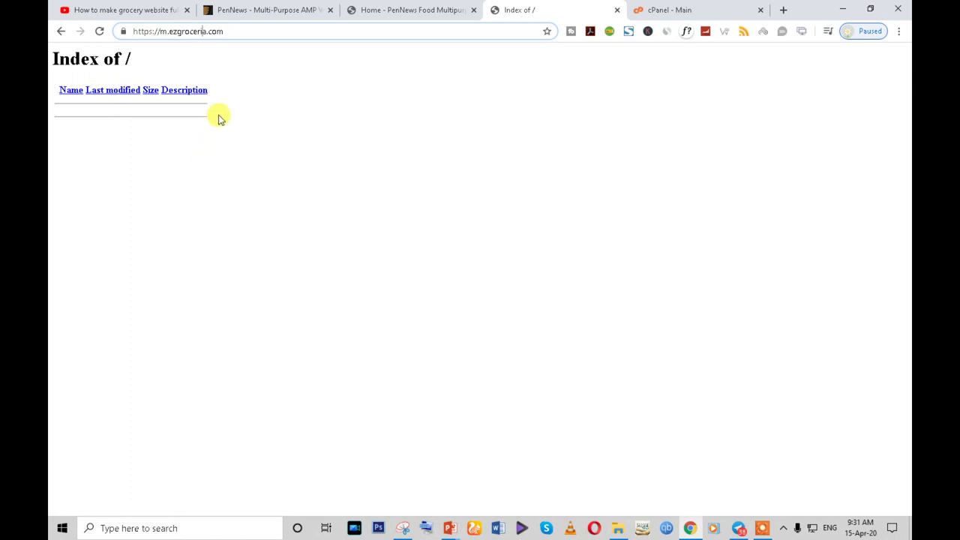
triple_click(225, 31)
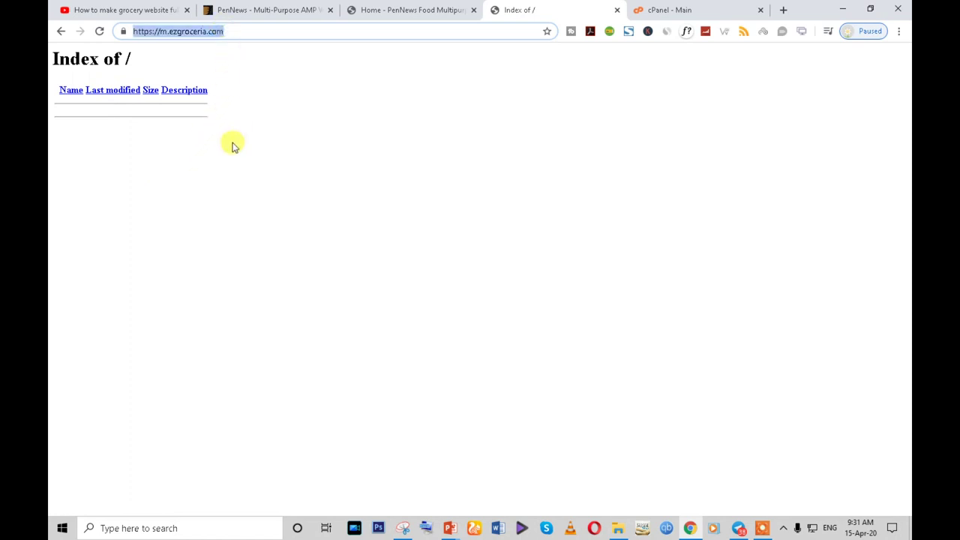
click(171, 36)
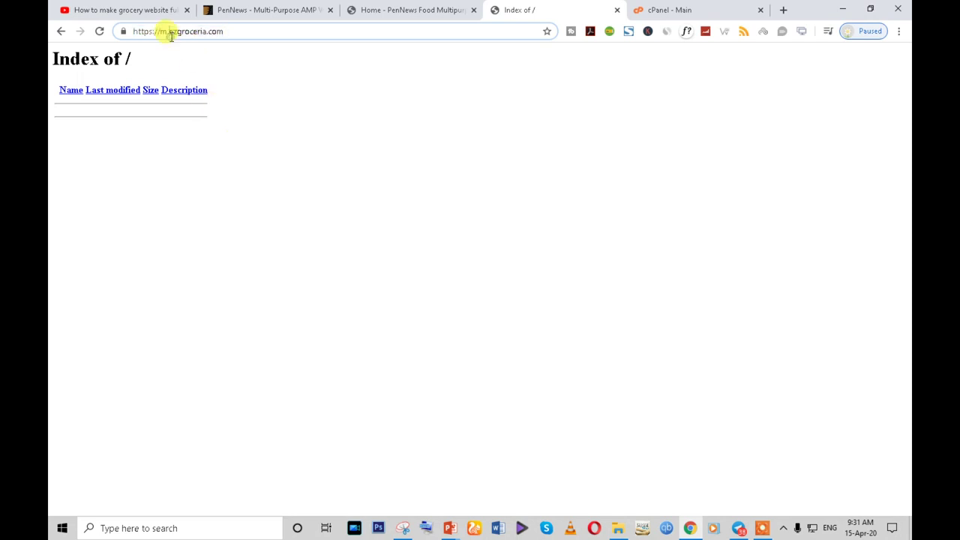
key(BackSpace)
key(BackSpace)
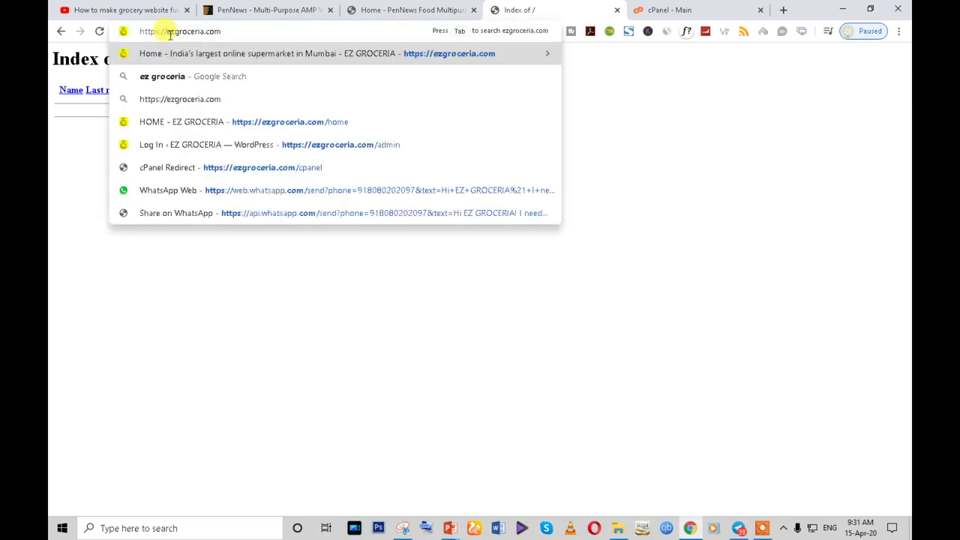
key(Return)
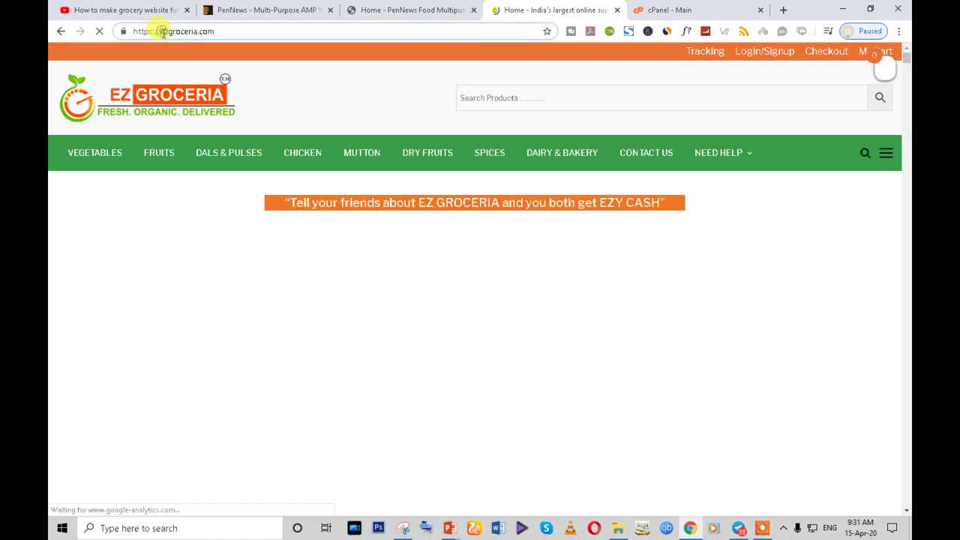
- Load m.ezgroceria.com as an empty 'Index of /' listing, then switch to the cPanel dashboard
click(164, 32)
text(m)
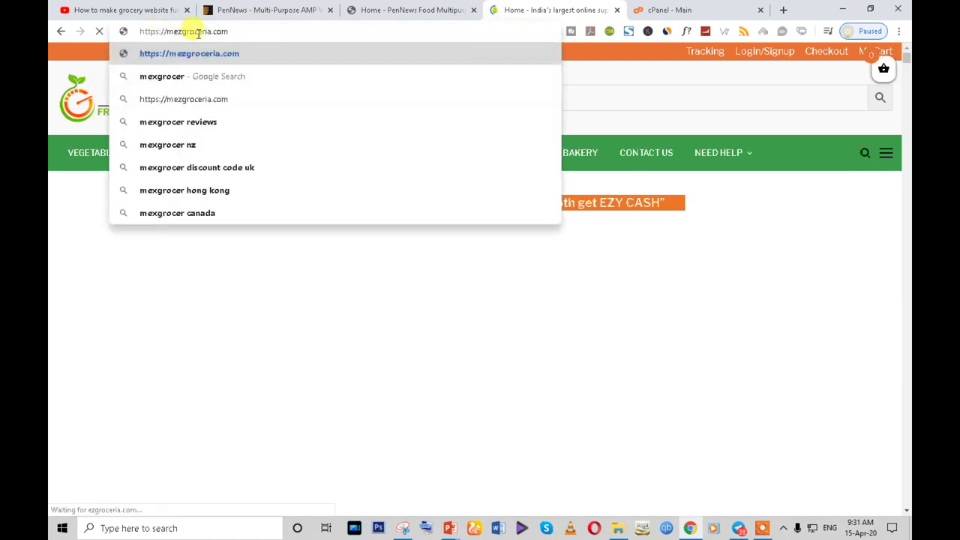
text(.)
key(Return)
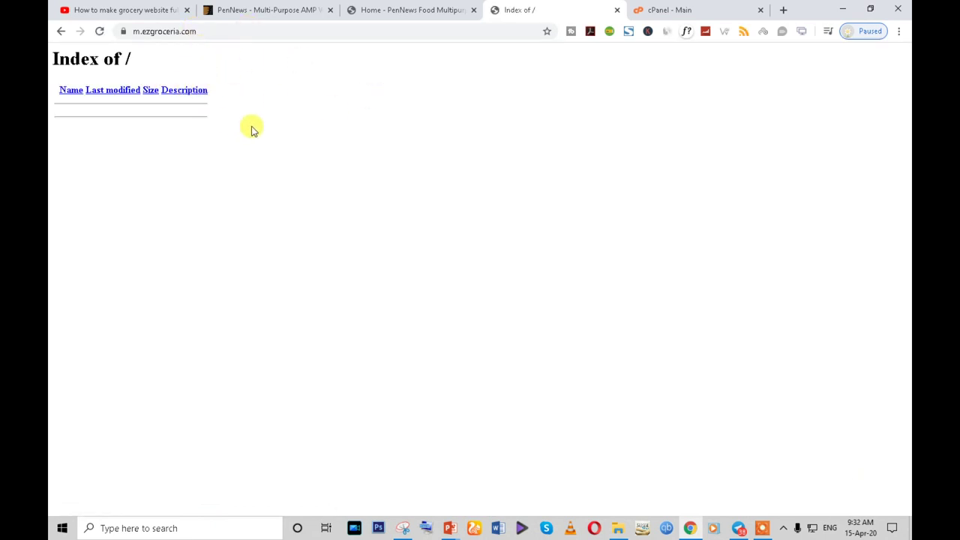
click(212, 31)
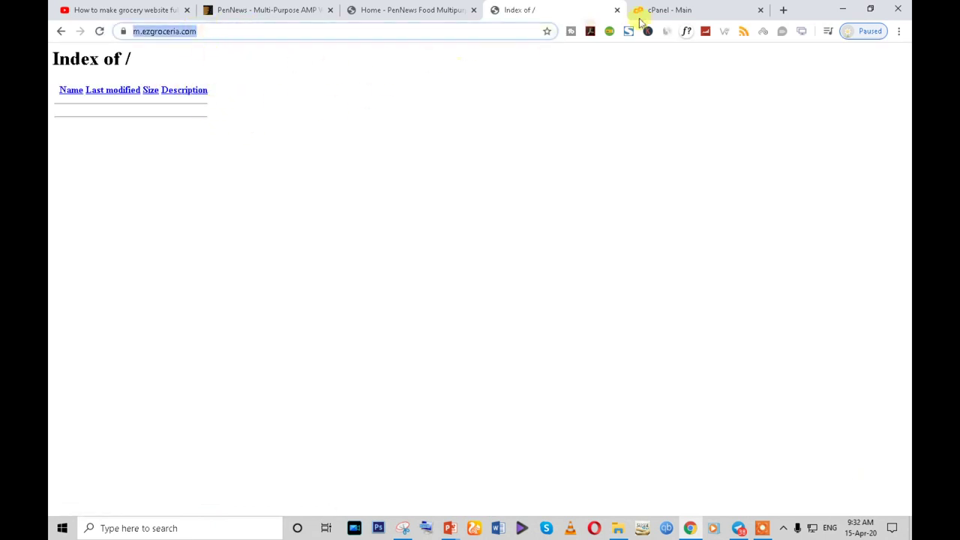
click(660, 10)
scroll(573, 276, up, 10)
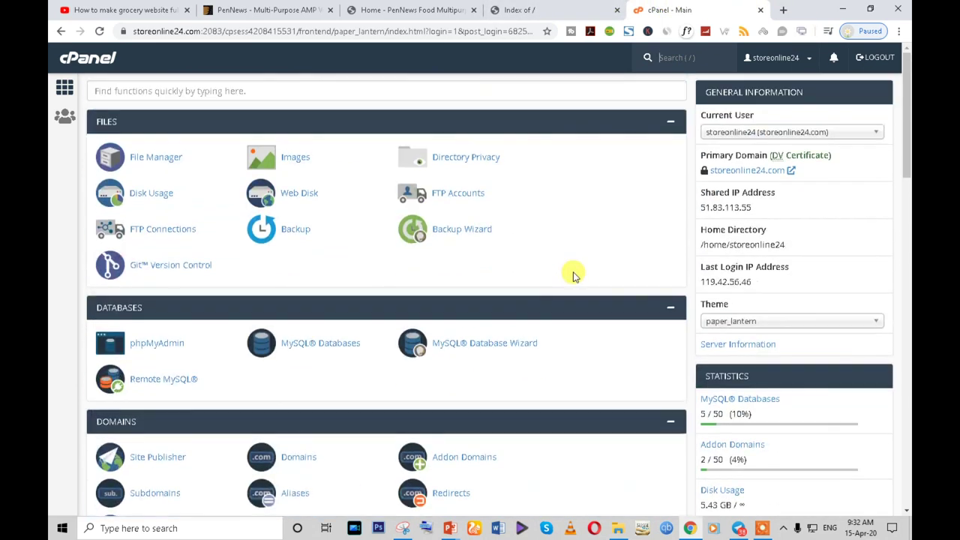
- Try the cPanel login at m.ezgroceria.com/cpane, then go back to the subdomain page
click(553, 8)
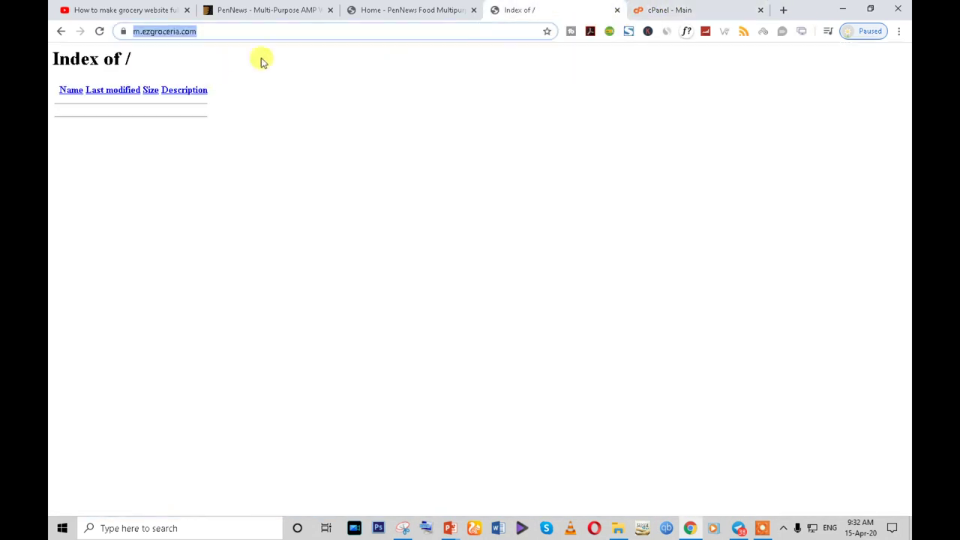
click(227, 31)
click(227, 31)
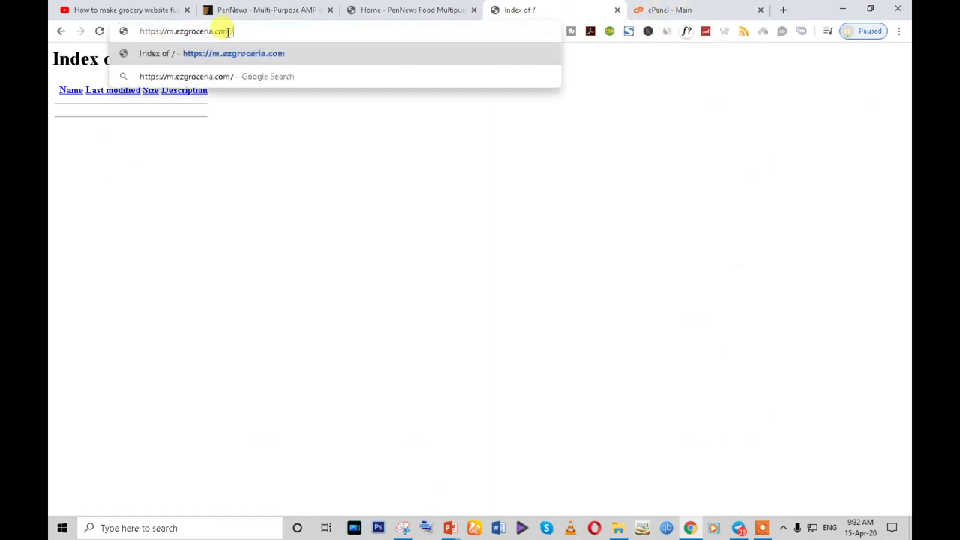
text(cpa)
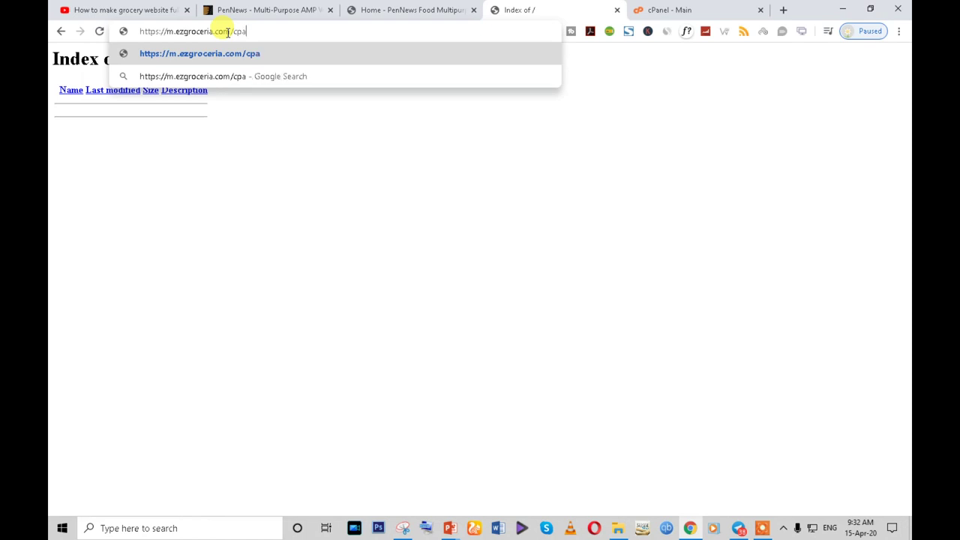
text(nel)
key(Return)
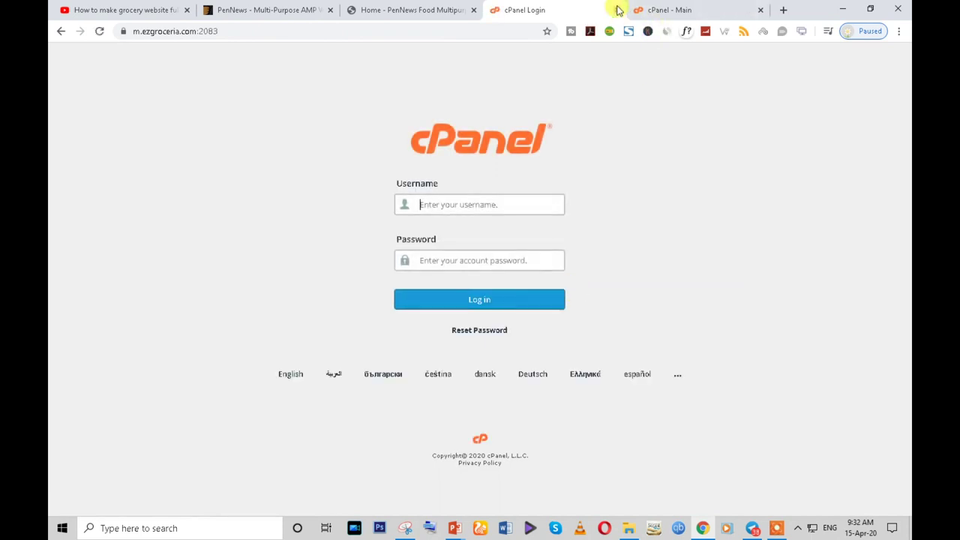
click(55, 33)
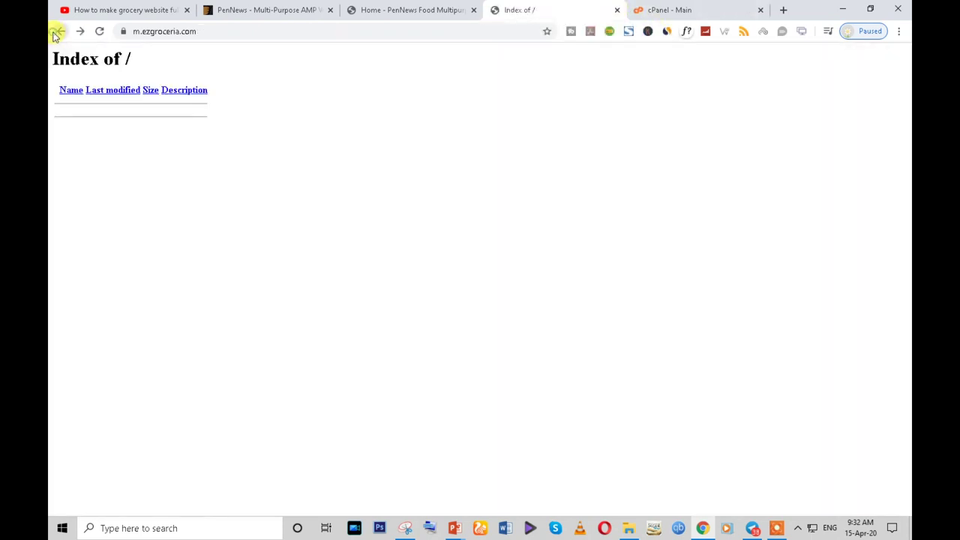
- Launch the WordPress installer from the cPanel dashboard's Softaculous Apps Installer section
click(652, 10)
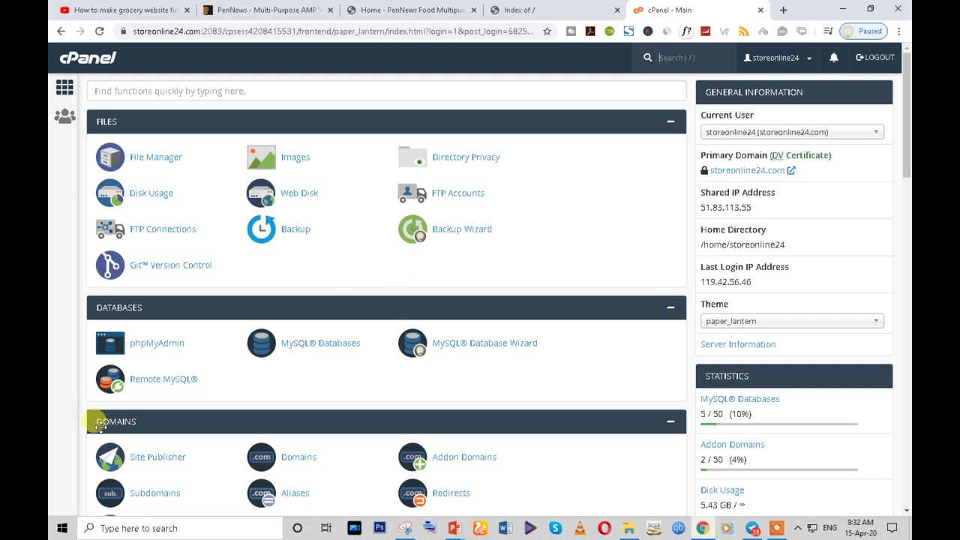
scroll(135, 426, down, 6)
scroll(135, 426, down, 15)
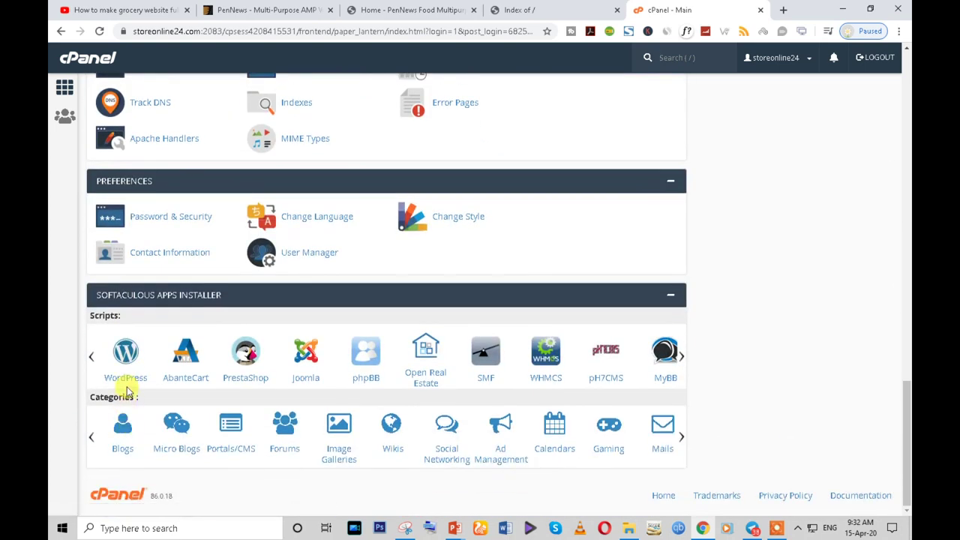
click(126, 379)
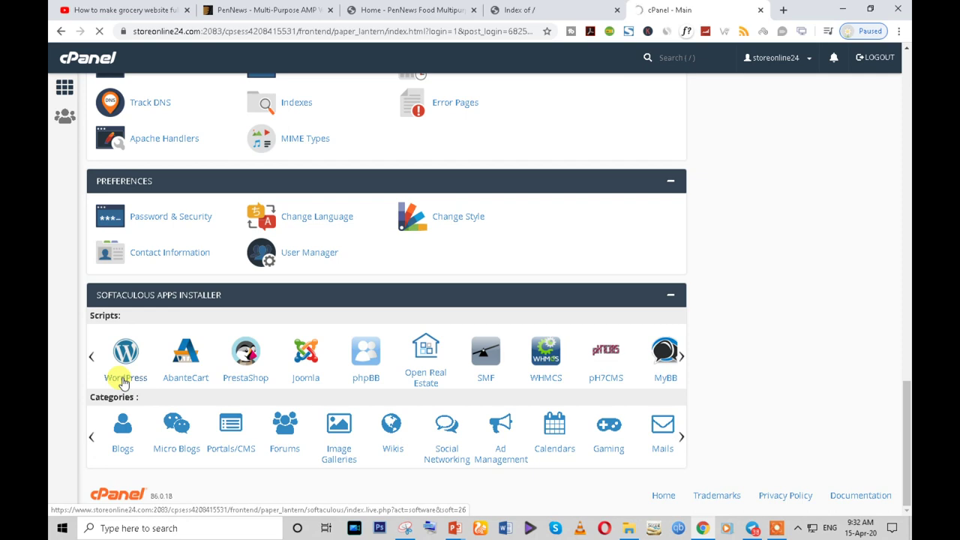
scroll(124, 380, up, 5)
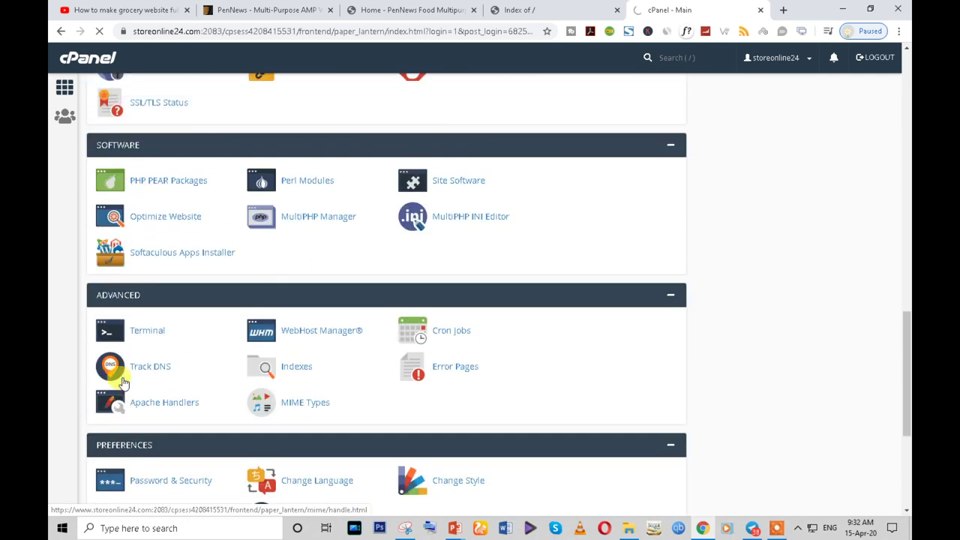
click(525, 10)
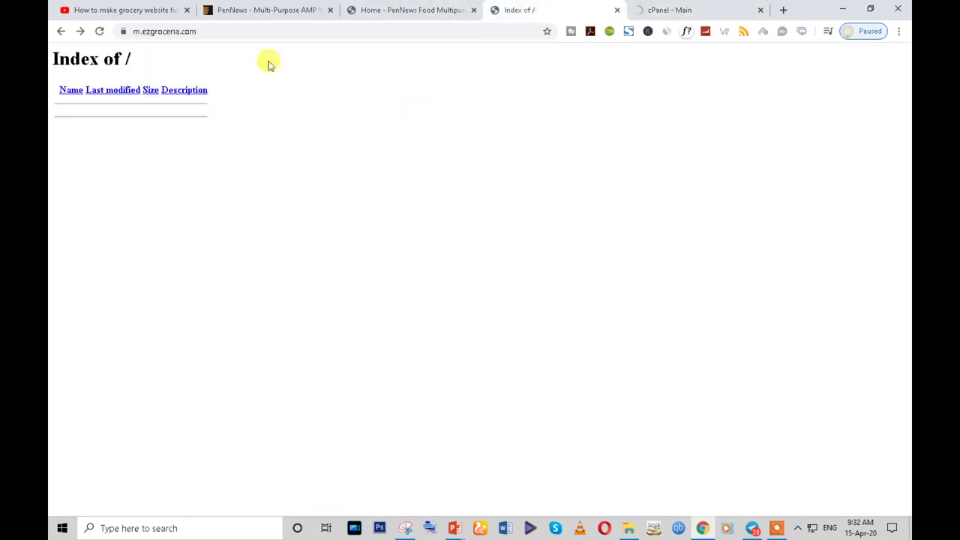
drag(200, 31, 130, 31)
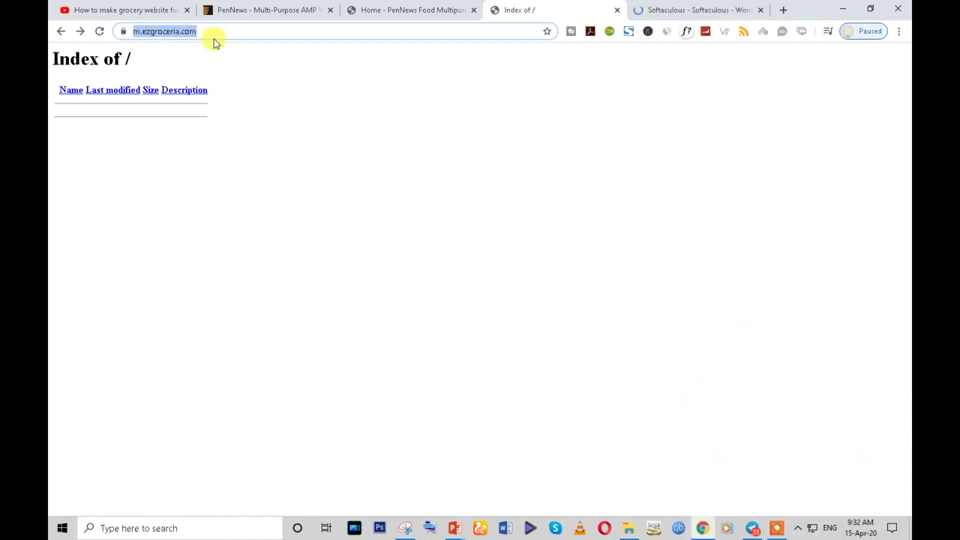
click(690, 9)
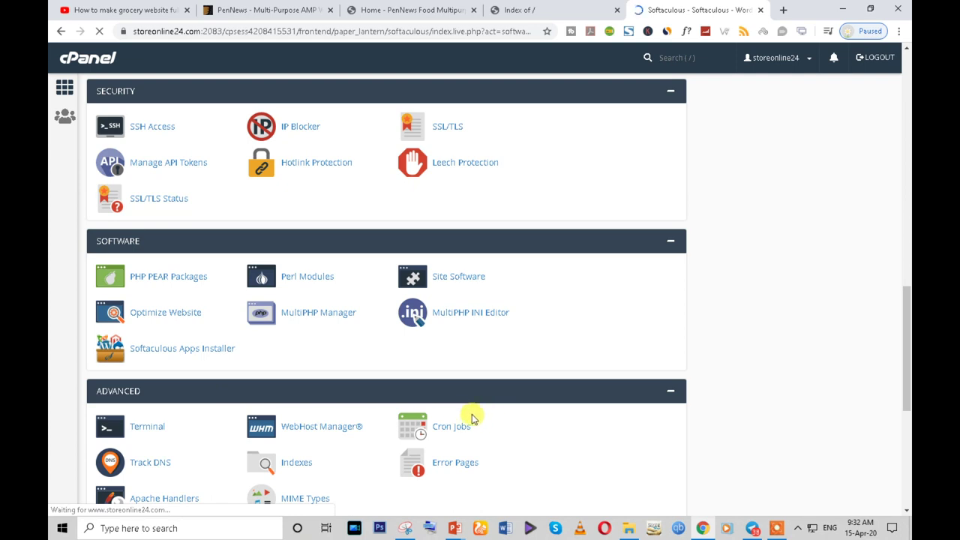
- Begin a WordPress install on m.ezgroceria.com and clear the default 'wp' install directory
scroll(343, 317, down, 3)
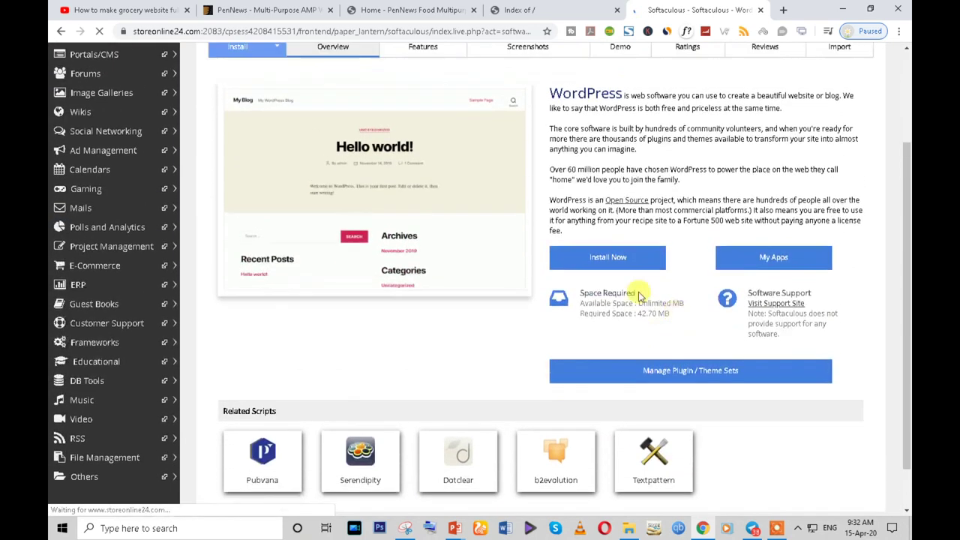
scroll(640, 300, up, 1)
click(641, 336)
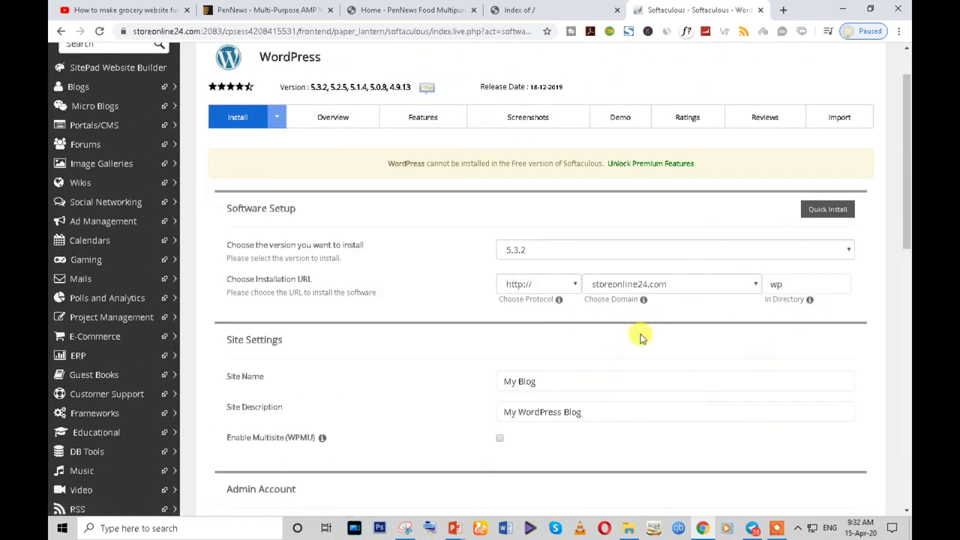
scroll(641, 338, down, 1)
click(668, 224)
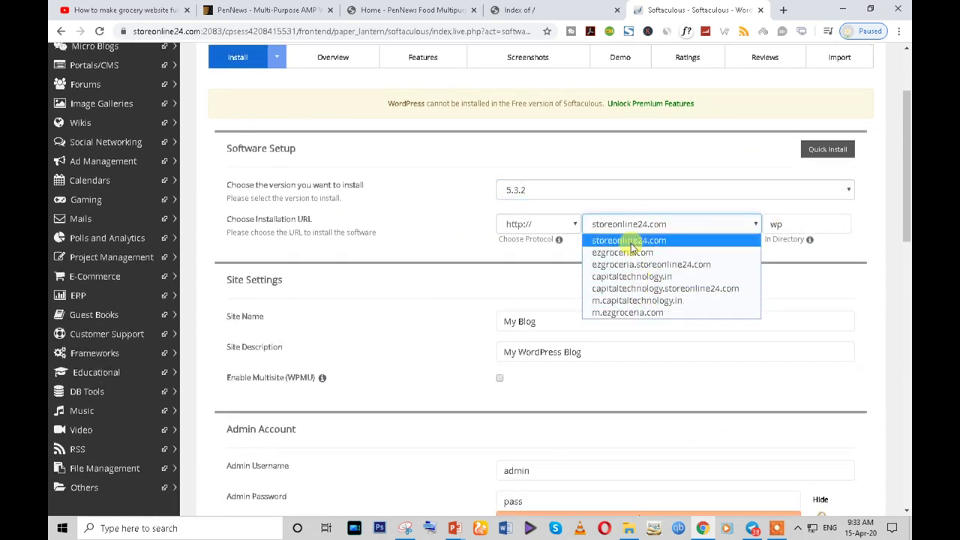
click(647, 316)
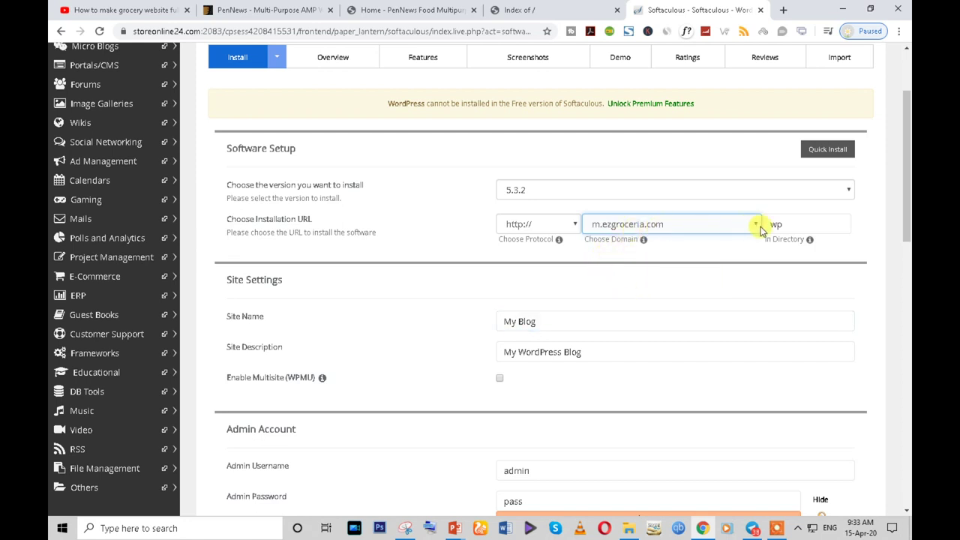
click(812, 225)
drag(813, 224, 763, 228)
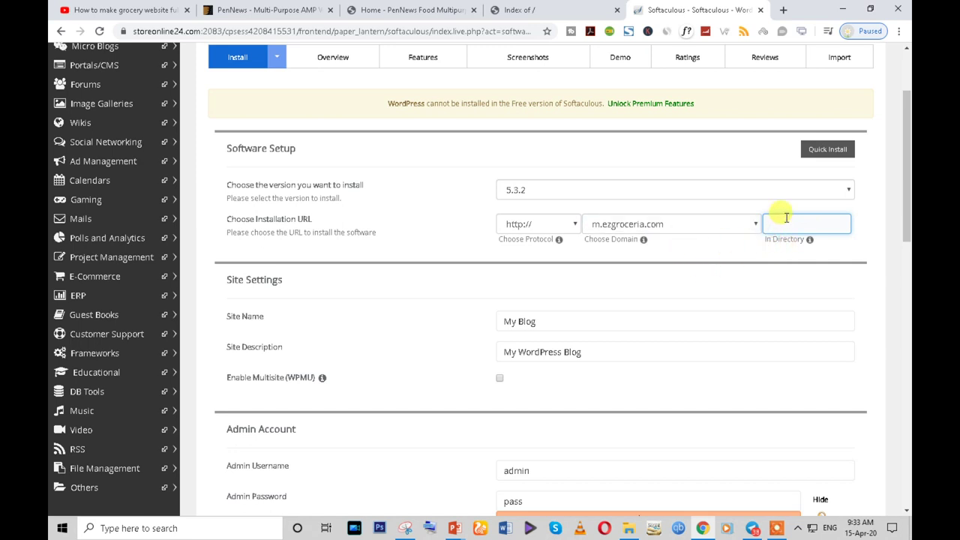
scroll(755, 300, down, 3)
- Name the site 'My Grocery Shop' and set its description to 'Best Grocery Store'
click(547, 202)
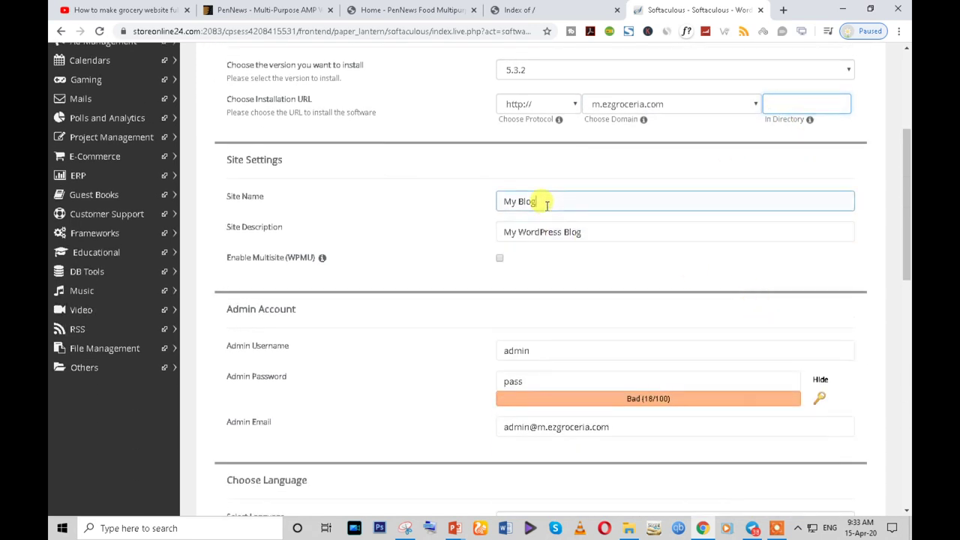
drag(555, 200, 447, 207)
click(541, 203)
key(BackSpace)
key(BackSpace)
key(BackSpace)
key(BackSpace)
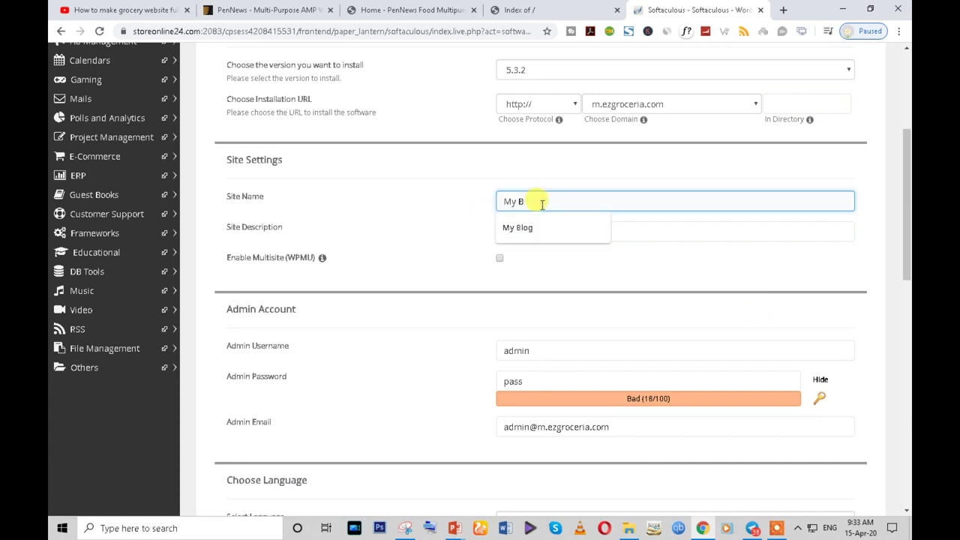
text(Grocery Shop)
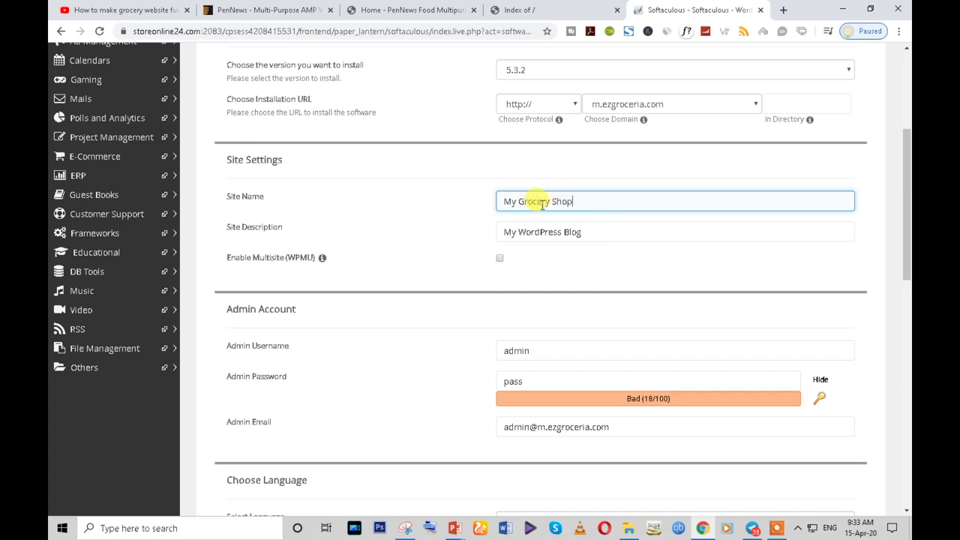
click(587, 231)
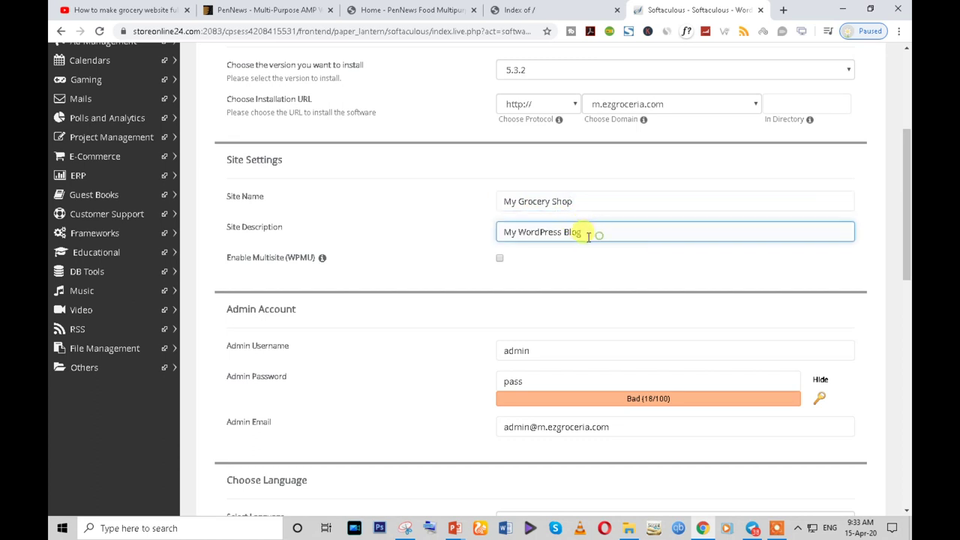
drag(592, 230, 498, 233)
click(588, 232)
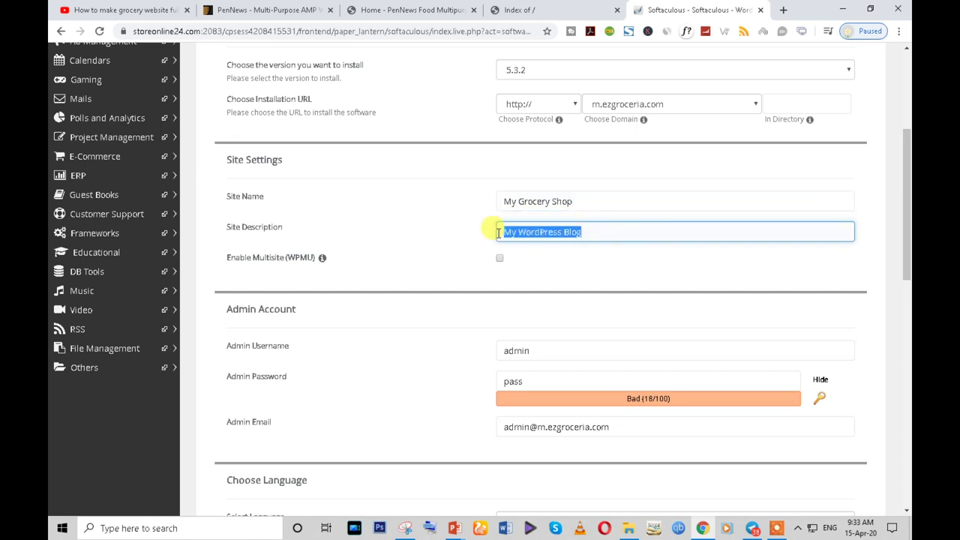
text(Best Grocery Store)
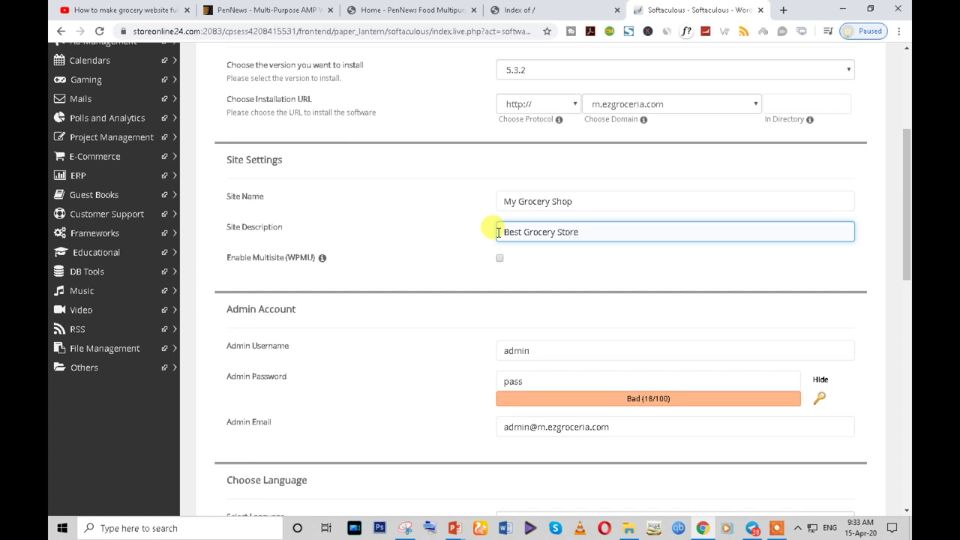
triple_click(569, 234)
click(584, 234)
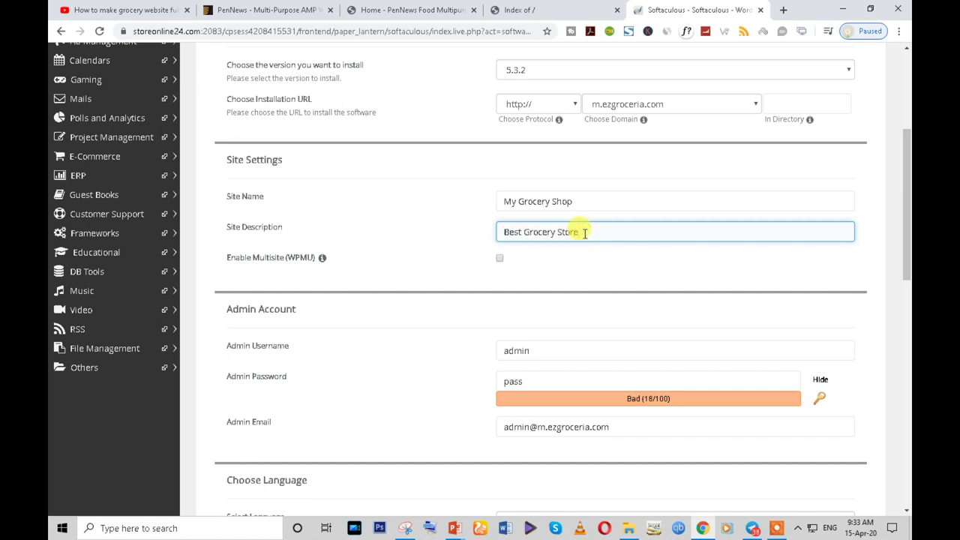
- Update the admin account details, masking and replacing the admin password
click(529, 348)
scroll(906, 383, down, 2)
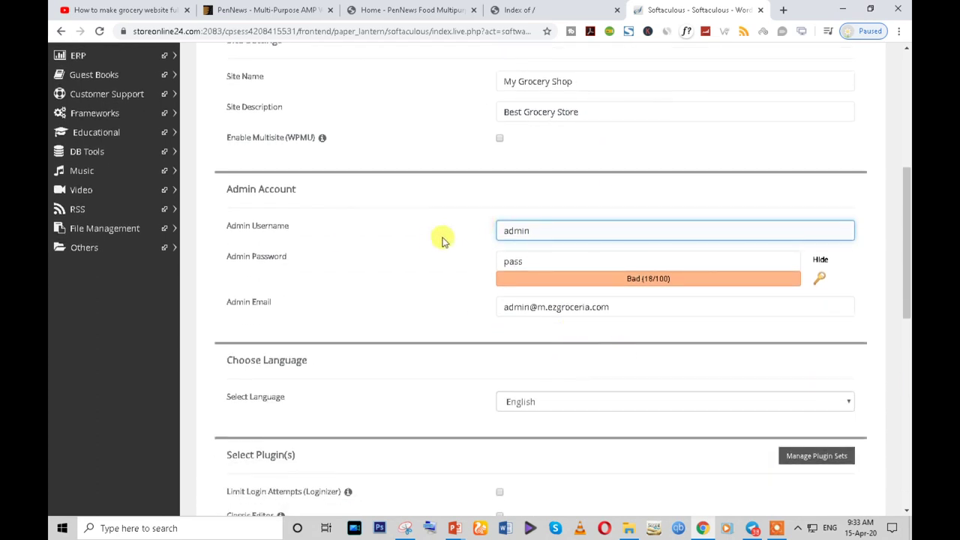
double_click(542, 231)
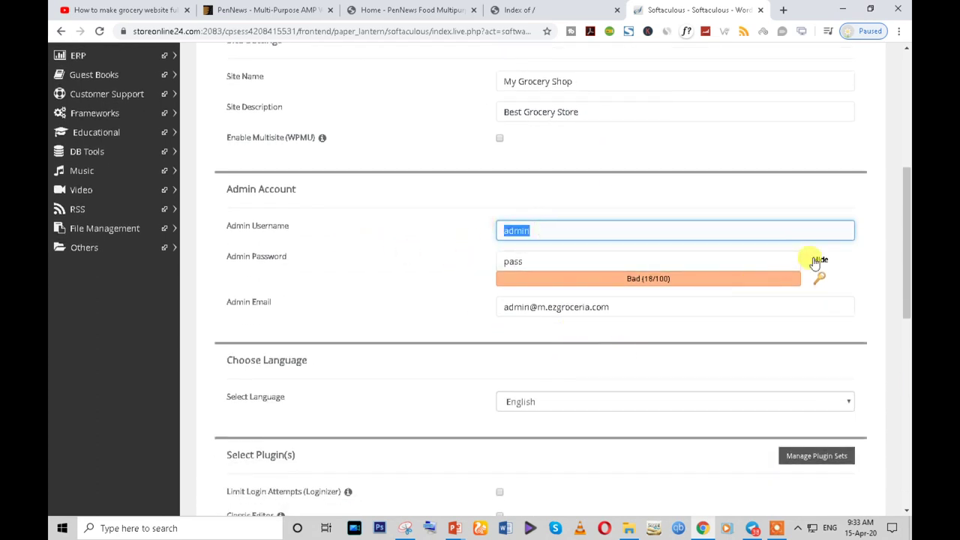
click(819, 259)
click(532, 261)
double_click(543, 262)
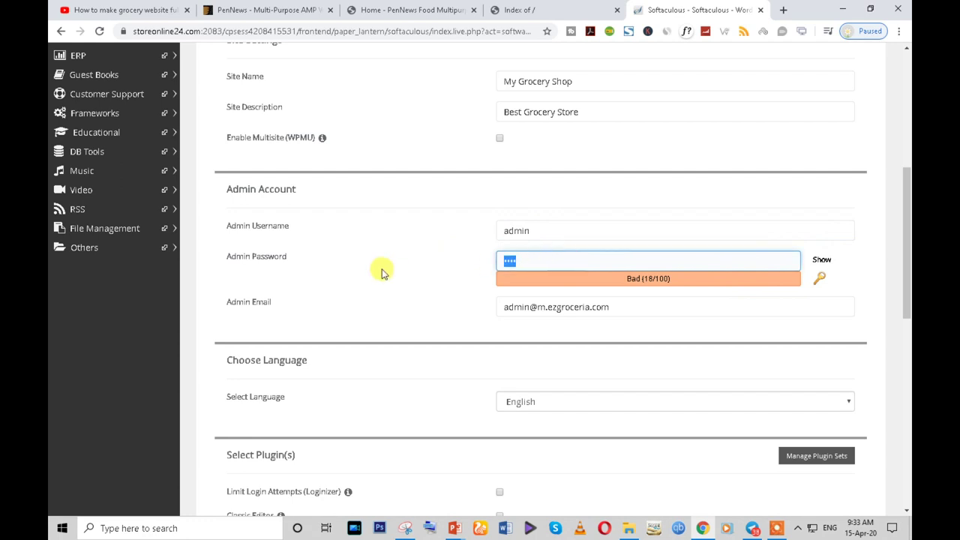
text(admin)
scroll(381, 273, down, 3)
drag(622, 127, 335, 150)
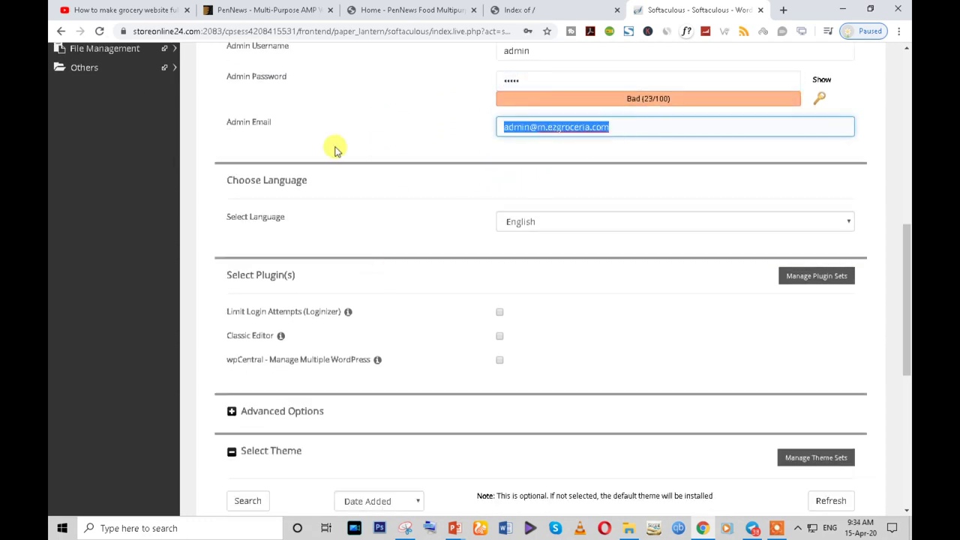
scroll(334, 165, up, 2)
triple_click(542, 246)
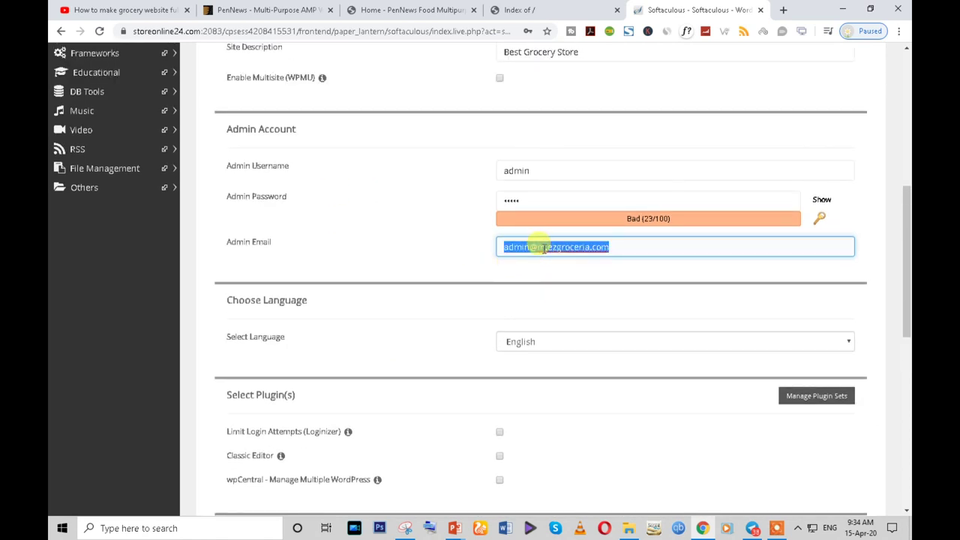
- Enable the Classic Editor and Limit Login Attempts plugins
scroll(516, 355, down, 2)
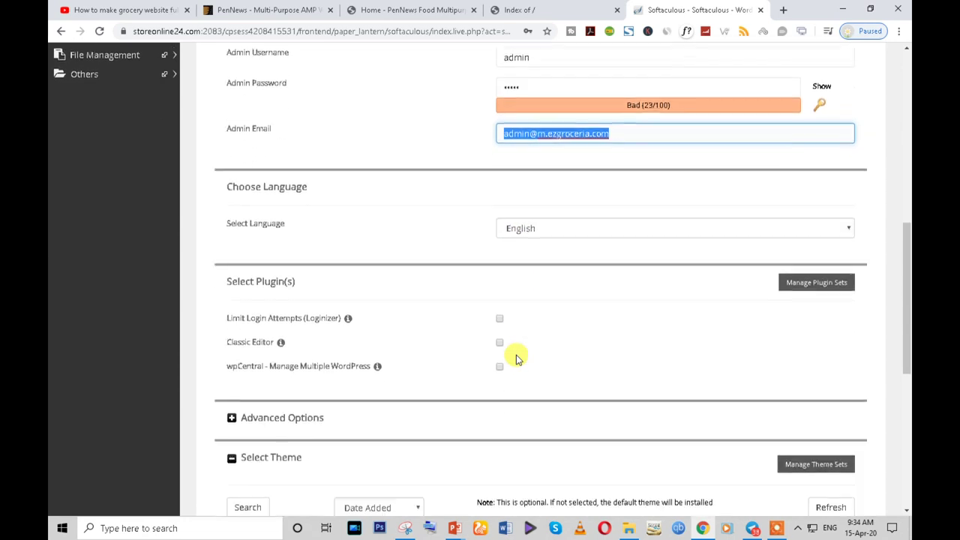
click(499, 337)
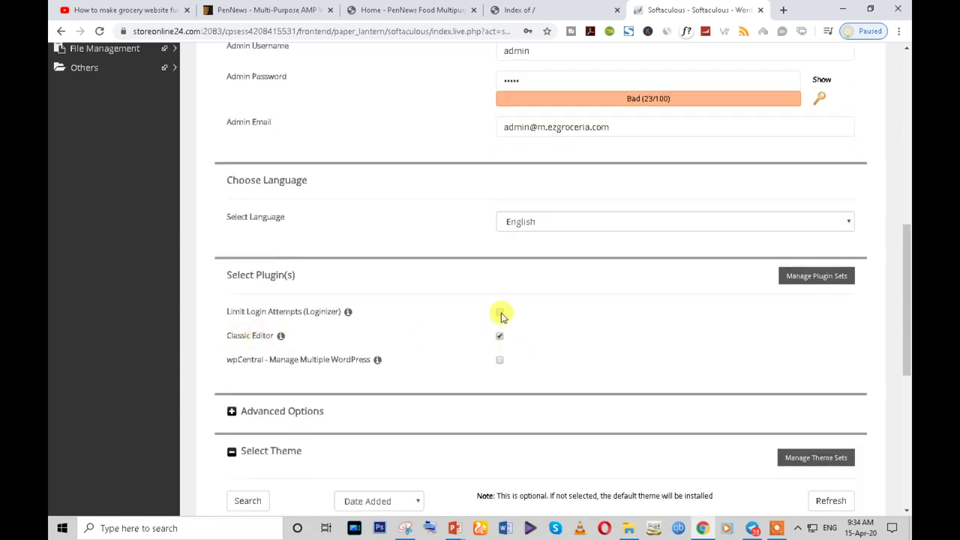
click(499, 314)
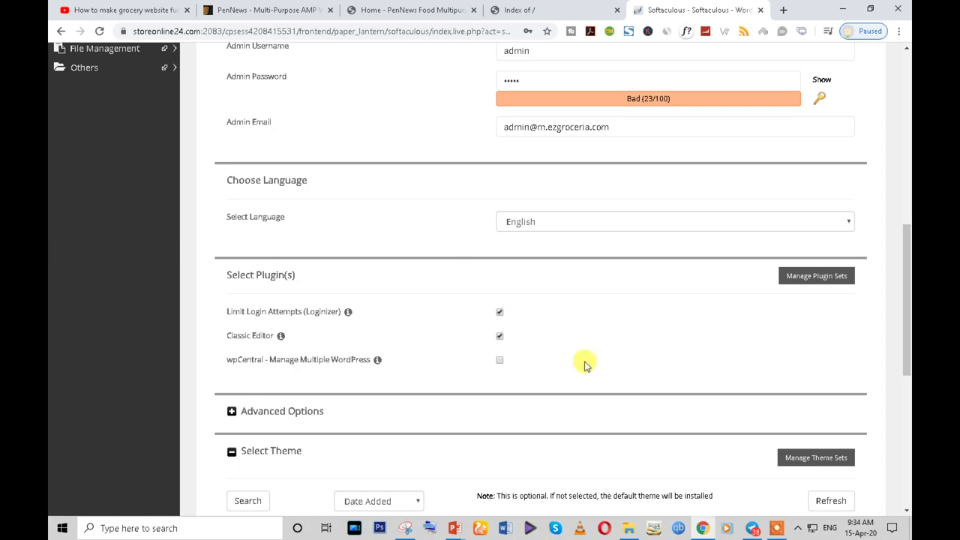
scroll(525, 375, down, 4)
scroll(375, 375, up, 2)
scroll(484, 364, down, 2)
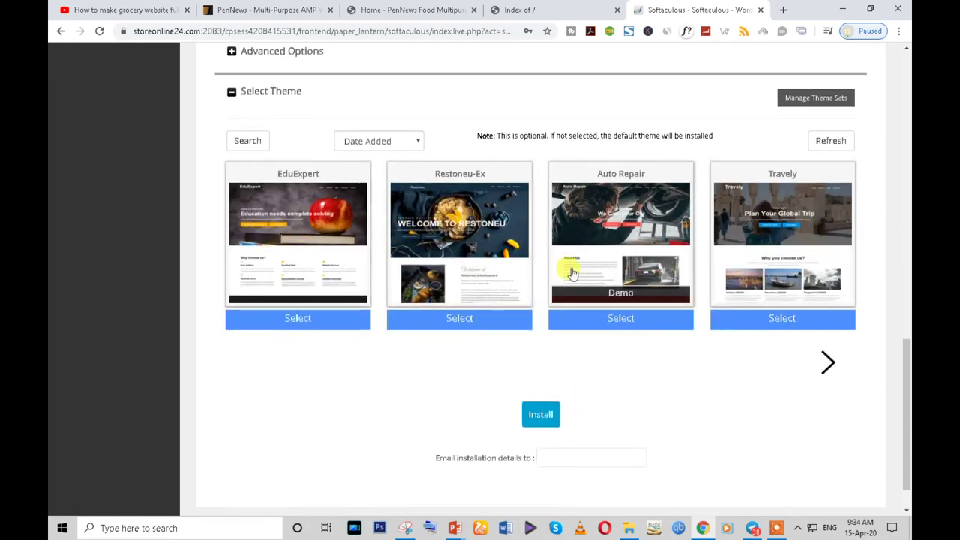
- Submit the WordPress installation again after the premium Plans page appears, then close that page
click(541, 417)
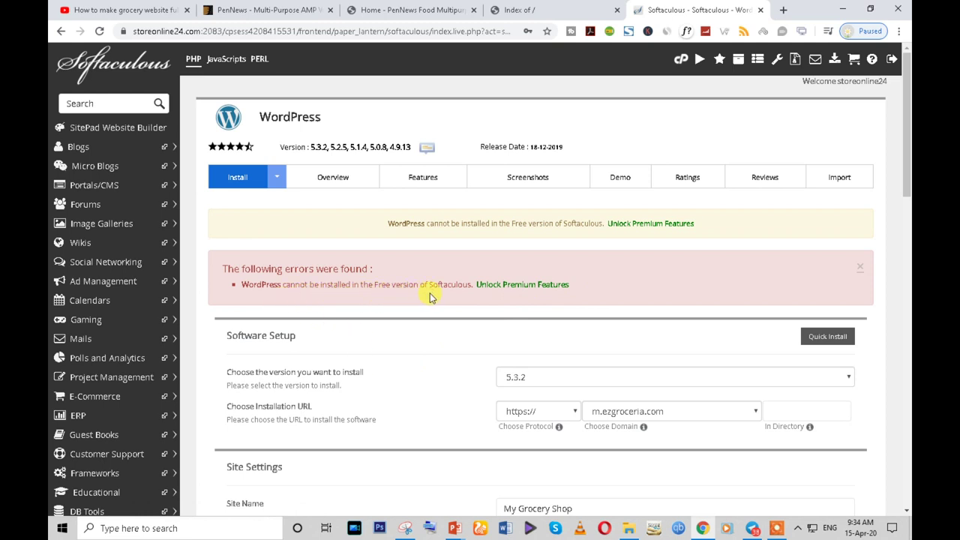
click(538, 287)
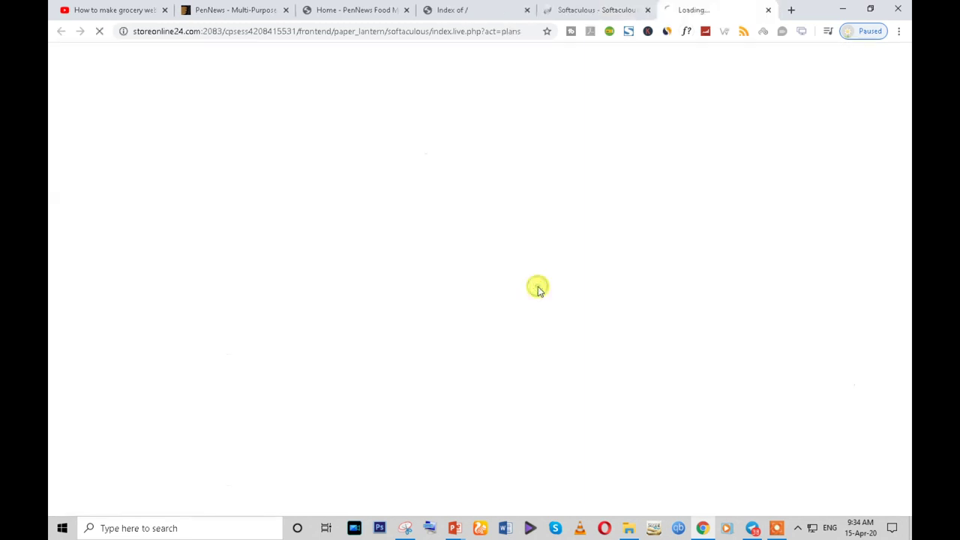
scroll(636, 291, down, 5)
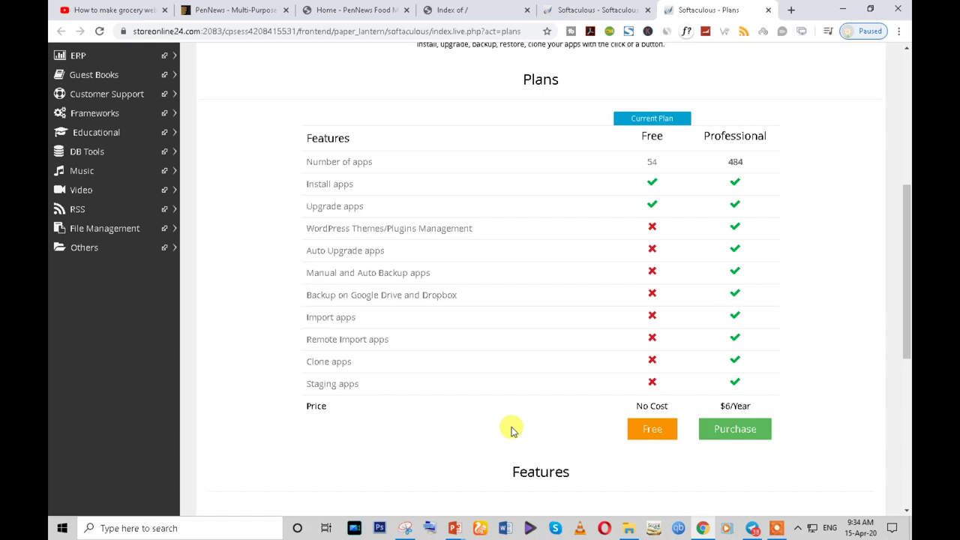
click(568, 9)
scroll(499, 325, down, 4)
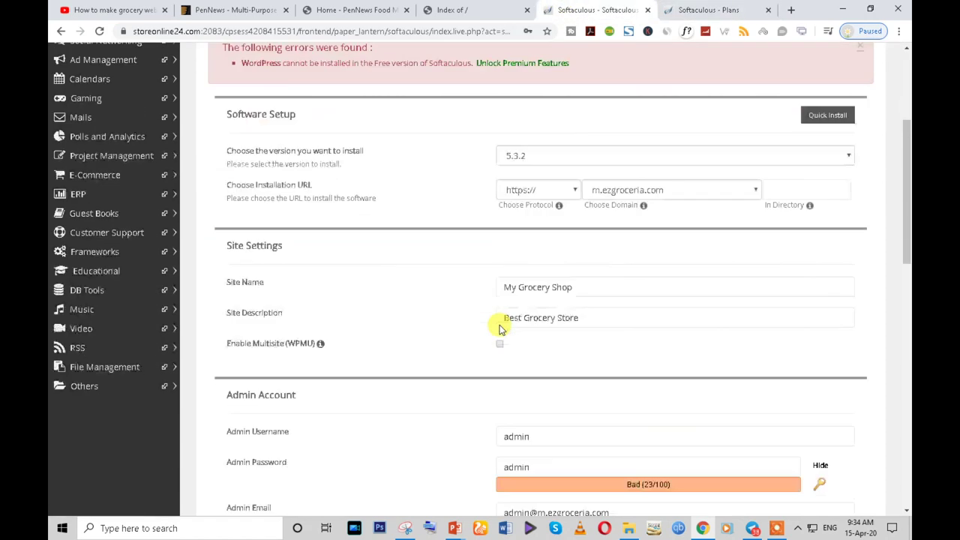
scroll(499, 325, down, 10)
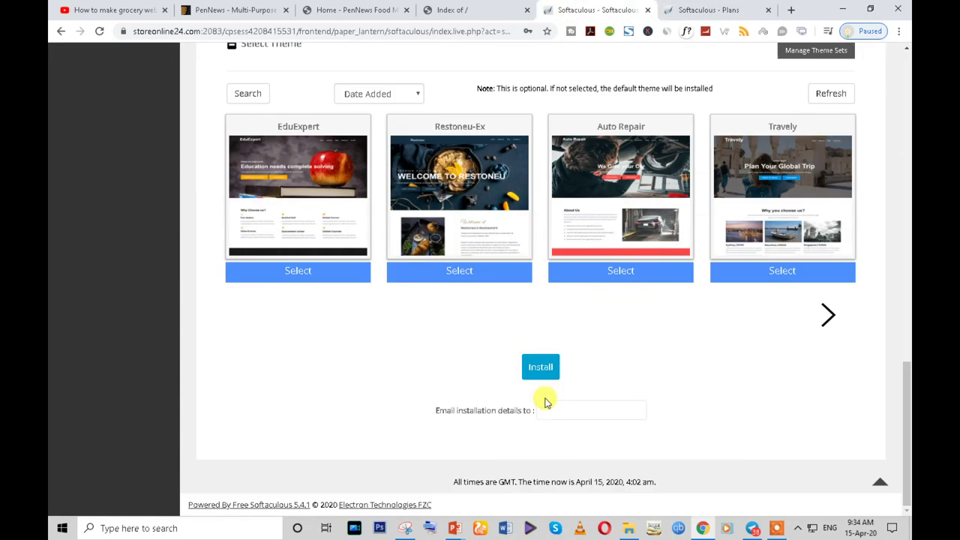
click(538, 372)
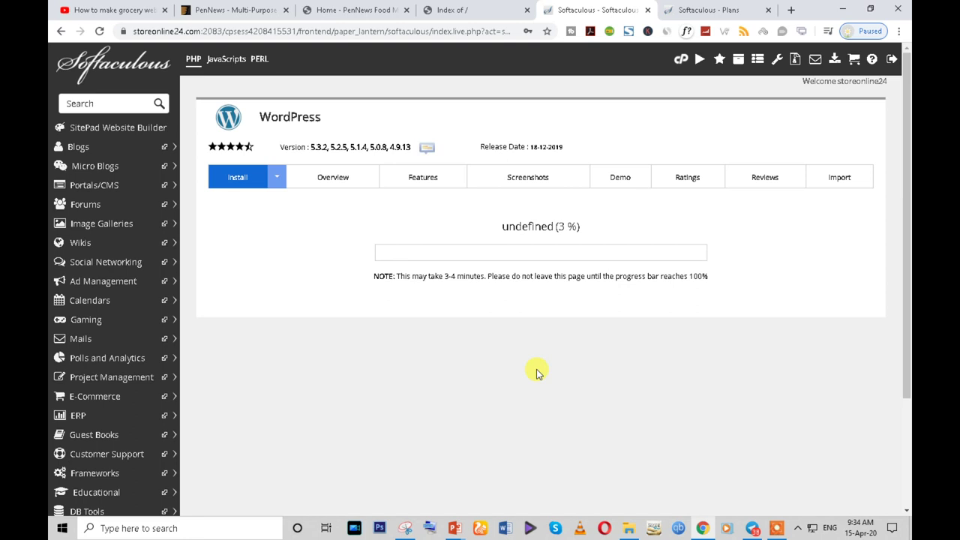
click(744, 8)
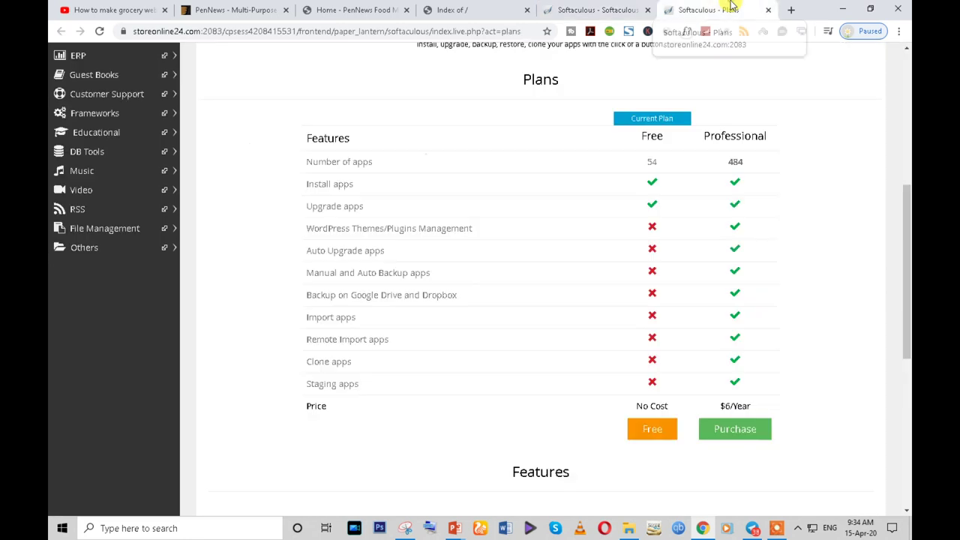
click(768, 10)
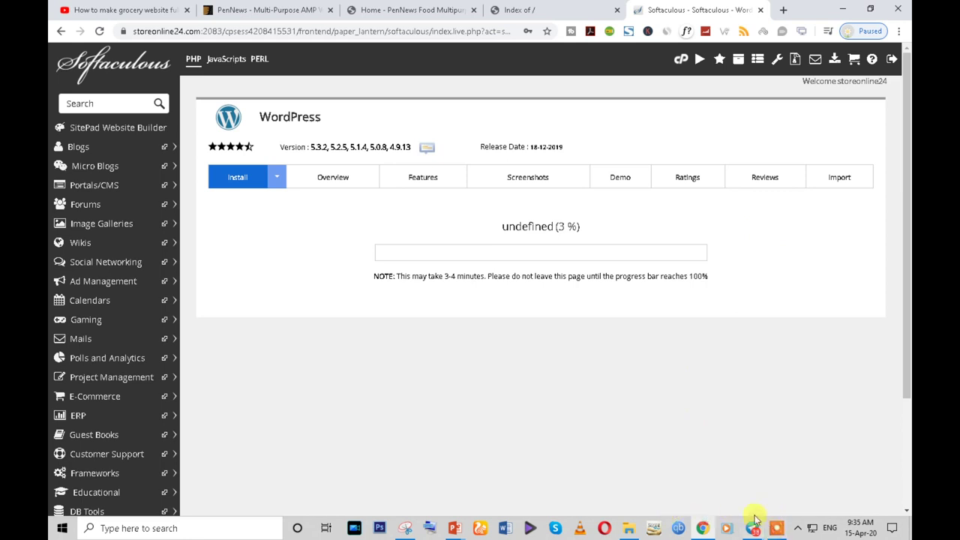
- Open a fresh File Manager on the empty public_html/m.ezgroceria.com folder
click(776, 529)
click(516, 509)
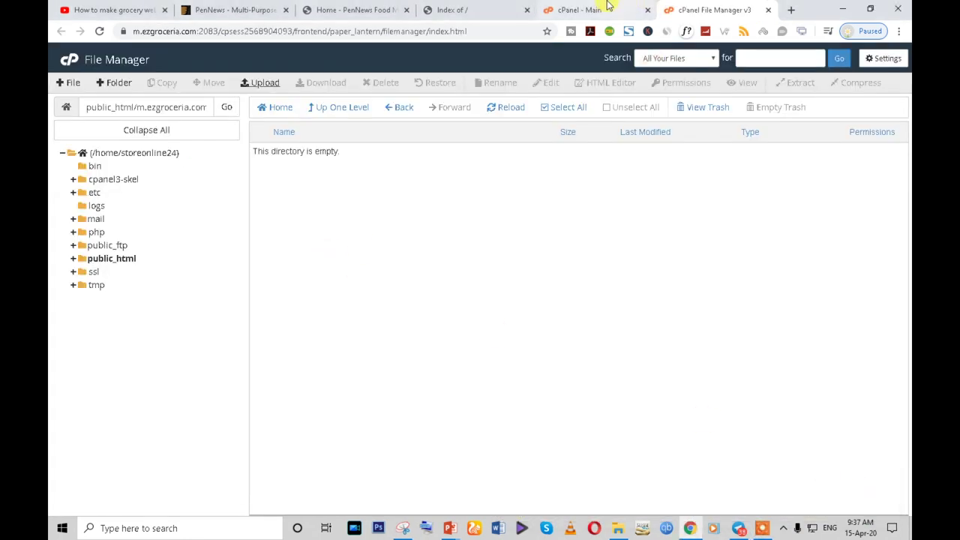
click(583, 8)
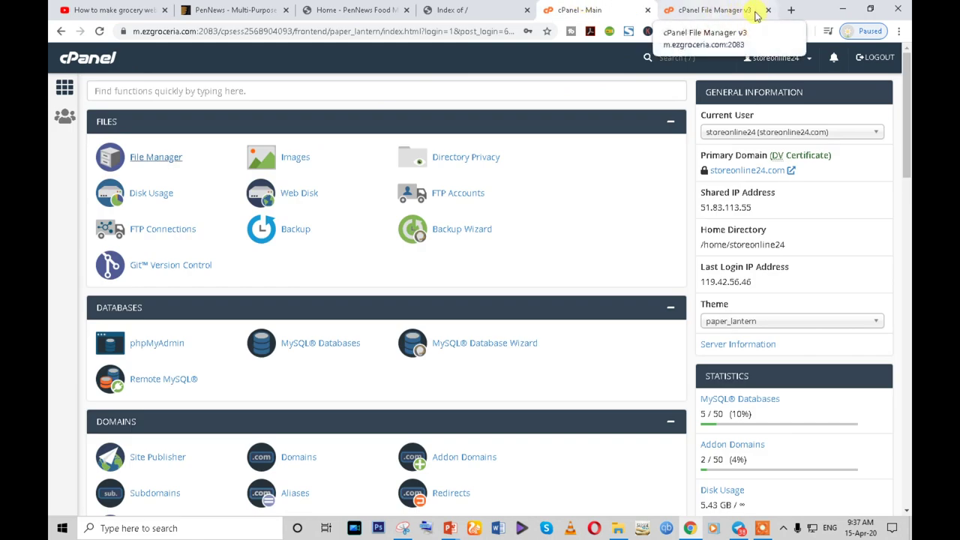
click(735, 9)
click(767, 10)
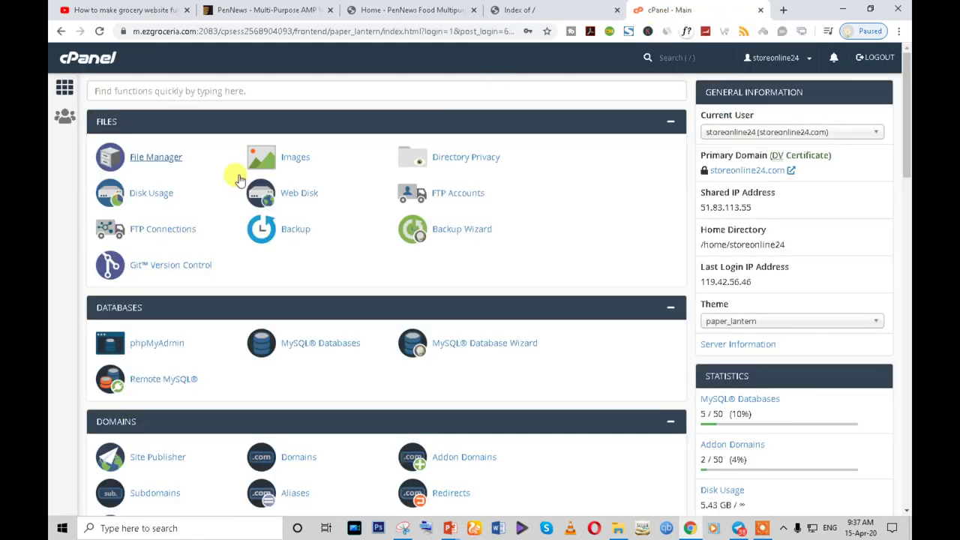
click(156, 156)
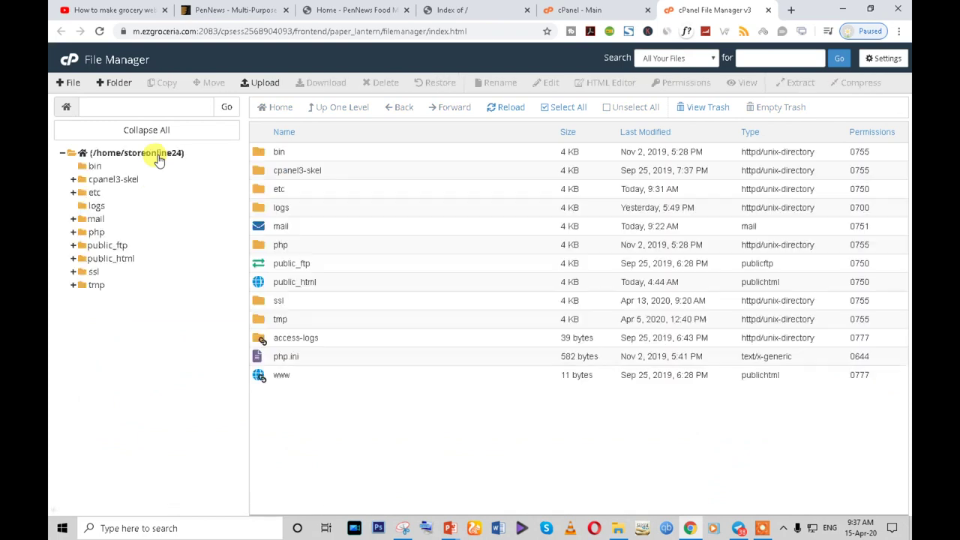
double_click(336, 289)
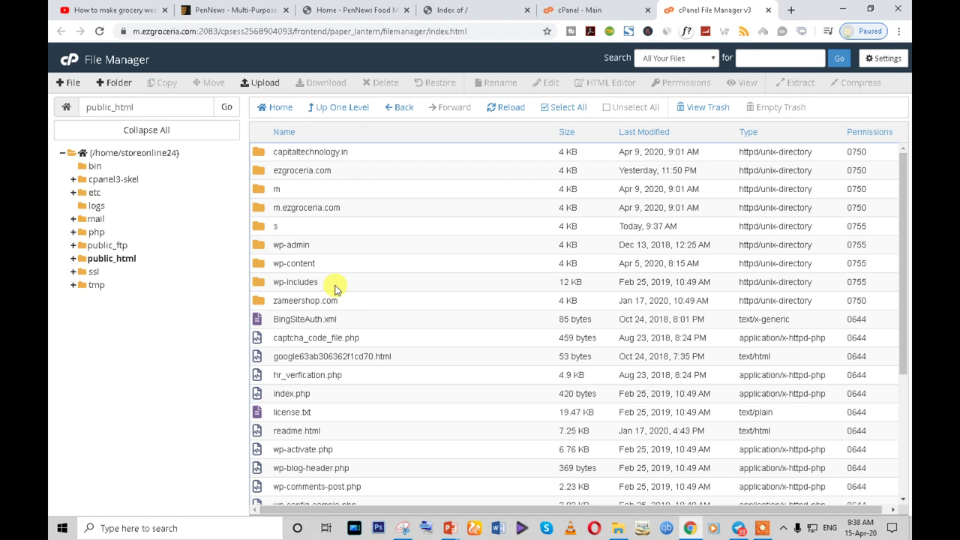
double_click(350, 208)
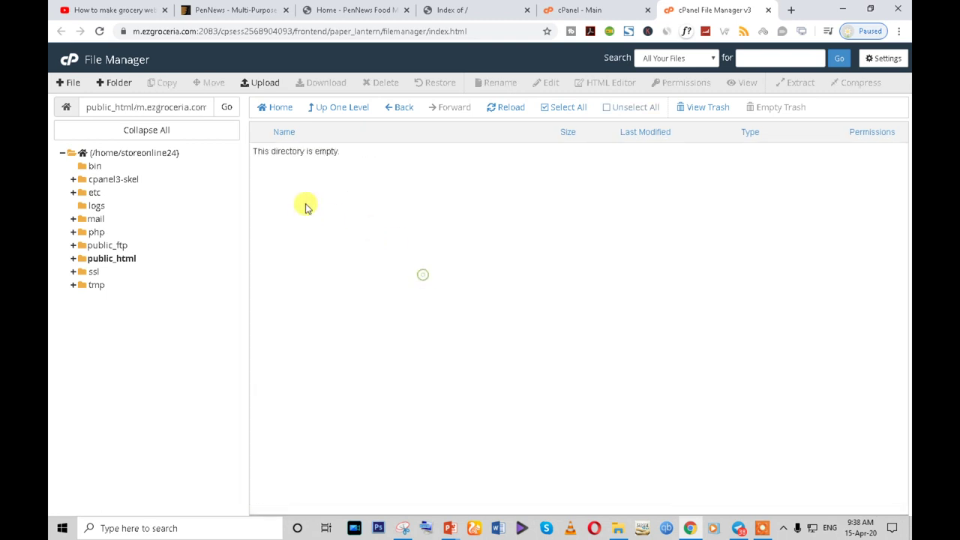
- Choose a file to upload and browse the zips in the plugin folder on Data (D:)
click(264, 86)
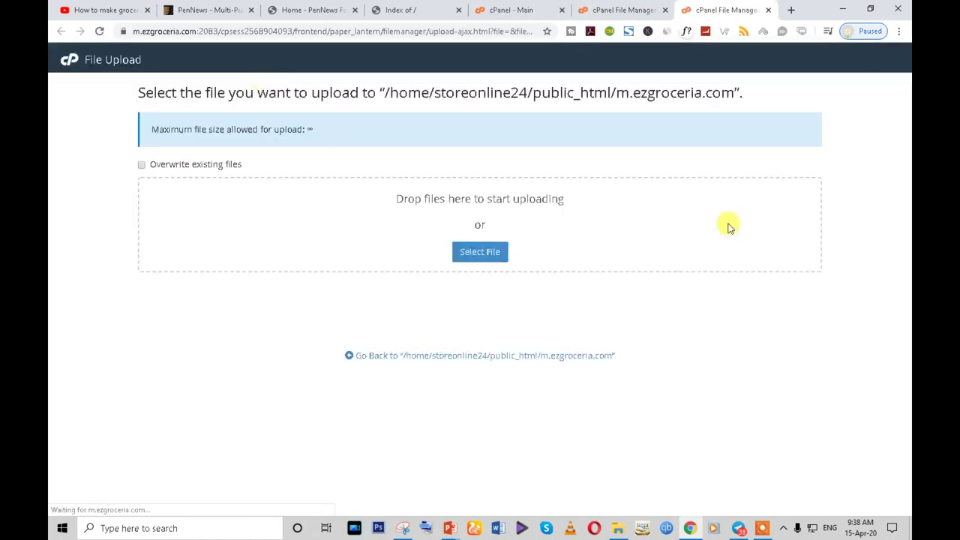
click(484, 252)
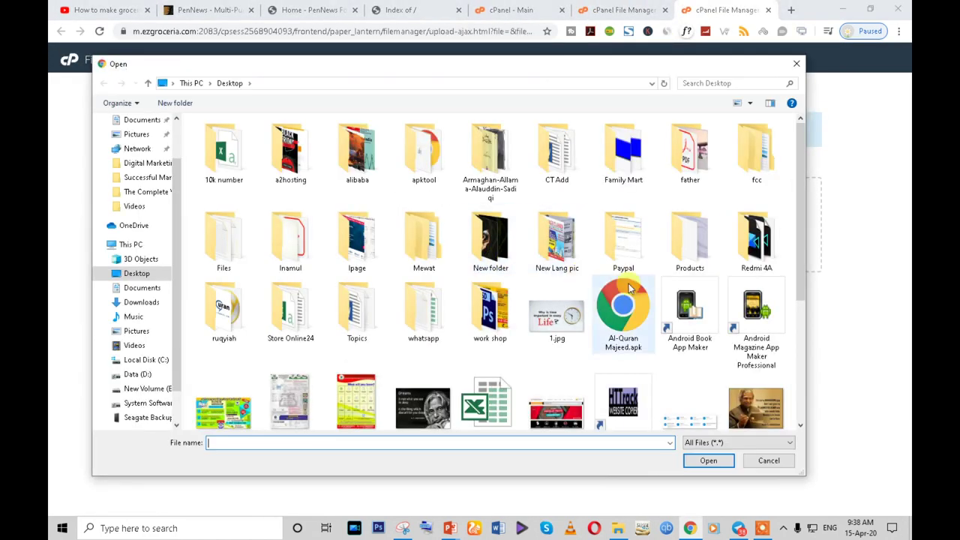
scroll(183, 303, down, 1)
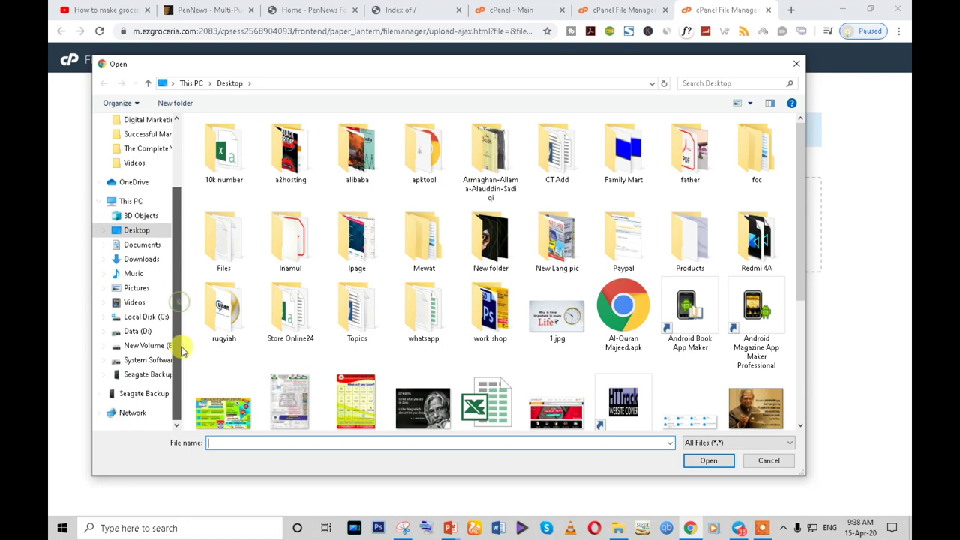
click(139, 332)
scroll(300, 350, down, 2)
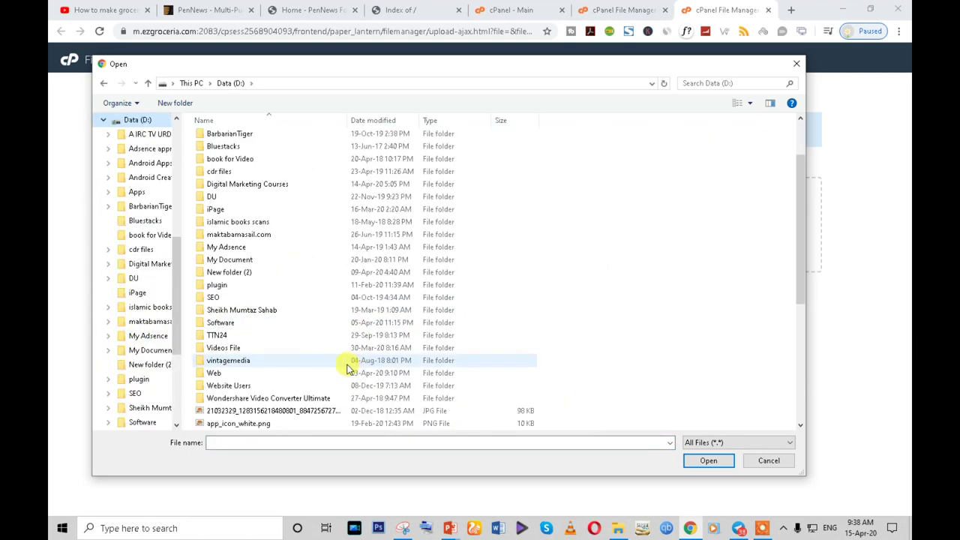
double_click(217, 286)
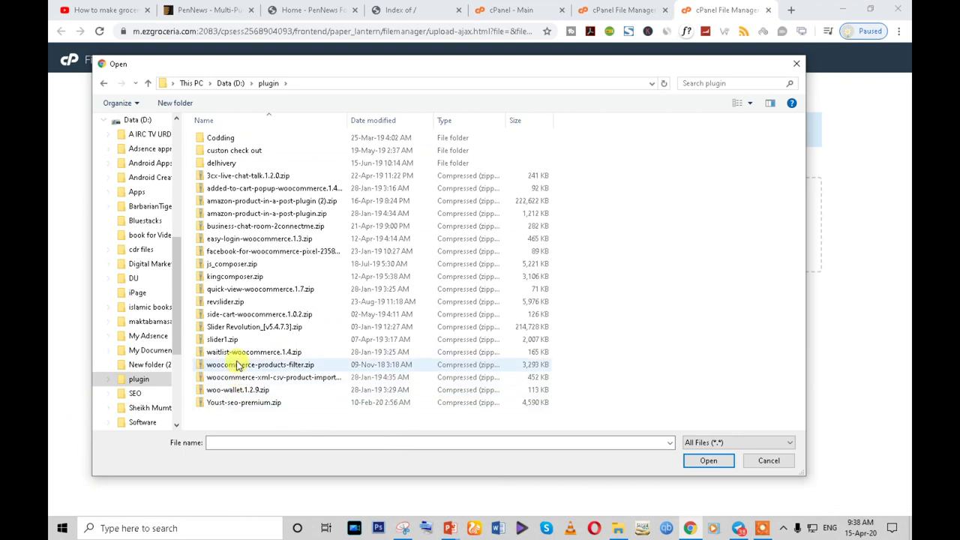
click(217, 339)
click(231, 303)
click(234, 276)
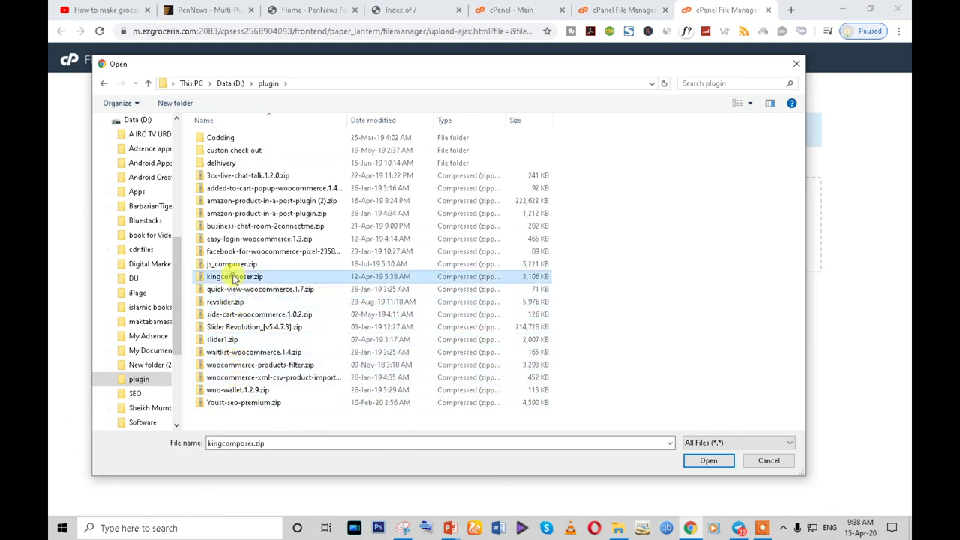
click(227, 239)
click(224, 188)
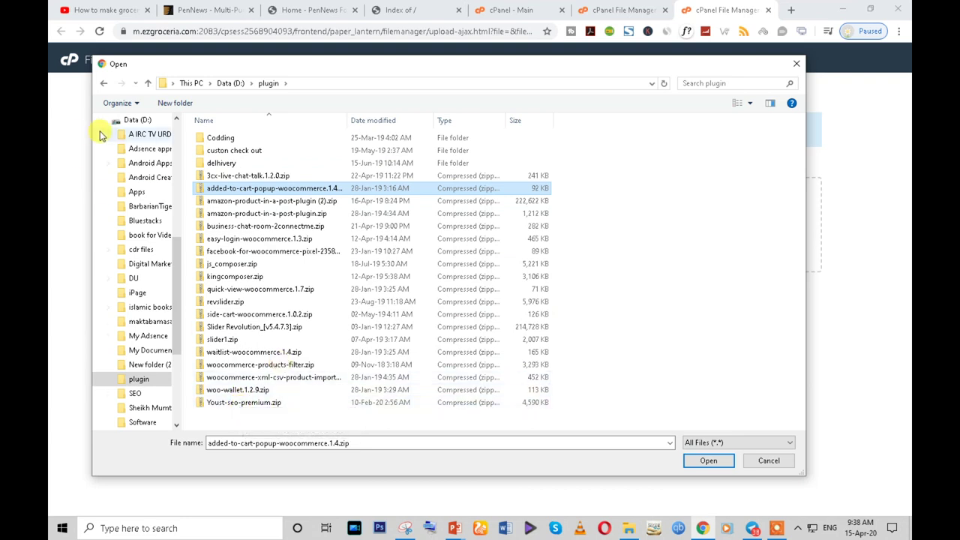
- Upload wordpress-5.1.1.zip from D:\Web\Plugin into the folder
click(105, 85)
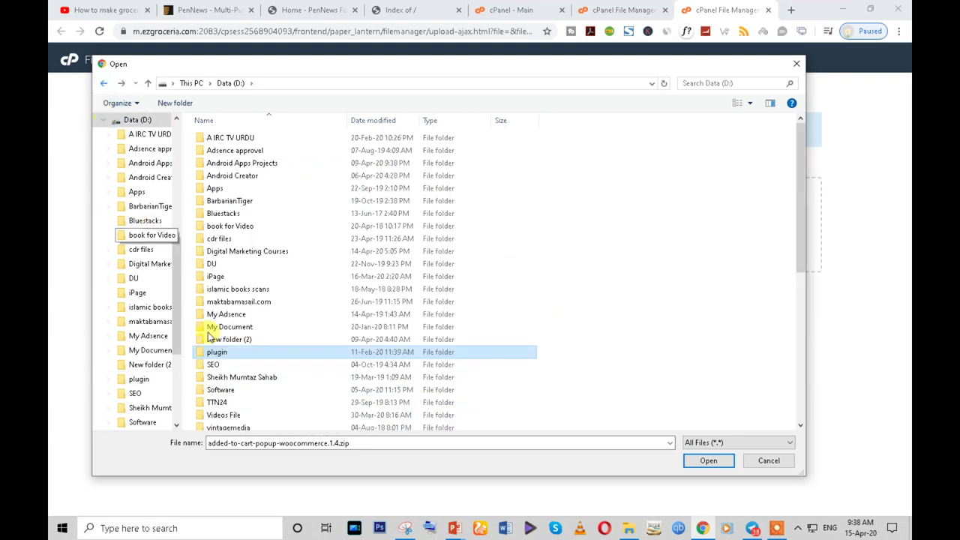
scroll(240, 397, down, 2)
double_click(214, 373)
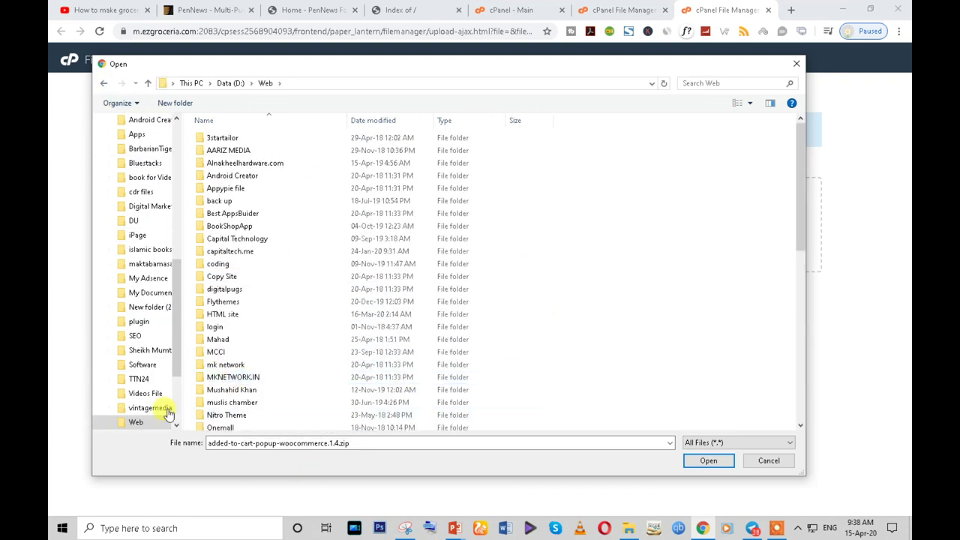
scroll(274, 342, down, 2)
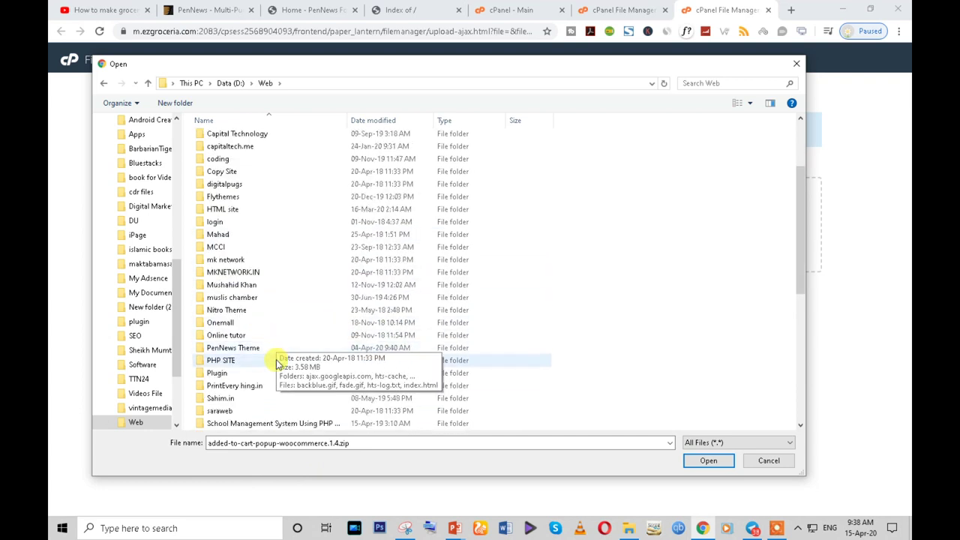
double_click(256, 374)
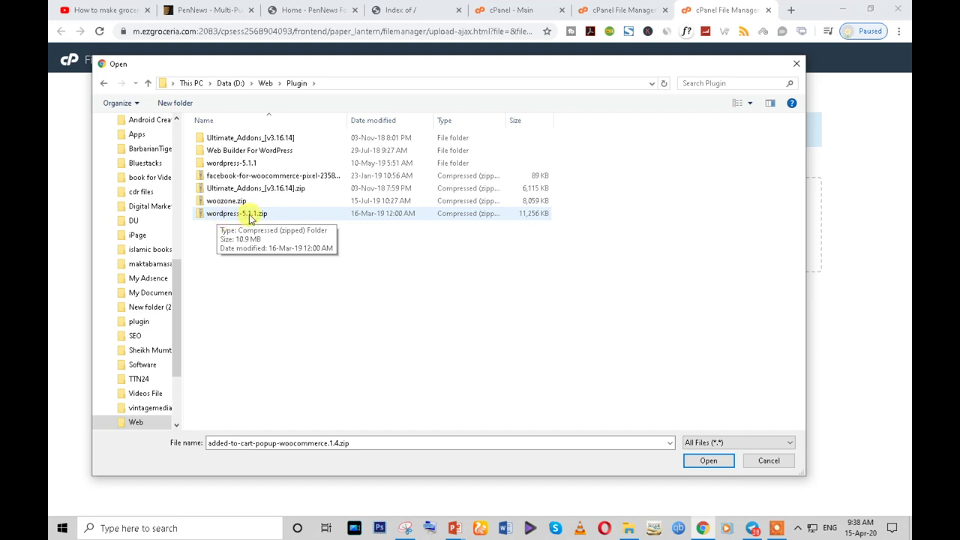
click(250, 214)
click(707, 459)
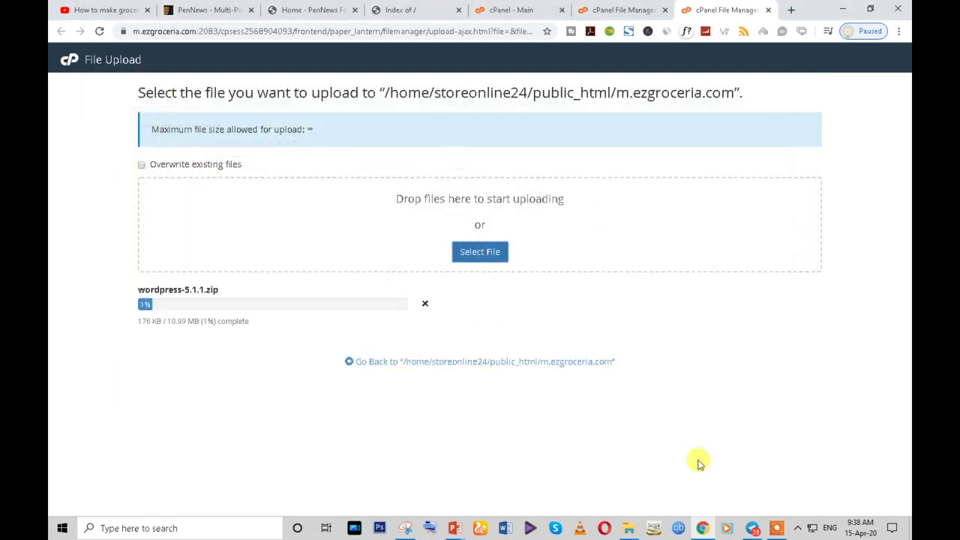
- Download the WordPress 5.4 zip from wordpress.org's Get WordPress page in a new tab
click(793, 9)
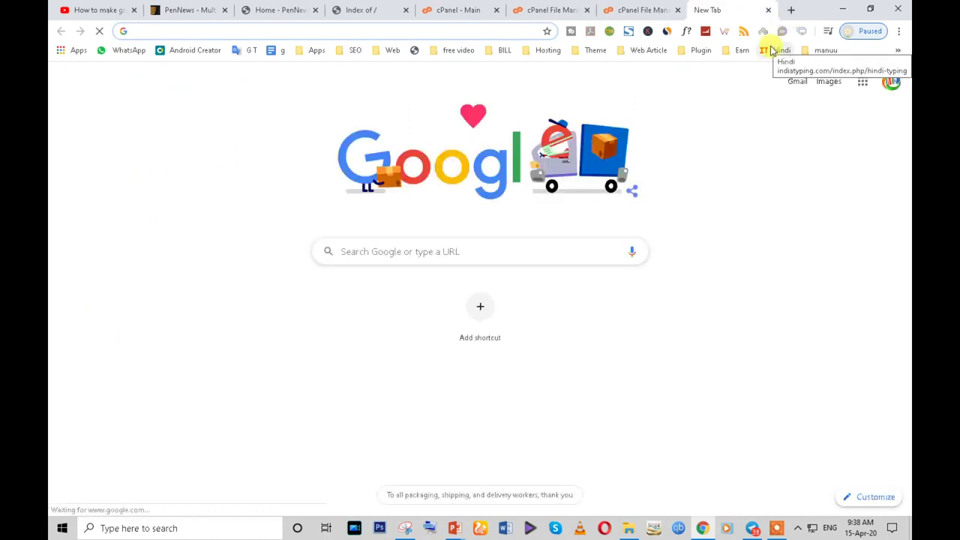
text(wor)
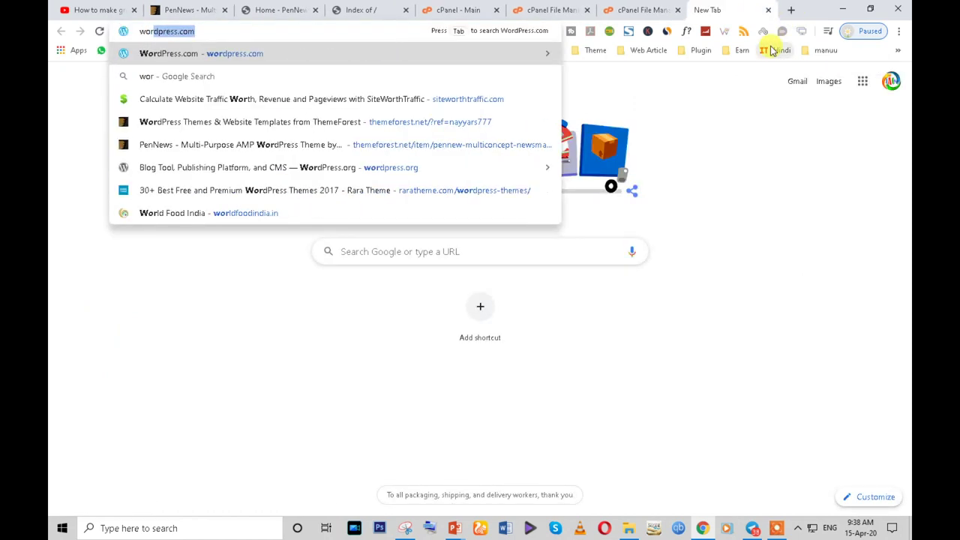
text(dpress.)
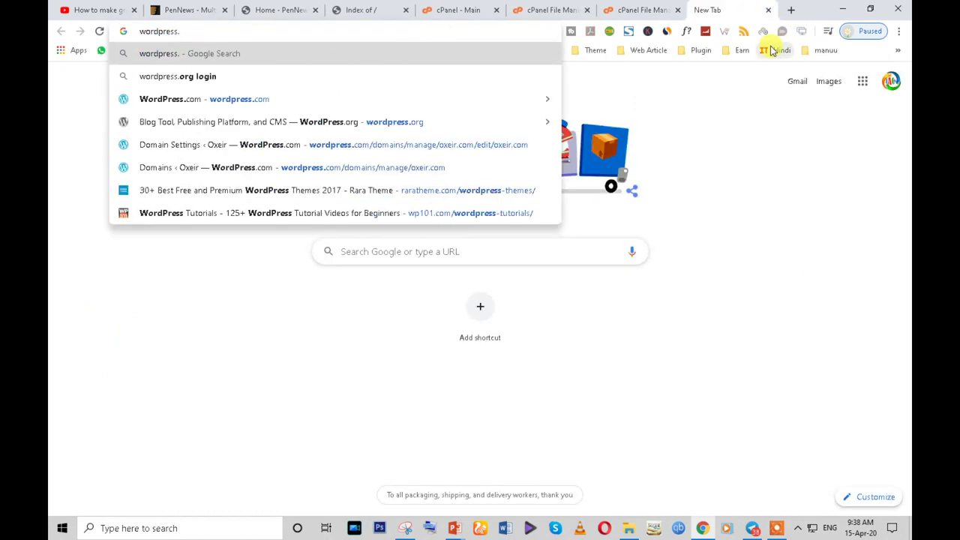
text(org)
key(Return)
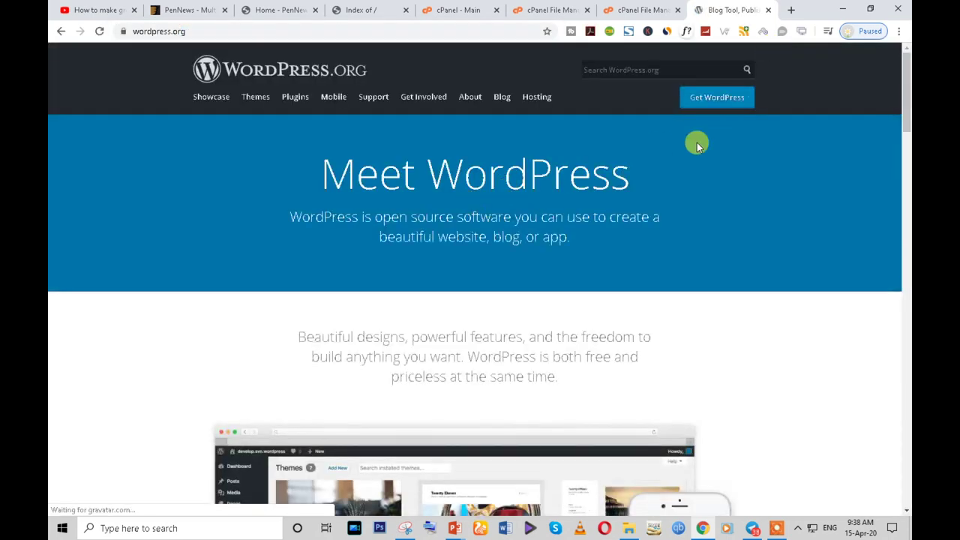
scroll(615, 353, down, 10)
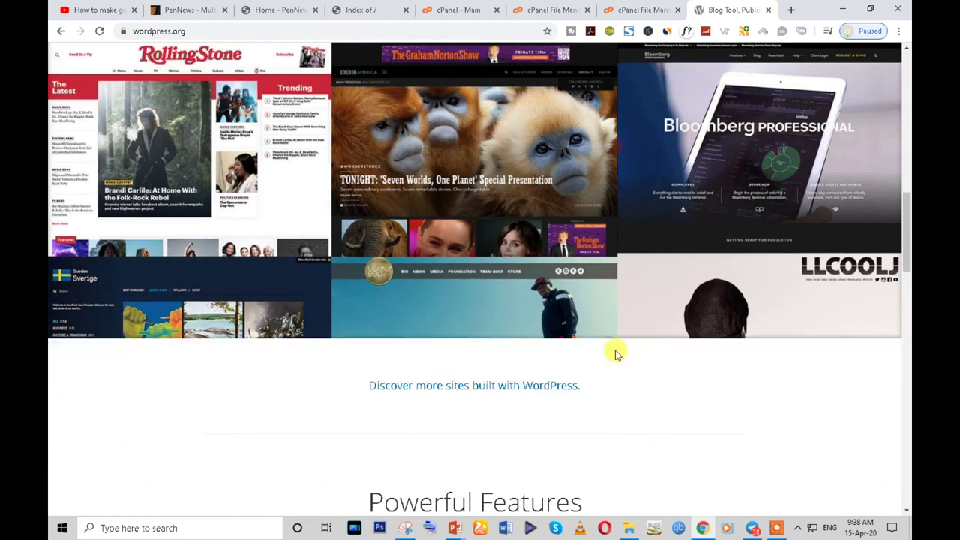
scroll(615, 352, down, 15)
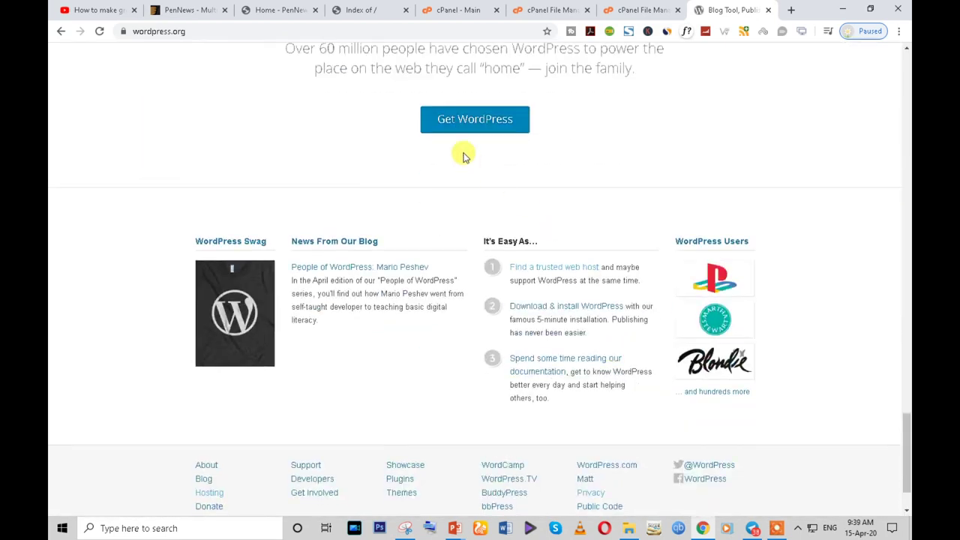
click(443, 114)
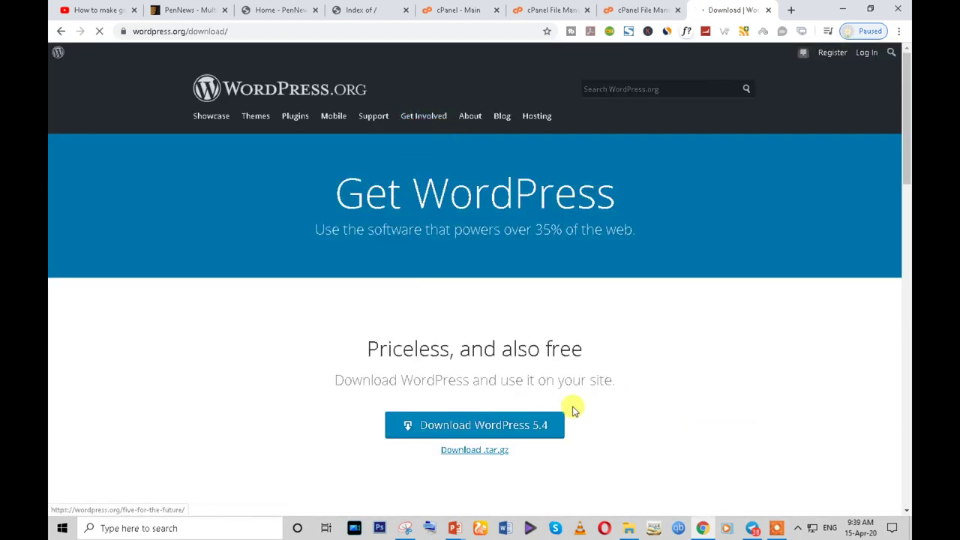
scroll(572, 410, down, 2)
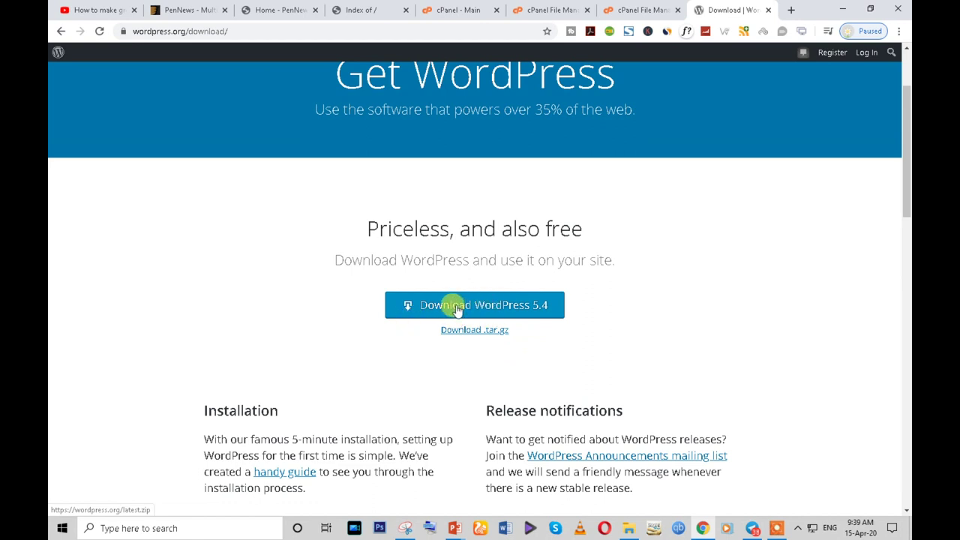
click(480, 306)
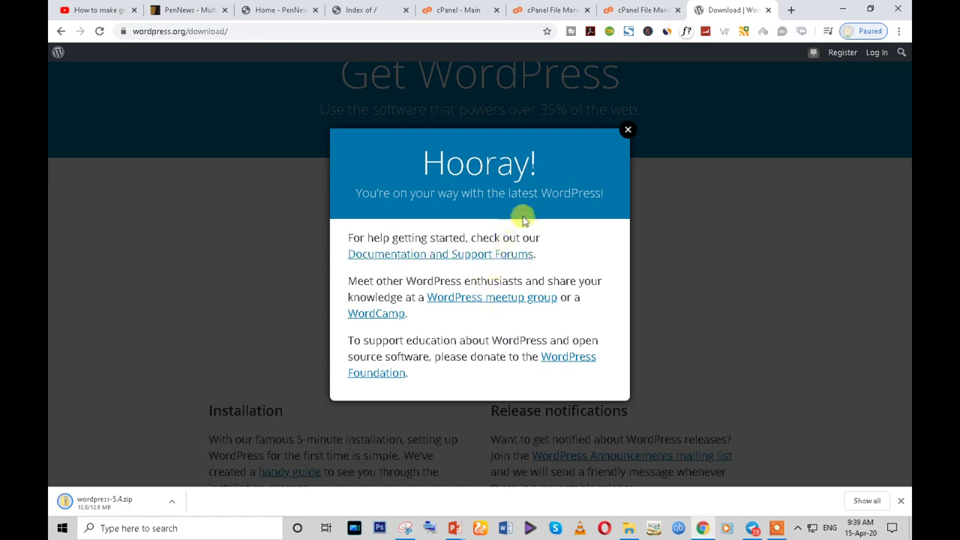
click(627, 132)
- Close the finished upload page and delete wordpress-5.1.1.zip from the folder
click(634, 9)
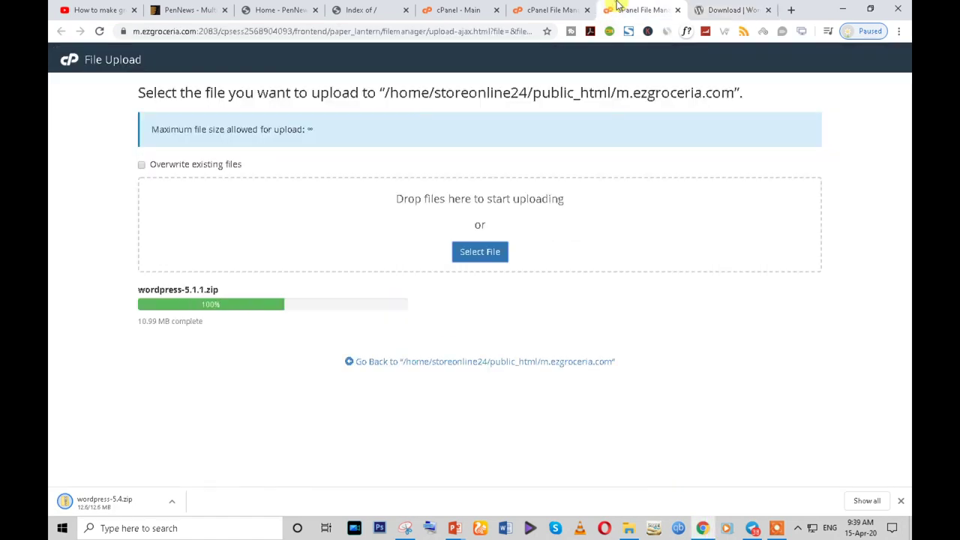
key(ctrl+w)
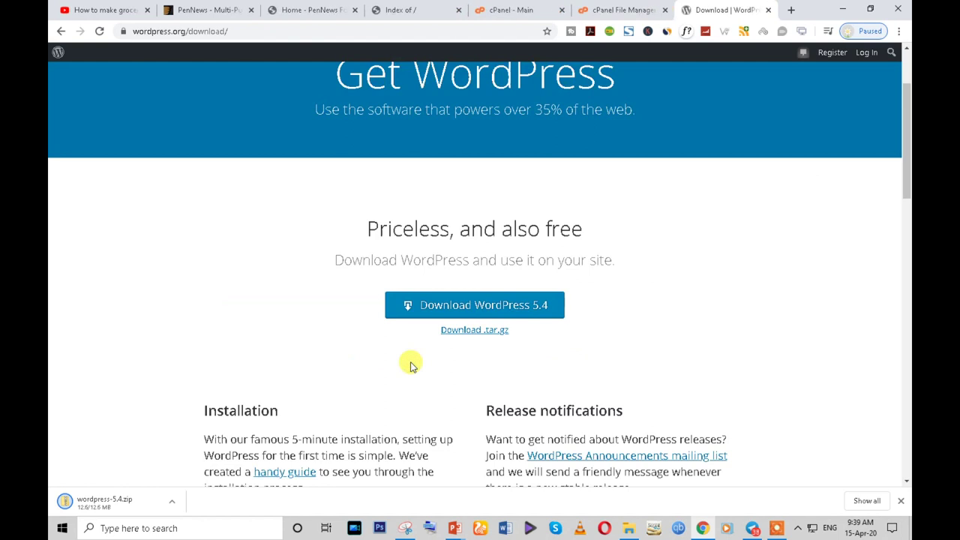
click(593, 11)
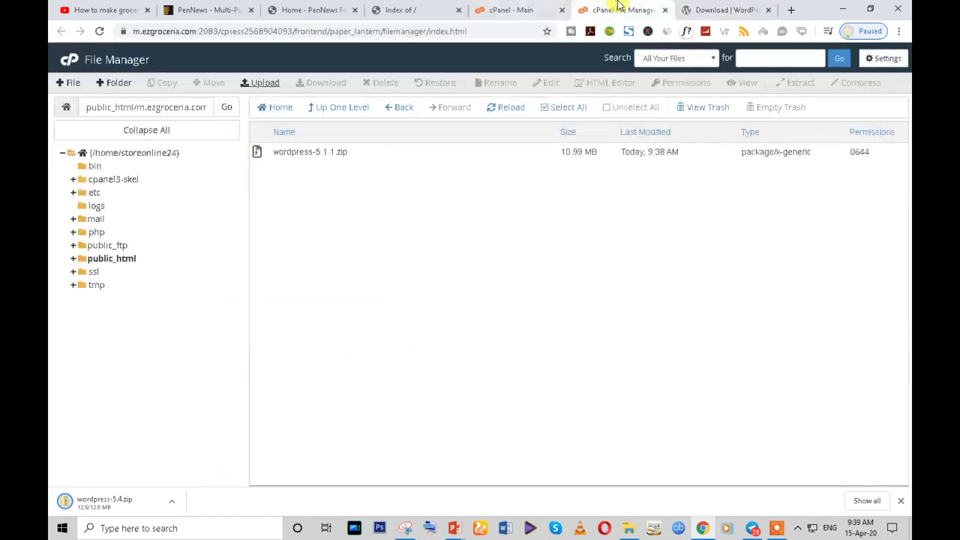
click(364, 156)
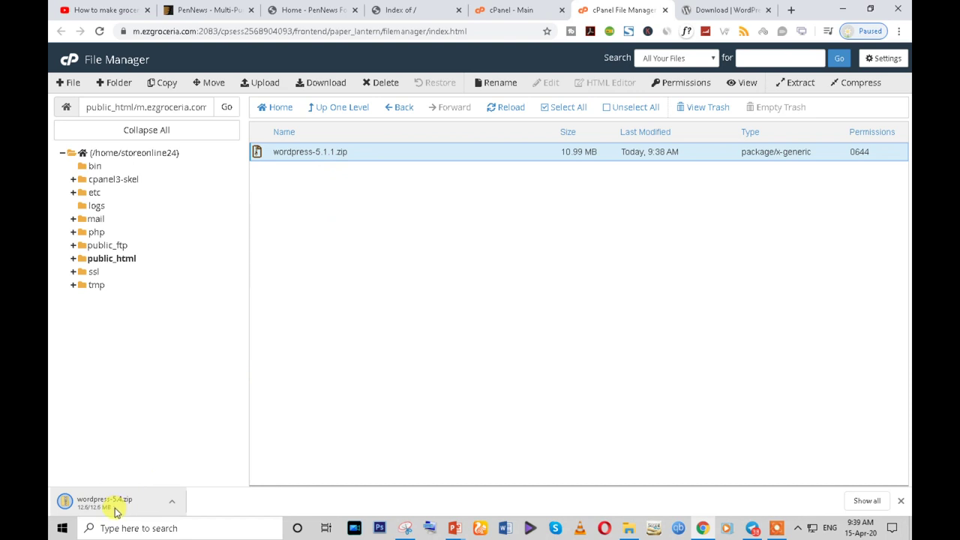
click(383, 84)
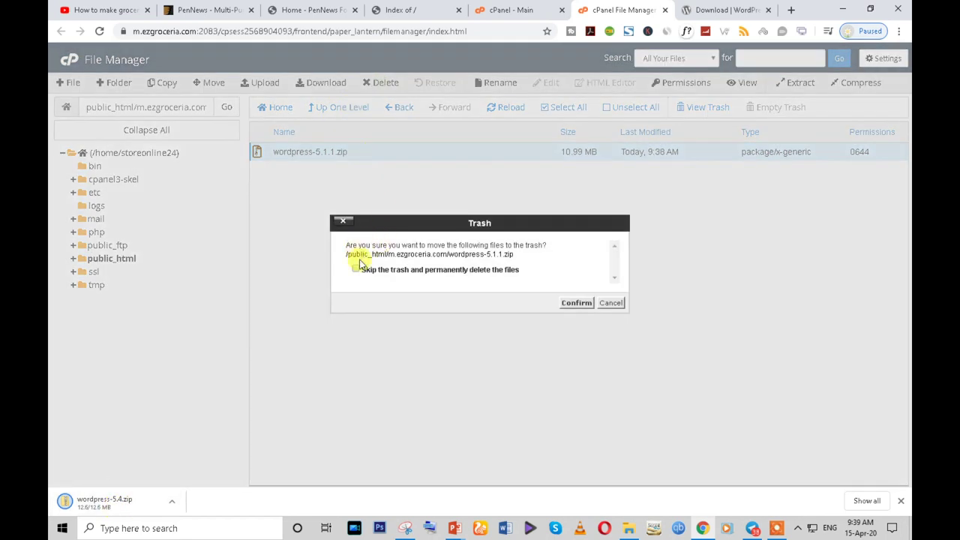
click(576, 303)
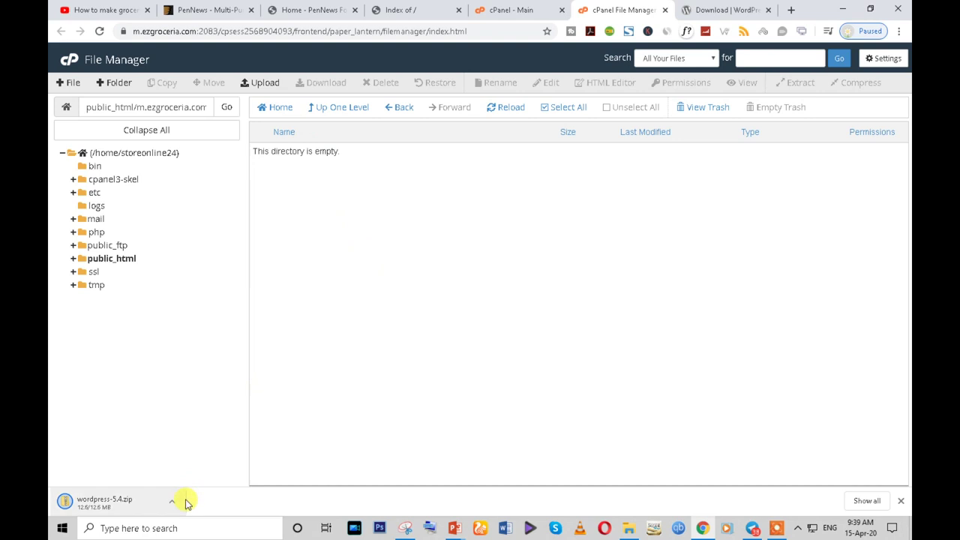
- Upload wordpress-5.4.zip from Downloads and return to the folder listing
click(255, 84)
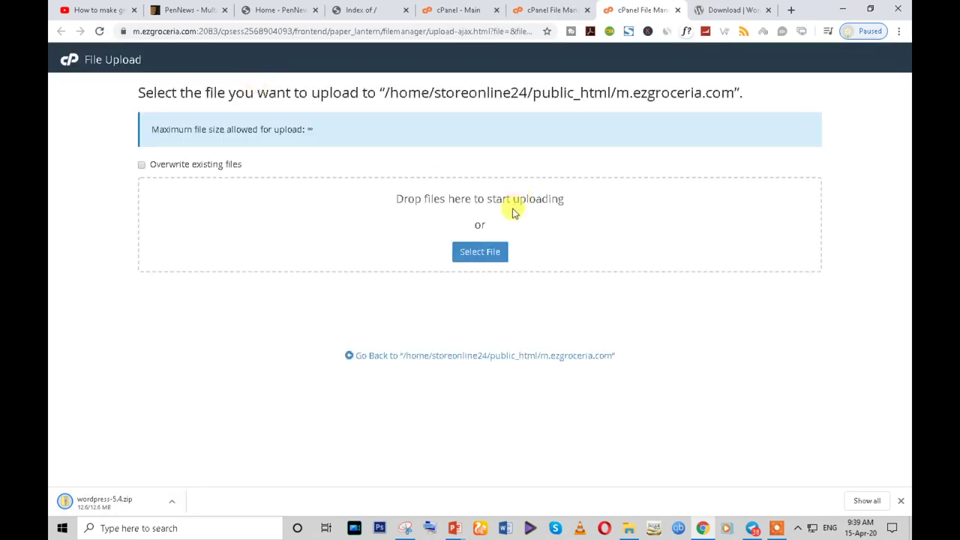
click(477, 254)
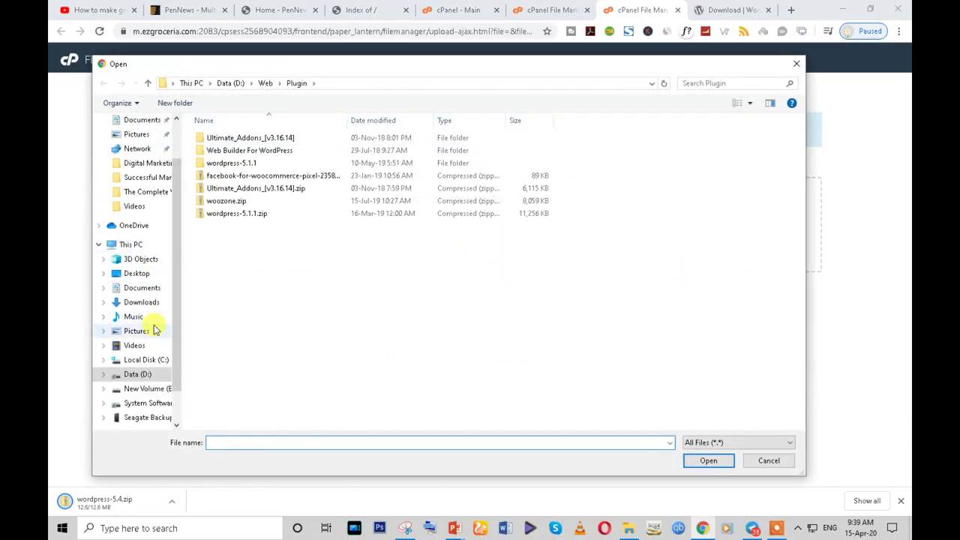
click(135, 302)
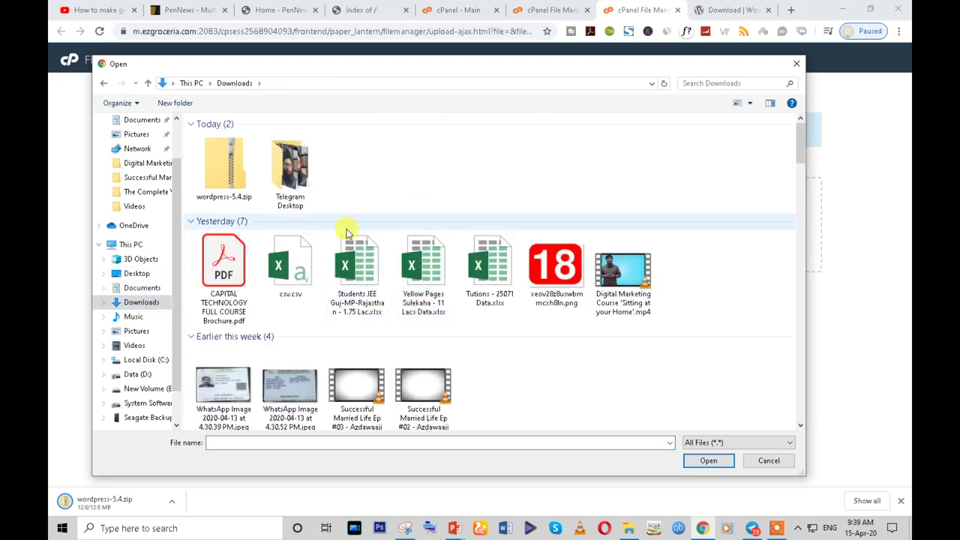
click(239, 196)
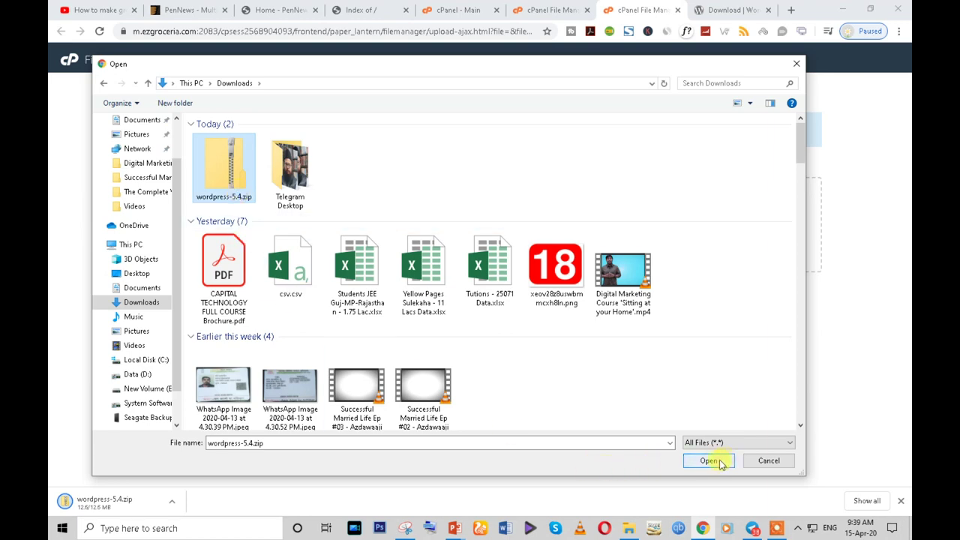
click(709, 461)
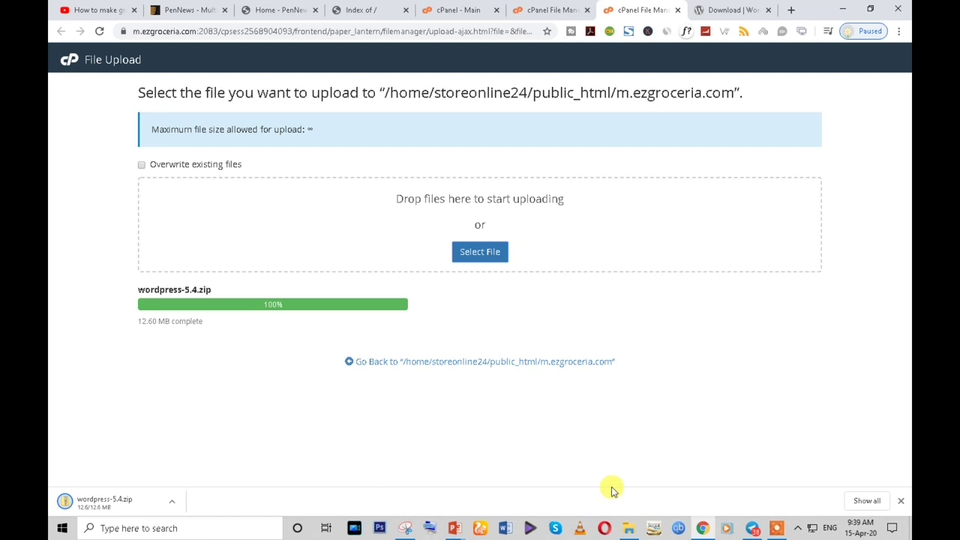
click(482, 362)
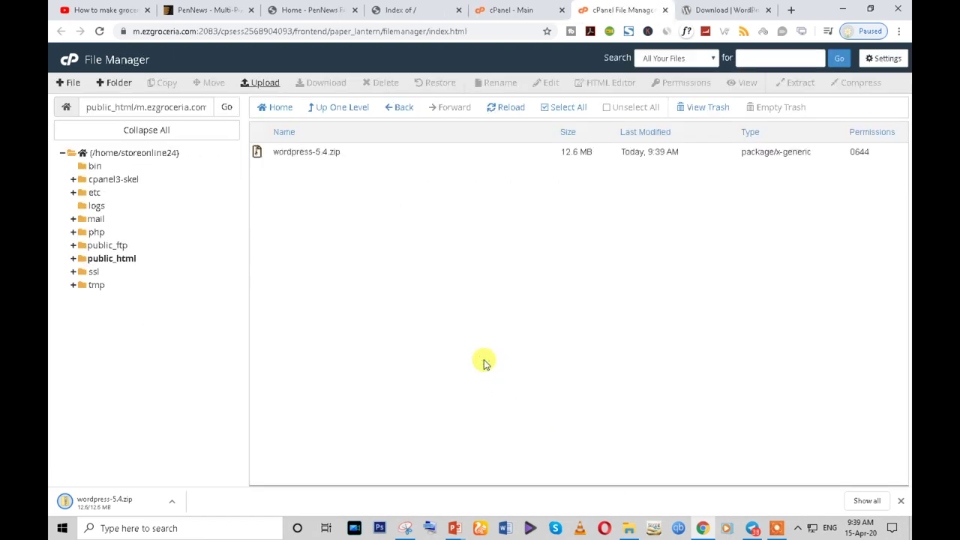
- Extract wordpress-5.4.zip into m.ezgroceria.com and reload the listing to show the wordpress folder
click(350, 161)
right_click(350, 161)
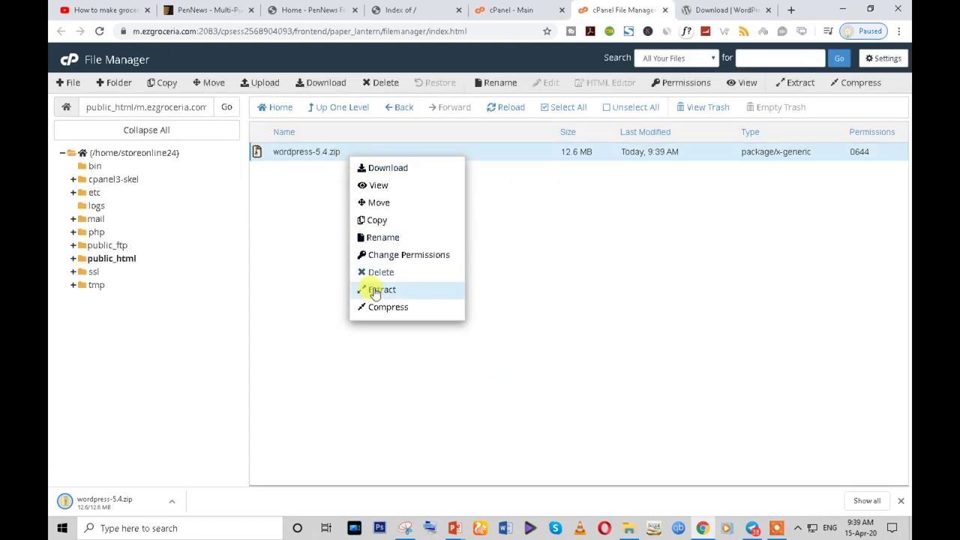
click(374, 291)
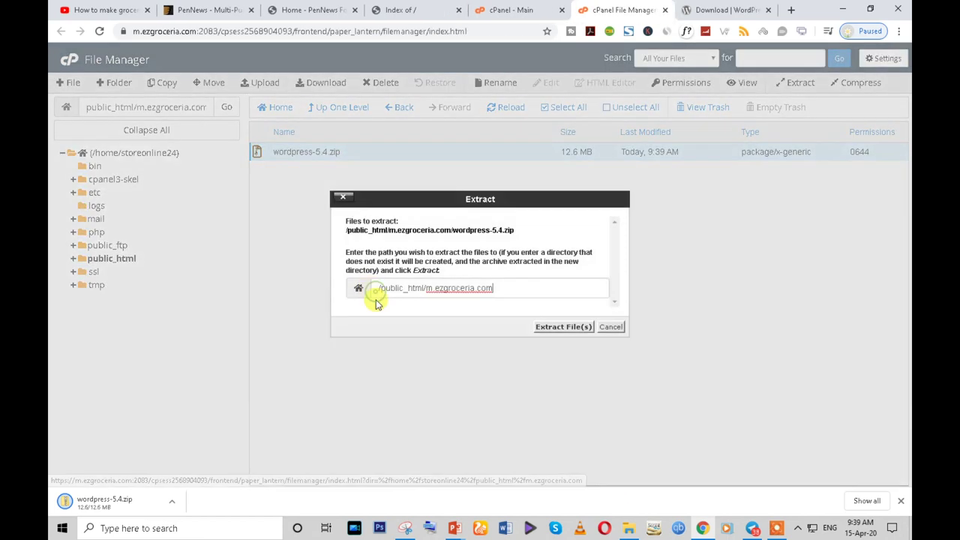
click(553, 328)
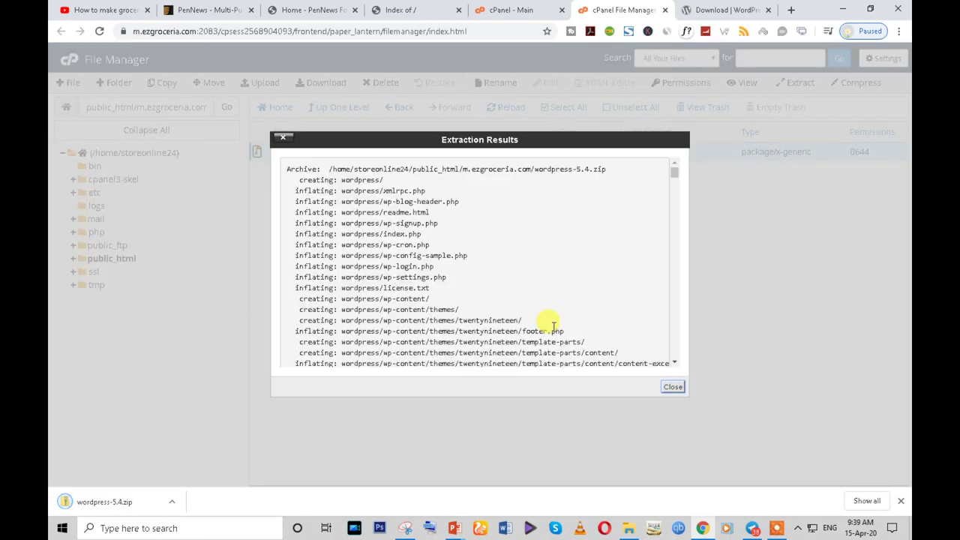
click(673, 388)
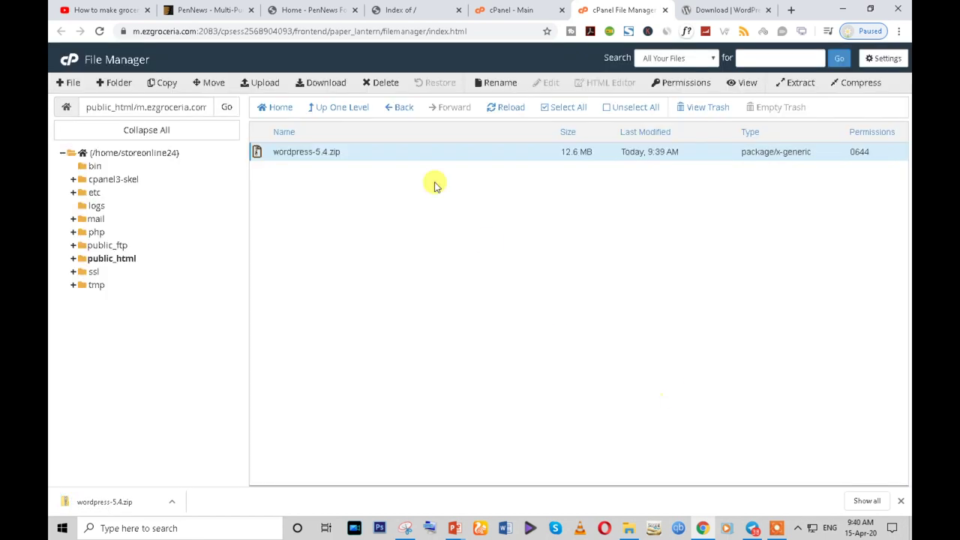
click(508, 107)
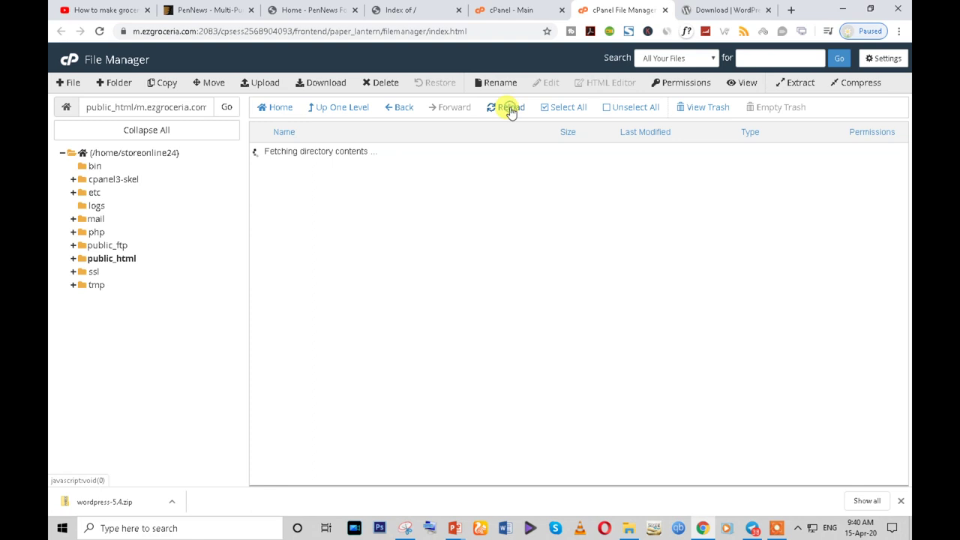
- Permanently delete wordpress-5.4.zip, skipping the trash
click(357, 170)
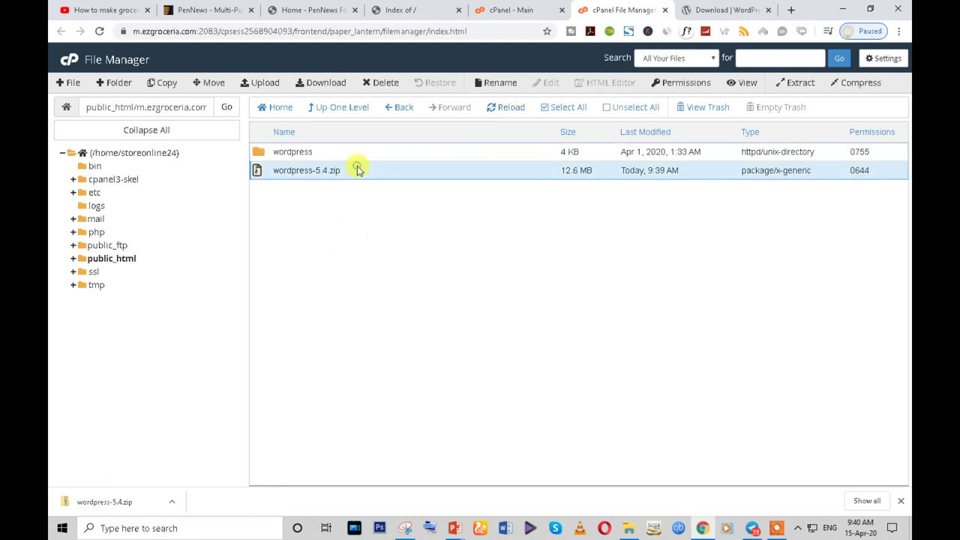
click(372, 83)
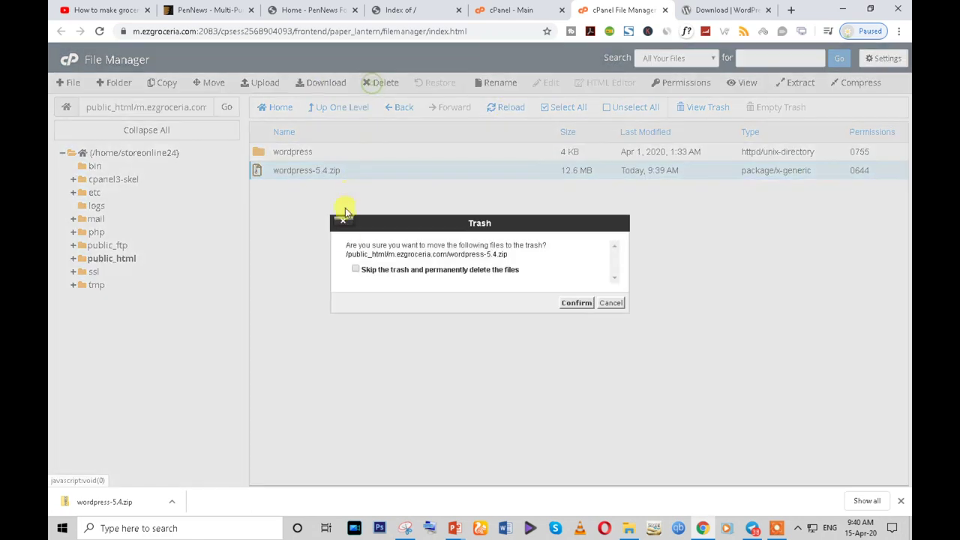
click(355, 270)
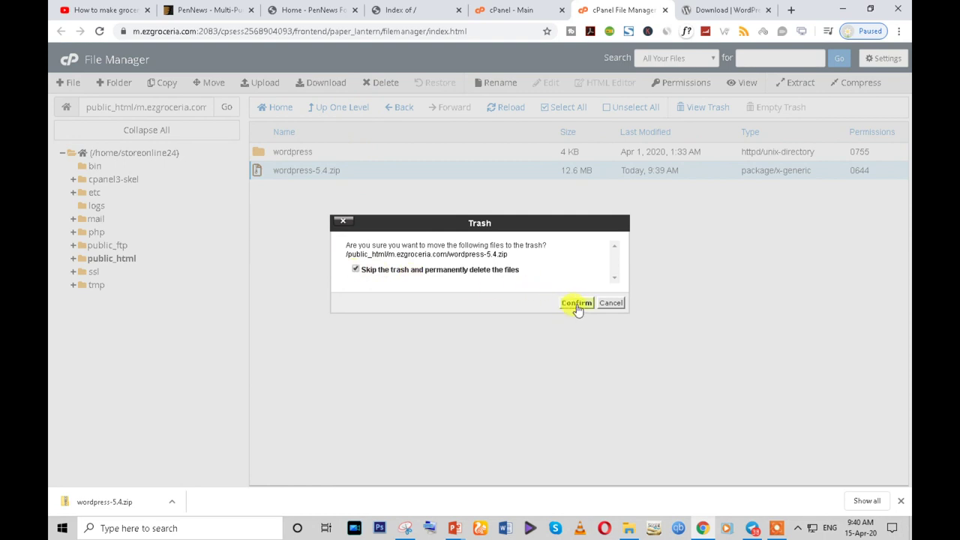
click(577, 303)
- Select every file in the wordpress folder and move them up into m.ezgroceria.com
double_click(317, 152)
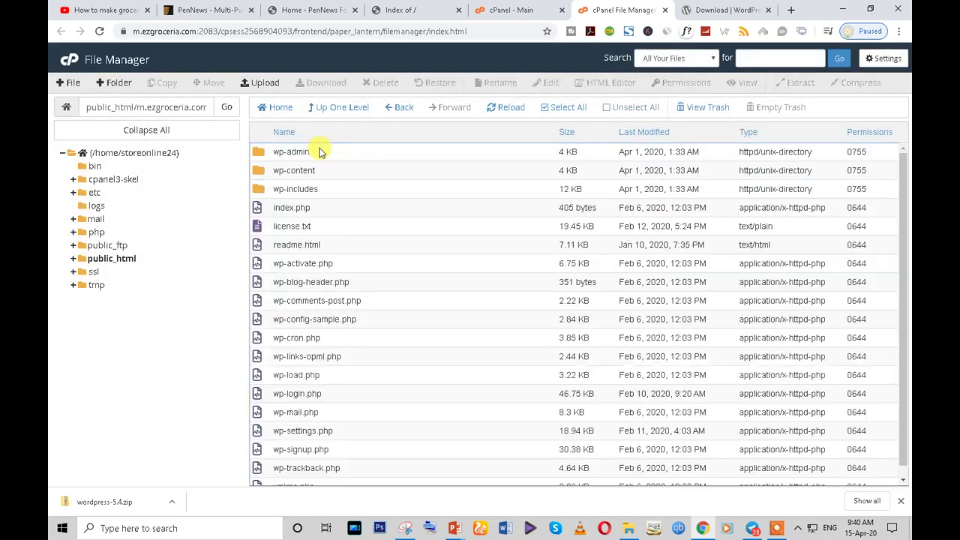
click(450, 250)
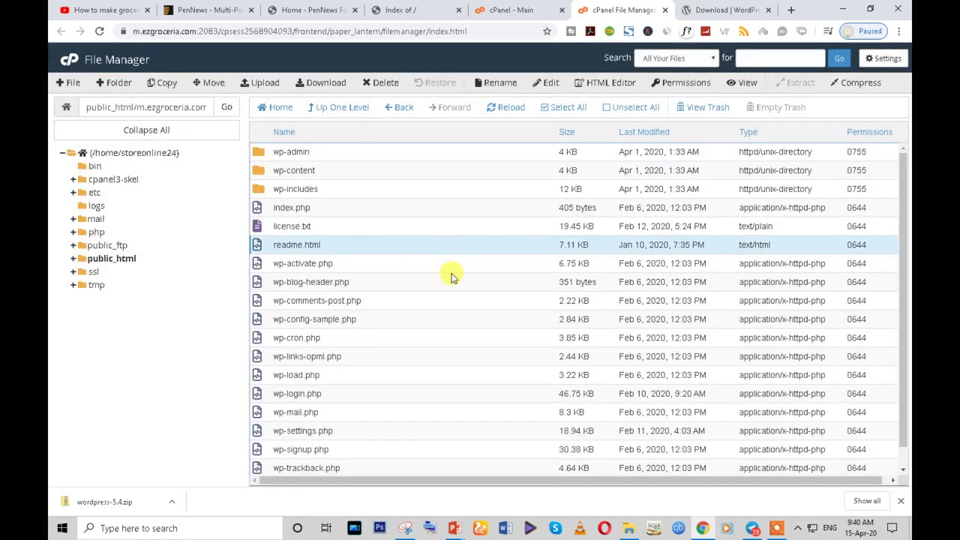
click(507, 113)
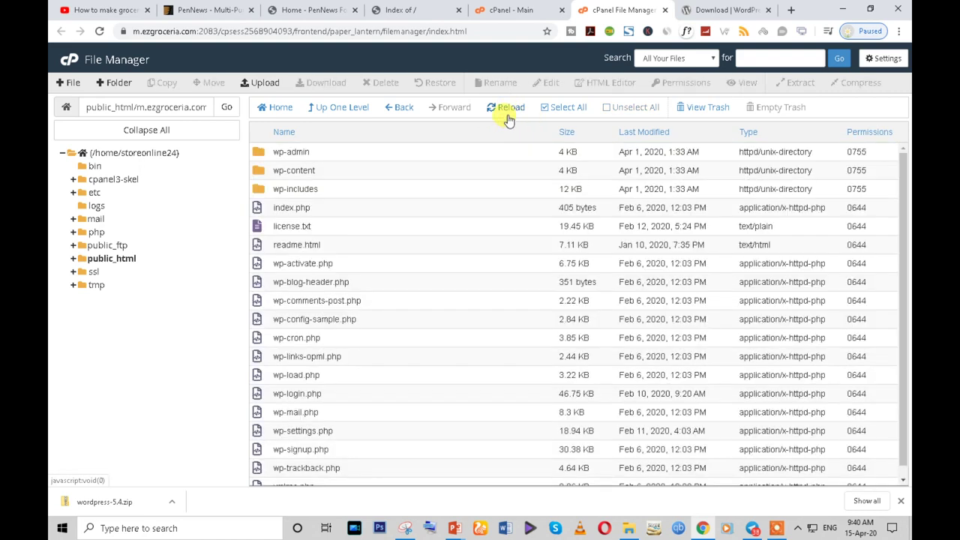
click(562, 109)
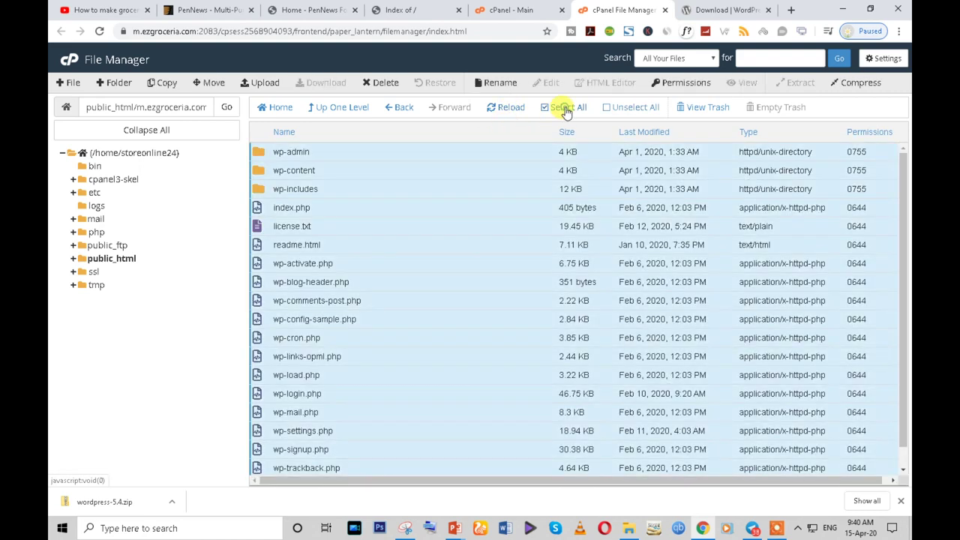
click(209, 83)
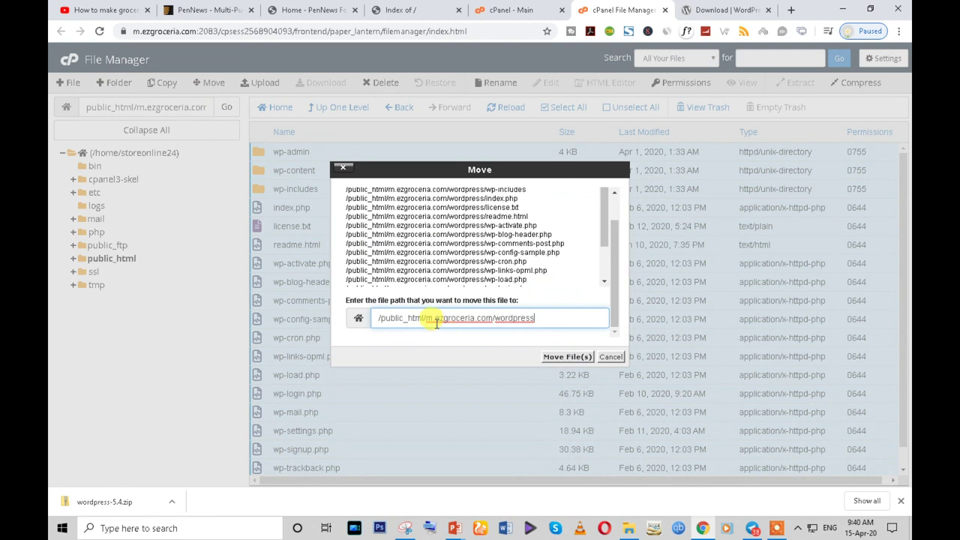
drag(548, 321, 525, 320)
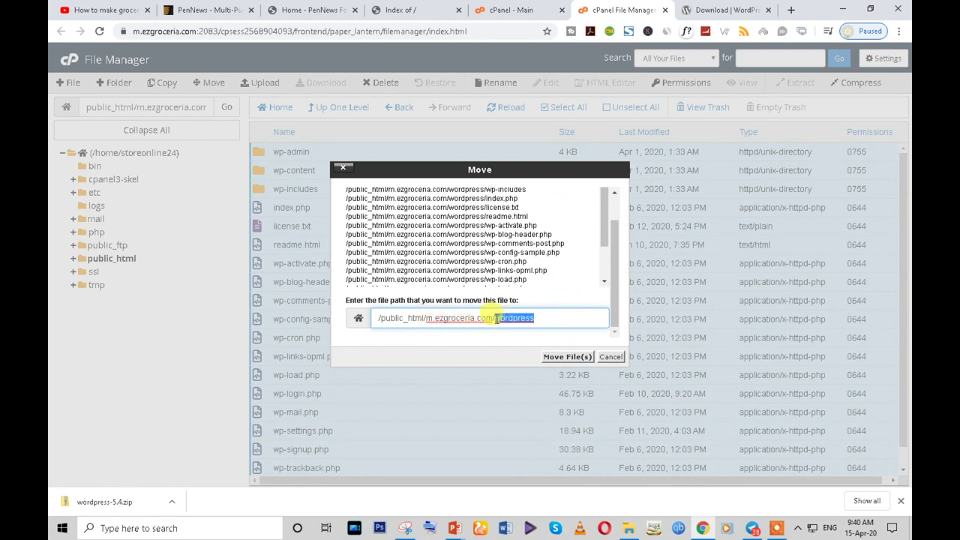
click(564, 357)
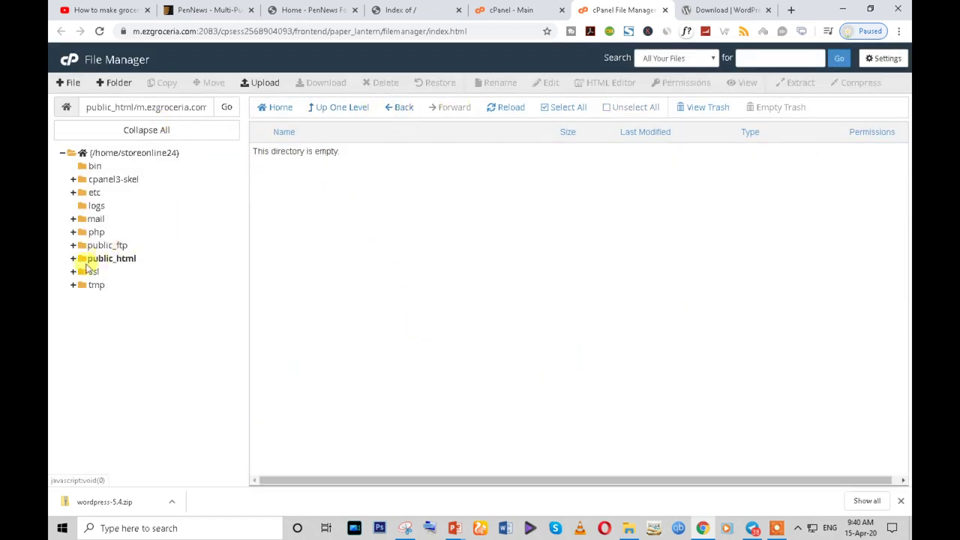
- Open public_html > m.ezgroceria.com to check the moved files, then return to the Index of / tab
click(109, 259)
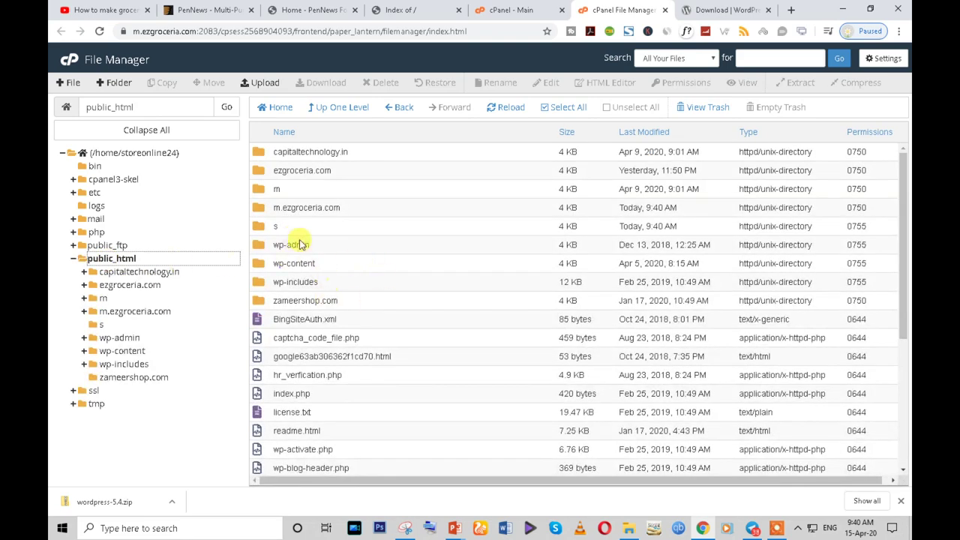
double_click(306, 208)
scroll(369, 306, down, 2)
scroll(379, 195, up, 1)
click(402, 11)
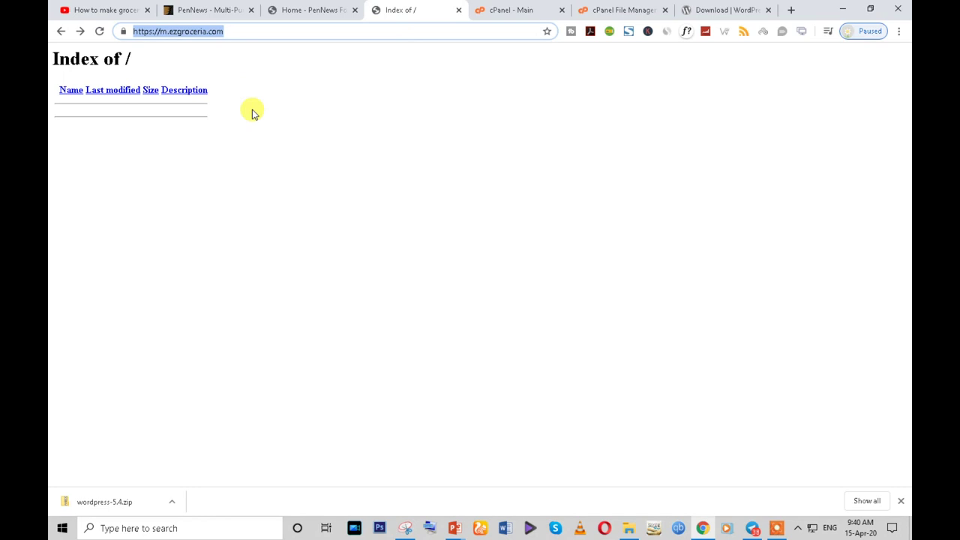
- Reload m.ezgroceria.com, keep English (United States), and continue past the requirements to the database form
key(Return)
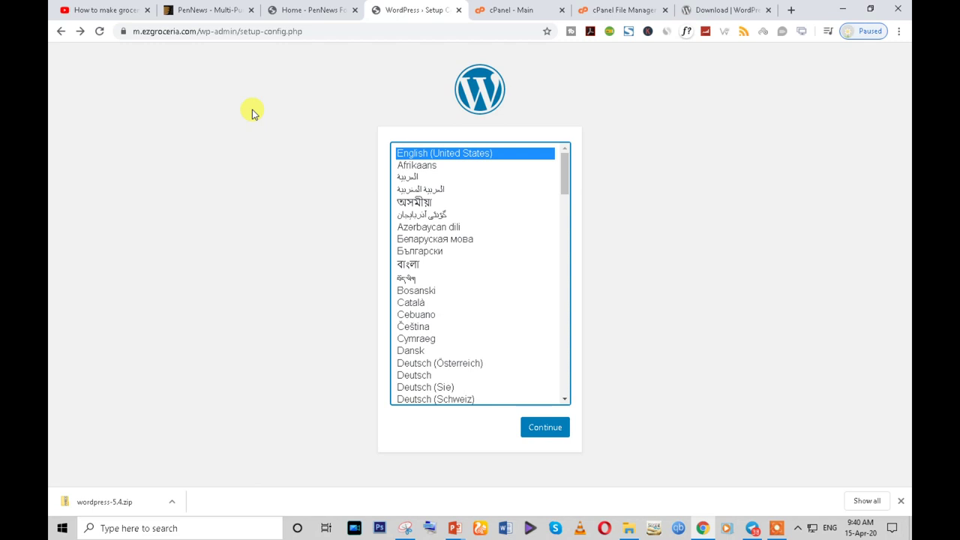
click(545, 426)
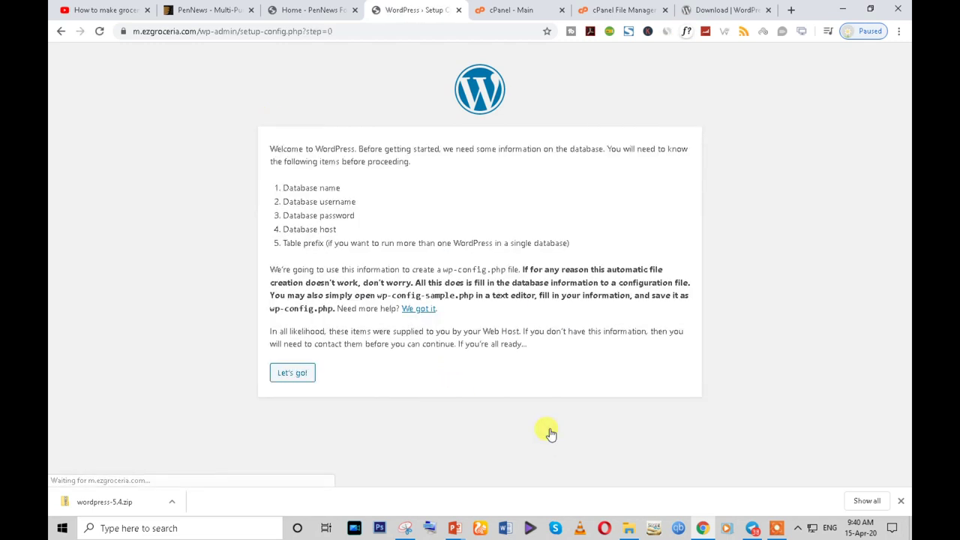
drag(280, 188, 381, 240)
click(578, 245)
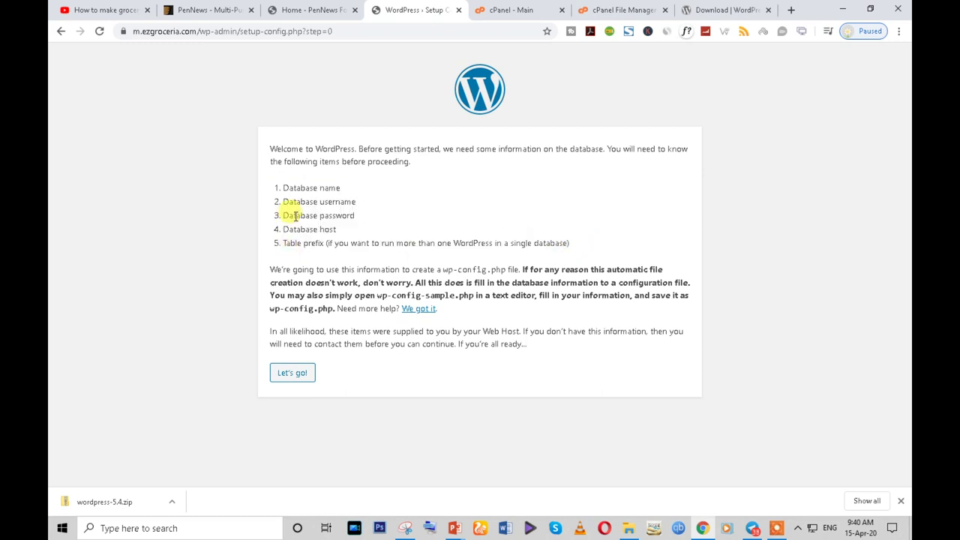
click(295, 374)
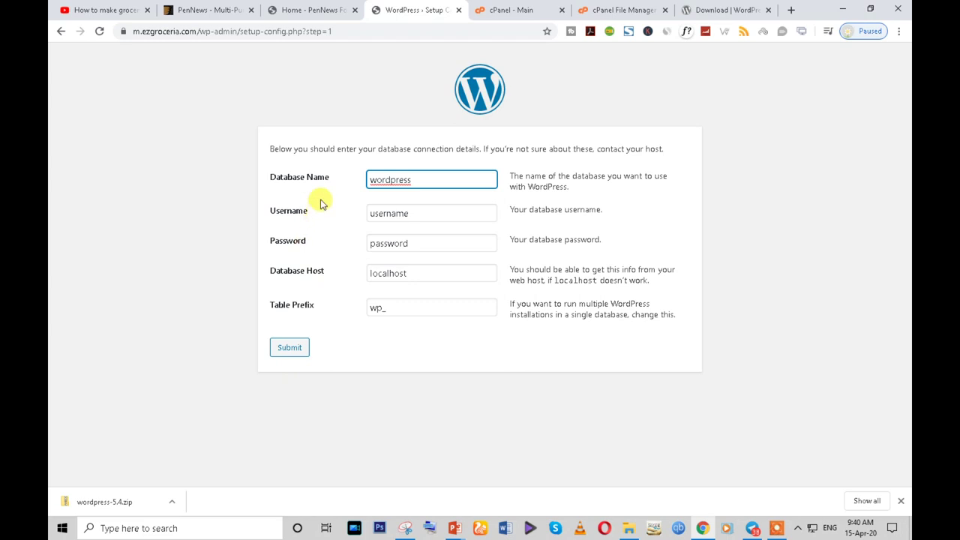
- Create a new MySQL database named storeonl_test on cPanel's MySQL Databases page
click(527, 7)
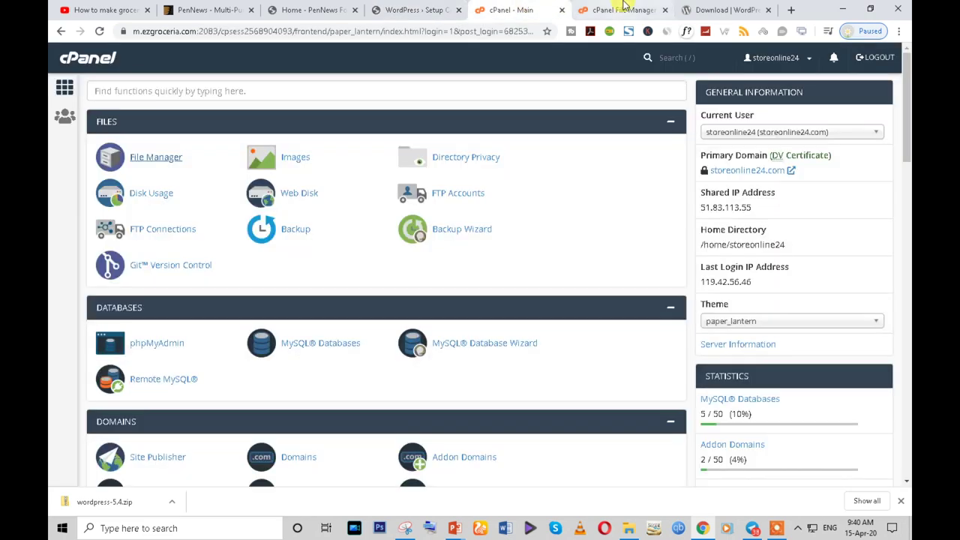
scroll(225, 315, down, 1)
click(319, 289)
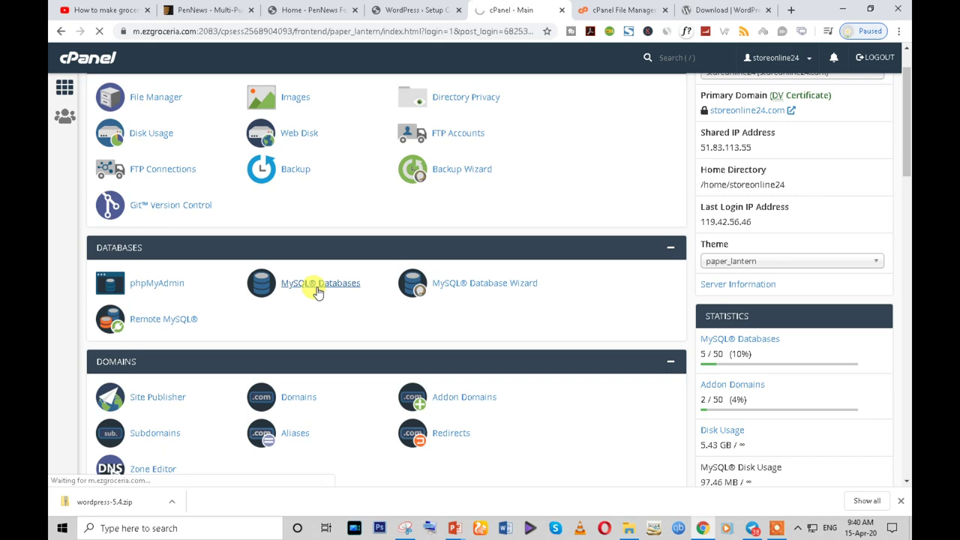
scroll(103, 428, down, 4)
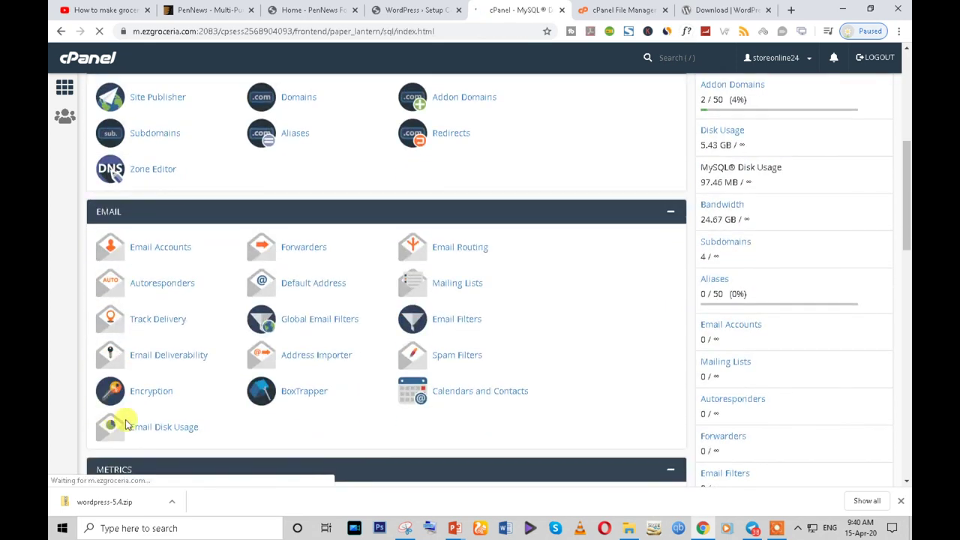
scroll(317, 281, down, 2)
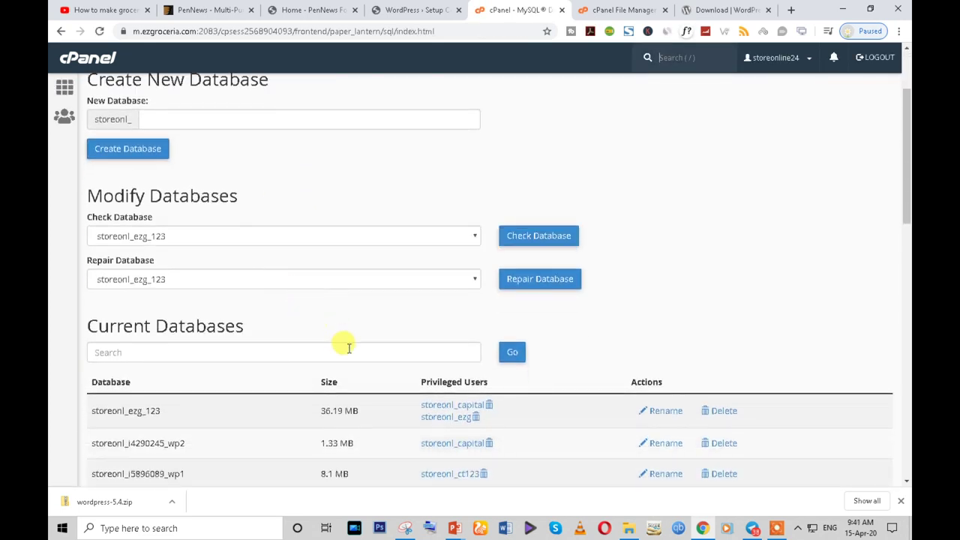
scroll(345, 348, down, 1)
scroll(343, 349, up, 3)
click(178, 240)
text(test)
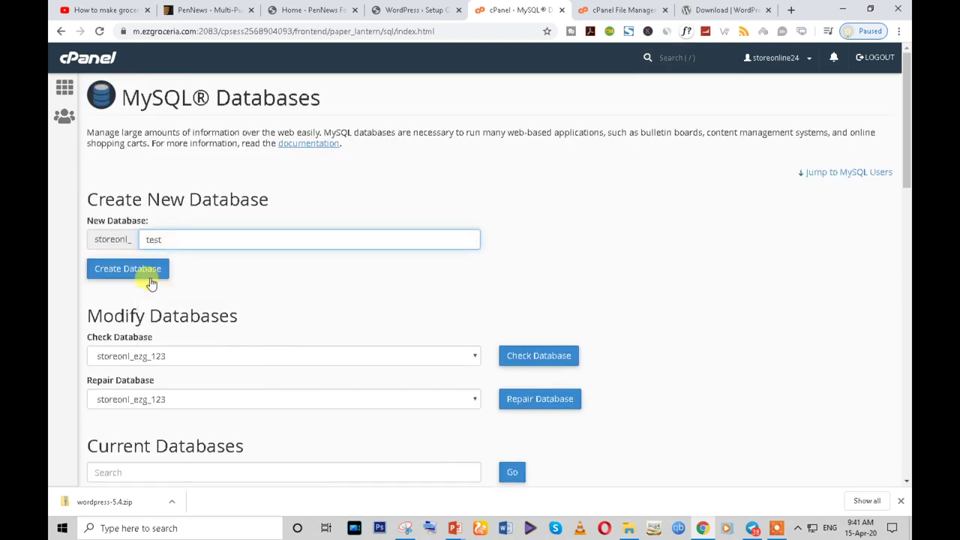
click(141, 269)
click(498, 180)
- Under Add New User, enter 'test' as the username and a first password
scroll(272, 276, down, 4)
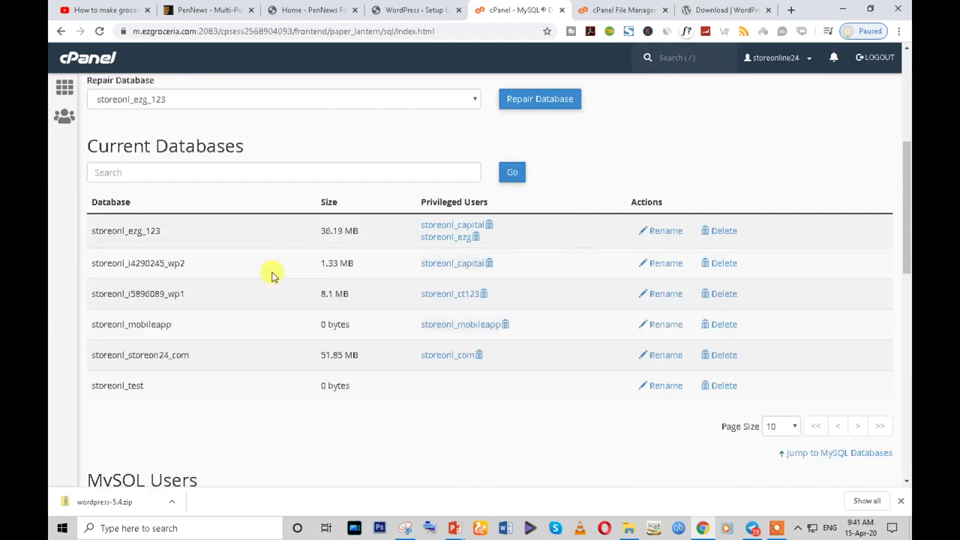
scroll(272, 274, up, 3)
scroll(303, 285, down, 3)
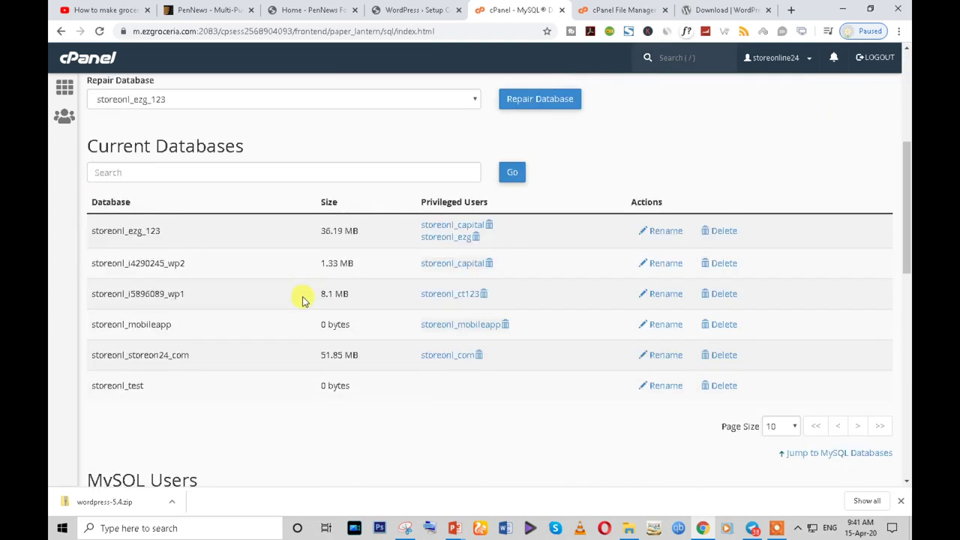
scroll(302, 299, down, 5)
click(166, 193)
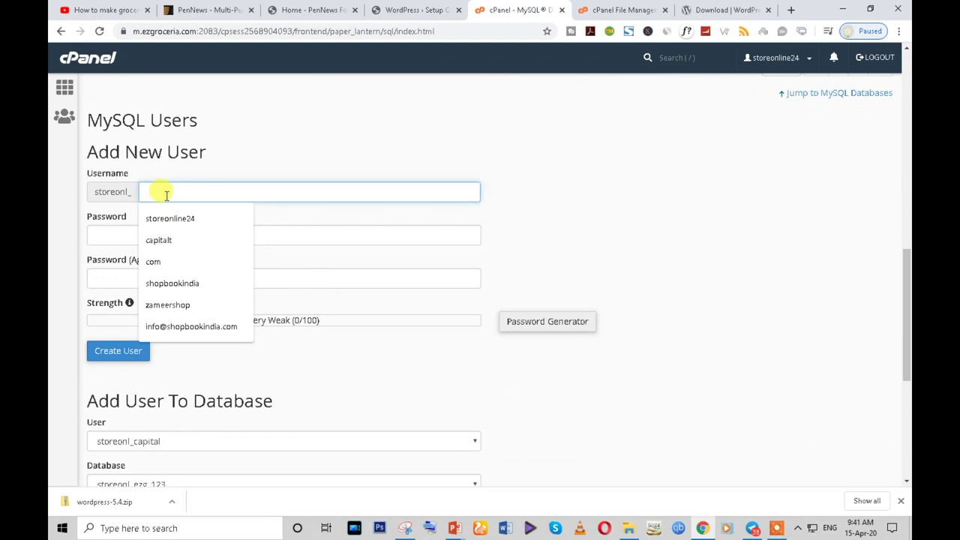
click(137, 224)
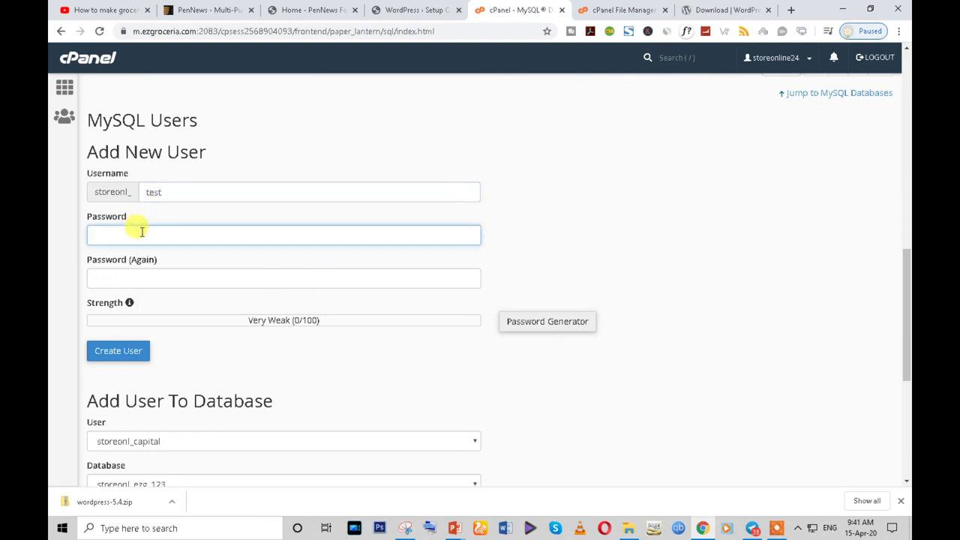
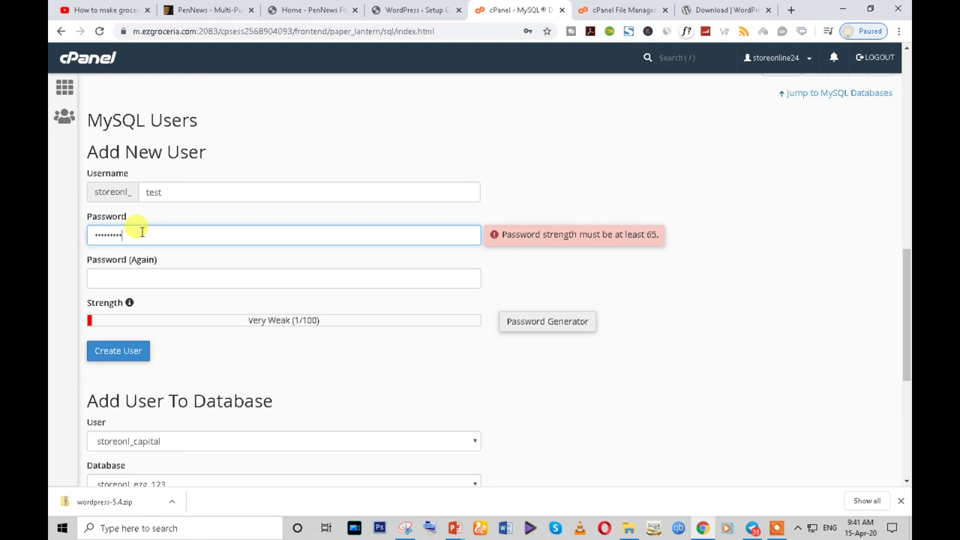
- Try several replacement passwords, all too weak, then bring up the Password Generator
drag(142, 232, 49, 246)
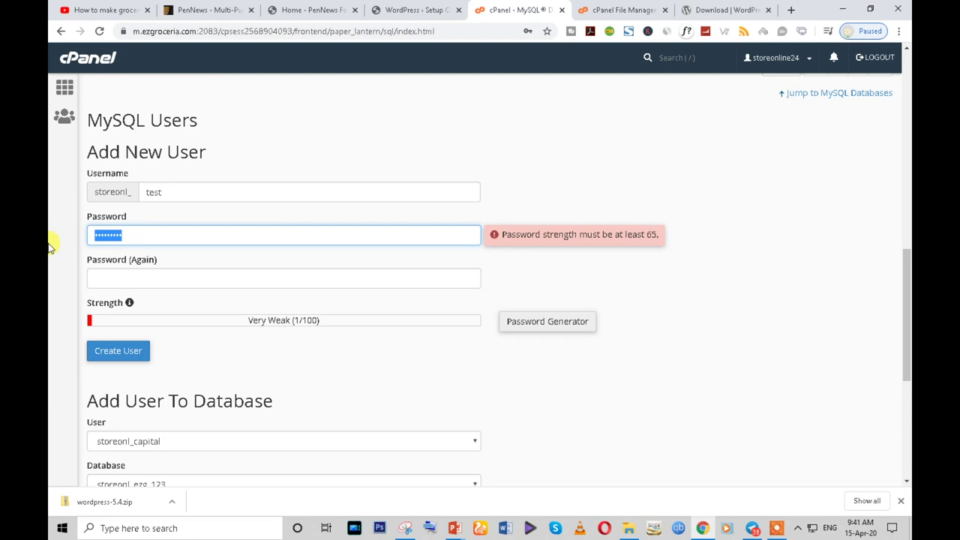
drag(145, 124, 64, 122)
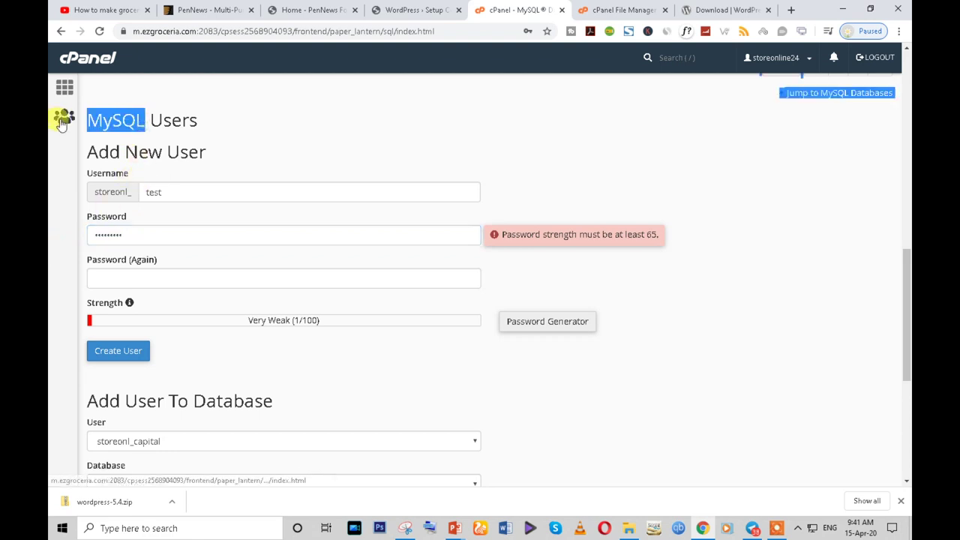
click(134, 228)
key(ctrl+v)
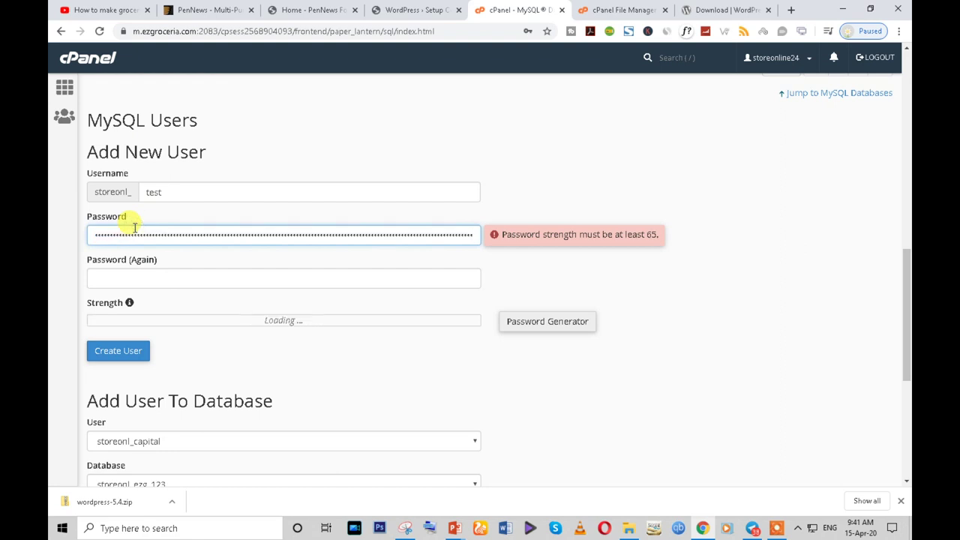
drag(139, 121, 88, 120)
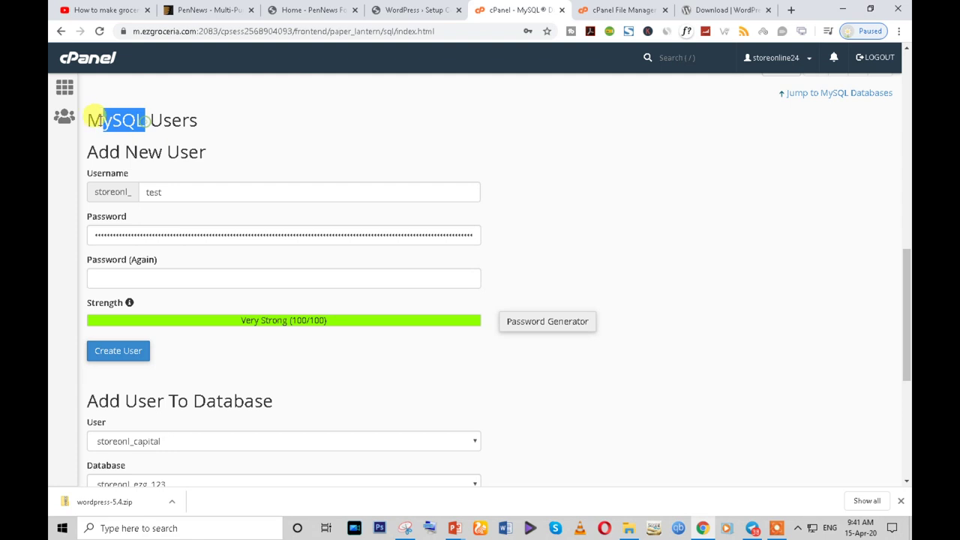
double_click(127, 235)
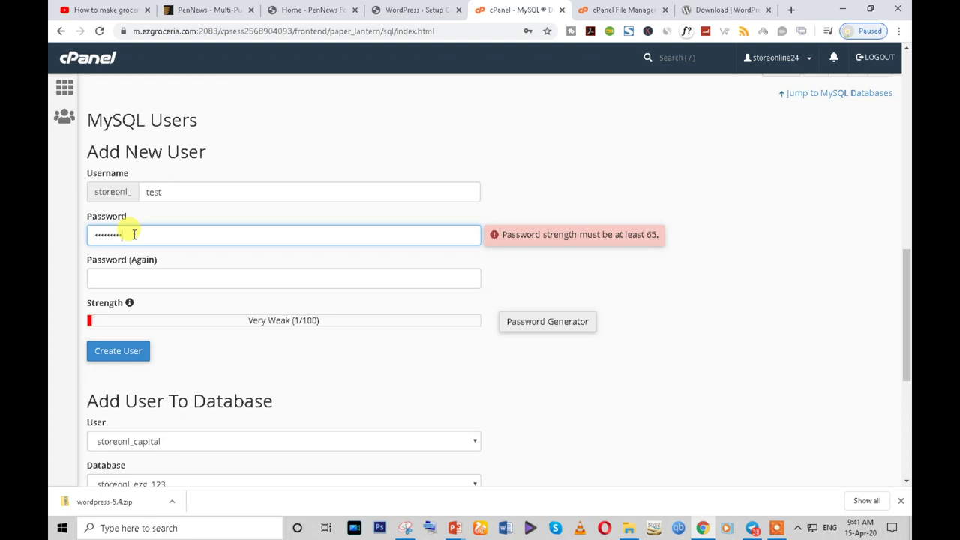
double_click(134, 235)
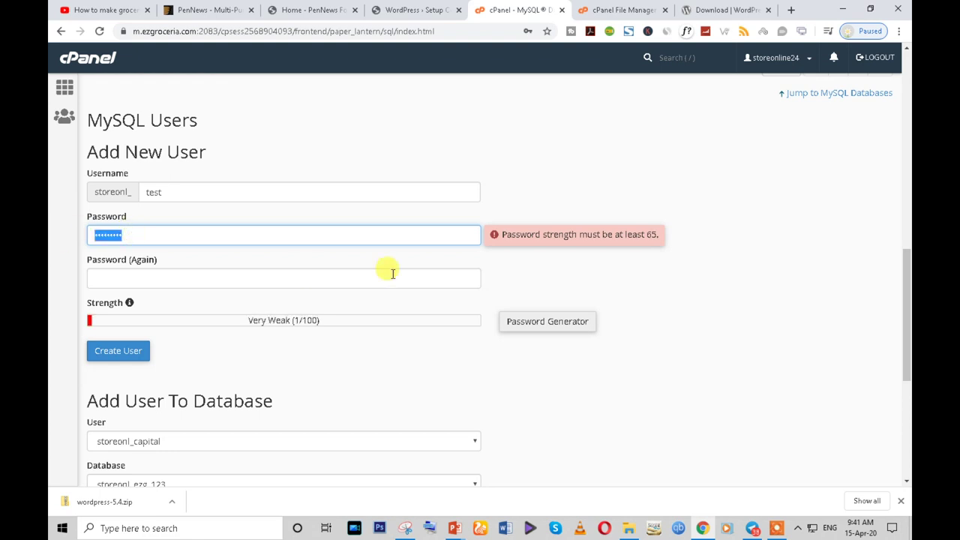
text(1)
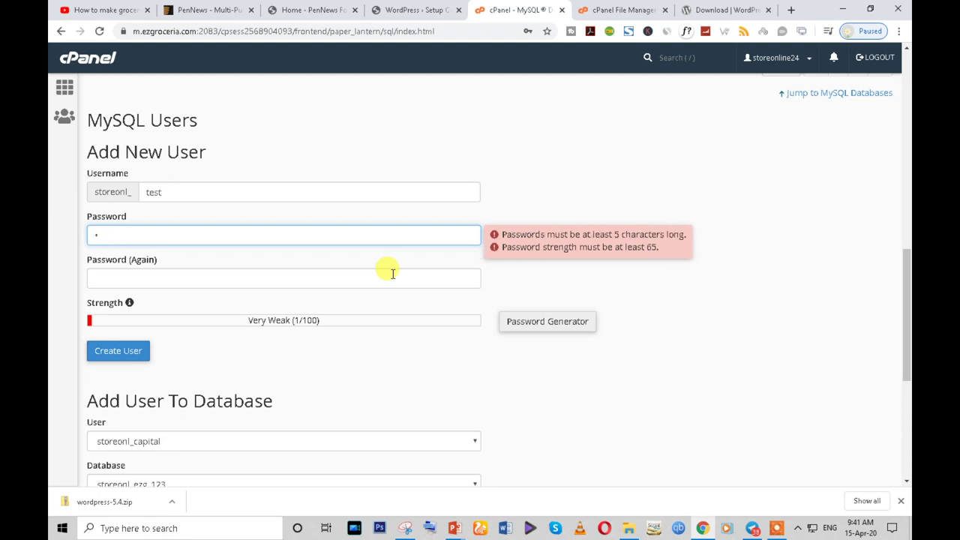
click(704, 321)
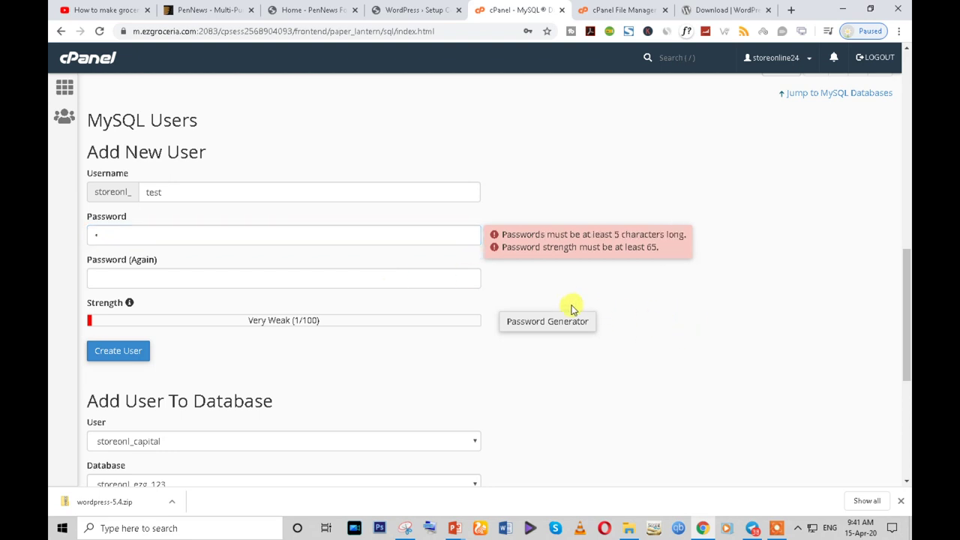
click(546, 322)
- Generate a very strong password, copy it, confirm it's saved, and apply it to both fields
triple_click(438, 225)
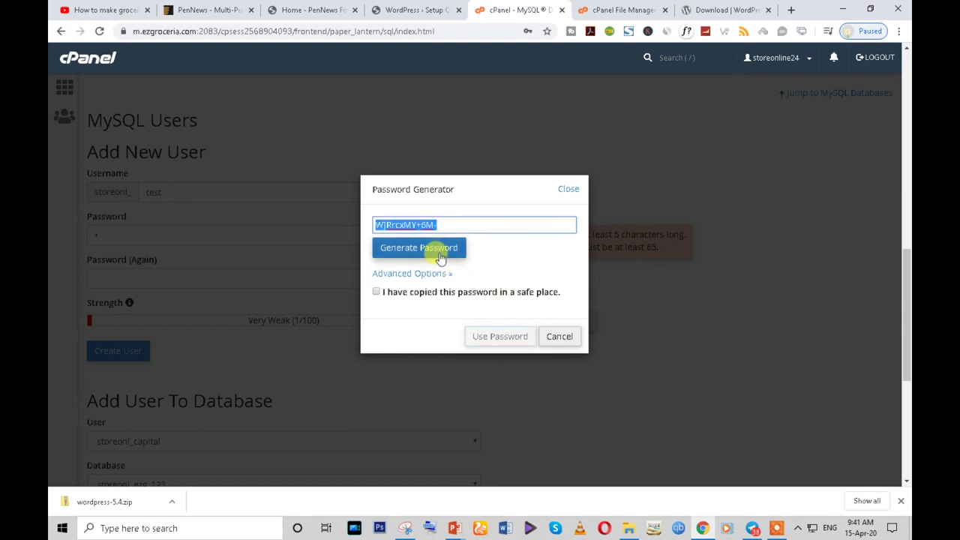
click(436, 253)
triple_click(430, 223)
key(ctrl+c)
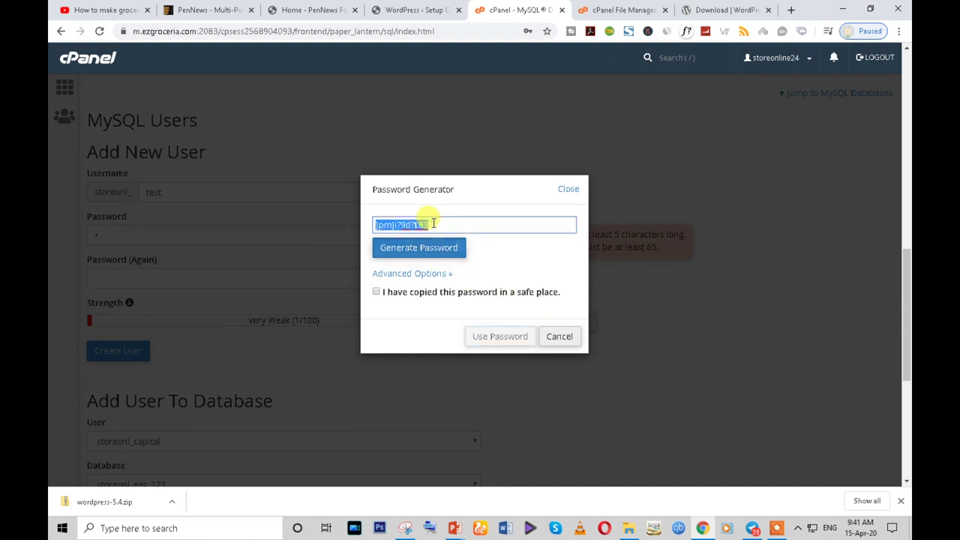
click(376, 292)
click(501, 337)
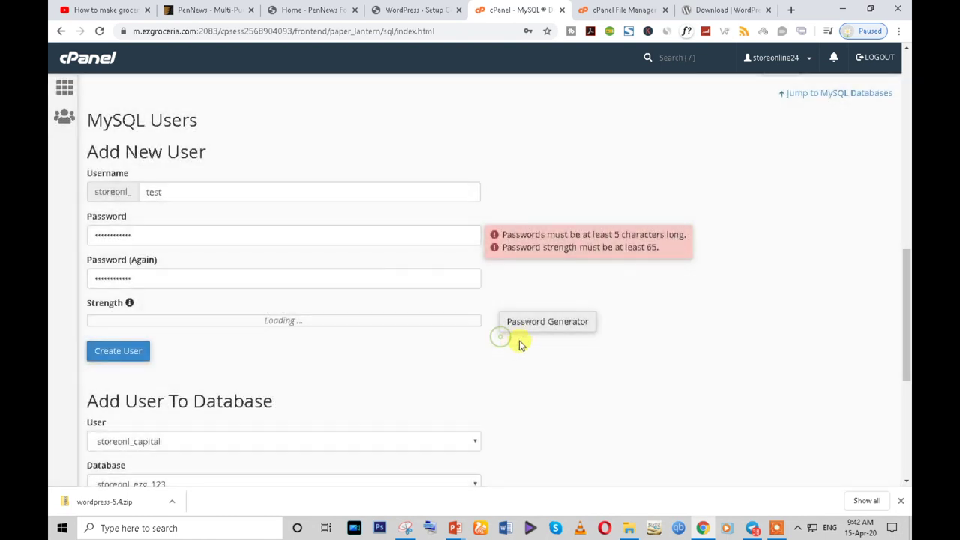
- Paste the generated password into a new blank Word document, then go back to the browser
click(229, 9)
click(204, 30)
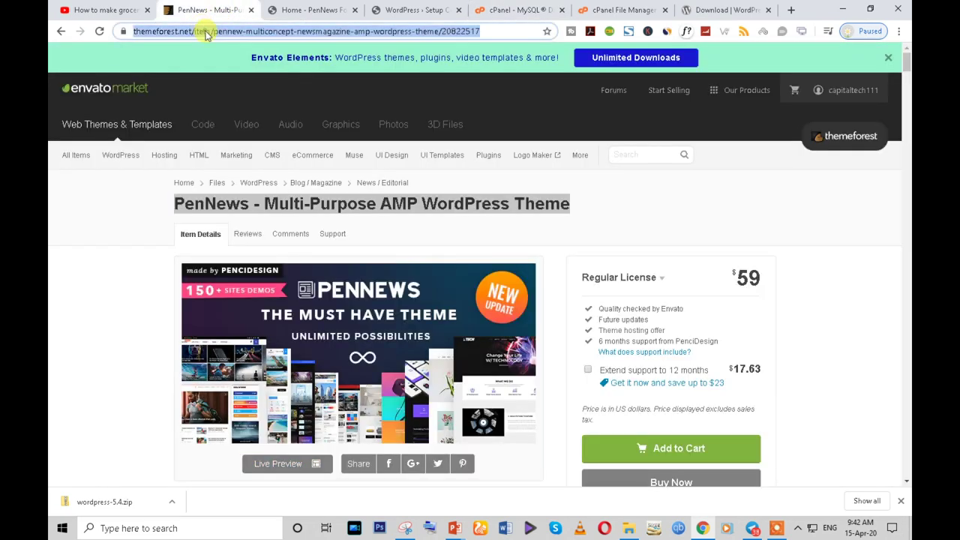
click(505, 528)
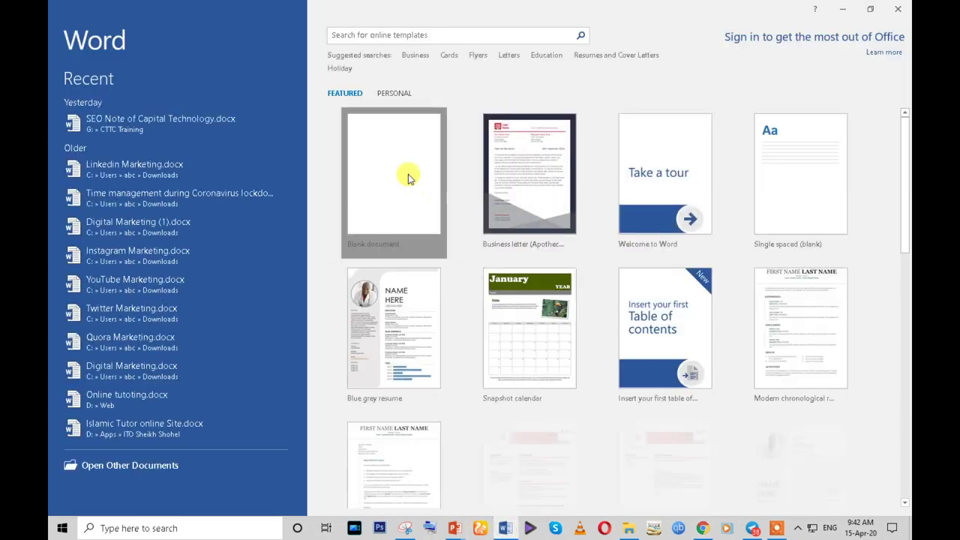
click(408, 176)
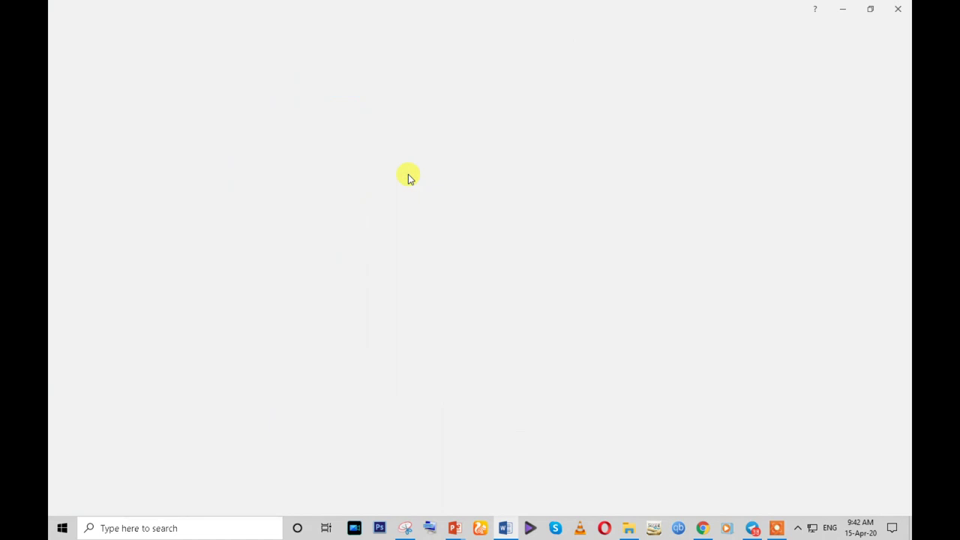
key(ctrl+v)
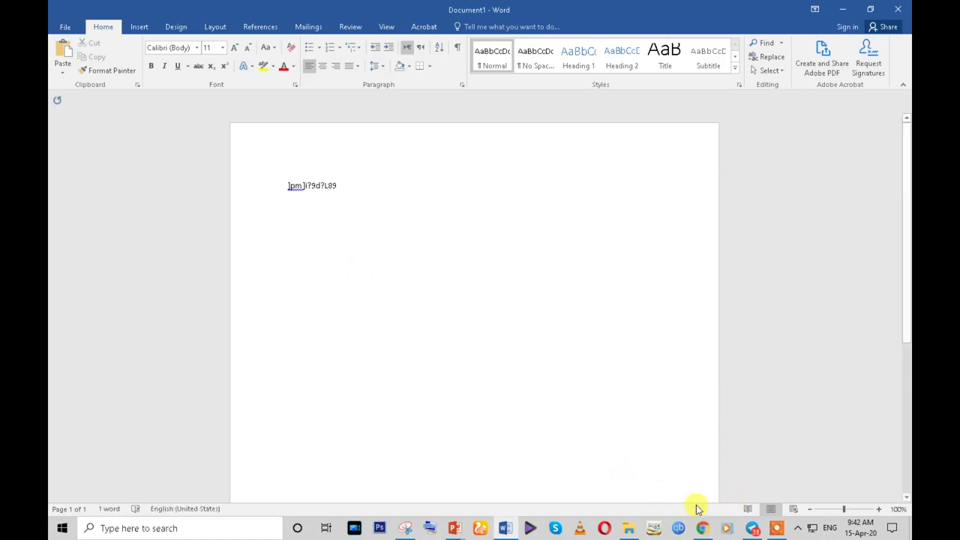
click(777, 528)
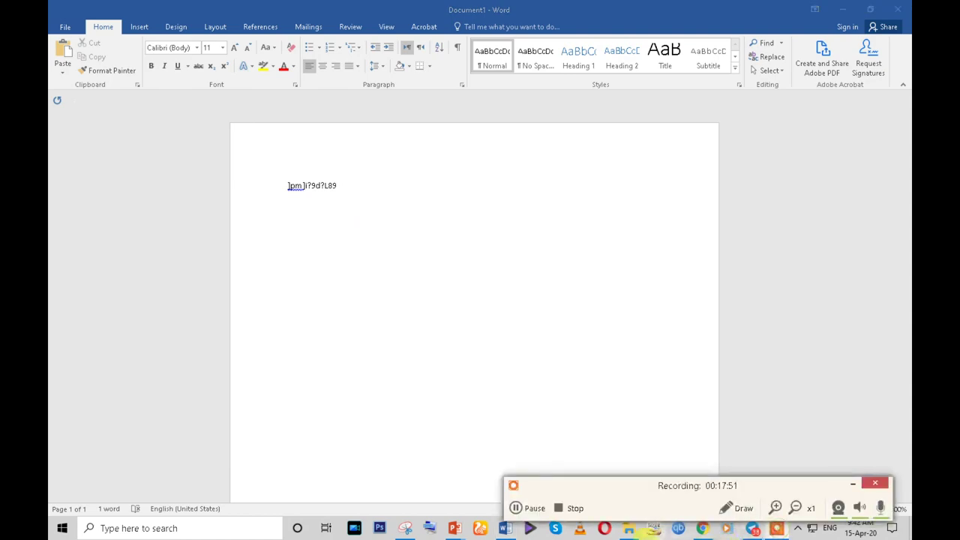
click(853, 484)
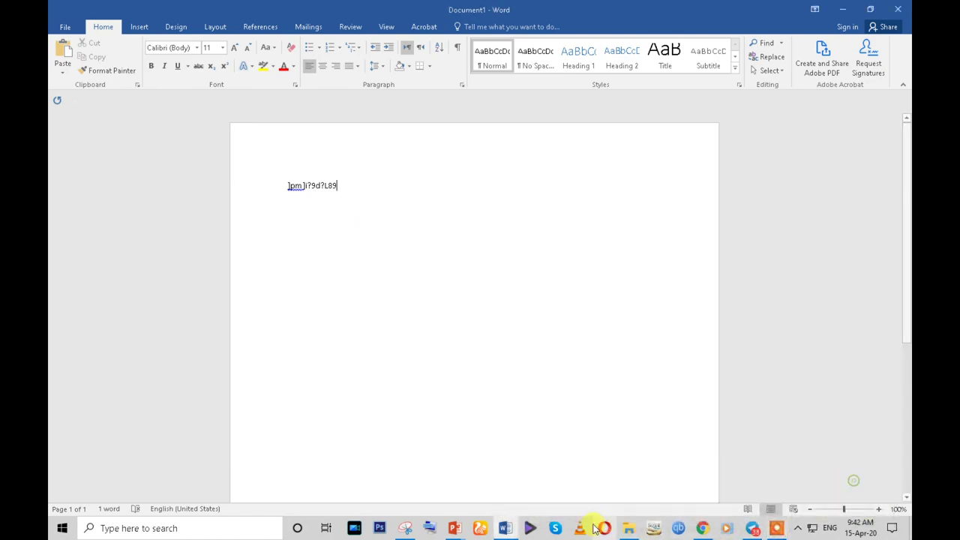
click(702, 528)
- Create the MySQL user test (storeonl_test) with the generated password, without saving it in the browser
click(513, 10)
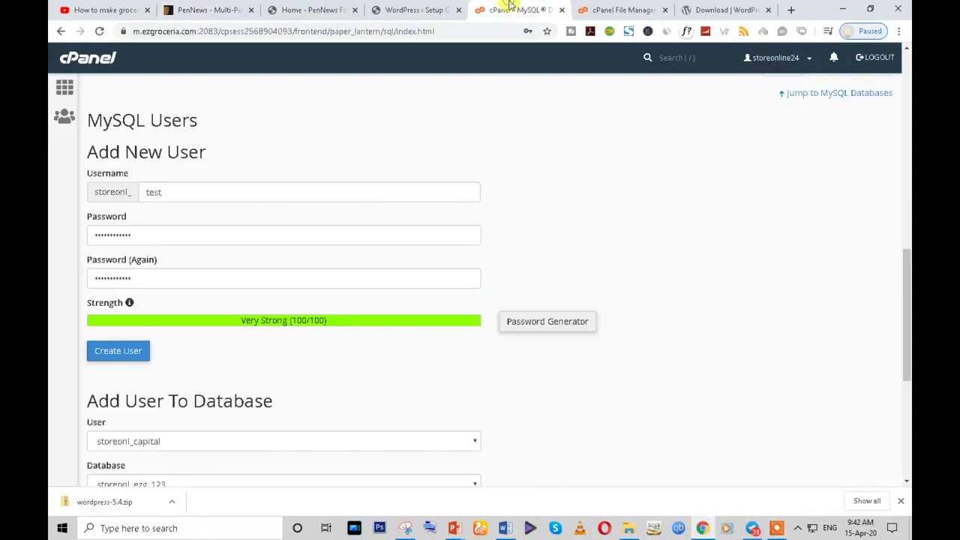
scroll(289, 327, down, 3)
click(112, 276)
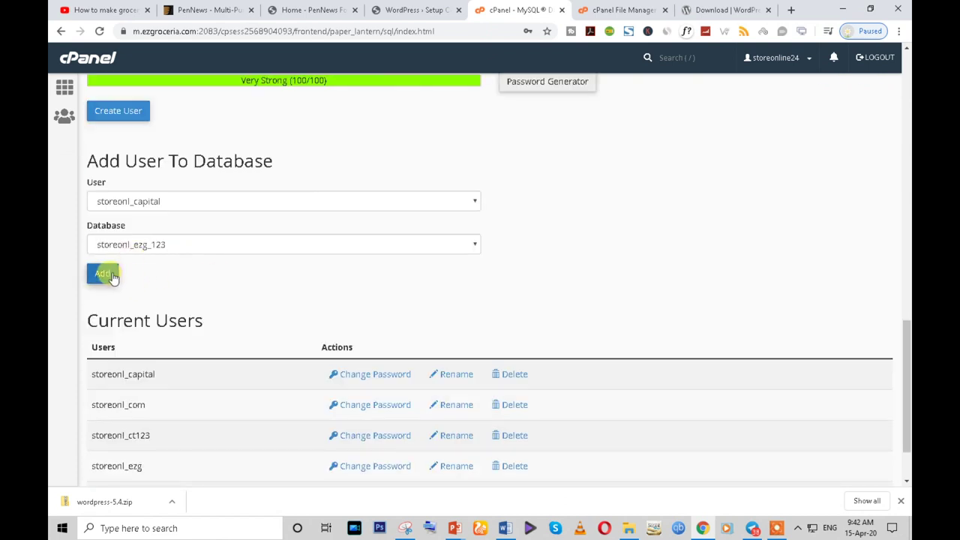
scroll(146, 253, up, 2)
click(105, 237)
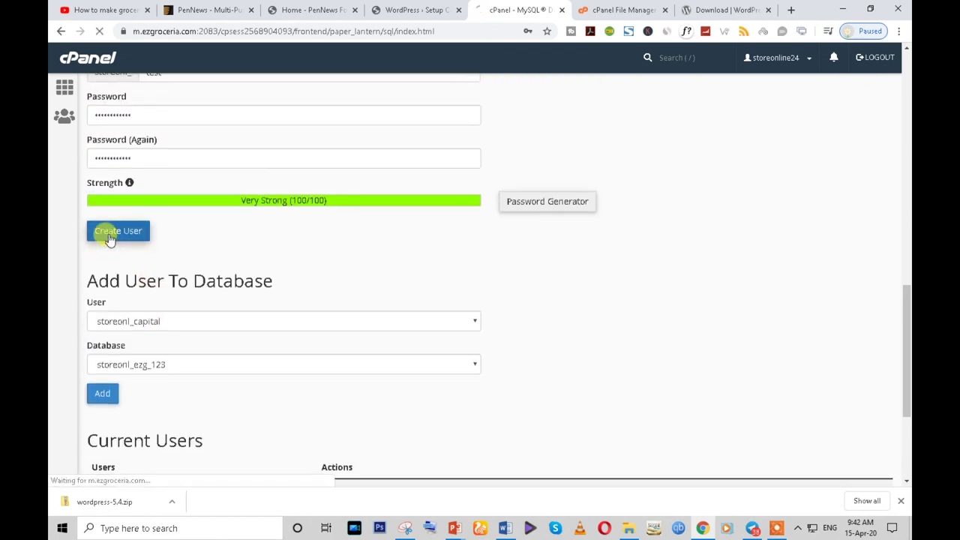
click(525, 223)
click(497, 184)
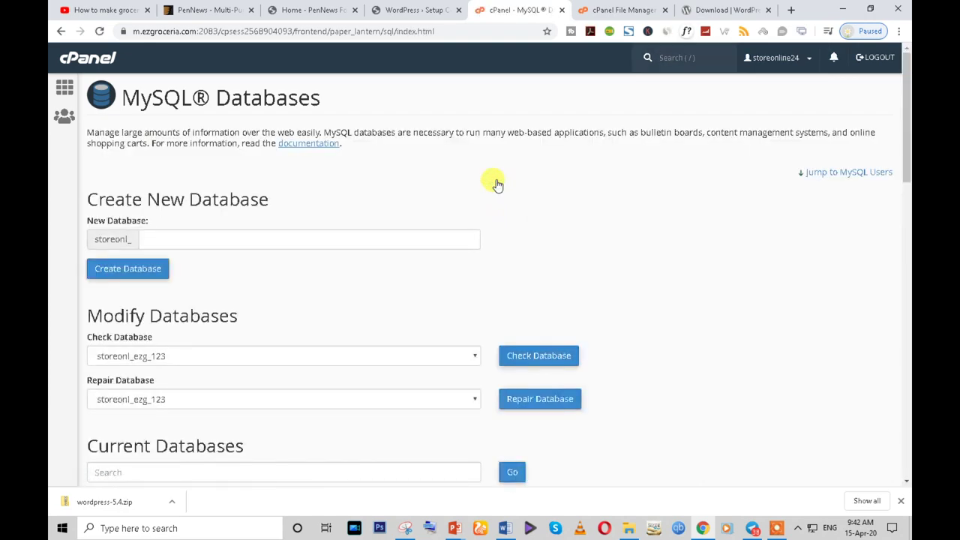
- Check the databases dropdown and Current Databases table for storeonl_test
scroll(338, 317, down, 5)
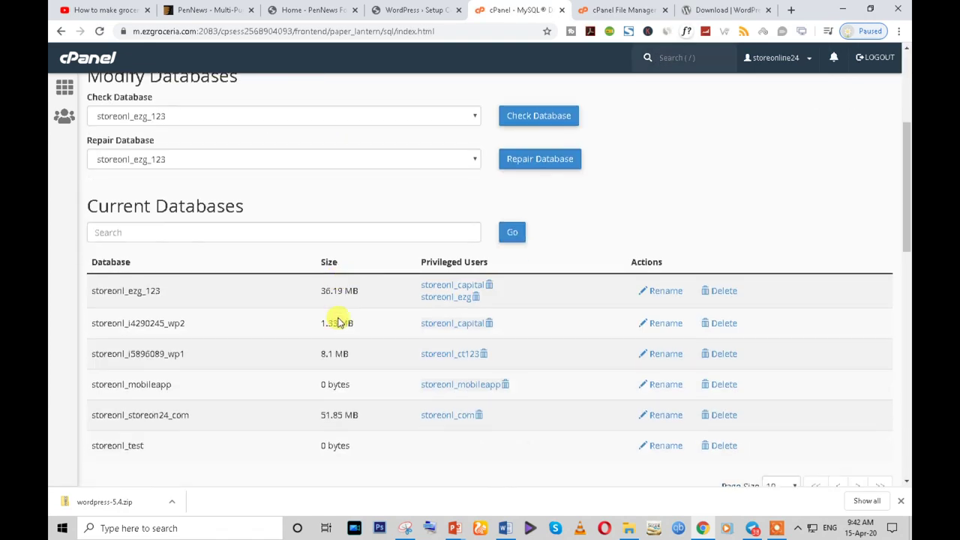
scroll(315, 315, up, 2)
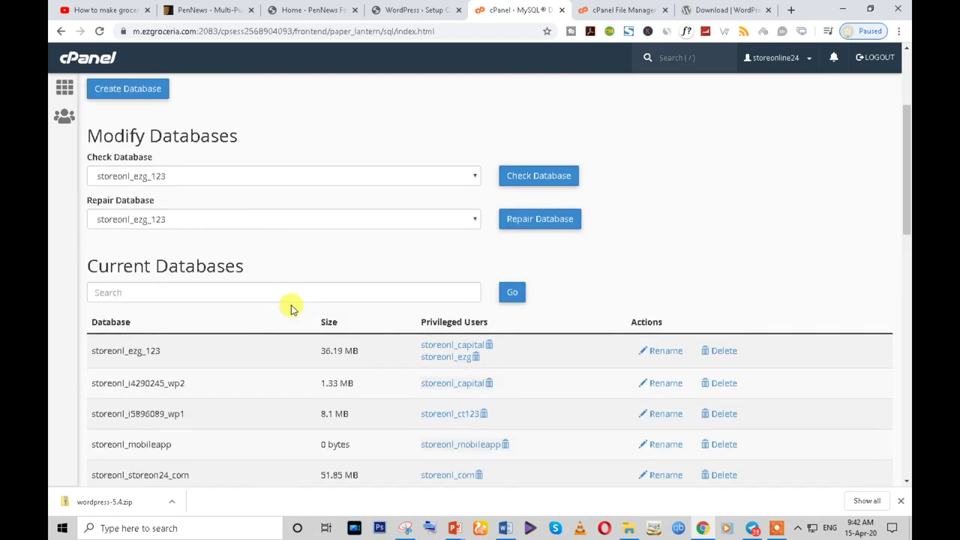
click(150, 182)
click(484, 142)
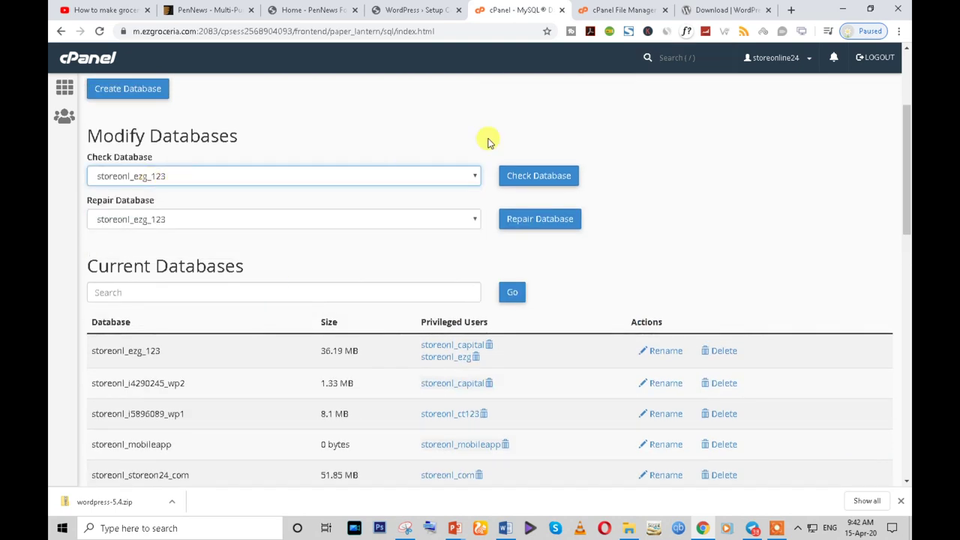
scroll(355, 285, down, 4)
scroll(198, 306, down, 3)
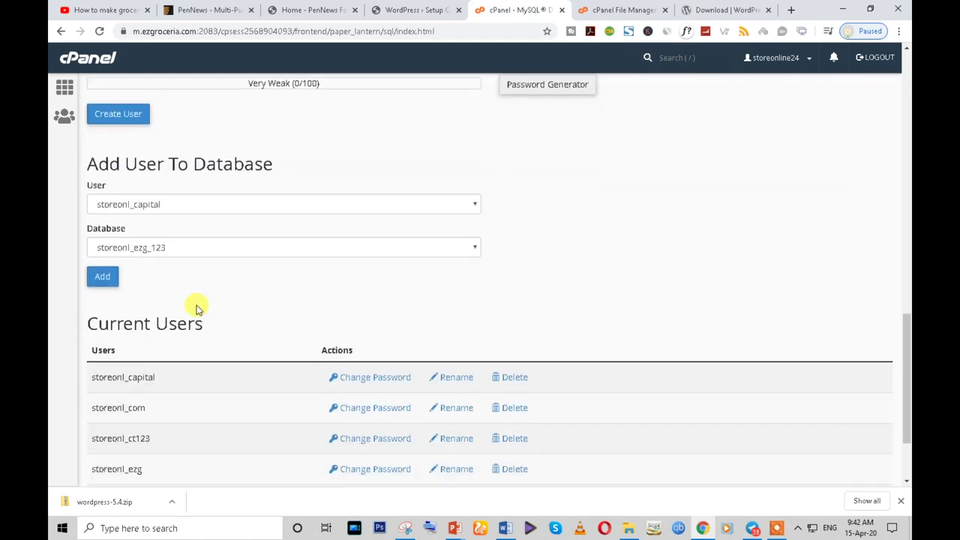
drag(98, 161, 411, 171)
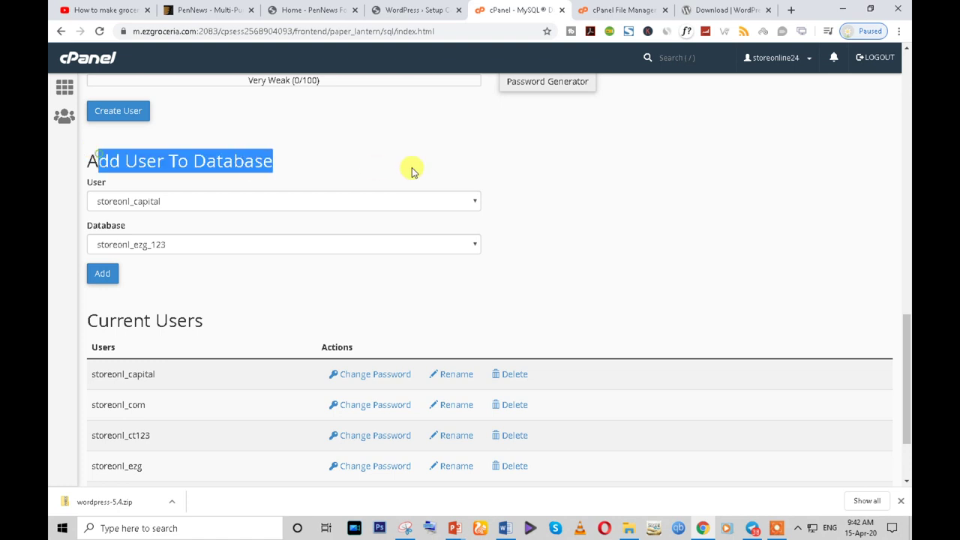
- Add user storeonl_test to database storeonl_test with all privileges
click(206, 200)
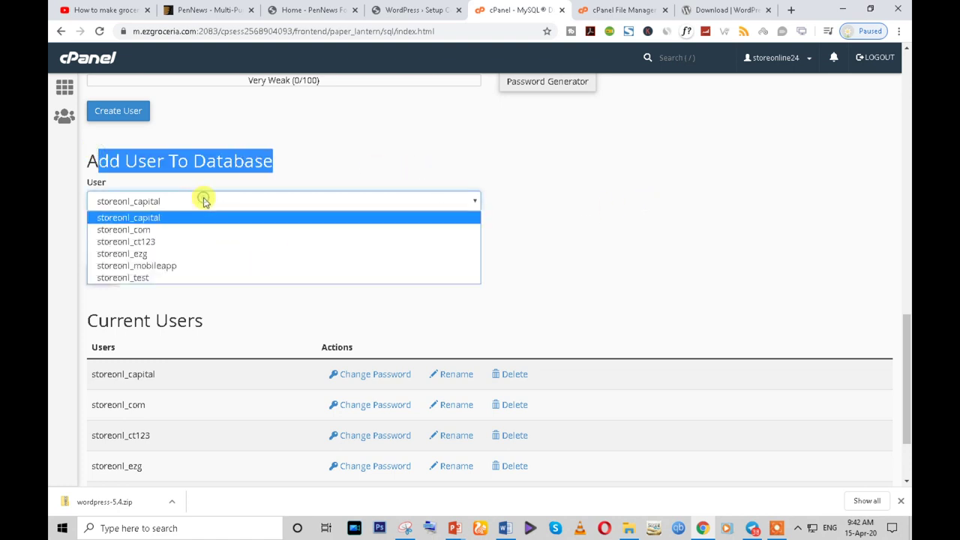
click(165, 276)
click(165, 247)
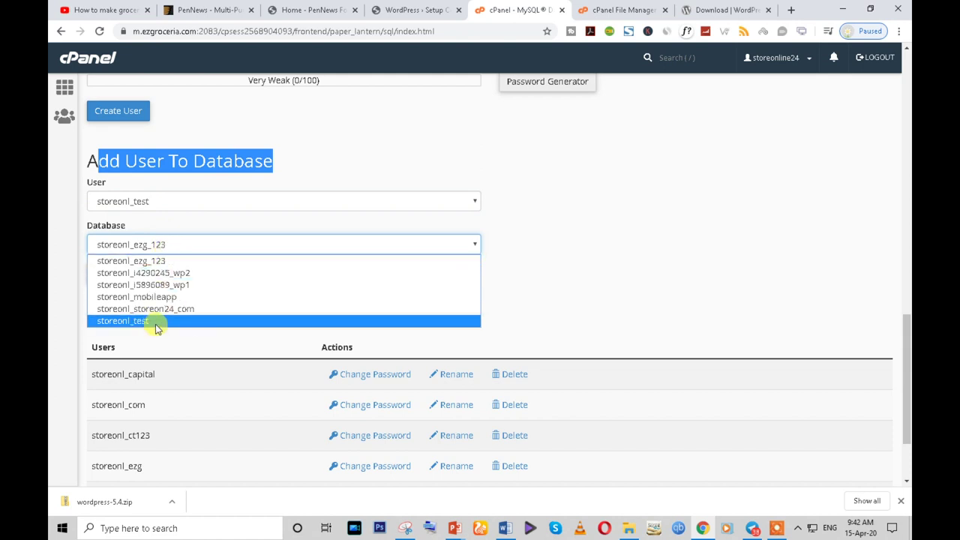
click(156, 328)
click(104, 276)
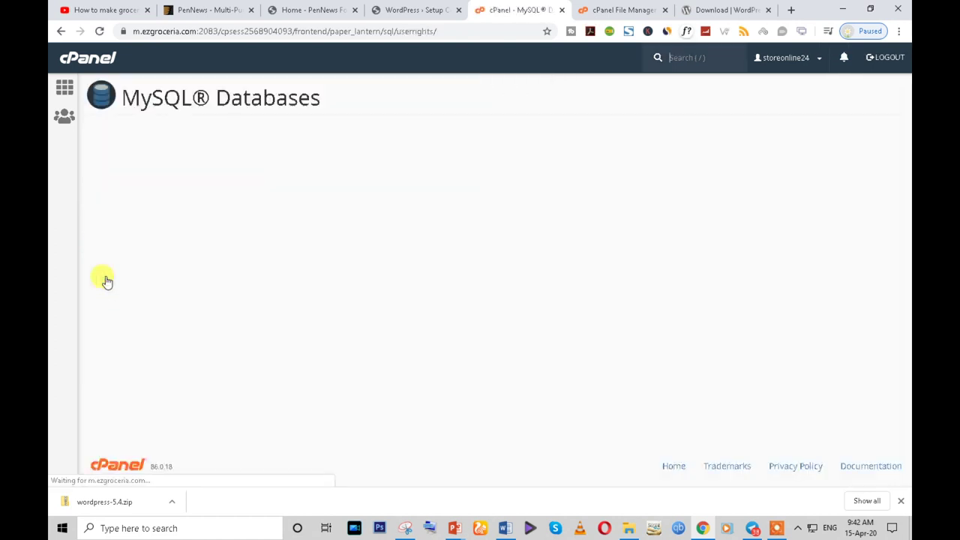
click(97, 203)
scroll(129, 360, down, 2)
click(124, 396)
click(495, 434)
- Confirm the user is listed under Current Databases, then move through the File Manager and PenNews demo tabs
scroll(585, 242, down, 4)
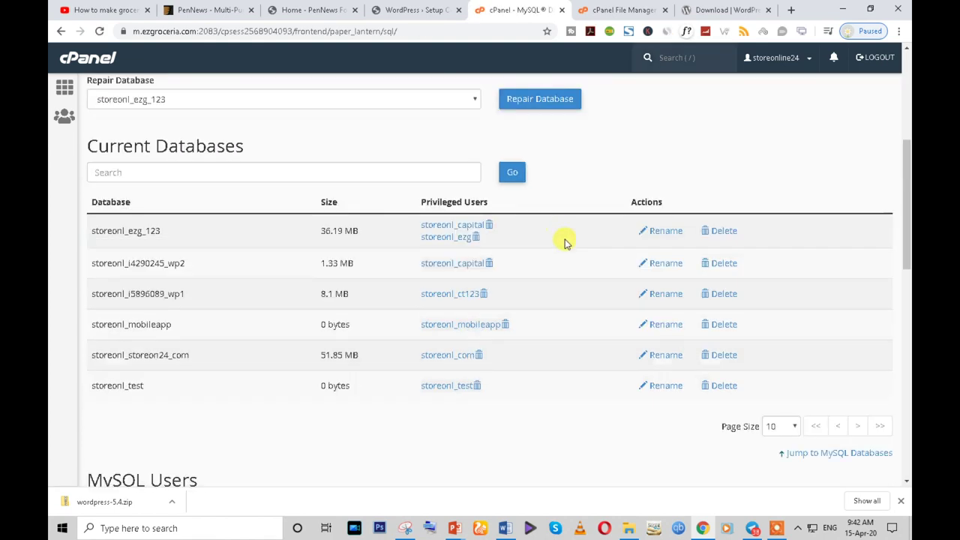
scroll(570, 247, down, 1)
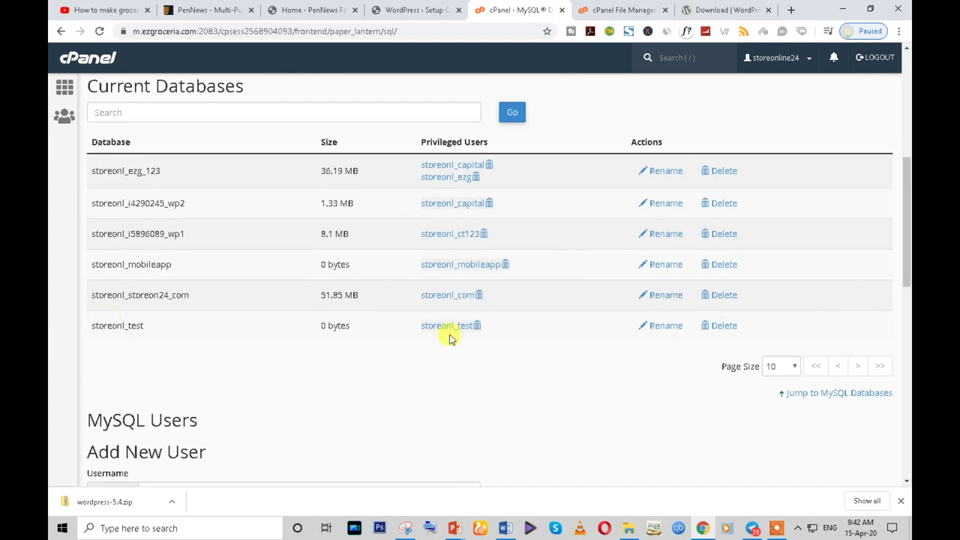
drag(318, 324, 381, 330)
click(622, 10)
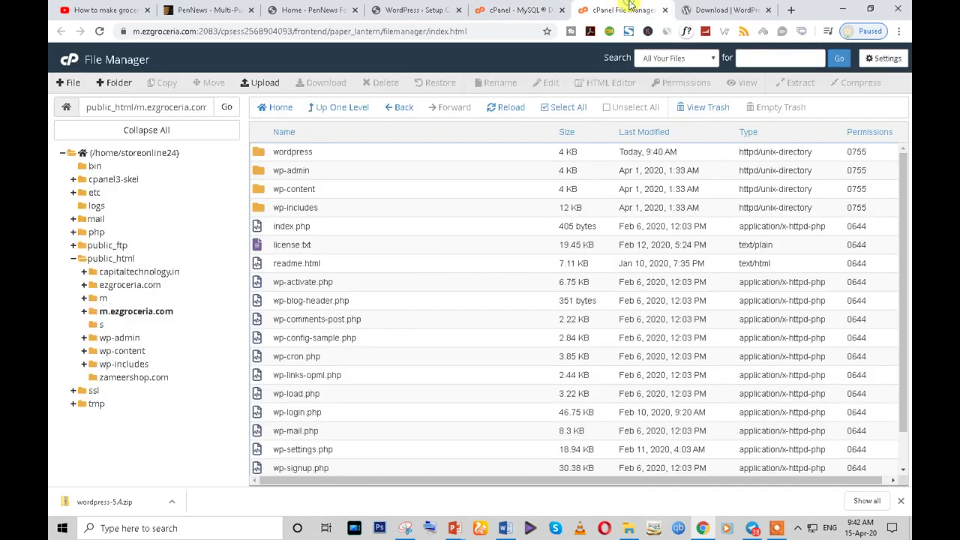
click(712, 9)
click(313, 9)
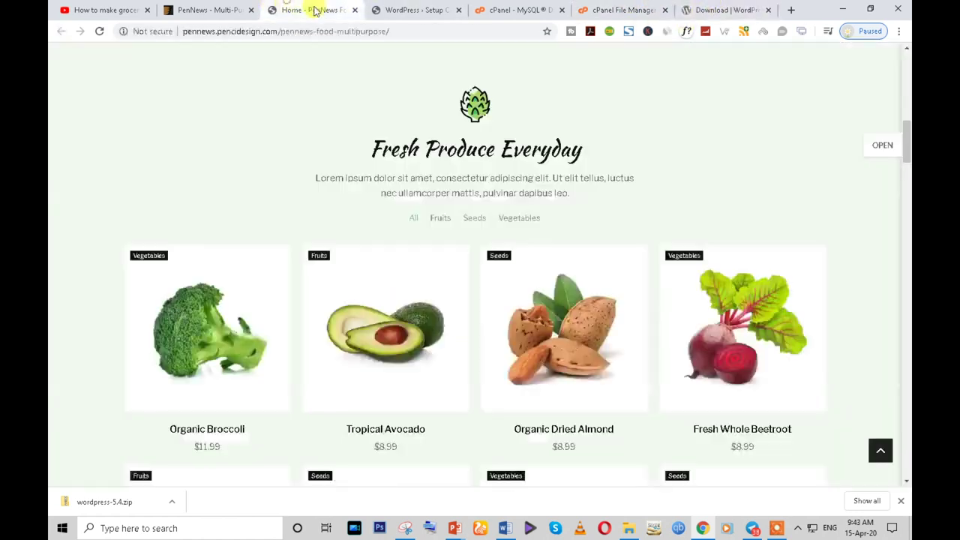
- Paste the user's password, then copy storeonl_test from cPanel and paste it as Database Name
click(431, 7)
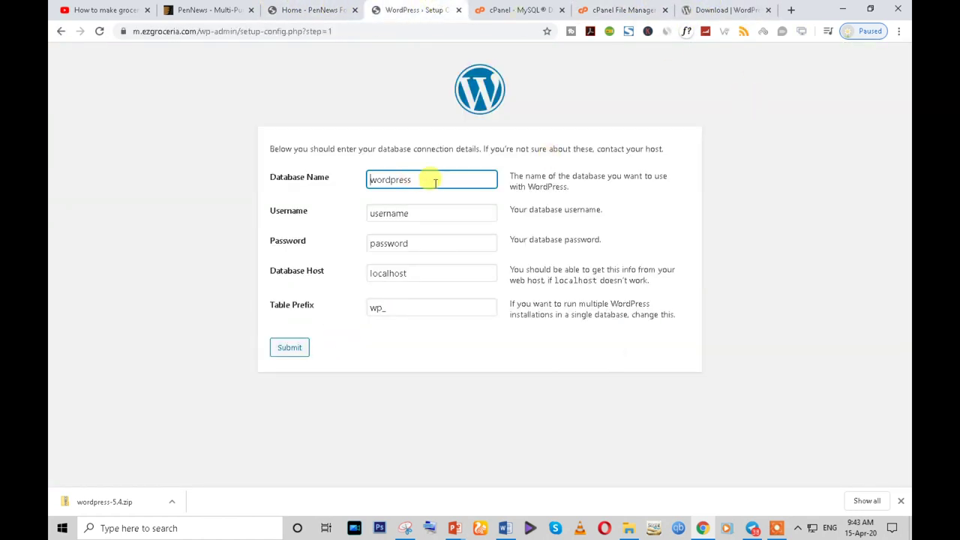
double_click(389, 243)
key(ctrl+v)
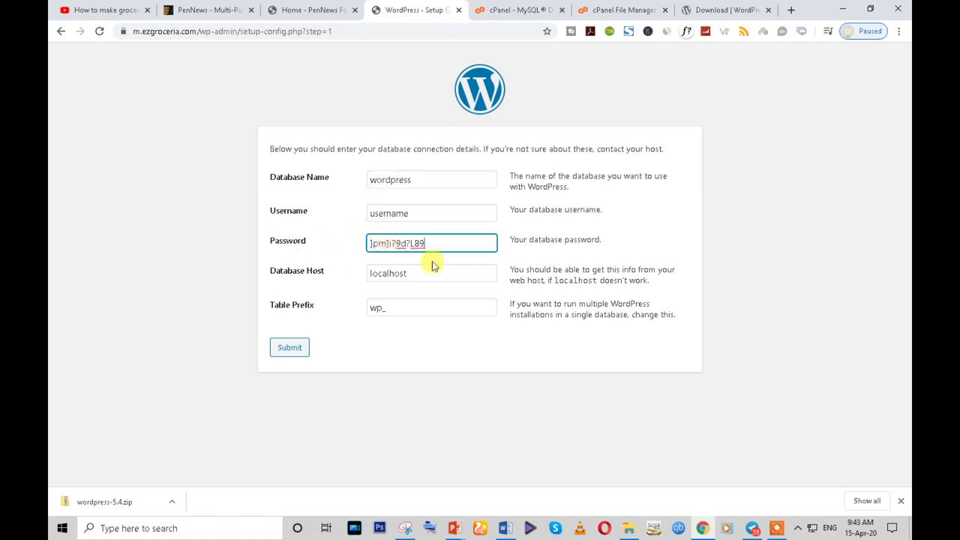
double_click(417, 185)
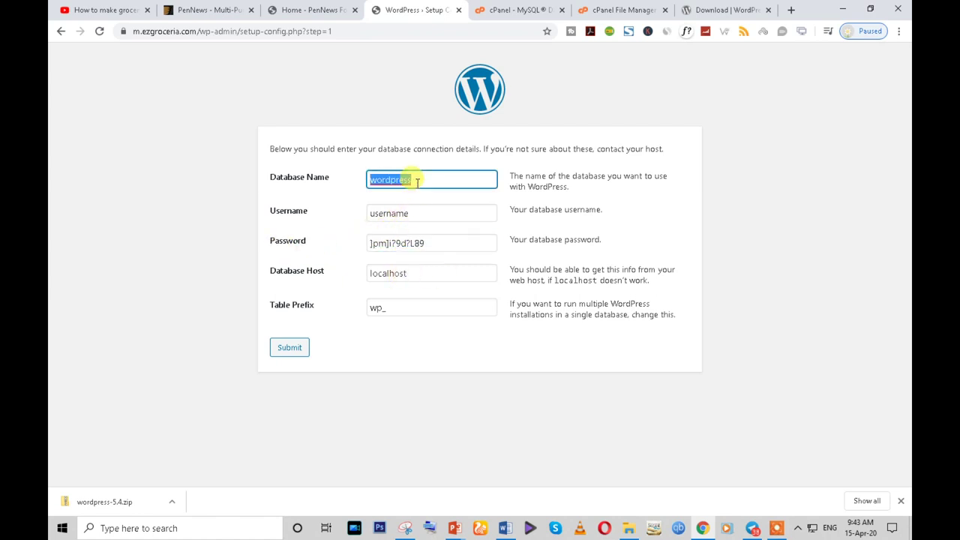
click(606, 9)
click(504, 8)
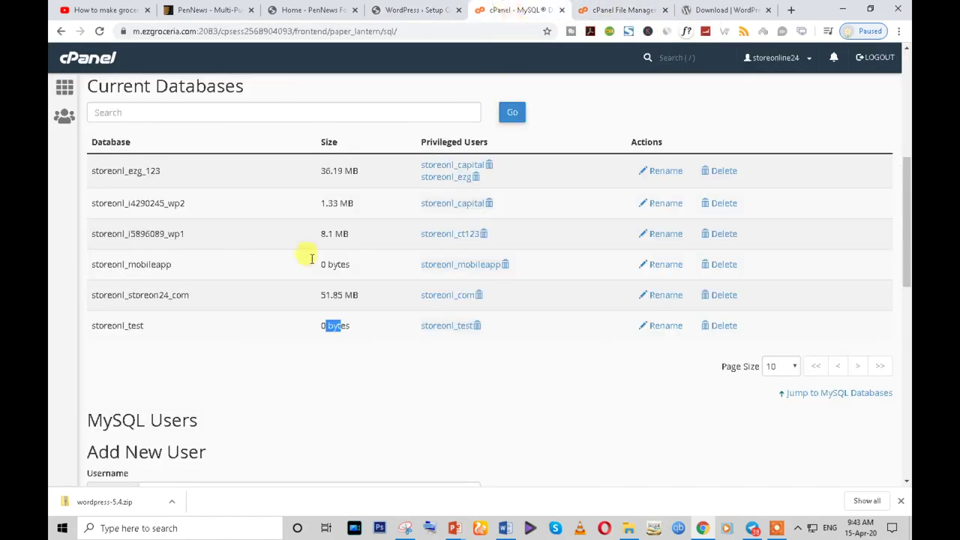
click(144, 329)
drag(145, 329, 91, 325)
key(ctrl+c)
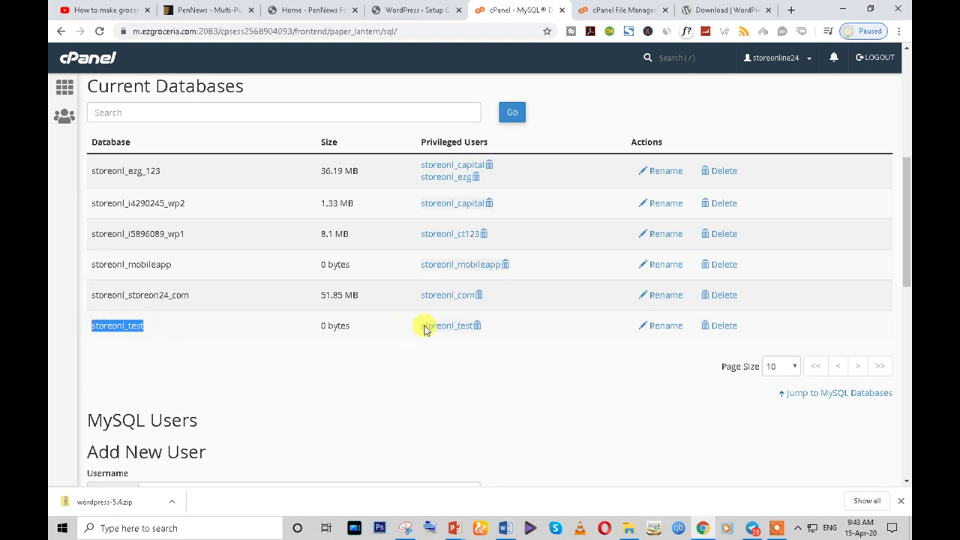
click(412, 10)
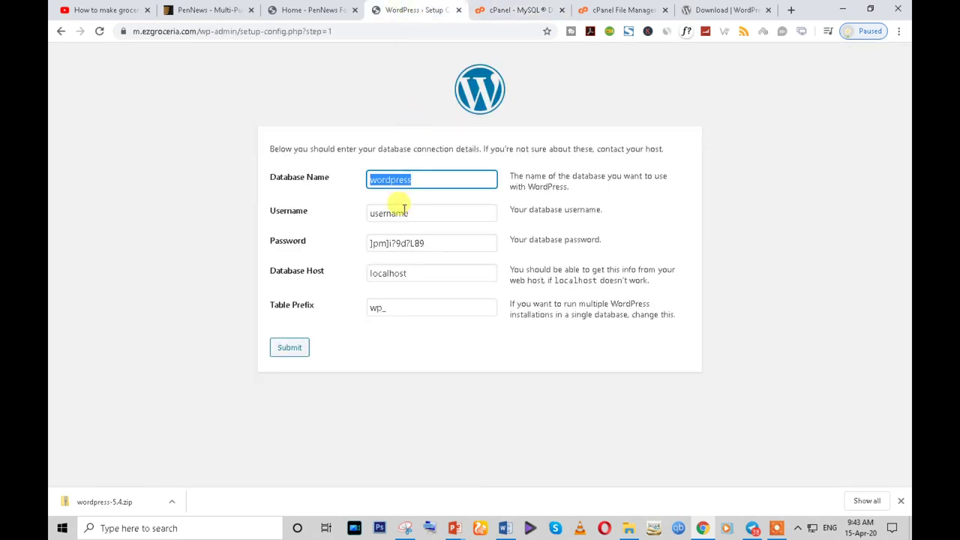
key(ctrl+v)
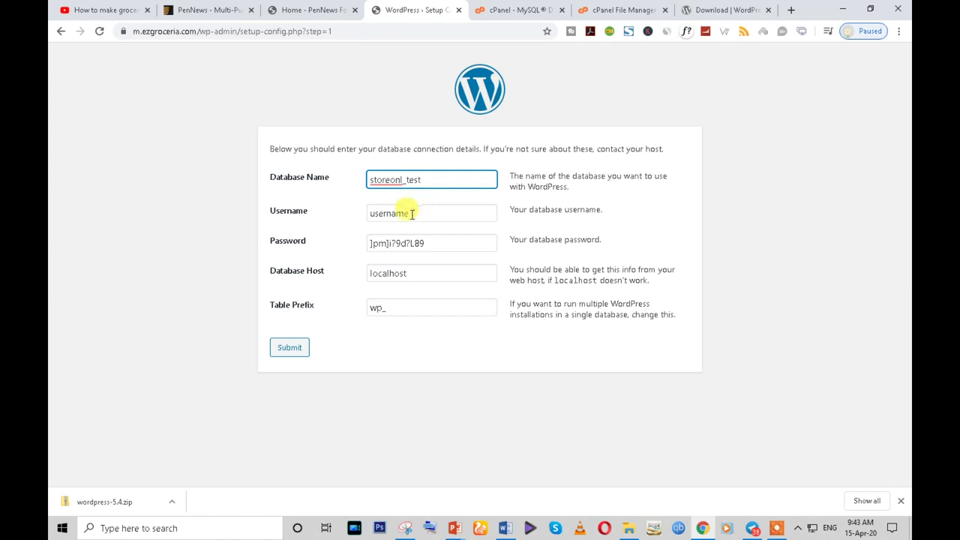
- Paste storeonl_test as Username, keep localhost and the wp_ prefix, and submit
double_click(410, 213)
key(ctrl+v)
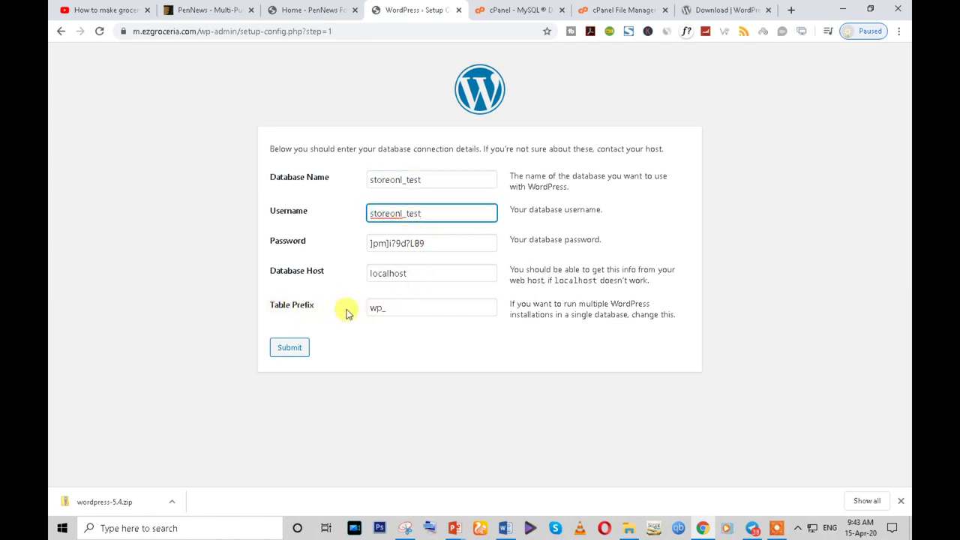
click(404, 308)
double_click(405, 308)
double_click(434, 273)
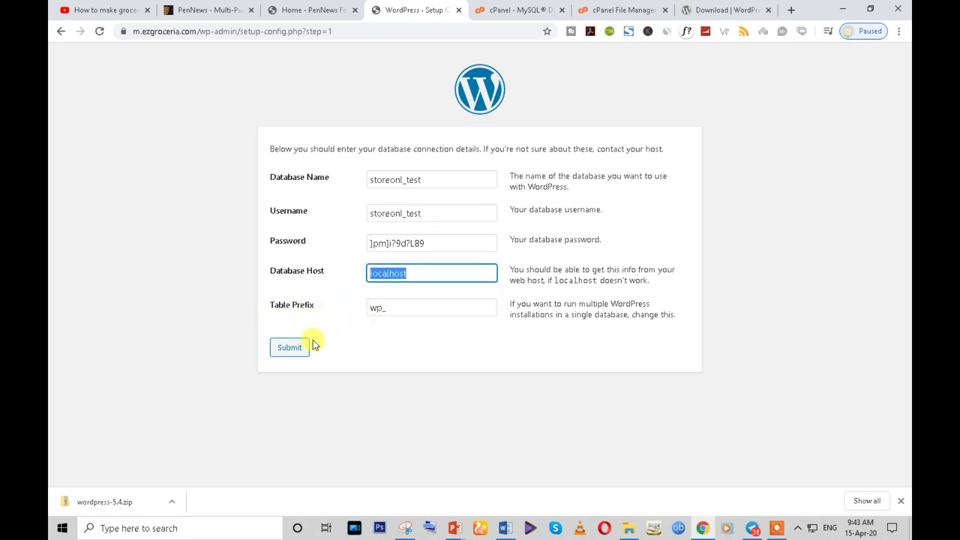
click(291, 348)
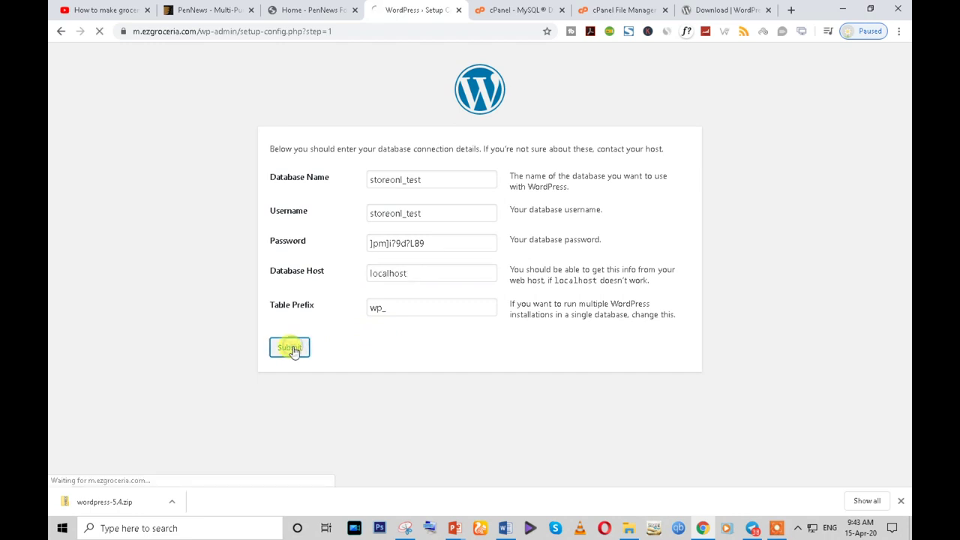
- Run the installation and enter site title My Grocery Website with username admin
click(295, 193)
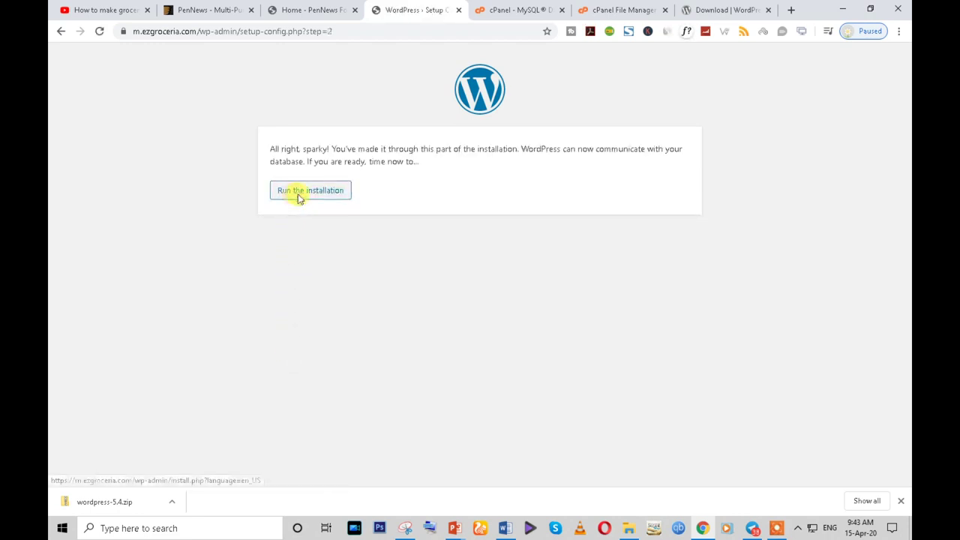
scroll(293, 197, down, 2)
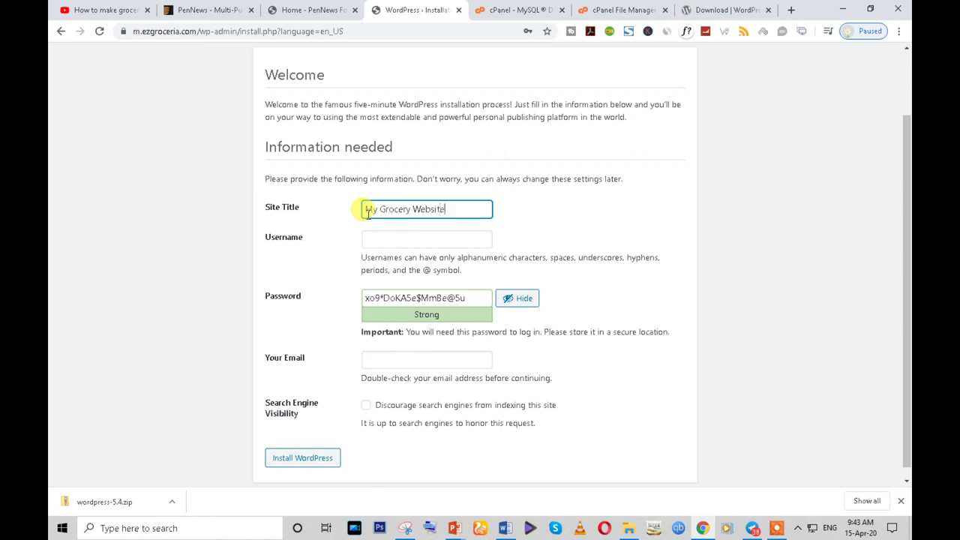
click(380, 238)
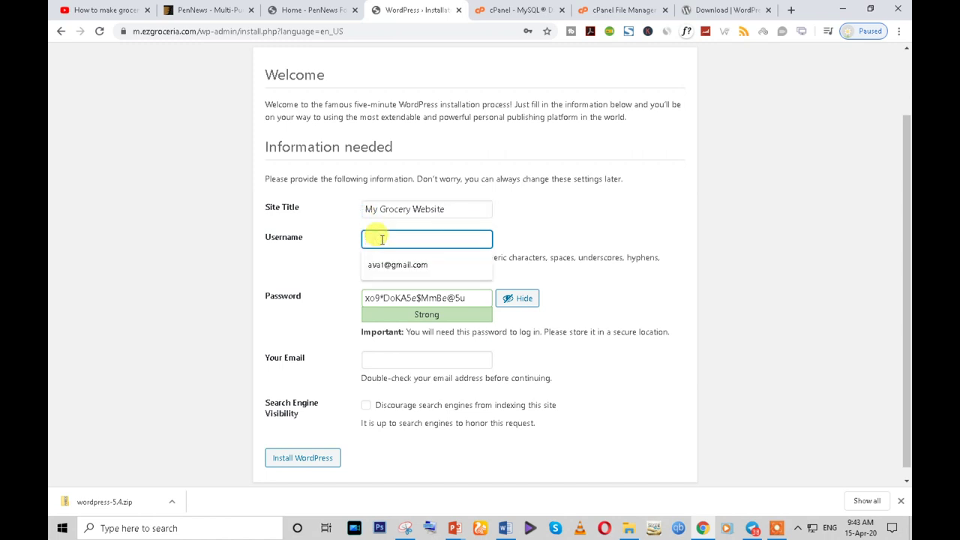
click(470, 211)
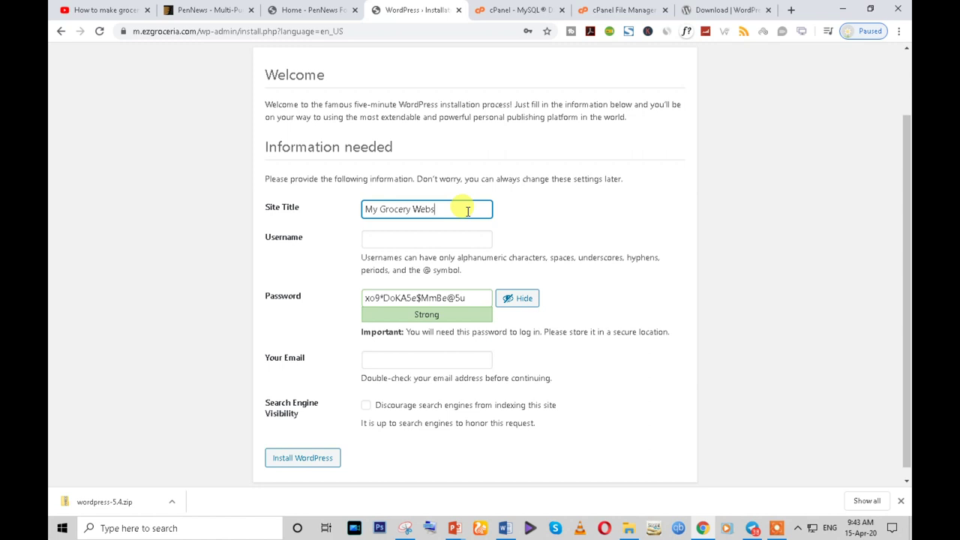
text(e)
click(424, 240)
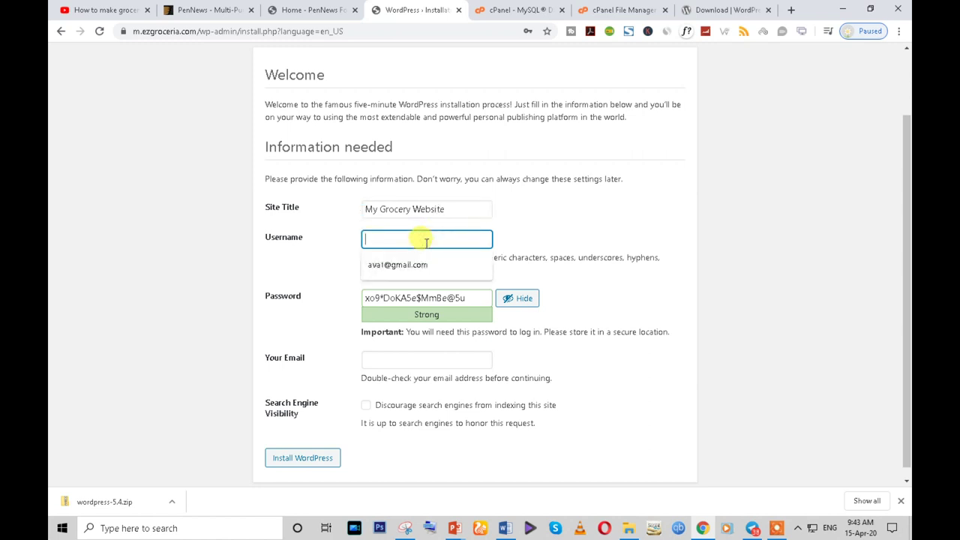
text(admin)
click(534, 239)
scroll(523, 236, down, 1)
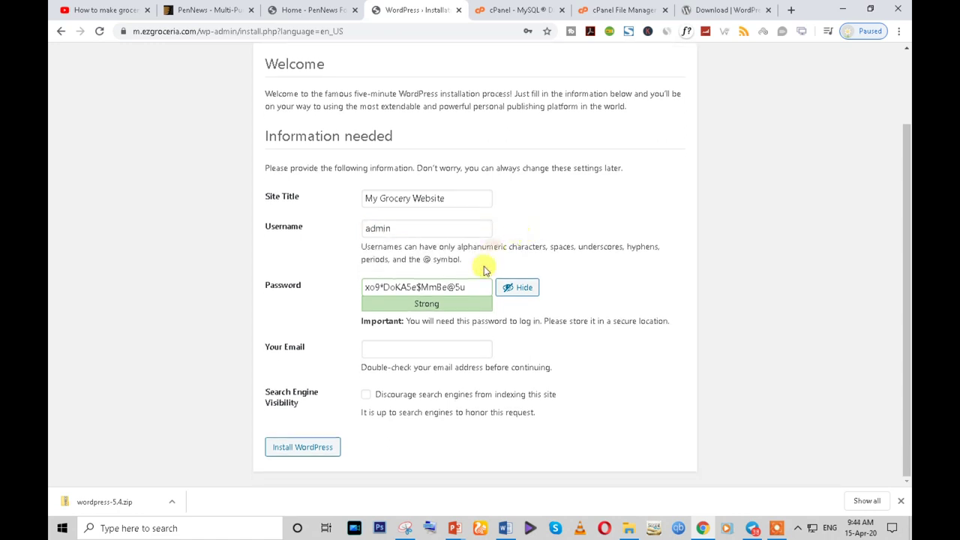
- Replace the generated password with a custom weak one and confirm using the weak password
click(471, 283)
key(ctrl+a)
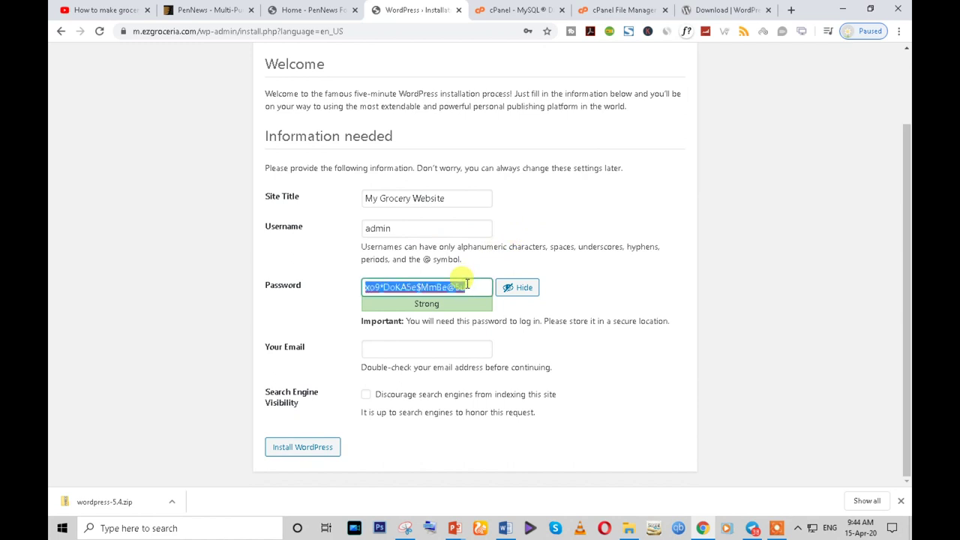
click(529, 288)
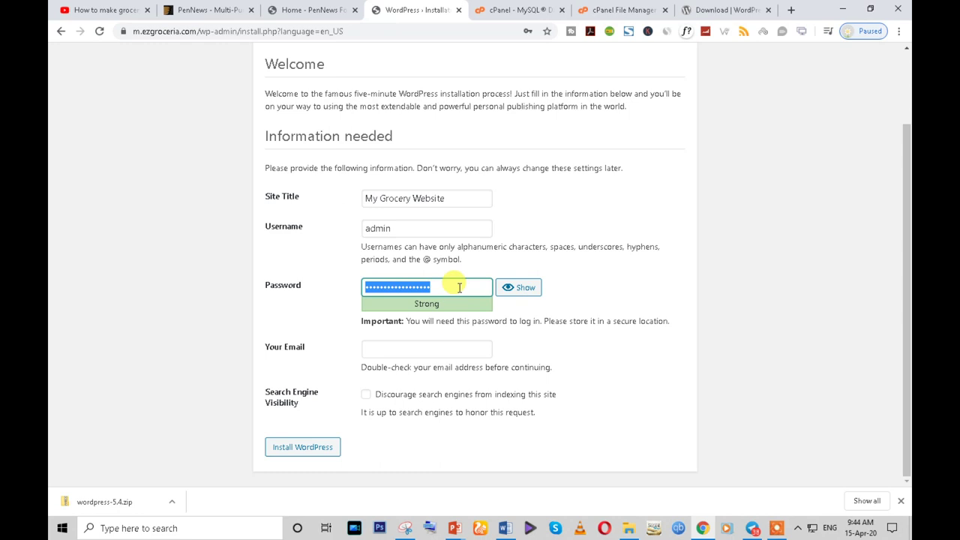
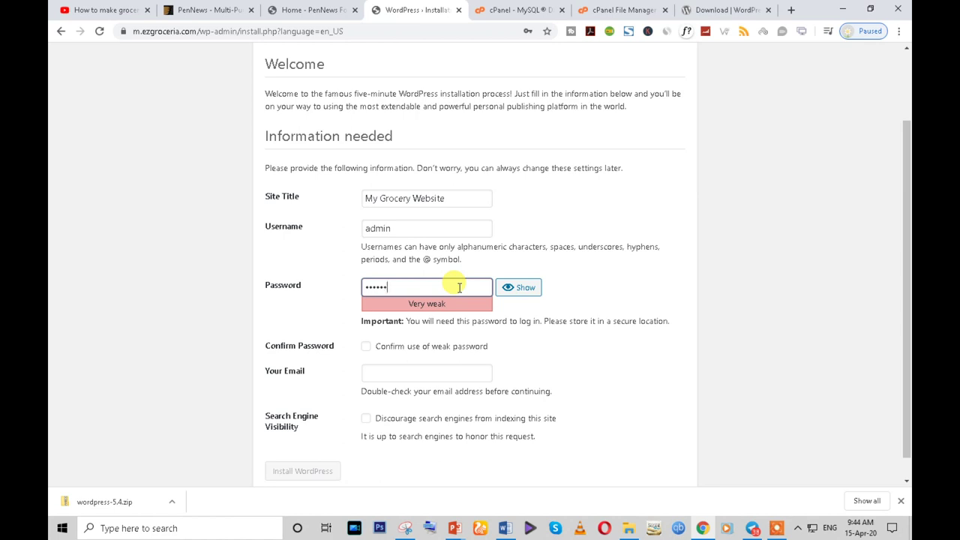
scroll(459, 288, down, 1)
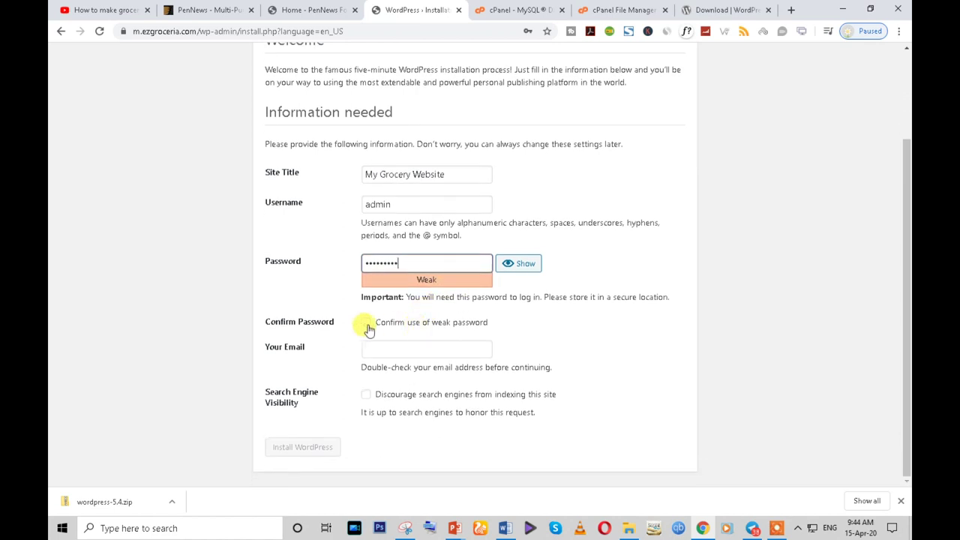
click(365, 322)
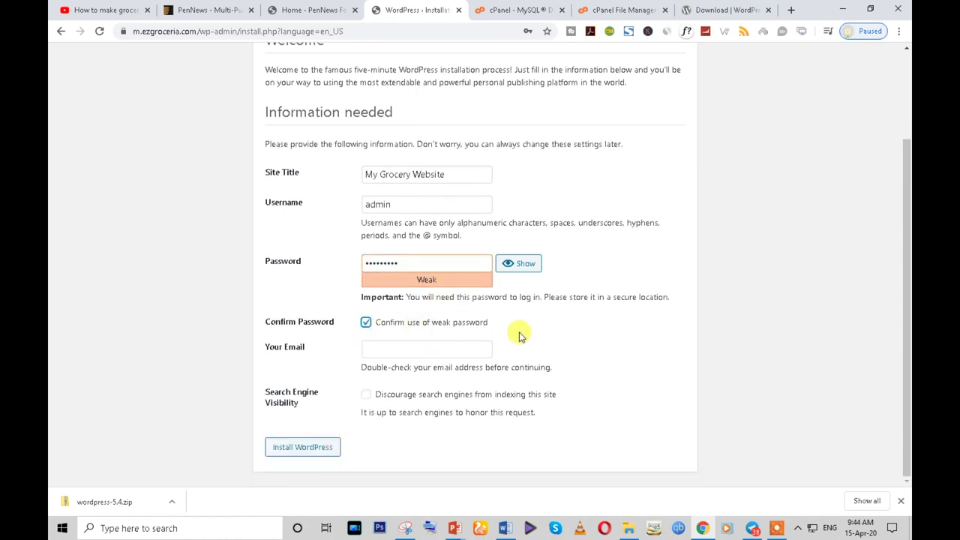
- Enter an admin e-mail address on the site's domain and install WordPress
click(398, 351)
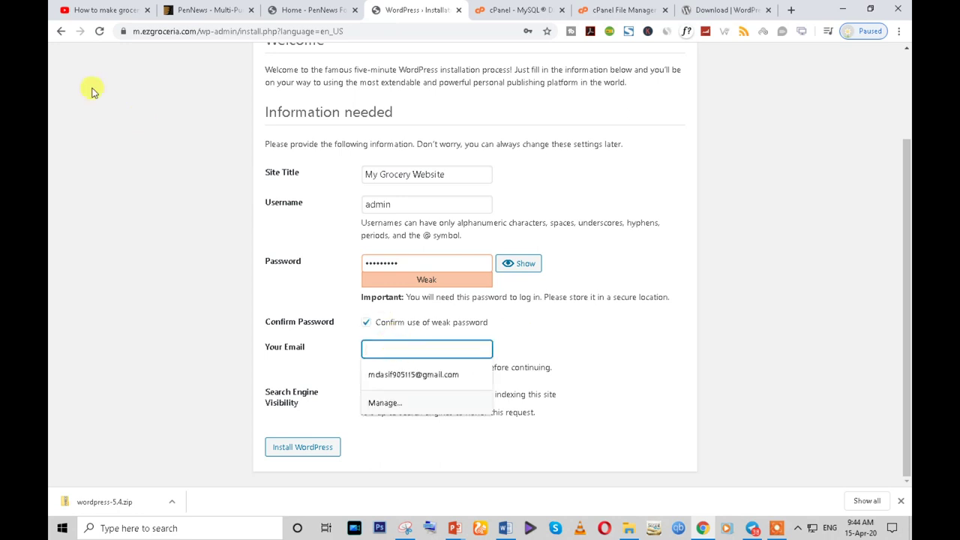
drag(197, 31, 132, 31)
key(ctrl+c)
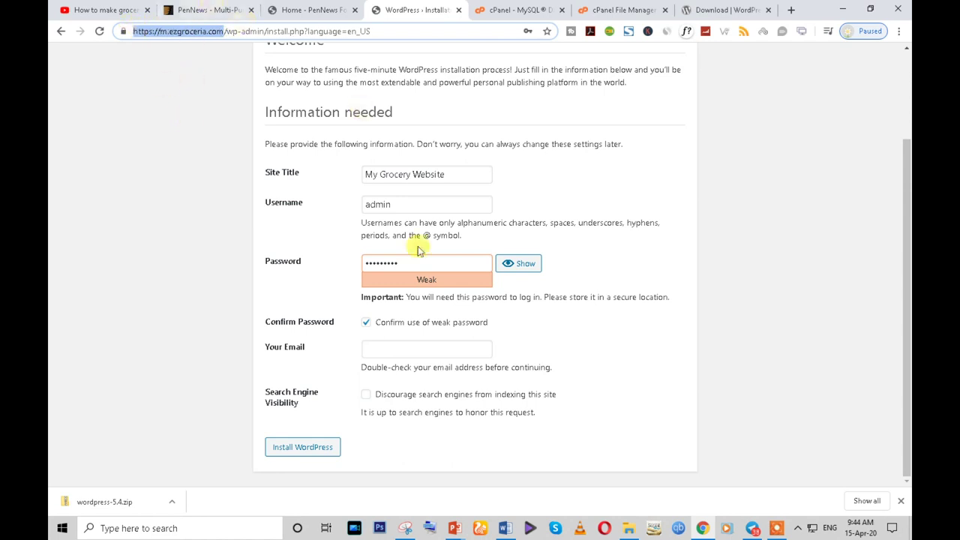
click(371, 349)
text(admin)
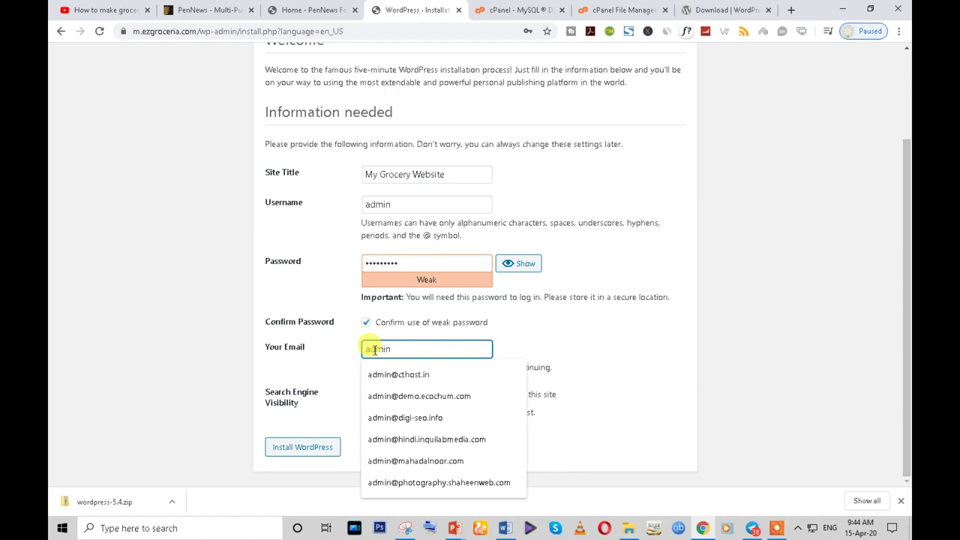
text(@)
key(ctrl+v)
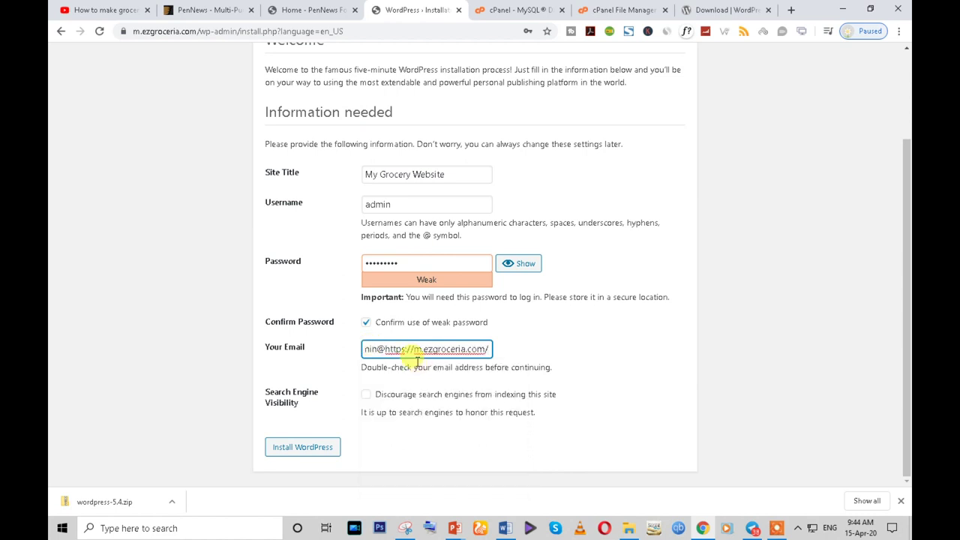
key(BackSpace)
key(BackSpace)
key(BackSpace)
key(BackSpace)
key(BackSpace)
click(476, 349)
key(BackSpace)
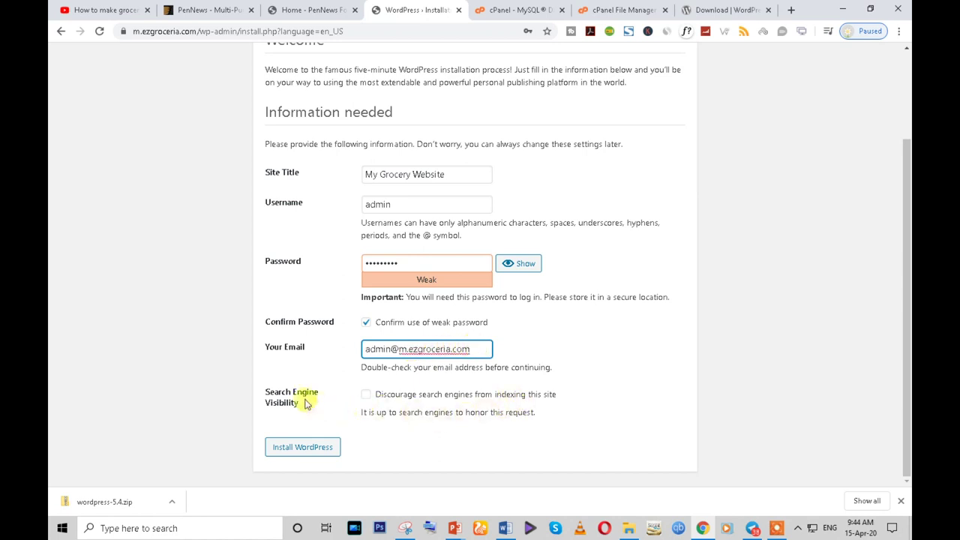
click(279, 453)
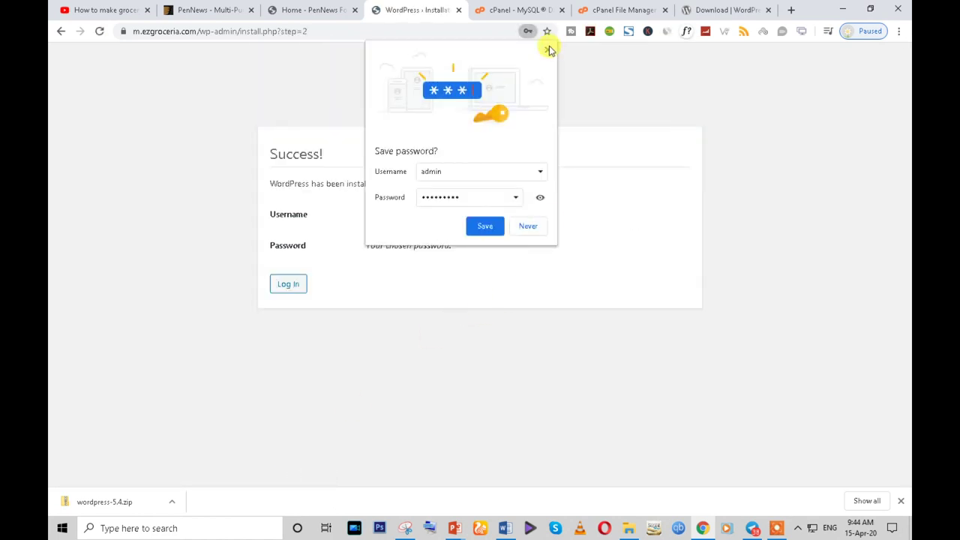
- Dismiss the save-password prompt, load m.ezgroceria.com and scroll its front page
click(549, 48)
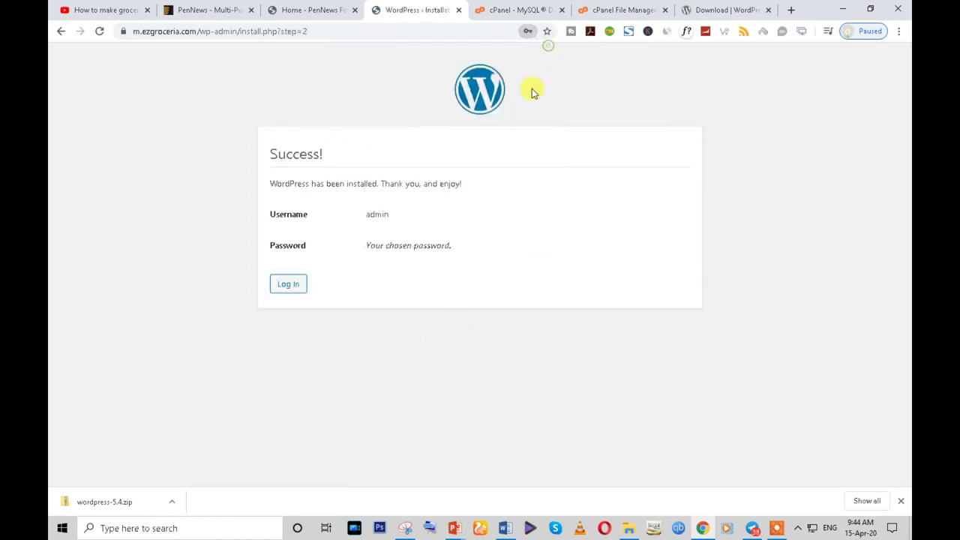
click(285, 289)
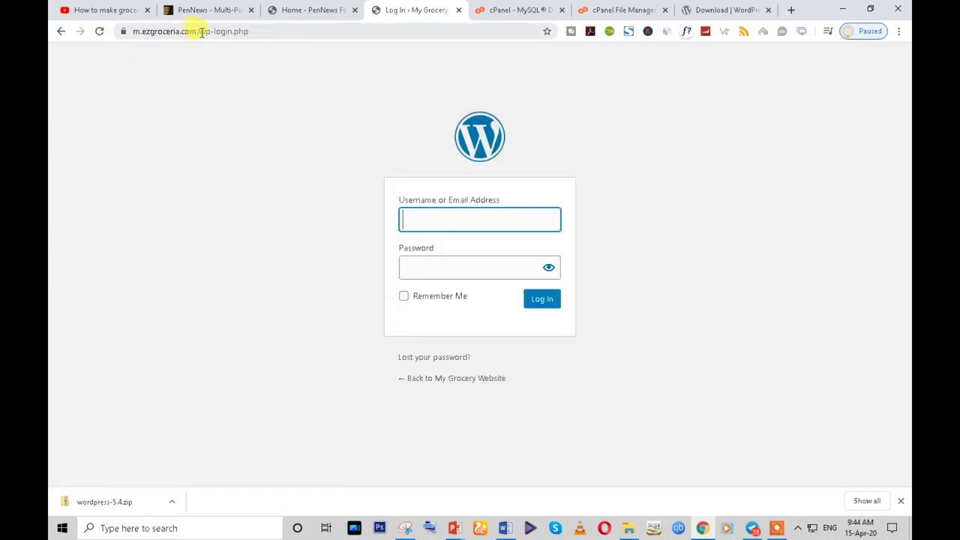
click(311, 9)
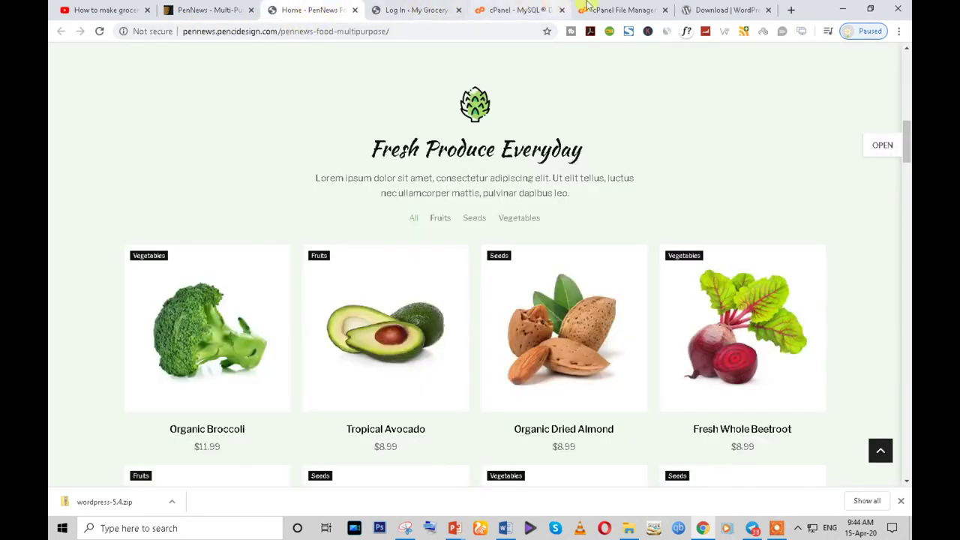
click(738, 9)
click(291, 33)
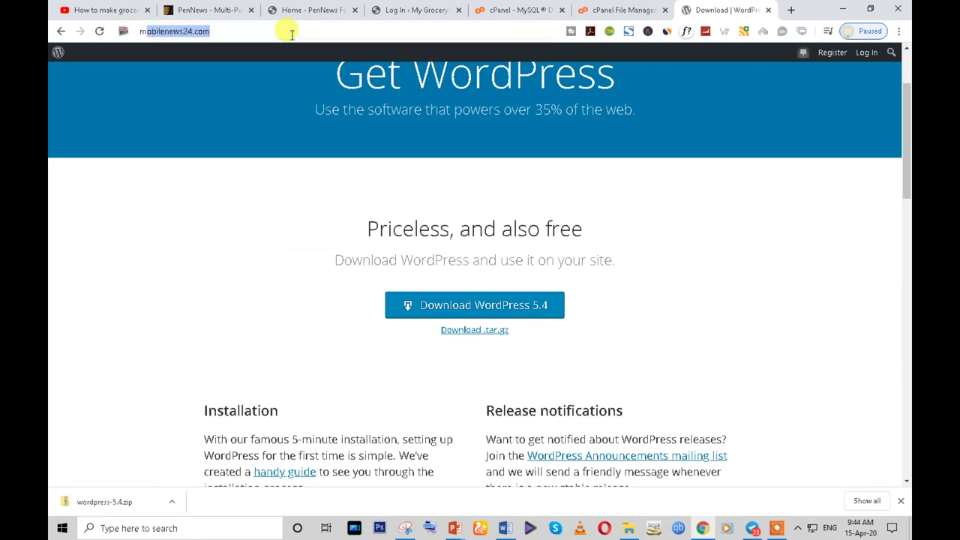
text(m.)
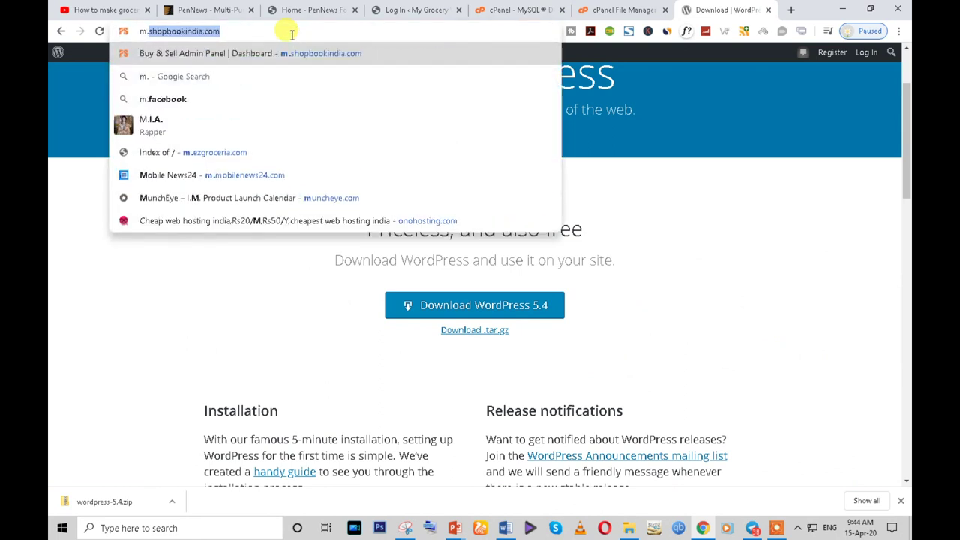
text(e)
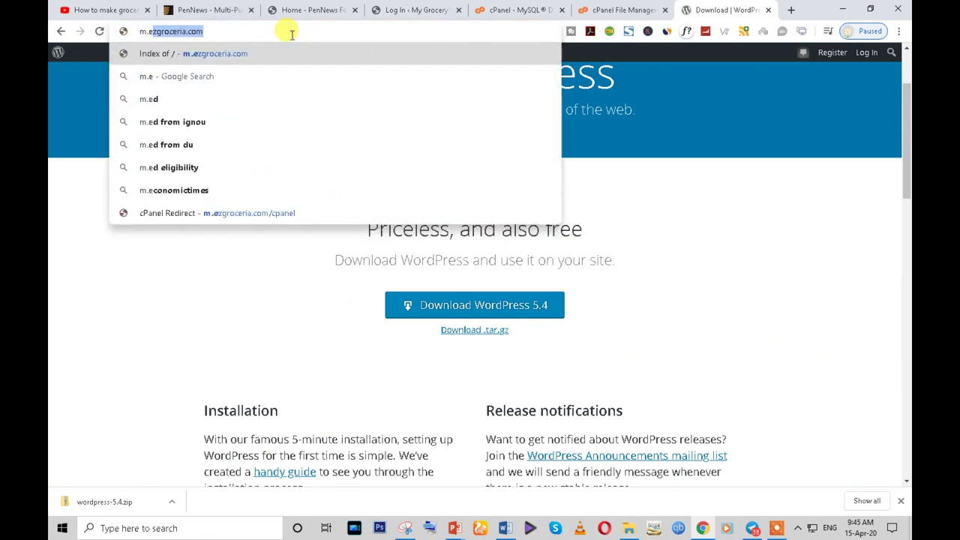
key(Return)
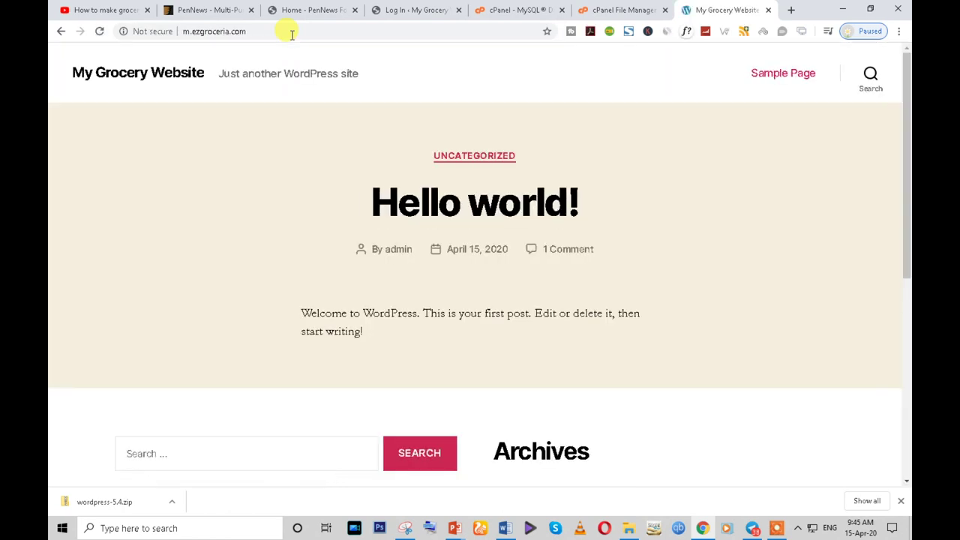
scroll(397, 229, down, 5)
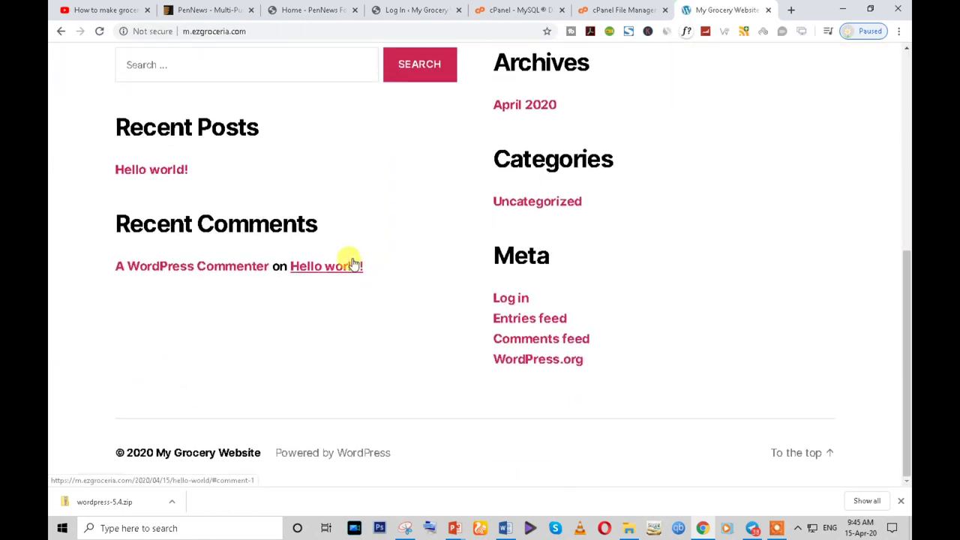
- Go to the grocery site's admin area at m.ezgroceria.com/wp-admin
click(409, 6)
click(699, 10)
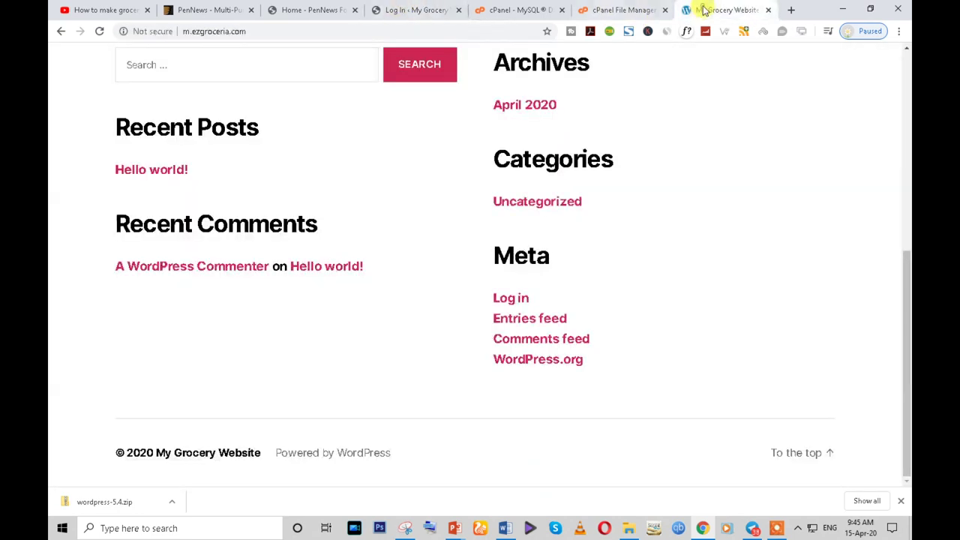
click(254, 32)
click(279, 29)
text(/wp-admin)
key(Return)
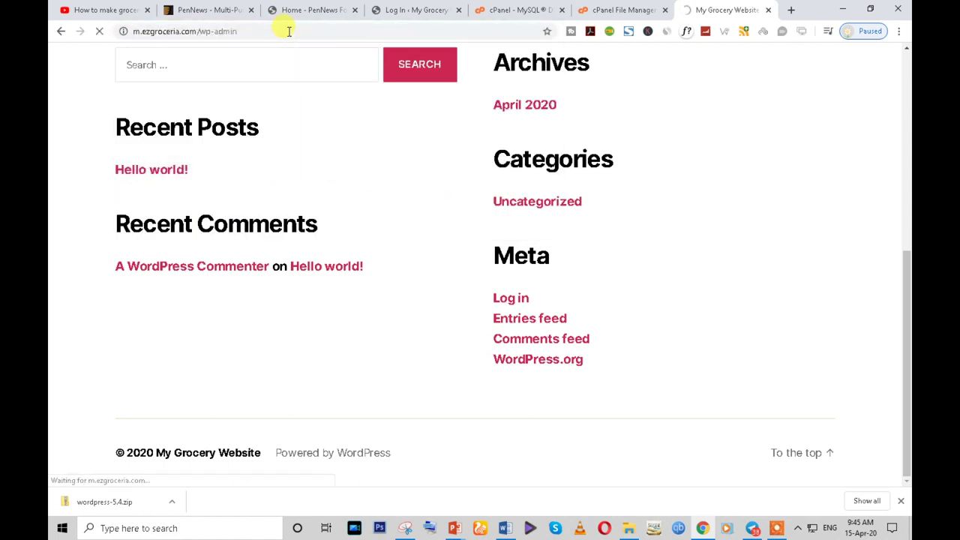
- Log in with the administrator username and password, dismiss Chrome's save-password bubble, close the old Log In tab
text(admin)
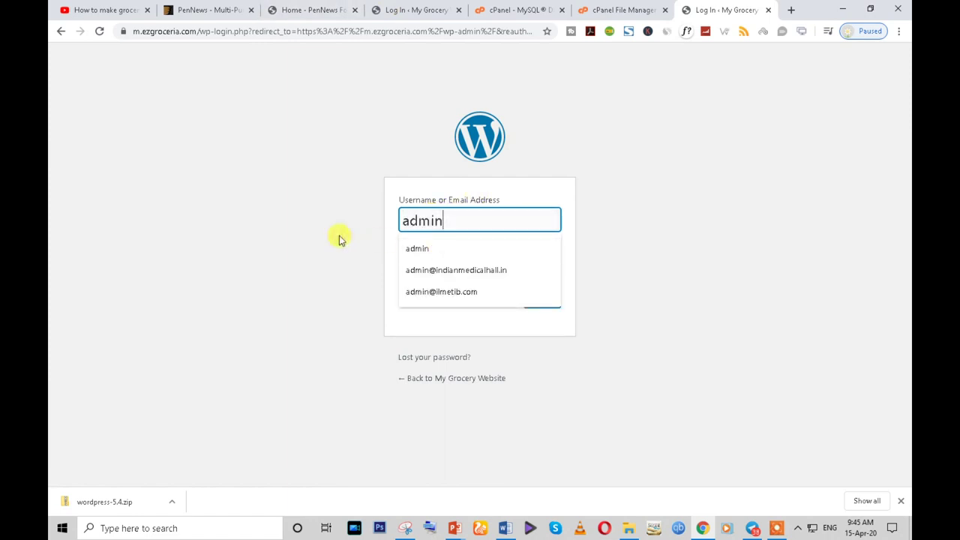
click(265, 273)
click(428, 270)
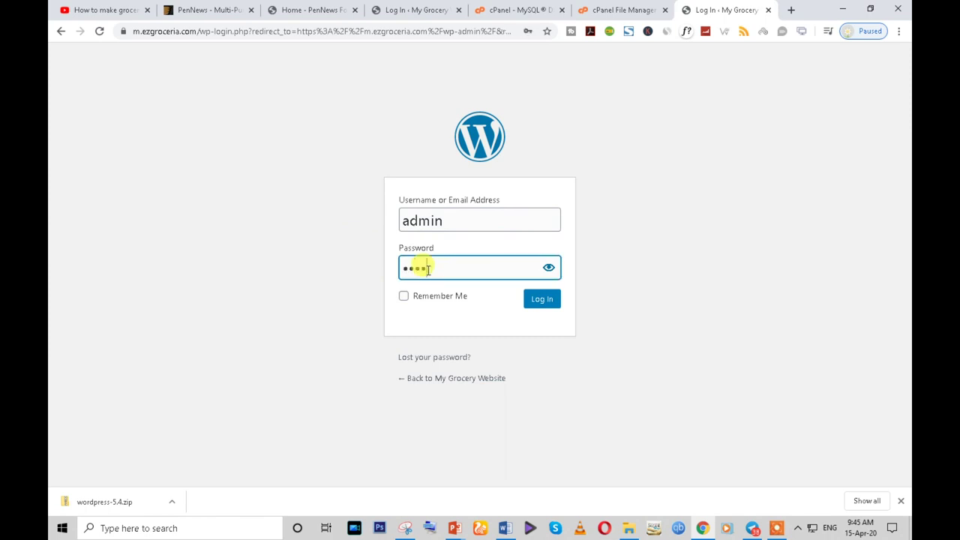
key(Return)
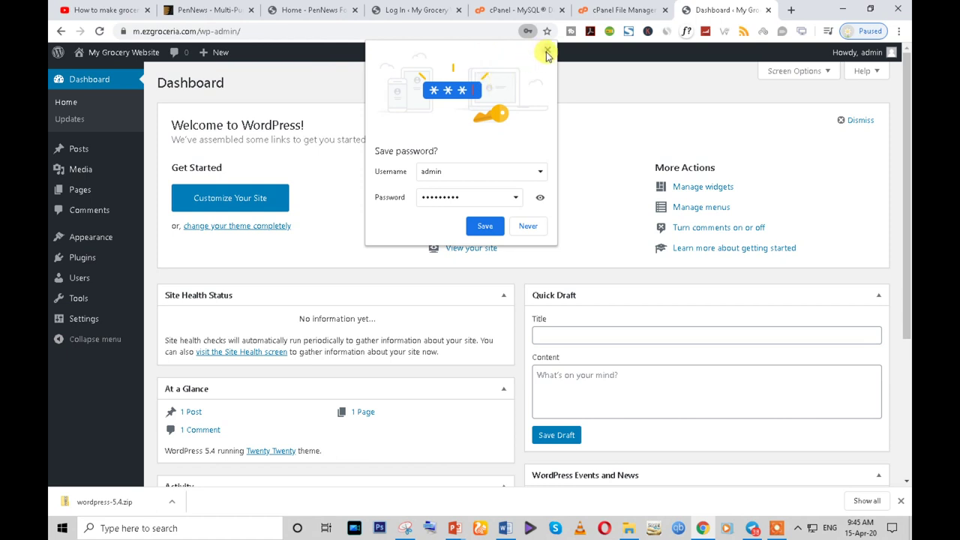
click(547, 52)
click(463, 10)
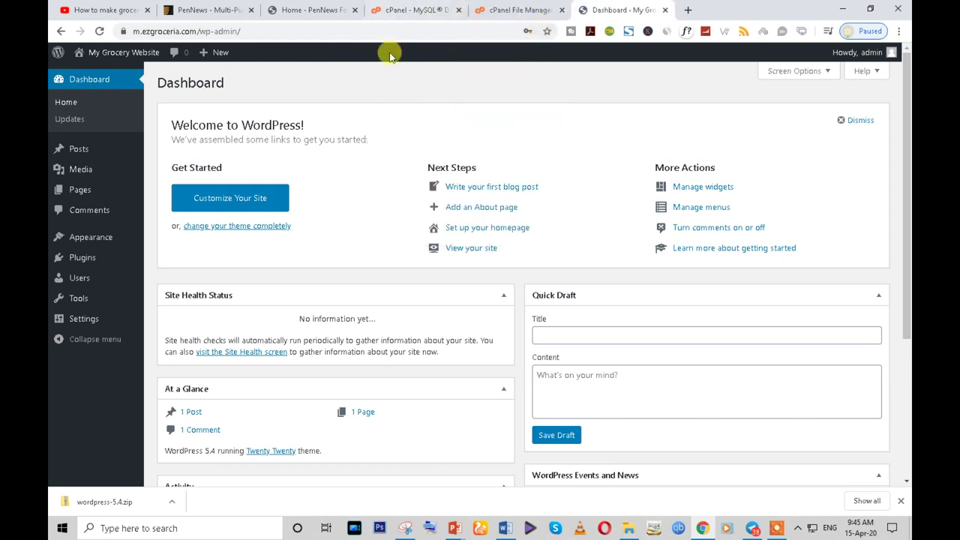
mouse_move(120, 53)
right_click(105, 78)
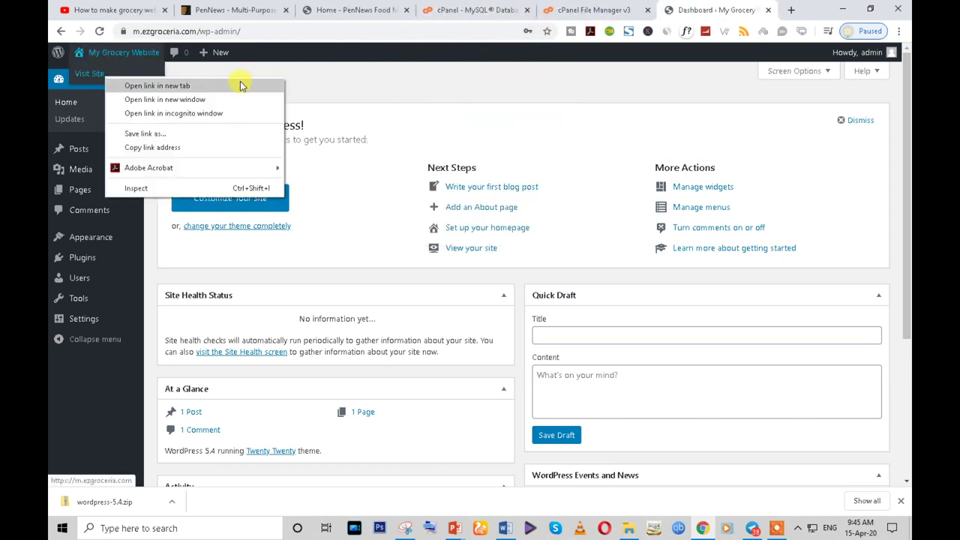
click(126, 85)
click(713, 9)
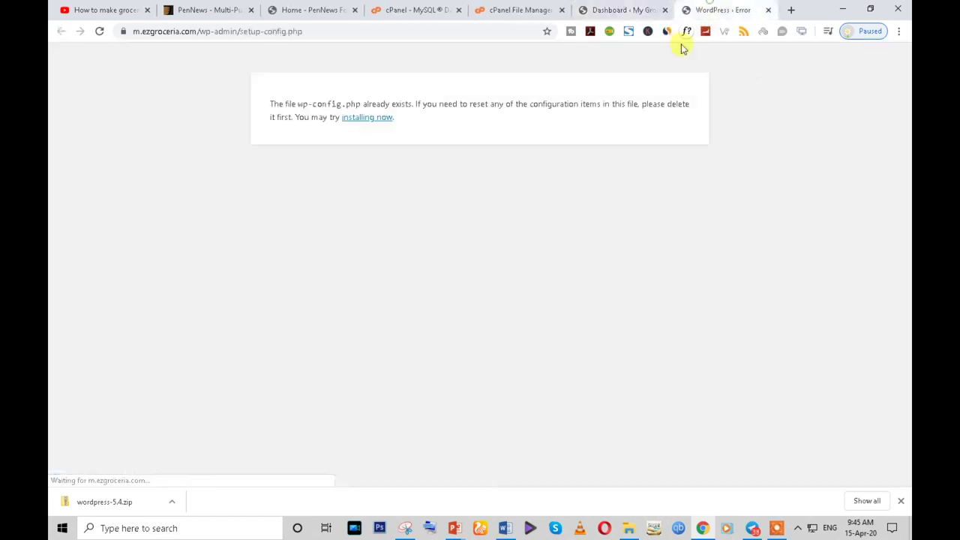
click(627, 8)
mouse_move(124, 53)
right_click(87, 78)
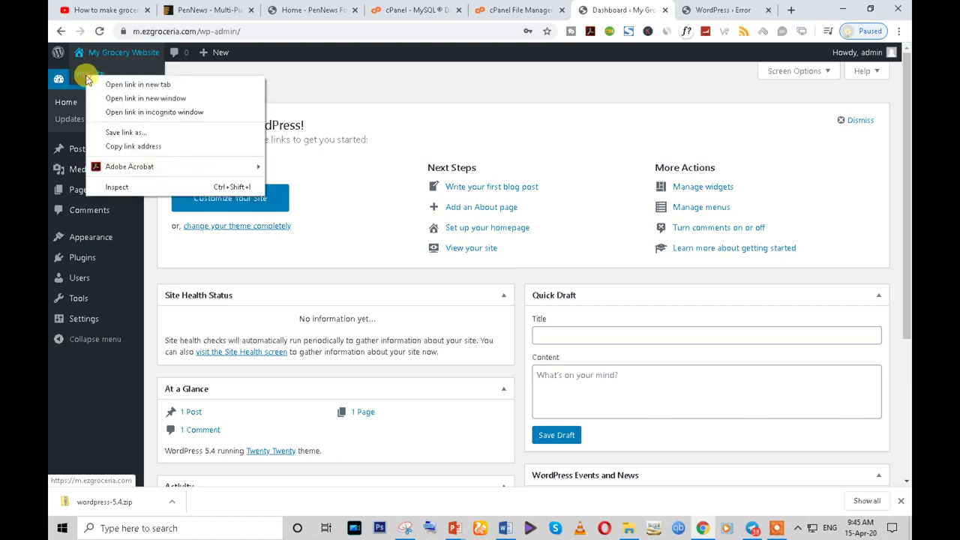
click(117, 85)
click(709, 11)
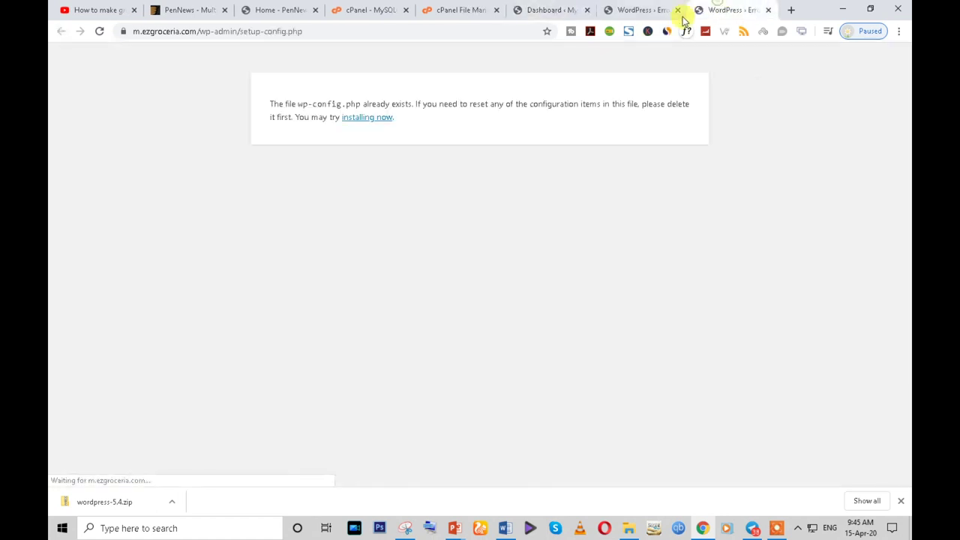
click(679, 10)
click(375, 120)
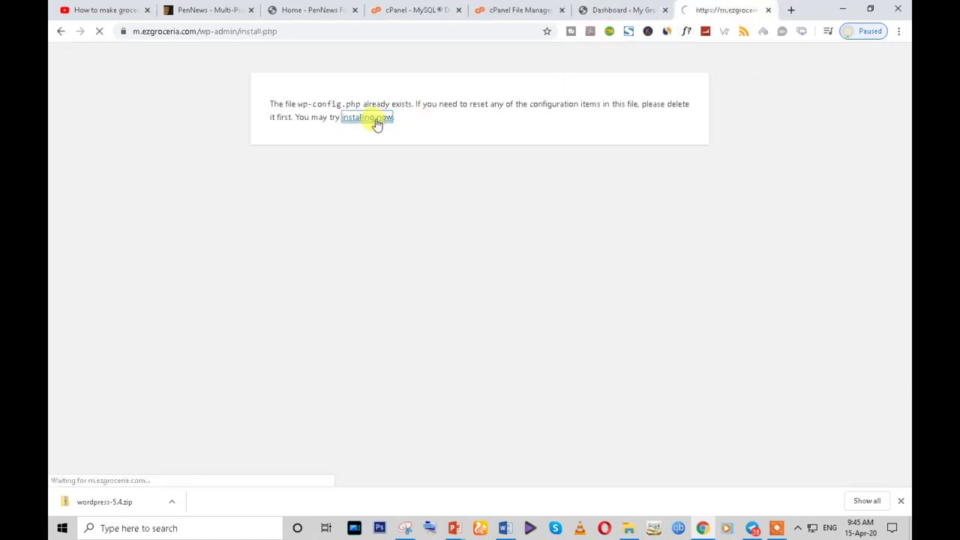
click(289, 215)
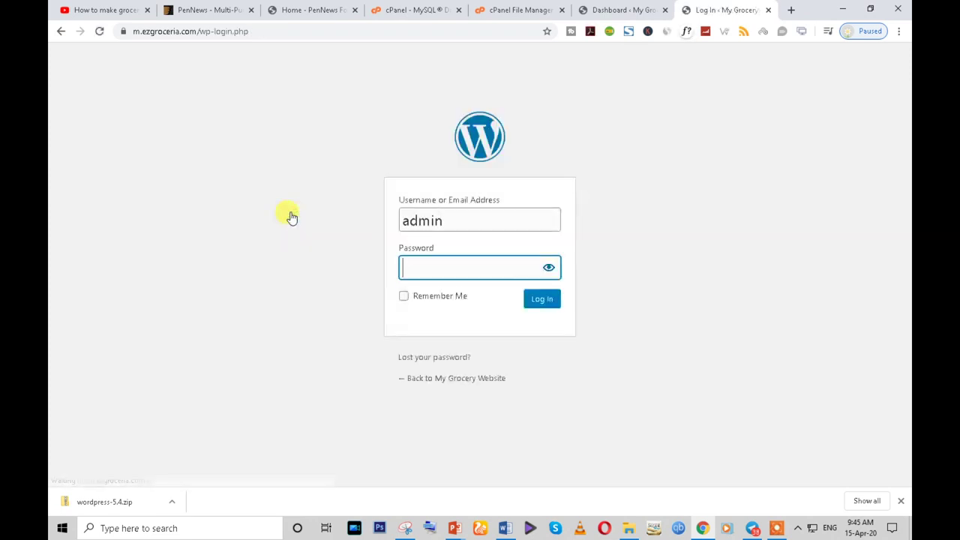
click(621, 10)
click(99, 31)
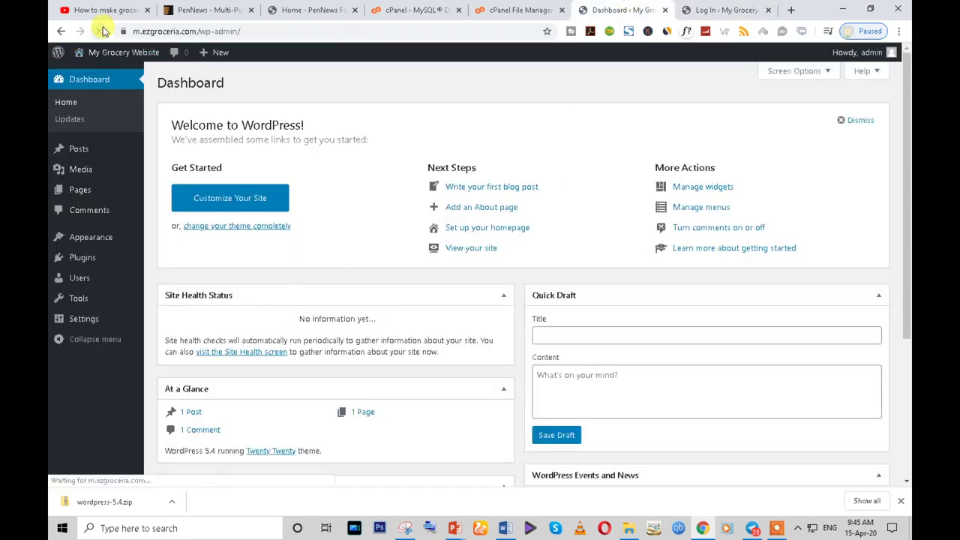
- Bulk-delete both installed plugins, Akismet and Hello Dolly
click(88, 263)
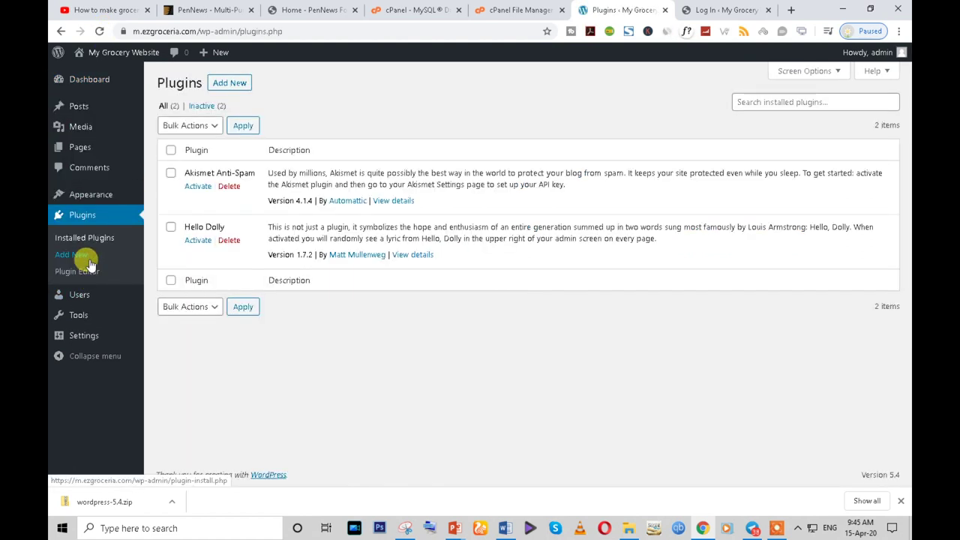
click(171, 150)
click(201, 125)
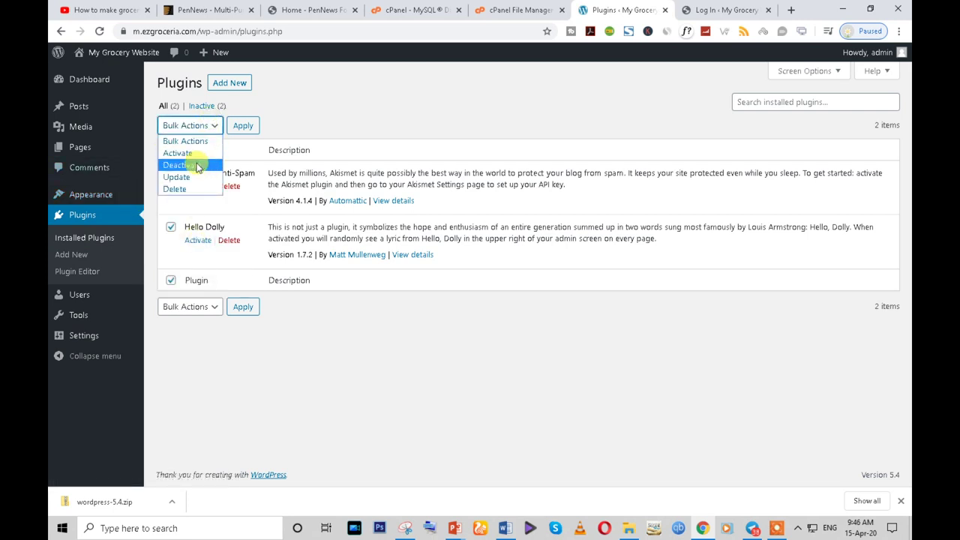
click(176, 189)
click(242, 126)
click(537, 112)
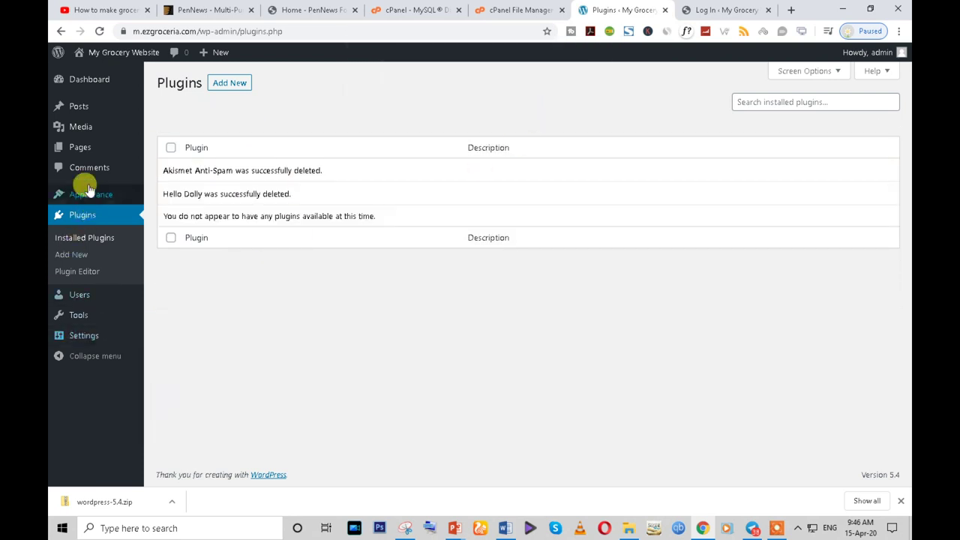
- Trash the Sample Page and the Hello world! post, then go to Appearance > Widgets
click(78, 148)
mouse_move(250, 218)
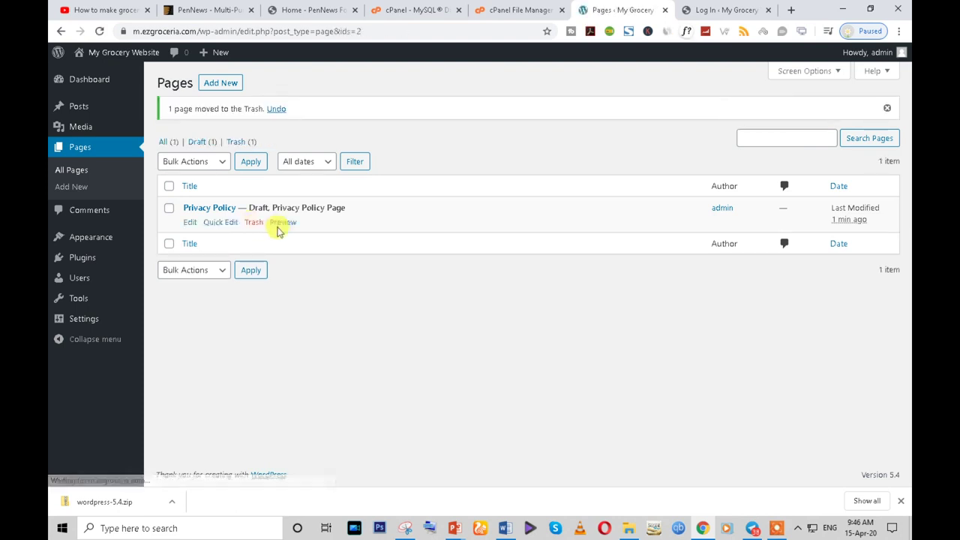
click(79, 107)
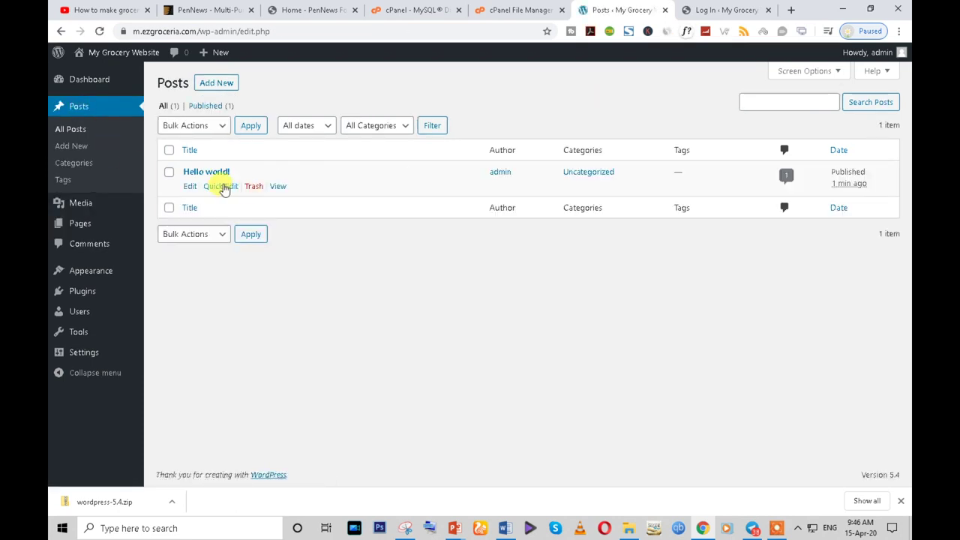
click(251, 186)
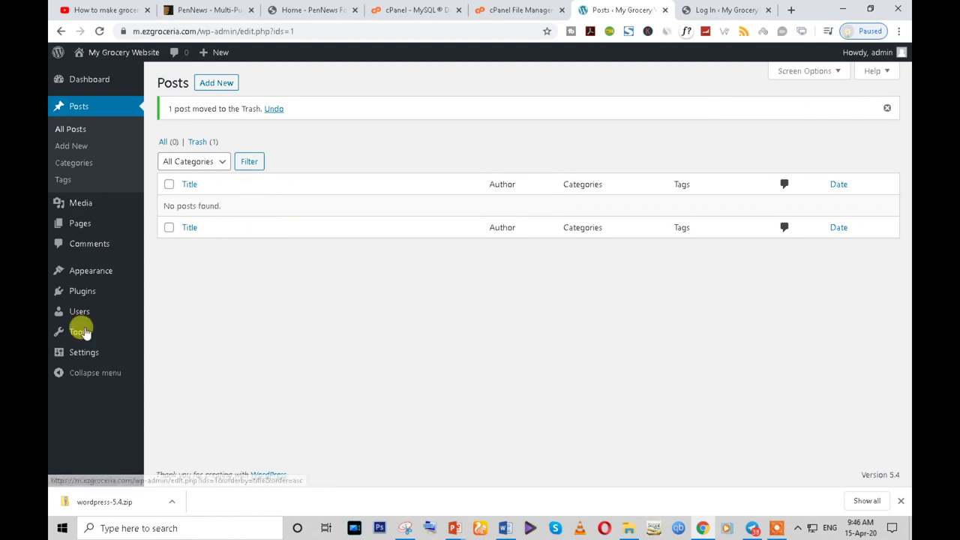
mouse_move(96, 293)
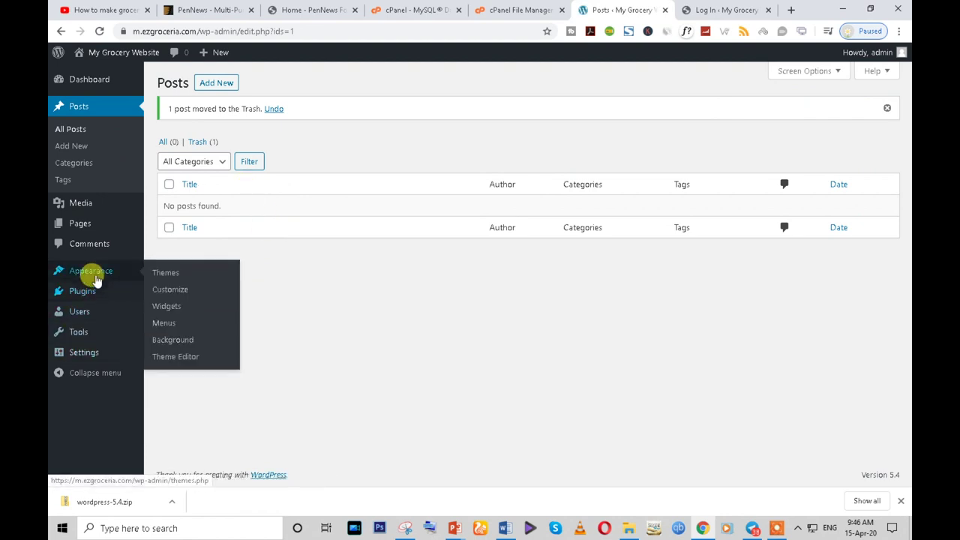
click(169, 308)
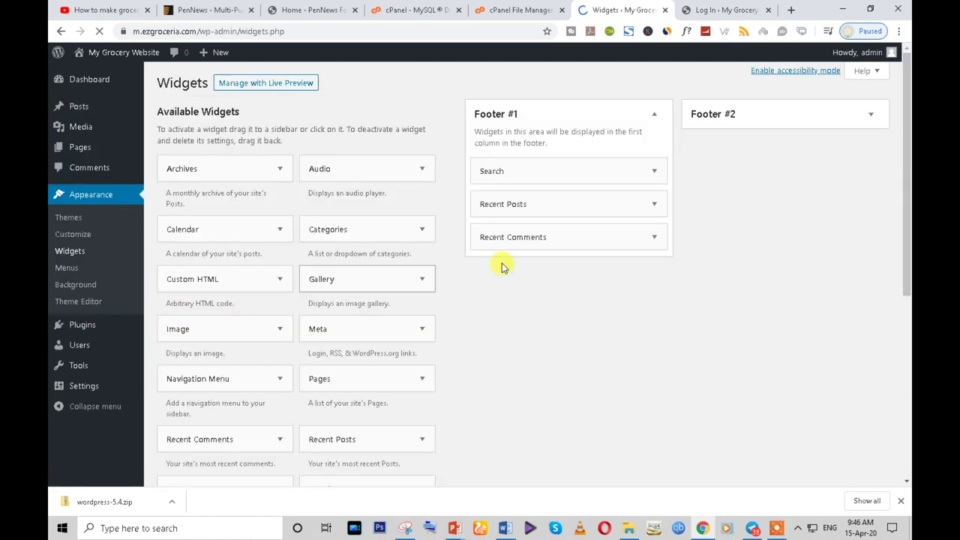
- Remove the Recent Comments, Recent Posts, Search, Archives, Categories and Meta widgets from both footers
drag(546, 229, 412, 270)
drag(500, 204, 337, 300)
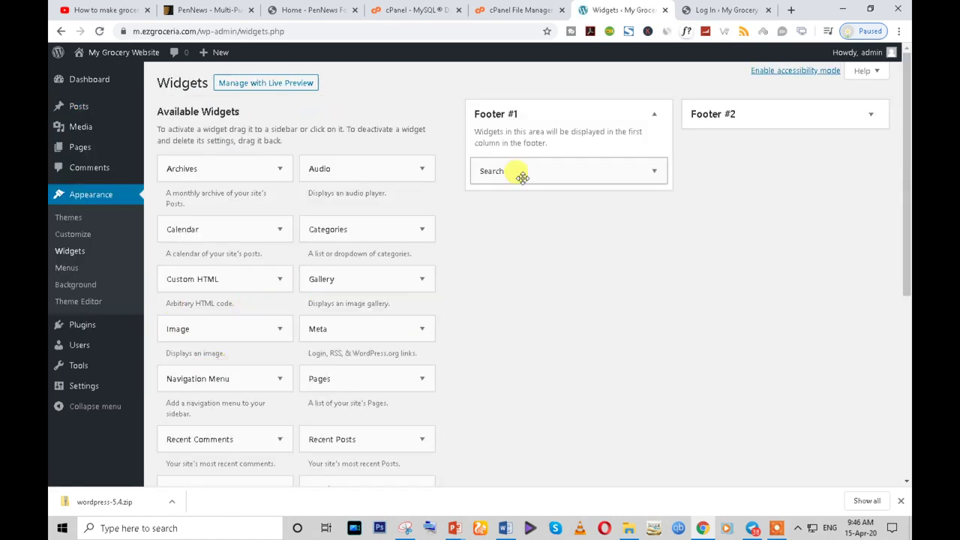
click(764, 123)
drag(787, 161, 330, 285)
drag(797, 182, 420, 240)
drag(705, 171, 270, 293)
drag(591, 165, 282, 318)
- Visit Permalink settings and the file manager tab, then return to the admin Dashboard
mouse_move(75, 387)
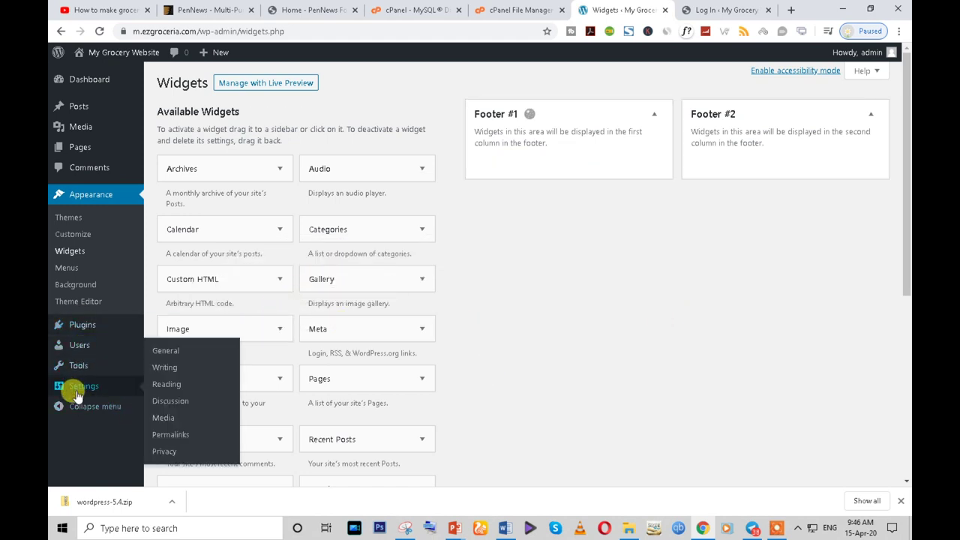
click(169, 435)
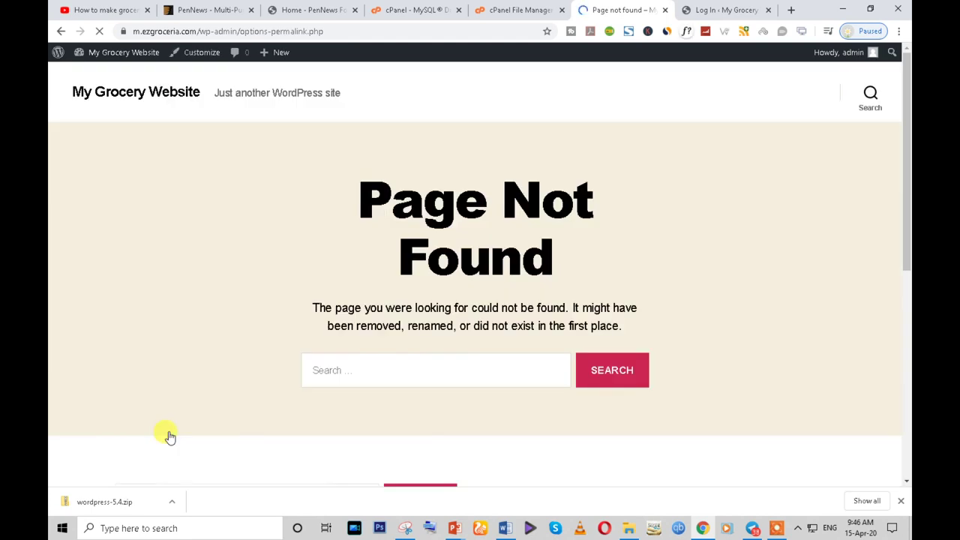
click(528, 12)
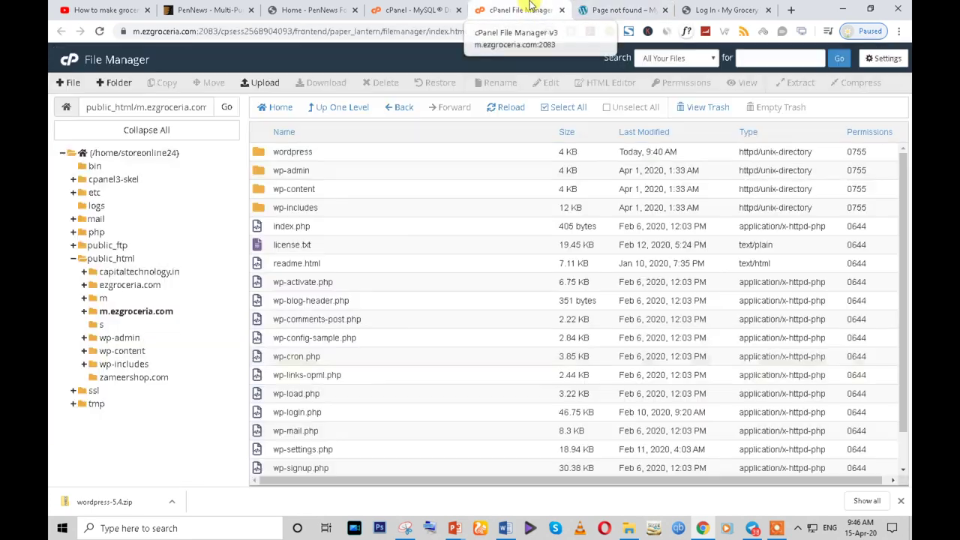
click(621, 10)
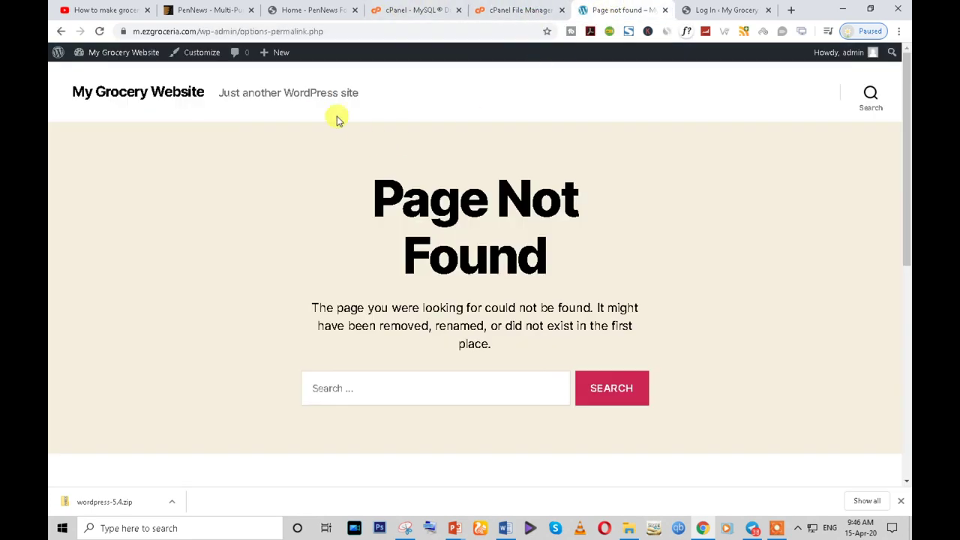
mouse_move(133, 54)
click(104, 73)
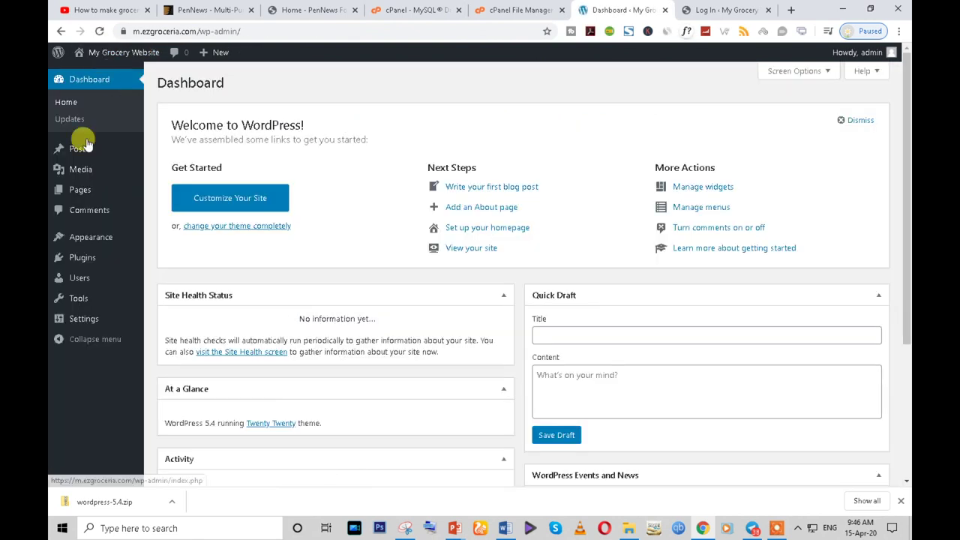
- Look over General Settings, then move to the Permalink Settings page
mouse_move(81, 325)
click(84, 322)
scroll(360, 341, down, 1)
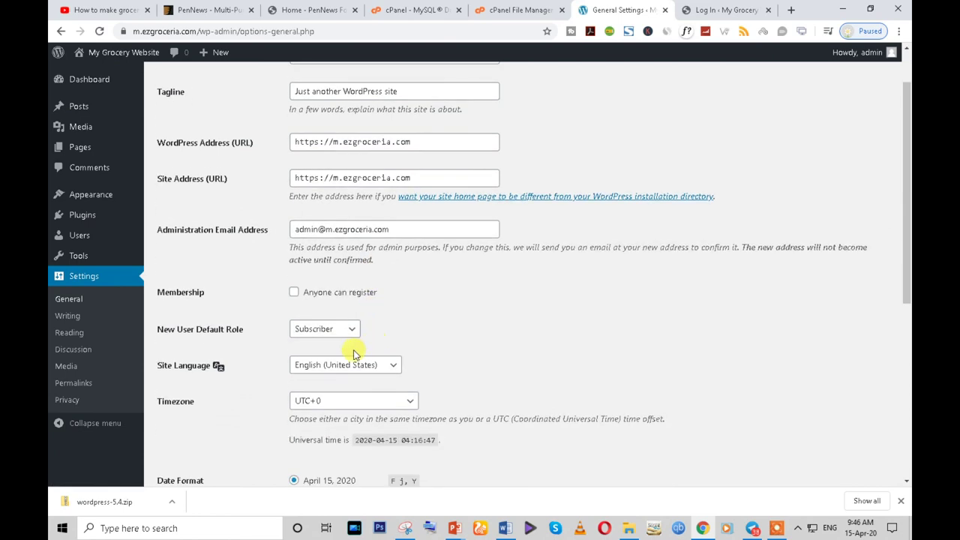
scroll(296, 330, down, 3)
click(71, 383)
scroll(495, 337, down, 2)
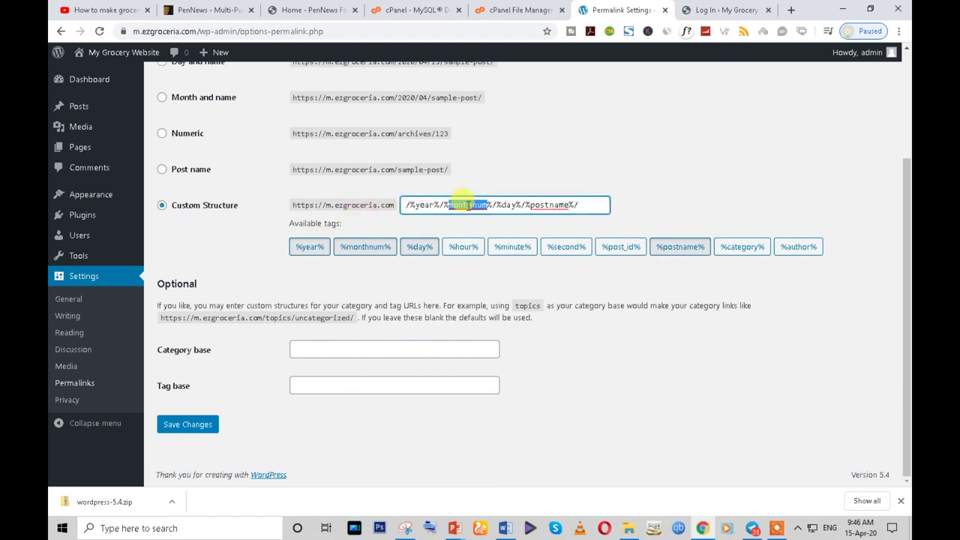
- Replace the custom structure with /%category%/%postname%/ and save the changes
triple_click(455, 207)
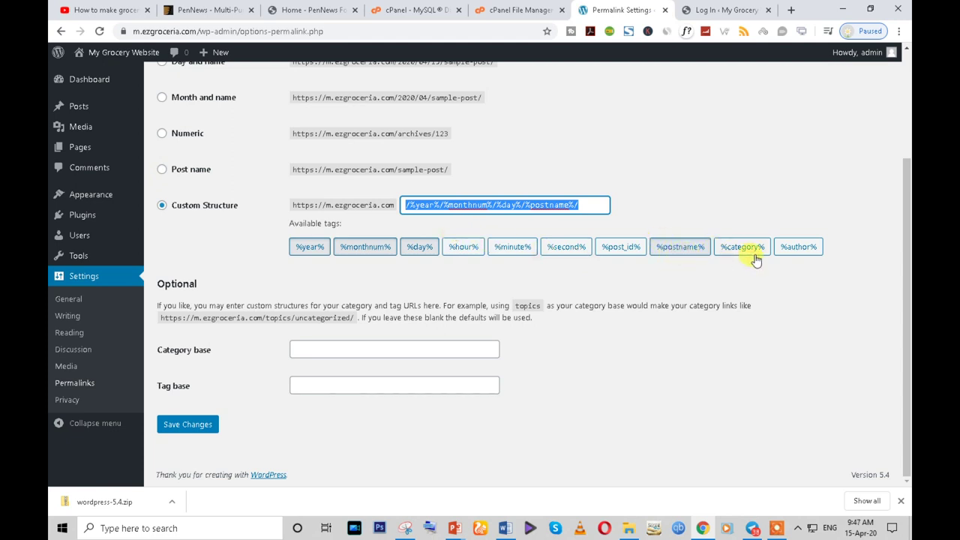
key(BackSpace)
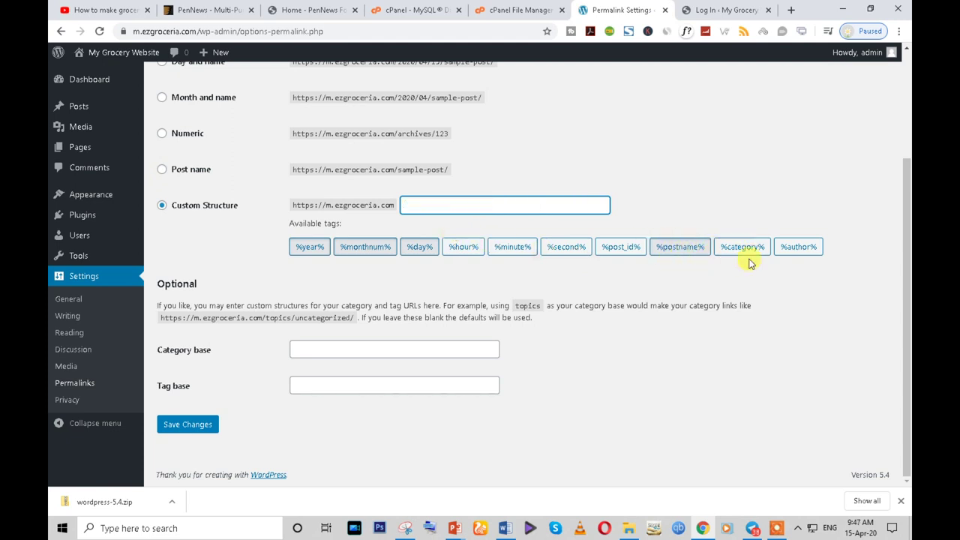
click(741, 251)
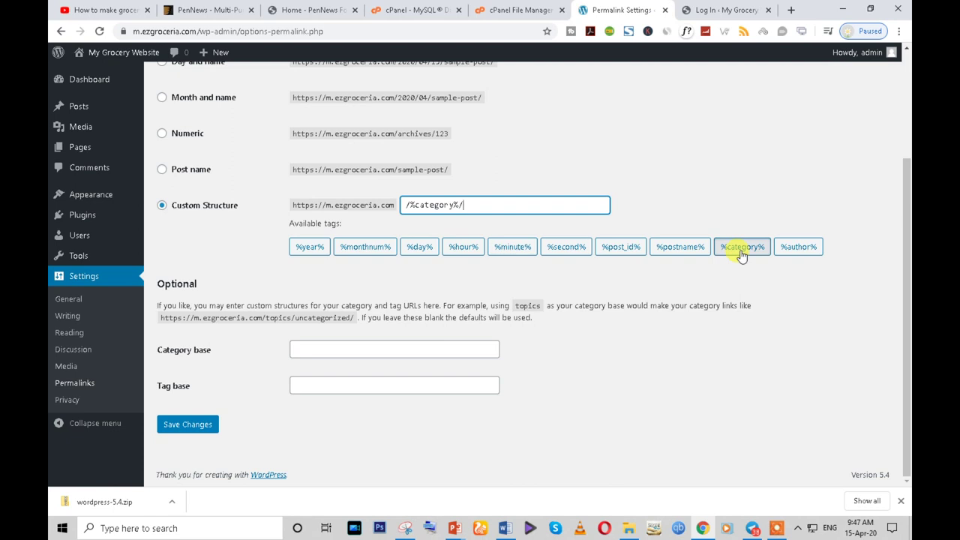
click(674, 255)
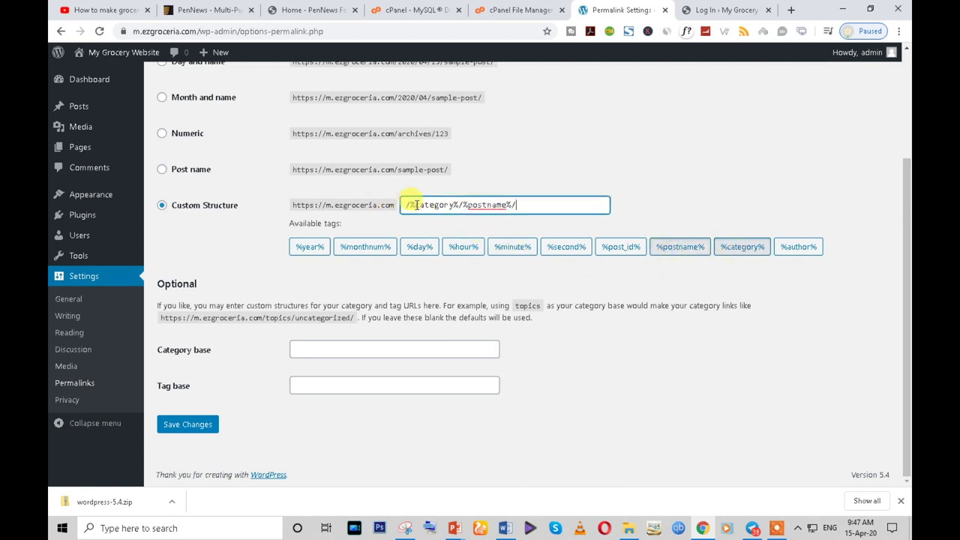
click(185, 426)
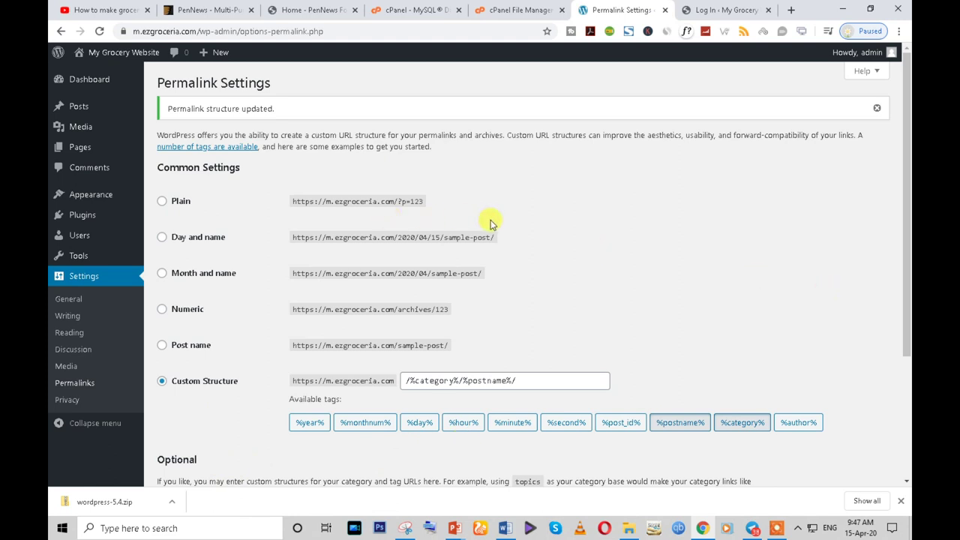
- Switch between the login page tab and Permalink Settings, ending on the login tab
click(720, 9)
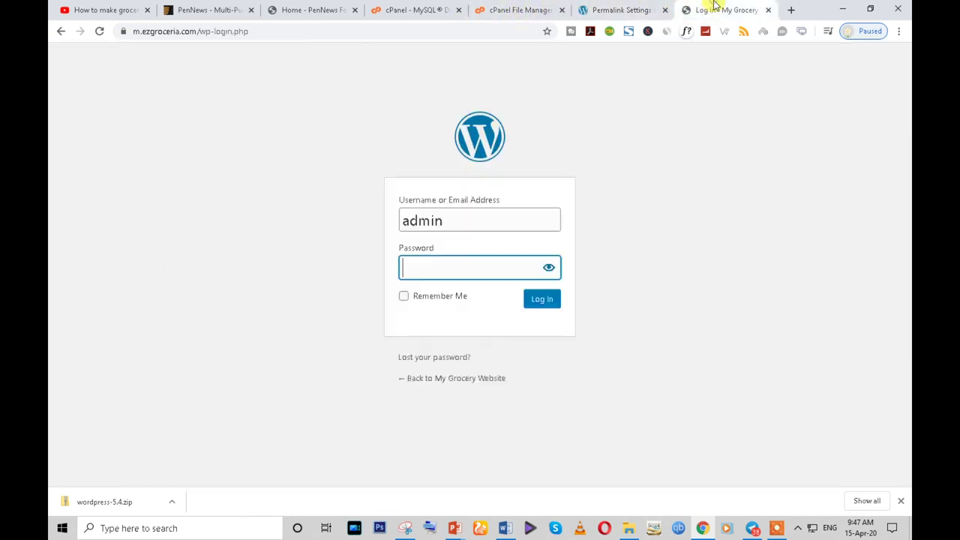
click(250, 32)
click(589, 10)
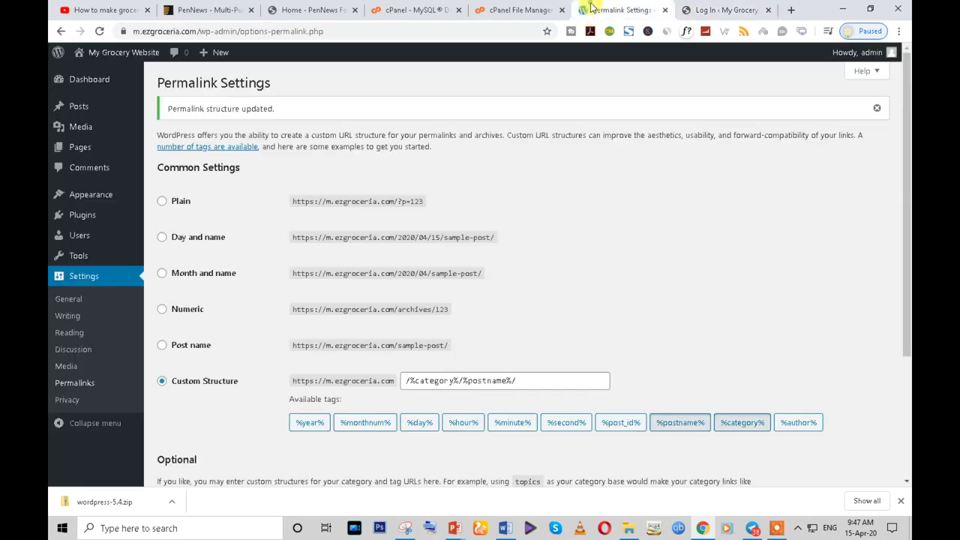
mouse_move(81, 115)
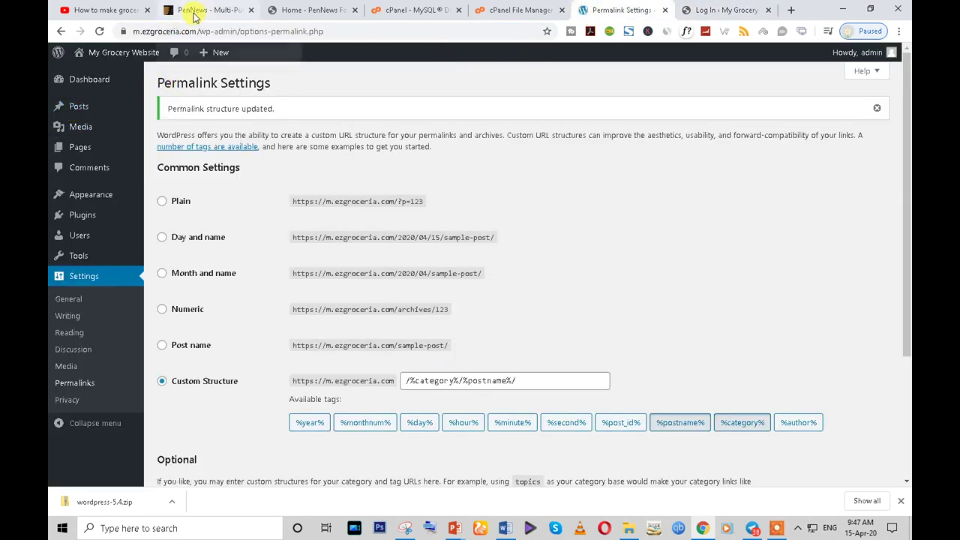
click(742, 10)
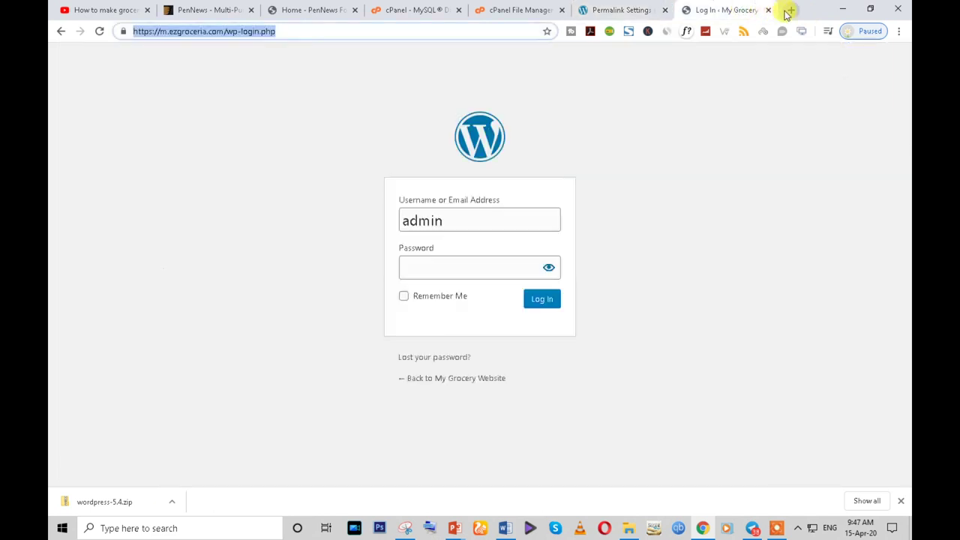
- Load ezgroceria.com, open the FRUITS category and highlight its page address
text(e)
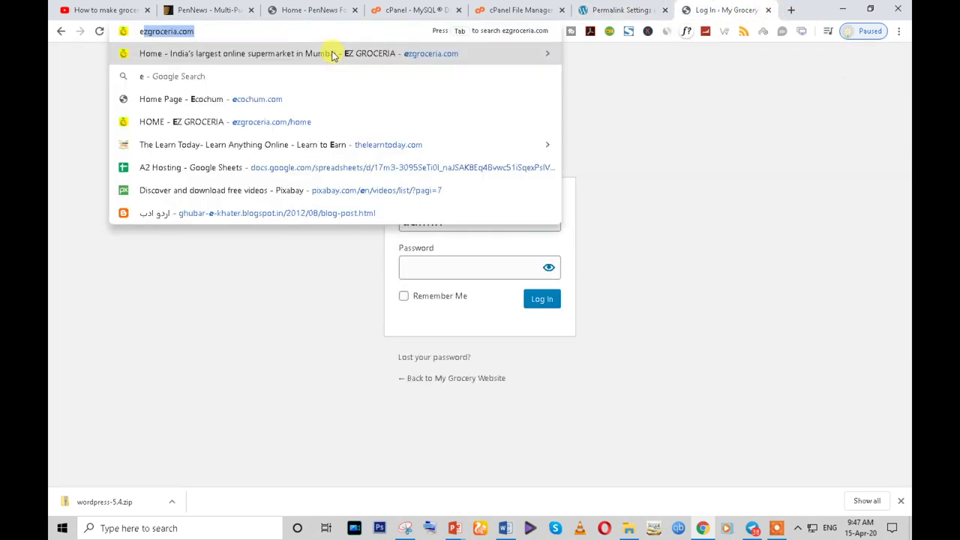
key(Return)
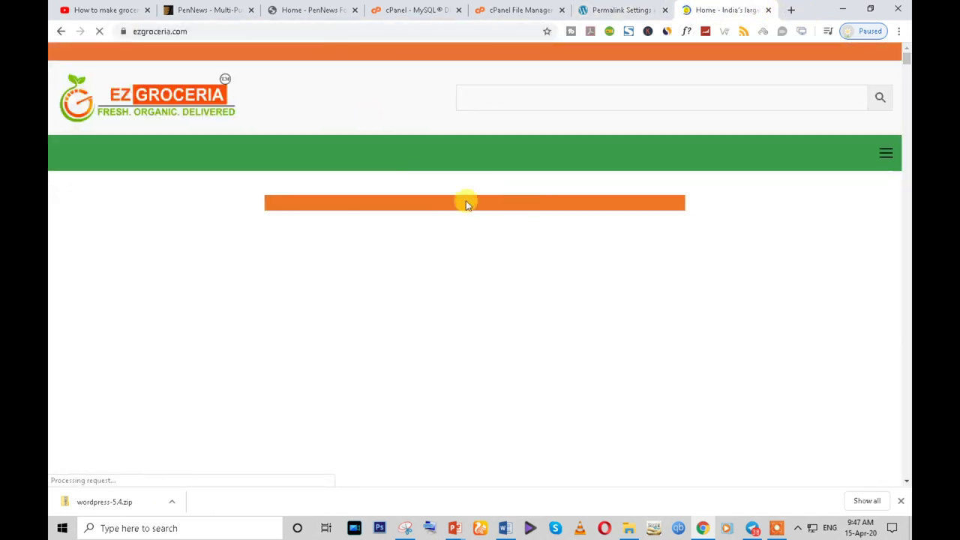
click(157, 155)
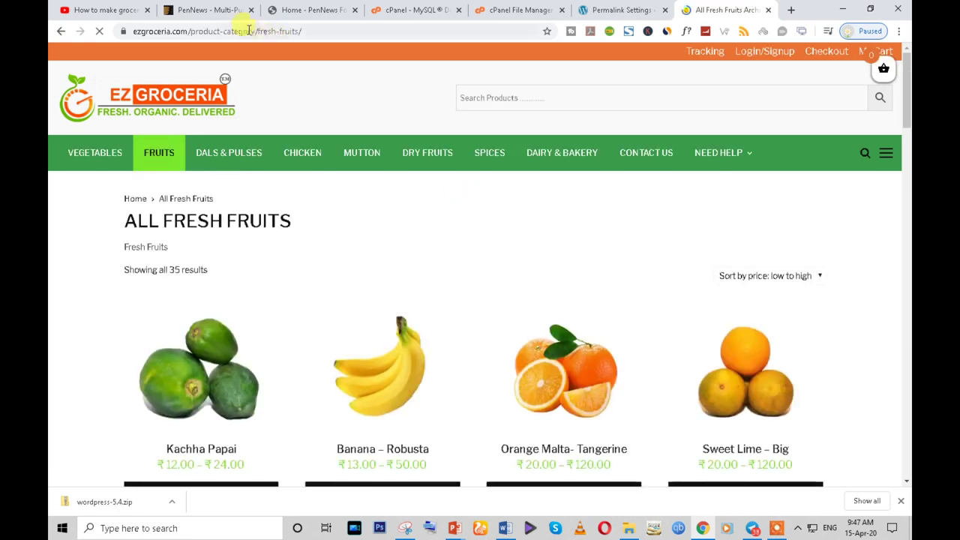
click(192, 32)
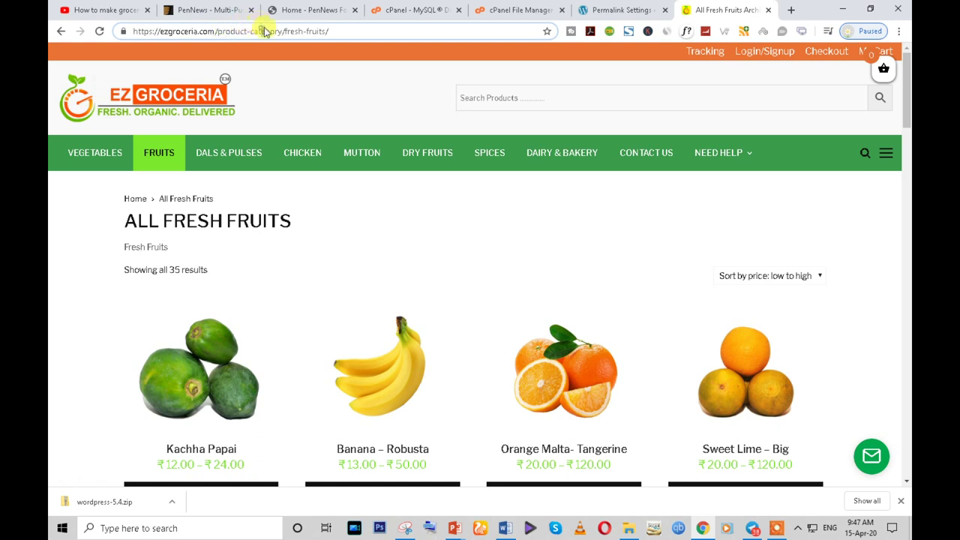
drag(342, 31, 133, 30)
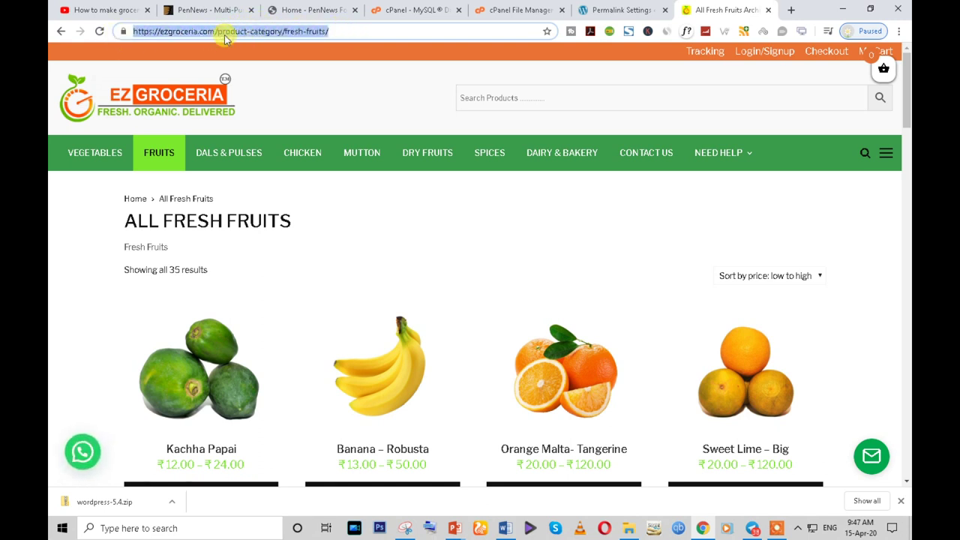
click(353, 31)
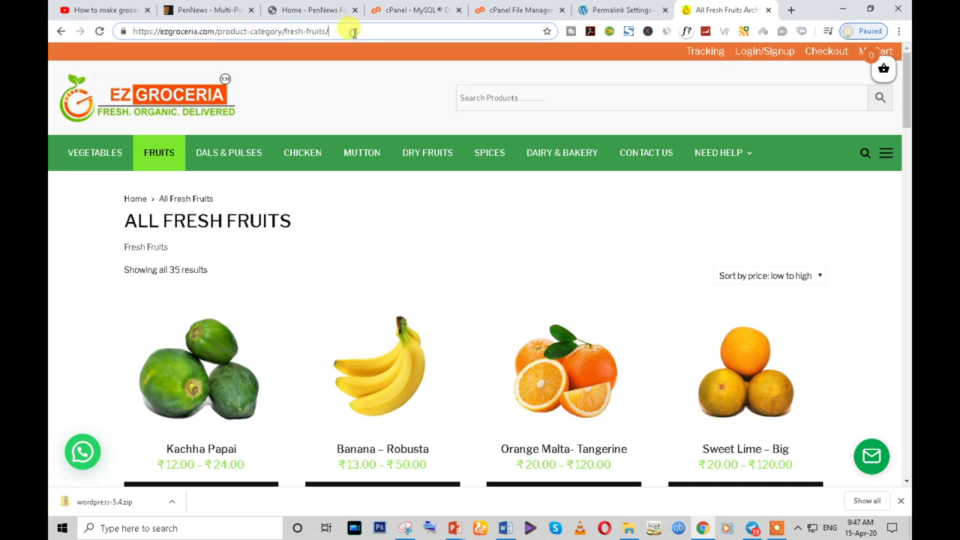
drag(364, 34, 120, 33)
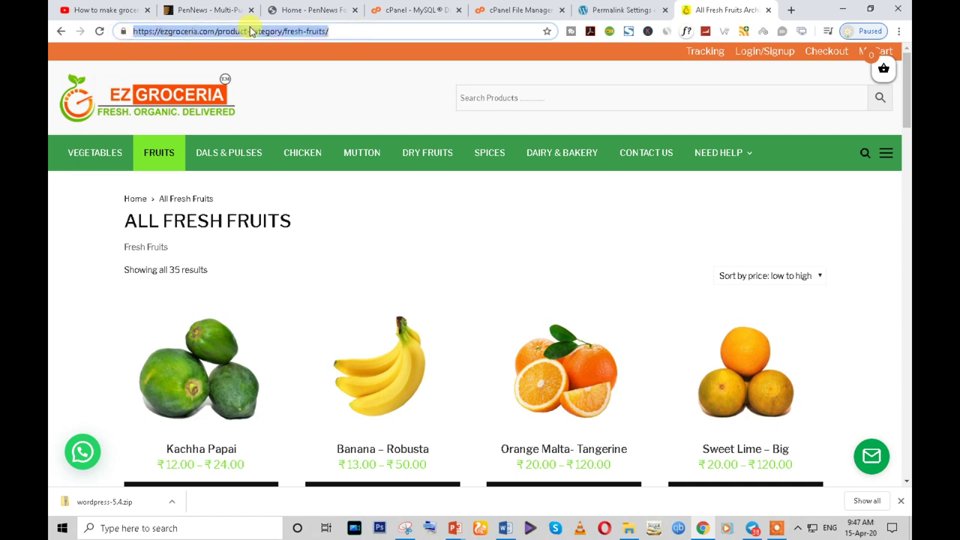
- Open the Kachha Papai product page, highlight its address, then return to Permalink Settings
scroll(268, 380, down, 3)
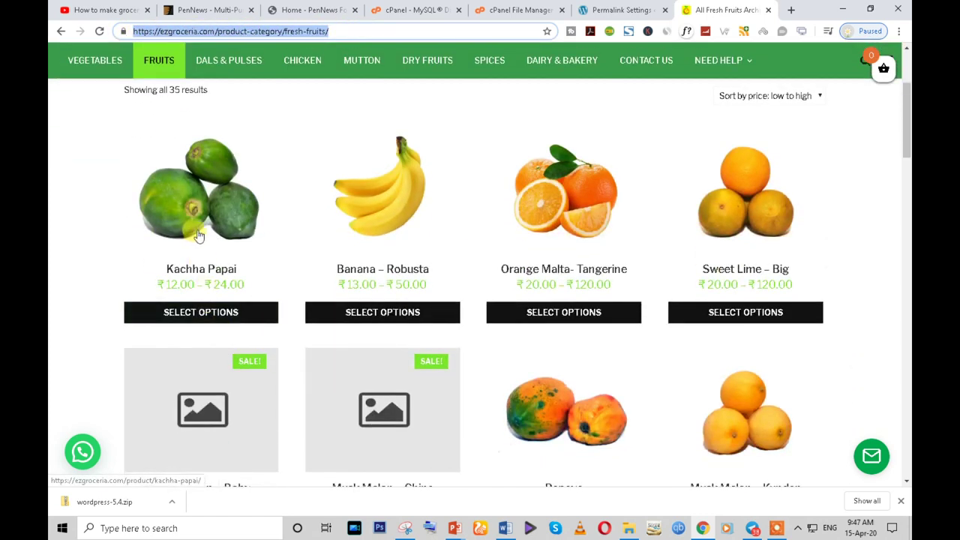
click(199, 234)
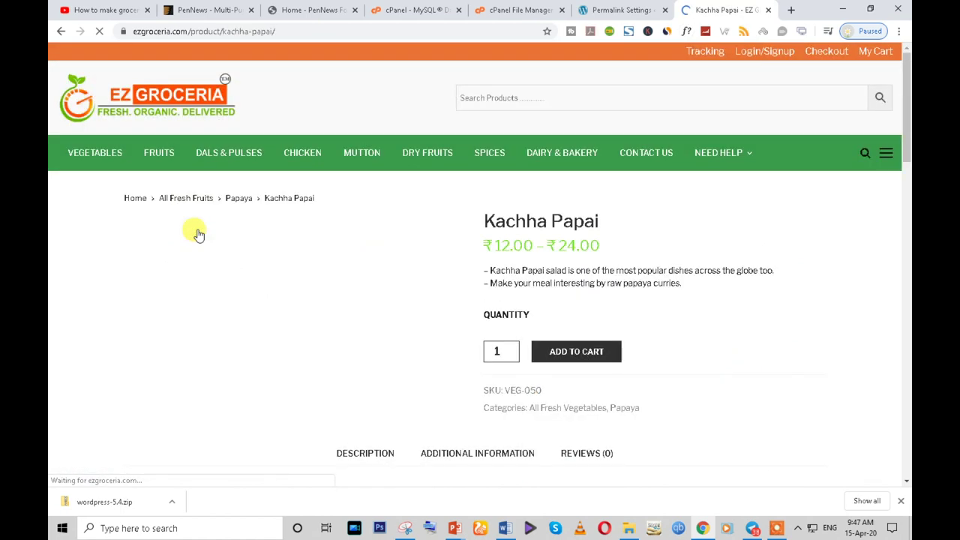
drag(192, 34, 327, 30)
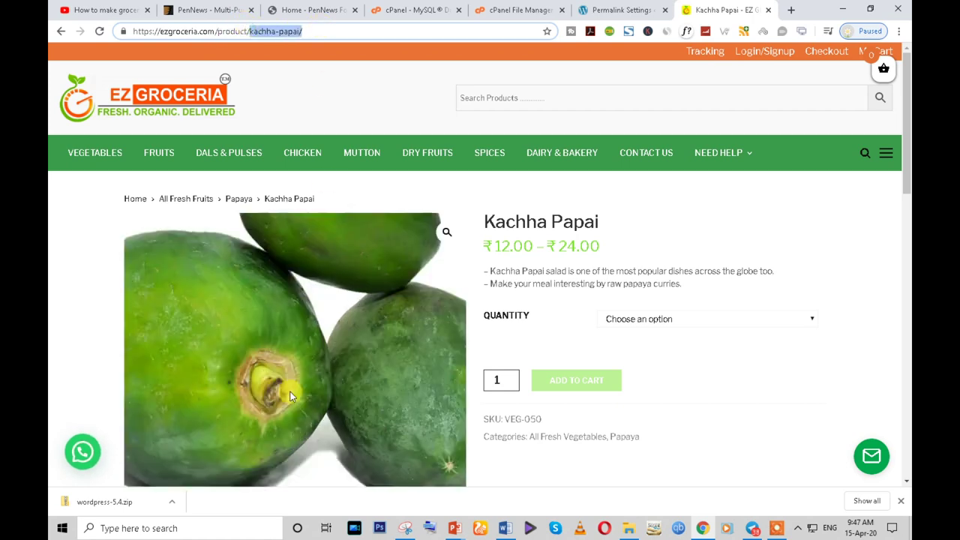
click(620, 7)
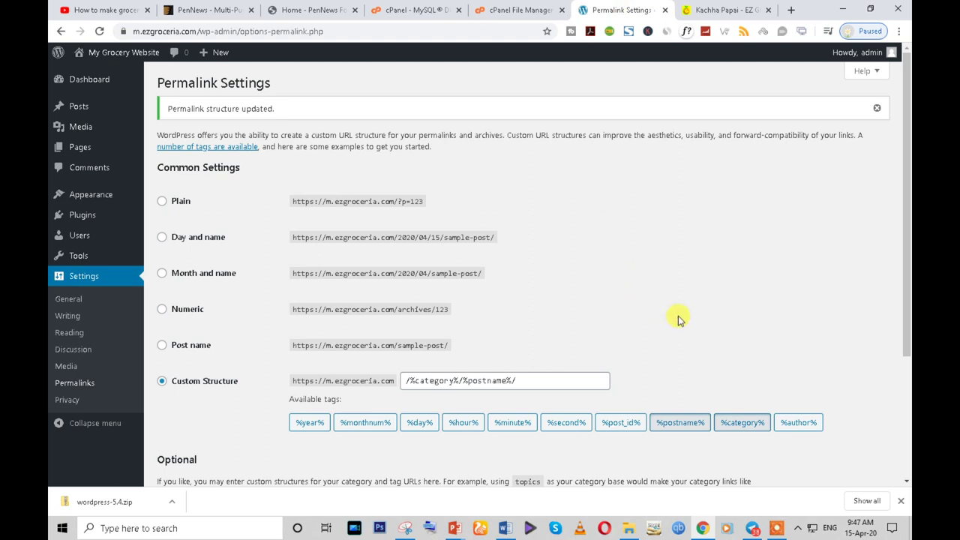
- Open My Grocery Website's Visit Site link in a new tab and switch to it
mouse_move(96, 54)
right_click(98, 73)
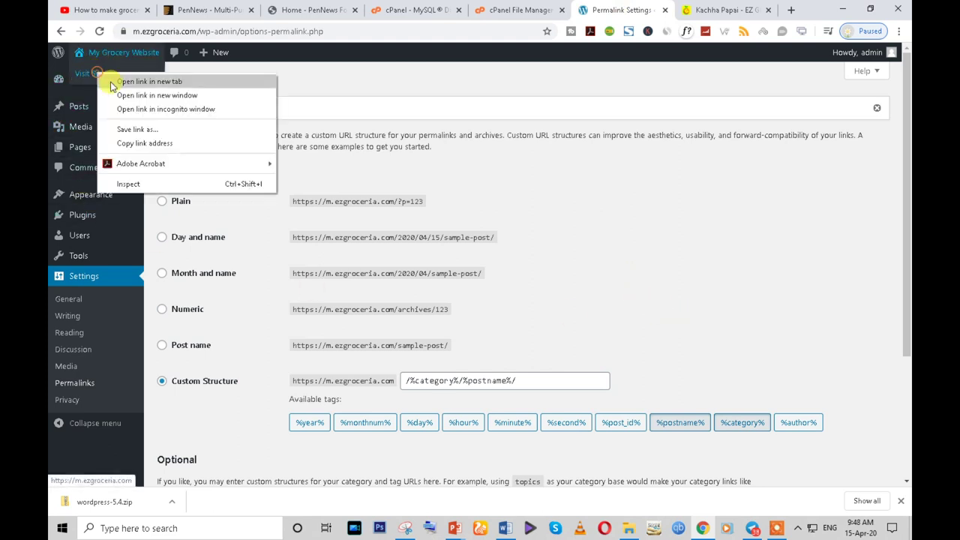
click(111, 81)
click(623, 9)
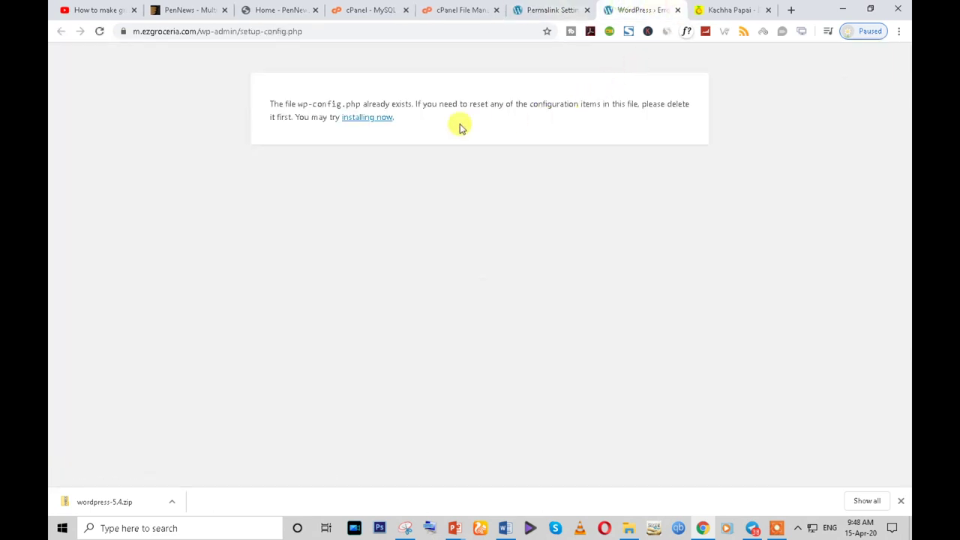
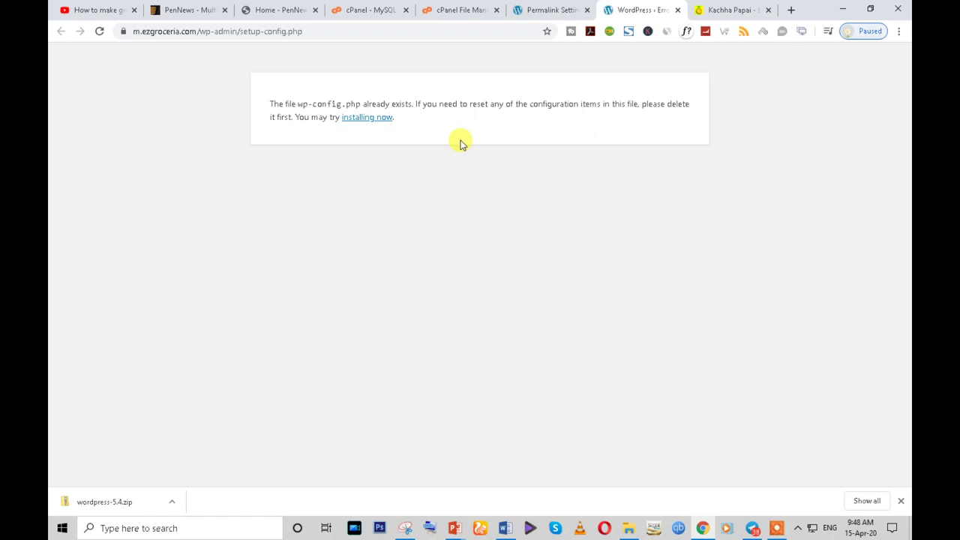
- Continue past the install notice and log in to the admin dashboard without saving the password
click(372, 118)
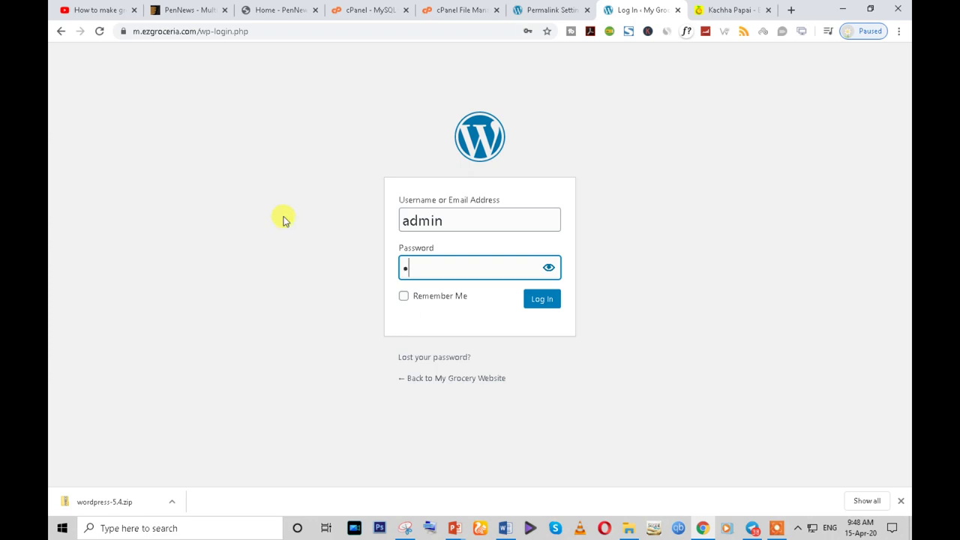
text(*)
click(545, 304)
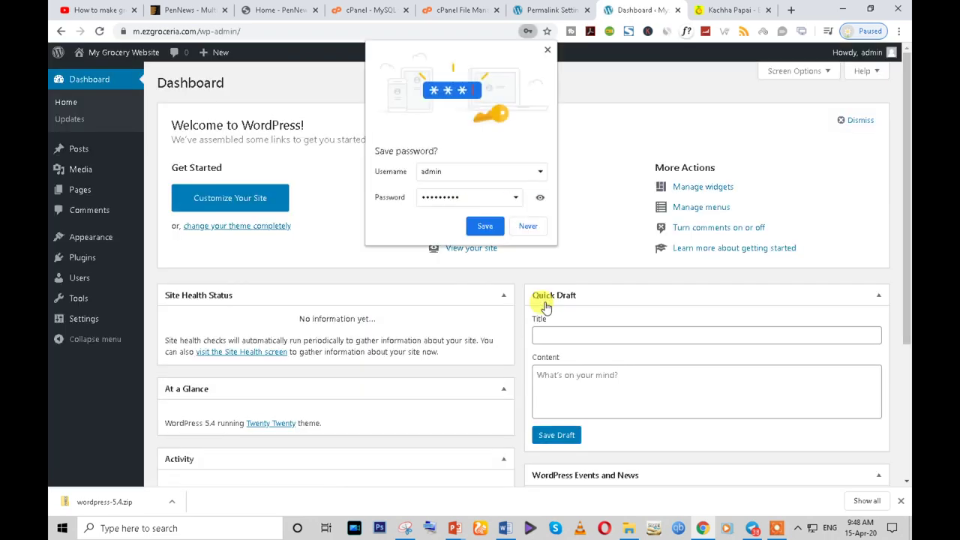
click(526, 228)
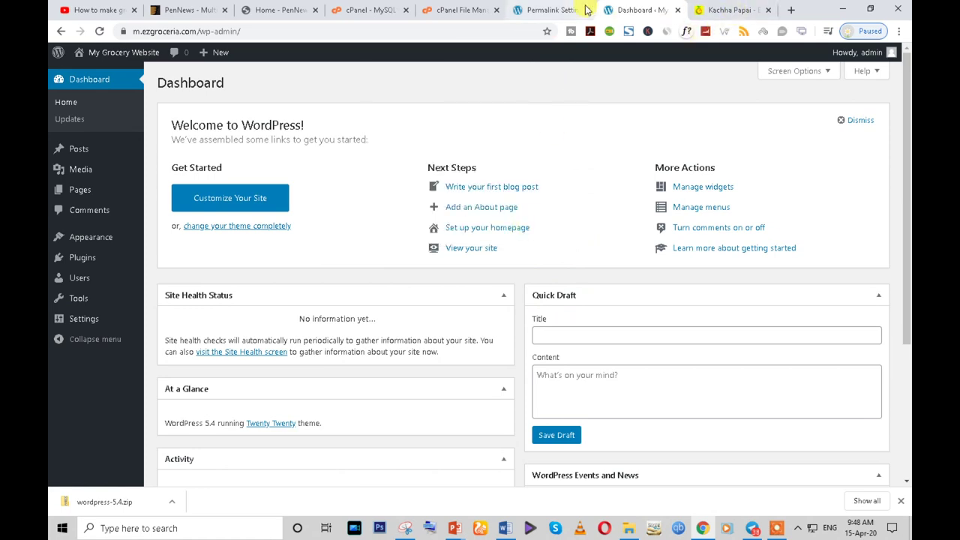
- Close the leftover Permalink Settings and Kachha Papai product browser tabs
click(579, 11)
click(587, 9)
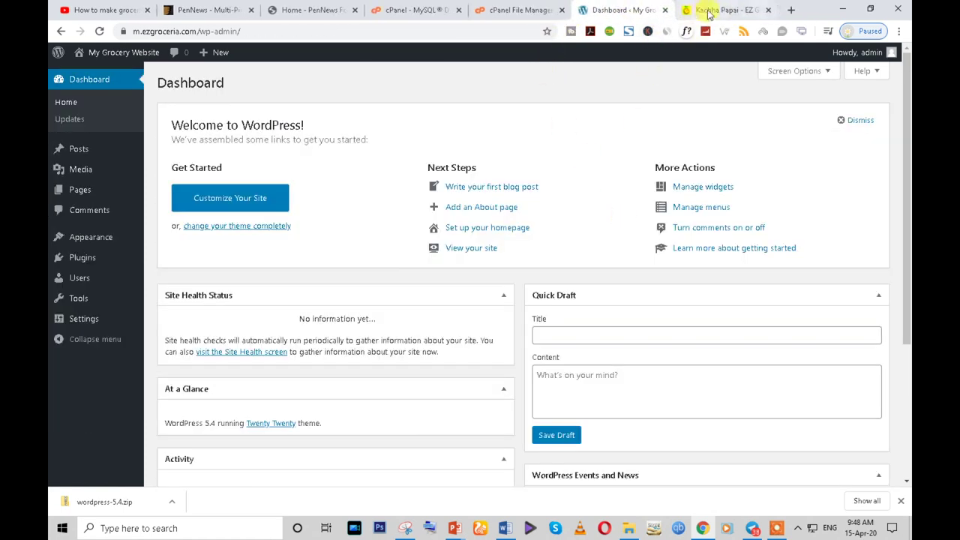
click(718, 11)
click(769, 10)
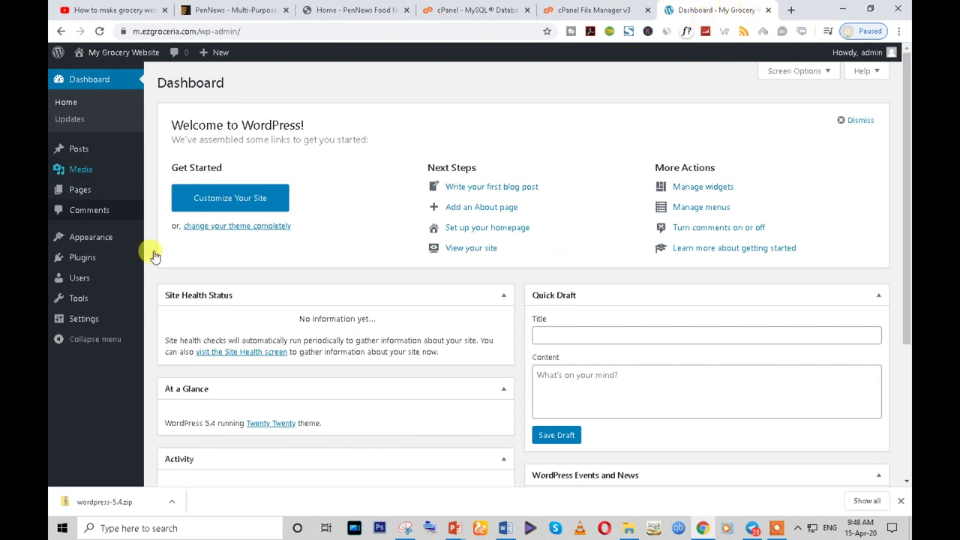
mouse_move(81, 243)
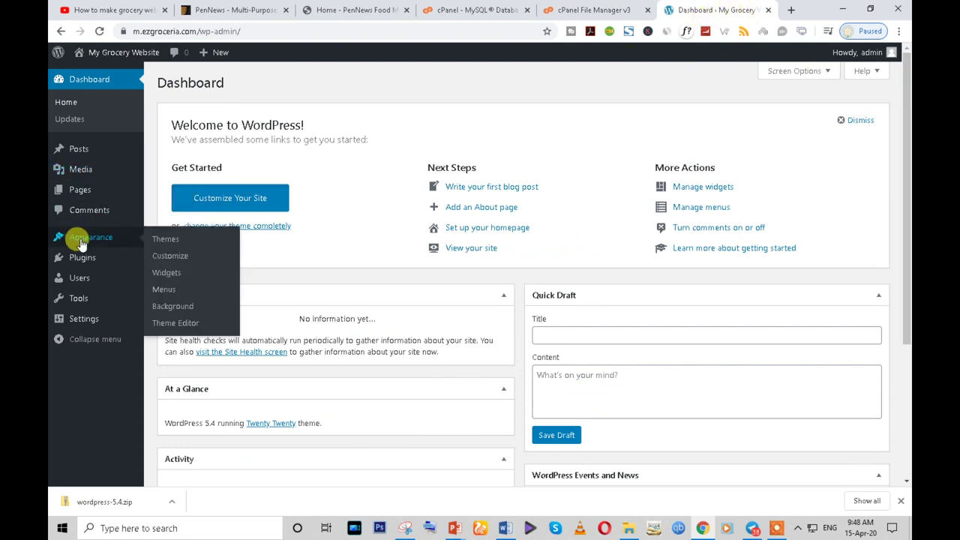
- Delete the Twenty Nineteen theme from Appearance > Themes
click(167, 241)
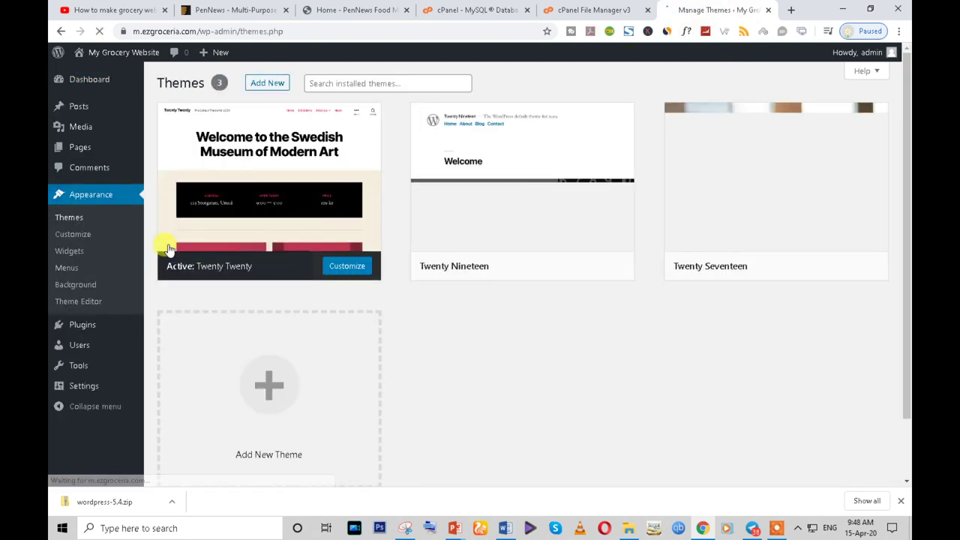
click(497, 212)
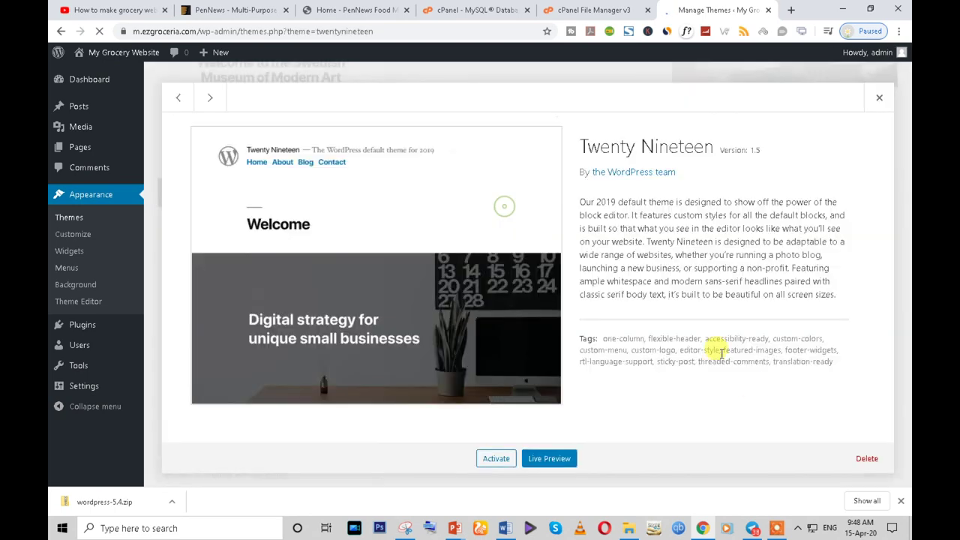
click(867, 458)
click(539, 123)
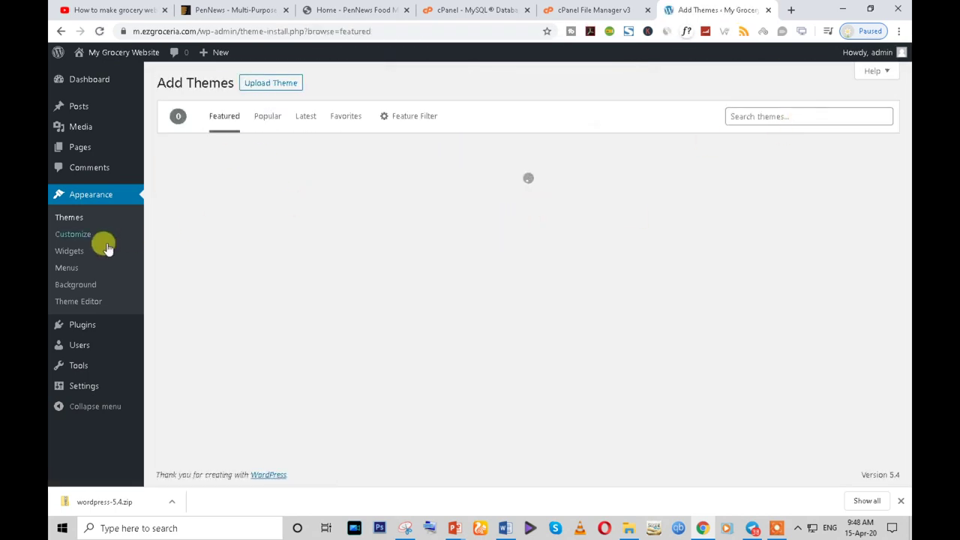
click(68, 218)
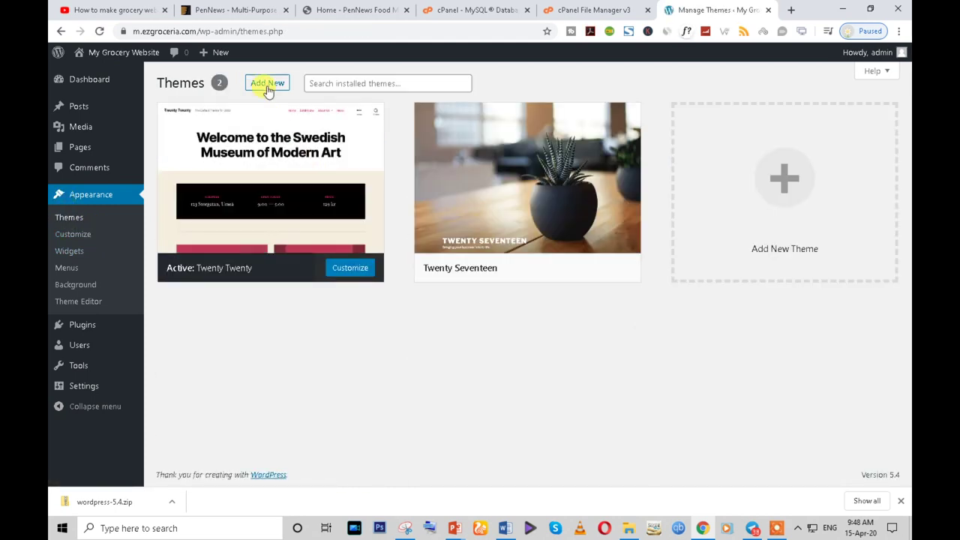
- Open the Upload Theme form after checking the PenNews product and demo pages
click(267, 84)
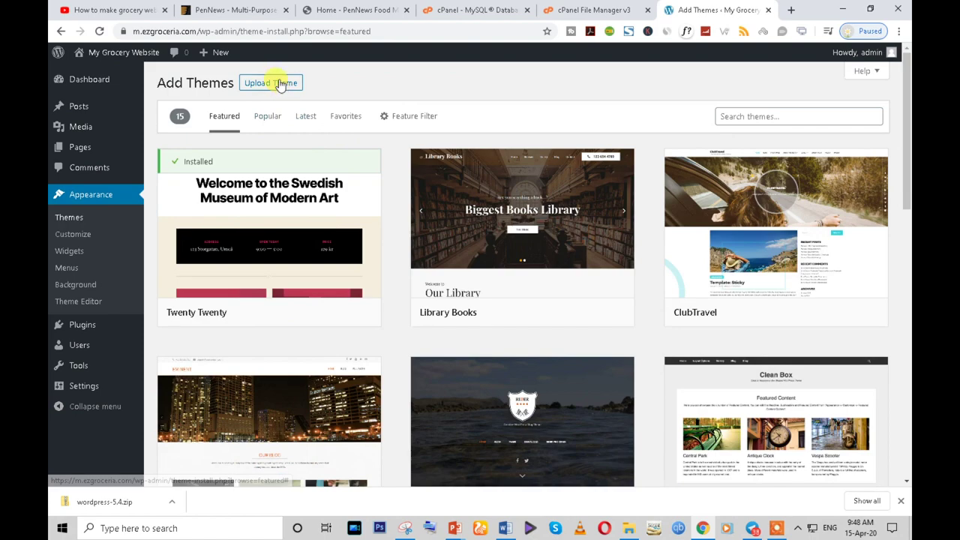
click(278, 83)
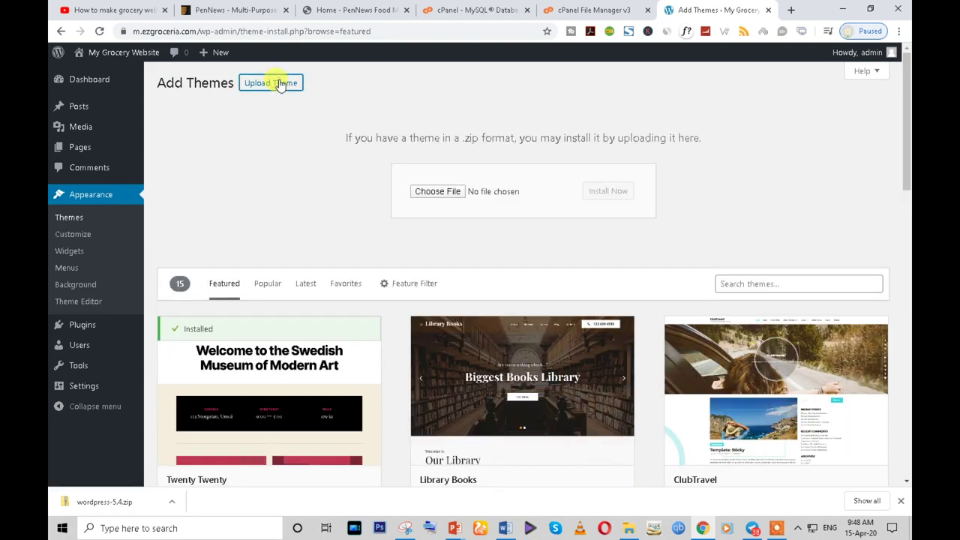
click(234, 10)
scroll(485, 265, down, 3)
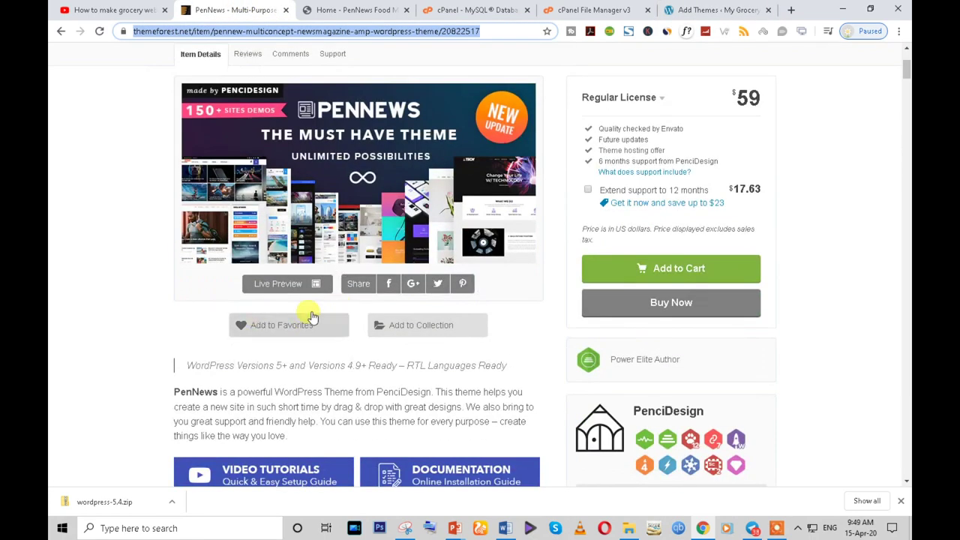
click(358, 10)
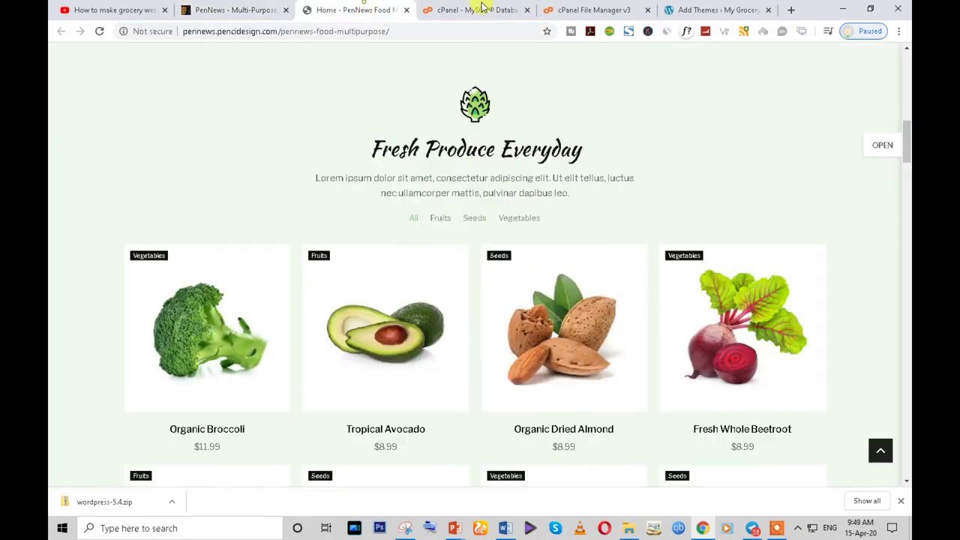
click(709, 10)
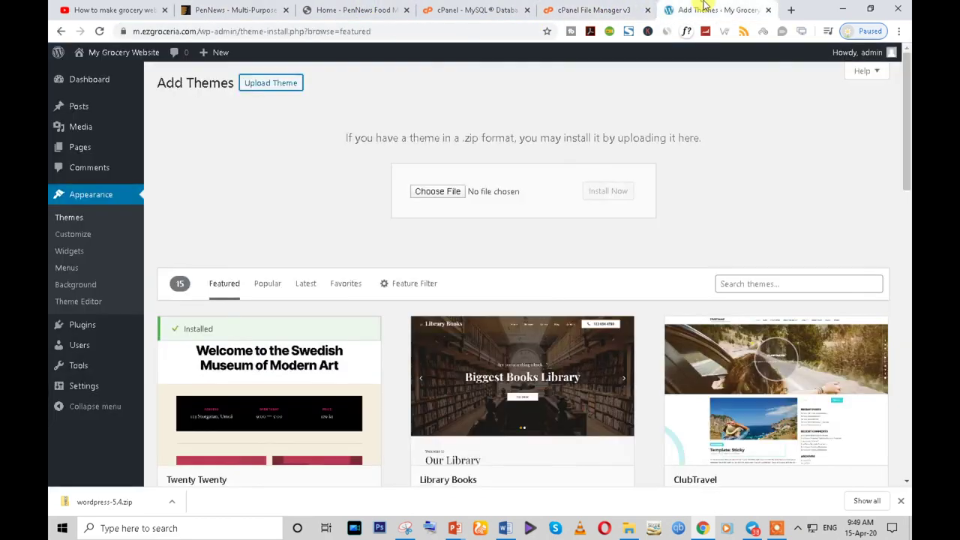
- In the file picker, browse to D:\Web\theme file\CMS Themes\pennews_63\pennews_63
click(425, 195)
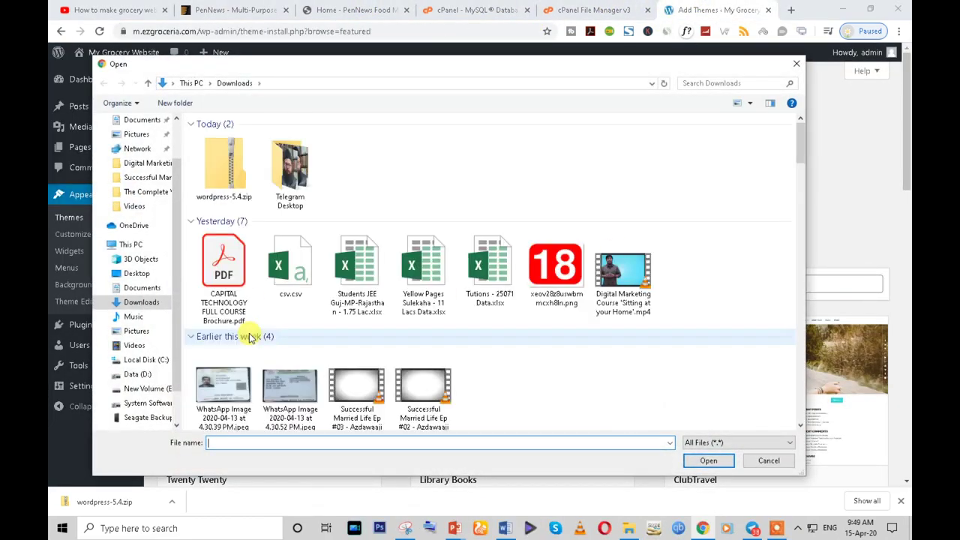
scroll(250, 337, down, 5)
click(137, 374)
scroll(217, 387, down, 1)
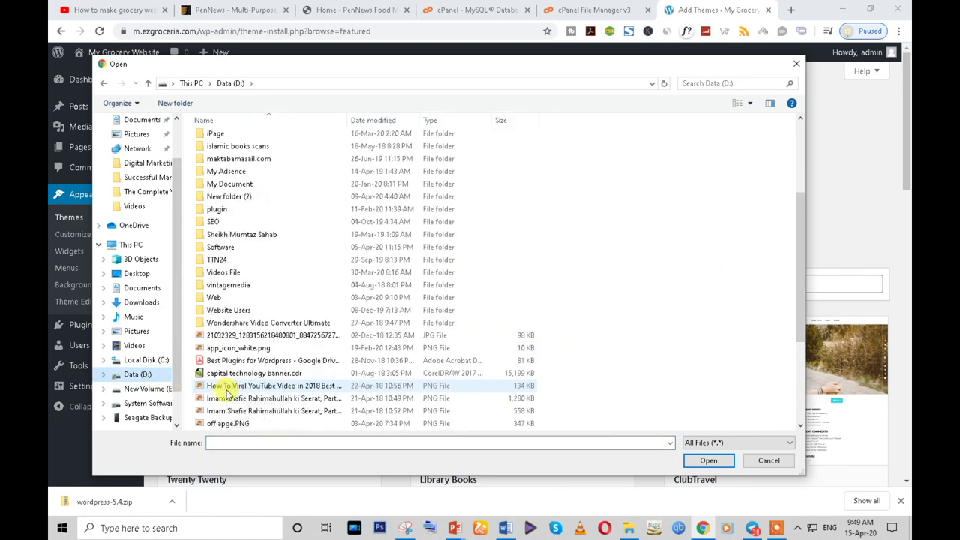
double_click(245, 300)
scroll(256, 409, down, 3)
scroll(256, 408, down, 2)
scroll(292, 418, down, 2)
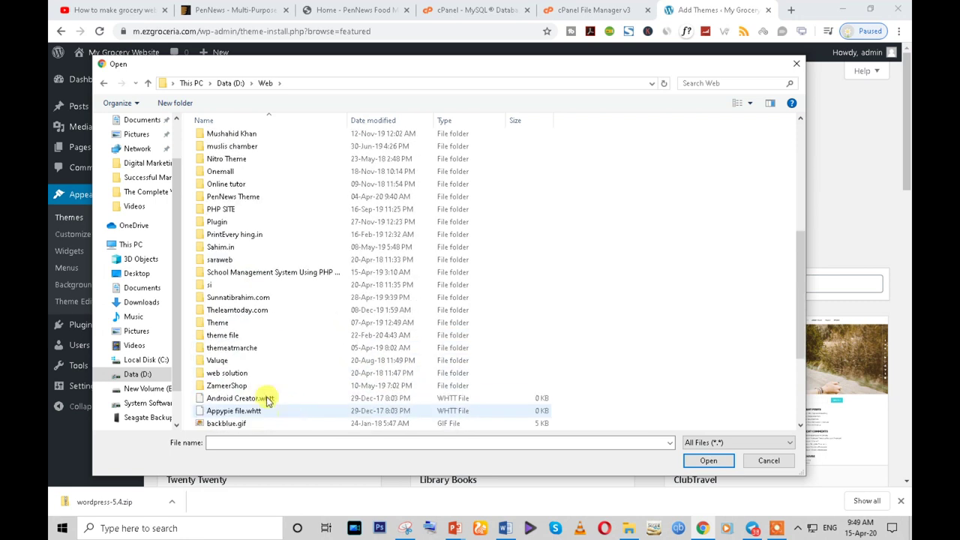
double_click(246, 339)
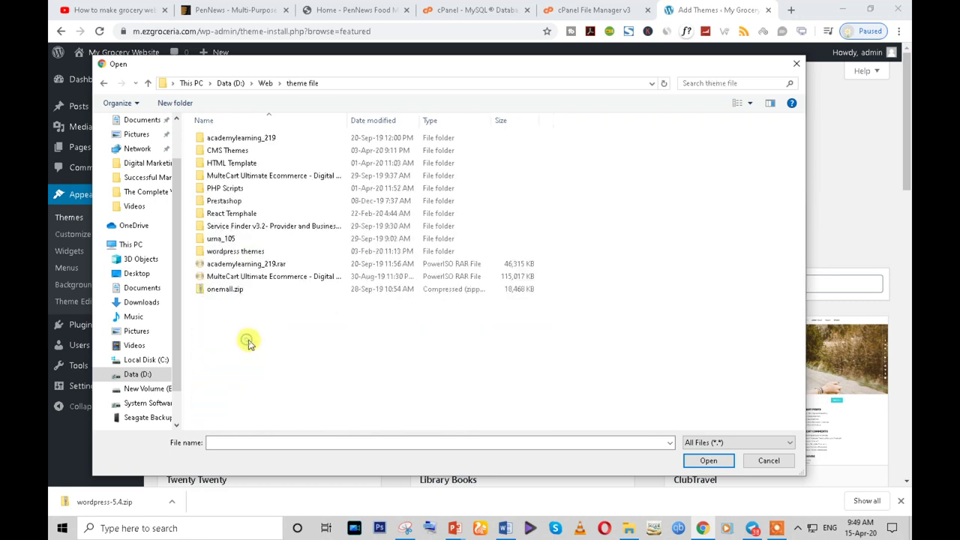
double_click(218, 150)
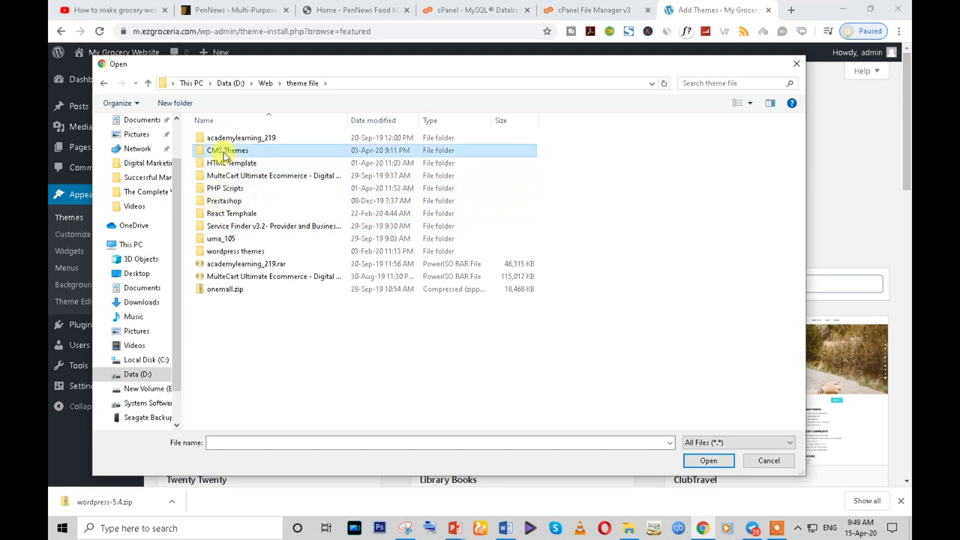
double_click(233, 175)
double_click(235, 143)
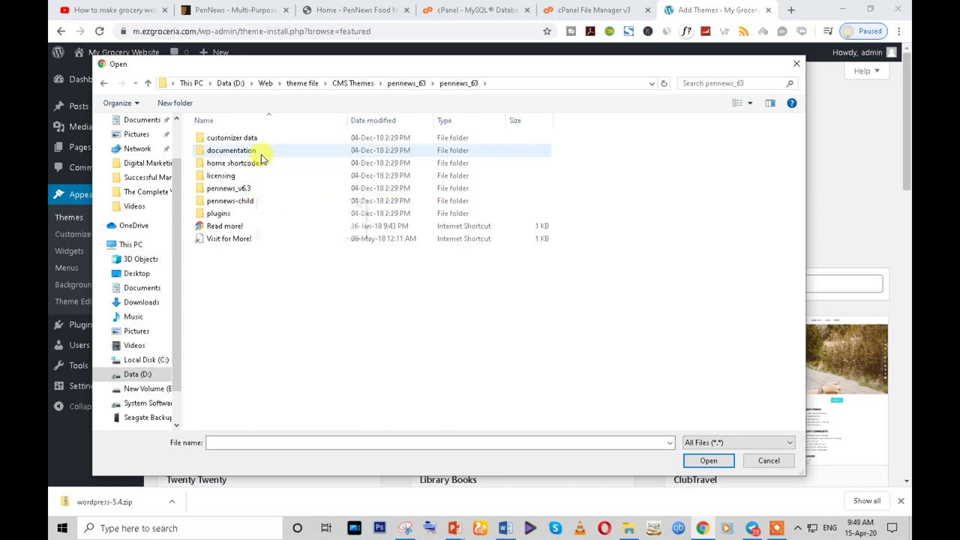
- Choose pennews.zip from the pennews_v6.3 folder and try installing it, triggering the upload_max_filesize error
click(256, 166)
double_click(255, 167)
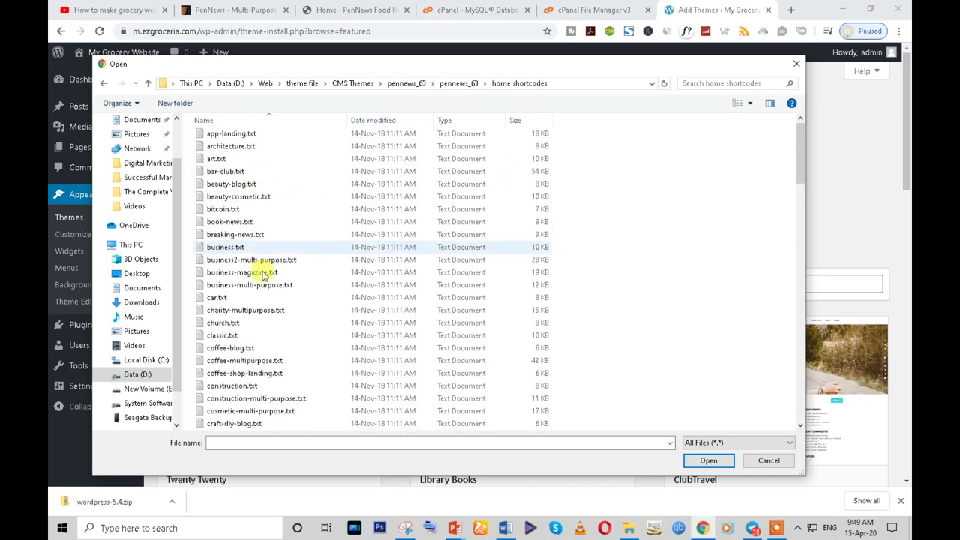
scroll(255, 338, down, 15)
scroll(274, 385, up, 15)
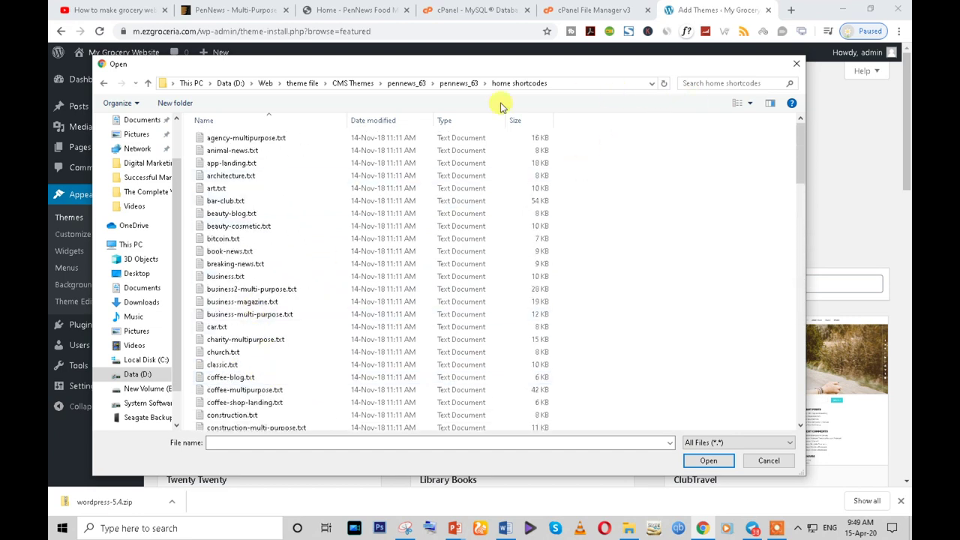
click(103, 83)
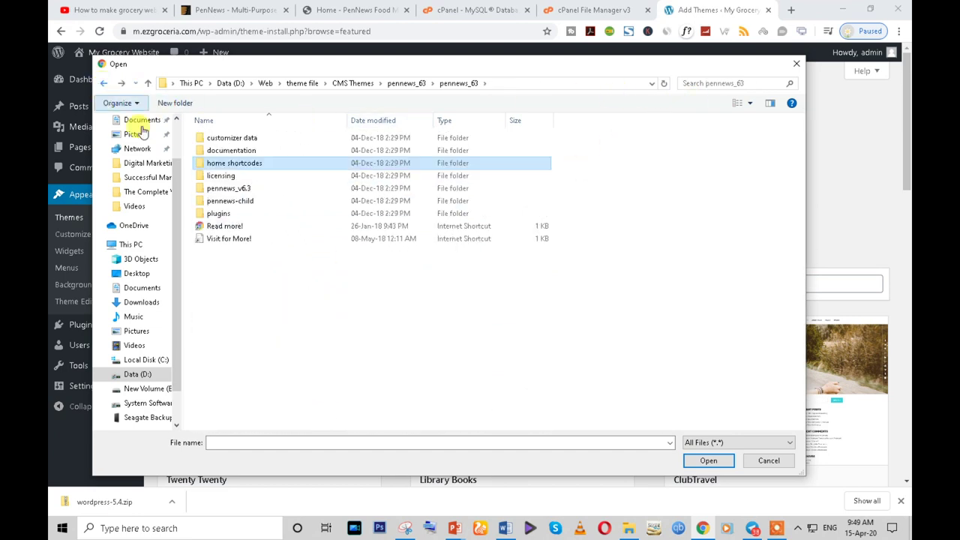
double_click(256, 190)
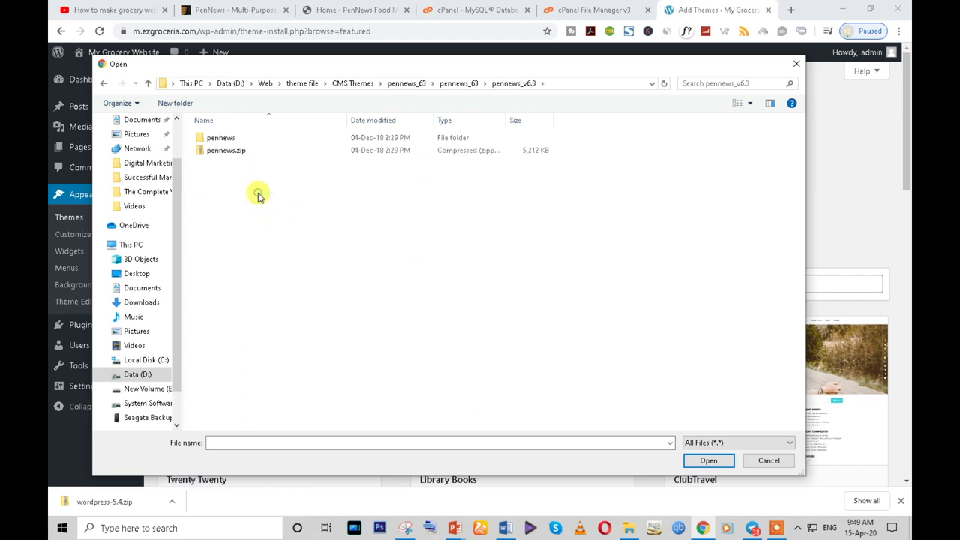
click(230, 152)
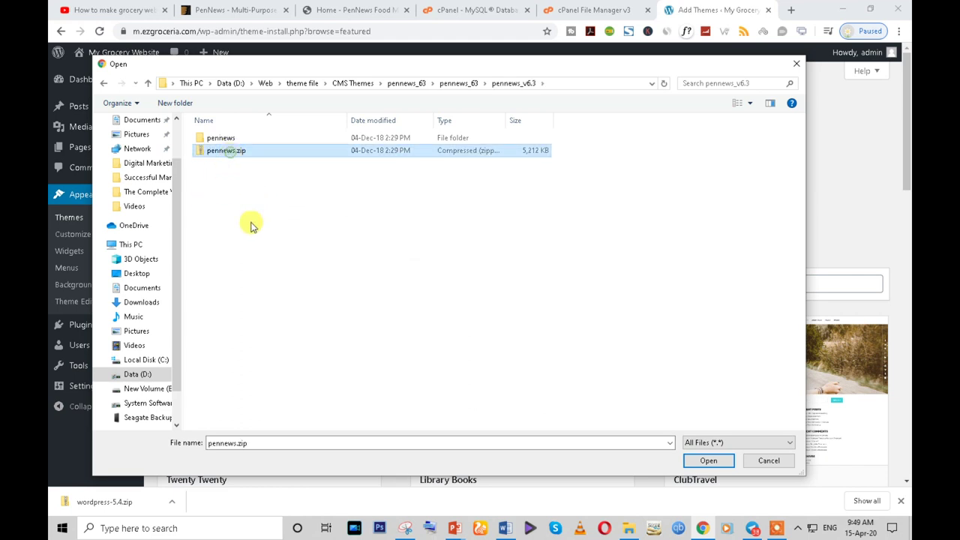
click(708, 461)
click(596, 193)
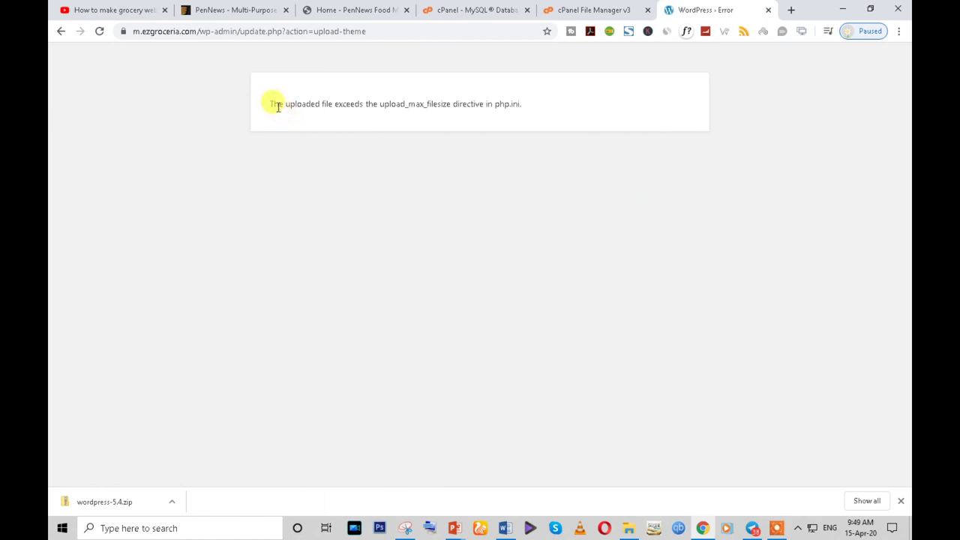
- Copy the upload_max_filesize error message
drag(273, 105, 524, 104)
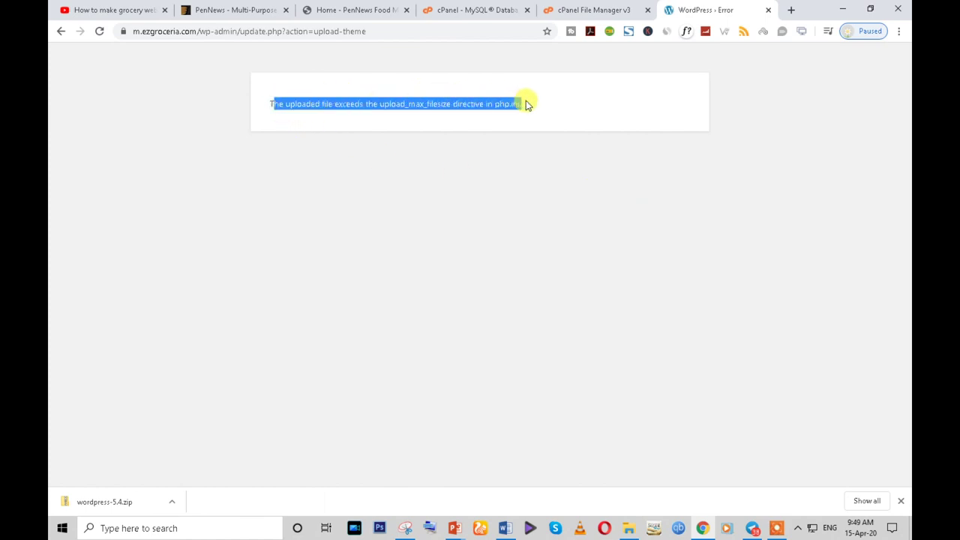
double_click(388, 105)
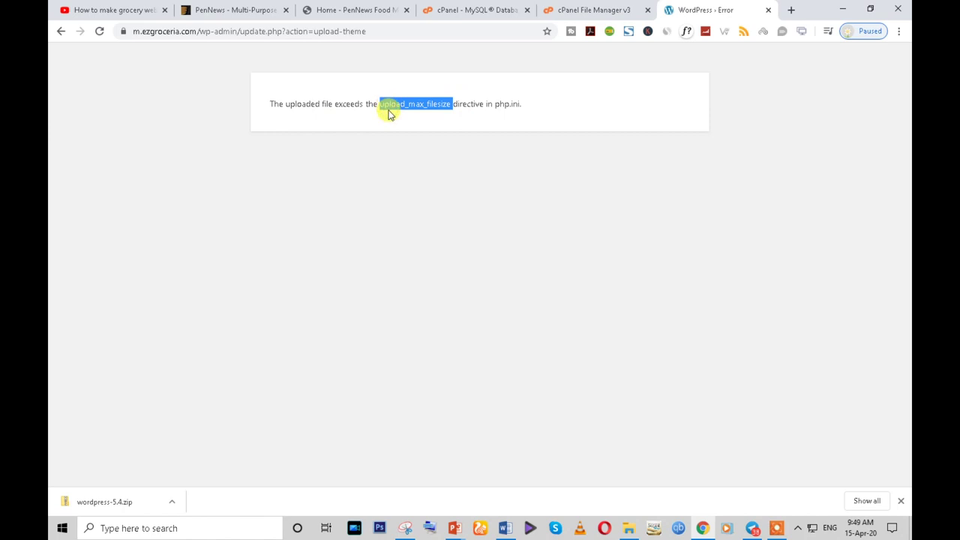
triple_click(381, 102)
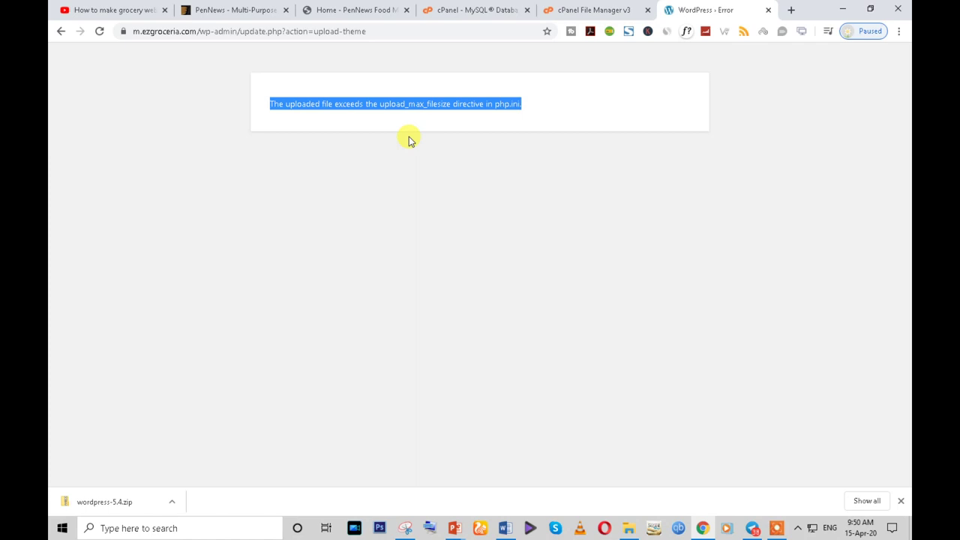
right_click(413, 102)
click(425, 113)
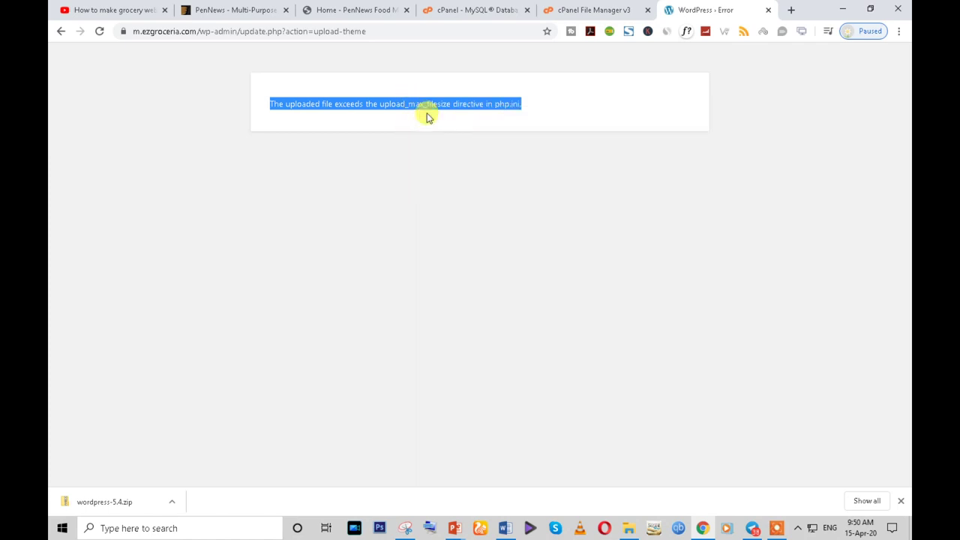
- Reload cPanel's database list, then read the 2 MB maximum upload size under Media > Add New
click(461, 10)
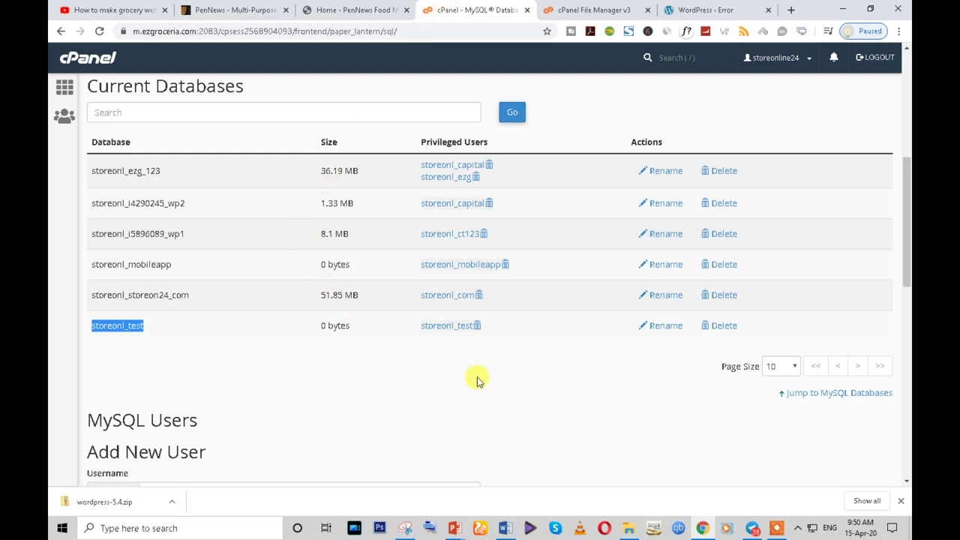
click(99, 32)
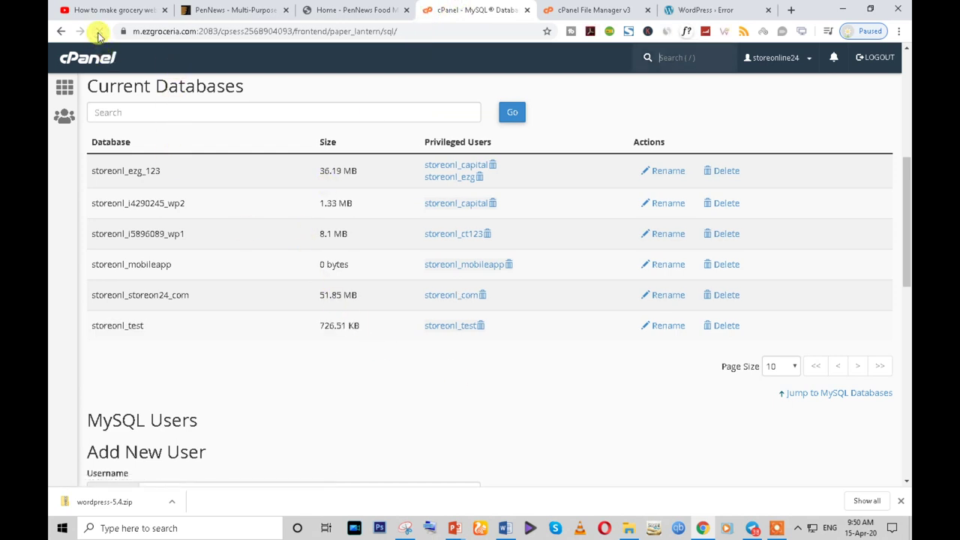
click(690, 8)
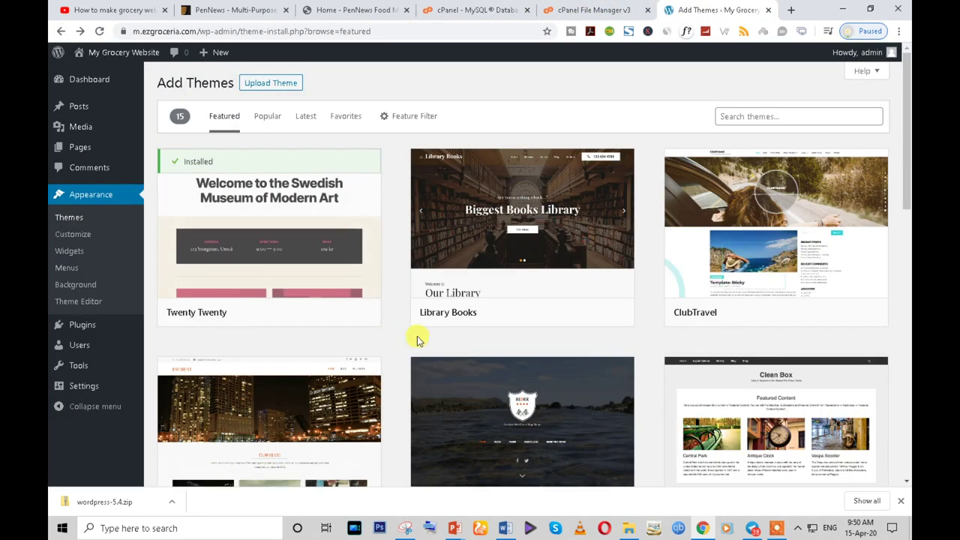
click(78, 129)
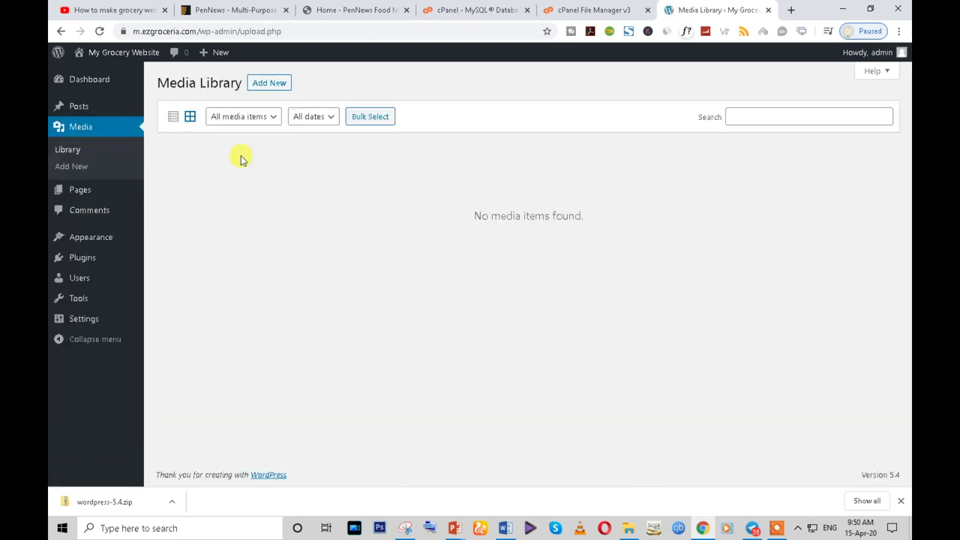
click(264, 86)
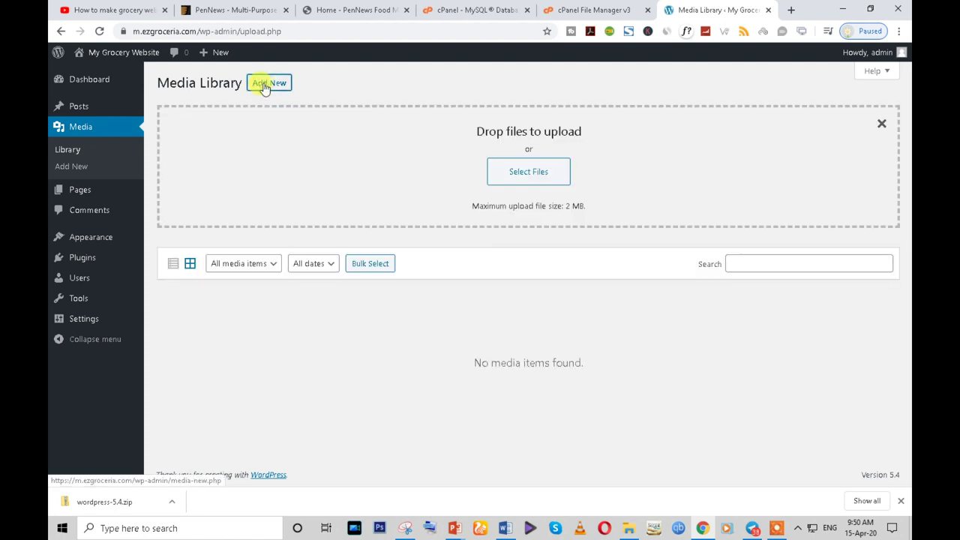
triple_click(571, 204)
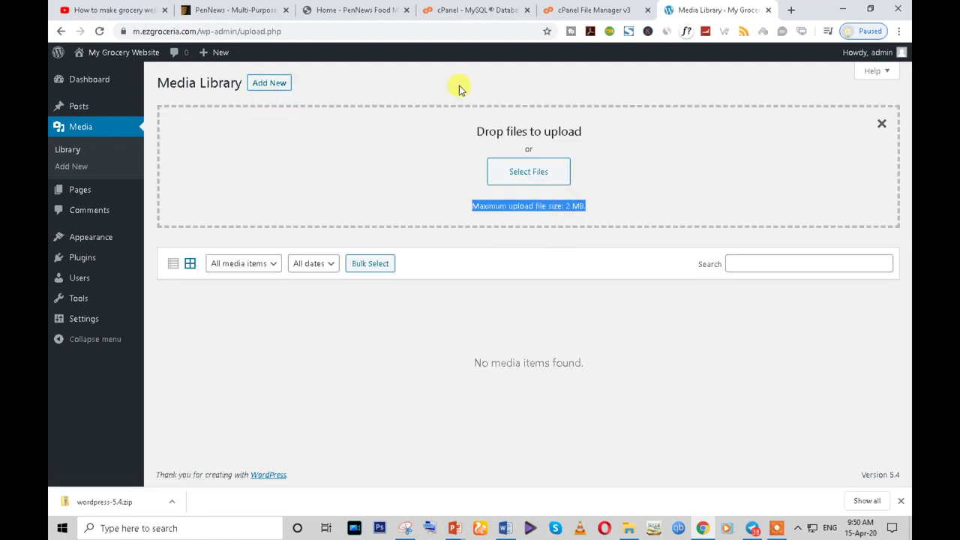
click(394, 10)
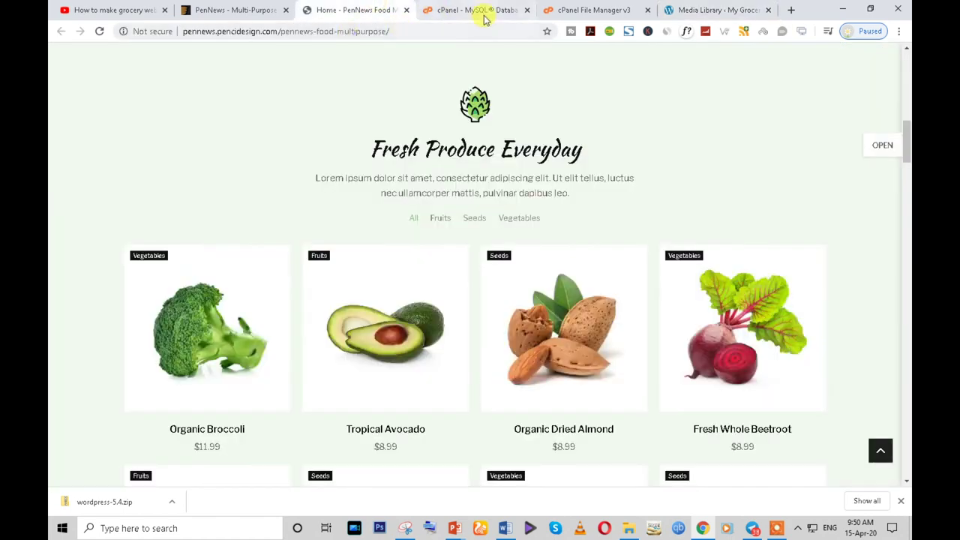
- Go to the cPanel home page and search its functions for 'php'
click(480, 11)
click(63, 60)
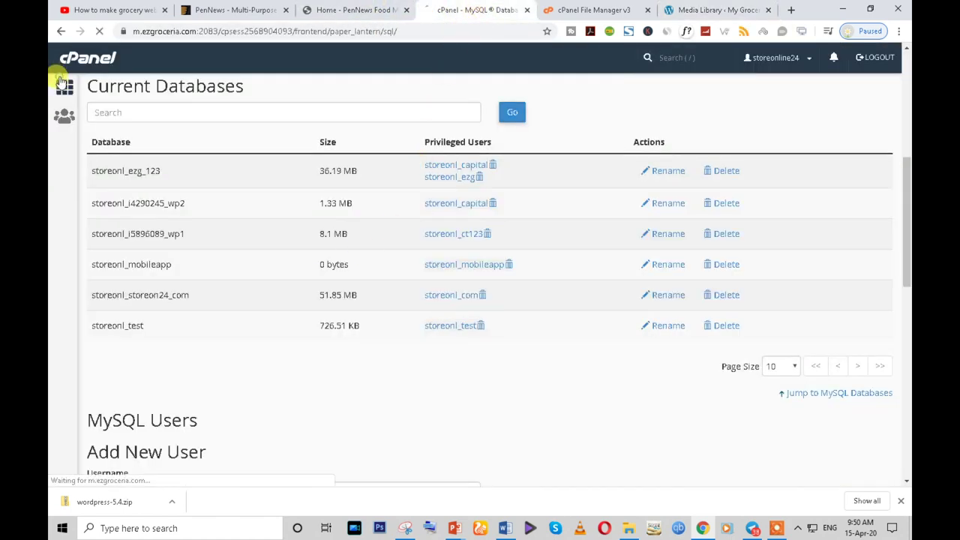
scroll(424, 324, down, 3)
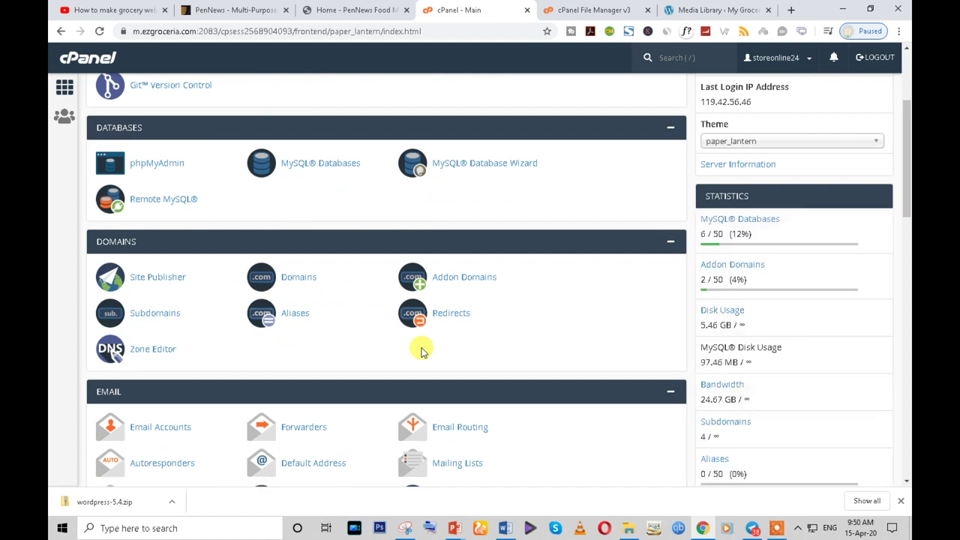
scroll(422, 347, up, 3)
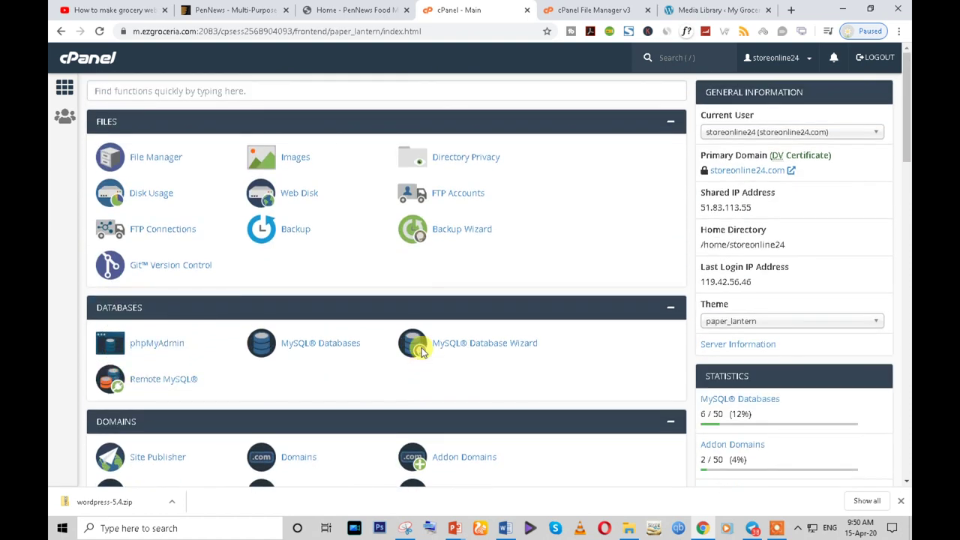
click(207, 91)
text(pa)
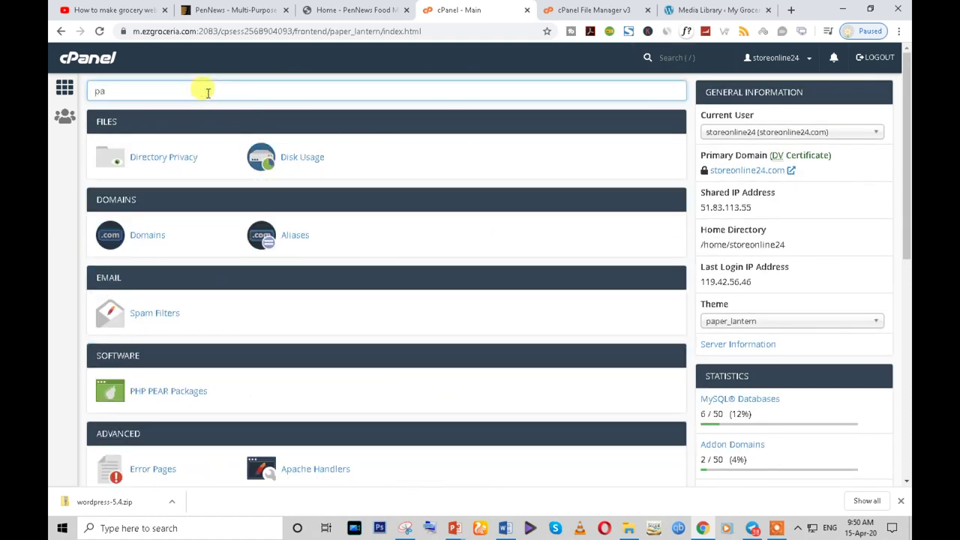
key(BackSpace)
text(hp)
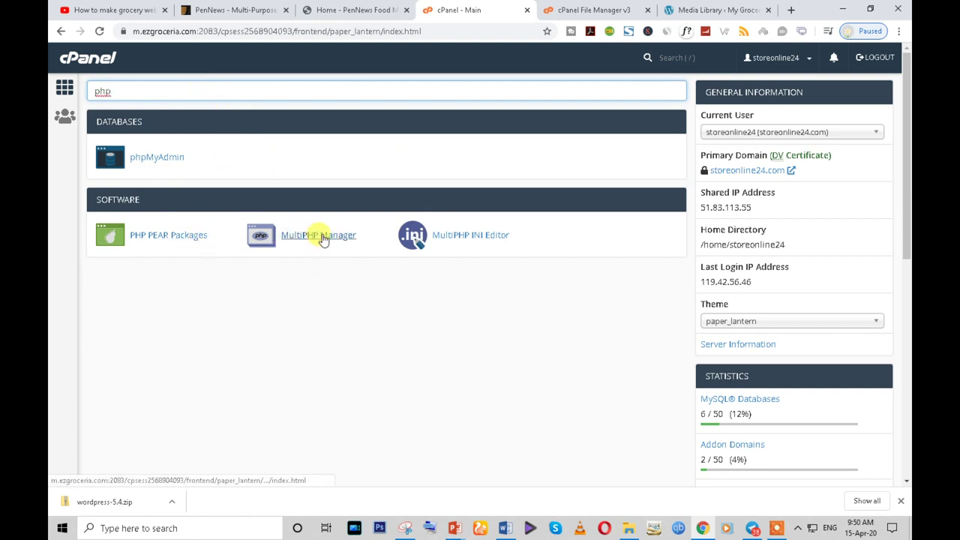
- Open MultiPHP INI Editor and select the m.ezgroceria.com location
click(488, 239)
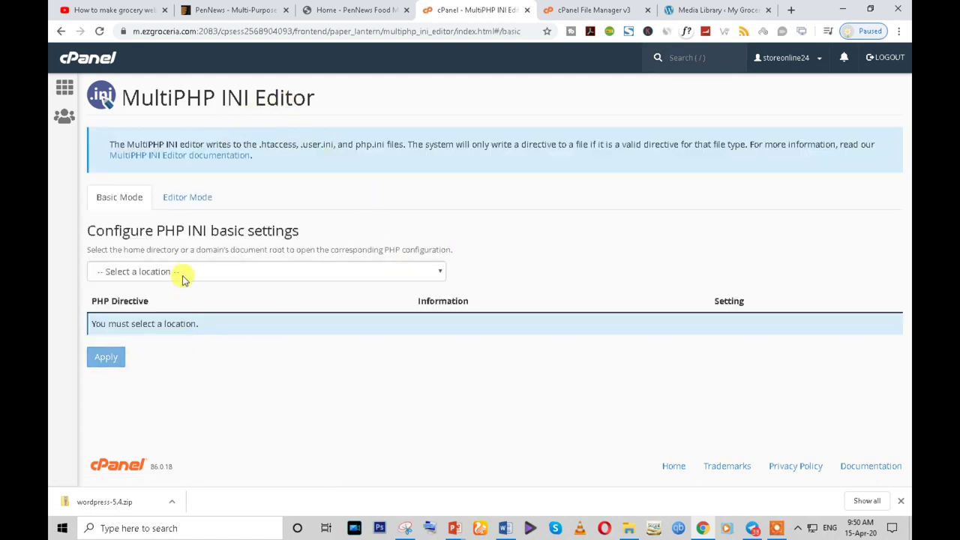
click(182, 272)
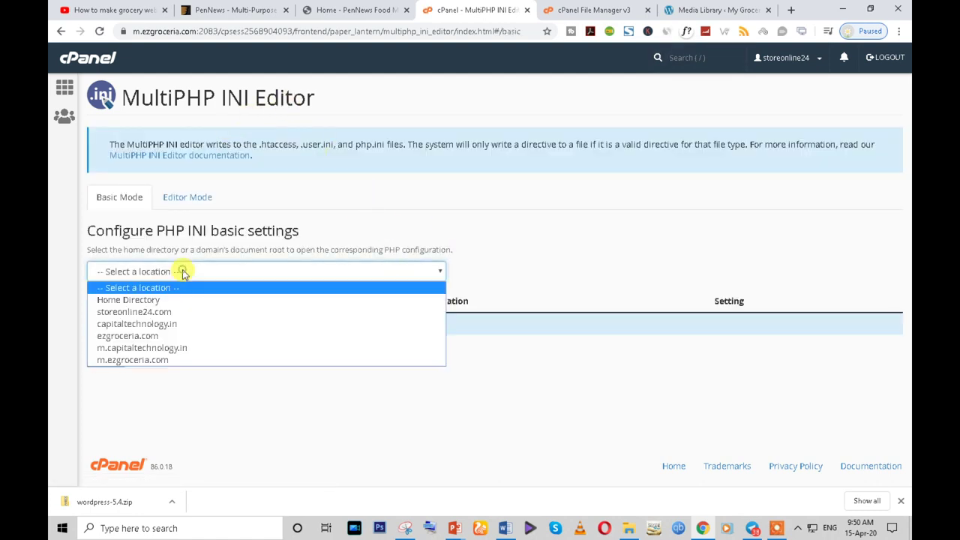
click(173, 359)
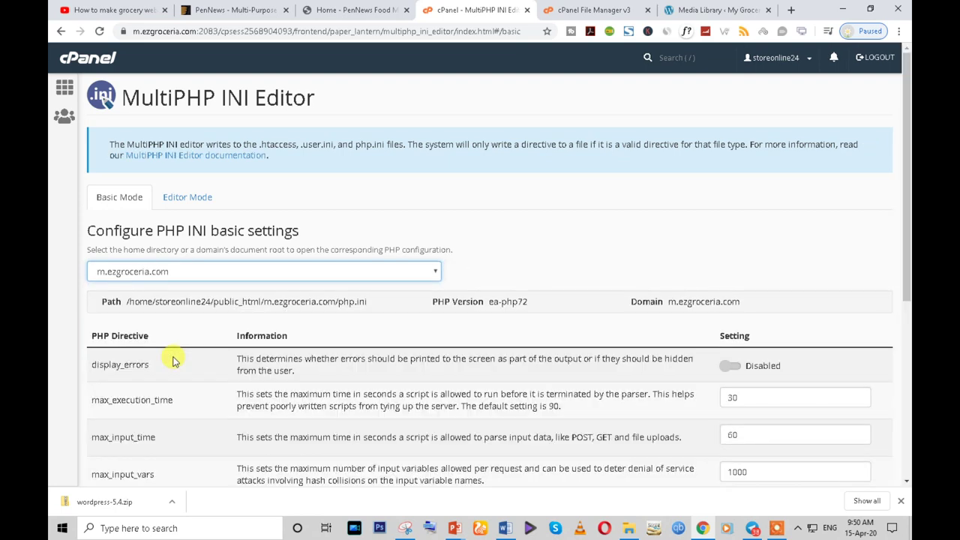
scroll(597, 324, down, 3)
scroll(303, 306, down, 3)
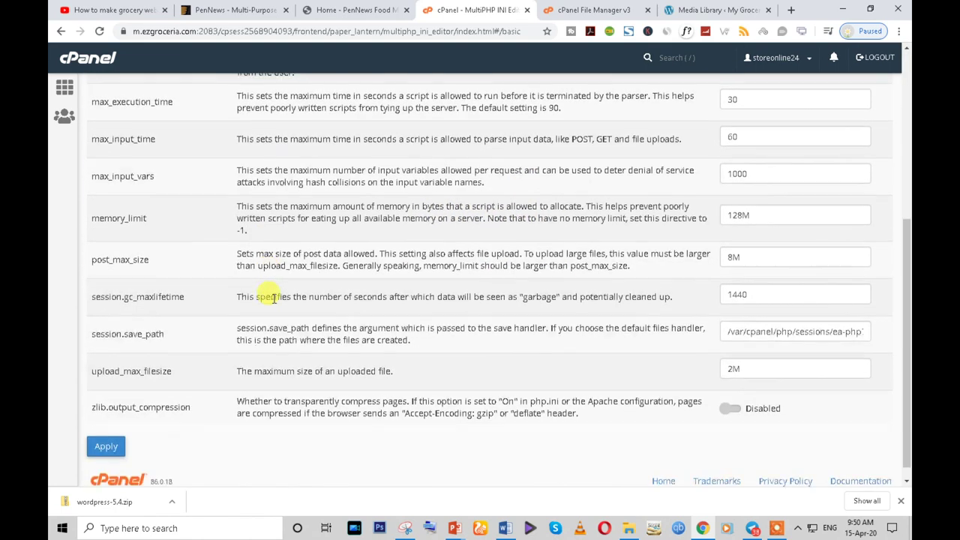
- Set upload_max_filesize to 60M and post_max_size to 80M, and apply the changes
double_click(732, 366)
text(60)
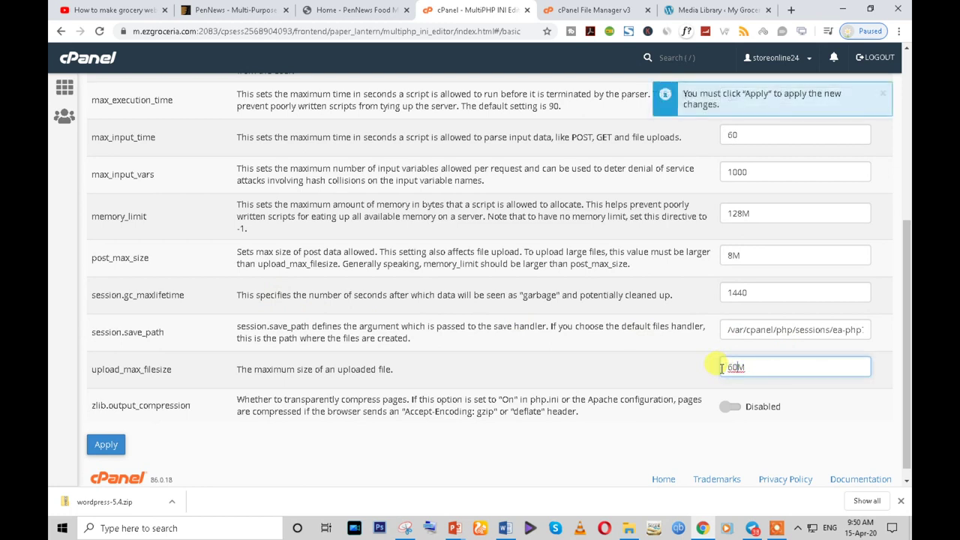
double_click(733, 255)
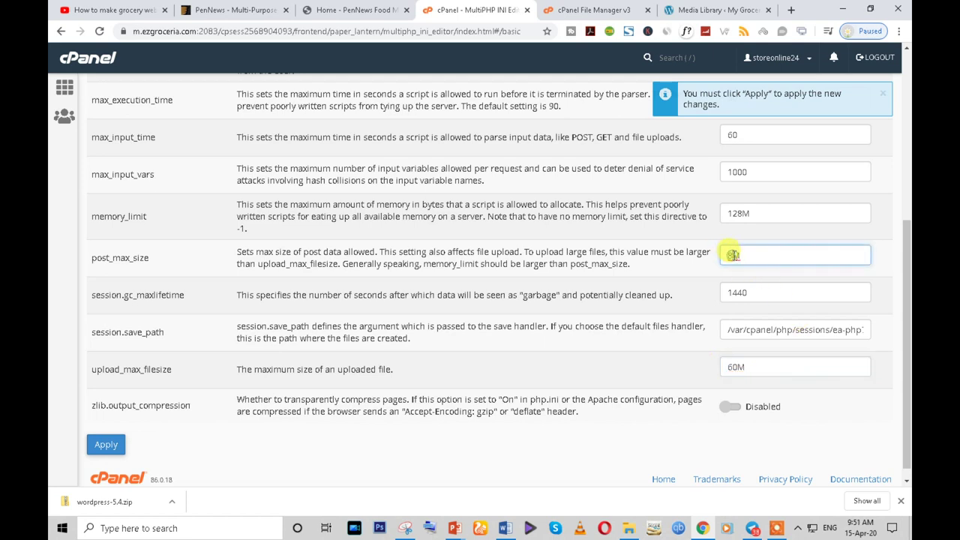
scroll(753, 294, up, 3)
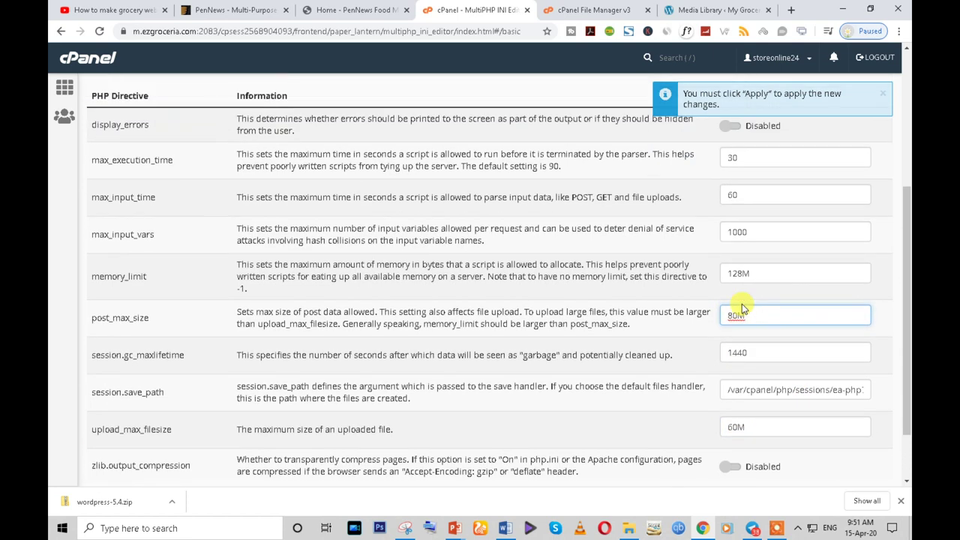
scroll(752, 294, down, 3)
click(106, 434)
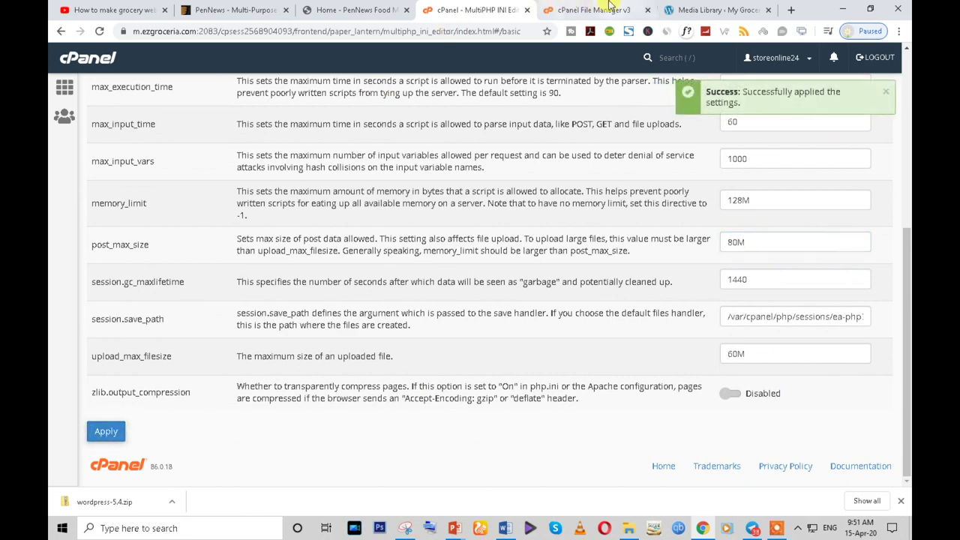
click(588, 10)
click(677, 9)
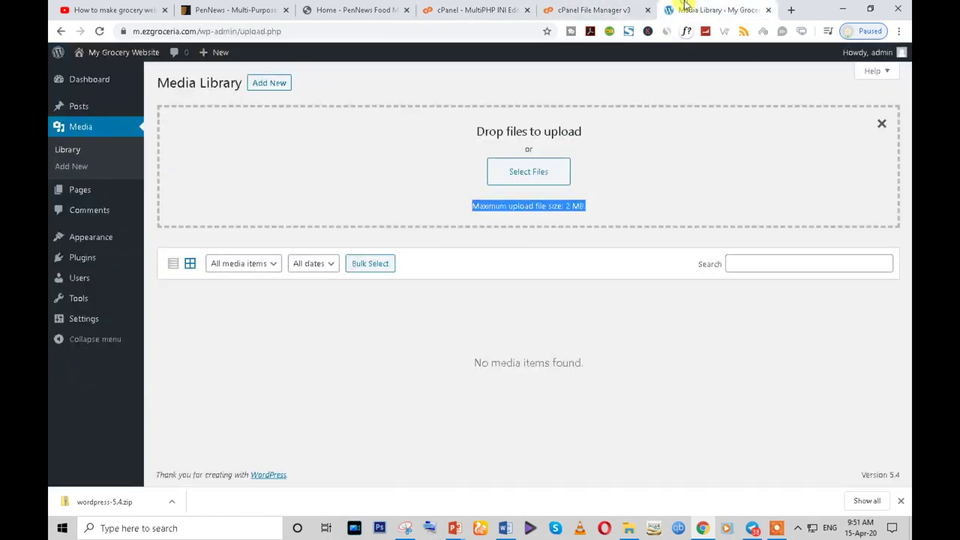
- Reload the Media Library and check the raised maximum upload file size
click(99, 30)
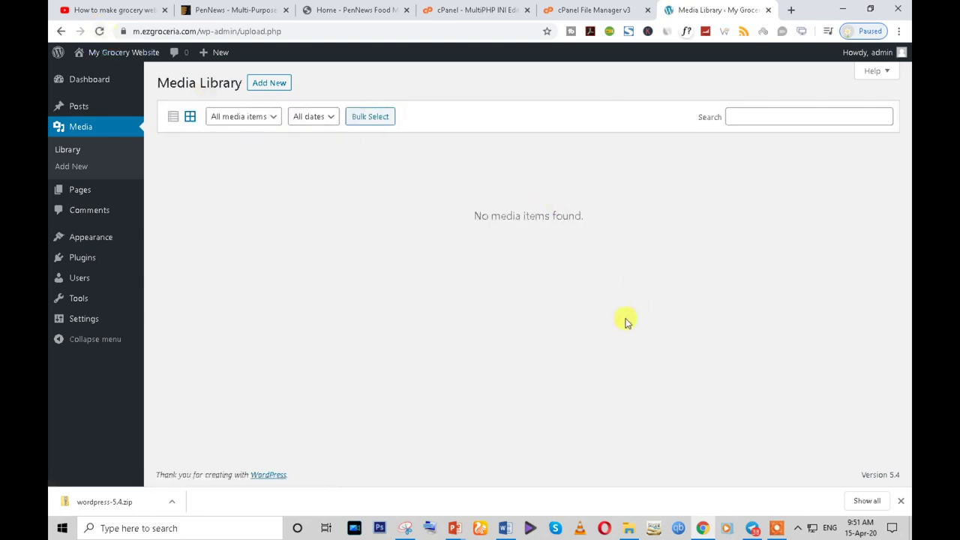
click(269, 84)
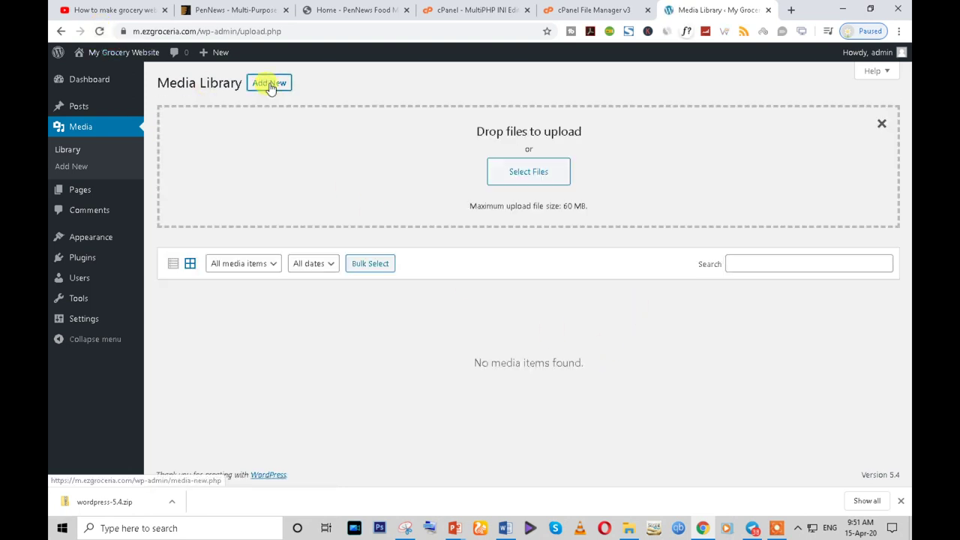
triple_click(569, 206)
triple_click(539, 204)
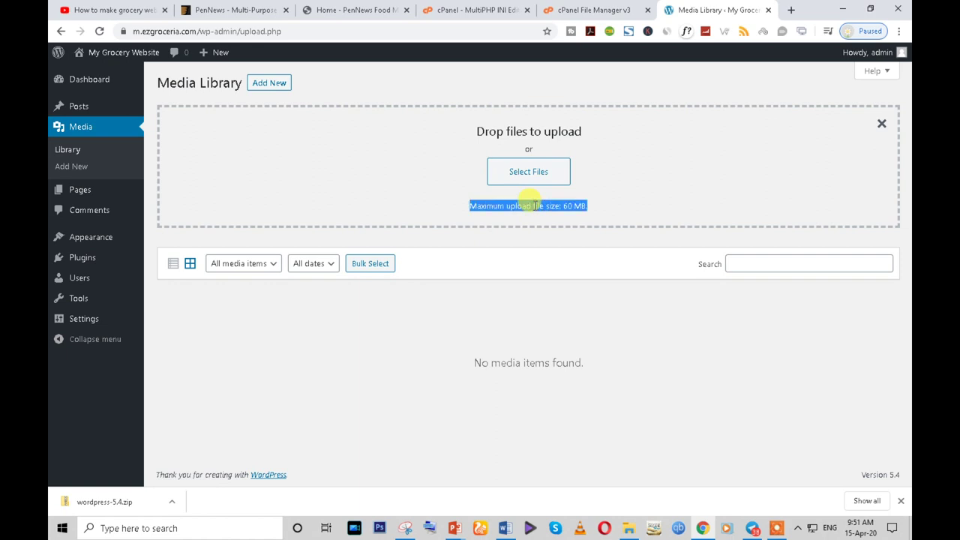
double_click(553, 206)
- Upload pennews.zip through Themes > Add New > Upload Theme and install it
mouse_move(101, 240)
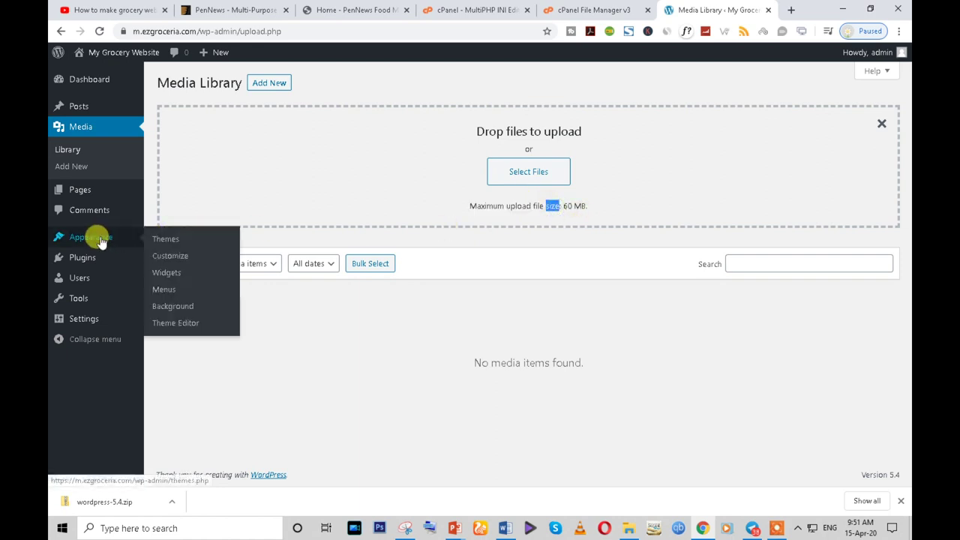
click(162, 240)
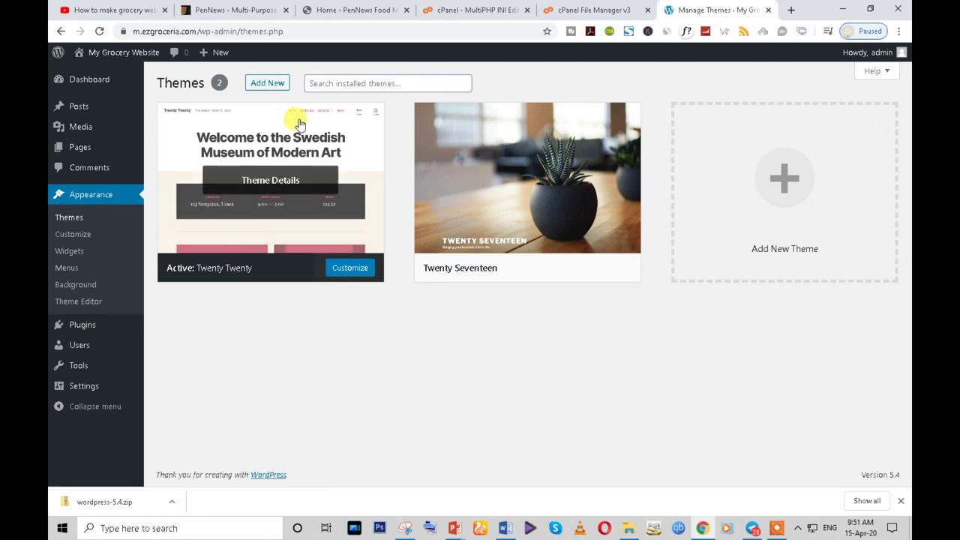
click(267, 83)
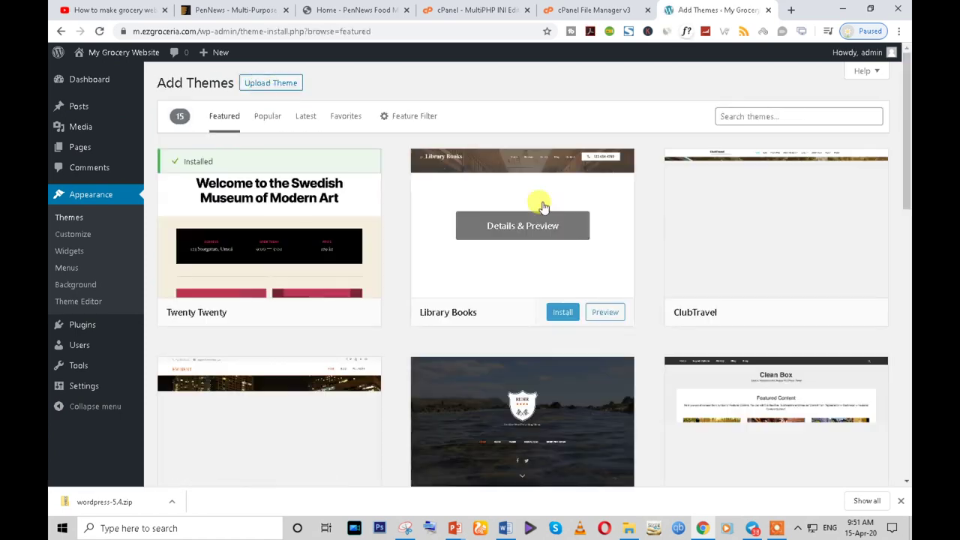
click(274, 84)
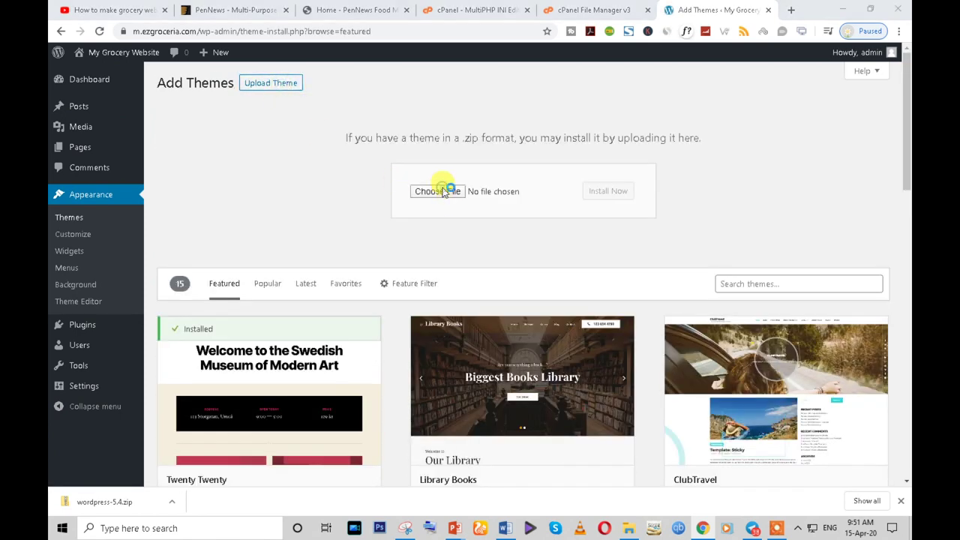
click(444, 191)
click(234, 150)
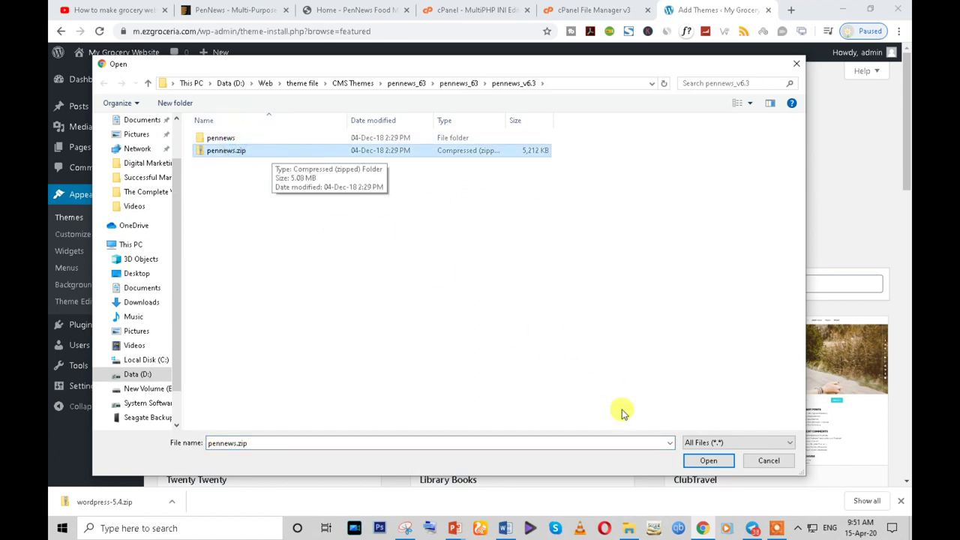
click(691, 457)
click(595, 194)
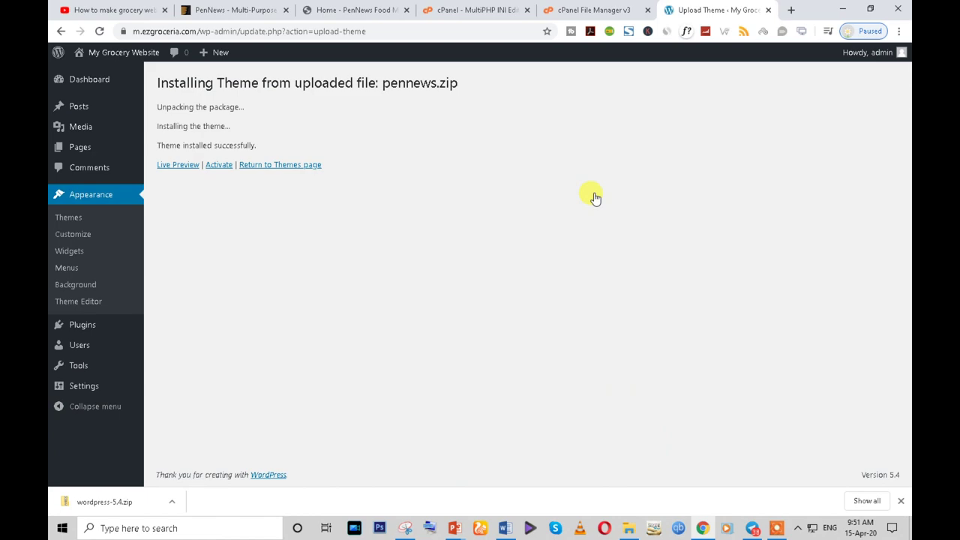
- Activate the PenNews theme and open its Install Required Plugins list
click(220, 166)
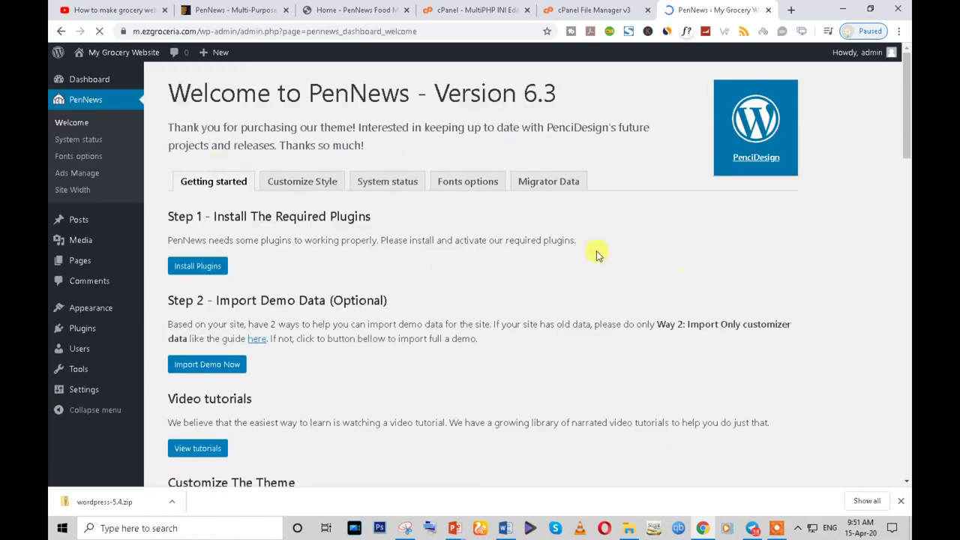
scroll(300, 350, down, 3)
scroll(191, 315, up, 3)
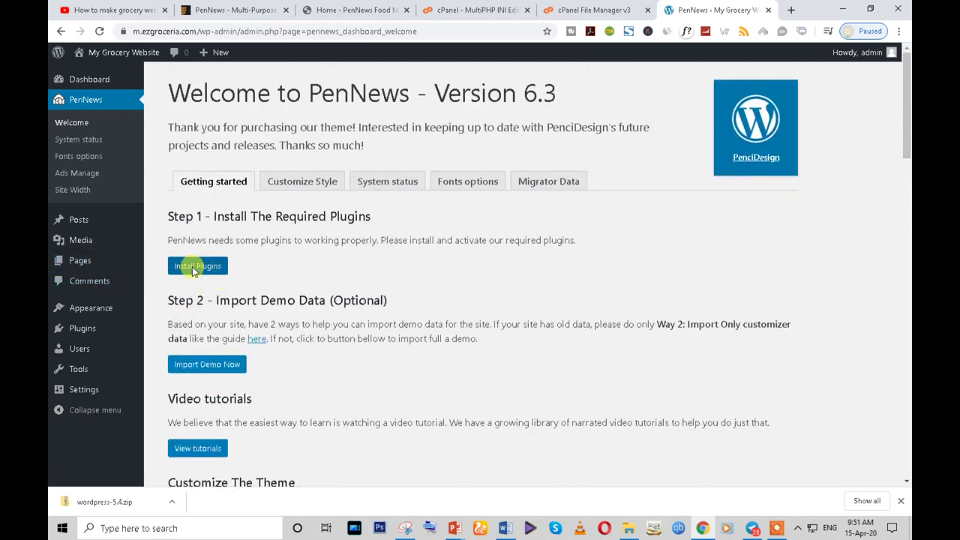
click(192, 267)
click(639, 6)
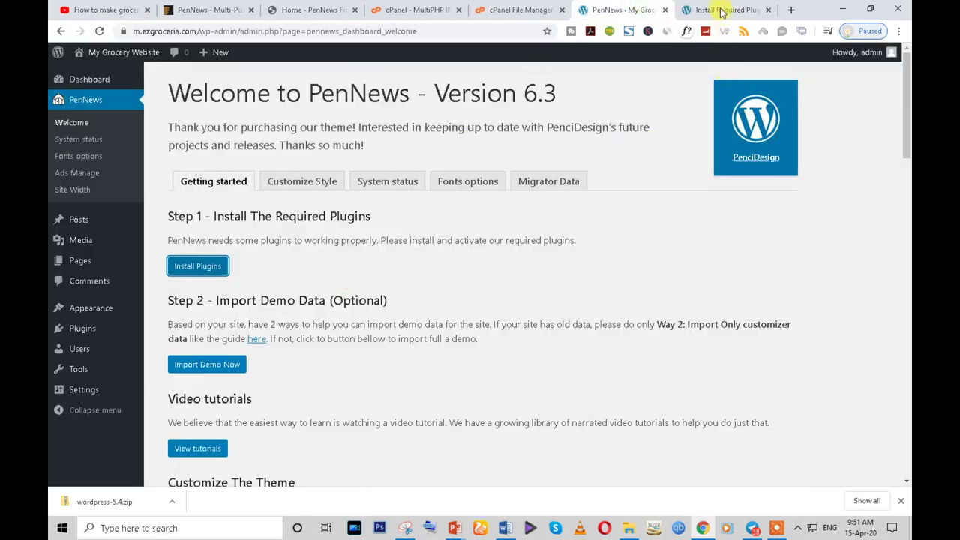
click(725, 9)
- Select Penci Framework, WPBakery Visual Composer and PenNews Demo Importer in the required plugins list
click(169, 149)
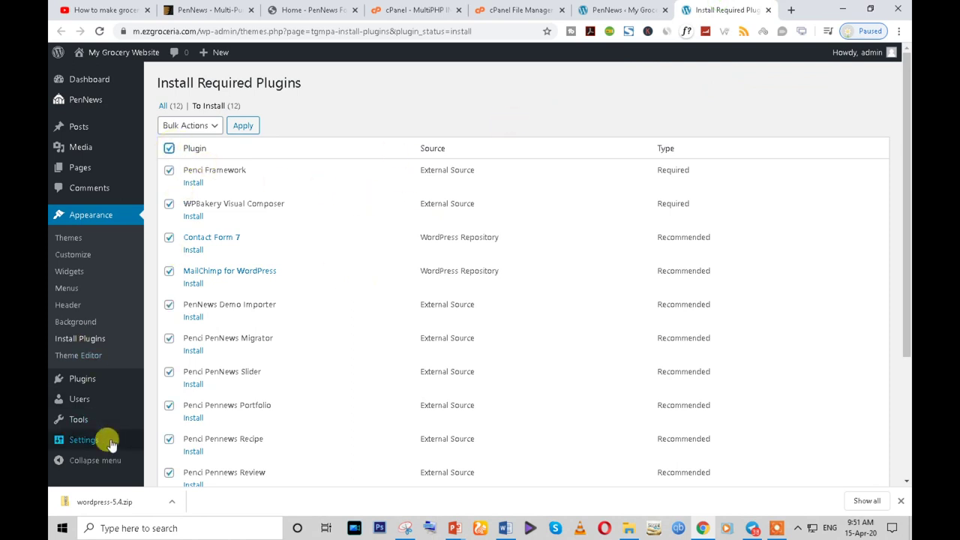
double_click(658, 203)
triple_click(434, 203)
double_click(435, 168)
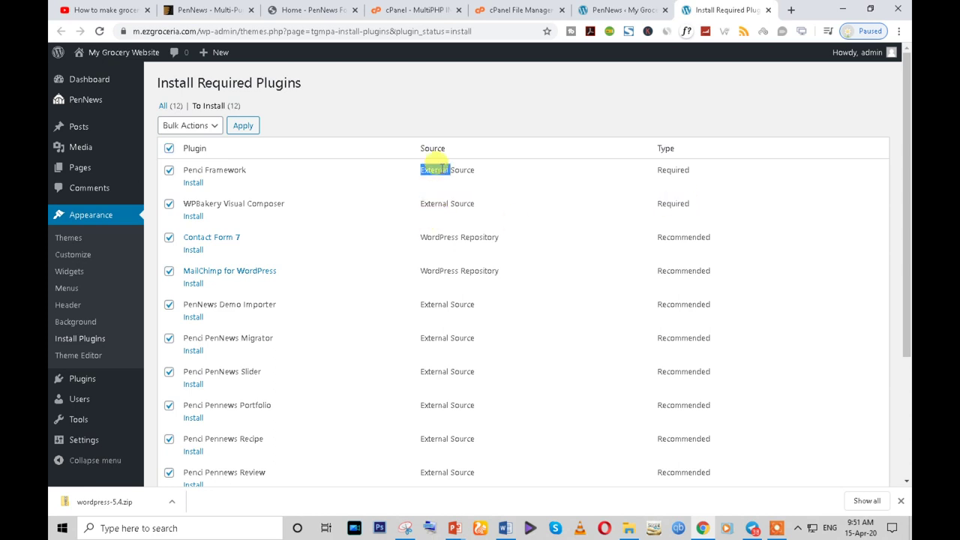
scroll(428, 360, down, 3)
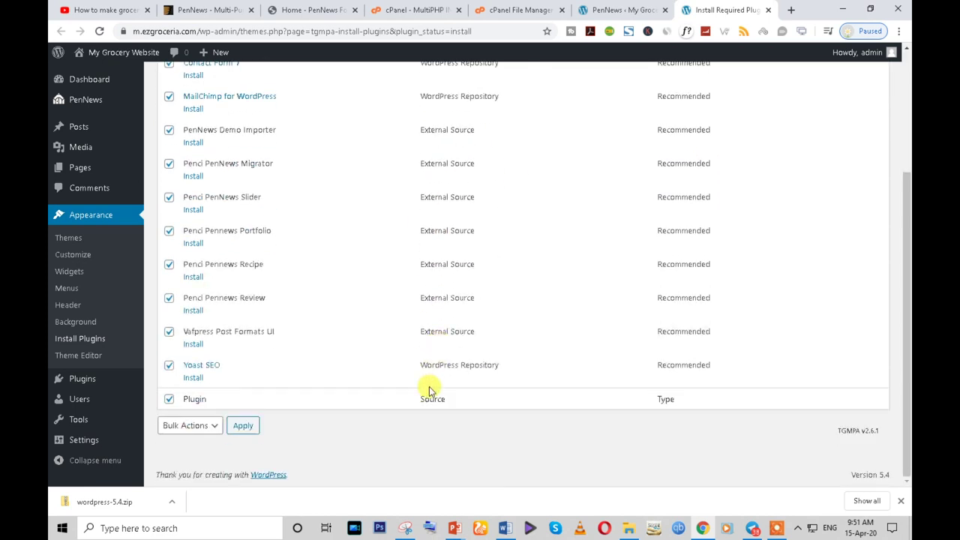
scroll(429, 390, up, 3)
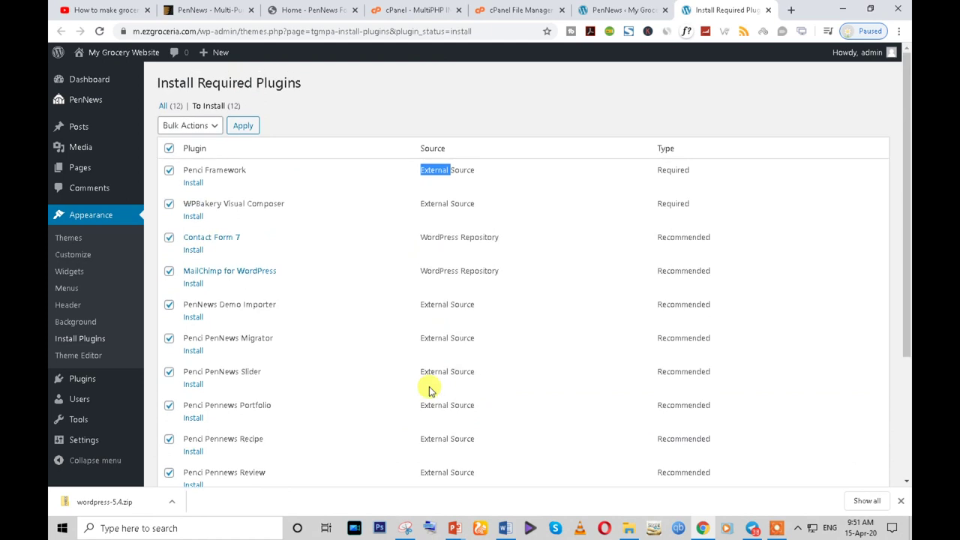
scroll(429, 390, down, 1)
scroll(429, 390, up, 1)
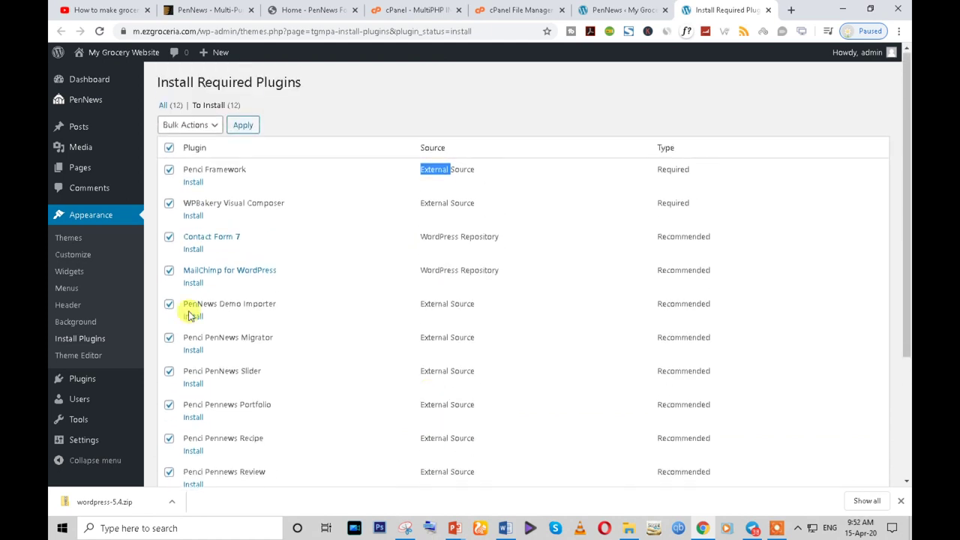
click(170, 149)
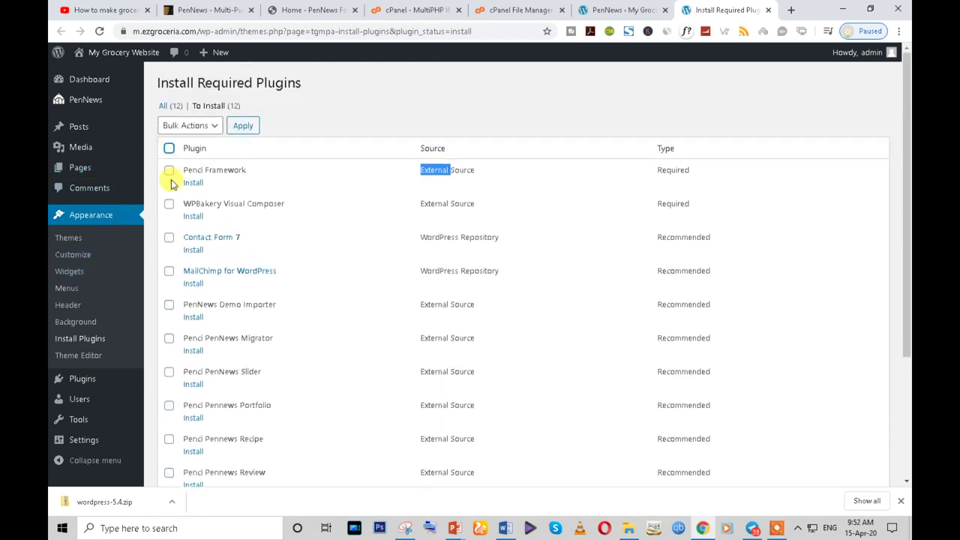
click(169, 171)
click(169, 204)
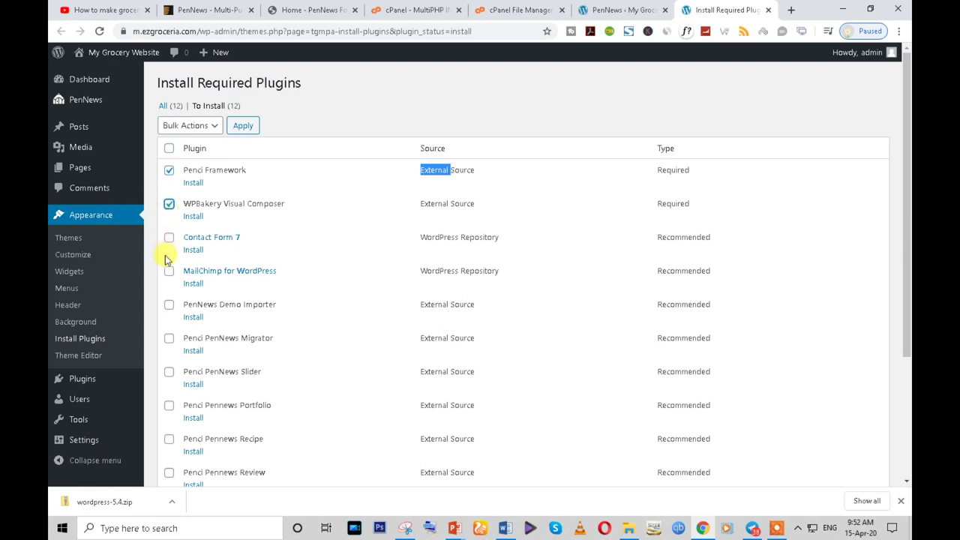
click(169, 308)
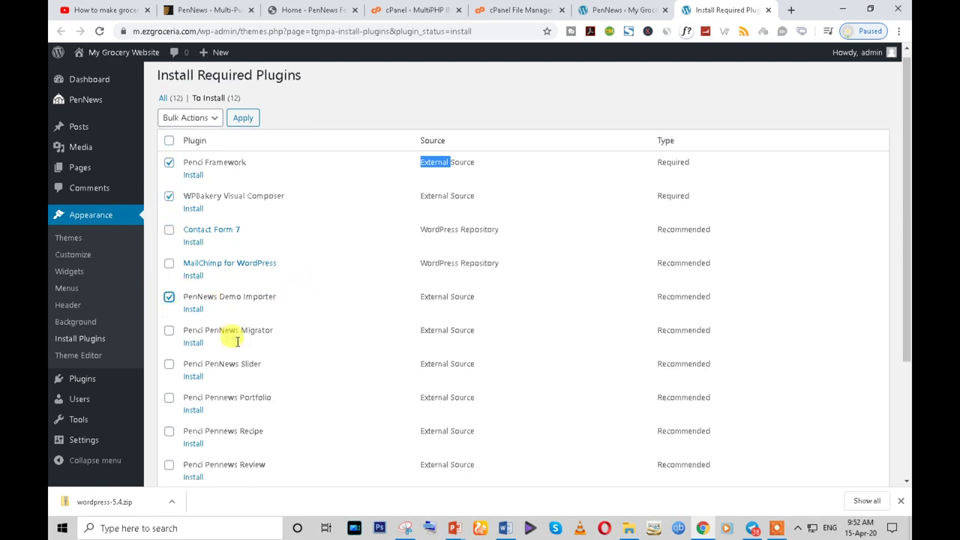
- Install the three selected plugins with the Install bulk action
scroll(229, 337, down, 4)
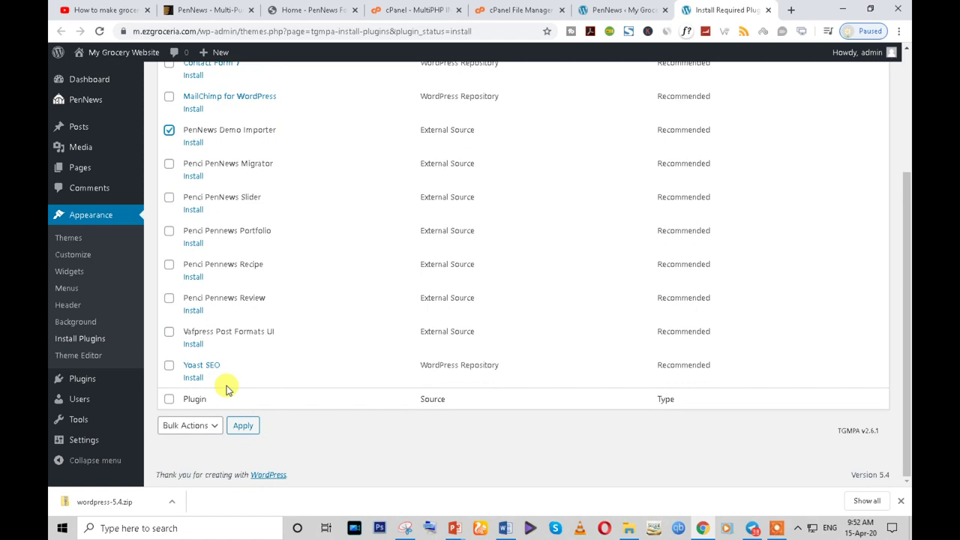
scroll(225, 387, up, 3)
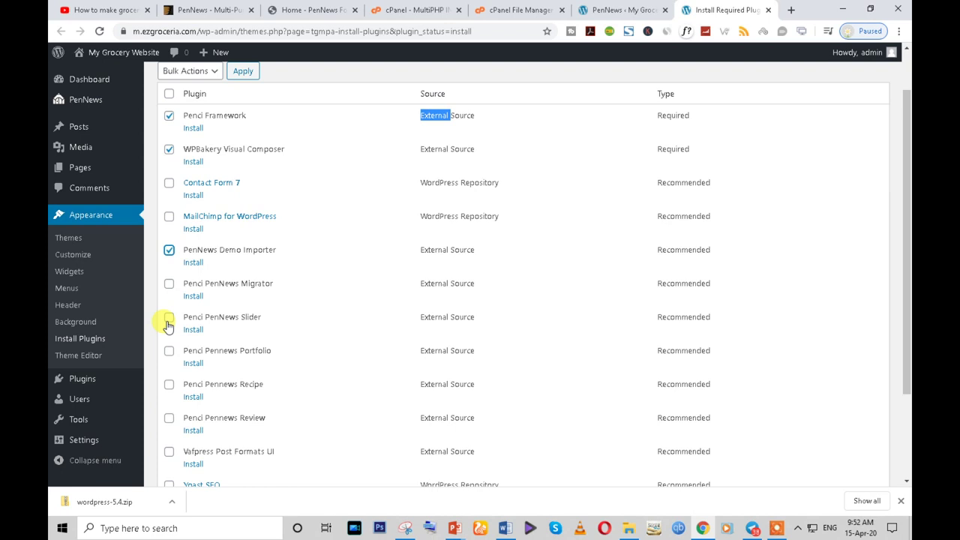
scroll(165, 322, up, 2)
click(208, 128)
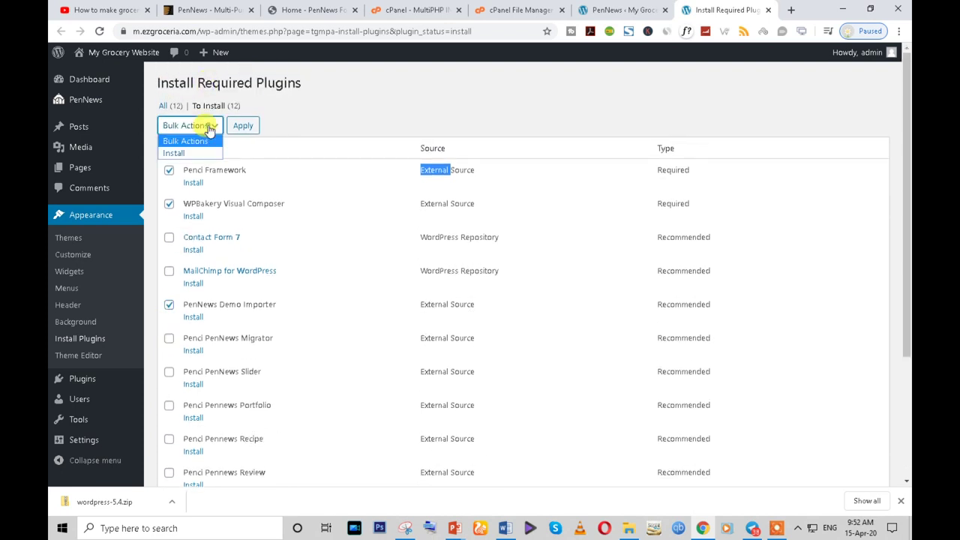
click(197, 153)
click(242, 126)
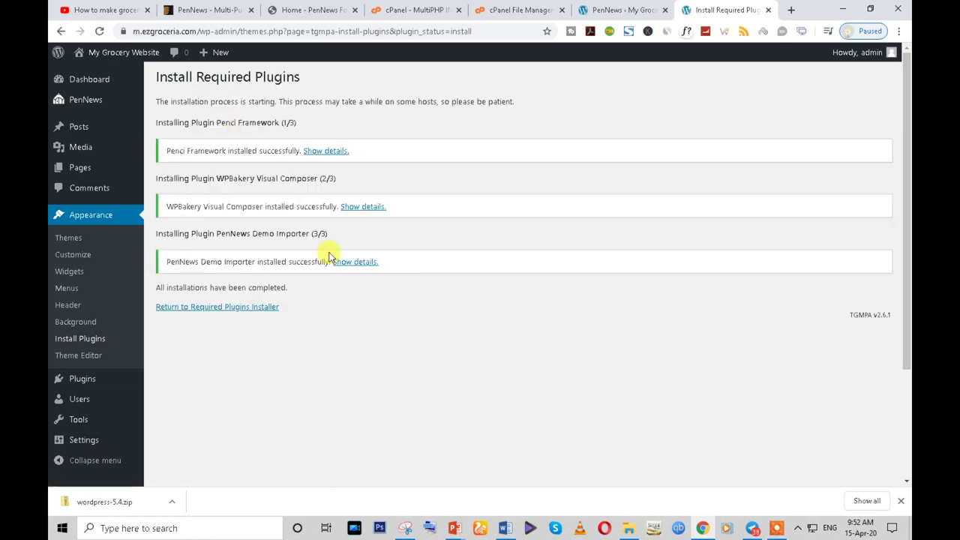
- Activate Penci Framework, WPBakery Visual Composer and PenNews Demo Importer with the Activate bulk action
click(232, 309)
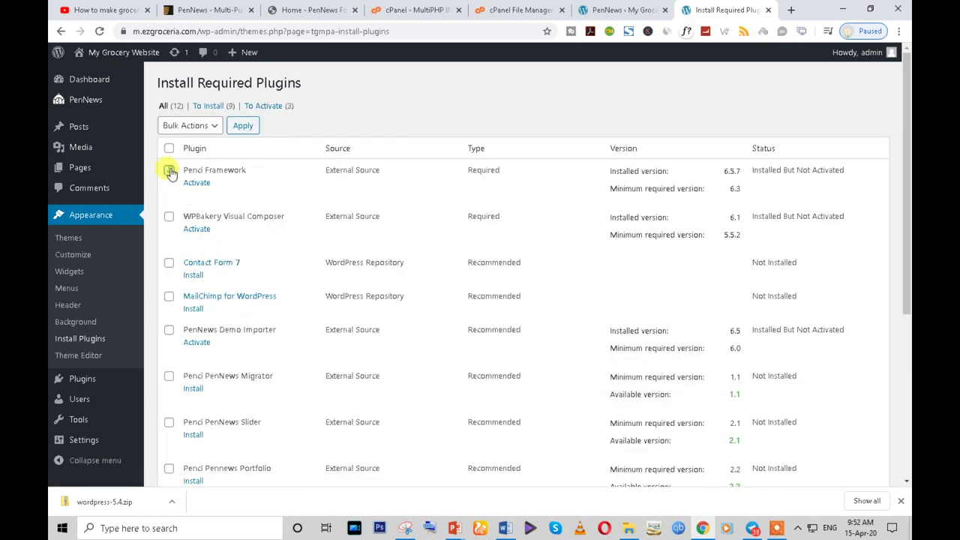
click(169, 171)
click(169, 217)
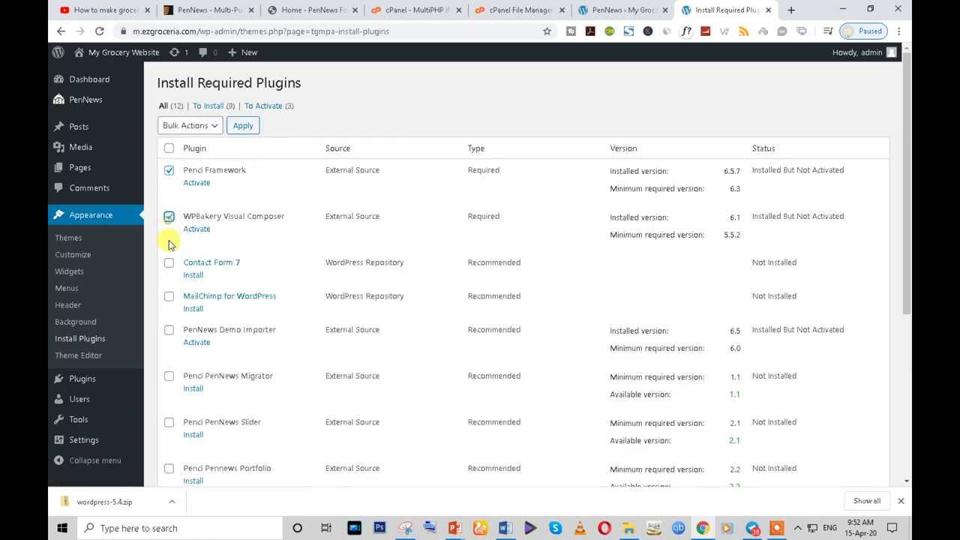
click(169, 330)
click(204, 125)
click(193, 172)
click(242, 125)
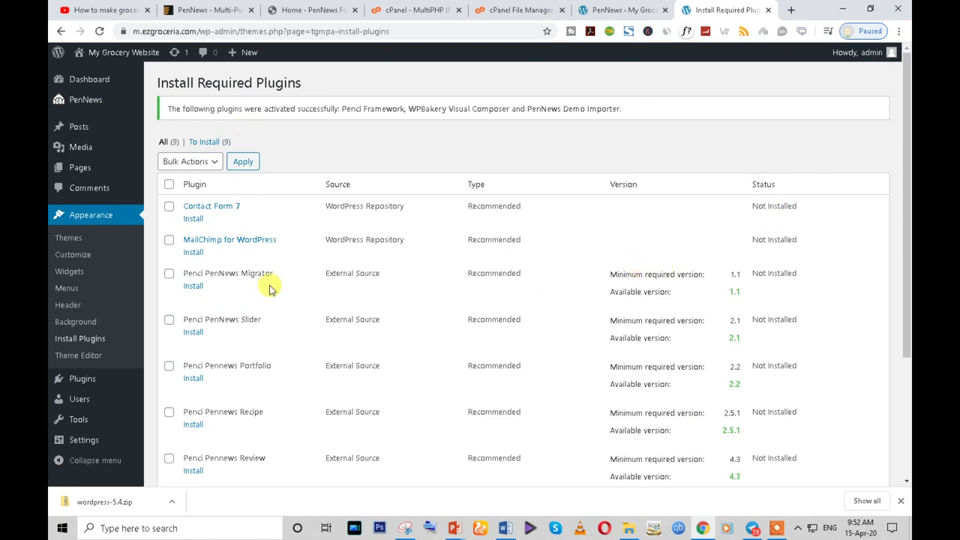
- Open the site in a new tab, reach its login page, then return to Install Required Plugins
scroll(315, 300, down, 3)
scroll(368, 360, up, 5)
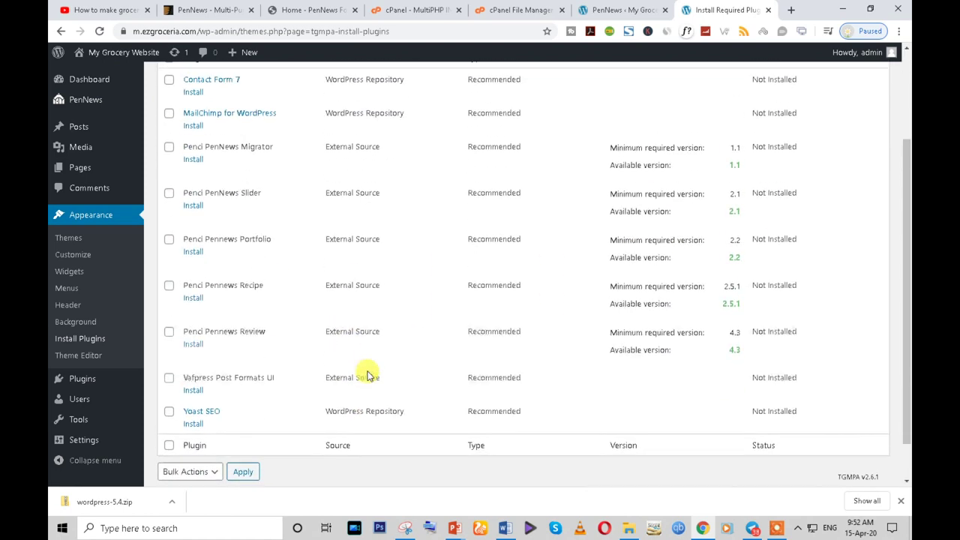
click(596, 10)
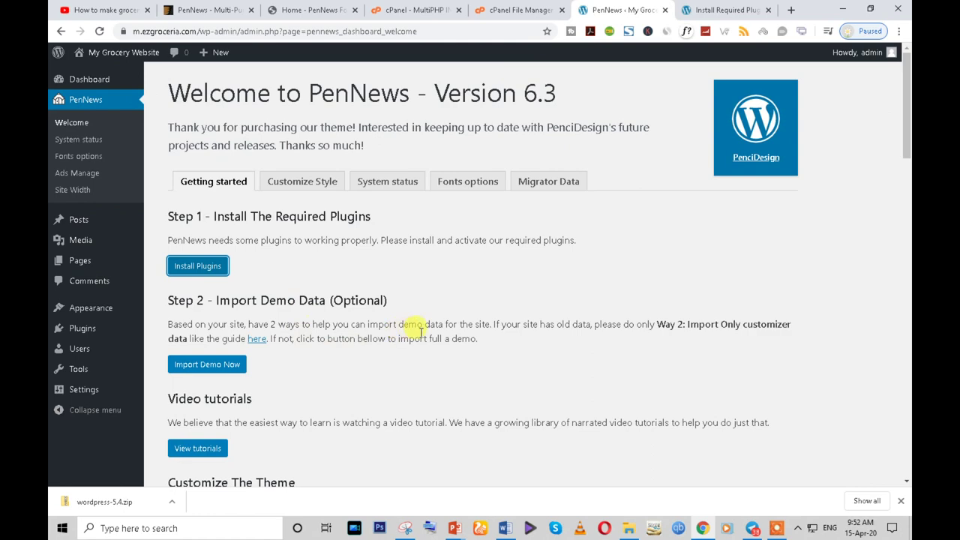
scroll(432, 329, down, 2)
scroll(133, 167, up, 2)
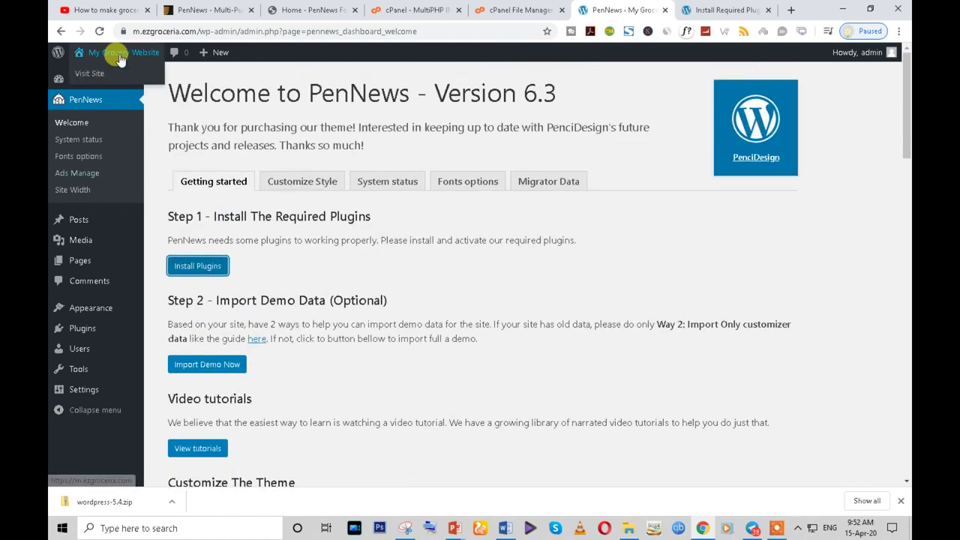
right_click(96, 74)
click(107, 83)
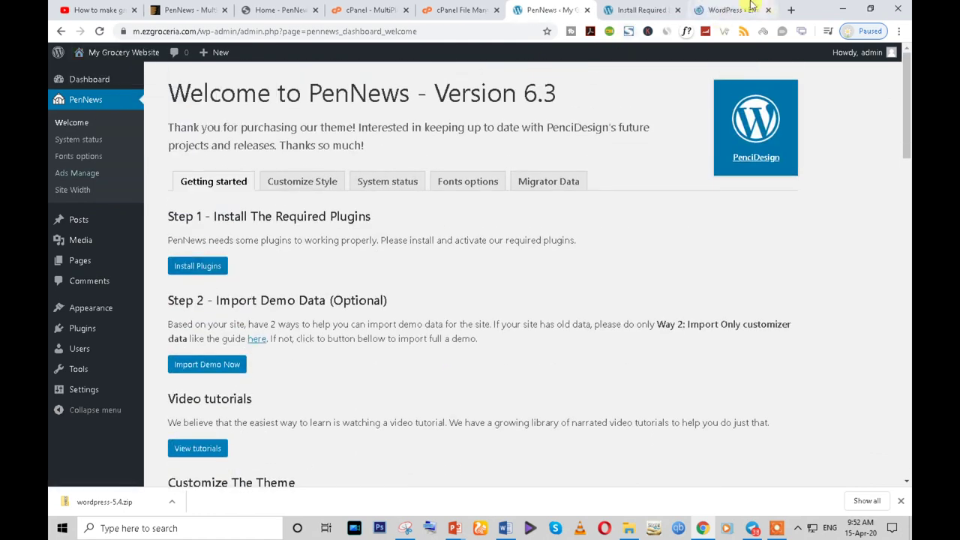
click(731, 10)
click(358, 118)
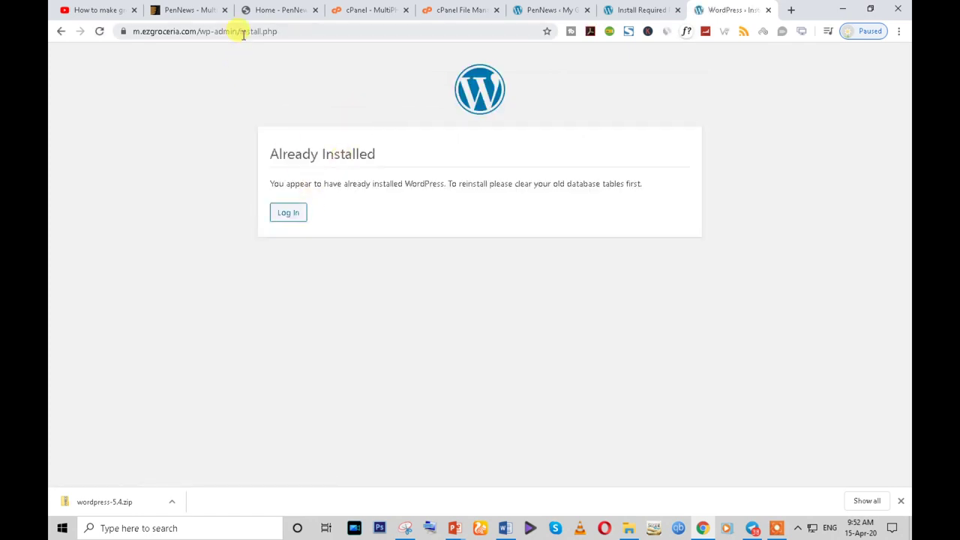
click(287, 214)
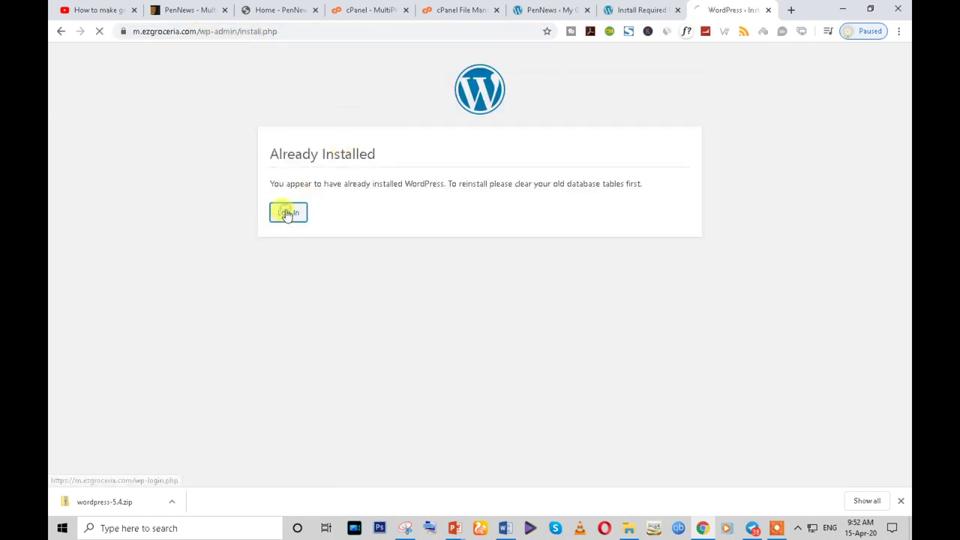
click(642, 9)
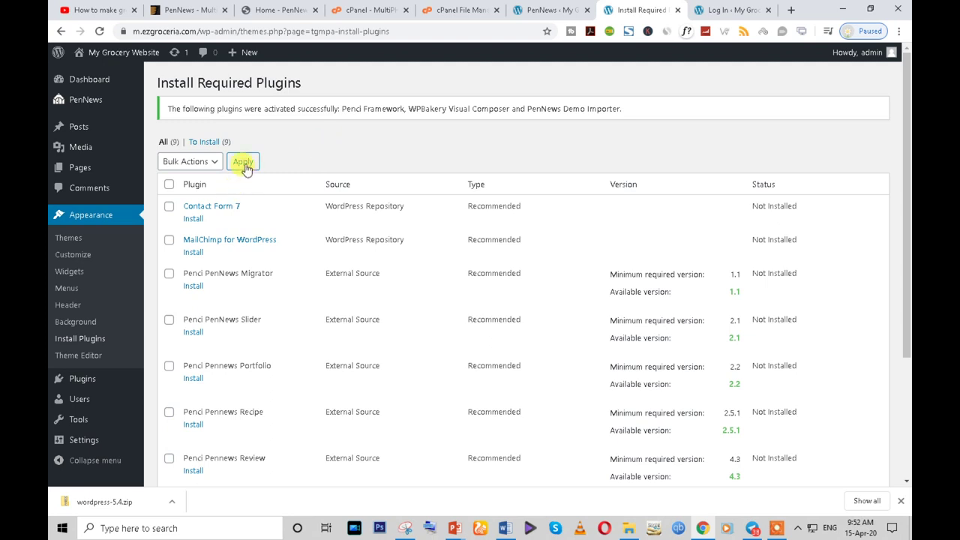
- Open the admin bar's site-name link in a new tab and switch to it
right_click(84, 58)
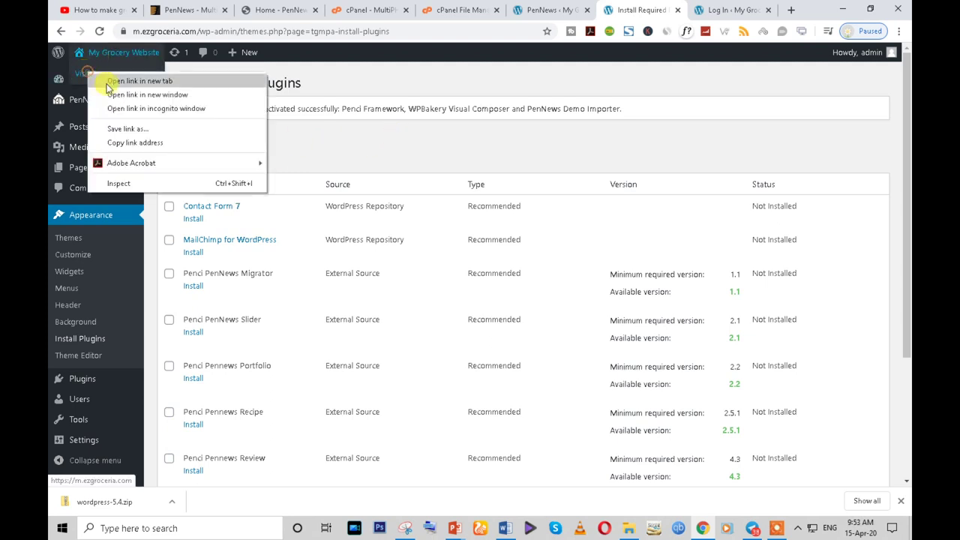
click(112, 75)
click(656, 9)
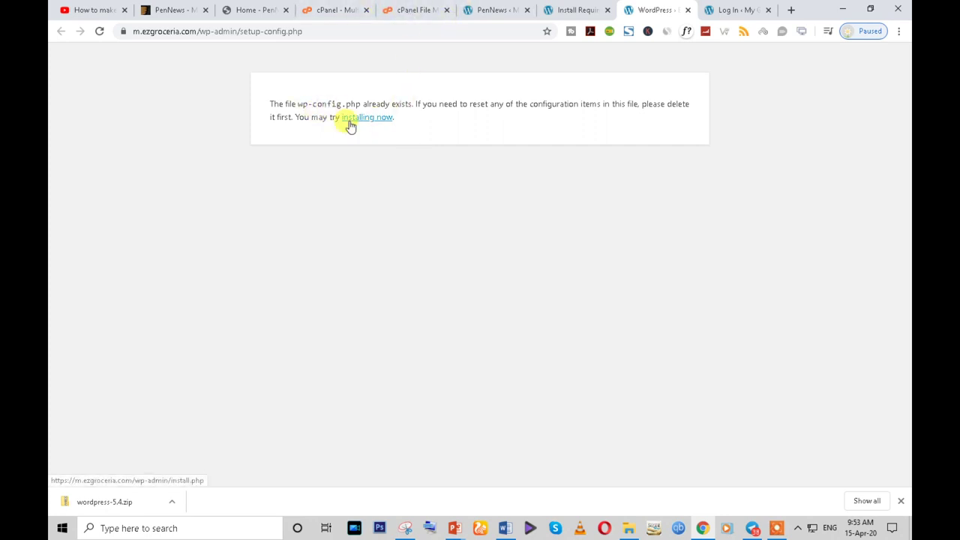
- Review cPanel's Current Databases list (6 of 50 MySQL databases used) and return to cPanel home
click(400, 10)
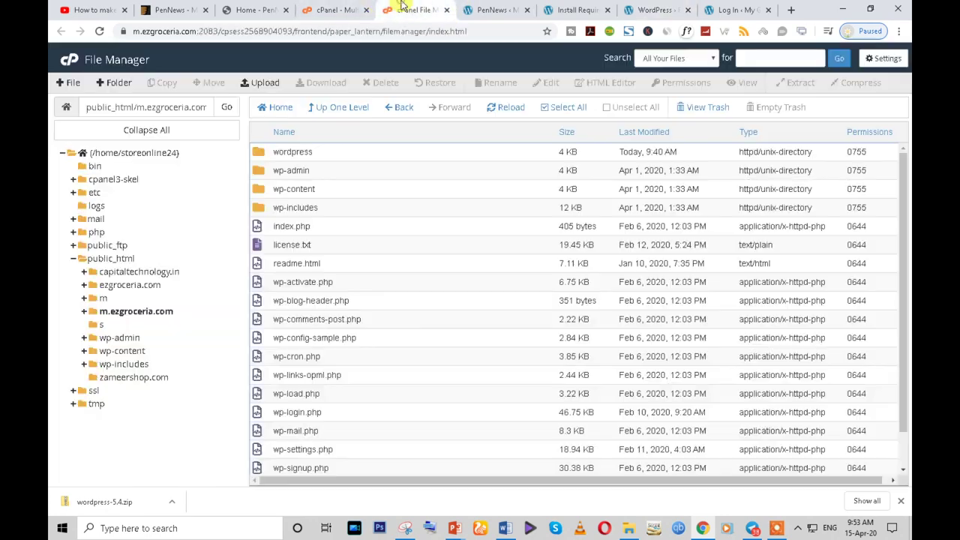
click(334, 7)
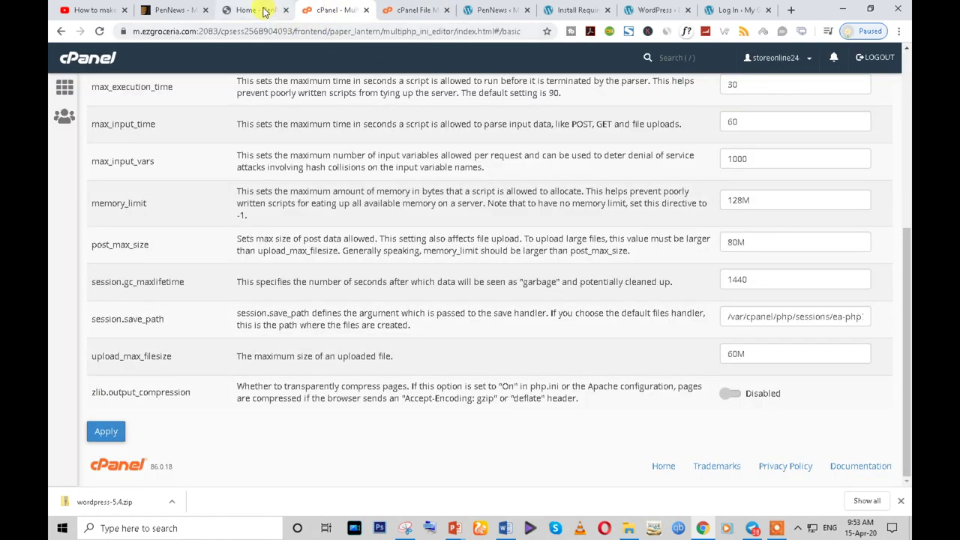
scroll(64, 109, up, 4)
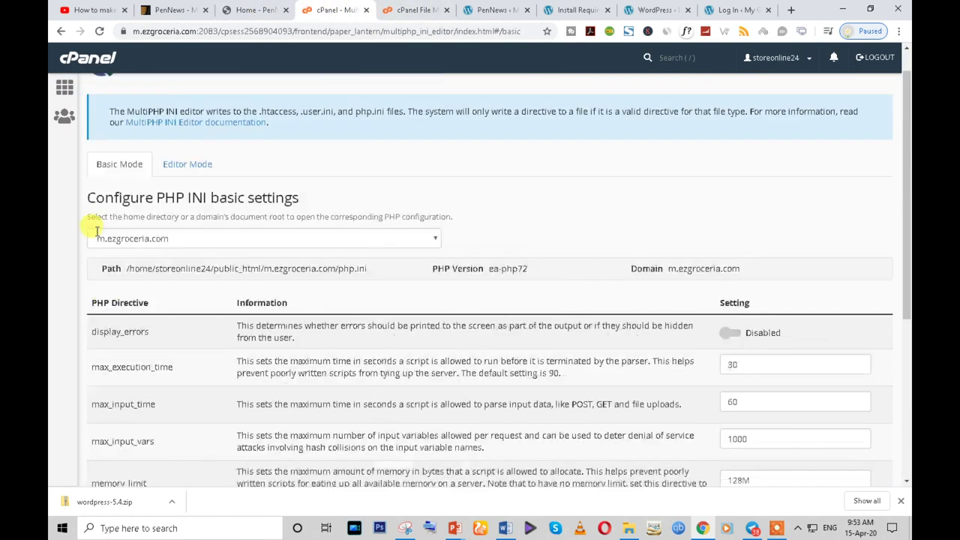
click(65, 88)
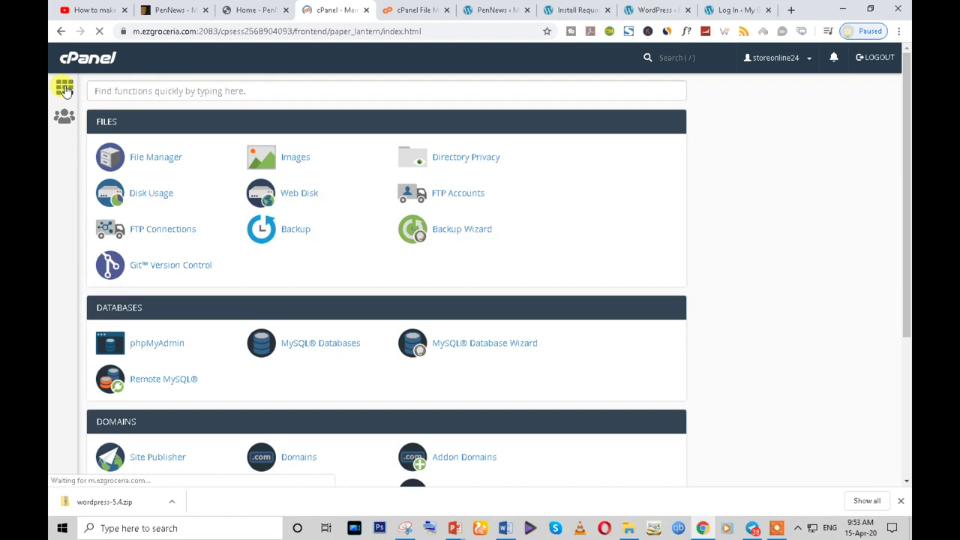
click(307, 351)
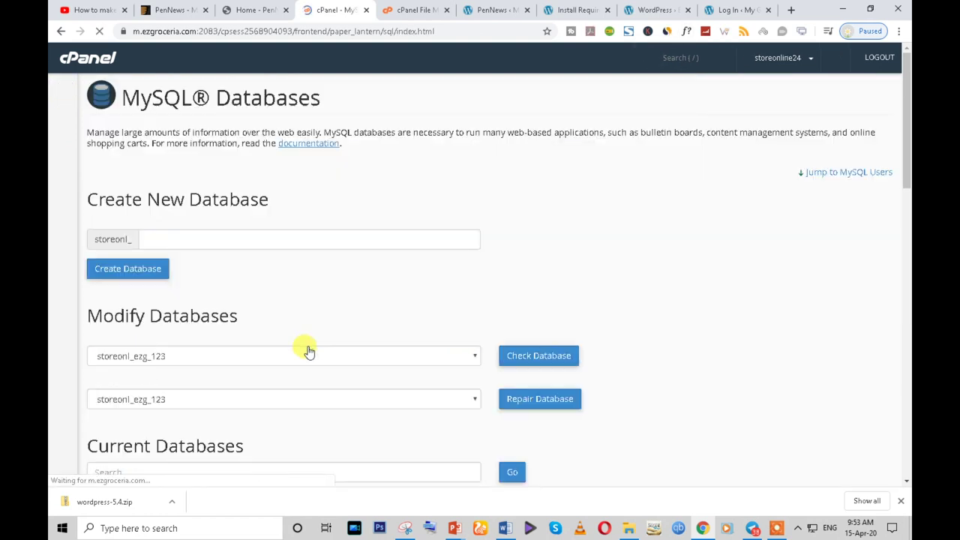
scroll(306, 347, down, 5)
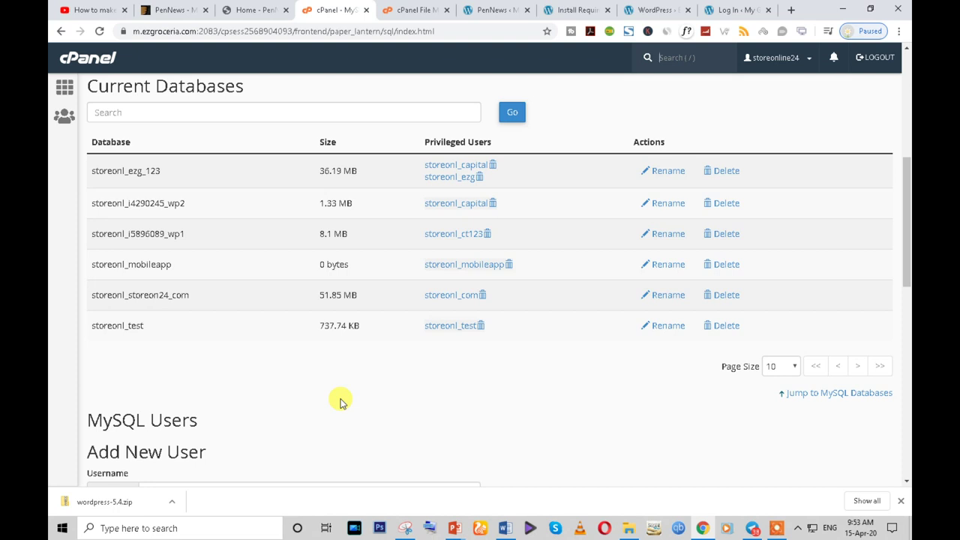
scroll(340, 403, up, 5)
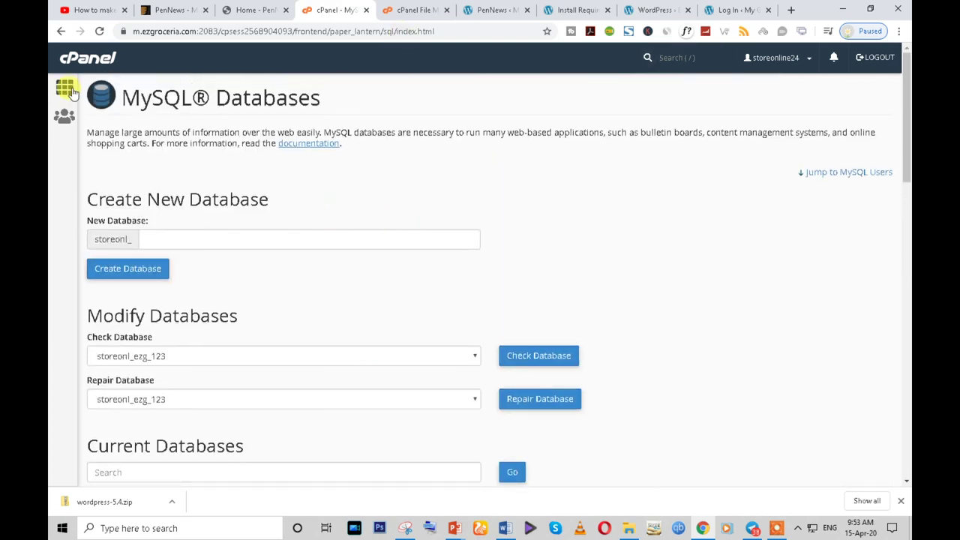
click(64, 87)
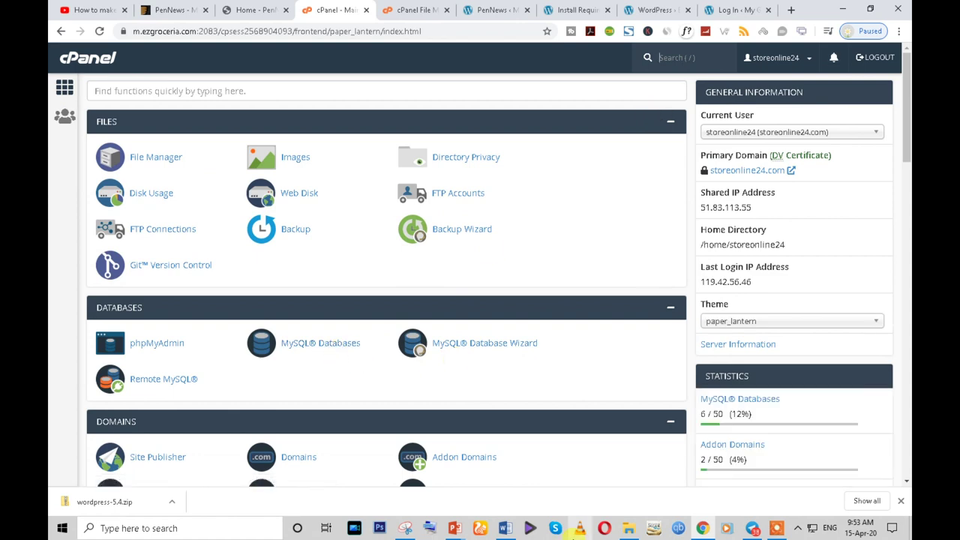
- Load m.ezgroceria.com in an incognito window, which shows the PenNews Not Found page
key(ctrl+shift+n)
text(m.)
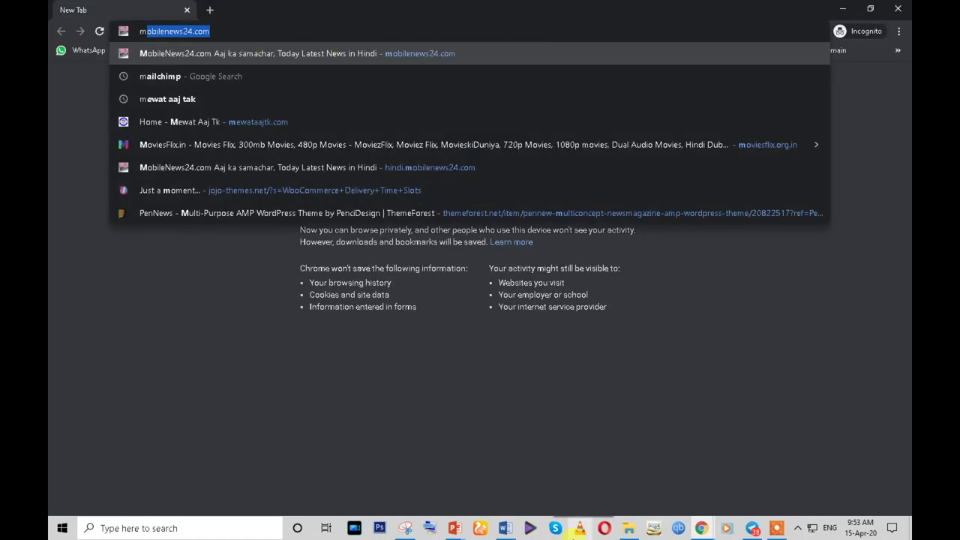
text(e)
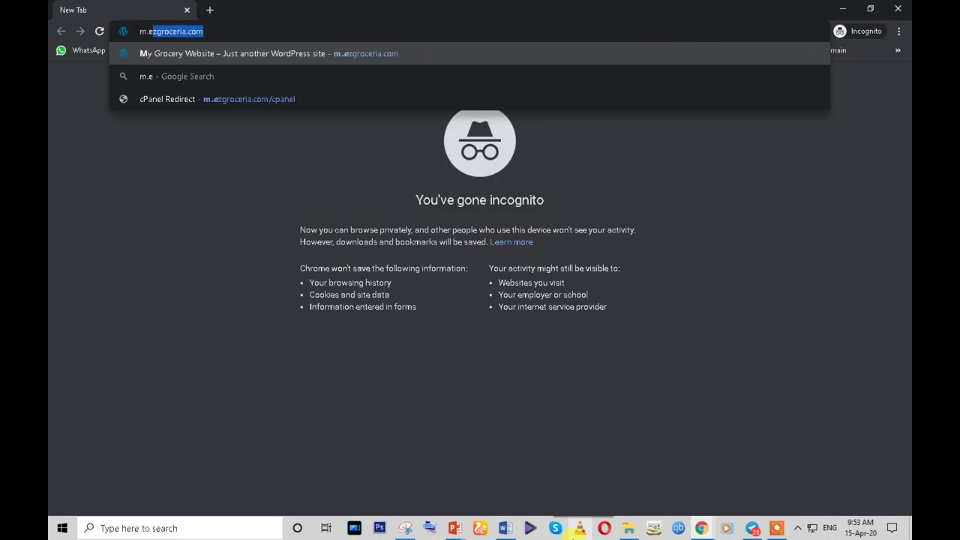
text(x)
key(BackSpace)
text(x)
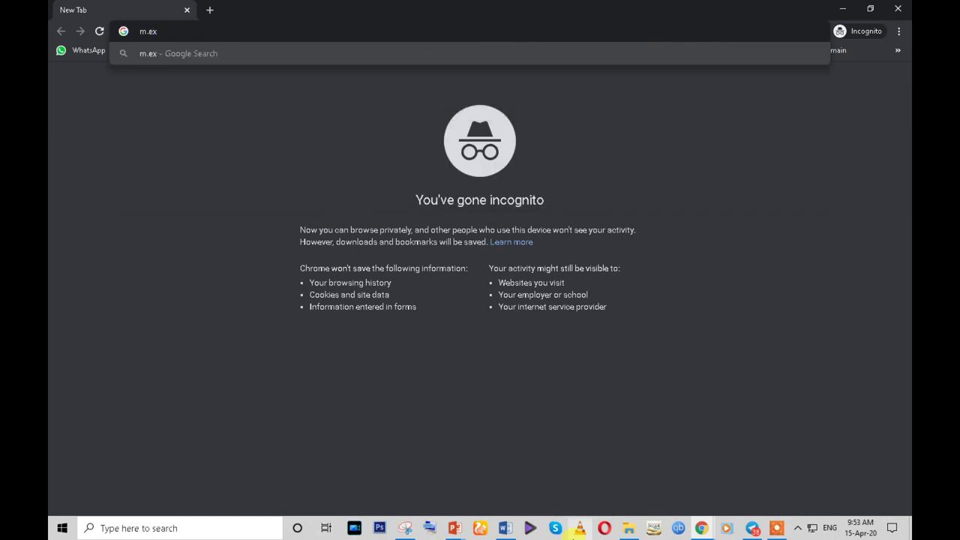
key(BackSpace)
text(z)
key(Return)
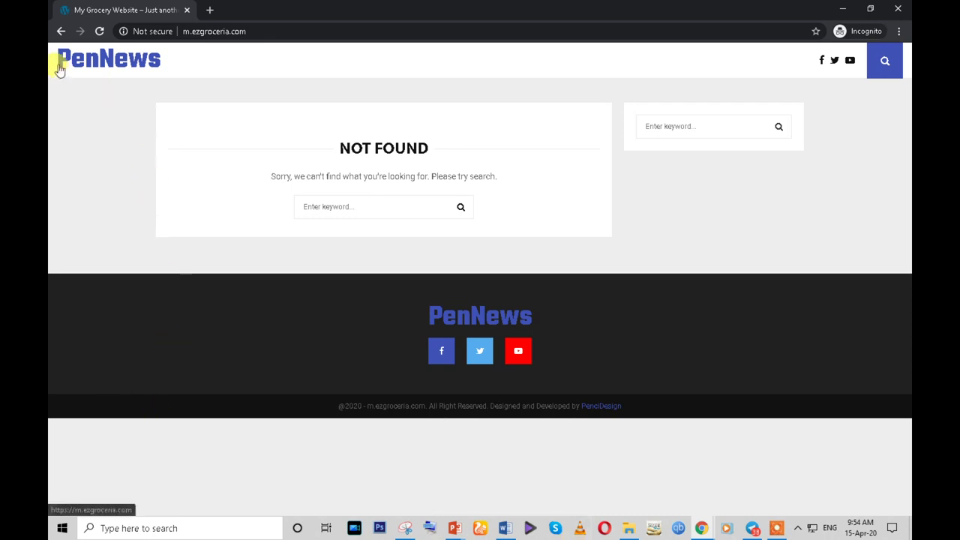
click(235, 31)
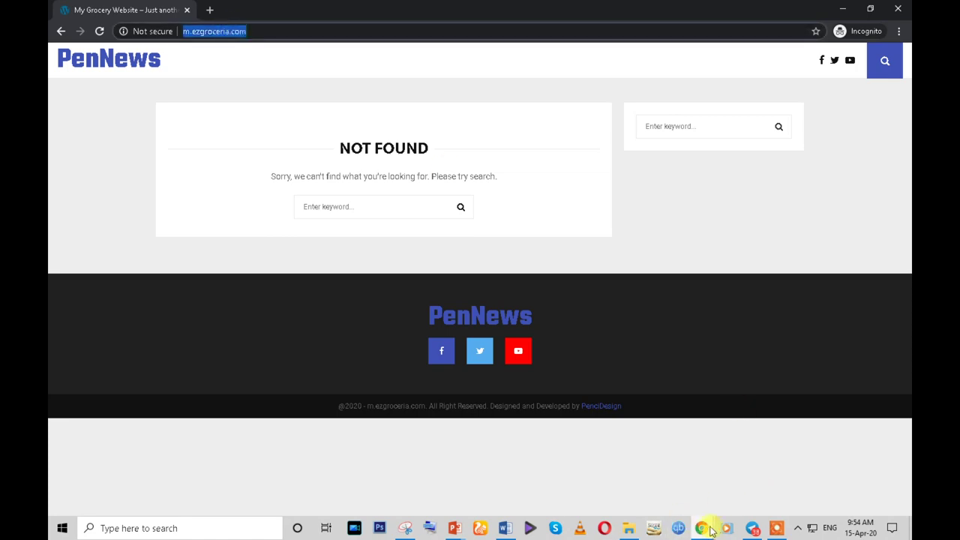
- Log out of the cPanel hosting account
mouse_move(704, 529)
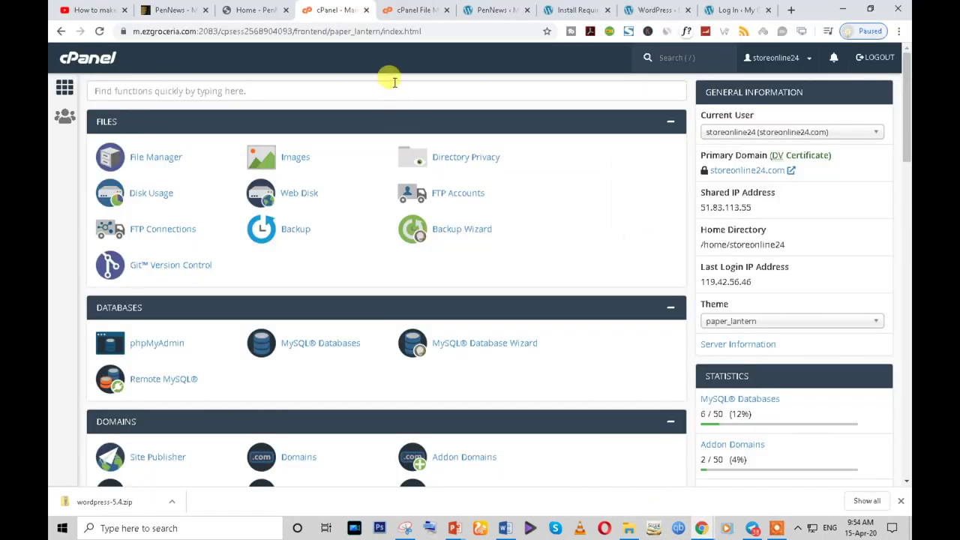
click(411, 10)
click(342, 8)
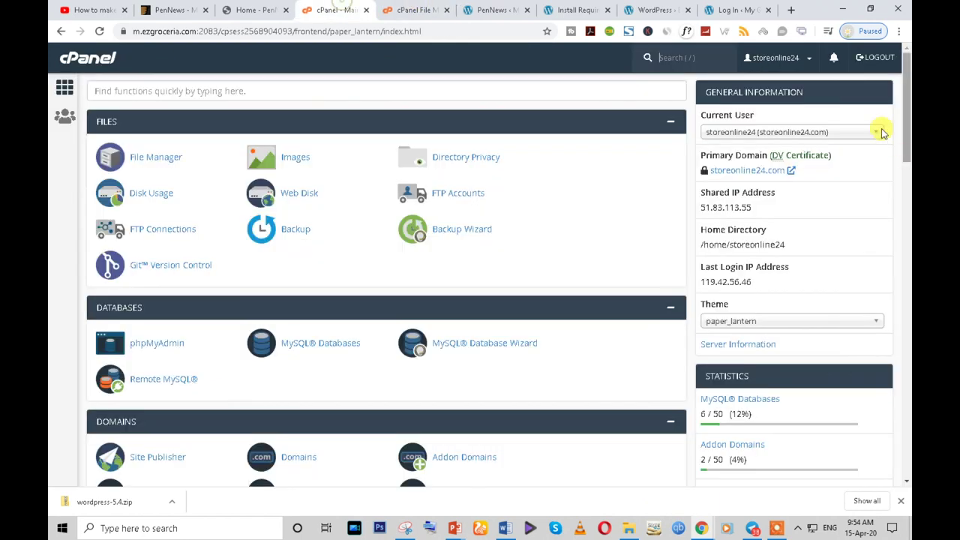
click(862, 60)
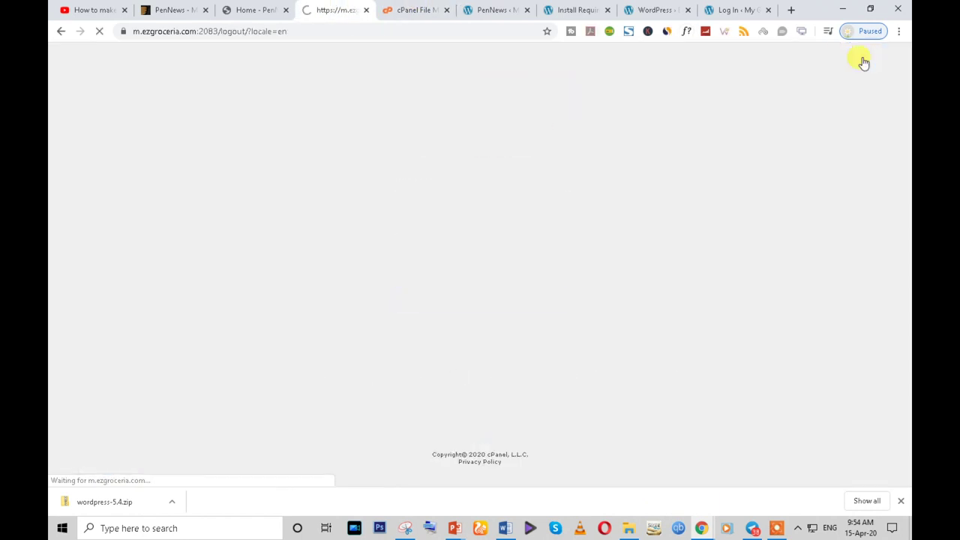
- Retry the WordPress install, which reports it already installed, then close both Log In tabs
click(656, 11)
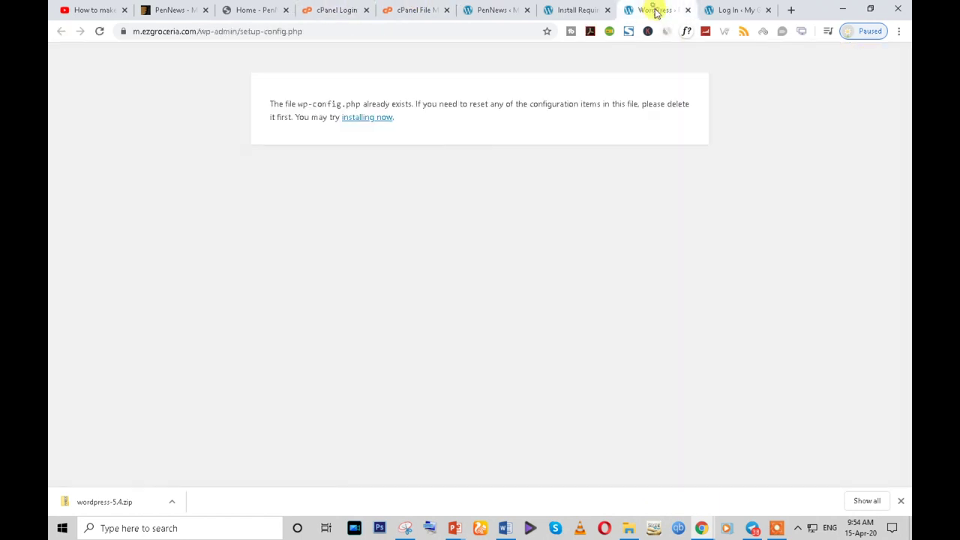
click(100, 32)
click(380, 118)
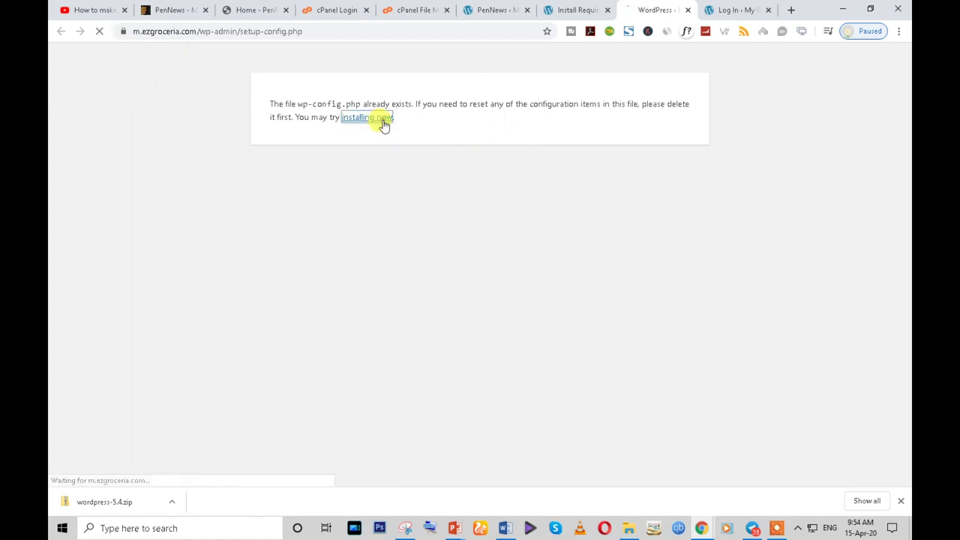
click(298, 213)
click(687, 11)
click(687, 10)
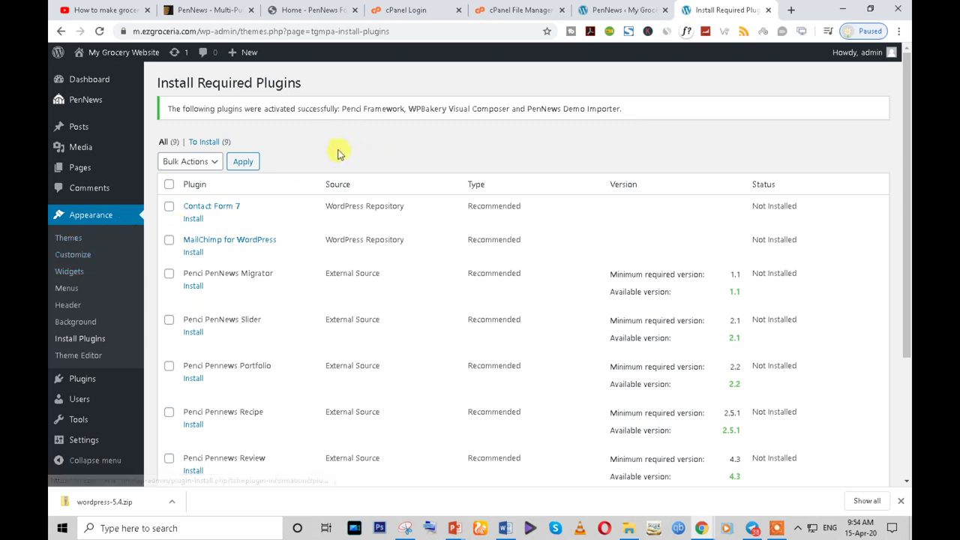
- Search Plugins > Add New for WooCommerce
mouse_move(84, 383)
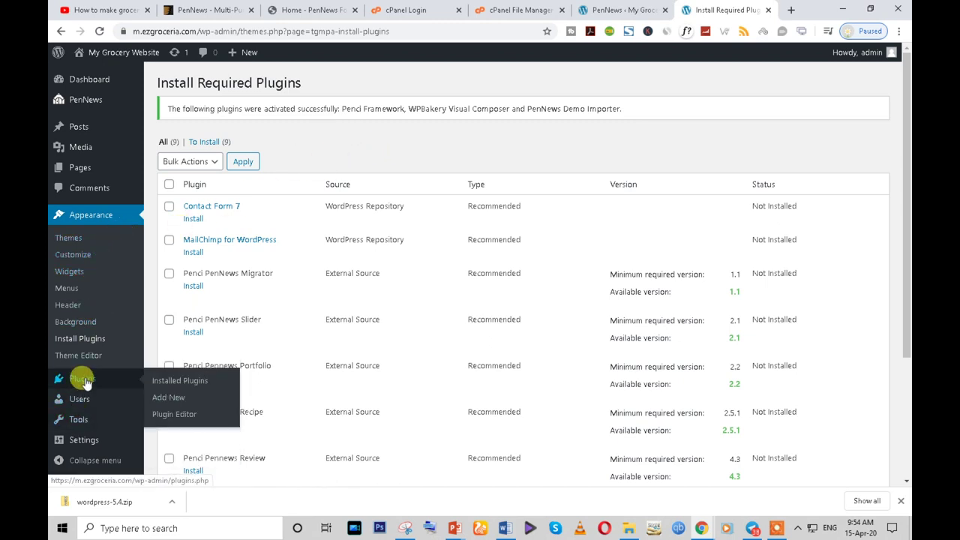
click(85, 383)
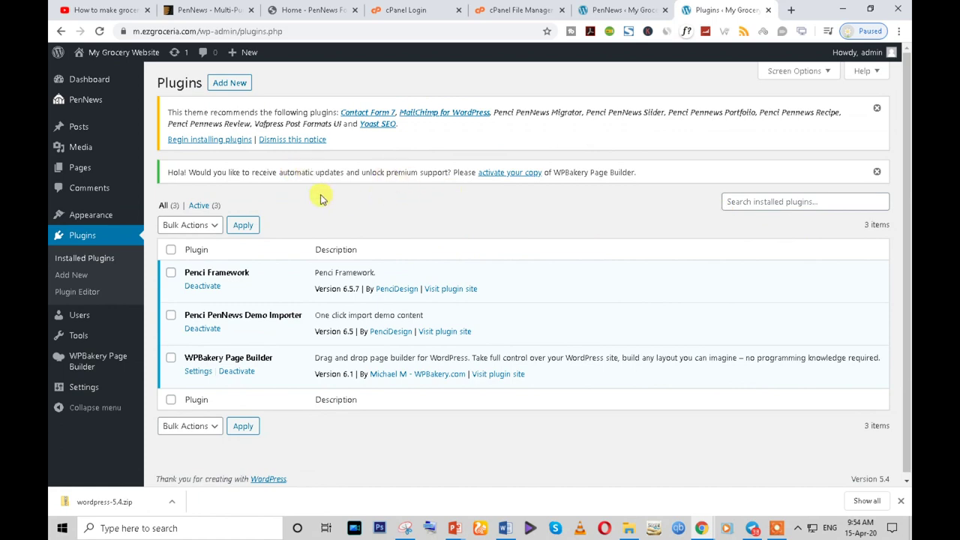
click(230, 85)
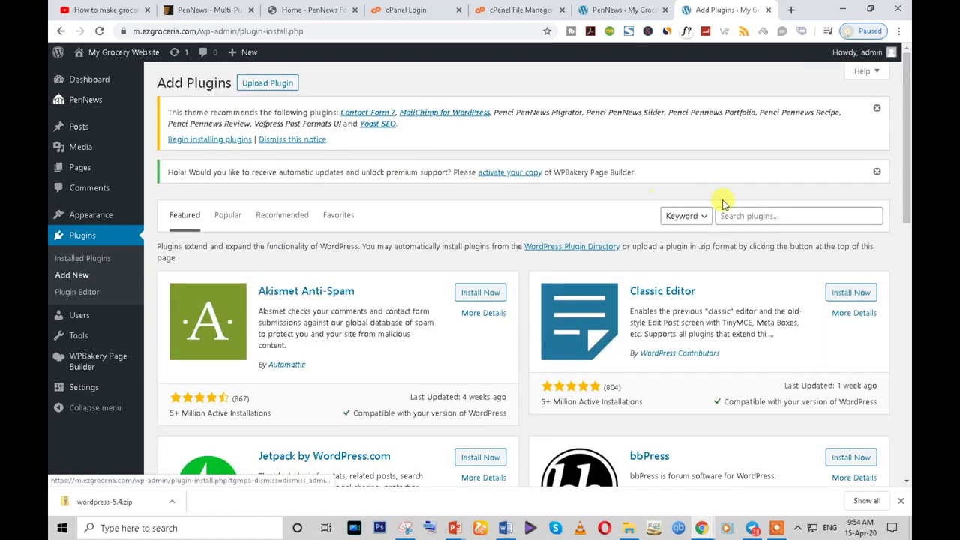
click(750, 213)
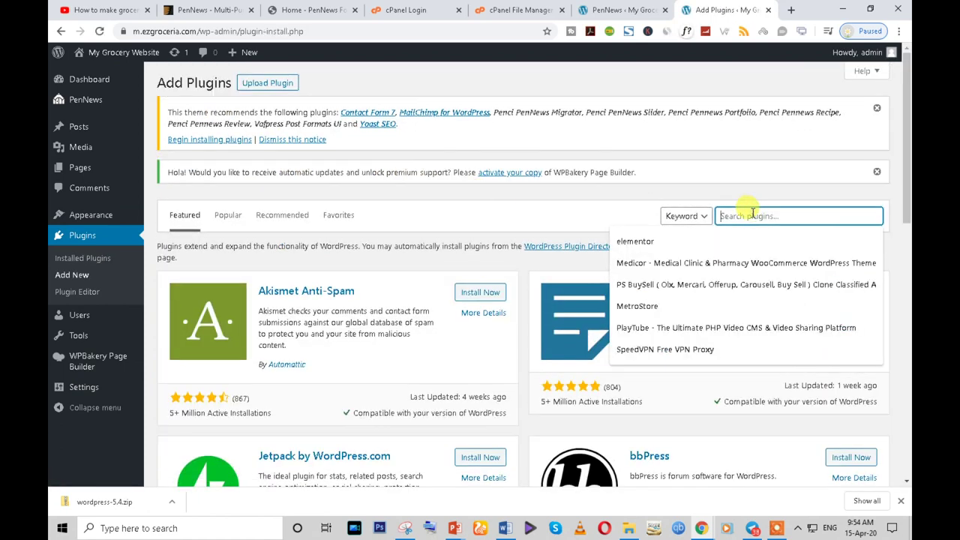
text(wooco)
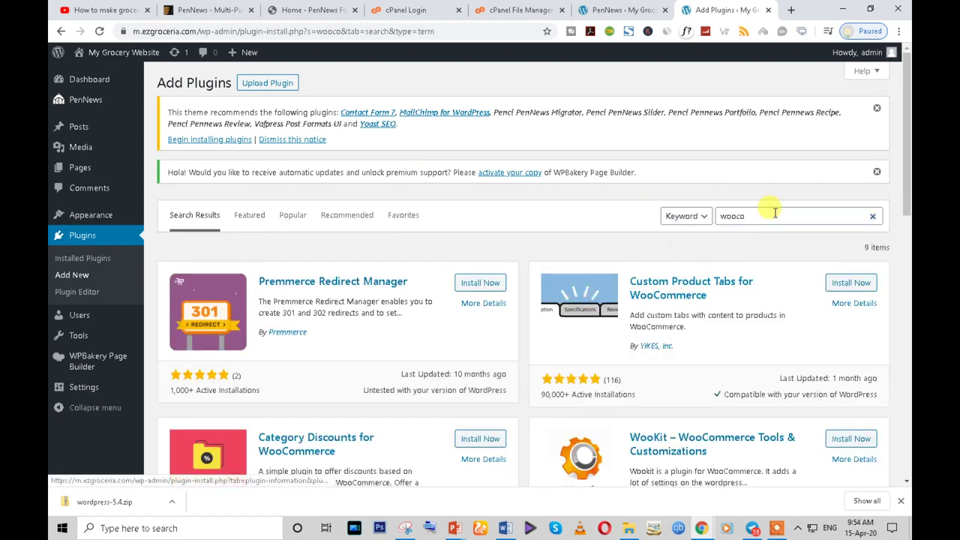
click(752, 218)
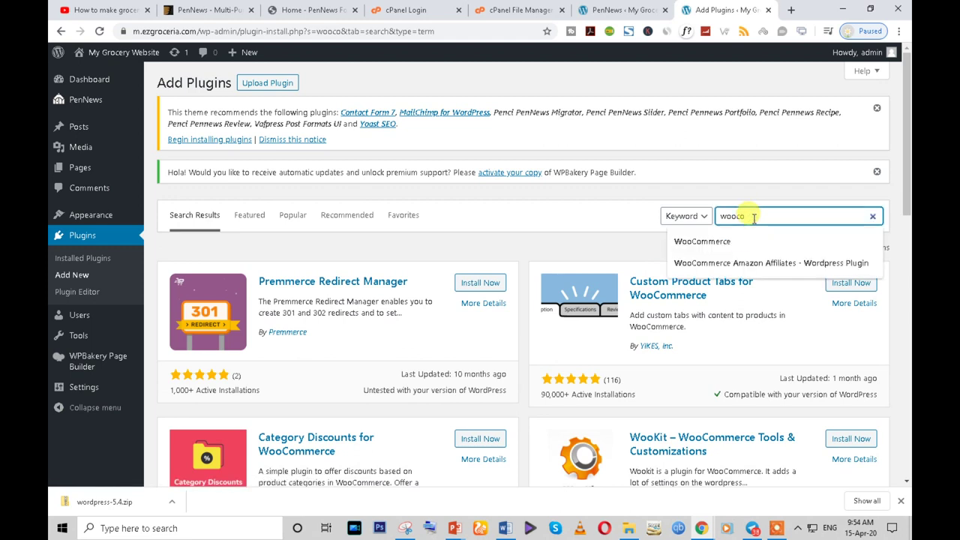
click(739, 241)
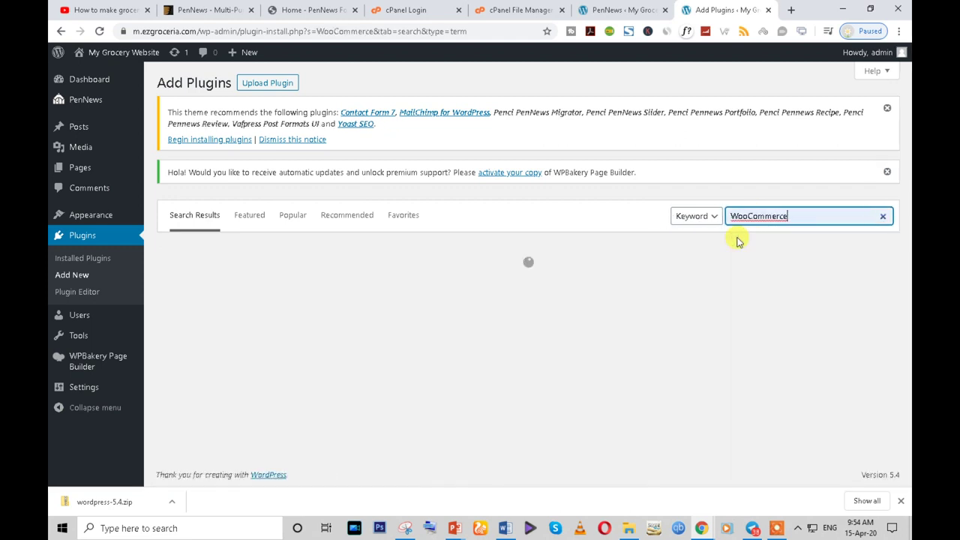
- Browse the WooCommerce results and install the WooCommerce plugin
scroll(332, 325, down, 3)
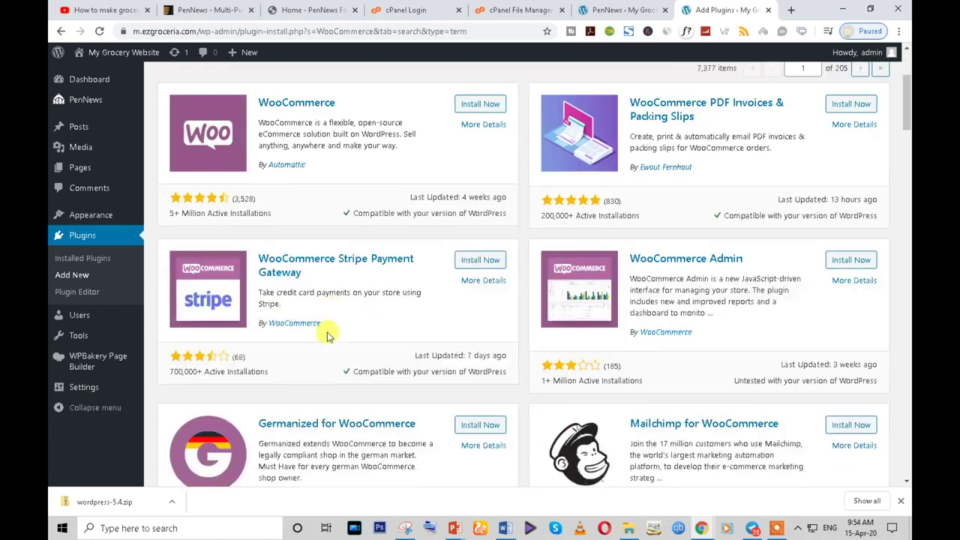
scroll(461, 344, down, 7)
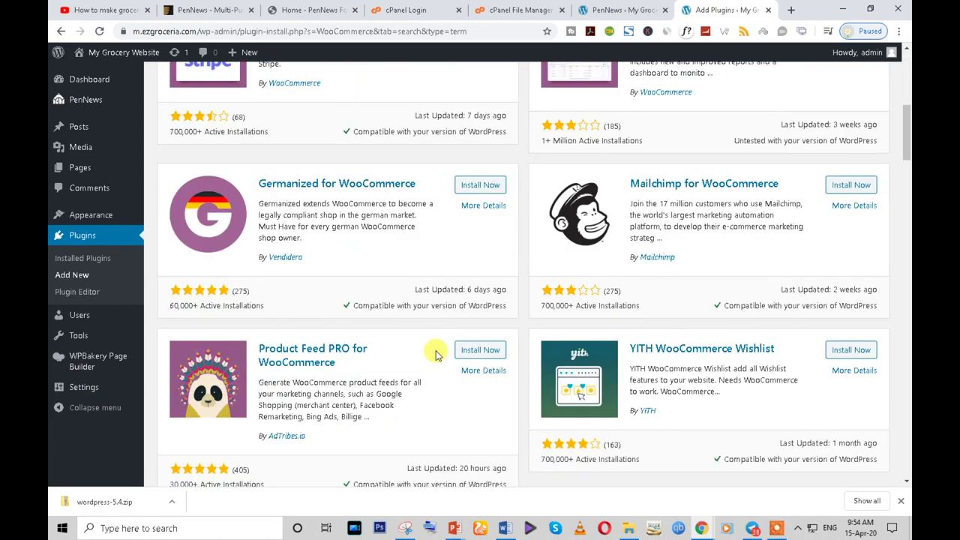
scroll(437, 355, down, 8)
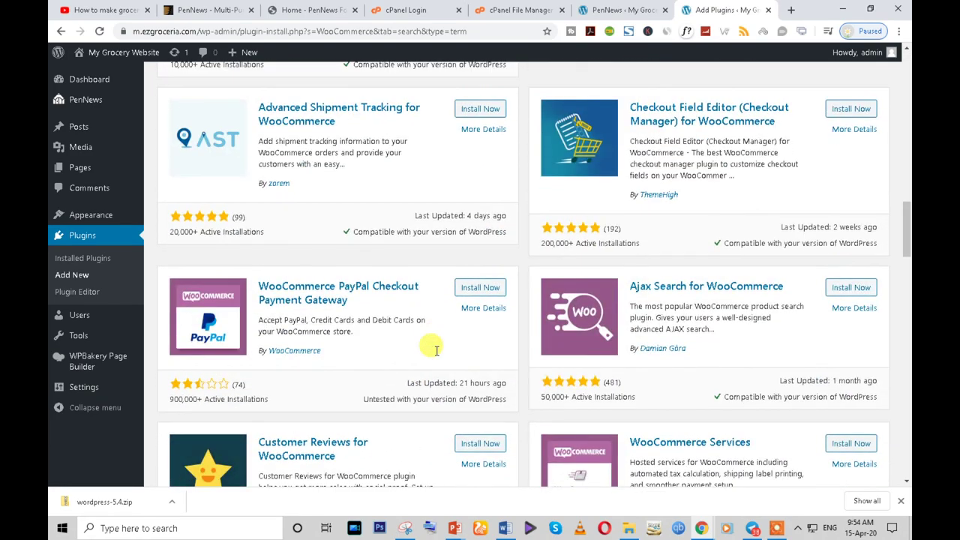
scroll(438, 355, up, 9)
scroll(437, 354, up, 4)
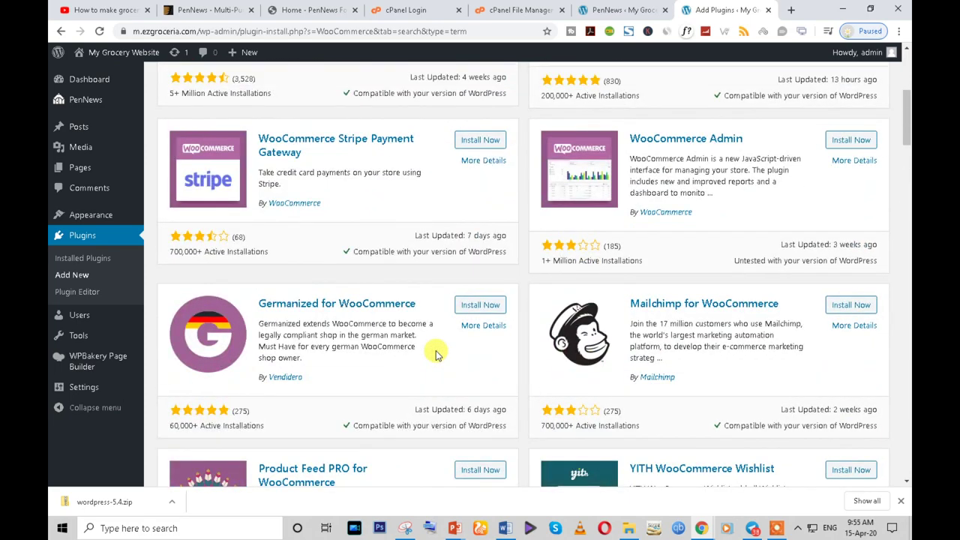
scroll(437, 355, up, 3)
click(476, 225)
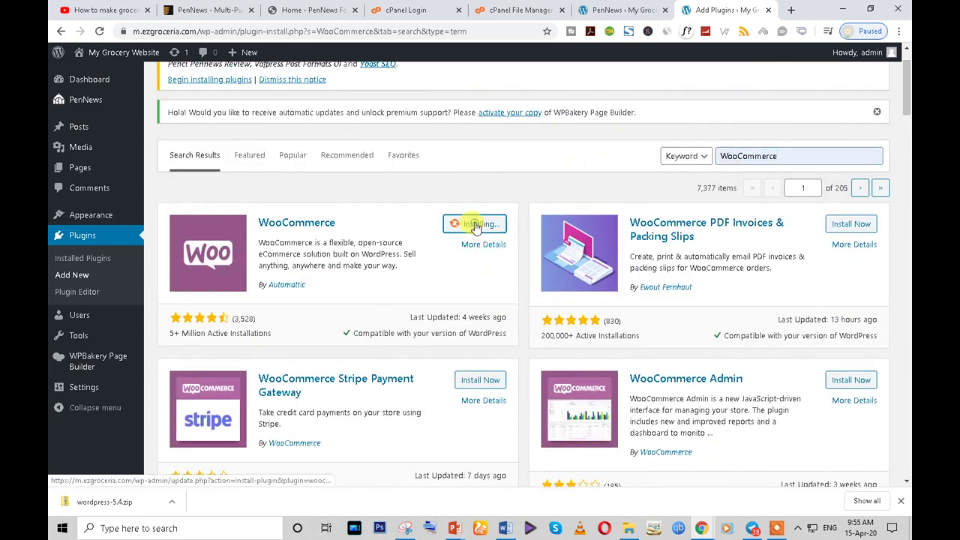
- Open ezgroceria.com/wp-admin in the PenNews demo tab
click(312, 10)
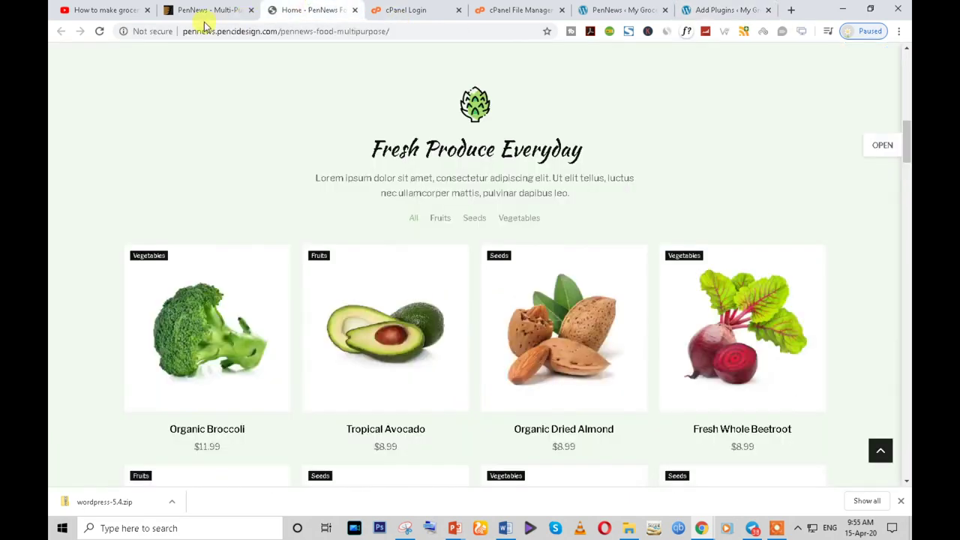
click(216, 31)
text(ezgroceria.com)
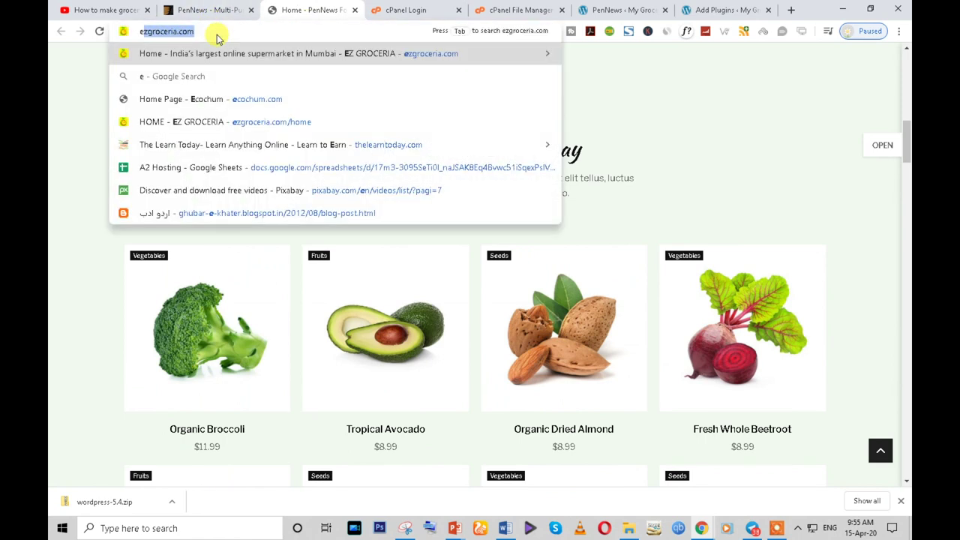
key(Return)
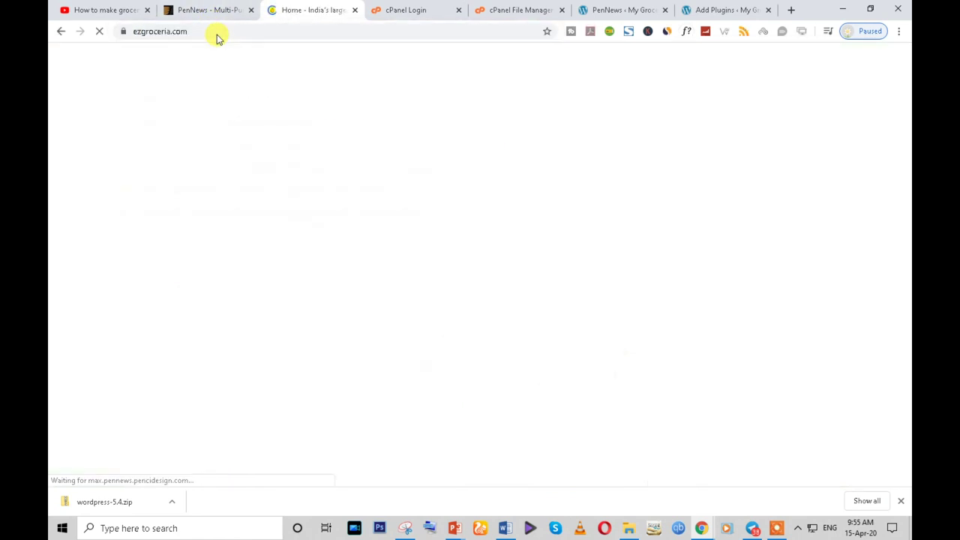
click(215, 31)
click(231, 31)
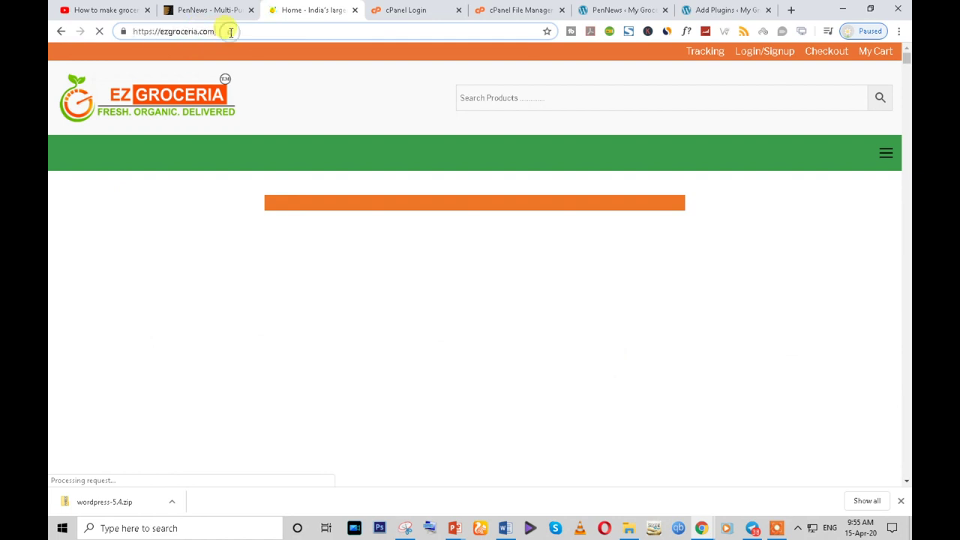
text(wp)
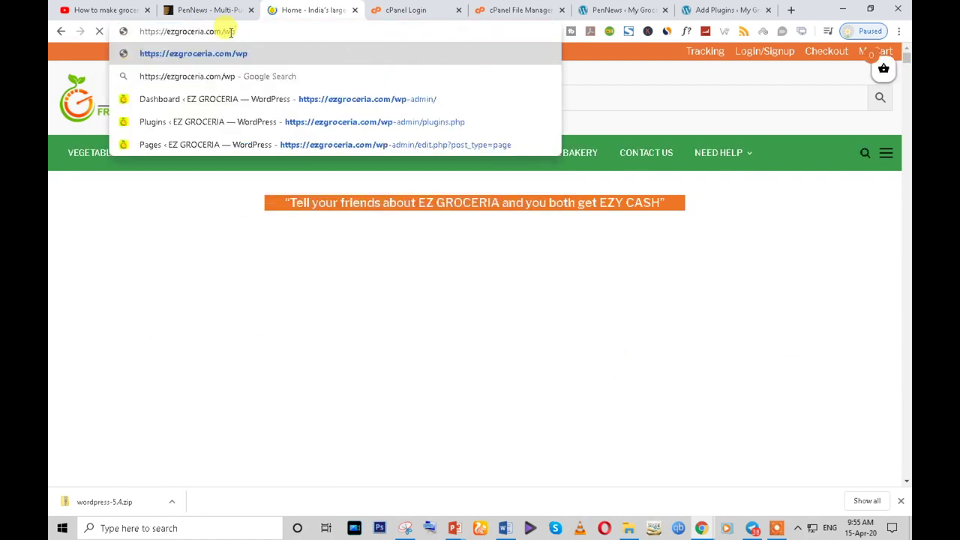
text(-admin)
key(Return)
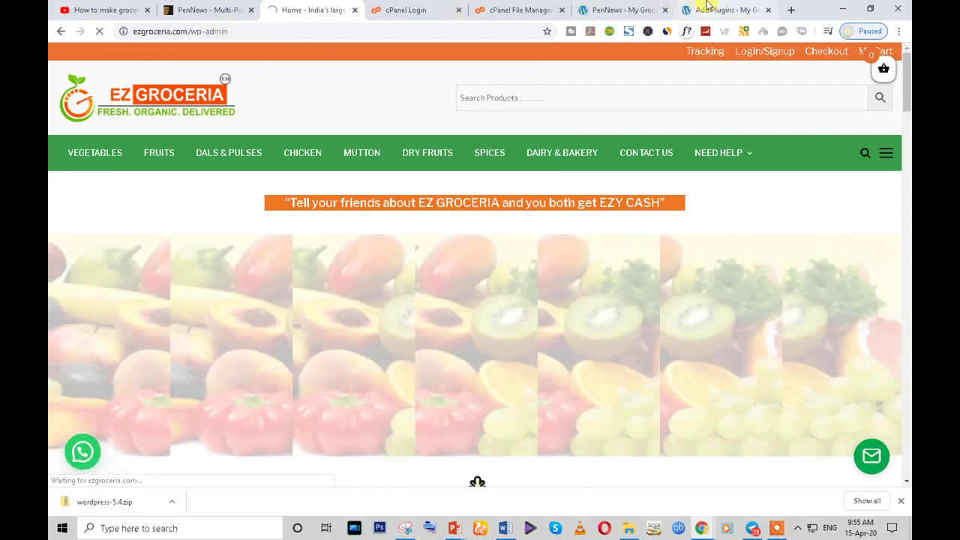
- Select the plugin search term and start entering the username on the EZ Groceria login page
click(705, 10)
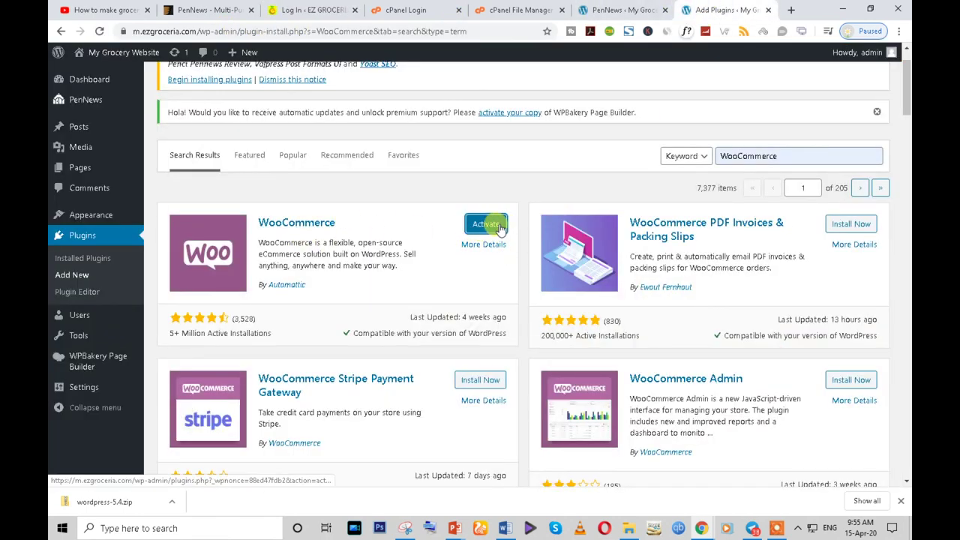
double_click(743, 155)
key(ctrl+3)
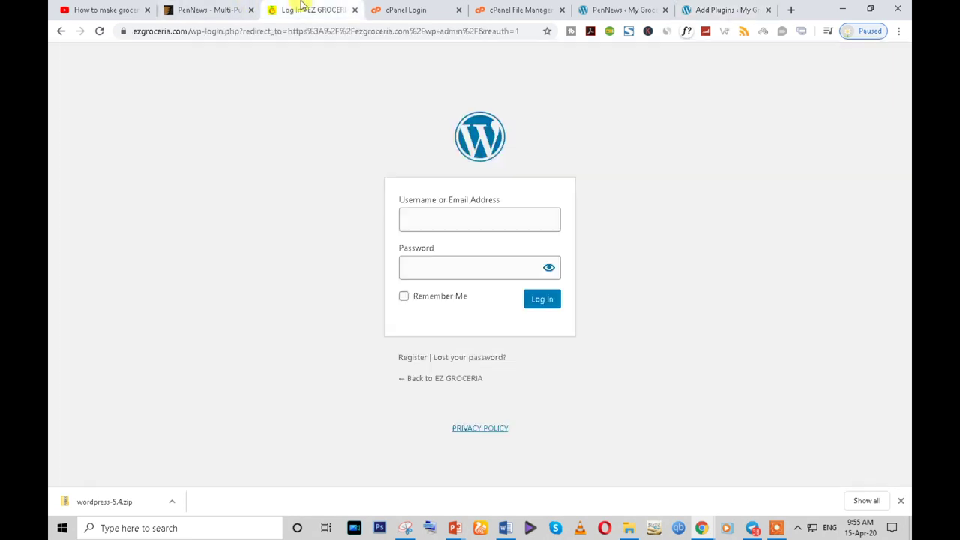
text(e)
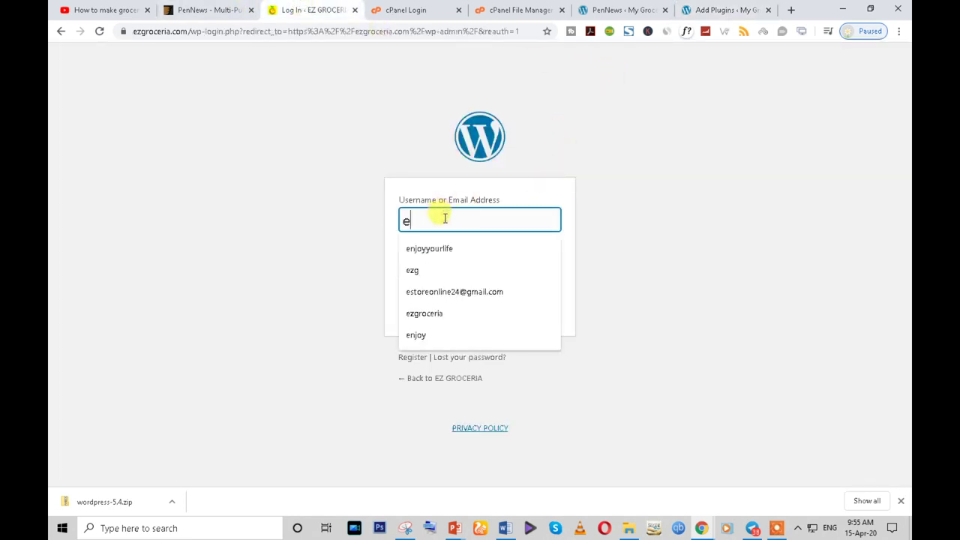
click(726, 9)
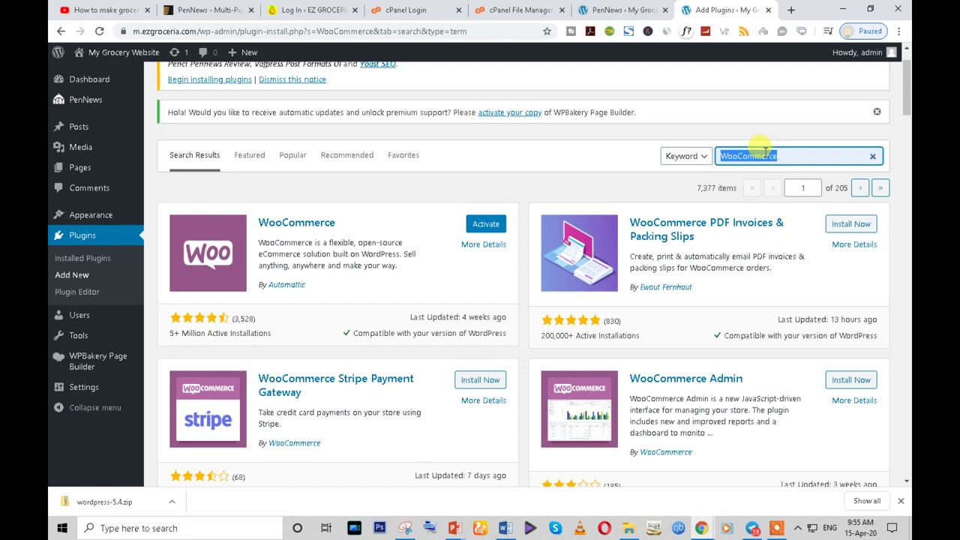
- Search plugins for 'login sign' and open Login/Signup Popup's details in a new tab
text(lo)
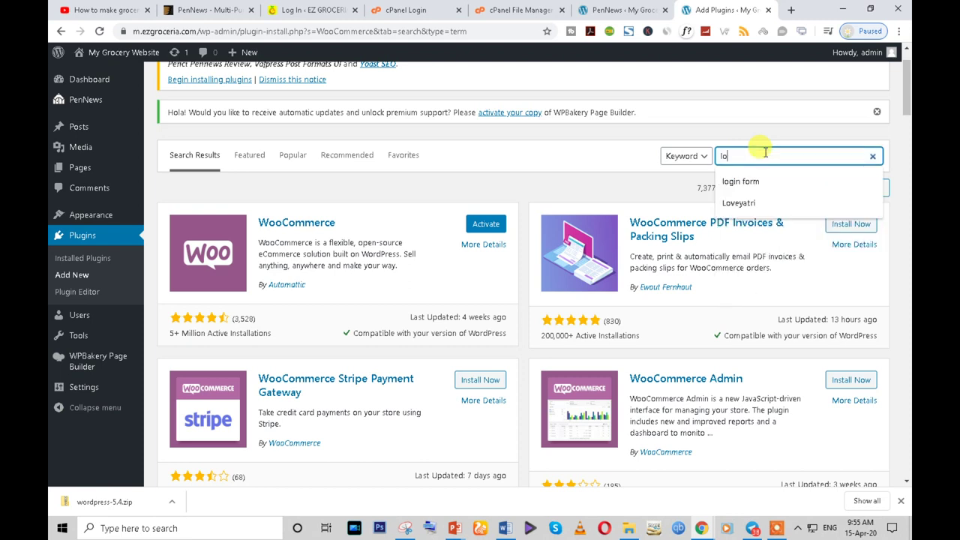
text(gin sign)
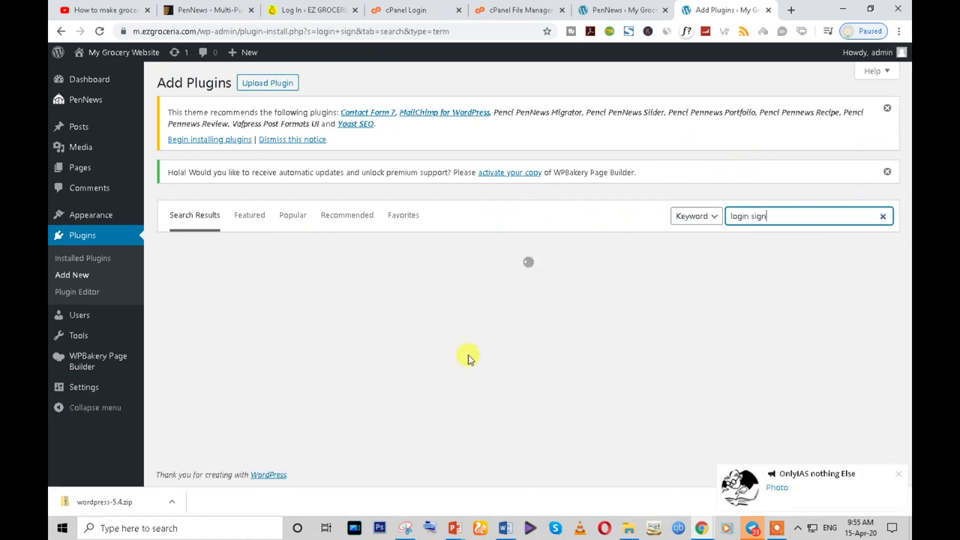
scroll(467, 358, down, 3)
scroll(467, 358, up, 2)
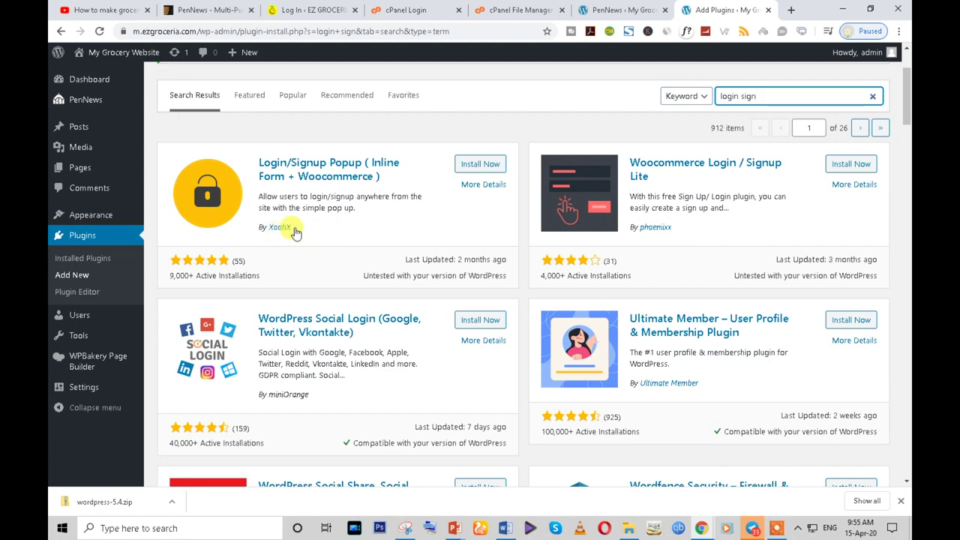
right_click(474, 191)
click(525, 192)
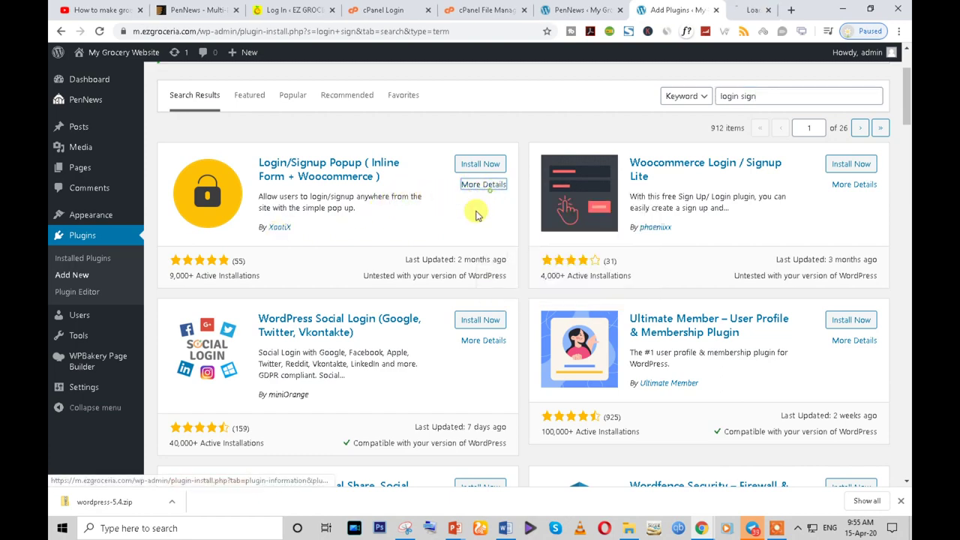
scroll(364, 341, down, 6)
scroll(356, 352, down, 8)
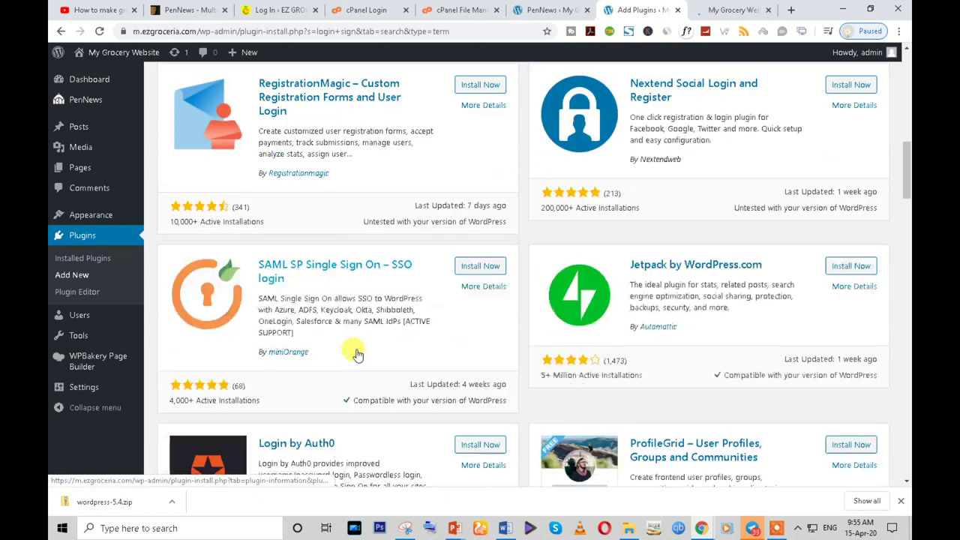
scroll(356, 352, down, 15)
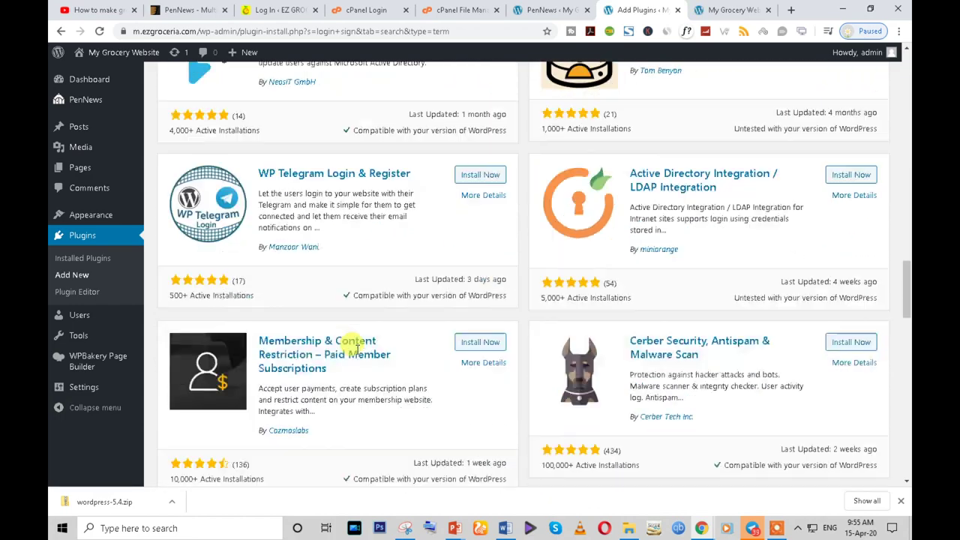
scroll(382, 308, up, 10)
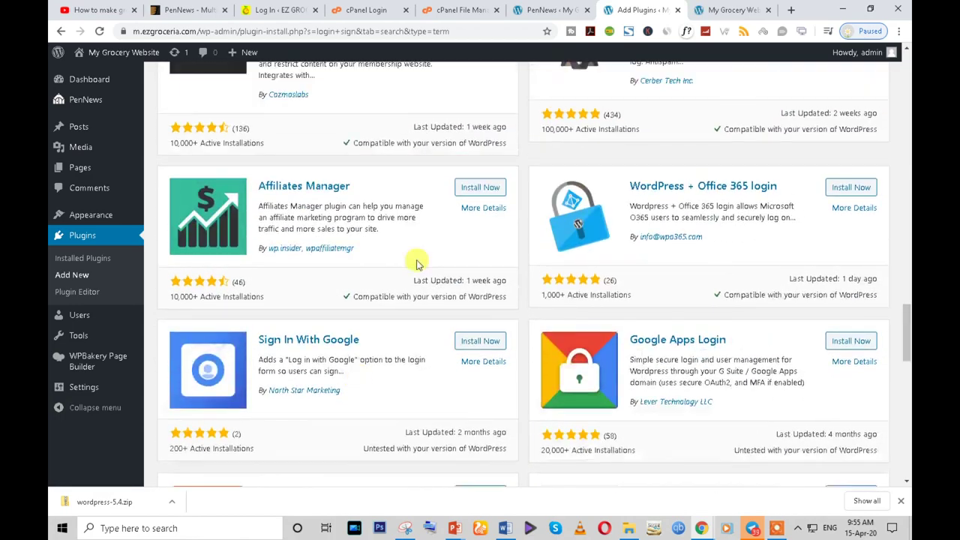
- Review the Login/Signup Popup details and screenshots, then install it from the results
click(732, 10)
click(270, 203)
scroll(417, 285, down, 2)
click(637, 10)
scroll(450, 225, up, 8)
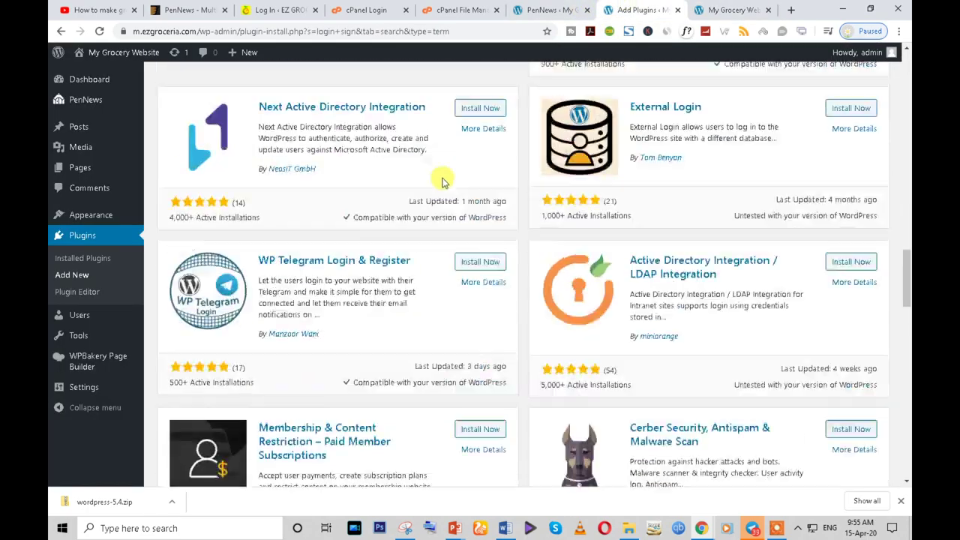
scroll(473, 248, up, 10)
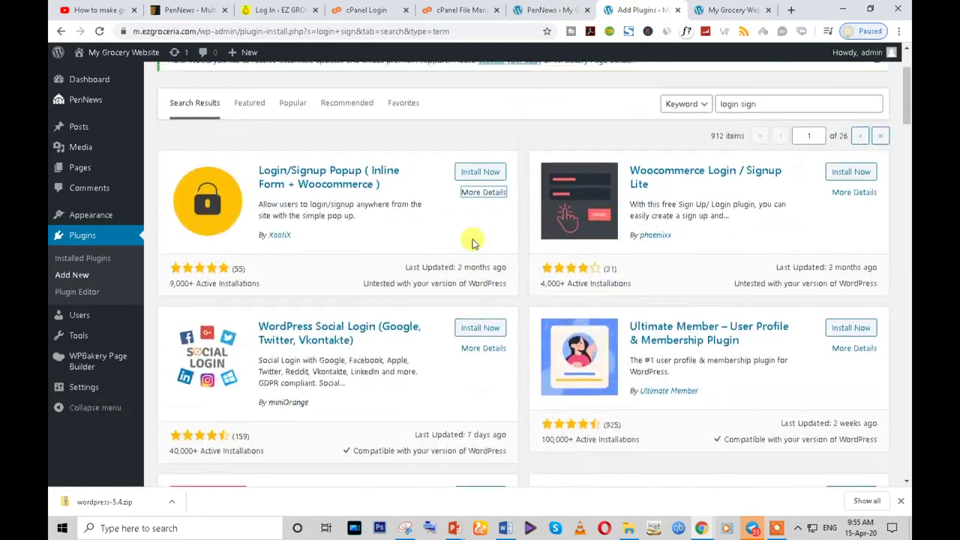
scroll(473, 241, up, 2)
click(471, 284)
- Log in to the EZ Groceria admin with the saved username and postpone the email verification
click(273, 8)
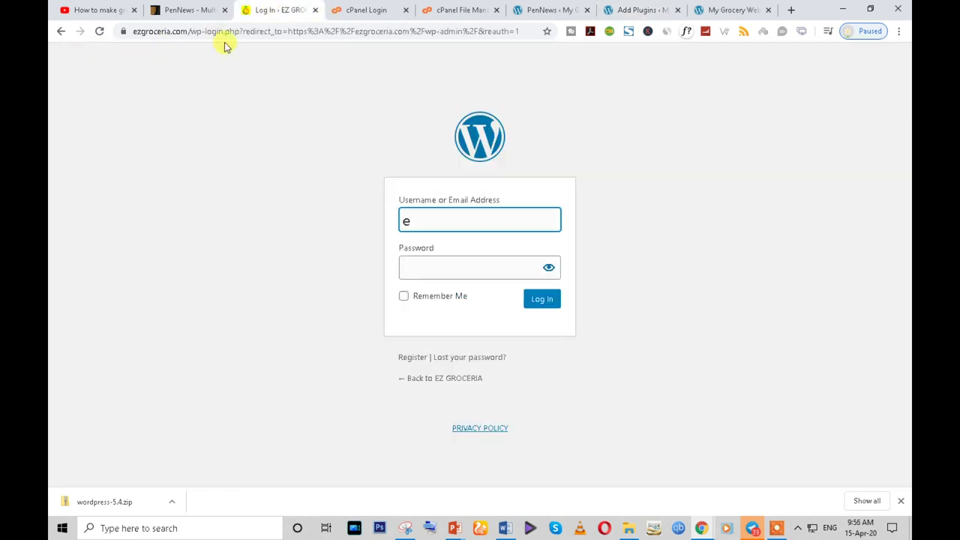
text(z)
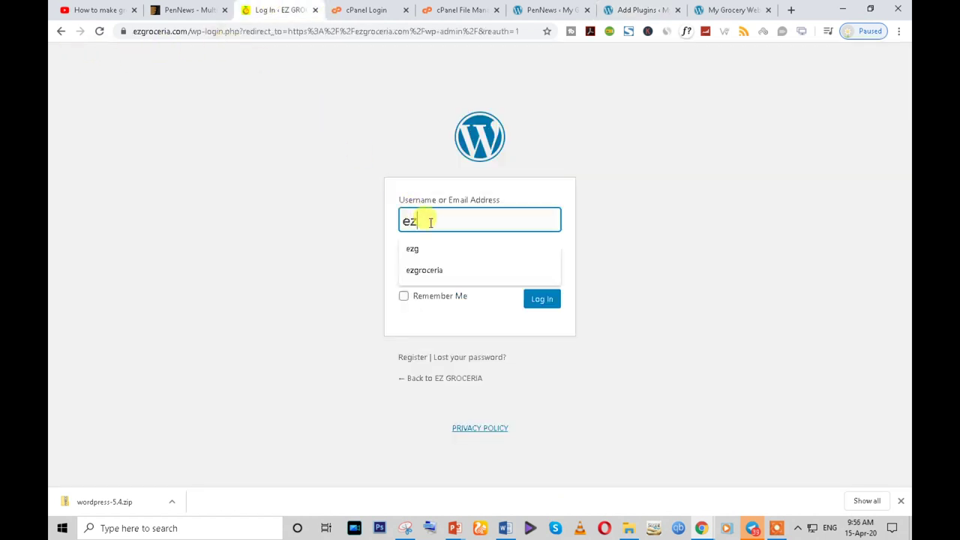
click(428, 251)
click(433, 267)
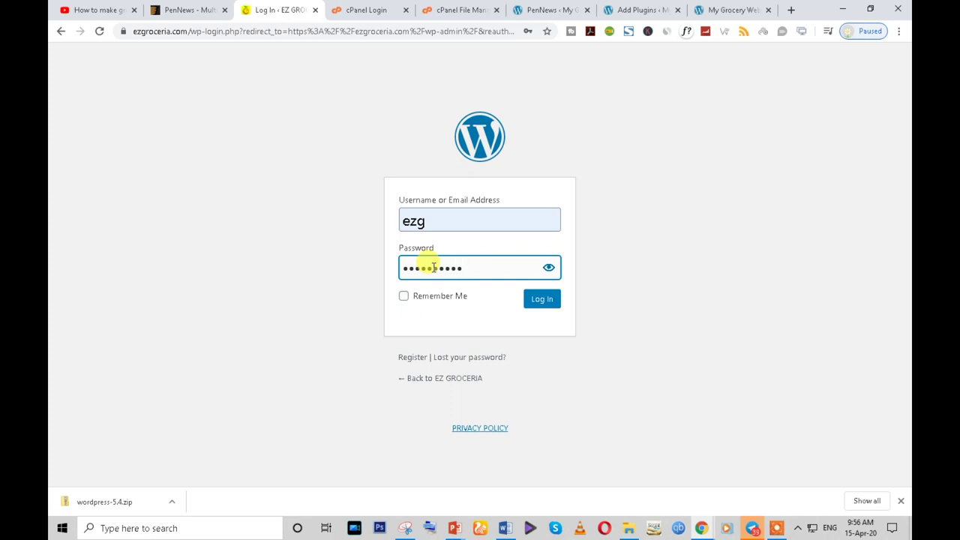
click(541, 301)
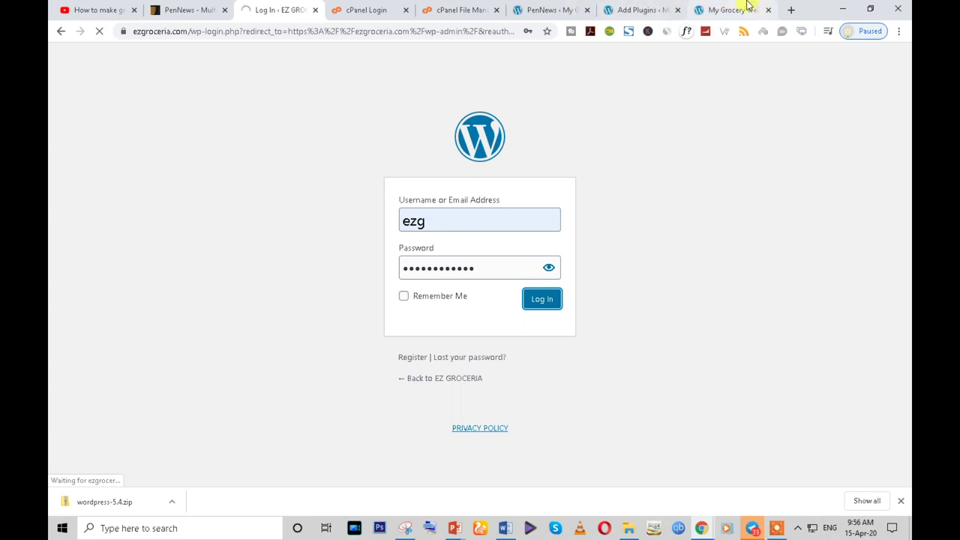
click(731, 9)
click(292, 10)
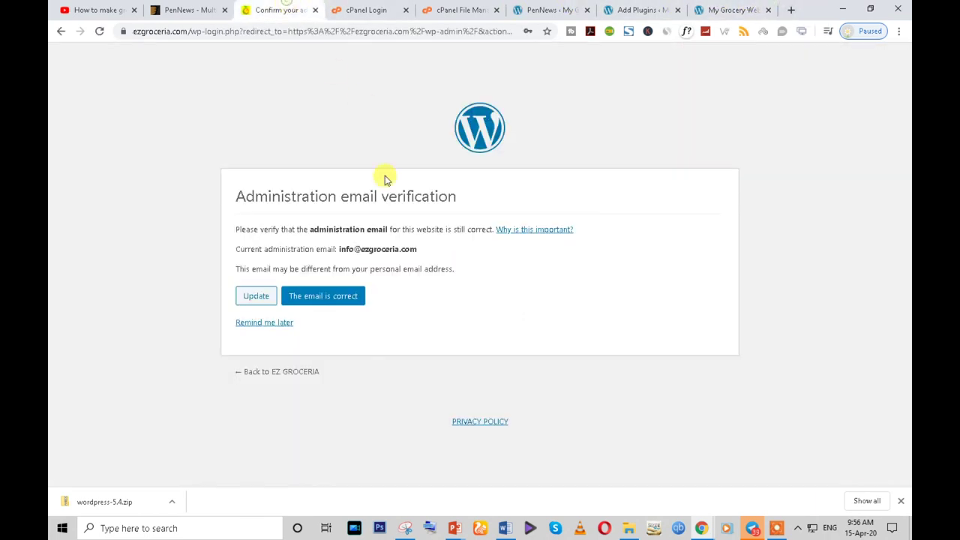
click(274, 325)
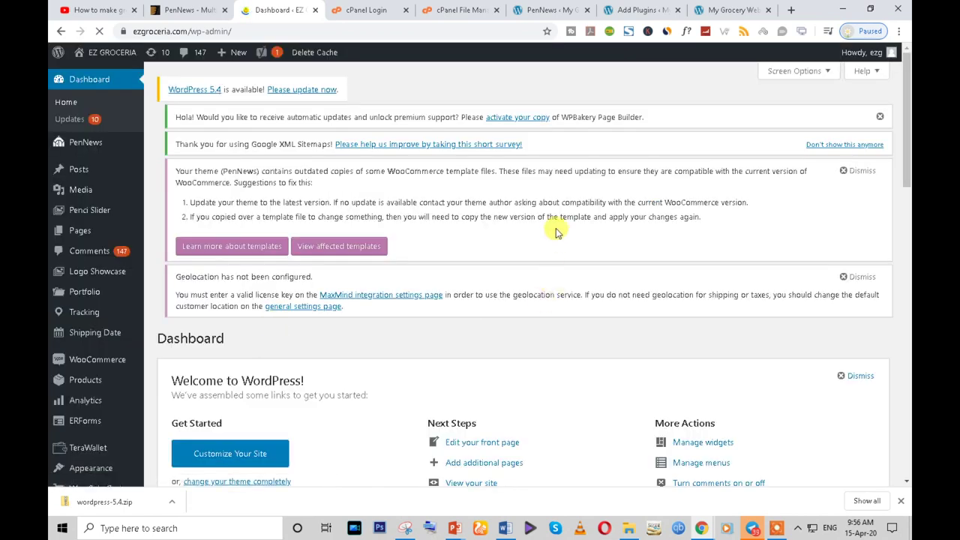
- Open the live storefront in a new tab, view its Login/Signup popup, and close it
mouse_move(104, 69)
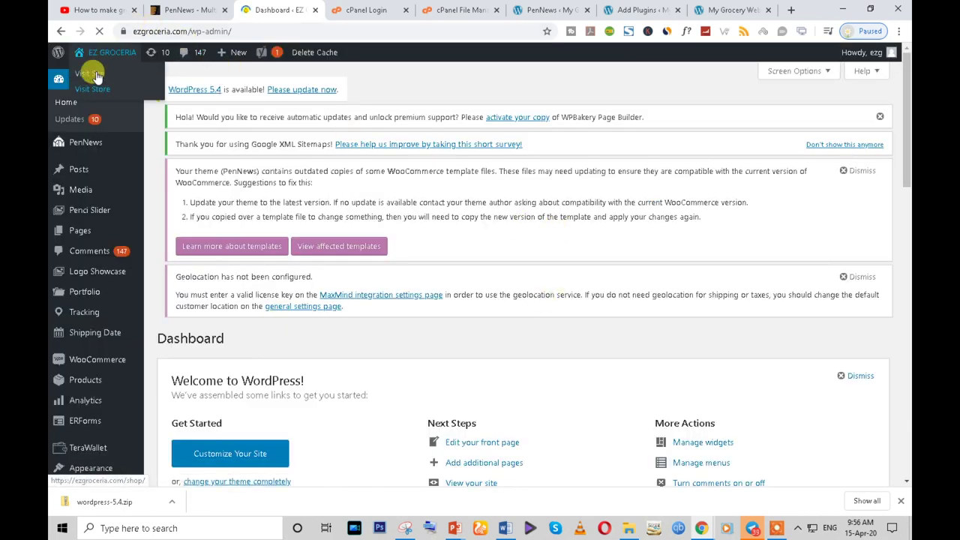
right_click(90, 75)
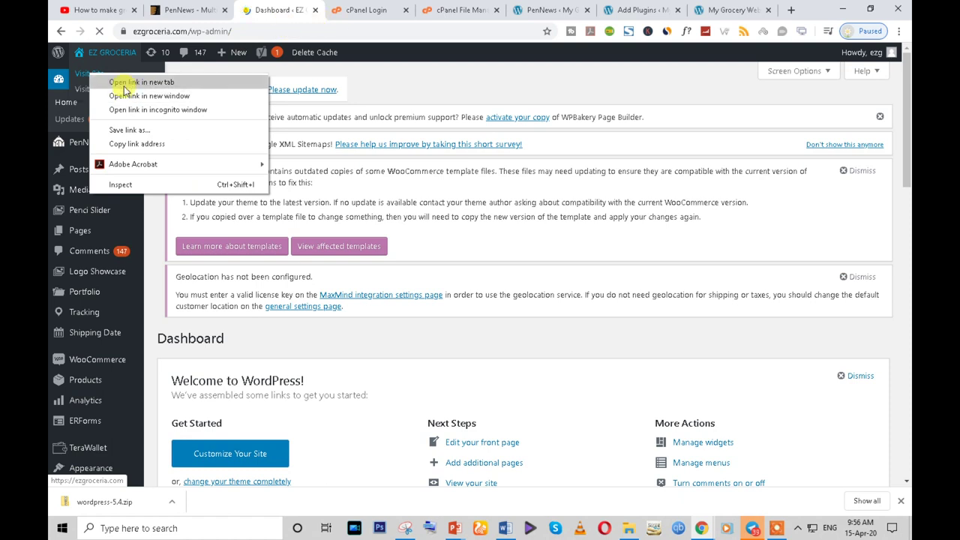
click(131, 81)
key(ctrl+Tab)
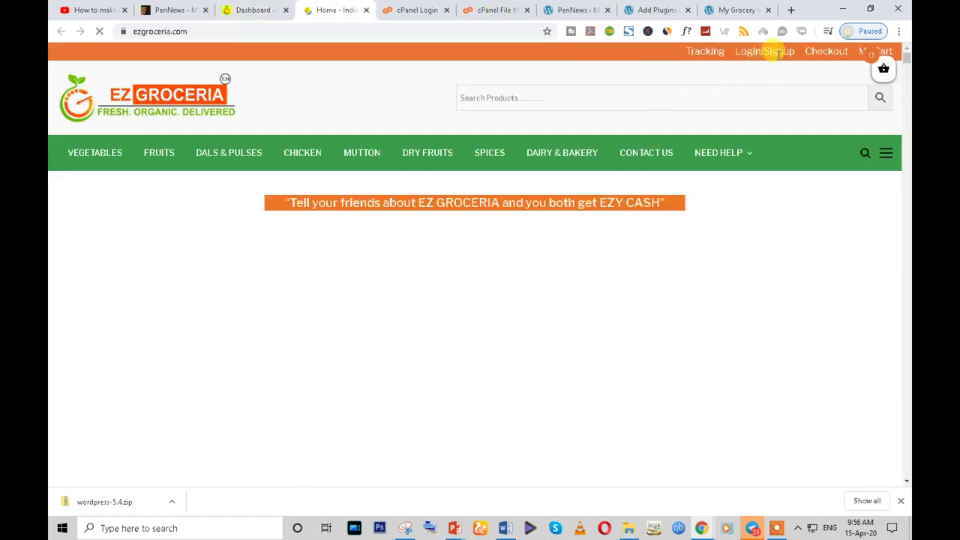
click(766, 57)
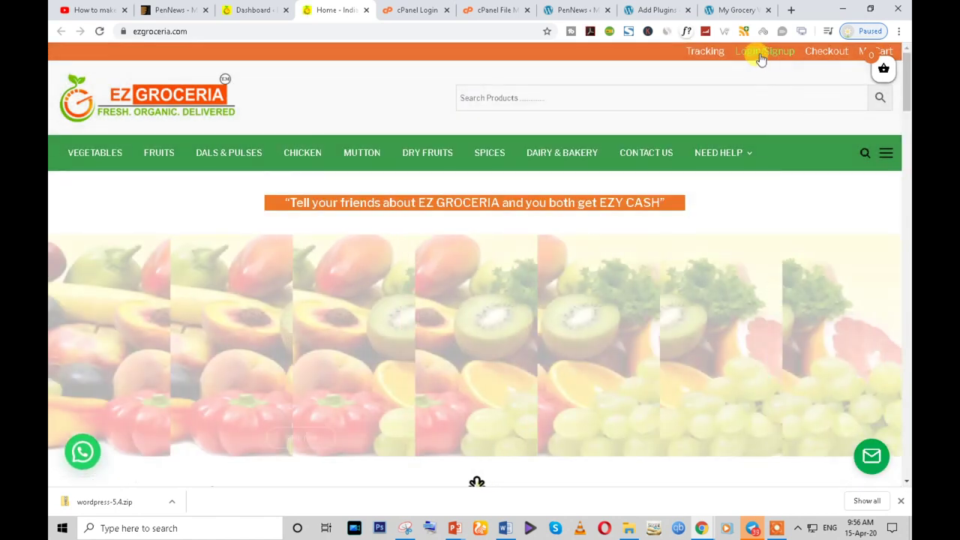
click(756, 54)
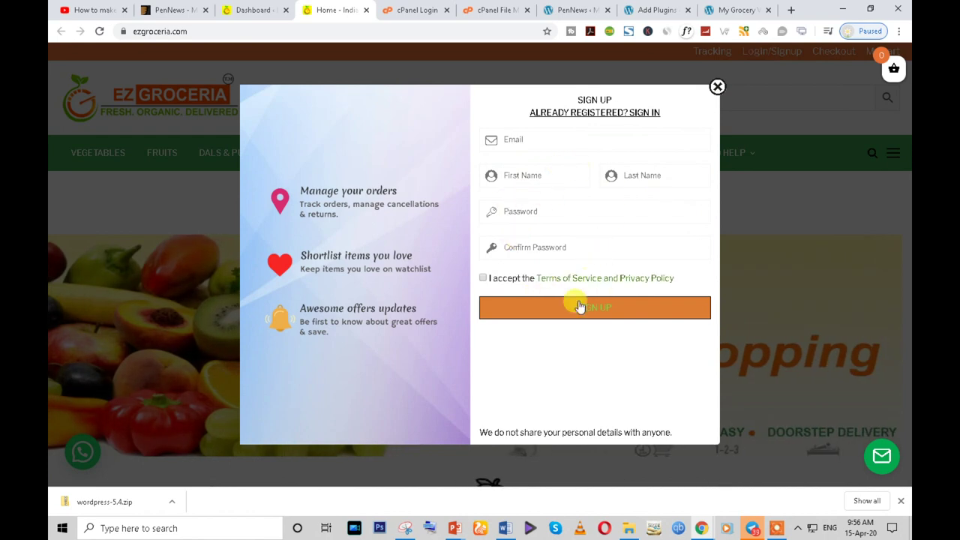
click(716, 90)
click(653, 10)
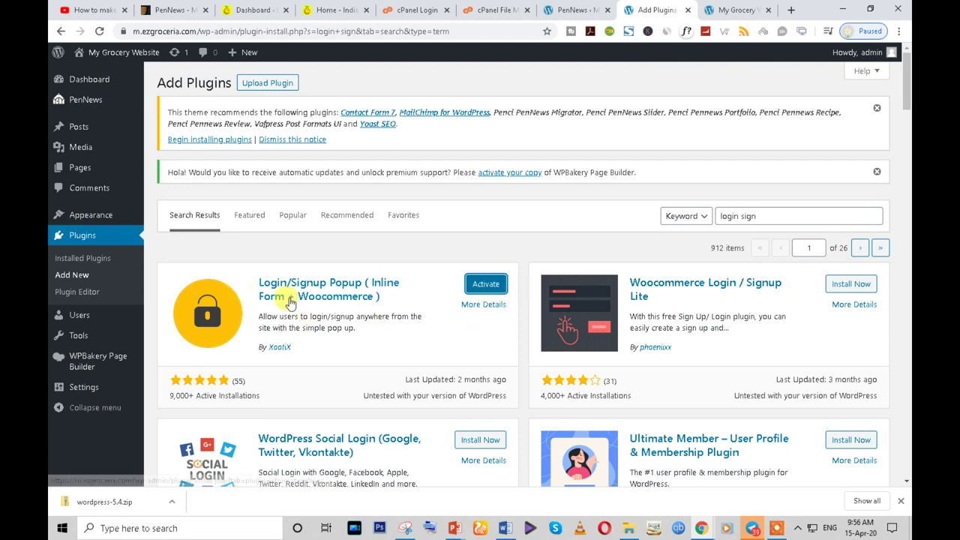
- Open the reference site's Installed Plugins list and select the Advanced Woo Search name
click(254, 9)
scroll(273, 288, down, 3)
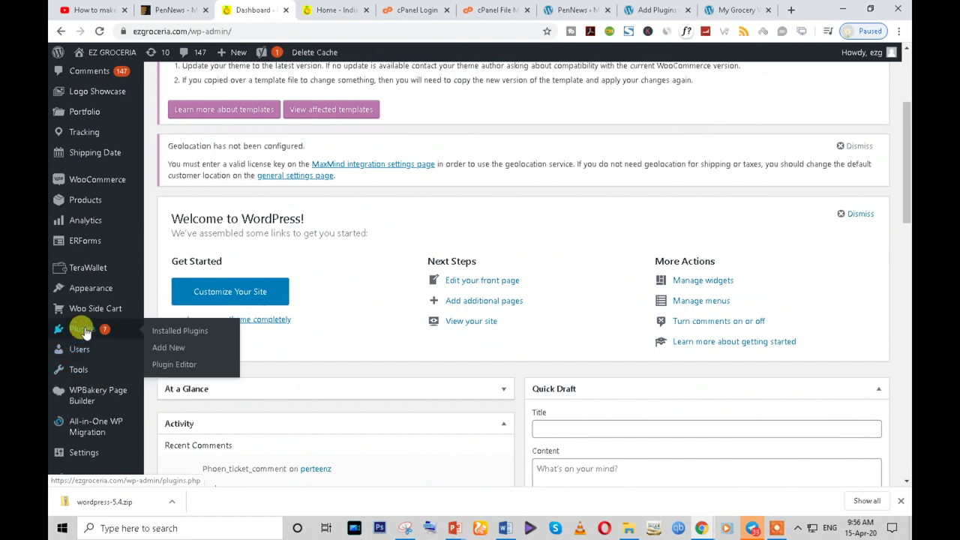
mouse_move(84, 277)
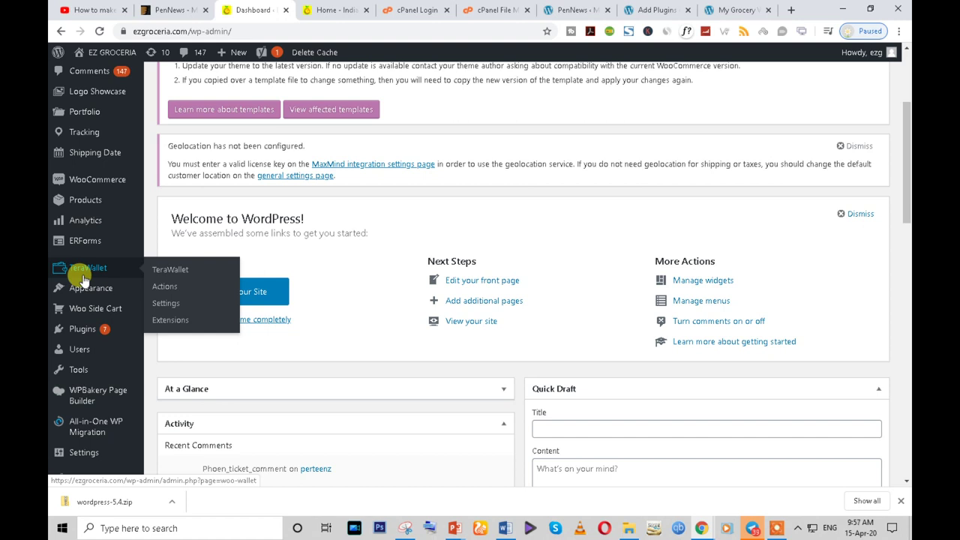
click(84, 331)
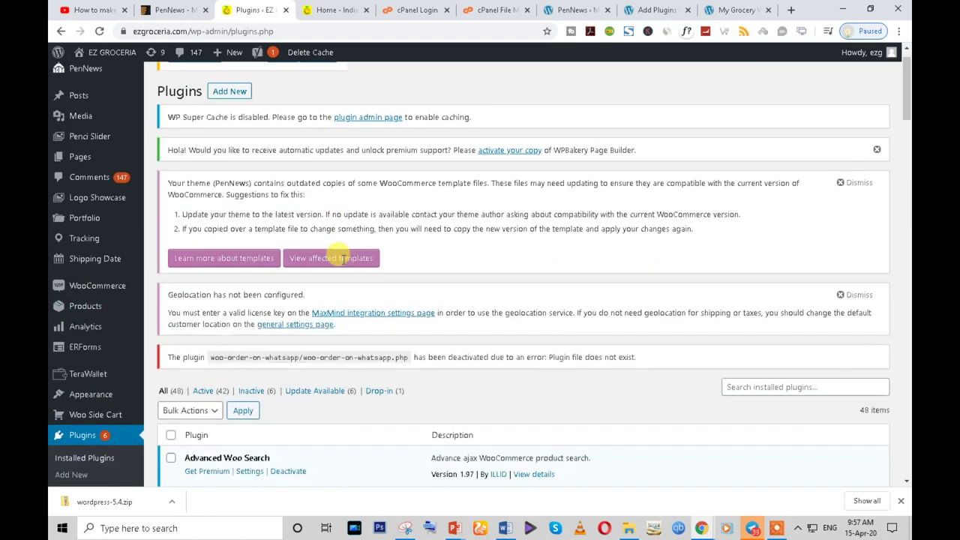
scroll(343, 262, down, 3)
scroll(343, 259, up, 2)
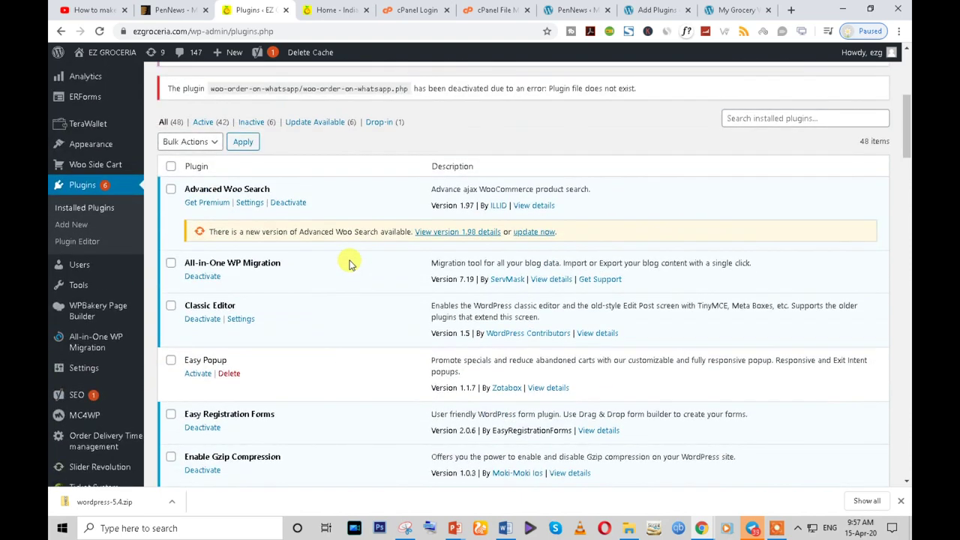
triple_click(268, 189)
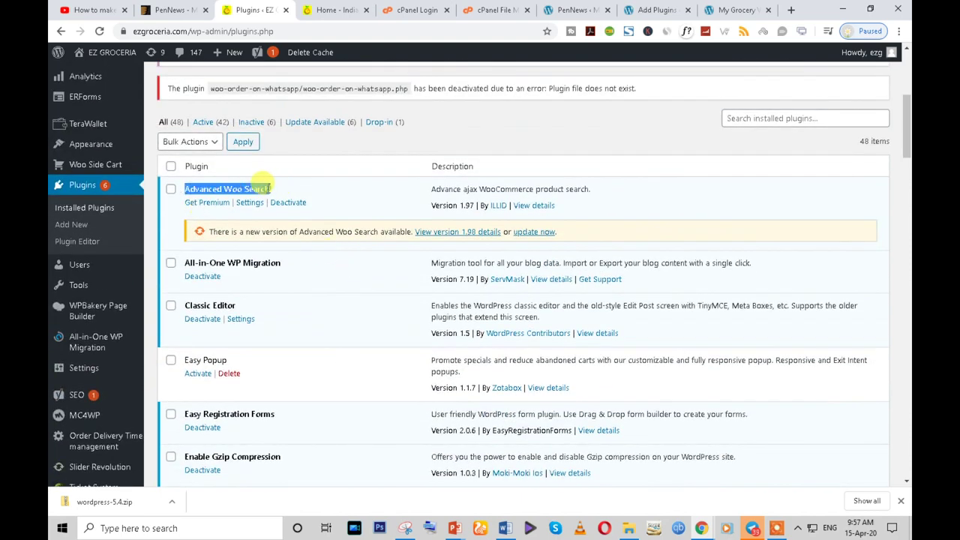
- Try the reference storefront's product search, then select the old search term in Add Plugins
click(348, 8)
click(499, 98)
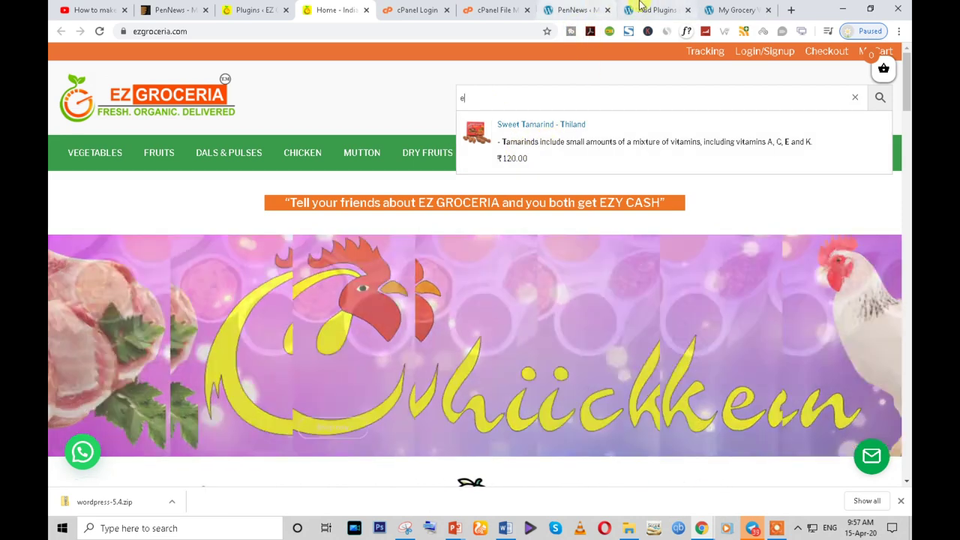
click(644, 9)
double_click(729, 214)
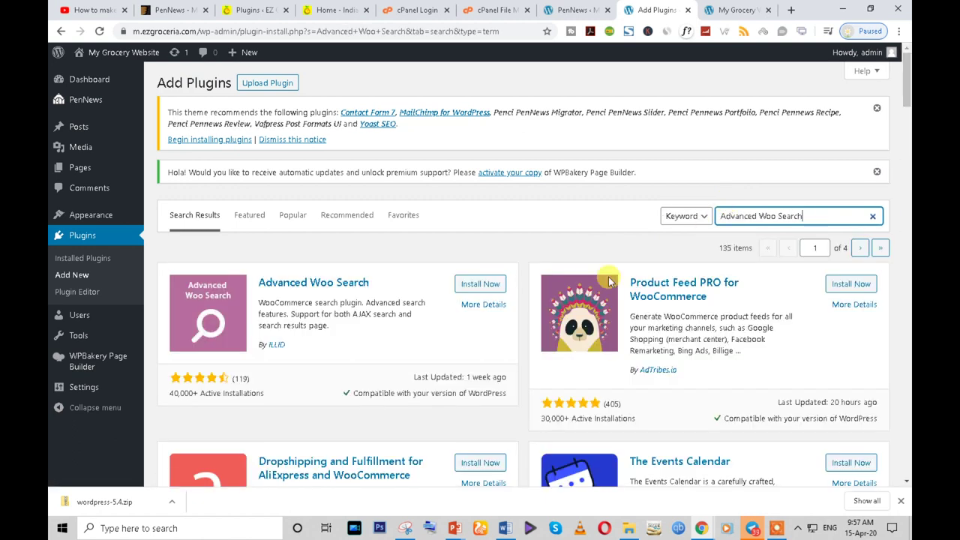
- Install Advanced Woo Search and copy the Easy Registration Forms name from the reference list
click(474, 285)
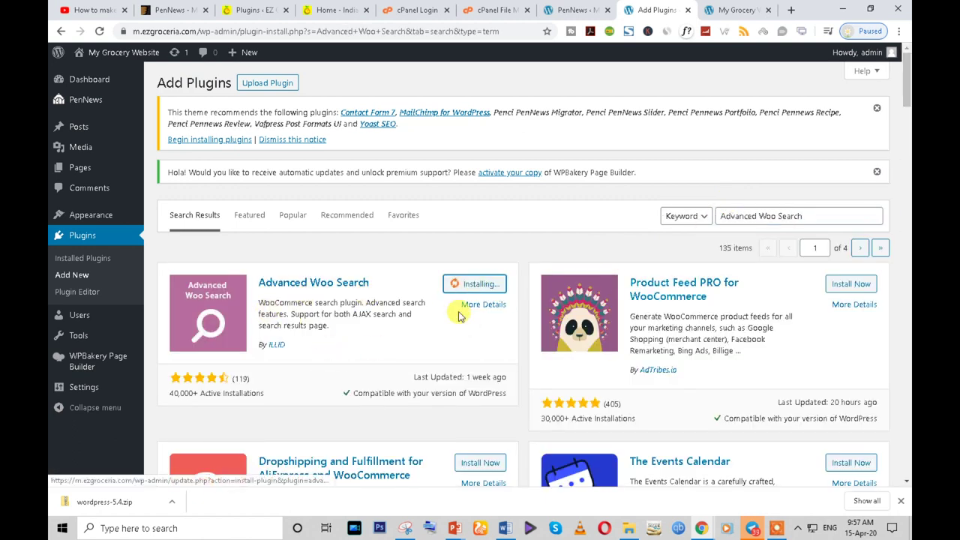
scroll(460, 310, down, 2)
click(254, 10)
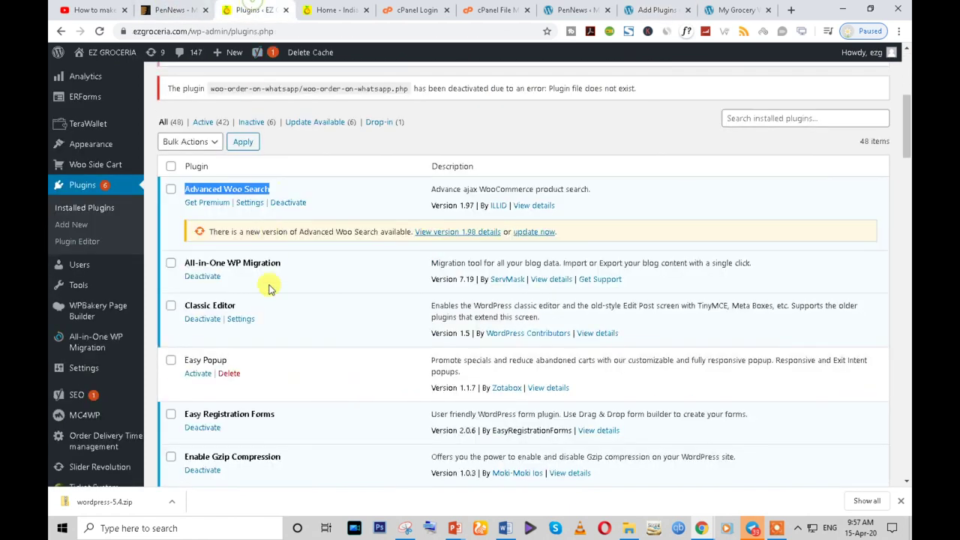
scroll(251, 289, down, 1)
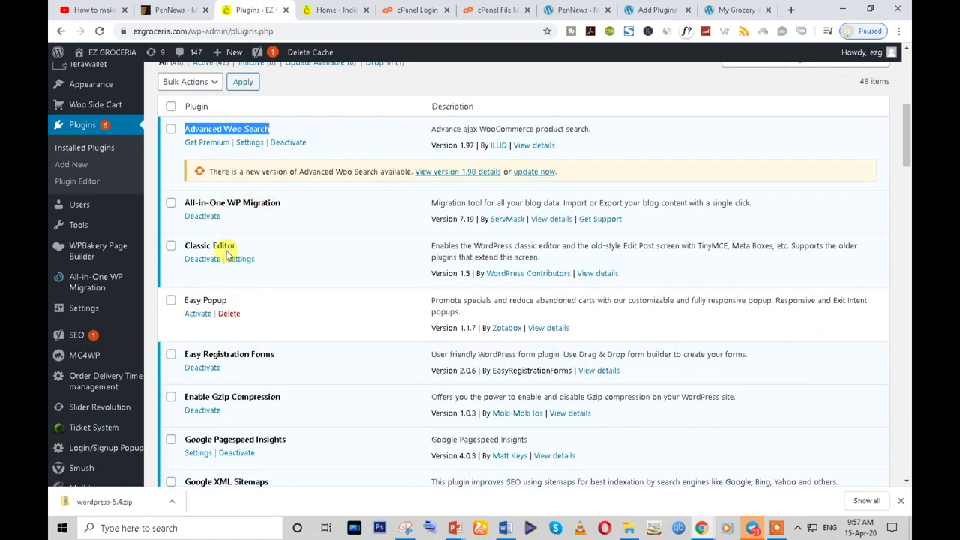
scroll(285, 281, down, 2)
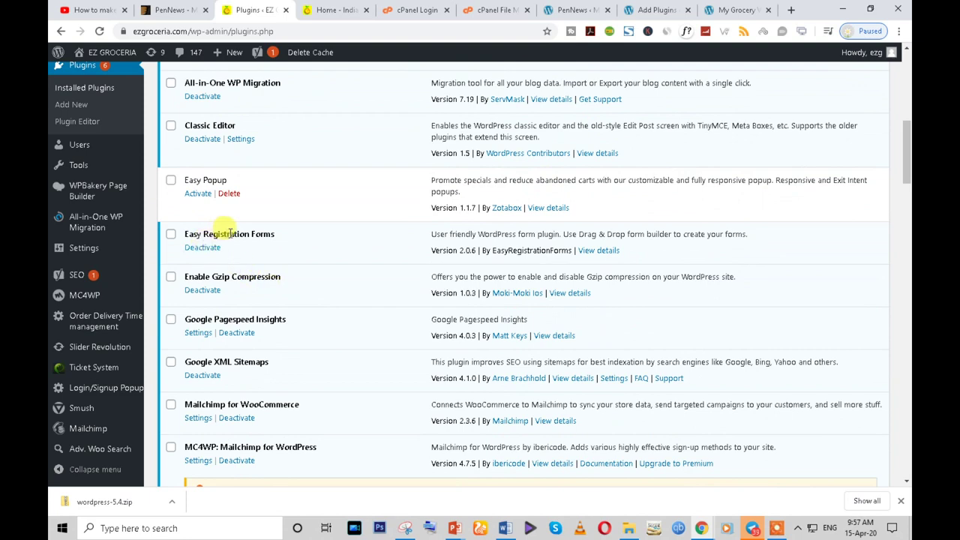
triple_click(238, 234)
key(ctrl+c)
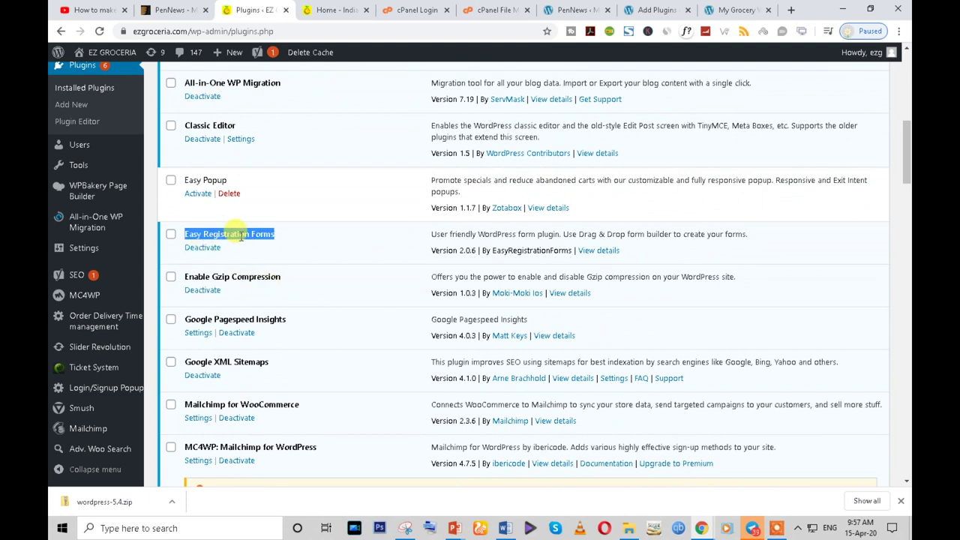
- Browse the reference storefront's FOR RESTAURANT section
click(330, 10)
scroll(336, 292, down, 4)
scroll(336, 292, down, 2)
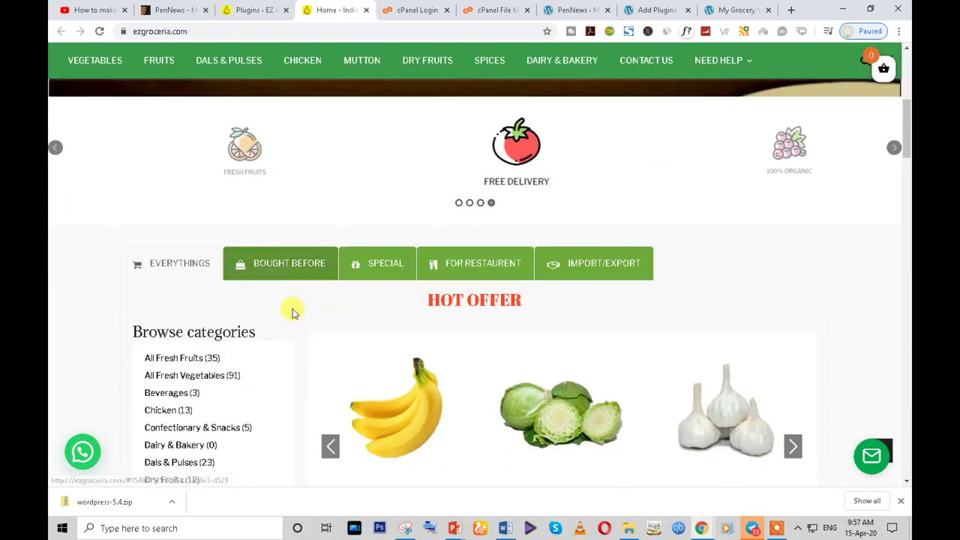
click(463, 260)
scroll(415, 327, down, 4)
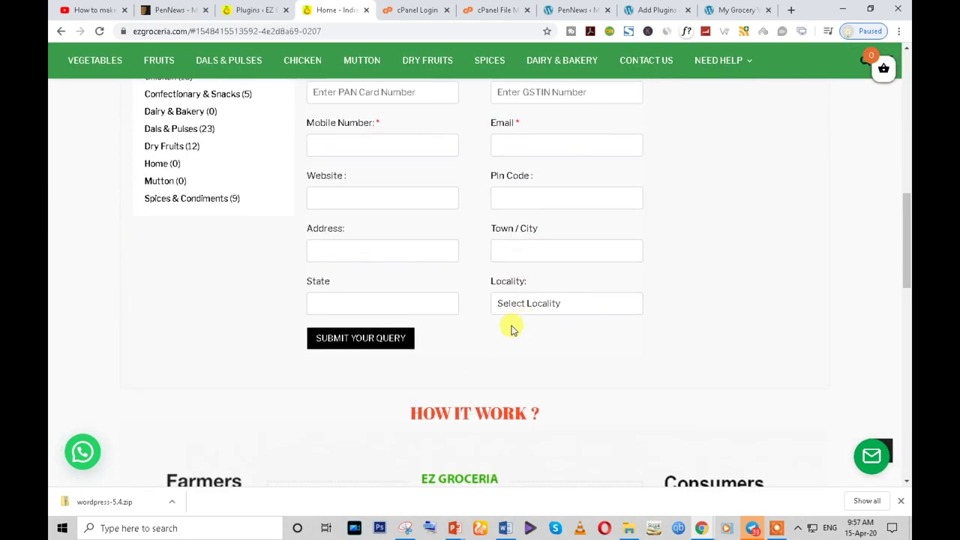
scroll(521, 330, up, 3)
- Search the new site's plugins for Easy Registration Forms and install it
click(255, 10)
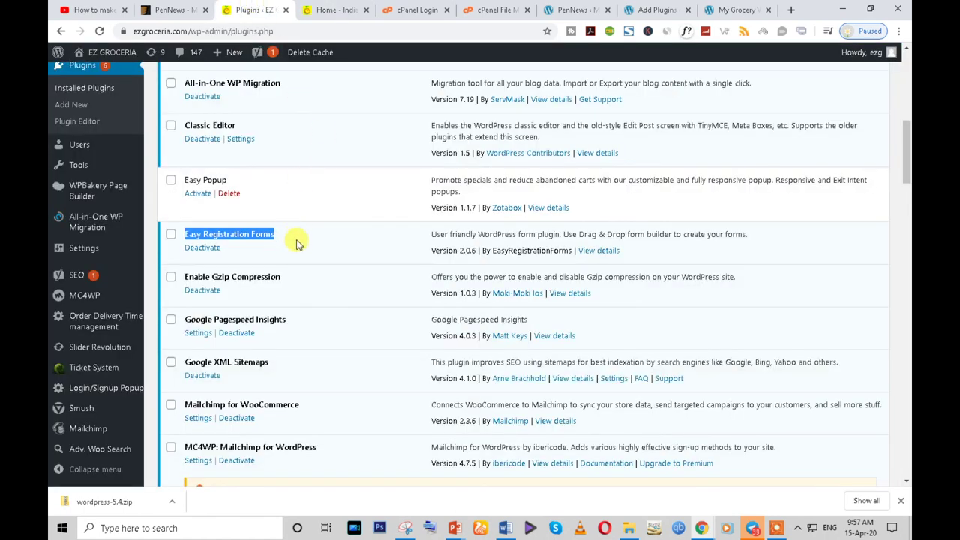
click(649, 10)
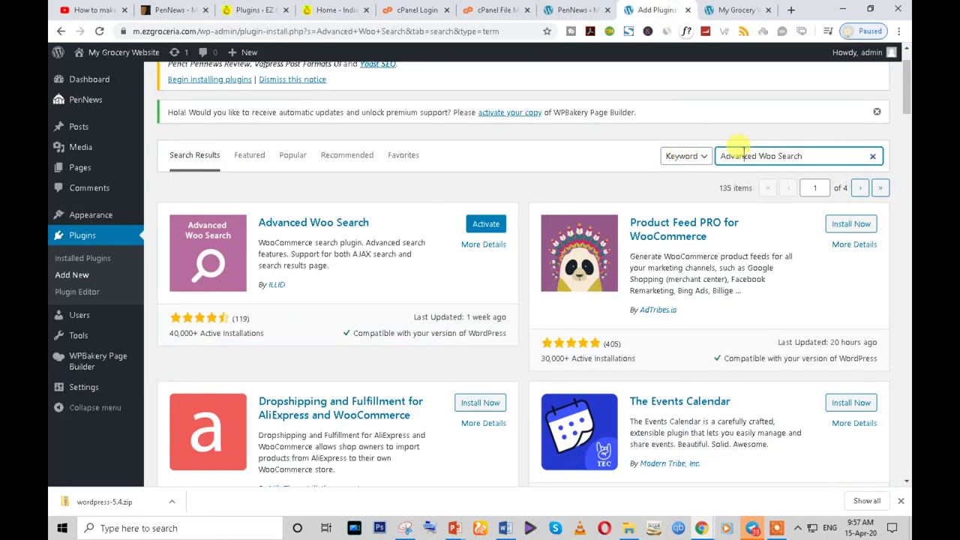
key(ctrl+v)
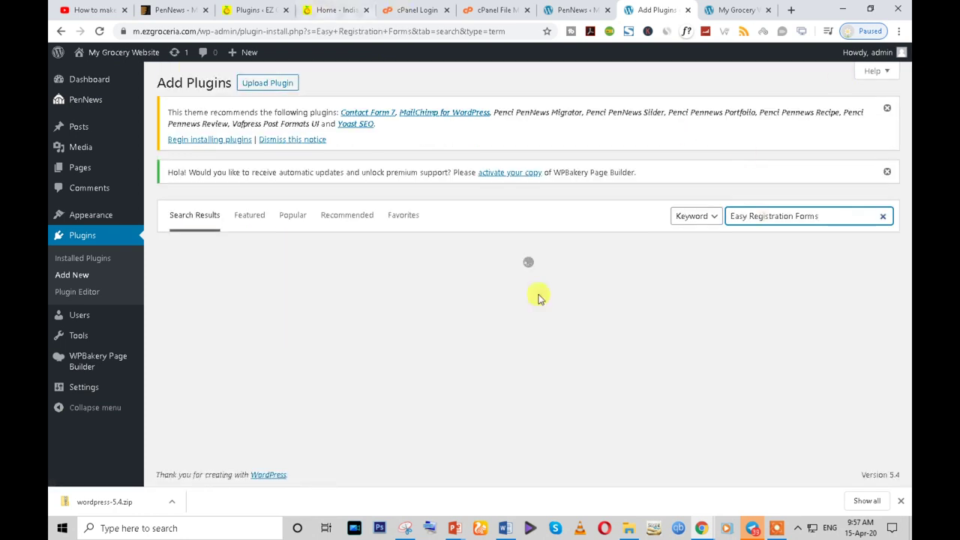
click(474, 283)
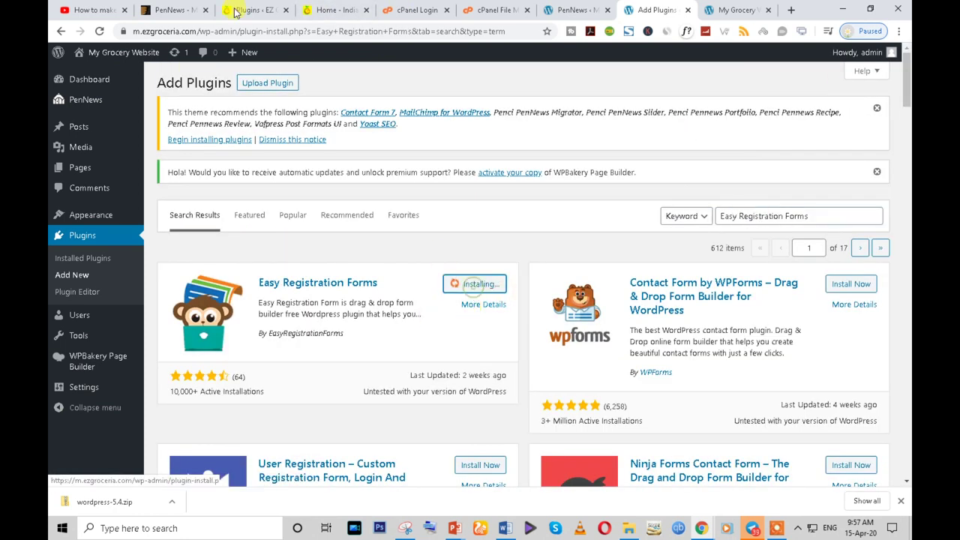
- Copy Google XML Sitemaps from the reference list, search for it, and start installing it
click(234, 13)
scroll(255, 330, down, 2)
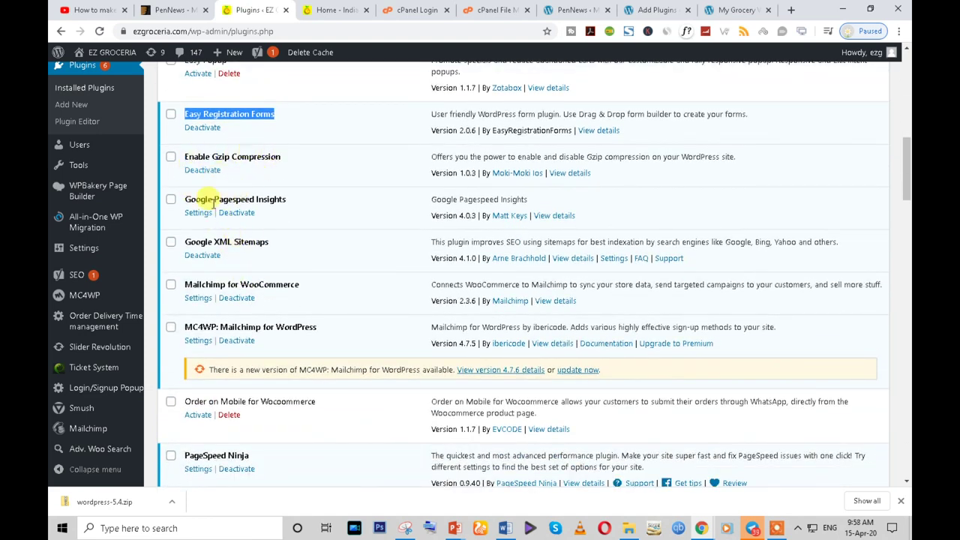
scroll(240, 247, down, 3)
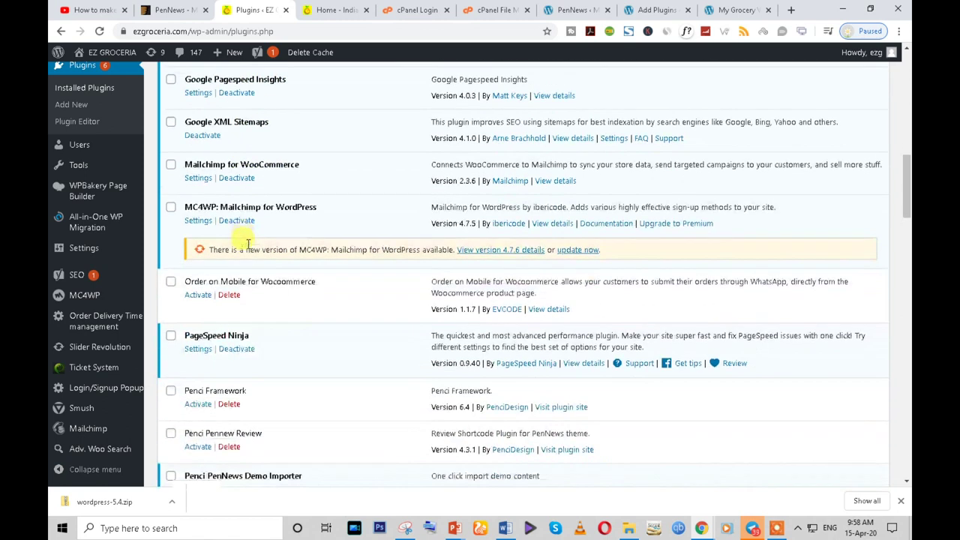
triple_click(231, 122)
key(ctrl+c)
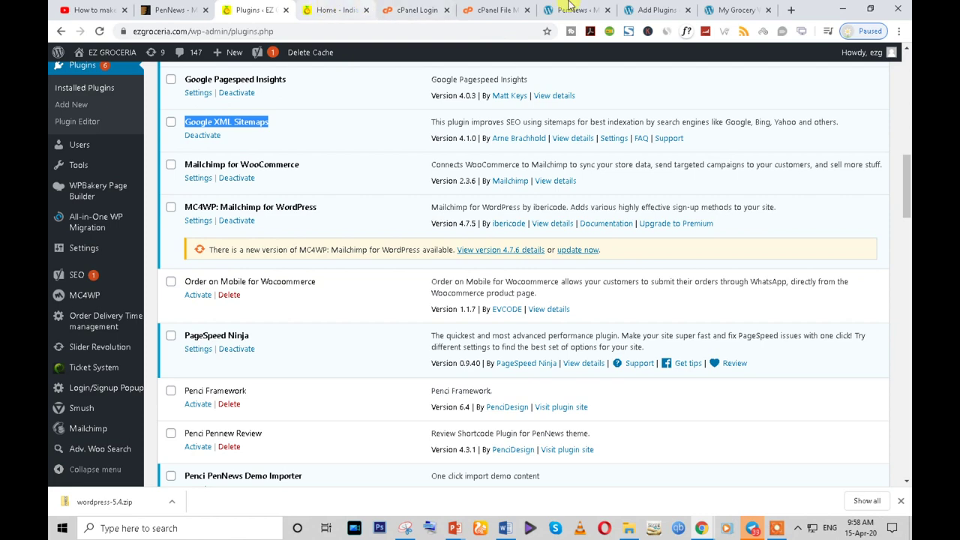
click(662, 9)
double_click(762, 218)
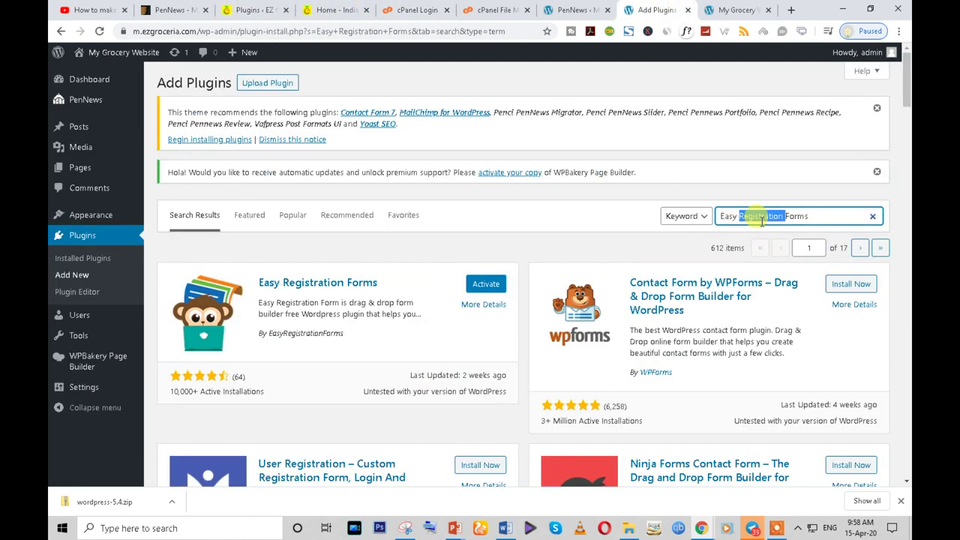
key(ctrl+v)
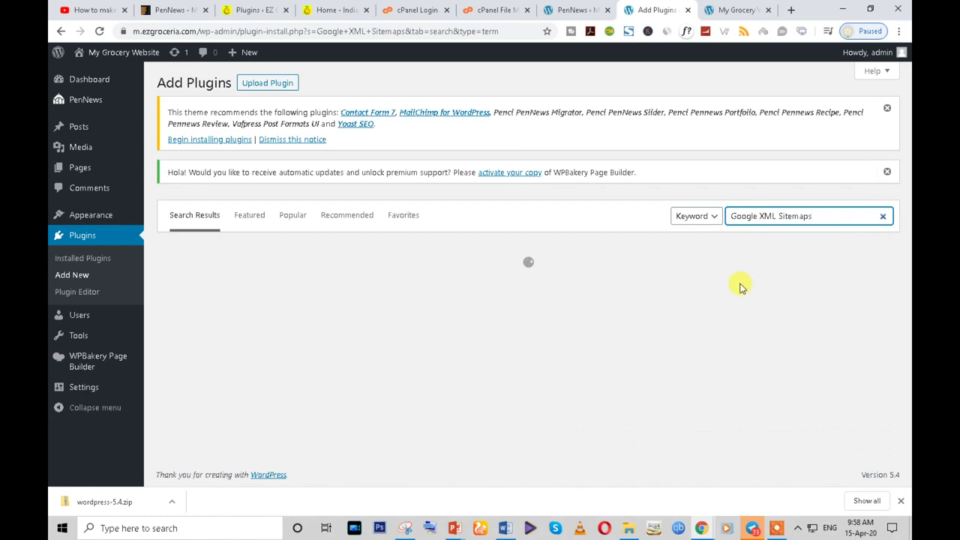
scroll(441, 332, down, 1)
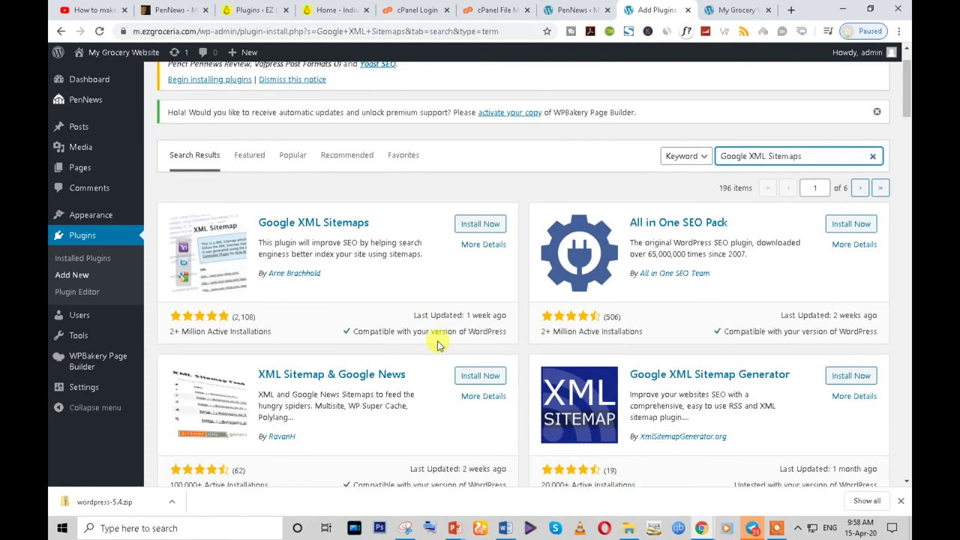
click(480, 223)
- Copy the Mailchimp for WooCommerce and Penci PenNews Demo Importer names from the reference list
click(252, 9)
scroll(240, 311, down, 1)
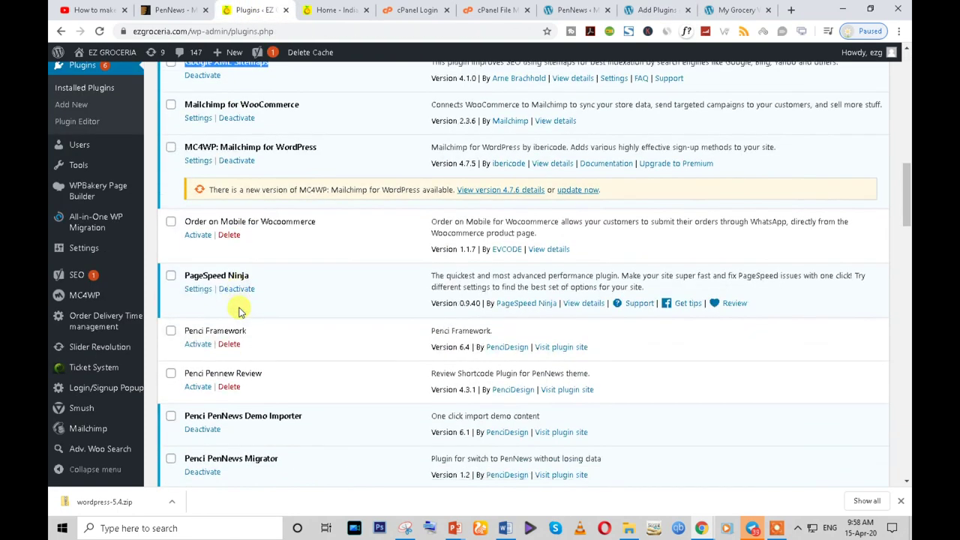
scroll(244, 214, up, 1)
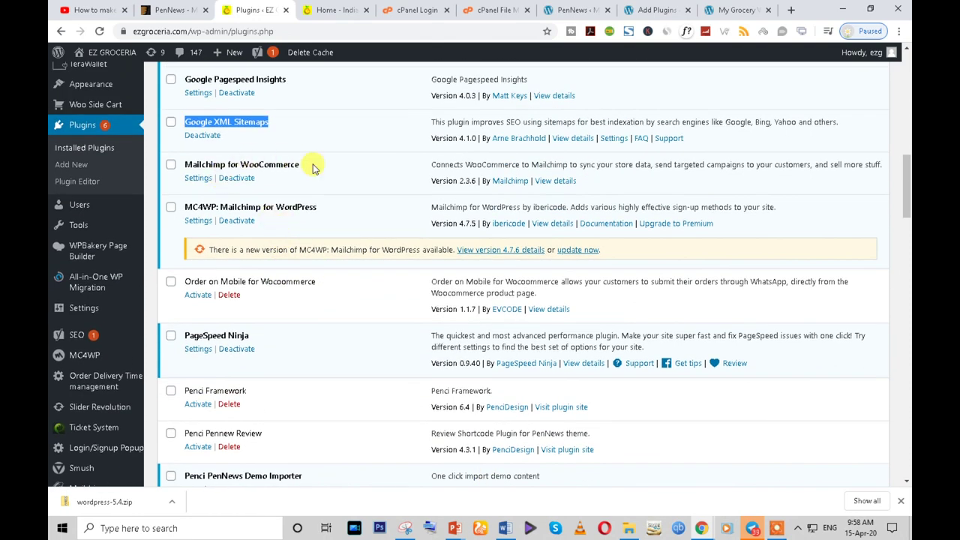
triple_click(274, 159)
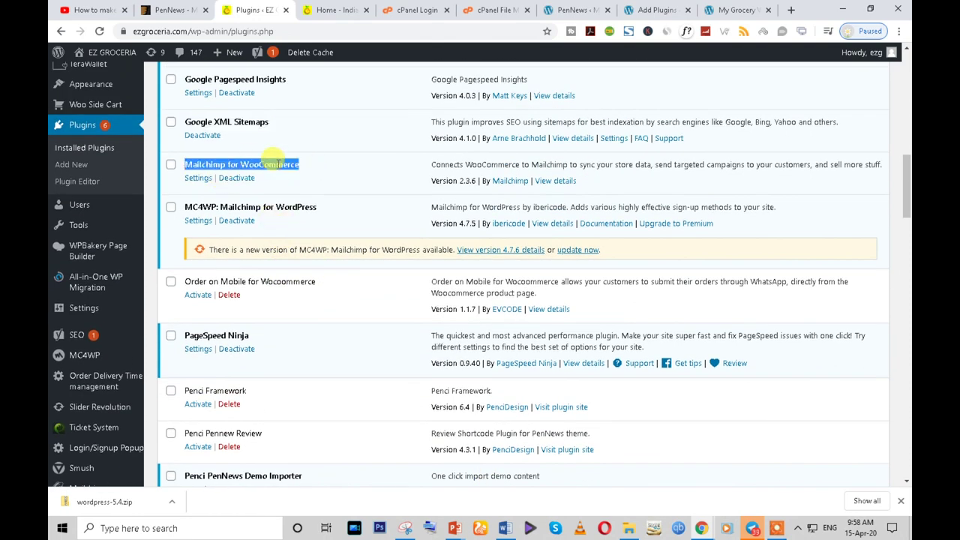
scroll(282, 296, down, 3)
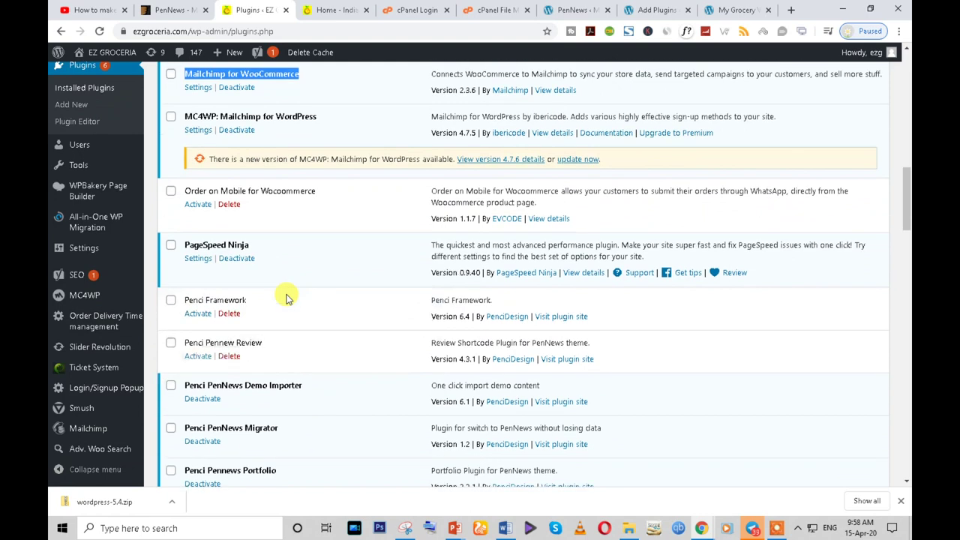
scroll(285, 292, down, 1)
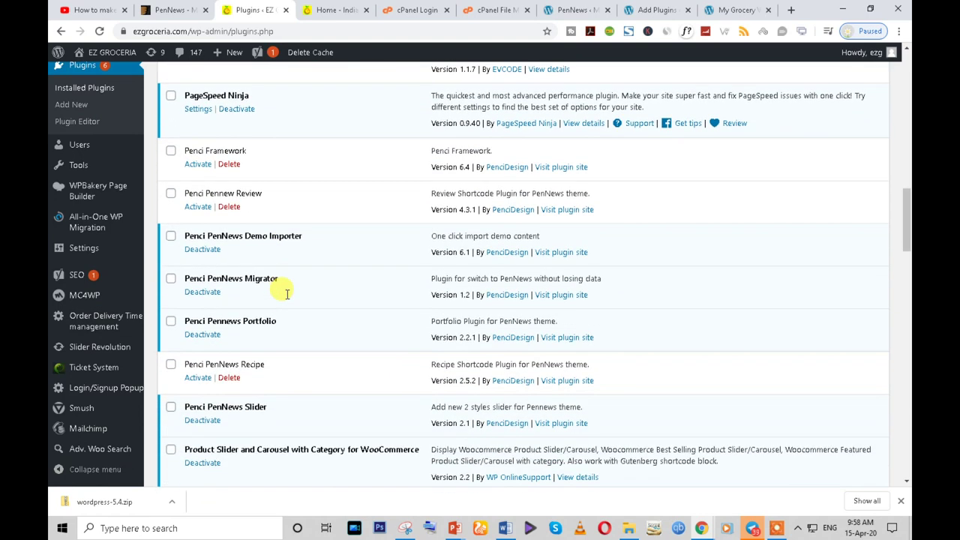
scroll(285, 296, down, 1)
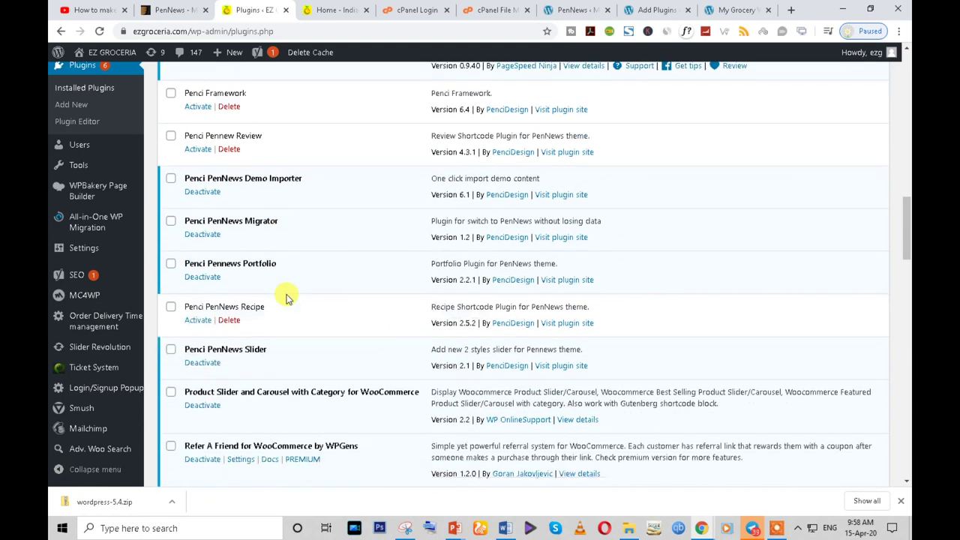
triple_click(247, 176)
- Copy the Product Slider and Carousel name, then return to the reference storefront
scroll(252, 303, down, 1)
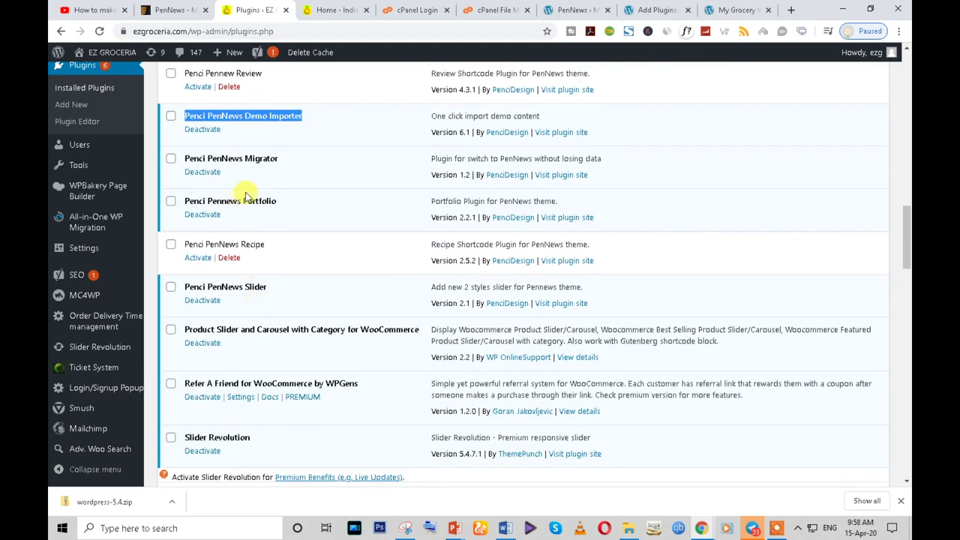
click(246, 342)
scroll(242, 349, down, 1)
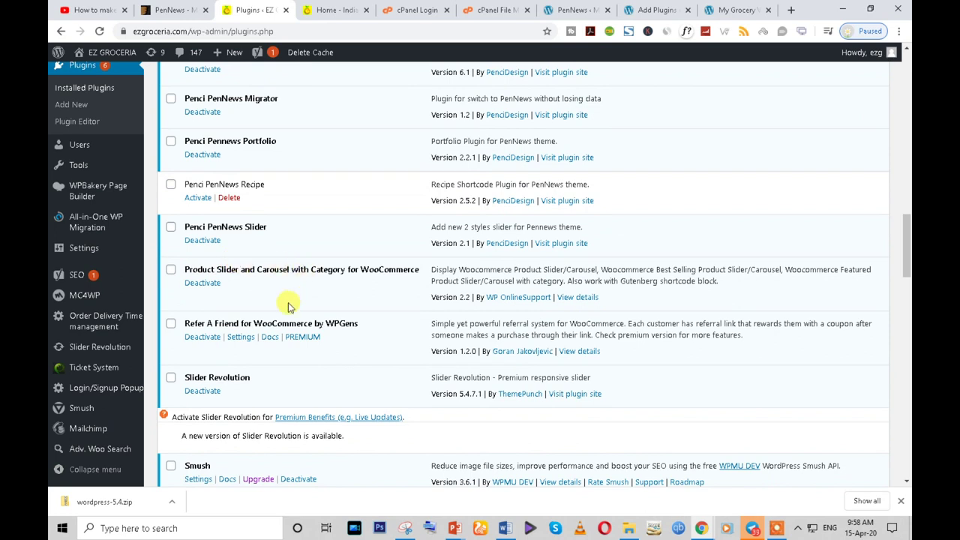
scroll(290, 306, down, 1)
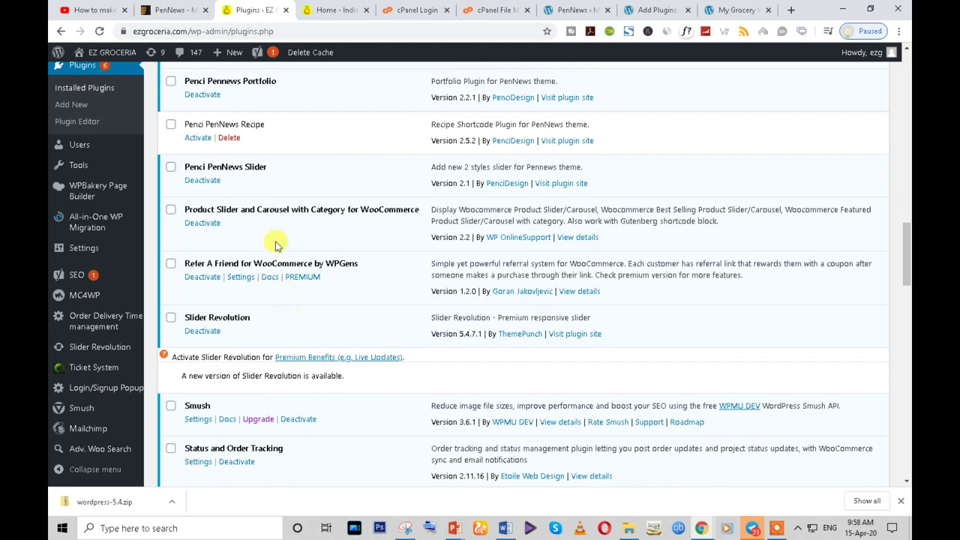
triple_click(275, 213)
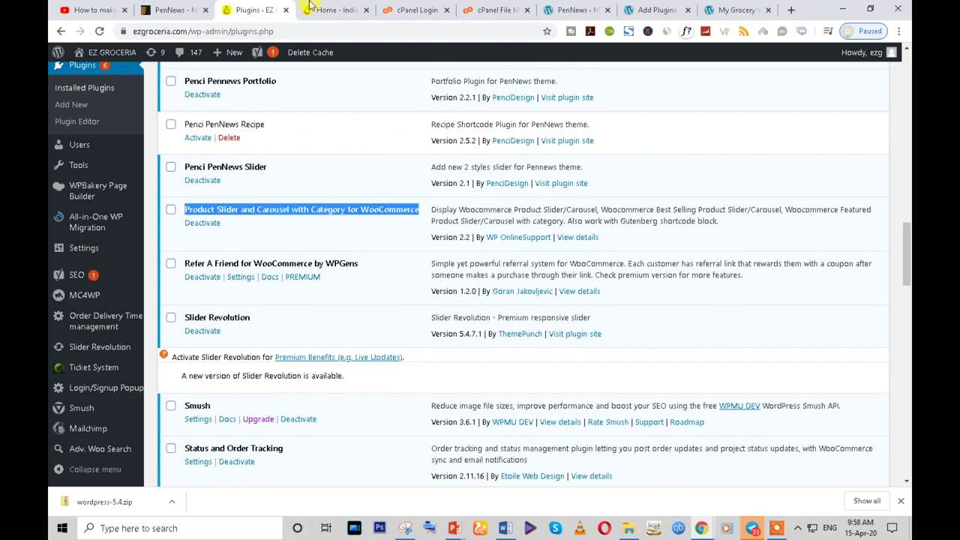
click(309, 10)
scroll(369, 240, up, 5)
- Preview the reference storefront's EVERYTHINGS hot offer products and scroll through its product carousel
scroll(195, 330, down, 2)
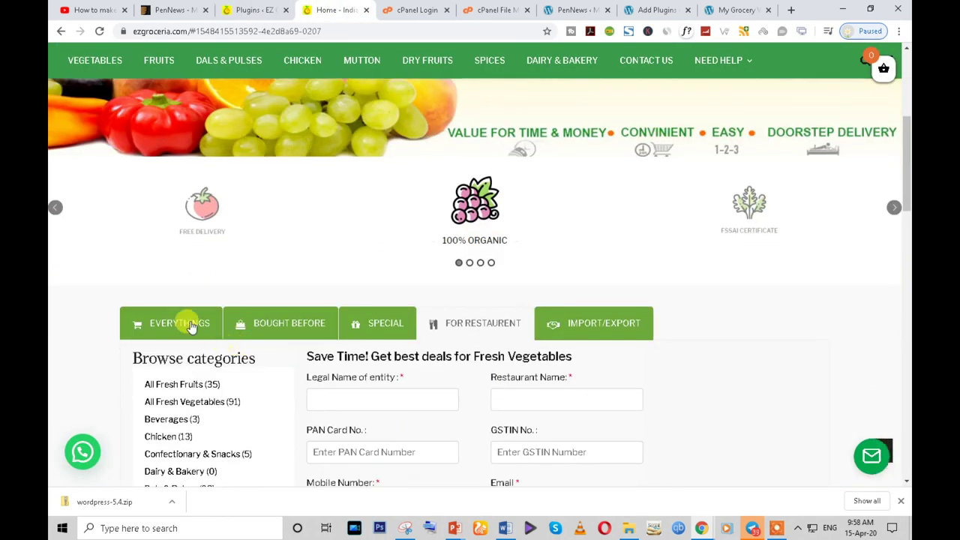
click(192, 328)
scroll(190, 326, down, 3)
scroll(268, 272, down, 6)
scroll(270, 280, up, 3)
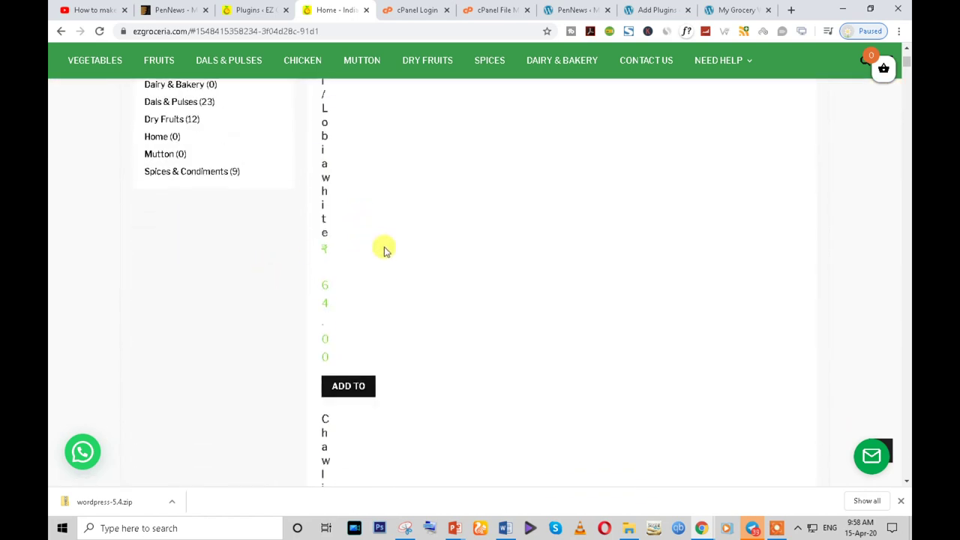
click(98, 30)
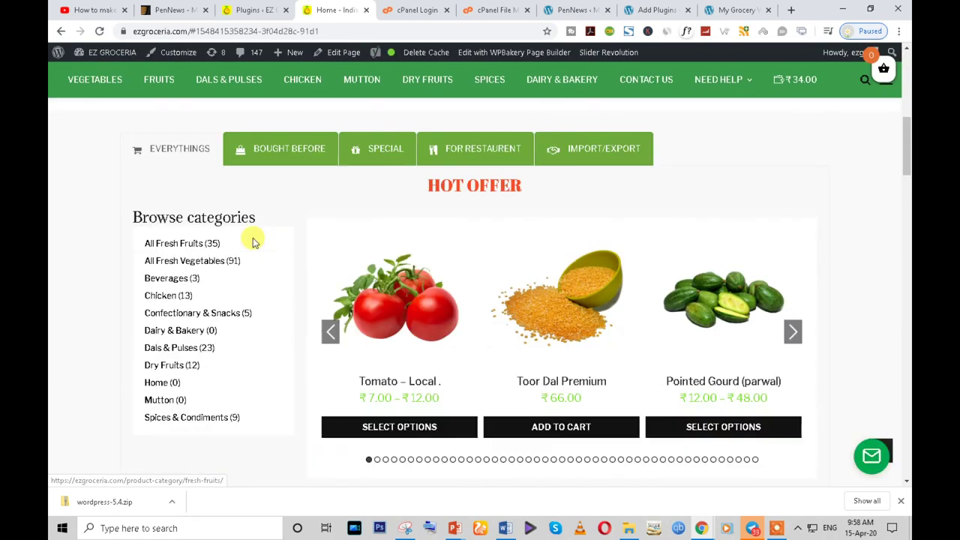
scroll(465, 333, down, 1)
click(795, 214)
click(795, 214)
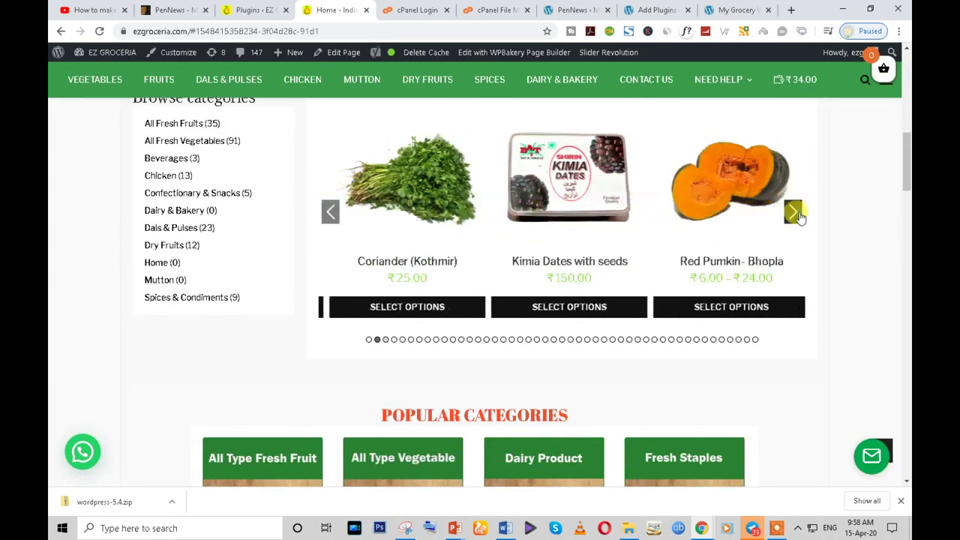
click(795, 214)
- Search the pasted name and install Product Slider and Carousel with Category for WooCommerce
click(255, 10)
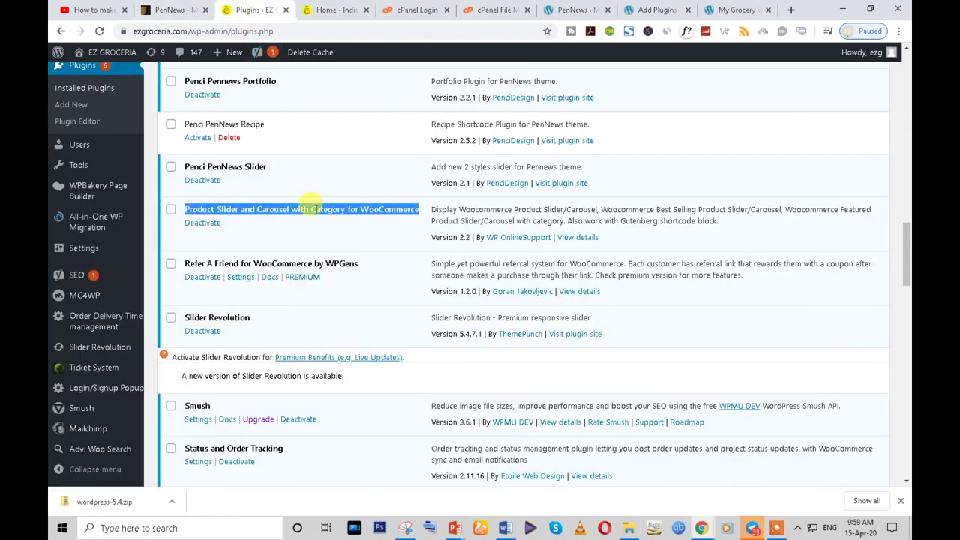
click(654, 10)
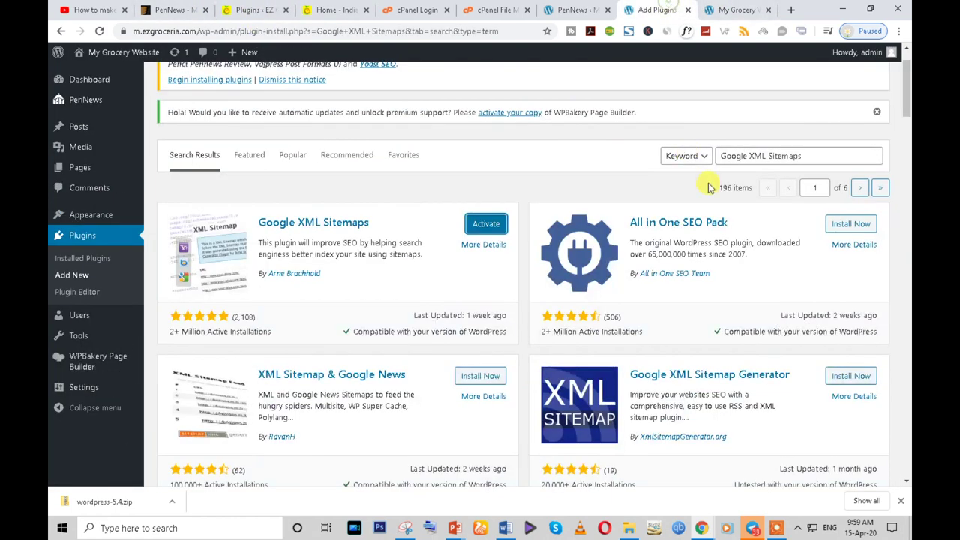
triple_click(747, 156)
key(ctrl+v)
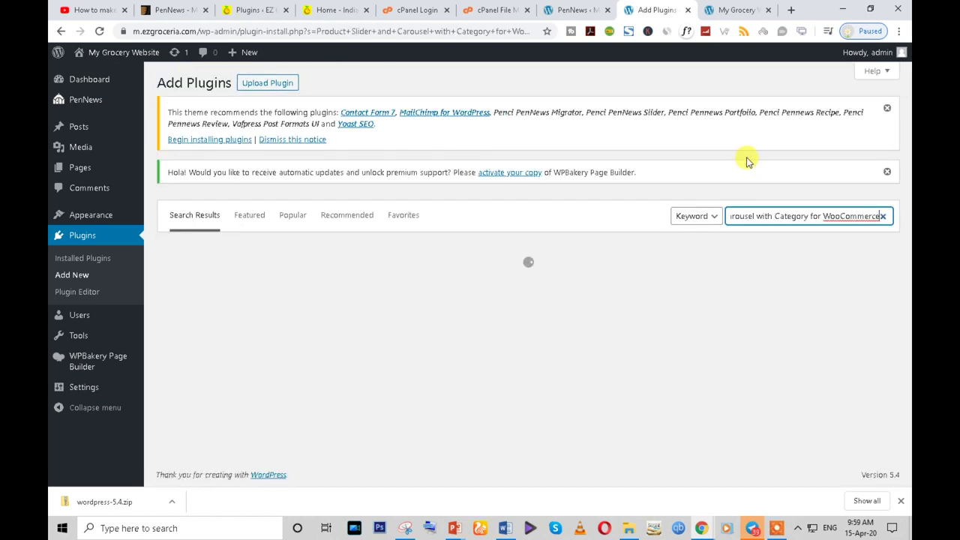
scroll(480, 225, down, 1)
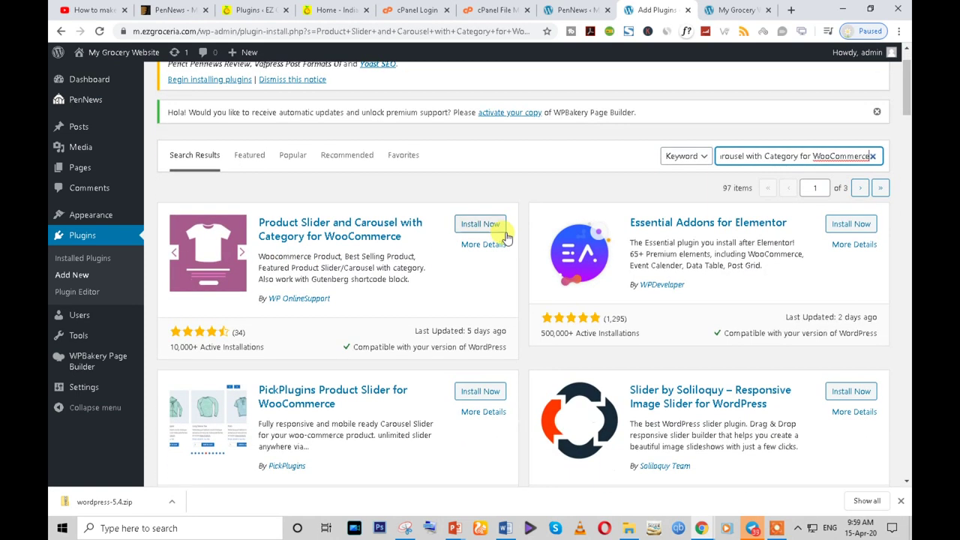
click(480, 225)
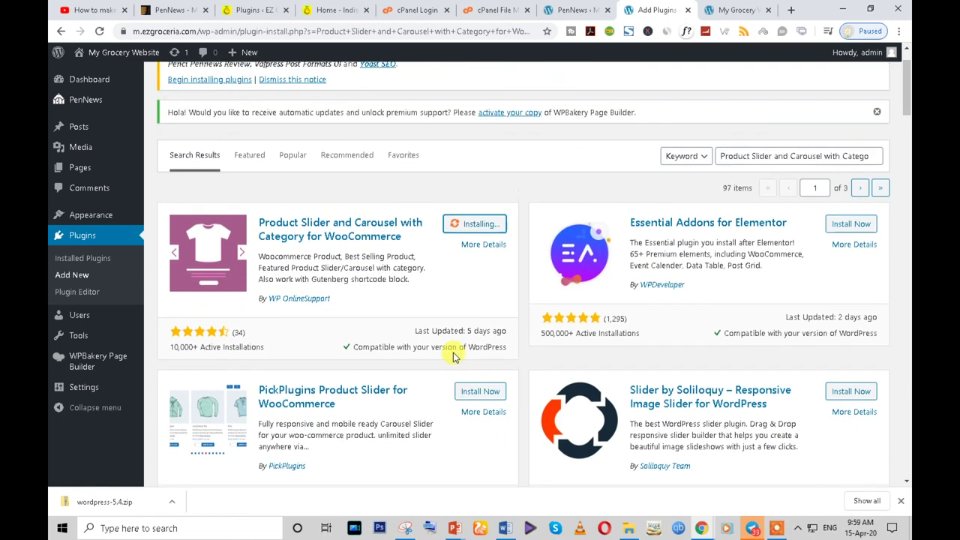
click(247, 10)
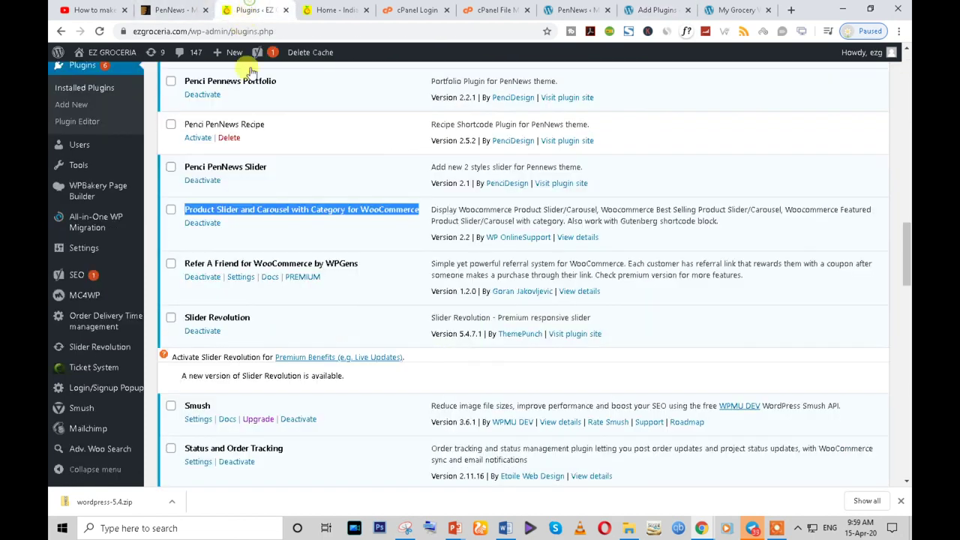
- Copy the Refer A Friend for WooCommerce by WPGens name and examine the reference EZY CASH referral banner
scroll(337, 279, down, 1)
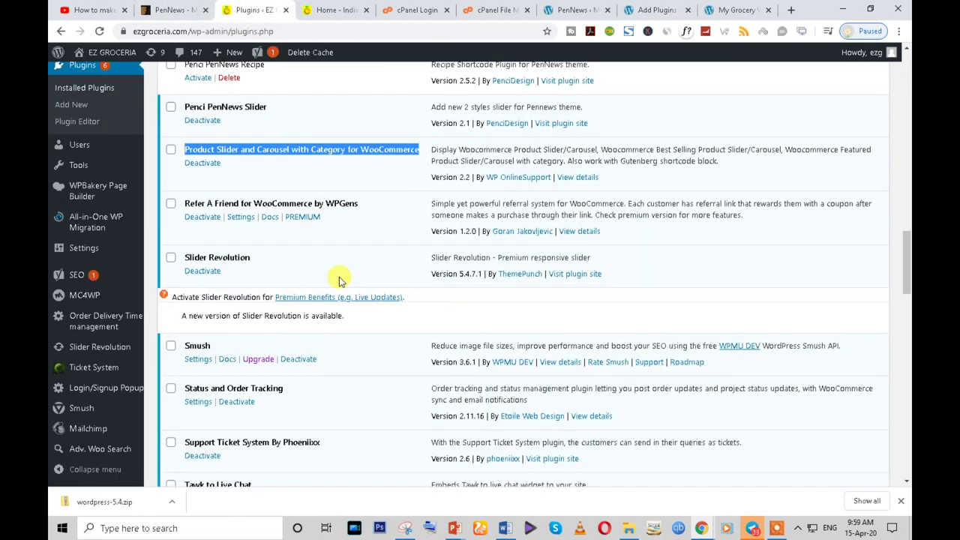
triple_click(237, 203)
key(ctrl+c)
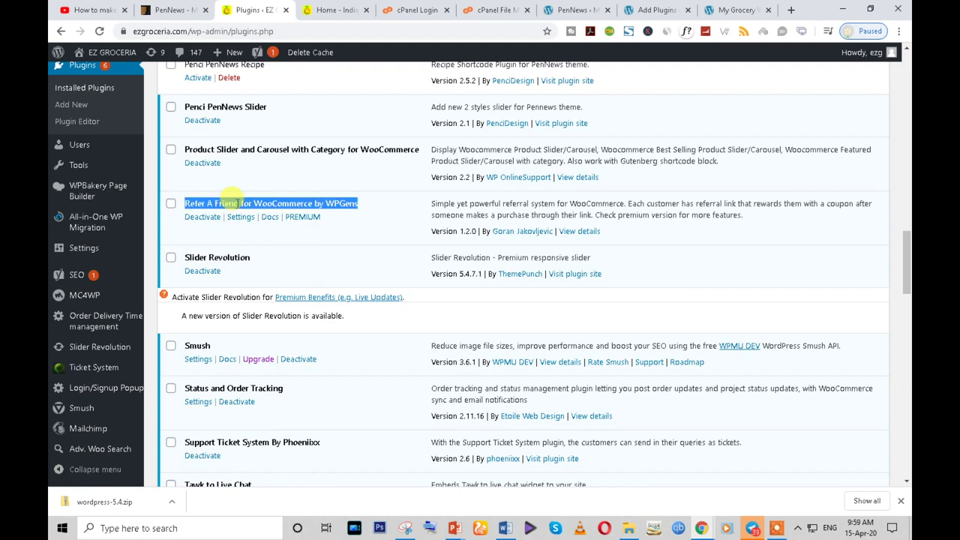
click(306, 12)
scroll(414, 188, up, 10)
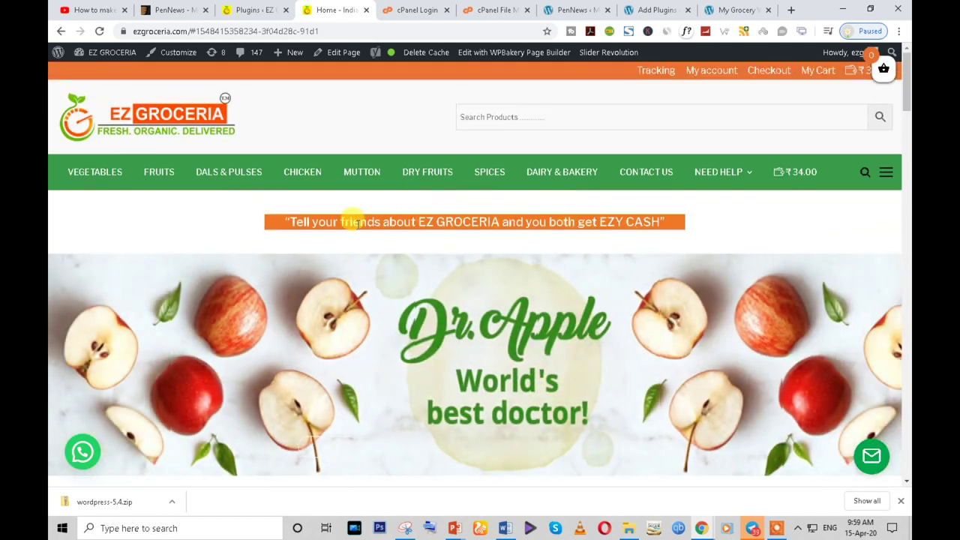
drag(293, 220, 527, 215)
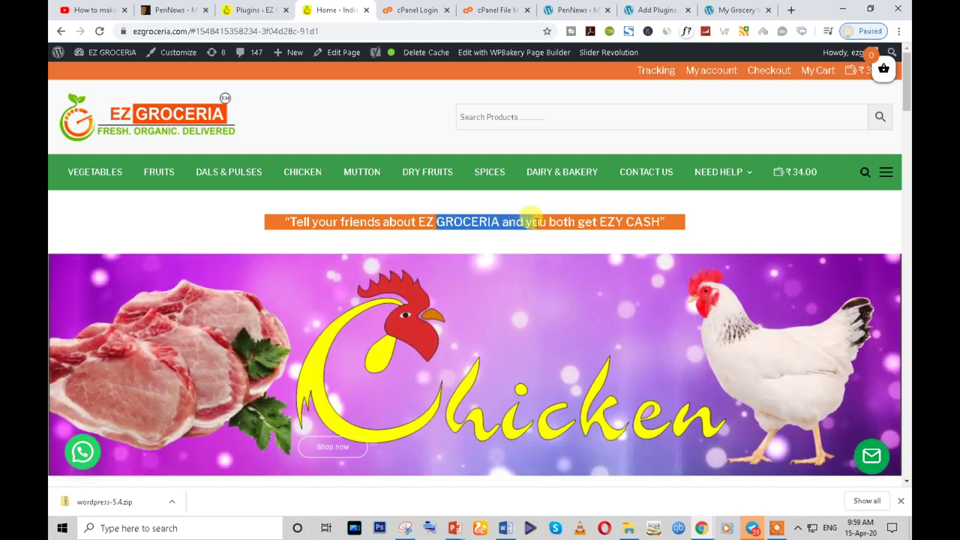
click(533, 217)
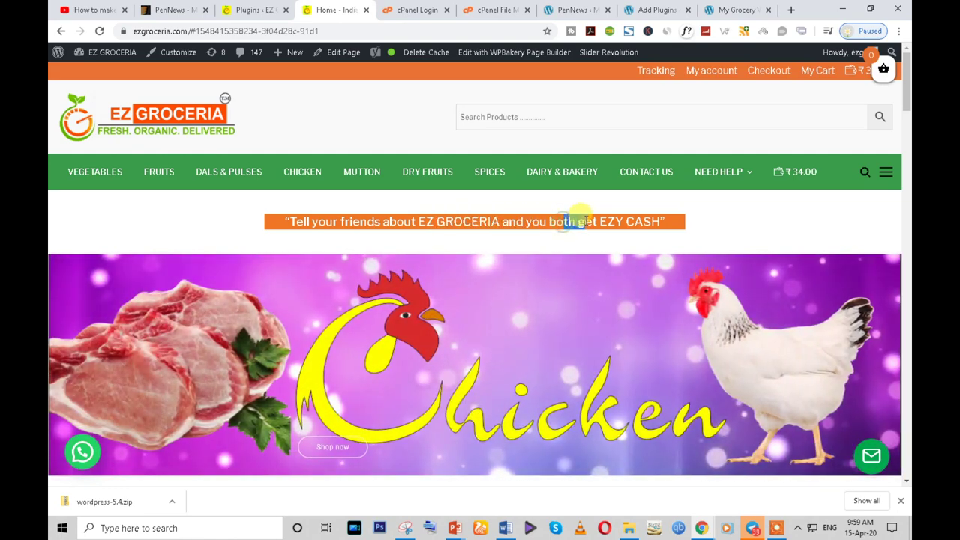
triple_click(636, 225)
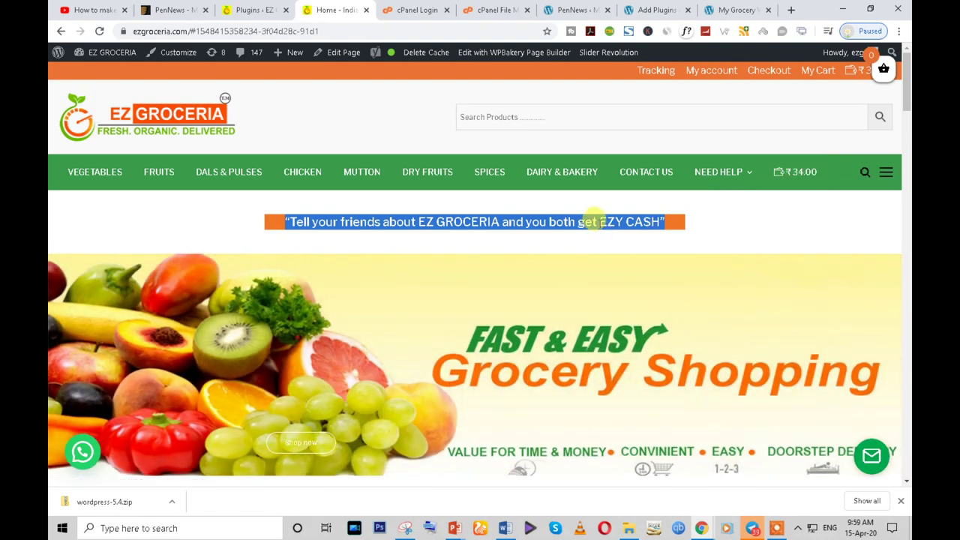
drag(600, 222, 663, 222)
- Search the pasted Refer A Friend name on the new site and install the plugin
click(255, 10)
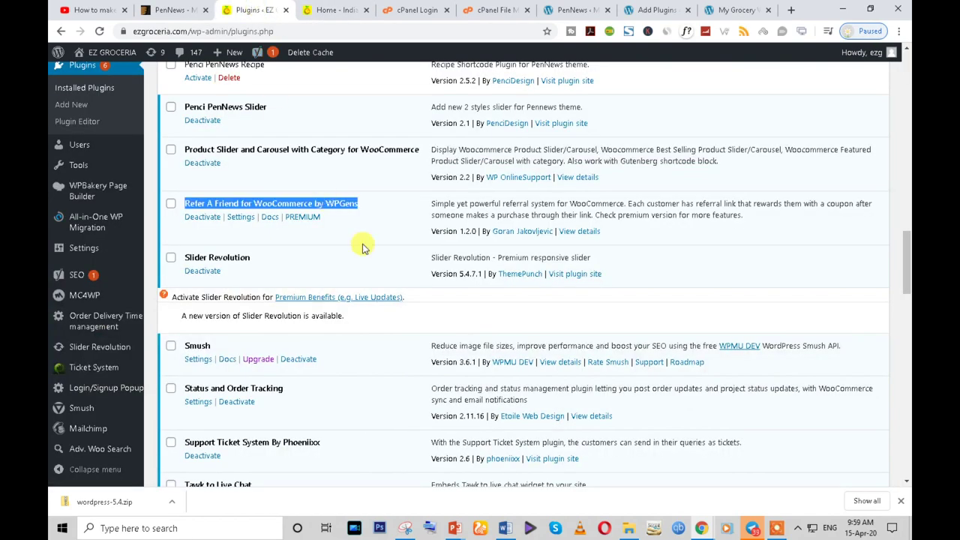
click(651, 10)
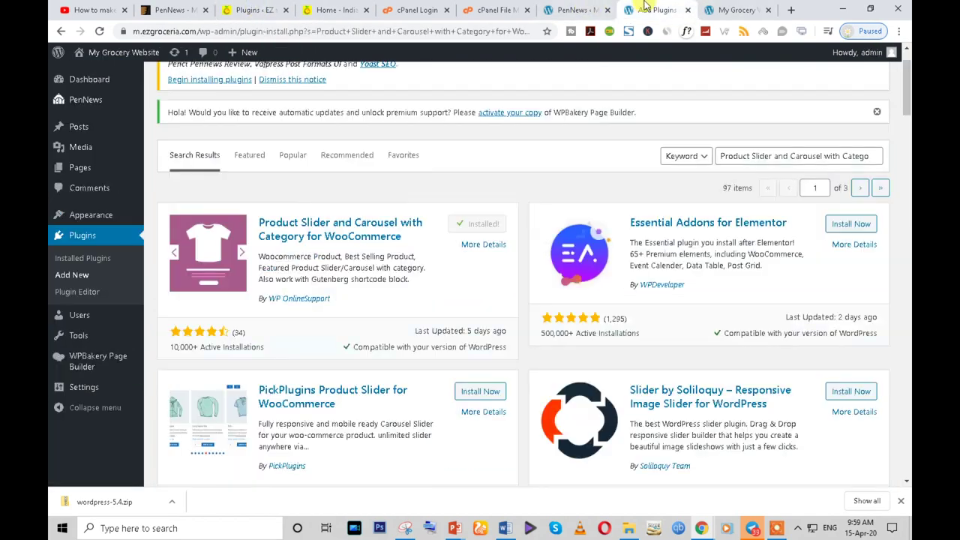
triple_click(741, 156)
key(ctrl+v)
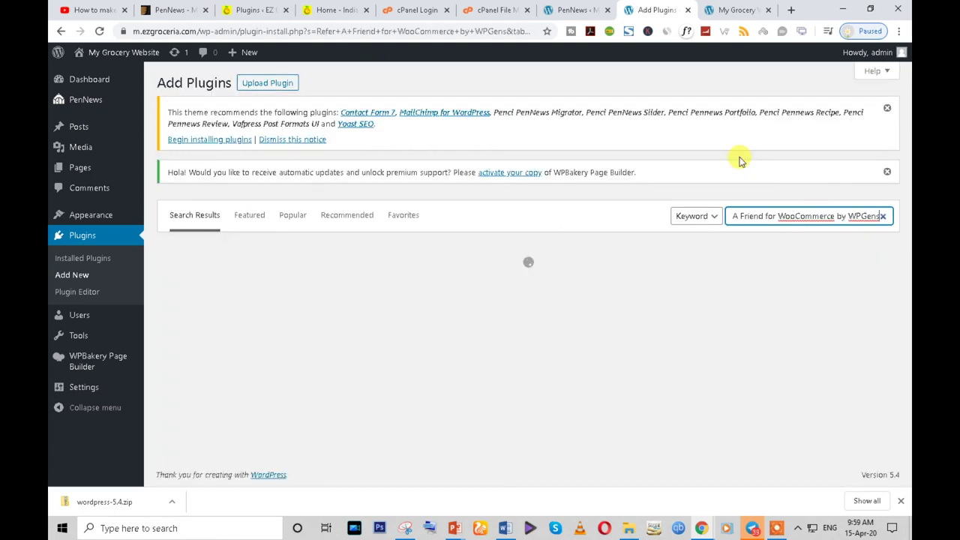
click(482, 289)
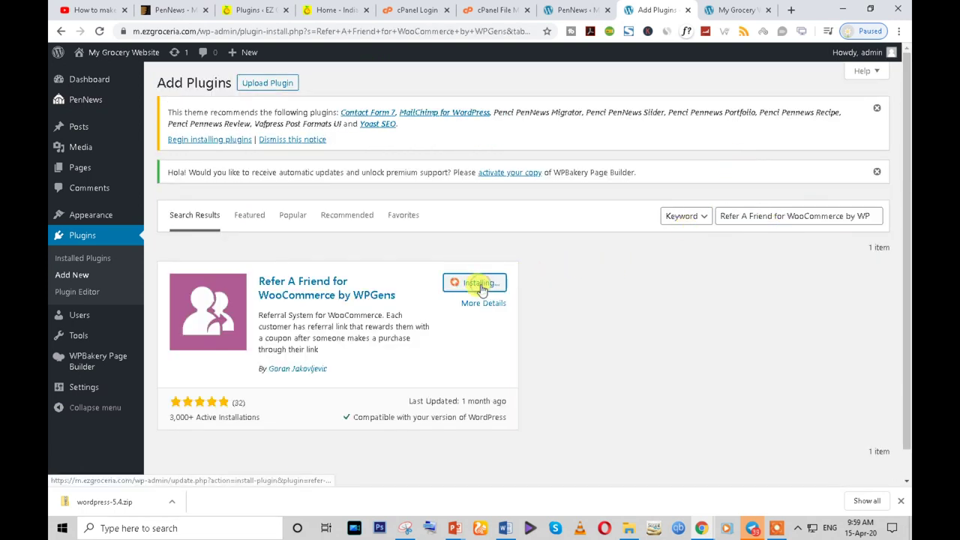
- Copy the Slider Revolution name from the reference plugins list and select the current search query
click(266, 10)
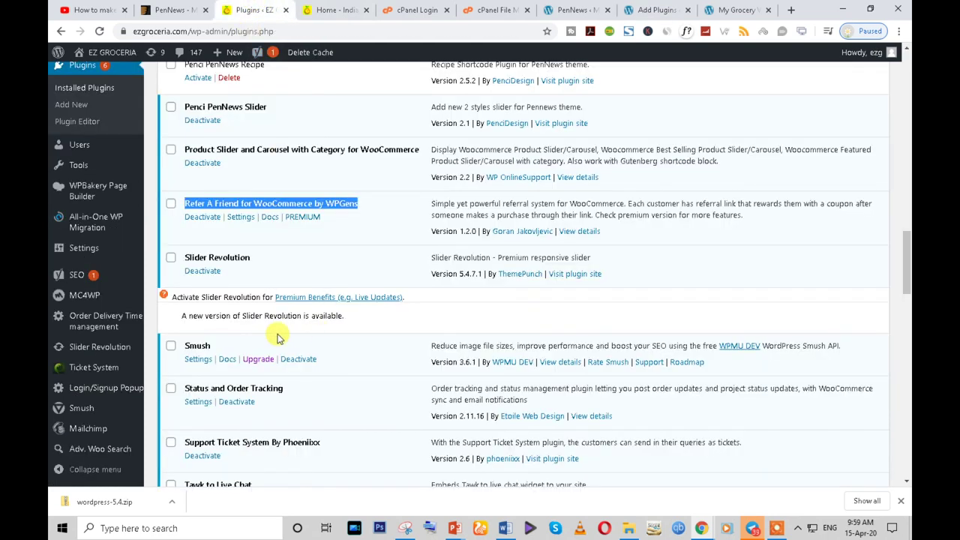
scroll(277, 338, down, 2)
triple_click(216, 138)
key(ctrl+c)
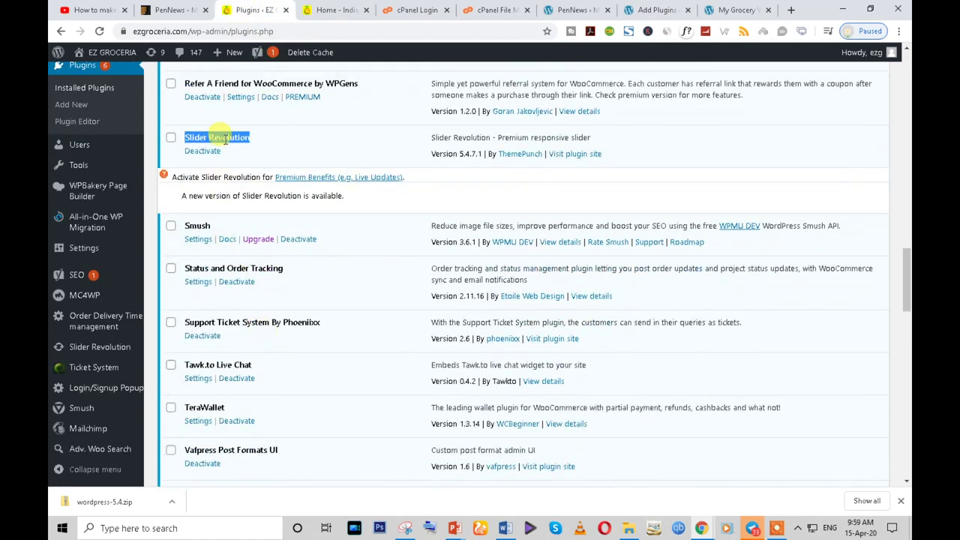
click(647, 8)
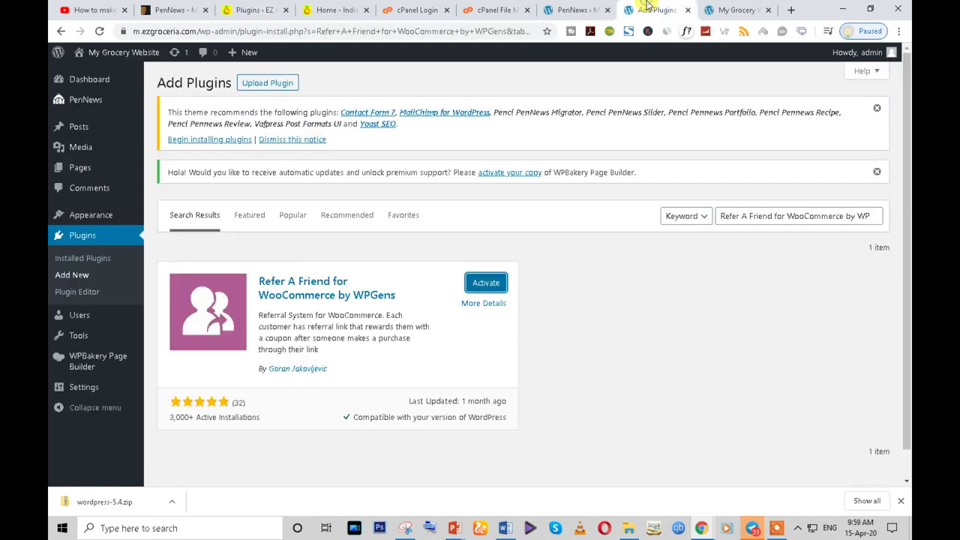
triple_click(742, 218)
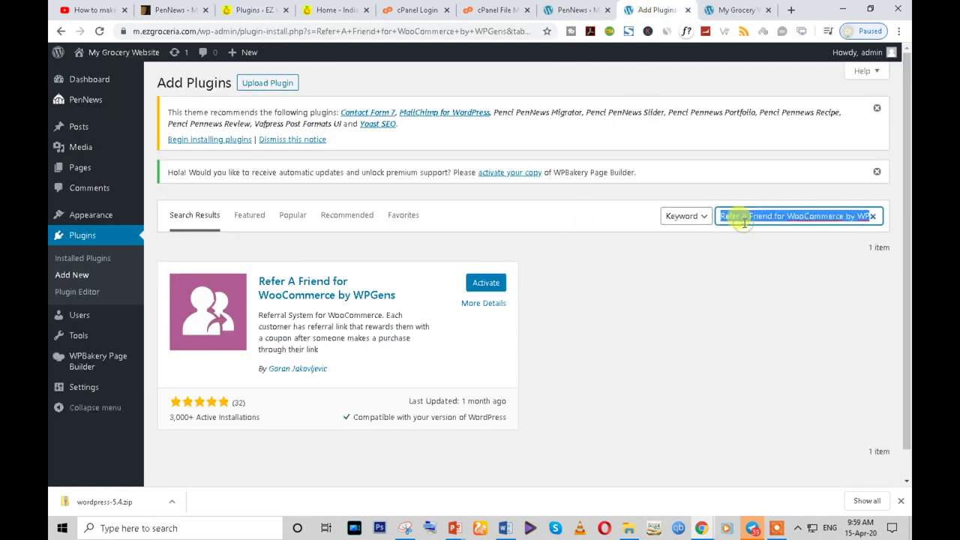
- Search for Slider Revolution and compare the results with the reference storefront's slider
key(ctrl+v)
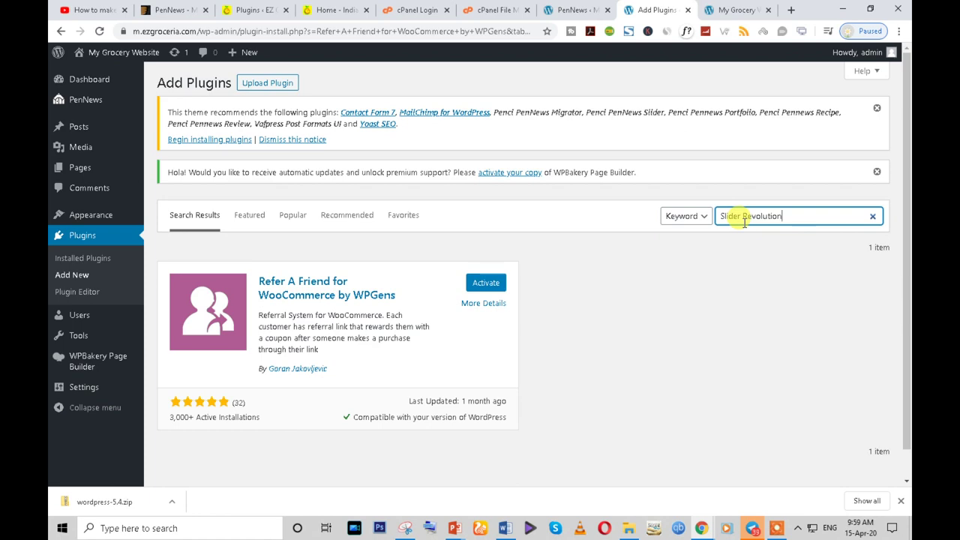
click(333, 9)
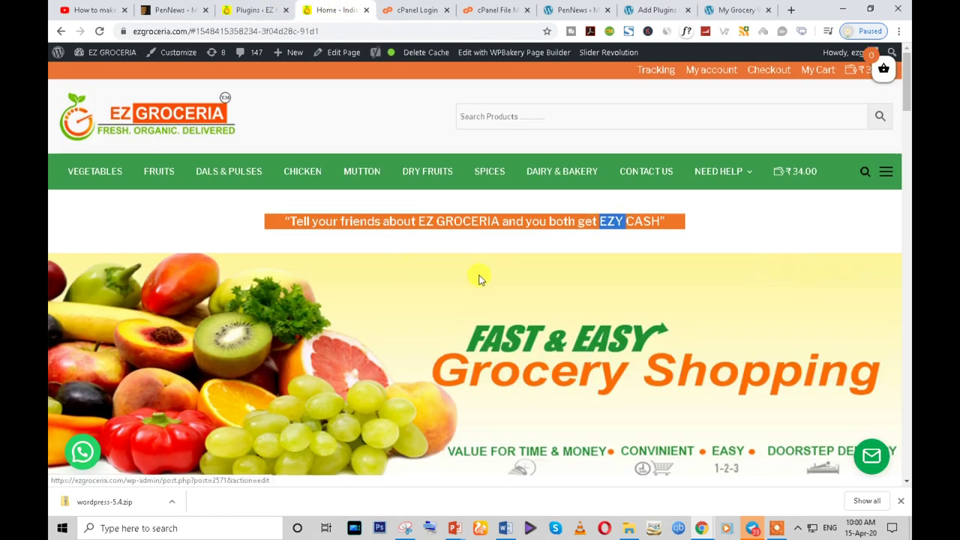
scroll(480, 279, down, 2)
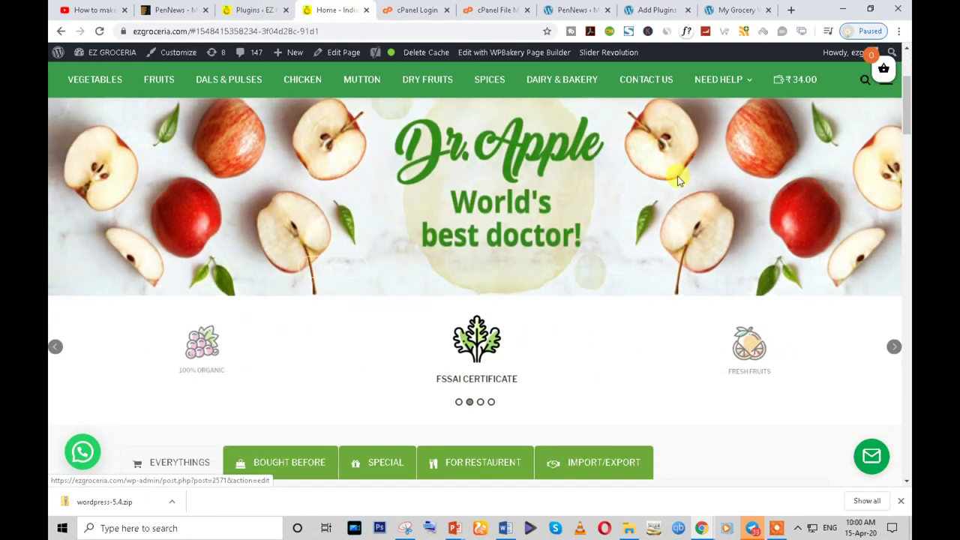
scroll(645, 188, up, 2)
click(659, 9)
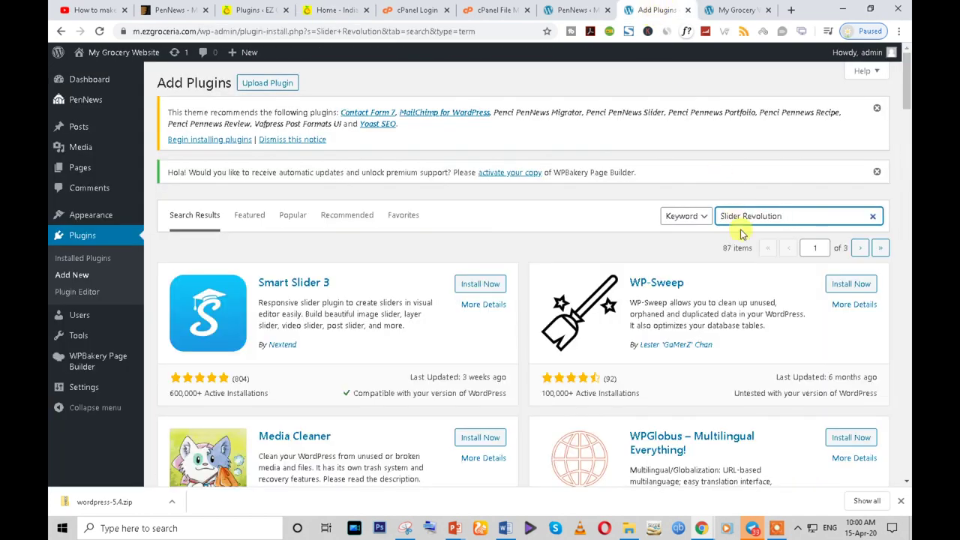
scroll(442, 371, down, 2)
scroll(446, 378, up, 2)
scroll(446, 377, down, 2)
scroll(447, 377, up, 2)
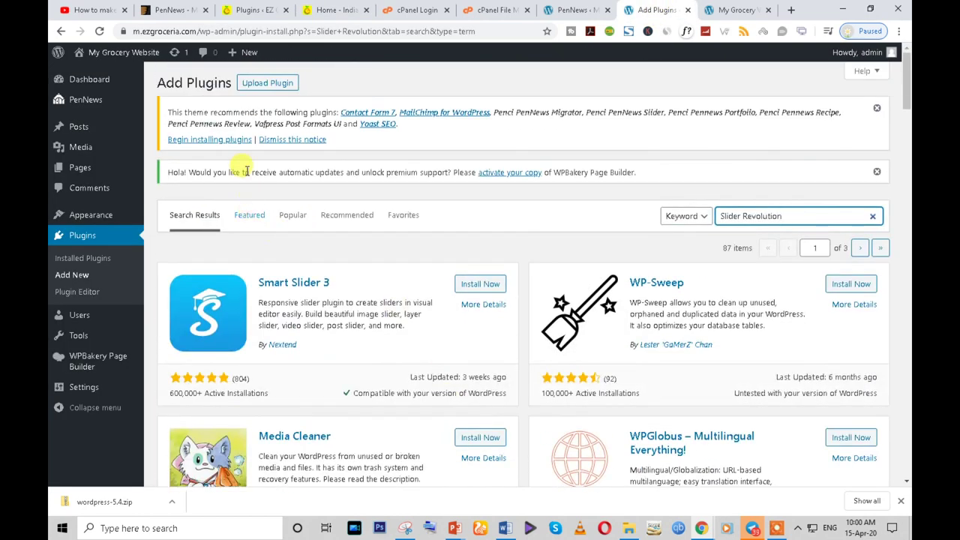
- Upload D:\plugin\revslider.zip, install it and activate Slider Revolution
click(265, 83)
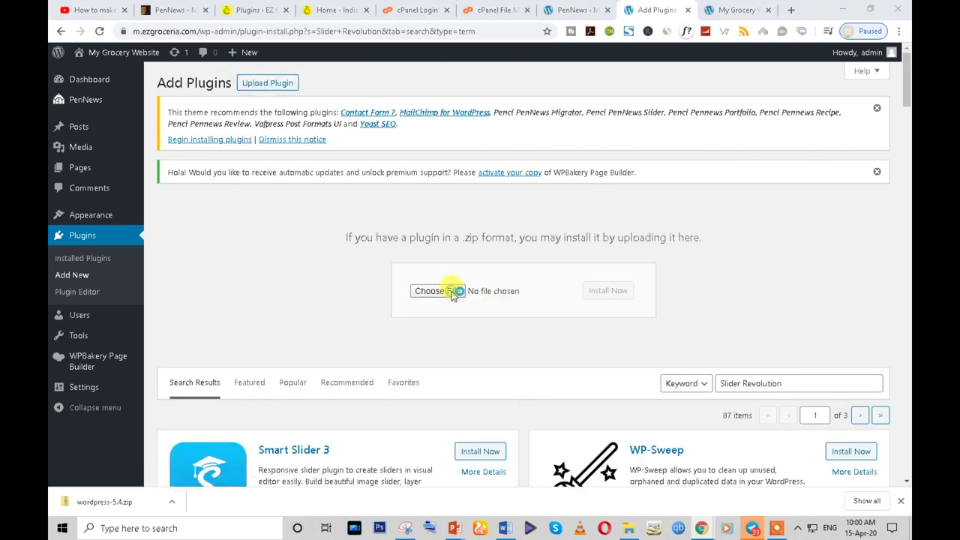
click(454, 294)
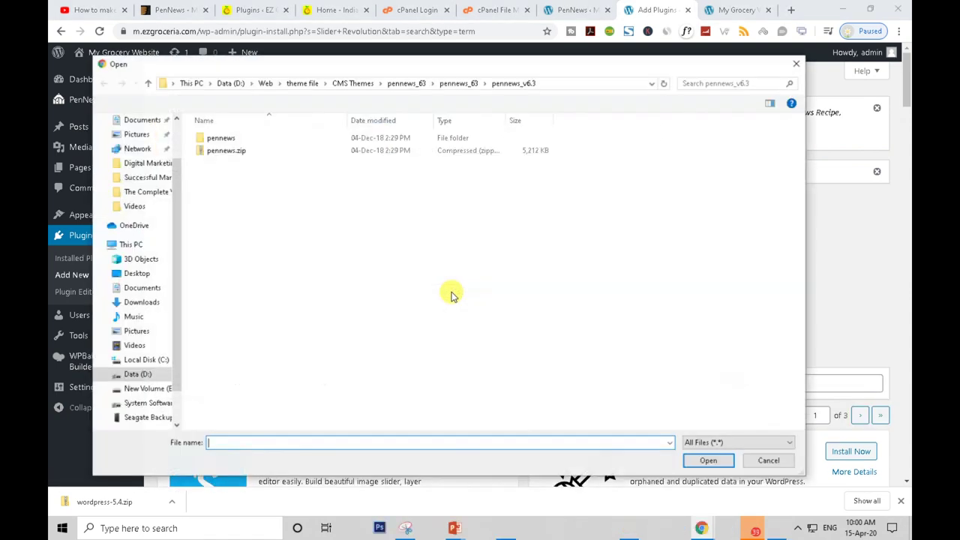
click(132, 373)
scroll(255, 365, down, 1)
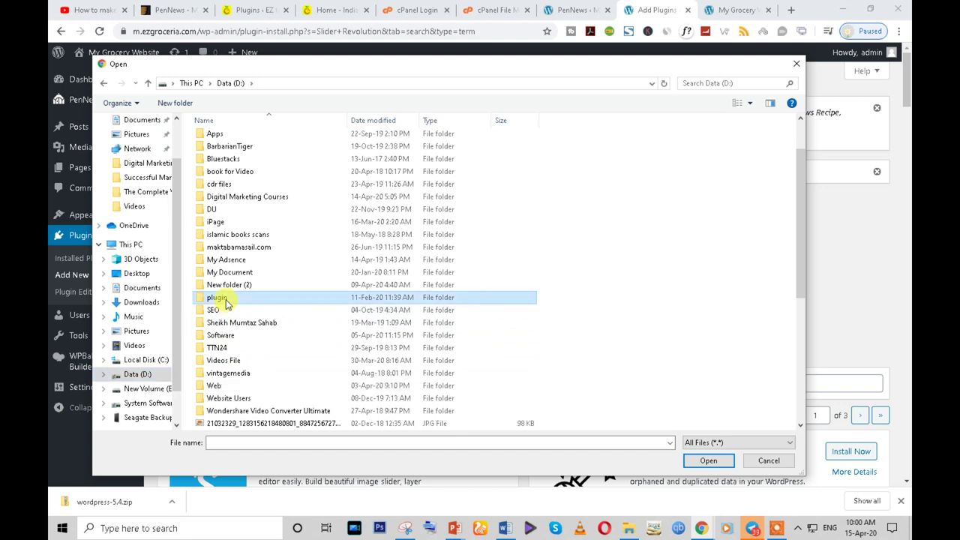
double_click(224, 298)
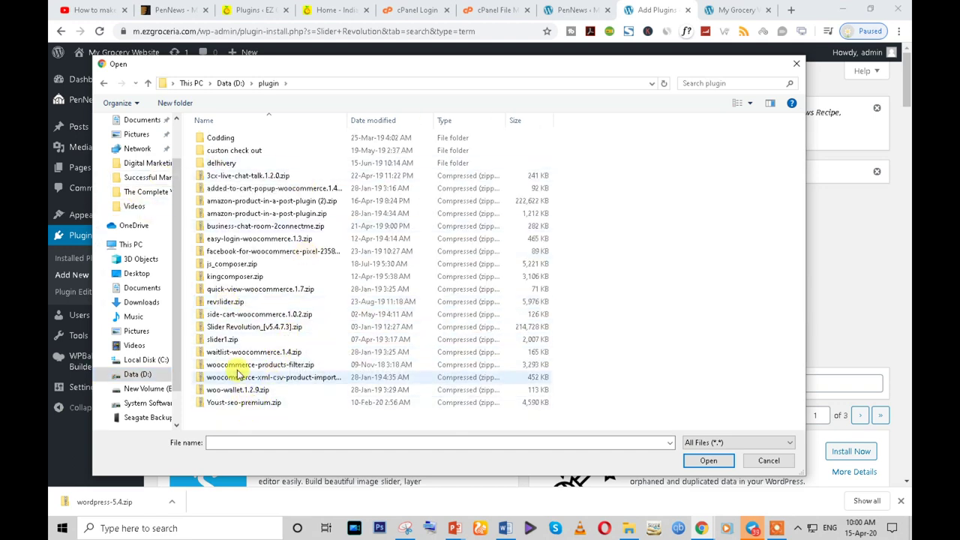
click(223, 303)
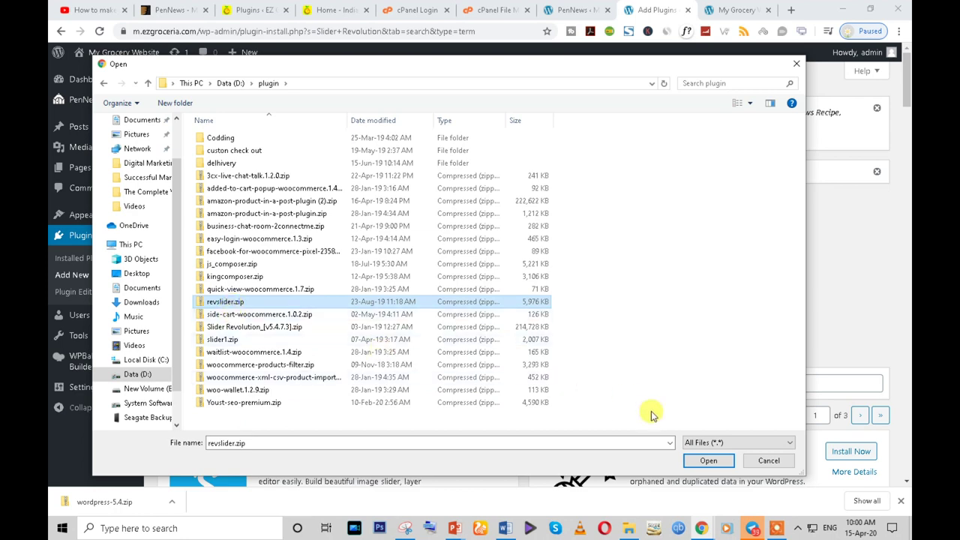
click(708, 461)
click(609, 292)
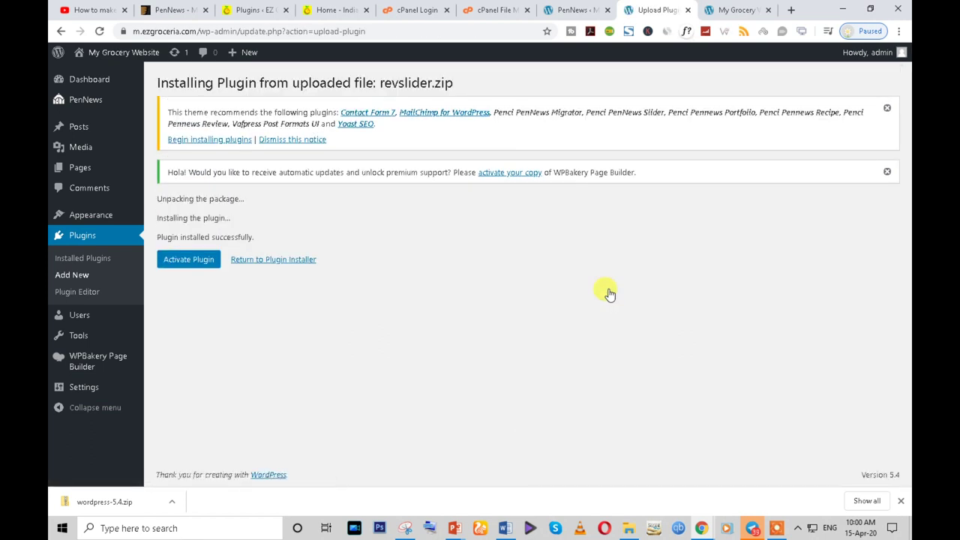
click(199, 260)
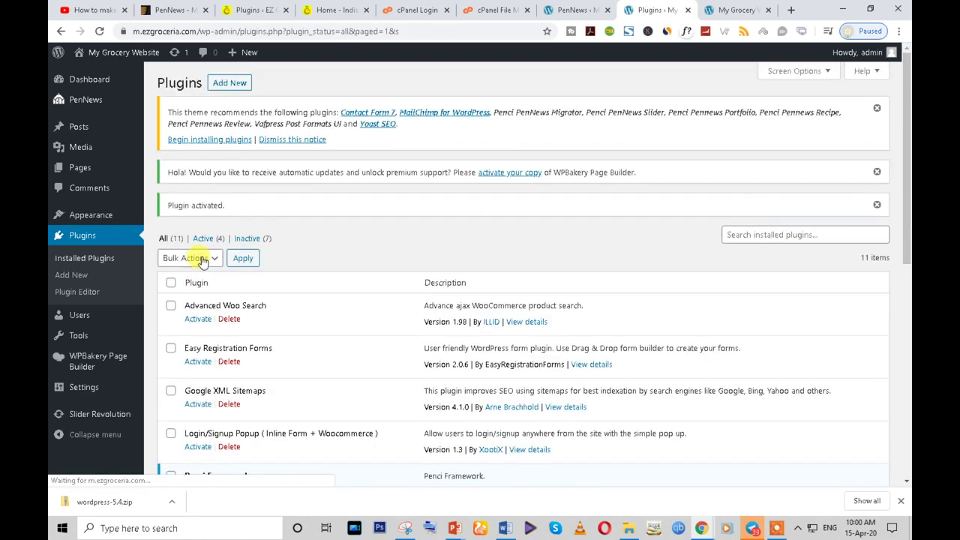
scroll(444, 188, down, 3)
scroll(442, 226, up, 3)
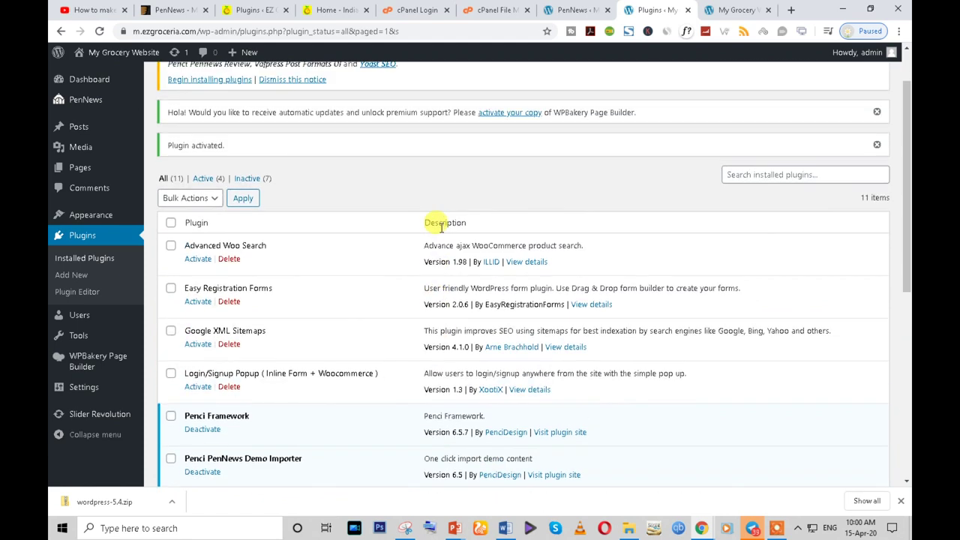
- Copy the Status and Order Tracking name and try the reference storefront's Track an Order form
click(249, 9)
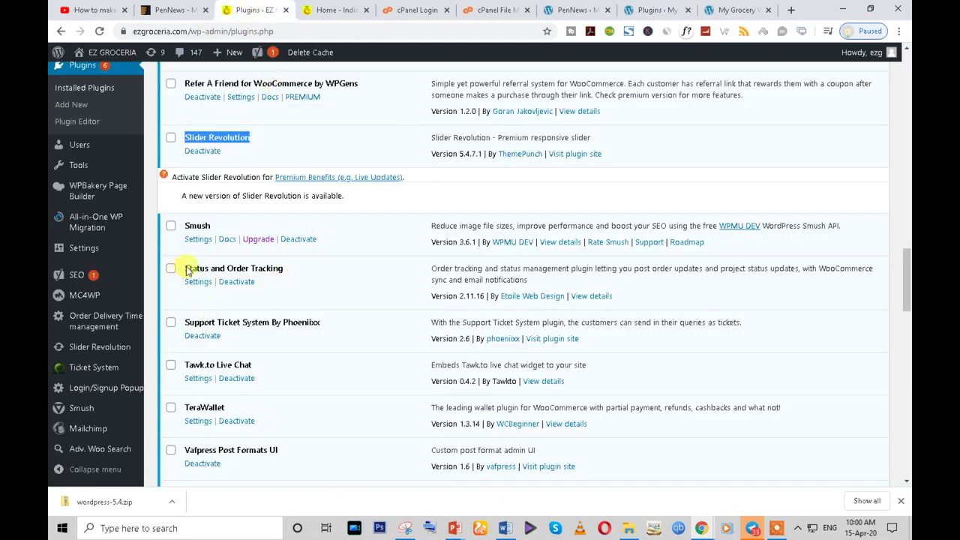
triple_click(230, 270)
key(ctrl+c)
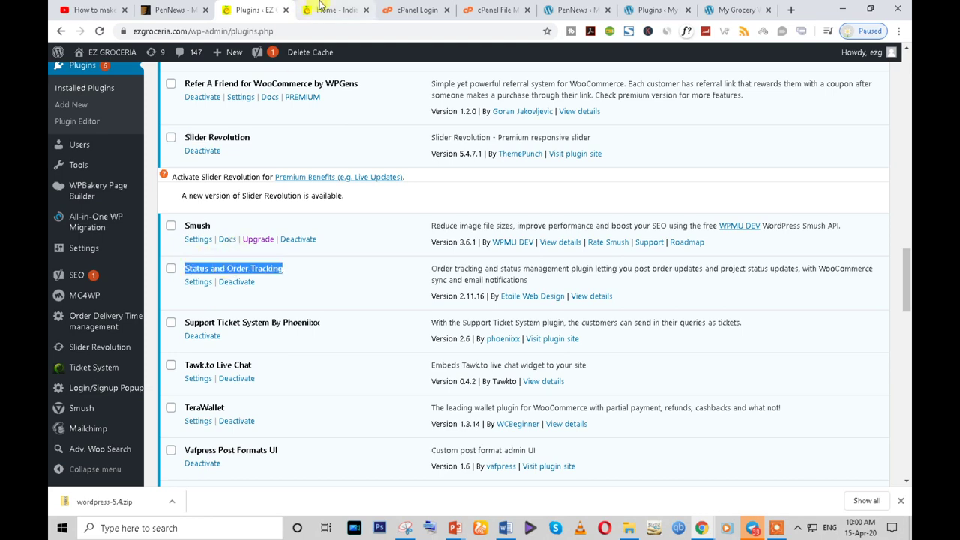
click(324, 10)
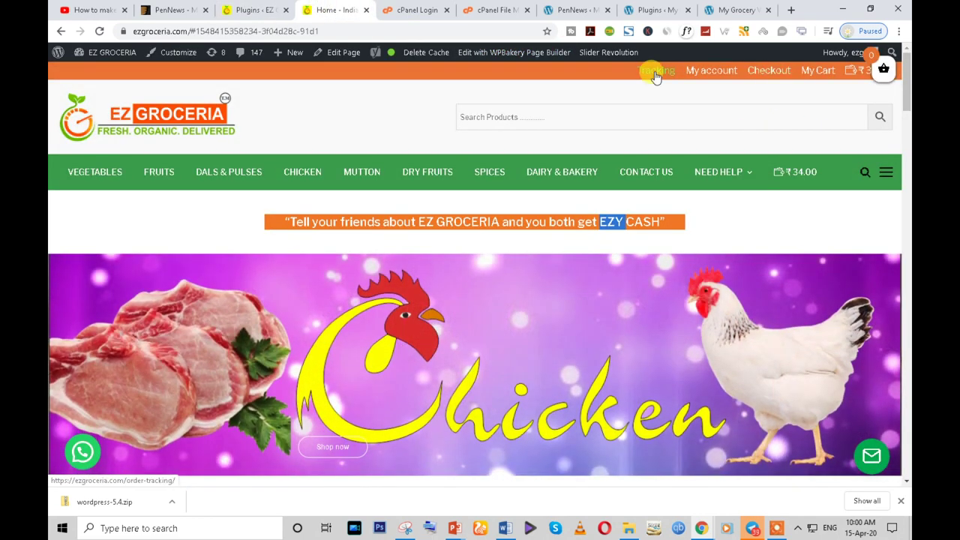
click(655, 72)
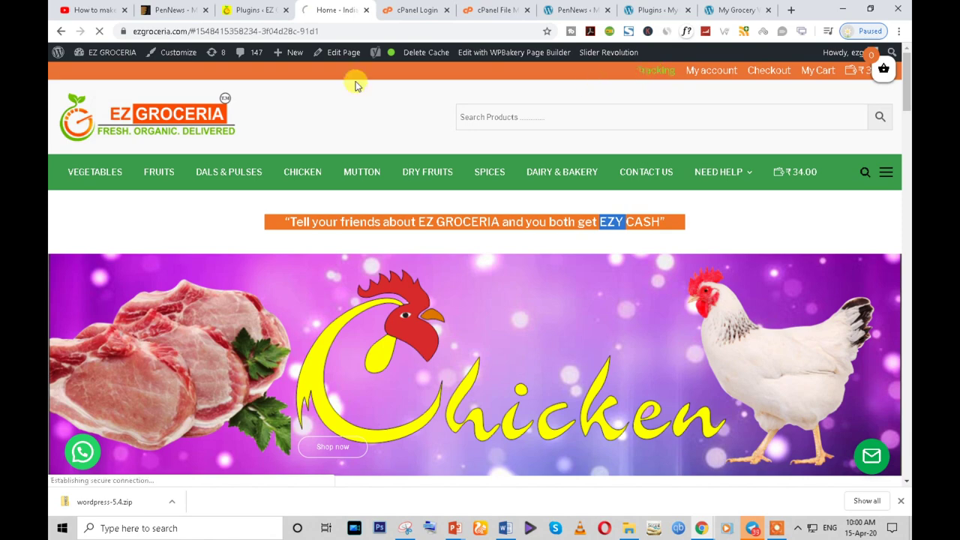
click(247, 10)
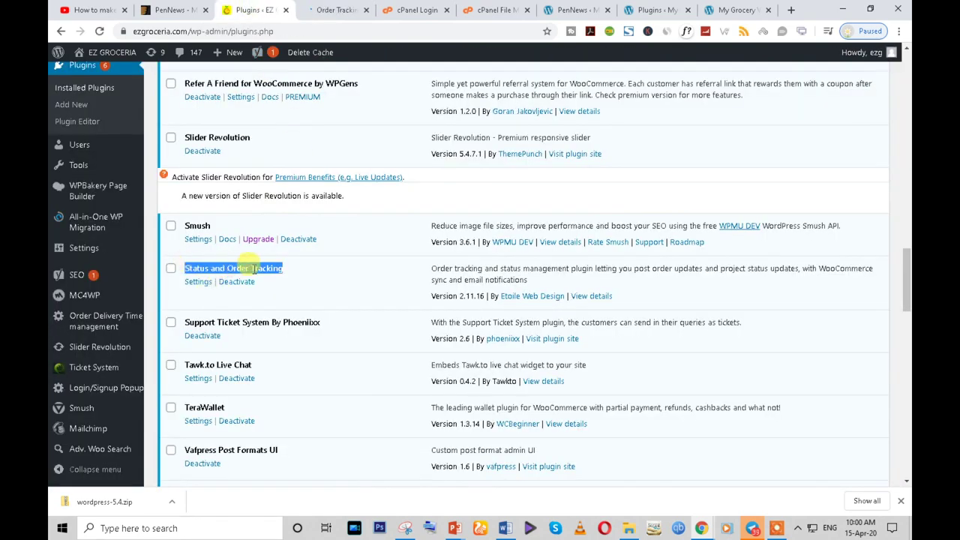
right_click(272, 274)
click(330, 10)
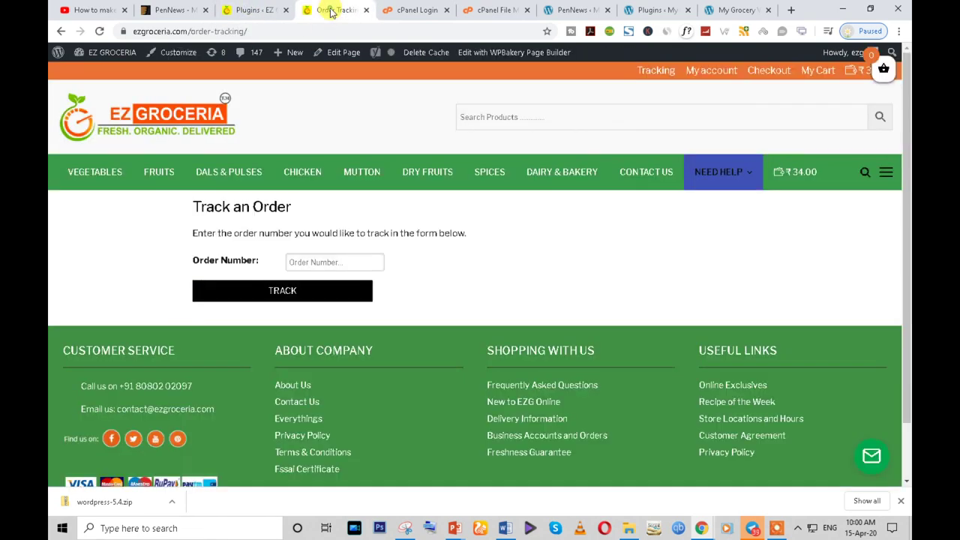
click(337, 262)
click(276, 292)
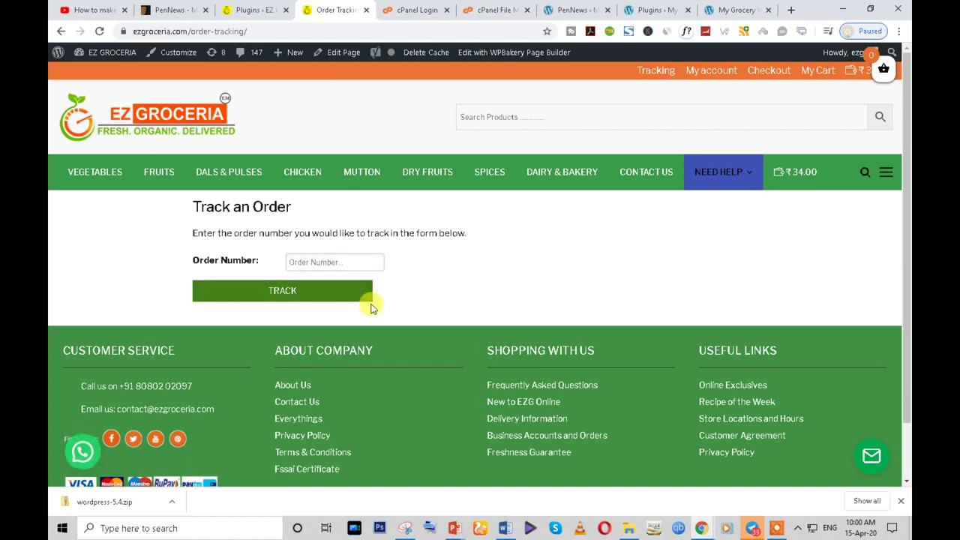
- Search 'Status and Order Tracking' under Add New plugins and install it
click(653, 10)
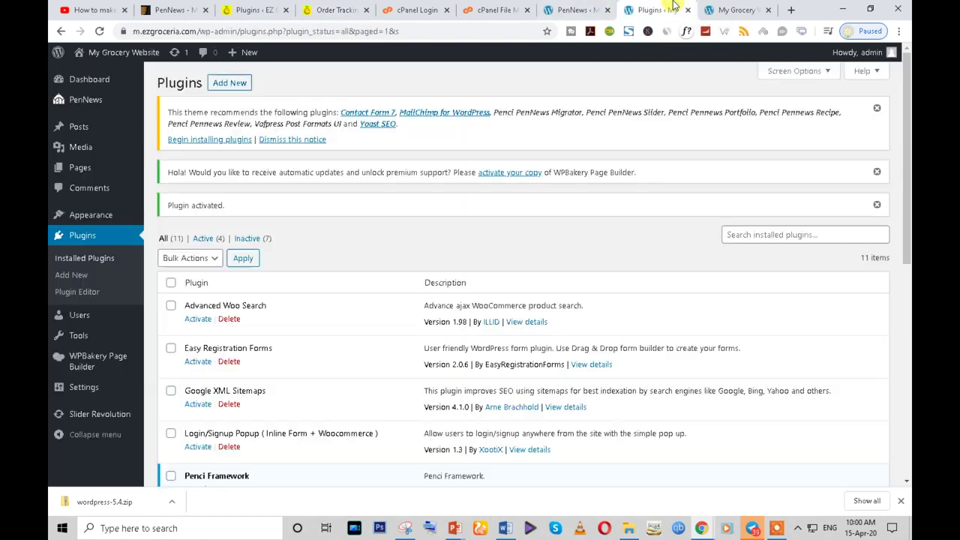
click(734, 10)
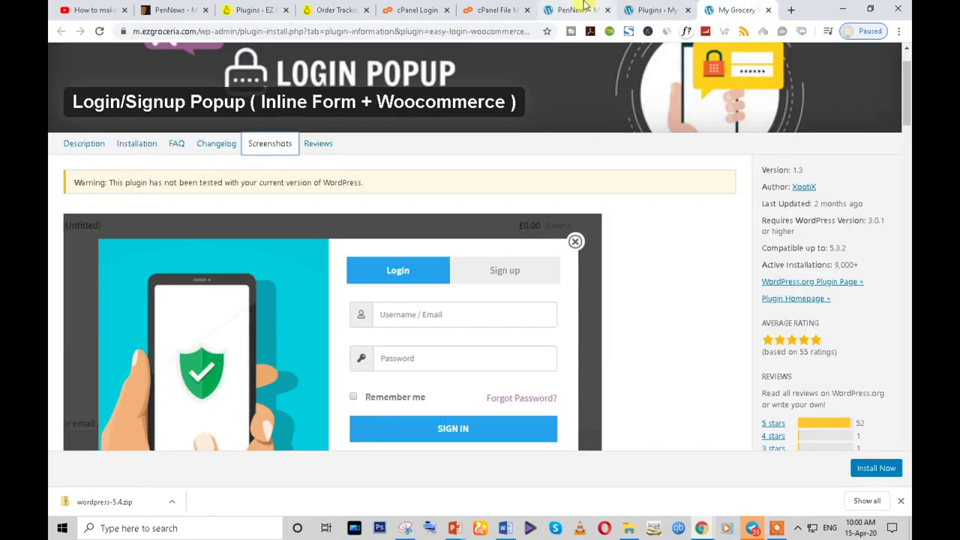
click(578, 10)
click(650, 7)
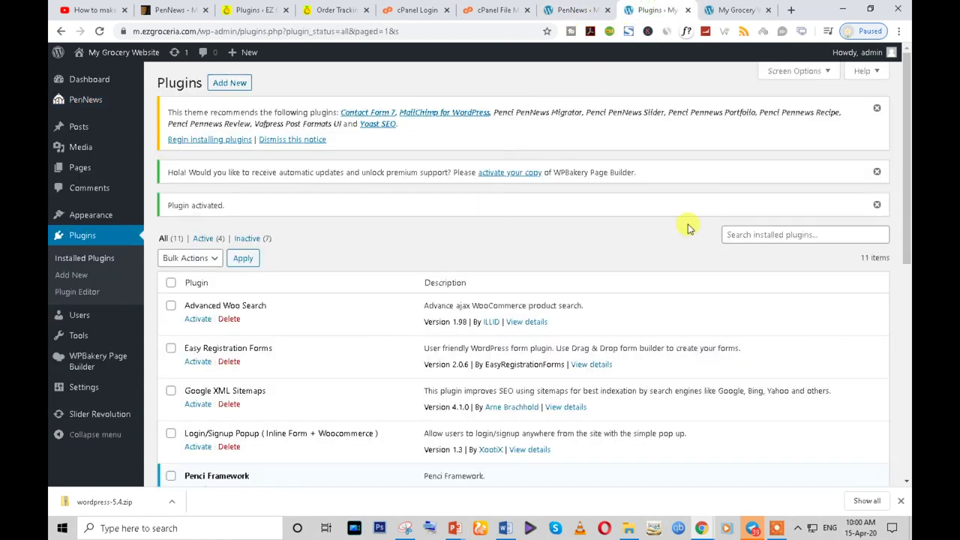
click(735, 234)
click(231, 83)
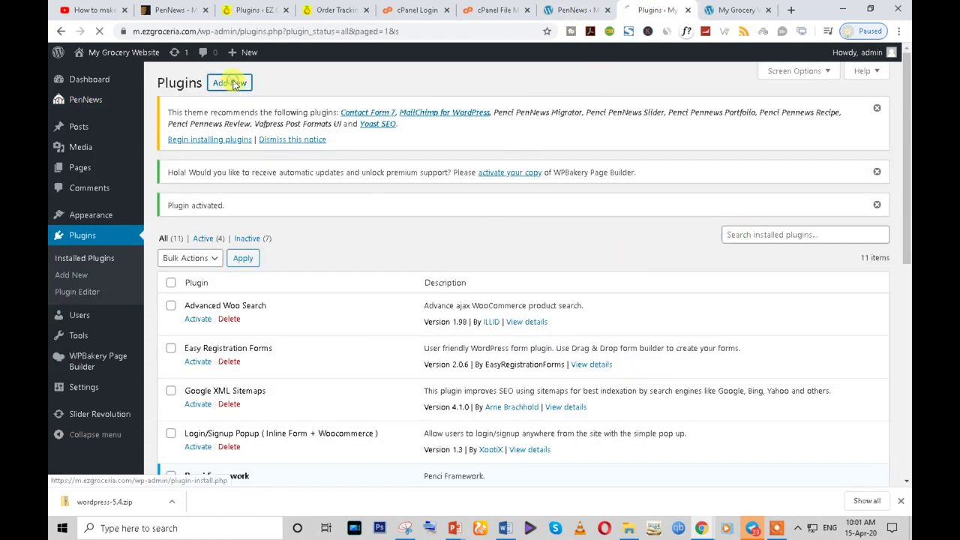
click(753, 215)
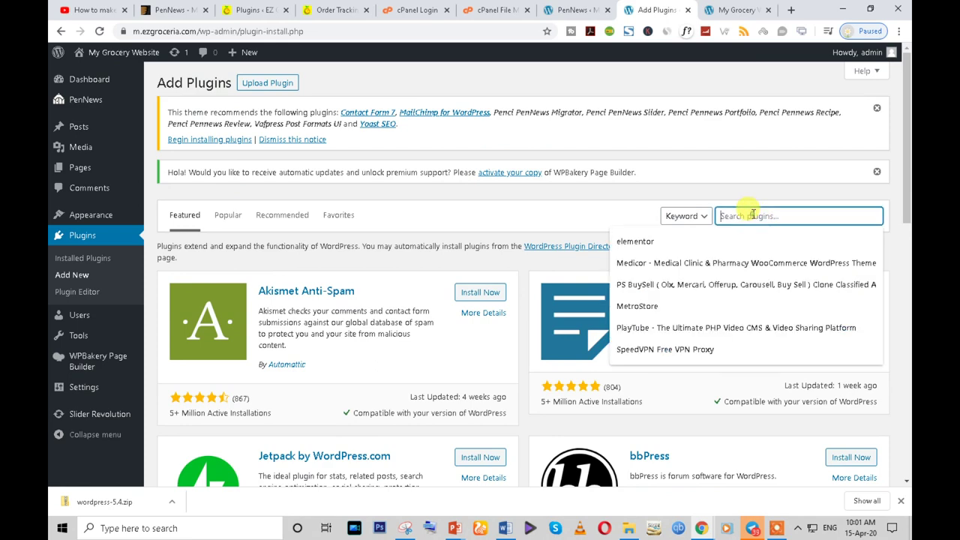
key(ctrl+v)
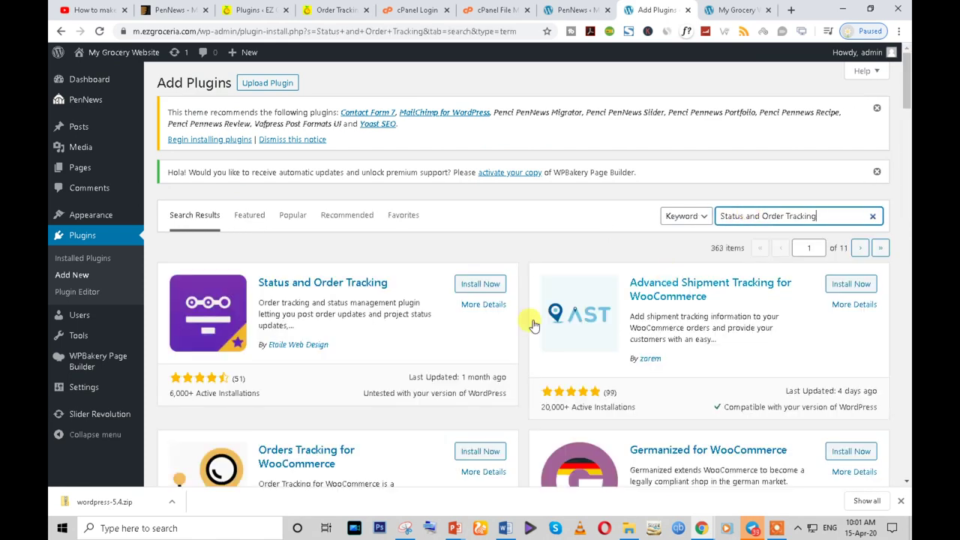
click(473, 289)
- Pick out the Support Ticket System and Tawk.to Live Chat names, then preview the reference live chat widget
click(244, 10)
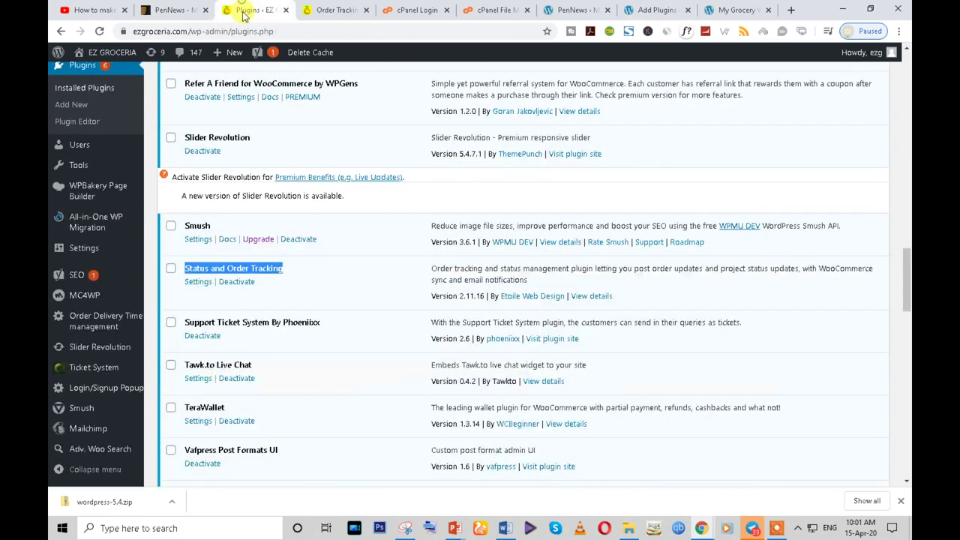
scroll(281, 289, down, 1)
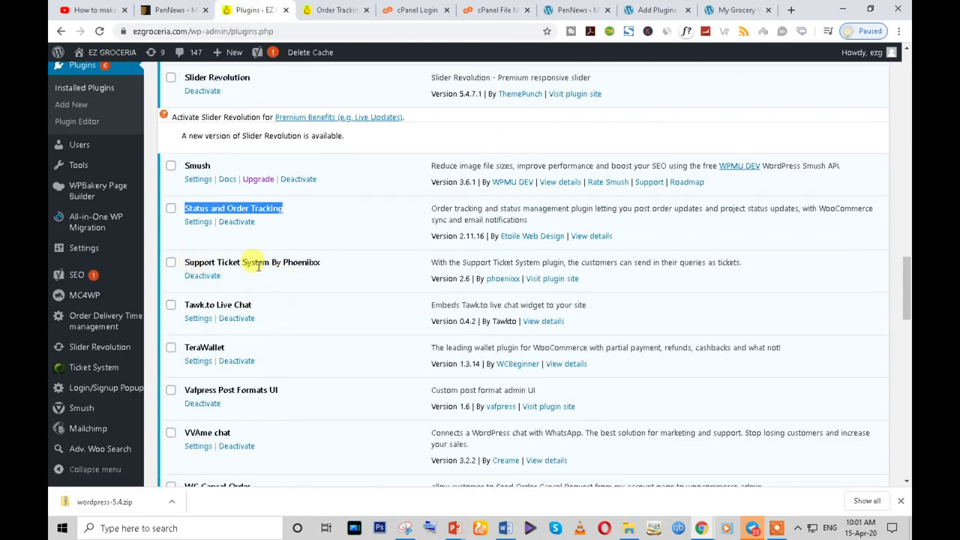
triple_click(285, 261)
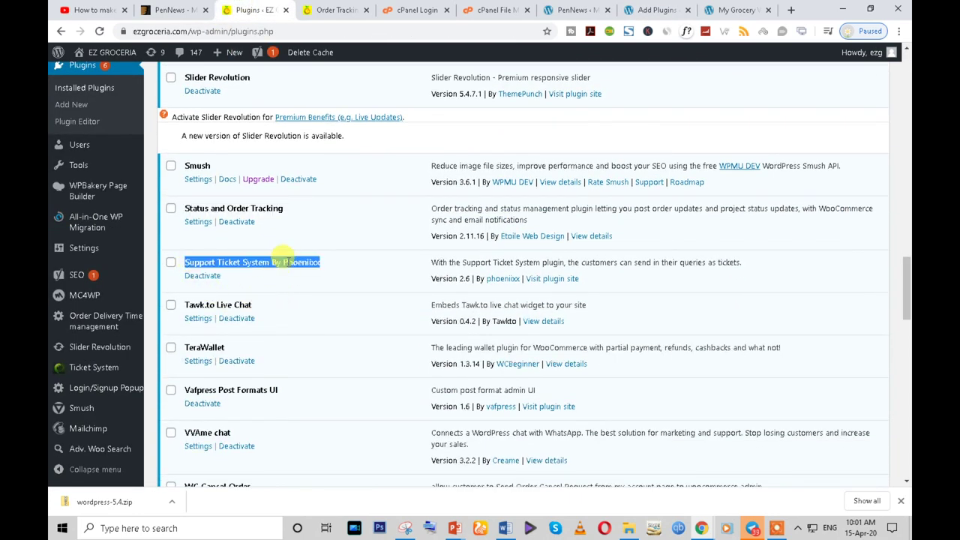
scroll(240, 251, down, 1)
triple_click(222, 245)
key(ctrl+c)
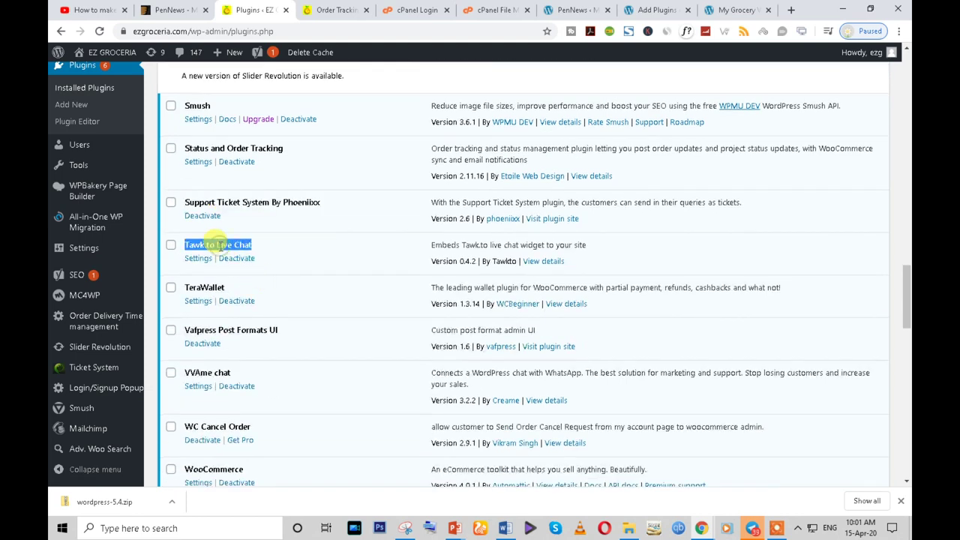
click(336, 10)
scroll(791, 347, down, 1)
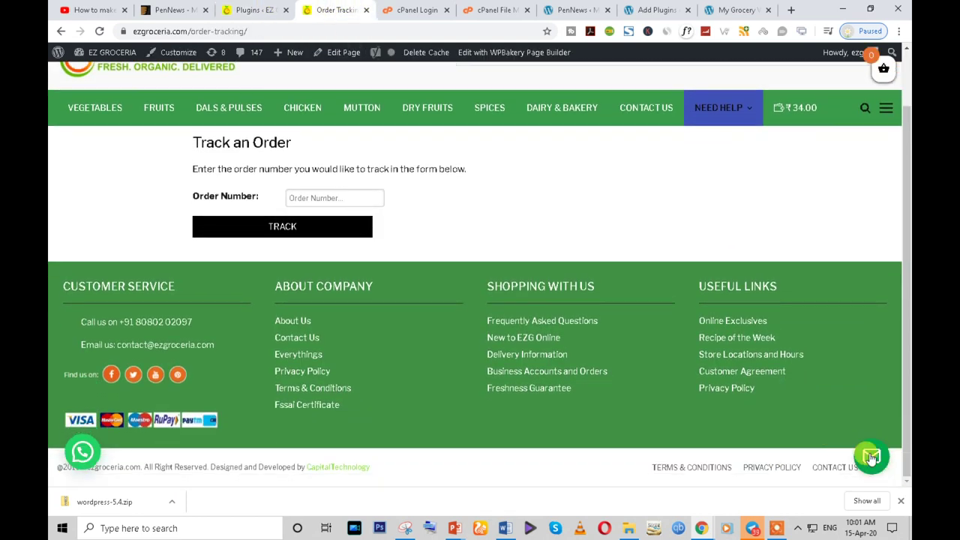
click(868, 456)
- Search the pasted Tawk.to Live Chat name and install the plugin
click(647, 8)
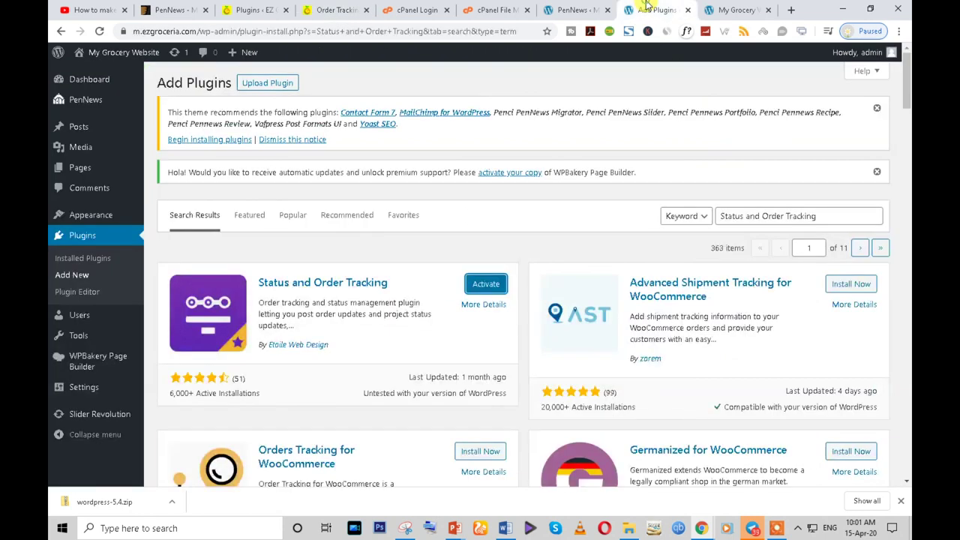
click(739, 215)
key(ctrl+a)
key(ctrl+v)
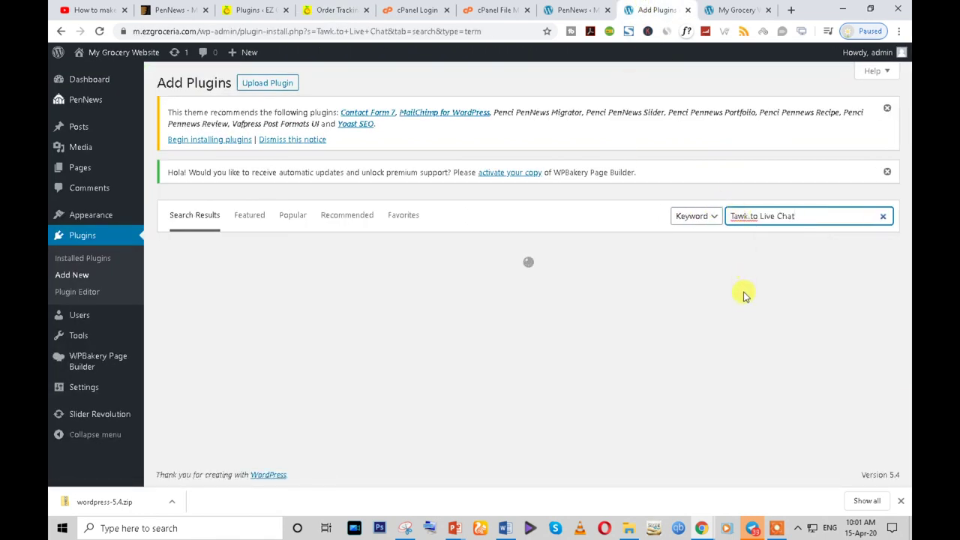
click(480, 283)
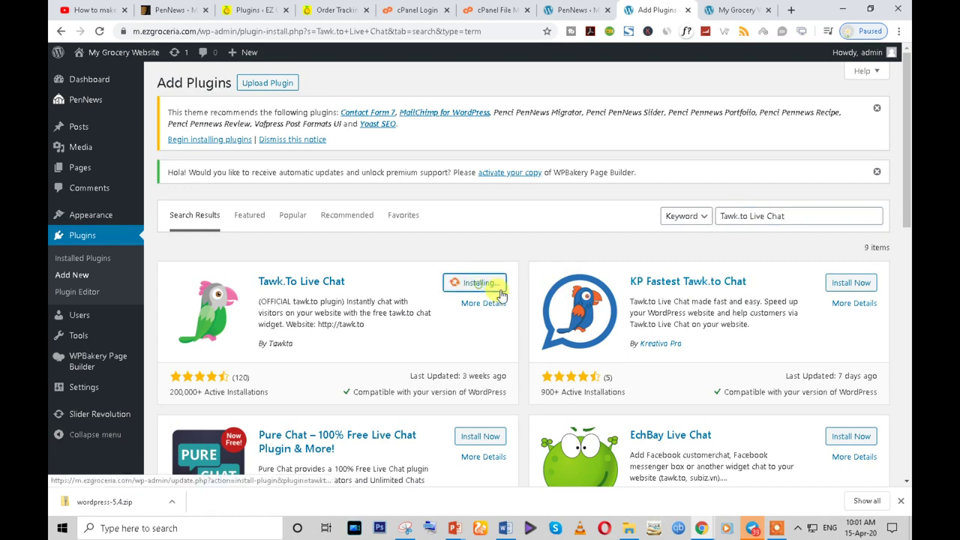
- Select the TeraWallet name in the reference plugins list and close the reference live chat panel
click(255, 10)
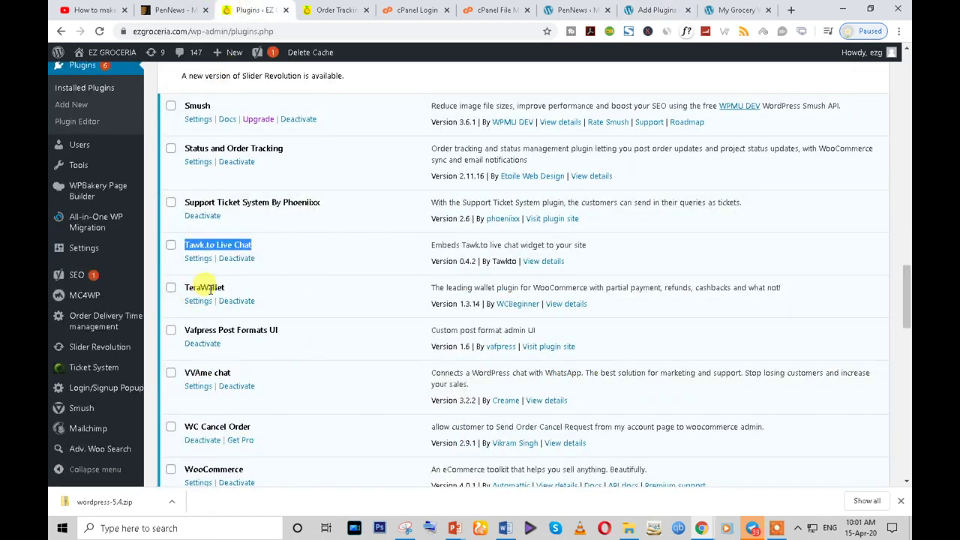
double_click(211, 289)
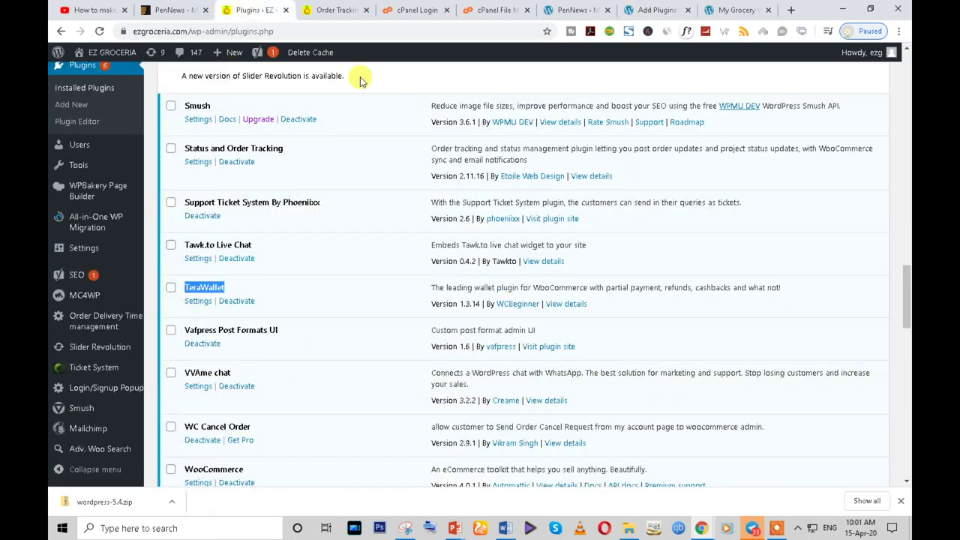
click(330, 10)
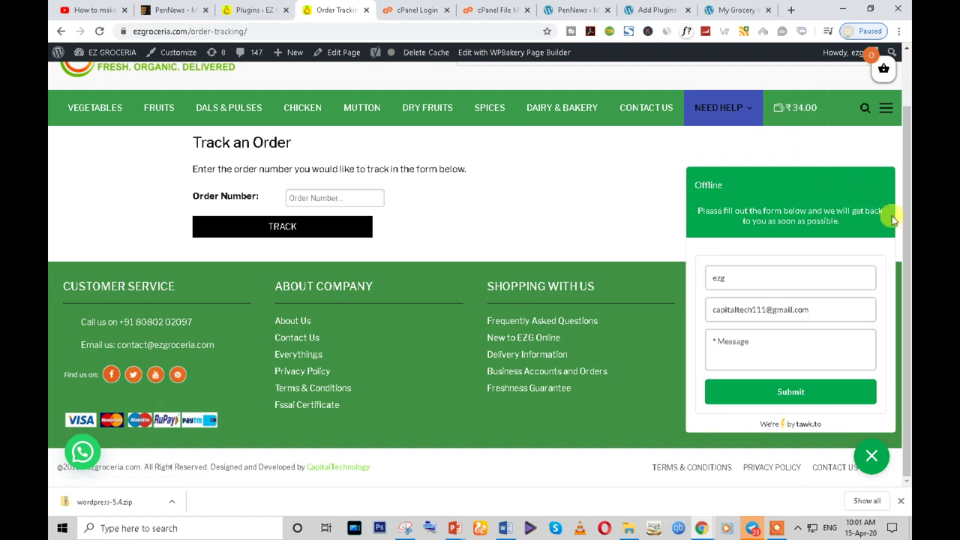
click(870, 456)
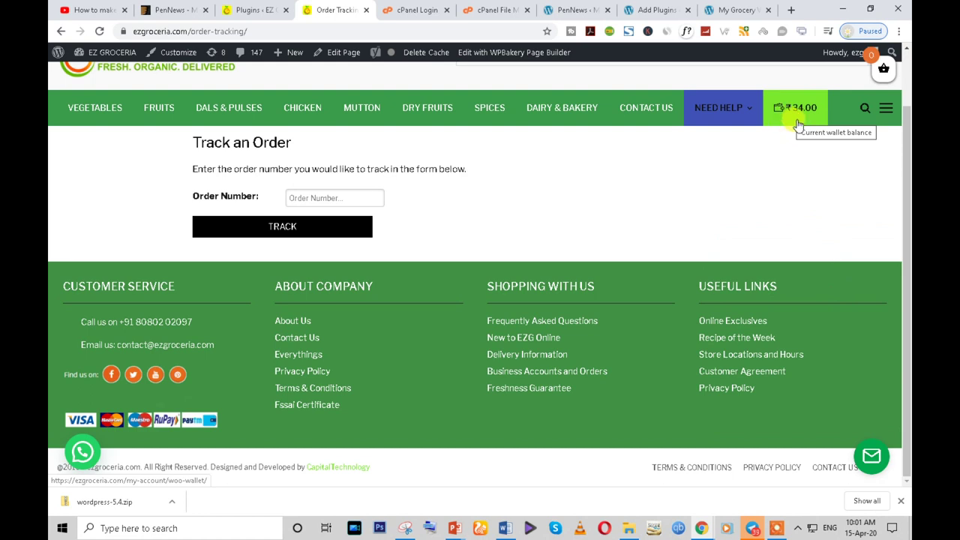
- Search 'TeraWallet' and install TeraWallet – For WooCommerce
click(644, 10)
click(757, 216)
key(ctrl+a)
text(TeraWallet)
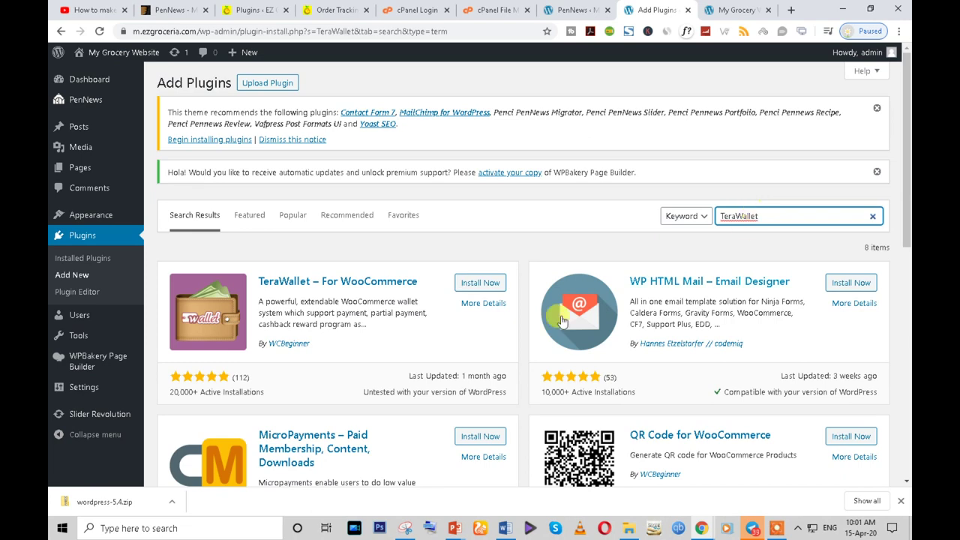
click(474, 282)
click(267, 6)
scroll(278, 278, down, 3)
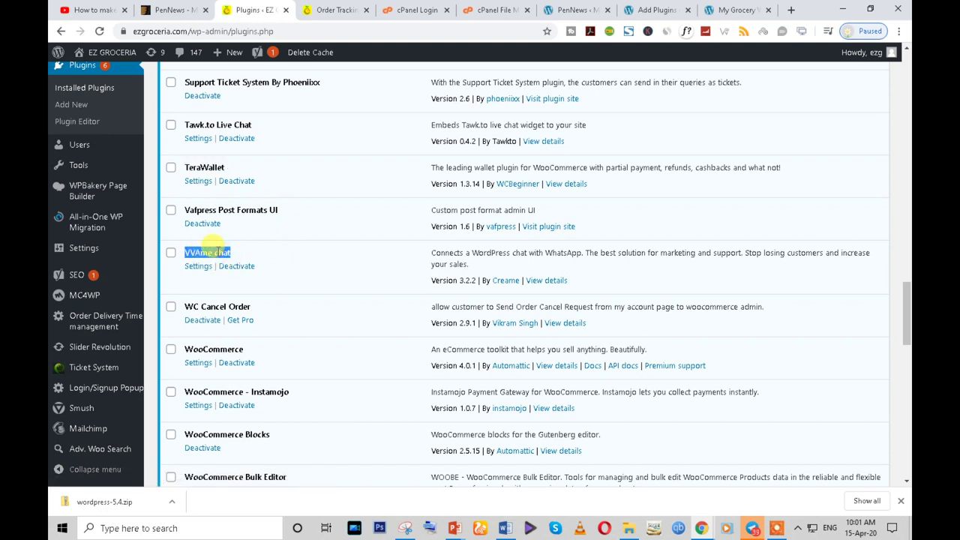
- Copy the VVAme chat plugin name and preview the reference site's WhatsApp chat popup
right_click(216, 252)
click(232, 259)
click(336, 10)
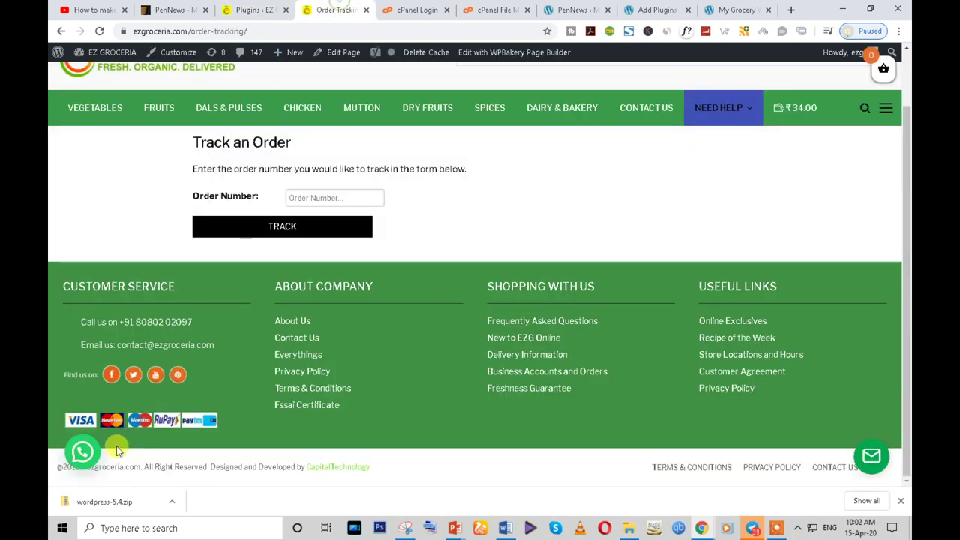
click(83, 452)
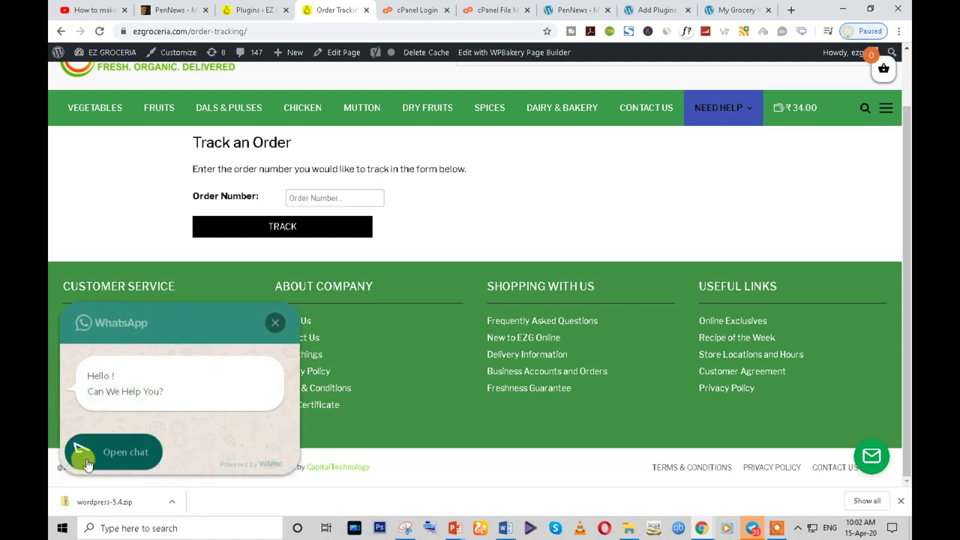
click(126, 467)
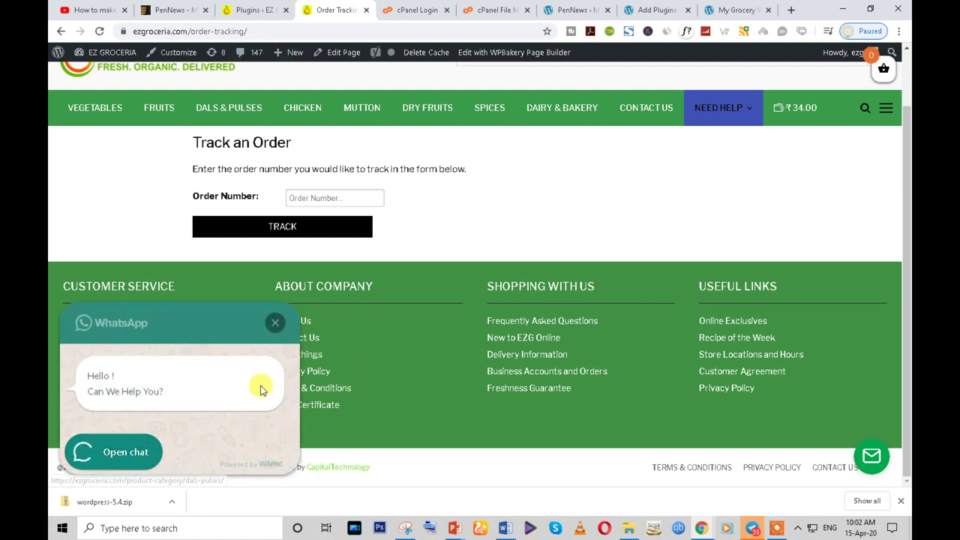
click(275, 327)
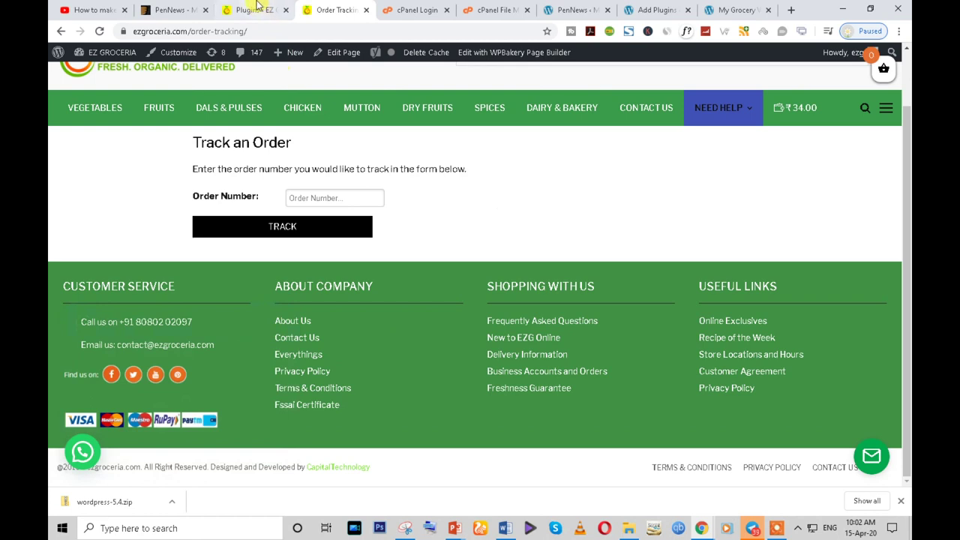
click(257, 10)
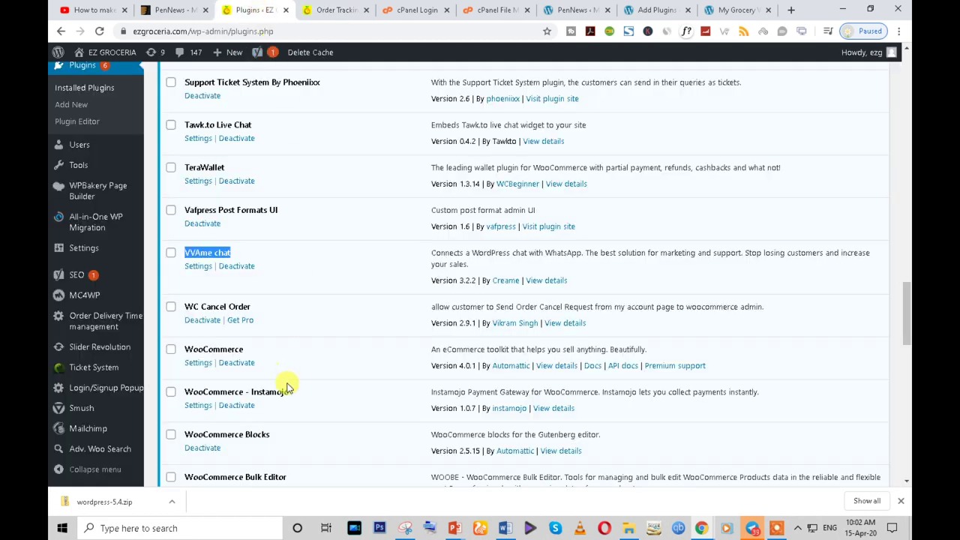
- Search for VVAme chat on the new site and install it
click(657, 10)
click(739, 216)
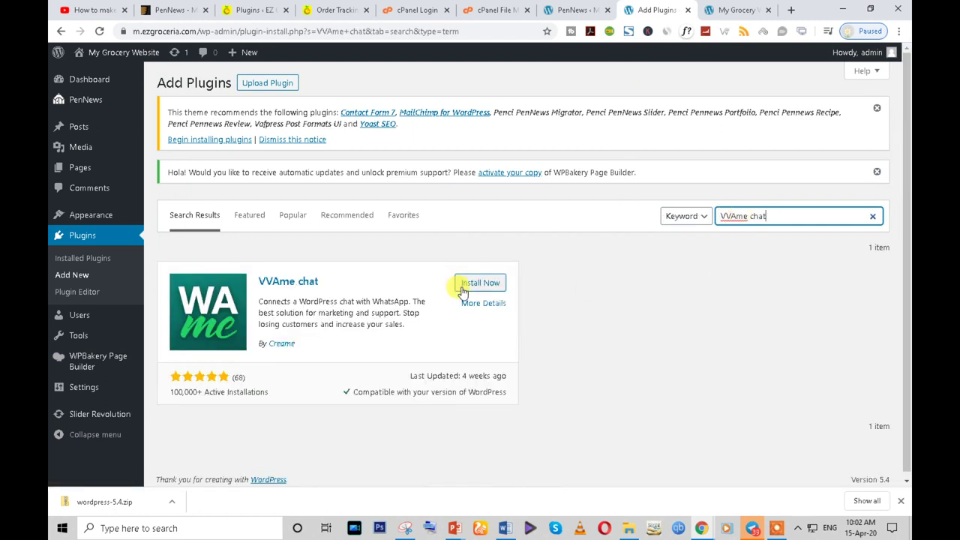
click(461, 284)
click(252, 10)
- Select the WooCommerce - Instamojo plugin name in the reference plugins list
scroll(268, 399, down, 2)
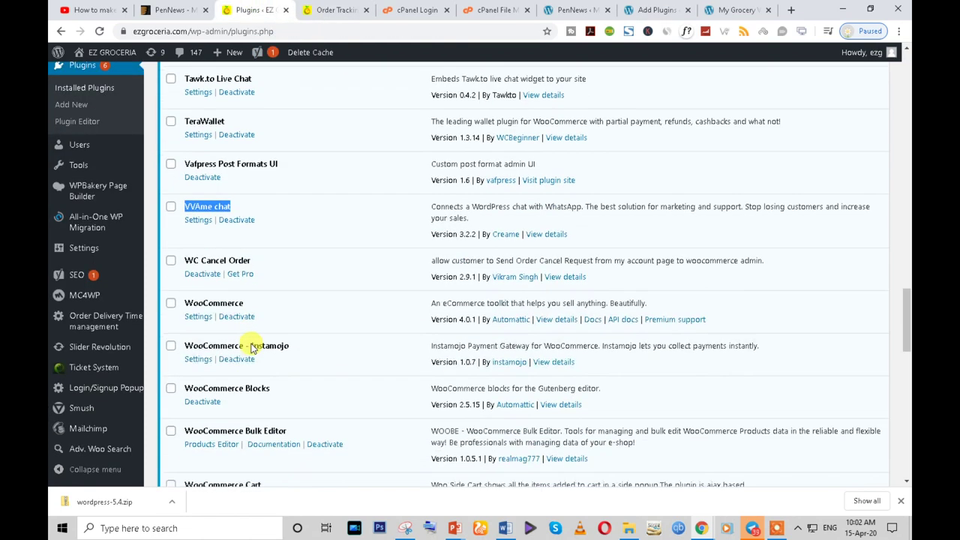
click(229, 223)
double_click(229, 222)
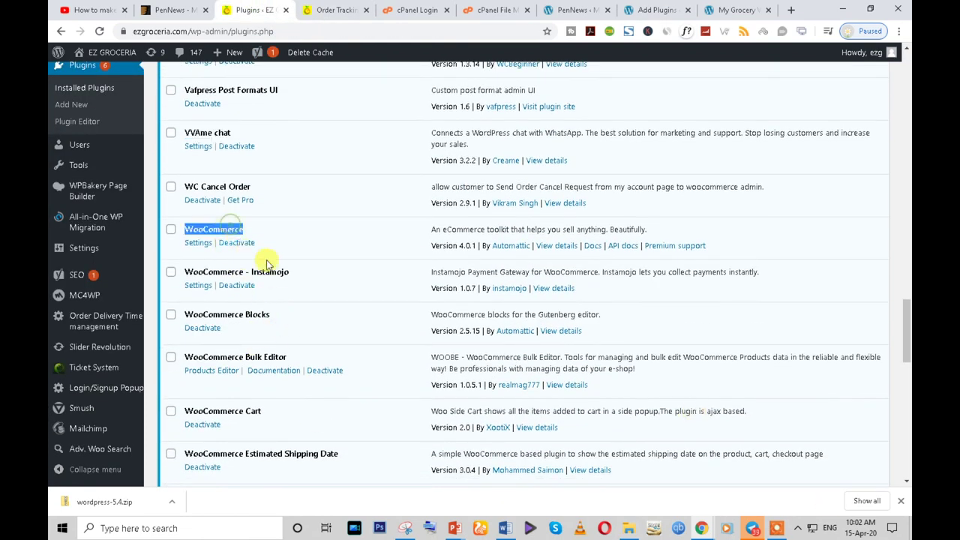
triple_click(231, 270)
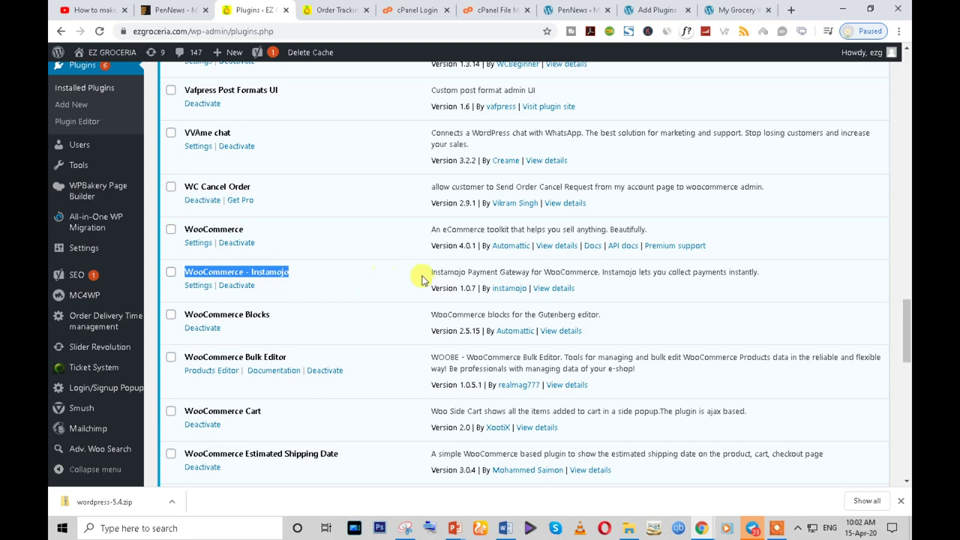
- Search the new site's Add Plugins page for 'WooCommerce - Instamojo'
click(333, 10)
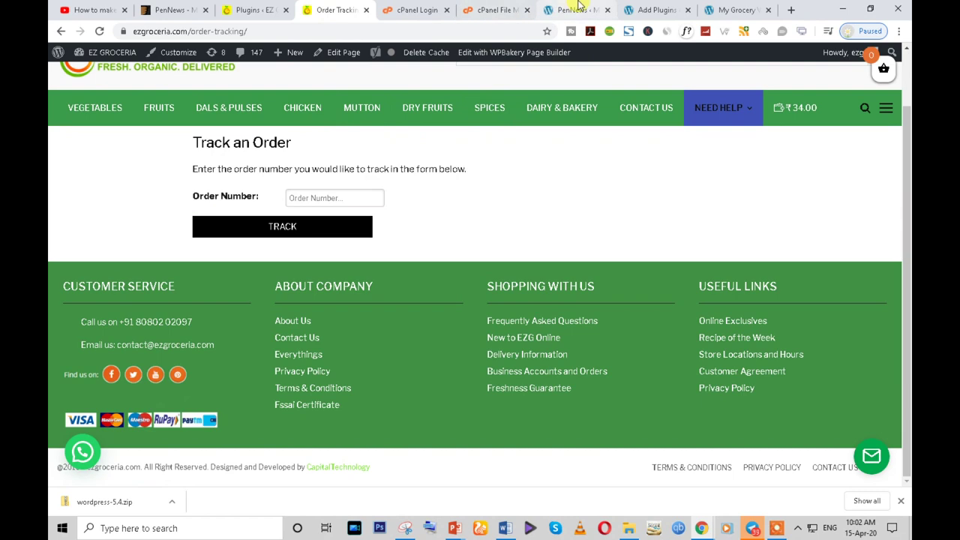
click(570, 10)
click(659, 9)
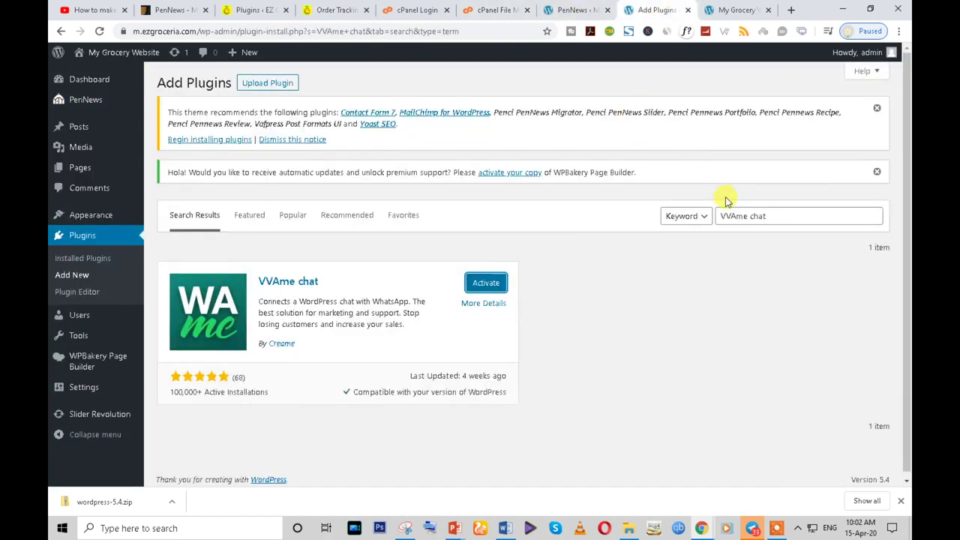
drag(750, 216, 770, 218)
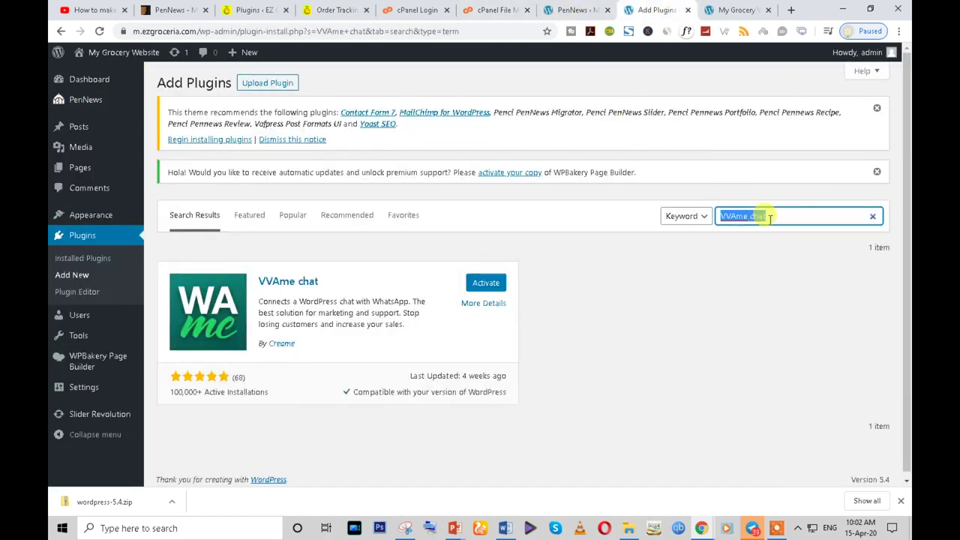
text(roza)
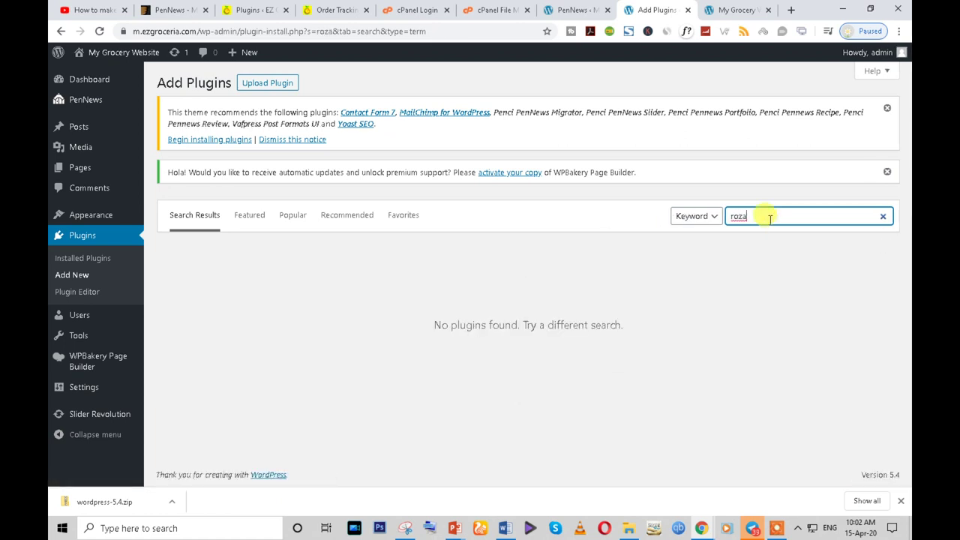
text(WooCommerce - Instamojo)
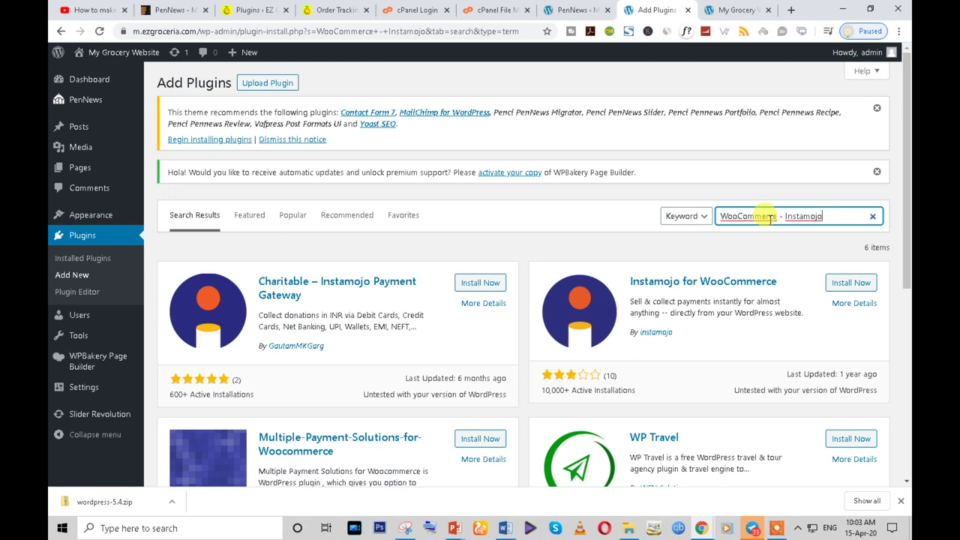
- Install the Charitable – Instamojo Payment Gateway plugin and go back to the live store's plugin list
click(466, 289)
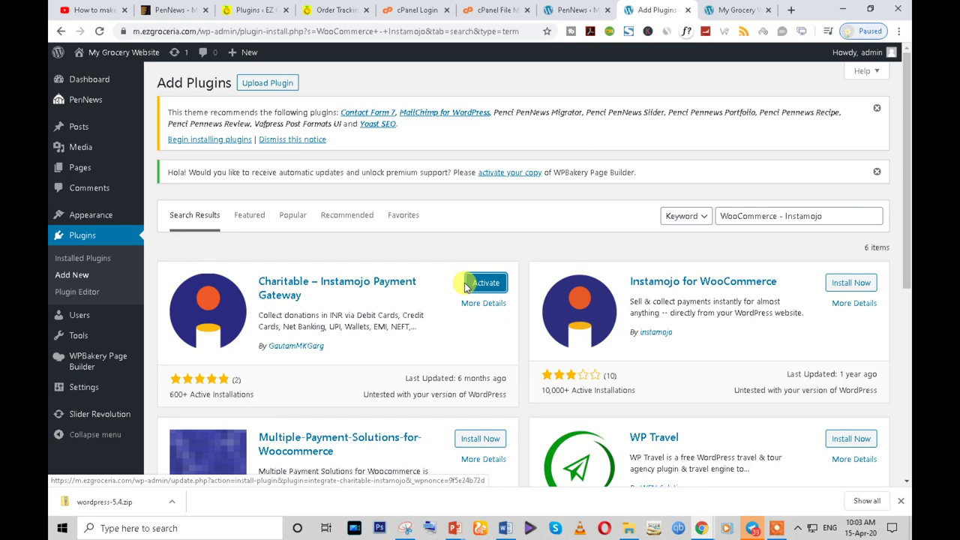
click(176, 10)
click(258, 12)
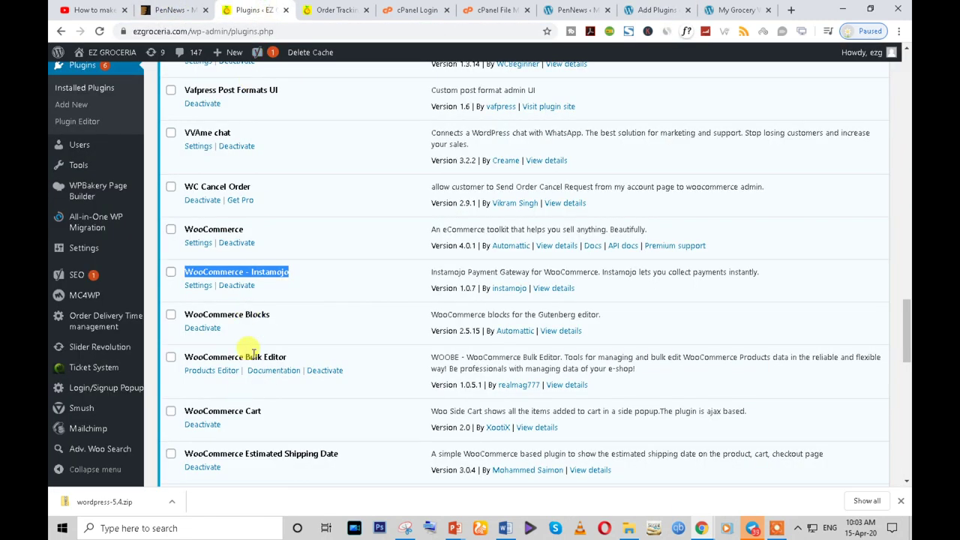
- Review the live store's plugins, selecting the WooCommerce Blocks and Estimated Shipping Date names
scroll(253, 337, down, 1)
click(227, 251)
triple_click(228, 253)
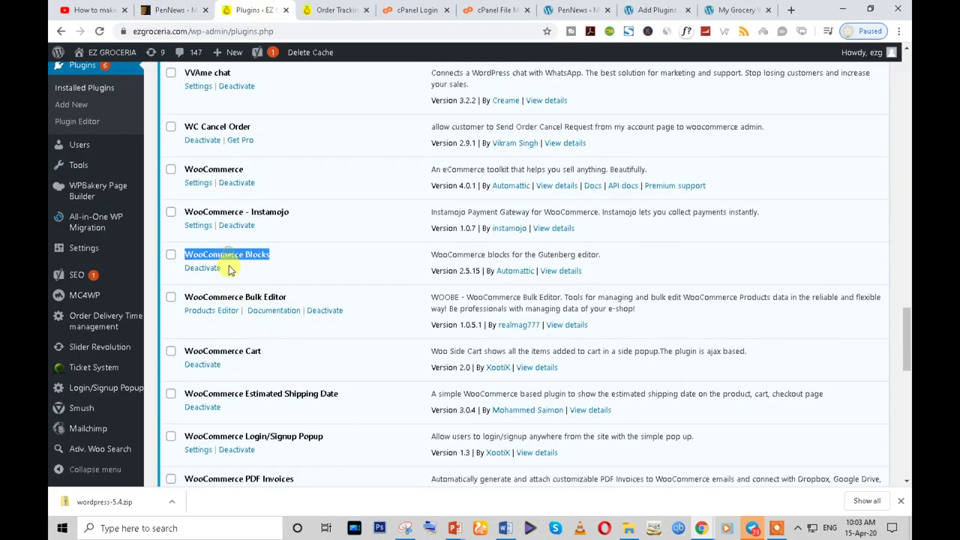
scroll(222, 381, down, 2)
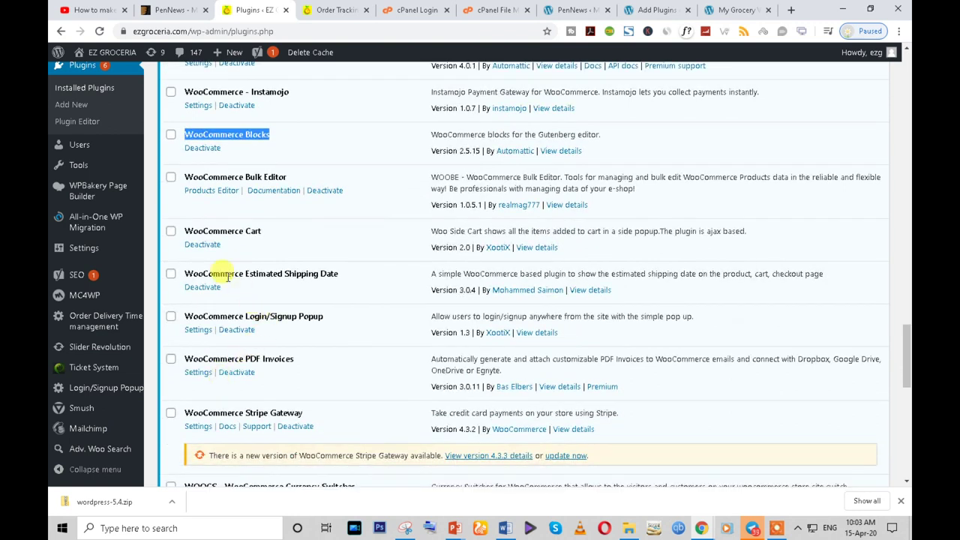
triple_click(268, 268)
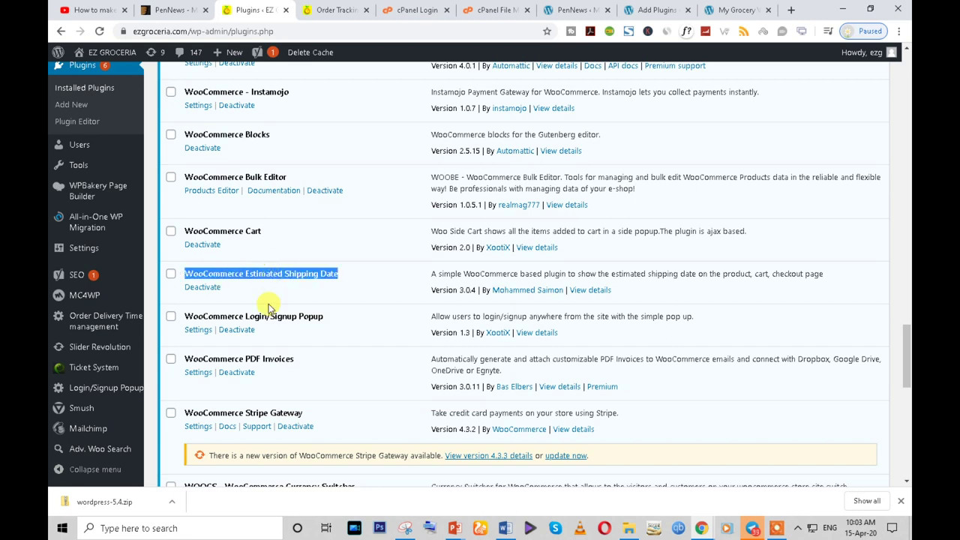
double_click(265, 273)
triple_click(264, 273)
- Browse the live storefront's Dals & Pulses category and its Moong Whole product page
click(335, 9)
scroll(358, 289, up, 3)
click(217, 178)
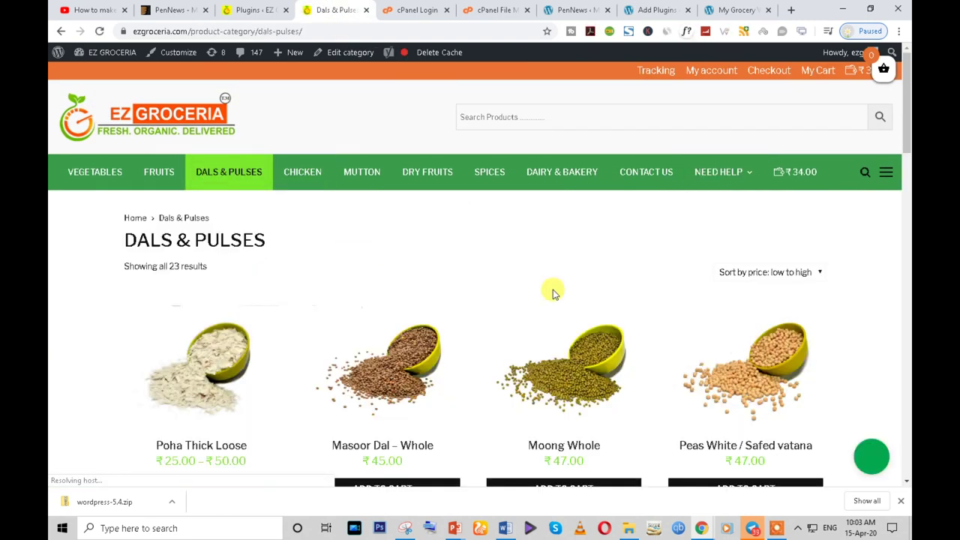
scroll(570, 270, down, 3)
click(575, 210)
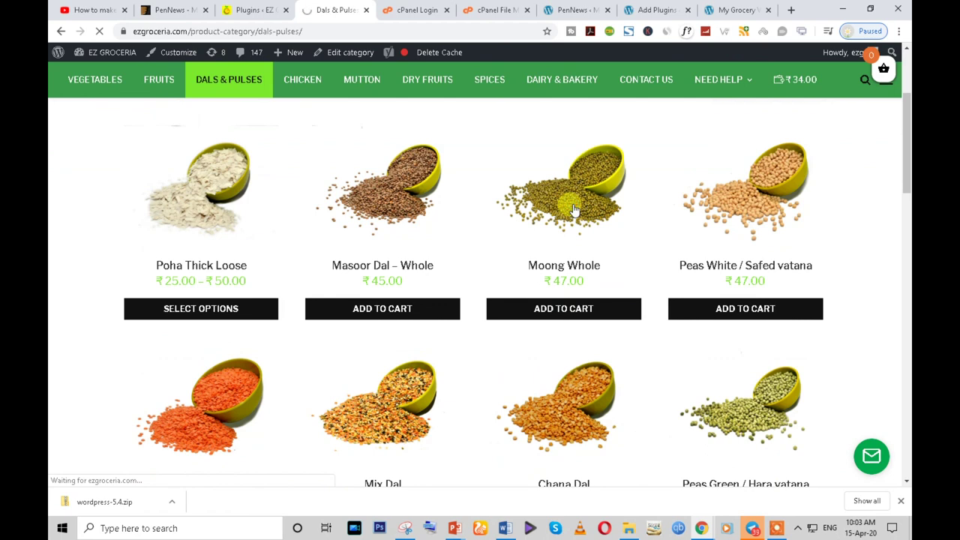
scroll(387, 278, down, 2)
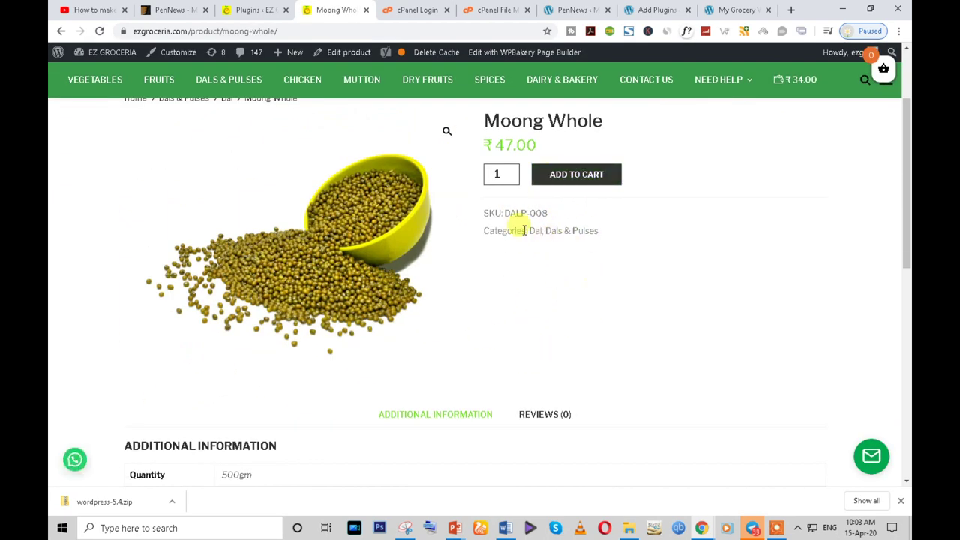
scroll(524, 230, up, 1)
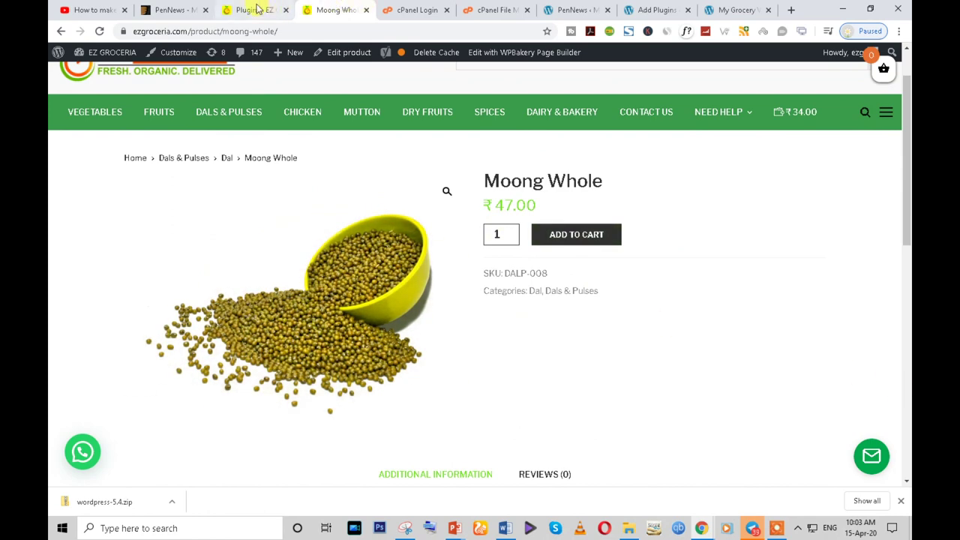
- Copy the WooCommerce PDF Invoices plugin name from the live store's plugin list
click(259, 10)
scroll(337, 313, down, 1)
scroll(337, 313, down, 1)
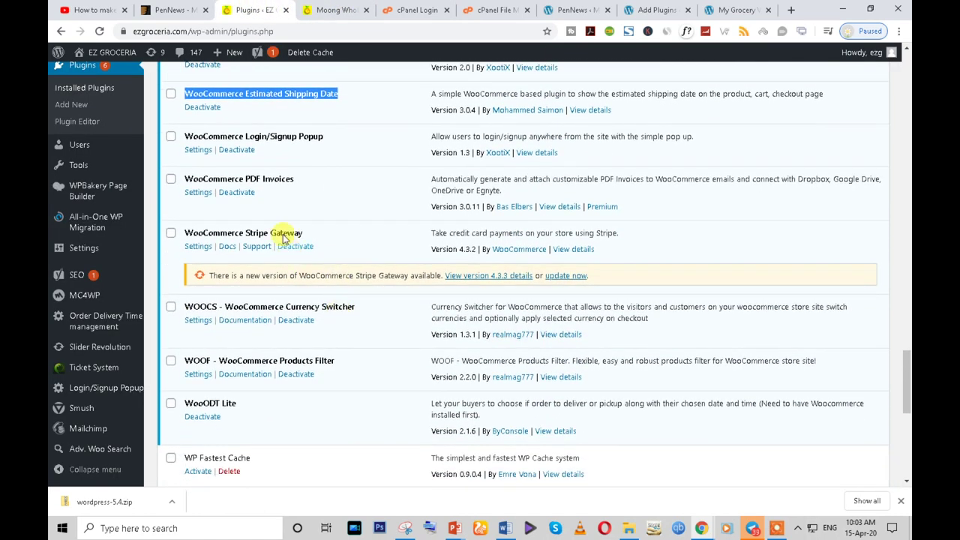
triple_click(268, 180)
right_click(268, 182)
click(291, 187)
- Move back through the open tabs to the new site's theme admin page
scroll(278, 278, up, 2)
click(321, 9)
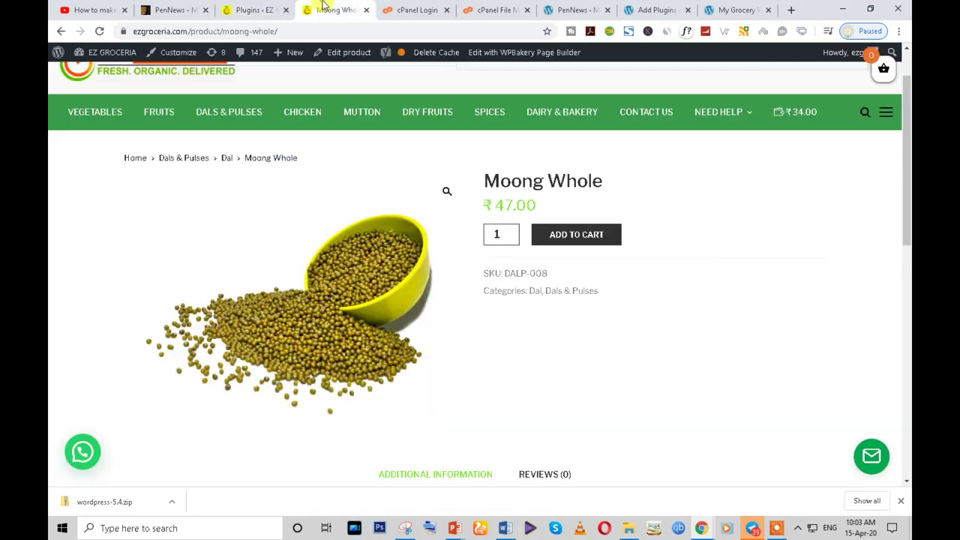
click(420, 10)
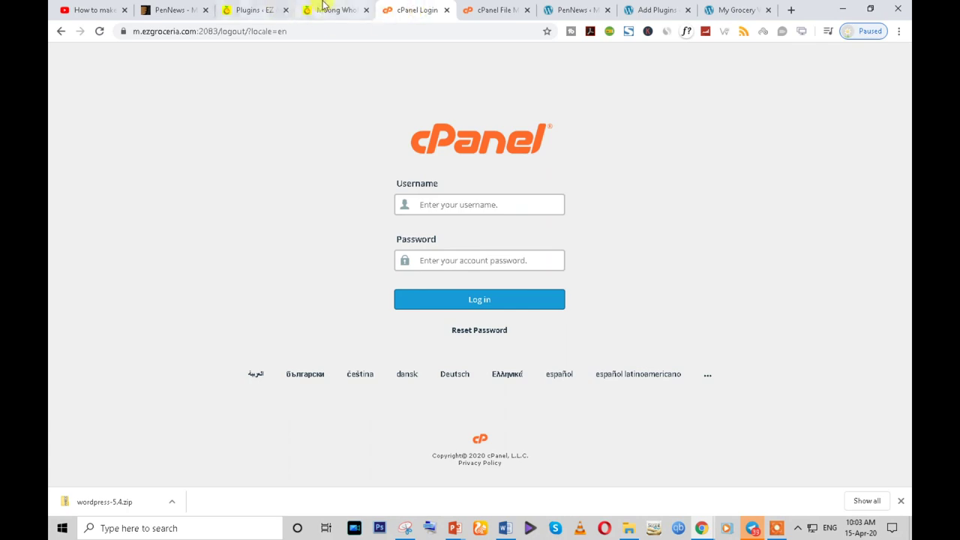
click(317, 10)
click(577, 9)
- Search for 'WooCommerce PDF Invoices' and install WooCommerce PDF Invoices & Packing Slips
click(663, 9)
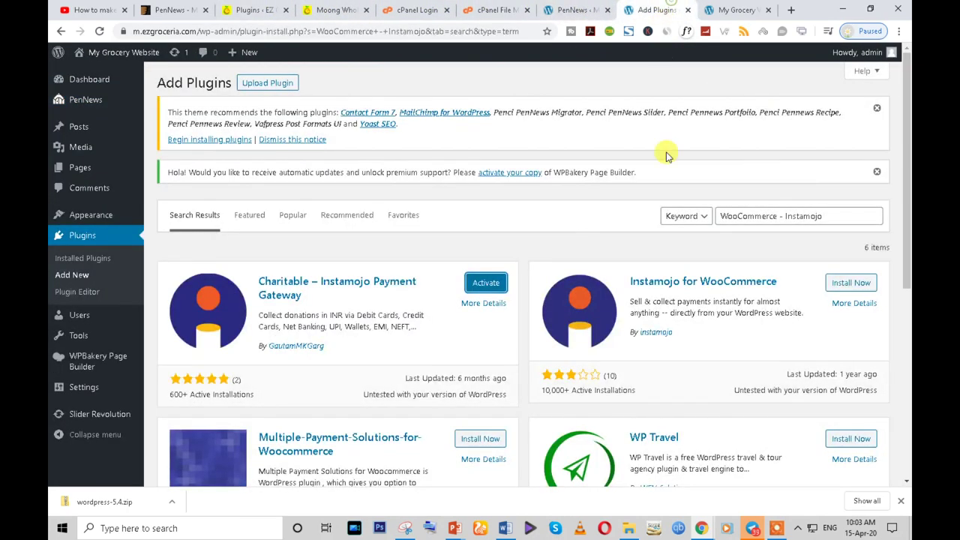
double_click(761, 216)
key(ctrl+a)
key(ctrl+v)
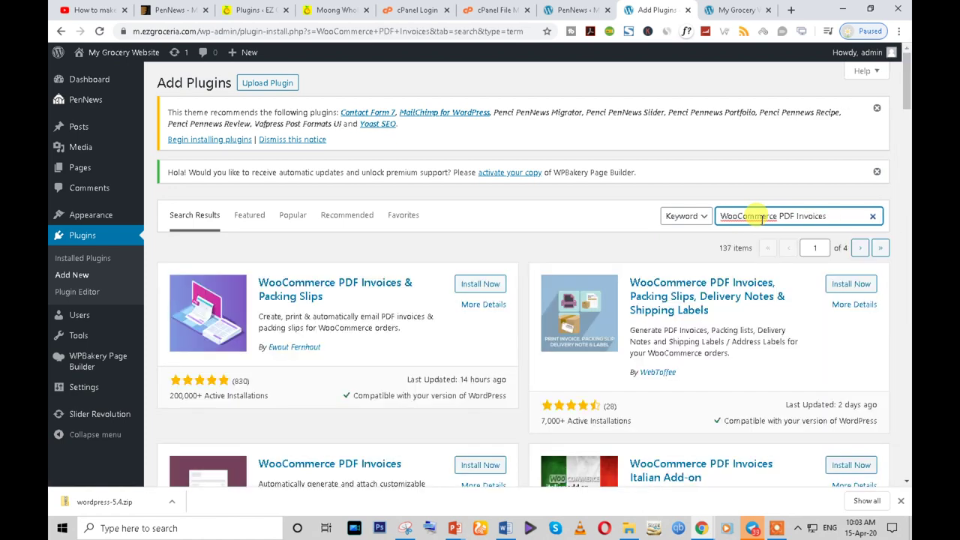
scroll(290, 317, down, 1)
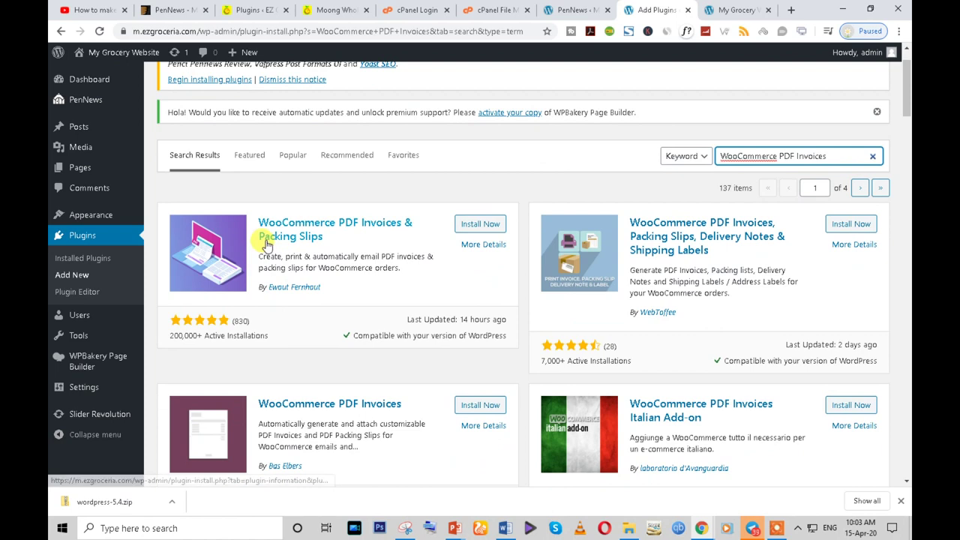
click(474, 225)
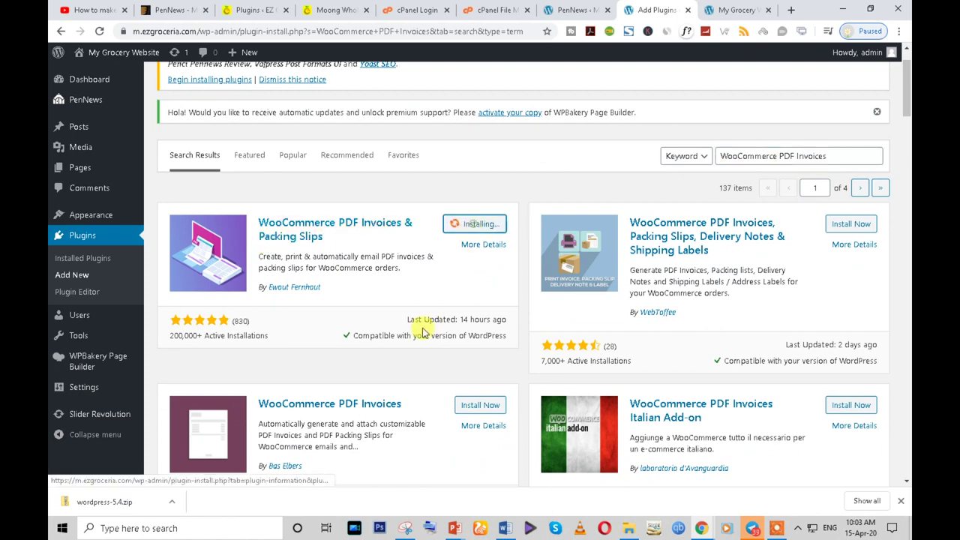
- Review the live store's plugins, selecting the Stripe Gateway, WOOCS and WOOF names
click(248, 8)
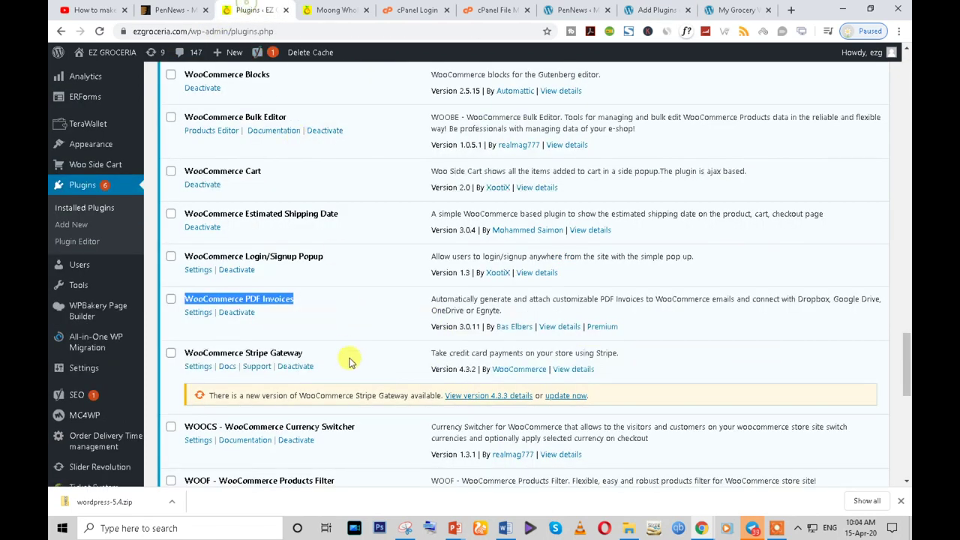
scroll(270, 362, down, 3)
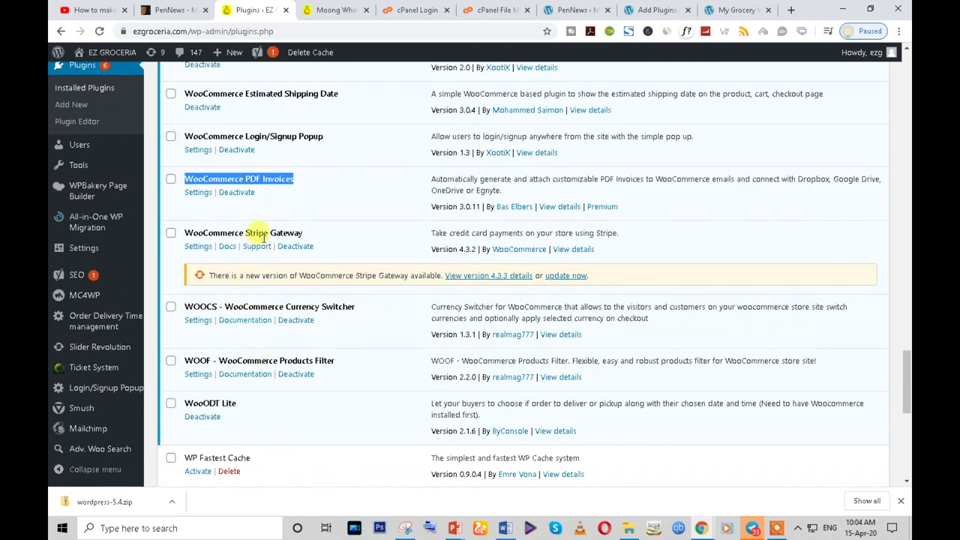
triple_click(300, 231)
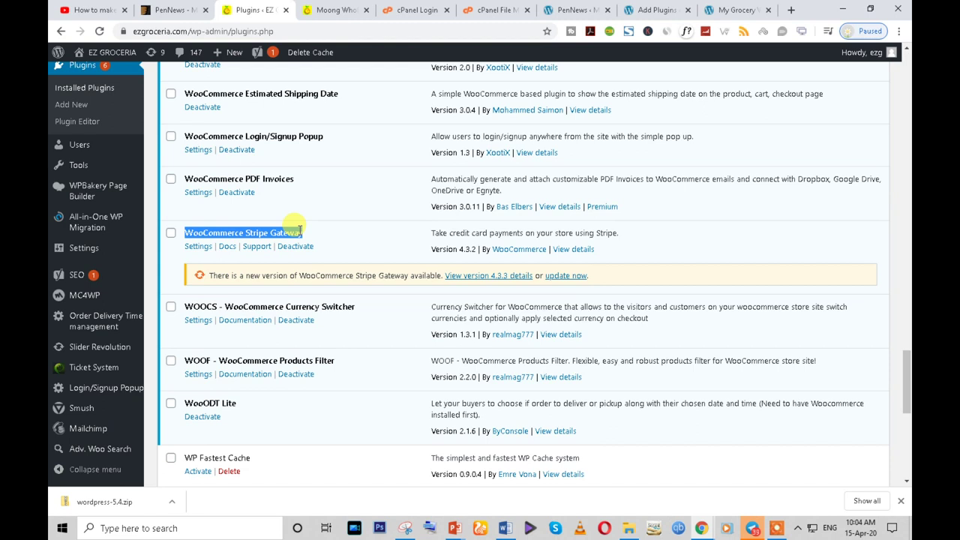
scroll(299, 230, down, 1)
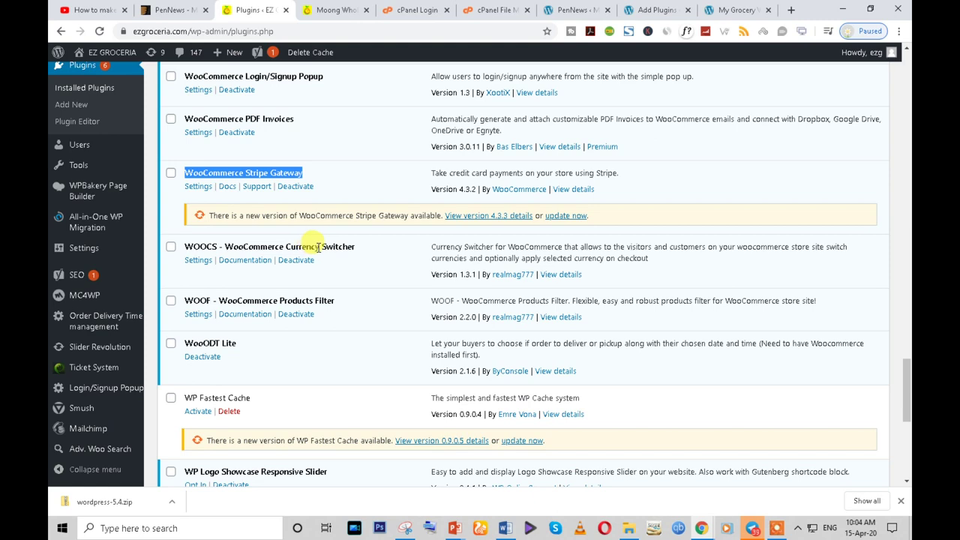
triple_click(317, 247)
double_click(303, 300)
triple_click(283, 245)
triple_click(298, 300)
- Select the WP Logo Showcase Responsive Slider name, then return to the new site's plugin search
scroll(317, 338, down, 2)
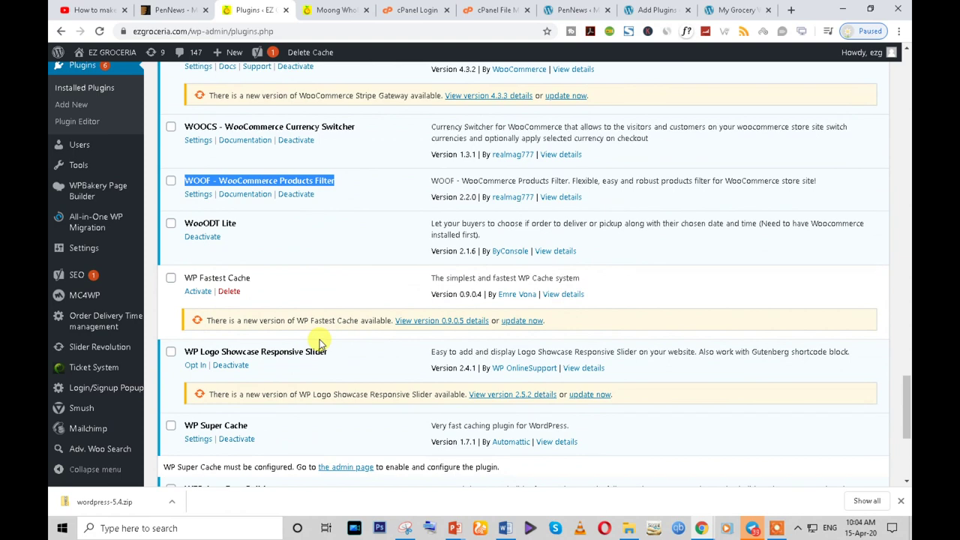
scroll(217, 240, down, 2)
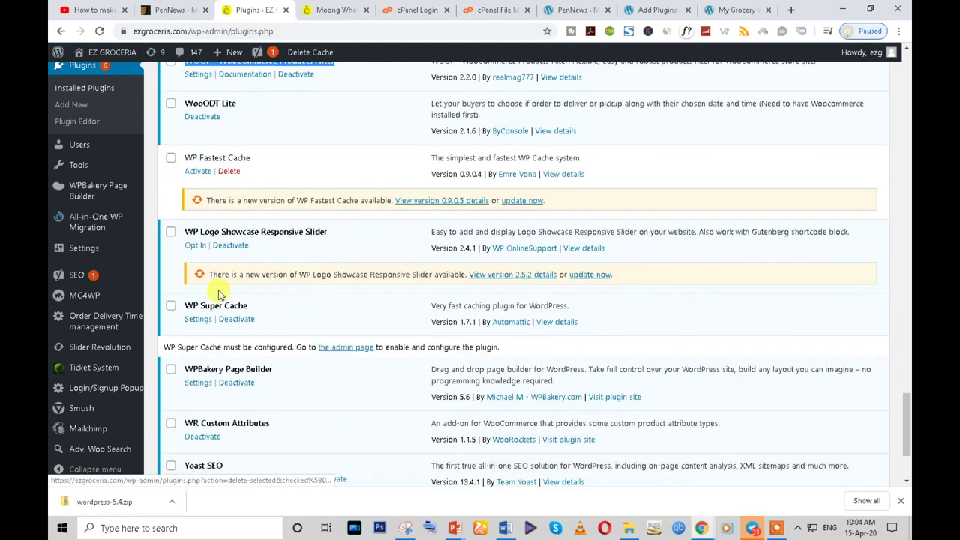
scroll(228, 255, down, 1)
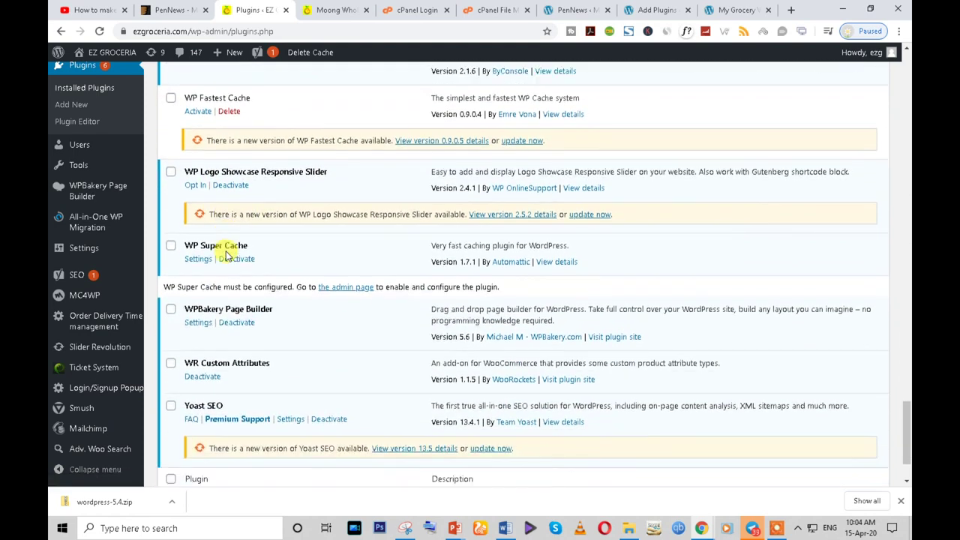
triple_click(259, 173)
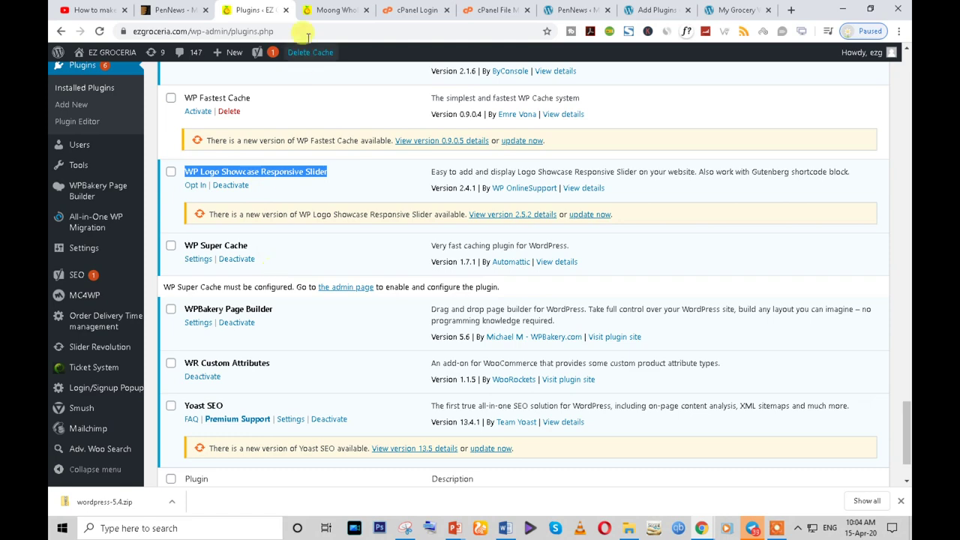
click(324, 9)
click(84, 145)
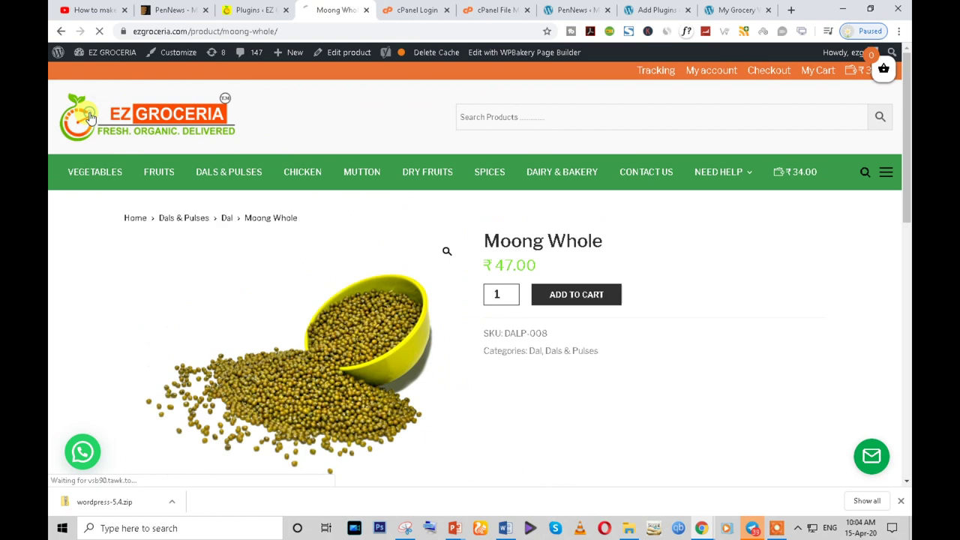
click(653, 10)
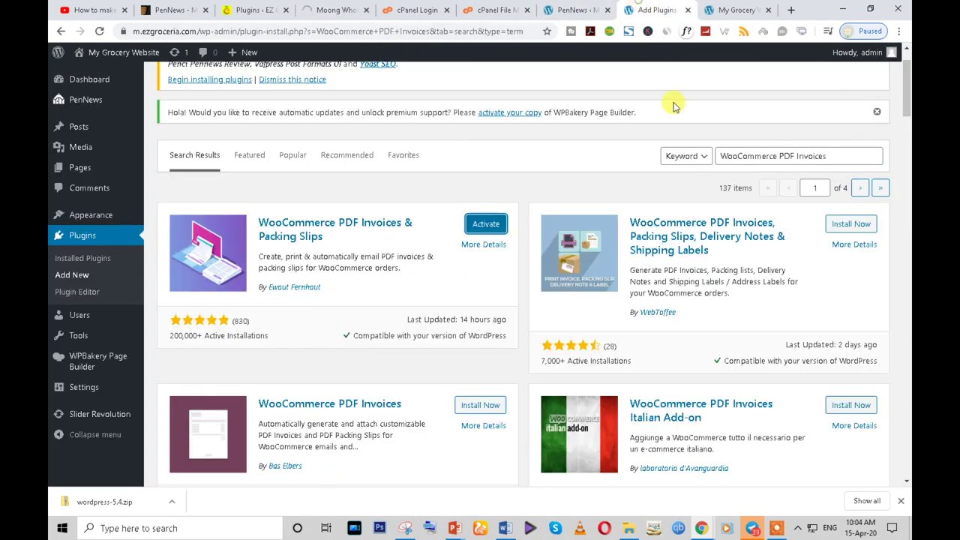
- Search for and install WP Logo Showcase Responsive Slider on the new site
triple_click(730, 150)
key(ctrl+v)
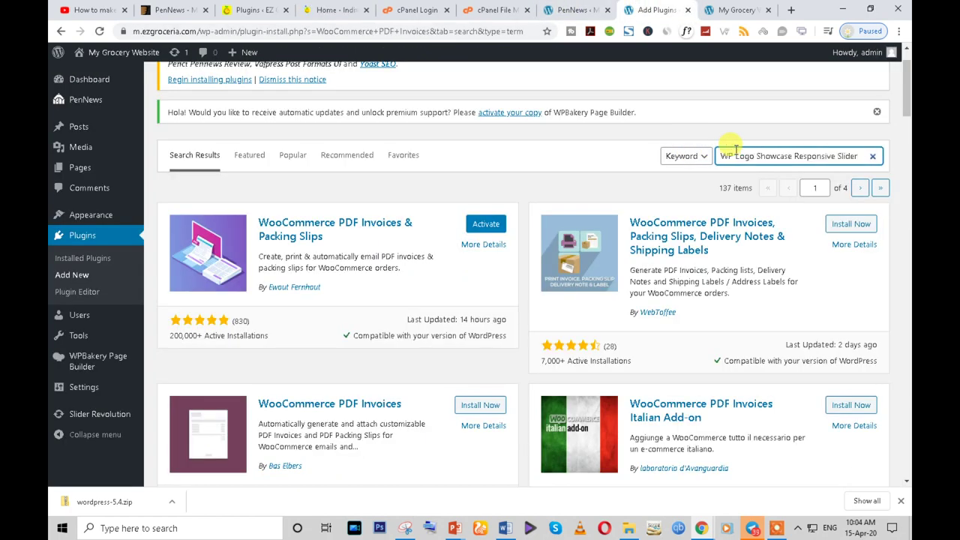
click(333, 10)
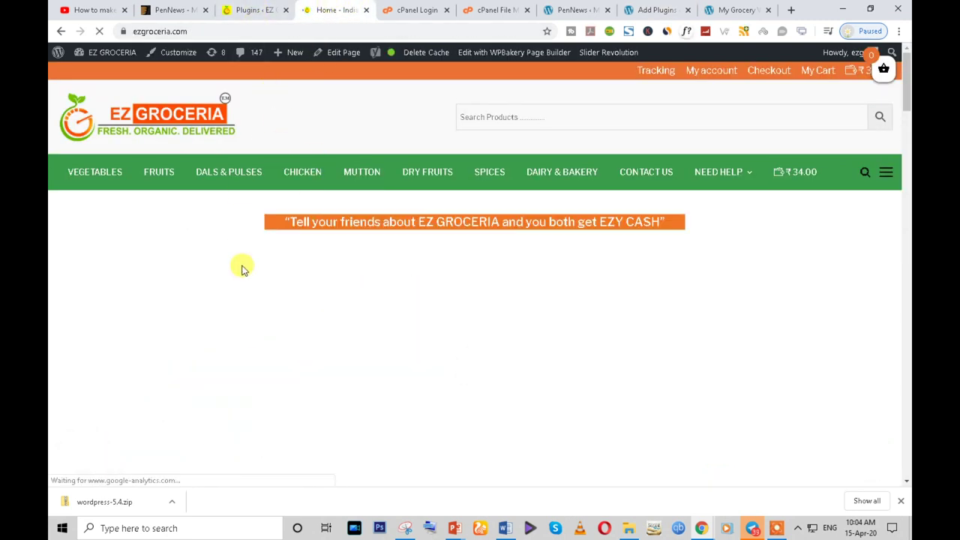
scroll(255, 289, down, 5)
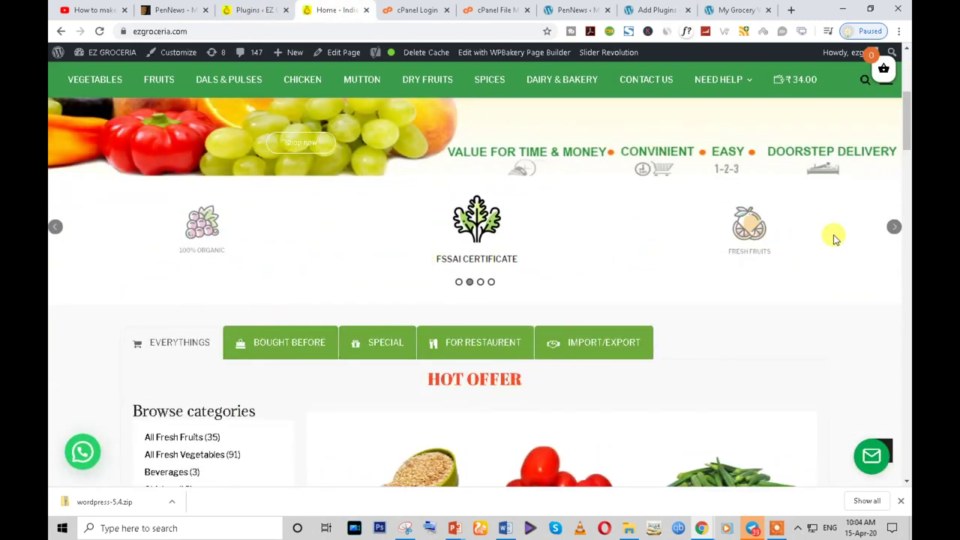
scroll(255, 322, up, 1)
click(480, 342)
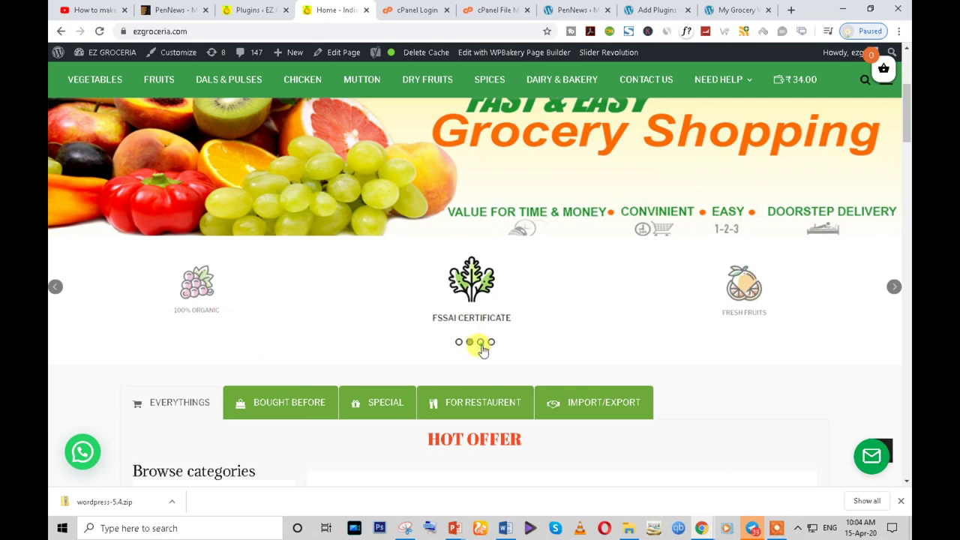
click(459, 343)
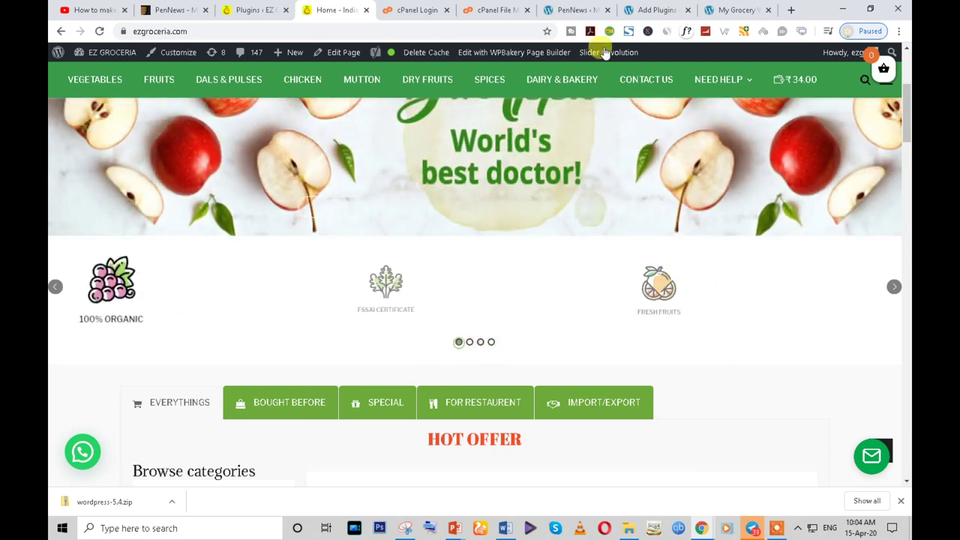
click(656, 10)
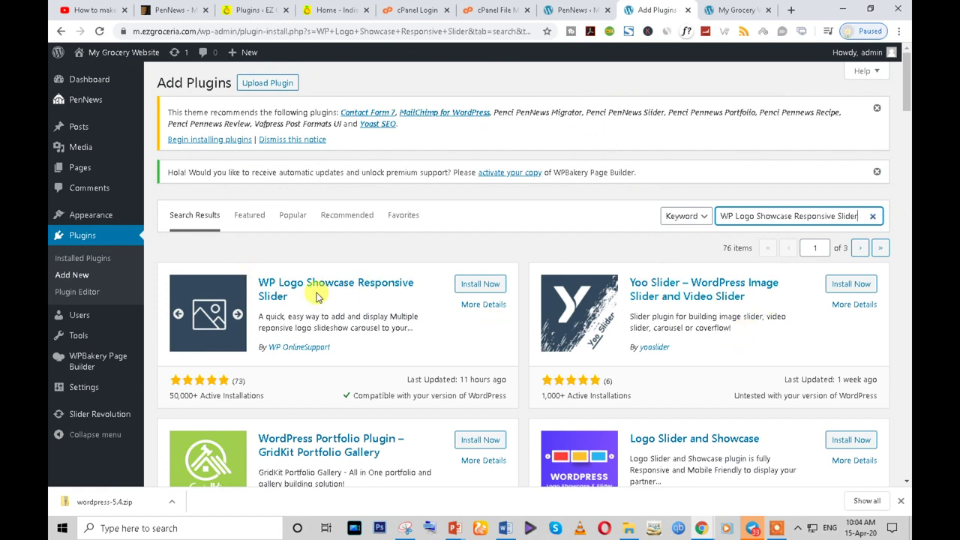
click(478, 285)
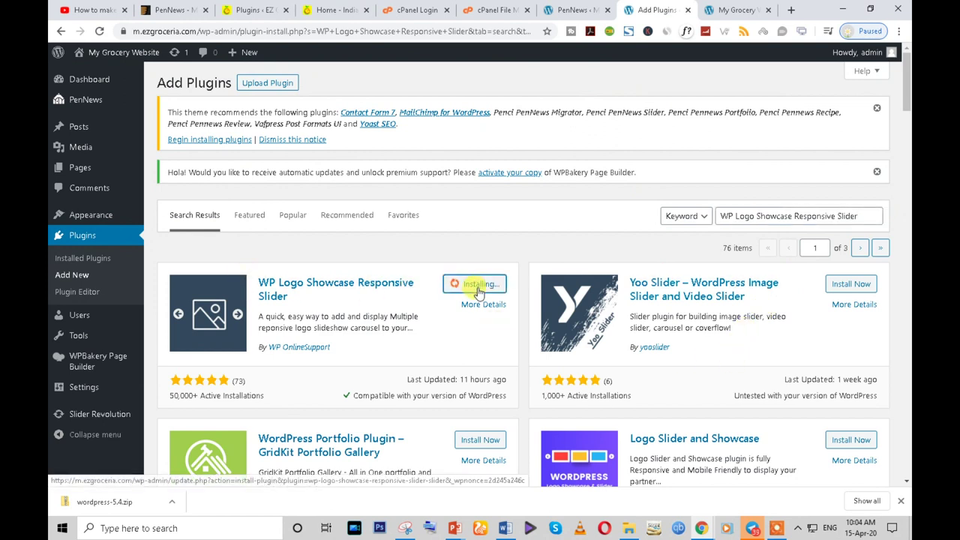
- Review the reference site's plugin list, selecting the WP Super Cache and WPBakery Page Builder names
click(255, 10)
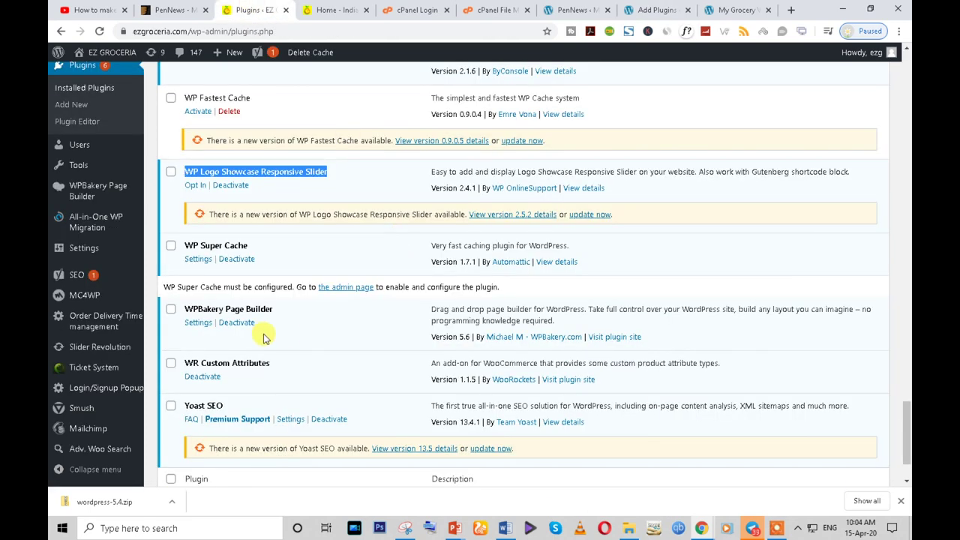
click(222, 248)
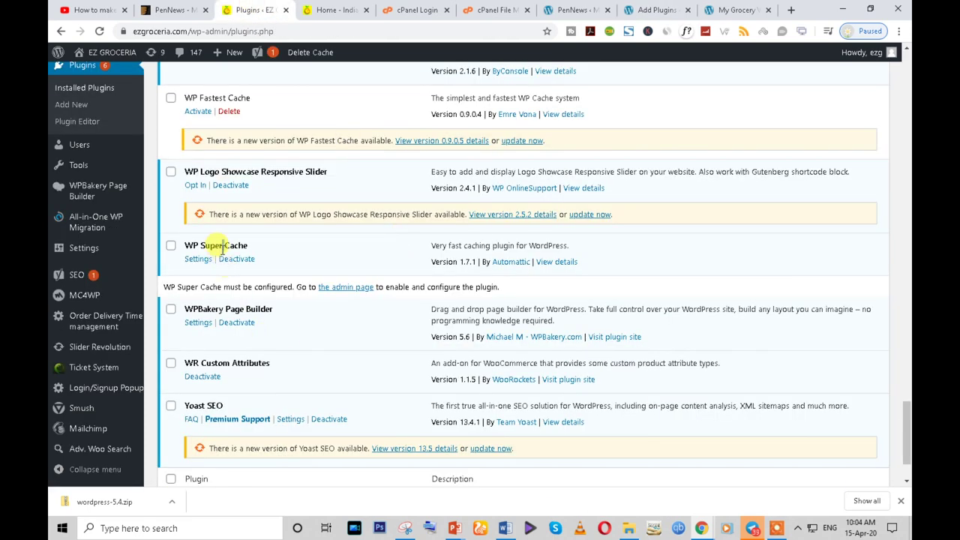
triple_click(222, 249)
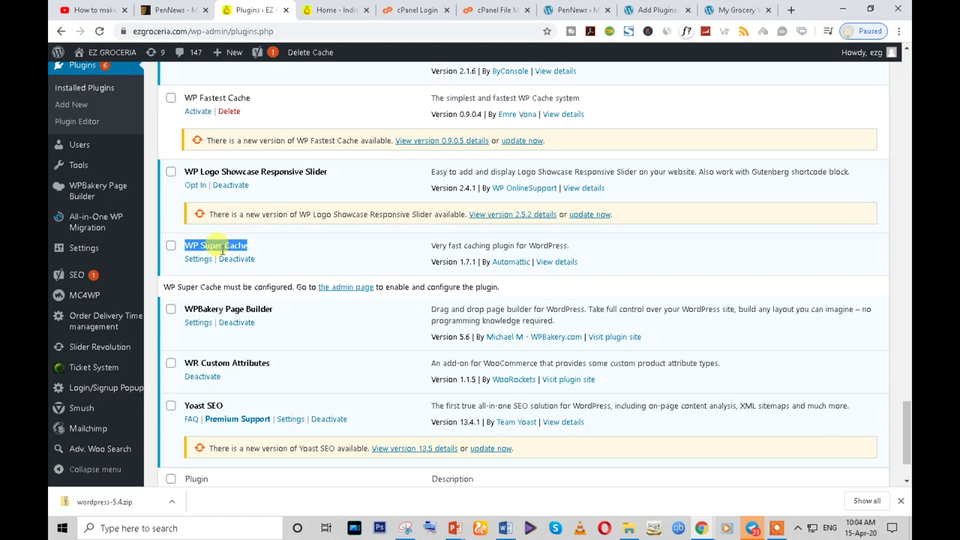
scroll(223, 270, up, 1)
scroll(214, 315, down, 1)
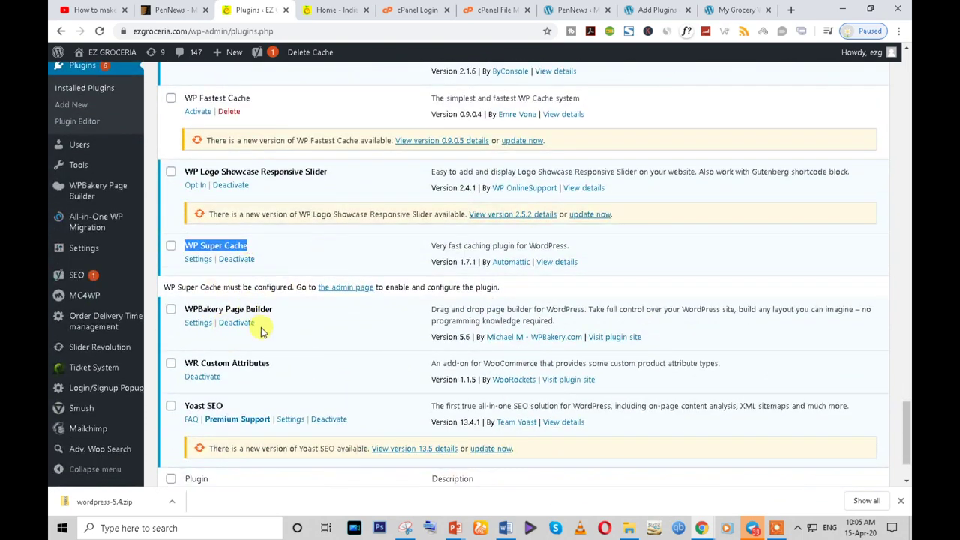
triple_click(253, 309)
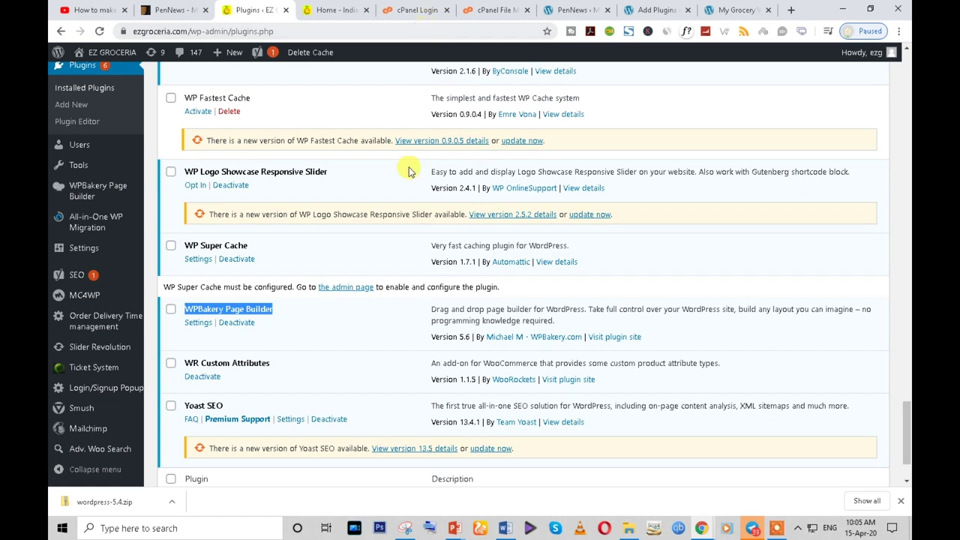
- Copy the Yoast SEO plugin name from the reference site's plugin list
scroll(327, 347, down, 1)
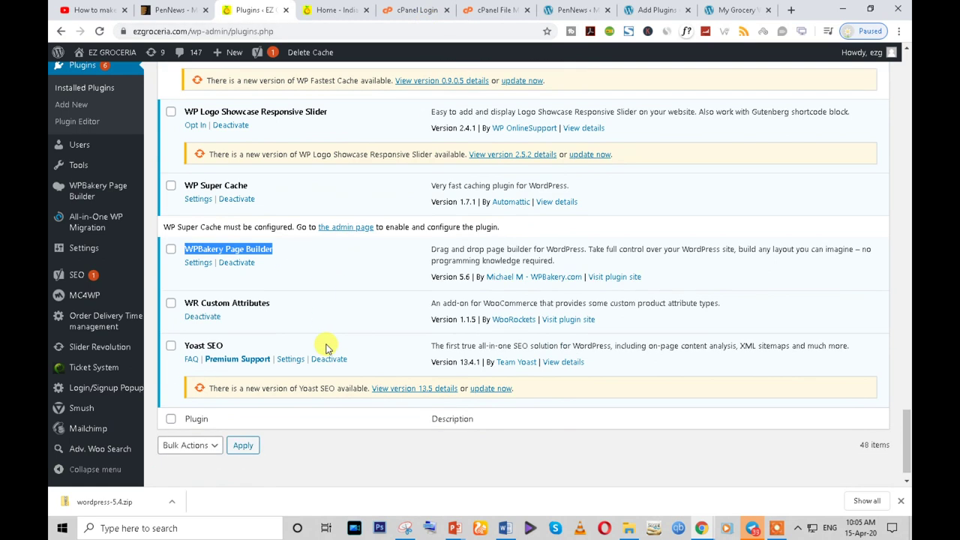
drag(186, 345, 204, 345)
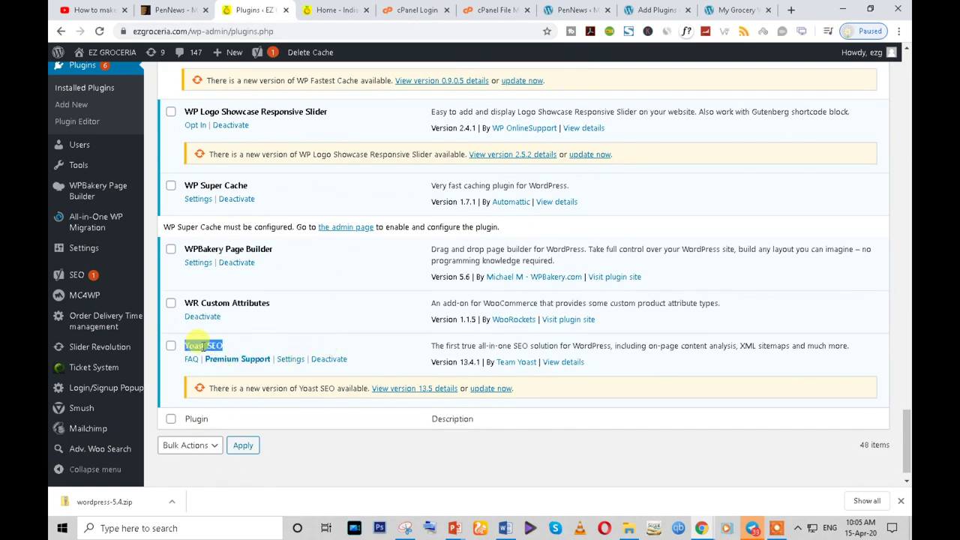
right_click(202, 347)
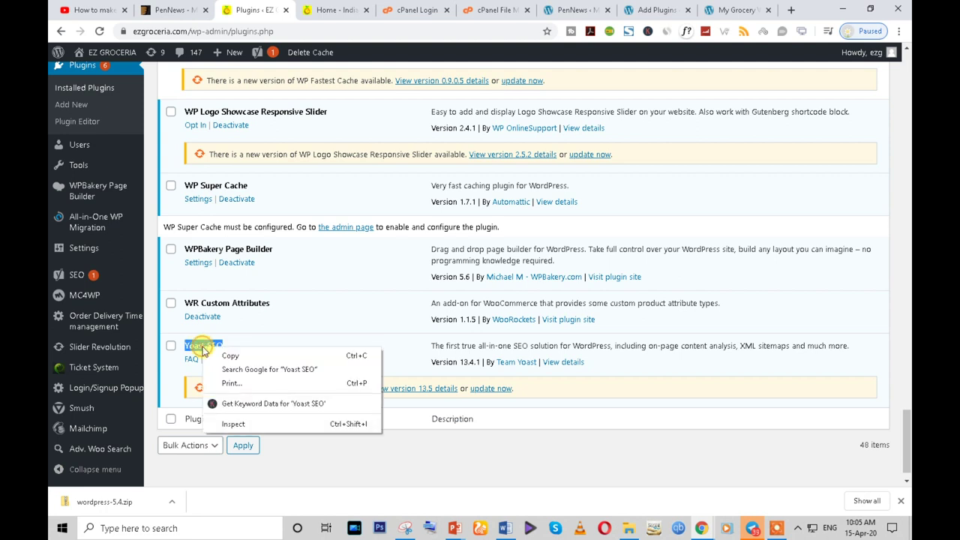
click(222, 357)
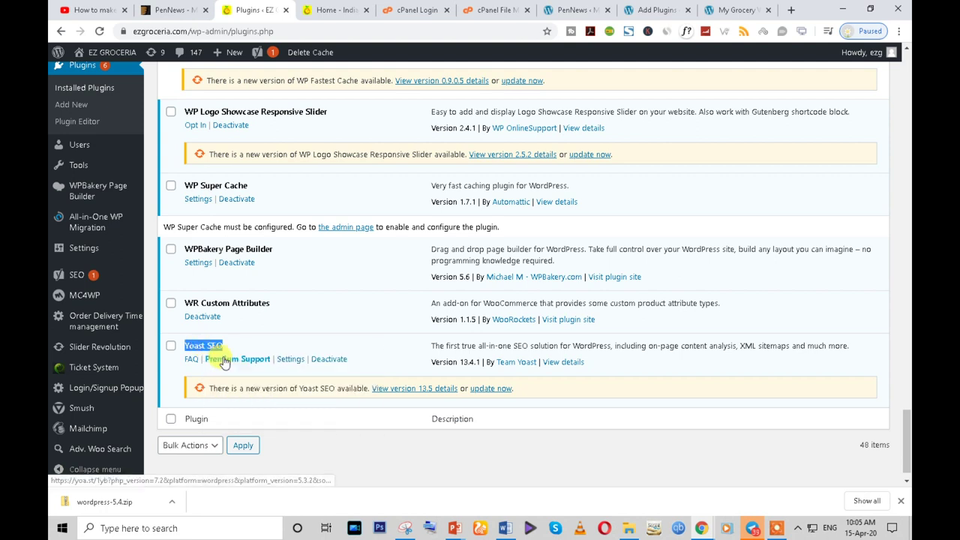
- Bulk-install Yoast SEO through the PenNews theme's required plugins installer
click(423, 7)
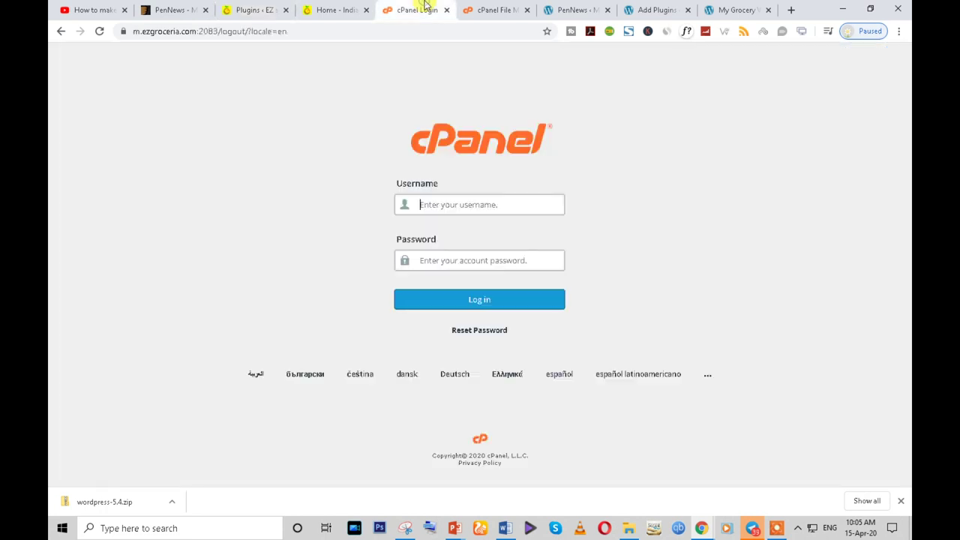
click(575, 10)
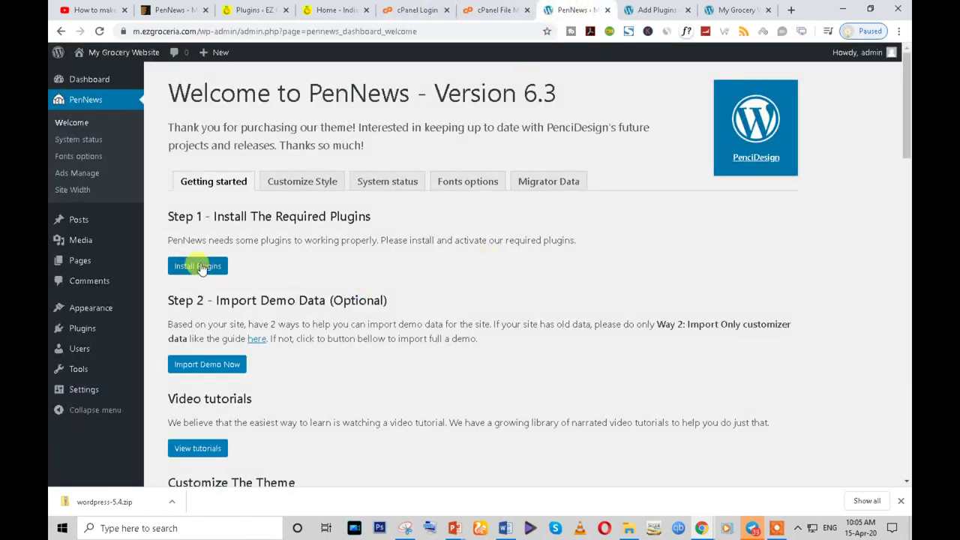
click(199, 266)
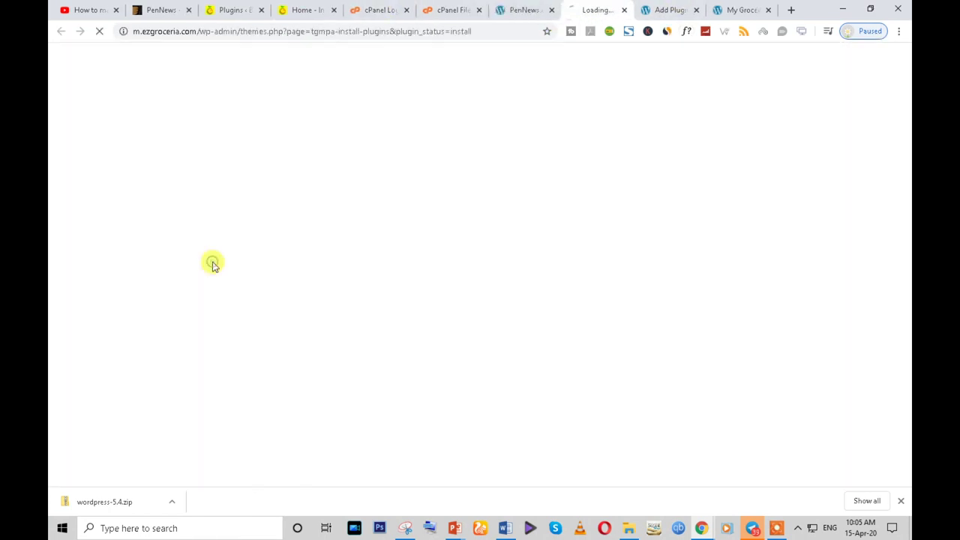
scroll(360, 293, down, 3)
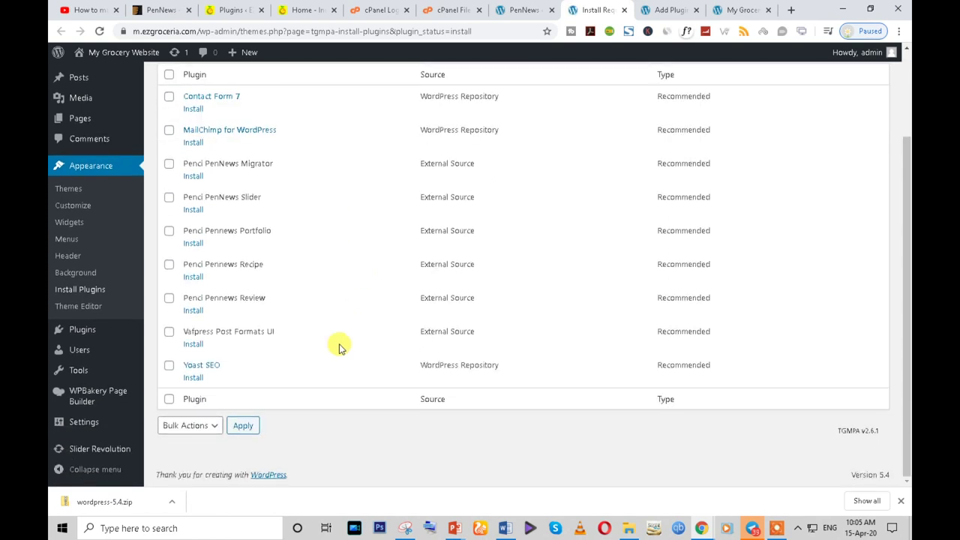
click(207, 426)
click(192, 452)
click(242, 426)
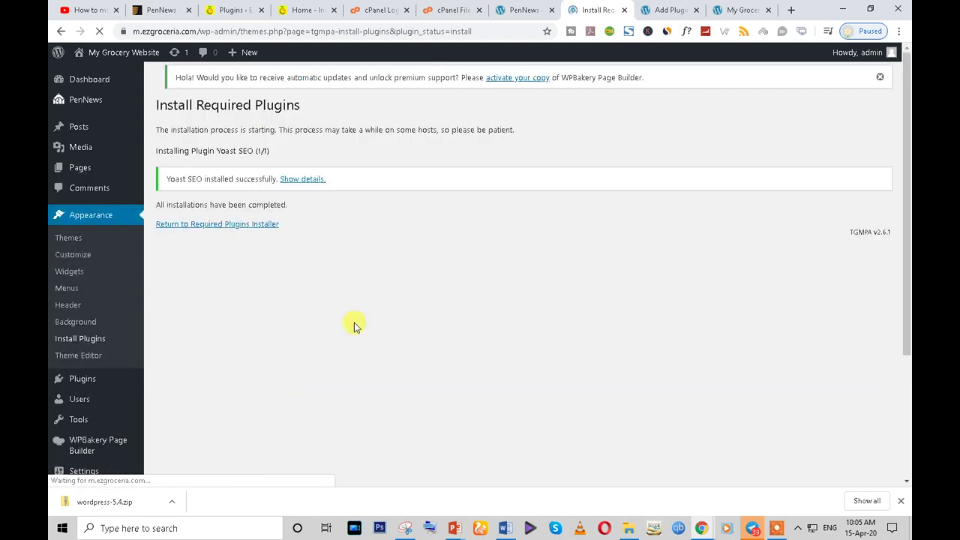
- Check the install results and open the new site's Installed Plugins list, now showing 19 plugins
click(668, 9)
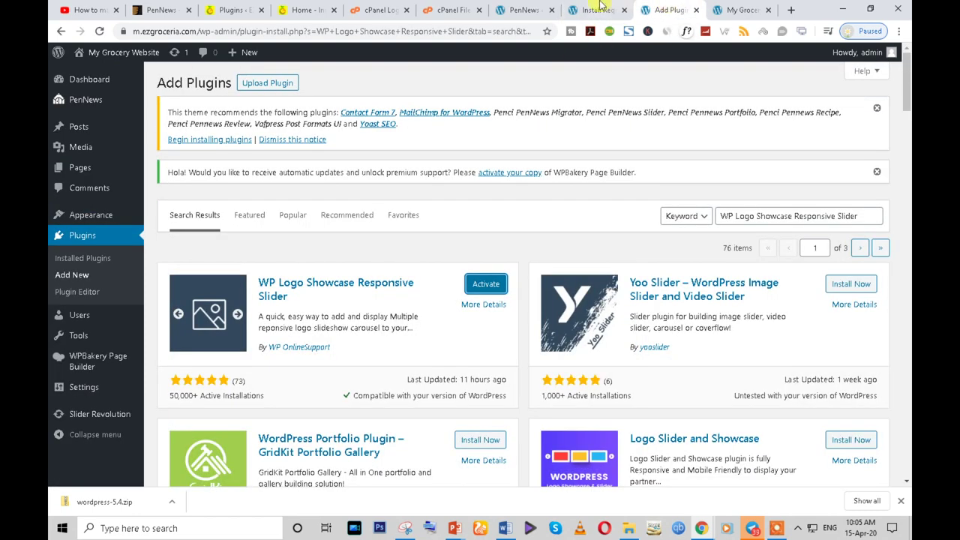
click(597, 9)
click(667, 9)
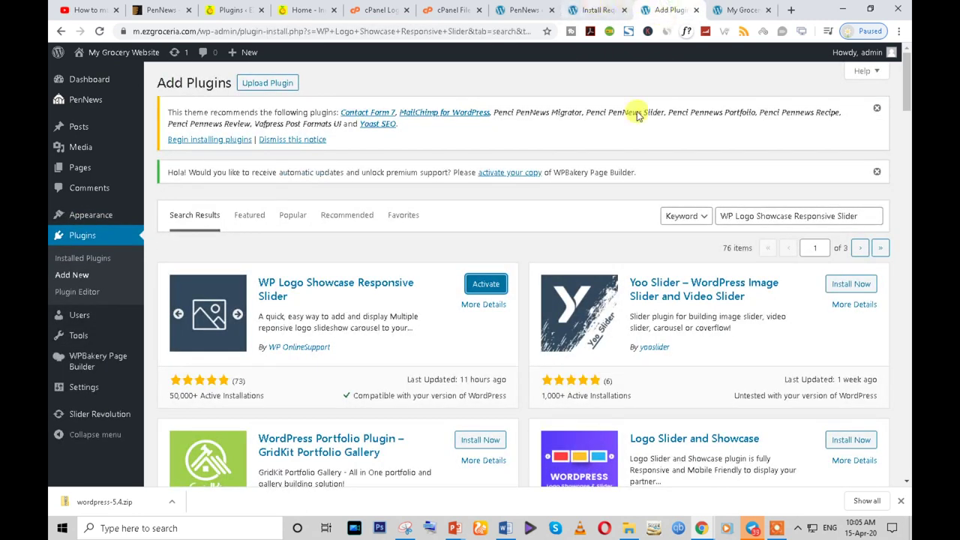
click(75, 240)
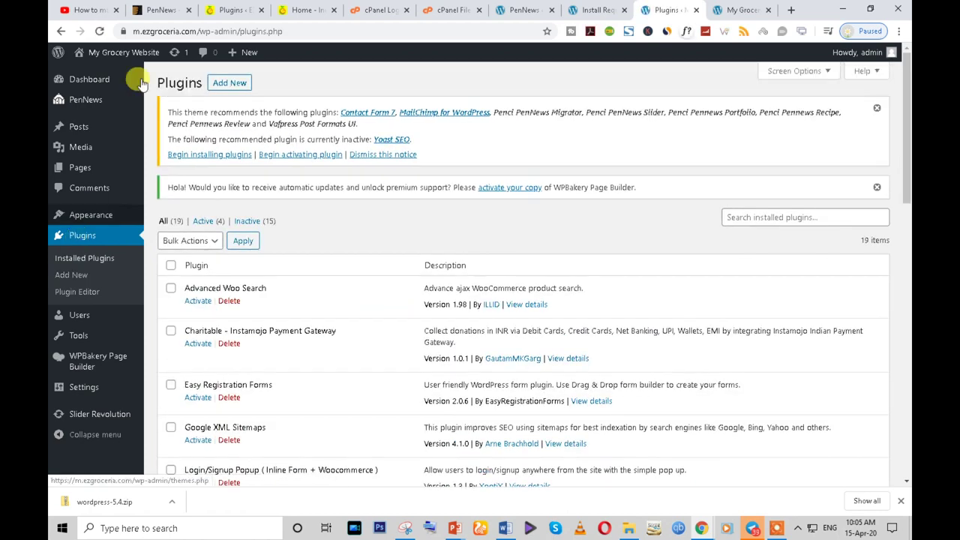
scroll(405, 318, down, 10)
scroll(424, 318, down, 2)
scroll(396, 345, up, 15)
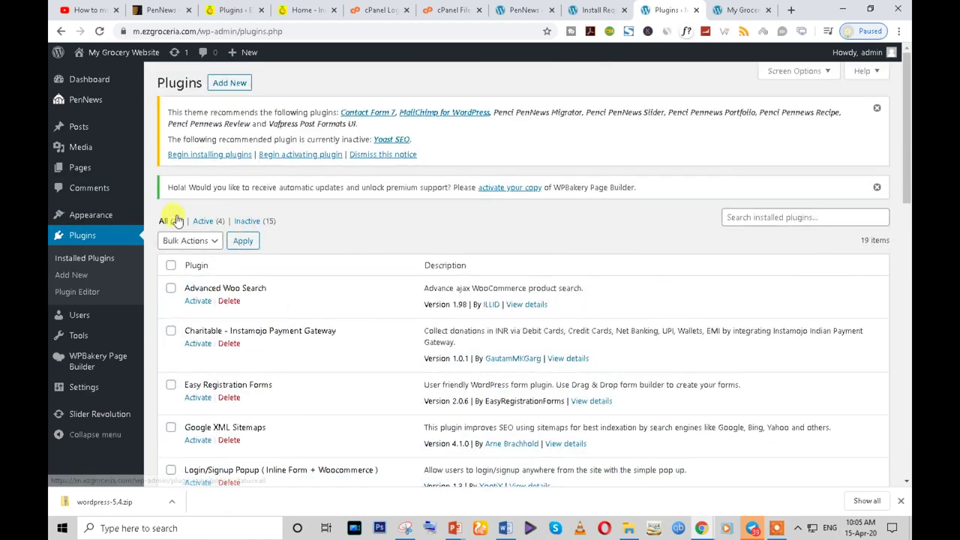
click(232, 7)
scroll(229, 225, up, 10)
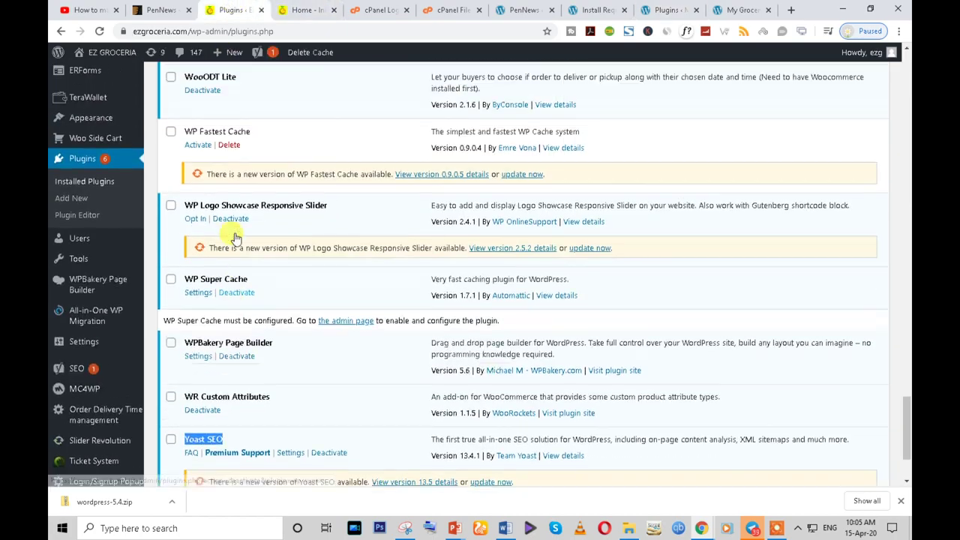
scroll(234, 234, up, 15)
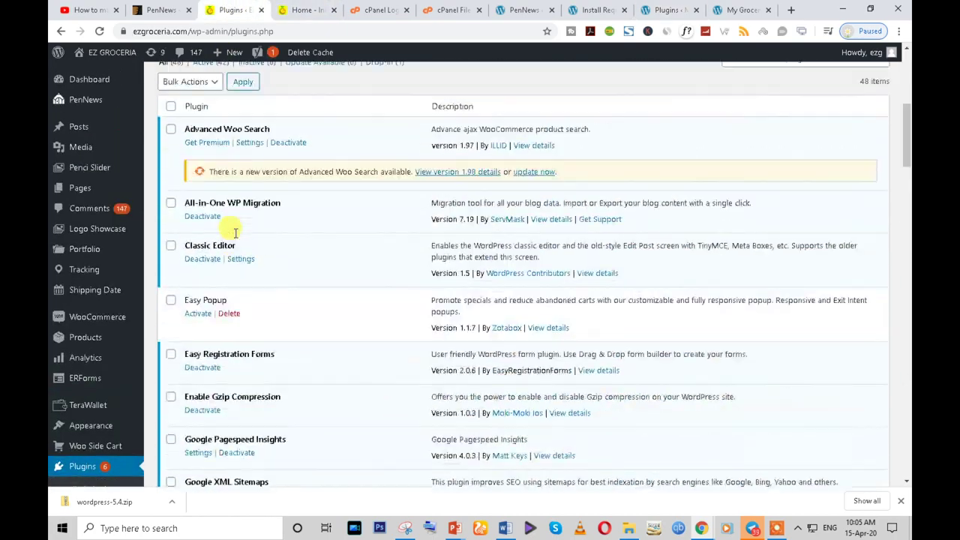
scroll(238, 267, down, 2)
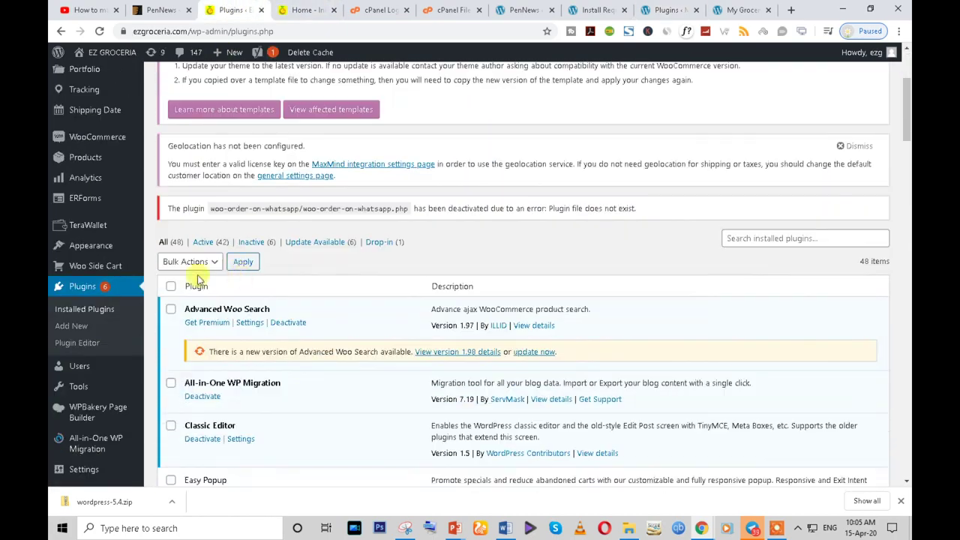
triple_click(161, 244)
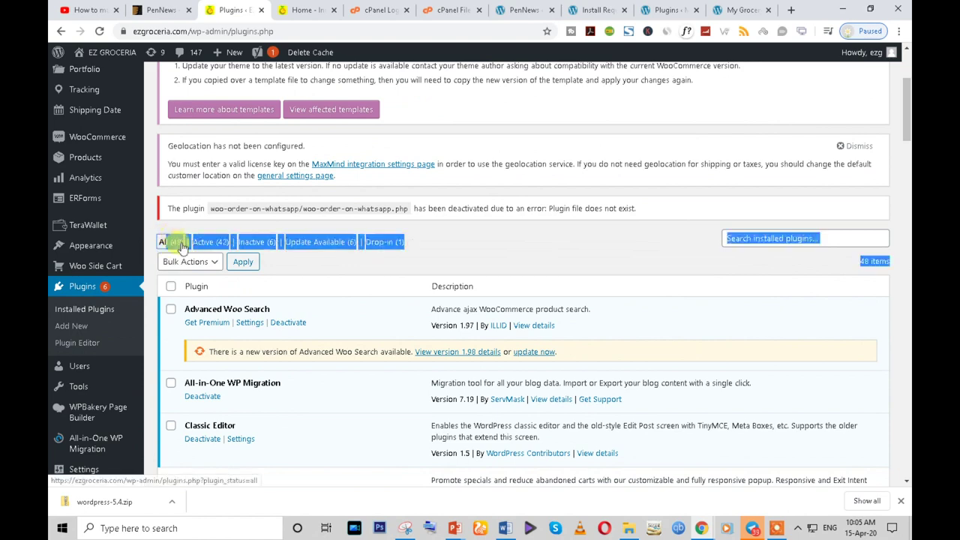
click(456, 244)
scroll(229, 347, down, 4)
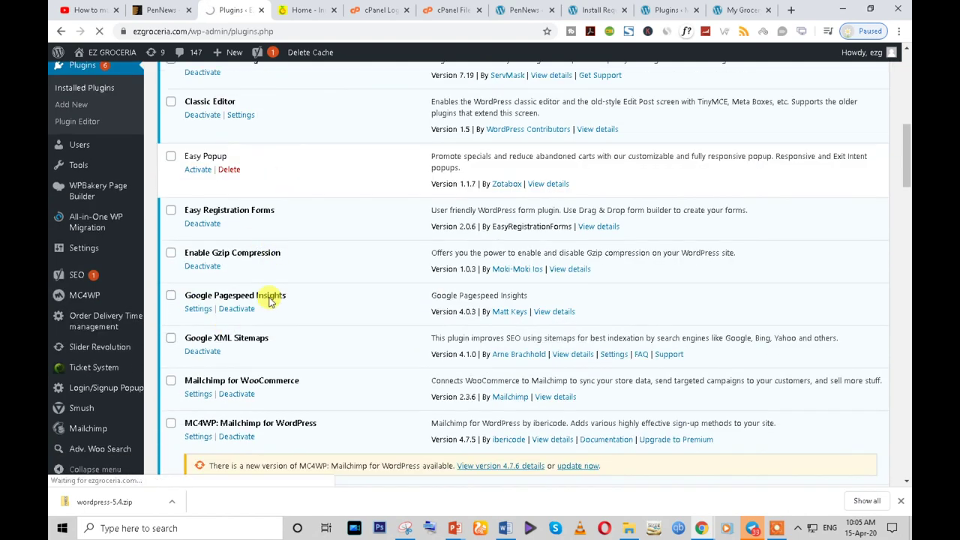
scroll(270, 296, down, 4)
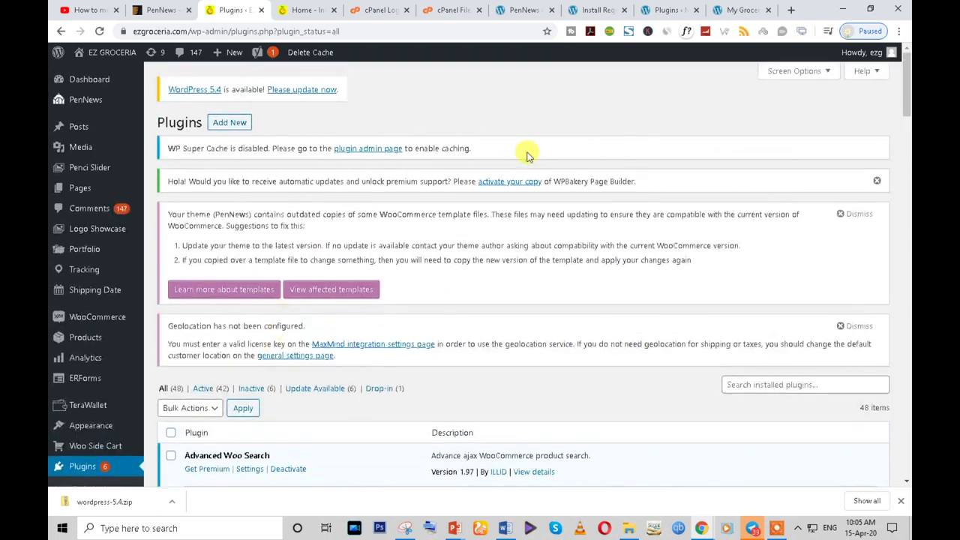
- Select the inactive plugins, leaving out Penci PenNews Demo Importer, Slider Revolution and WPBakery Page Builder
click(668, 9)
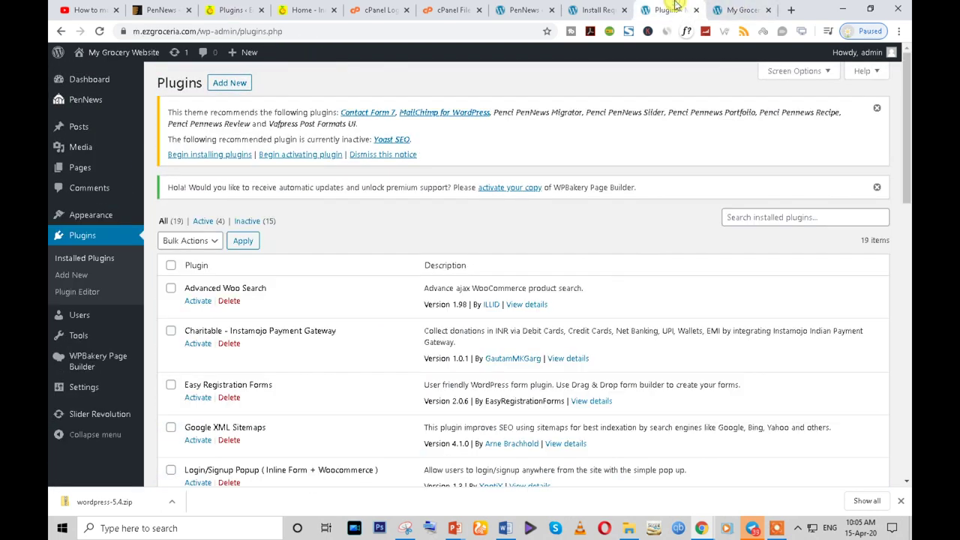
scroll(342, 216, down, 1)
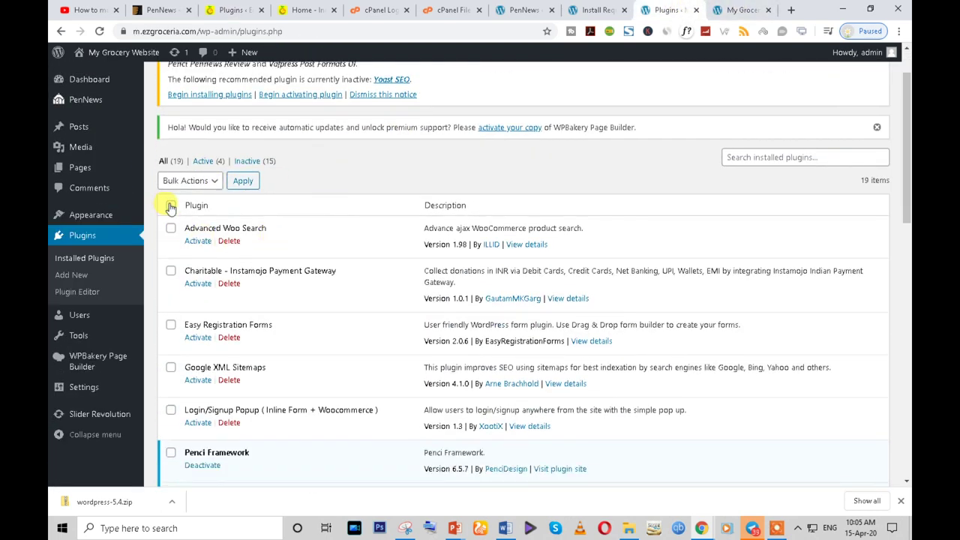
scroll(287, 207, down, 3)
scroll(287, 208, up, 3)
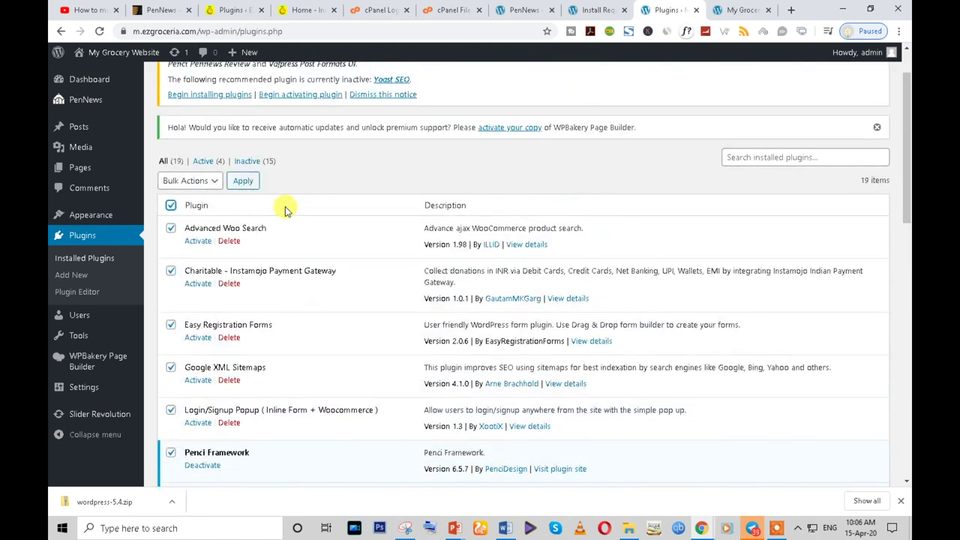
scroll(288, 210, down, 2)
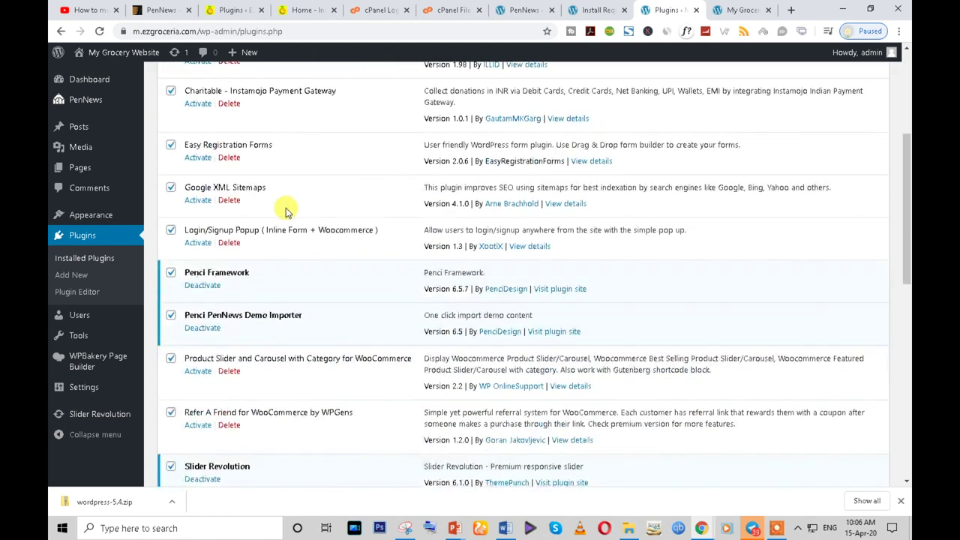
click(170, 315)
scroll(168, 319, down, 3)
click(172, 237)
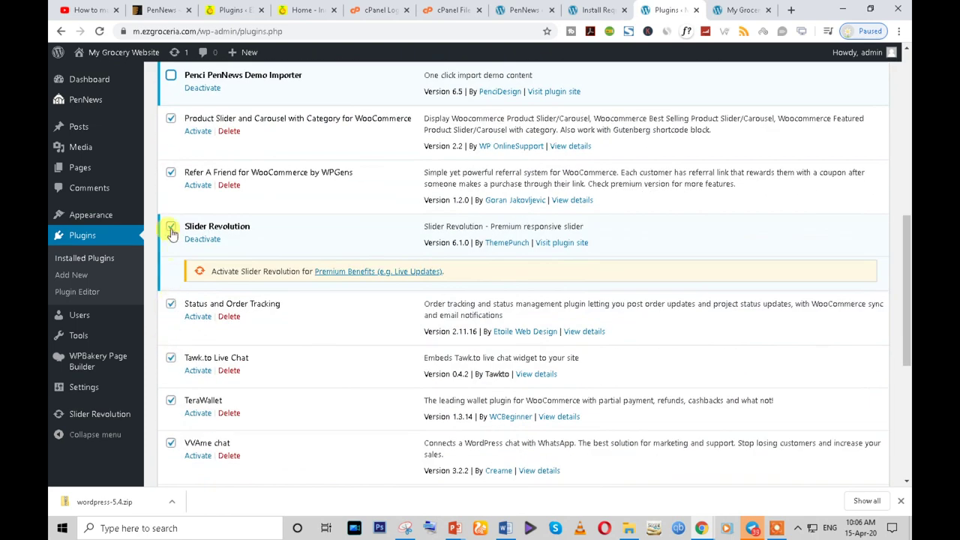
scroll(178, 300, down, 4)
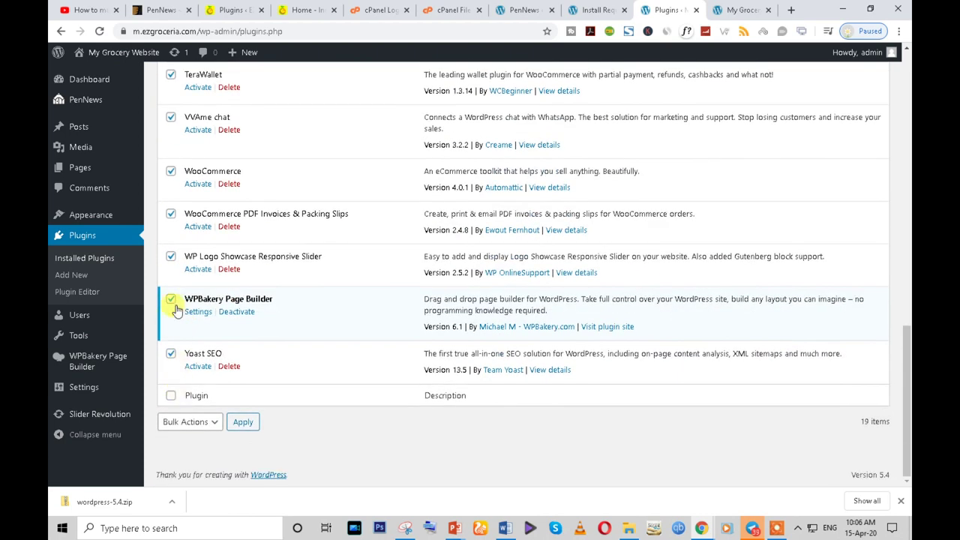
click(172, 300)
- Activate the checked plugins together with the Bulk Actions Activate option
click(191, 421)
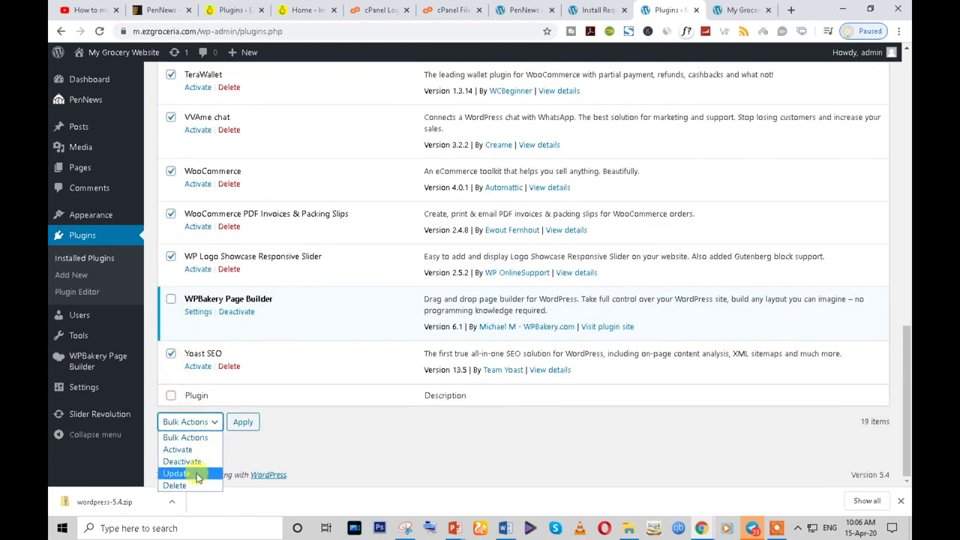
click(180, 450)
click(242, 421)
scroll(370, 260, up, 12)
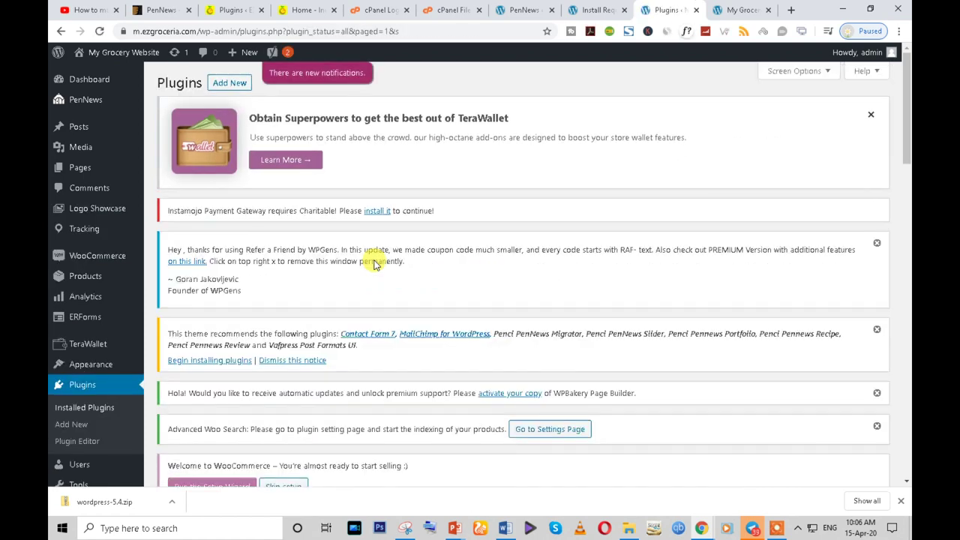
- Install the Charitable plugin from the link in the Instamojo gateway's notice
scroll(375, 264, down, 5)
scroll(375, 264, down, 13)
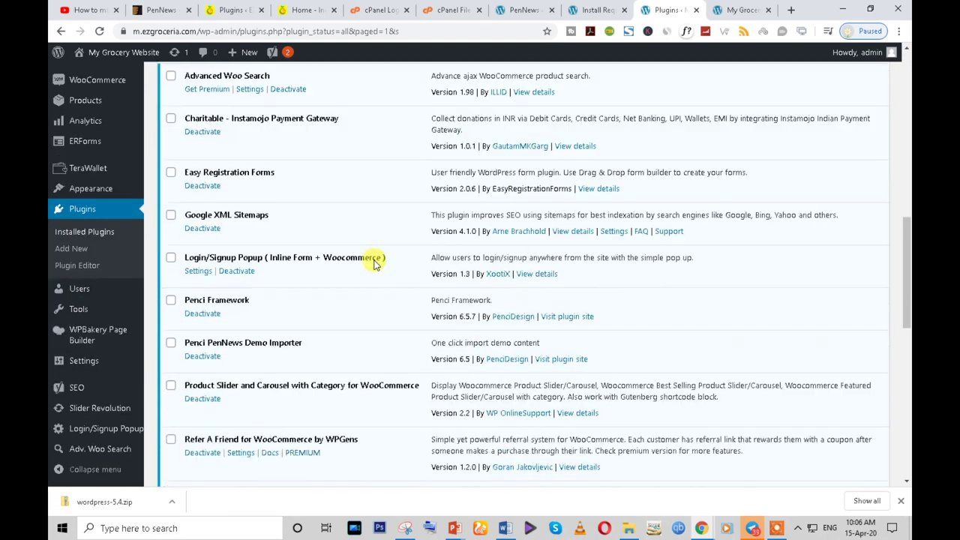
scroll(375, 264, up, 6)
scroll(375, 264, up, 12)
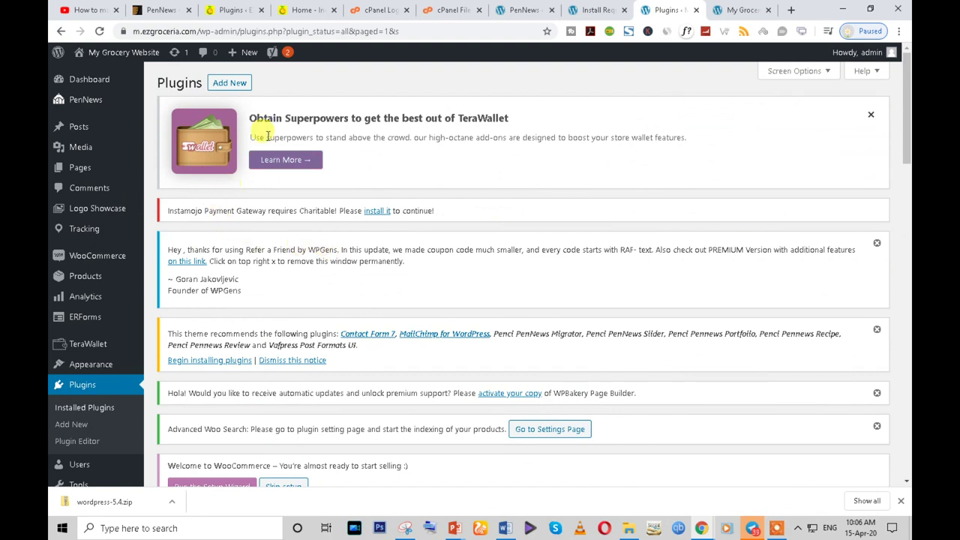
drag(257, 118, 489, 137)
click(376, 213)
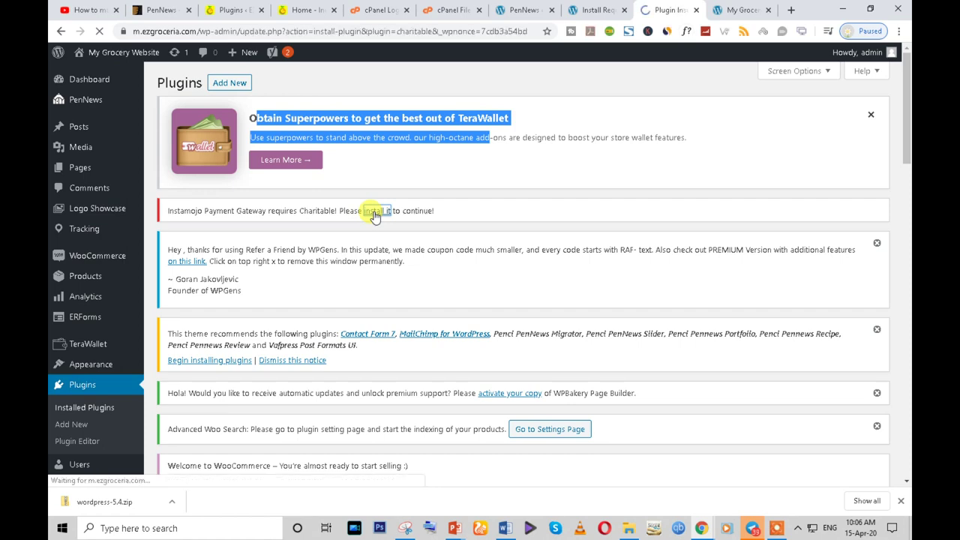
- Activate Charitable – Donation Plugin 1.6.36 so its welcome page appears
scroll(397, 237, down, 2)
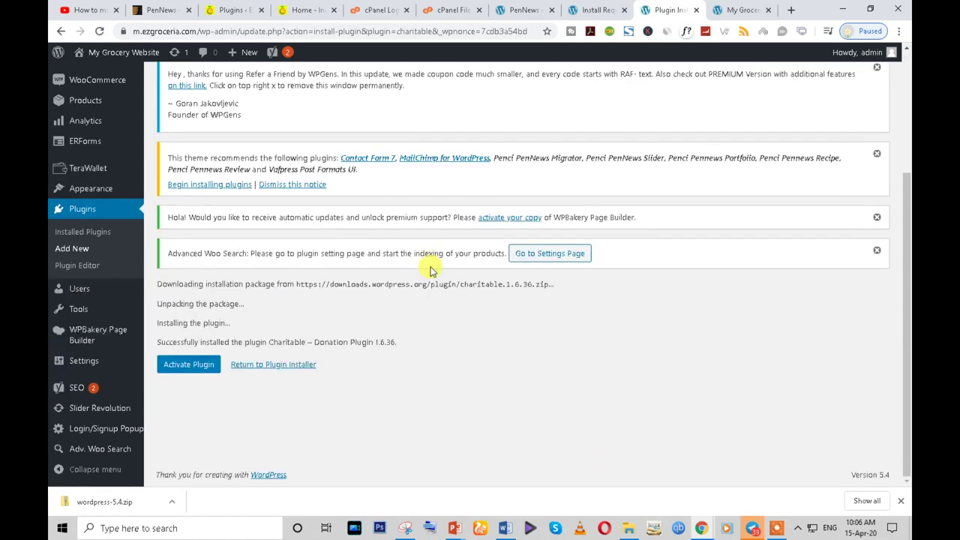
click(178, 366)
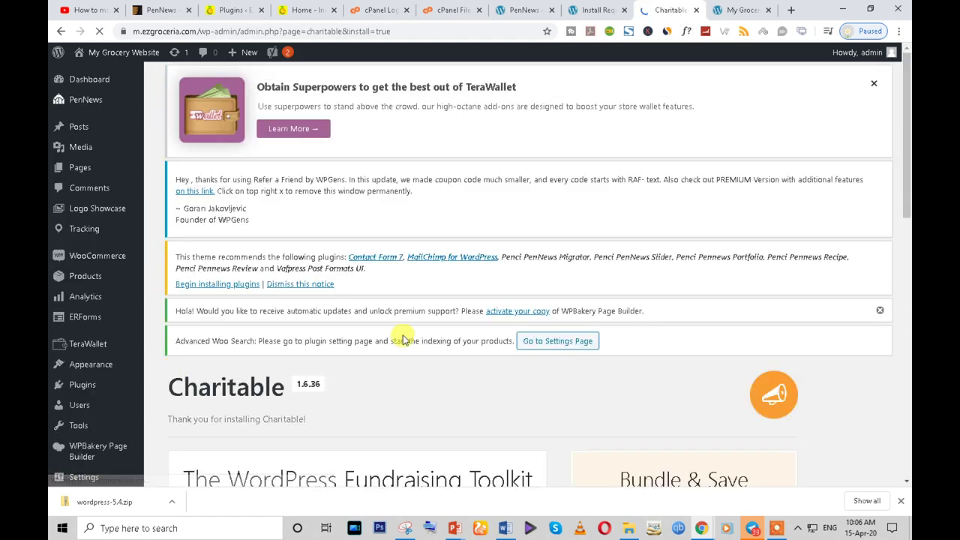
scroll(365, 337, down, 5)
scroll(366, 337, down, 2)
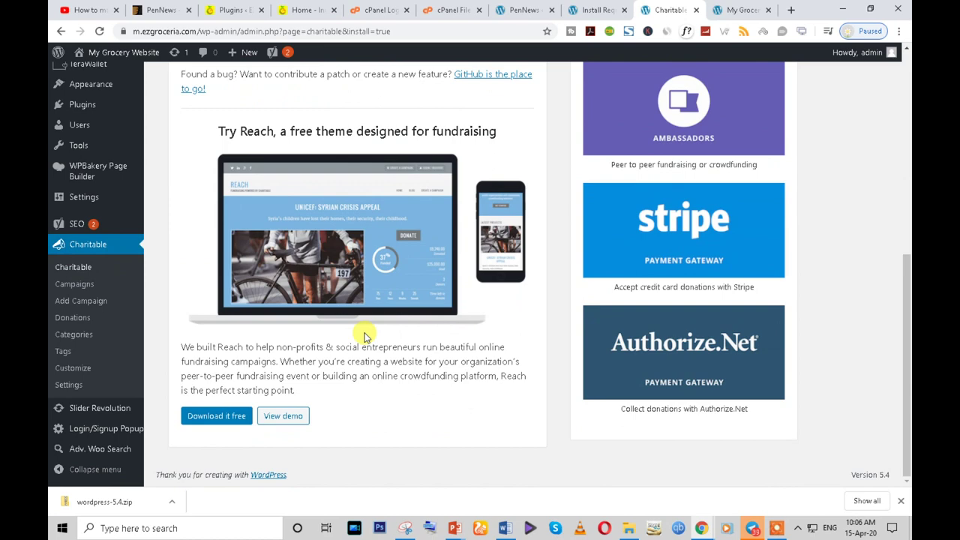
scroll(365, 336, up, 5)
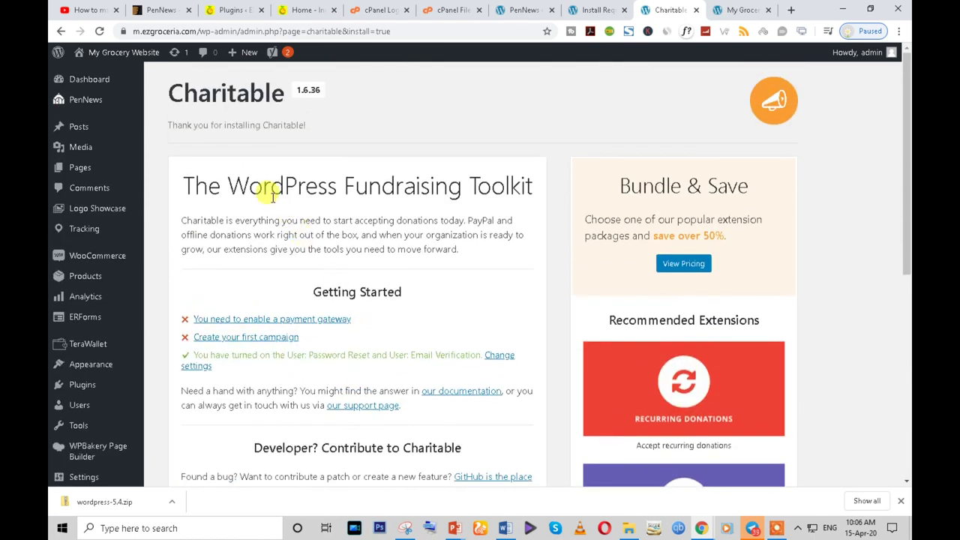
drag(269, 188, 182, 188)
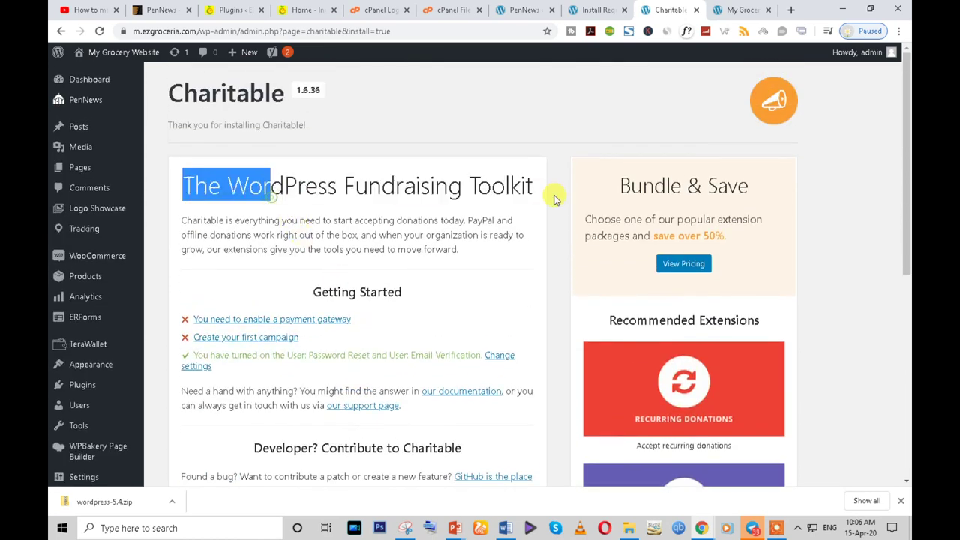
- Dismiss the Refer a Friend, recommended plugins, WPBakery and Advanced Woo Search notices, then launch the WooCommerce setup wizard
click(80, 387)
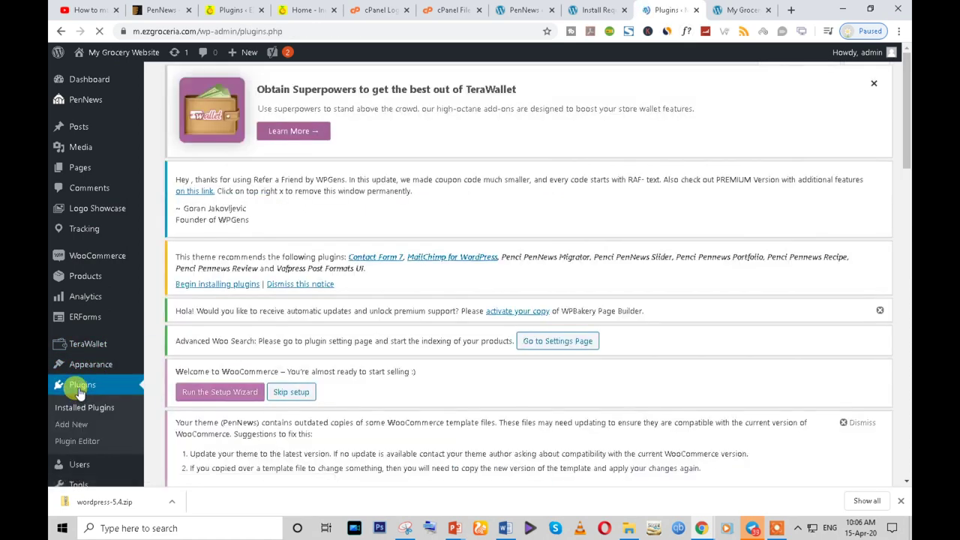
scroll(384, 353, down, 3)
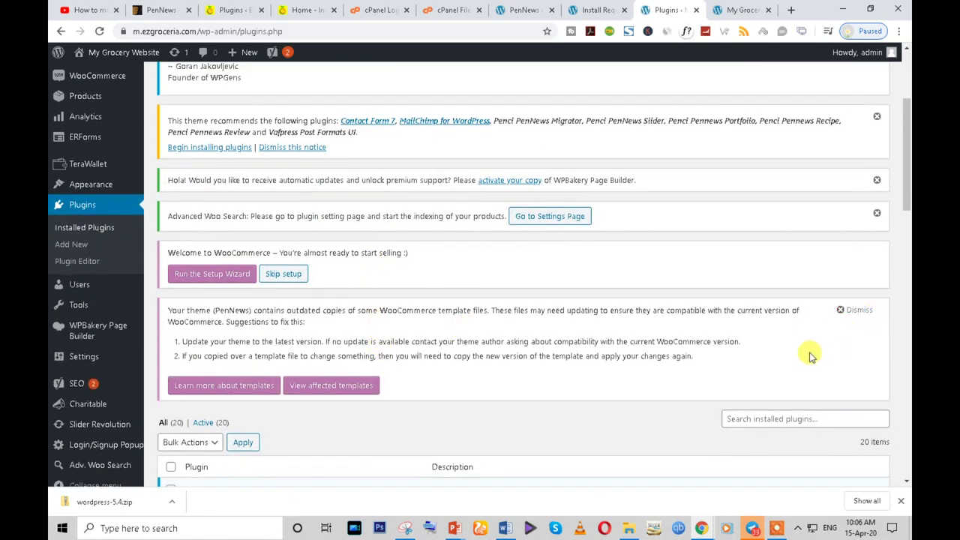
scroll(765, 368, up, 3)
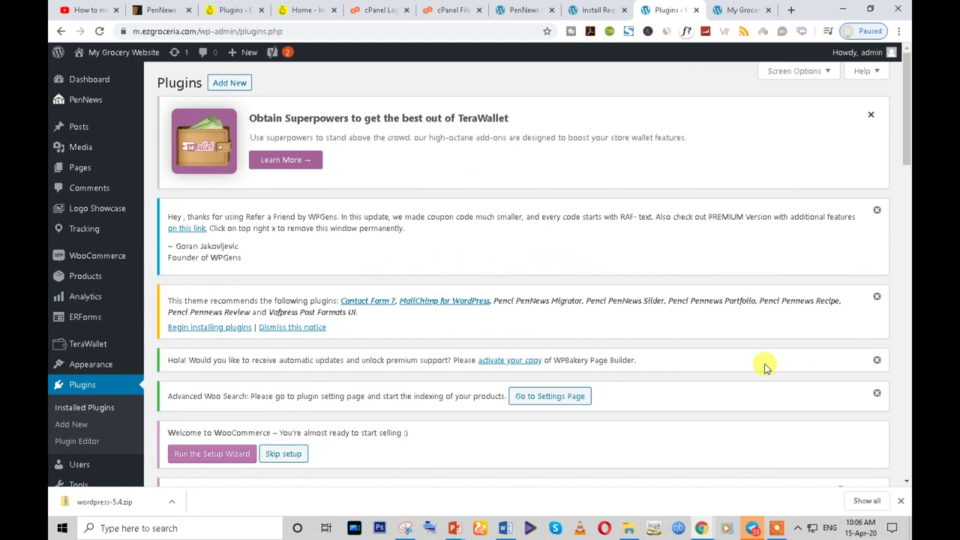
scroll(765, 367, down, 1)
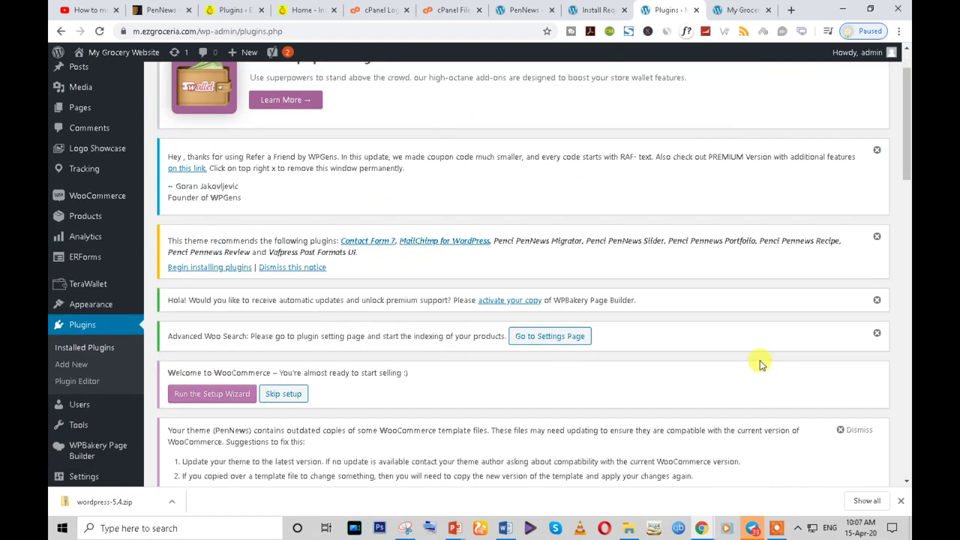
click(878, 150)
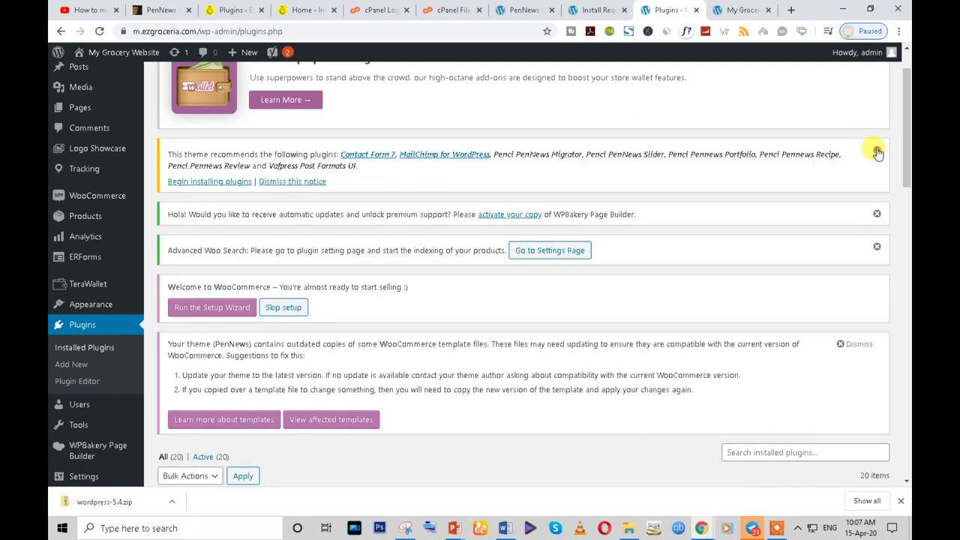
click(877, 150)
click(878, 150)
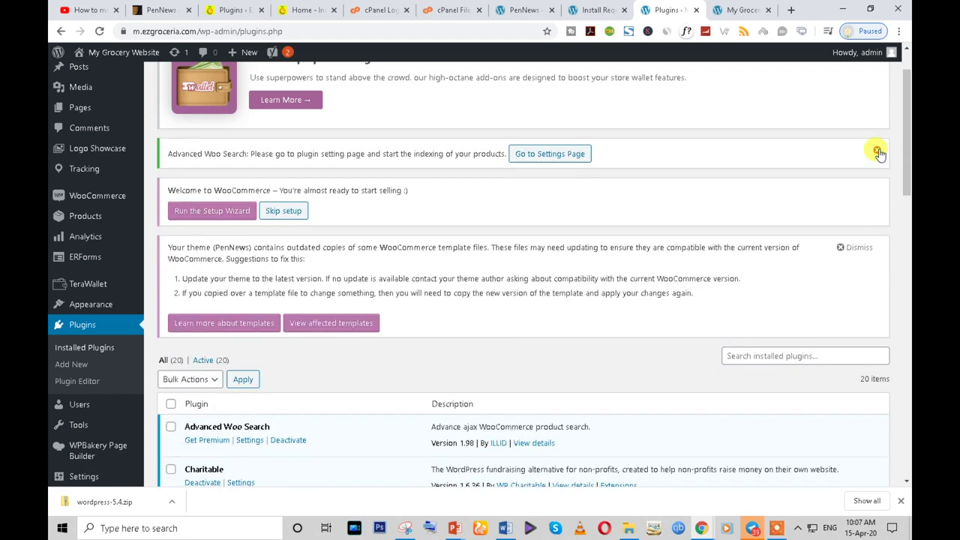
click(877, 151)
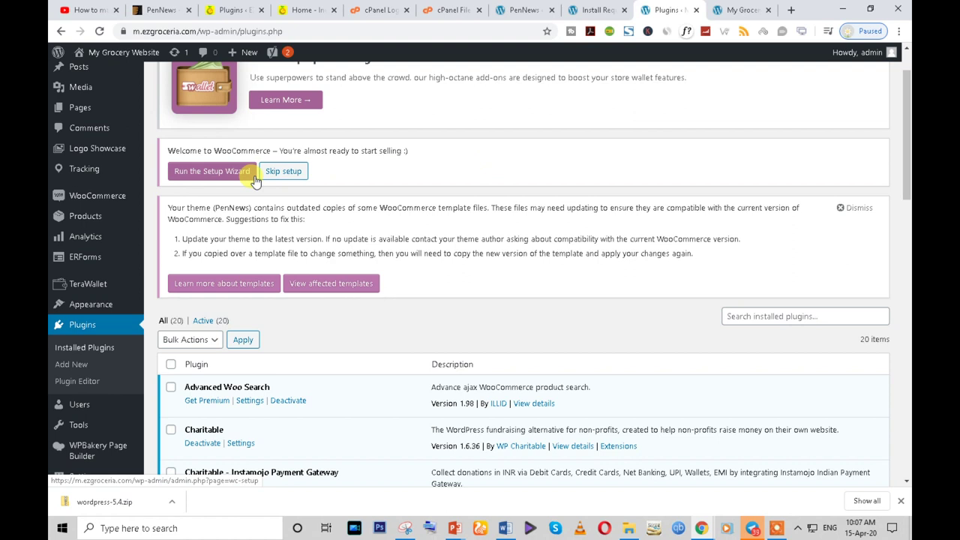
click(254, 180)
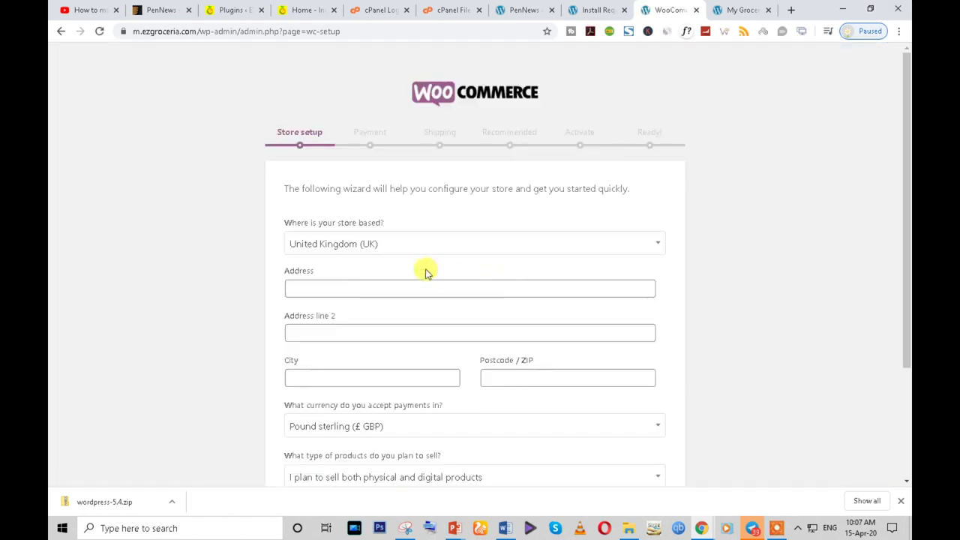
- Set the store country to India
click(405, 250)
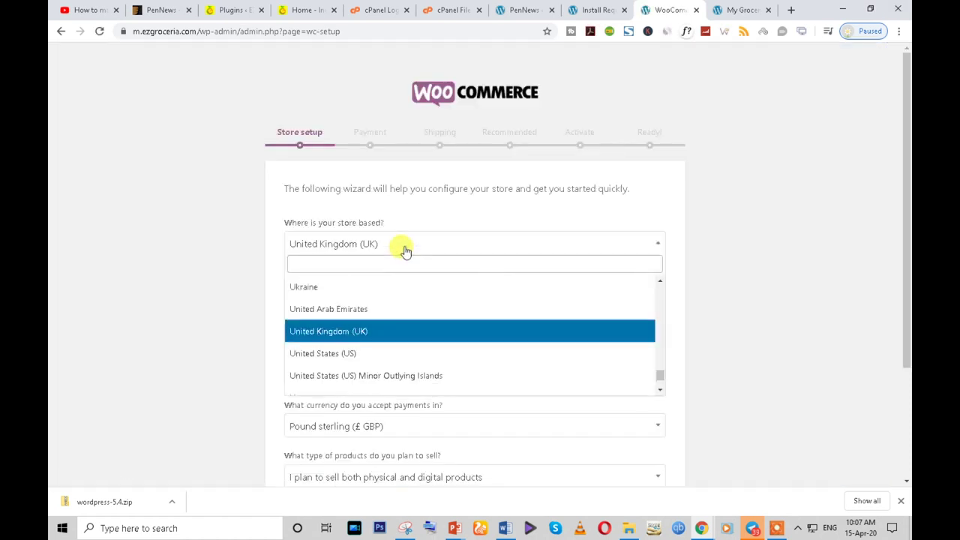
click(382, 262)
text(indi)
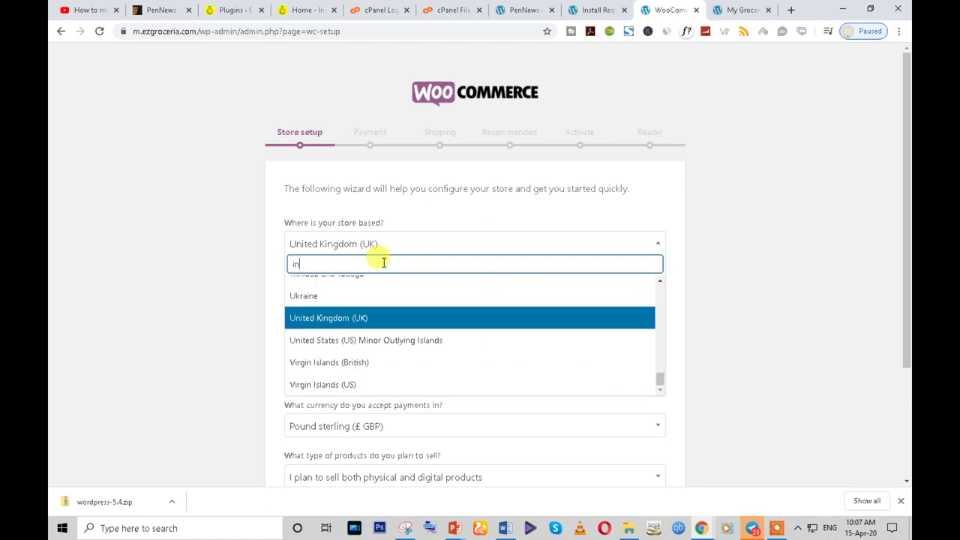
click(352, 310)
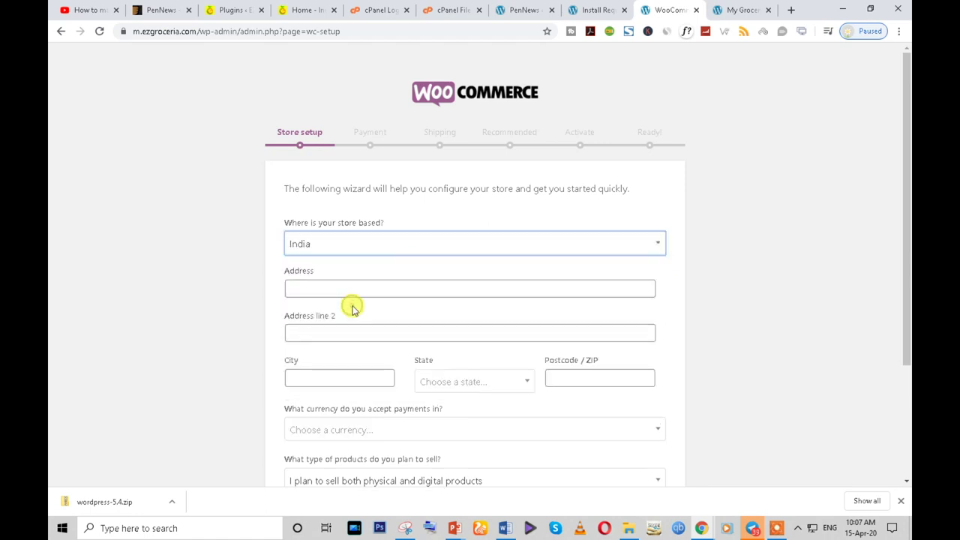
- Fill the store address from a saved entry and dismiss the address suggestions
click(344, 289)
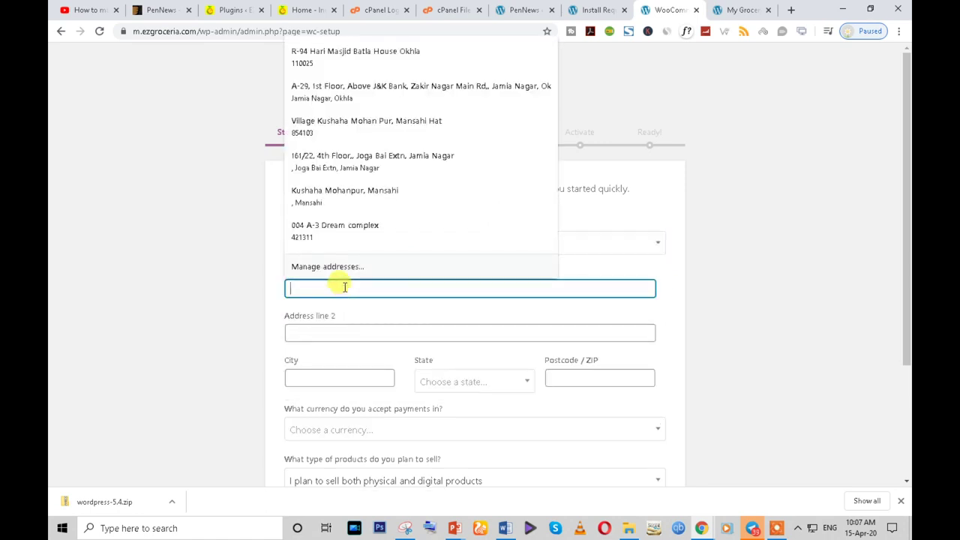
click(342, 197)
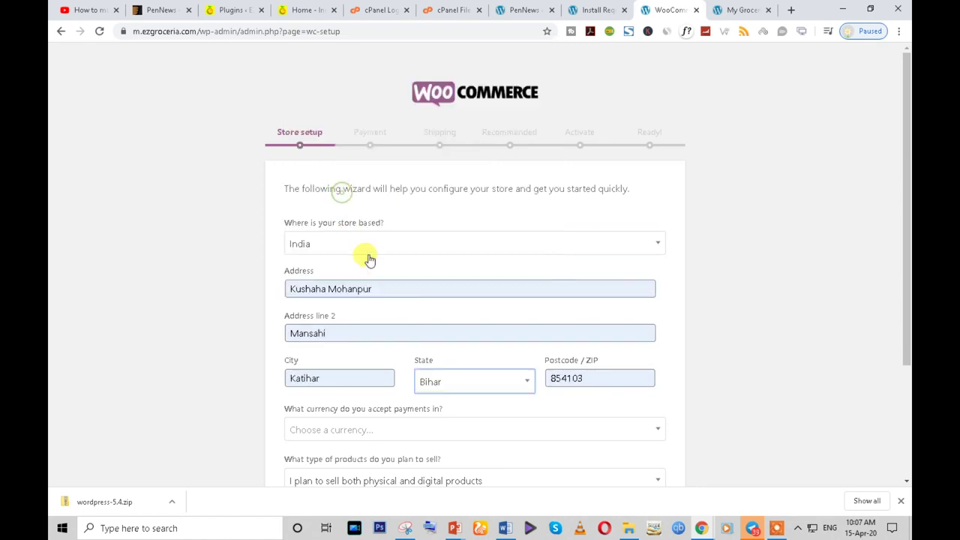
scroll(369, 257, down, 3)
double_click(369, 131)
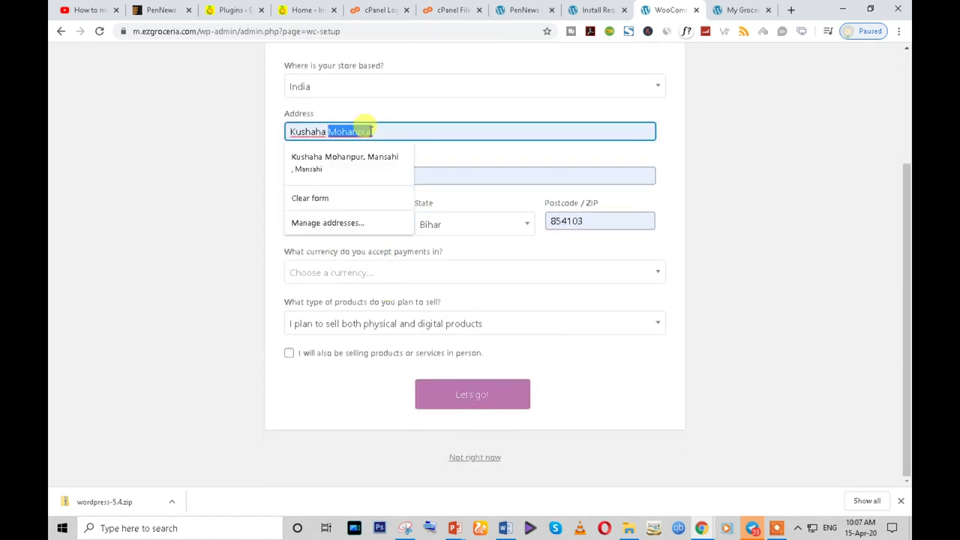
click(249, 138)
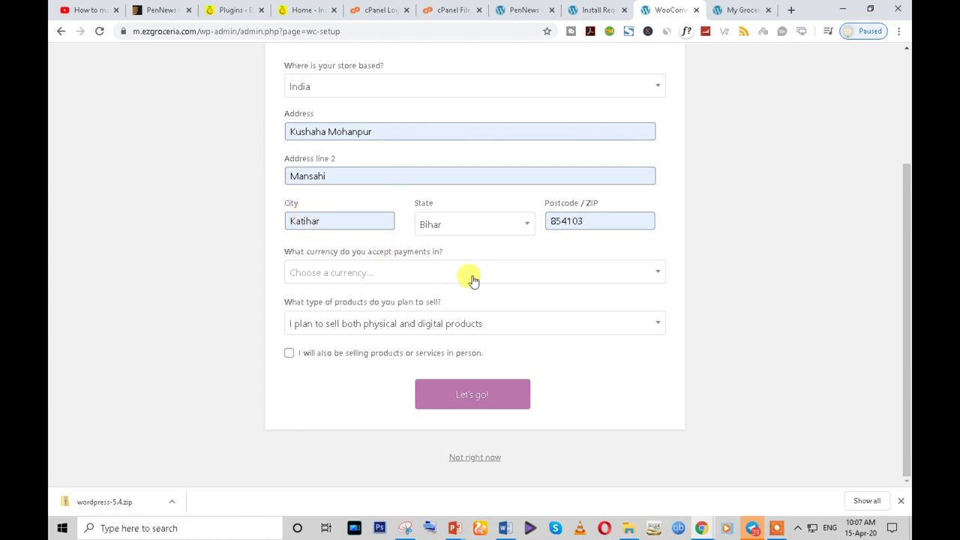
scroll(390, 251, up, 2)
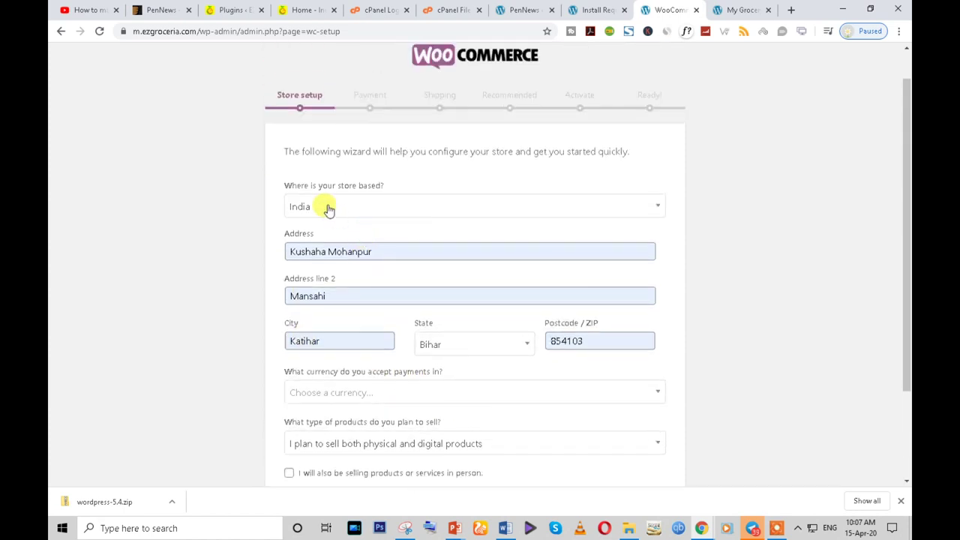
click(329, 208)
click(154, 214)
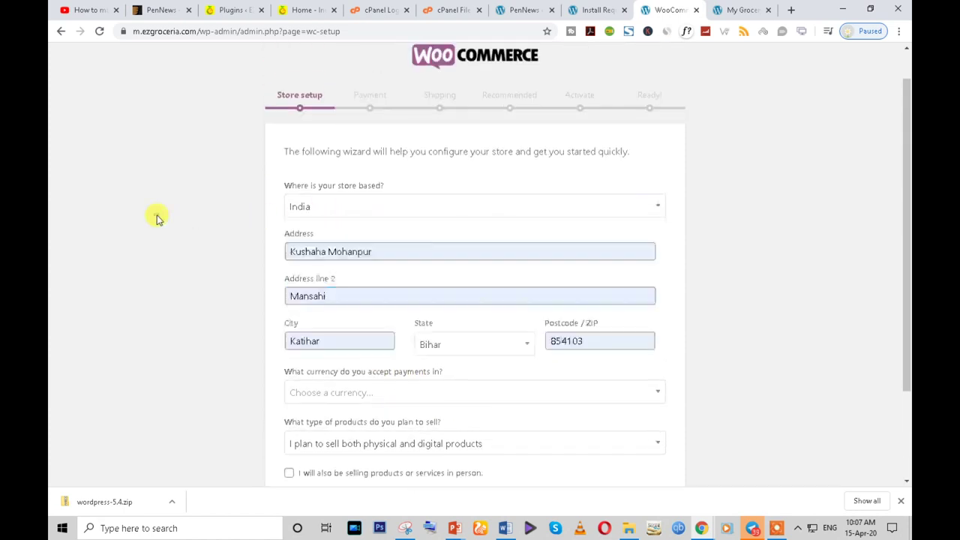
click(360, 251)
click(246, 257)
scroll(477, 267, down, 2)
- Set Indian rupee currency, keep physical and digital products, add in-person selling, and submit
click(312, 278)
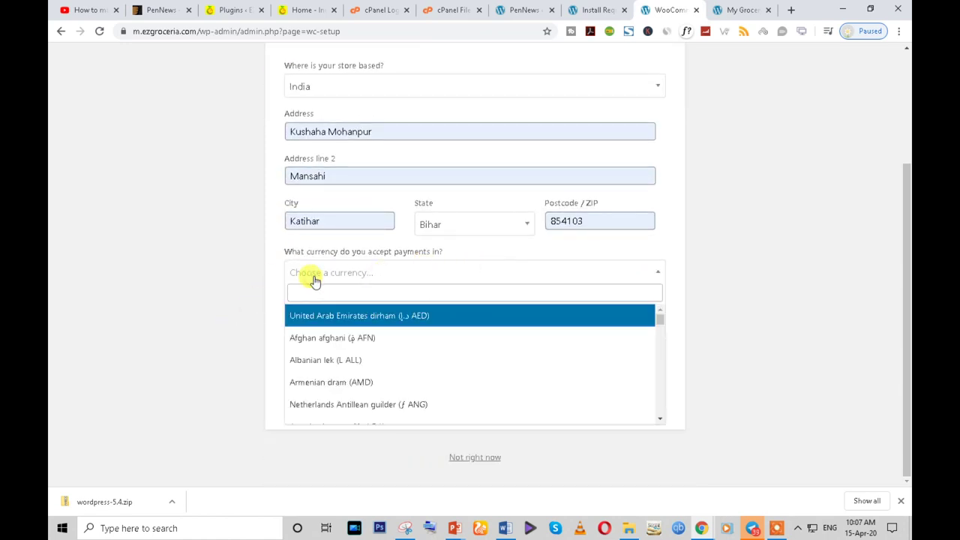
text(in)
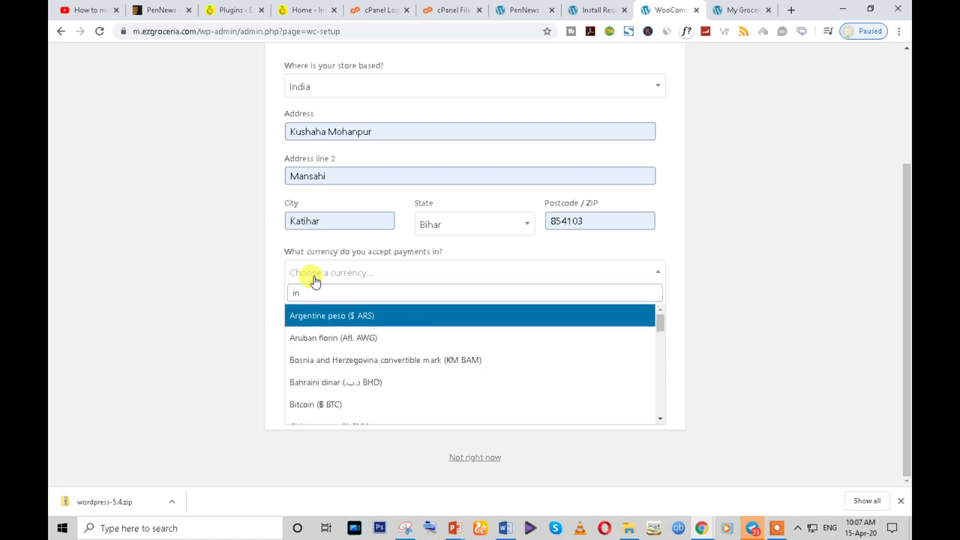
text(di)
click(318, 318)
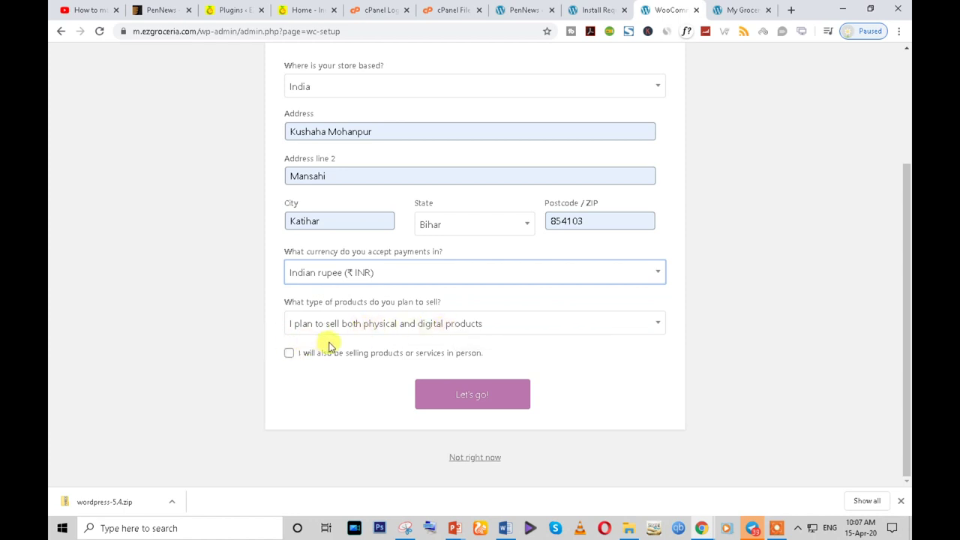
click(464, 325)
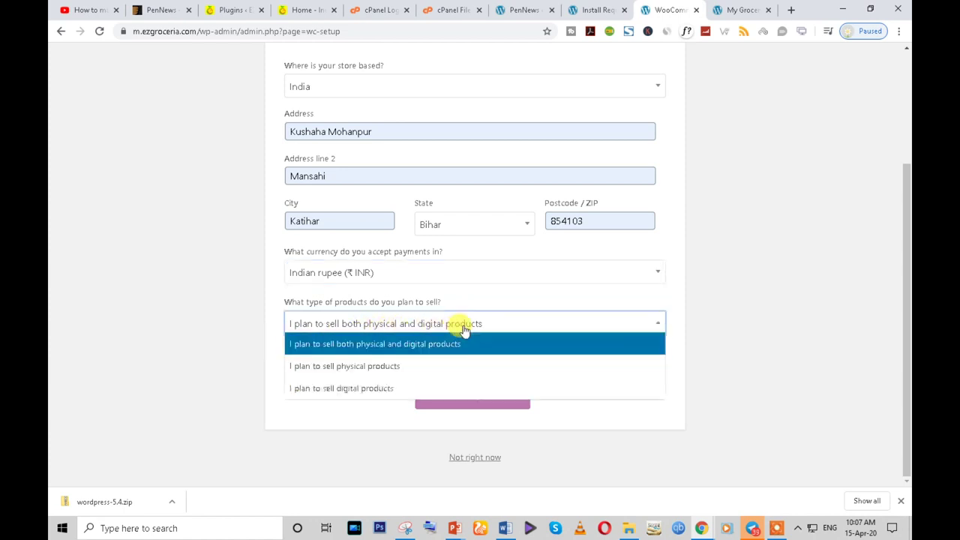
click(457, 344)
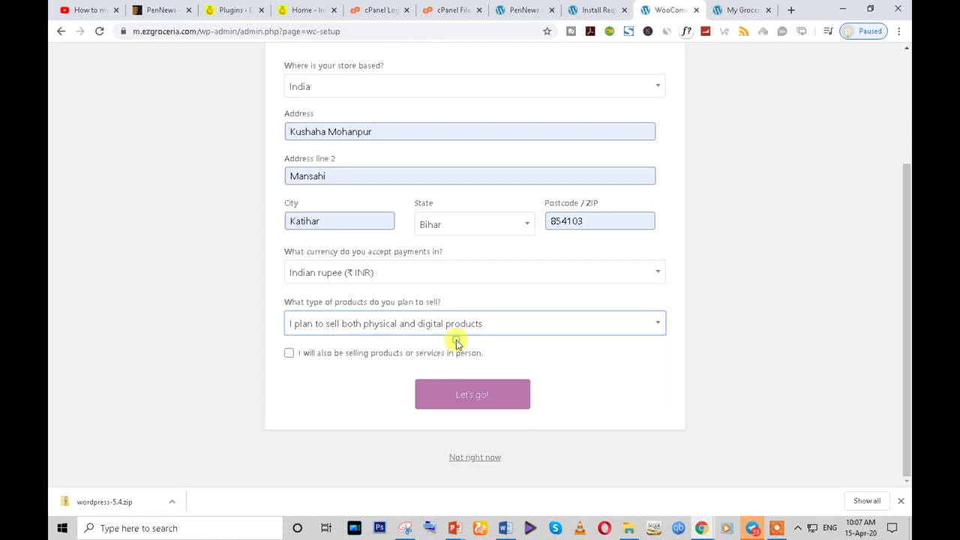
click(290, 355)
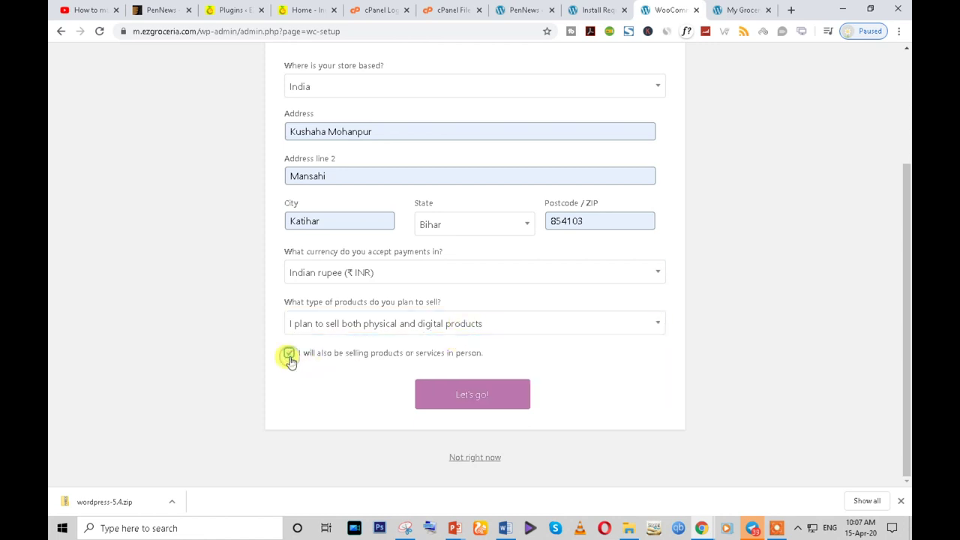
click(459, 398)
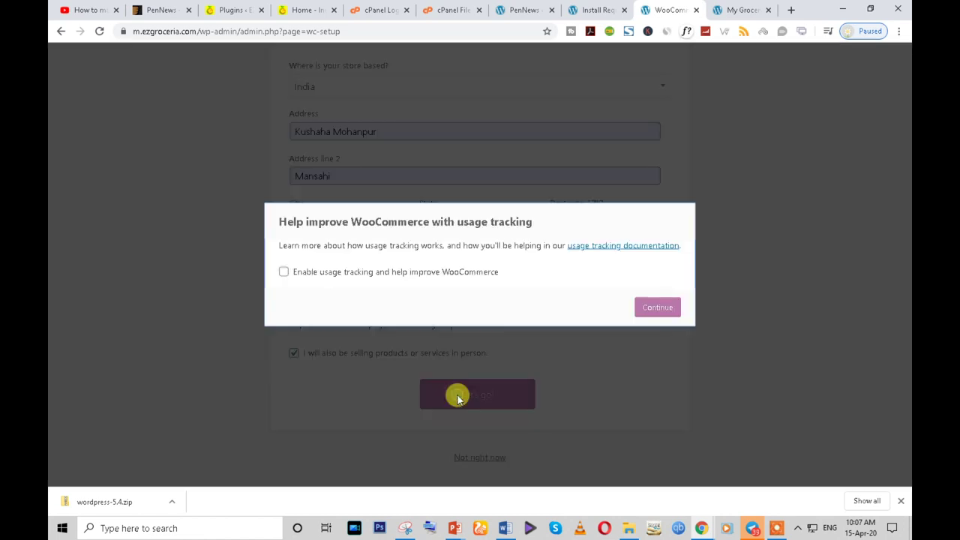
click(285, 275)
- Continue past usage tracking, disable PayPal, and enable Cash on delivery under Offline Payments
click(654, 308)
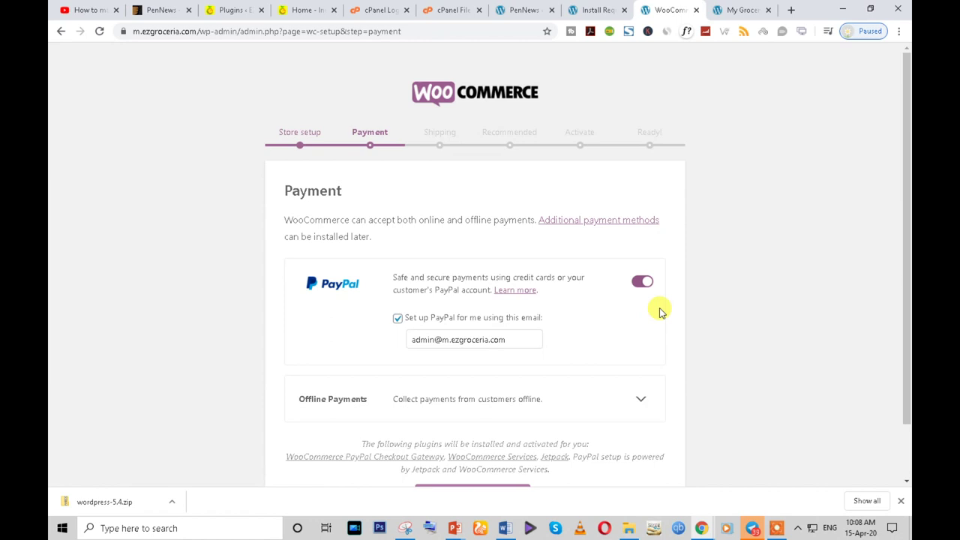
scroll(347, 304, down, 1)
scroll(316, 417, up, 1)
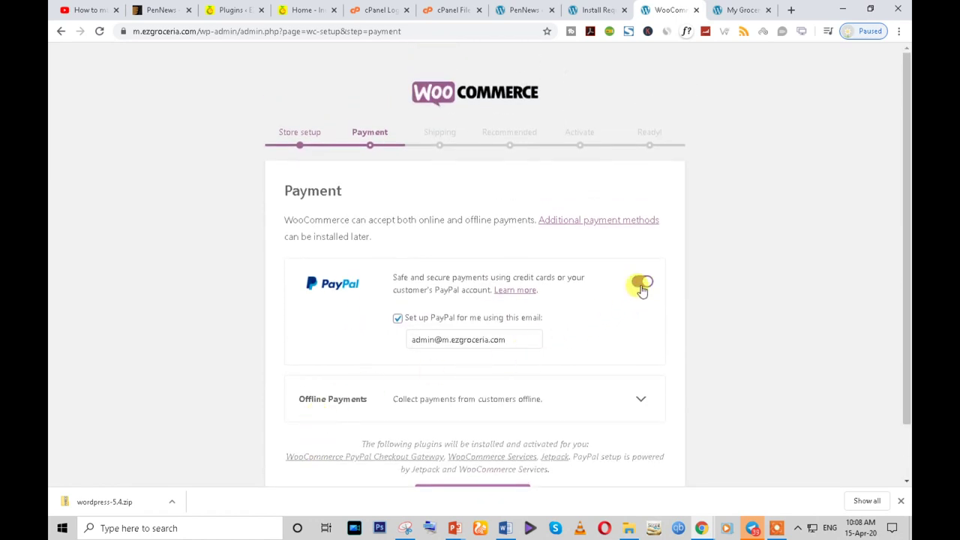
click(642, 283)
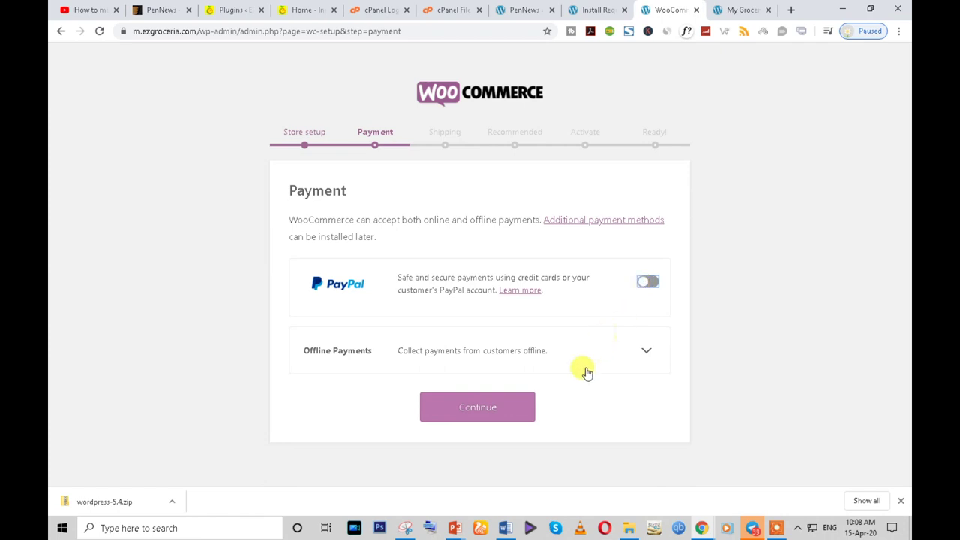
click(645, 350)
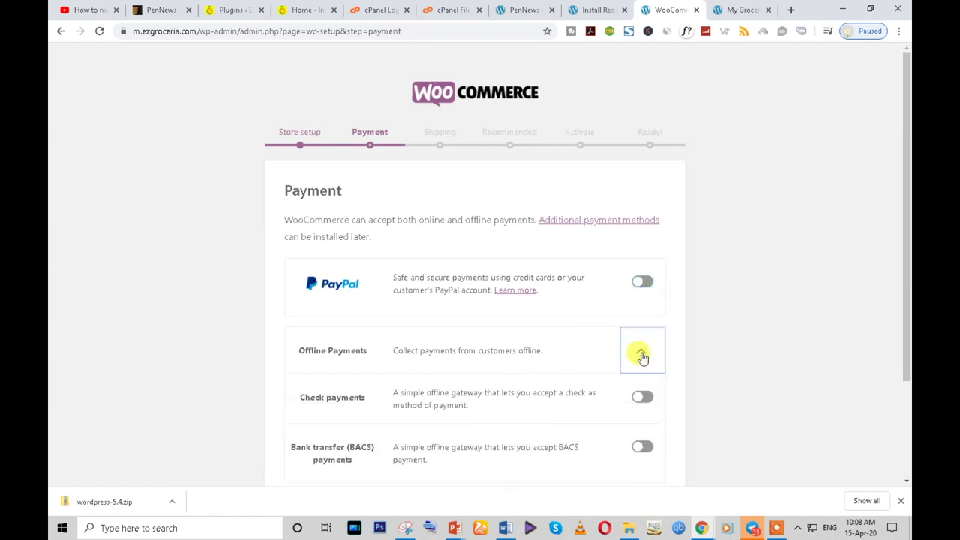
scroll(613, 373, down, 2)
click(638, 379)
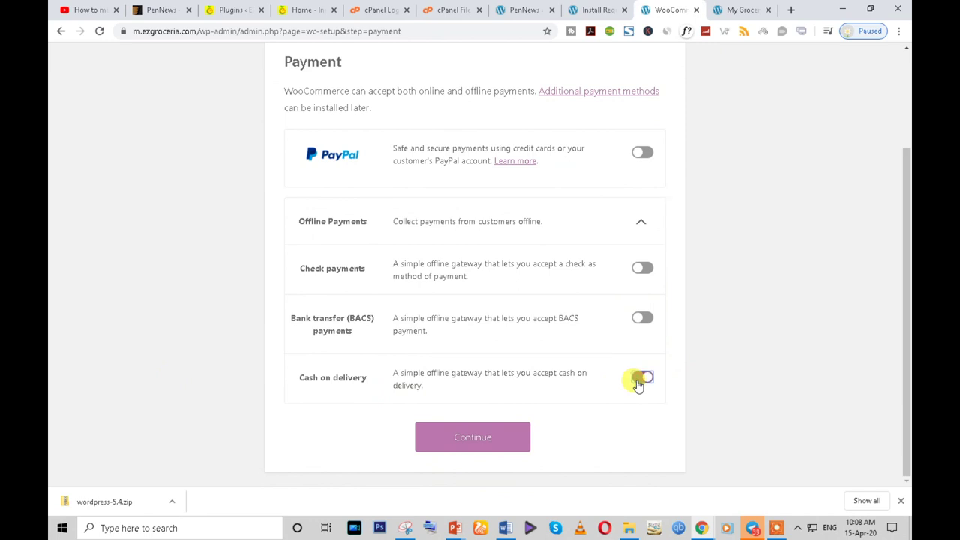
click(470, 447)
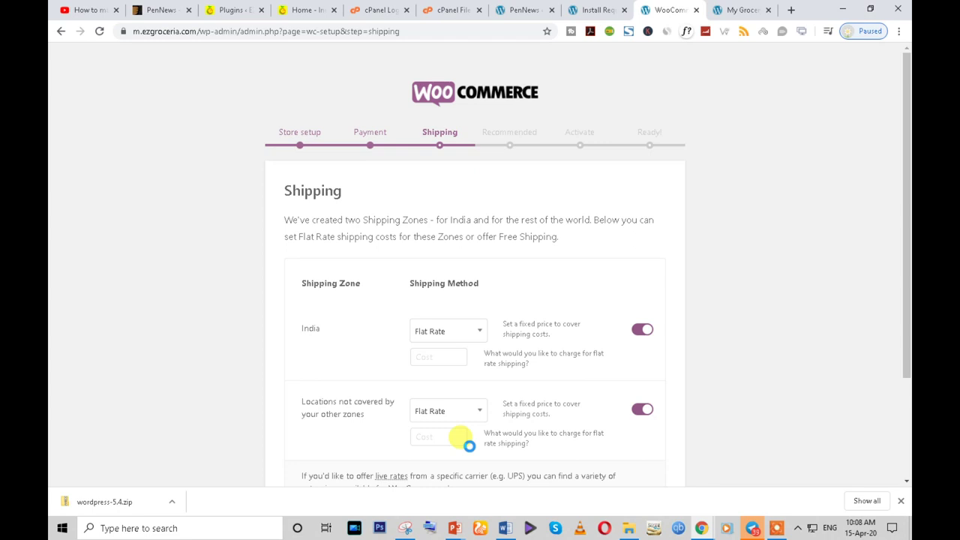
- Toggle off Flat Rate for India, keep Kilograms and Centimeters as units, and continue
scroll(368, 322, down, 2)
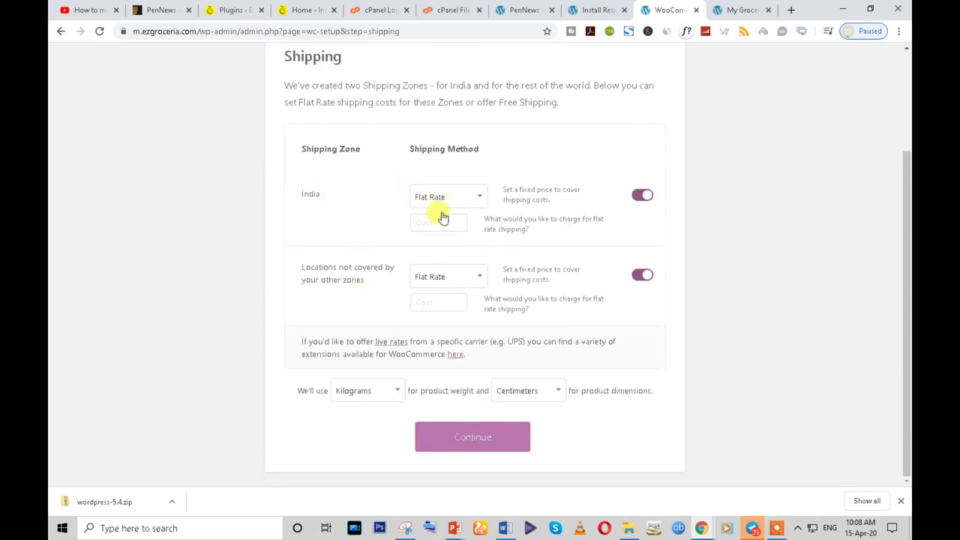
click(643, 195)
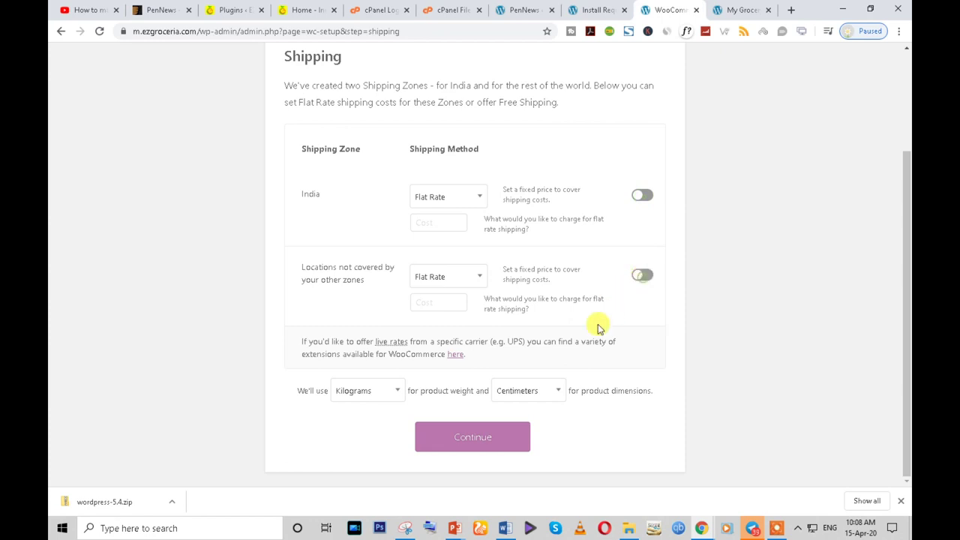
click(368, 395)
click(499, 363)
click(385, 398)
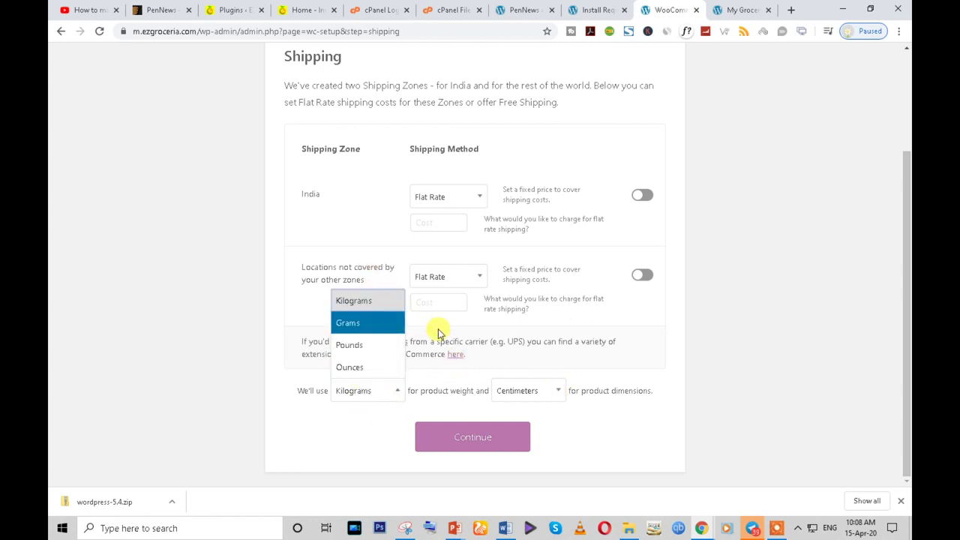
click(444, 371)
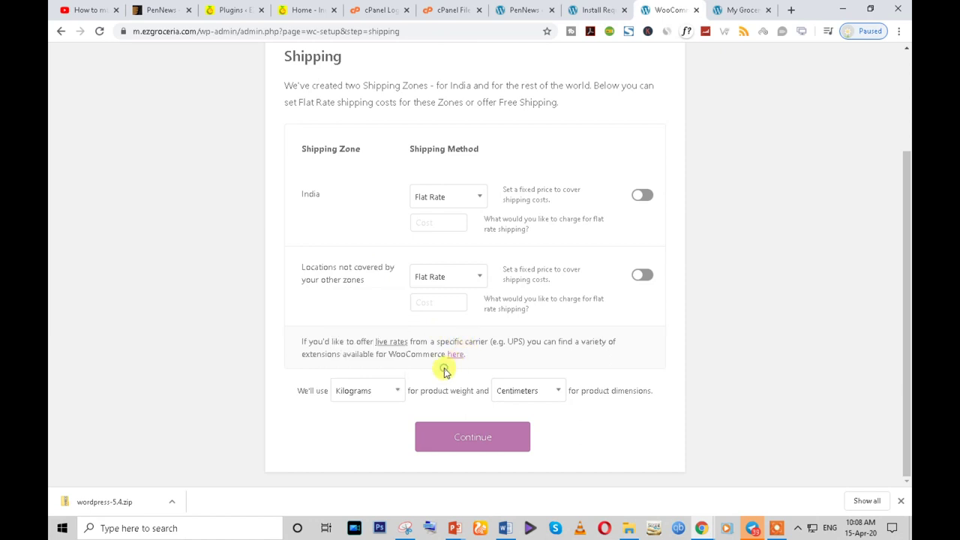
click(471, 440)
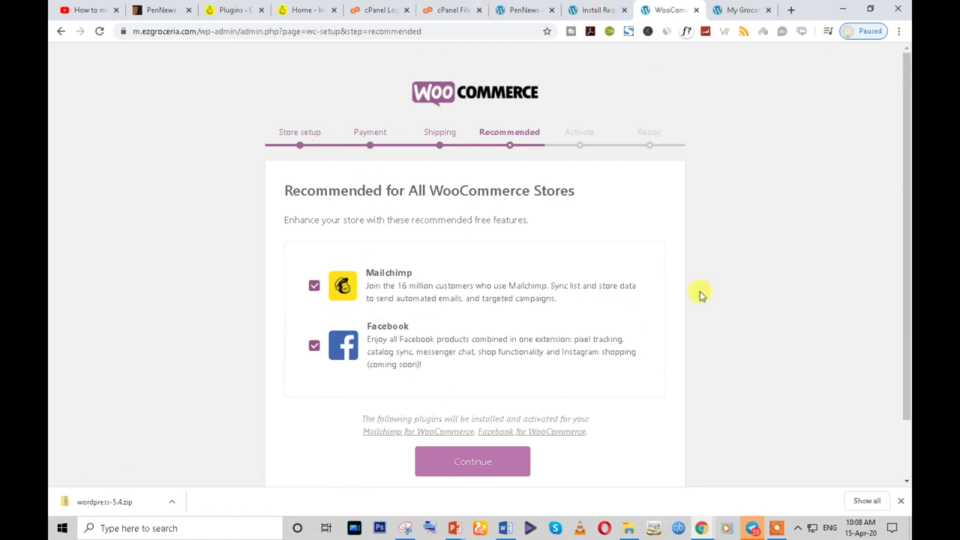
- Review the Recommended step's Mailchimp and Facebook options, then switch to the My Grocery tab
scroll(572, 300, down, 1)
double_click(291, 123)
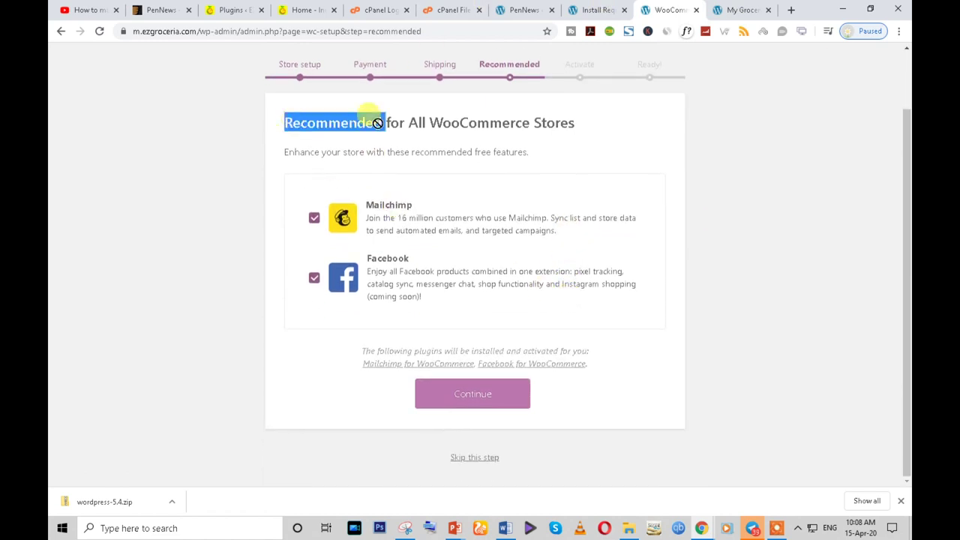
double_click(508, 125)
click(508, 124)
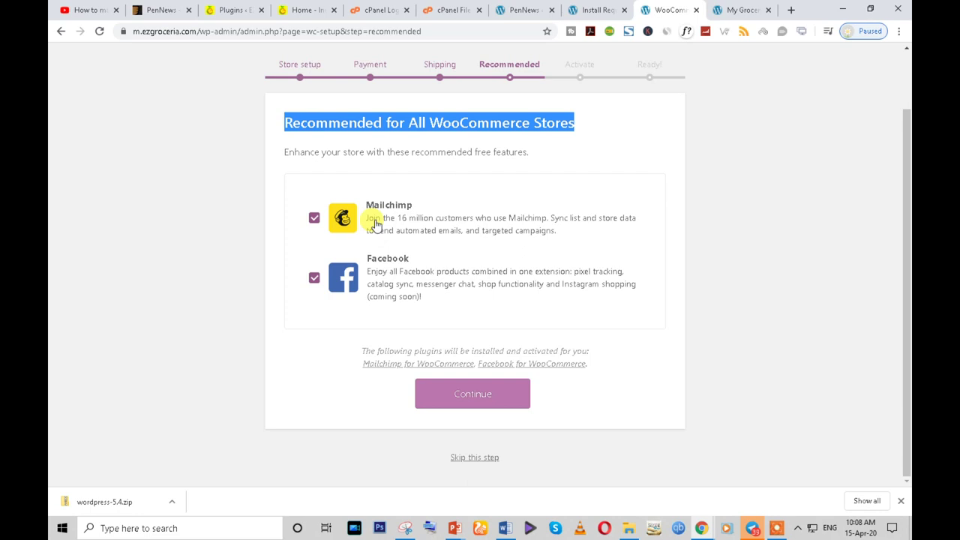
scroll(375, 224, up, 1)
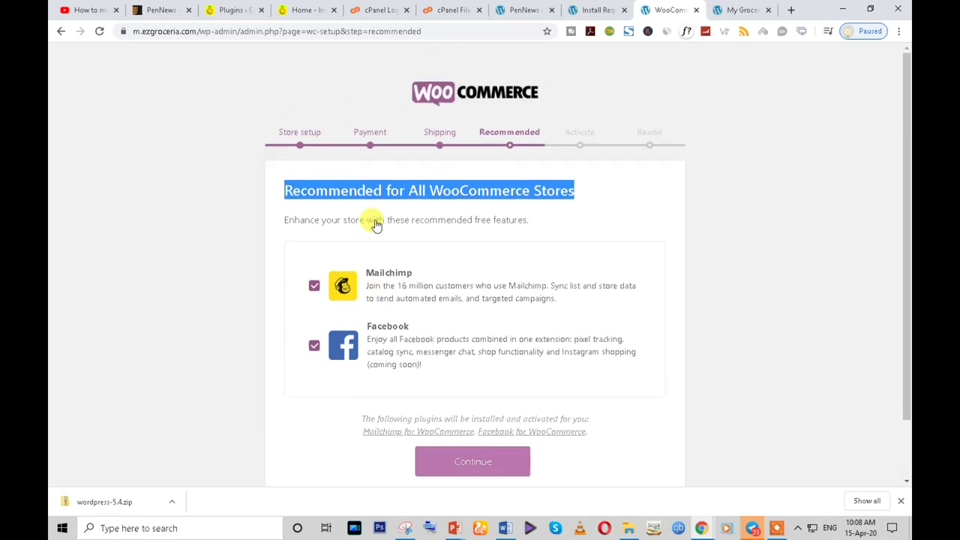
scroll(375, 220, down, 1)
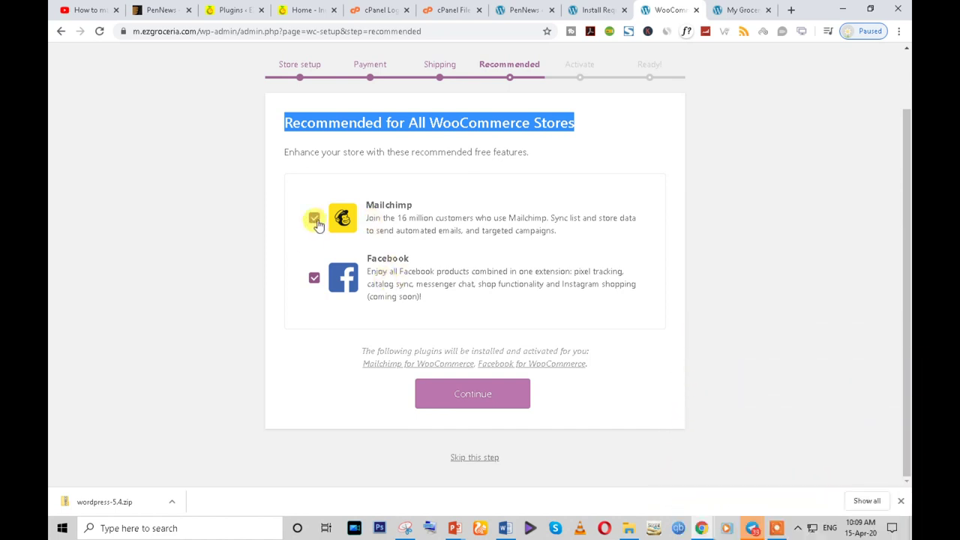
click(743, 10)
- Go to Facebook in a new tab, search for the shop, and open its Shop listings
click(789, 11)
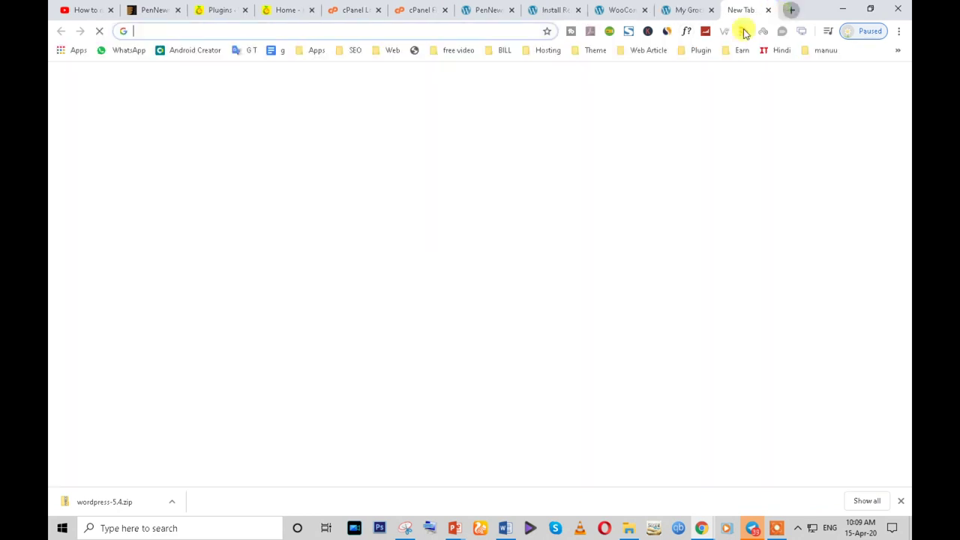
text(fb.com)
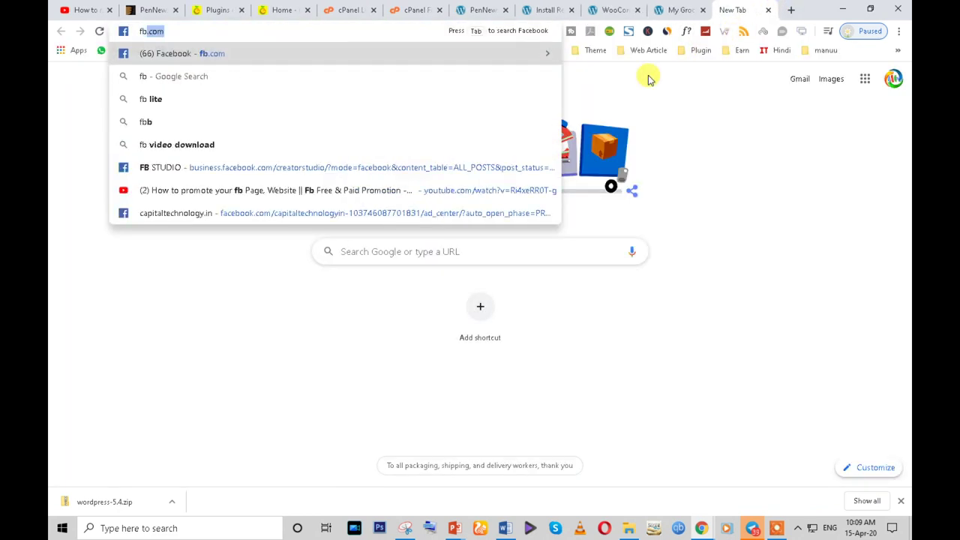
key(Return)
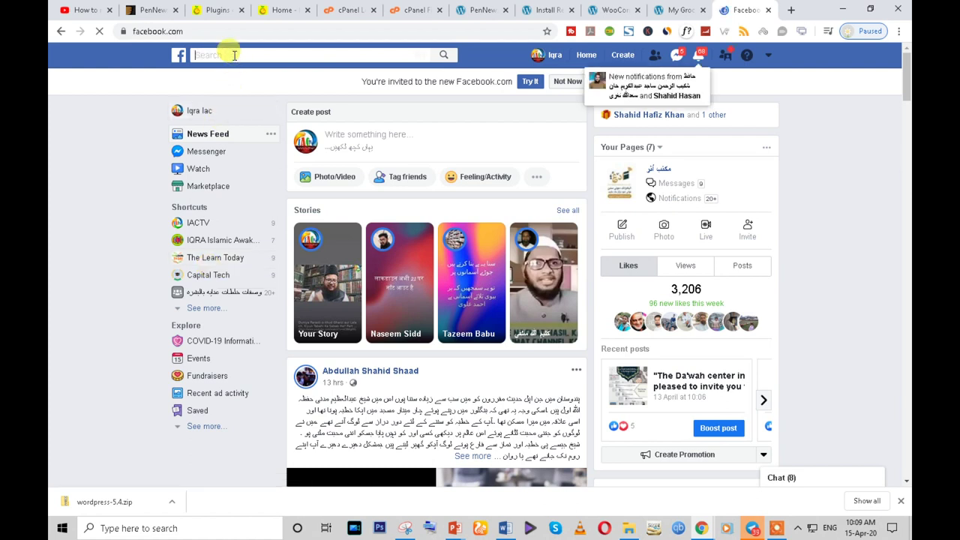
text(meer)
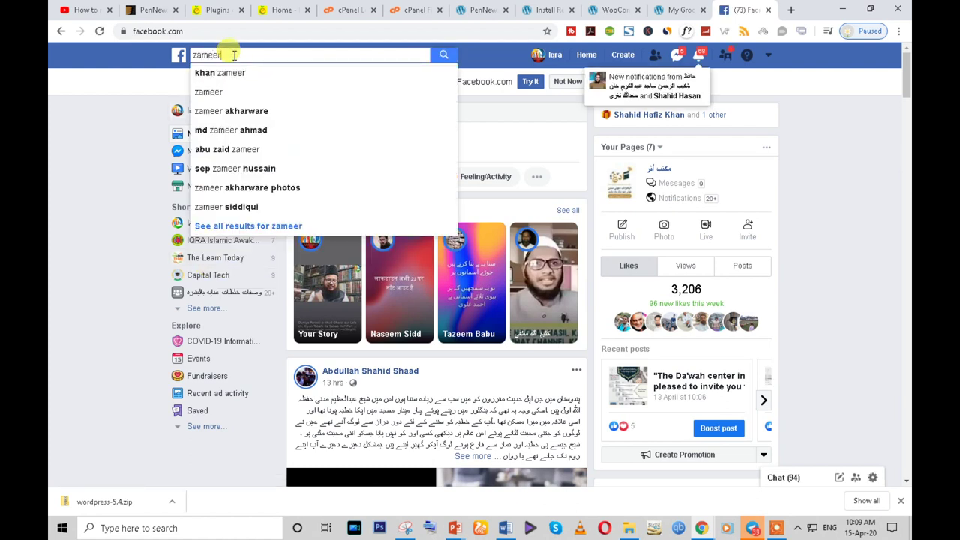
key(Return)
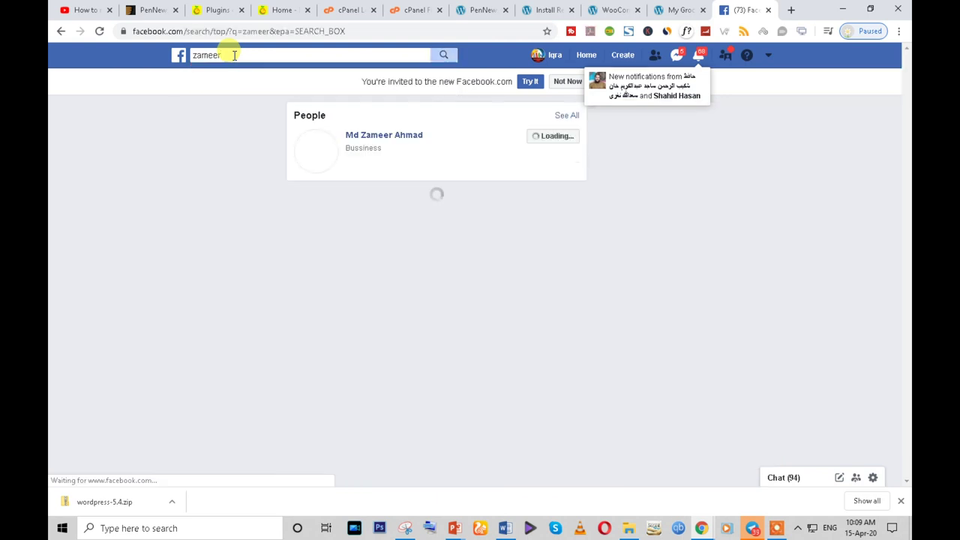
click(238, 56)
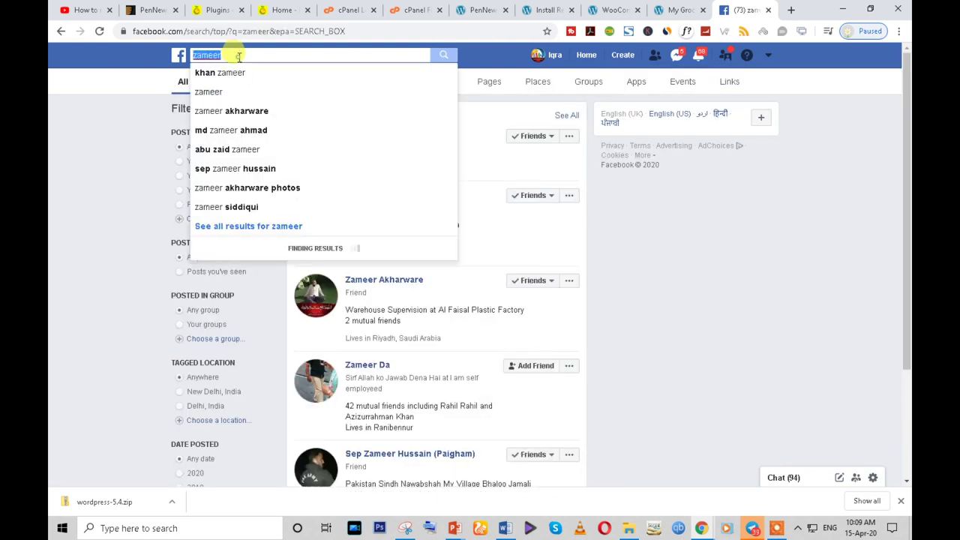
text(shop)
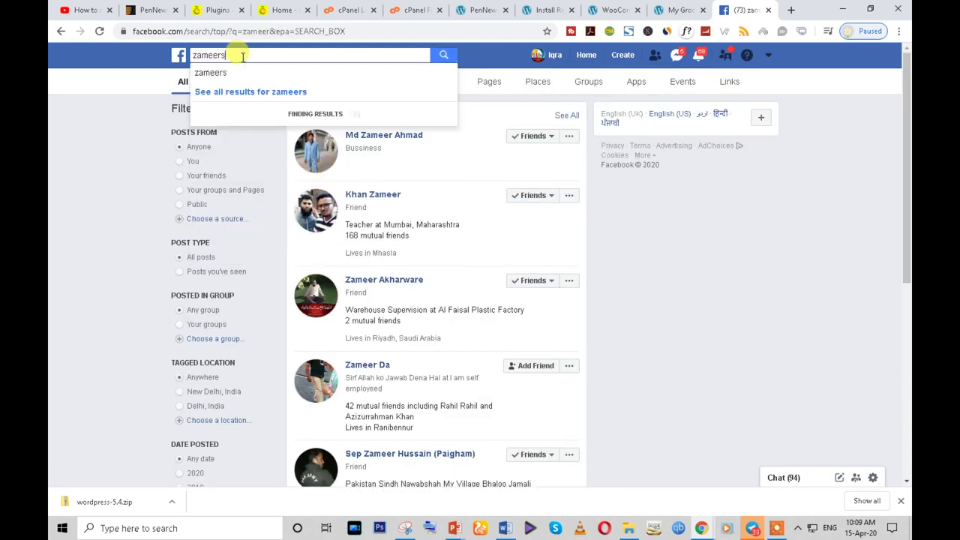
key(Return)
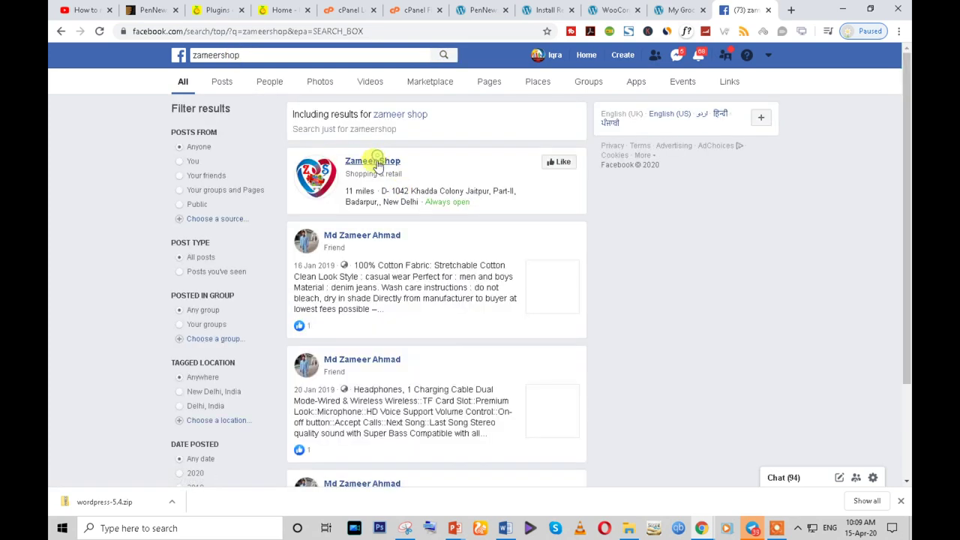
click(377, 162)
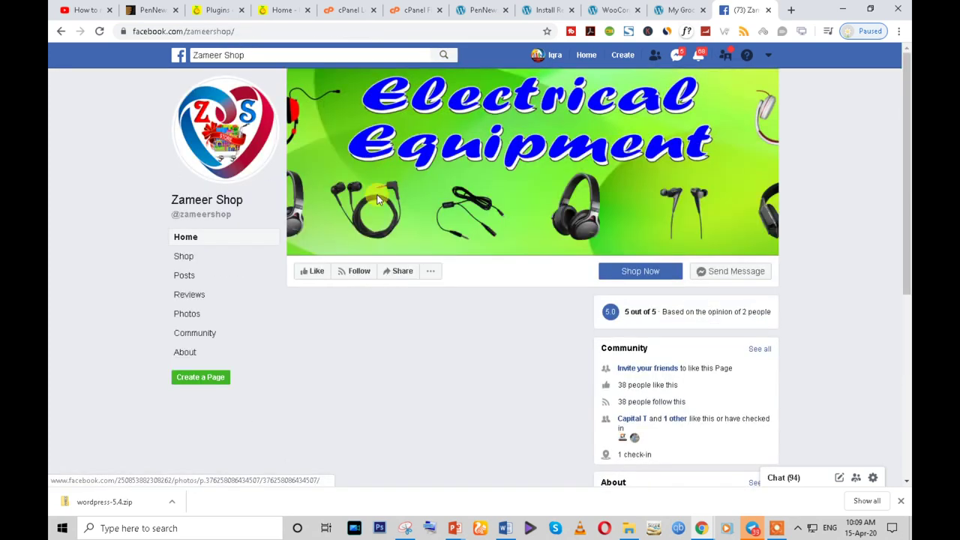
click(192, 258)
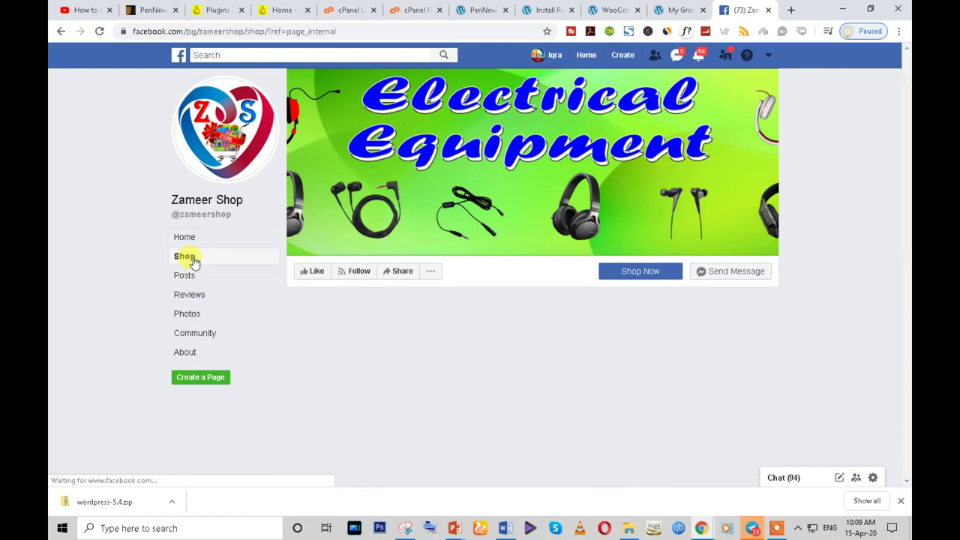
- Browse the products and flip through the Nova NHC-685CRM Hair Straightener's photos, then close it
scroll(621, 367, down, 1)
scroll(621, 368, down, 15)
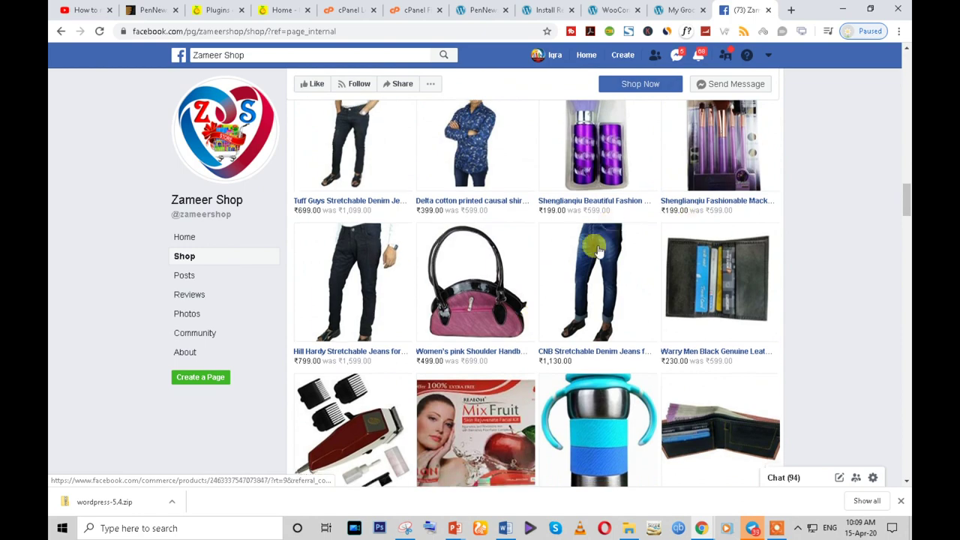
scroll(563, 308, down, 10)
click(486, 175)
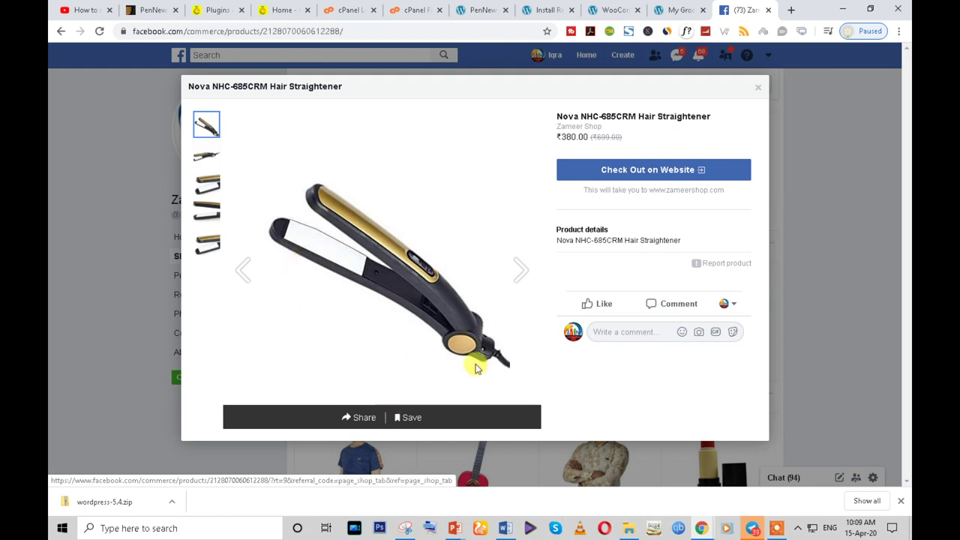
click(521, 272)
click(524, 276)
click(522, 271)
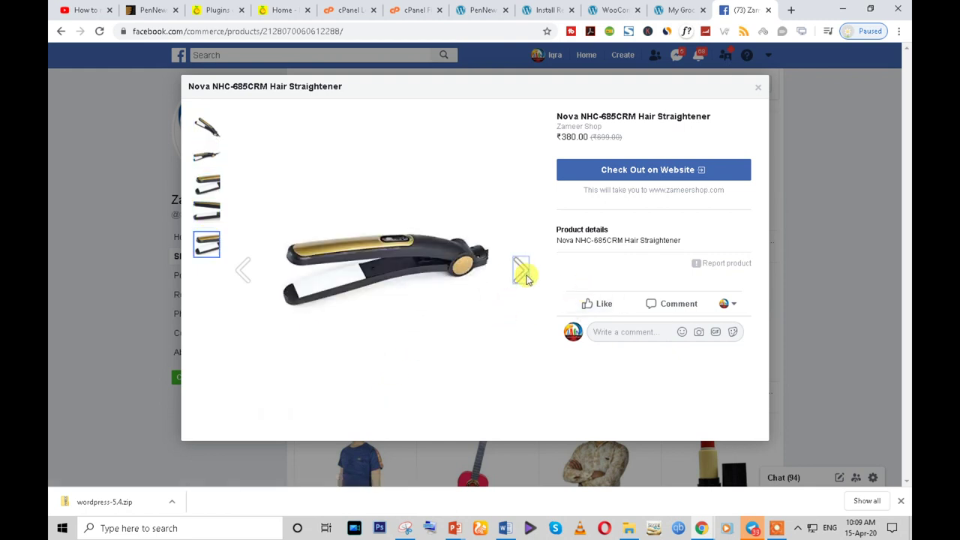
click(523, 271)
click(522, 271)
click(522, 272)
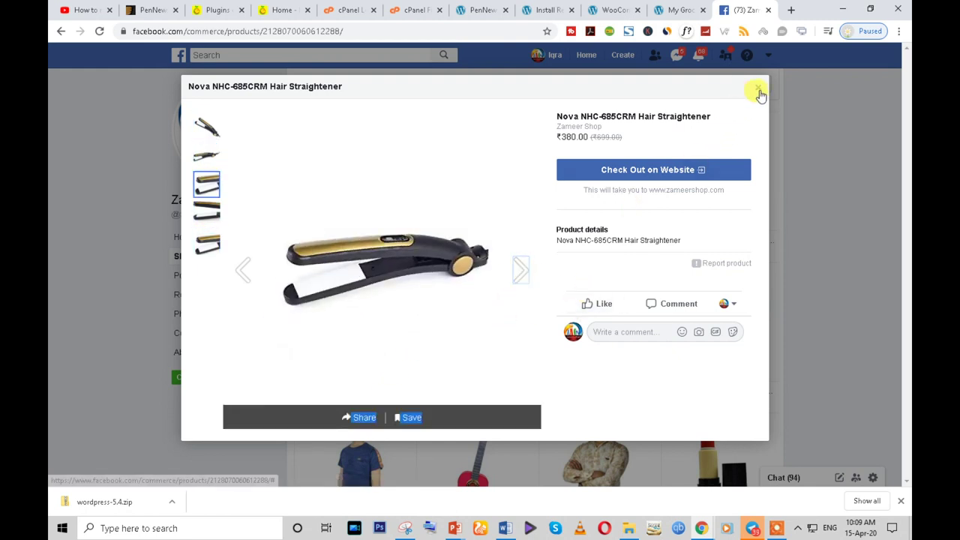
click(758, 88)
scroll(632, 375, down, 10)
- Back in the WooCommerce wizard, deselect Mailchimp and continue with only the Facebook extension
click(680, 9)
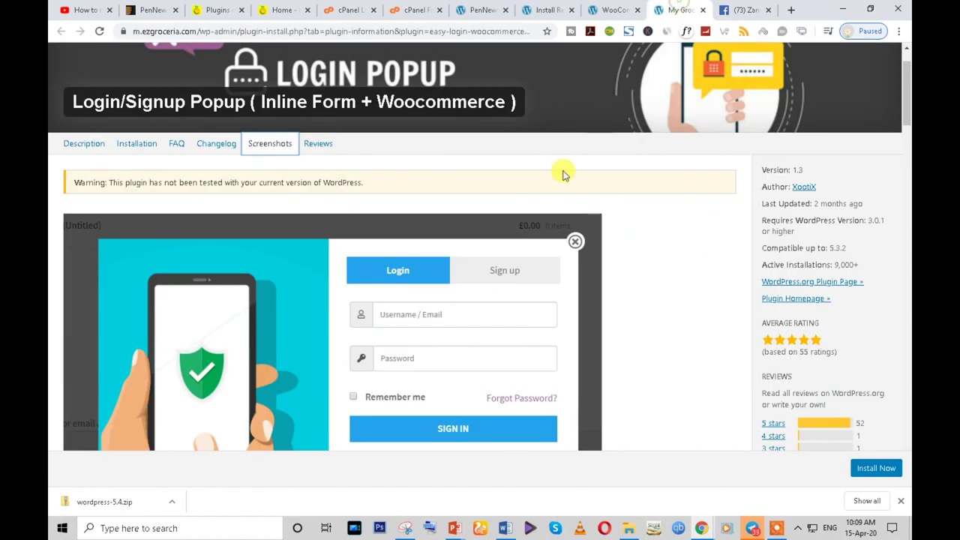
click(614, 9)
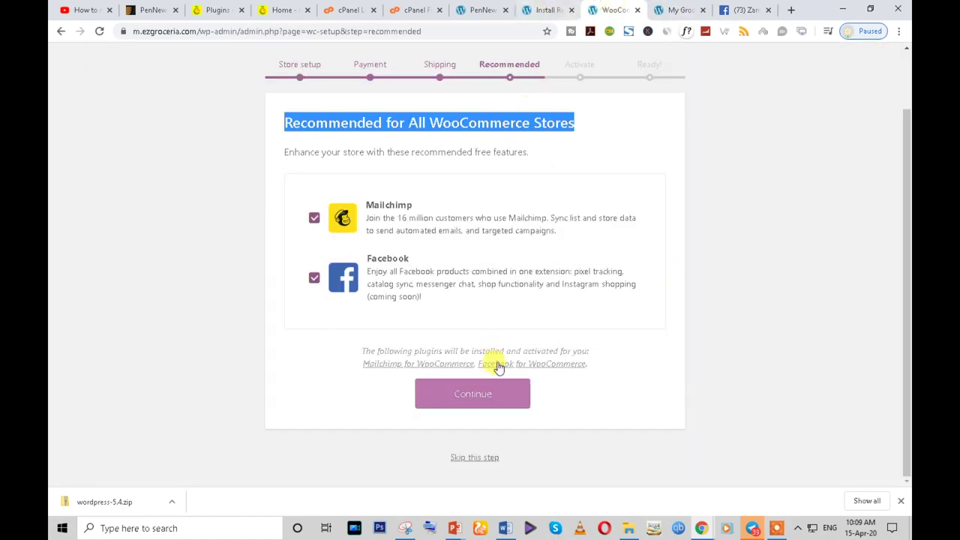
click(315, 216)
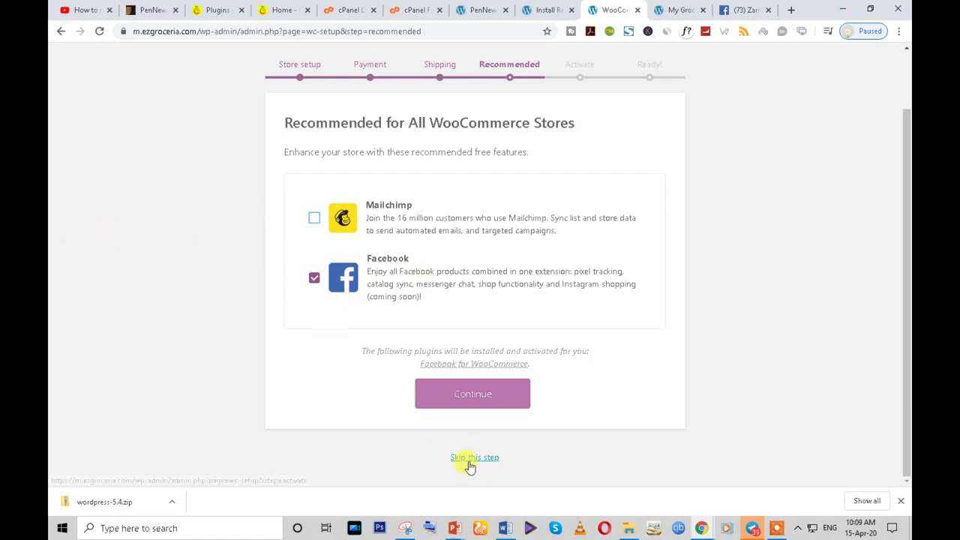
click(469, 405)
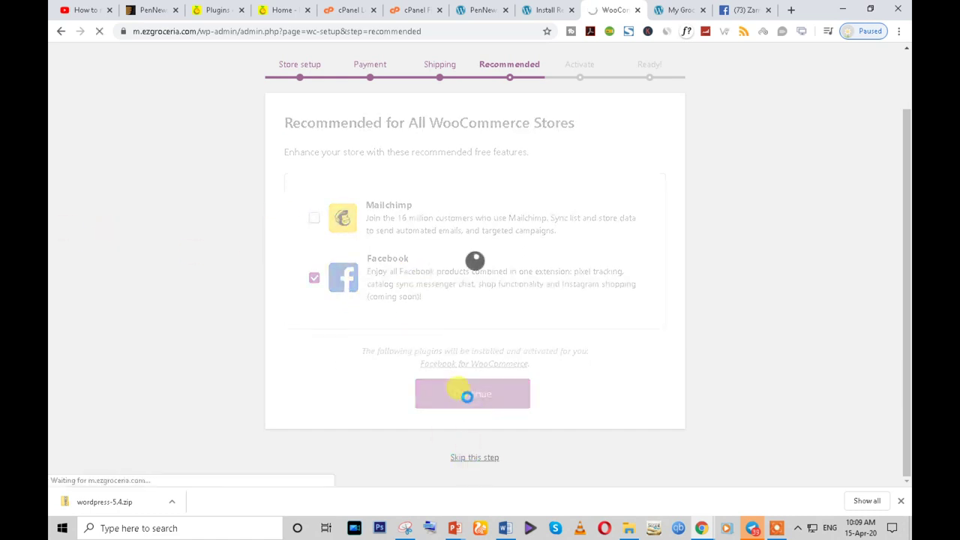
- Skip connecting Jetpack and look over the setup's Ready page
scroll(384, 349, down, 2)
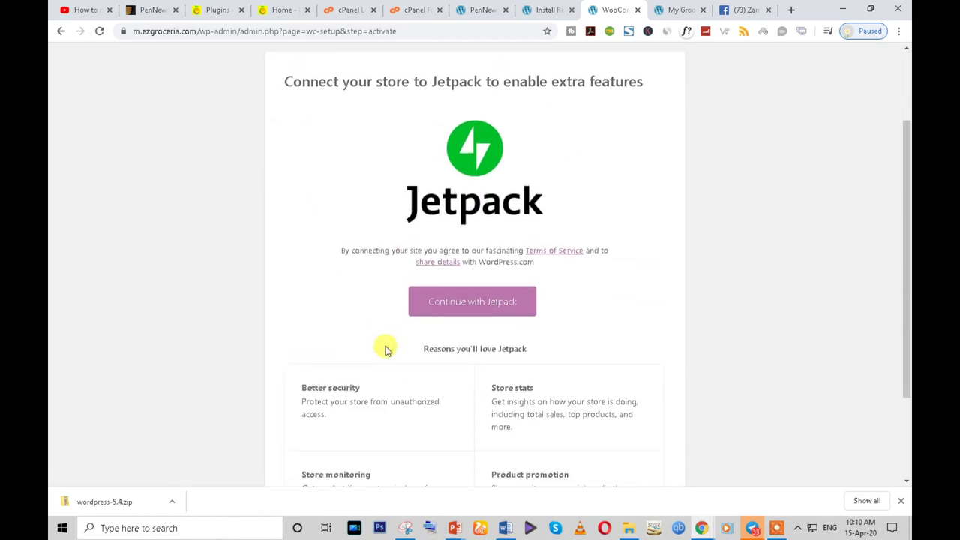
drag(398, 184, 635, 187)
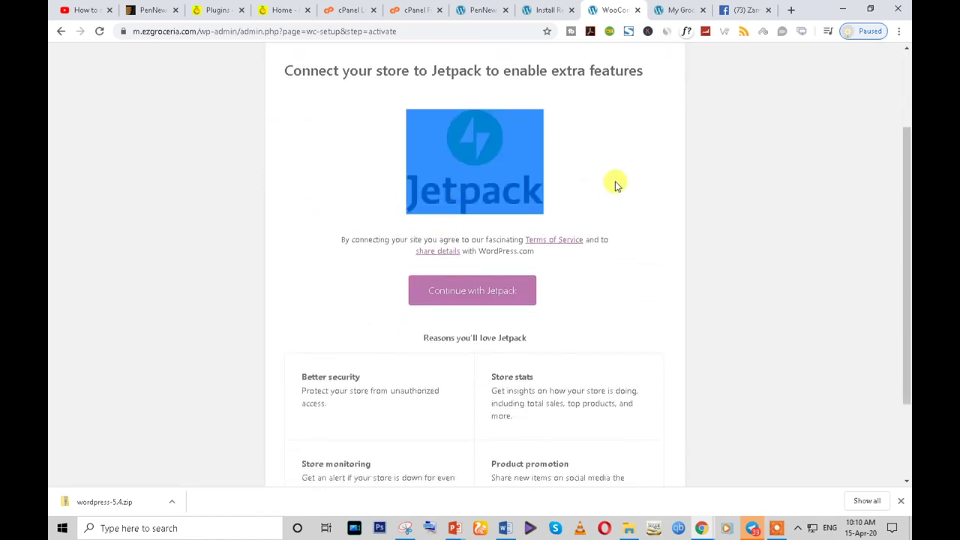
scroll(632, 293, up, 2)
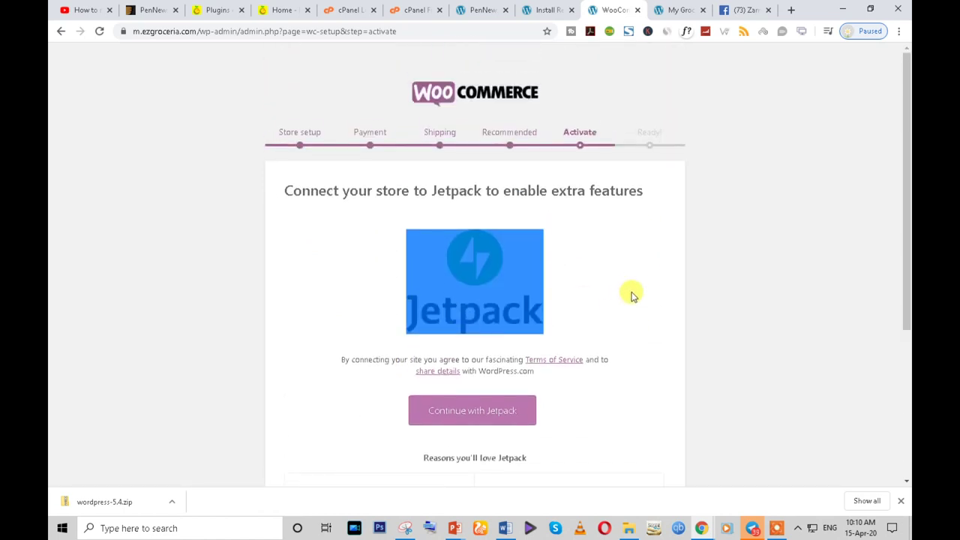
click(601, 255)
scroll(600, 250, down, 3)
click(474, 457)
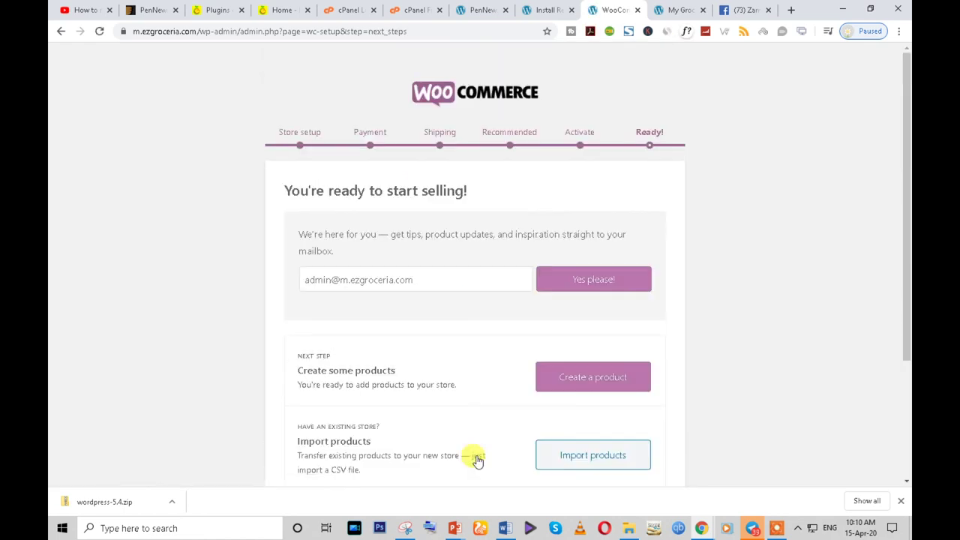
scroll(398, 305, down, 2)
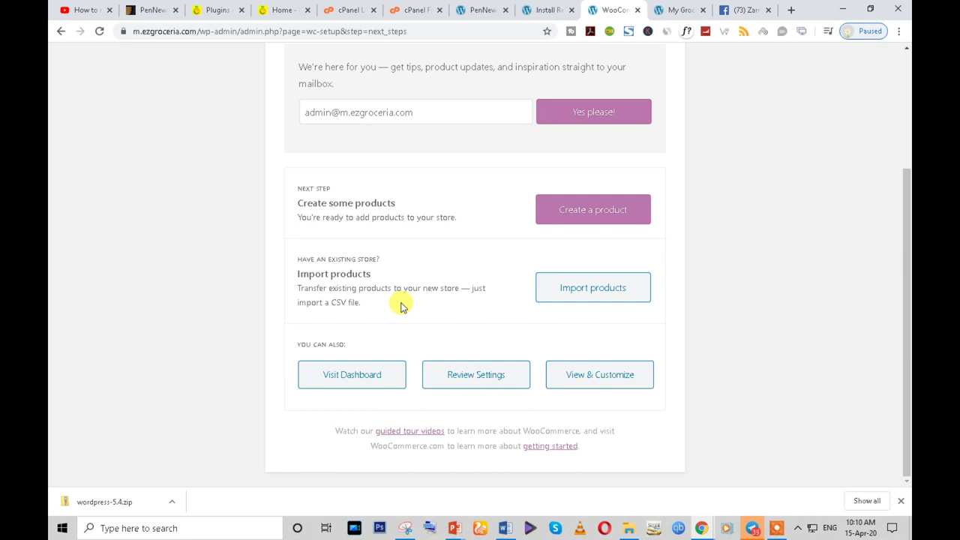
scroll(399, 304, up, 3)
scroll(399, 304, down, 3)
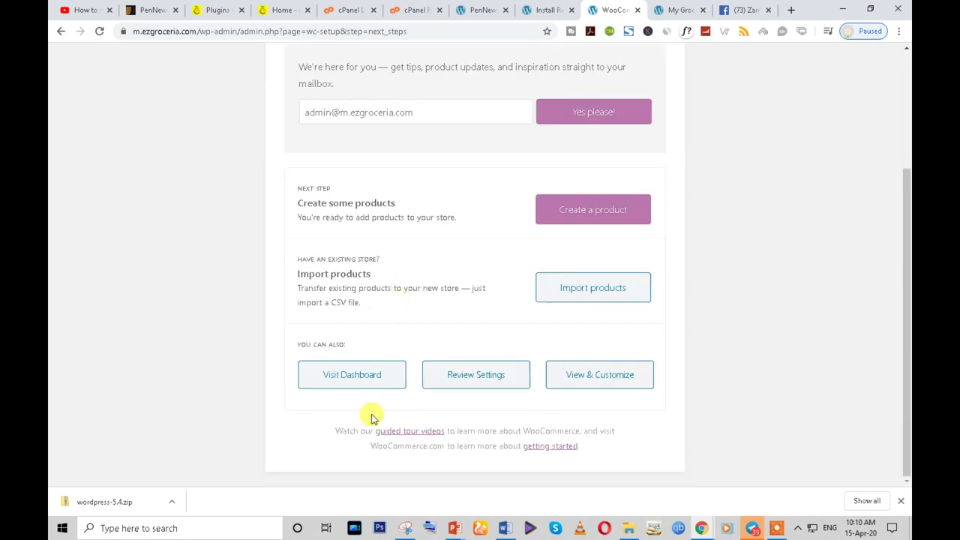
scroll(463, 423, up, 2)
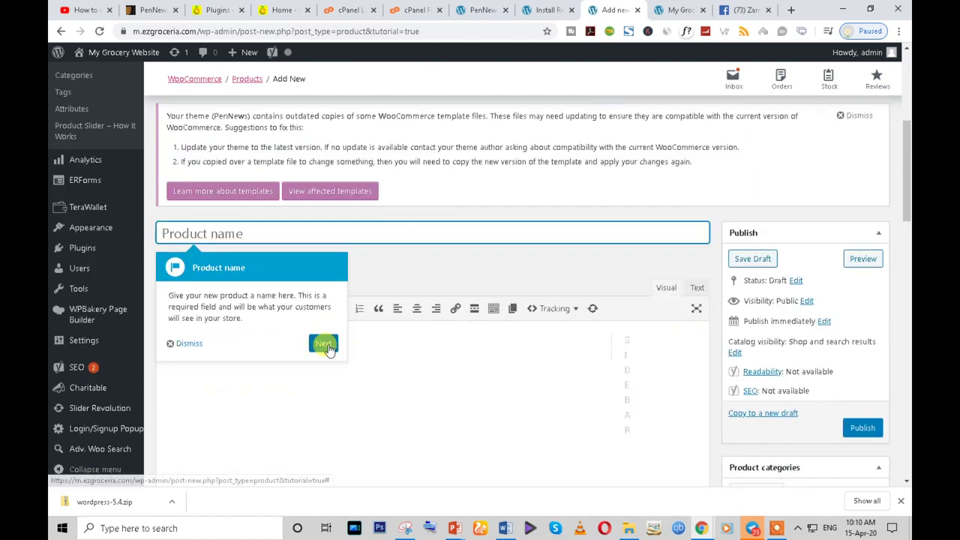
- Dismiss the tour tips, title the product 'My First Products', and write 'My First Products Desc'
click(321, 343)
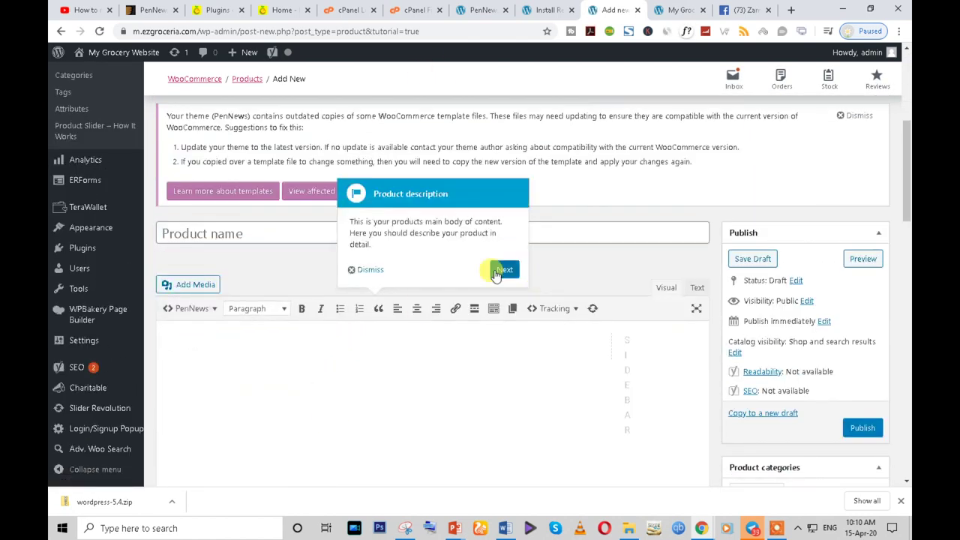
click(495, 274)
click(216, 229)
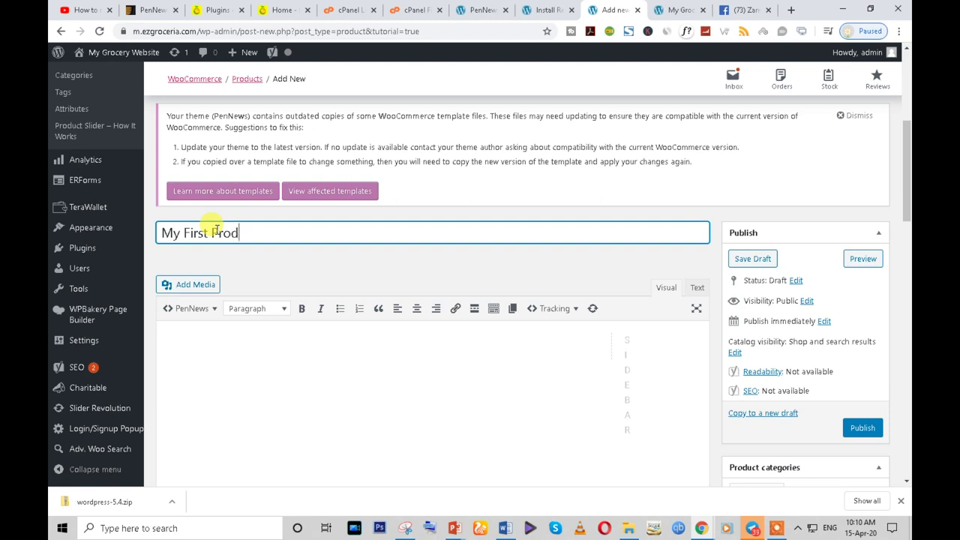
click(253, 361)
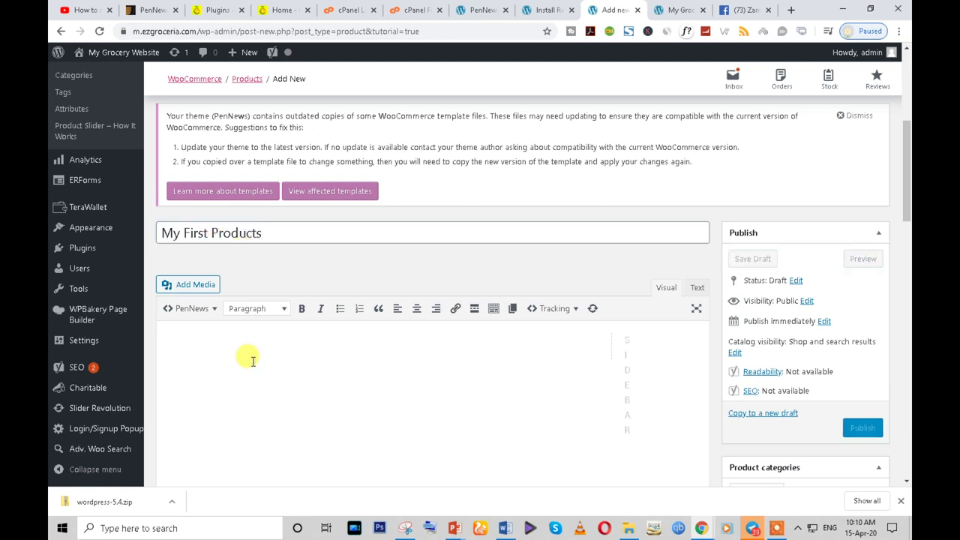
double_click(270, 235)
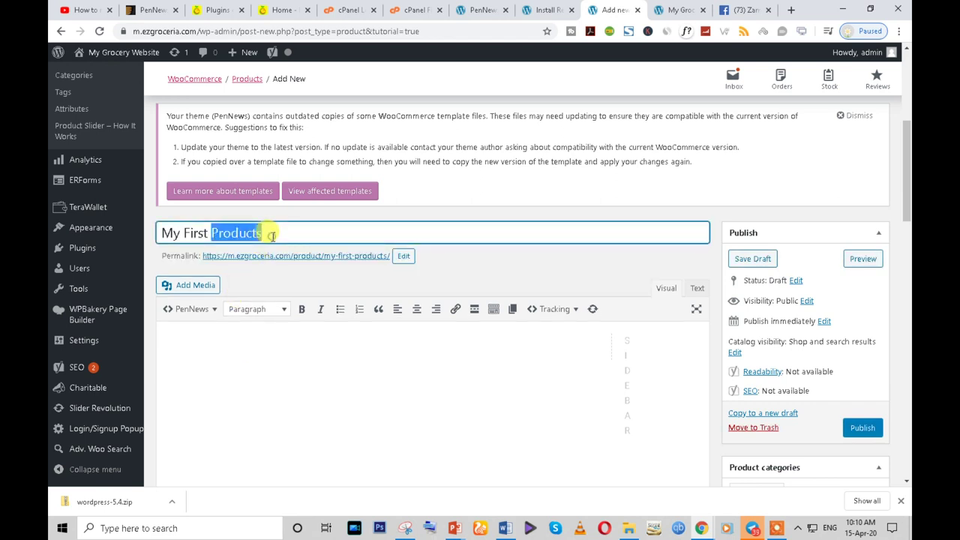
triple_click(271, 235)
key(ctrl+c)
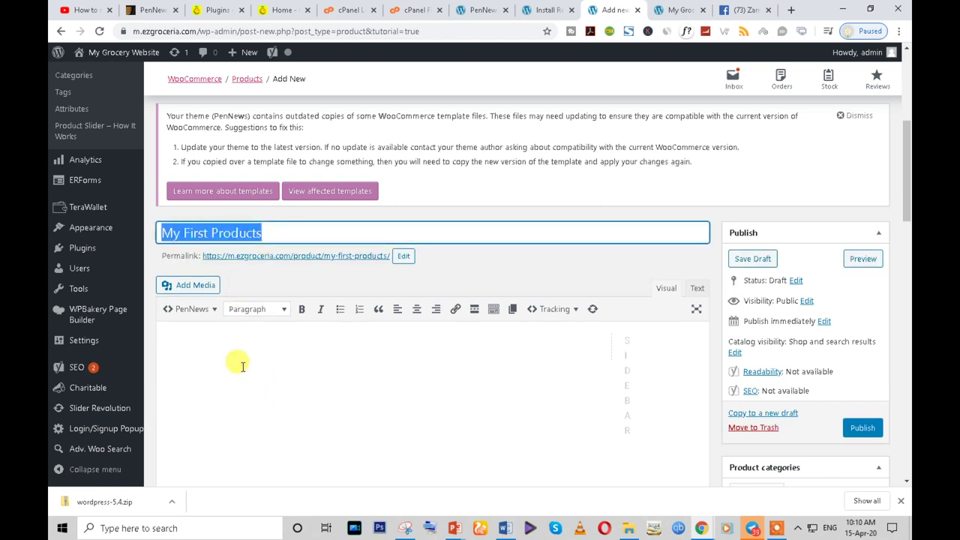
click(234, 357)
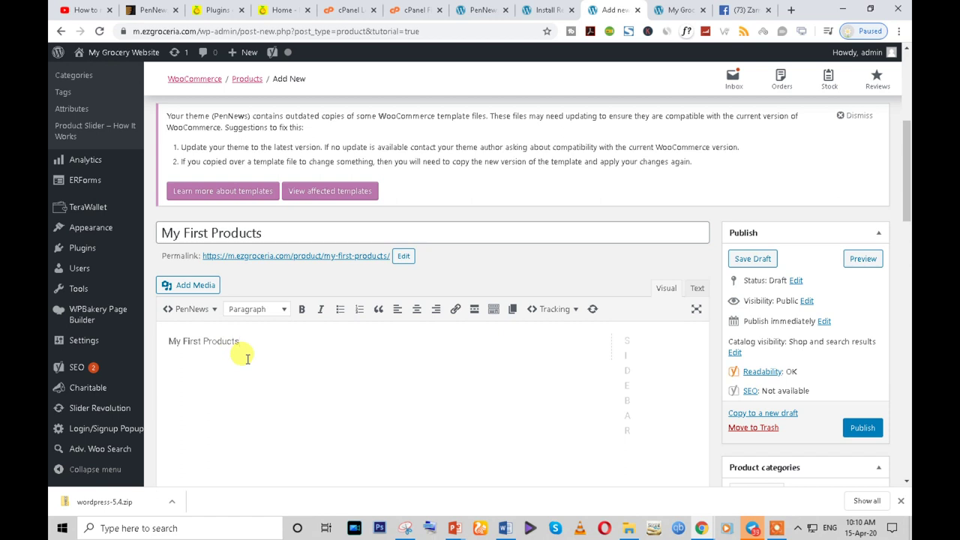
click(262, 346)
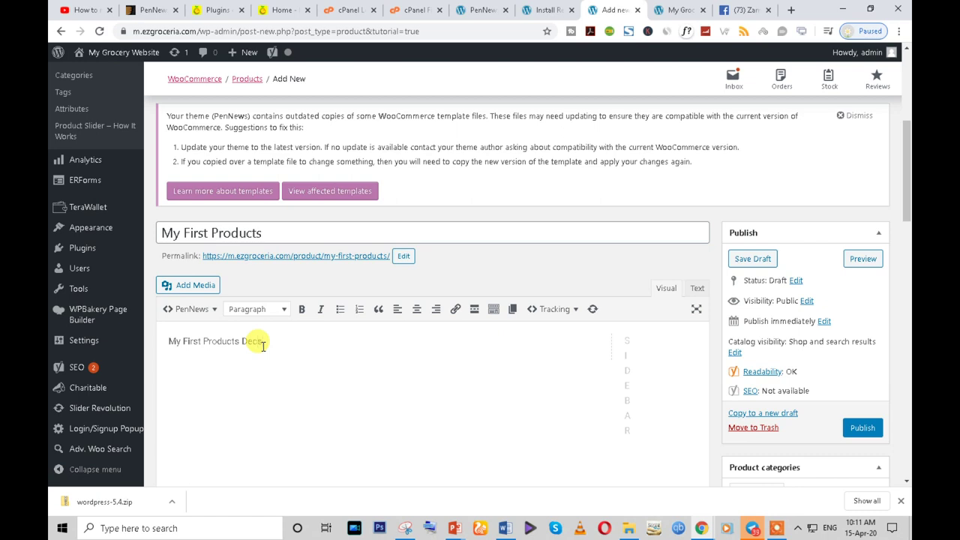
scroll(334, 377, down, 4)
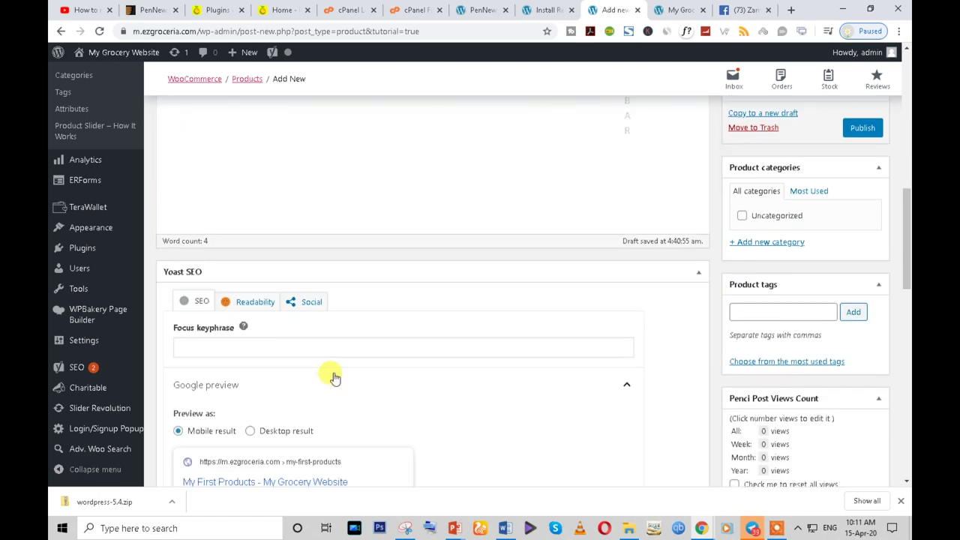
- Paste 'My First Products' as the Yoast focus keyphrase and dismiss the remaining tour tips
click(223, 344)
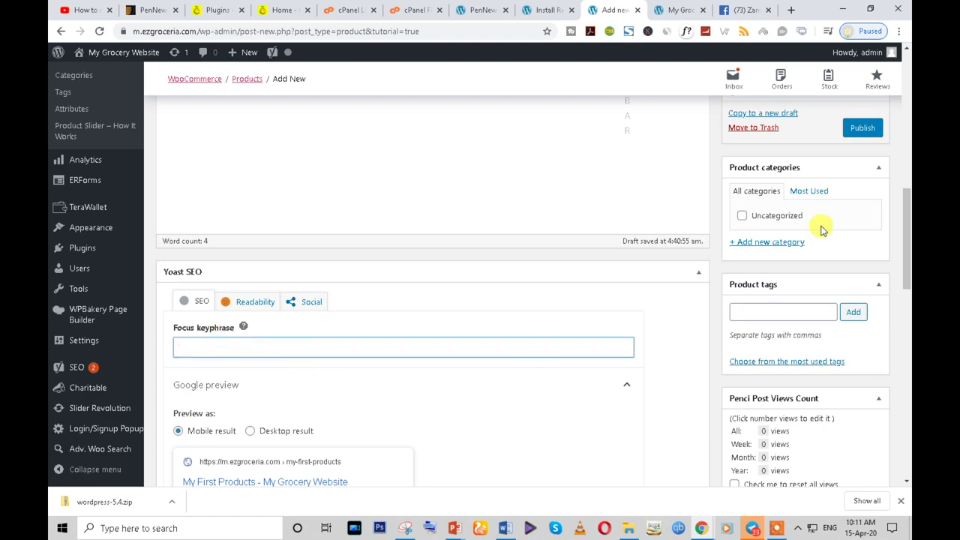
scroll(228, 333, down, 1)
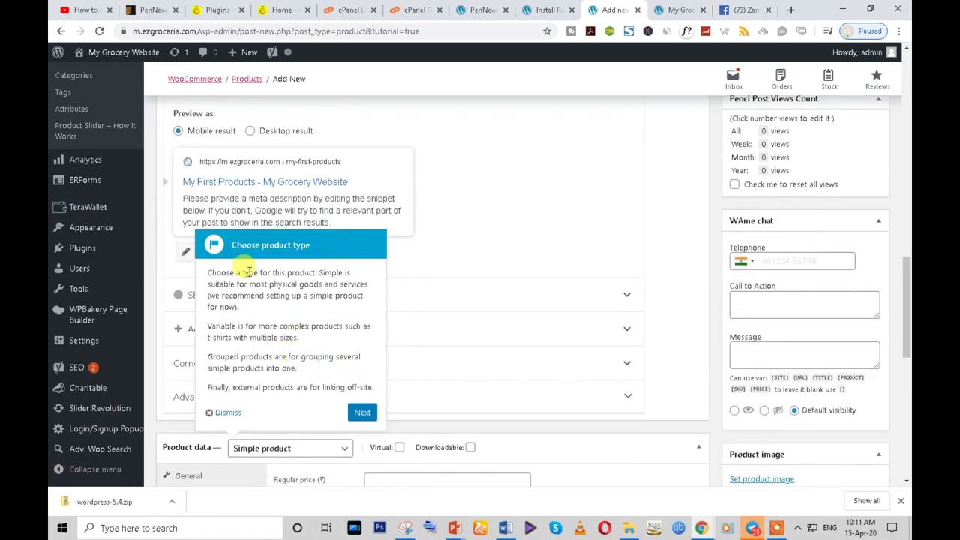
click(215, 169)
key(ctrl+v)
click(227, 367)
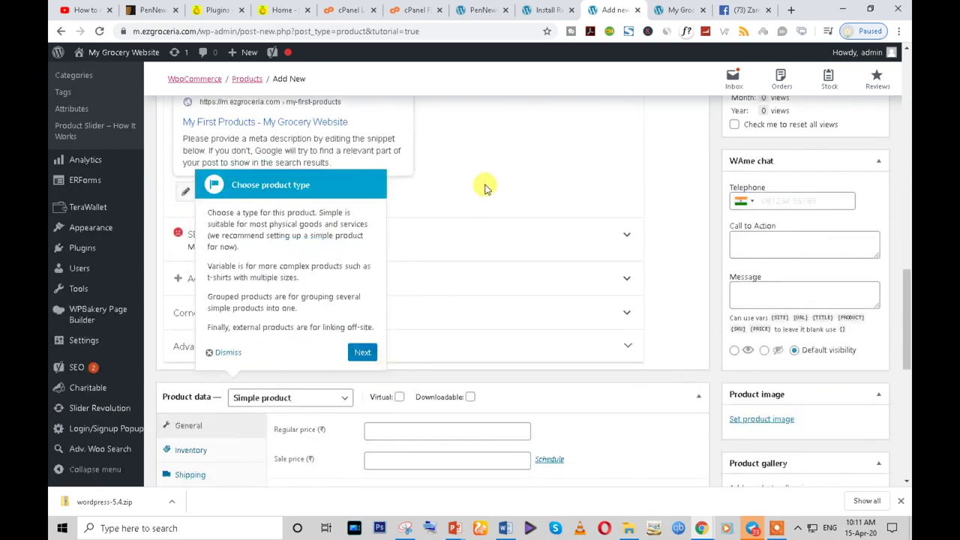
click(360, 354)
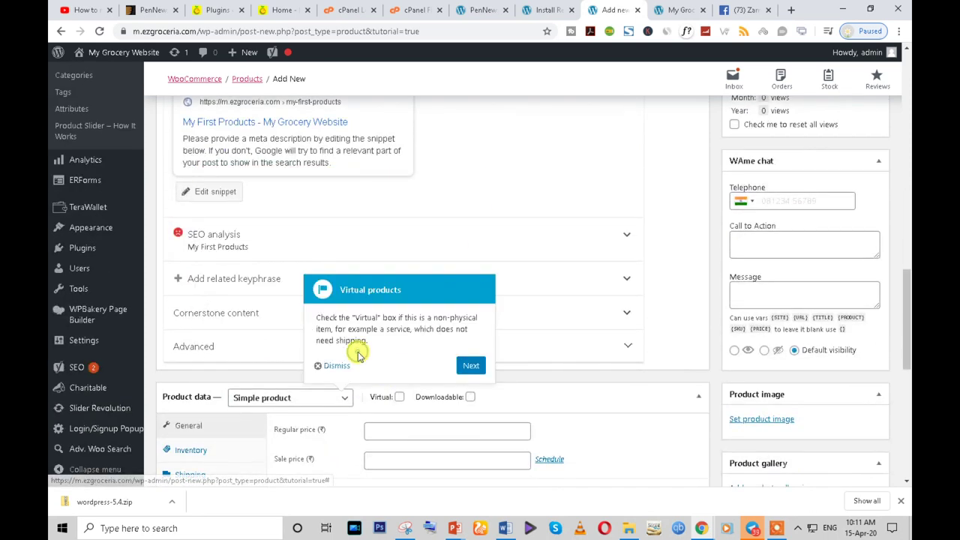
click(463, 363)
click(405, 365)
scroll(294, 360, up, 3)
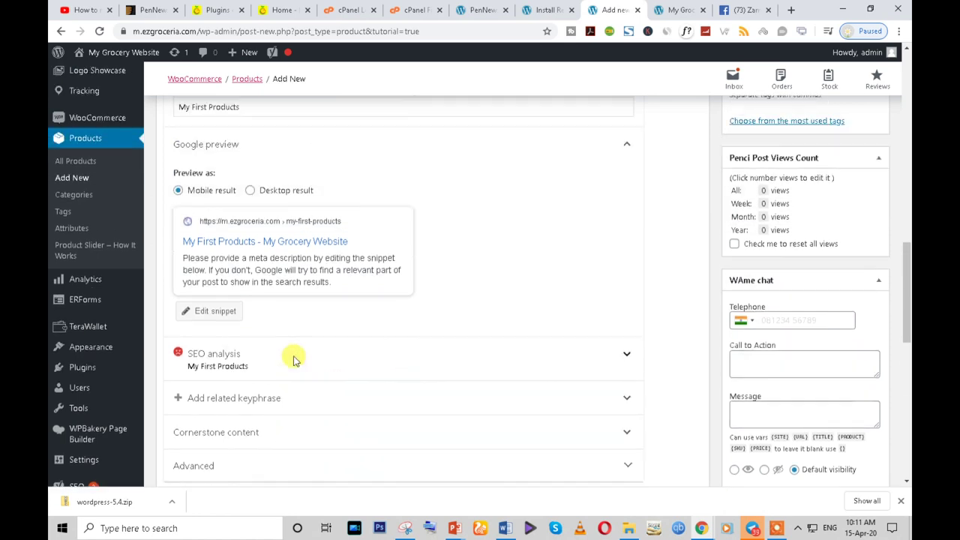
- Clear the product slug and paste 'My First Products' as the meta description
click(215, 433)
scroll(262, 455, down, 3)
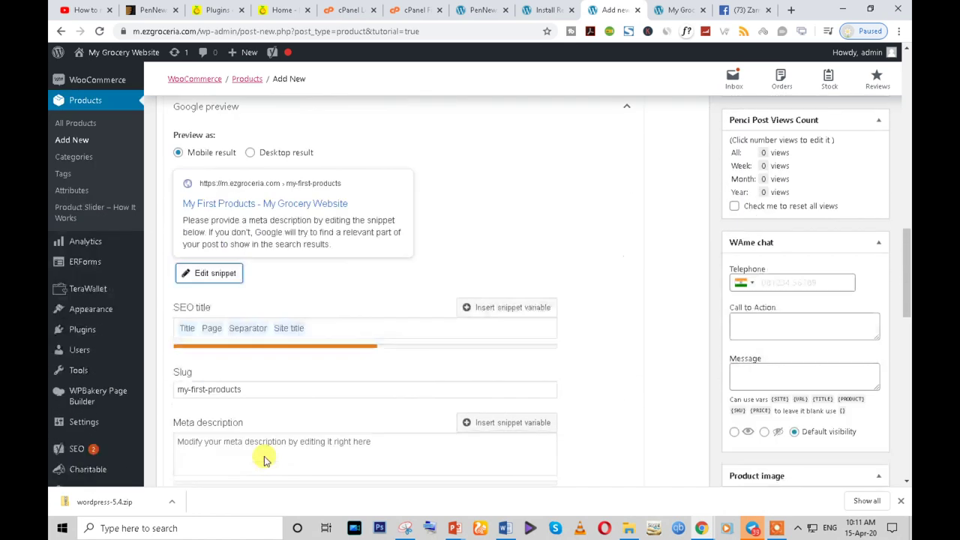
click(253, 307)
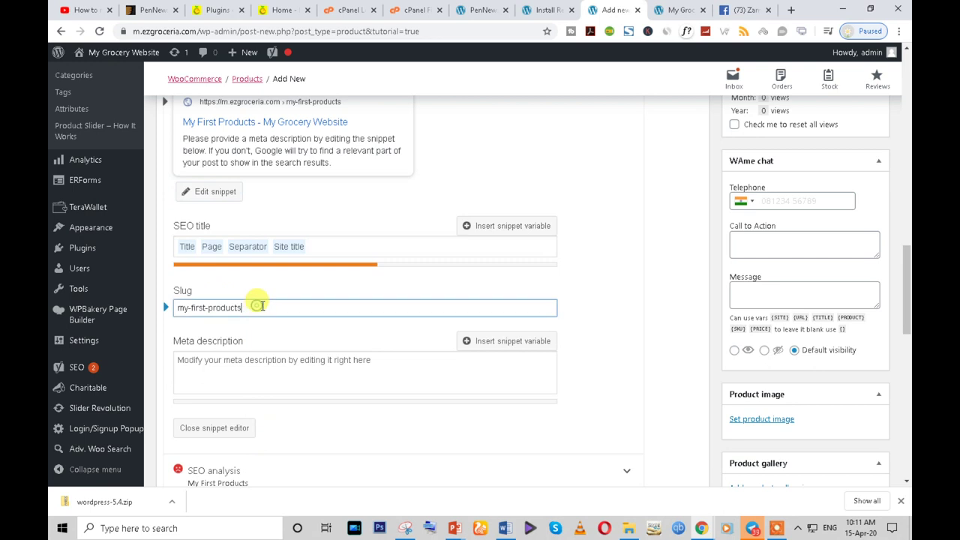
drag(253, 307, 128, 309)
key(BackSpace)
click(246, 364)
key(ctrl+v)
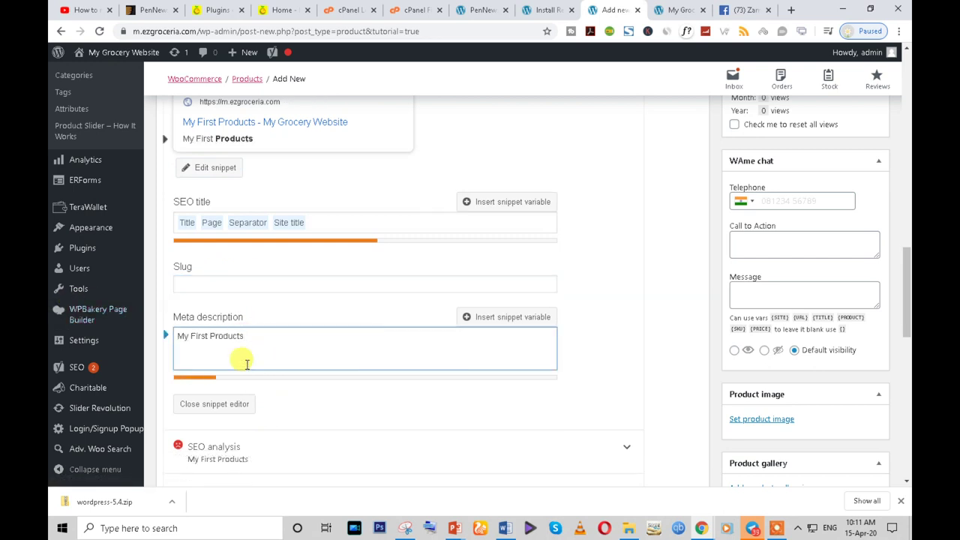
text(,)
scroll(525, 368, up, 2)
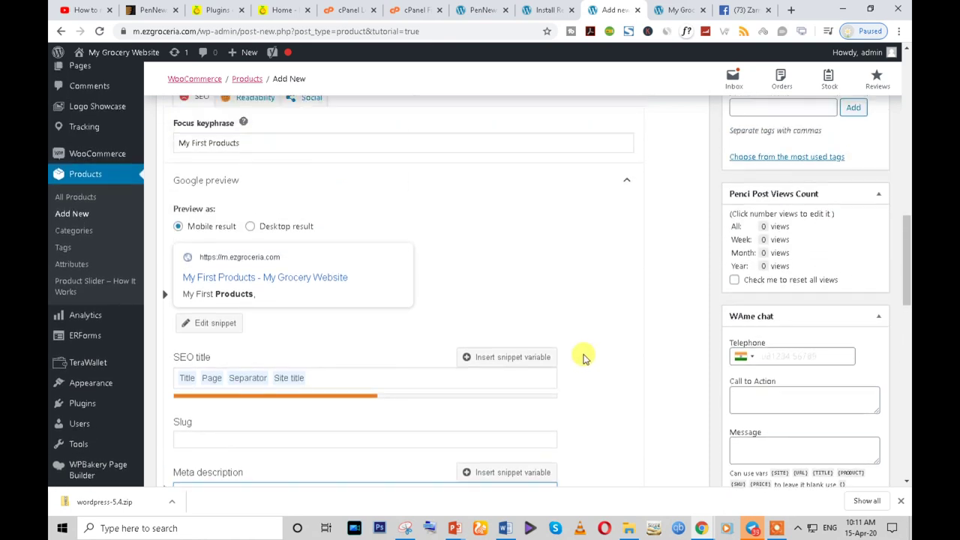
- Add 'My First Products' as a product tag, then switch to the Login/Signup Popup plugin tab
click(781, 127)
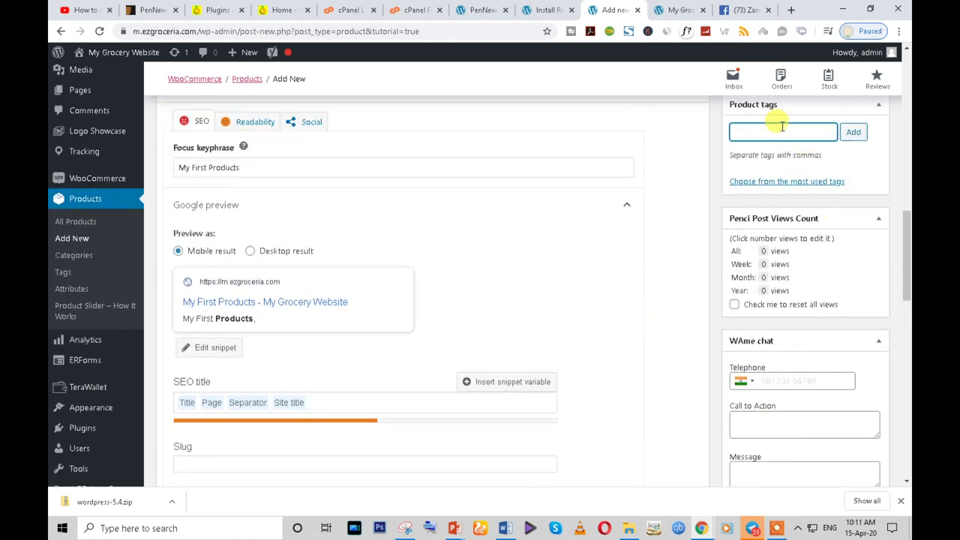
scroll(782, 300, down, 3)
scroll(787, 377, up, 6)
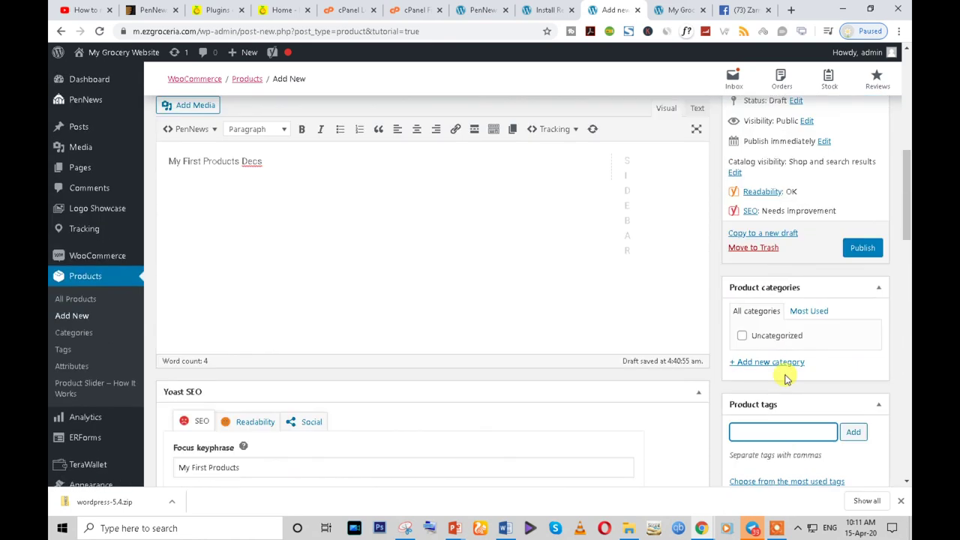
click(852, 432)
scroll(757, 431, down, 3)
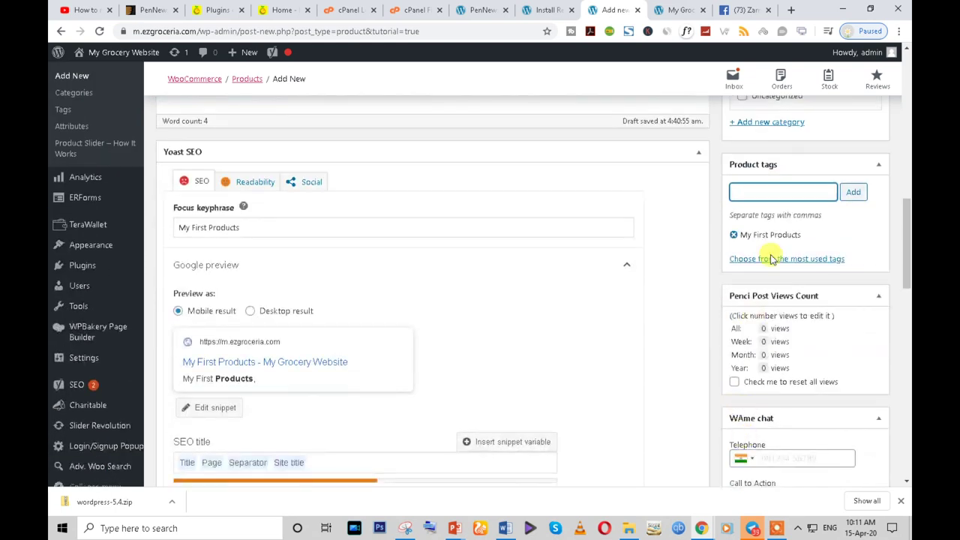
scroll(795, 251, up, 5)
click(677, 10)
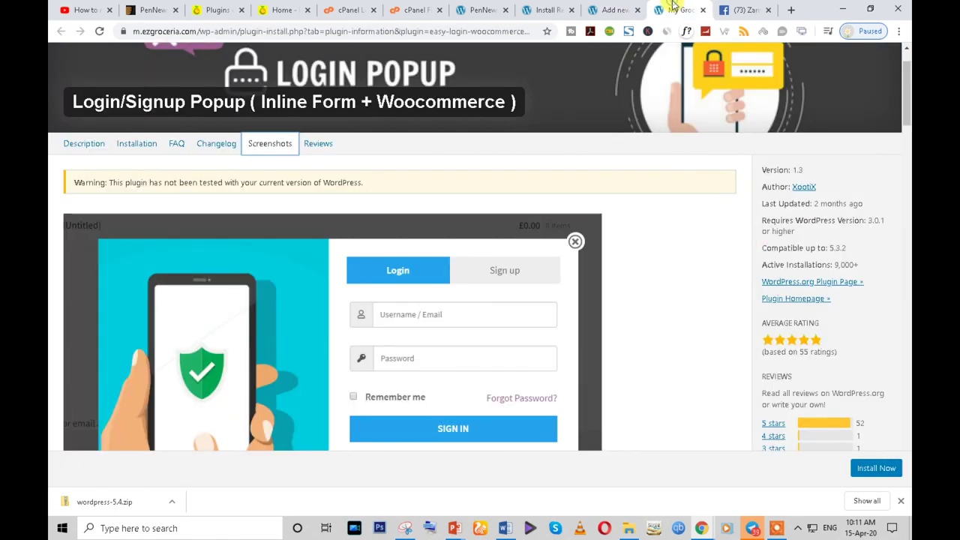
- Search Google for rapidtags and open the Rapidtags tag generator
click(497, 30)
text(rapix)
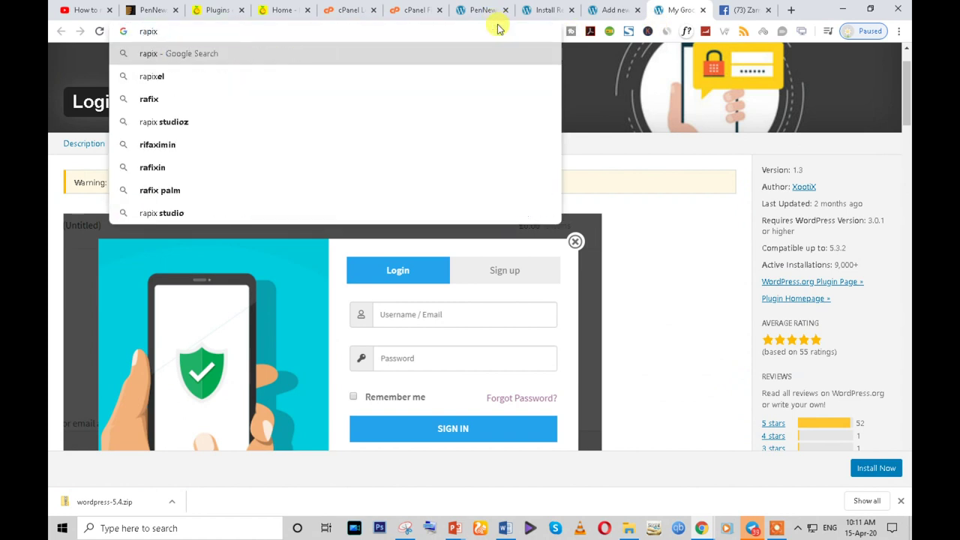
key(BackSpace)
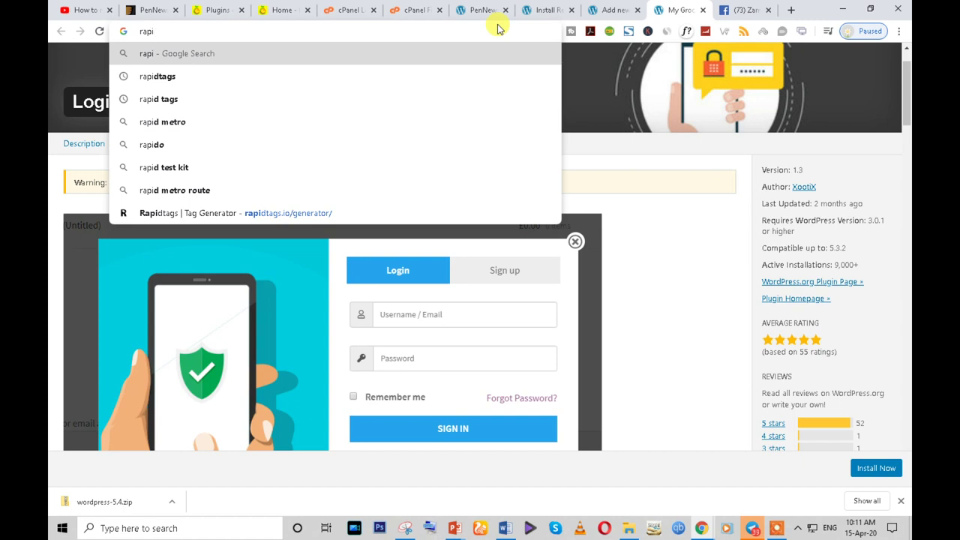
click(235, 75)
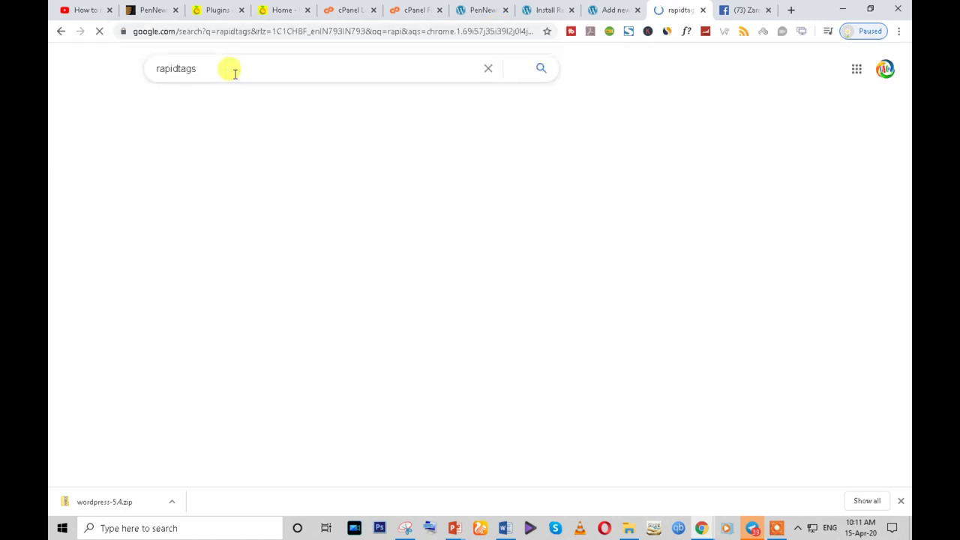
click(231, 235)
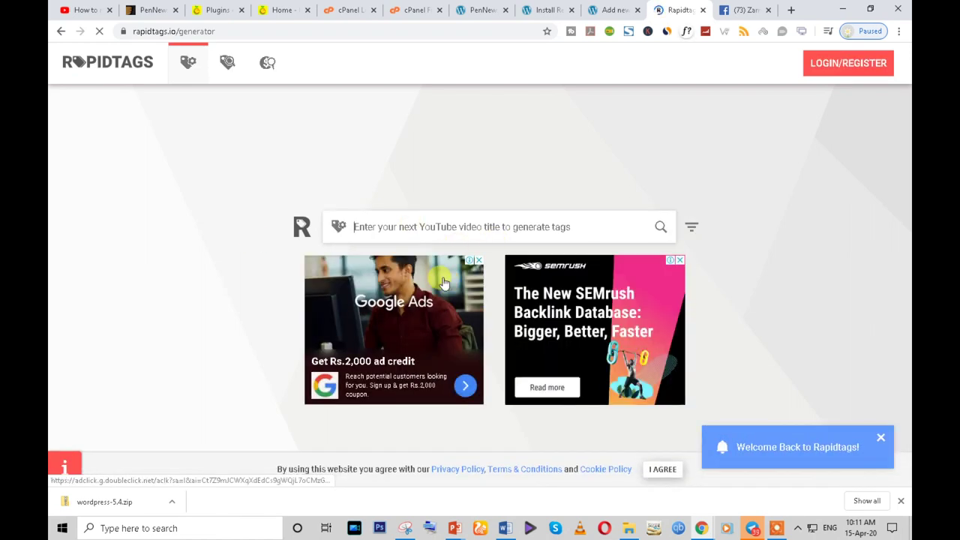
- Generate tags for 'My First Products', trim the query to 'Products', then reload the generator
text(My First Products)
key(Return)
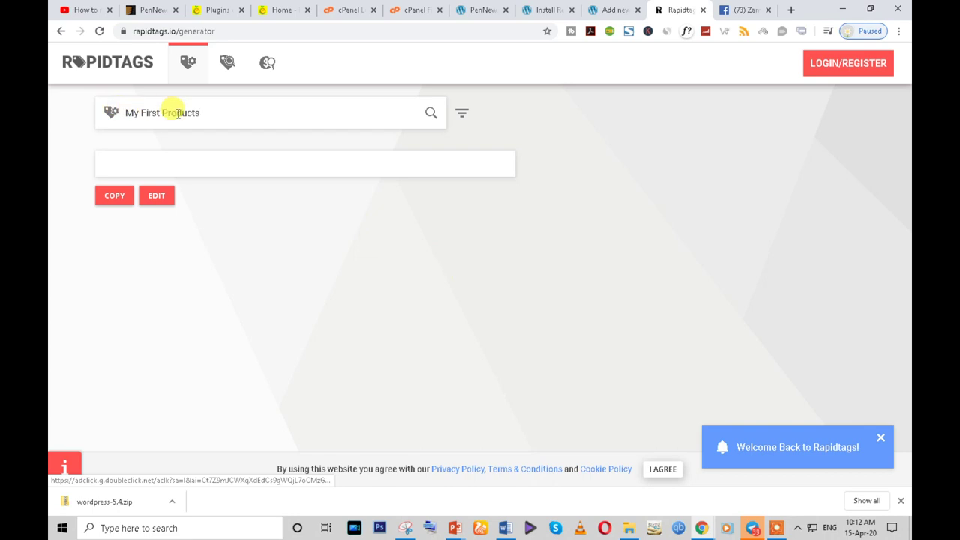
drag(161, 113, 120, 114)
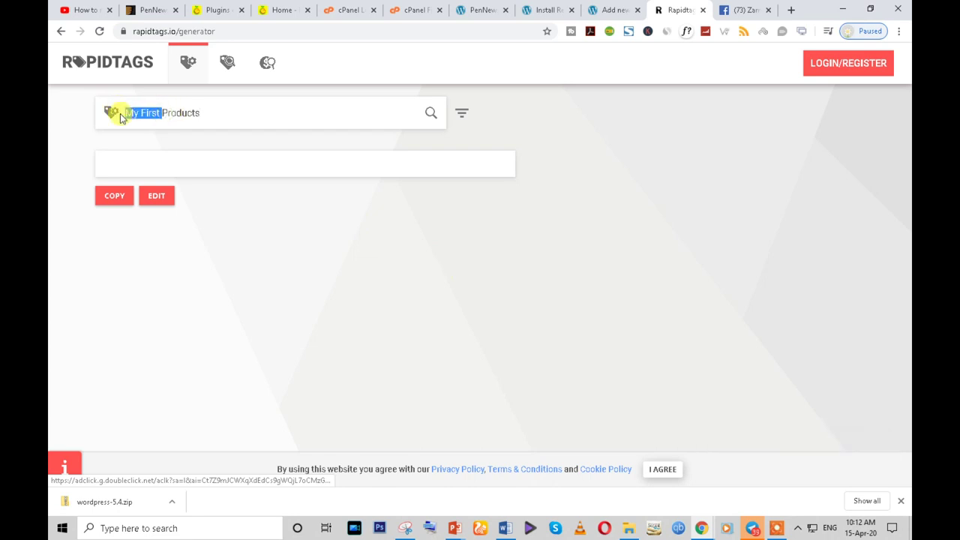
key(BackSpace)
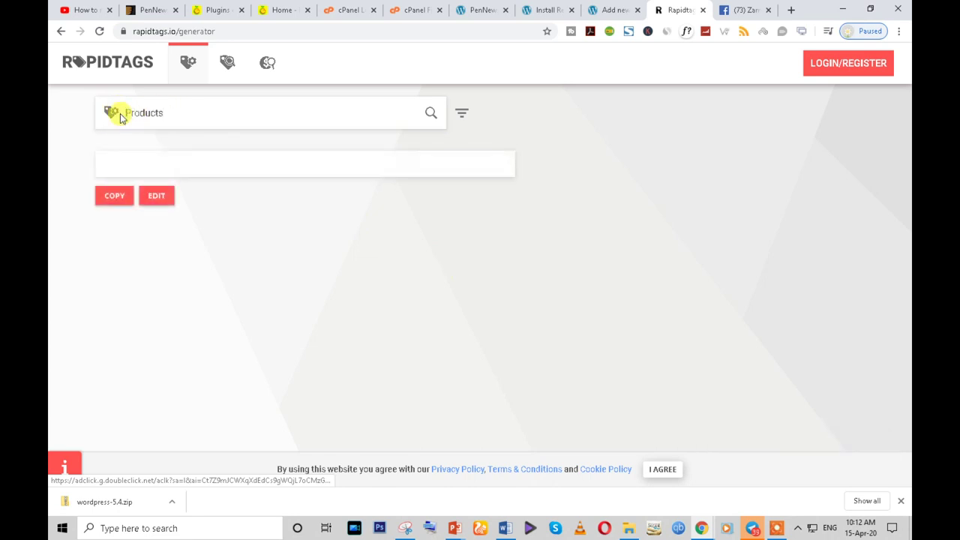
double_click(240, 113)
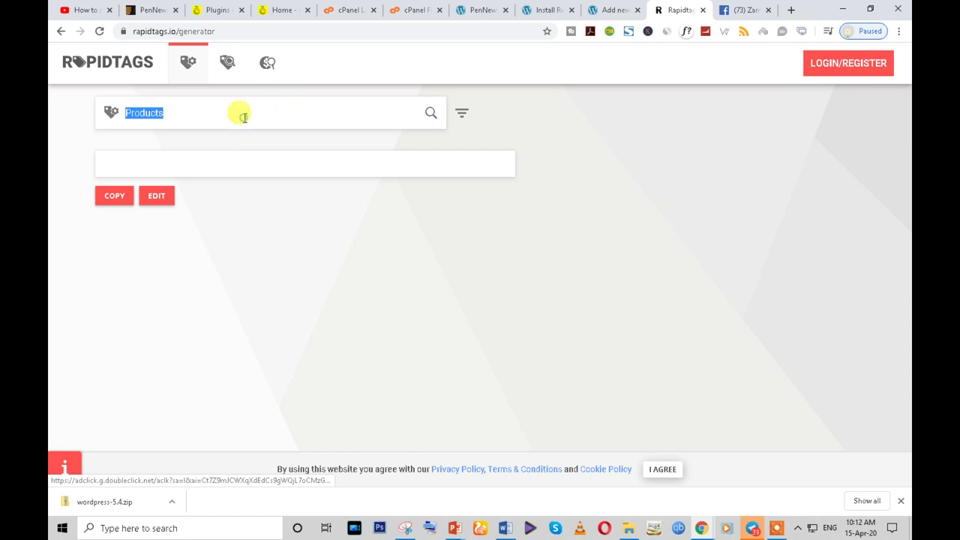
click(98, 32)
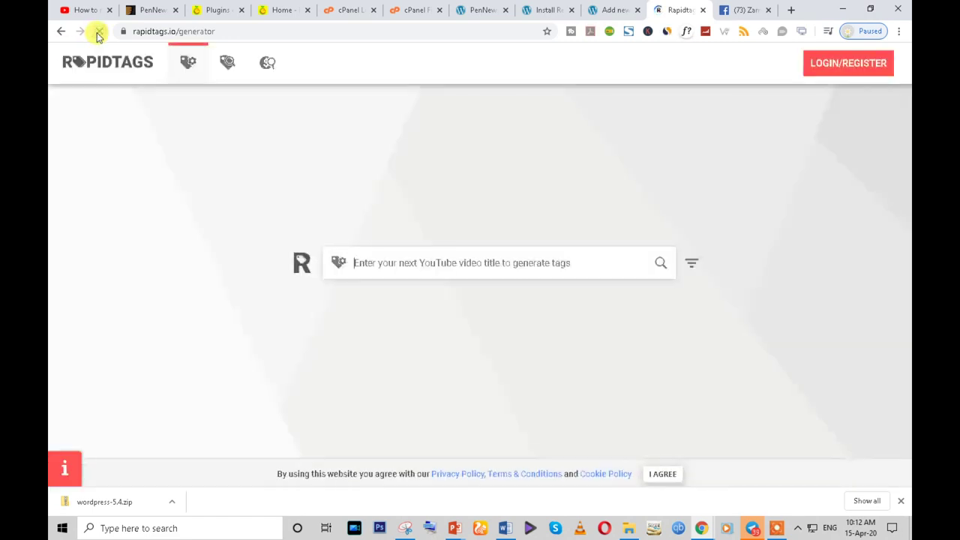
click(305, 32)
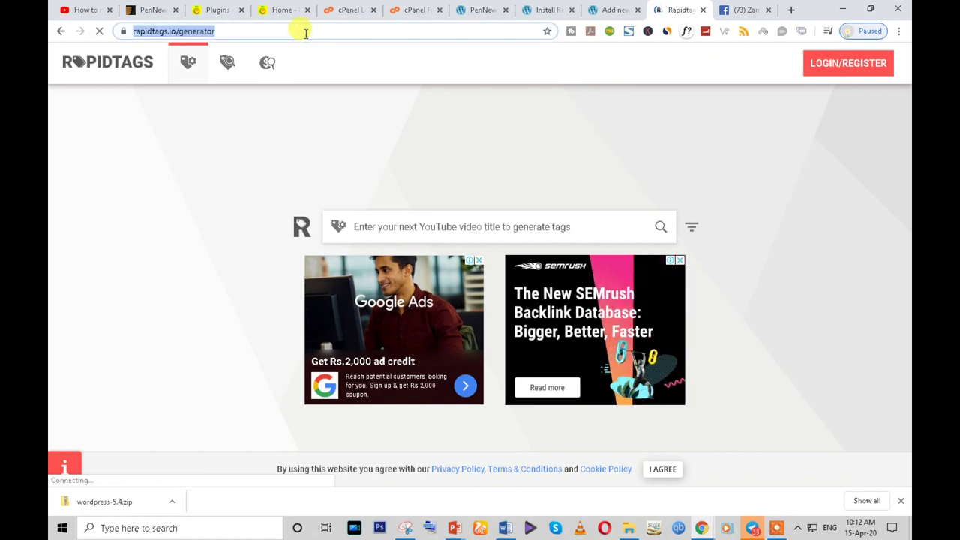
- On keywordtool.io, search Google suggestions for 'My First Products' with Global / English location
text(key)
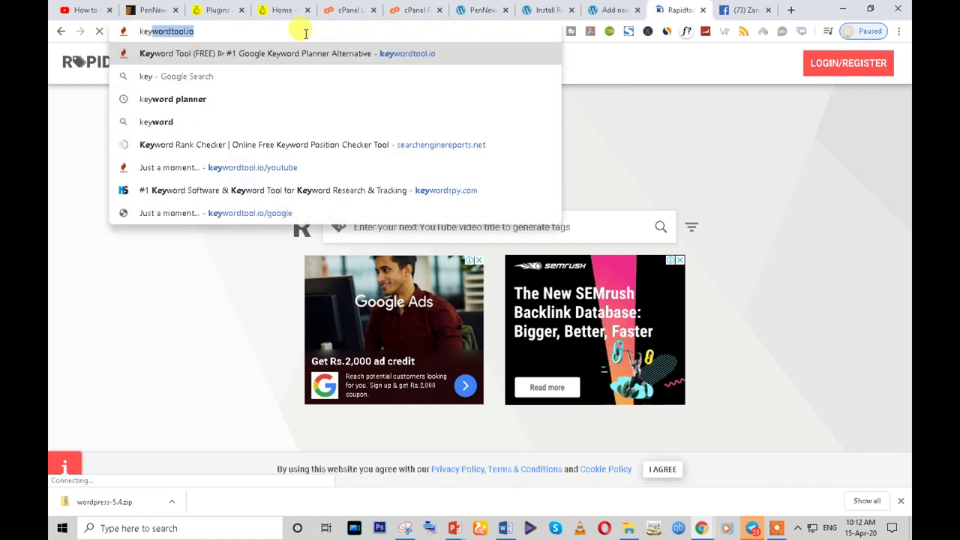
key(Return)
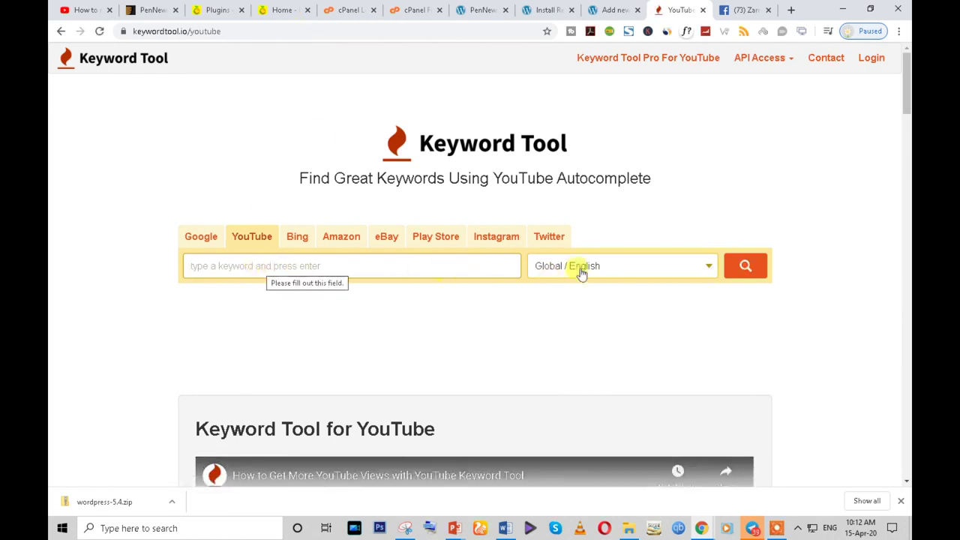
scroll(810, 281, down, 2)
click(199, 124)
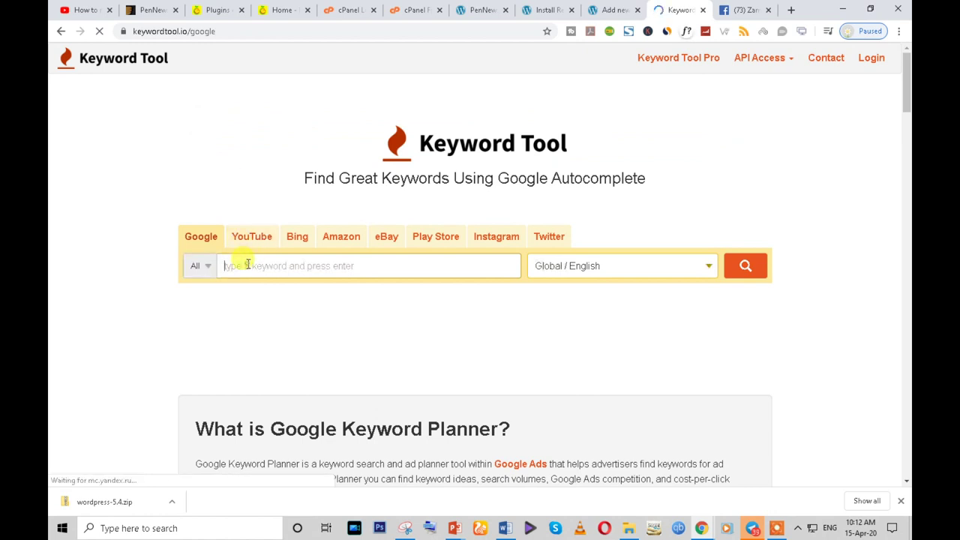
text(My First Products)
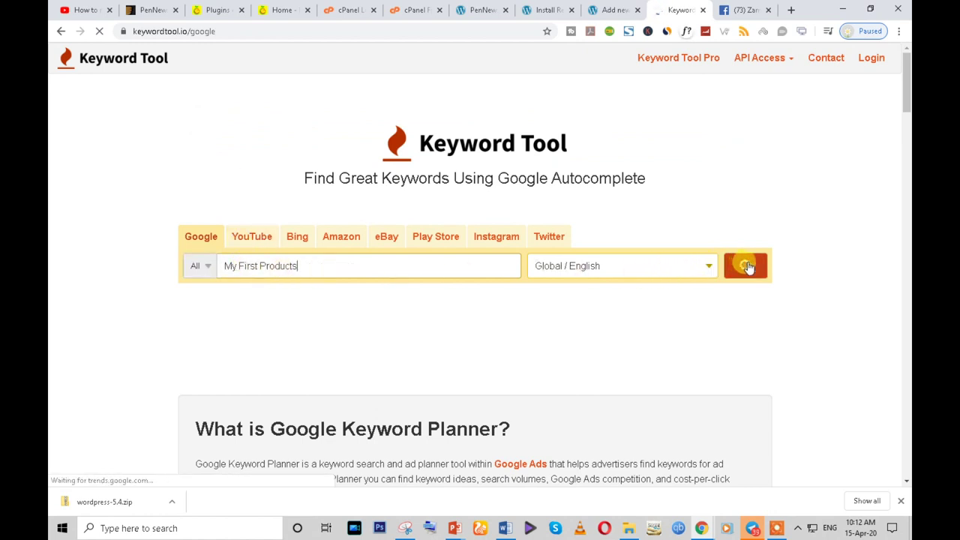
click(660, 271)
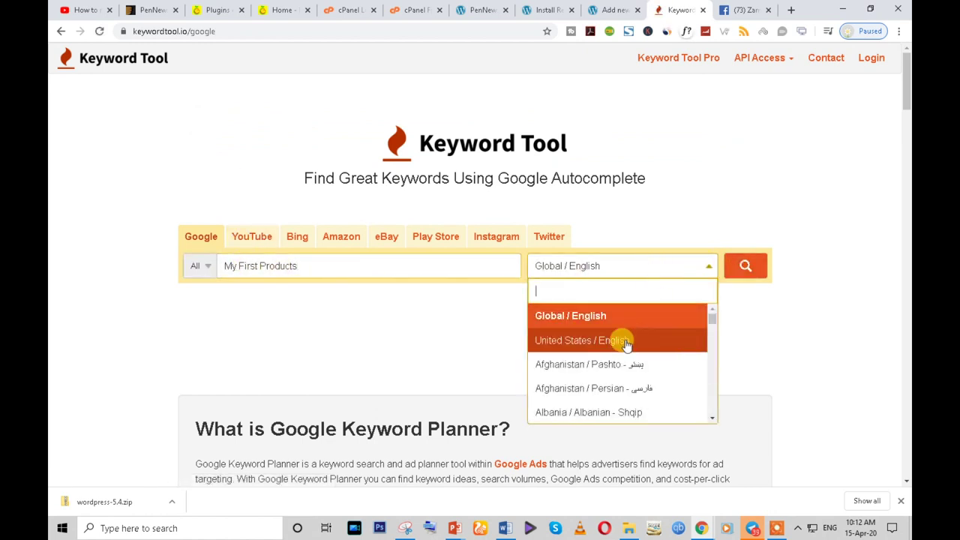
scroll(599, 420, down, 3)
scroll(615, 390, up, 5)
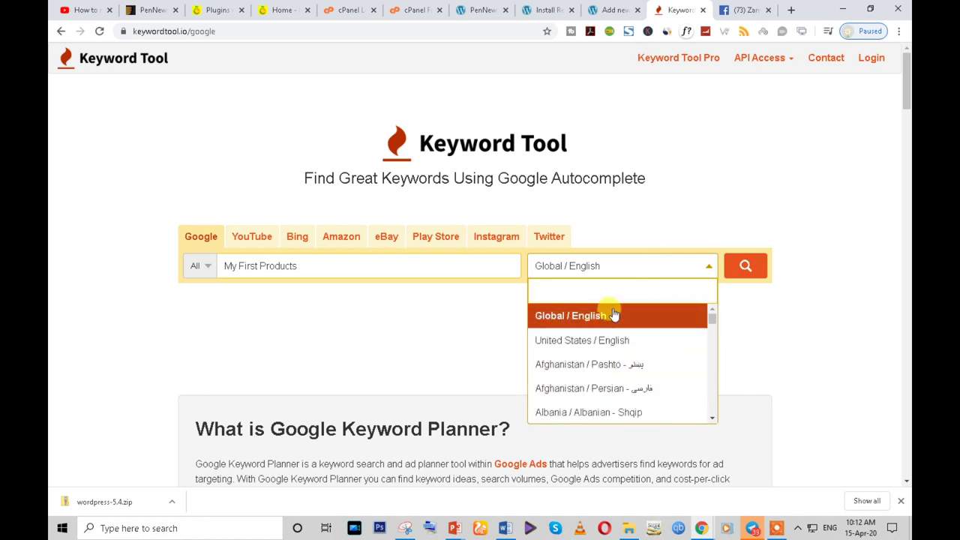
click(604, 316)
click(747, 267)
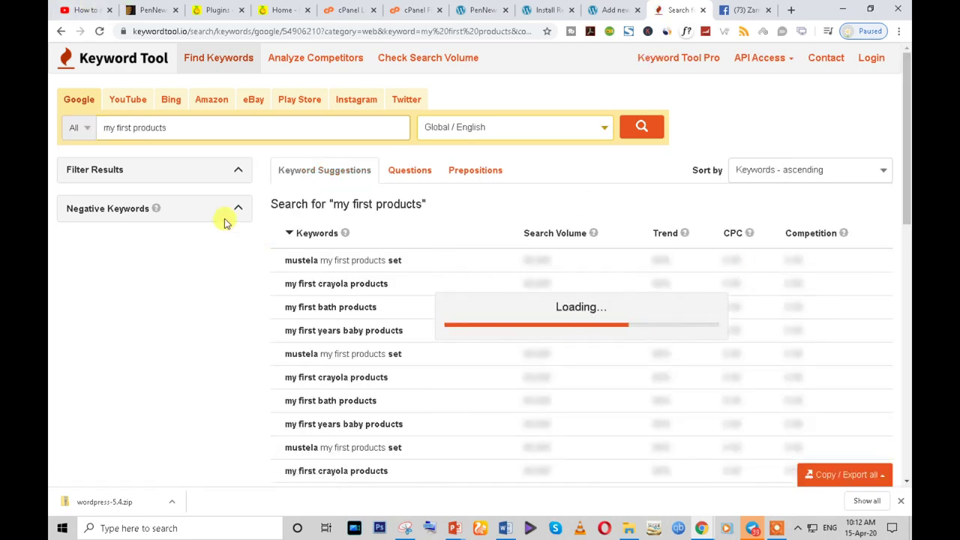
- Tick four keywords, from crayola to autobahn products, and copy them to the clipboard
drag(180, 128, 50, 139)
scroll(257, 350, down, 3)
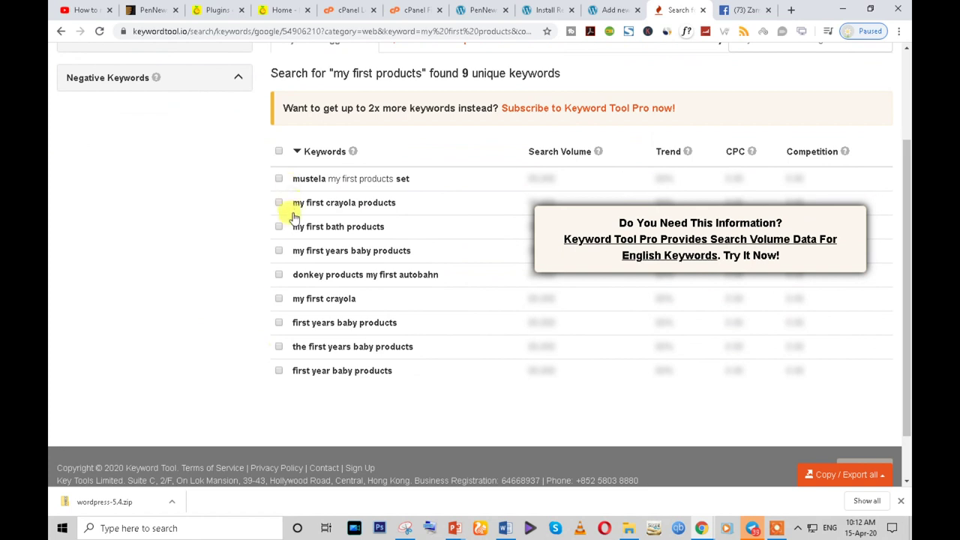
click(279, 203)
click(277, 227)
click(279, 251)
click(278, 275)
scroll(276, 276, down, 1)
click(845, 474)
click(825, 412)
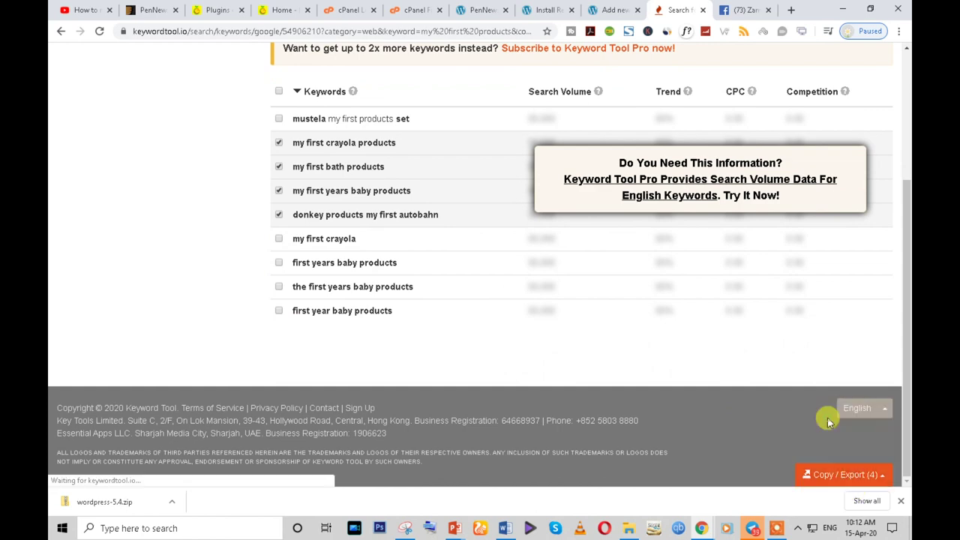
click(216, 10)
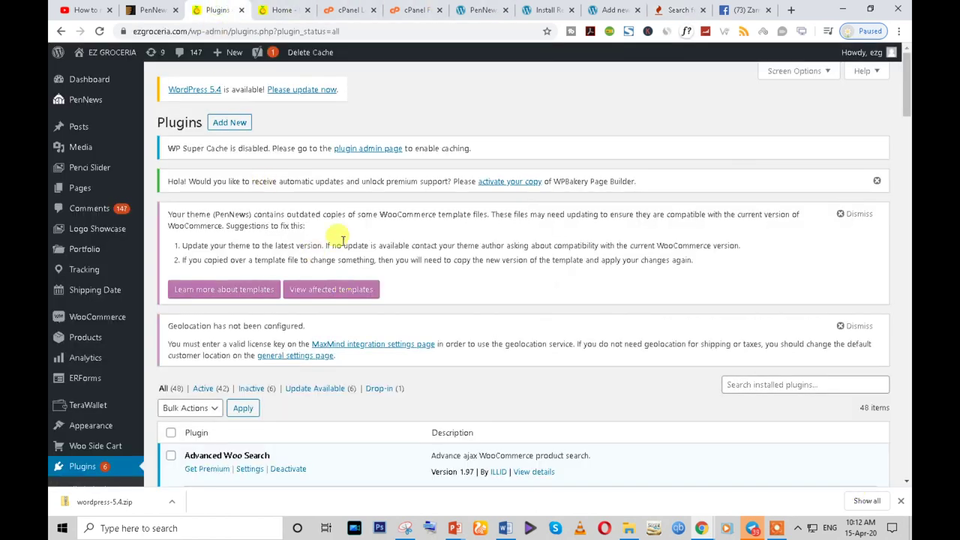
- Add the copied keywords as a new product tag on the product being edited
click(281, 10)
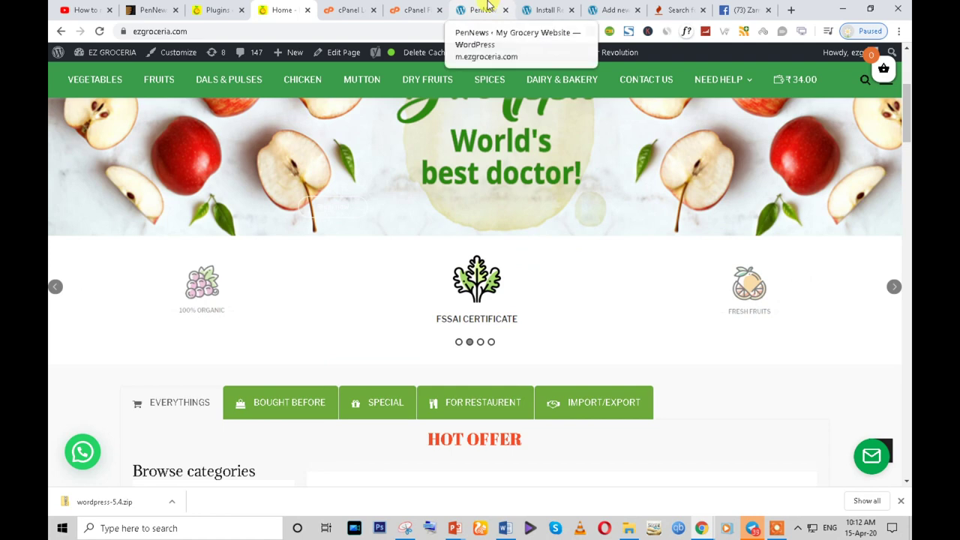
click(495, 9)
click(547, 10)
click(612, 9)
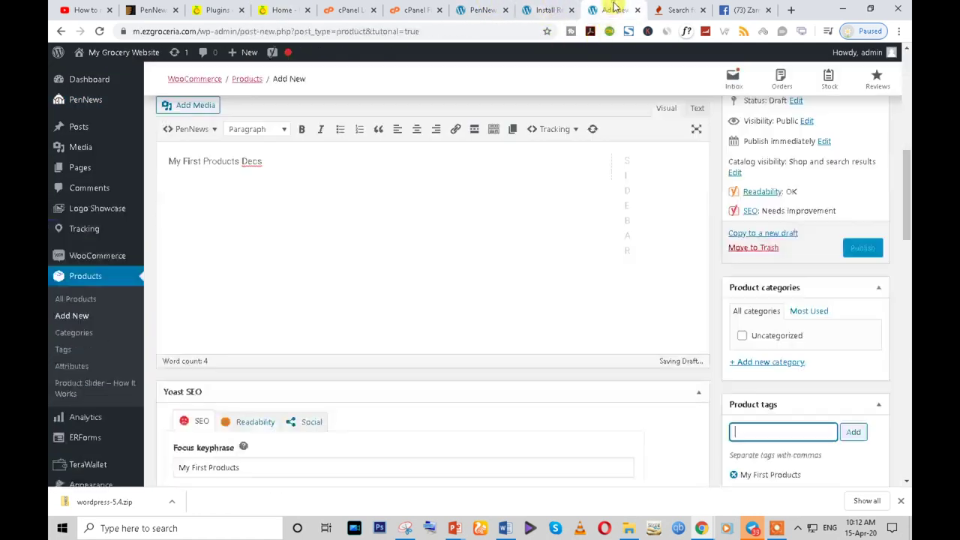
key(ctrl+v)
click(854, 432)
- Paste the copied keywords into the Yoast SEO meta description
scroll(450, 409, down, 4)
scroll(251, 372, up, 4)
scroll(253, 369, down, 7)
click(280, 275)
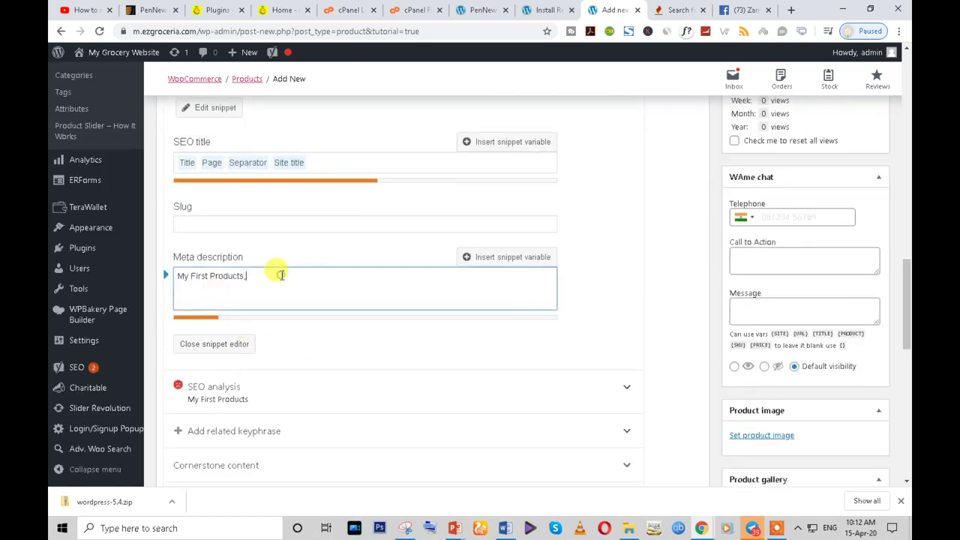
key(ctrl+v)
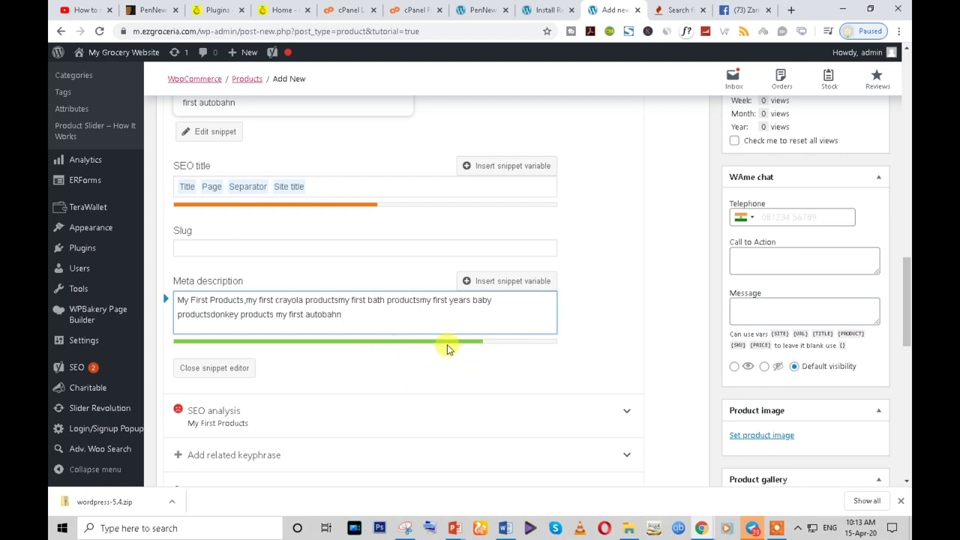
- Scroll from the Yoast SEO preview down to the Product data panel
click(319, 183)
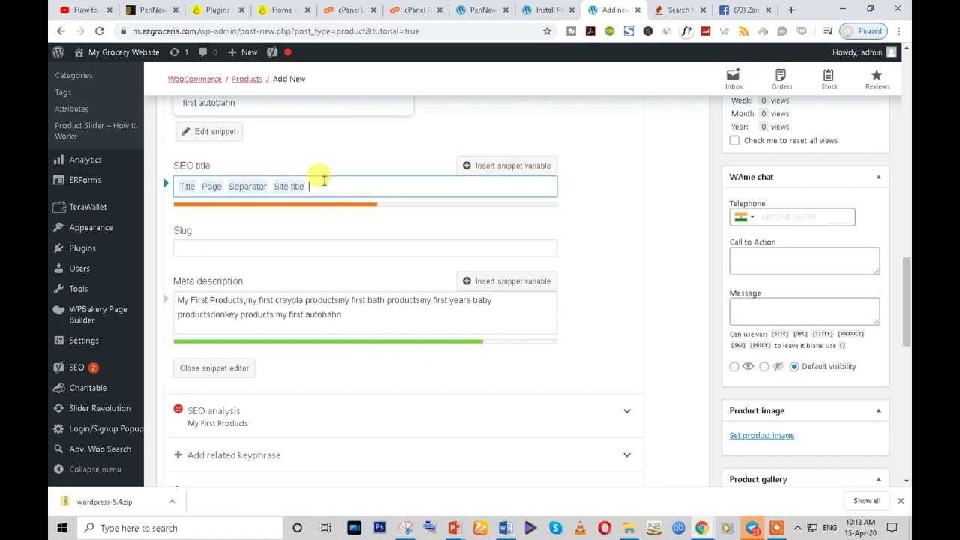
scroll(343, 210, up, 3)
scroll(338, 310, down, 3)
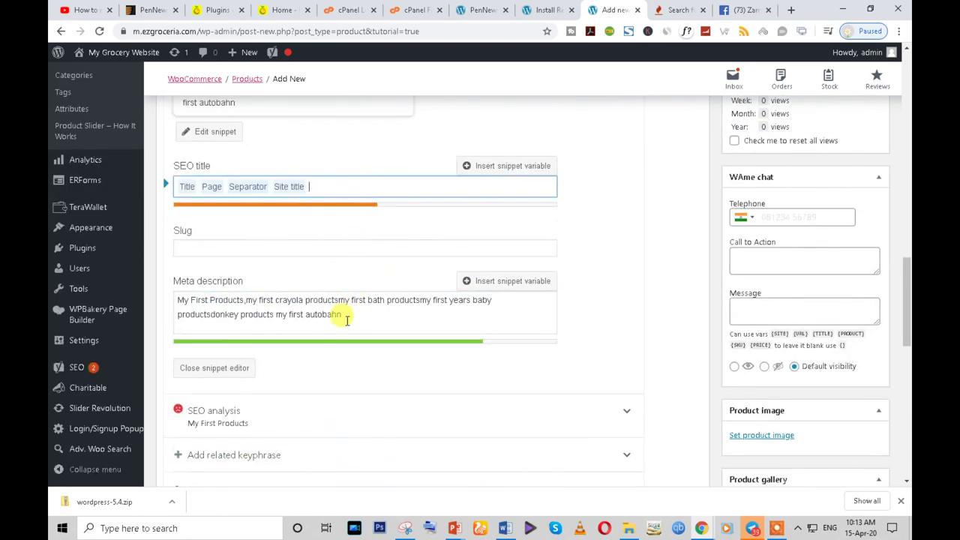
scroll(326, 225, up, 1)
scroll(326, 242, up, 10)
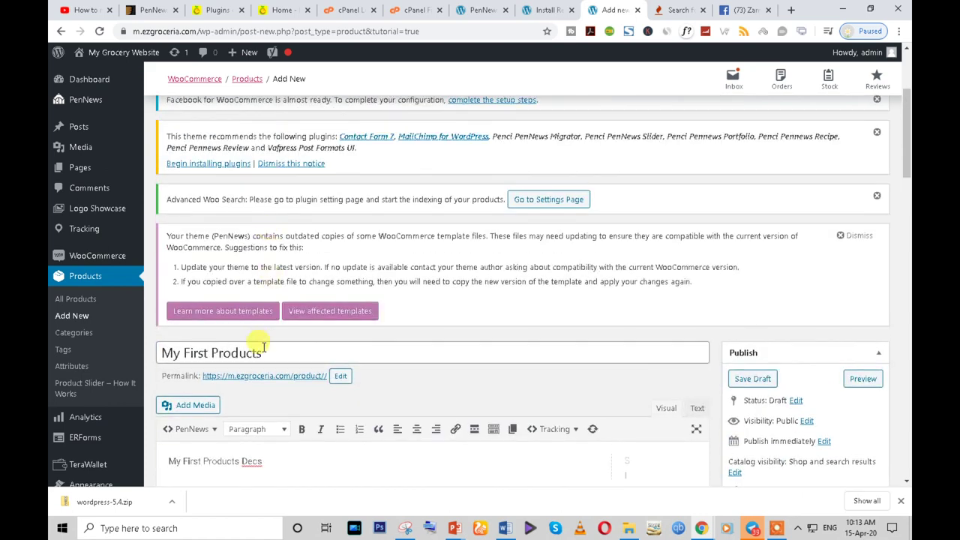
click(263, 349)
scroll(272, 353, down, 8)
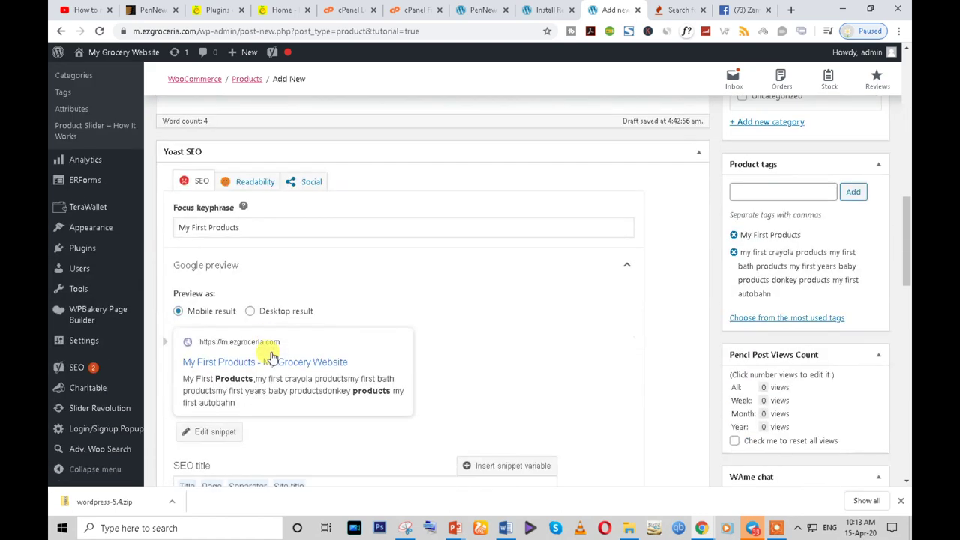
scroll(272, 356, down, 3)
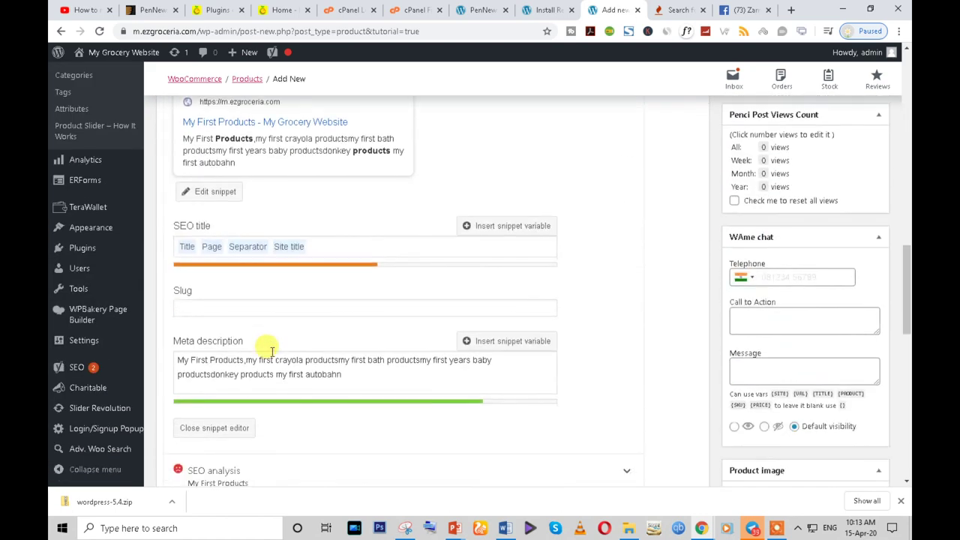
scroll(271, 352, down, 5)
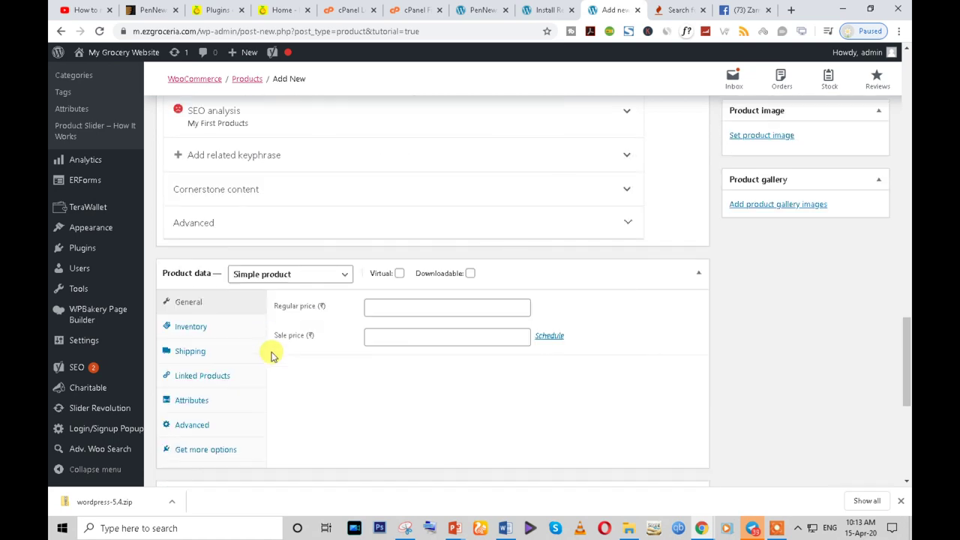
- Enter regular price 199 and sale price 99, keeping the type as Simple product
scroll(271, 356, up, 8)
scroll(271, 356, down, 10)
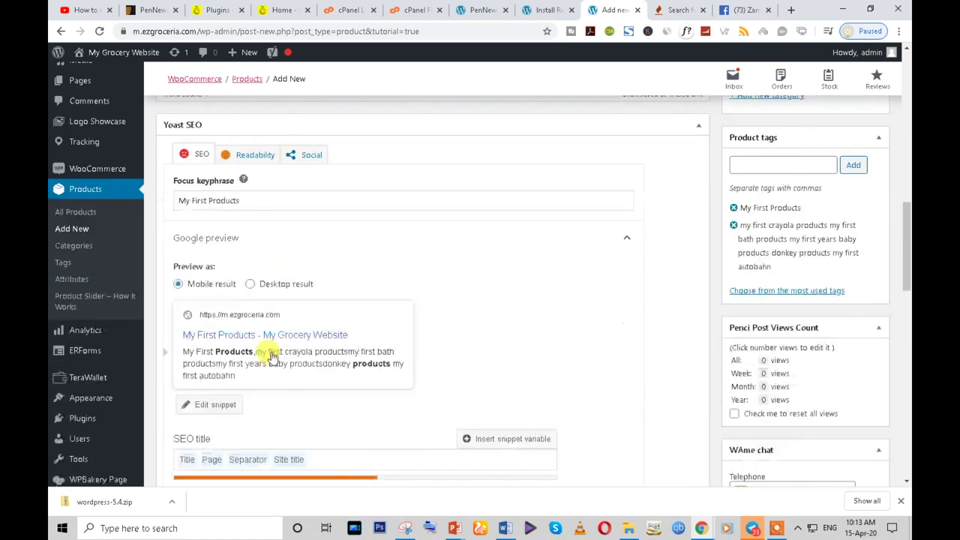
click(394, 243)
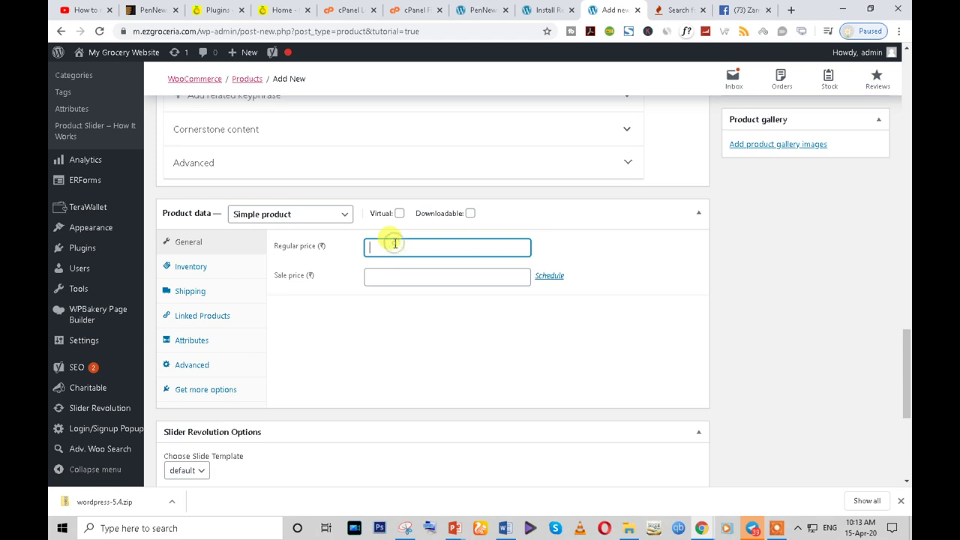
click(403, 275)
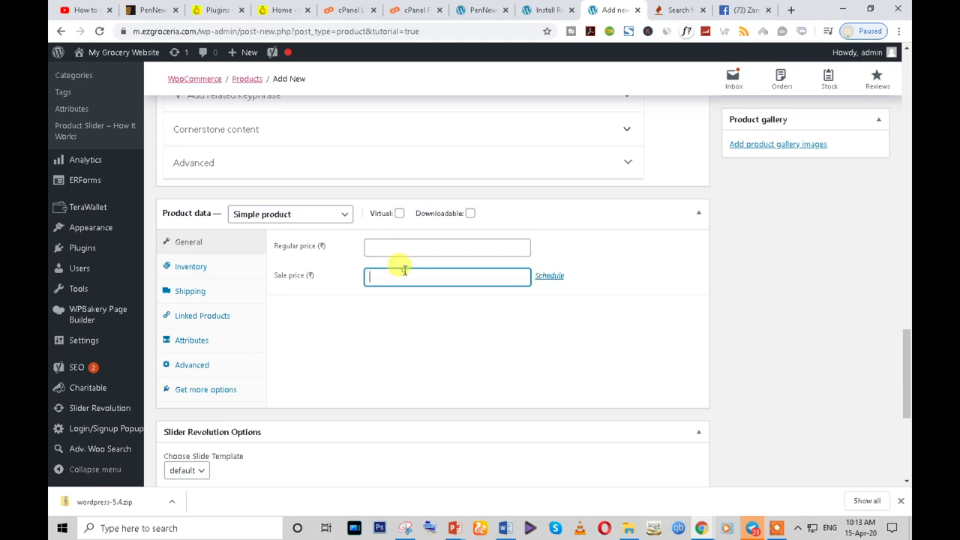
click(394, 248)
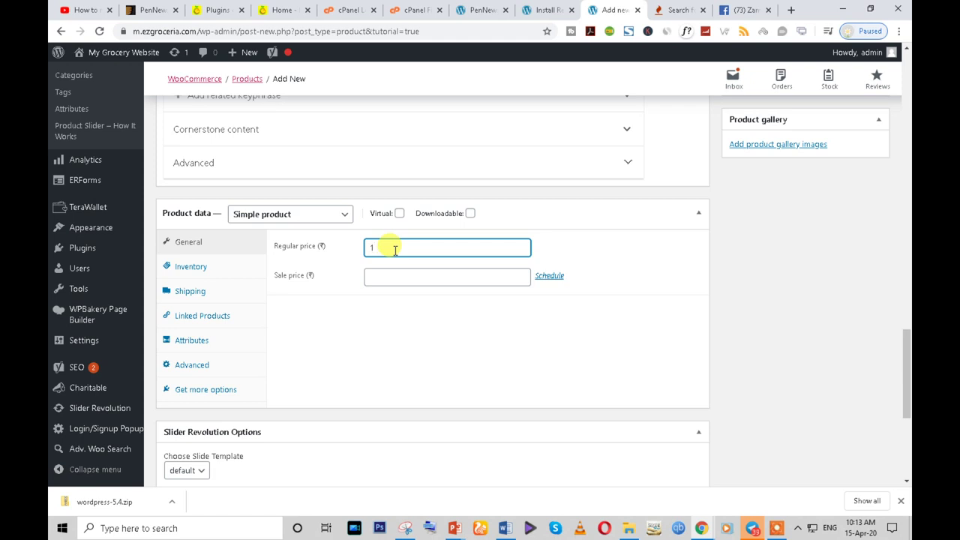
text(199)
click(401, 273)
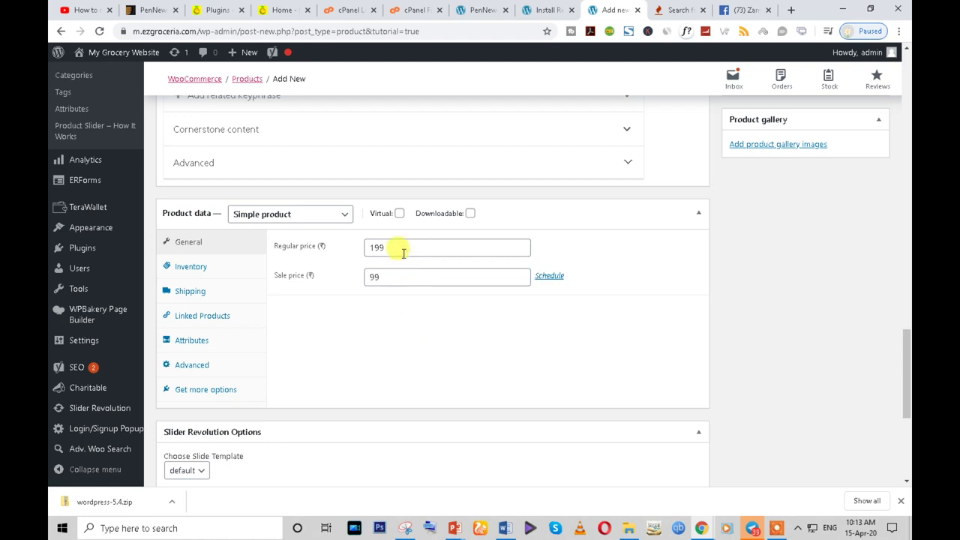
drag(401, 251, 306, 254)
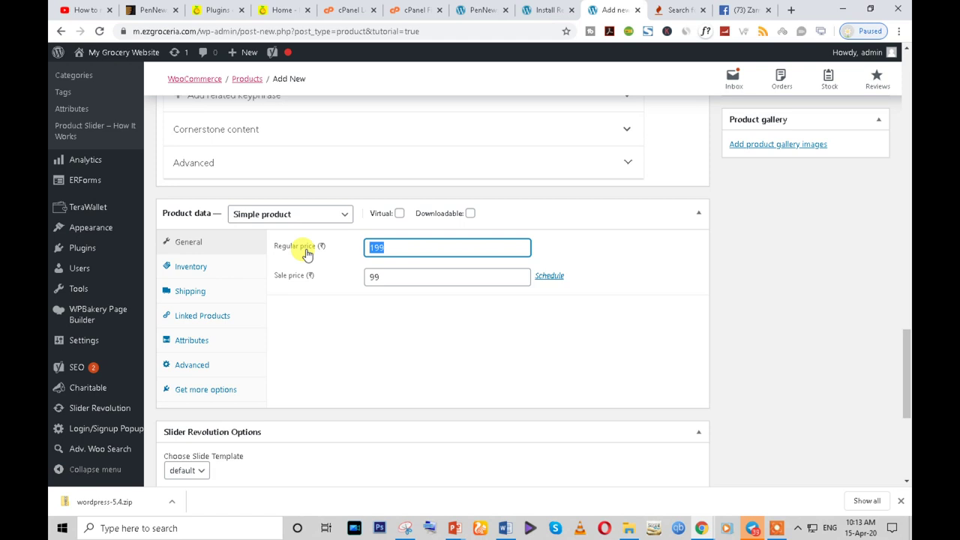
double_click(388, 275)
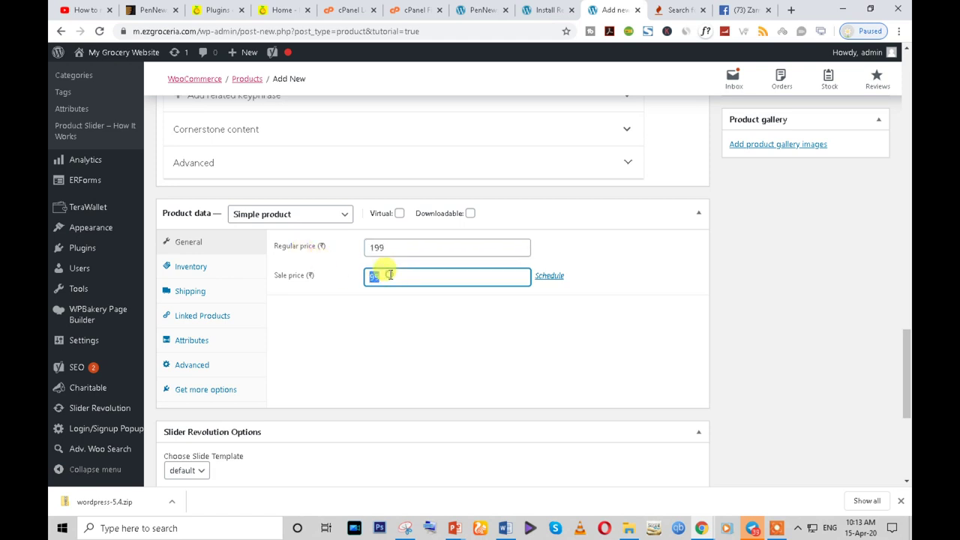
click(345, 214)
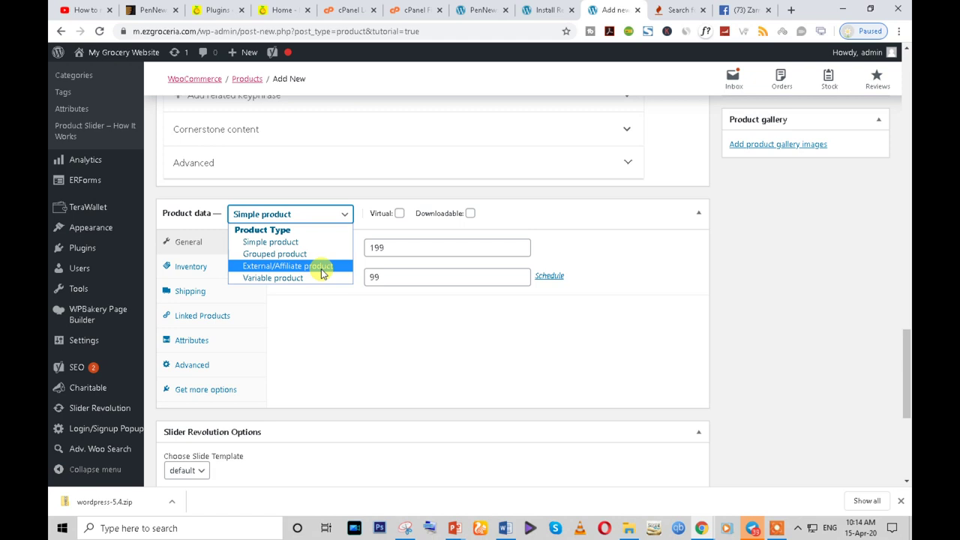
click(306, 244)
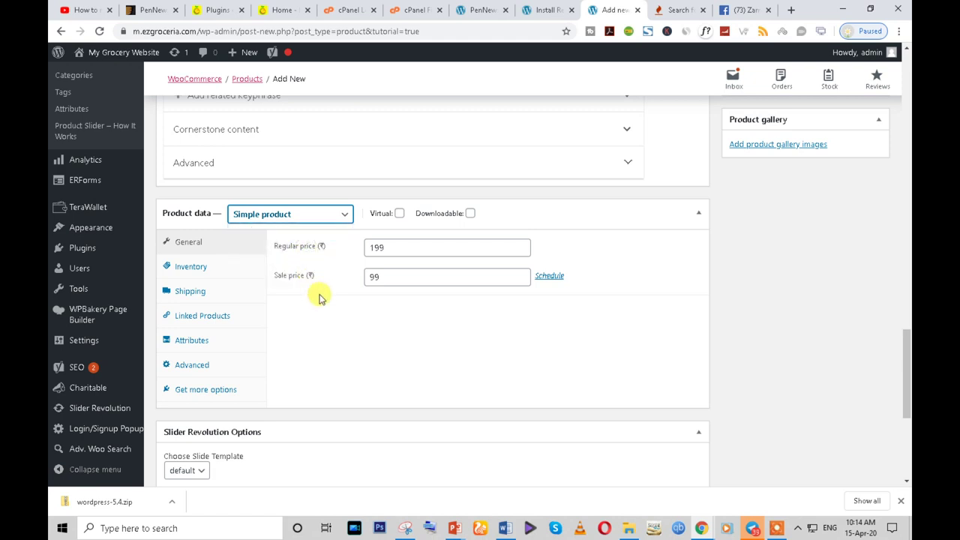
click(386, 276)
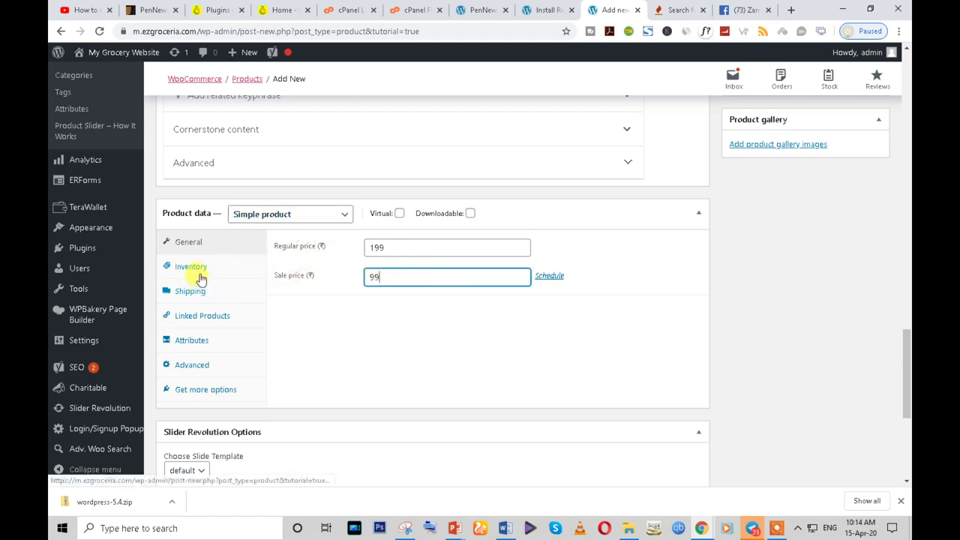
- In Inventory, set SKU ST-001, enable Manage stock, and set stock quantity to 10
click(198, 269)
click(398, 246)
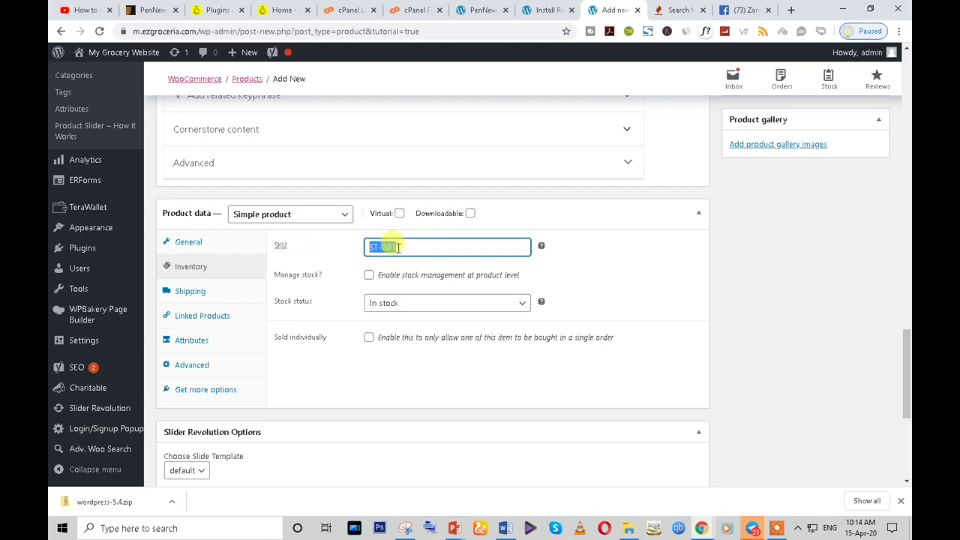
click(370, 276)
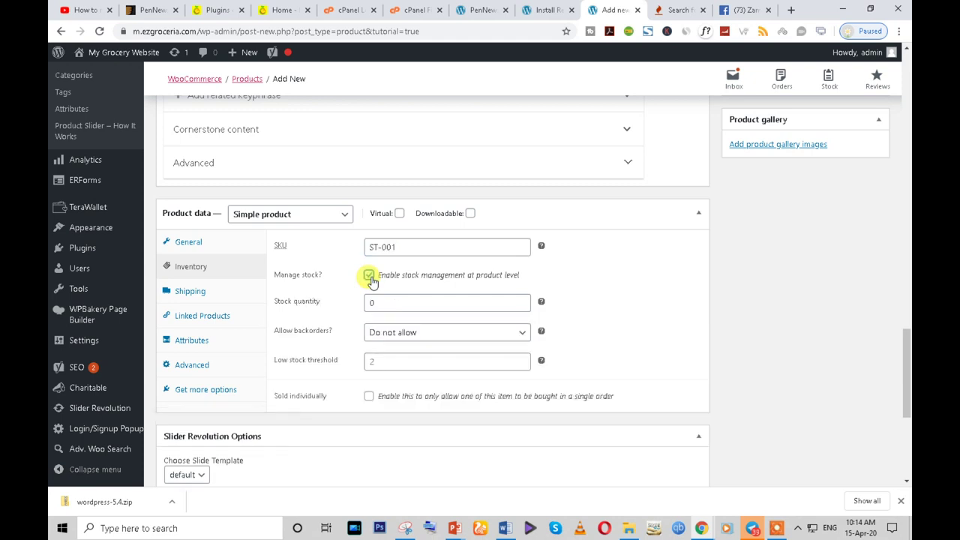
click(370, 276)
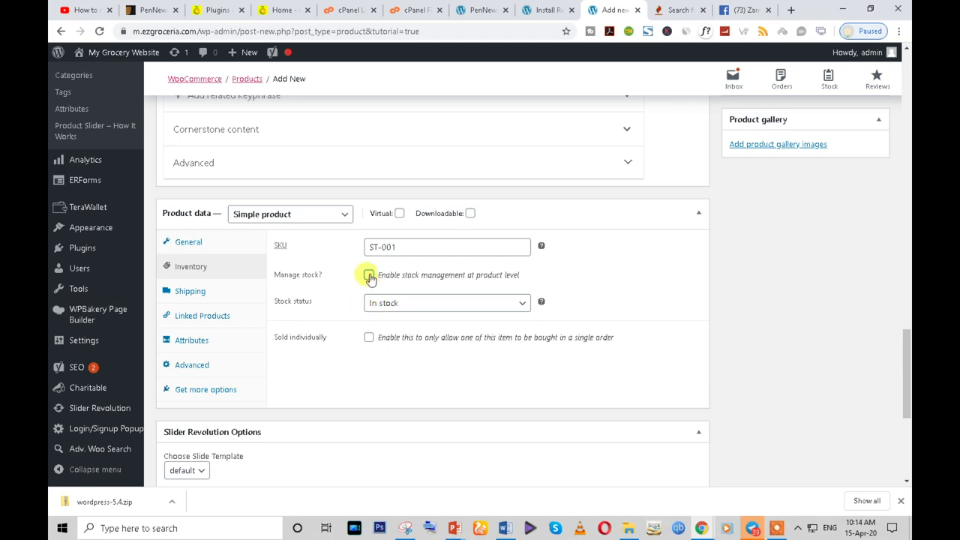
click(370, 276)
drag(382, 303, 350, 311)
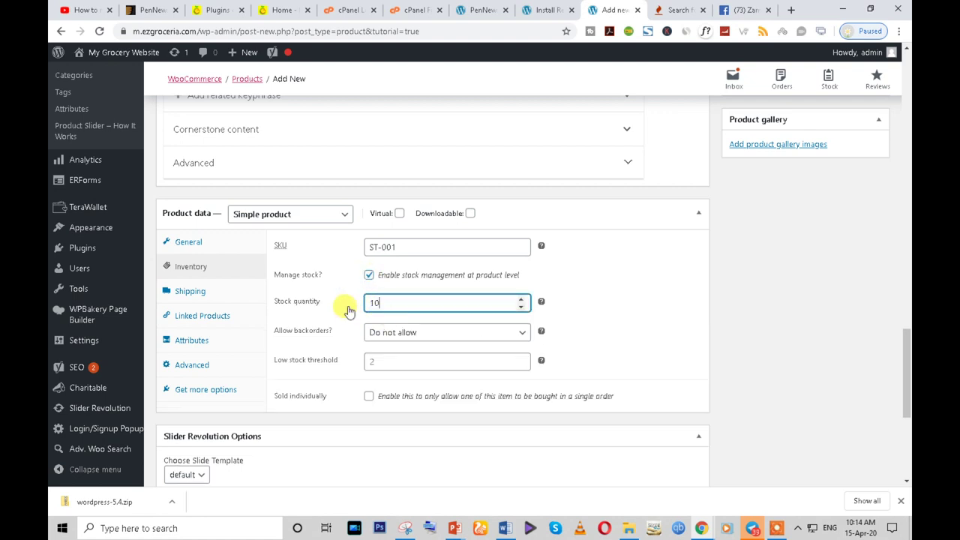
click(383, 363)
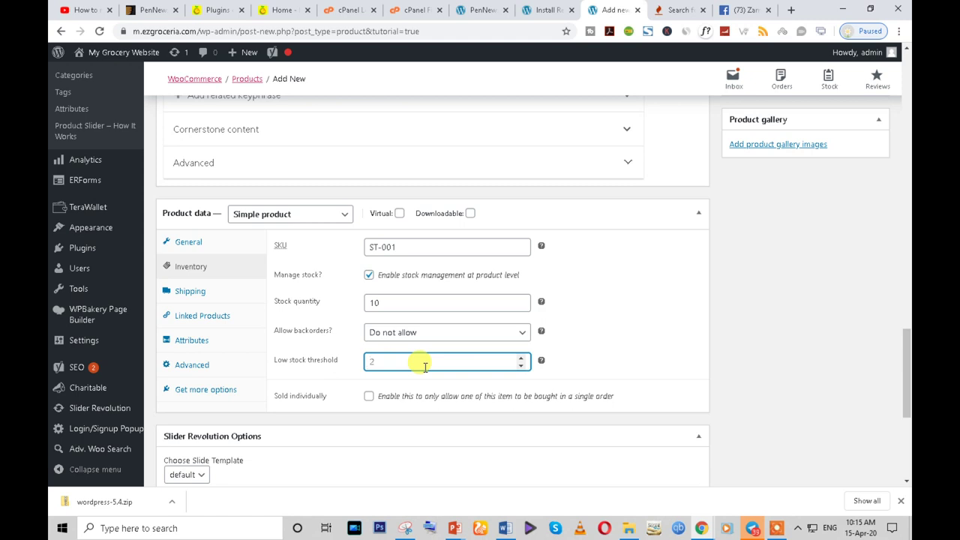
- In Shipping, set weight 500 kg and dimensions 12 × 10 × 5 cm
click(226, 294)
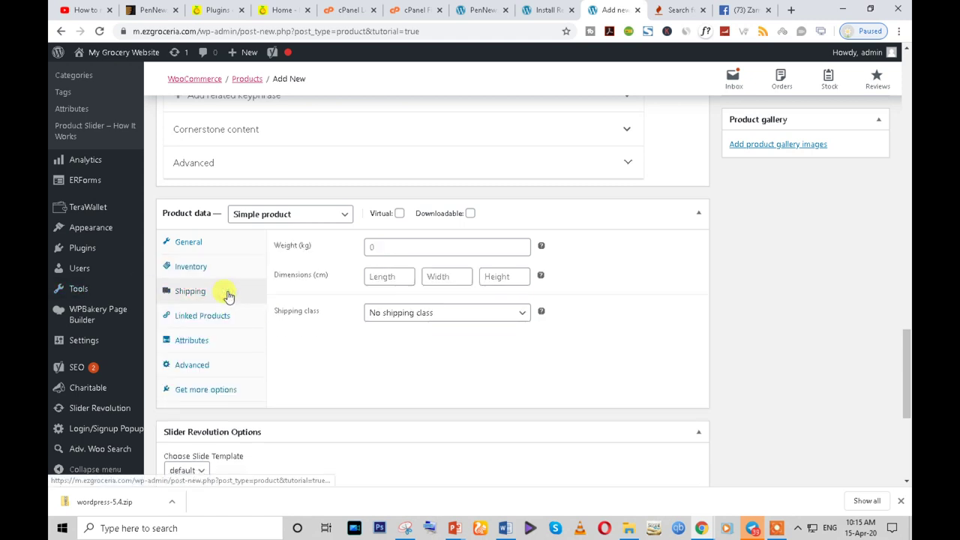
click(387, 247)
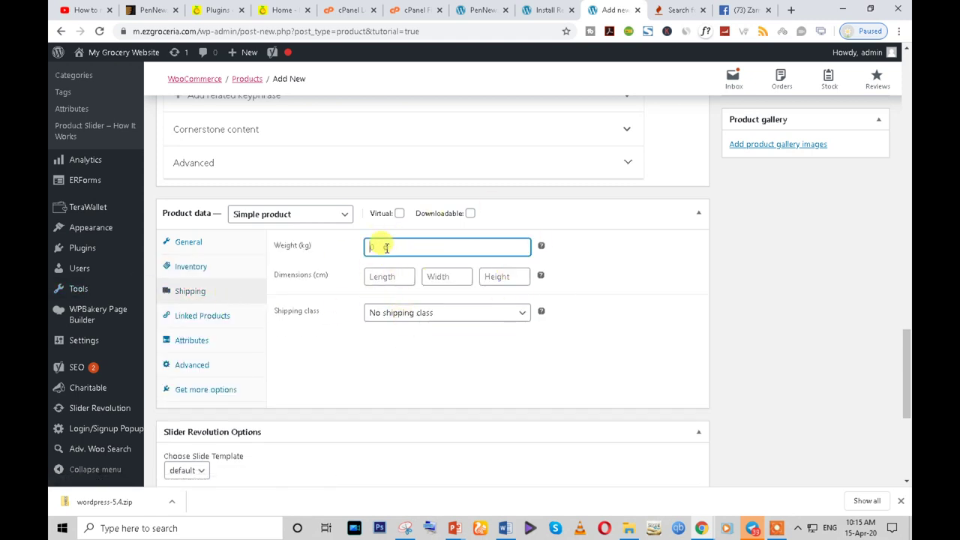
click(437, 277)
click(512, 277)
click(405, 255)
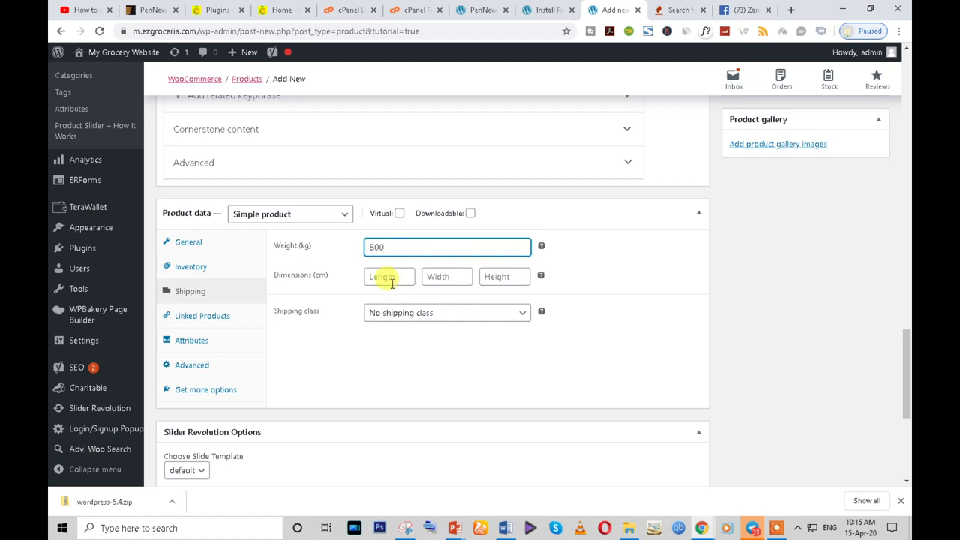
click(390, 279)
text(12)
click(431, 280)
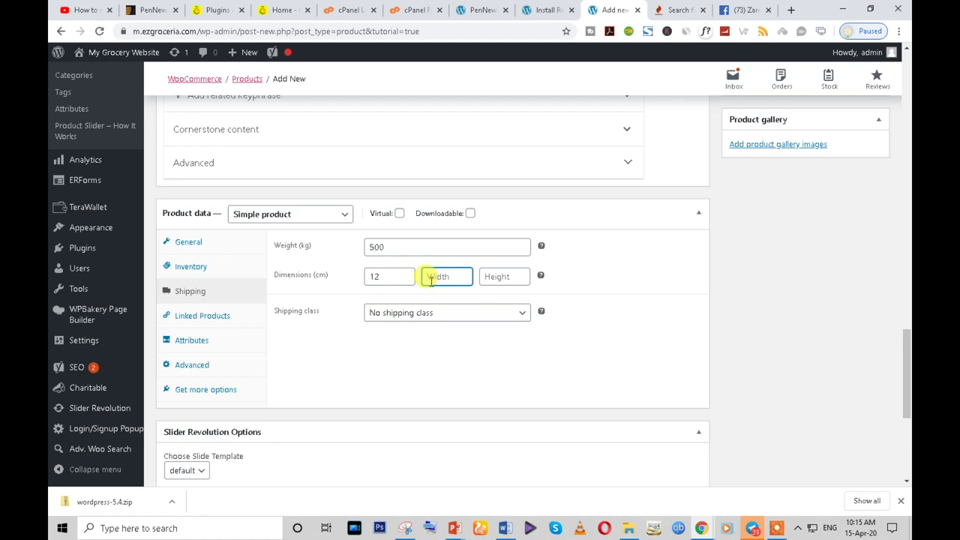
text(10)
click(486, 278)
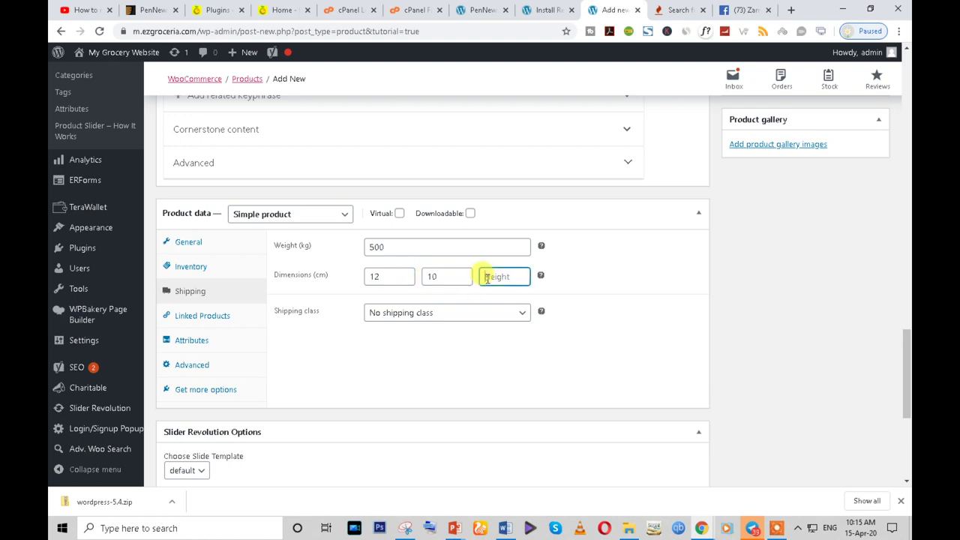
text(5)
- Leave the product's shipping class set to No shipping class
click(441, 356)
click(459, 315)
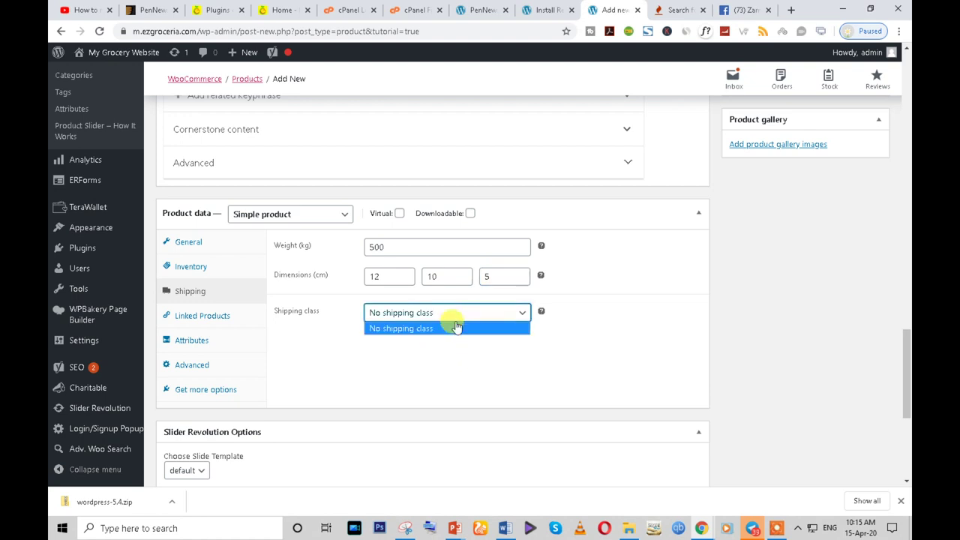
click(426, 329)
click(429, 318)
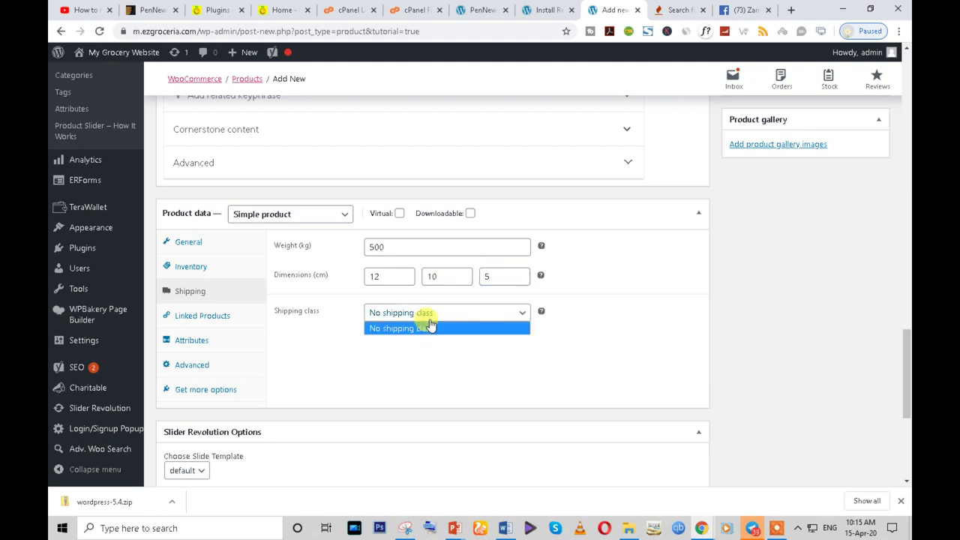
click(429, 329)
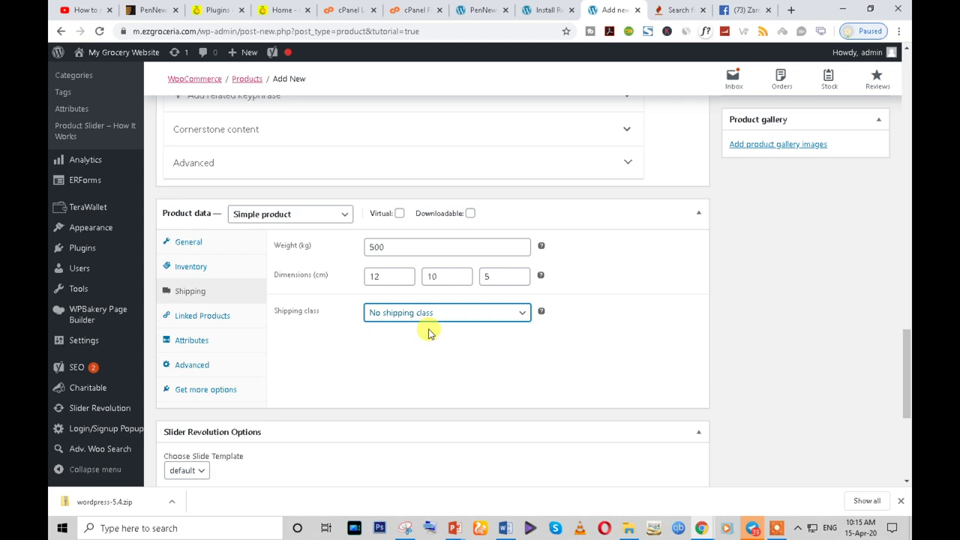
click(432, 312)
click(432, 328)
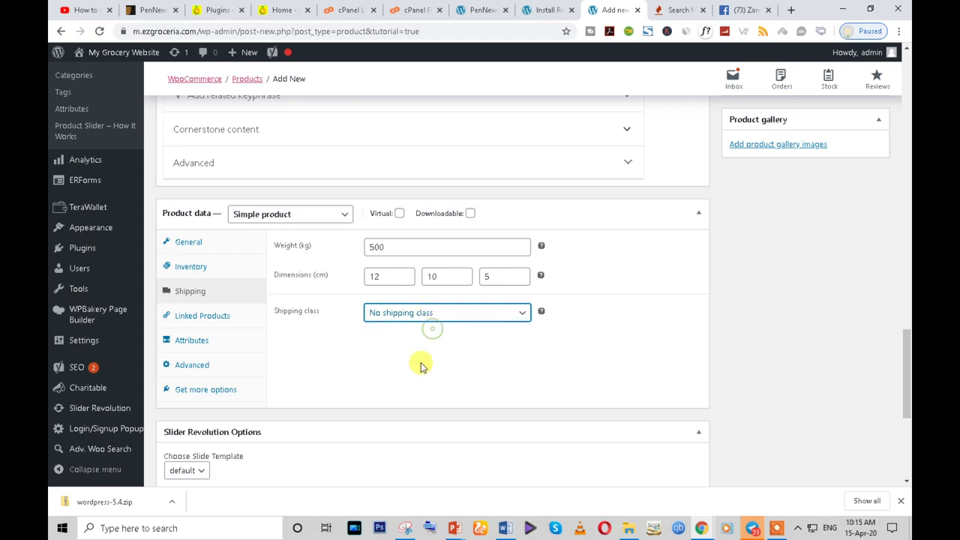
scroll(422, 366, up, 3)
scroll(422, 366, down, 2)
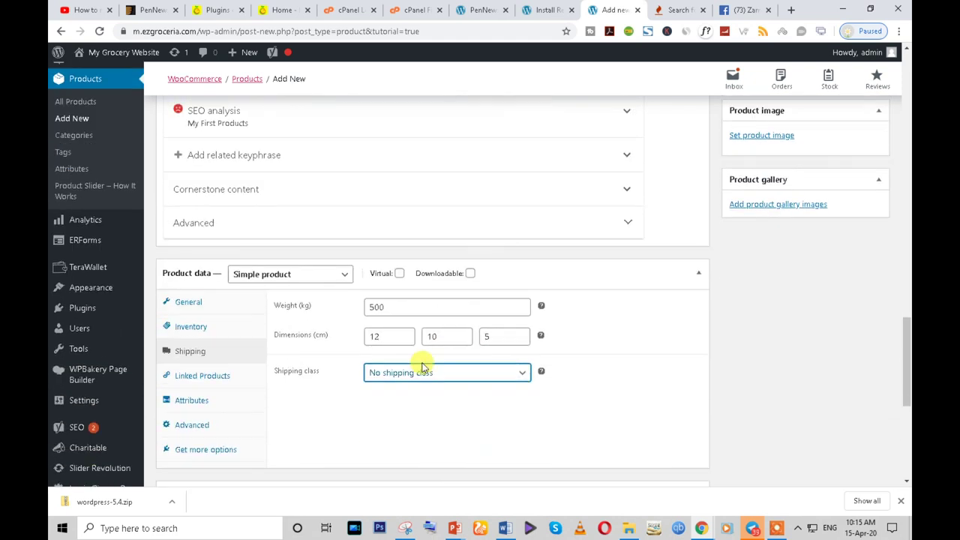
scroll(422, 367, up, 1)
scroll(423, 366, down, 1)
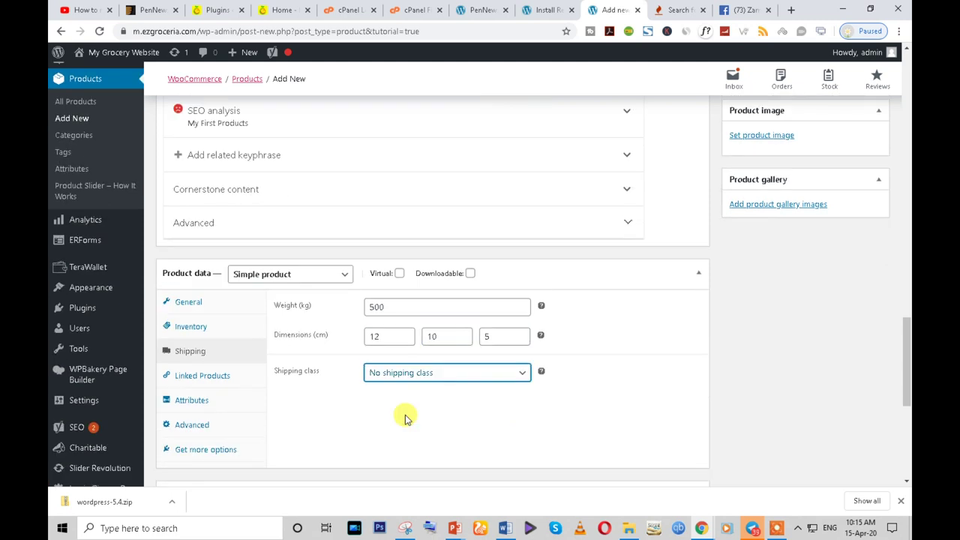
click(424, 373)
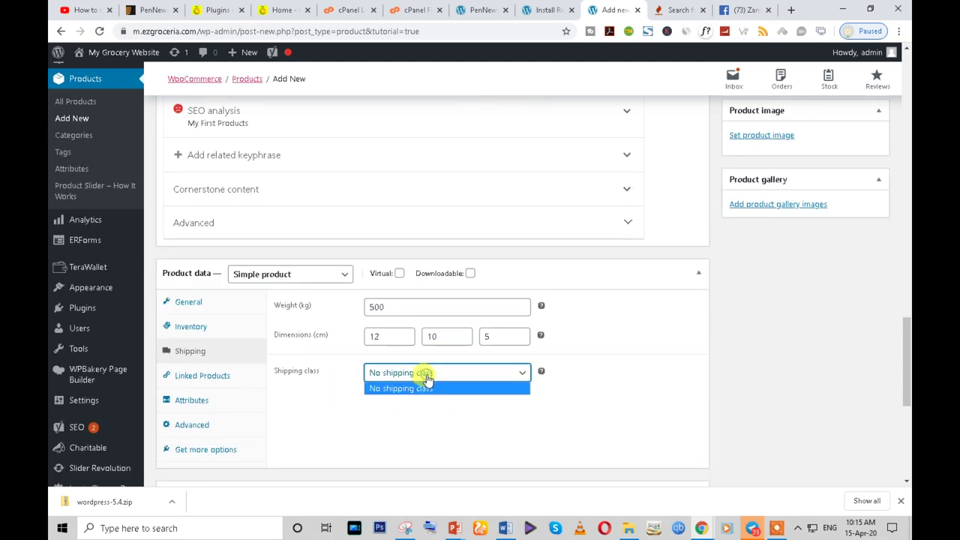
click(425, 389)
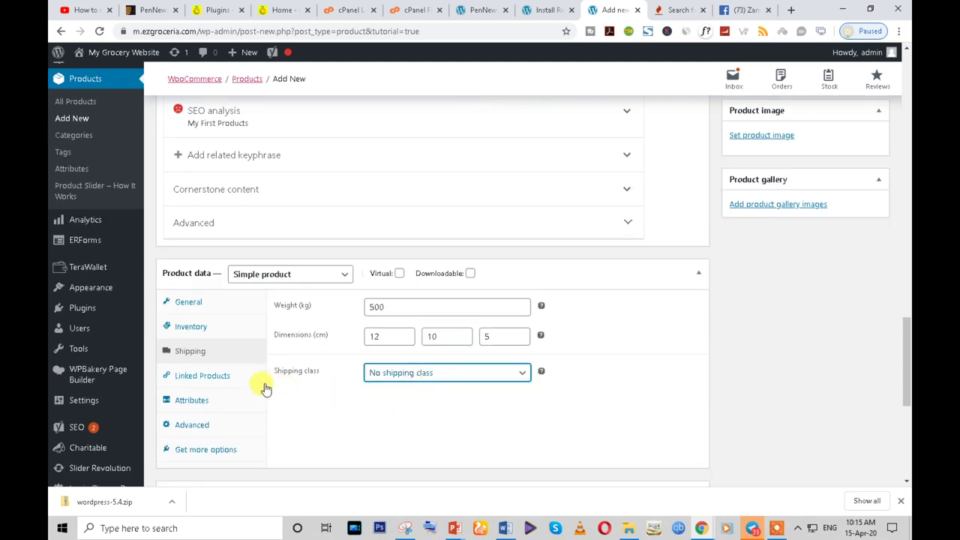
- Bring up the context menu for WooCommerce > Settings in the admin sidebar
scroll(93, 218, up, 2)
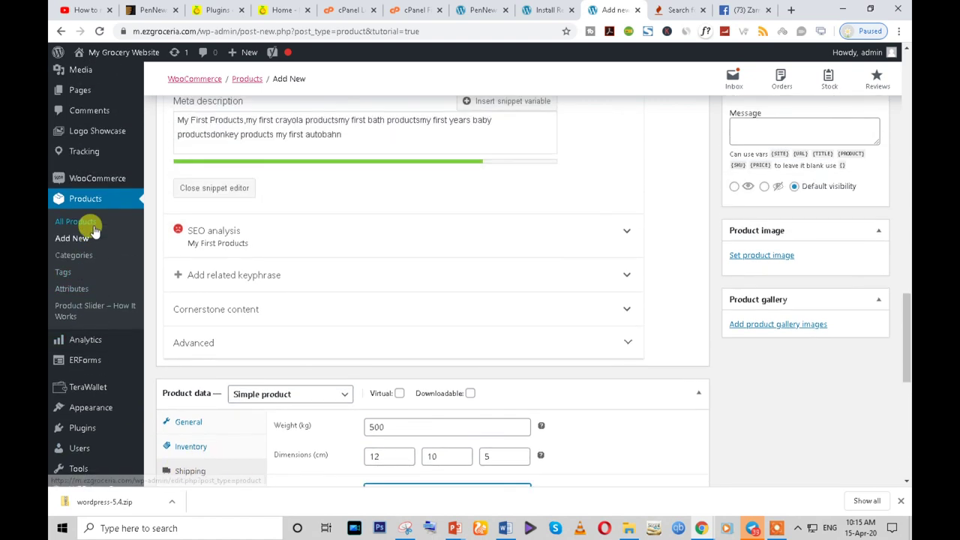
mouse_move(94, 180)
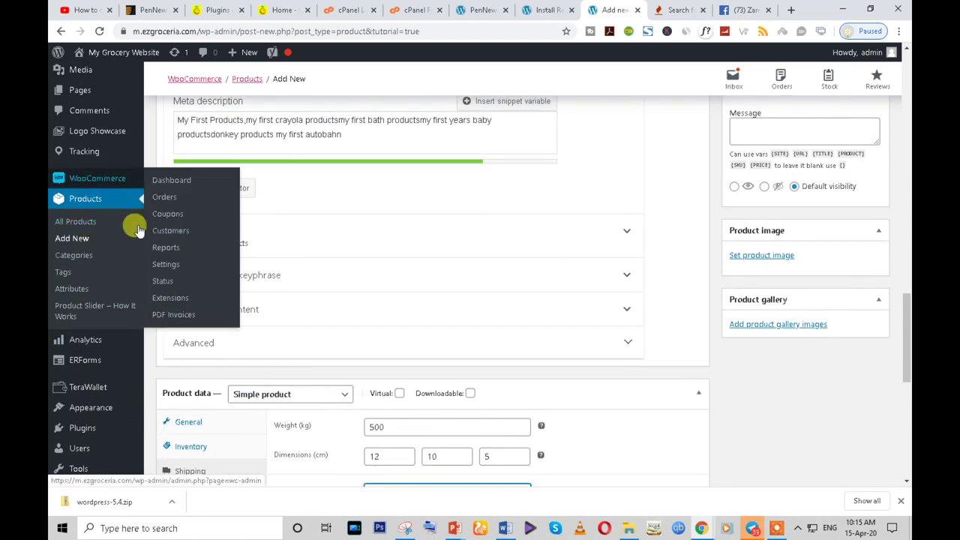
right_click(166, 265)
- Open WooCommerce Settings in a new tab, review Products and the empty Shipping zones list
click(184, 271)
click(630, 10)
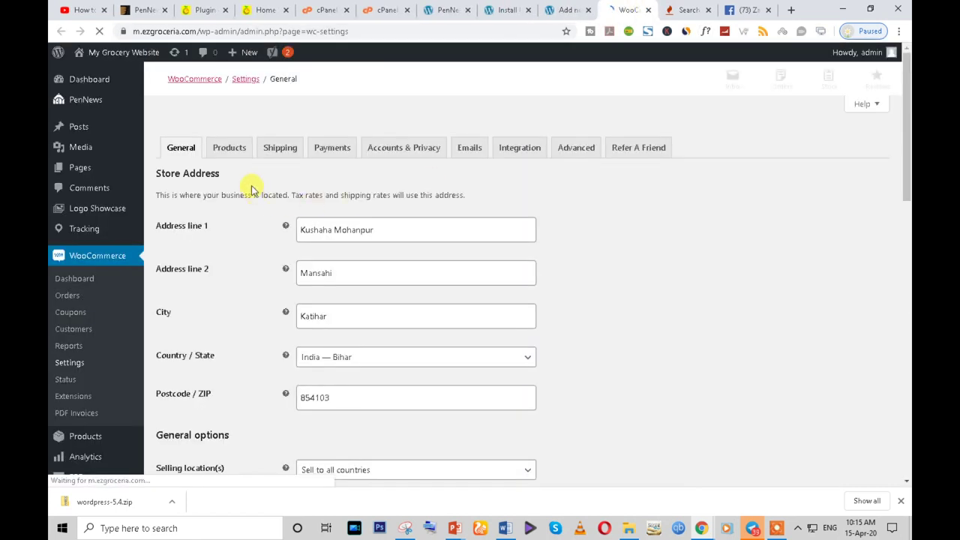
scroll(460, 206, down, 3)
scroll(388, 375, up, 3)
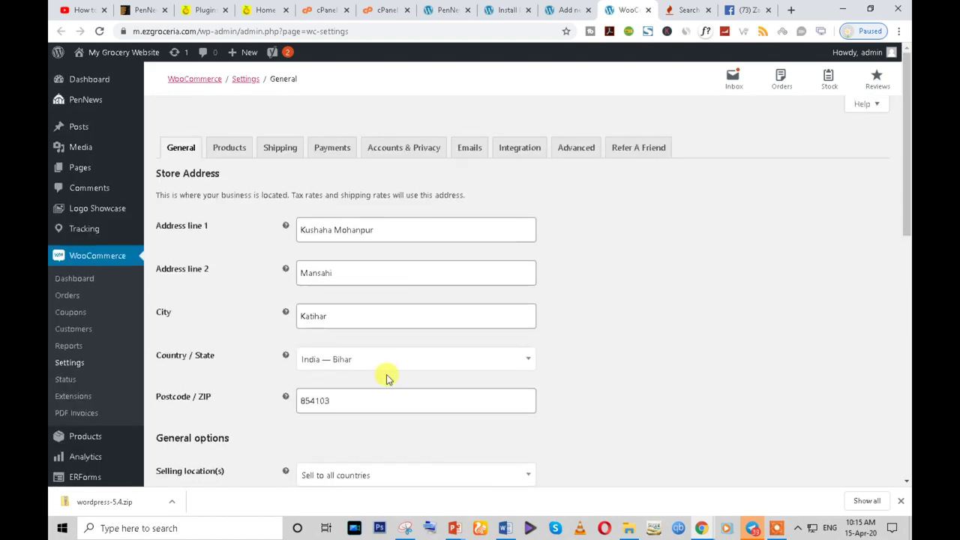
click(229, 149)
click(270, 156)
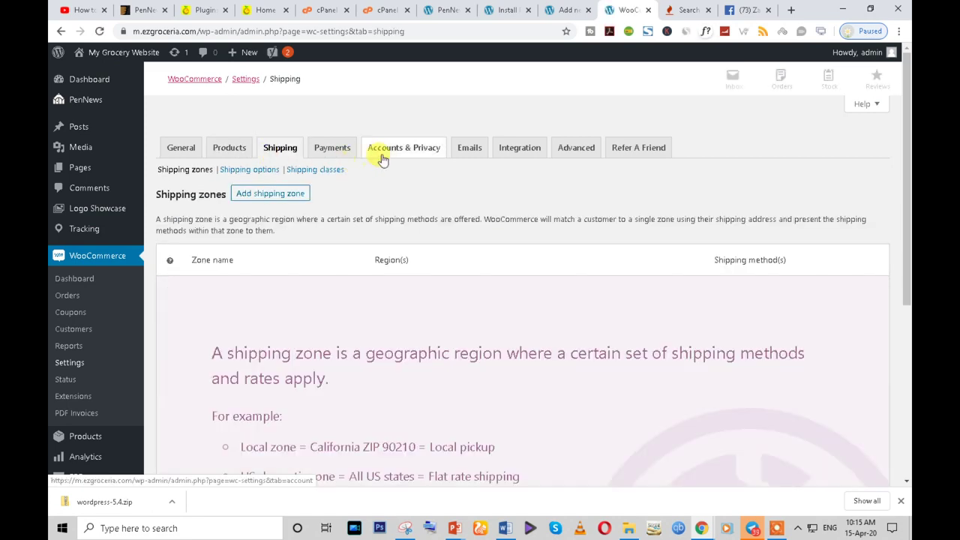
scroll(280, 246, down, 3)
scroll(284, 242, up, 1)
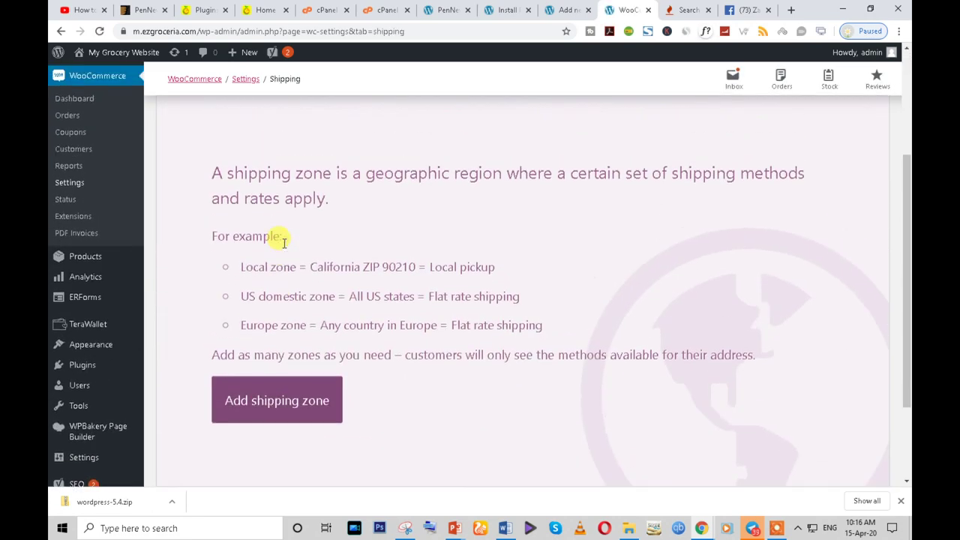
scroll(290, 413, down, 2)
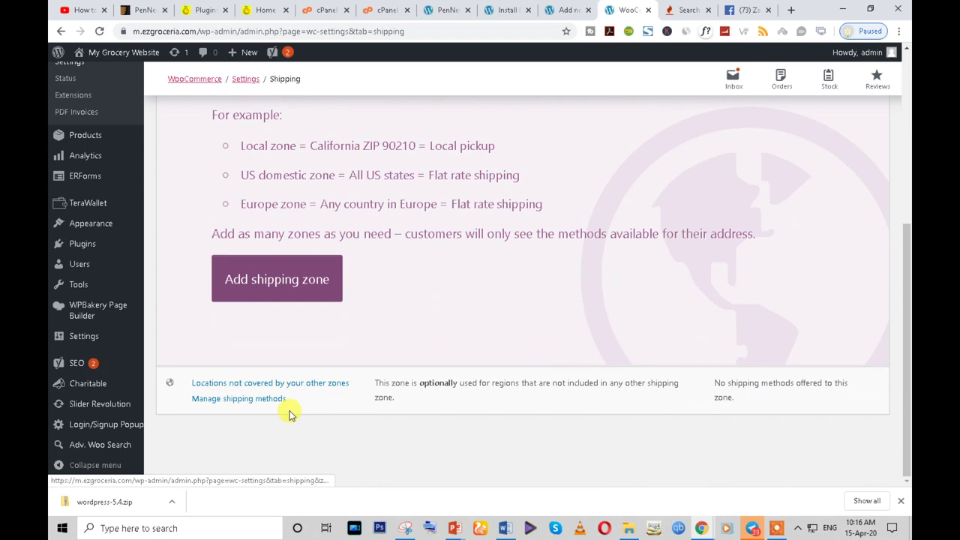
scroll(299, 297, up, 3)
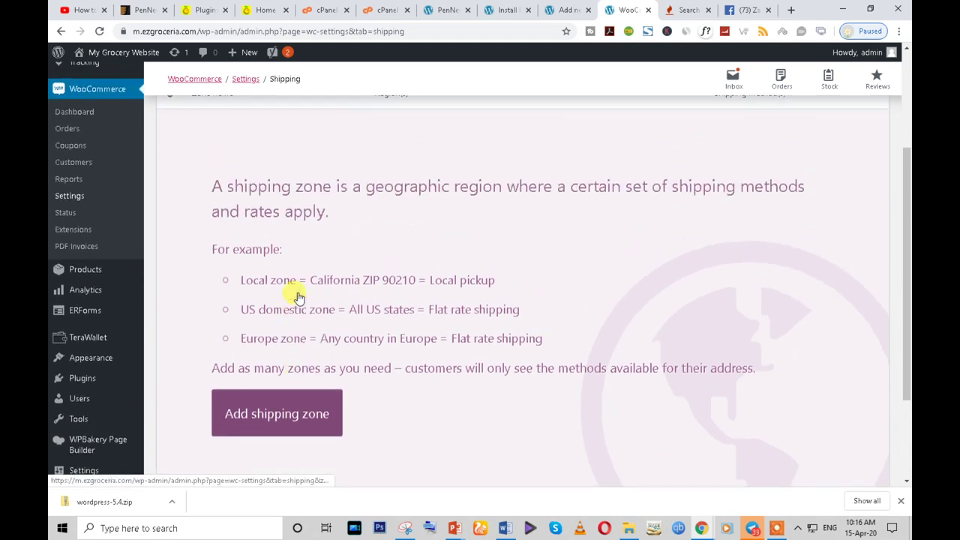
scroll(296, 296, up, 2)
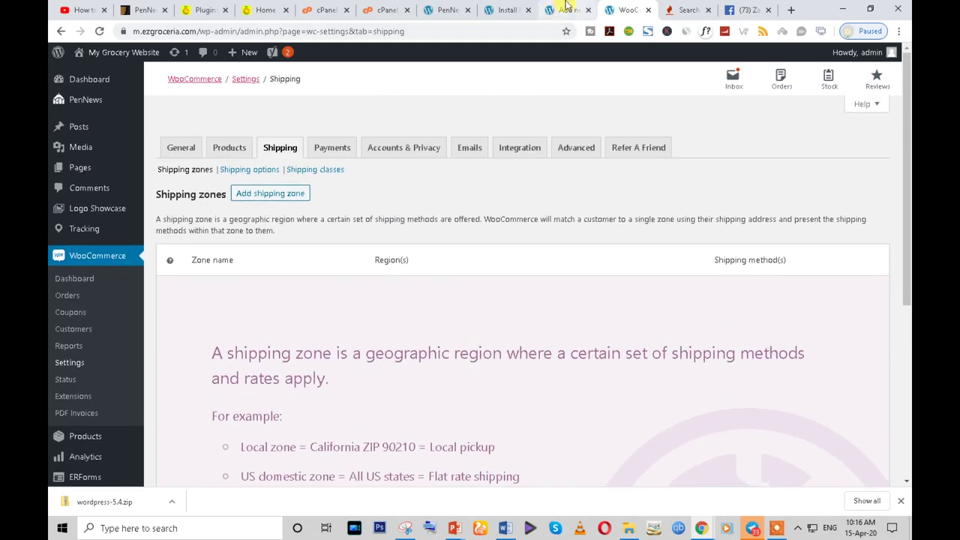
click(564, 10)
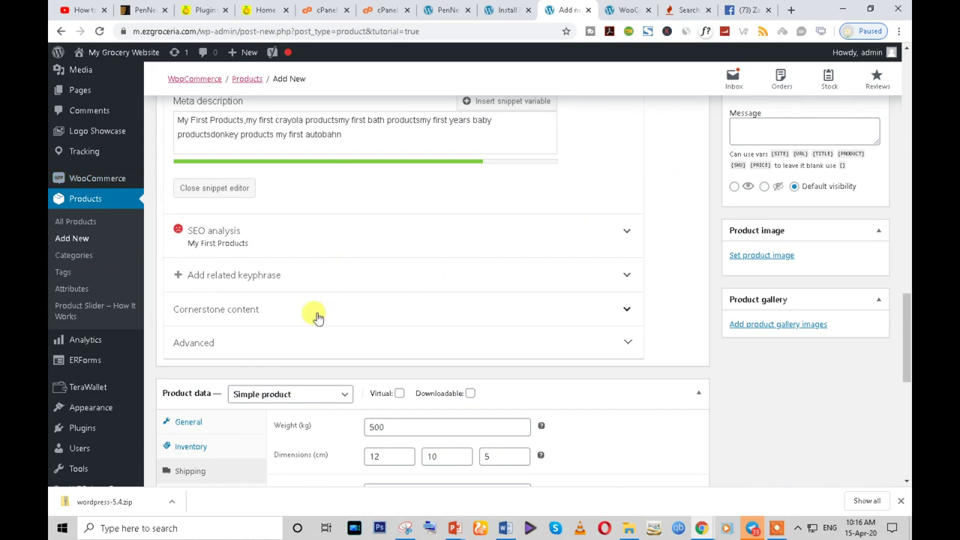
- Look through the product's Linked Products and Attributes options
scroll(318, 318, up, 2)
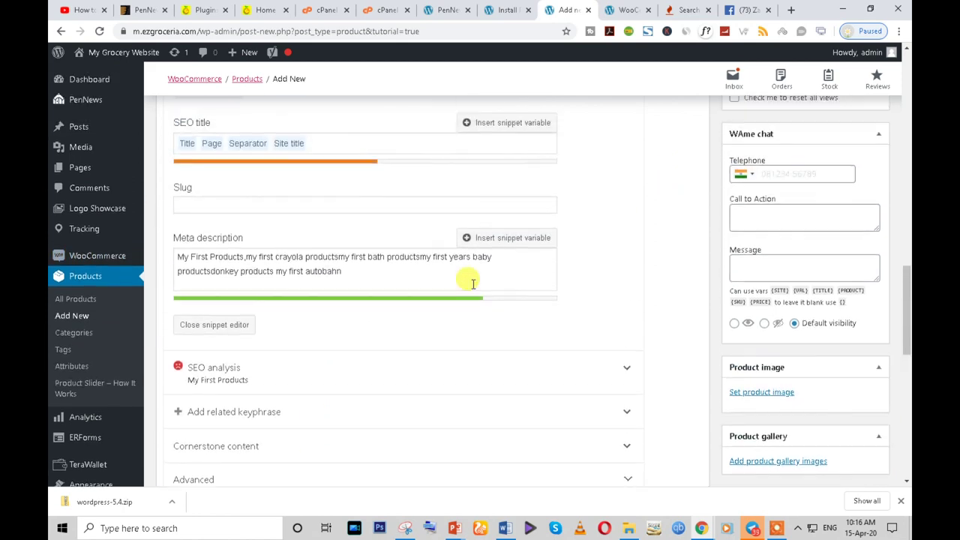
scroll(467, 278, down, 10)
scroll(377, 315, up, 3)
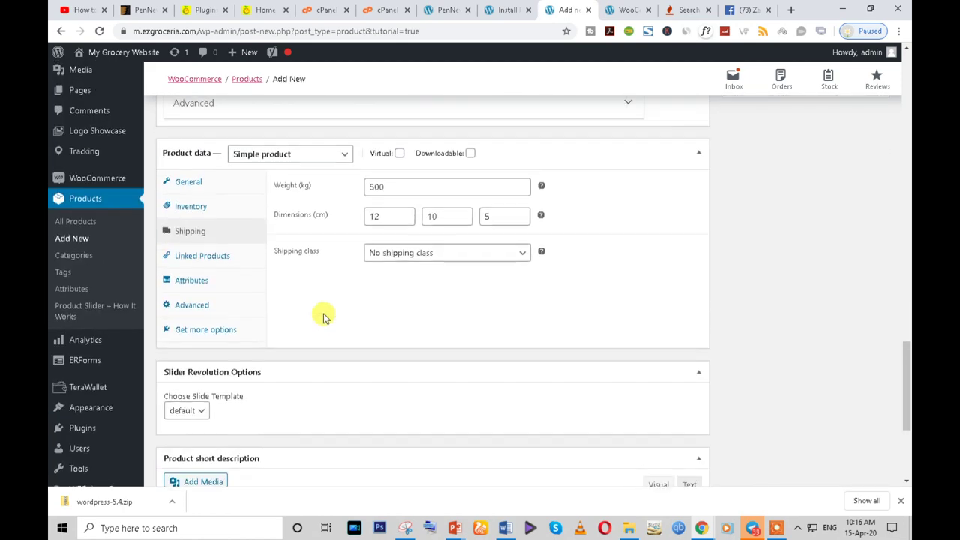
click(210, 259)
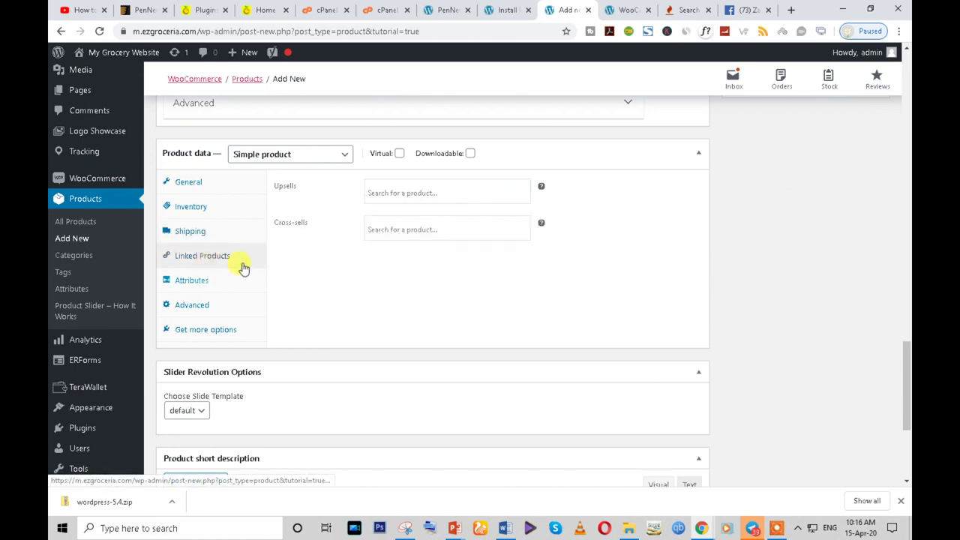
click(399, 193)
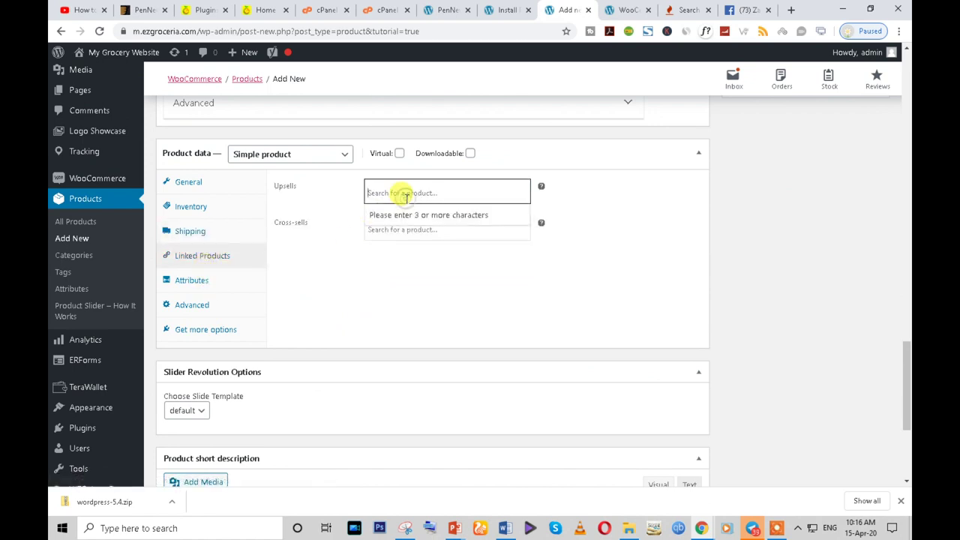
click(201, 284)
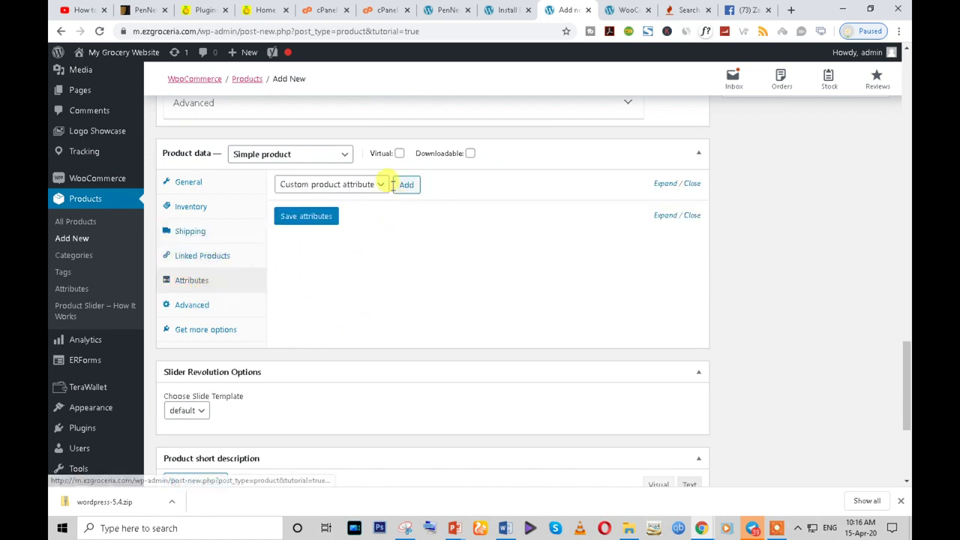
click(372, 185)
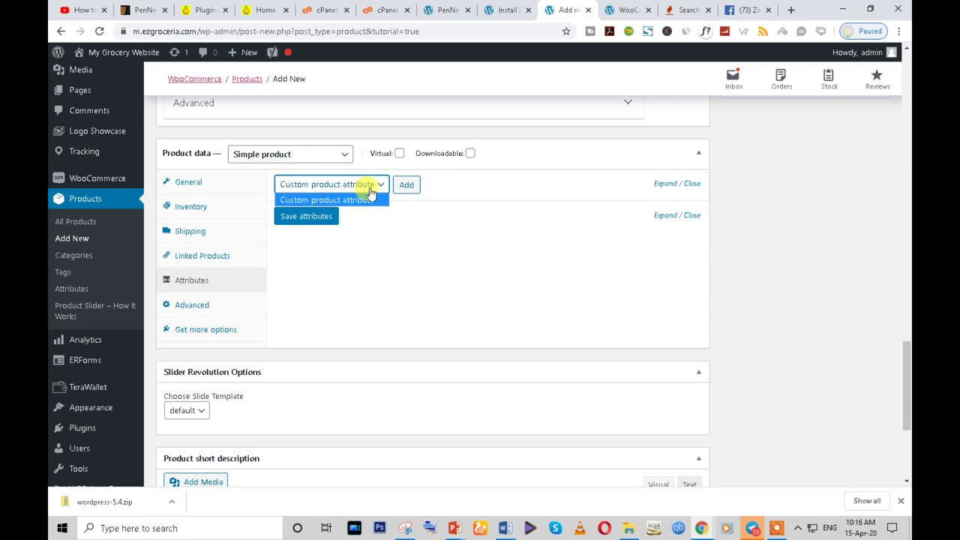
scroll(345, 351, down, 2)
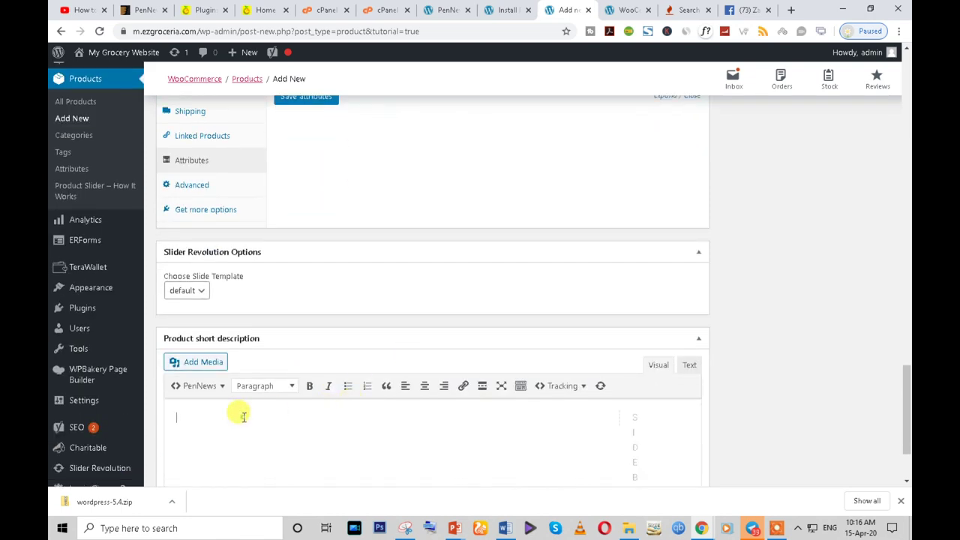
scroll(505, 77, up, 3)
scroll(506, 77, down, 3)
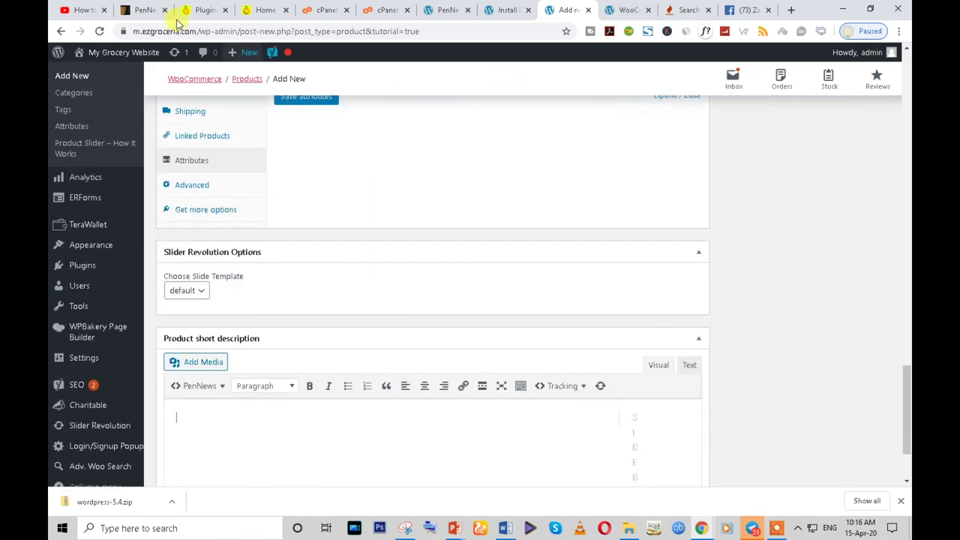
- Open the store's Cauliflower (Phul Gobi) page and copy its description text
click(264, 10)
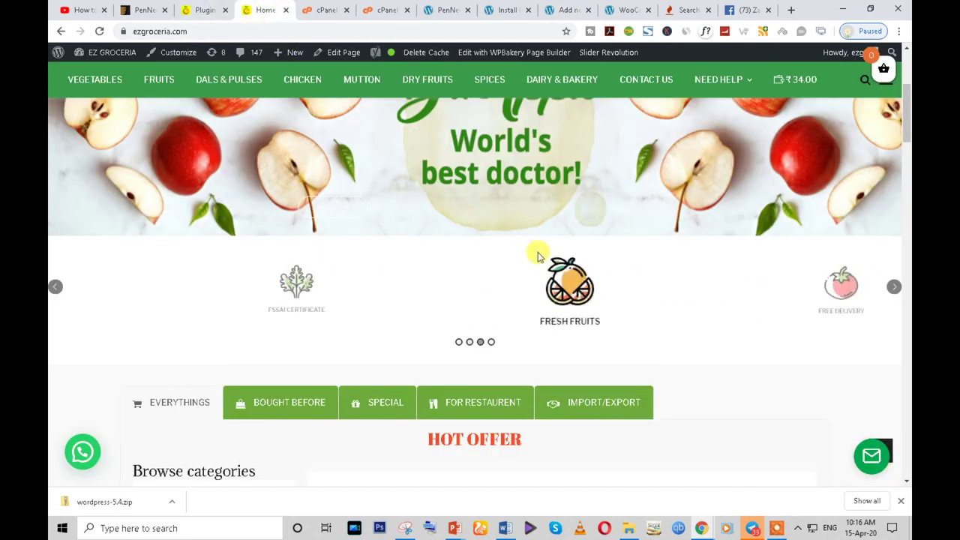
scroll(534, 270, down, 4)
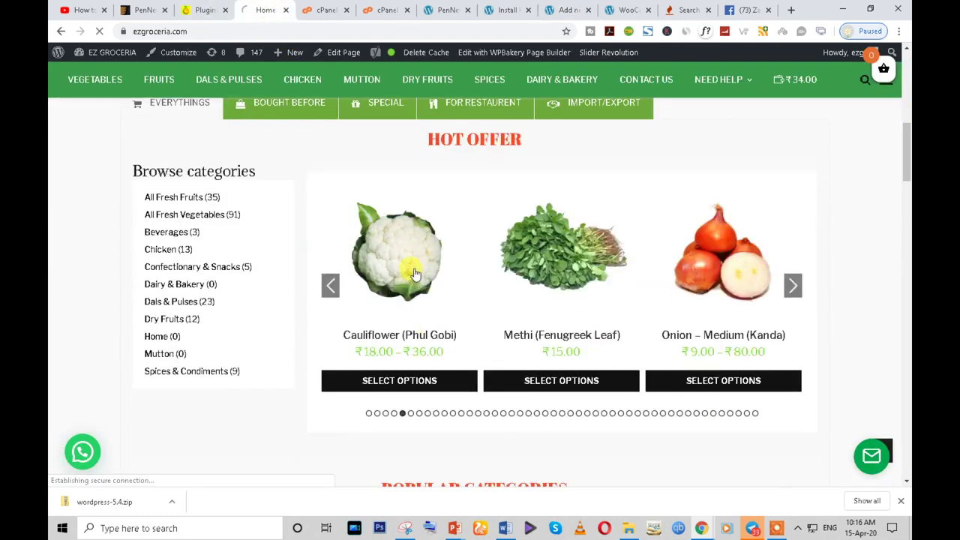
click(415, 274)
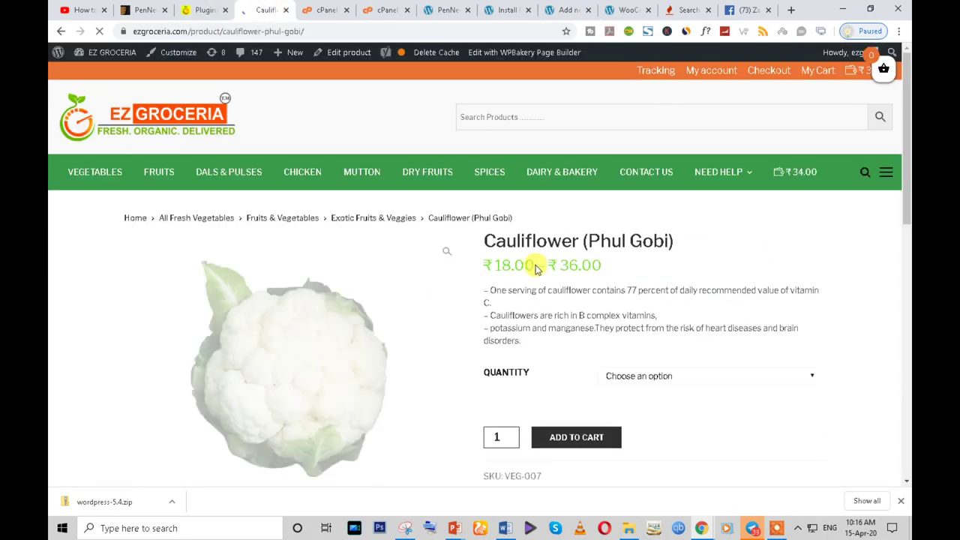
drag(488, 288, 531, 345)
right_click(546, 313)
click(570, 318)
- Paste the cauliflower description into the product's short description
click(622, 9)
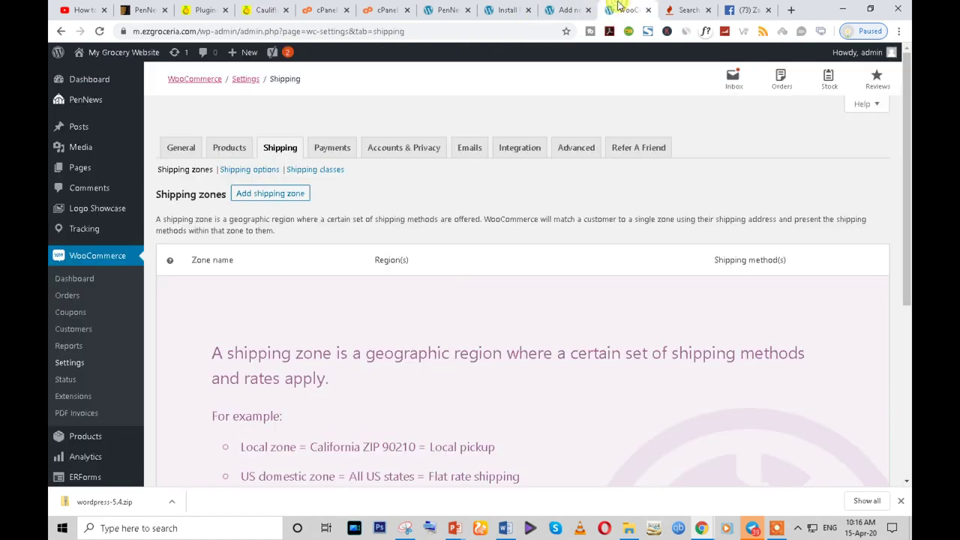
click(686, 9)
click(628, 9)
click(567, 9)
scroll(315, 300, down, 2)
click(258, 324)
key(ctrl+v)
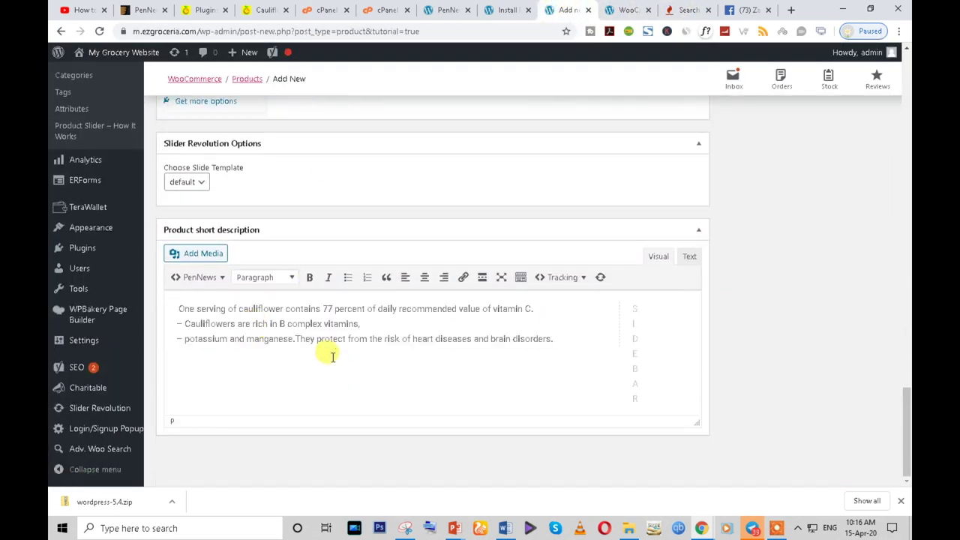
- Save the cauliflower product image to Downloads and return to the product editor
click(250, 8)
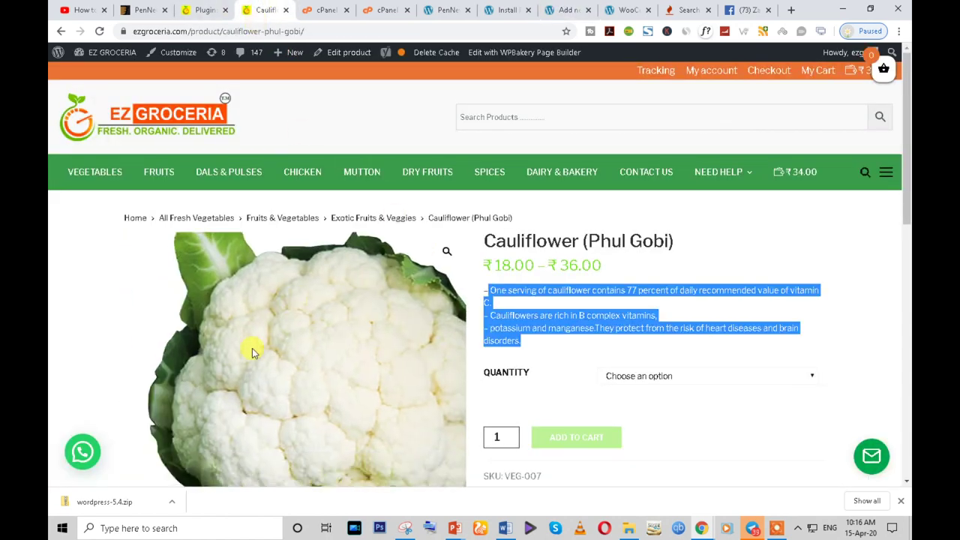
right_click(255, 349)
click(291, 373)
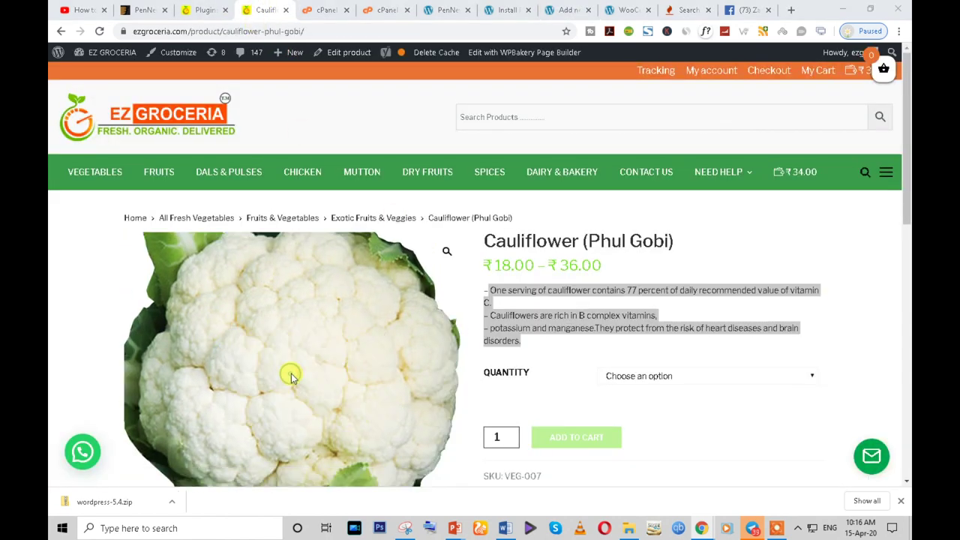
click(705, 460)
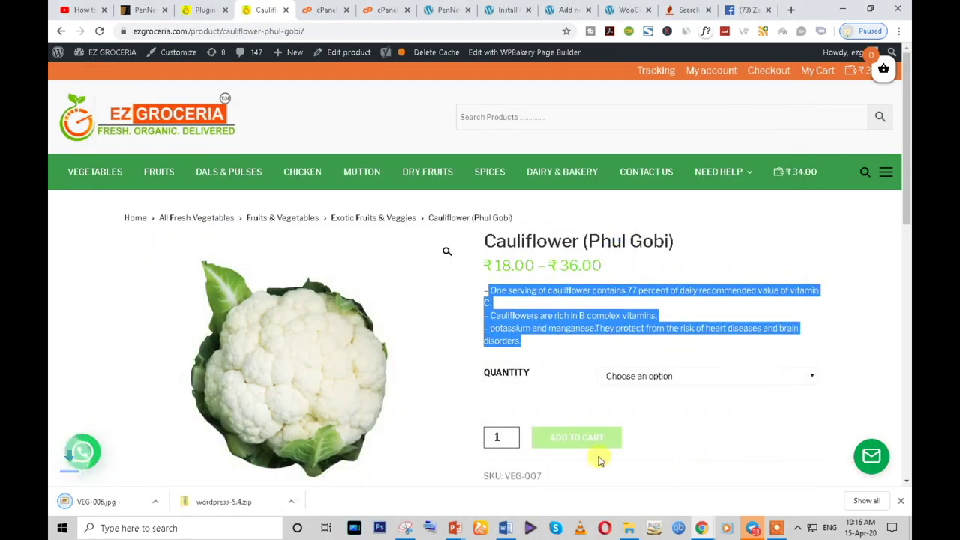
click(686, 10)
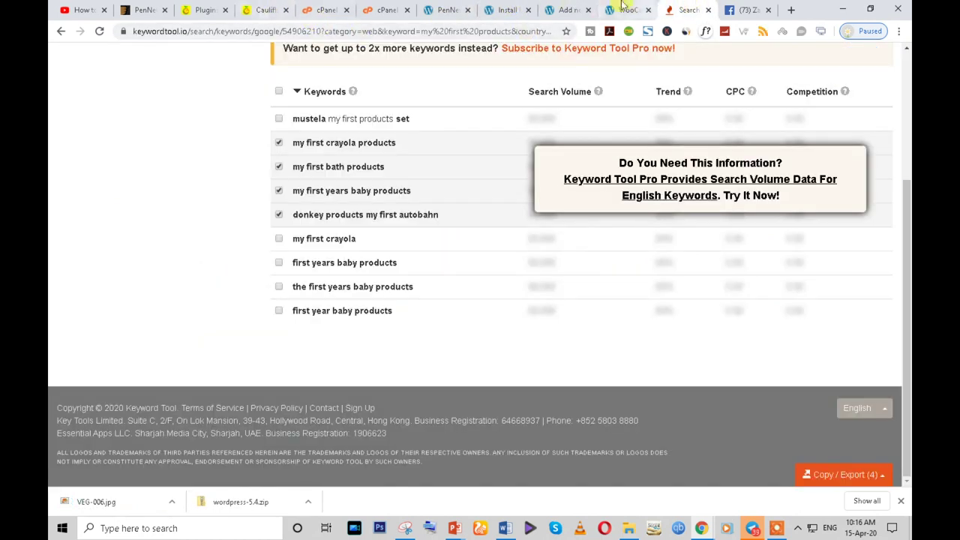
click(616, 7)
click(568, 9)
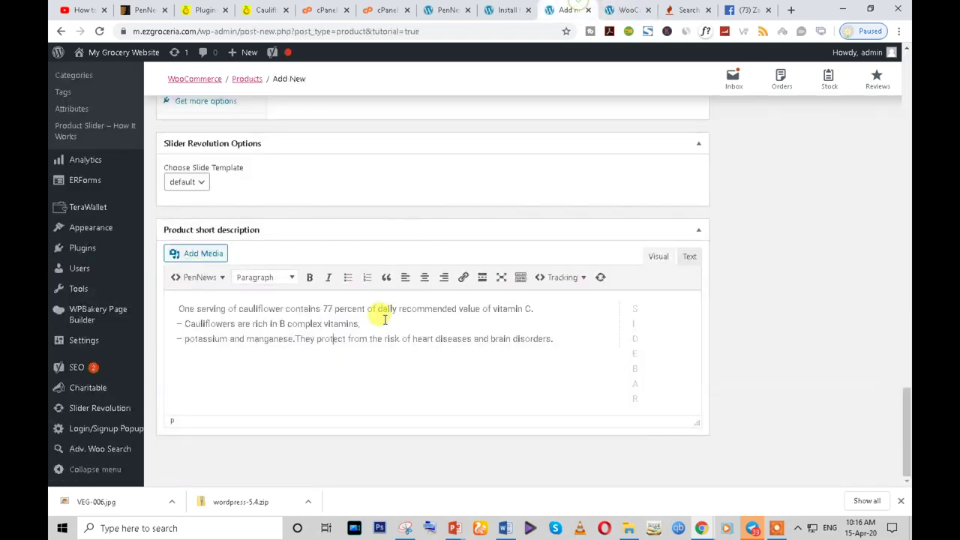
scroll(563, 339, up, 5)
scroll(562, 339, up, 10)
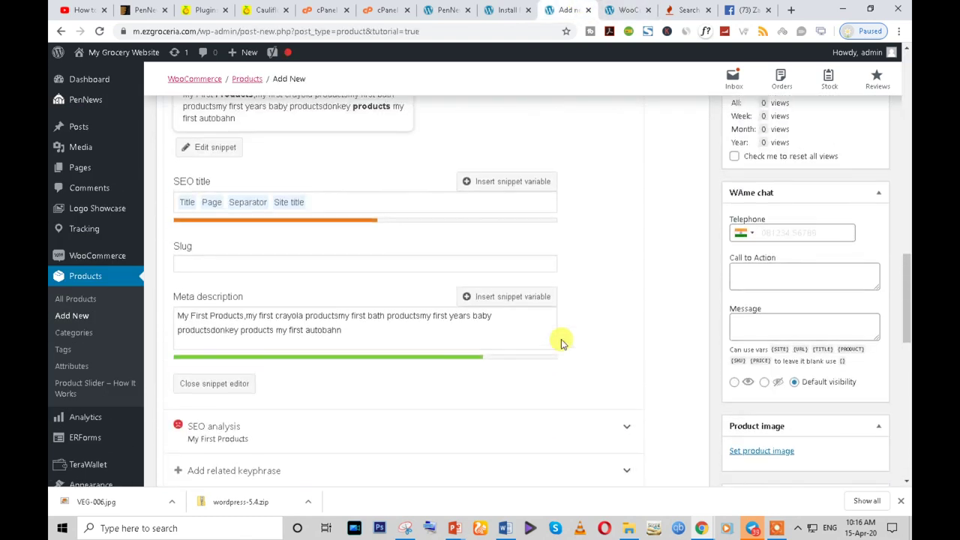
- Add a new product category 'Food' and assign it to the product
scroll(735, 299, up, 3)
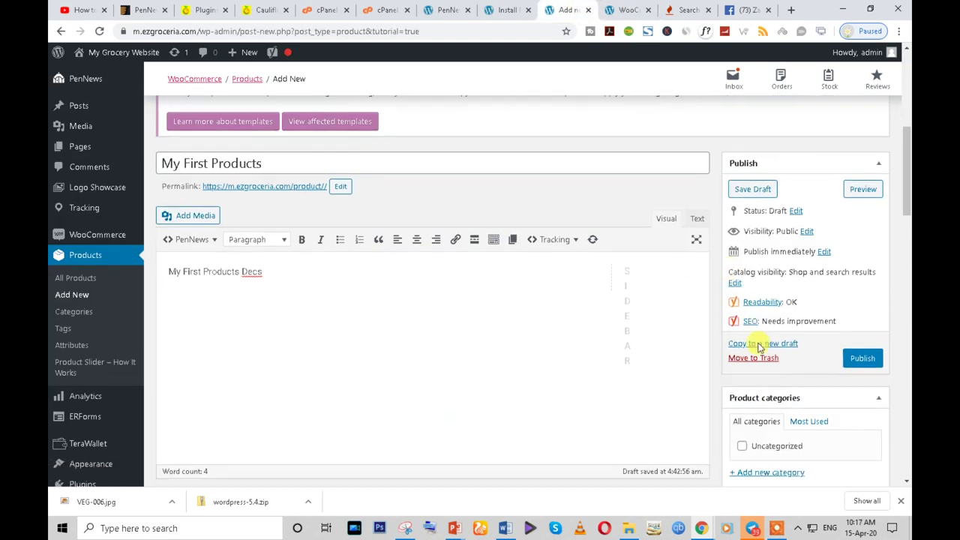
scroll(761, 330, down, 3)
click(763, 318)
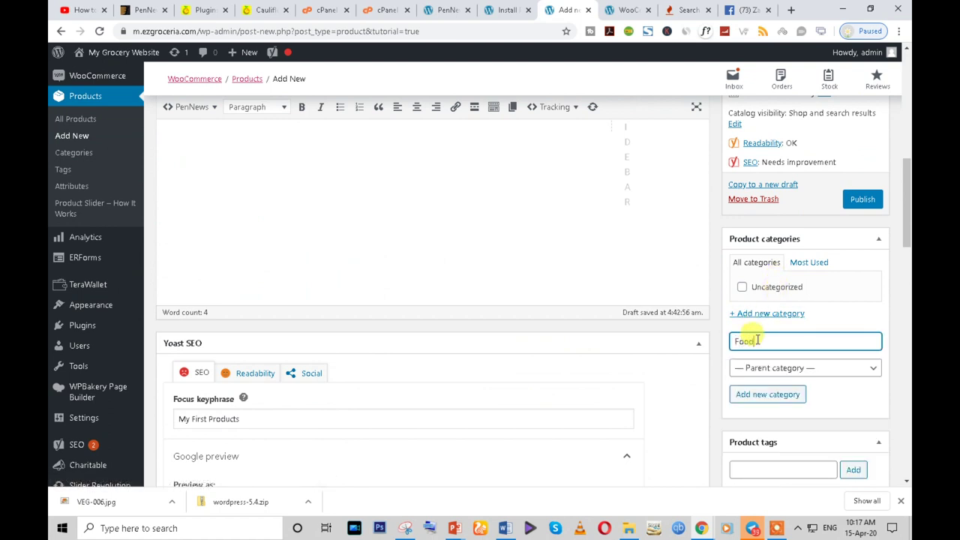
key(Return)
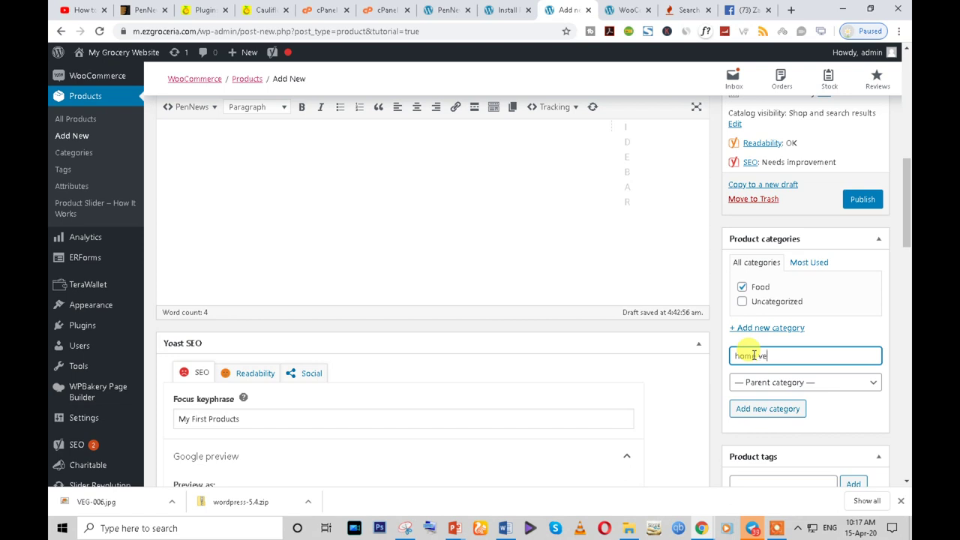
- Add the 'home veg' product category with Food as its parent
click(772, 386)
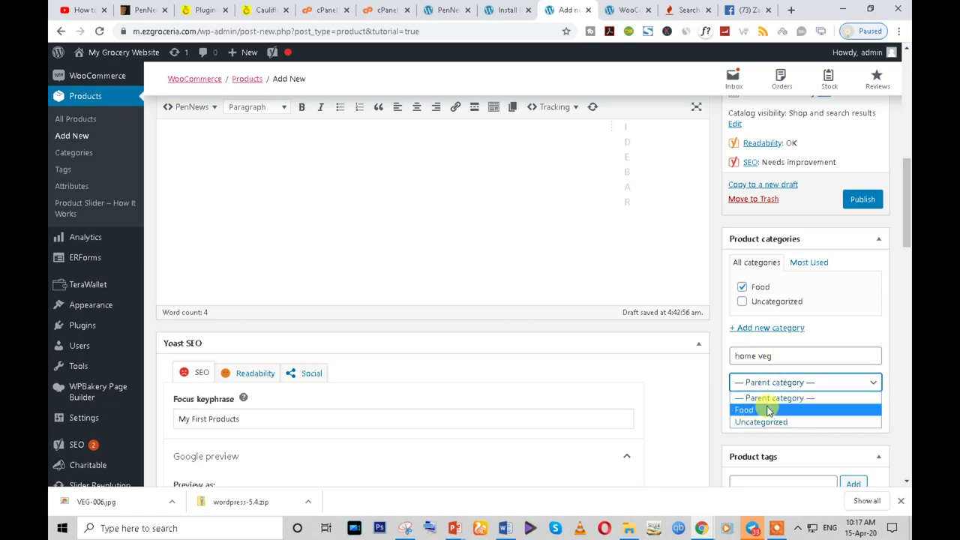
click(766, 409)
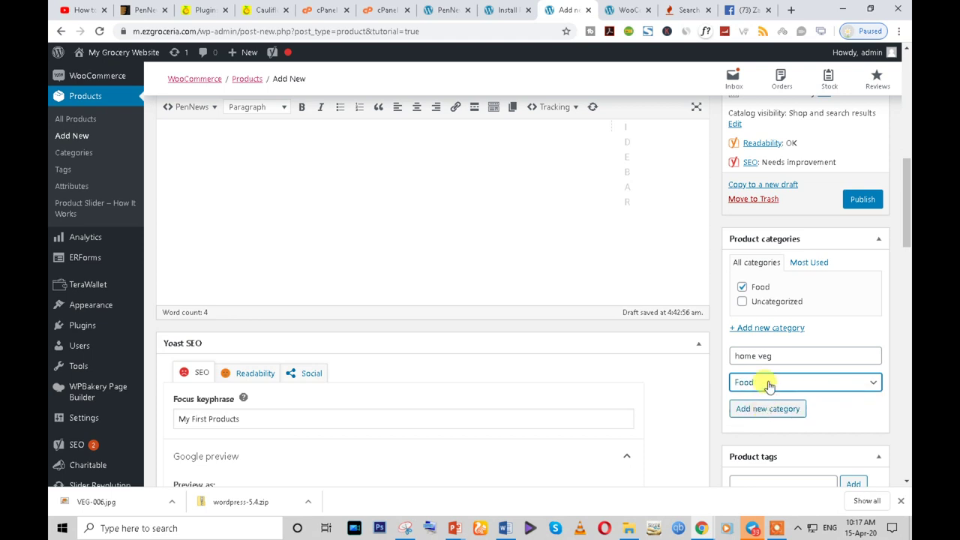
click(768, 386)
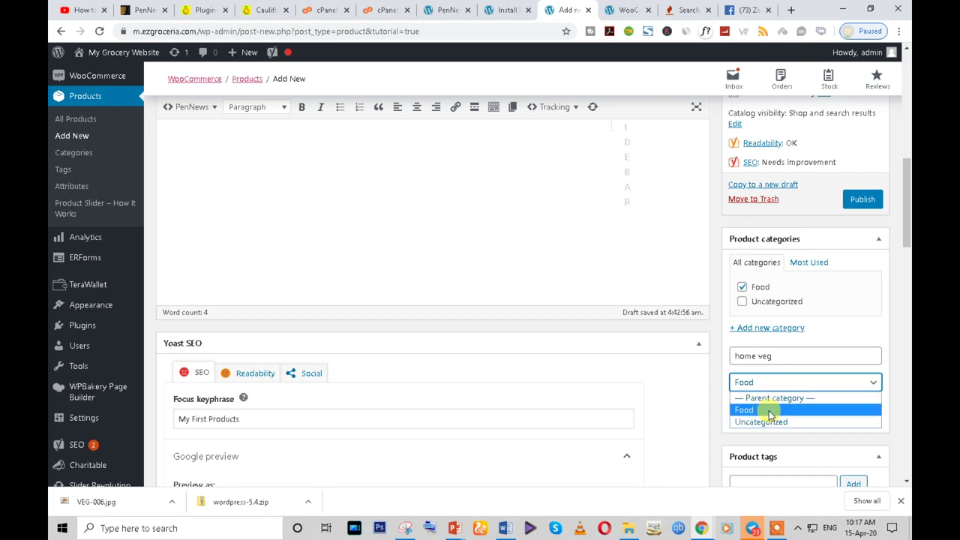
click(770, 412)
click(774, 412)
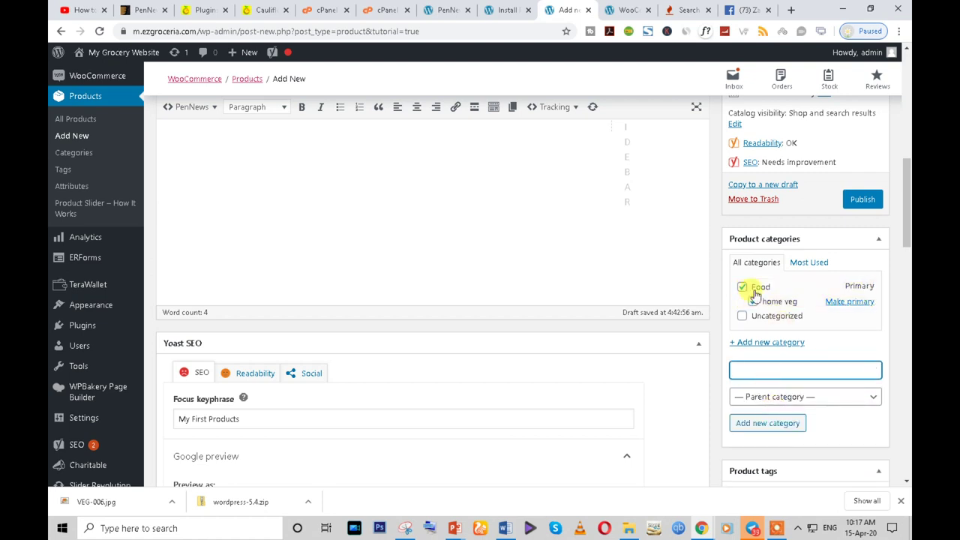
- Change selections in the Product categories box and scroll down to the Product image panel
scroll(807, 312, down, 3)
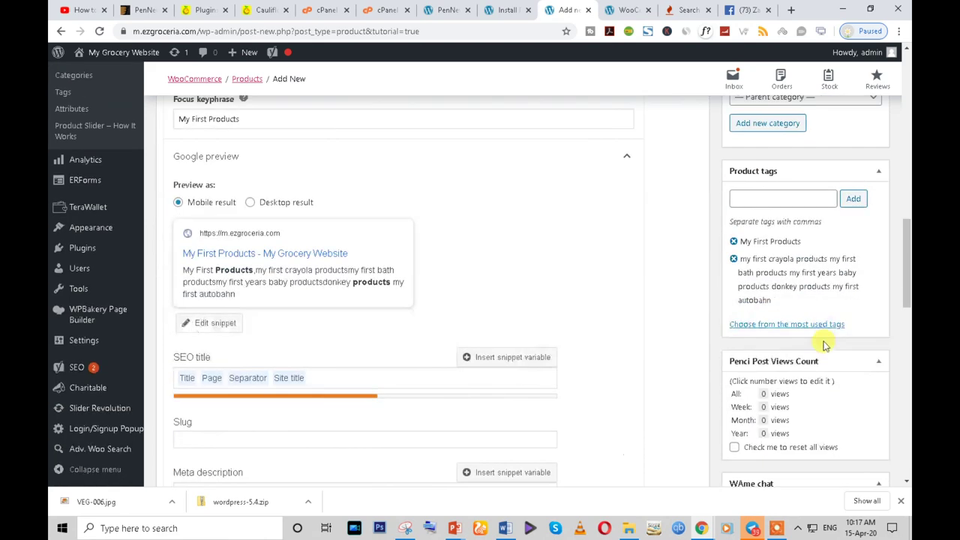
scroll(786, 357, down, 5)
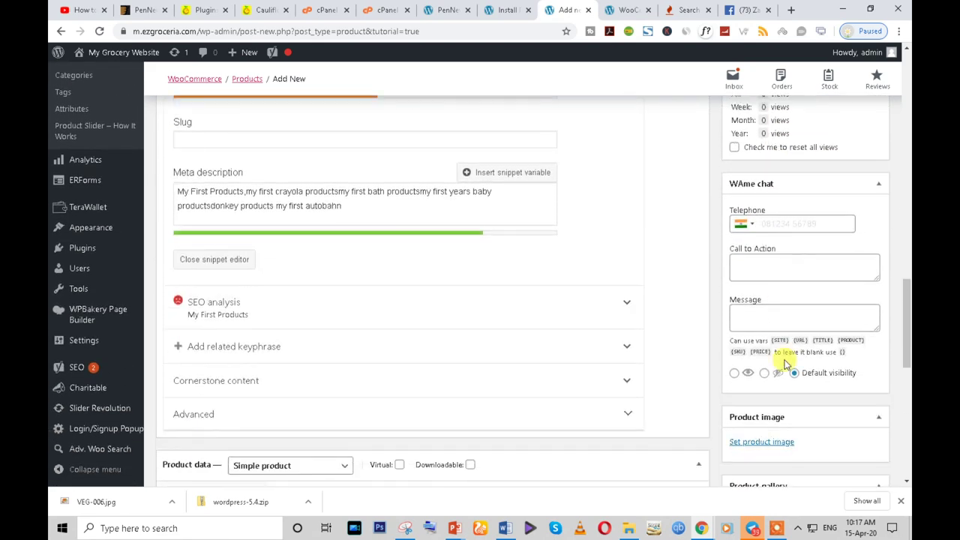
click(765, 271)
click(771, 225)
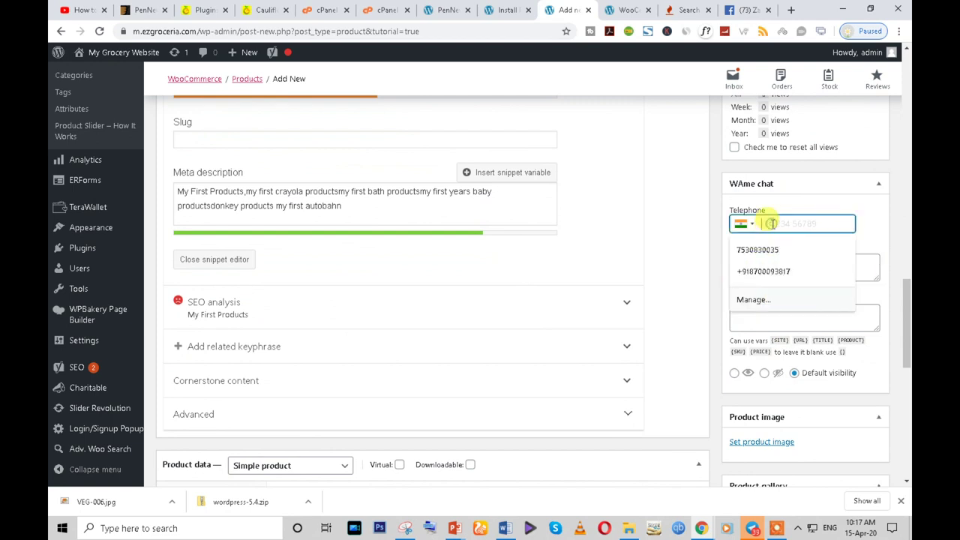
click(710, 246)
click(738, 263)
click(788, 224)
click(707, 256)
click(738, 262)
click(708, 266)
click(750, 308)
click(750, 264)
click(738, 317)
click(759, 268)
scroll(702, 308, down, 3)
scroll(702, 308, up, 3)
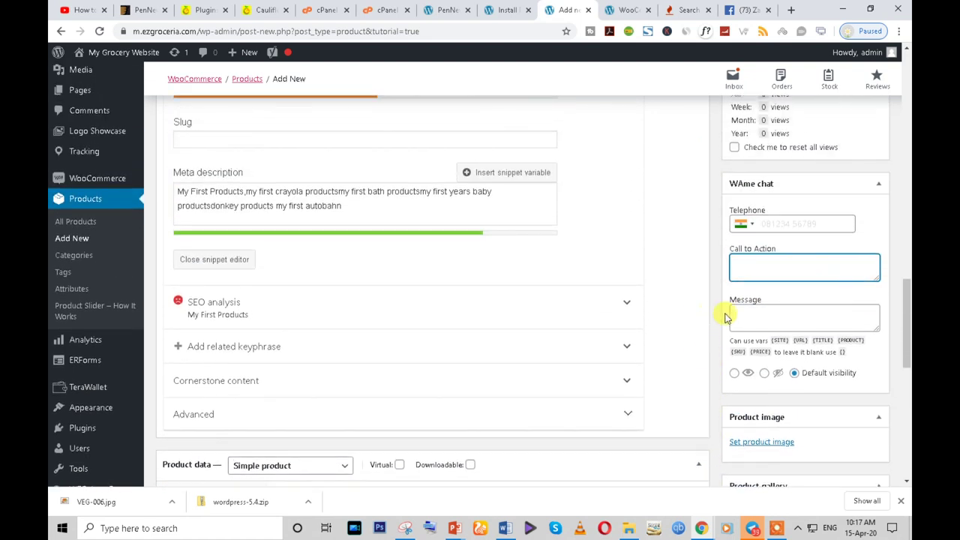
scroll(821, 318, down, 2)
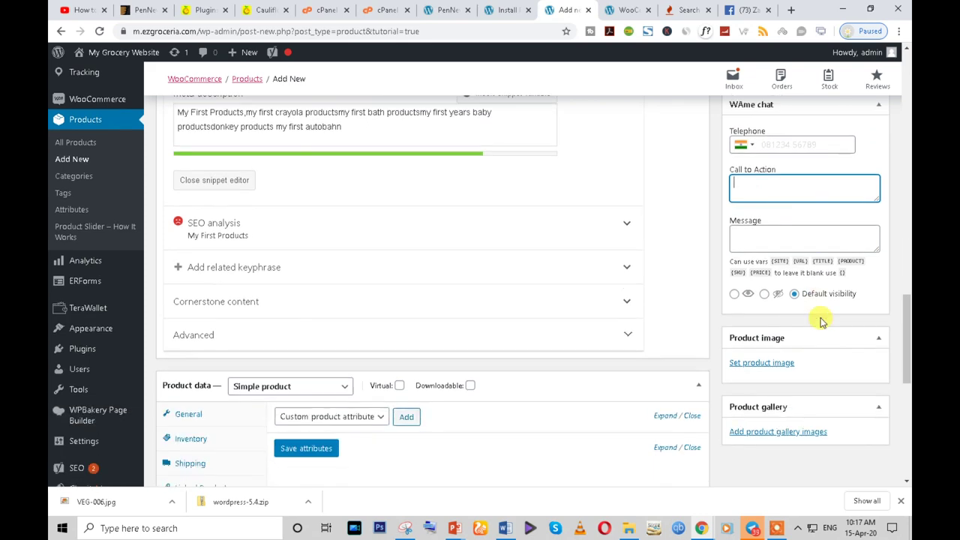
- Upload VEG-006.jpg from the Downloads folder to the media library
click(761, 322)
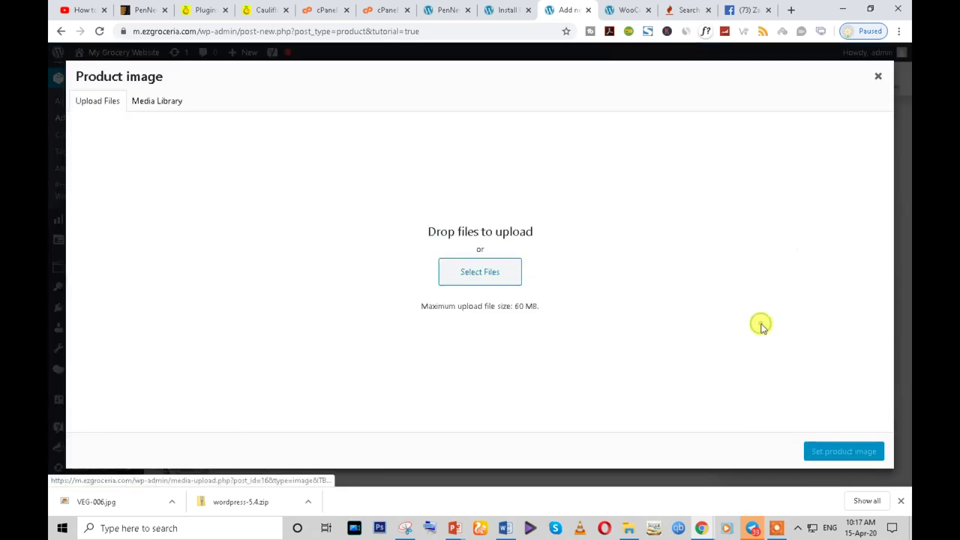
click(507, 287)
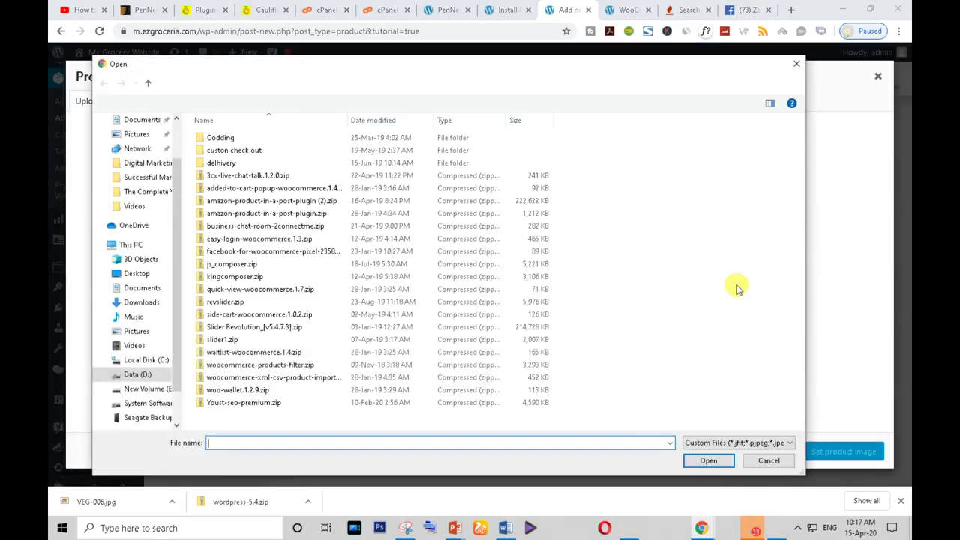
click(141, 302)
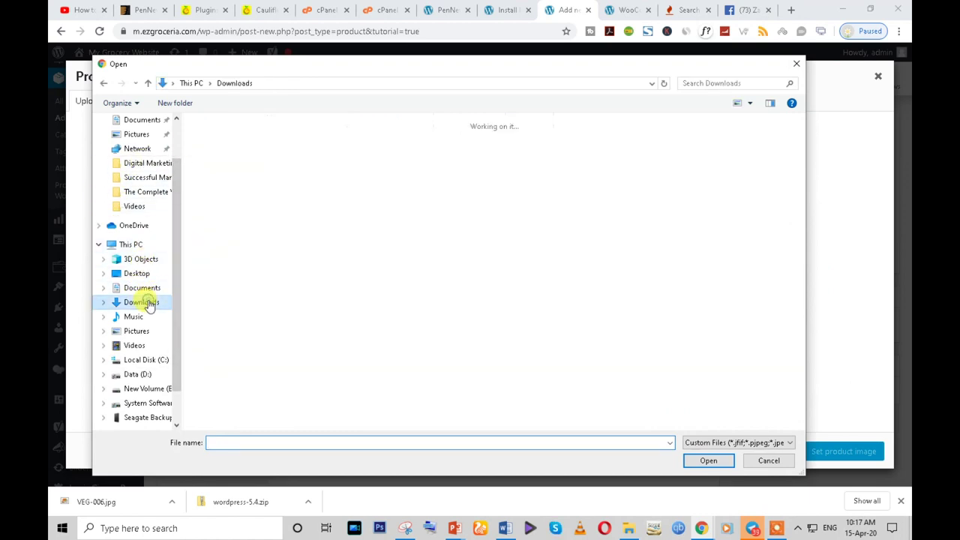
click(238, 191)
double_click(238, 191)
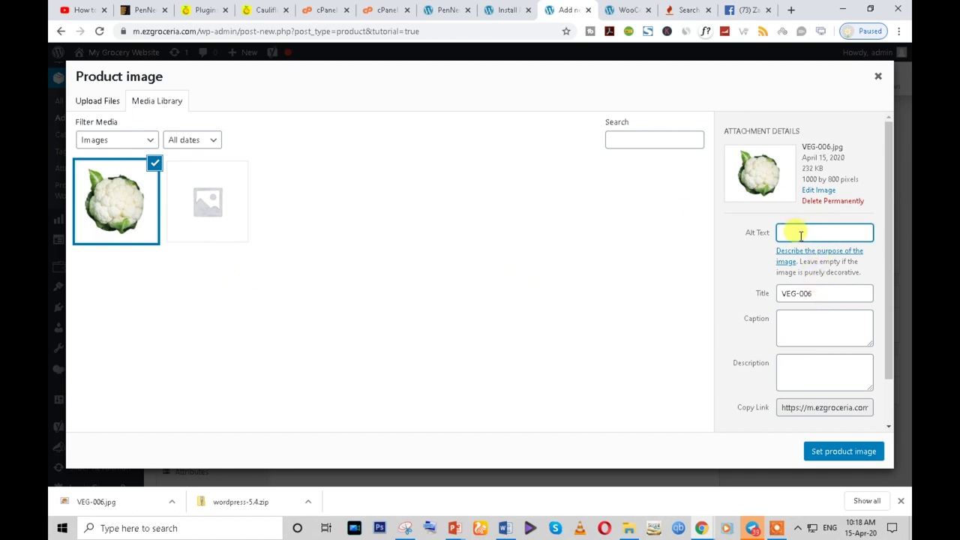
- Set the image's alt text, title and description to 'Cauliflower' and make it the product image
click(255, 9)
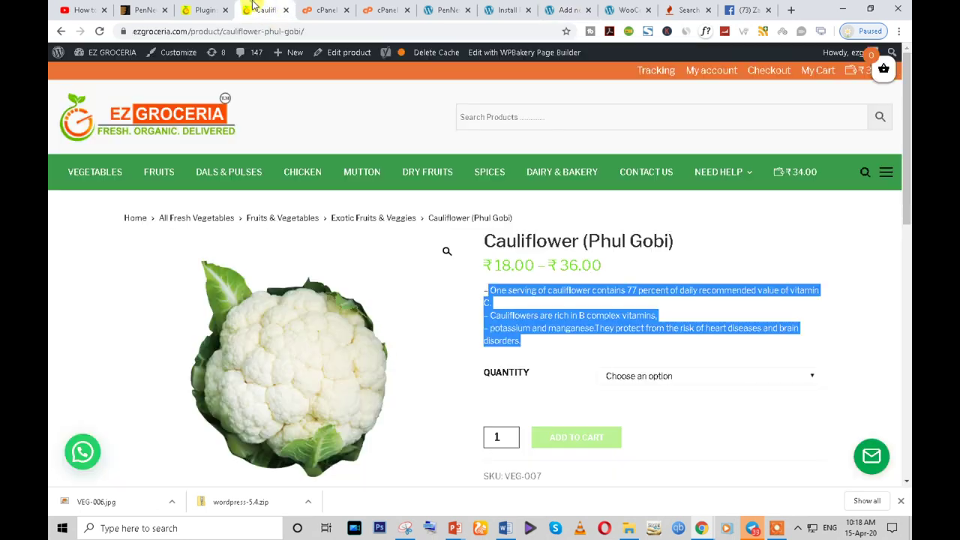
double_click(531, 240)
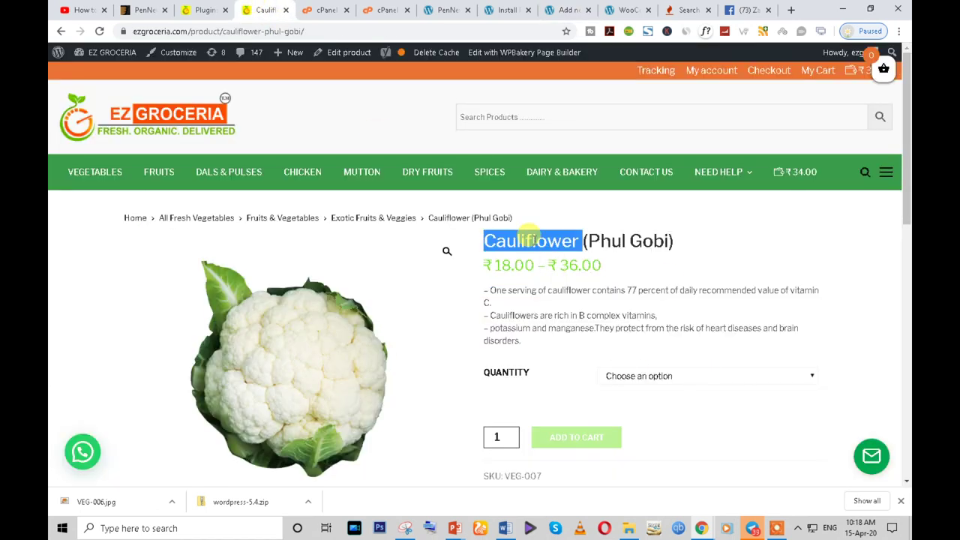
click(626, 9)
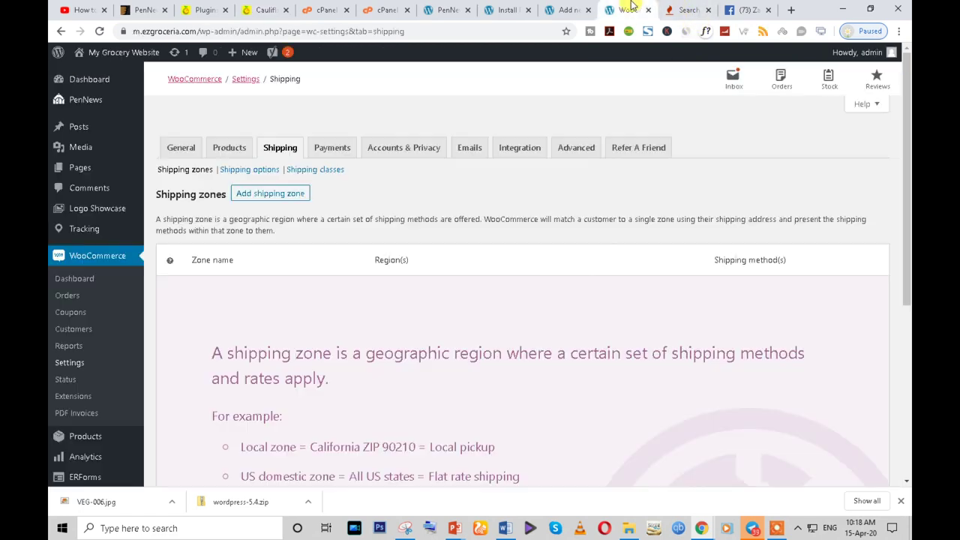
click(564, 10)
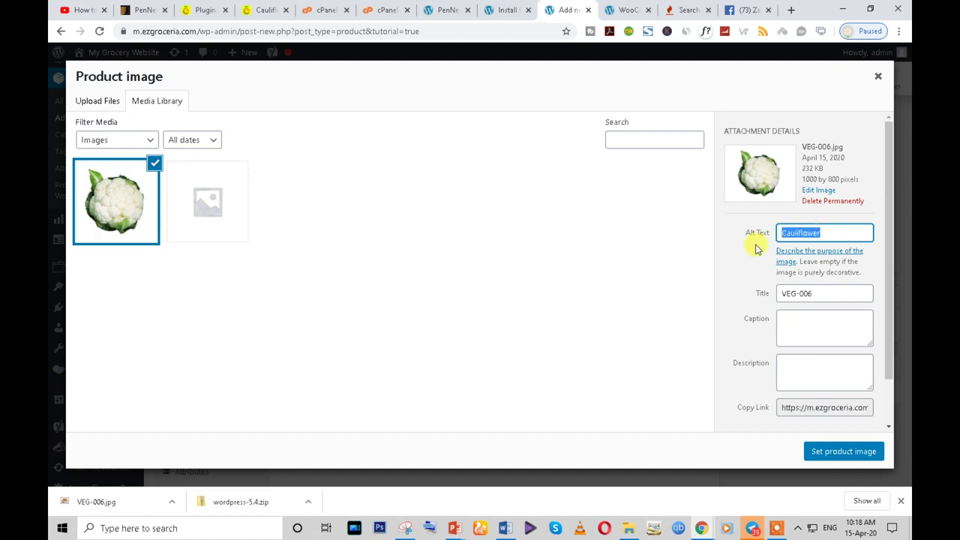
double_click(804, 294)
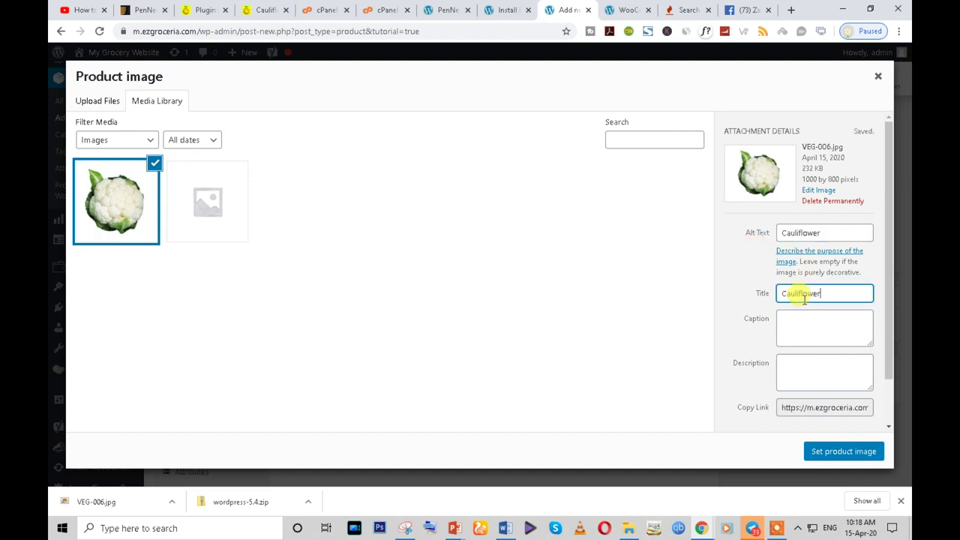
click(805, 366)
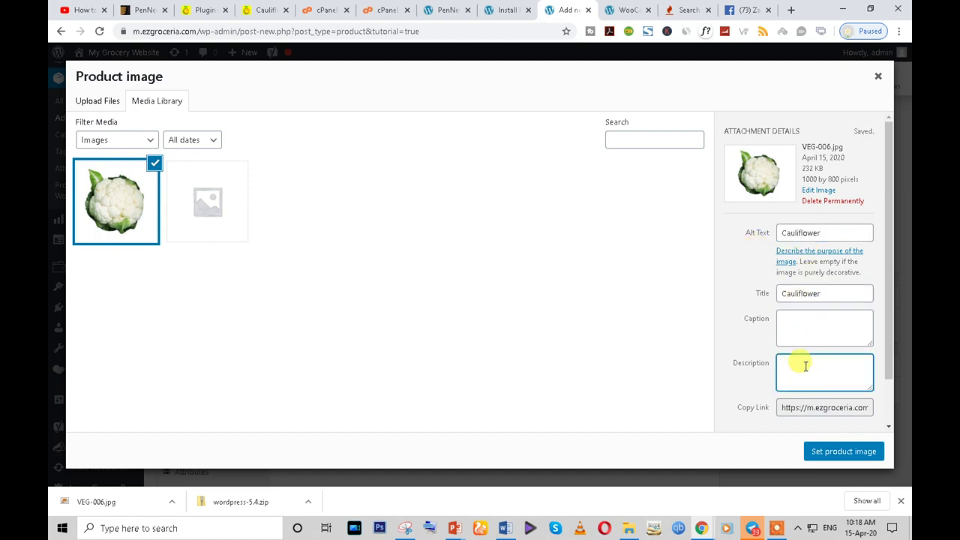
click(255, 7)
drag(491, 290, 544, 337)
click(528, 342)
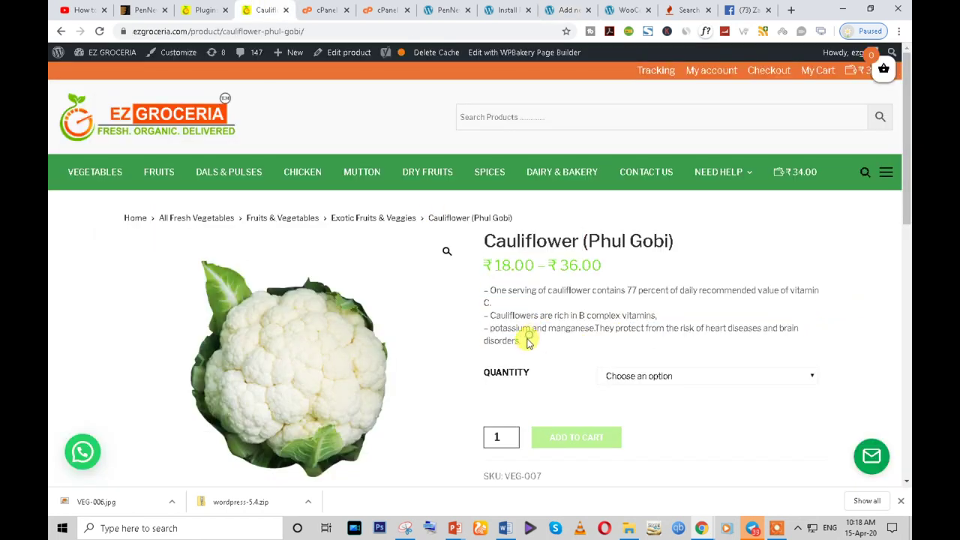
click(558, 9)
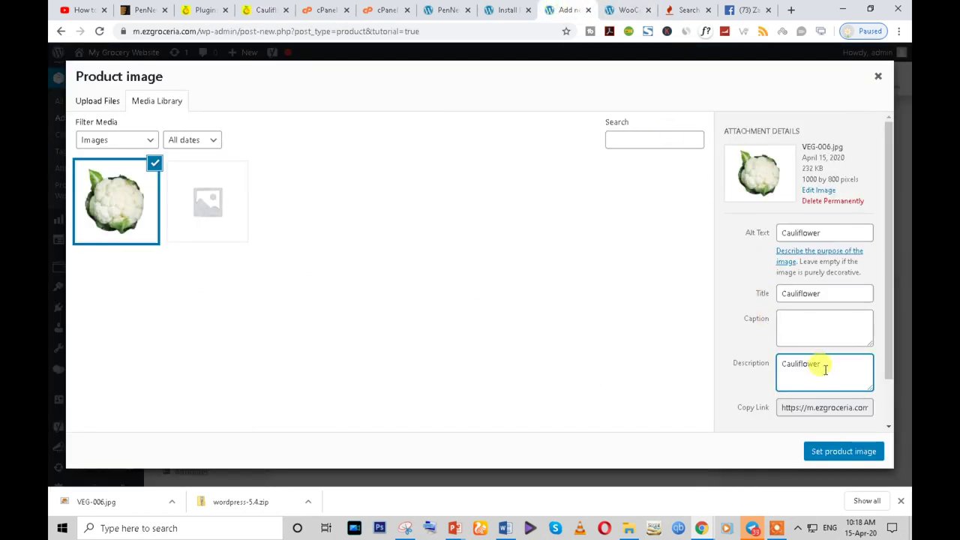
scroll(846, 377, down, 1)
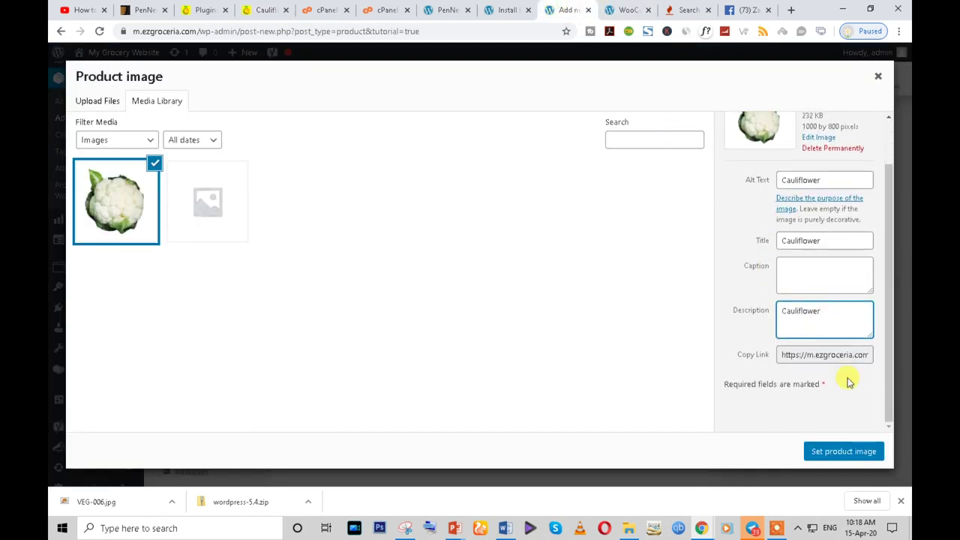
click(835, 453)
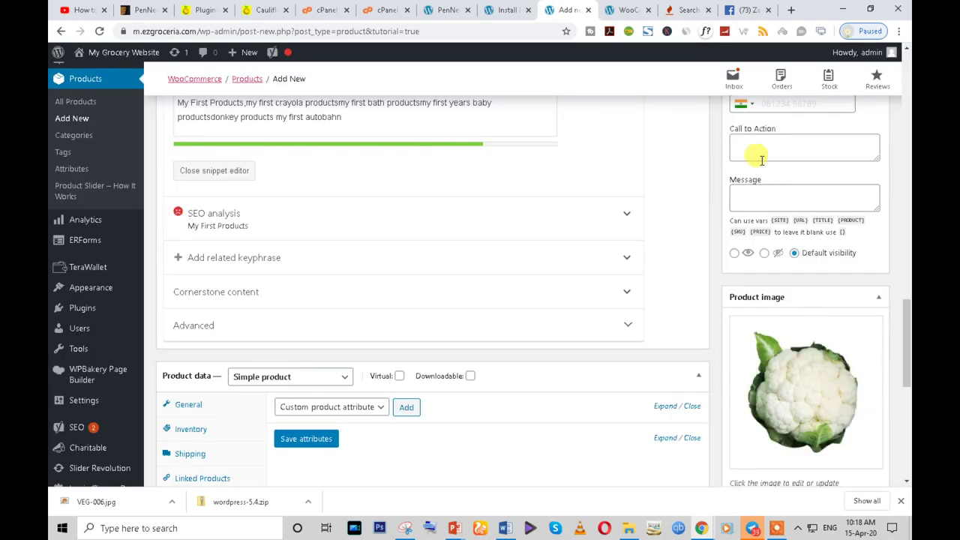
- Open the product gallery media window and close it without adding images
scroll(810, 392, down, 3)
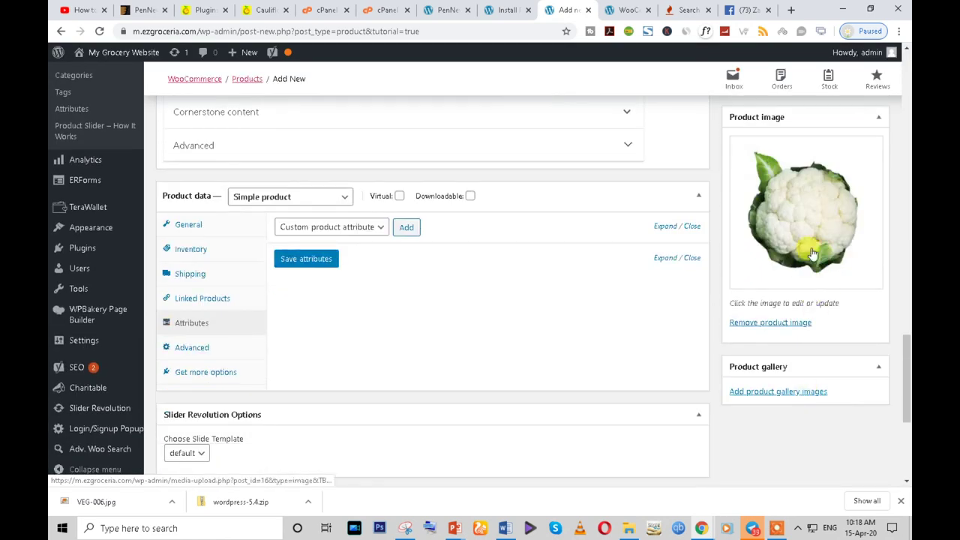
scroll(811, 275, up, 3)
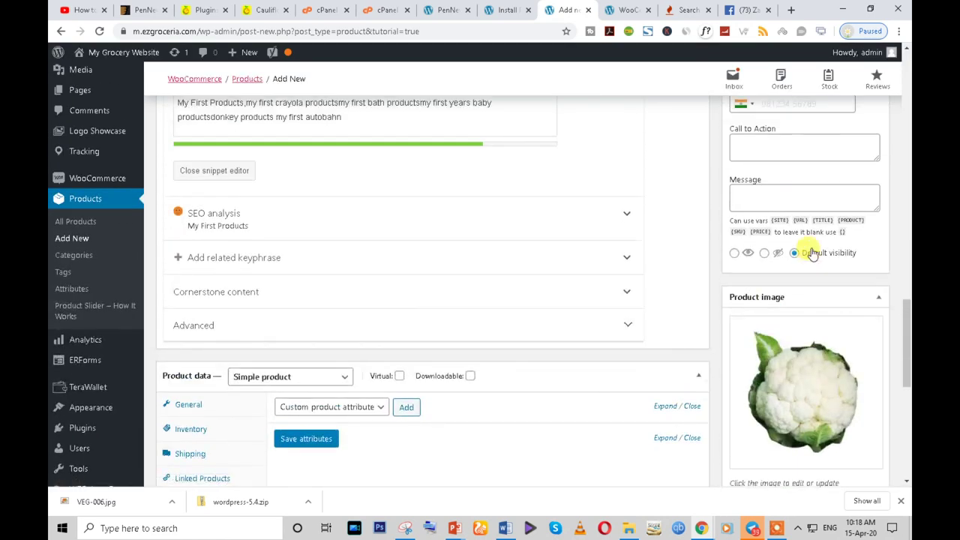
scroll(810, 249, up, 2)
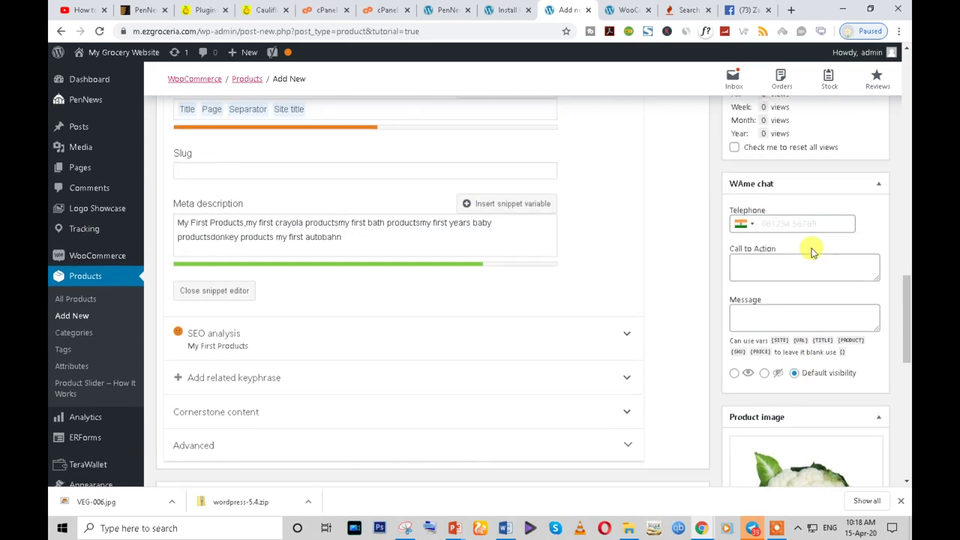
scroll(750, 328, down, 5)
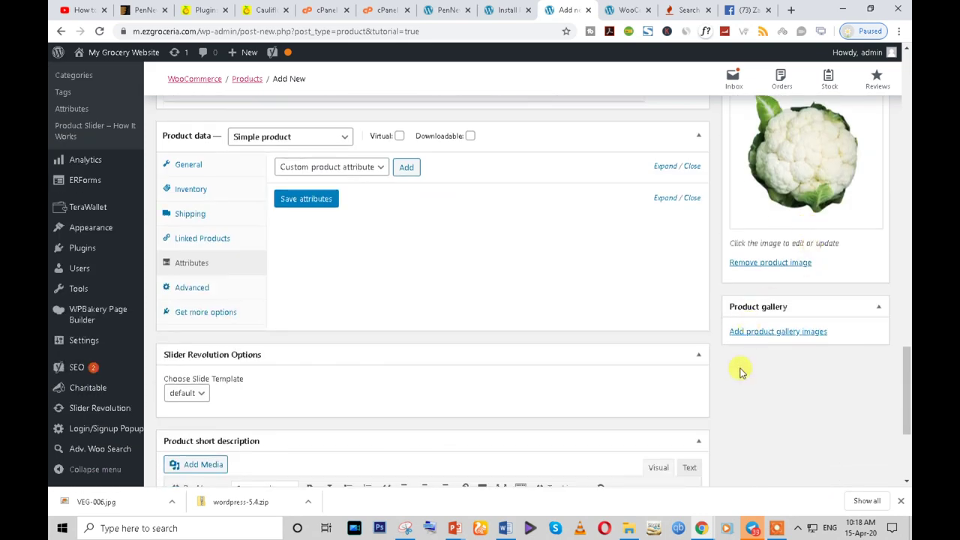
click(759, 338)
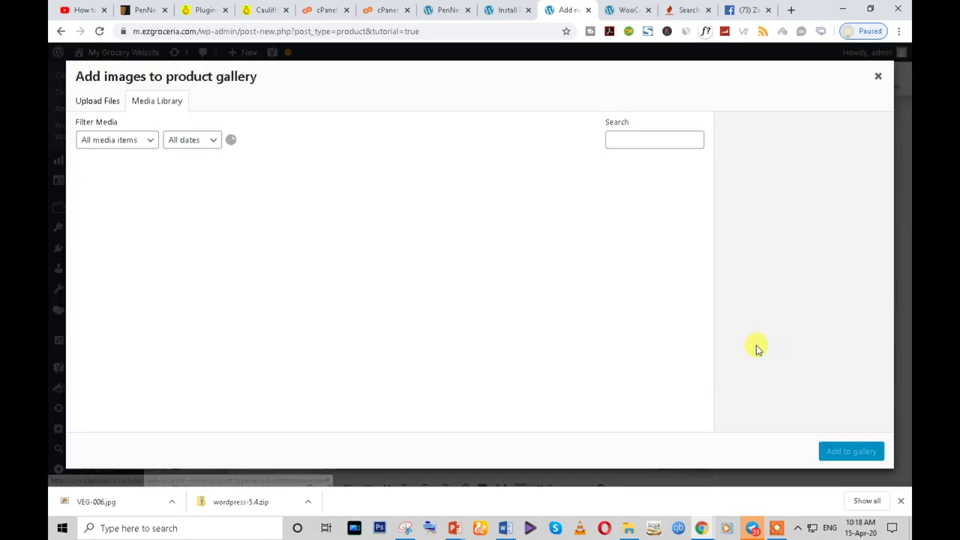
click(878, 77)
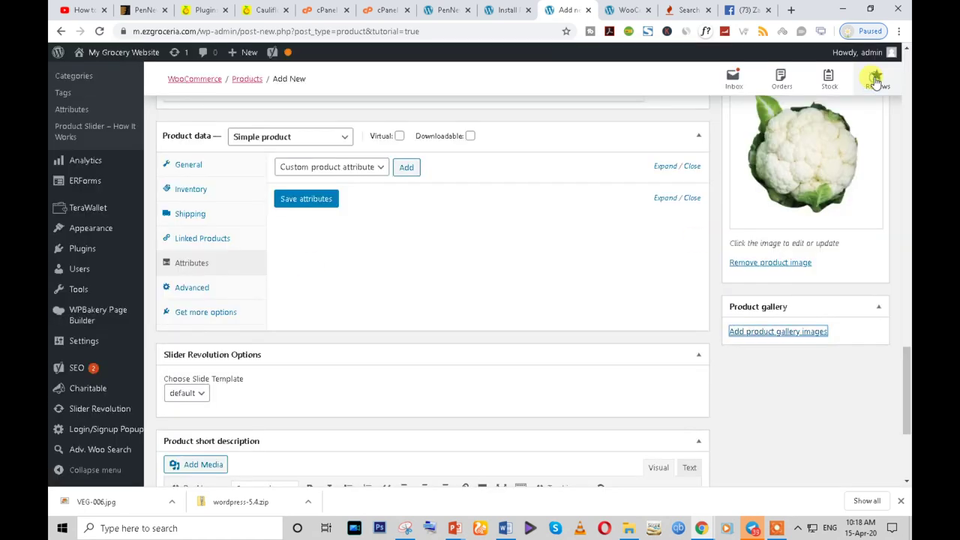
- Publish My First Products from the Publish box
scroll(819, 306, up, 1)
scroll(819, 306, up, 4)
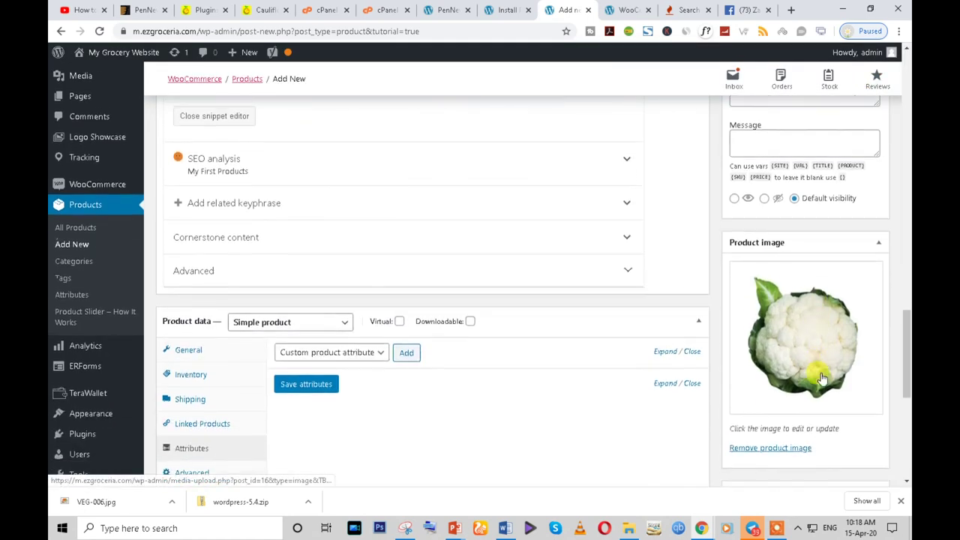
scroll(765, 341, up, 5)
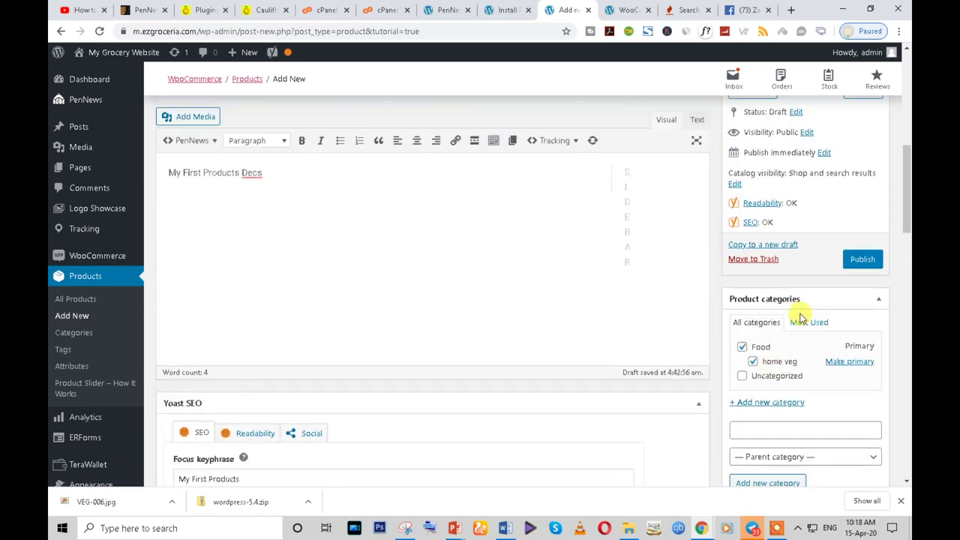
click(855, 263)
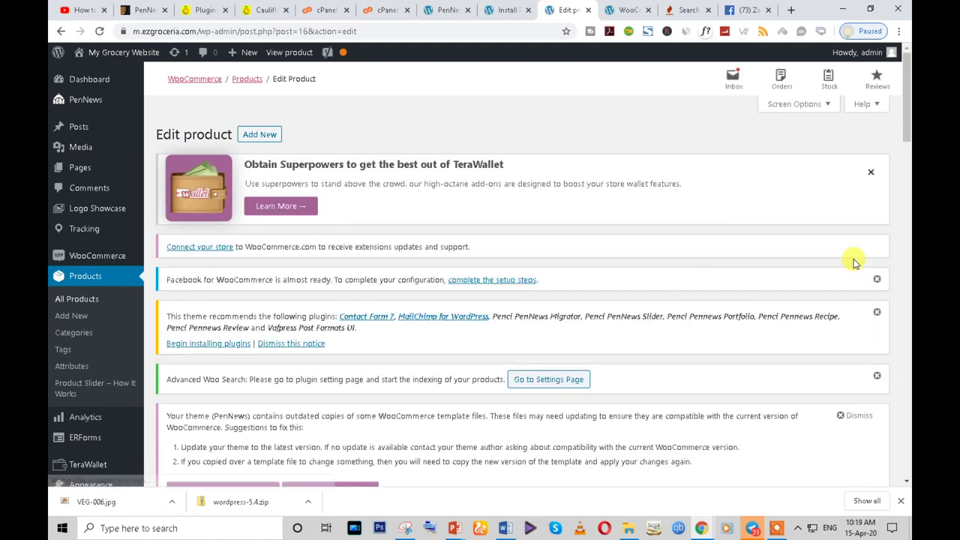
scroll(225, 330, down, 1)
scroll(270, 369, down, 4)
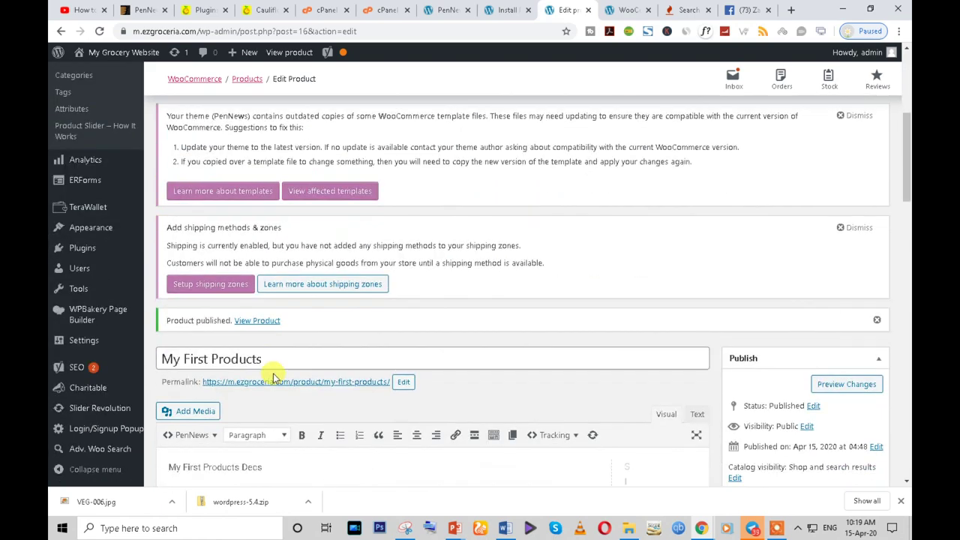
scroll(257, 365, up, 3)
- Duplicate My First Products from the All Products list
click(85, 227)
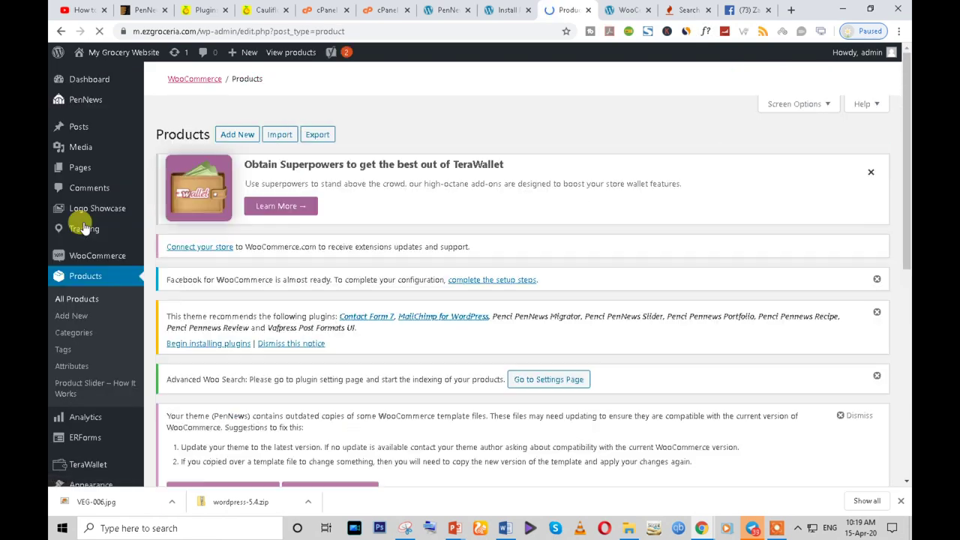
scroll(493, 319, down, 5)
scroll(493, 318, down, 3)
mouse_move(493, 315)
click(246, 289)
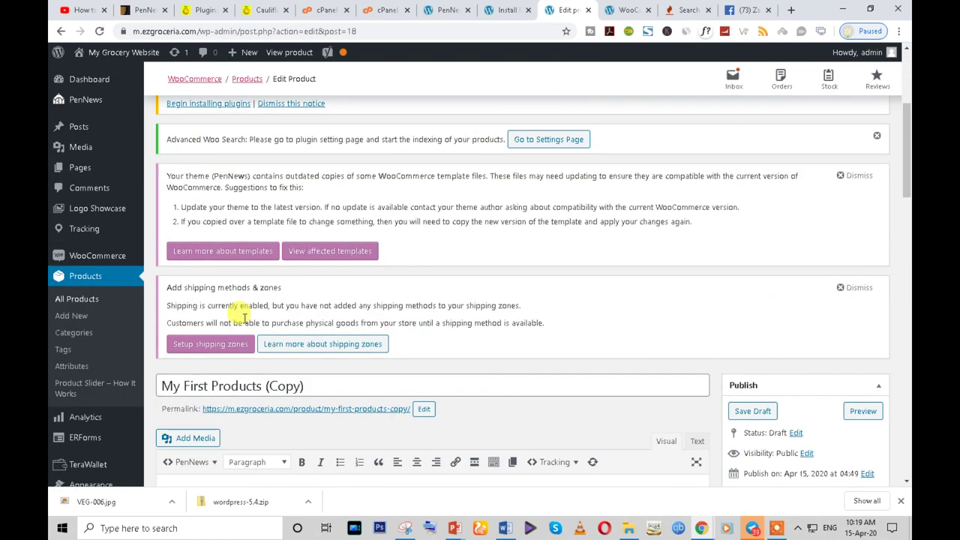
- Open the copy's permalink in a new tab and view its Description, Additional information and Reviews tabs
right_click(313, 415)
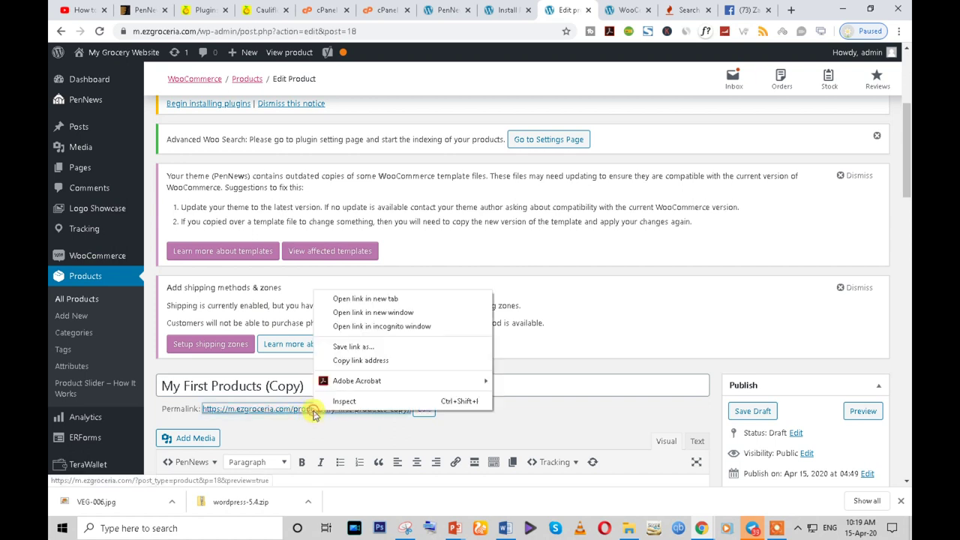
click(347, 299)
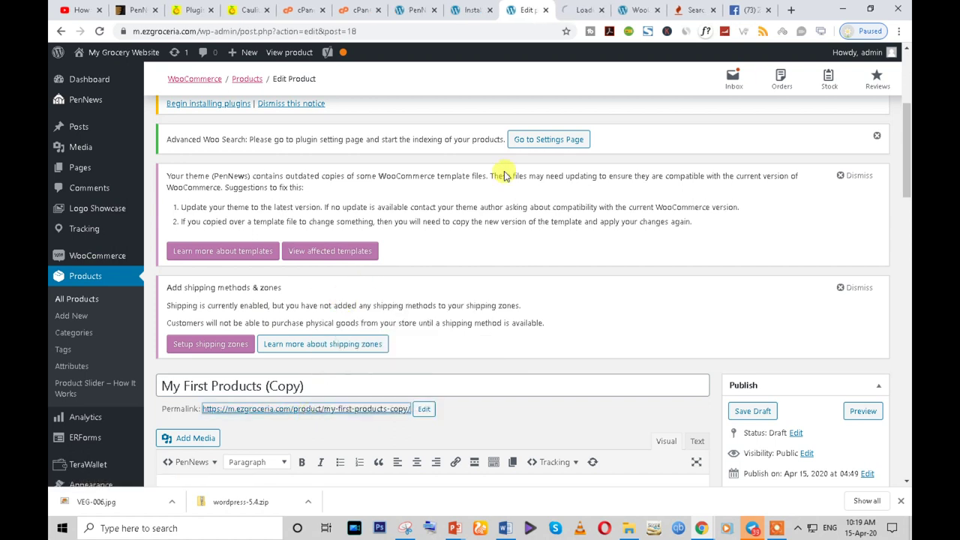
click(579, 9)
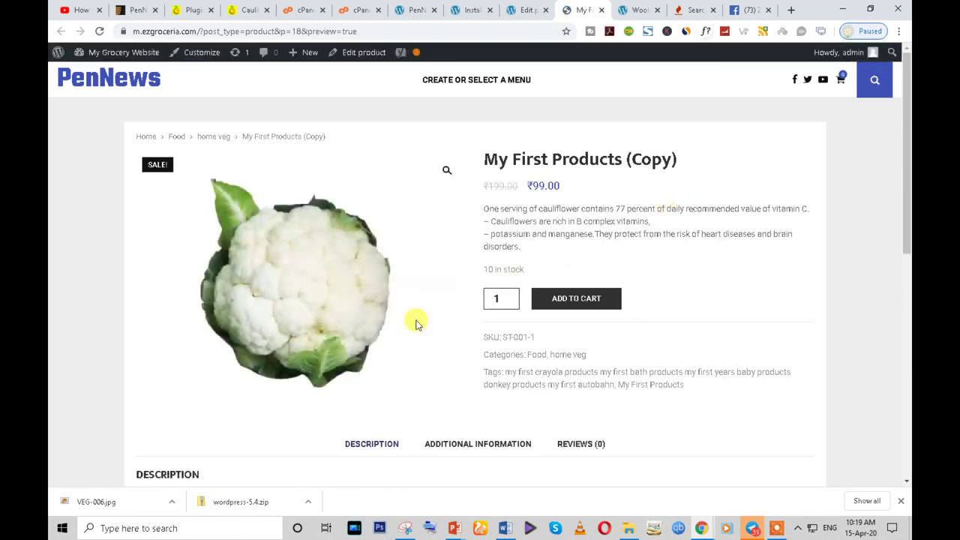
scroll(278, 353, down, 3)
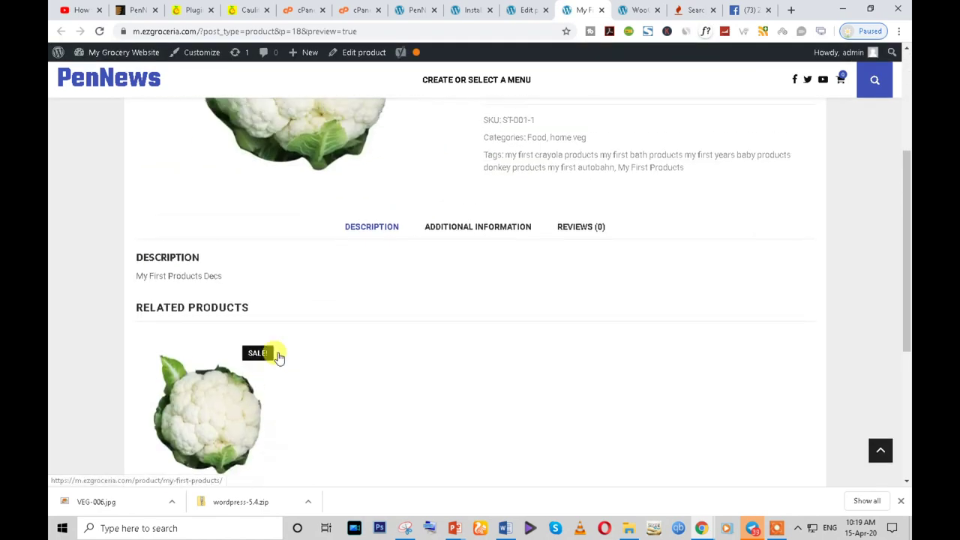
scroll(278, 357, up, 1)
click(480, 266)
click(375, 266)
click(473, 266)
click(578, 266)
click(468, 270)
click(376, 270)
click(450, 264)
click(386, 267)
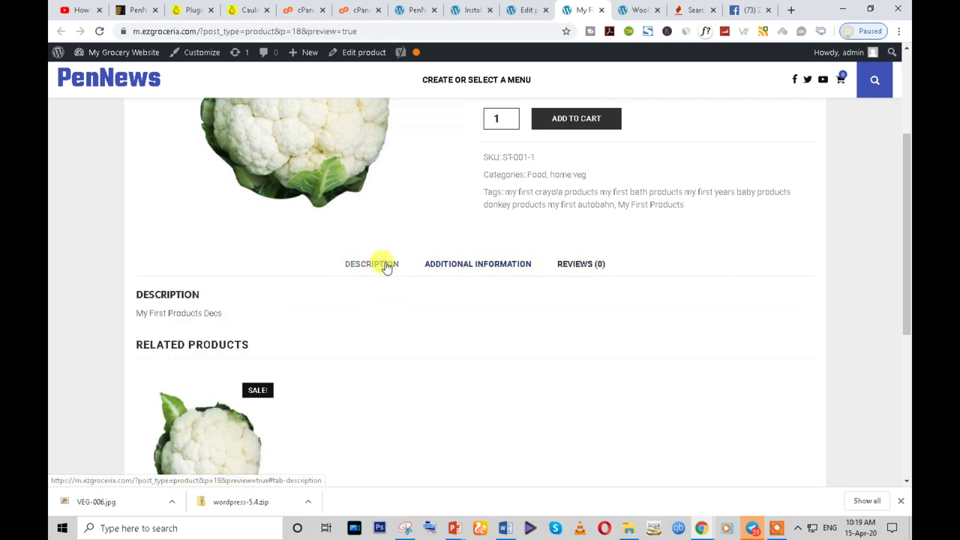
- Review the original Cauliflower page's Additional information, Reviews and Description tabs
click(247, 9)
scroll(514, 251, down, 6)
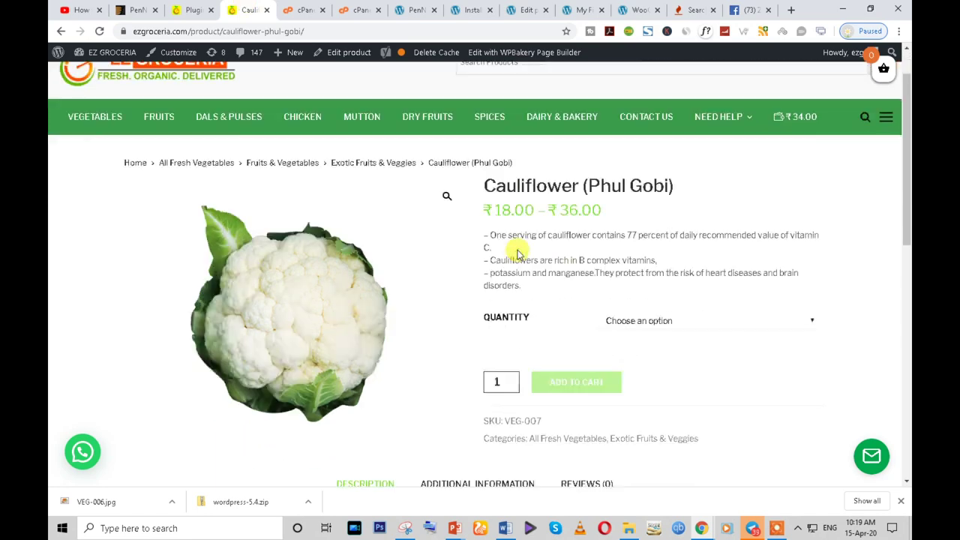
scroll(513, 264, up, 3)
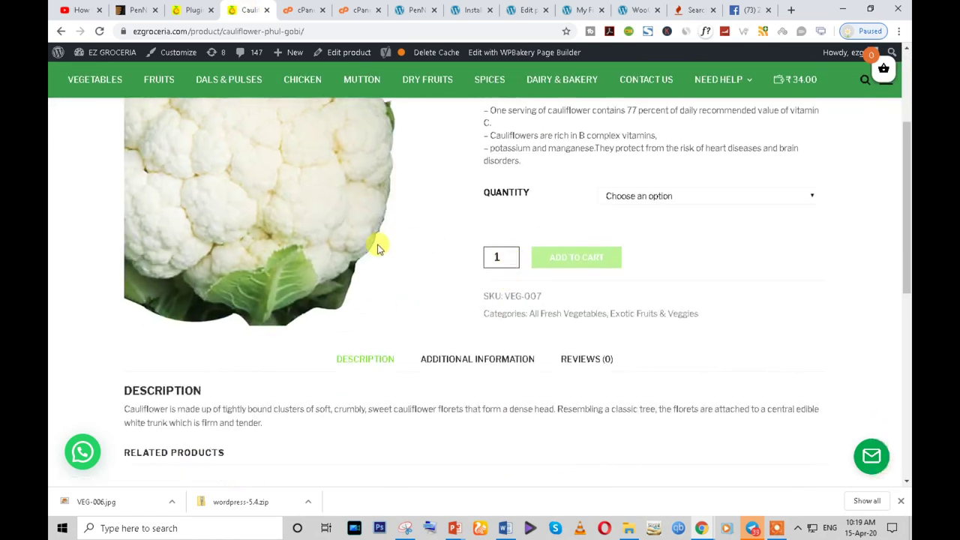
scroll(377, 281, up, 2)
scroll(381, 304, down, 3)
click(450, 300)
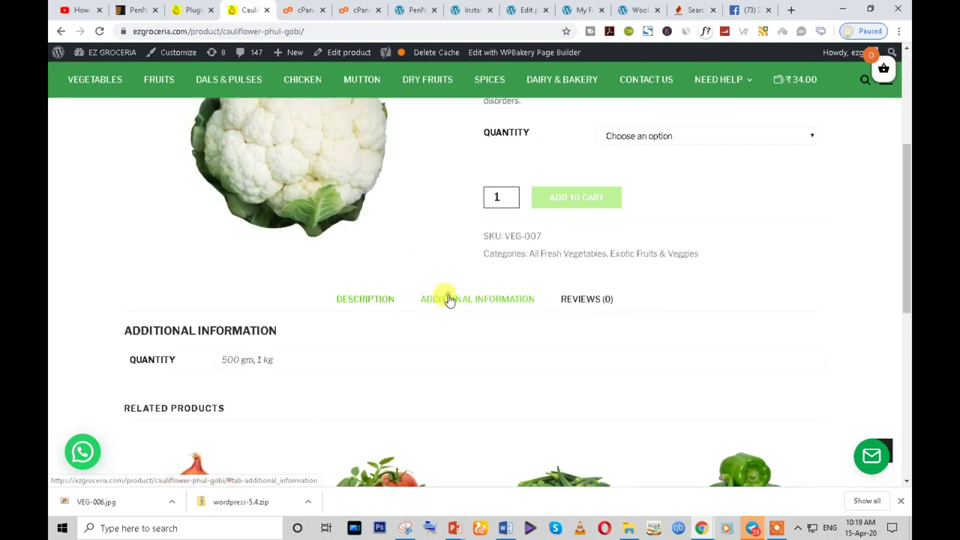
click(582, 299)
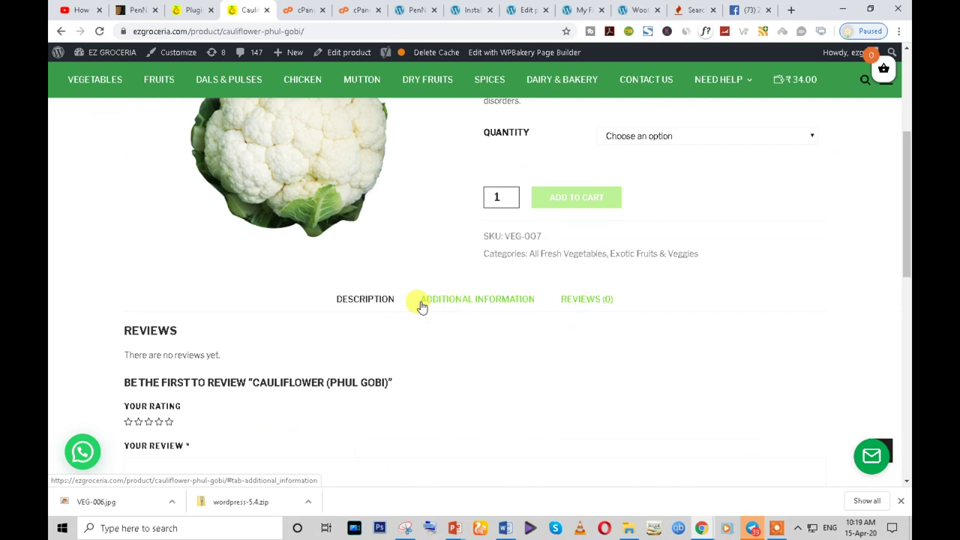
click(366, 300)
scroll(525, 338, up, 3)
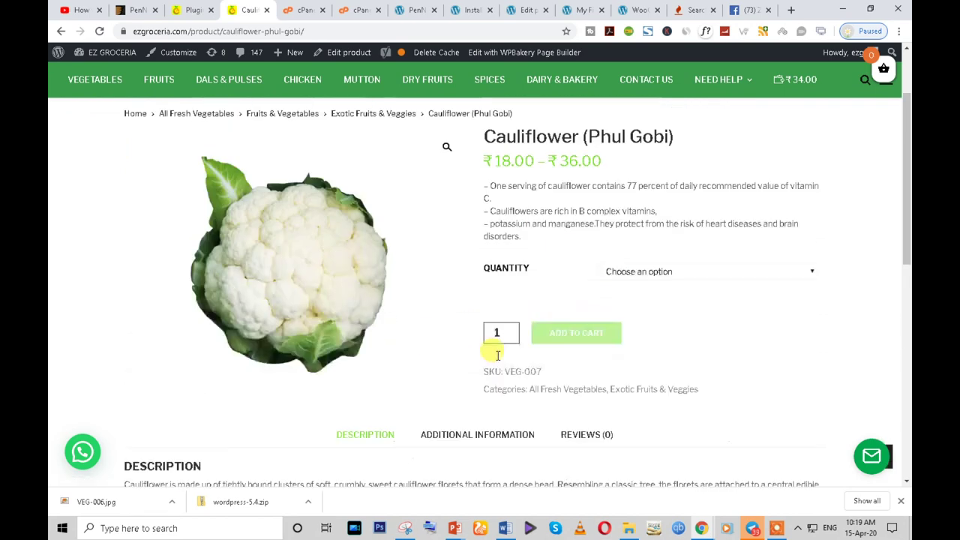
- Compare the copy's preview with the original page, then return to editing the copy
click(582, 10)
click(627, 7)
click(582, 10)
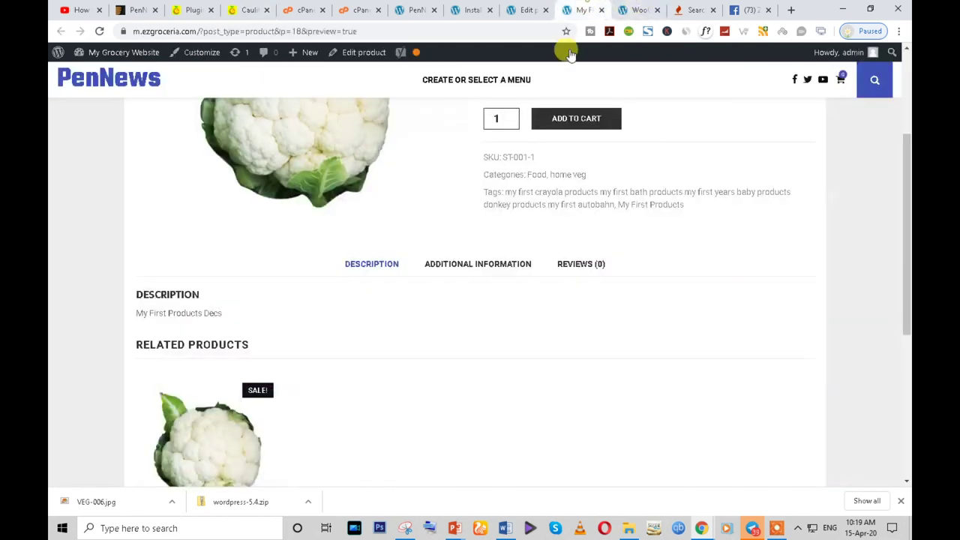
scroll(429, 349, up, 3)
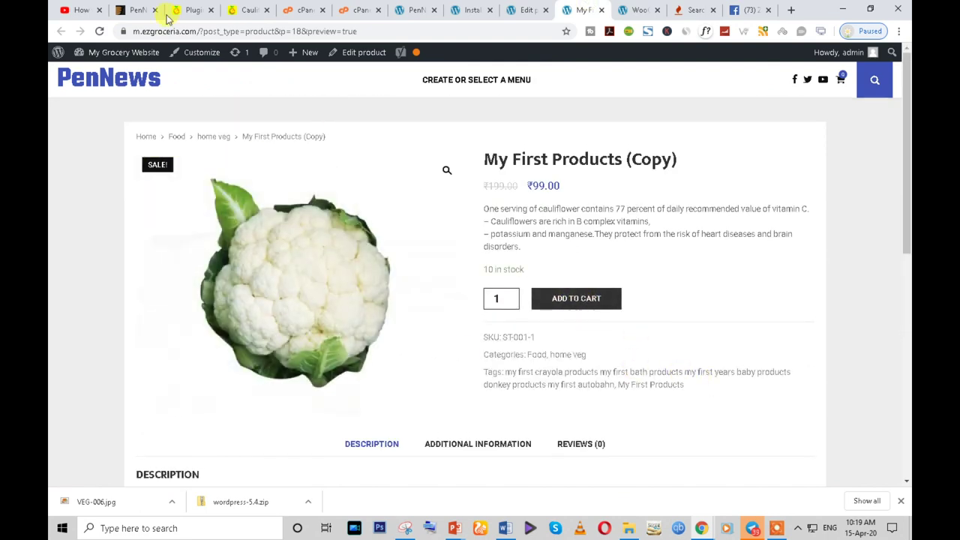
click(250, 10)
scroll(278, 157, down, 3)
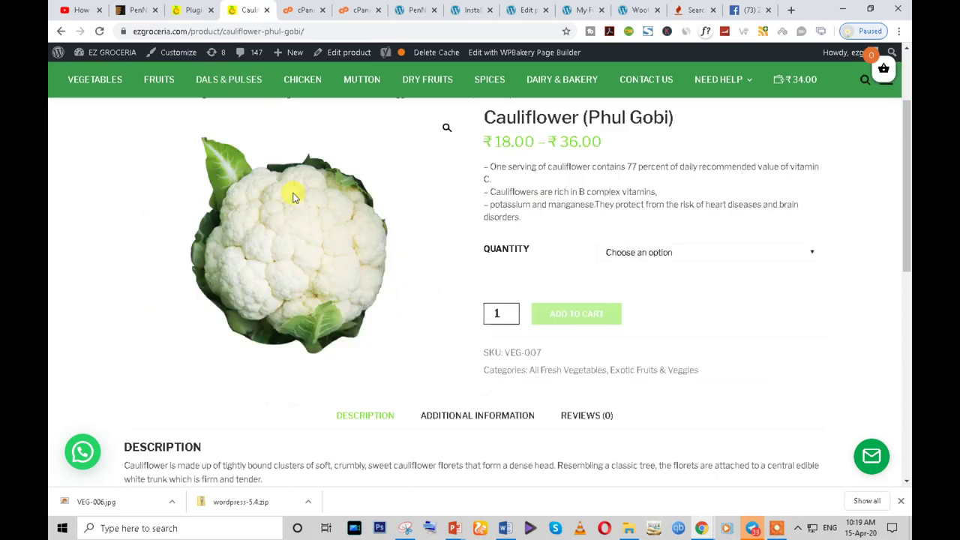
scroll(572, 153, up, 2)
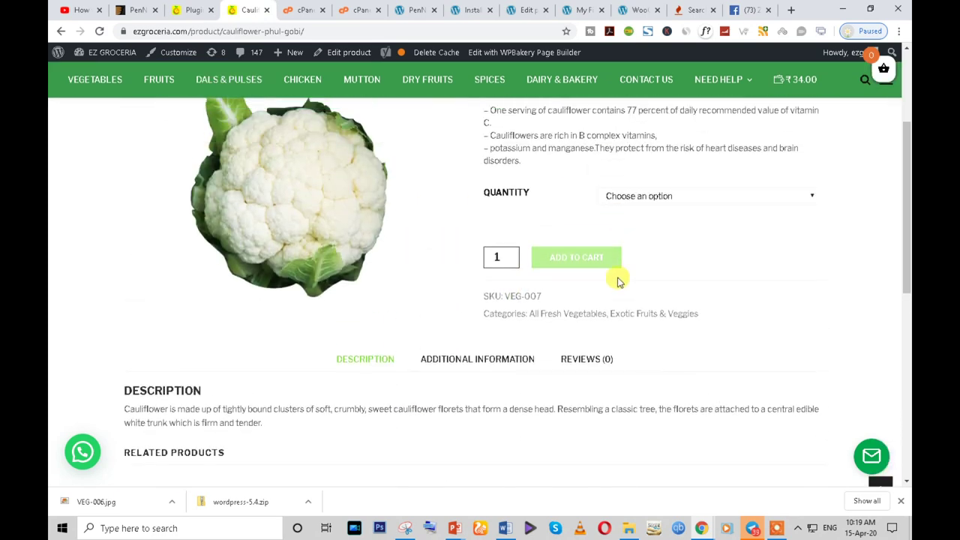
scroll(579, 274, up, 2)
click(591, 9)
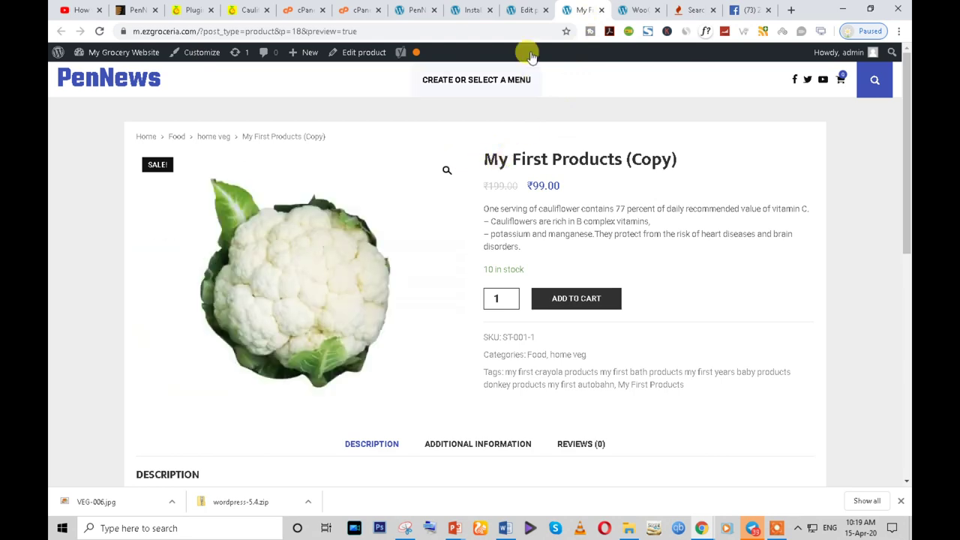
click(518, 9)
scroll(392, 293, down, 3)
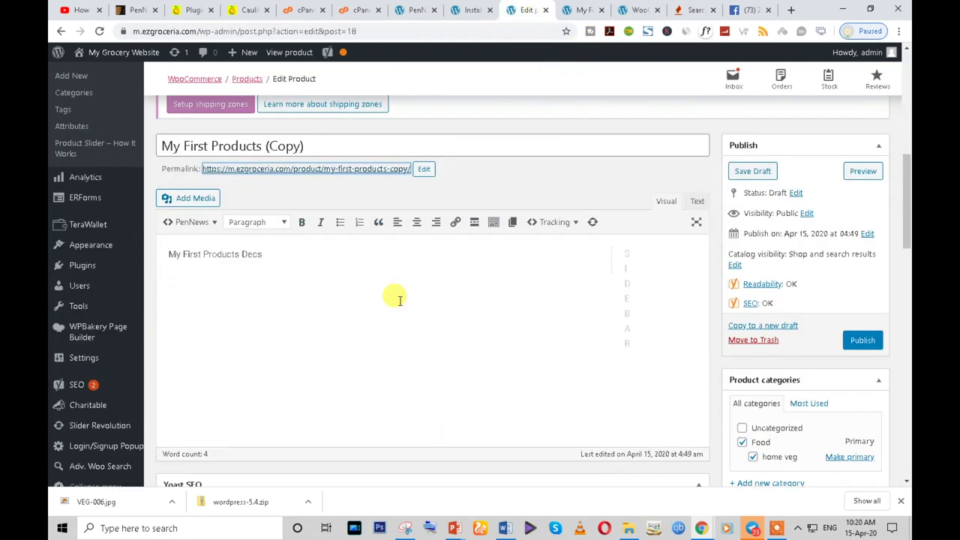
- Rename the copy to 'Cauliflower', dropping '(Copy)', and change its slug to cauliflower
scroll(288, 258, up, 2)
click(266, 266)
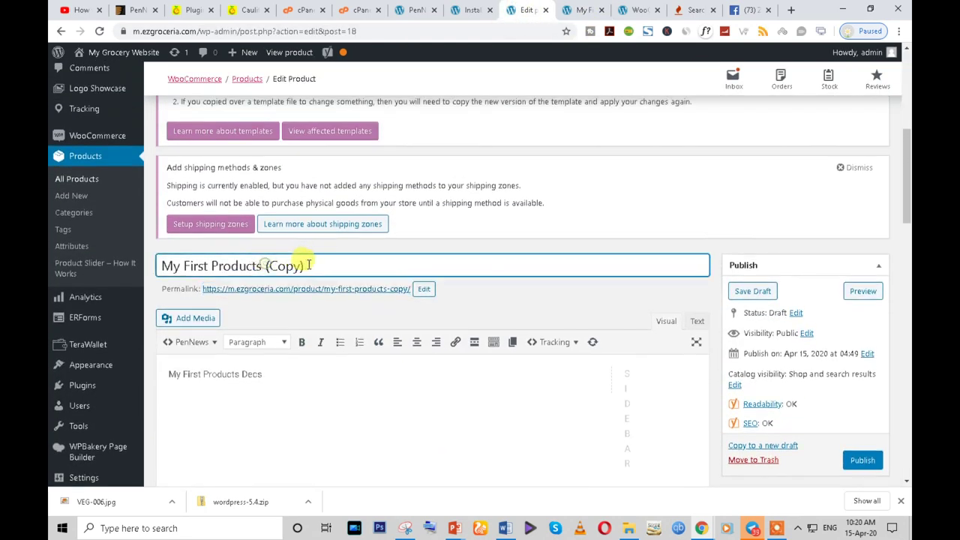
drag(262, 266, 136, 267)
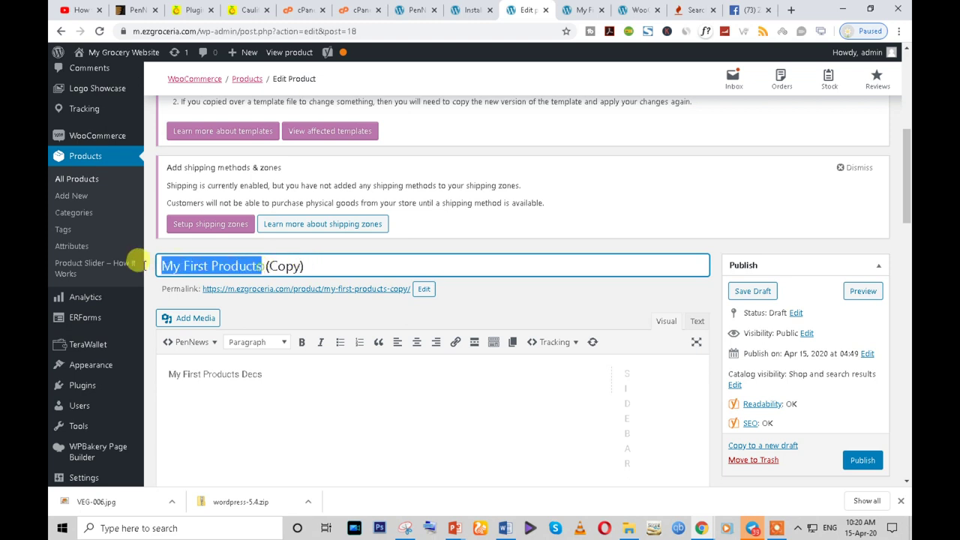
text(Cauliflower)
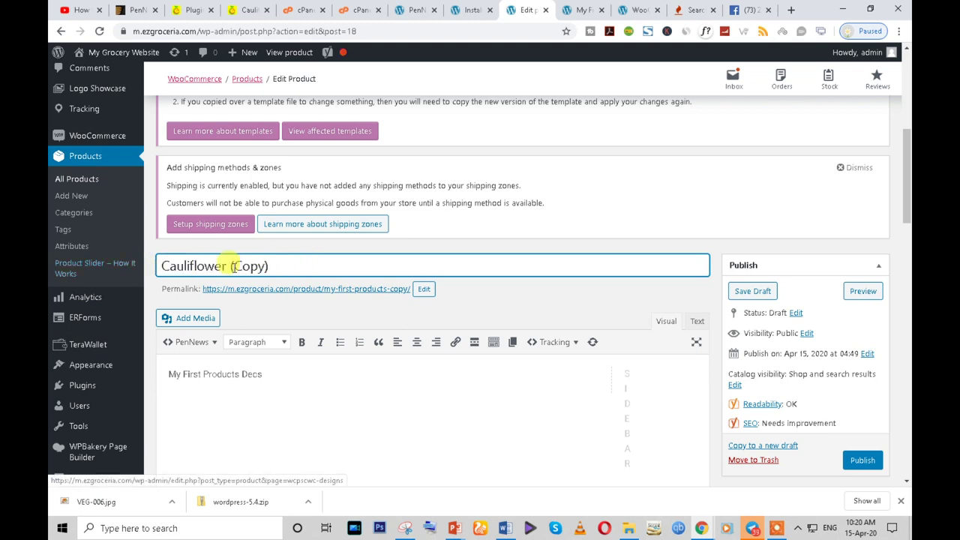
drag(228, 266, 317, 270)
key(BackSpace)
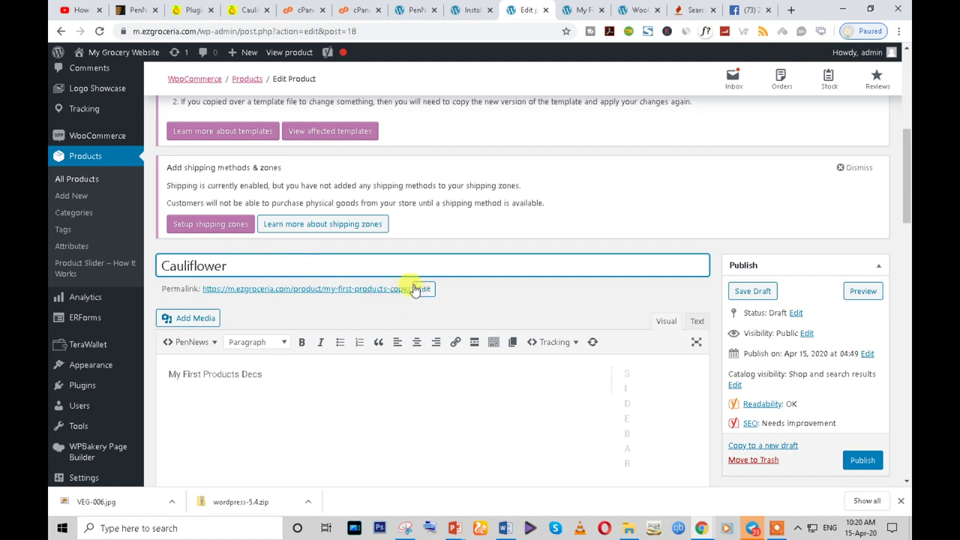
click(423, 289)
triple_click(417, 290)
text(Cauliflower)
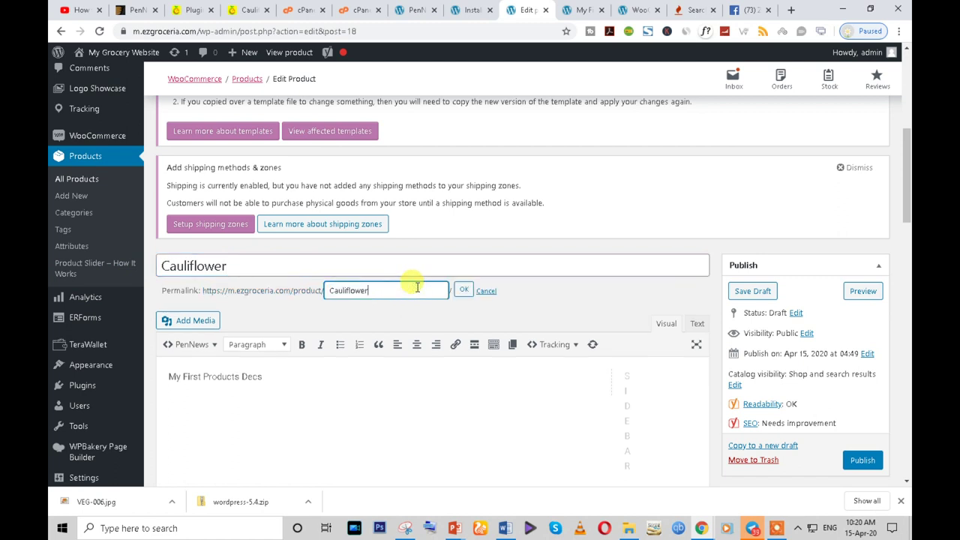
click(465, 293)
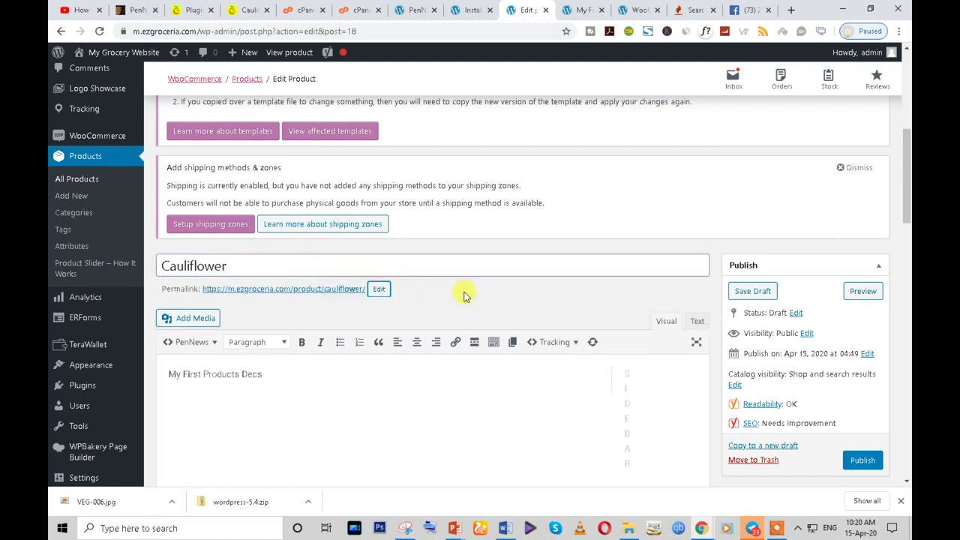
- Copy the cauliflower description paragraph from the original product page
scroll(328, 360, down, 3)
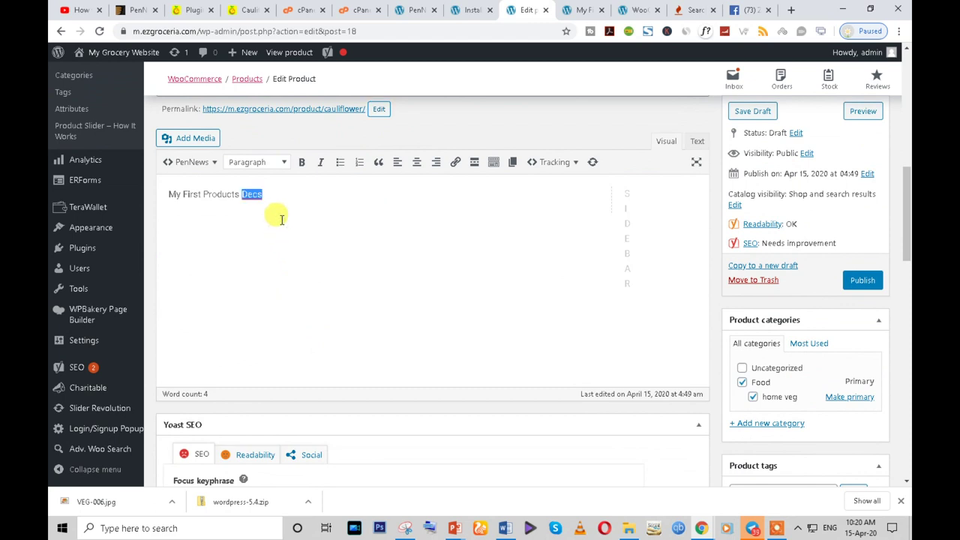
click(287, 199)
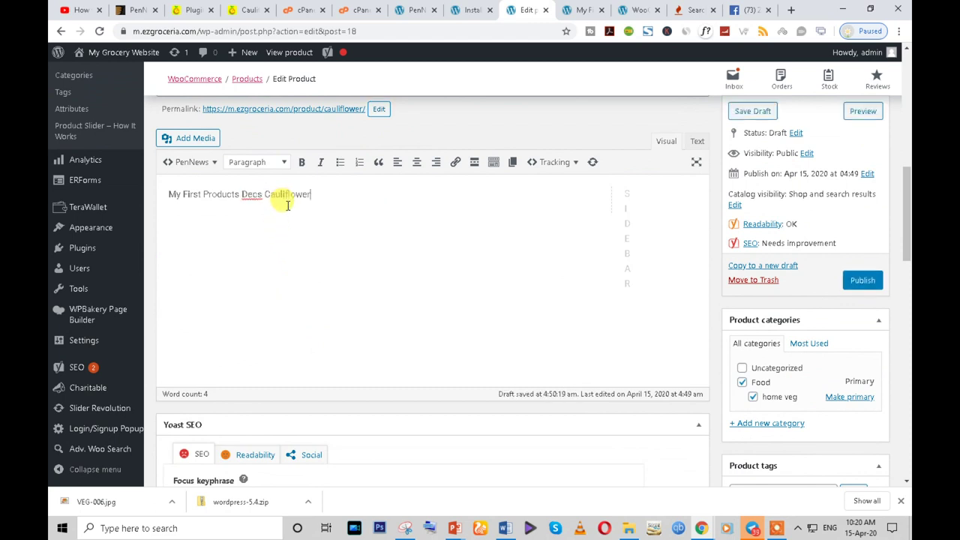
click(236, 8)
scroll(300, 225, down, 5)
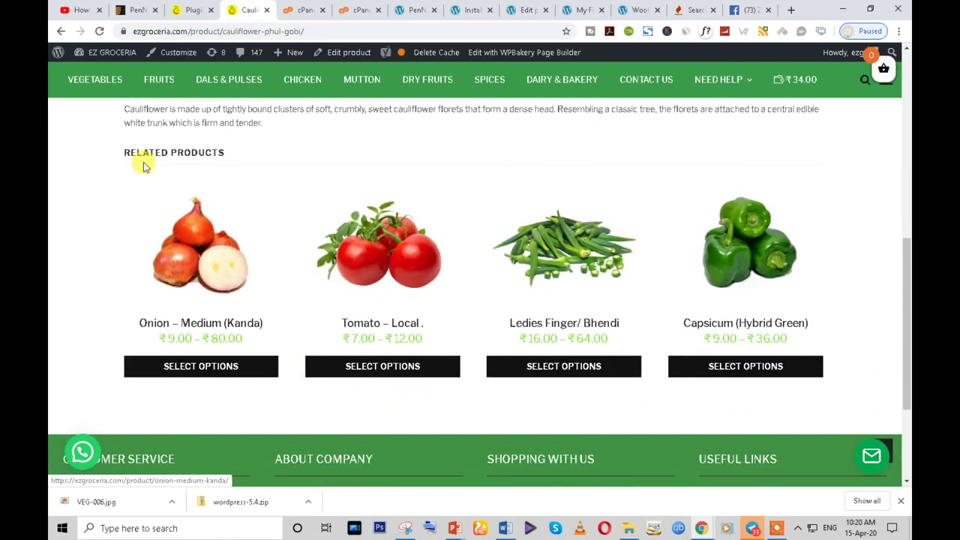
scroll(144, 165, up, 2)
triple_click(173, 229)
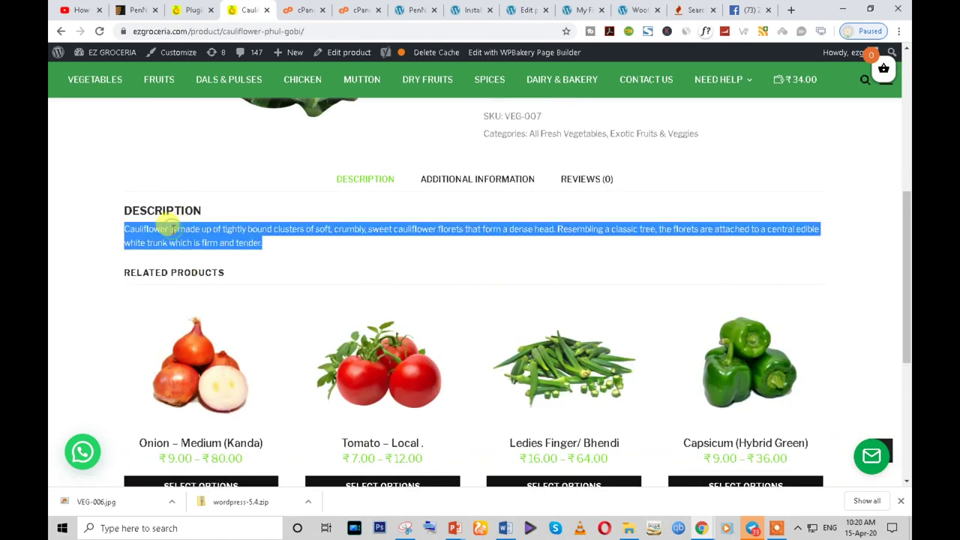
- Paste the cauliflower description over the placeholder description line in the editor
click(637, 9)
click(580, 9)
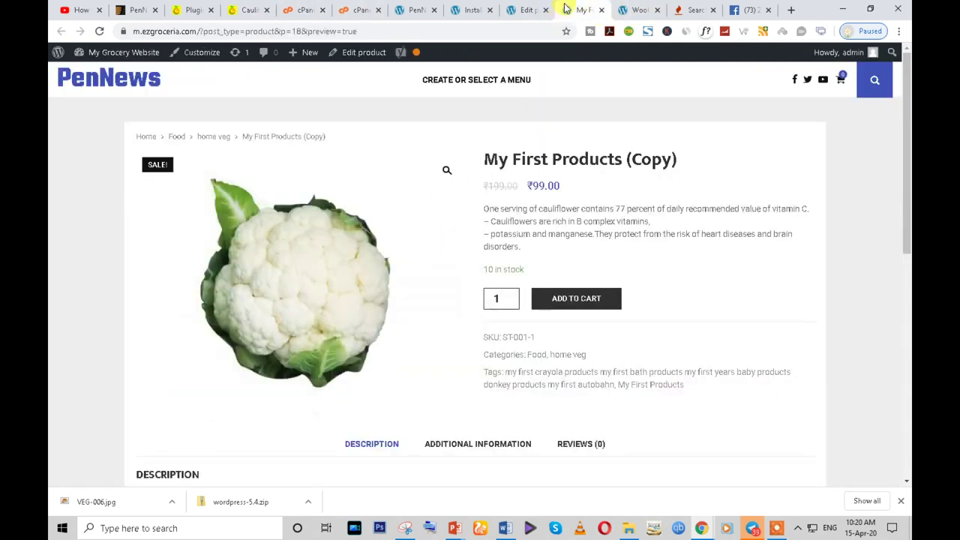
click(530, 9)
triple_click(334, 197)
key(ctrl+v)
scroll(375, 279, down, 10)
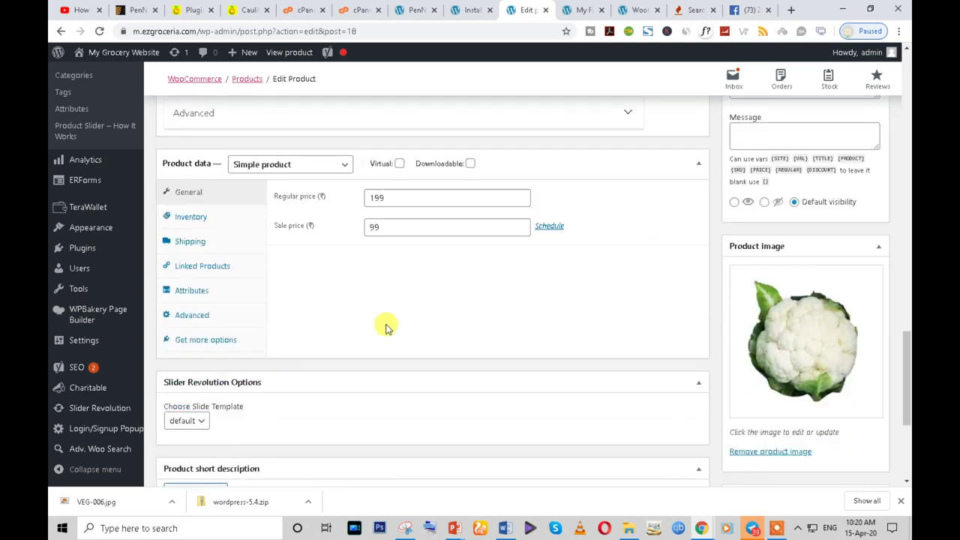
scroll(381, 330, up, 4)
scroll(383, 337, down, 1)
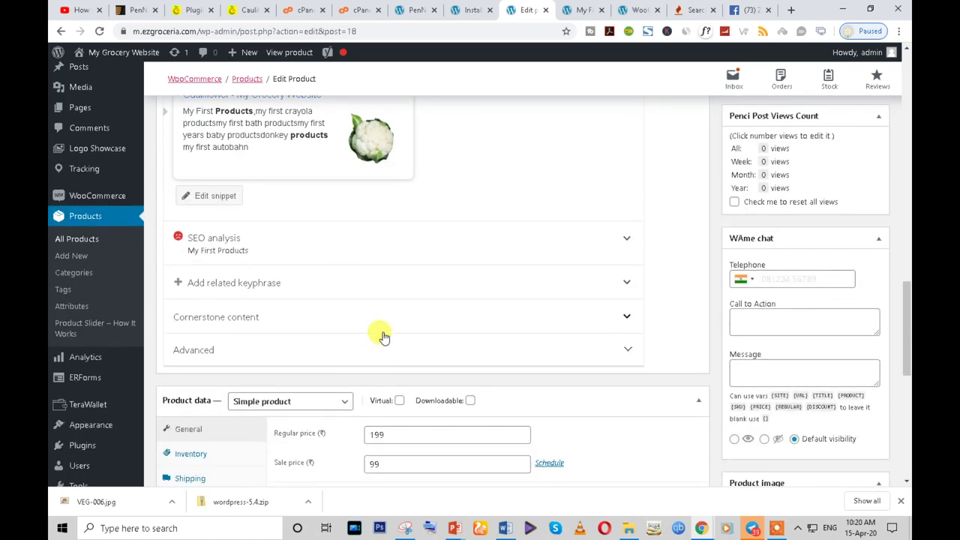
scroll(382, 334, up, 3)
scroll(384, 320, down, 5)
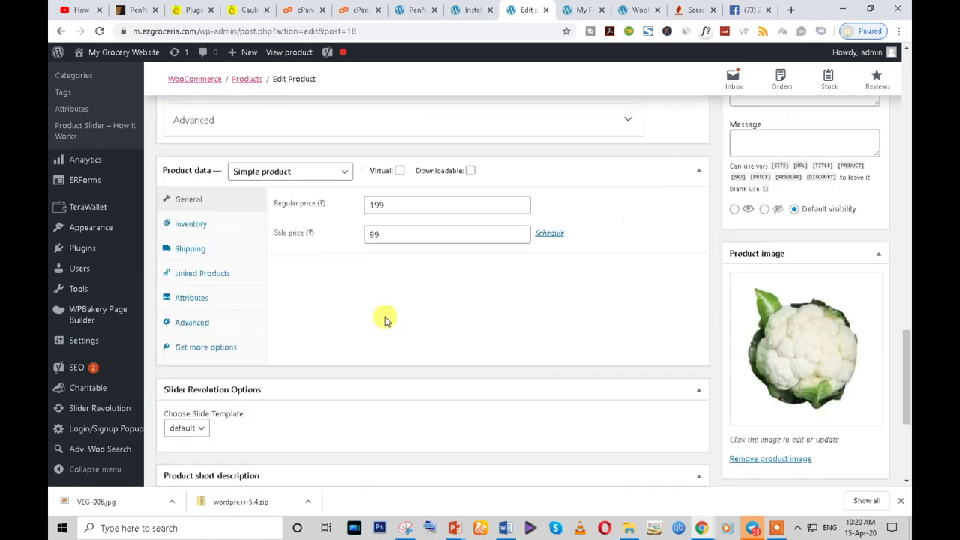
- Change the product type to Variable product and review the Shipping and Linked Products tabs
click(330, 160)
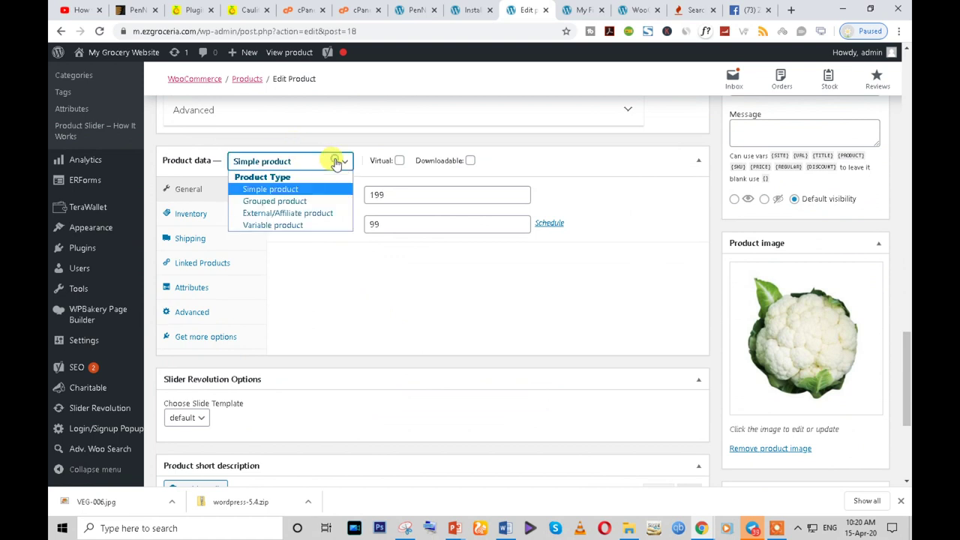
click(318, 225)
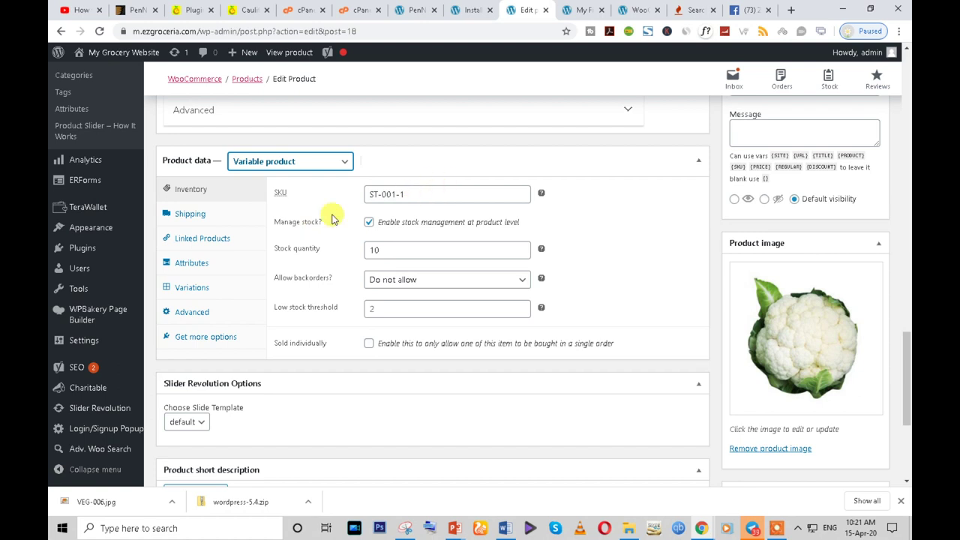
click(199, 217)
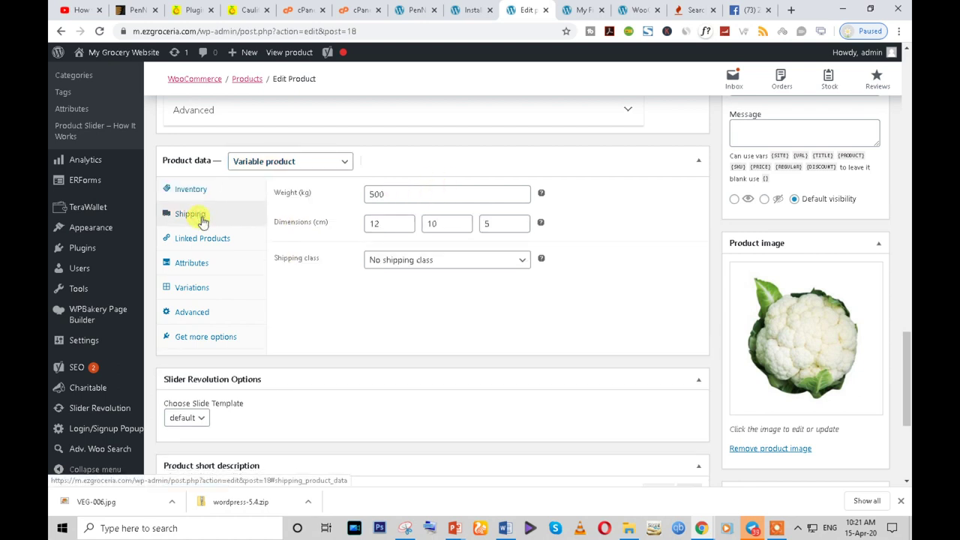
click(217, 247)
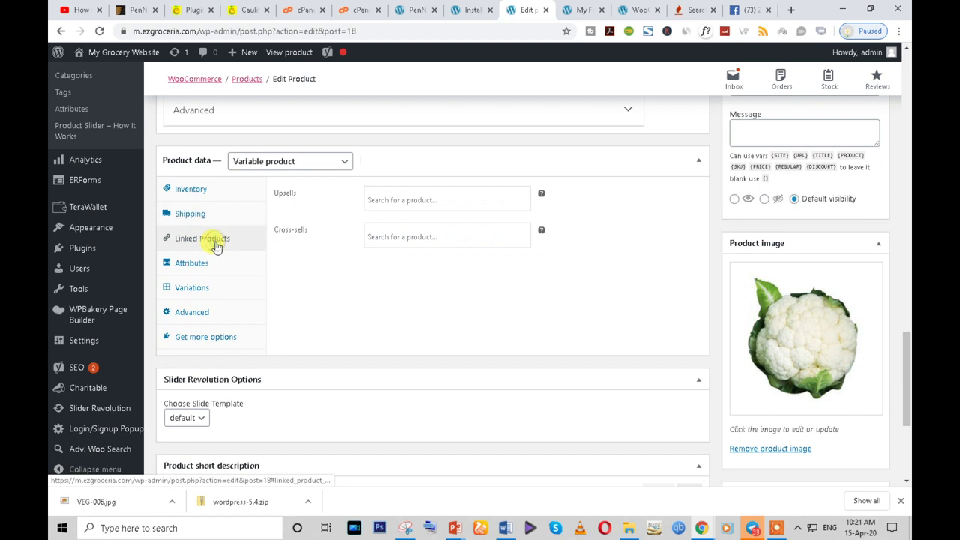
- Add My First Products as an upsell, then remove it, leaving upsells empty
click(375, 199)
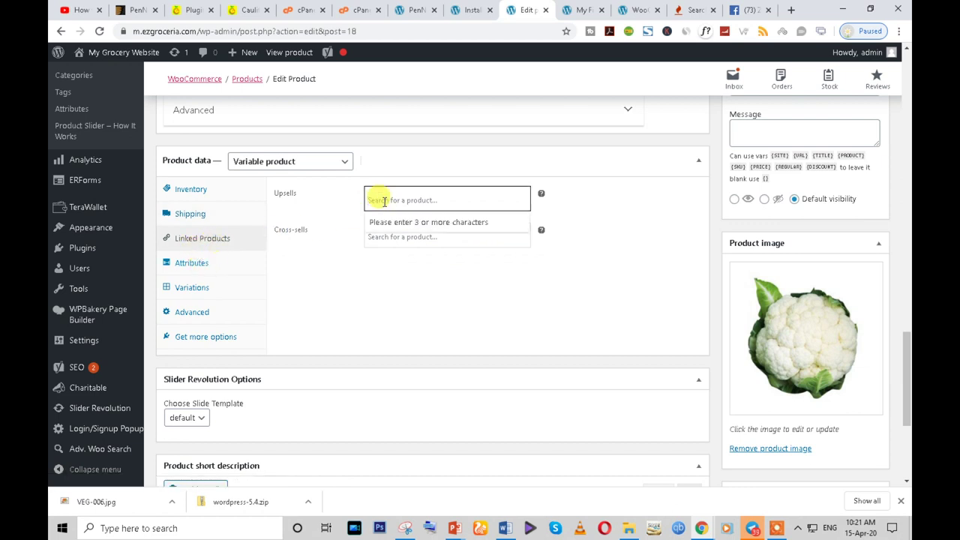
text(my)
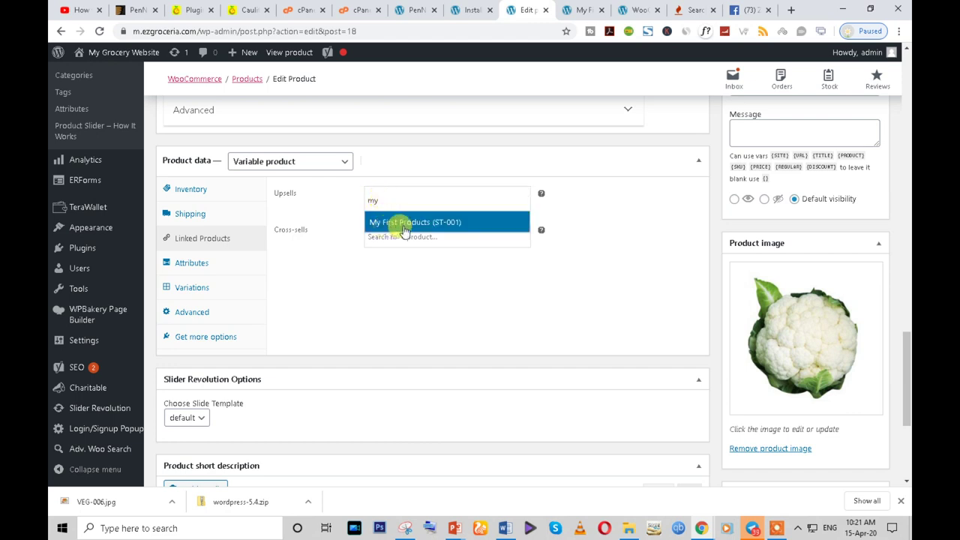
click(414, 224)
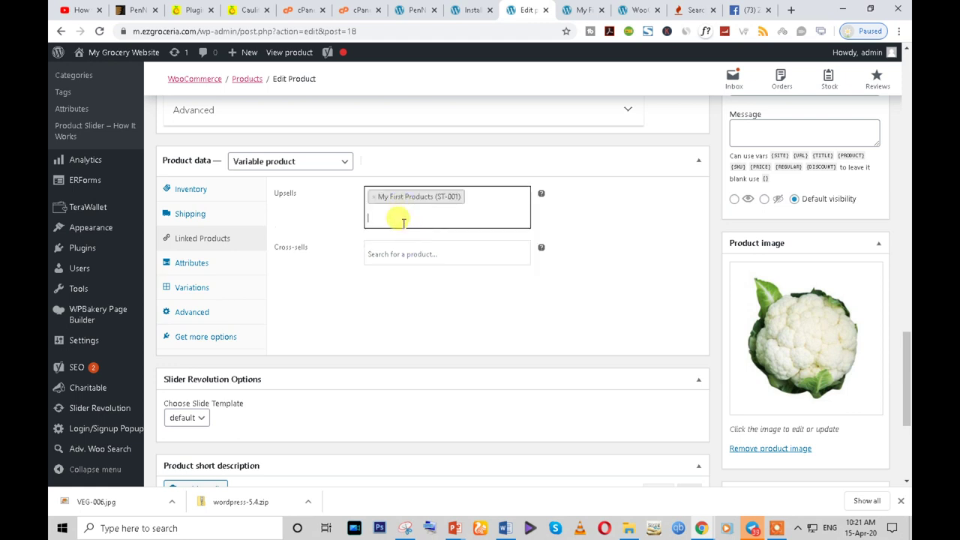
click(373, 197)
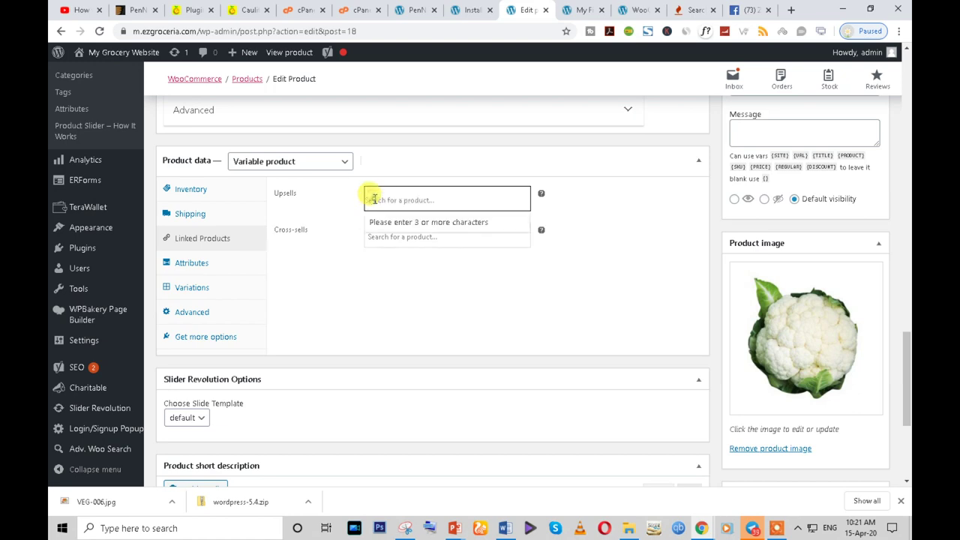
click(341, 275)
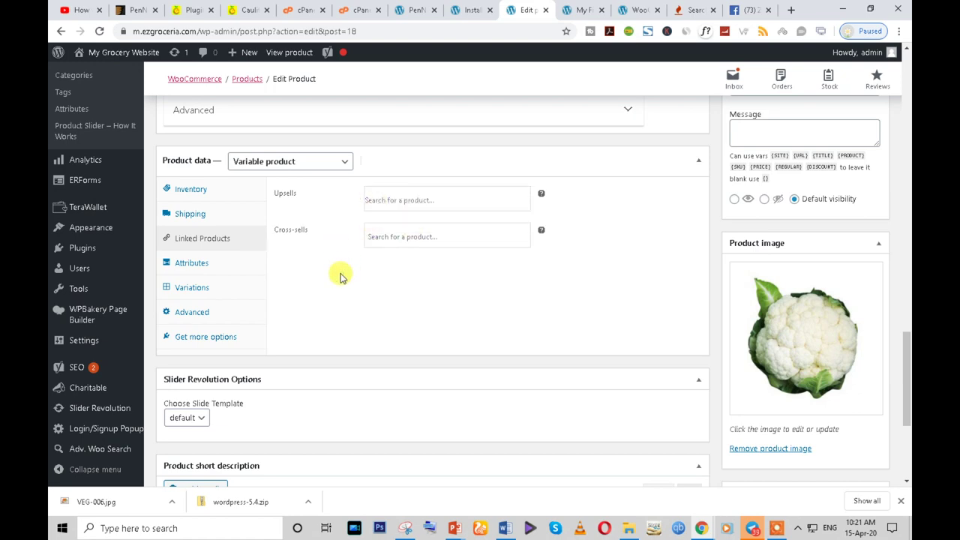
click(249, 10)
scroll(372, 342, up, 2)
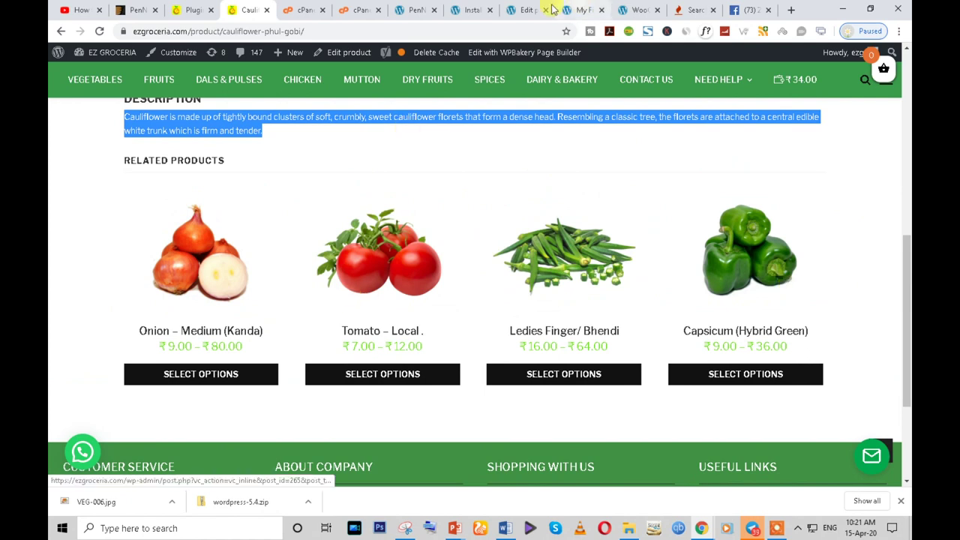
click(583, 9)
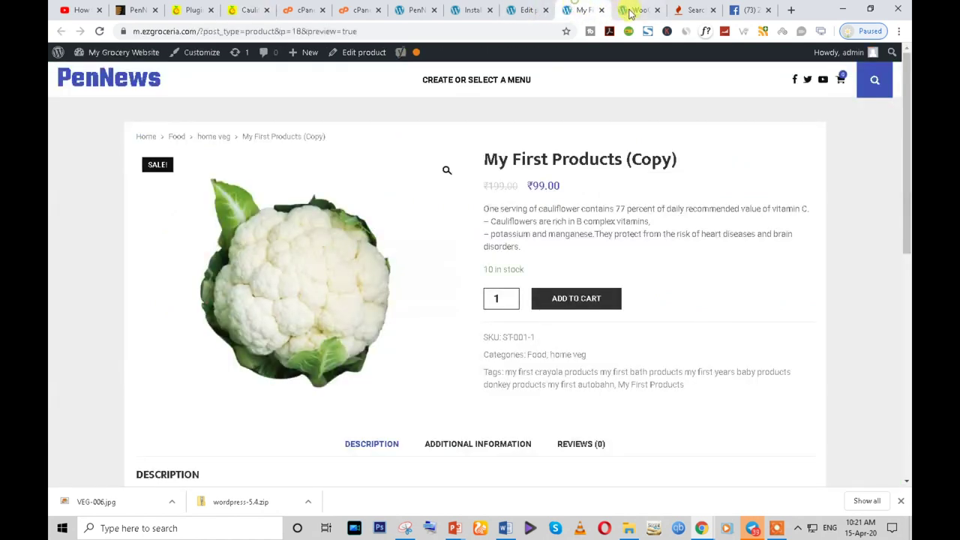
click(538, 8)
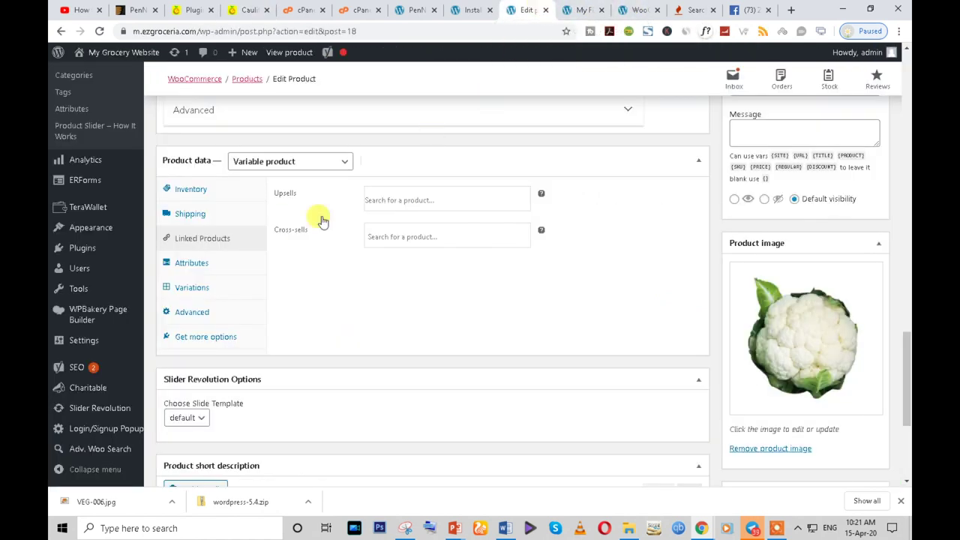
- Add a custom product attribute, first named Color, and mark it used for variations
click(197, 268)
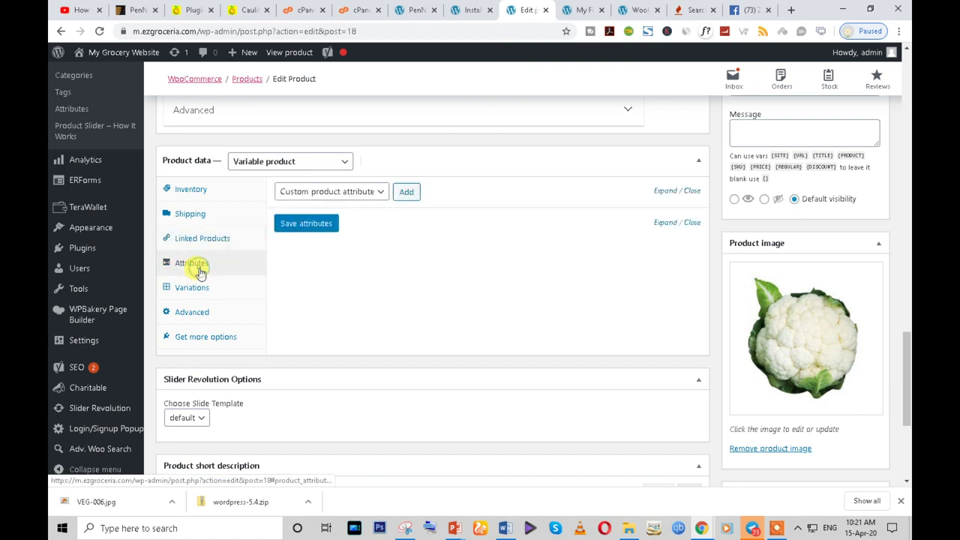
click(378, 193)
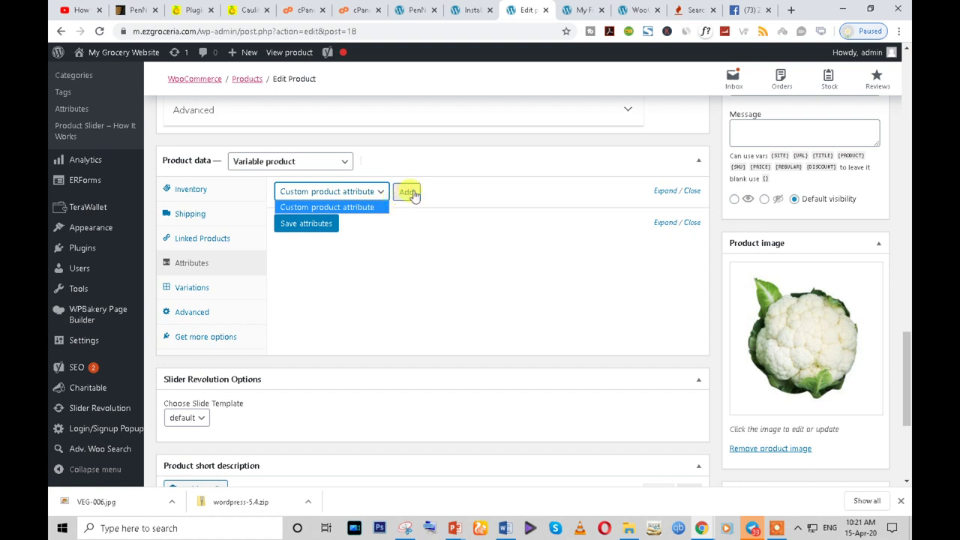
click(406, 191)
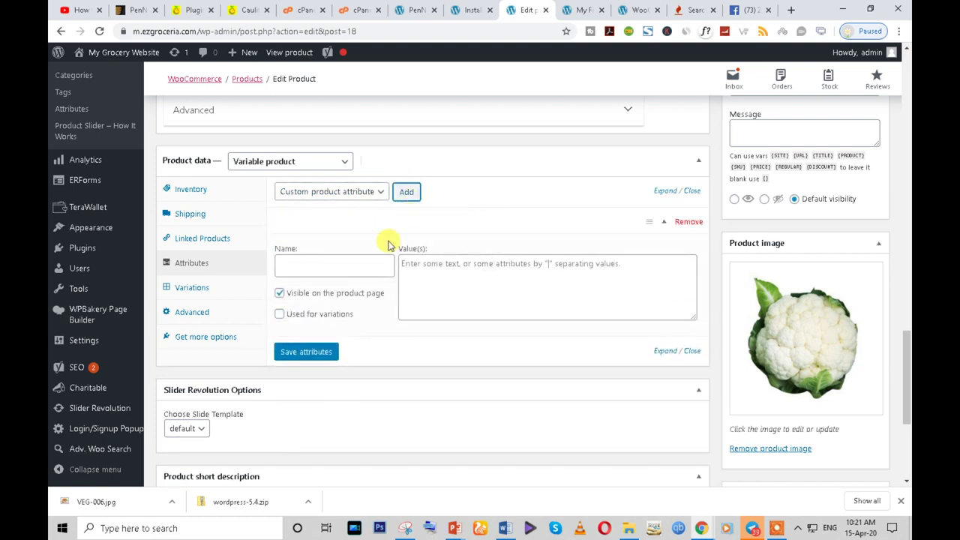
click(324, 266)
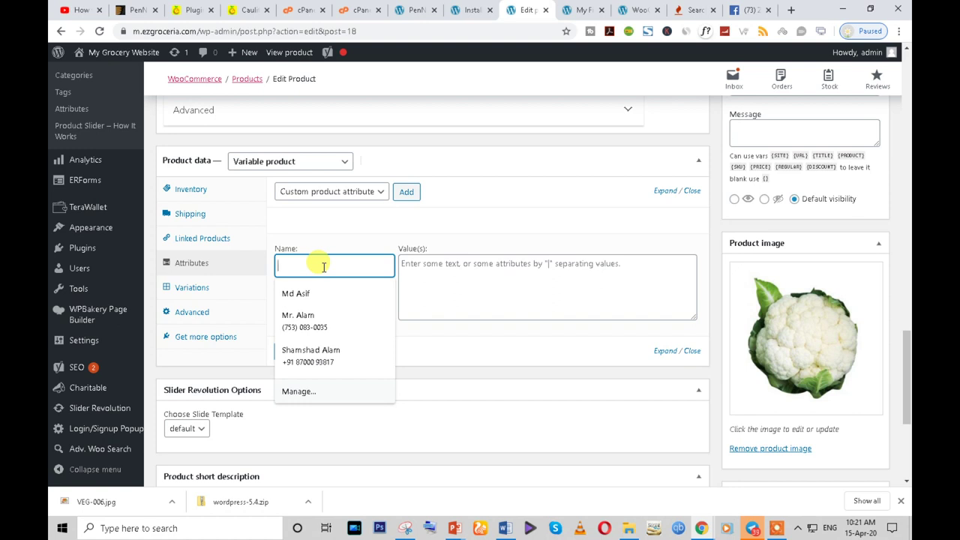
text(Color)
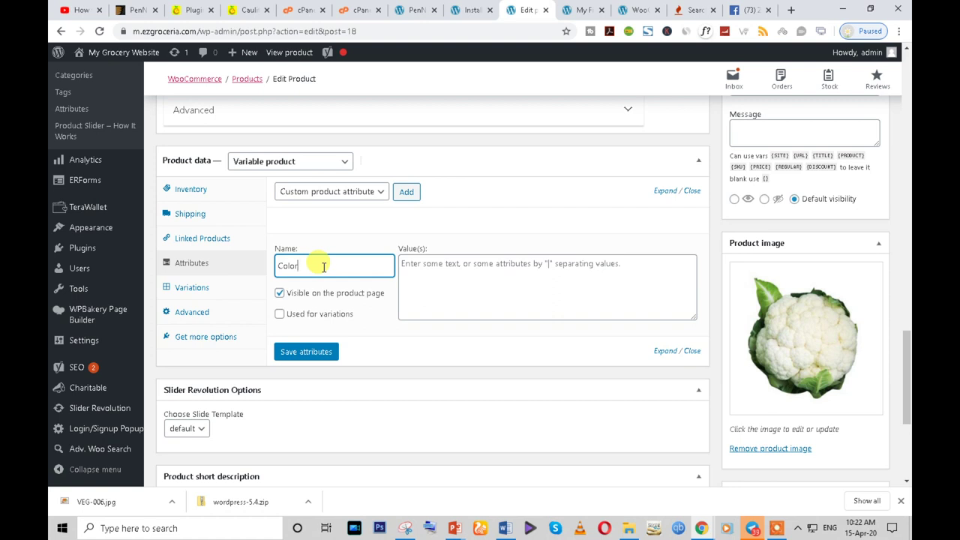
click(278, 322)
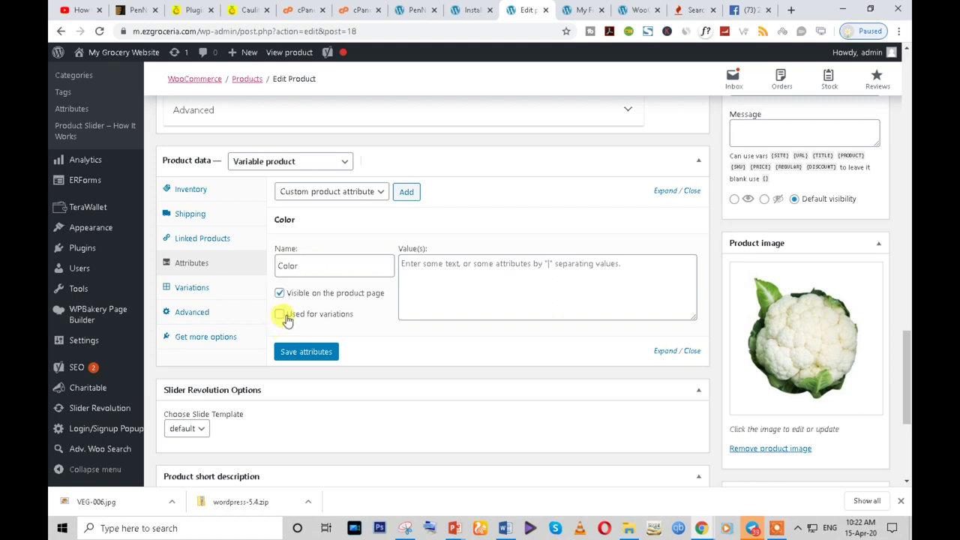
click(279, 314)
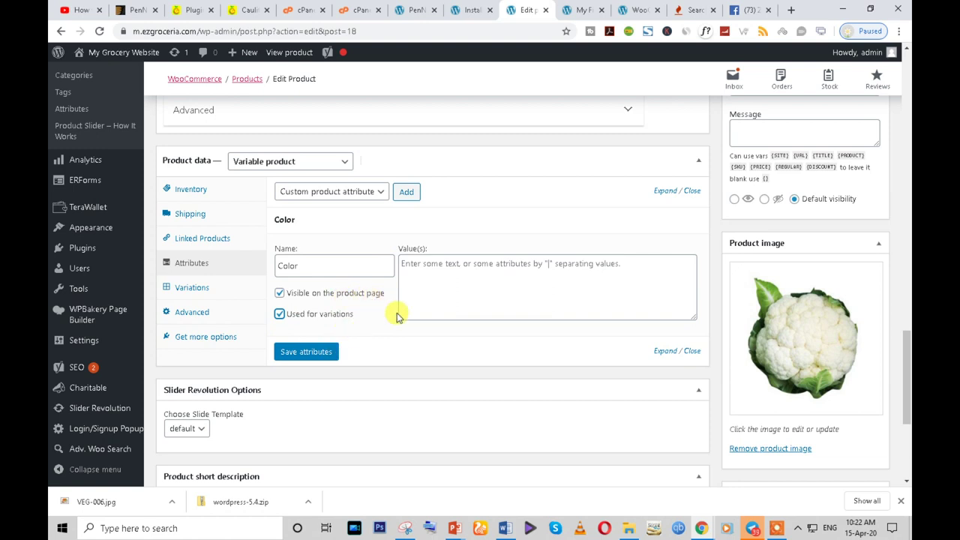
- Rename the attribute to Size, give it values '500 gm | 1kg', and save the attributes
click(422, 270)
double_click(318, 270)
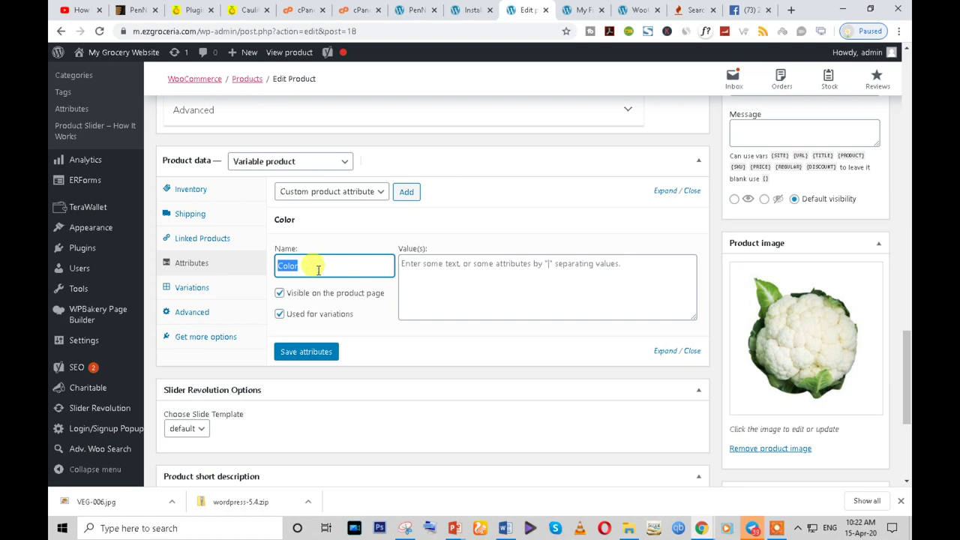
text(S)
key(BackSpace)
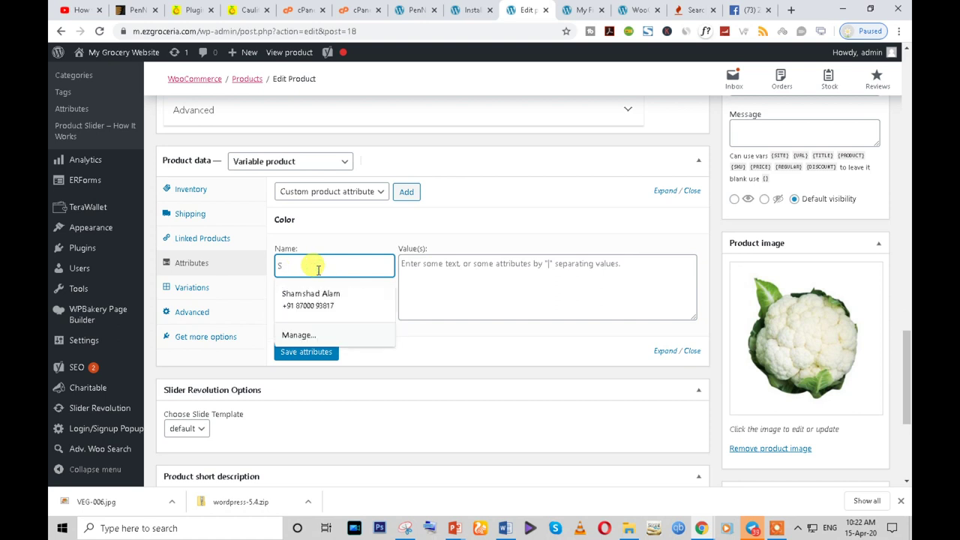
text(ize)
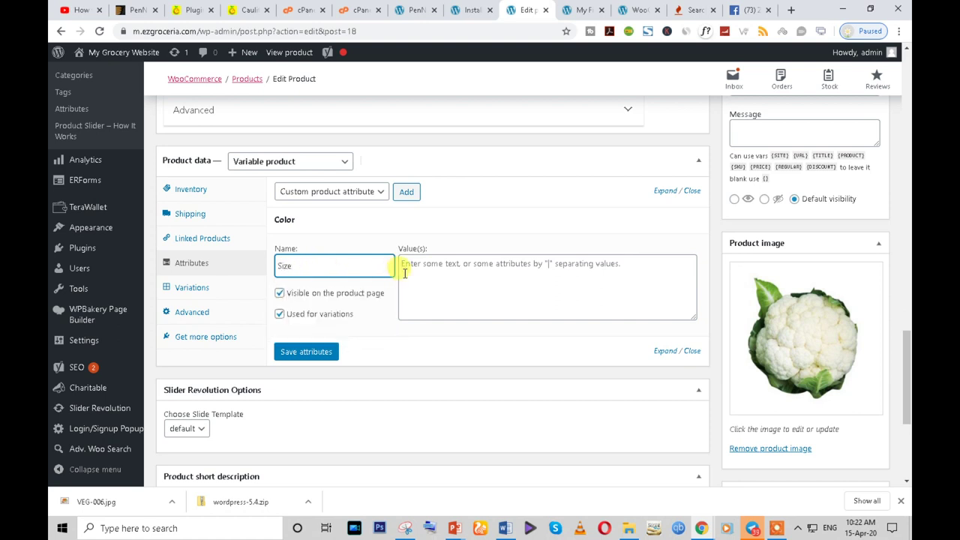
click(403, 267)
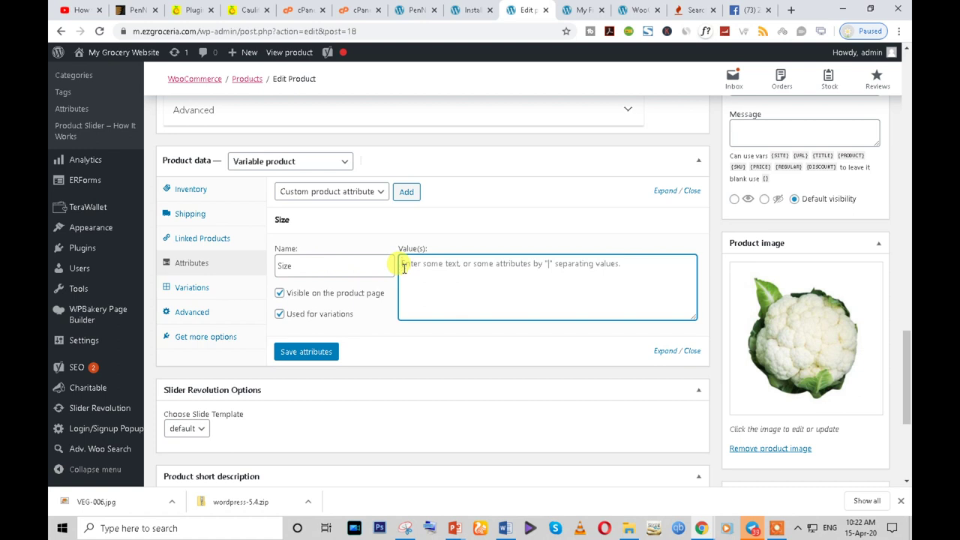
text(500)
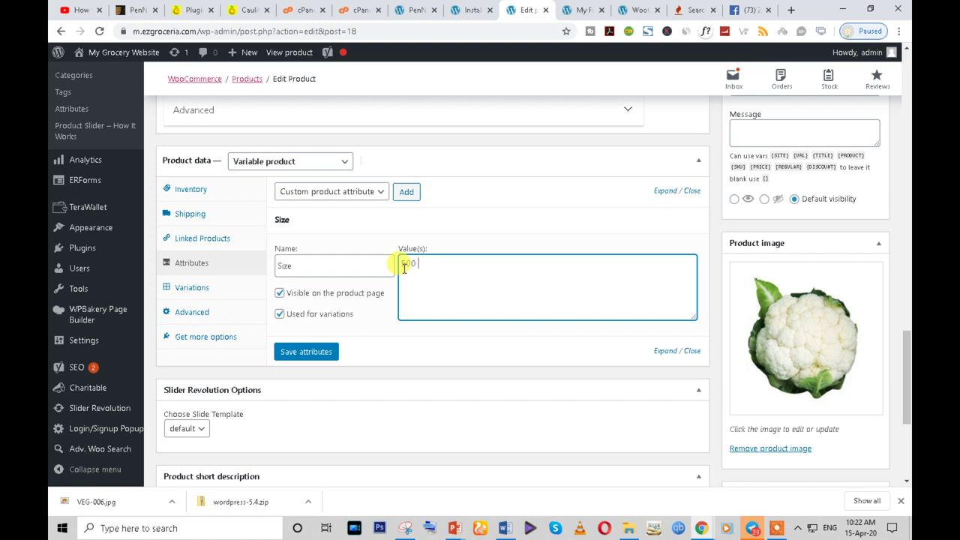
text( gm)
text(| 1kg)
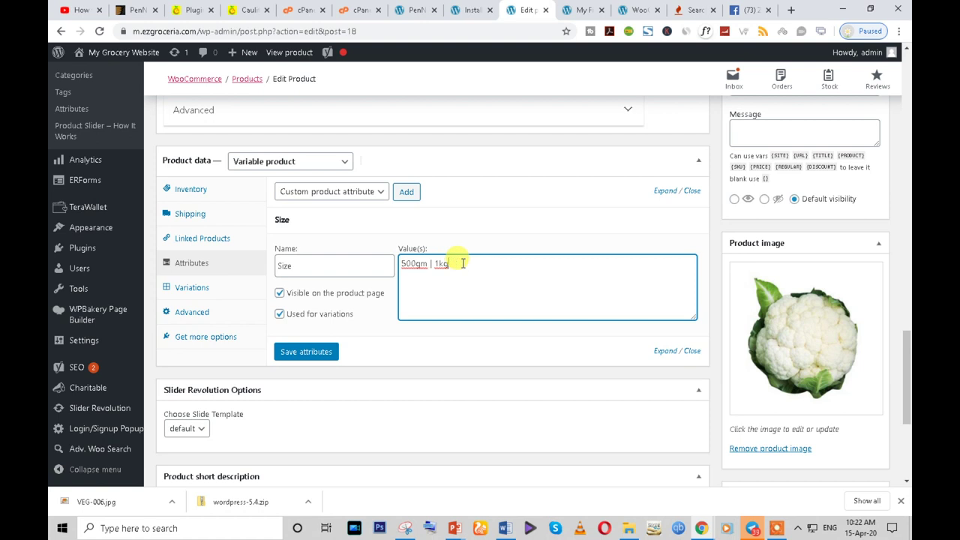
drag(462, 263, 381, 278)
click(290, 353)
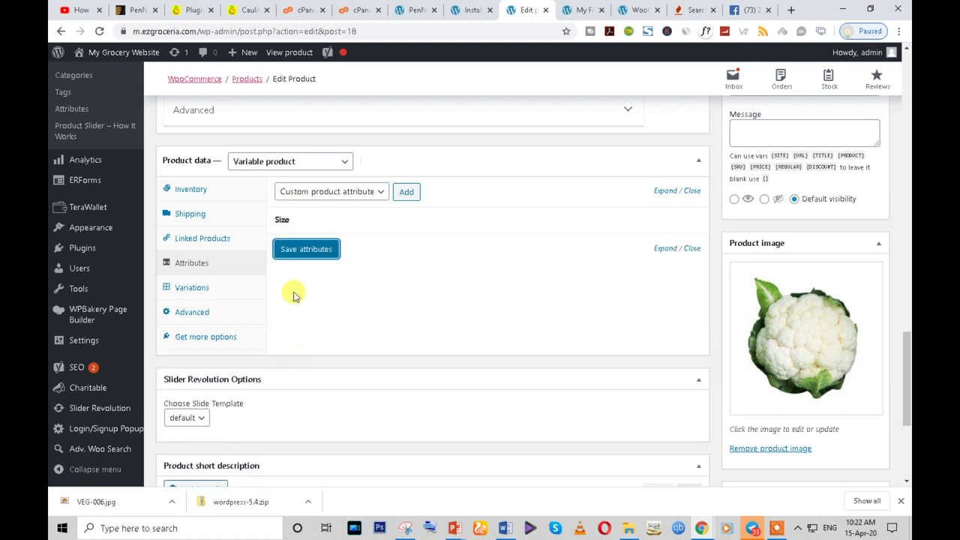
click(306, 250)
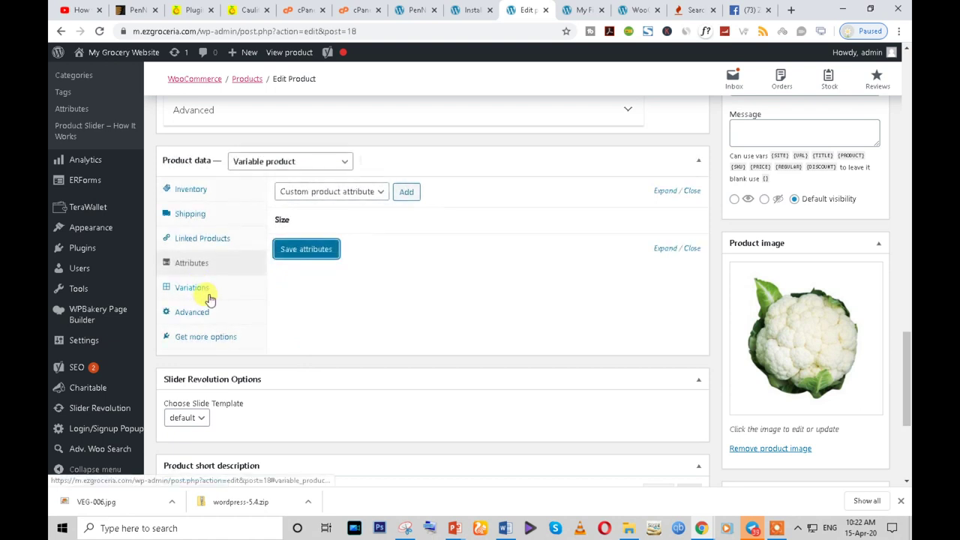
- Create variations from all attributes, confirm, and dismiss the '2 variations added' notice
click(192, 292)
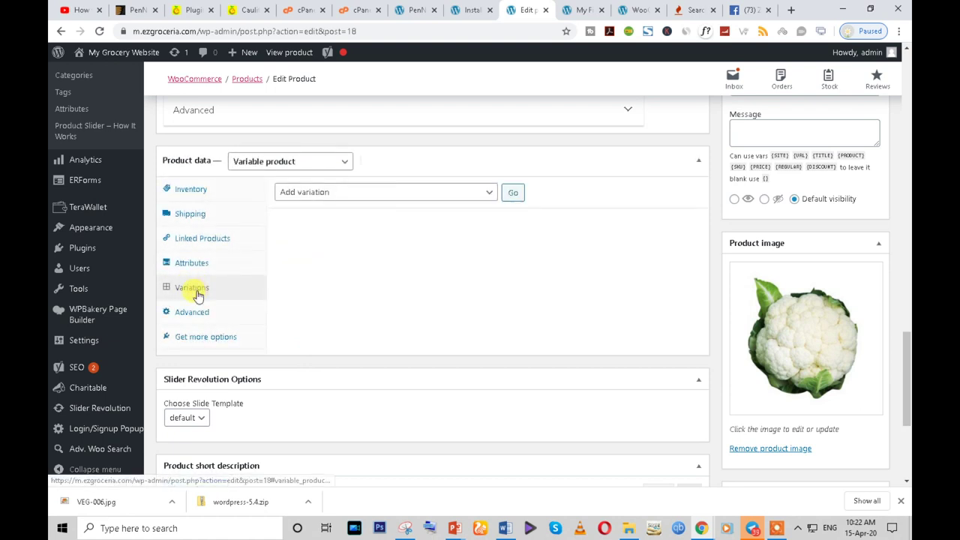
click(486, 192)
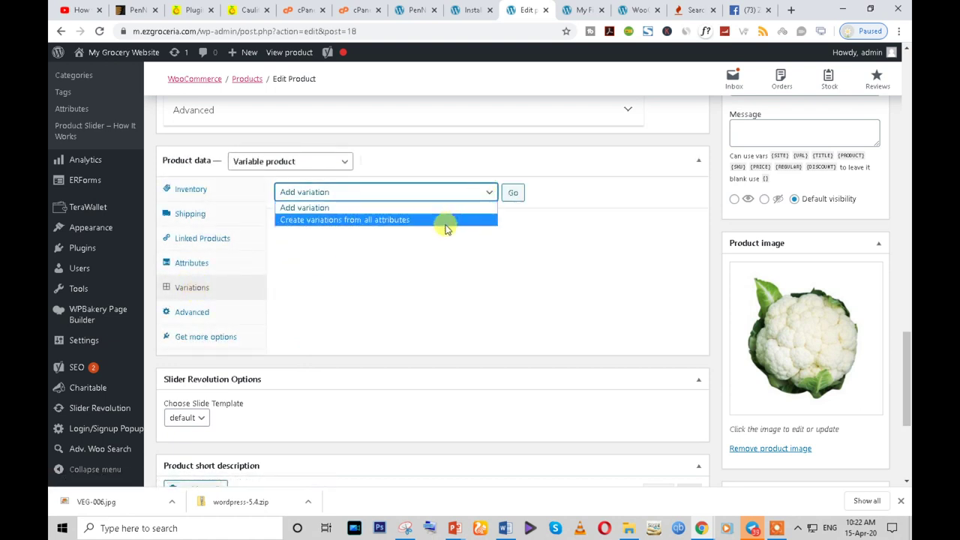
click(444, 222)
click(513, 192)
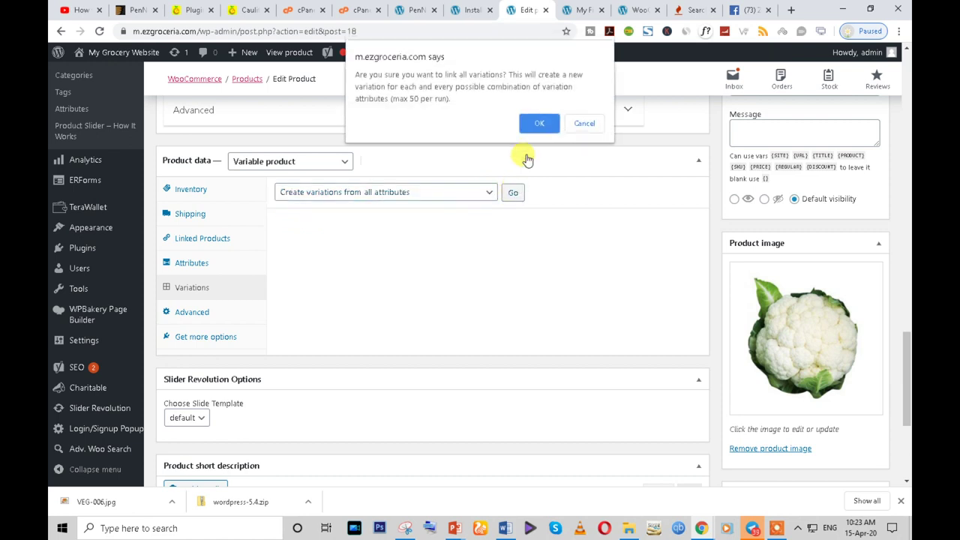
click(537, 123)
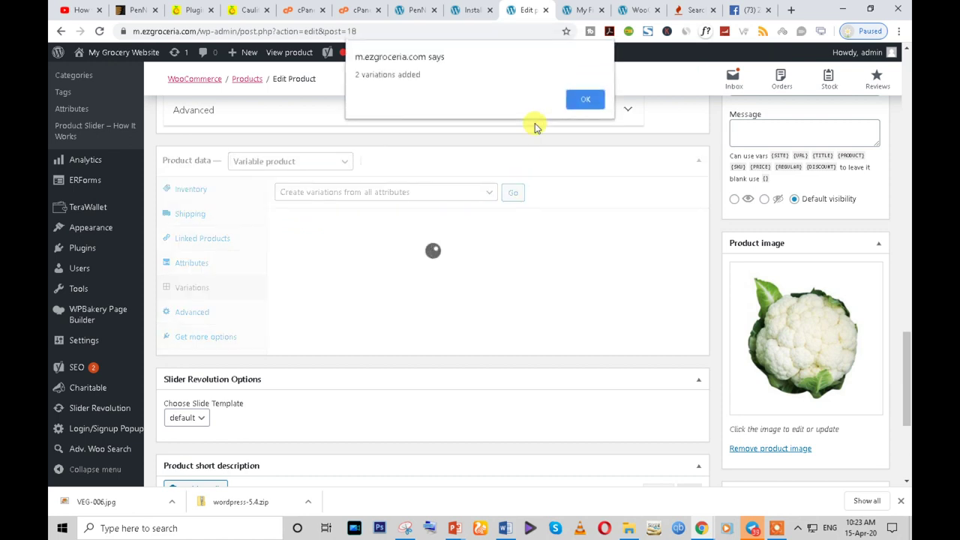
click(585, 101)
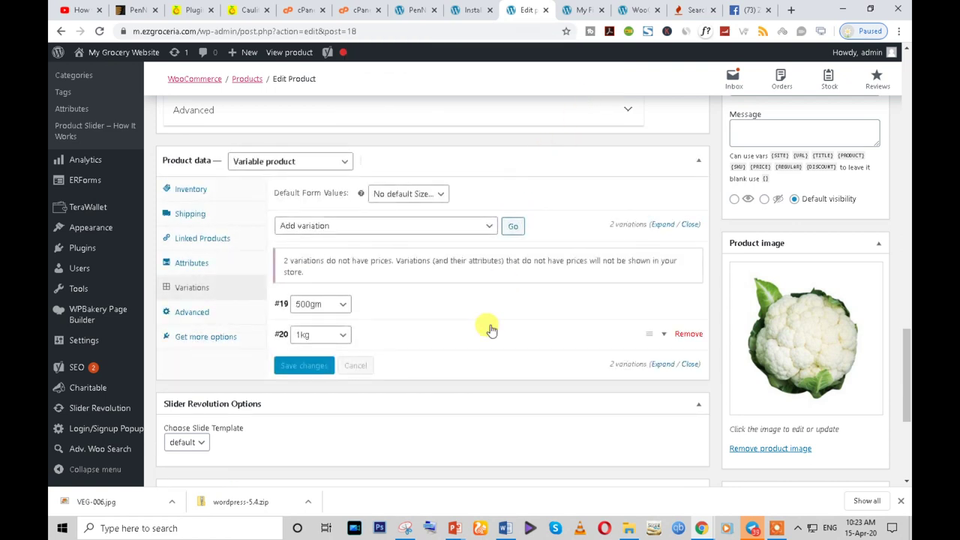
- Expand variation #19 and confirm its size stays 500gm
scroll(487, 329, down, 1)
click(339, 245)
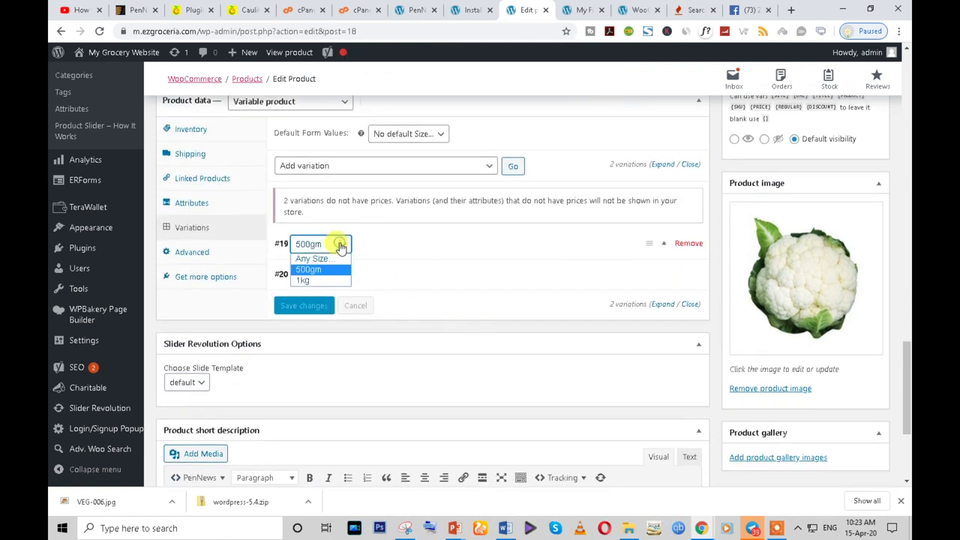
click(394, 247)
click(346, 246)
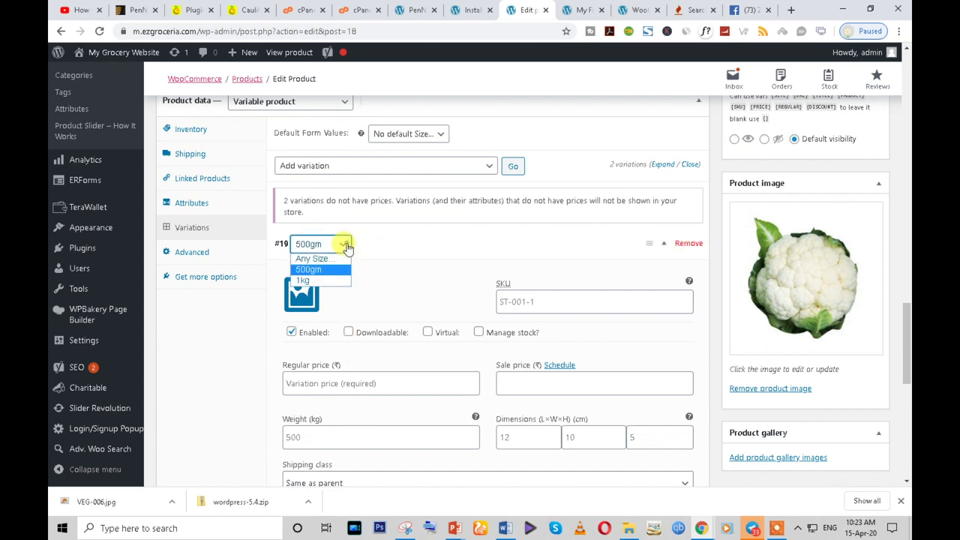
click(345, 246)
click(505, 249)
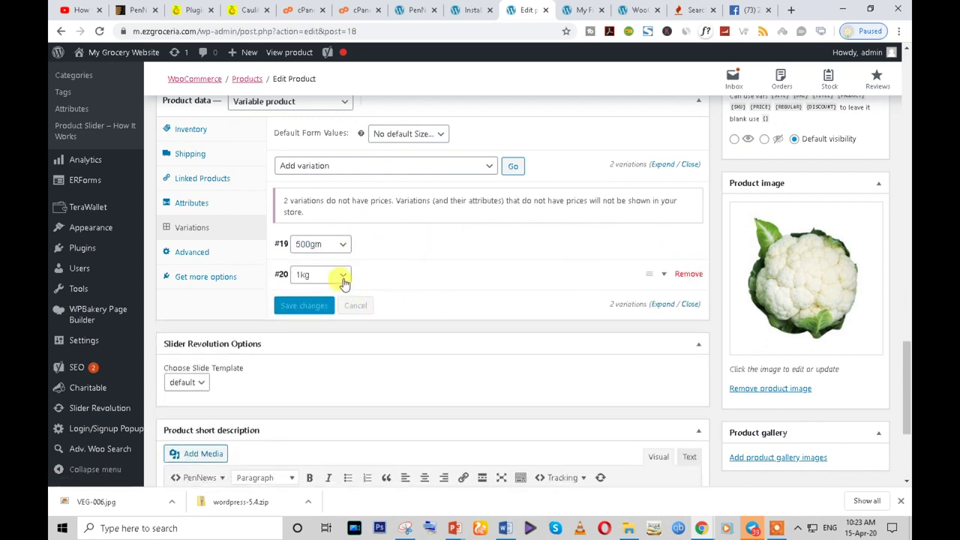
- Check the product's SKU ST-001-1 under Inventory, then go back to Variations
scroll(342, 279, up, 2)
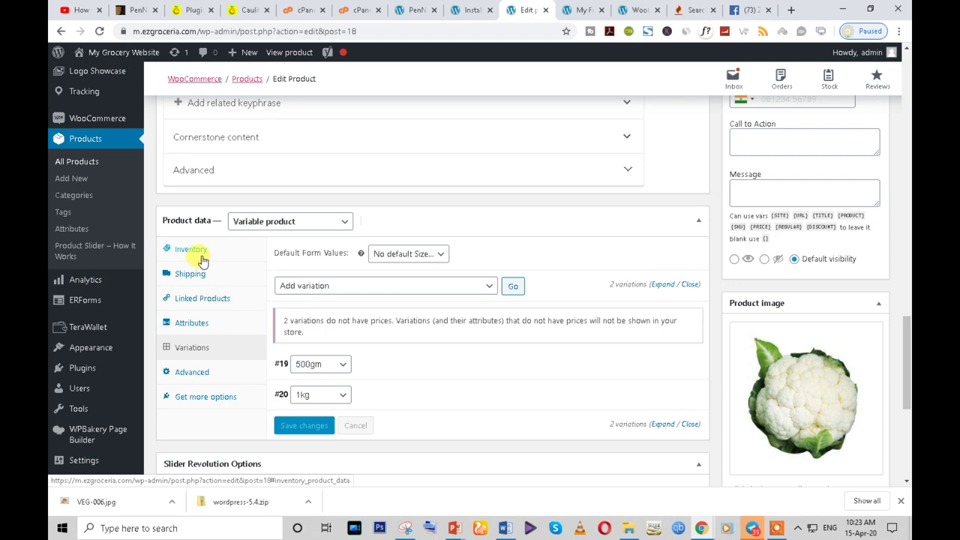
click(193, 251)
click(417, 255)
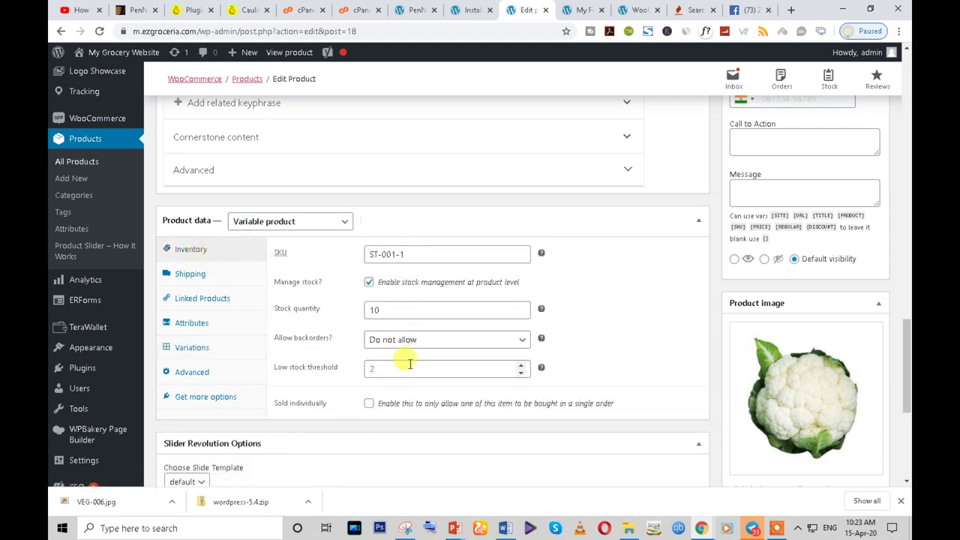
triple_click(396, 255)
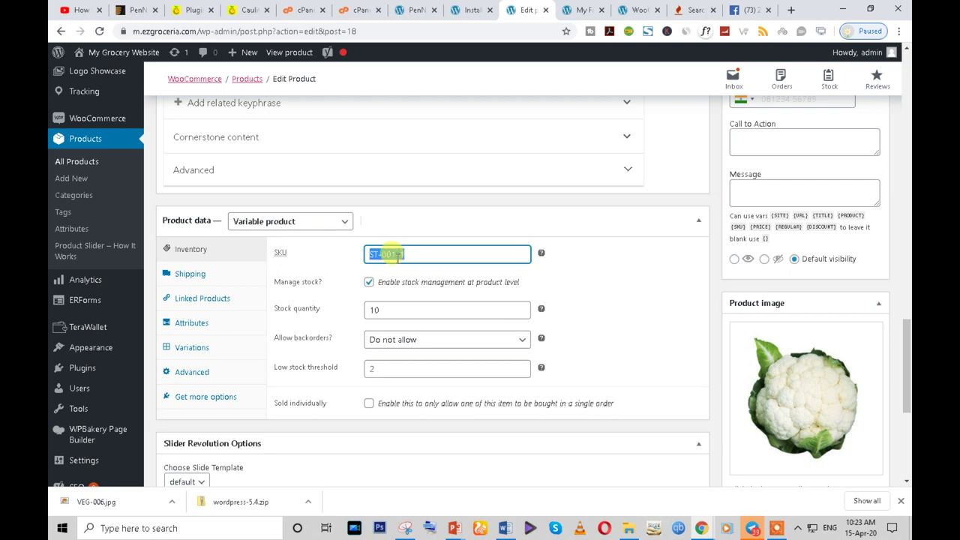
click(198, 350)
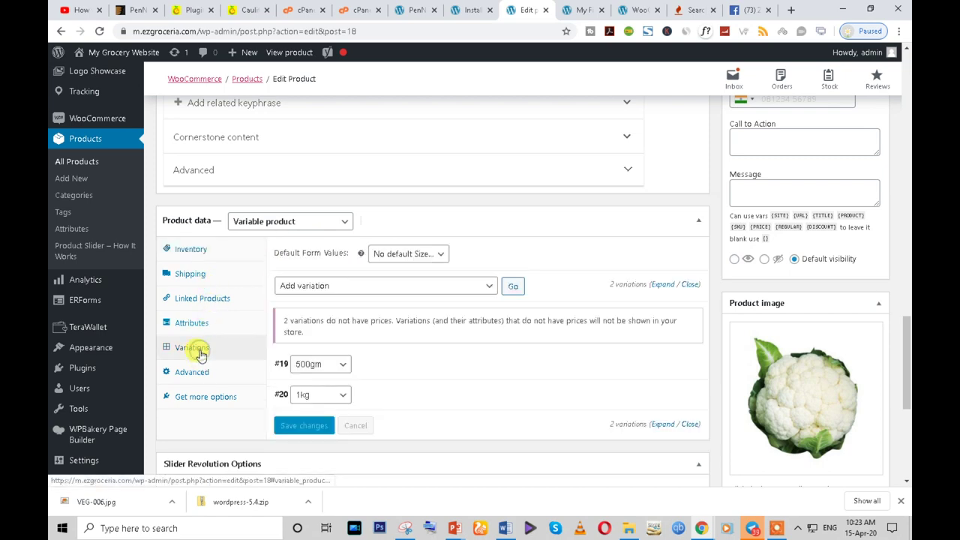
scroll(428, 377, down, 1)
- Expand variation #19 and try a regular price of 100 and a sale price of 99, clearing both
click(661, 304)
scroll(660, 304, down, 1)
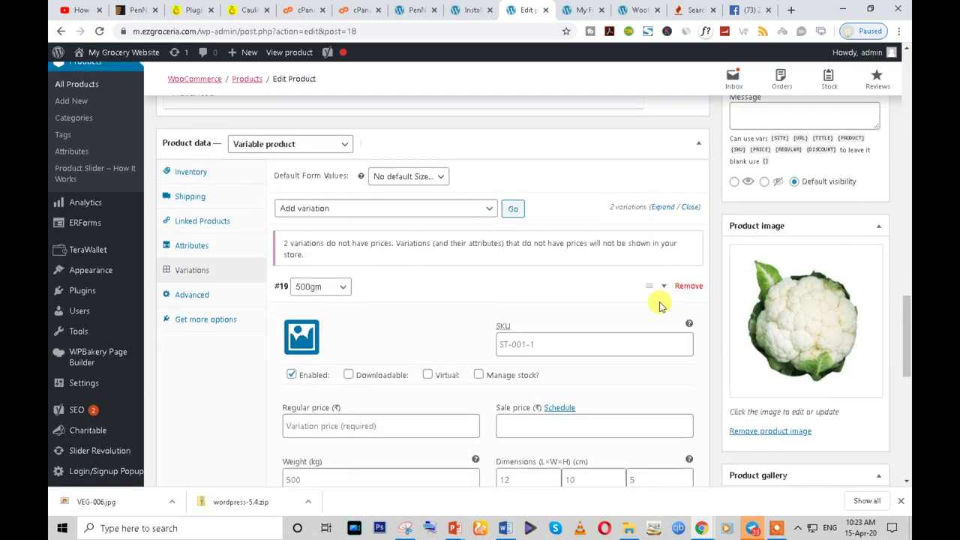
scroll(660, 304, down, 3)
click(349, 202)
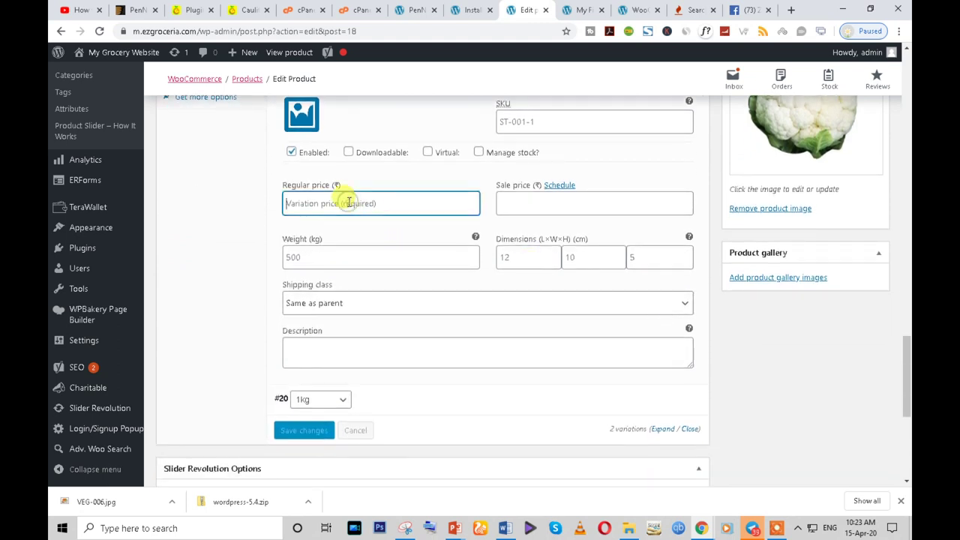
text(1)
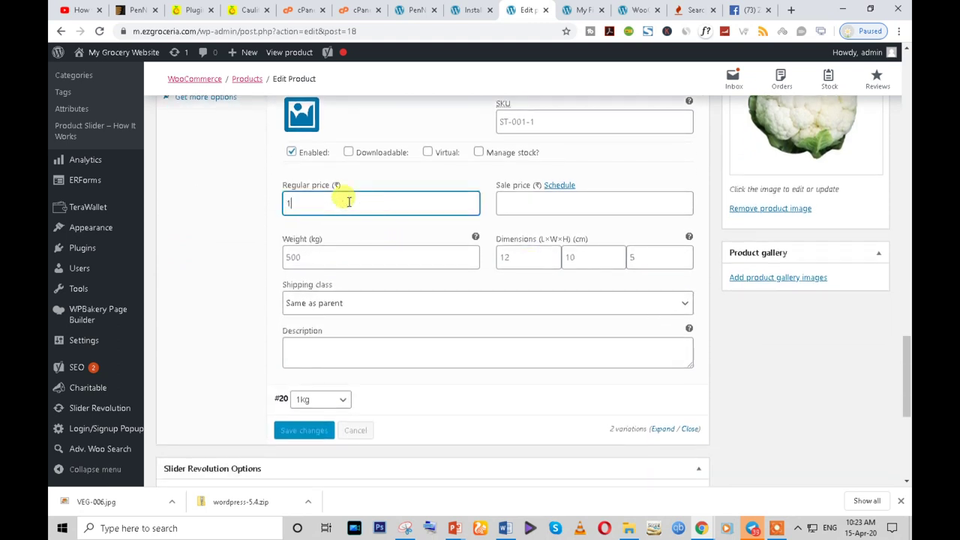
text(00)
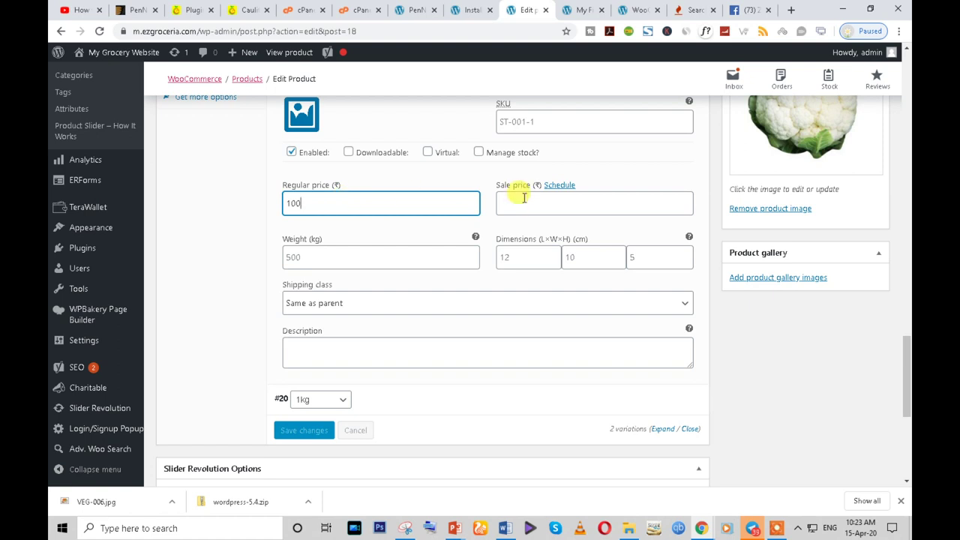
click(520, 200)
double_click(384, 208)
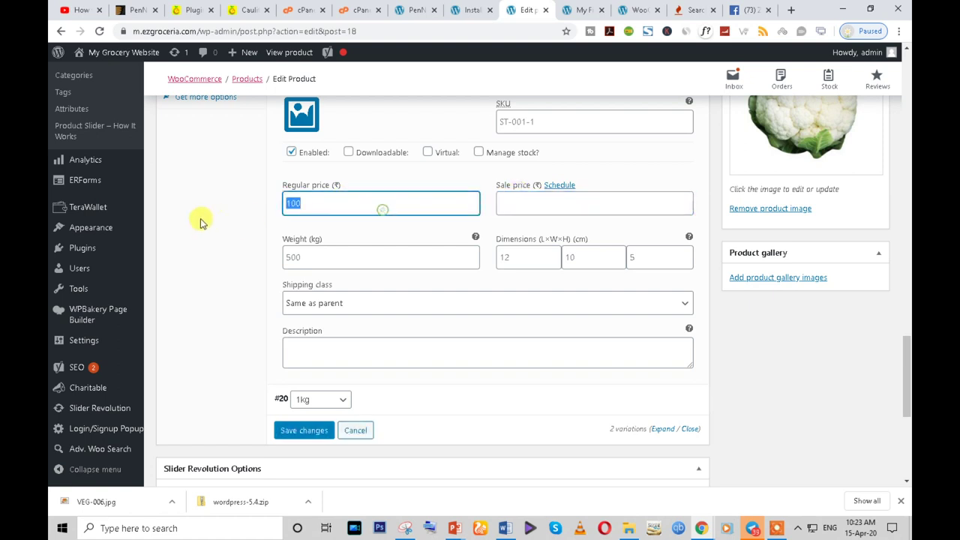
key(BackSpace)
click(537, 202)
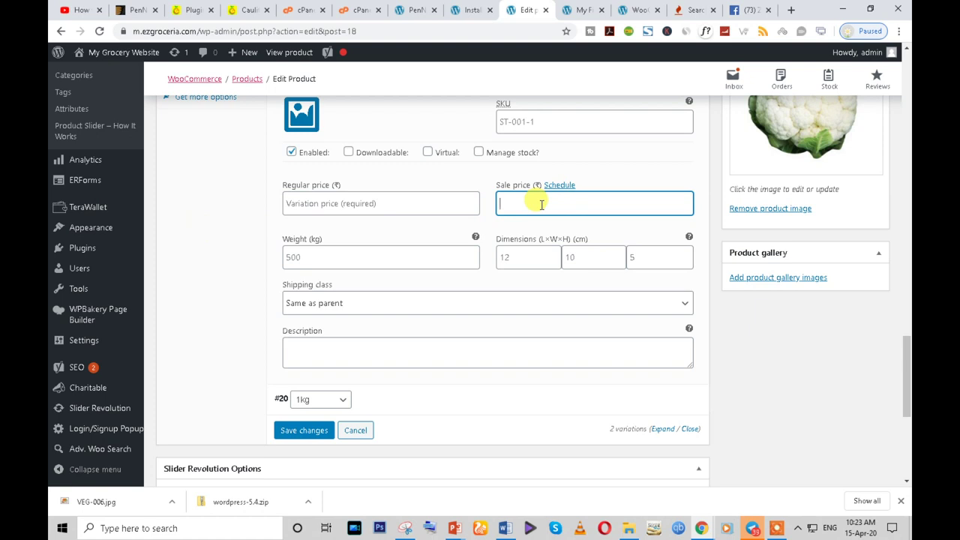
text(99)
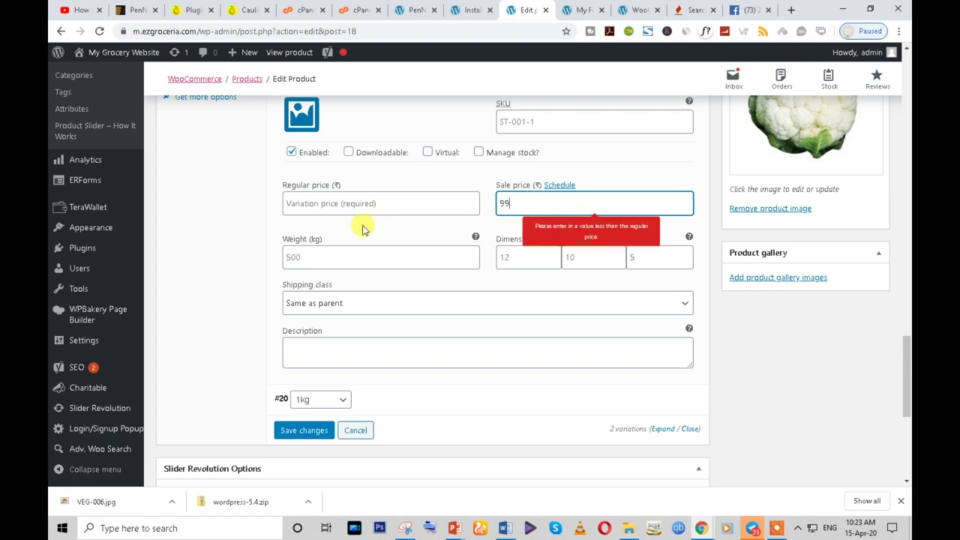
key(BackSpace)
key(BackSpace)
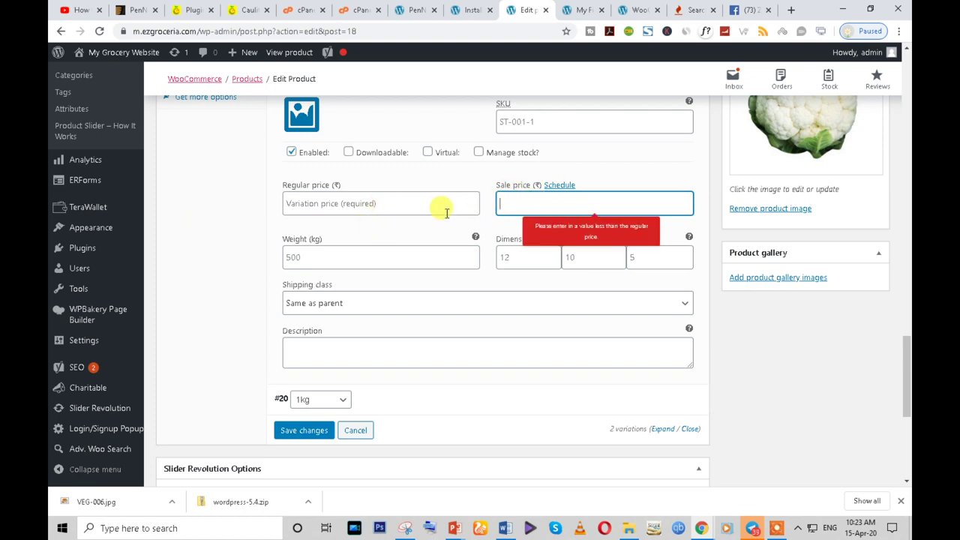
- Enter 99 as the 500gm variation's regular price
click(389, 202)
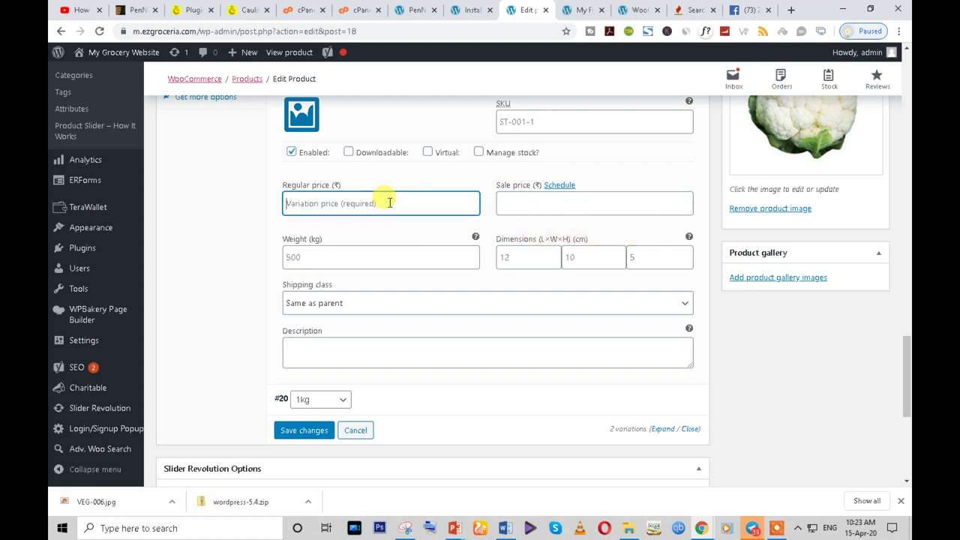
text(99)
click(248, 237)
click(327, 213)
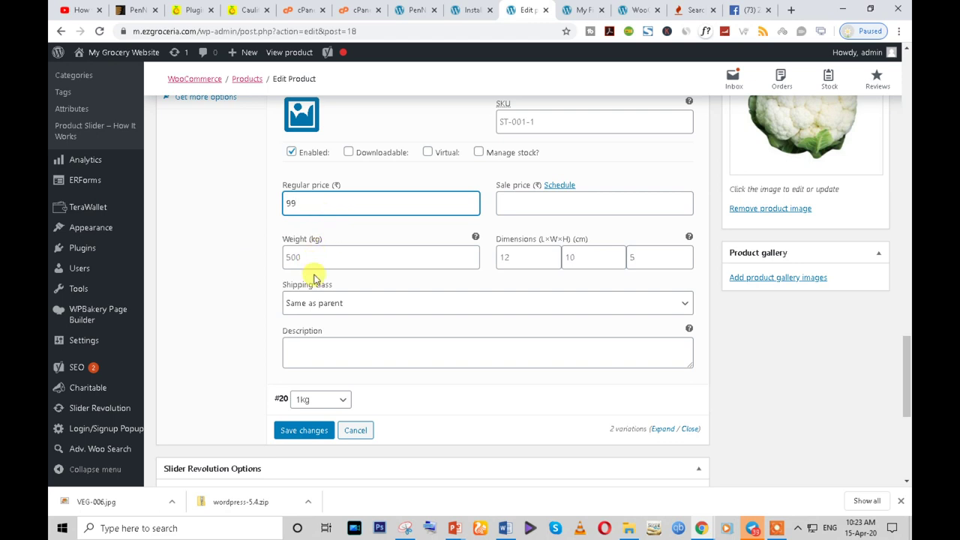
scroll(356, 286, down, 2)
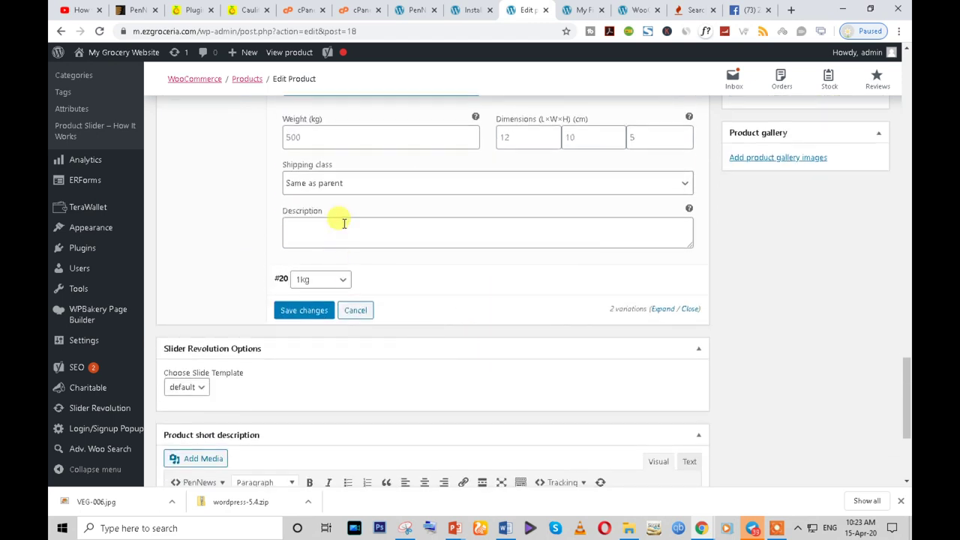
scroll(336, 217, up, 1)
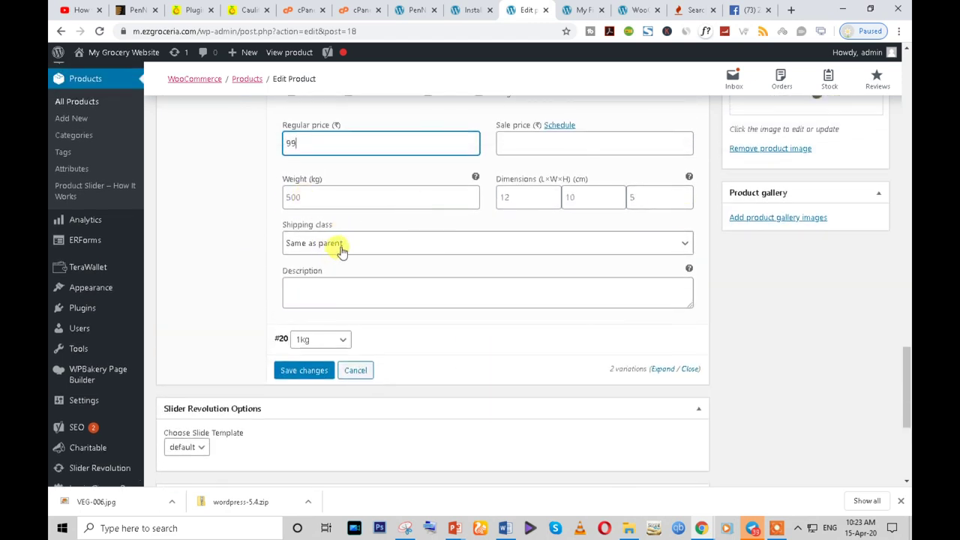
click(312, 292)
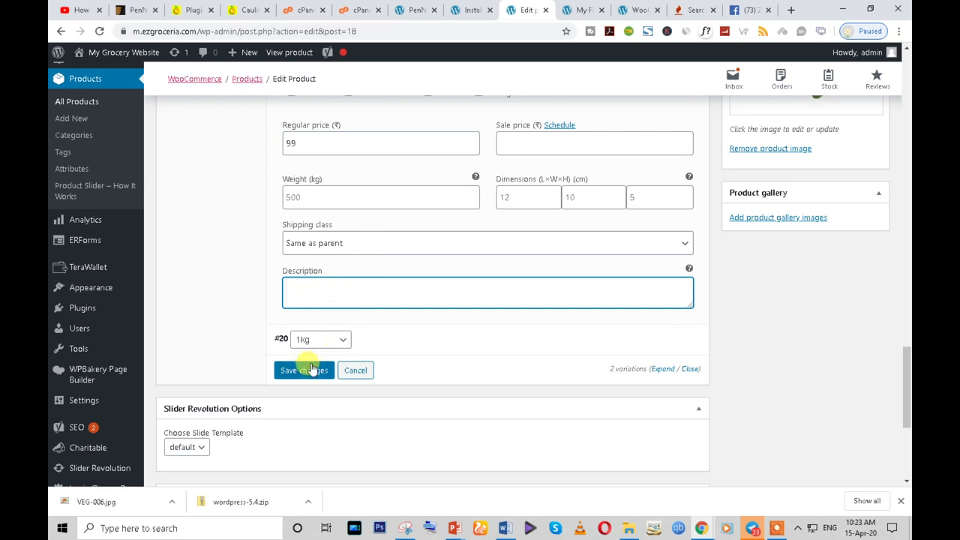
- Expand the 1kg variation #20 and begin entering its regular price
click(660, 342)
scroll(660, 341, down, 3)
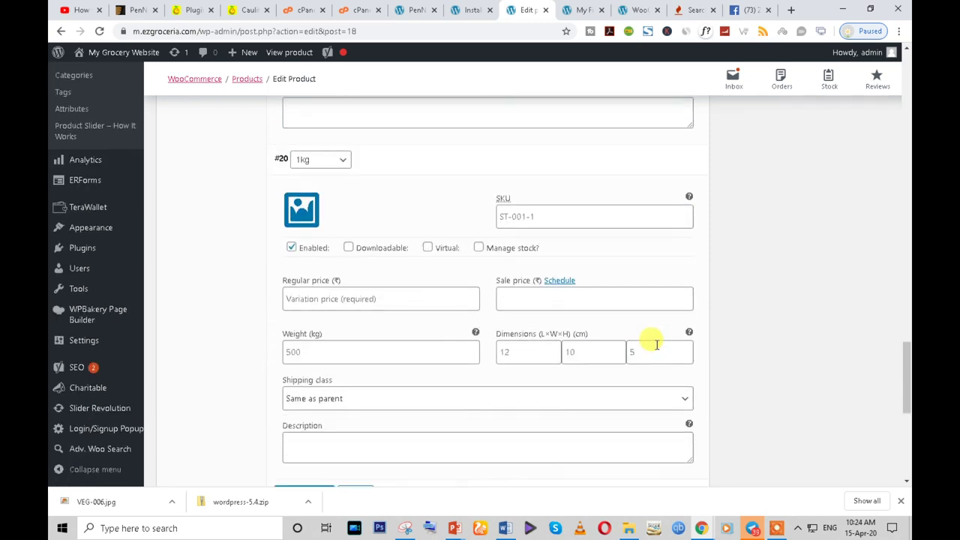
scroll(337, 308, down, 2)
click(323, 173)
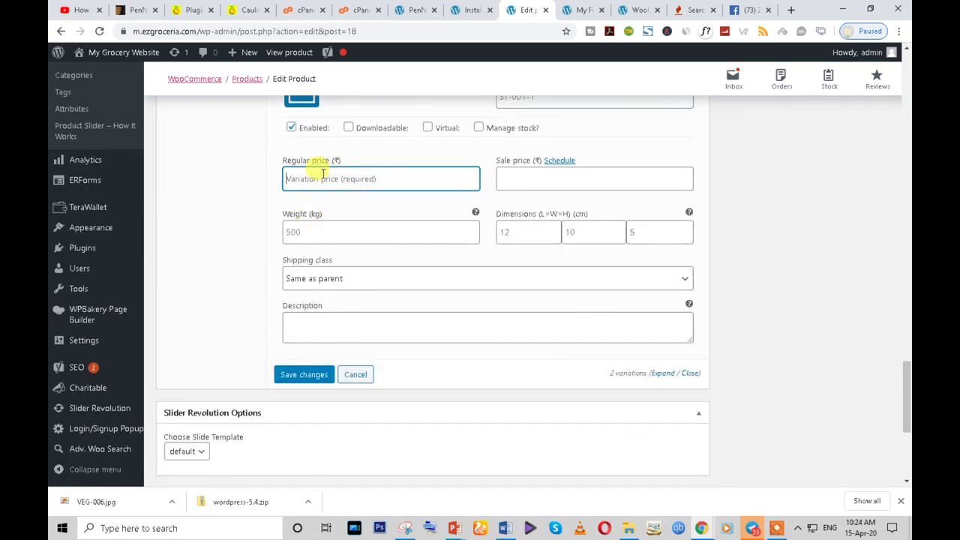
text(2)
key(BackSpace)
- Save the variation prices and publish the Cauliflower product
click(304, 374)
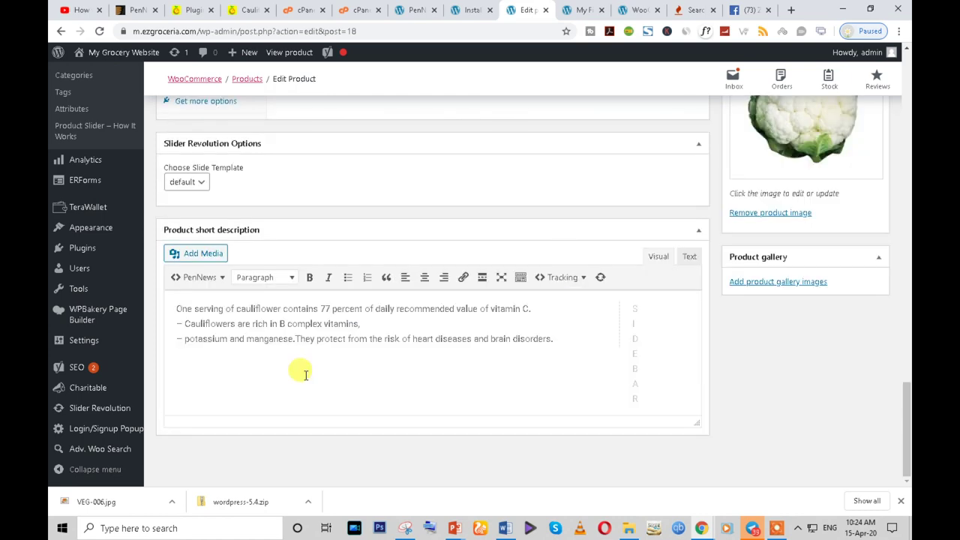
scroll(684, 259, up, 3)
scroll(683, 255, up, 1)
scroll(720, 306, down, 2)
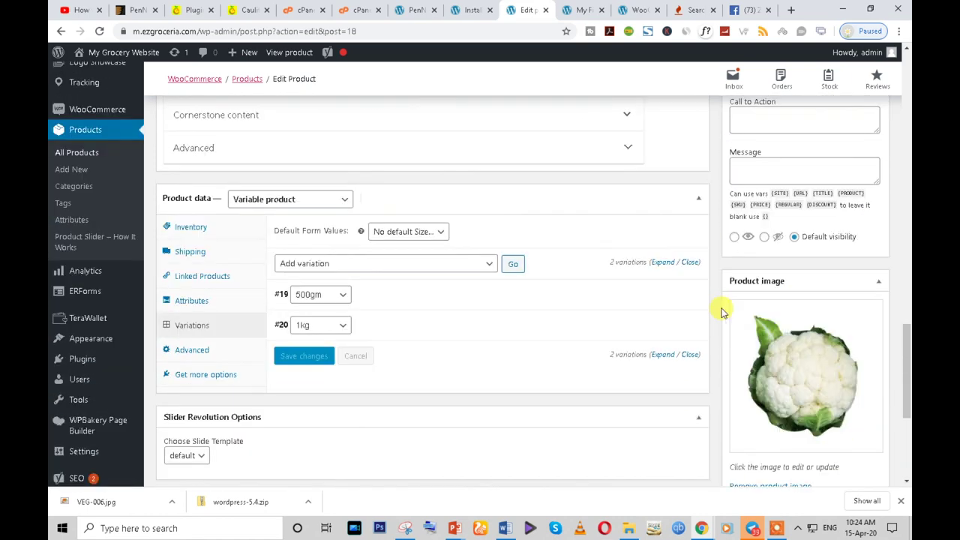
scroll(784, 367, up, 3)
scroll(795, 328, up, 10)
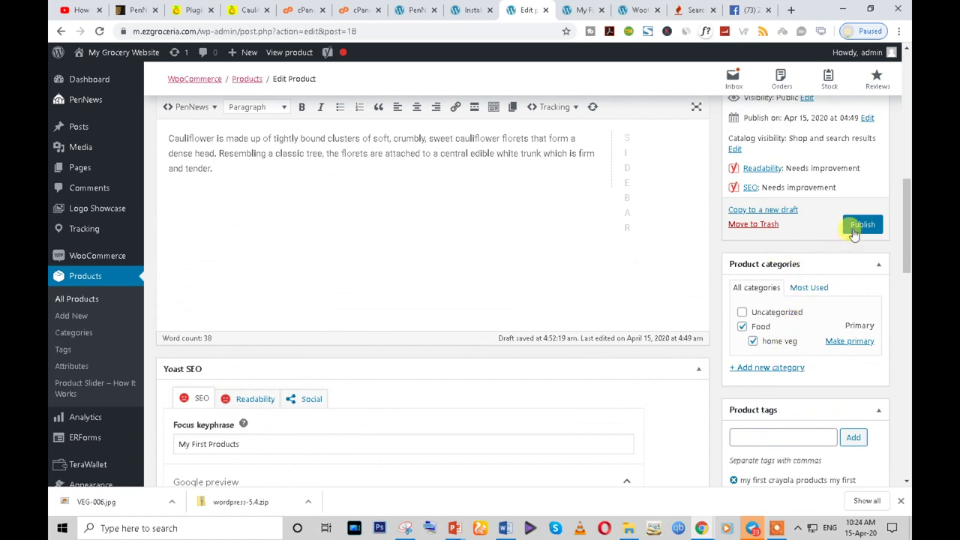
click(853, 234)
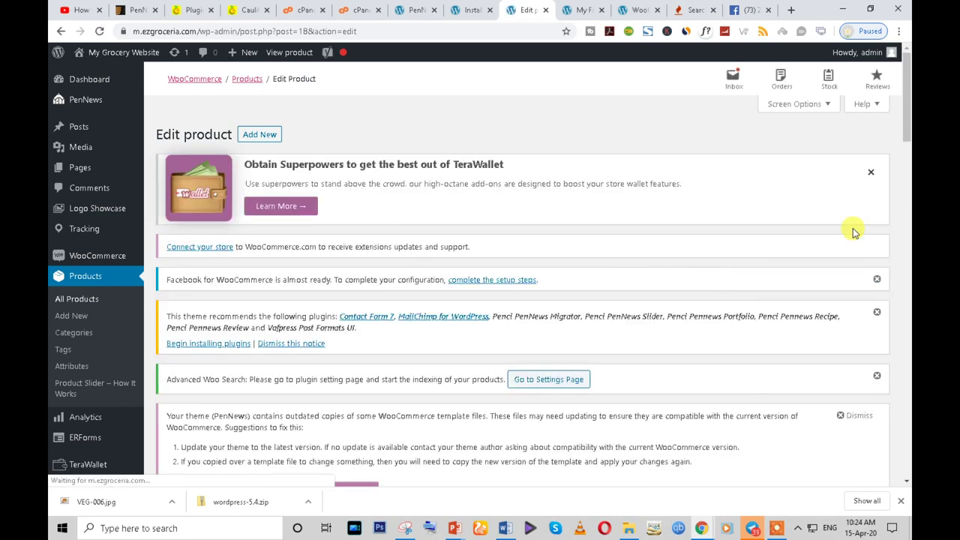
- Switch to the incognito window showing the m.ezgroceria.com storefront
scroll(853, 229, down, 2)
scroll(853, 228, down, 3)
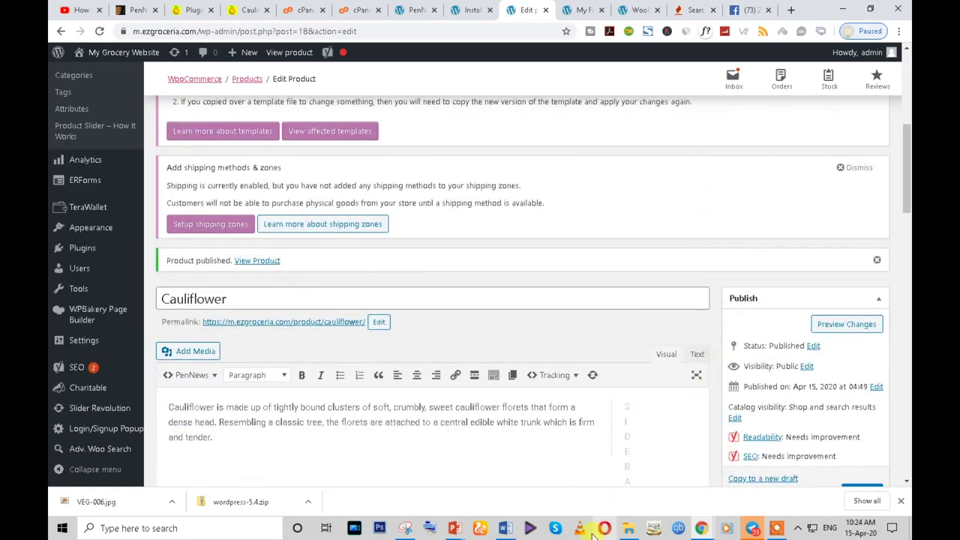
mouse_move(752, 525)
click(754, 494)
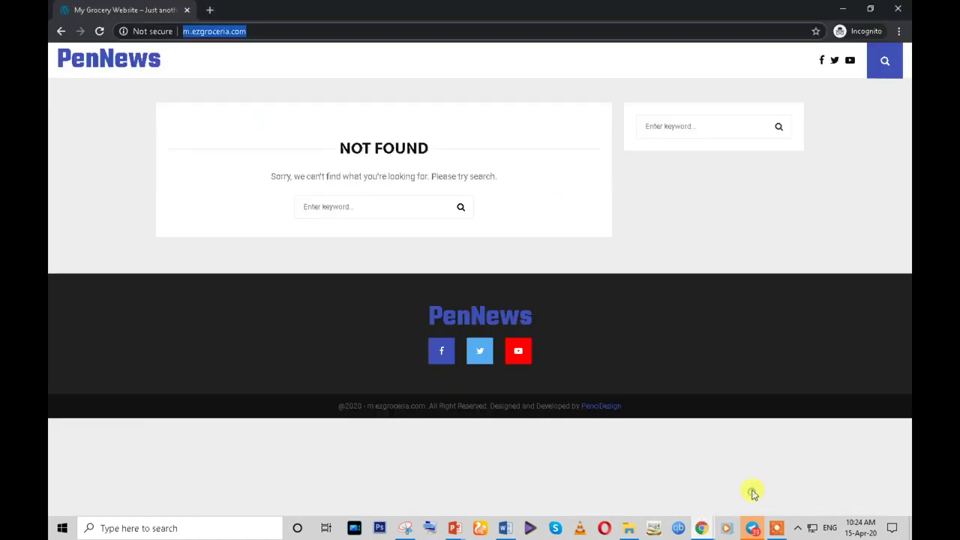
- Reload the storefront and open the Cauliflower product page from the Shop
click(99, 32)
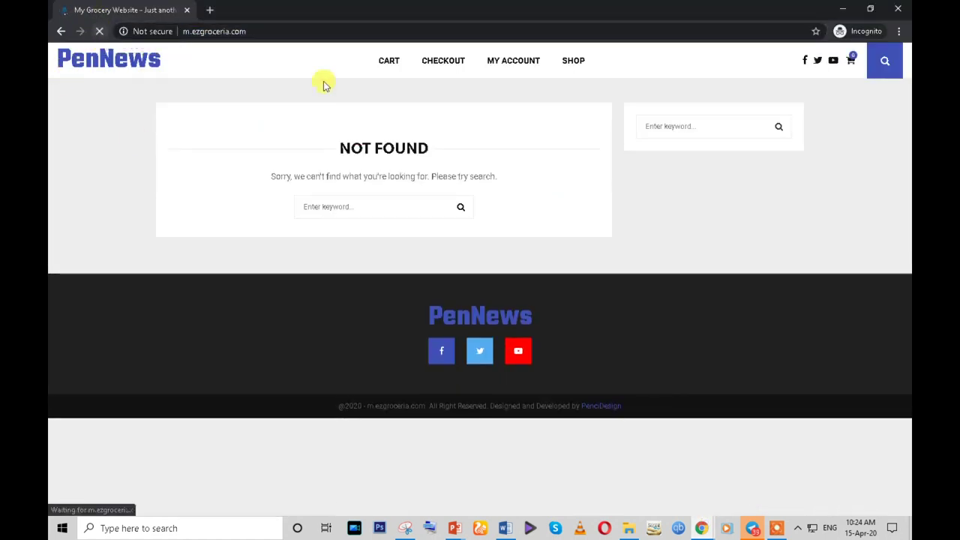
click(571, 63)
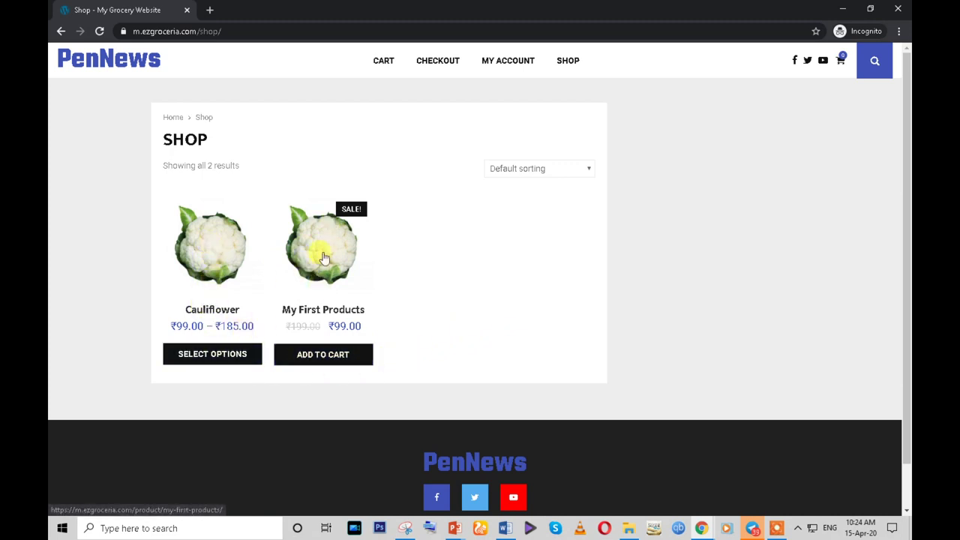
click(212, 269)
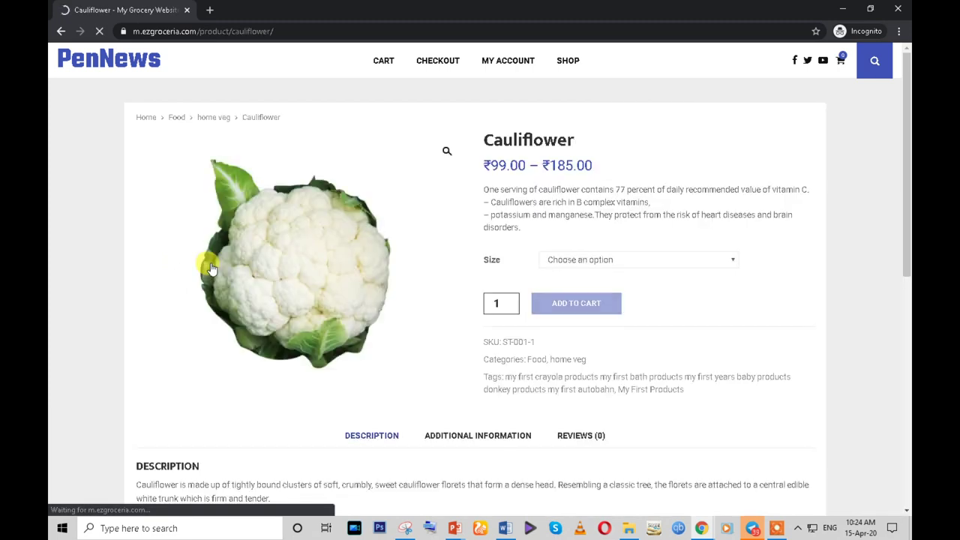
double_click(541, 140)
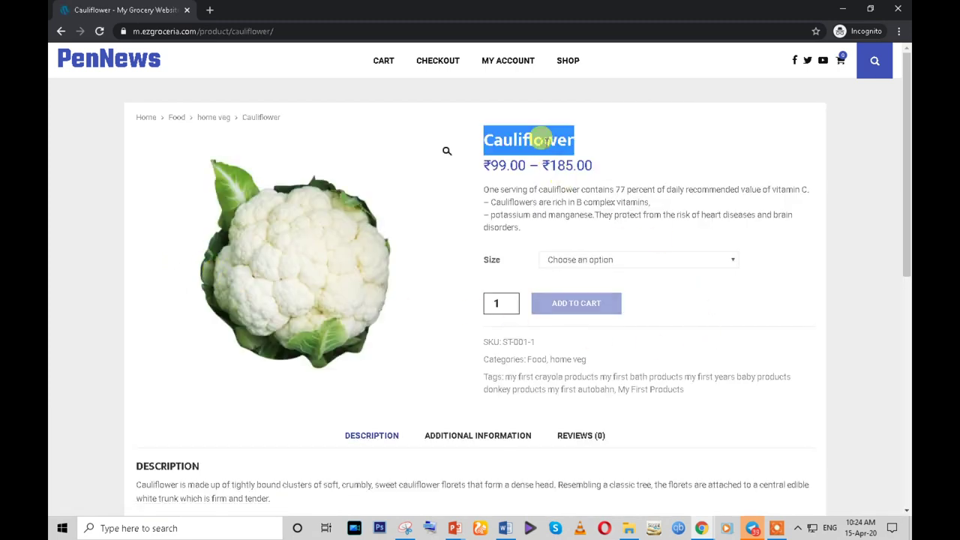
click(488, 163)
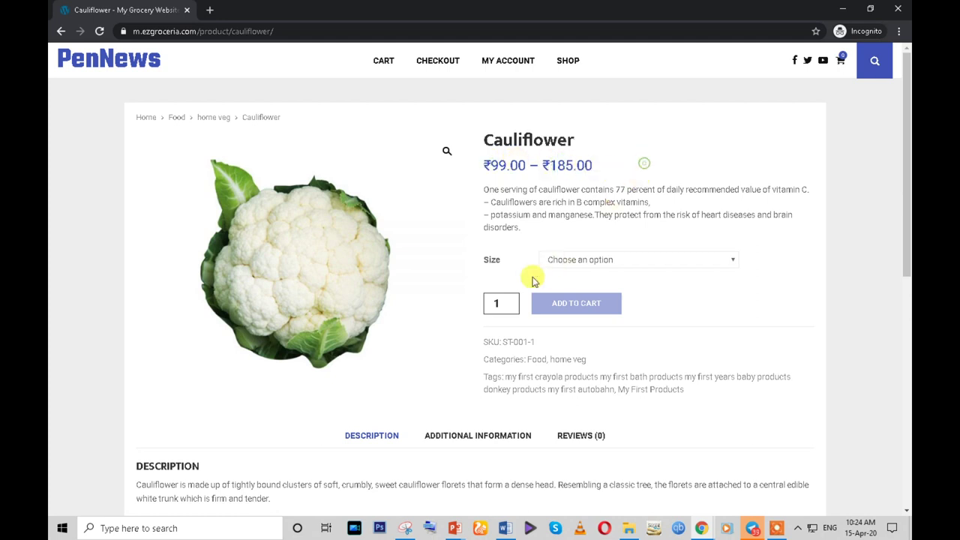
- Compare the 500gm (₹99.00) and 1kg size prices, ending on 500gm
double_click(492, 260)
click(600, 260)
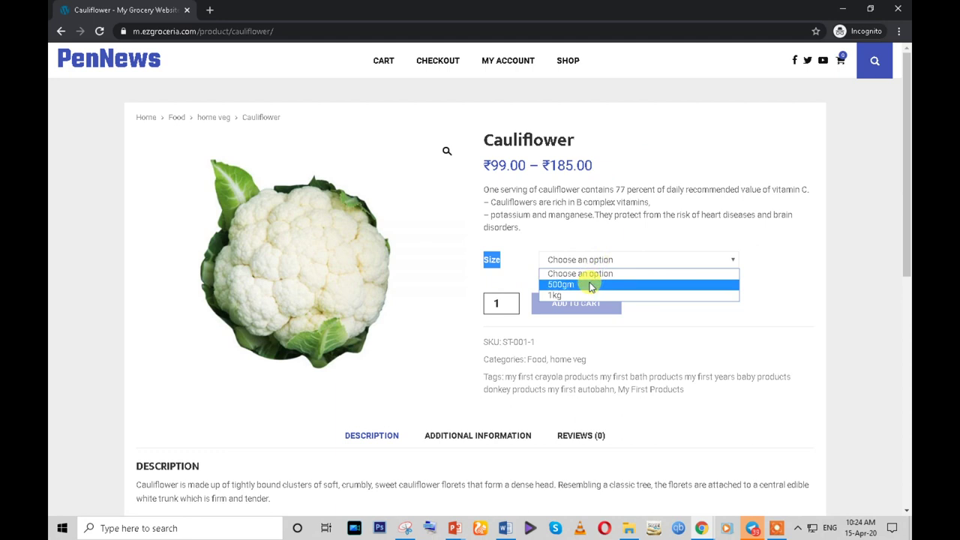
click(591, 285)
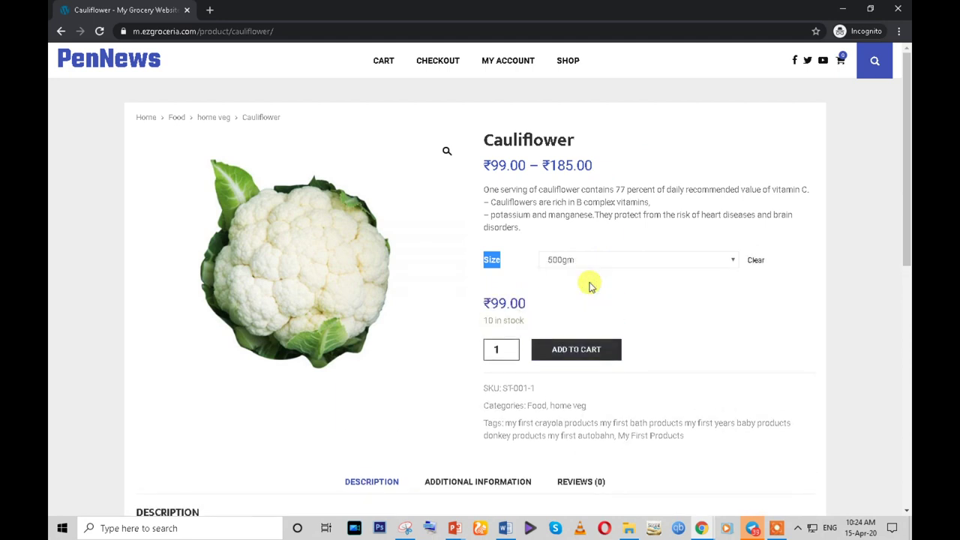
triple_click(495, 303)
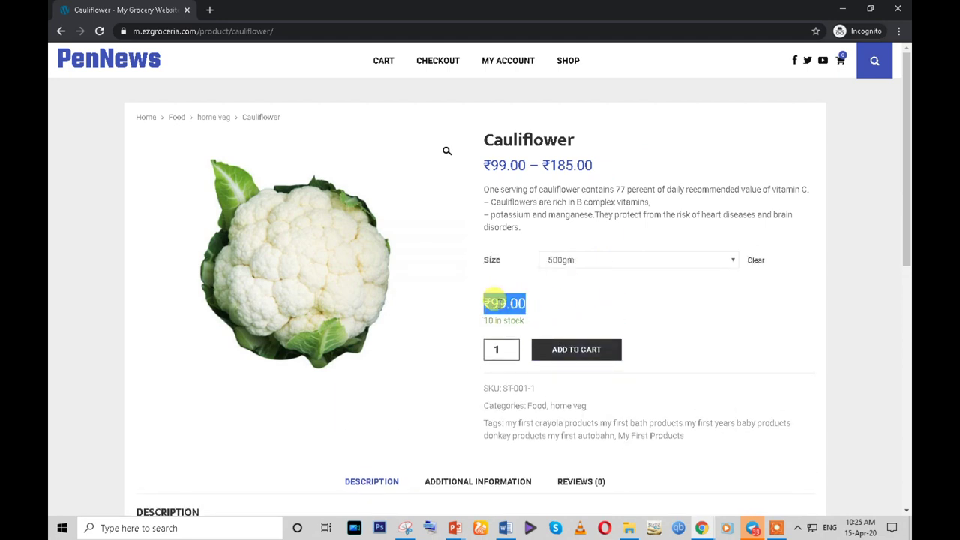
click(600, 261)
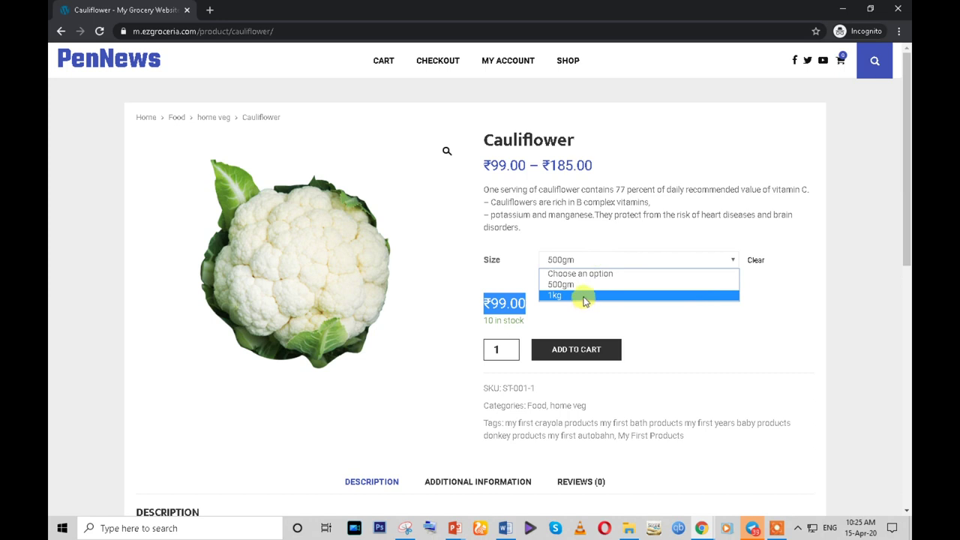
click(585, 296)
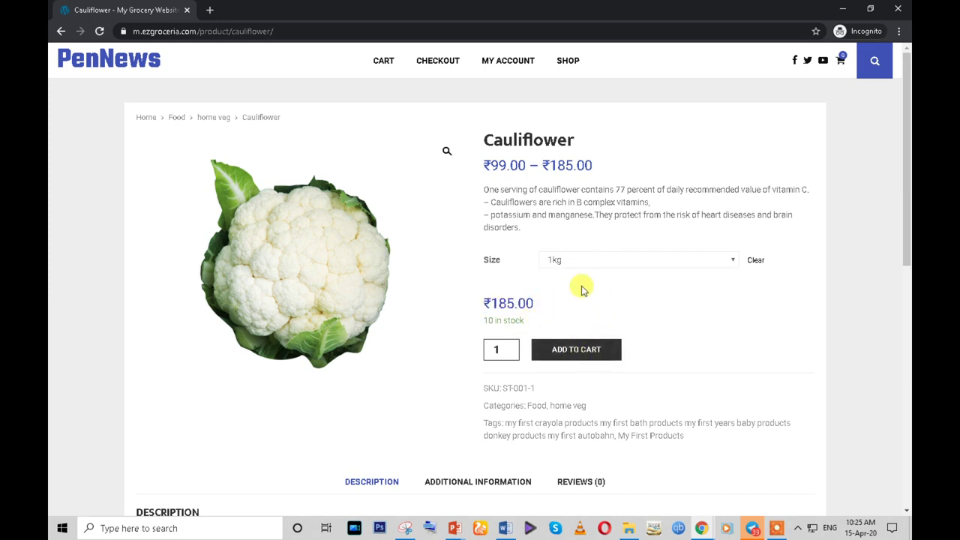
click(557, 261)
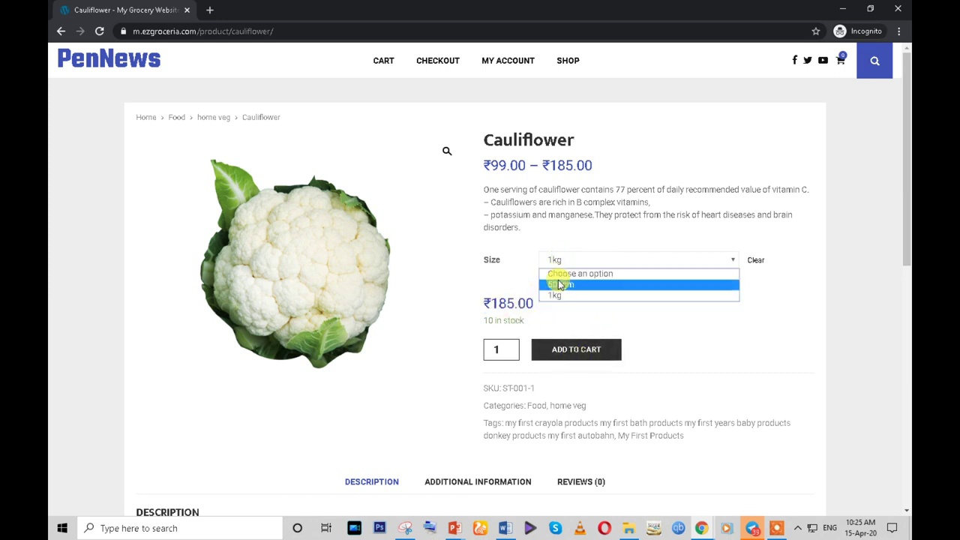
click(559, 284)
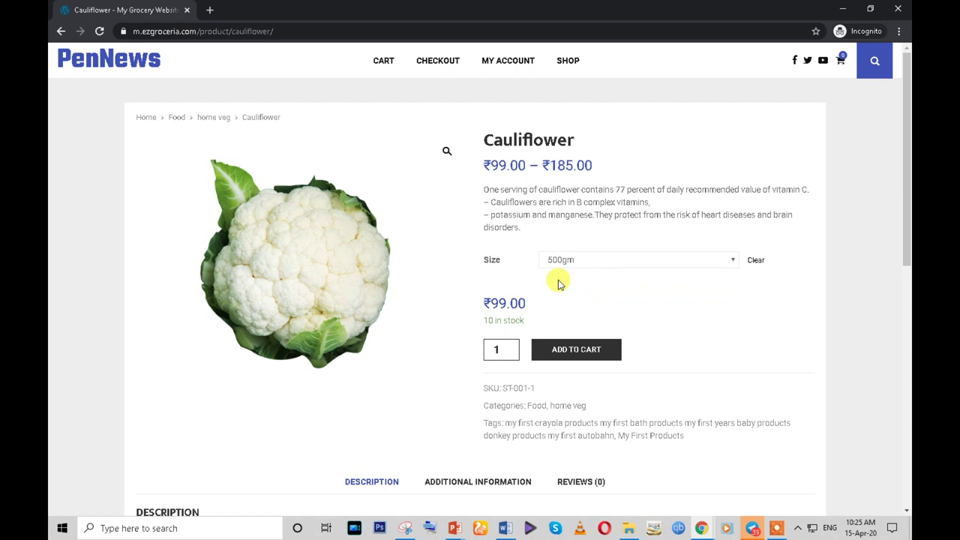
- Review Additional Information: sizes 500gm, 1kg and dimensions 12 × 10 × 5 cm
scroll(558, 283, down, 4)
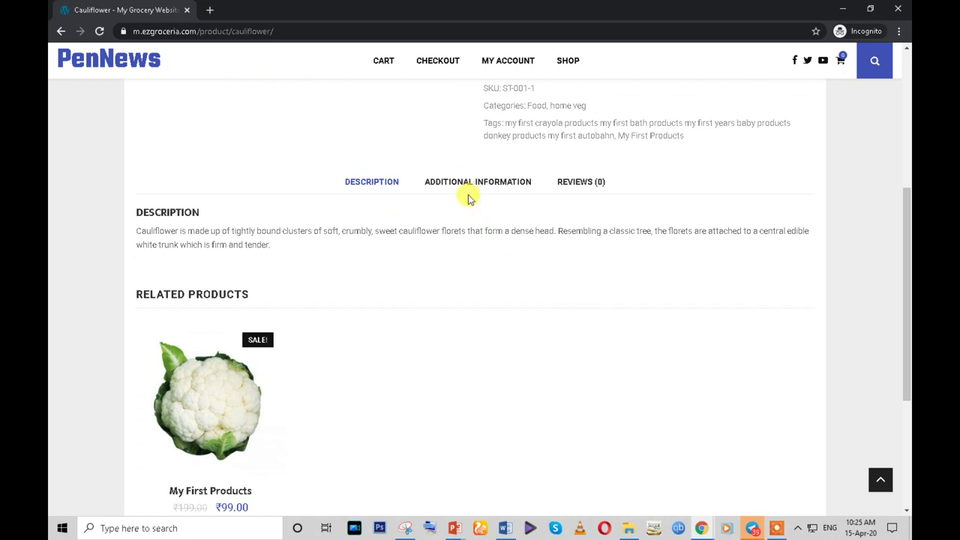
click(464, 182)
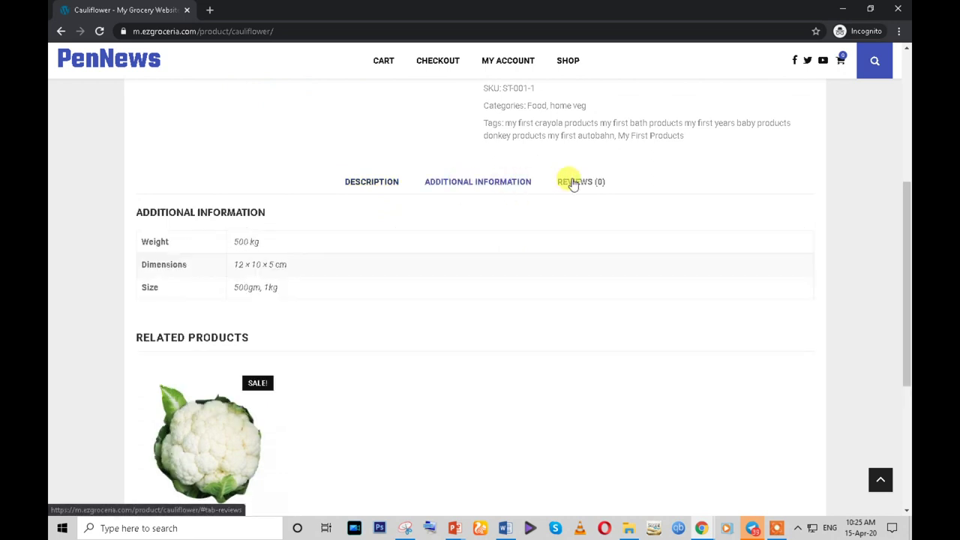
click(571, 182)
click(460, 182)
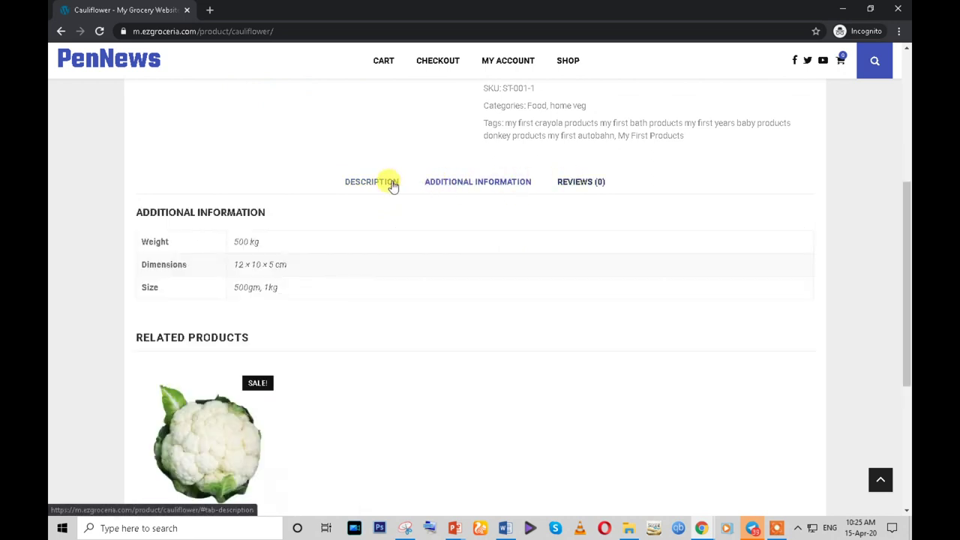
click(391, 184)
click(431, 183)
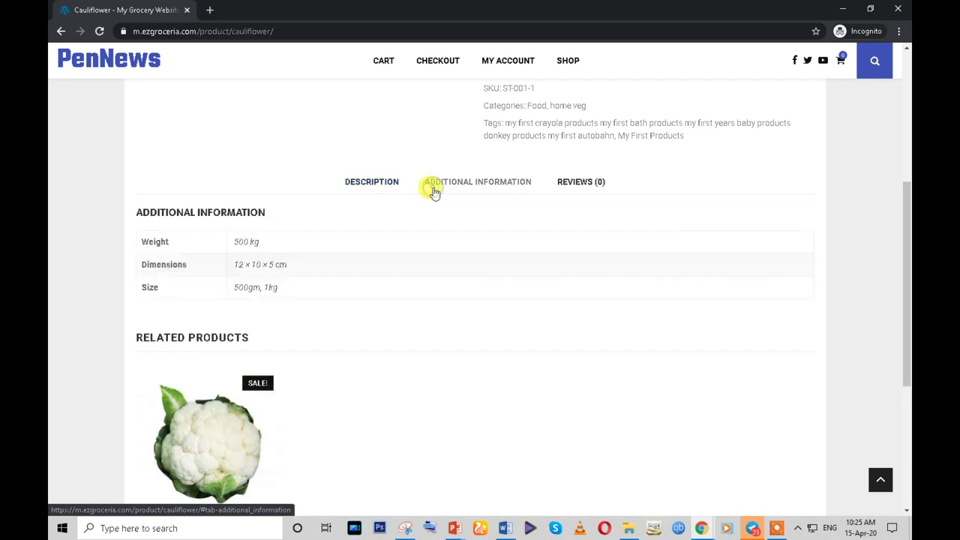
triple_click(279, 295)
drag(288, 292, 204, 258)
click(316, 256)
double_click(234, 262)
click(264, 267)
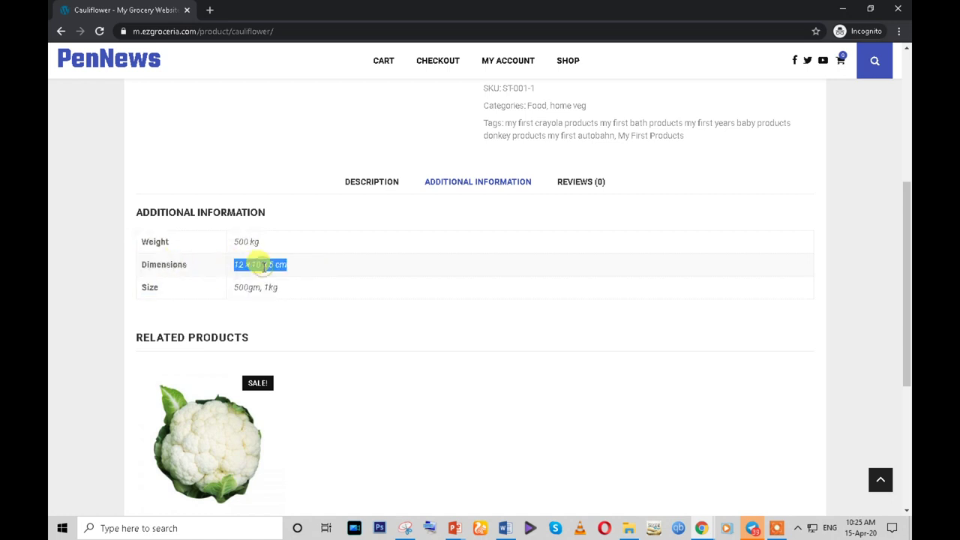
scroll(272, 279, up, 3)
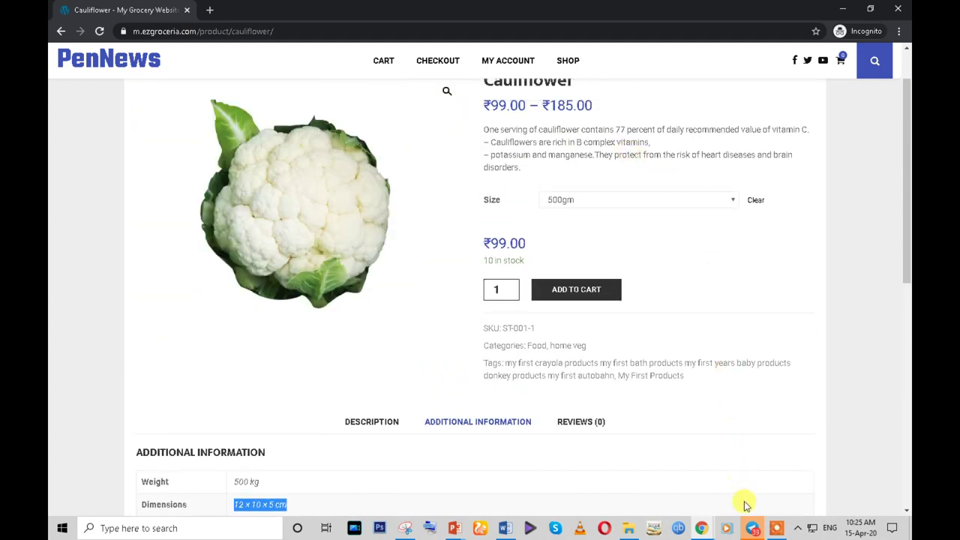
click(701, 528)
- Return to the Cauliflower product editor in the admin window
click(655, 501)
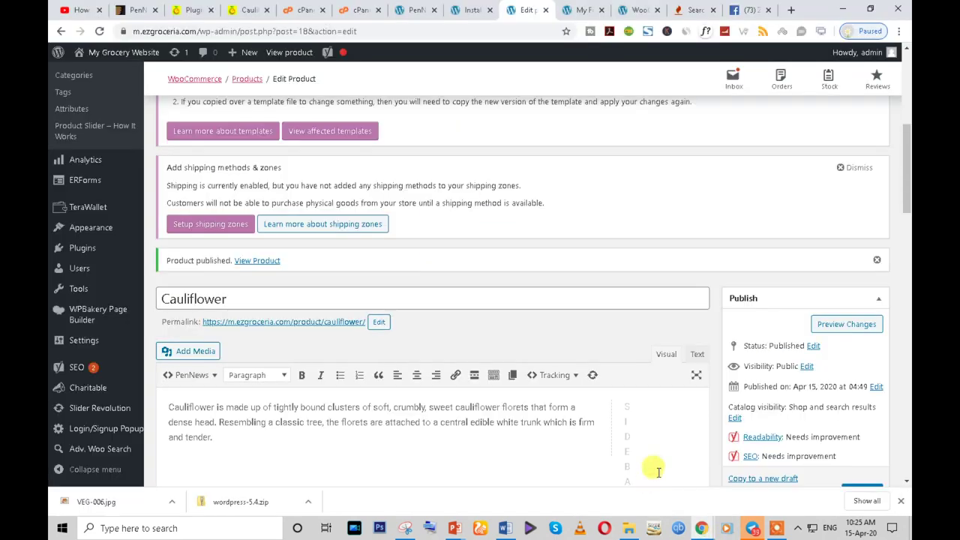
scroll(443, 227, down, 3)
scroll(451, 232, up, 2)
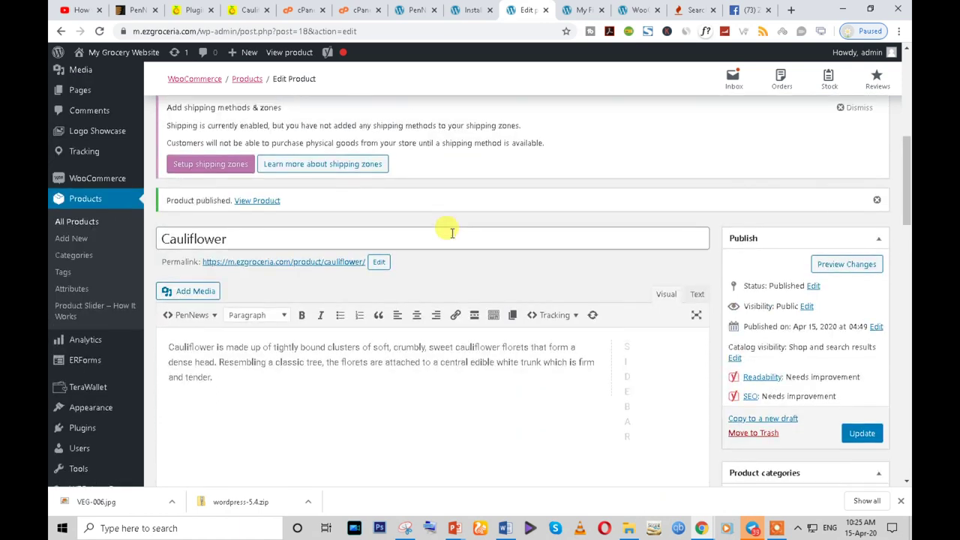
scroll(452, 232, up, 1)
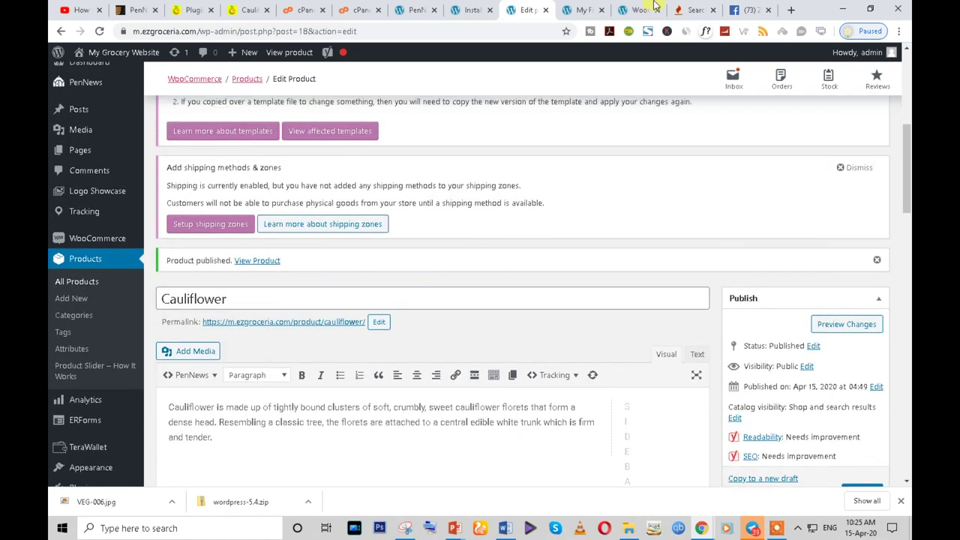
click(276, 300)
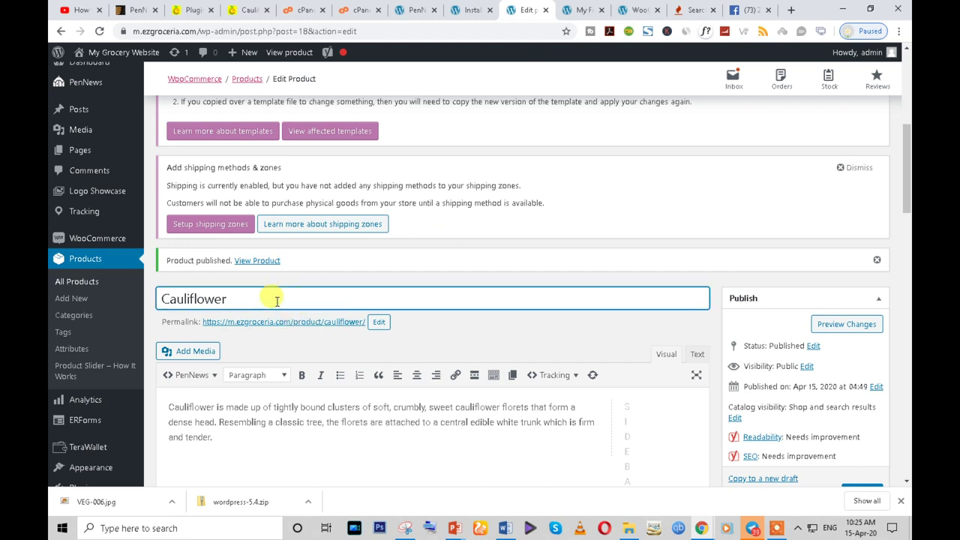
- Look through the browser tabs and switch to the original site's plugins page
click(248, 10)
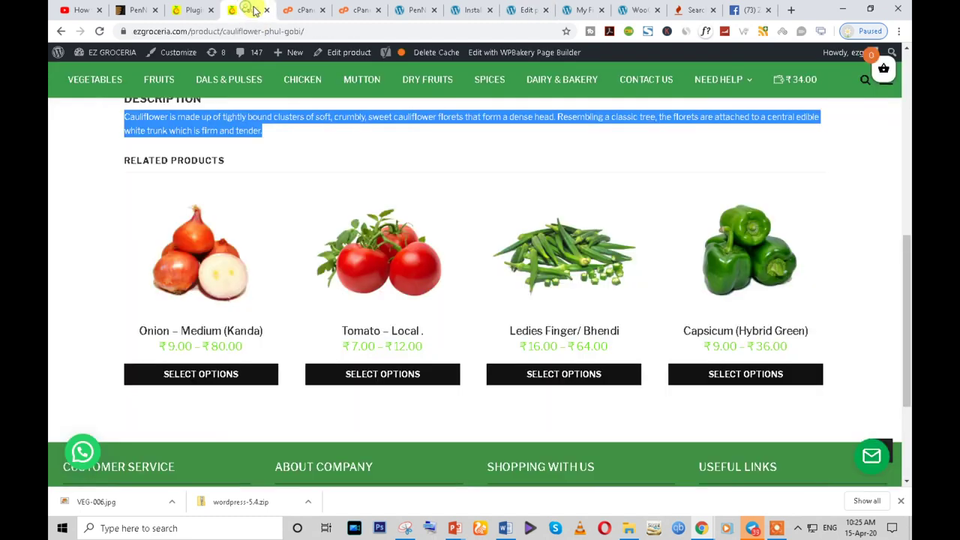
click(579, 9)
click(249, 9)
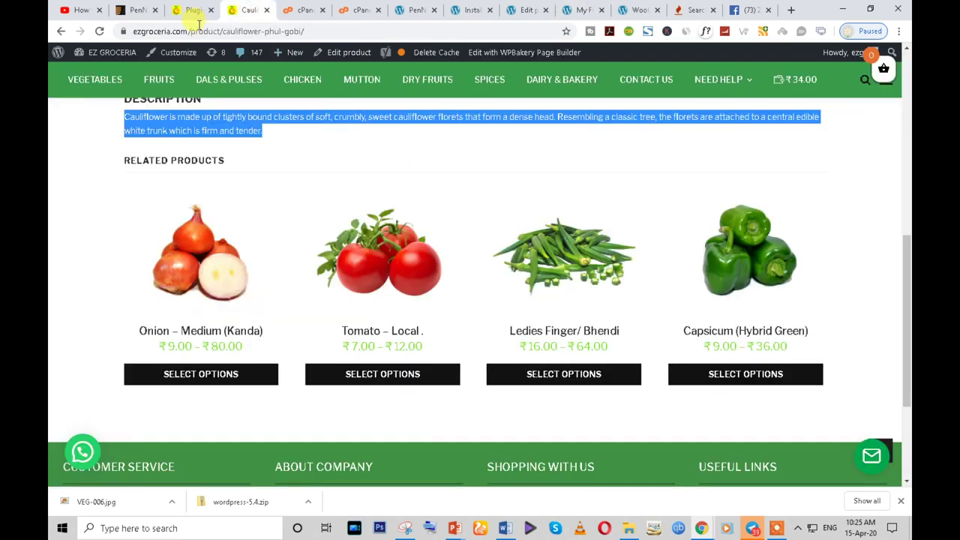
click(194, 10)
scroll(424, 294, down, 3)
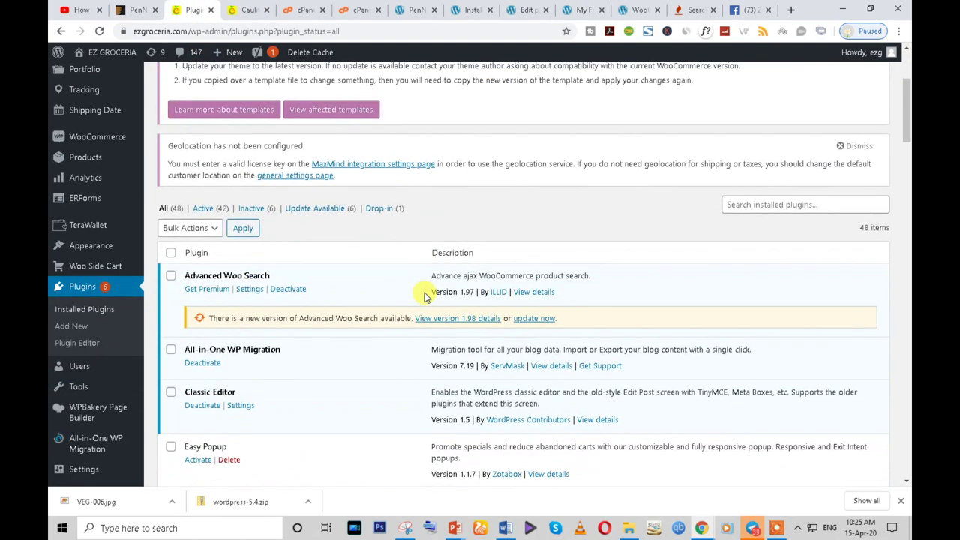
scroll(424, 294, up, 2)
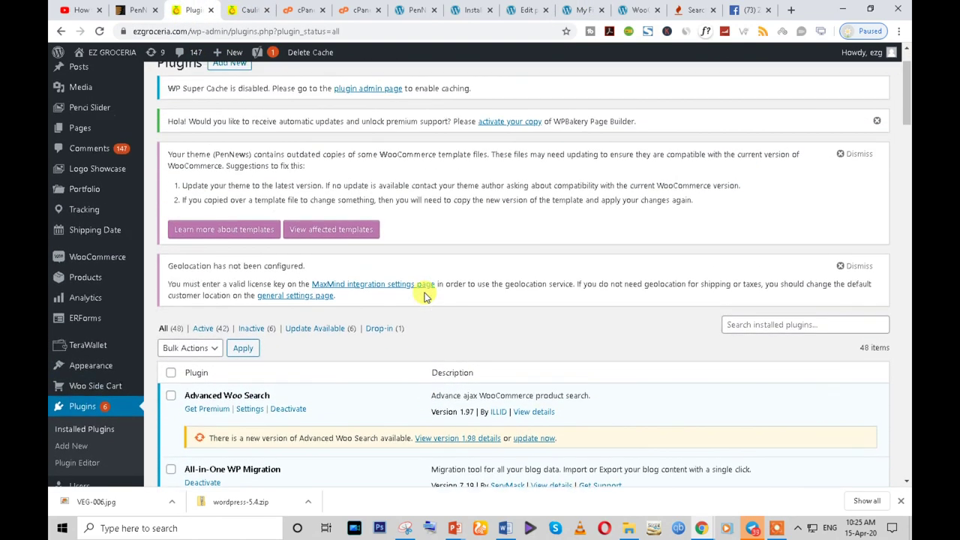
- Open the original store's All Products list, look at the CSV importer, then return to the list
click(98, 287)
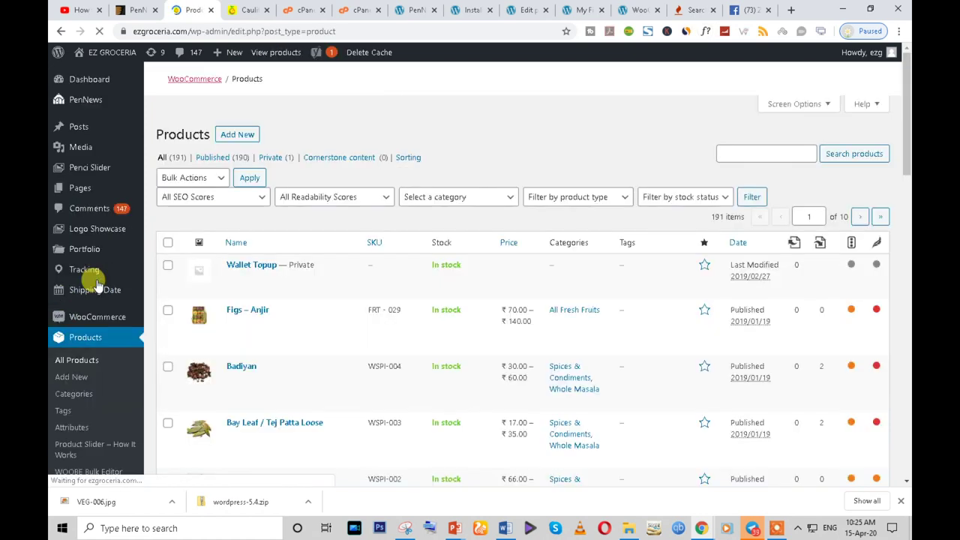
scroll(455, 296, down, 3)
scroll(274, 323, up, 2)
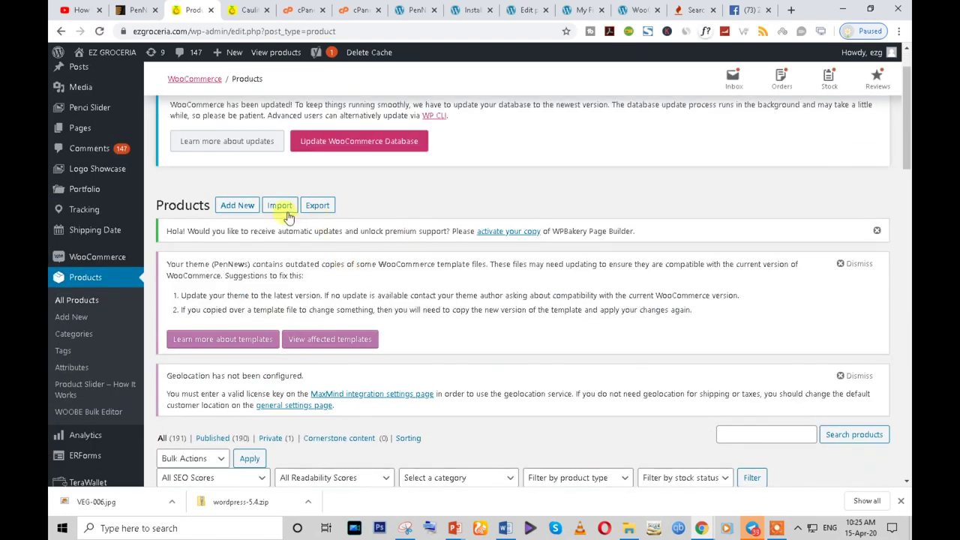
click(282, 207)
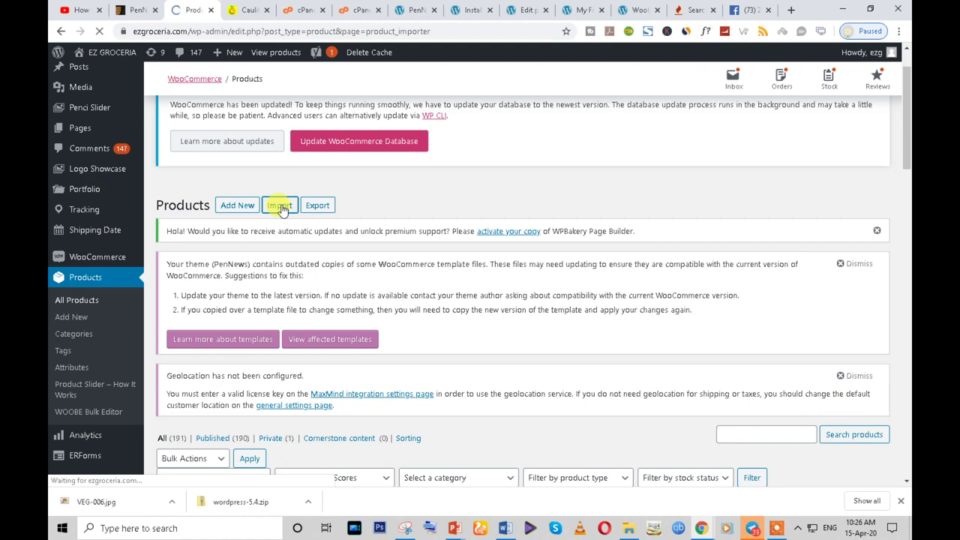
scroll(533, 334, down, 2)
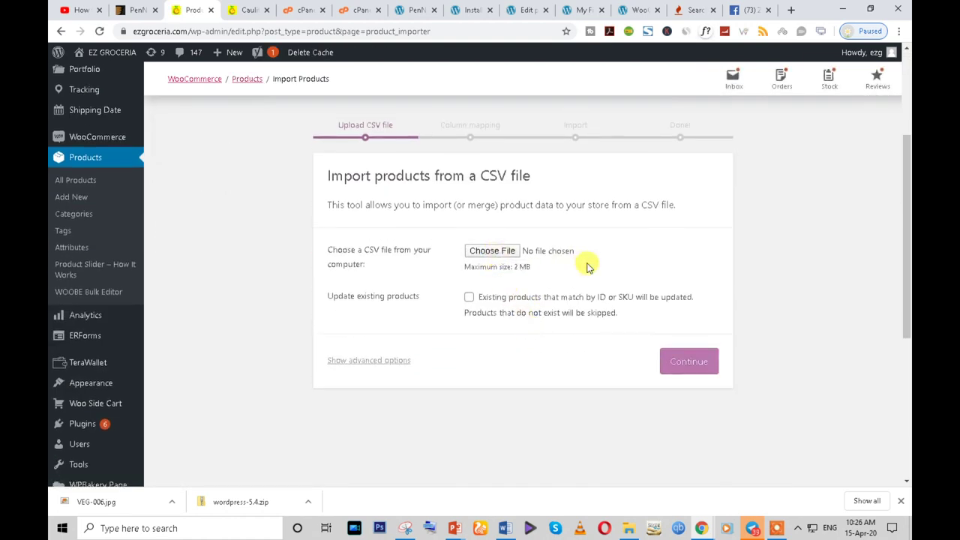
scroll(589, 268, up, 2)
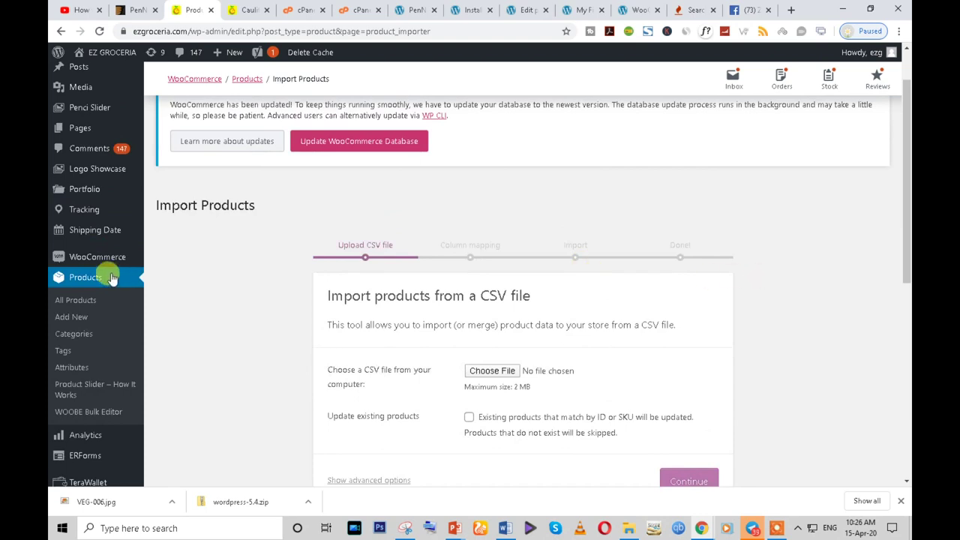
click(86, 279)
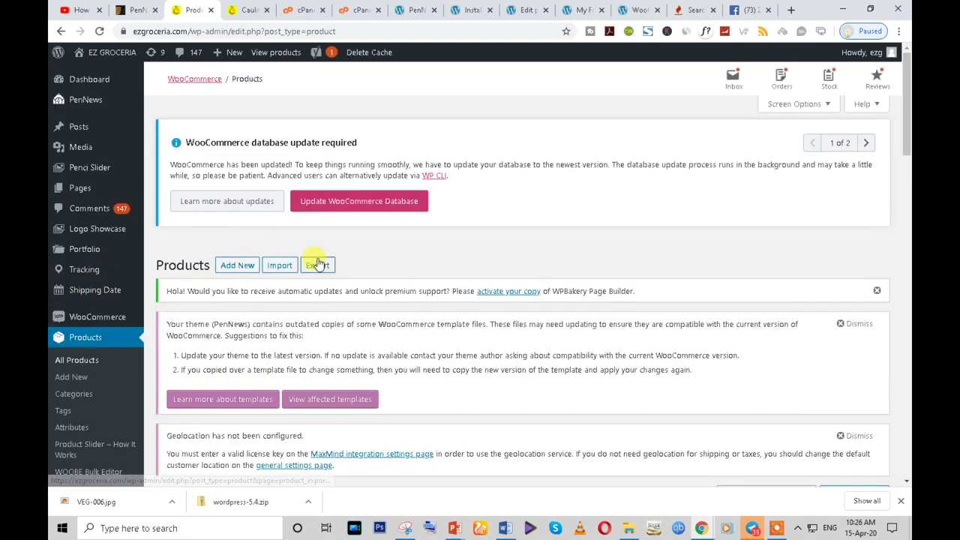
- Export only Simple product types to a CSV file, then switch to the new store's tab
click(317, 266)
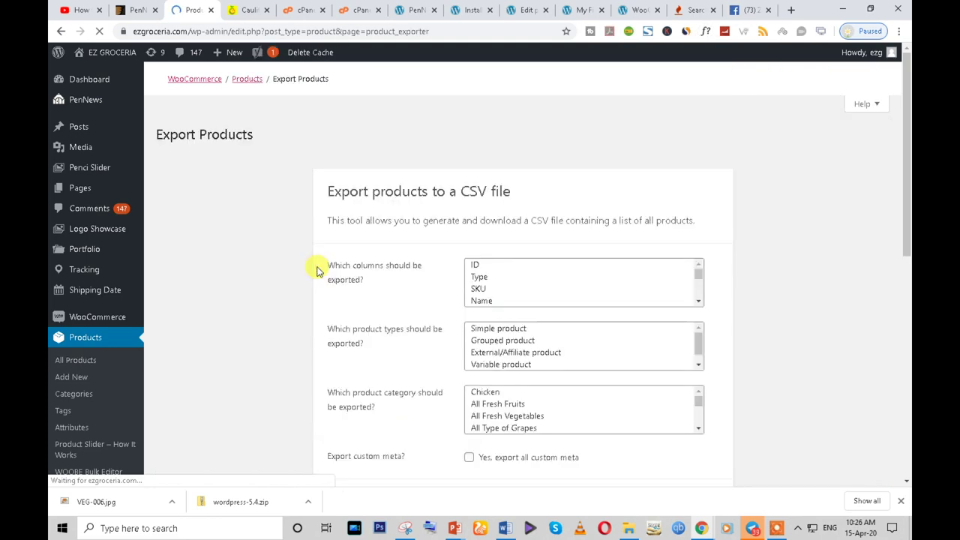
scroll(353, 330, down, 4)
scroll(384, 338, up, 2)
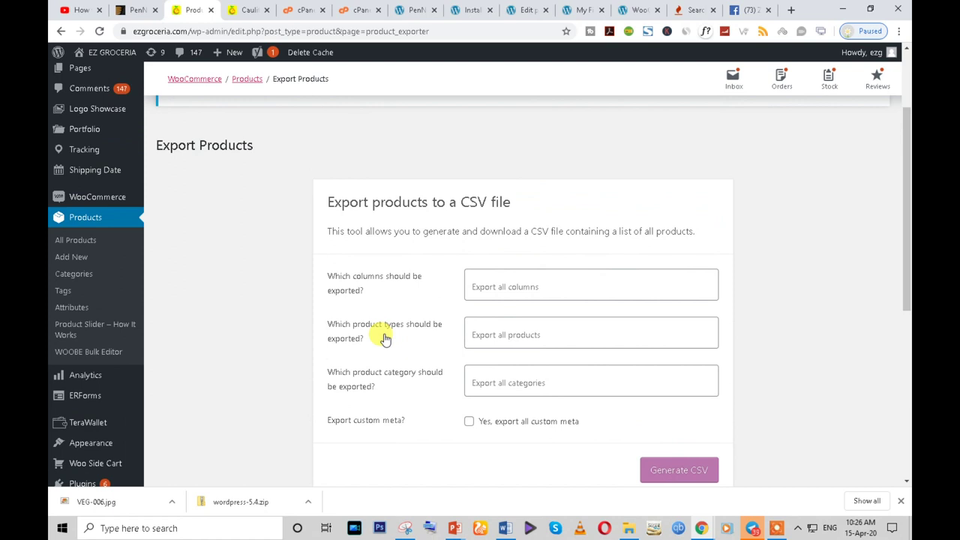
click(531, 287)
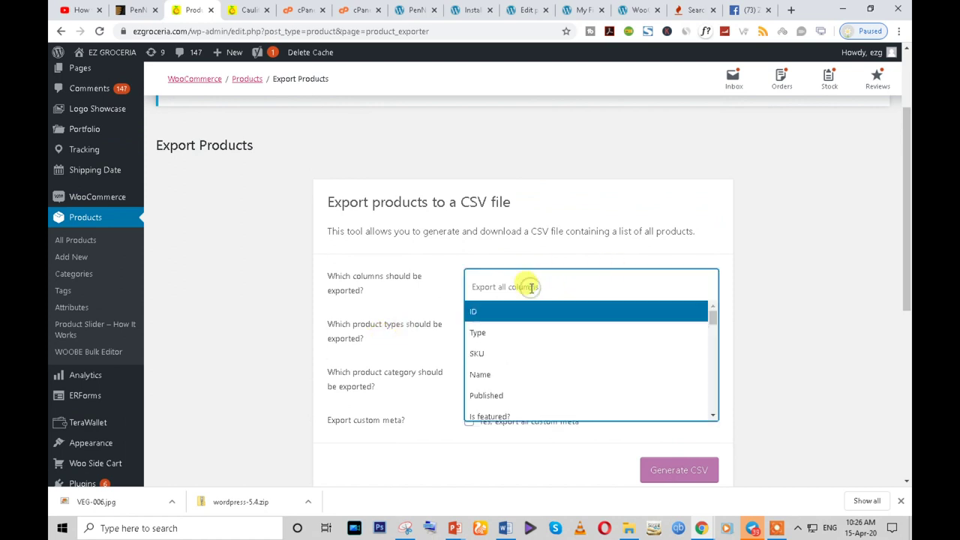
click(406, 300)
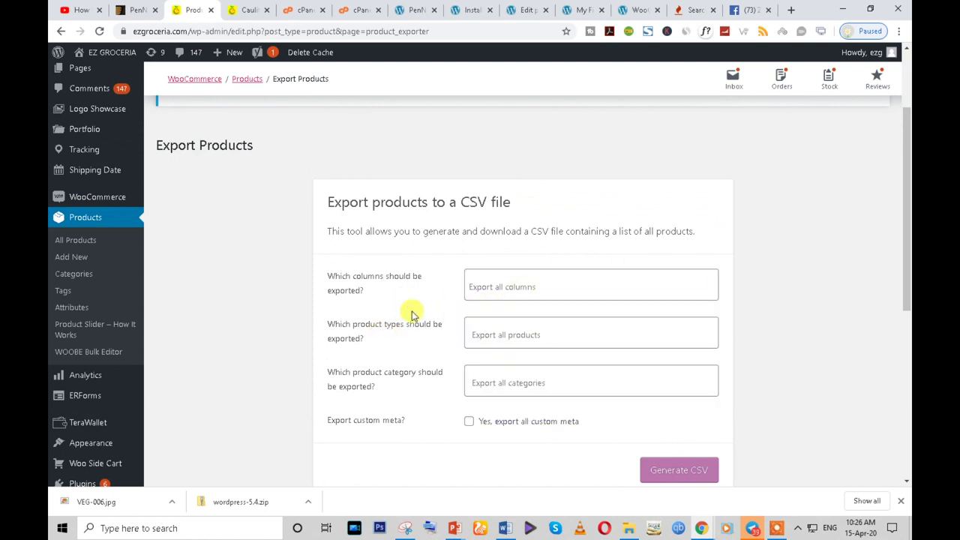
click(501, 337)
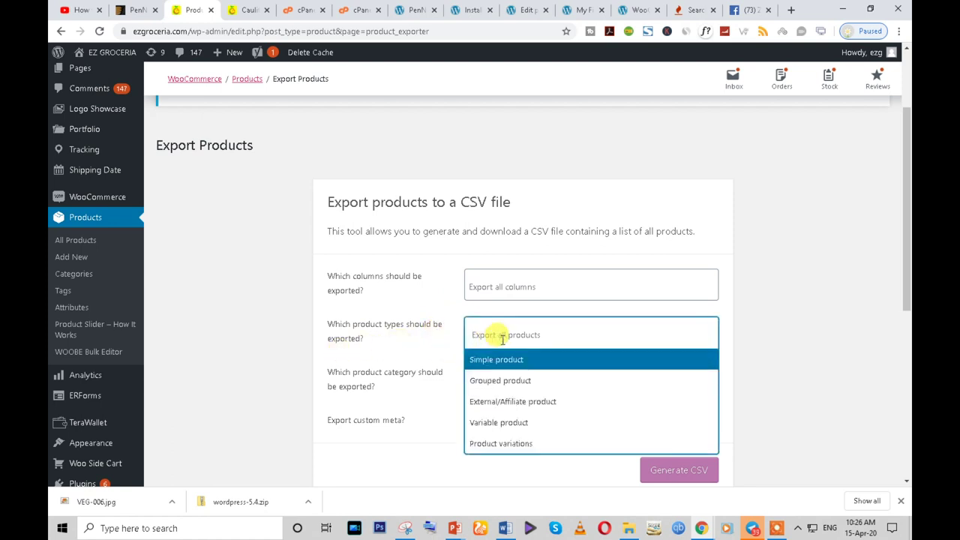
click(512, 363)
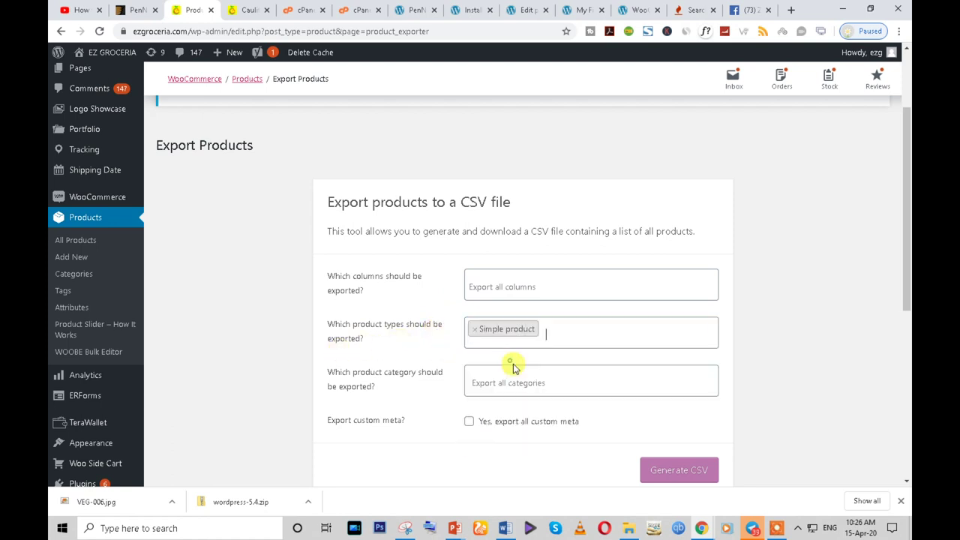
scroll(456, 375, down, 1)
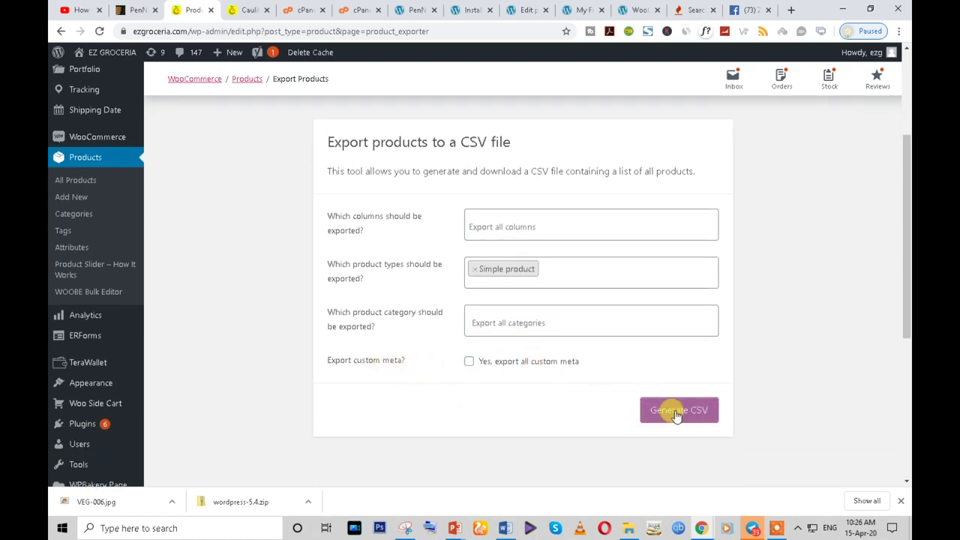
click(678, 413)
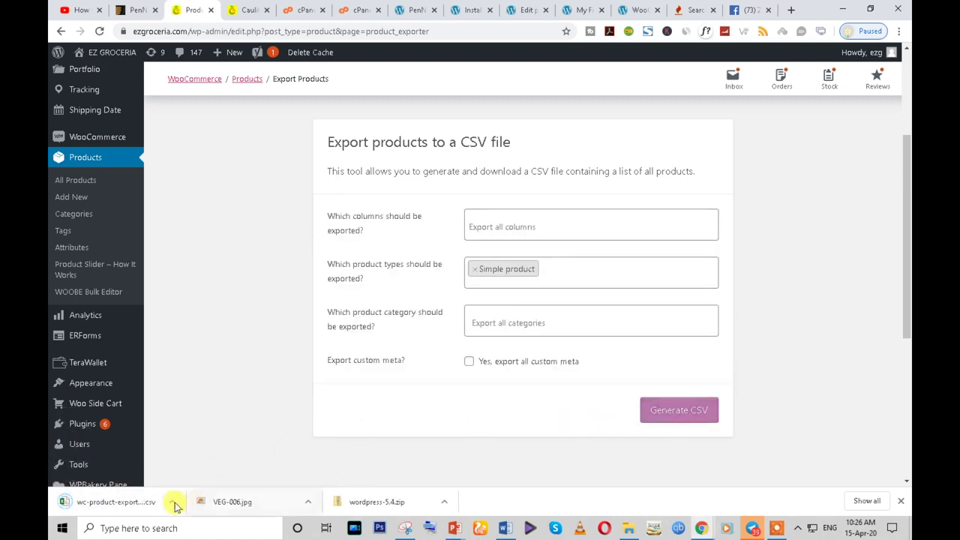
click(633, 10)
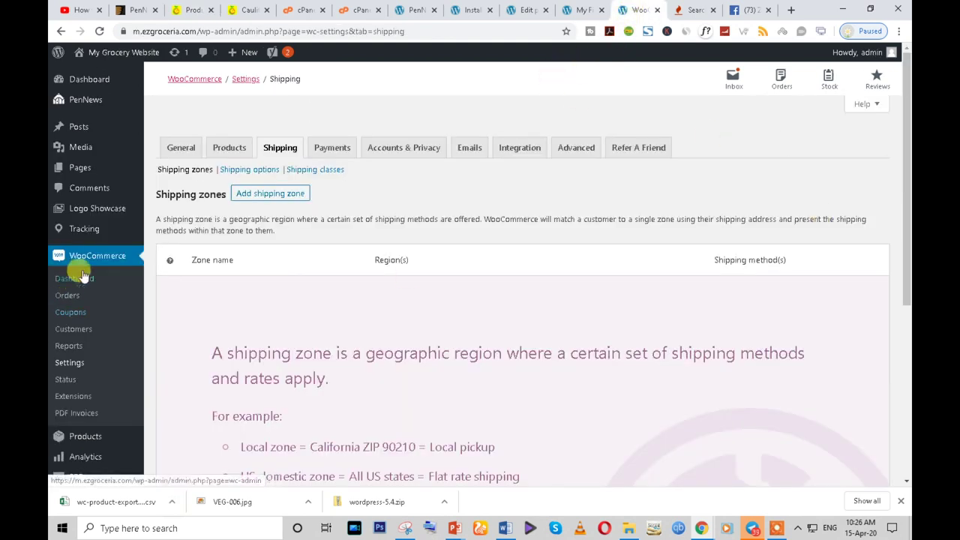
- Open the new store's product list and dismiss the TeraWallet, Facebook, theme plugin, Advanced Woo Search and template notices
scroll(127, 272, down, 2)
scroll(129, 272, up, 2)
scroll(129, 278, down, 3)
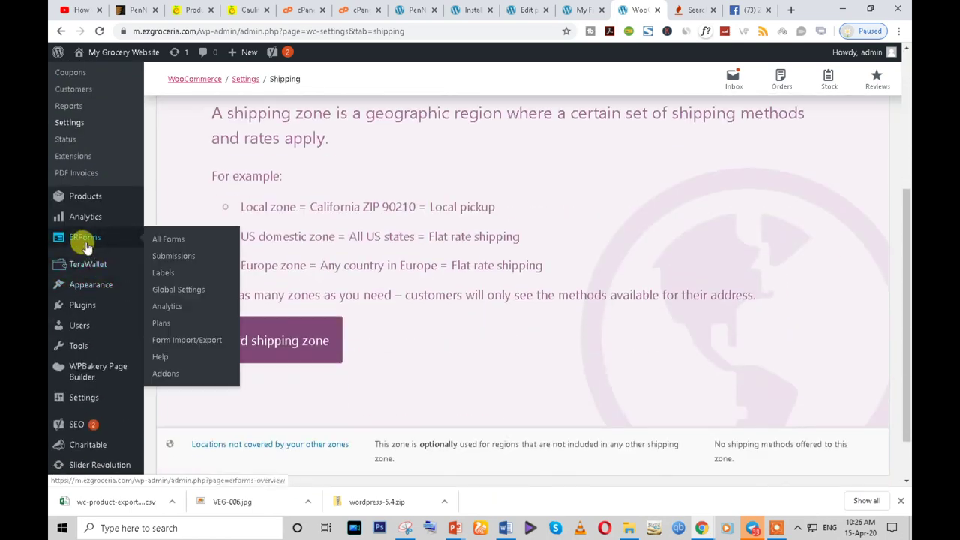
click(87, 197)
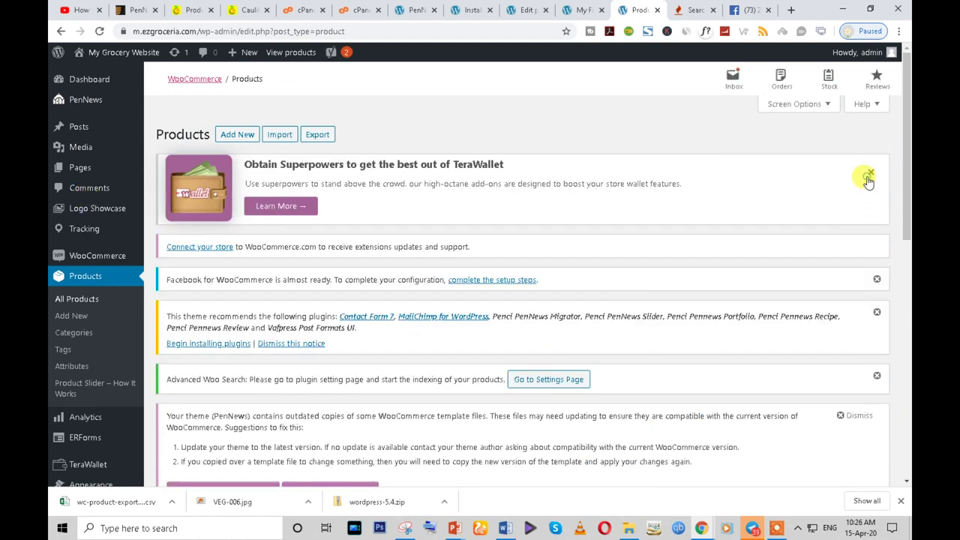
click(870, 172)
click(876, 193)
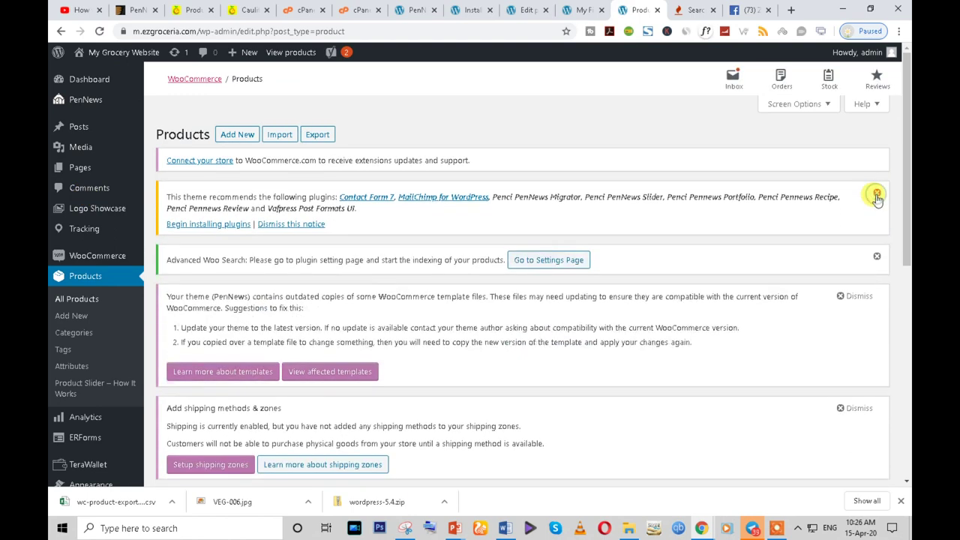
click(877, 196)
click(877, 196)
click(862, 199)
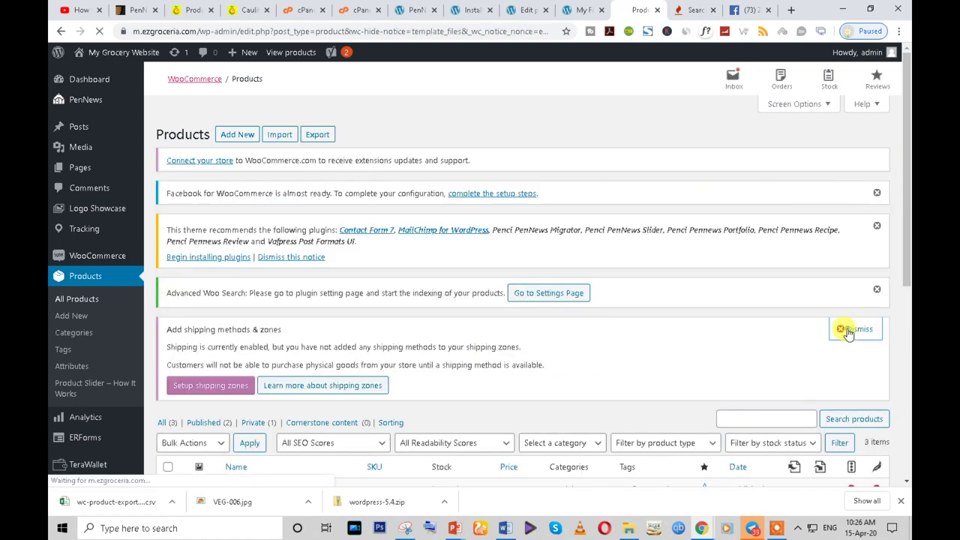
- Dismiss the shipping methods and remaining notices, then open the product CSV importer
click(844, 327)
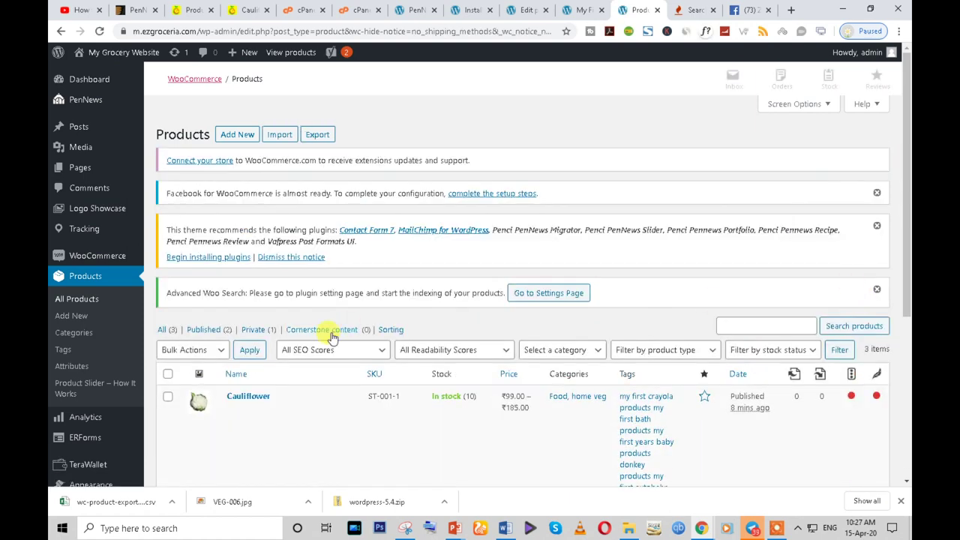
click(876, 228)
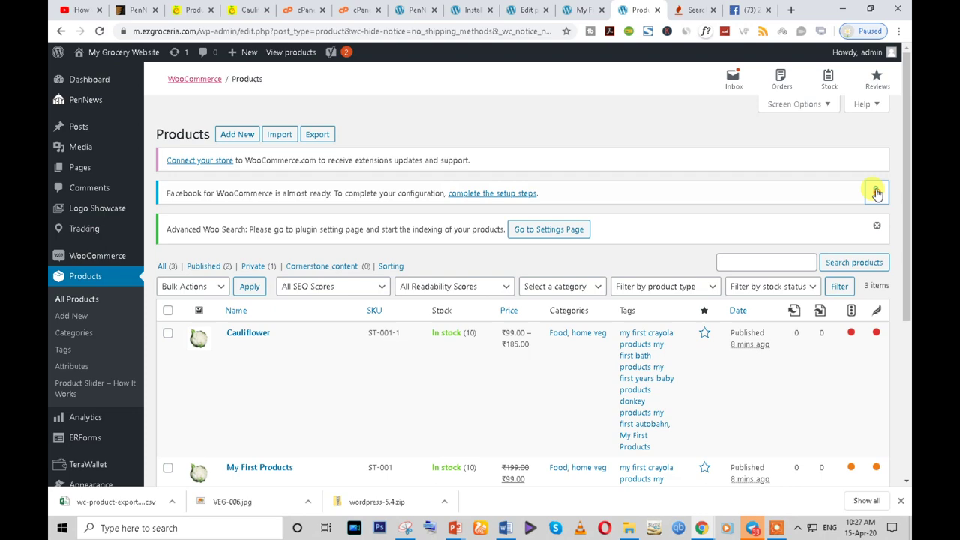
click(878, 193)
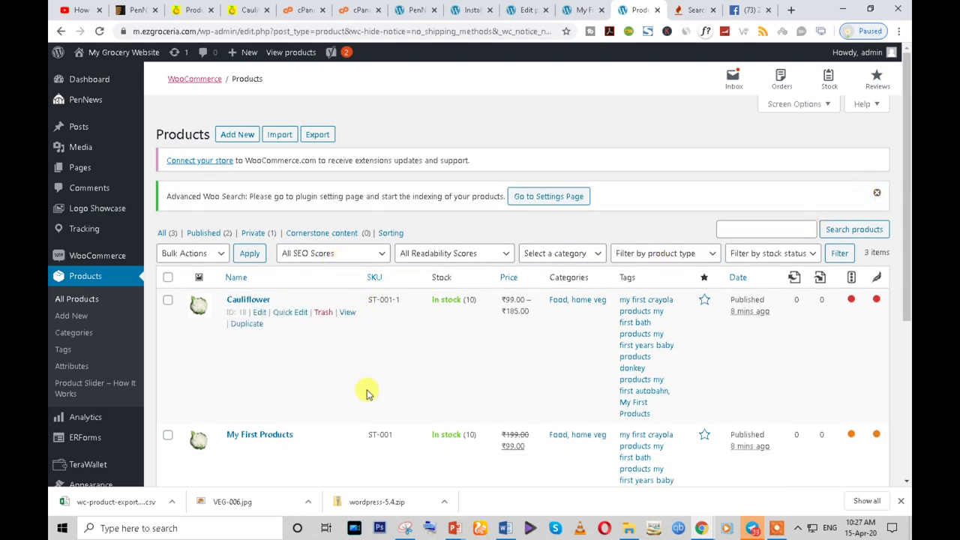
scroll(258, 413, down, 3)
scroll(257, 413, up, 3)
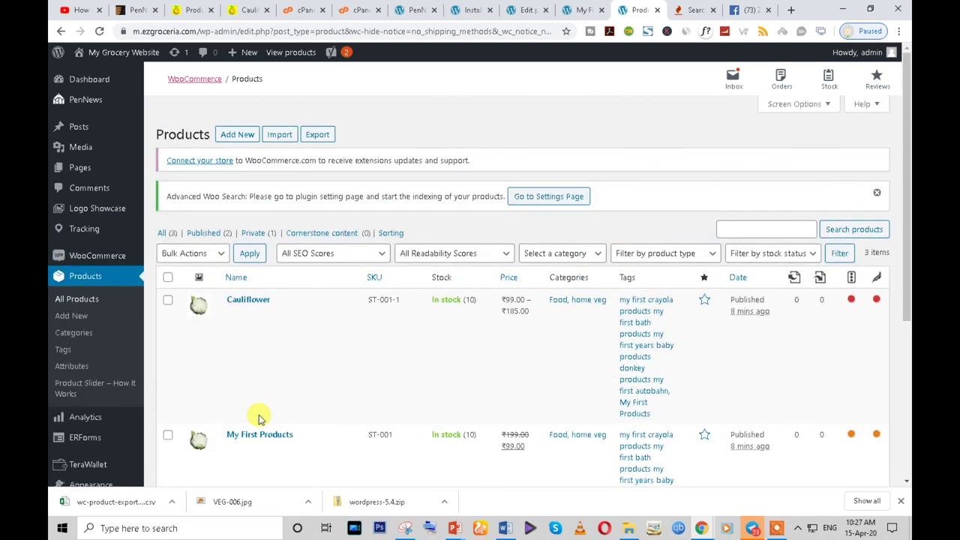
click(279, 136)
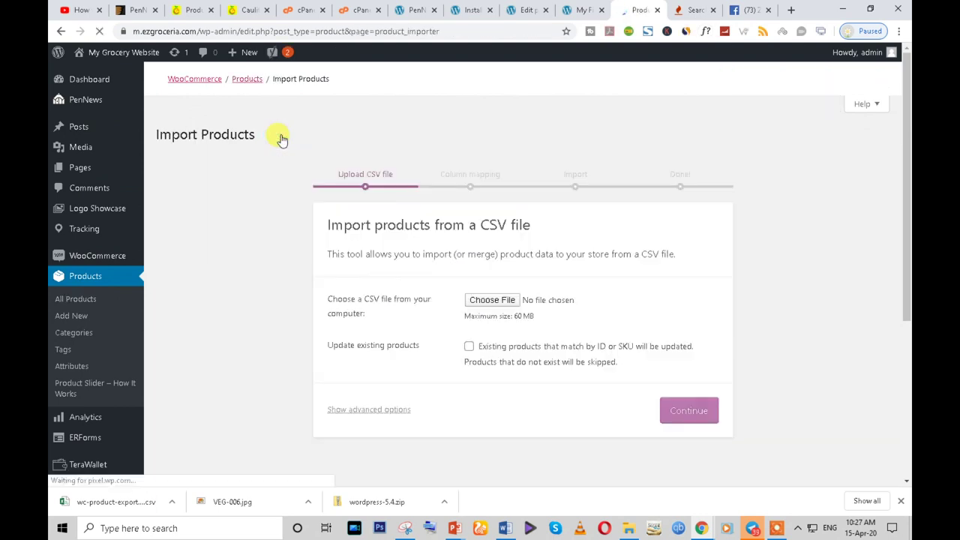
- Upload wc-product-export-15-4-2020-1586926593393.csv from Downloads to the product importer and continue
click(506, 306)
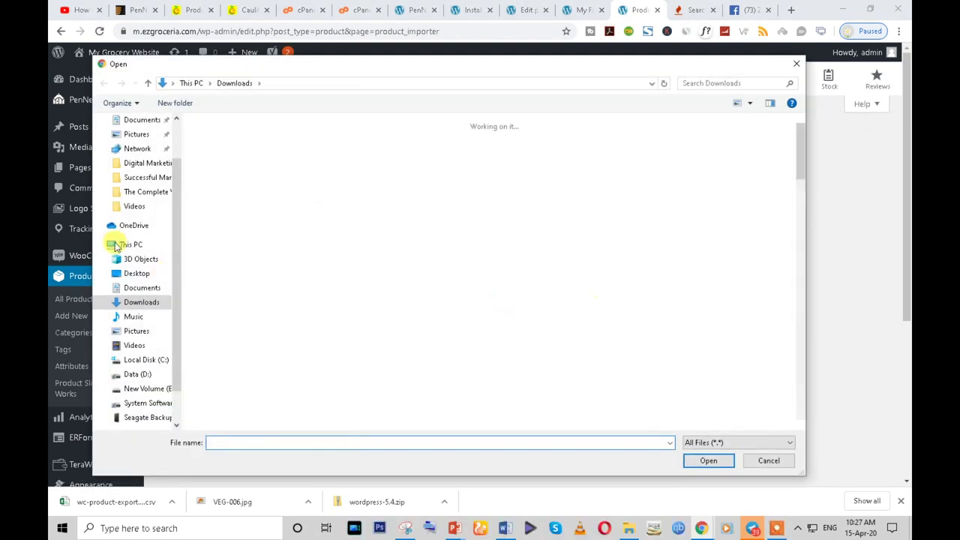
click(225, 195)
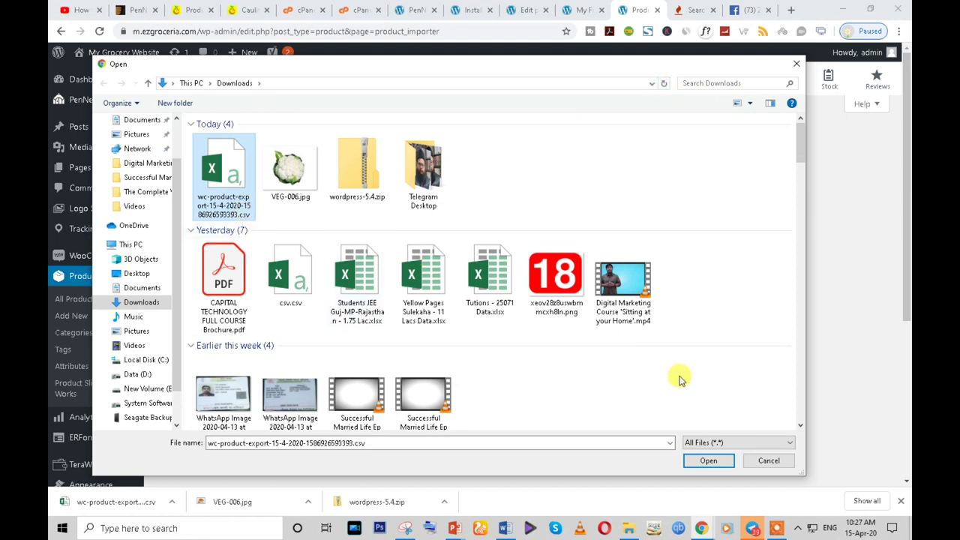
click(705, 462)
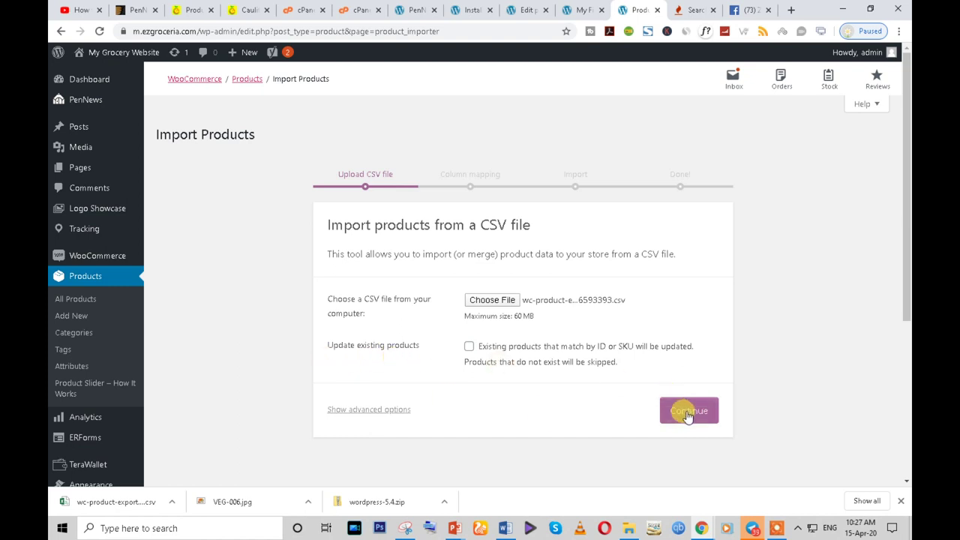
click(686, 415)
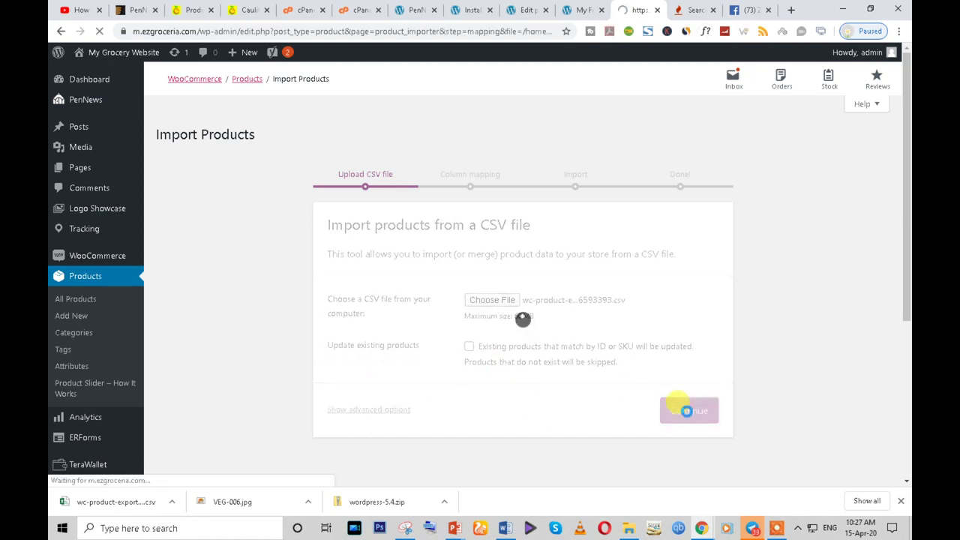
- Run the importer with the default column mapping, then review the 37-item product list
scroll(438, 347, down, 20)
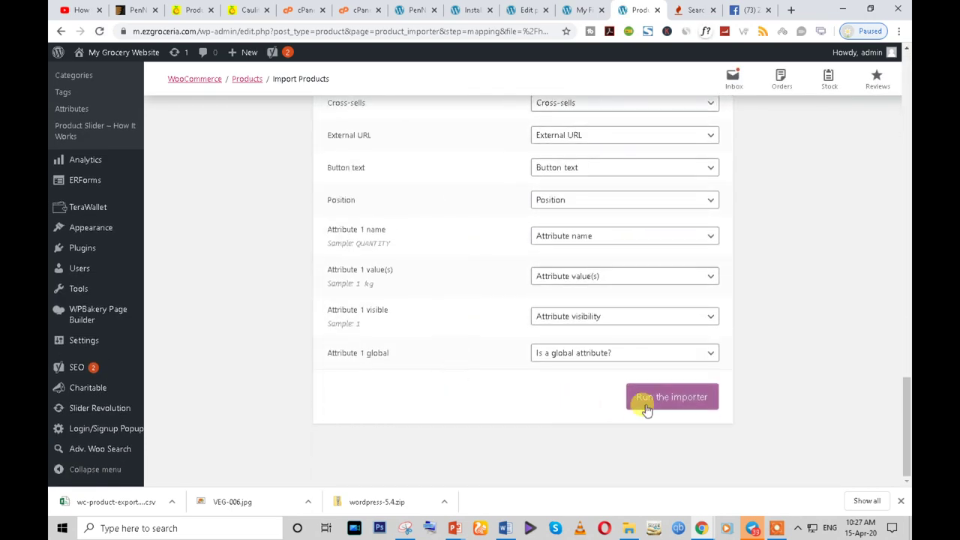
click(654, 398)
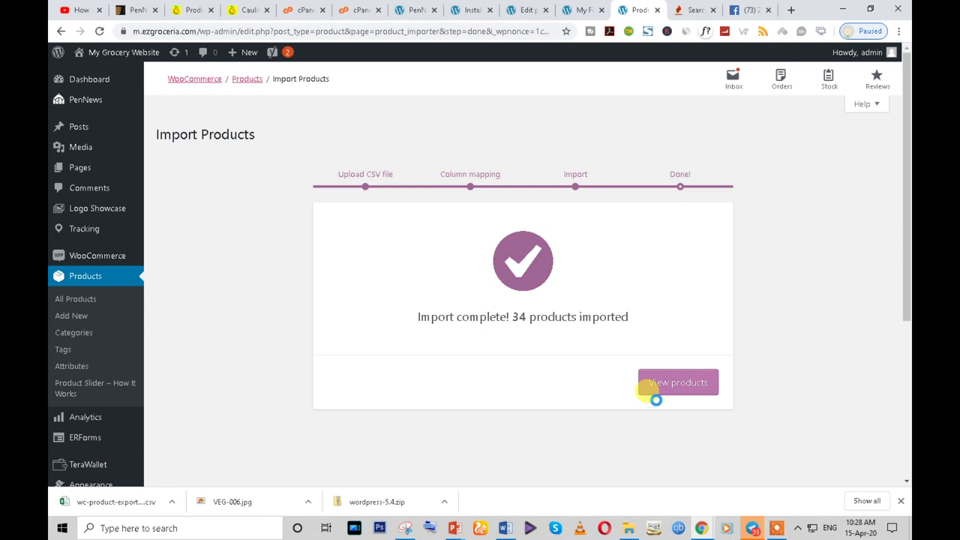
click(687, 390)
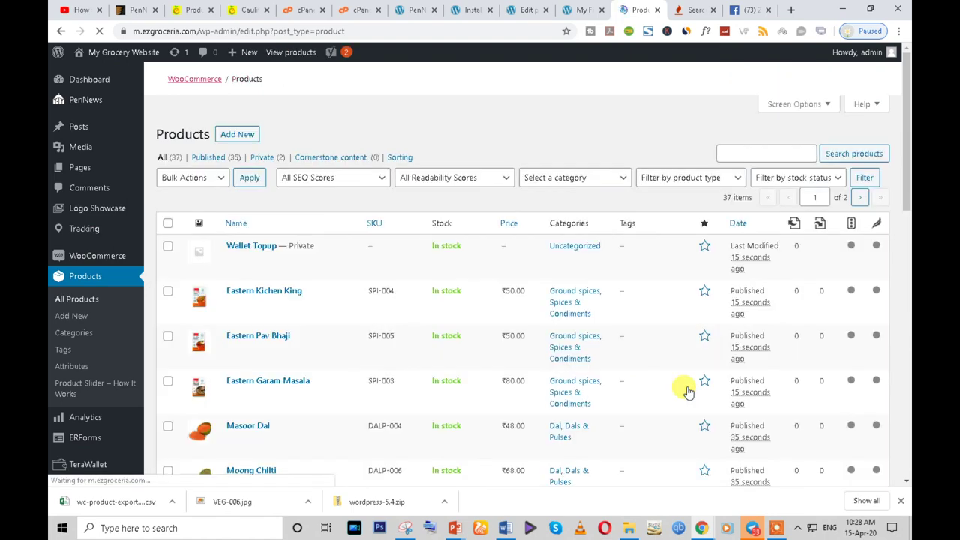
scroll(203, 338, down, 6)
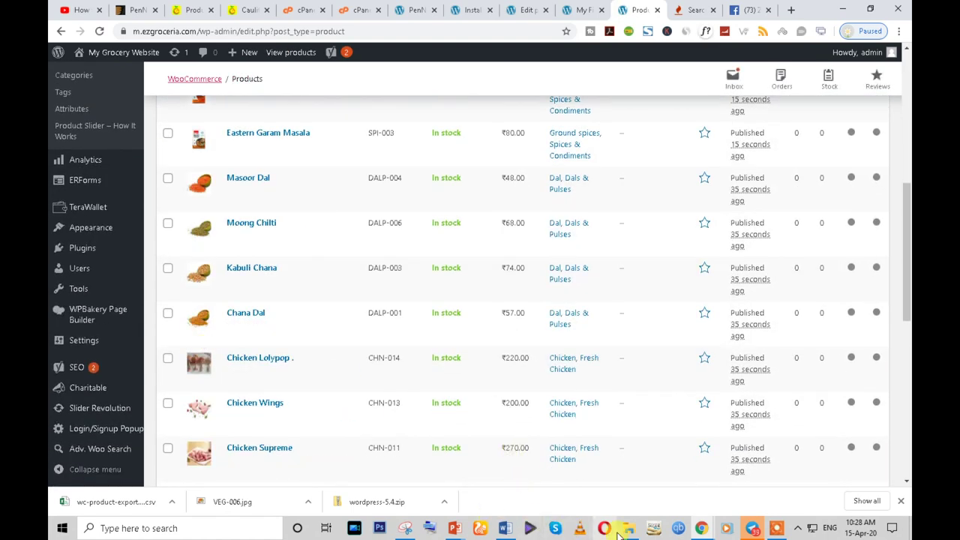
scroll(348, 448, down, 8)
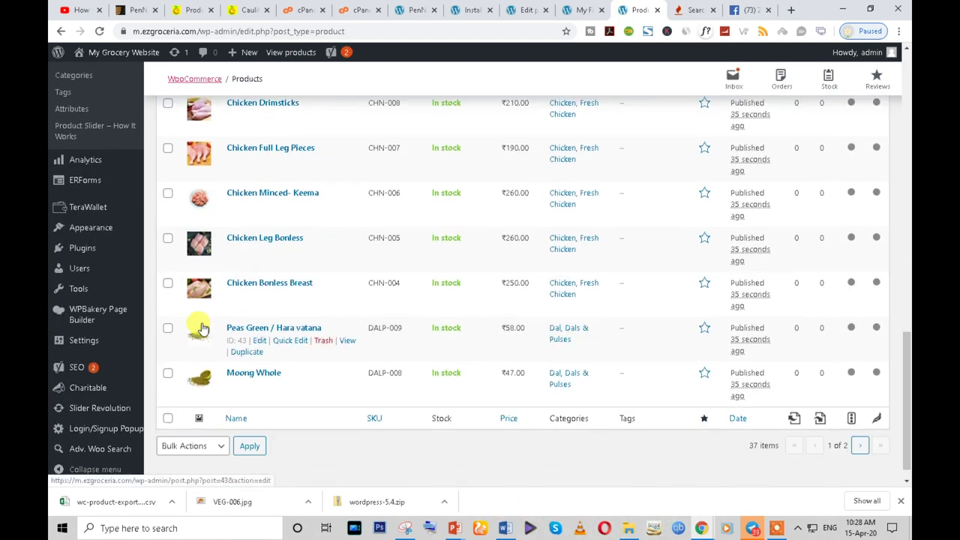
- In the incognito storefront, reload the SHOP page to show the newly imported products
mouse_move(704, 531)
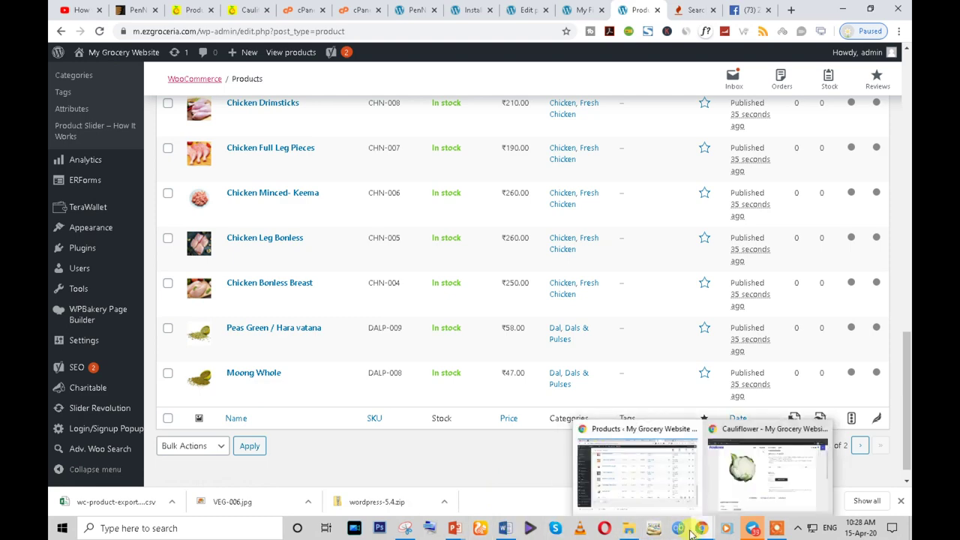
click(741, 477)
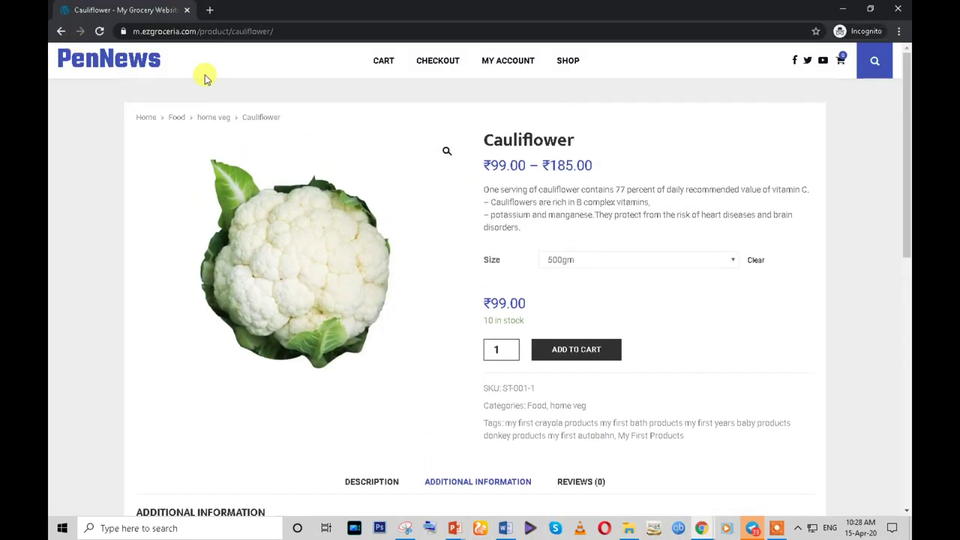
click(569, 60)
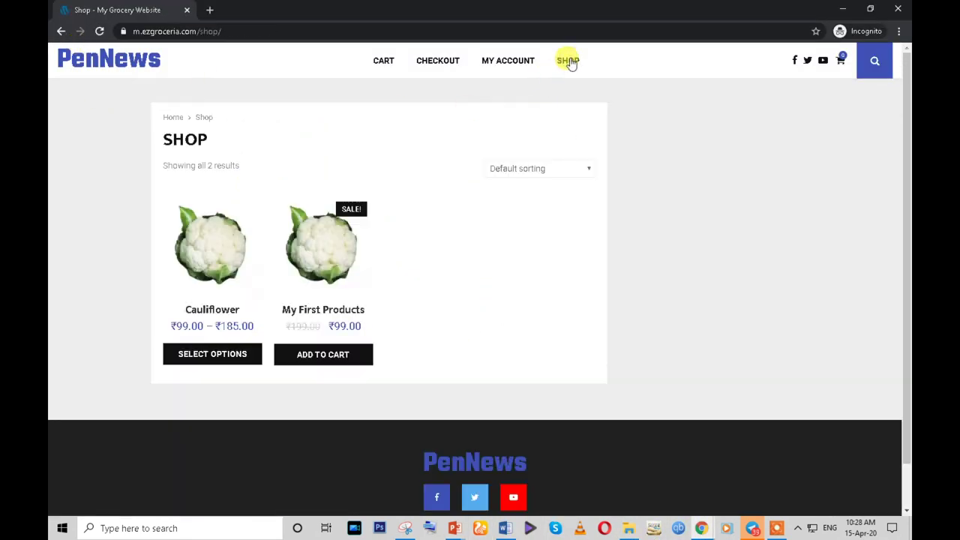
click(99, 30)
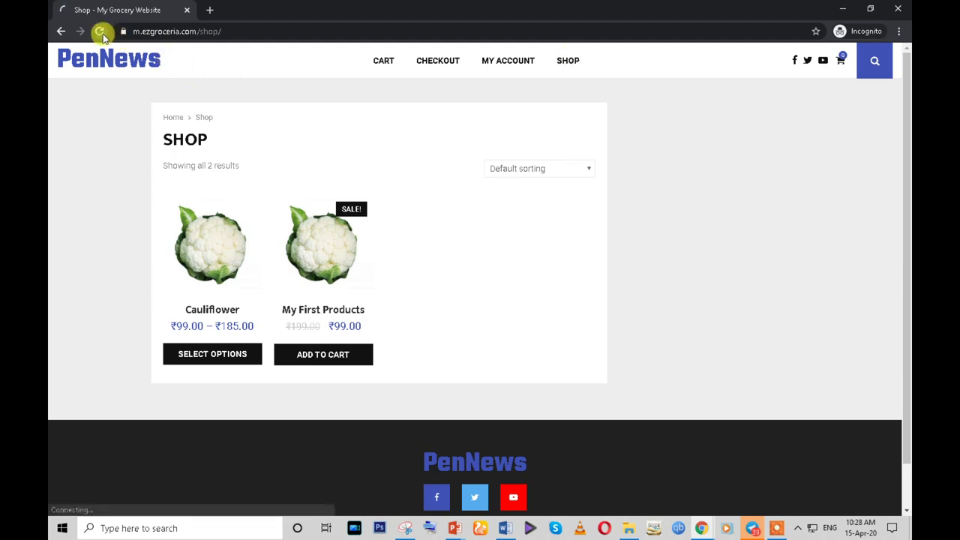
scroll(360, 272, down, 5)
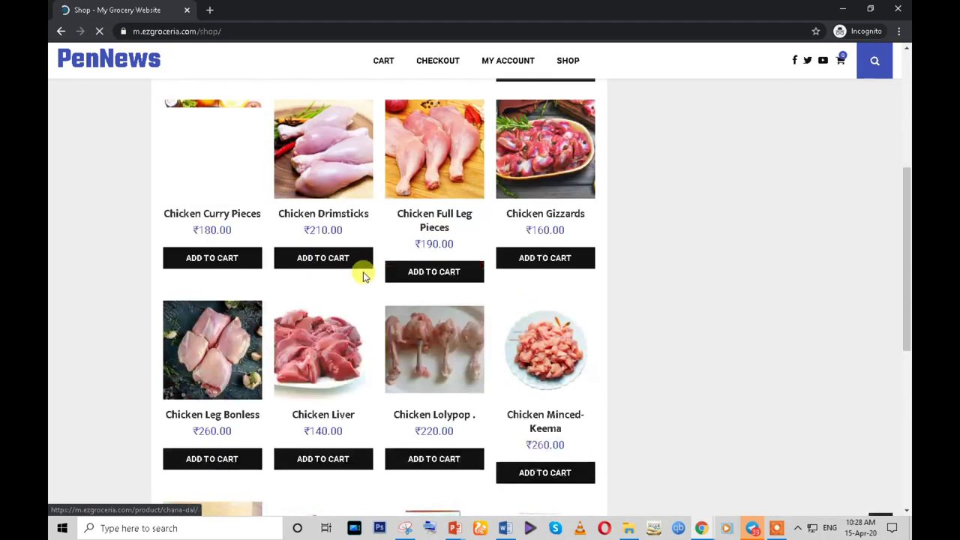
scroll(363, 271, down, 4)
scroll(363, 272, up, 7)
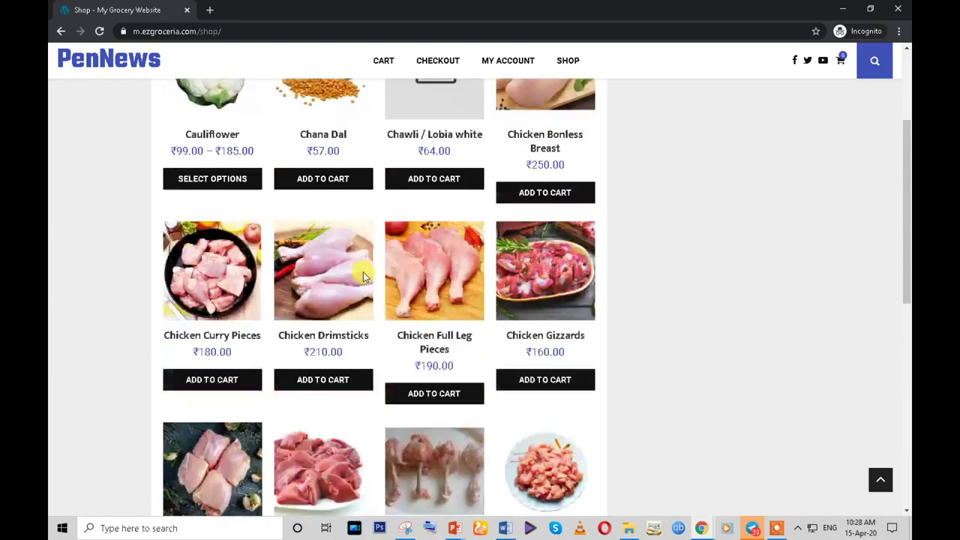
- View the Chicken Drimsticks product page in the shop
click(342, 302)
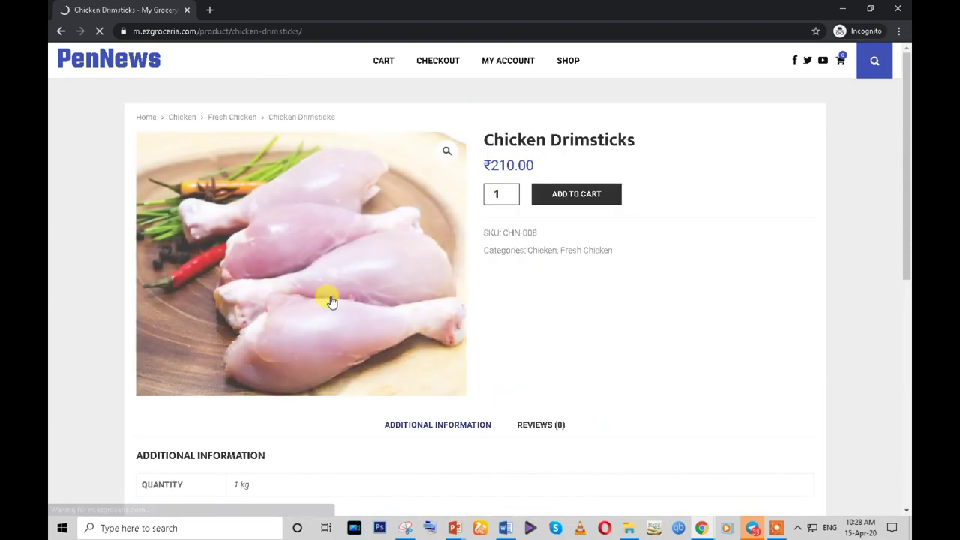
scroll(333, 301, down, 2)
scroll(323, 296, down, 3)
scroll(304, 294, up, 5)
scroll(301, 294, down, 1)
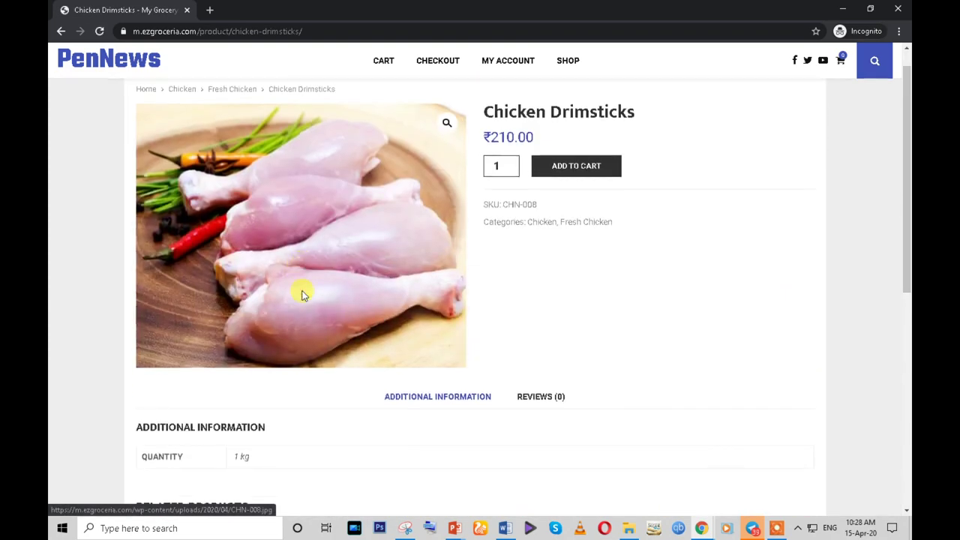
scroll(303, 295, up, 1)
- Return to the storefront home page, then go back to the admin product list
click(86, 63)
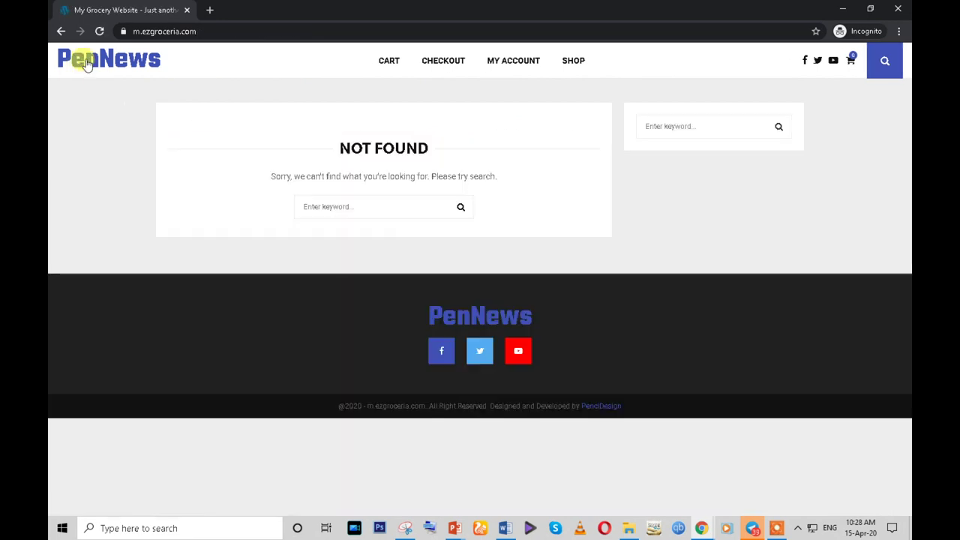
click(314, 201)
click(218, 180)
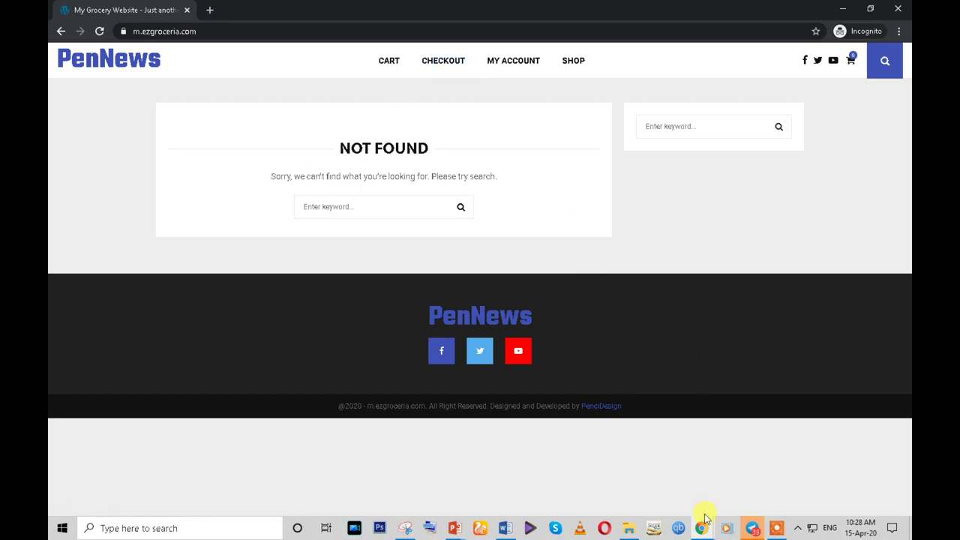
mouse_move(703, 524)
click(652, 496)
scroll(236, 182, up, 15)
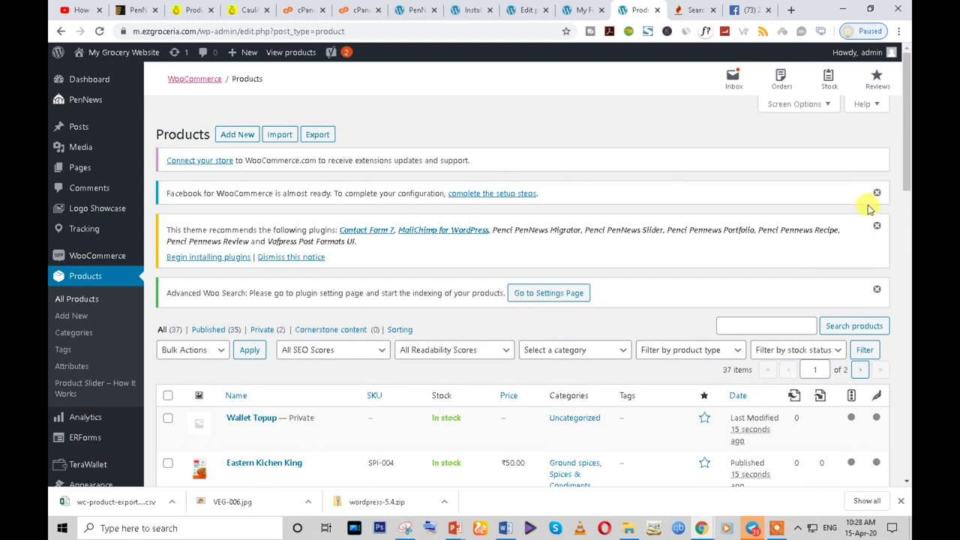
- Dismiss the Facebook for WooCommerce and plugin recommendation notices and open Pages
click(877, 193)
click(877, 194)
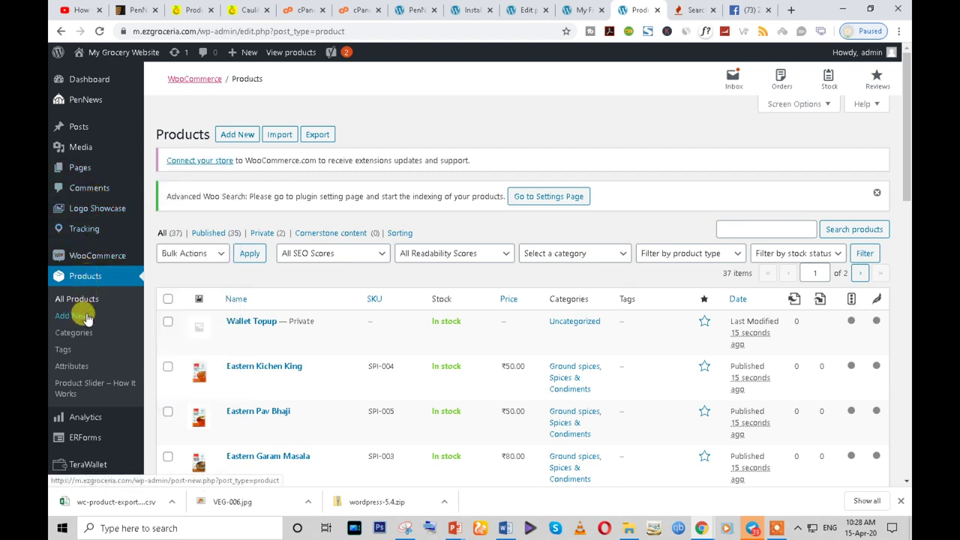
click(82, 167)
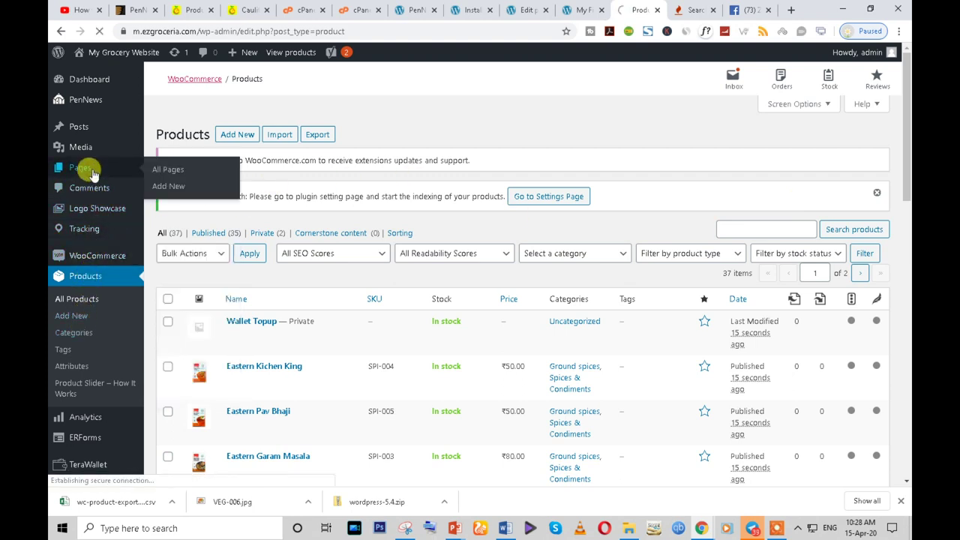
- Select and clear the Advanced Woo Search notice text, then bring up the PenNews submenu
triple_click(353, 206)
scroll(351, 204, down, 3)
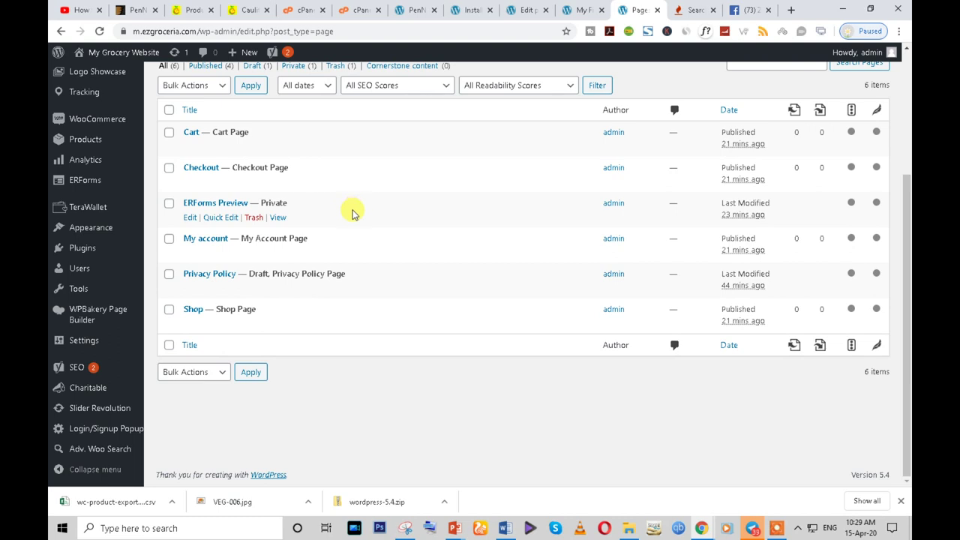
scroll(400, 455, up, 3)
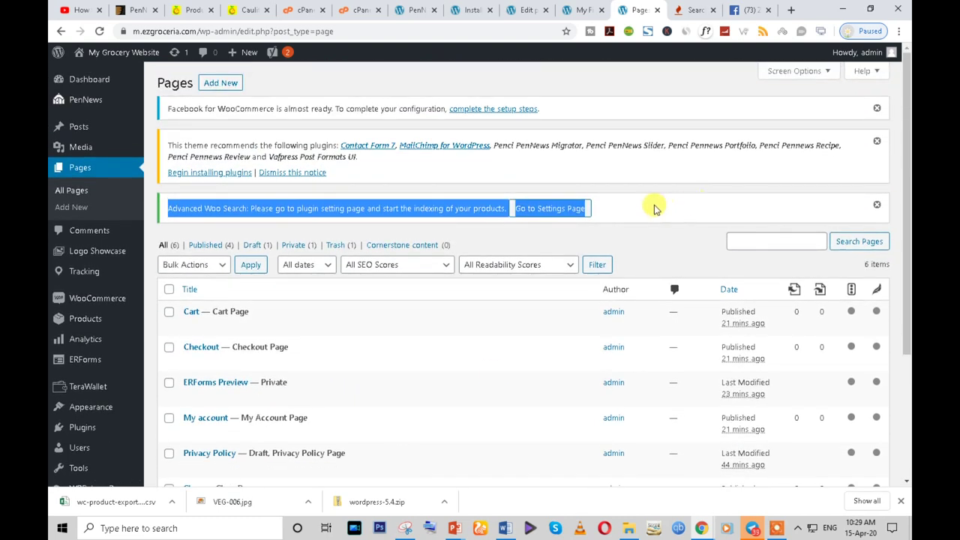
click(654, 210)
mouse_move(79, 104)
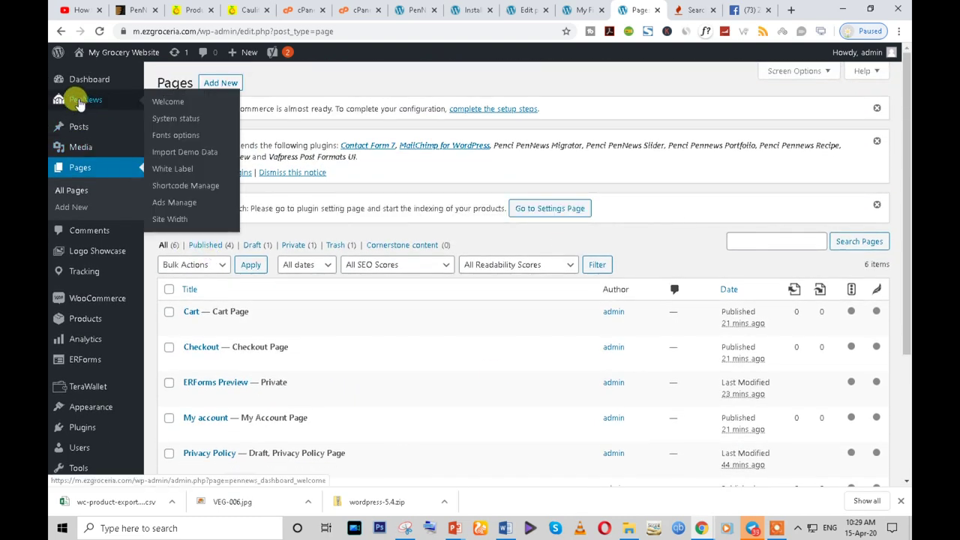
- Browse the PenNews demo-import gallery, then go to the All Pages list
click(191, 153)
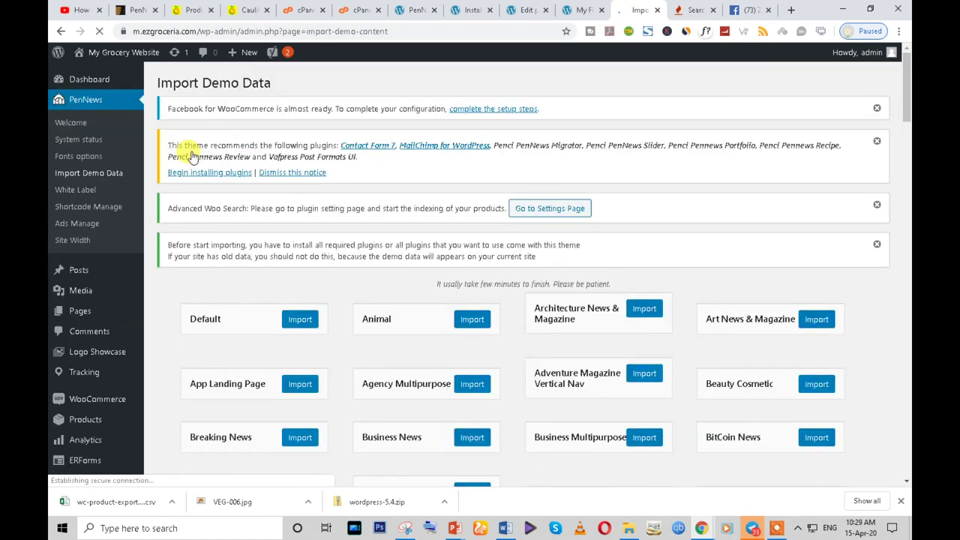
scroll(675, 266, down, 5)
scroll(621, 353, down, 13)
scroll(621, 352, down, 20)
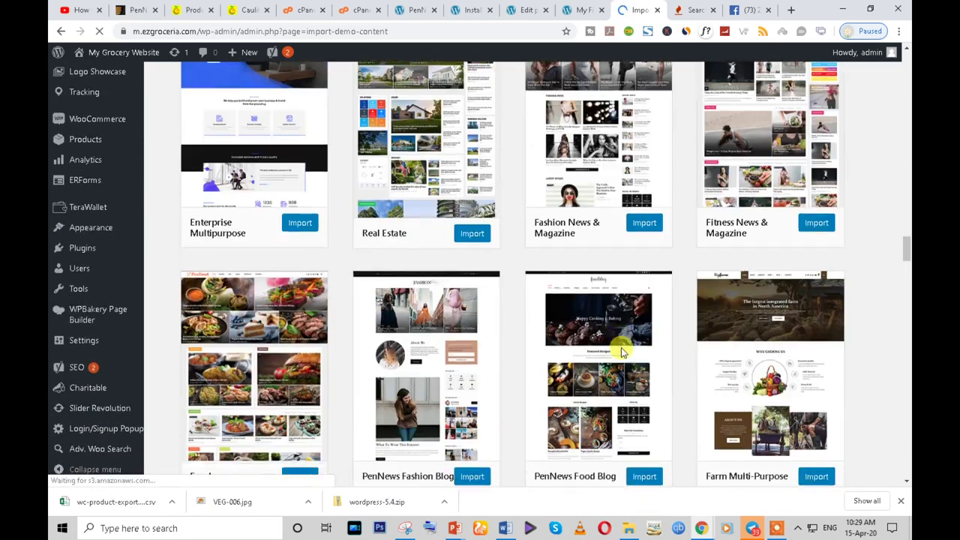
scroll(621, 352, down, 12)
scroll(622, 349, up, 7)
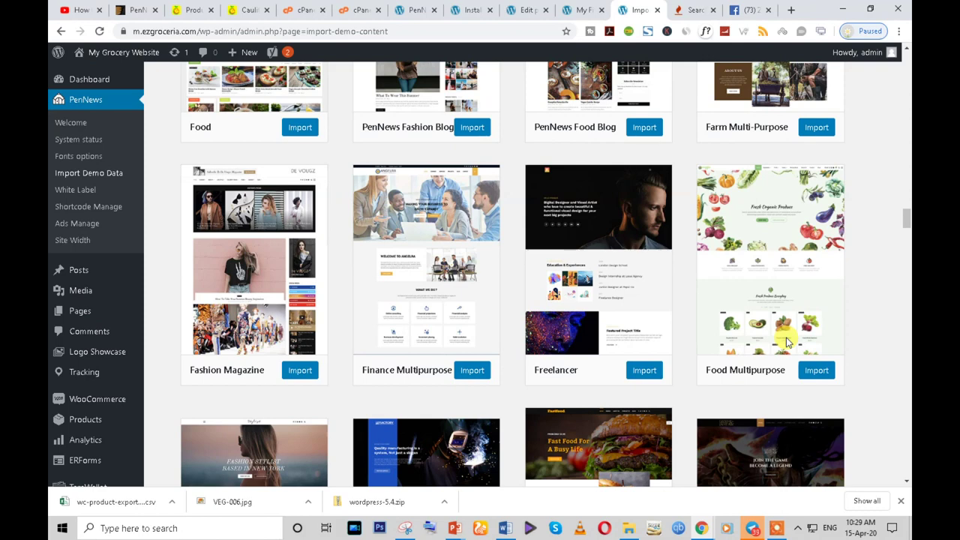
click(80, 316)
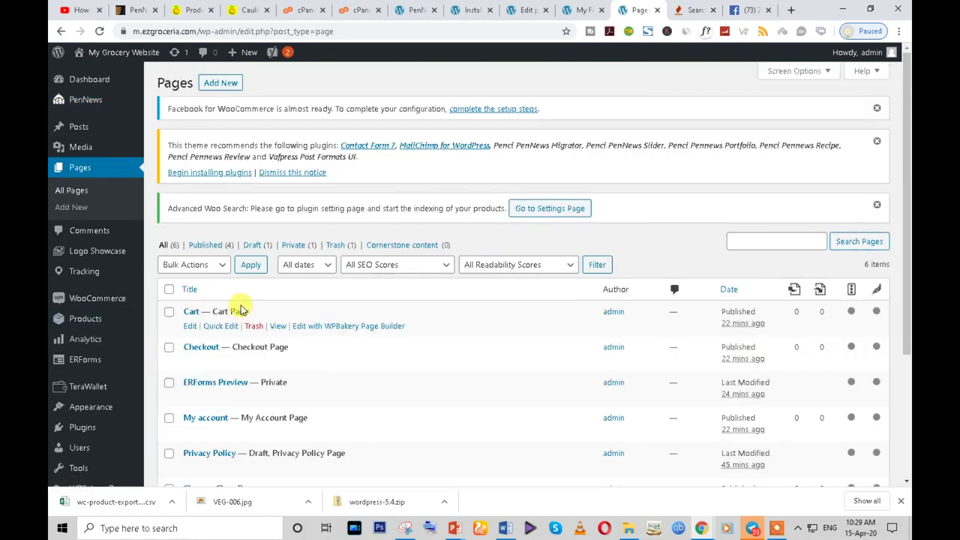
- Start a new page and dismiss the block editor welcome guide
click(215, 84)
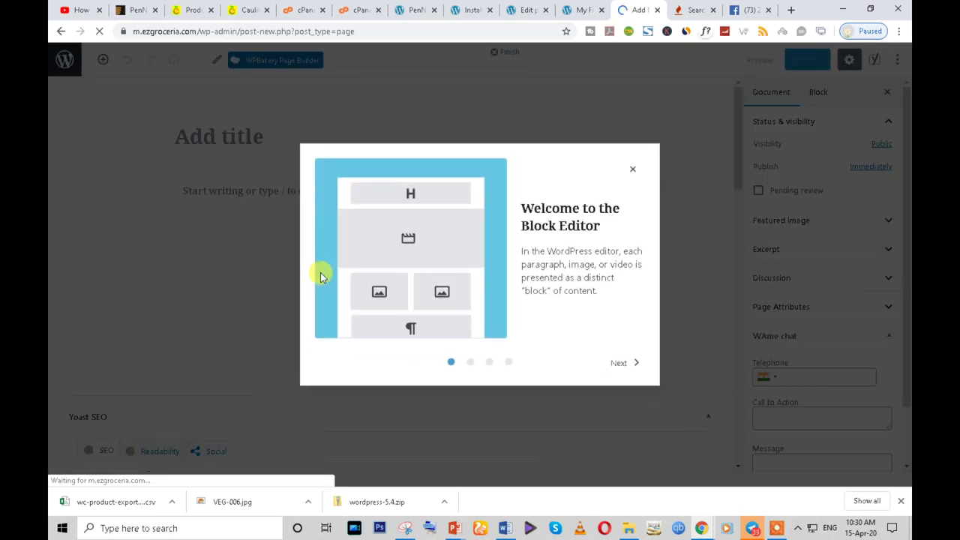
click(620, 363)
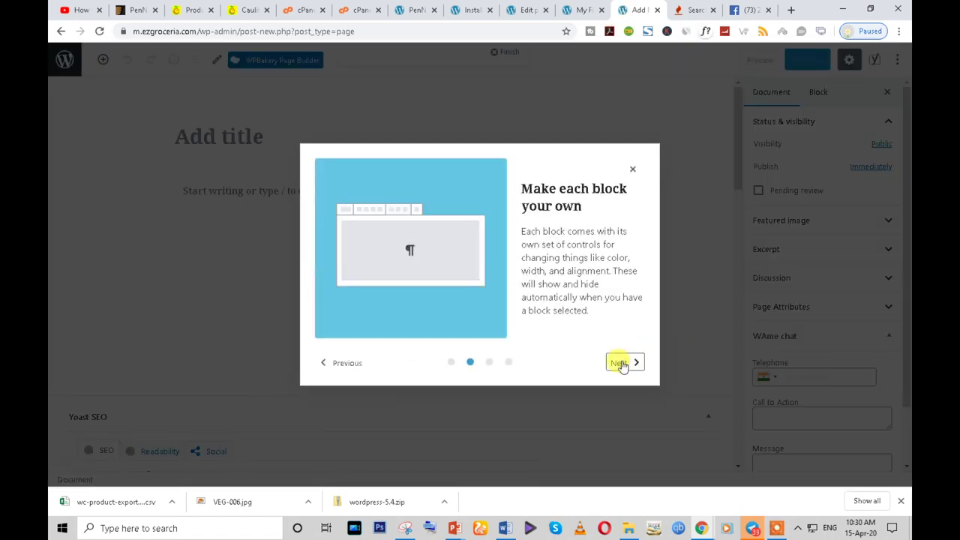
click(620, 363)
click(619, 363)
click(619, 362)
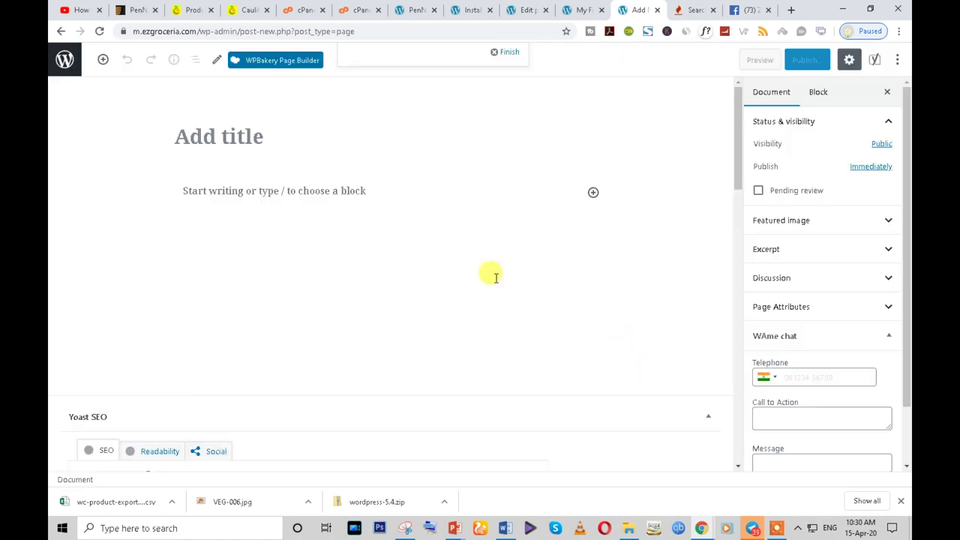
- Switch to WPBakery, title the page 'Home', and activate the Backend Editor
click(262, 60)
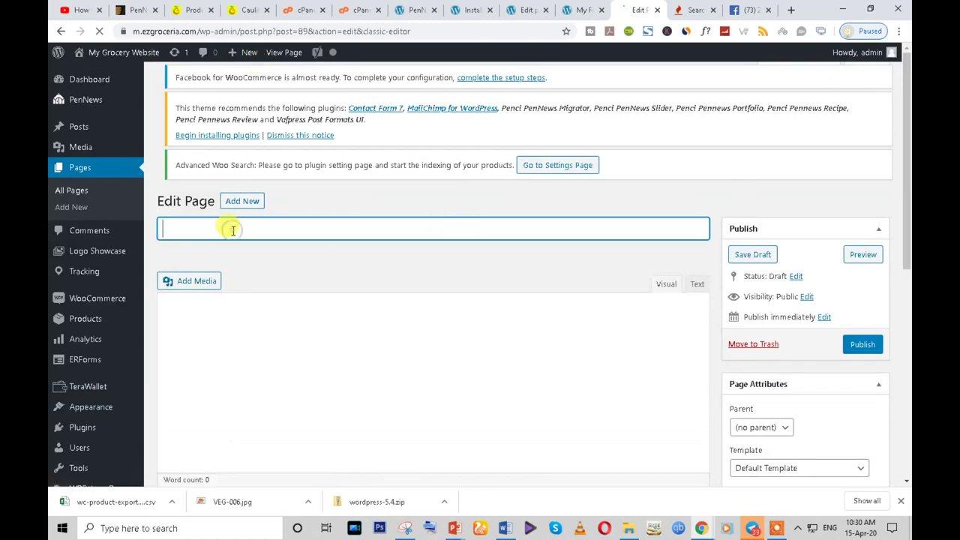
text(Home)
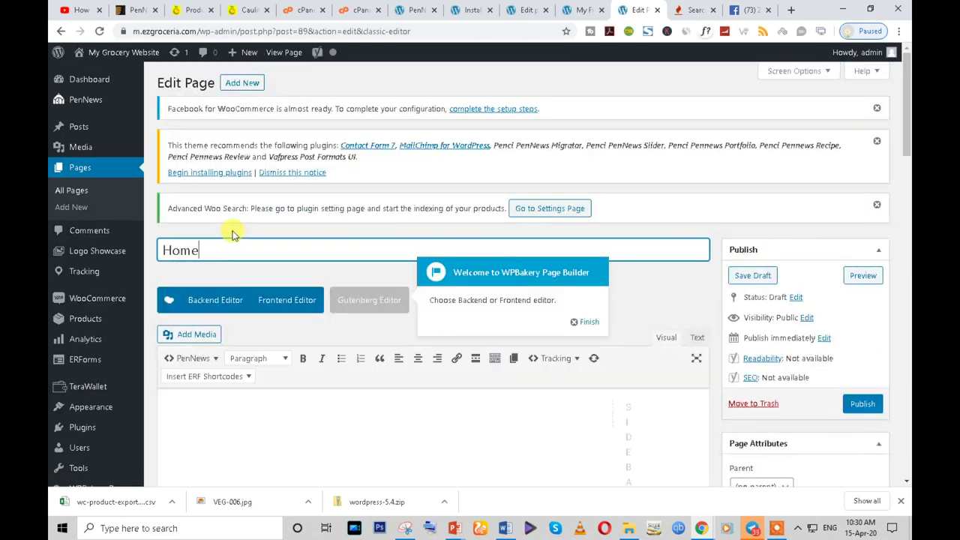
click(579, 324)
scroll(236, 392, down, 3)
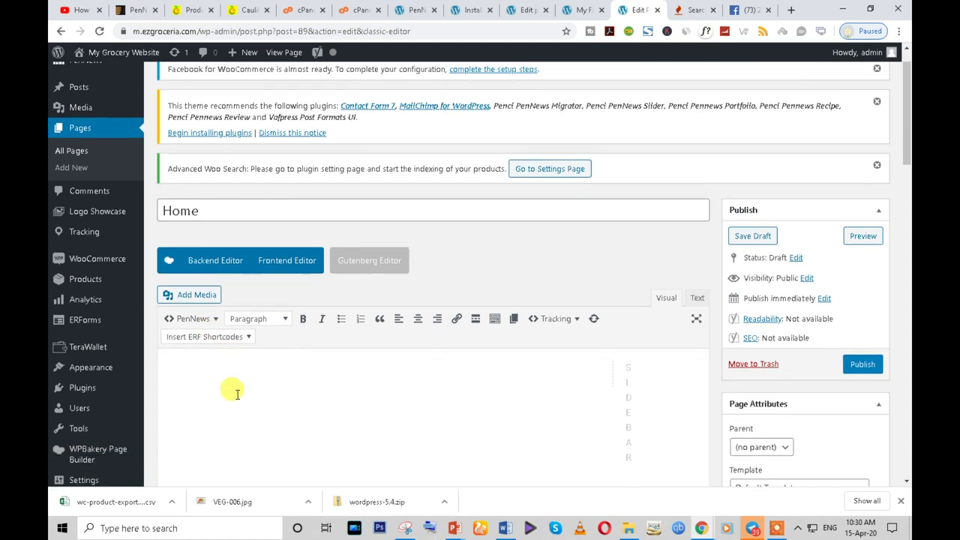
click(210, 184)
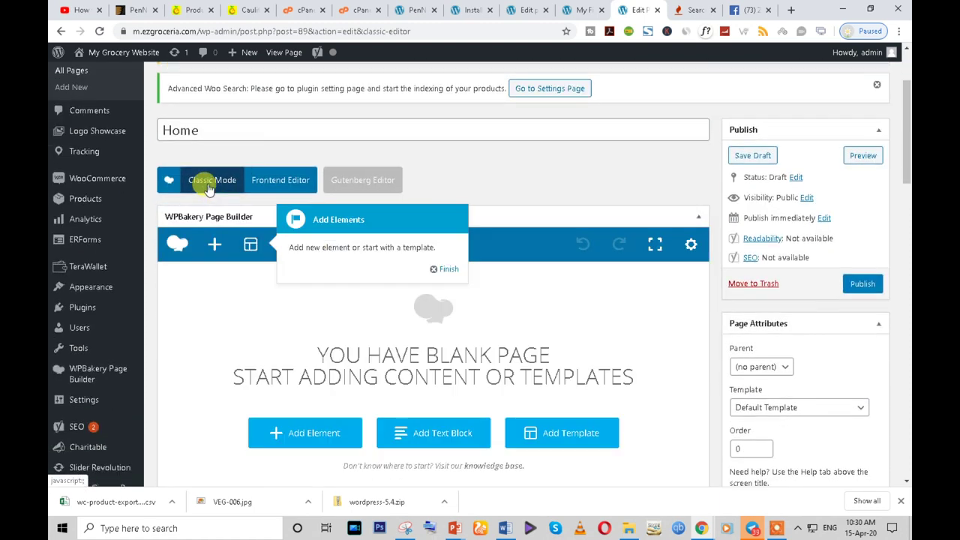
click(438, 268)
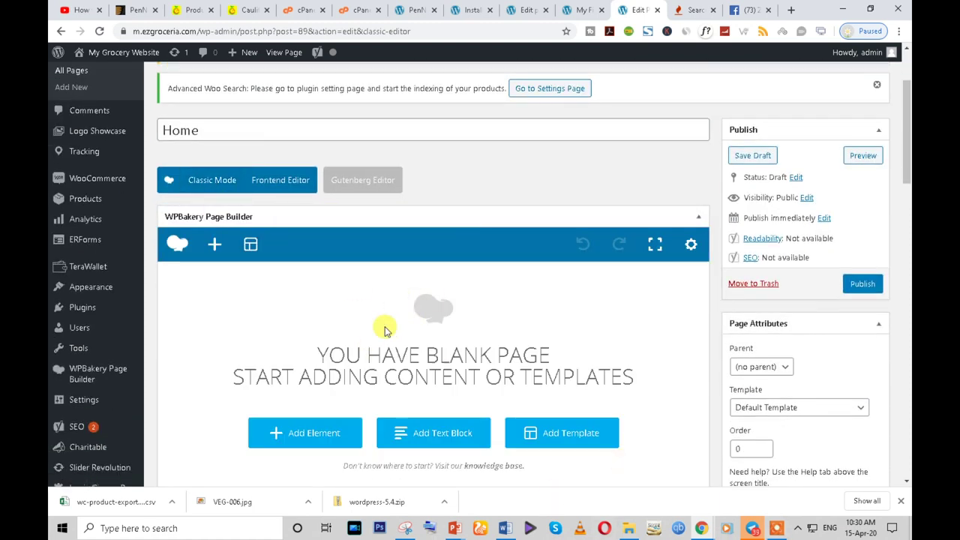
click(192, 9)
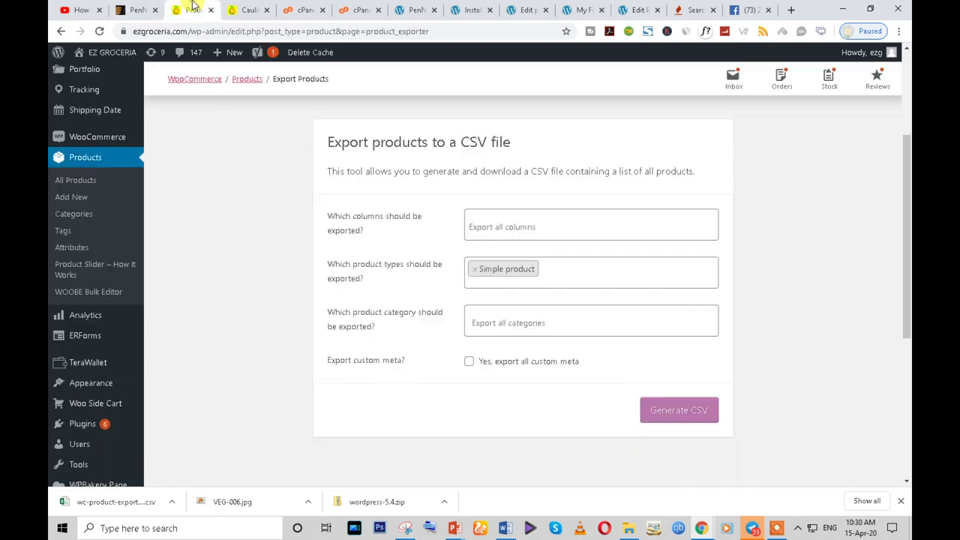
scroll(377, 215, up, 5)
key(ctrl+Tab)
scroll(300, 240, up, 15)
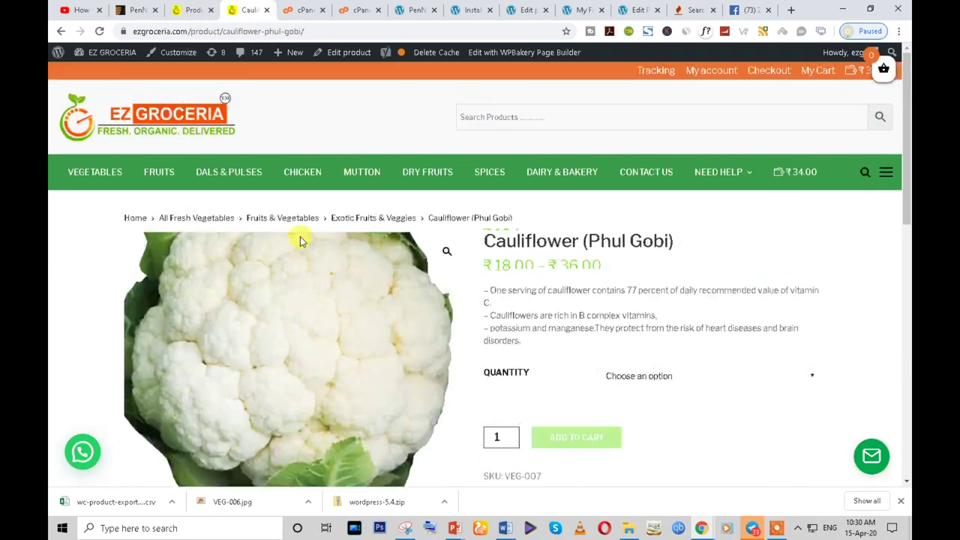
click(109, 132)
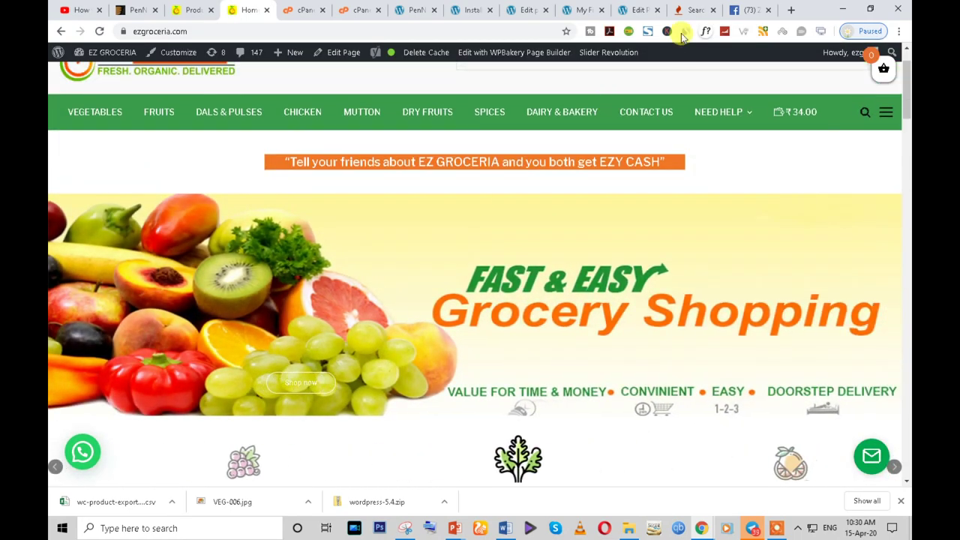
click(647, 9)
scroll(255, 323, down, 4)
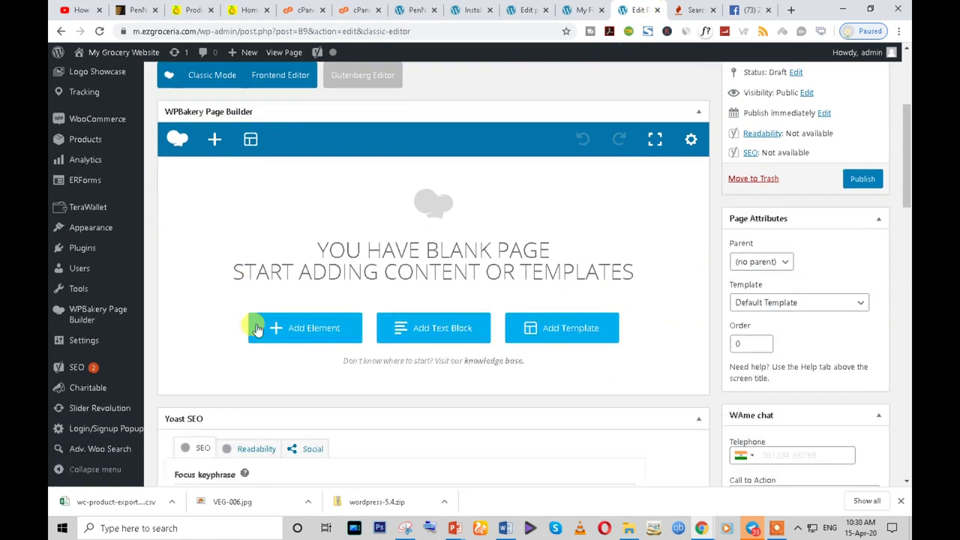
scroll(146, 441, down, 1)
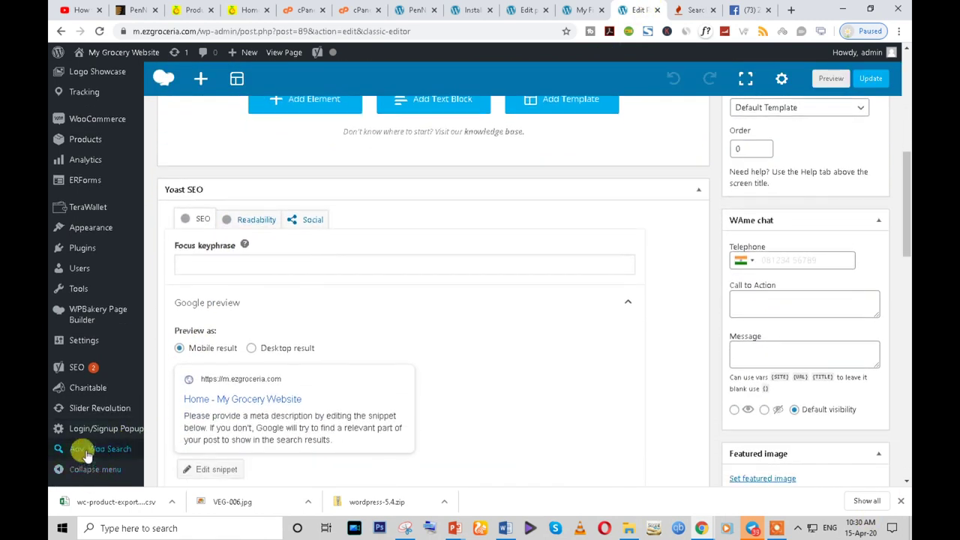
- Open Slider Revolution in a new tab and create a New Blank Module
right_click(85, 412)
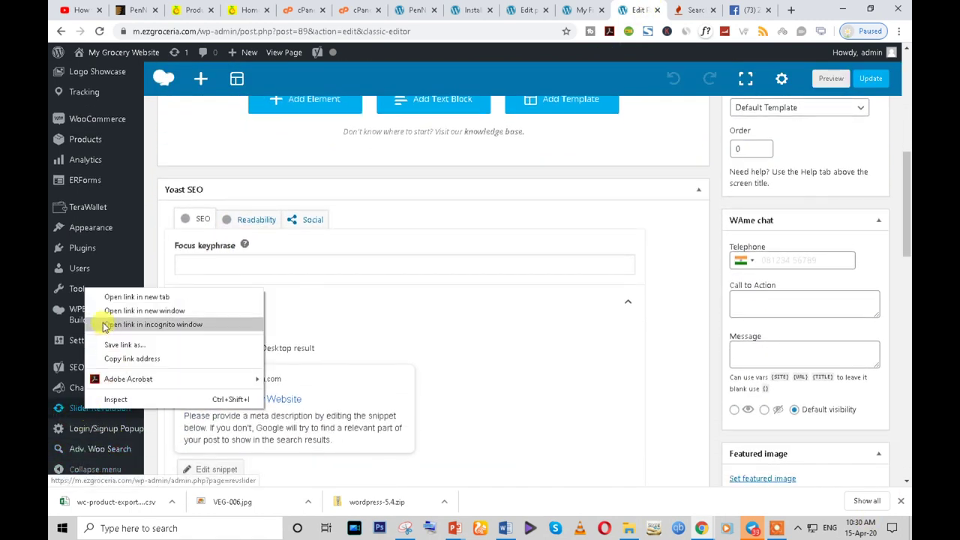
click(101, 298)
click(642, 10)
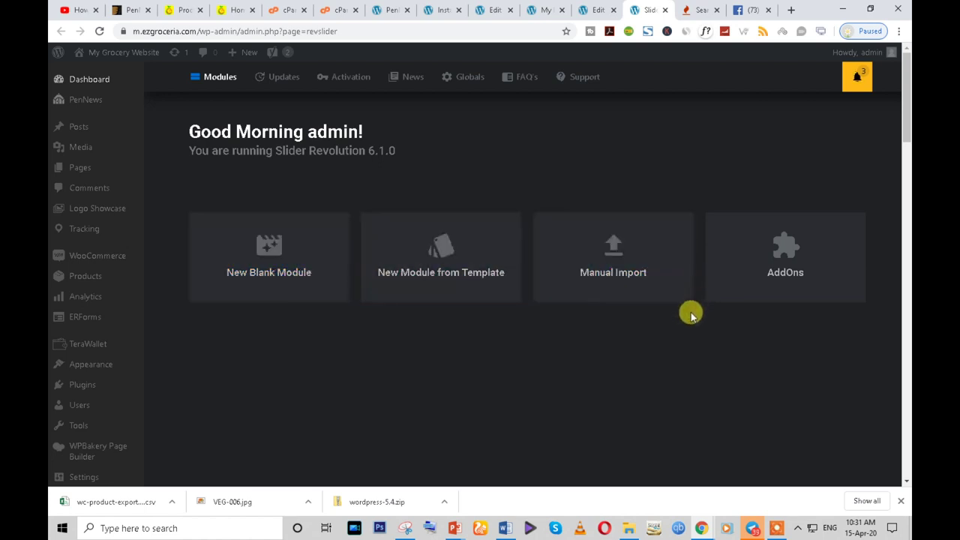
click(448, 279)
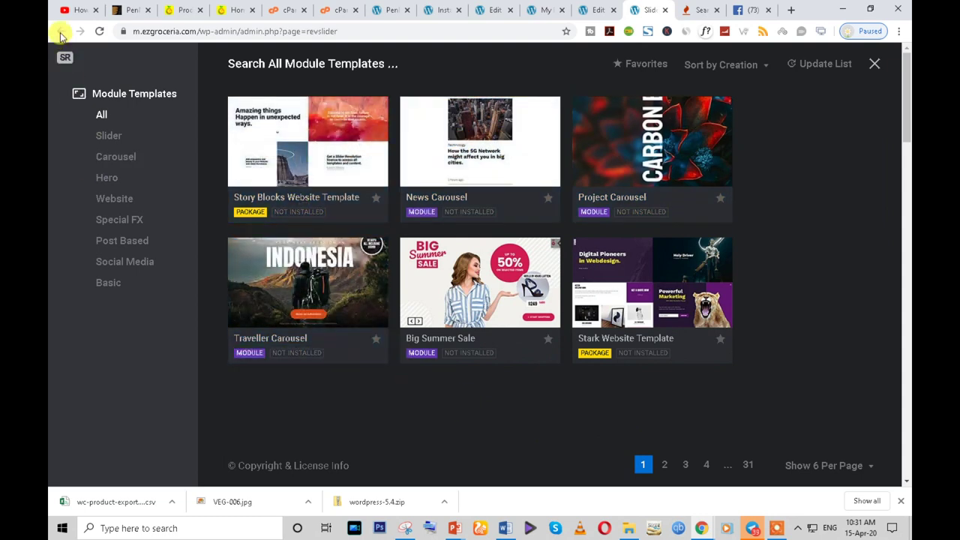
click(875, 63)
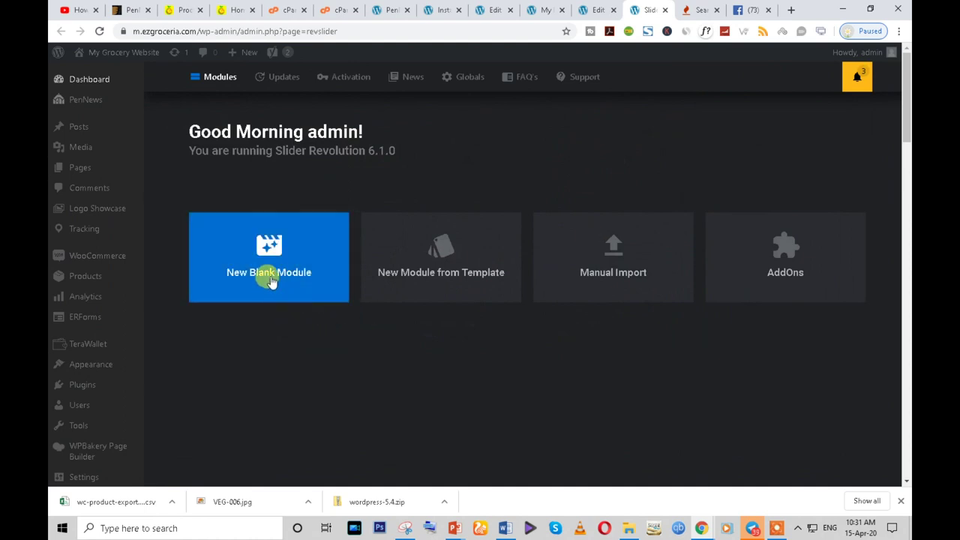
click(272, 281)
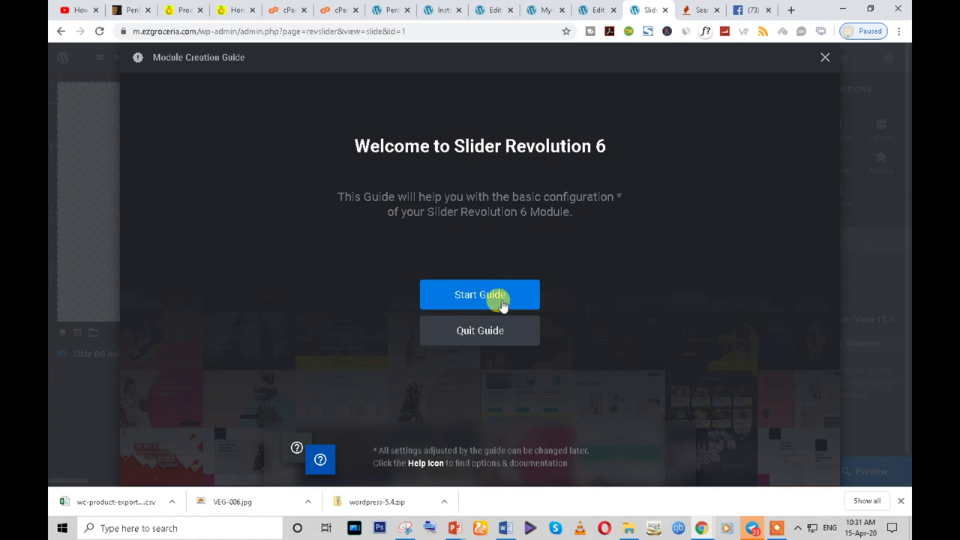
- In the Module Creation Guide, choose Slider type and Full-Width size
click(502, 304)
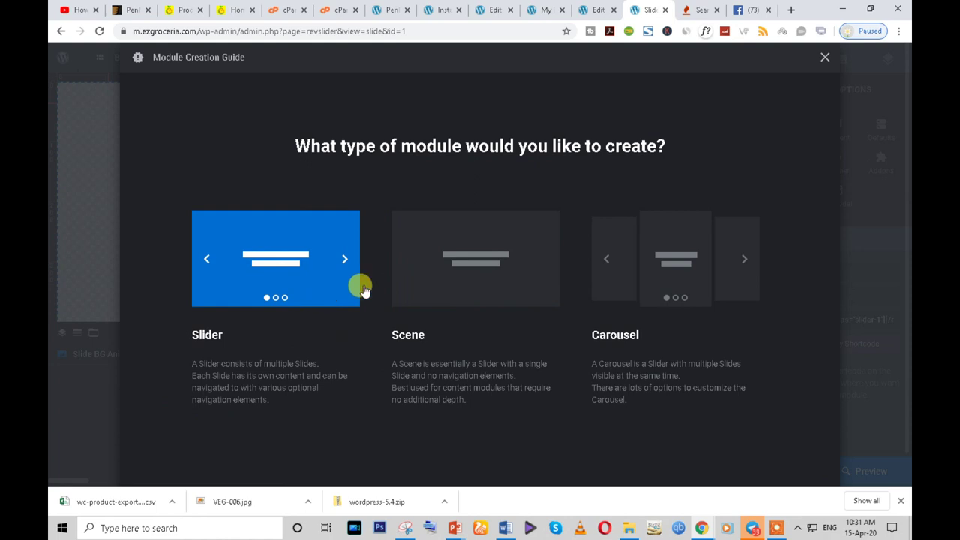
click(268, 291)
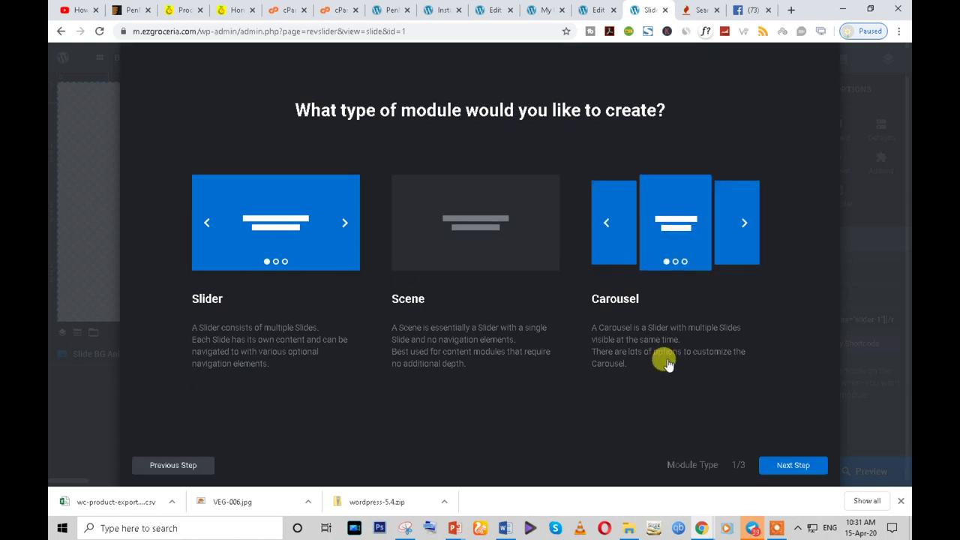
click(792, 466)
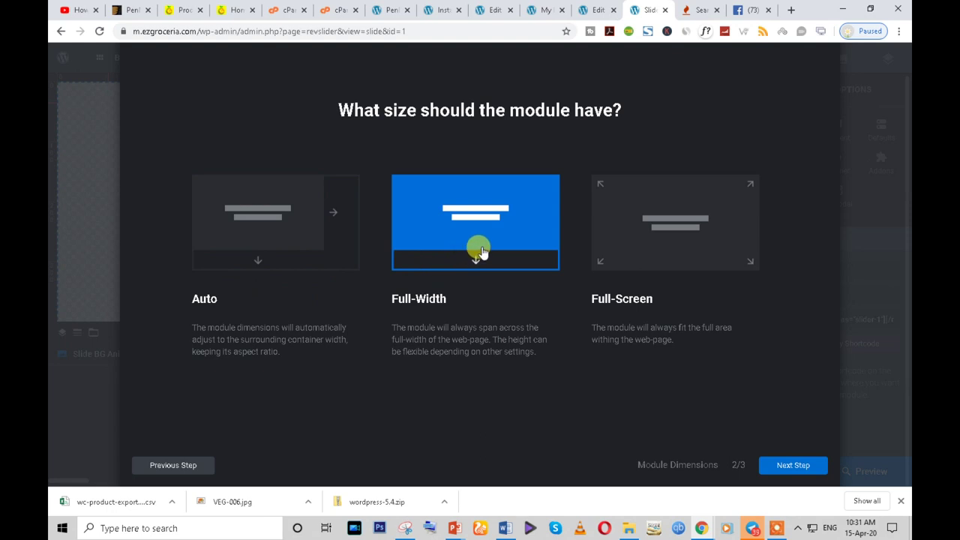
click(792, 466)
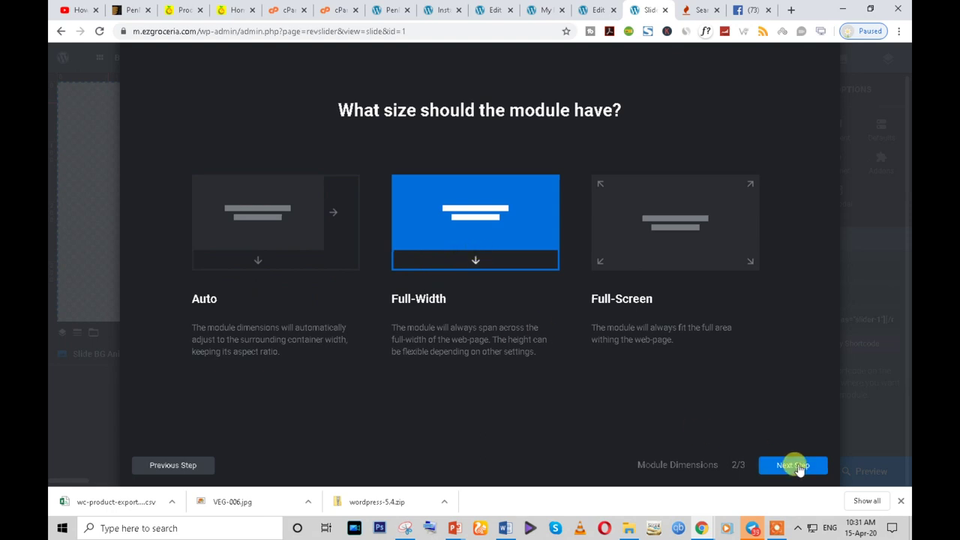
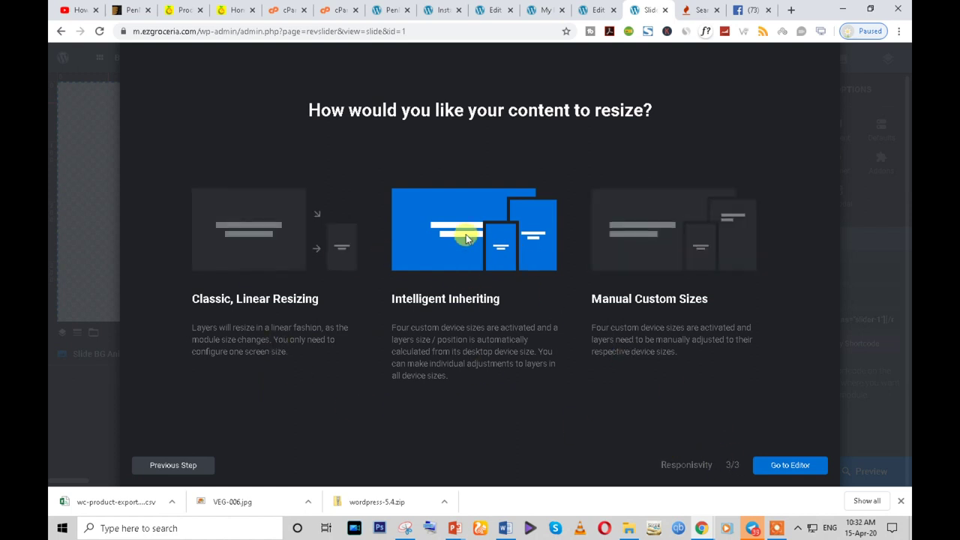
- Open the slider editor and add a blank slide to the slider
click(797, 467)
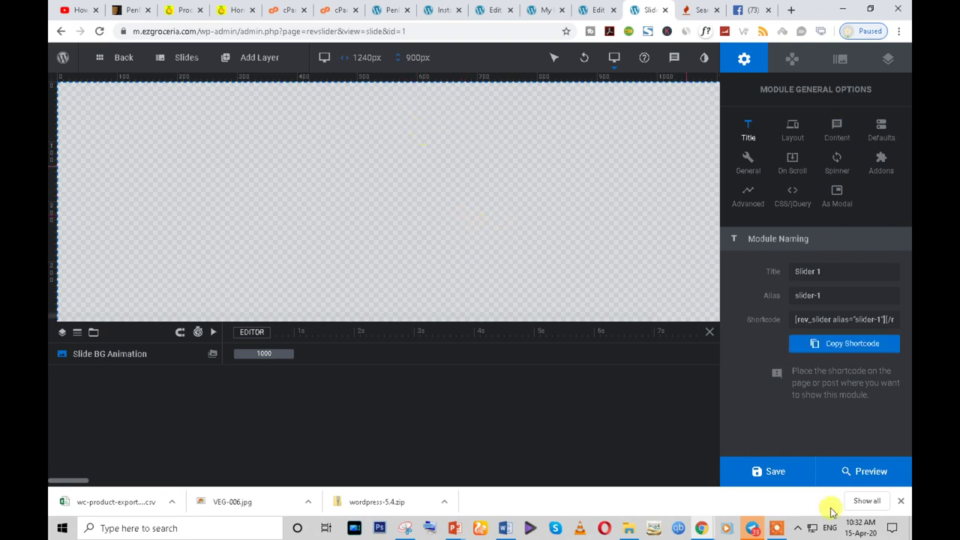
mouse_move(166, 64)
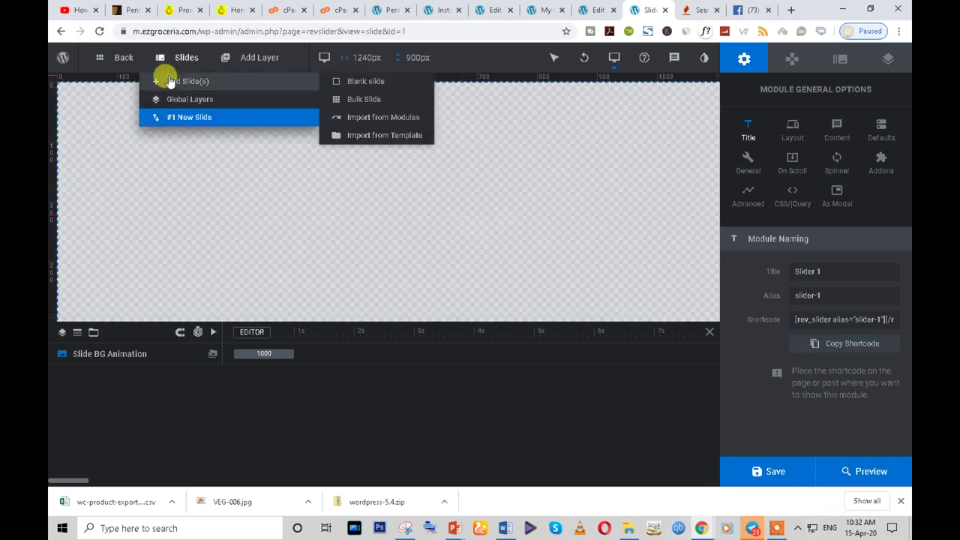
click(169, 81)
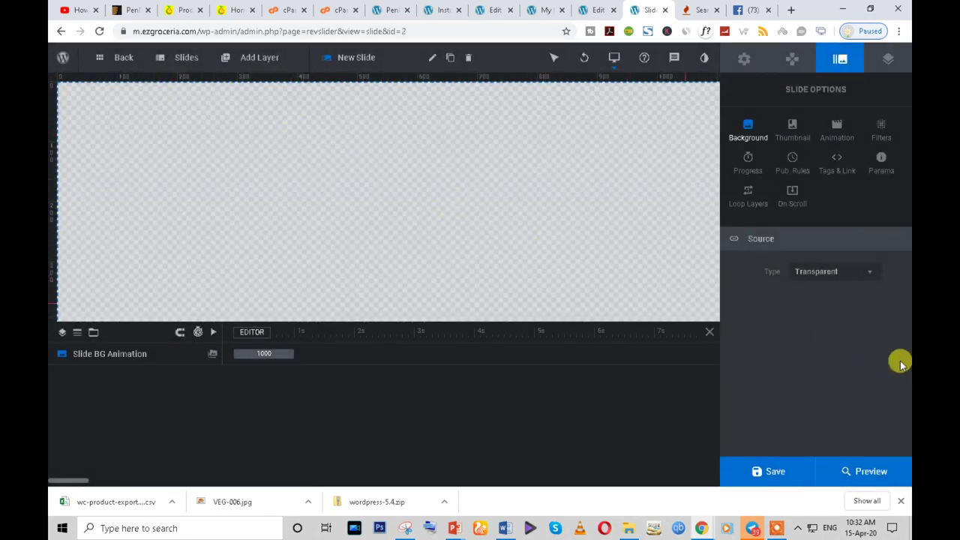
- Set the yellow lentils photo DSC_1381.jpg as the new slide's admin thumbnail and save
click(794, 132)
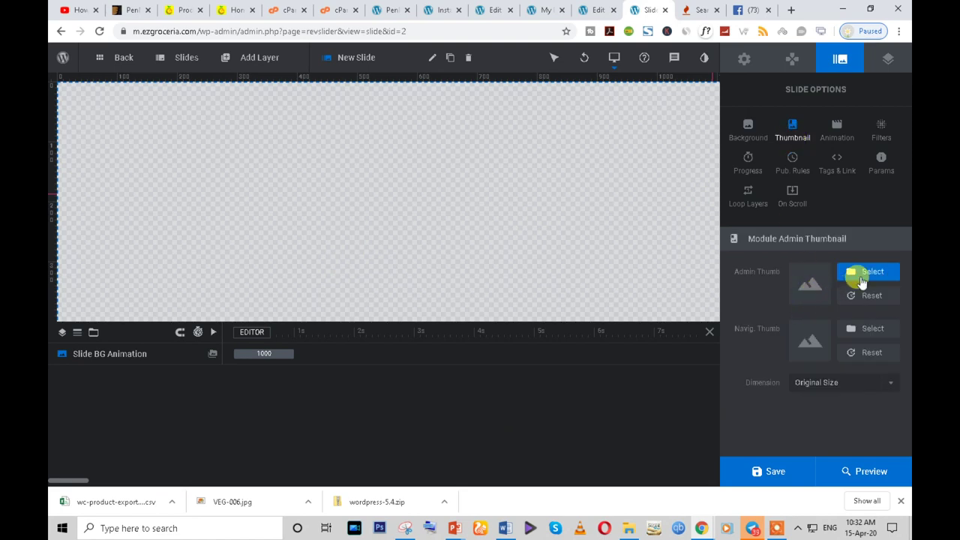
click(870, 274)
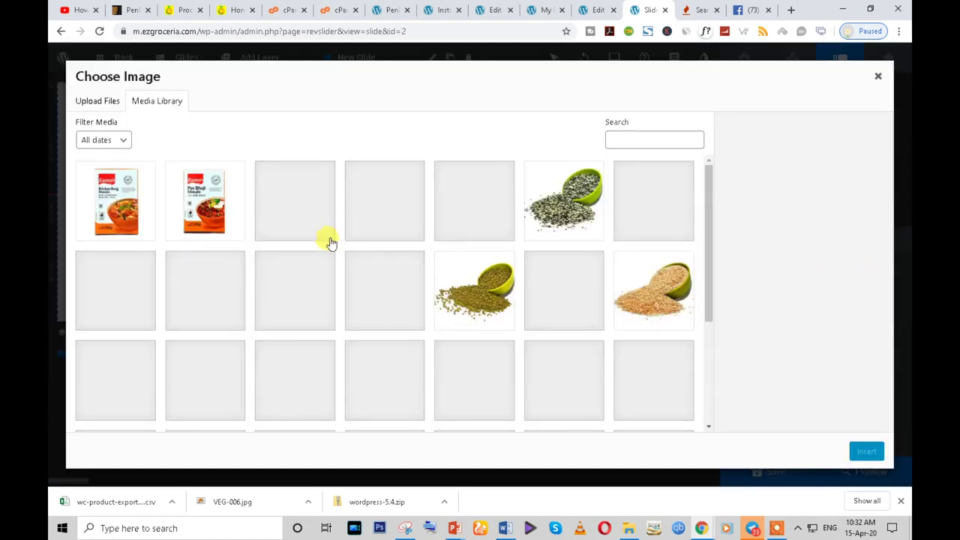
click(207, 301)
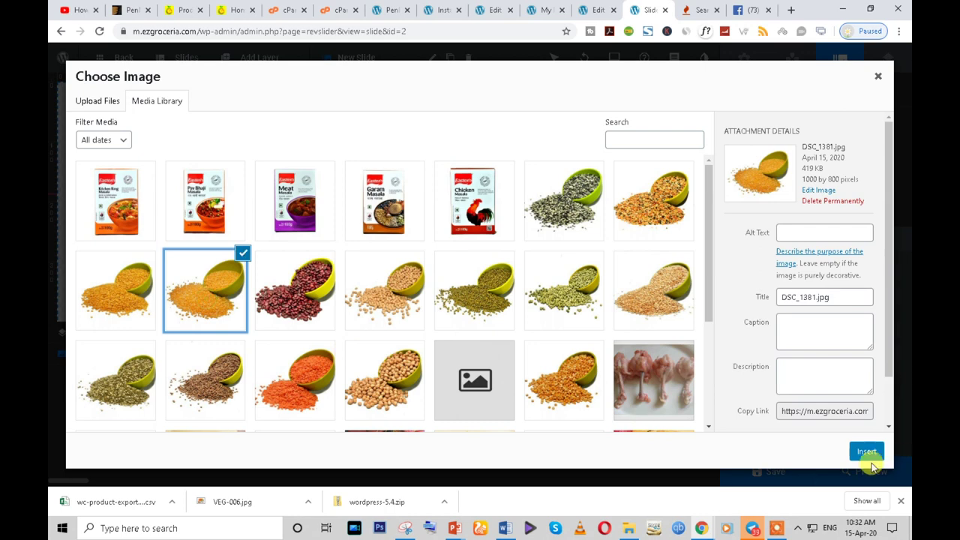
click(866, 451)
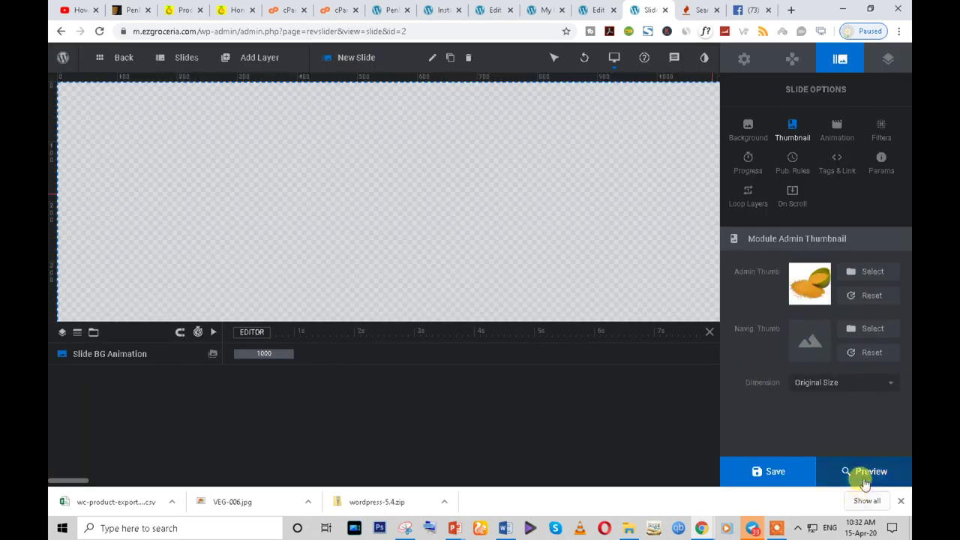
click(774, 472)
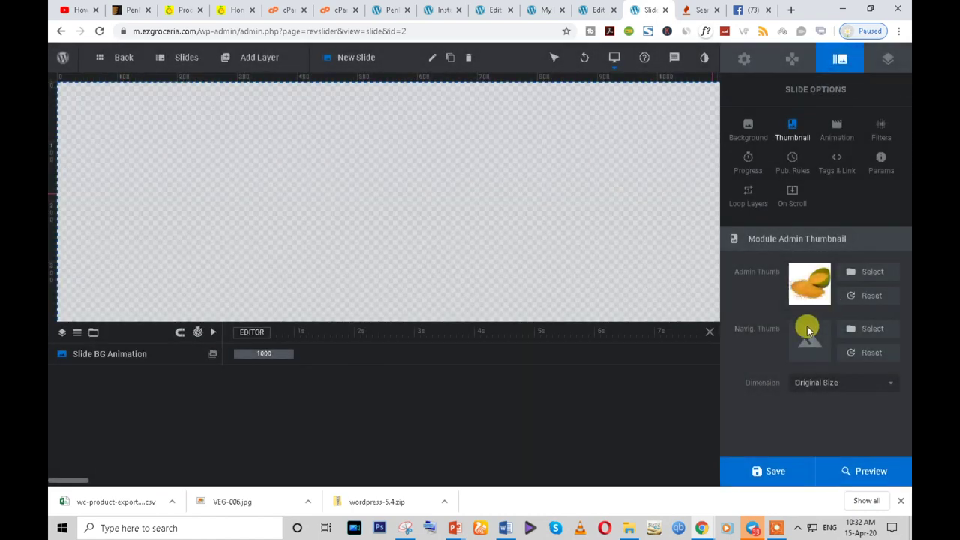
- Make the new slide's background an image, CHN-014.png with raw chicken drumsticks, and save the slide
click(838, 139)
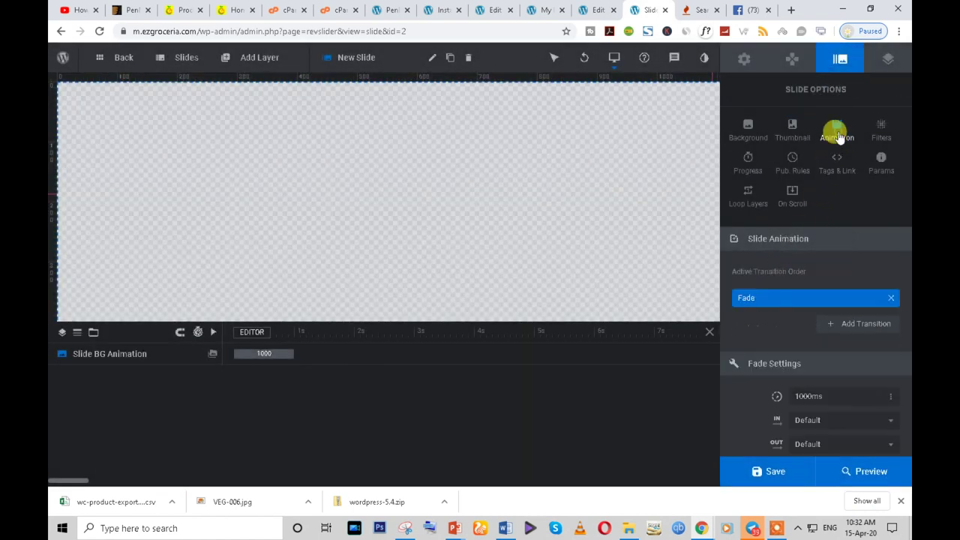
click(738, 135)
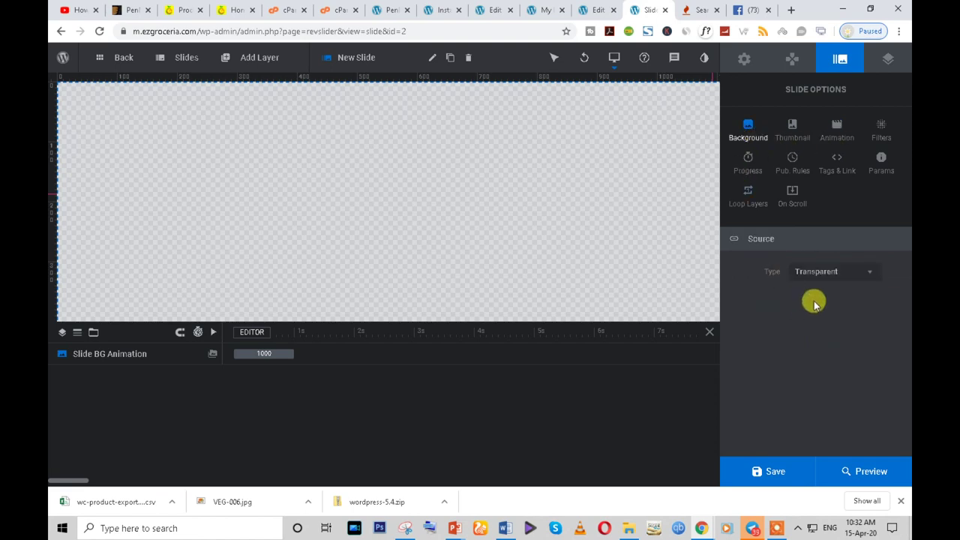
click(831, 273)
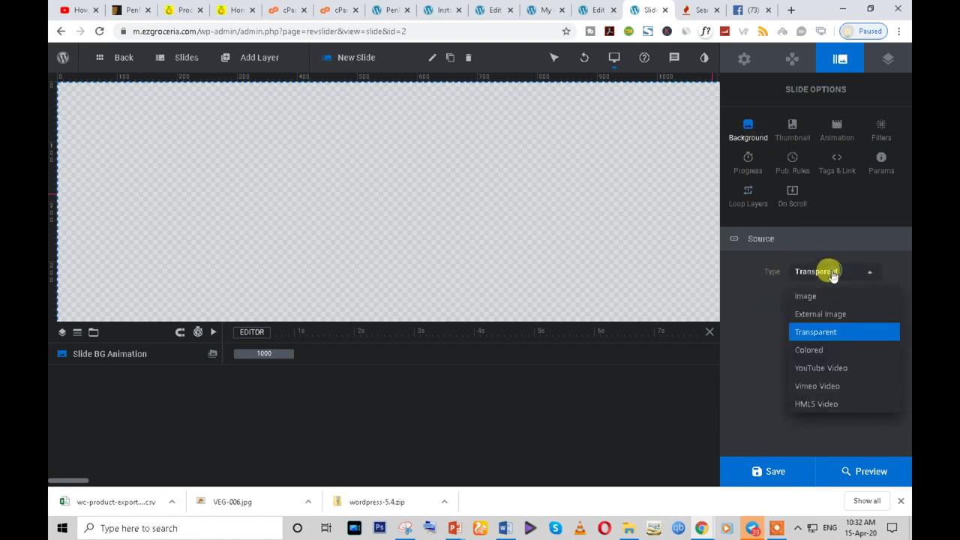
click(801, 297)
click(846, 297)
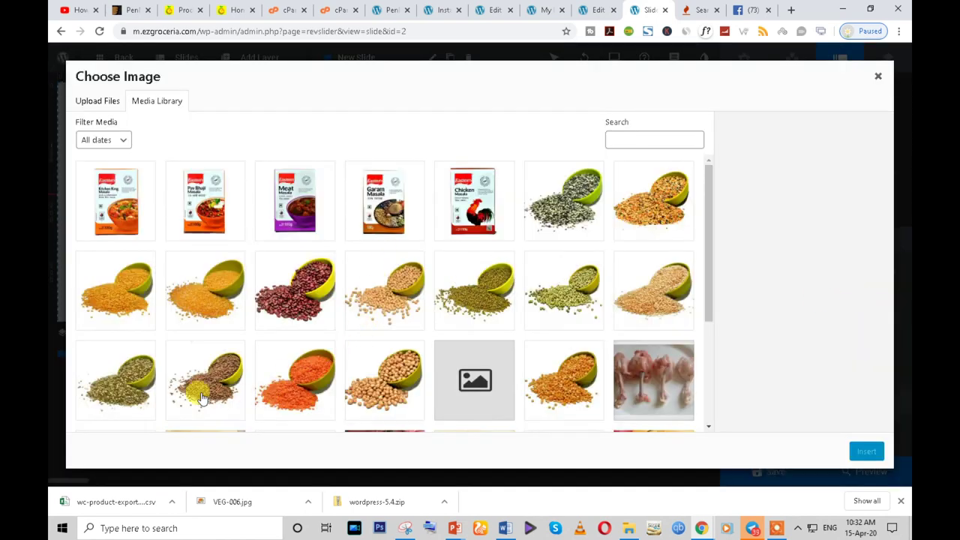
click(264, 393)
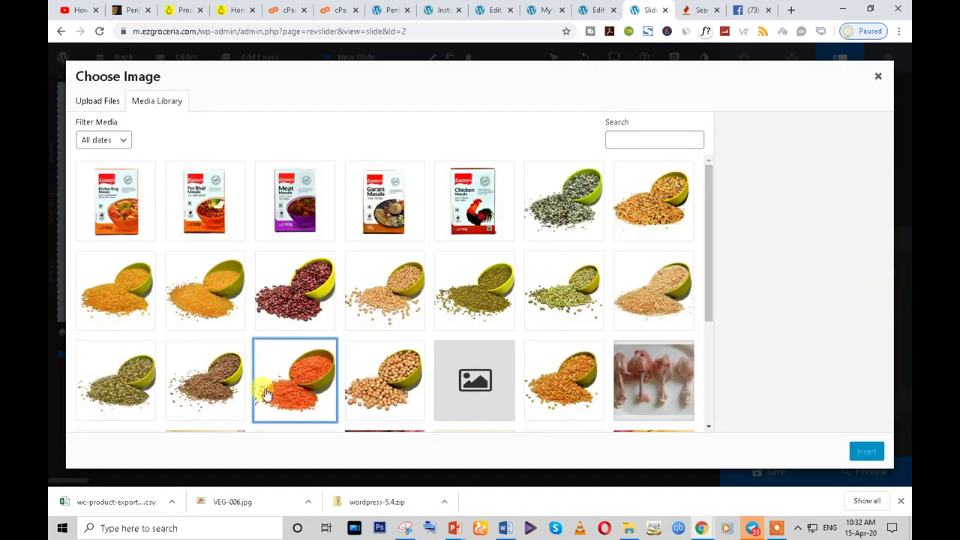
click(630, 369)
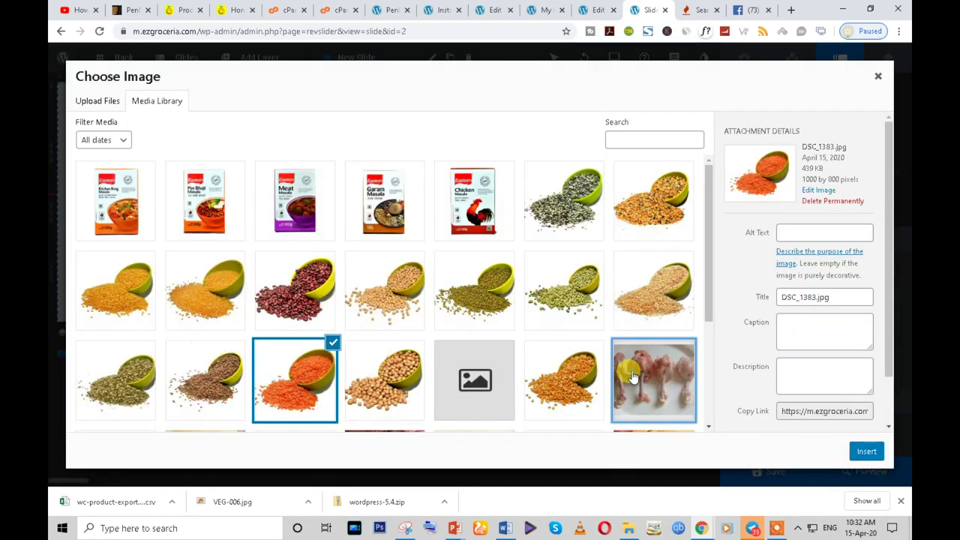
click(866, 452)
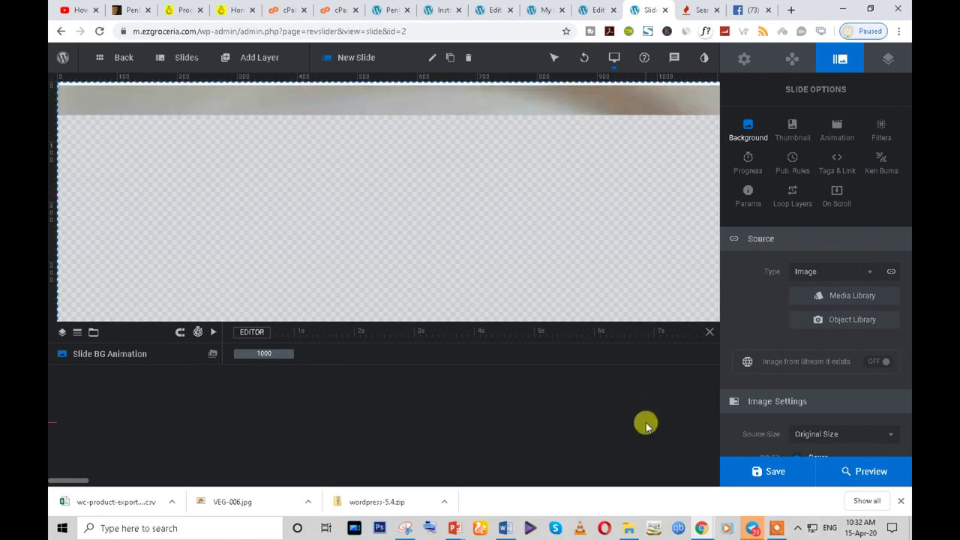
click(495, 264)
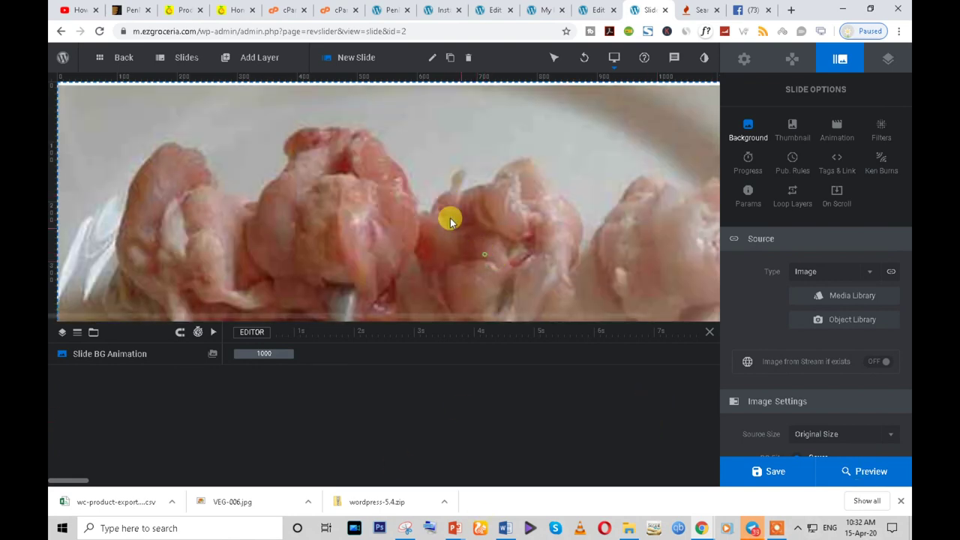
click(762, 469)
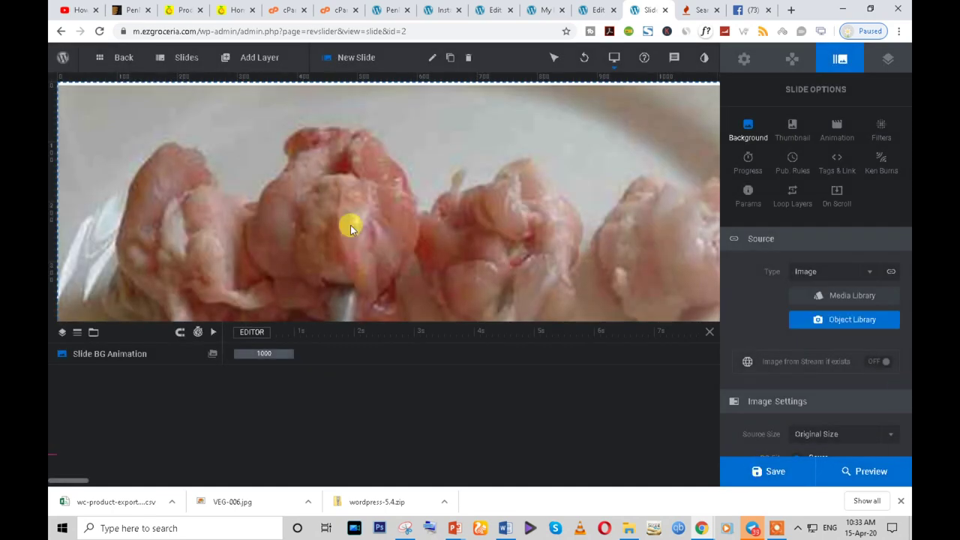
scroll(869, 380, down, 2)
click(774, 477)
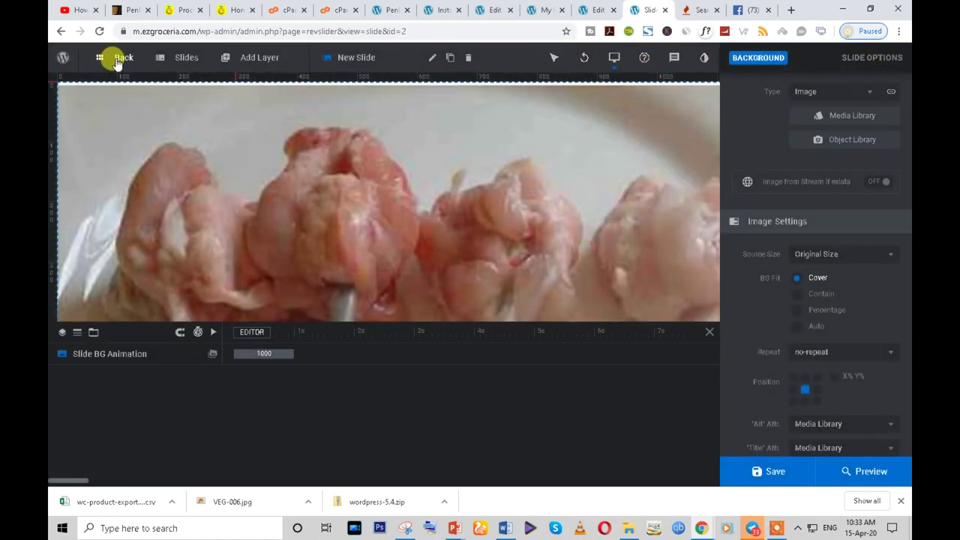
- Go to the Dashboard and Slider Revolution overview, then view the live ezgroceria.com homepage
mouse_move(64, 58)
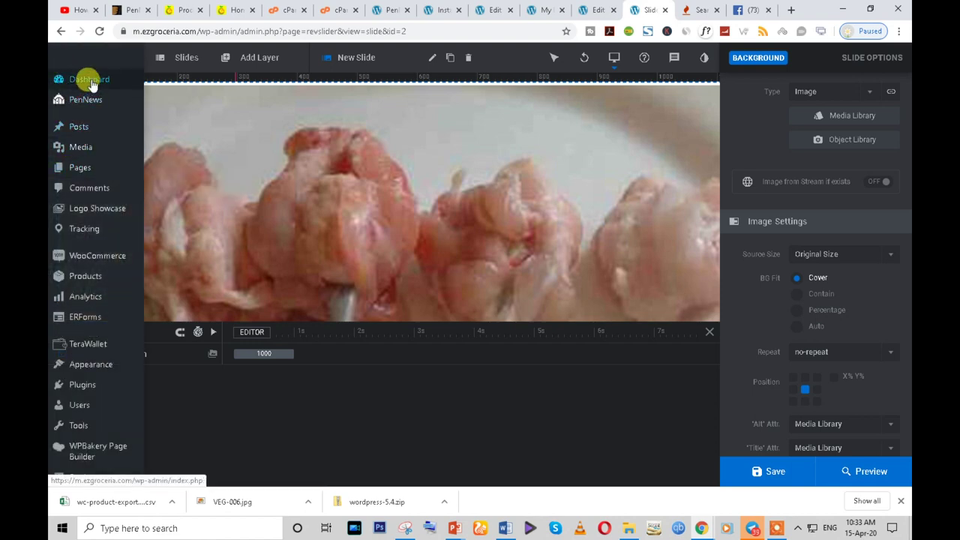
click(91, 84)
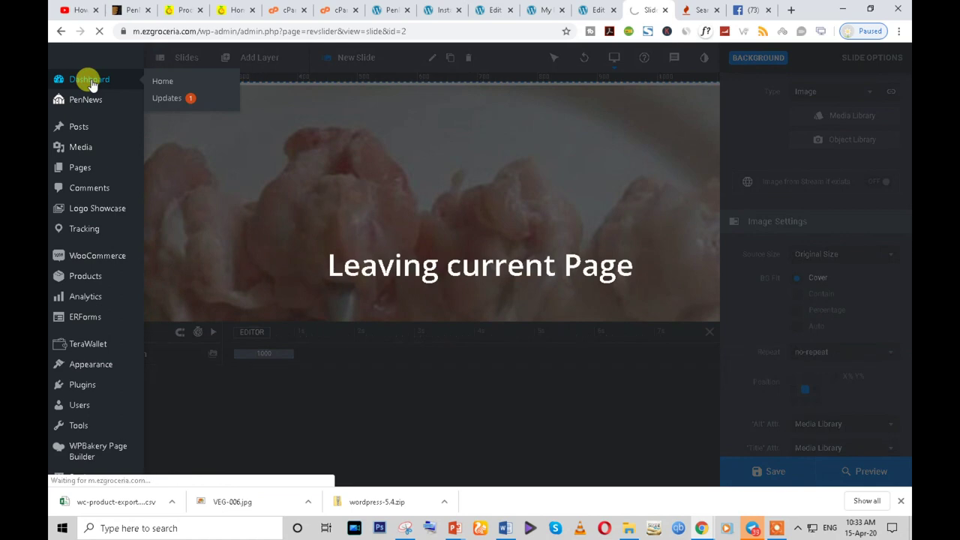
scroll(82, 360, down, 4)
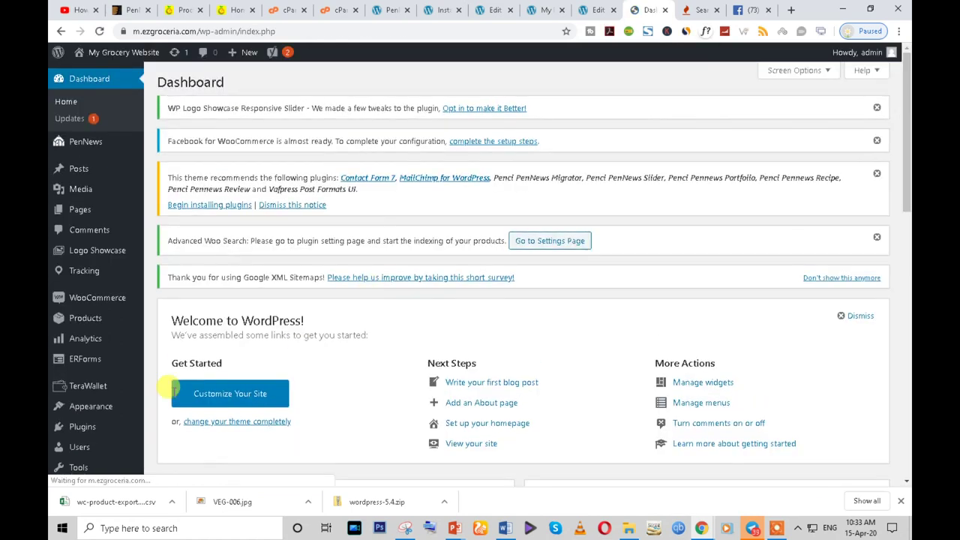
click(103, 411)
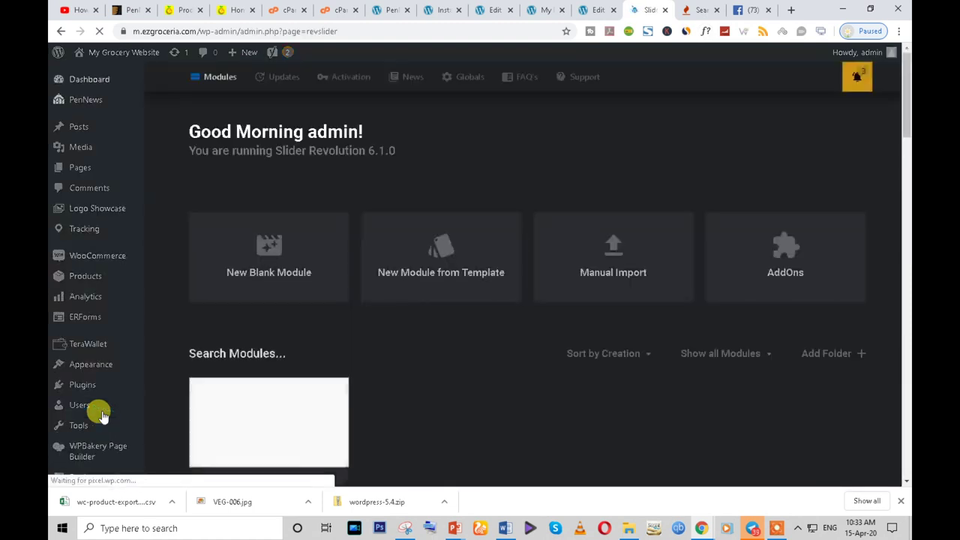
scroll(480, 407, down, 1)
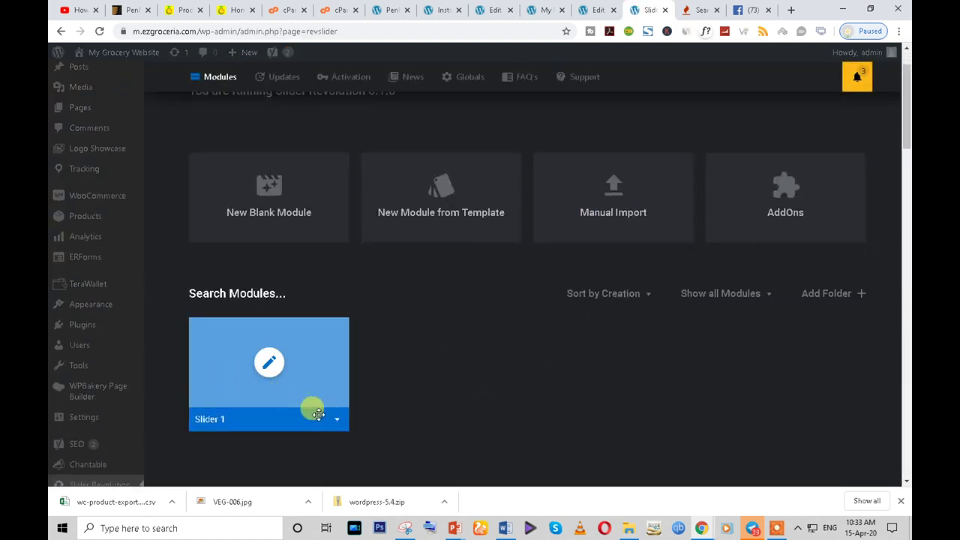
scroll(345, 240, up, 1)
click(237, 10)
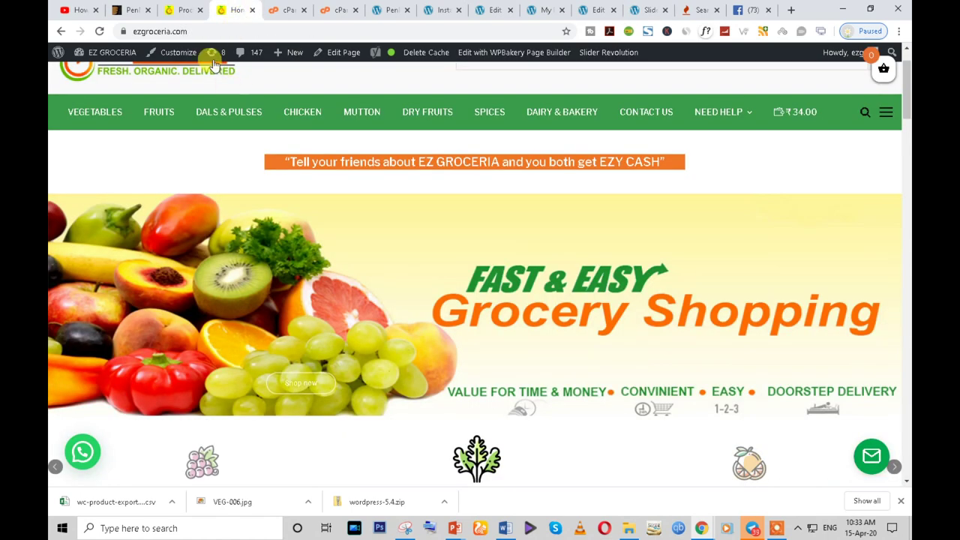
- From the product export page tab, open the Slider Revolution slider list
click(180, 10)
scroll(67, 420, down, 5)
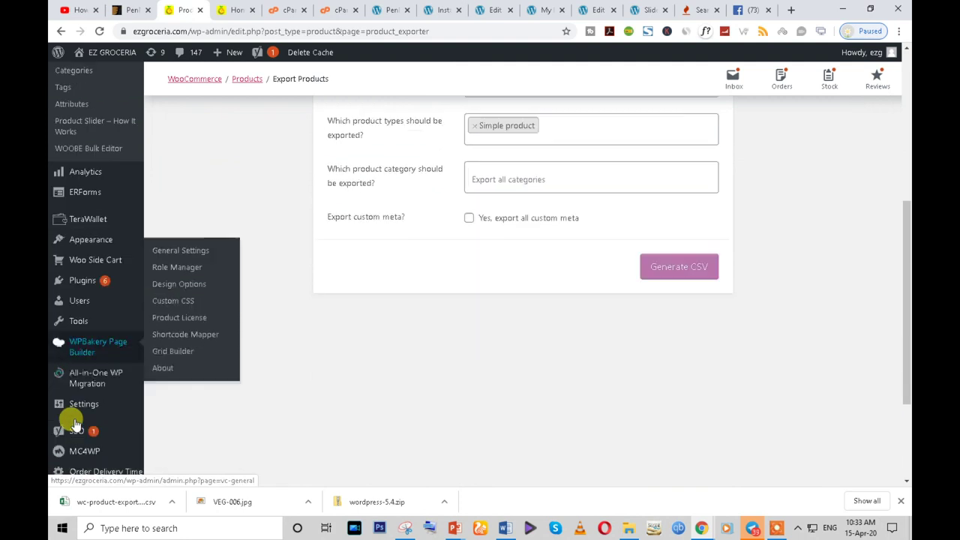
scroll(75, 424, down, 2)
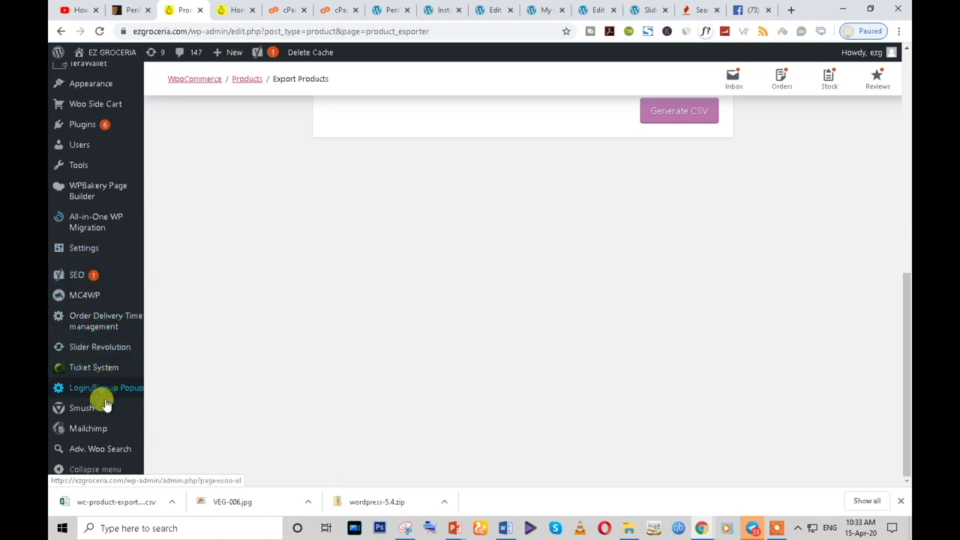
scroll(85, 458, up, 6)
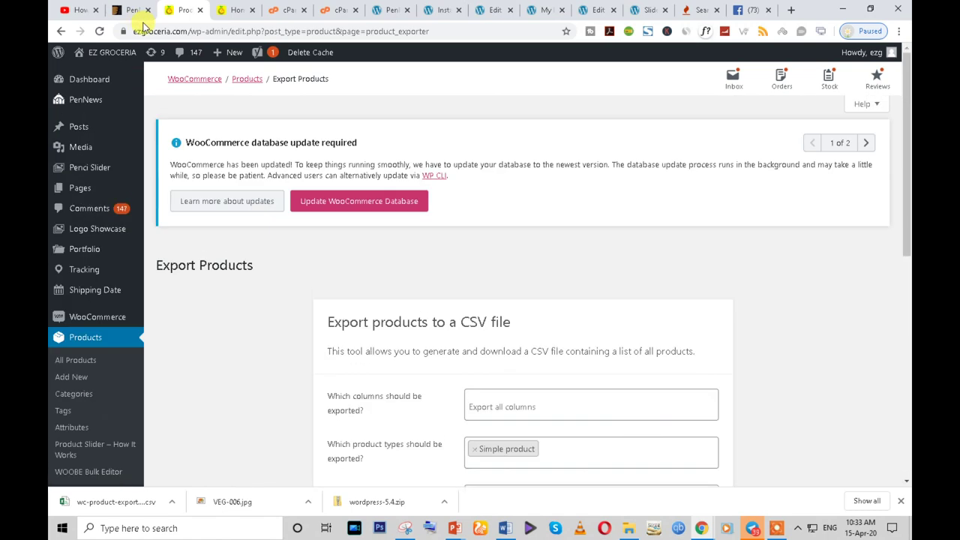
scroll(150, 333, down, 5)
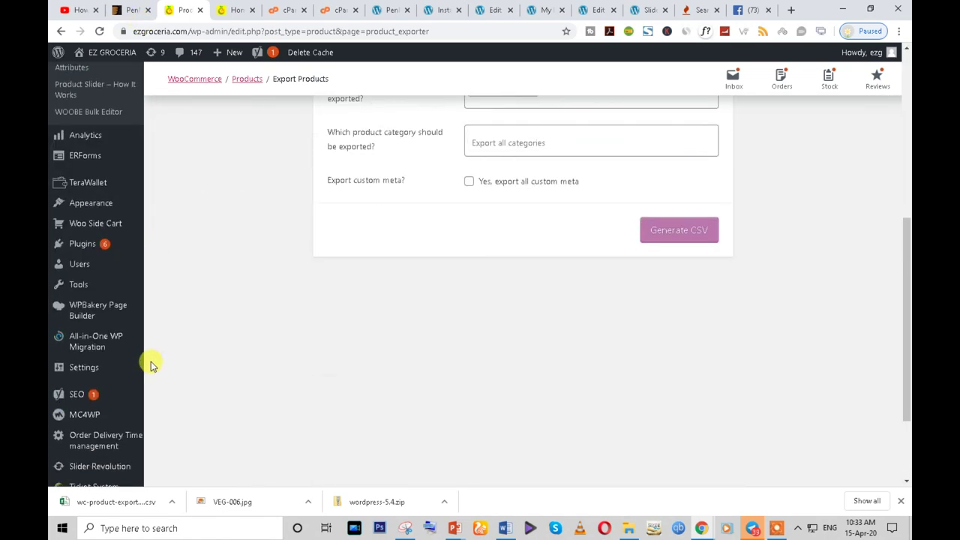
scroll(151, 363, down, 2)
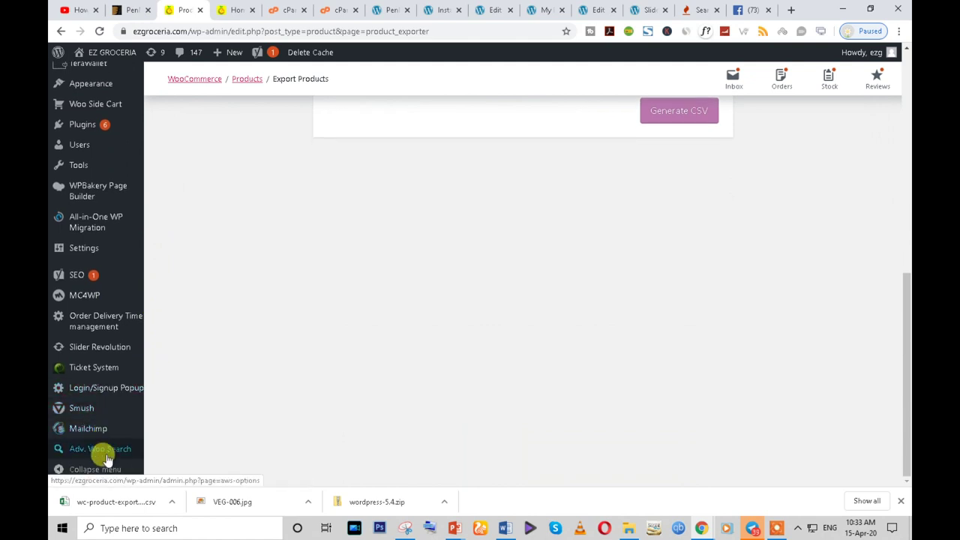
click(95, 349)
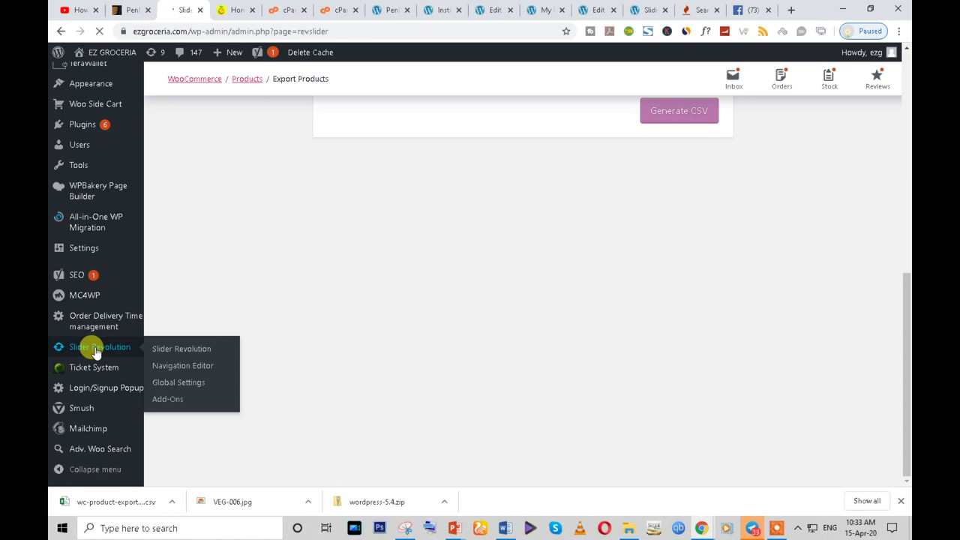
- Export the #8 Home slider so it downloads as home.zip
scroll(467, 318, down, 3)
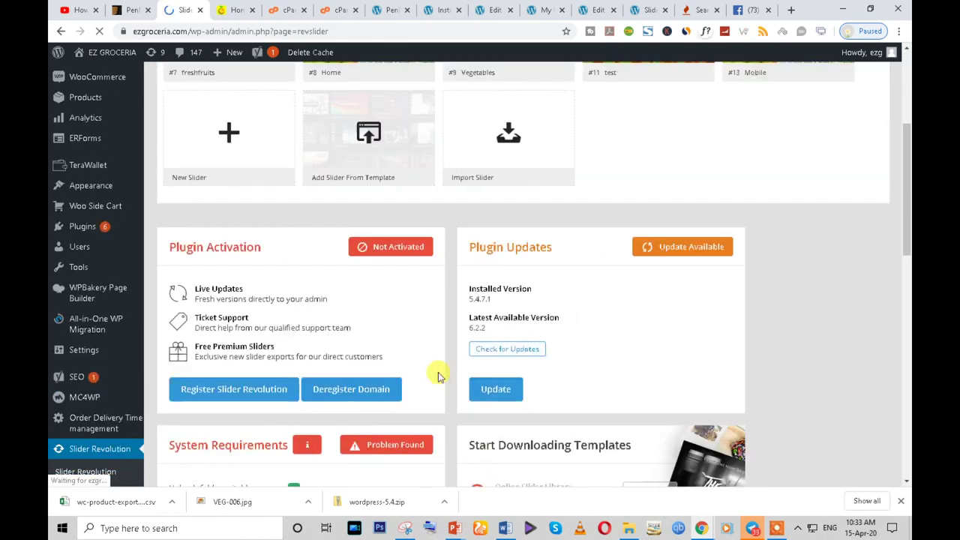
scroll(608, 279, up, 3)
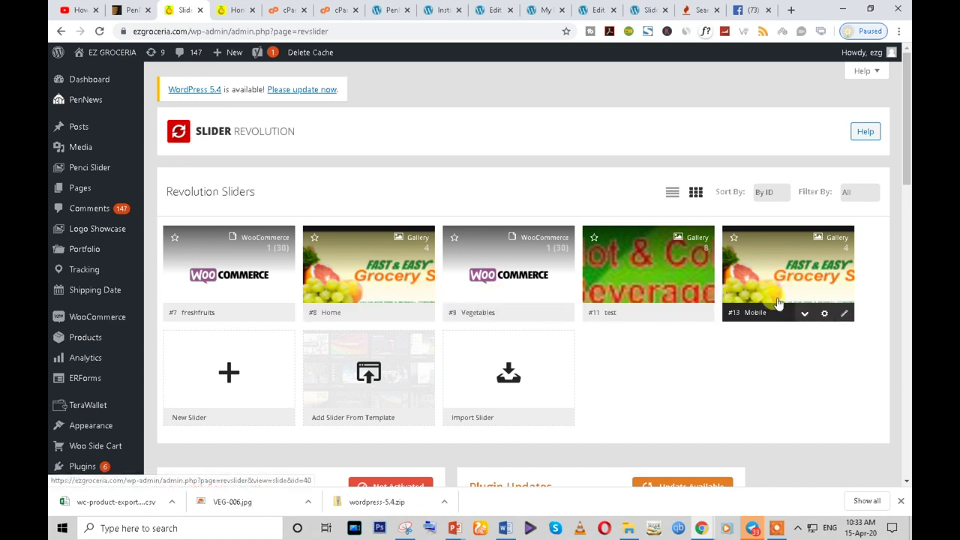
scroll(397, 396, down, 1)
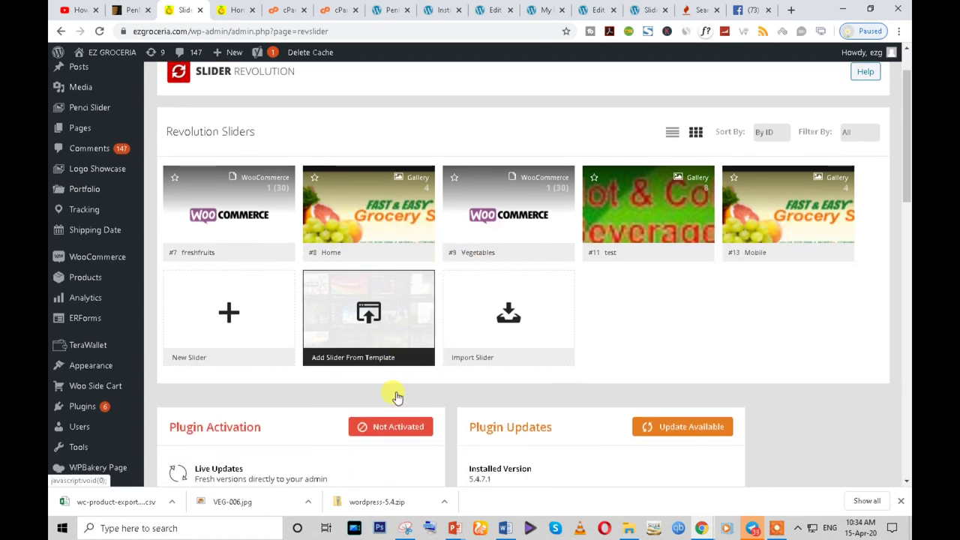
scroll(225, 343, up, 1)
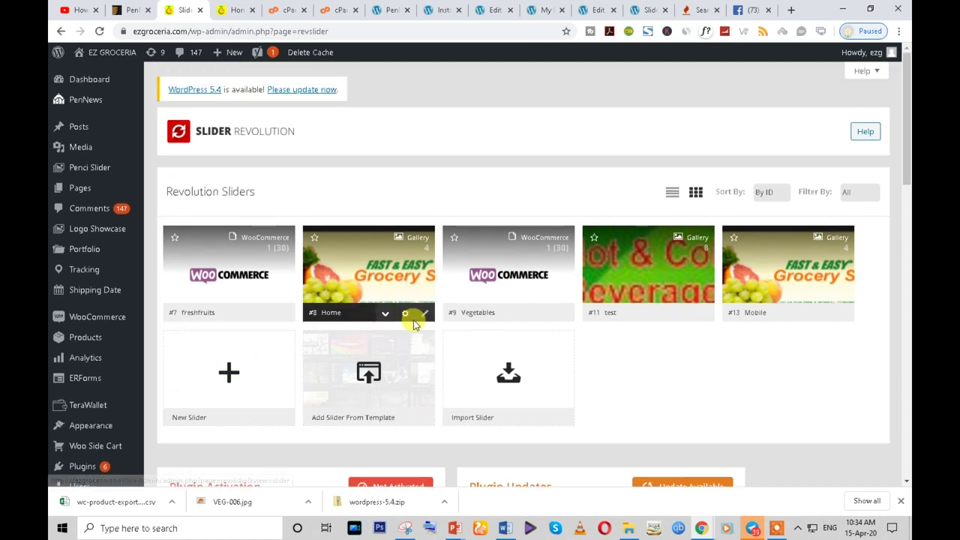
click(385, 315)
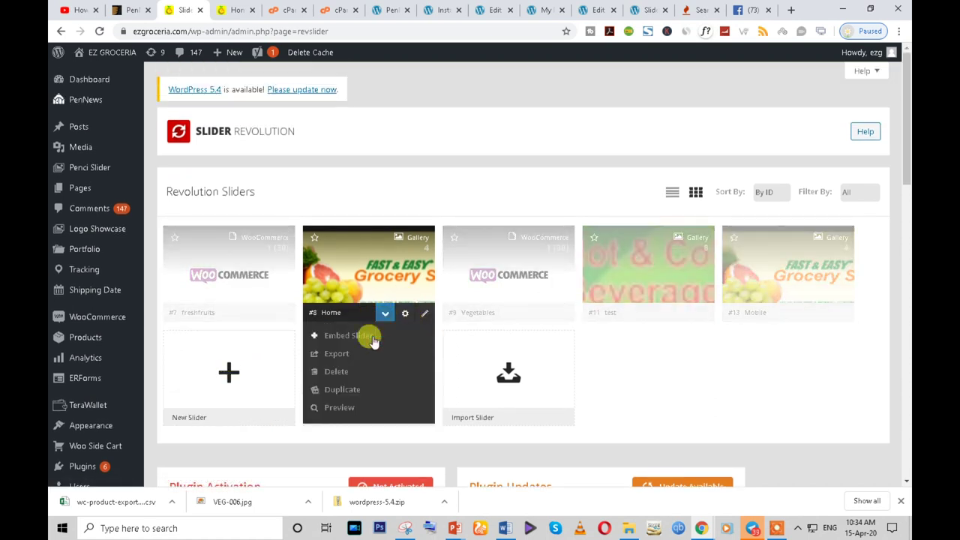
click(335, 359)
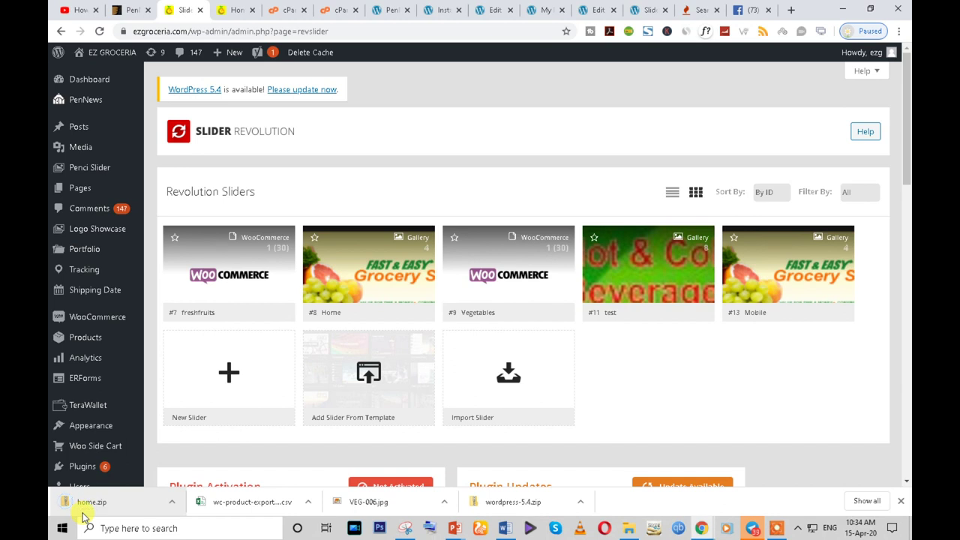
- Manually import home.zip from Downloads into the m.ezgroceria.com Slider Revolution
click(644, 9)
click(604, 275)
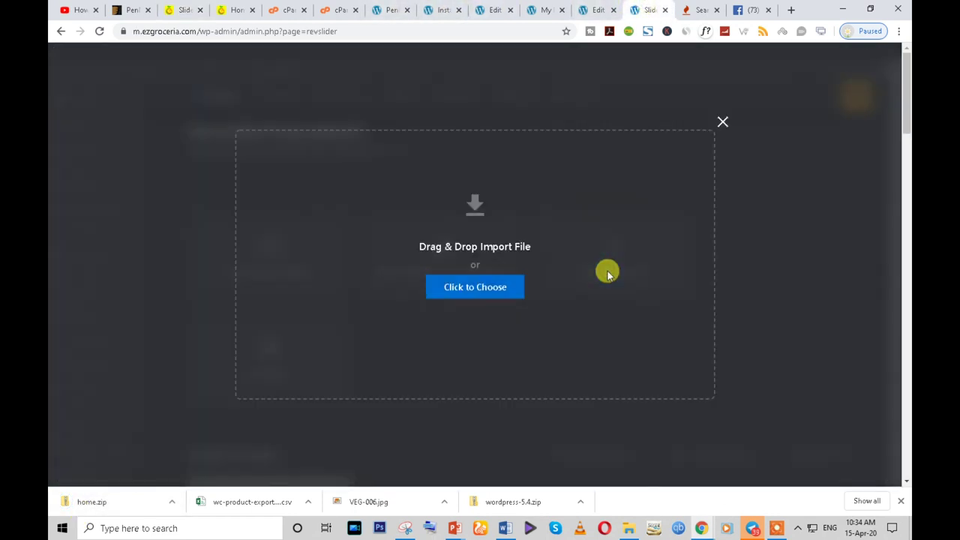
click(461, 296)
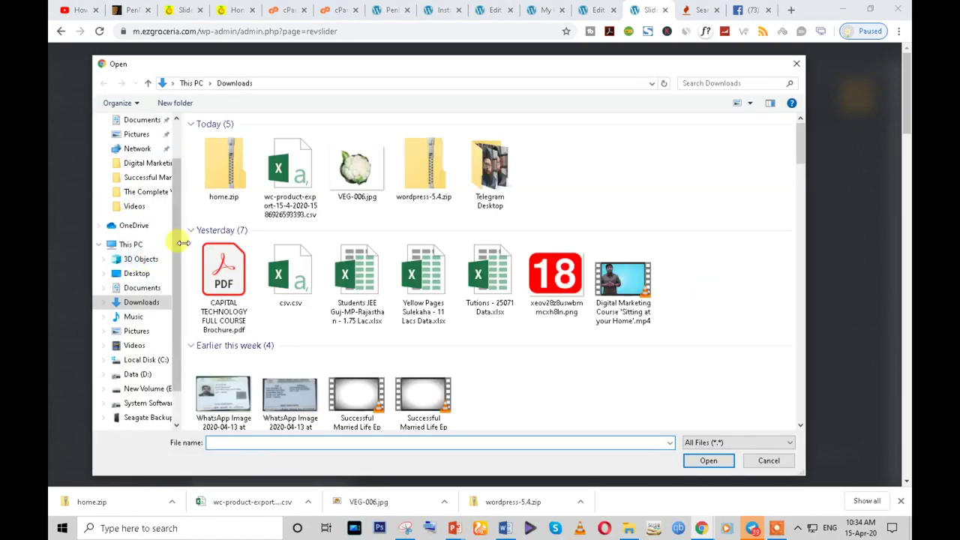
click(228, 186)
click(708, 460)
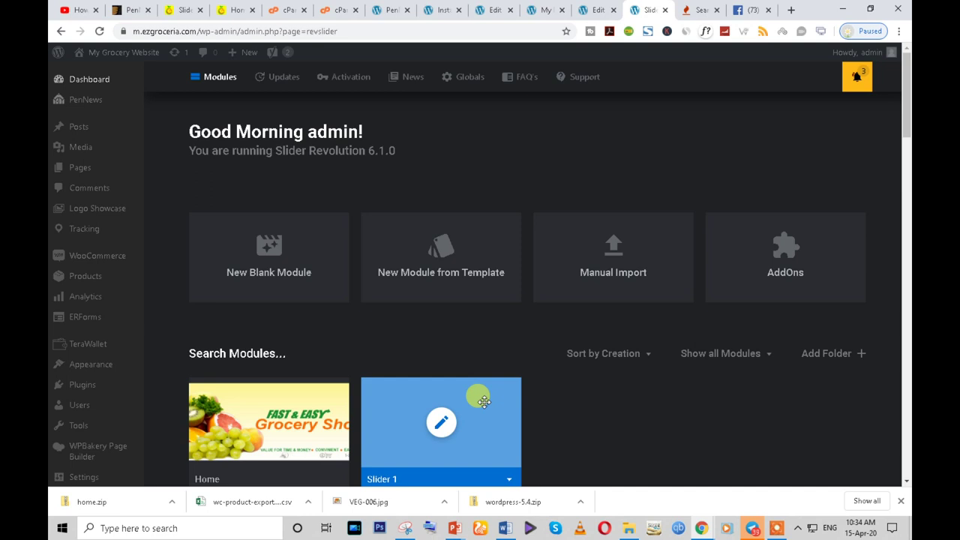
scroll(480, 398, down, 3)
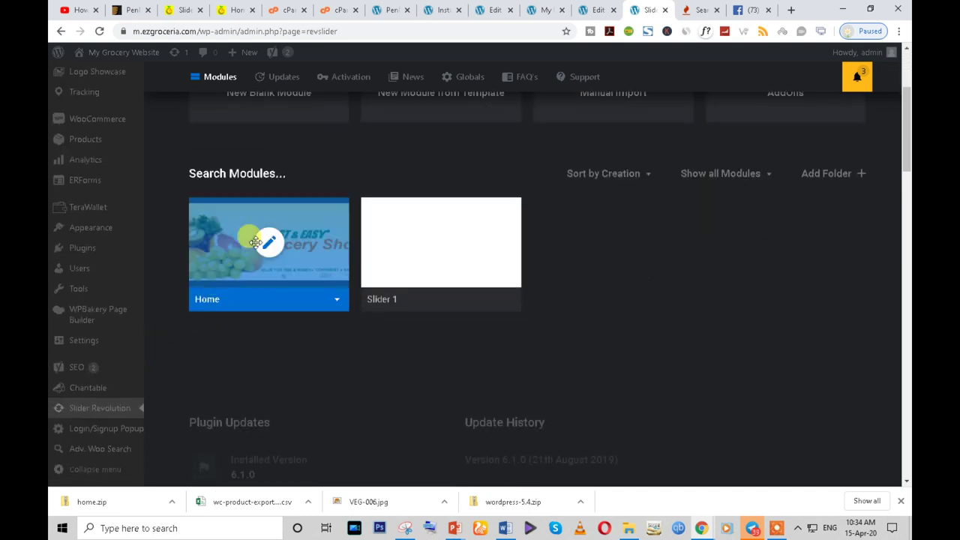
- Open the Home module, copy its [rev_slider alias="home"][/rev_slider] shortcode, and save the module
click(265, 240)
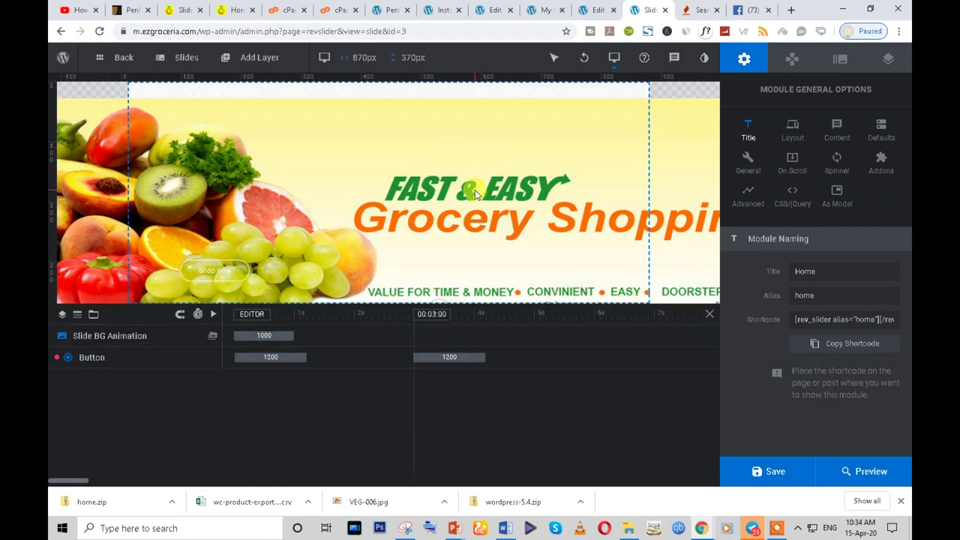
click(853, 317)
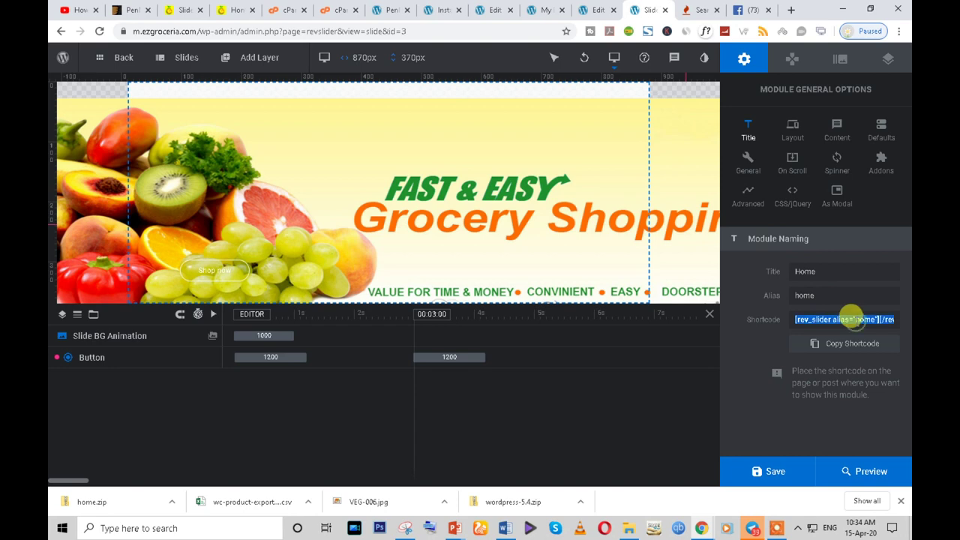
right_click(854, 316)
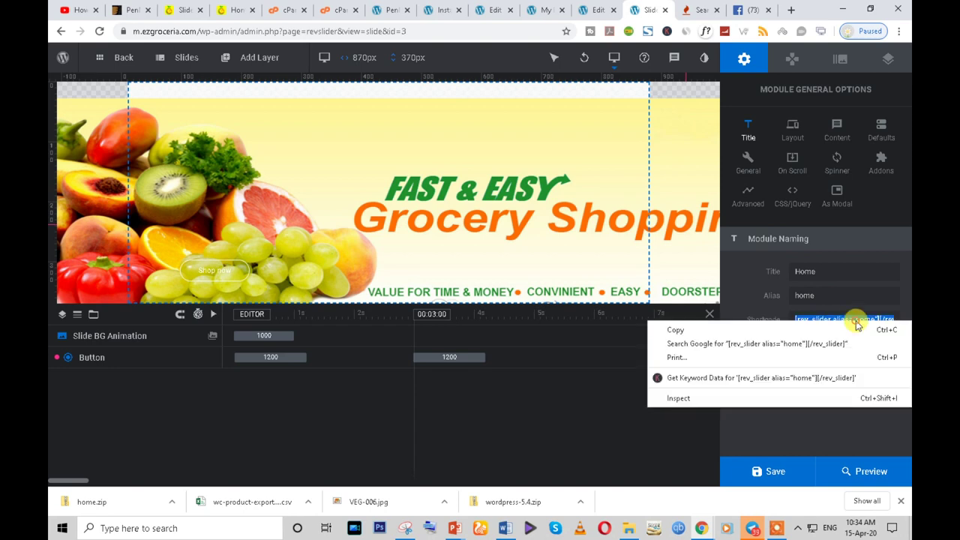
click(675, 329)
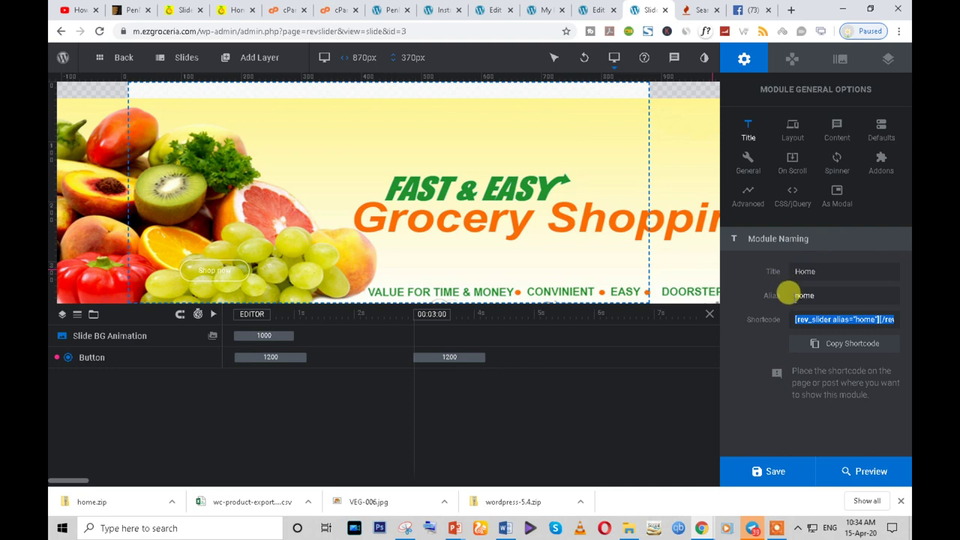
mouse_move(544, 63)
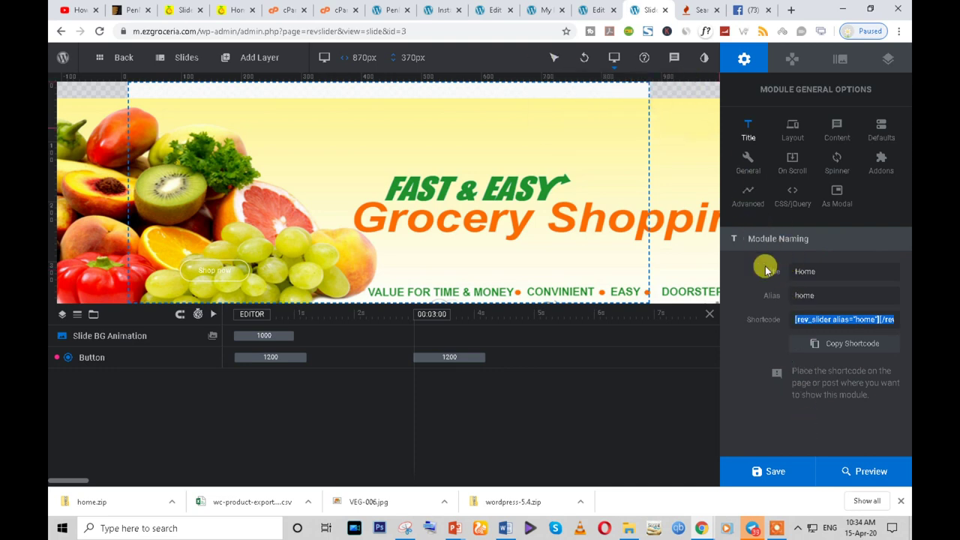
click(778, 477)
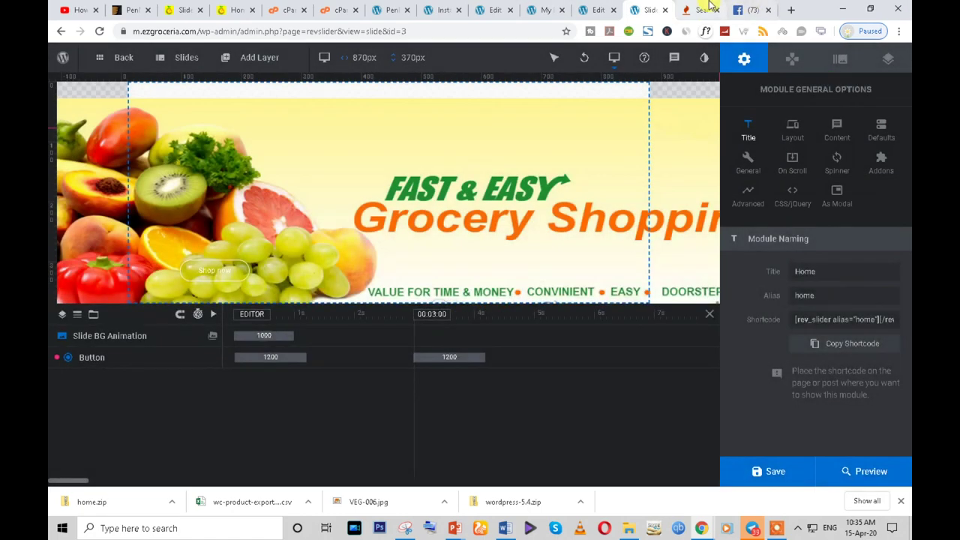
- Switch to the Home page's WordPress edit screen
click(705, 9)
click(649, 9)
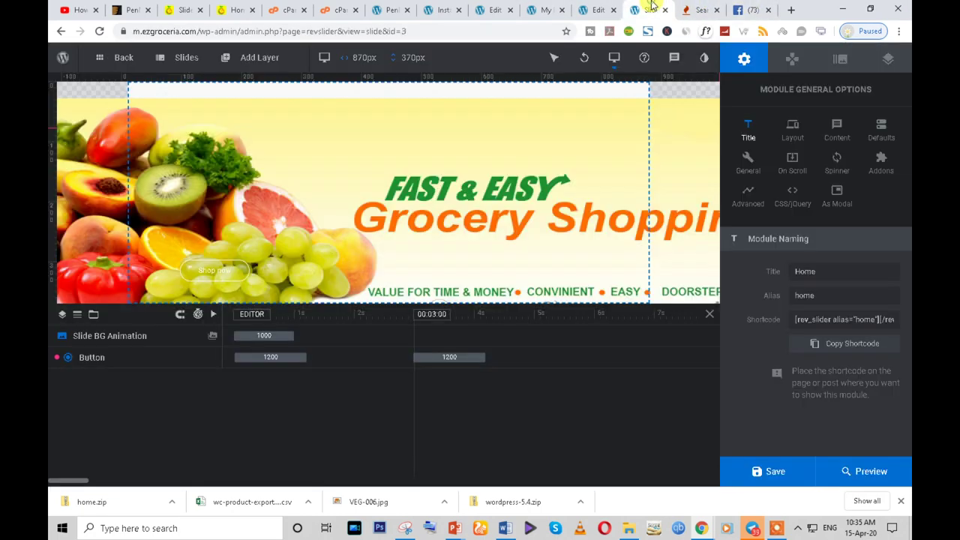
click(598, 9)
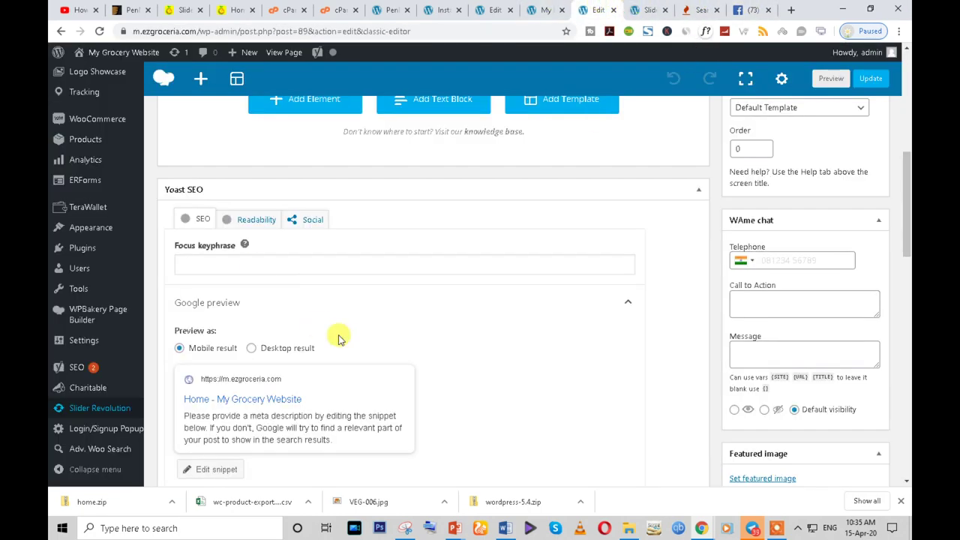
scroll(338, 339, up, 3)
scroll(332, 325, up, 3)
scroll(300, 352, down, 2)
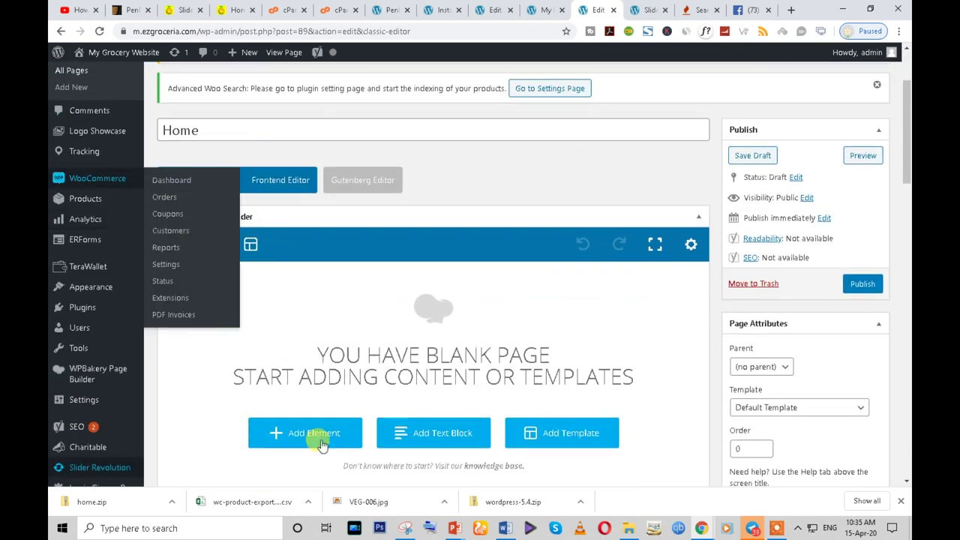
- Search the Add Element list for 'sl', browse the Woo elements, and close it without adding anything
click(308, 434)
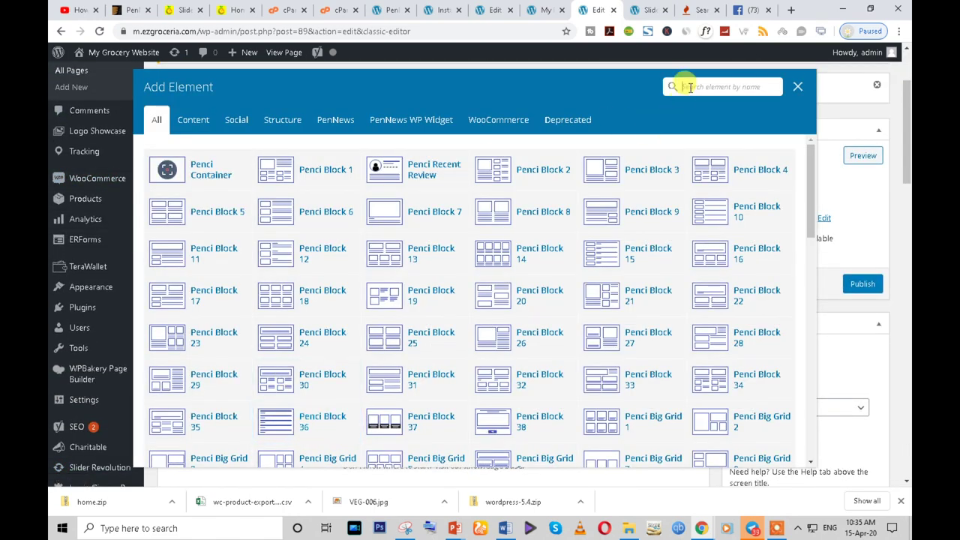
text(sl)
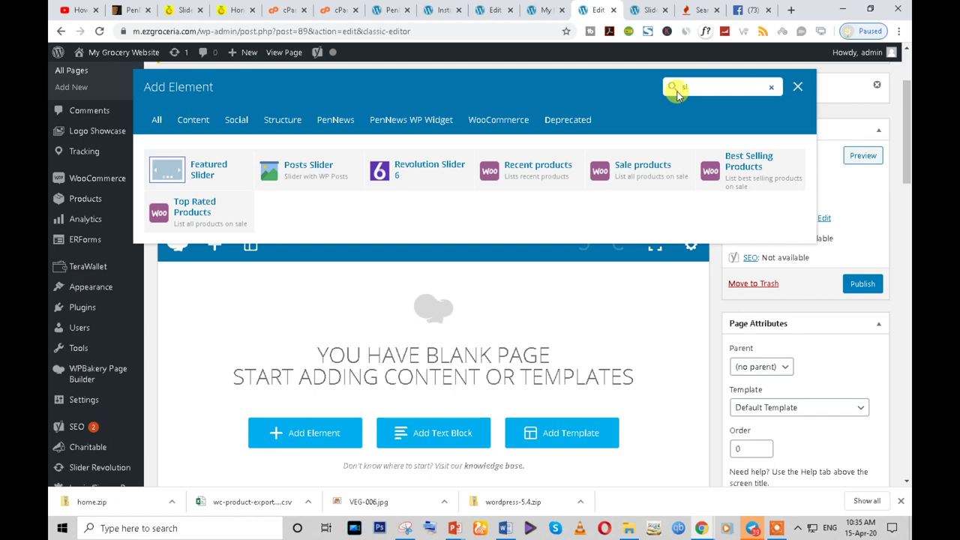
key(BackSpace)
key(BackSpace)
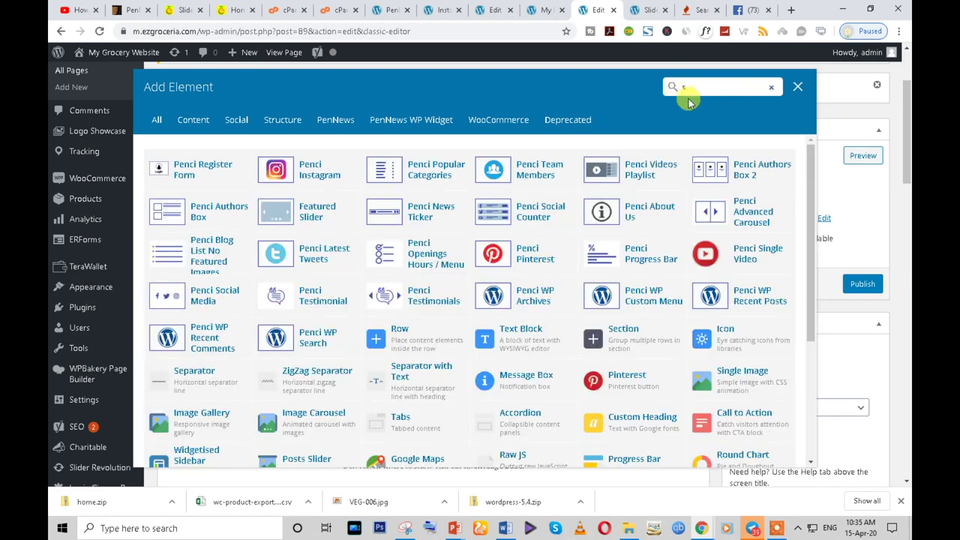
scroll(398, 360, down, 5)
scroll(415, 390, down, 2)
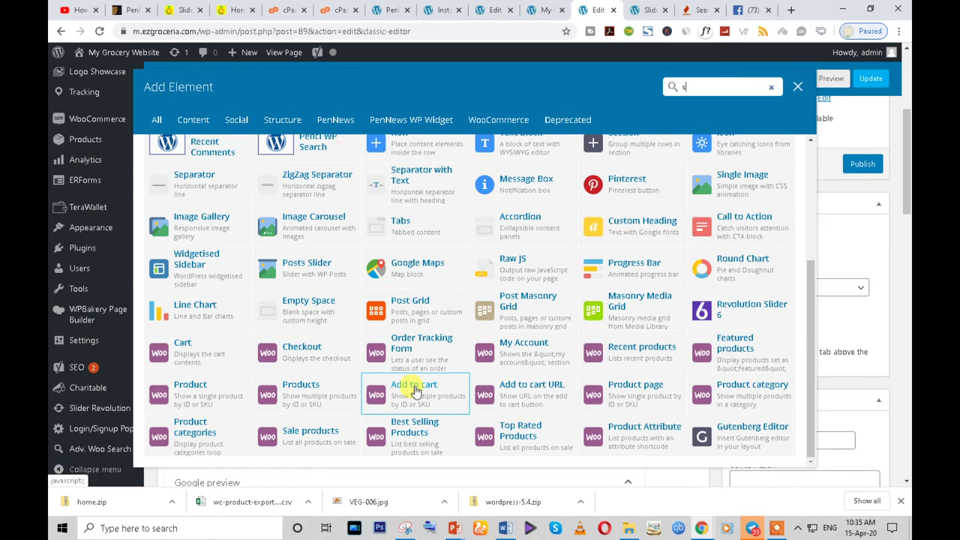
scroll(440, 418, up, 10)
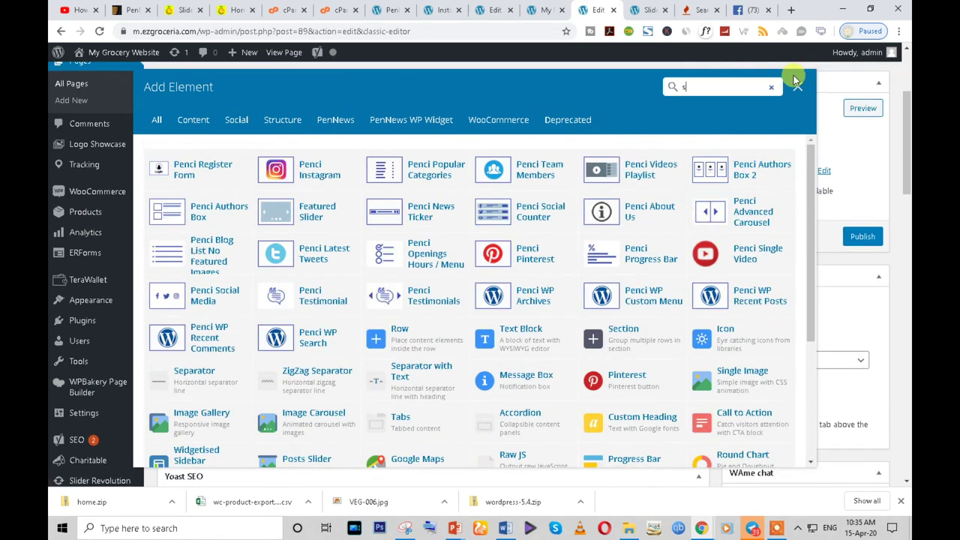
click(796, 86)
scroll(292, 317, down, 5)
scroll(205, 375, up, 5)
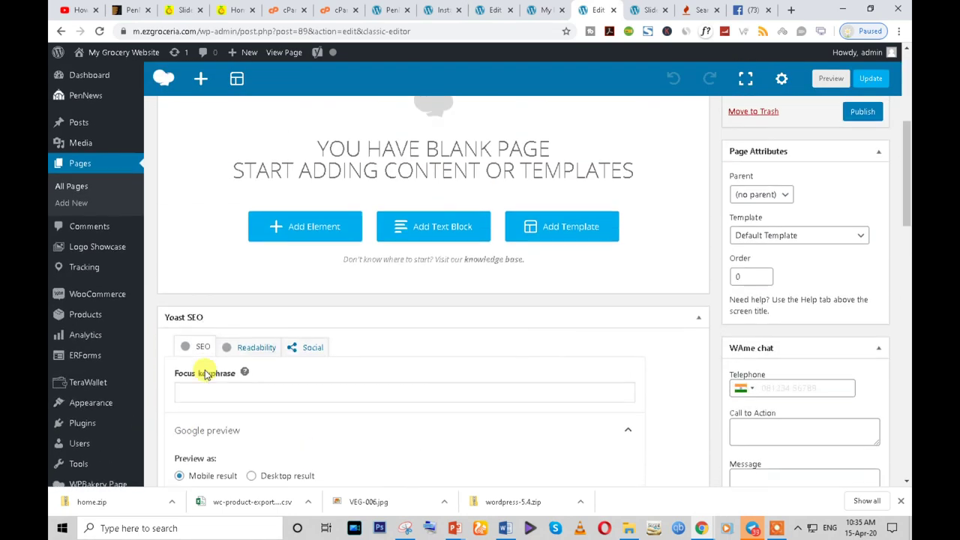
- Save the Home slider again and copy its shortcode, then return to the Home page editor
click(651, 9)
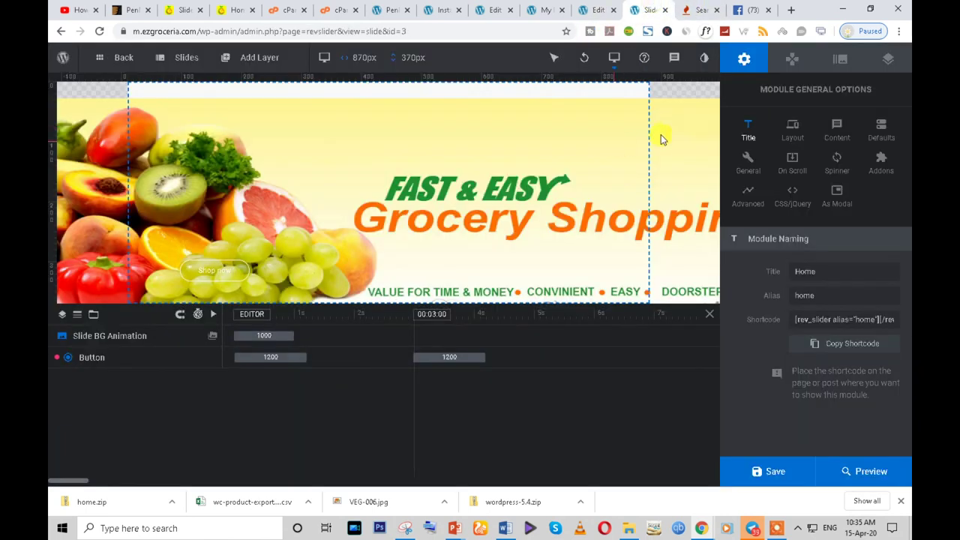
click(756, 473)
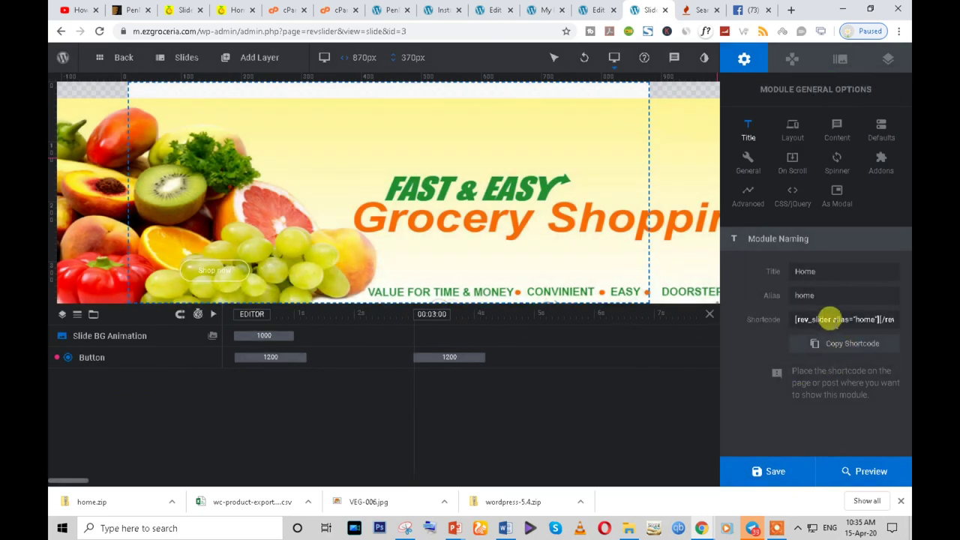
click(829, 319)
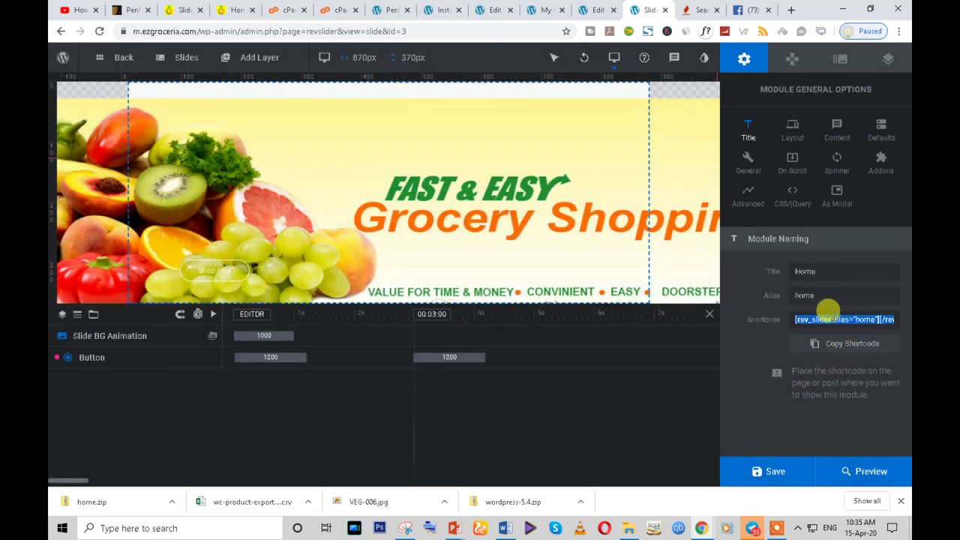
right_click(827, 309)
click(688, 327)
click(701, 10)
click(756, 8)
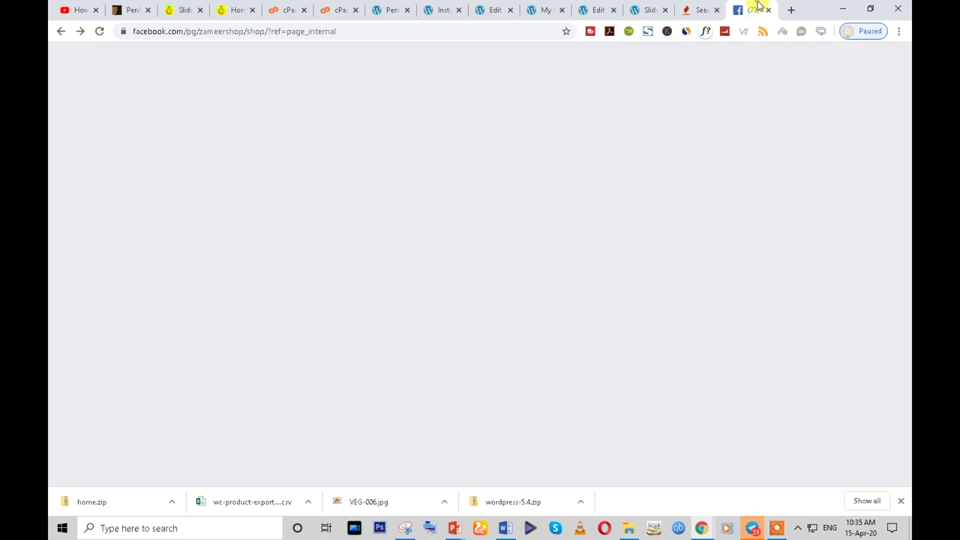
click(634, 10)
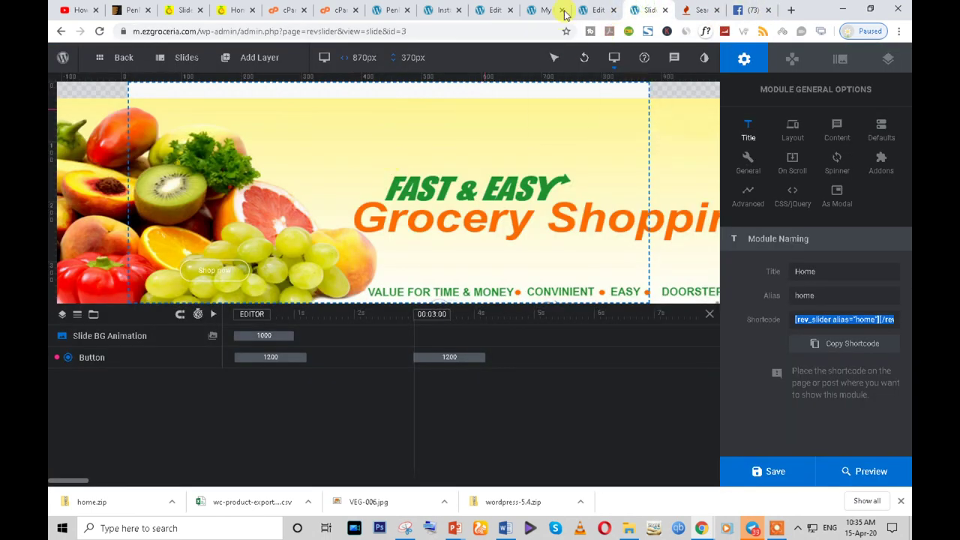
click(591, 10)
- Add a Revolution Slider 6 element showing the Home module to the page
click(285, 387)
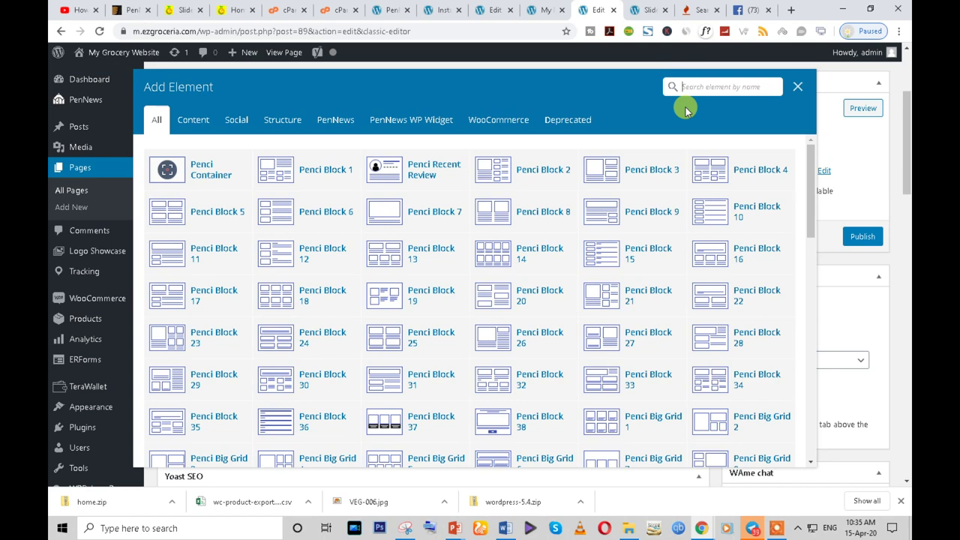
text(sli)
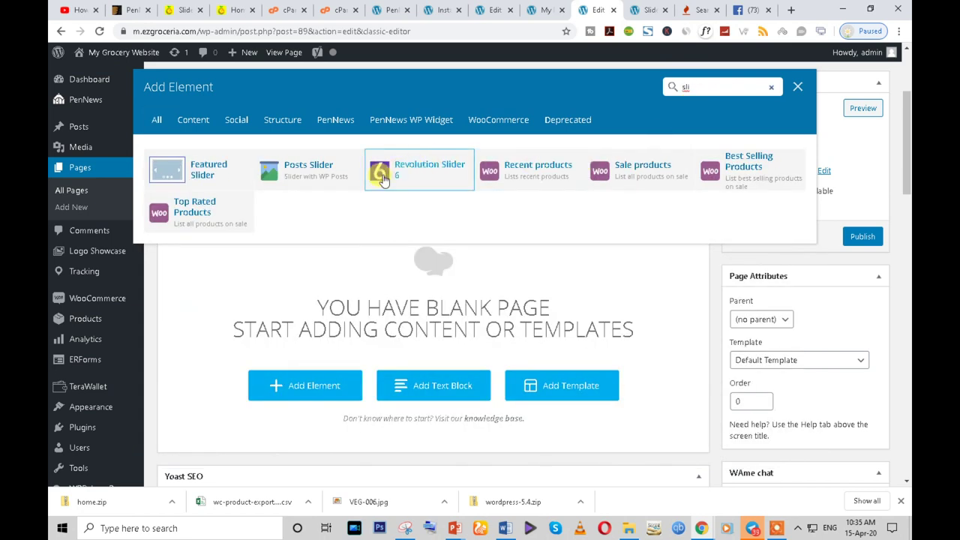
click(432, 171)
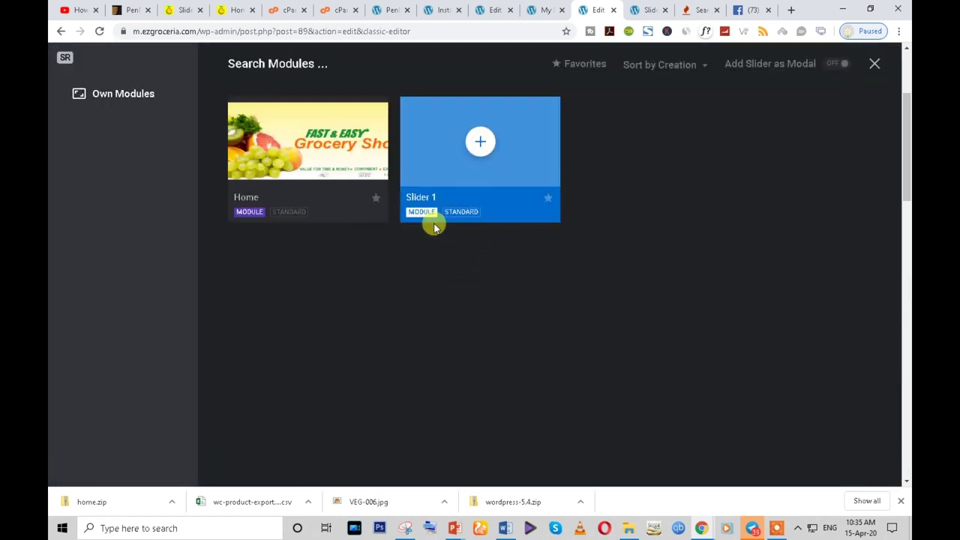
click(307, 146)
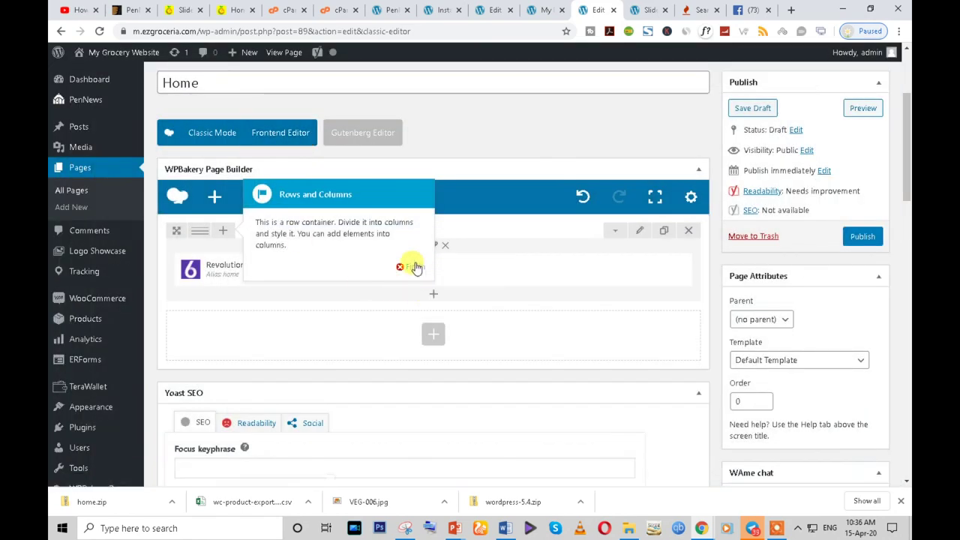
click(412, 266)
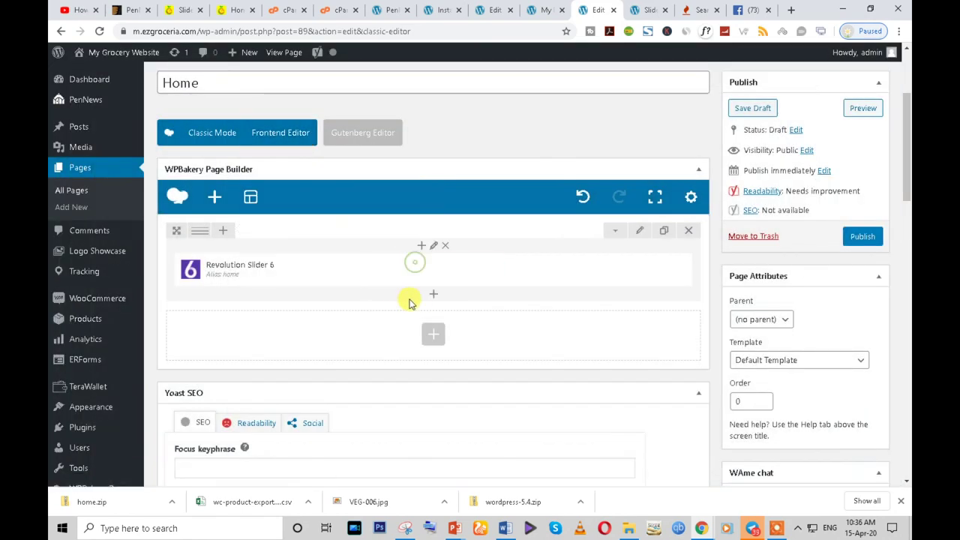
- Check the live EZ Groceria homepage, then return to the Home page editor
click(236, 9)
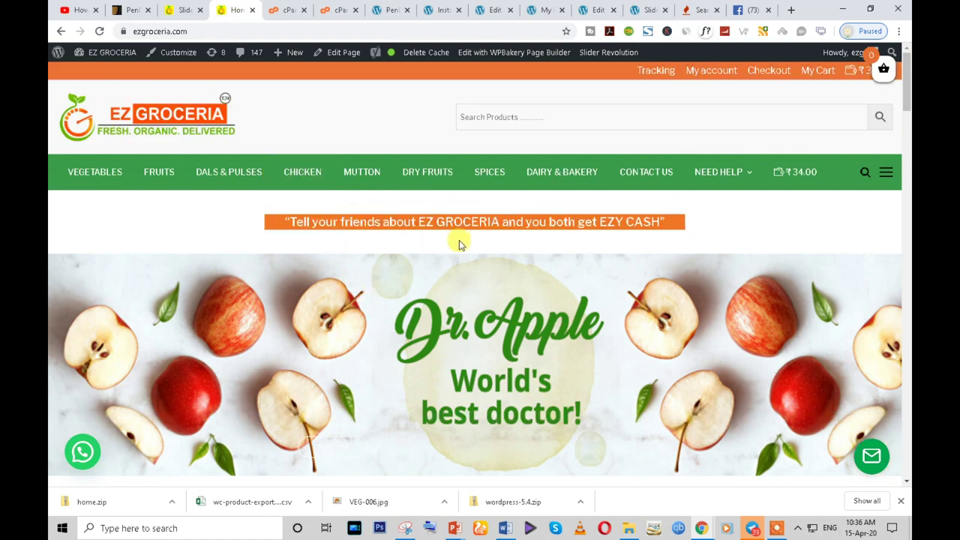
drag(576, 222, 621, 242)
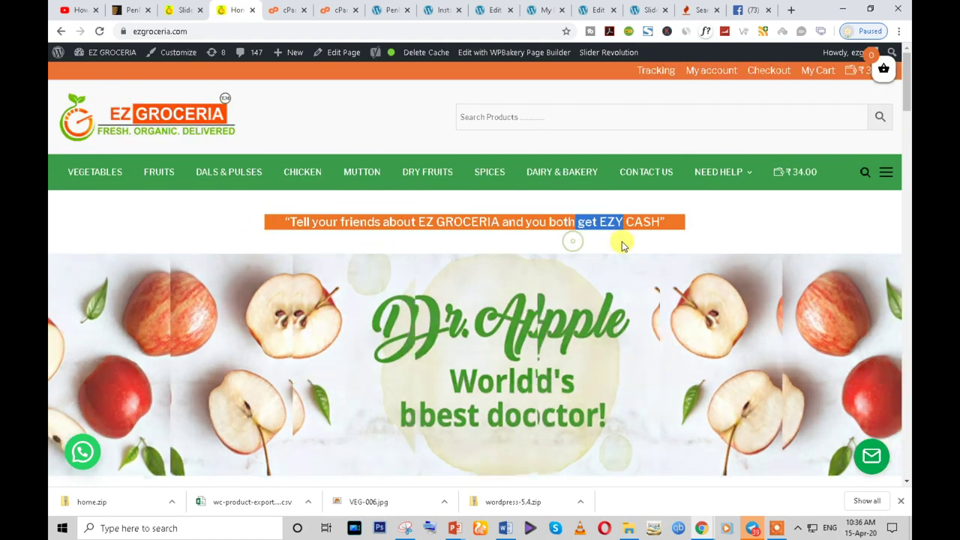
click(649, 9)
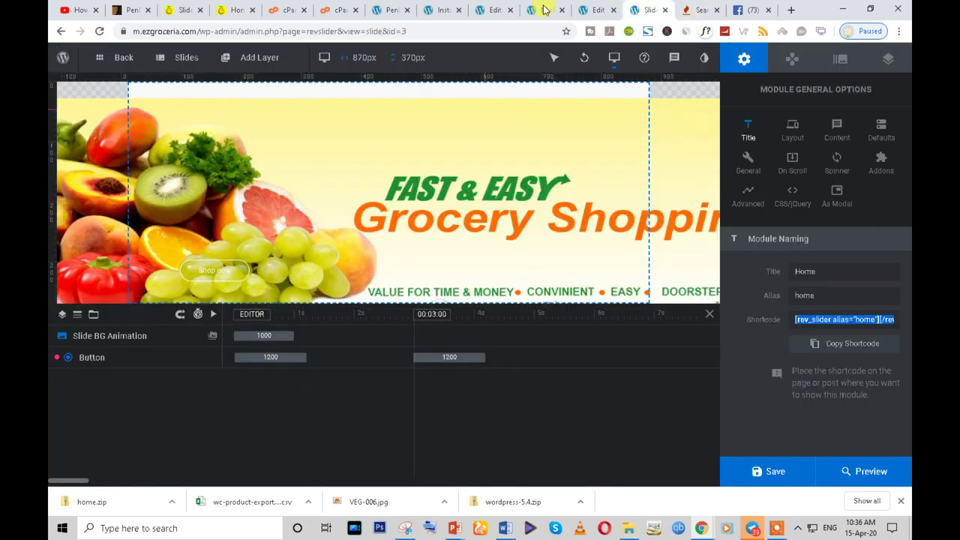
click(592, 10)
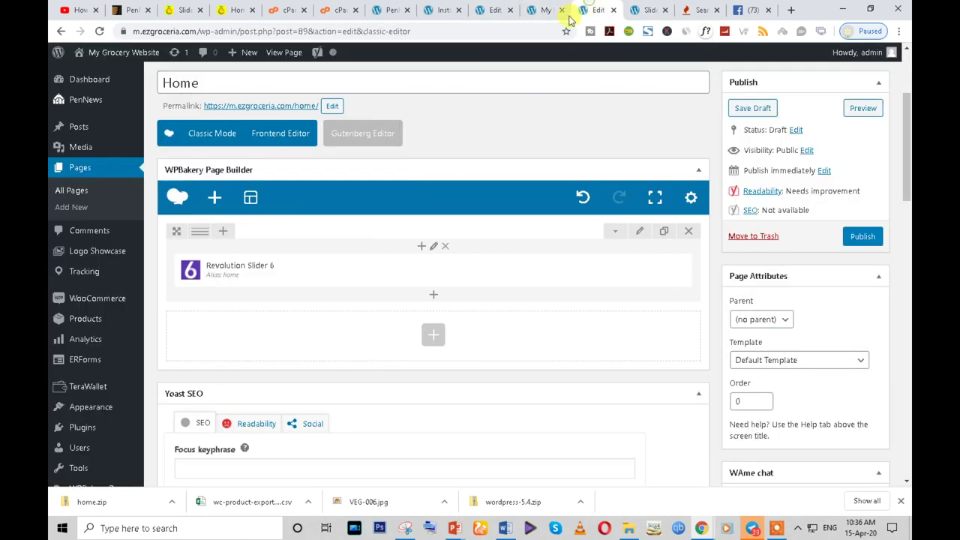
- Add a 32px Empty Space element and move it above the Revolution Slider 6
click(433, 300)
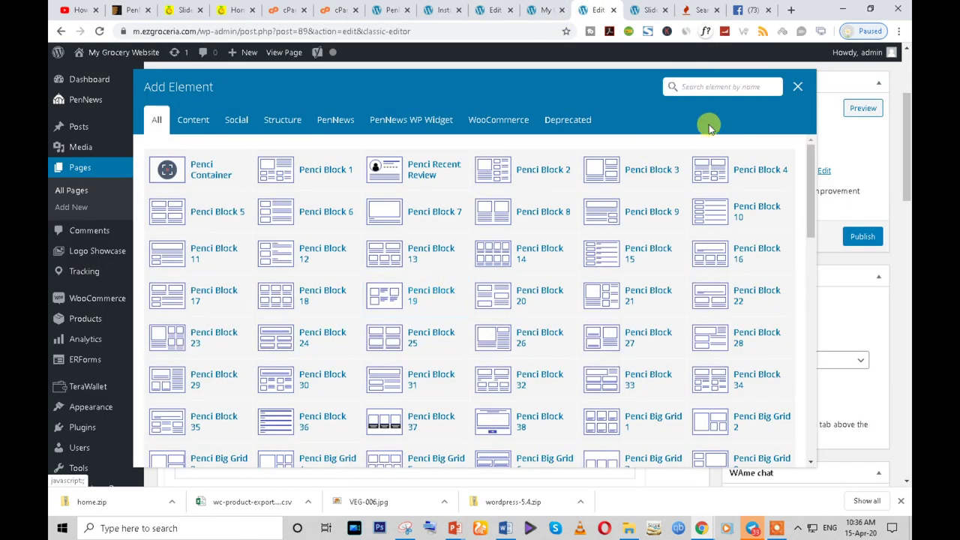
text(space)
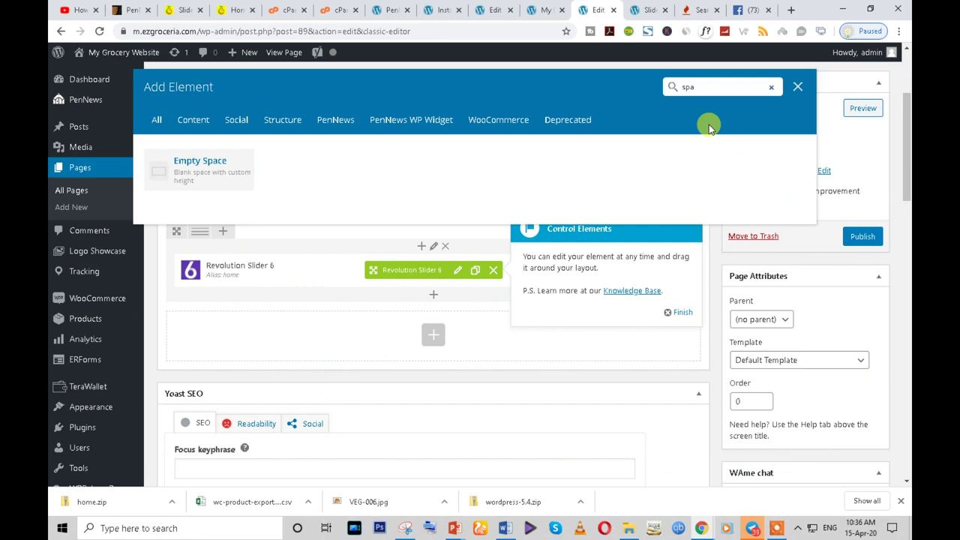
click(216, 165)
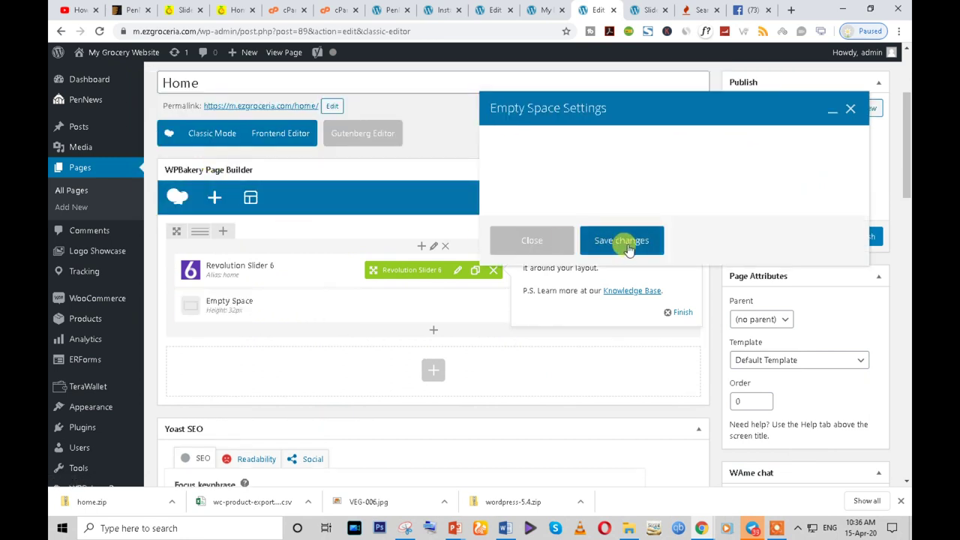
click(598, 394)
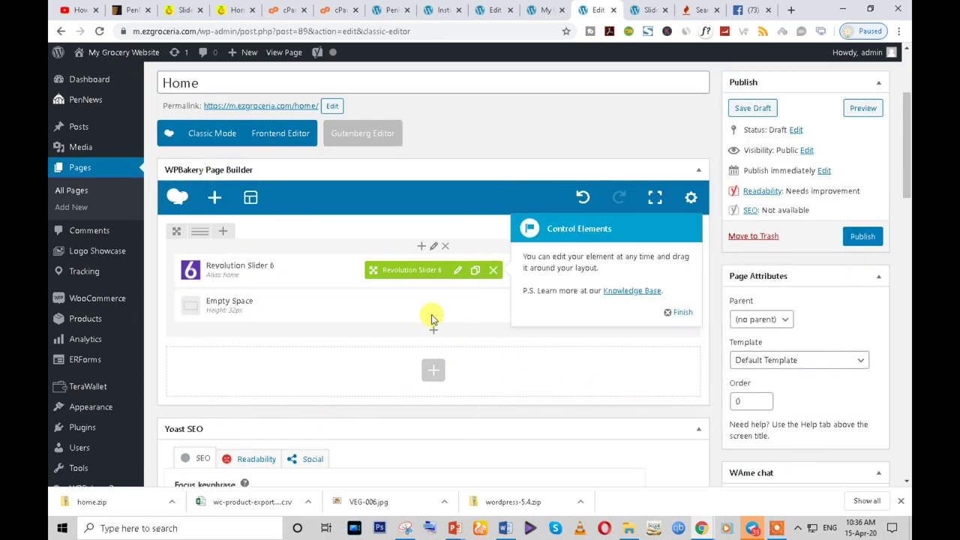
click(677, 315)
drag(413, 305, 412, 264)
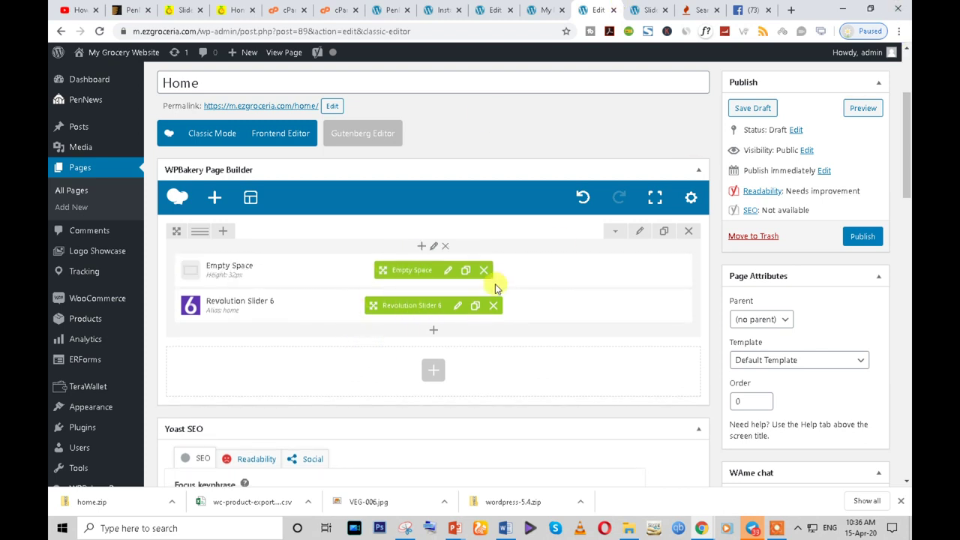
- Review the live homepage, then close the slider editor, keyword tool and Facebook tabs
click(234, 11)
scroll(268, 265, down, 3)
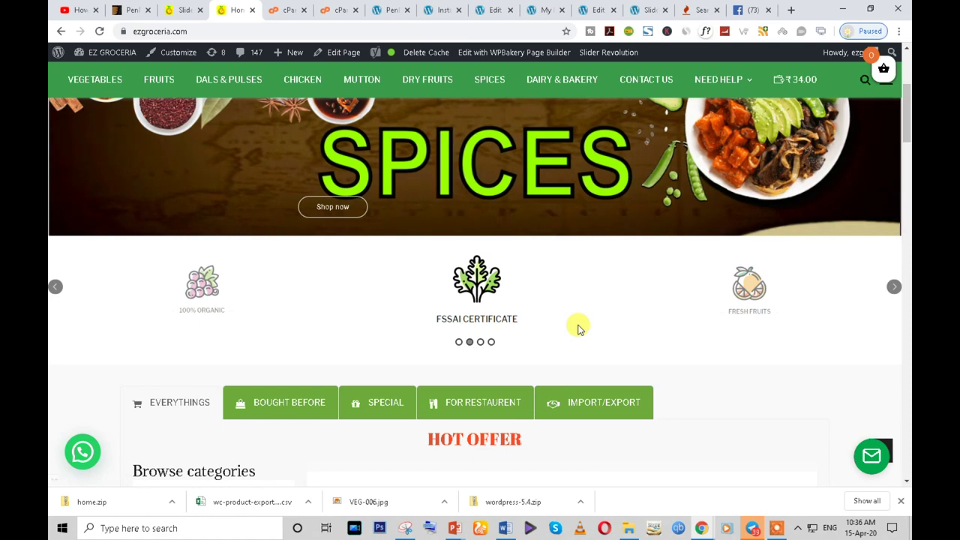
click(649, 9)
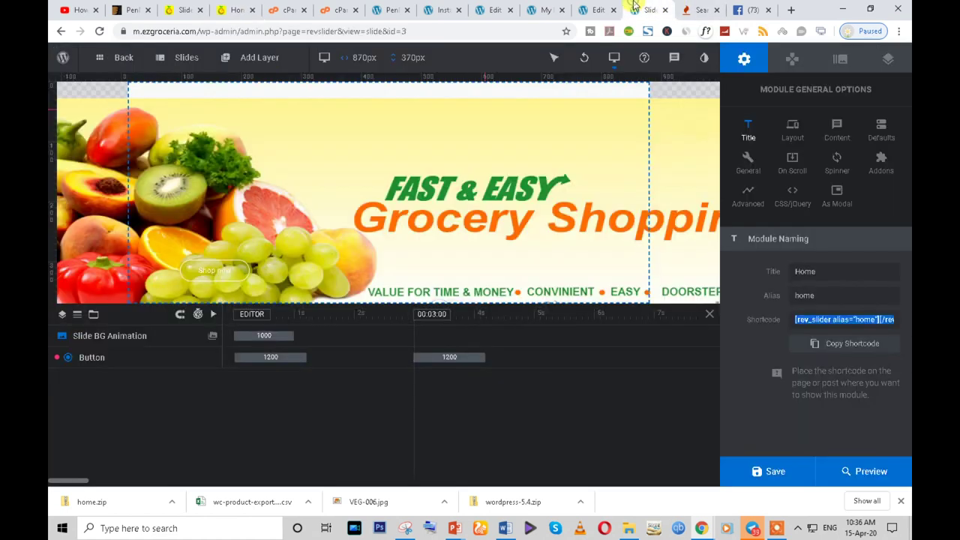
click(665, 10)
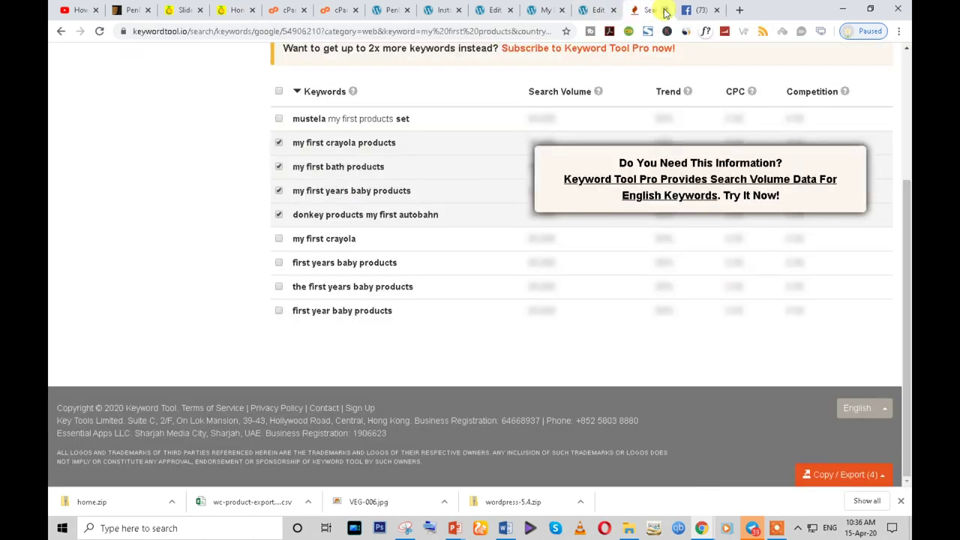
click(665, 10)
click(664, 9)
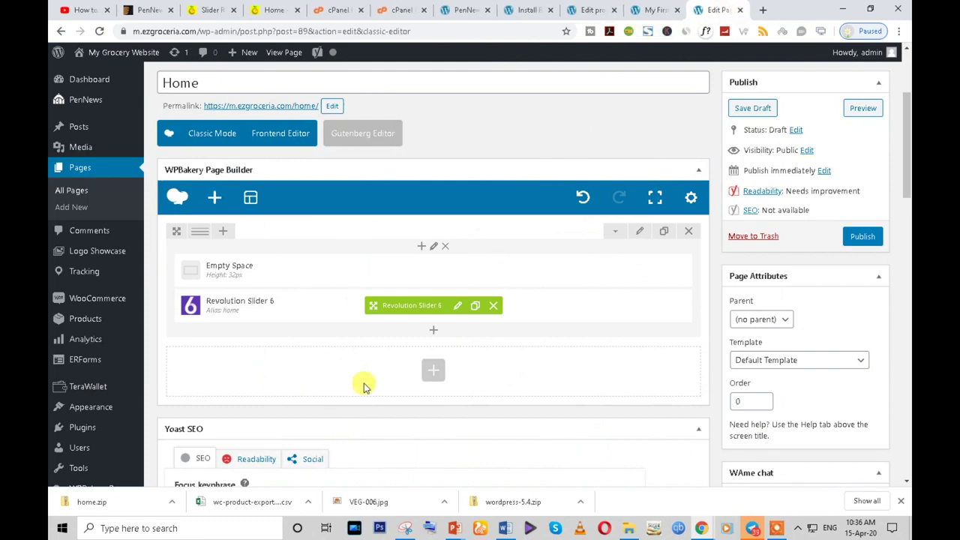
- Open Logo Showcase from the sidebar in a new tab, accept its opt-in, and view All Logo Showcase
scroll(375, 371, down, 3)
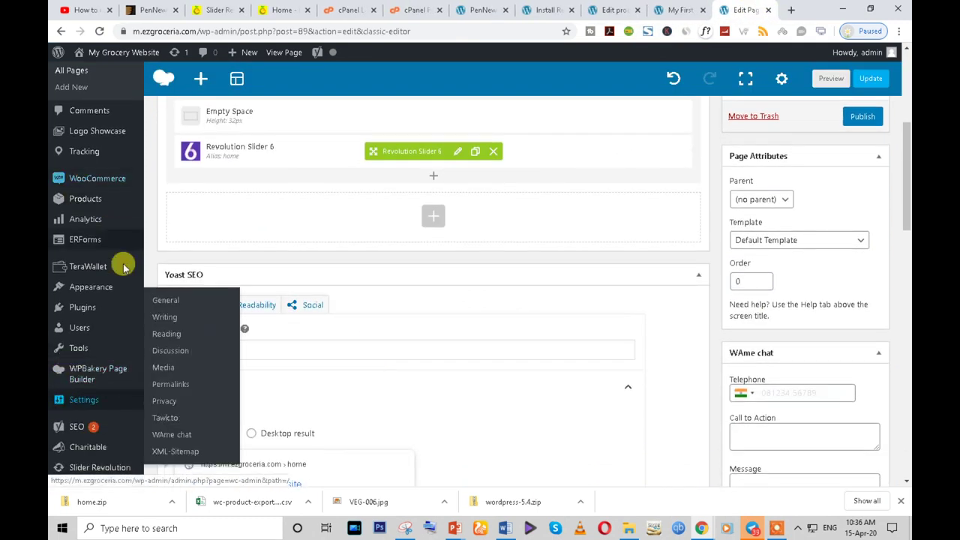
scroll(96, 352, down, 1)
scroll(102, 381, down, 1)
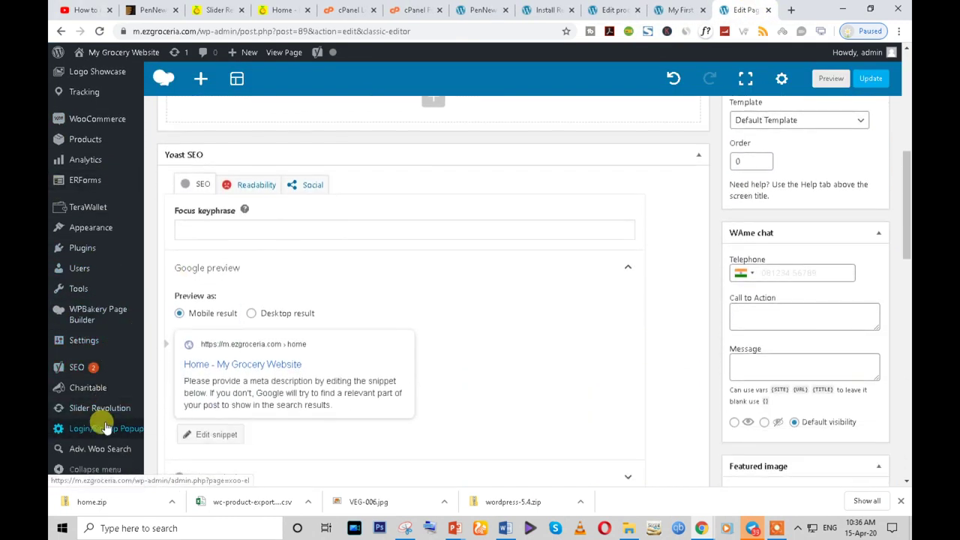
scroll(105, 427, up, 8)
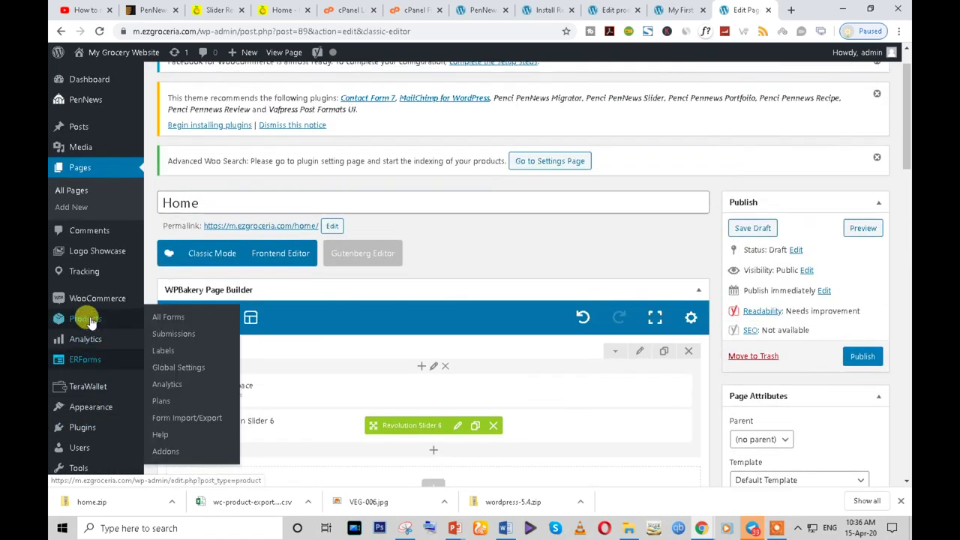
mouse_move(88, 270)
right_click(89, 250)
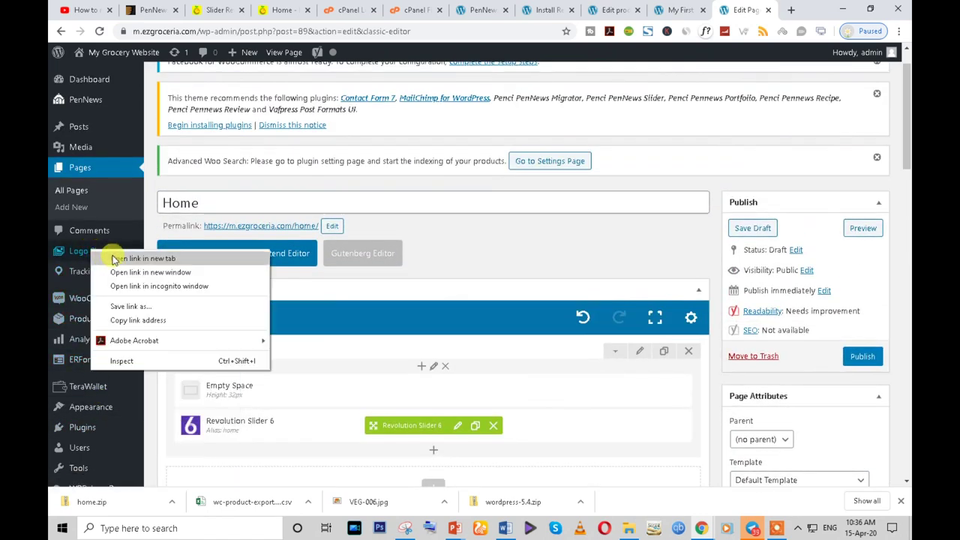
click(93, 260)
click(745, 10)
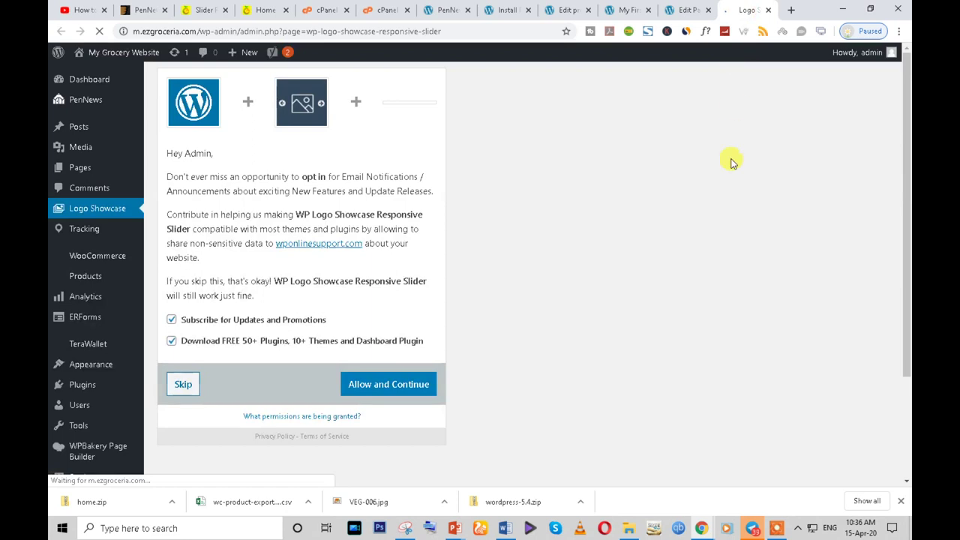
click(373, 385)
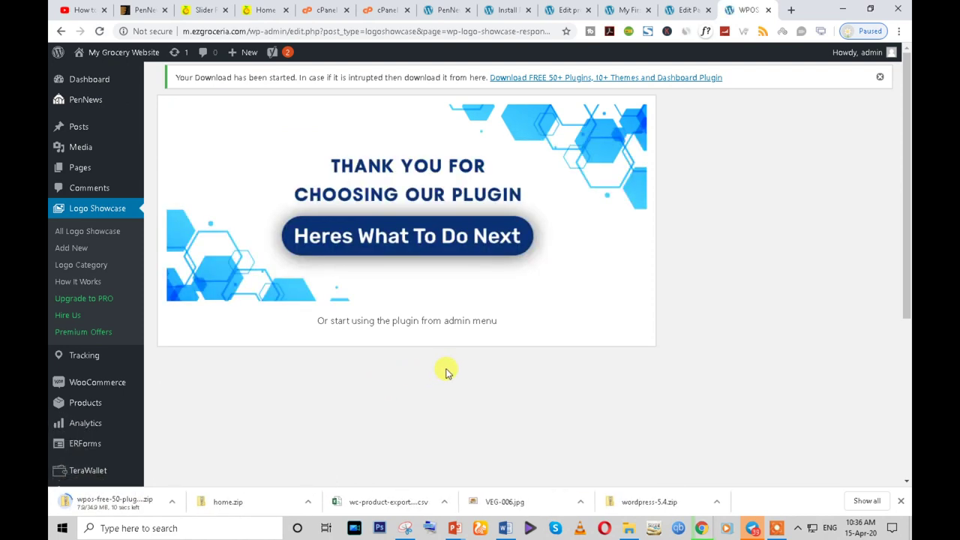
click(86, 233)
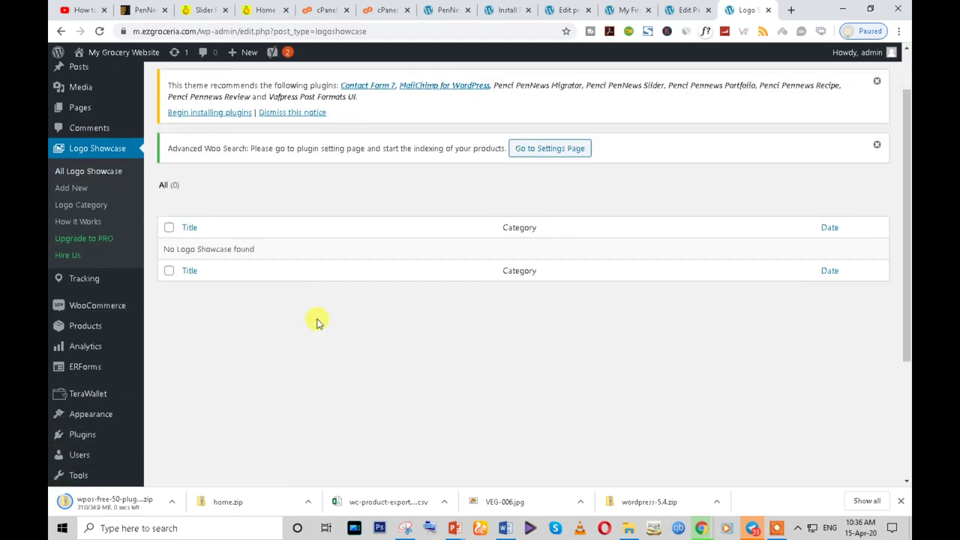
- Start a new logo showcase entry and set the orange lentil photo as its logo image
click(278, 87)
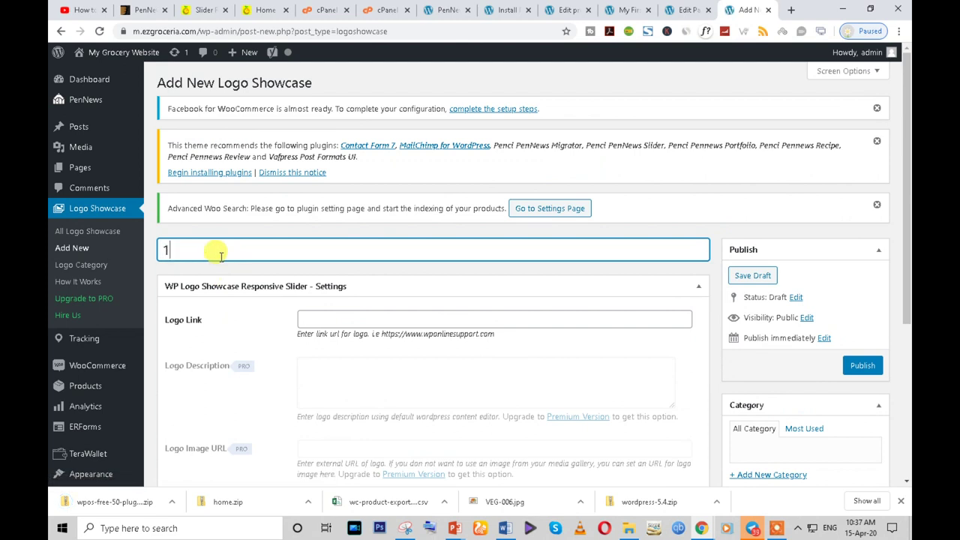
click(340, 321)
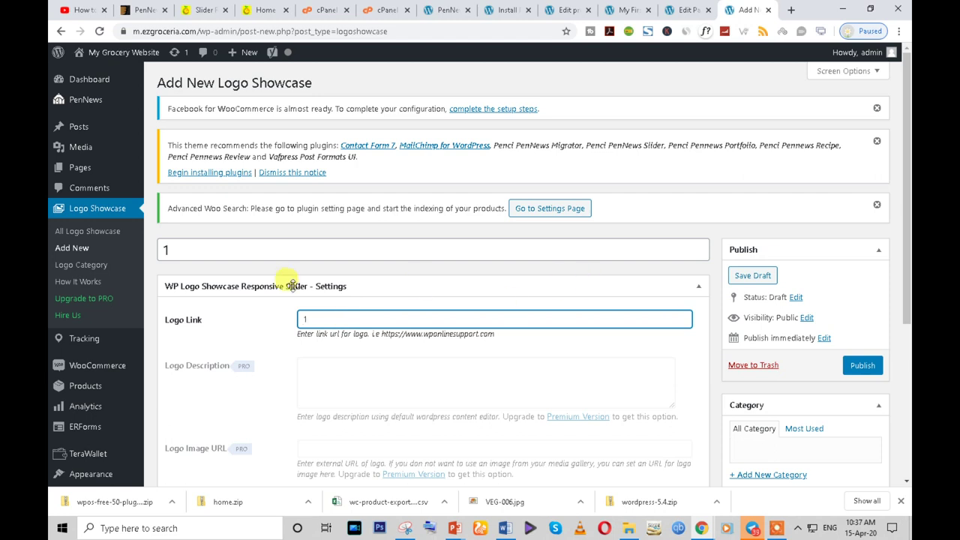
click(221, 251)
scroll(765, 347, down, 2)
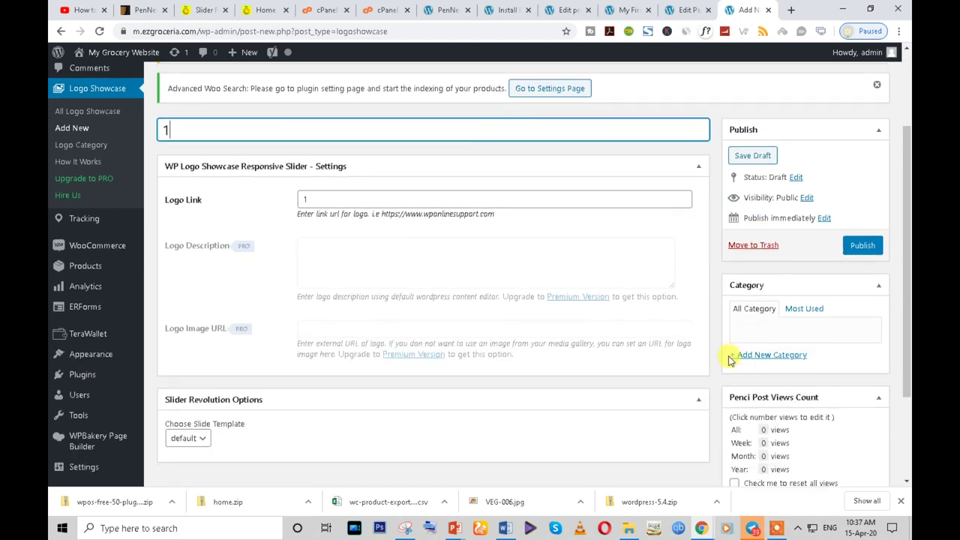
scroll(815, 344, up, 1)
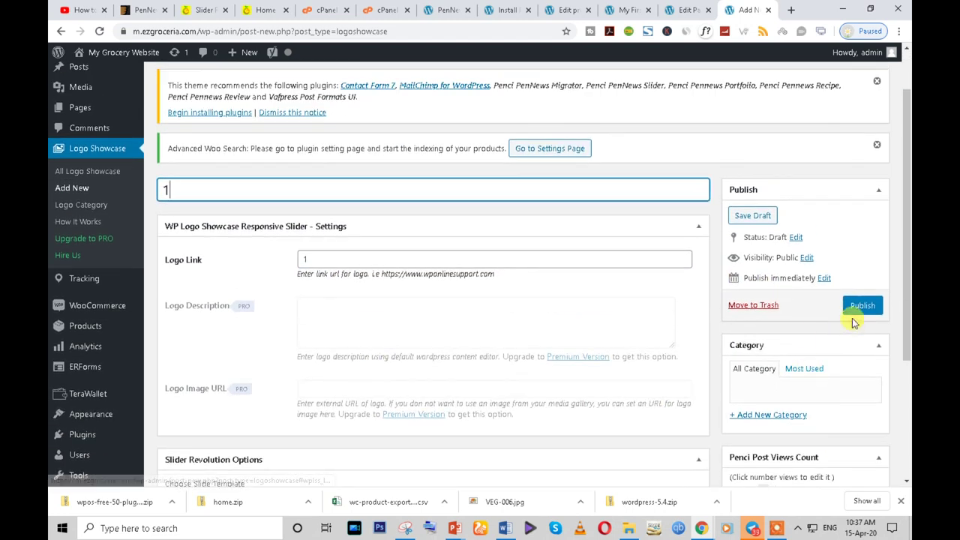
scroll(825, 383, down, 2)
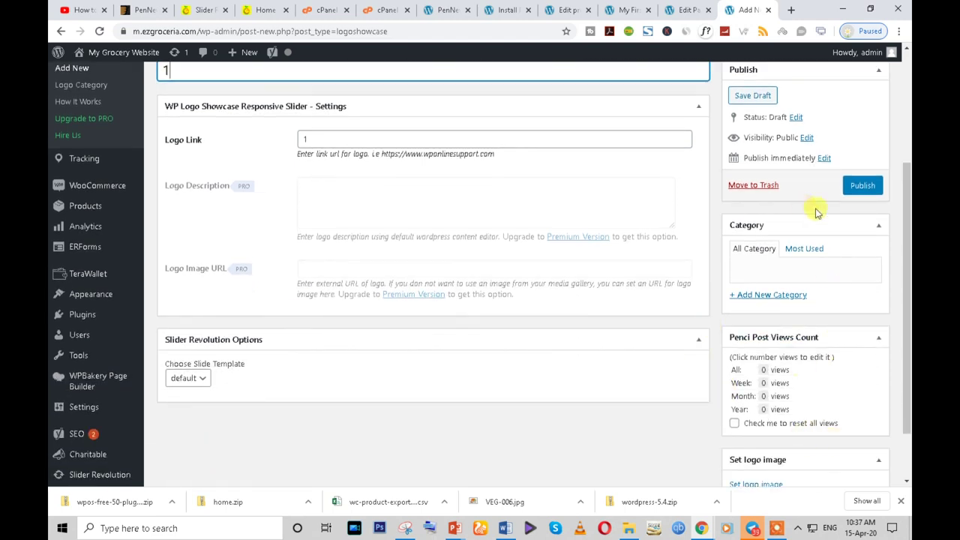
click(777, 296)
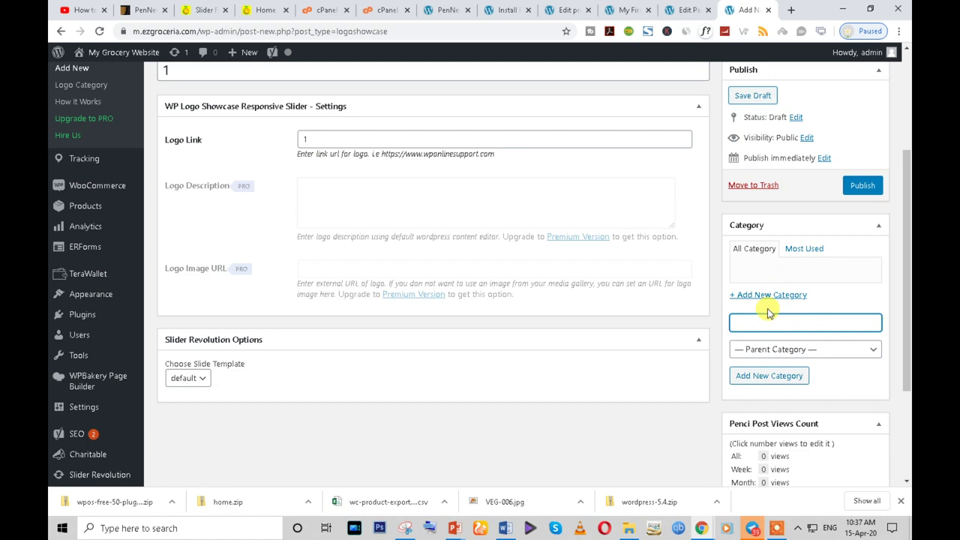
scroll(780, 360, down, 3)
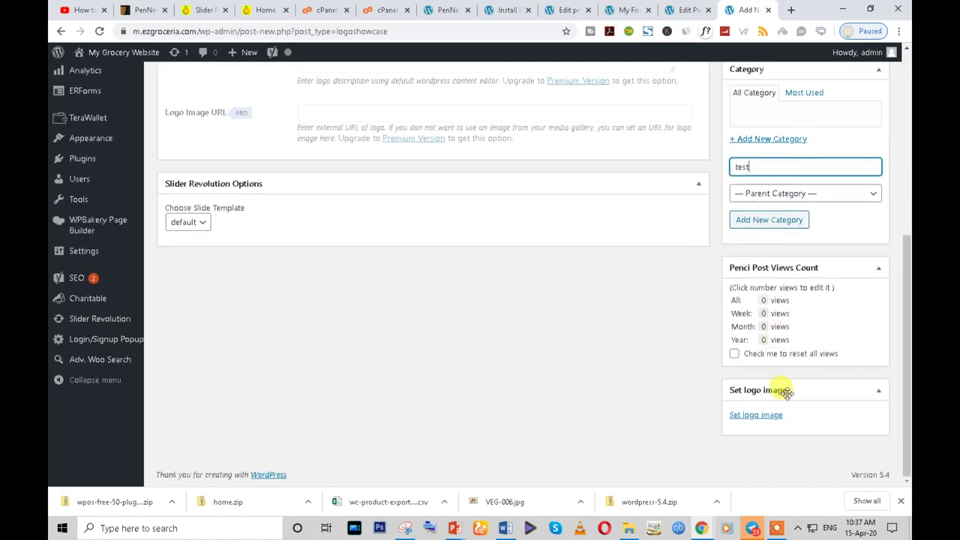
click(774, 417)
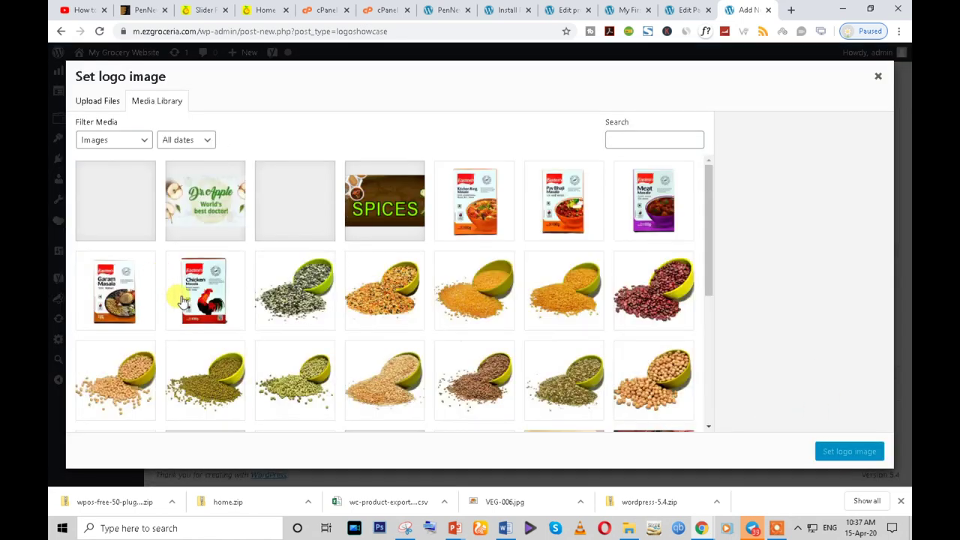
scroll(445, 377, down, 1)
click(469, 255)
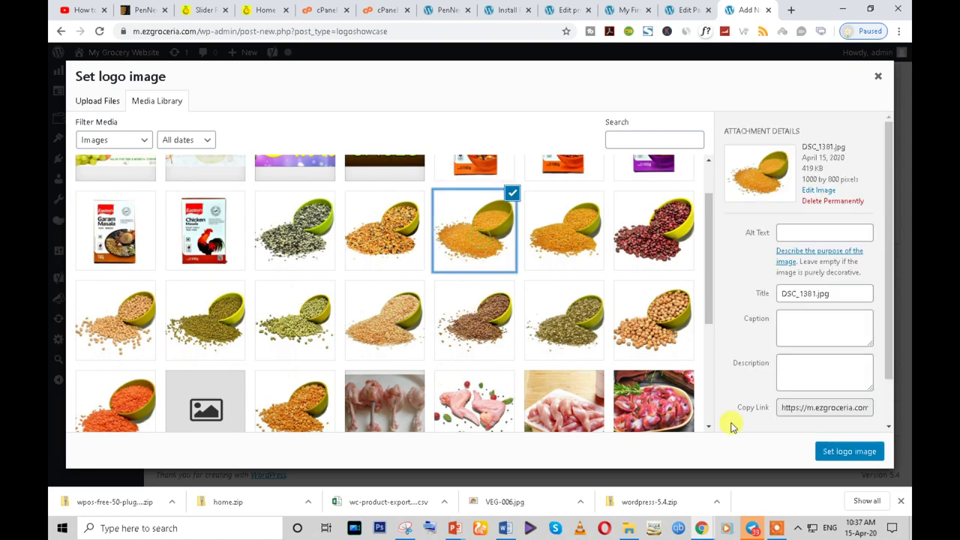
click(846, 452)
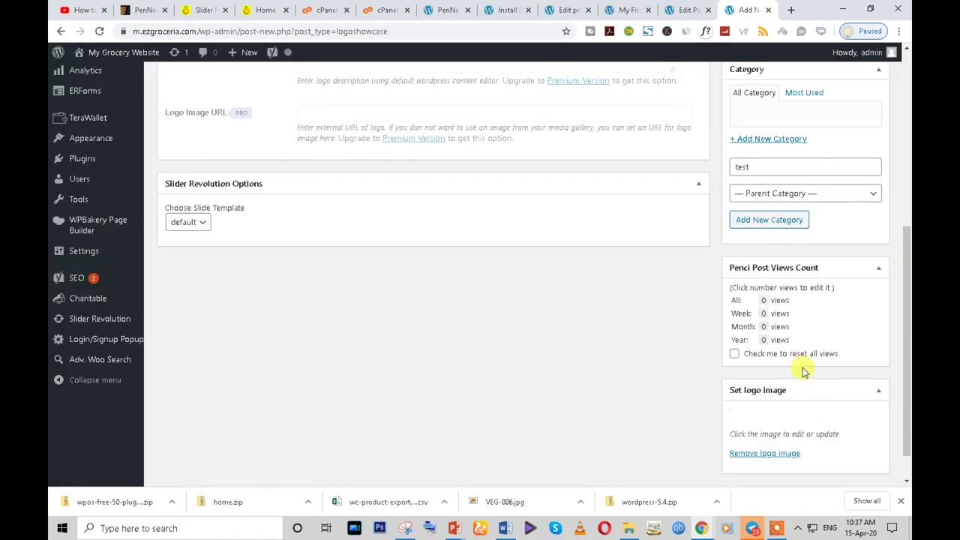
- Try publishing with 'test1' as the Logo Link, dismissing the invalid URL warnings
scroll(801, 370, up, 3)
scroll(804, 370, down, 3)
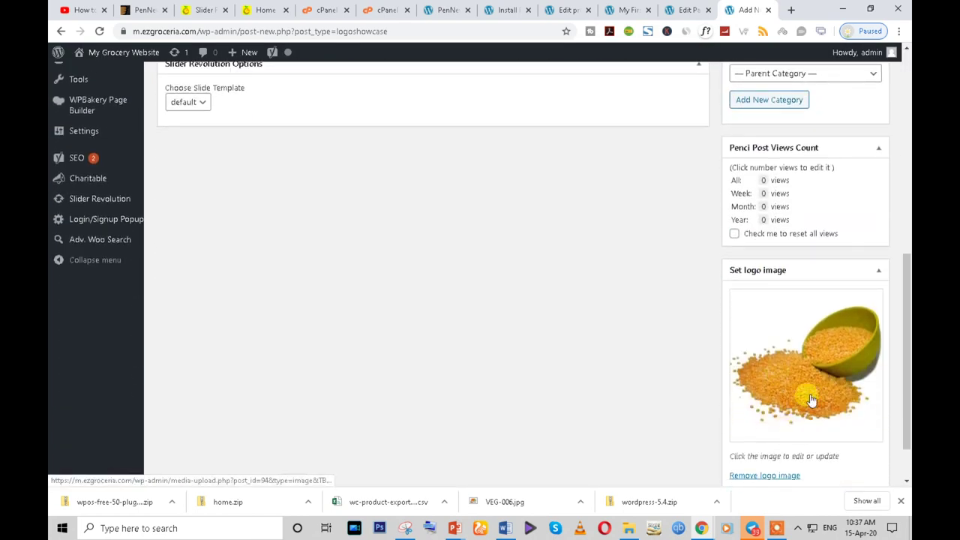
scroll(810, 396, up, 3)
click(862, 95)
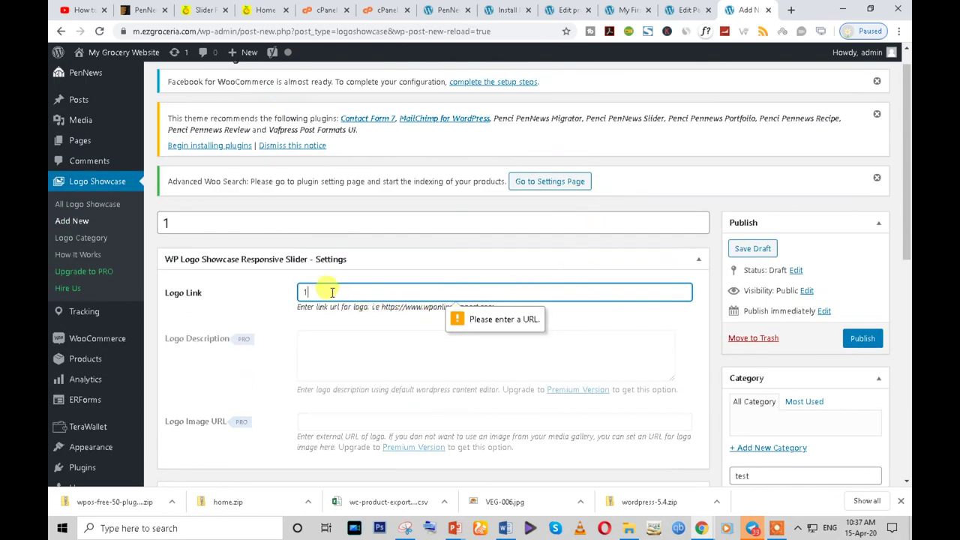
drag(331, 292, 237, 257)
text(t)
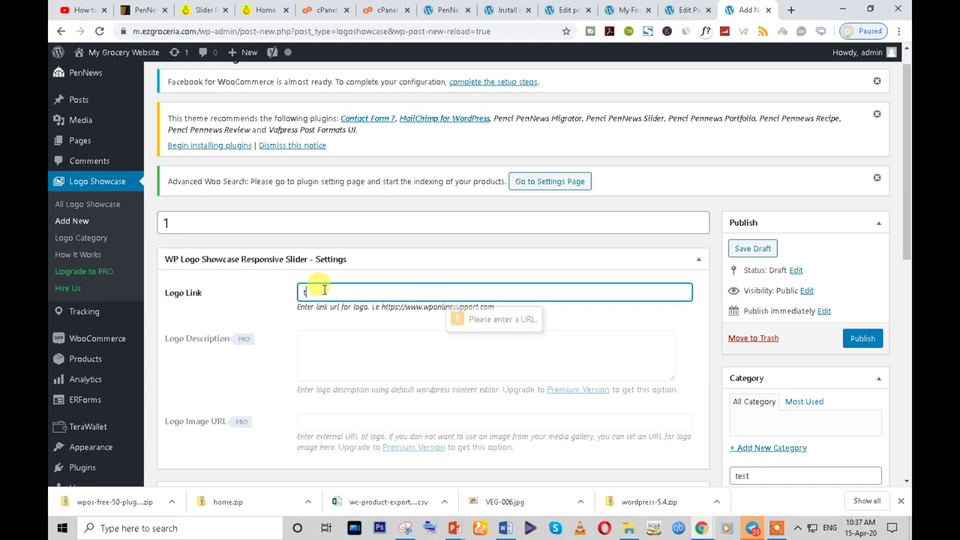
text(est1)
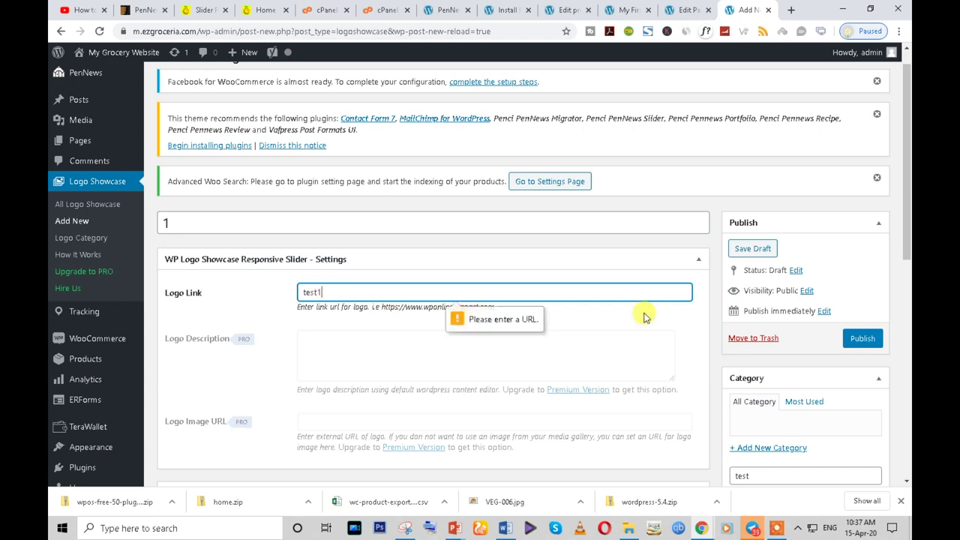
scroll(857, 341, up, 1)
click(859, 365)
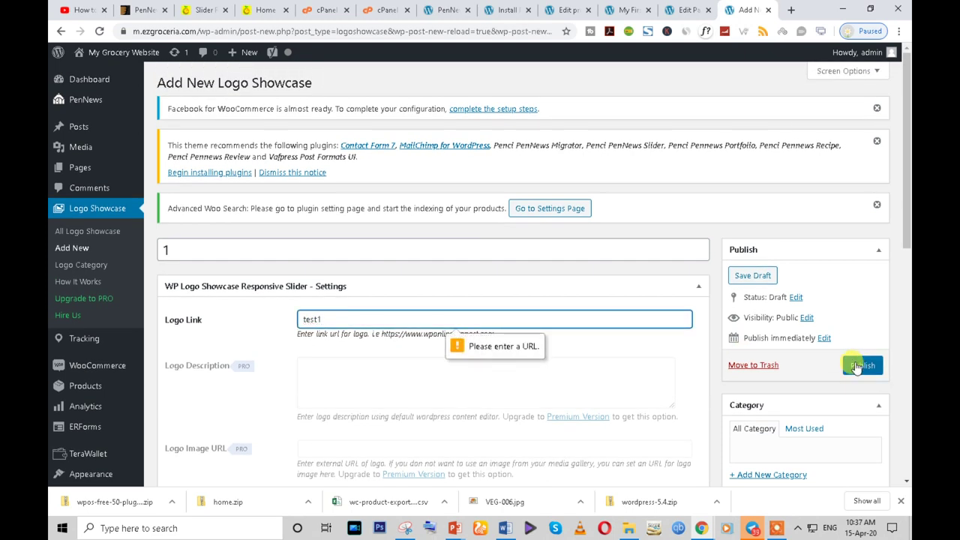
click(378, 375)
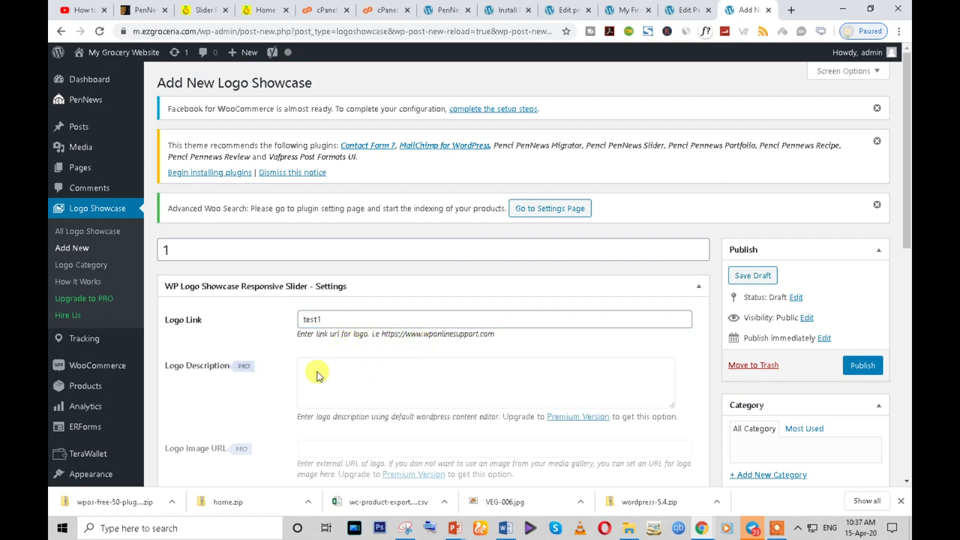
click(859, 366)
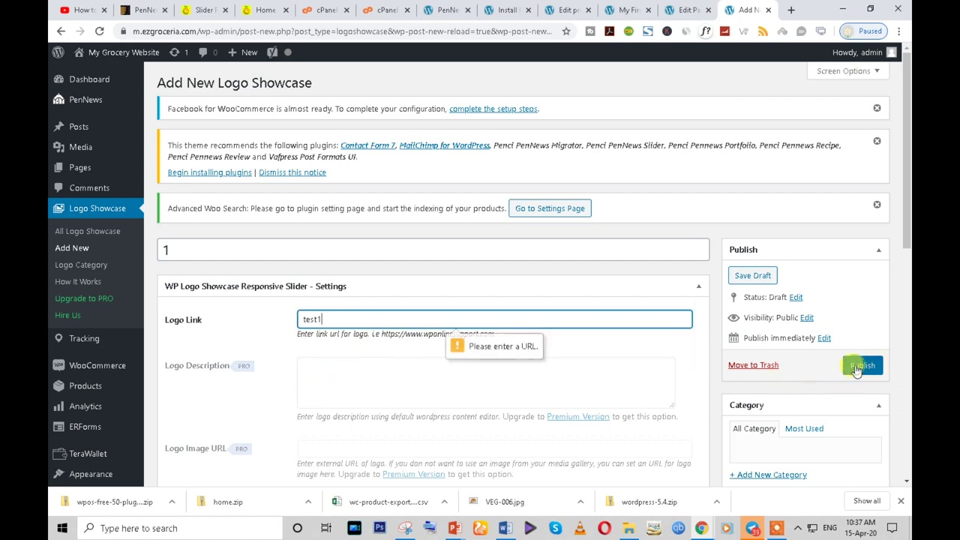
click(390, 380)
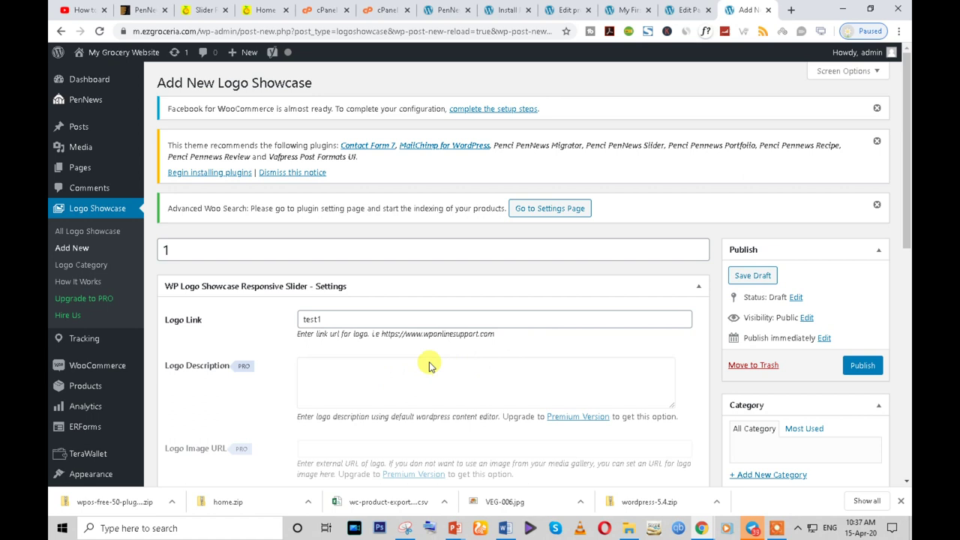
double_click(338, 321)
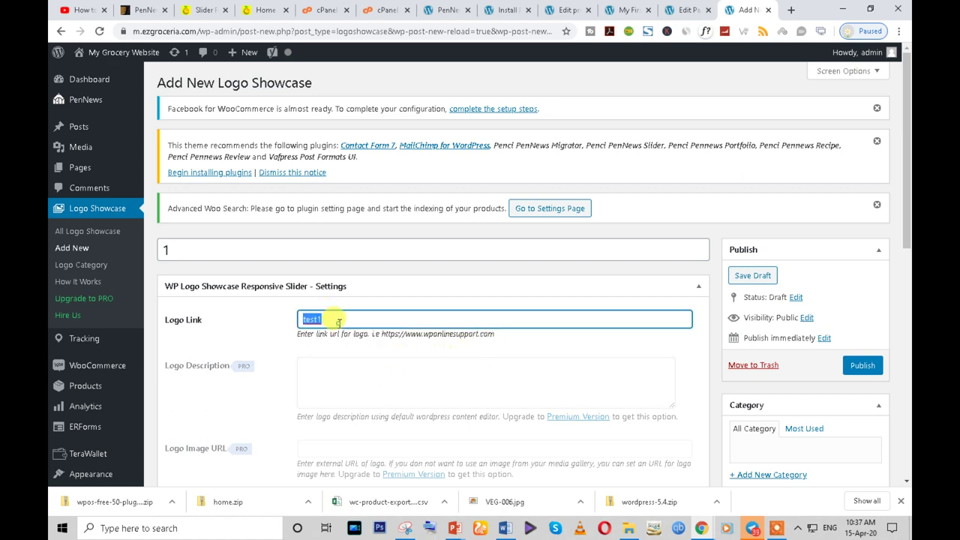
click(209, 10)
drag(191, 30, 103, 36)
key(ctrl+c)
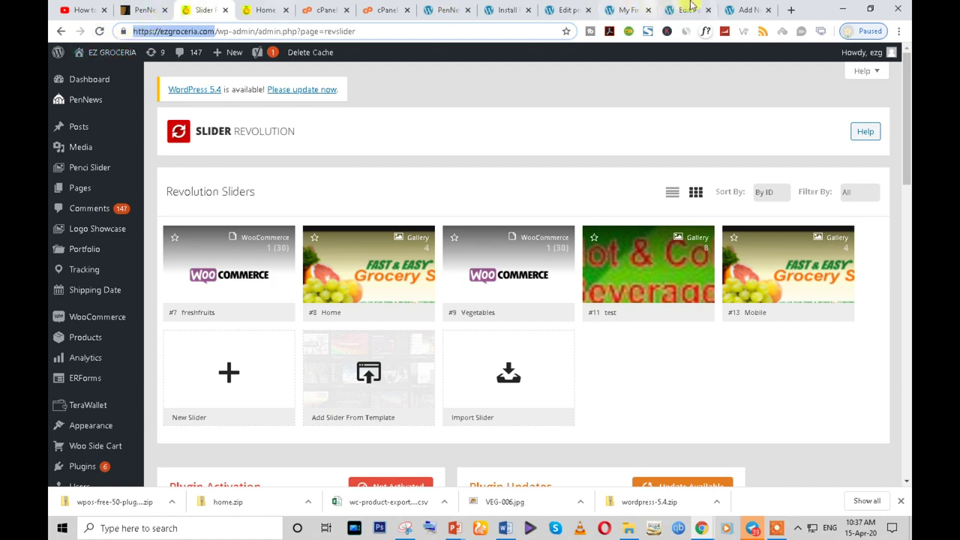
click(669, 8)
click(621, 7)
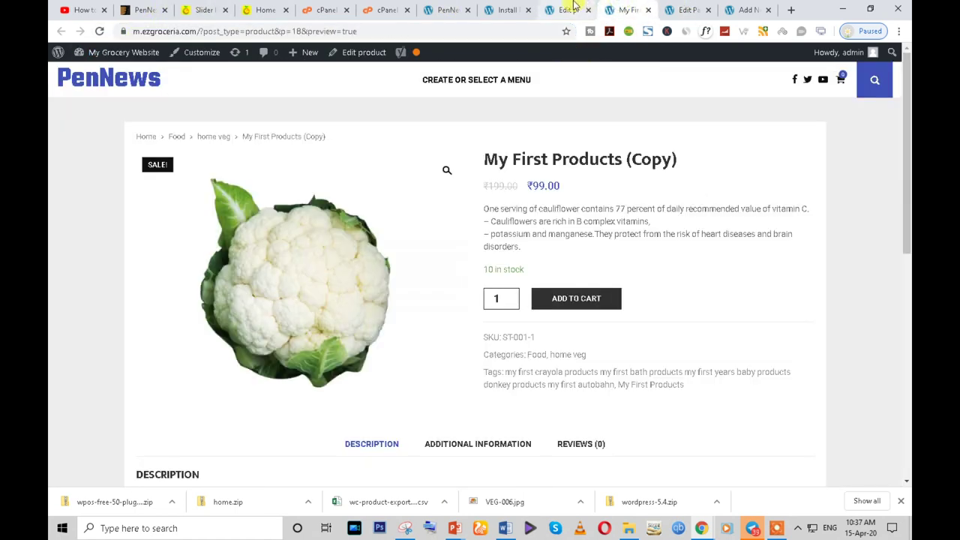
click(574, 6)
click(515, 8)
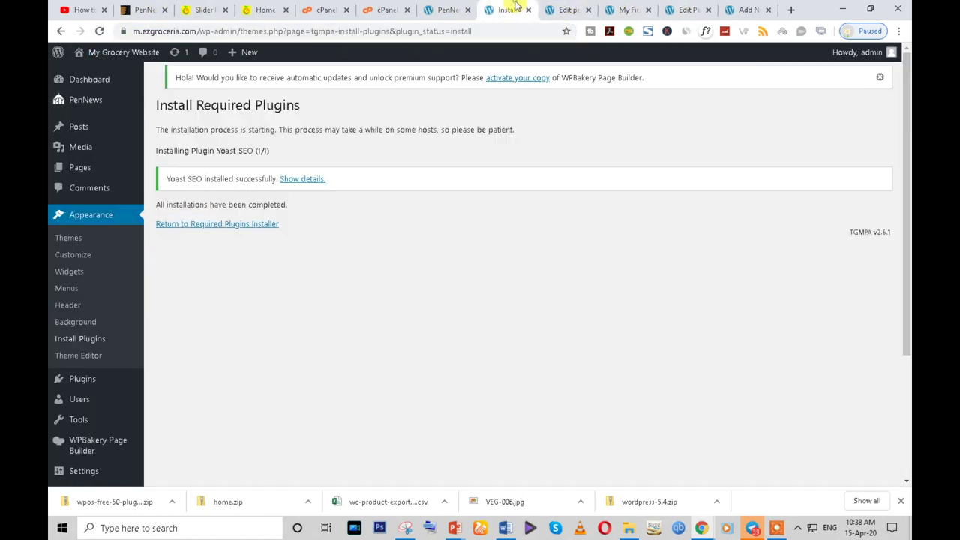
click(738, 9)
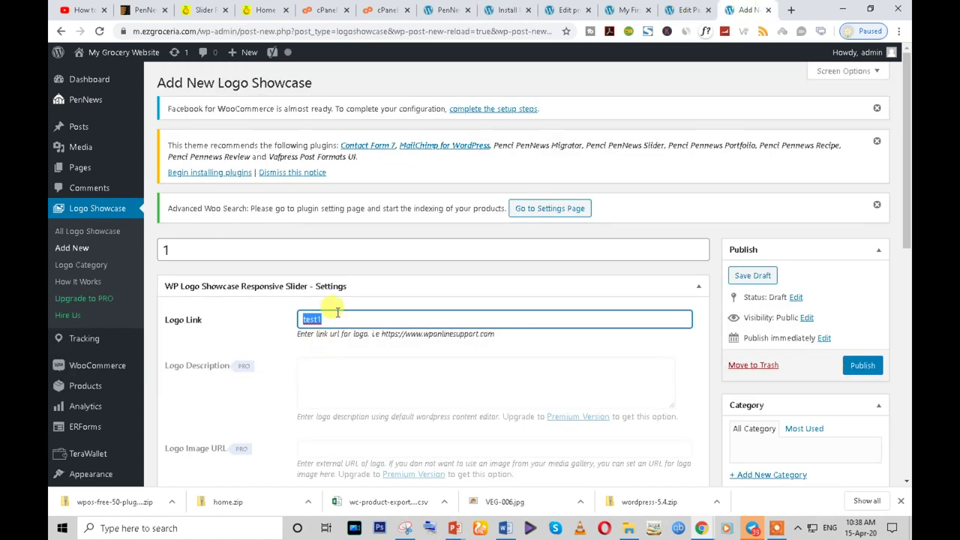
key(ctrl+v)
click(858, 367)
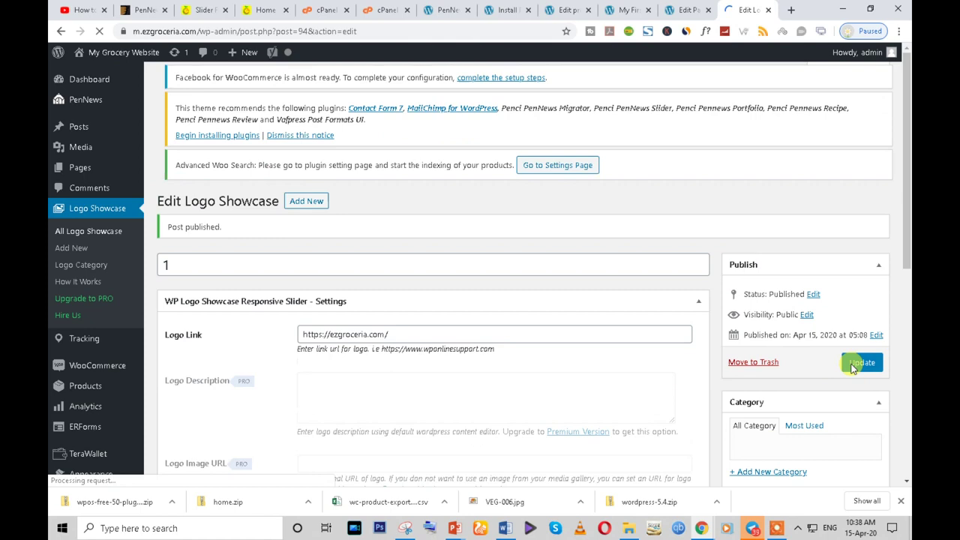
scroll(505, 417, down, 2)
scroll(808, 412, down, 3)
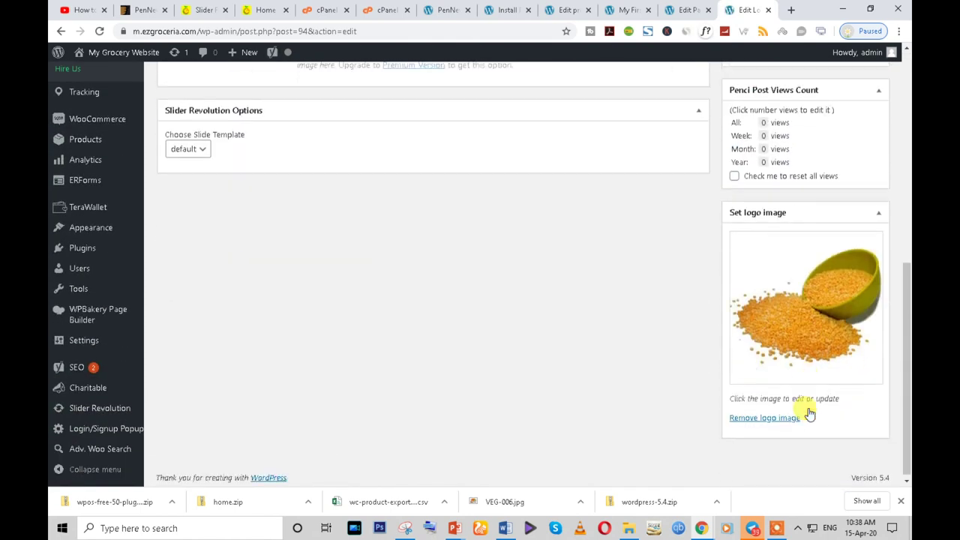
scroll(234, 245, up, 3)
scroll(235, 245, up, 3)
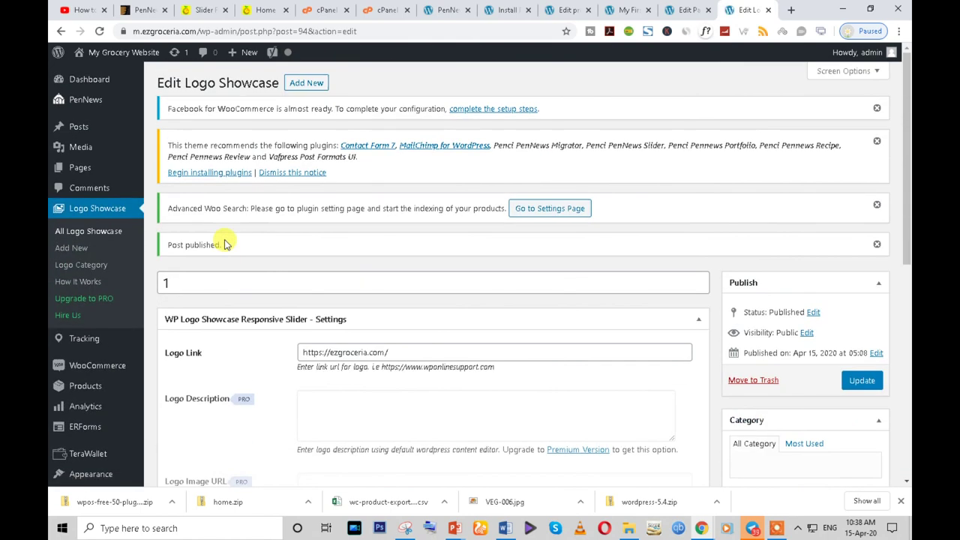
click(307, 84)
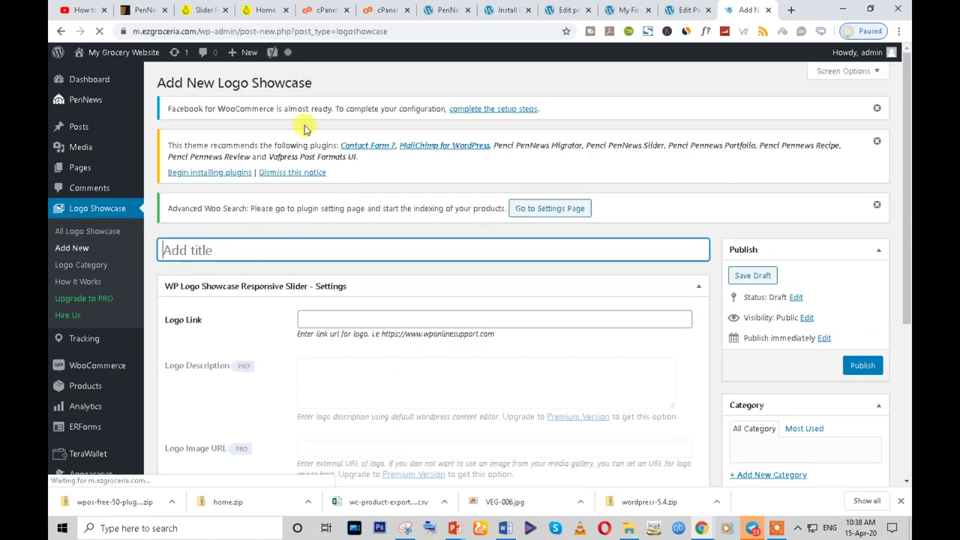
click(335, 309)
key(Down)
key(Return)
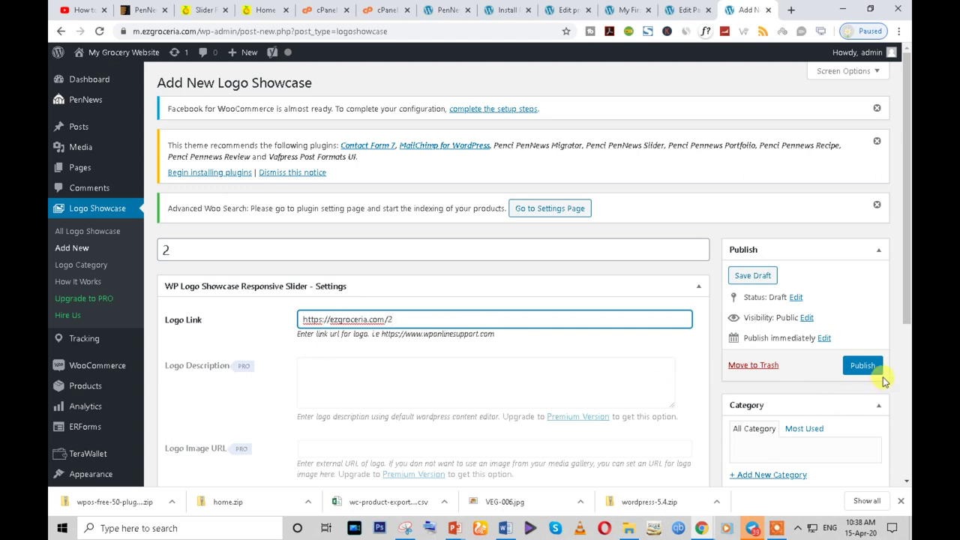
scroll(862, 383, down, 2)
scroll(861, 354, down, 1)
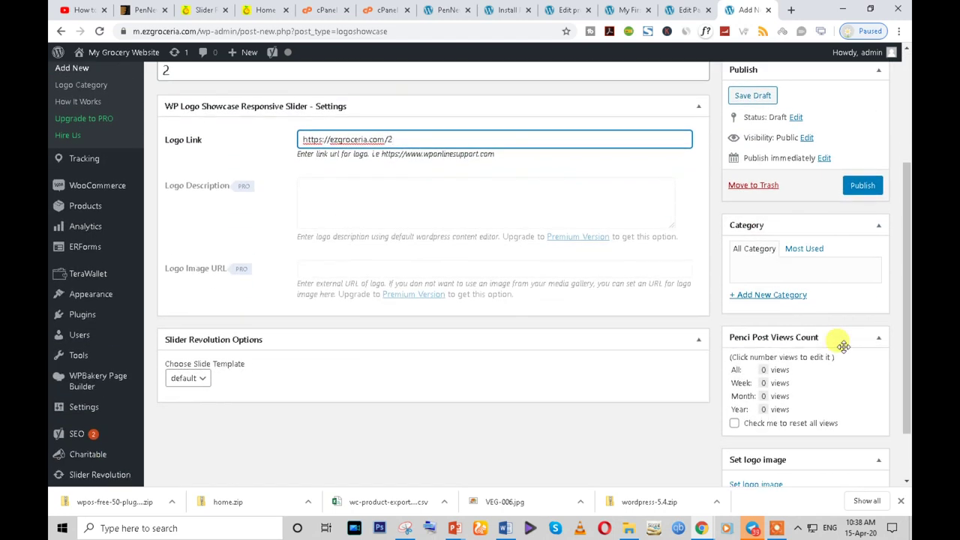
scroll(787, 338, down, 1)
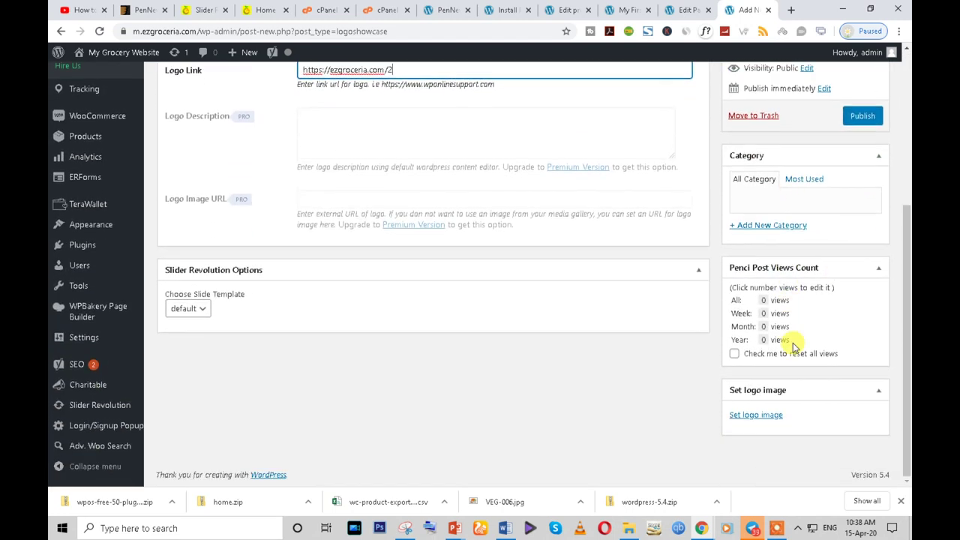
scroll(792, 338, up, 2)
scroll(794, 349, down, 2)
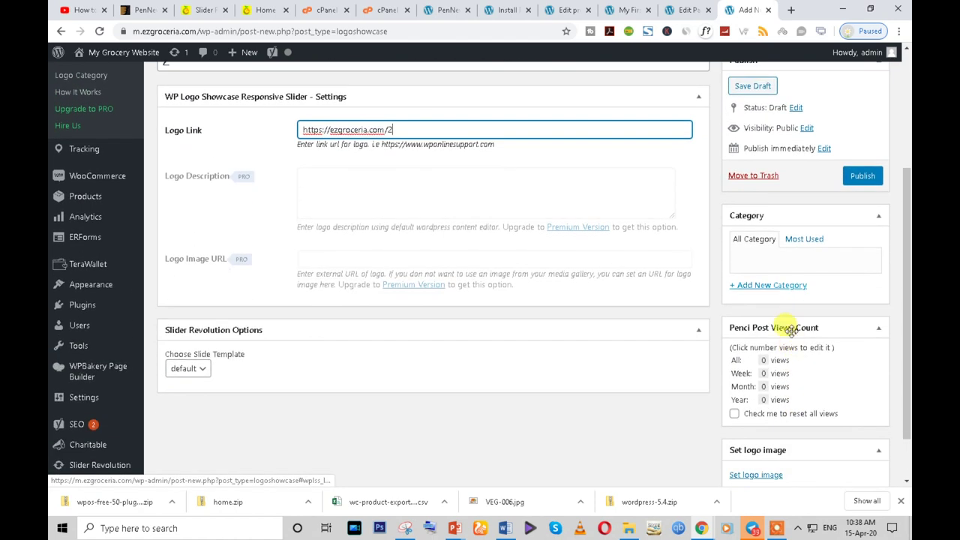
- Set a lentils photo as logo 2's image, publish it, and view all logos
click(759, 417)
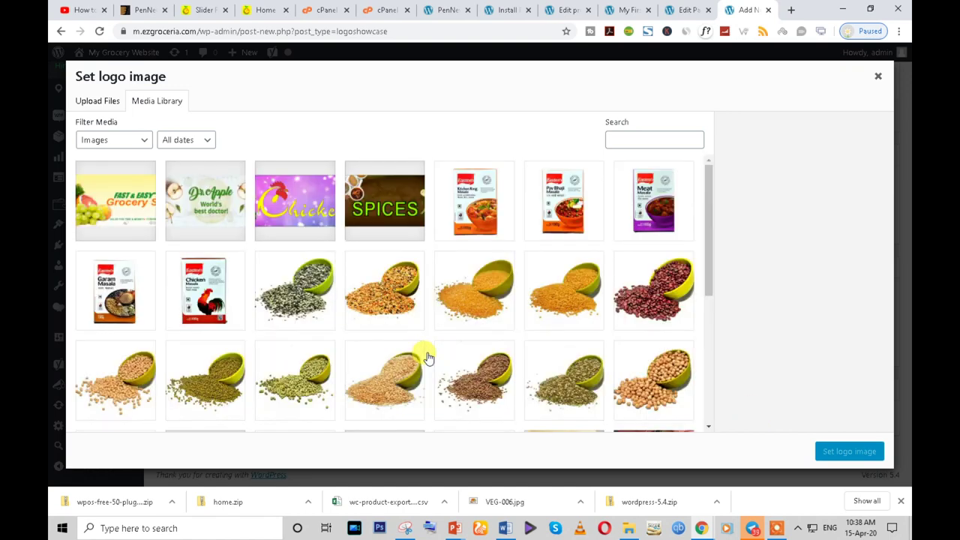
click(559, 303)
click(849, 452)
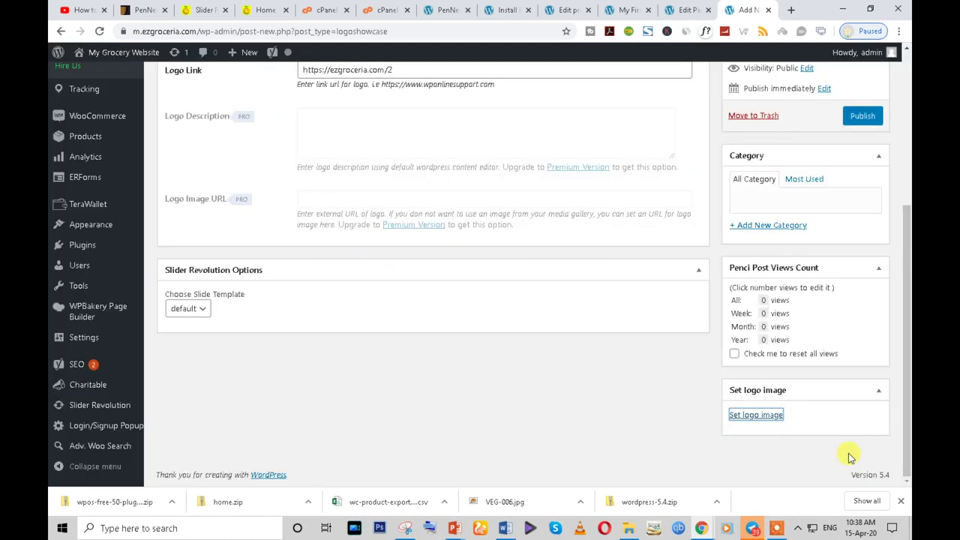
click(862, 116)
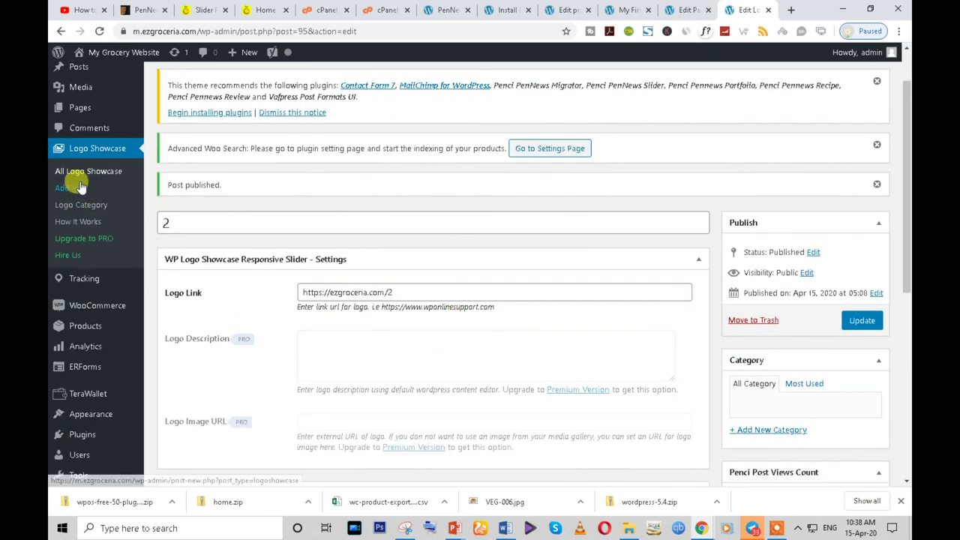
click(79, 187)
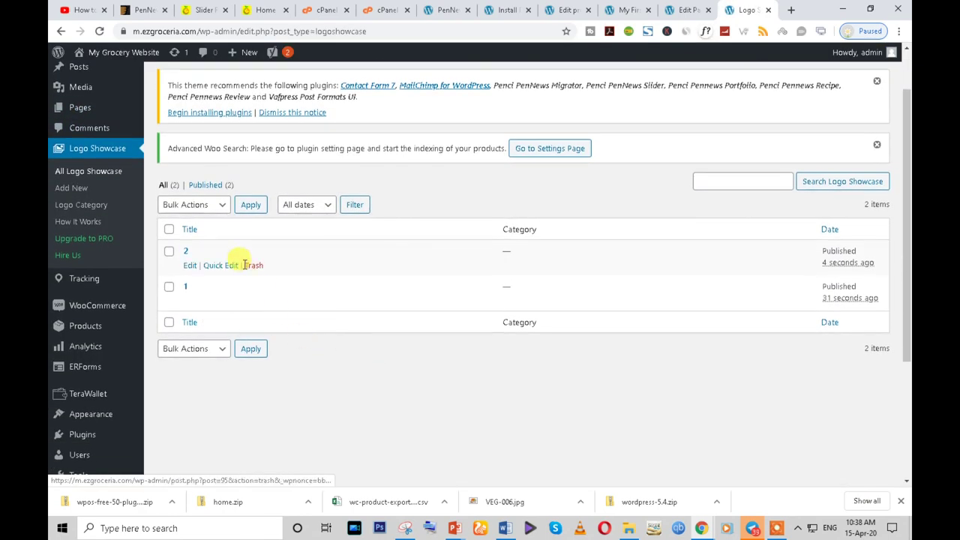
scroll(396, 393, up, 1)
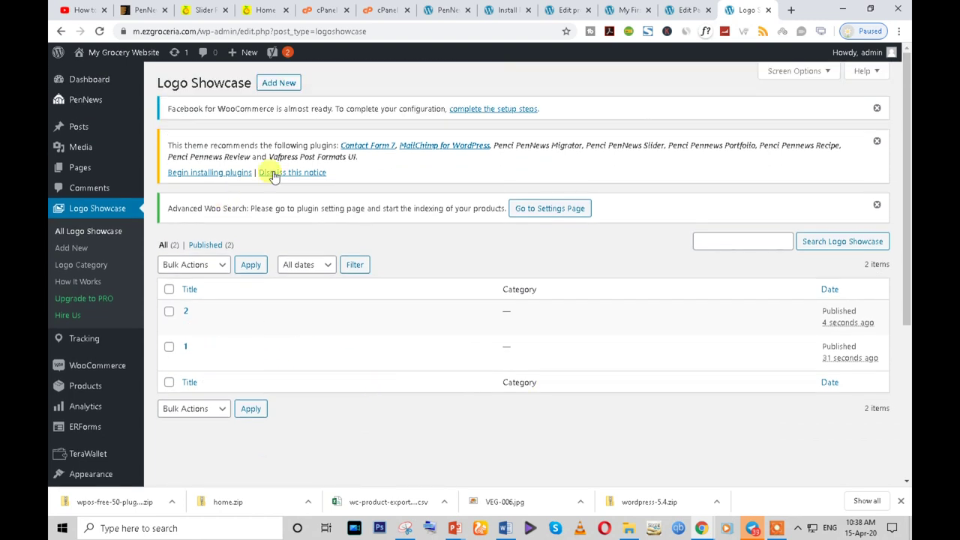
click(278, 84)
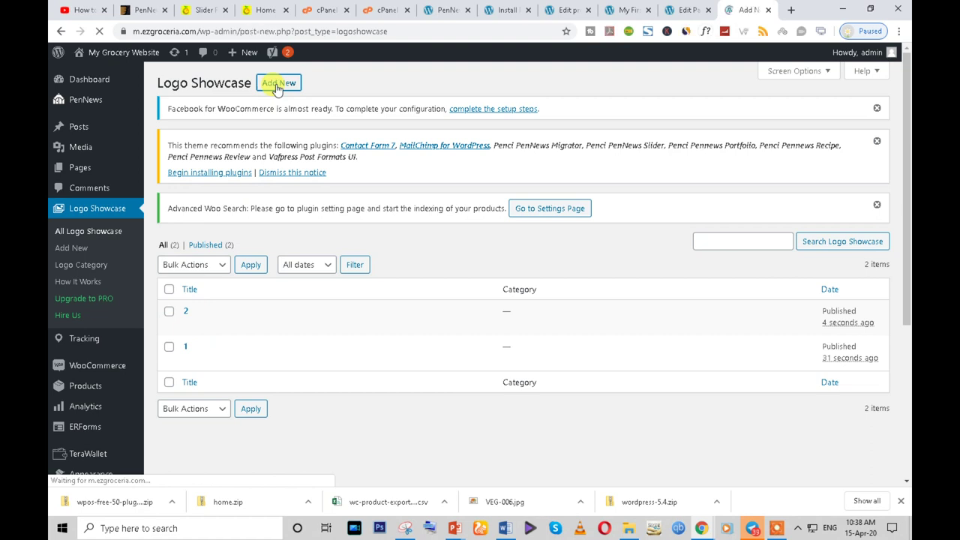
scroll(322, 261, down, 1)
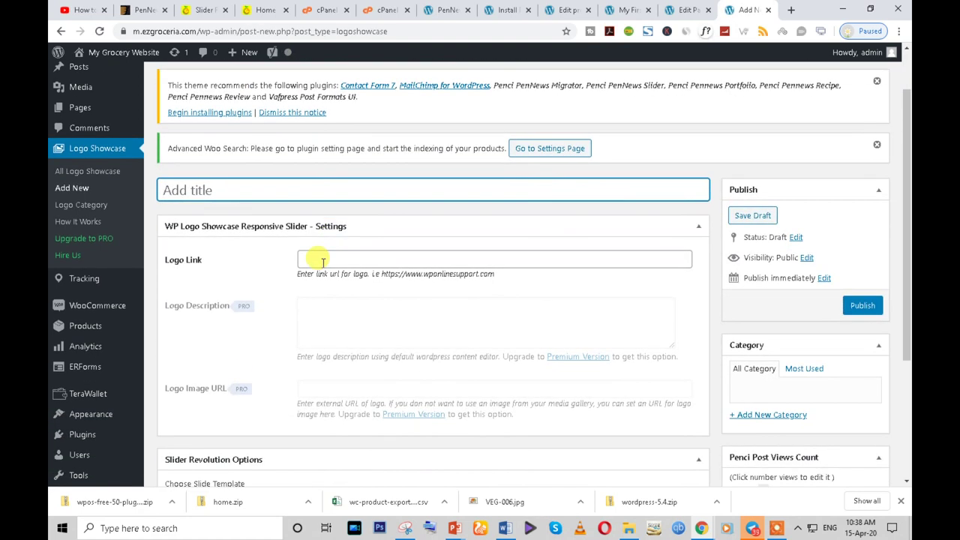
click(322, 259)
key(Down)
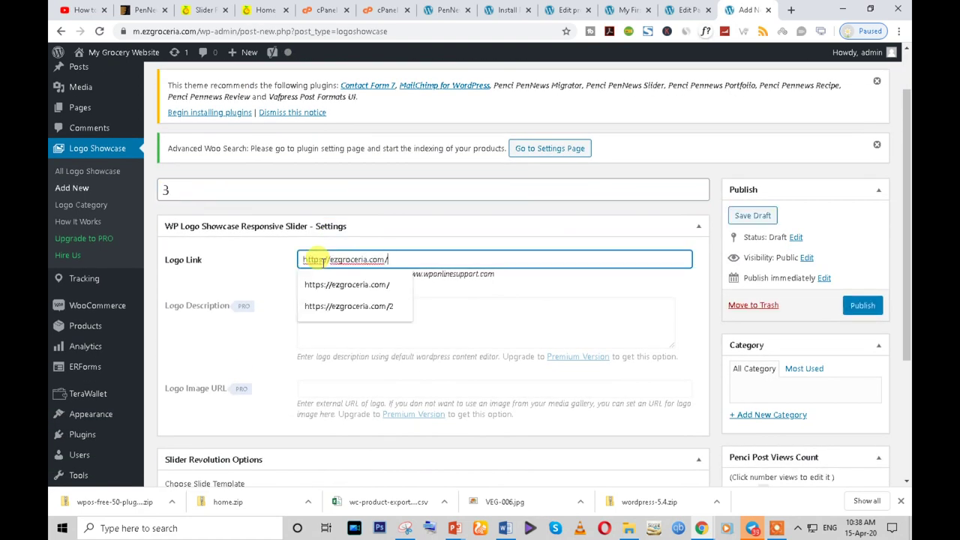
text(3)
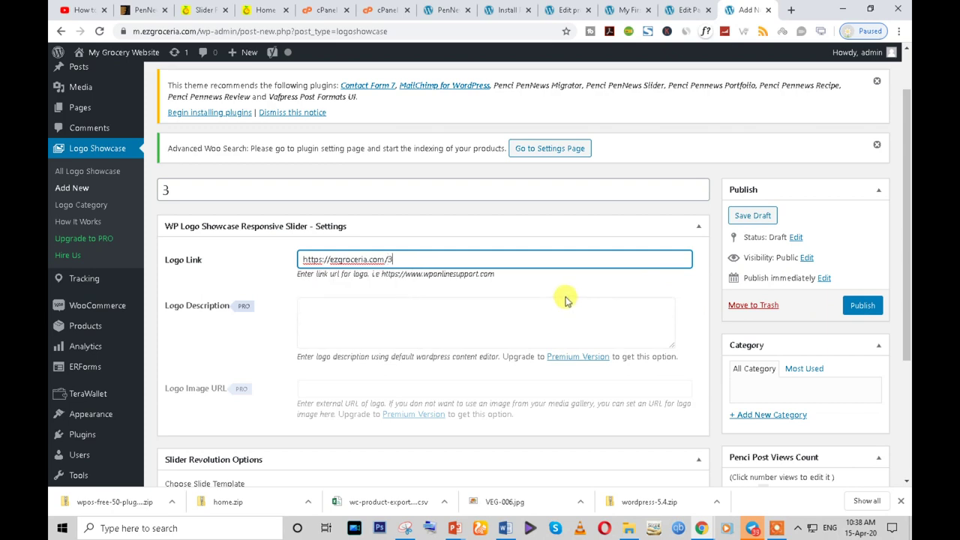
scroll(608, 313, down, 3)
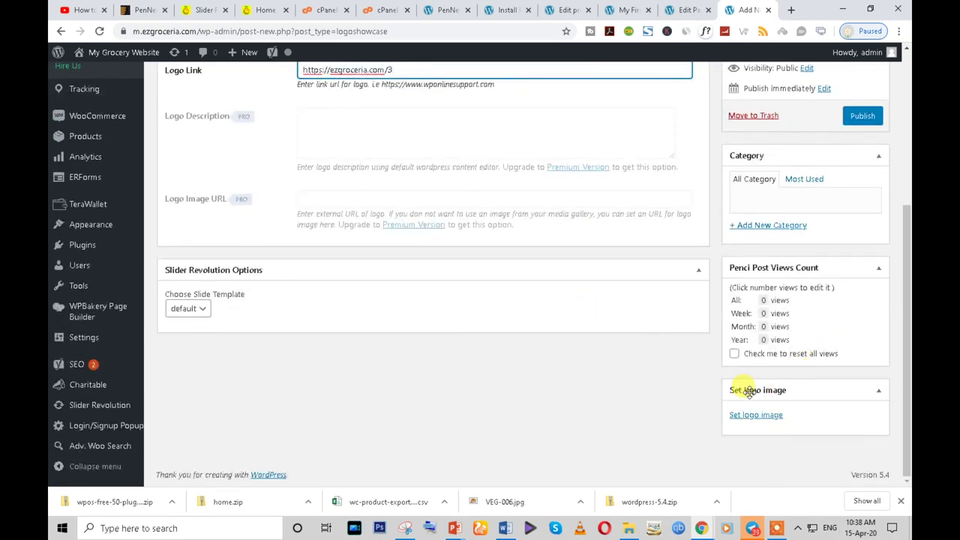
scroll(375, 242, up, 1)
click(362, 192)
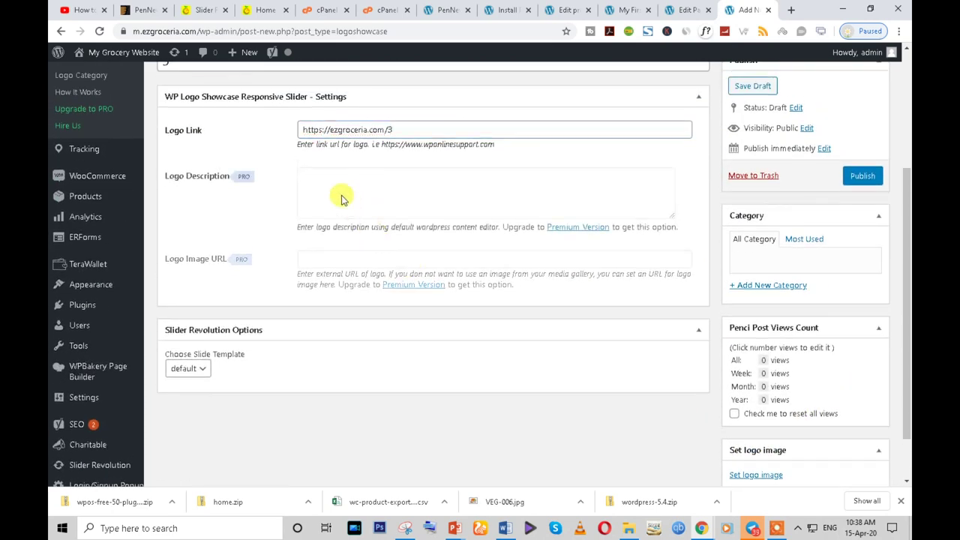
scroll(758, 405, down, 1)
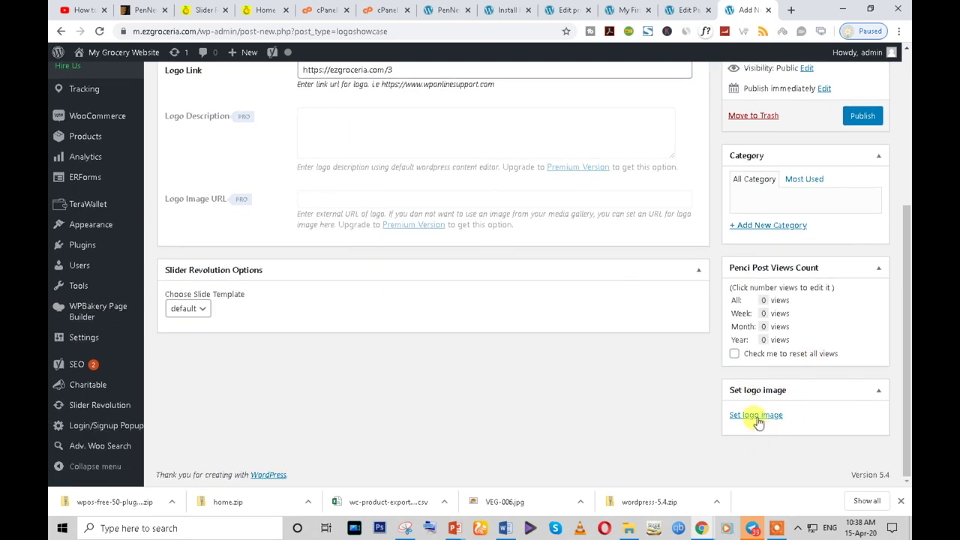
click(756, 415)
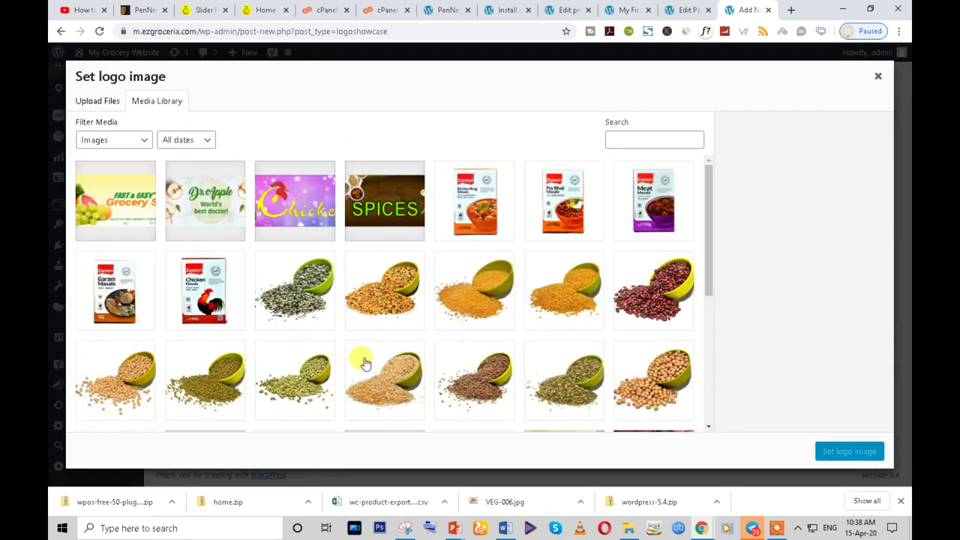
scroll(352, 360, down, 2)
click(492, 349)
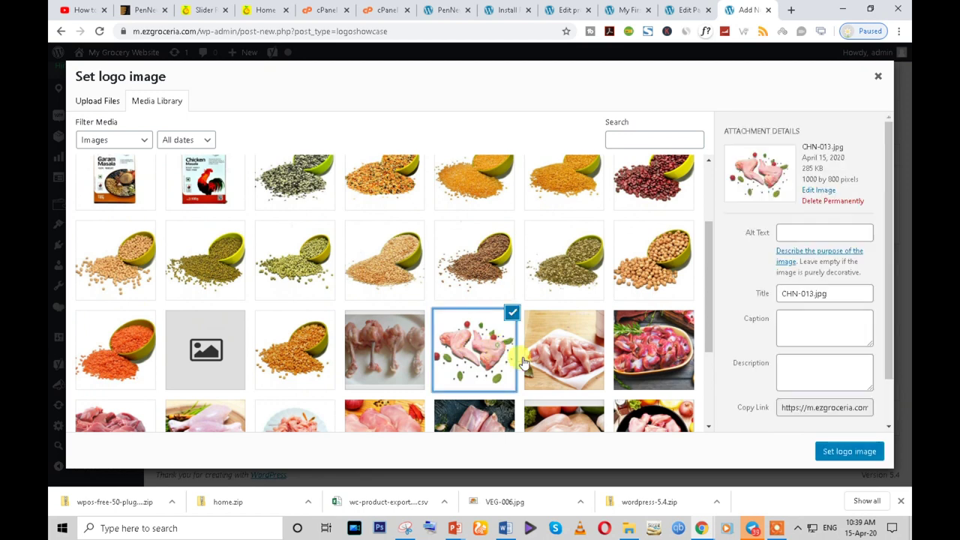
click(846, 454)
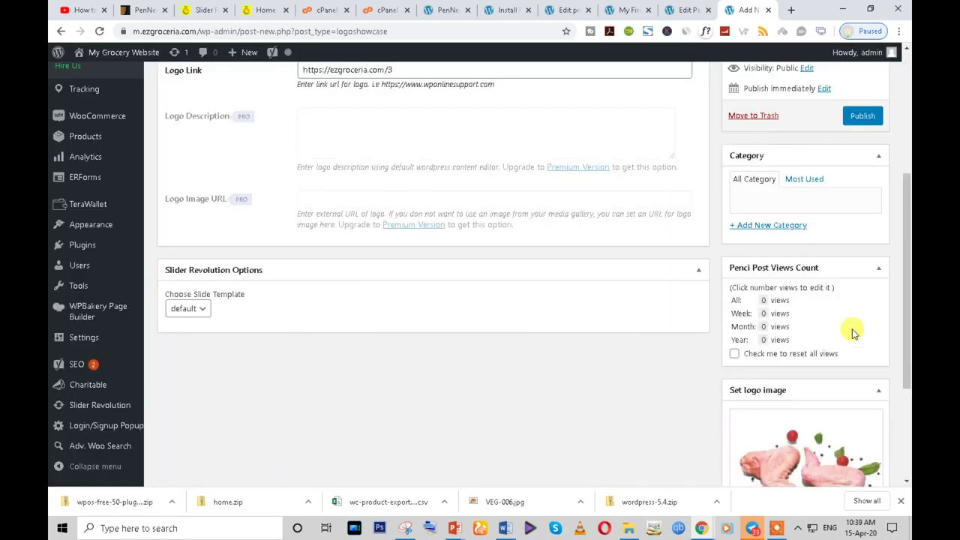
scroll(851, 323, up, 3)
click(852, 300)
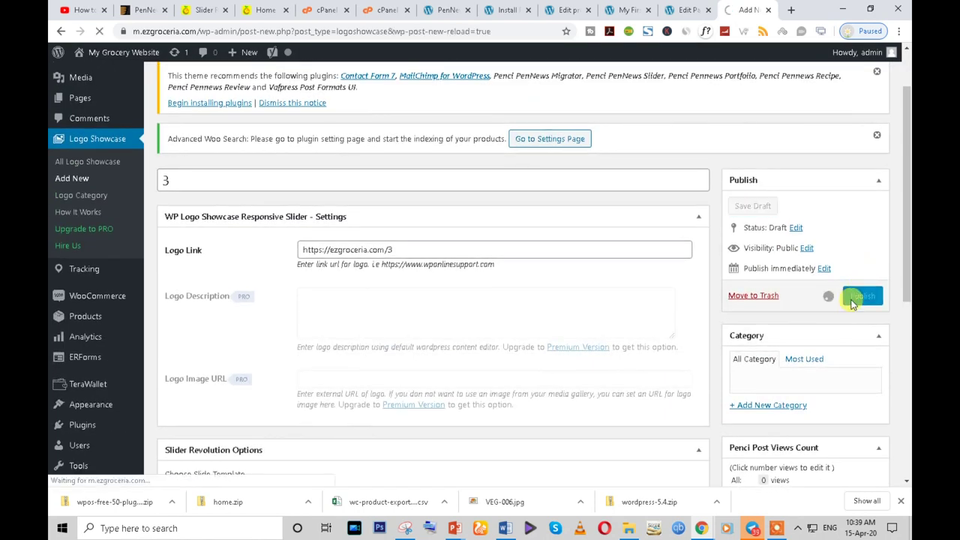
scroll(405, 360, down, 3)
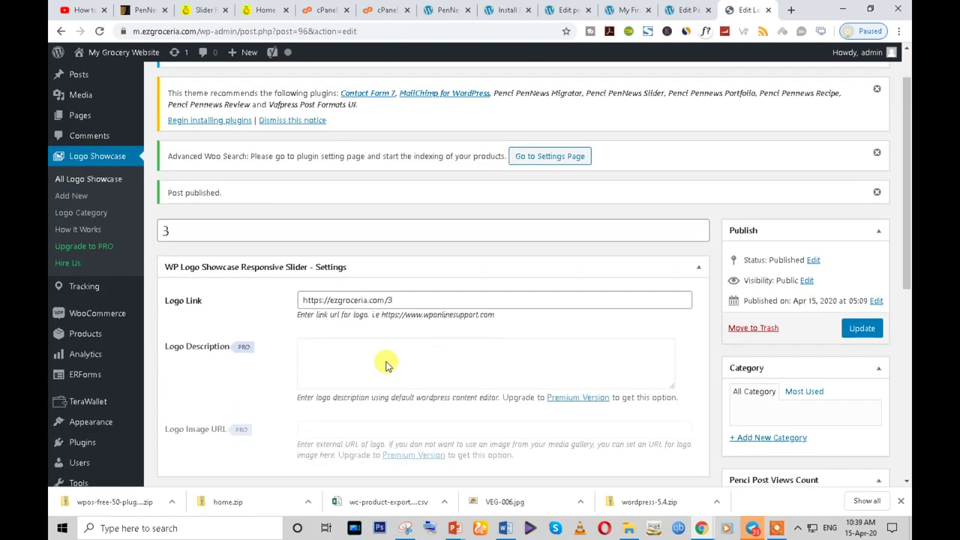
scroll(420, 357, up, 3)
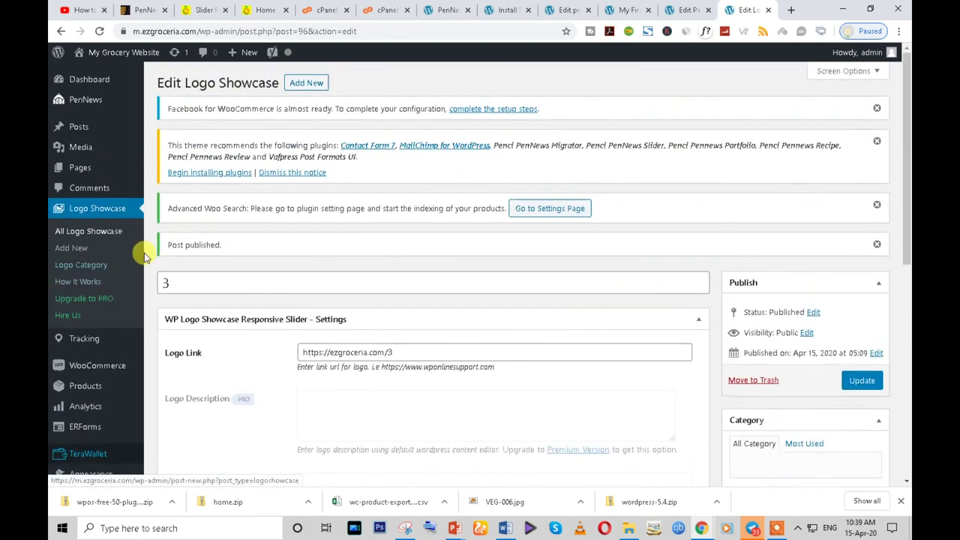
click(302, 84)
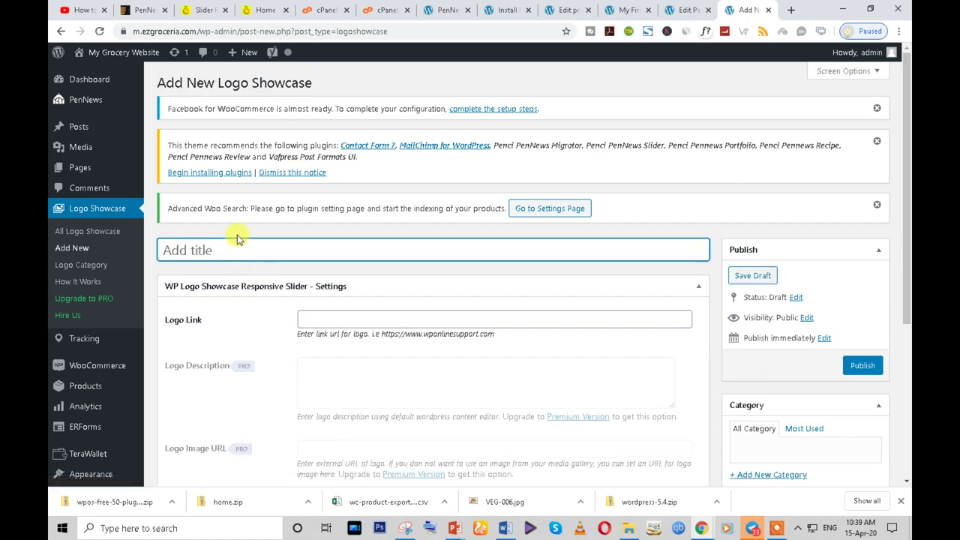
click(328, 321)
text(https://ezgroceria.com/)
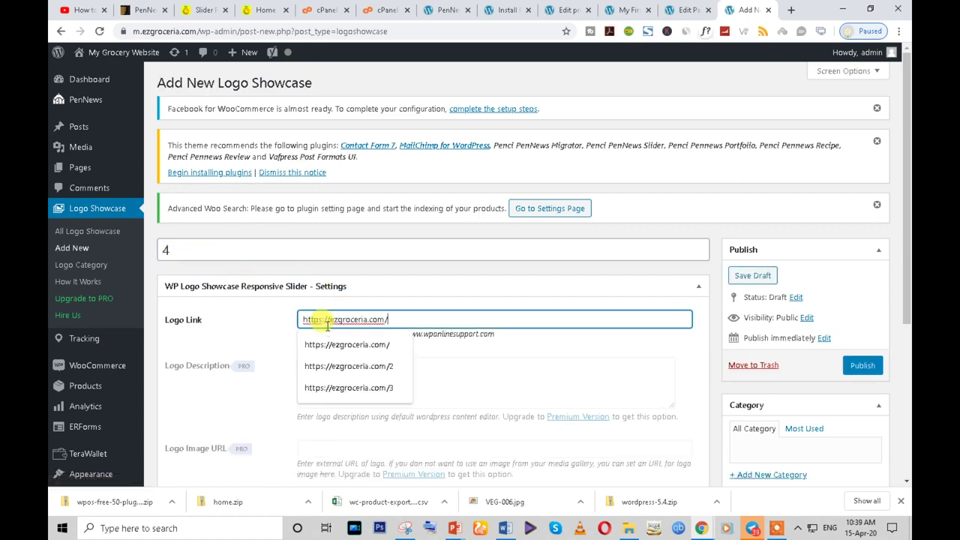
text(4)
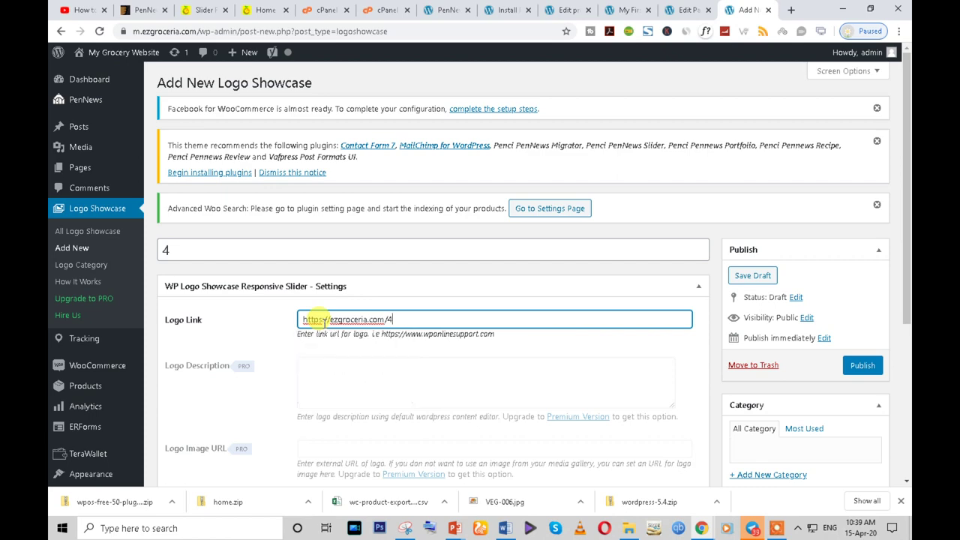
scroll(825, 368, down, 3)
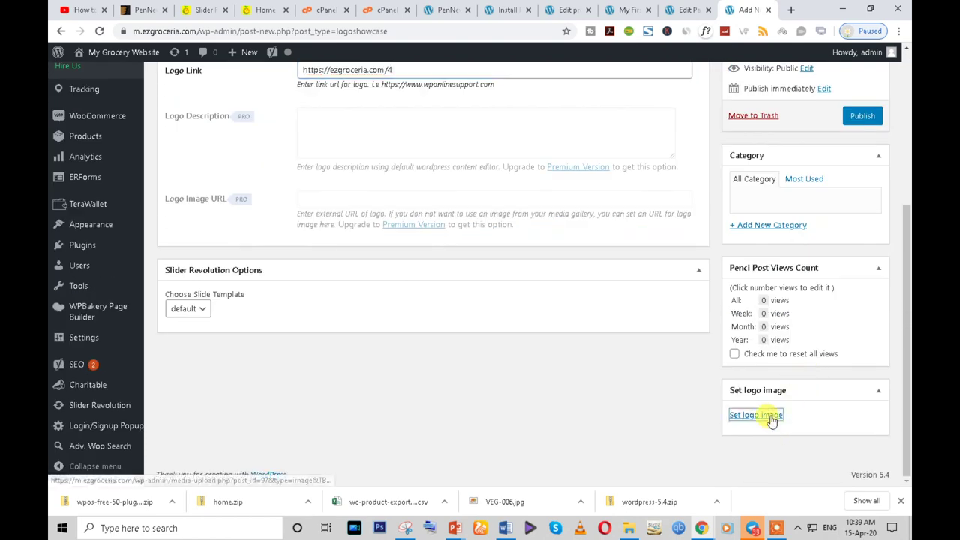
click(767, 417)
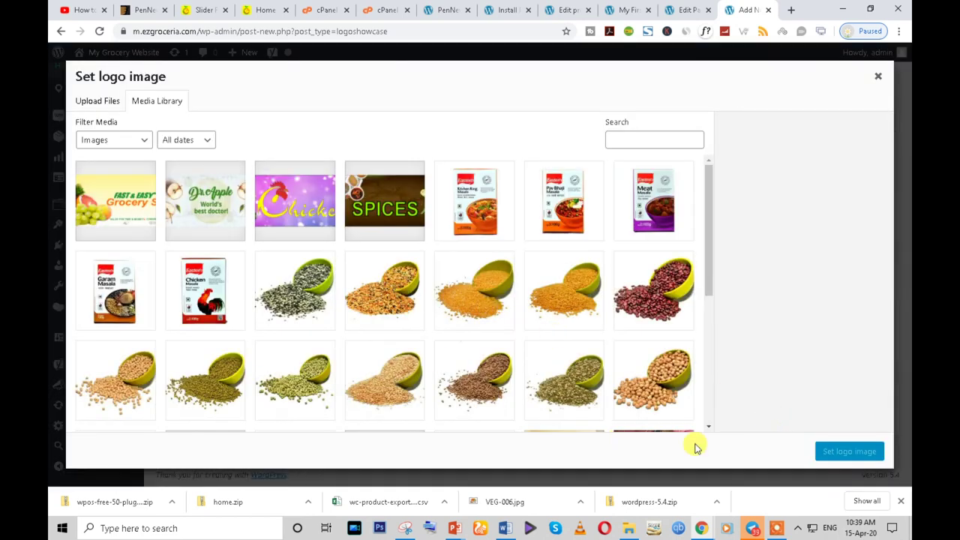
scroll(443, 368, down, 10)
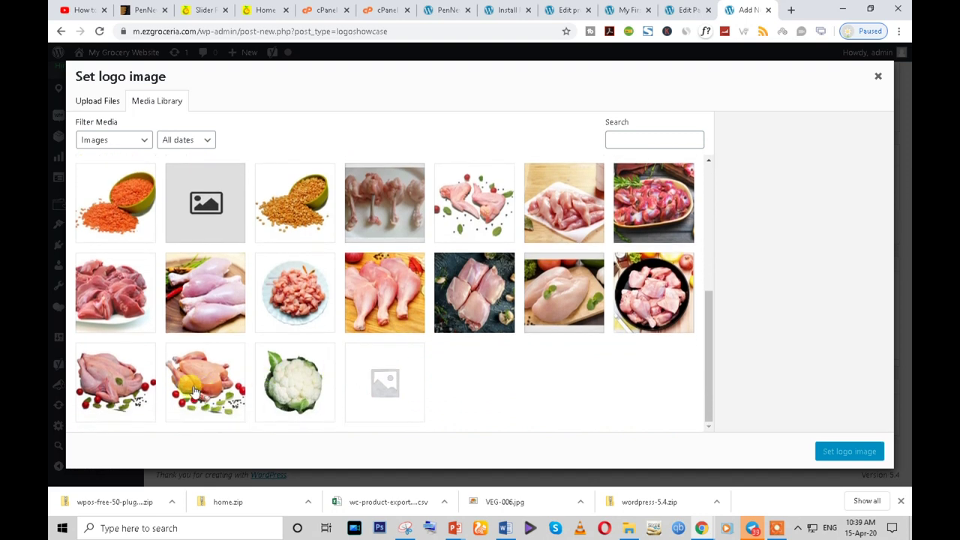
click(204, 389)
click(851, 450)
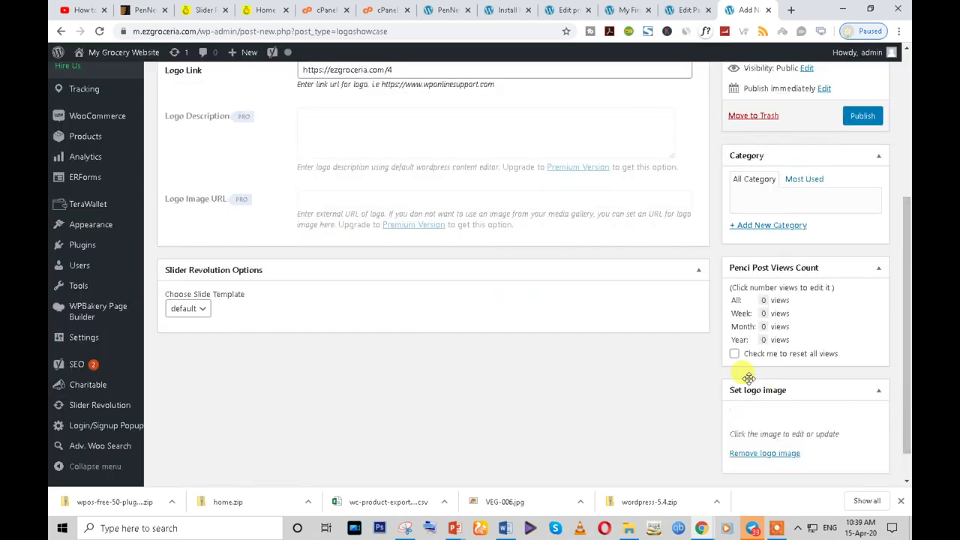
scroll(720, 380, up, 1)
scroll(825, 323, up, 2)
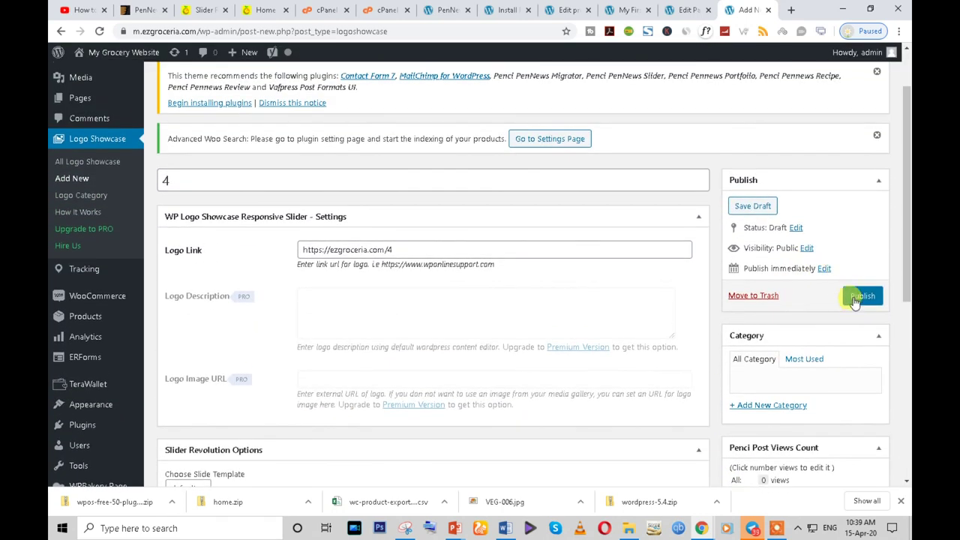
click(861, 296)
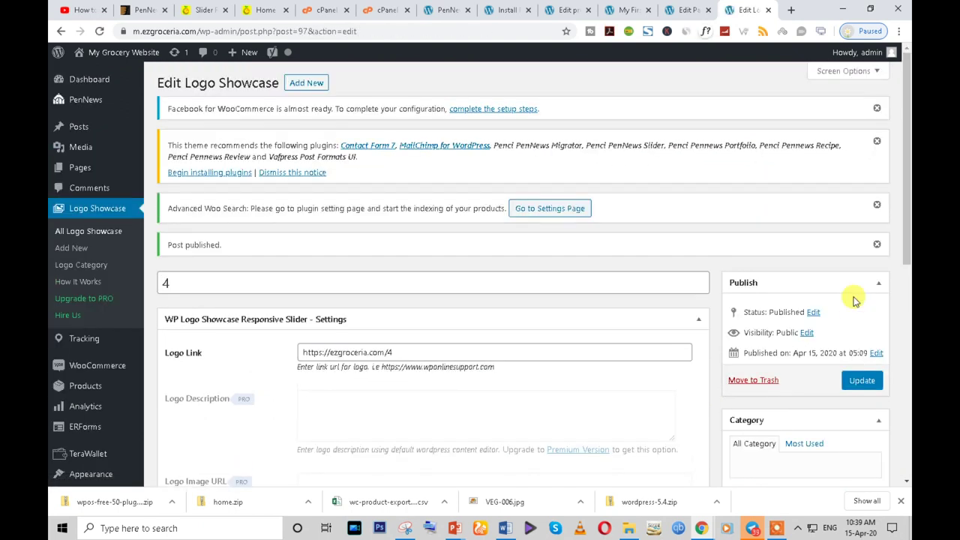
- Copy the center_mode logoshowcase shortcode from the Logo Showcase How It Works page
click(80, 281)
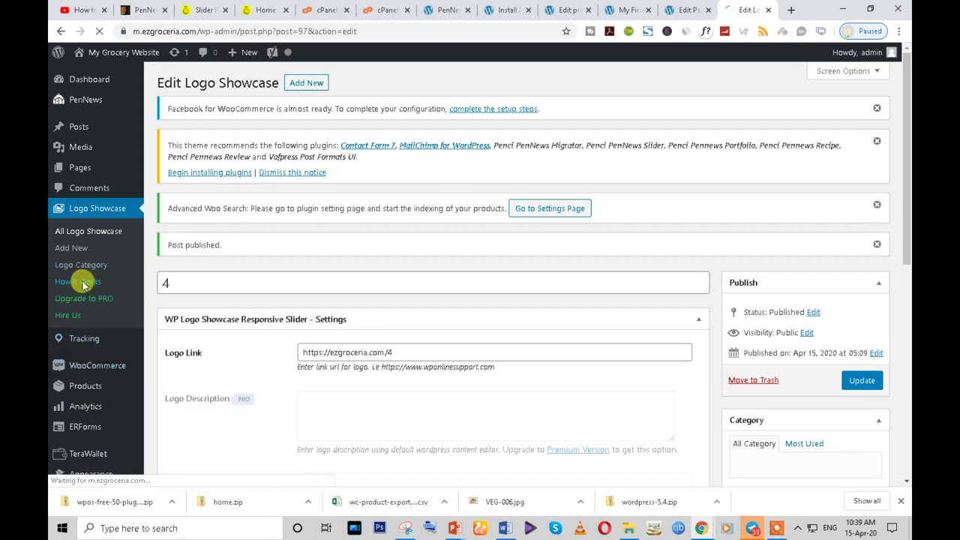
scroll(407, 375, down, 2)
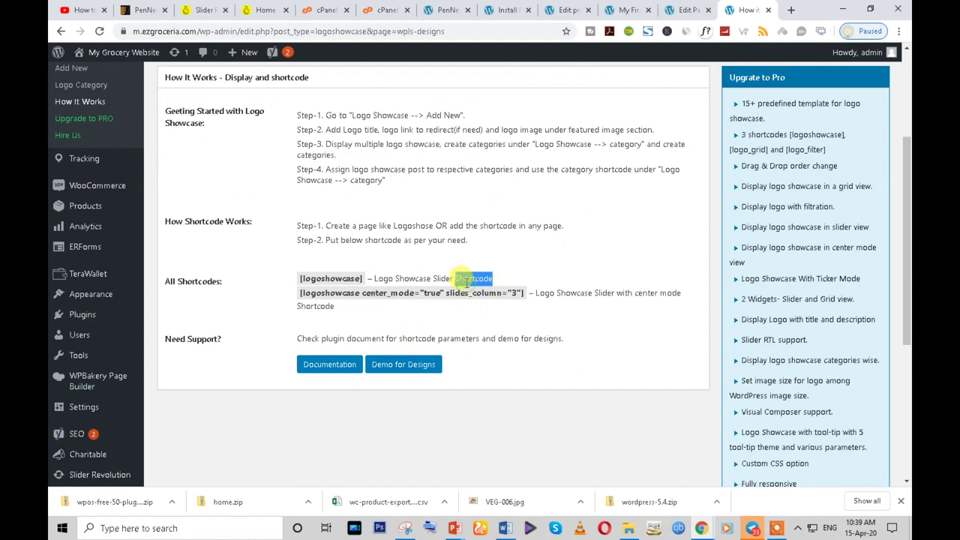
drag(296, 280, 367, 283)
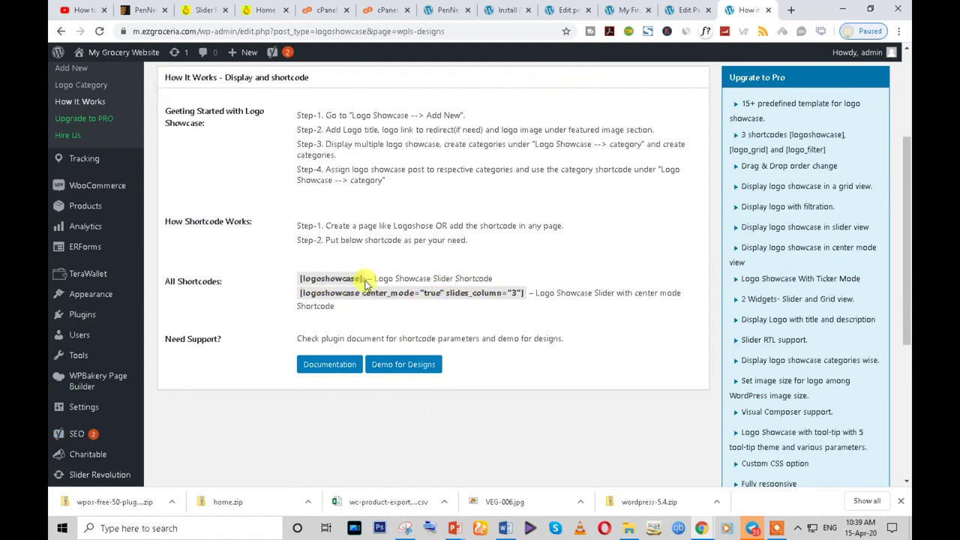
triple_click(308, 292)
click(413, 297)
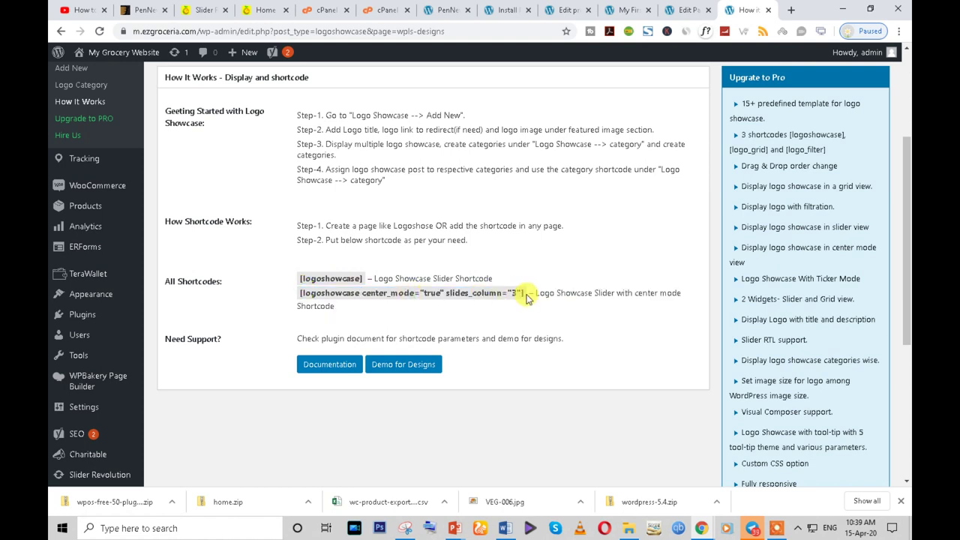
drag(526, 298, 307, 296)
right_click(309, 291)
click(342, 297)
- Check the live home page, then return to the Home page's WPBakery editor
click(264, 9)
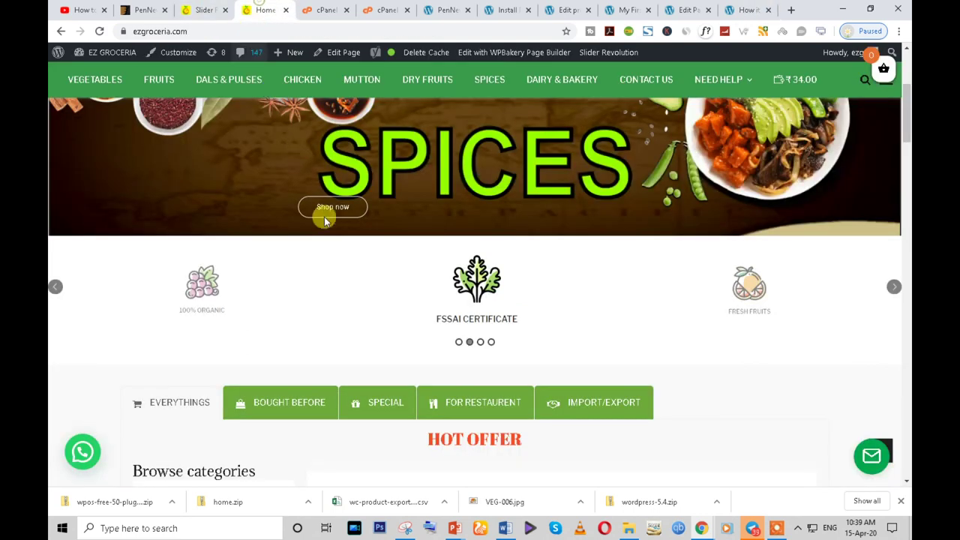
scroll(318, 194, down, 1)
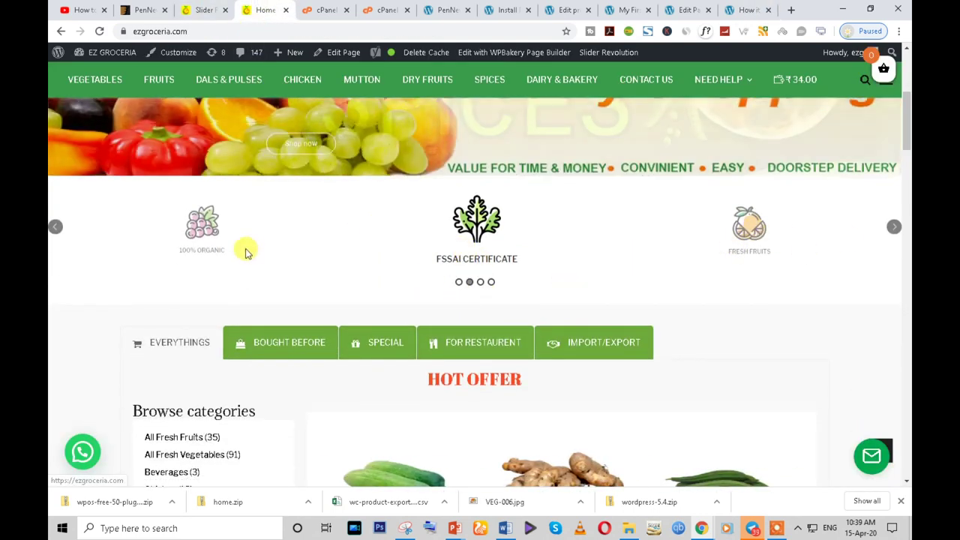
scroll(262, 285, up, 1)
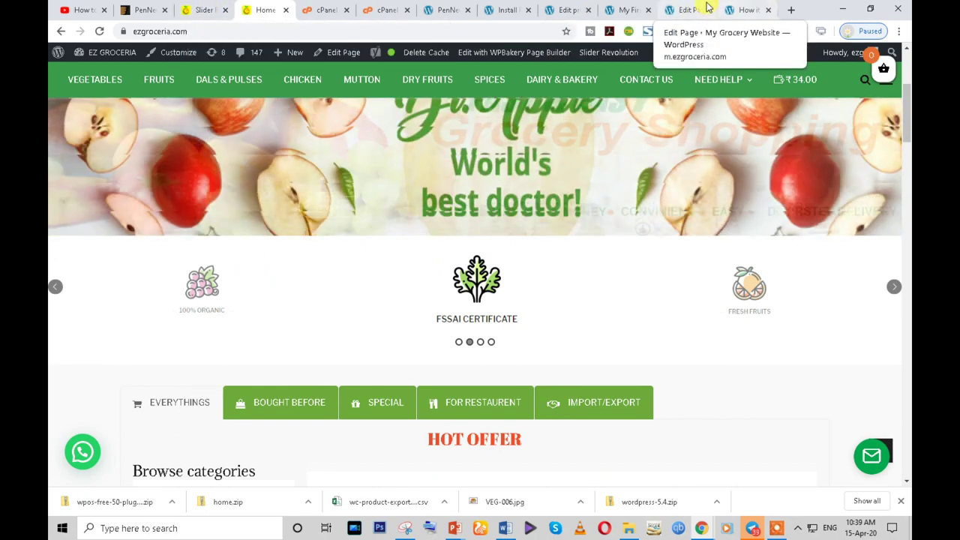
click(684, 11)
scroll(530, 240, down, 4)
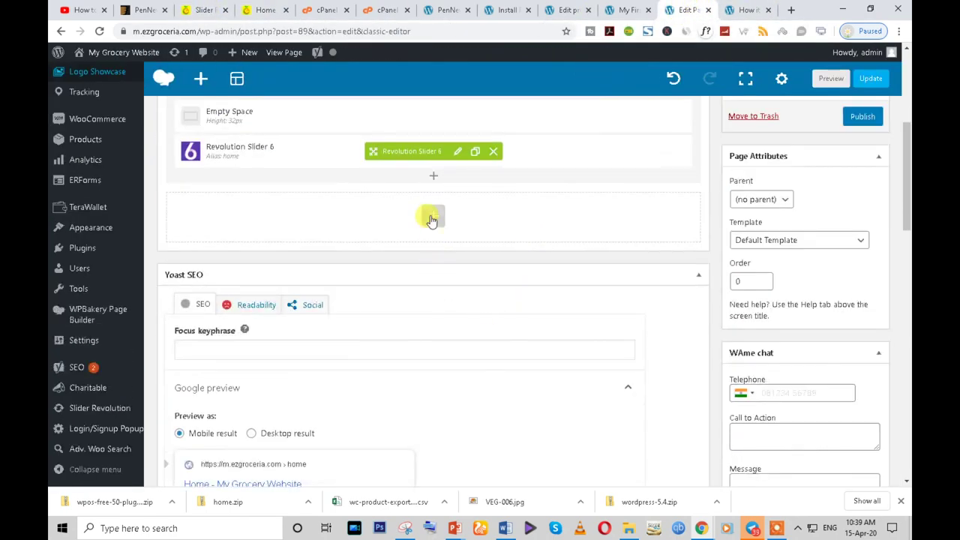
scroll(433, 221, up, 1)
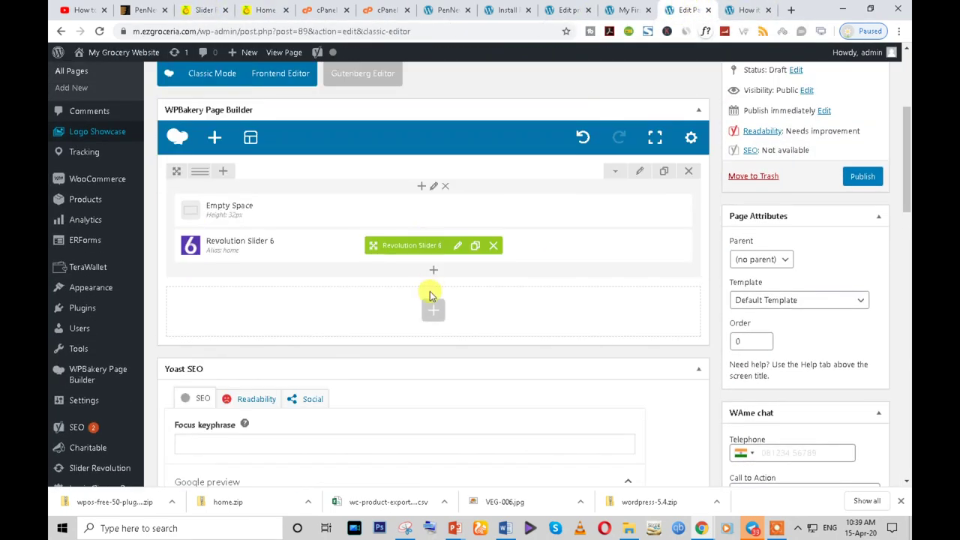
click(266, 10)
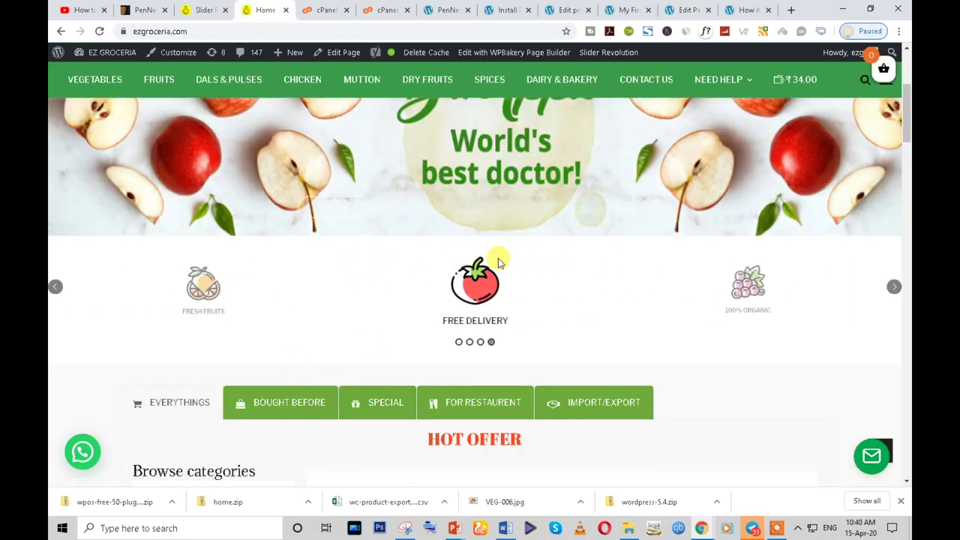
click(624, 9)
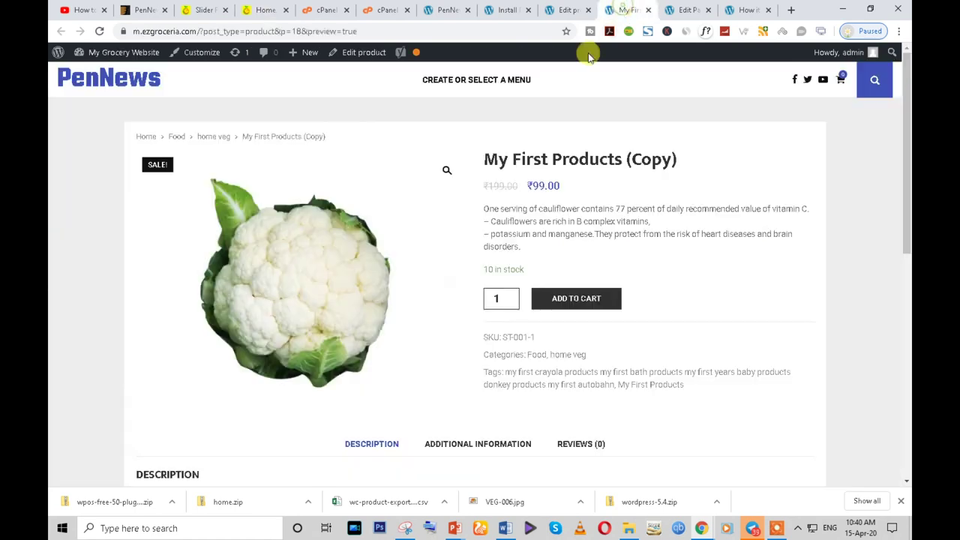
click(688, 9)
scroll(389, 270, down, 1)
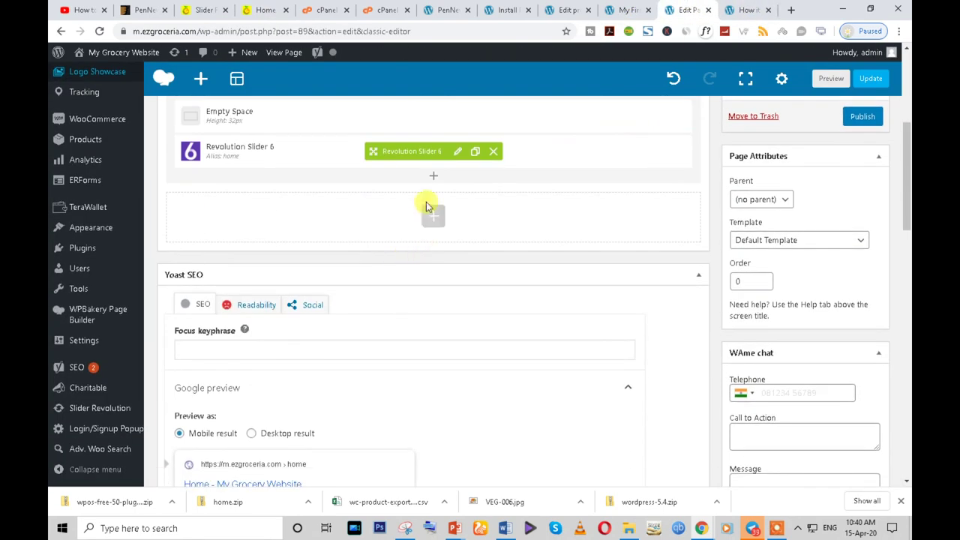
scroll(431, 240, up, 2)
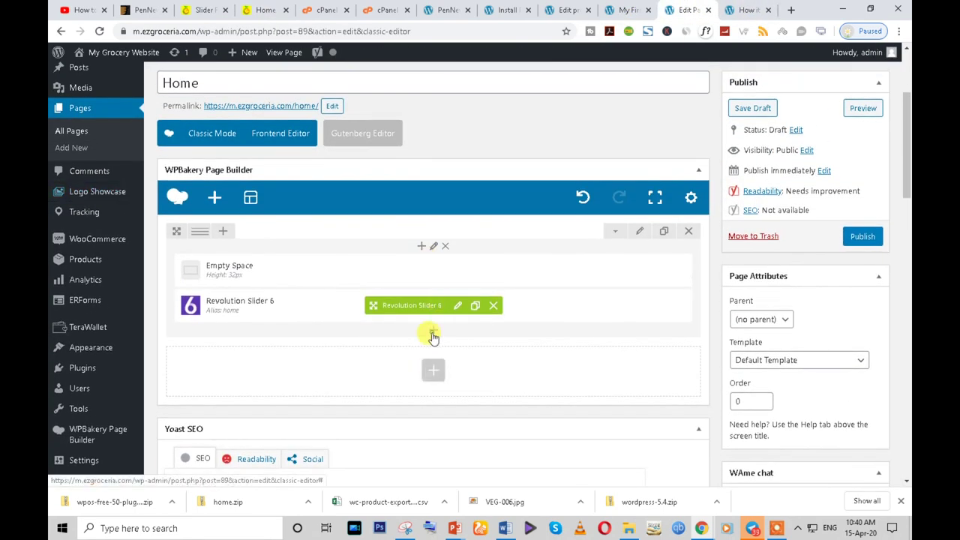
- Add a Text Block with the pasted center-mode logoshowcase shortcode below the slider, then publish Home
click(434, 331)
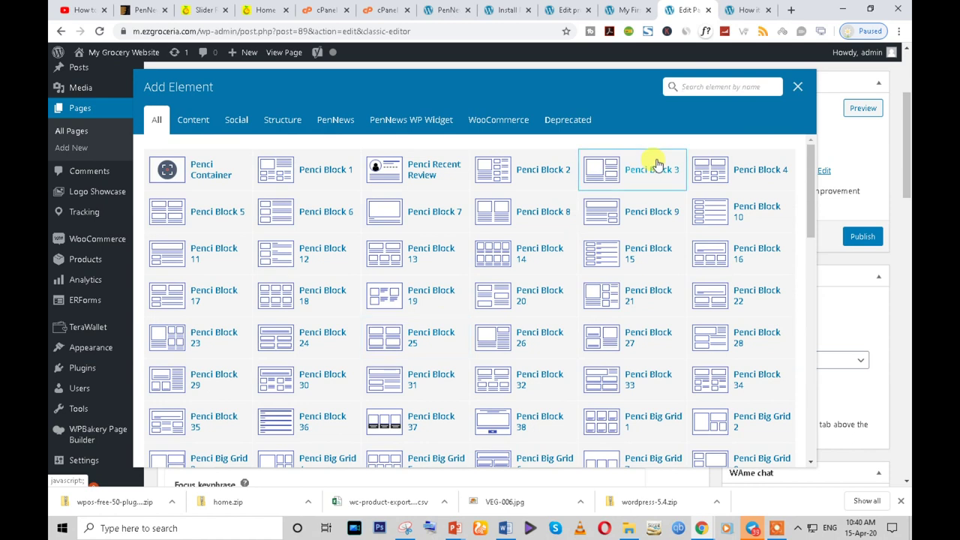
text(sho)
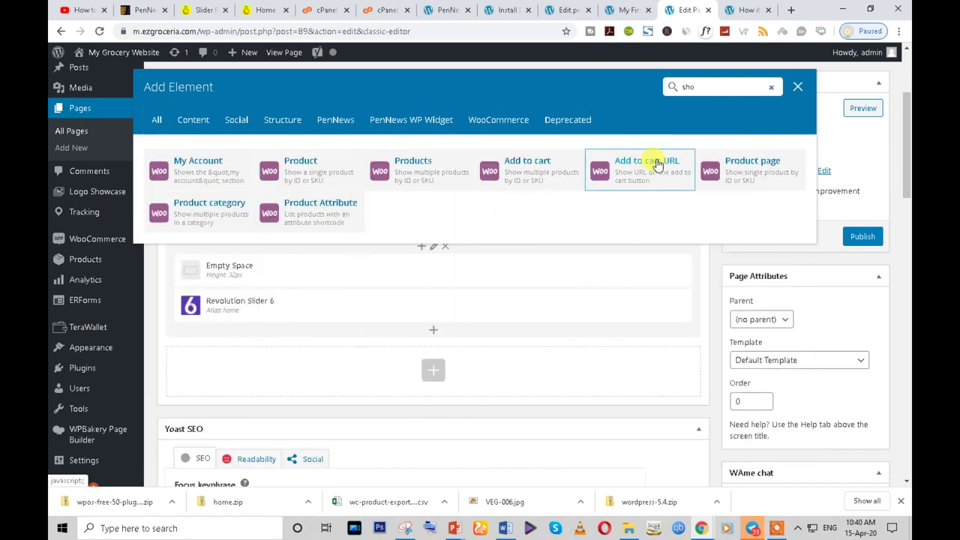
key(BackSpace)
key(BackSpace)
key(BackSpace)
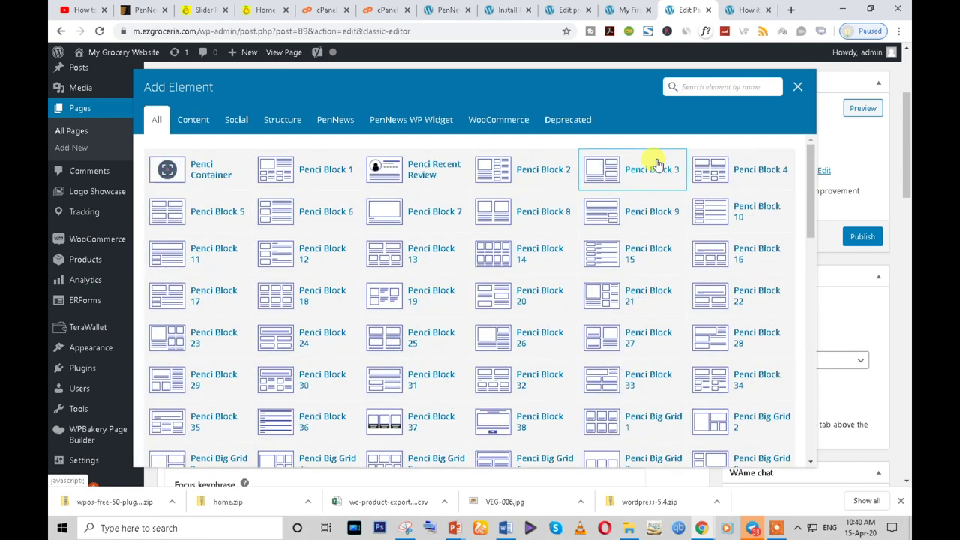
text(te)
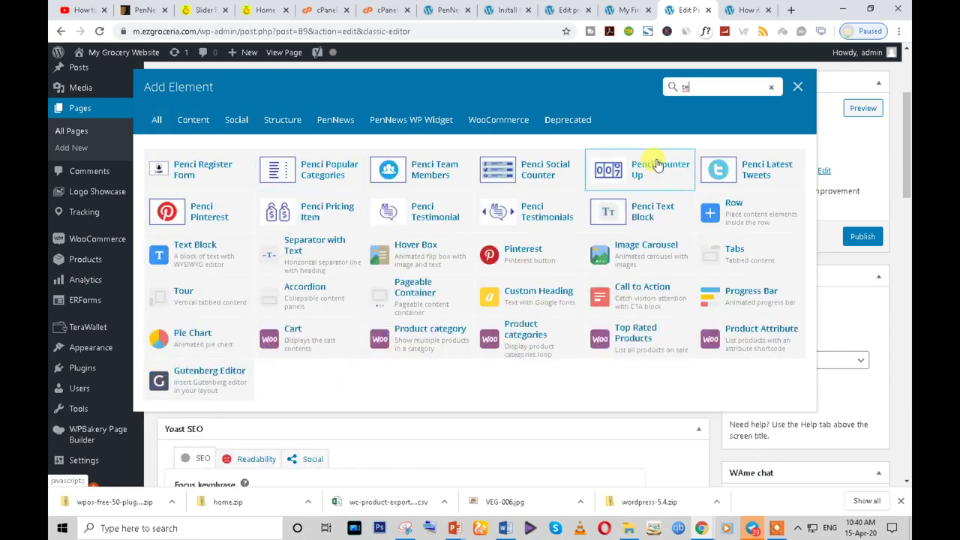
text(xt)
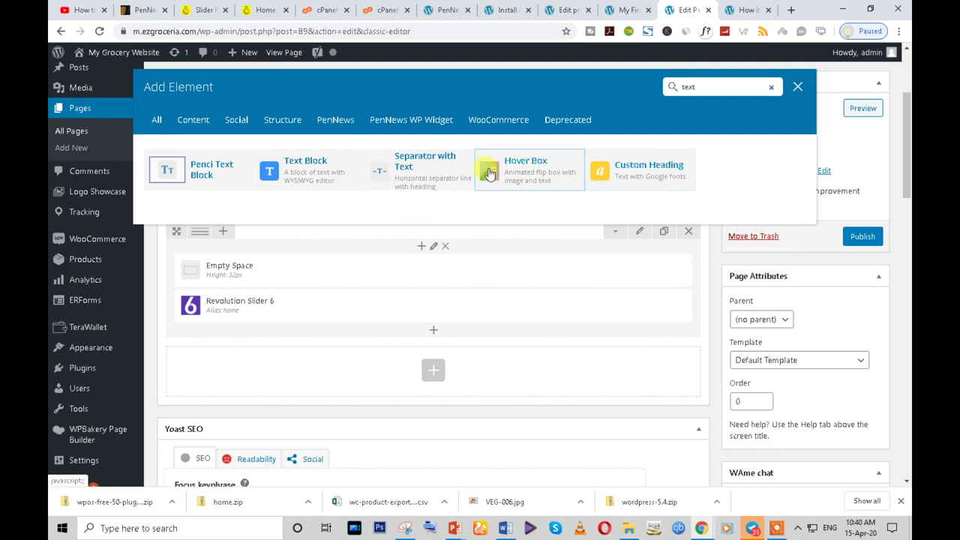
click(318, 172)
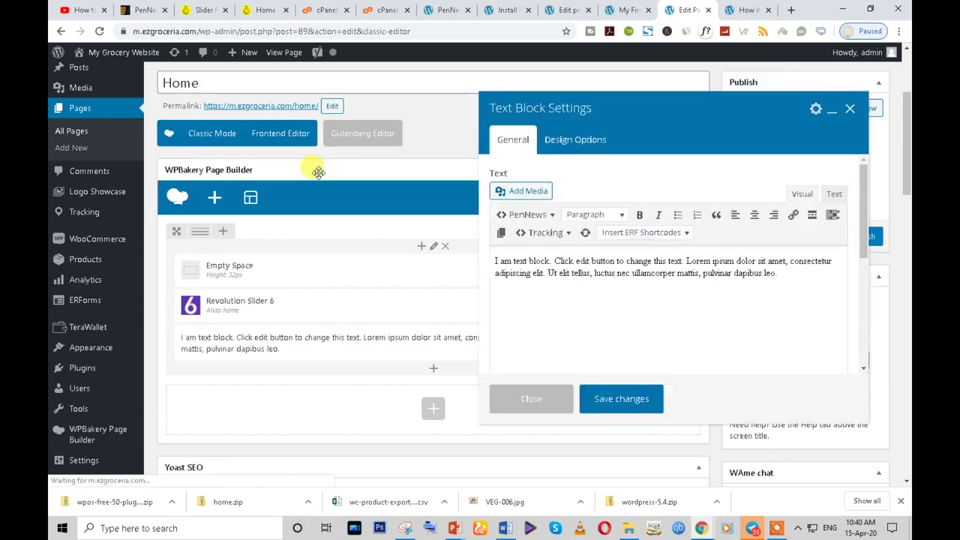
key(ctrl+a)
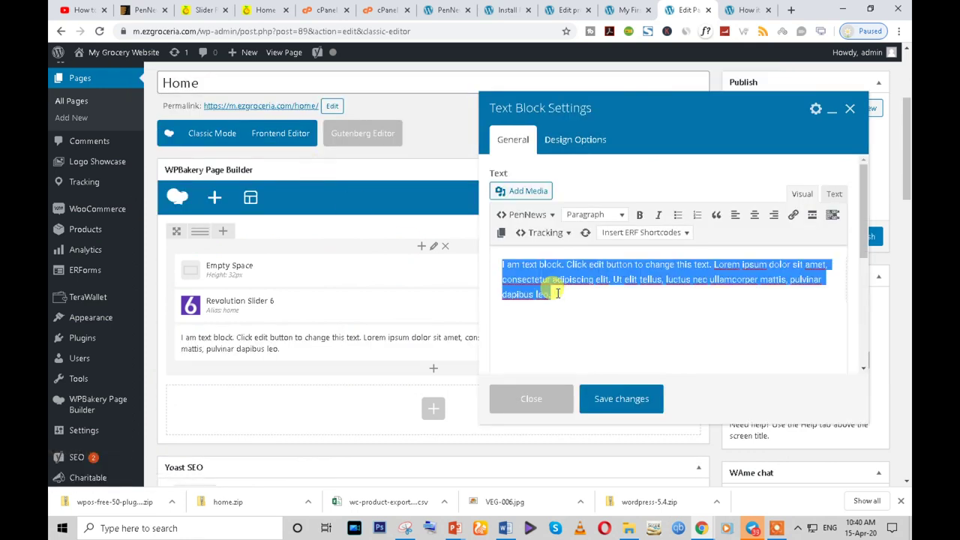
key(ctrl+v)
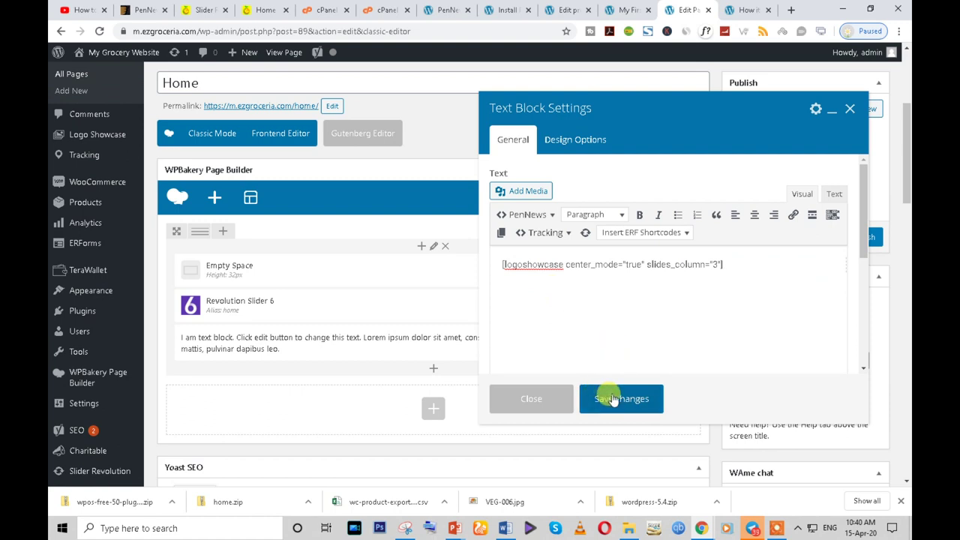
click(611, 399)
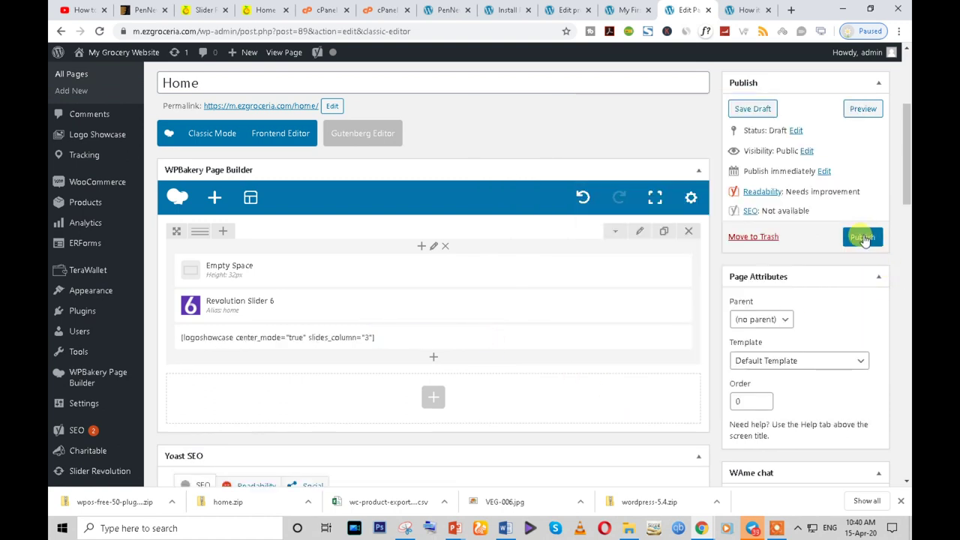
click(863, 237)
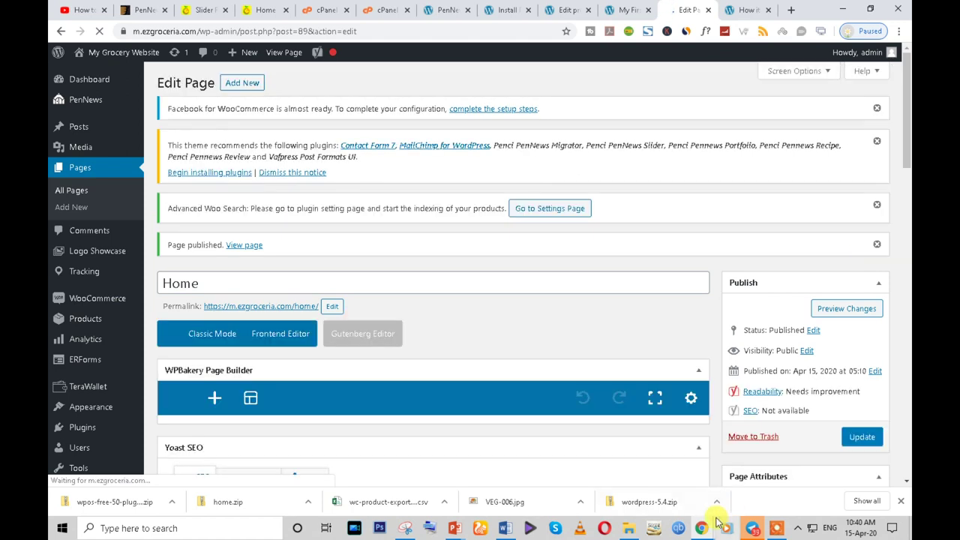
- Load the site's /home/ page in the incognito window
mouse_move(717, 521)
click(752, 495)
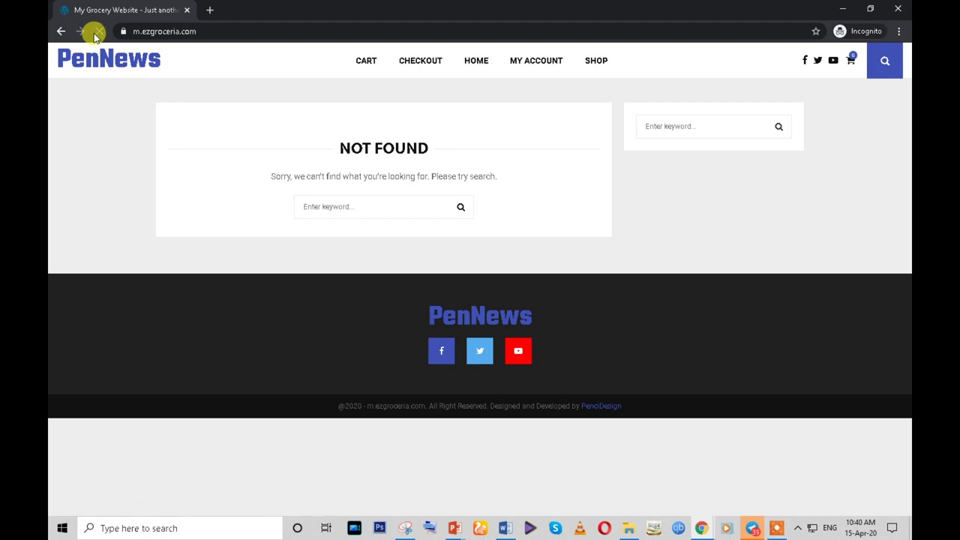
click(210, 28)
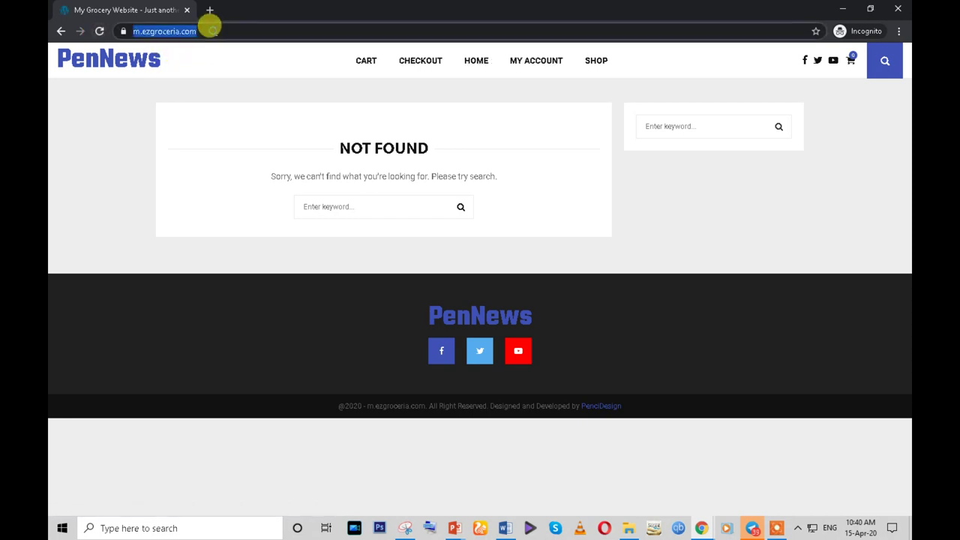
click(246, 28)
text(//)
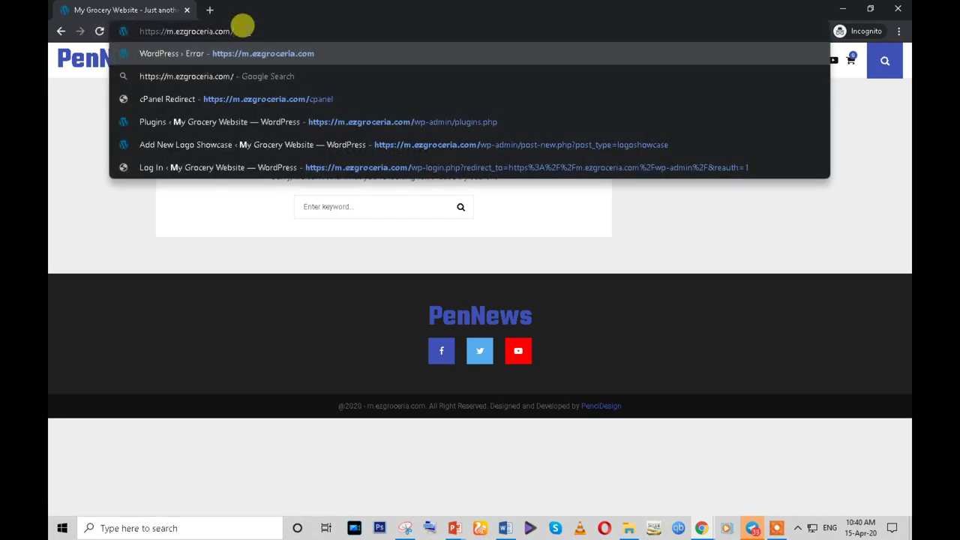
text(h)
text(e)
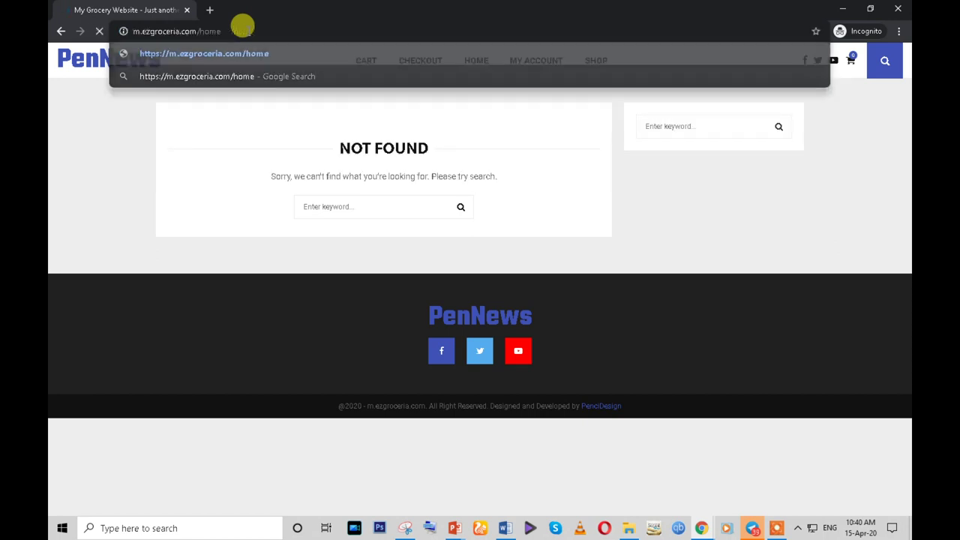
key(Return)
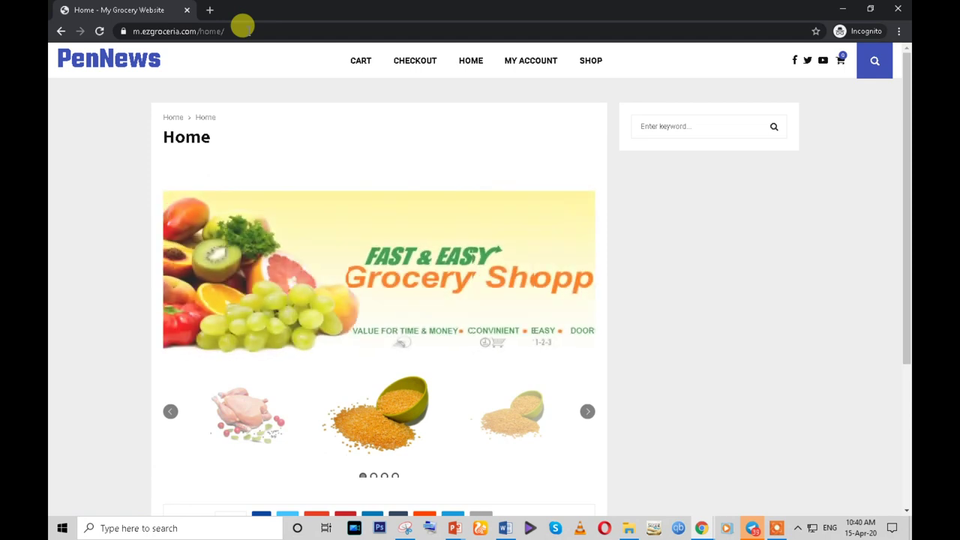
- Advance the logo carousel one item, then return to the WordPress page editor
scroll(324, 157, down, 1)
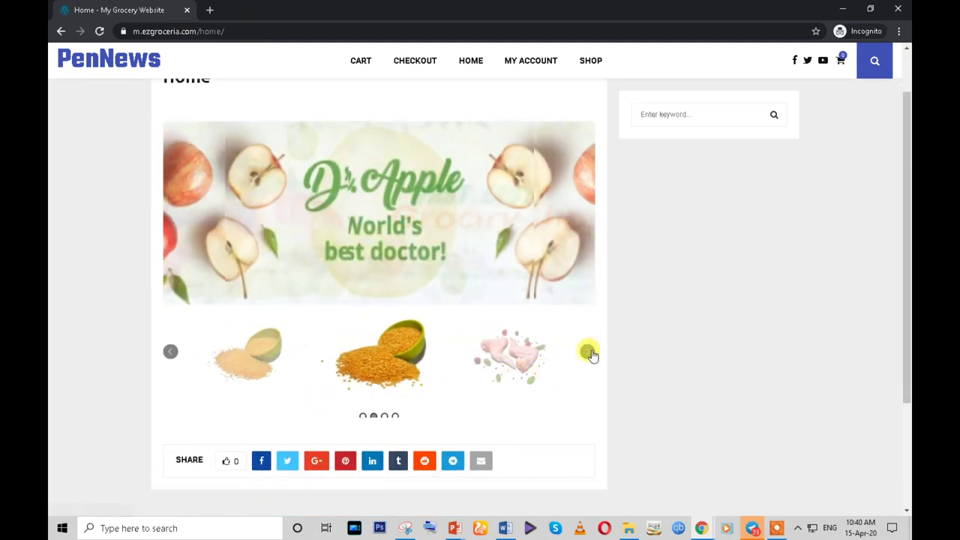
click(590, 349)
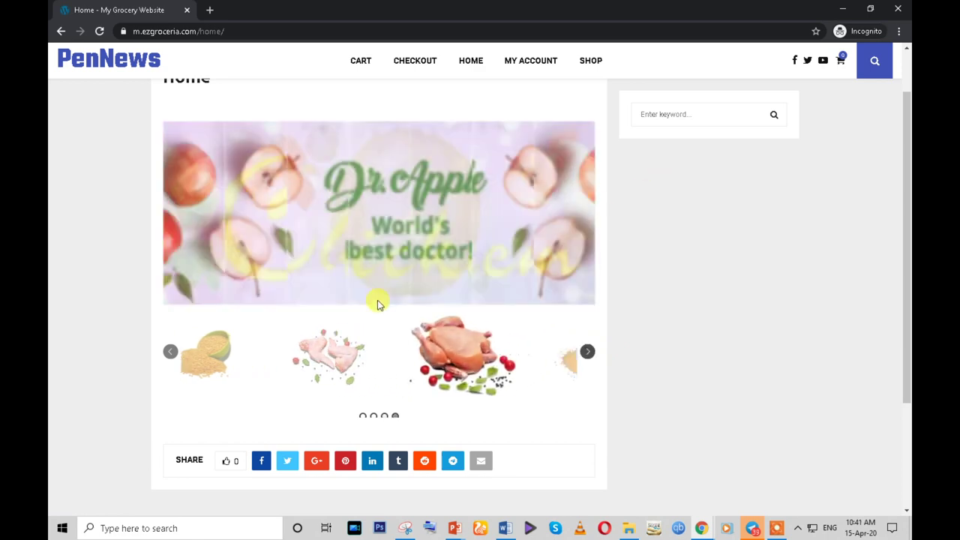
mouse_move(705, 531)
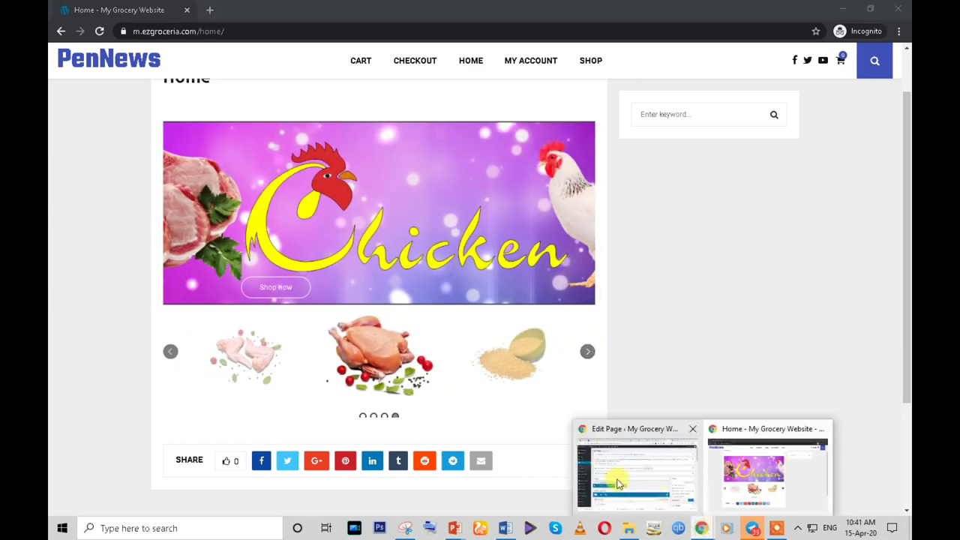
click(618, 480)
scroll(388, 422, down, 5)
- Set the Home page template to Full Width and update the page
scroll(693, 355, down, 1)
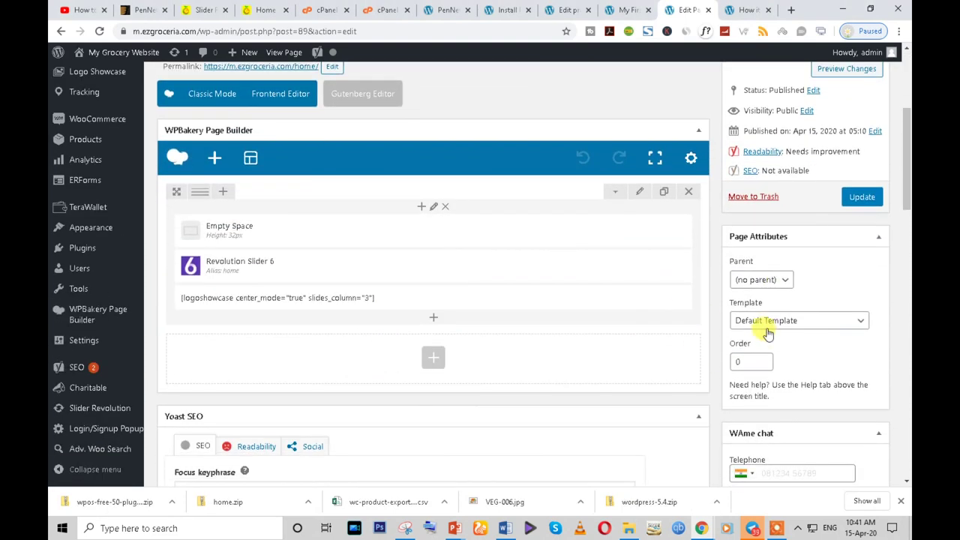
click(769, 329)
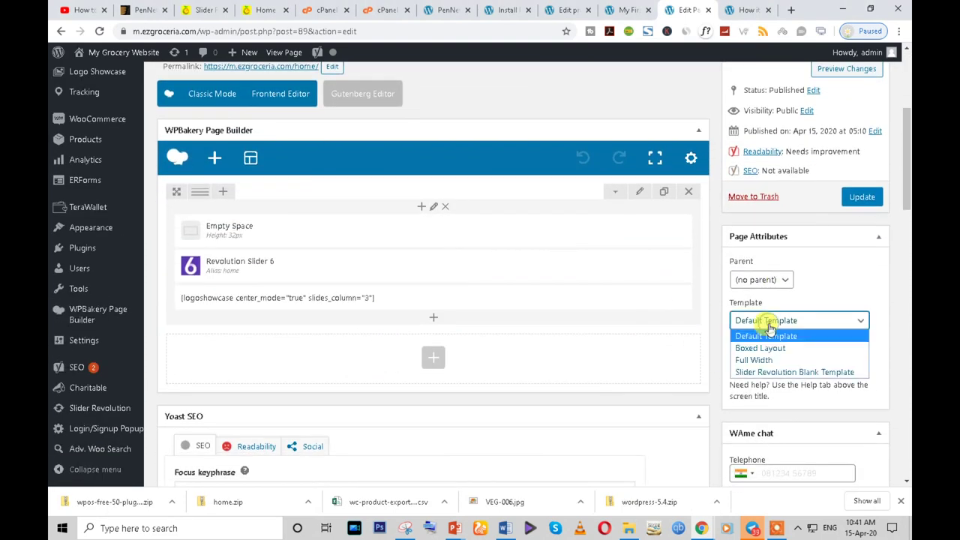
click(765, 360)
click(860, 197)
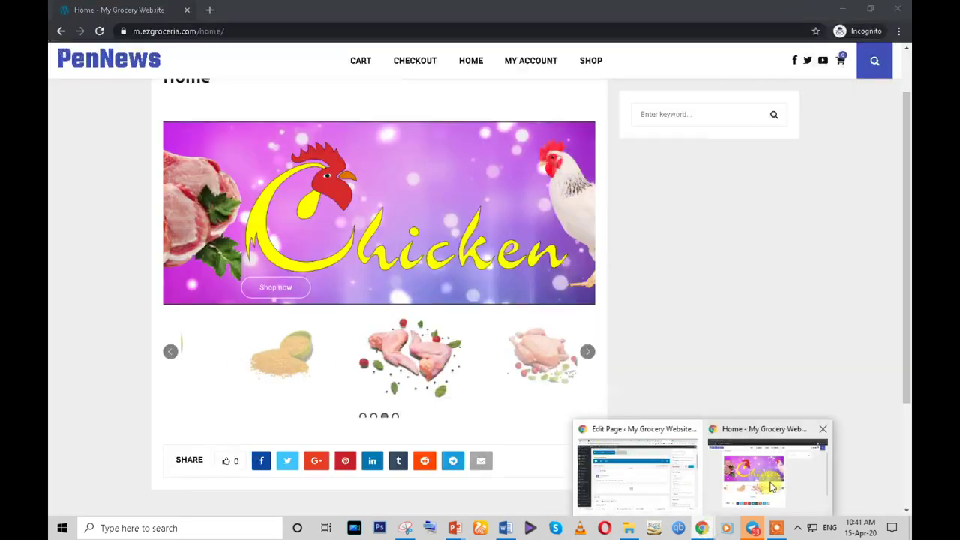
- Reload the live Home page and scroll through it to check the full-width layout
click(770, 482)
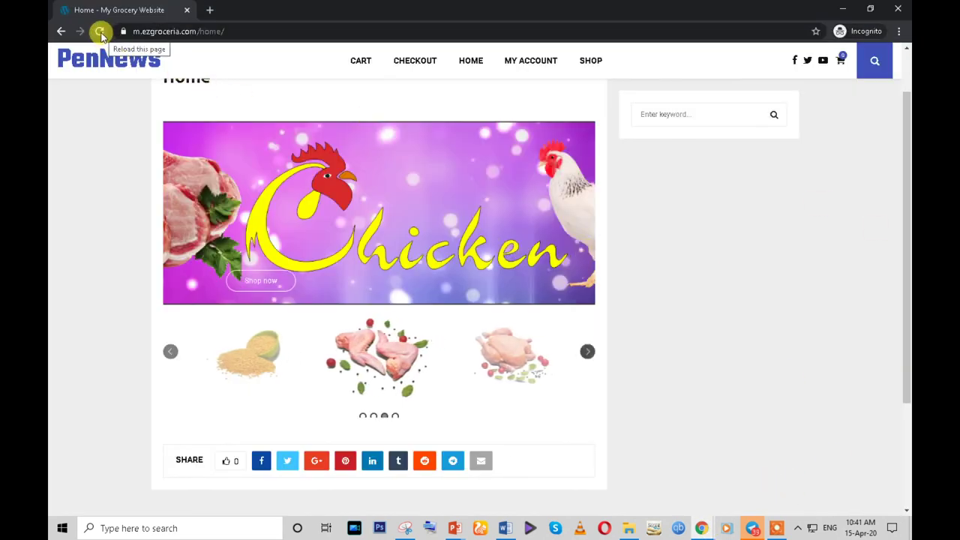
click(100, 32)
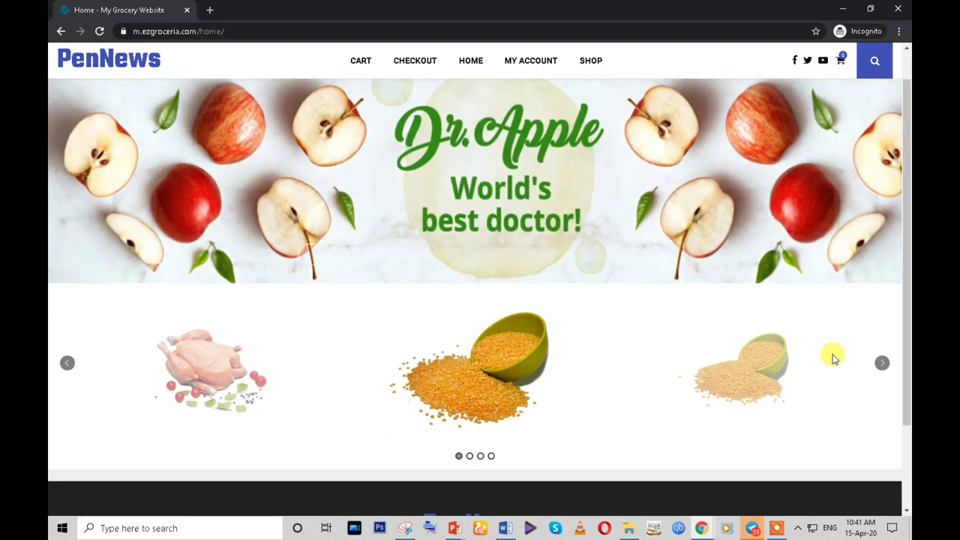
scroll(487, 315, down, 2)
scroll(496, 356, up, 2)
scroll(496, 352, down, 2)
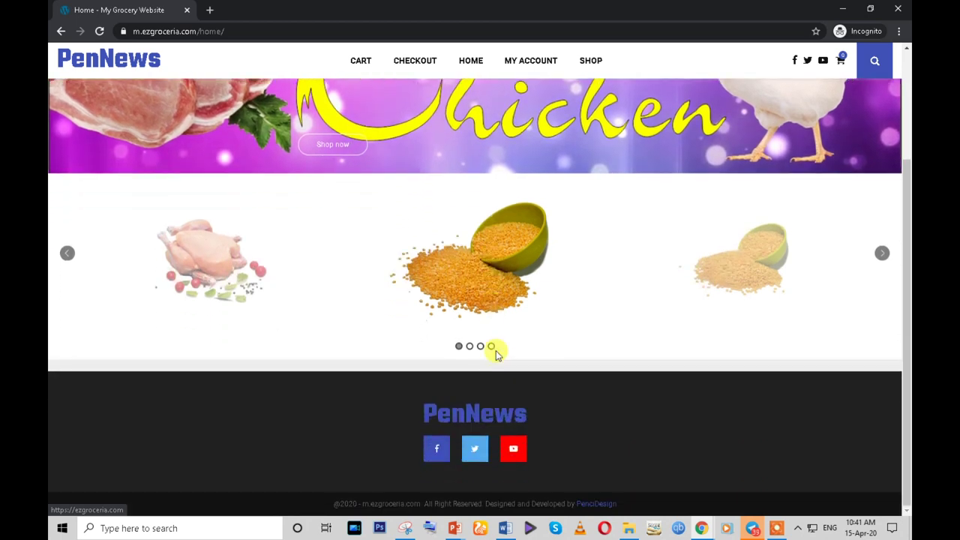
scroll(403, 332, up, 2)
scroll(406, 334, down, 2)
- Back in the editor, open the Add Element picker below the logoshowcase block filtered by 'pro'
click(708, 528)
click(611, 459)
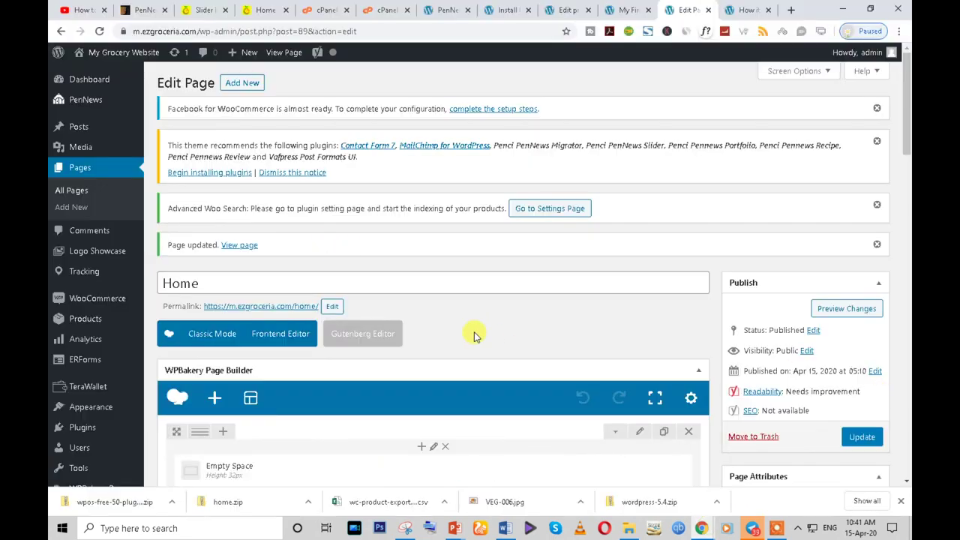
scroll(129, 328, down, 4)
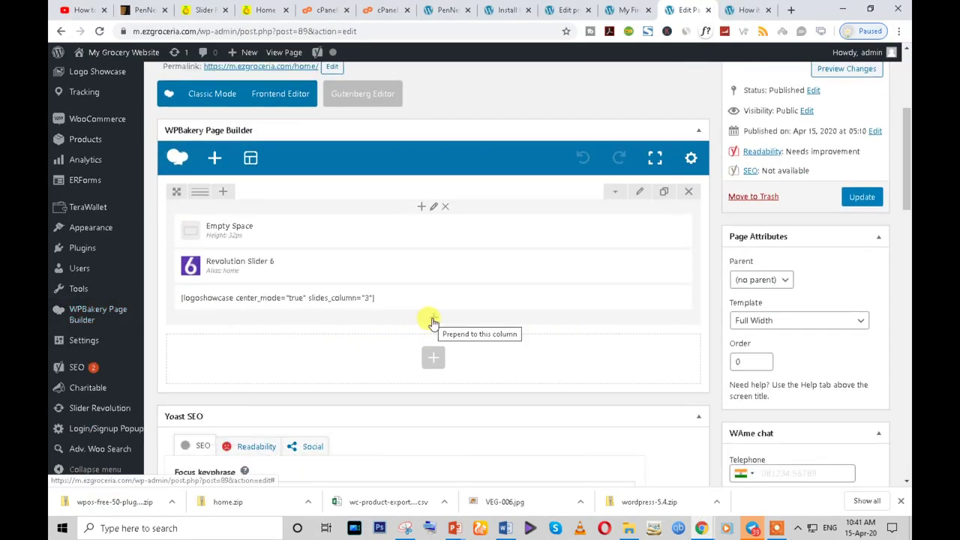
click(432, 322)
text(pro)
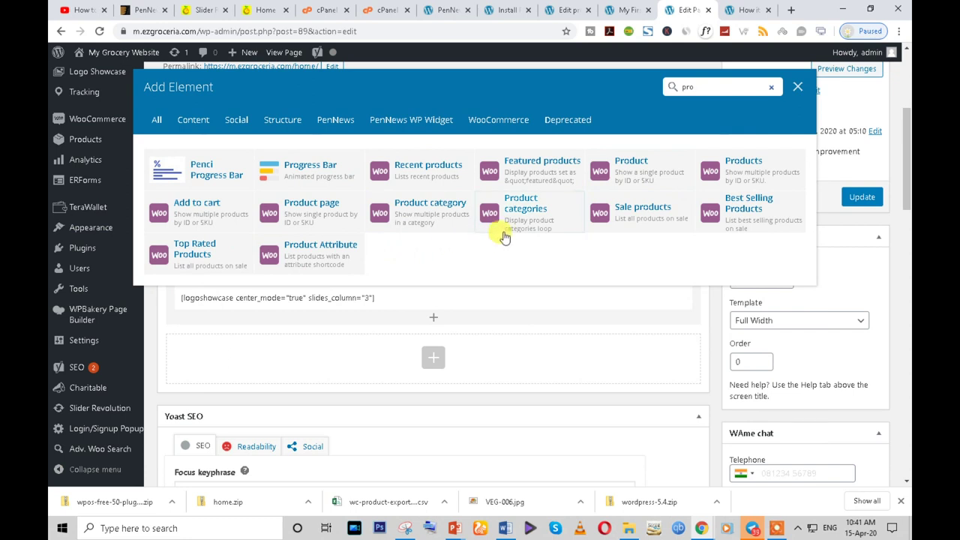
- Add a Featured products element below the logo showcase and update the Home page
click(540, 178)
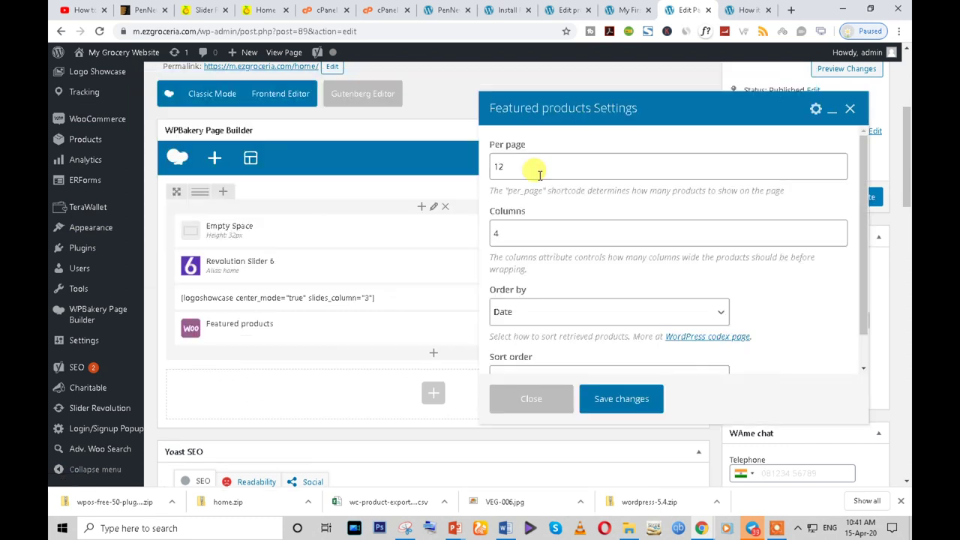
scroll(583, 328, down, 1)
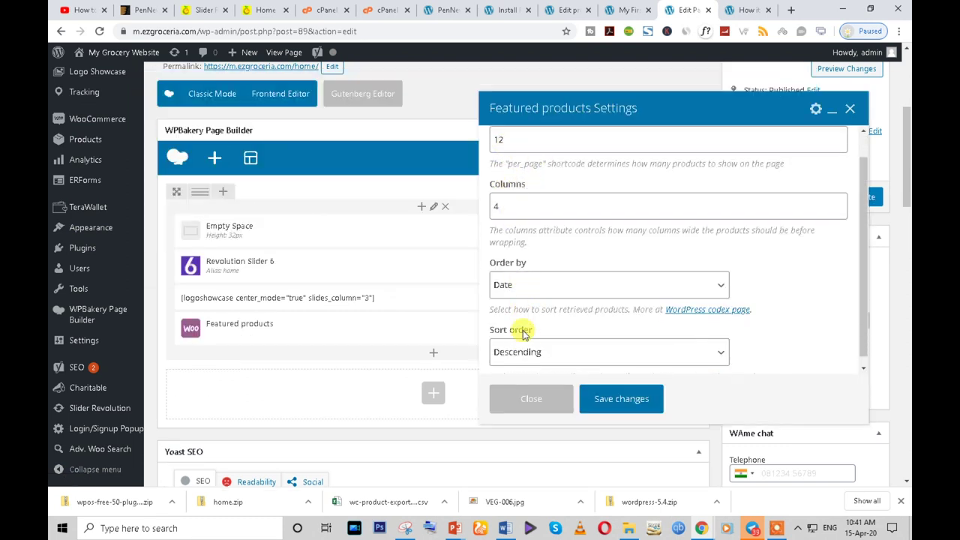
click(630, 402)
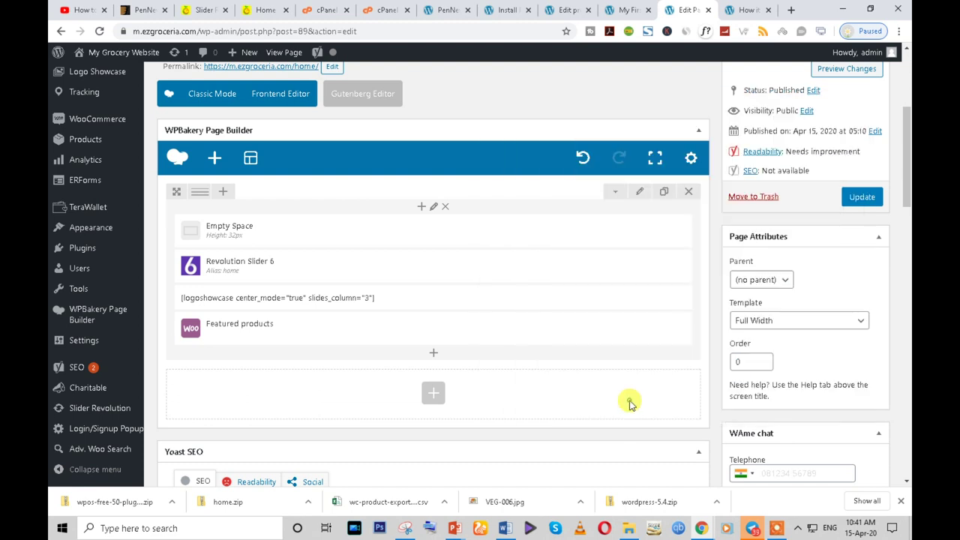
click(858, 198)
- Reload the live Home page to check the Featured products, then go back to the editor
mouse_move(701, 528)
click(819, 488)
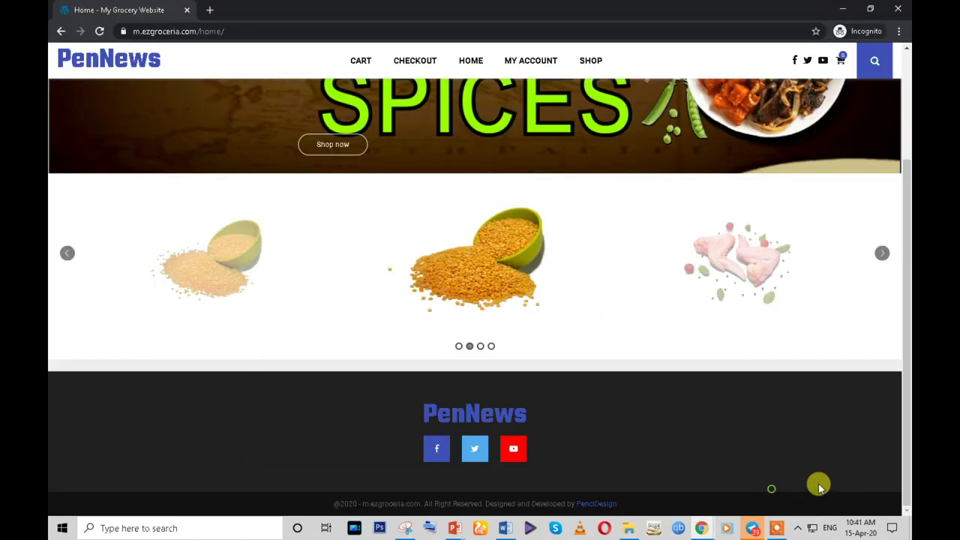
click(100, 31)
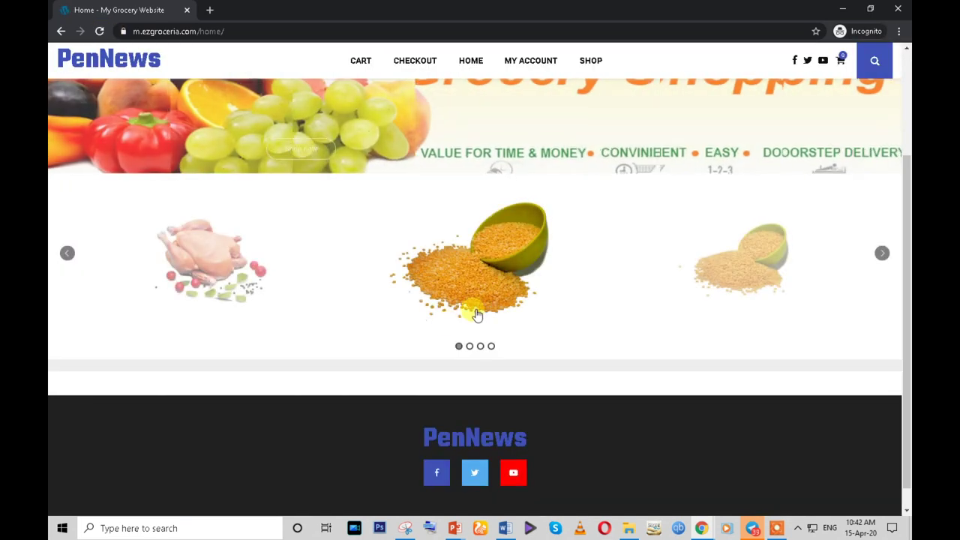
scroll(422, 332, up, 2)
scroll(422, 332, down, 2)
mouse_move(699, 525)
click(604, 482)
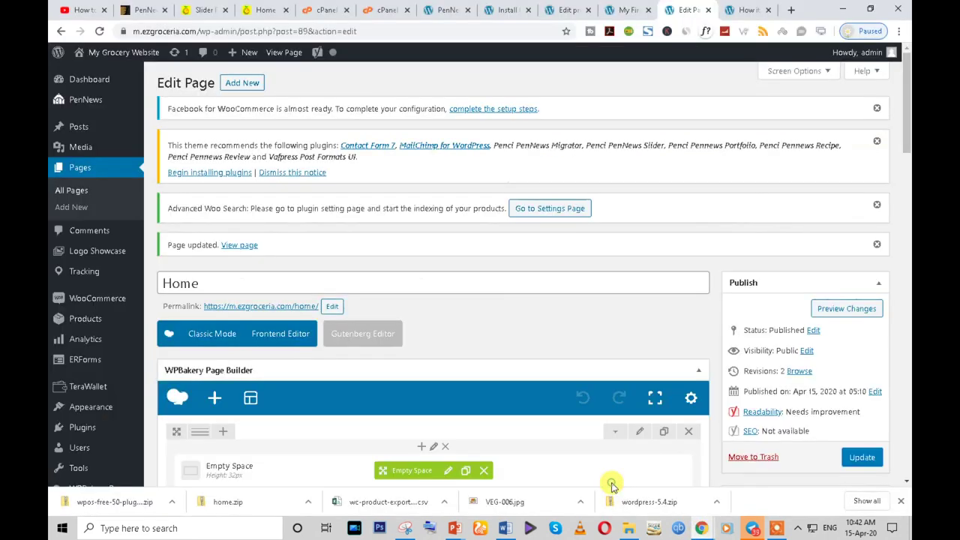
- Reopen the Featured products settings, save them, and update the Home page again
scroll(592, 307, down, 3)
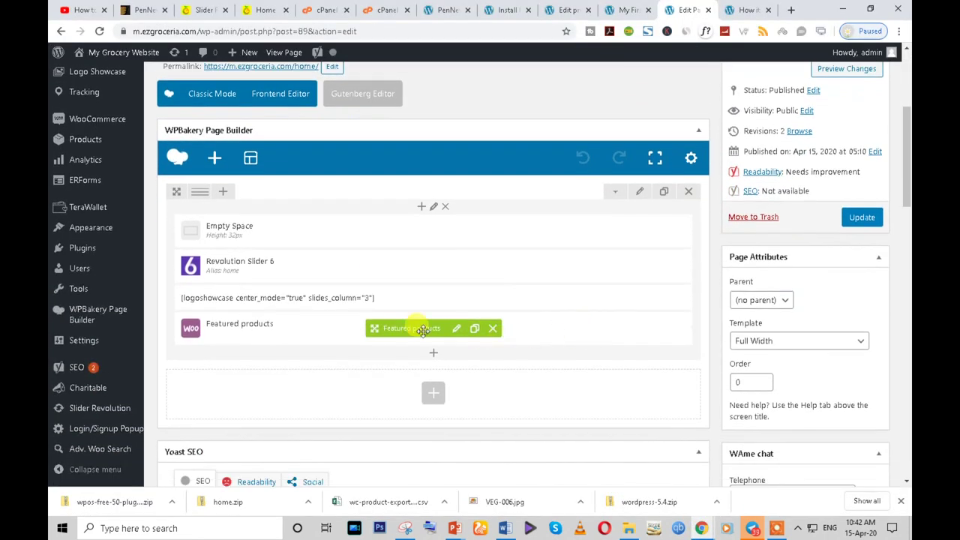
click(456, 331)
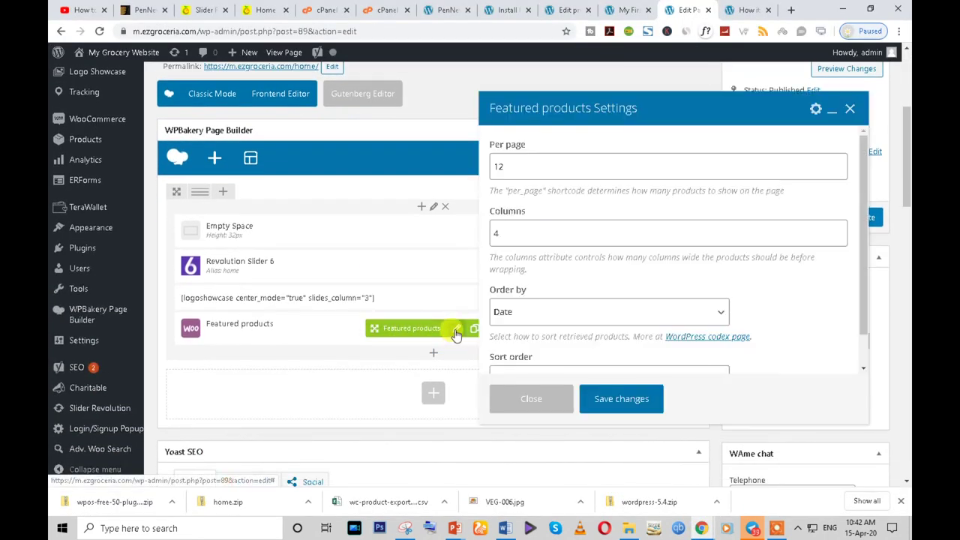
scroll(559, 225, down, 2)
scroll(566, 330, up, 1)
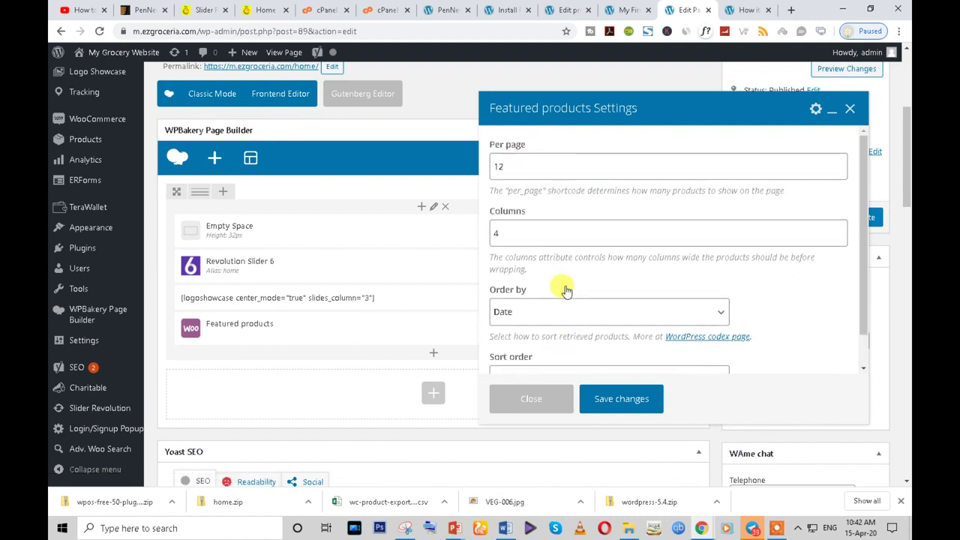
click(525, 230)
click(613, 400)
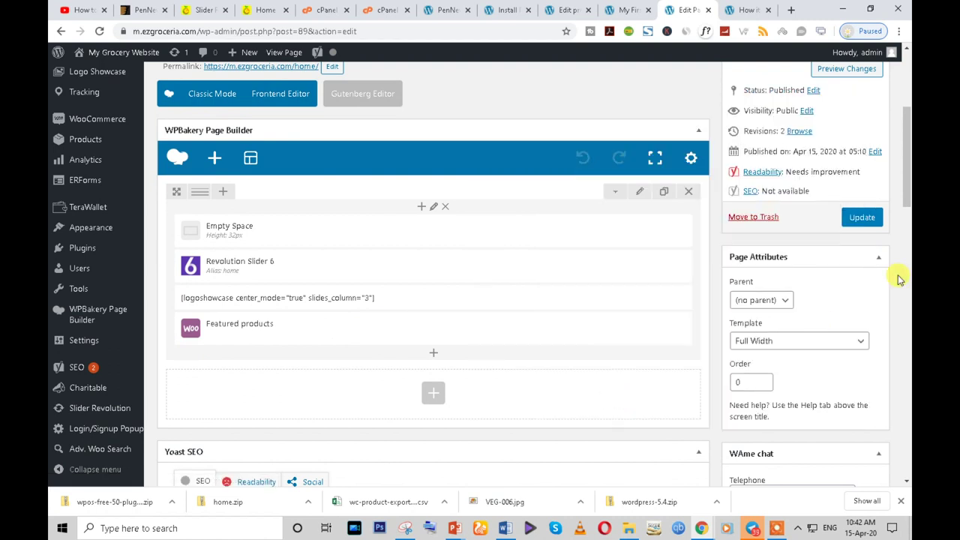
click(852, 219)
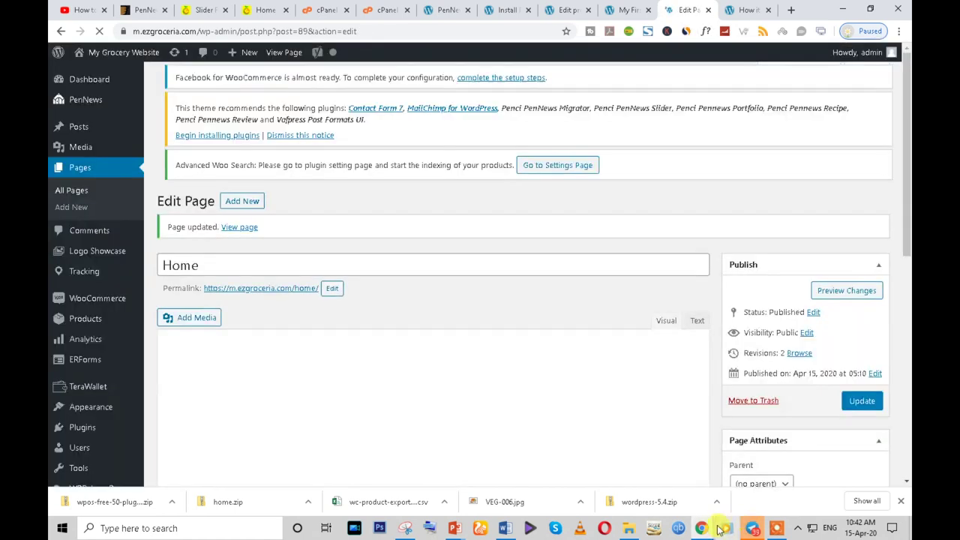
- Reload the live Home page once more and return to the page editor
mouse_move(705, 528)
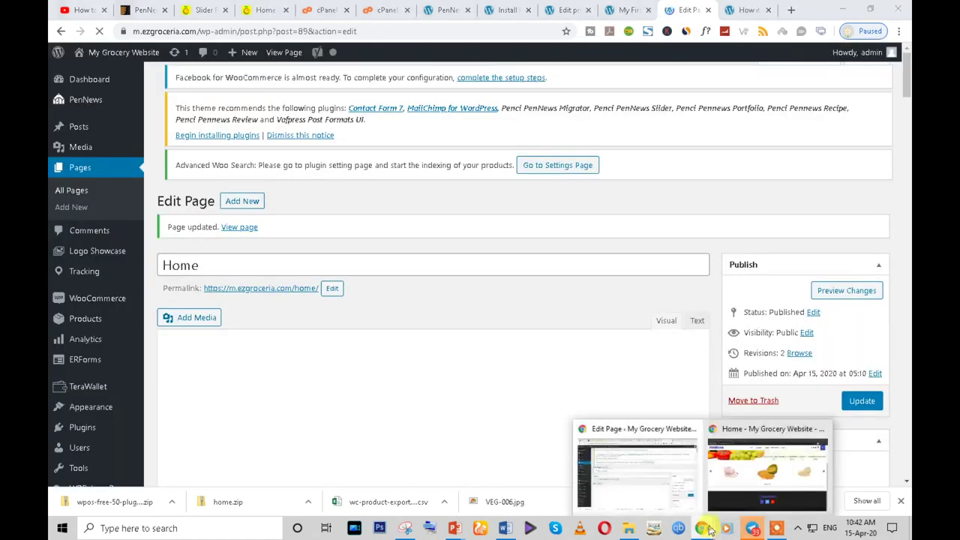
click(768, 489)
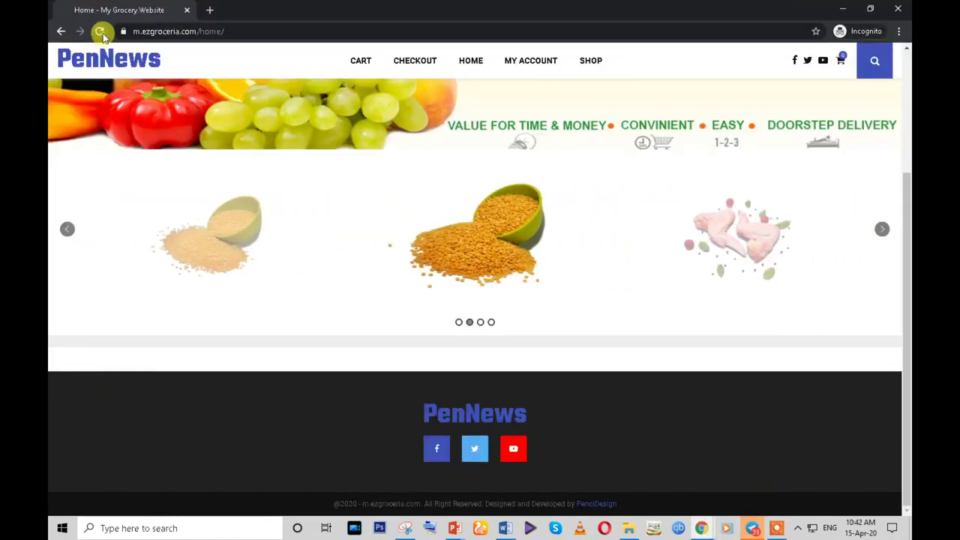
click(100, 32)
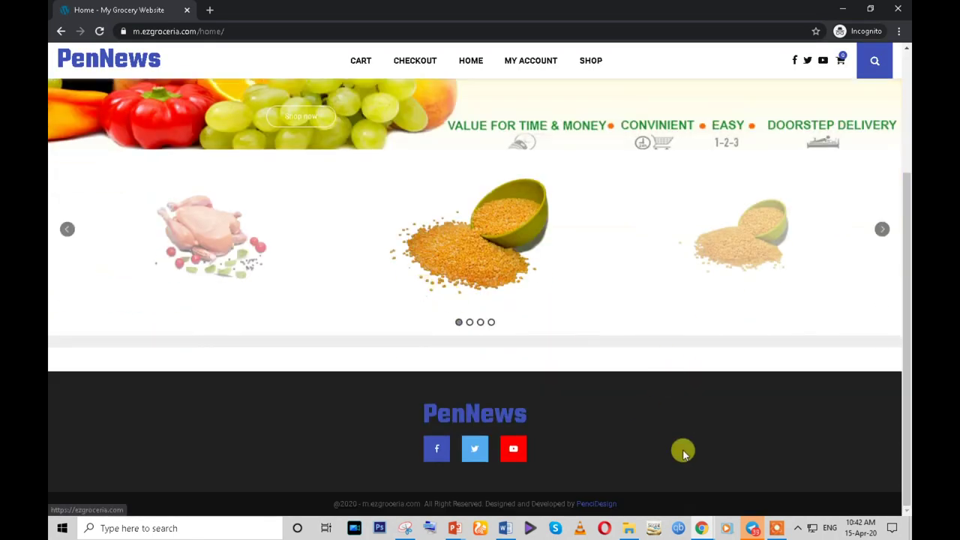
click(627, 461)
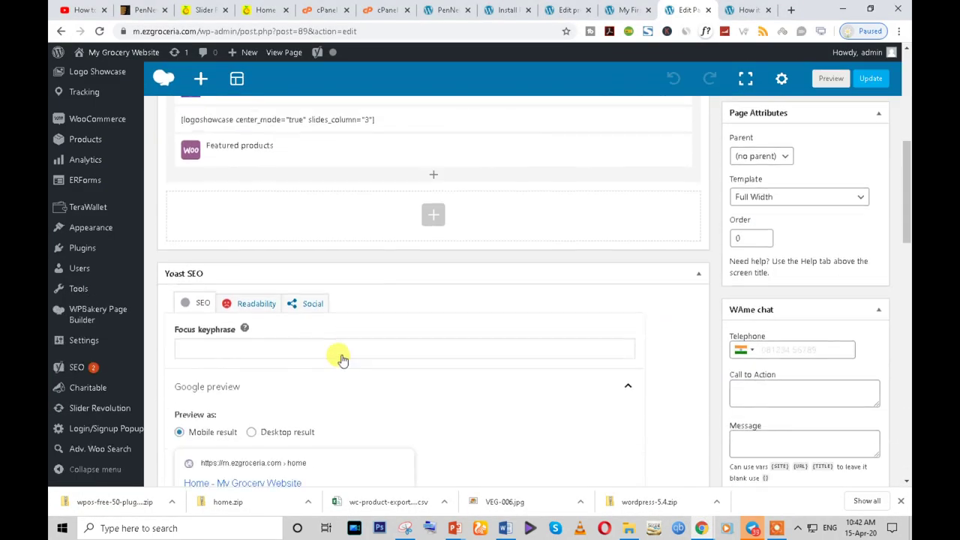
- Replace the Featured products element with an Empty Space spacer below the logo showcase
scroll(340, 342, up, 2)
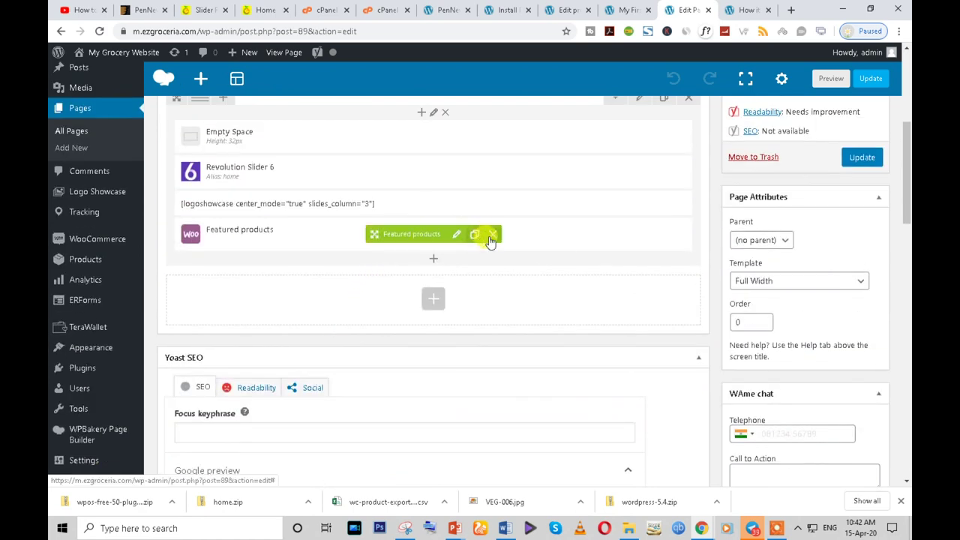
click(491, 238)
click(433, 228)
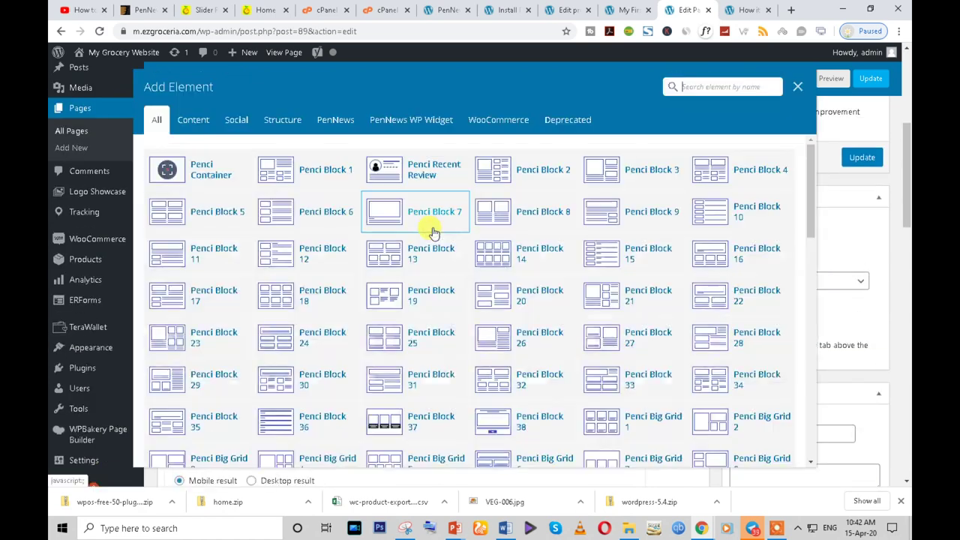
text(s)
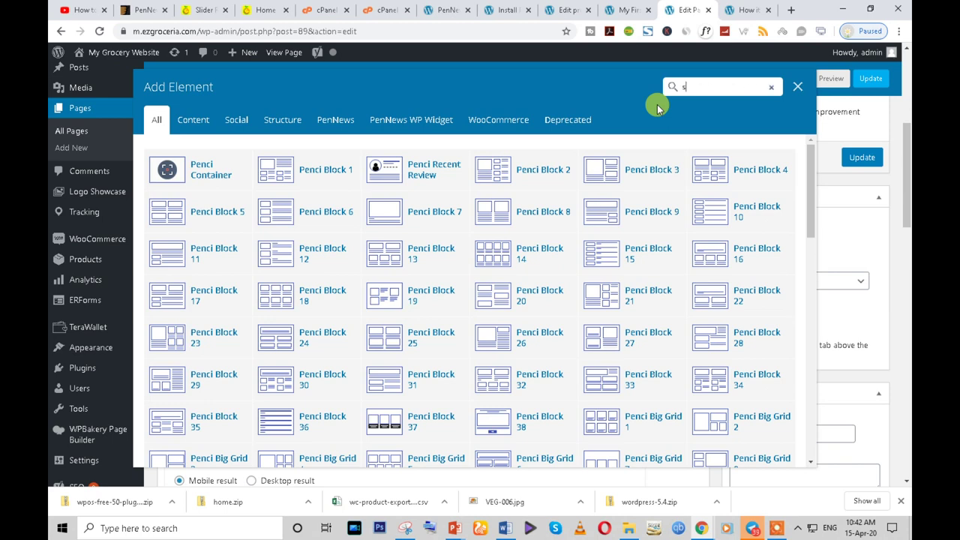
text(pa)
click(182, 160)
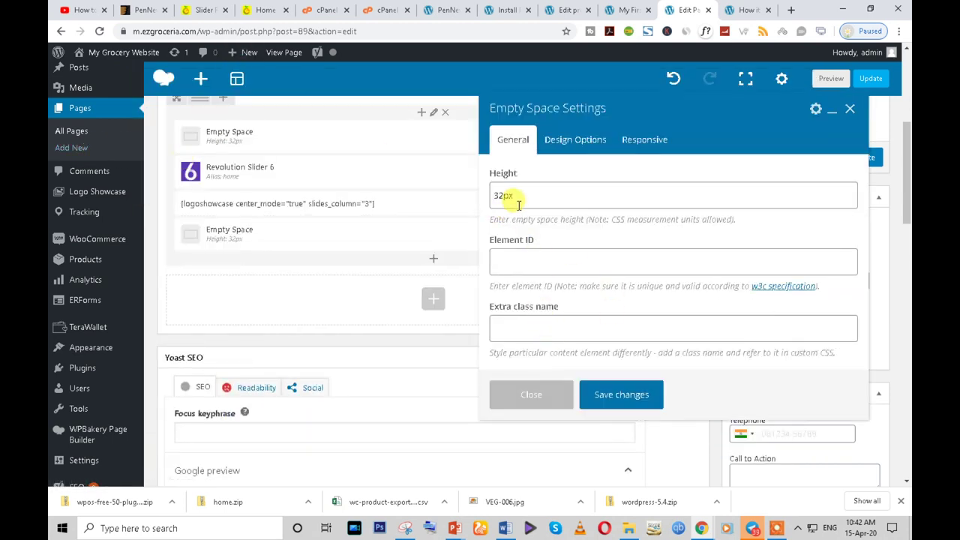
click(608, 385)
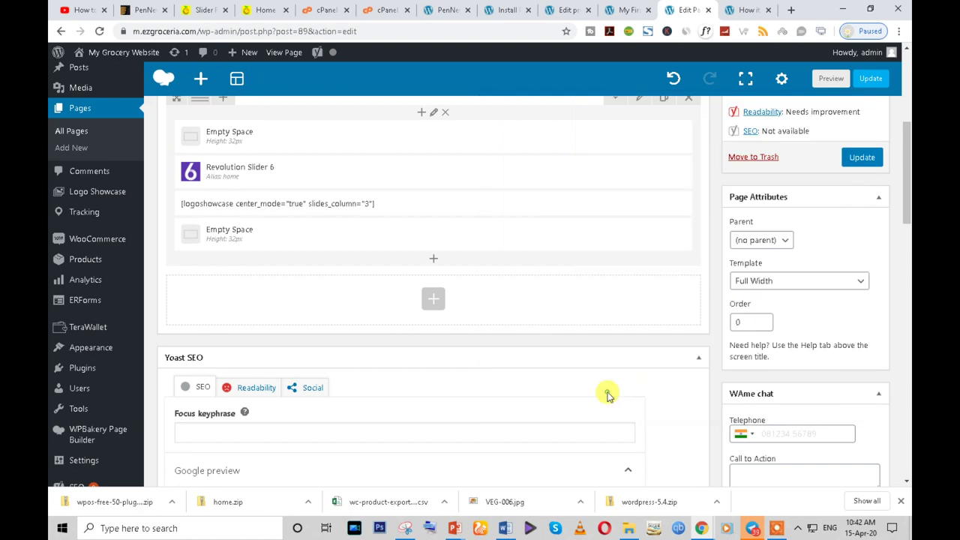
- Add a Recent products element and set its Order by to Random
click(433, 261)
text(p)
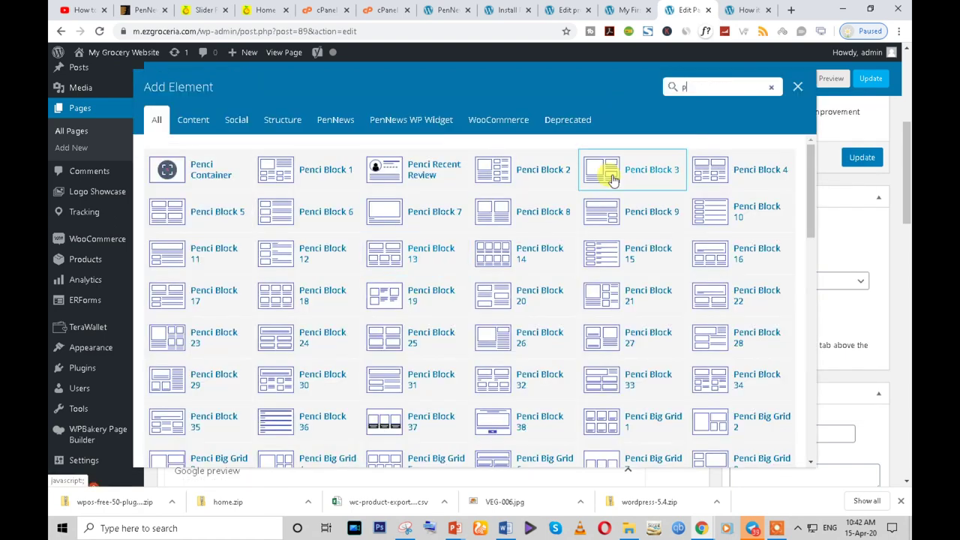
text(ro)
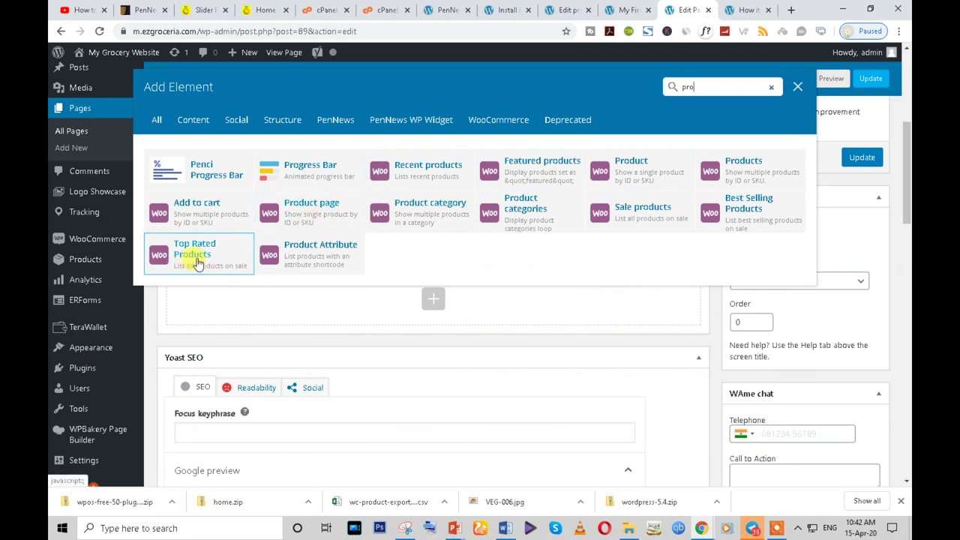
click(446, 174)
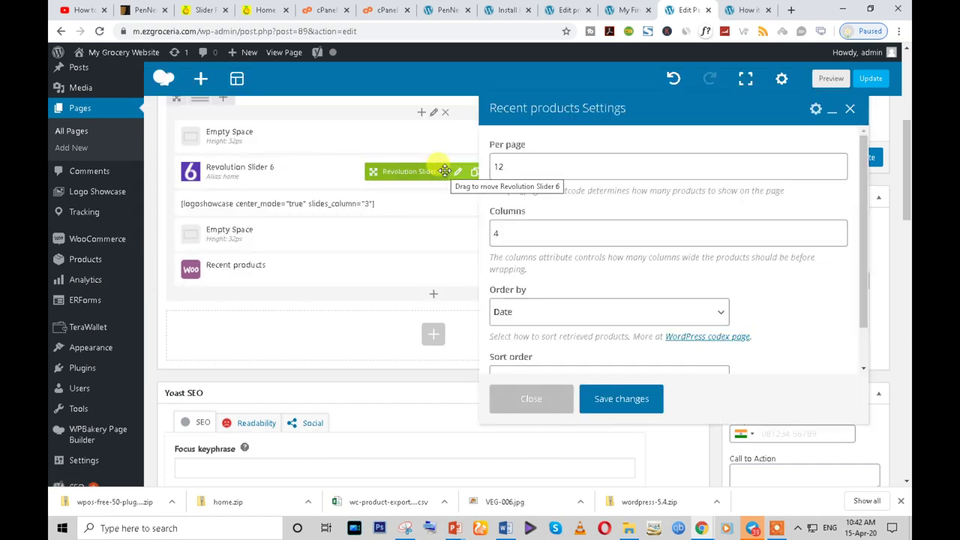
click(528, 234)
click(502, 166)
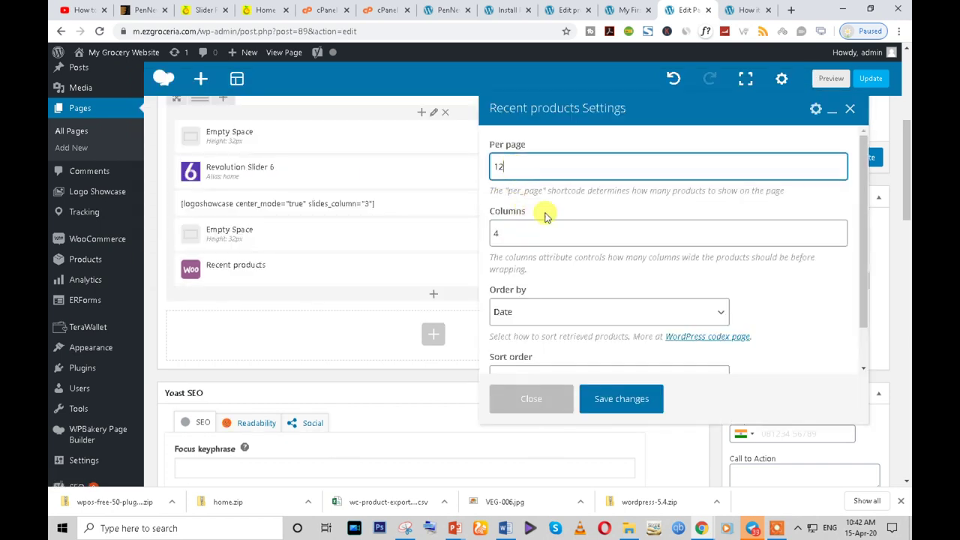
scroll(585, 314, down, 1)
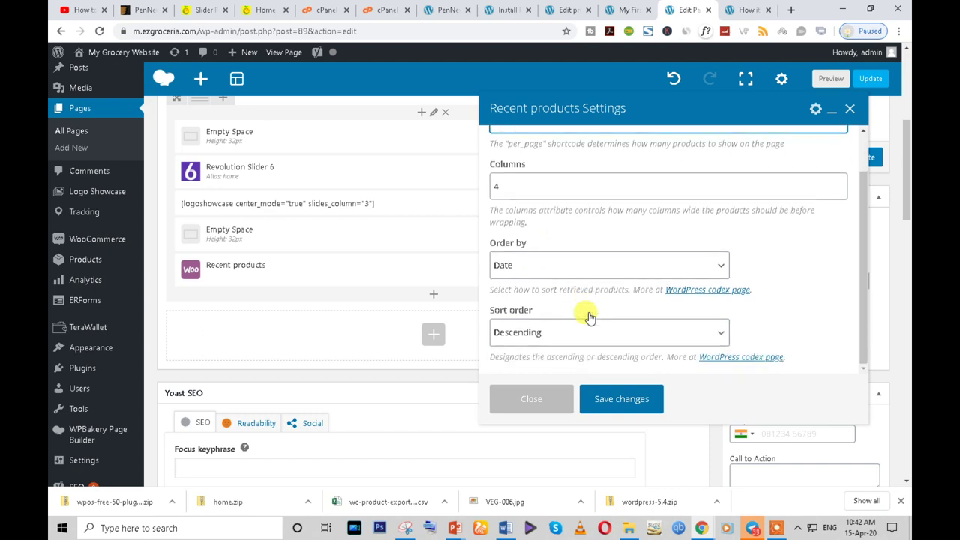
click(541, 261)
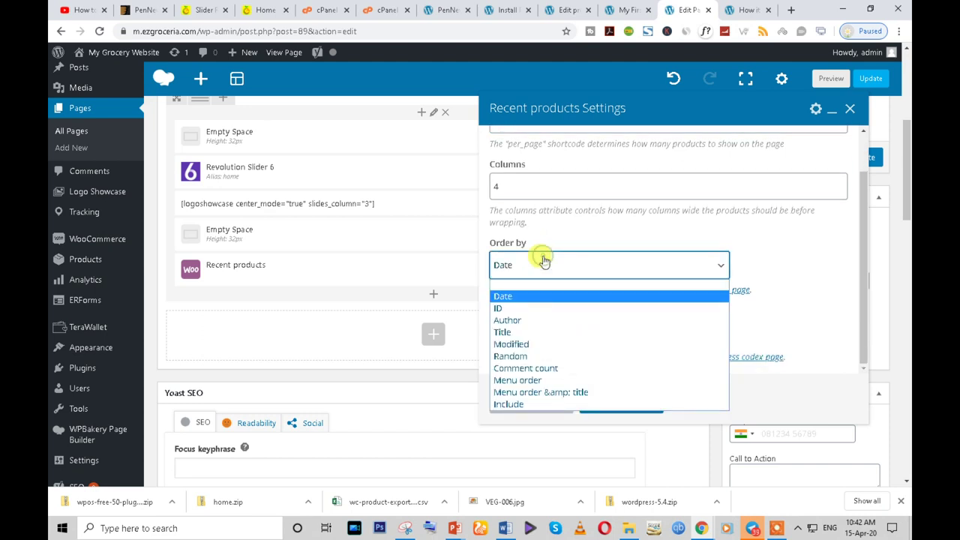
click(531, 332)
scroll(590, 332, down, 2)
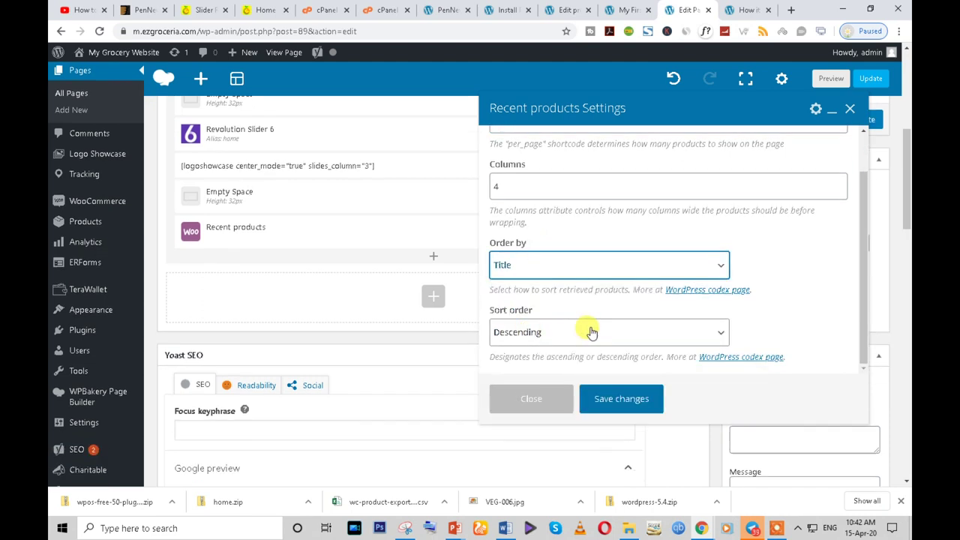
scroll(529, 298, up, 1)
click(530, 303)
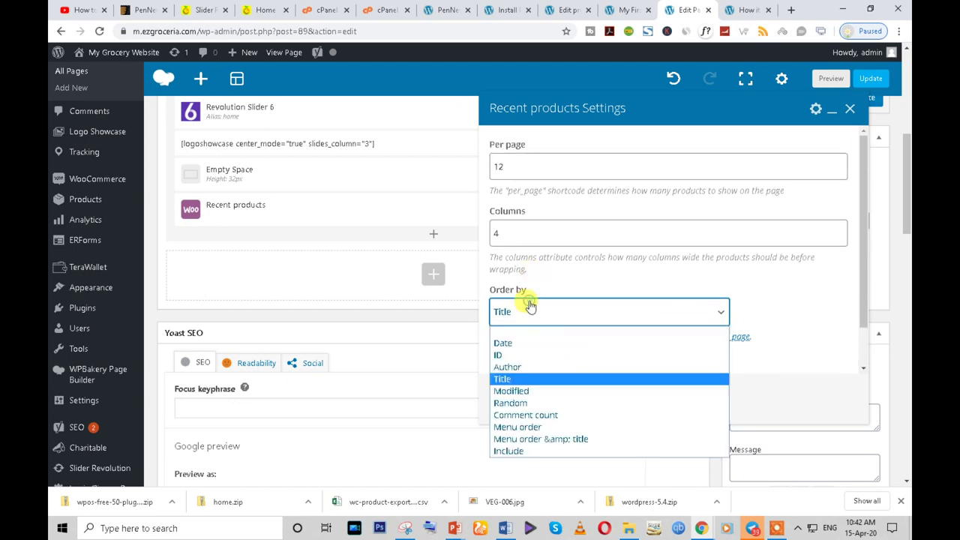
click(547, 398)
- Keep Descending sort order, save the Recent products settings, and update the Home page
scroll(799, 317, down, 1)
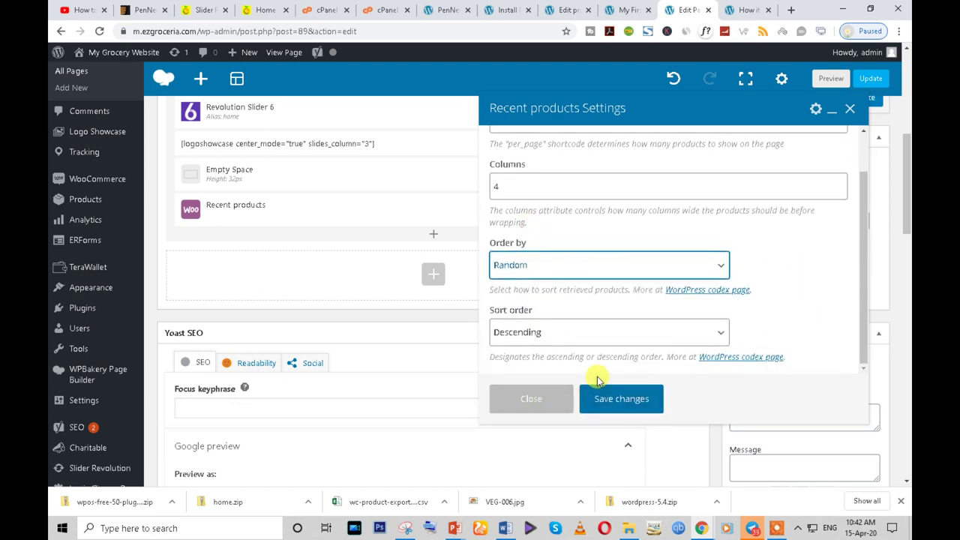
click(549, 334)
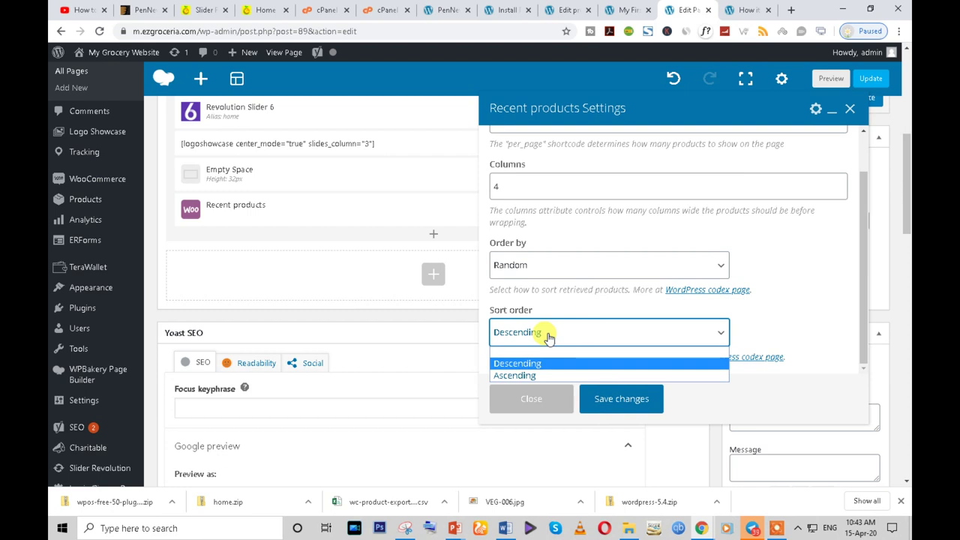
click(787, 289)
click(615, 397)
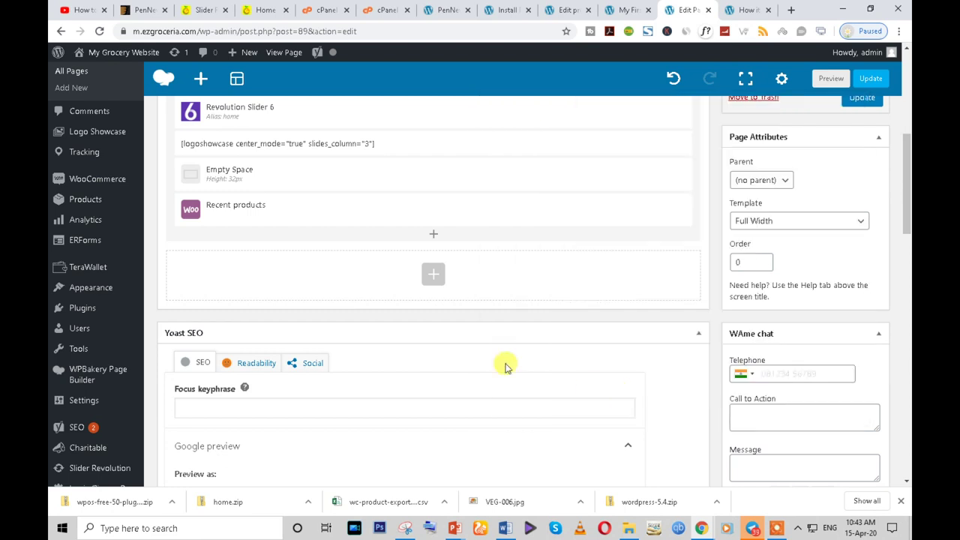
scroll(899, 248, up, 3)
click(863, 278)
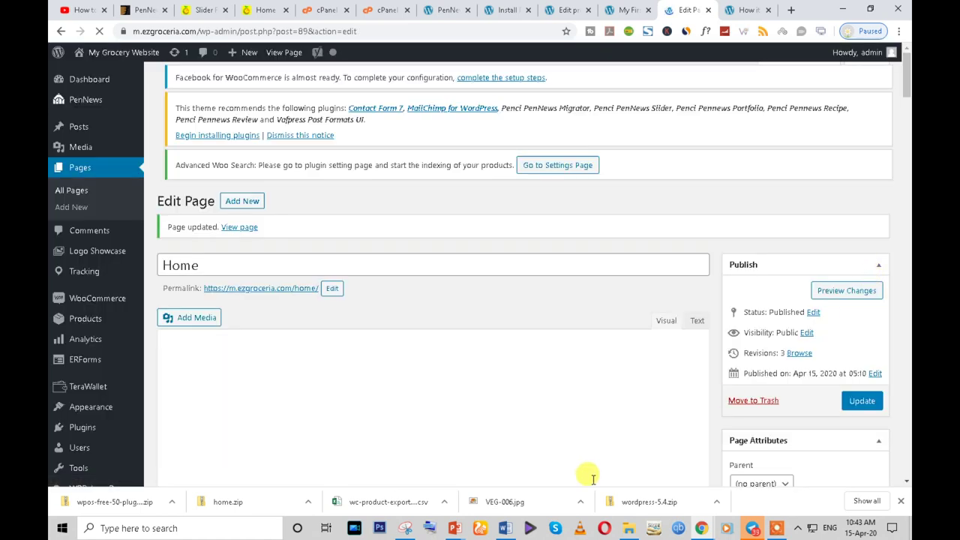
- Reload the live home page and scroll through the four-column Recent products grid
mouse_move(707, 531)
click(752, 499)
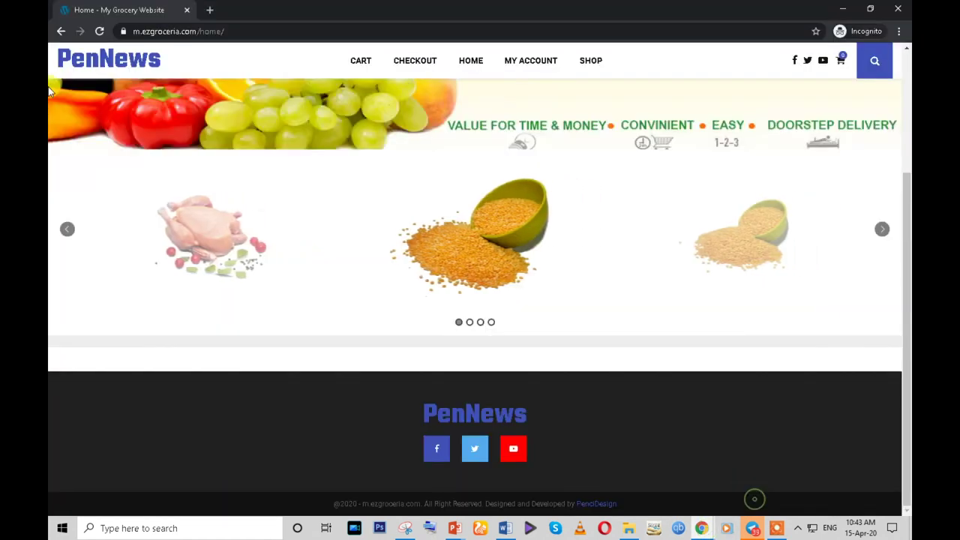
click(97, 36)
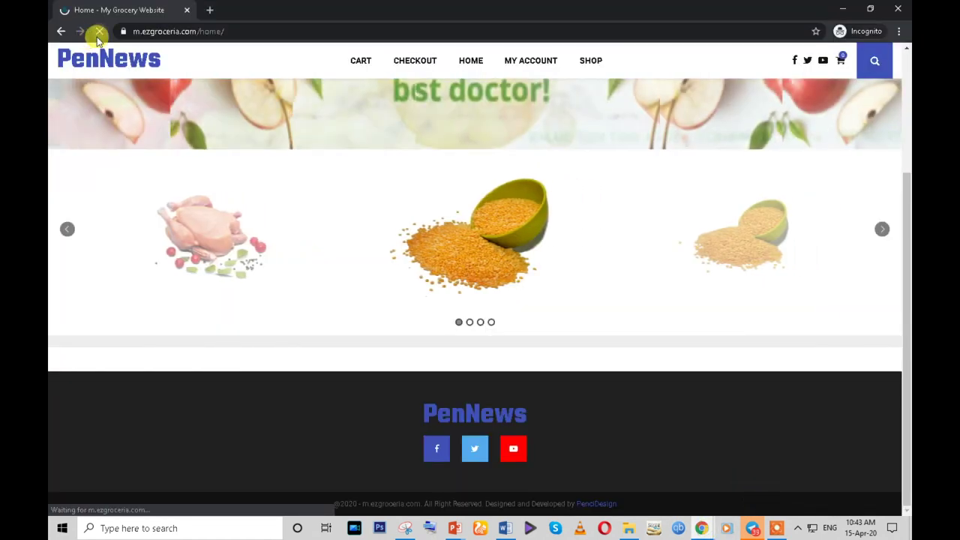
scroll(580, 247, down, 7)
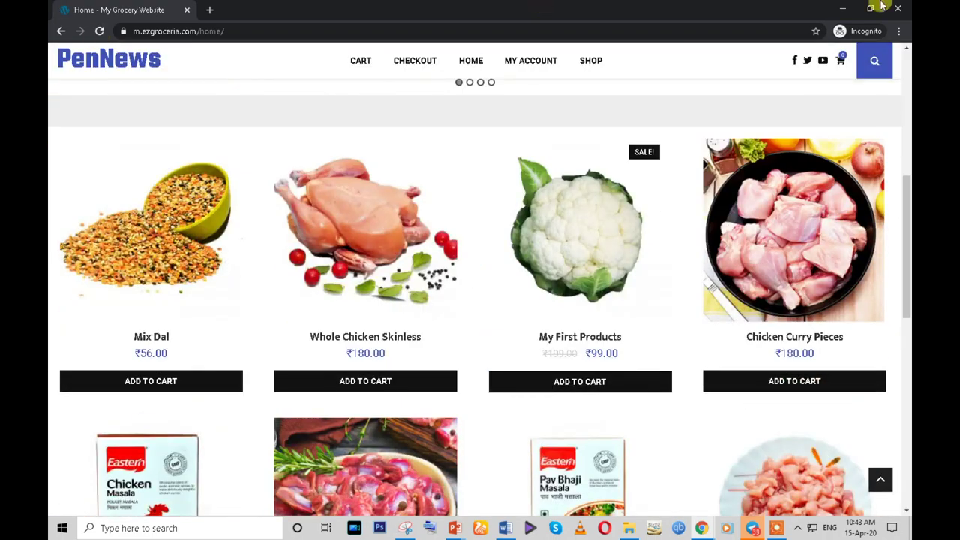
scroll(579, 247, down, 3)
scroll(577, 255, up, 5)
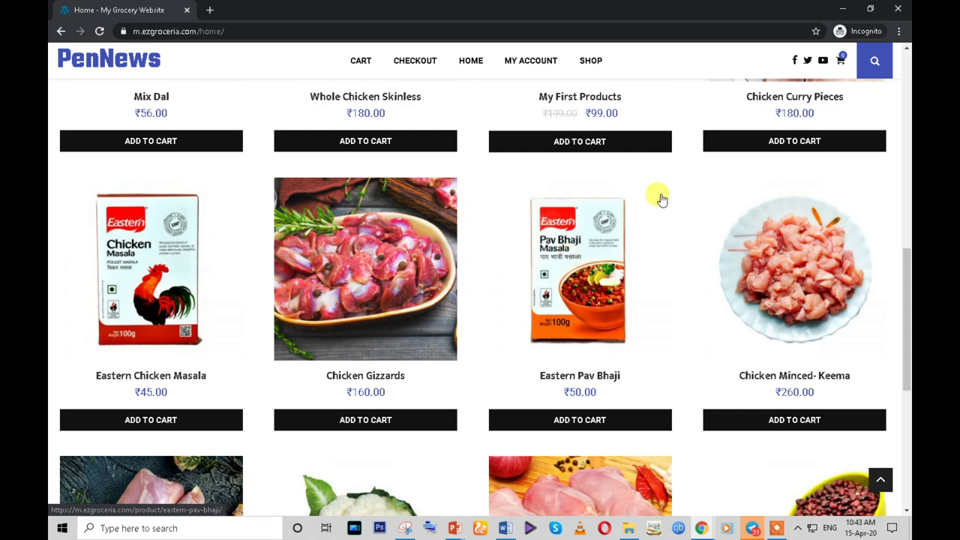
scroll(889, 178, up, 2)
scroll(162, 247, down, 2)
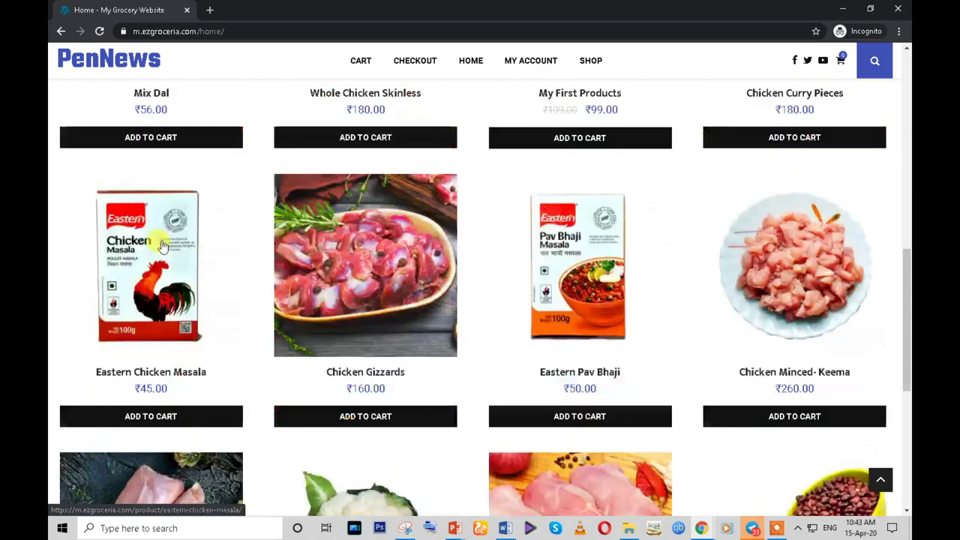
scroll(161, 247, down, 5)
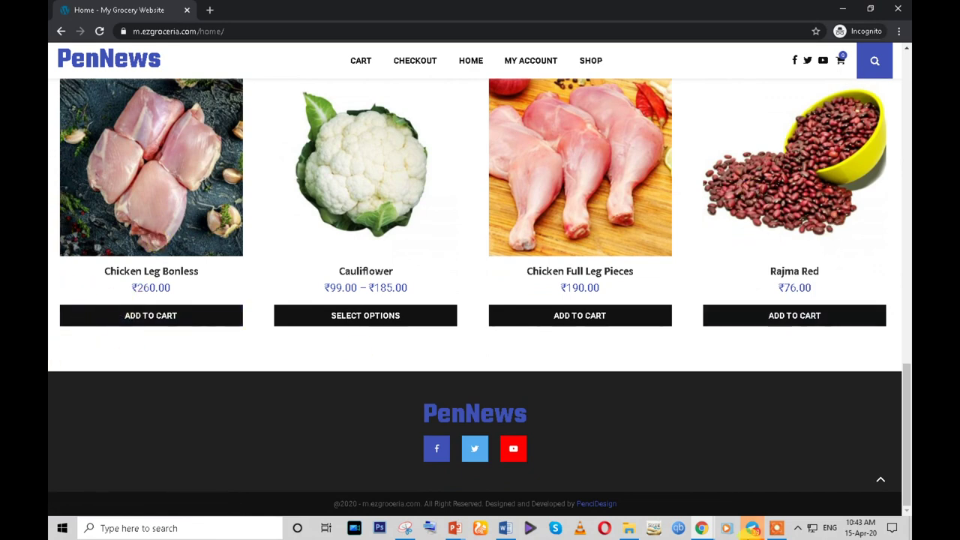
- Back in the editor, add a new Row below Recent products
mouse_move(698, 528)
click(627, 468)
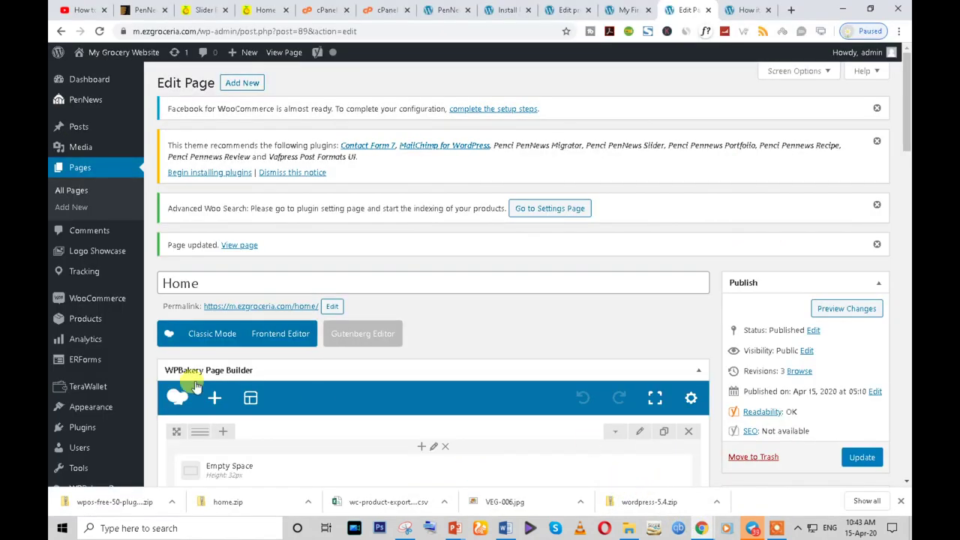
scroll(264, 367, down, 3)
scroll(264, 368, down, 2)
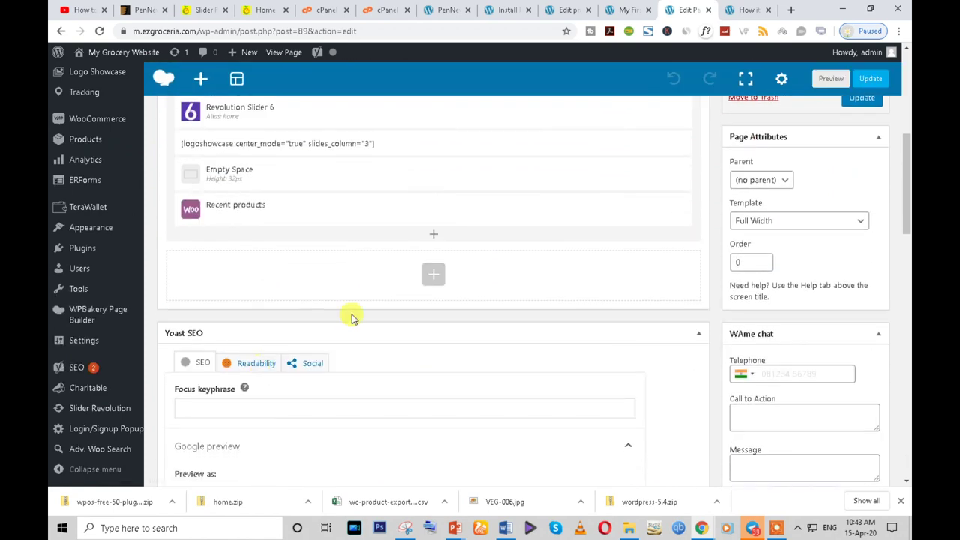
click(434, 238)
text(row)
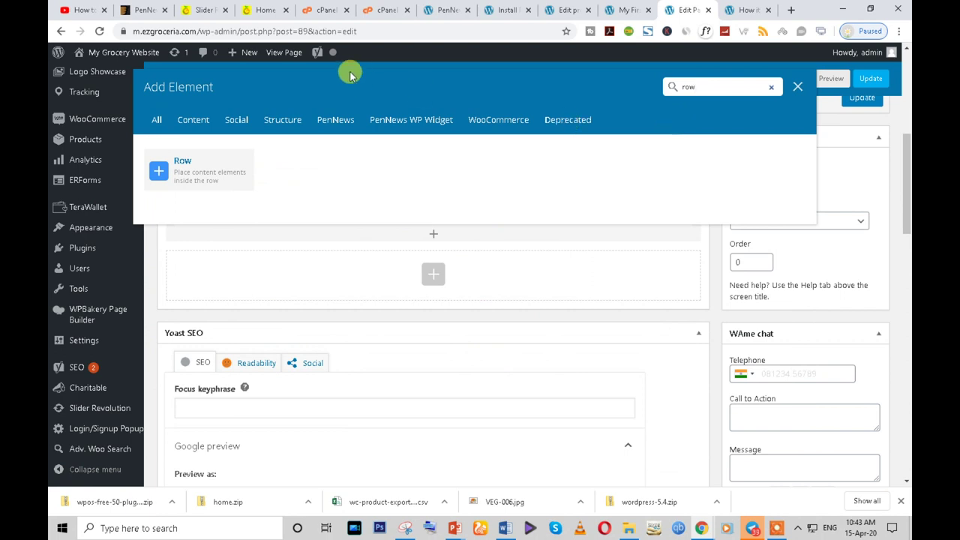
click(237, 159)
- Give the row a 1/6 + 2/3 + 1/6 layout and edit its custom proportions
mouse_move(200, 238)
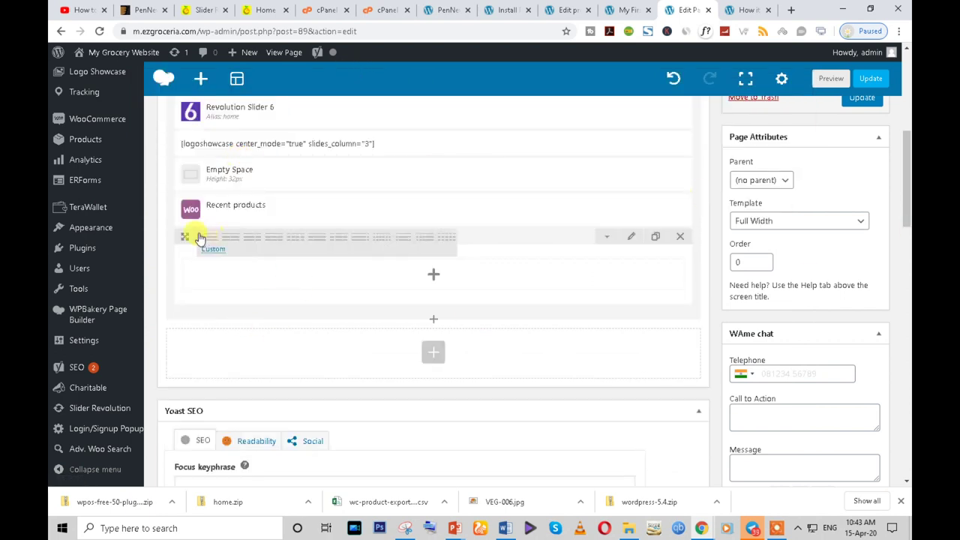
click(401, 240)
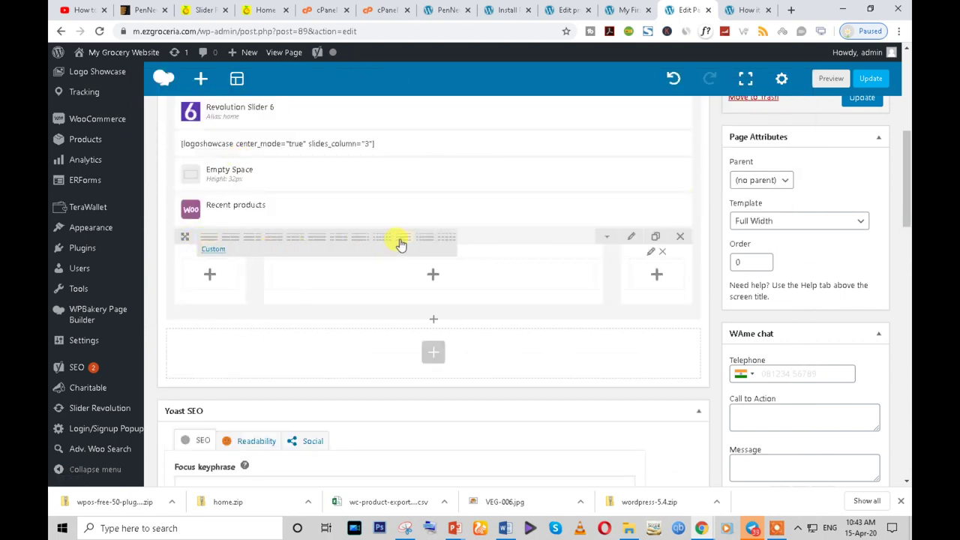
click(212, 252)
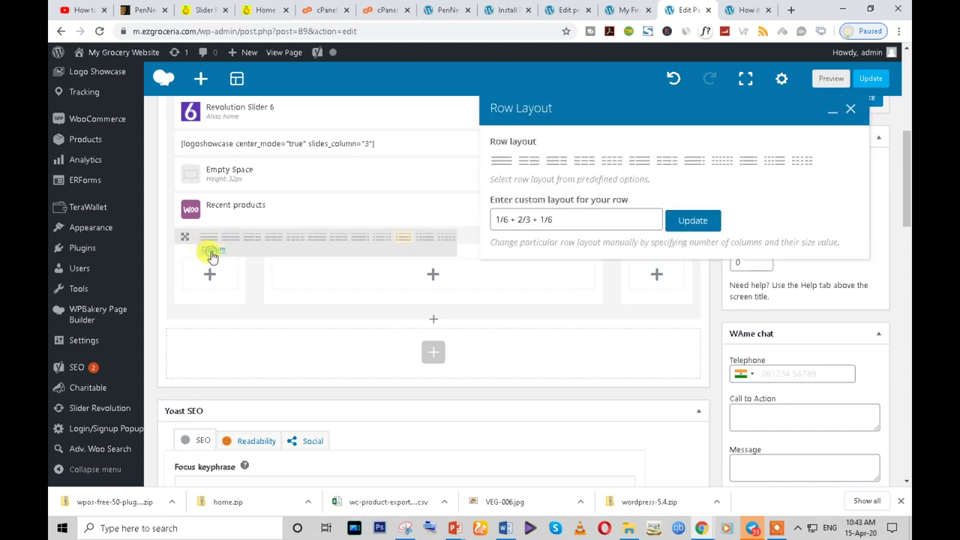
click(507, 221)
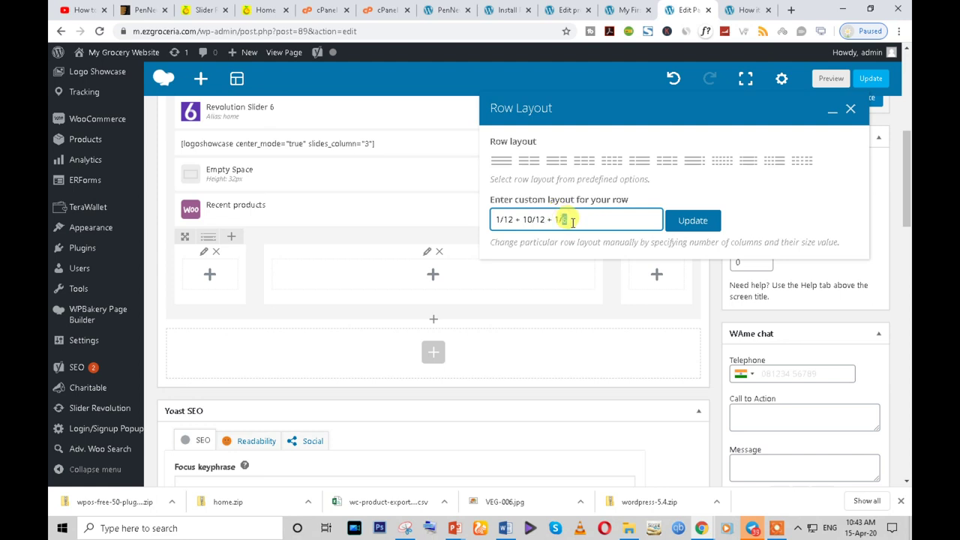
- Apply the 1/12 + 10/12 + 1/12 row layout, move Recent products into the middle column, and update
click(695, 223)
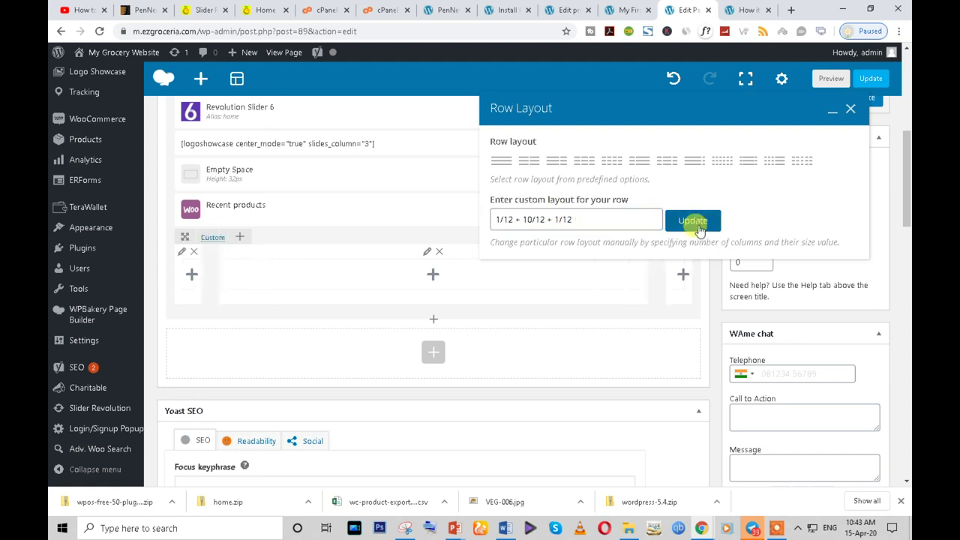
click(851, 109)
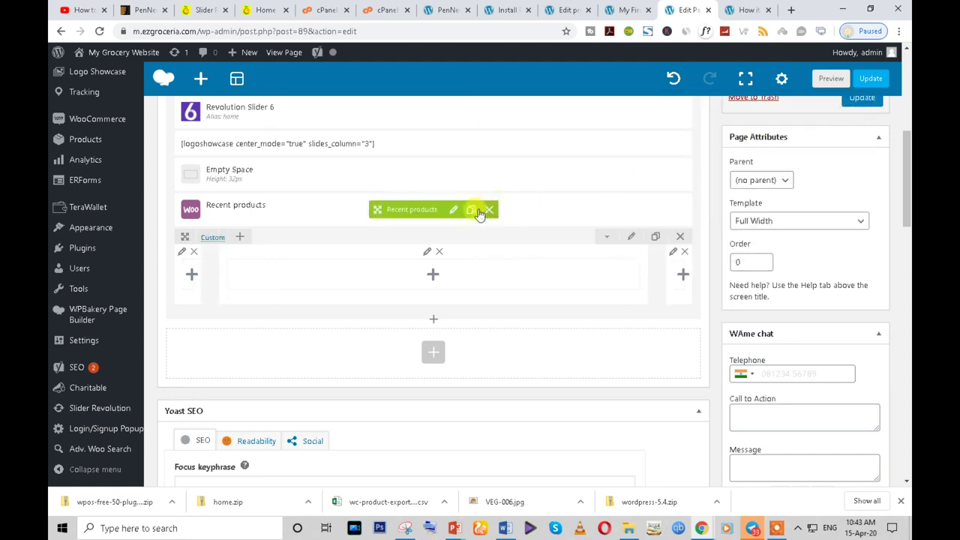
drag(412, 208, 416, 286)
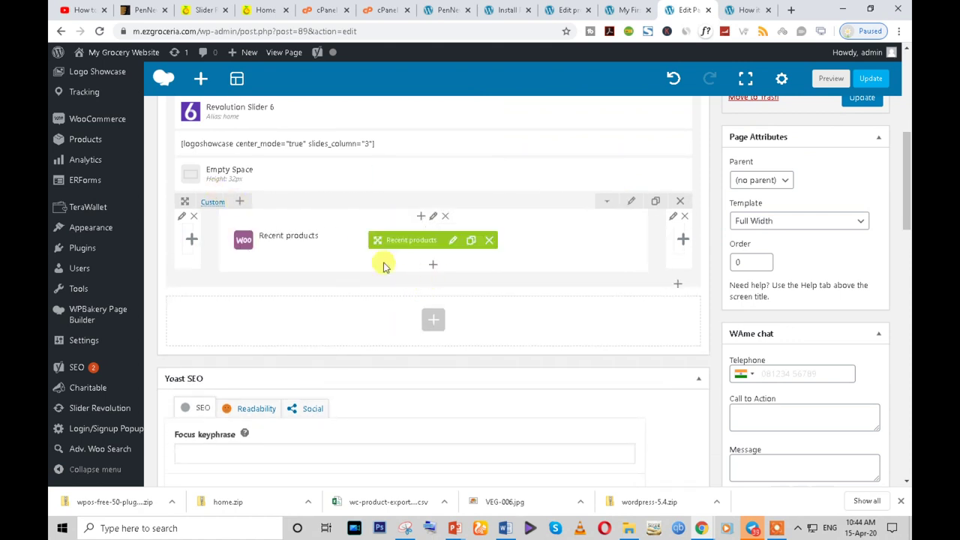
click(863, 98)
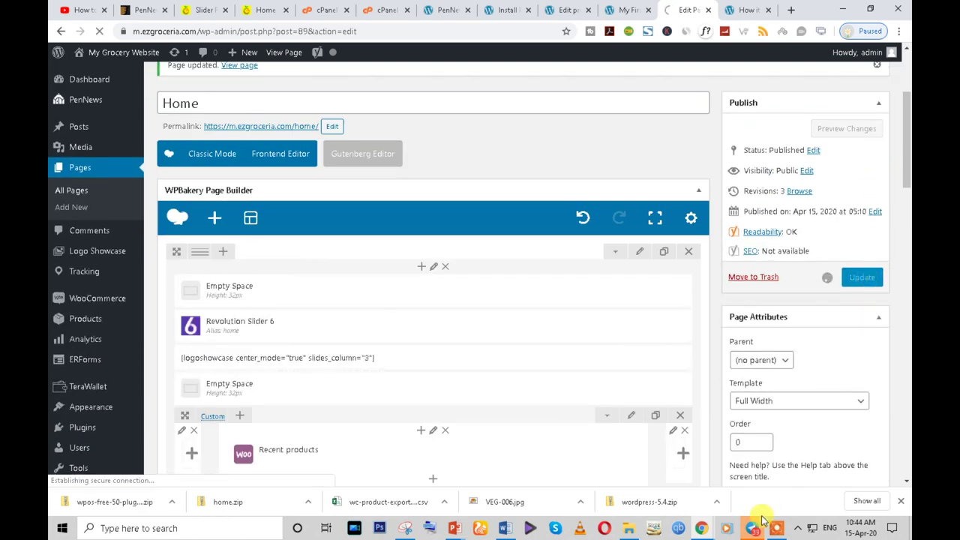
click(753, 529)
- Reload the incognito storefront and review the narrowed, centred product grid
mouse_move(699, 531)
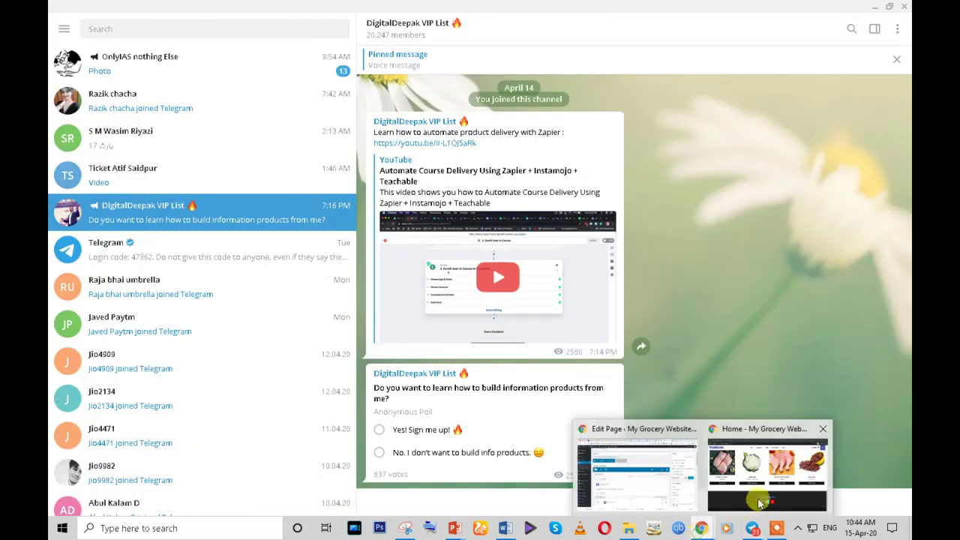
click(629, 482)
scroll(56, 297, up, 3)
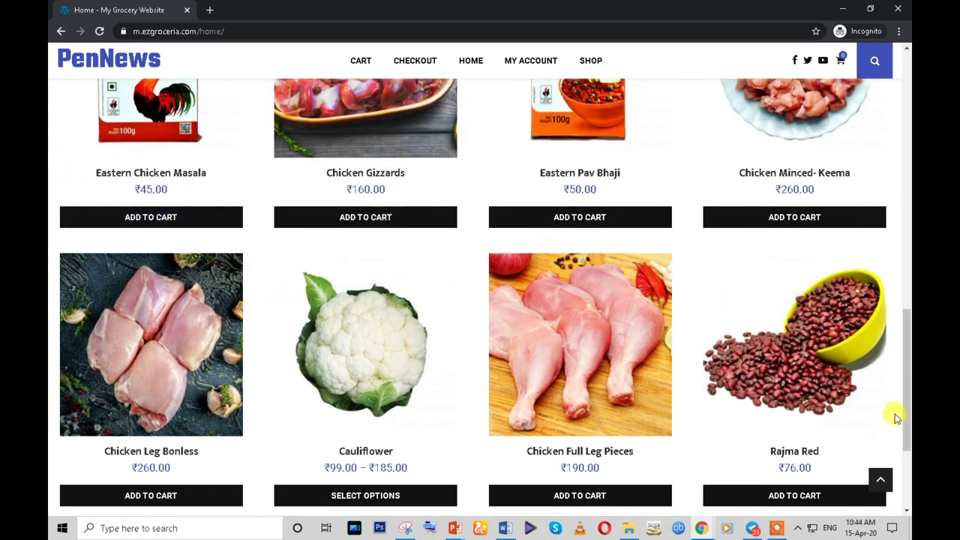
click(99, 31)
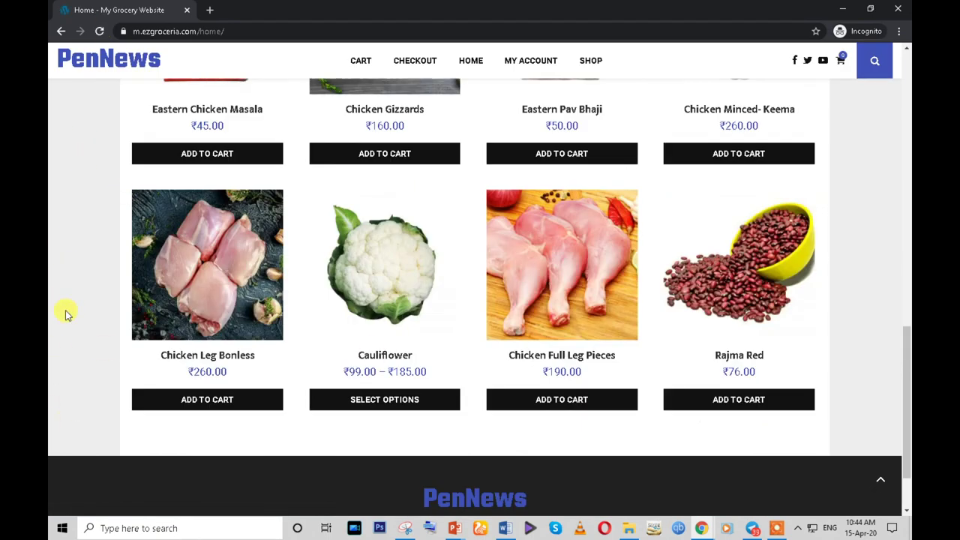
scroll(876, 371, up, 10)
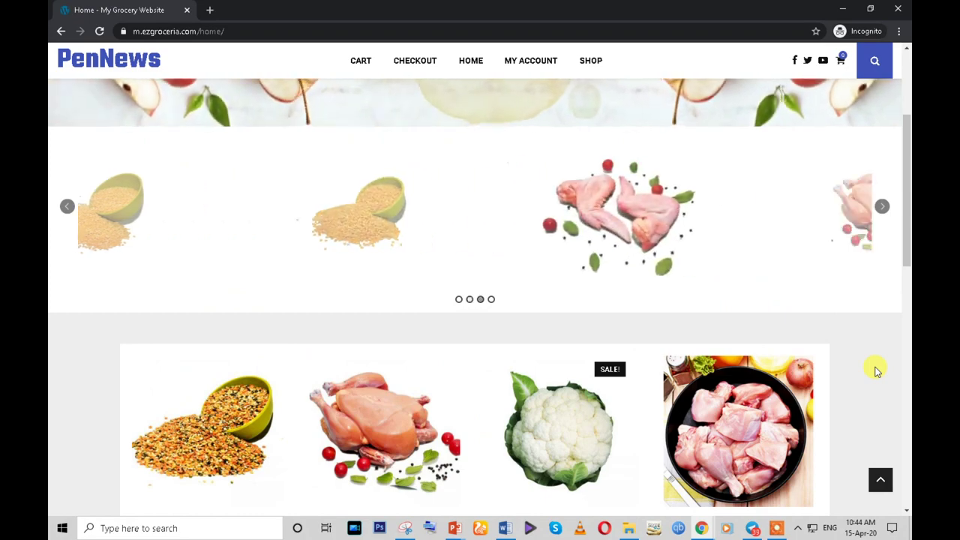
scroll(876, 371, down, 7)
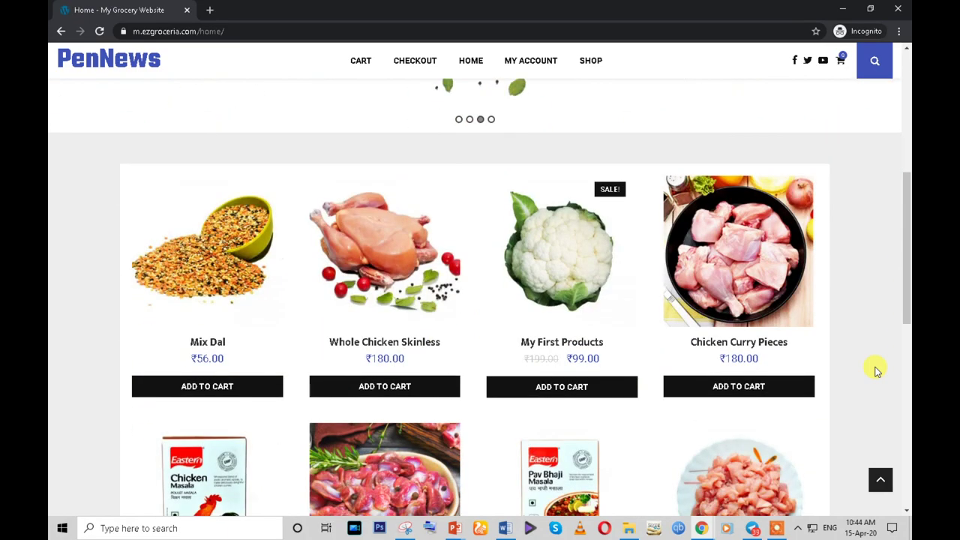
scroll(632, 292, up, 5)
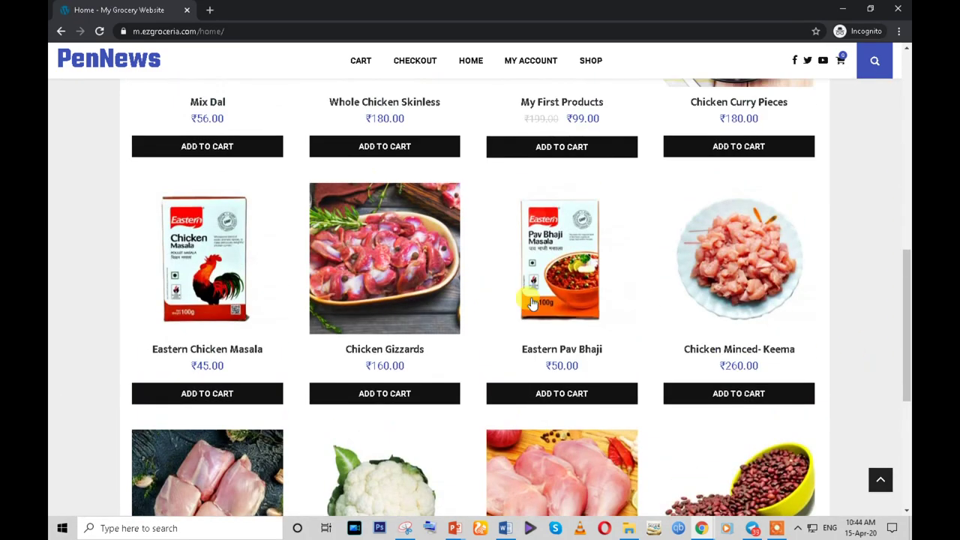
scroll(425, 383, down, 3)
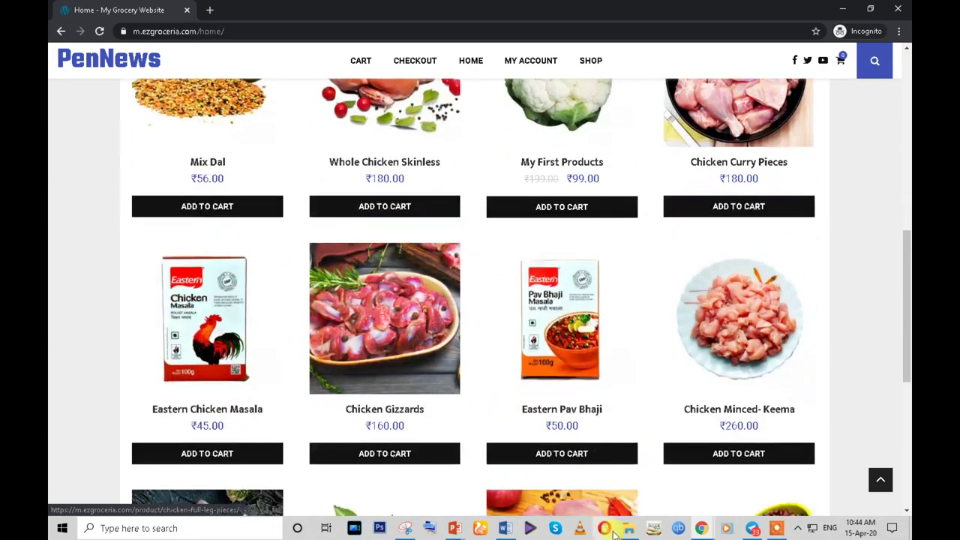
mouse_move(702, 528)
click(632, 492)
- Drag Recent products back above the Custom row and delete the empty three-column row
scroll(365, 428, down, 5)
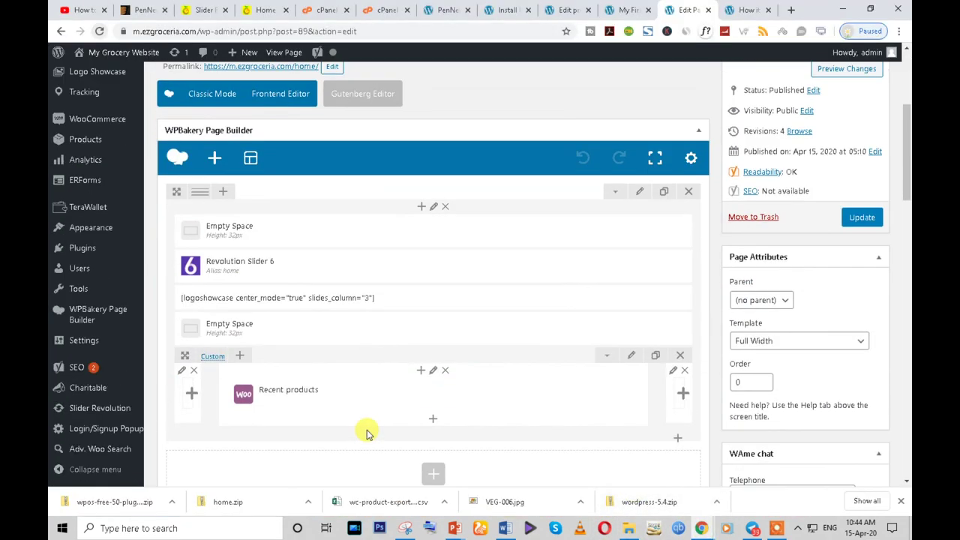
mouse_move(438, 315)
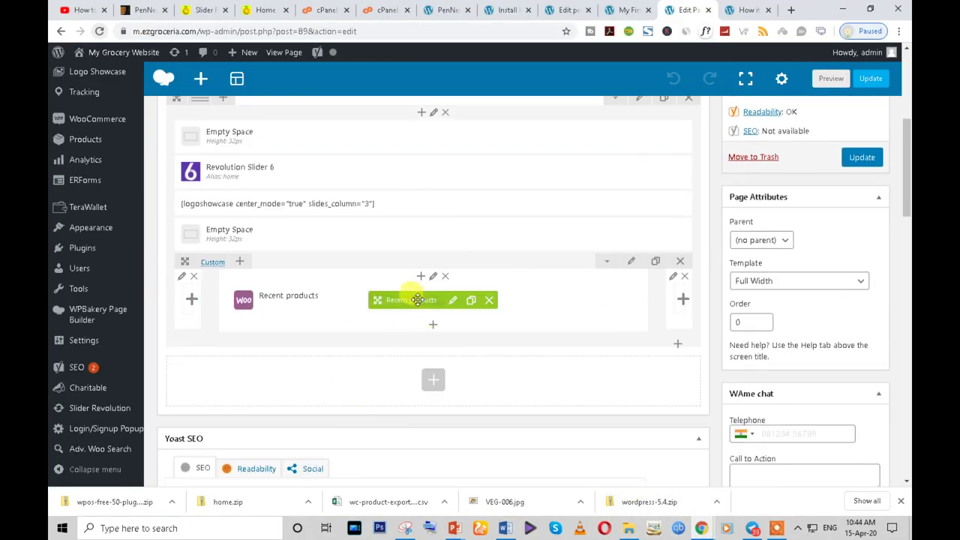
drag(417, 300, 396, 271)
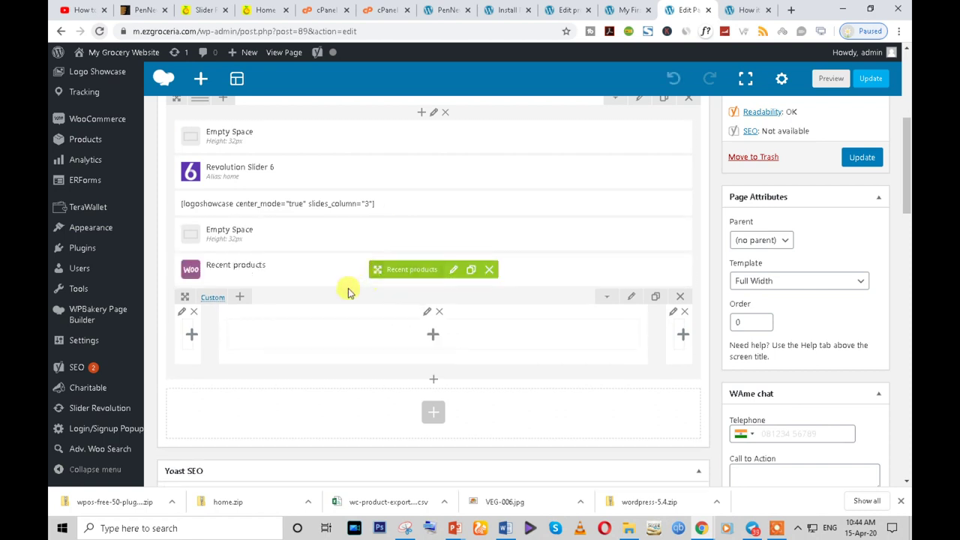
click(680, 298)
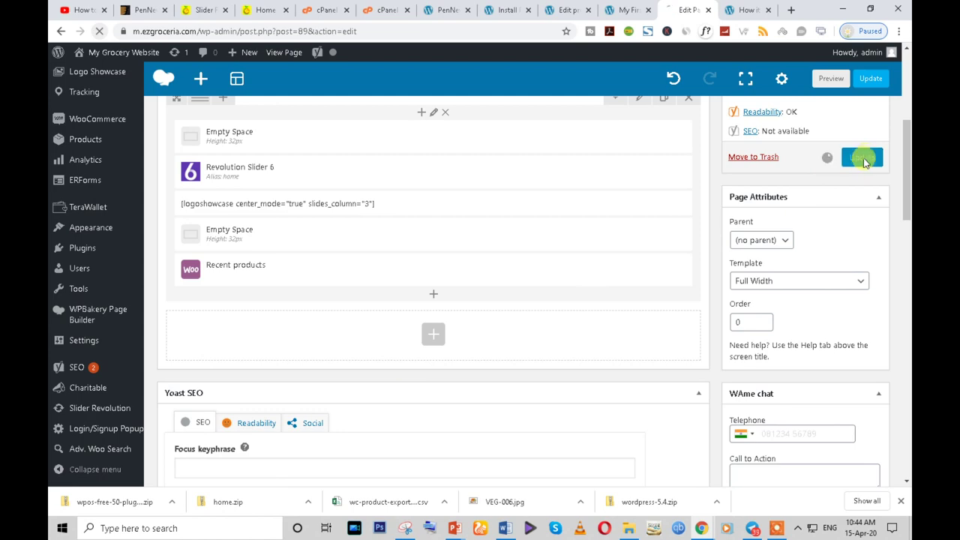
- Reload the live Home page and scroll through the full-width product grid
mouse_move(711, 533)
click(771, 469)
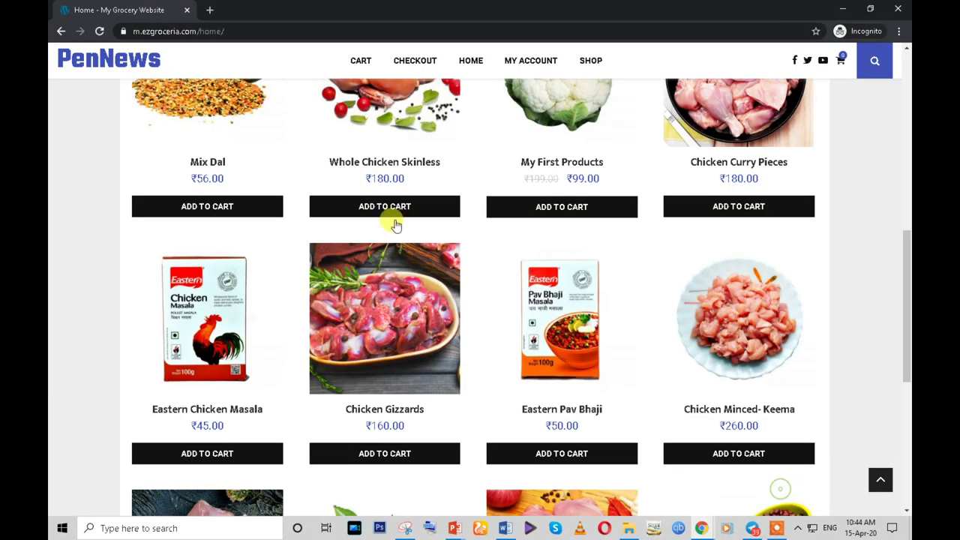
click(101, 30)
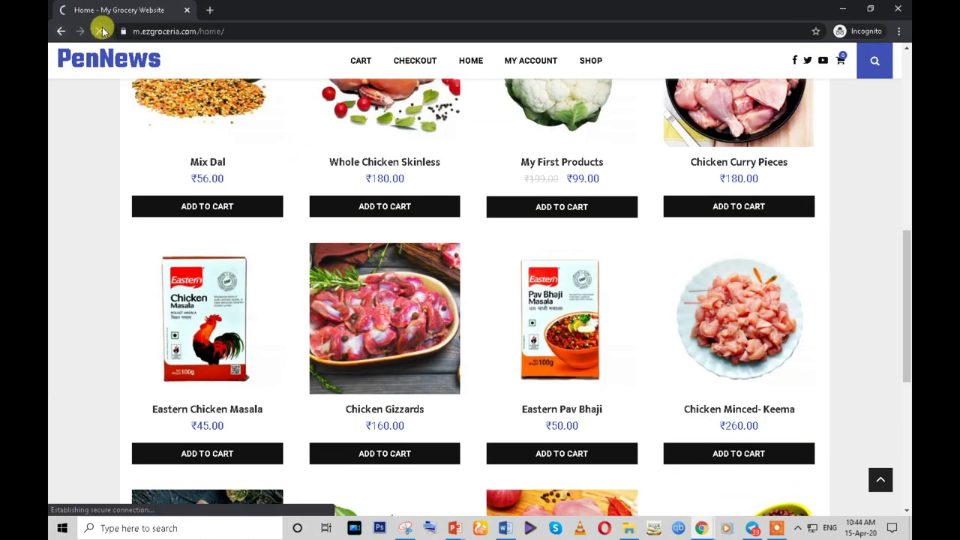
scroll(468, 321, up, 7)
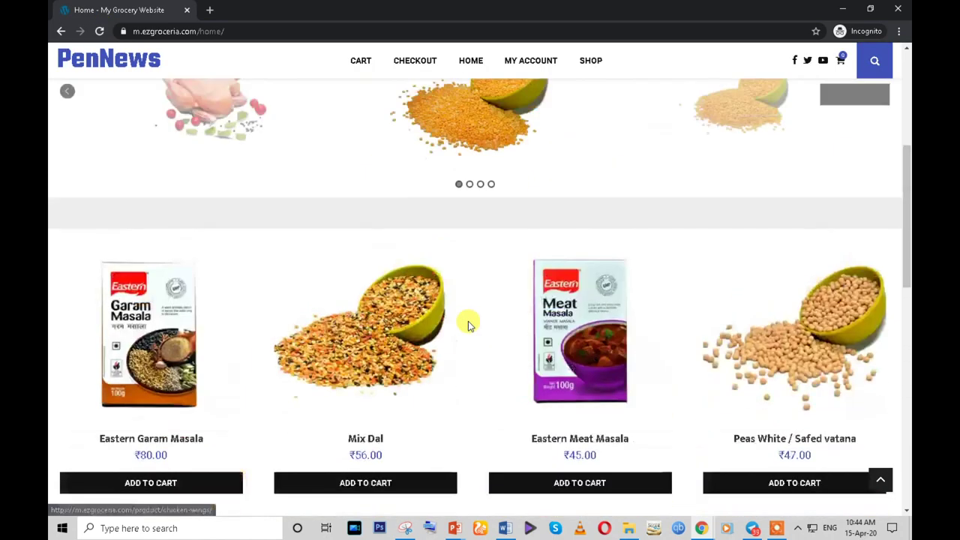
scroll(468, 321, down, 4)
scroll(525, 325, down, 6)
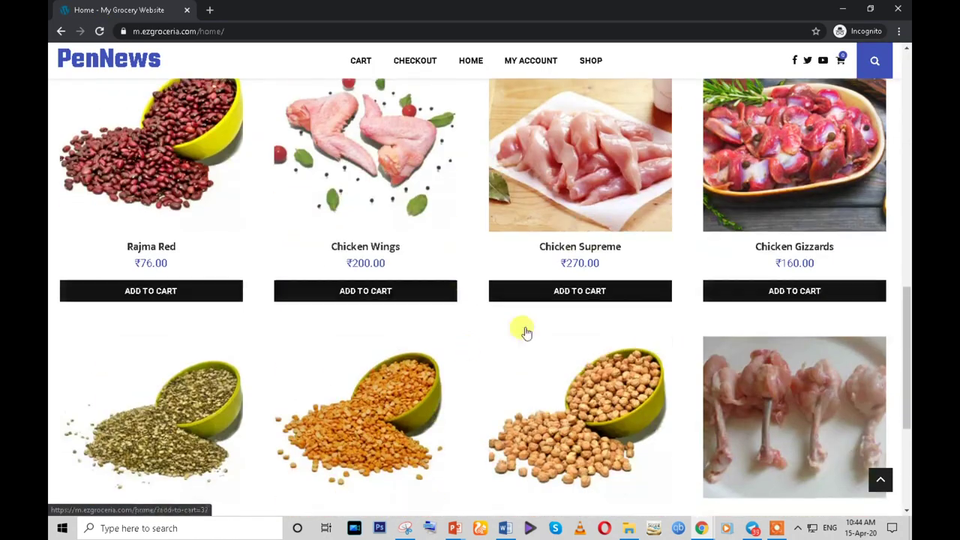
scroll(525, 332, up, 4)
scroll(402, 359, up, 4)
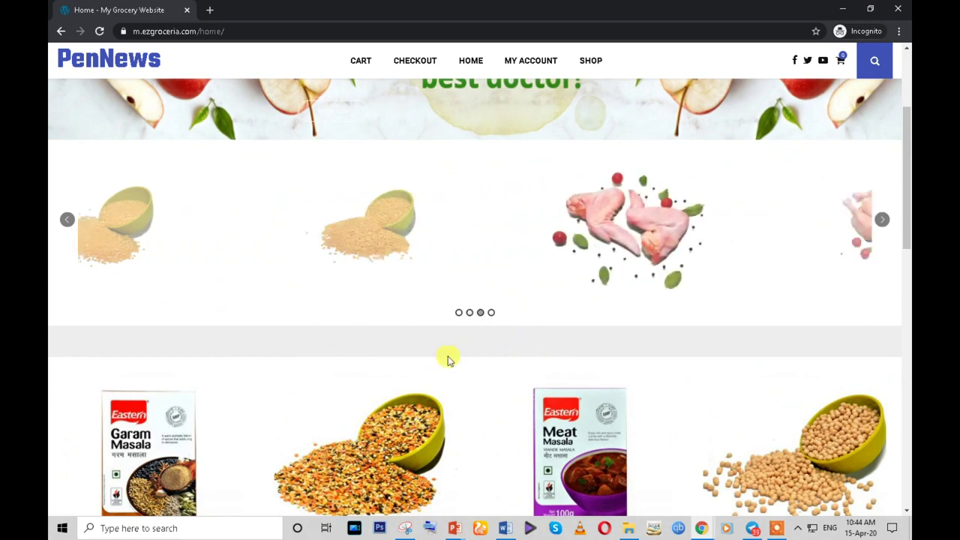
scroll(480, 350, up, 3)
scroll(501, 311, down, 3)
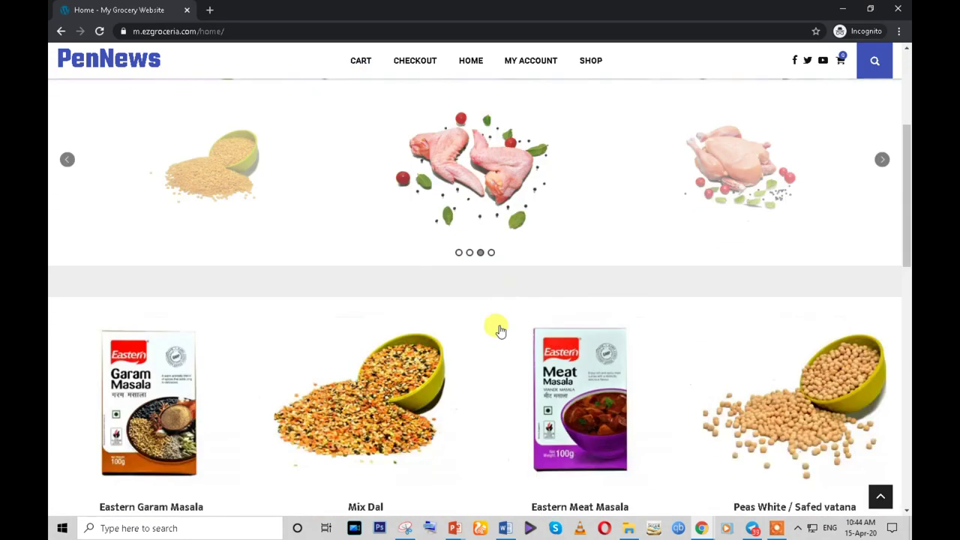
scroll(492, 407, up, 1)
scroll(498, 375, up, 2)
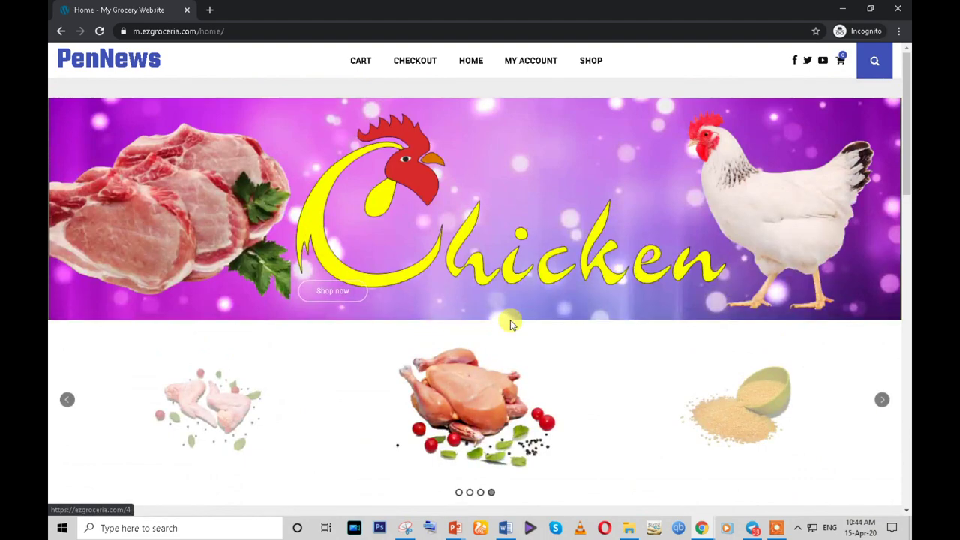
scroll(509, 323, down, 6)
scroll(508, 323, up, 2)
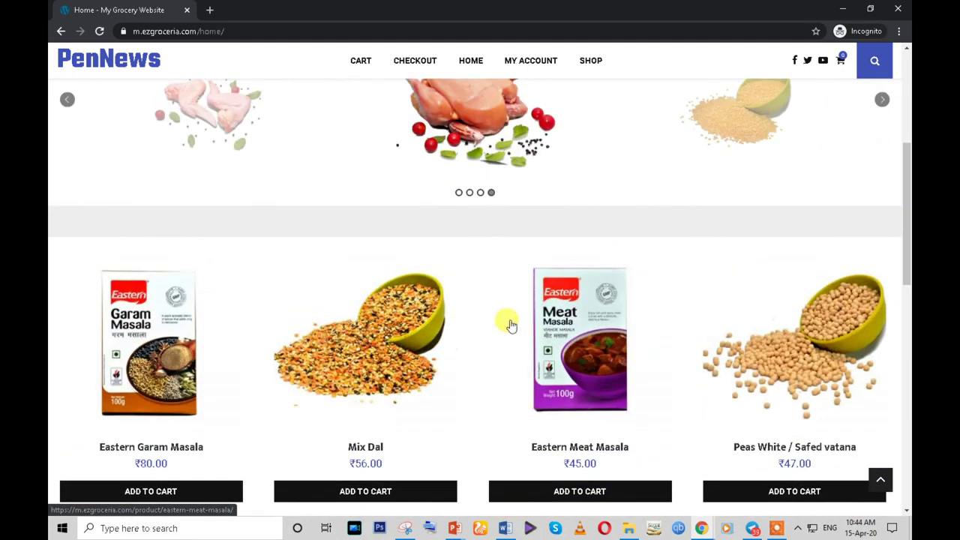
- Give the top row a white border colour in Design Options and update the page
mouse_move(701, 528)
click(606, 488)
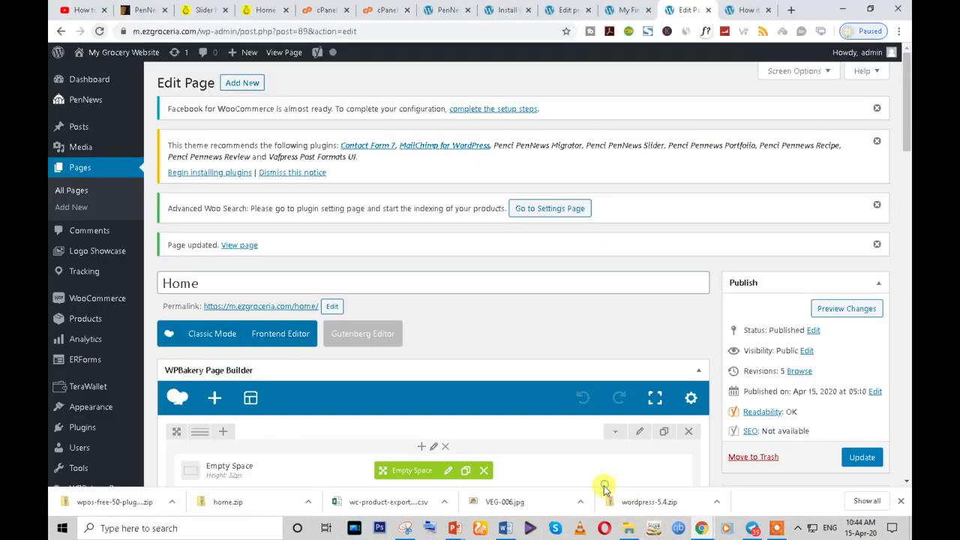
scroll(379, 348, down, 2)
scroll(379, 349, down, 1)
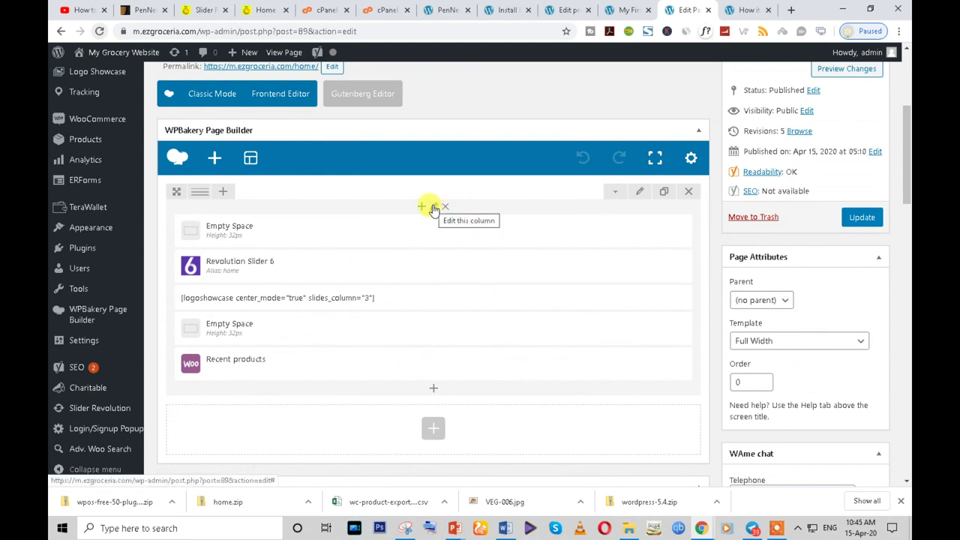
click(640, 192)
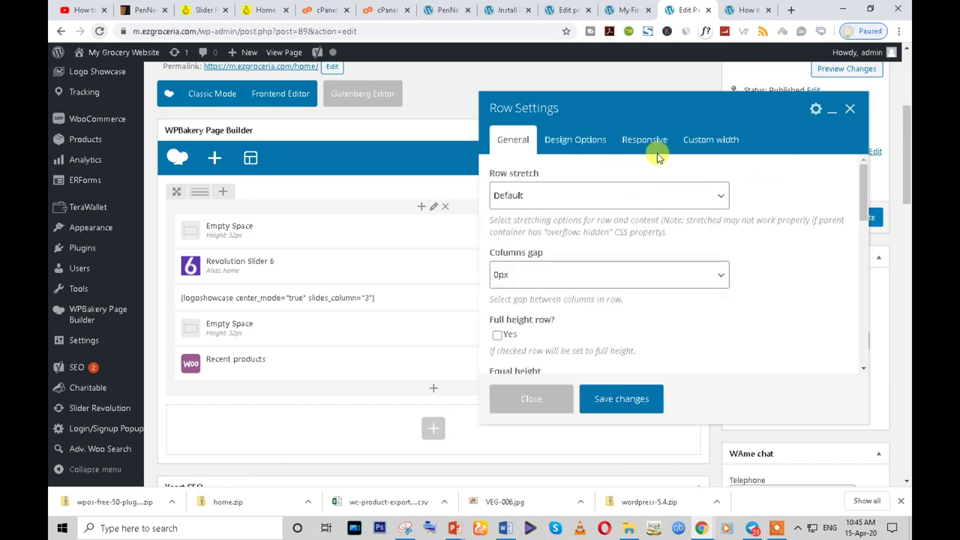
click(573, 144)
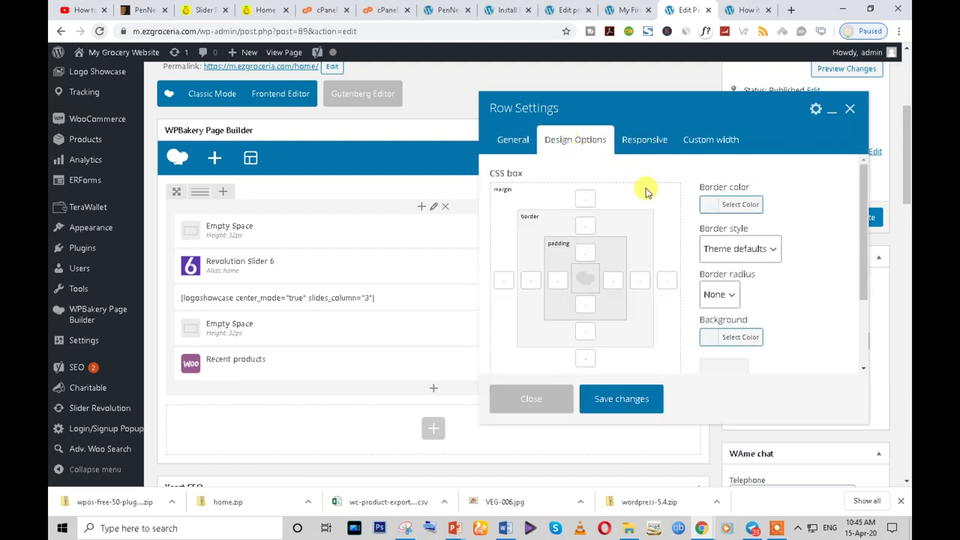
click(708, 205)
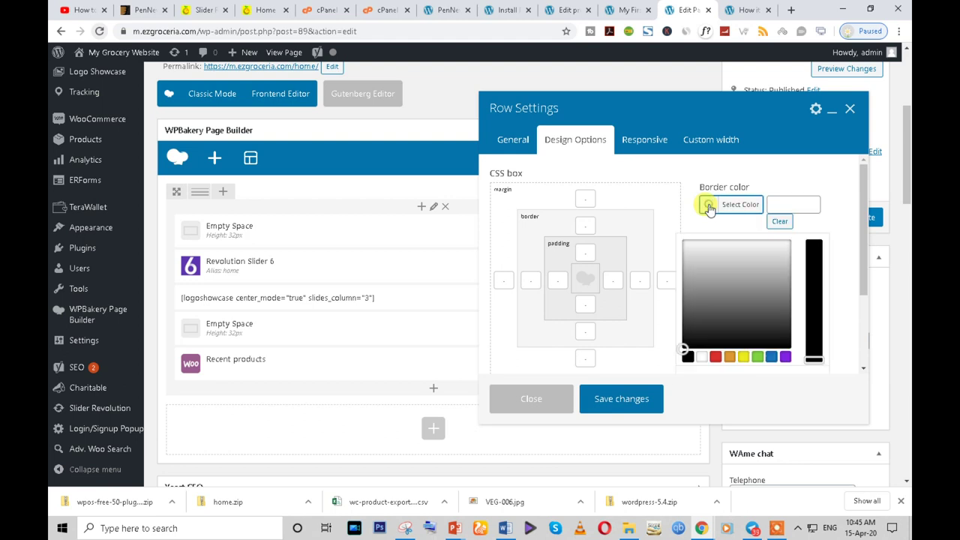
click(703, 357)
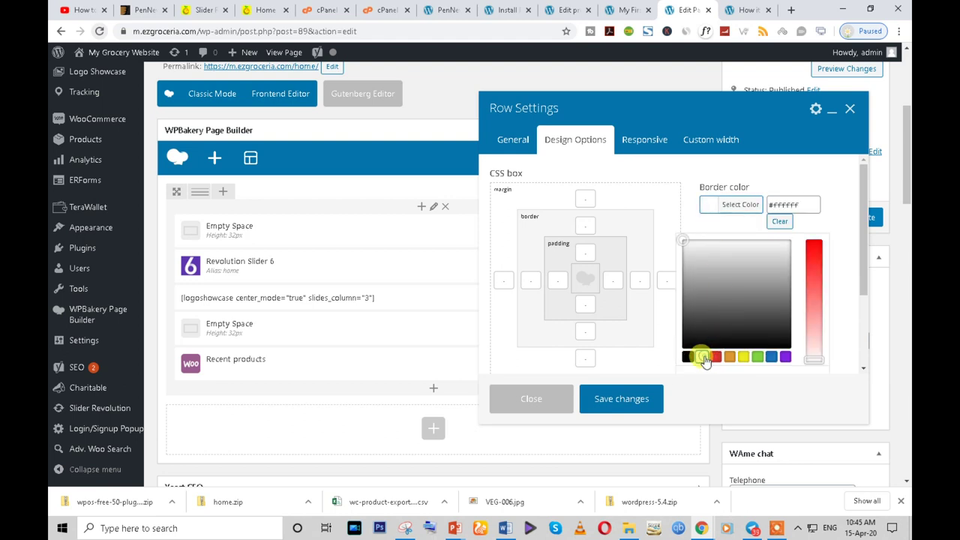
click(618, 400)
click(861, 219)
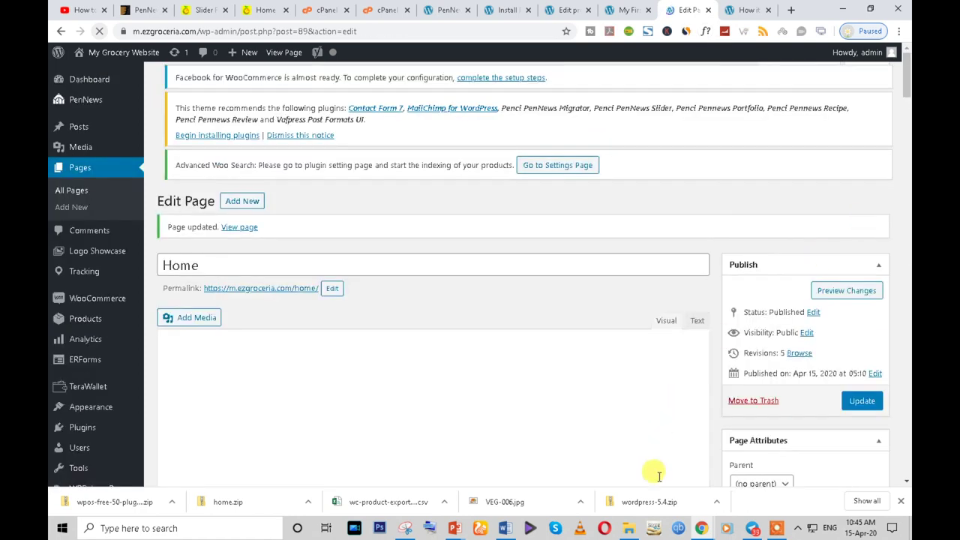
- Reload the live storefront to check the row change
mouse_move(701, 528)
click(739, 484)
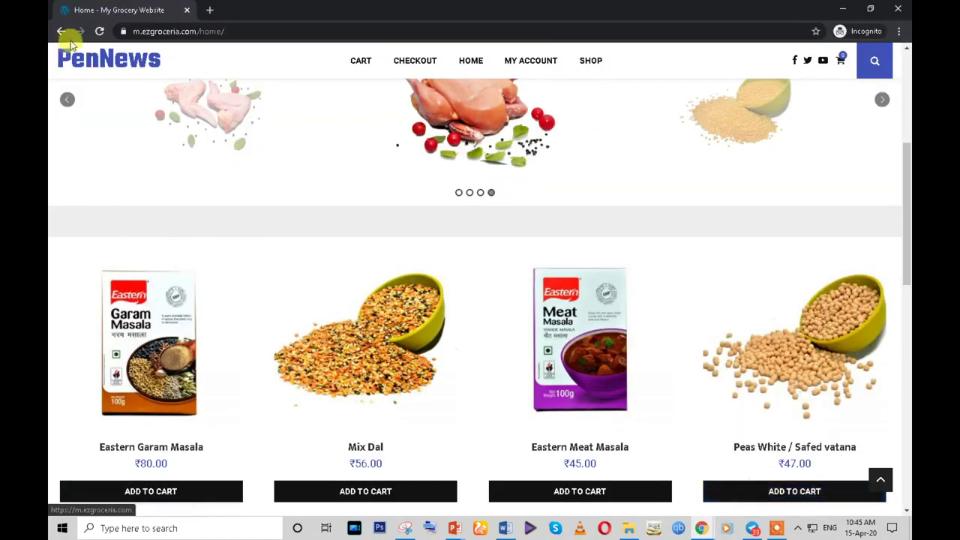
click(97, 32)
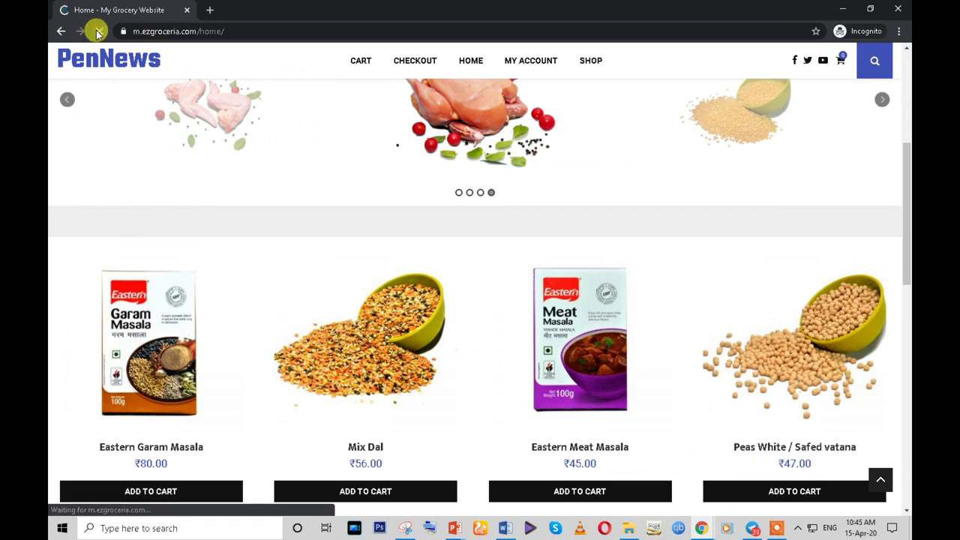
scroll(309, 233, up, 2)
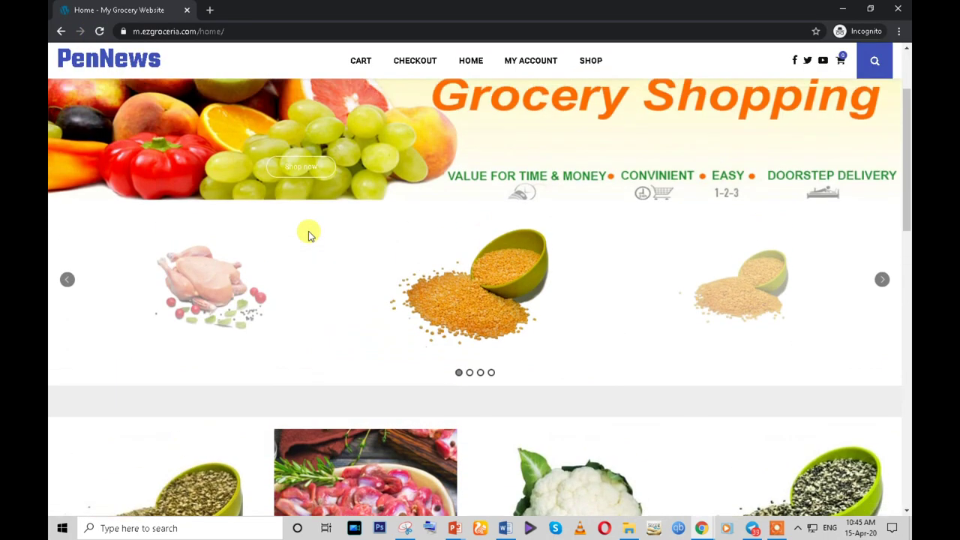
scroll(309, 234, down, 5)
- Set the column's border colour to white (#ffffff) and update the Home page
mouse_move(701, 528)
click(632, 497)
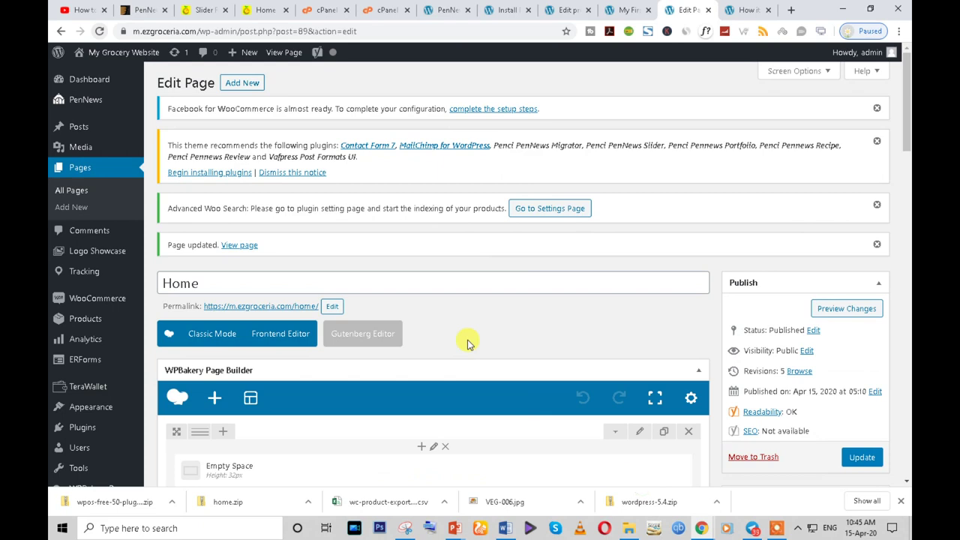
scroll(465, 345, down, 3)
click(433, 207)
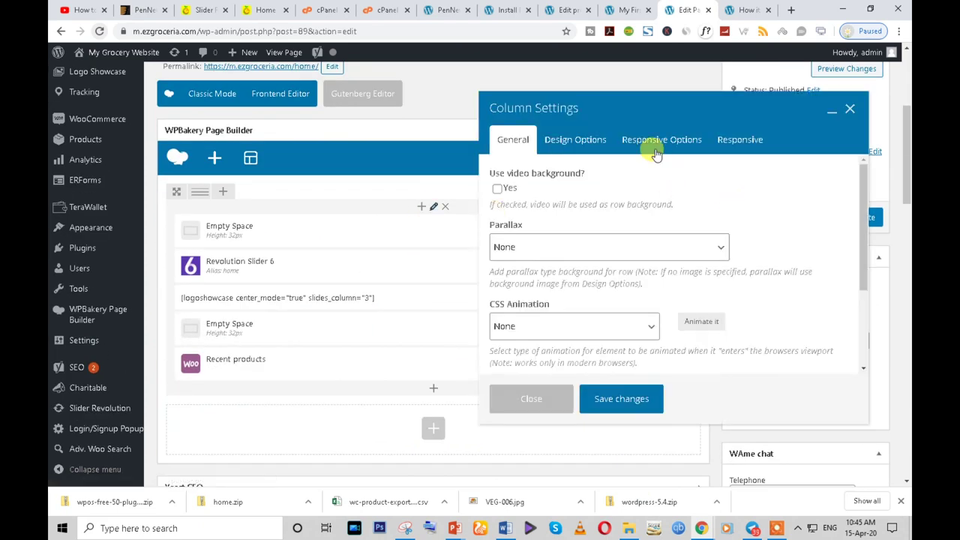
click(575, 138)
click(706, 205)
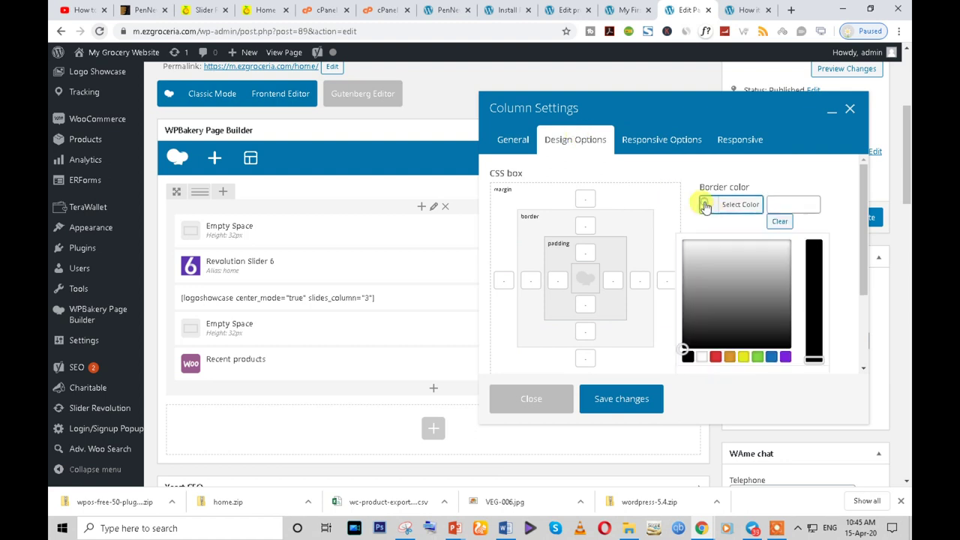
click(702, 358)
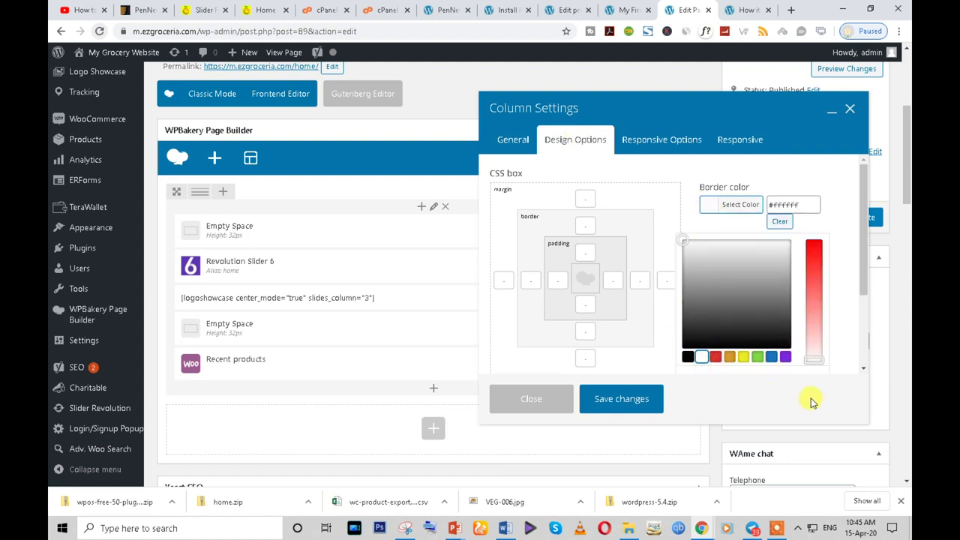
scroll(855, 285, down, 3)
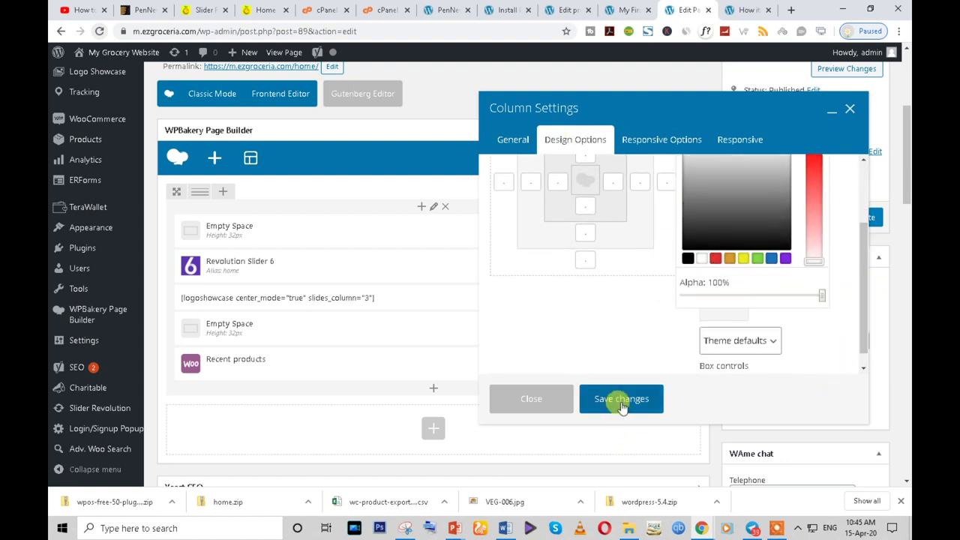
click(622, 401)
click(861, 218)
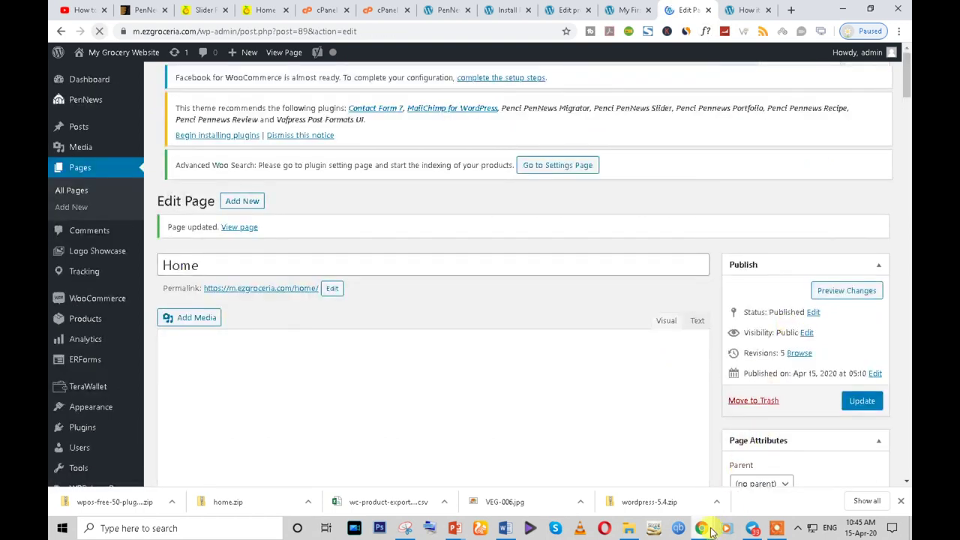
- Reload the storefront twice to check the banner, carousel and product grid
mouse_move(705, 529)
click(757, 487)
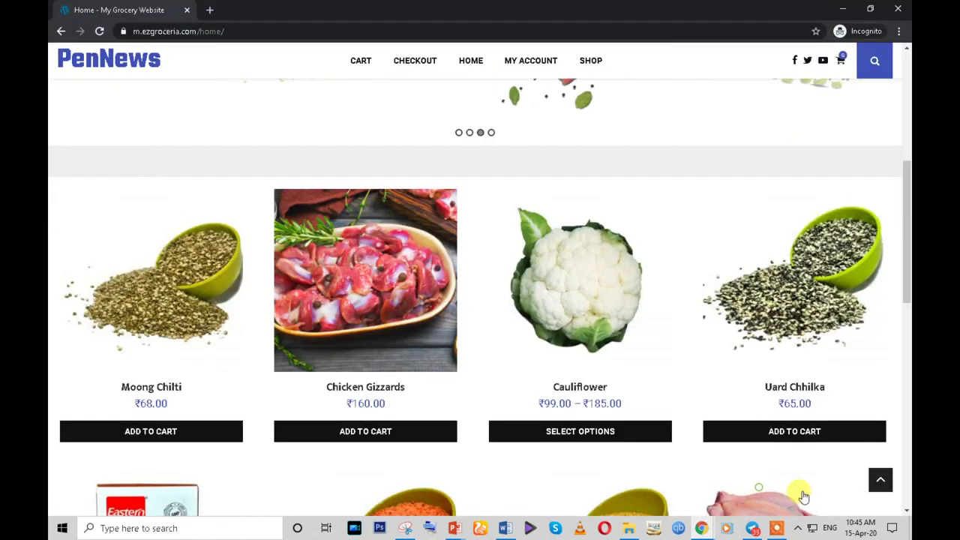
click(99, 33)
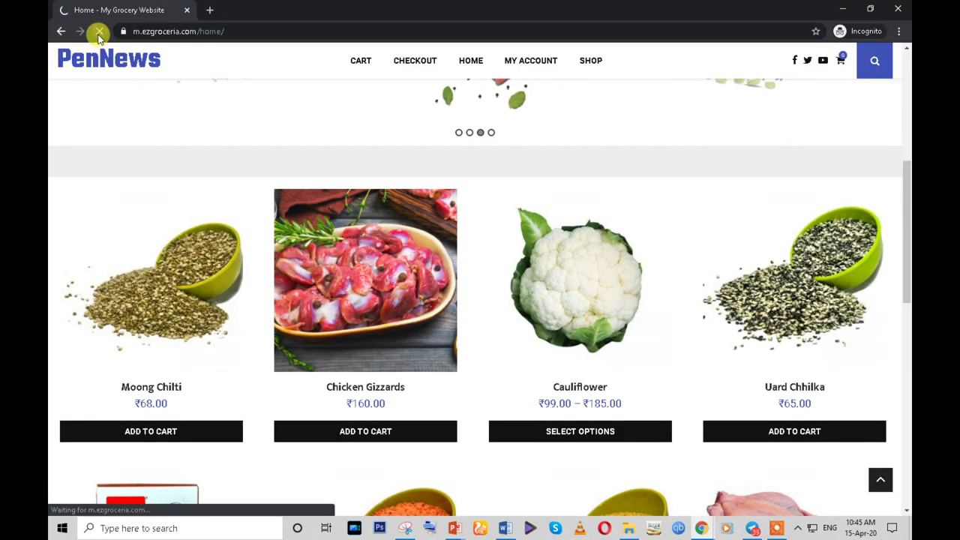
scroll(274, 203, up, 5)
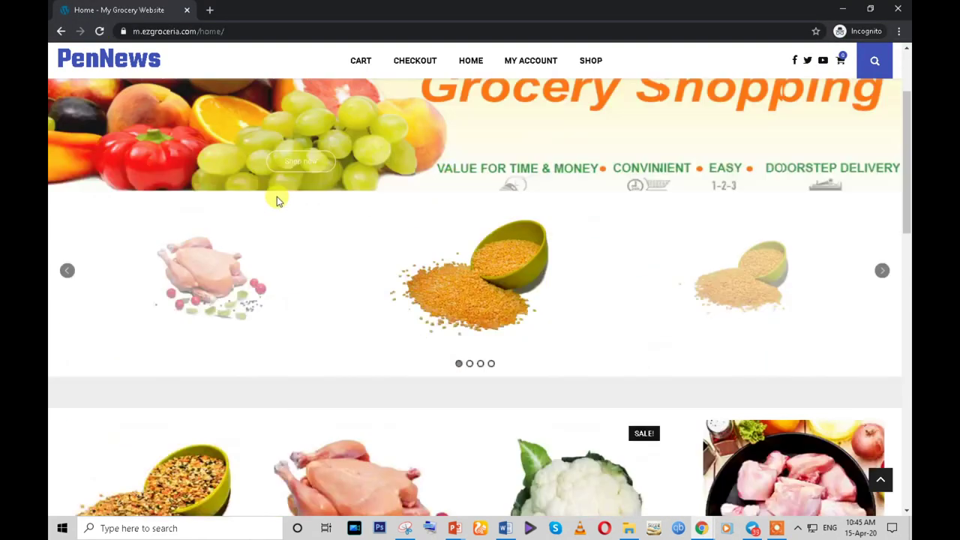
click(100, 31)
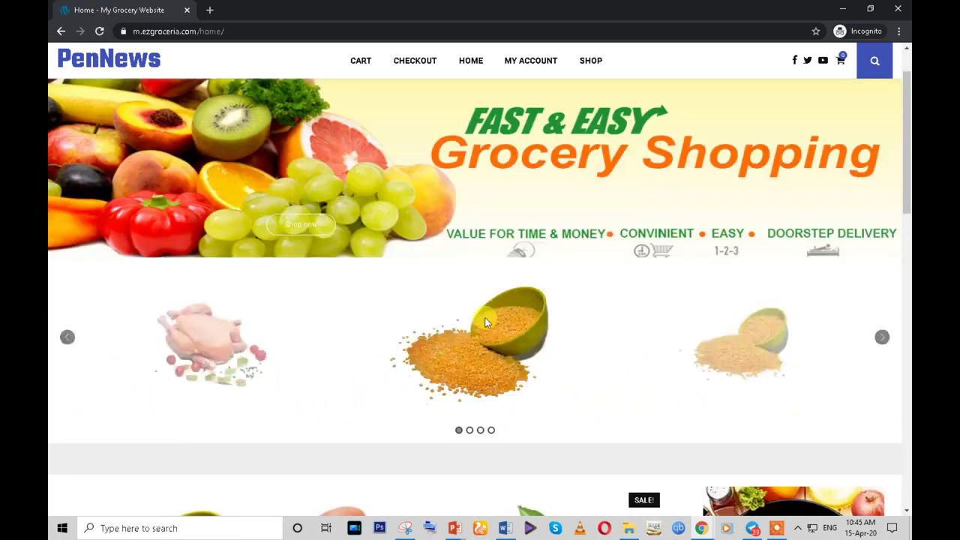
scroll(717, 472, down, 7)
- Give the top Empty Space spacer a white border colour
mouse_move(705, 531)
click(634, 457)
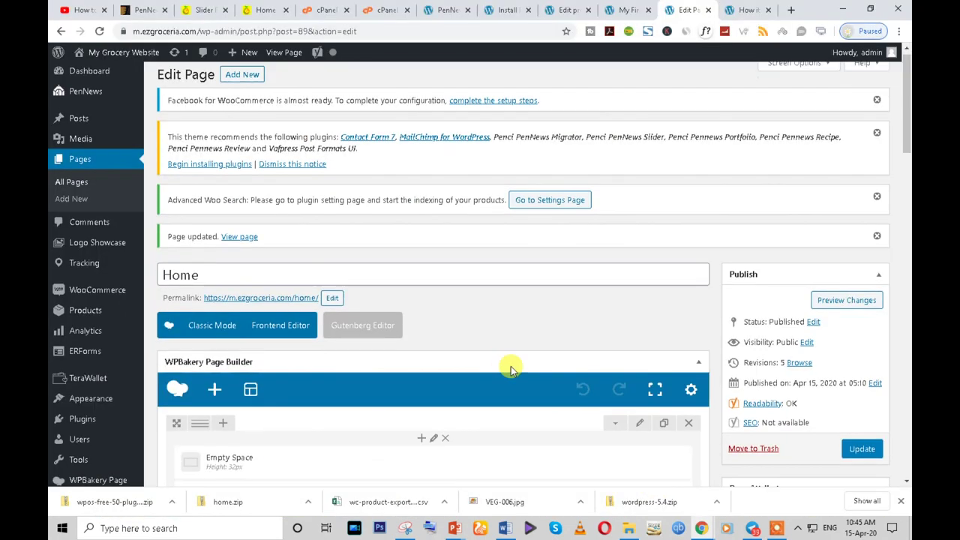
scroll(508, 368, down, 3)
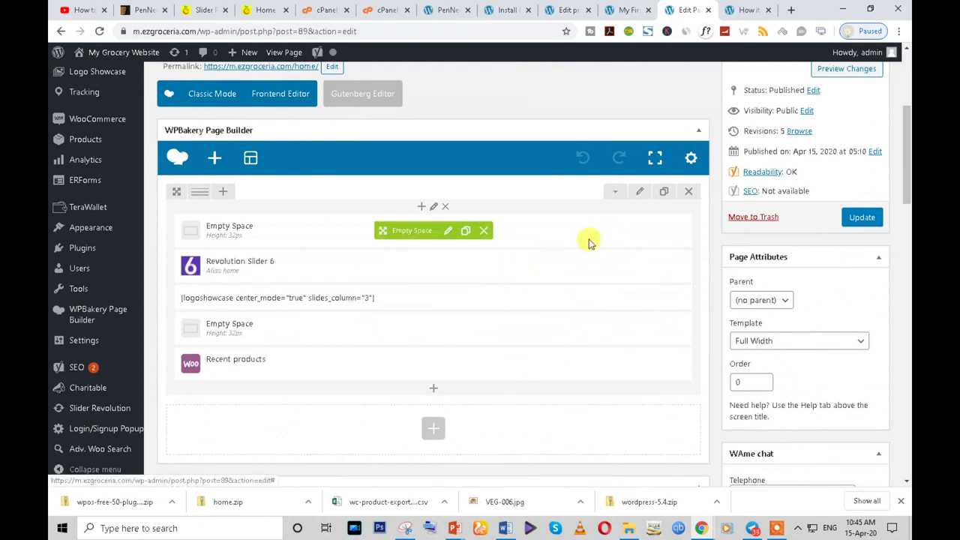
click(447, 238)
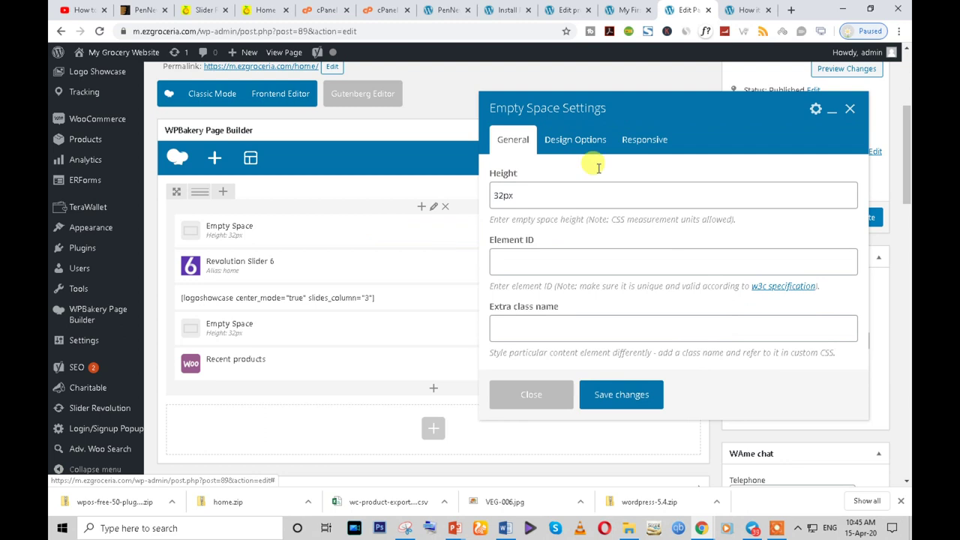
click(574, 146)
click(710, 205)
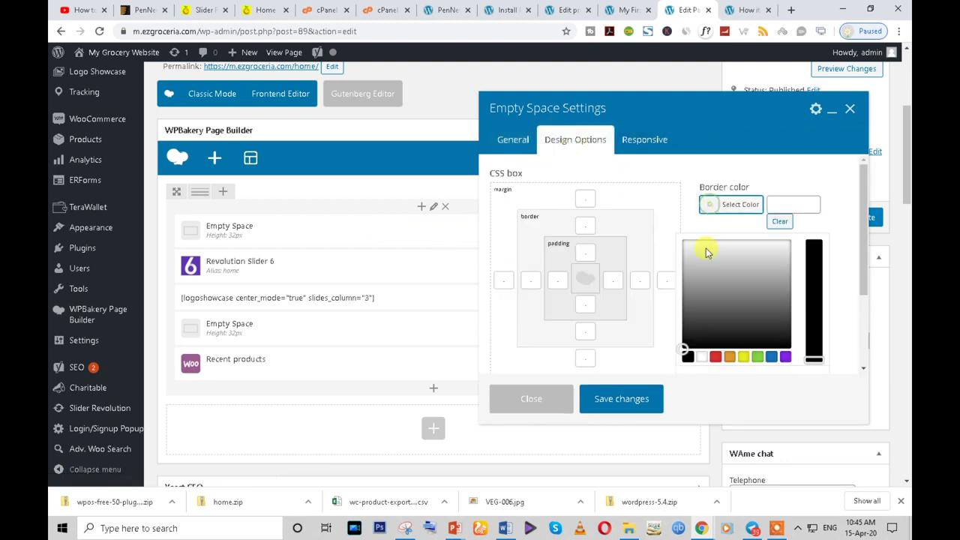
click(705, 359)
click(623, 399)
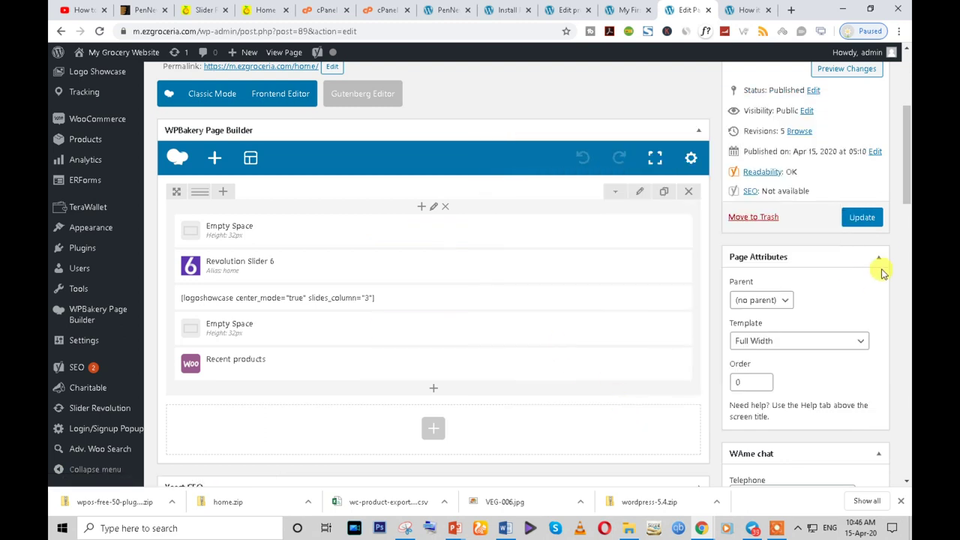
- Give the lower Empty Space spacer a white border colour and update the page
mouse_move(451, 347)
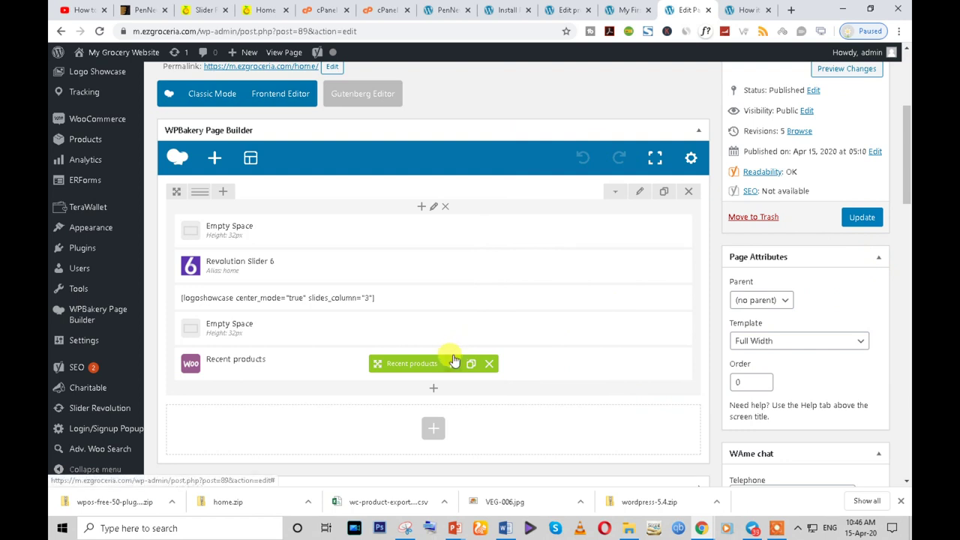
click(450, 330)
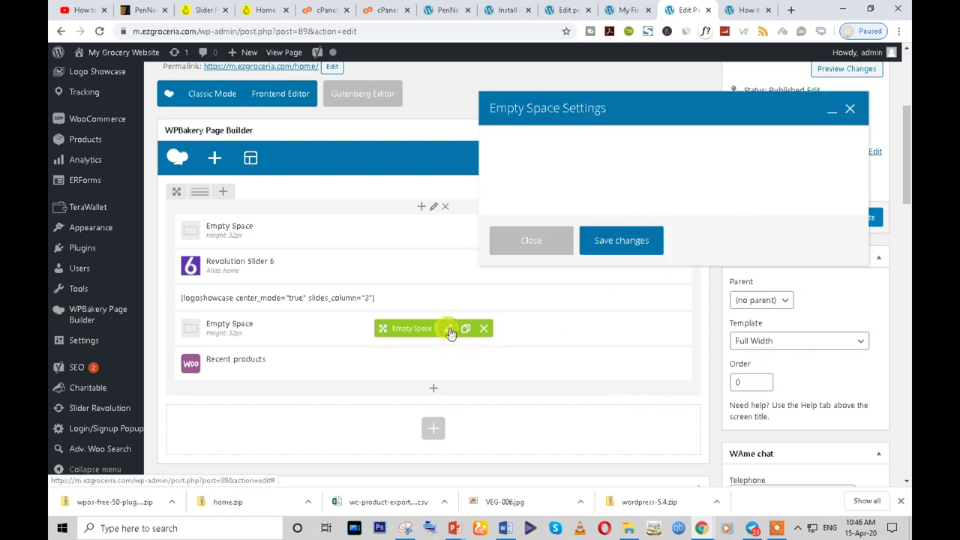
click(600, 139)
click(708, 206)
click(701, 360)
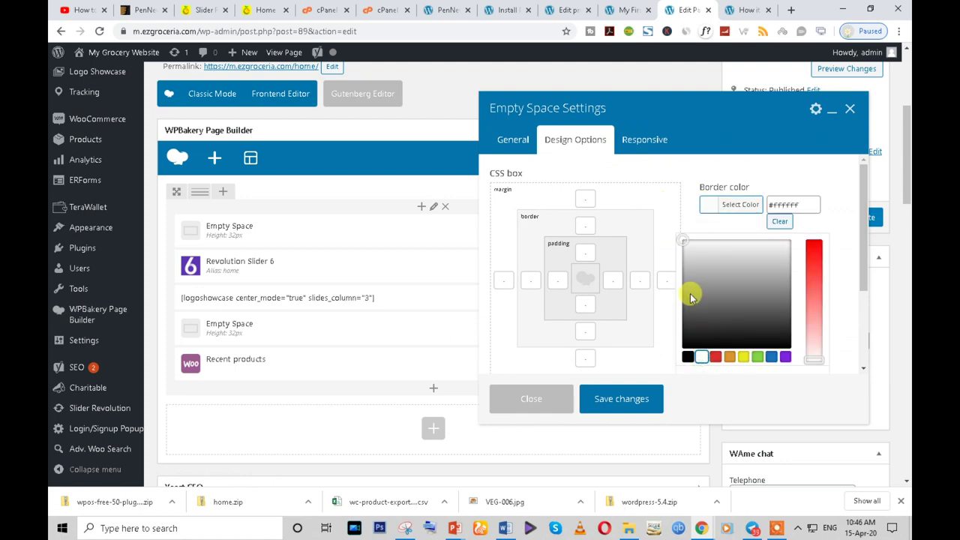
click(634, 400)
click(851, 218)
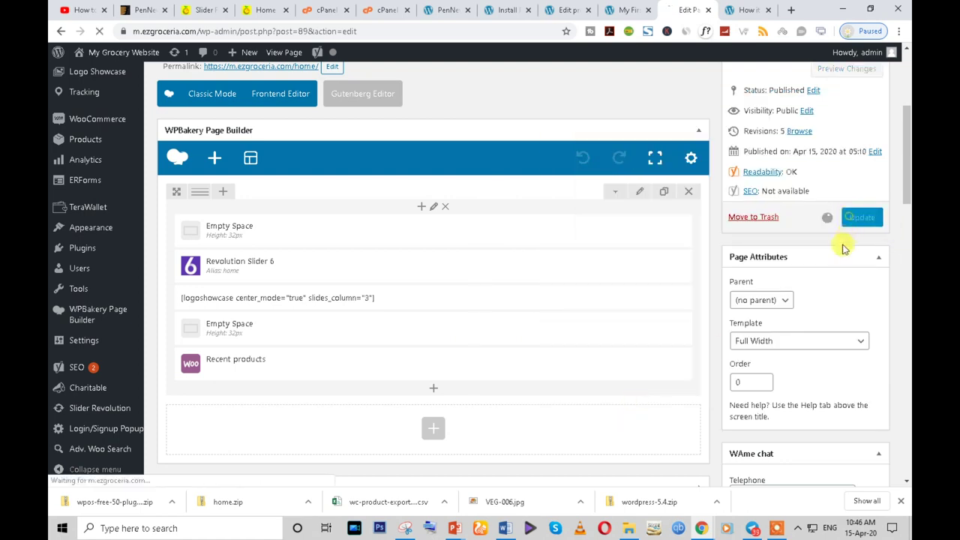
- Reload the live storefront and scroll through it to check the spacers
click(711, 528)
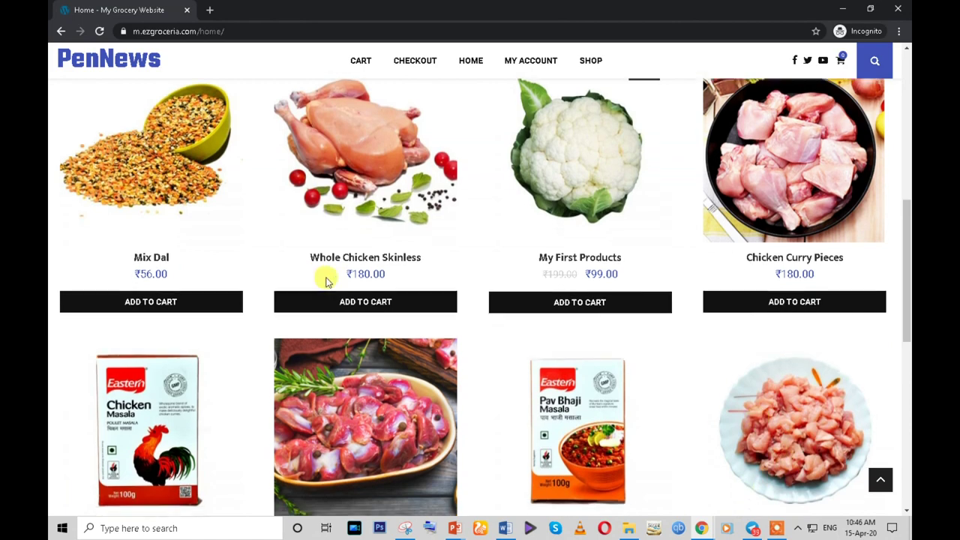
scroll(325, 275, up, 8)
scroll(326, 280, down, 1)
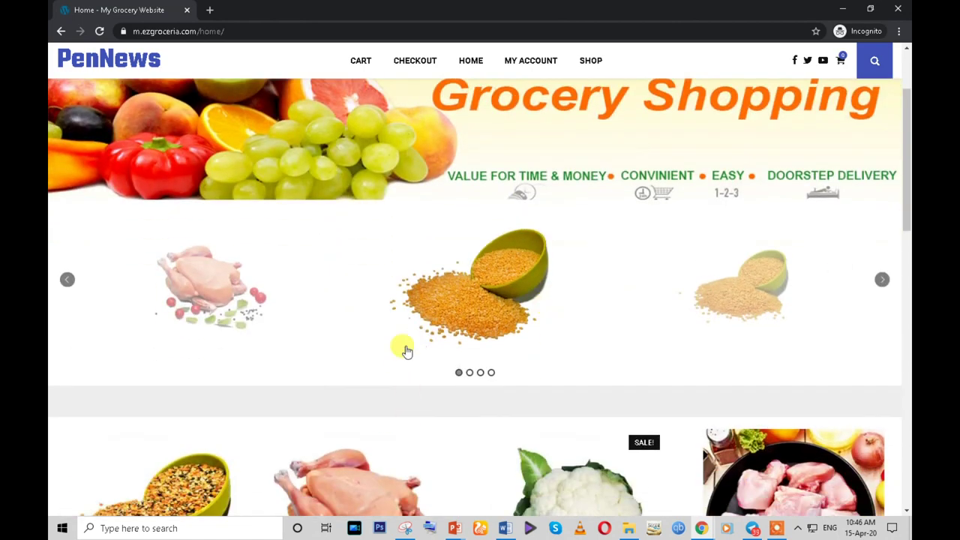
scroll(406, 351, down, 1)
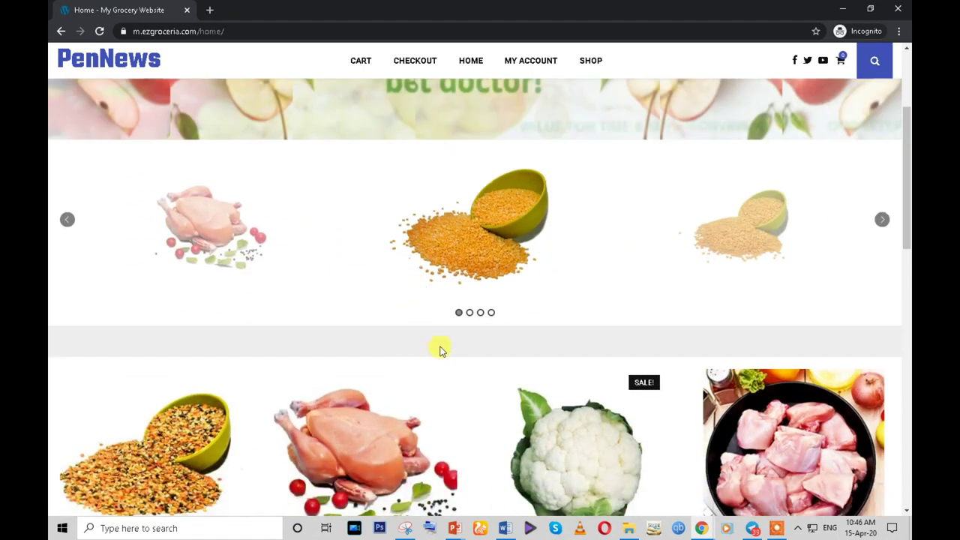
click(98, 29)
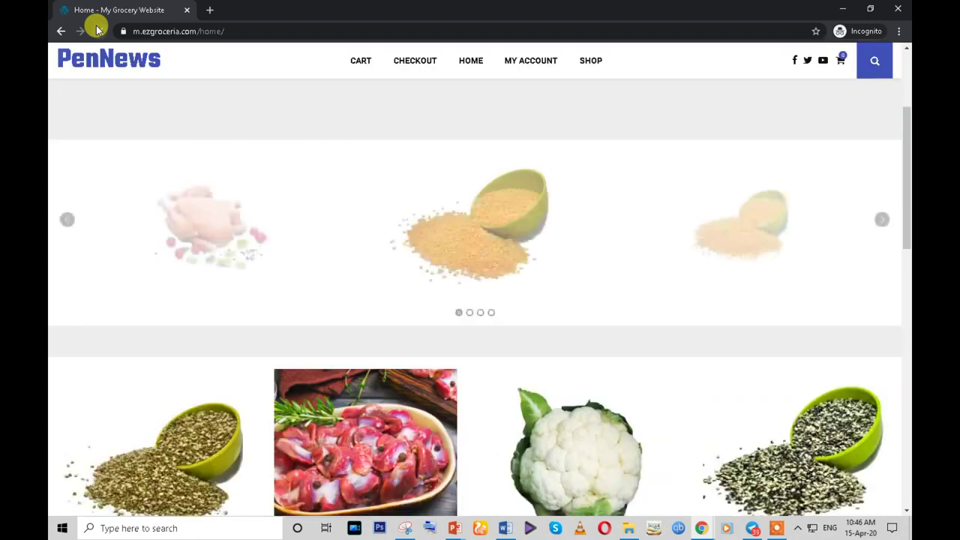
scroll(681, 320, up, 3)
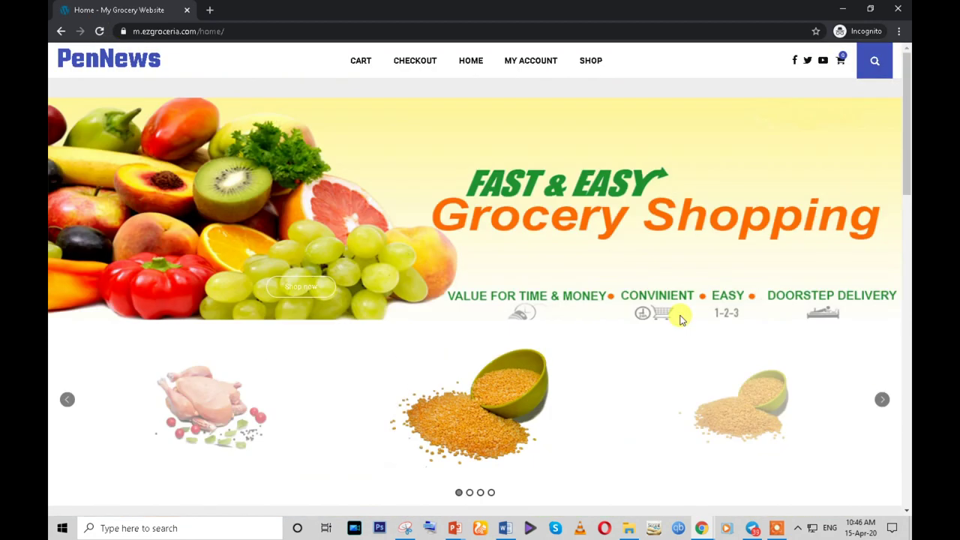
scroll(681, 319, down, 3)
- Delete the first Empty Space element and update the Home page
mouse_move(697, 526)
click(673, 476)
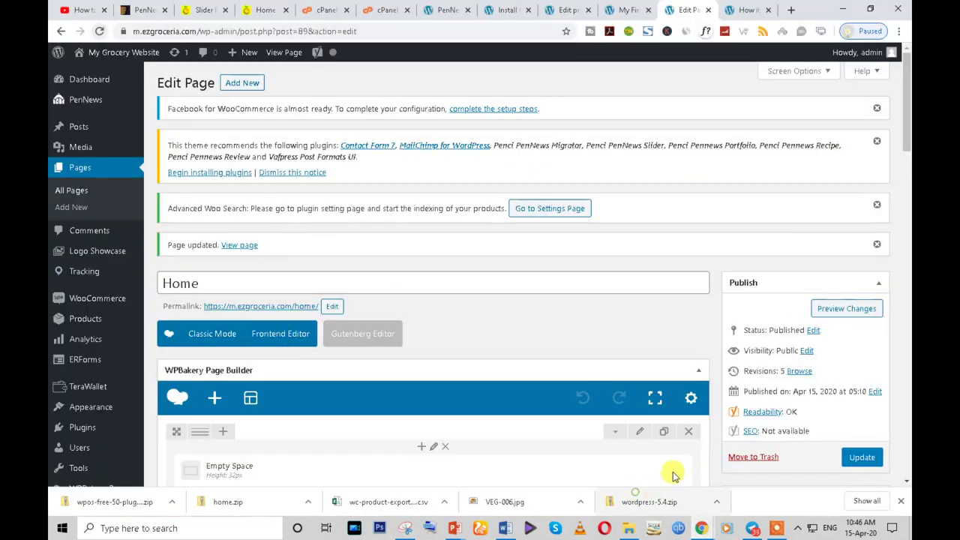
scroll(408, 354, down, 6)
scroll(455, 293, up, 3)
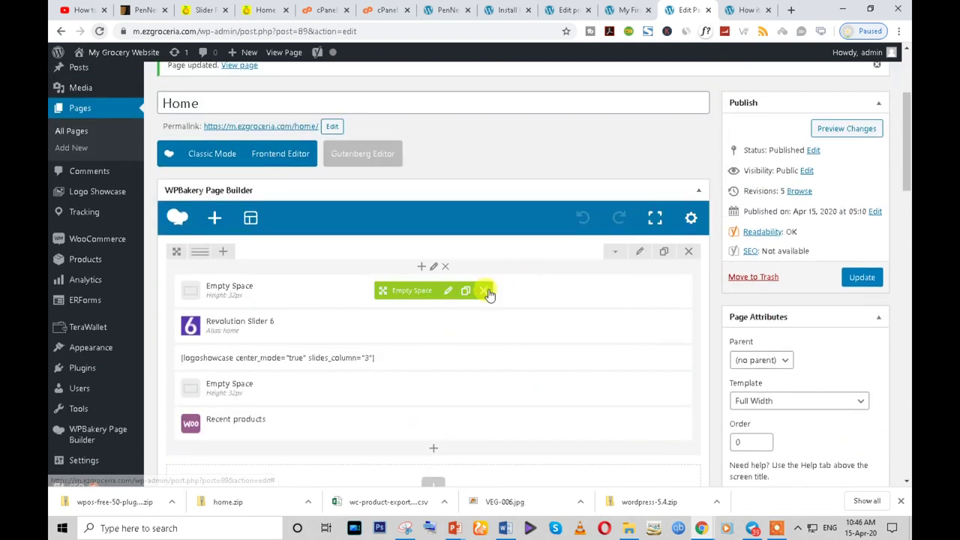
click(486, 291)
click(484, 354)
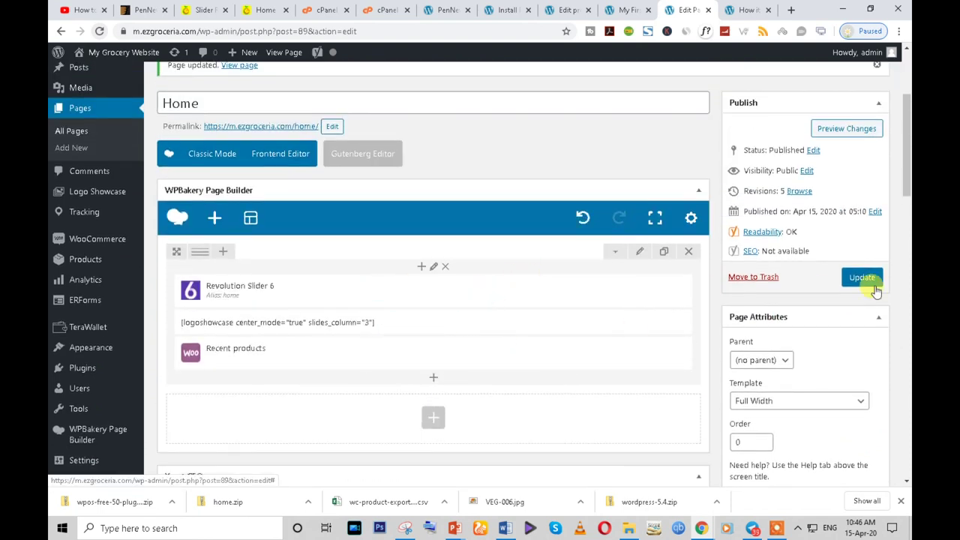
click(851, 282)
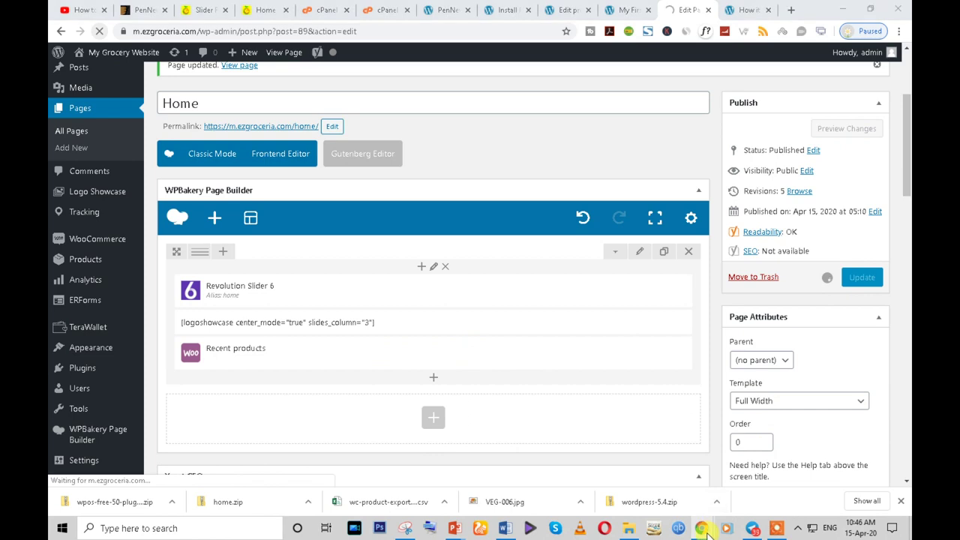
- Reload the live home page and scroll through the result
click(765, 471)
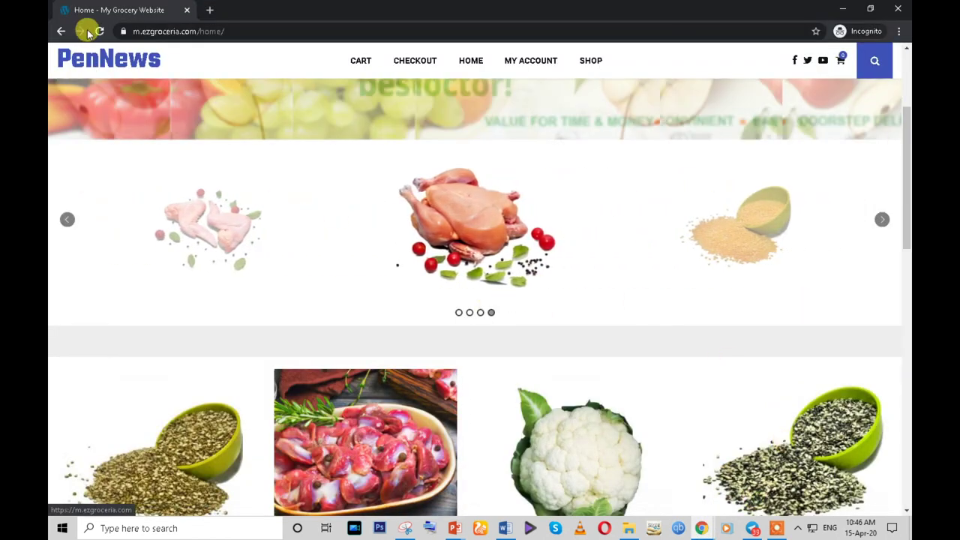
click(98, 32)
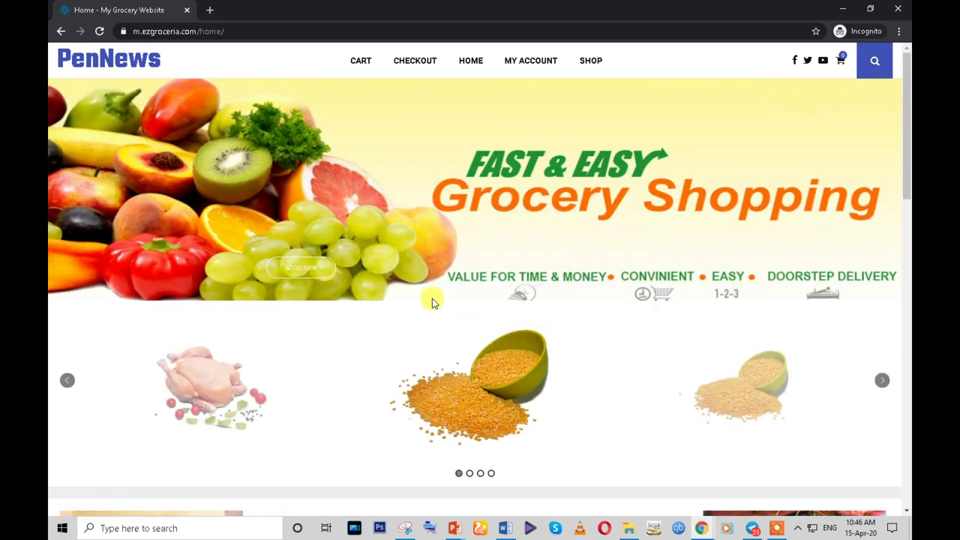
scroll(432, 303, down, 3)
scroll(432, 302, up, 3)
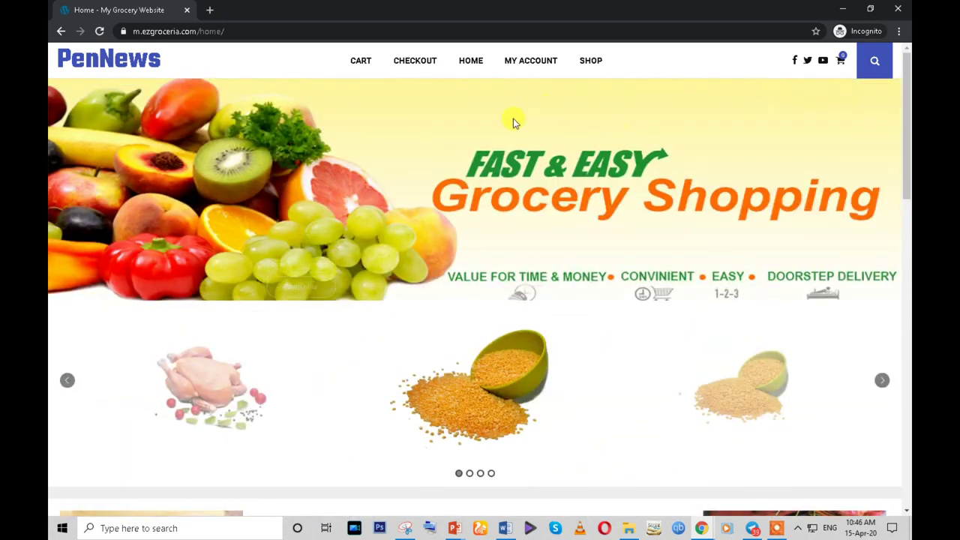
scroll(655, 210, down, 4)
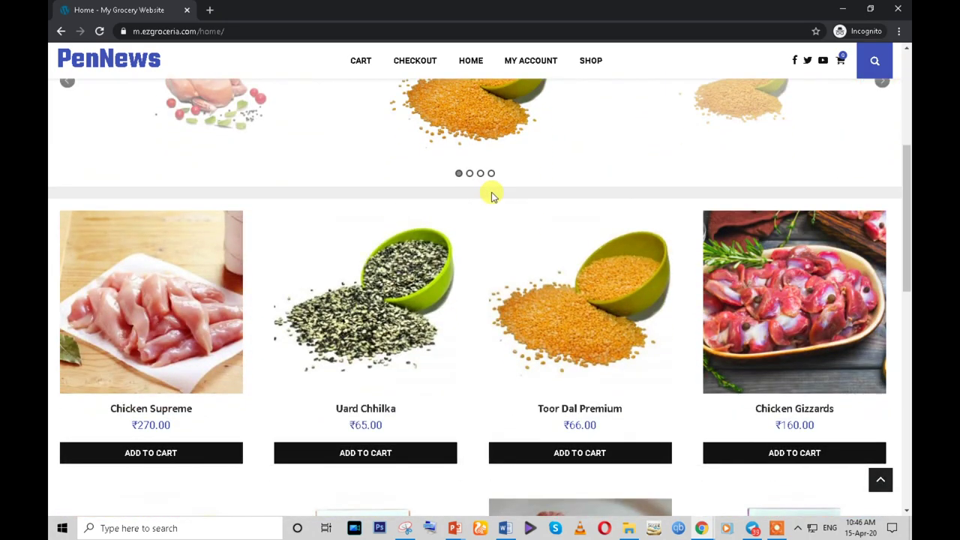
scroll(491, 192, down, 2)
scroll(490, 193, up, 2)
scroll(556, 219, down, 1)
scroll(556, 218, down, 1)
- Add an Empty Space element to the row by searching 'space'
mouse_move(702, 528)
click(638, 461)
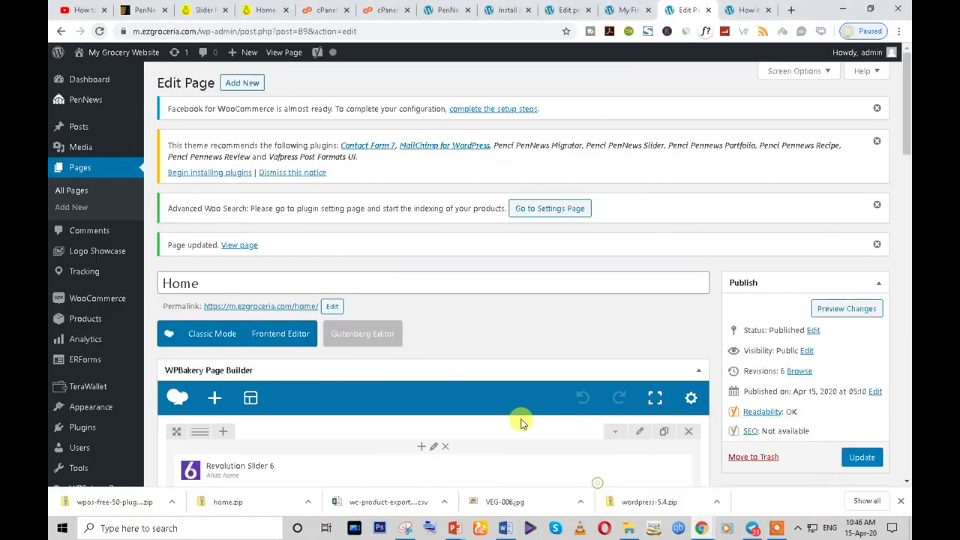
scroll(522, 422, down, 4)
scroll(470, 371, up, 2)
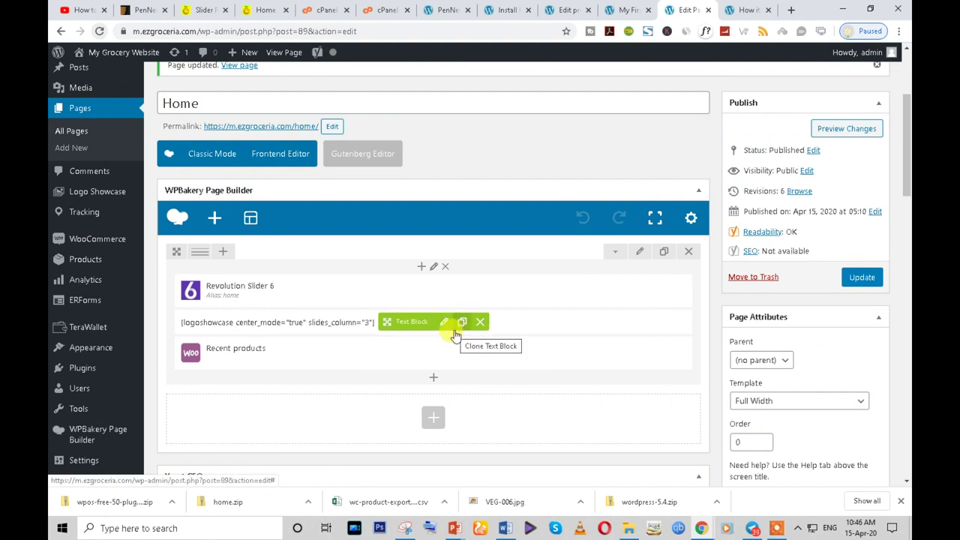
click(435, 380)
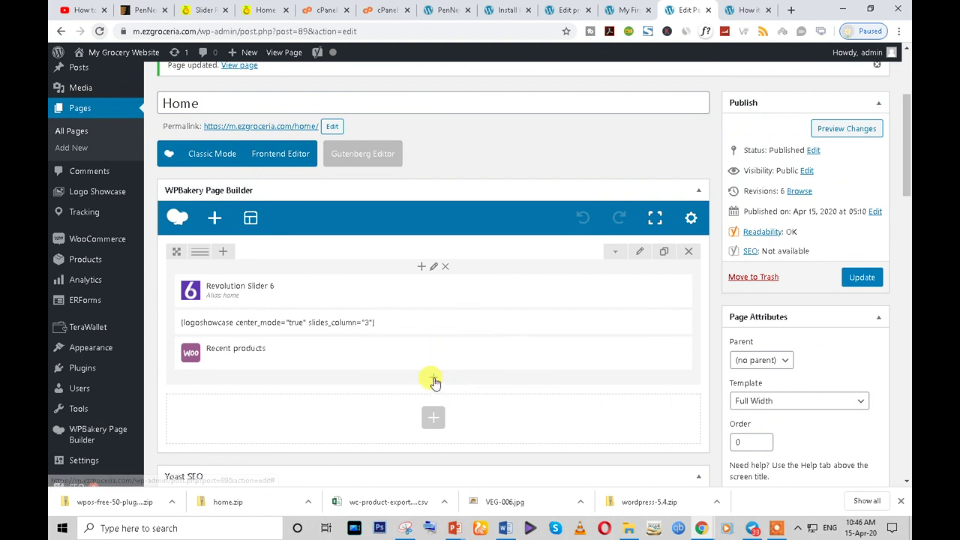
click(431, 377)
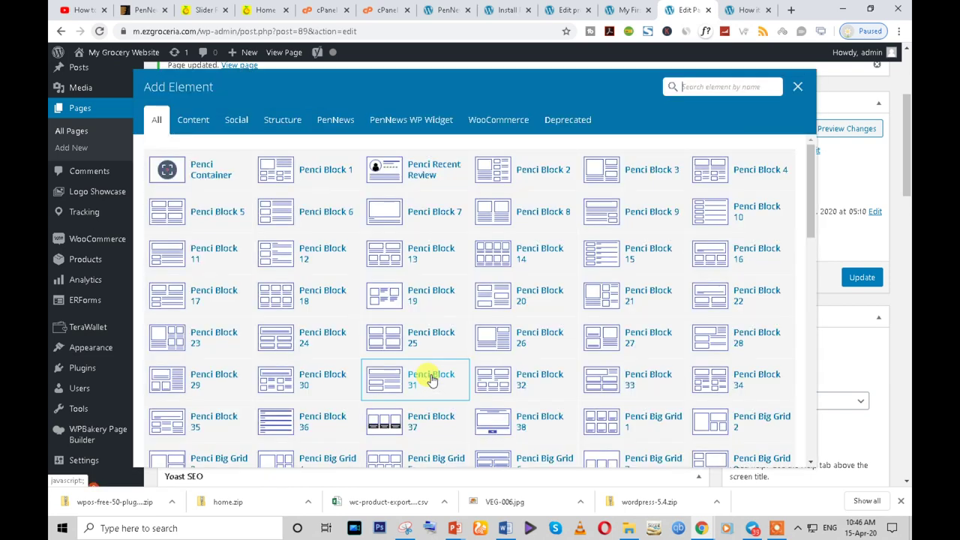
text(s)
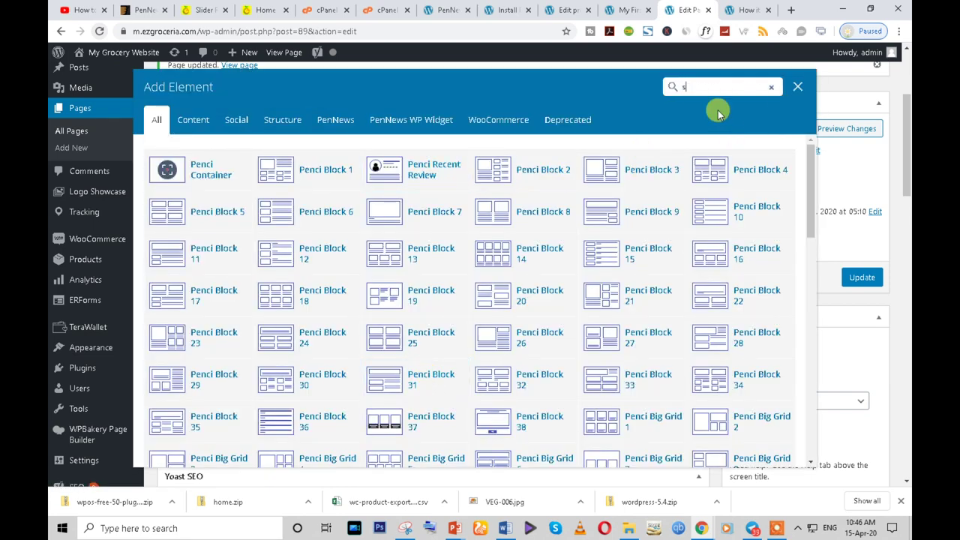
text(pace)
click(218, 168)
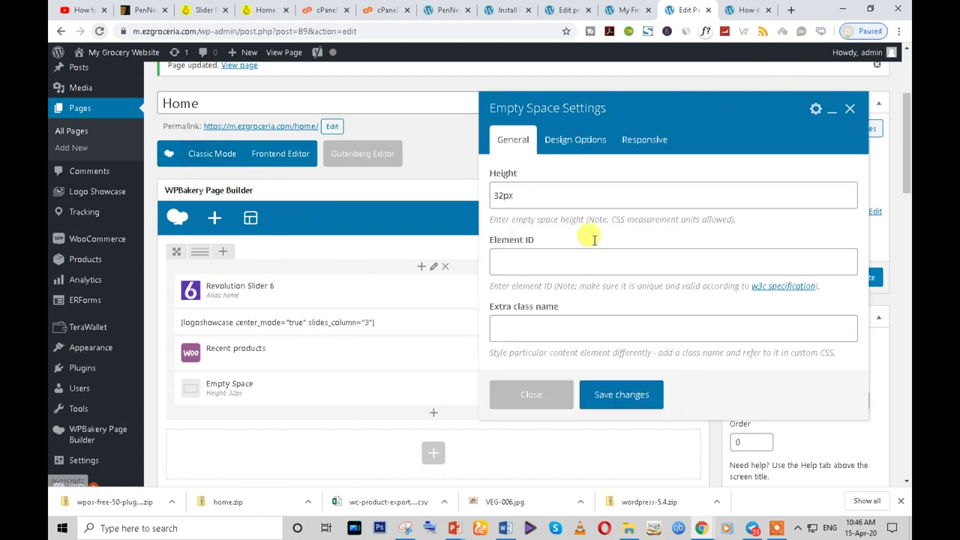
- Give the new Empty Space a white background in Design Options
click(577, 142)
scroll(732, 300, down, 1)
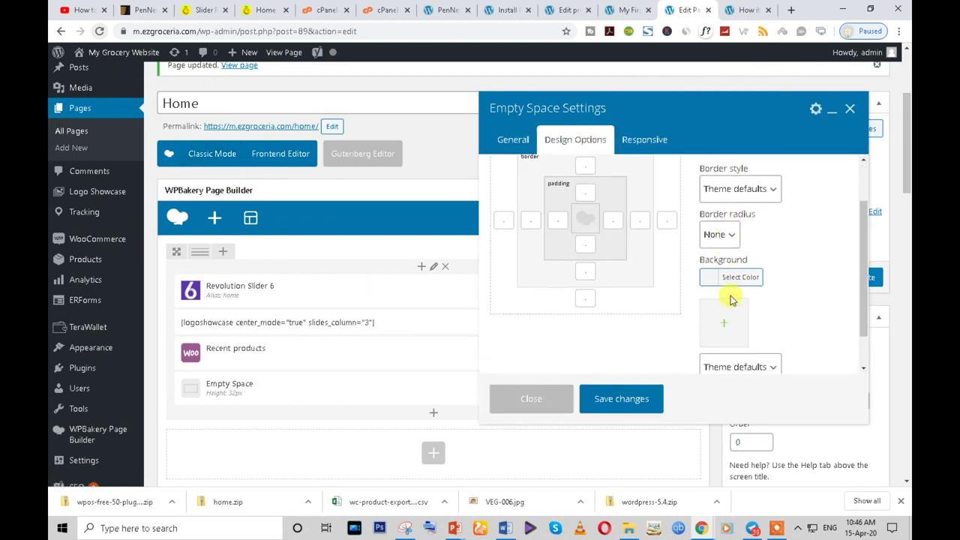
click(713, 279)
scroll(738, 349, down, 2)
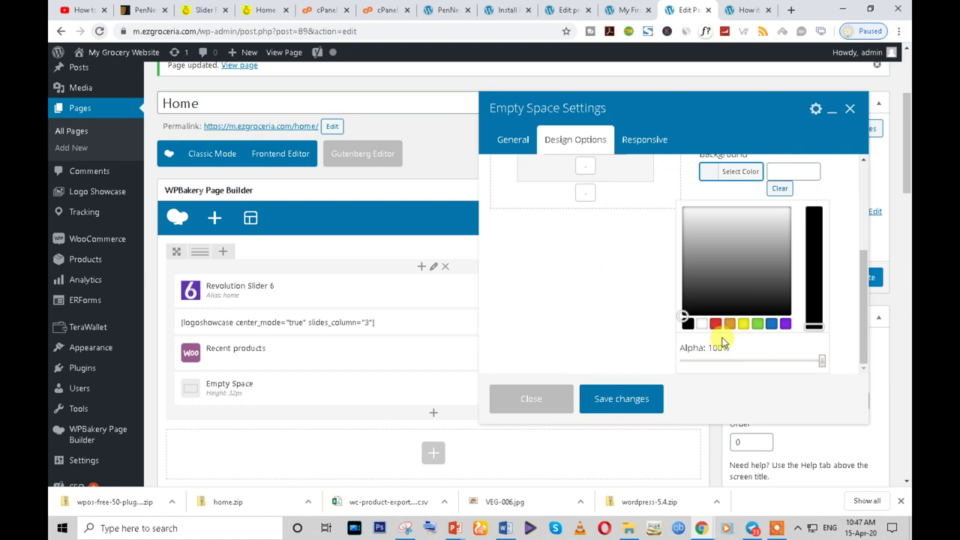
click(702, 324)
click(623, 400)
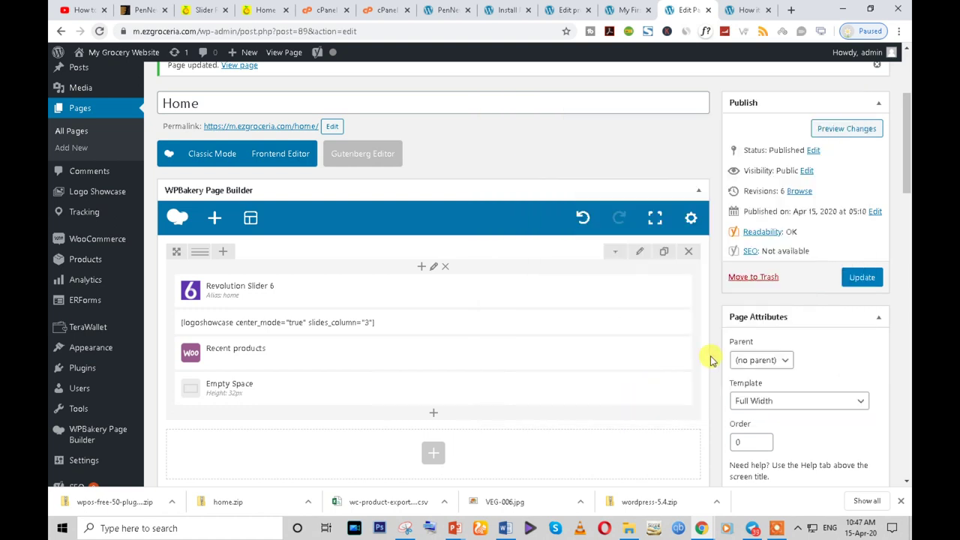
click(449, 388)
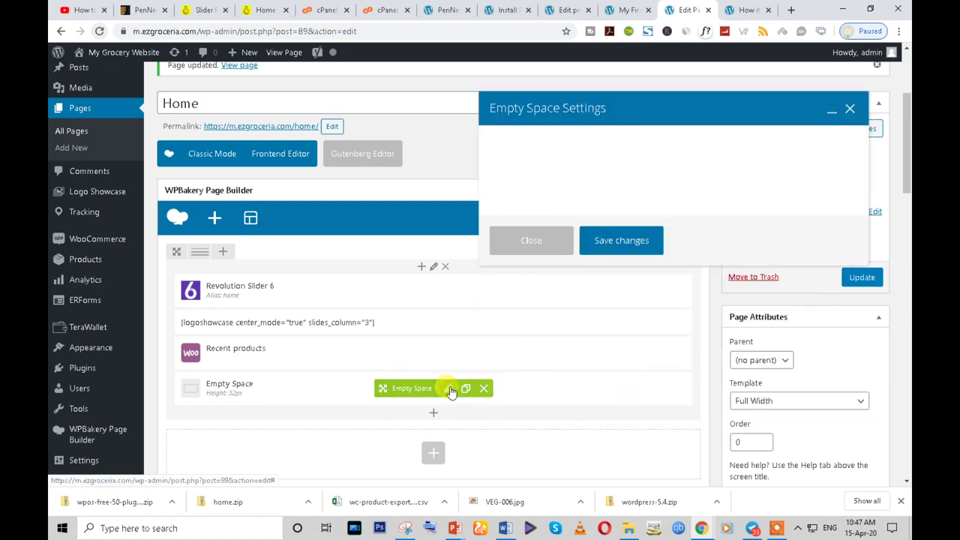
click(564, 140)
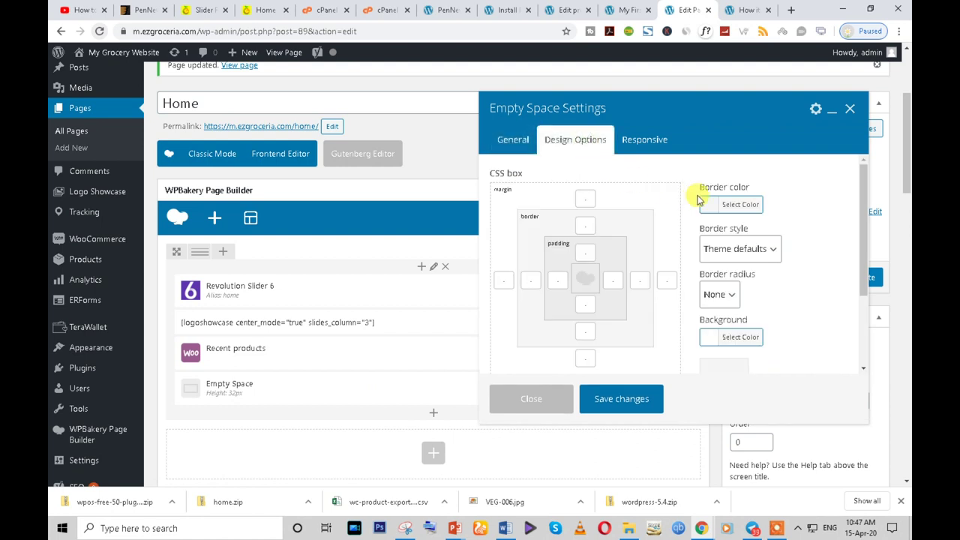
scroll(763, 266, down, 1)
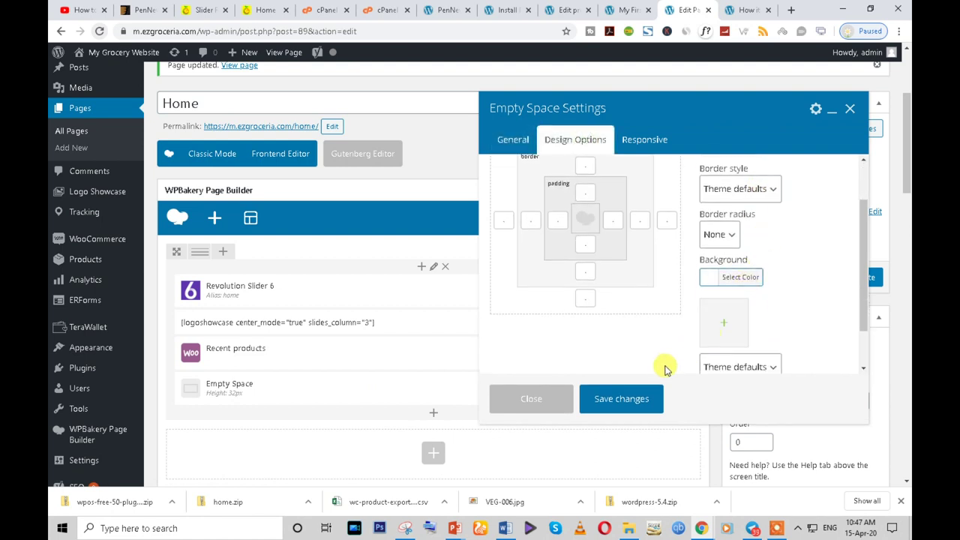
click(622, 398)
- Move Recent products to the top, give the column a white #ffffff background, and update
drag(424, 389, 427, 291)
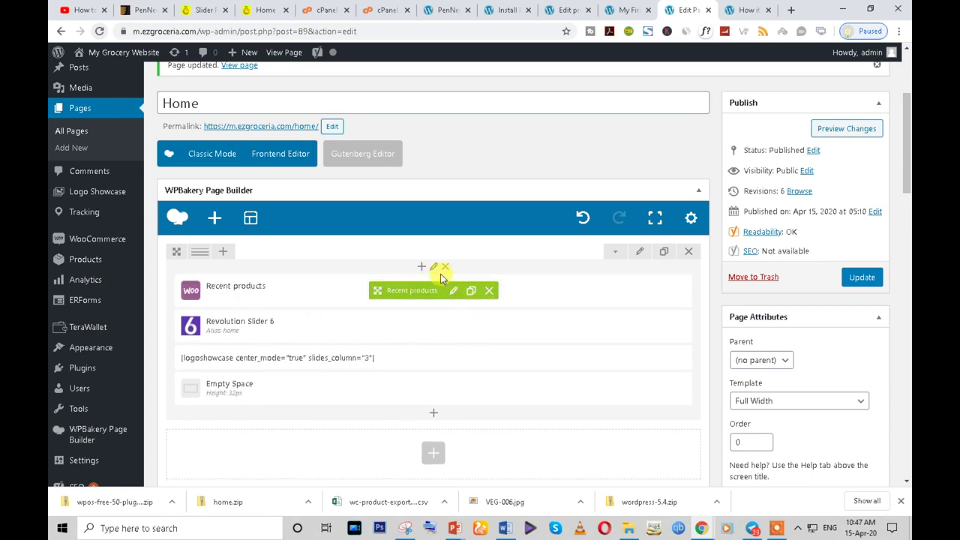
click(434, 267)
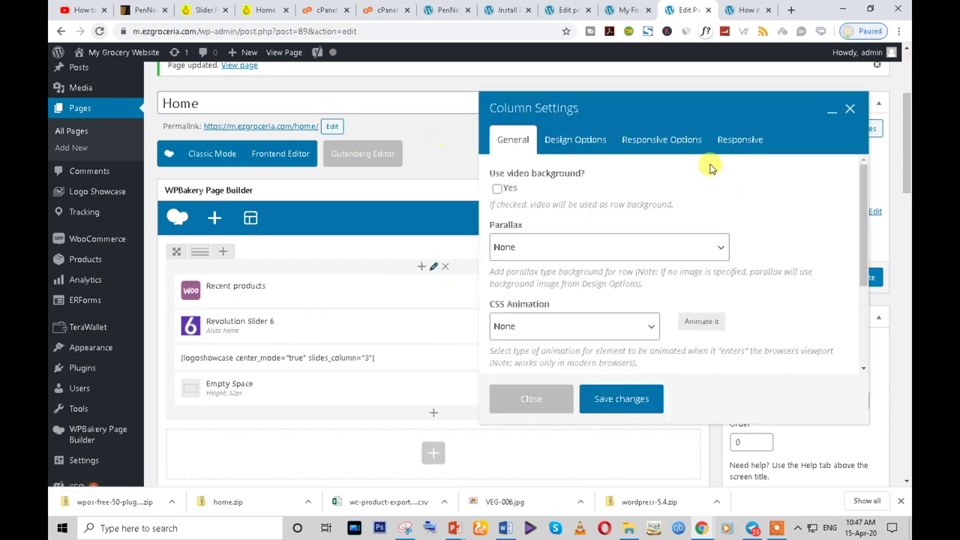
click(576, 140)
scroll(707, 298, down, 1)
click(709, 274)
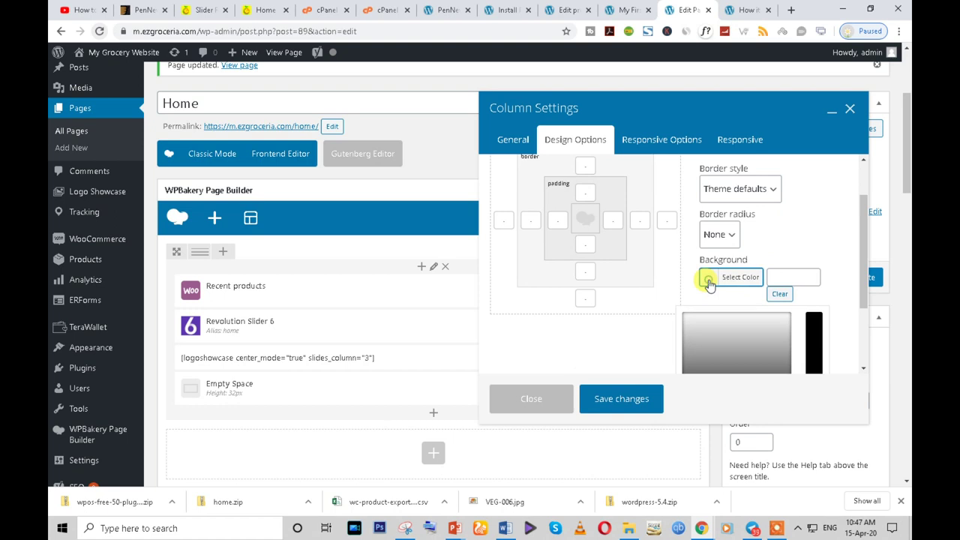
scroll(712, 300, down, 2)
scroll(716, 318, down, 1)
click(703, 324)
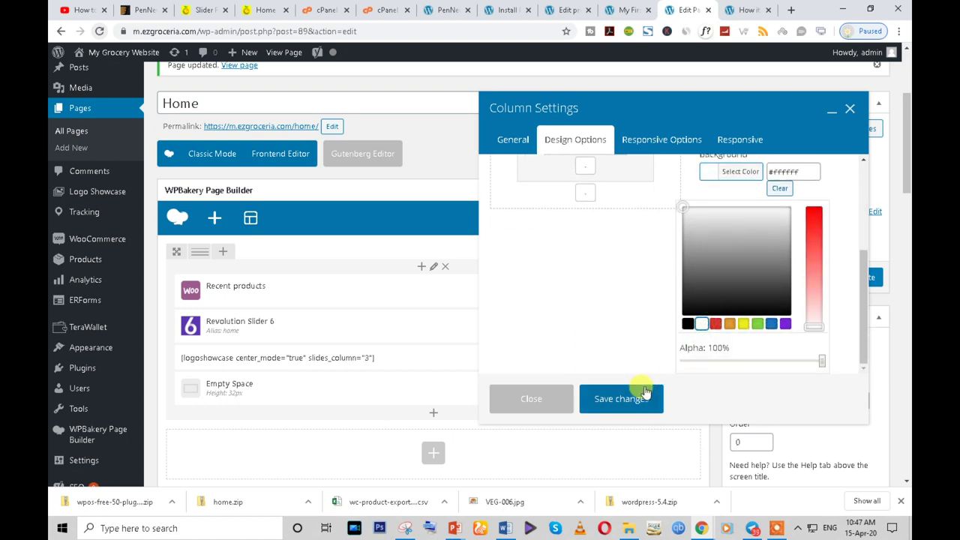
click(645, 392)
click(859, 281)
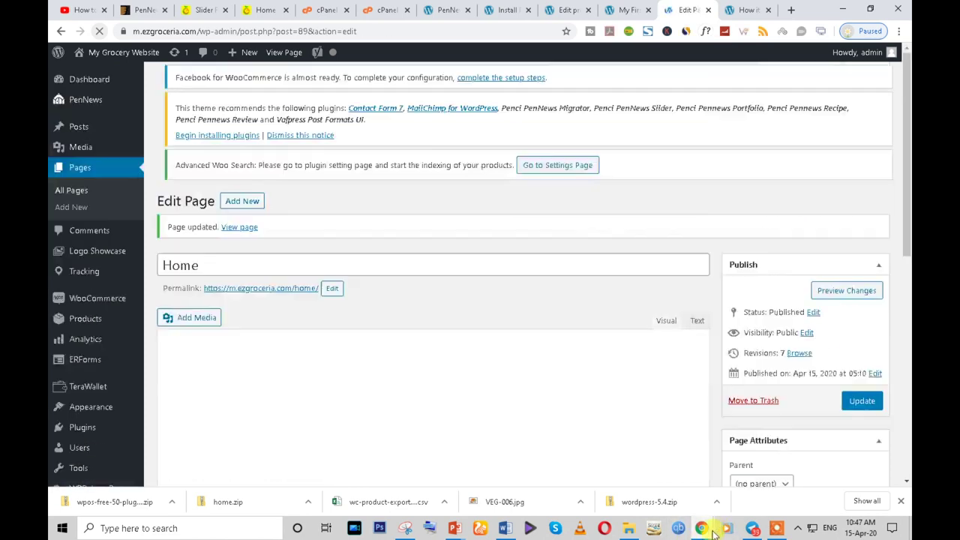
- Reload the live storefront to see the changes
mouse_move(701, 528)
click(735, 435)
click(97, 32)
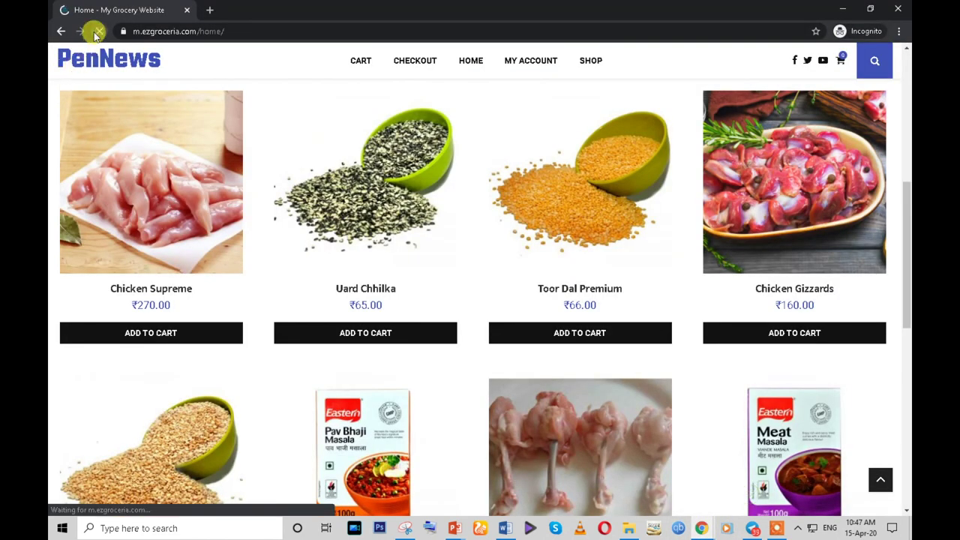
- Return to the Home page editor in WPBakery Page Builder
scroll(316, 309, up, 1)
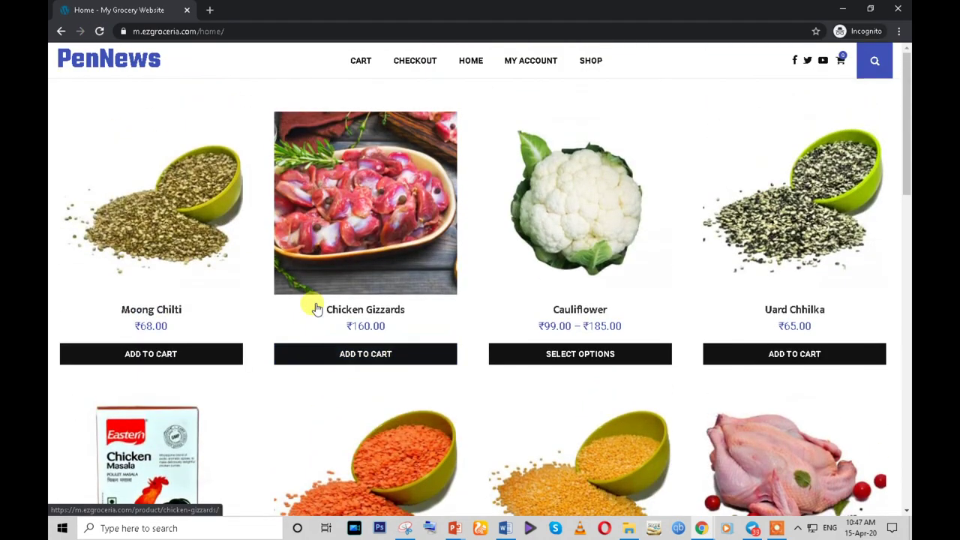
scroll(323, 238, down, 10)
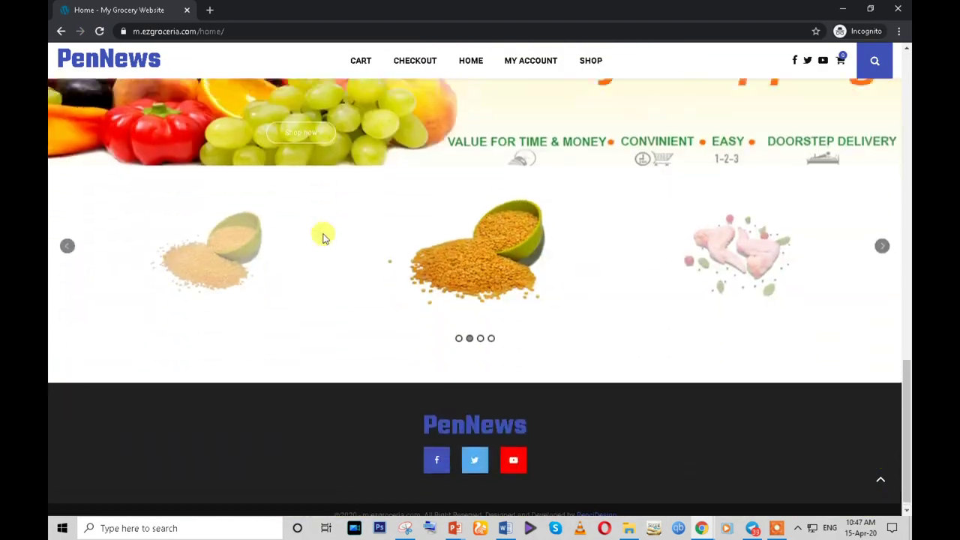
scroll(322, 238, up, 8)
scroll(323, 239, up, 5)
scroll(323, 238, down, 9)
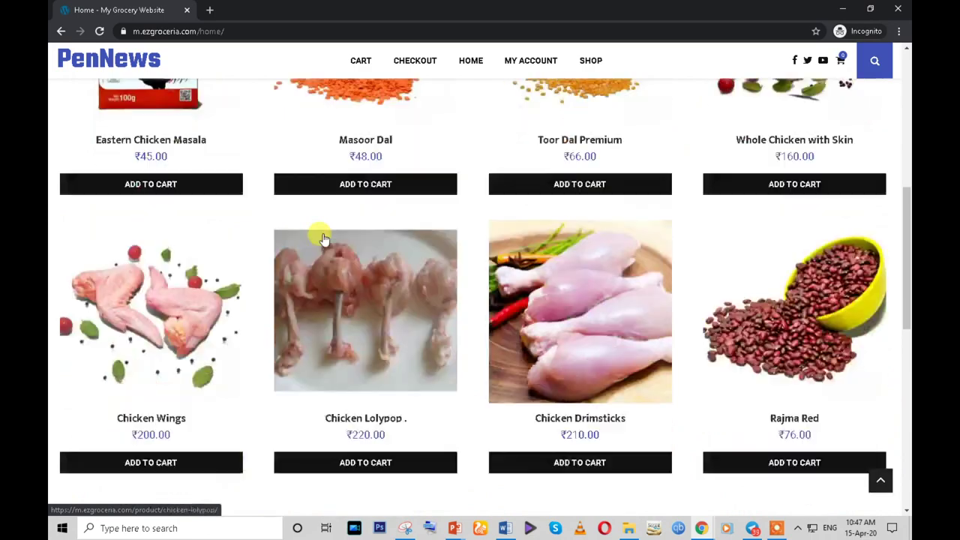
scroll(307, 272, down, 5)
scroll(307, 280, up, 9)
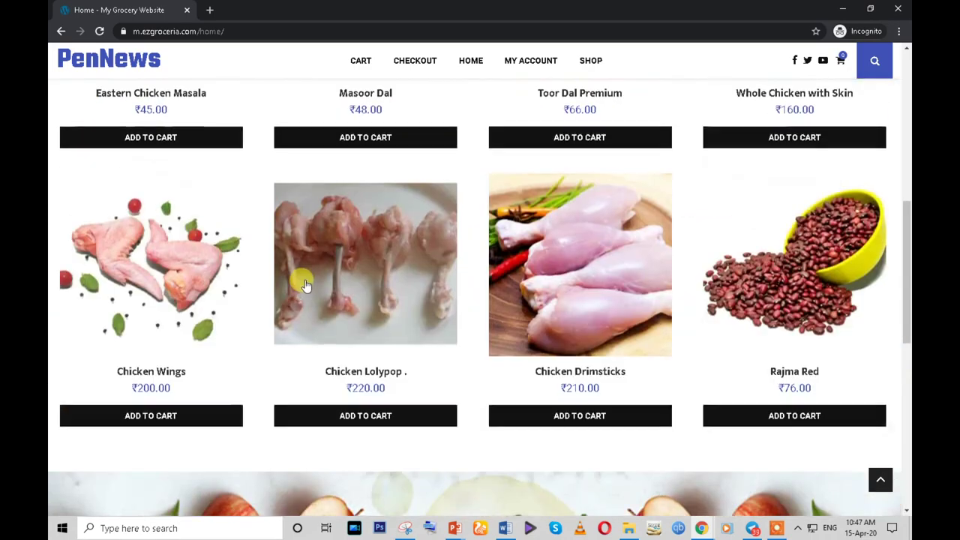
scroll(291, 233, up, 3)
scroll(291, 232, down, 4)
mouse_move(701, 527)
click(651, 510)
- Move Recent products below the Empty Space and duplicate the Empty Space element
scroll(492, 397, down, 5)
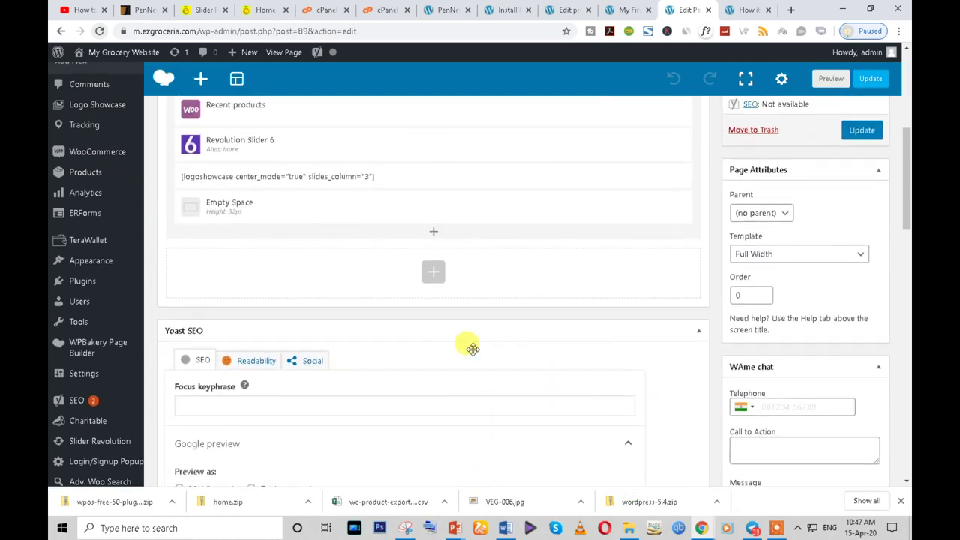
scroll(473, 350, up, 2)
mouse_move(389, 293)
drag(384, 298, 375, 409)
click(465, 293)
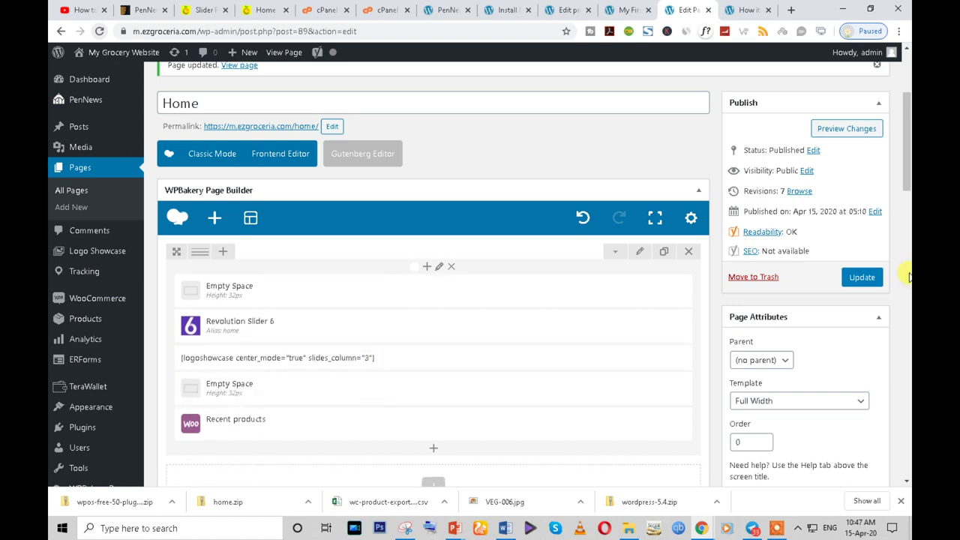
- On the reference grocery site, save the fresh fruit category image as Fresh-Fruit.jpg to Downloads
click(259, 9)
scroll(421, 244, down, 3)
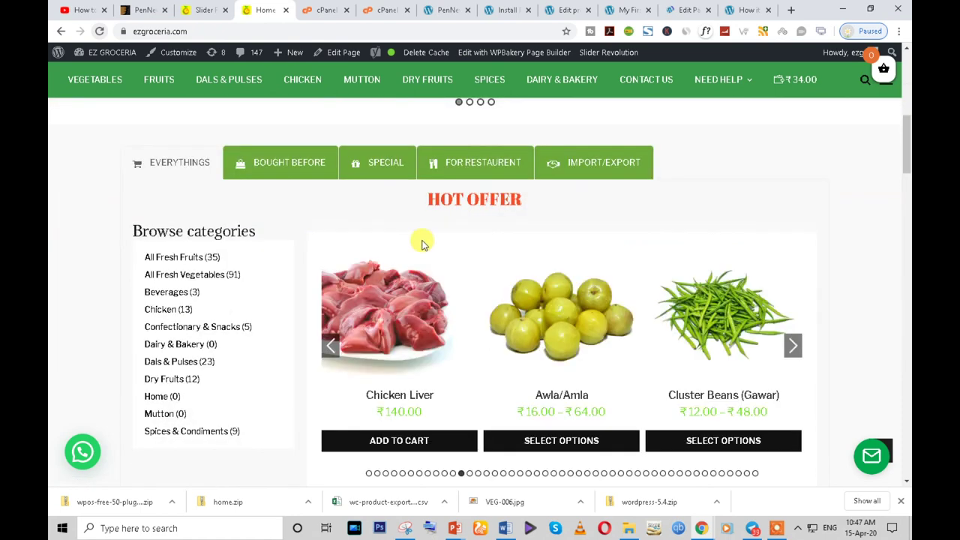
scroll(422, 244, up, 2)
scroll(422, 244, down, 2)
scroll(421, 244, down, 1)
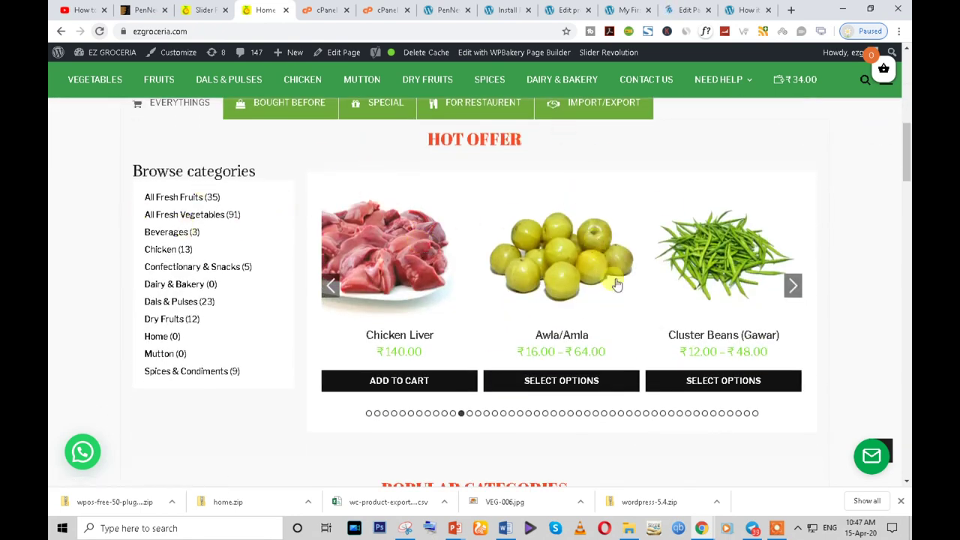
scroll(617, 284, down, 2)
scroll(616, 293, down, 8)
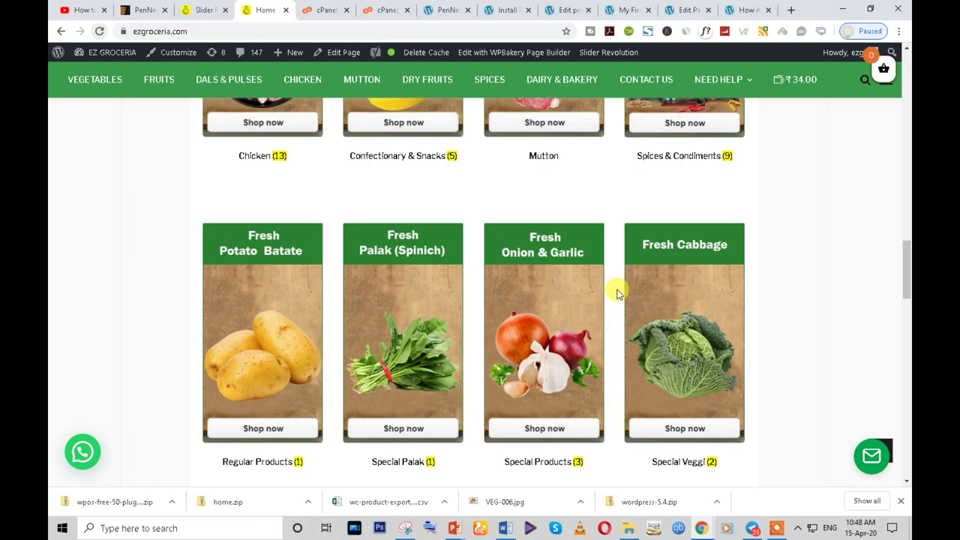
scroll(382, 253, down, 4)
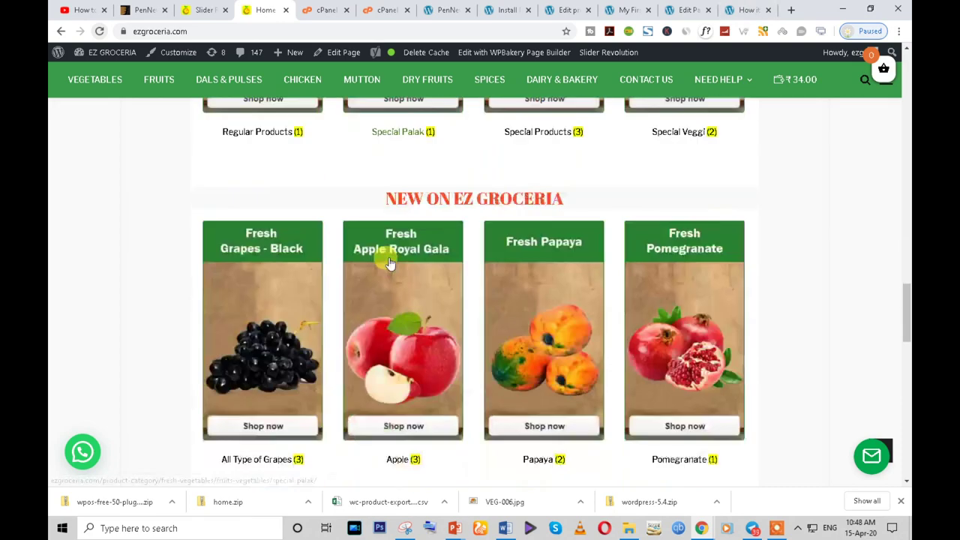
scroll(625, 221, up, 6)
scroll(407, 240, up, 3)
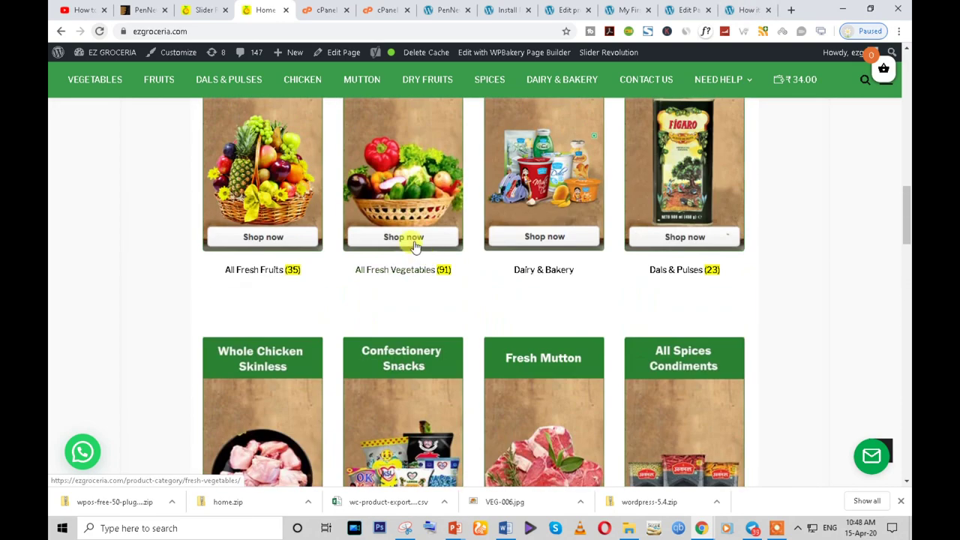
scroll(426, 281, up, 3)
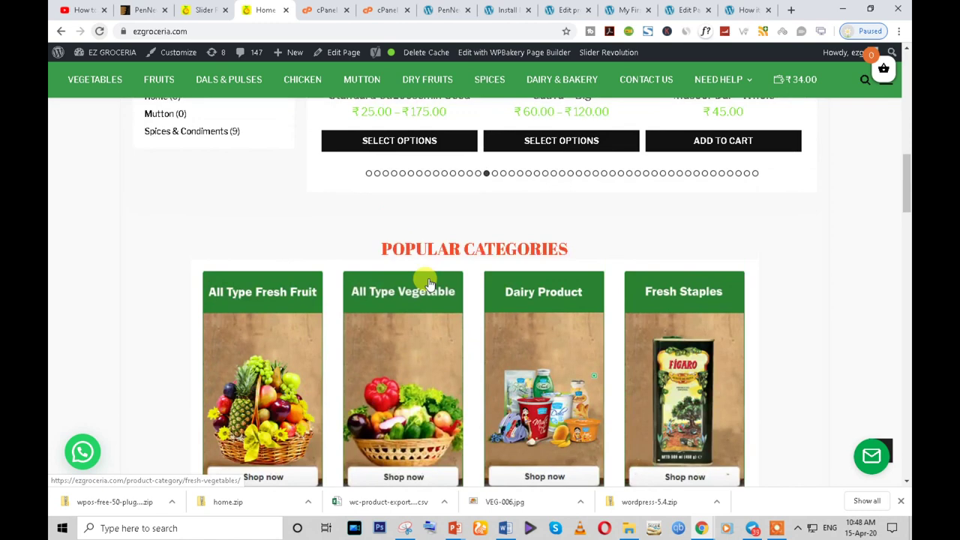
scroll(429, 284, down, 2)
right_click(253, 215)
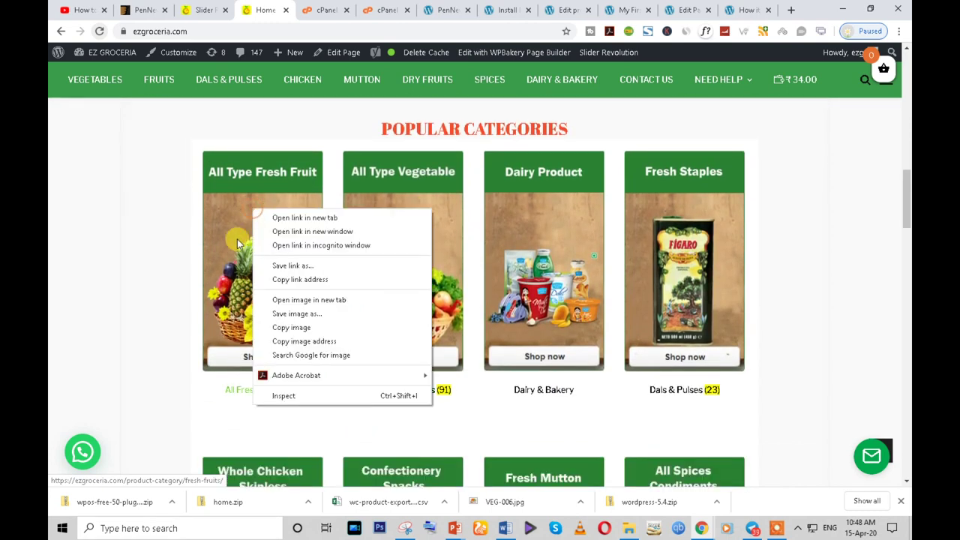
click(296, 314)
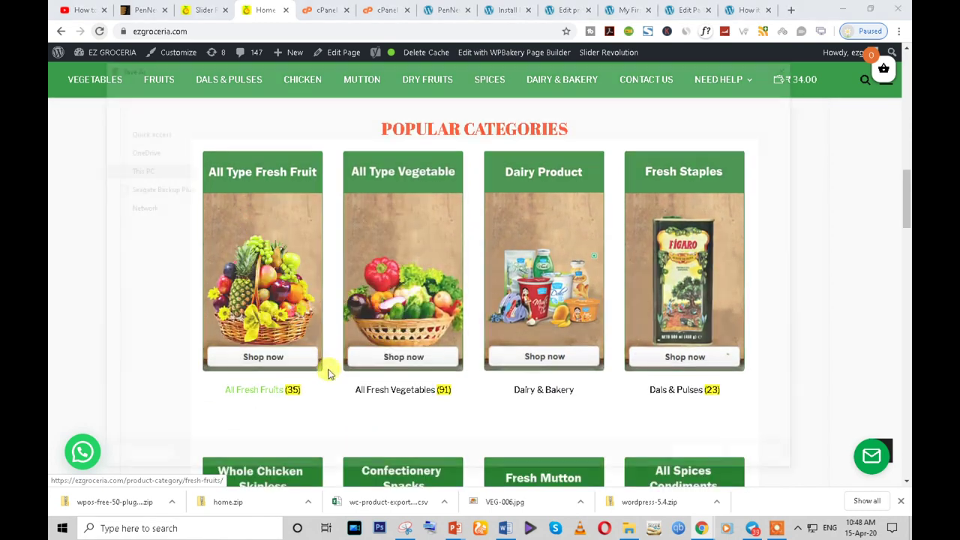
click(700, 465)
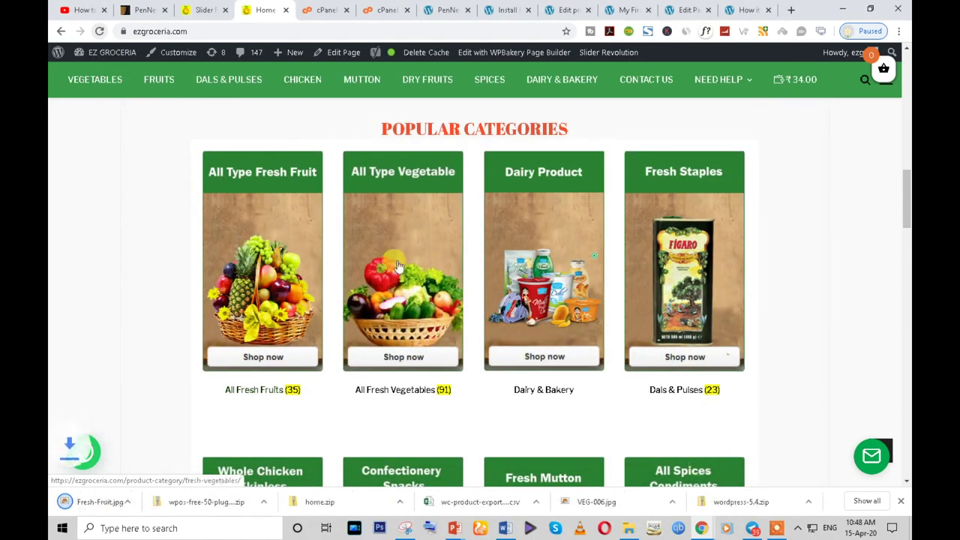
- Save the vegetable, Dairy-Product1.jpg and Fresh Staples category images, then return to WordPress admin
right_click(392, 234)
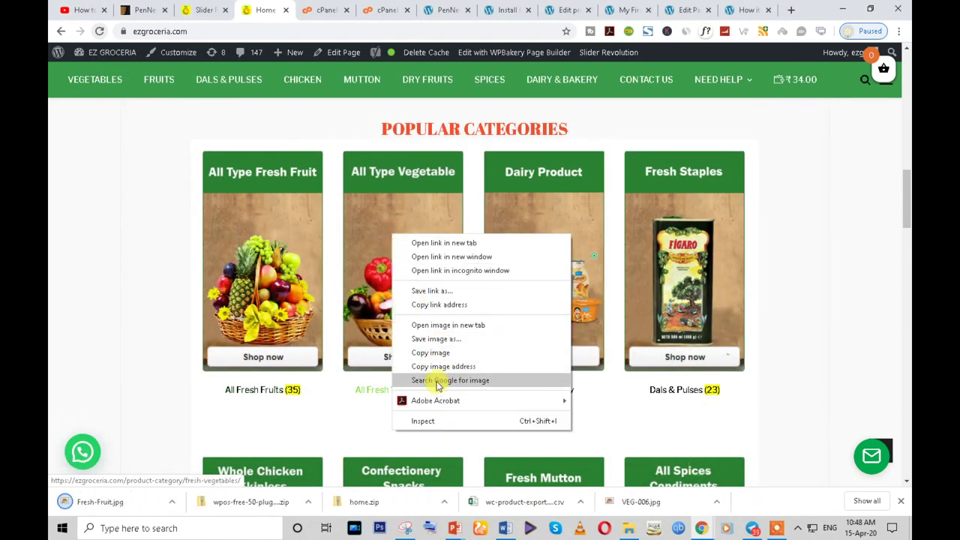
click(437, 339)
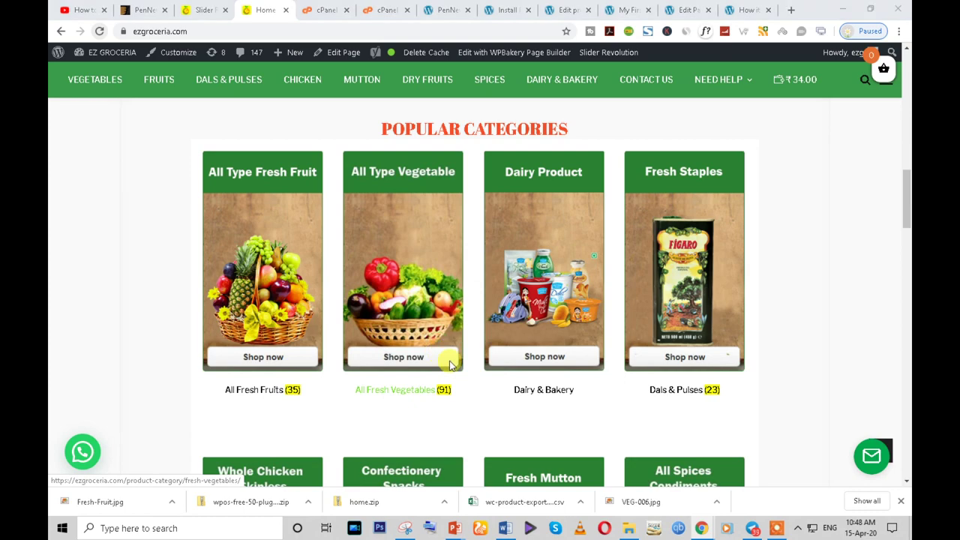
click(707, 461)
right_click(522, 236)
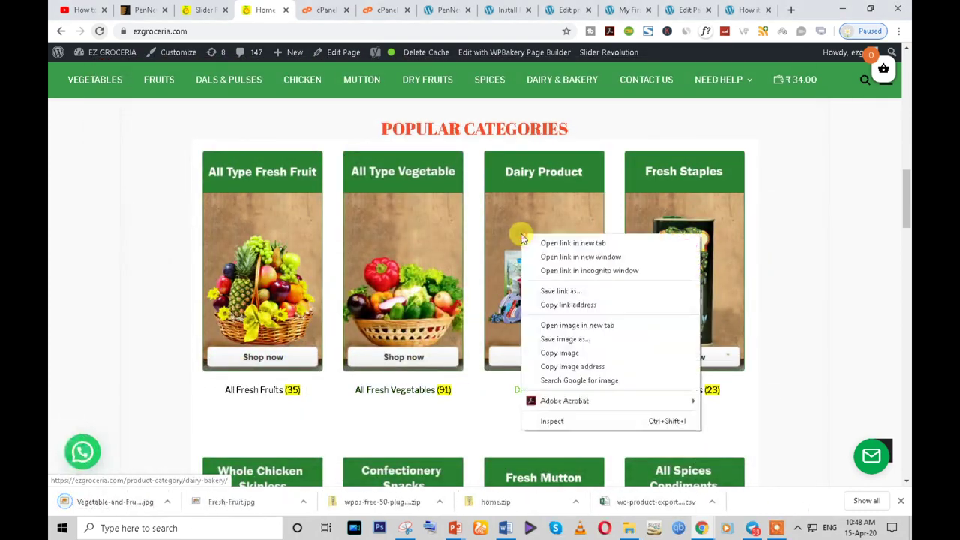
click(562, 353)
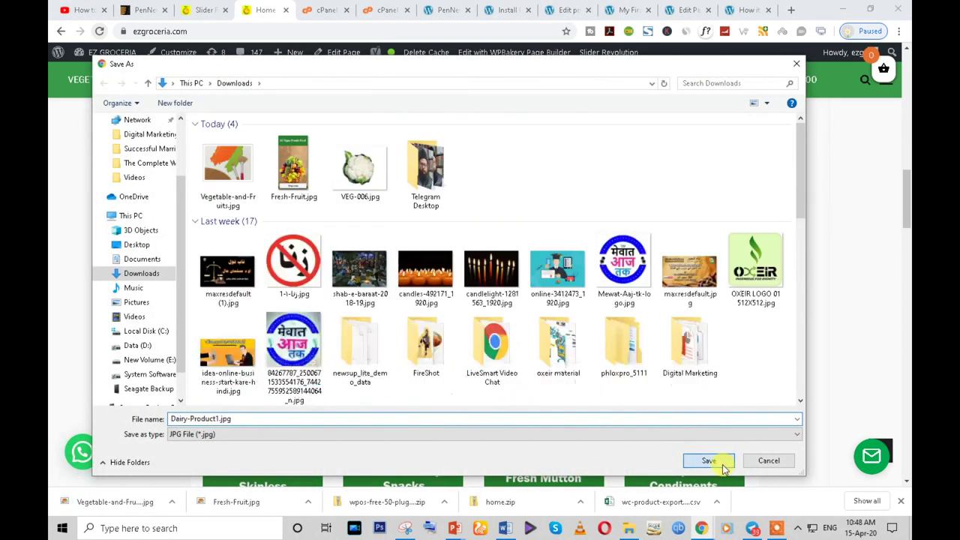
click(721, 459)
right_click(688, 279)
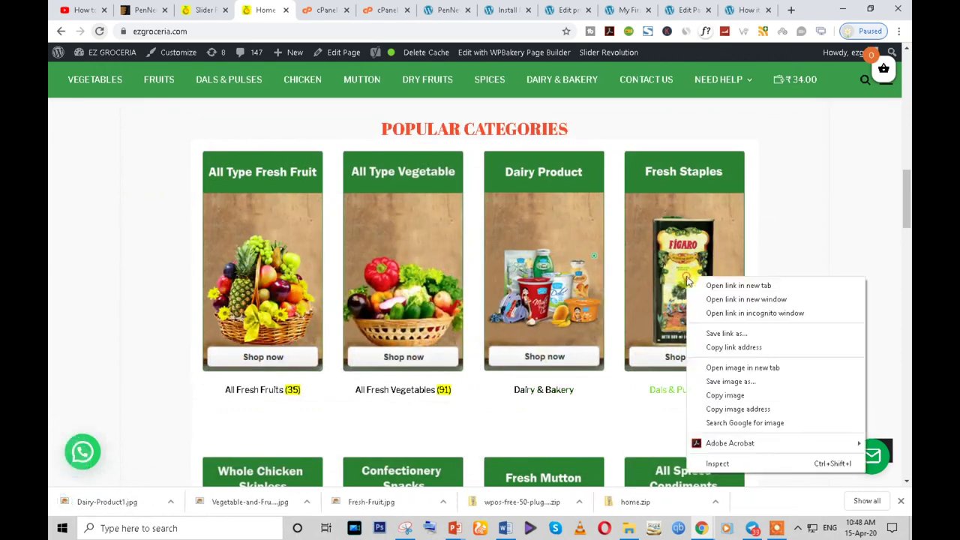
click(726, 381)
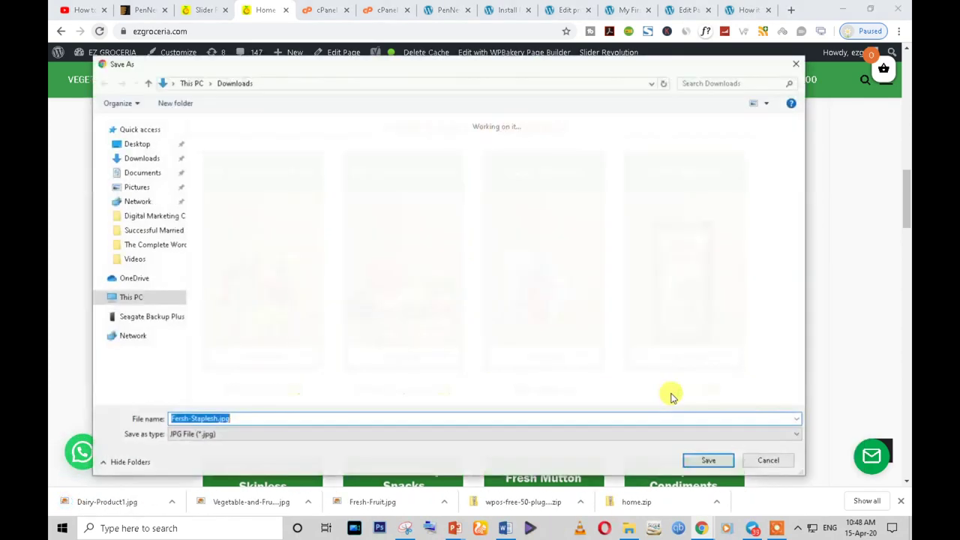
click(708, 459)
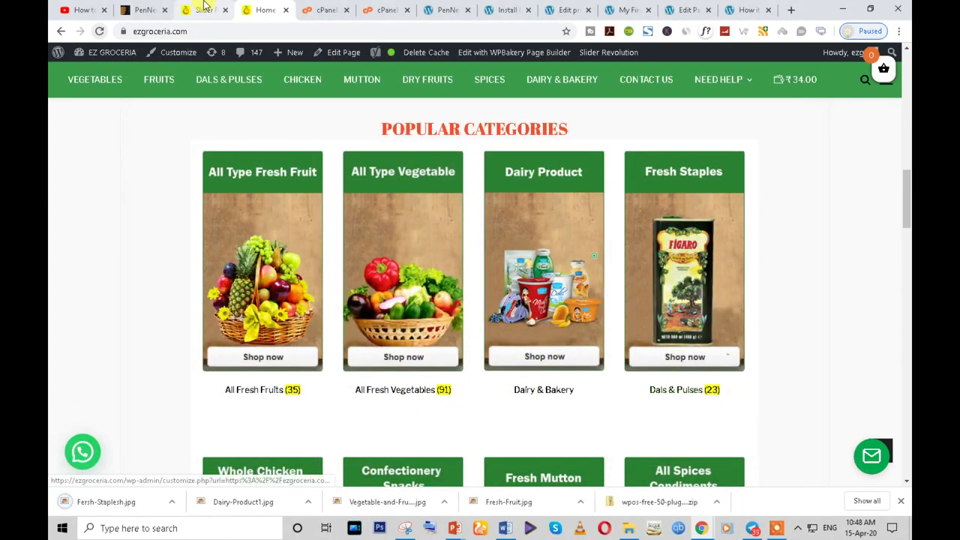
click(205, 9)
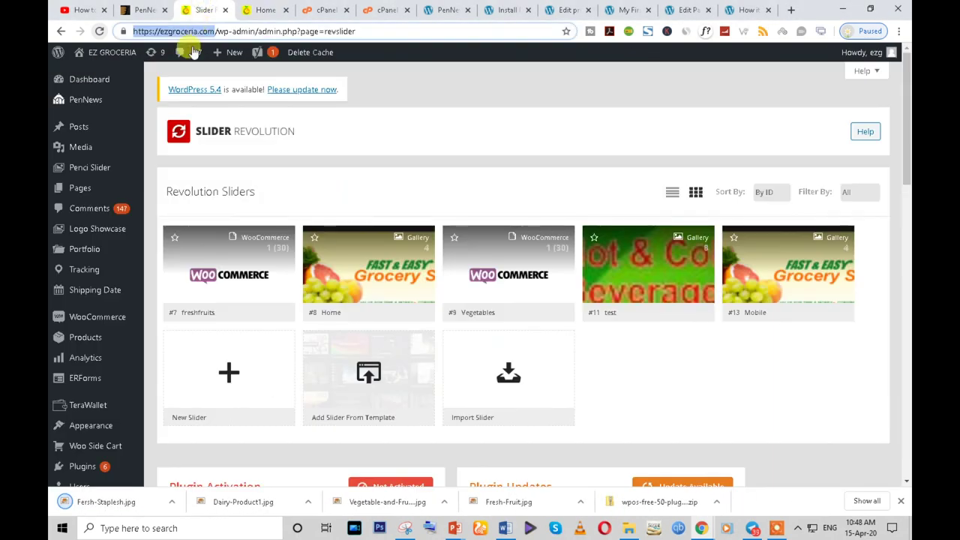
- From the site's page list, open the front page, HOME and Mobile pages in new tabs
click(84, 192)
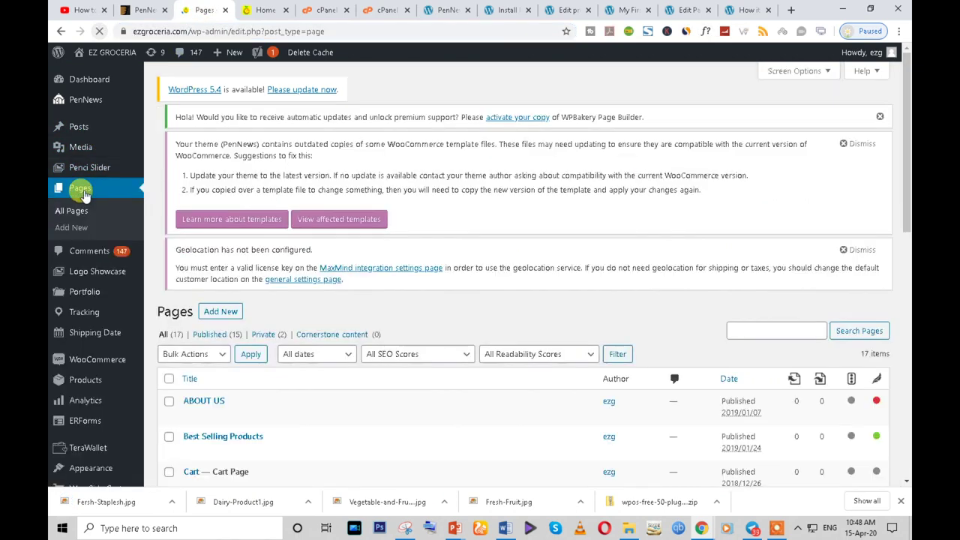
scroll(315, 349, down, 3)
scroll(297, 323, down, 2)
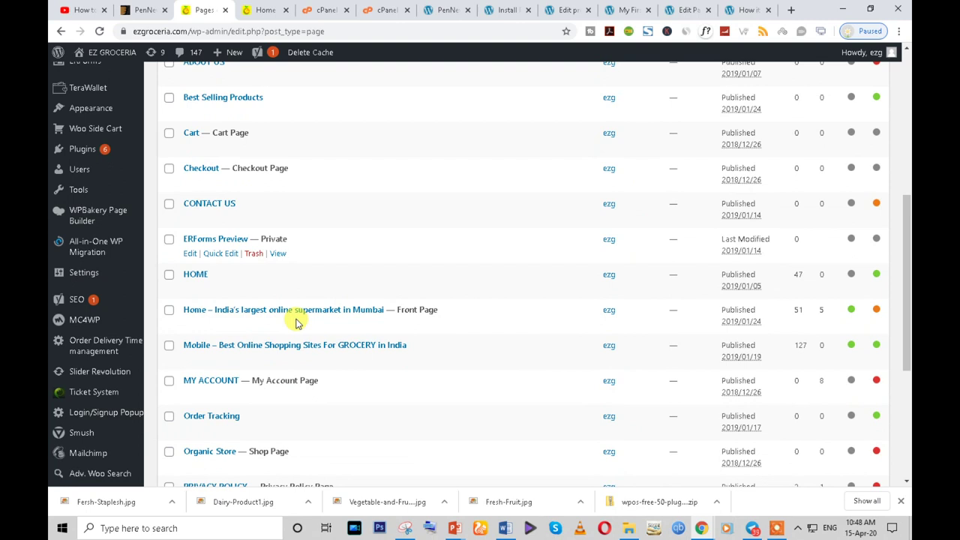
scroll(297, 322, down, 2)
scroll(292, 333, down, 1)
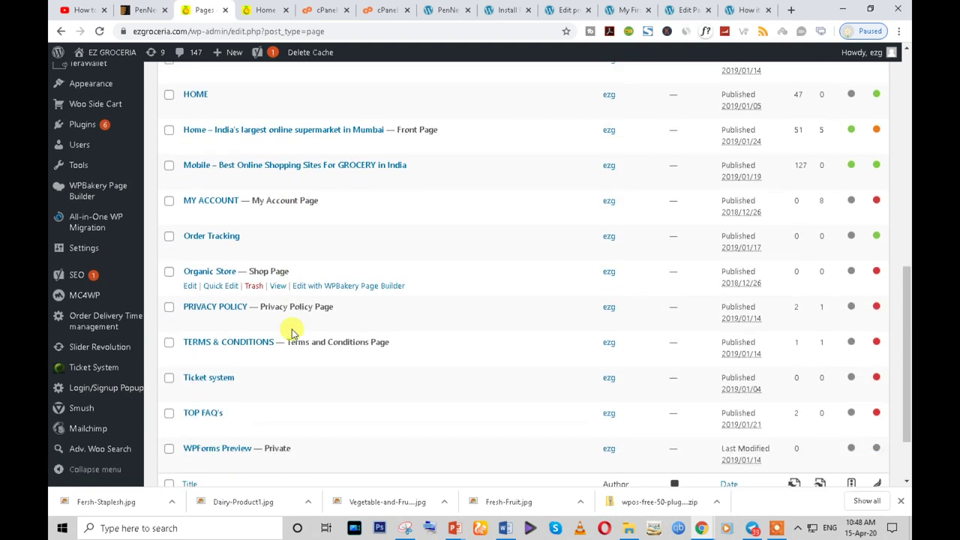
scroll(285, 332, down, 1)
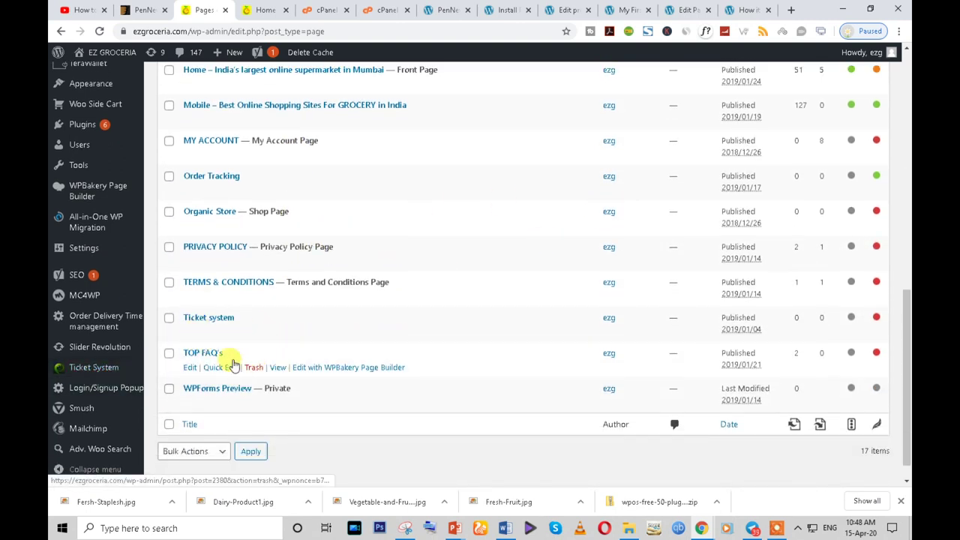
scroll(227, 337, up, 2)
scroll(225, 330, up, 1)
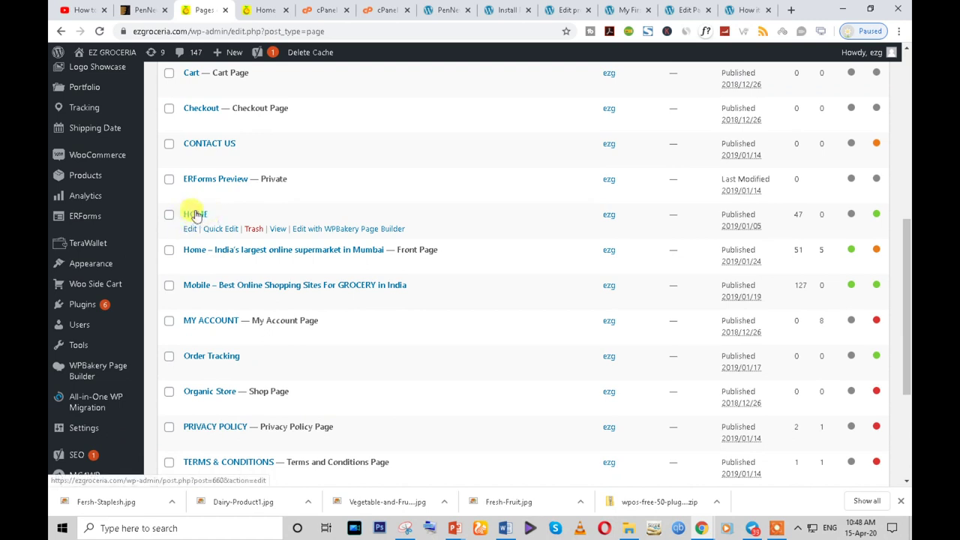
right_click(282, 268)
click(302, 273)
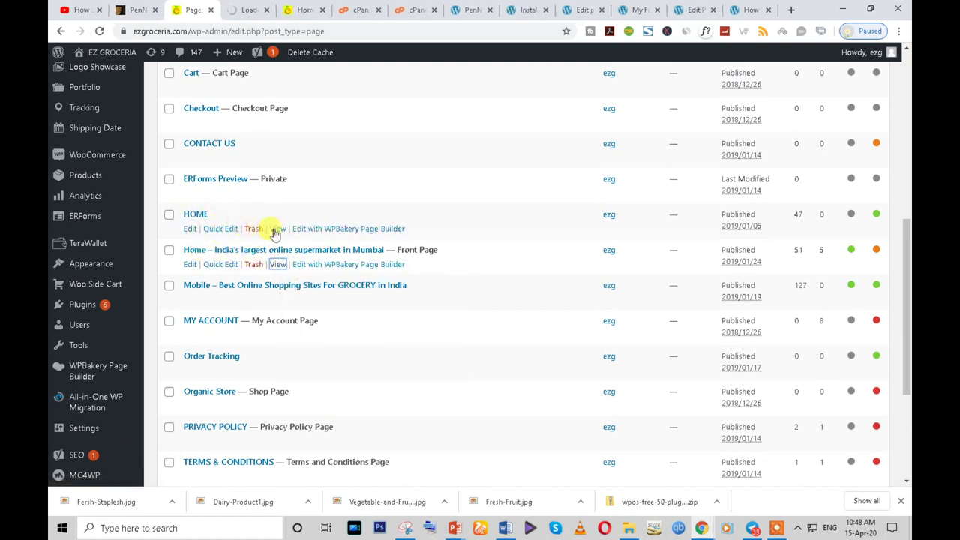
right_click(276, 234)
click(283, 243)
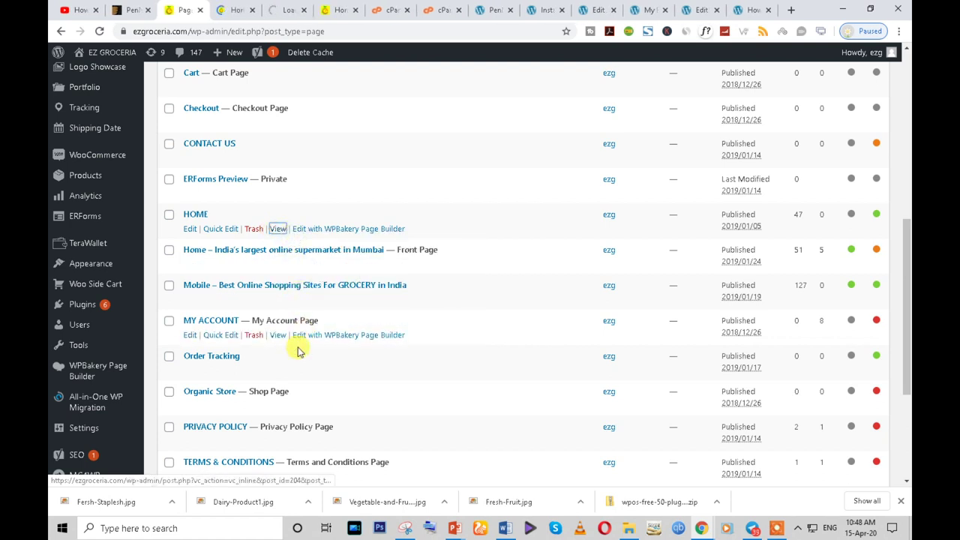
scroll(244, 229, up, 1)
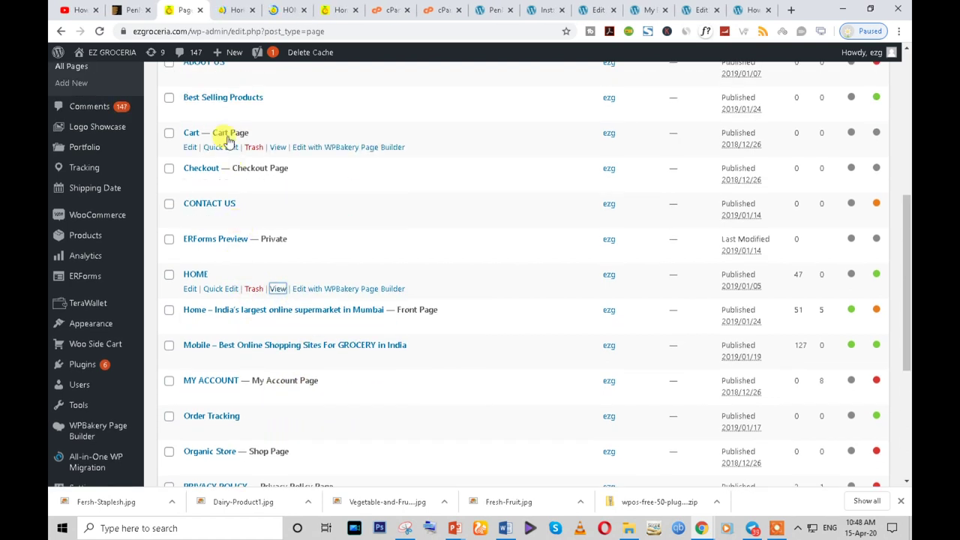
scroll(261, 373, down, 1)
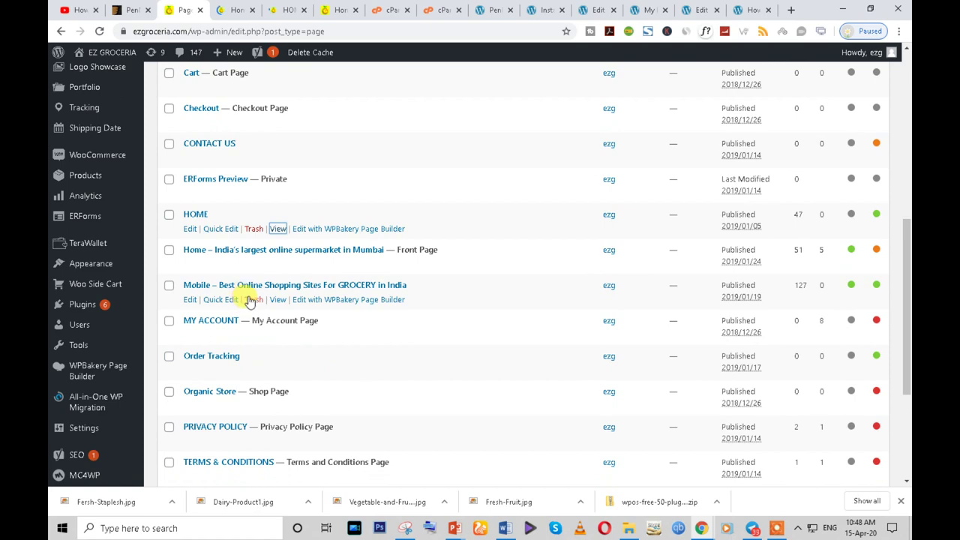
right_click(279, 303)
click(296, 311)
- Look through the newly opened front page and HOME page
click(223, 9)
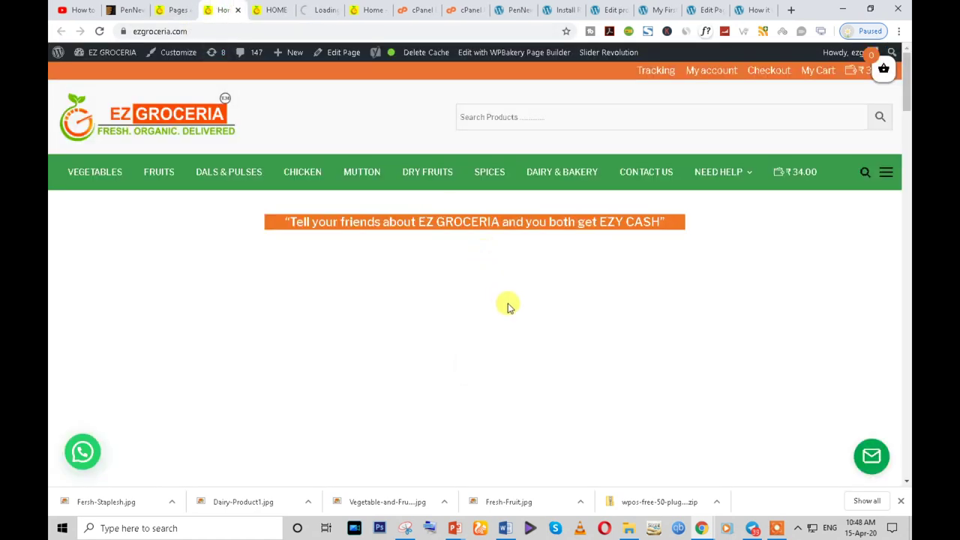
scroll(508, 304, down, 5)
scroll(455, 304, down, 20)
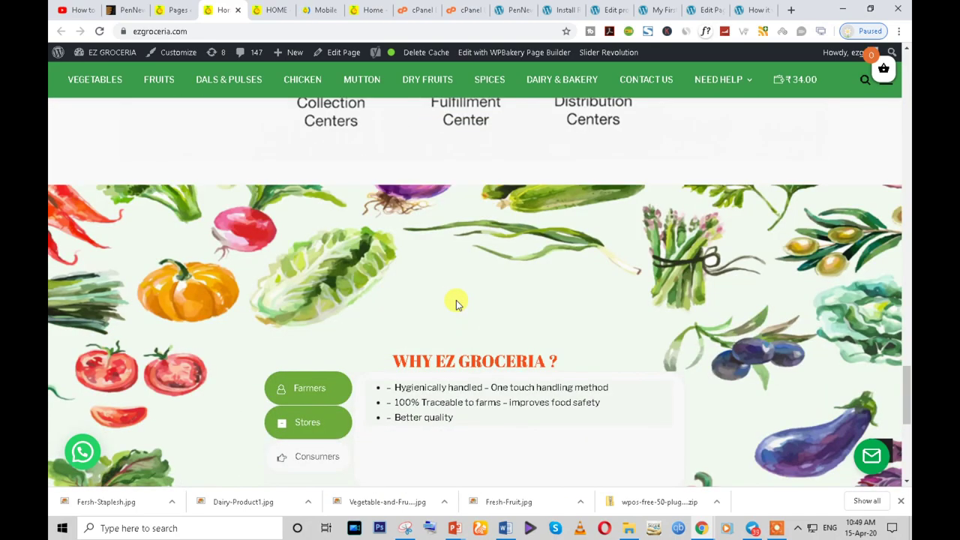
click(274, 8)
scroll(398, 274, down, 5)
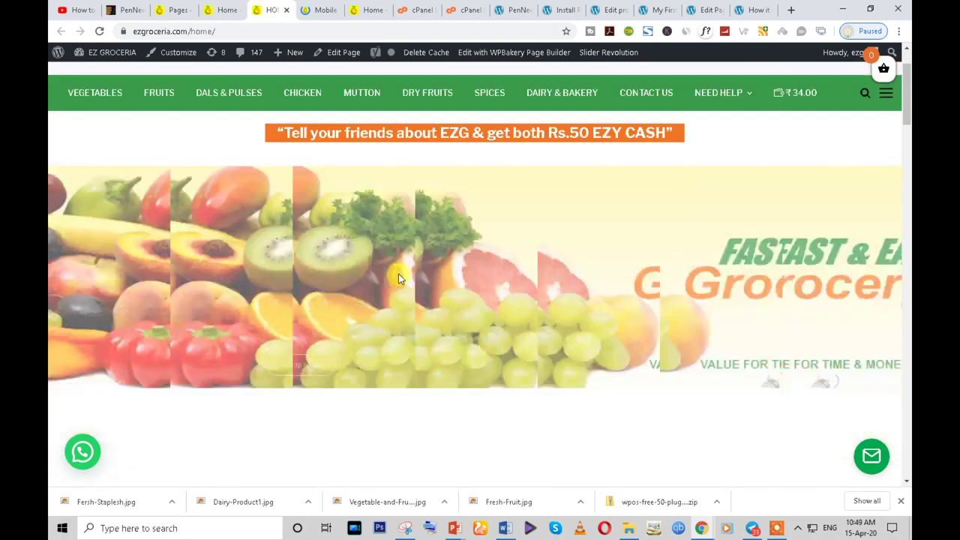
scroll(570, 273, down, 8)
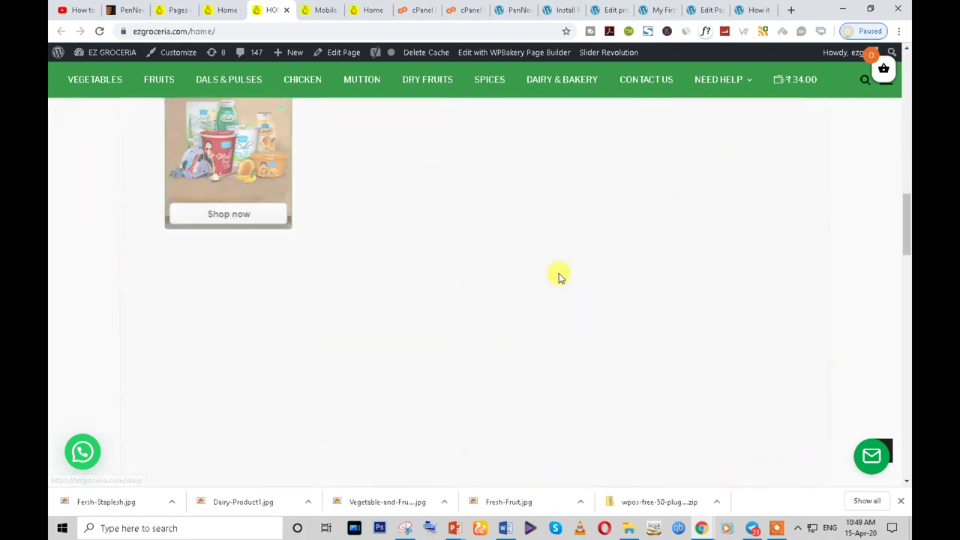
scroll(558, 277, down, 10)
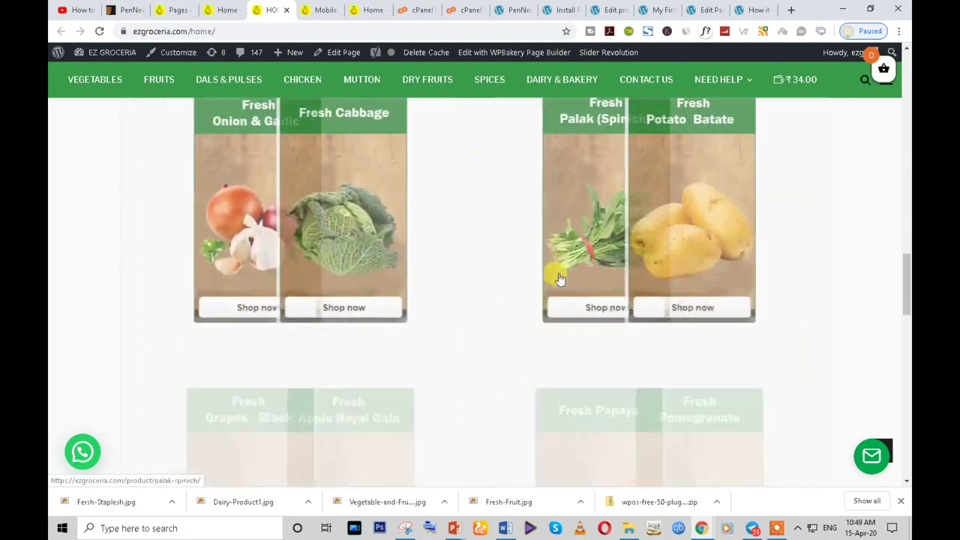
scroll(558, 277, down, 4)
scroll(555, 277, up, 12)
scroll(432, 305, up, 15)
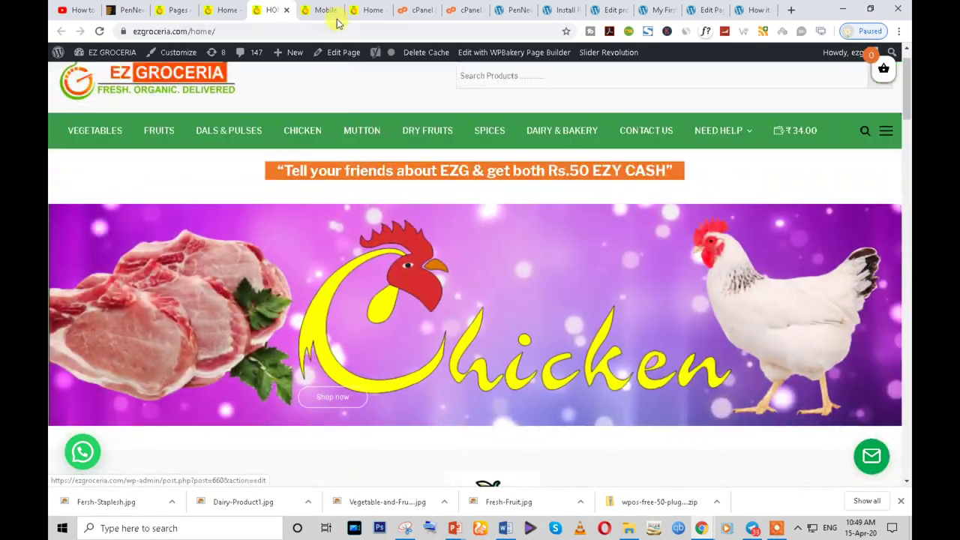
- View the Mobile page, then restore the Chrome window down to a narrow mobile width
click(330, 11)
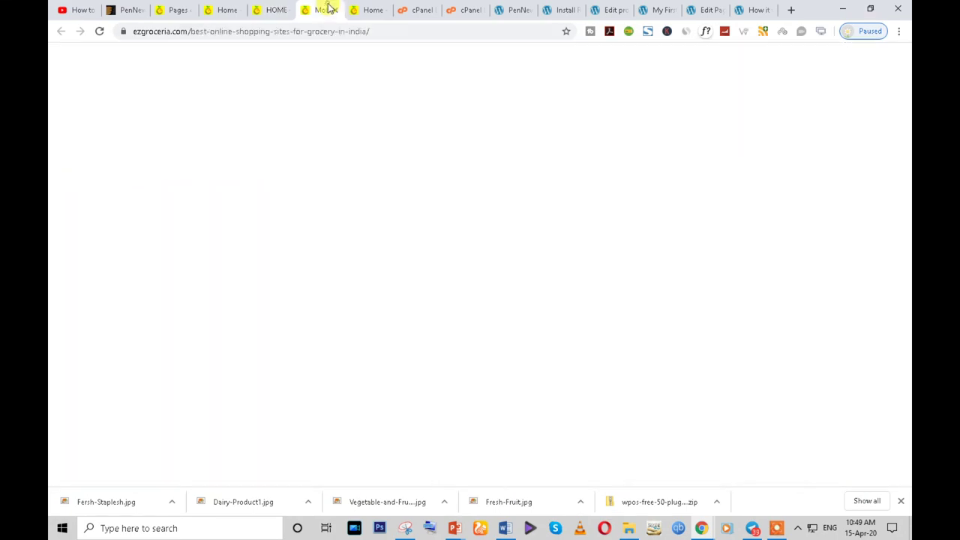
scroll(520, 326, down, 8)
scroll(517, 330, down, 15)
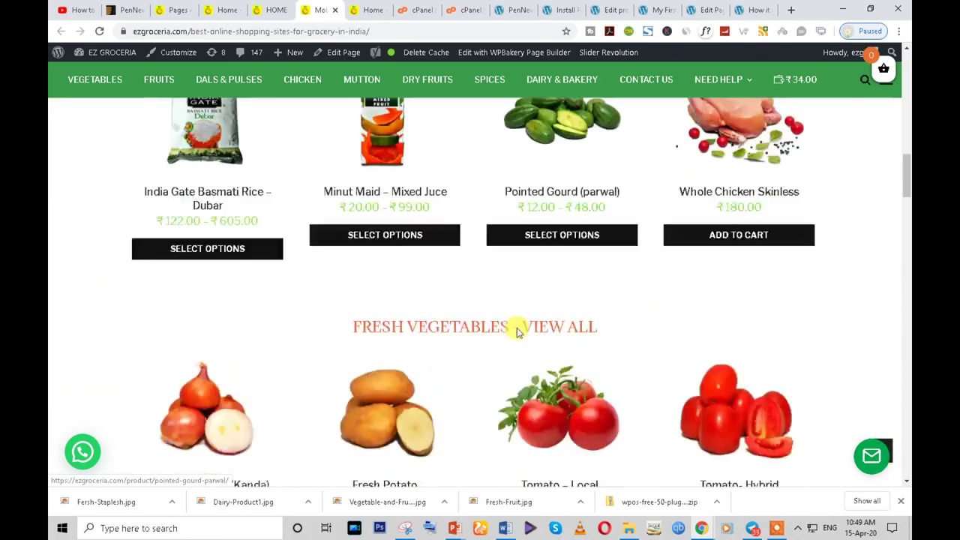
scroll(516, 330, down, 15)
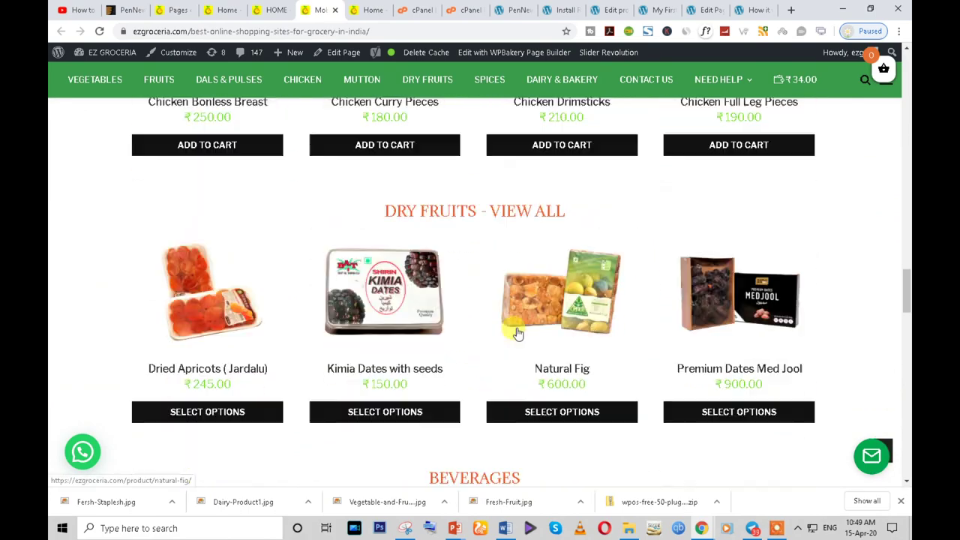
scroll(516, 330, down, 6)
scroll(876, 128, up, 2)
click(870, 11)
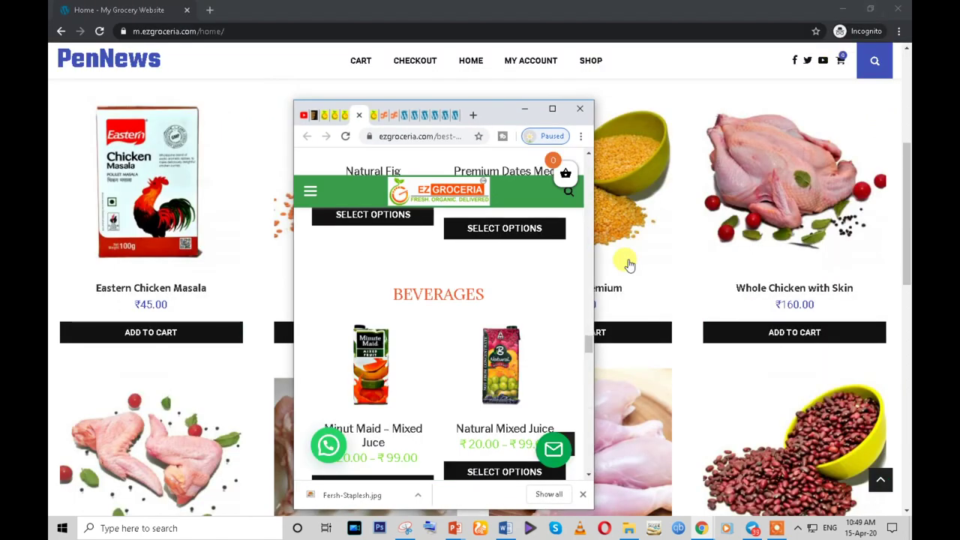
scroll(466, 275, down, 15)
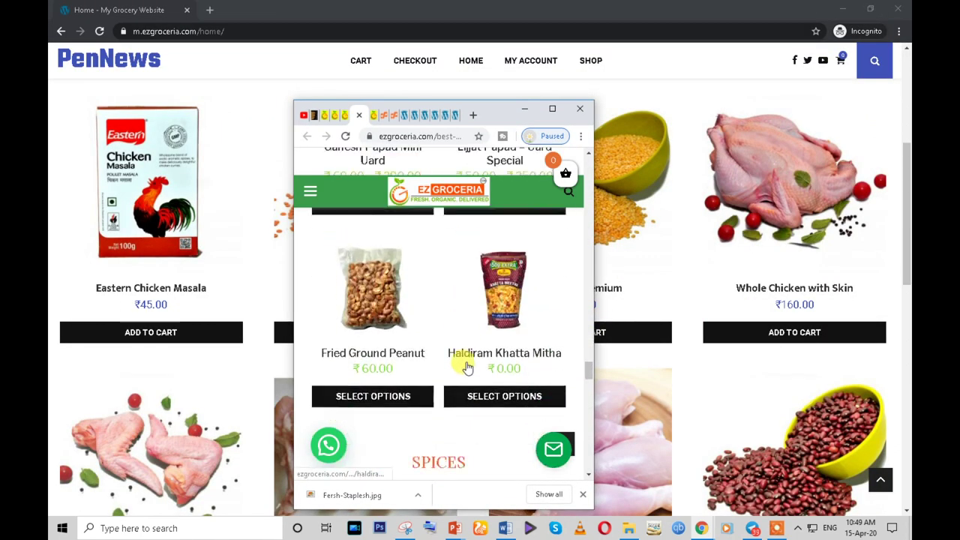
- Expand the reference site window back to full screen
scroll(467, 365, down, 8)
scroll(466, 365, up, 10)
scroll(466, 365, up, 15)
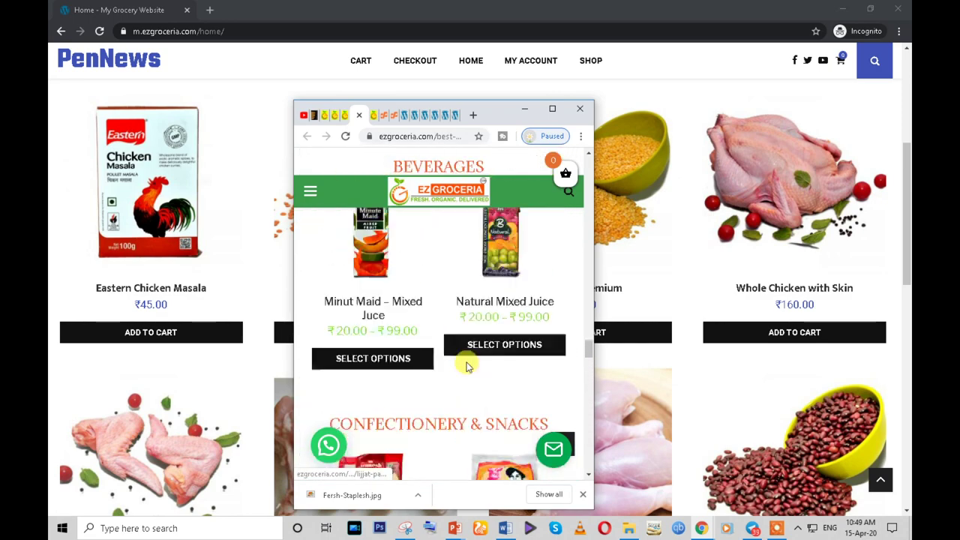
scroll(467, 368, up, 6)
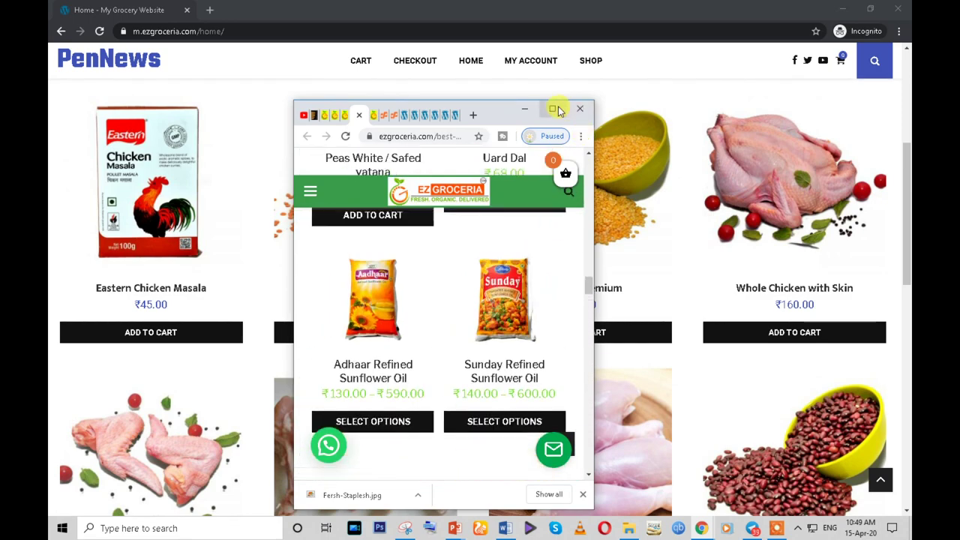
click(552, 109)
- Compare the reference home page in mobile width, then return it to desktop layout
click(258, 10)
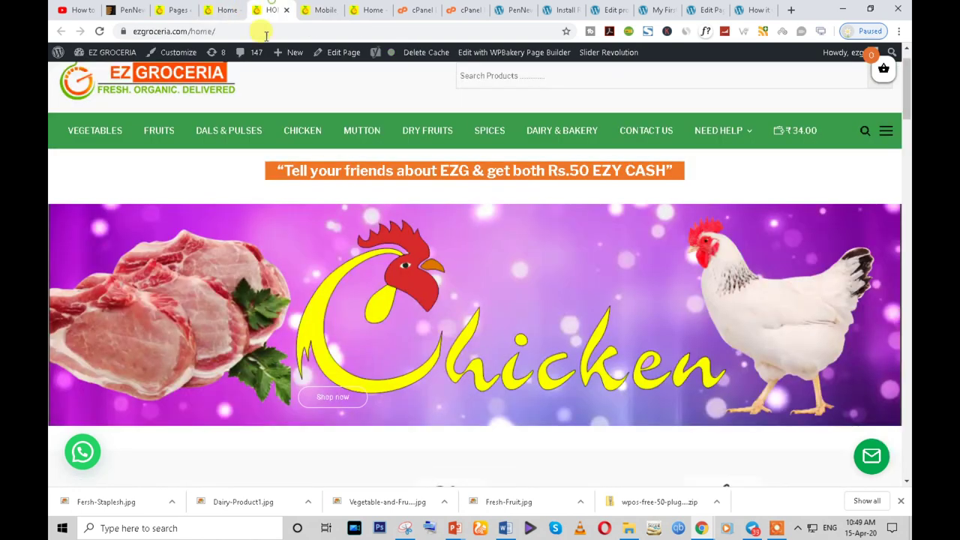
click(870, 8)
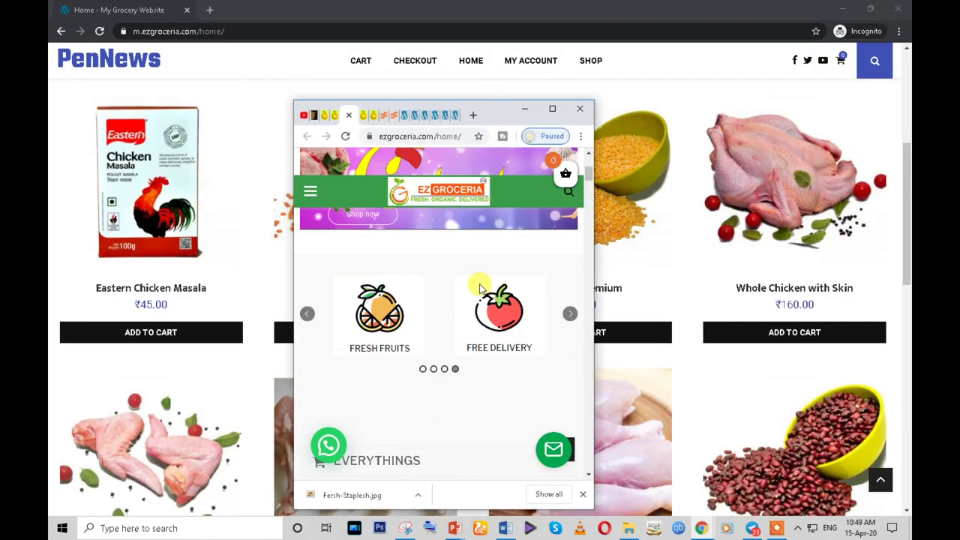
scroll(478, 299, down, 5)
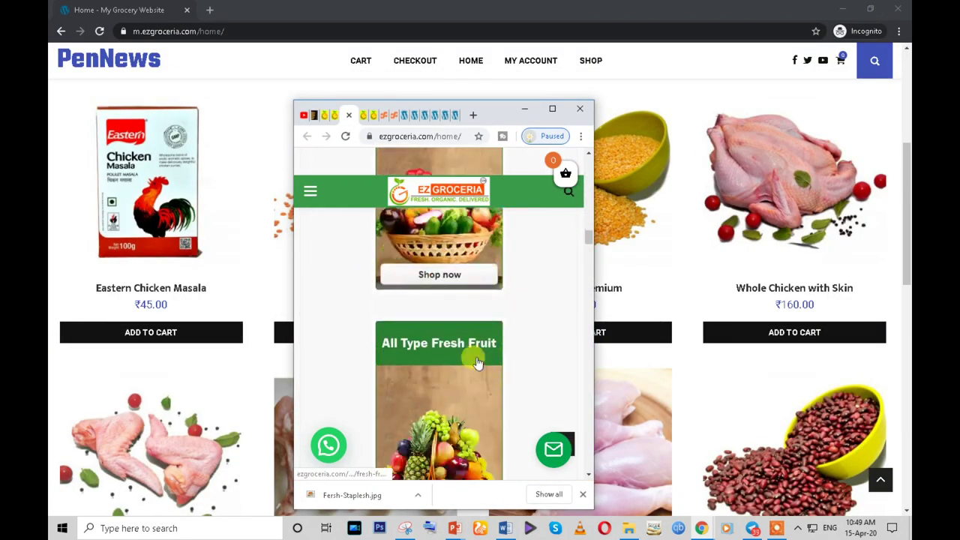
scroll(480, 398, down, 2)
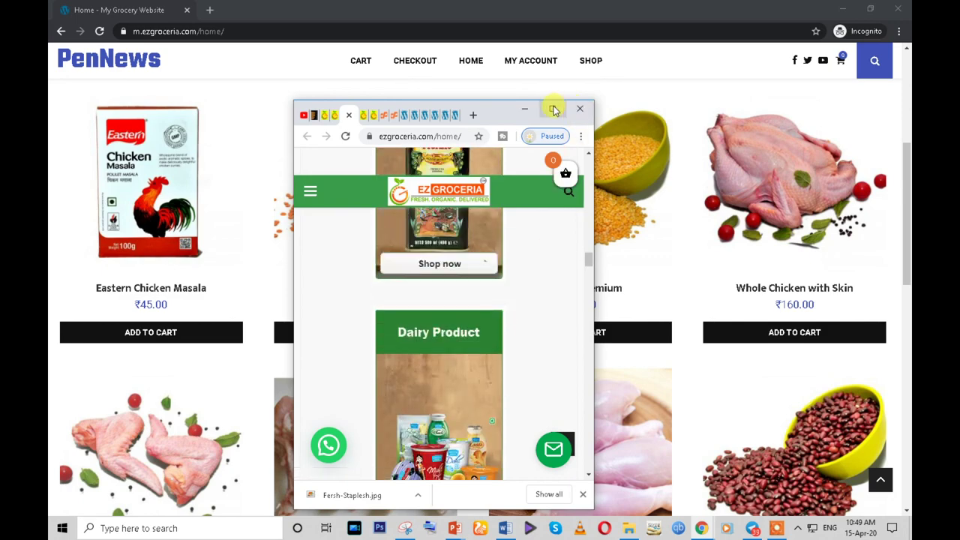
click(552, 109)
- Compare the other reference home page in mobile and full-screen desktop layouts
click(223, 9)
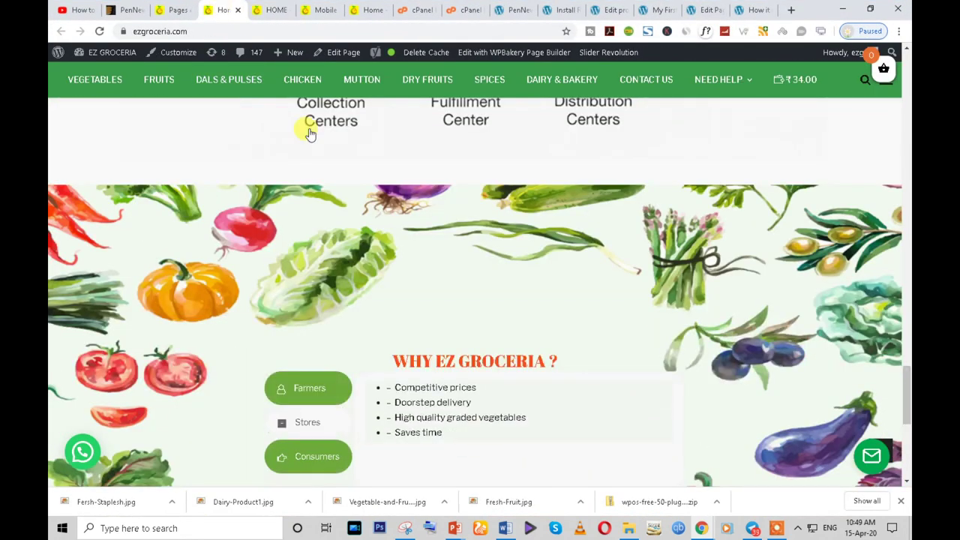
click(870, 9)
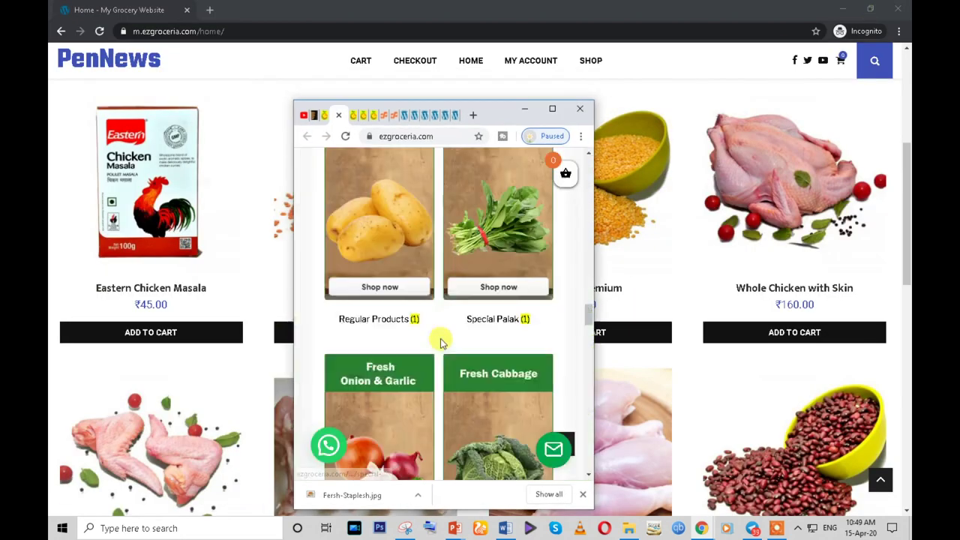
scroll(440, 348, down, 3)
scroll(458, 382, down, 10)
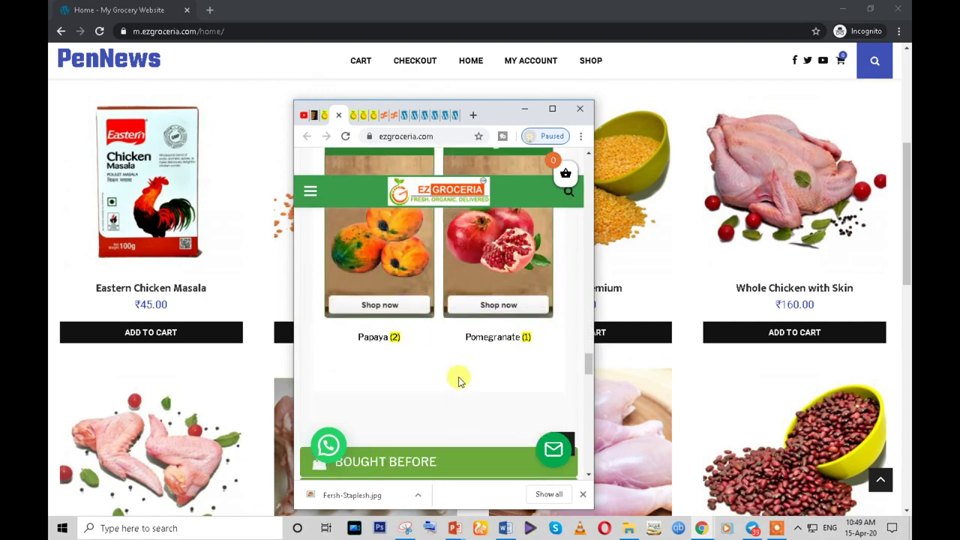
scroll(458, 394, down, 3)
scroll(456, 382, up, 10)
scroll(453, 367, up, 10)
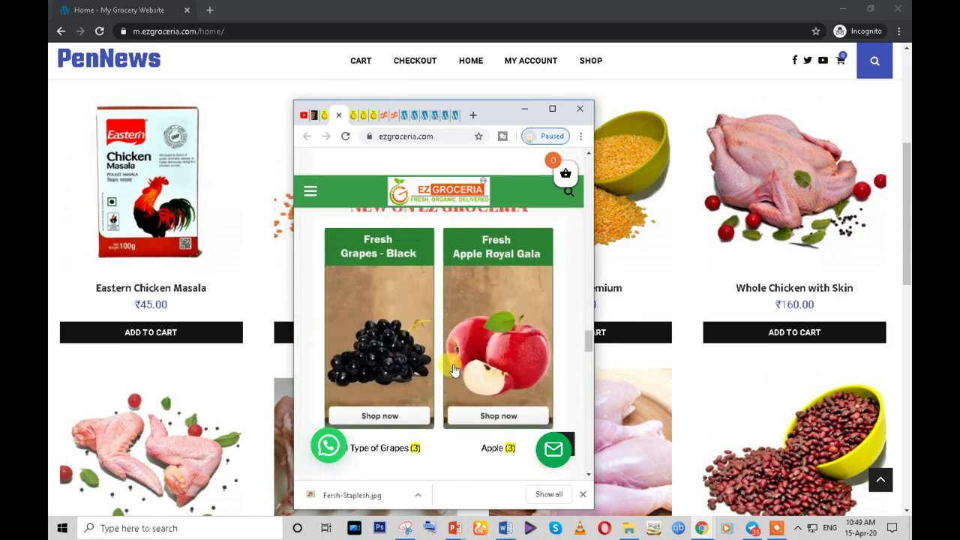
click(552, 111)
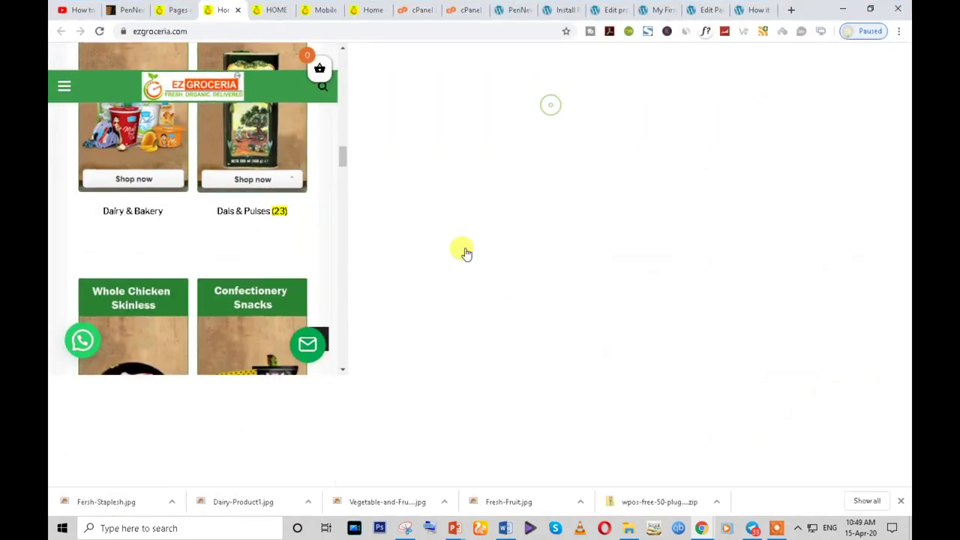
scroll(368, 260, up, 5)
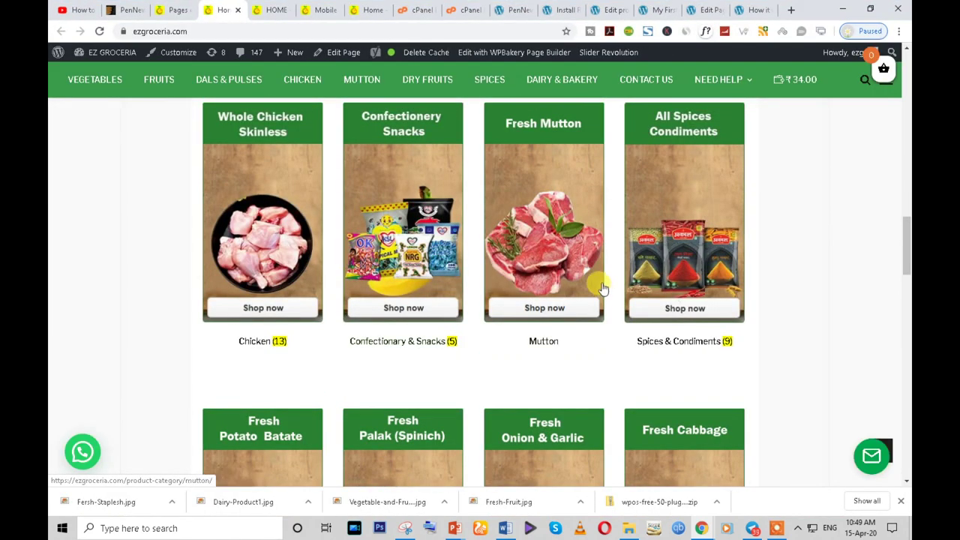
scroll(482, 249, up, 1)
scroll(486, 278, up, 4)
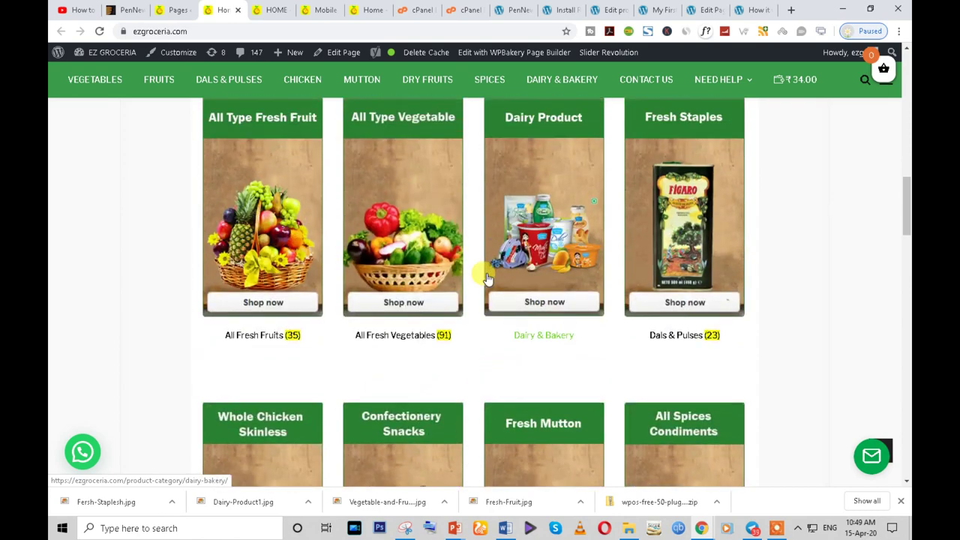
scroll(485, 275, down, 3)
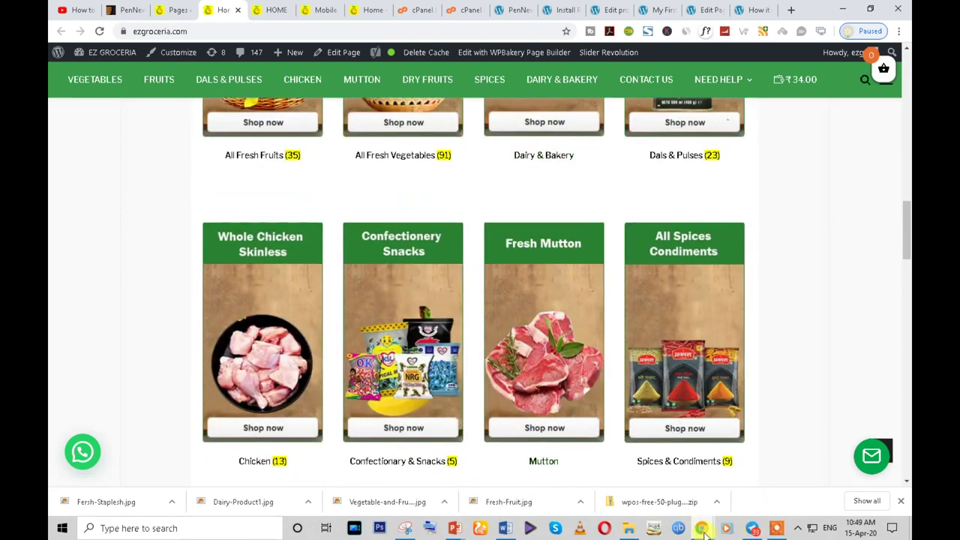
- Bring the PenNews storefront window to the front and scroll through it
mouse_move(705, 530)
click(739, 495)
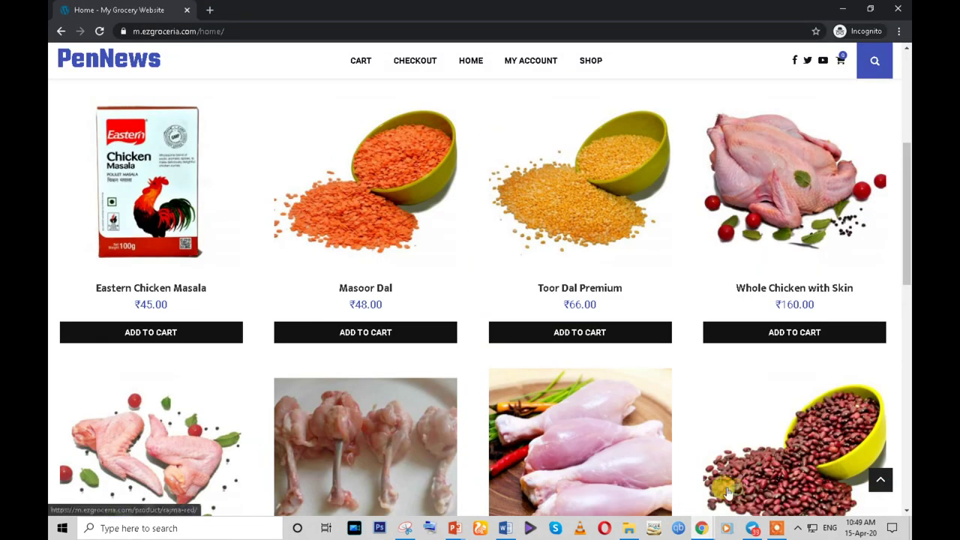
scroll(352, 391, down, 10)
scroll(353, 392, up, 2)
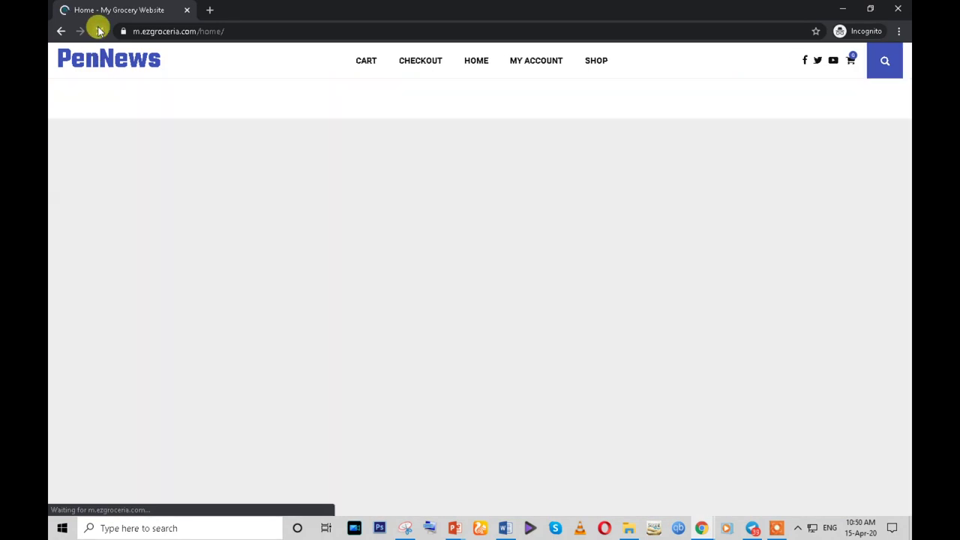
scroll(611, 366, up, 10)
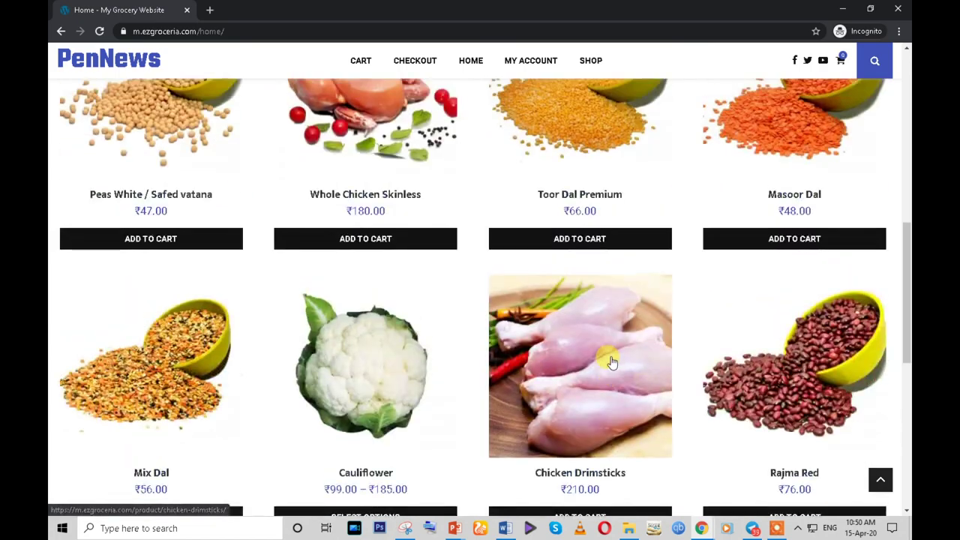
scroll(480, 321, down, 10)
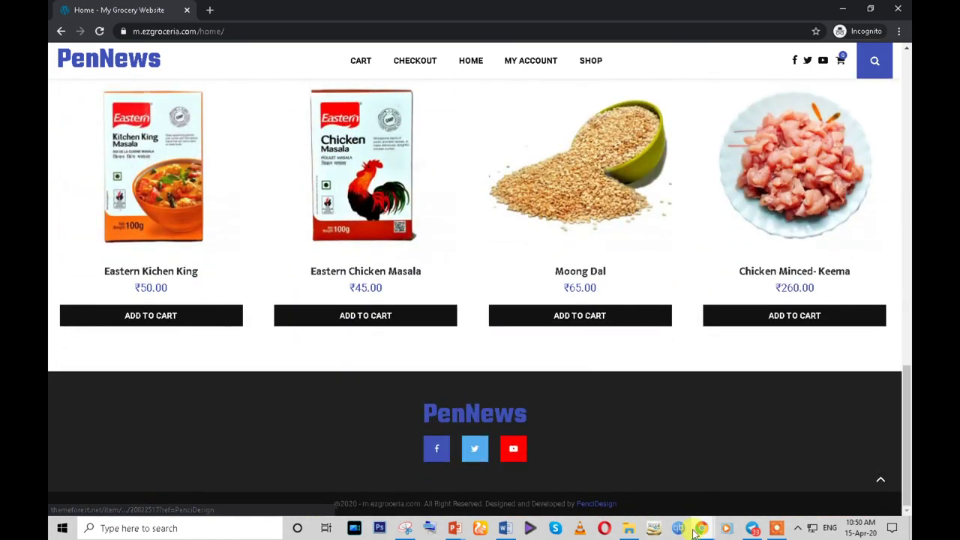
- Switch back to the reference Chrome window and go through its tabs to the Home page builder
mouse_move(701, 528)
click(625, 484)
scroll(284, 392, down, 2)
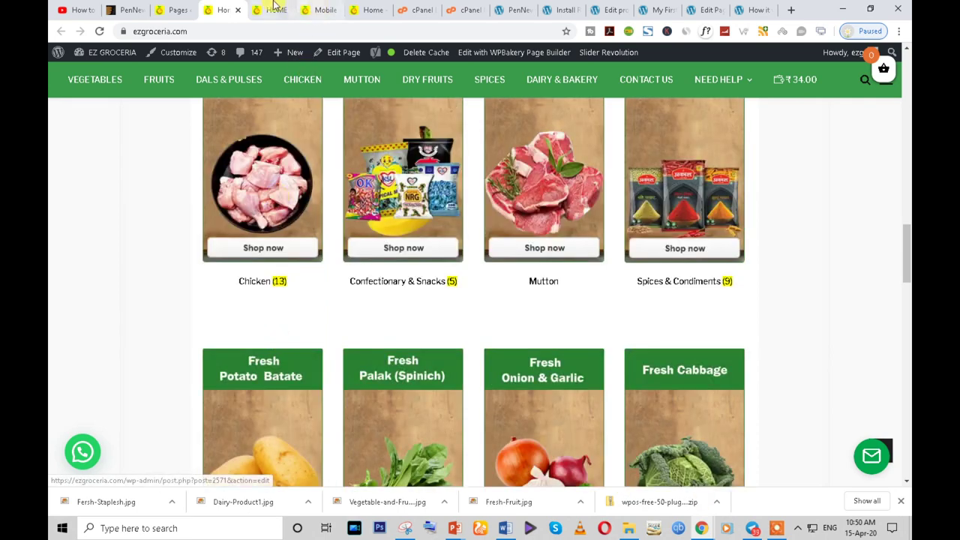
click(274, 10)
click(316, 7)
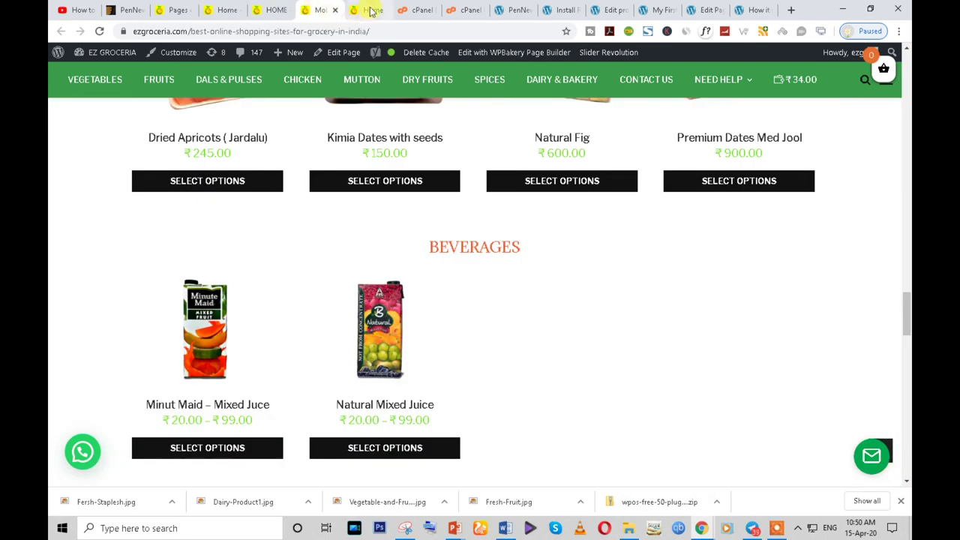
click(371, 10)
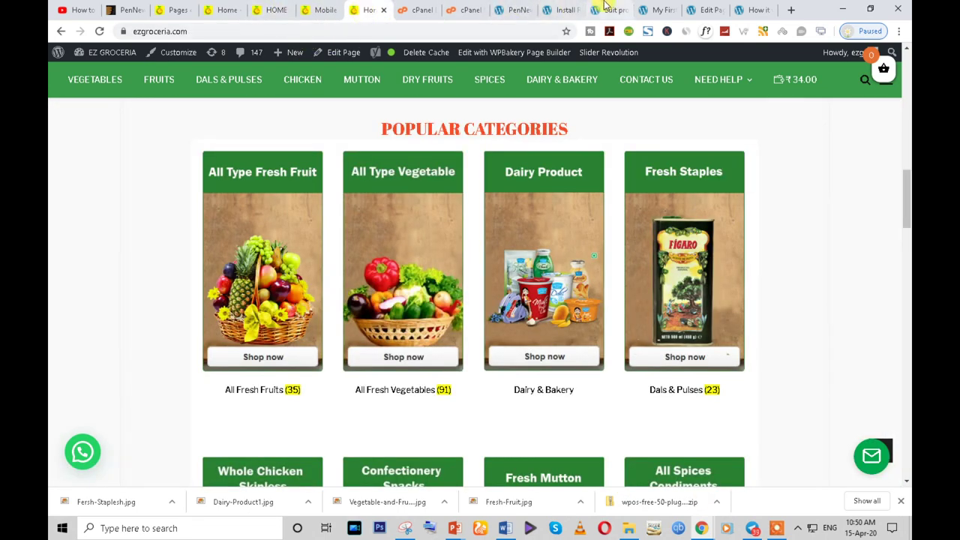
click(608, 9)
scroll(375, 318, down, 2)
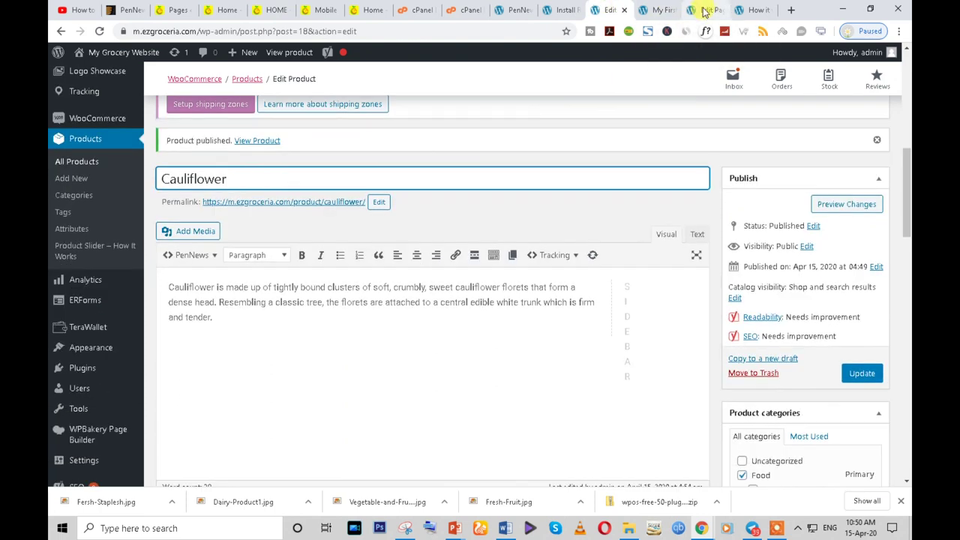
click(705, 9)
scroll(435, 359, down, 10)
- Open the Add Element picker for the empty row after checking the reference storefront's category cards
scroll(437, 358, up, 3)
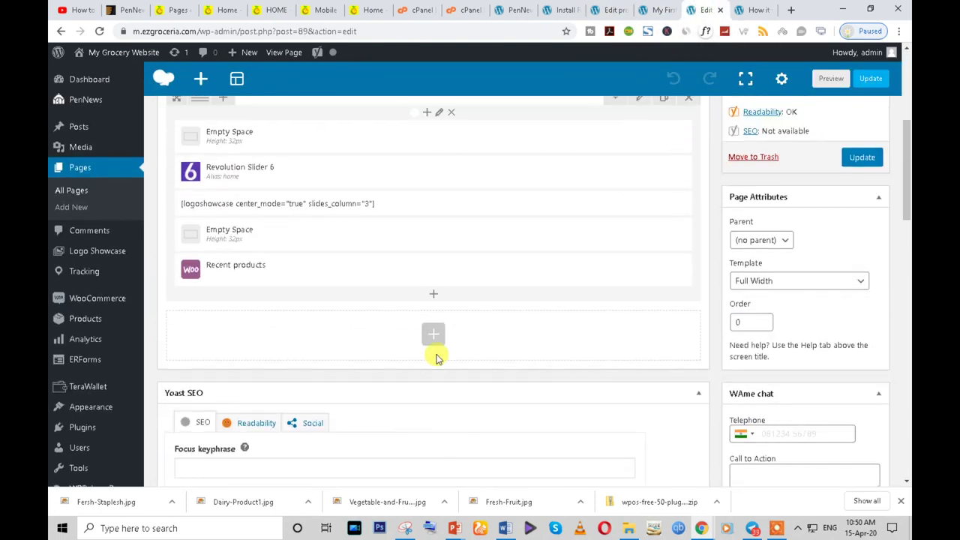
click(430, 294)
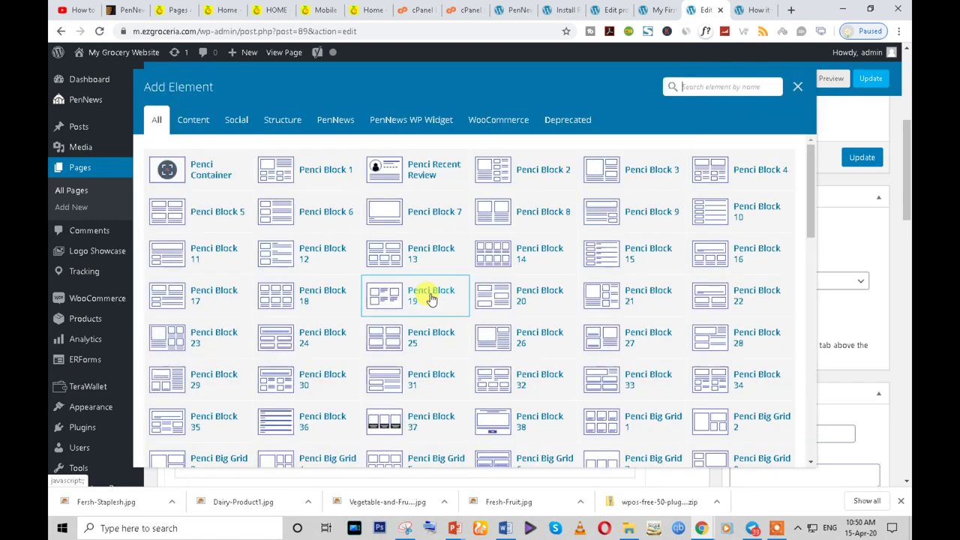
click(226, 10)
scroll(338, 292, up, 2)
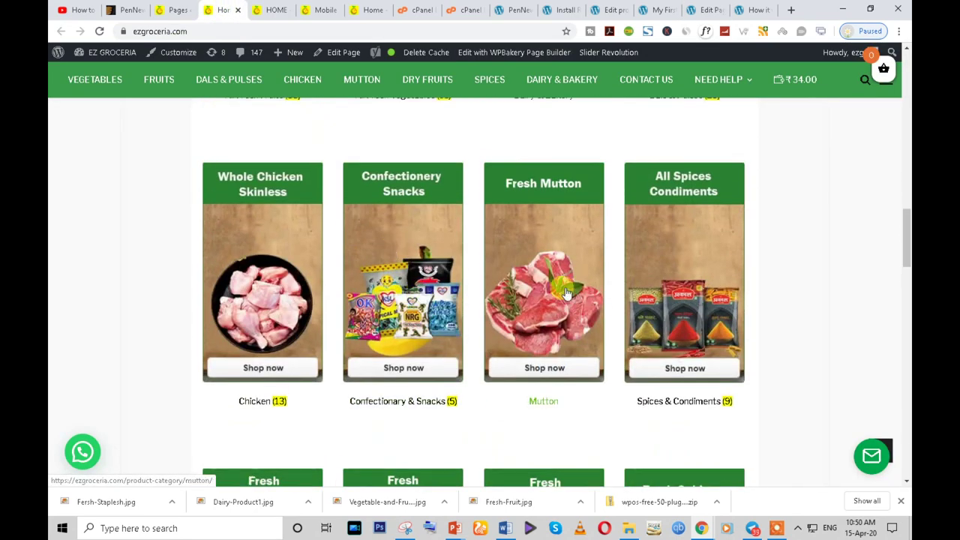
scroll(517, 297, up, 9)
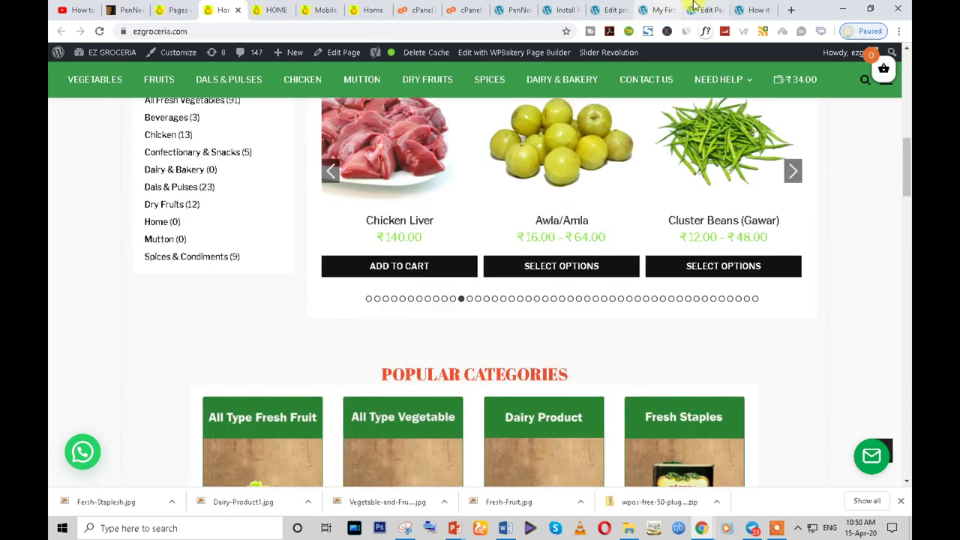
click(697, 10)
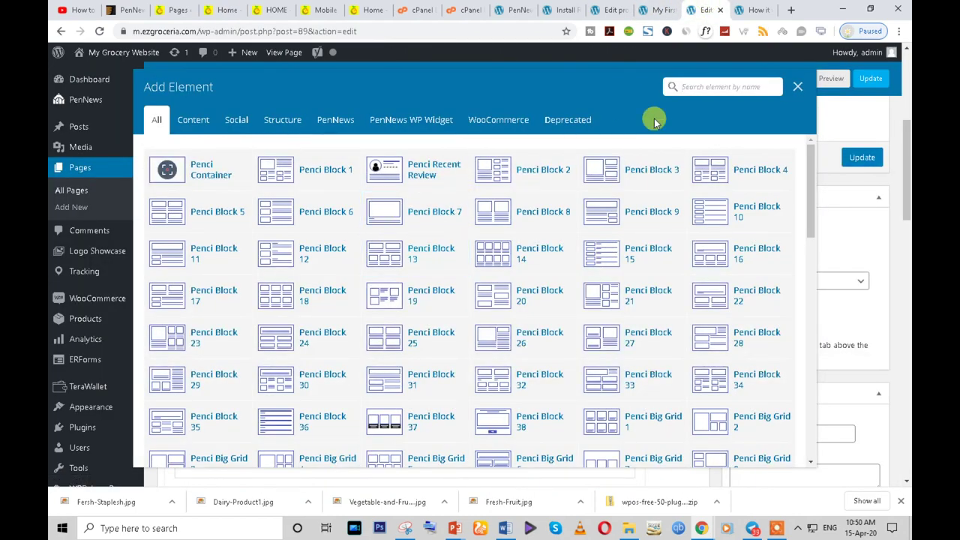
- Search 'rpo' in the picker and add a new empty Row below Recent products
text(rp)
text(o)
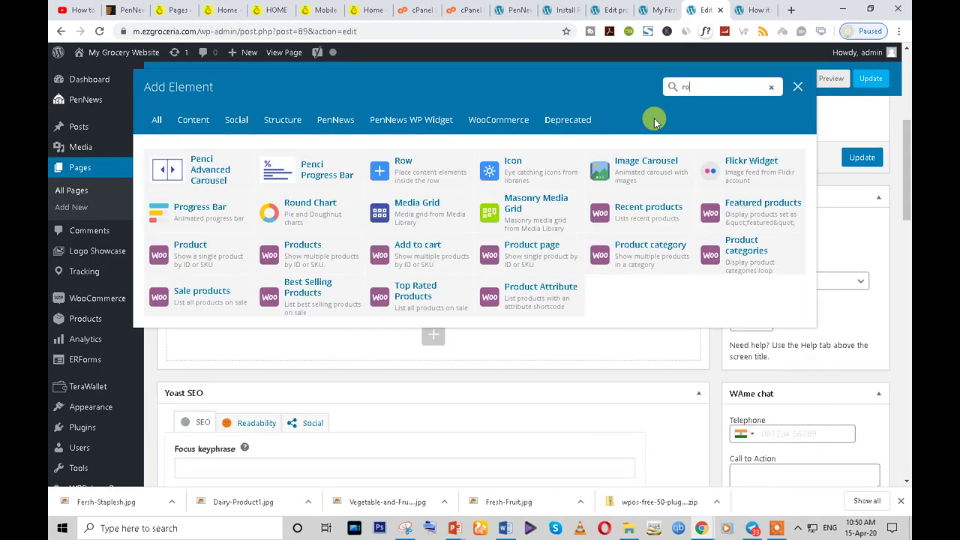
click(396, 179)
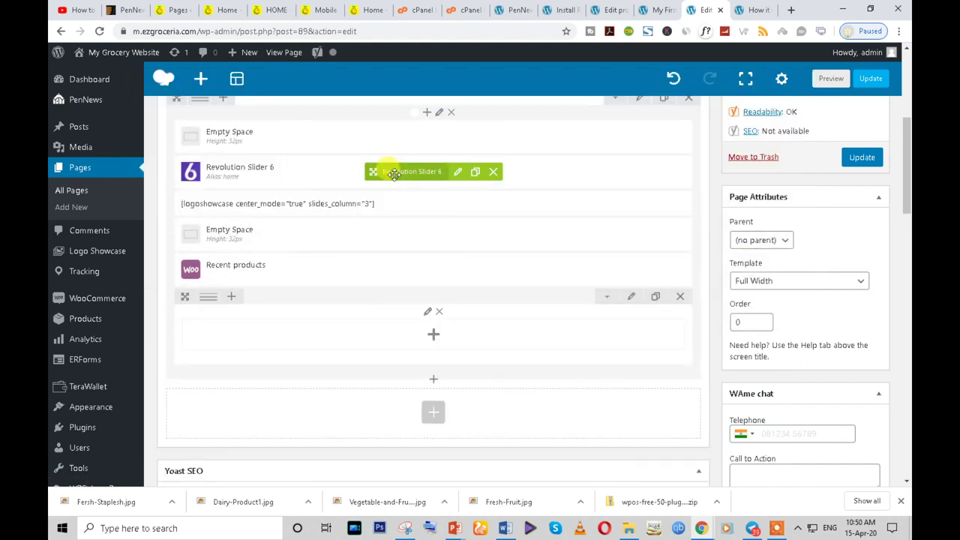
mouse_move(208, 297)
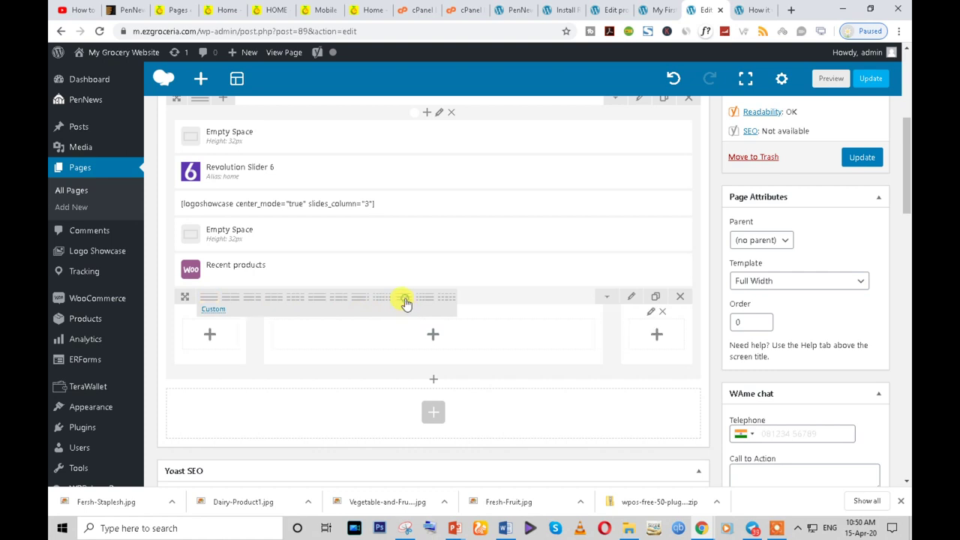
- Give the new row a custom 1/12 + 10/12 + 1/12 column layout, correcting the format error
click(212, 310)
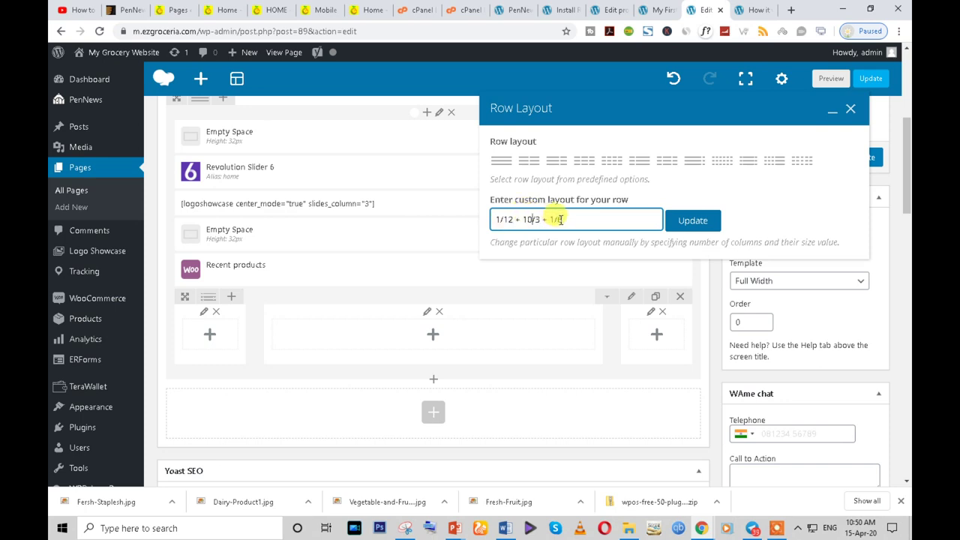
text(2)
click(696, 220)
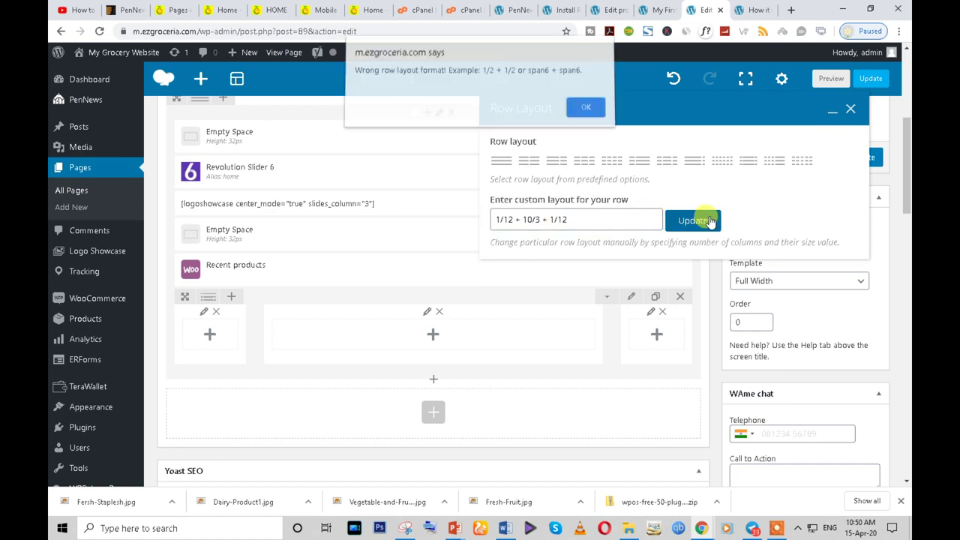
click(588, 113)
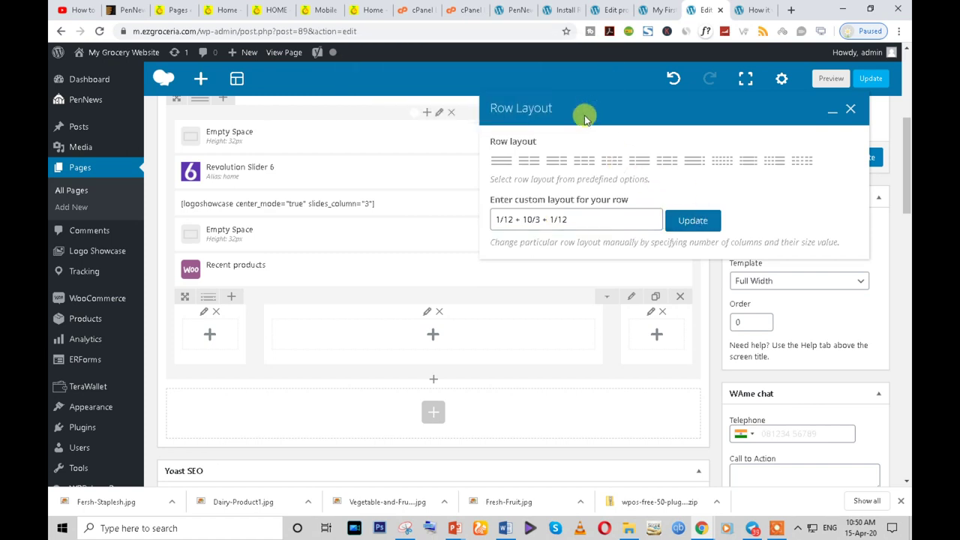
click(510, 222)
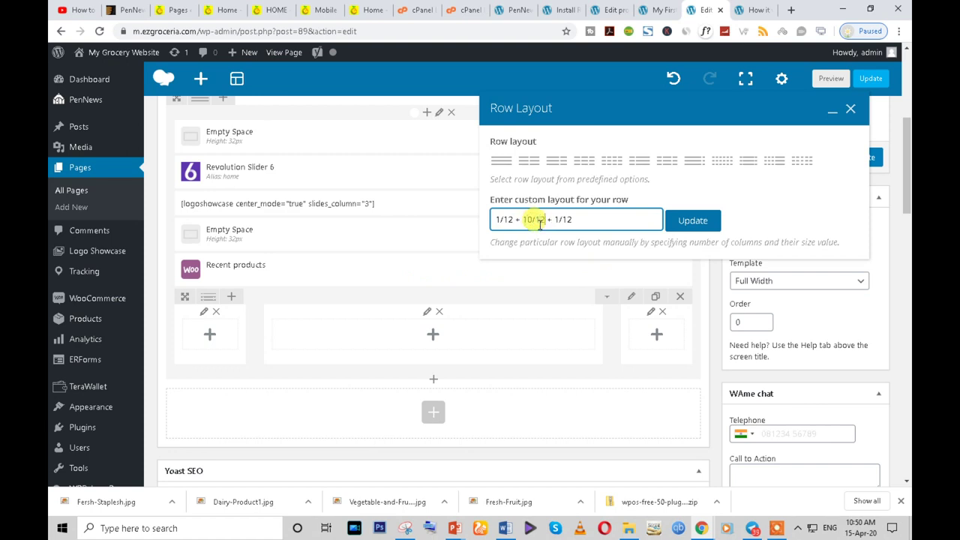
click(682, 221)
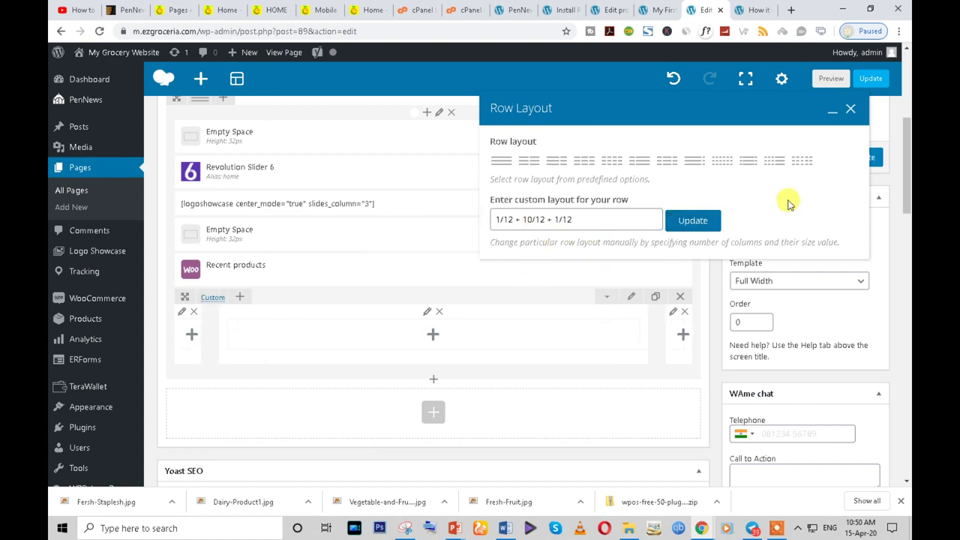
click(851, 110)
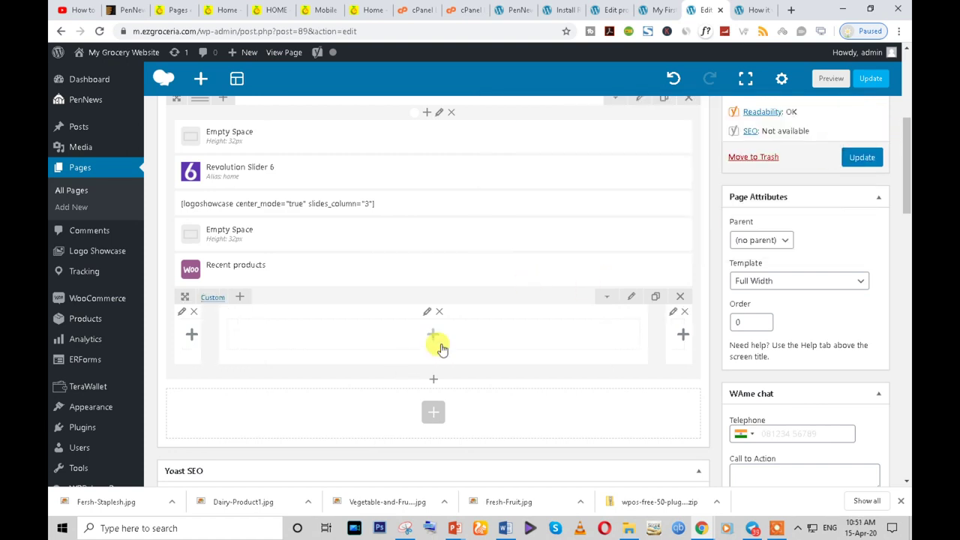
- Check the live storefront's section tabs, including BOUGHT BEFORE, and its dried fruits and Beverages page
click(223, 10)
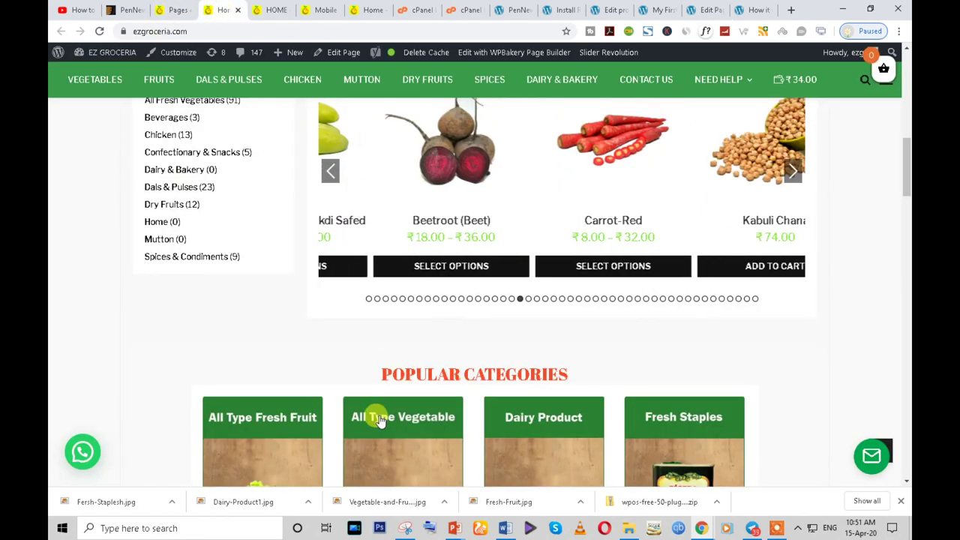
scroll(381, 421, up, 5)
click(319, 349)
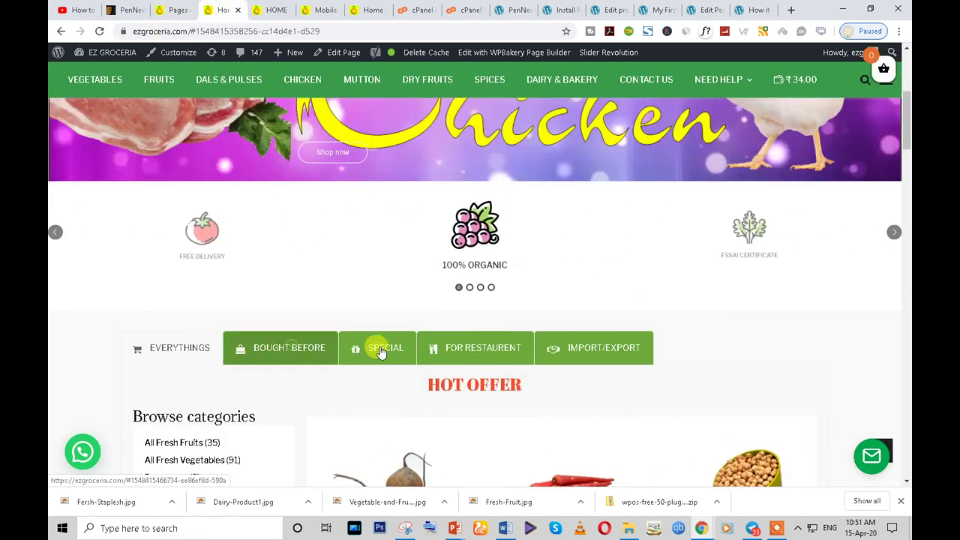
click(290, 360)
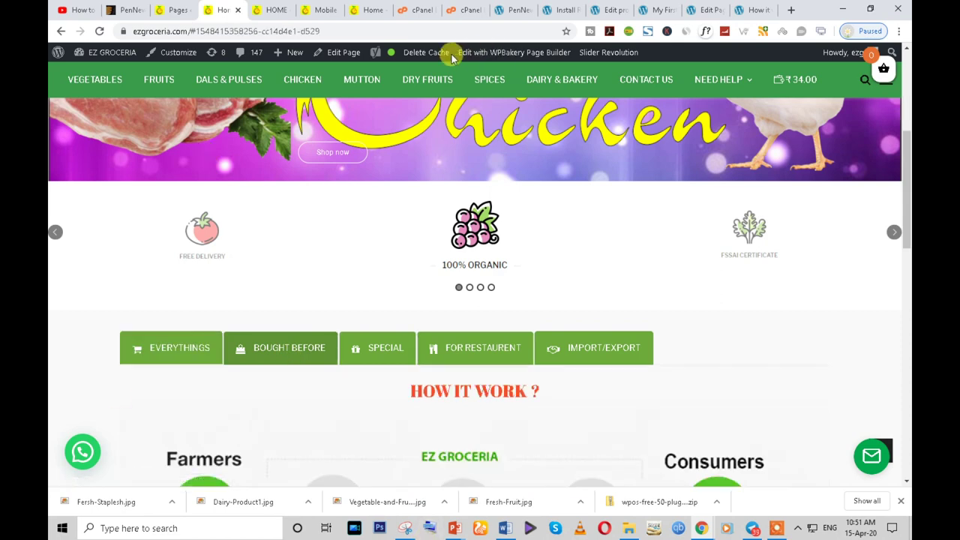
click(372, 7)
click(323, 11)
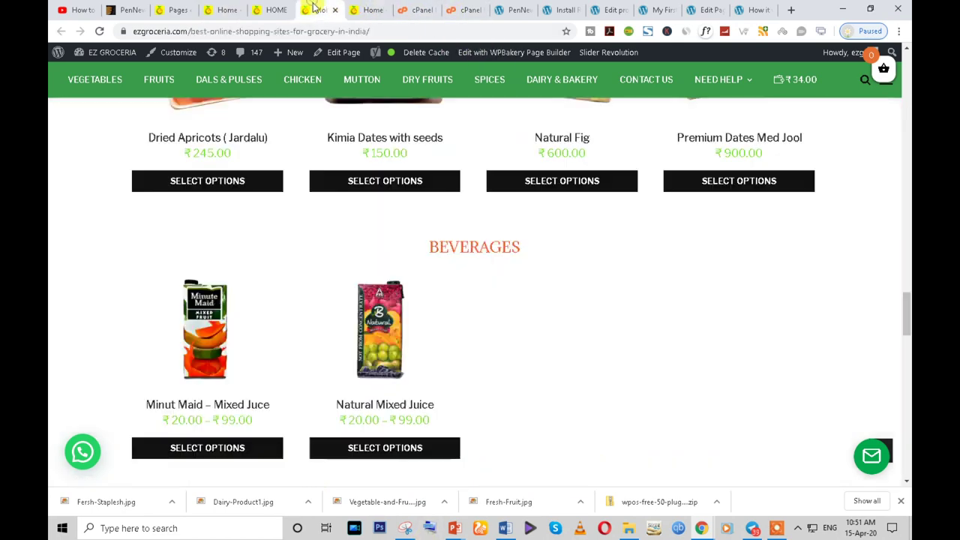
- Back in the page editor, open the element list for the row's wide middle column
click(688, 8)
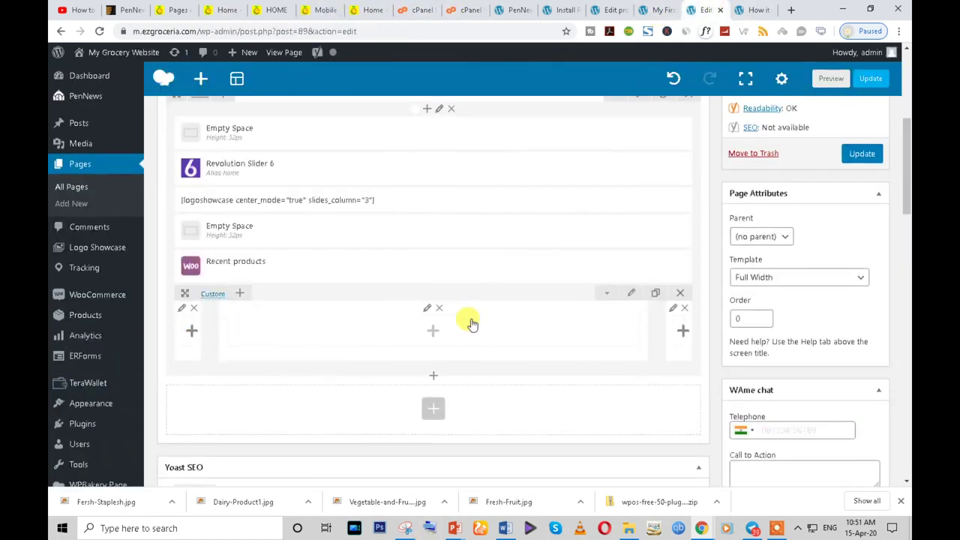
scroll(450, 300, down, 1)
click(434, 275)
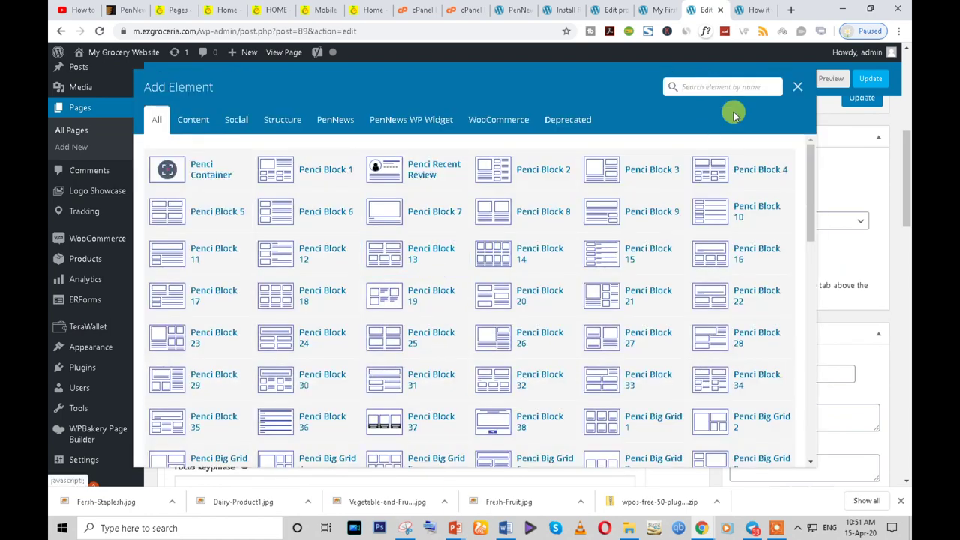
- Search the element list for 'tab', then close it without adding anything
text(tab)
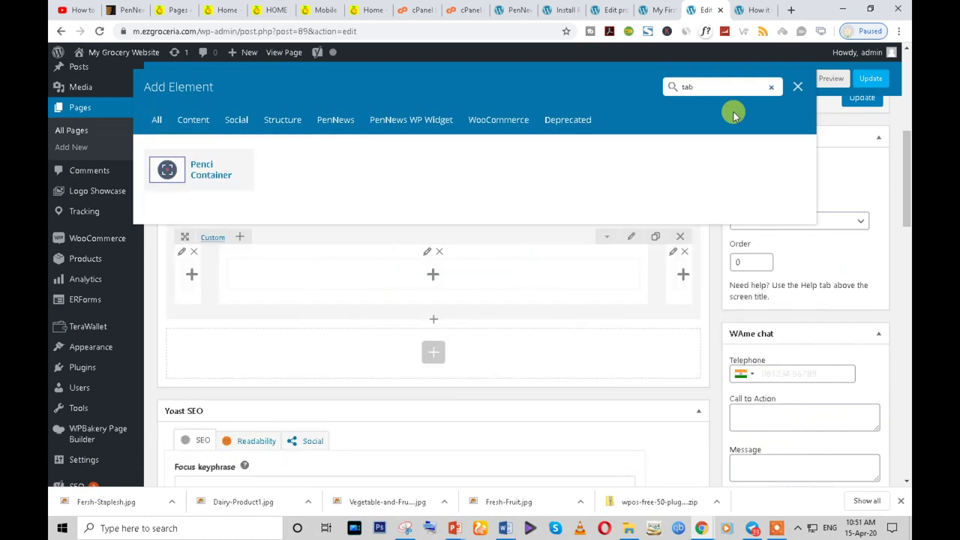
key(BackSpace)
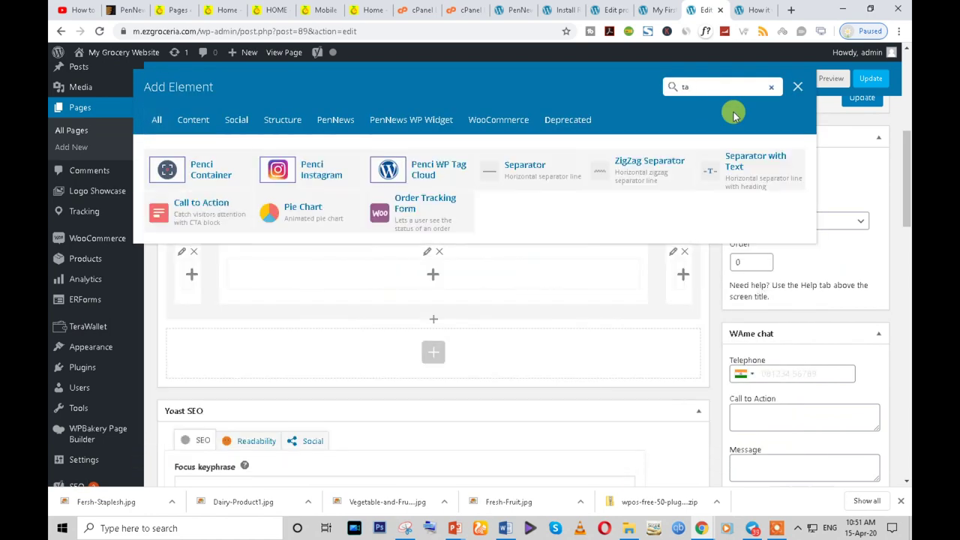
key(BackSpace)
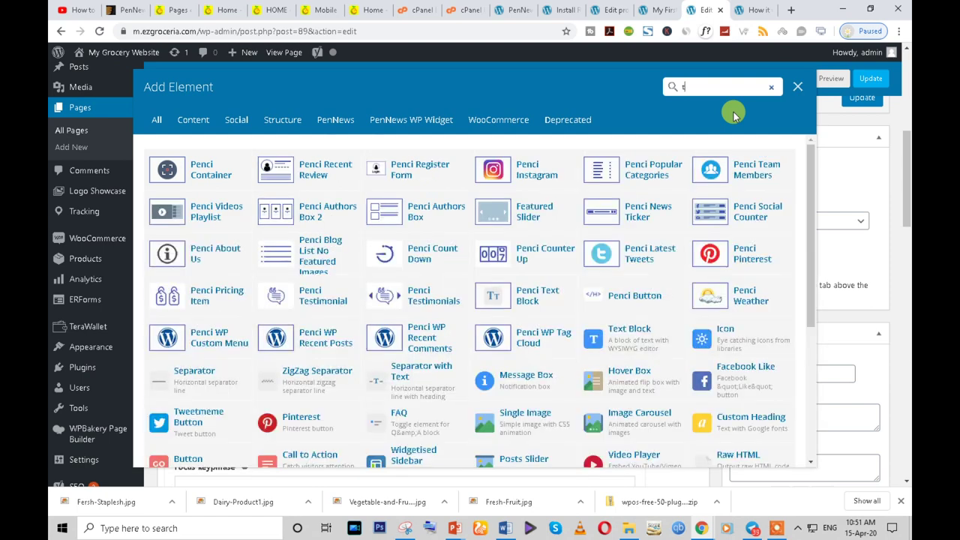
text(a)
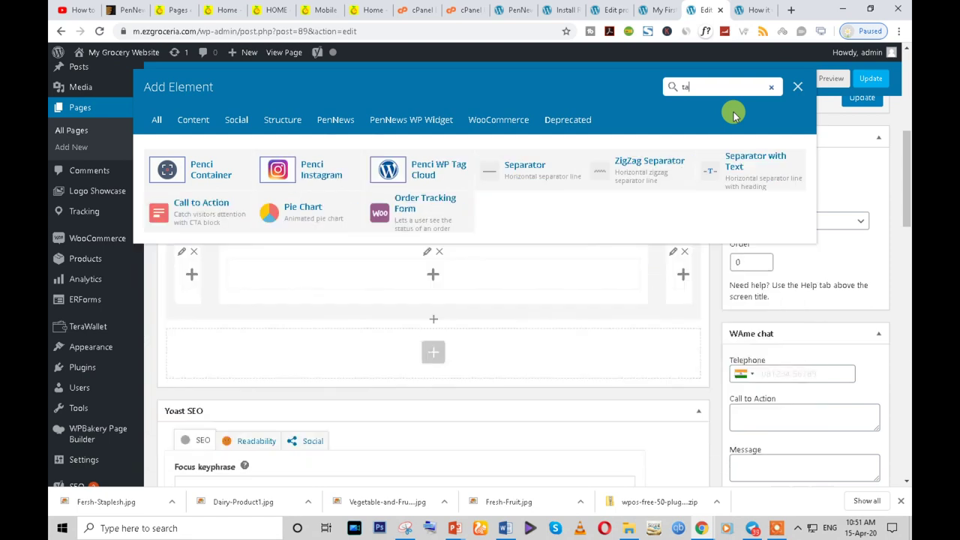
text(b)
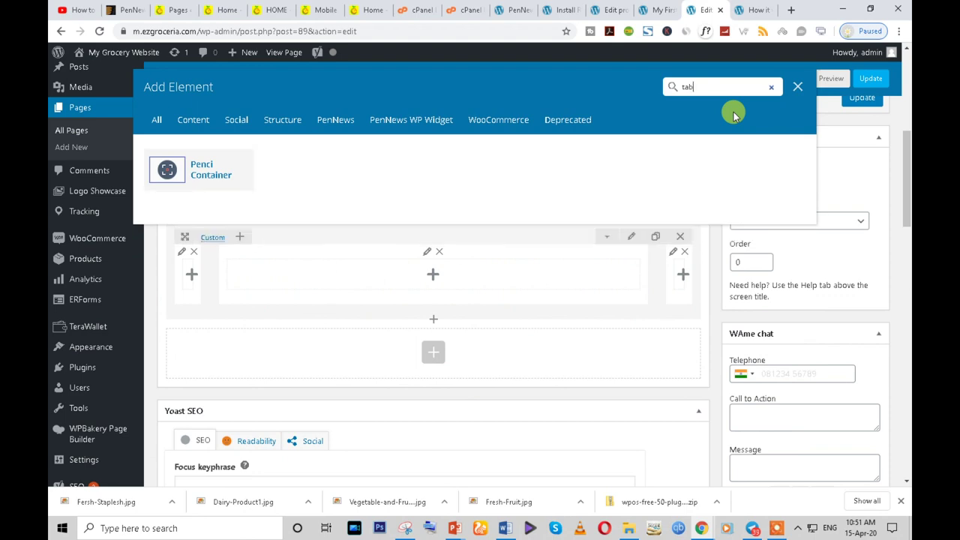
key(BackSpace)
key(BackSpace)
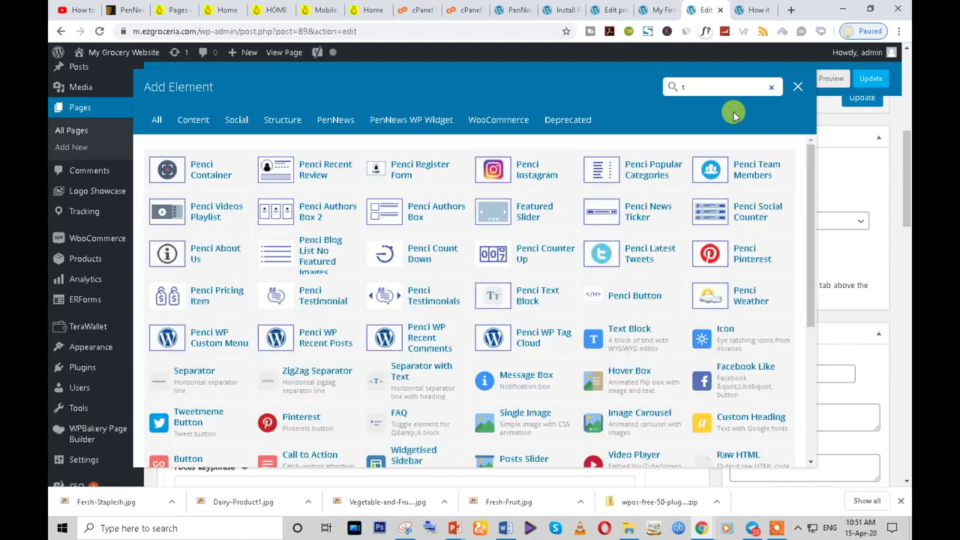
scroll(473, 300, down, 3)
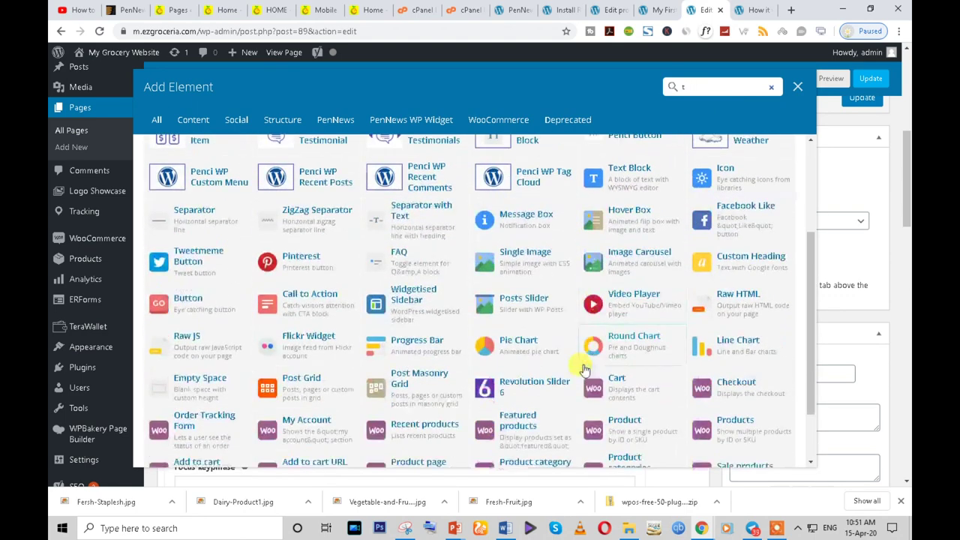
click(796, 86)
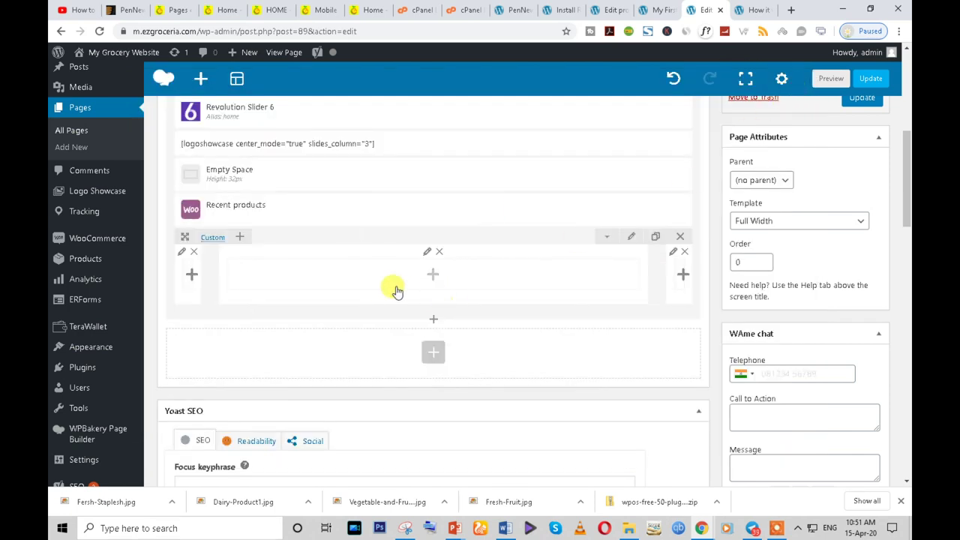
- Add a Tabs element with Tab 1 and Tab 2 in a new bottom row
click(433, 352)
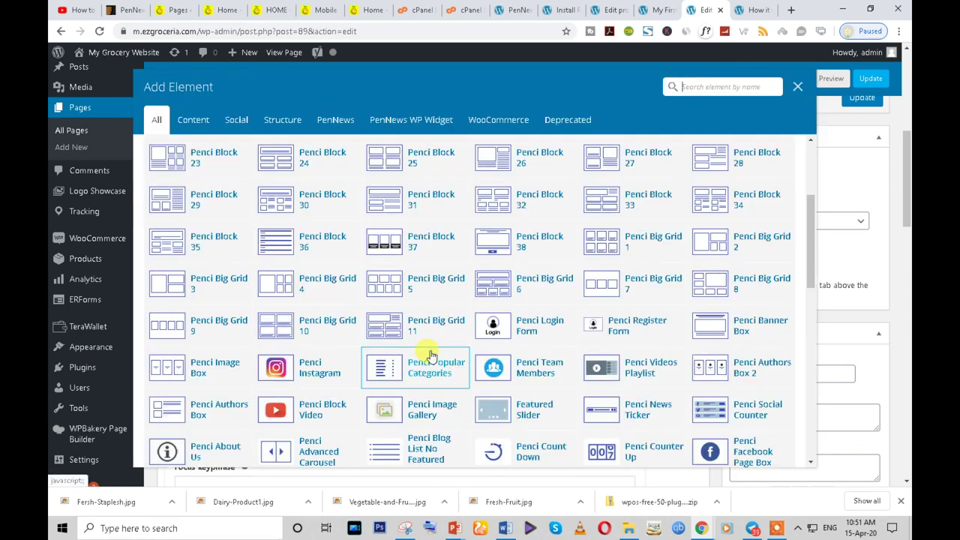
text(tab)
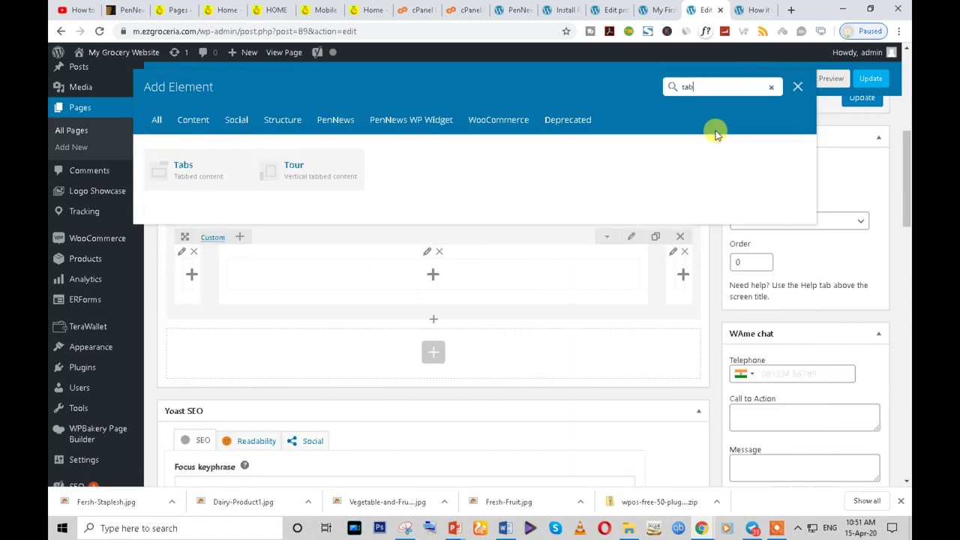
click(196, 160)
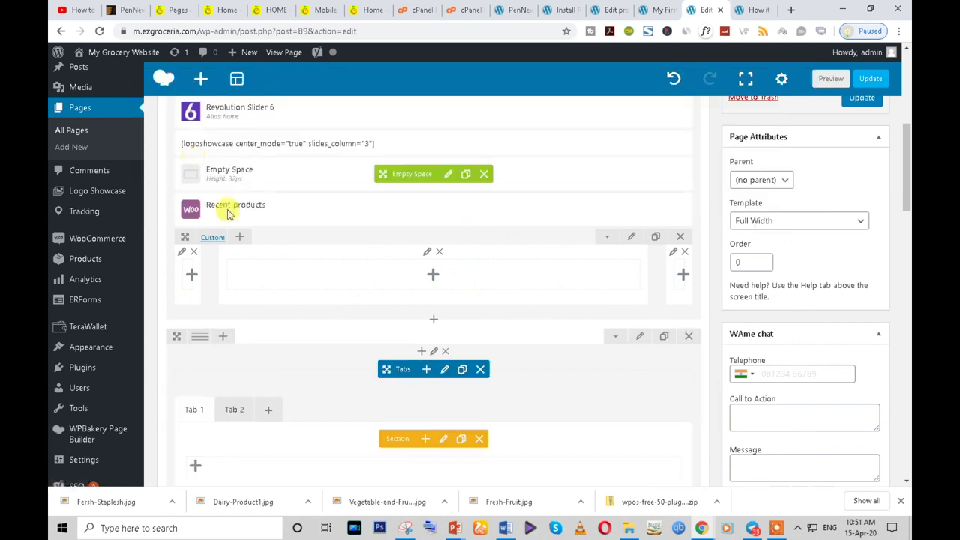
scroll(340, 379, down, 2)
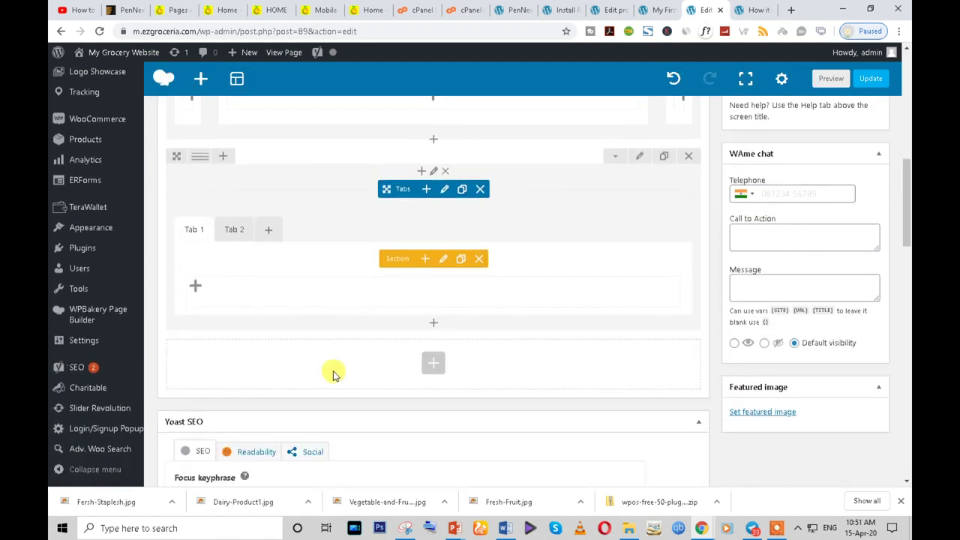
scroll(334, 363, up, 3)
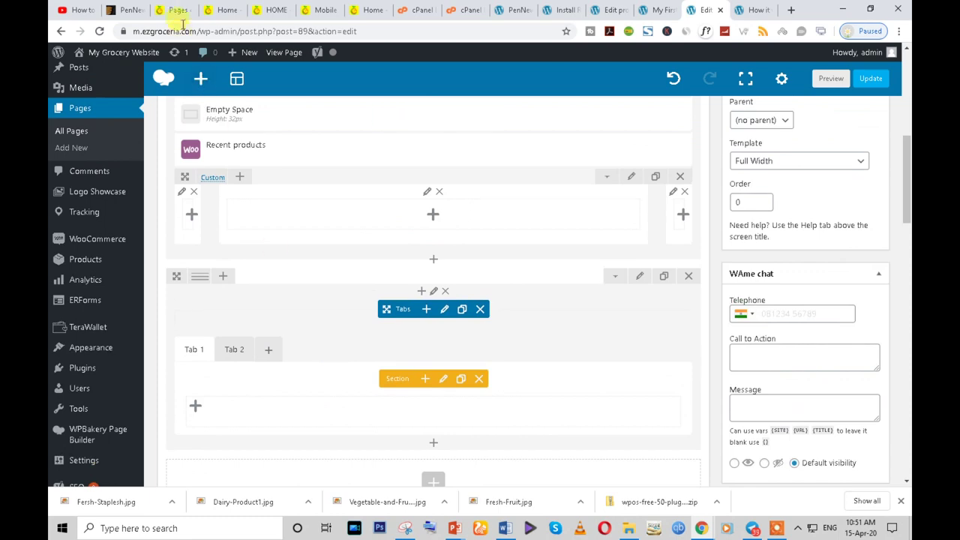
click(178, 10)
click(277, 264)
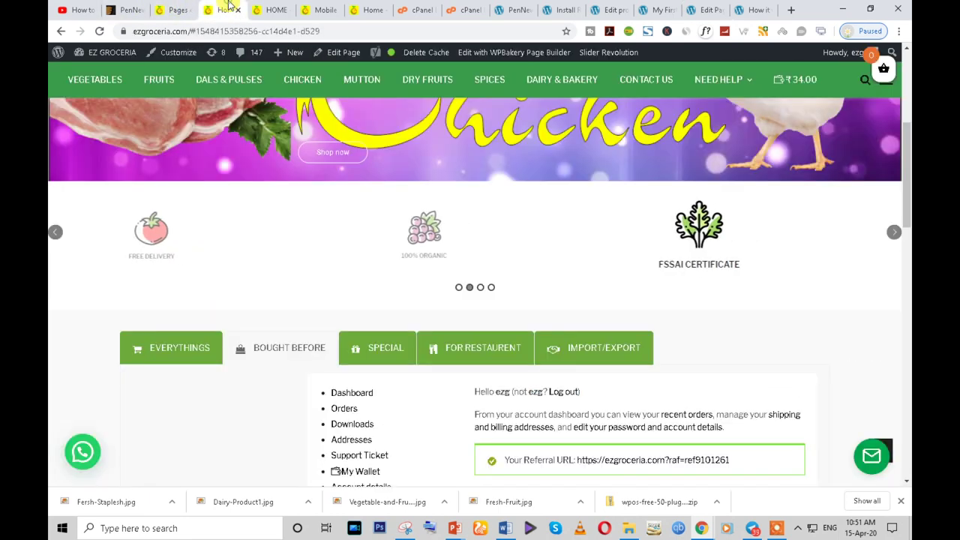
scroll(276, 180, down, 3)
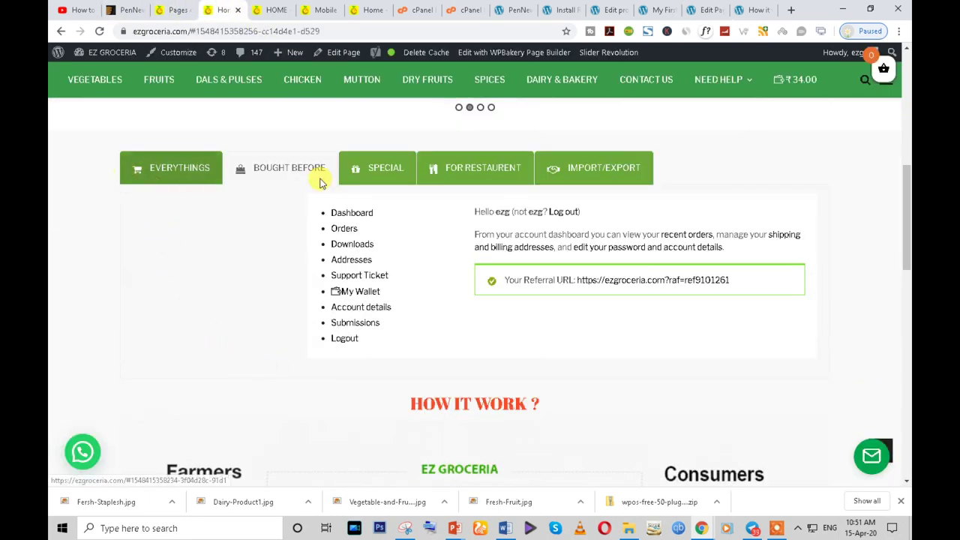
scroll(435, 184, up, 3)
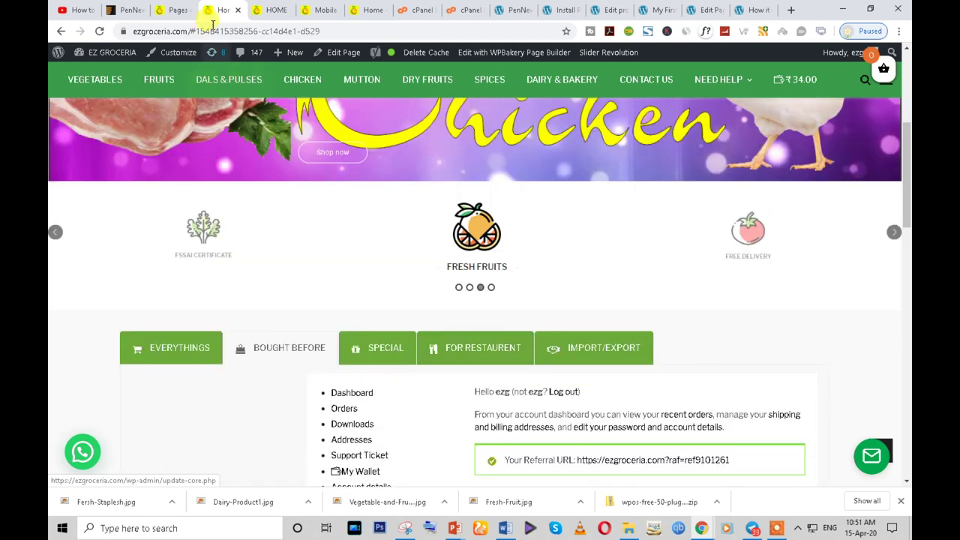
click(705, 10)
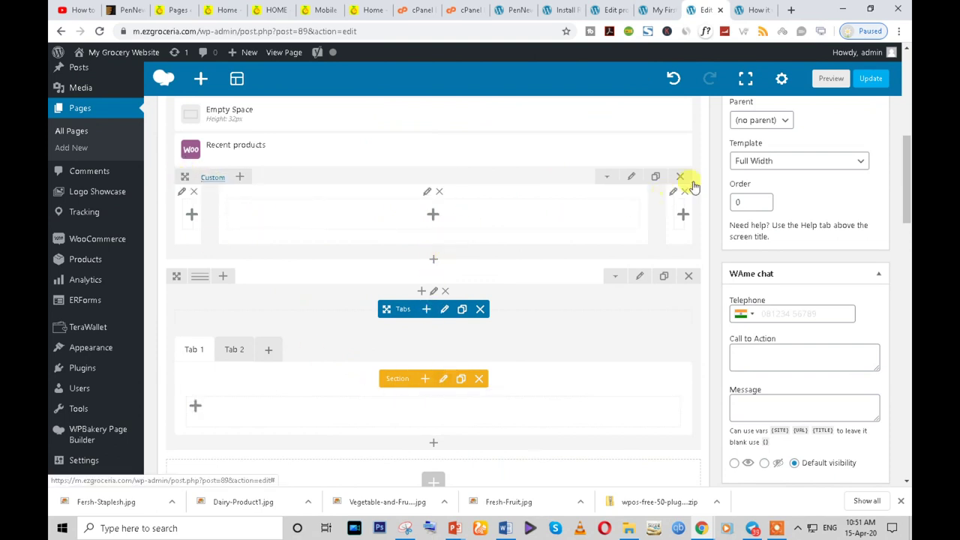
- Delete the empty row below Recent products
click(210, 177)
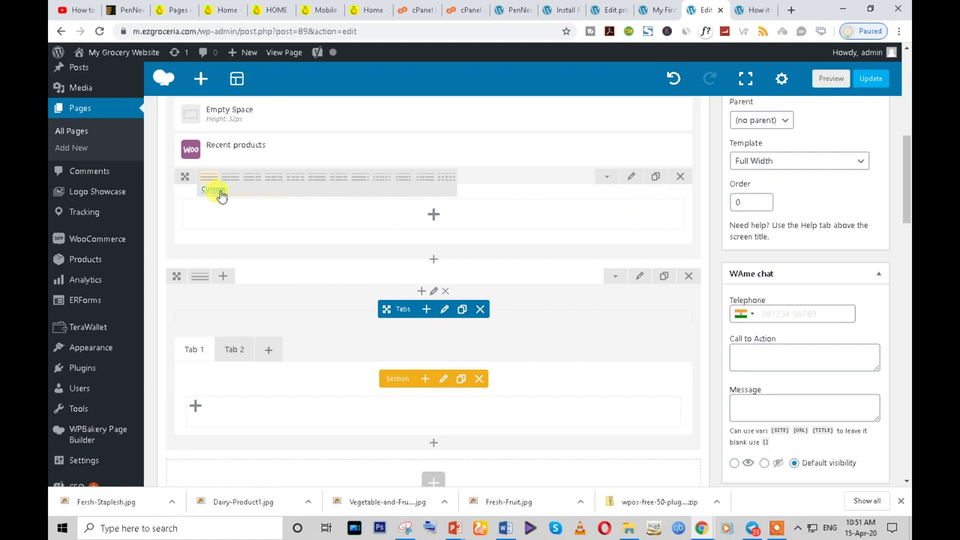
click(218, 192)
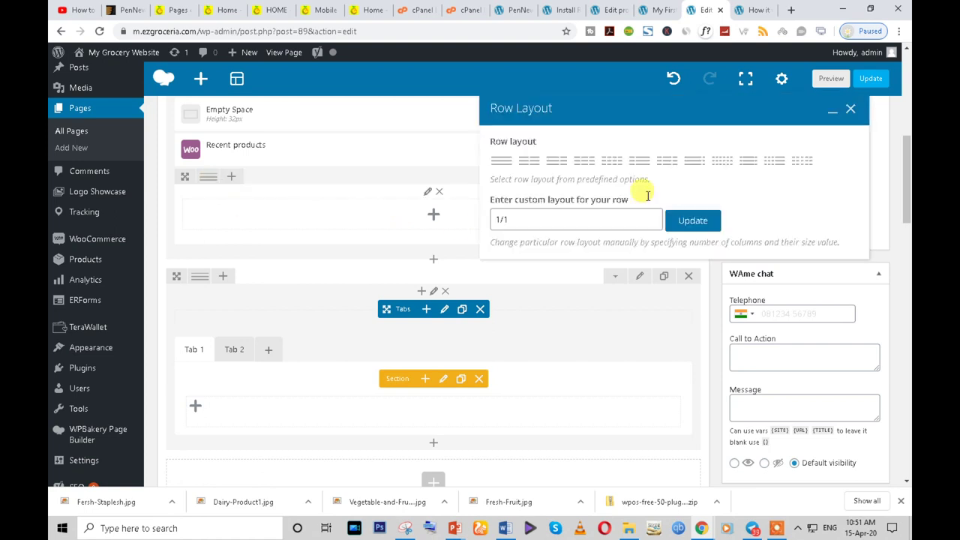
click(849, 109)
click(687, 177)
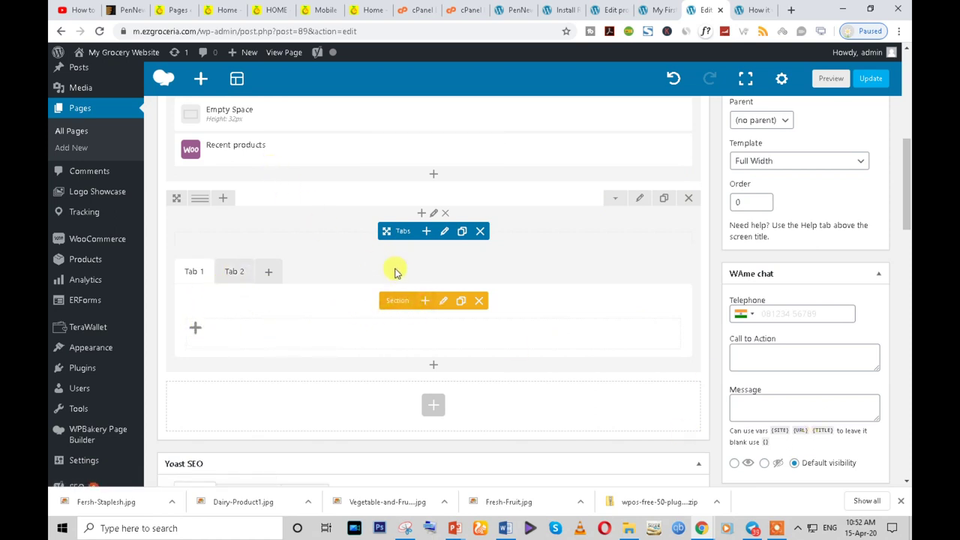
- Insert an empty inner Row into Tab 1's section, found by searching 'ro'
click(443, 303)
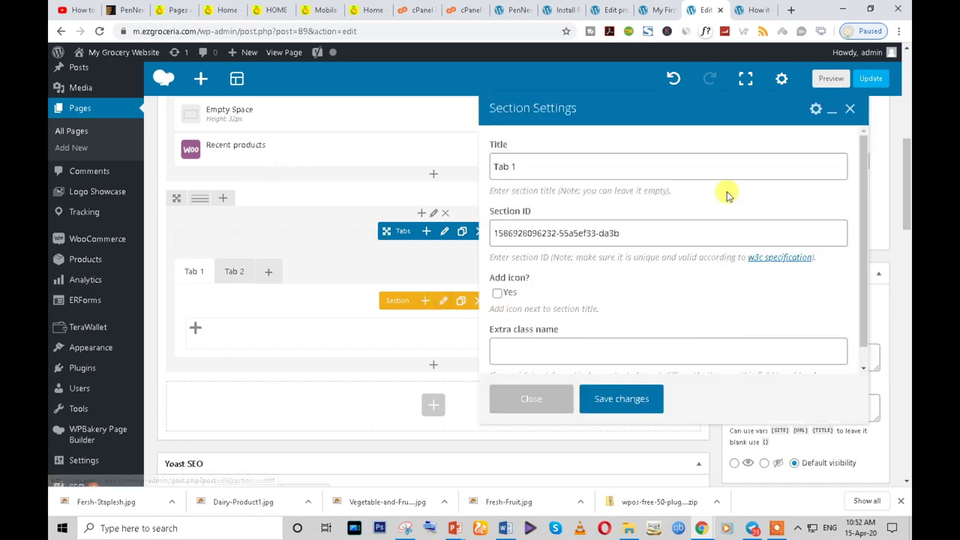
click(850, 109)
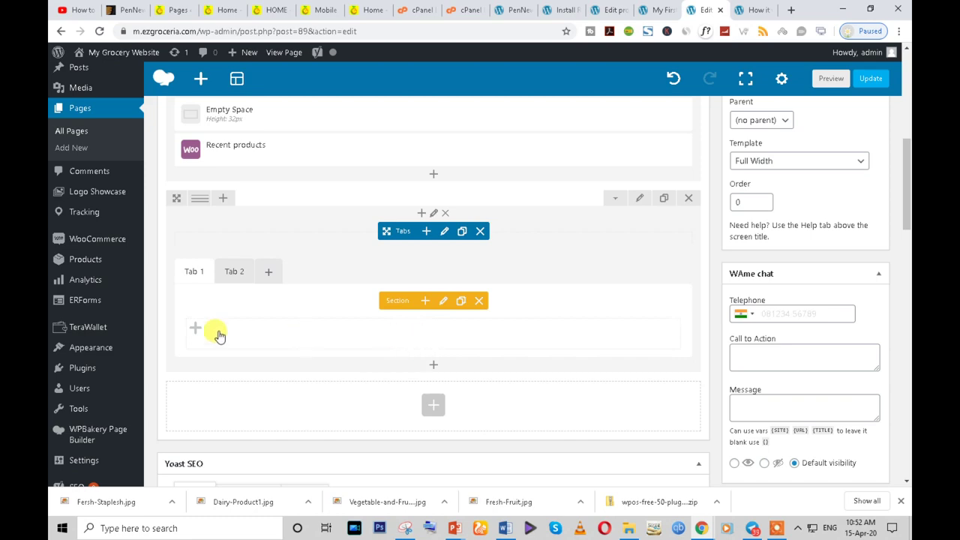
click(195, 328)
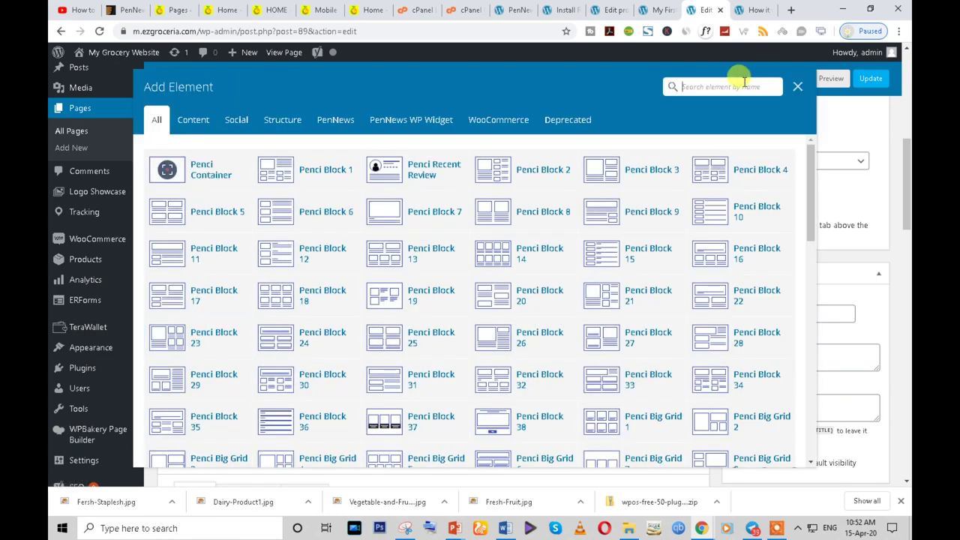
text(ro)
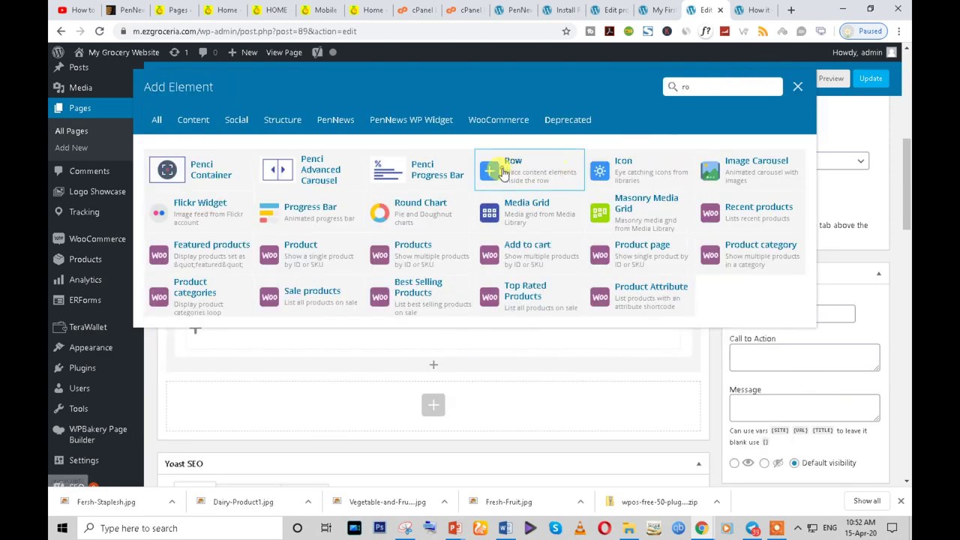
click(503, 171)
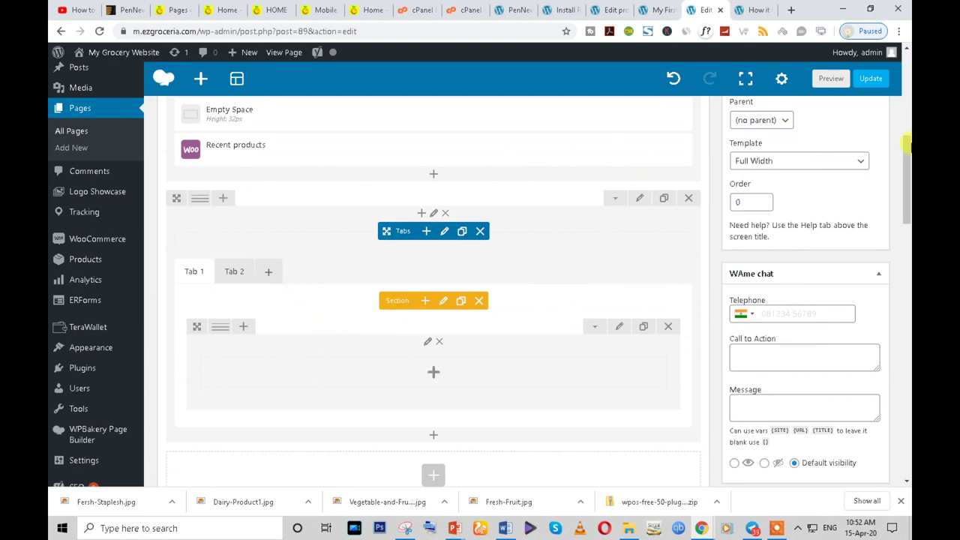
mouse_move(199, 199)
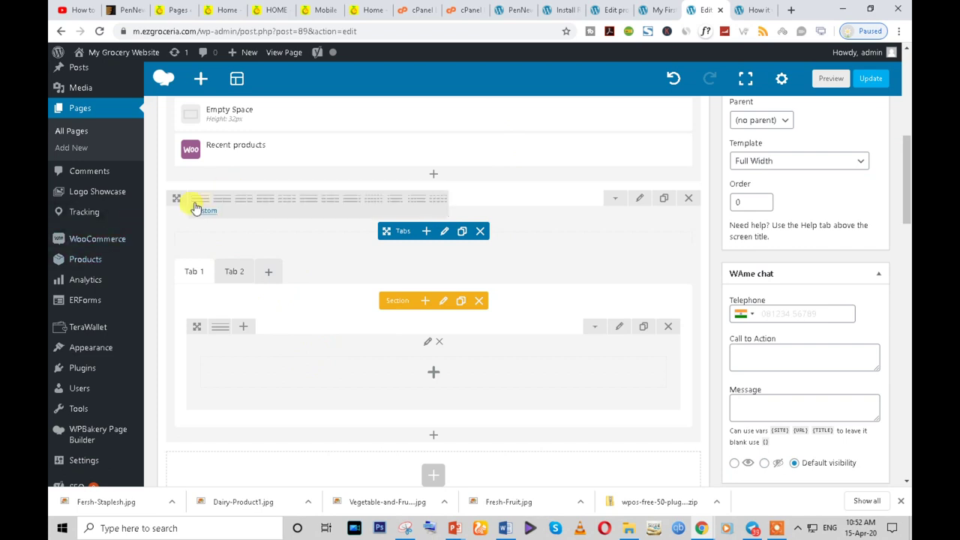
- Split the Tabs row into three columns and move Tabs into the 1/12 + 10/12 + 1/12 middle column
click(394, 200)
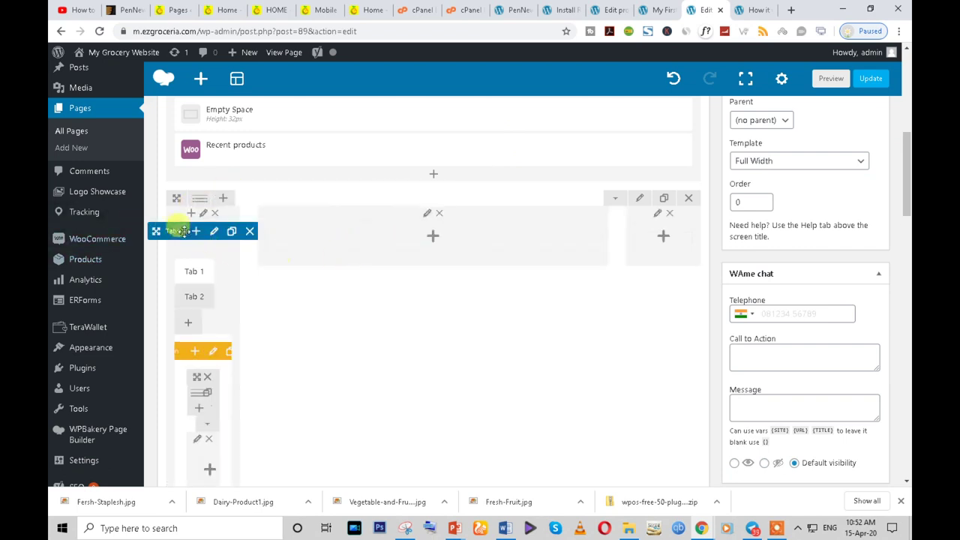
drag(163, 228, 312, 237)
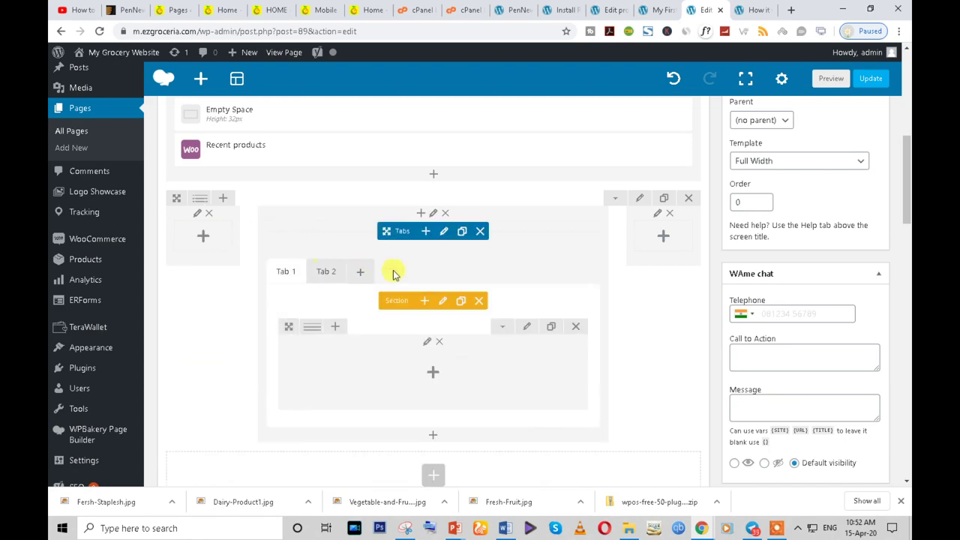
scroll(255, 300, up, 1)
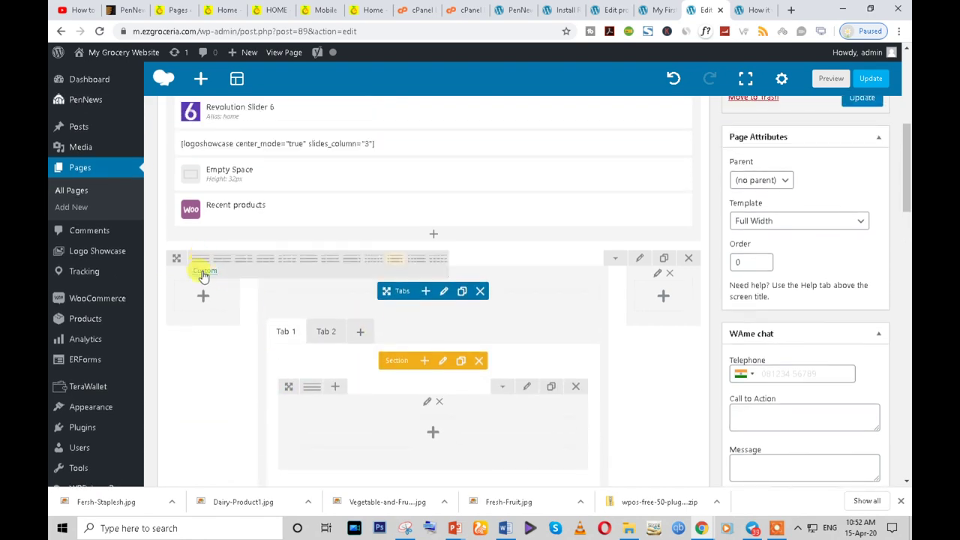
click(203, 271)
click(507, 222)
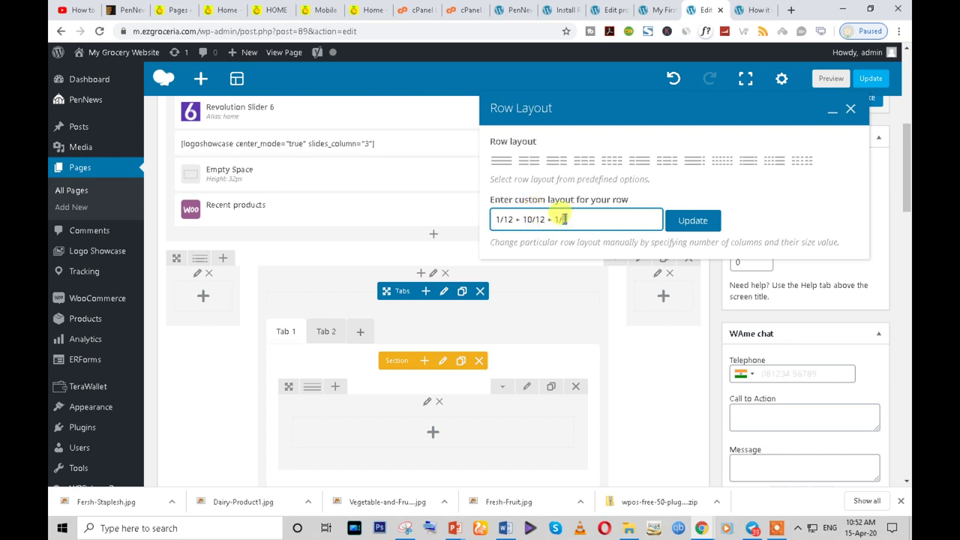
click(693, 220)
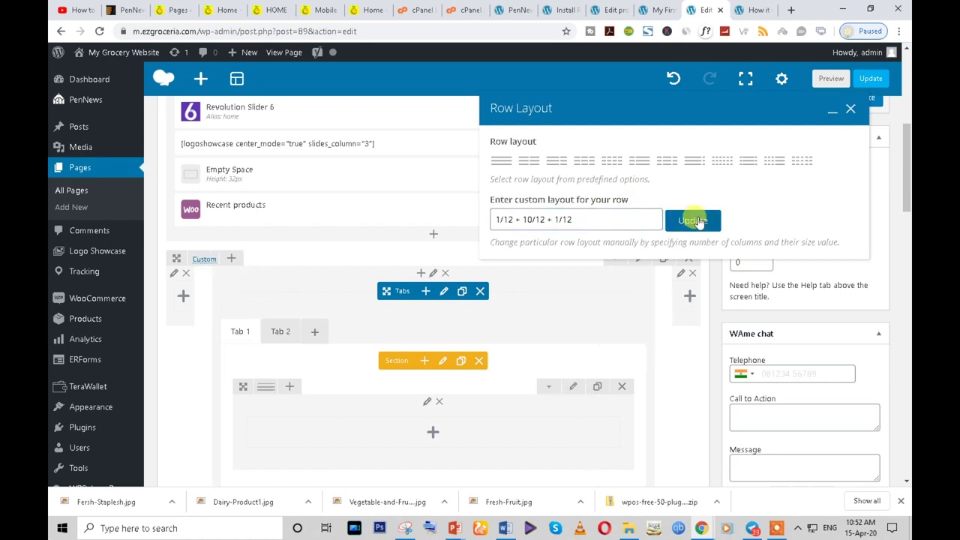
click(851, 112)
scroll(318, 300, down, 3)
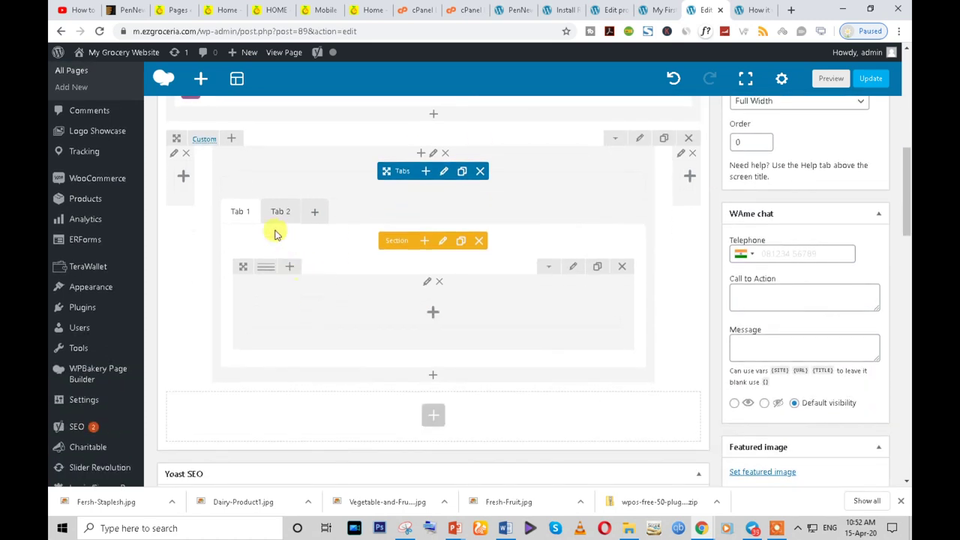
- Edit Tab 1's title settings and add a third tab to the Tabs block
click(441, 240)
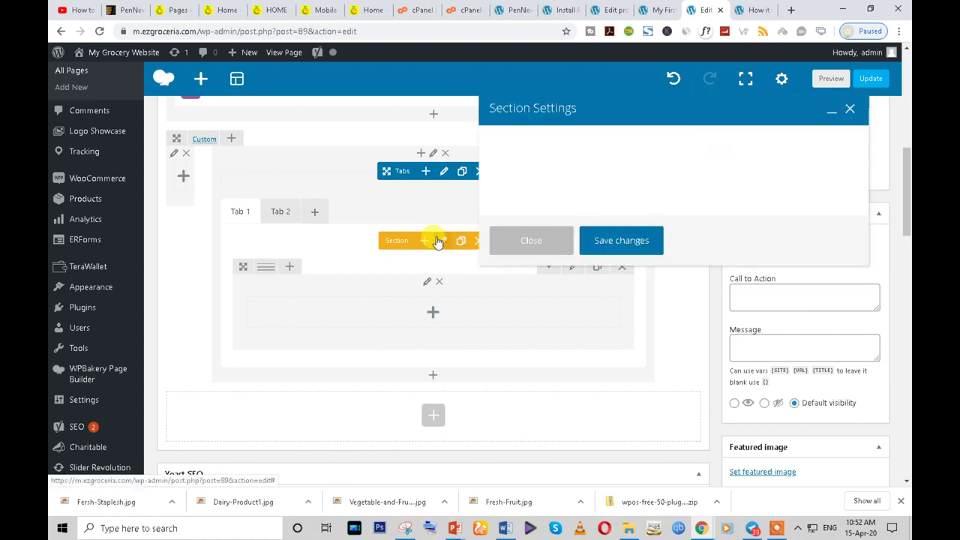
click(531, 166)
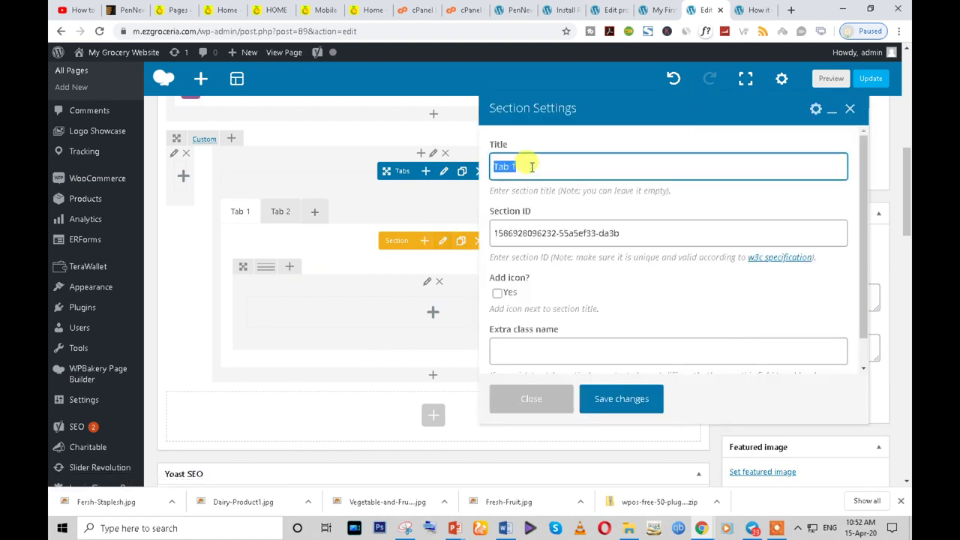
click(616, 405)
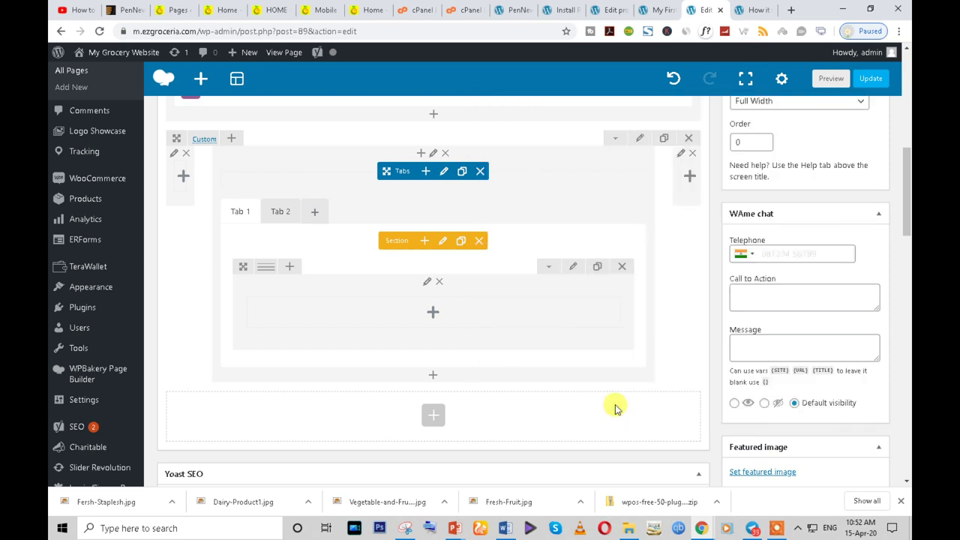
click(280, 212)
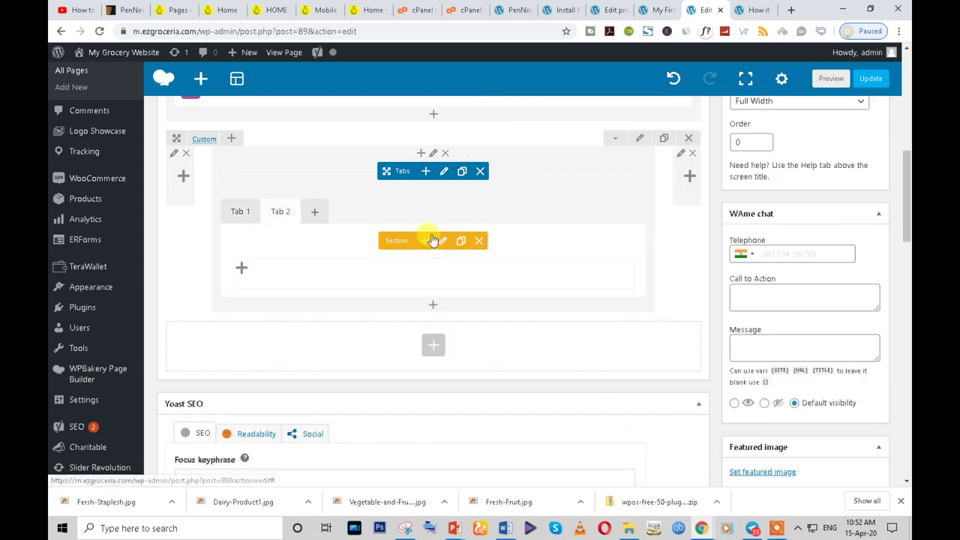
click(314, 212)
click(315, 211)
click(276, 211)
click(240, 213)
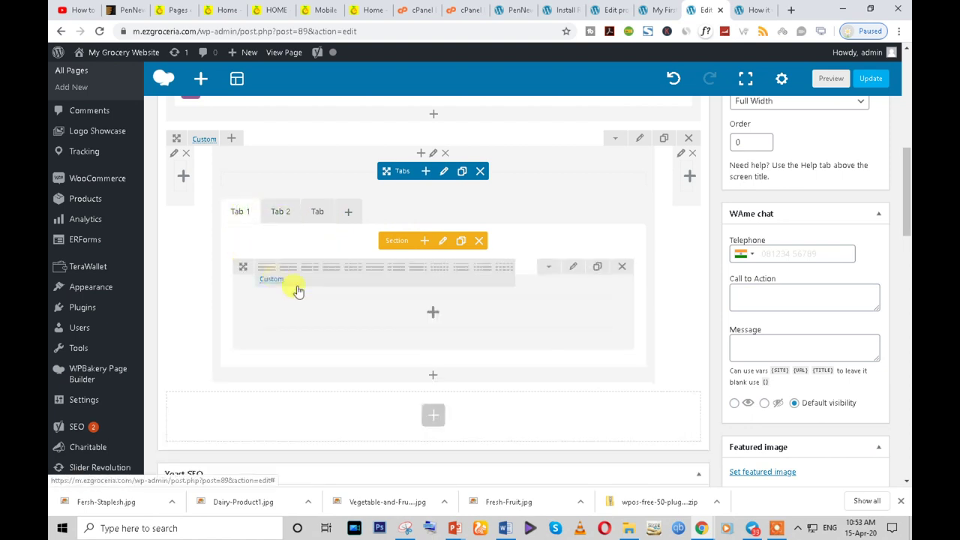
- Insert a Sale products element into Tab 1 with 12 per page and 4 columns
click(429, 314)
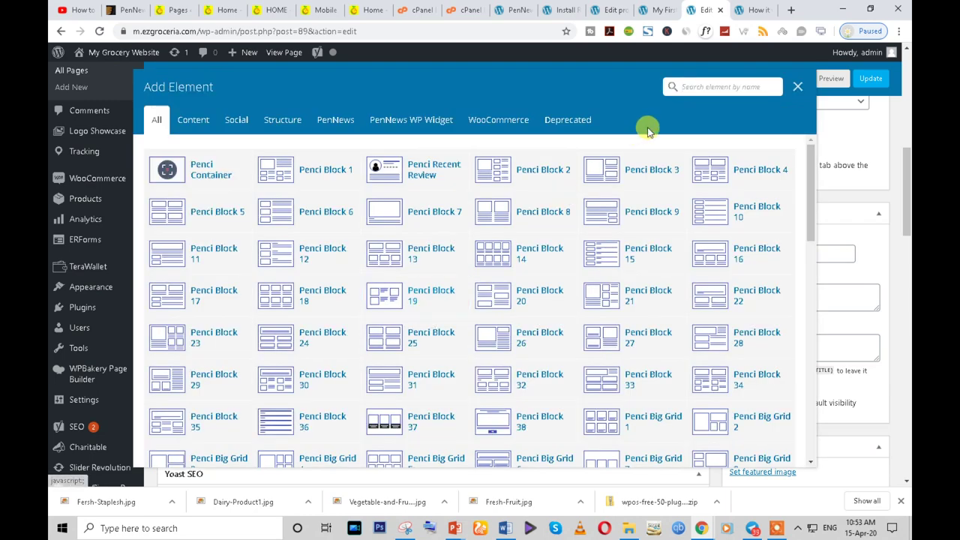
text(pro)
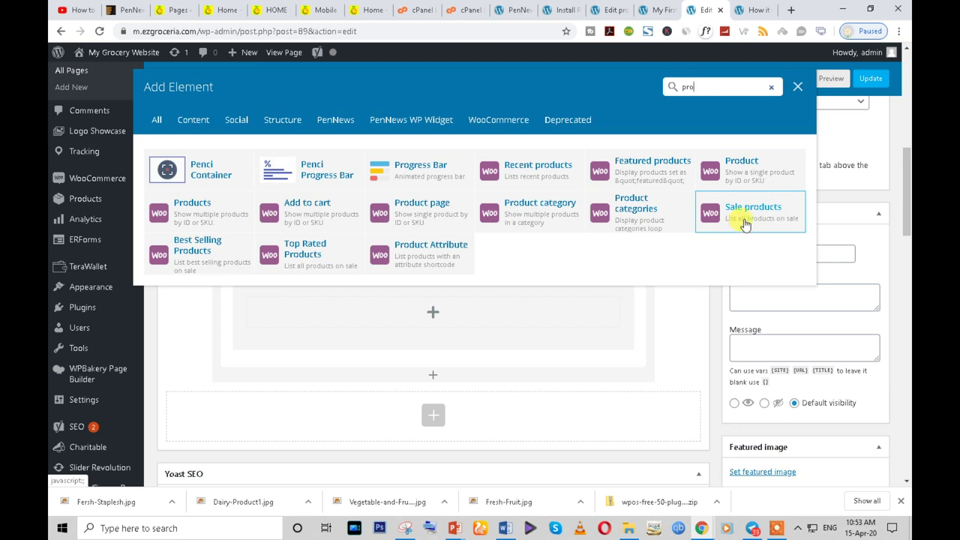
click(714, 218)
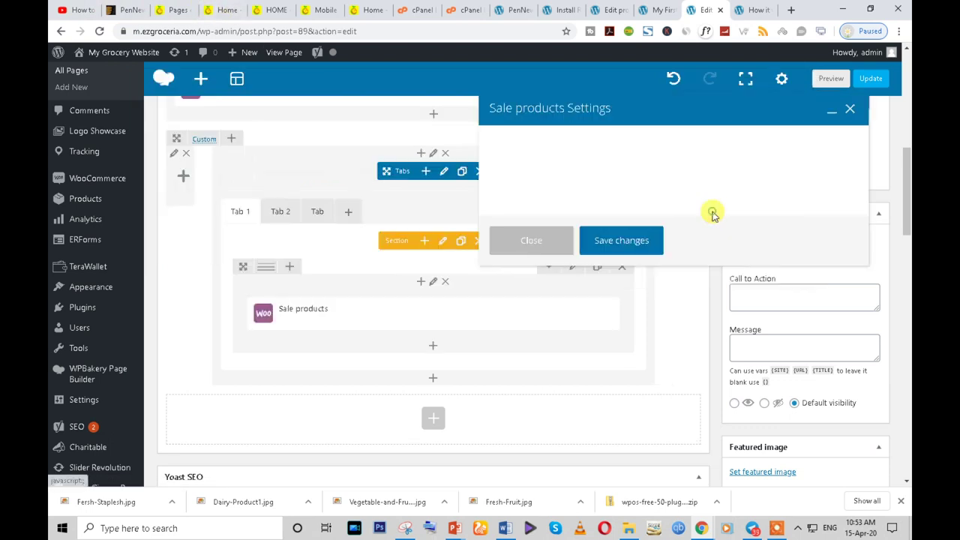
scroll(514, 247, down, 3)
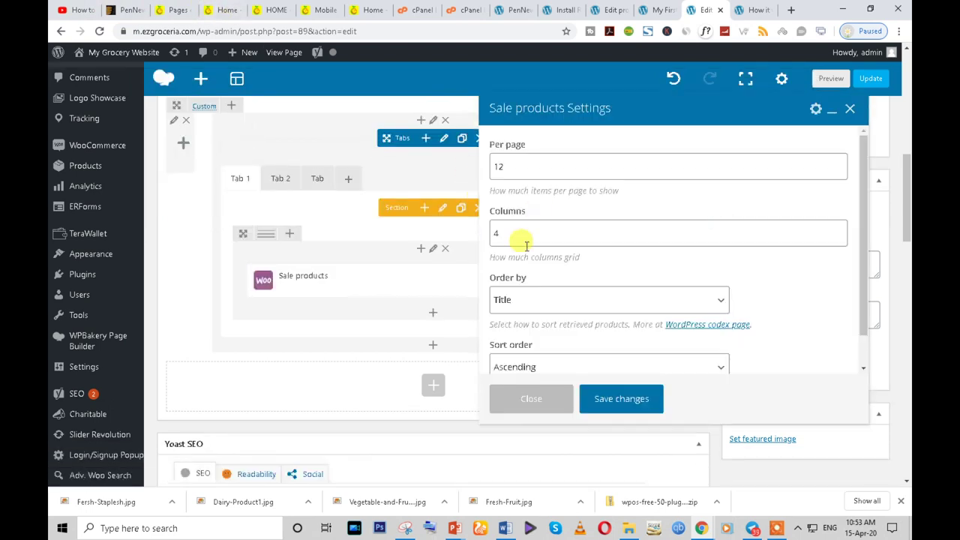
scroll(550, 332, up, 3)
scroll(525, 225, up, 1)
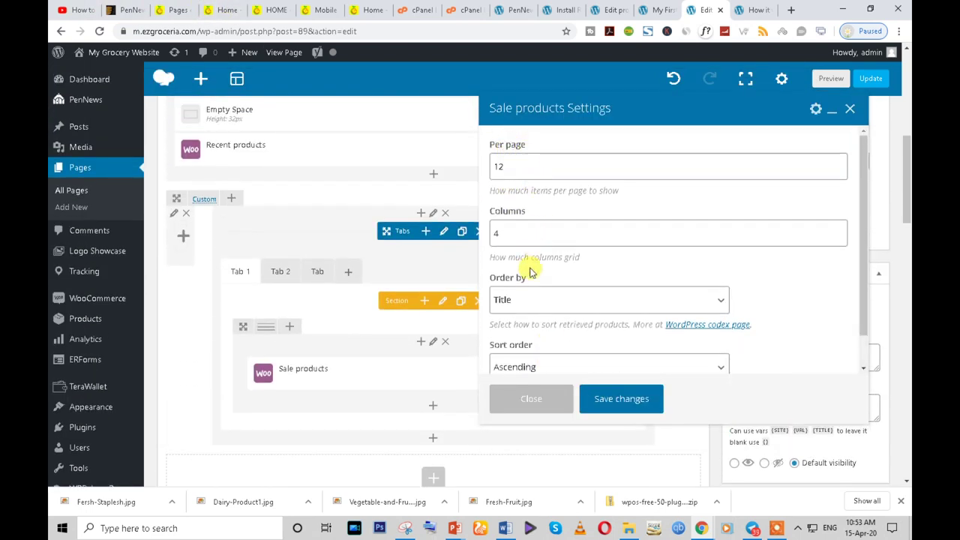
double_click(510, 166)
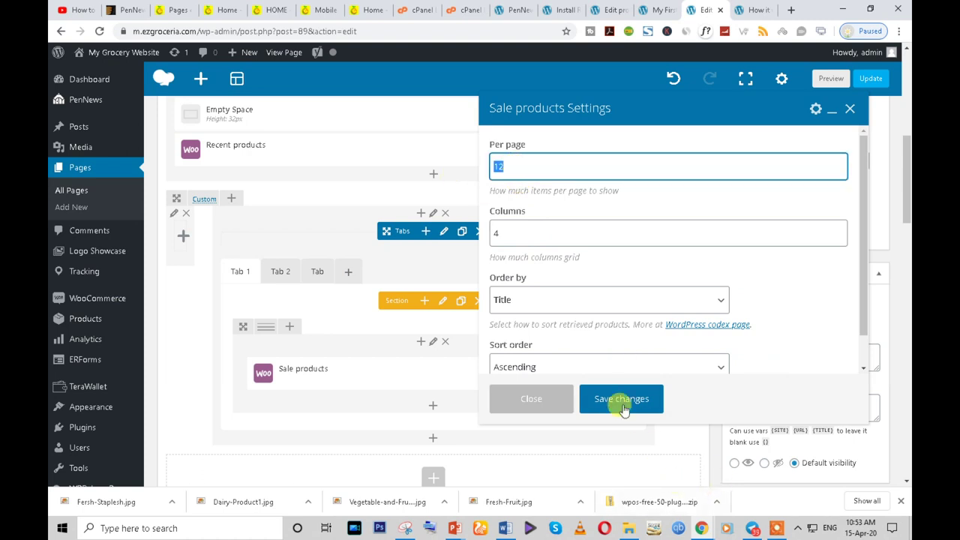
click(620, 402)
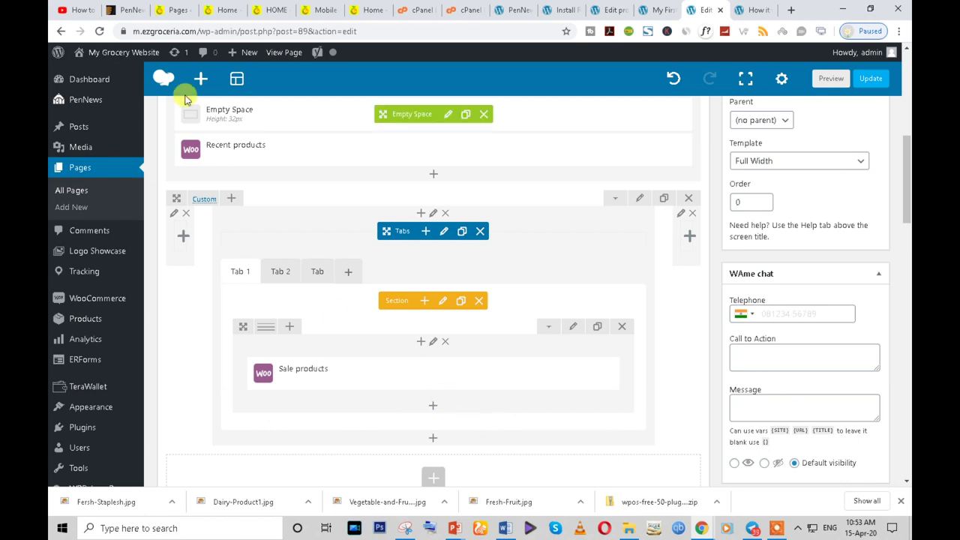
- Review the storefront's EVERYTHINGS tab and HOT OFFER carousel, then return to the Cauliflower editor
click(224, 10)
scroll(471, 412, down, 2)
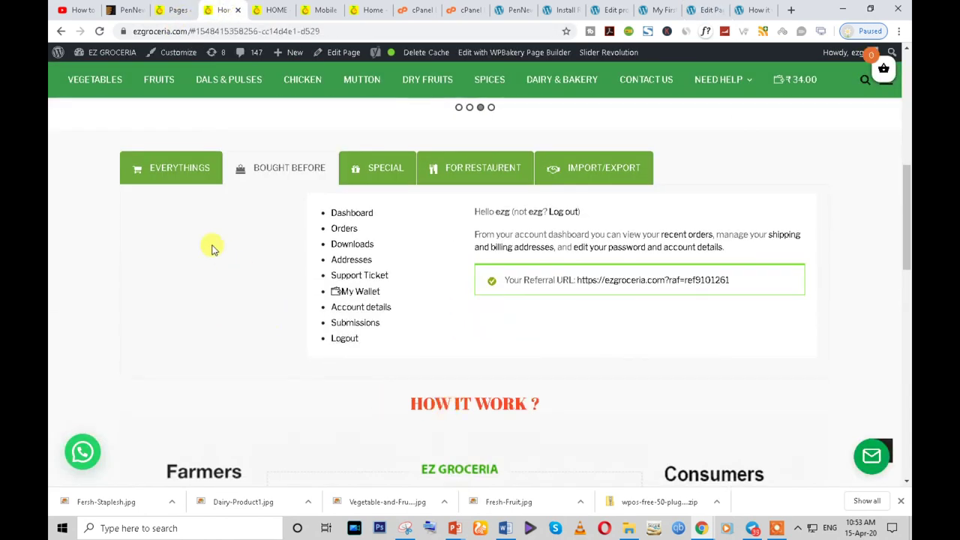
click(175, 174)
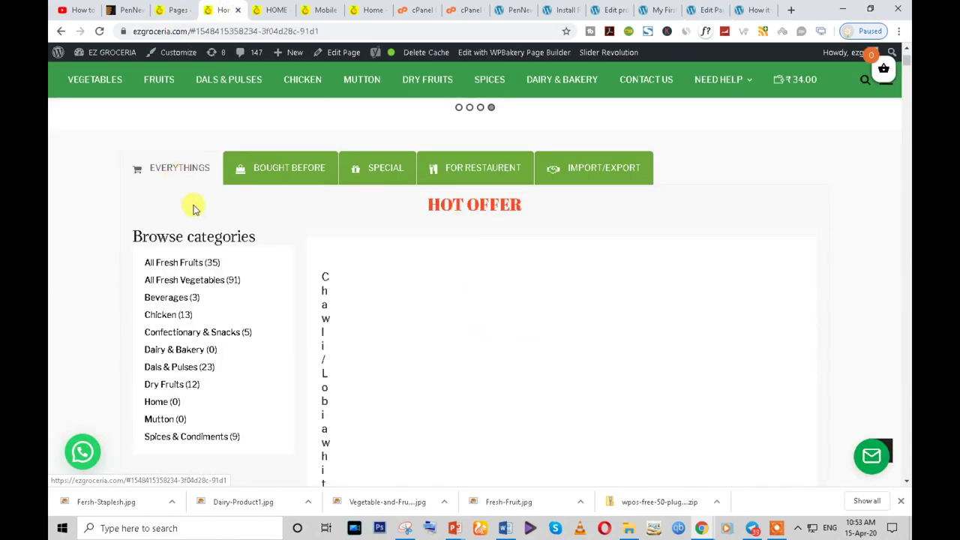
scroll(409, 337, down, 1)
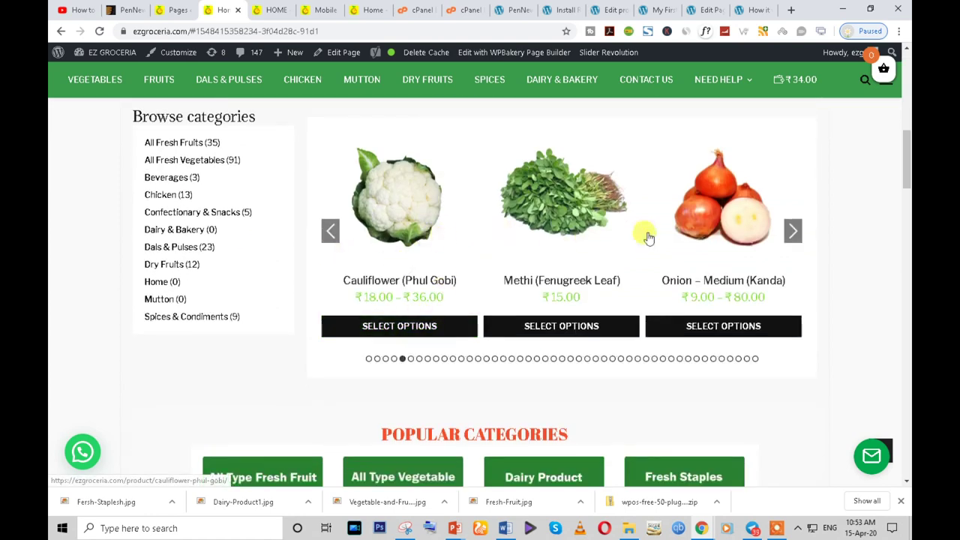
click(795, 233)
click(794, 231)
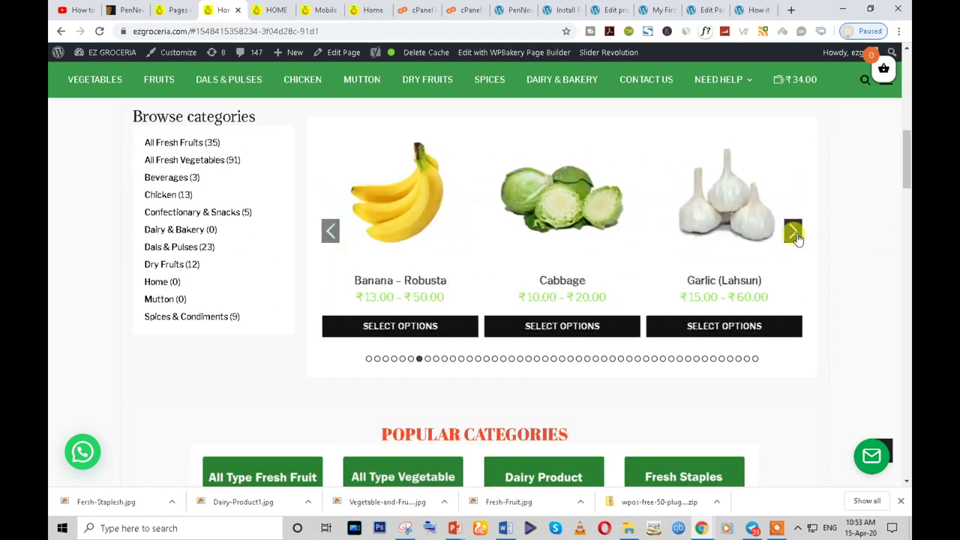
click(793, 231)
scroll(643, 360, down, 2)
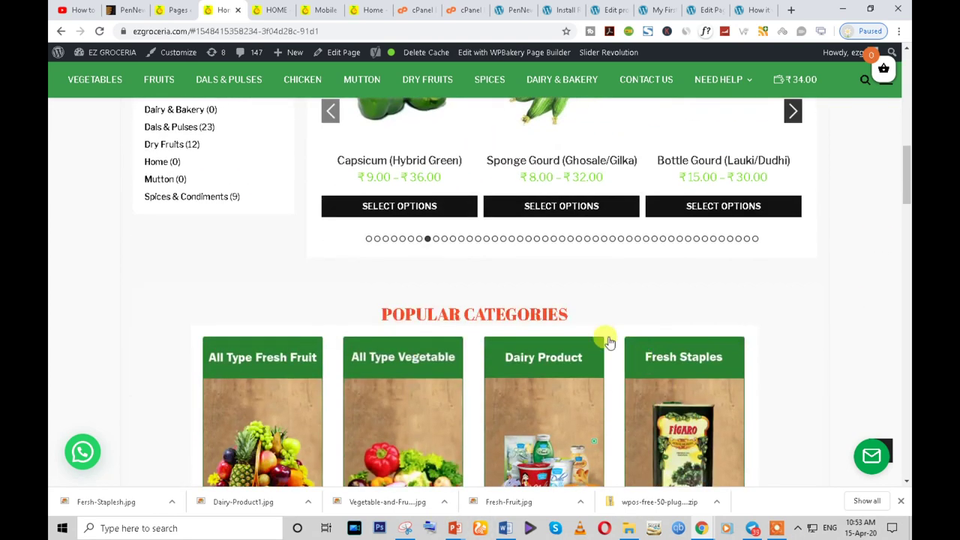
click(604, 9)
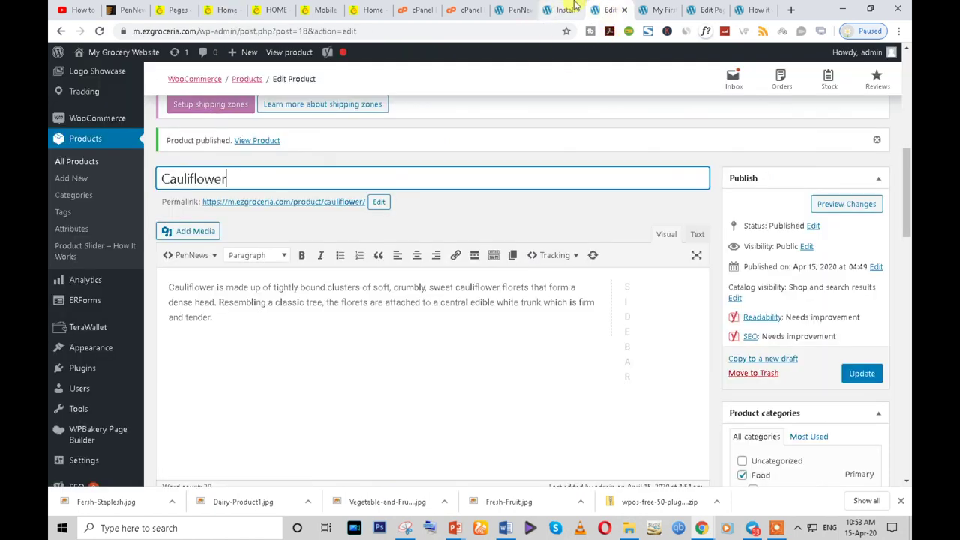
- Open Products > Product Slider – How It Works in a new tab
click(660, 9)
click(705, 9)
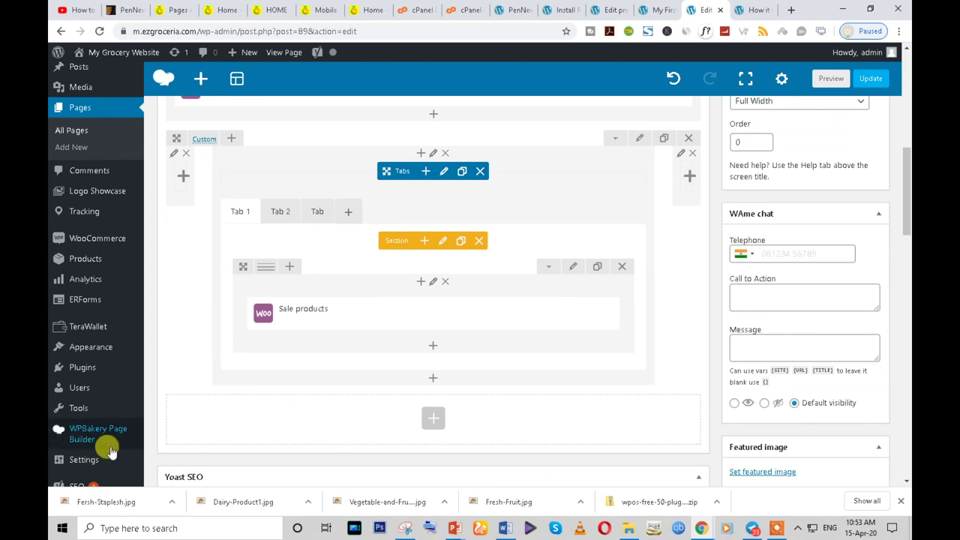
scroll(98, 356, up, 1)
scroll(105, 364, up, 1)
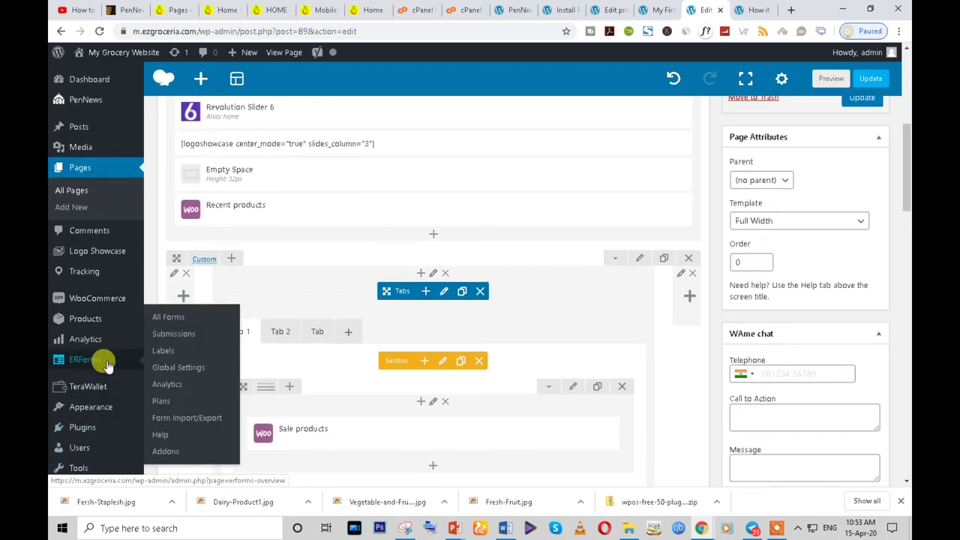
mouse_move(90, 371)
mouse_move(92, 405)
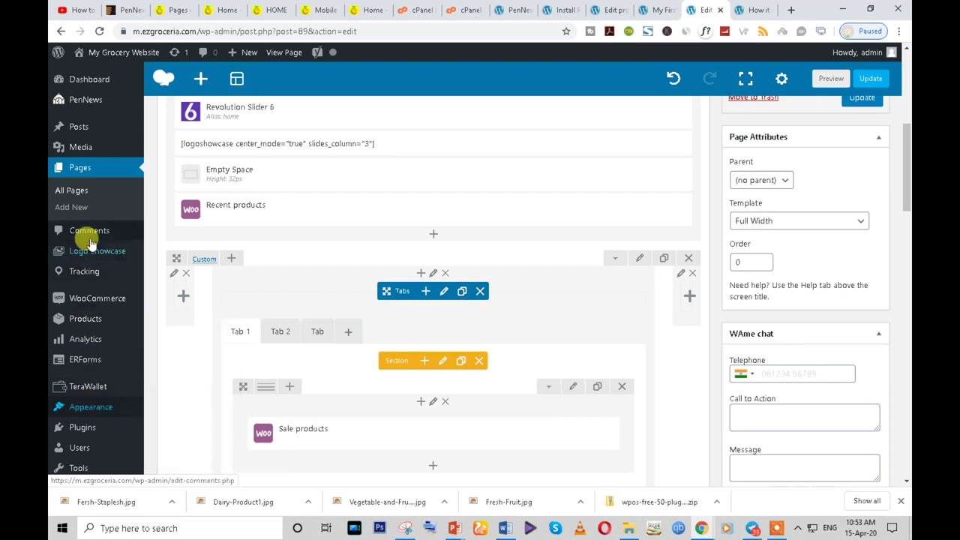
mouse_move(97, 308)
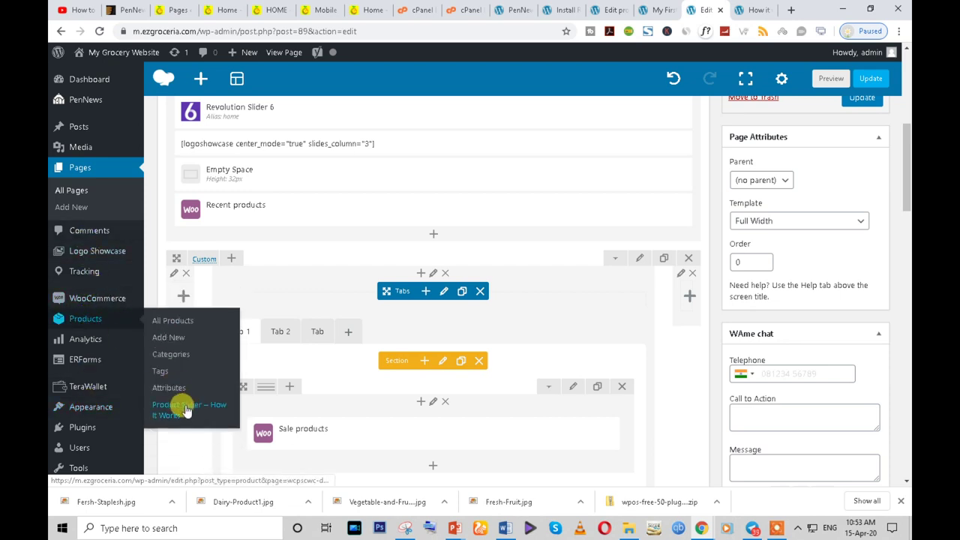
right_click(186, 411)
click(218, 294)
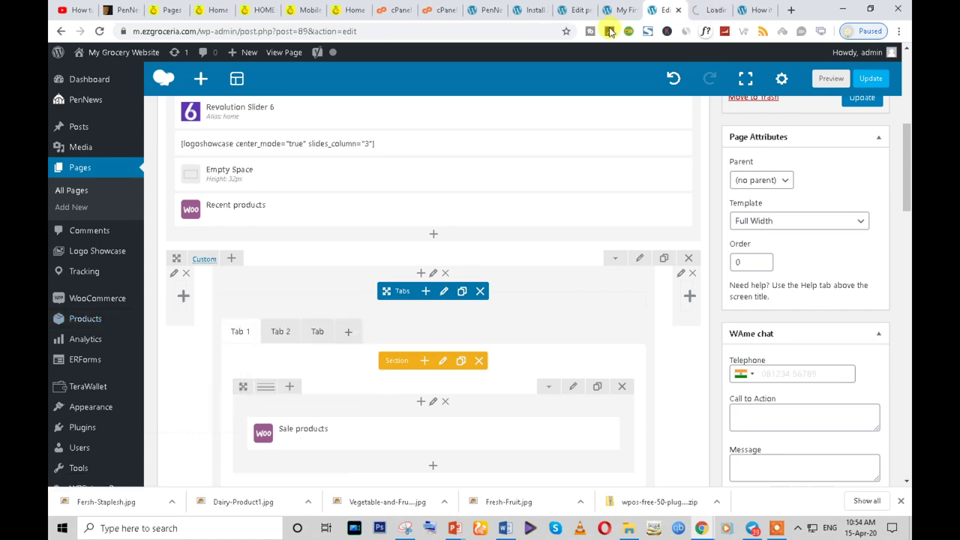
click(709, 9)
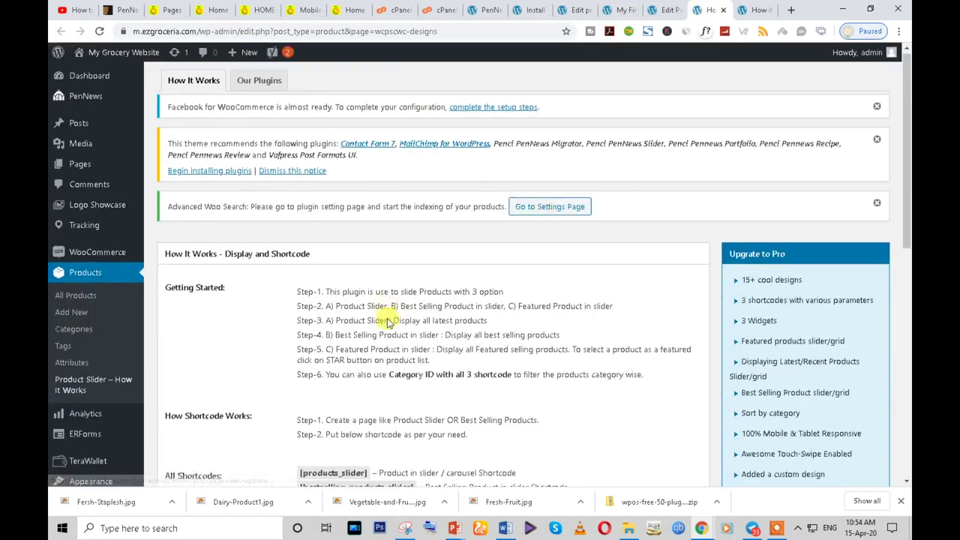
- Copy the [bestselling_products_slider] shortcode and return to the Home page editor
scroll(390, 326, down, 3)
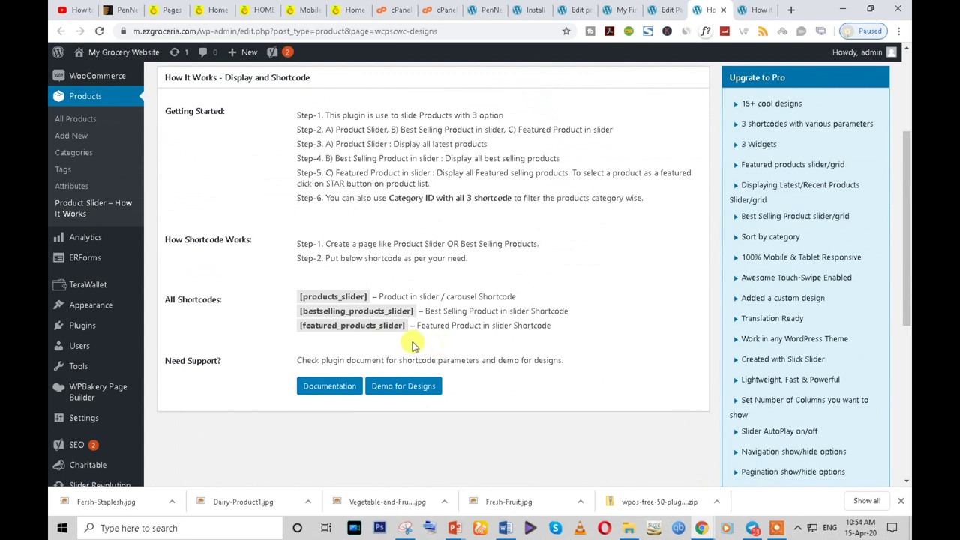
triple_click(373, 313)
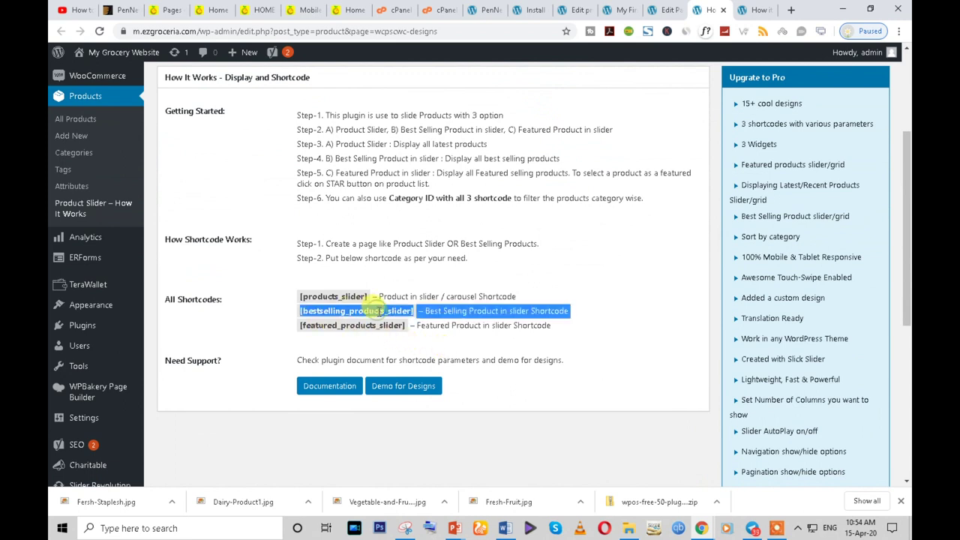
click(375, 313)
drag(412, 311, 302, 310)
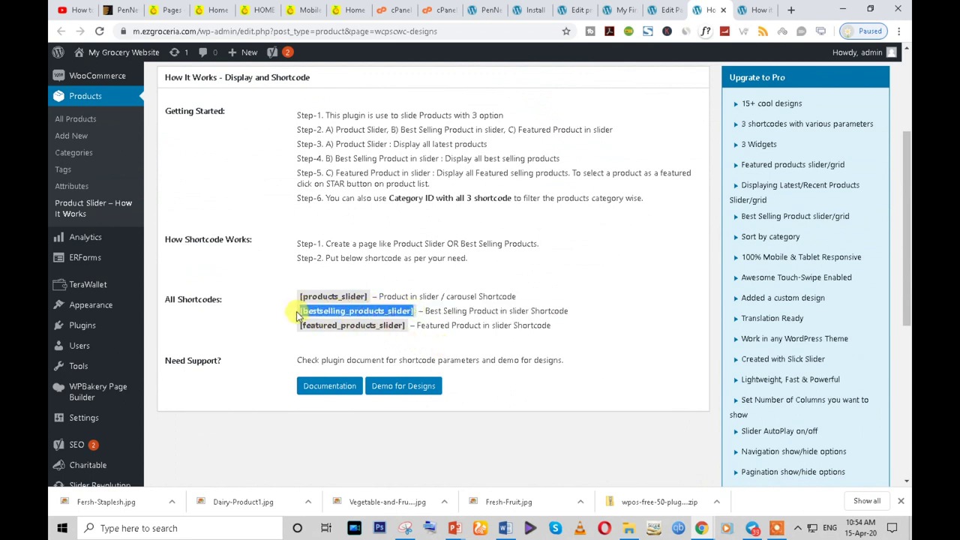
right_click(320, 312)
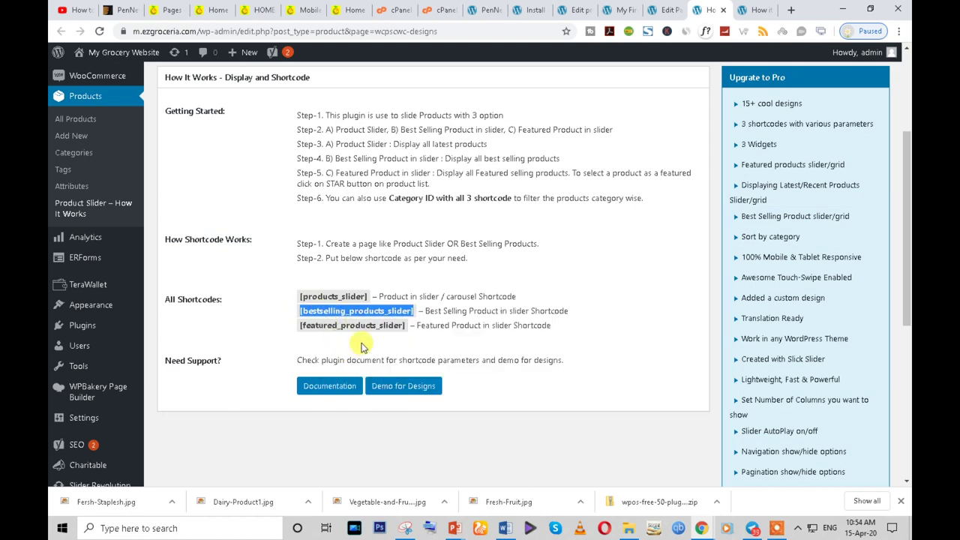
scroll(360, 346, up, 5)
click(667, 10)
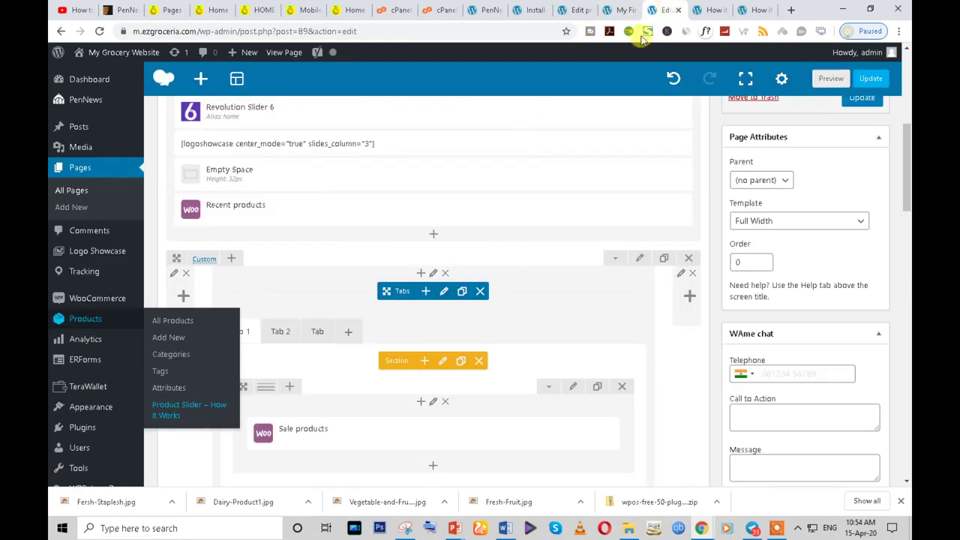
- Add a Text Block to Tab 1 containing the pasted bestselling_products_slider shortcode
mouse_move(411, 210)
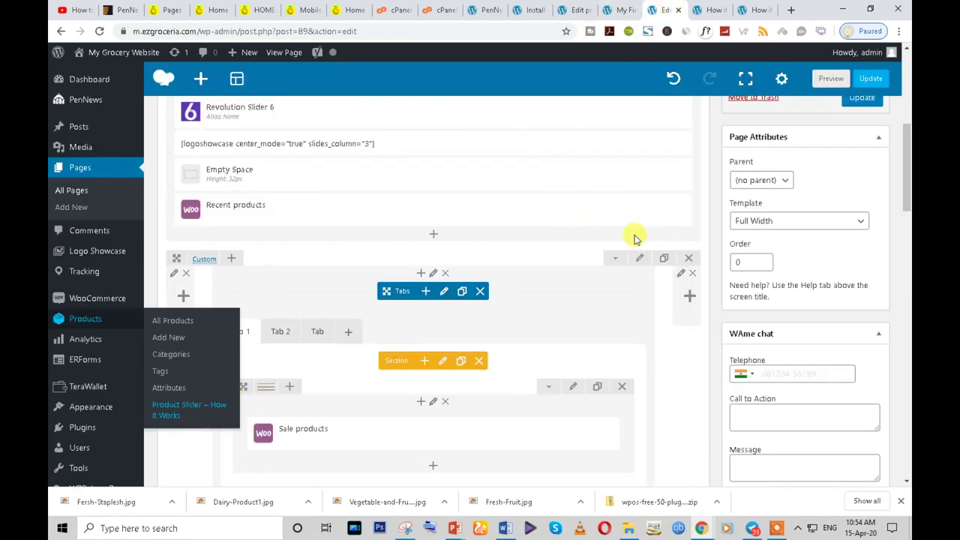
scroll(293, 413, down, 2)
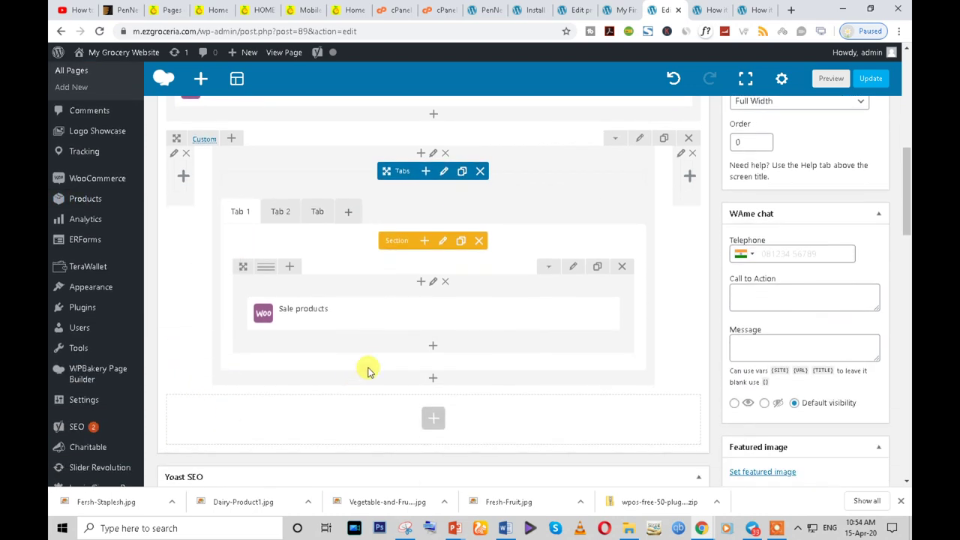
click(433, 350)
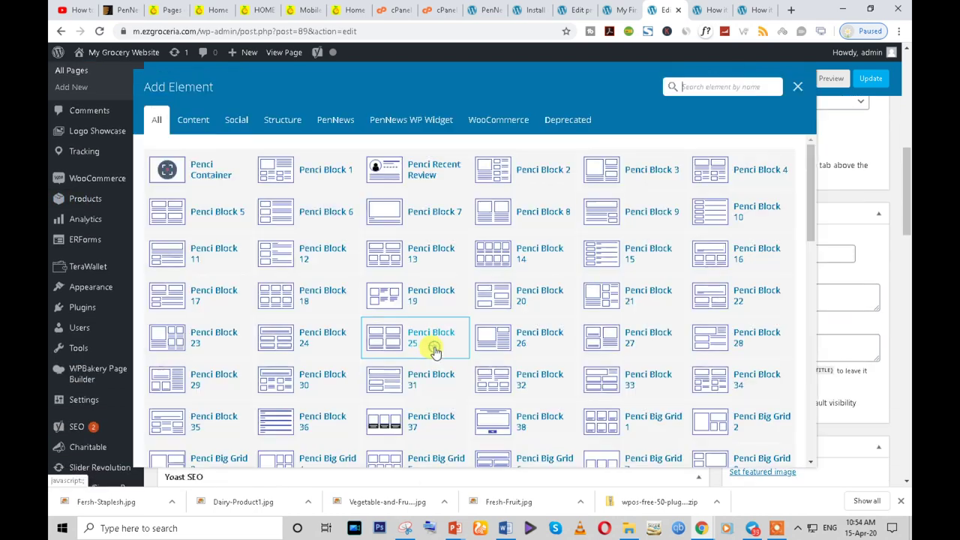
text(test)
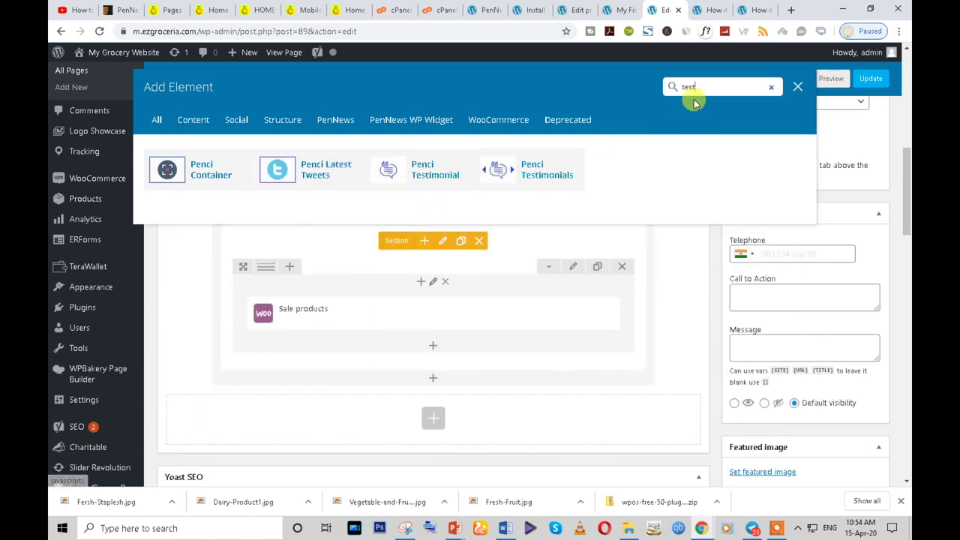
key(BackSpace)
key(BackSpace)
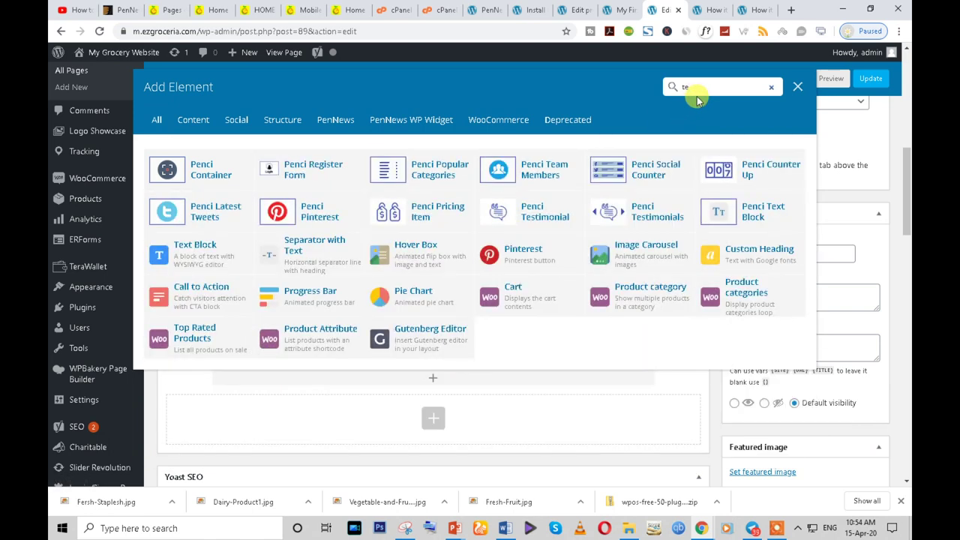
text(x)
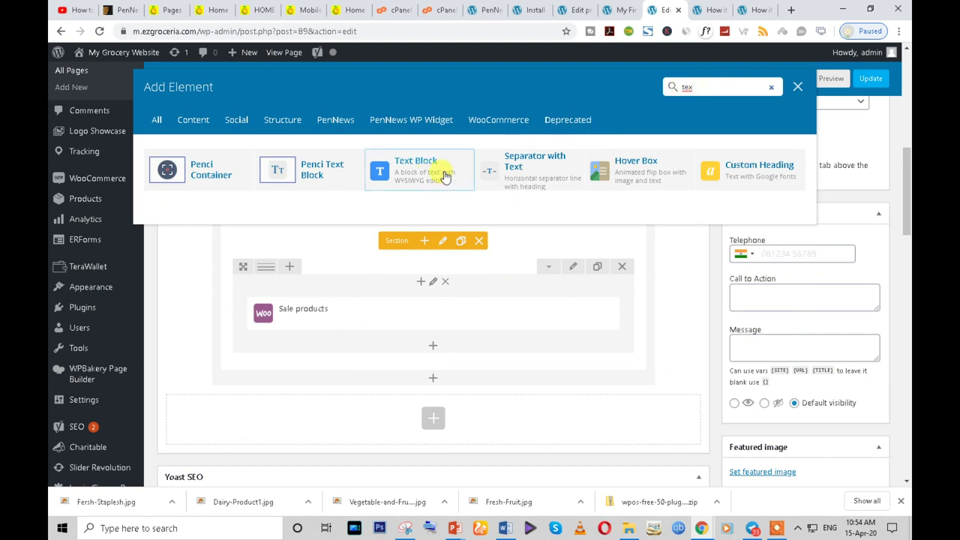
click(424, 171)
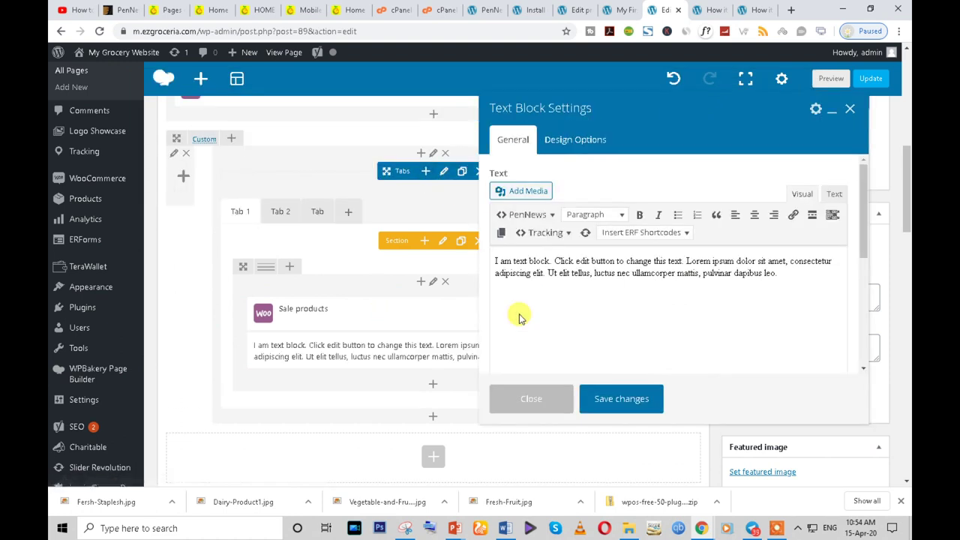
triple_click(597, 285)
text([bestselling_products_slider])
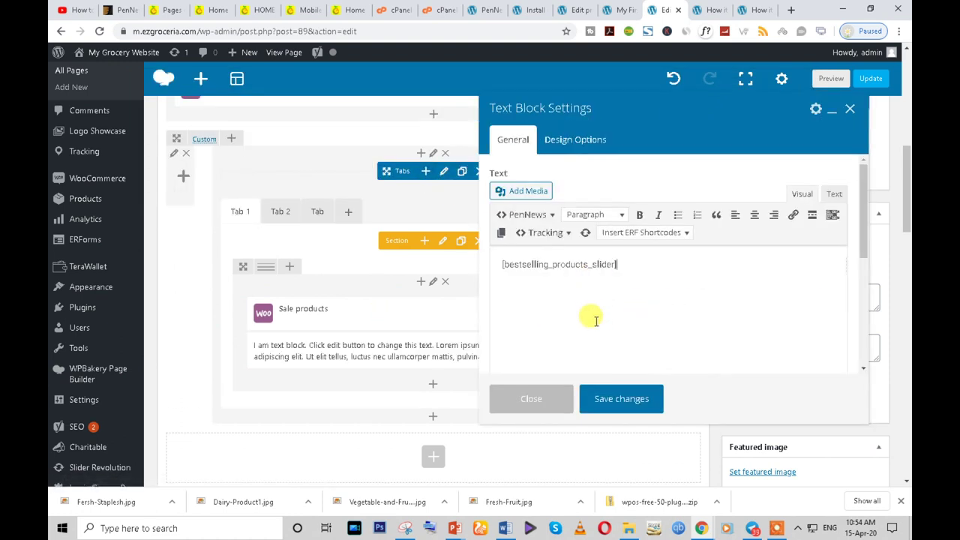
click(621, 398)
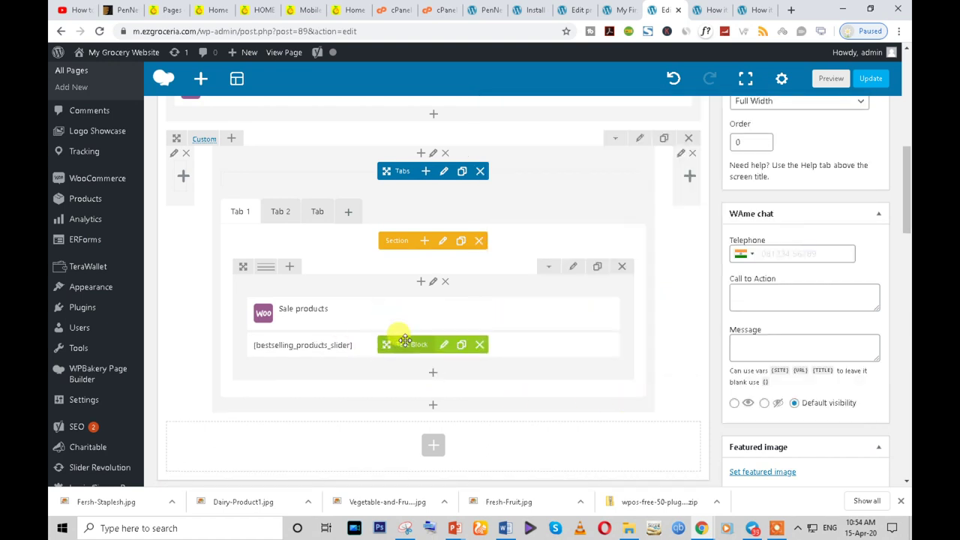
- Move the shortcode Text Block above Sale products
drag(386, 343, 387, 303)
right_click(387, 304)
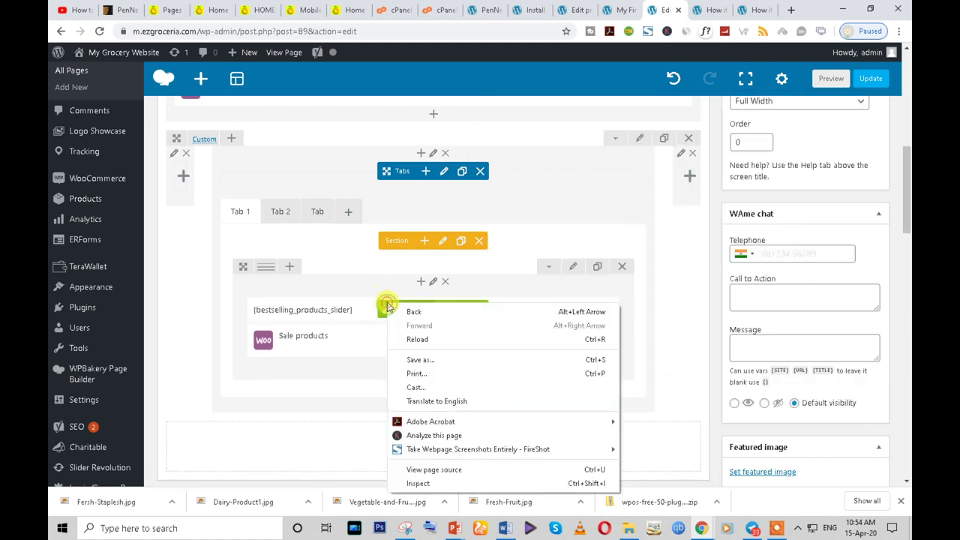
click(294, 387)
- Add a 22px Empty Space above Sale products and update the page
click(431, 374)
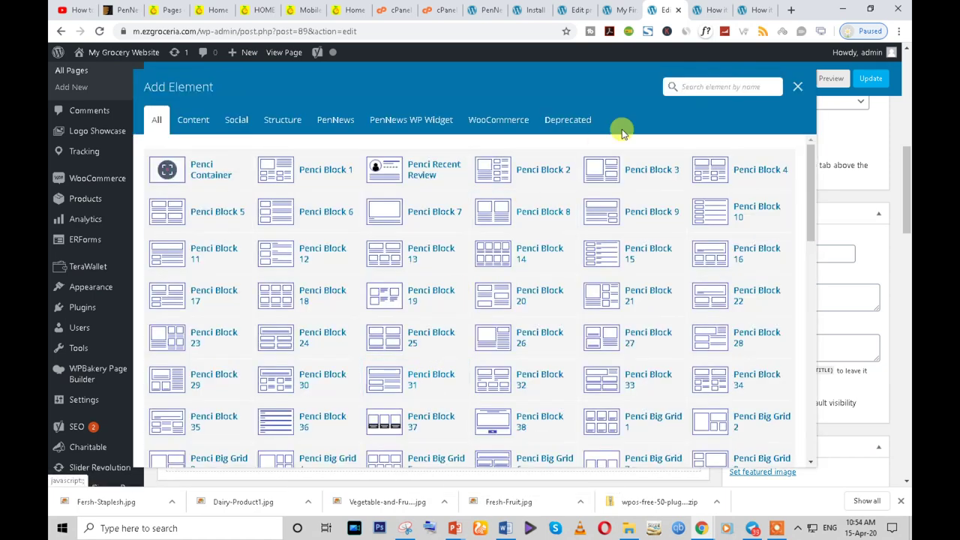
text(spa)
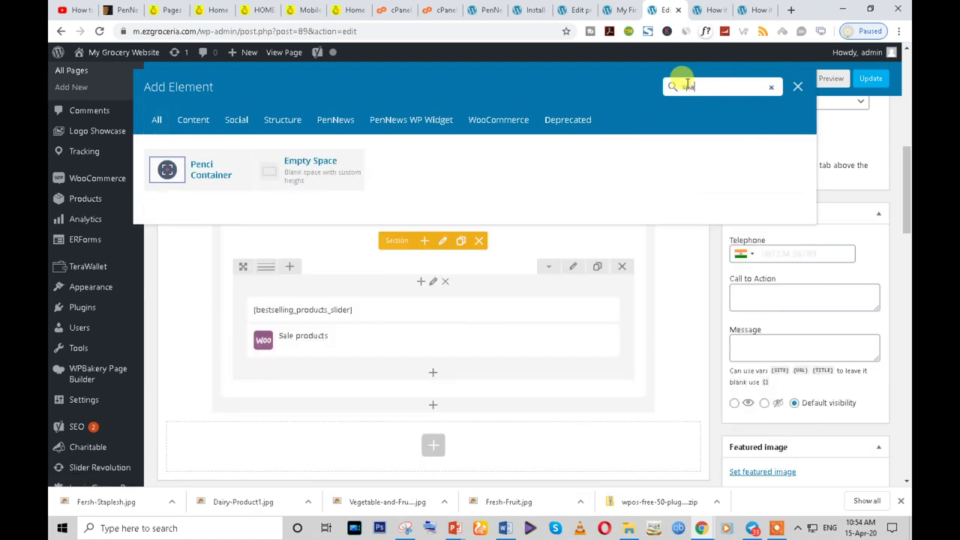
click(319, 180)
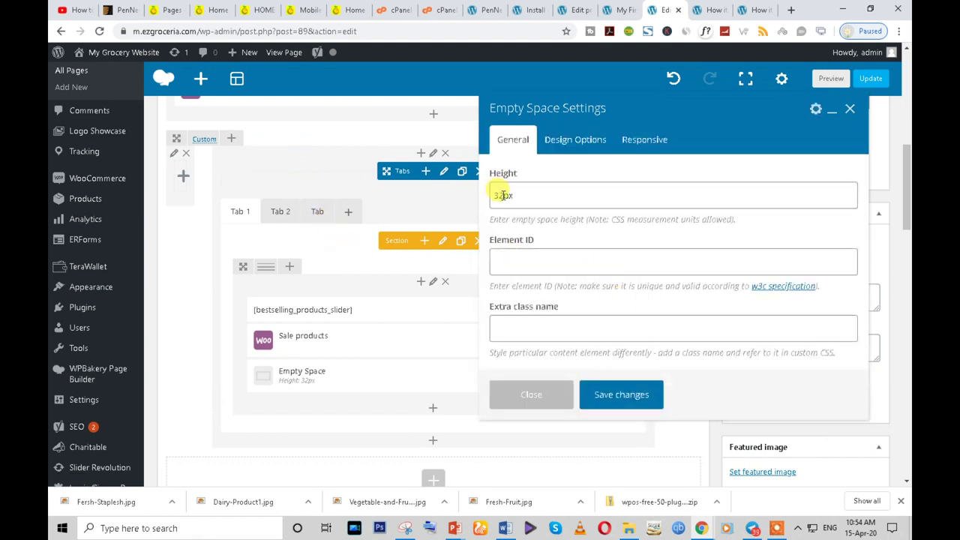
drag(500, 195, 492, 194)
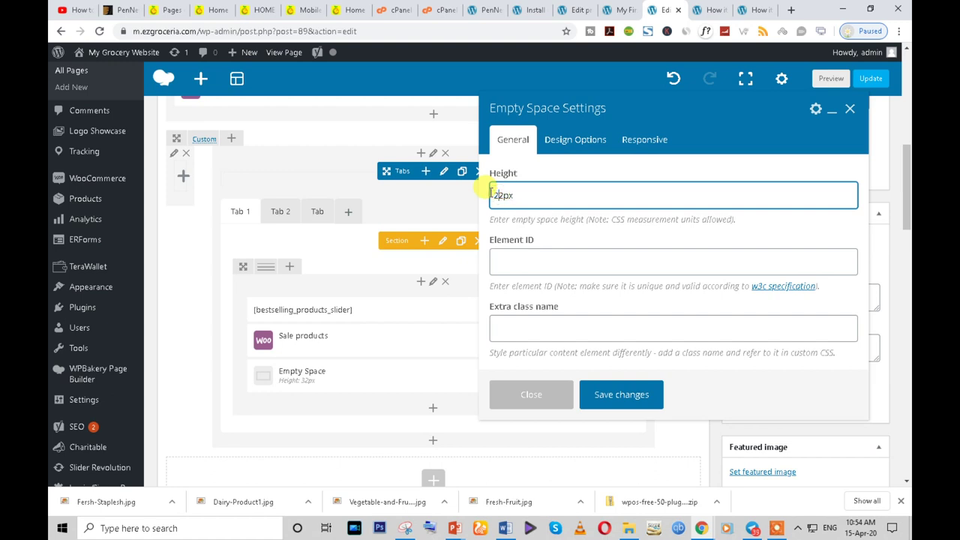
click(616, 395)
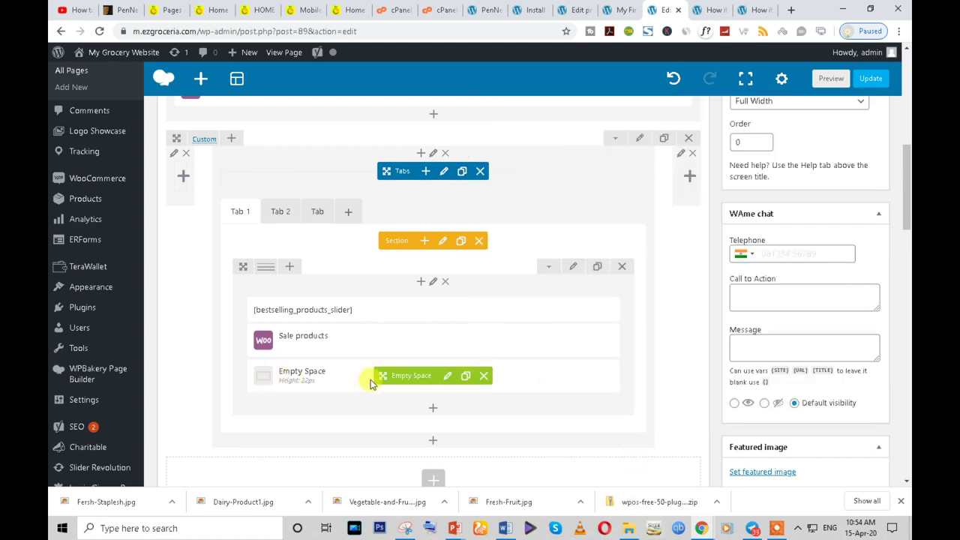
drag(383, 376, 387, 341)
scroll(785, 257, up, 2)
scroll(767, 257, up, 1)
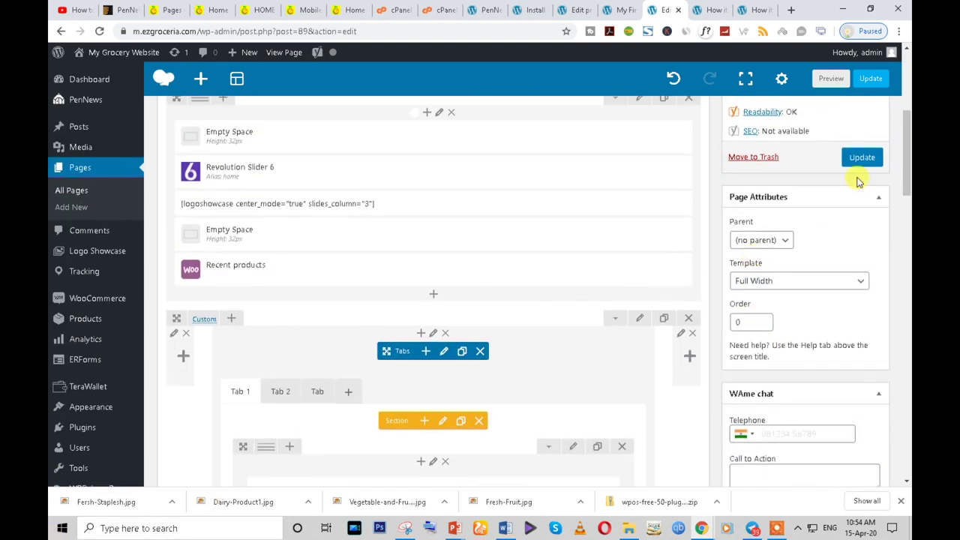
click(857, 161)
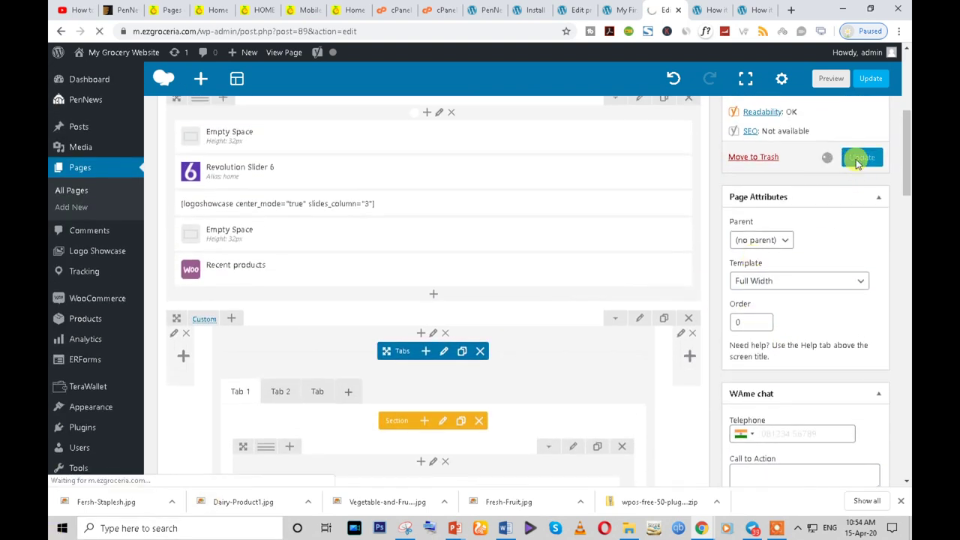
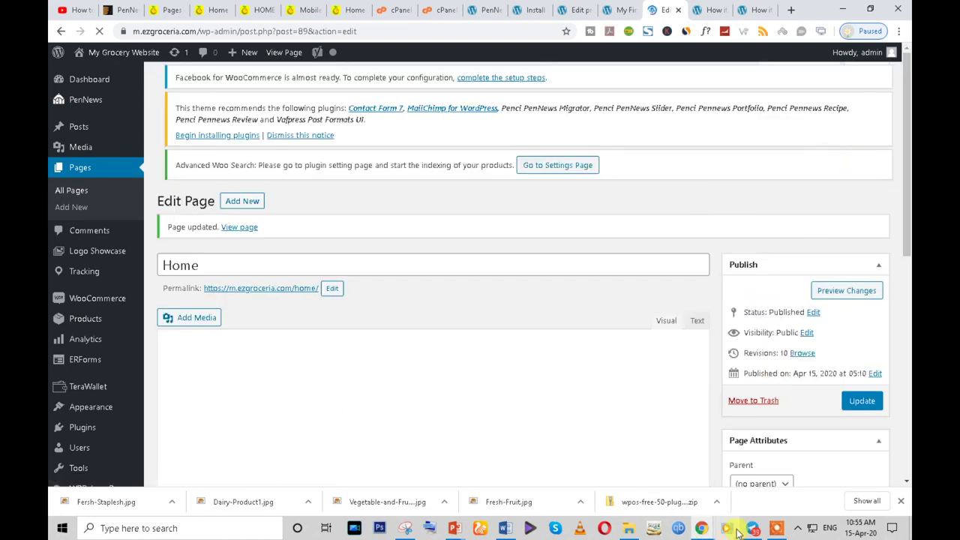
- Reload the live Home page and switch between its first and second product tabs
mouse_move(705, 528)
click(748, 501)
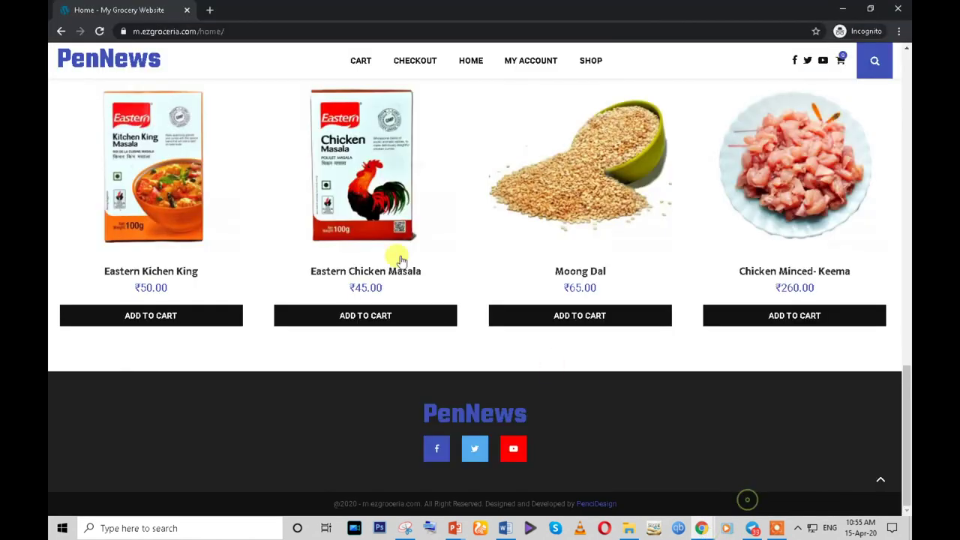
click(99, 31)
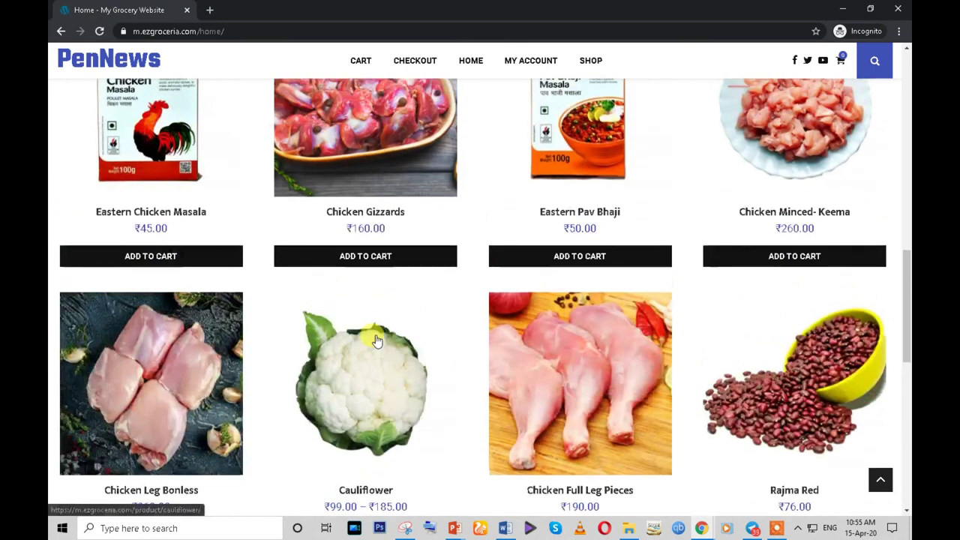
scroll(323, 328, down, 8)
scroll(322, 332, up, 4)
click(196, 244)
click(139, 319)
click(188, 242)
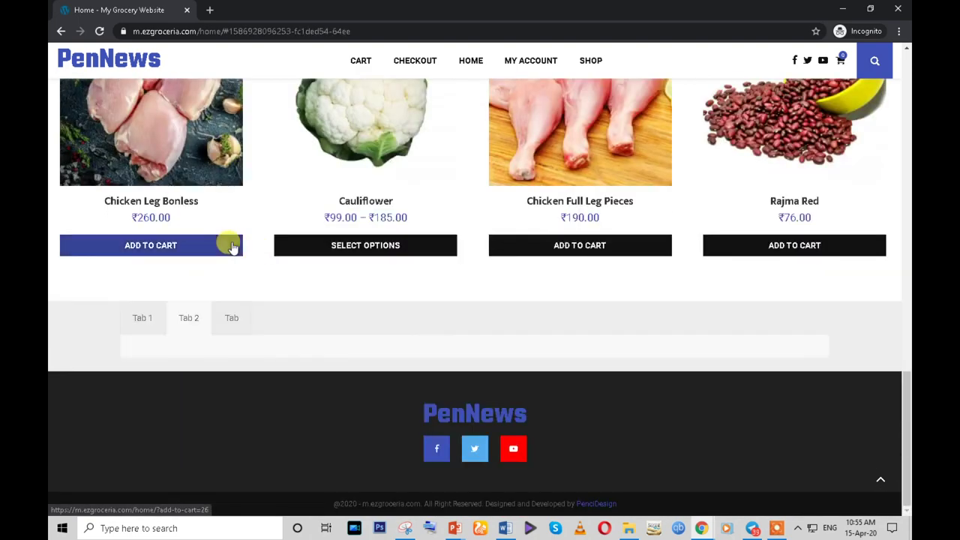
click(150, 318)
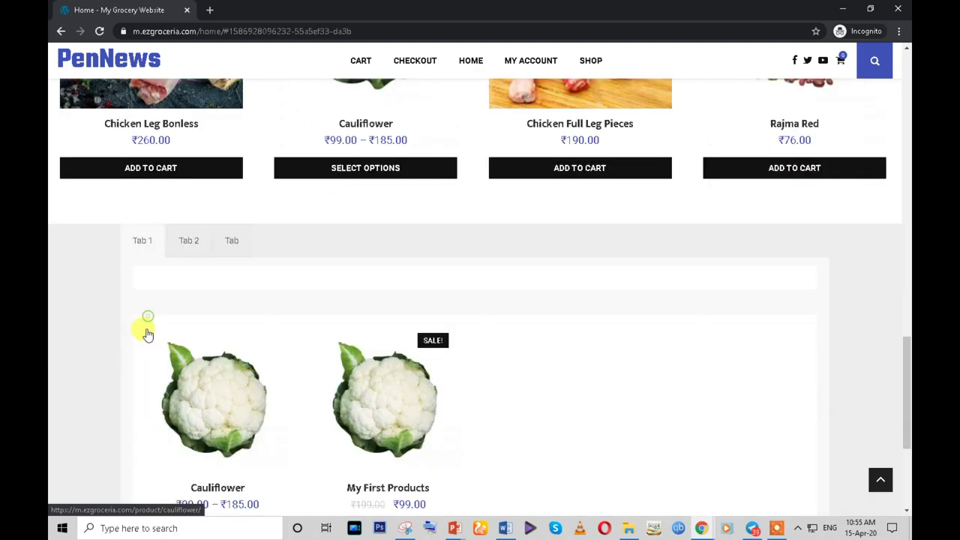
scroll(415, 342, down, 2)
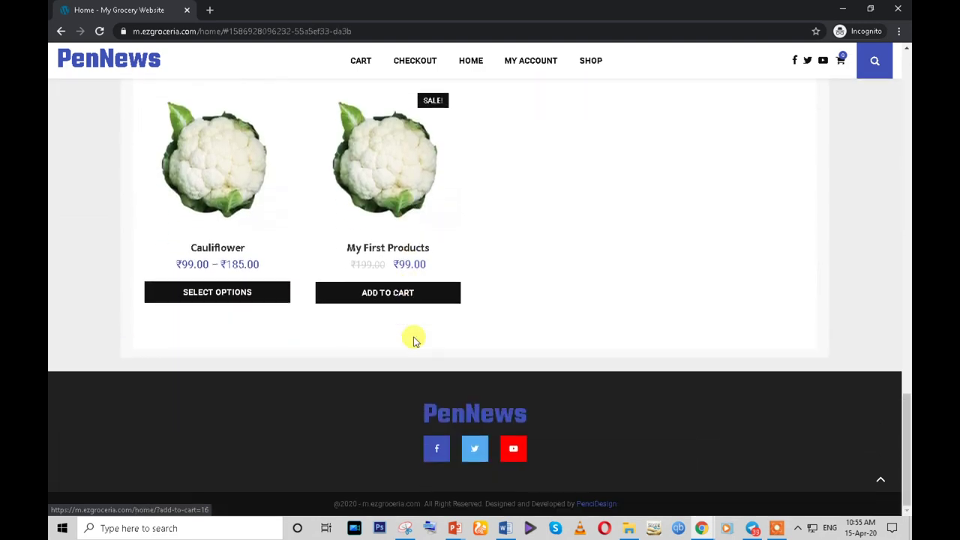
scroll(414, 338, up, 5)
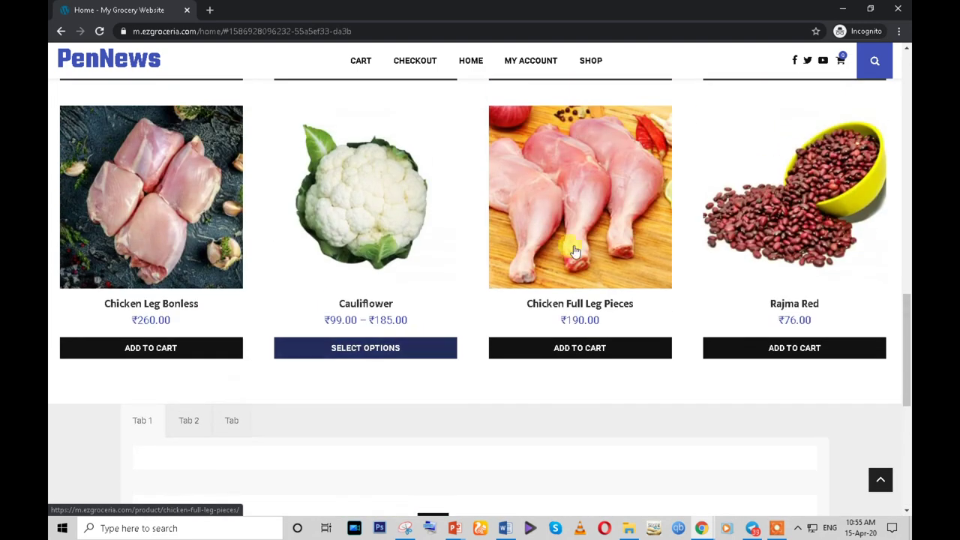
- View the Chicken Full Leg Pieces product page, then go back to the front page
click(570, 225)
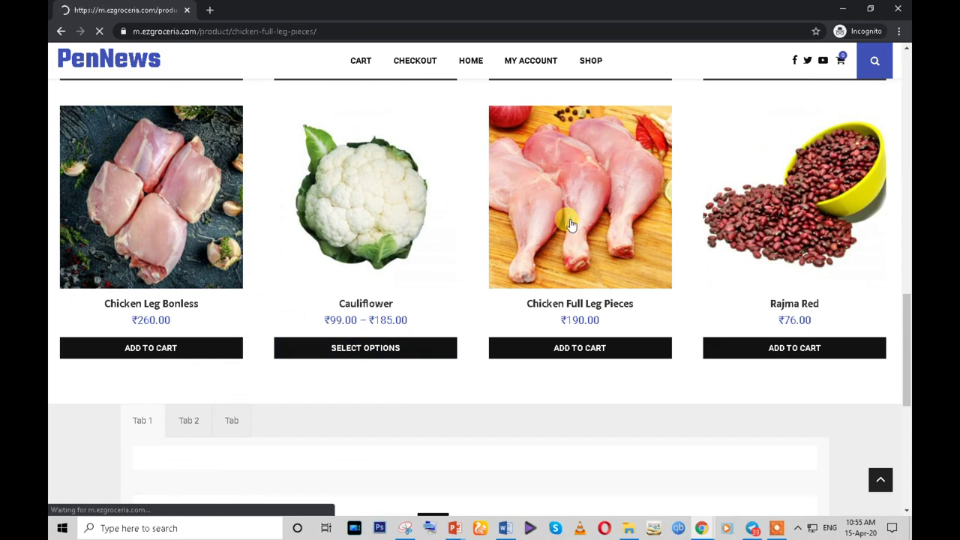
scroll(555, 285, down, 5)
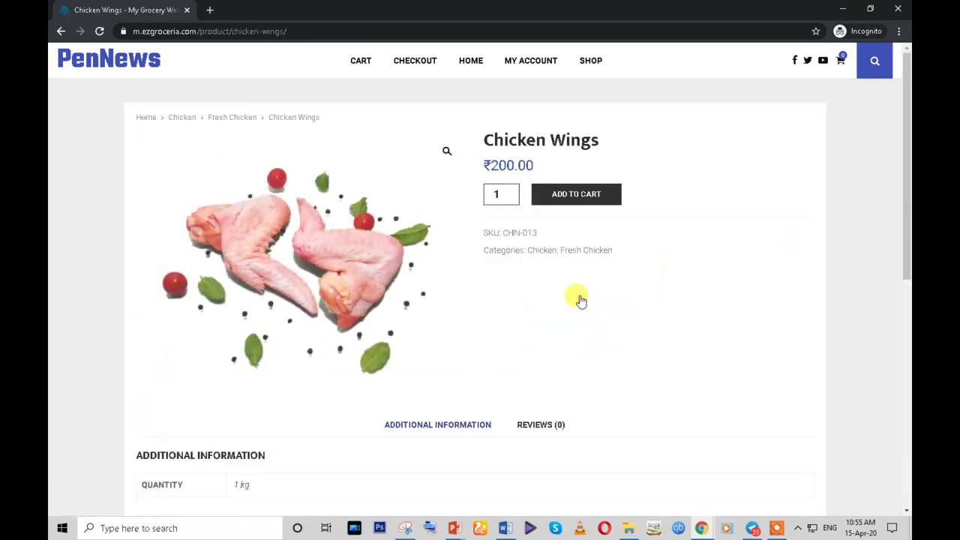
scroll(582, 300, down, 3)
scroll(582, 300, down, 3)
scroll(155, 100, up, 2)
click(138, 61)
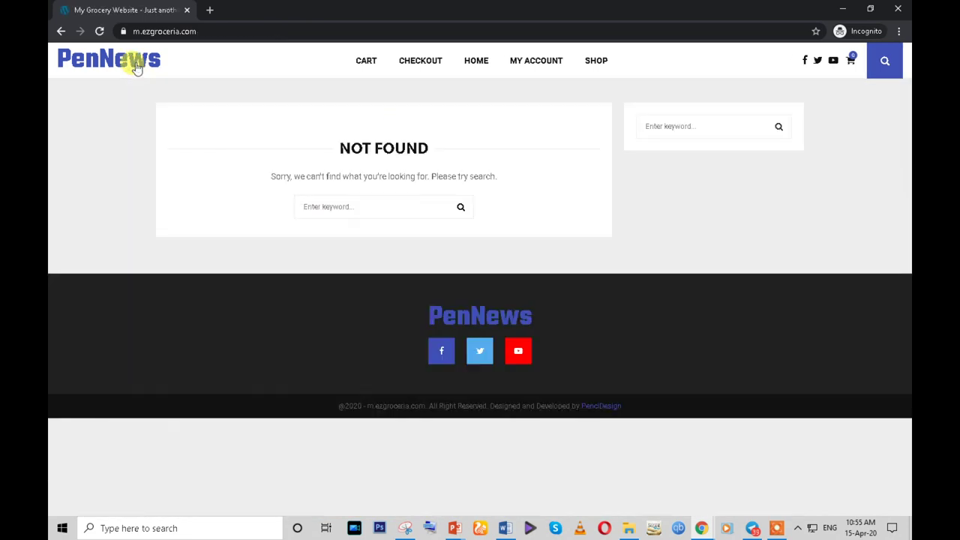
- Load the site's 'home' address and check the second and first tabs again
click(214, 30)
click(238, 31)
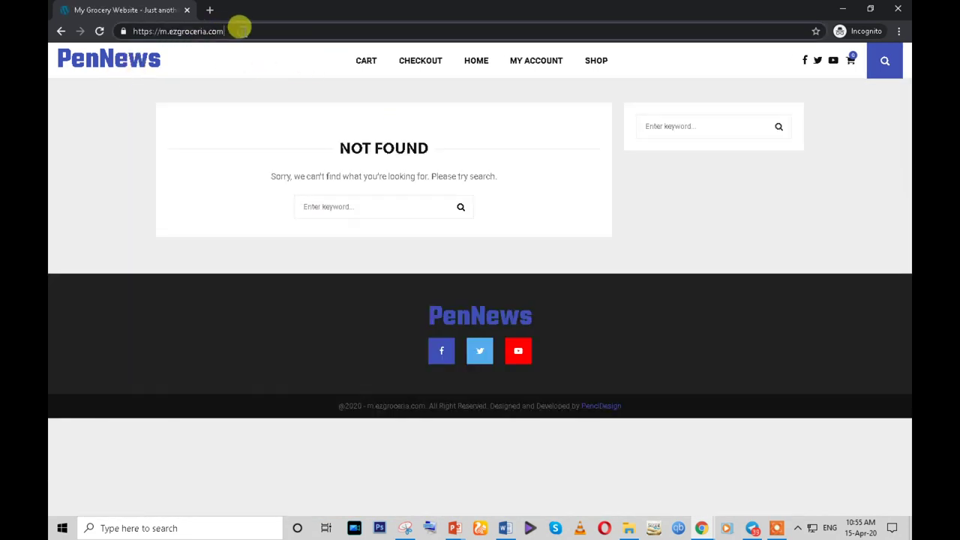
click(239, 28)
text(hom)
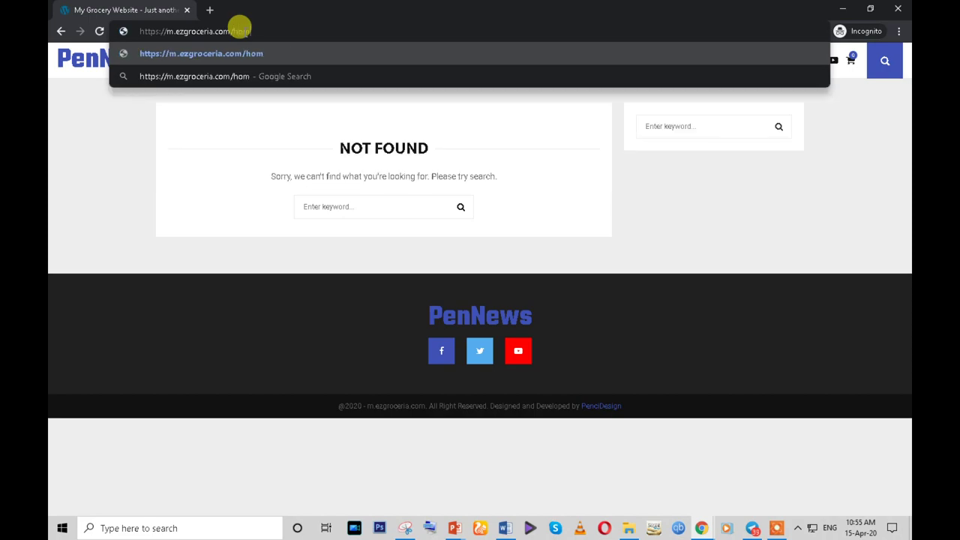
text(e)
key(Return)
scroll(501, 309, down, 4)
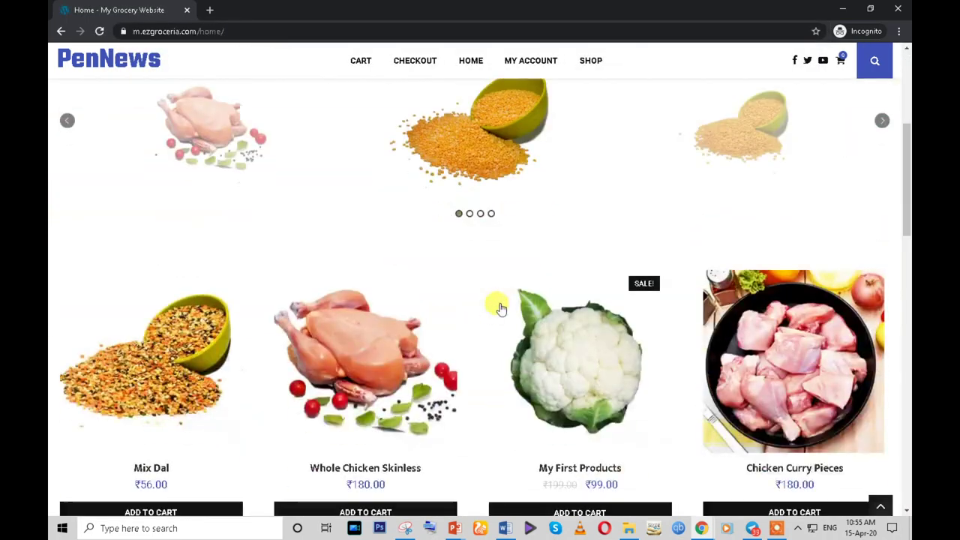
scroll(501, 309, down, 15)
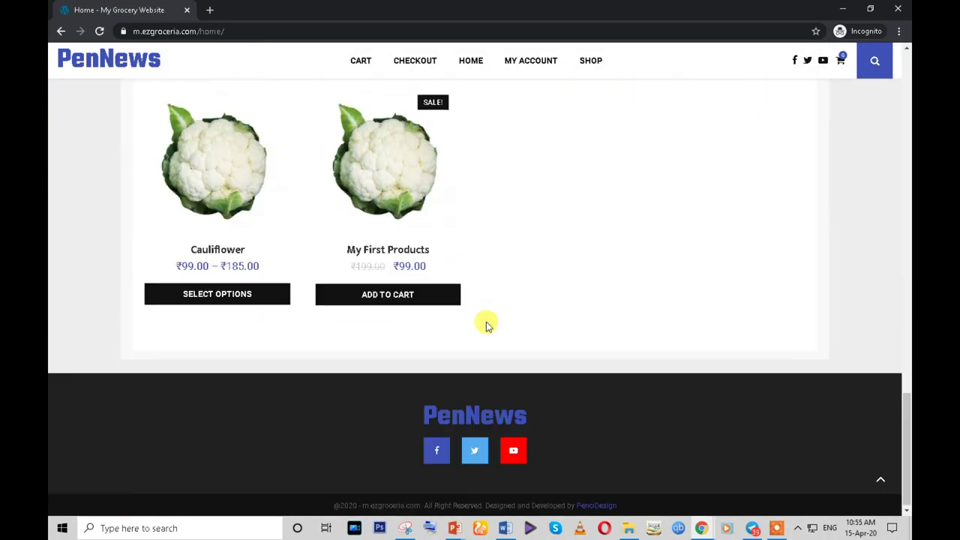
scroll(486, 324, up, 2)
click(190, 126)
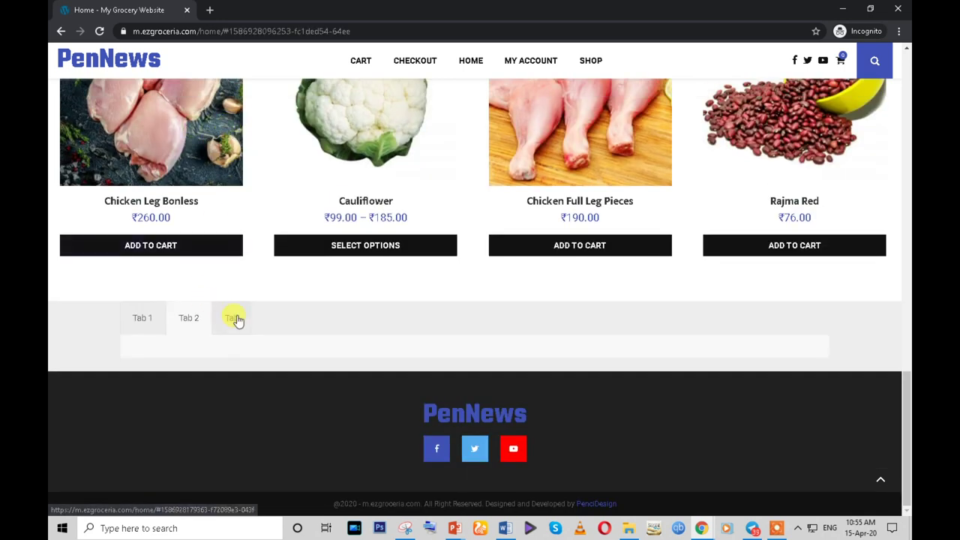
click(142, 318)
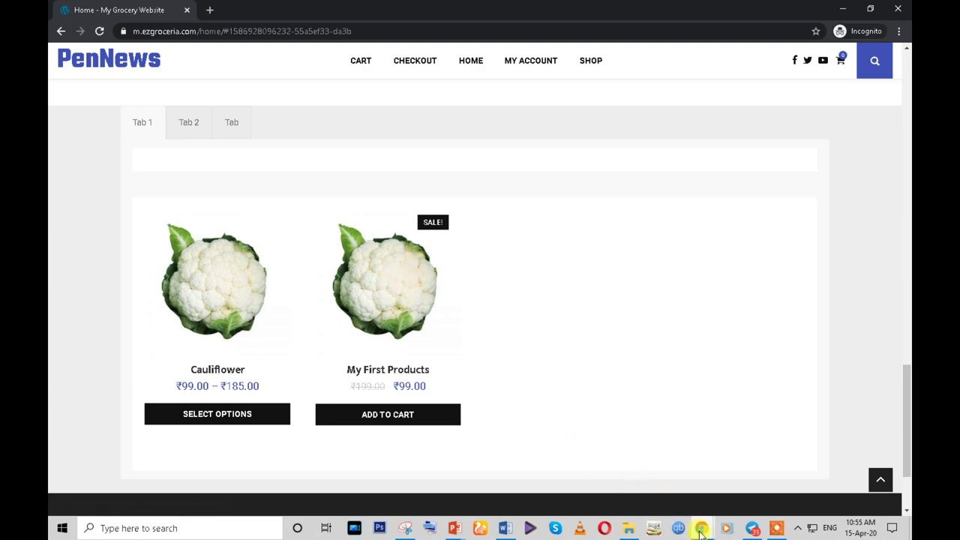
- Go to the product slider plugin's How It Works page and launch its design demo
mouse_move(702, 531)
click(637, 469)
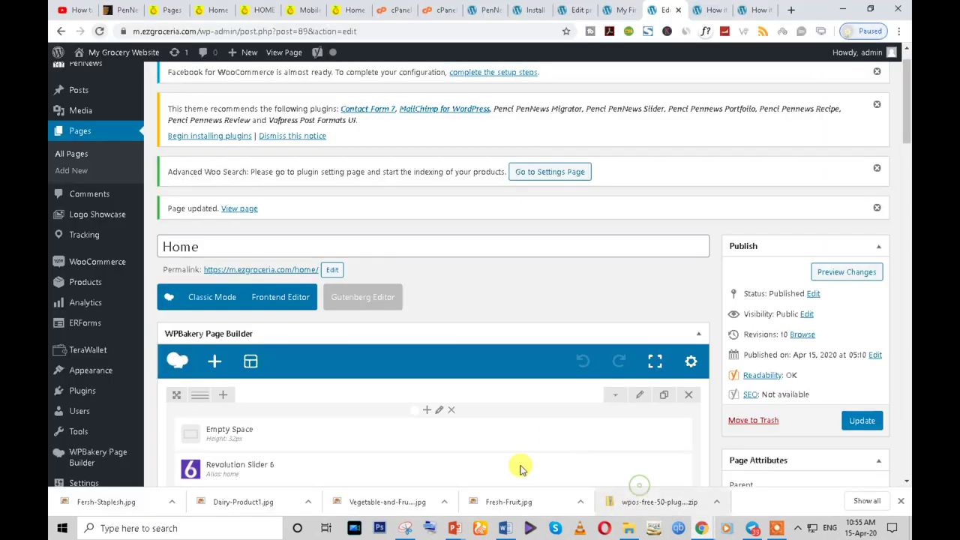
scroll(420, 420, down, 5)
click(620, 7)
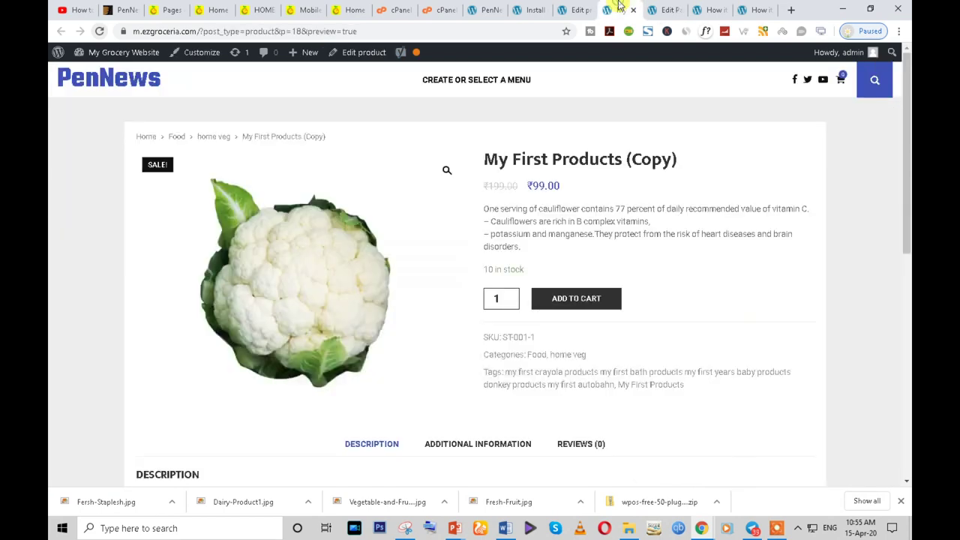
click(701, 9)
scroll(487, 315, down, 3)
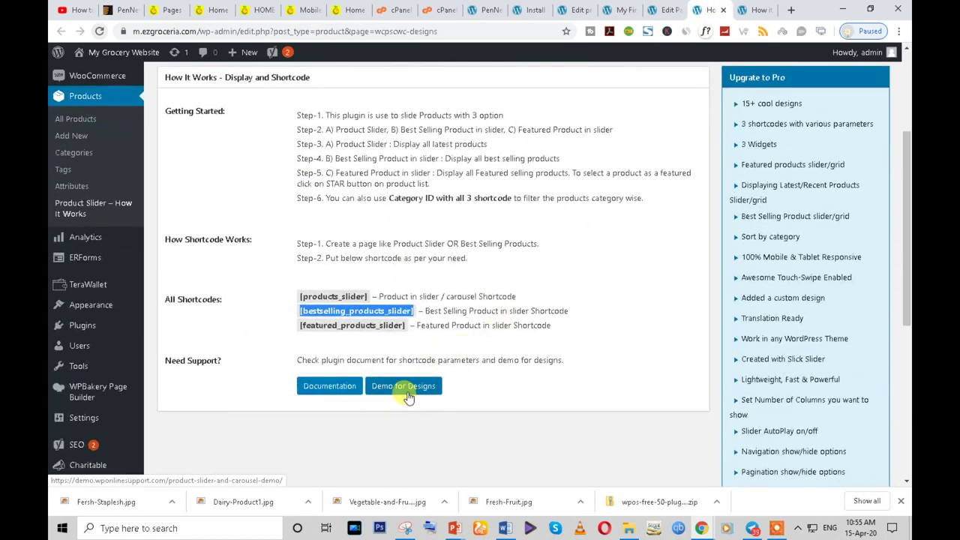
click(405, 387)
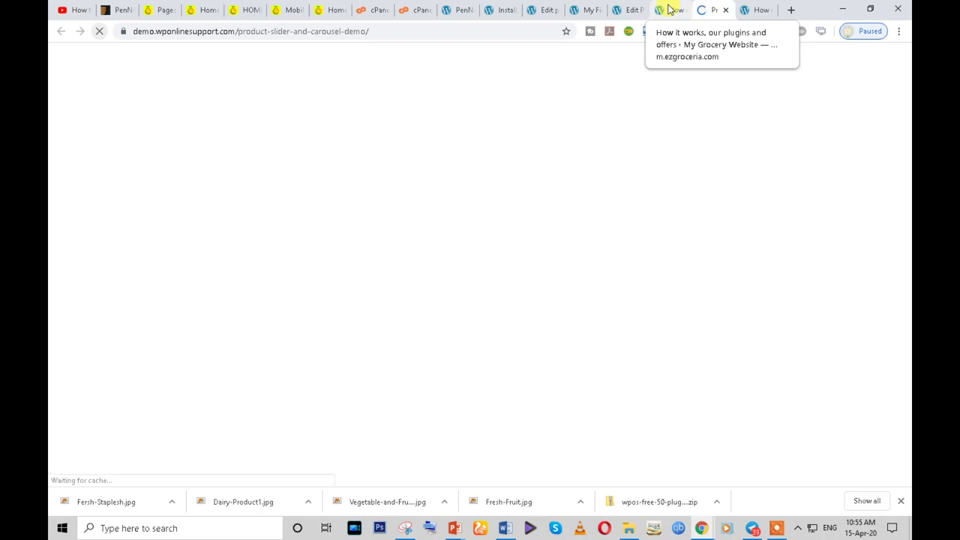
- Advance the demo's product slider twice and select the Design-1 shortcode line
scroll(468, 311, down, 6)
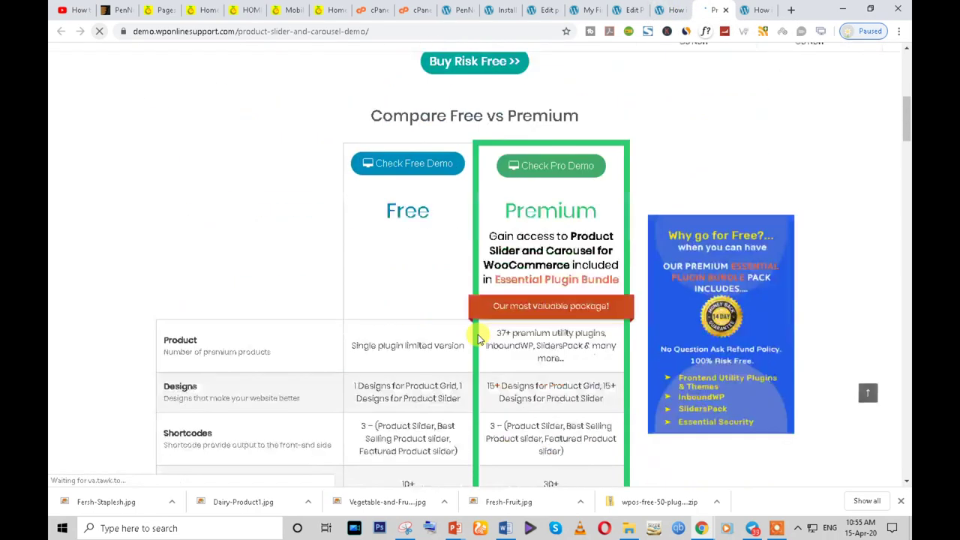
scroll(478, 338, down, 20)
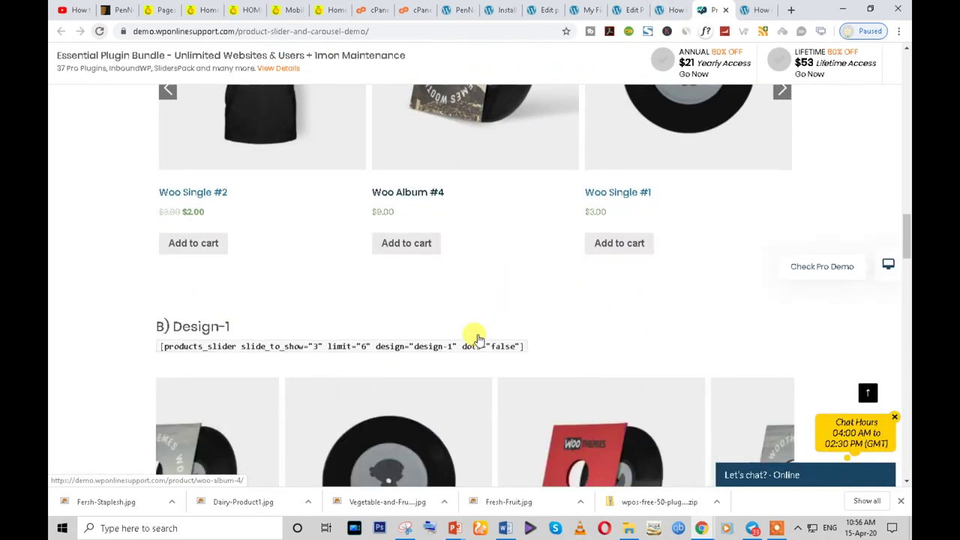
scroll(478, 339, up, 2)
click(780, 208)
click(780, 208)
scroll(576, 300, down, 2)
scroll(579, 326, down, 1)
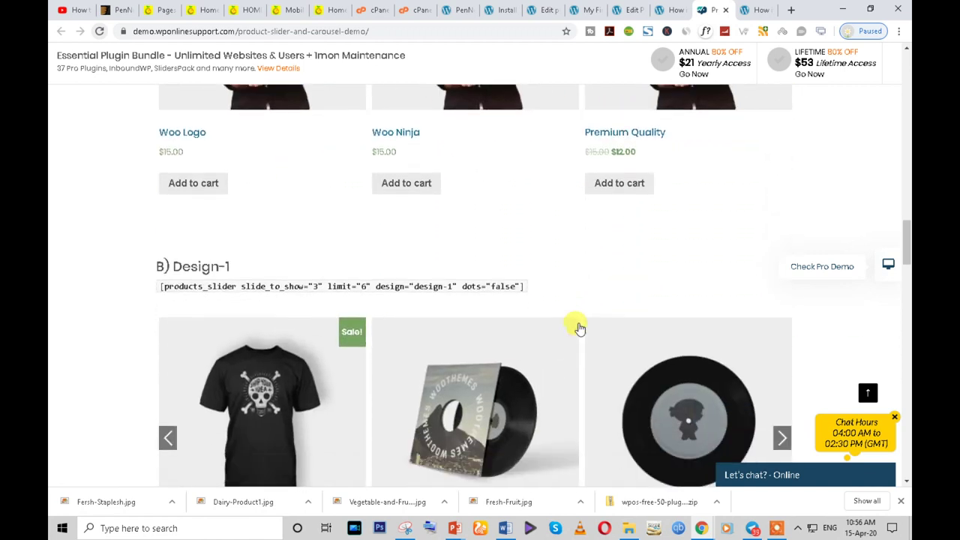
triple_click(464, 285)
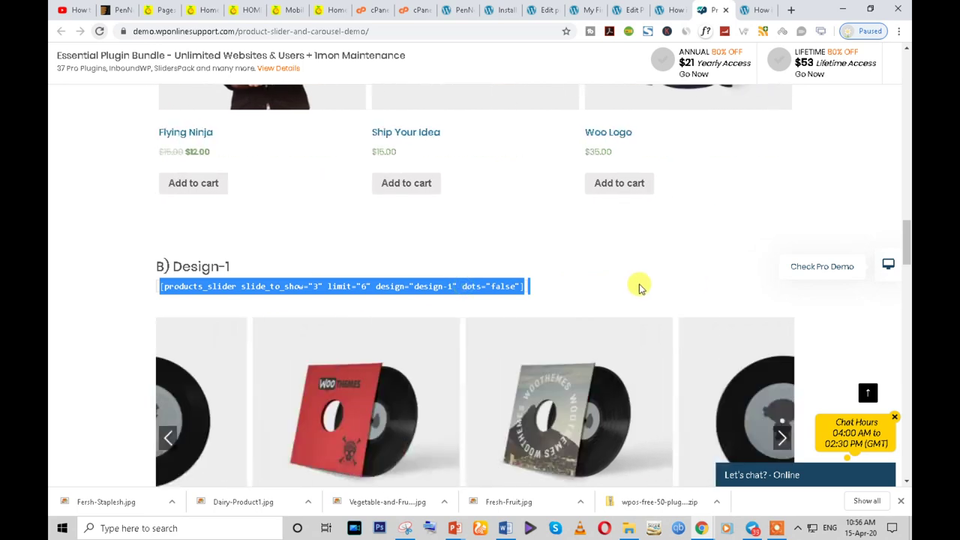
- Select the best-selling slider shortcode, then reselect the Design-1 shortcode line
scroll(467, 333, down, 3)
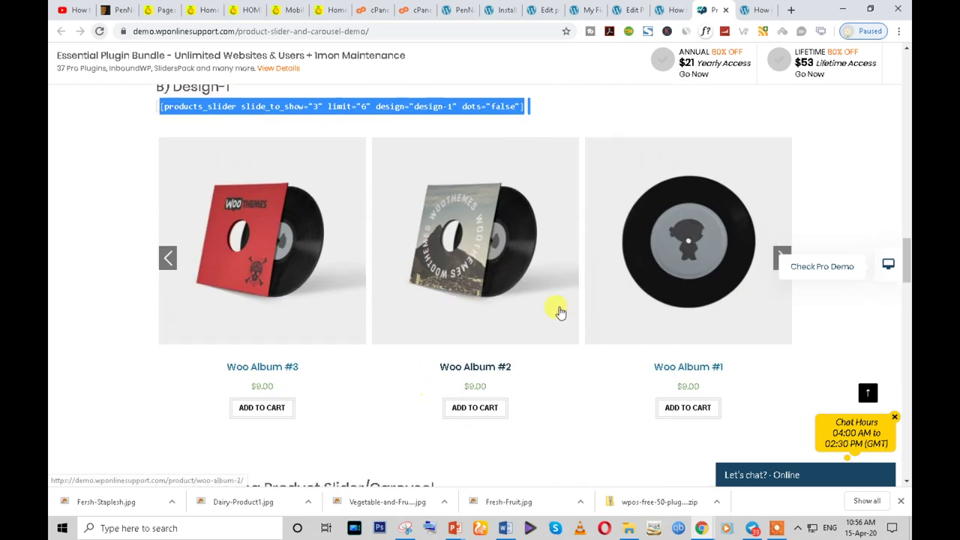
scroll(559, 311, down, 5)
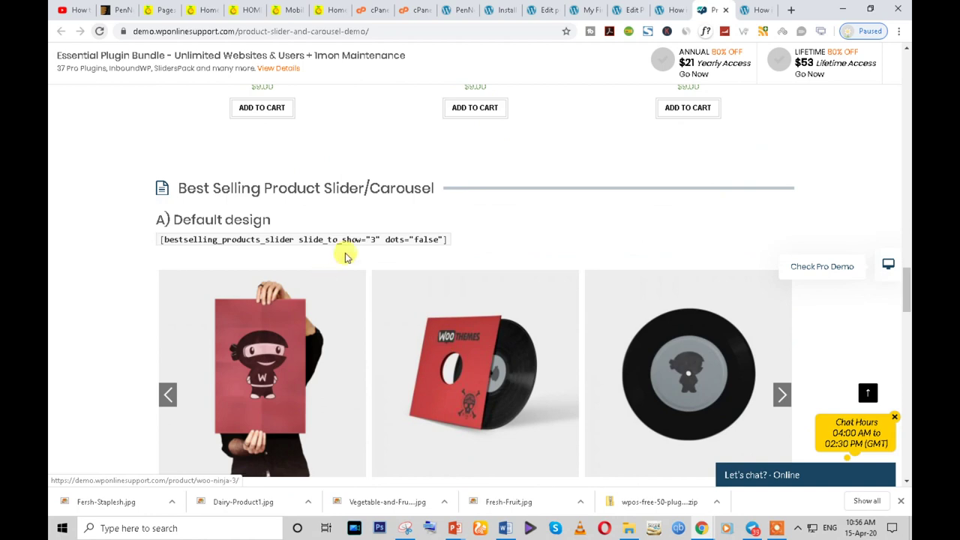
triple_click(382, 240)
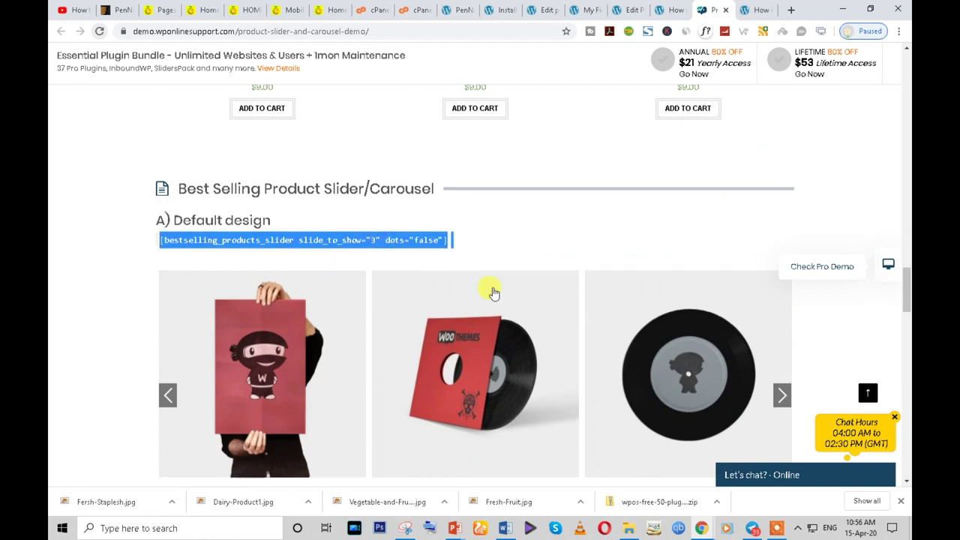
scroll(491, 292, up, 8)
scroll(493, 291, down, 7)
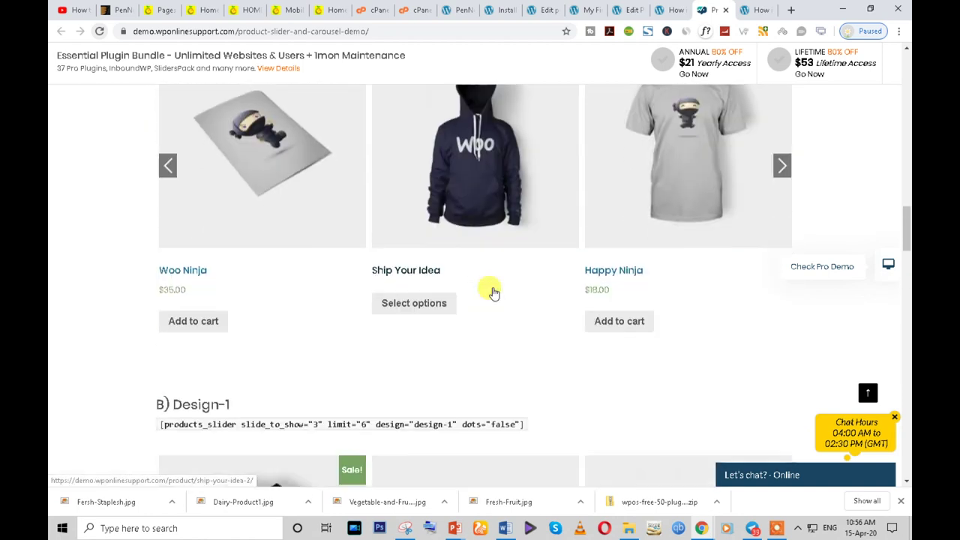
scroll(439, 397, down, 2)
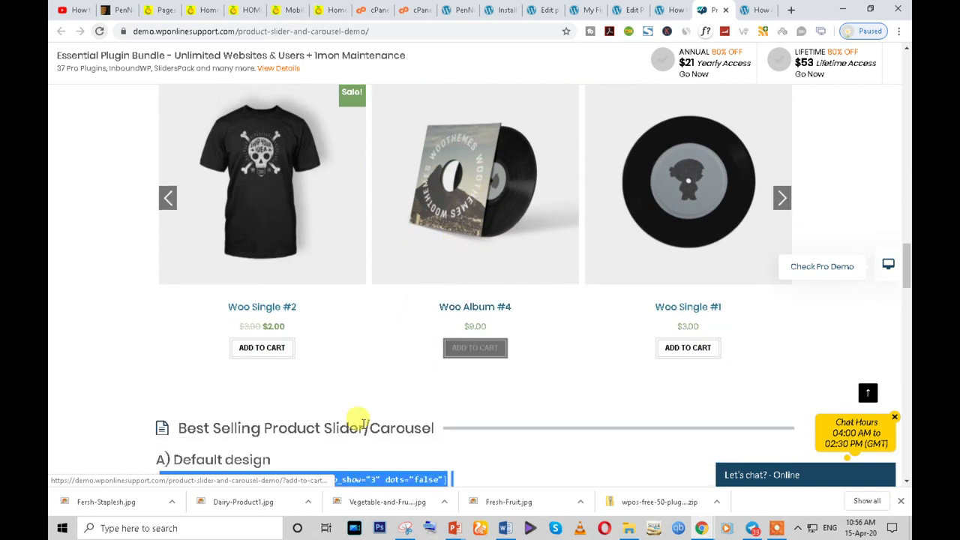
scroll(868, 182, up, 3)
scroll(868, 183, up, 2)
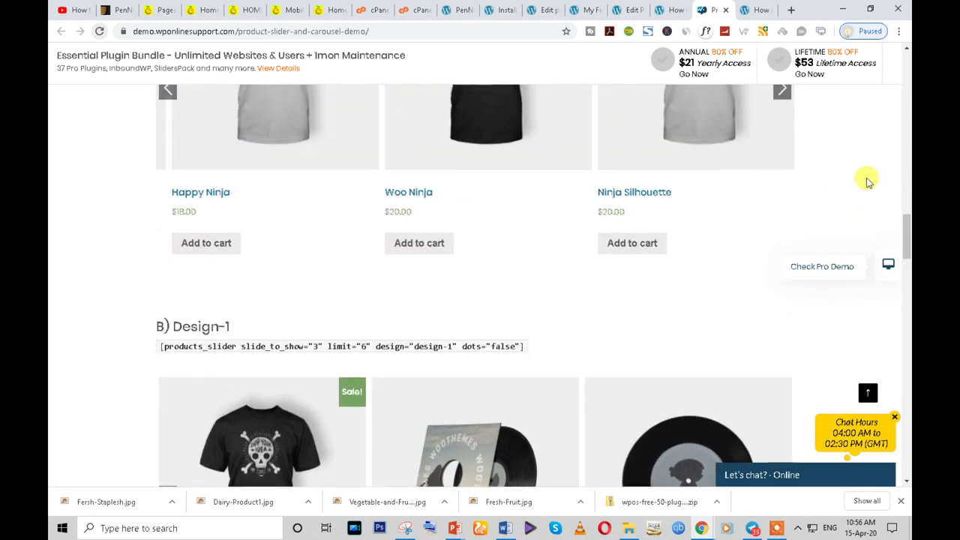
triple_click(459, 342)
key(ctrl+c)
- Open Tab 1's slider text block and paste over its shortcode, undoing the formatted paste
click(676, 7)
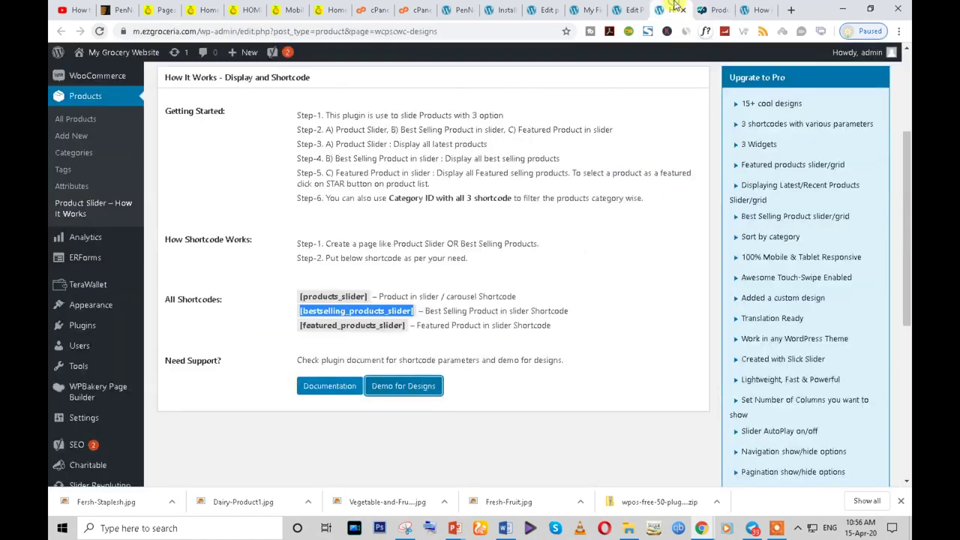
click(634, 8)
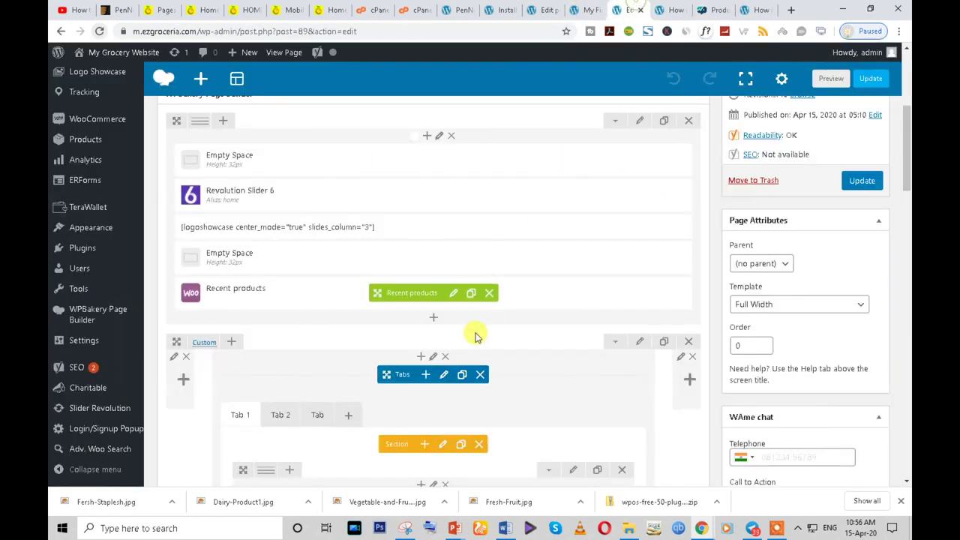
scroll(475, 332, down, 4)
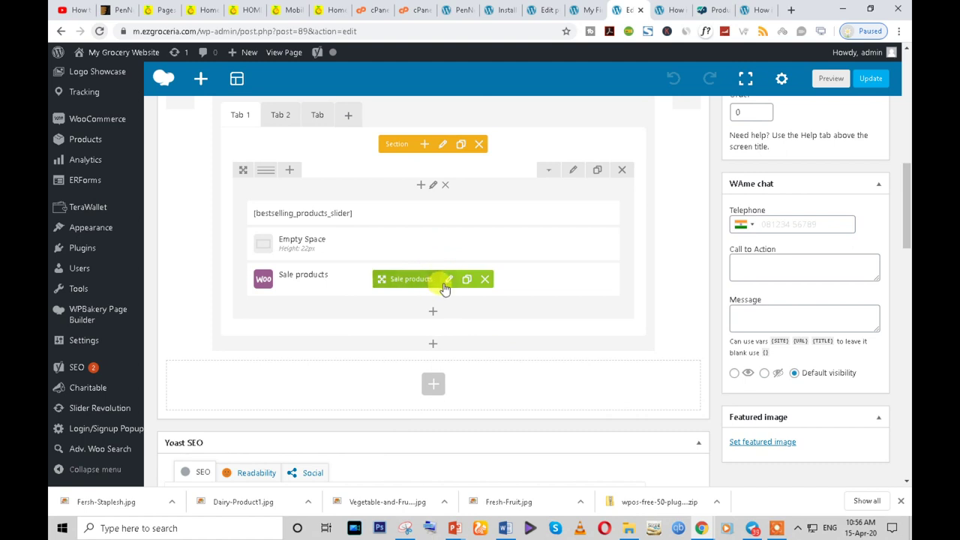
click(443, 214)
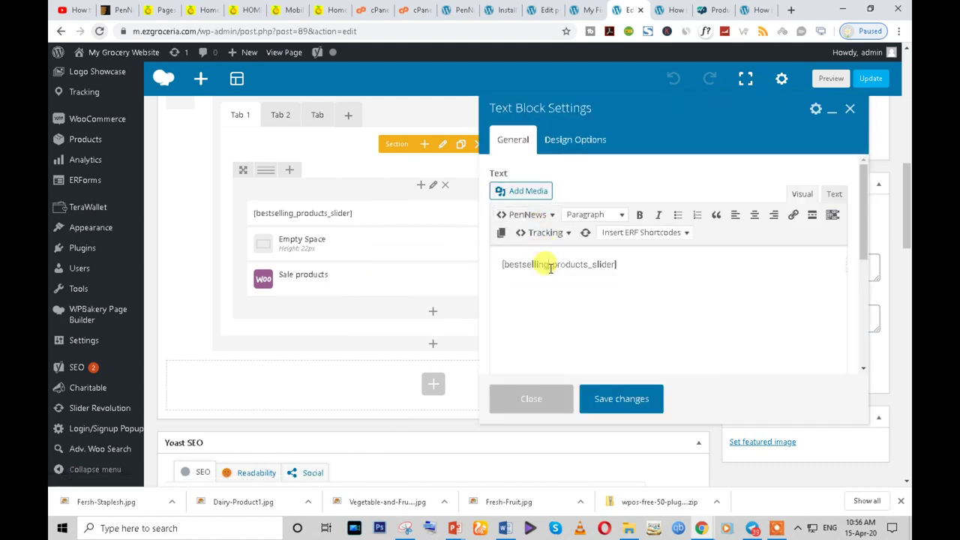
triple_click(550, 266)
key(ctrl+v)
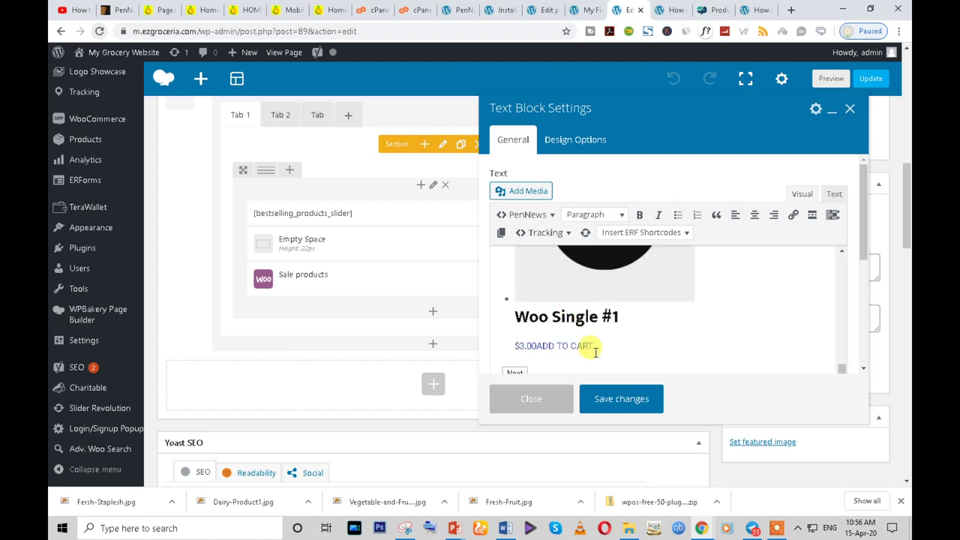
key(ctrl+z)
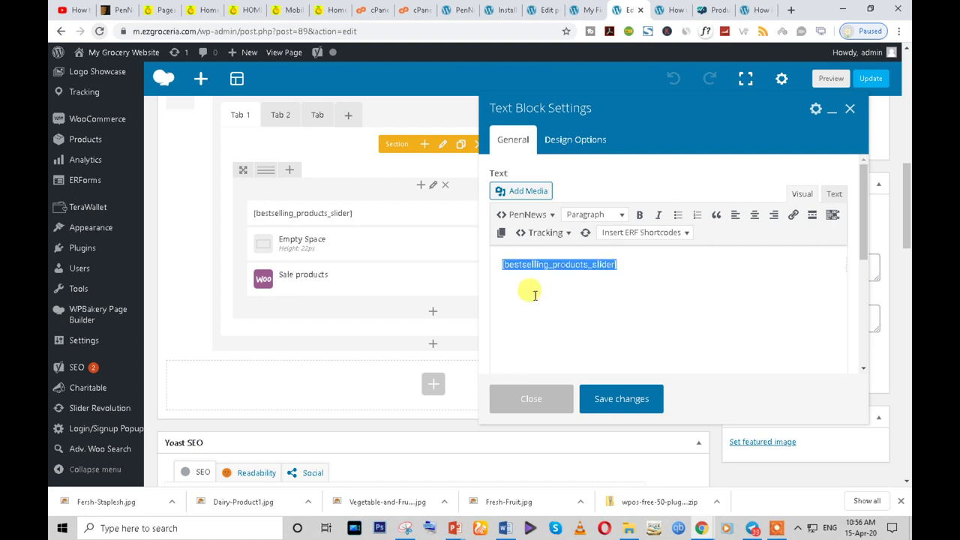
- Replace the shortcode with plain-text [products_slider slide_to_show="3" limit="6" design="design-1" dots="false"] and save the block
click(259, 31)
key(ctrl+v)
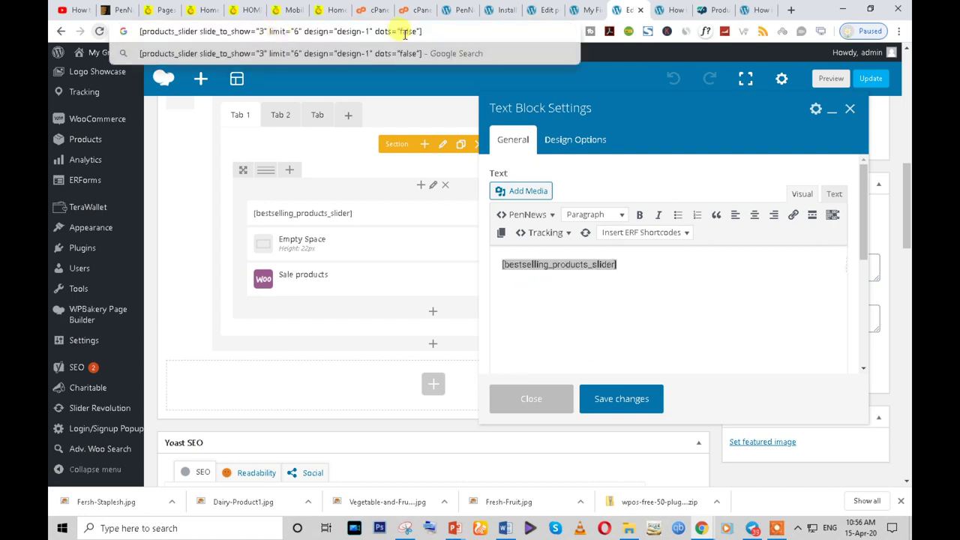
key(ctrl+a)
key(ctrl+x)
click(623, 264)
key(ctrl+a)
key(ctrl+v)
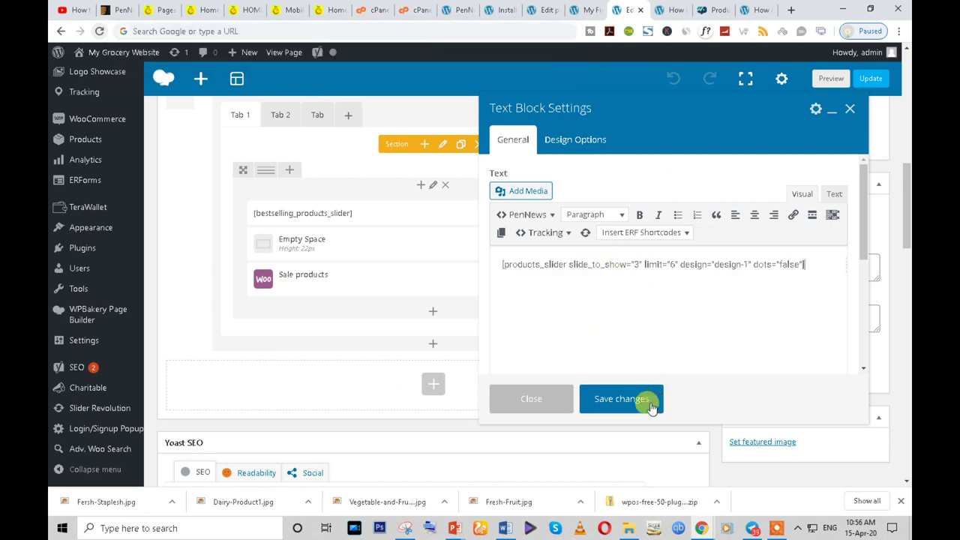
click(625, 398)
- Update the Home page to save the new slider shortcode
scroll(418, 292, up, 1)
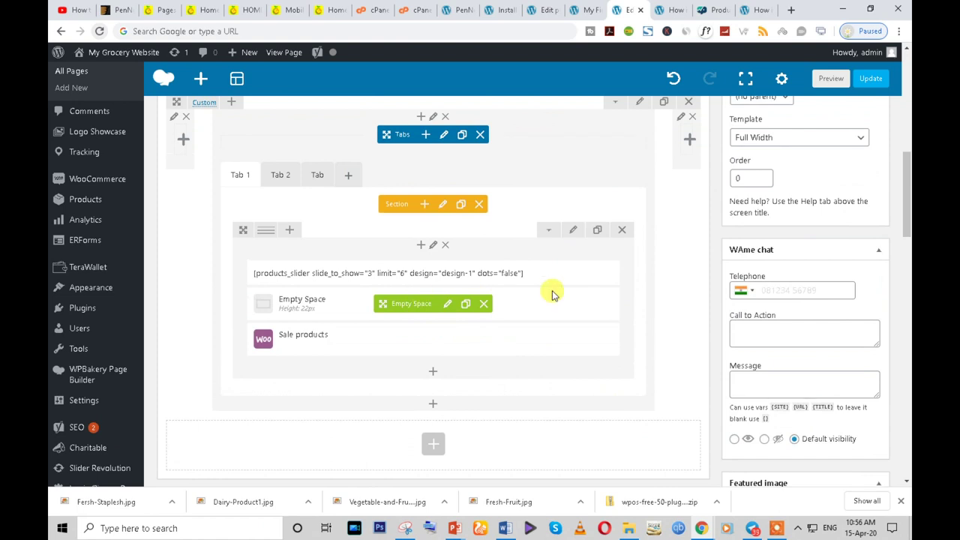
scroll(846, 164, up, 1)
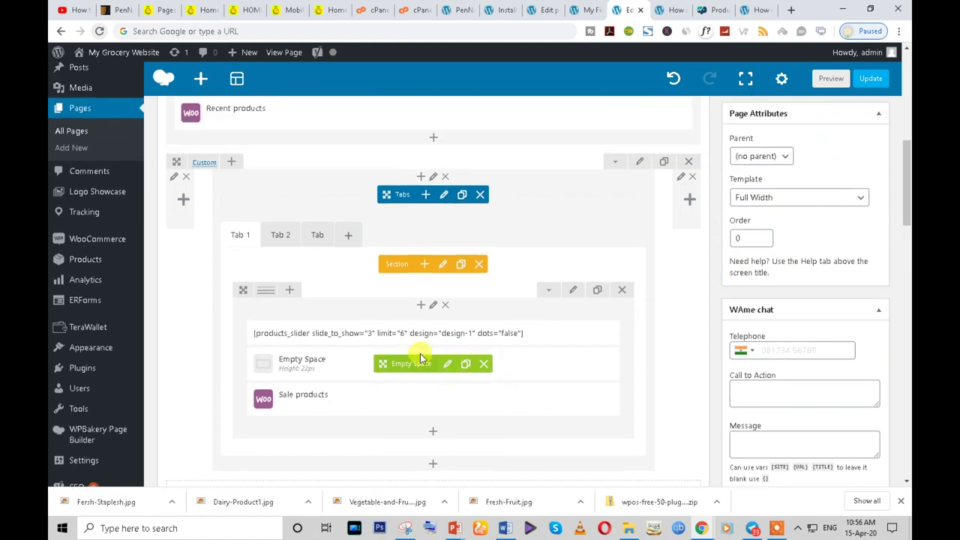
scroll(855, 163, up, 2)
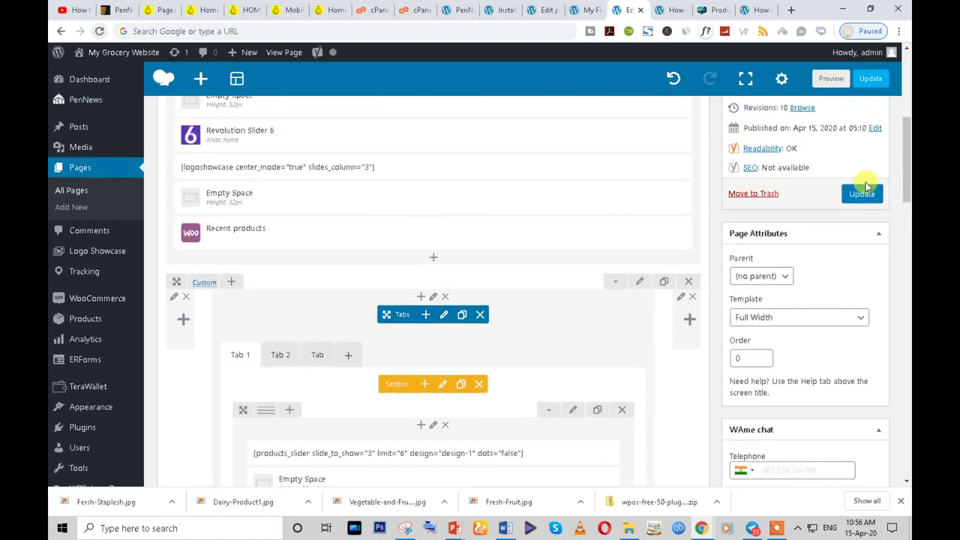
click(858, 195)
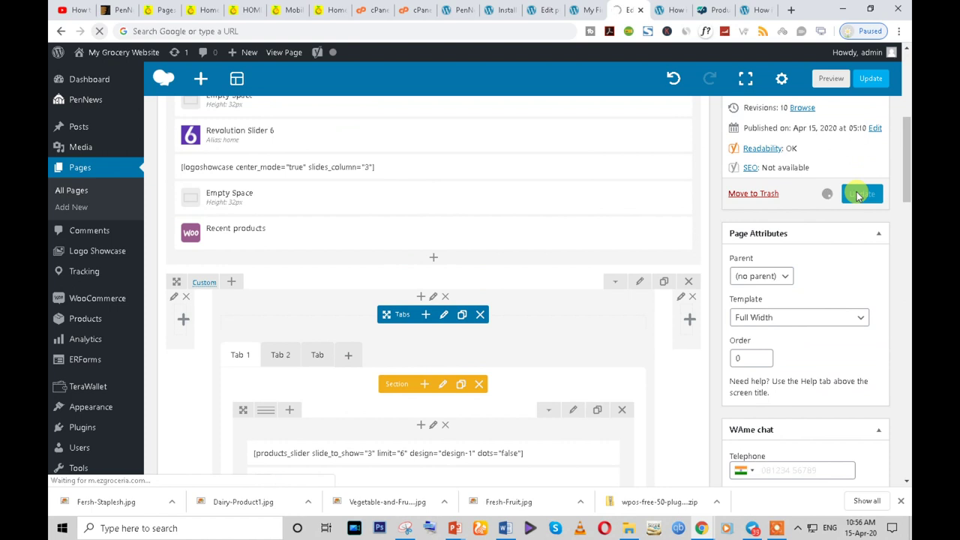
- Reload the live Home page and advance Tab 1's masala product carousel three times
mouse_move(705, 531)
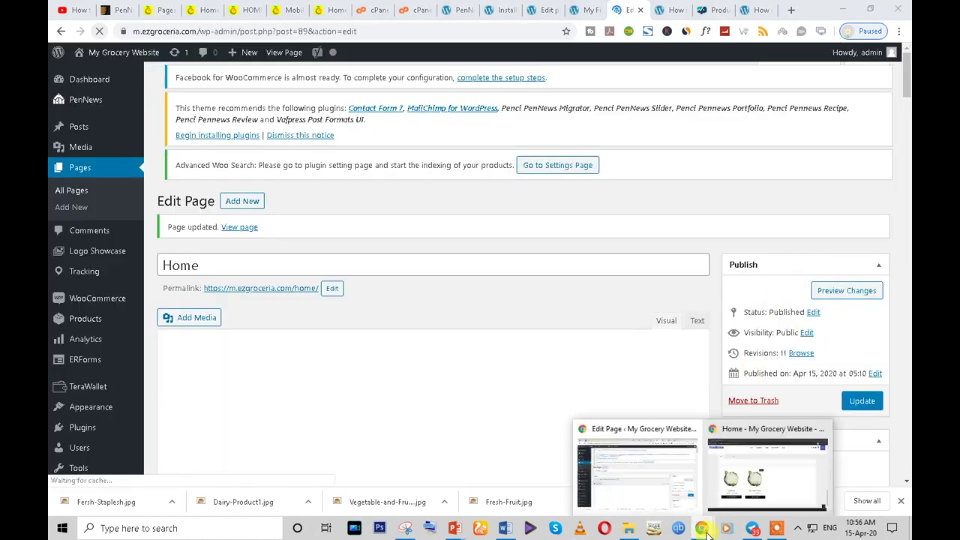
click(738, 486)
click(100, 30)
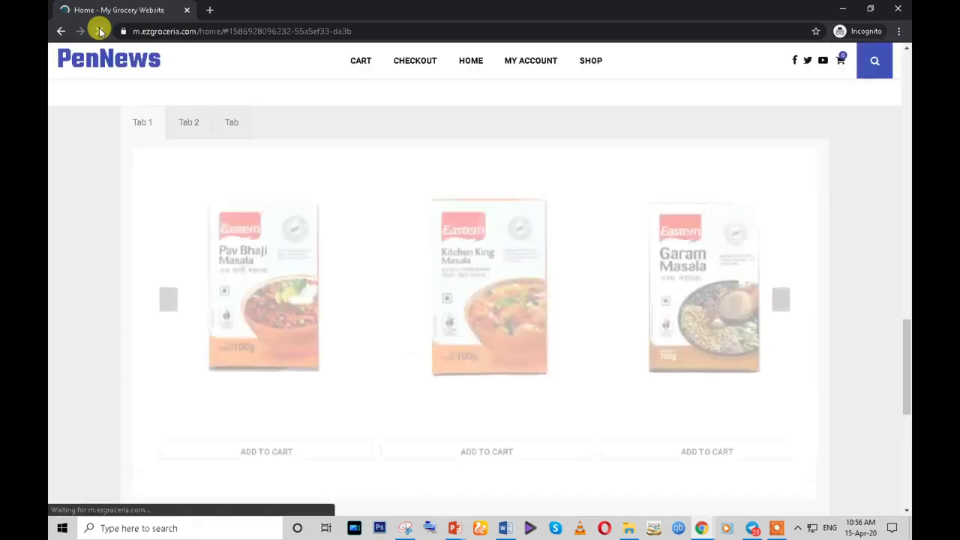
scroll(525, 300, down, 1)
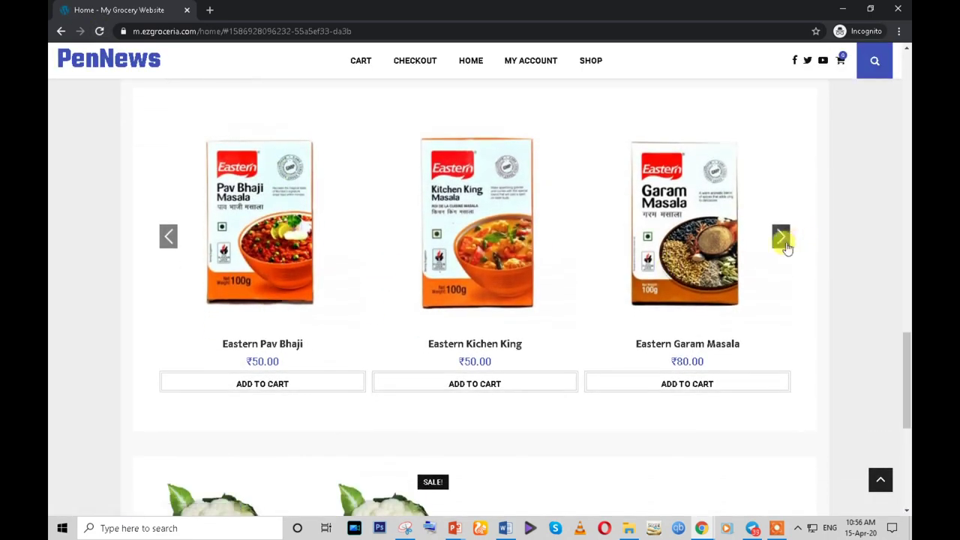
click(783, 240)
click(783, 240)
click(783, 240)
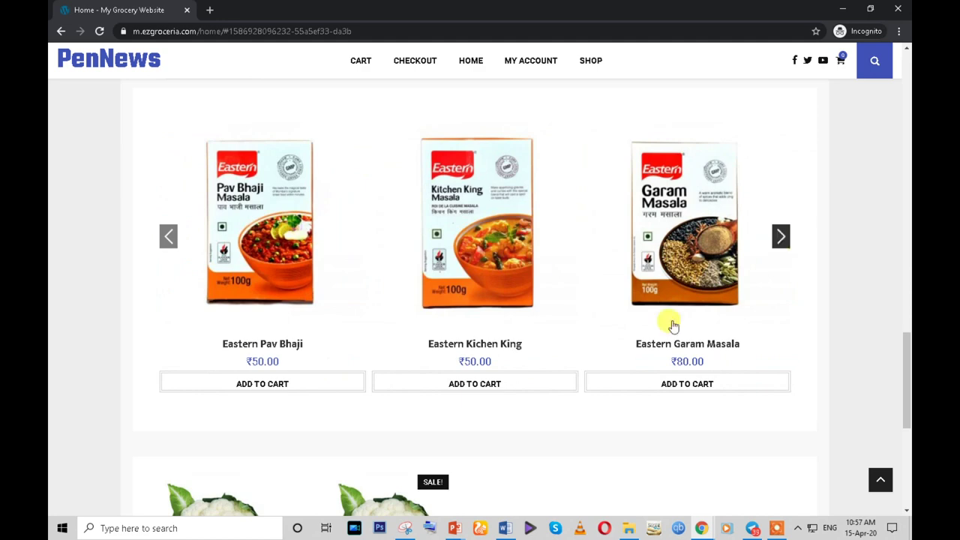
scroll(360, 365, down, 3)
scroll(360, 366, up, 2)
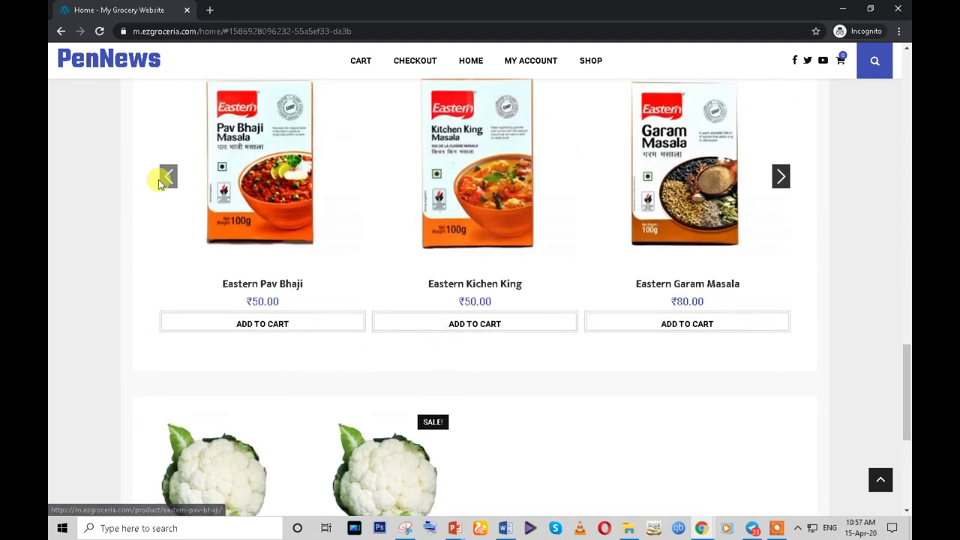
- Slide the live Home page carousel back three products
click(168, 176)
click(168, 176)
click(168, 176)
scroll(168, 177, up, 2)
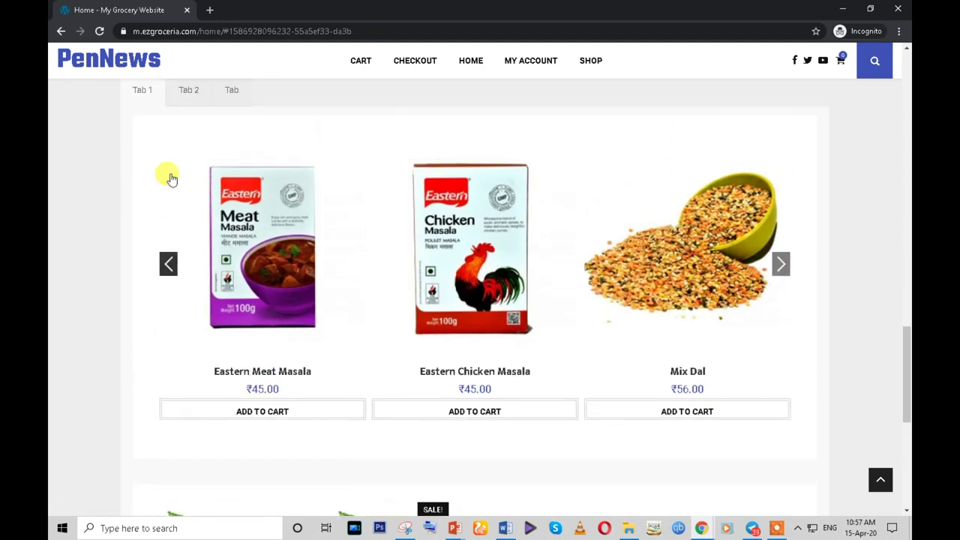
- View the EZ Groceria reference page's categories area and select its 'Browse categories' heading
click(703, 528)
click(643, 484)
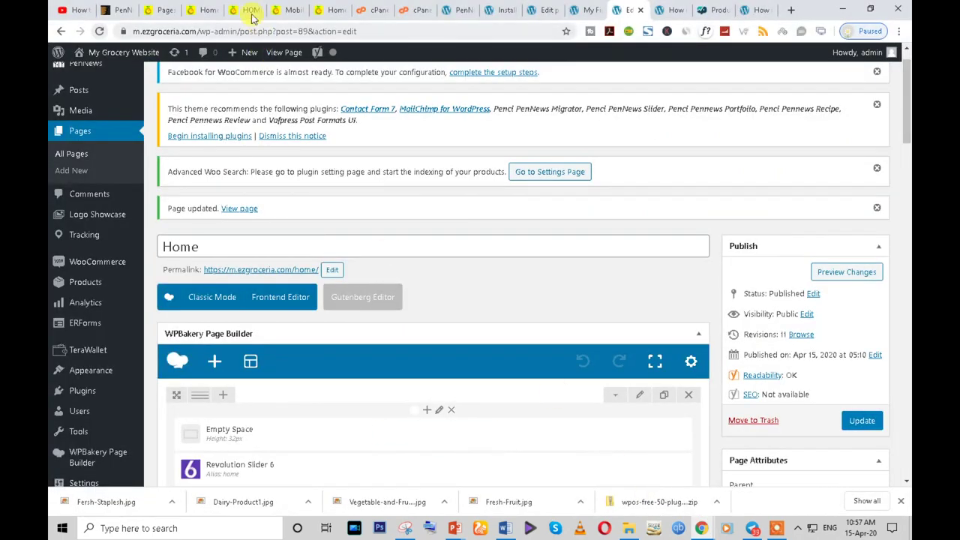
click(248, 10)
scroll(334, 234, up, 15)
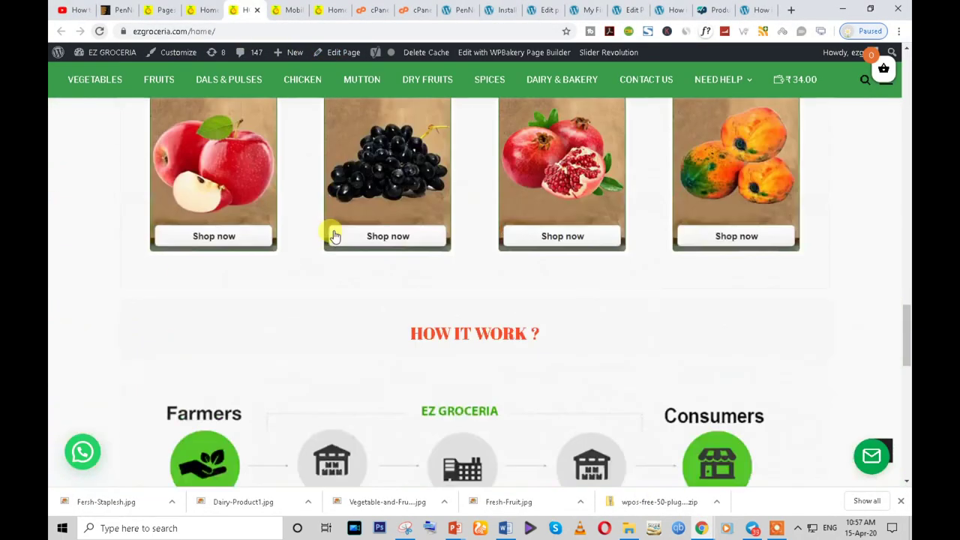
scroll(334, 234, up, 5)
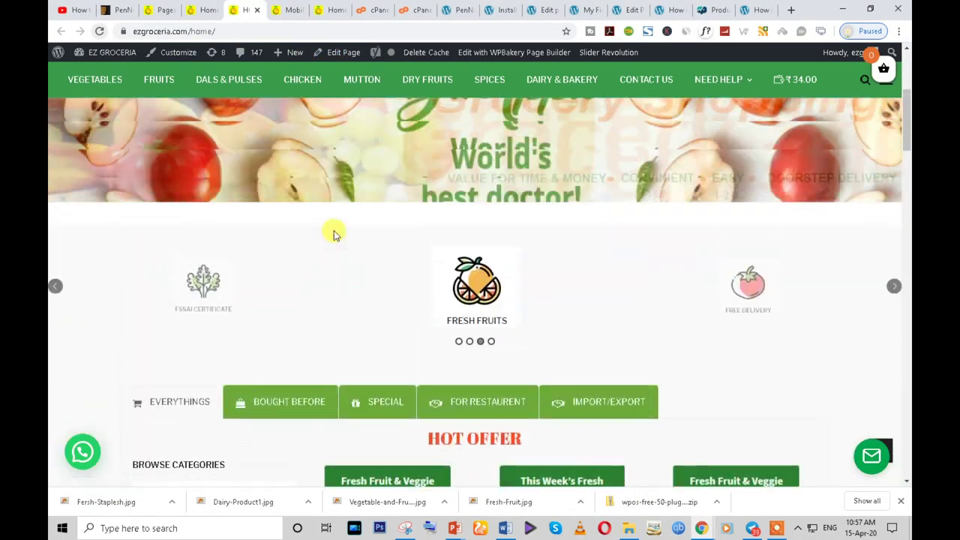
scroll(278, 275, down, 2)
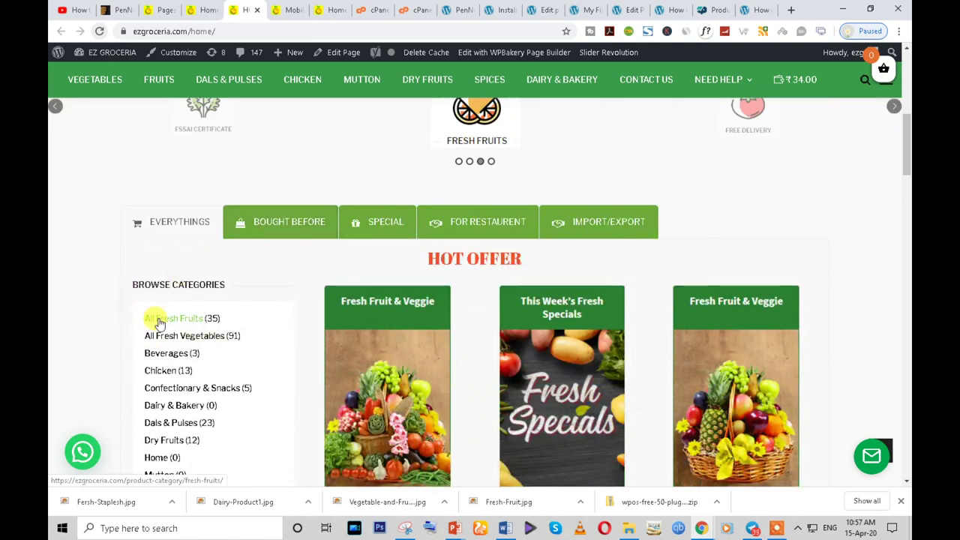
click(204, 10)
scroll(321, 160, down, 1)
scroll(411, 256, up, 3)
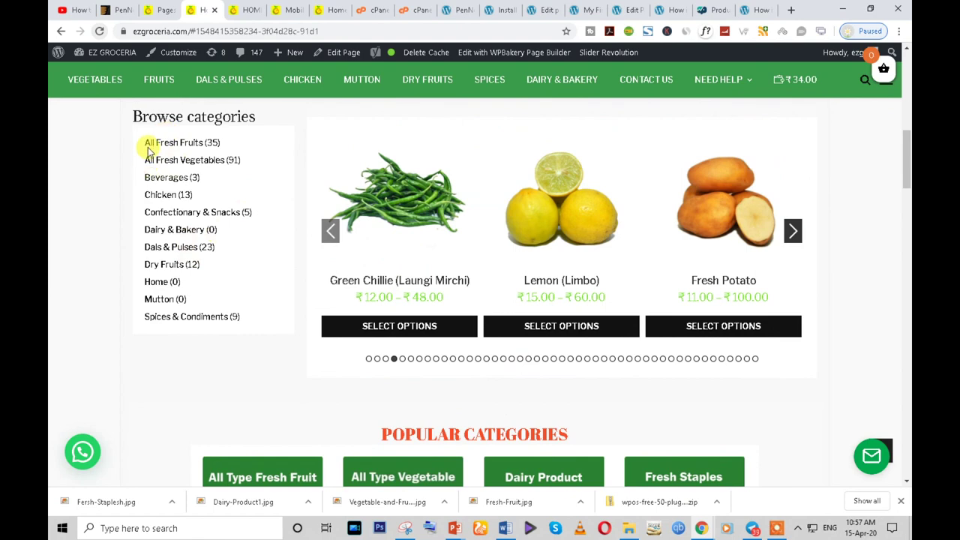
triple_click(165, 113)
key(ctrl+c)
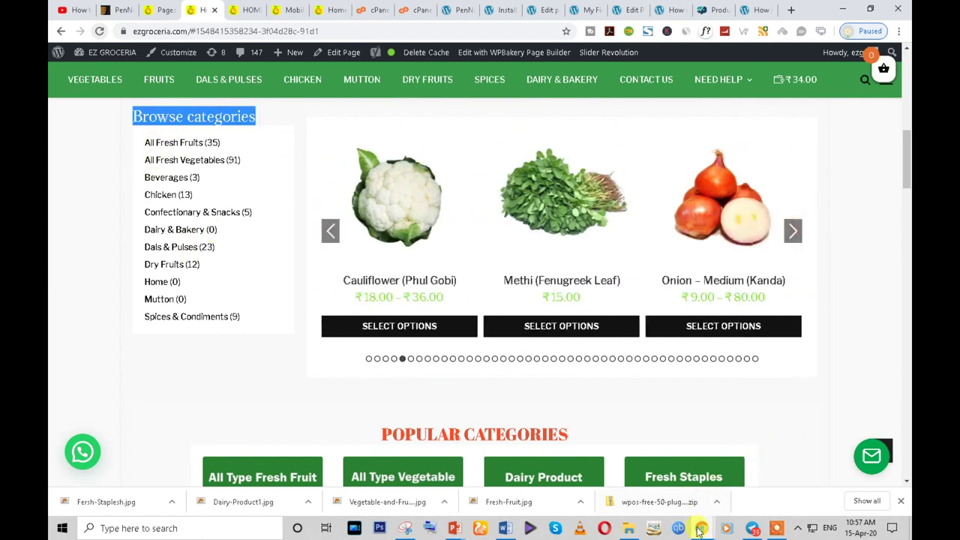
- Glance at the live site window, then return to the EZ Groceria window
mouse_move(699, 529)
click(769, 469)
scroll(278, 142, up, 3)
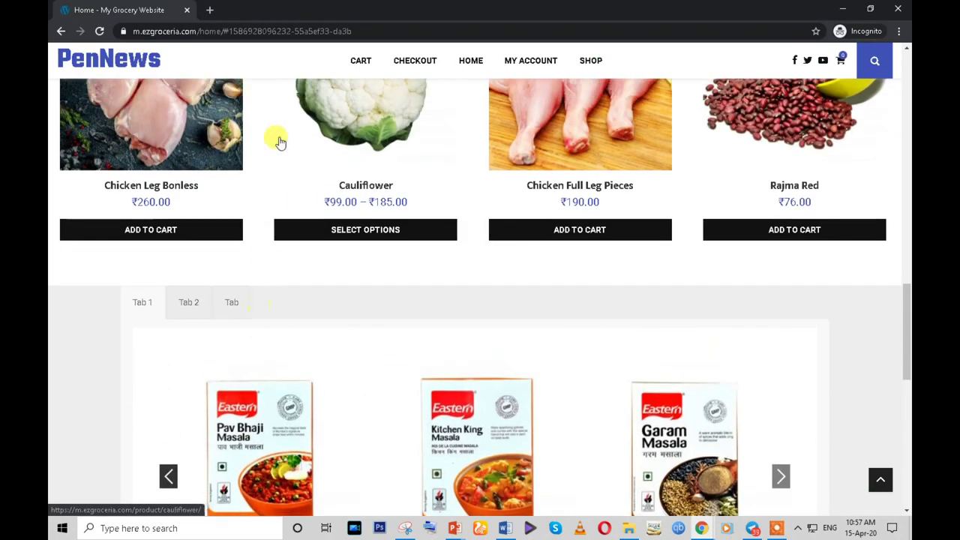
mouse_move(701, 529)
click(637, 450)
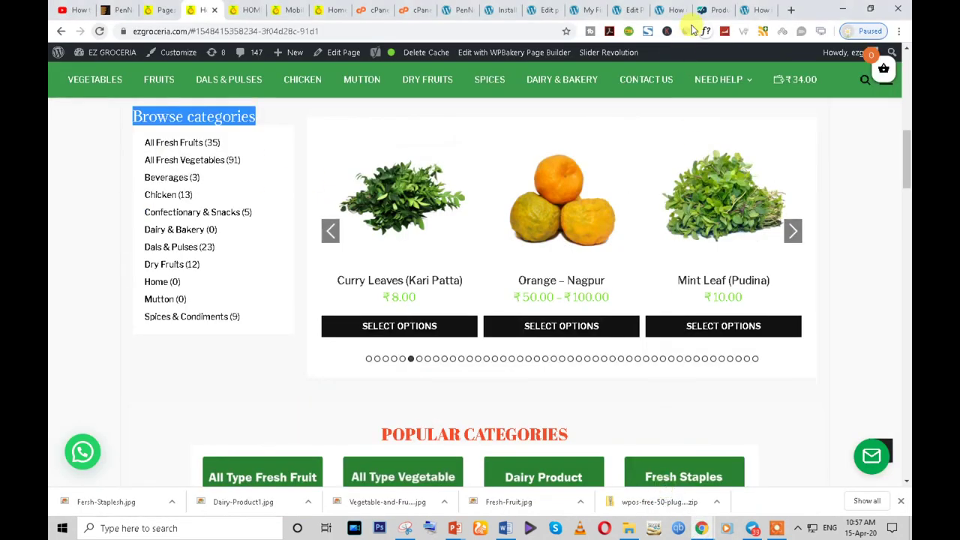
click(677, 8)
- Split Tab 1's row into a 1/4 + 3/4 column layout
click(643, 6)
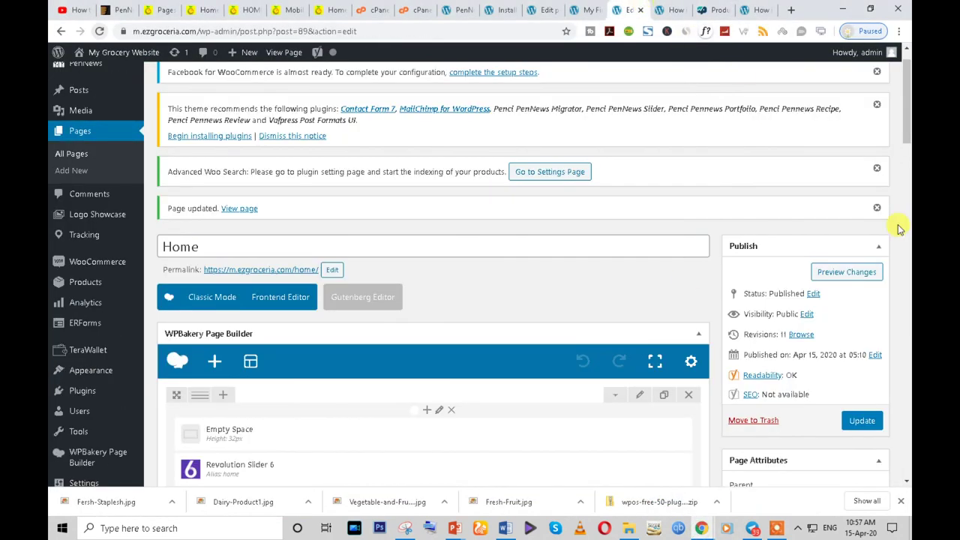
scroll(315, 296, down, 10)
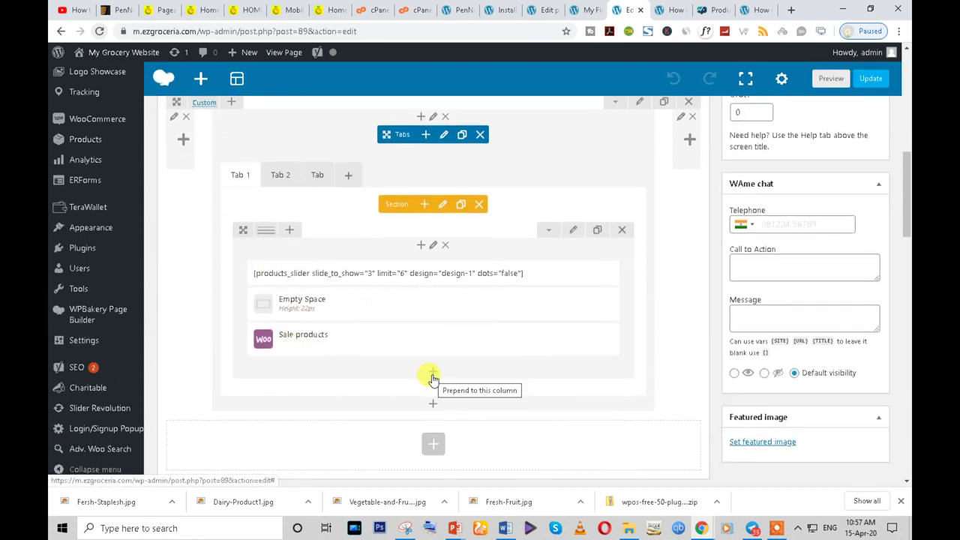
mouse_move(267, 232)
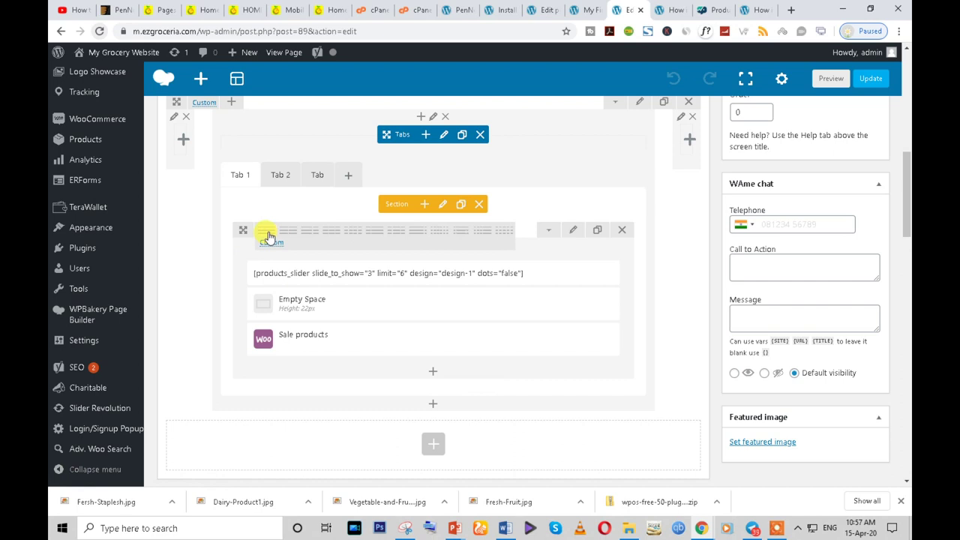
click(370, 236)
- Move the slider Text Block and Empty Space into the wide right column, then add an element to the left one
drag(258, 297, 420, 300)
drag(295, 317, 420, 311)
drag(234, 289, 468, 330)
drag(259, 279, 472, 359)
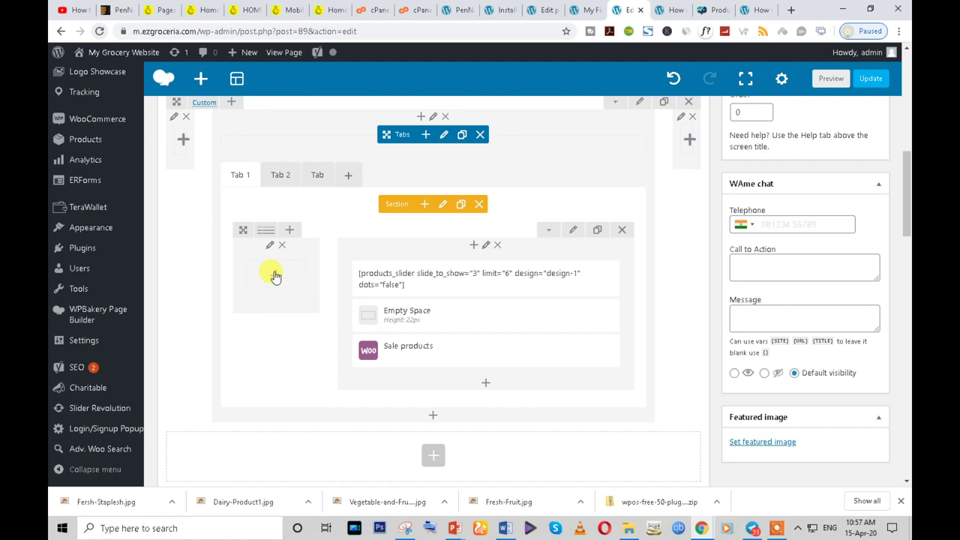
click(276, 275)
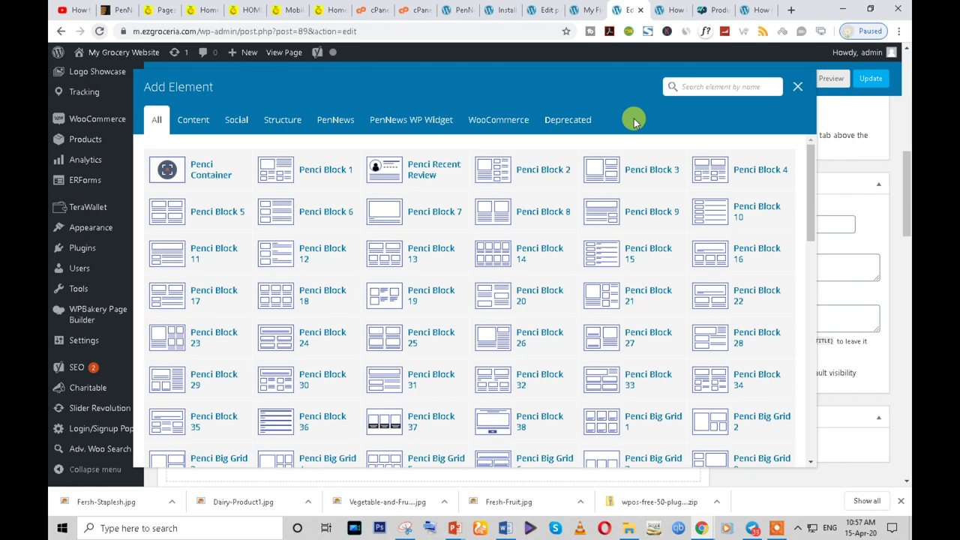
- Add a Widgetised Sidebar using Sidebar Right, titled 'Browse categories', to the left column
text(wi)
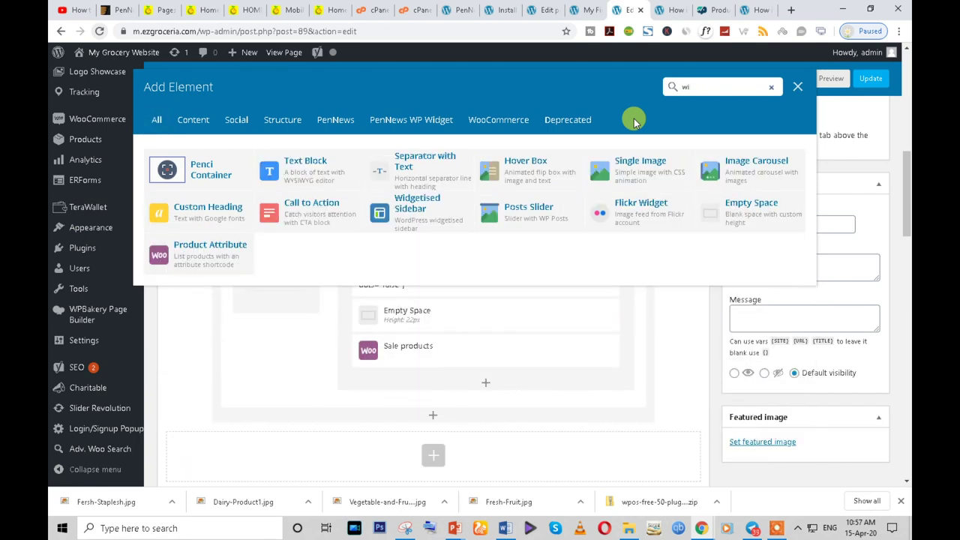
click(420, 210)
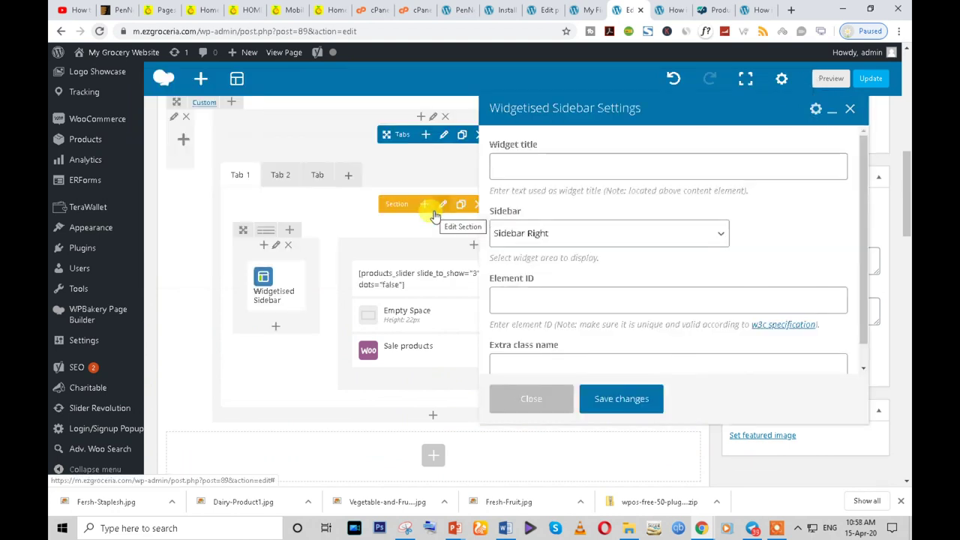
click(537, 229)
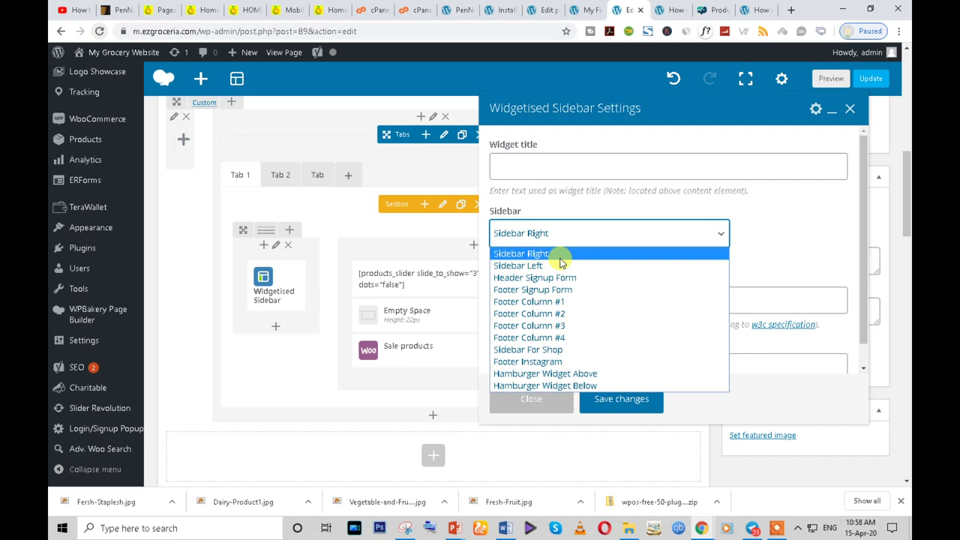
click(554, 255)
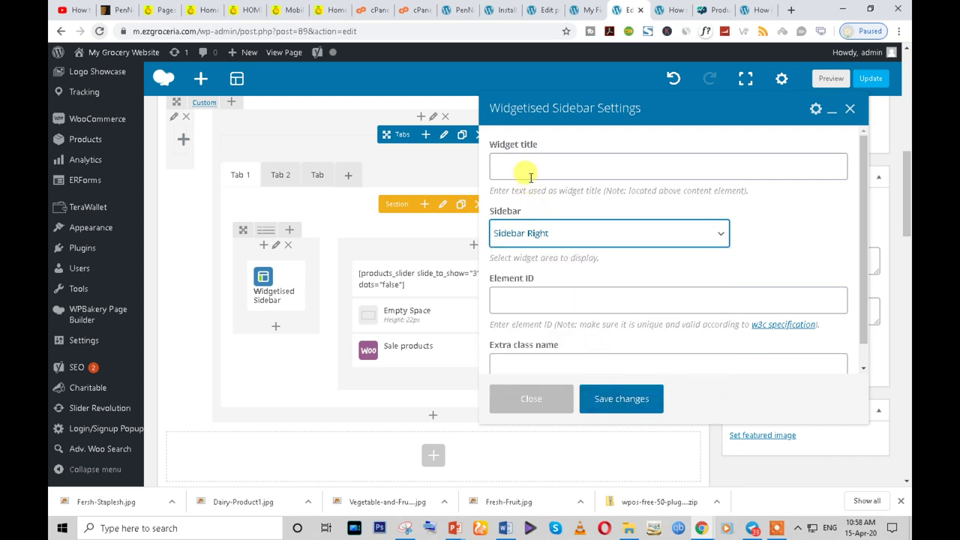
click(627, 405)
click(522, 167)
key(ctrl+v)
click(629, 402)
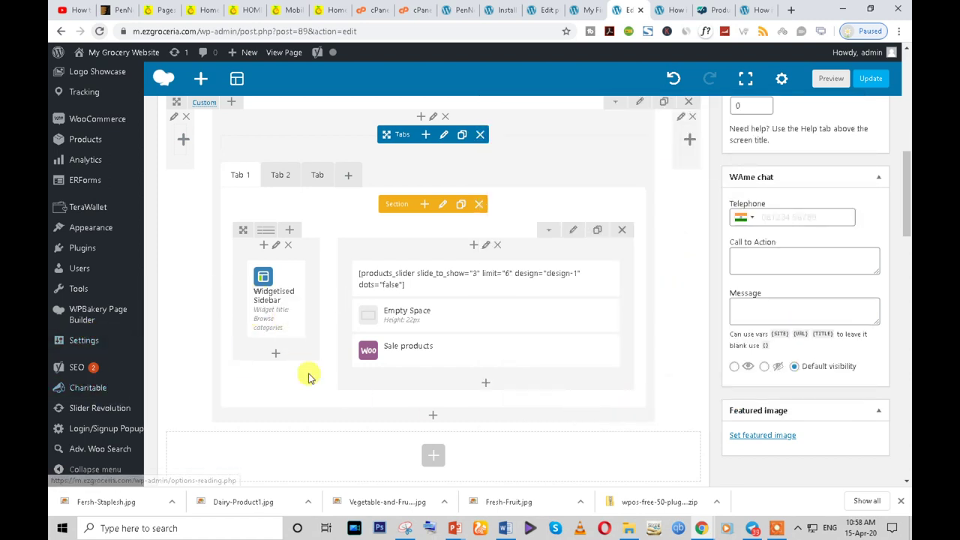
- Open the Widgets screen in a new tab and expand the Sidebar For Shop area
scroll(97, 360, down, 1)
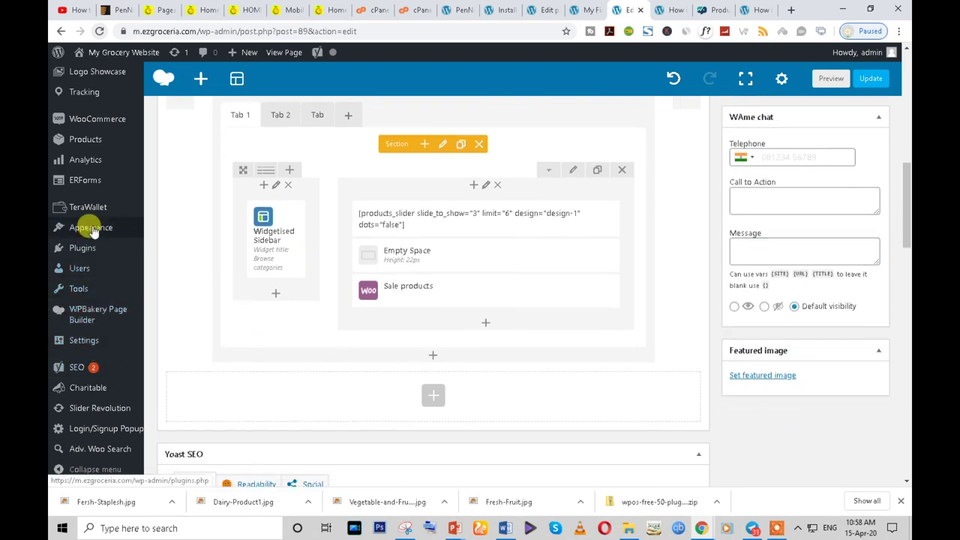
mouse_move(87, 227)
right_click(167, 266)
click(192, 271)
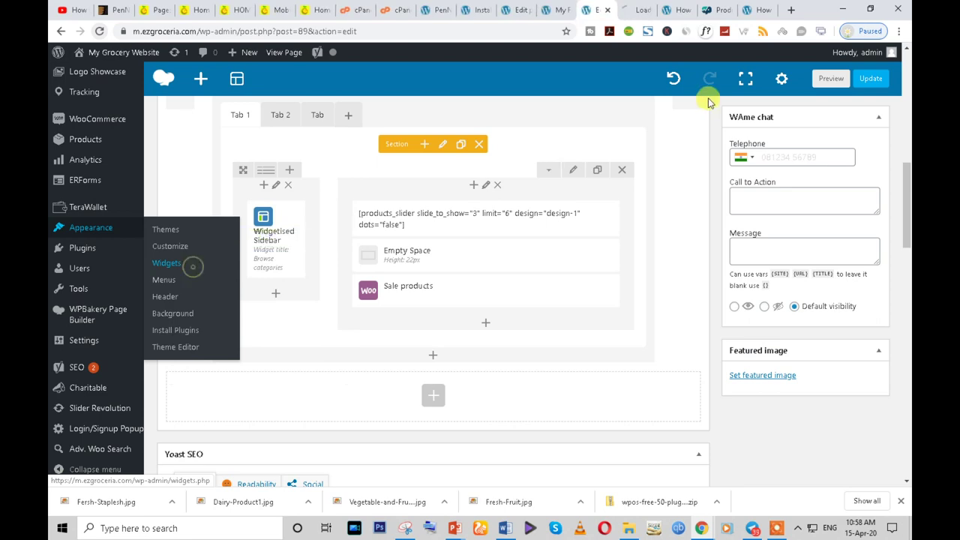
click(634, 10)
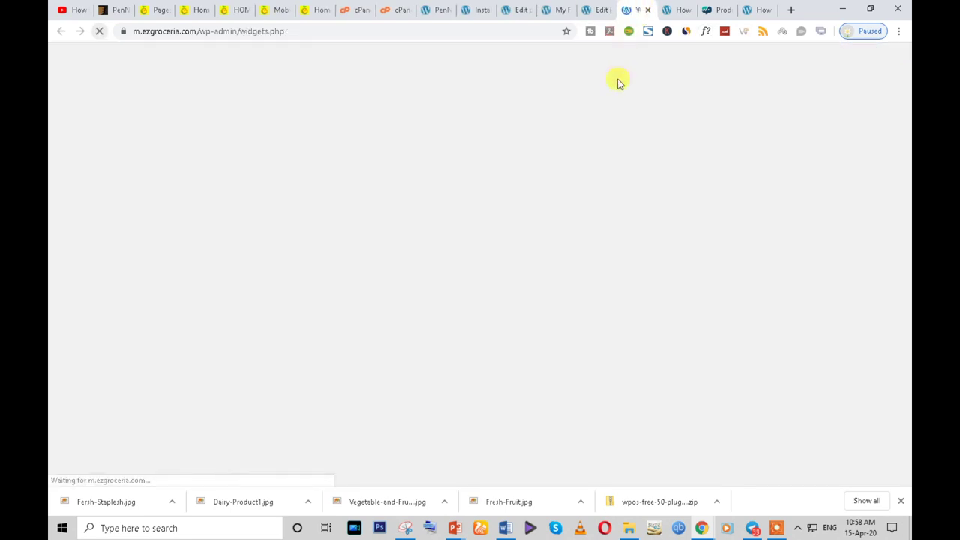
scroll(600, 319, down, 1)
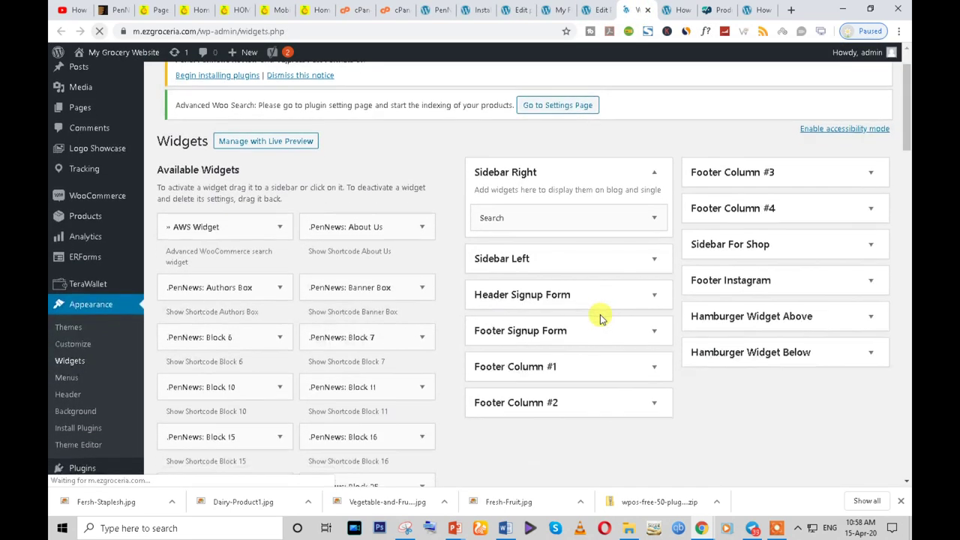
scroll(568, 269, down, 1)
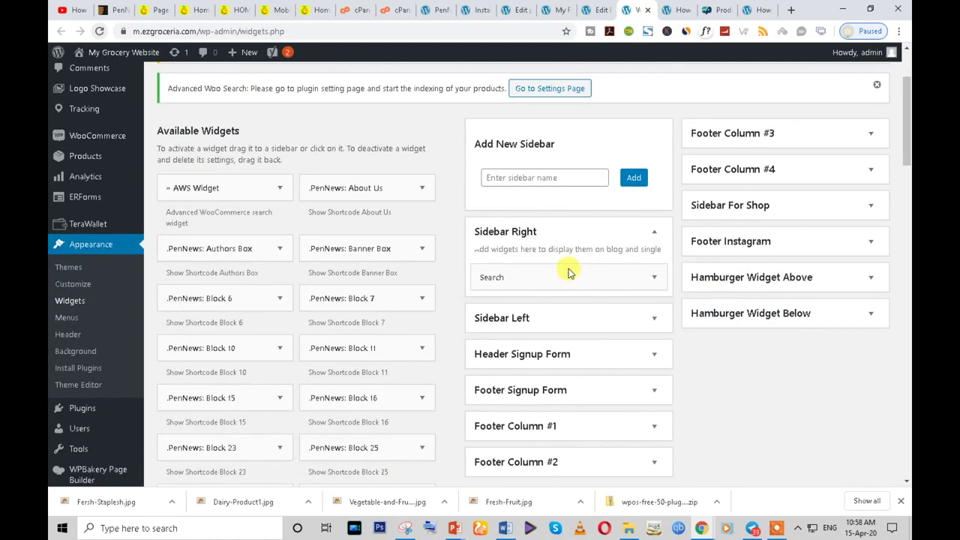
click(870, 207)
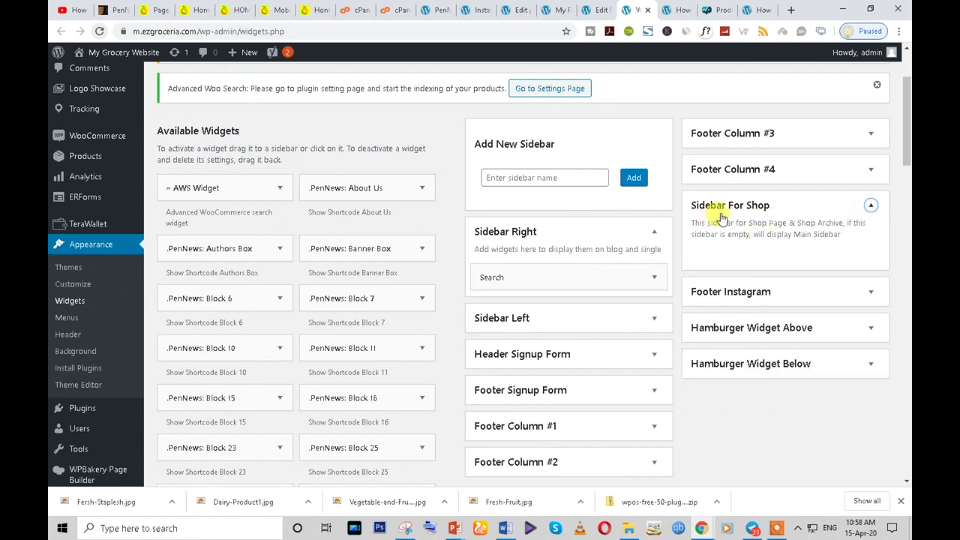
- Drag a Categories widget titled 'Browse categories' into Sidebar For Shop
scroll(380, 273, down, 2)
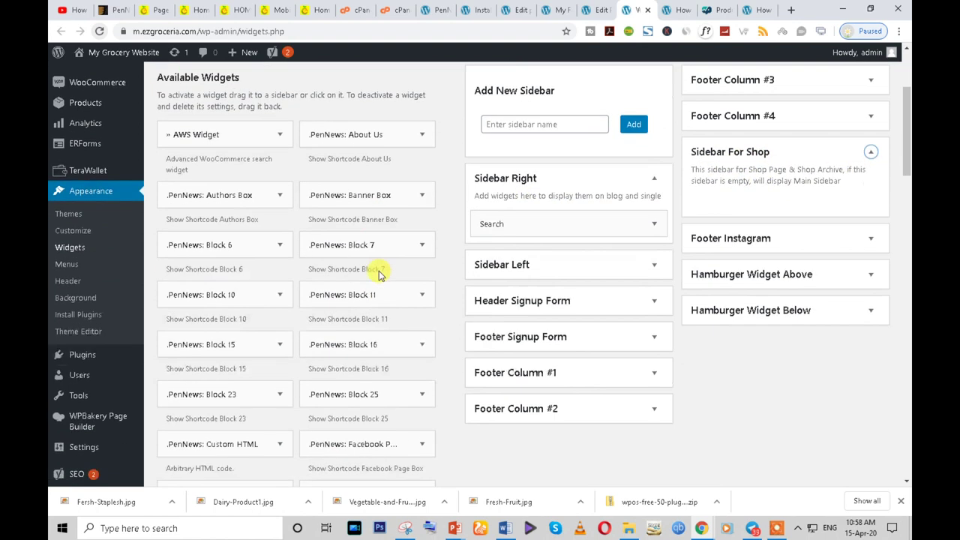
scroll(379, 276, down, 2)
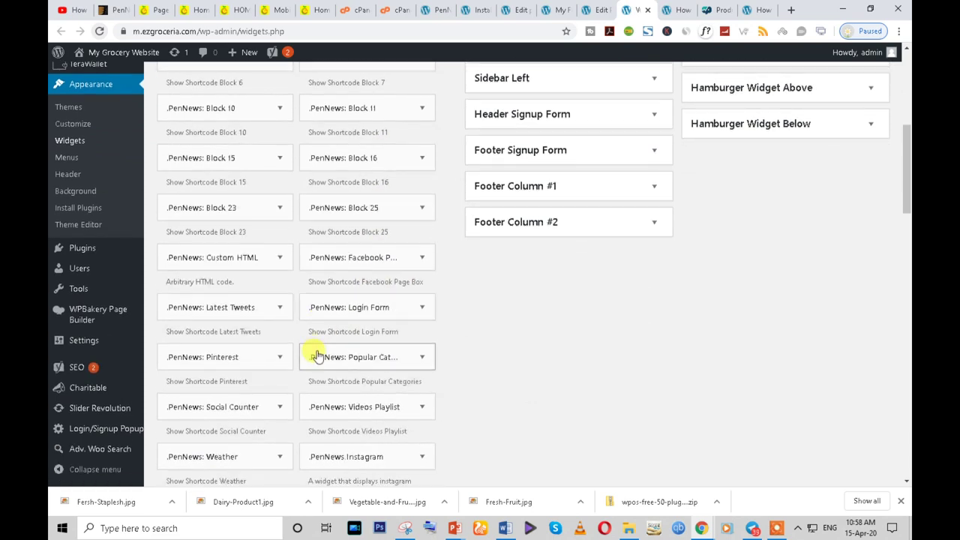
scroll(317, 357, down, 3)
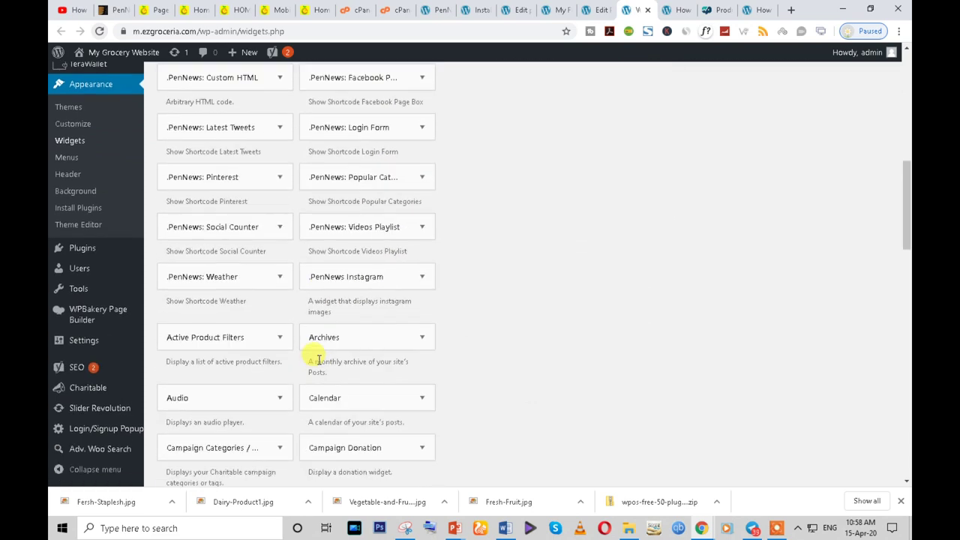
scroll(319, 360, down, 3)
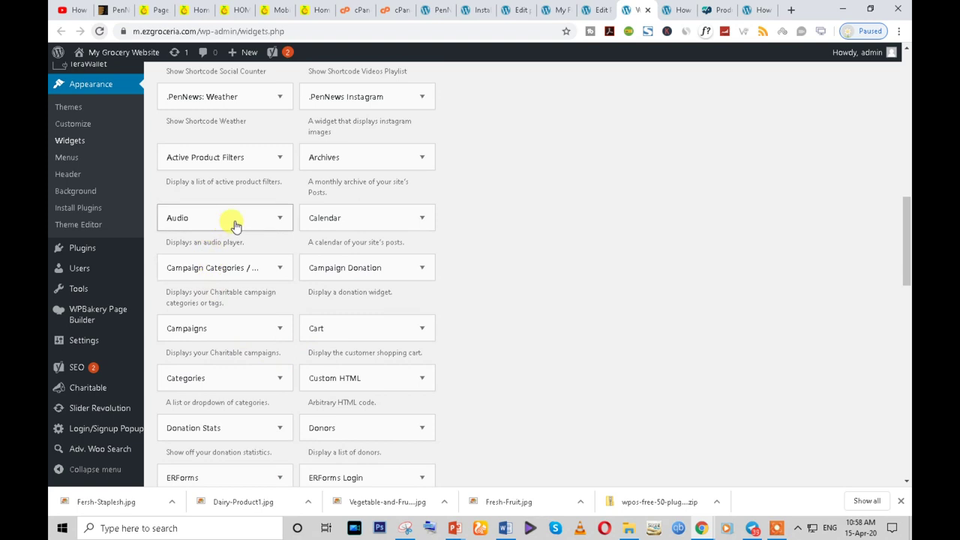
scroll(234, 300, down, 1)
drag(214, 319, 778, 320)
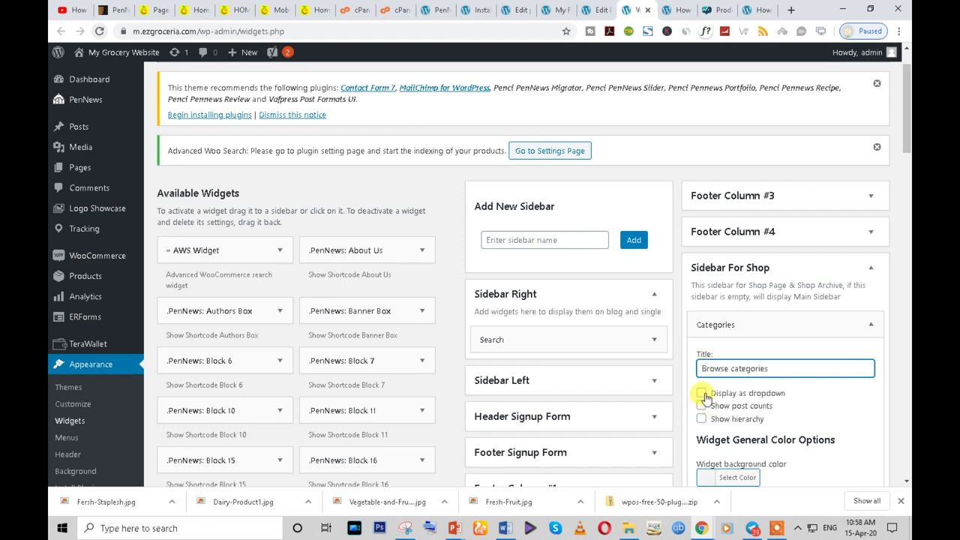
scroll(747, 459, down, 9)
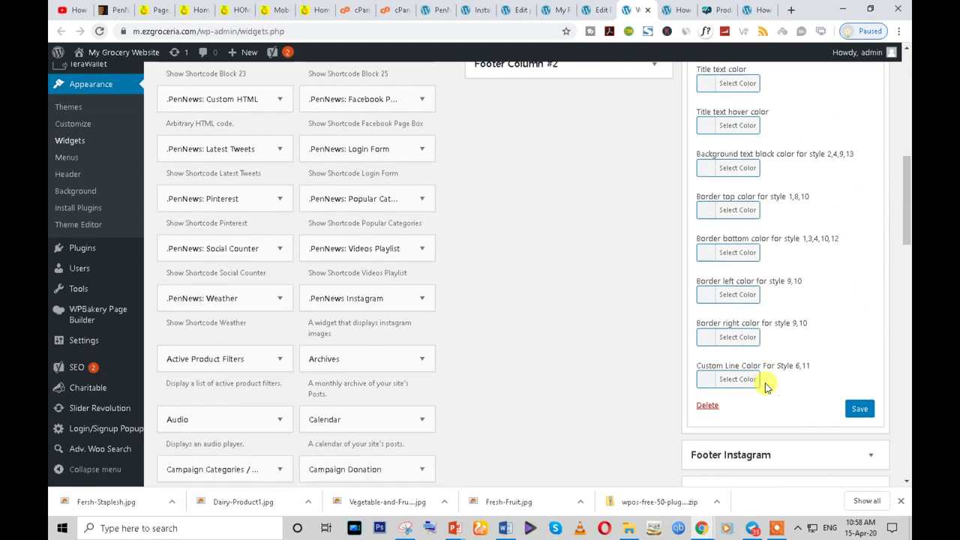
click(592, 10)
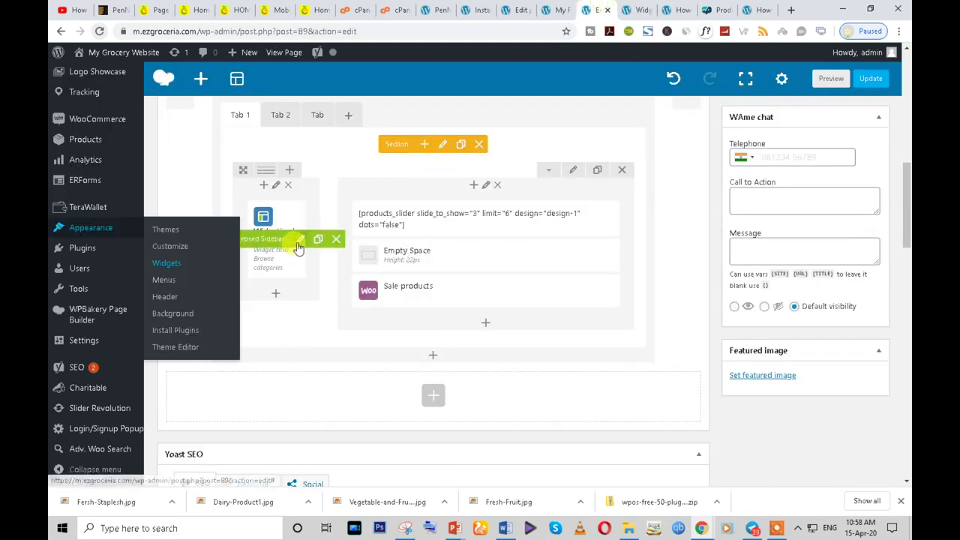
- Switch the Widgetised Sidebar to Sidebar For Shop, save it, and update the Home page
click(300, 239)
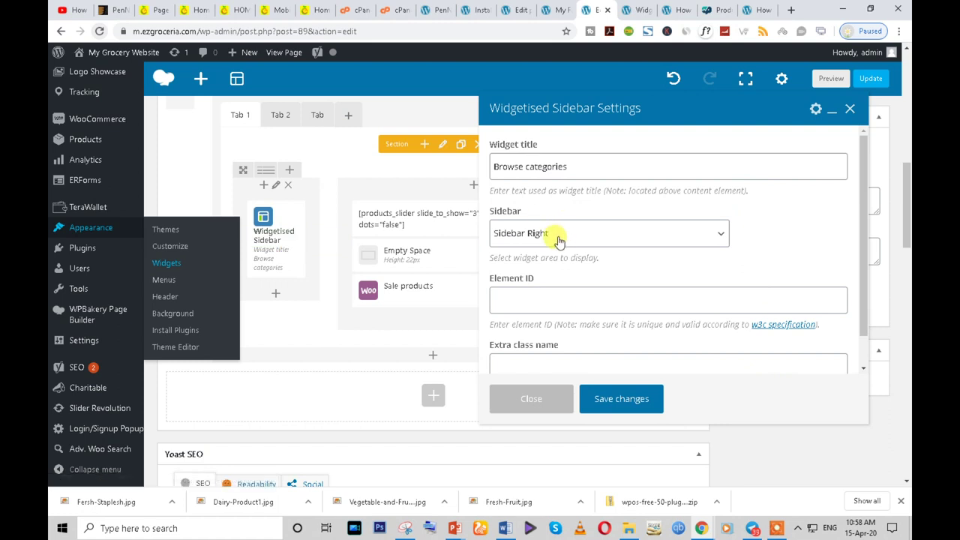
click(559, 237)
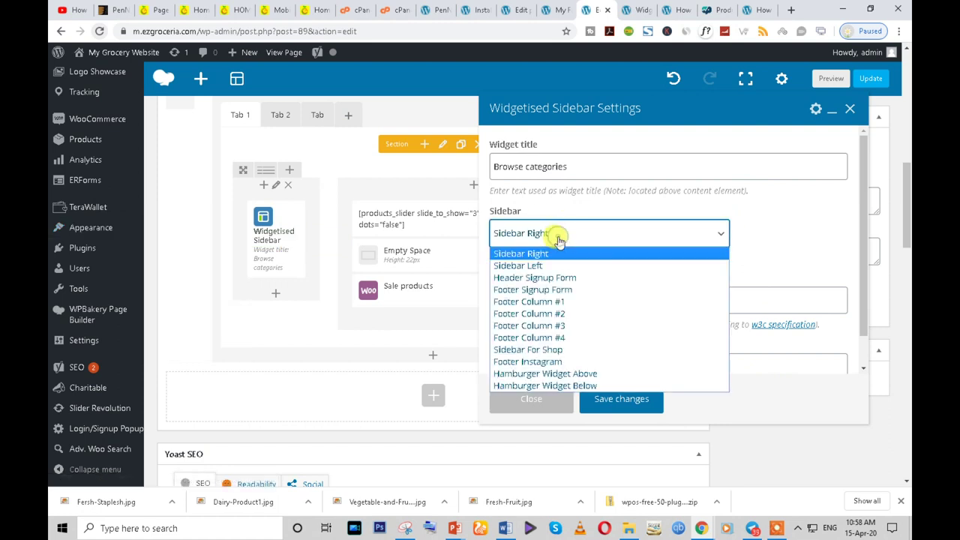
click(568, 350)
click(617, 398)
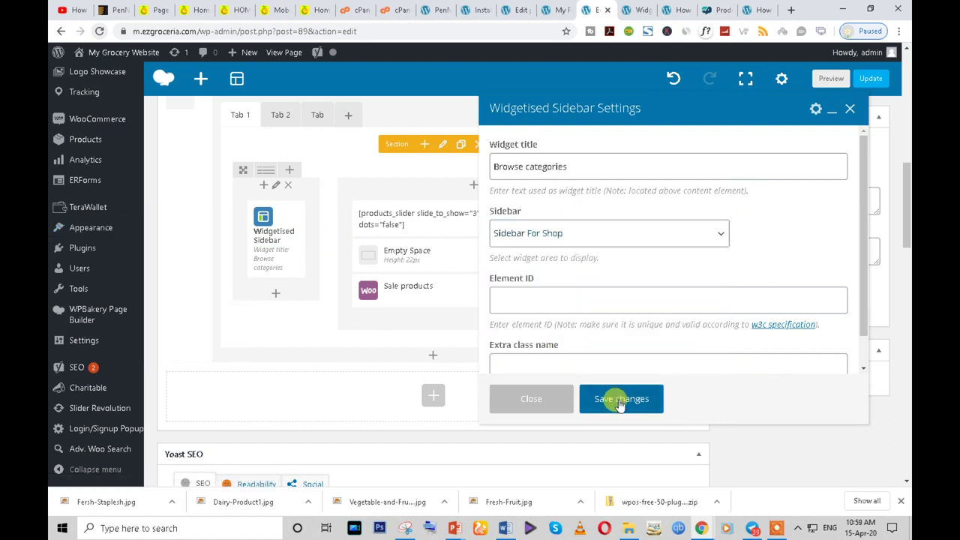
scroll(634, 360, up, 3)
scroll(863, 158, up, 2)
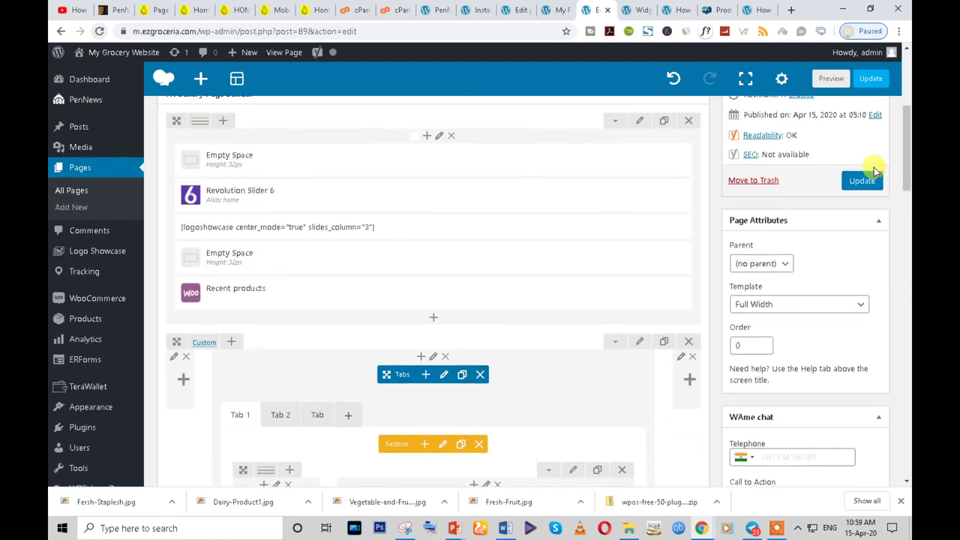
click(863, 181)
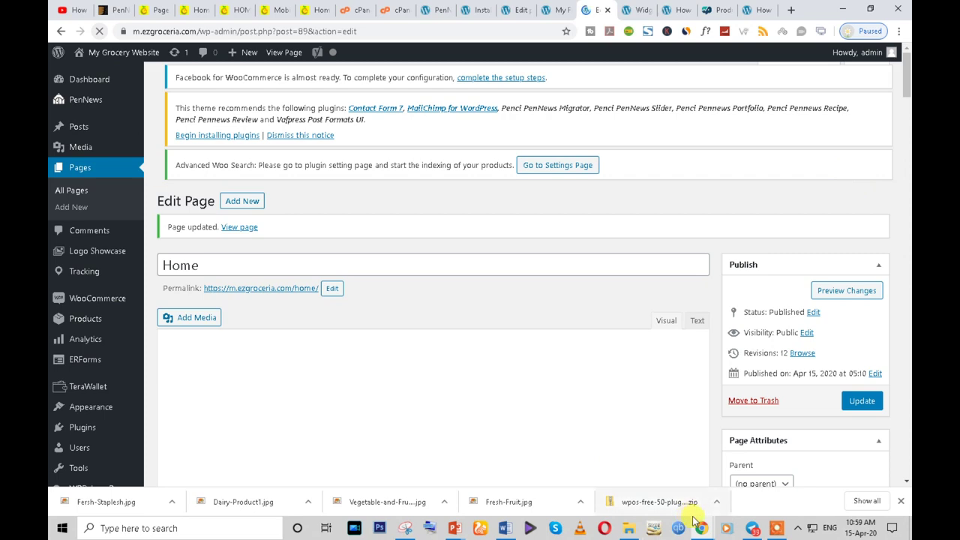
- On the live Home page, check Tab 1's Browse categories sidebar showing 'No categories' and advance the product carousel
mouse_move(702, 525)
click(738, 493)
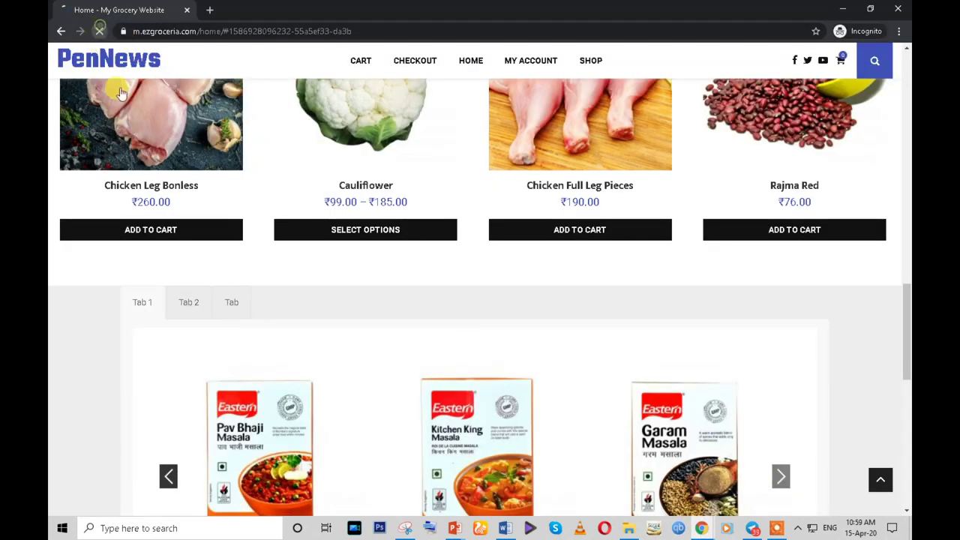
scroll(178, 240, down, 3)
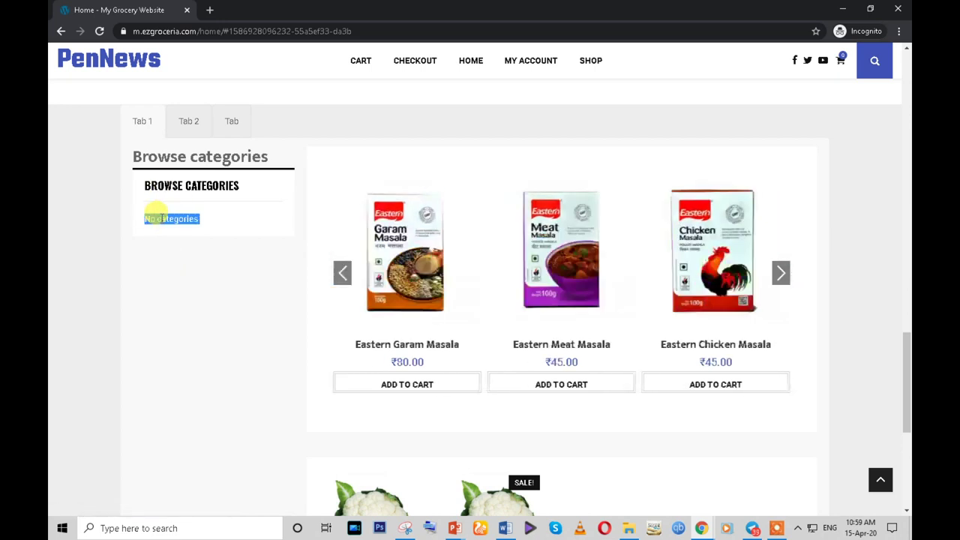
scroll(190, 240, down, 4)
scroll(194, 283, up, 3)
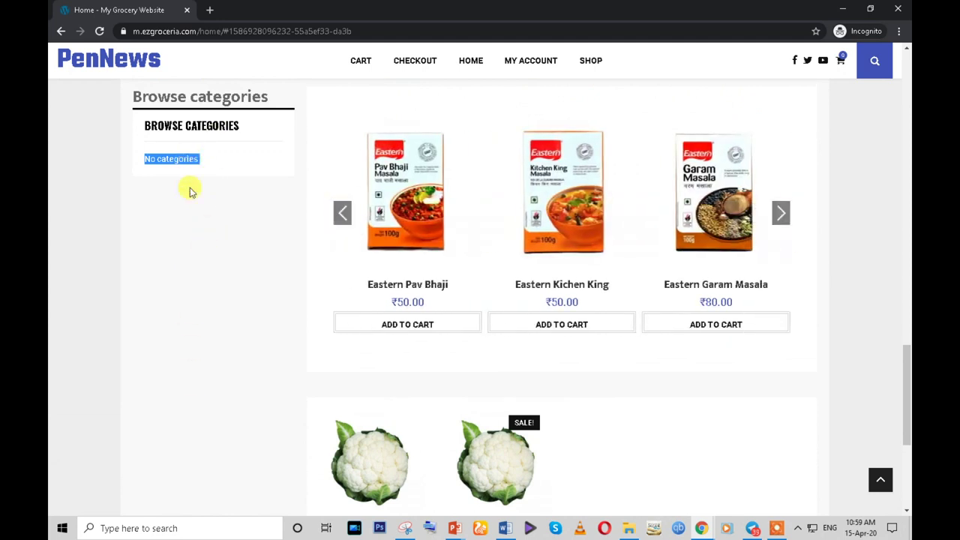
scroll(332, 250, down, 2)
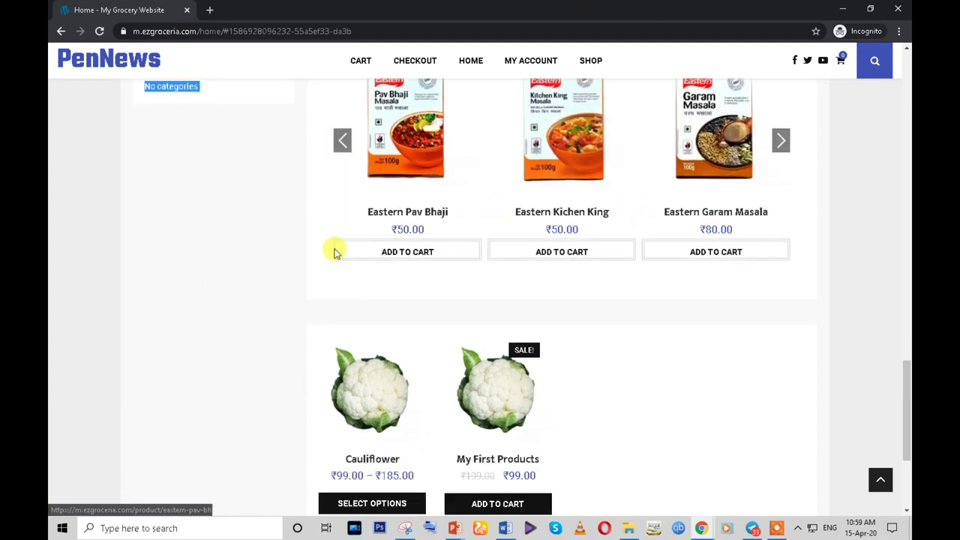
scroll(385, 300, up, 3)
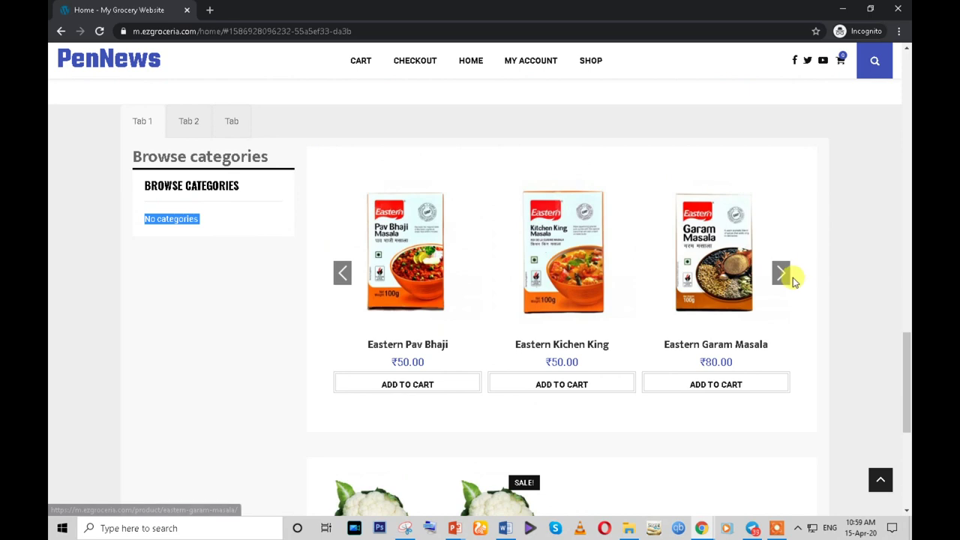
click(780, 273)
scroll(728, 370, down, 3)
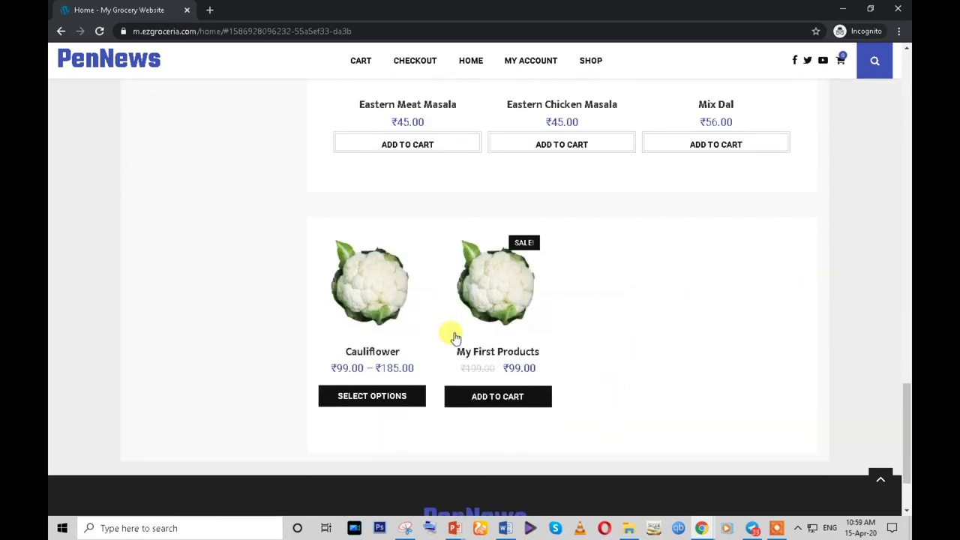
scroll(452, 336, up, 10)
- Change Tab 1's products_slider shortcode from limit="6" to limit="16" and save the Text Block
scroll(470, 334, down, 10)
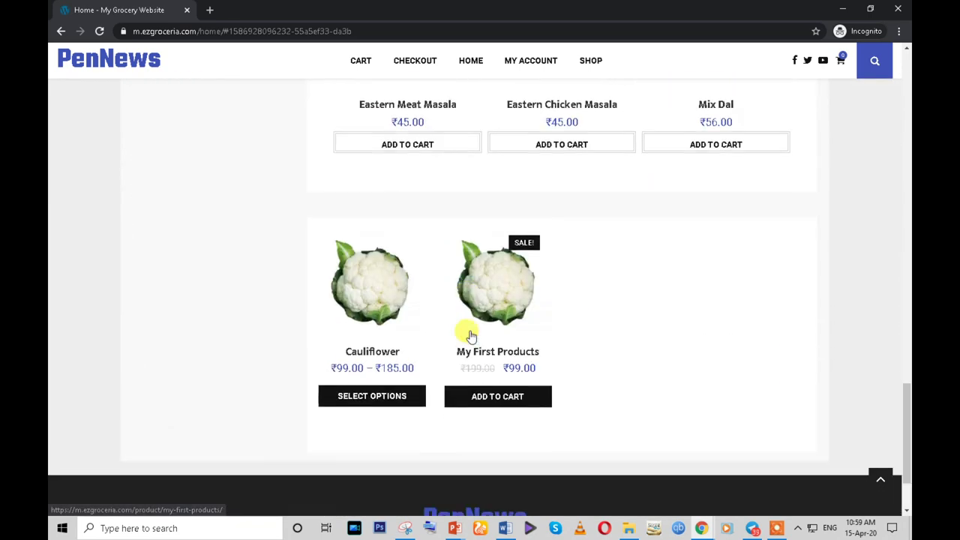
mouse_move(702, 530)
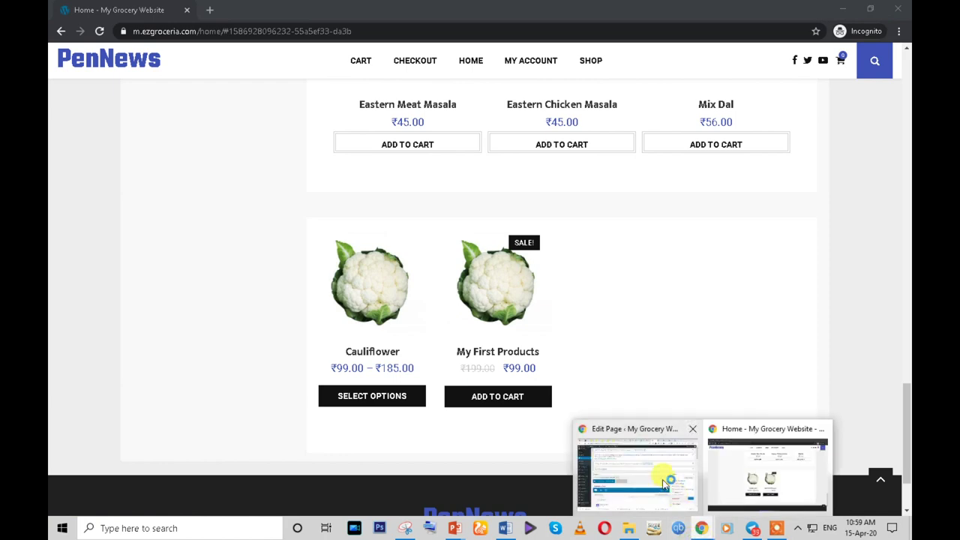
click(660, 480)
scroll(482, 381, down, 10)
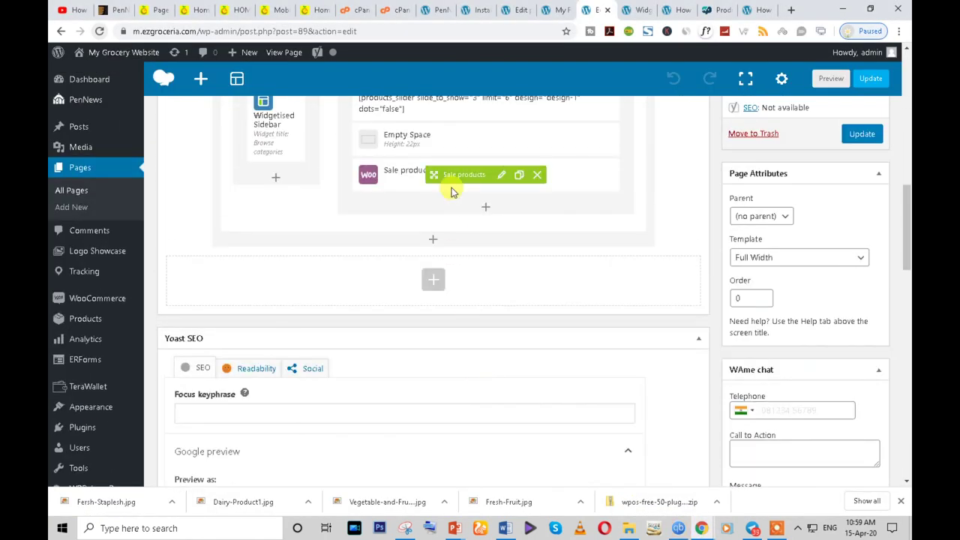
scroll(479, 201, up, 2)
scroll(479, 201, up, 1)
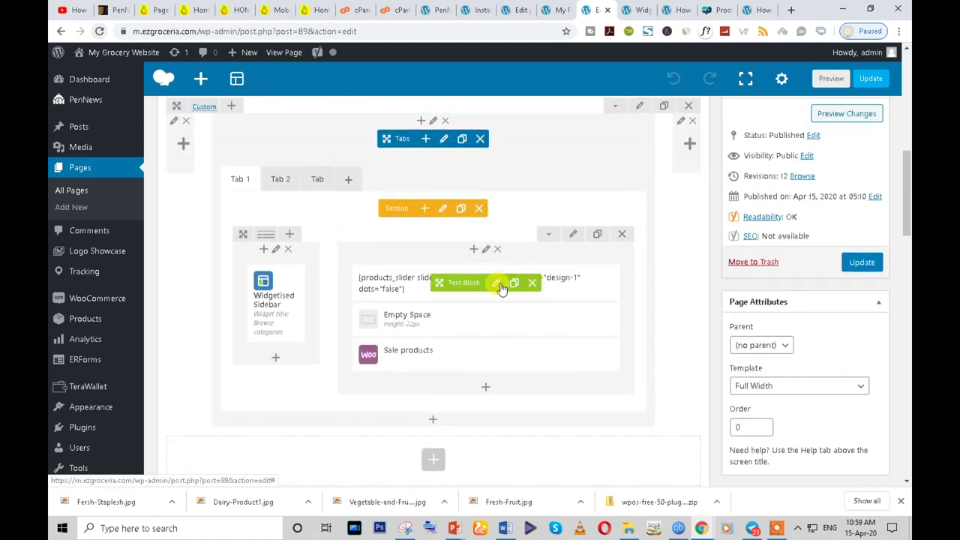
click(497, 285)
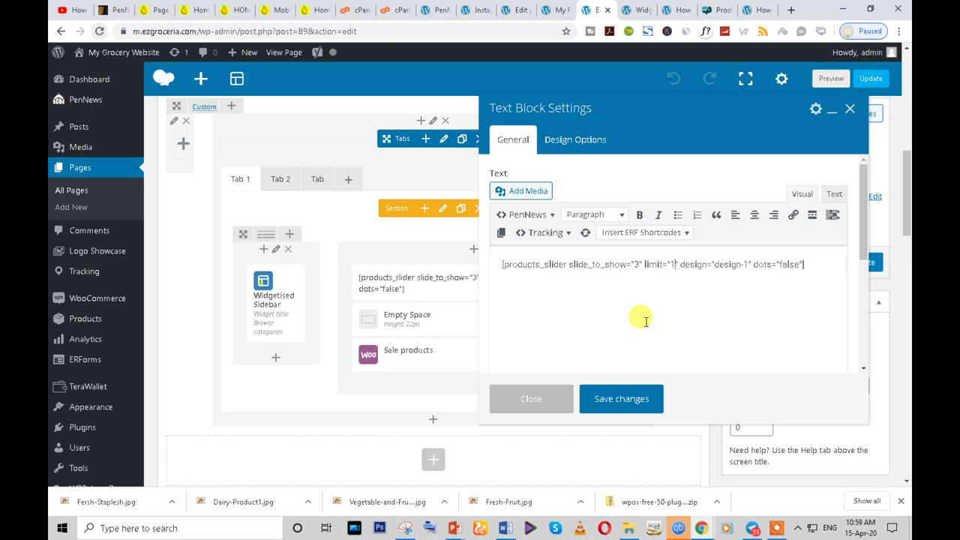
click(619, 403)
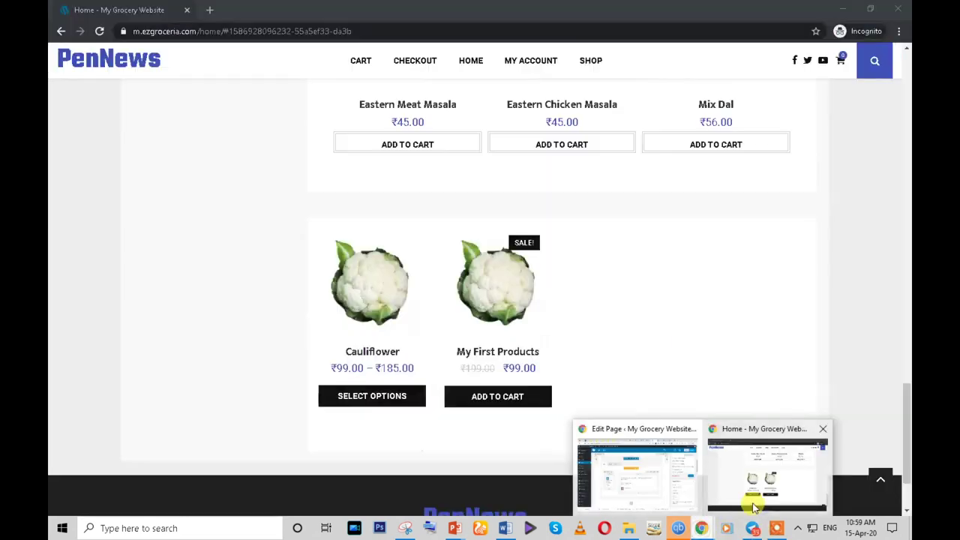
- Page through the live Home page's product carousel to confirm the extra products appear
click(754, 508)
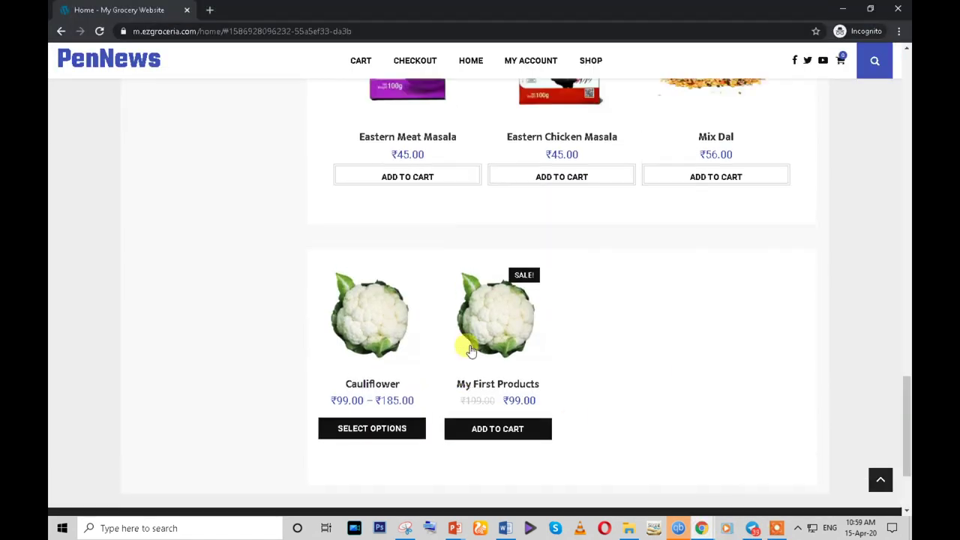
scroll(468, 345, up, 3)
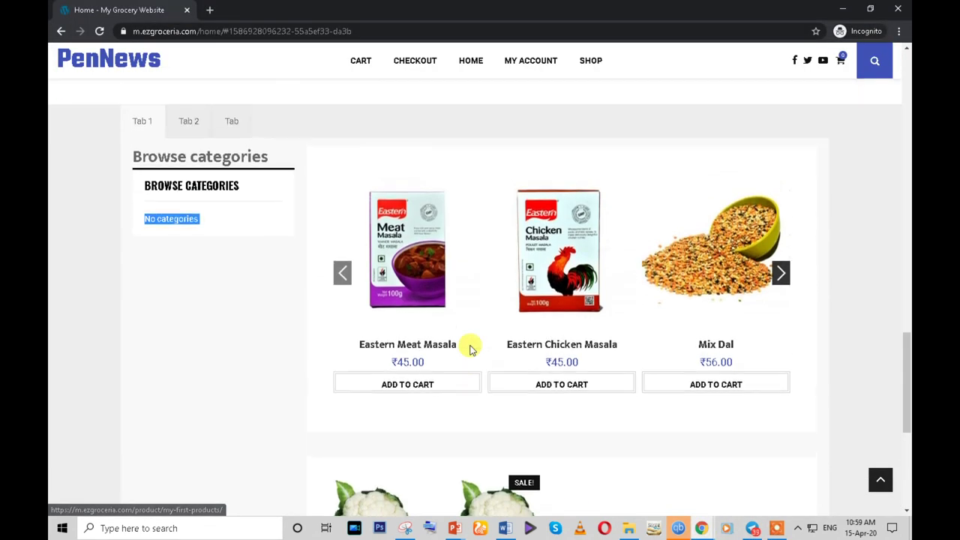
click(780, 273)
click(780, 273)
click(780, 273)
click(780, 273)
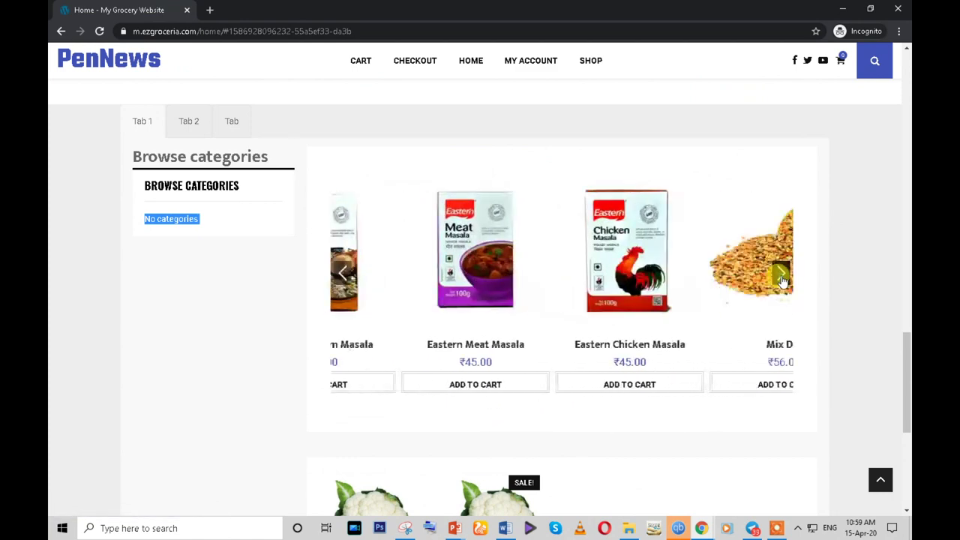
mouse_move(702, 529)
click(645, 484)
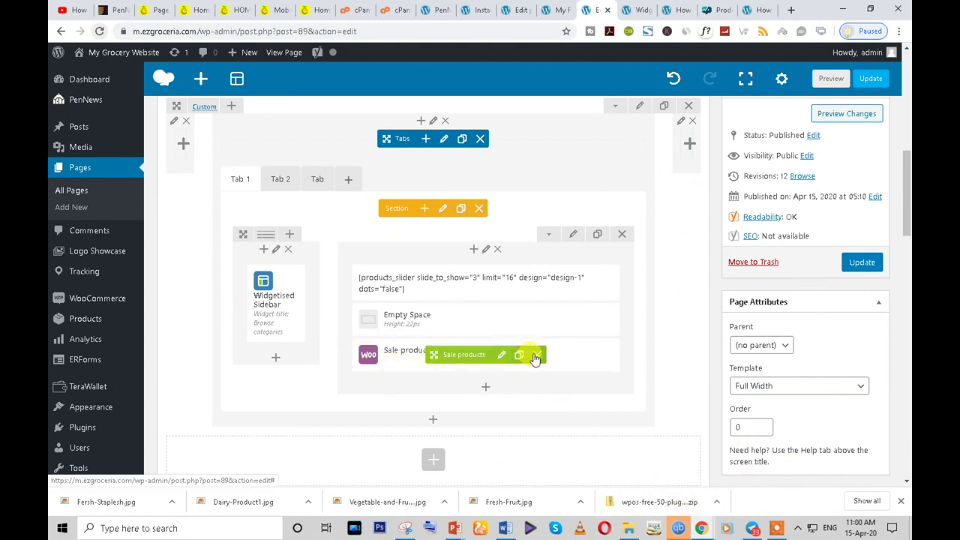
- Replace Tab 1's Sale products element with a Top Rated Products element found by searching 'pro'
click(536, 355)
click(486, 354)
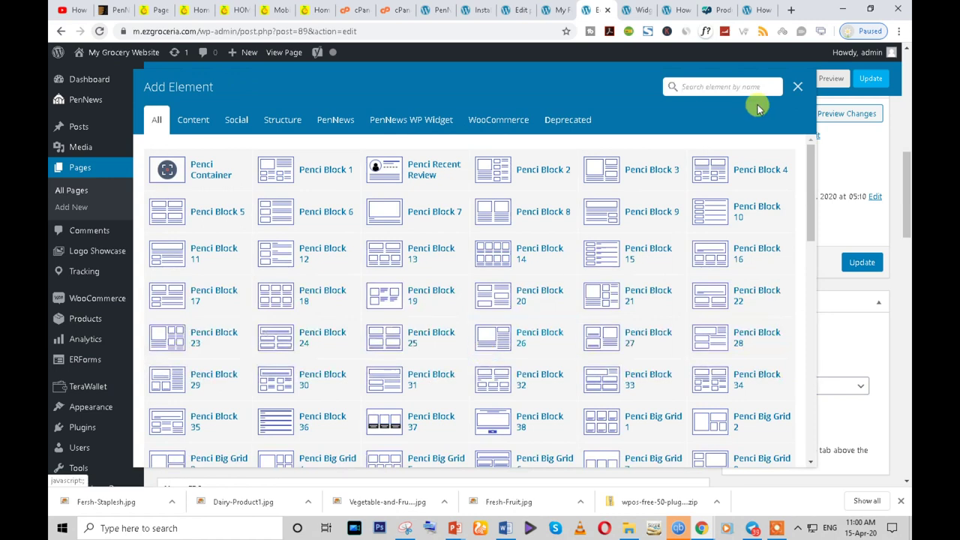
text(pro)
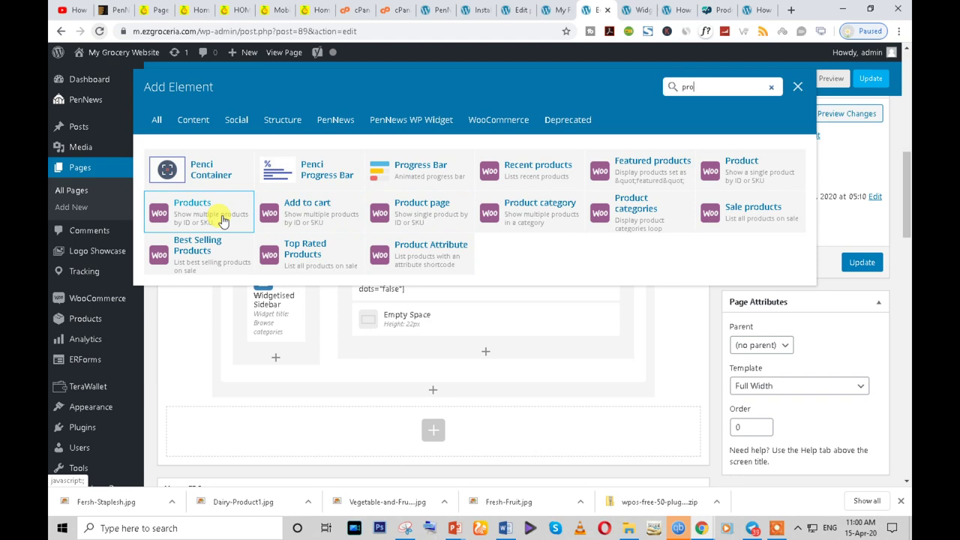
click(318, 261)
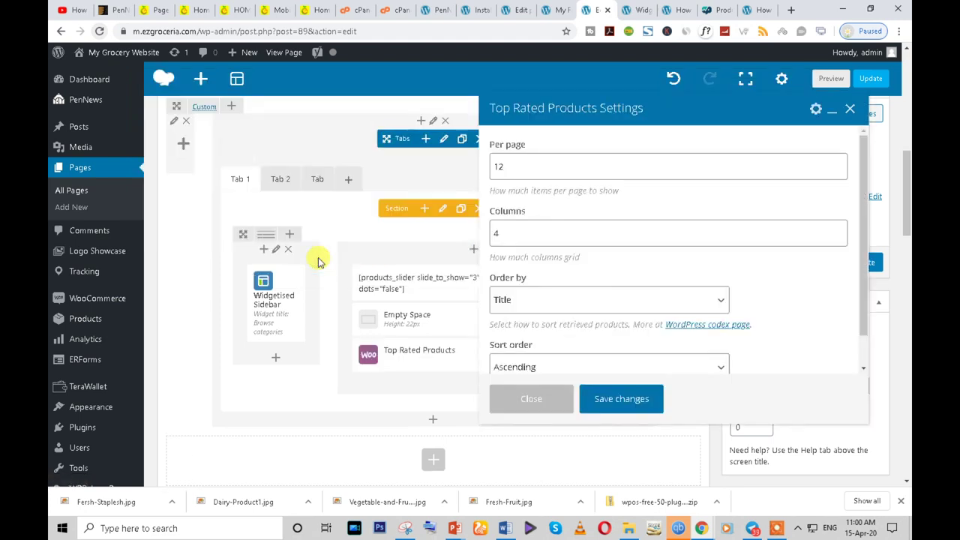
- Set Top Rated Products to order by Random, save it, and update the page
scroll(559, 259, down, 3)
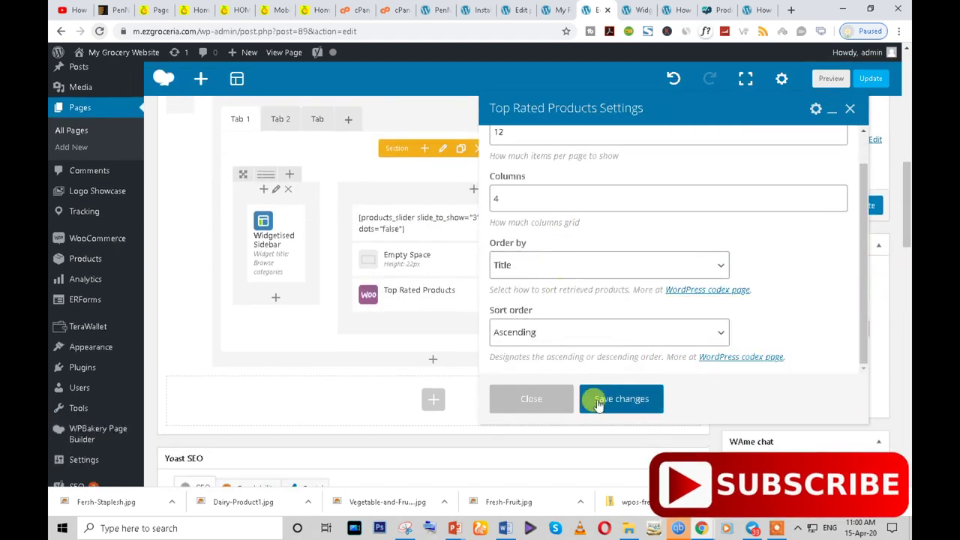
click(541, 269)
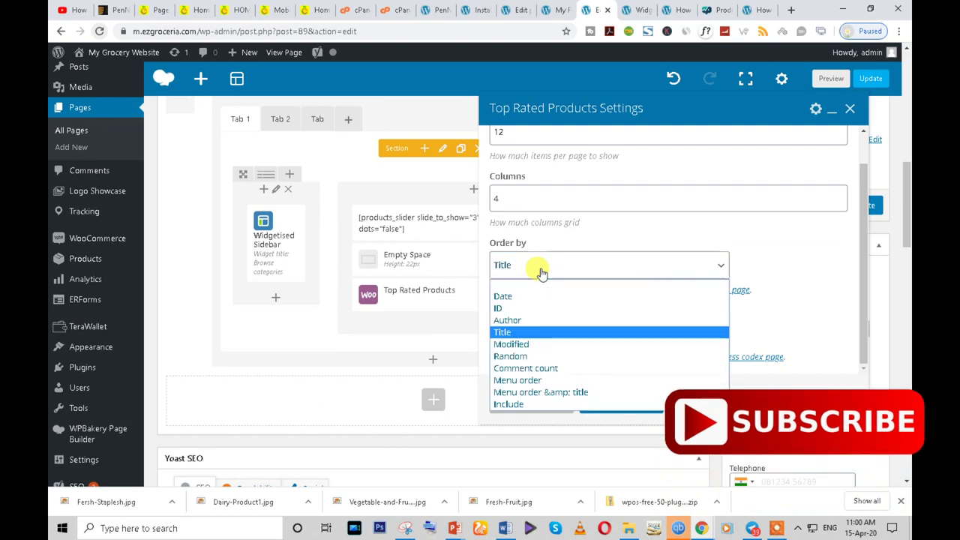
click(527, 355)
click(630, 399)
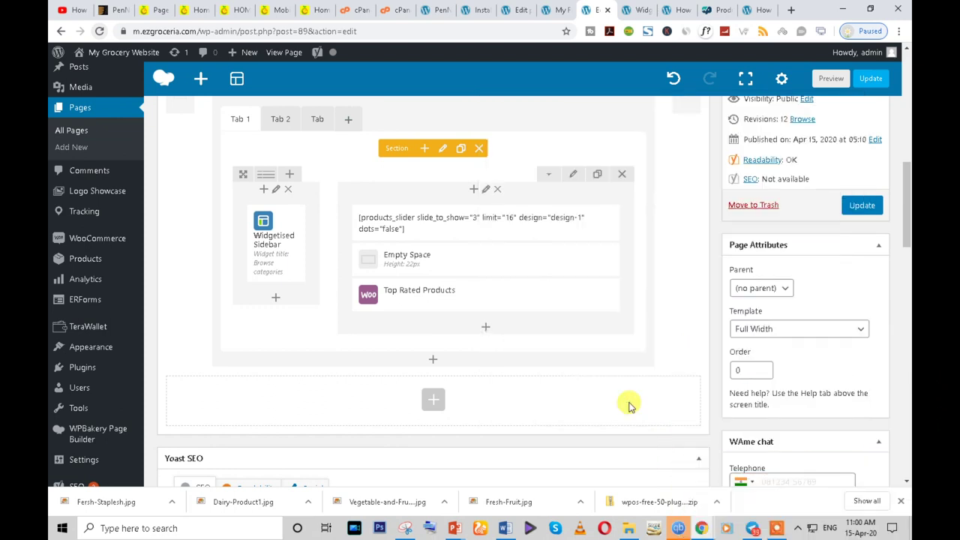
click(850, 210)
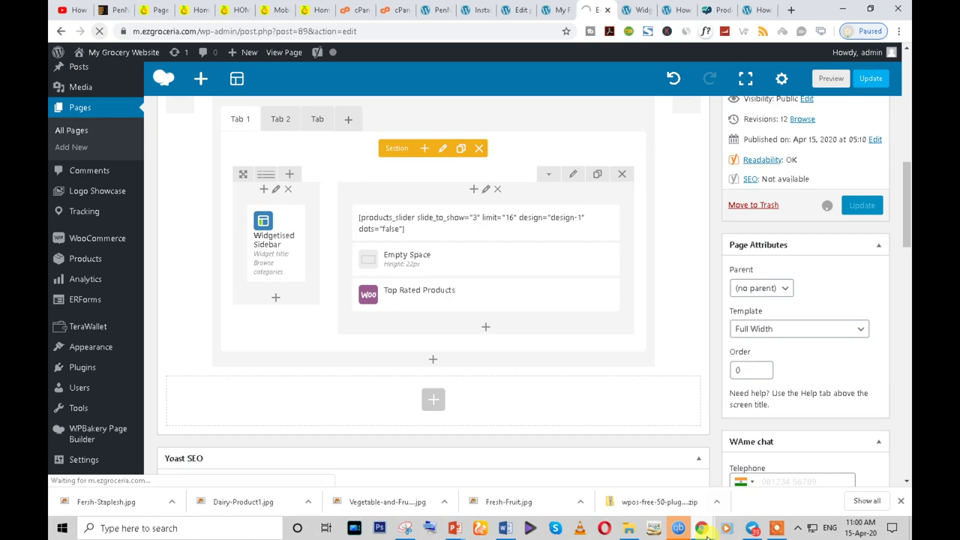
mouse_move(752, 528)
click(763, 483)
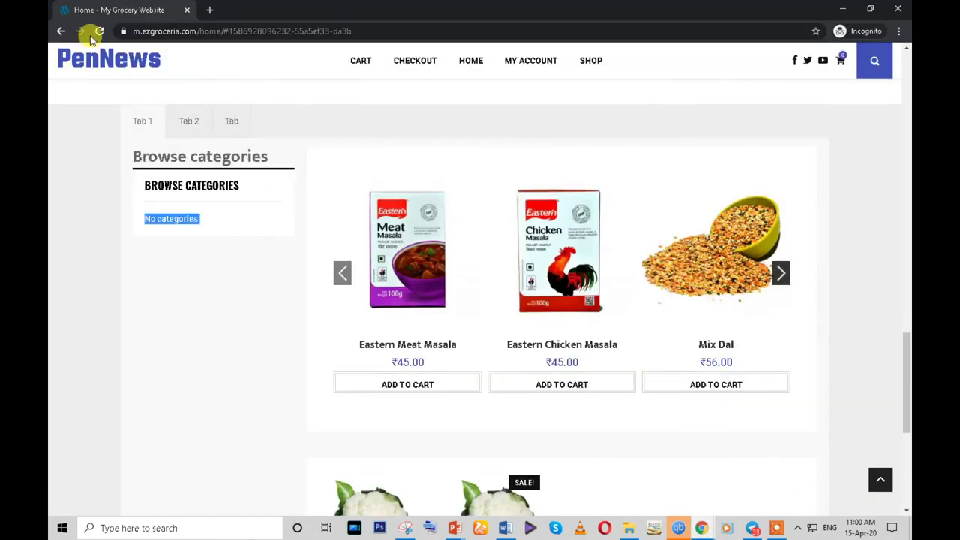
click(97, 31)
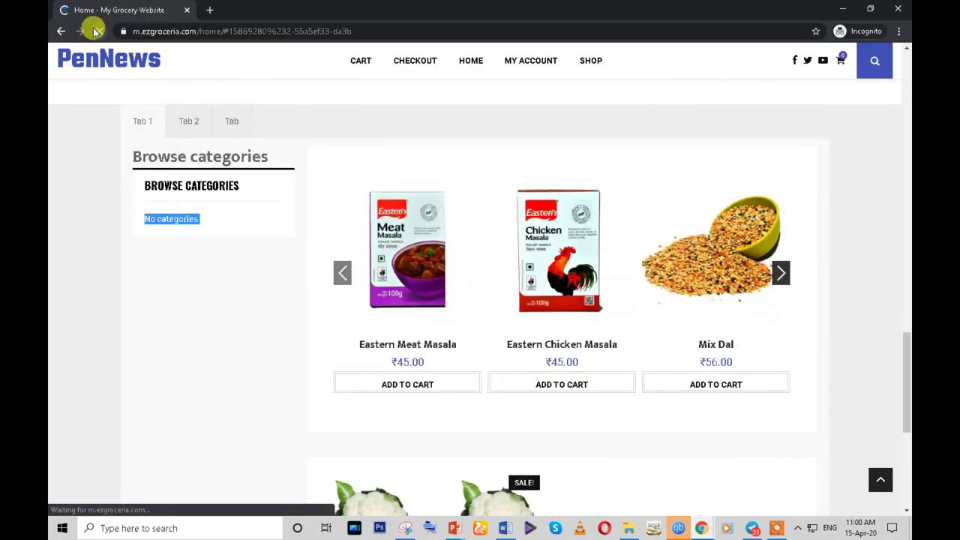
scroll(525, 308, down, 5)
scroll(647, 305, down, 5)
scroll(649, 308, up, 4)
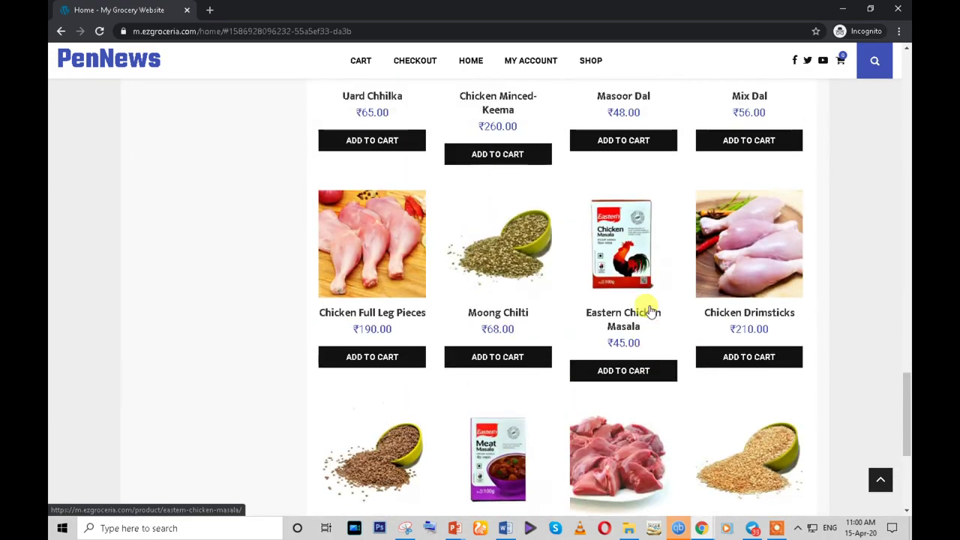
scroll(645, 308, up, 5)
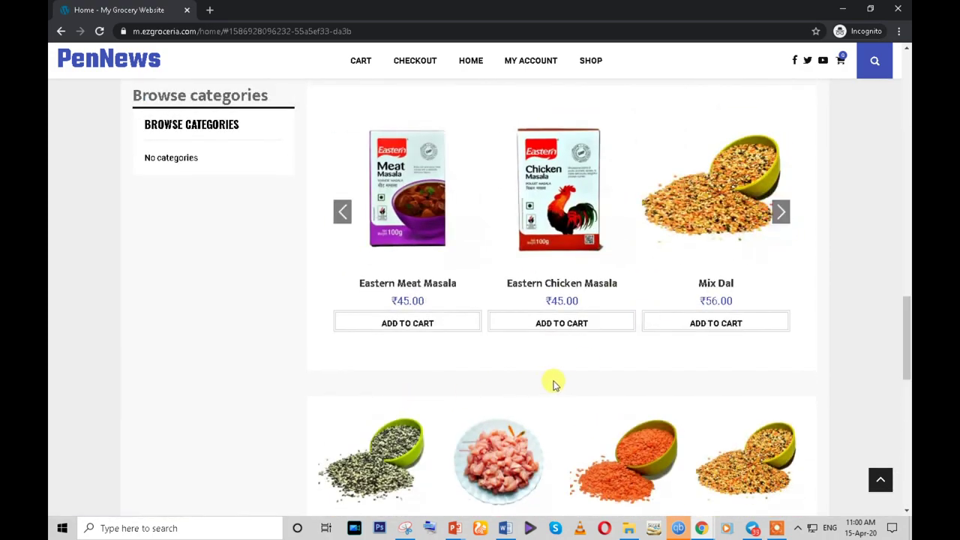
click(780, 214)
click(780, 214)
click(780, 214)
click(780, 213)
click(780, 214)
click(780, 214)
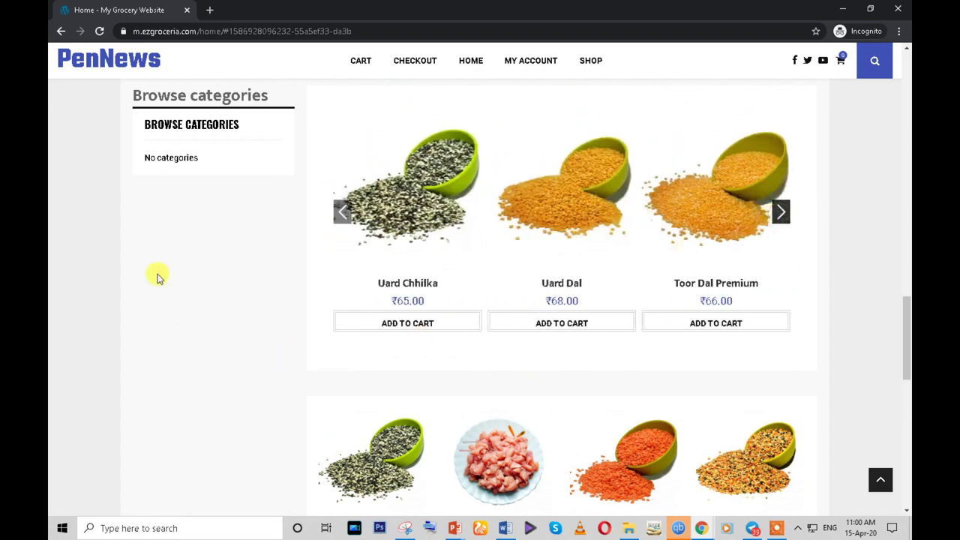
scroll(193, 315, down, 8)
scroll(192, 321, up, 12)
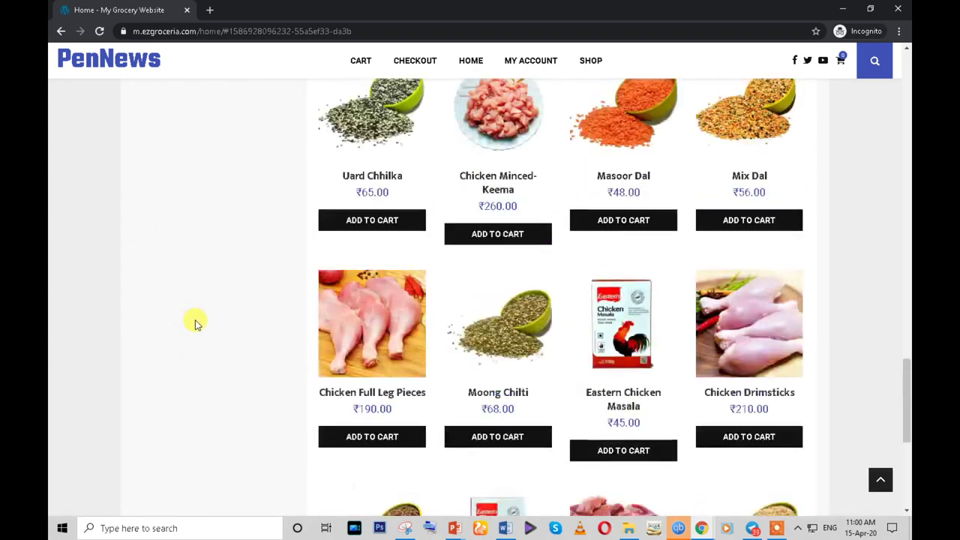
scroll(195, 216, down, 4)
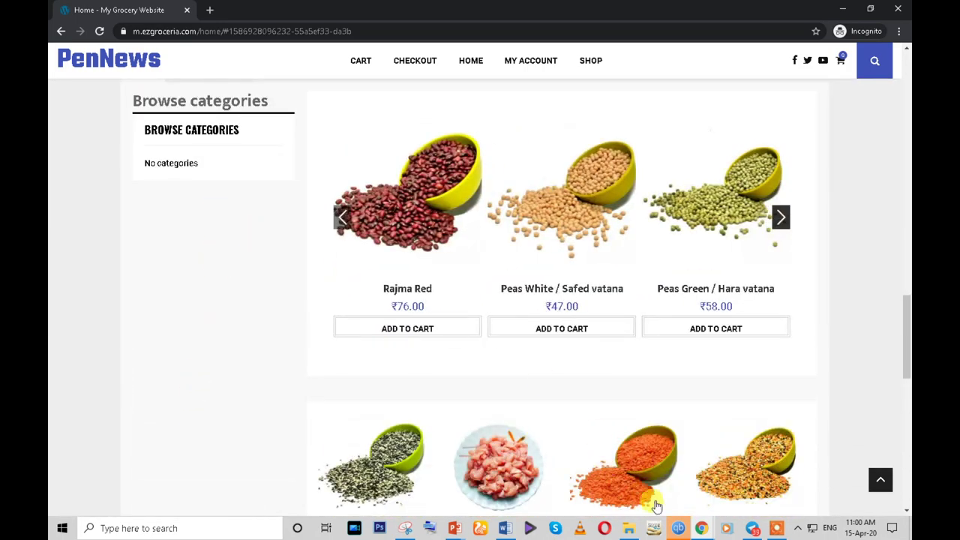
mouse_move(705, 529)
click(646, 489)
scroll(525, 378, down, 4)
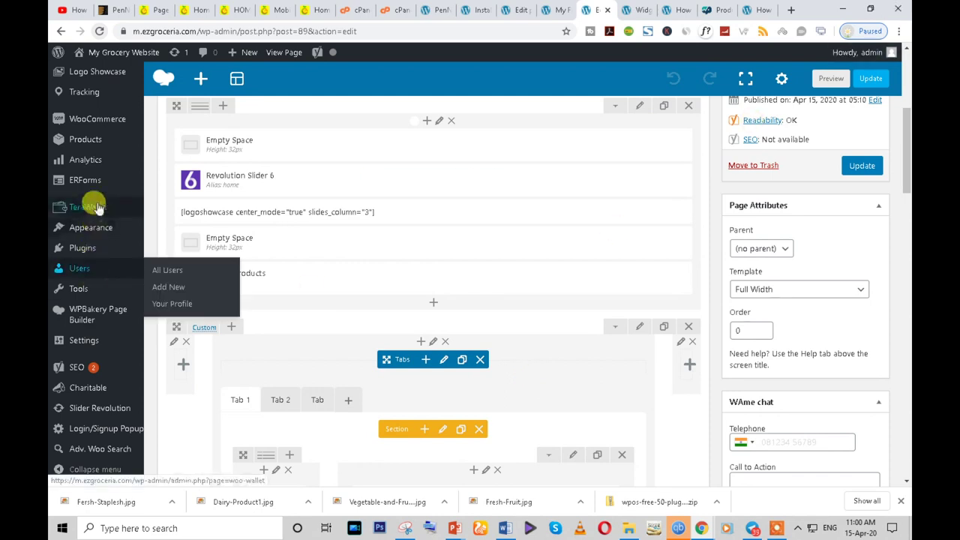
- Open Products > Categories in a new tab to view the 9 product categories
mouse_move(88, 139)
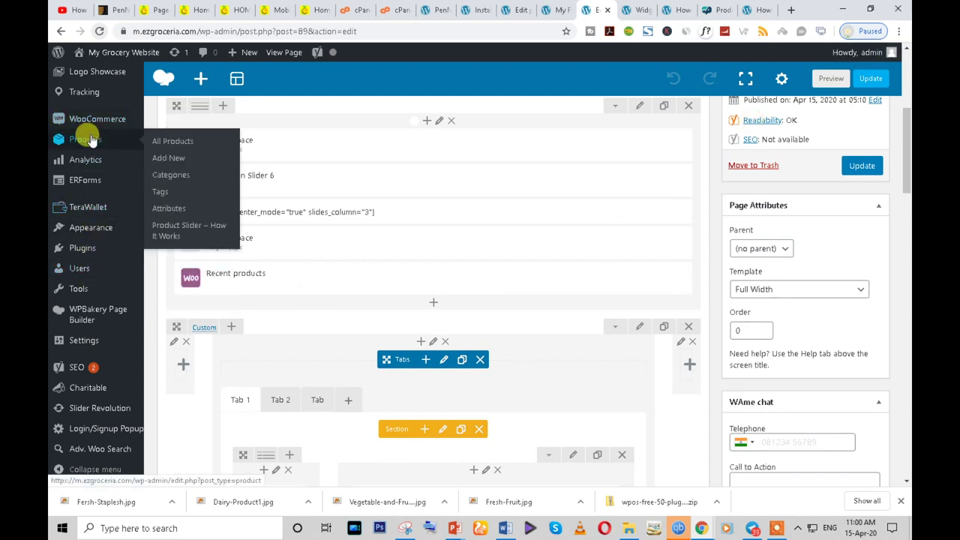
right_click(183, 174)
click(225, 170)
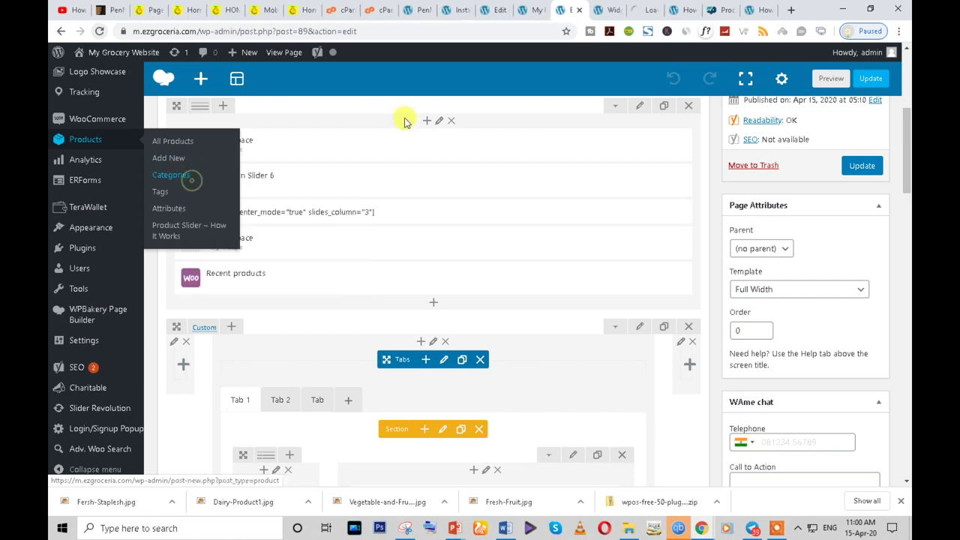
click(642, 10)
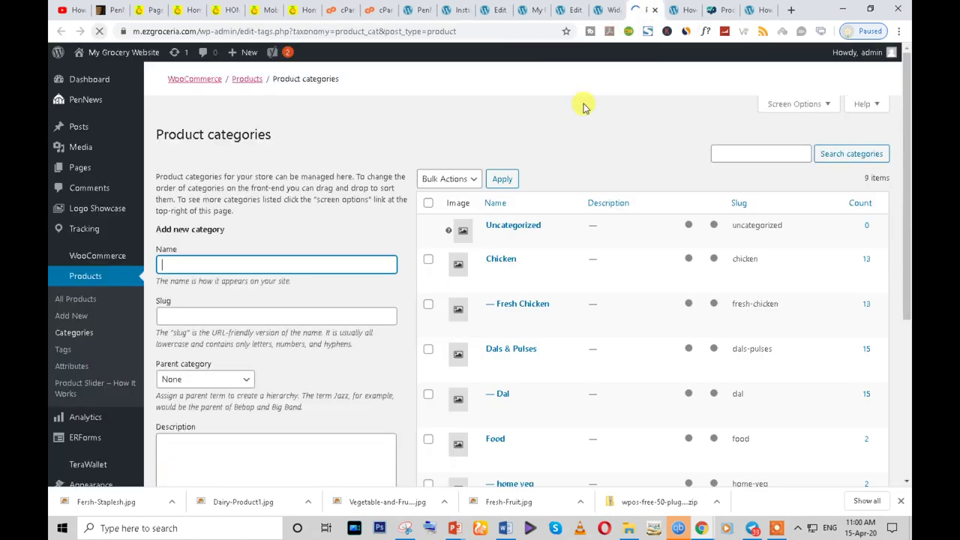
scroll(510, 352, down, 8)
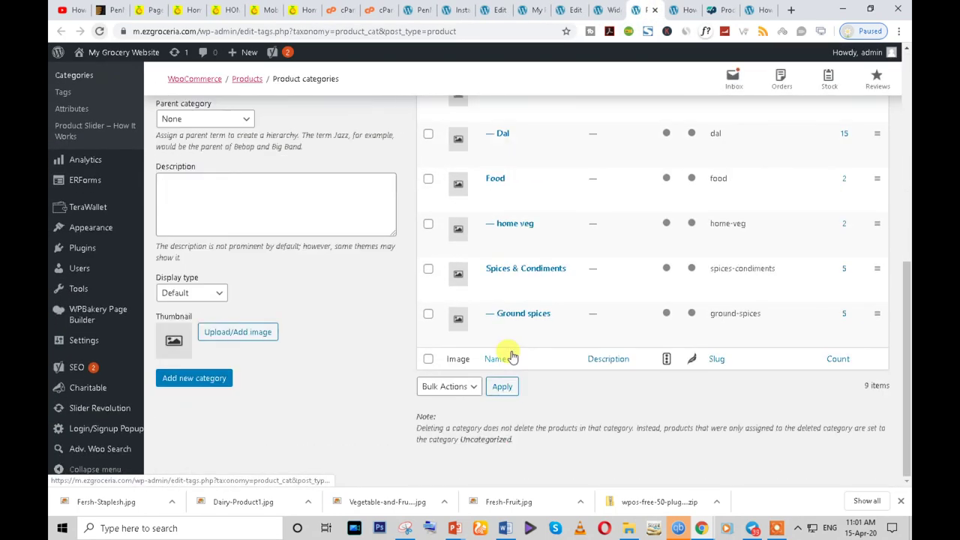
scroll(508, 345, up, 8)
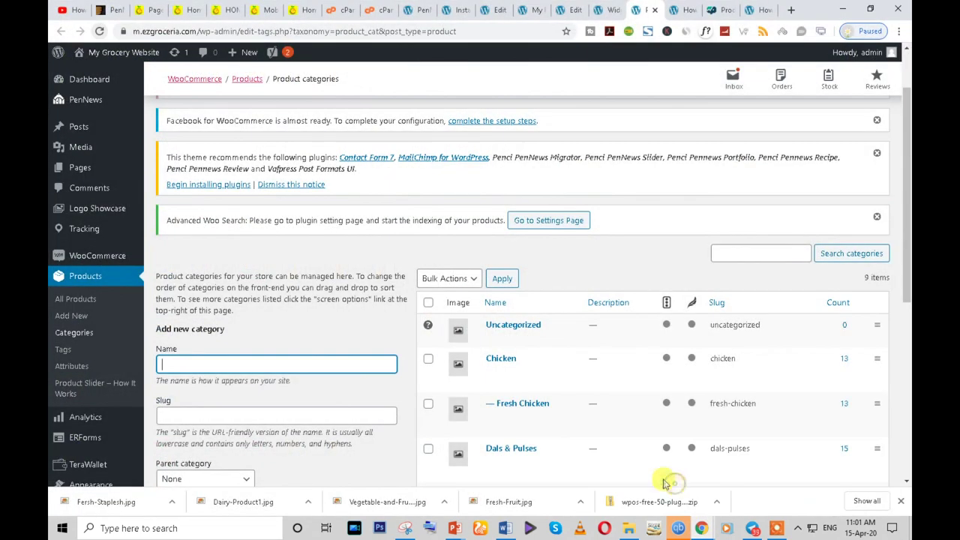
- On the Widgets page, collapse the expanded widget and inspect the Categories widget's sidebar options
click(597, 8)
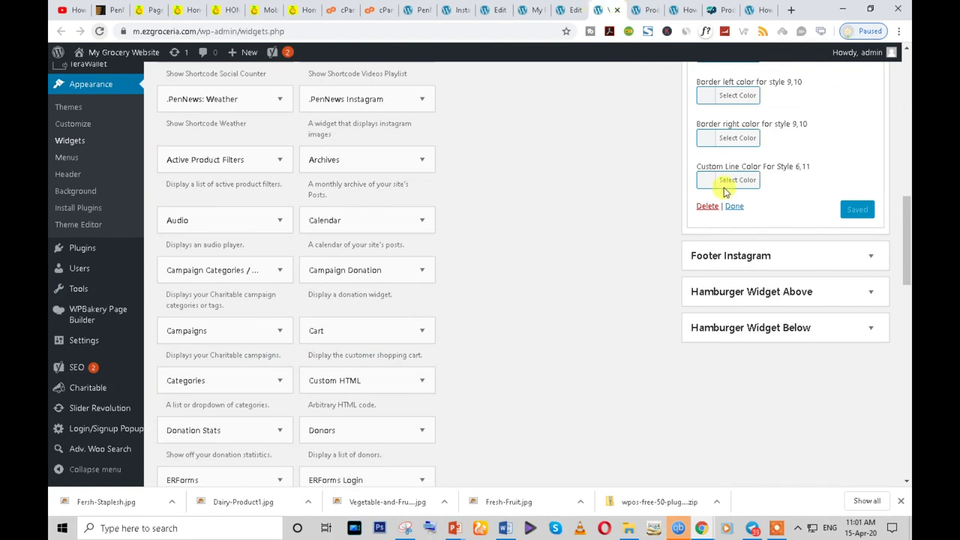
scroll(723, 336, up, 2)
scroll(722, 336, down, 2)
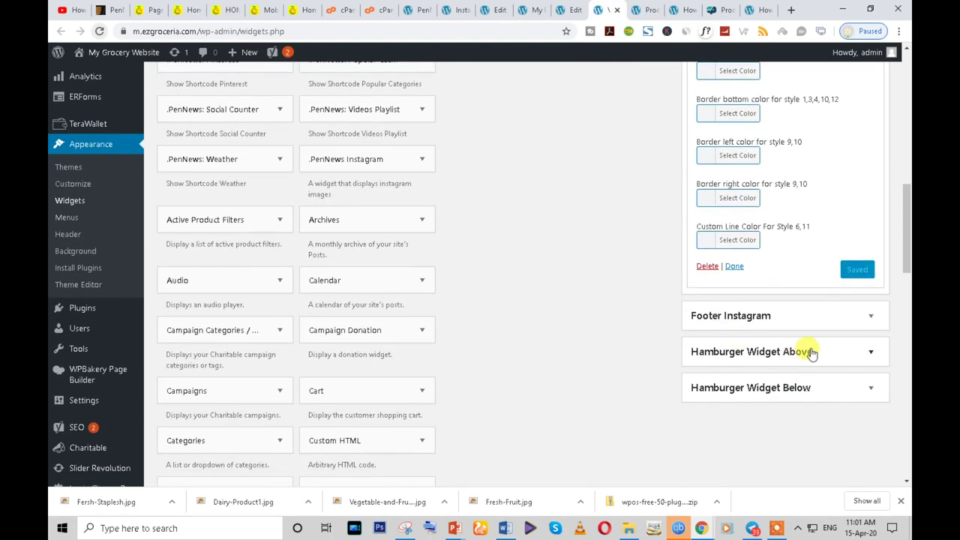
click(735, 266)
scroll(525, 359, up, 3)
scroll(530, 367, down, 2)
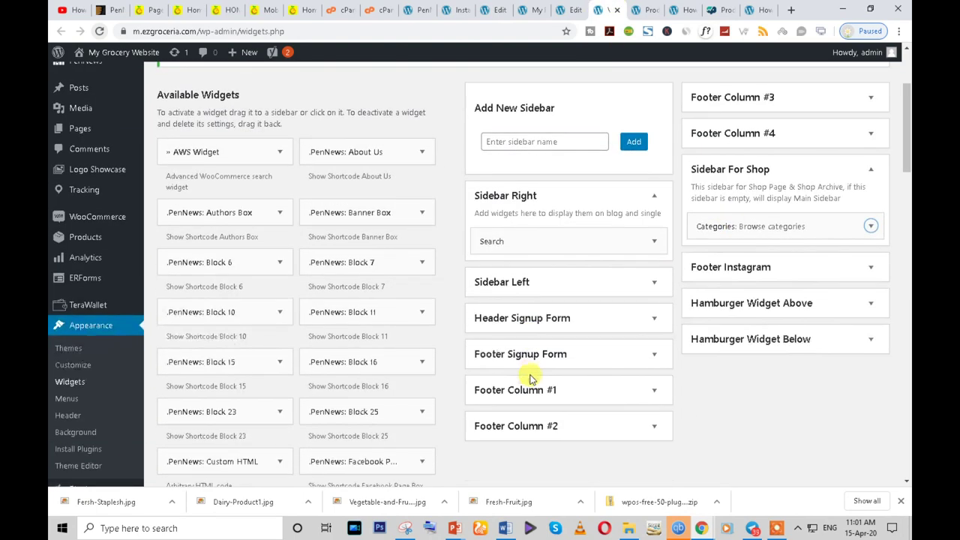
scroll(298, 386, down, 3)
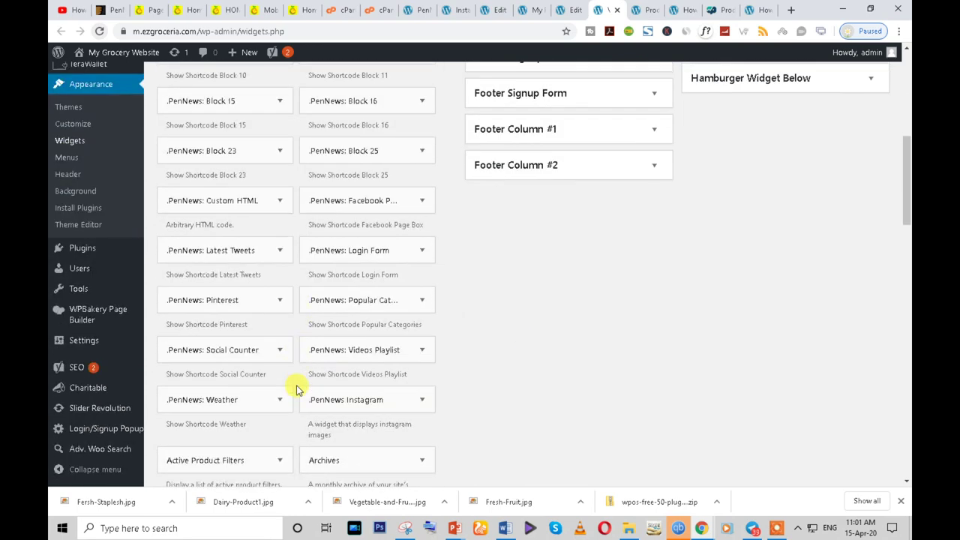
scroll(296, 390, down, 4)
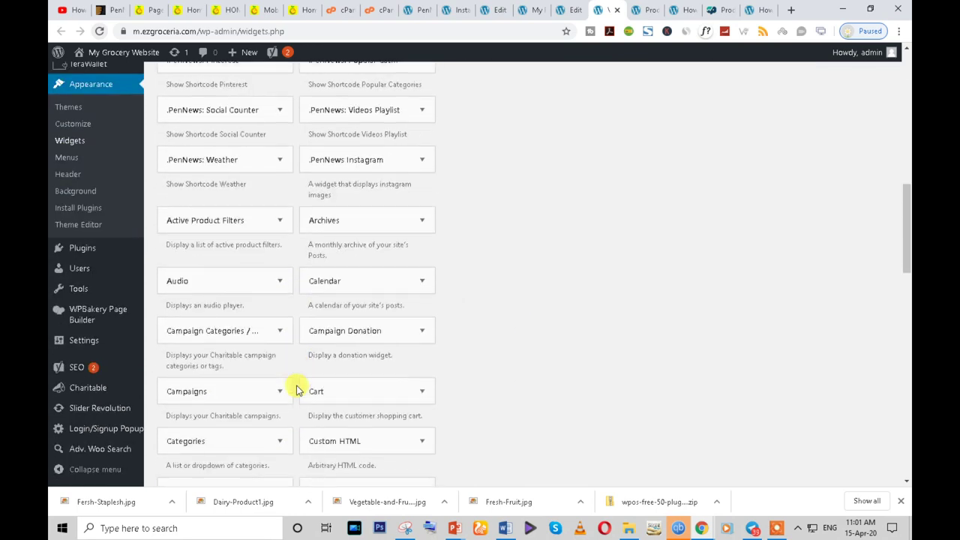
scroll(296, 390, down, 3)
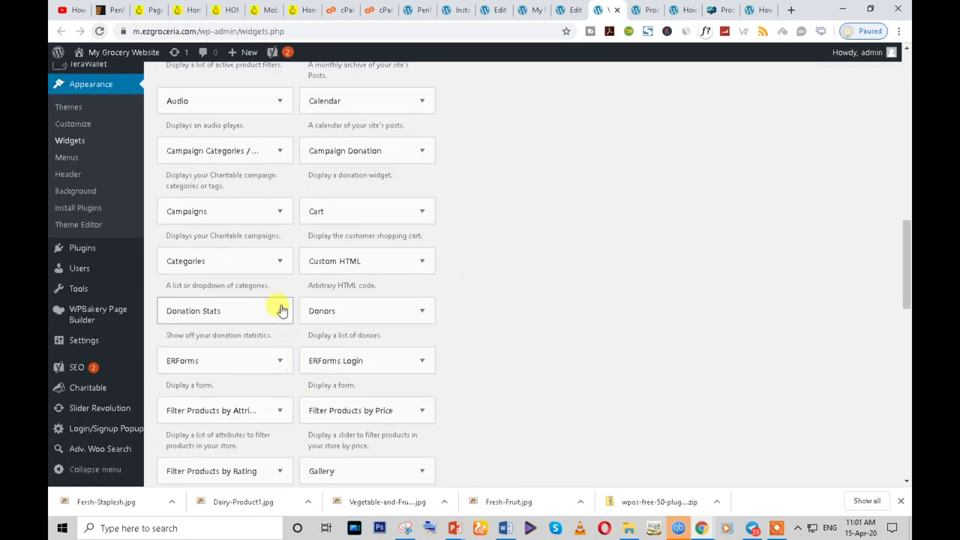
click(276, 259)
click(277, 259)
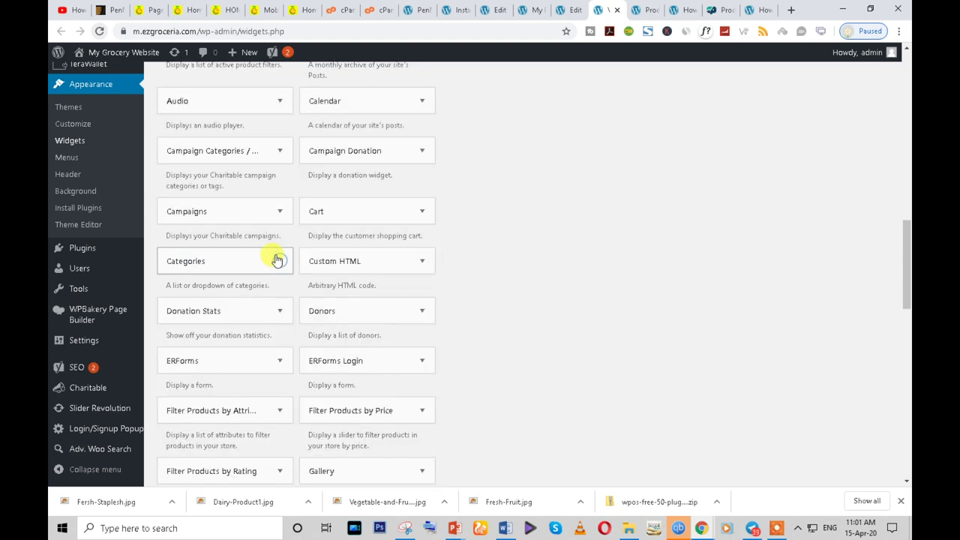
- Drag the Product Categories widget into Sidebar For Shop
scroll(276, 260, down, 1)
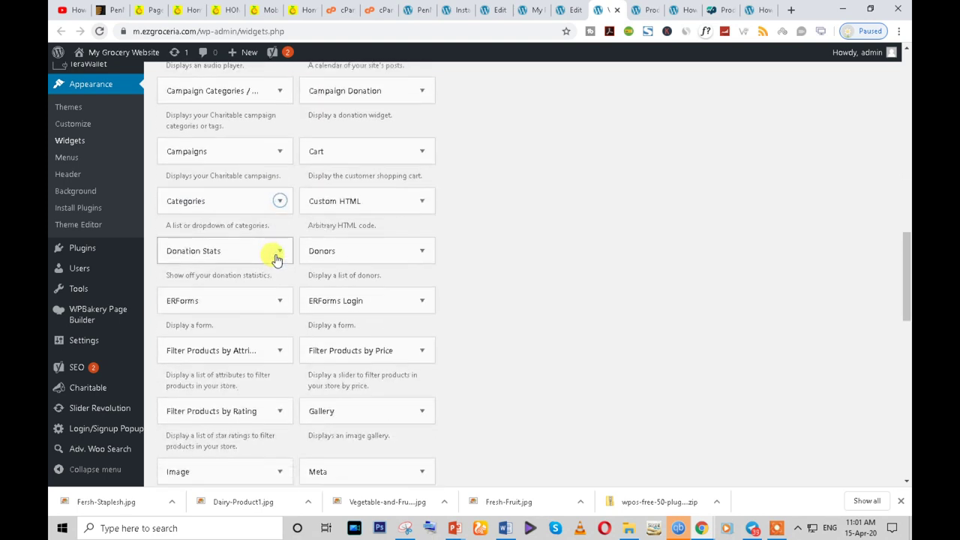
scroll(277, 260, down, 1)
scroll(275, 259, down, 3)
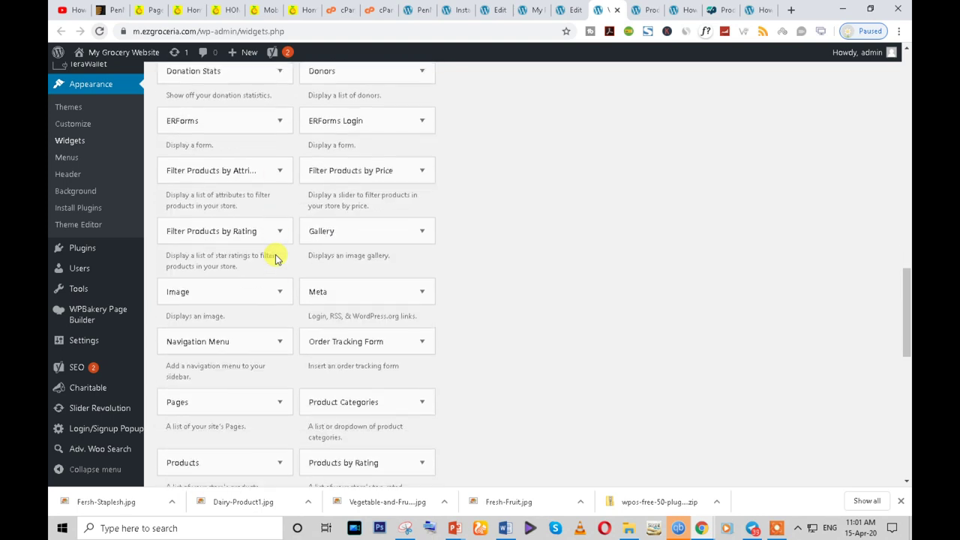
scroll(275, 256, down, 1)
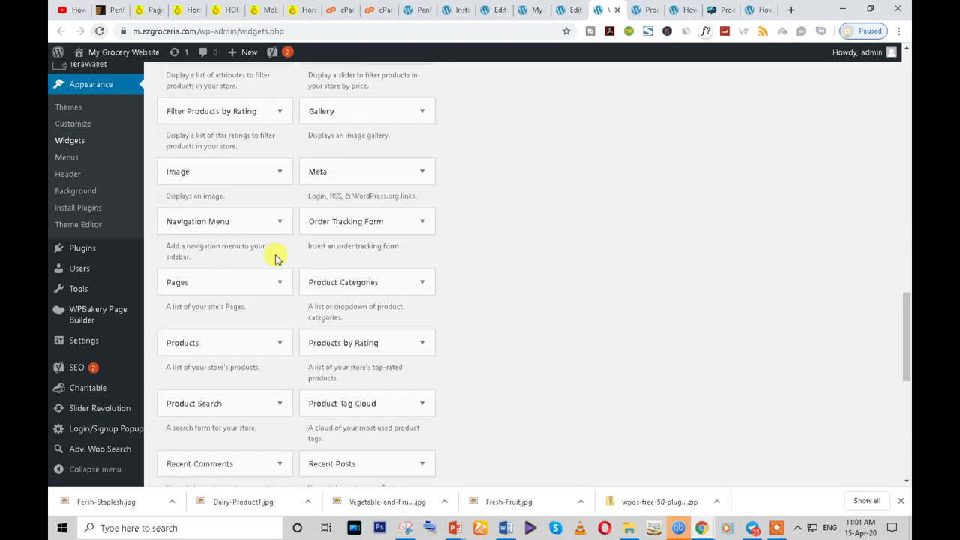
drag(348, 287, 778, 137)
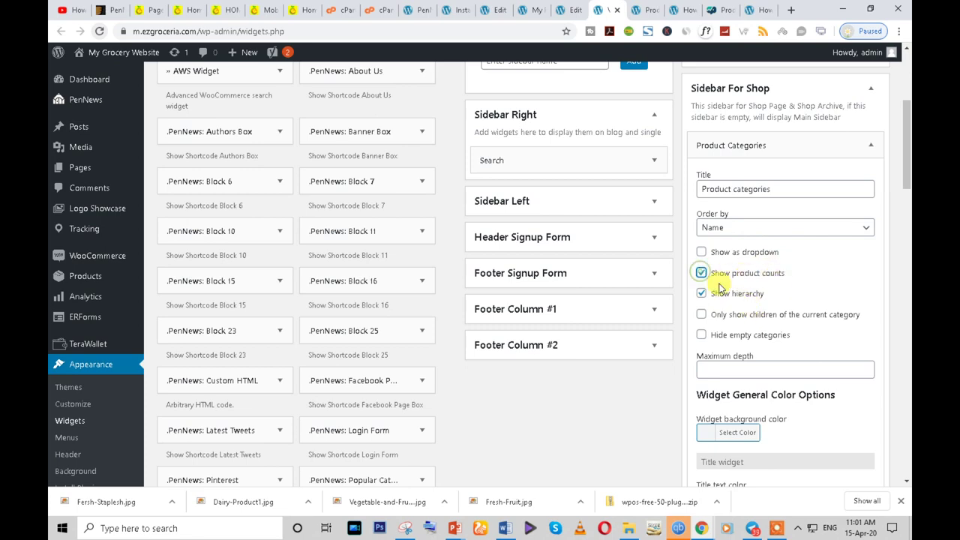
- Save the Product Categories widget with Show product counts and Show hierarchy ticked
click(222, 9)
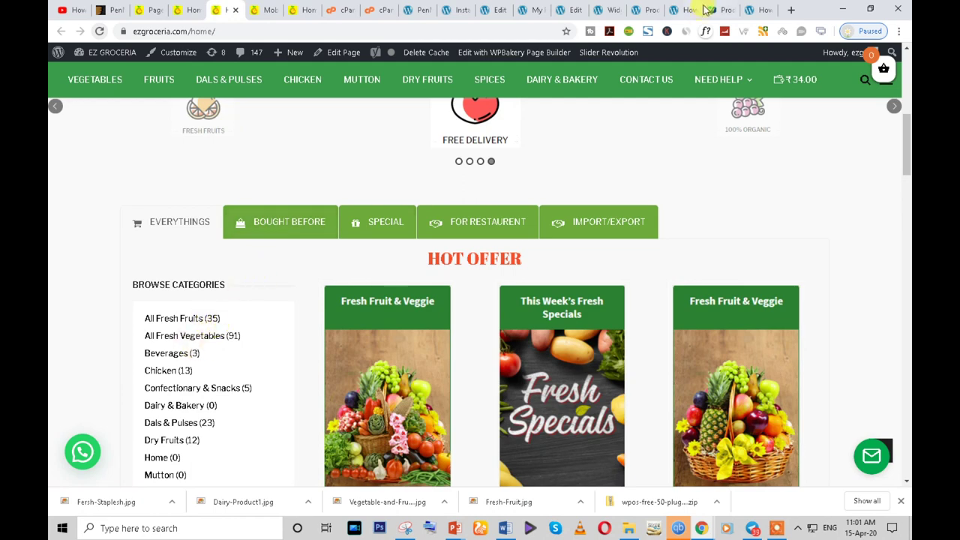
click(604, 9)
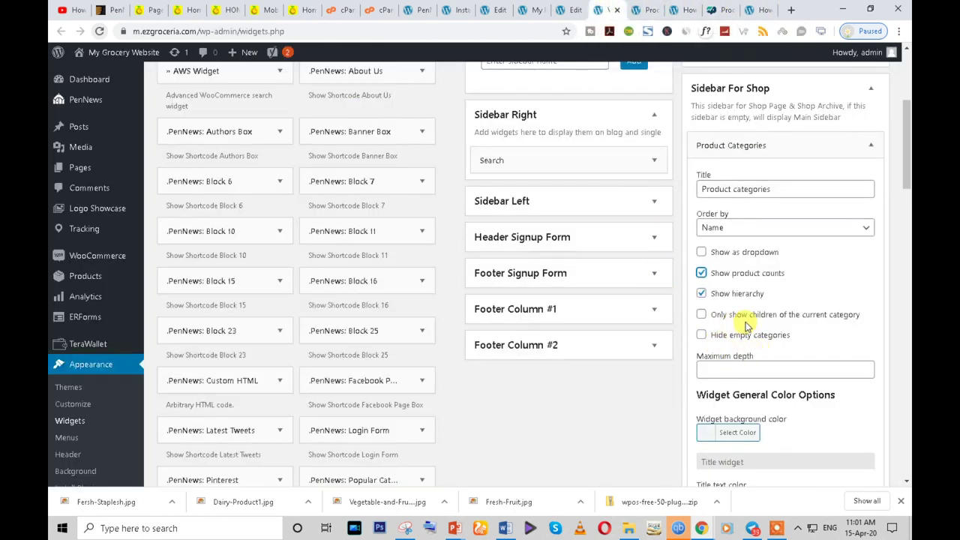
scroll(842, 392, down, 3)
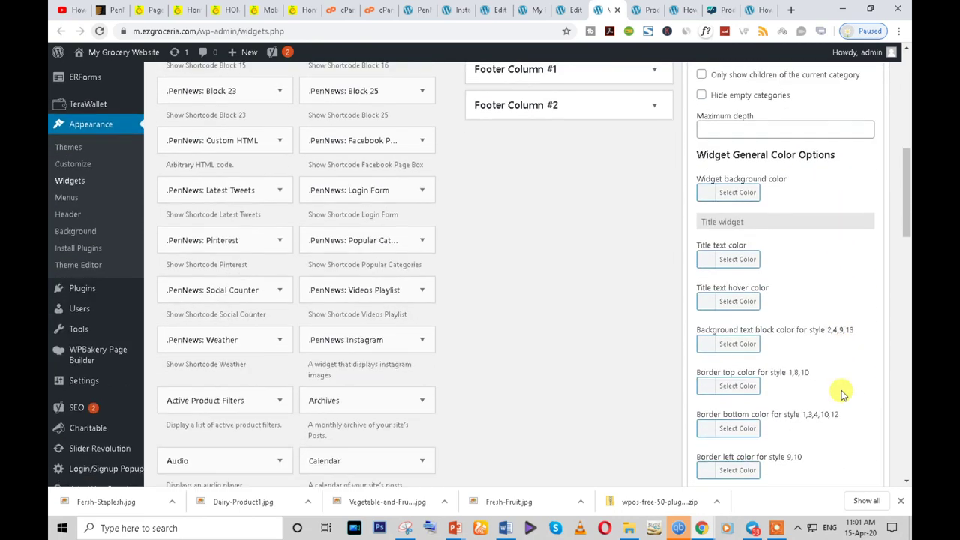
scroll(842, 392, down, 4)
click(847, 291)
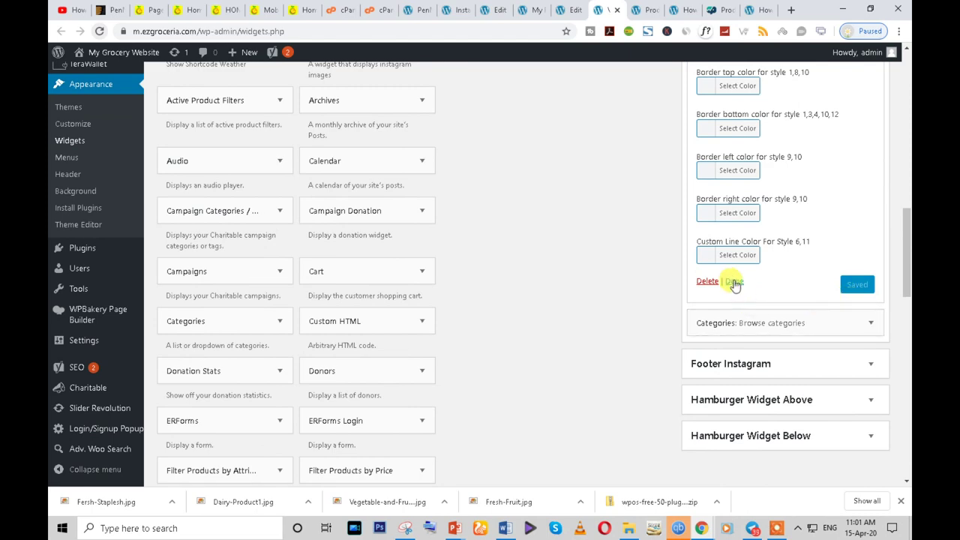
- Remove the Browse categories widget from Sidebar For Shop
click(731, 280)
drag(785, 297, 302, 345)
scroll(260, 362, down, 12)
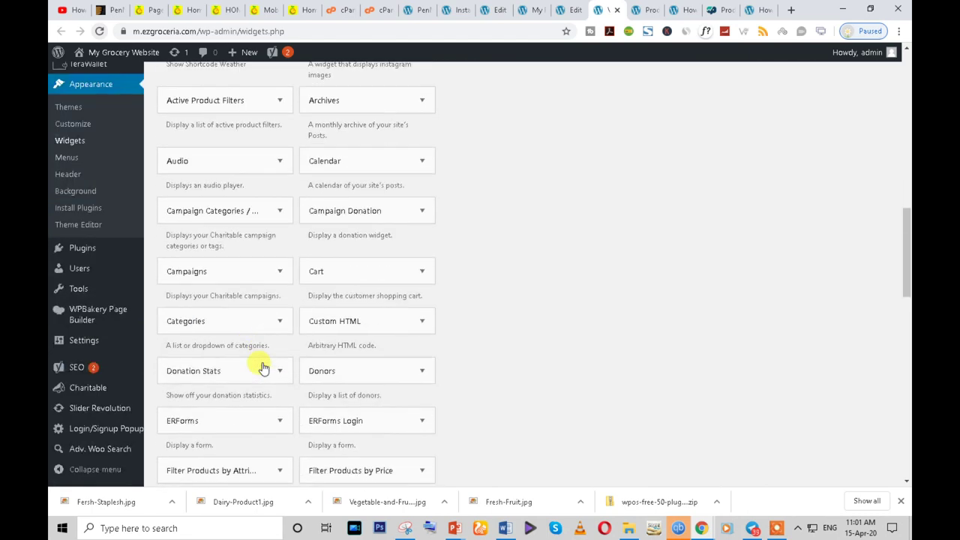
scroll(262, 362, down, 4)
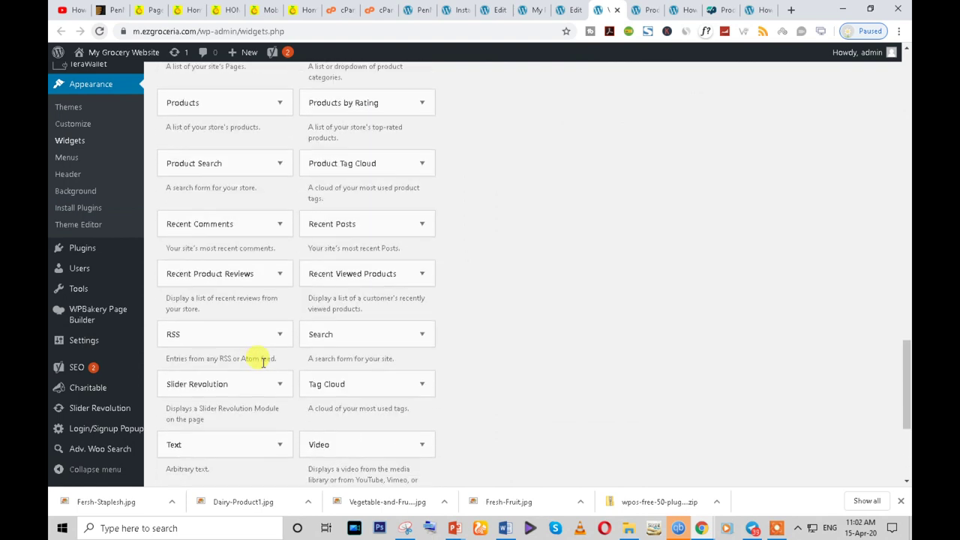
scroll(263, 362, down, 3)
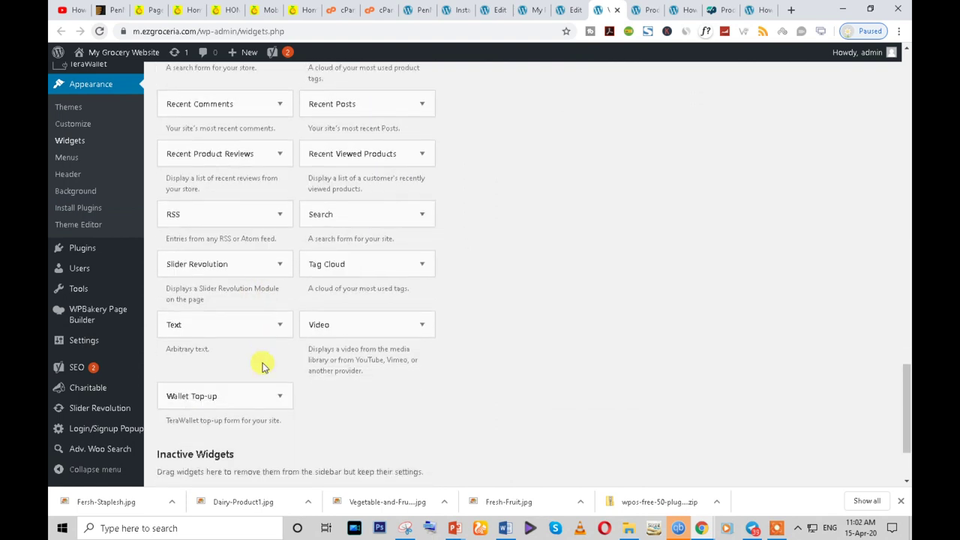
scroll(262, 363, up, 4)
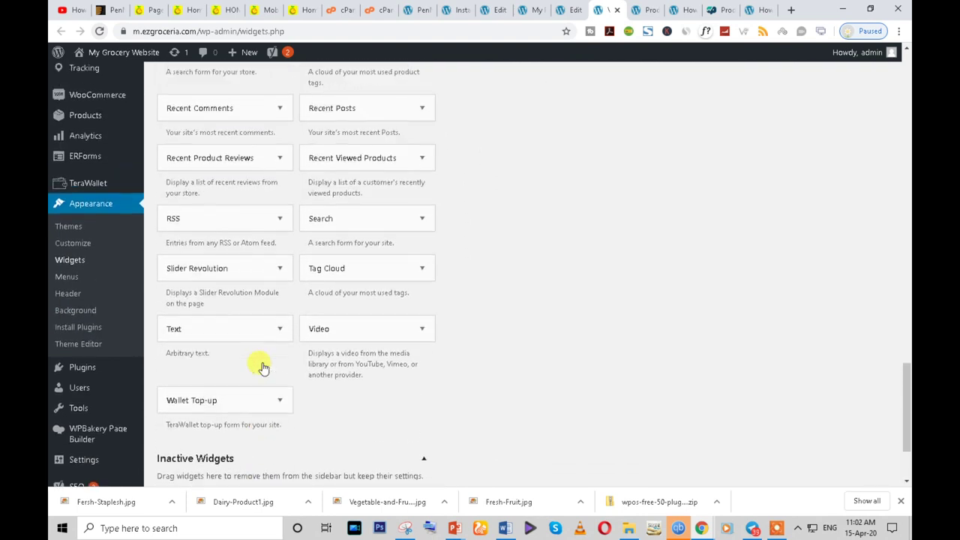
scroll(263, 362, up, 1)
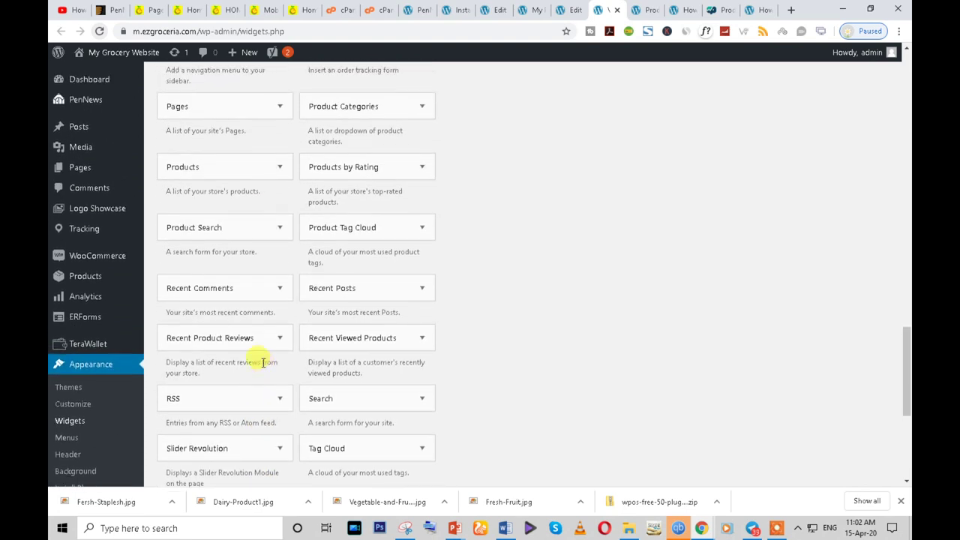
scroll(263, 362, up, 3)
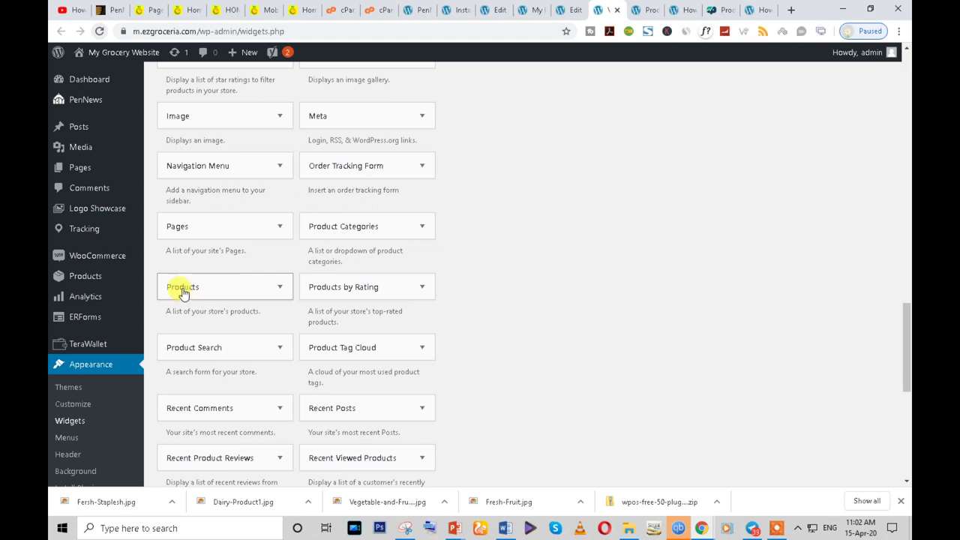
- Add a Products by Rating widget to Sidebar For Shop and review its product count setting
drag(351, 288, 808, 255)
scroll(750, 352, down, 2)
click(728, 229)
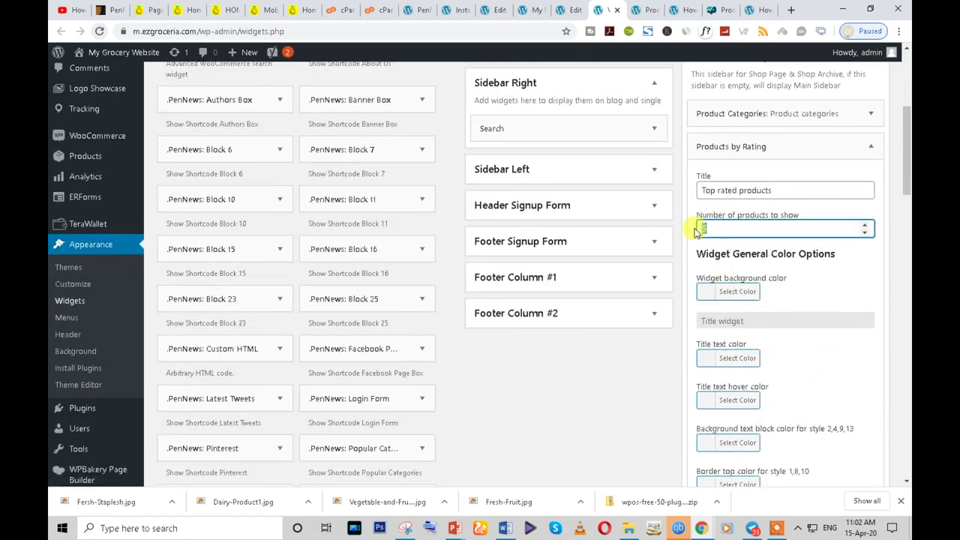
scroll(817, 292, down, 1)
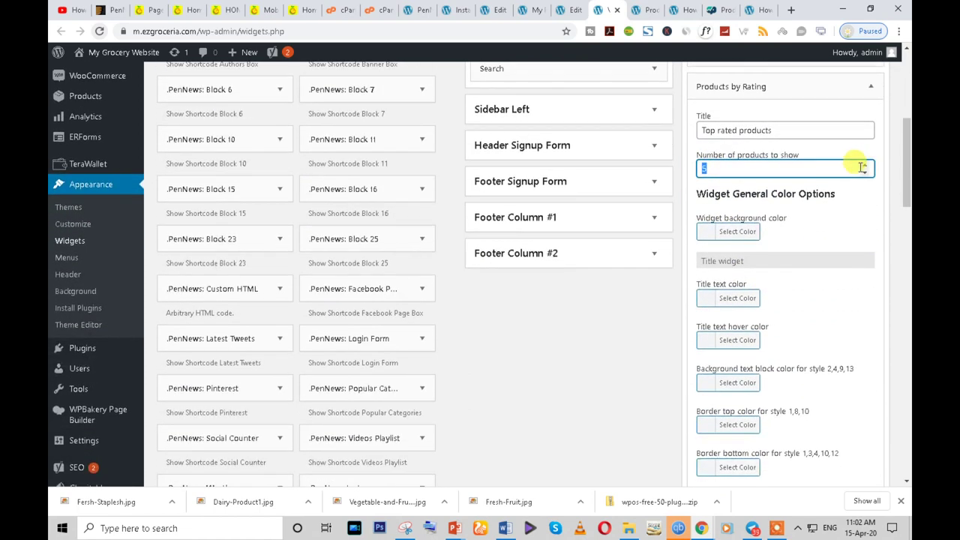
scroll(843, 342, down, 5)
click(734, 320)
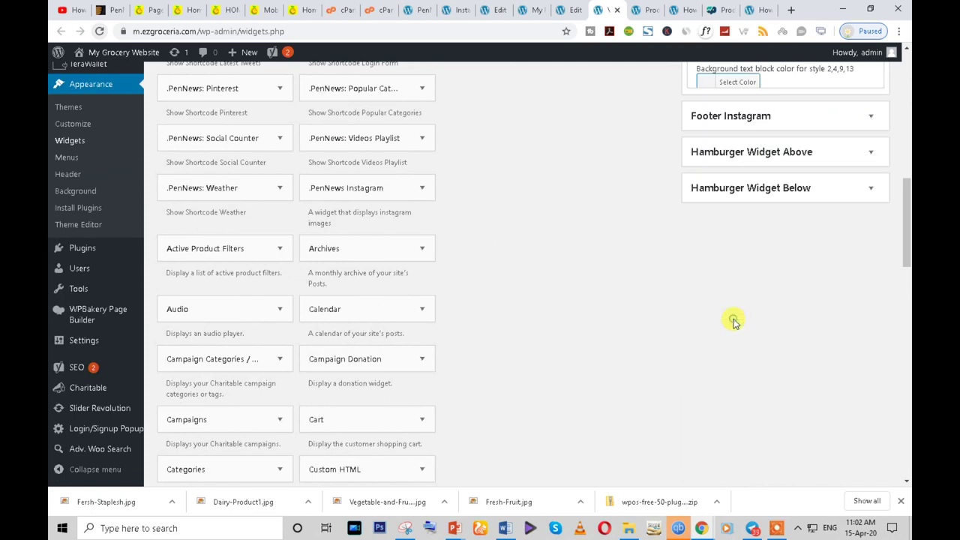
scroll(827, 435, up, 7)
- Reload the live shop page and check the sidebar's category counts and Top Rated Products list
mouse_move(705, 531)
click(766, 465)
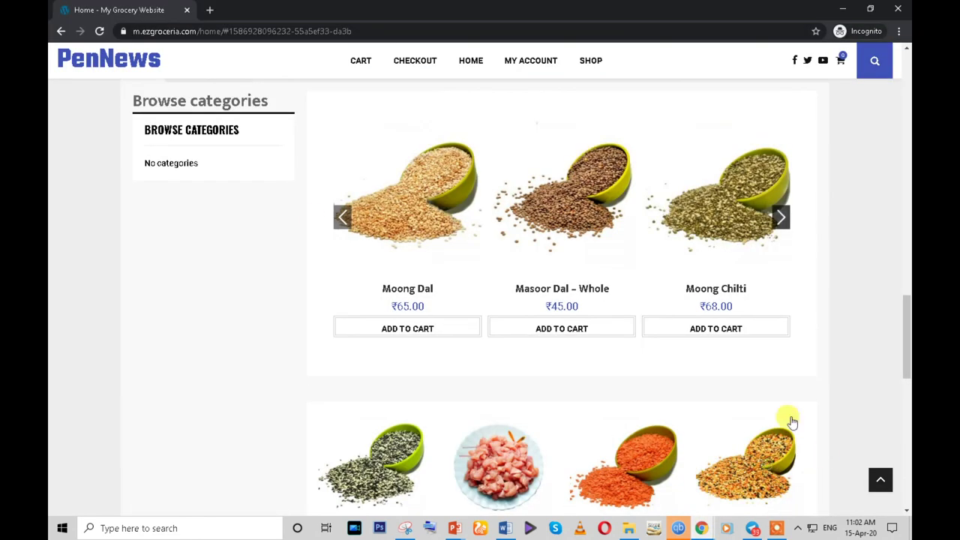
click(100, 31)
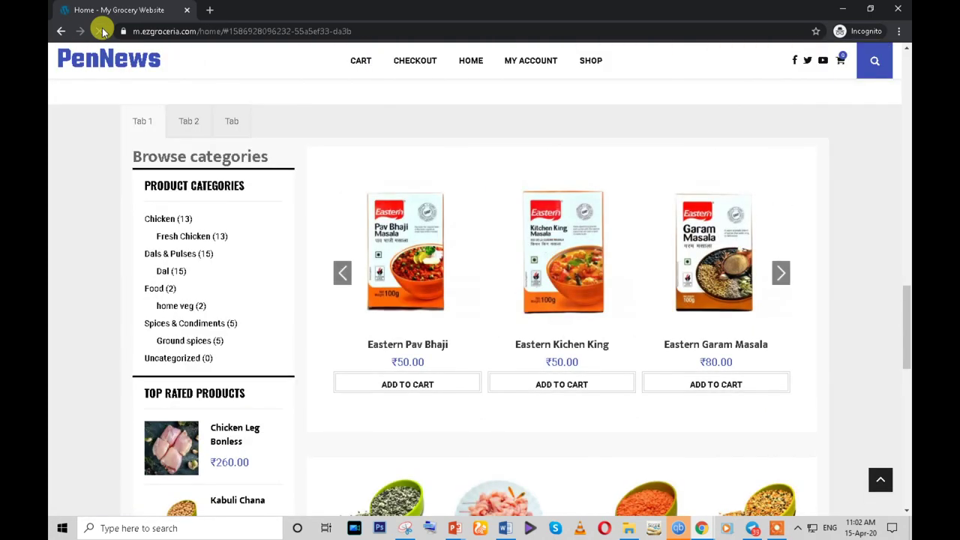
scroll(210, 360, down, 8)
scroll(215, 360, up, 3)
scroll(213, 361, up, 2)
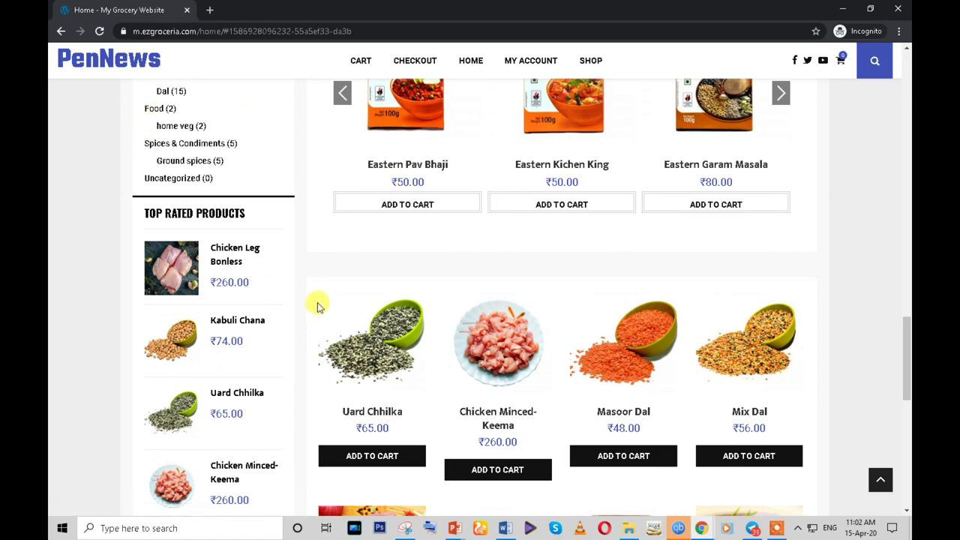
scroll(308, 338, down, 2)
scroll(299, 380, down, 4)
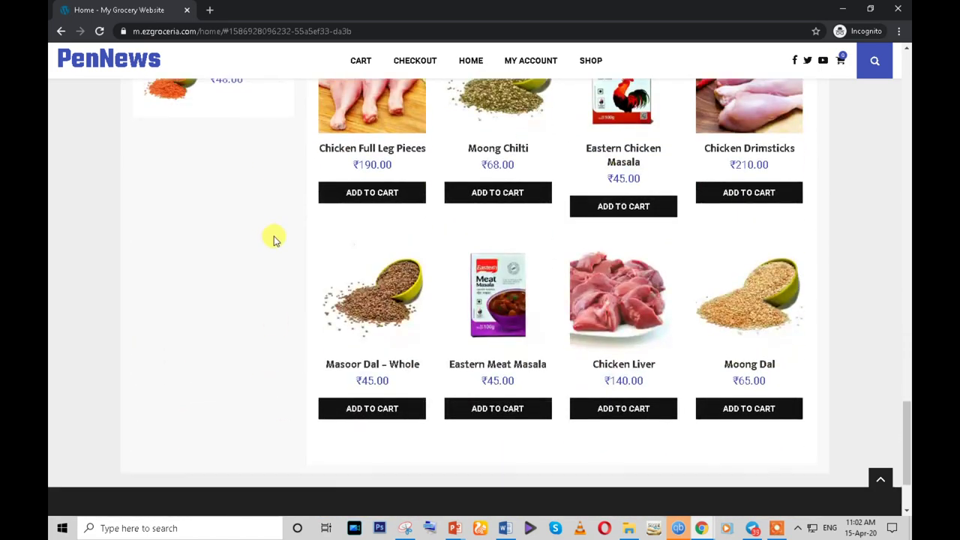
scroll(273, 238, up, 2)
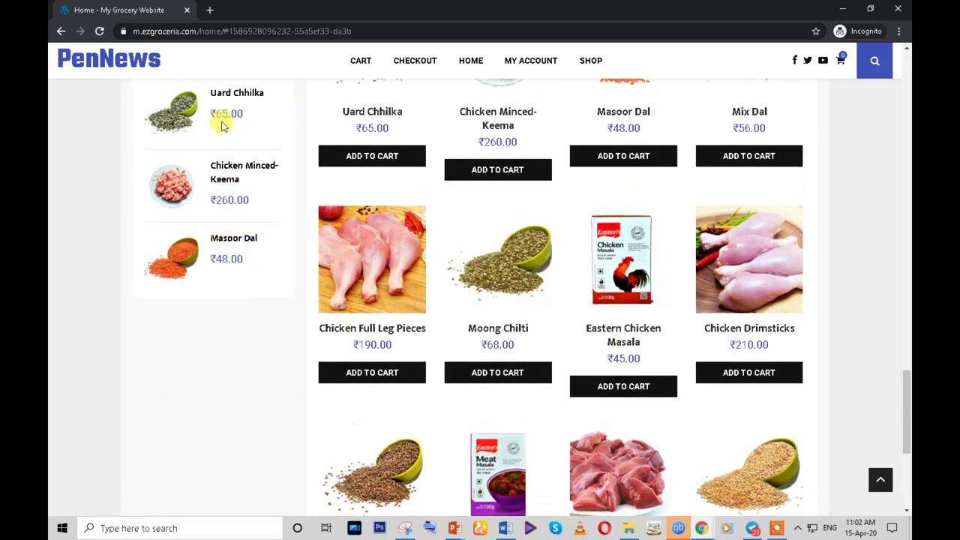
scroll(255, 382, down, 2)
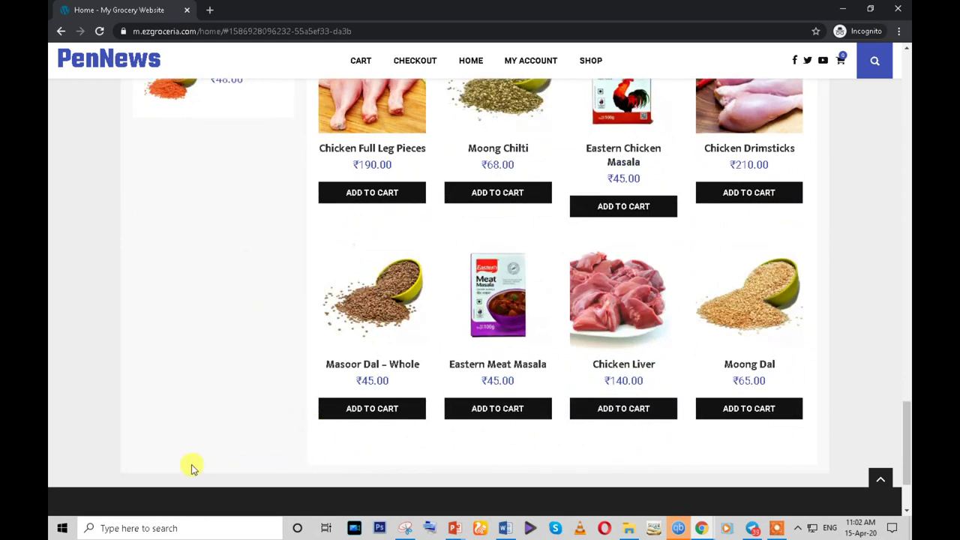
scroll(234, 384, up, 2)
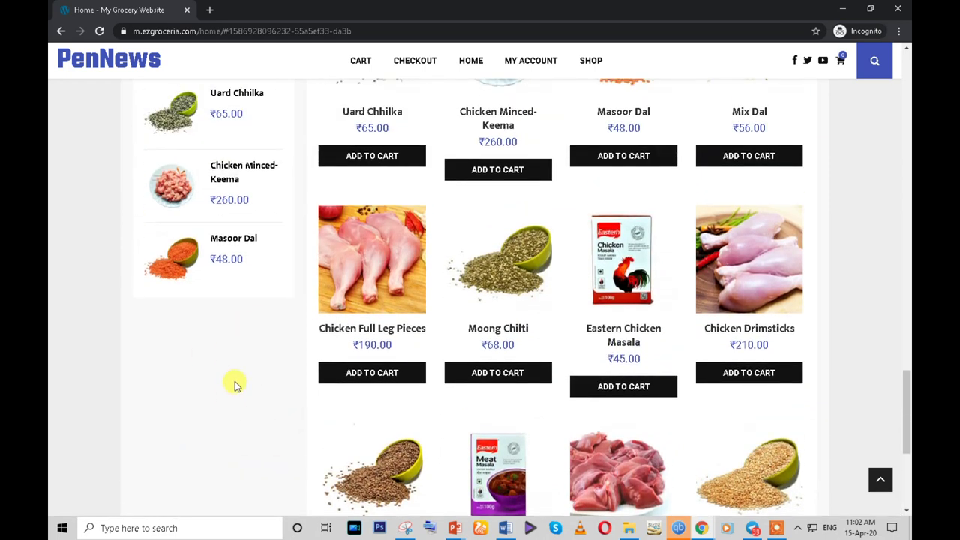
scroll(234, 384, up, 1)
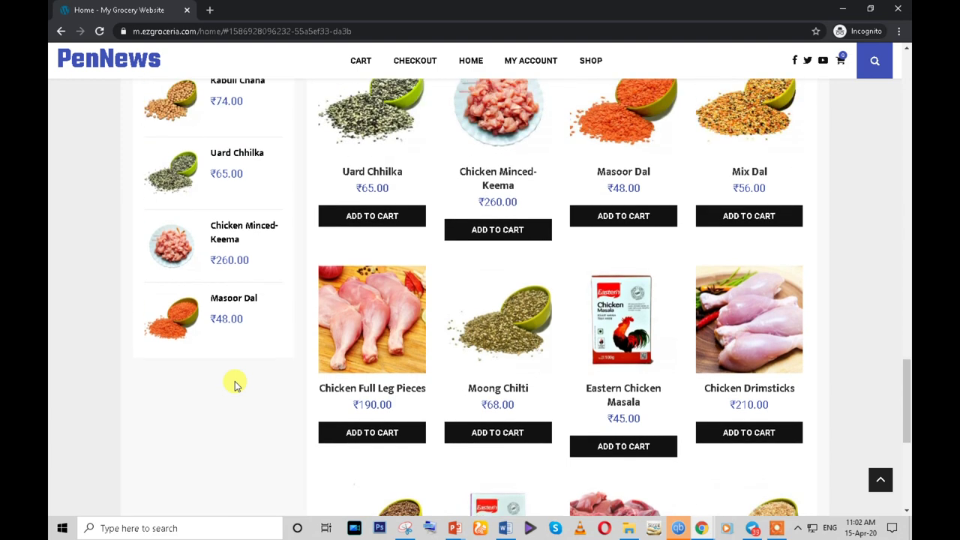
scroll(234, 384, up, 4)
scroll(217, 244, down, 1)
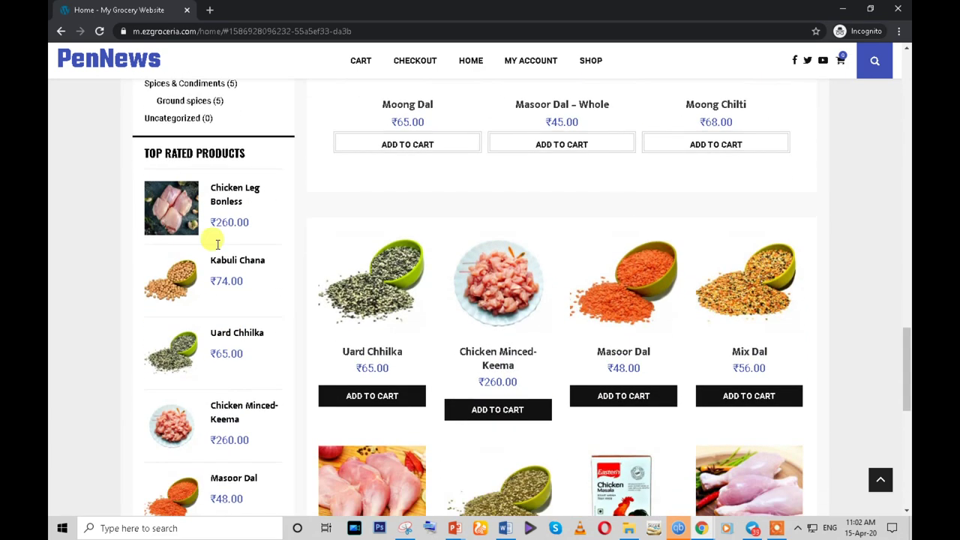
- Inspect the TOP RATED PRODUCTS heading, then go back to the Widgets admin window
drag(137, 149, 246, 155)
click(246, 155)
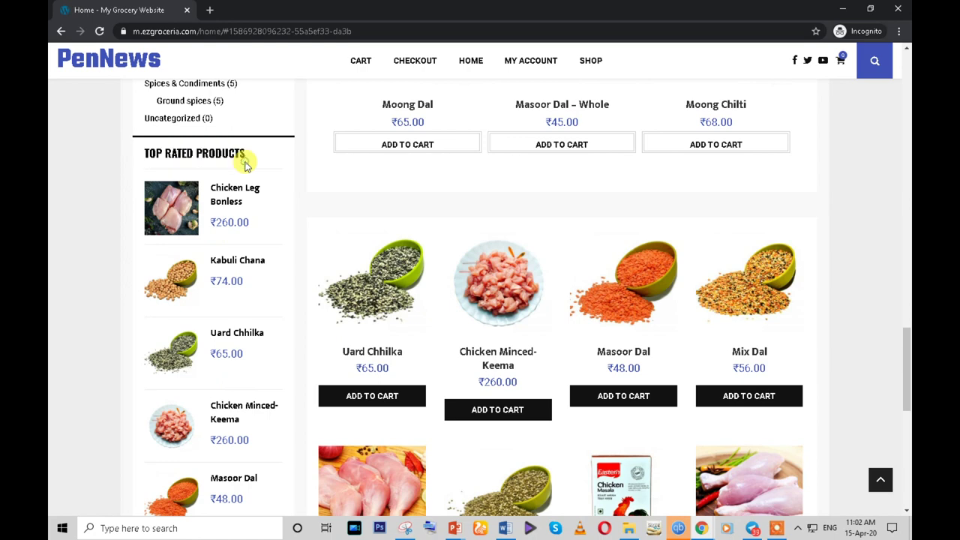
scroll(247, 160, down, 3)
scroll(247, 168, down, 4)
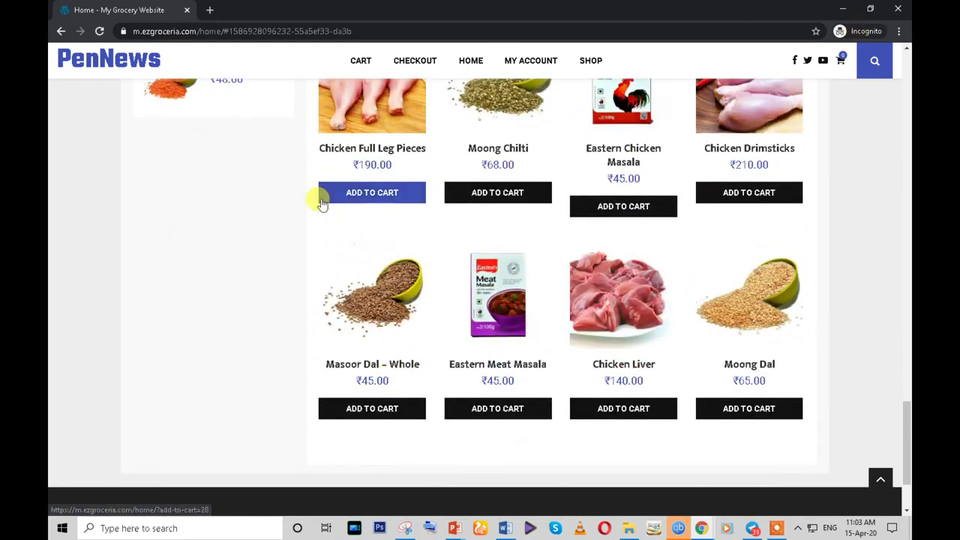
mouse_move(703, 529)
click(637, 468)
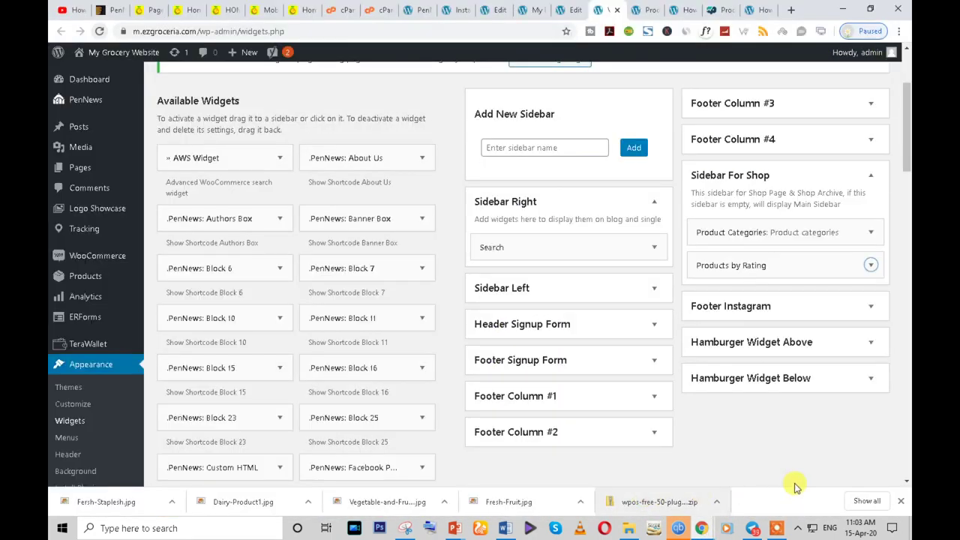
- Set the Products by Rating widget's number of products to show to 8 and save
click(643, 9)
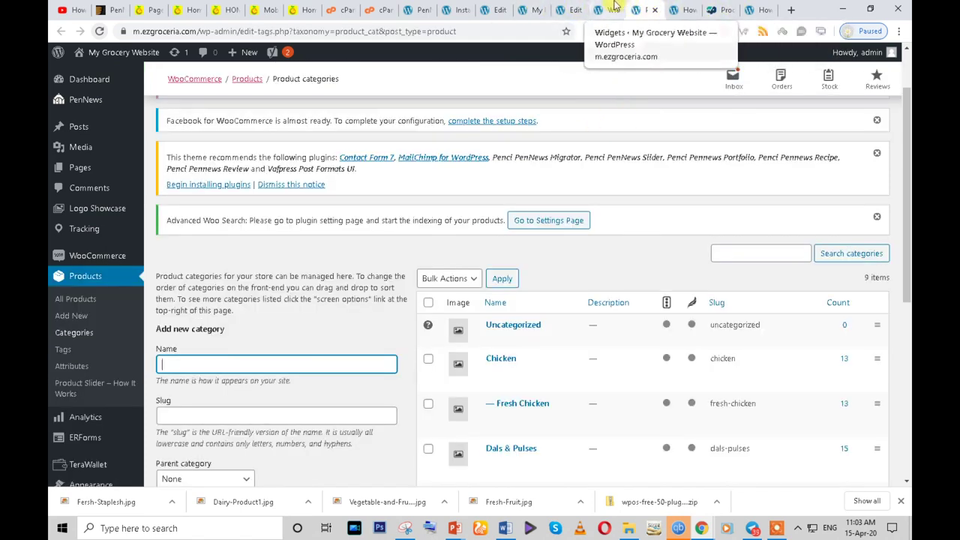
click(614, 9)
click(872, 265)
scroll(842, 306, down, 1)
double_click(703, 287)
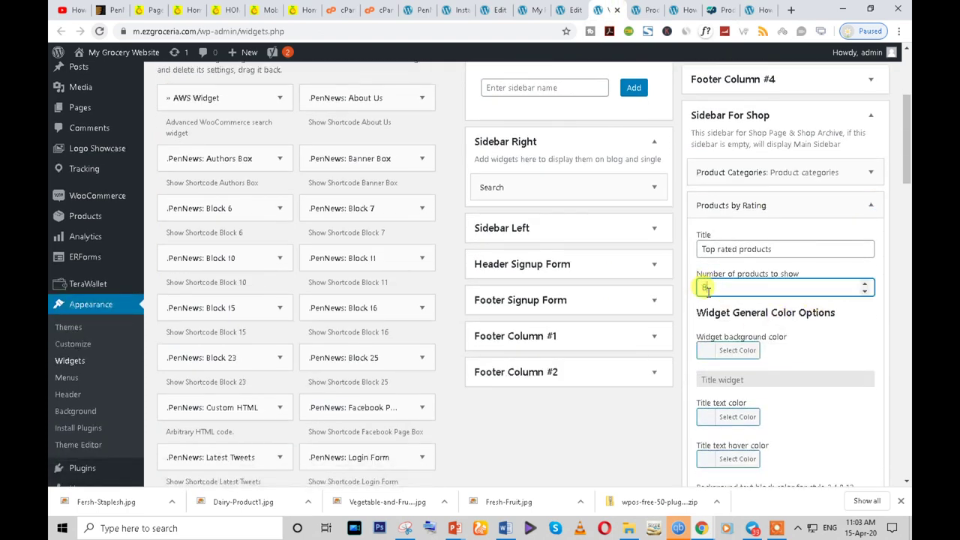
text(8)
scroll(858, 345, down, 4)
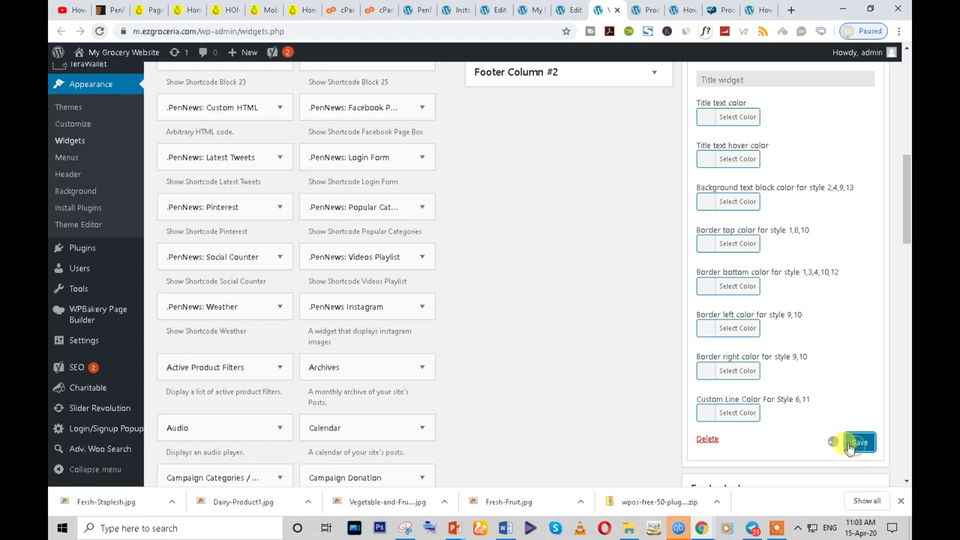
click(733, 441)
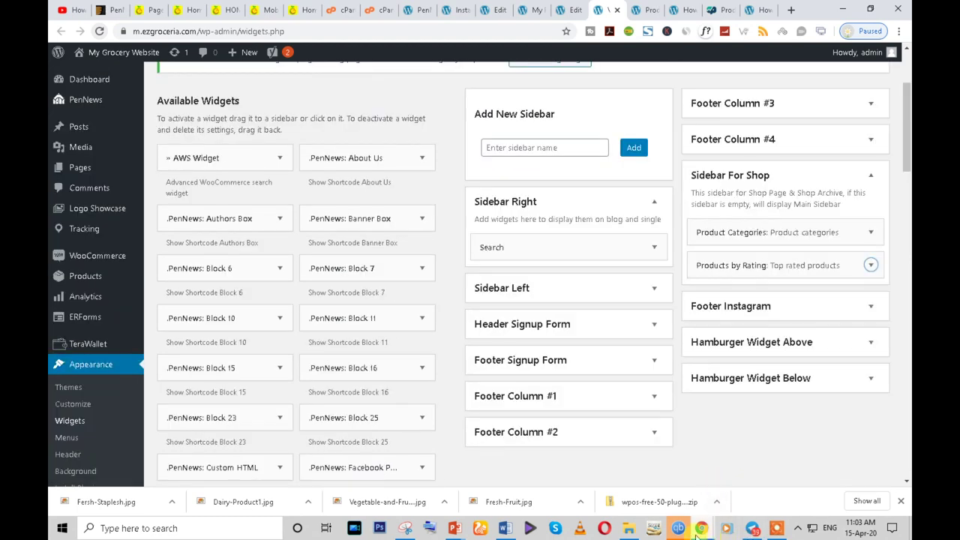
- Reload the live shop page to check the updated Top Rated Products sidebar
mouse_move(701, 529)
click(750, 495)
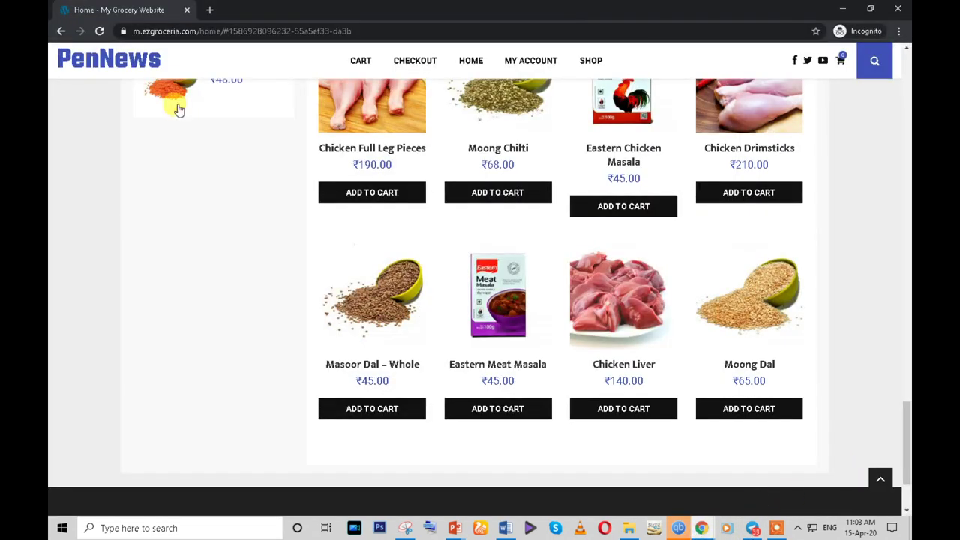
click(99, 31)
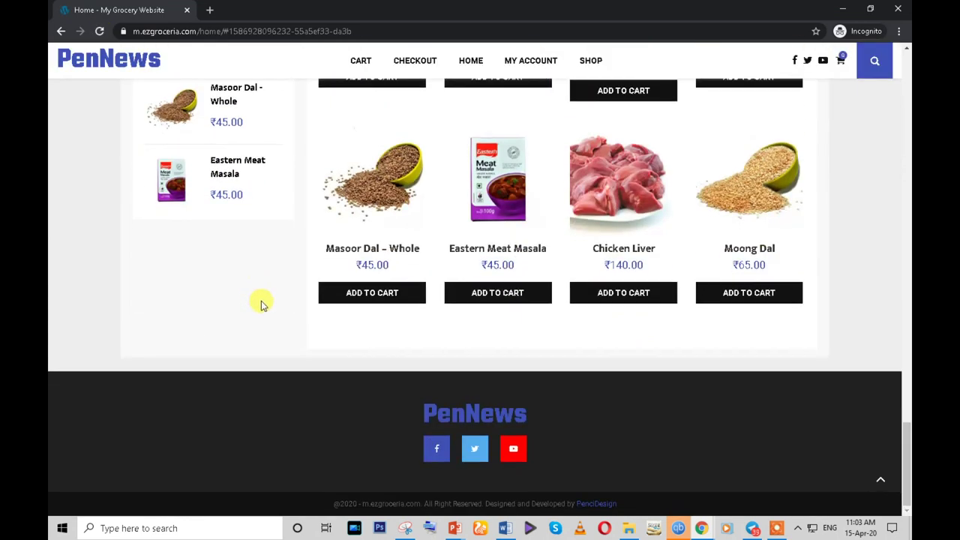
scroll(213, 304, up, 5)
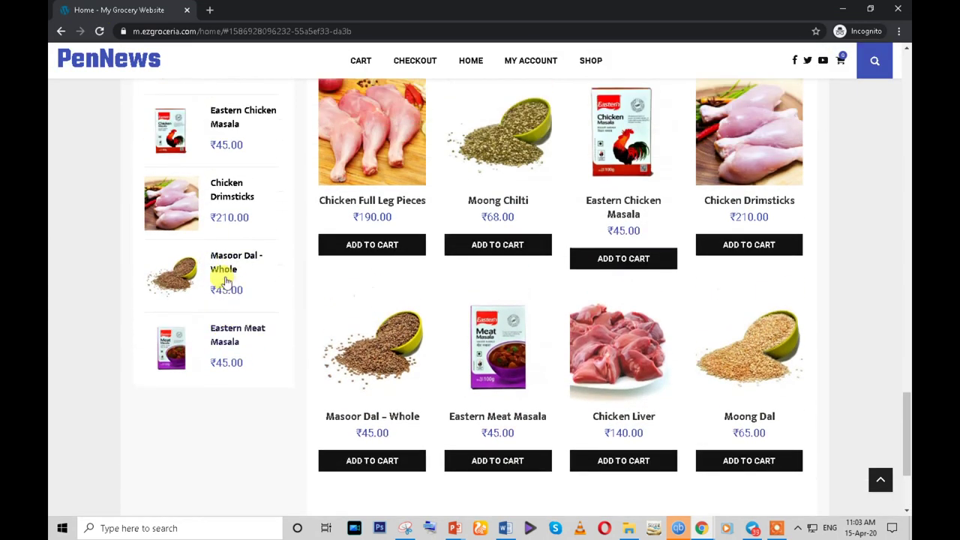
scroll(442, 353, down, 3)
- Change the Products by Rating widget's product count from 8 to 10 and save it
mouse_move(700, 530)
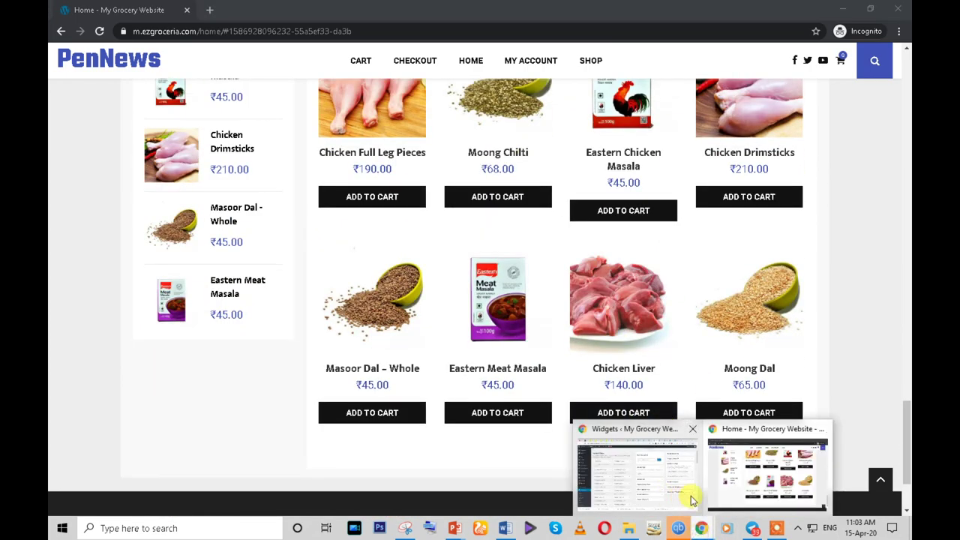
click(657, 486)
click(869, 266)
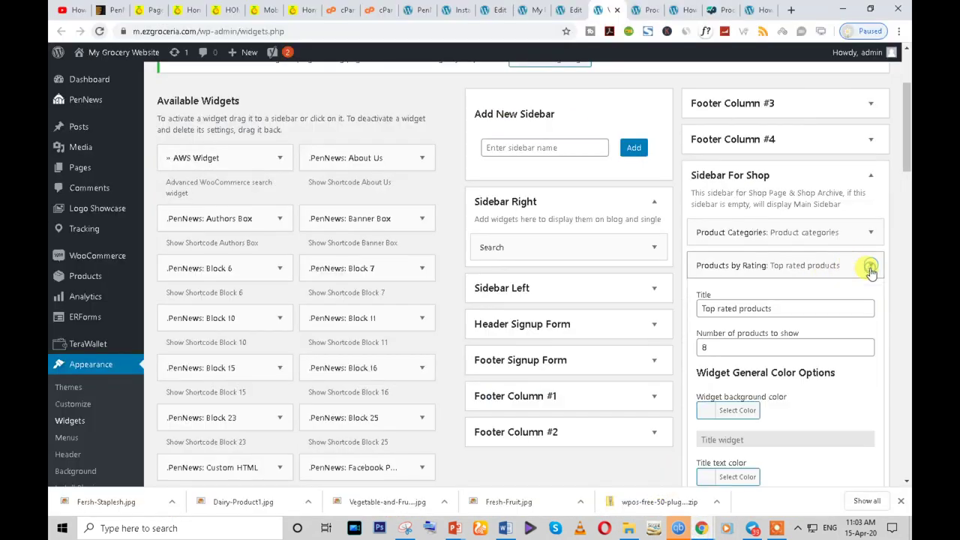
double_click(705, 348)
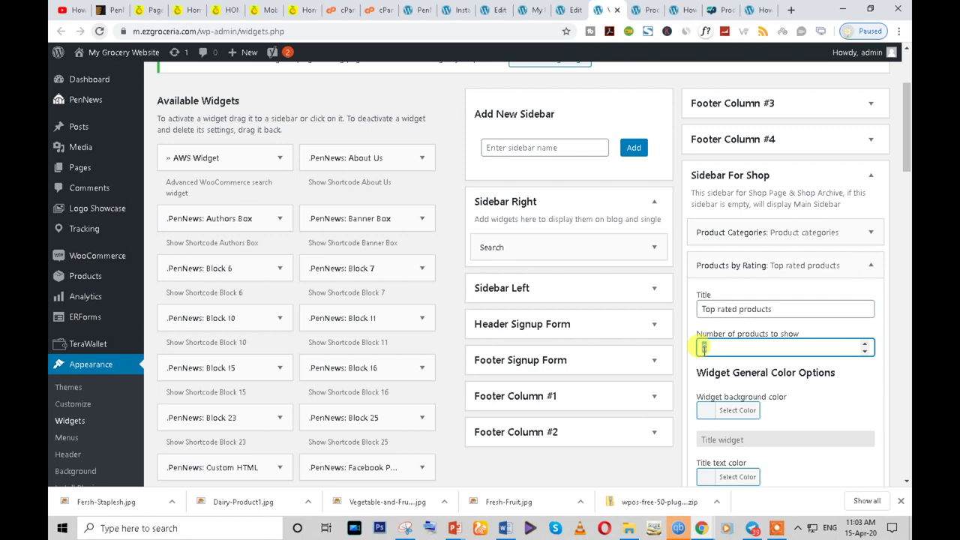
text(10)
scroll(754, 397, down, 9)
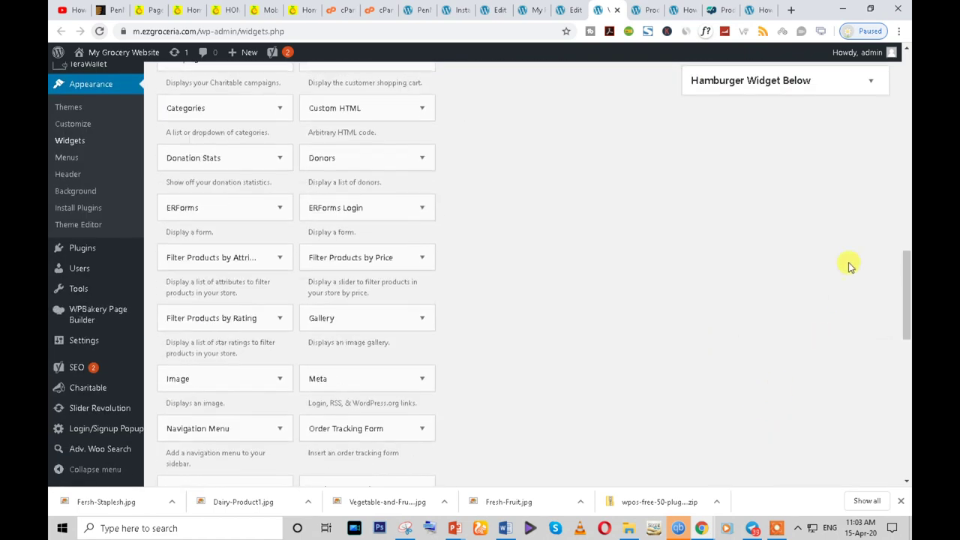
click(863, 144)
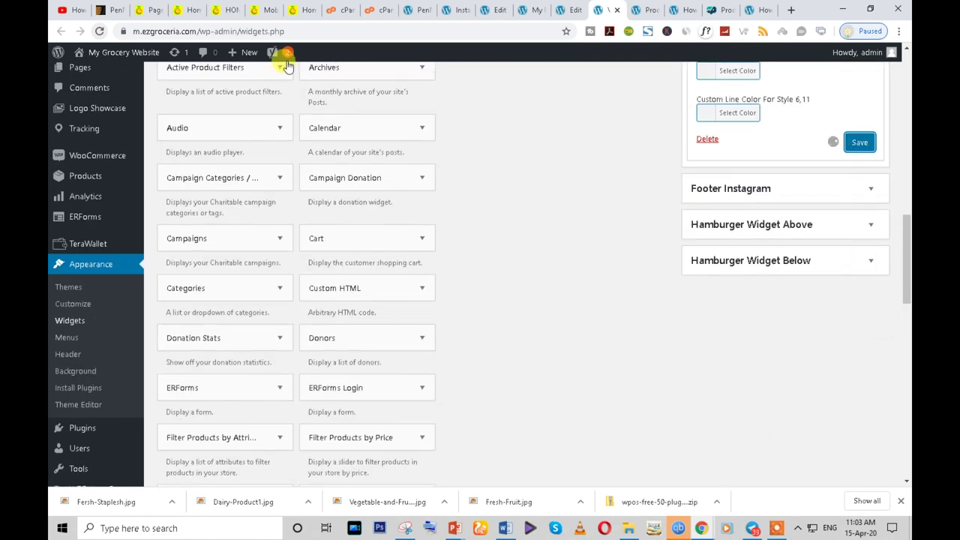
click(182, 10)
- On the live home page, advance the HOT OFFER carousel and inspect the POPULAR CATEGORIES heading
scroll(373, 247, up, 1)
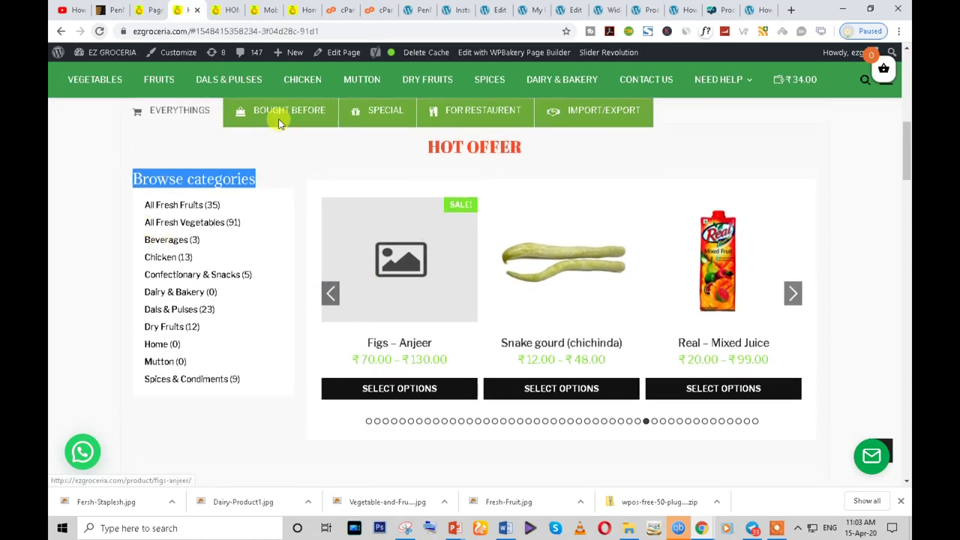
click(793, 293)
click(793, 296)
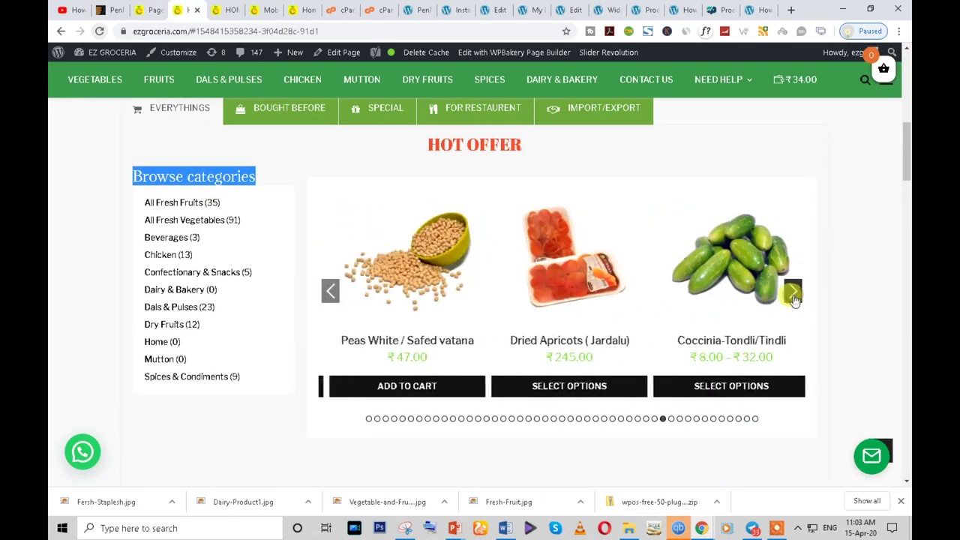
scroll(787, 296, down, 3)
drag(433, 249, 499, 257)
key(ctrl+c)
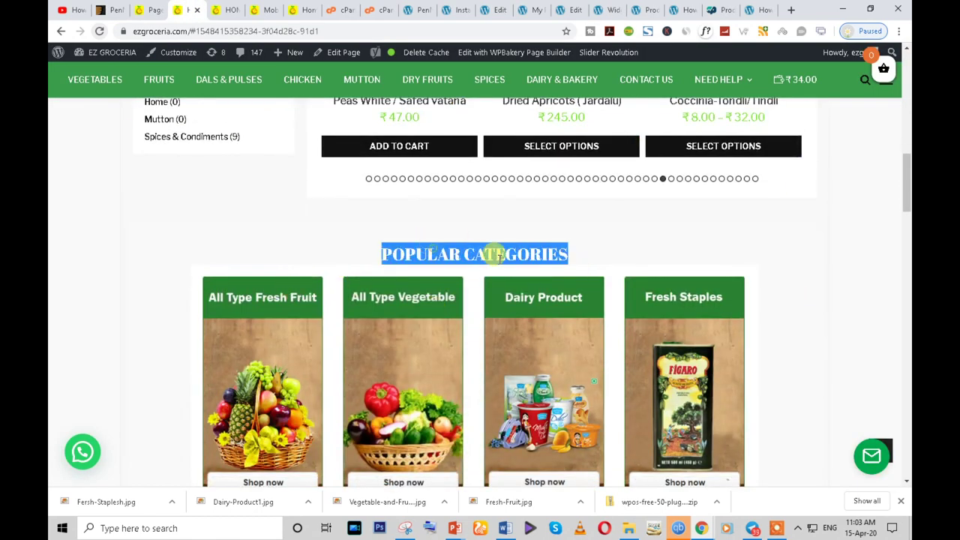
right_click(484, 251)
key(Escape)
scroll(413, 248, down, 1)
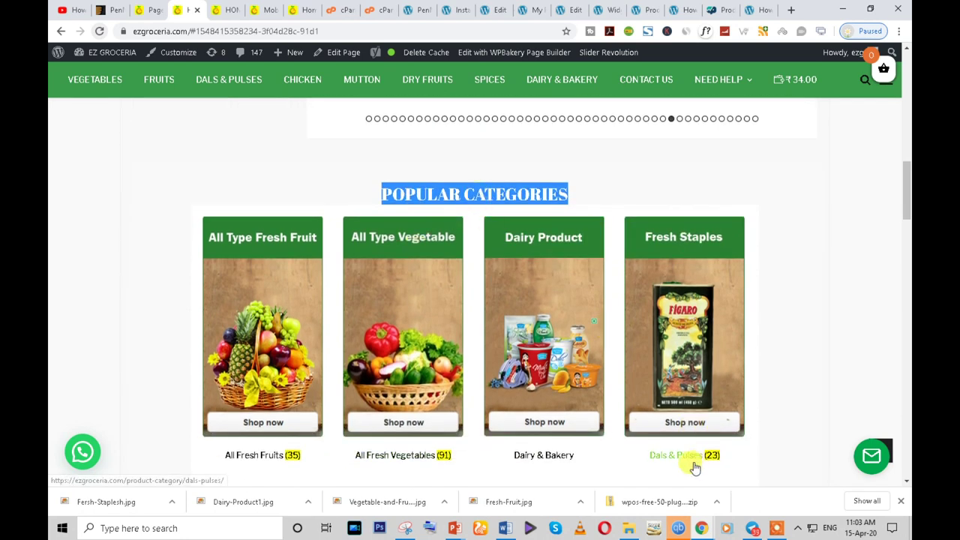
scroll(381, 339, down, 4)
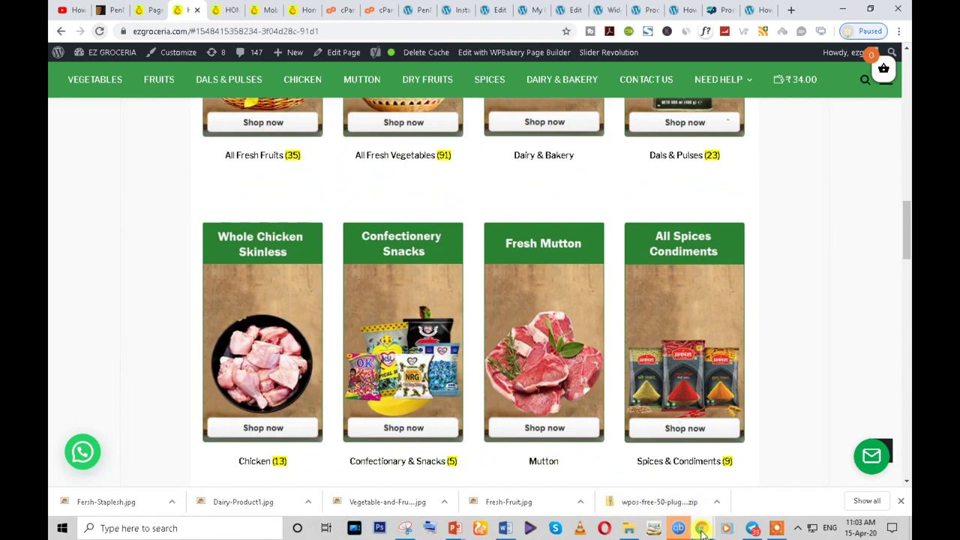
- Check the My Grocery Website shop window, then return to the store's home page
mouse_move(701, 528)
click(754, 489)
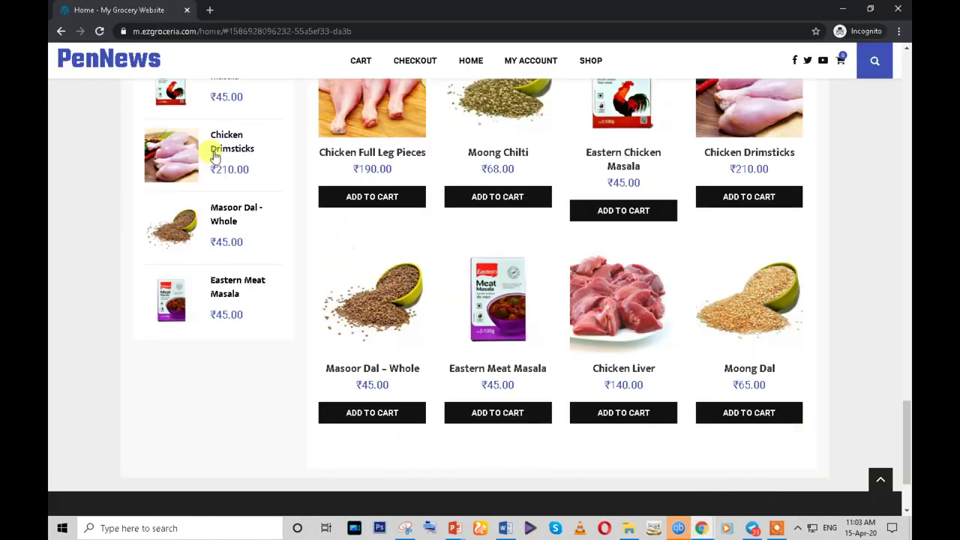
mouse_move(694, 527)
click(578, 483)
scroll(488, 443, down, 4)
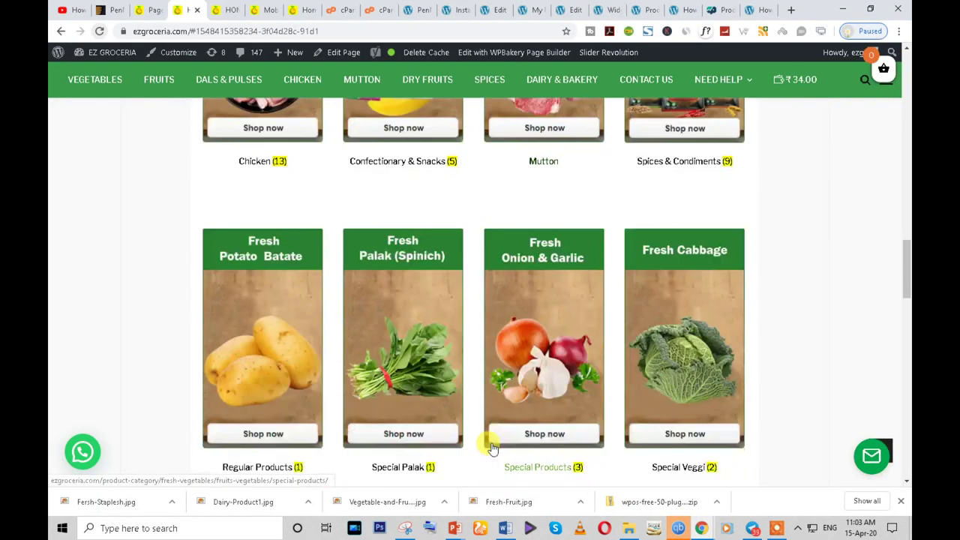
- Look through the Product categories, Product Slider and Widgets pages, ending in the page builder editor
click(643, 10)
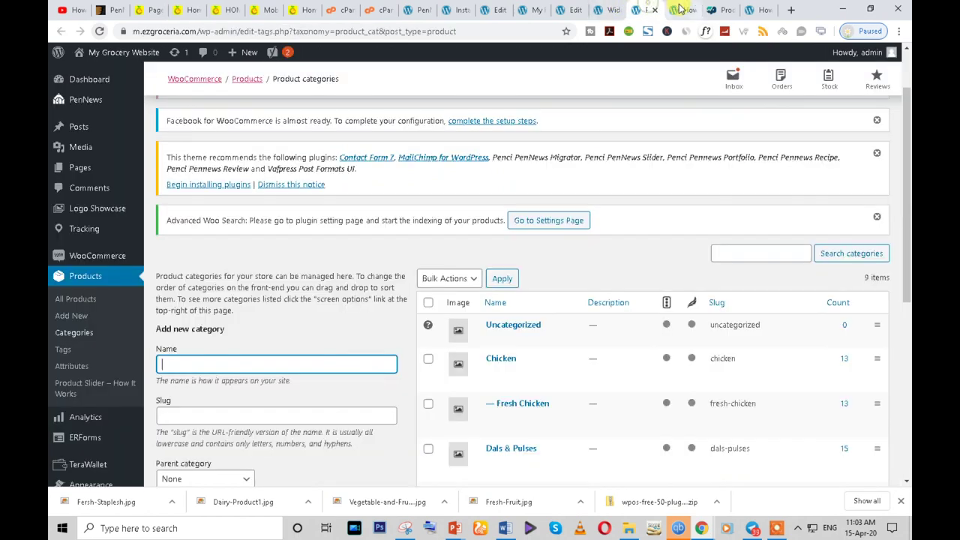
click(680, 9)
scroll(422, 347, up, 1)
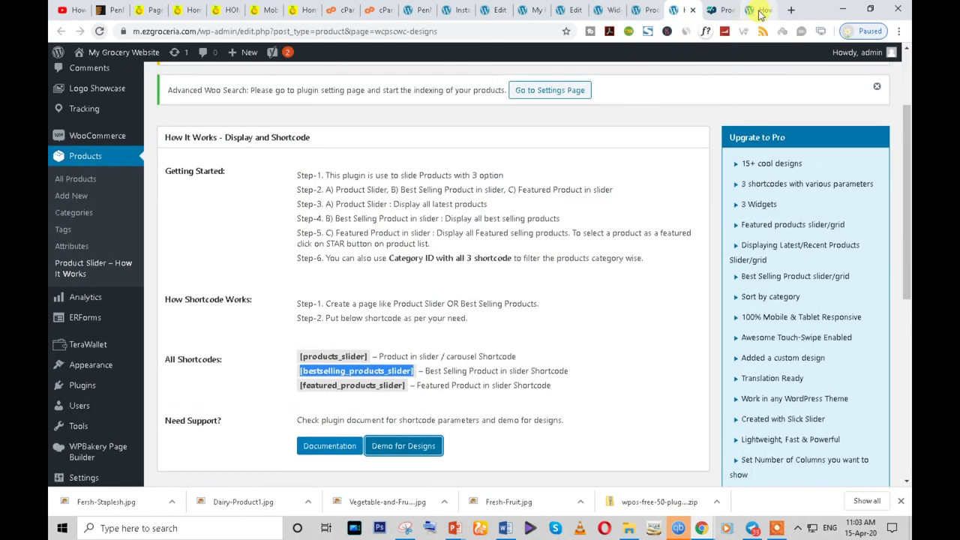
click(729, 7)
click(643, 9)
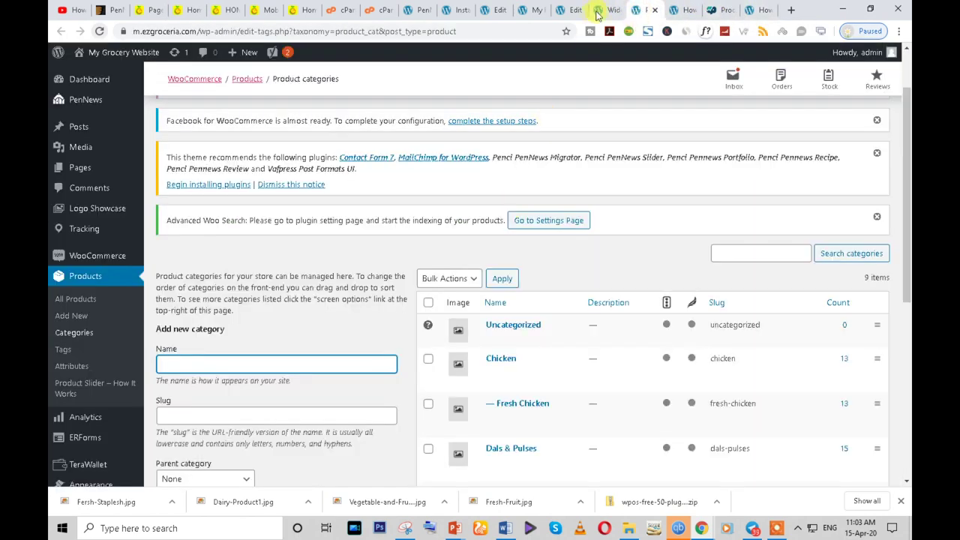
click(604, 9)
click(568, 10)
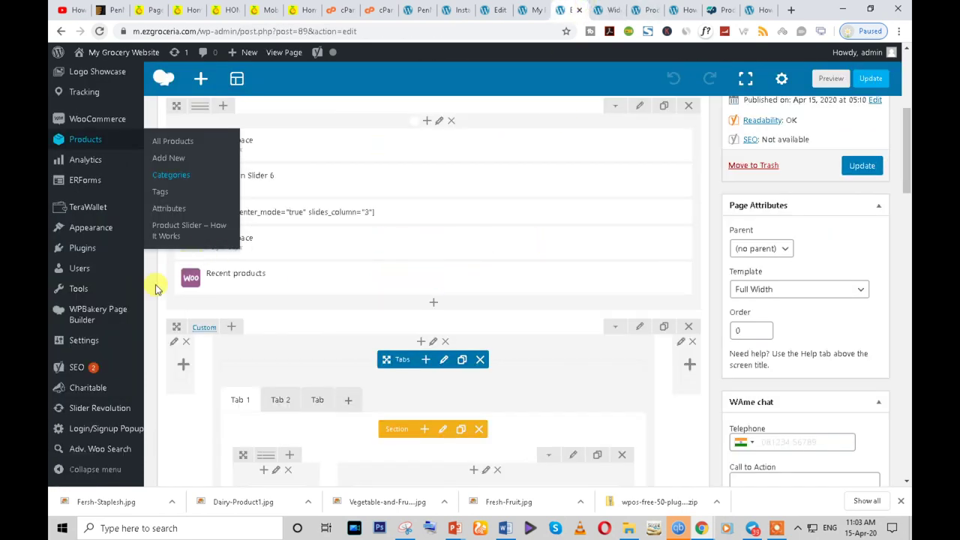
- Scroll the Home page editor to find the row under the Recent products block
scroll(242, 338, down, 3)
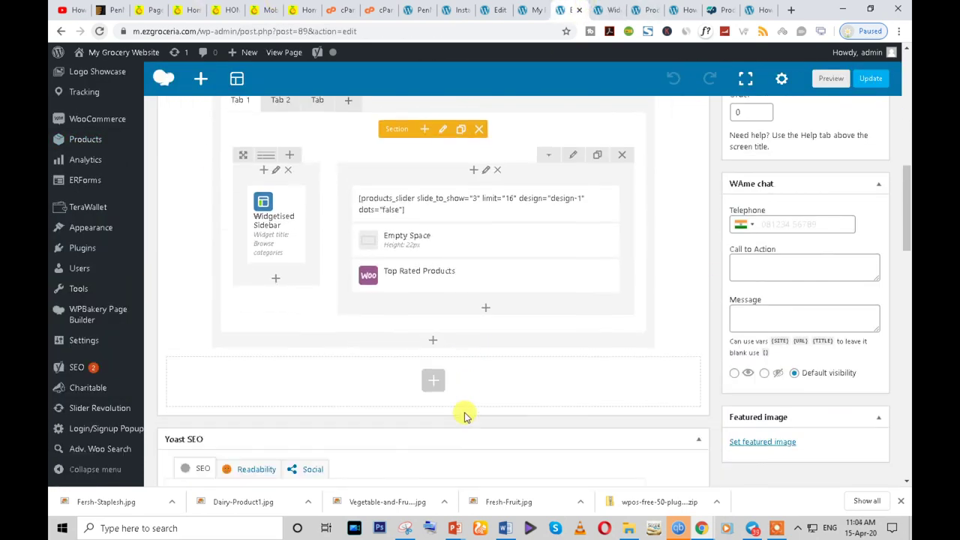
scroll(464, 416, up, 3)
scroll(463, 416, up, 2)
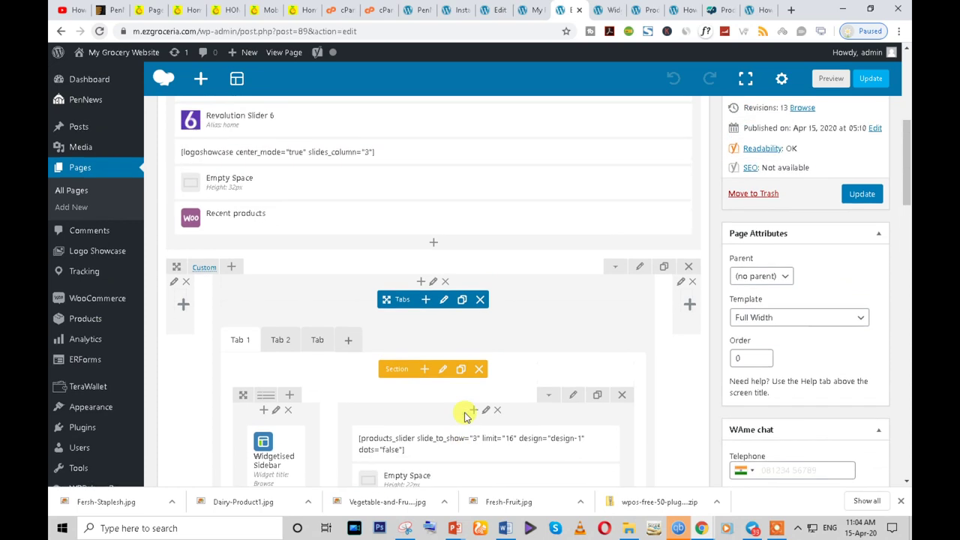
scroll(464, 414, down, 5)
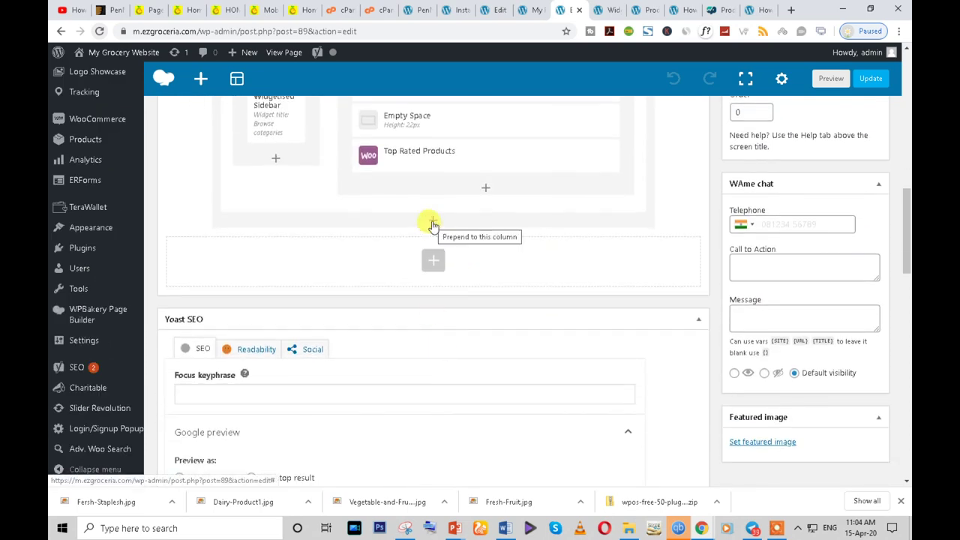
scroll(433, 225, up, 5)
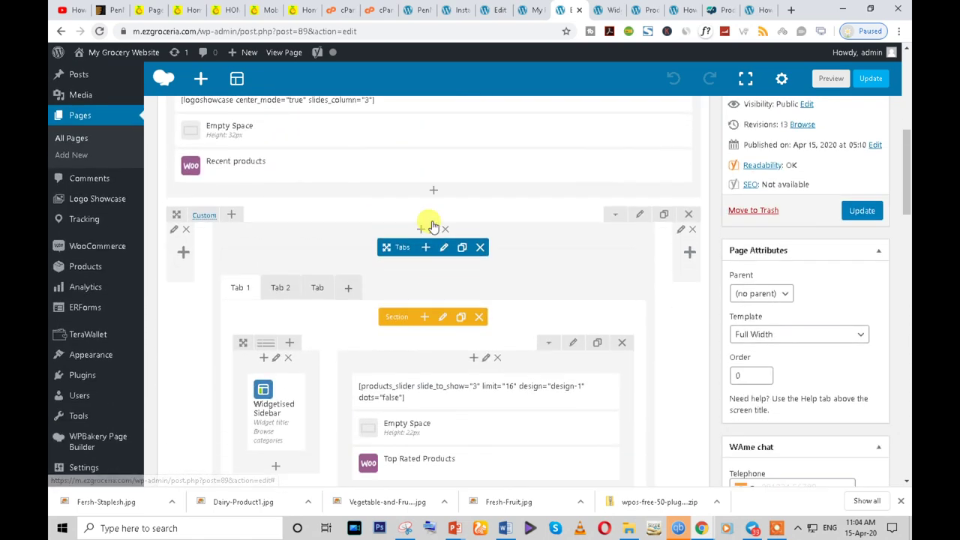
scroll(279, 290, down, 1)
scroll(357, 276, up, 3)
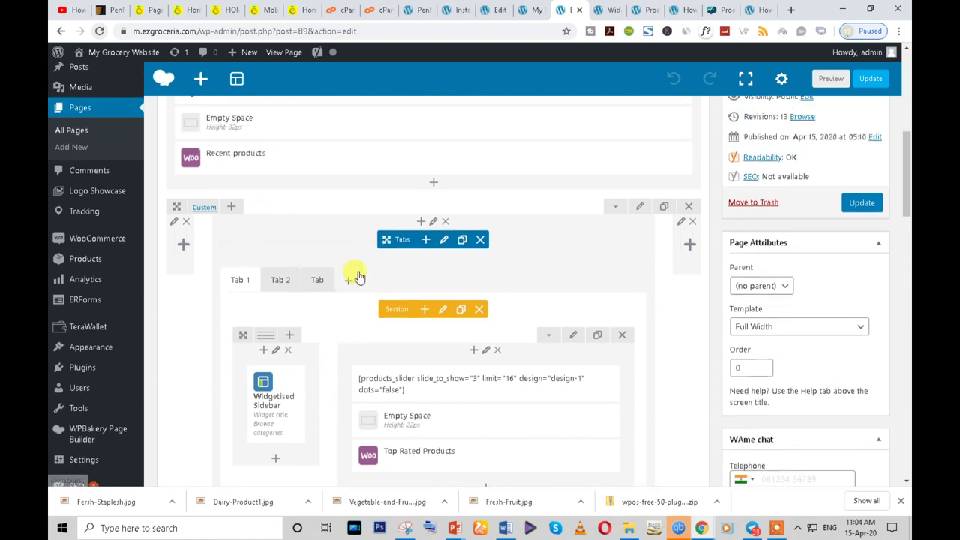
- Add a Custom Heading element (searched with 'cu') and set its text to POPULAR CATEGORIES
click(433, 184)
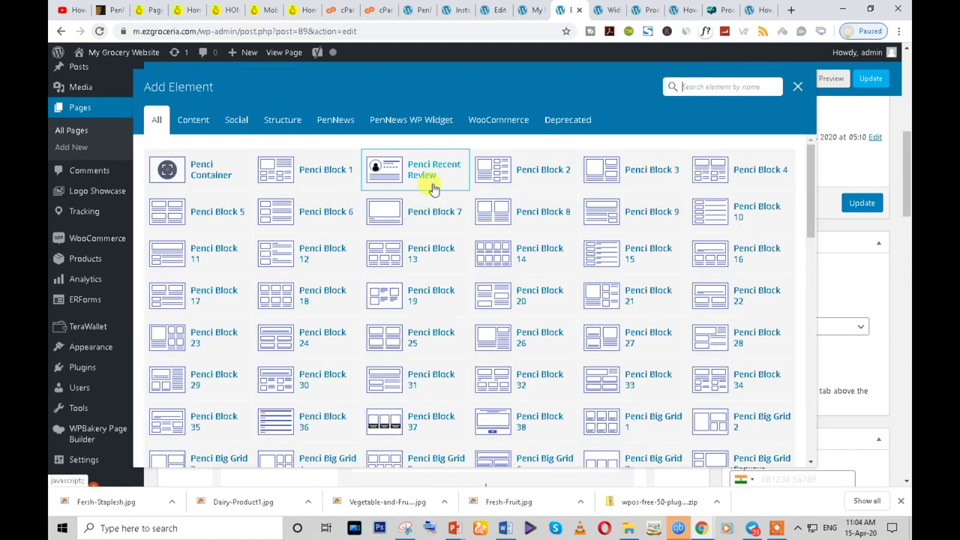
click(699, 88)
text(cus)
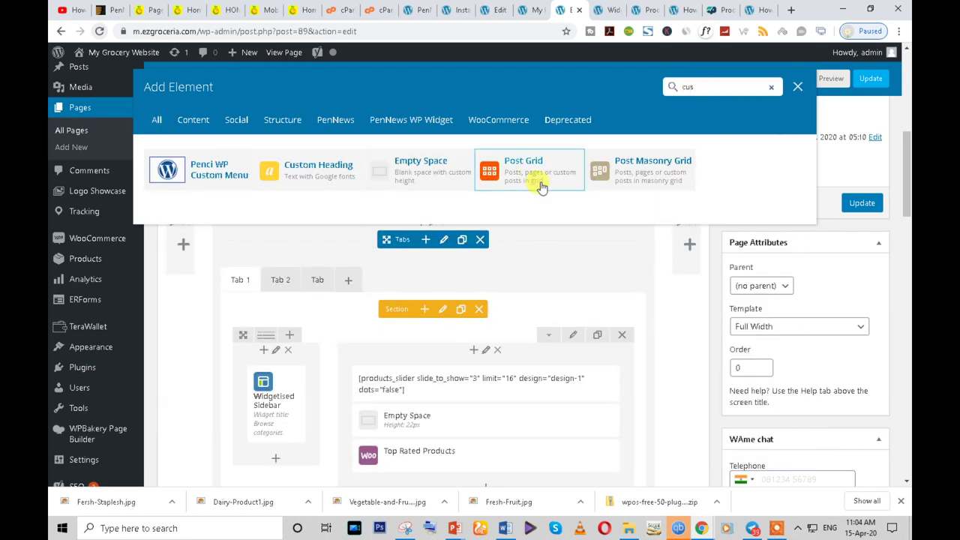
click(300, 182)
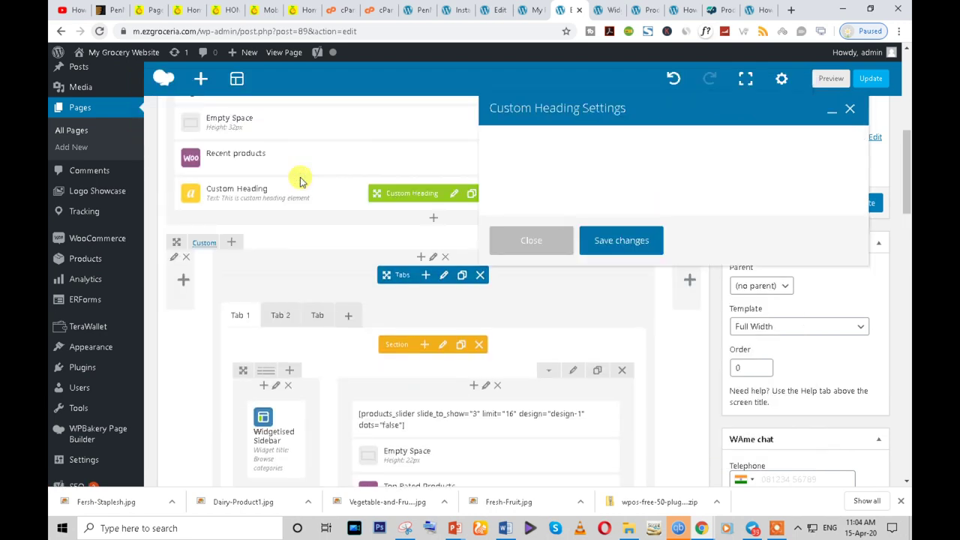
click(583, 260)
key(ctrl+a)
key(ctrl+v)
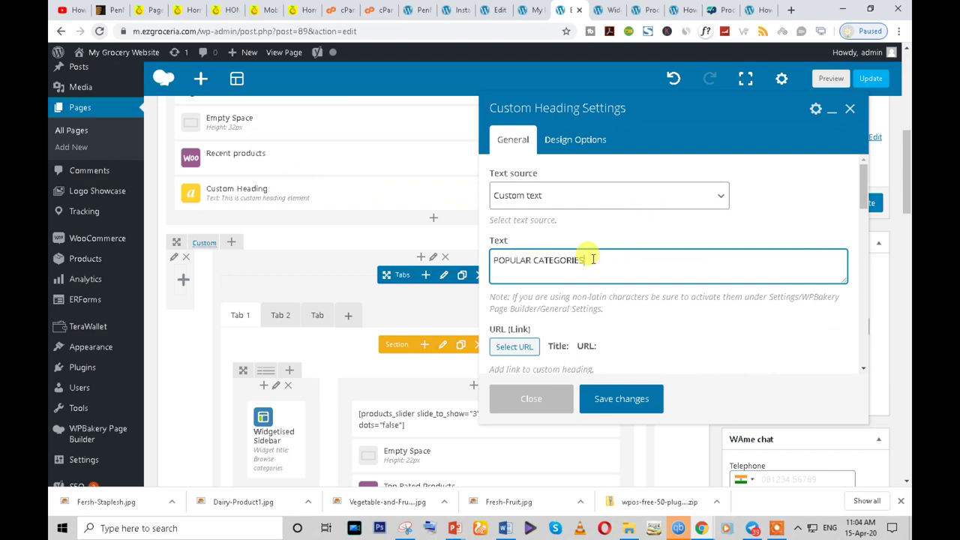
- Centre the heading, make its text red (#f24437), and save the heading settings
scroll(579, 315, down, 3)
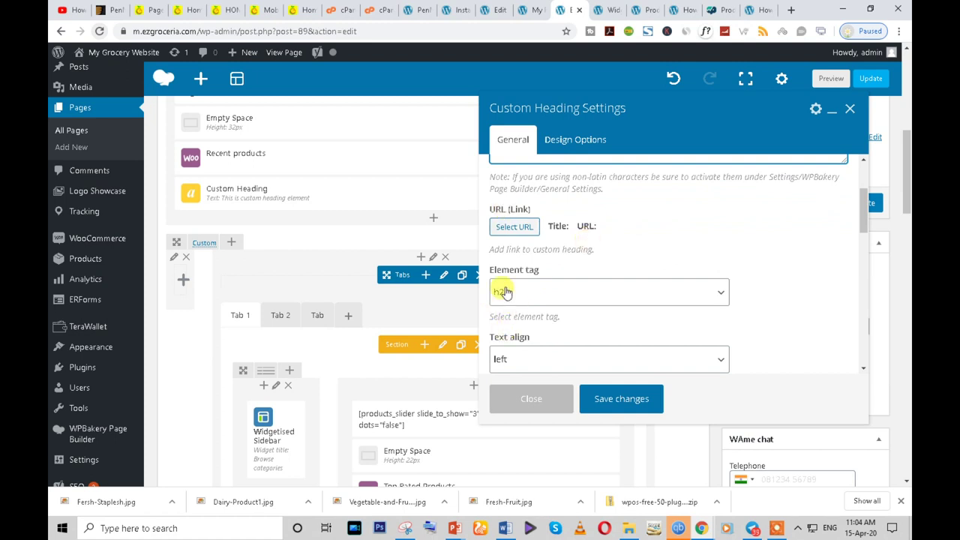
scroll(604, 311, down, 2)
click(546, 300)
click(534, 344)
scroll(583, 308, down, 5)
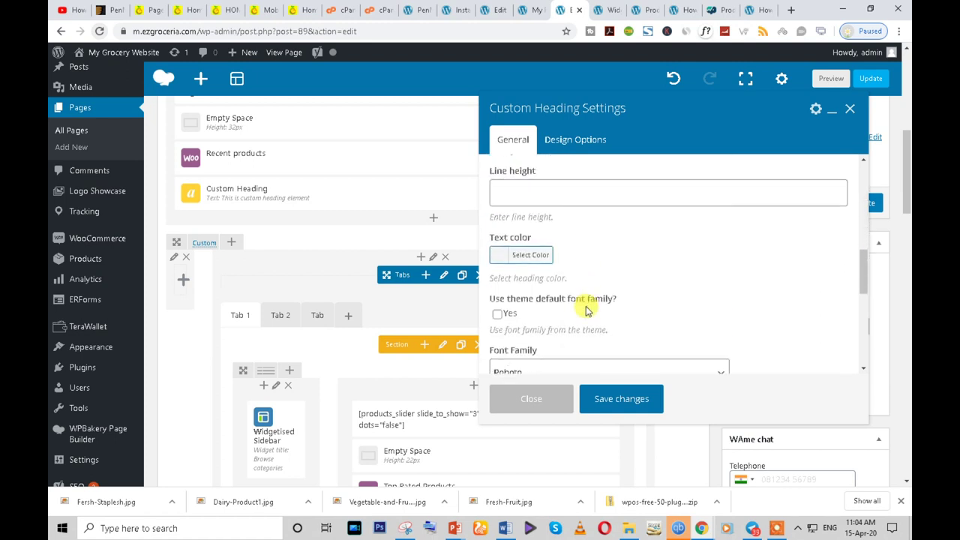
scroll(587, 311, down, 1)
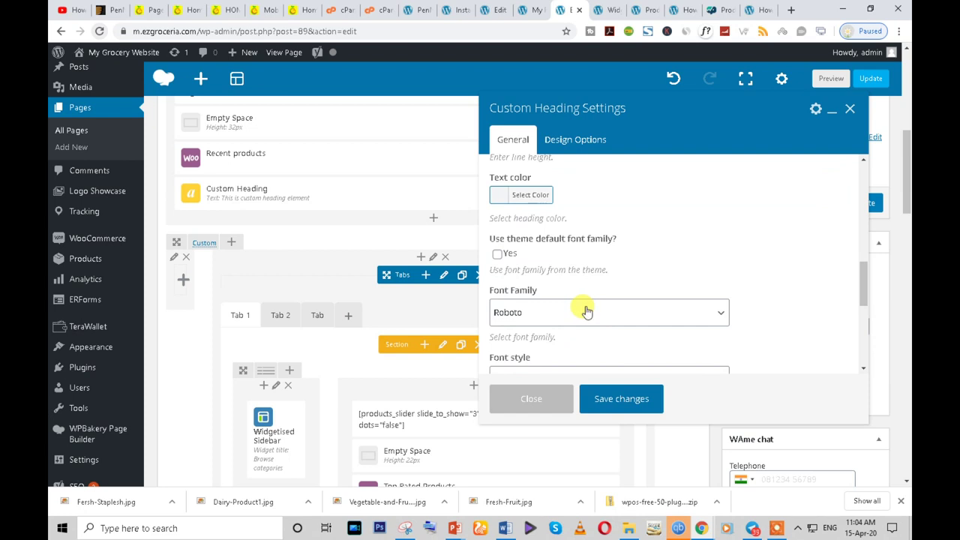
click(501, 199)
click(530, 335)
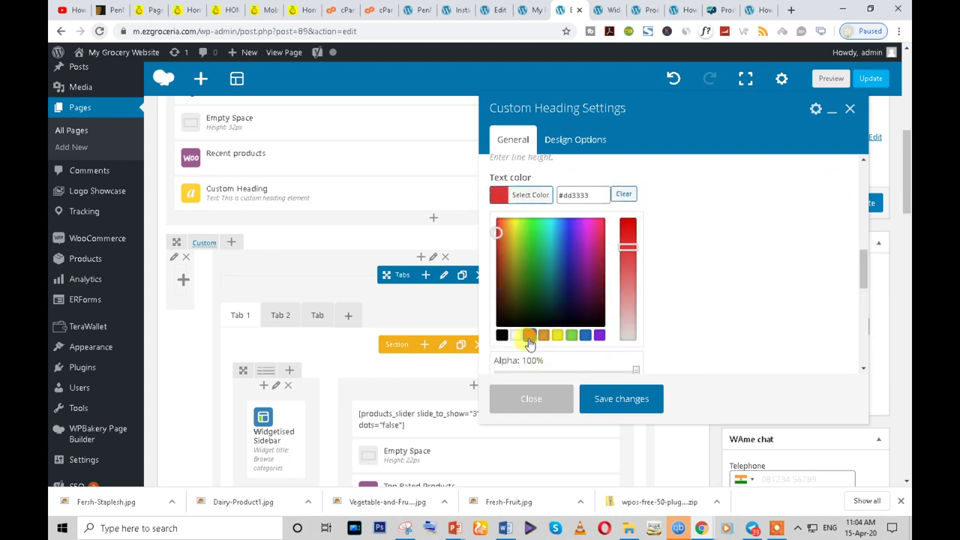
click(502, 224)
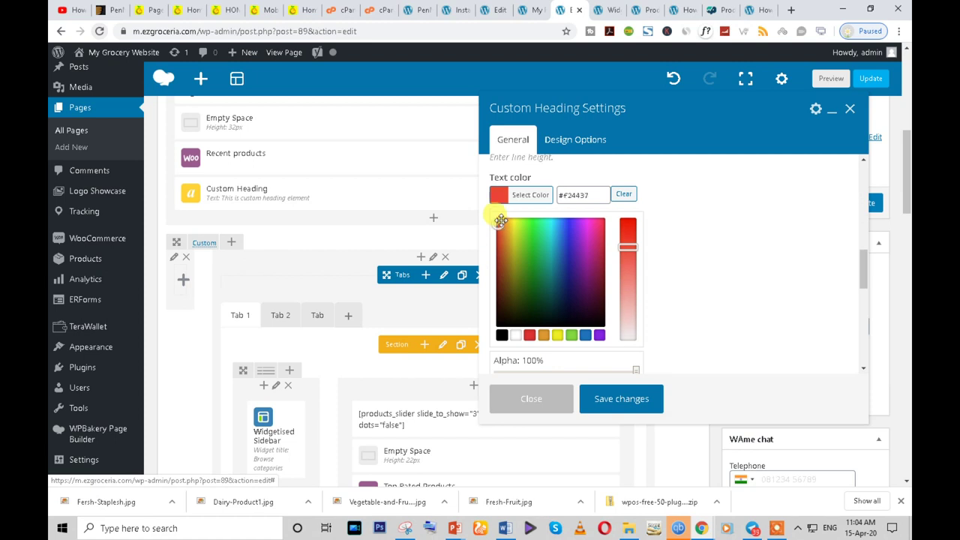
click(623, 398)
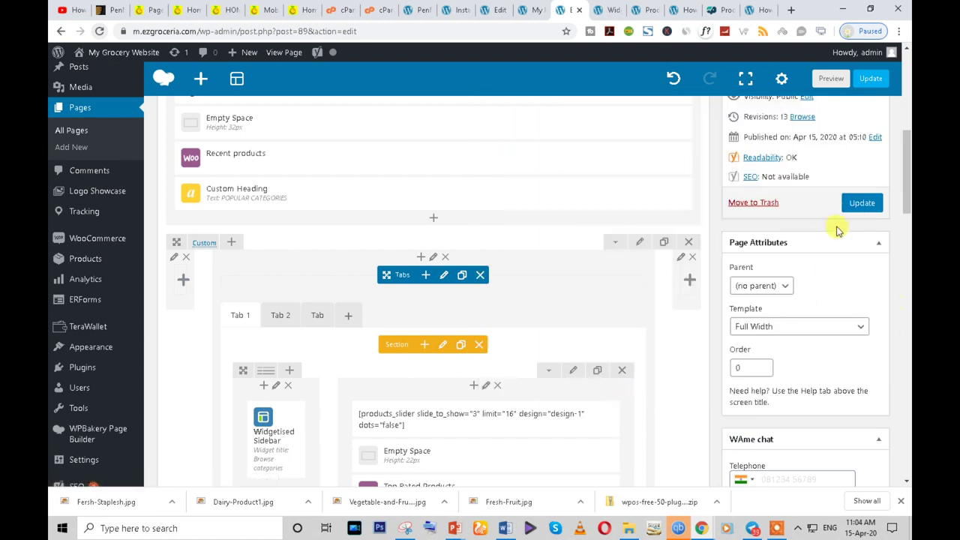
- Update the Home page and reload it in the live store window
click(859, 203)
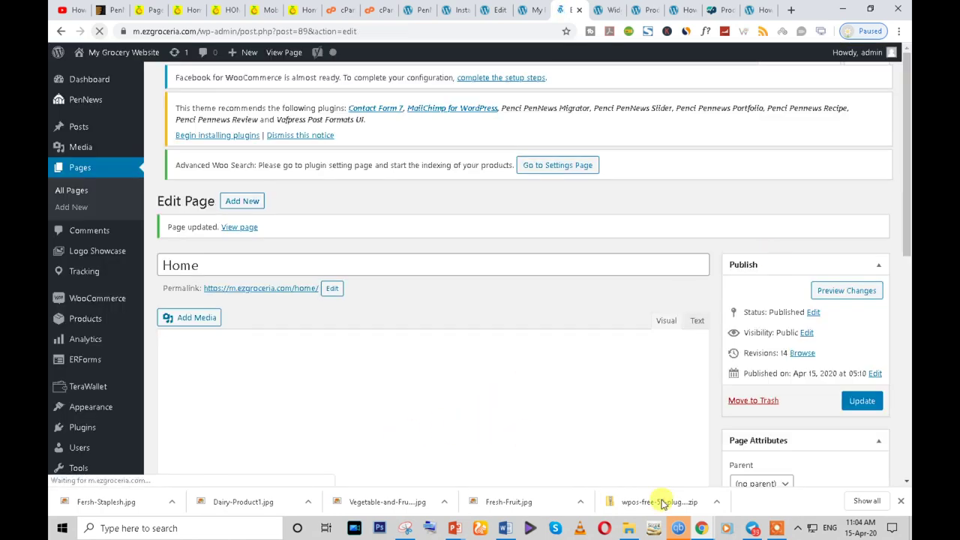
mouse_move(701, 528)
click(757, 487)
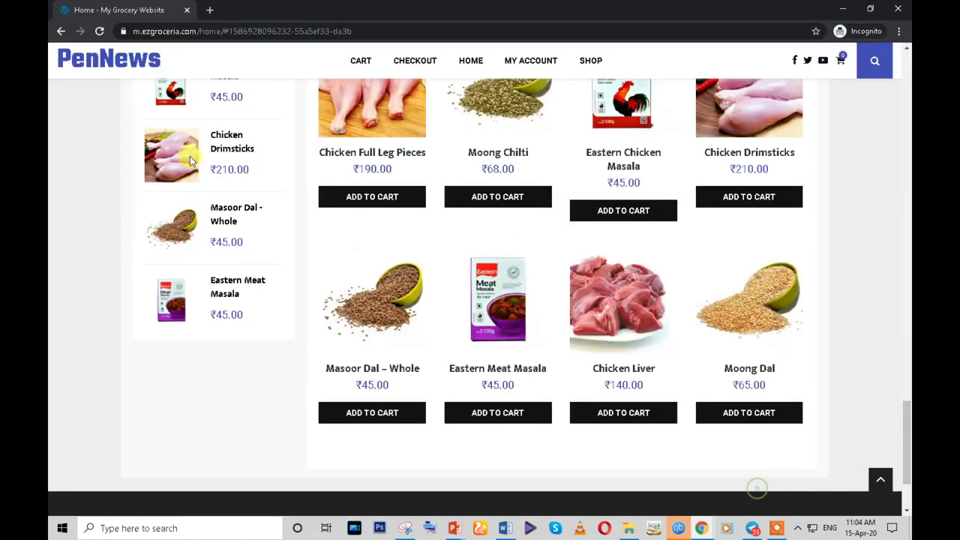
click(98, 32)
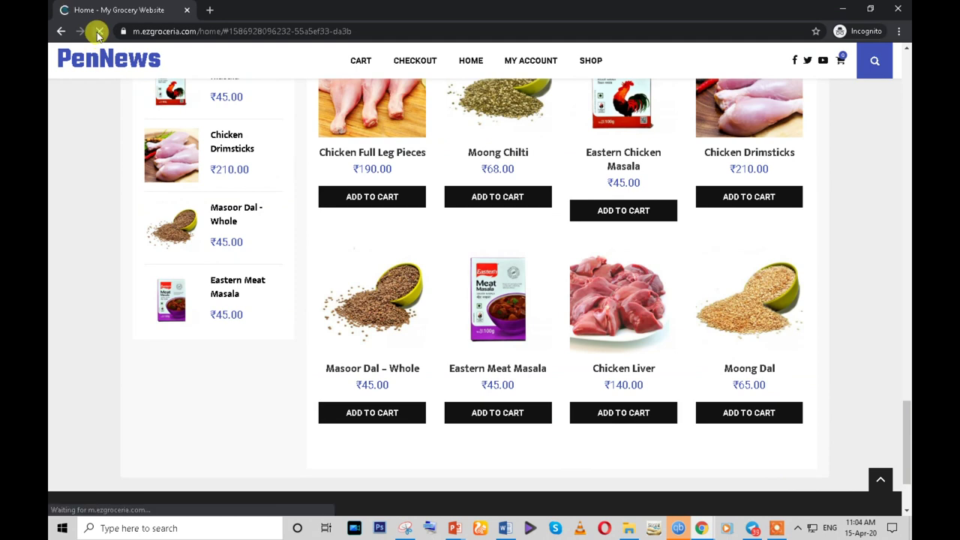
- Switch between Tab 1 and Tab 2 on the live page to check the tabbed section
scroll(523, 365, down, 2)
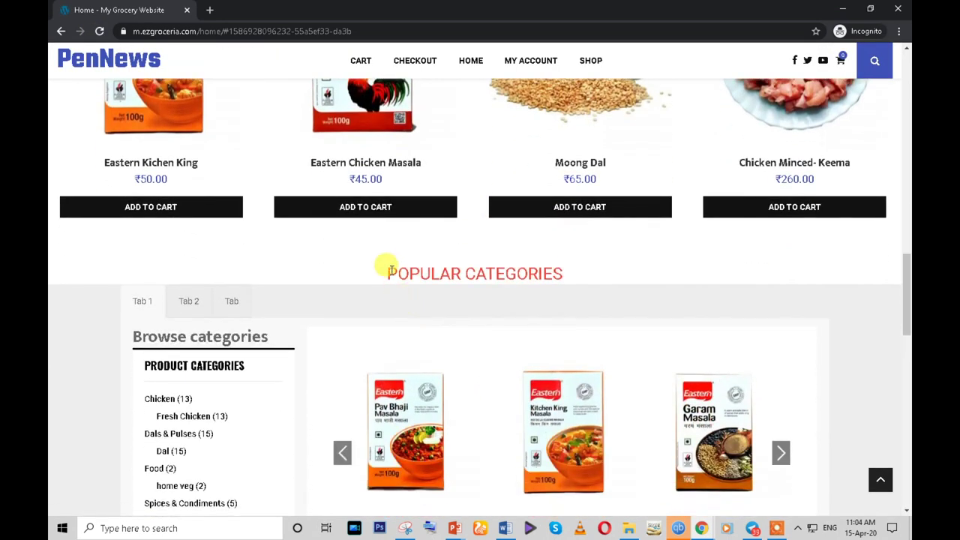
double_click(546, 274)
click(194, 308)
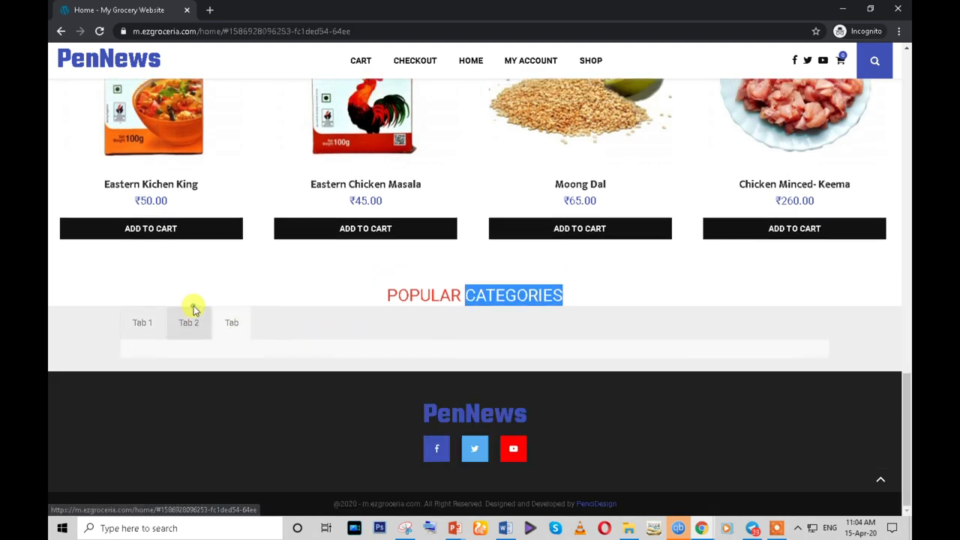
click(144, 321)
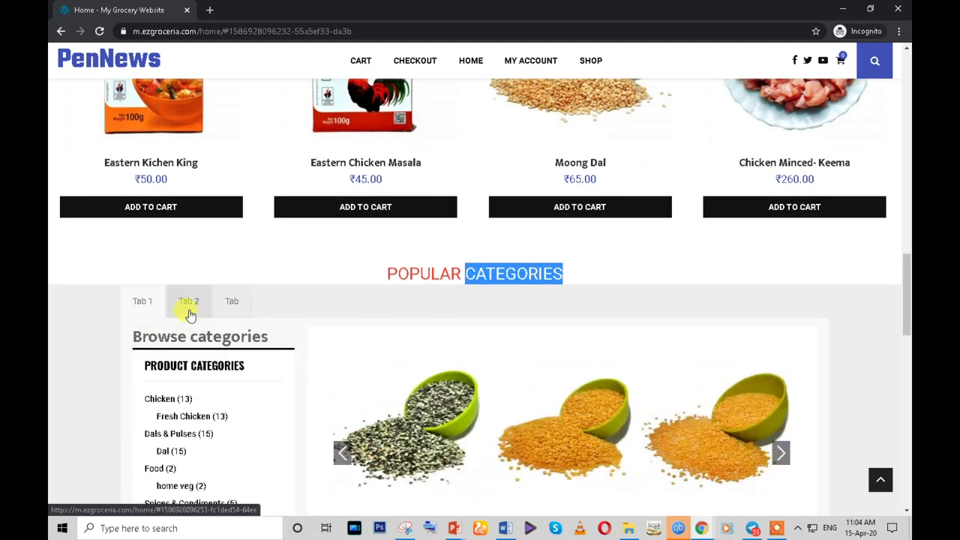
click(189, 307)
click(234, 316)
click(192, 321)
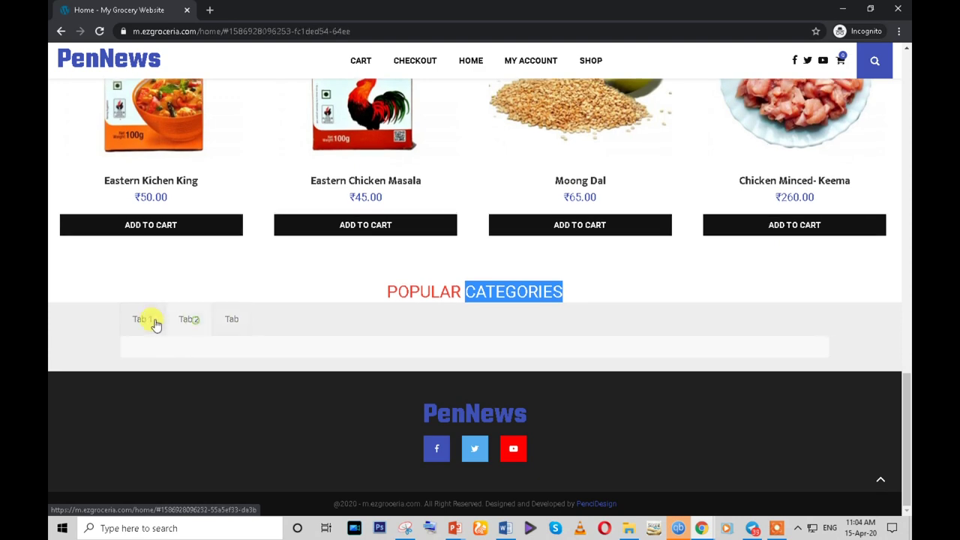
click(159, 321)
- In the editor, set the Tabs element's colour to Green and save its settings
mouse_move(701, 528)
click(634, 488)
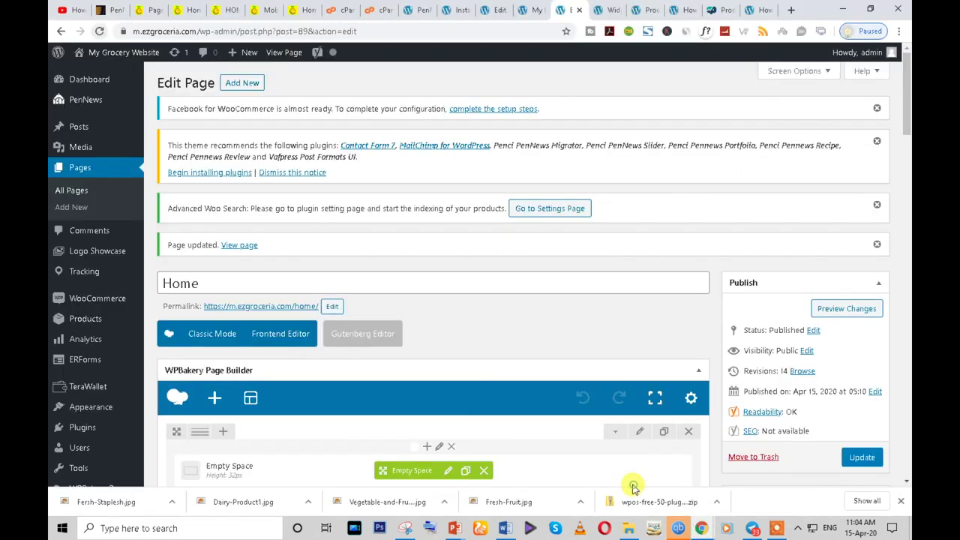
scroll(296, 311, down, 4)
scroll(295, 314, up, 1)
scroll(296, 315, up, 1)
scroll(296, 315, down, 2)
scroll(295, 314, down, 2)
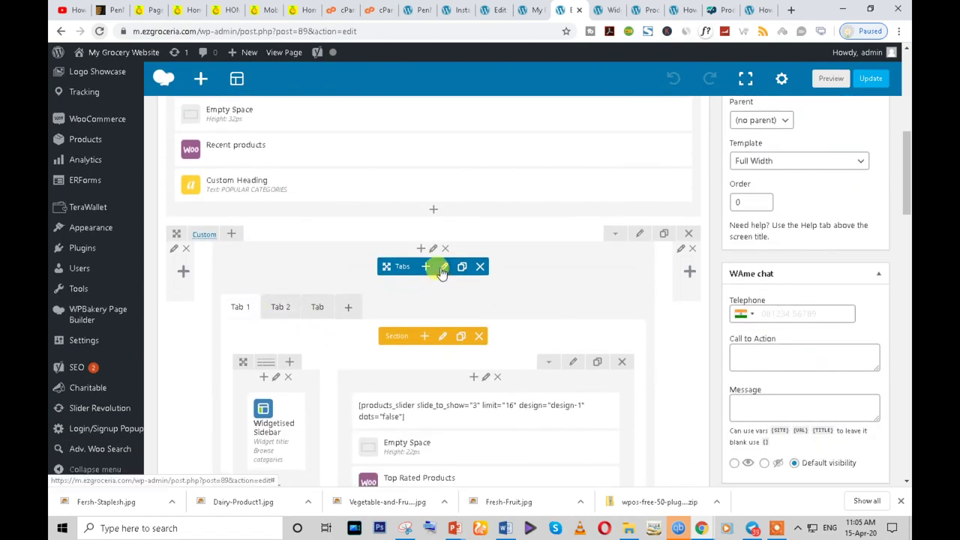
click(442, 269)
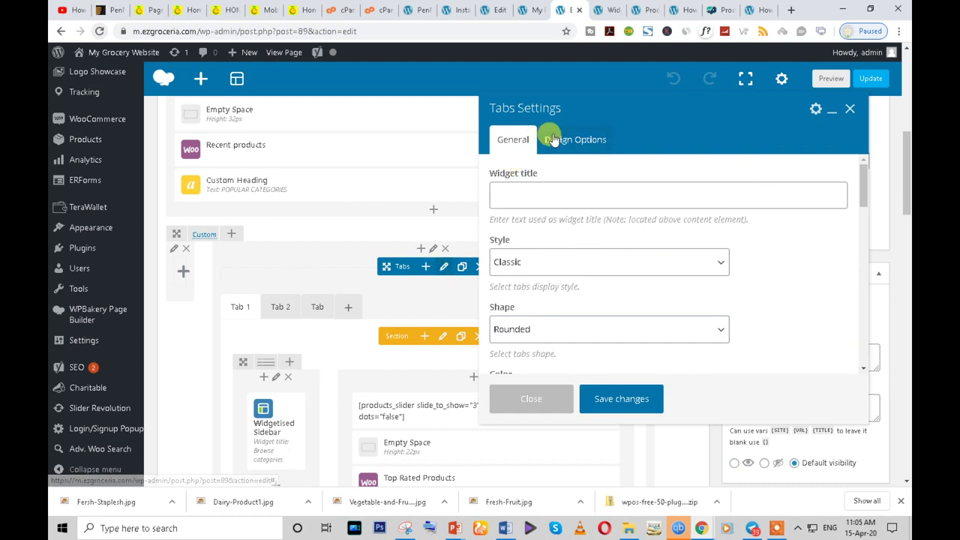
scroll(527, 310, down, 3)
scroll(527, 310, up, 1)
click(523, 216)
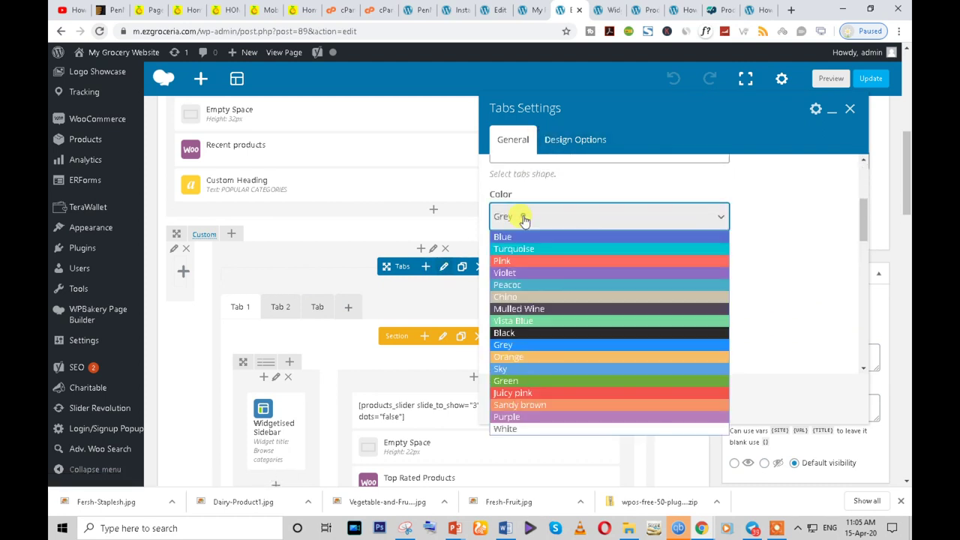
click(518, 383)
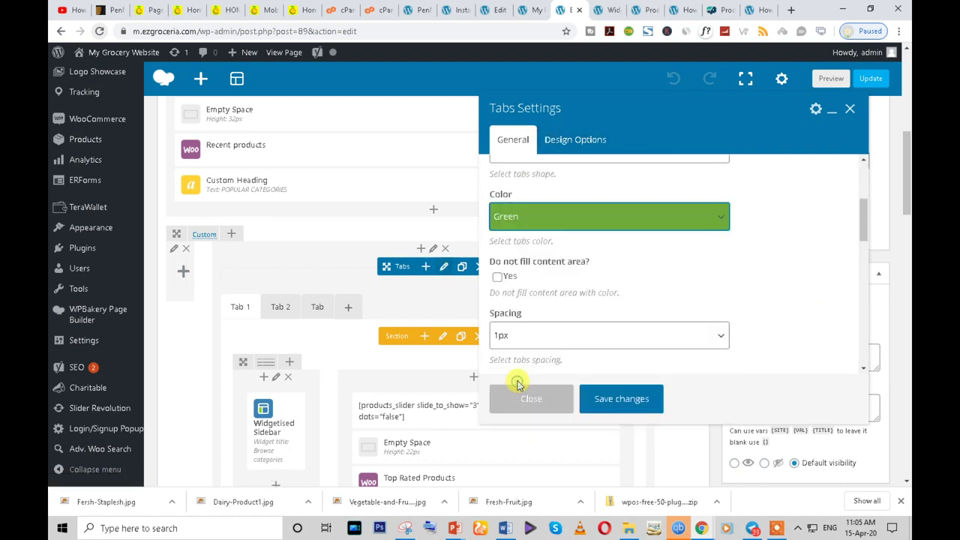
click(613, 401)
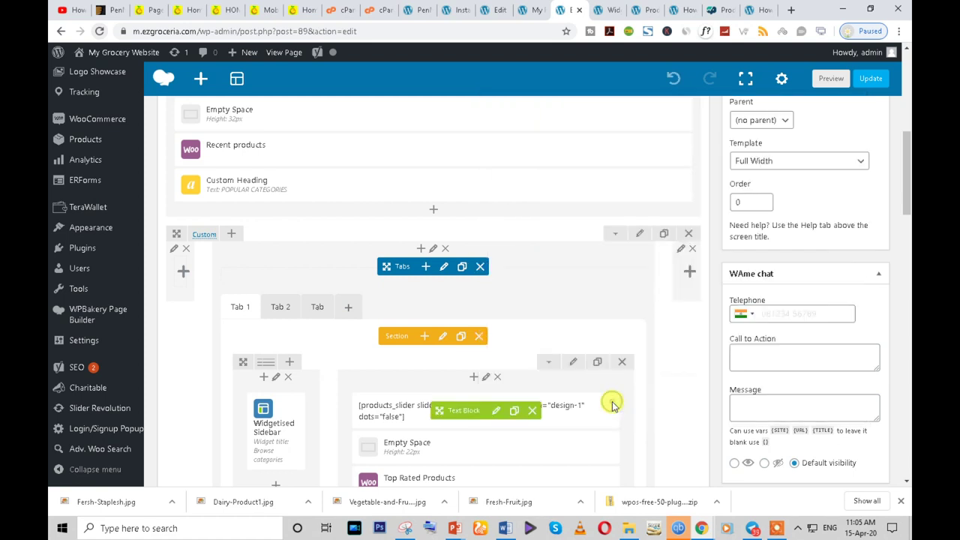
- Open the tab column's settings and briefly check the live store window
click(433, 251)
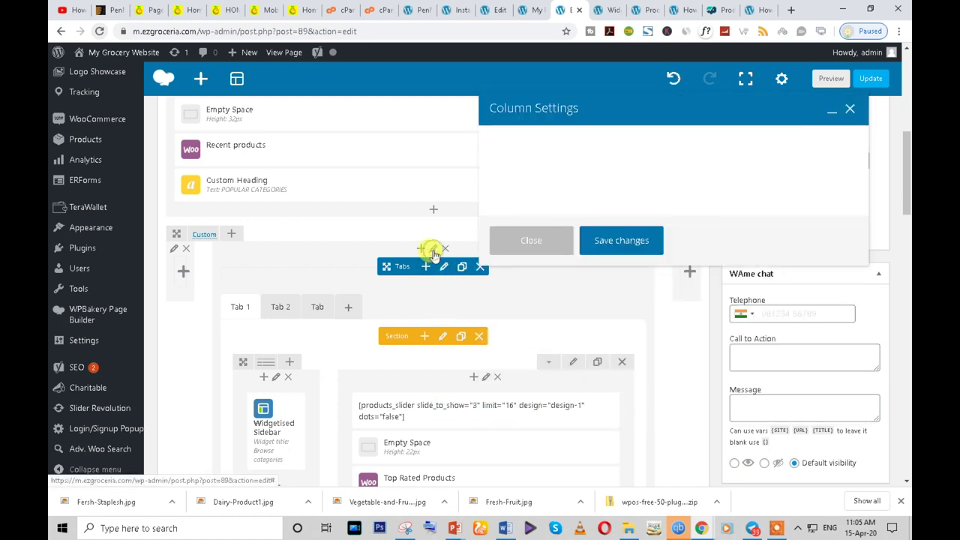
mouse_move(700, 528)
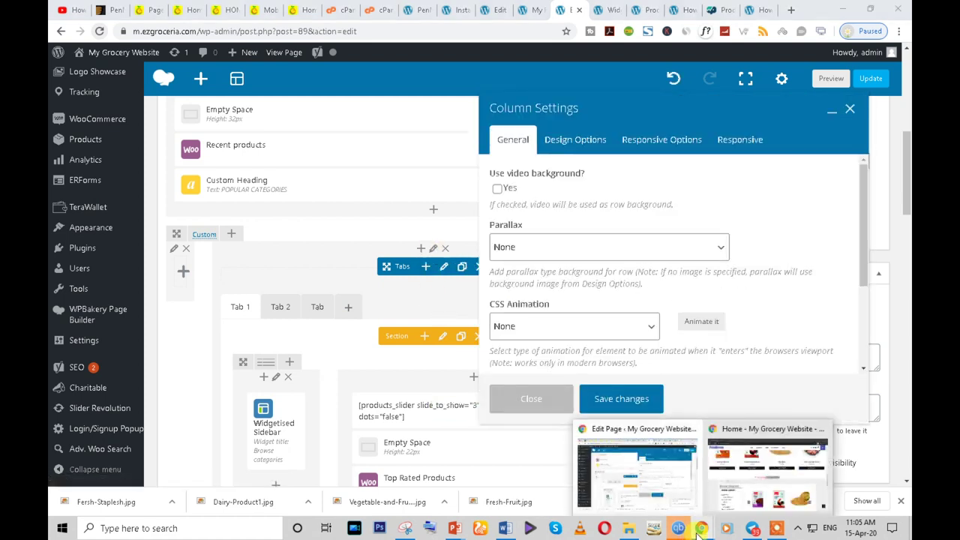
click(825, 416)
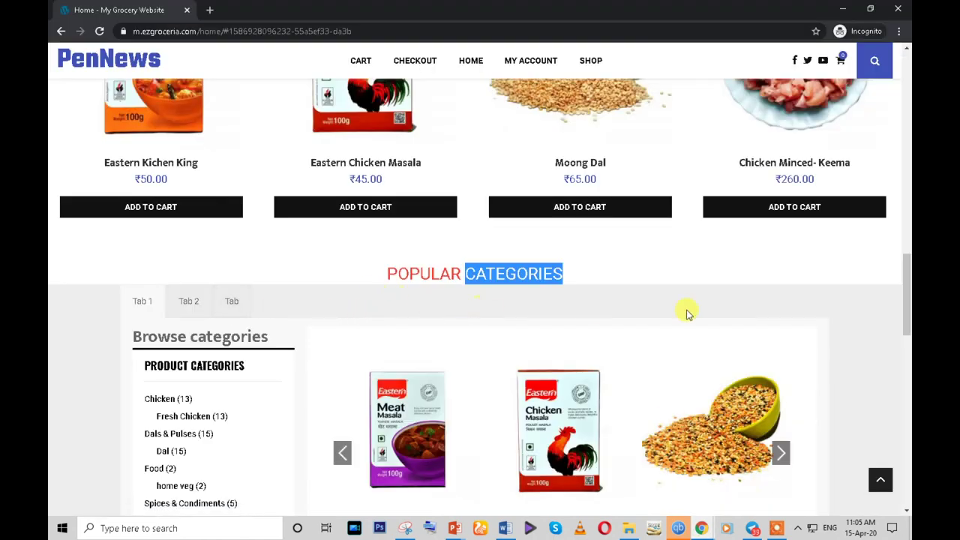
scroll(863, 263, down, 4)
scroll(874, 370, up, 4)
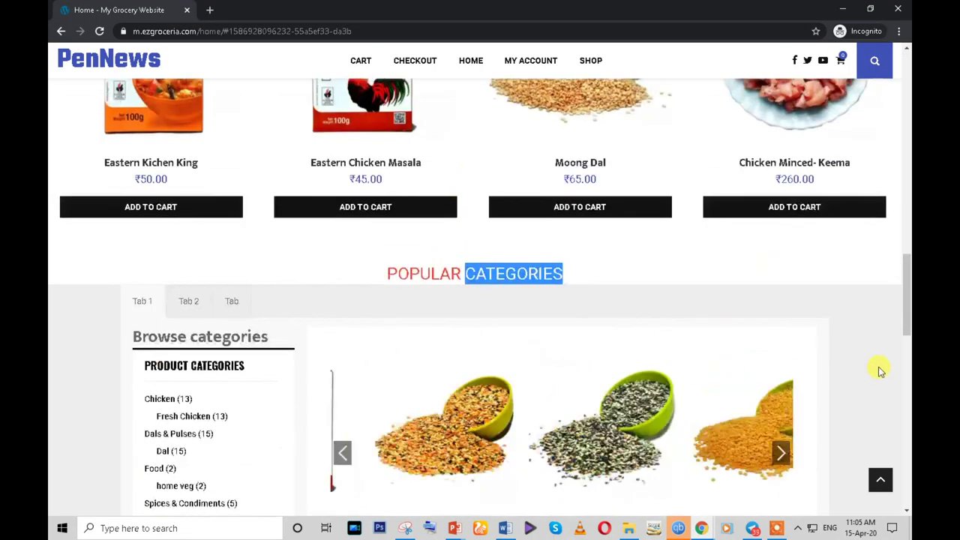
mouse_move(713, 525)
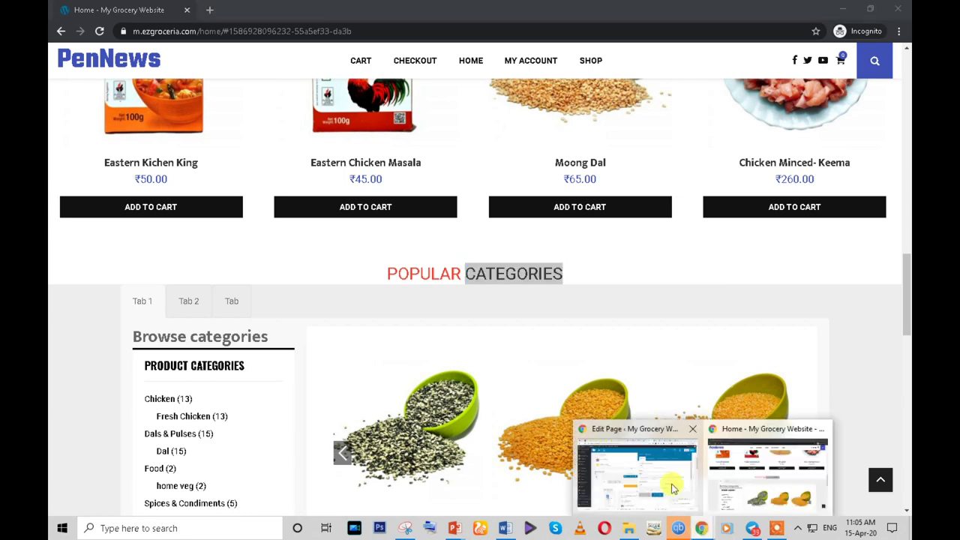
click(647, 475)
- Set the column's Design Options background colour to white and save it
click(574, 138)
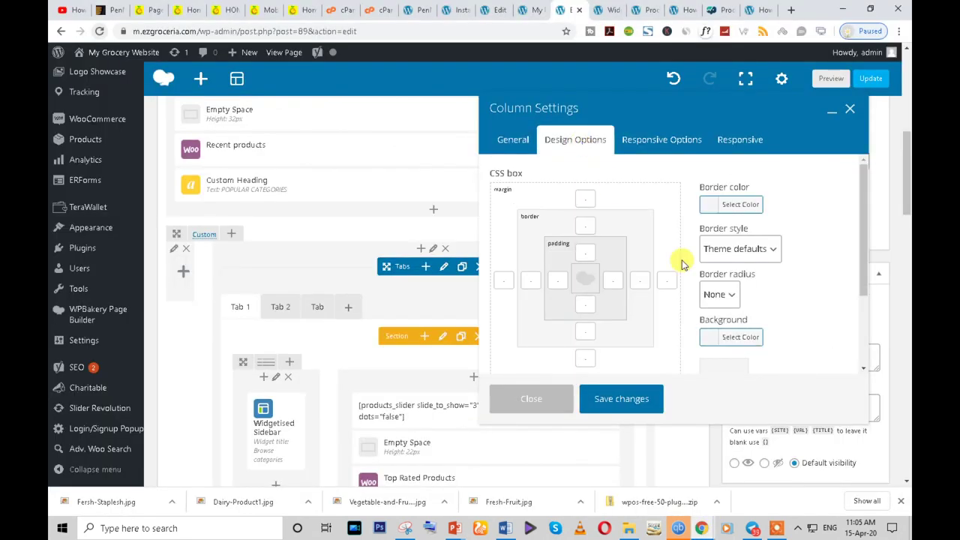
scroll(708, 292, down, 1)
click(709, 280)
scroll(702, 315, down, 2)
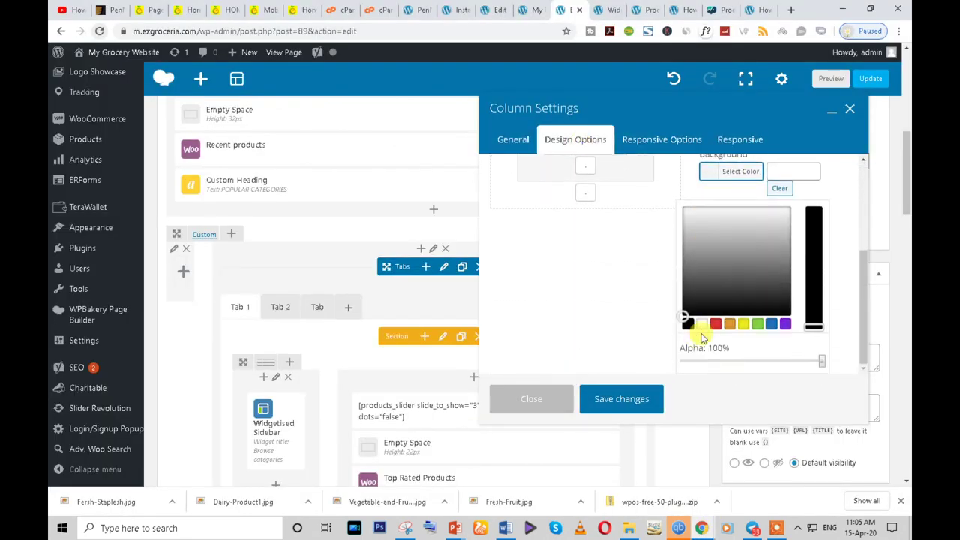
click(701, 327)
click(623, 398)
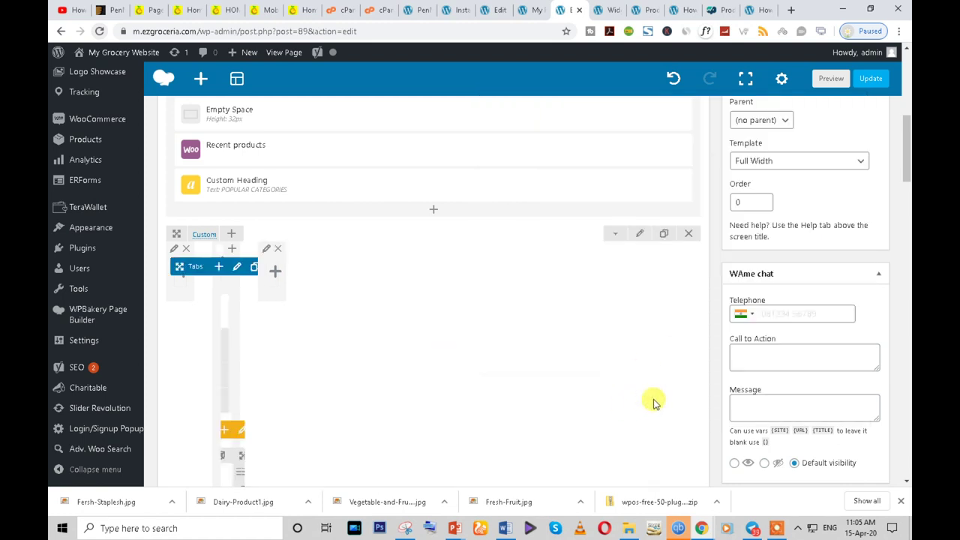
- Reload the editor, then give the Tabs element a white Design Options background and save
click(99, 31)
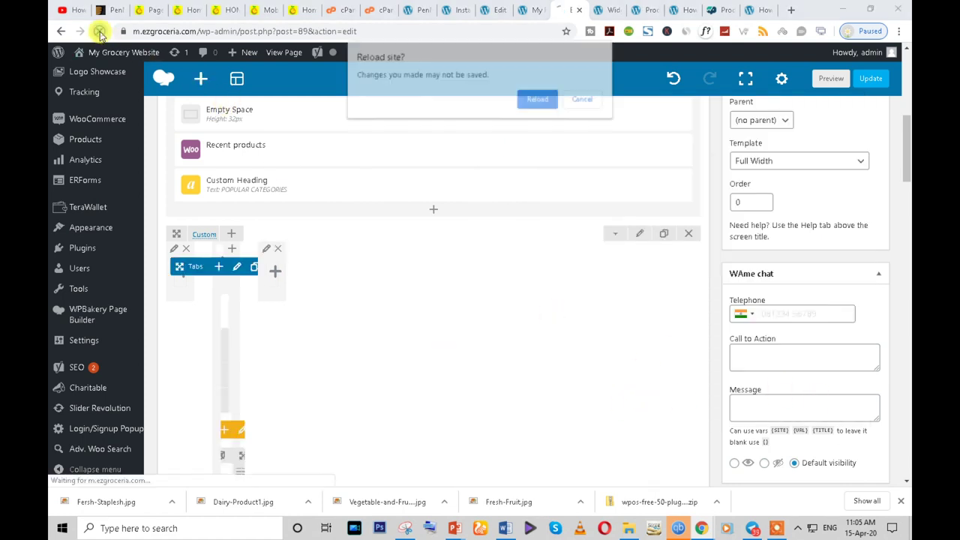
click(555, 99)
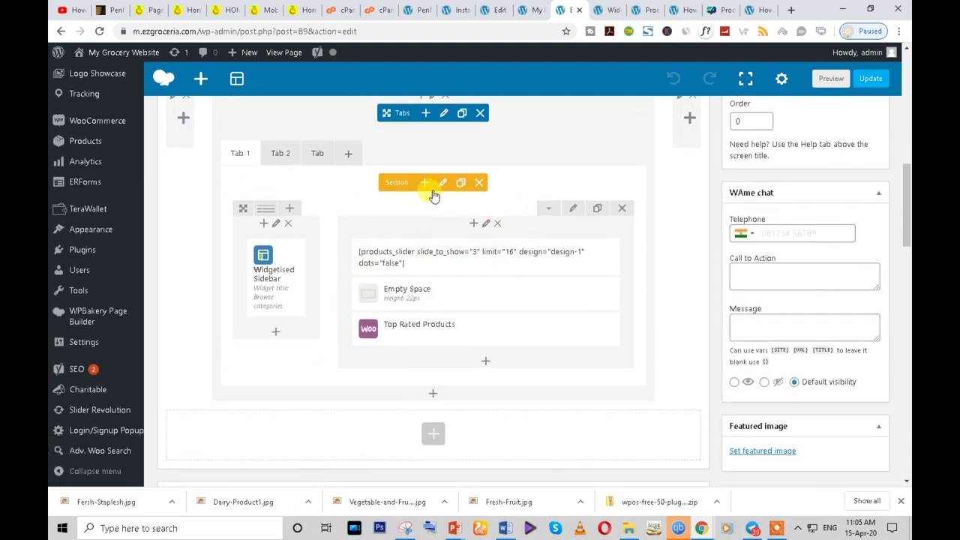
click(443, 113)
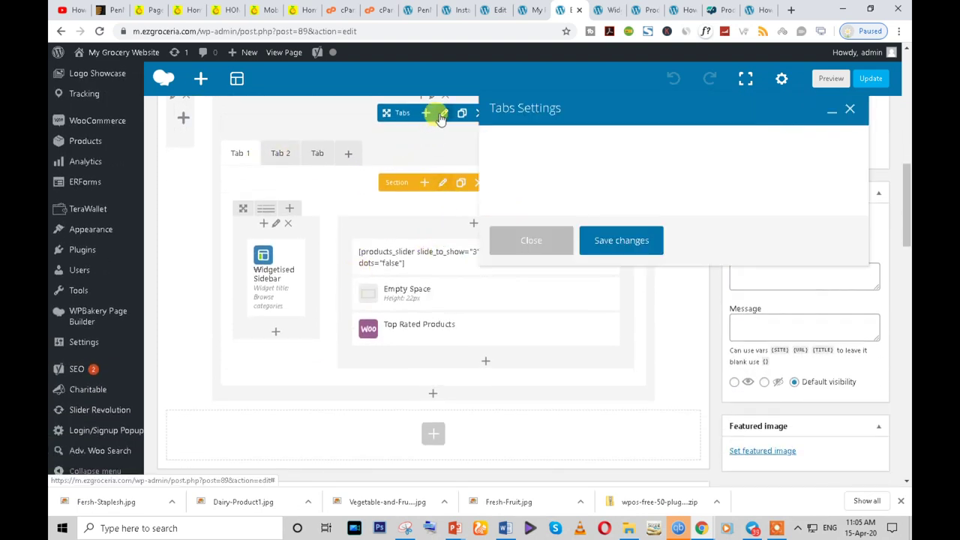
click(578, 142)
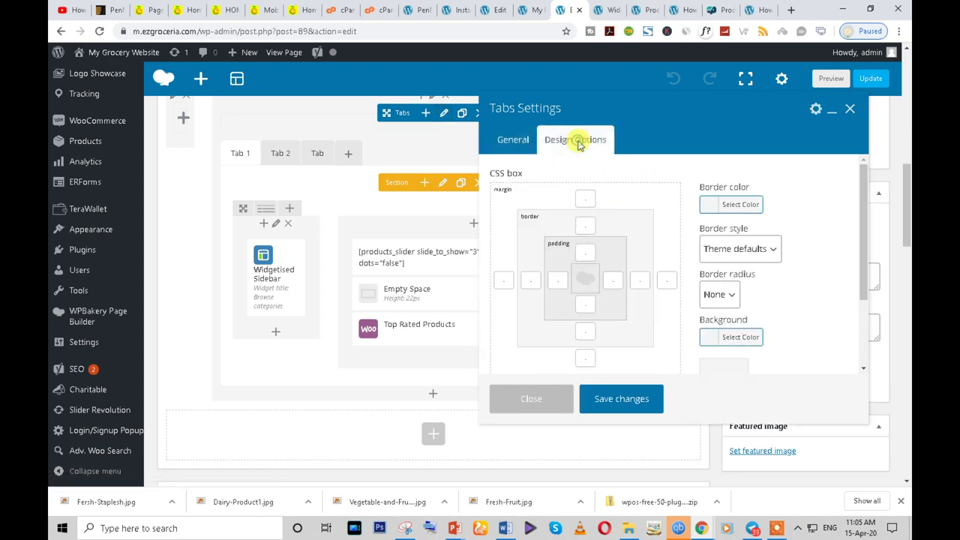
click(714, 341)
scroll(780, 352, down, 2)
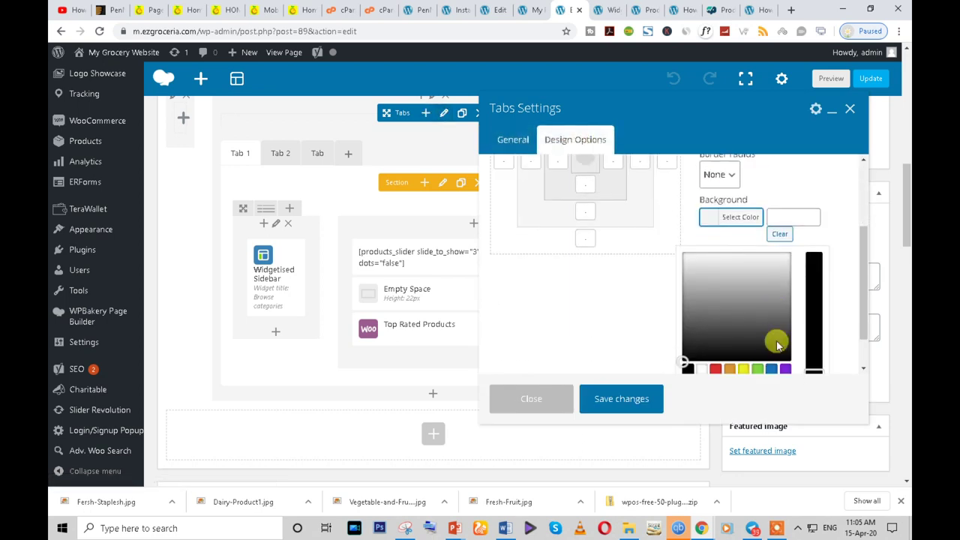
click(700, 370)
click(604, 410)
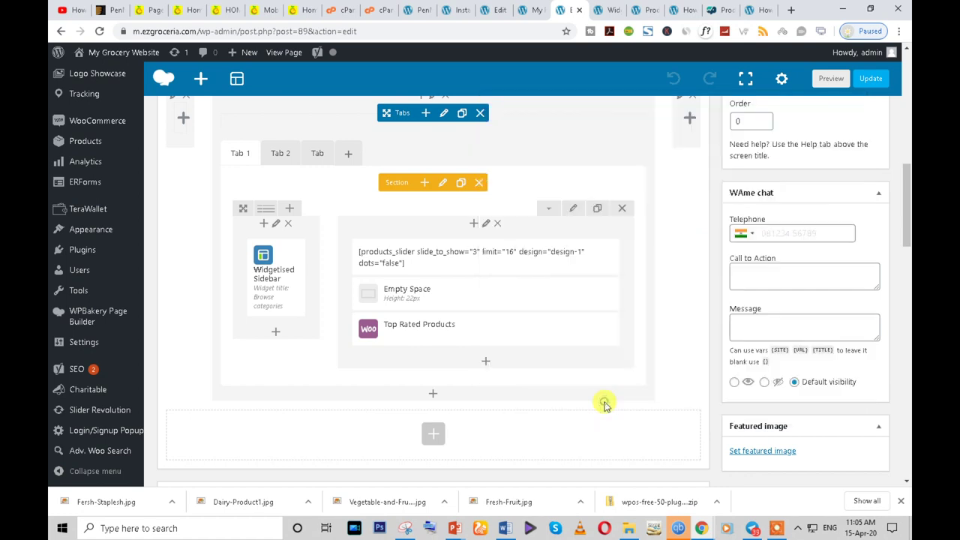
- Review the column settings without changes, then reopen the Tabs element settings
scroll(435, 255, up, 2)
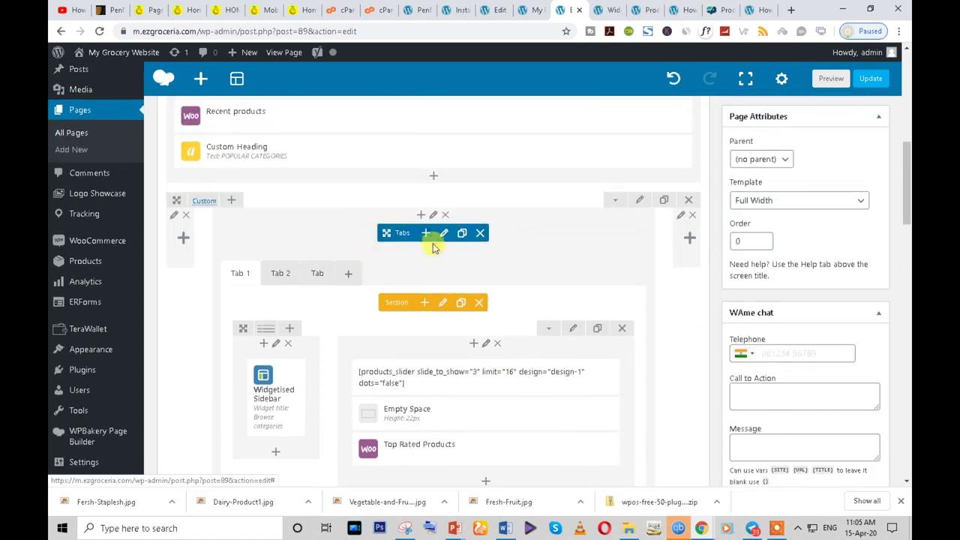
click(432, 216)
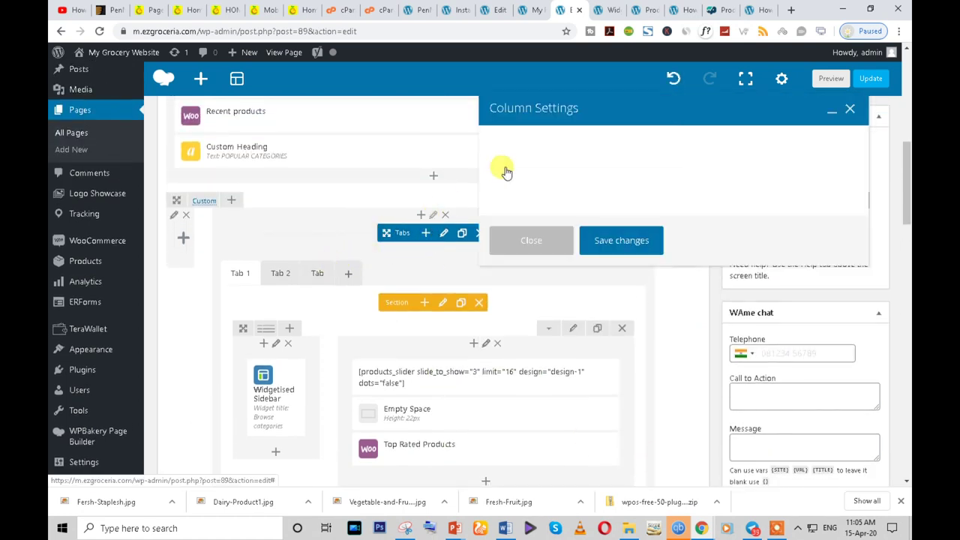
scroll(537, 167, down, 3)
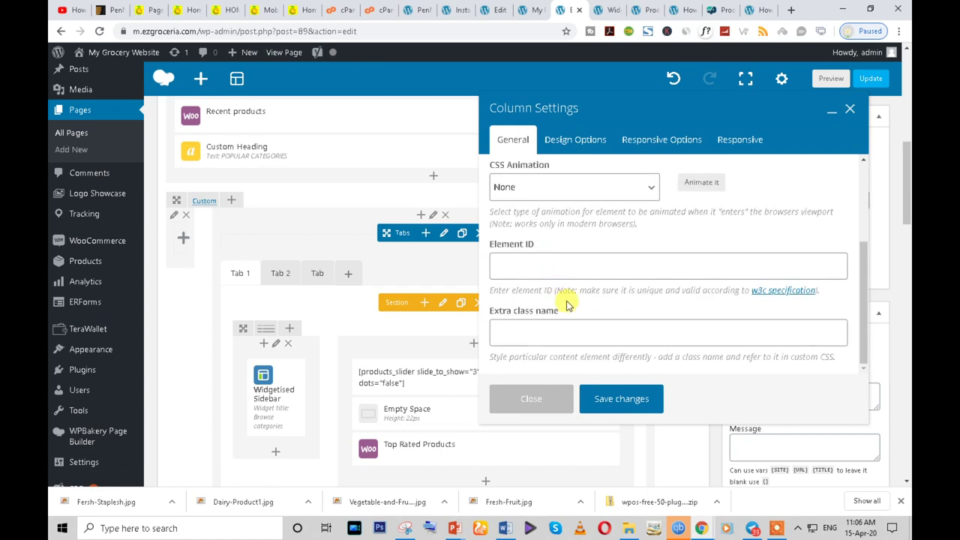
scroll(567, 315, down, 1)
scroll(564, 315, up, 4)
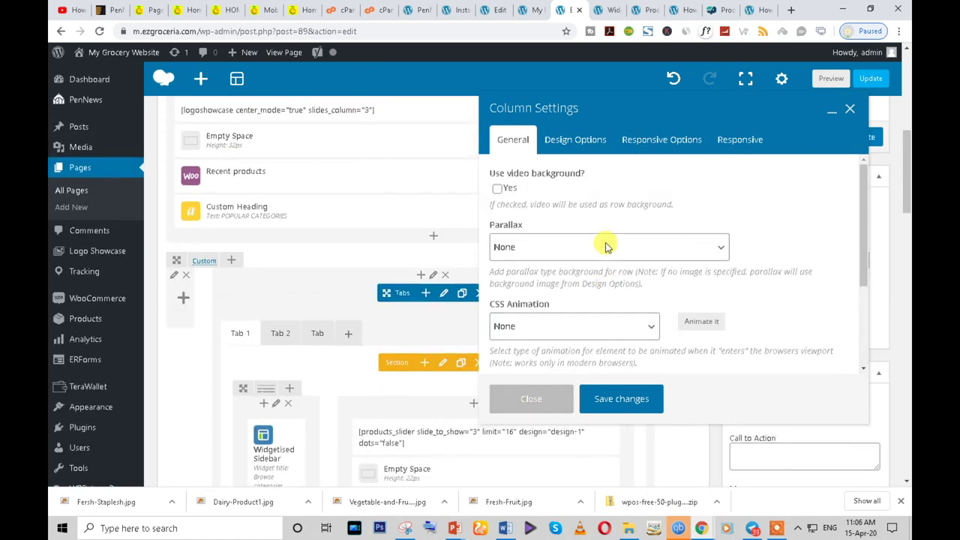
click(539, 401)
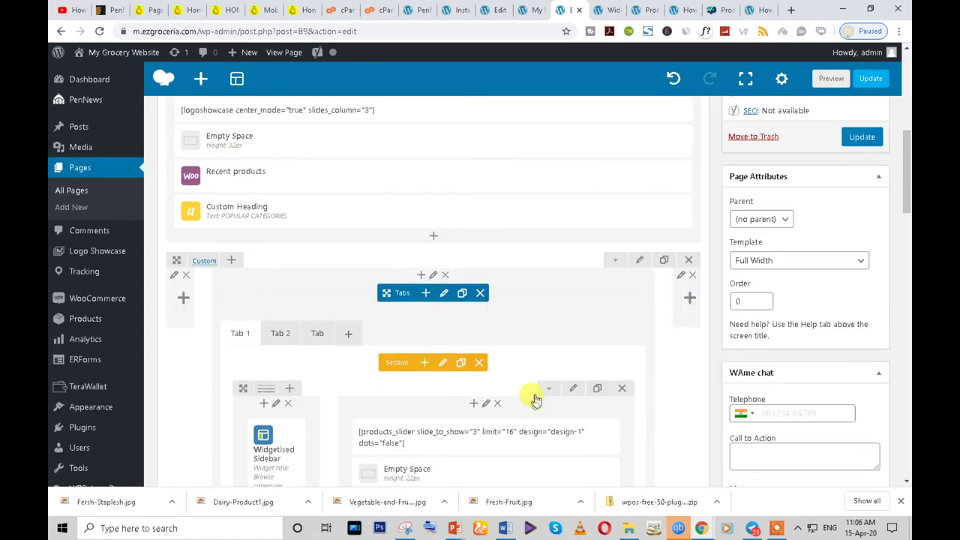
scroll(407, 325, down, 1)
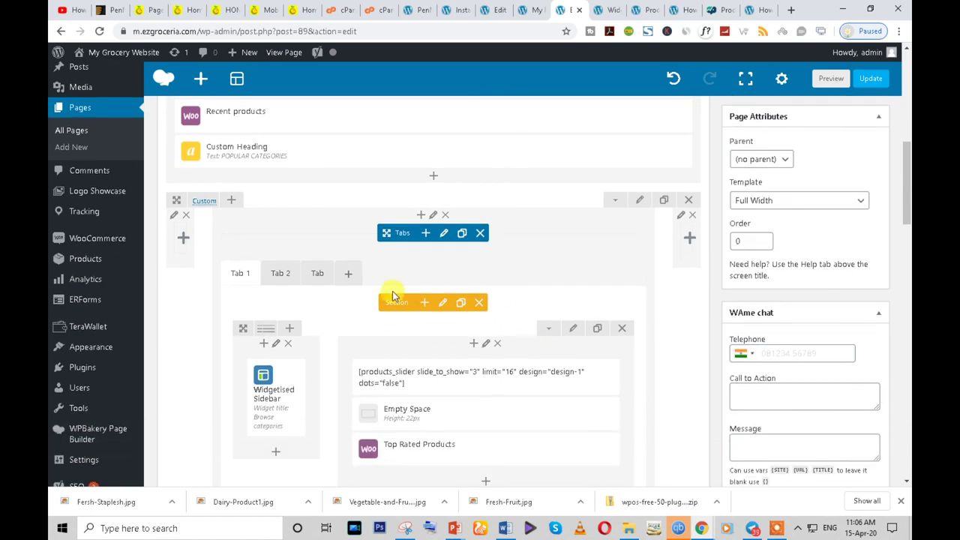
click(442, 234)
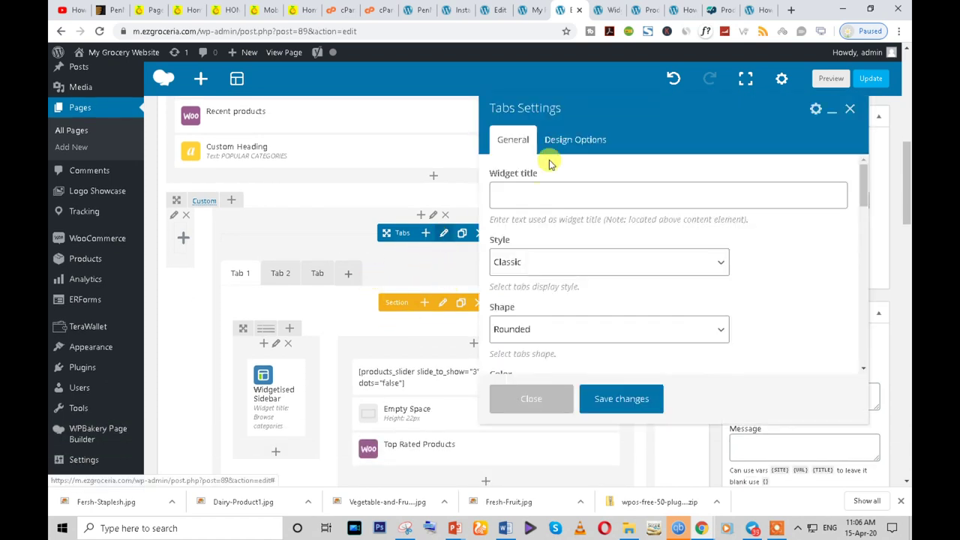
- Set the Tabs colour to Green, save the element, and update the Home page
click(572, 140)
click(510, 141)
scroll(533, 251, down, 3)
click(522, 218)
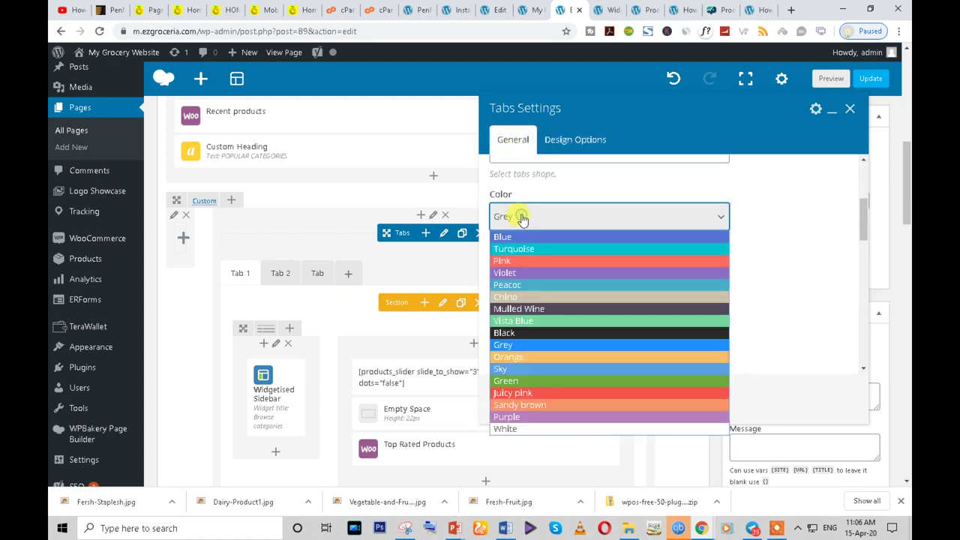
click(518, 380)
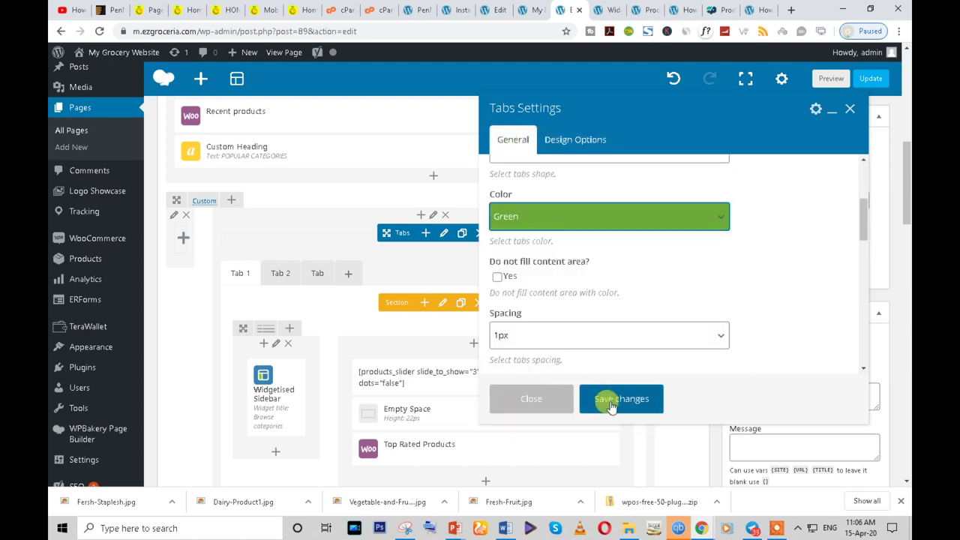
click(611, 401)
scroll(851, 188, up, 3)
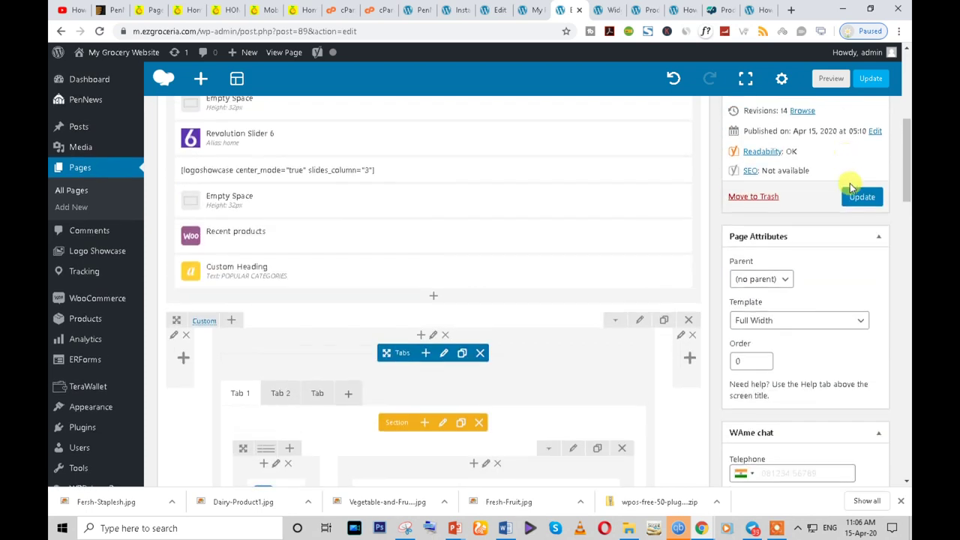
click(856, 203)
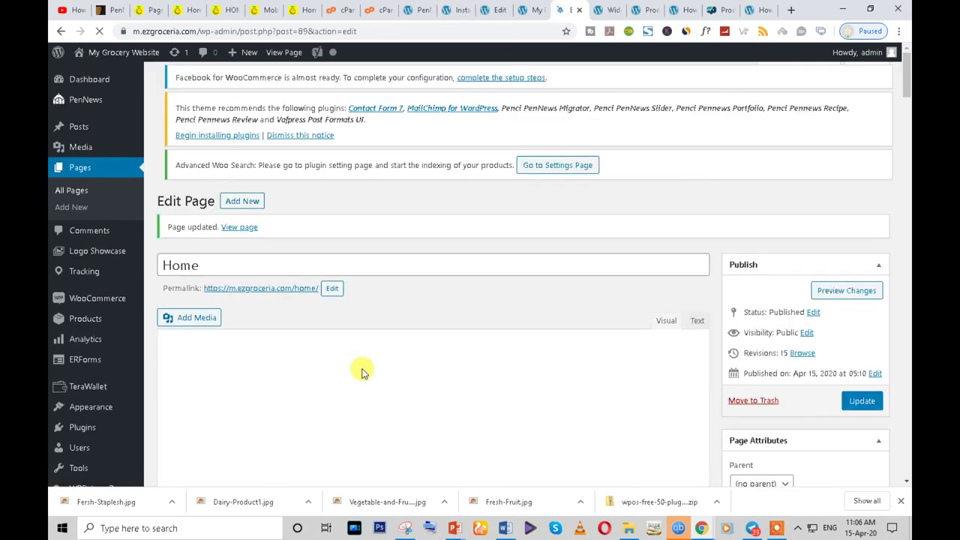
- Reload the live Home page and highlight the red POPULAR CATEGORIES heading
mouse_move(701, 528)
click(772, 469)
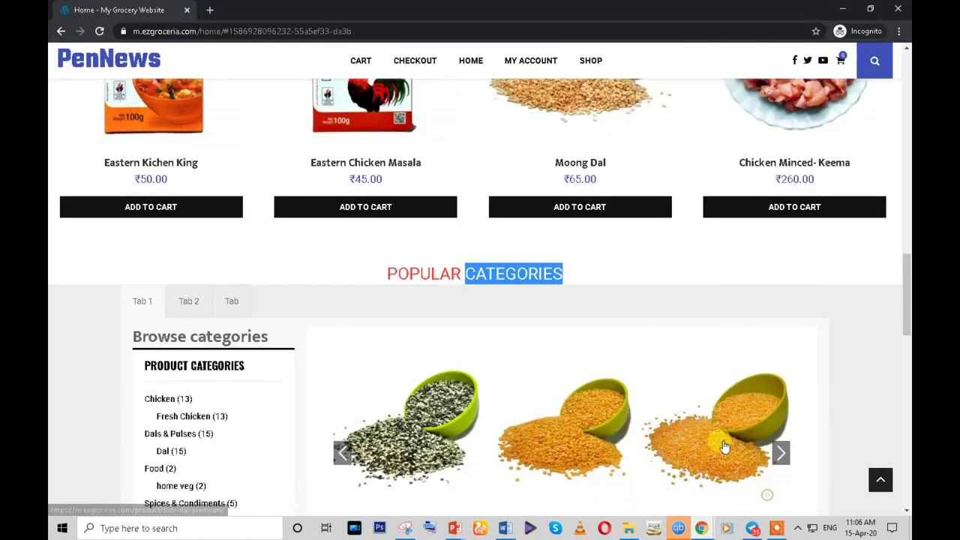
click(100, 31)
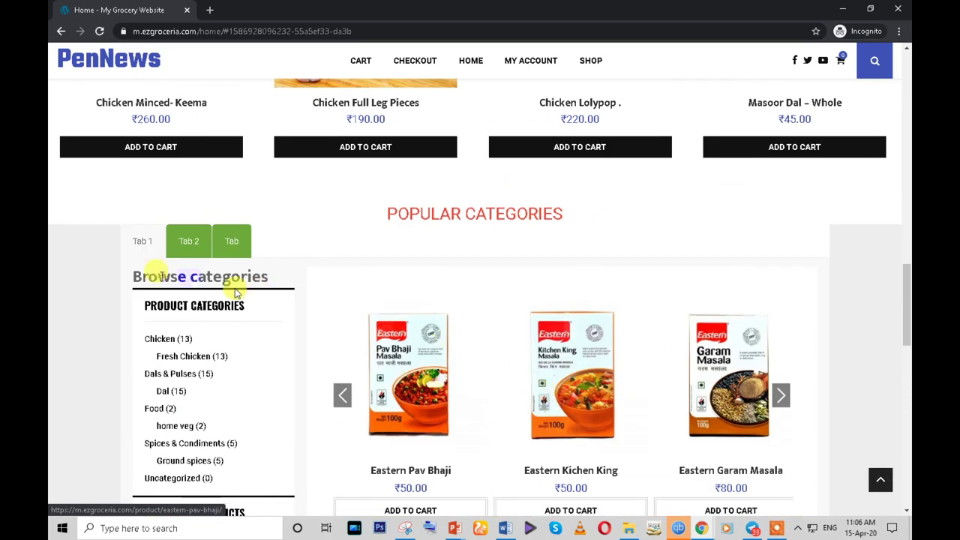
drag(382, 216, 571, 217)
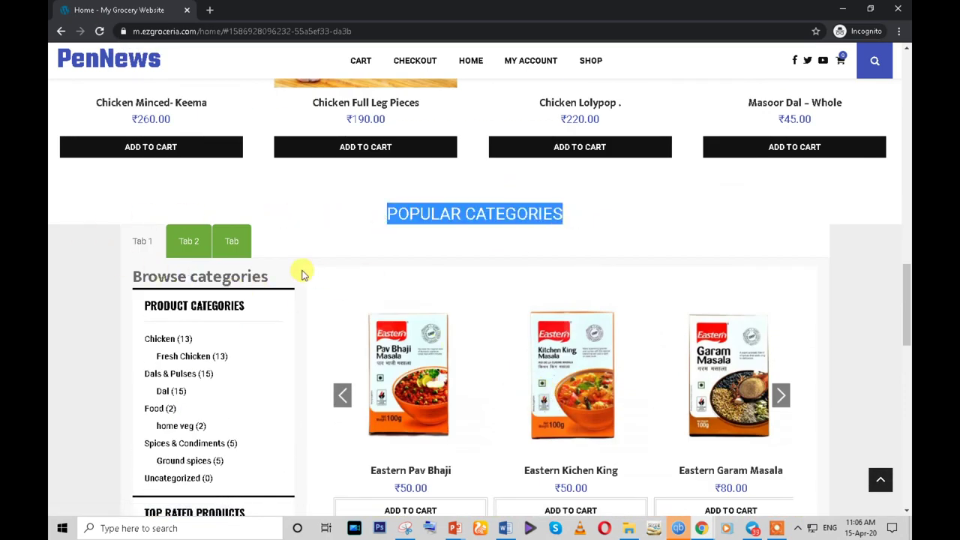
scroll(247, 235, down, 2)
- Toggle between Tab 2 and Tab 1 to check the green tabs, then return to the editor
click(183, 121)
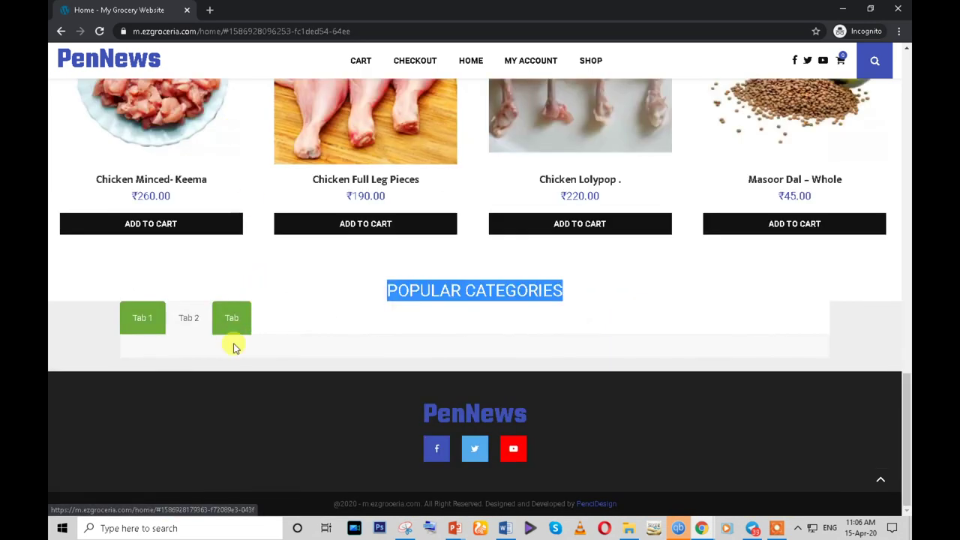
click(135, 318)
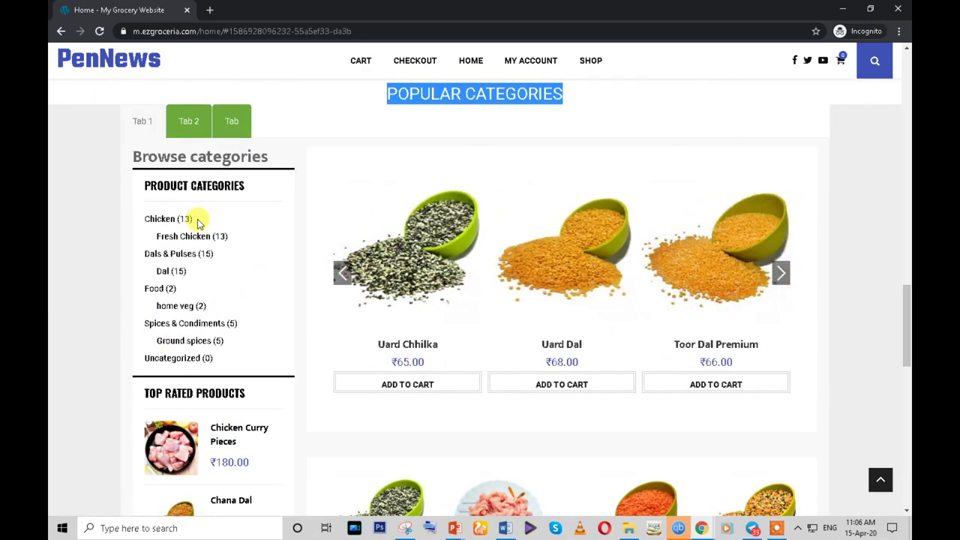
scroll(193, 217, down, 2)
scroll(165, 165, up, 3)
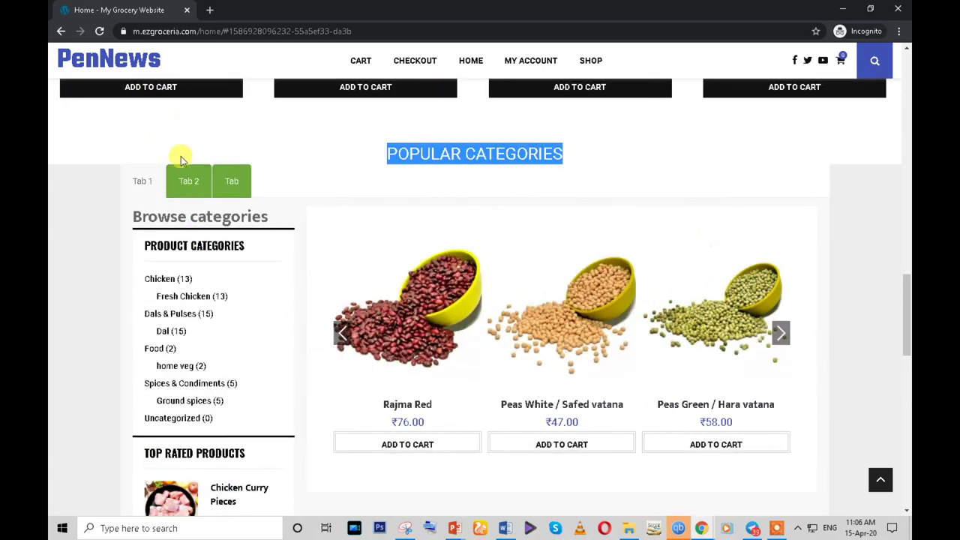
click(188, 181)
click(133, 315)
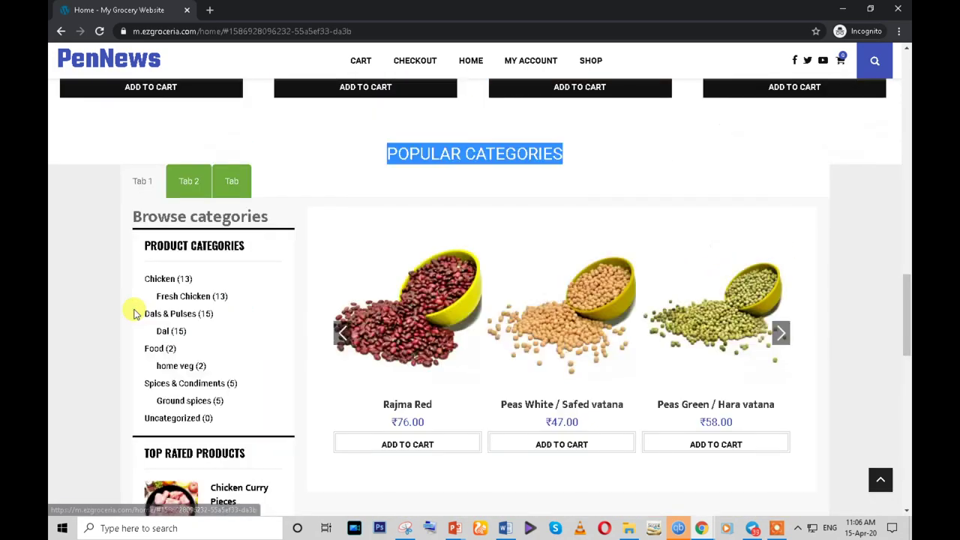
scroll(135, 313, down, 3)
scroll(132, 315, down, 8)
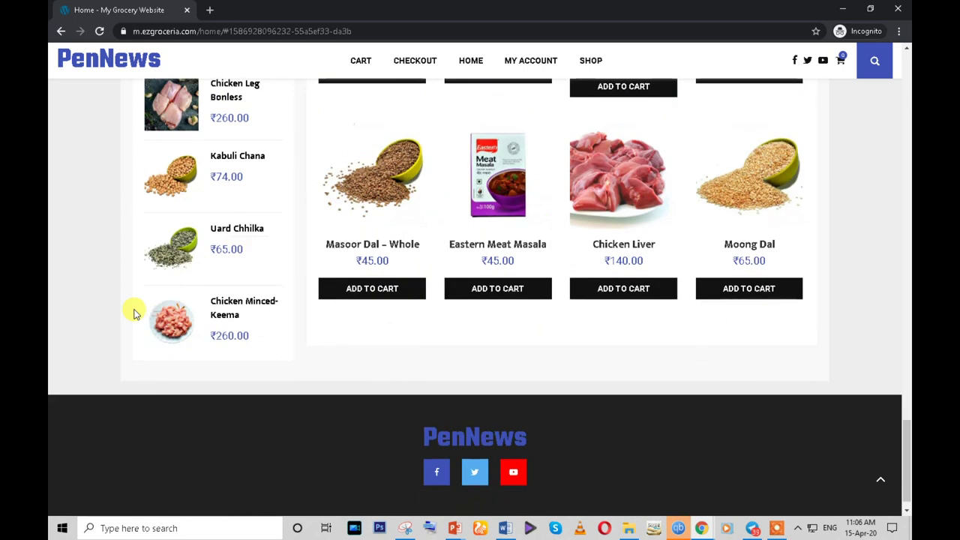
scroll(133, 314, up, 10)
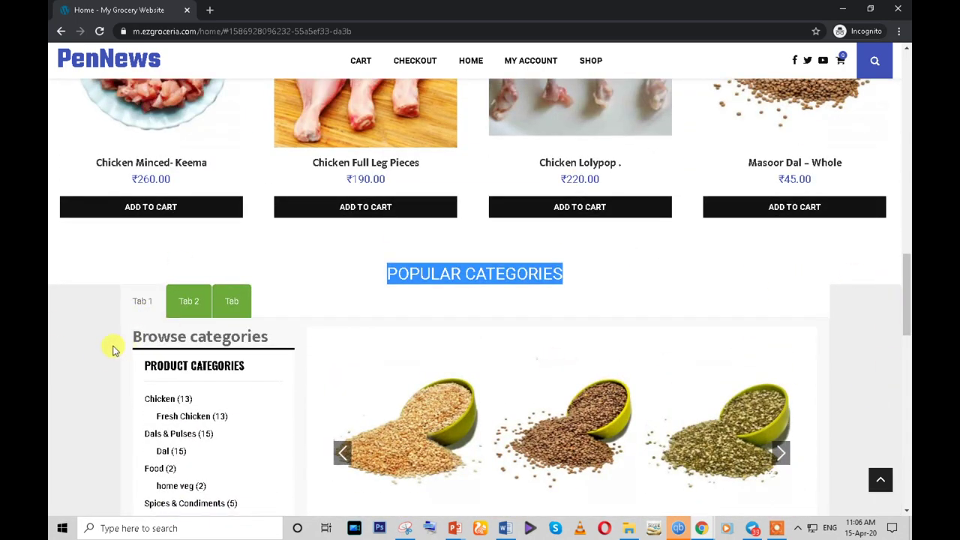
scroll(112, 350, down, 3)
mouse_move(703, 529)
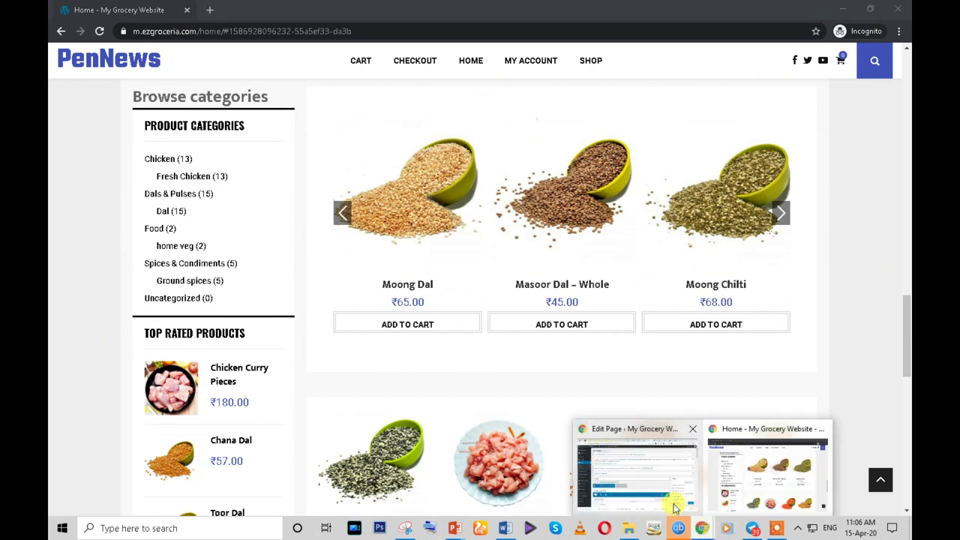
click(634, 485)
scroll(532, 405, down, 6)
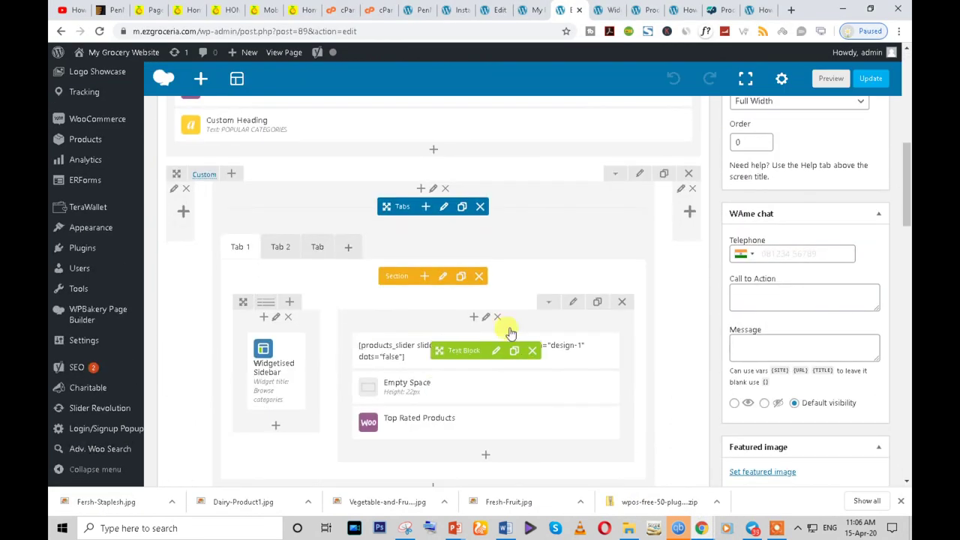
- Give the tabs row a white (#ffffff) Design Options background and save the row
click(639, 174)
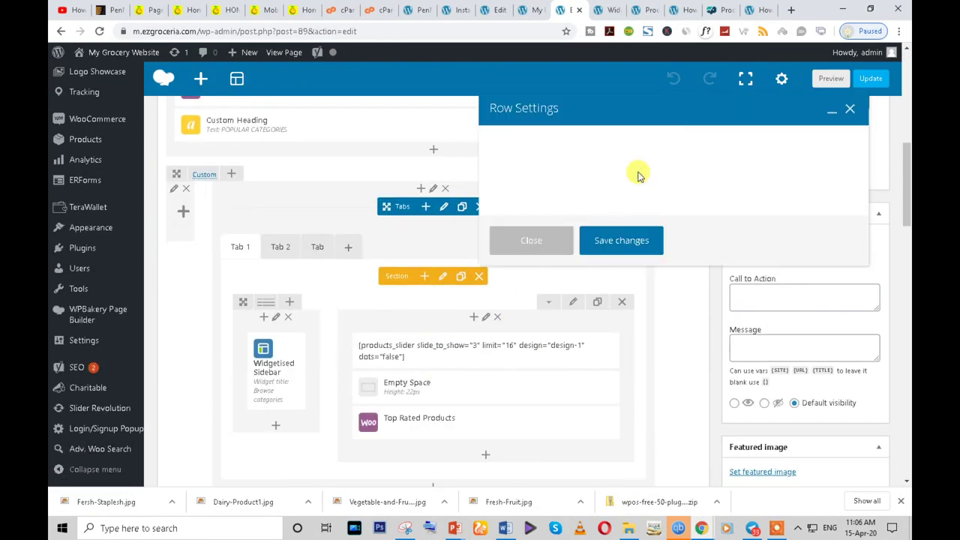
click(605, 140)
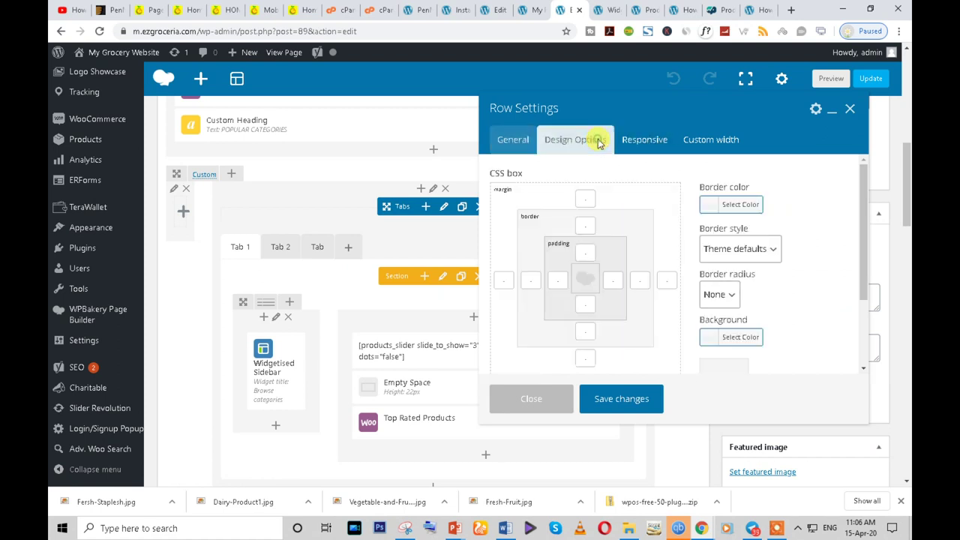
scroll(709, 300, down, 2)
click(710, 235)
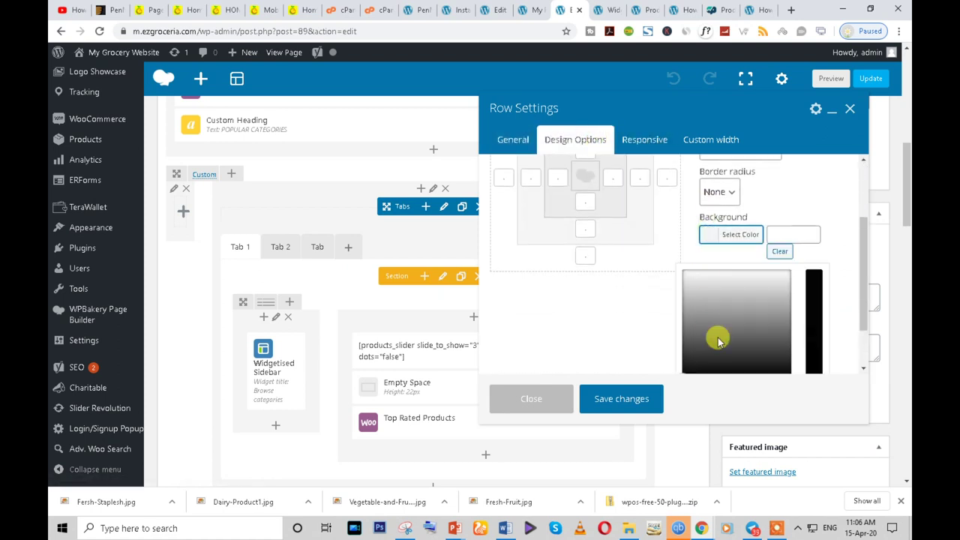
scroll(716, 338, down, 1)
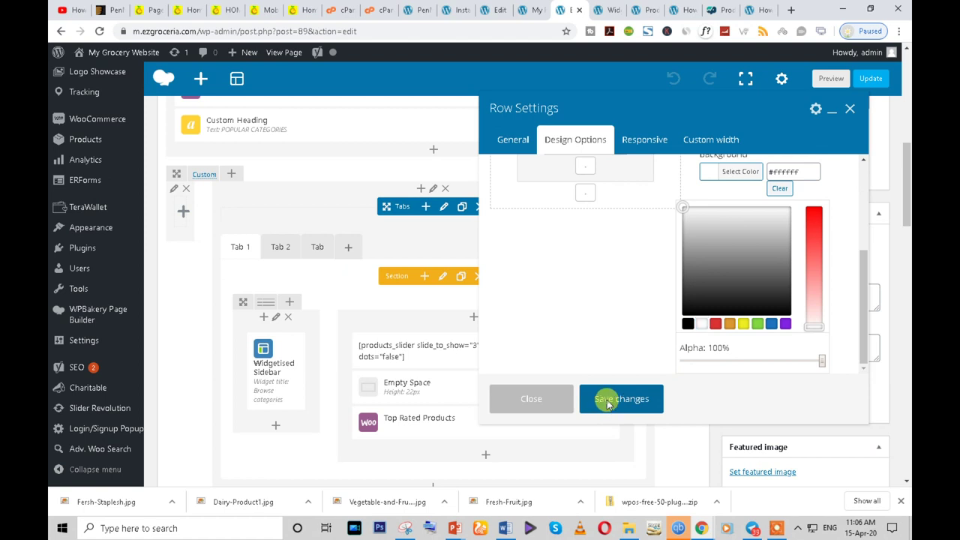
click(608, 399)
- Update the Home page to save the layout changes
scroll(738, 279, up, 2)
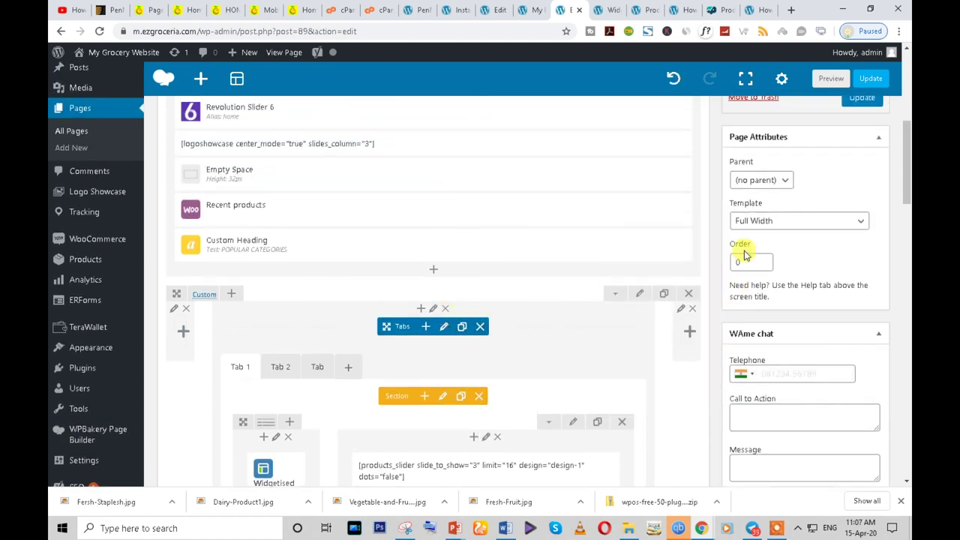
scroll(793, 285, up, 2)
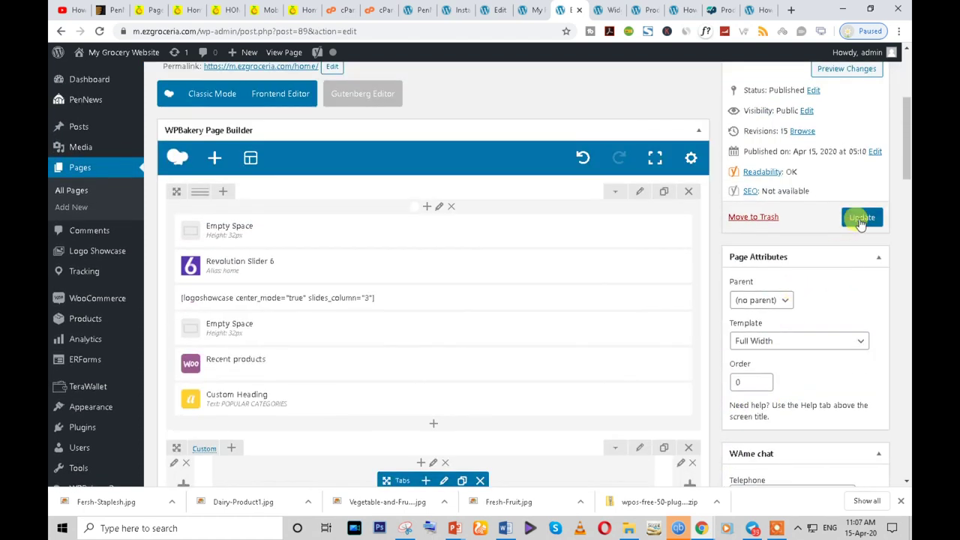
click(861, 218)
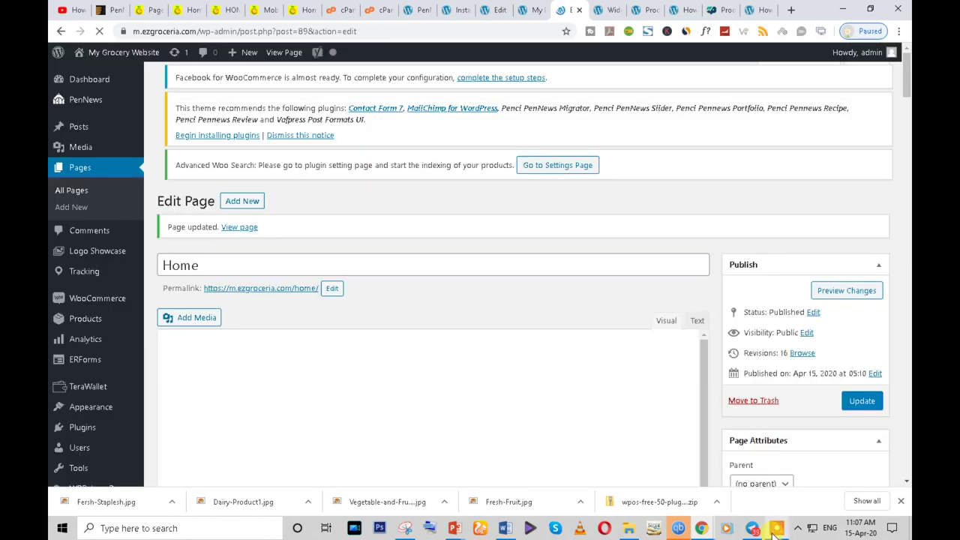
click(777, 529)
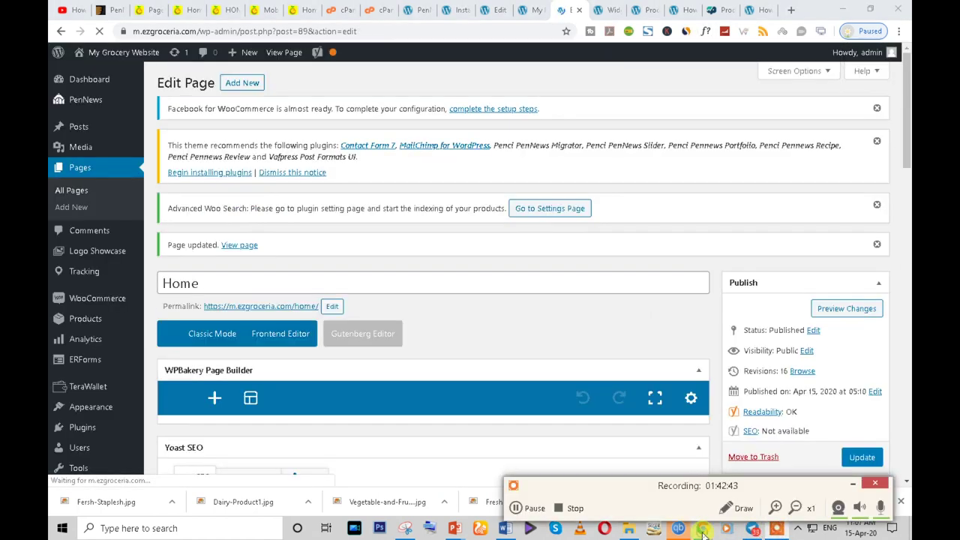
click(850, 484)
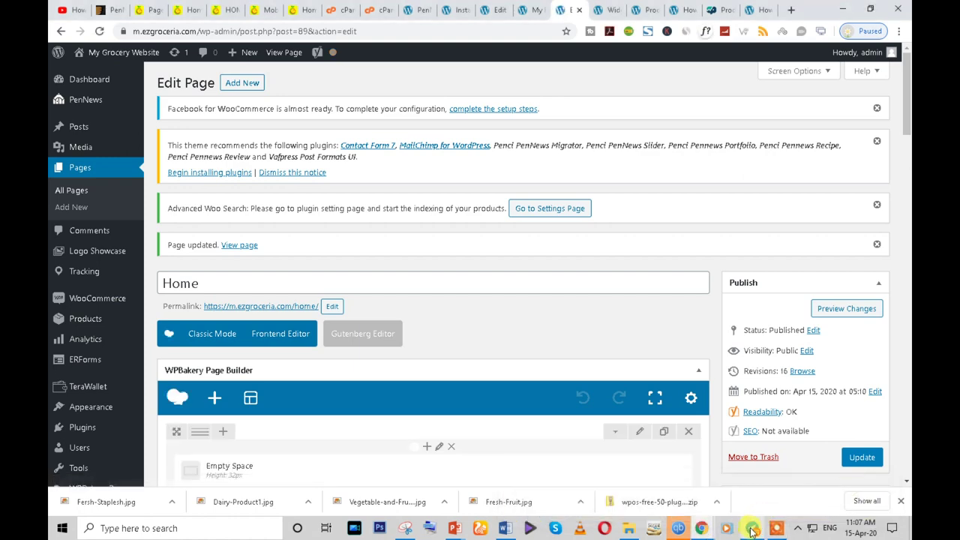
- Reload the live Home page, review the green-tabbed Popular Categories section, then go back to the editor
mouse_move(703, 531)
click(733, 492)
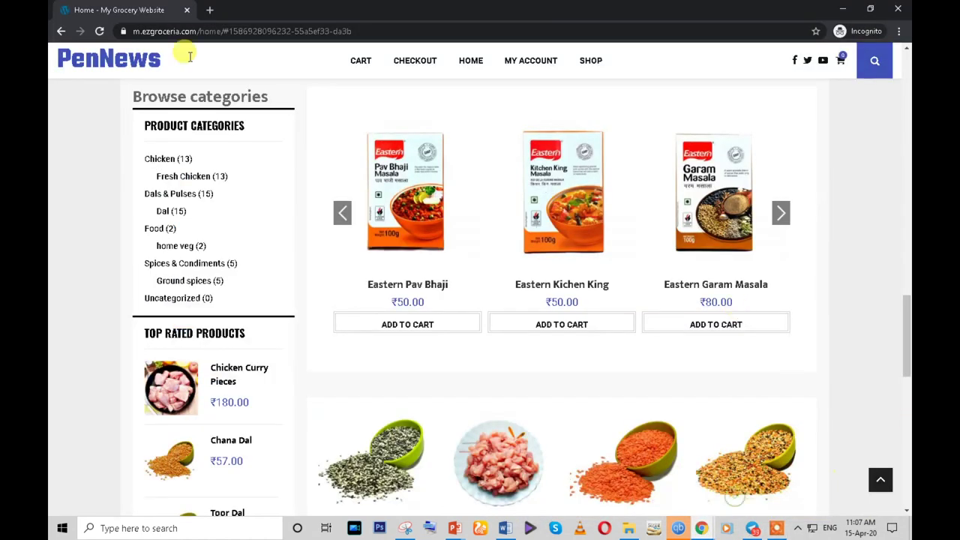
click(101, 31)
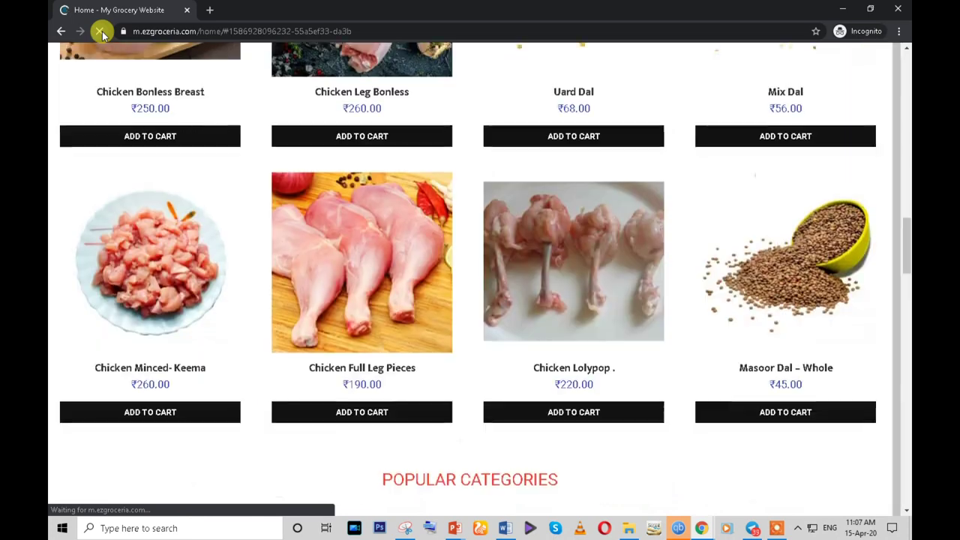
scroll(726, 286, down, 13)
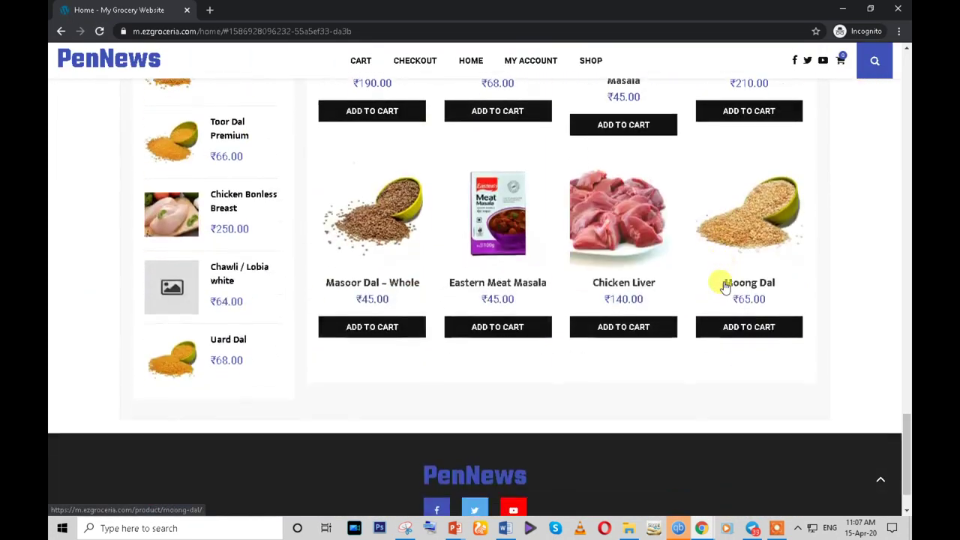
scroll(725, 285, down, 1)
scroll(724, 284, up, 9)
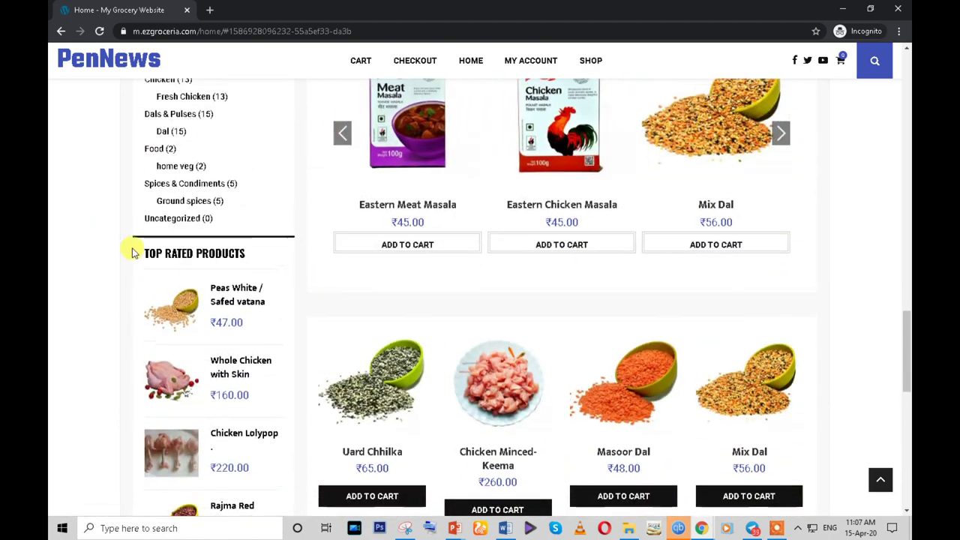
scroll(131, 253, up, 5)
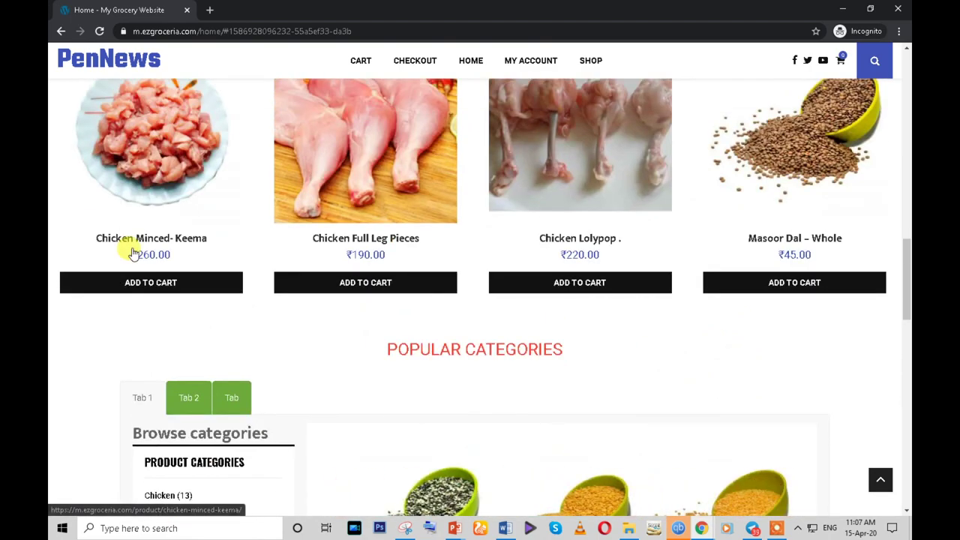
scroll(132, 253, down, 1)
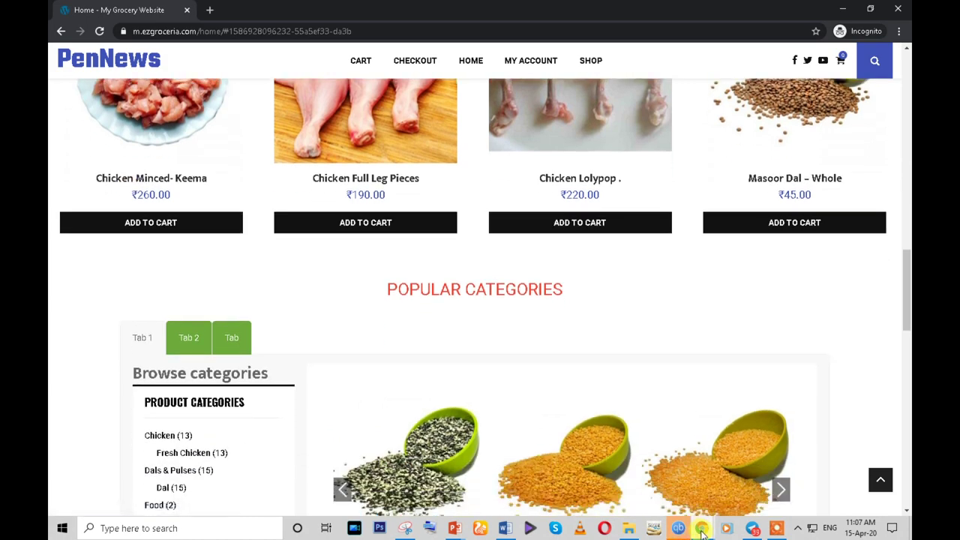
click(606, 488)
- Inspect the tab section's settings and close them without changes
scroll(463, 401, down, 8)
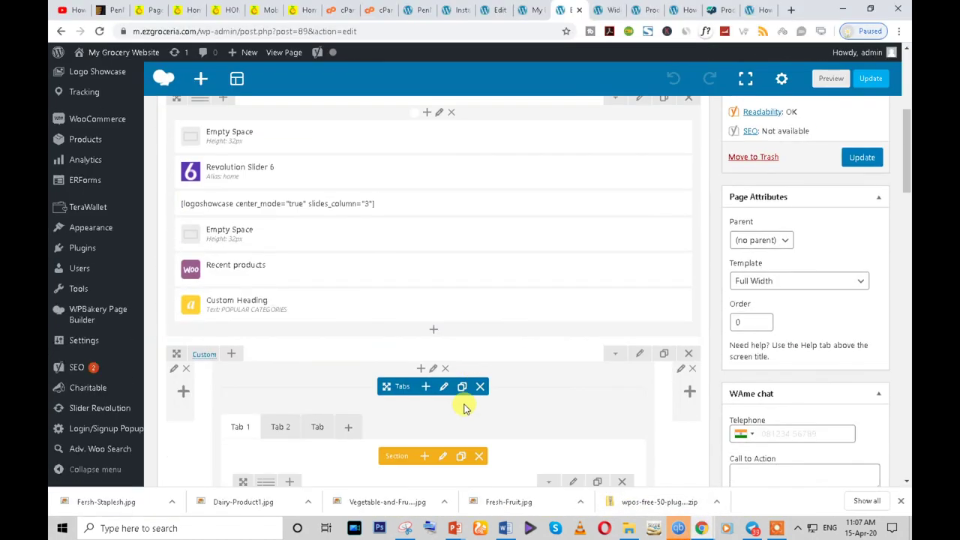
drag(395, 358, 270, 320)
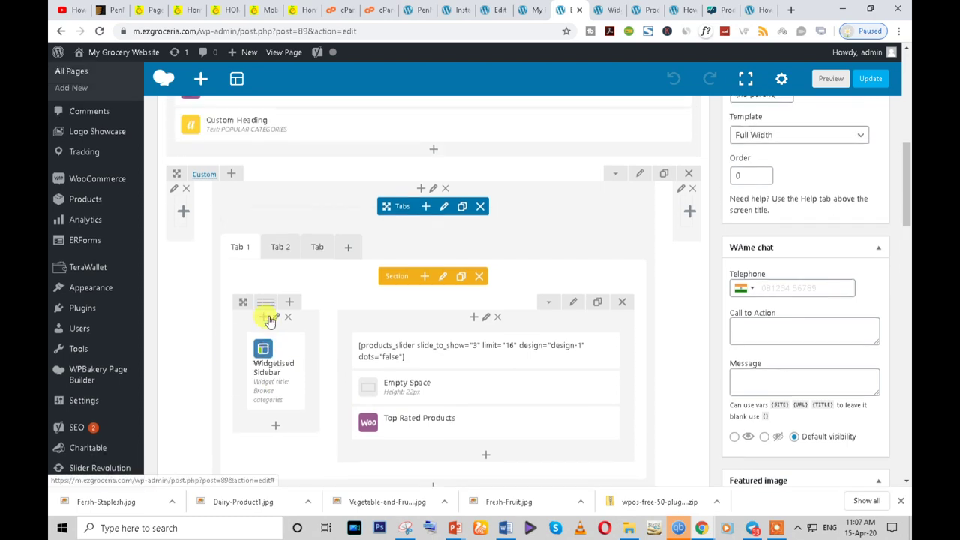
click(444, 278)
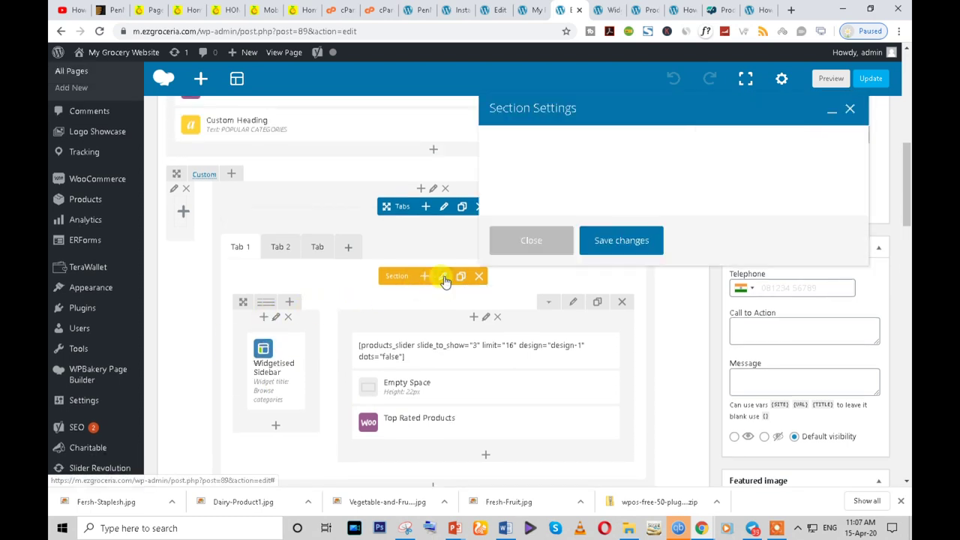
scroll(592, 176, up, 1)
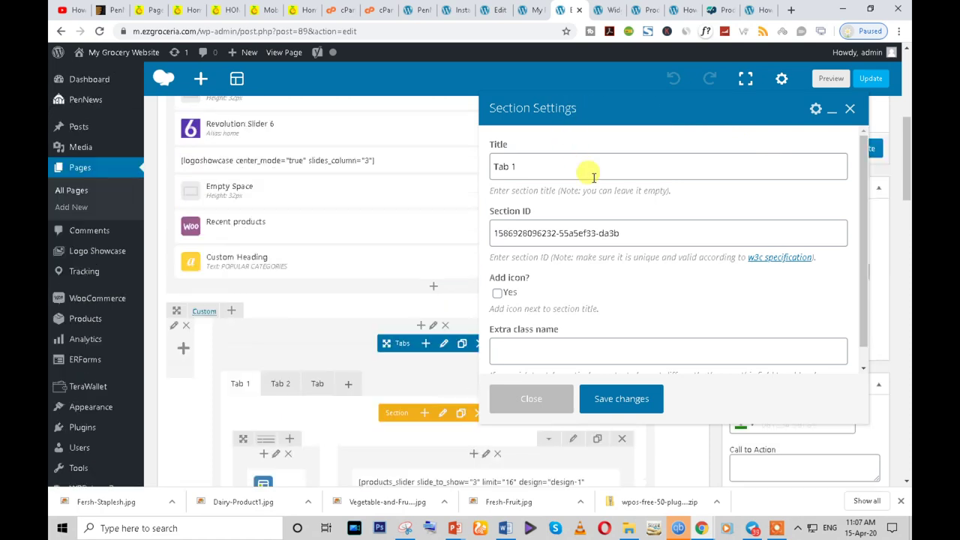
scroll(585, 300, down, 1)
click(525, 398)
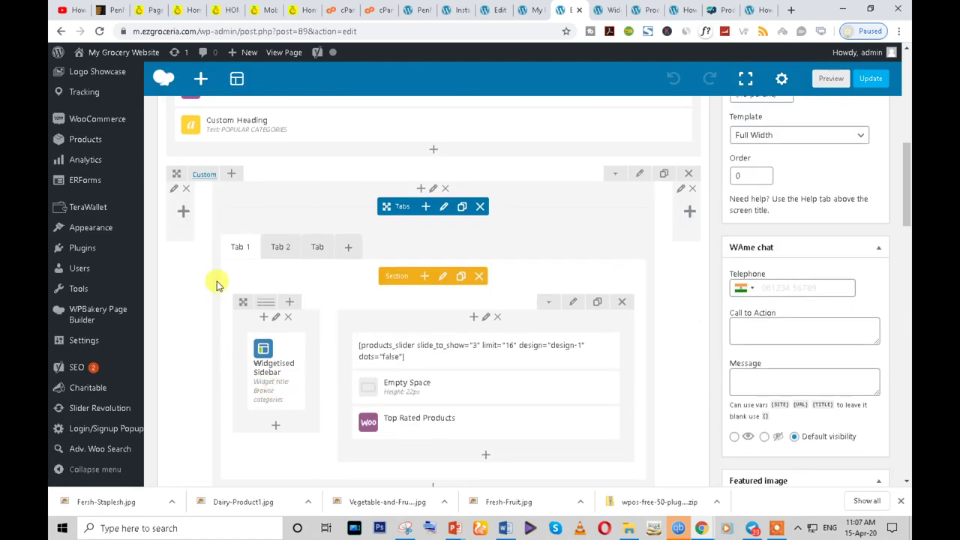
- Set the column's Design Options background colour to white and save
click(173, 192)
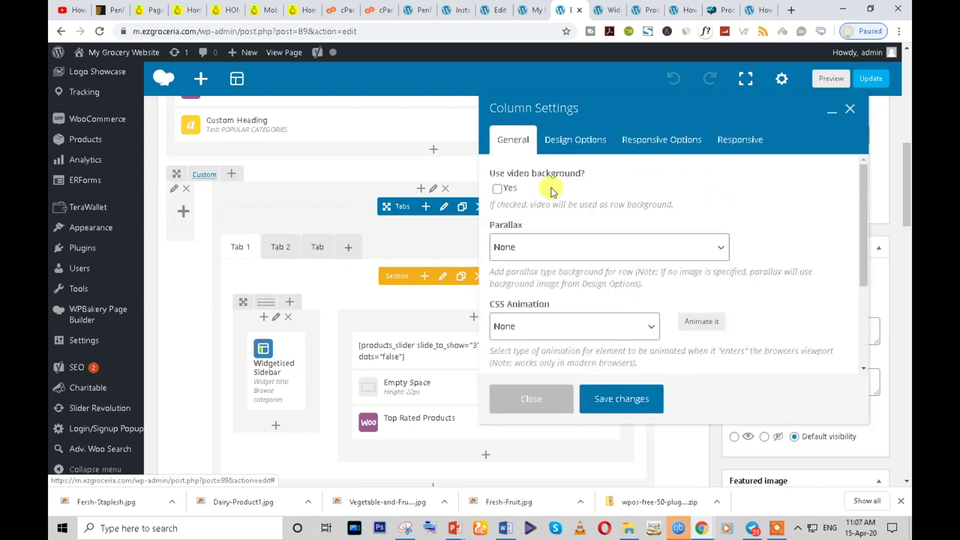
click(578, 140)
scroll(735, 315, down, 2)
click(715, 224)
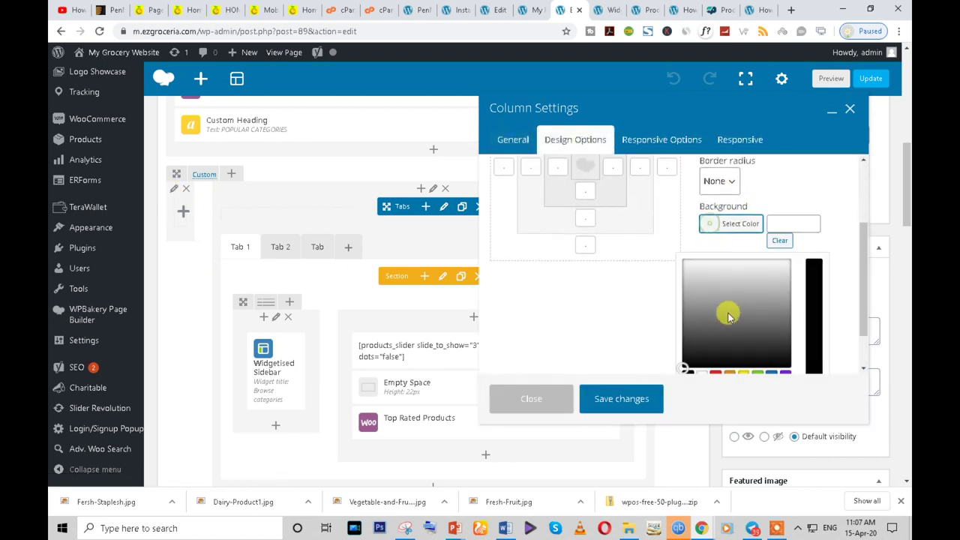
scroll(727, 314, down, 1)
click(697, 324)
click(611, 396)
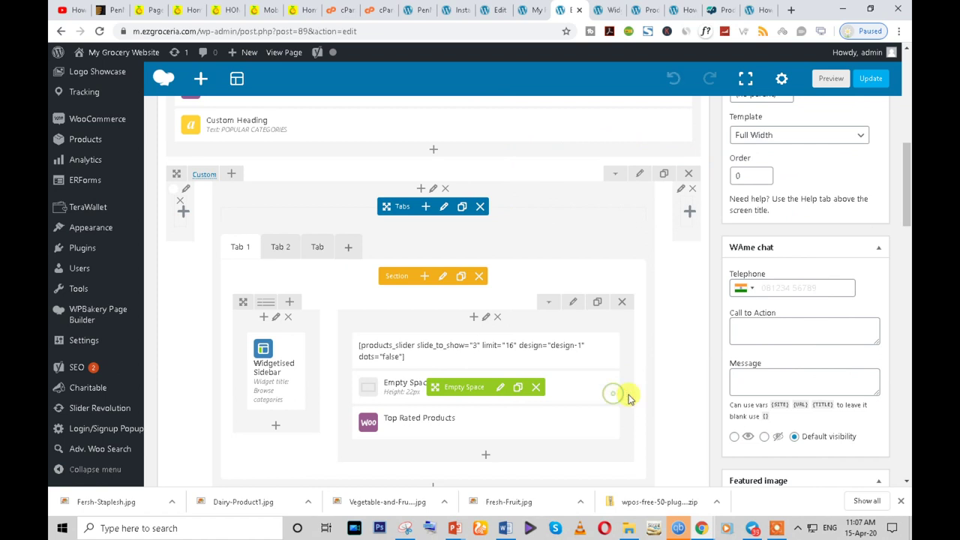
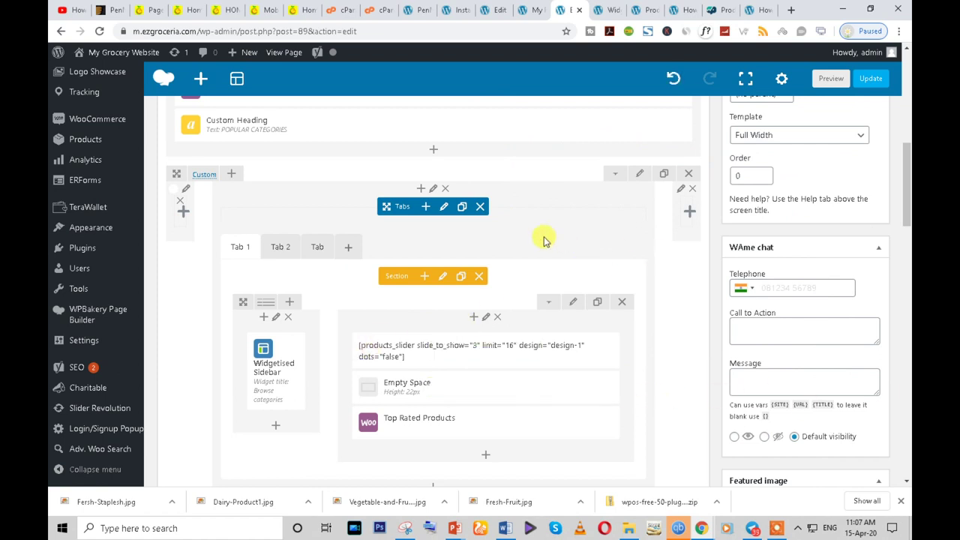
- Give the tab's outer column a white background
click(680, 194)
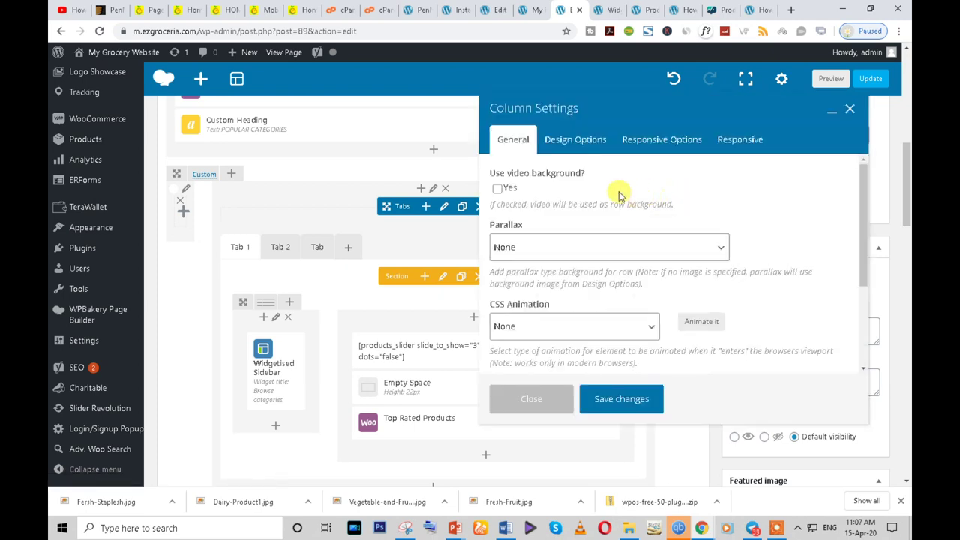
click(575, 140)
scroll(697, 285, down, 2)
click(706, 277)
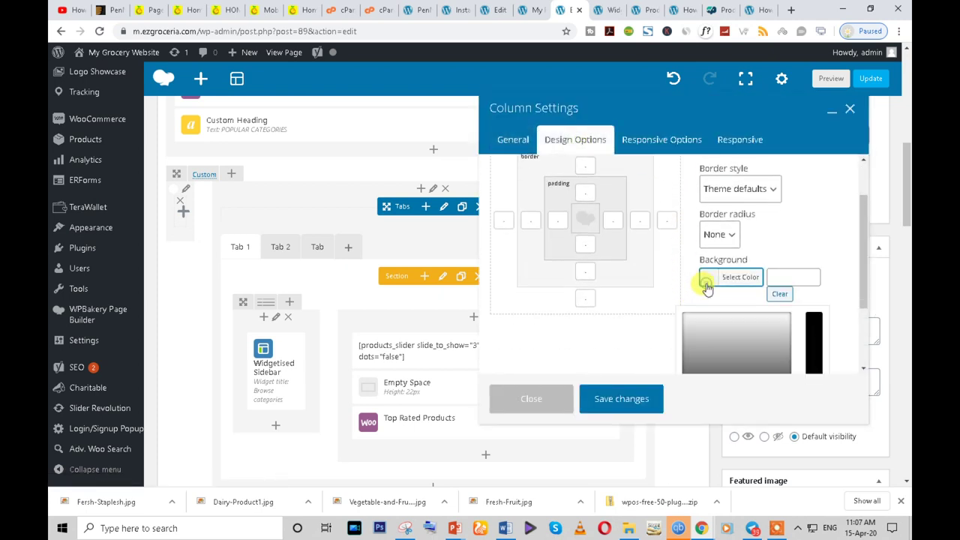
scroll(696, 300, down, 2)
click(701, 324)
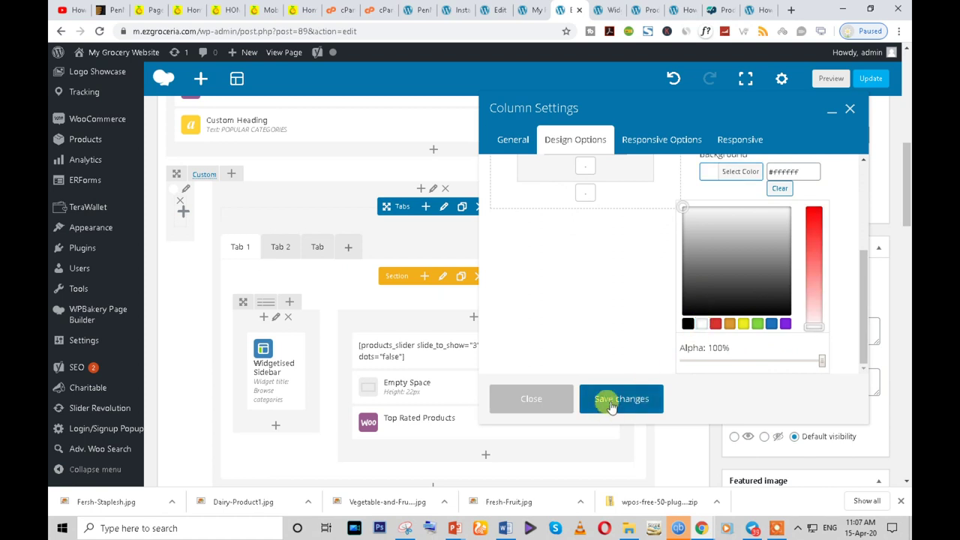
click(612, 405)
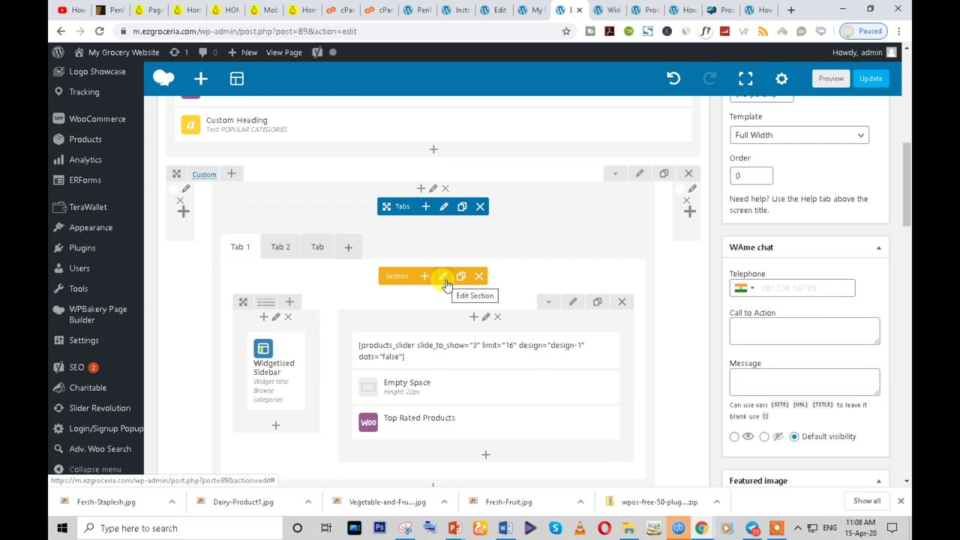
- Set the inner section's background to white
click(574, 304)
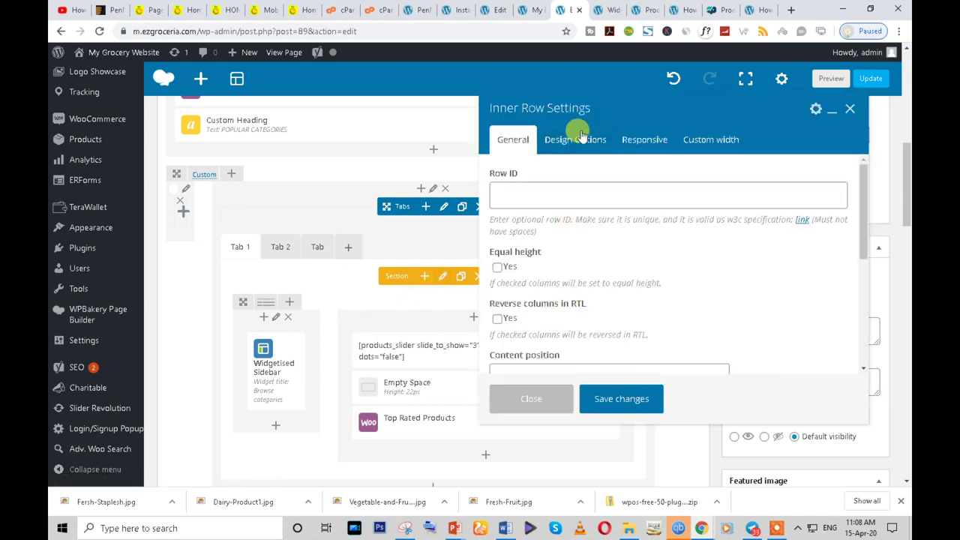
click(571, 140)
scroll(698, 218, down, 3)
click(713, 227)
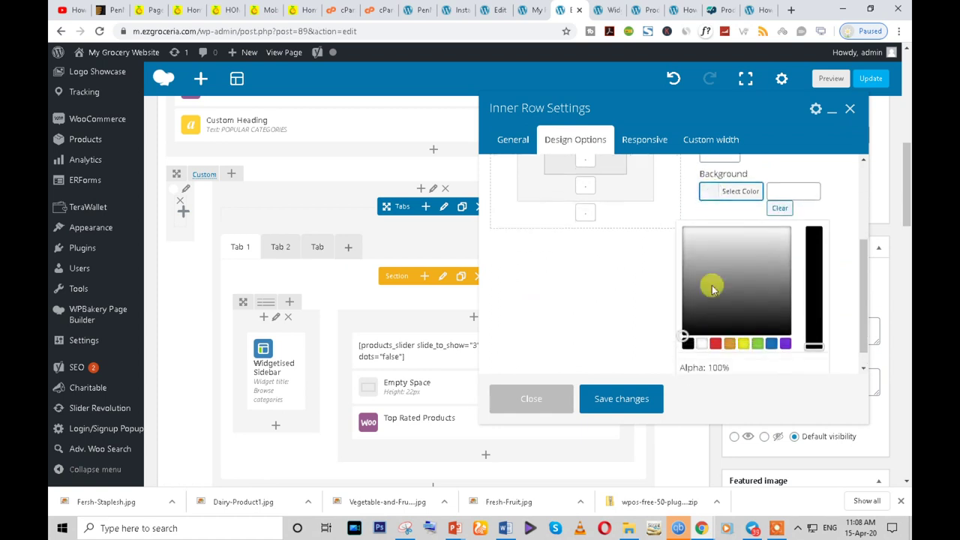
click(701, 323)
click(628, 400)
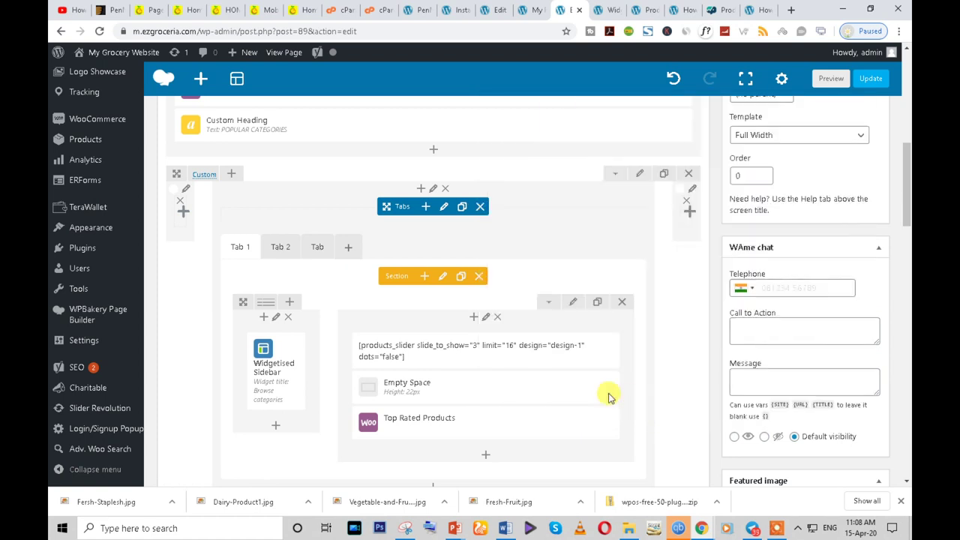
- Make the products slider column's background white
click(484, 319)
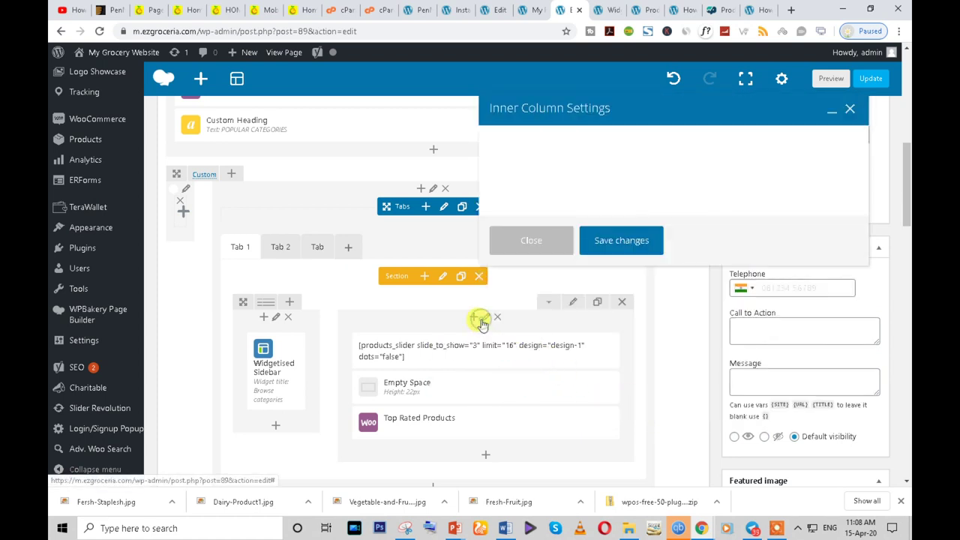
click(592, 141)
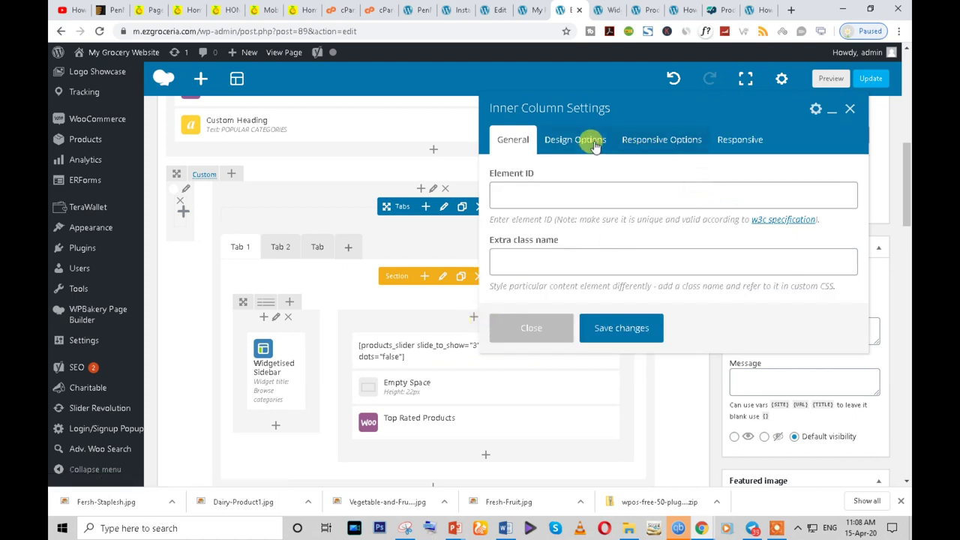
scroll(754, 278, down, 2)
click(713, 229)
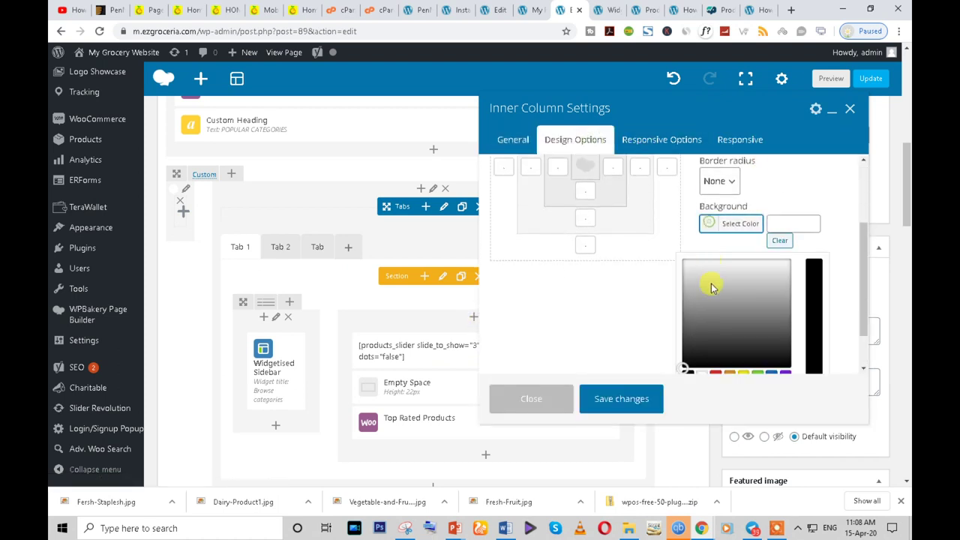
scroll(705, 300, down, 1)
click(703, 323)
click(622, 398)
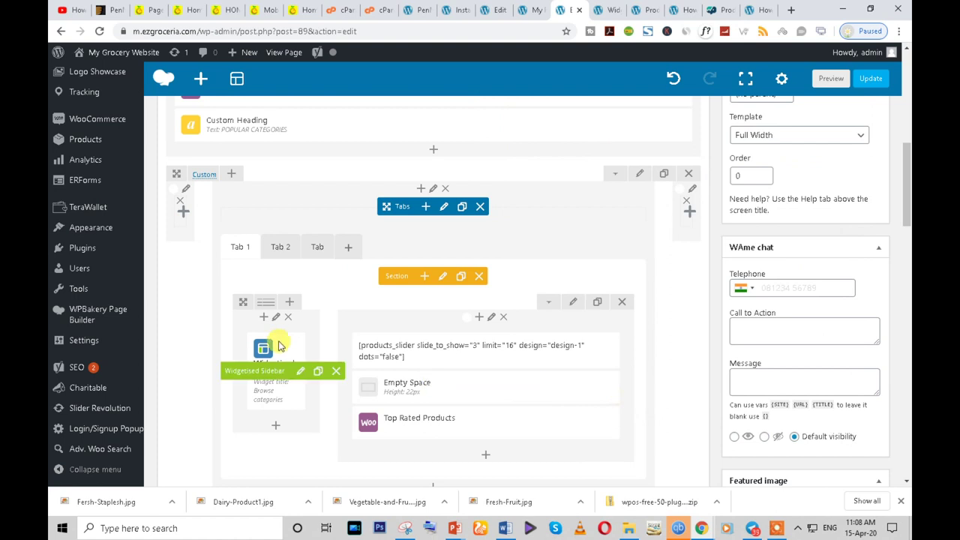
- Make the sidebar column's background white
click(272, 320)
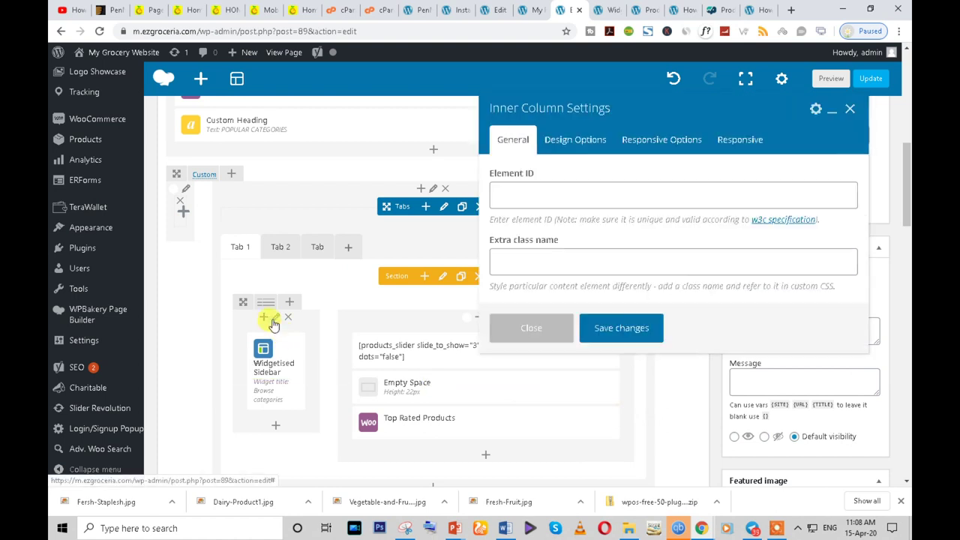
click(576, 140)
scroll(705, 225, down, 3)
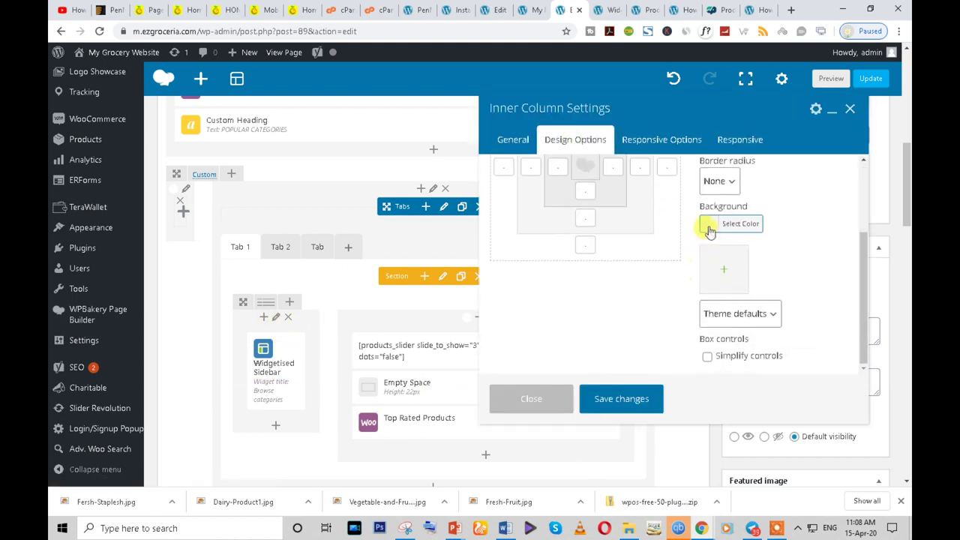
click(708, 223)
scroll(723, 295, down, 1)
click(701, 324)
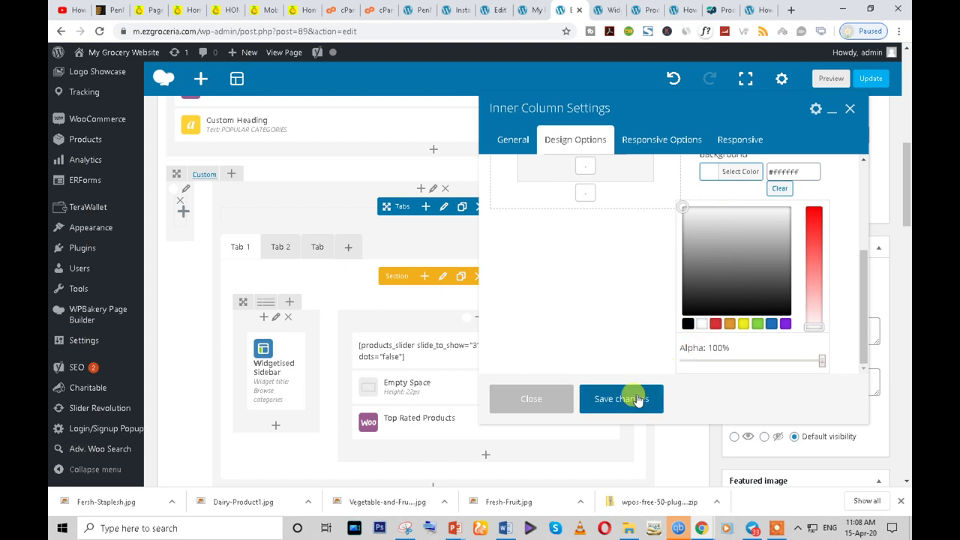
click(621, 399)
- Update the Home page and switch to the live site window
scroll(803, 258, up, 5)
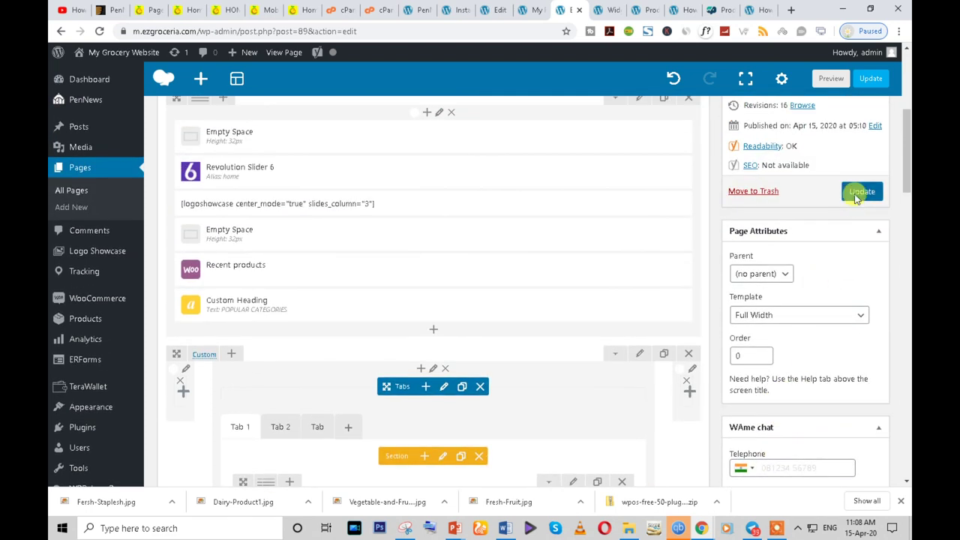
click(856, 195)
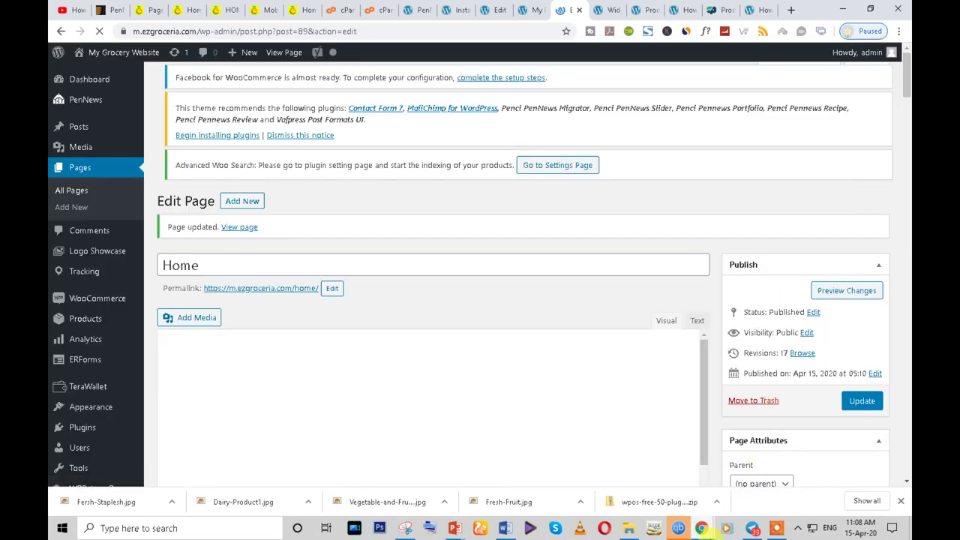
mouse_move(752, 528)
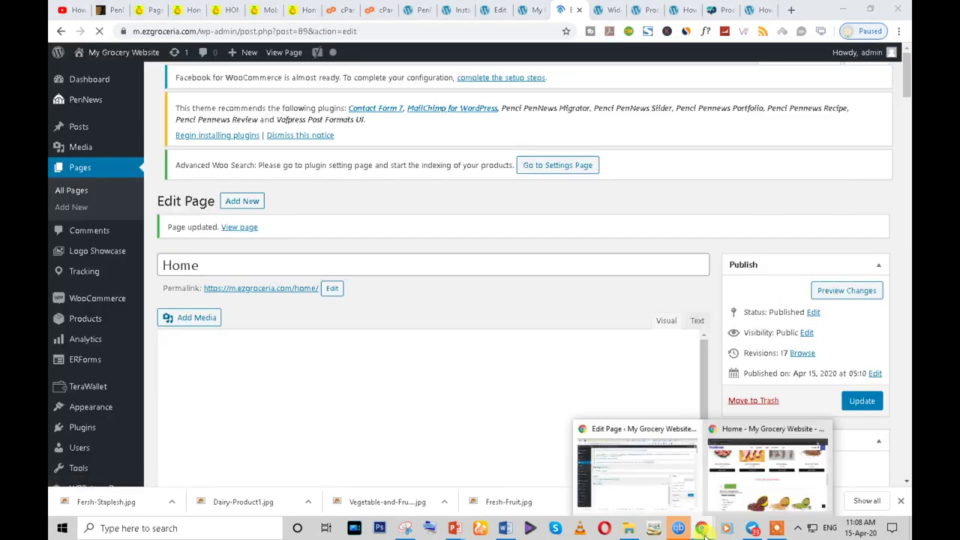
click(757, 494)
- Reload the live Home page and scroll to the Popular Categories section
click(102, 30)
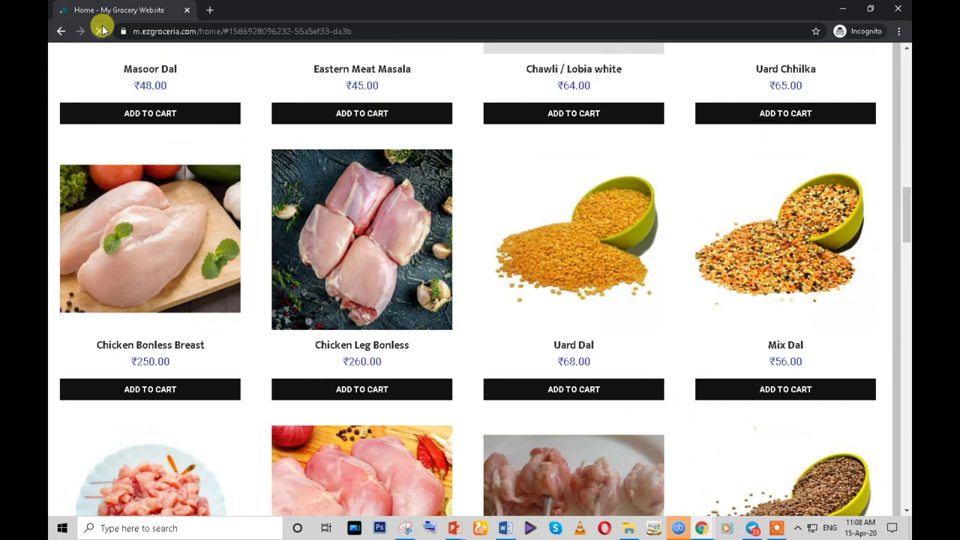
scroll(617, 297, down, 3)
scroll(750, 280, up, 1)
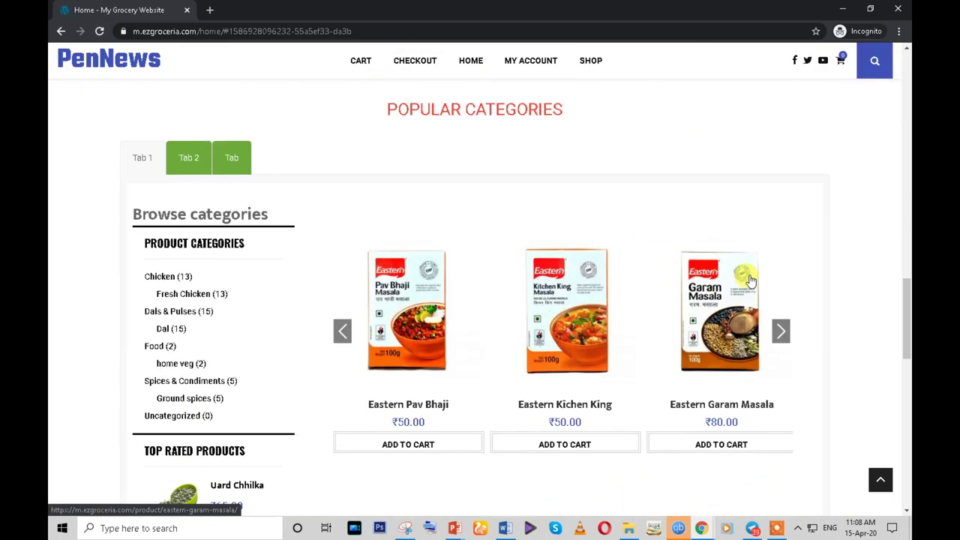
scroll(750, 280, down, 3)
scroll(863, 313, up, 2)
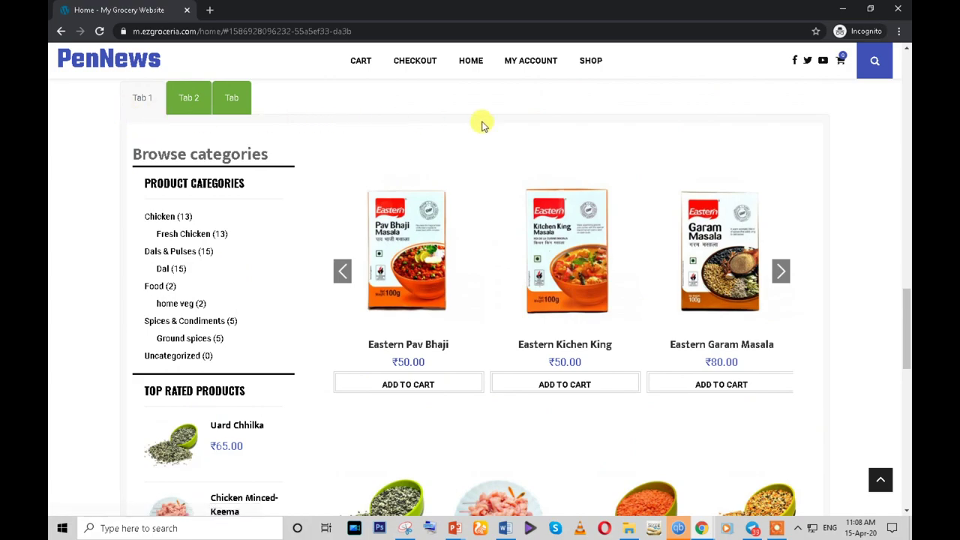
scroll(816, 385, down, 10)
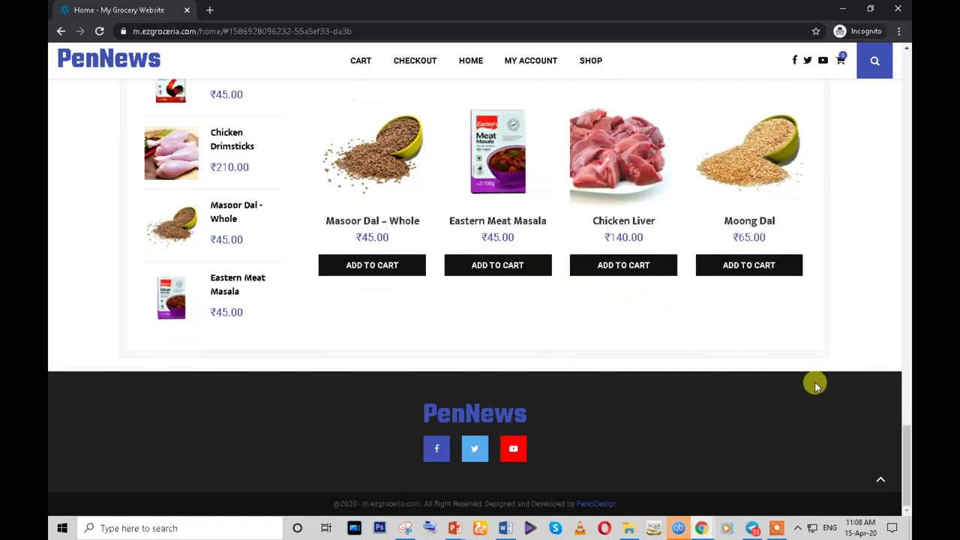
scroll(816, 385, up, 12)
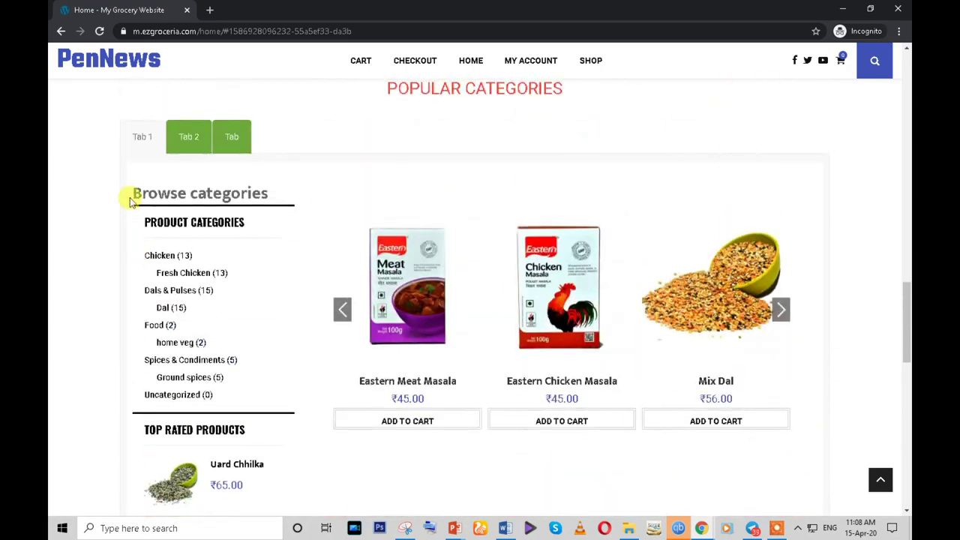
- Check the Tab 2 and Tab 1 contents, then return to the Home page editor
click(186, 139)
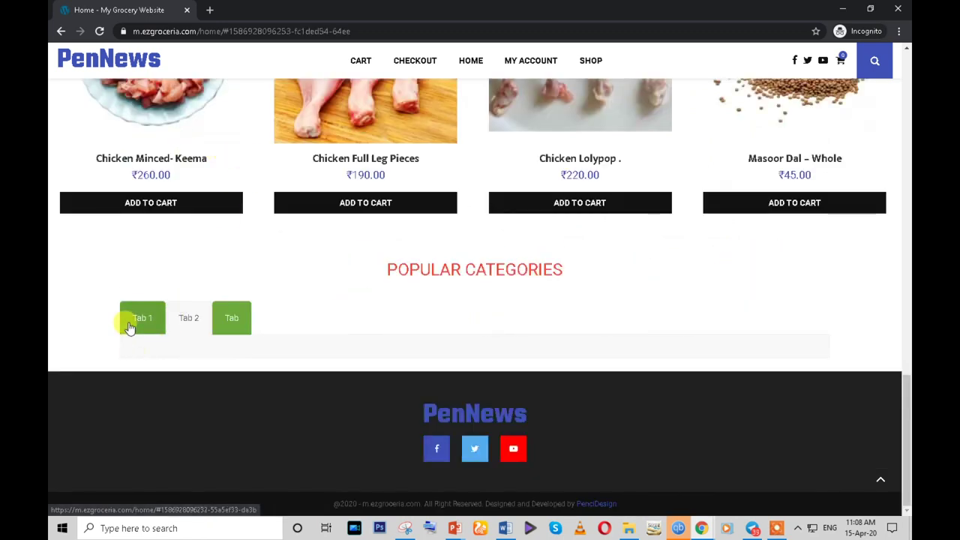
click(130, 325)
mouse_move(701, 528)
click(646, 477)
scroll(352, 345, down, 10)
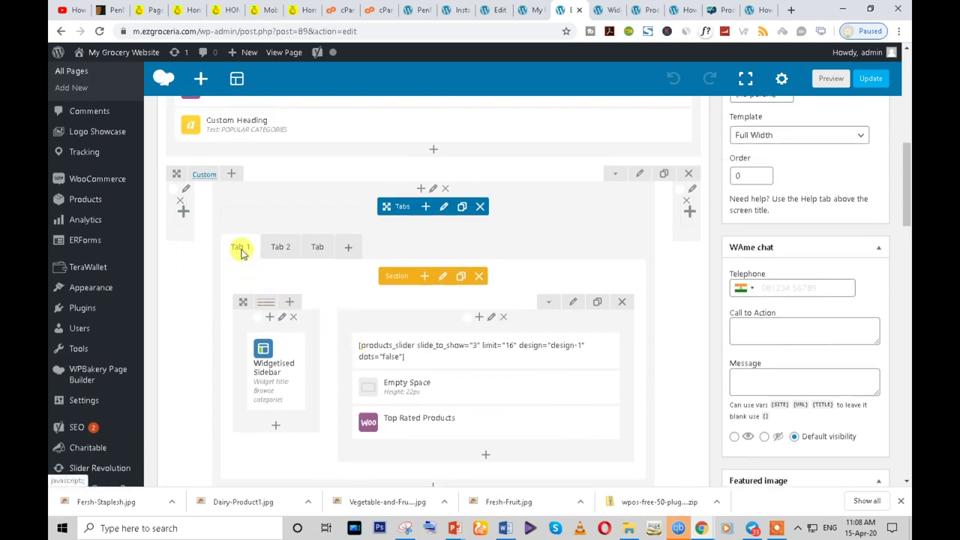
- Set the tab's outer column background to white
click(433, 190)
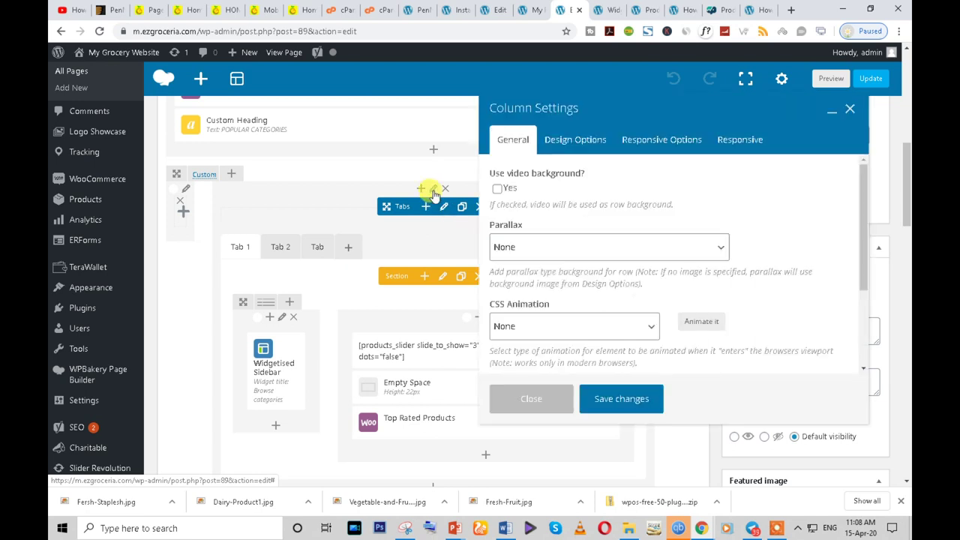
click(572, 138)
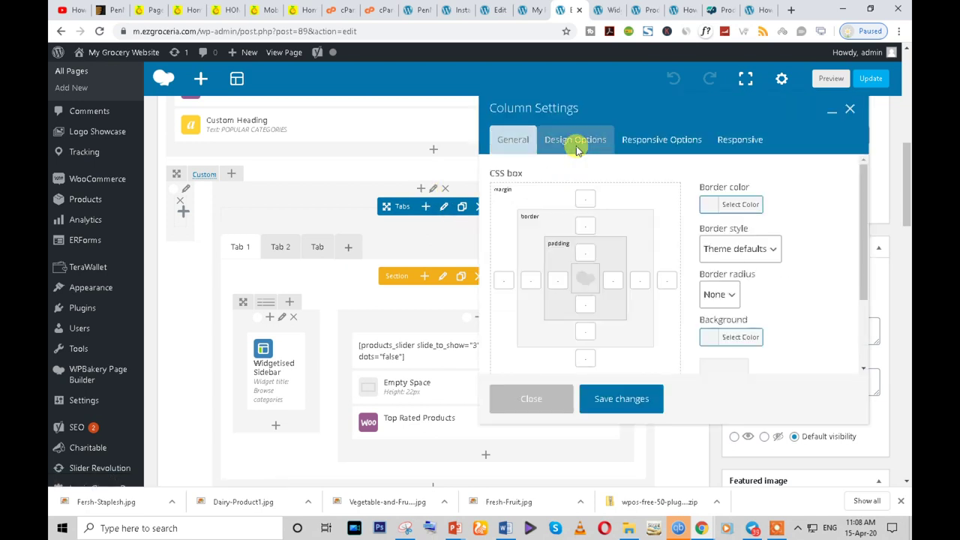
click(708, 338)
click(703, 326)
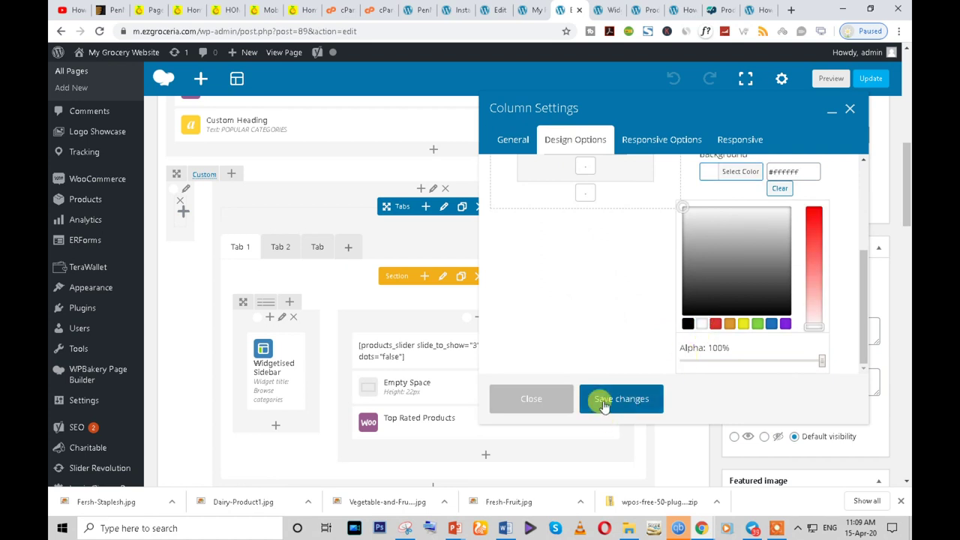
click(596, 398)
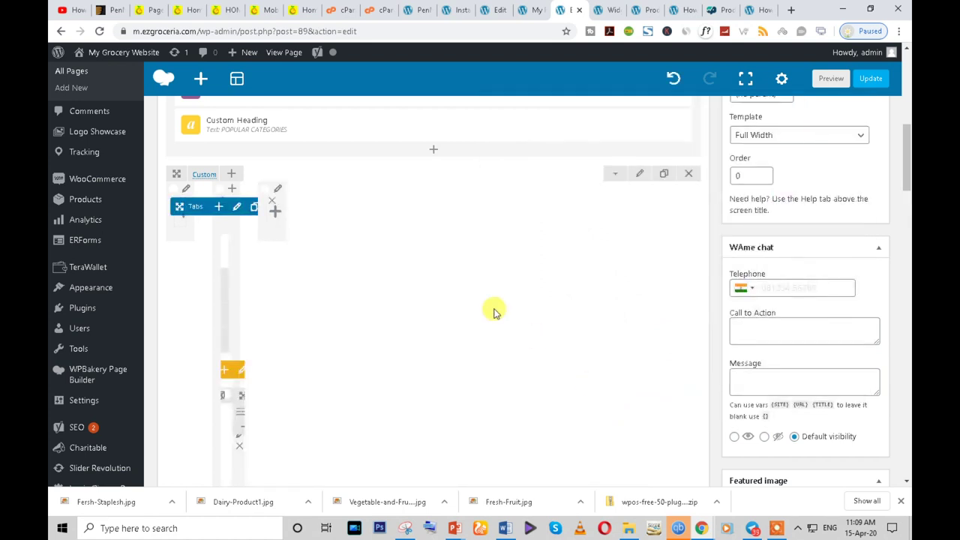
- Reload the page editor, discarding unsaved changes
click(99, 31)
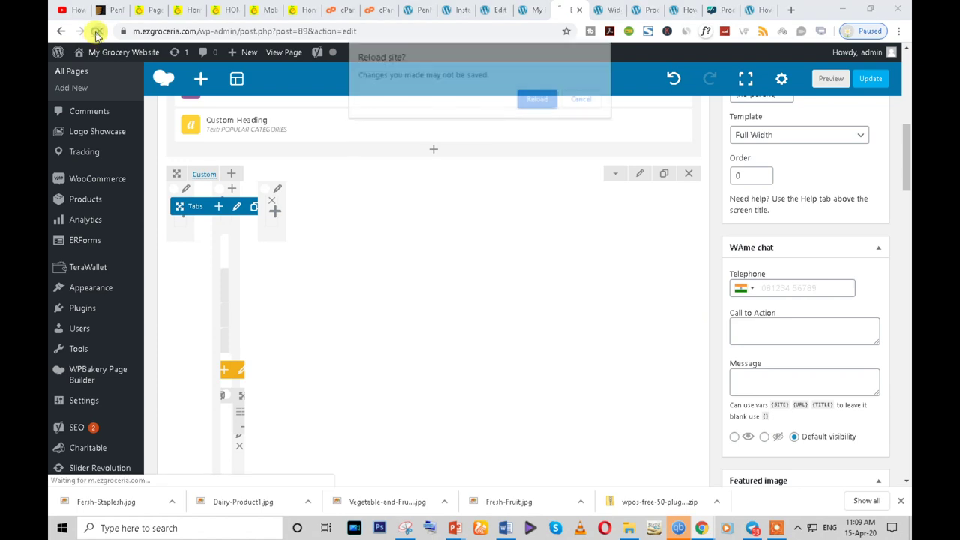
click(538, 100)
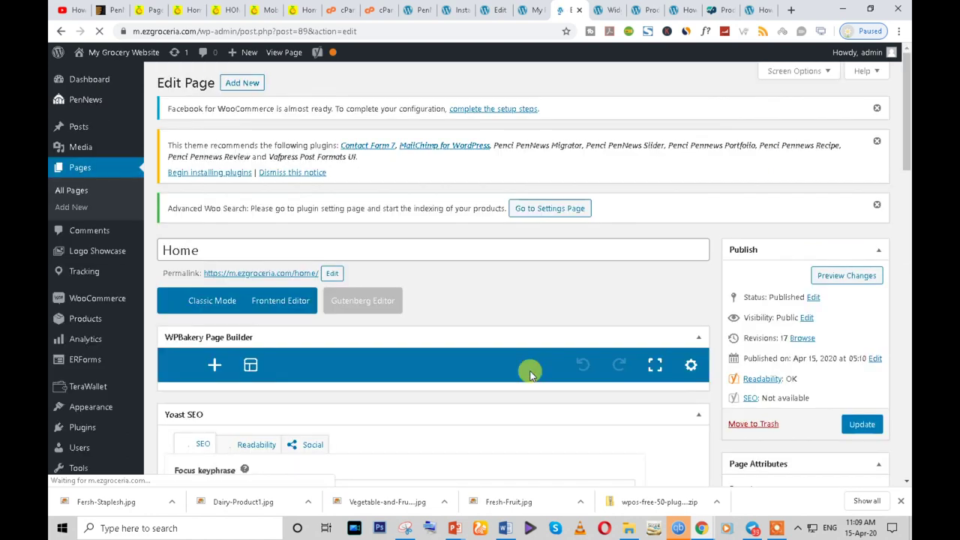
scroll(343, 392, down, 9)
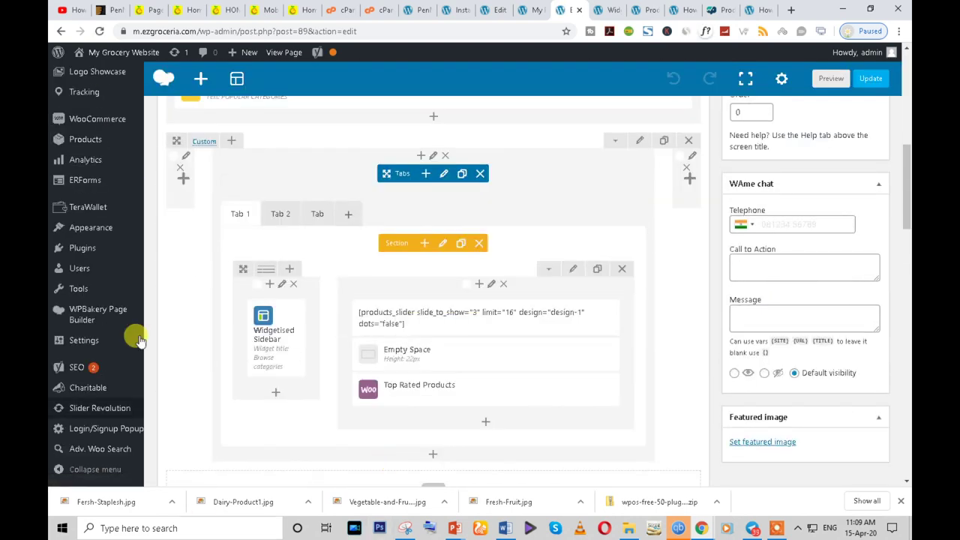
scroll(345, 319, up, 2)
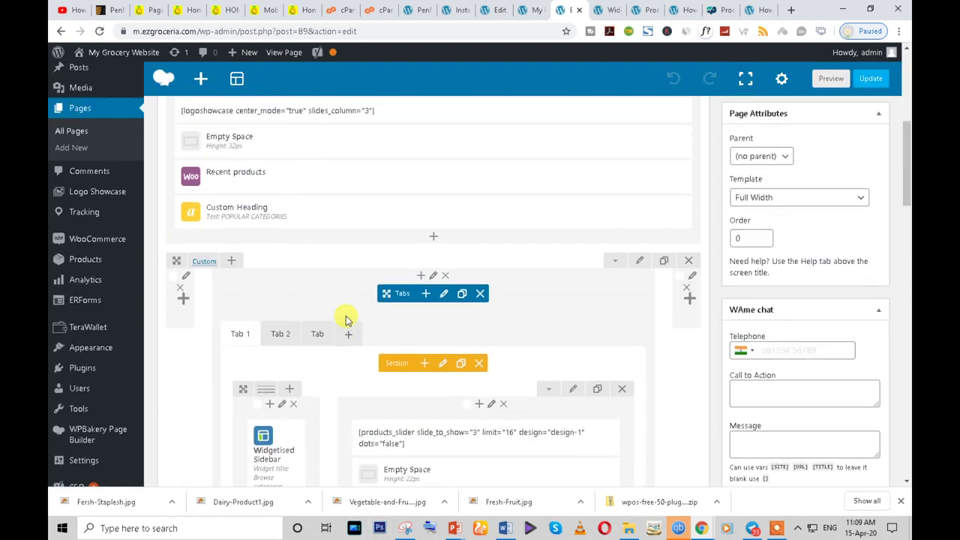
- Inspect the Tabs element's design options and close them unchanged
click(443, 295)
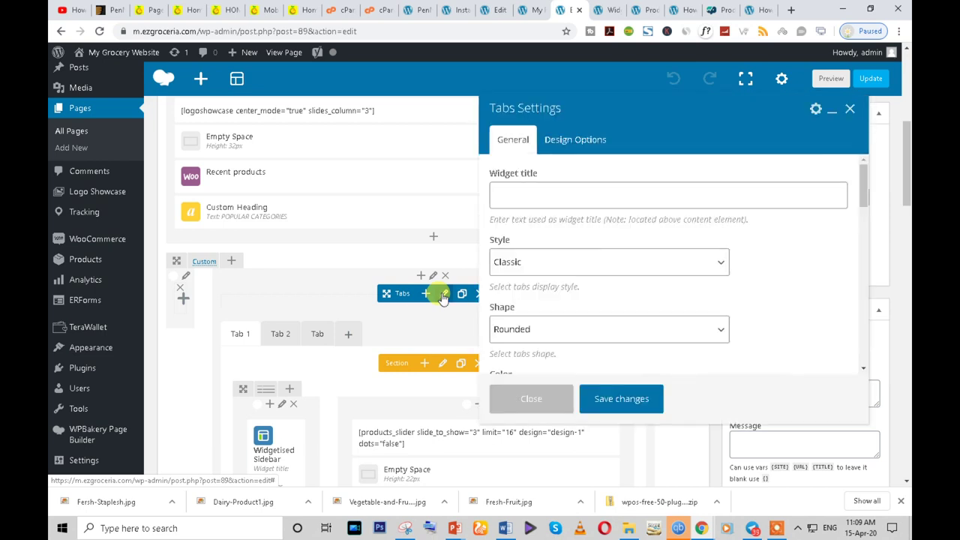
click(562, 141)
scroll(714, 349, down, 1)
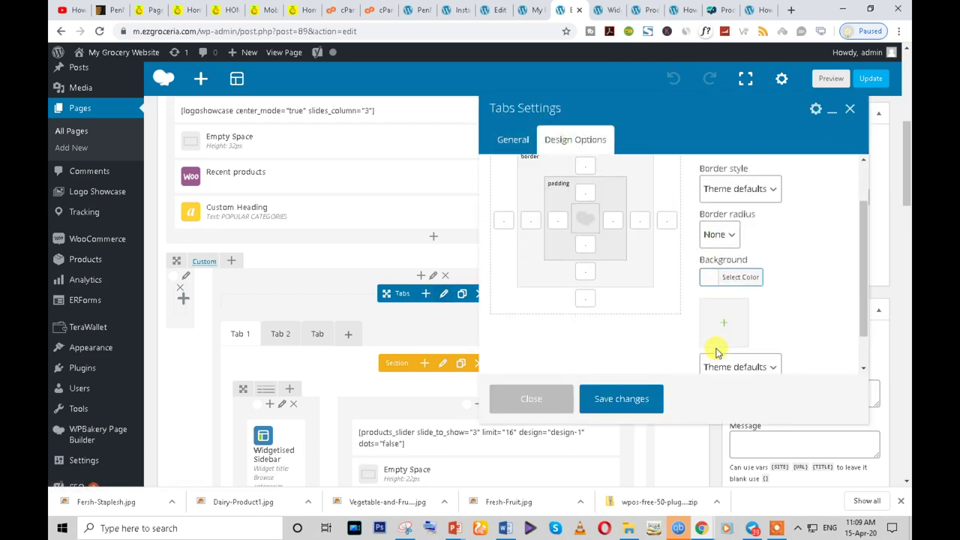
click(537, 409)
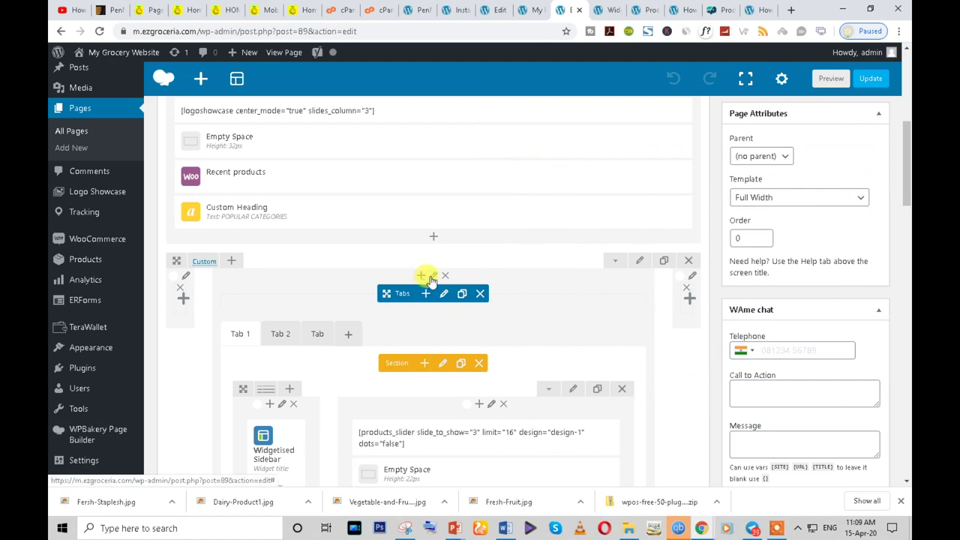
- Pick a swatch as the background colour of the column holding the tabs
click(432, 277)
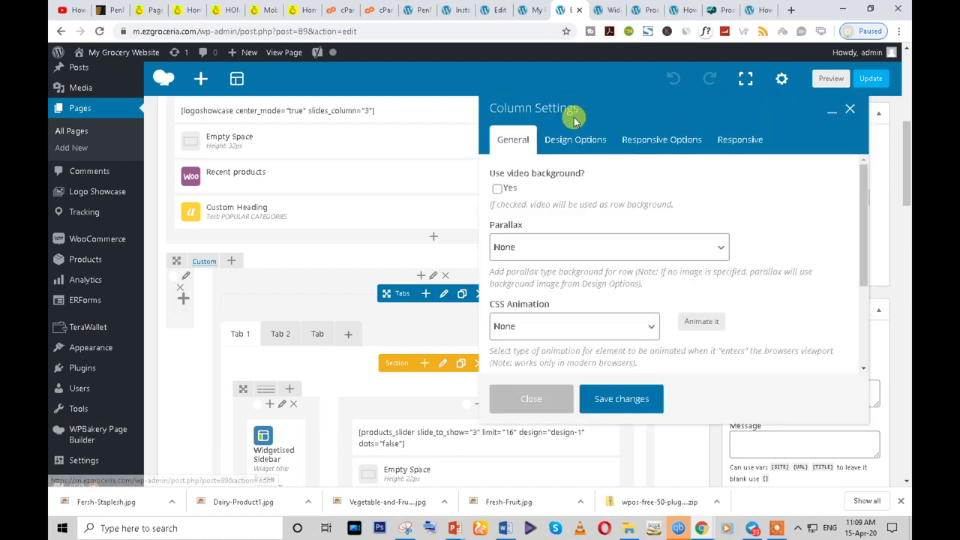
click(567, 149)
scroll(741, 350, down, 2)
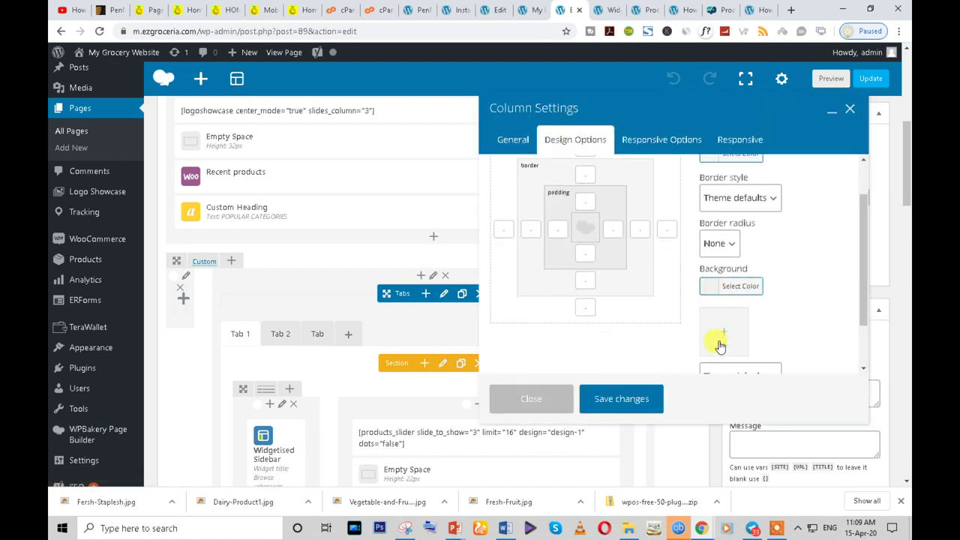
click(709, 279)
scroll(712, 300, down, 2)
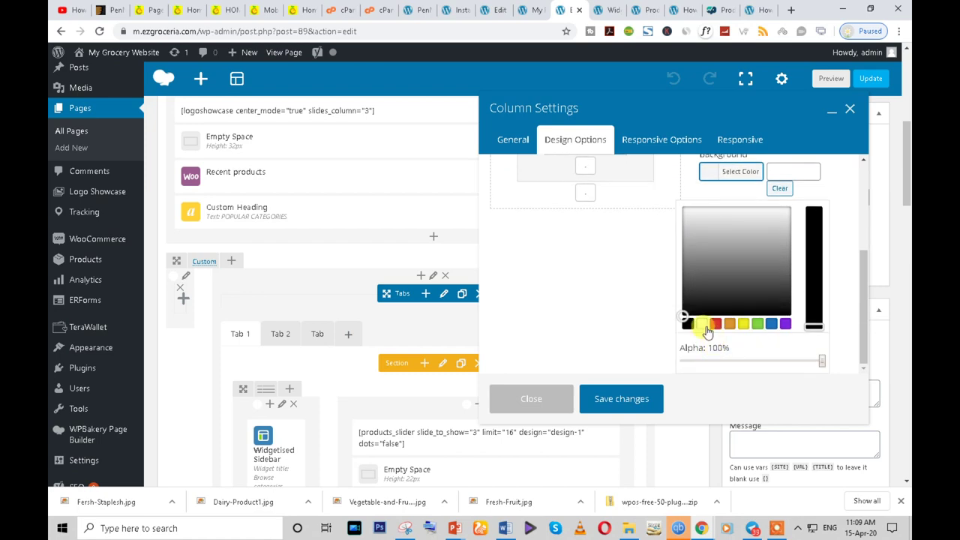
click(707, 328)
click(609, 399)
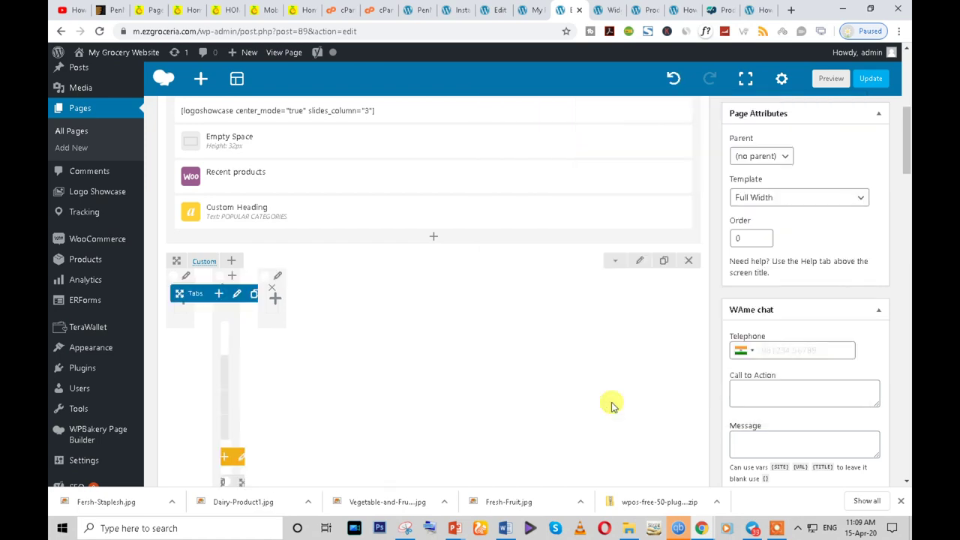
- Update the Home page to save the changes
scroll(418, 393, down, 3)
scroll(418, 392, up, 4)
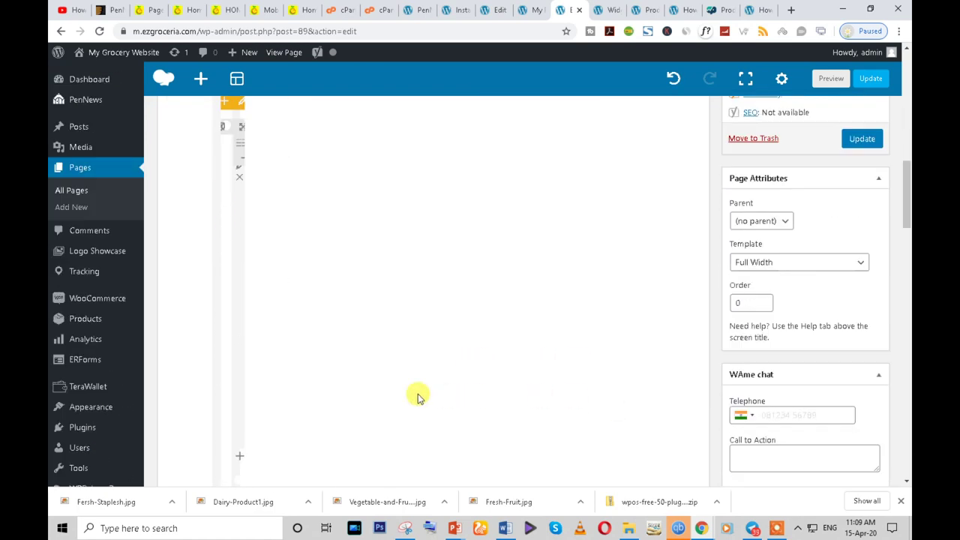
click(862, 264)
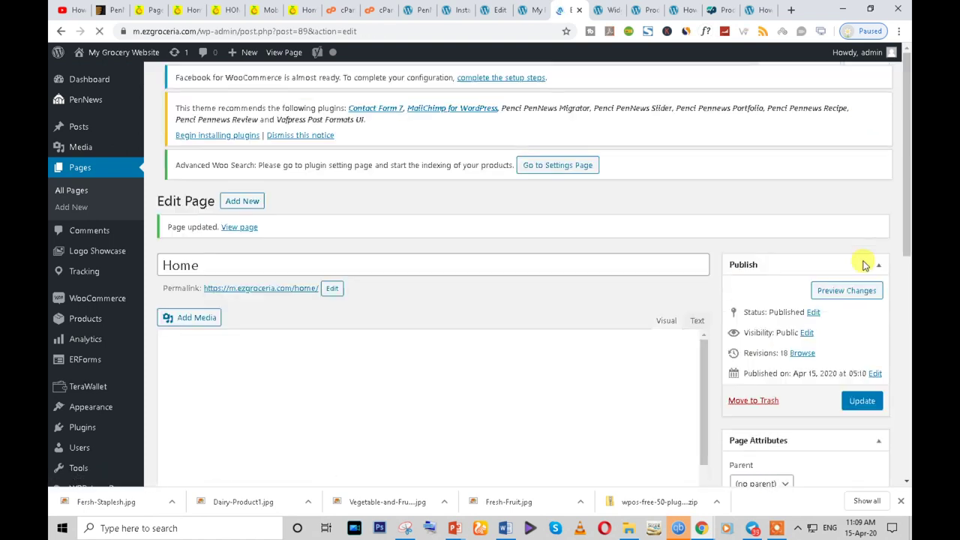
- Reload the Home page in the incognito window to check it, then go back to Edit Page
mouse_move(702, 528)
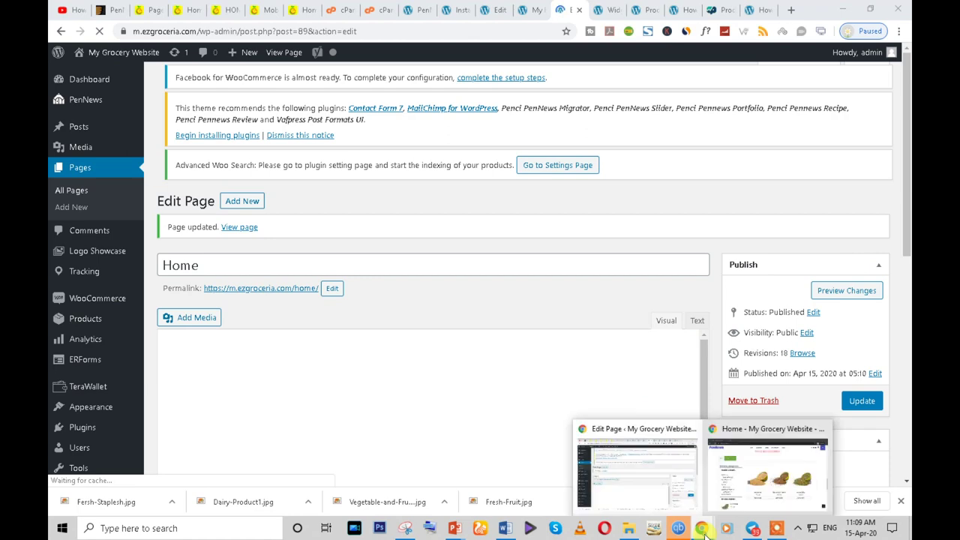
click(762, 501)
click(98, 32)
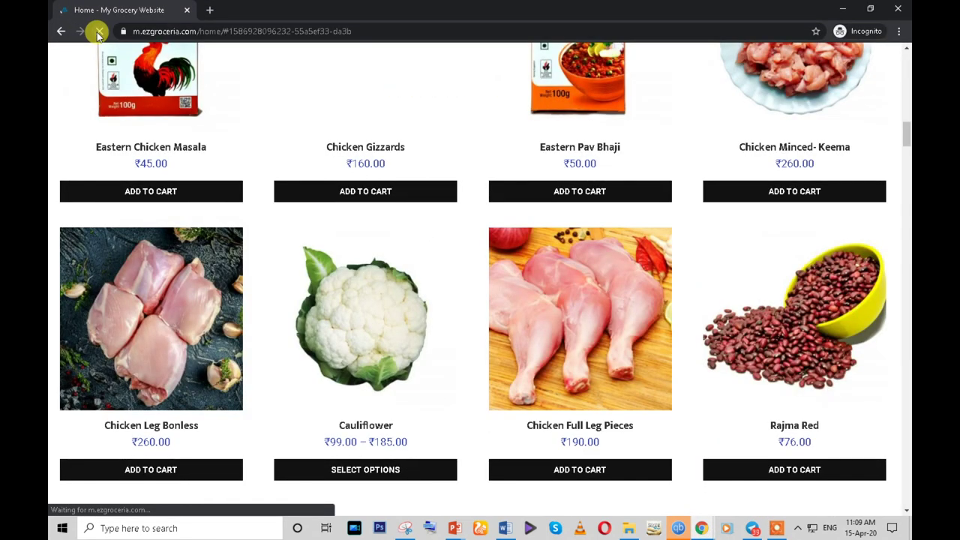
scroll(163, 315, down, 4)
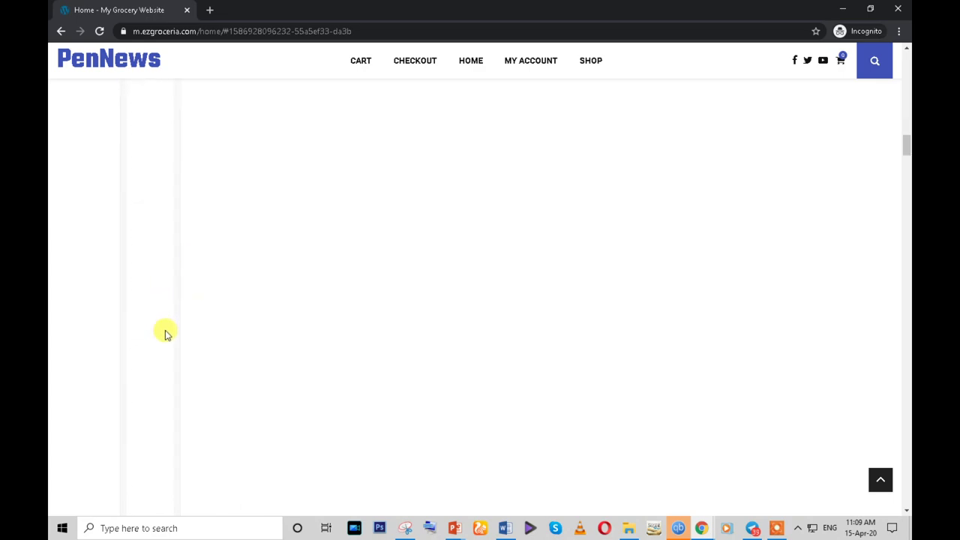
mouse_move(701, 528)
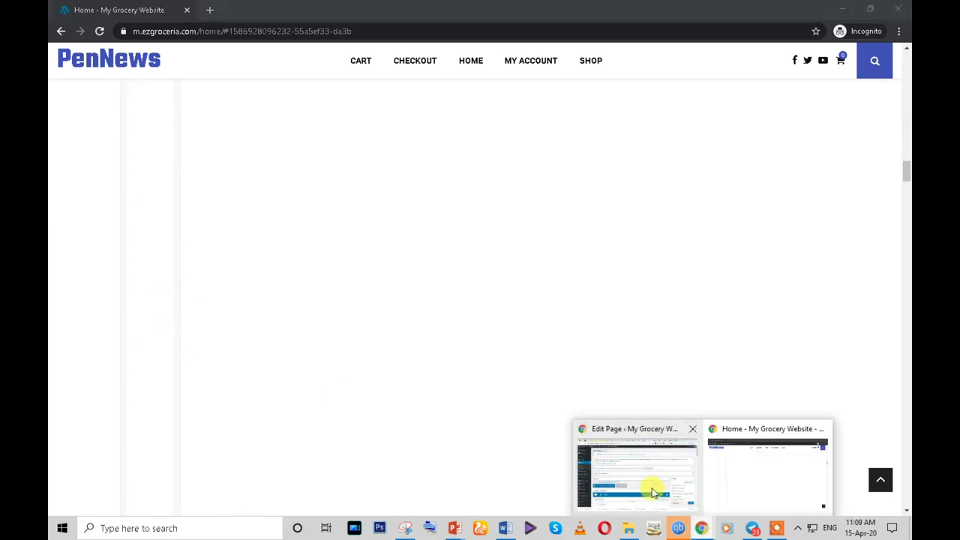
click(651, 489)
scroll(444, 340, down, 10)
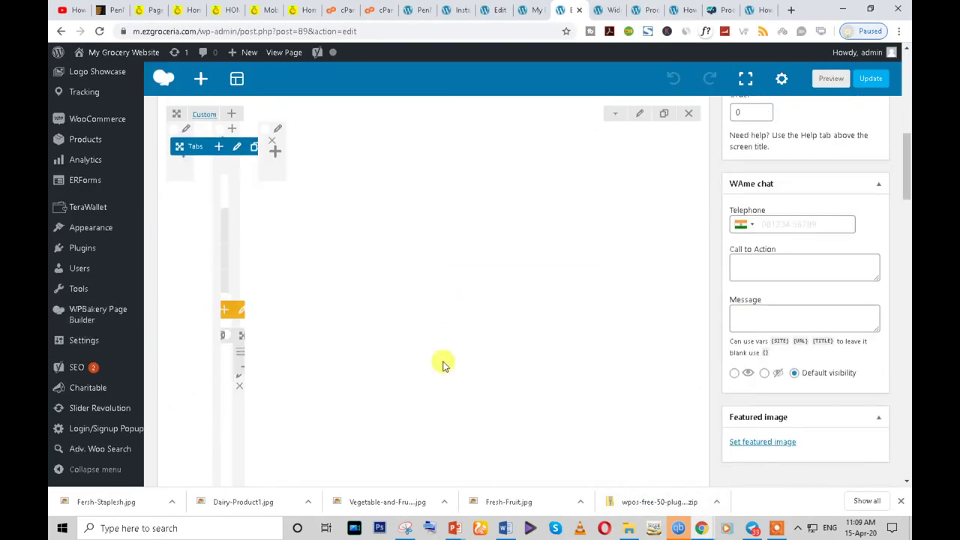
click(57, 32)
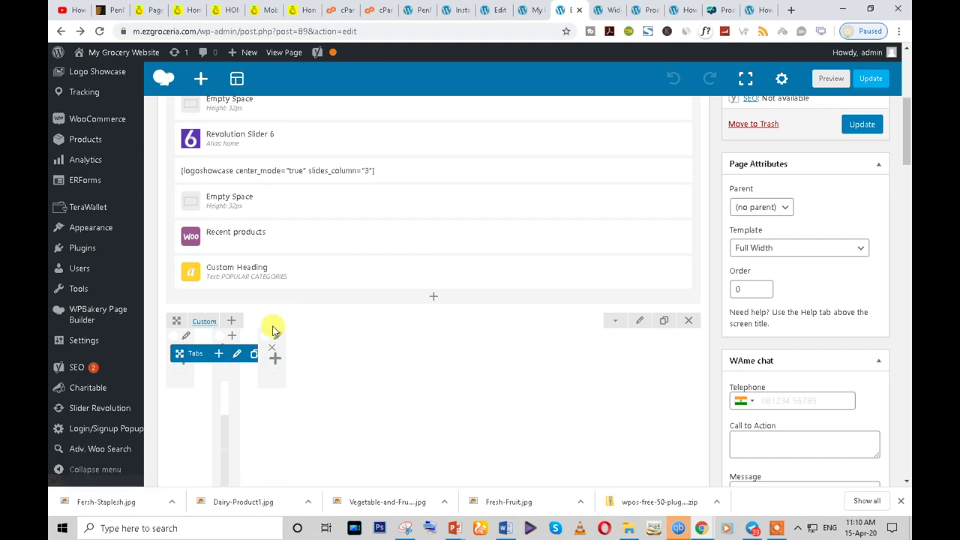
scroll(272, 327, down, 3)
scroll(277, 333, up, 4)
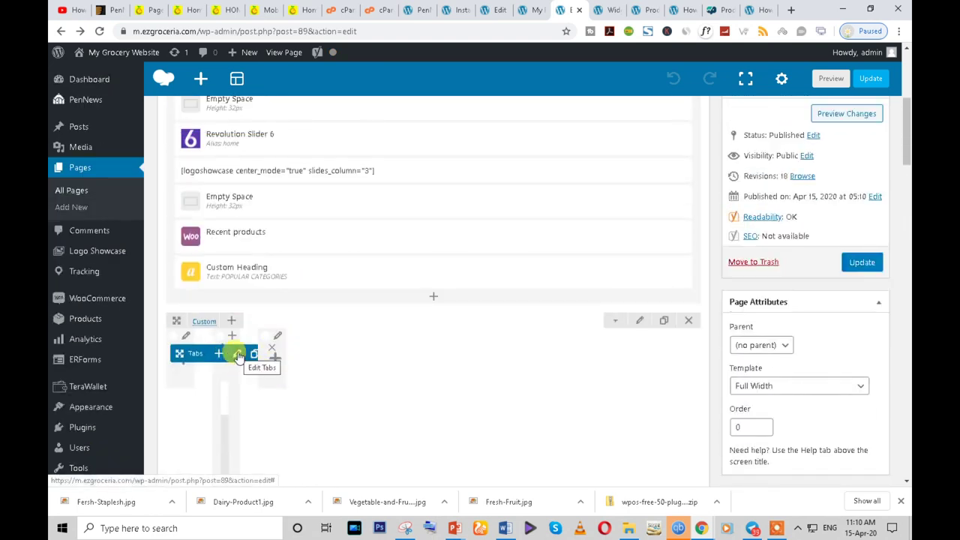
- Review the Tabs element's settings twice, closing them without changes
click(238, 355)
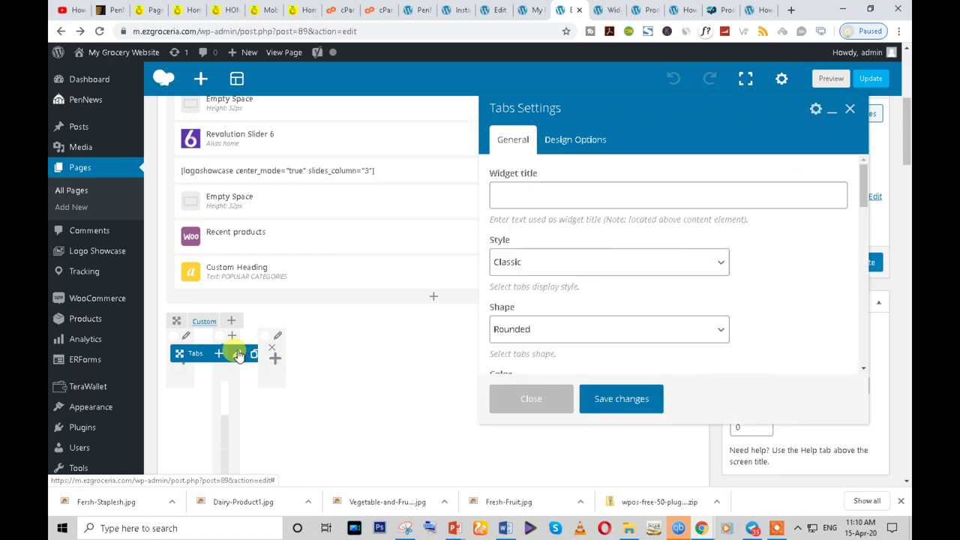
scroll(746, 298, down, 3)
scroll(746, 298, up, 3)
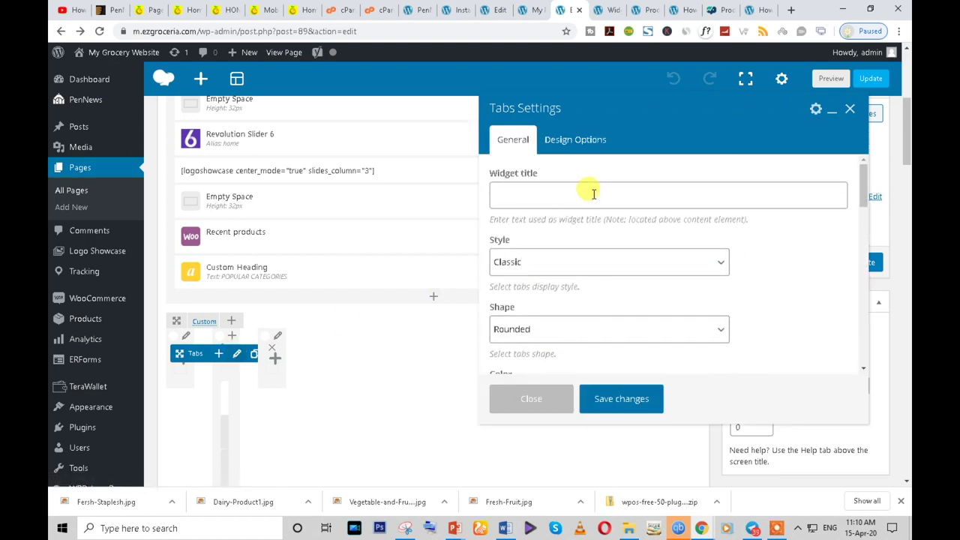
click(540, 398)
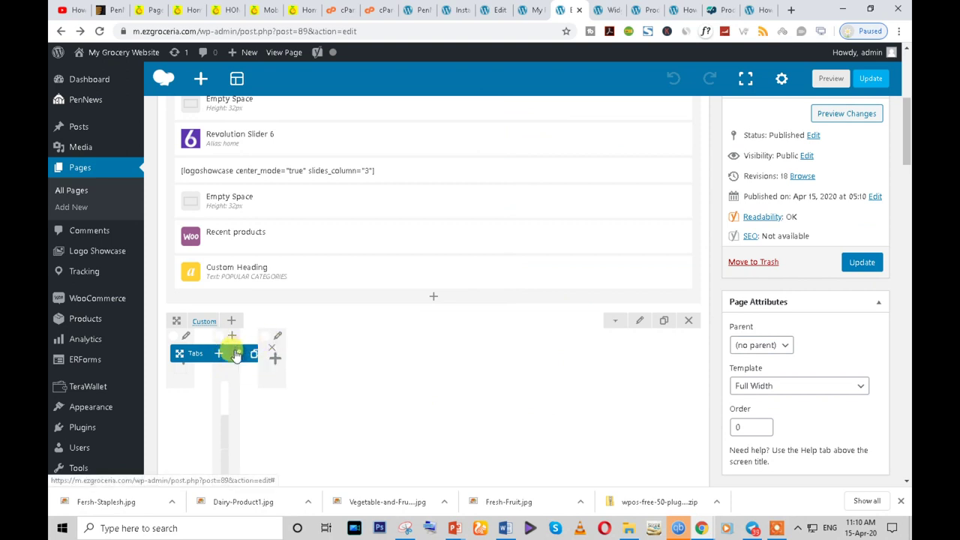
click(236, 355)
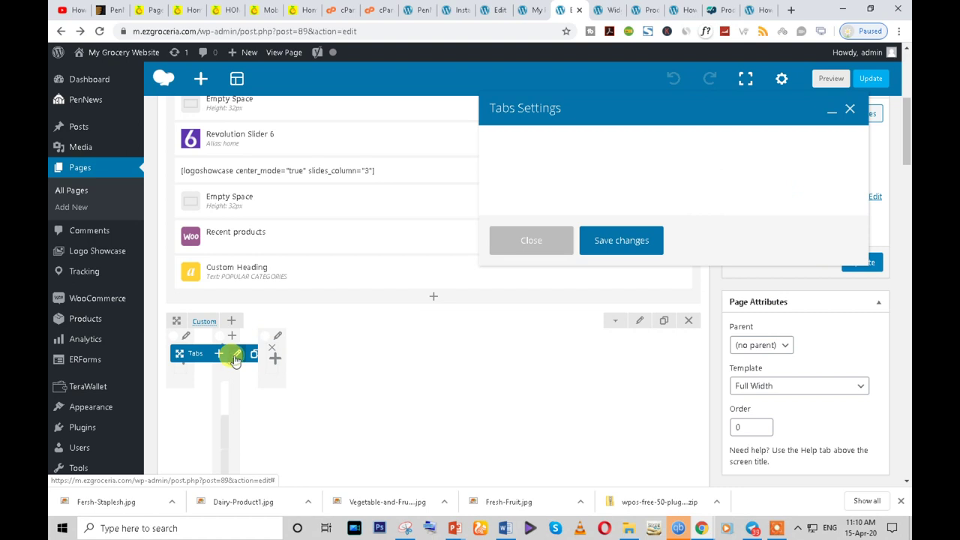
click(531, 395)
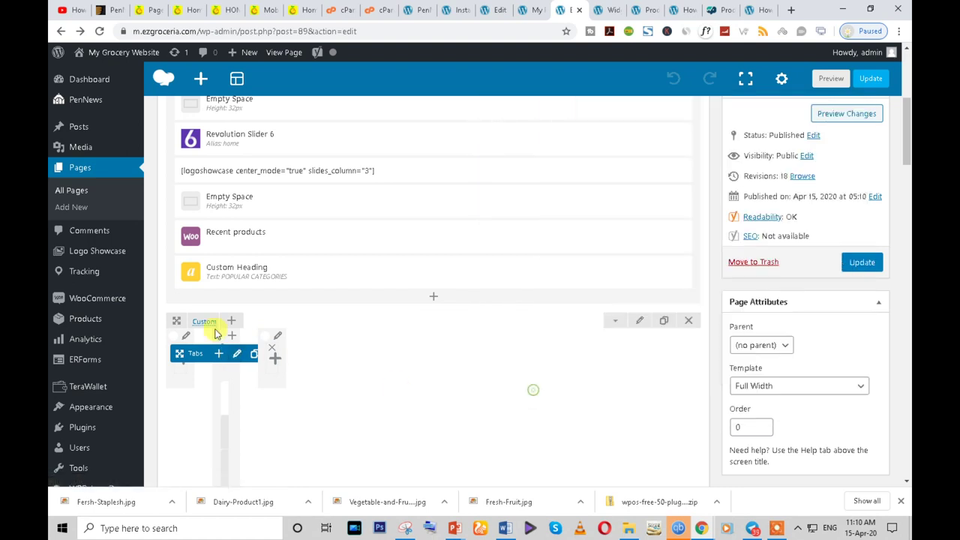
- Apply the custom 1/12 + 1/12 + 1/12 row layout to the tabs row
click(206, 334)
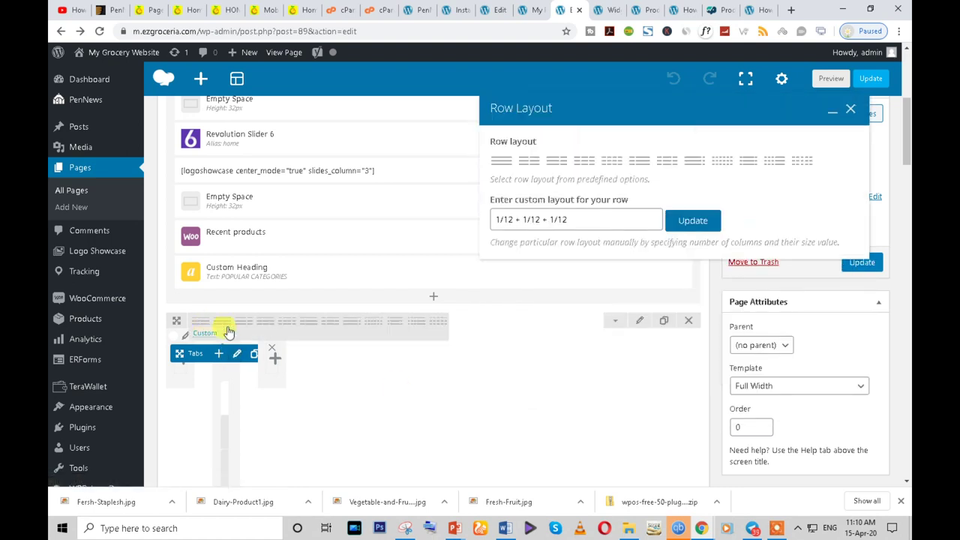
click(688, 222)
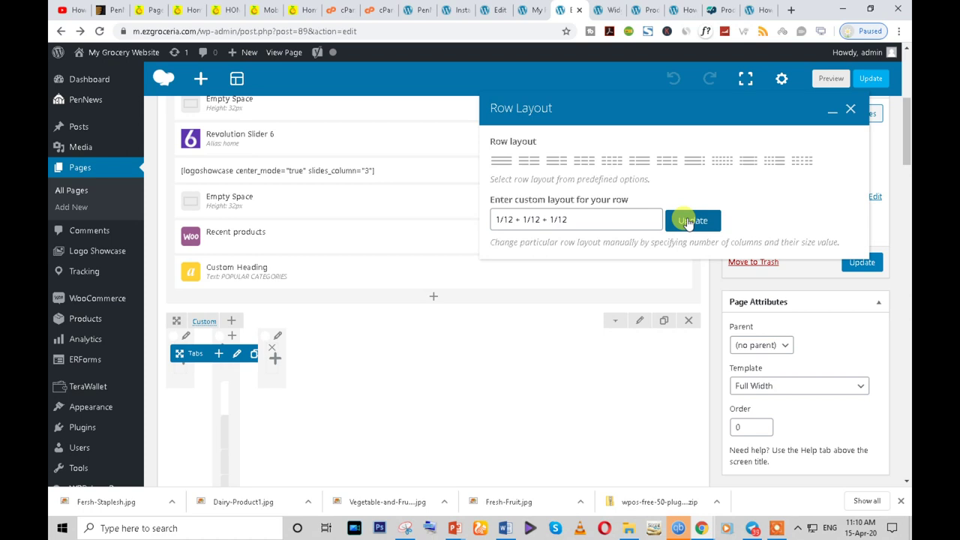
scroll(587, 298, down, 3)
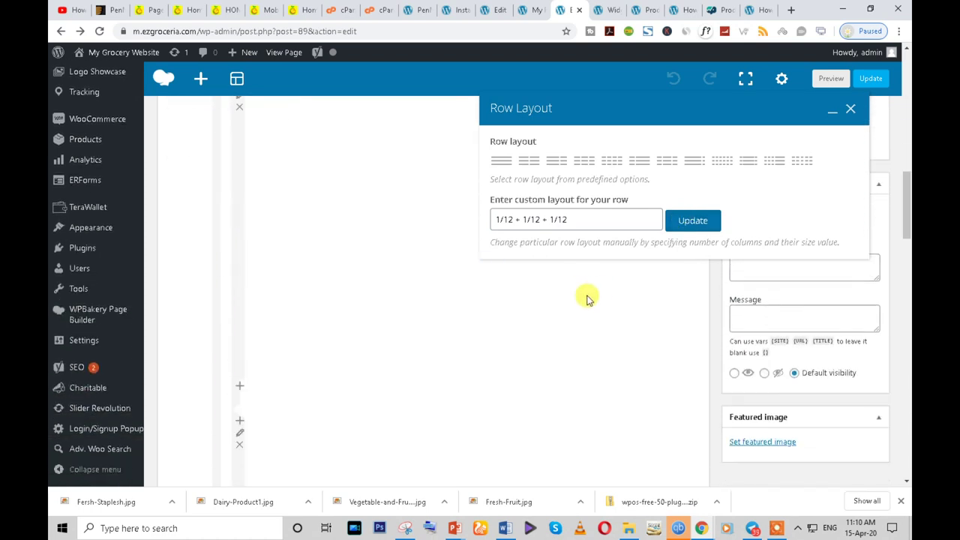
scroll(587, 299, down, 2)
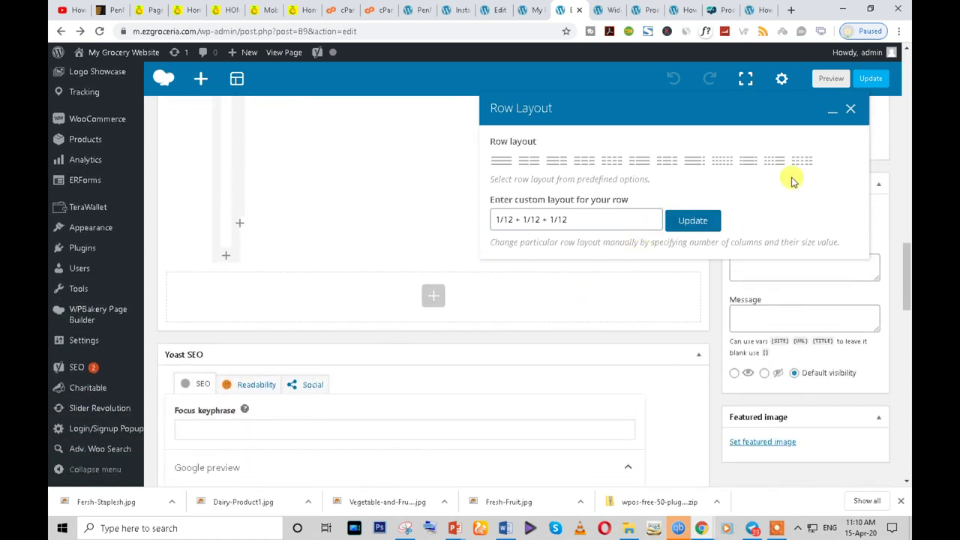
click(851, 109)
scroll(297, 271, up, 2)
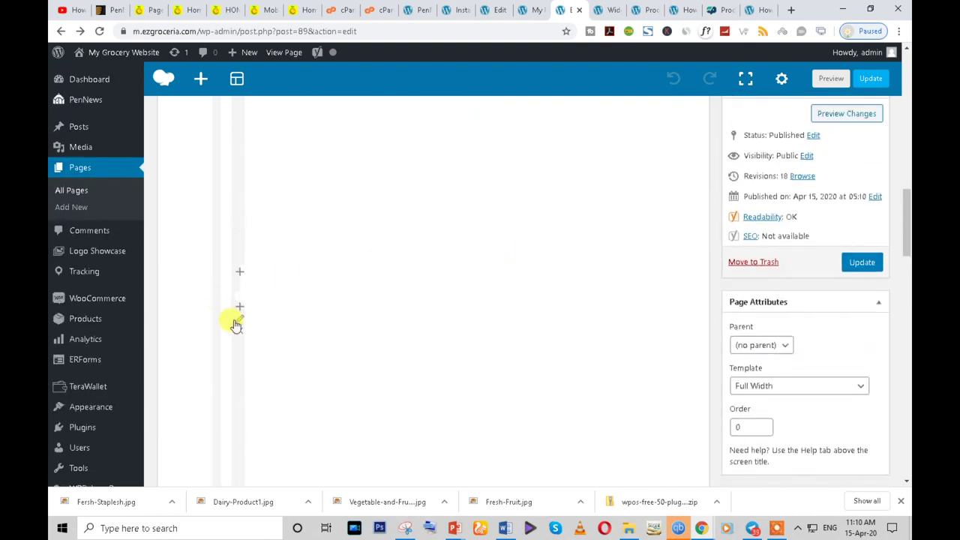
- Try a #d3d3d3 grey inner column background, then close the settings unsaved
click(240, 321)
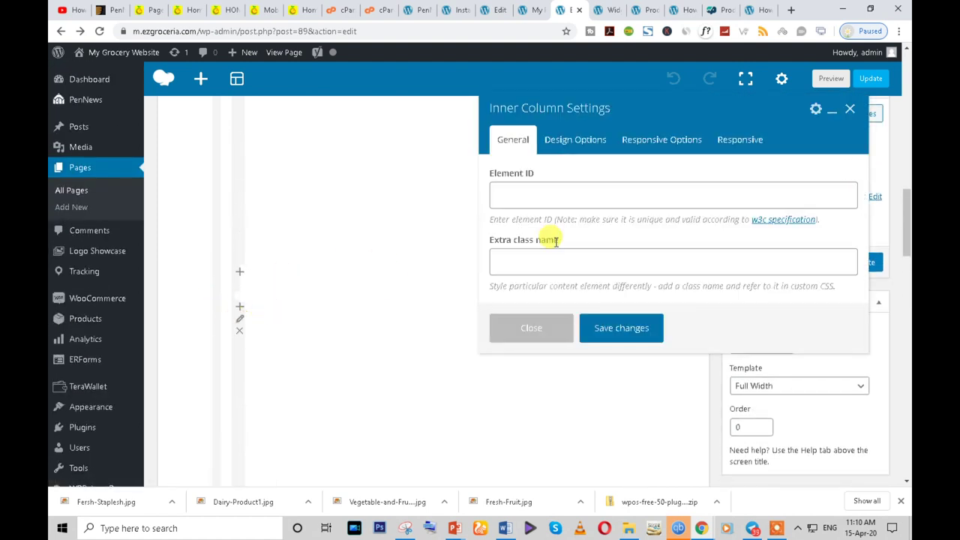
click(566, 145)
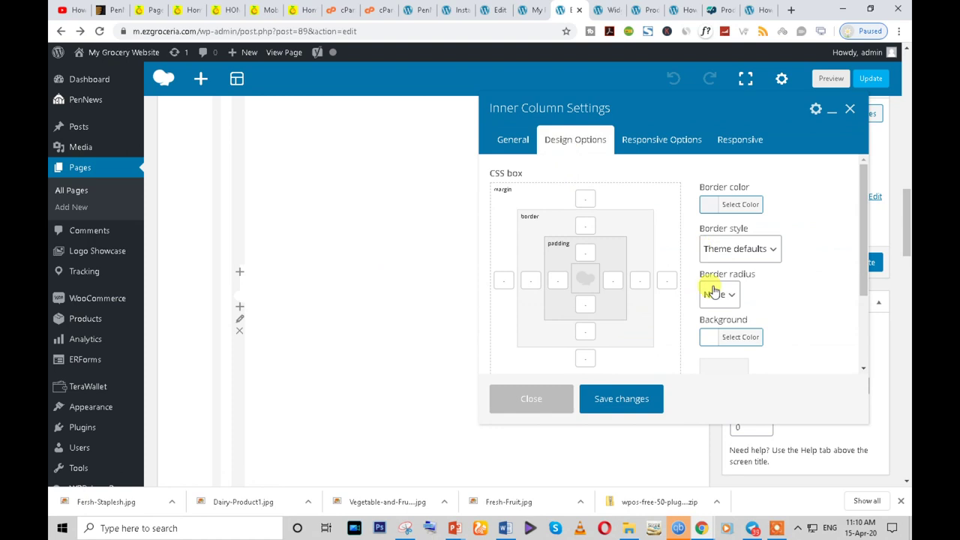
scroll(713, 289, down, 1)
click(707, 278)
scroll(705, 292, down, 2)
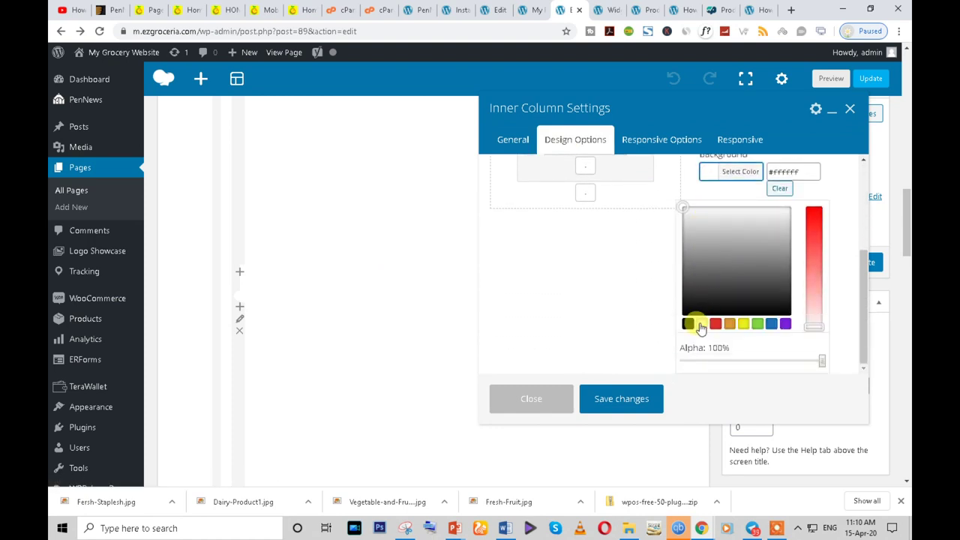
click(683, 234)
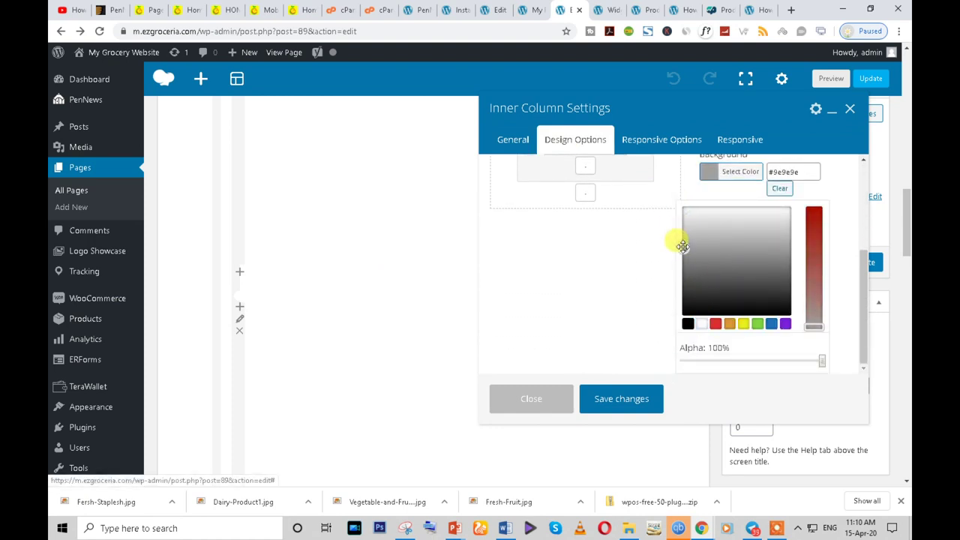
drag(685, 232, 685, 221)
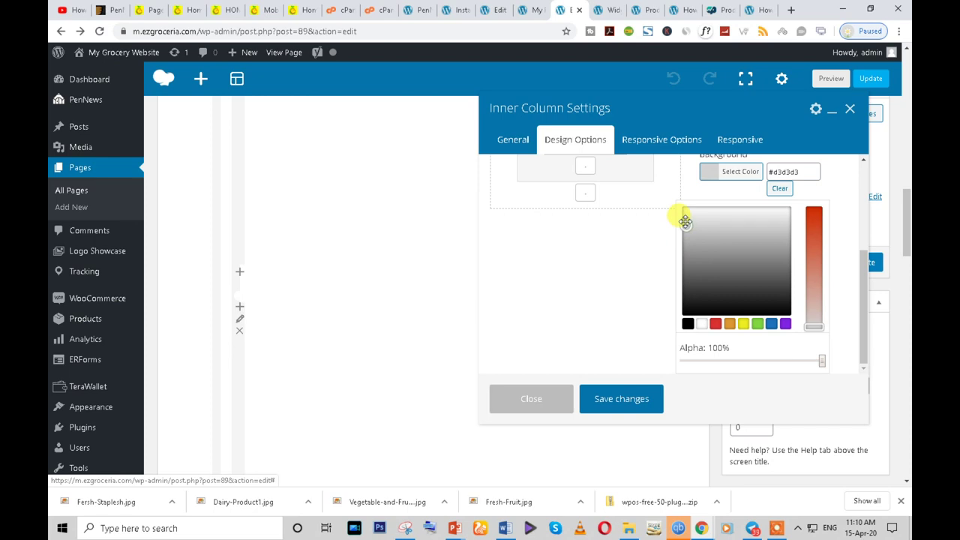
scroll(354, 384, down, 5)
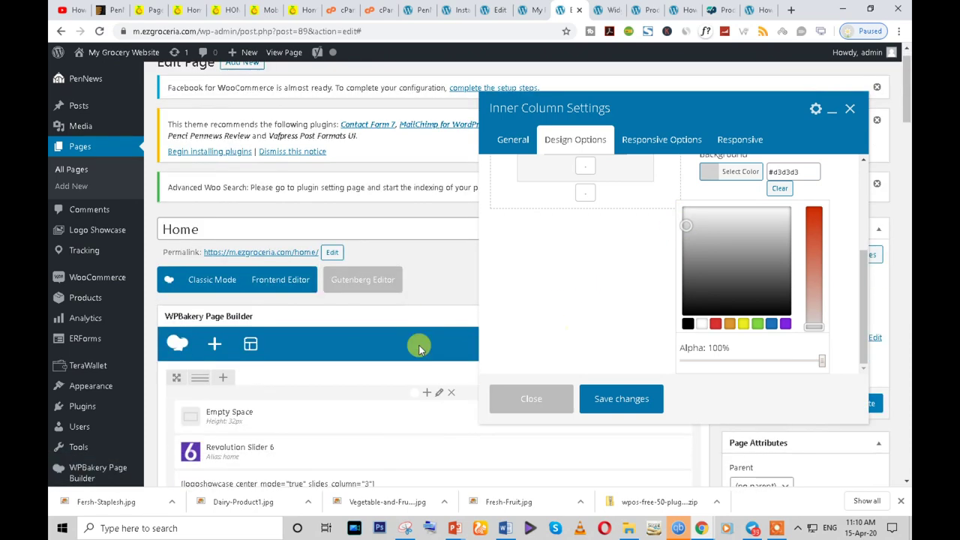
click(544, 405)
scroll(234, 301, up, 10)
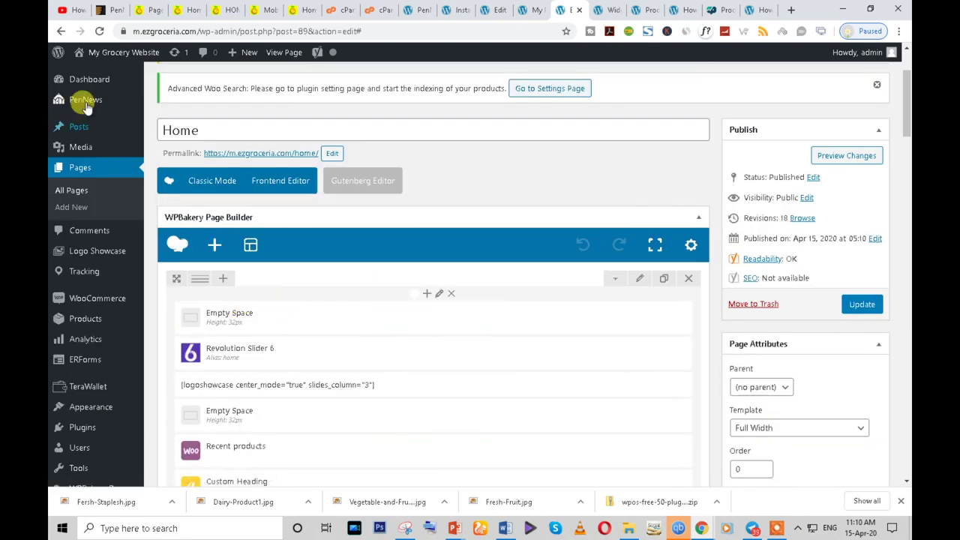
- Go back to the previous editor page and scroll through the layout
click(61, 32)
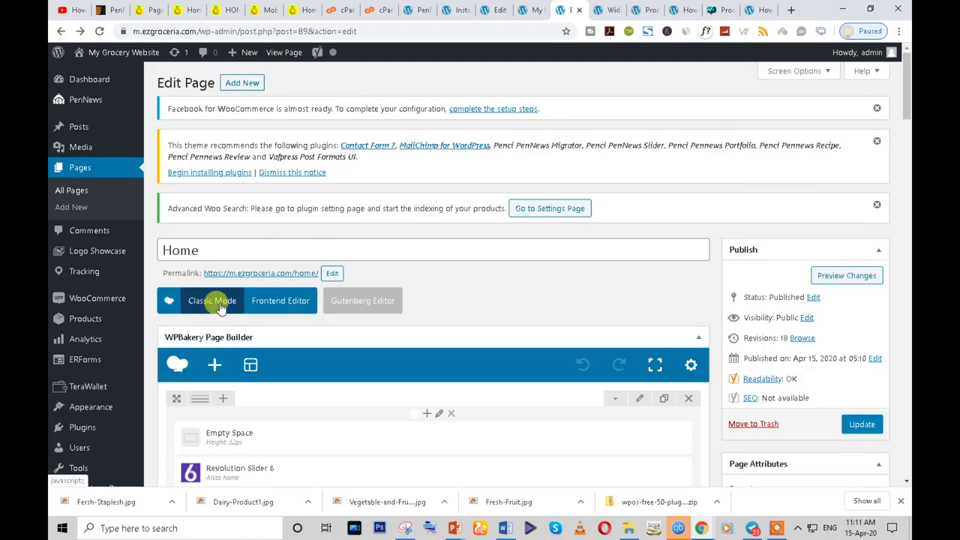
scroll(200, 334, up, 5)
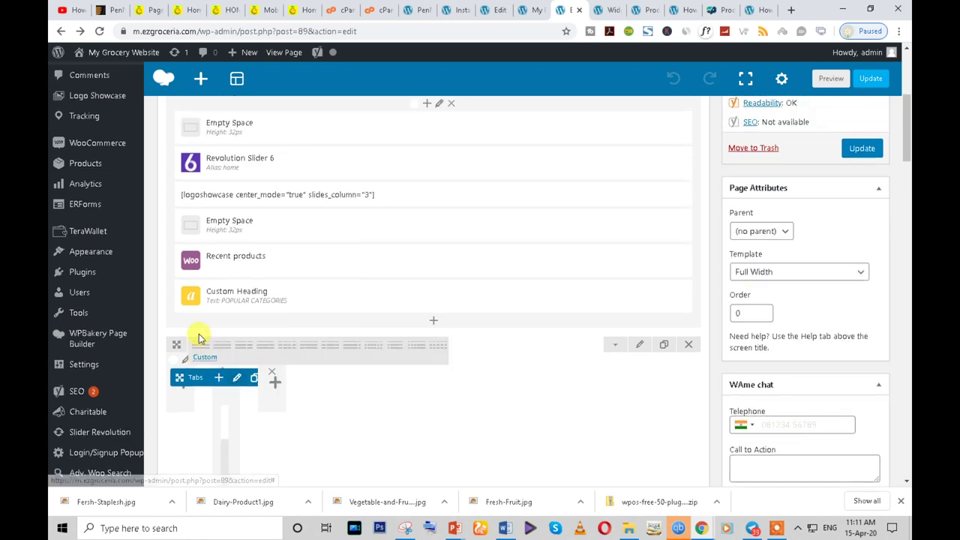
scroll(207, 289, down, 3)
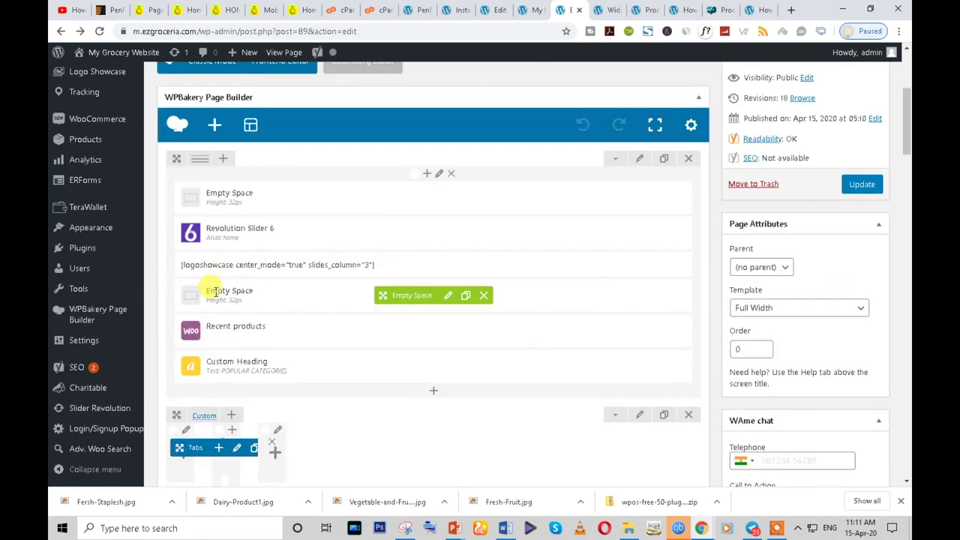
scroll(213, 296, down, 4)
scroll(215, 300, up, 3)
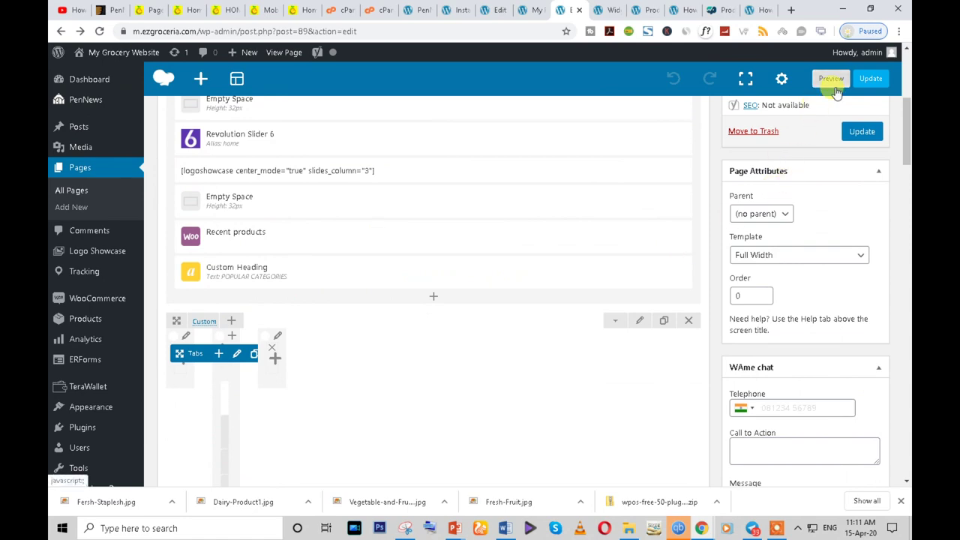
scroll(296, 225, up, 5)
scroll(295, 236, down, 5)
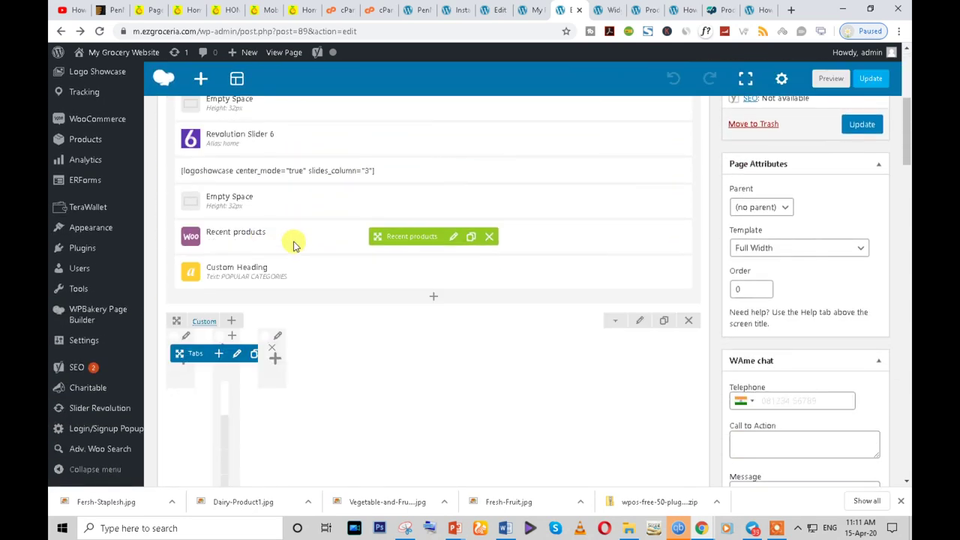
scroll(294, 246, down, 1)
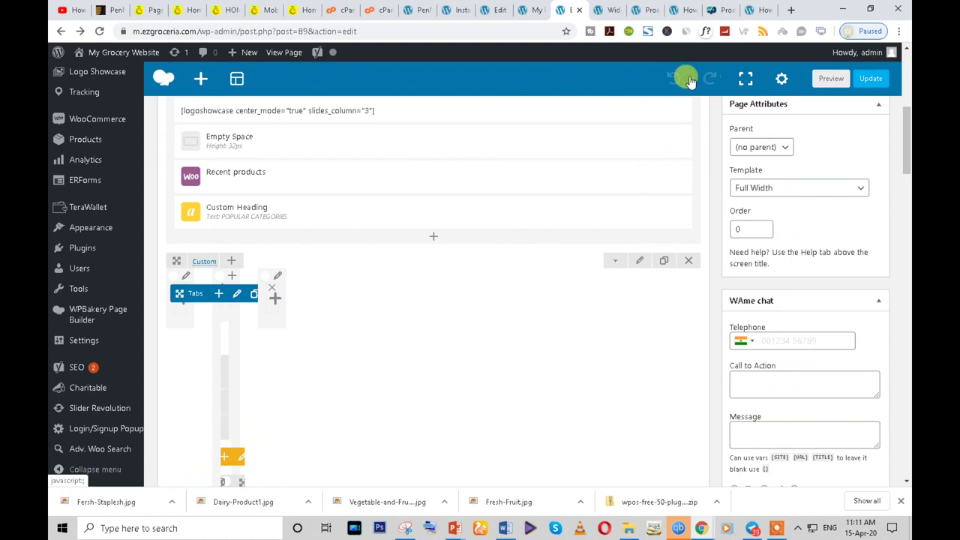
- Reload the editor, discarding unsaved changes, and scroll to the Custom tabs row
click(99, 31)
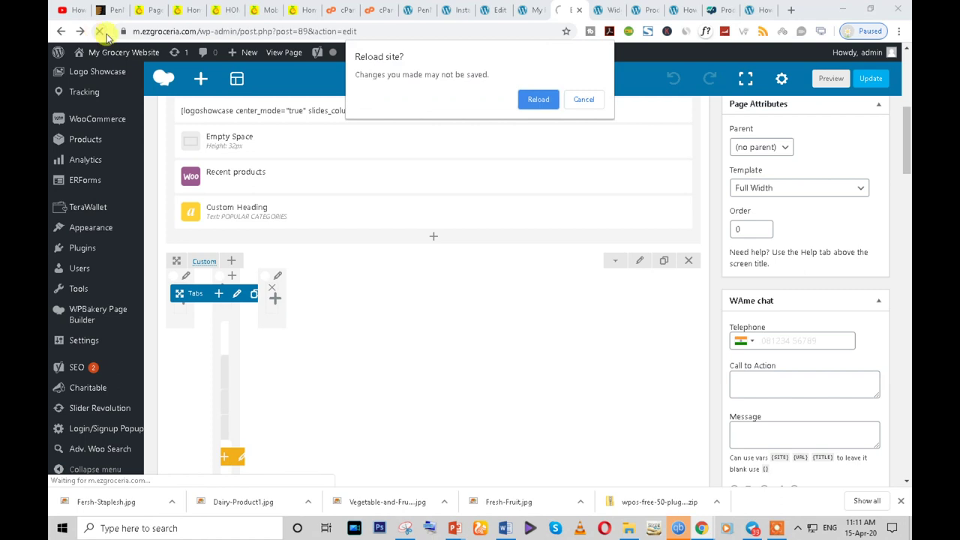
click(537, 101)
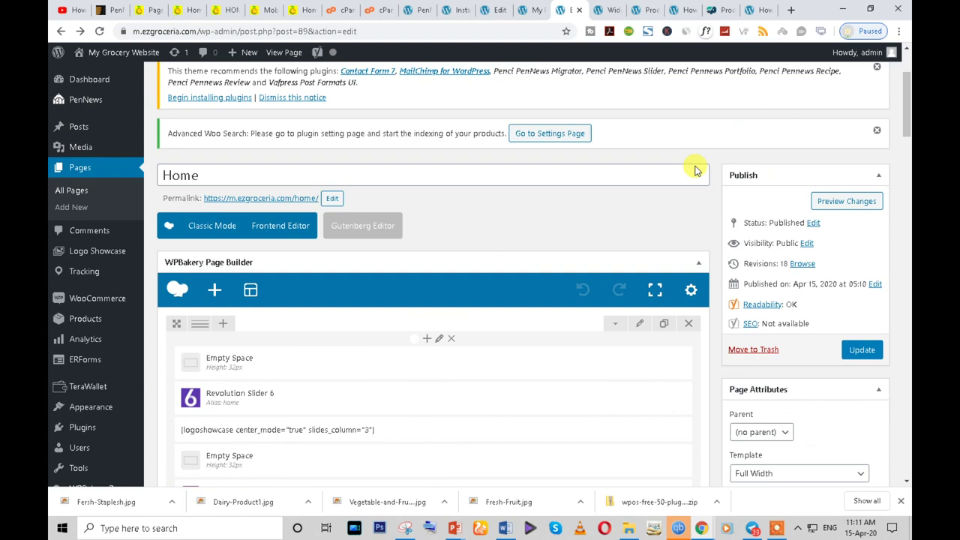
scroll(720, 173, down, 5)
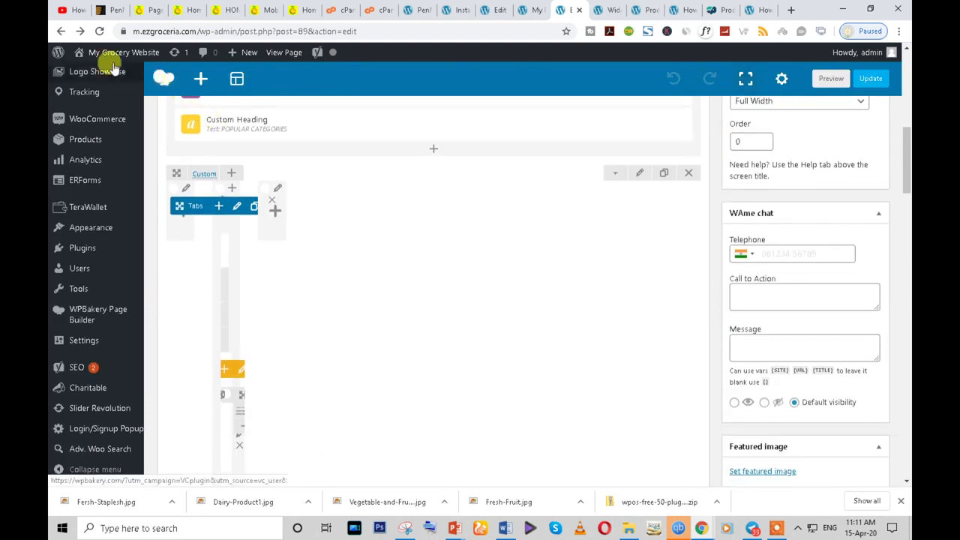
click(58, 32)
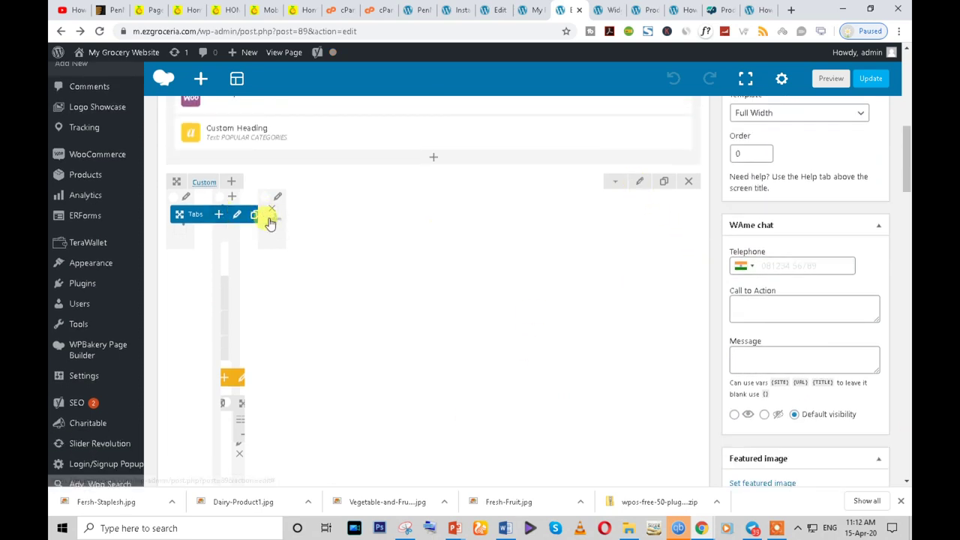
click(234, 218)
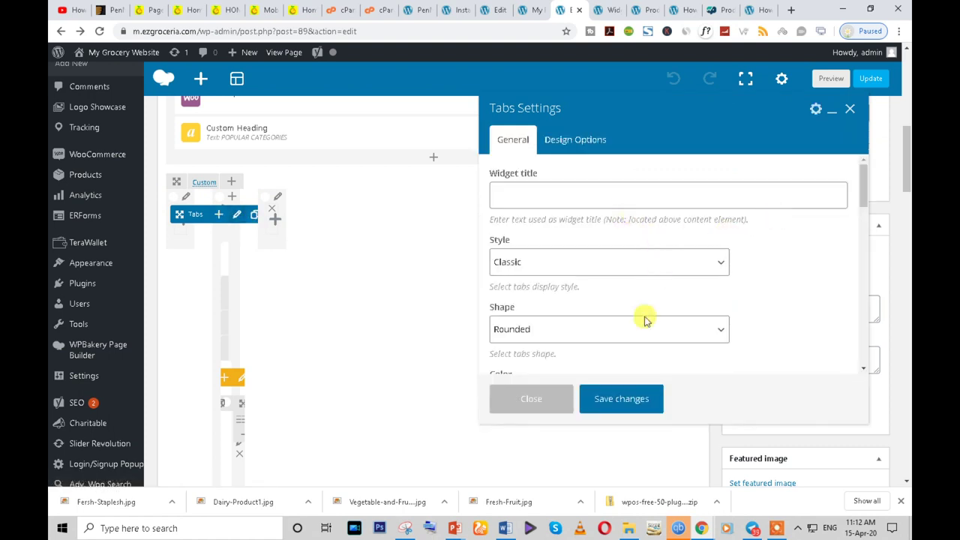
scroll(659, 276, down, 2)
scroll(618, 347, down, 2)
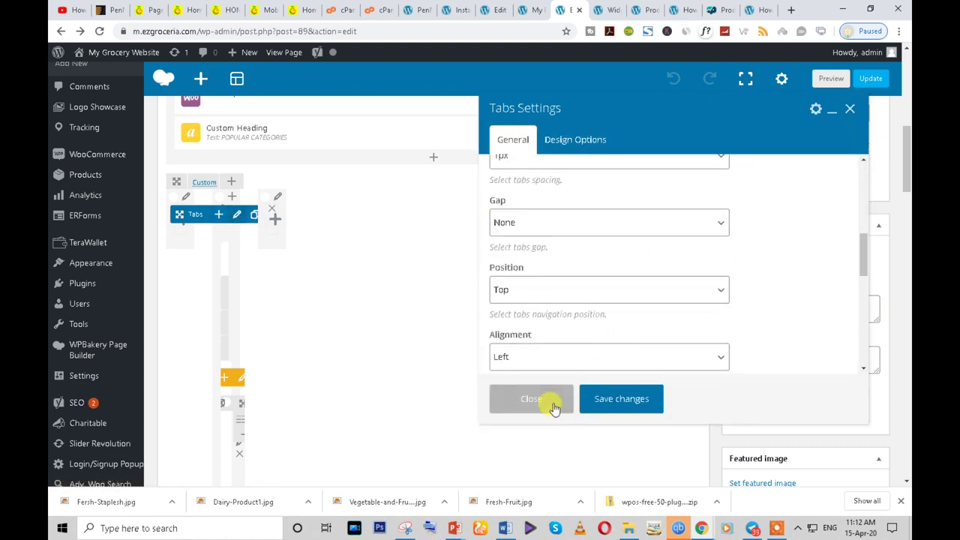
click(555, 408)
scroll(215, 417, down, 10)
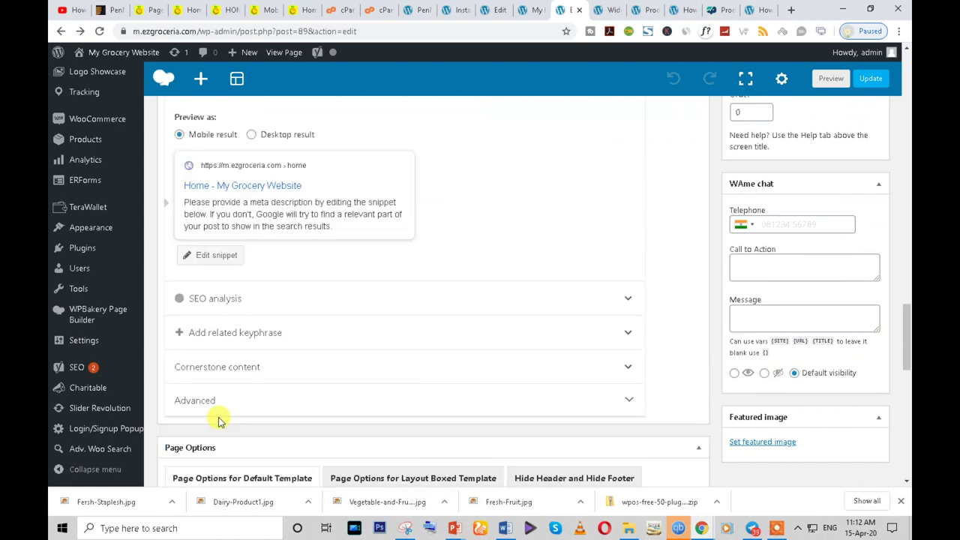
scroll(218, 421, up, 10)
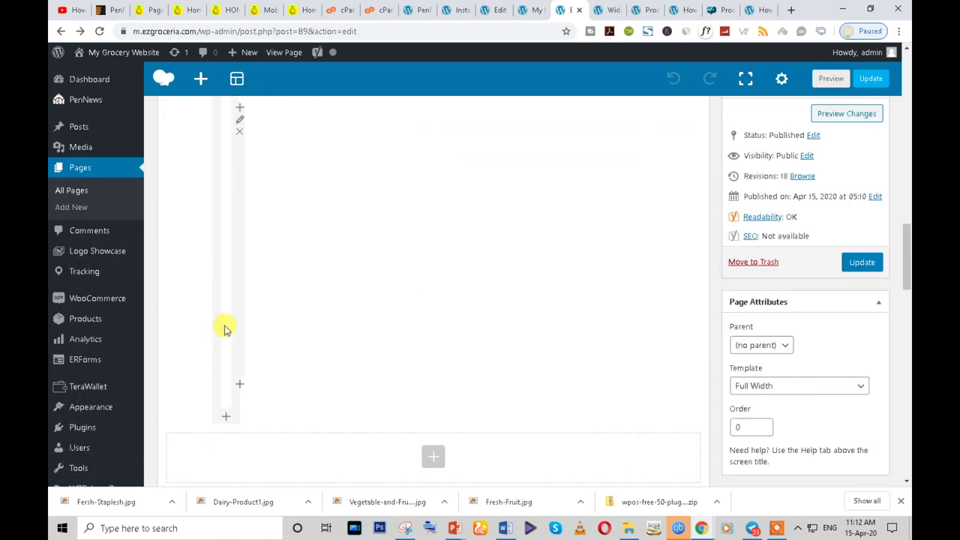
scroll(282, 372, up, 5)
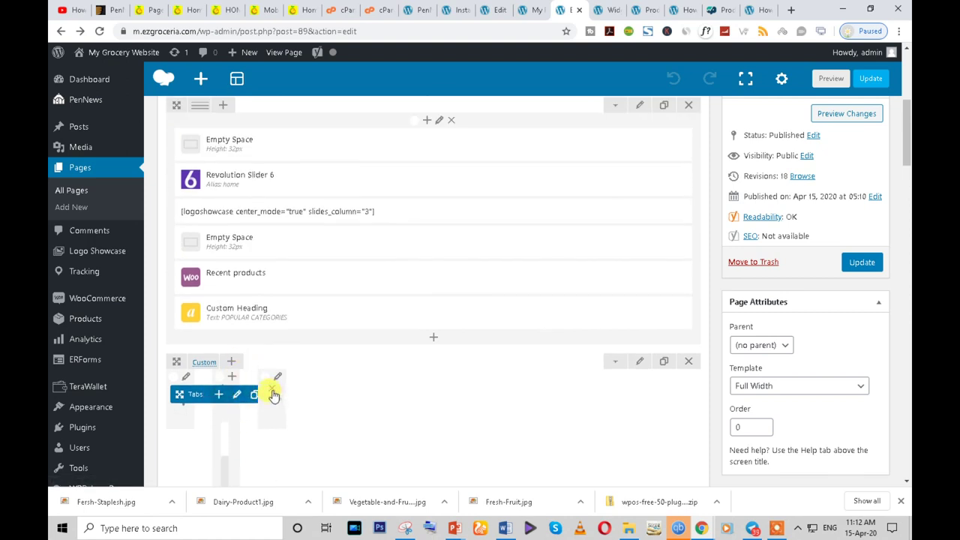
click(273, 396)
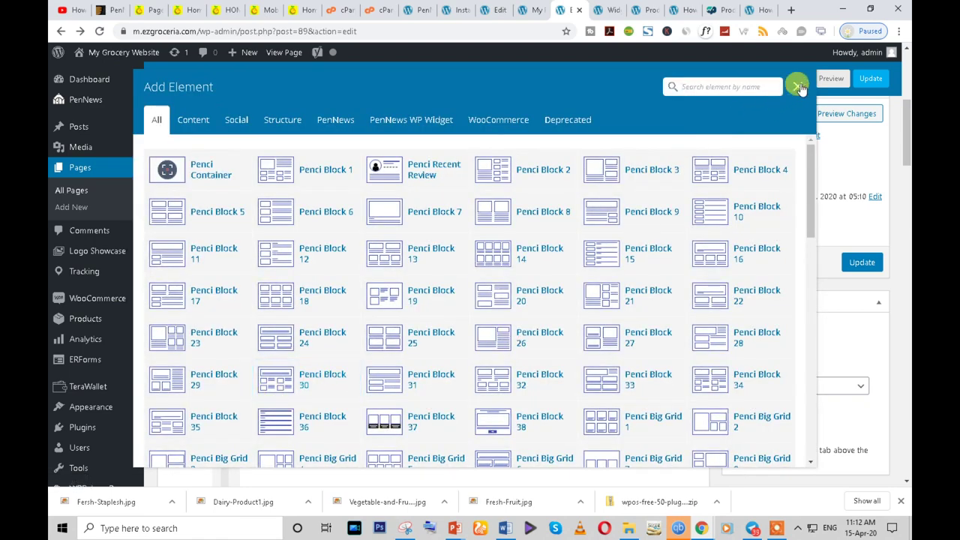
click(797, 87)
scroll(225, 330, down, 2)
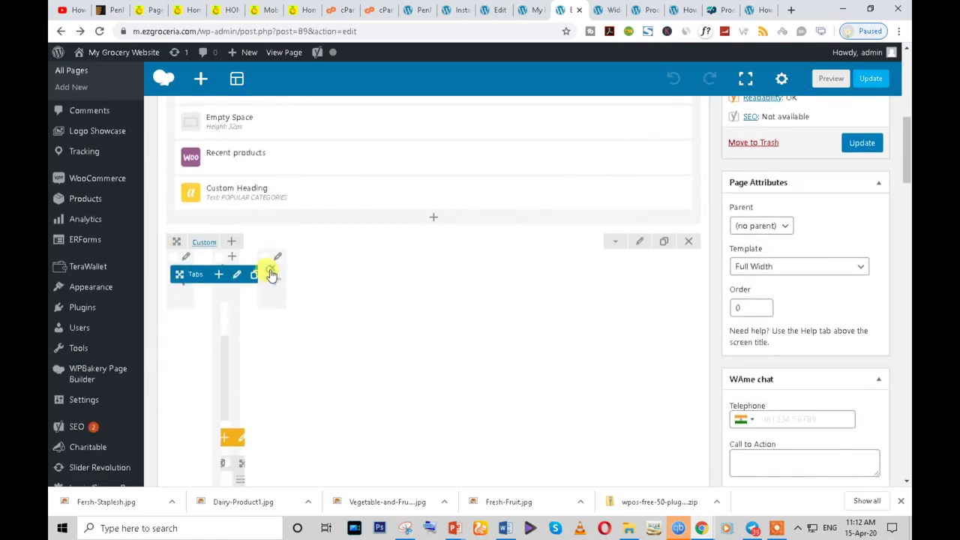
click(272, 275)
click(796, 86)
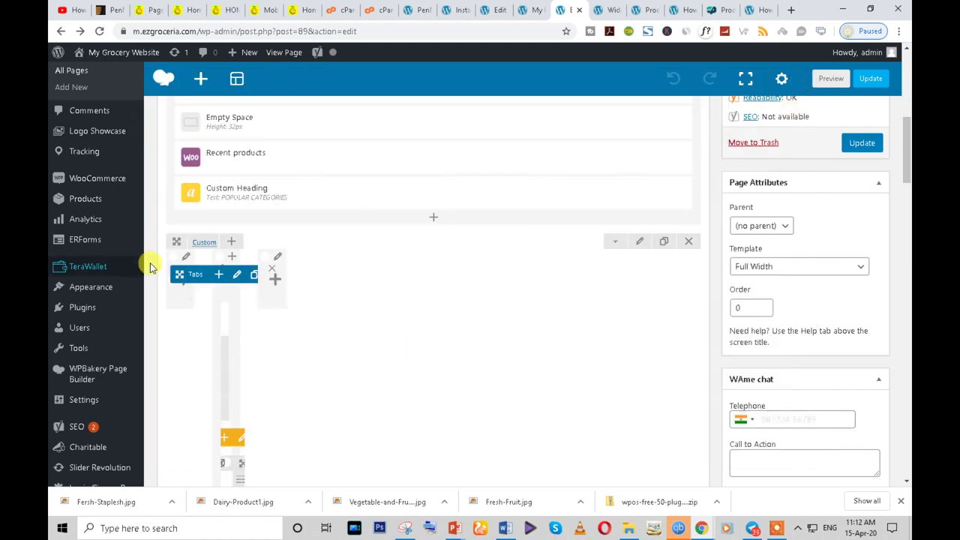
scroll(230, 237, down, 1)
- Move the Tabs element into the right column and set the inner row to 1/1
drag(181, 210, 420, 279)
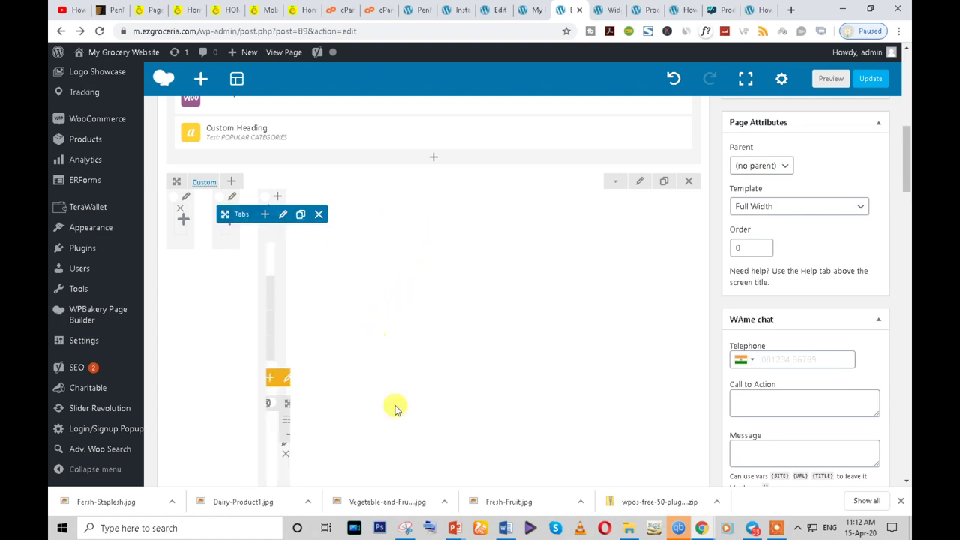
mouse_move(196, 189)
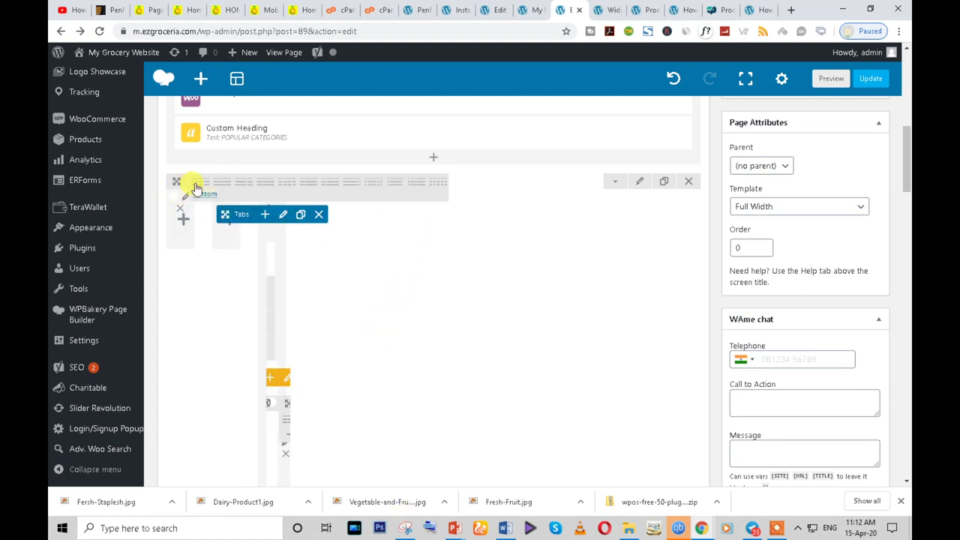
click(198, 184)
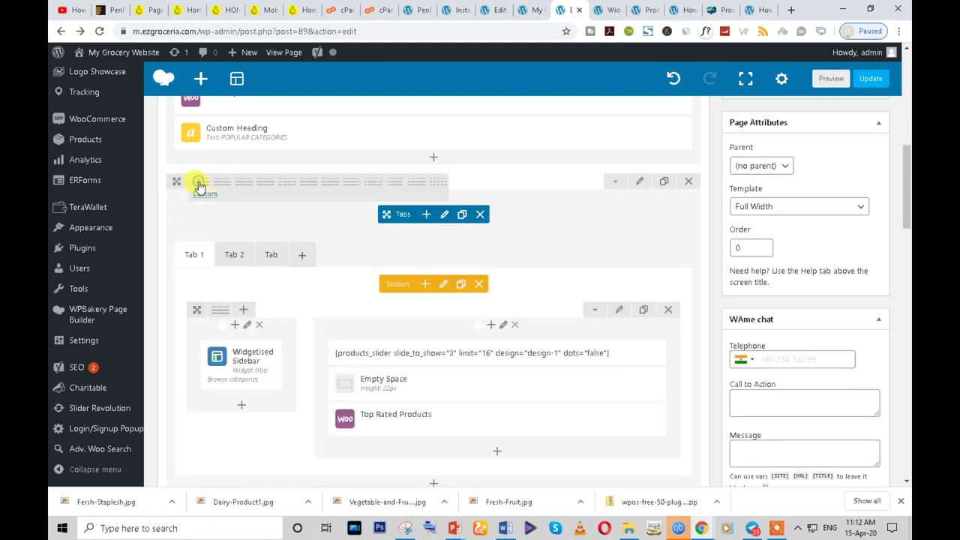
- Update the Home page to save the new layout
scroll(263, 420, down, 1)
scroll(263, 420, up, 2)
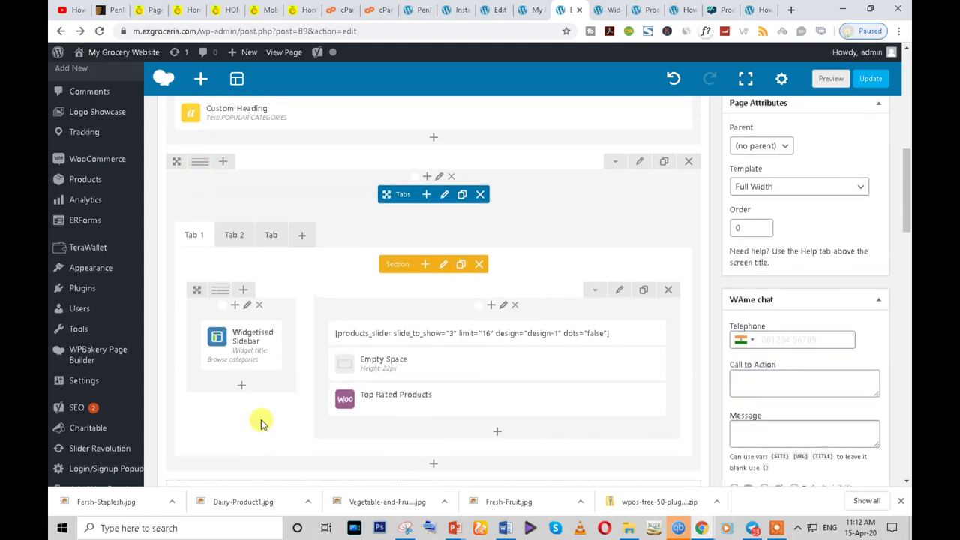
scroll(263, 424, down, 3)
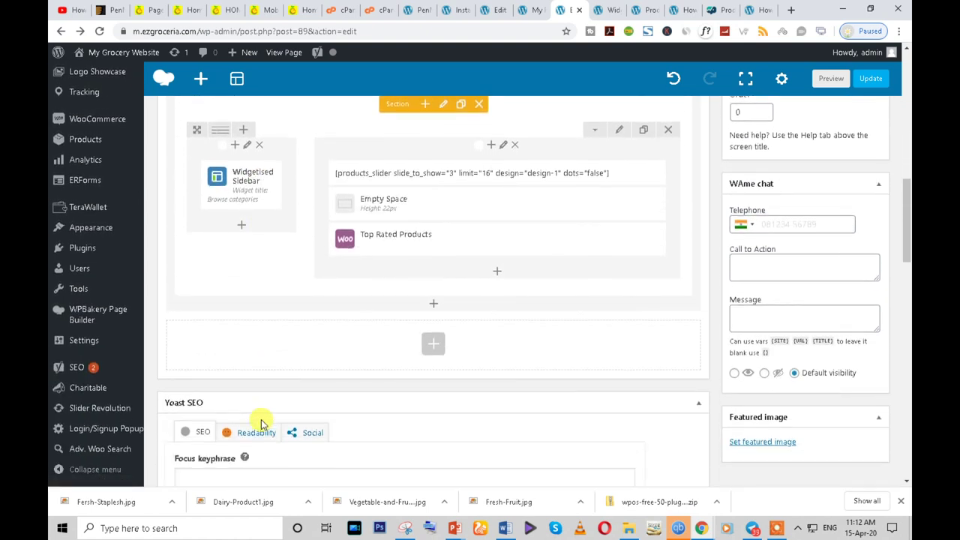
scroll(261, 423, up, 2)
scroll(261, 424, up, 1)
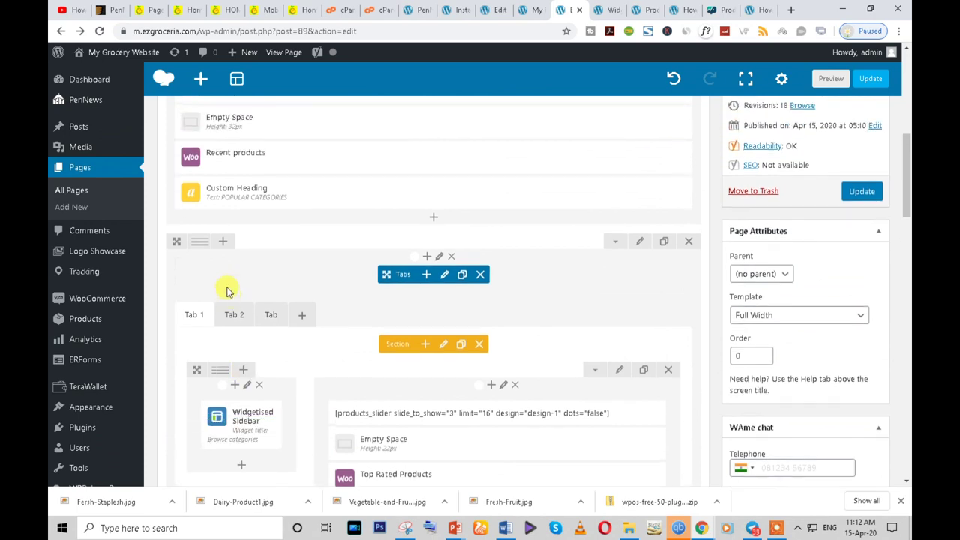
click(870, 192)
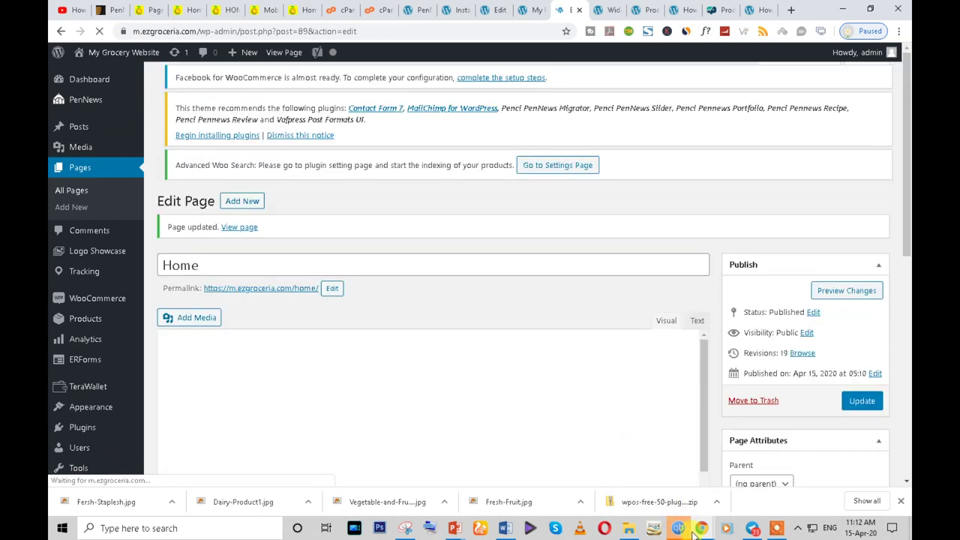
mouse_move(701, 528)
click(772, 497)
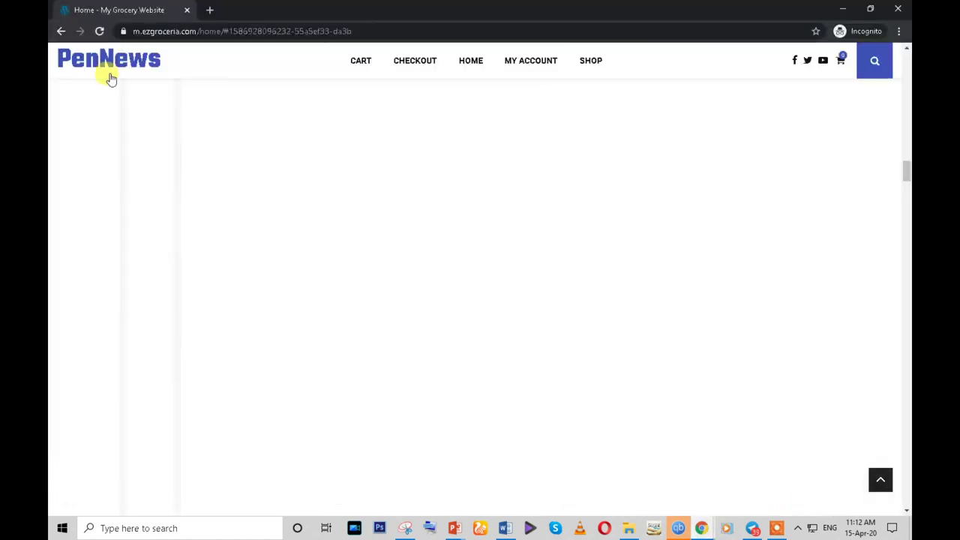
click(98, 33)
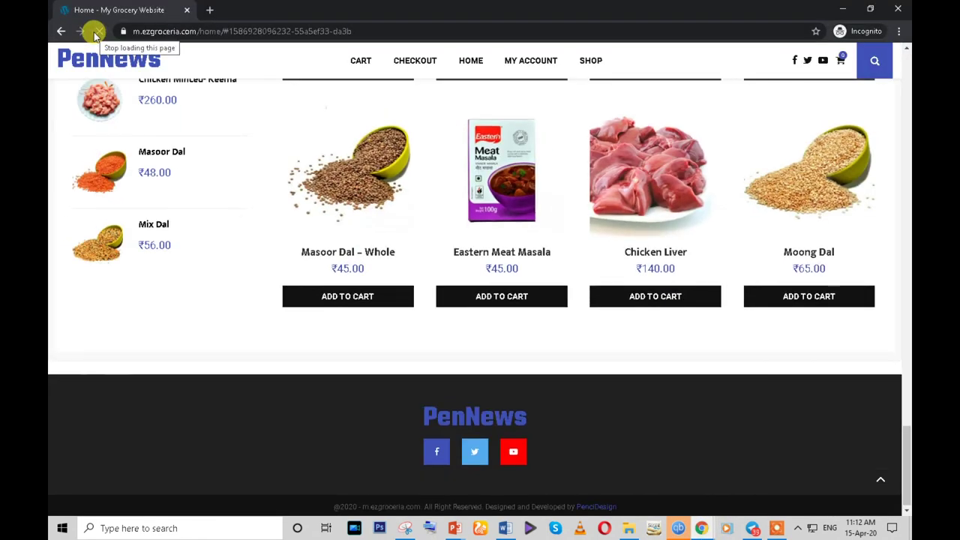
scroll(357, 418, up, 9)
scroll(352, 420, up, 5)
scroll(347, 420, down, 2)
scroll(334, 428, up, 3)
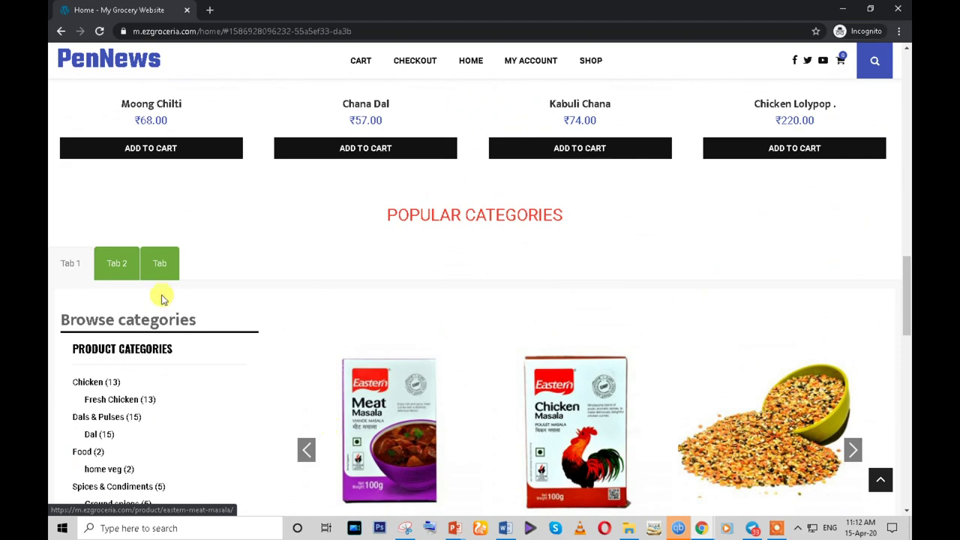
click(117, 263)
click(158, 317)
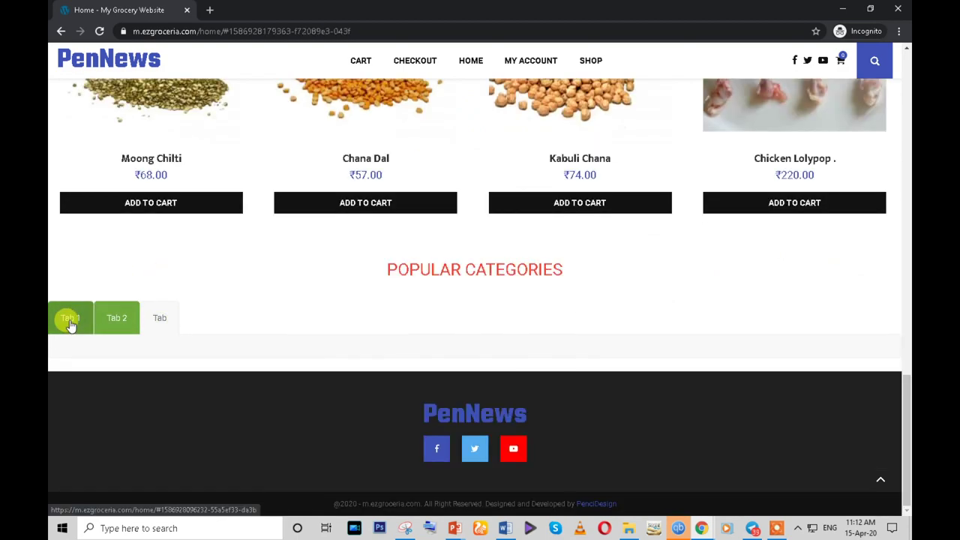
click(69, 321)
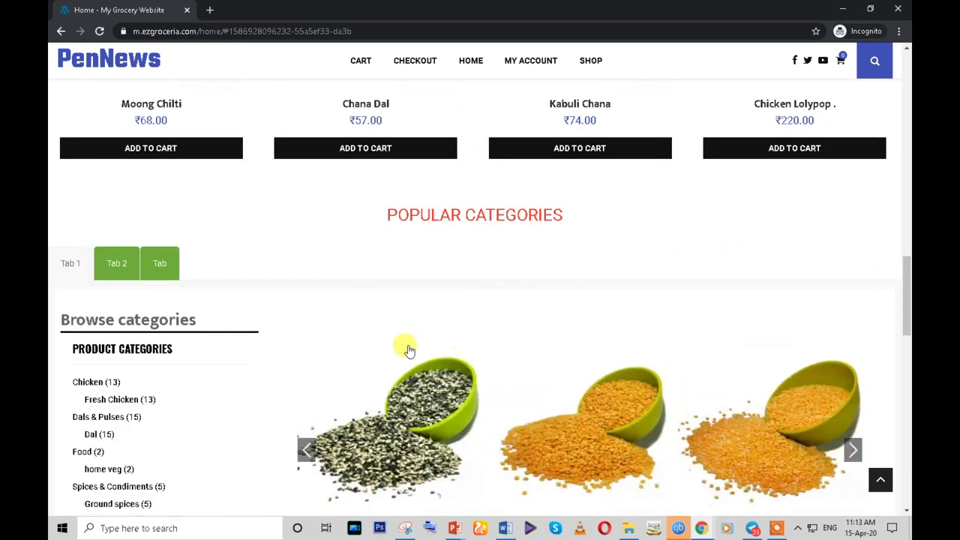
scroll(408, 349, up, 12)
scroll(409, 349, down, 3)
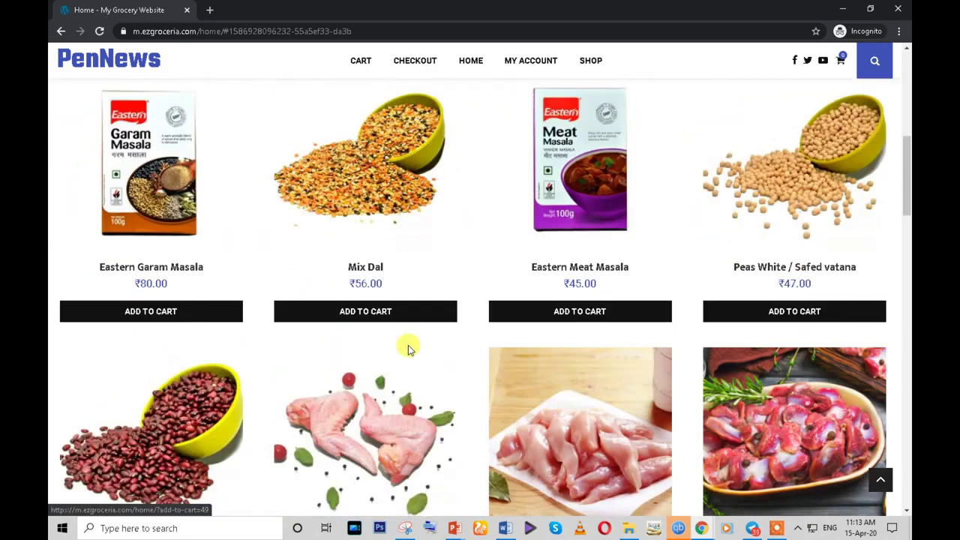
scroll(409, 349, up, 3)
scroll(542, 322, down, 7)
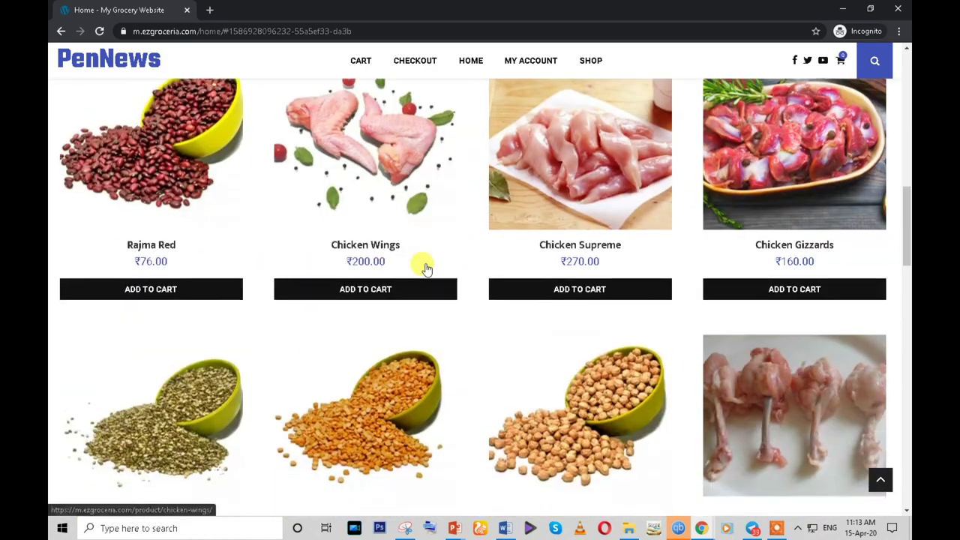
scroll(425, 268, down, 6)
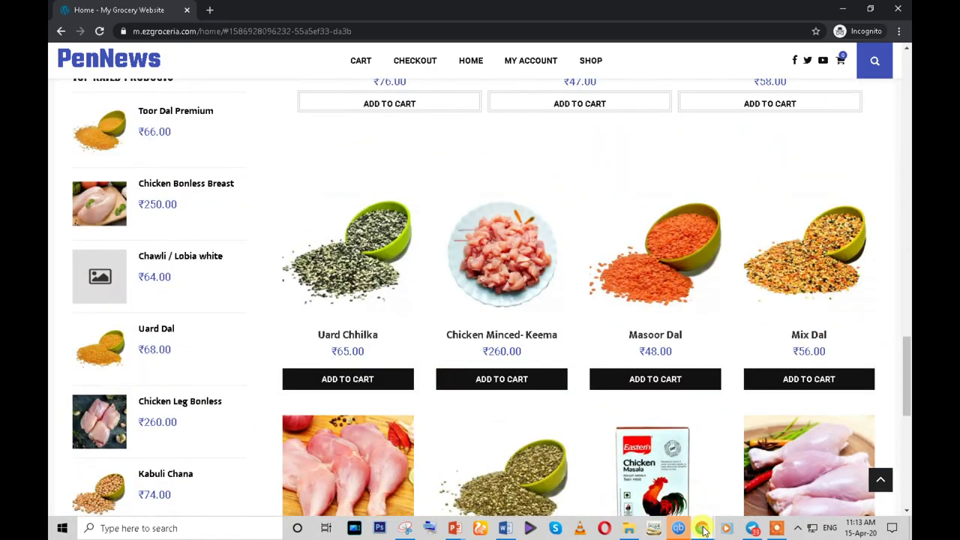
- Drag Recent products and the POPULAR CATEGORIES heading below the Tabs element, then edit the heading
mouse_move(701, 528)
click(630, 458)
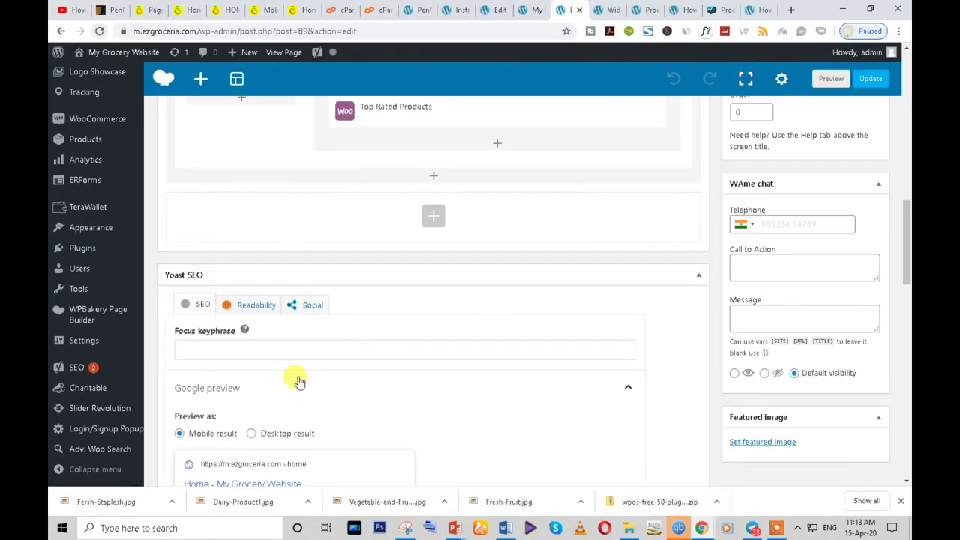
scroll(298, 380, up, 3)
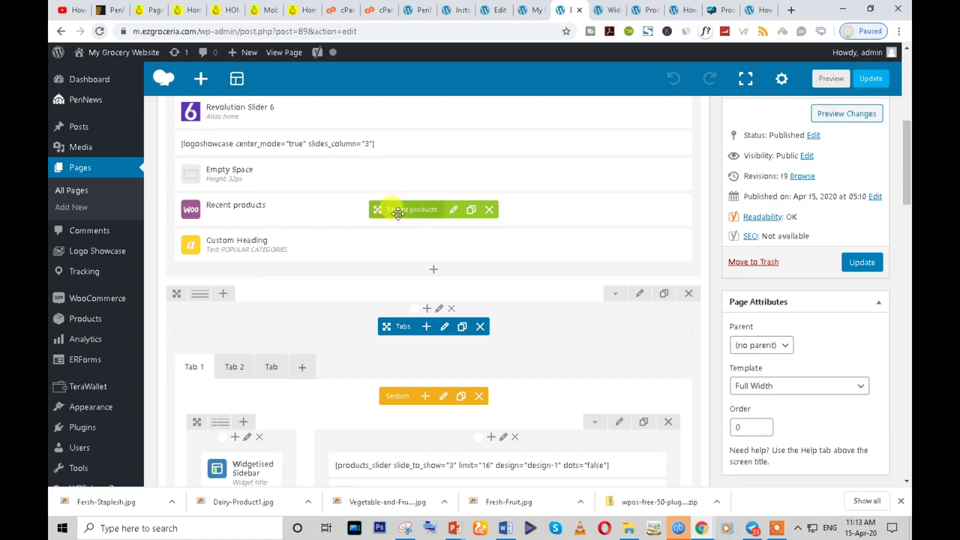
drag(396, 211, 368, 310)
scroll(330, 300, up, 4)
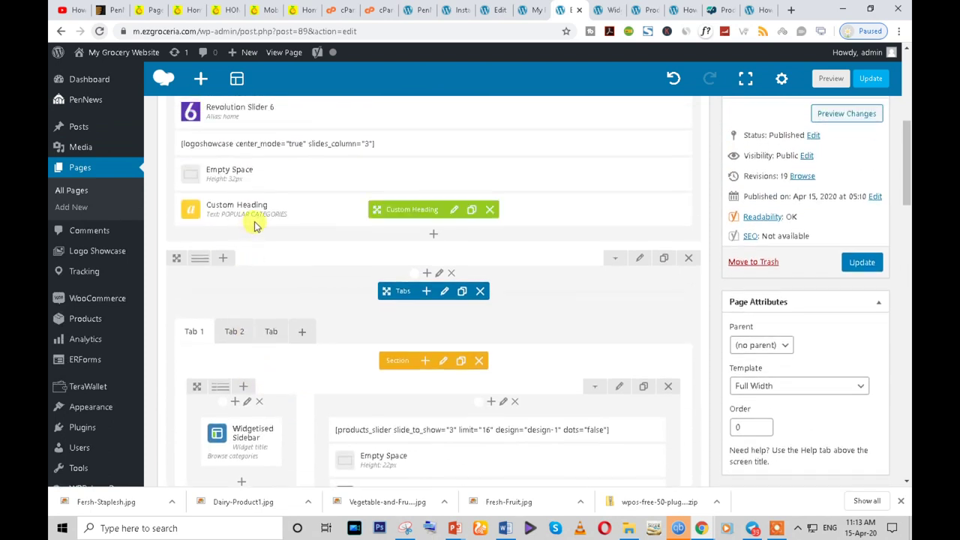
drag(392, 205, 373, 366)
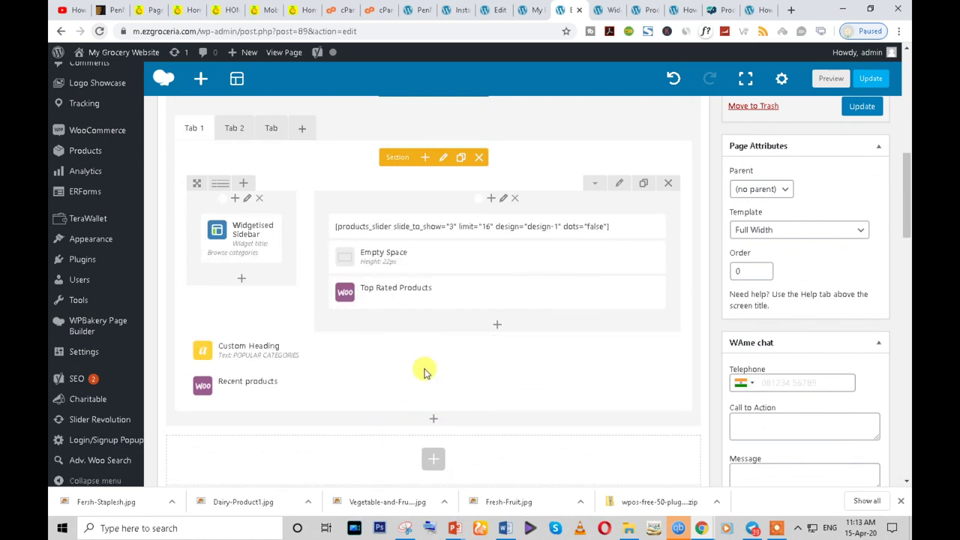
click(455, 355)
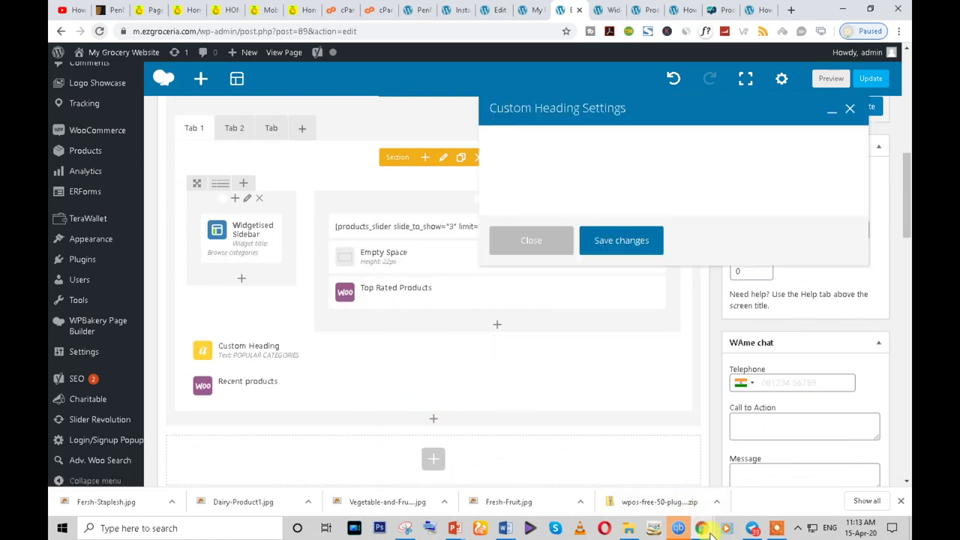
- Inspect the POPULAR CATEGORIES heading on the live storefront, then return to the page builder
mouse_move(711, 531)
click(750, 405)
scroll(540, 365, down, 6)
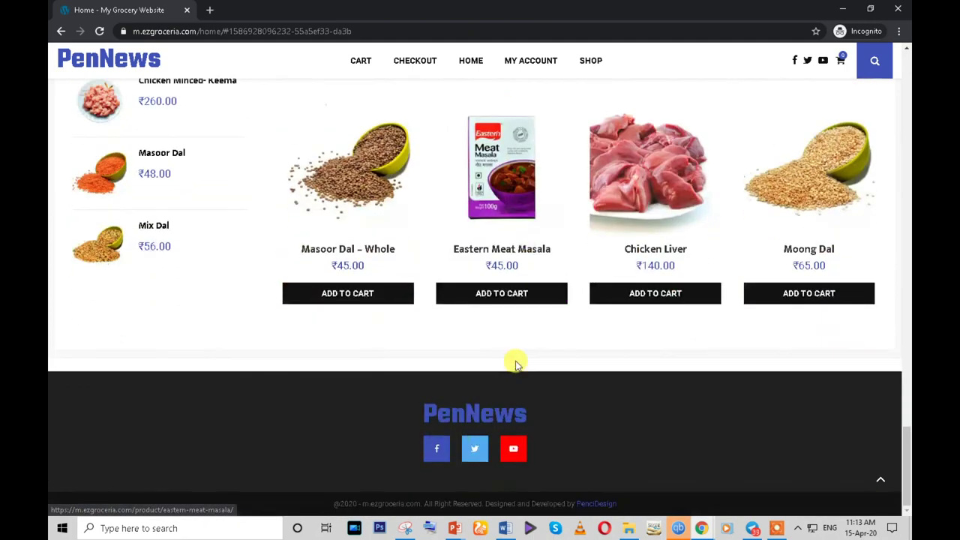
scroll(516, 365, down, 8)
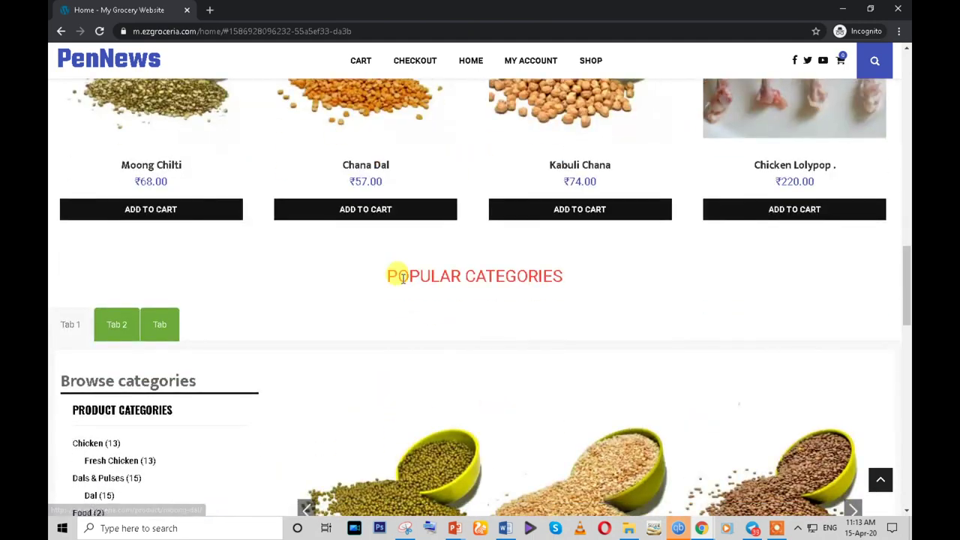
triple_click(403, 277)
click(471, 264)
double_click(470, 264)
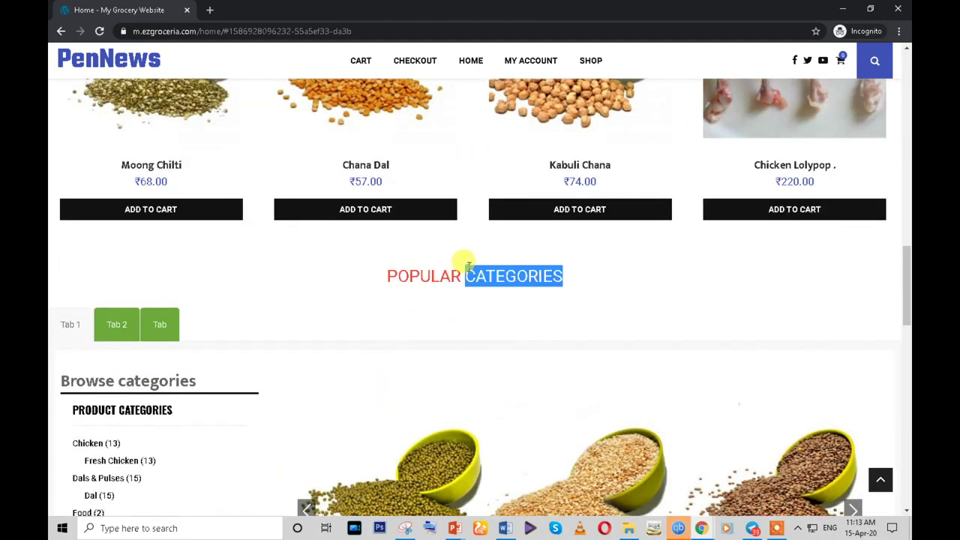
mouse_move(699, 527)
click(615, 484)
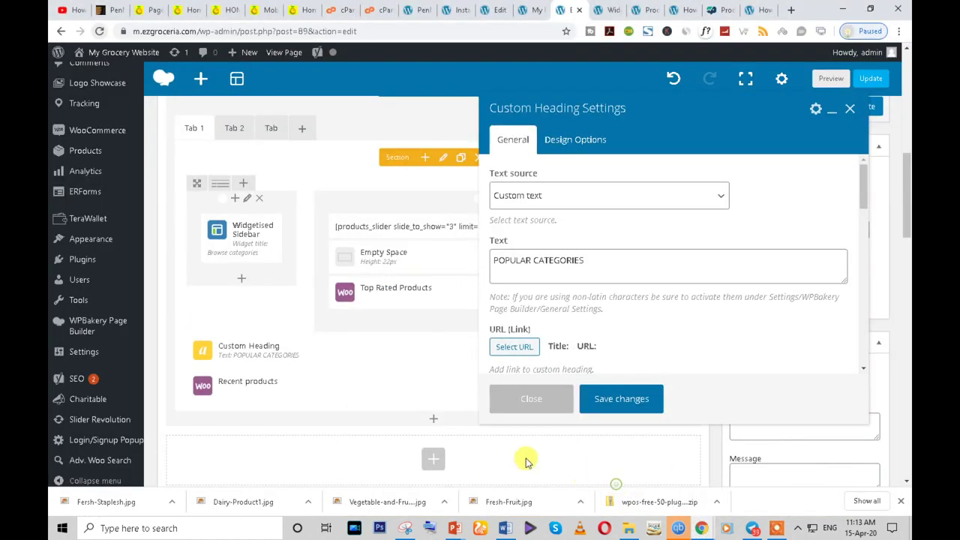
- Give the heading the Oswald font family and the bounceIn CSS animation
click(551, 271)
scroll(549, 306, down, 3)
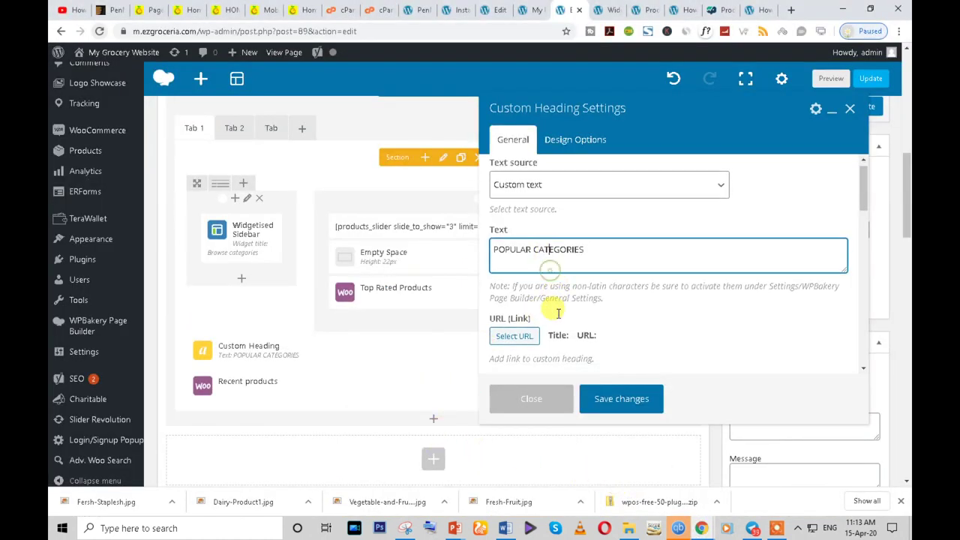
scroll(552, 314, down, 5)
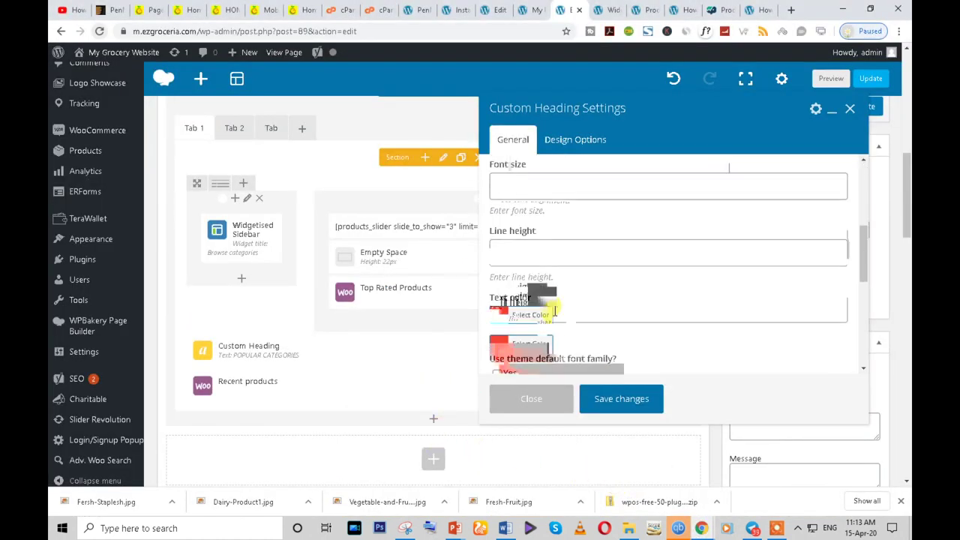
scroll(552, 307, down, 2)
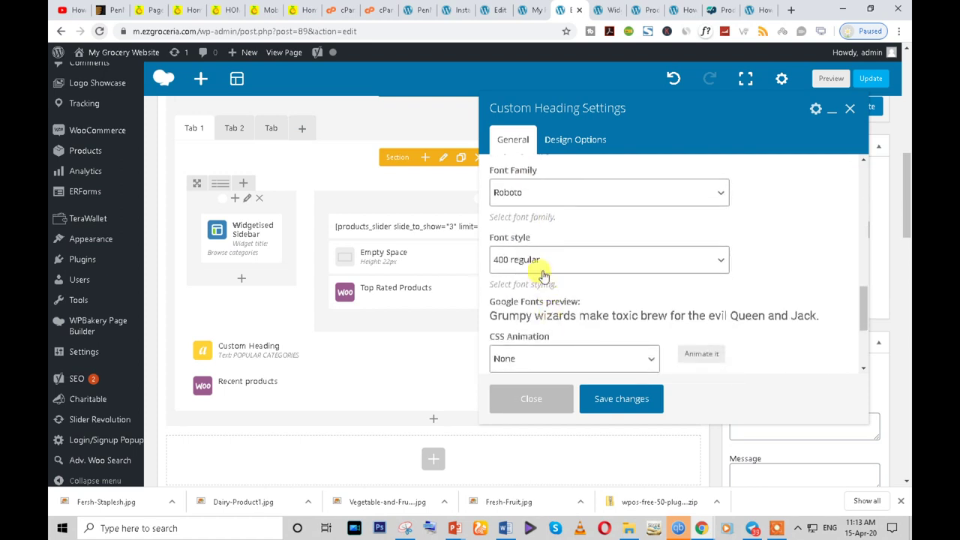
click(529, 194)
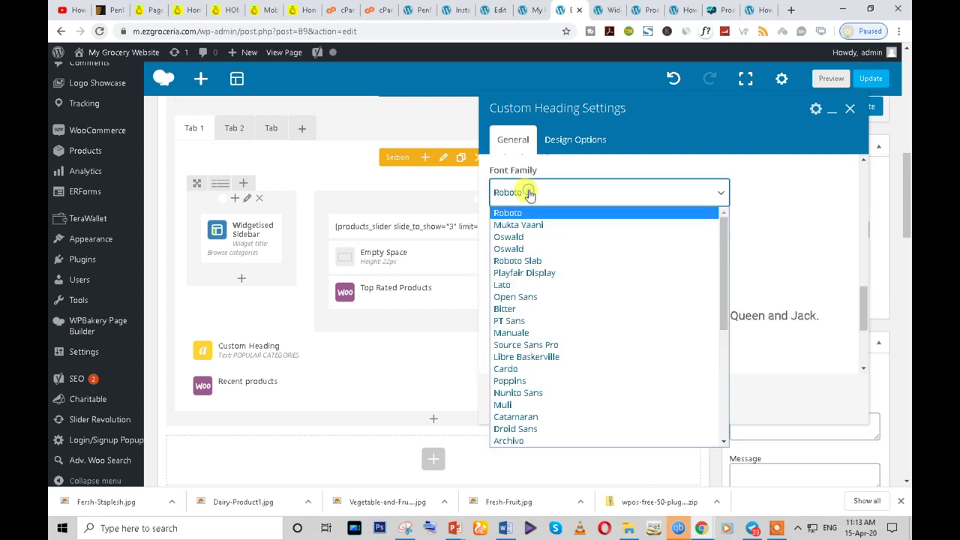
click(518, 237)
click(589, 308)
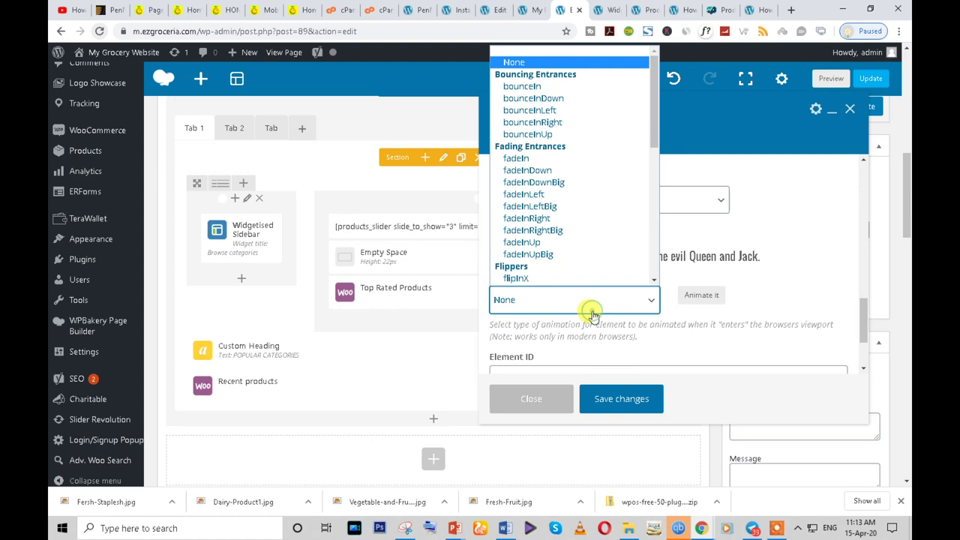
click(527, 158)
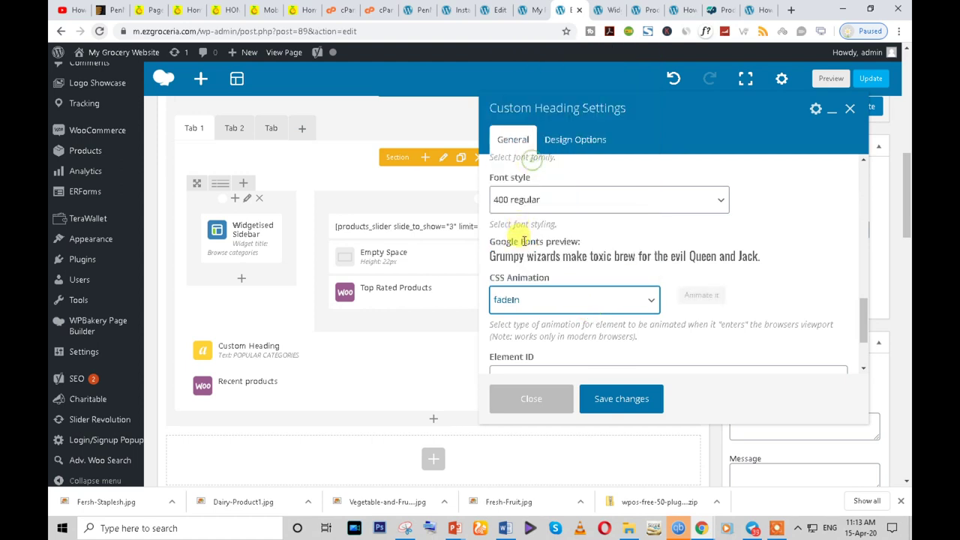
click(555, 298)
click(527, 89)
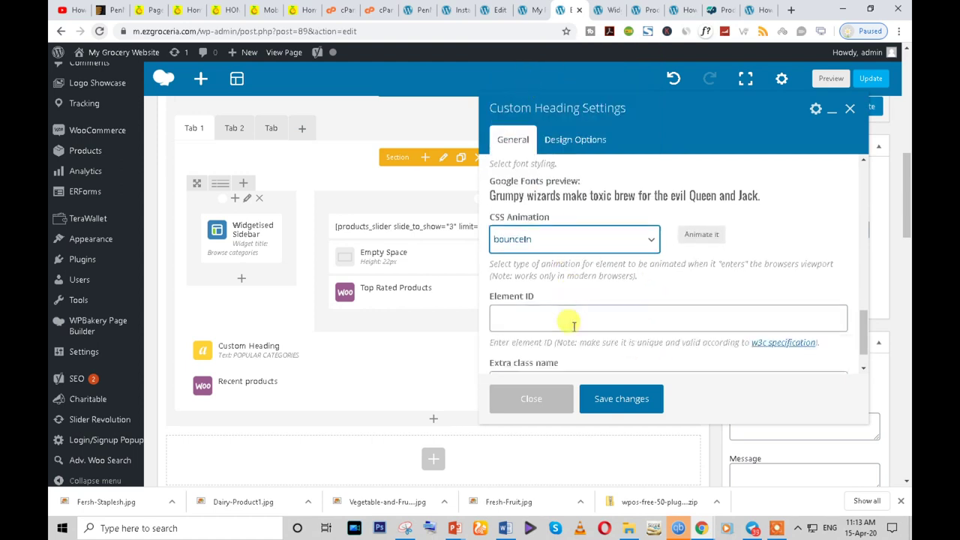
- Save the Custom Heading settings and update the Home page
scroll(600, 338, down, 3)
click(602, 401)
scroll(461, 351, up, 3)
click(862, 165)
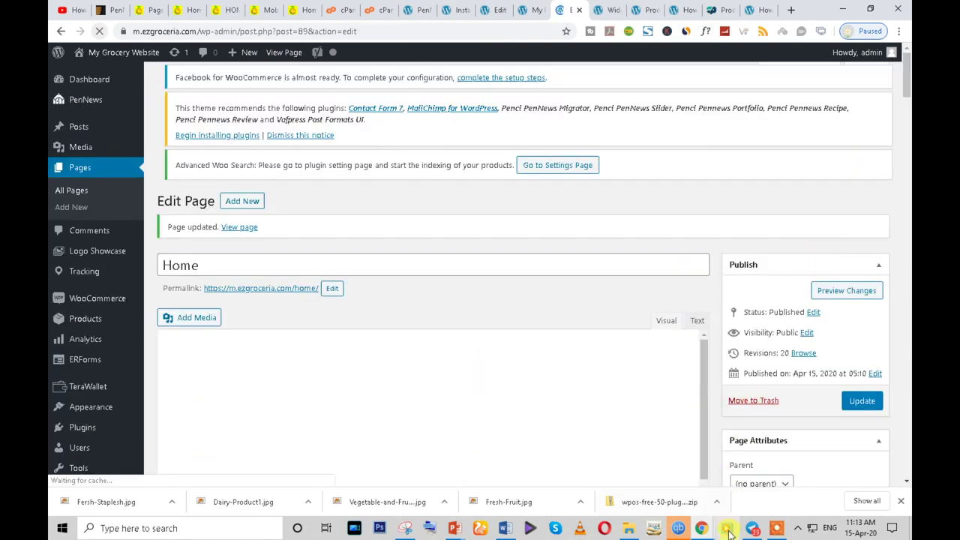
- Reload the live homepage and test switching between Tab 1, Tab 2 and Tab 3
mouse_move(705, 530)
click(780, 472)
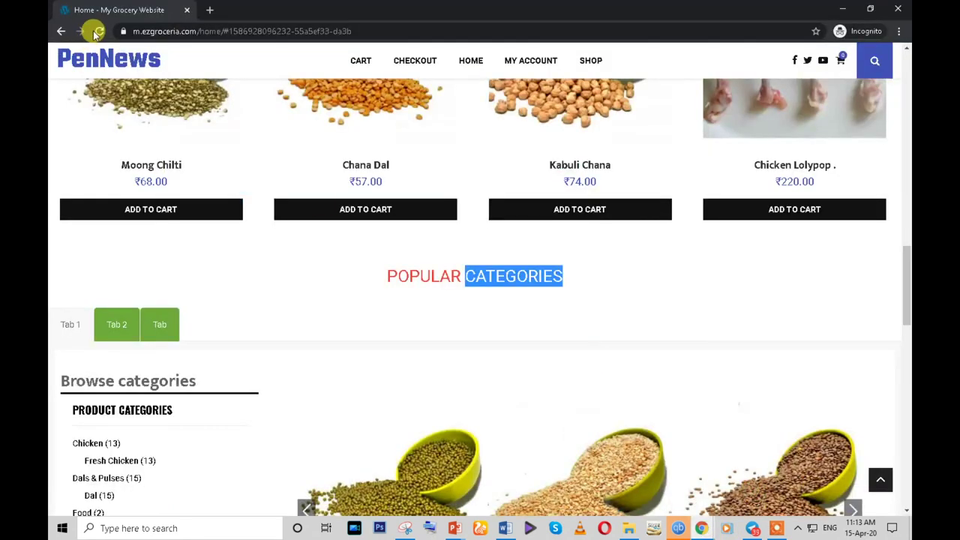
click(98, 31)
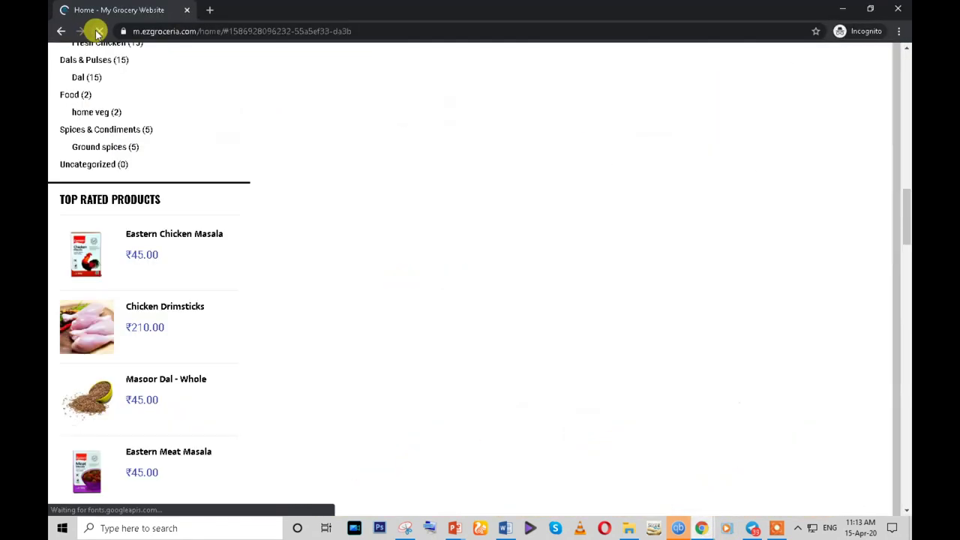
scroll(397, 333, down, 5)
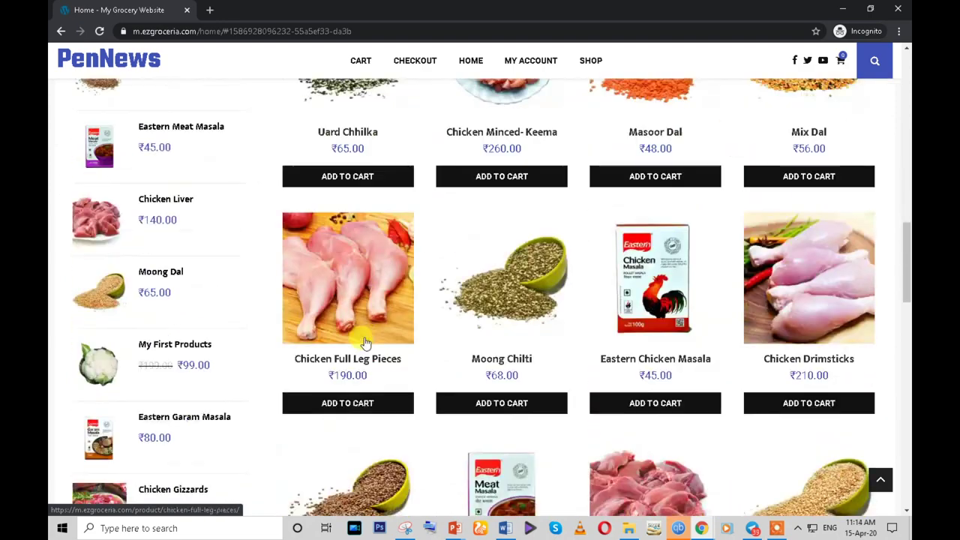
scroll(365, 342, up, 10)
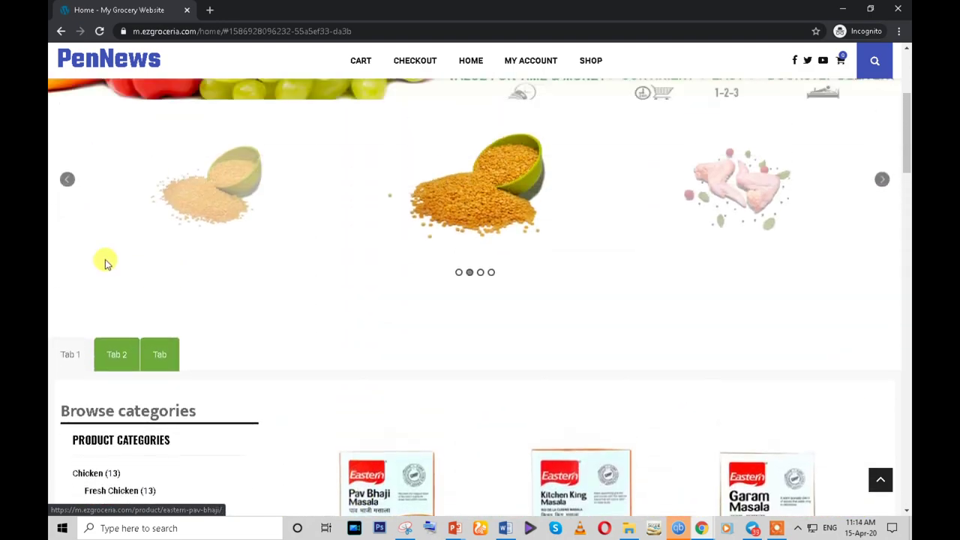
click(116, 363)
click(154, 363)
click(107, 366)
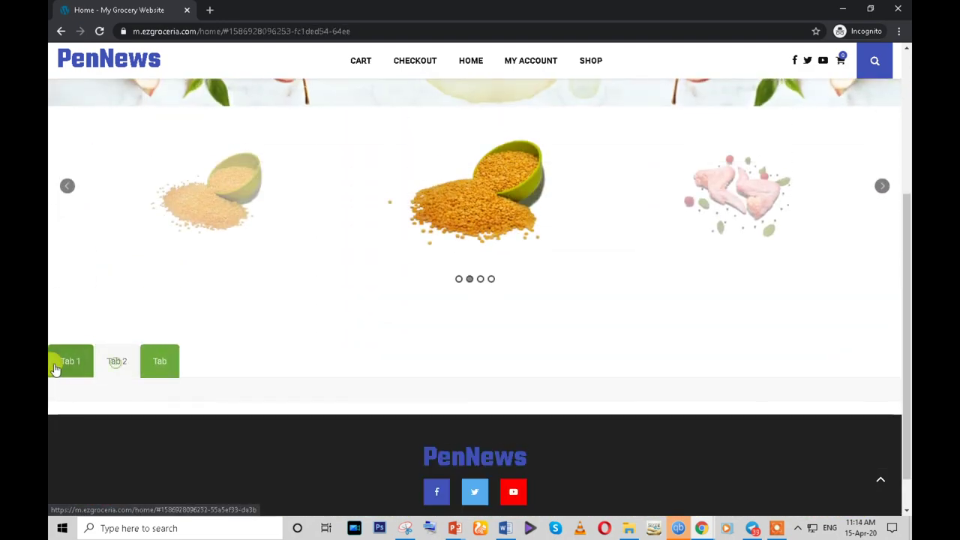
click(54, 362)
click(109, 367)
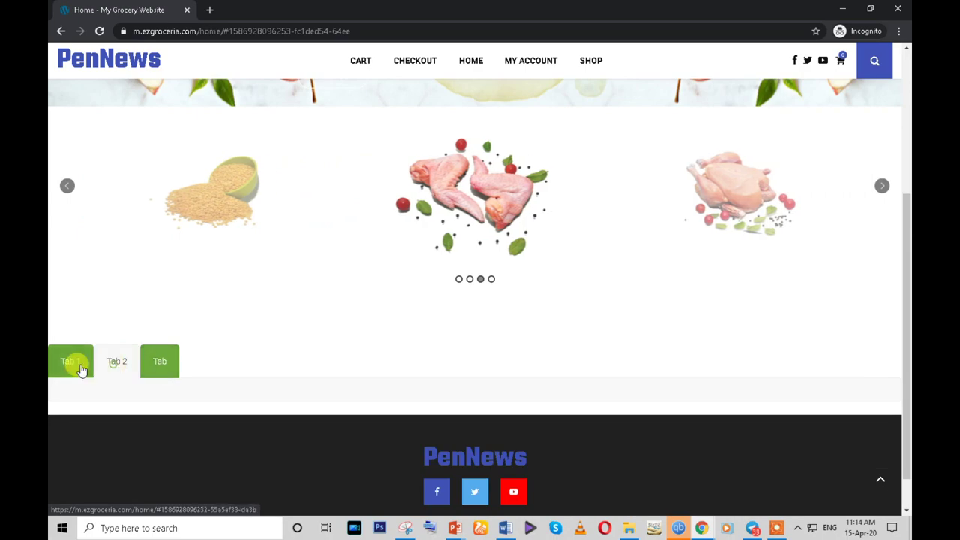
click(81, 369)
scroll(220, 368, down, 9)
scroll(218, 363, up, 3)
scroll(154, 306, up, 10)
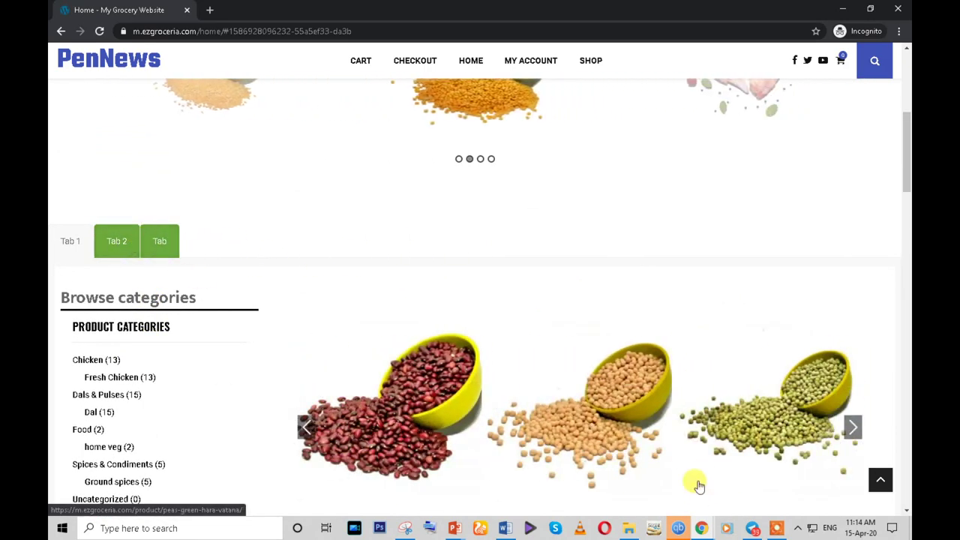
- Bring up the ezgroceria.com reference site and its Hot Offer tabs
mouse_move(705, 528)
click(628, 457)
click(180, 8)
scroll(315, 344, up, 10)
scroll(315, 344, up, 2)
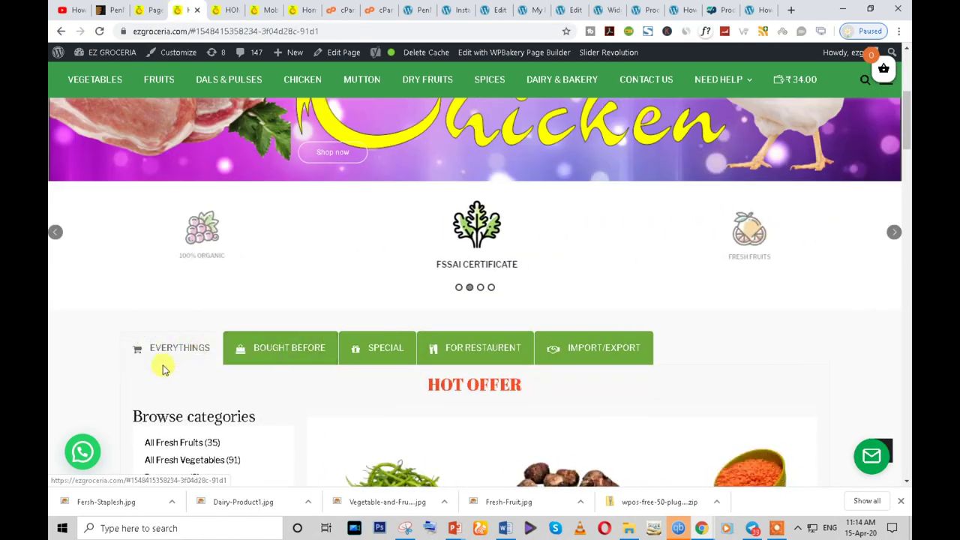
- Select the EVERYTHINGS tab label on the reference site and return to the page builder
drag(136, 345, 219, 361)
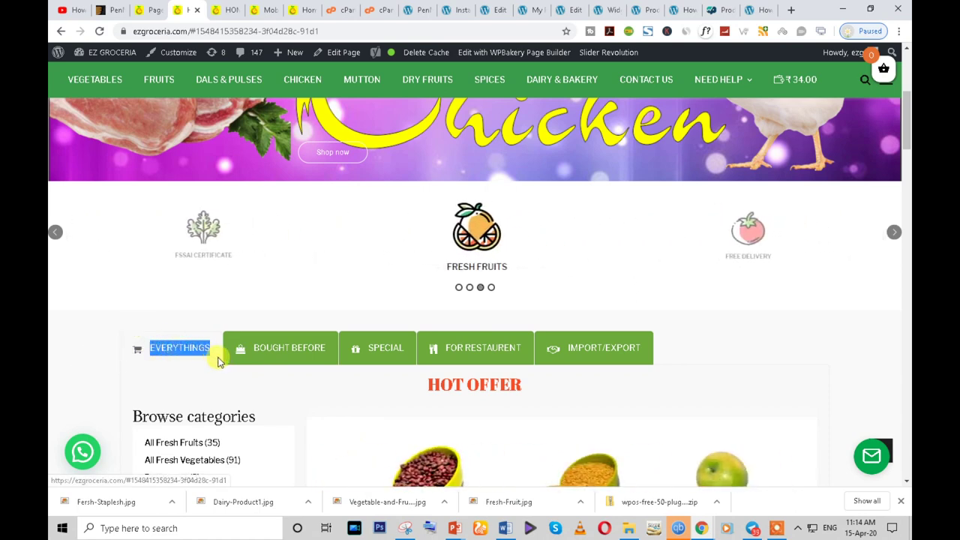
mouse_move(699, 530)
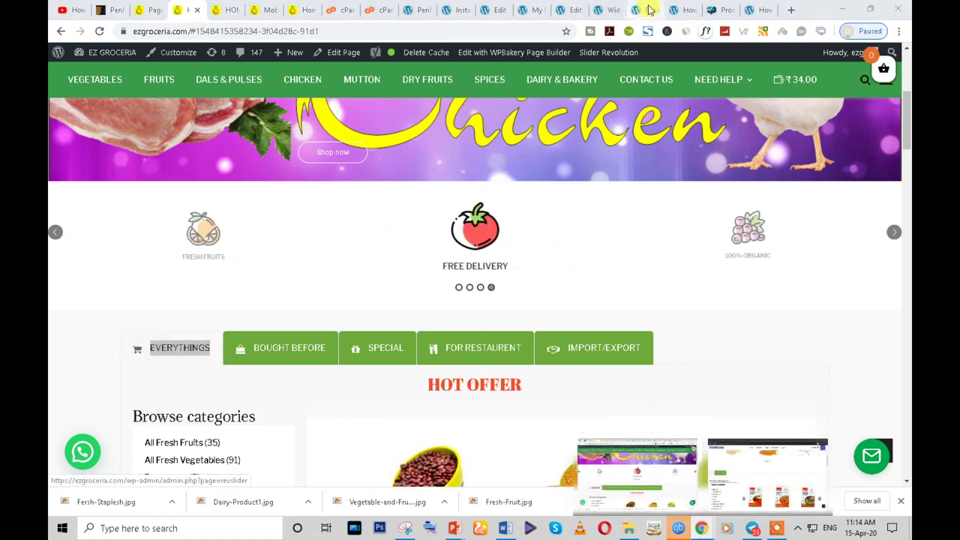
click(773, 480)
click(581, 9)
scroll(330, 338, down, 10)
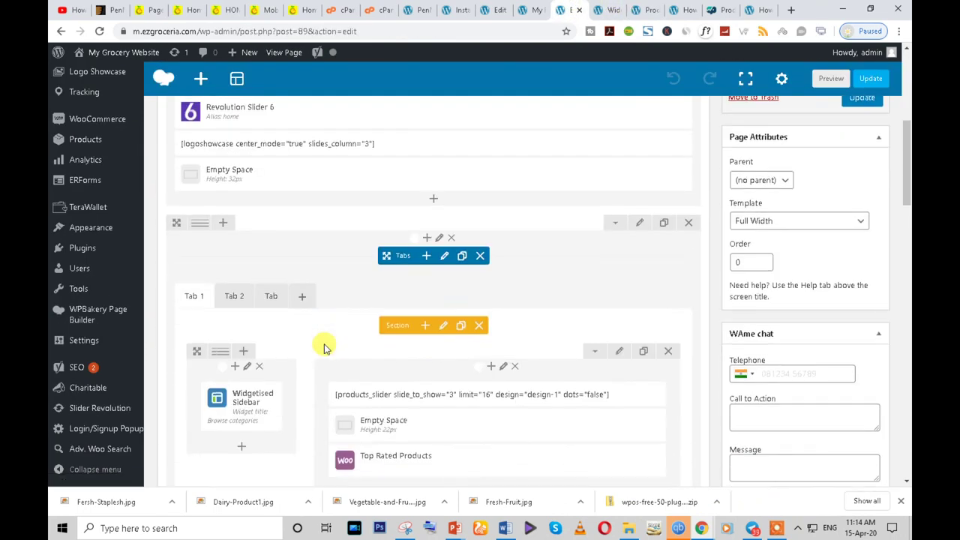
- Rename the first tab section to EVERYTHINGS and show the empty Tab 2 section
click(439, 266)
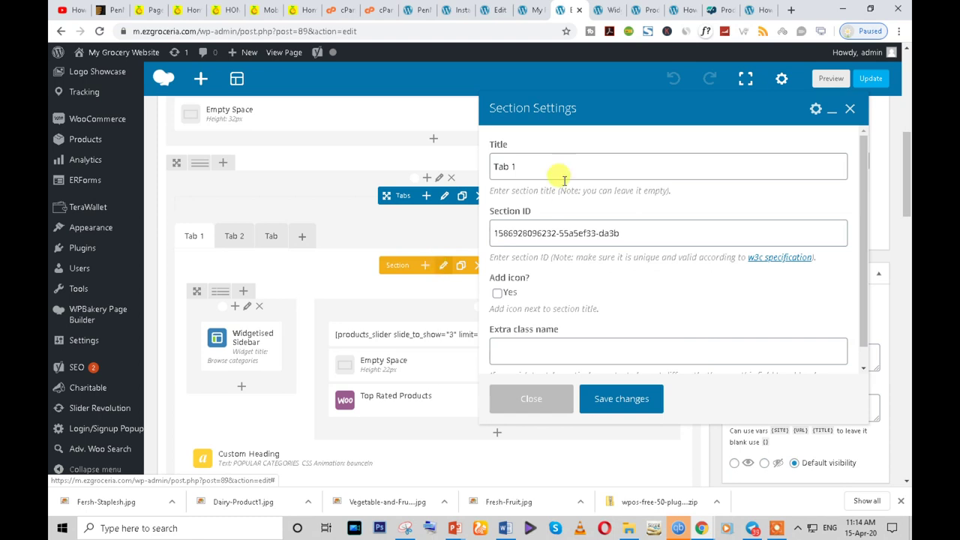
click(546, 165)
text(EVERYTHINGS)
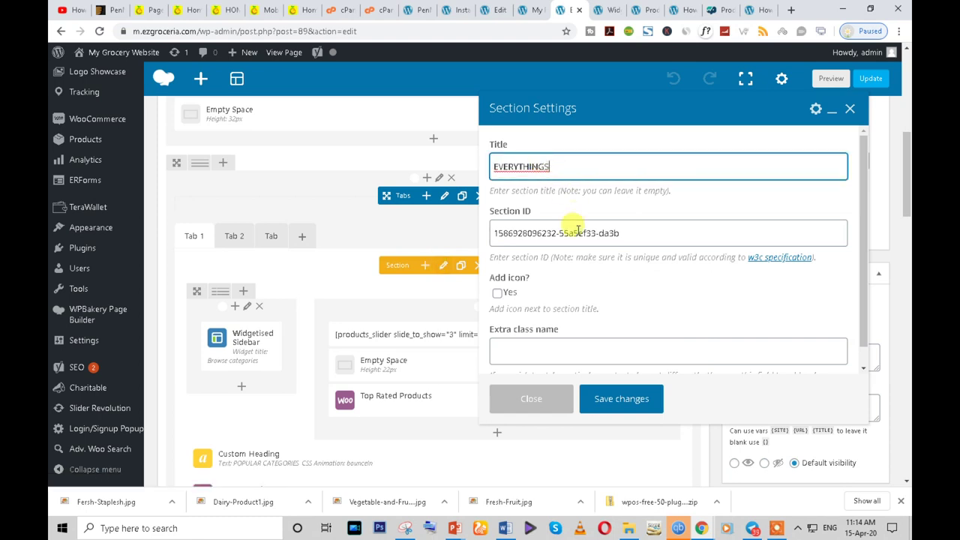
click(609, 399)
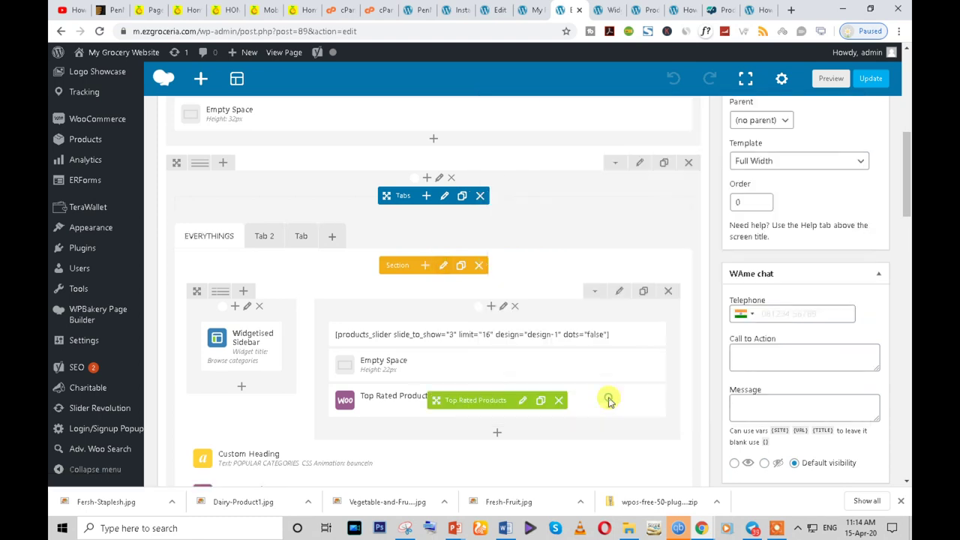
click(268, 240)
- Review the reference homepage's BOUGHT BEFORE, FOR RESTAURENT and SPECIAL tab contents
click(155, 9)
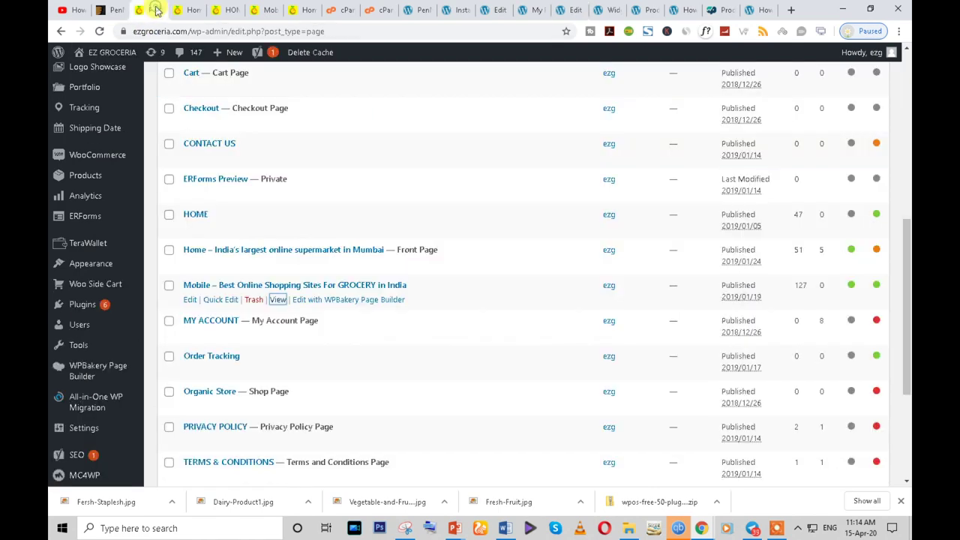
click(193, 11)
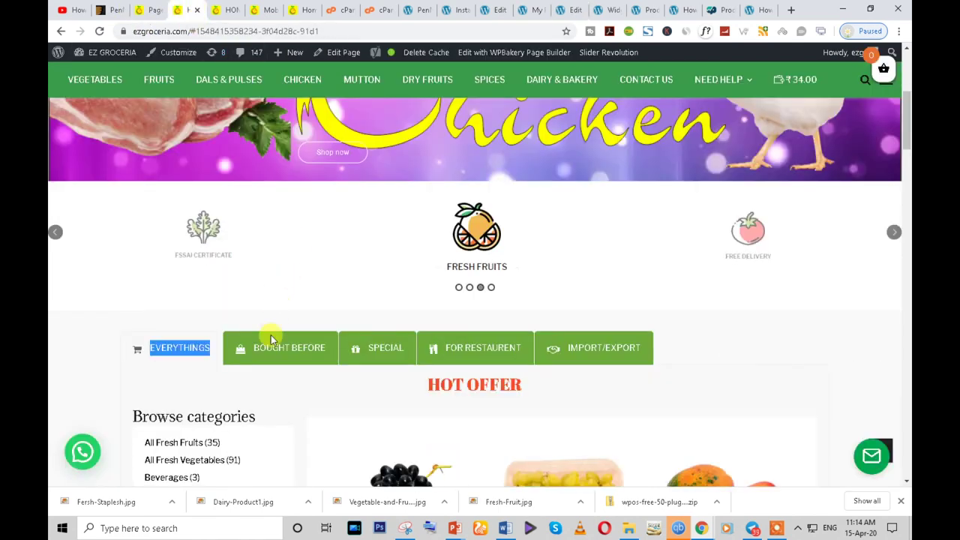
click(251, 359)
scroll(251, 359, down, 3)
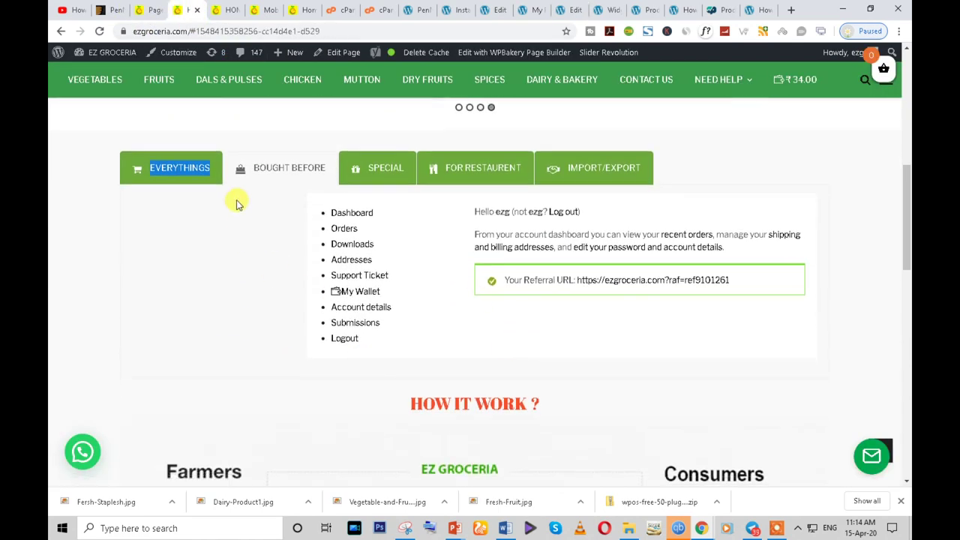
click(467, 167)
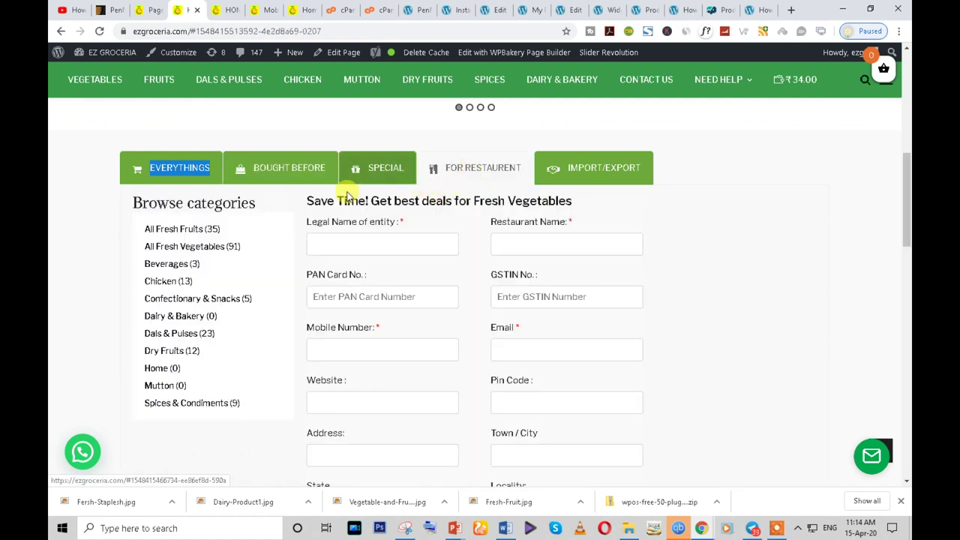
scroll(675, 255, down, 2)
scroll(242, 204, up, 3)
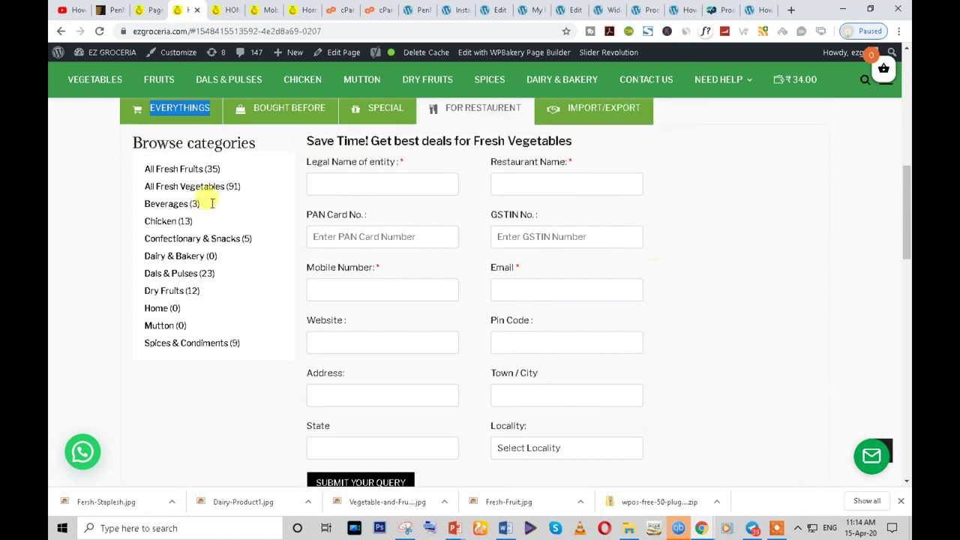
click(367, 228)
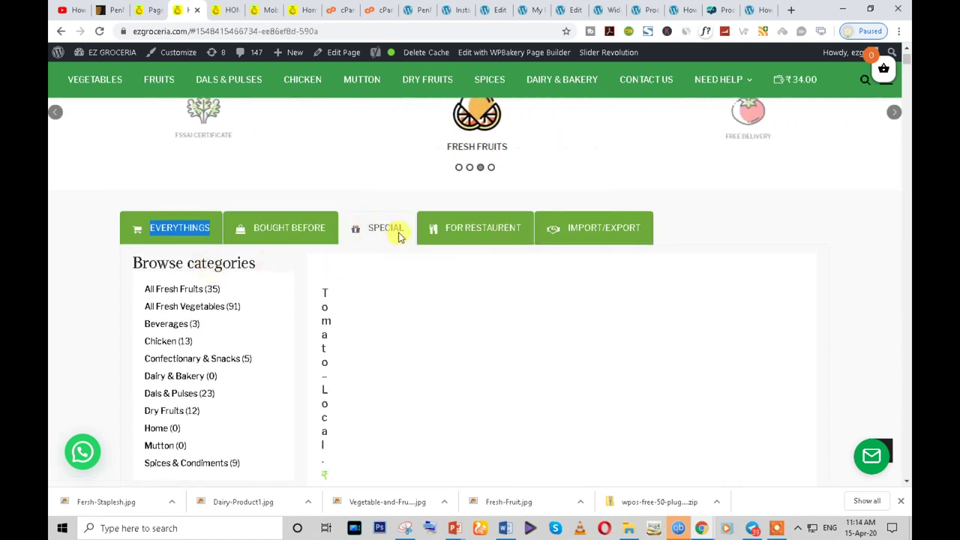
click(461, 230)
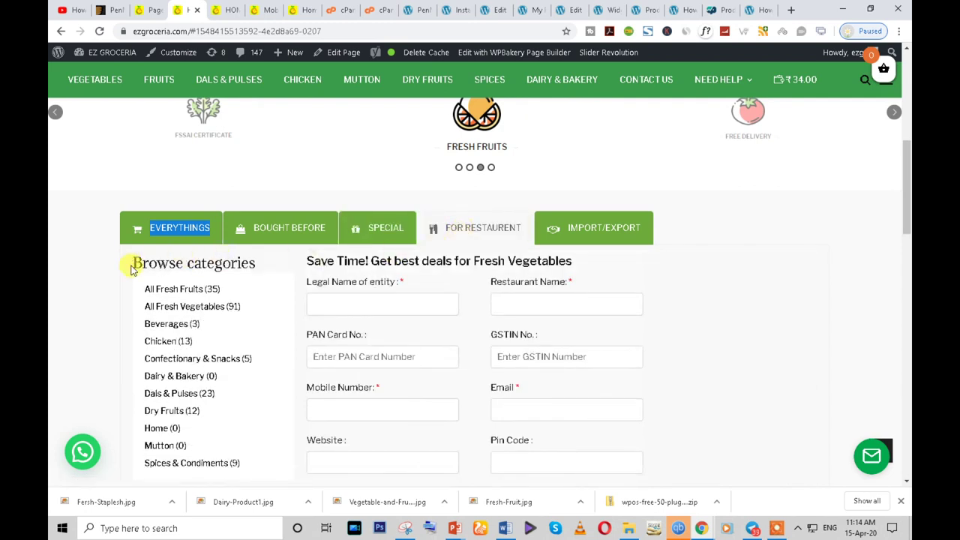
- Select the FOR RESTAURENT tab name and return to the grocery site window
mouse_move(432, 222)
mouse_down()
mouse_move(439, 215)
mouse_move(443, 228)
mouse_up()
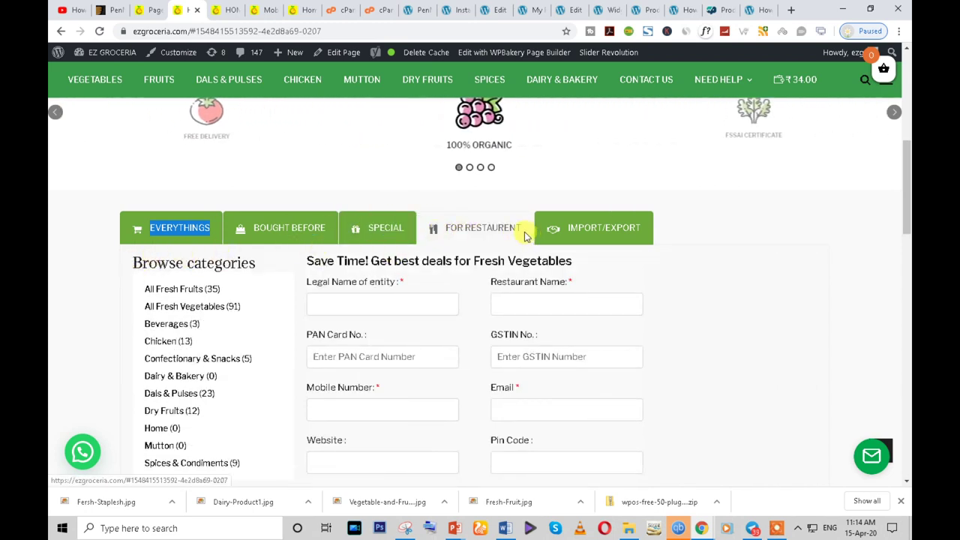
click(434, 207)
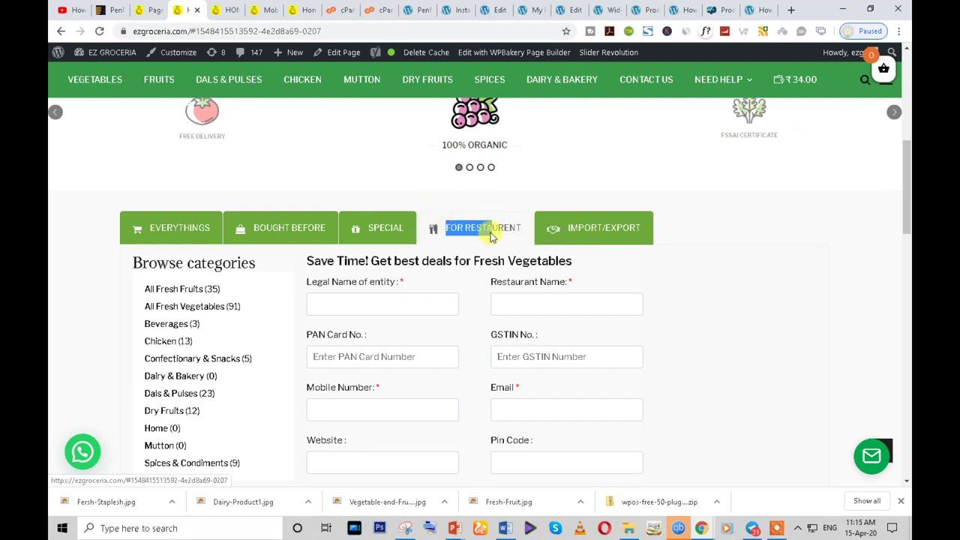
drag(489, 234, 525, 236)
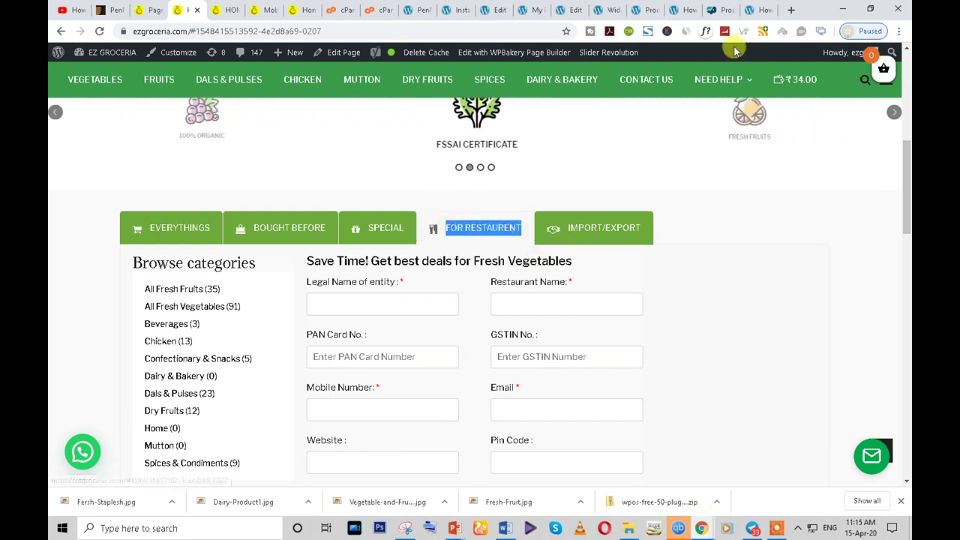
mouse_move(701, 528)
click(746, 475)
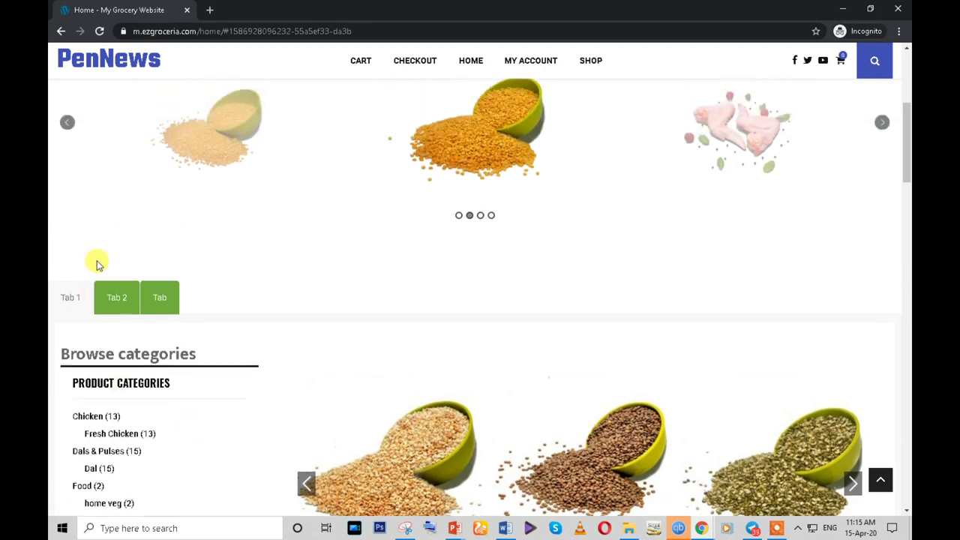
- Get back to the Home page editor in WPBakery Page Builder
mouse_move(701, 528)
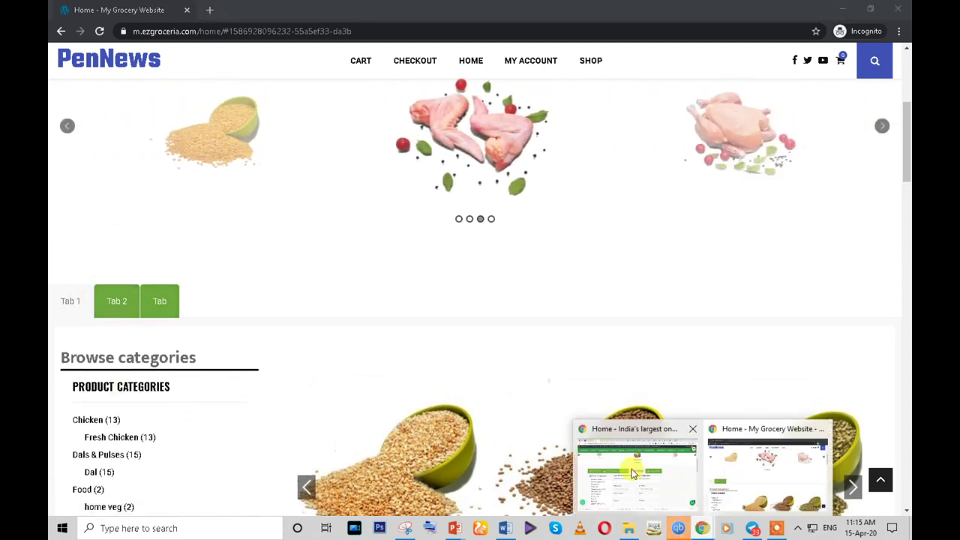
click(632, 474)
click(605, 10)
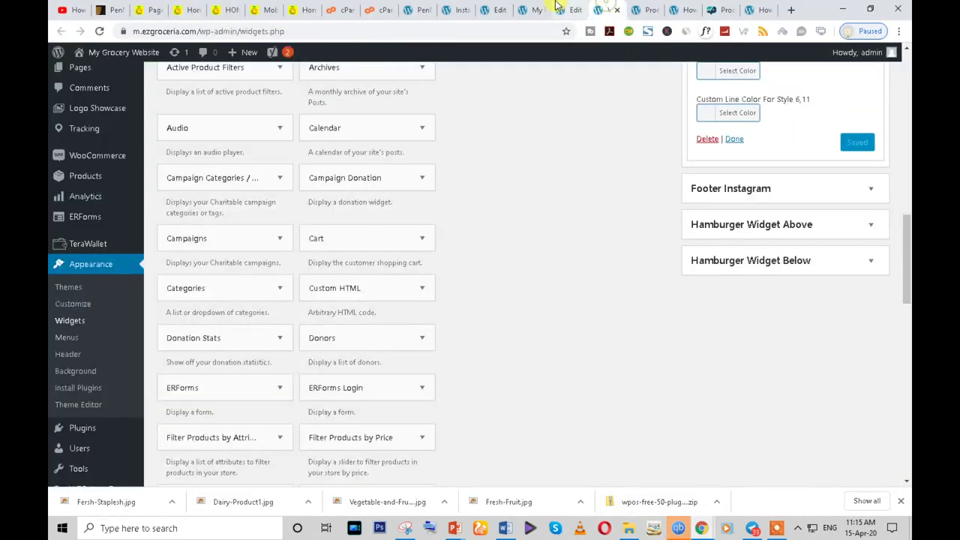
click(568, 10)
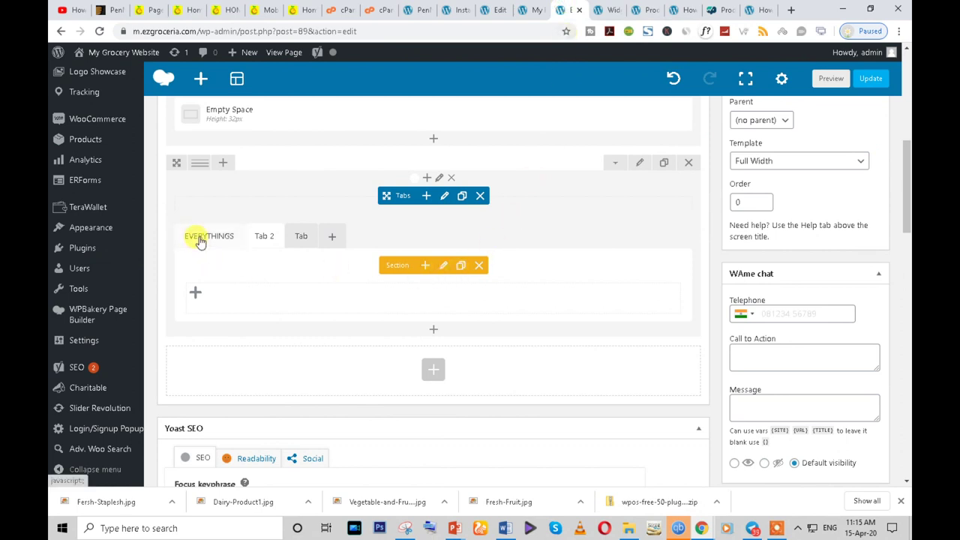
- Retitle Tab 2 as FOR RESTAURENT, enable an icon, and bring up the icon library
click(442, 266)
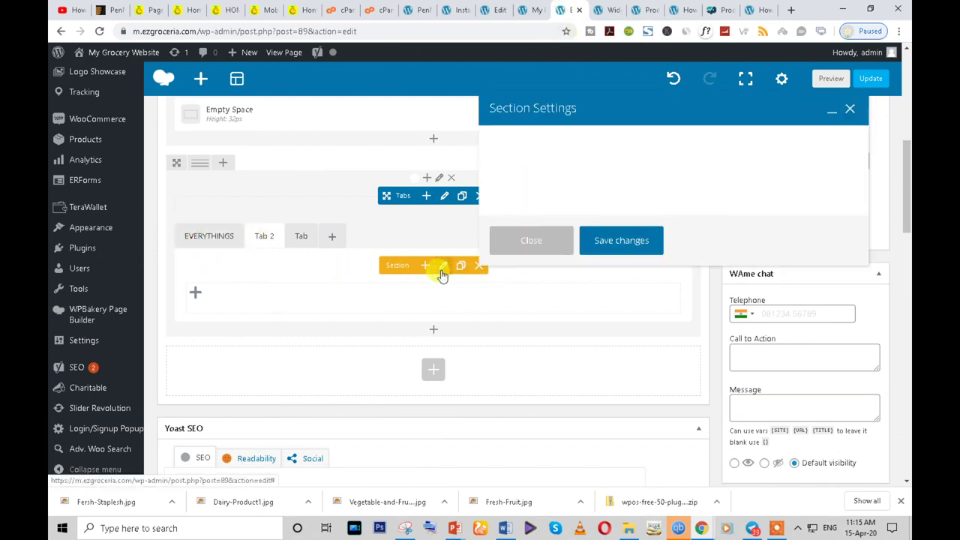
double_click(515, 167)
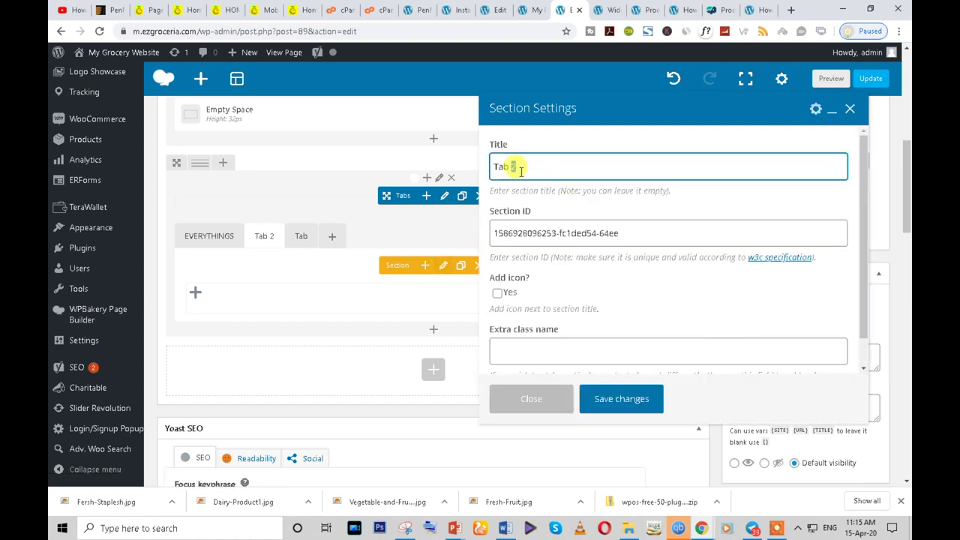
scroll(559, 280, down, 1)
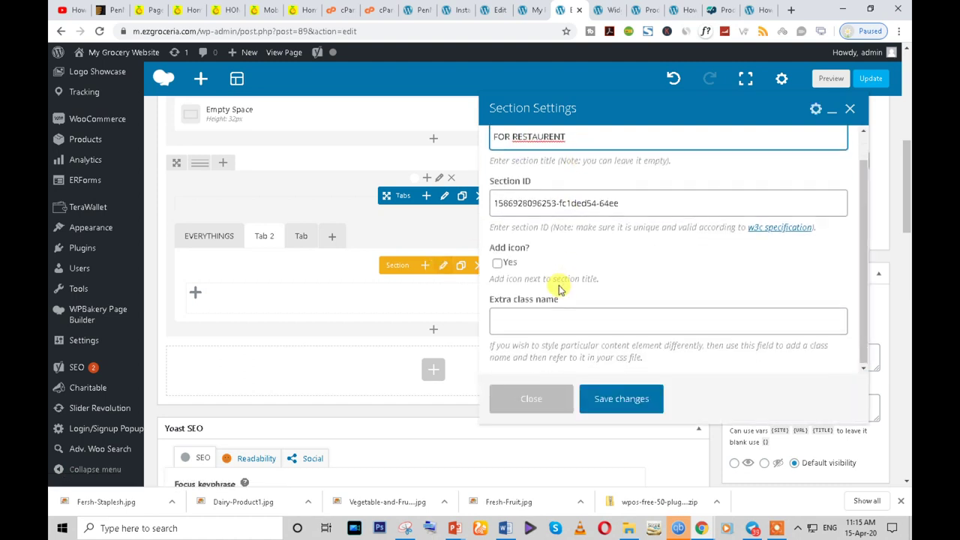
click(498, 261)
scroll(550, 272, down, 5)
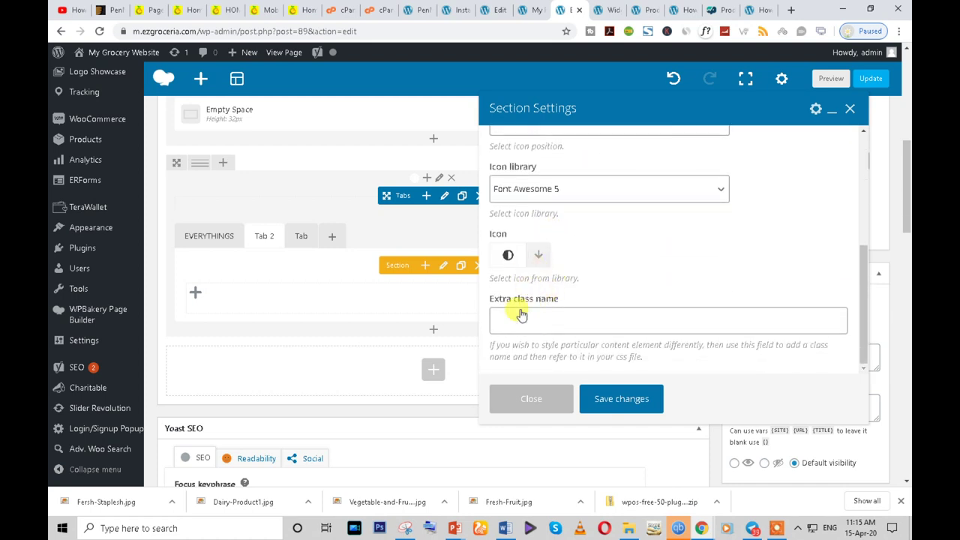
click(538, 261)
scroll(540, 300, down, 2)
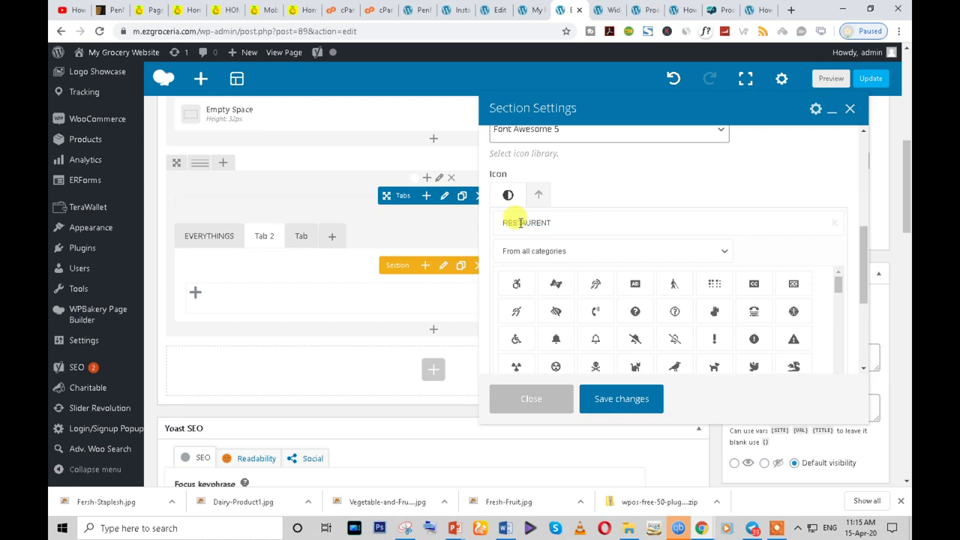
scroll(846, 317, down, 3)
scroll(679, 276, up, 3)
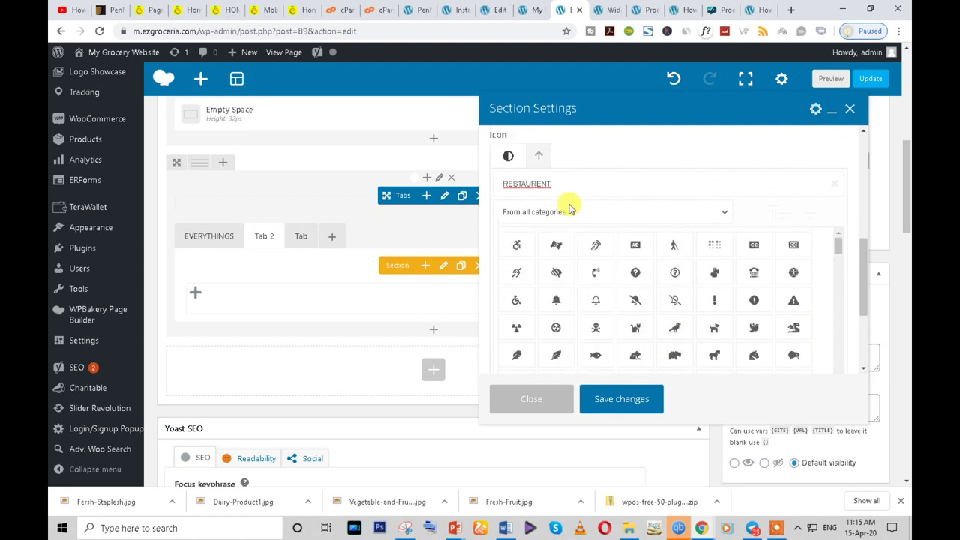
scroll(568, 208, up, 1)
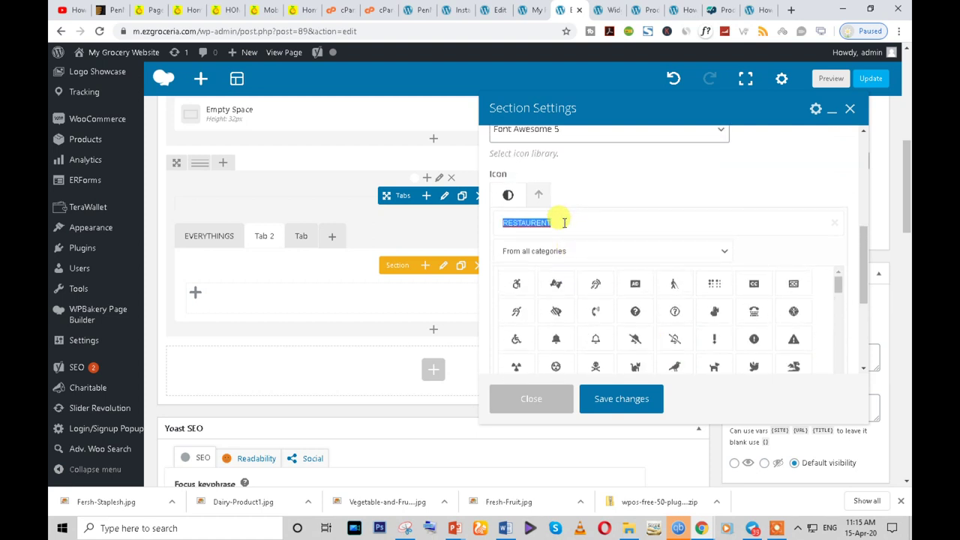
text(o)
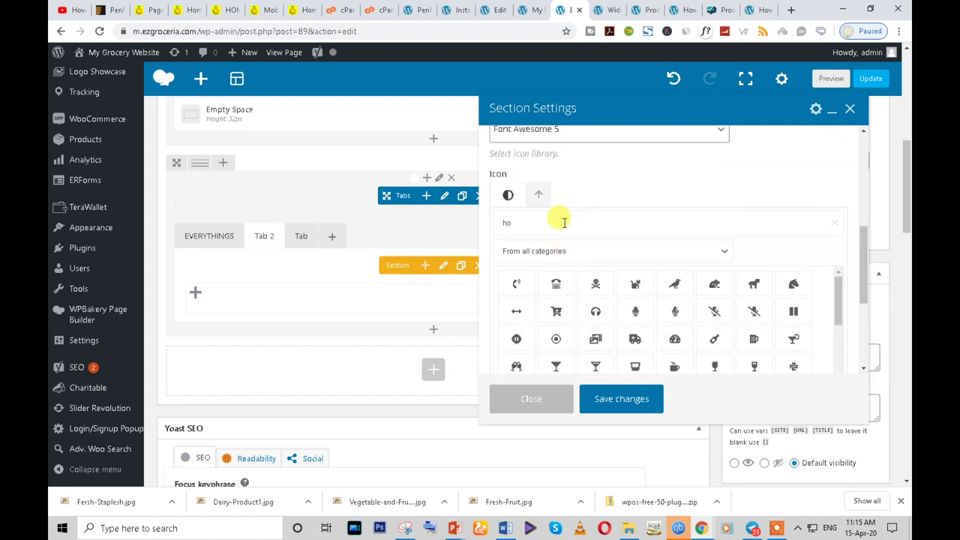
text(te)
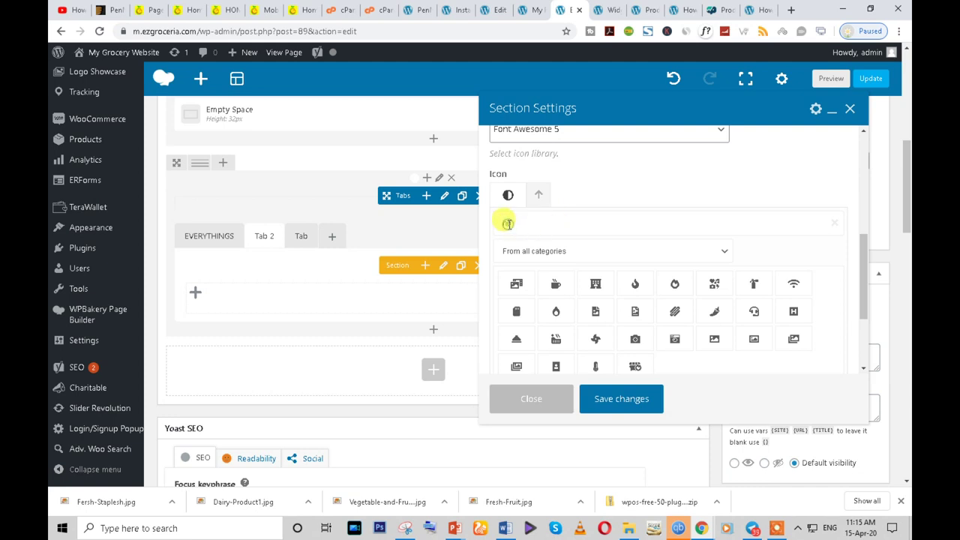
key(BackSpace)
scroll(686, 311, down, 5)
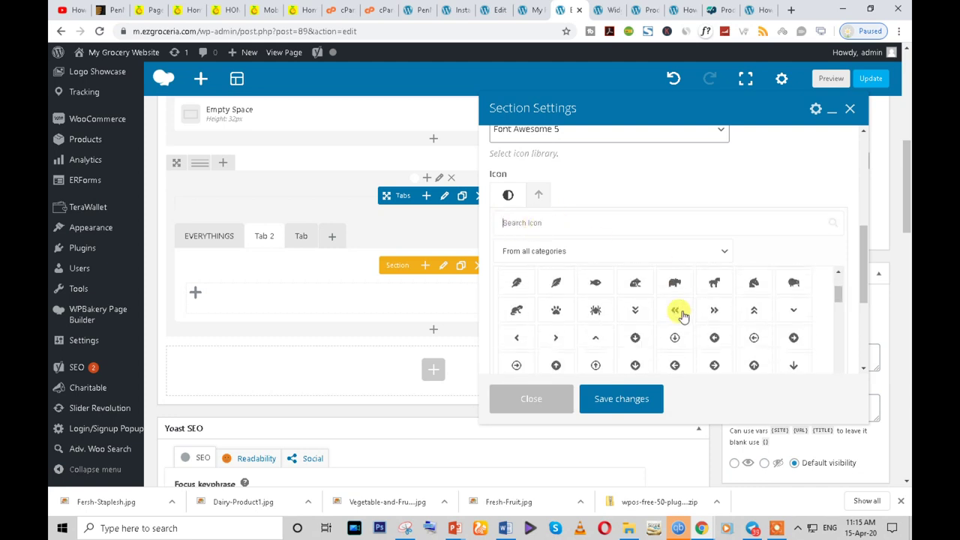
scroll(679, 322, down, 10)
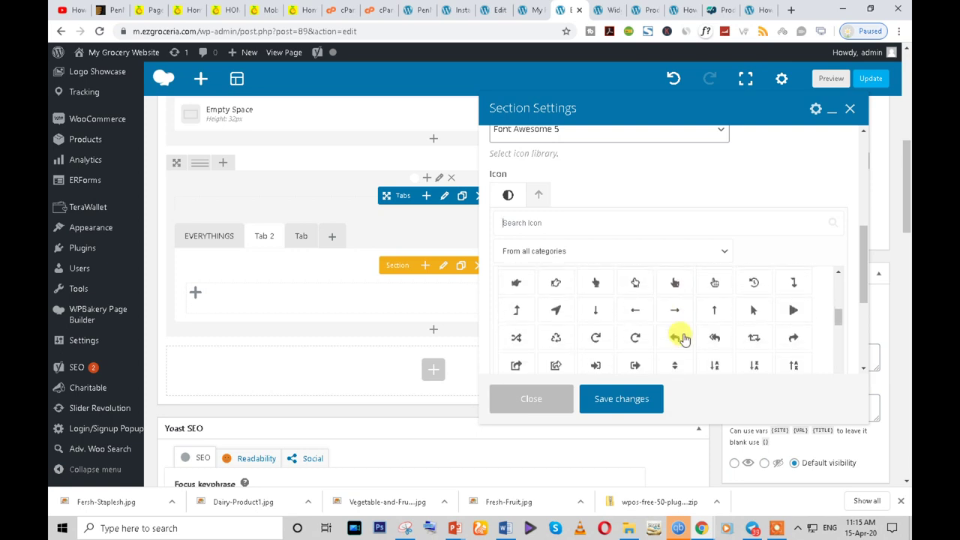
scroll(683, 342, down, 10)
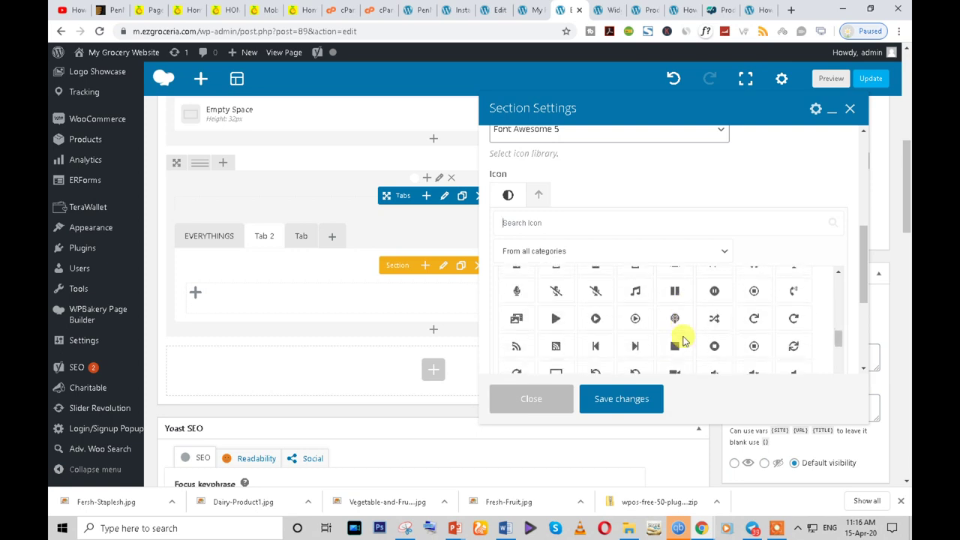
scroll(679, 349, down, 8)
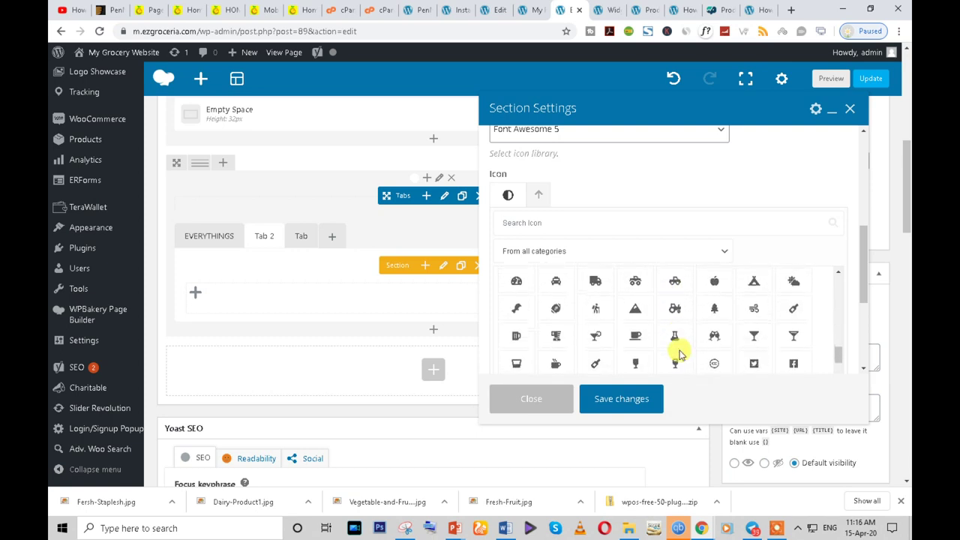
scroll(679, 354, down, 8)
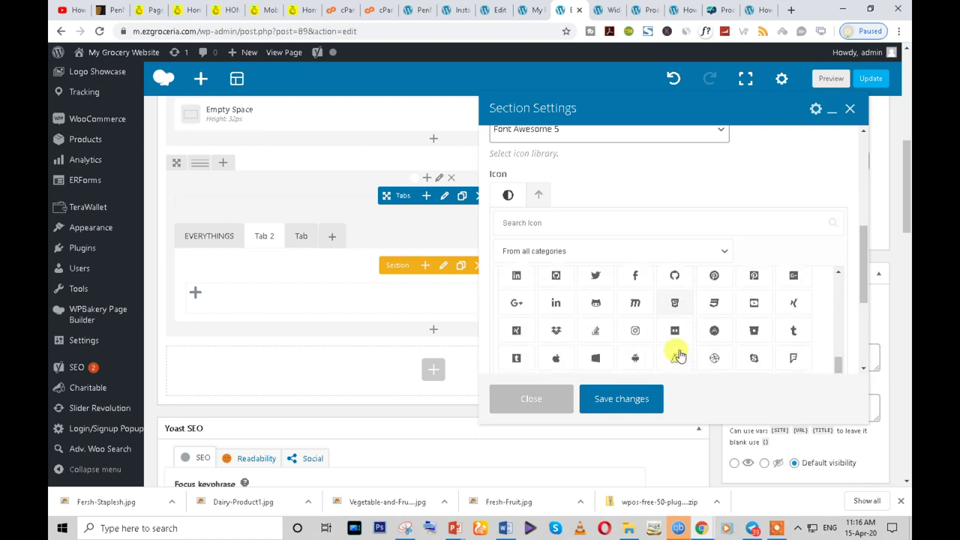
scroll(679, 354, down, 10)
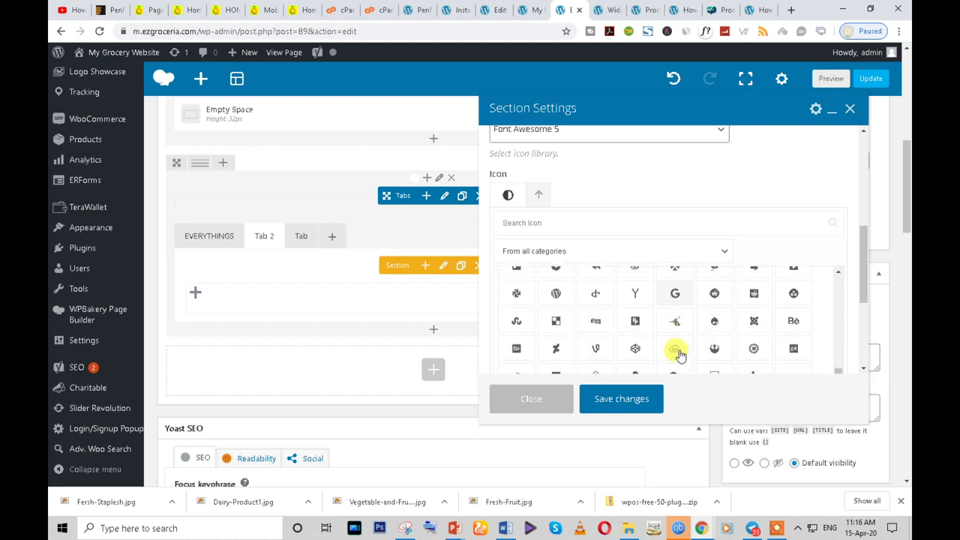
scroll(678, 354, down, 2)
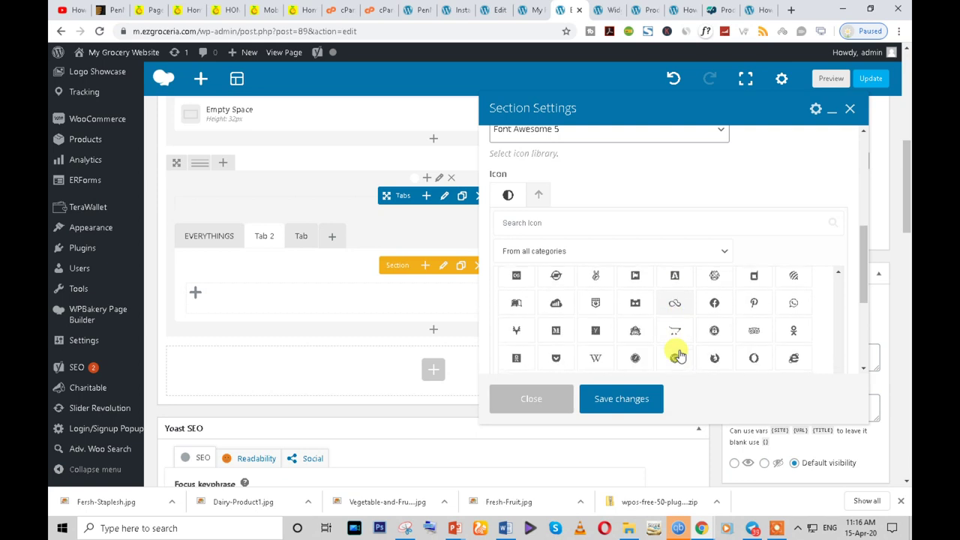
scroll(679, 354, down, 3)
scroll(679, 354, down, 2)
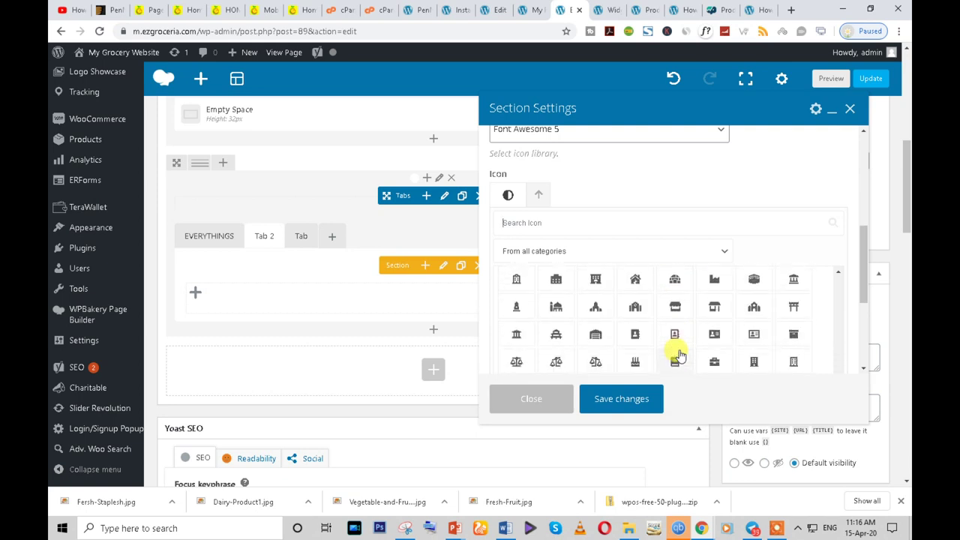
scroll(678, 355, down, 2)
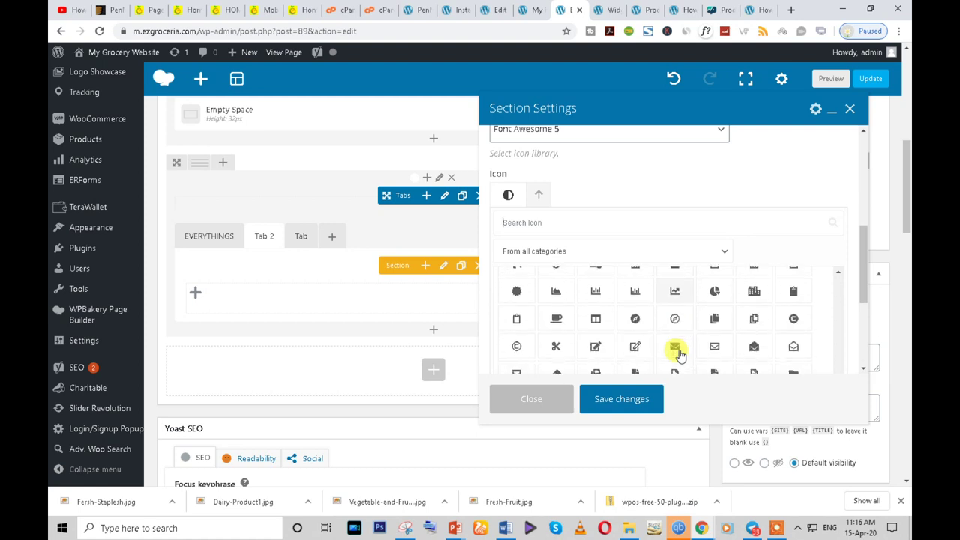
scroll(678, 355, down, 4)
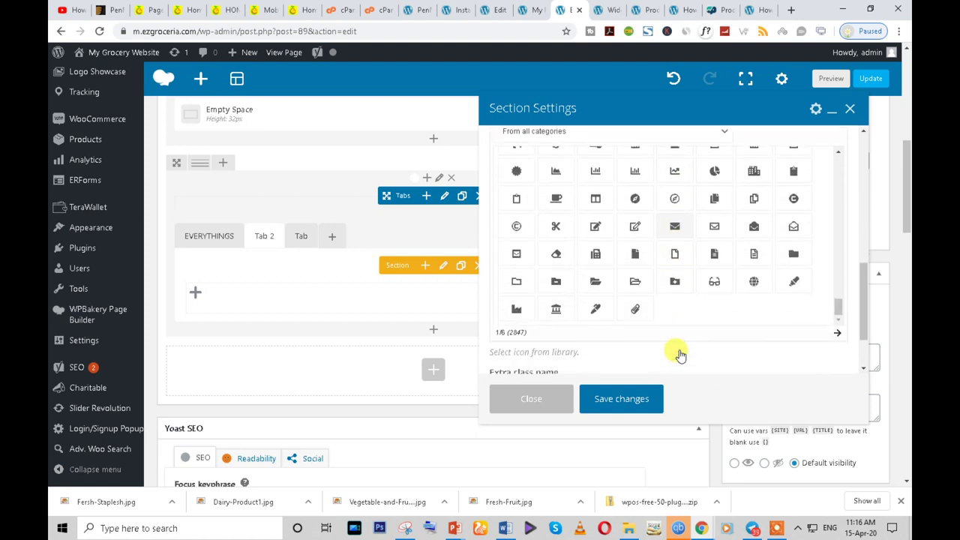
scroll(690, 308, down, 1)
scroll(700, 290, up, 1)
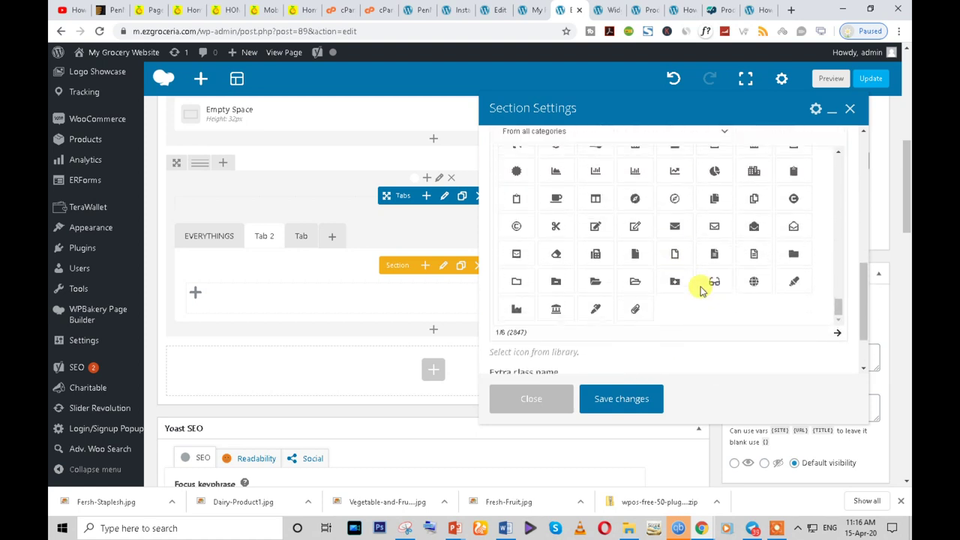
scroll(730, 298, up, 5)
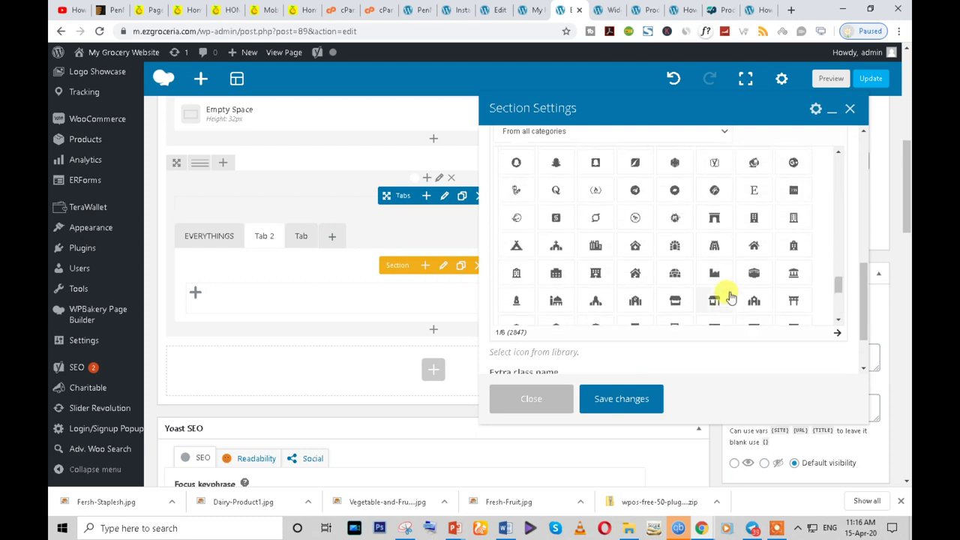
scroll(730, 298, up, 5)
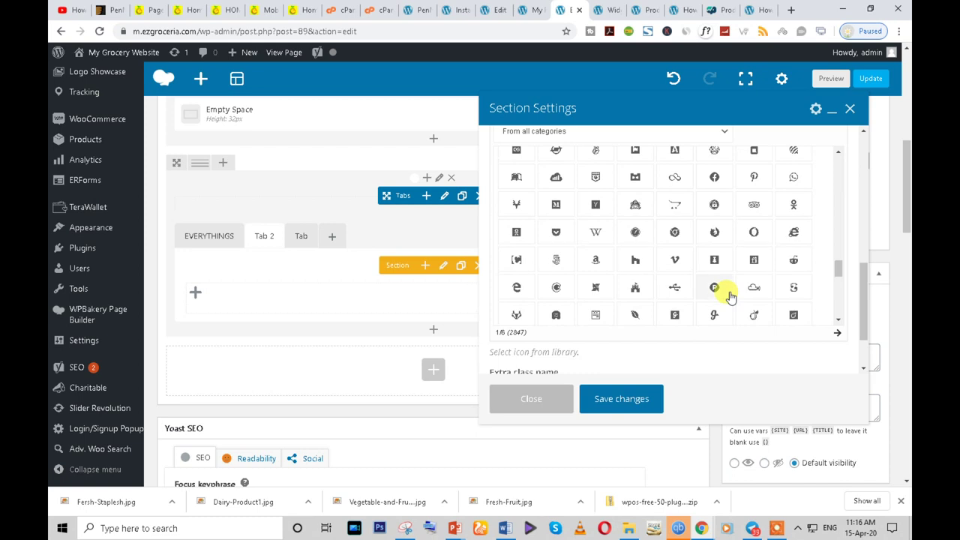
scroll(730, 297, up, 3)
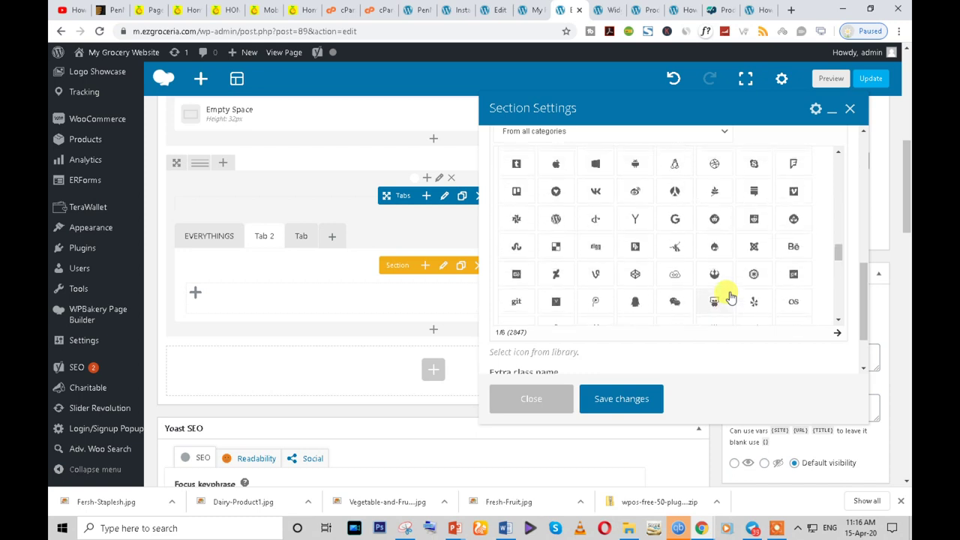
scroll(730, 298, up, 5)
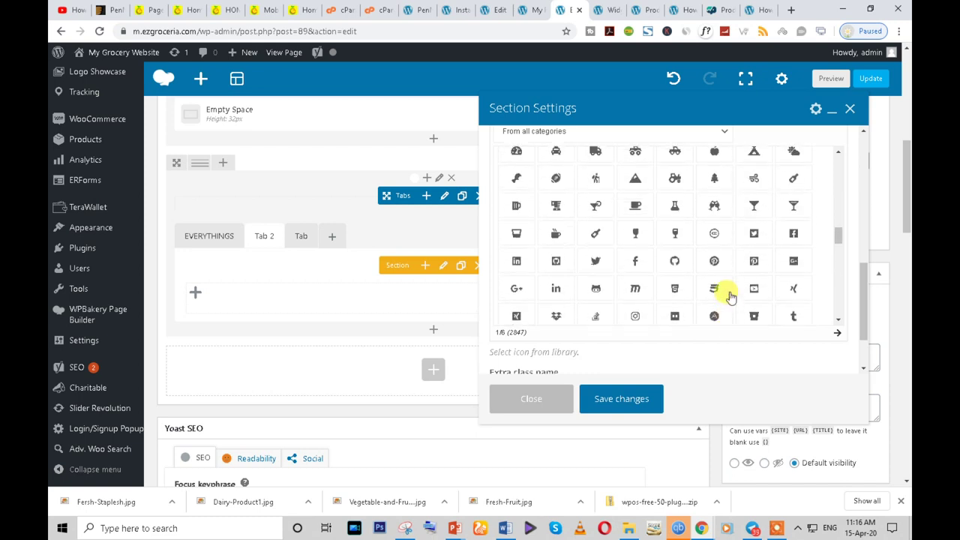
scroll(731, 298, up, 5)
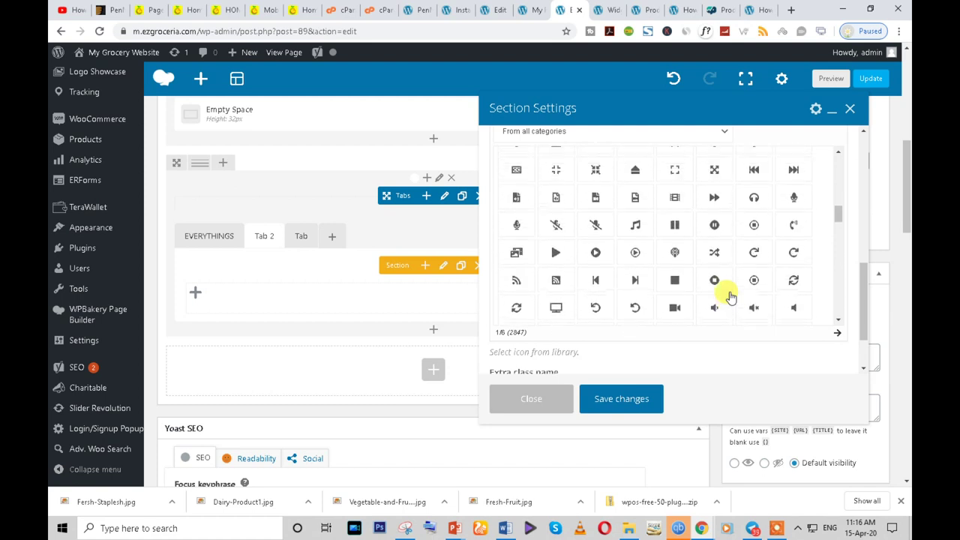
scroll(731, 298, up, 5)
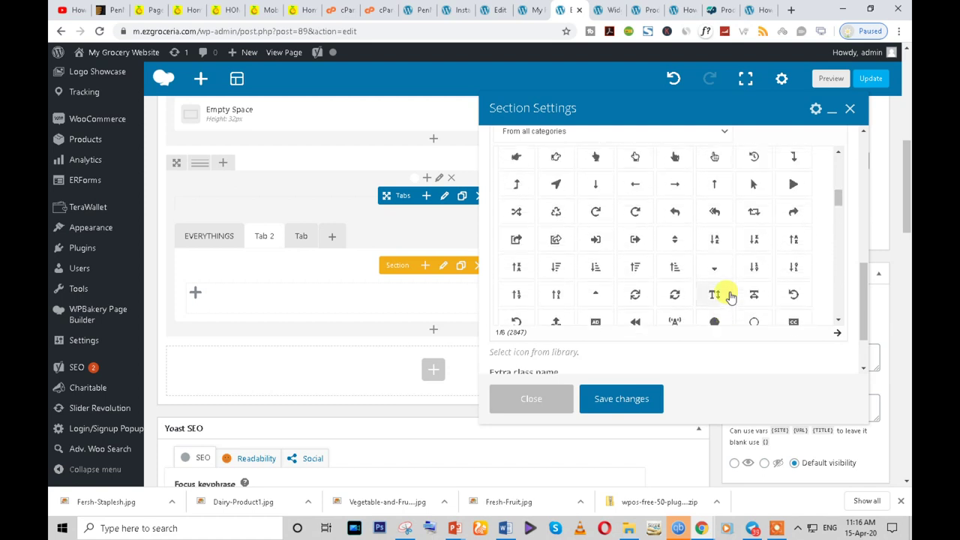
scroll(731, 298, up, 2)
scroll(730, 298, up, 2)
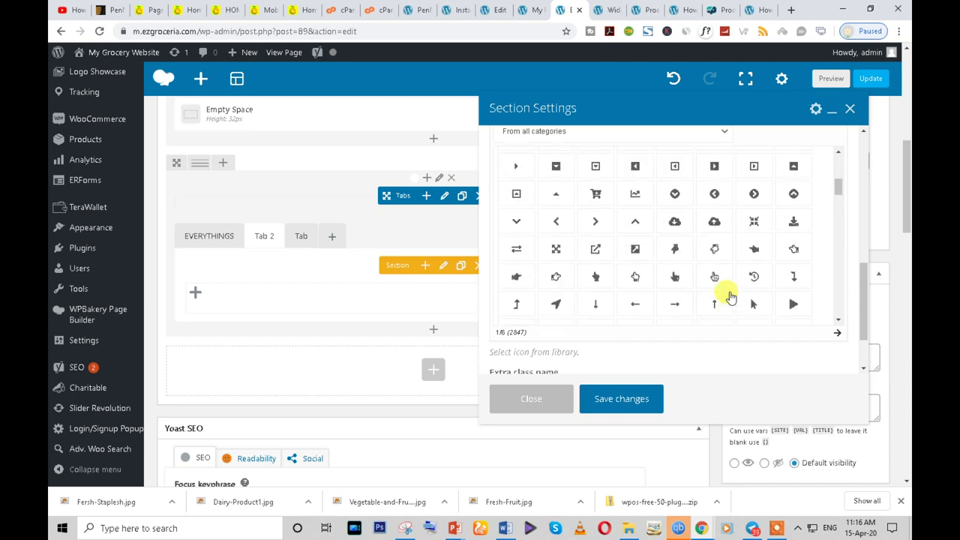
scroll(731, 298, up, 6)
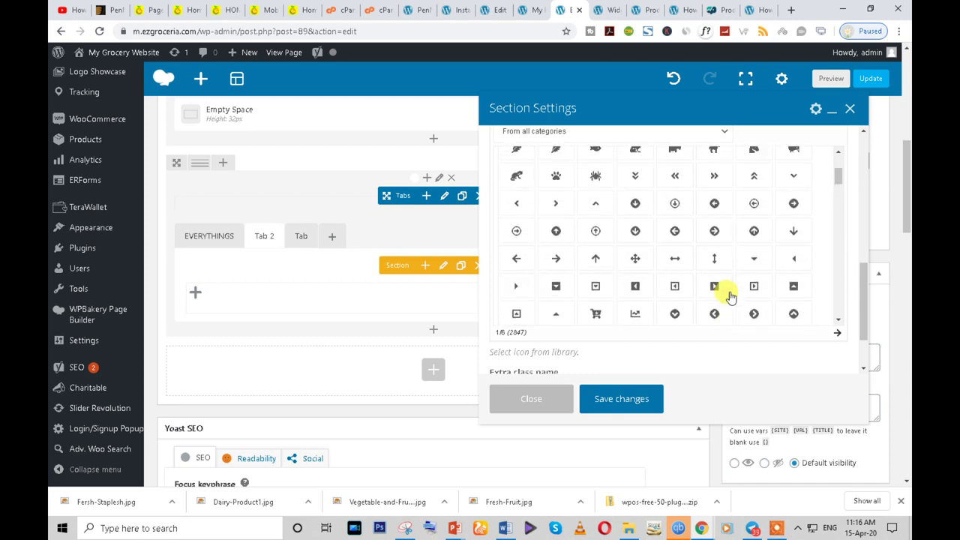
scroll(730, 298, up, 2)
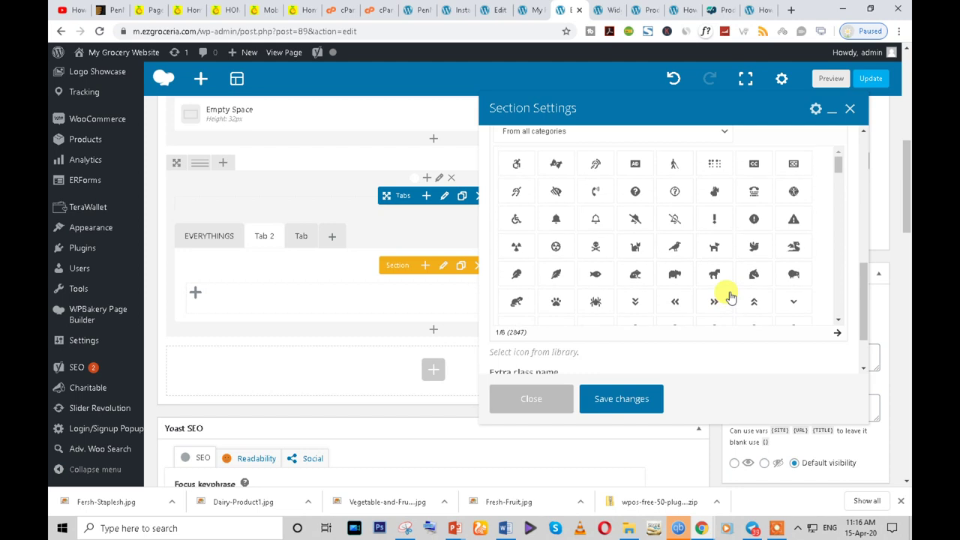
scroll(731, 298, up, 1)
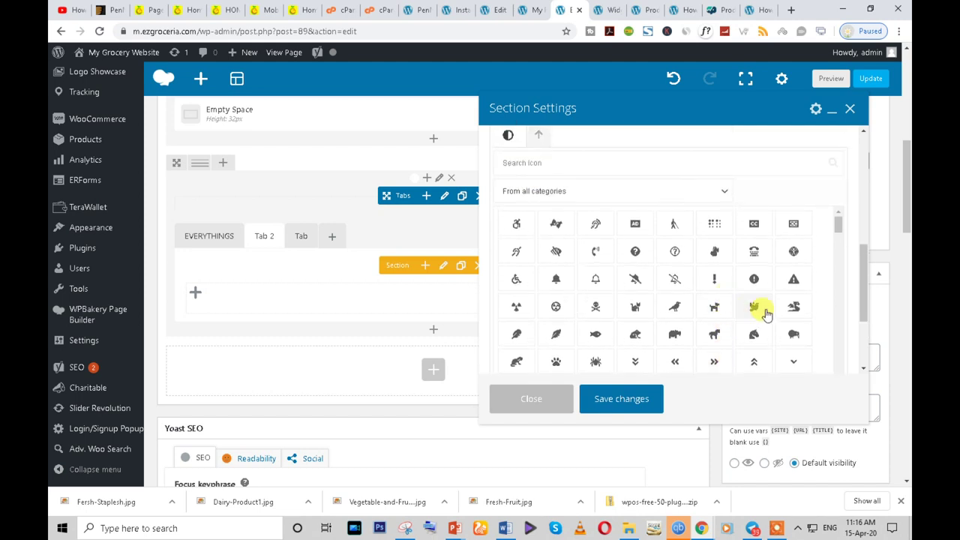
scroll(705, 323, down, 1)
scroll(705, 322, down, 1)
scroll(705, 322, up, 2)
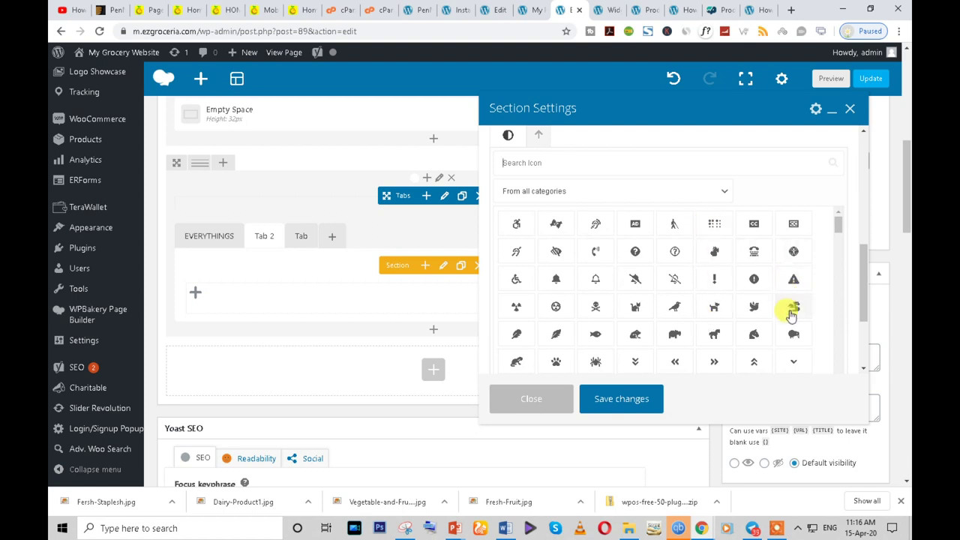
- Filter the icons to Food, pick the chili pepper icon, and save the section settings
click(724, 195)
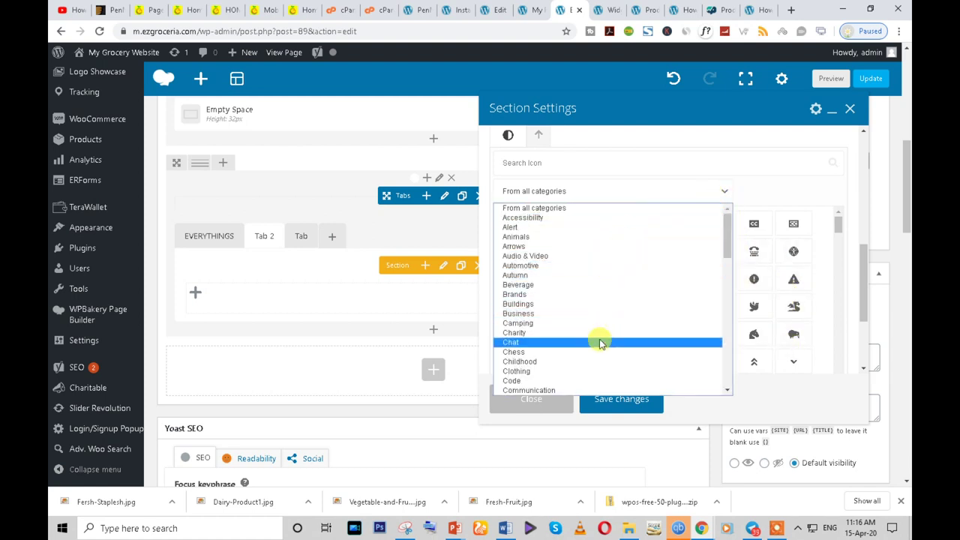
scroll(600, 343, down, 3)
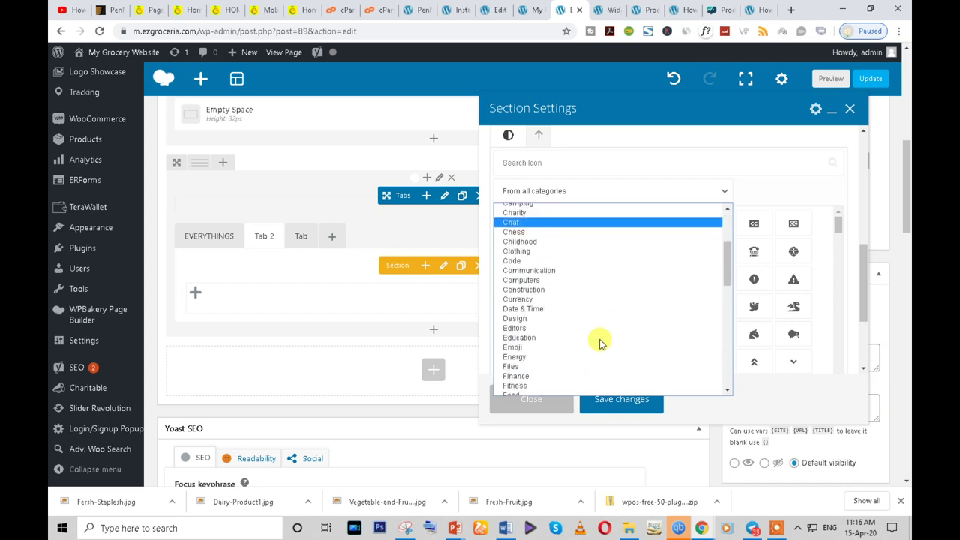
key(h)
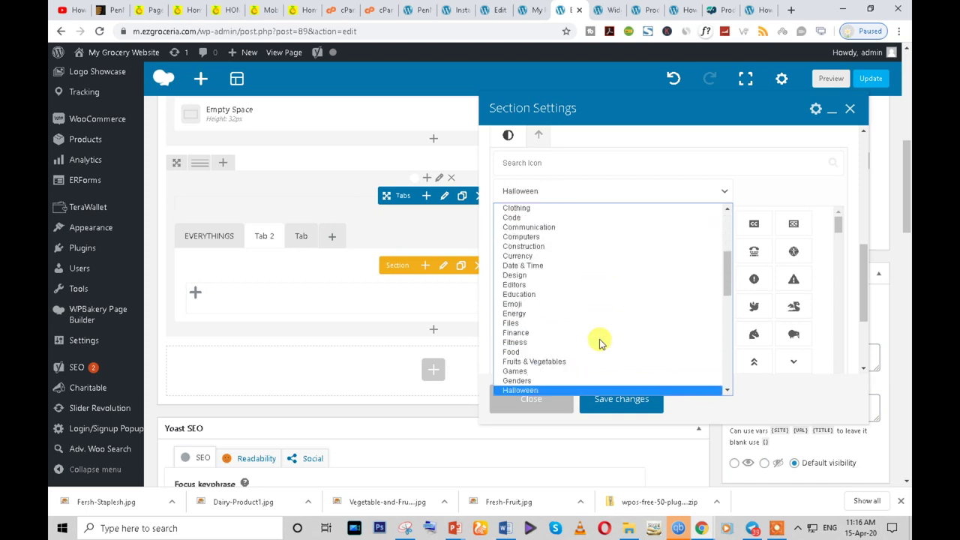
scroll(600, 344, down, 3)
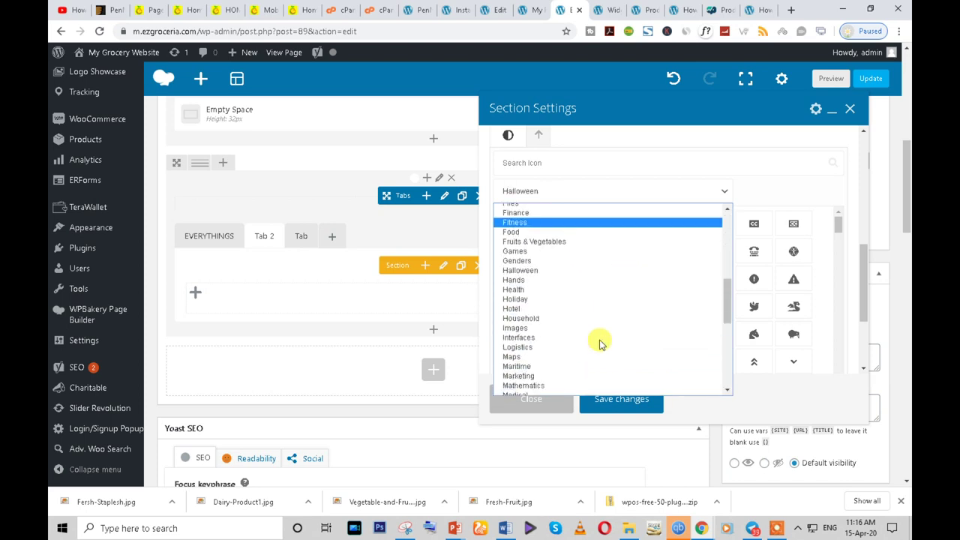
click(536, 238)
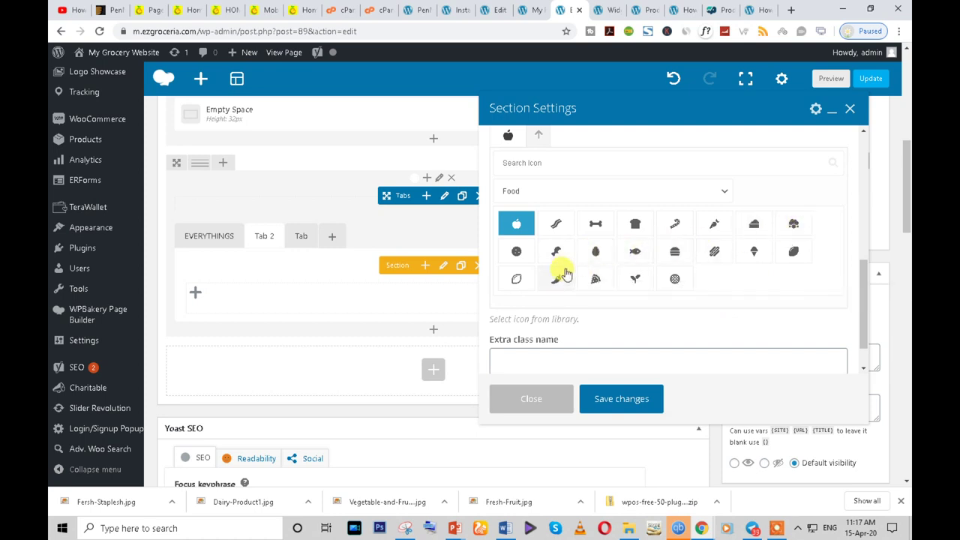
click(556, 278)
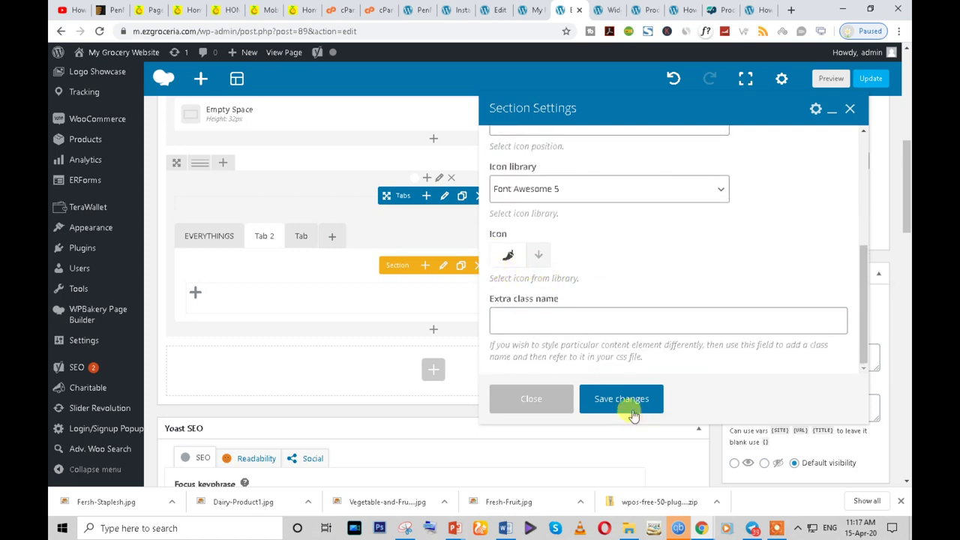
click(607, 399)
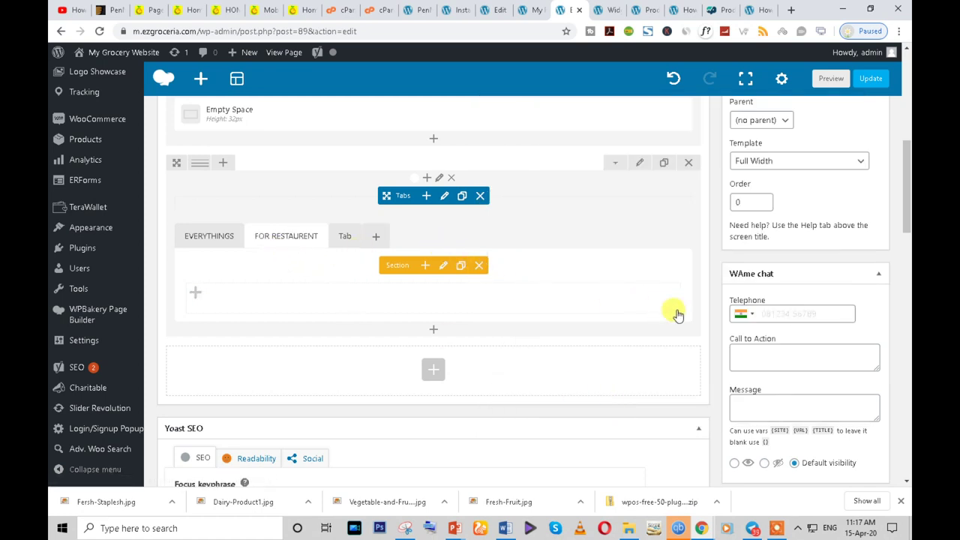
scroll(840, 173, up, 2)
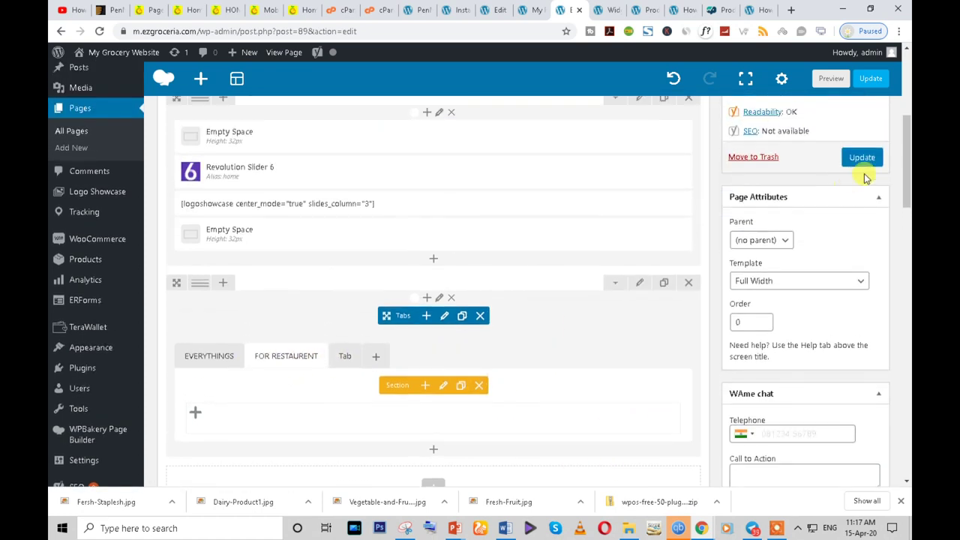
- Update the Home page and review the live homepage's tabs
click(863, 159)
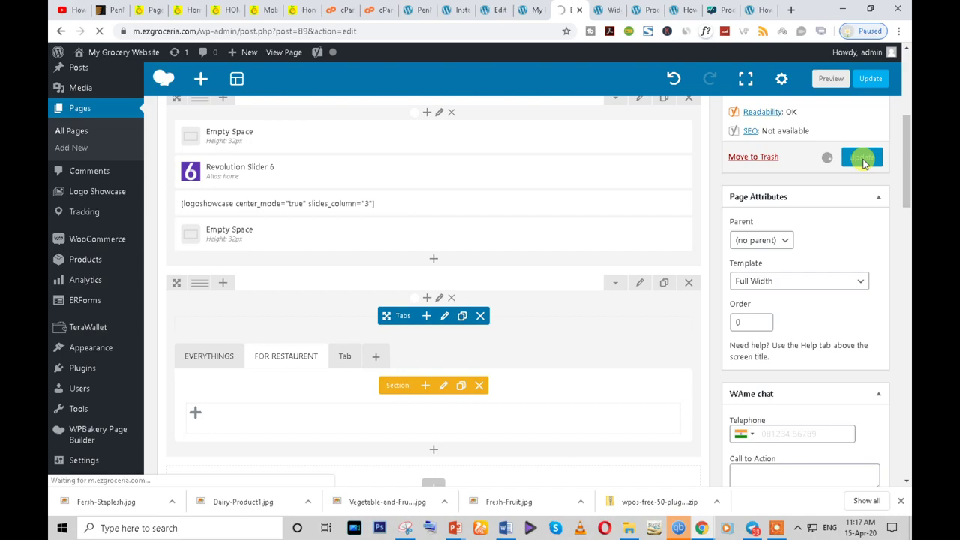
key(ctrl+5)
scroll(291, 268, down, 15)
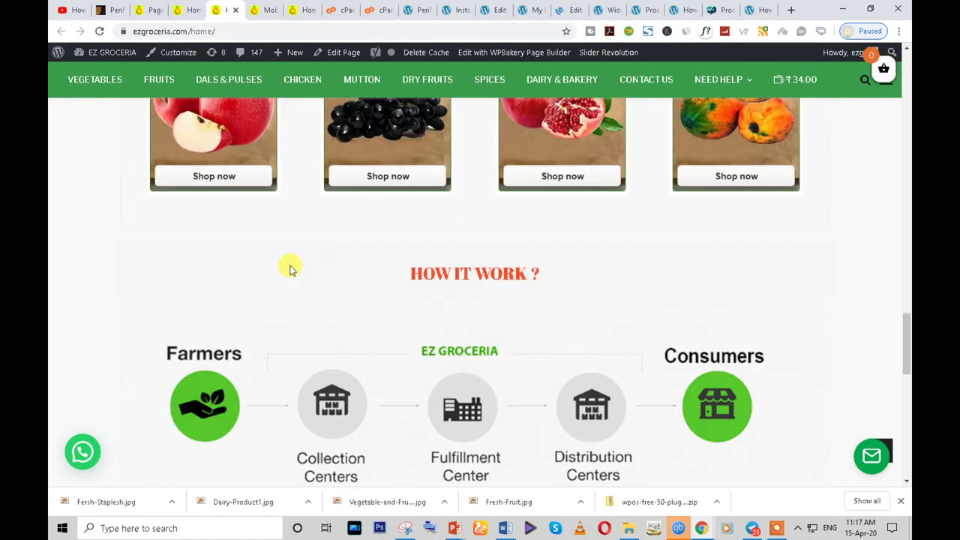
scroll(291, 268, up, 10)
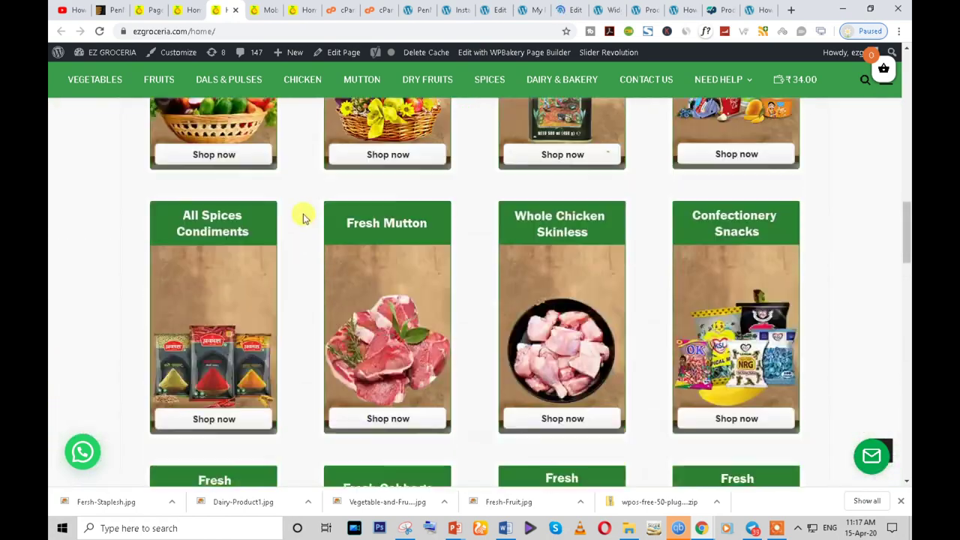
scroll(303, 214, up, 6)
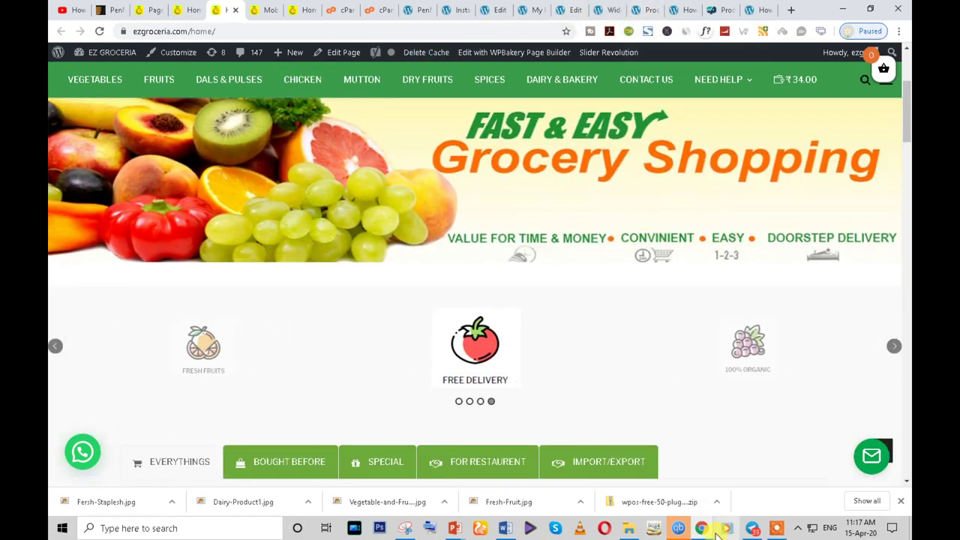
- Open the ERForms forms overview in a new browser tab
click(579, 9)
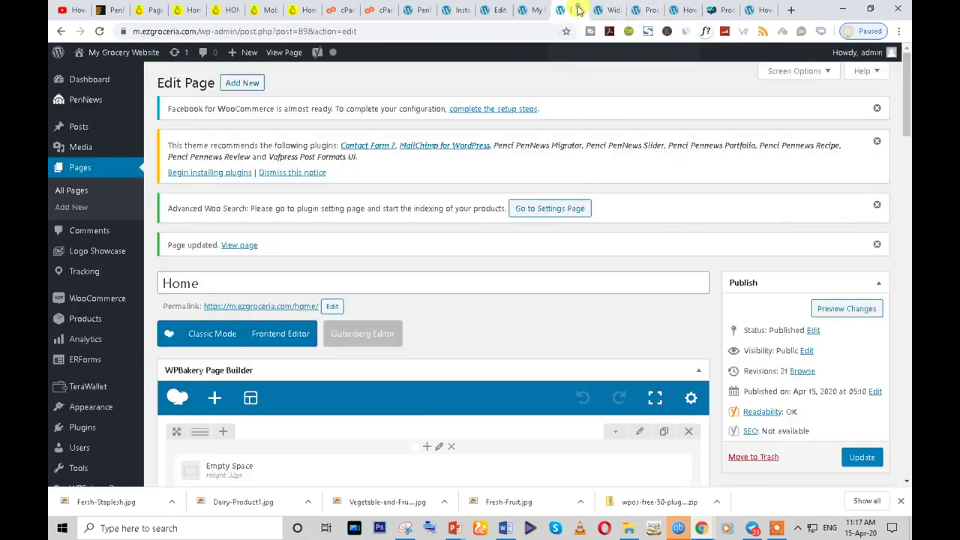
scroll(174, 300, down, 1)
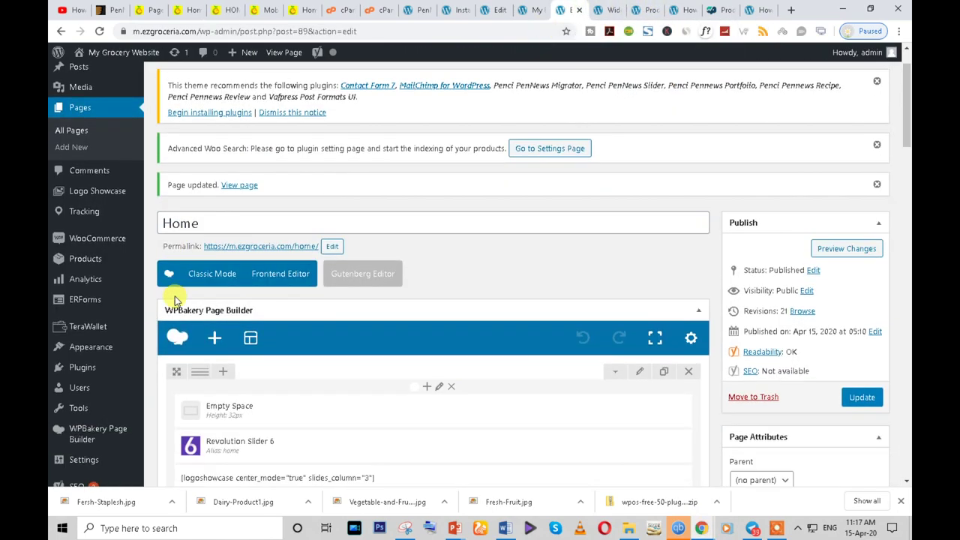
right_click(82, 304)
click(112, 307)
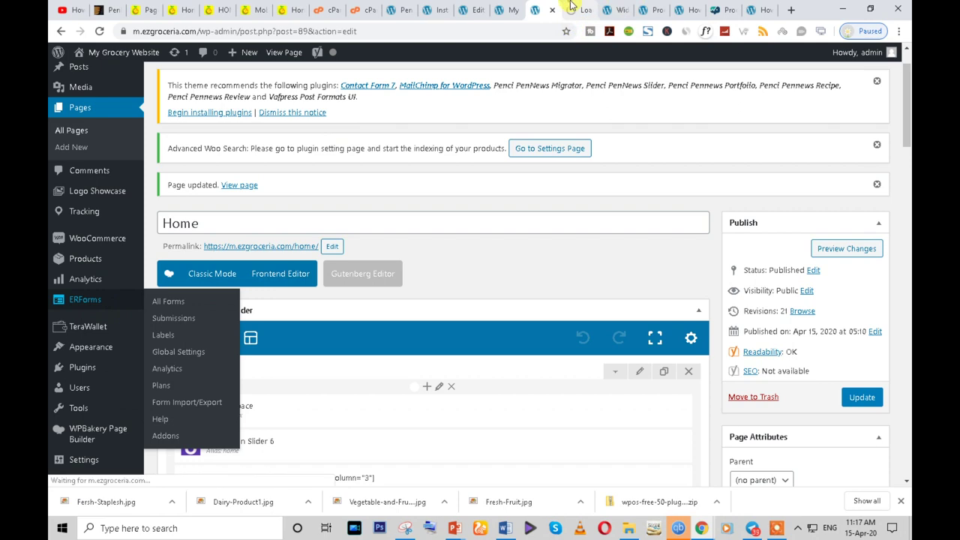
key(ctrl+Tab)
scroll(270, 240, down, 2)
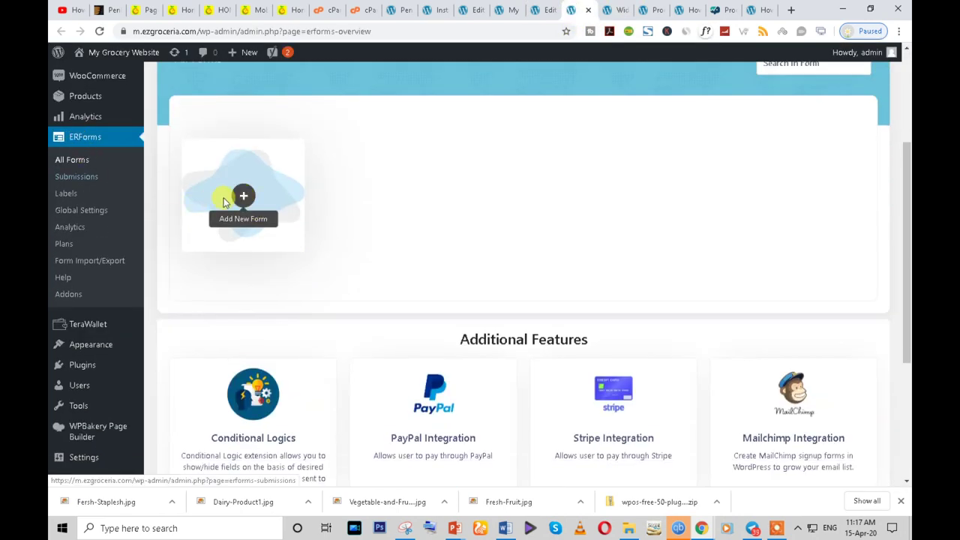
- Create a new registration form named FOR RESTAURENT
click(243, 197)
click(359, 185)
text(FOR RESTAURENT)
click(579, 272)
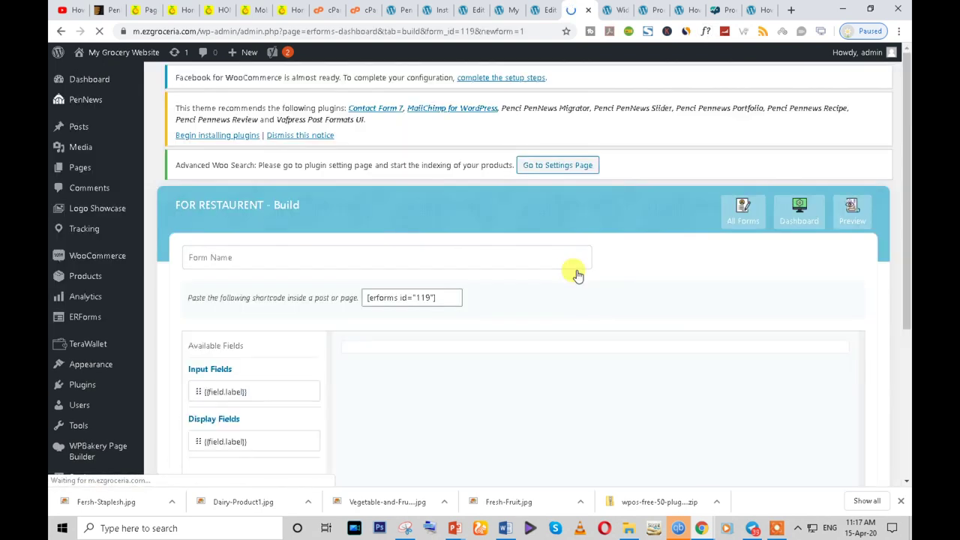
scroll(576, 275, down, 3)
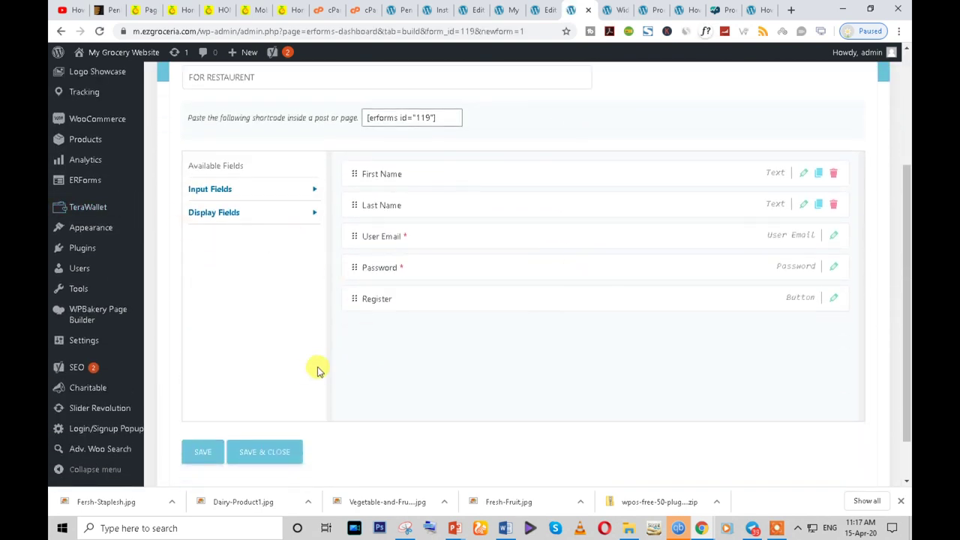
- Add an Address field between User Email and Password, then save and close the form
click(307, 192)
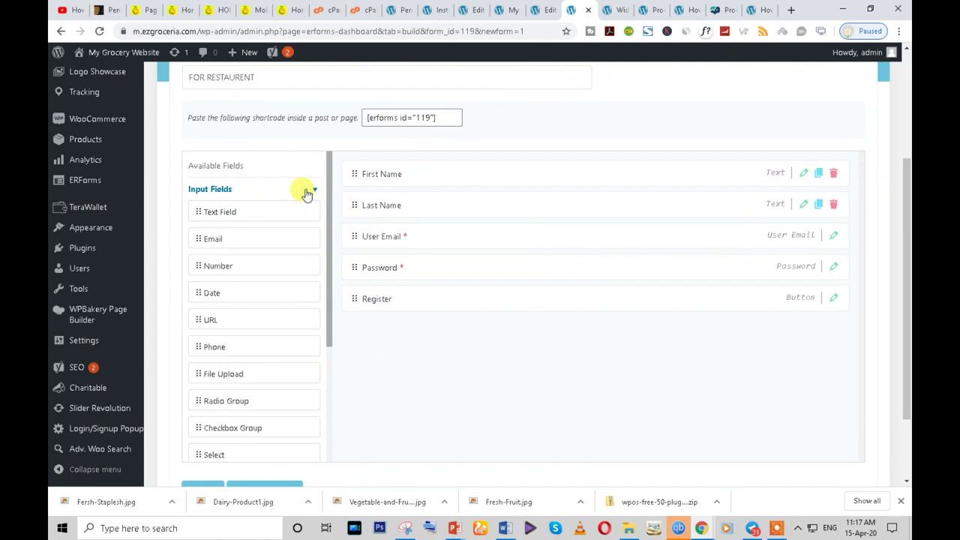
scroll(206, 423, down, 3)
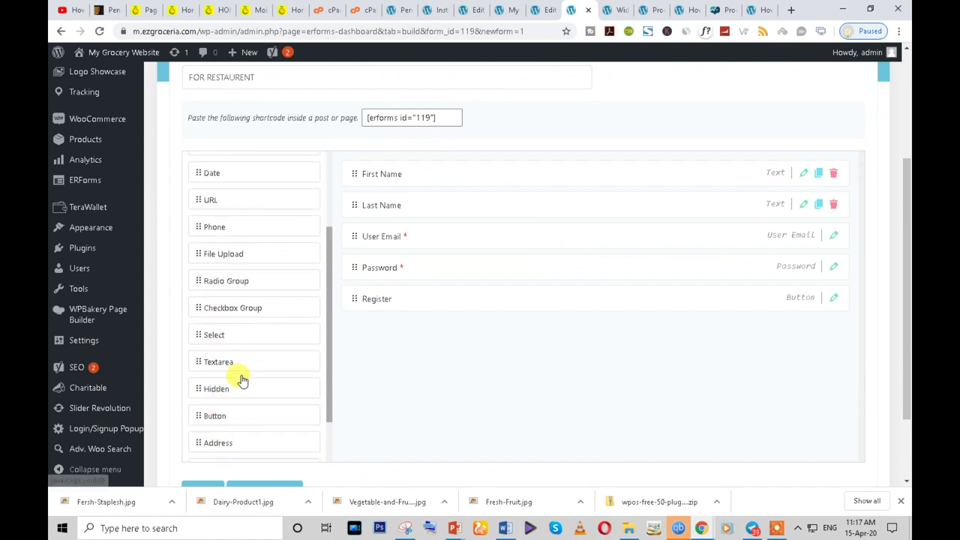
scroll(210, 435, down, 1)
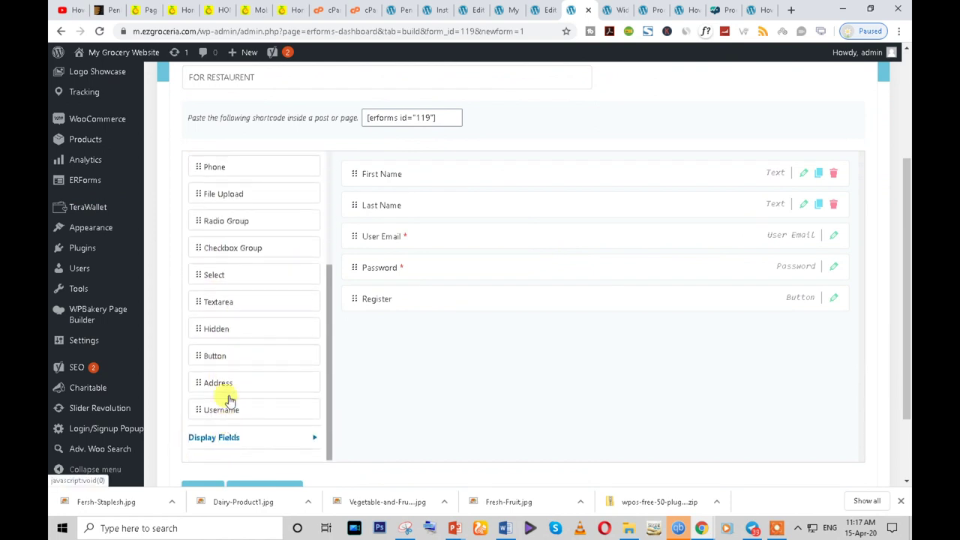
drag(203, 380, 368, 260)
scroll(595, 382, down, 1)
scroll(420, 420, down, 2)
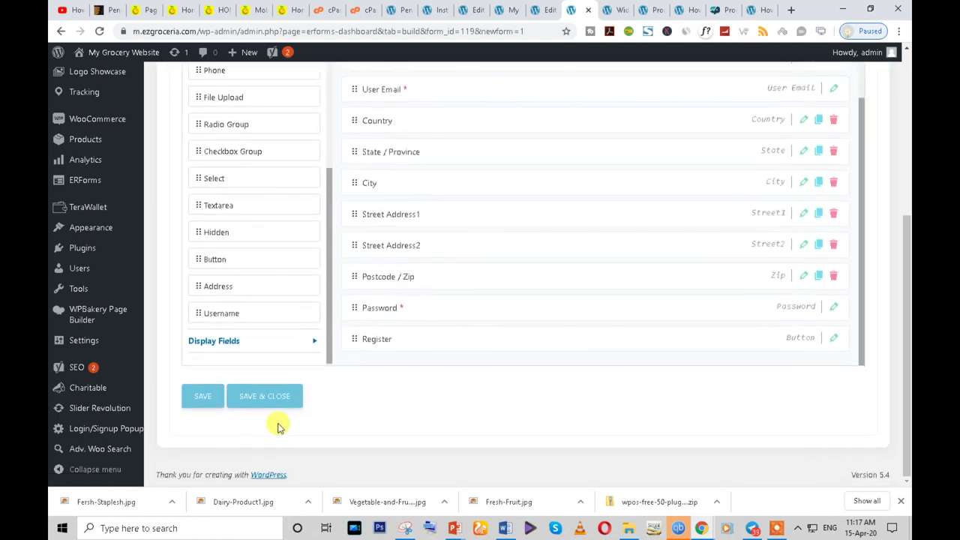
click(203, 397)
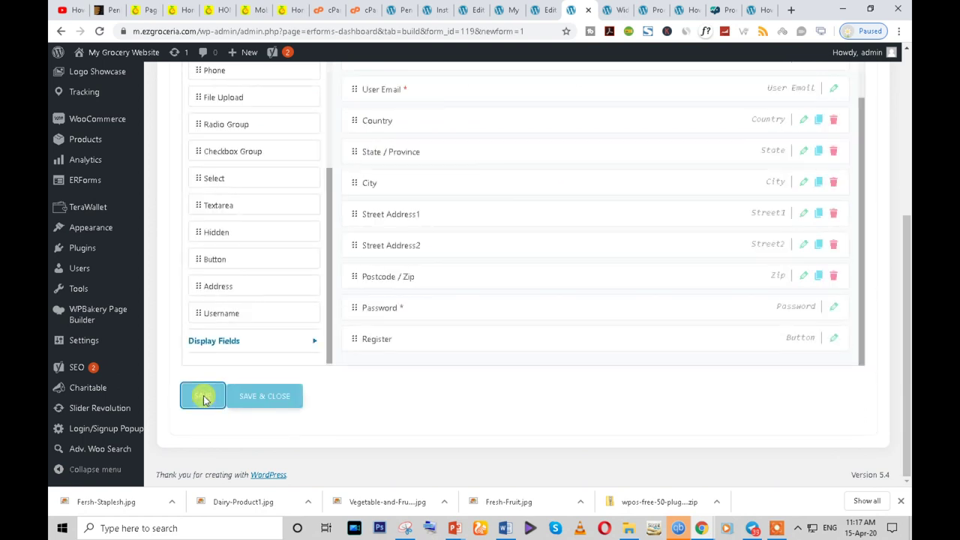
click(264, 403)
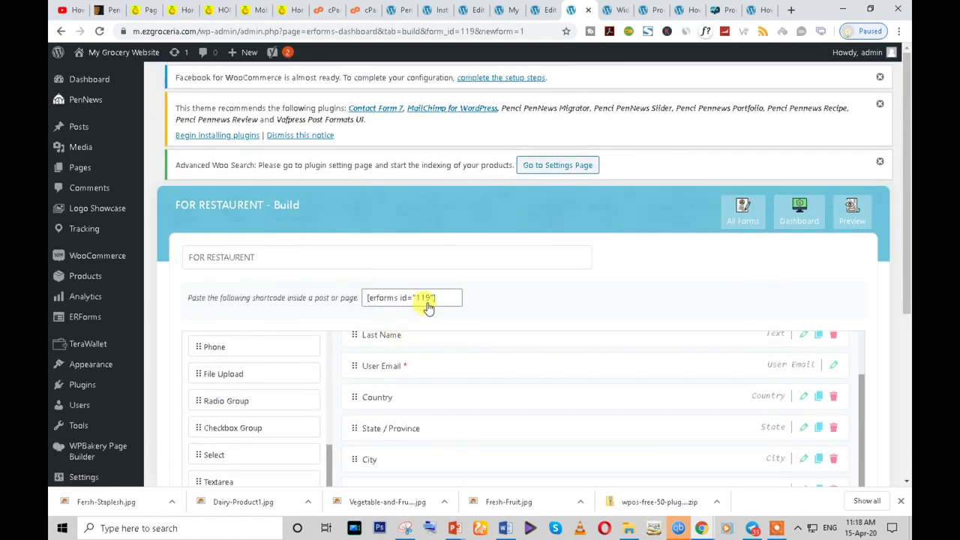
- Copy the form's shortcode and keep the One Column layout in its Display Settings
click(428, 304)
scroll(805, 214, down, 2)
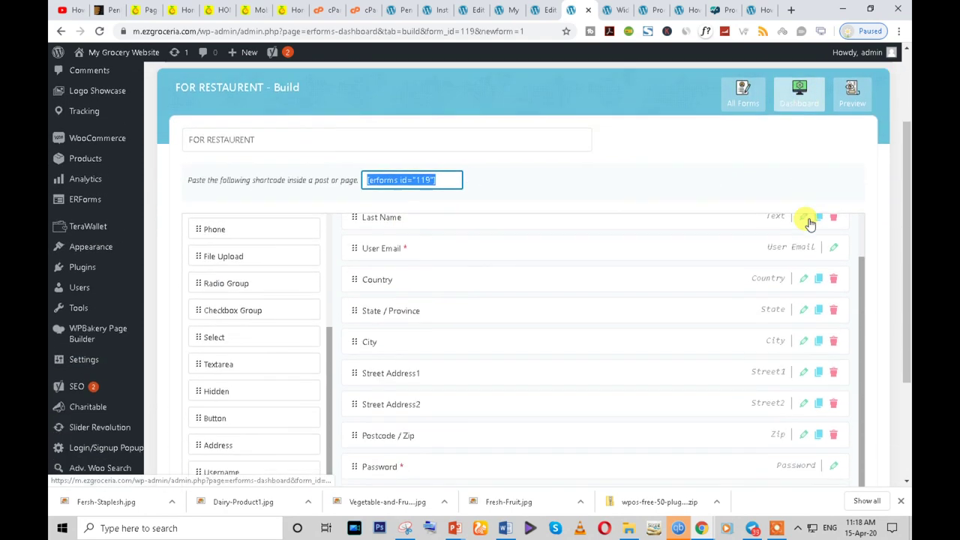
click(799, 109)
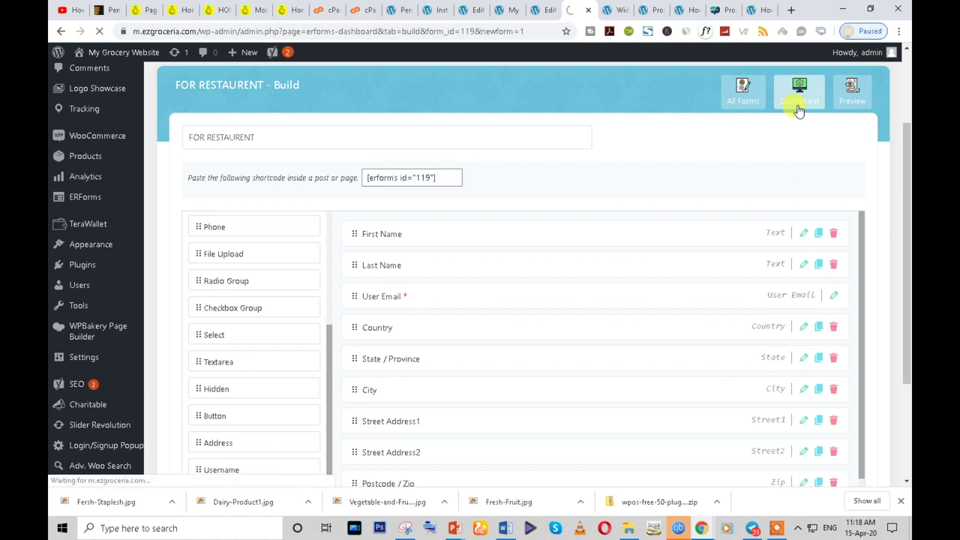
scroll(368, 243, down, 3)
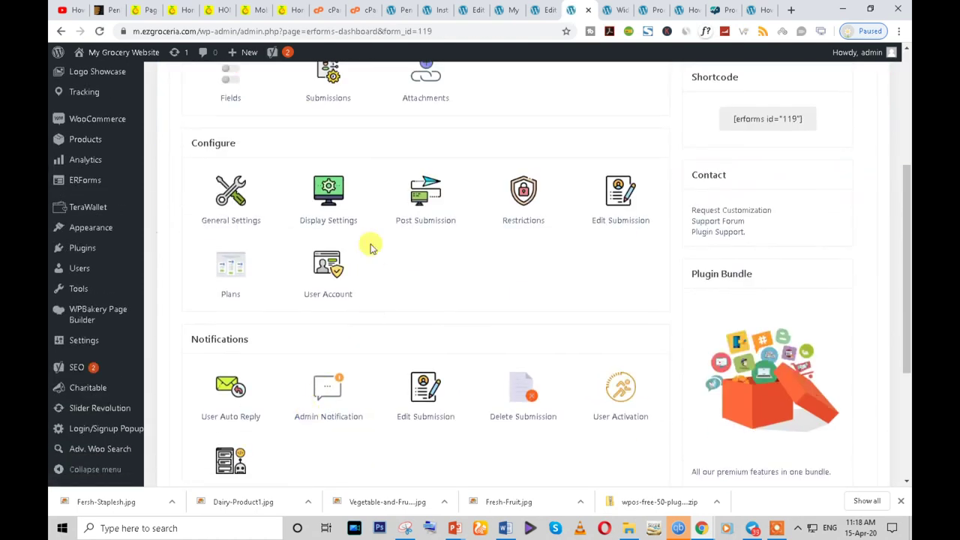
click(324, 218)
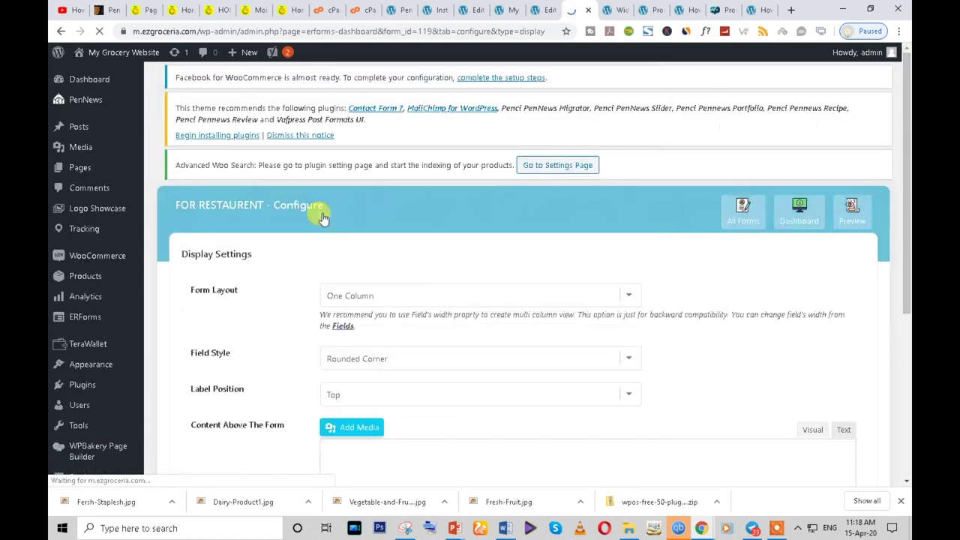
scroll(339, 230, down, 1)
click(351, 237)
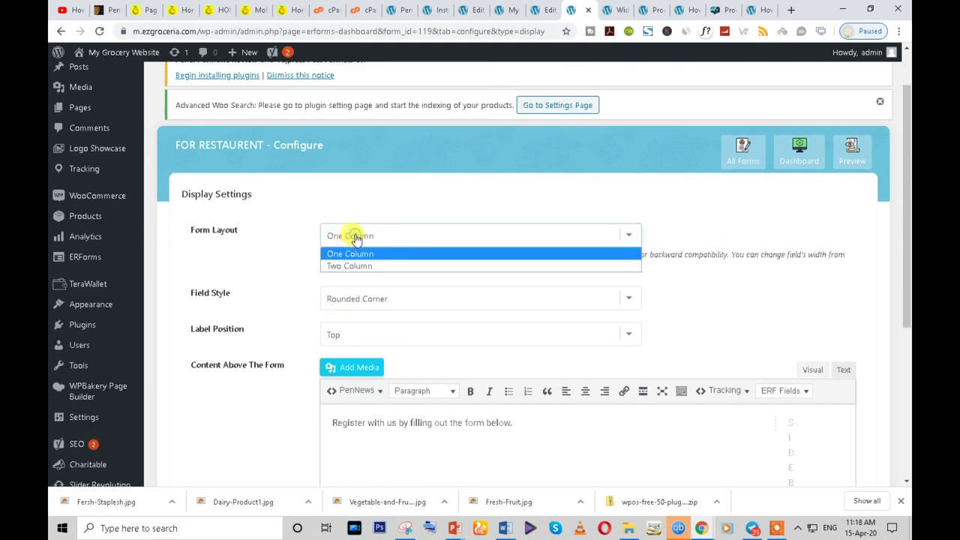
click(279, 267)
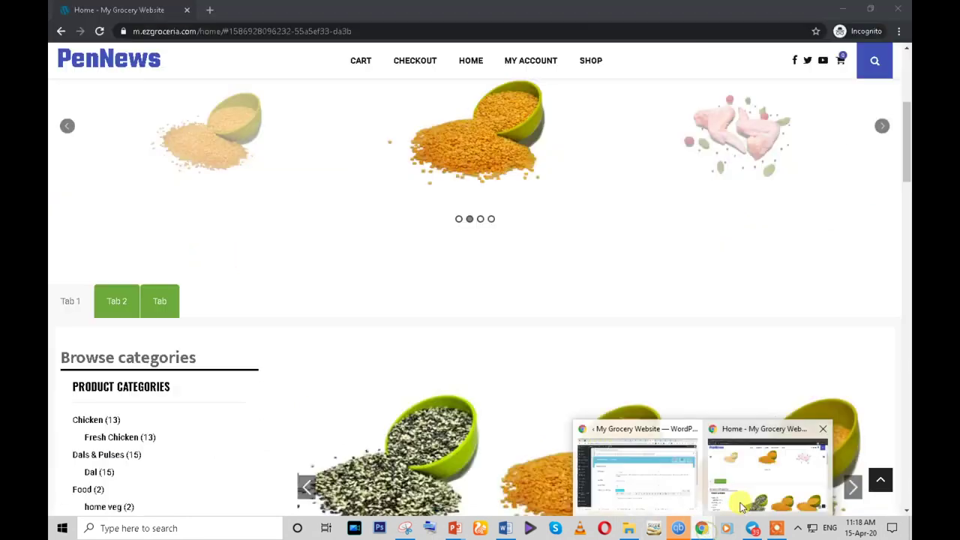
- Glance at the live site, then return to the Home page editor
click(740, 504)
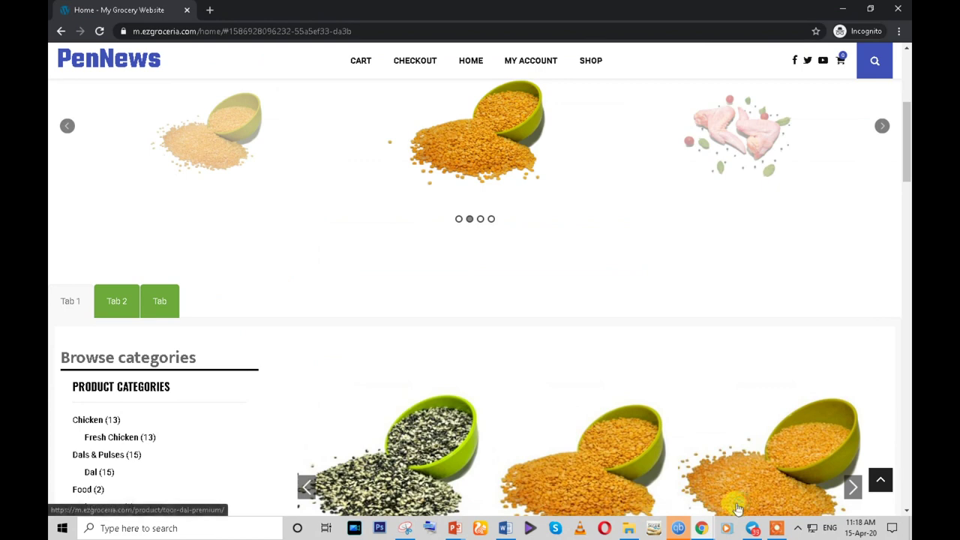
click(637, 469)
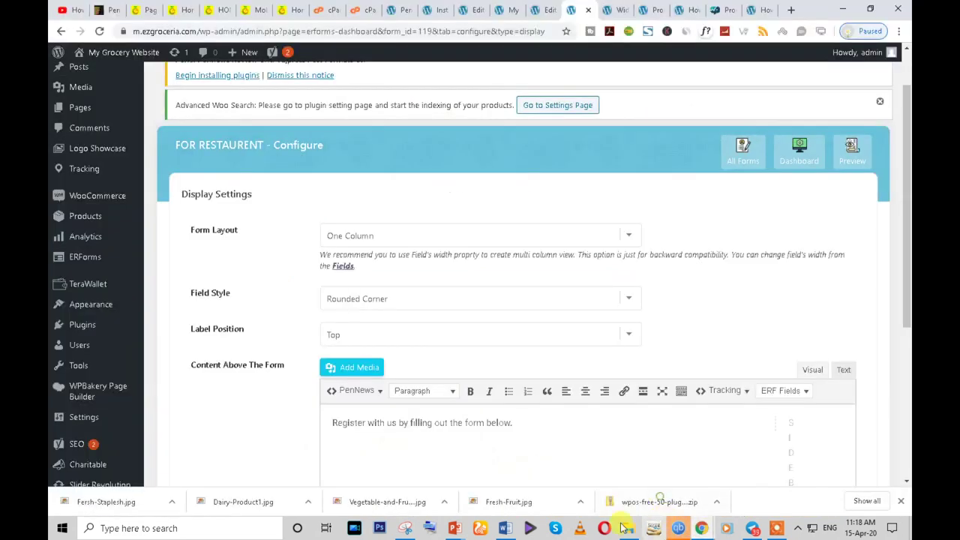
scroll(203, 289, down, 2)
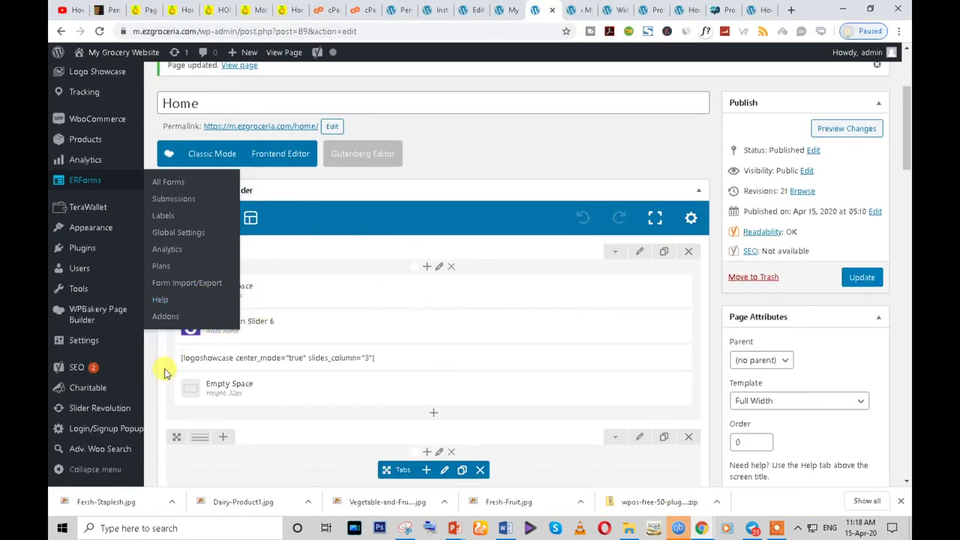
- Add a Text Block holding the pasted [erforms id="119"] shortcode to the FOR RESTAURENT tab
scroll(201, 398, down, 3)
scroll(444, 412, down, 3)
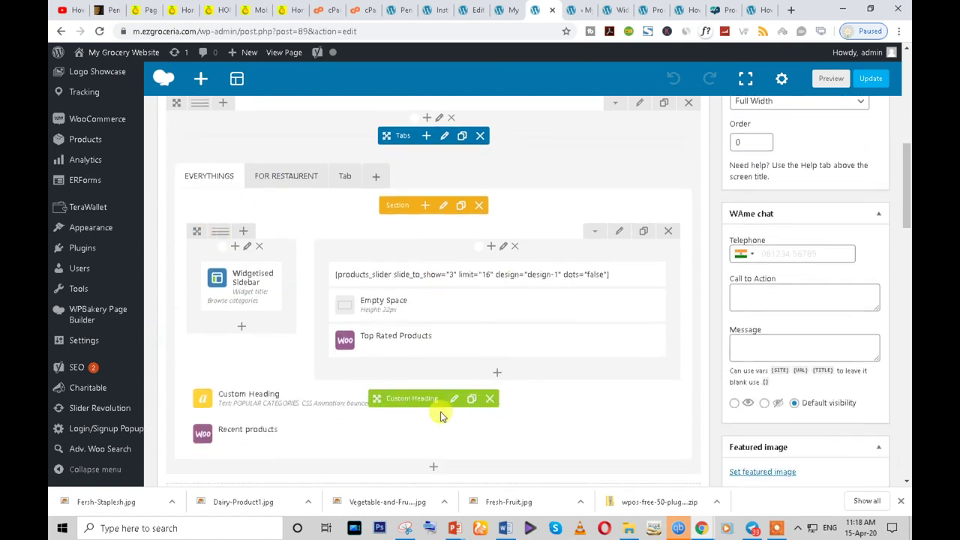
scroll(313, 281, up, 2)
click(283, 239)
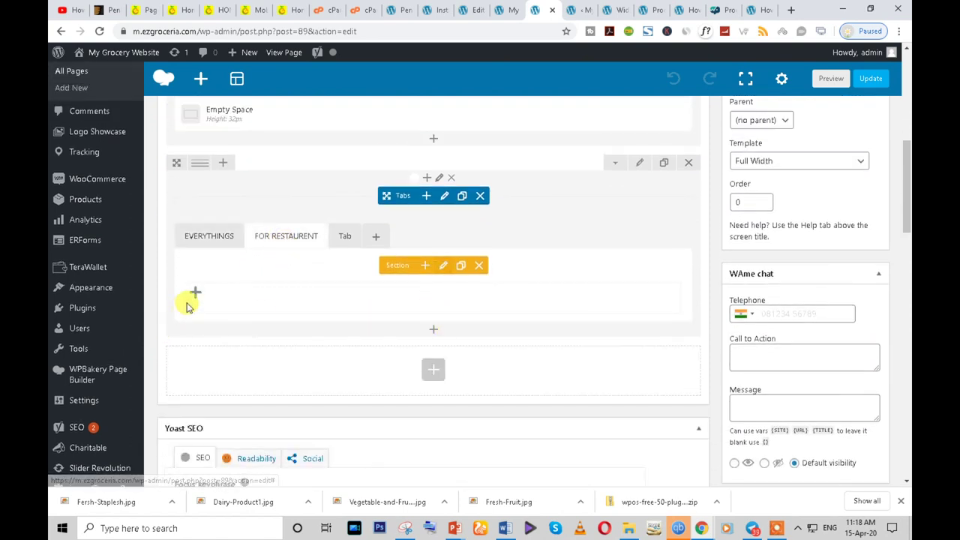
click(197, 294)
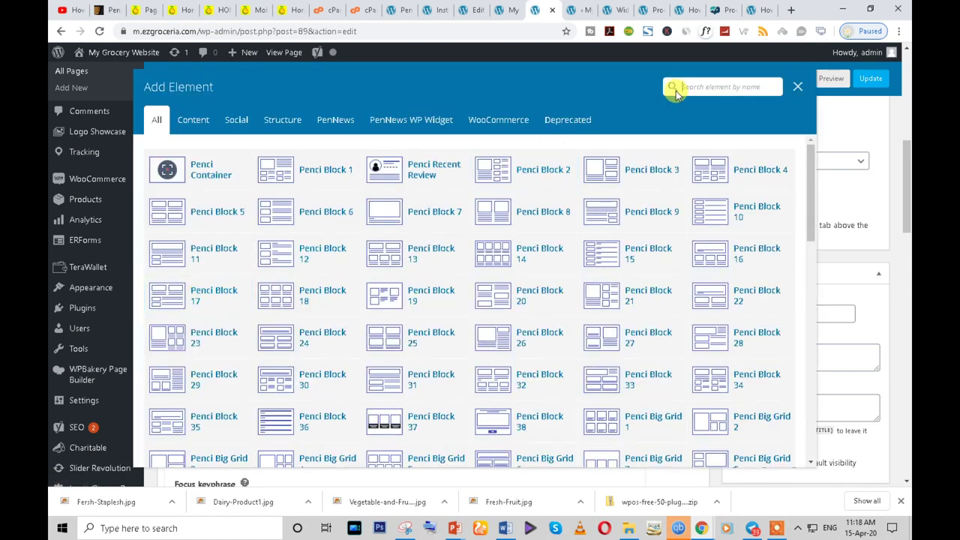
click(676, 91)
text(text)
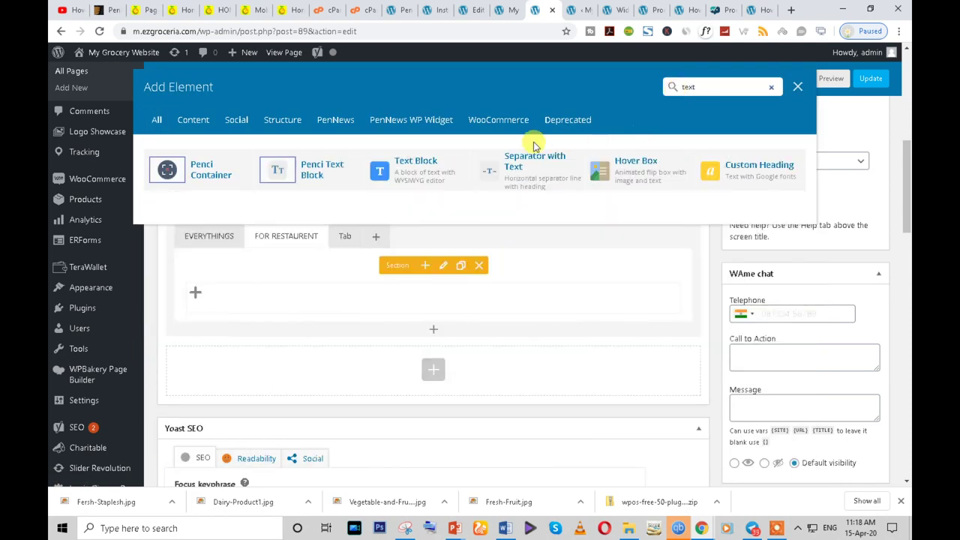
click(426, 178)
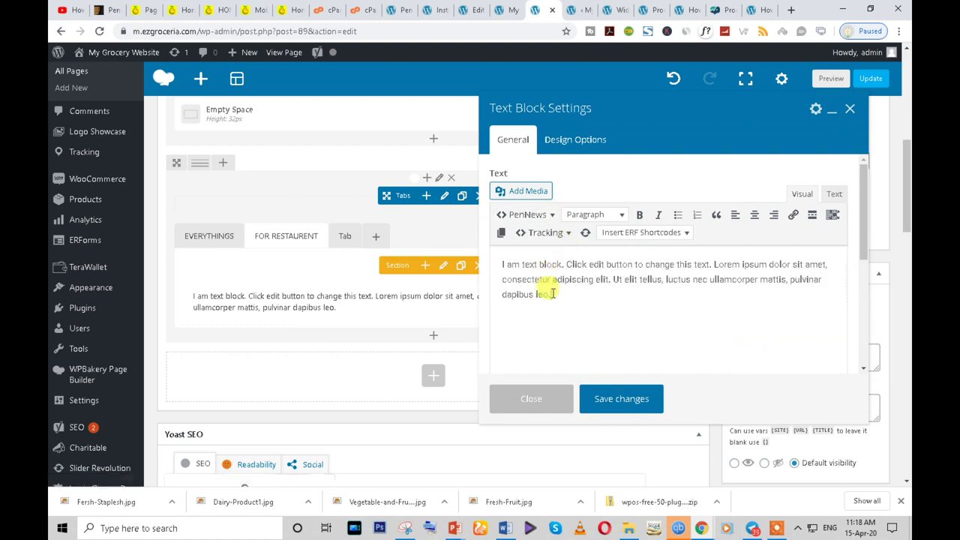
key(ctrl+a)
key(ctrl+v)
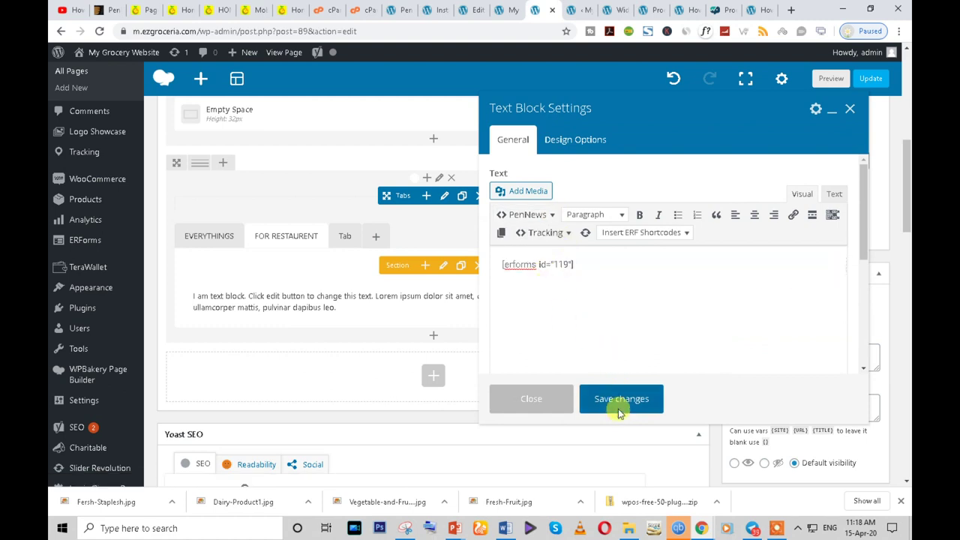
click(620, 402)
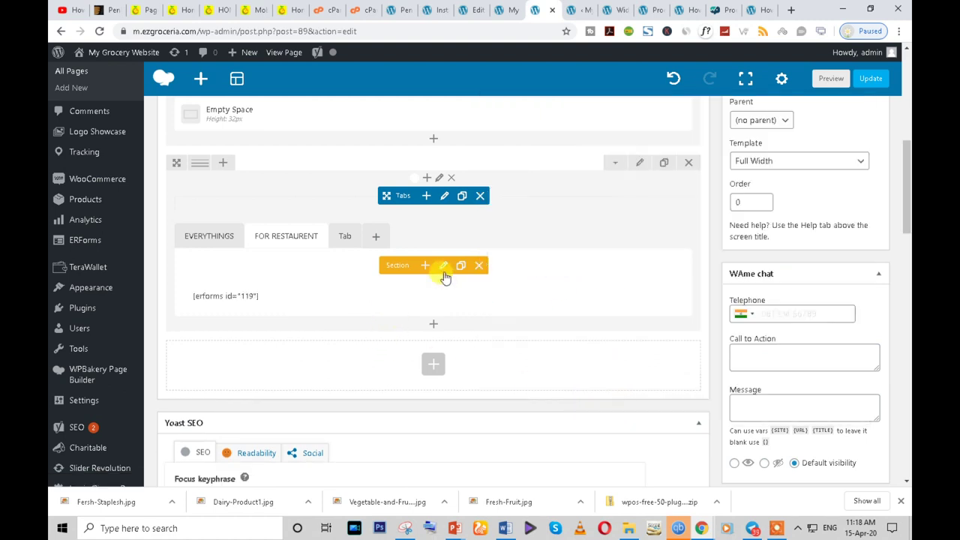
- Add a three-column row, move the form block into its middle column, and update the page
scroll(835, 133, up, 1)
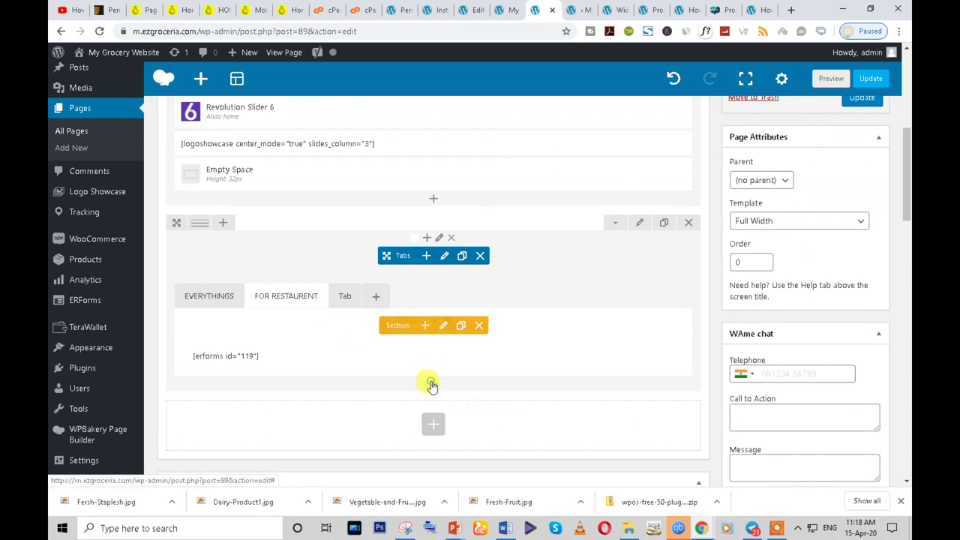
click(431, 384)
text(ro)
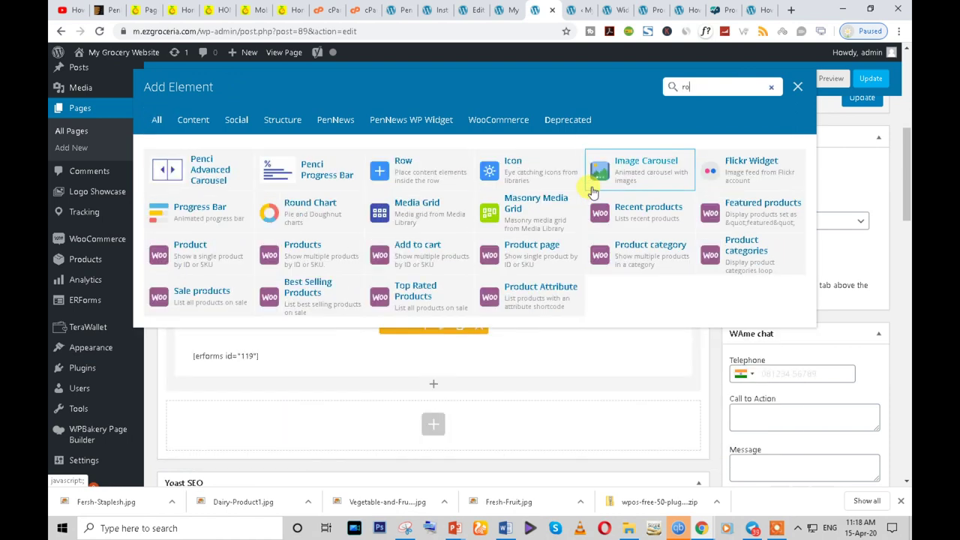
click(390, 161)
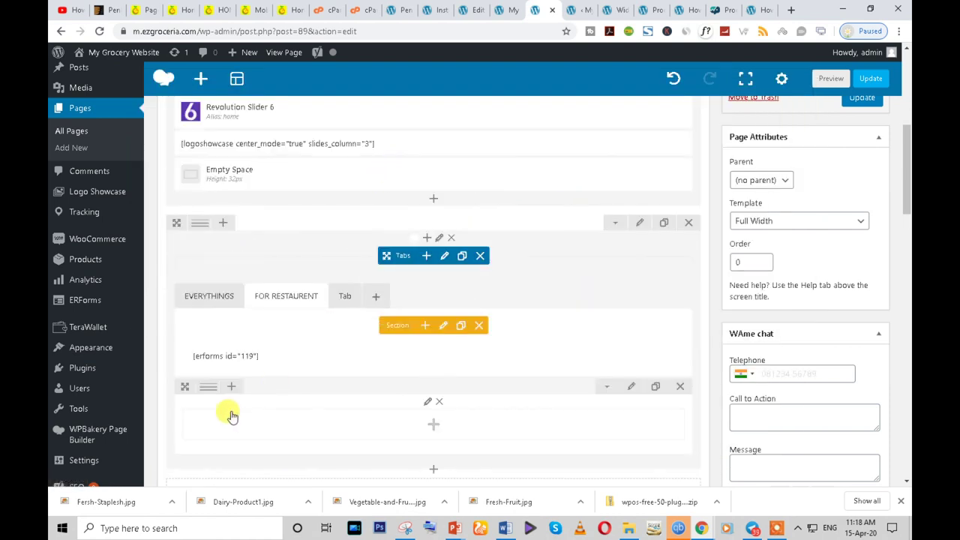
scroll(230, 414, down, 1)
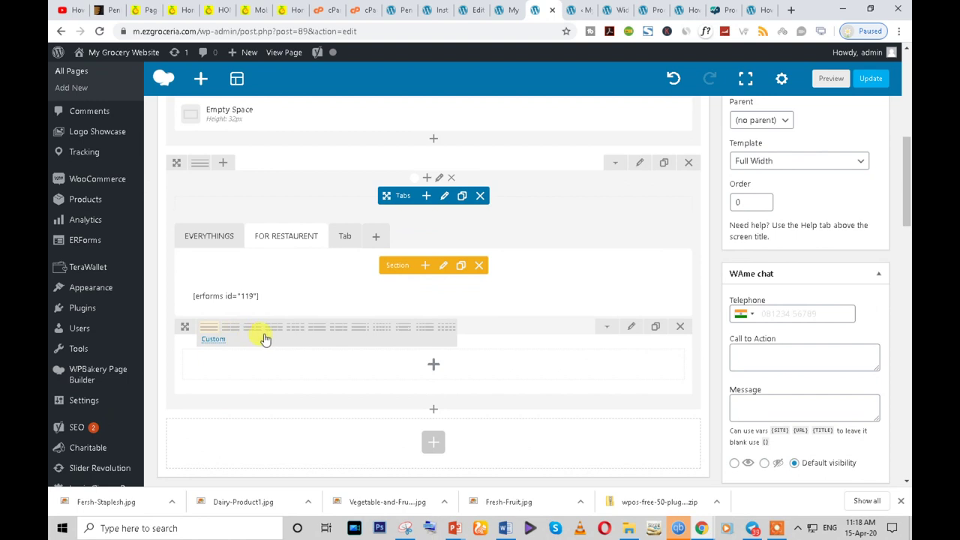
click(340, 330)
drag(389, 295, 386, 360)
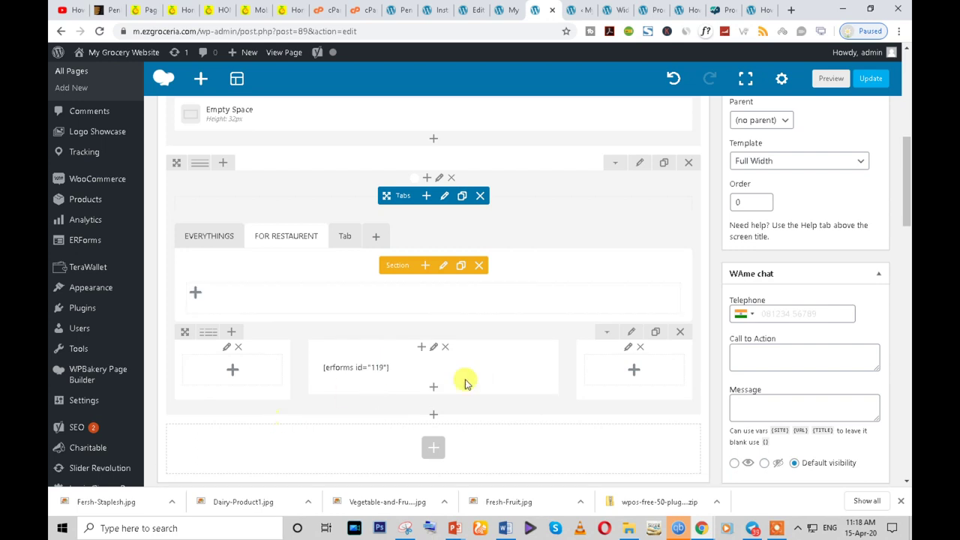
scroll(809, 212, up, 2)
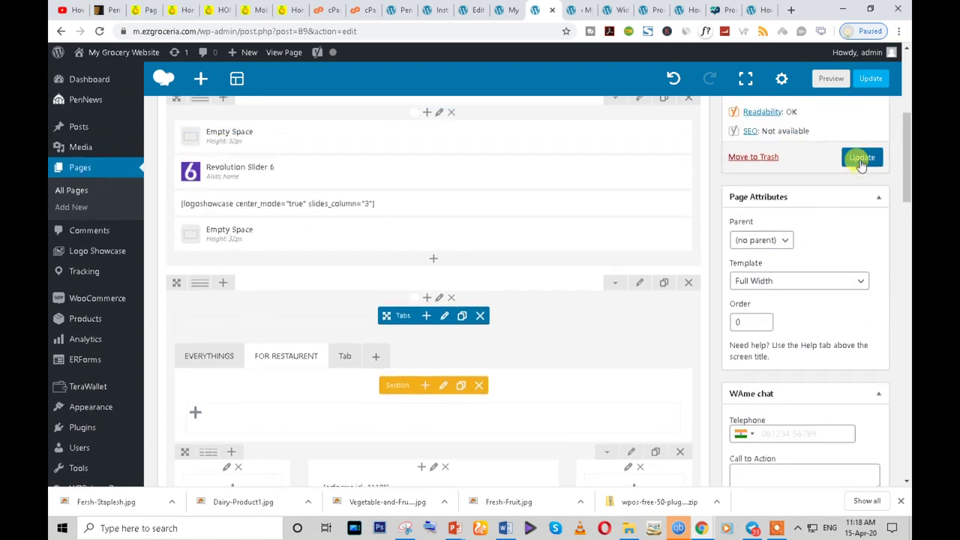
click(861, 159)
- Bring the live site forward and load its /home page in Chrome
mouse_move(701, 528)
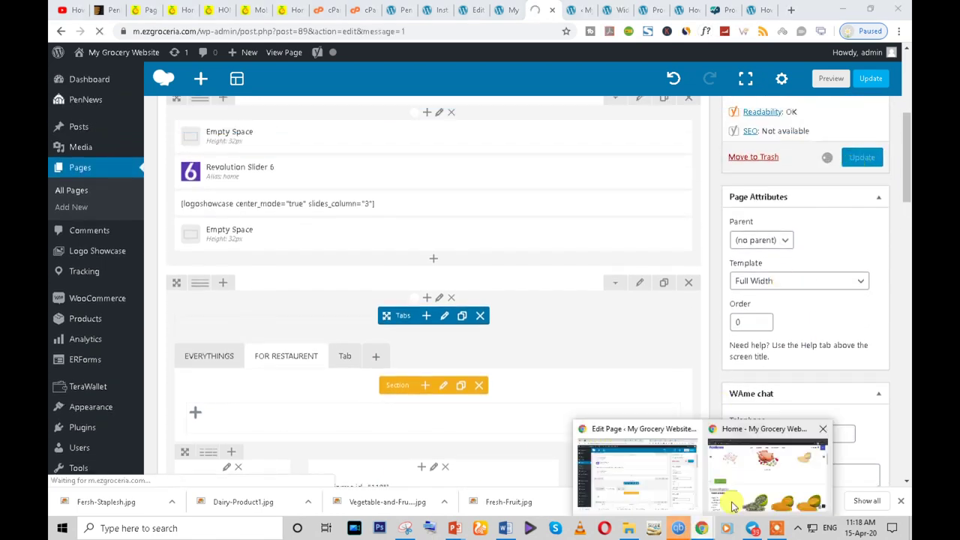
click(767, 488)
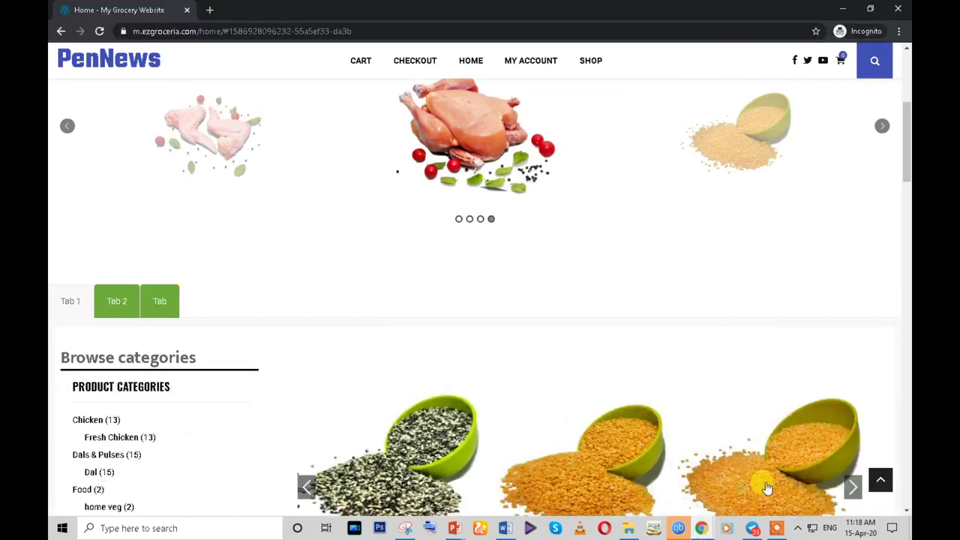
click(101, 31)
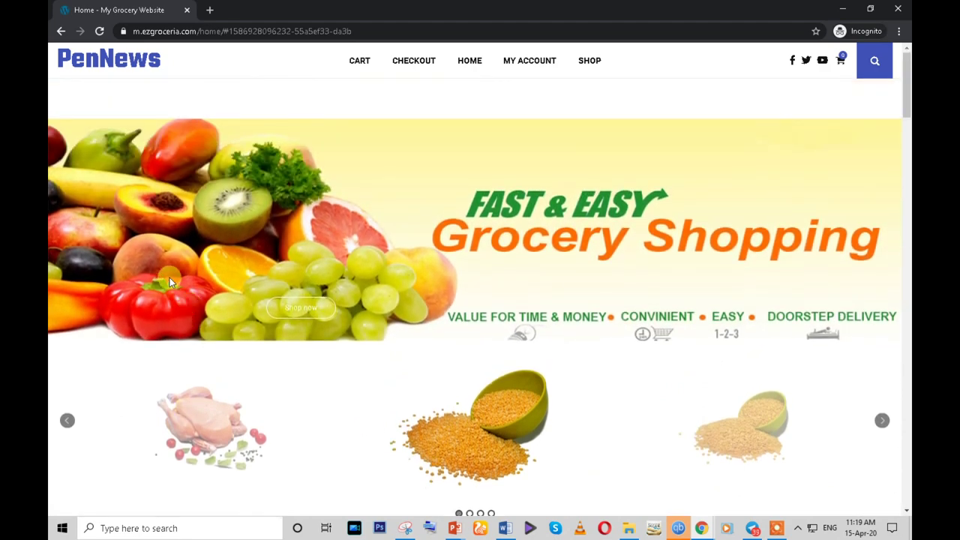
click(86, 57)
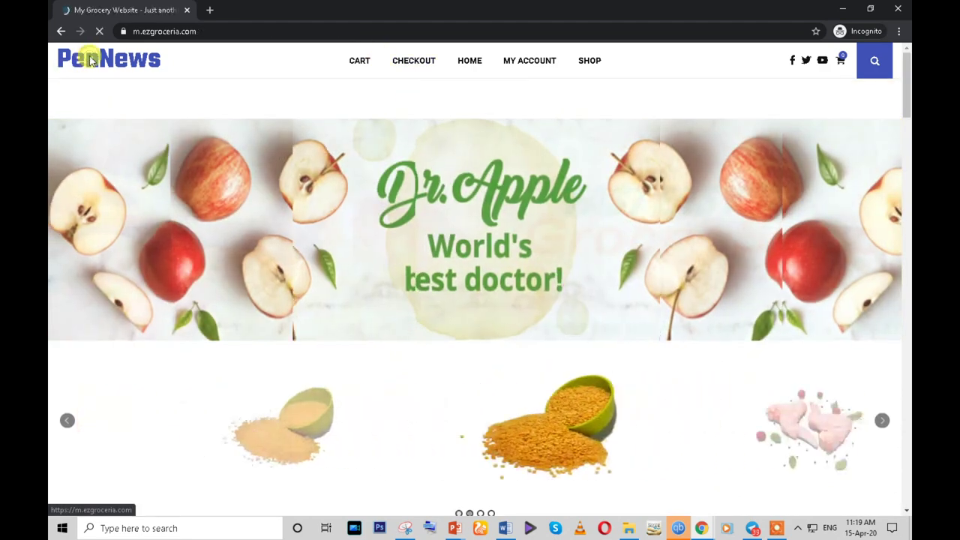
click(259, 30)
click(262, 31)
text(/home)
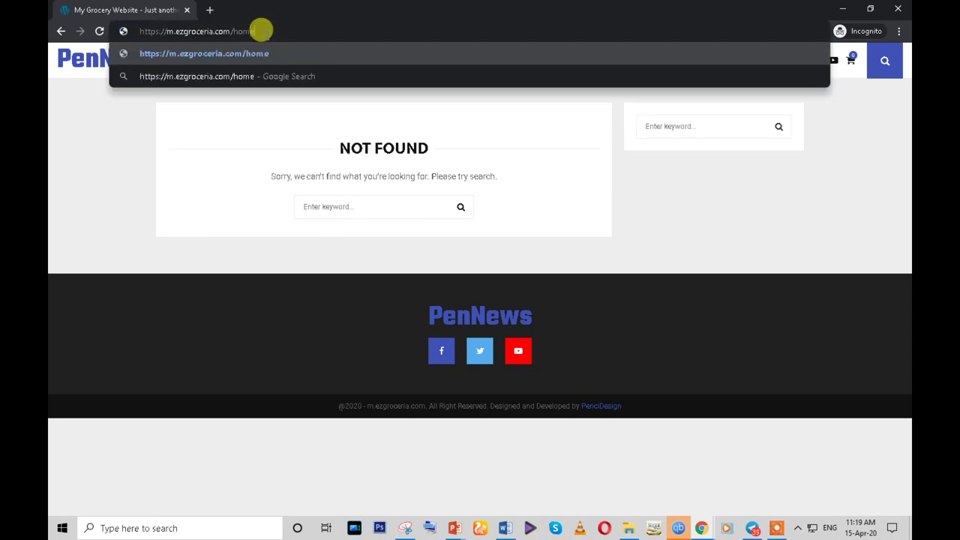
key(Return)
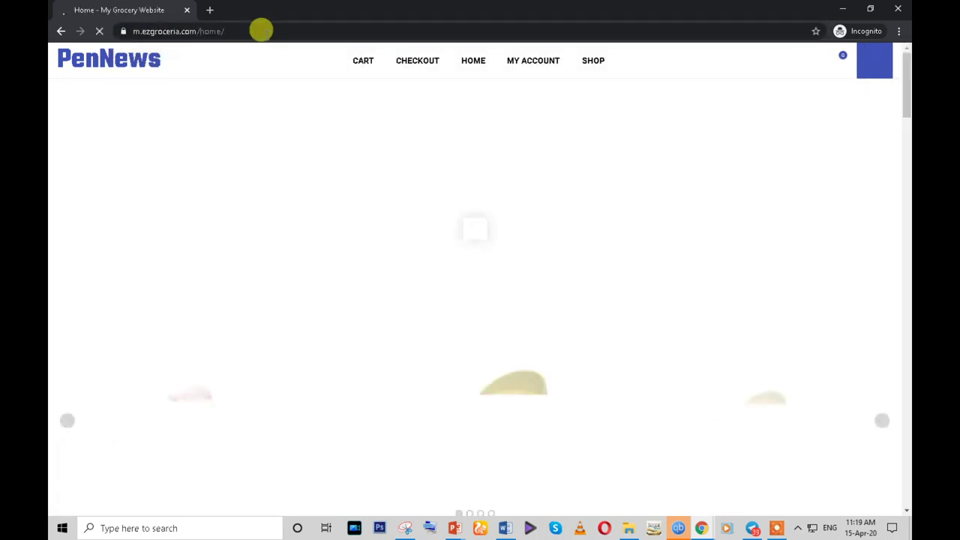
- Open the FOR RESTAURENT tab, try the Street Address1 and User Email fields, then return to the editor
scroll(458, 310, down, 5)
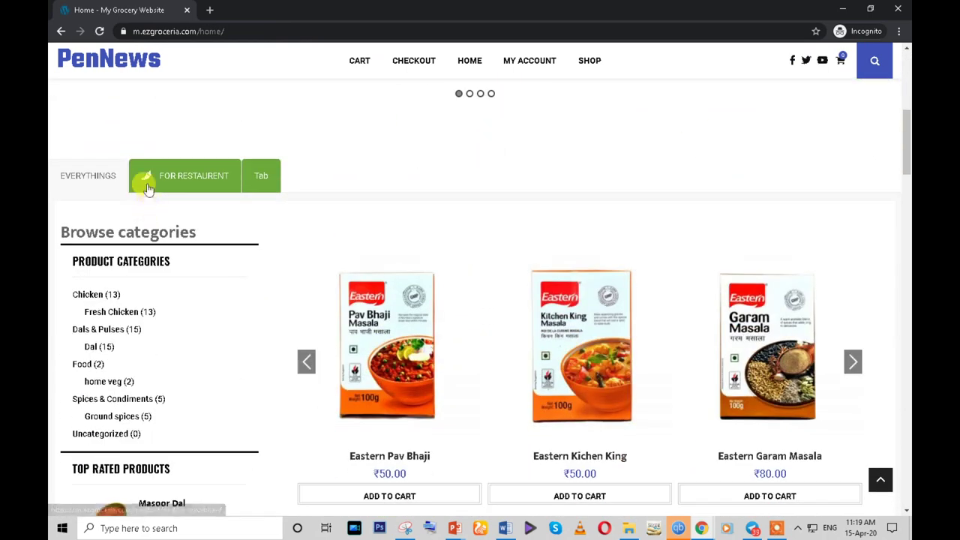
click(175, 178)
scroll(375, 217, down, 6)
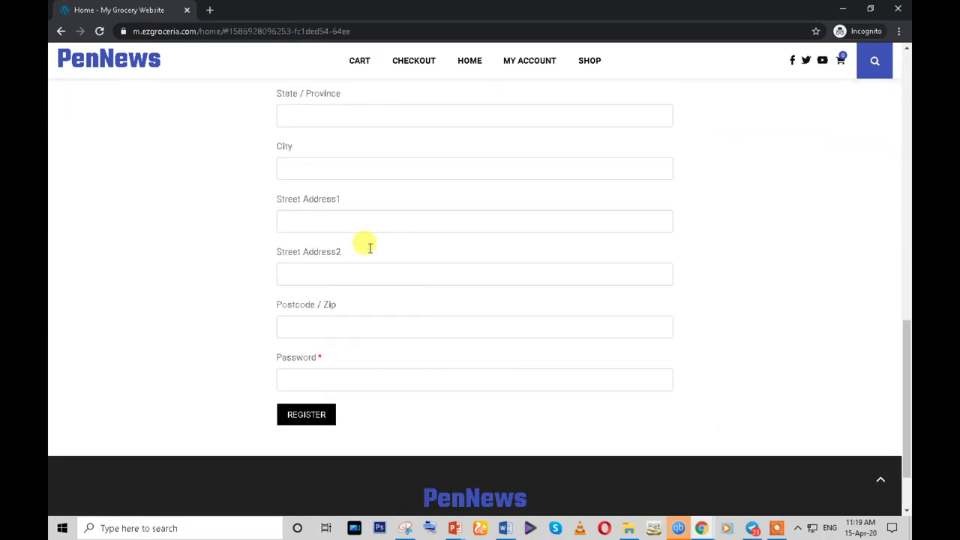
click(357, 194)
click(343, 218)
click(342, 218)
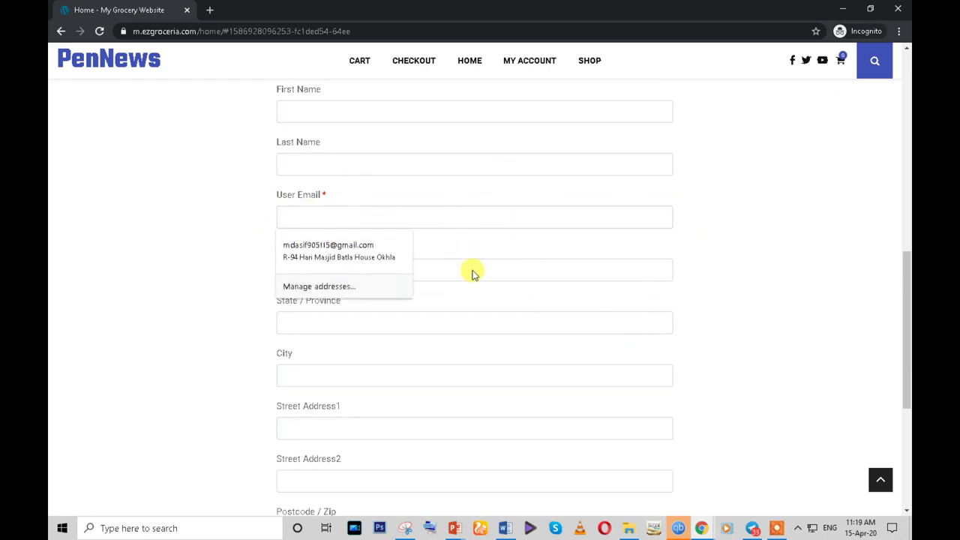
scroll(472, 270, down, 2)
mouse_move(697, 531)
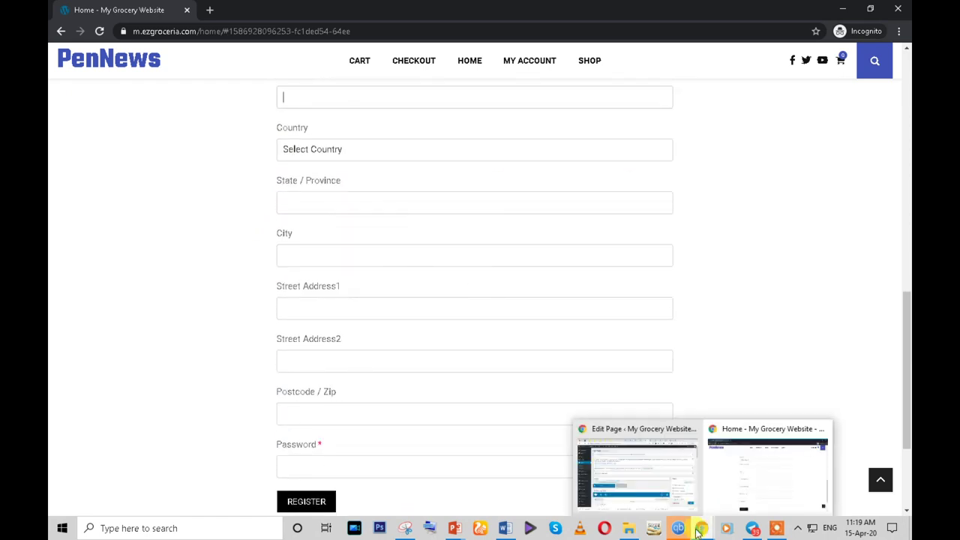
click(645, 472)
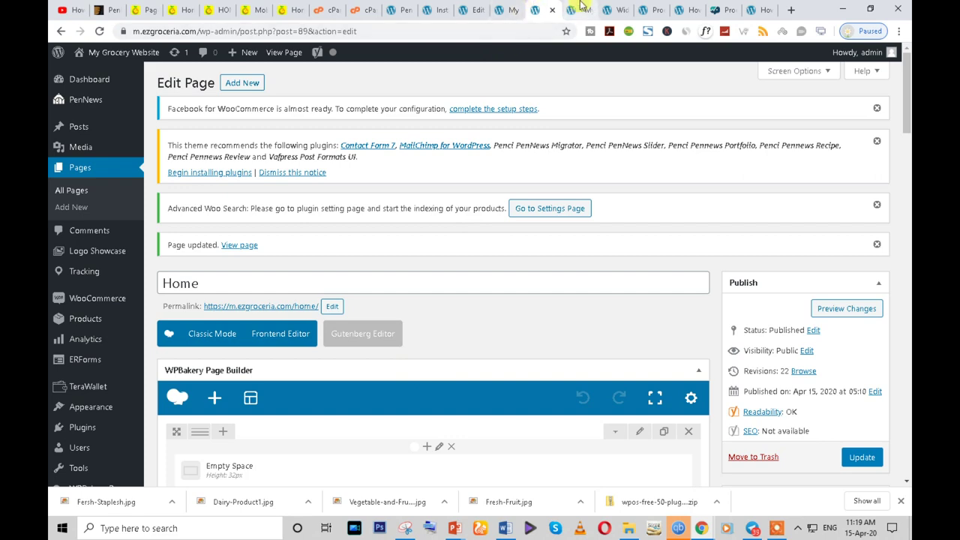
- Find the browser tab with the FOR RESTAURENT form's ERForms configuration
click(475, 7)
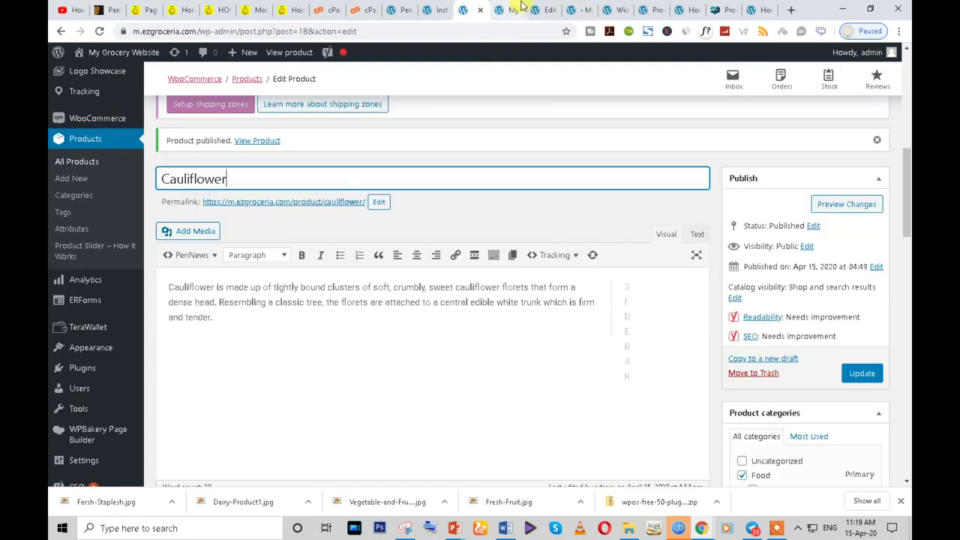
click(517, 9)
click(541, 9)
click(697, 9)
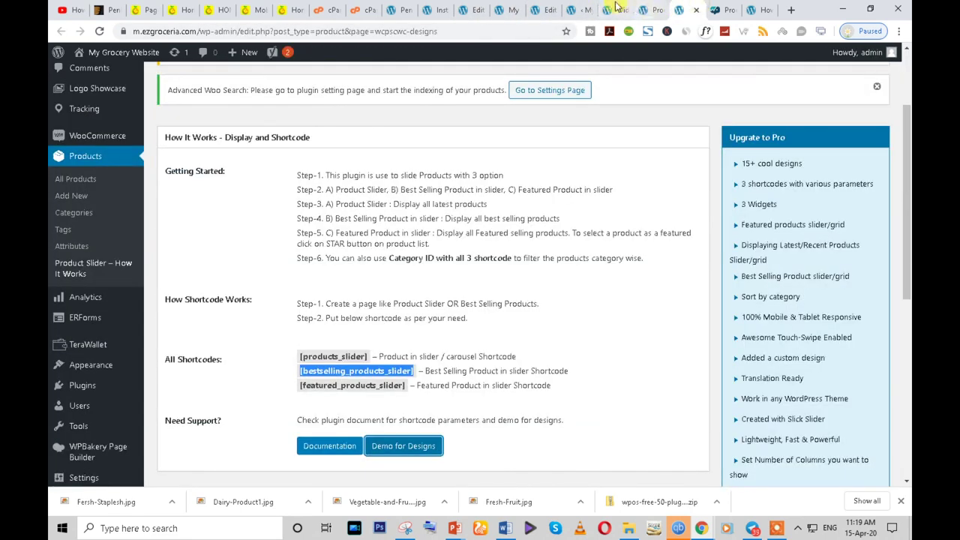
click(606, 9)
click(589, 9)
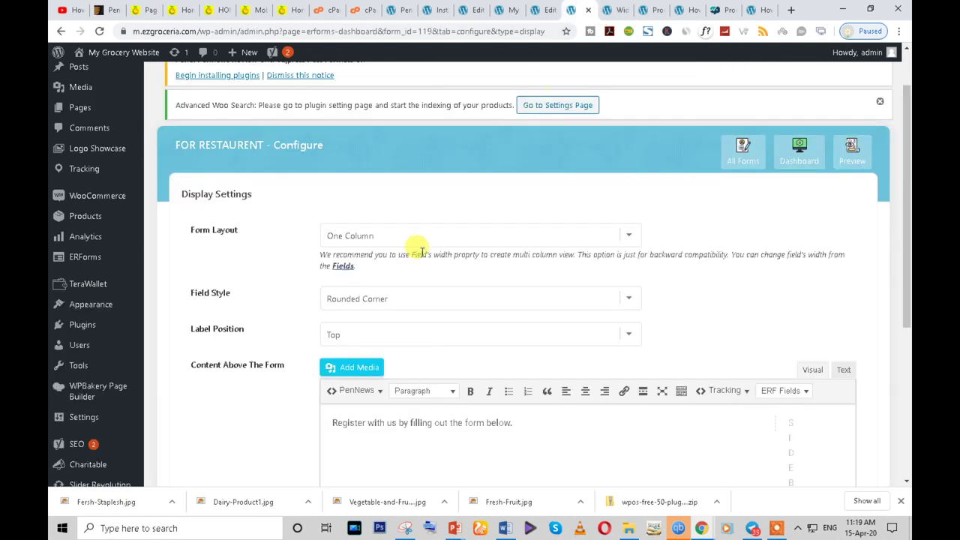
- Set the form's Form Layout to Two Column and save the settings
click(366, 234)
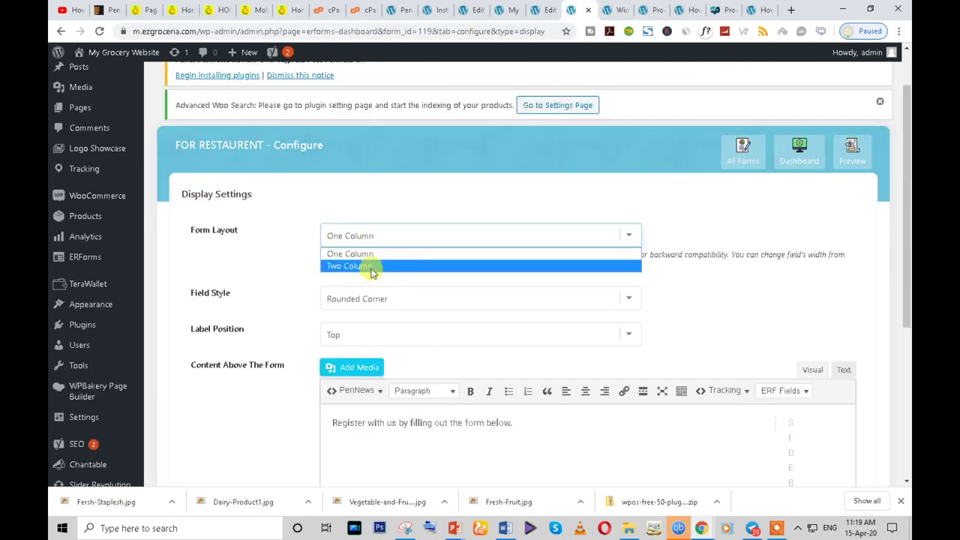
scroll(390, 299, down, 1)
click(379, 176)
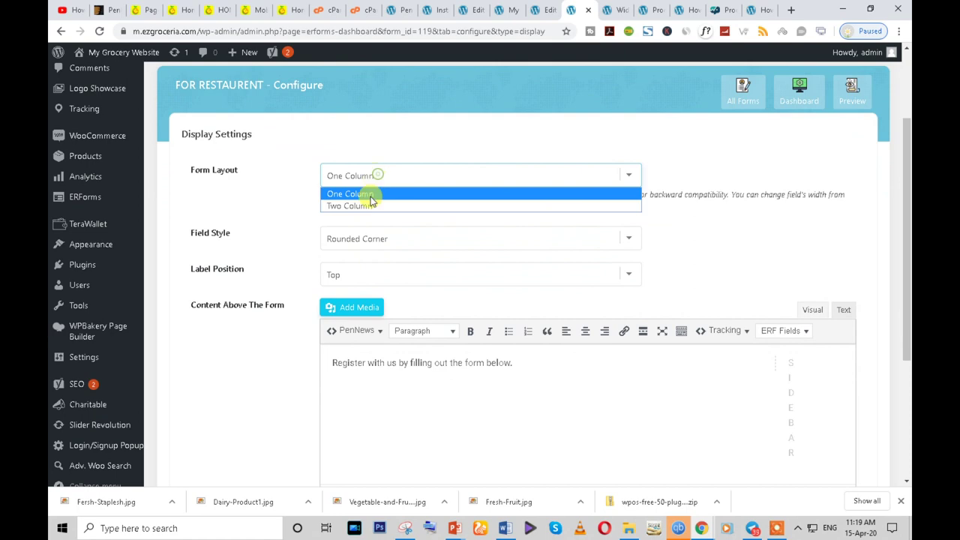
click(368, 205)
scroll(473, 302, down, 3)
scroll(473, 302, down, 1)
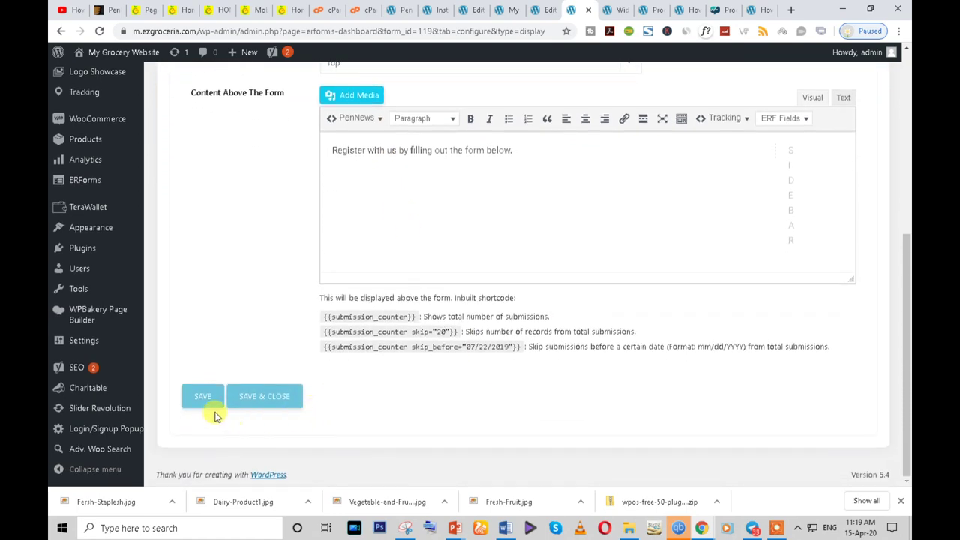
click(204, 397)
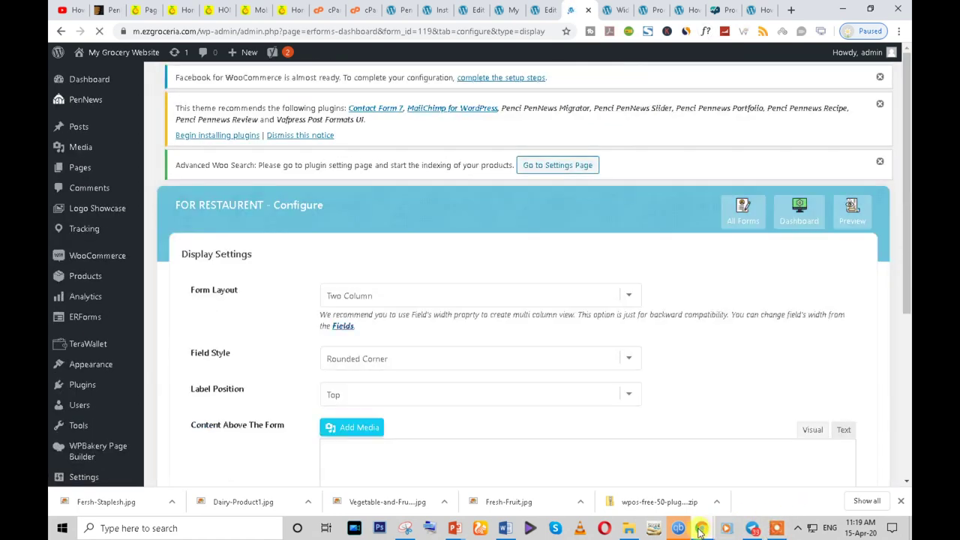
- Reload the live home page and view the two-column form on the FOR RESTAURENT tab
mouse_move(701, 528)
click(772, 473)
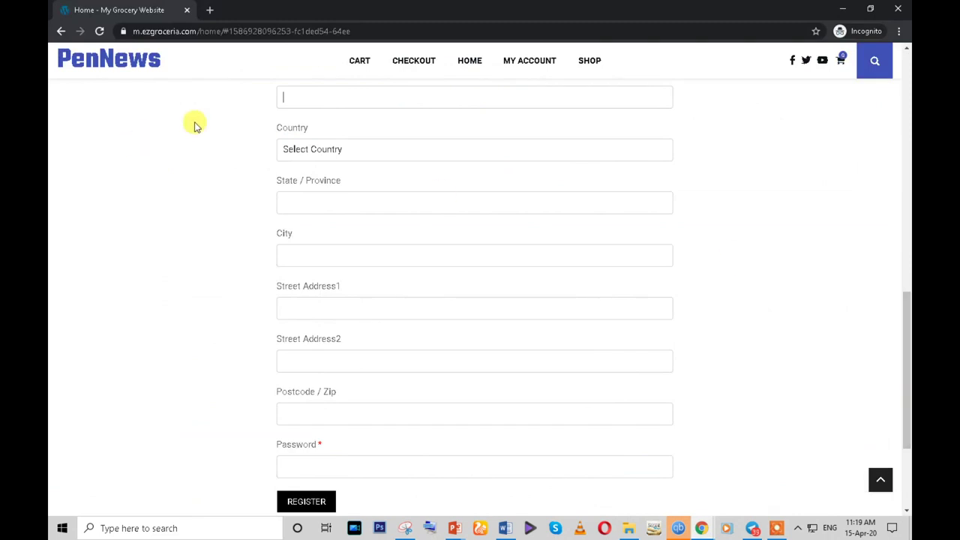
click(100, 33)
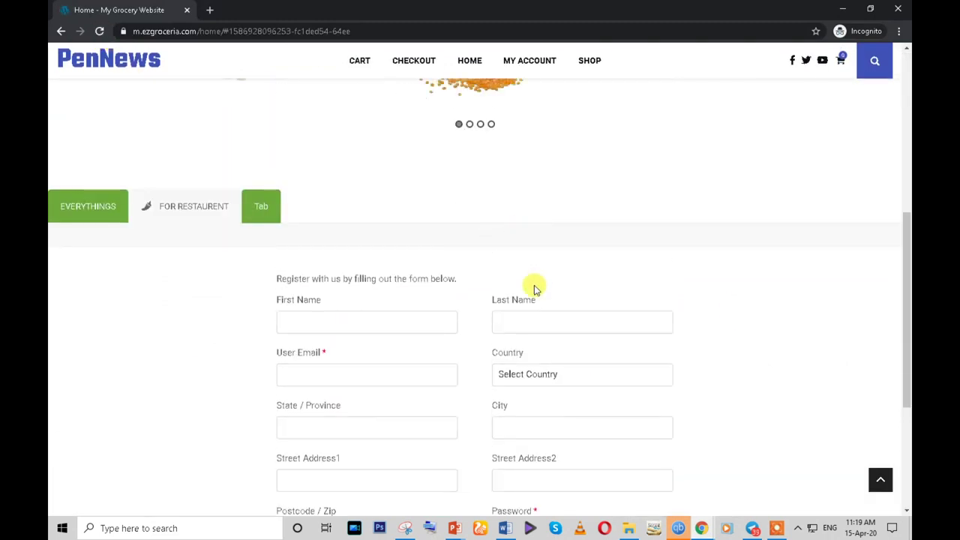
click(77, 200)
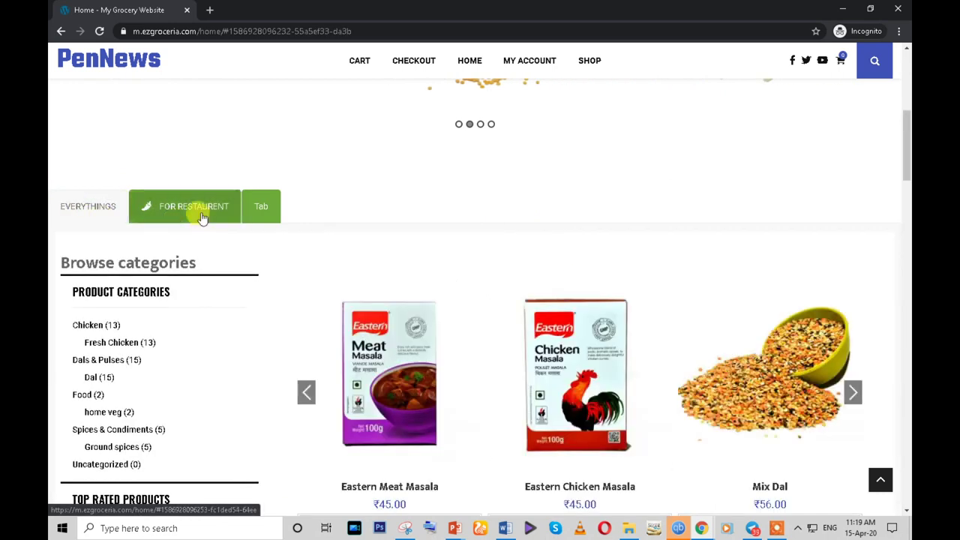
click(200, 210)
scroll(189, 313, down, 3)
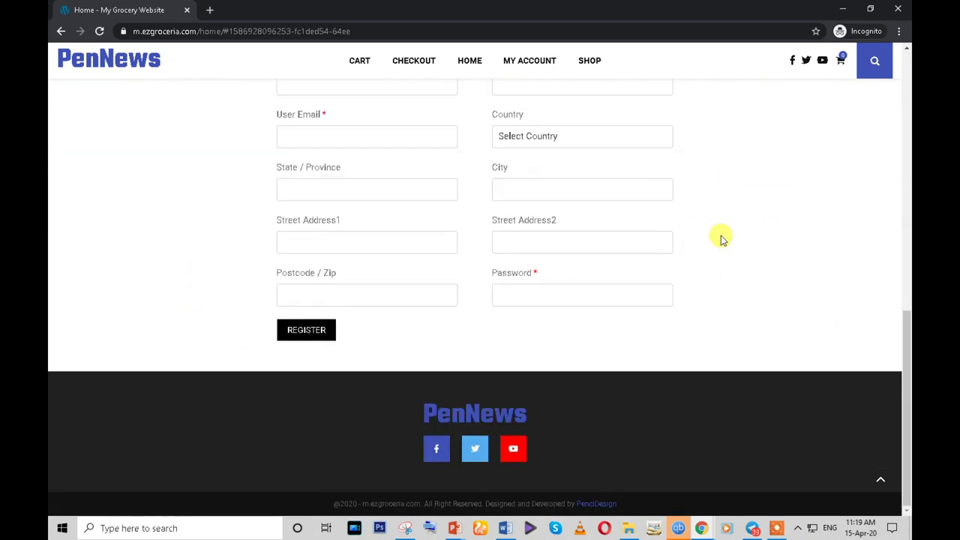
scroll(331, 303, up, 3)
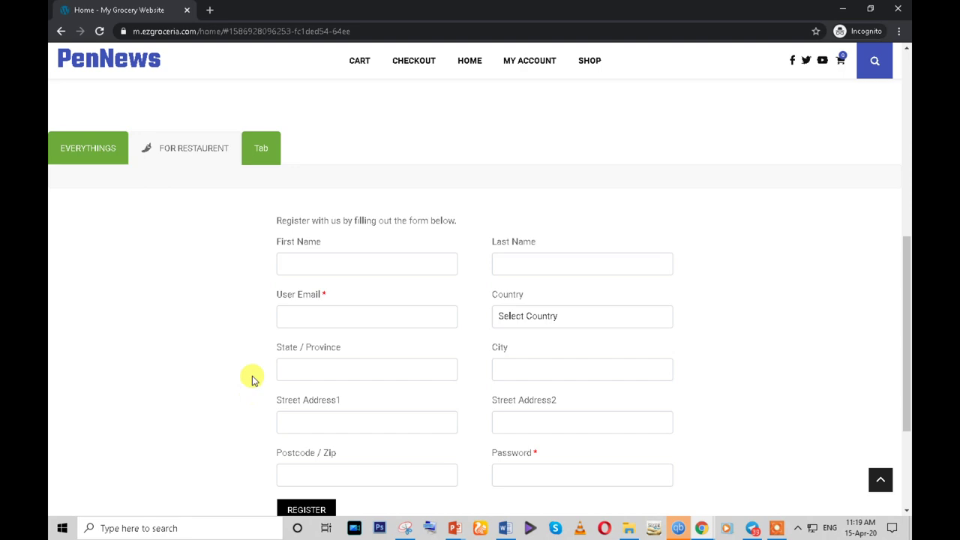
- Return to the Home page editor in the WordPress admin window
mouse_move(700, 529)
click(664, 480)
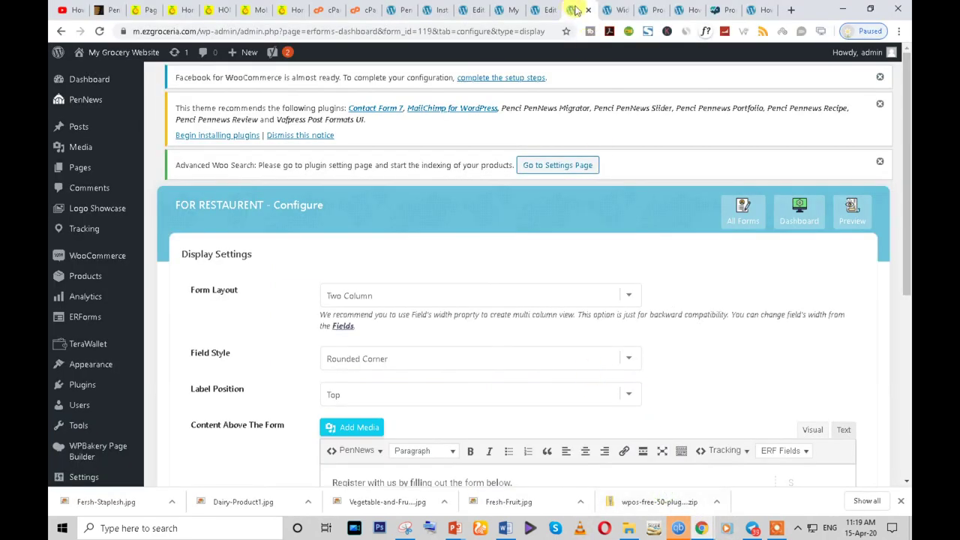
click(546, 6)
scroll(420, 308, down, 10)
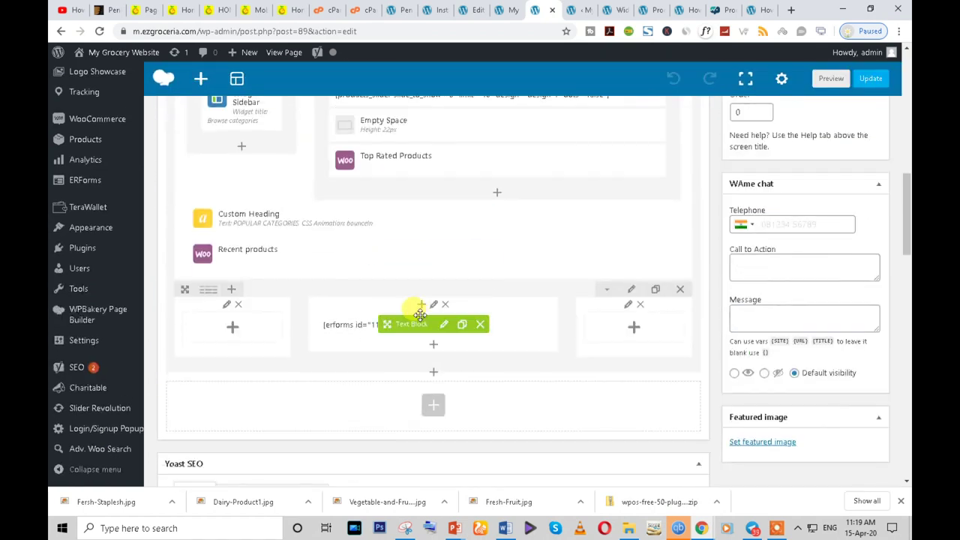
scroll(334, 277, up, 1)
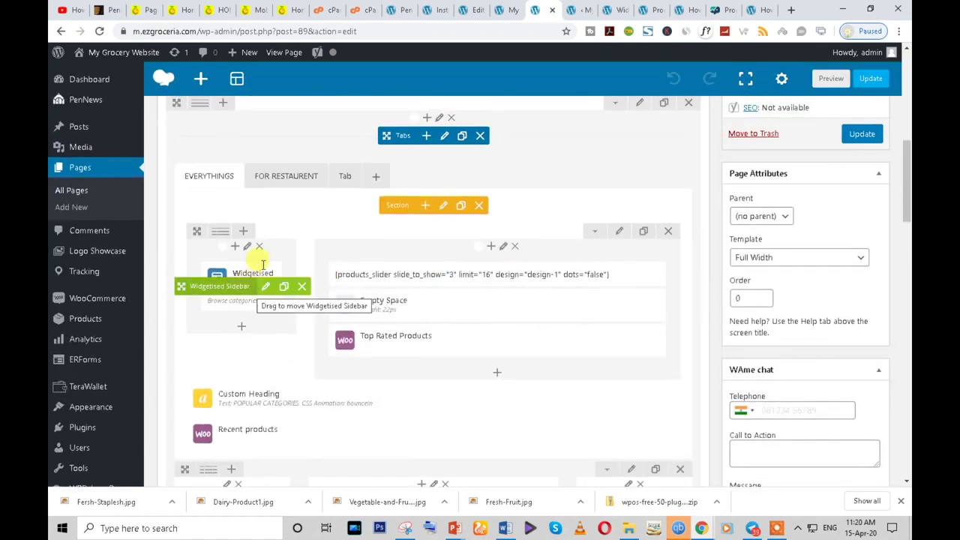
- Check the Widgetised Sidebar's title without changes, then switch the builder to the FOR RESTAURENT tab
mouse_move(264, 285)
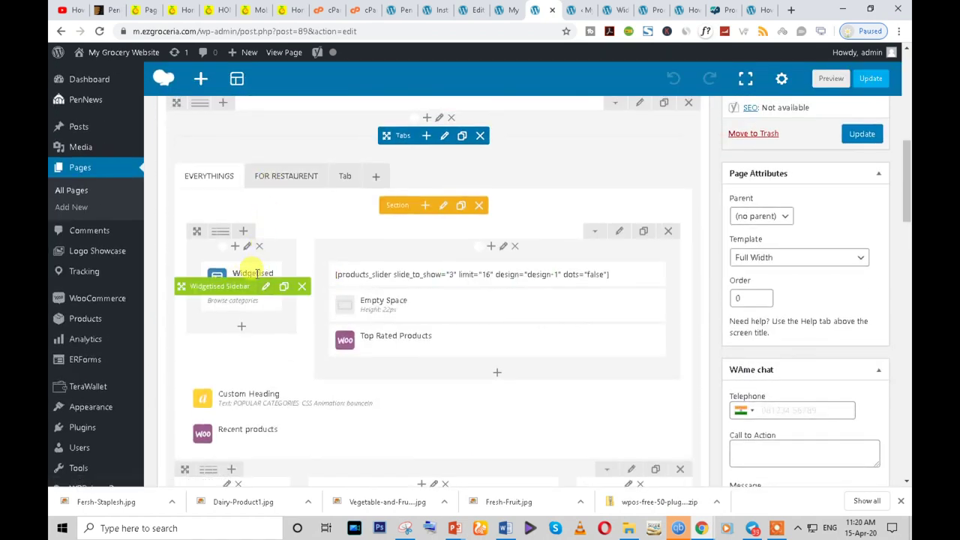
click(264, 285)
click(568, 167)
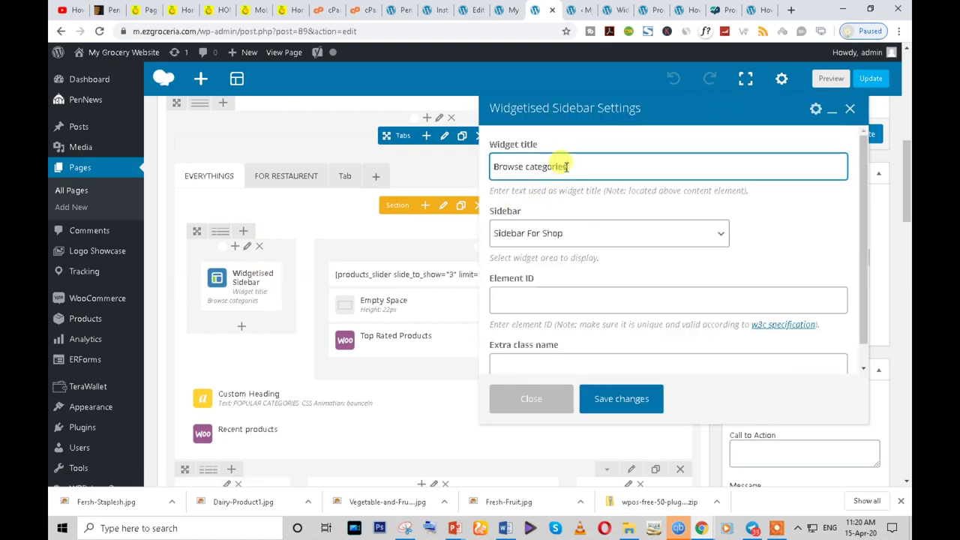
click(532, 401)
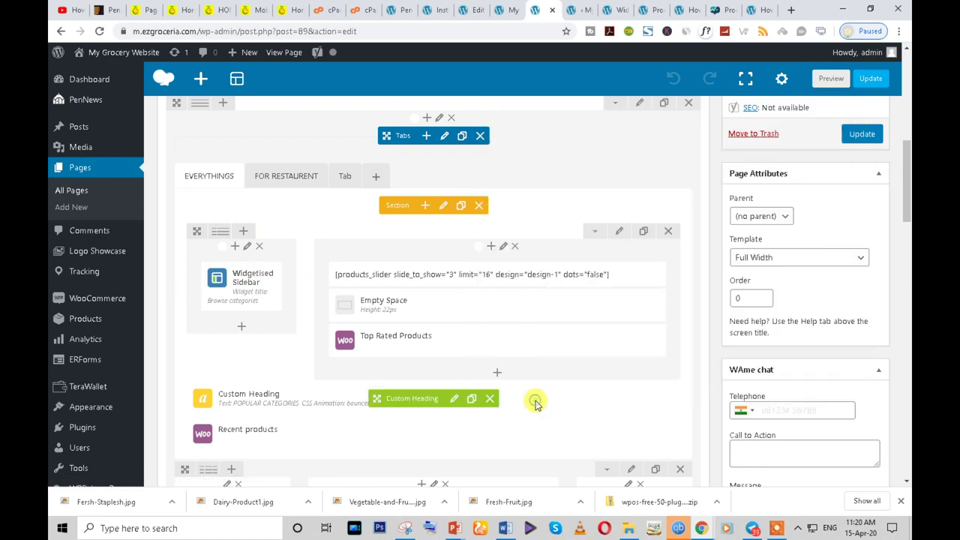
click(280, 183)
- Add a Widgetised Sidebar using the Sidebar For Shop widget area to the empty column
click(233, 311)
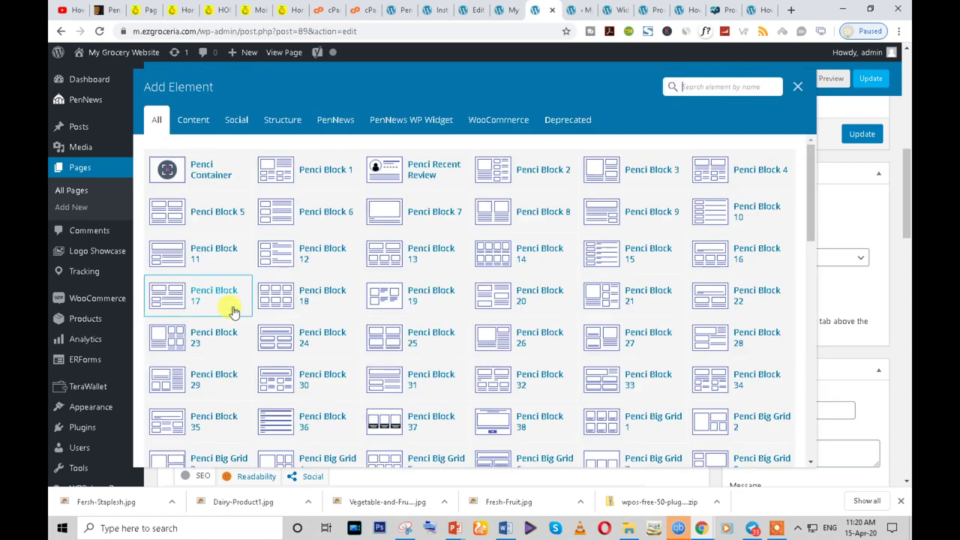
click(688, 97)
text(wi)
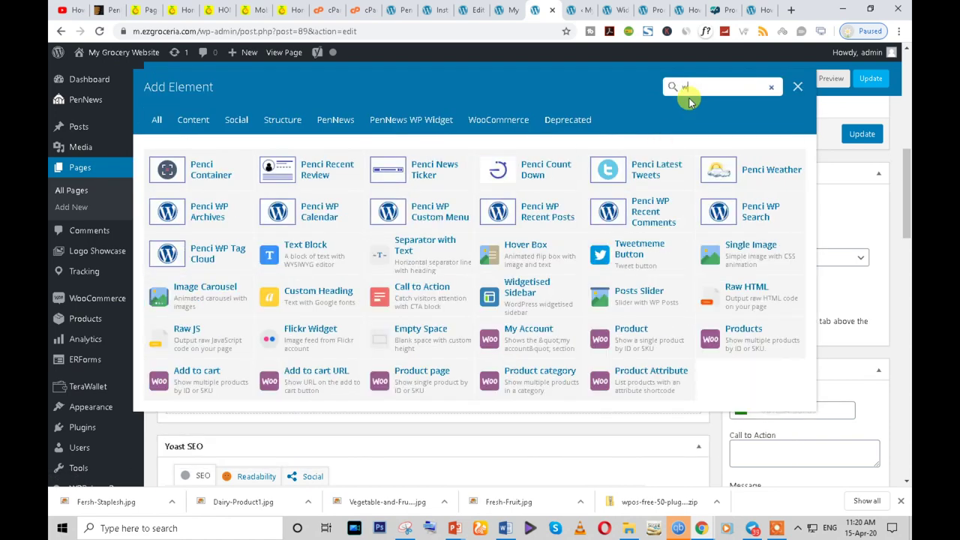
click(422, 210)
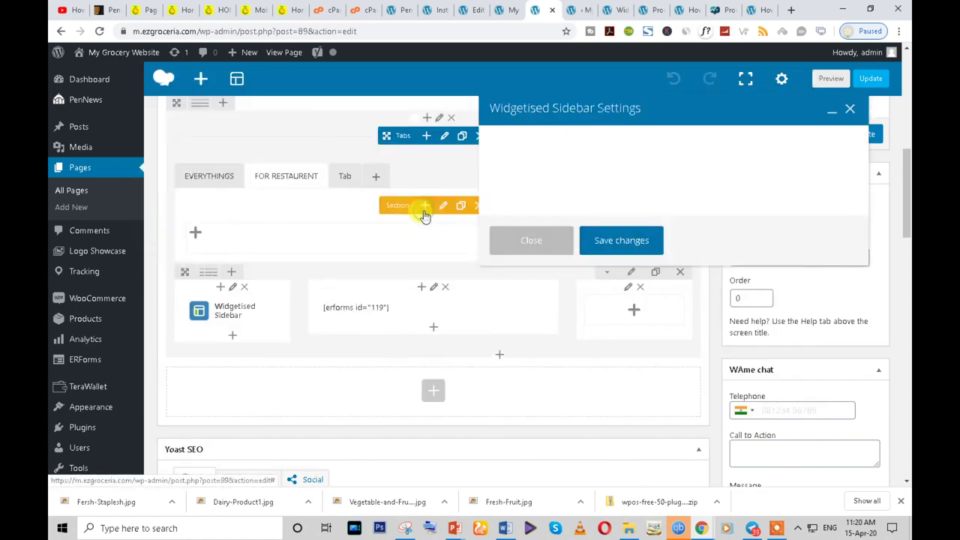
click(630, 238)
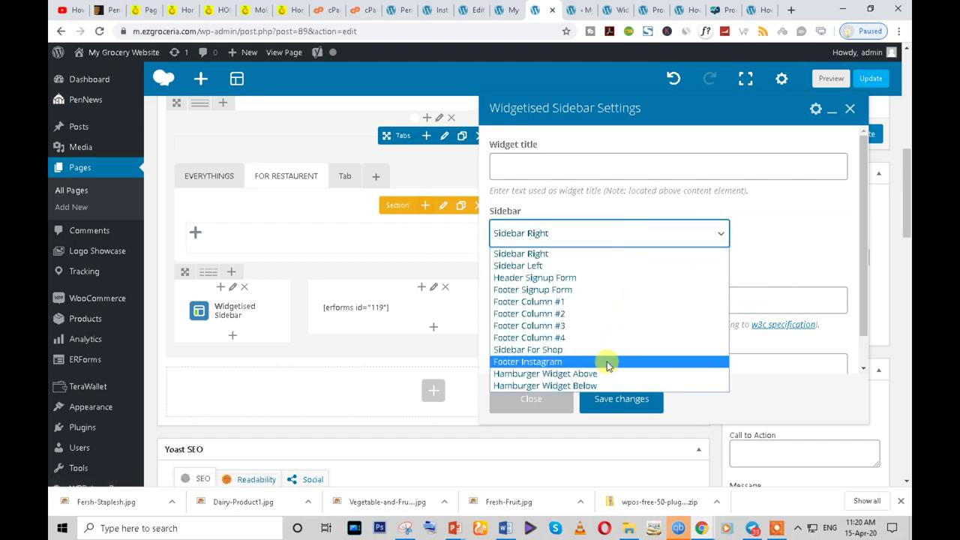
click(584, 349)
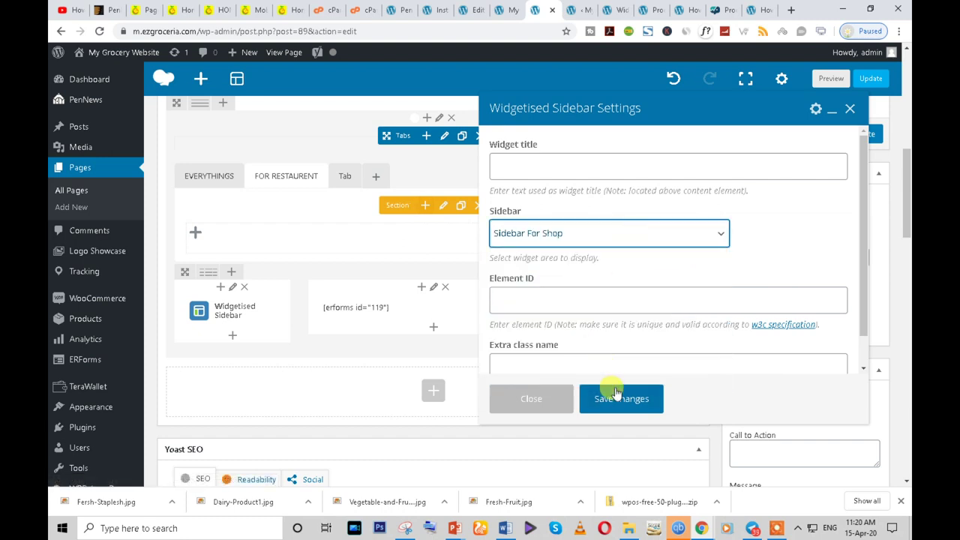
click(619, 398)
- Move the sidebar to another column, close Penci Block 21 settings, and reload discarding unsaved changes
mouse_move(257, 320)
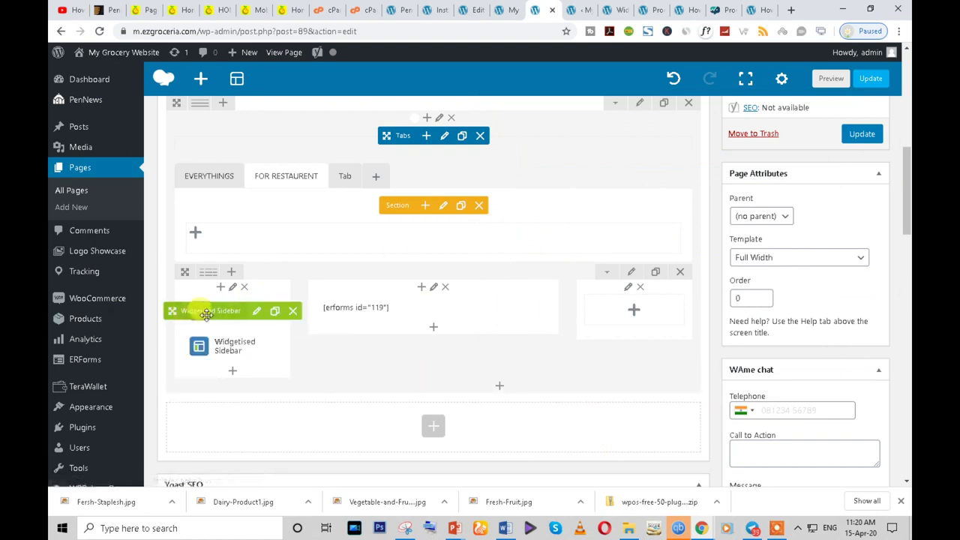
drag(193, 308, 592, 303)
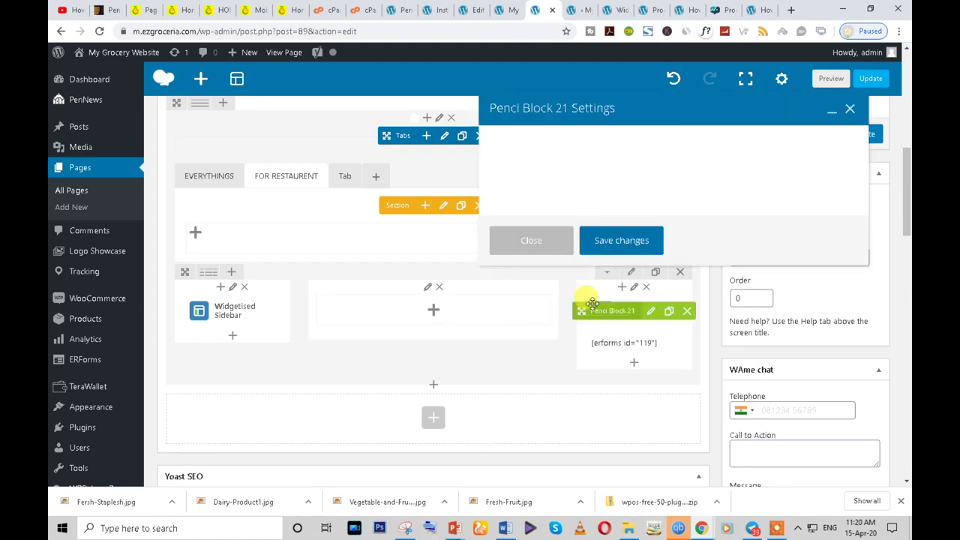
click(532, 398)
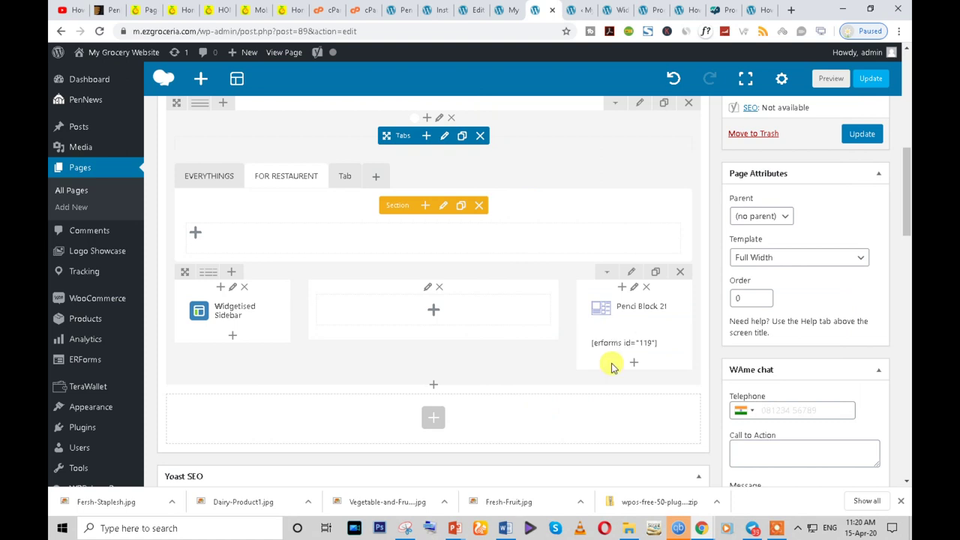
click(100, 32)
click(538, 100)
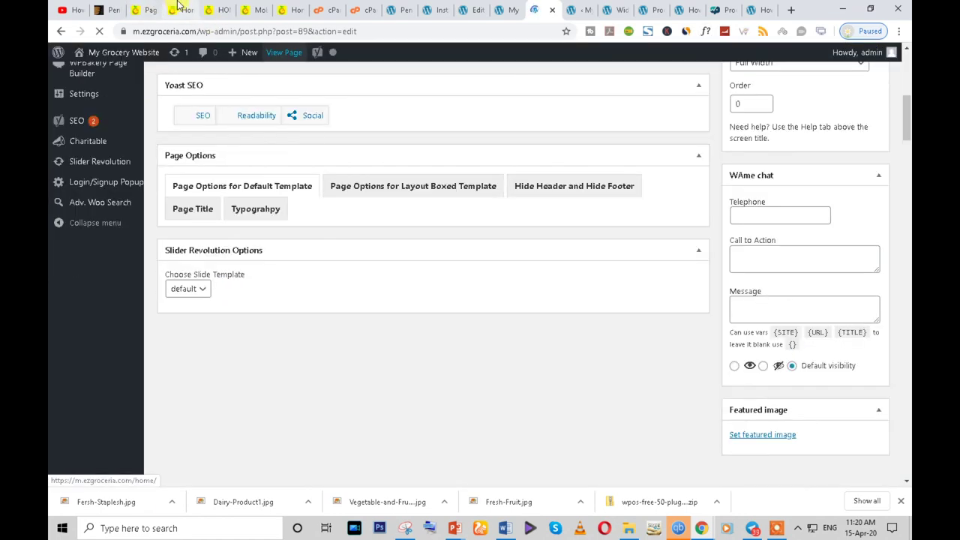
- On the ezgroceria site, save the HOW IT WORK ? diagram image as 1-1-1024x319.png
click(173, 10)
scroll(404, 312, down, 3)
scroll(420, 300, down, 1)
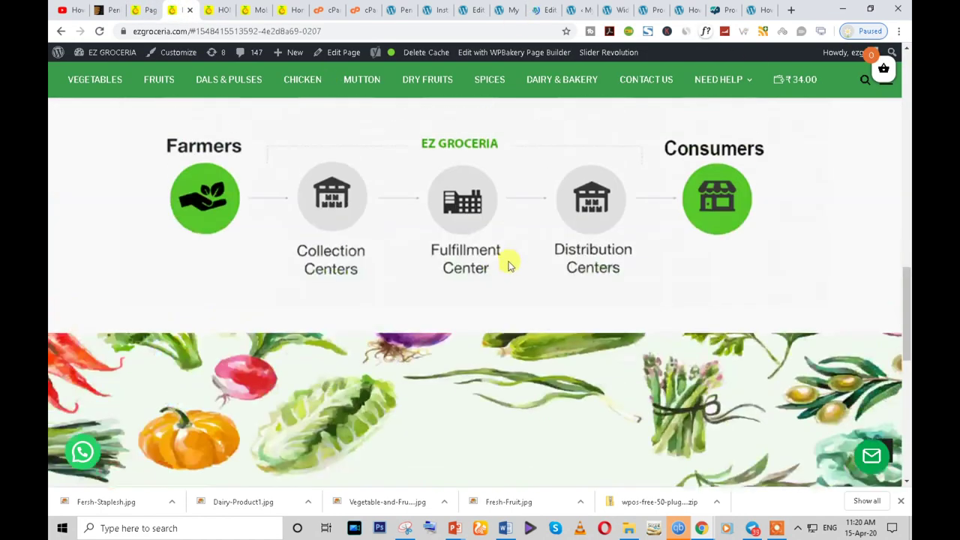
scroll(408, 225, up, 2)
triple_click(448, 197)
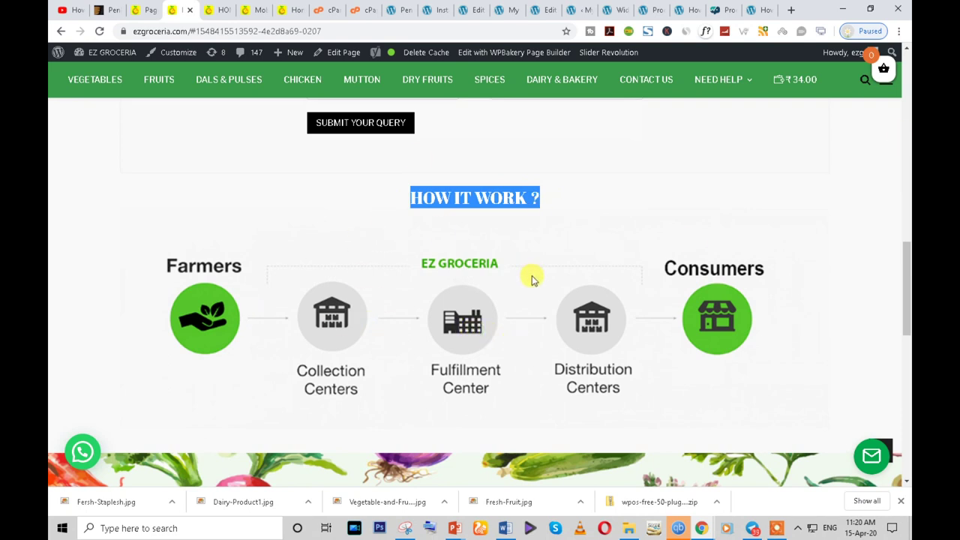
triple_click(456, 197)
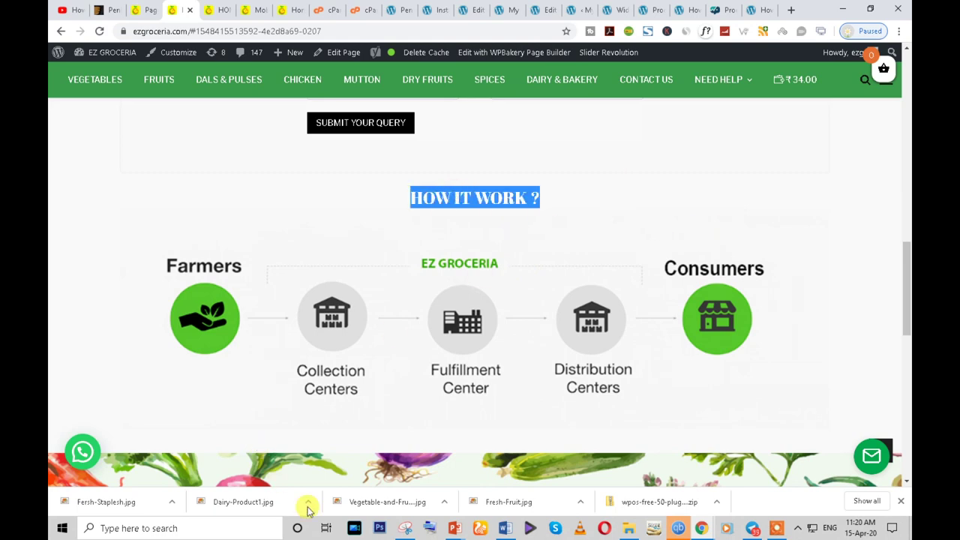
click(406, 528)
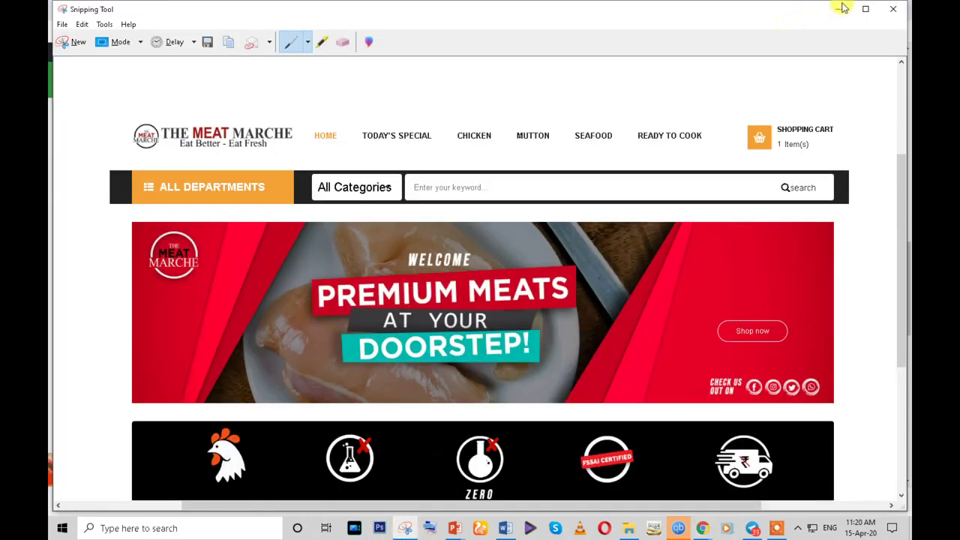
click(843, 8)
right_click(431, 322)
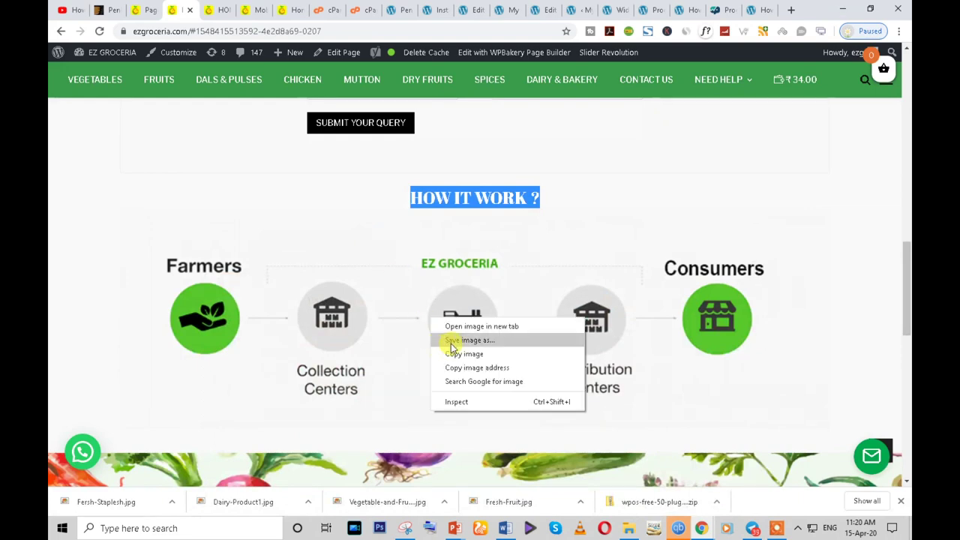
click(448, 339)
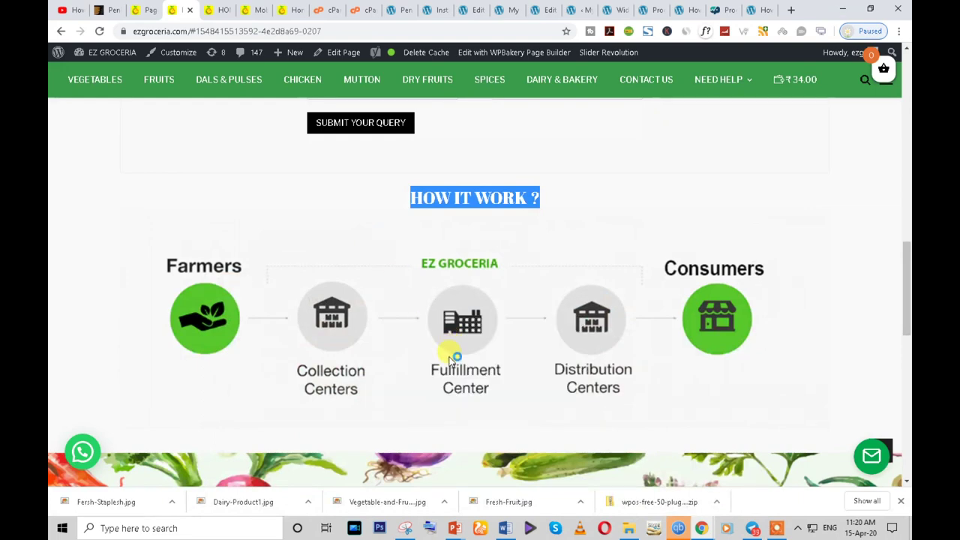
click(705, 459)
- Browse the Stores and Farmers lists under WHY EZ GROCERIA, then go back to the editor tab
scroll(73, 138, down, 5)
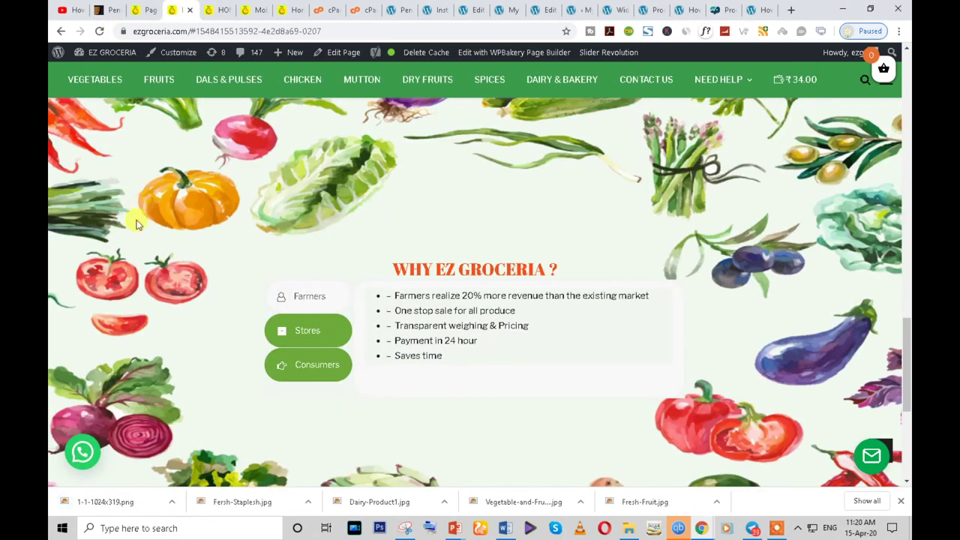
right_click(145, 188)
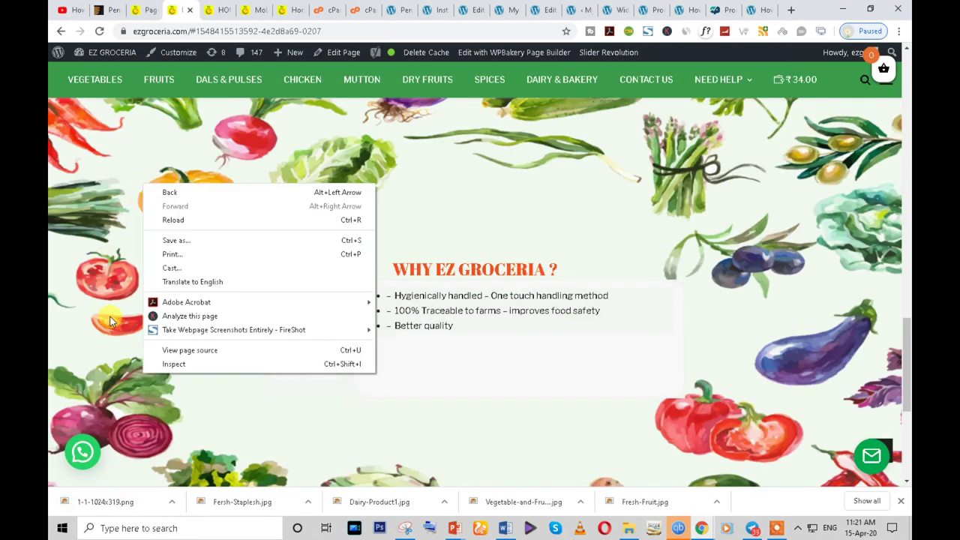
click(110, 267)
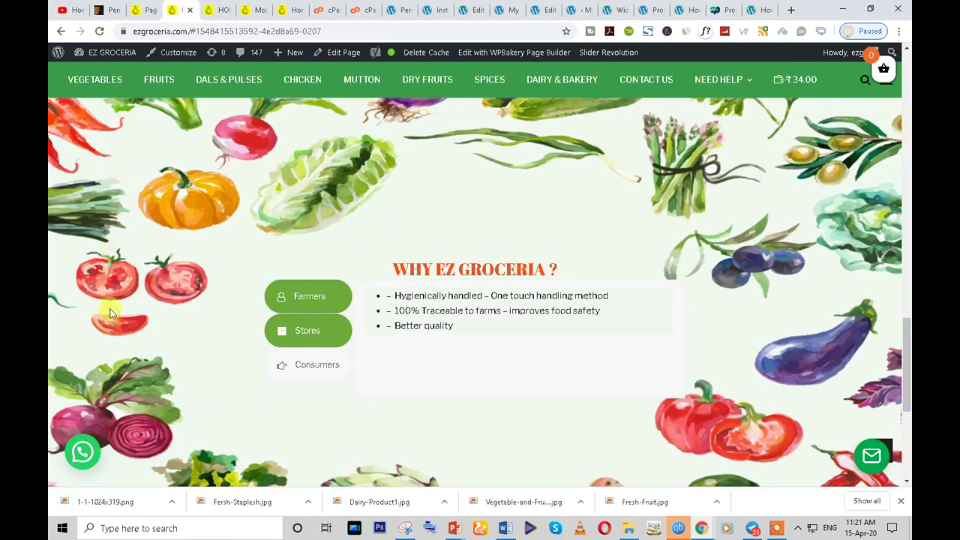
click(300, 330)
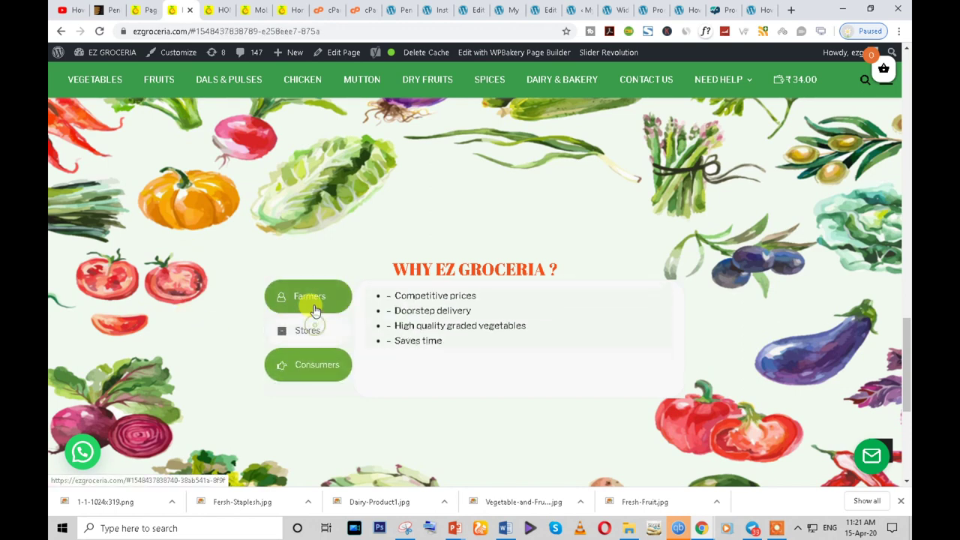
click(315, 352)
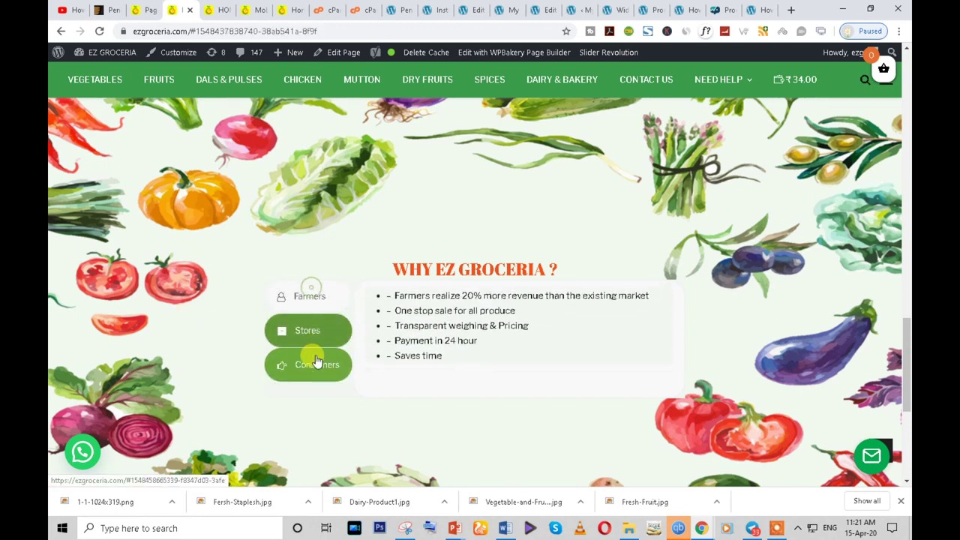
click(306, 296)
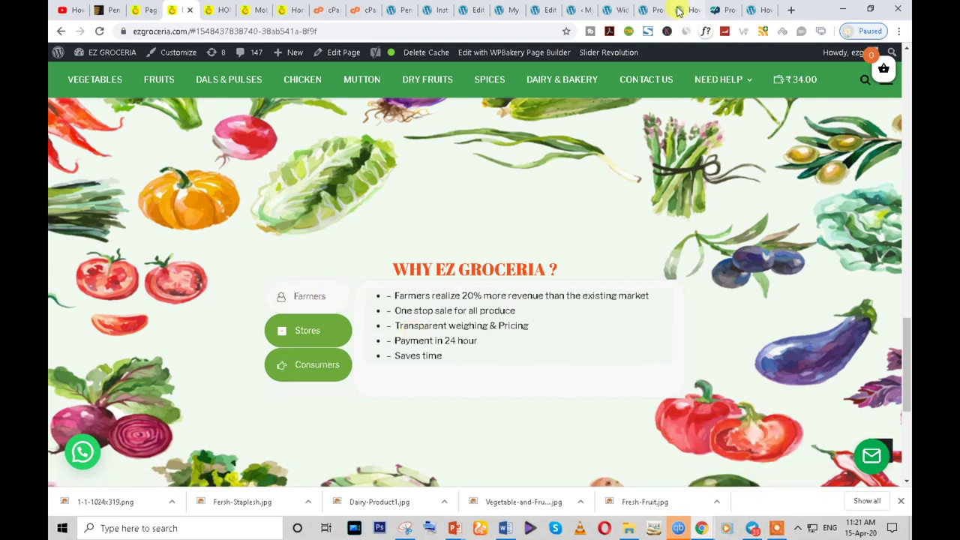
click(540, 10)
scroll(530, 260, down, 3)
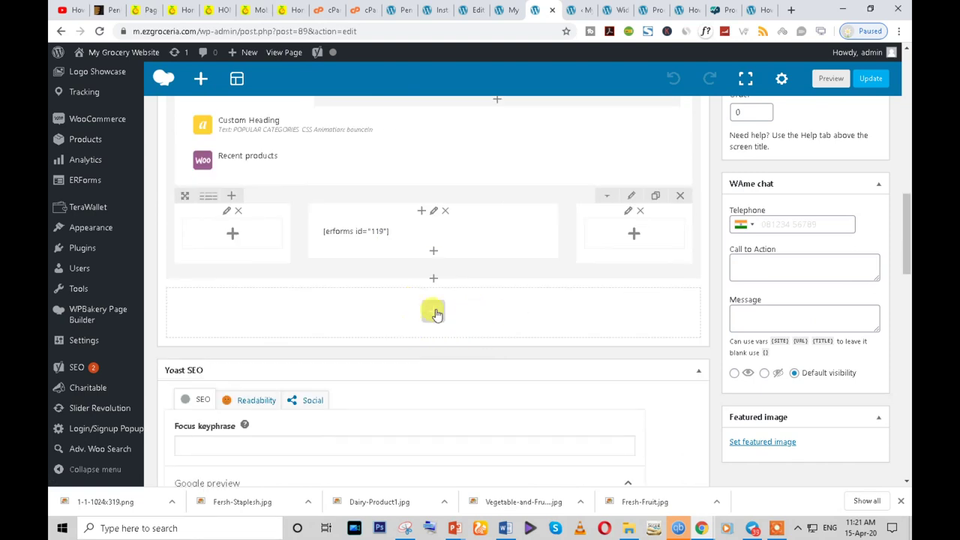
scroll(391, 312, up, 2)
scroll(283, 246, up, 2)
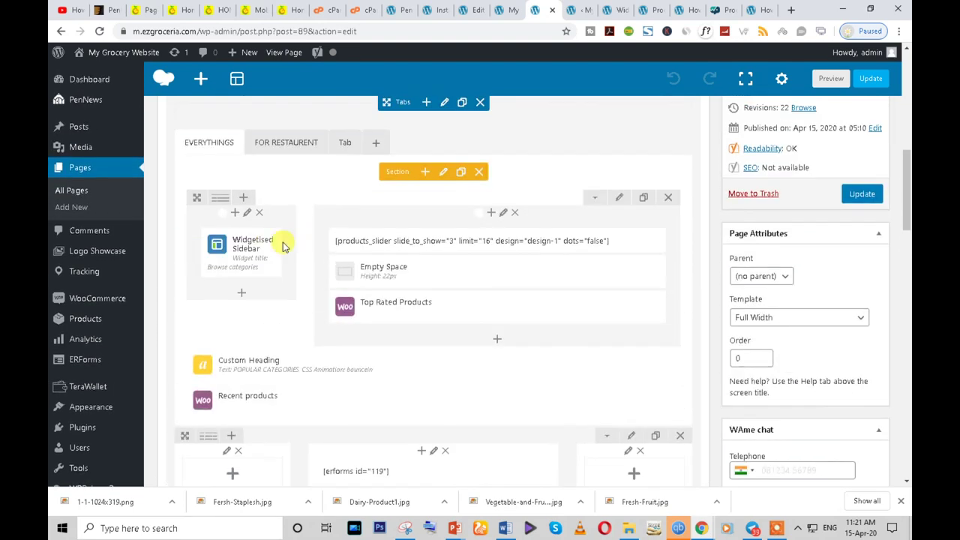
scroll(299, 327, down, 2)
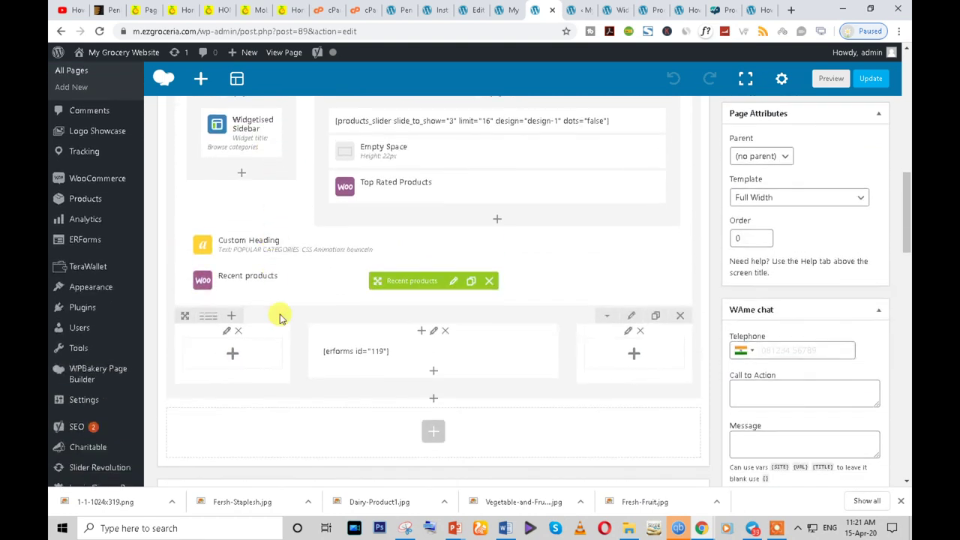
scroll(272, 353, up, 3)
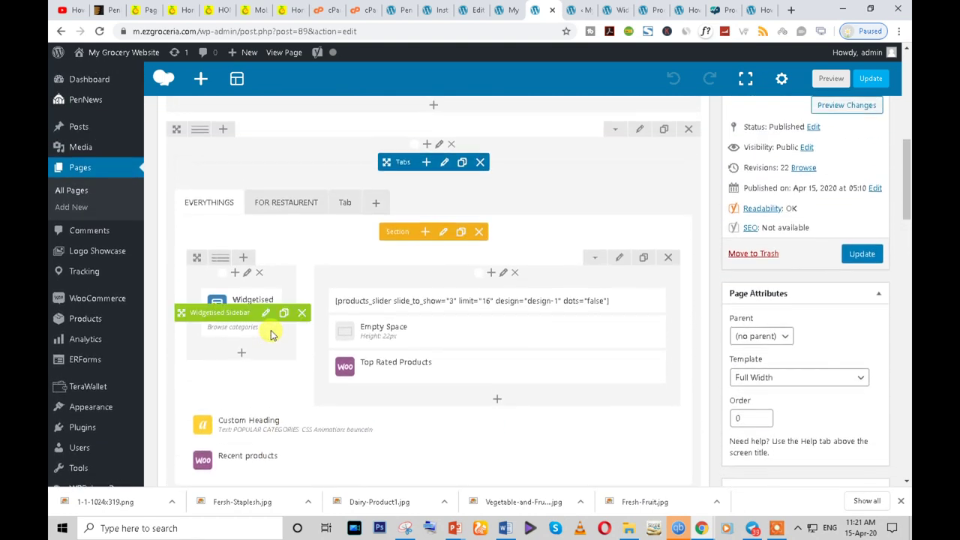
scroll(300, 353, down, 2)
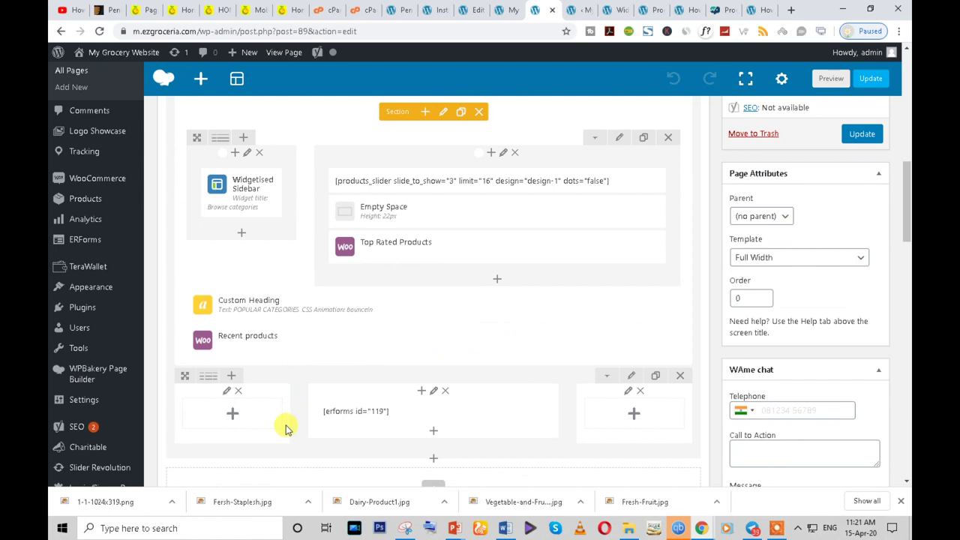
scroll(289, 396, up, 3)
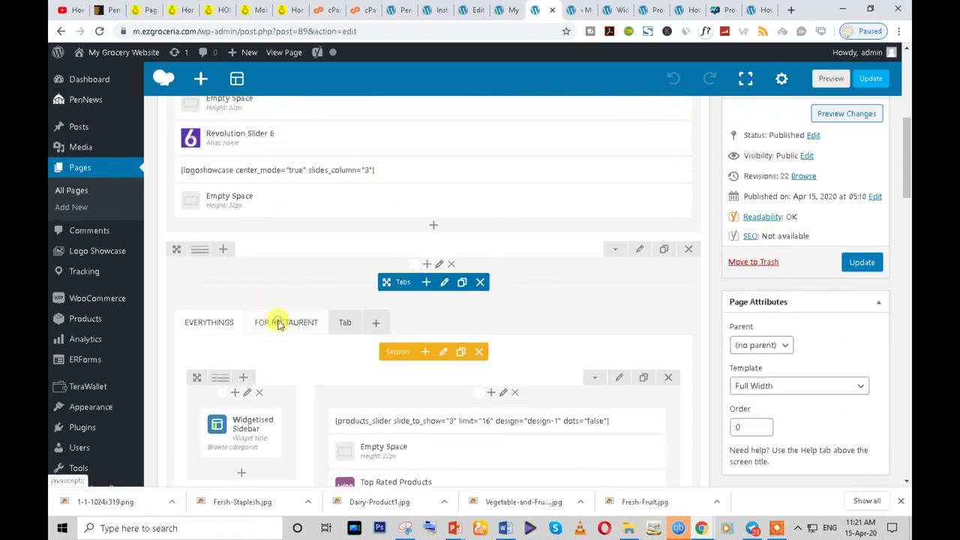
click(281, 324)
scroll(293, 342, down, 2)
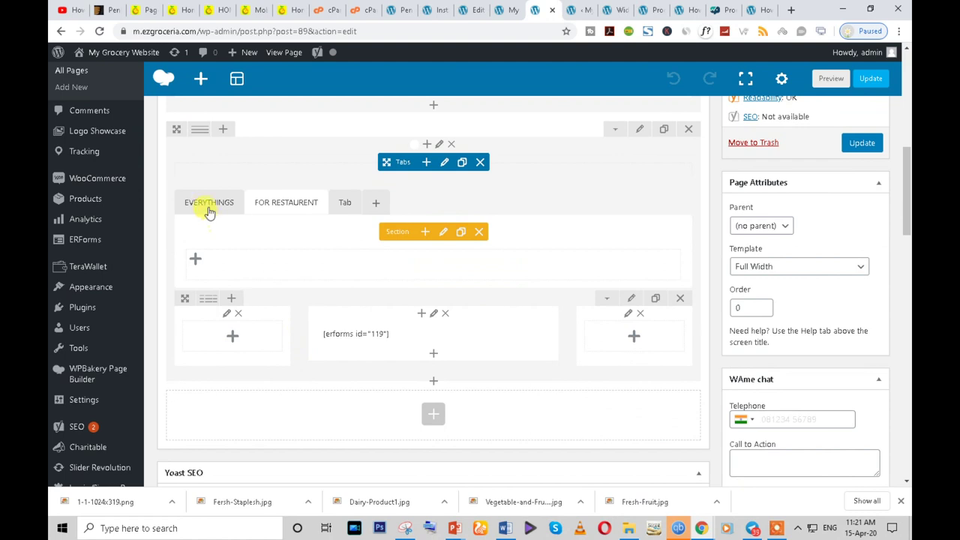
click(209, 204)
scroll(318, 360, down, 3)
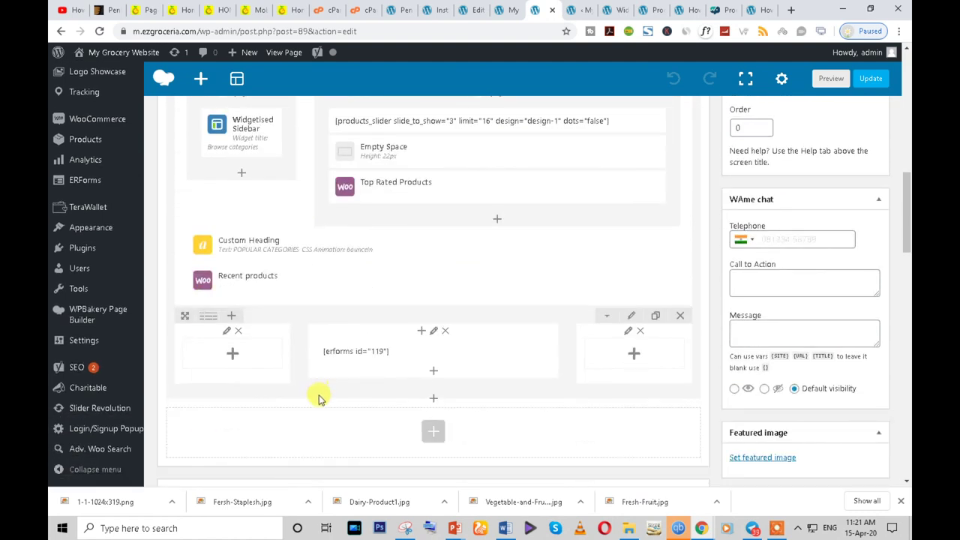
- Delete the [erforms id="119"] row, insert an empty Row below Recent products, and clone it
click(679, 315)
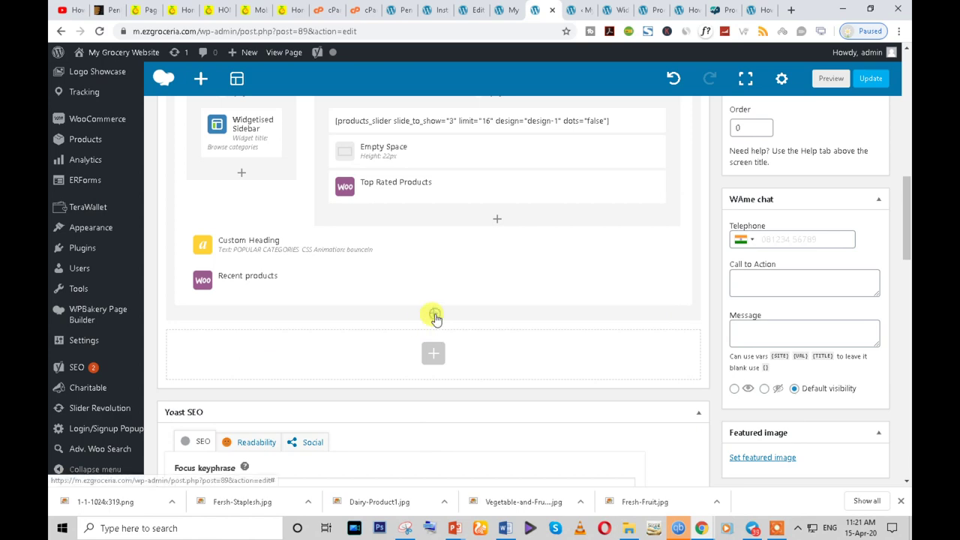
click(433, 315)
text(roe)
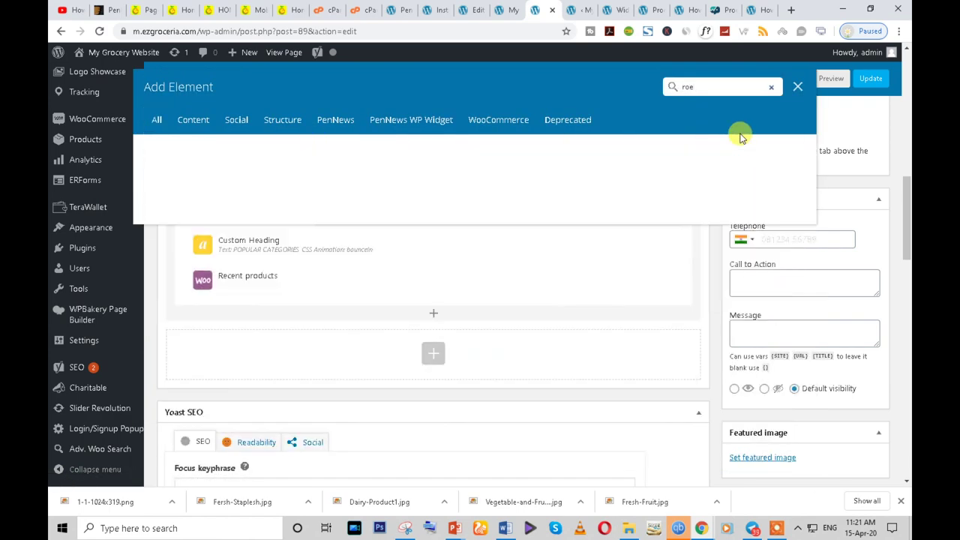
key(BackSpace)
click(236, 162)
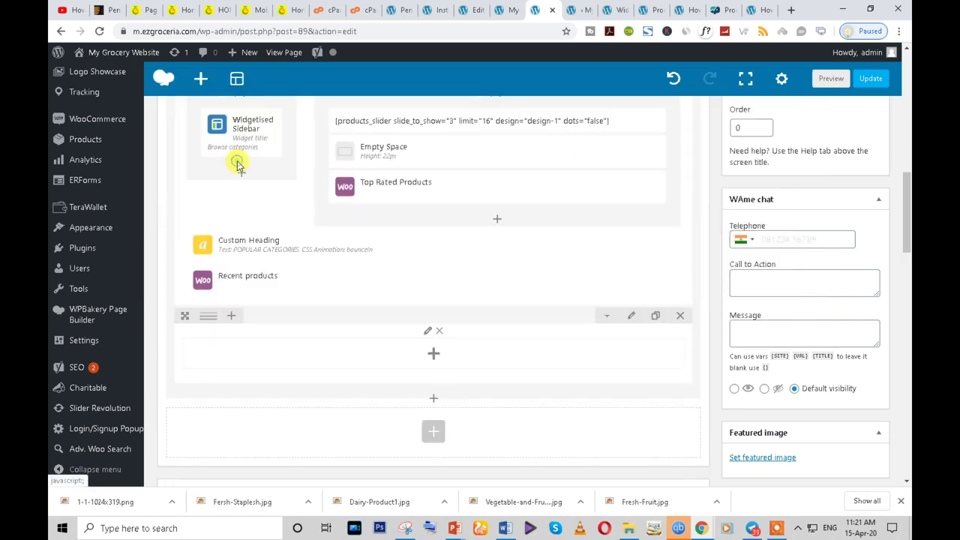
click(656, 317)
scroll(171, 288, down, 1)
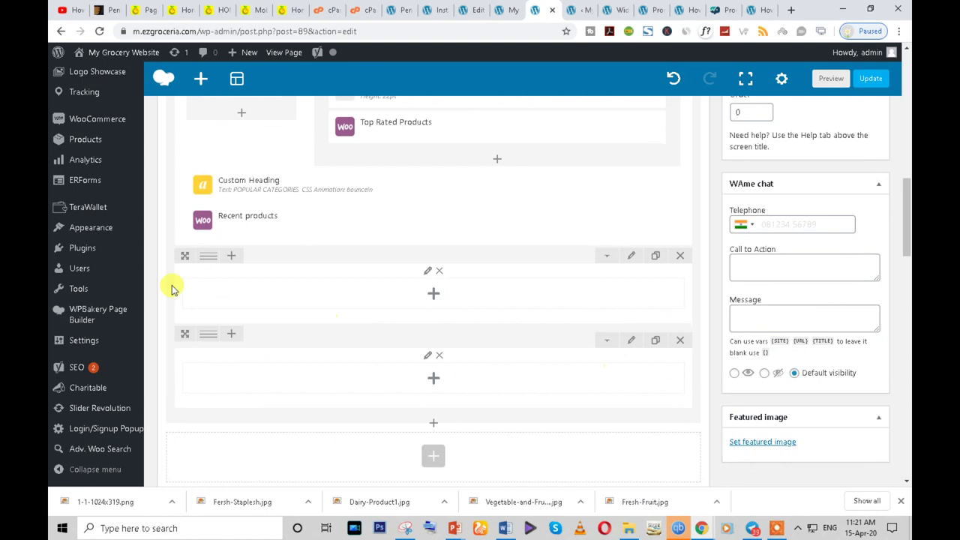
mouse_move(205, 259)
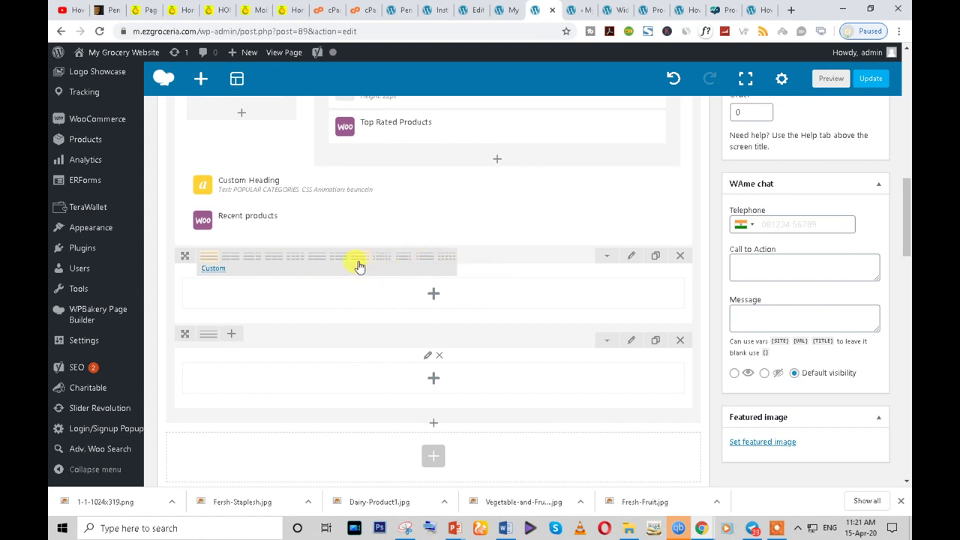
- Split the row into 1/6+4/6+1/6 columns and add an Image Gallery to the middle column
click(400, 261)
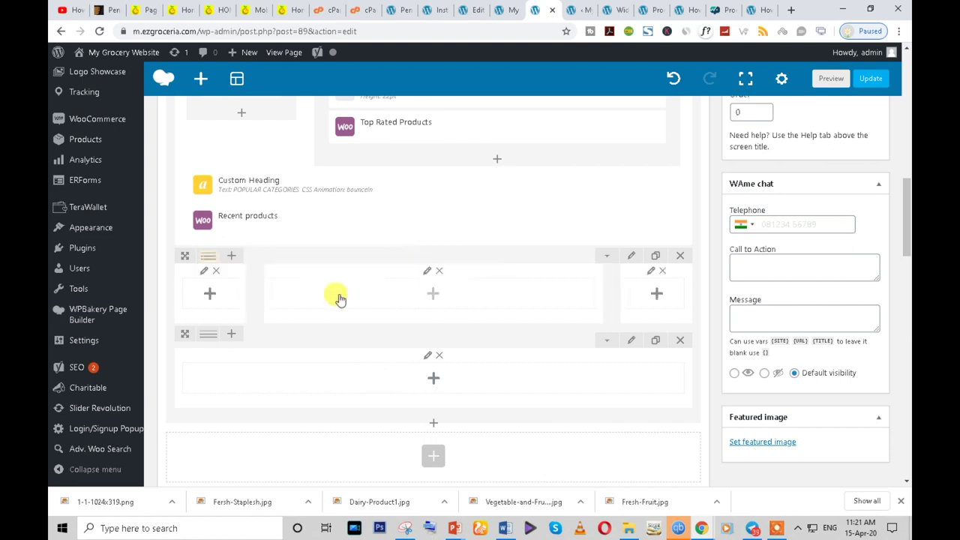
click(433, 294)
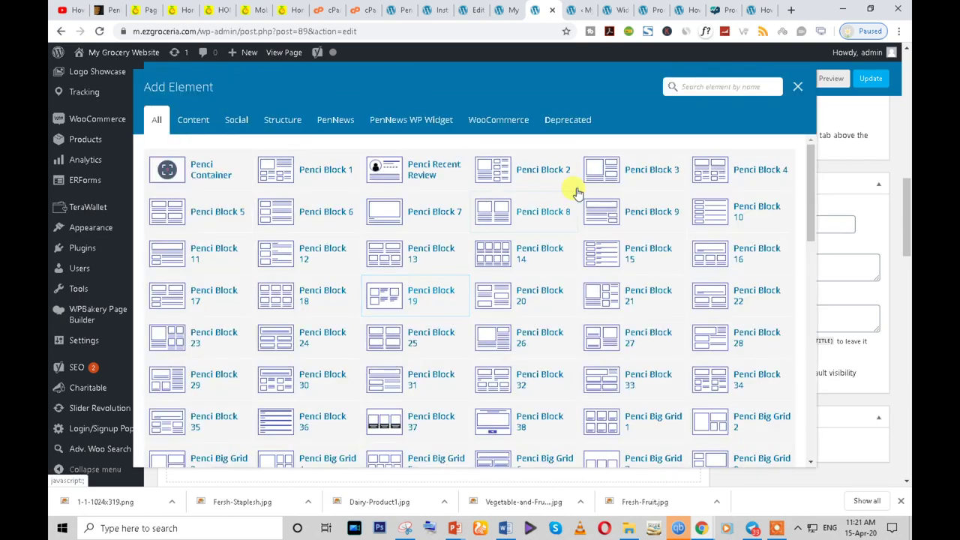
text(image)
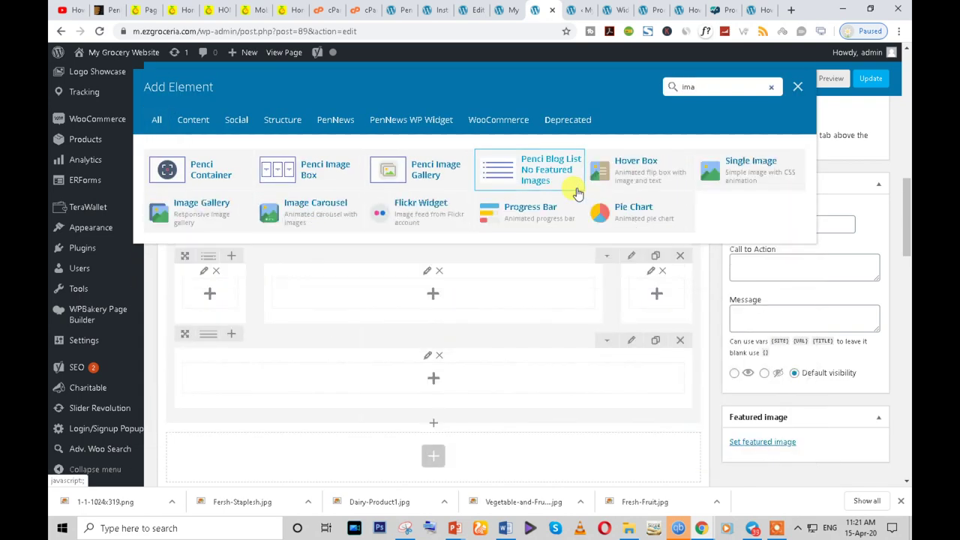
click(196, 213)
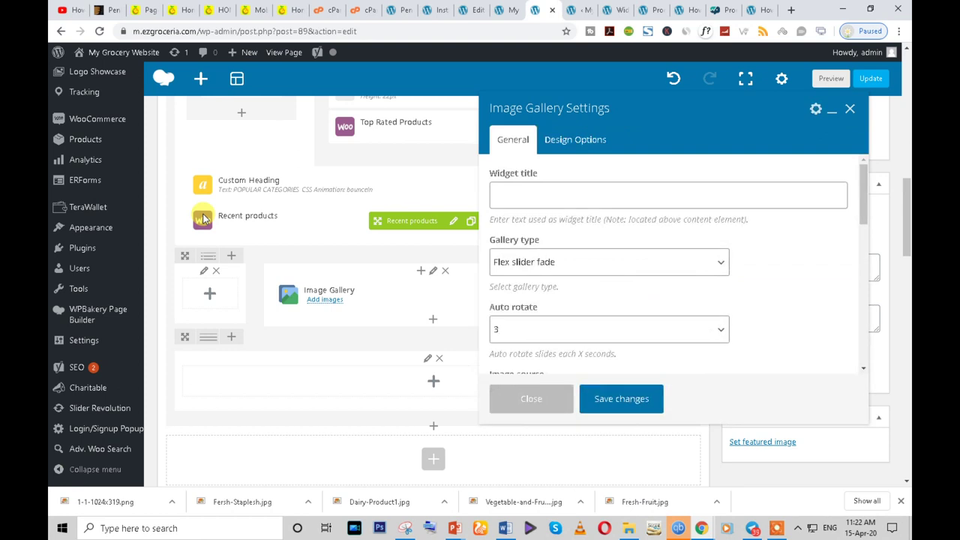
- Give the gallery its widget title, image size full, and the bounceInDown entrance animation
click(492, 198)
key(ctrl+v)
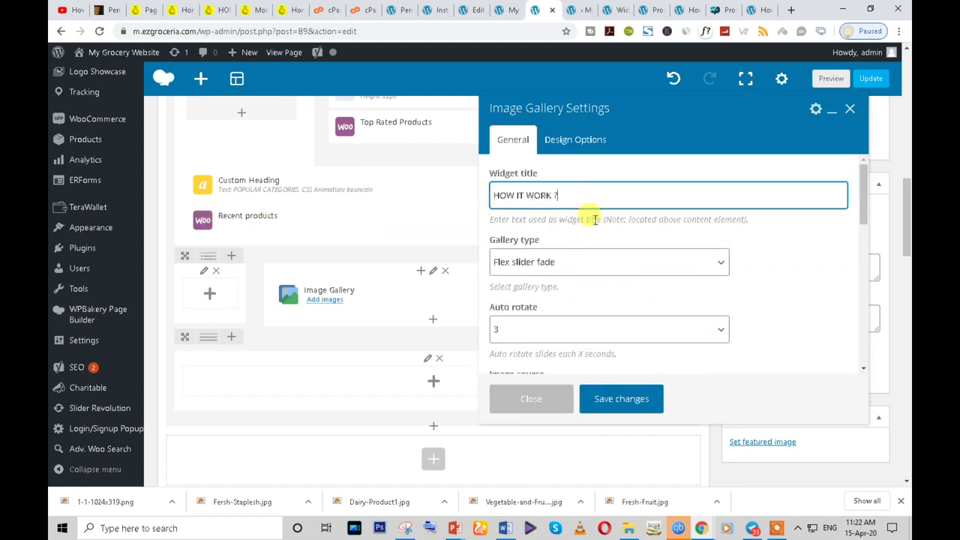
scroll(564, 271, down, 3)
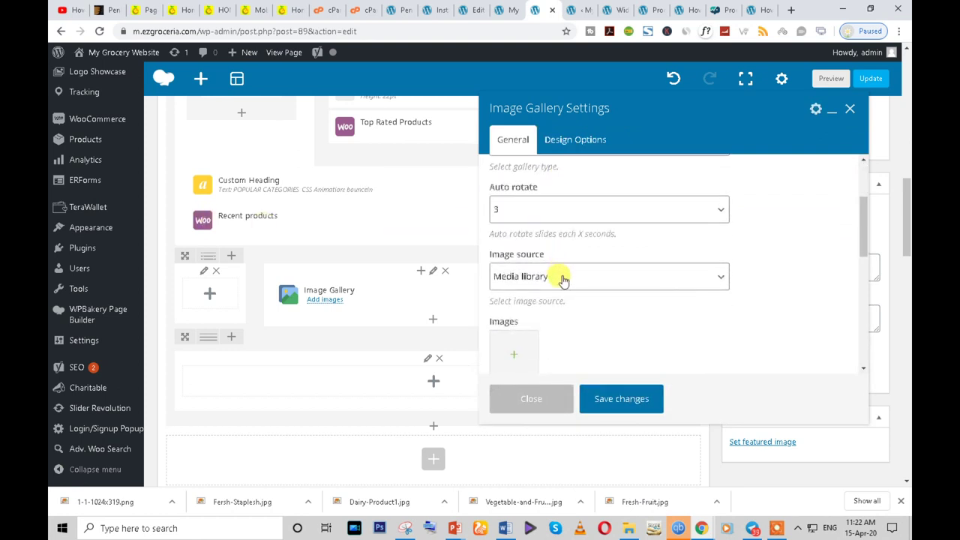
scroll(564, 279, up, 1)
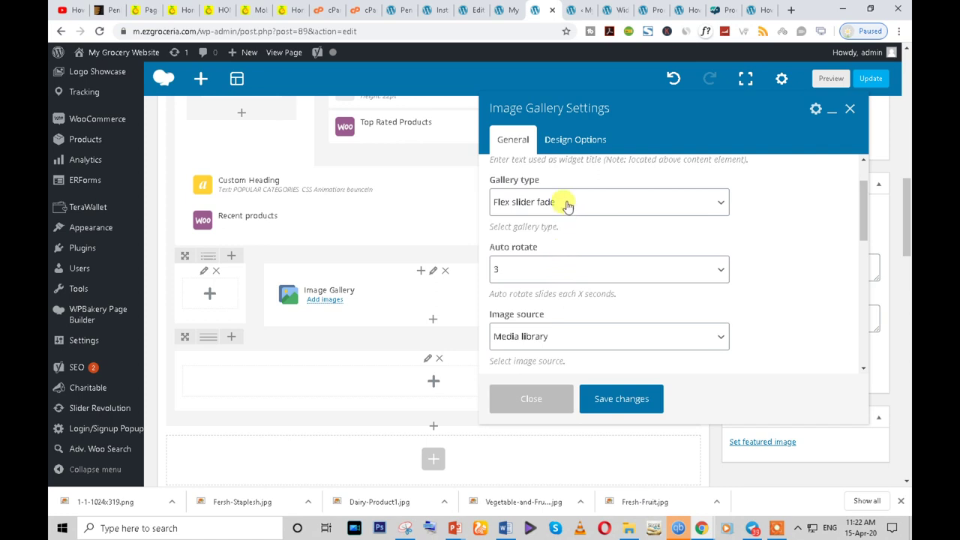
scroll(564, 284, down, 2)
scroll(559, 309, down, 2)
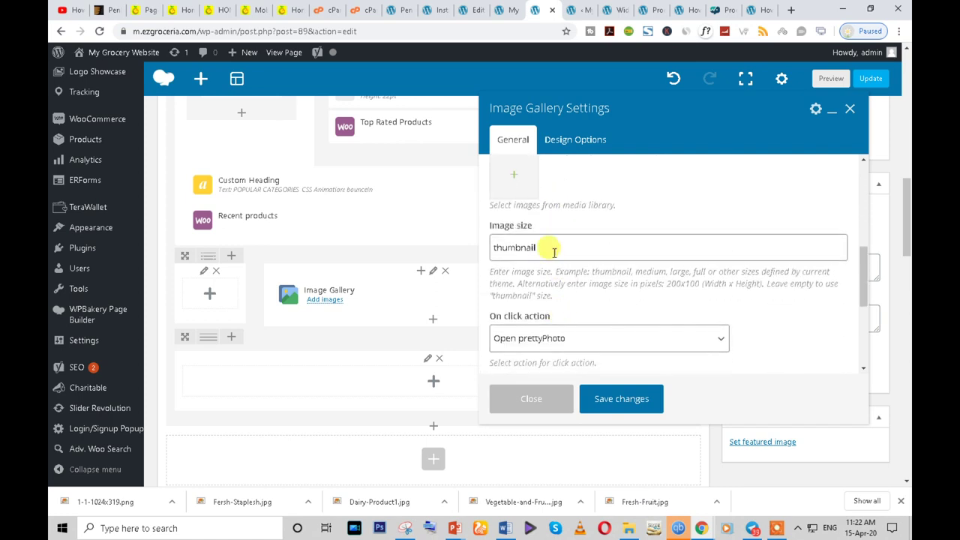
double_click(552, 249)
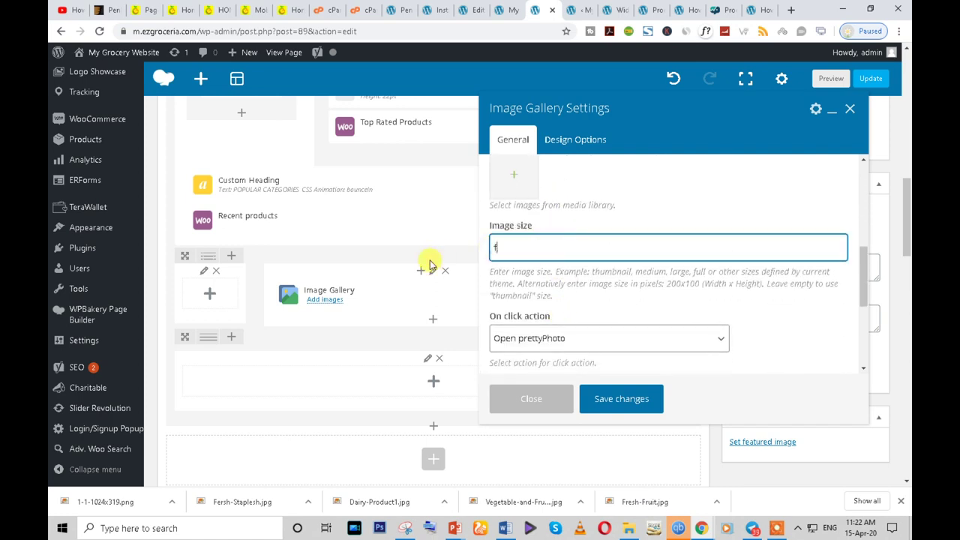
scroll(634, 283, down, 3)
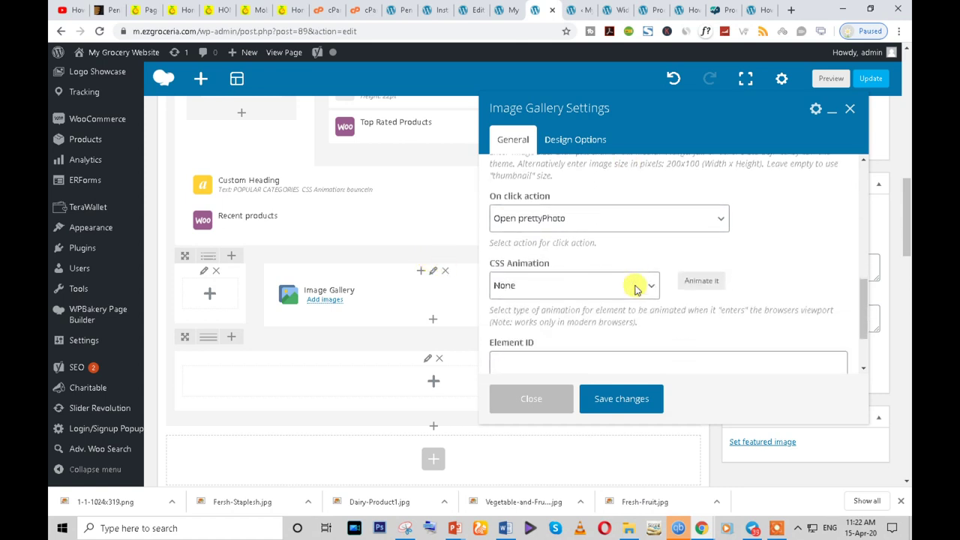
click(591, 232)
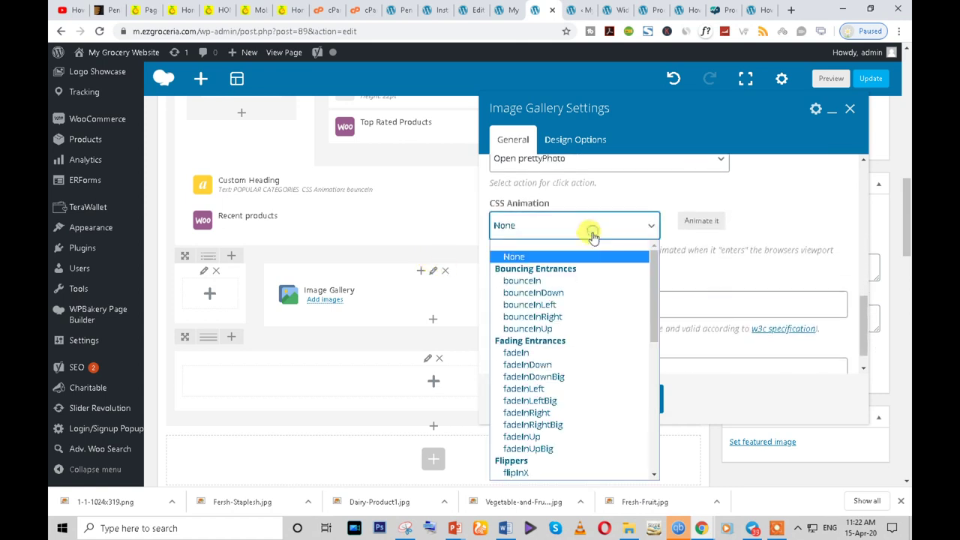
click(555, 293)
scroll(606, 281, down, 1)
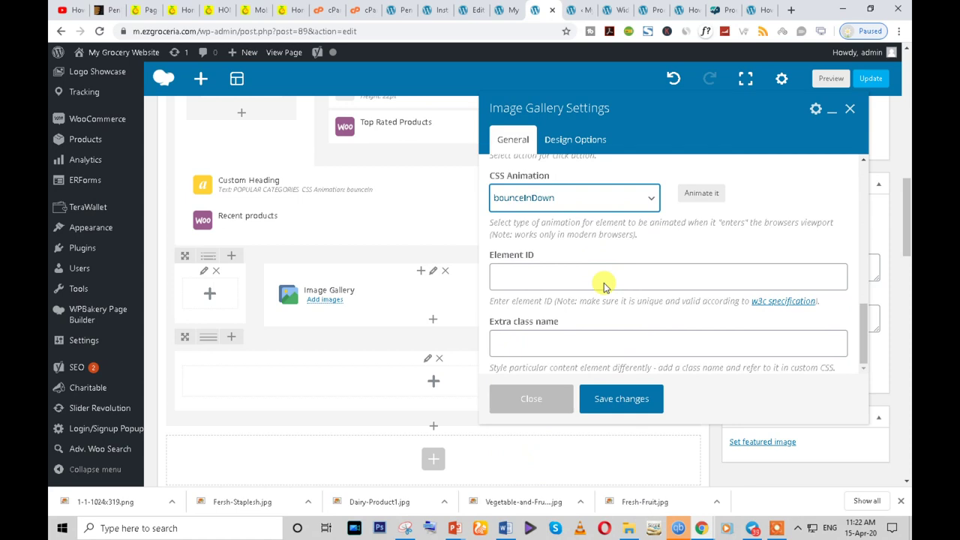
scroll(606, 280, up, 5)
- Upload 1-1-1024x319.png into the gallery and save its settings
click(507, 274)
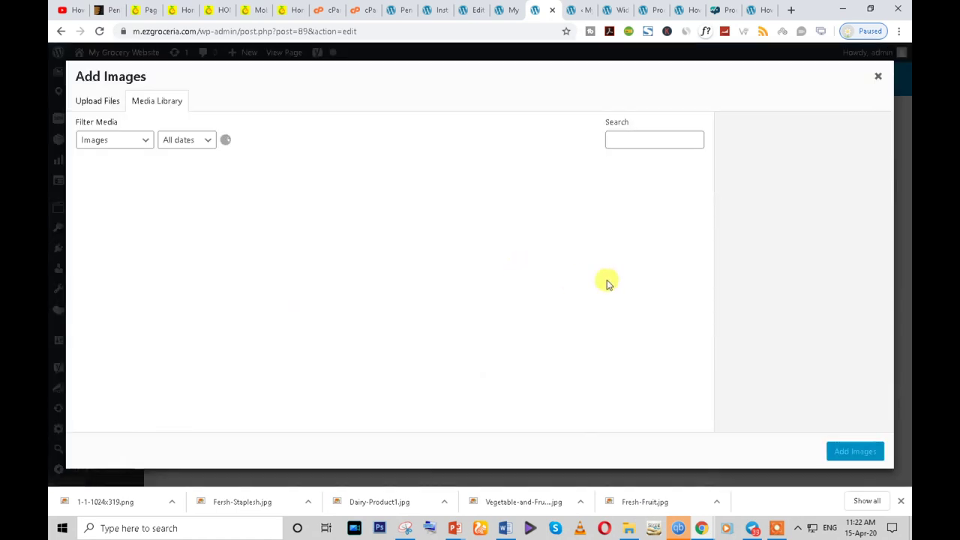
click(105, 107)
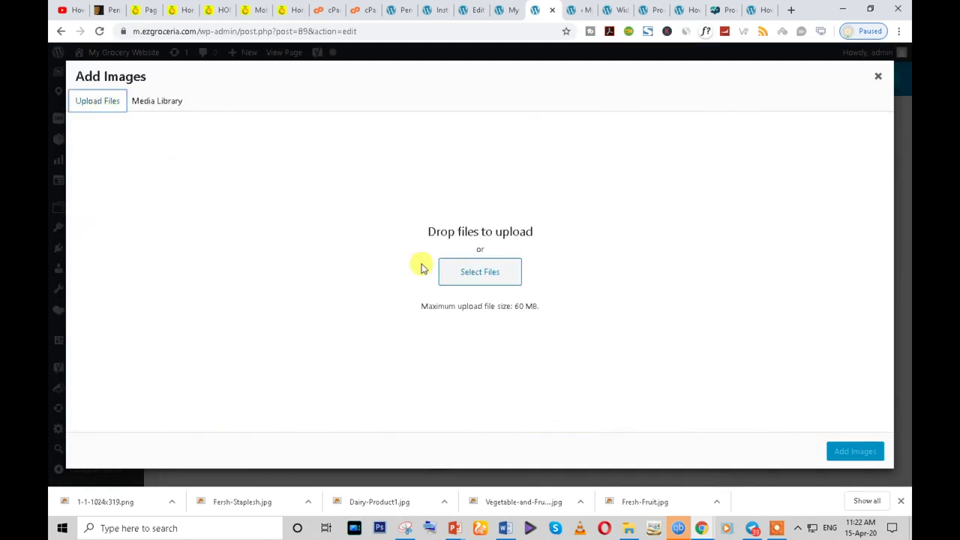
click(497, 270)
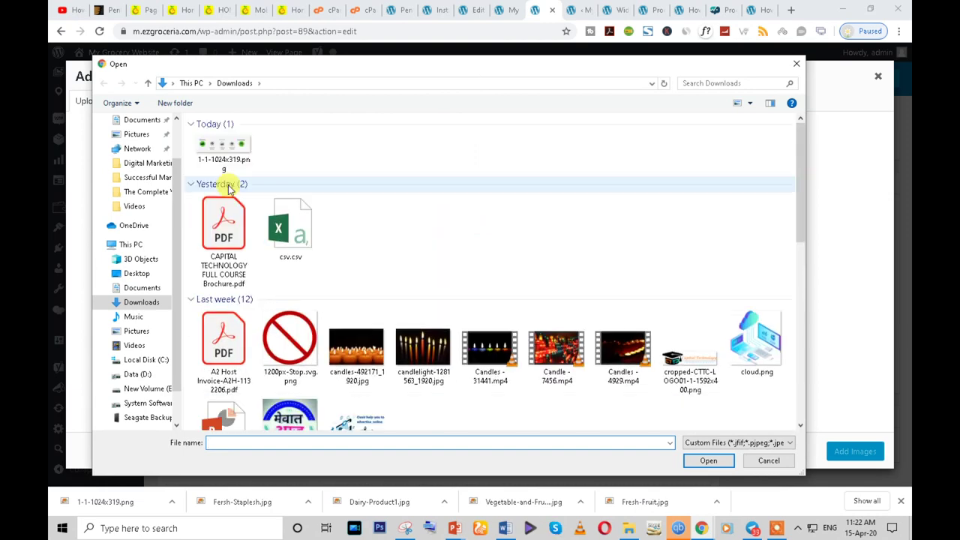
click(227, 180)
click(709, 462)
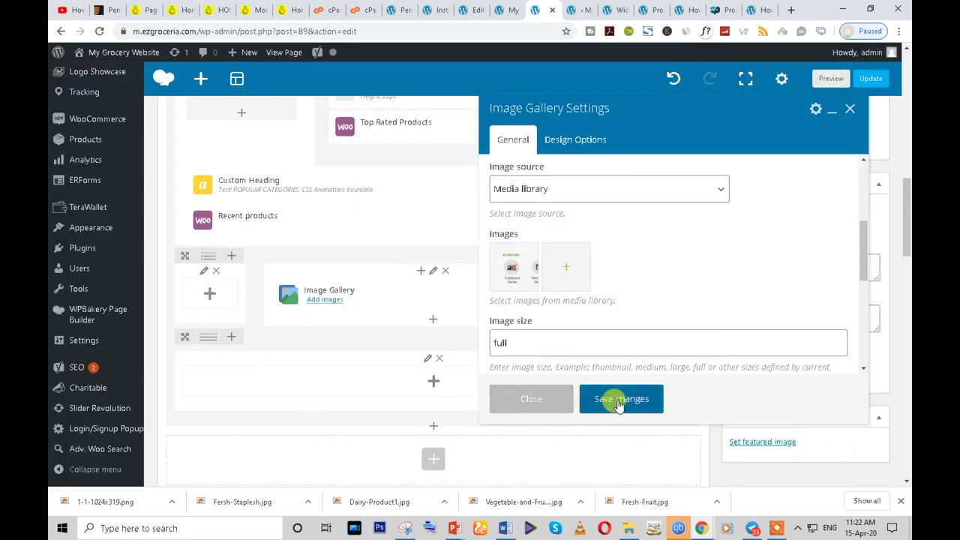
click(617, 401)
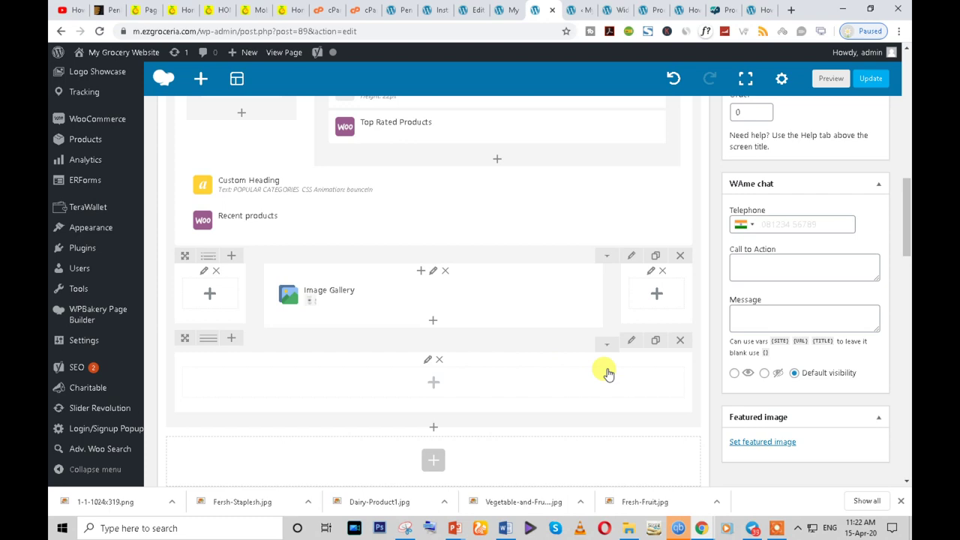
- Move the empty row above the Image Gallery row and view the live storefront
drag(187, 335, 184, 252)
click(178, 10)
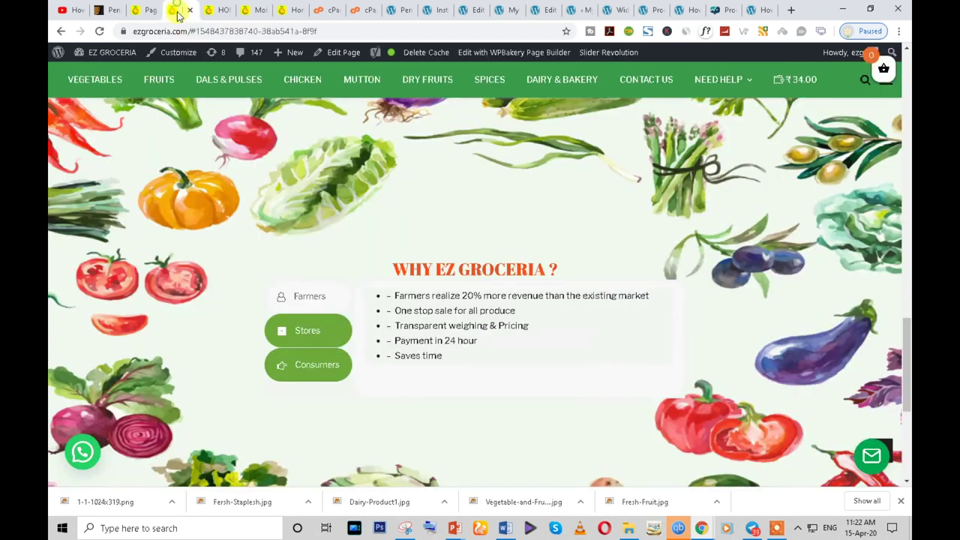
scroll(375, 259, up, 15)
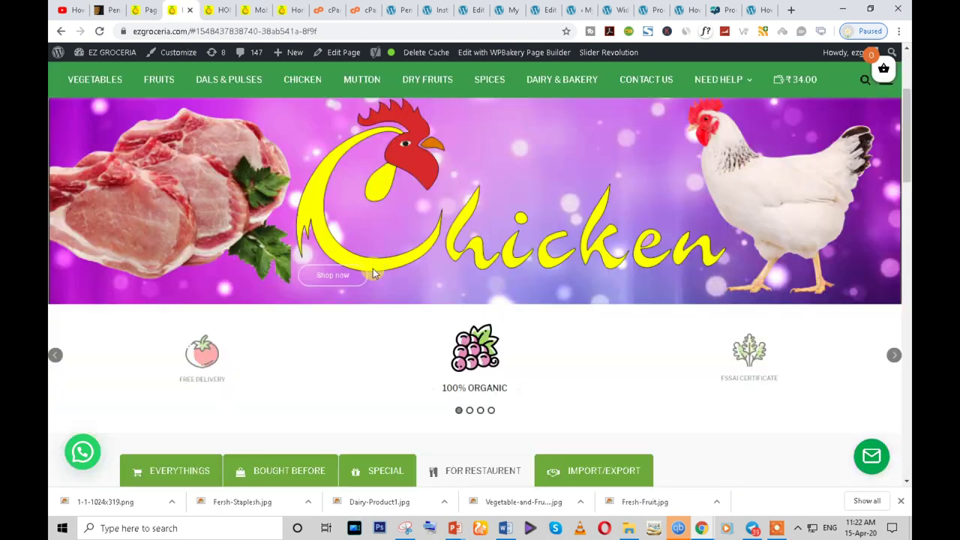
scroll(372, 268, down, 4)
- Show the storefront's EVERYTHINGS product list and scroll through the category sections
click(168, 287)
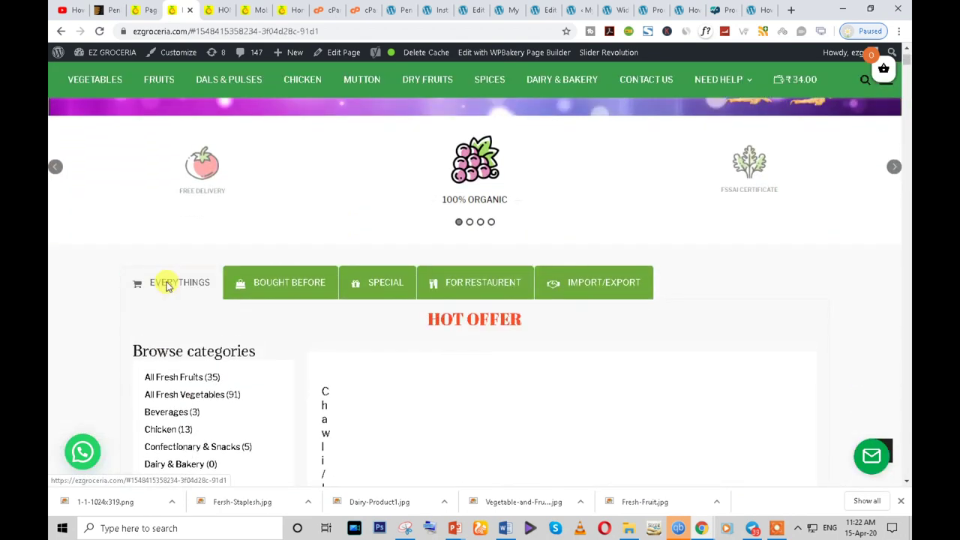
scroll(217, 304, down, 4)
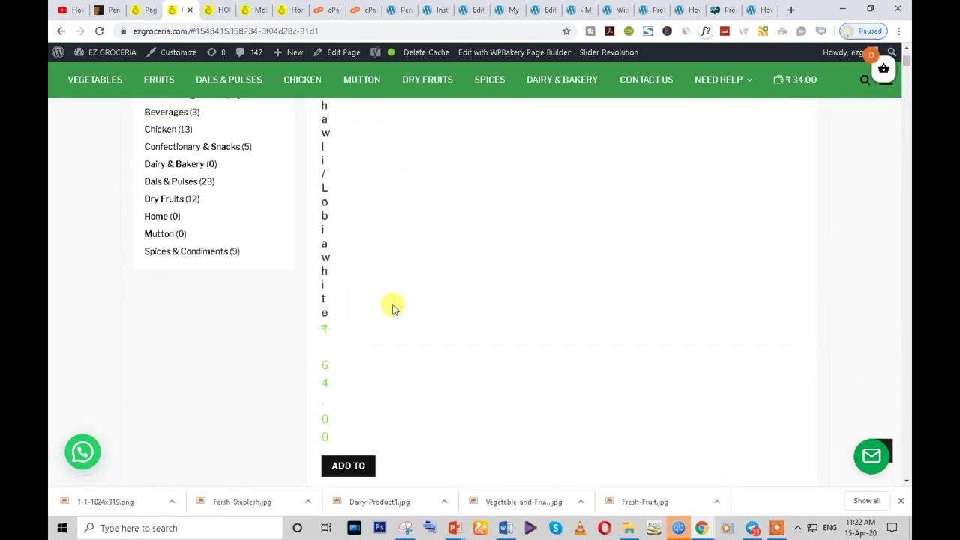
scroll(396, 307, down, 15)
scroll(319, 358, down, 15)
scroll(863, 271, down, 12)
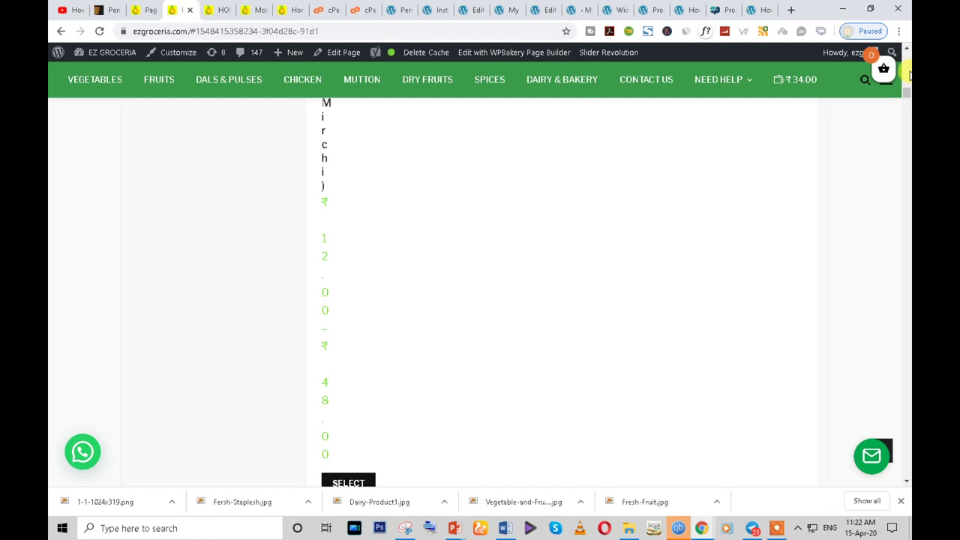
scroll(570, 321, up, 10)
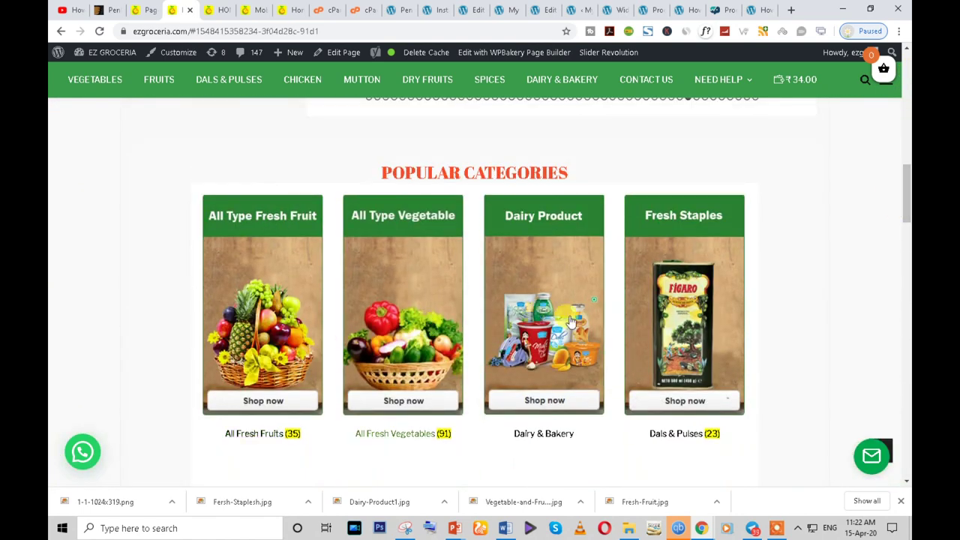
scroll(603, 397, down, 8)
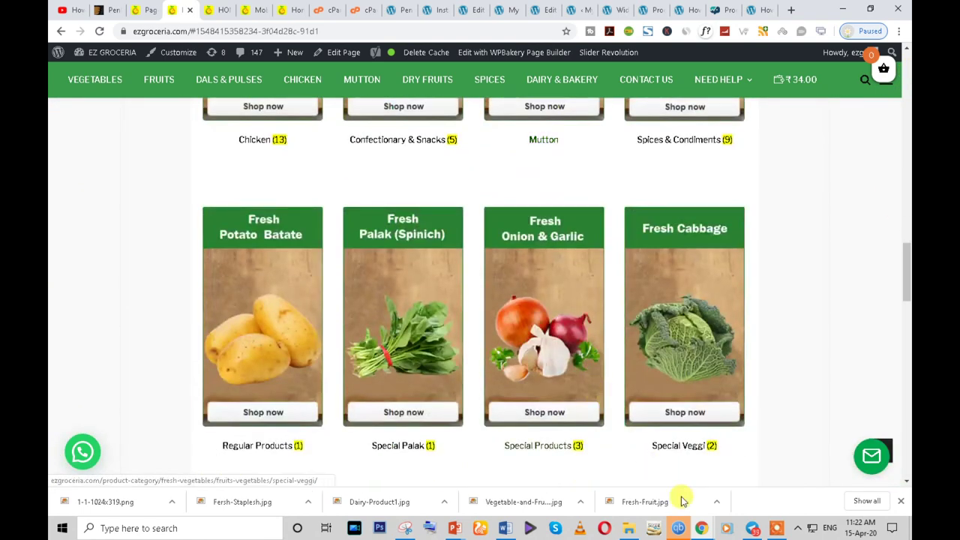
- Flip between the incognito and main storefront windows, then head back to the editor
mouse_move(702, 528)
click(729, 496)
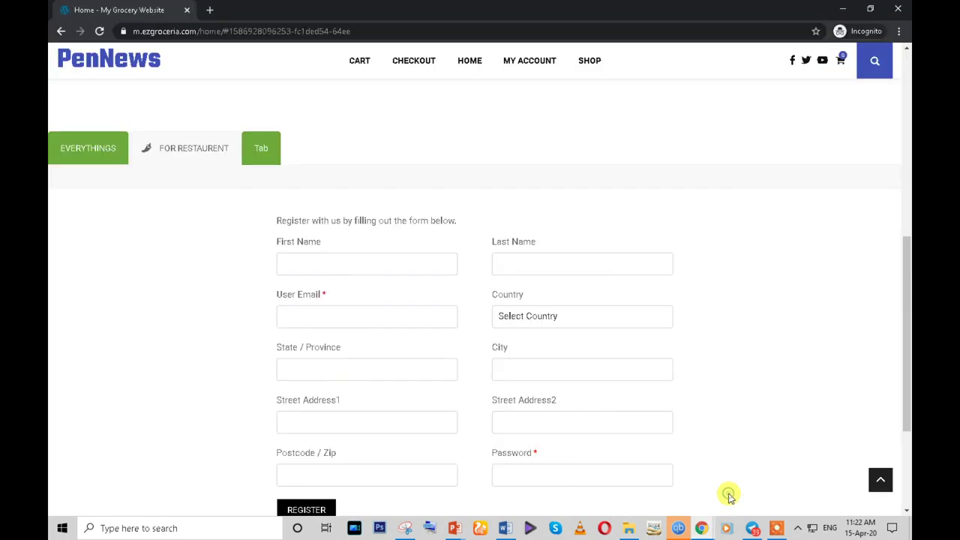
mouse_move(706, 531)
click(637, 469)
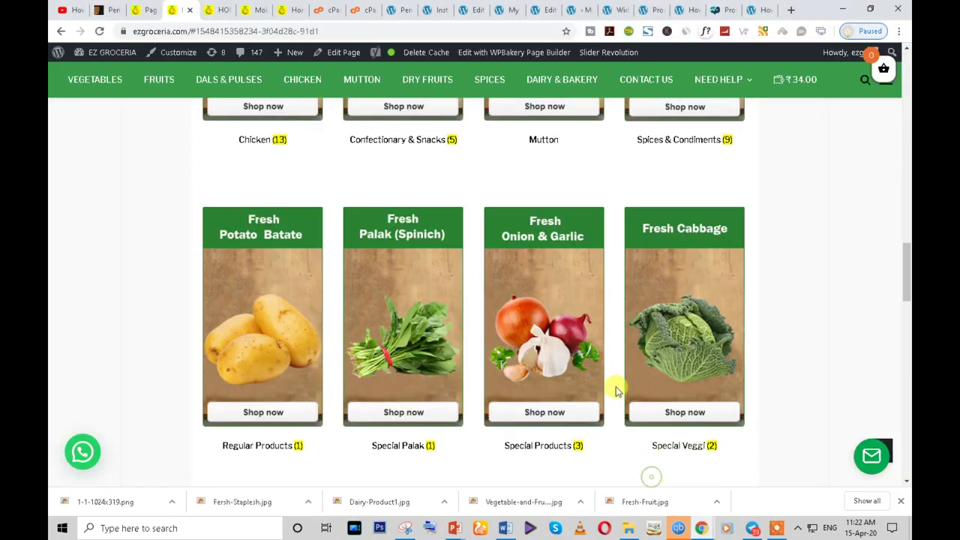
scroll(617, 388, down, 3)
click(589, 10)
- Reposition the empty row in the editor and split it into four equal columns
click(544, 10)
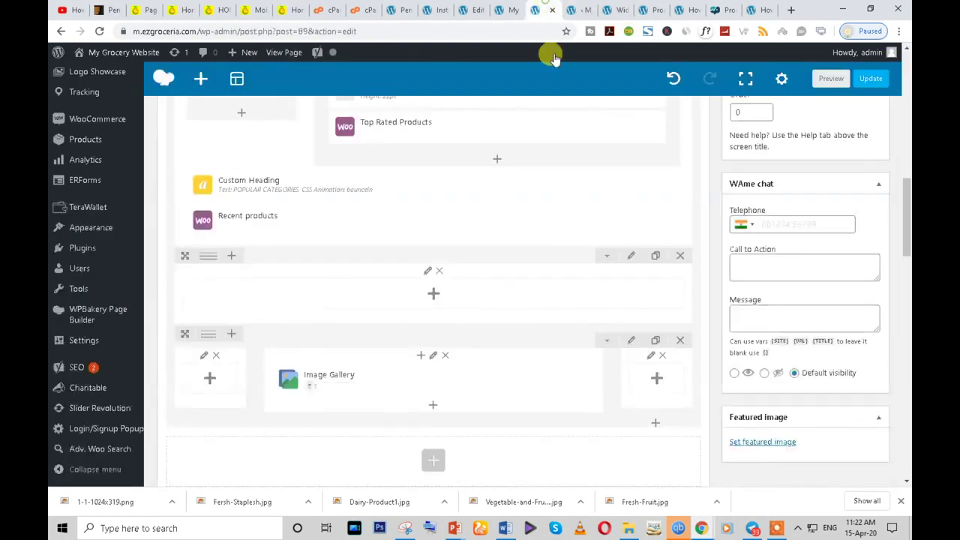
scroll(456, 368, down, 1)
drag(198, 227, 199, 204)
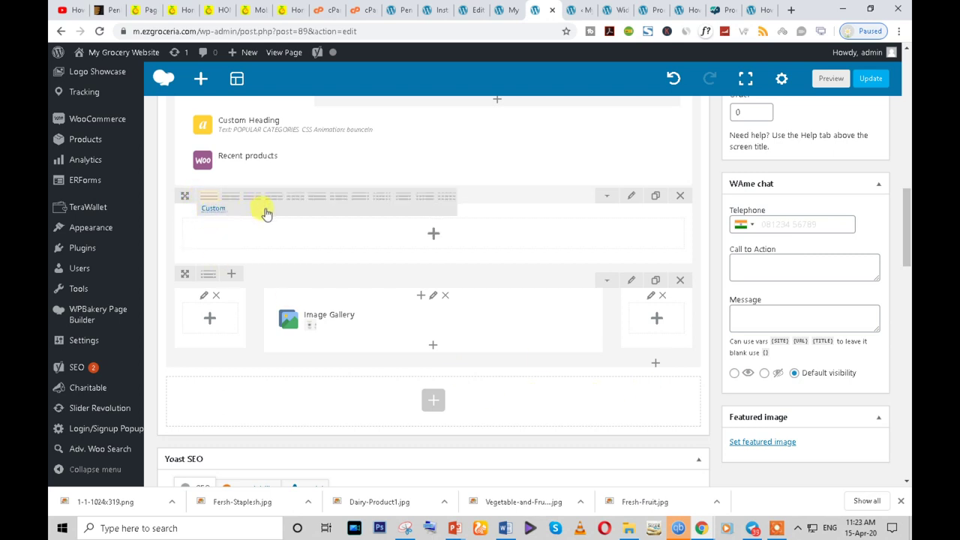
drag(265, 213, 247, 218)
scroll(247, 221, up, 4)
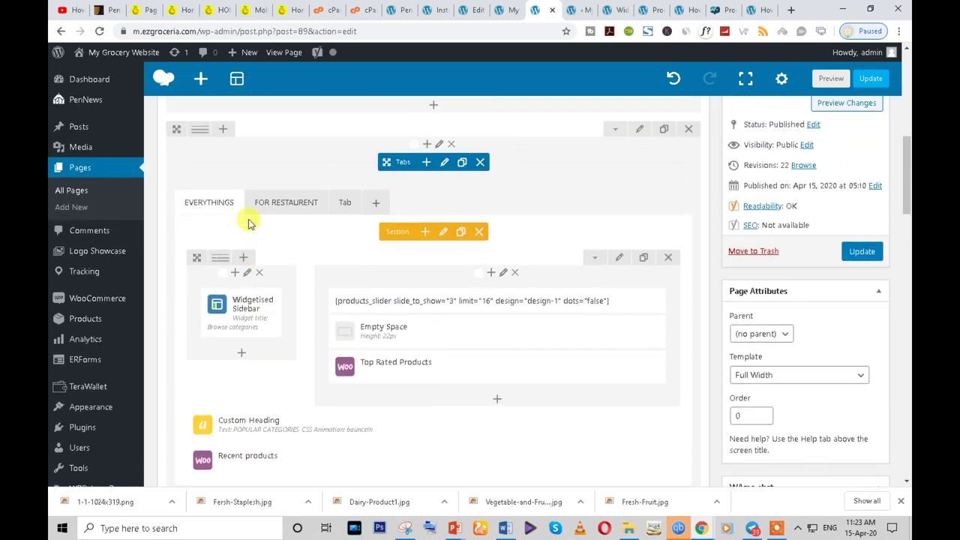
scroll(264, 290, down, 5)
drag(214, 212, 204, 143)
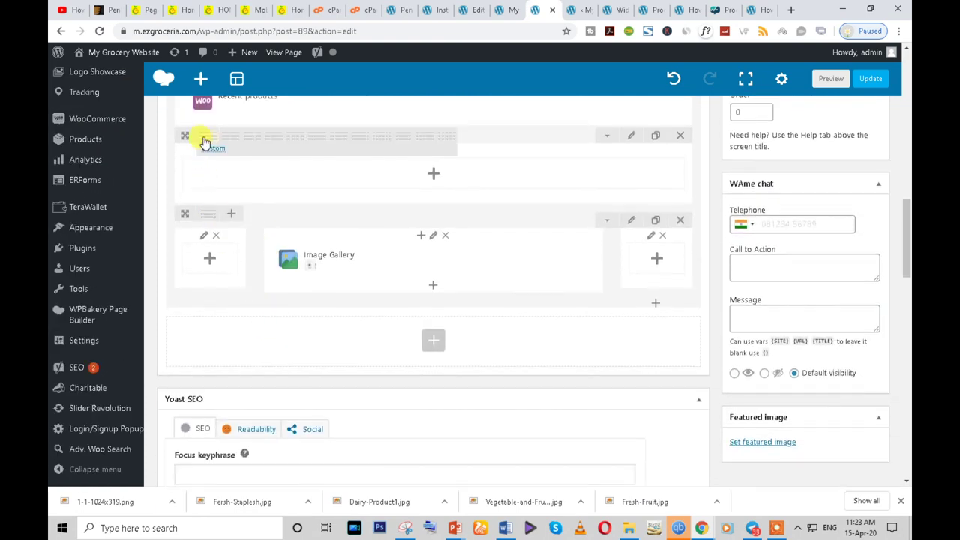
click(292, 140)
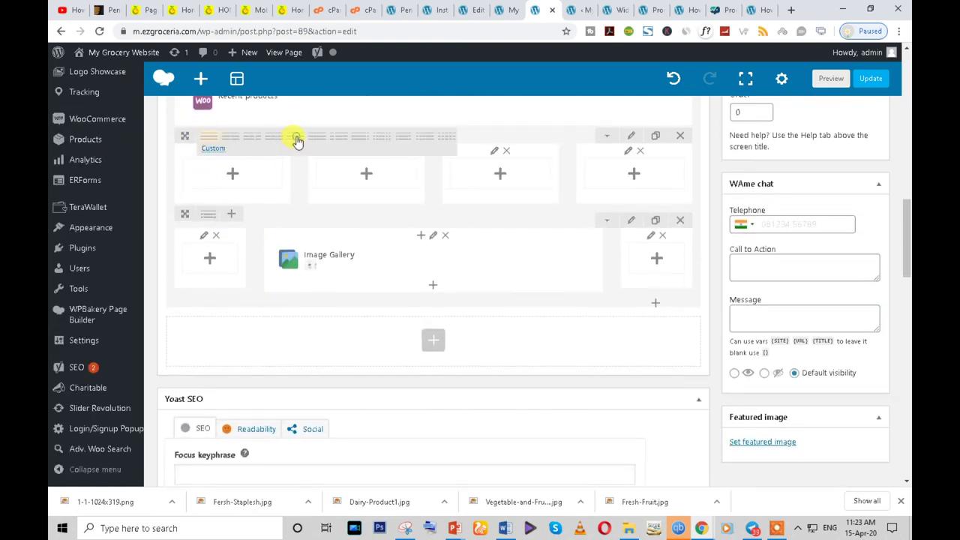
- Add an Image Gallery to the first column with image size set to full
click(236, 175)
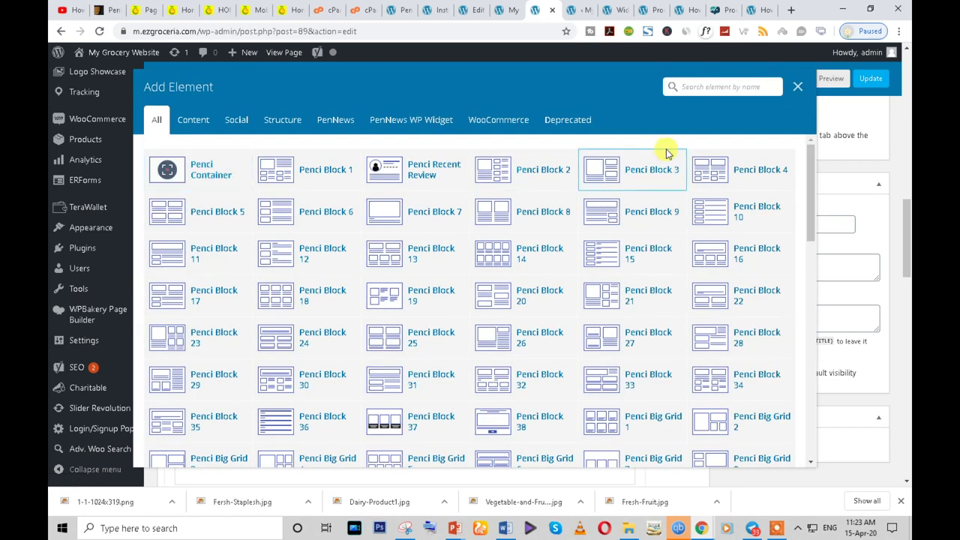
text(ima)
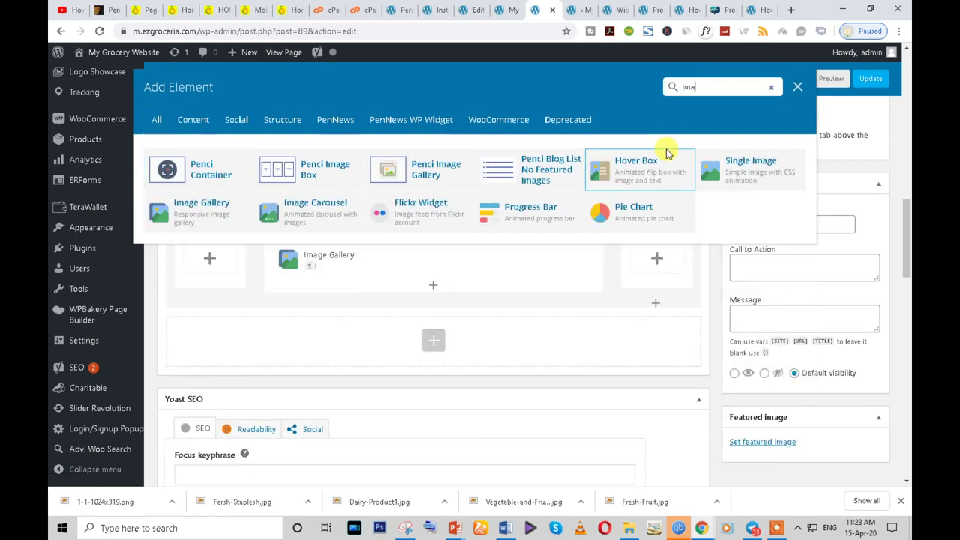
click(201, 204)
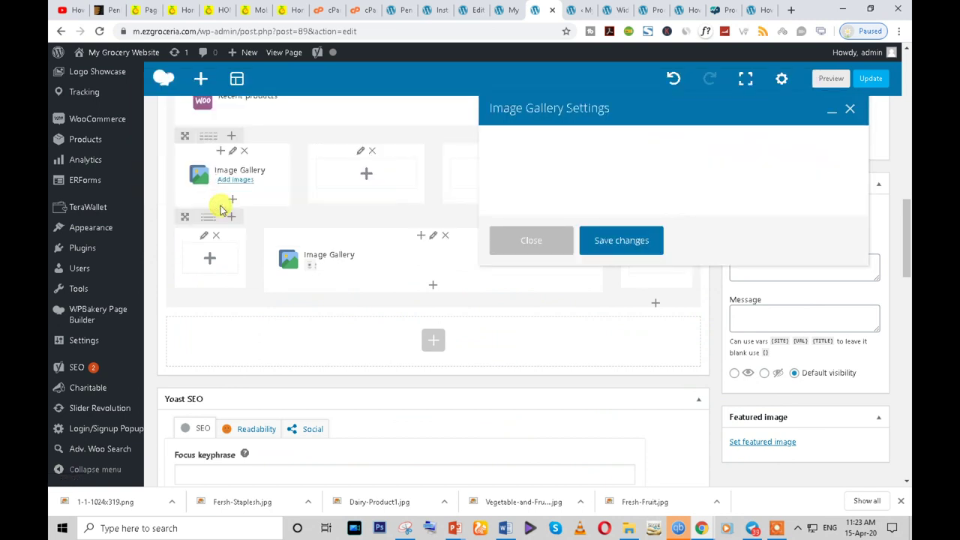
click(507, 198)
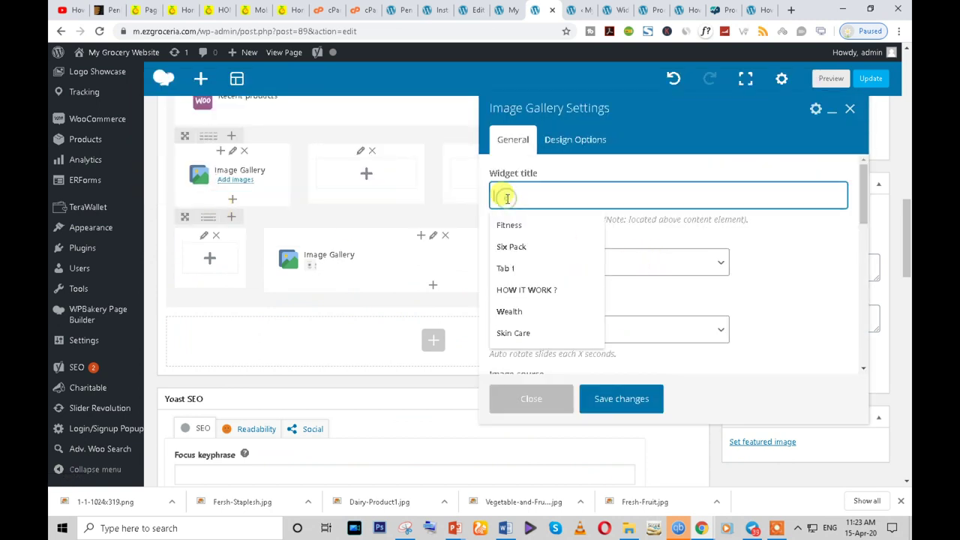
click(753, 250)
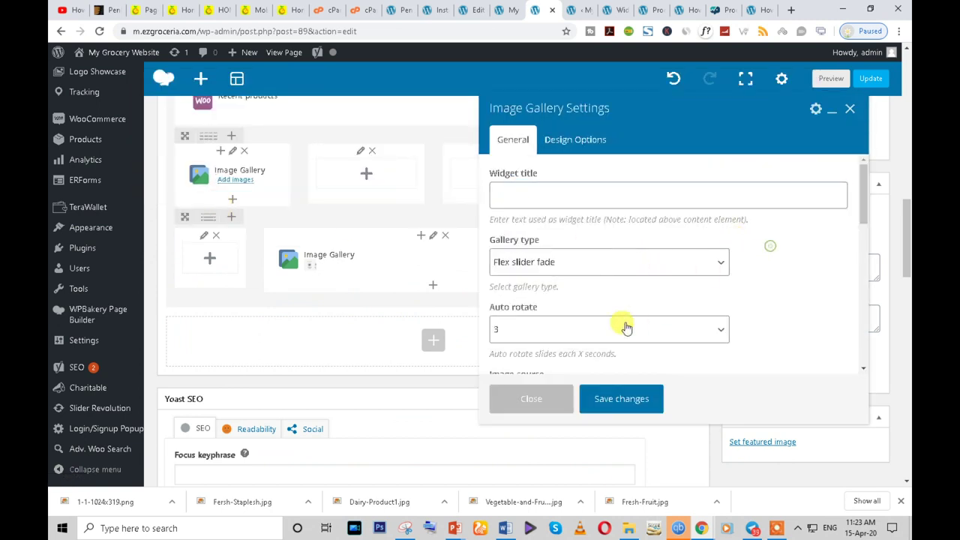
scroll(636, 324, down, 2)
scroll(606, 330, down, 3)
click(556, 310)
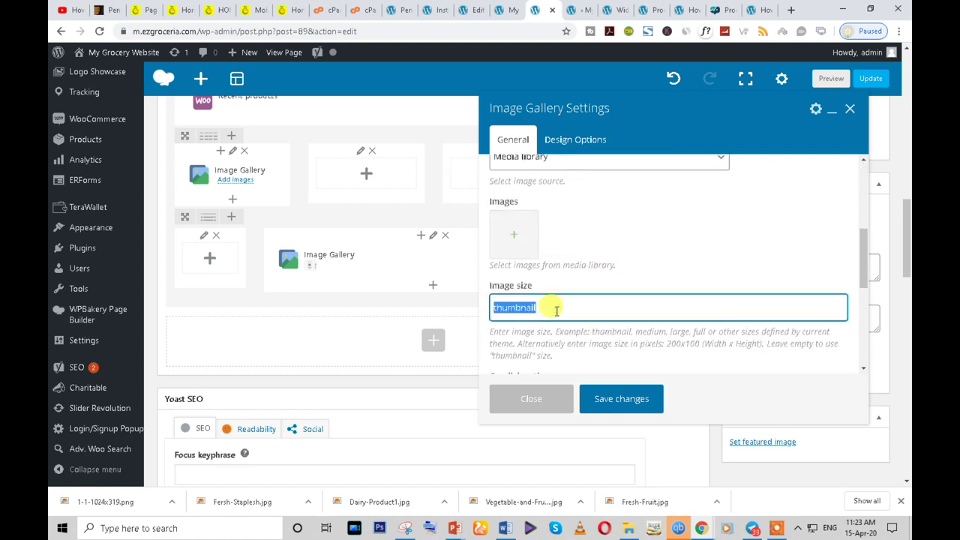
text(f)
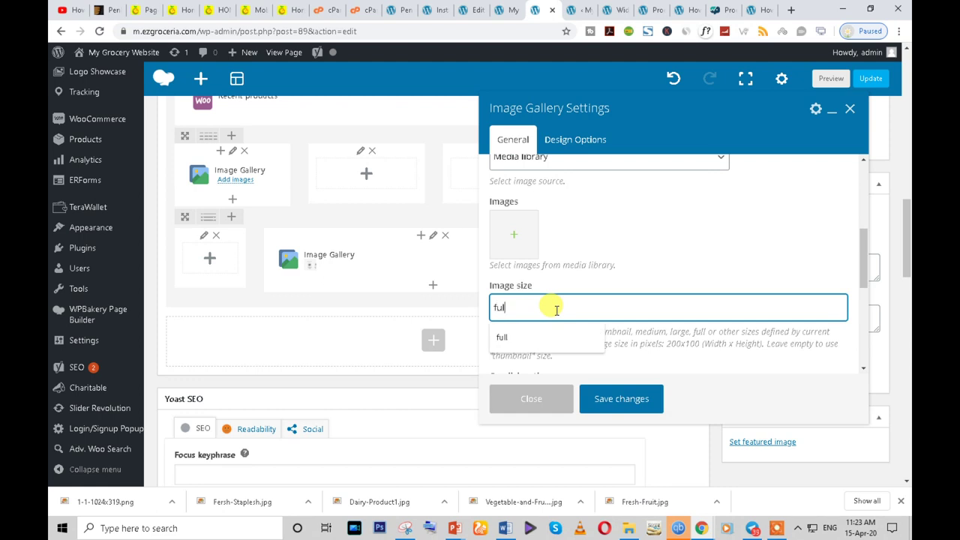
text(ul)
click(549, 336)
- Upload Fersh-Staplesh.jpg, Dairy-Product1.jpg, Vegetable-and-Fruits.jpg and Fresh-Fruit.jpg and add them to the gallery
click(515, 237)
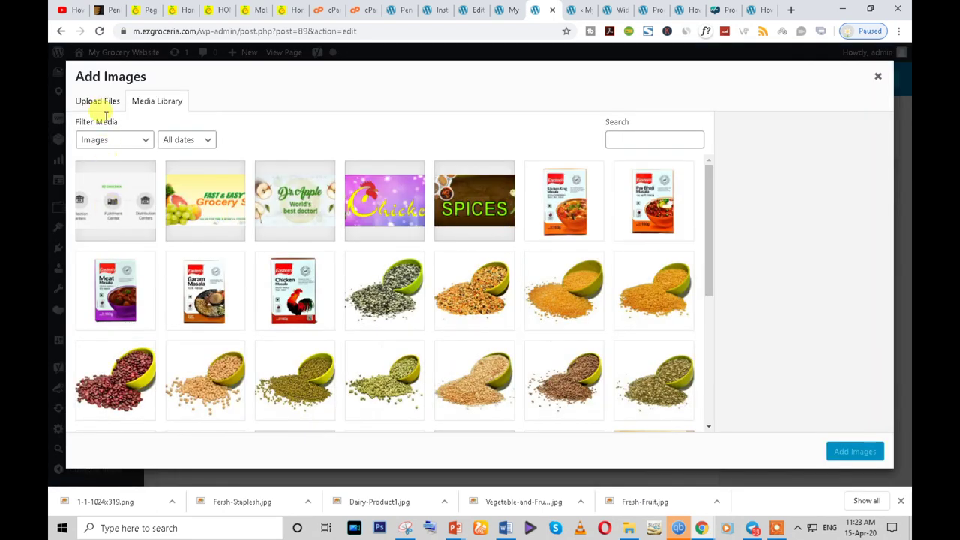
click(97, 100)
click(489, 267)
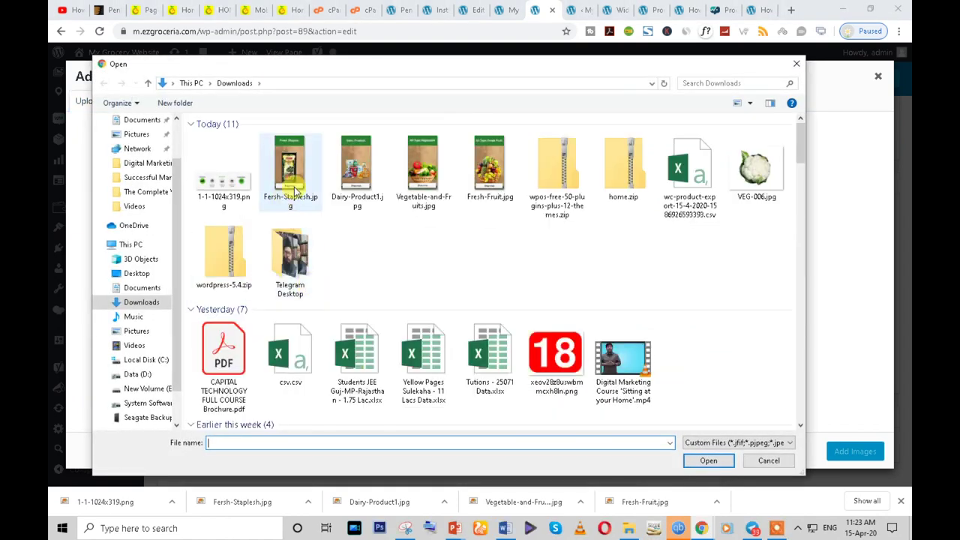
shift+click(294, 186)
shift+click(360, 187)
click(295, 208)
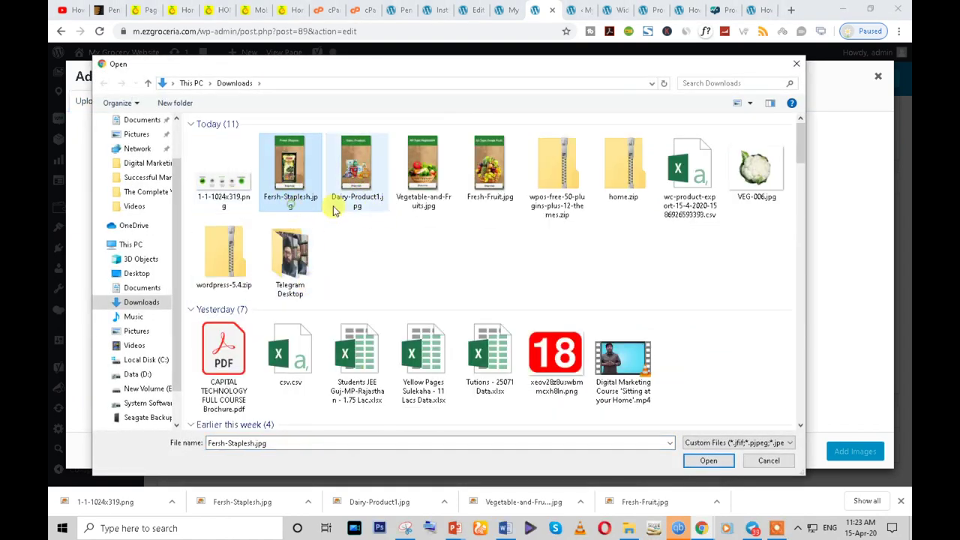
ctrl+click(356, 191)
ctrl+click(424, 172)
ctrl+click(489, 173)
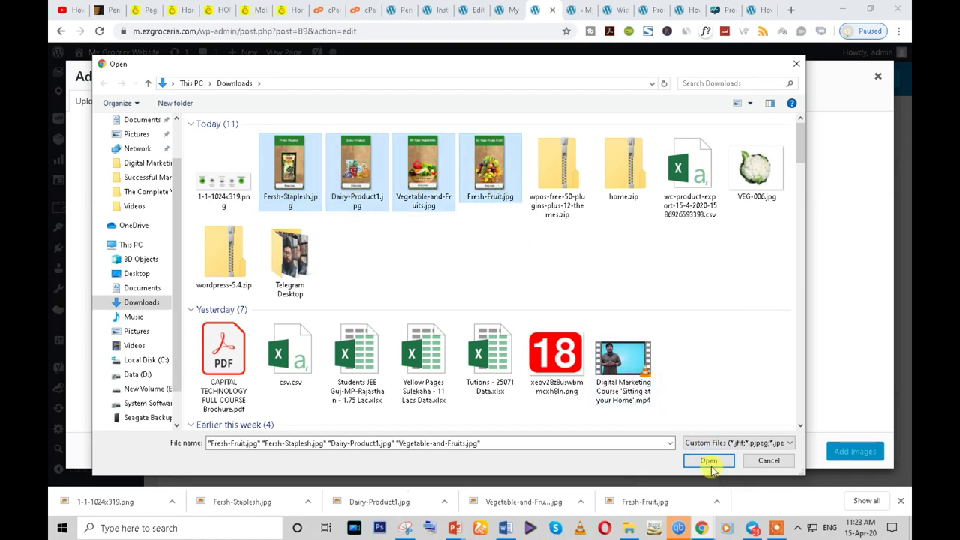
click(709, 461)
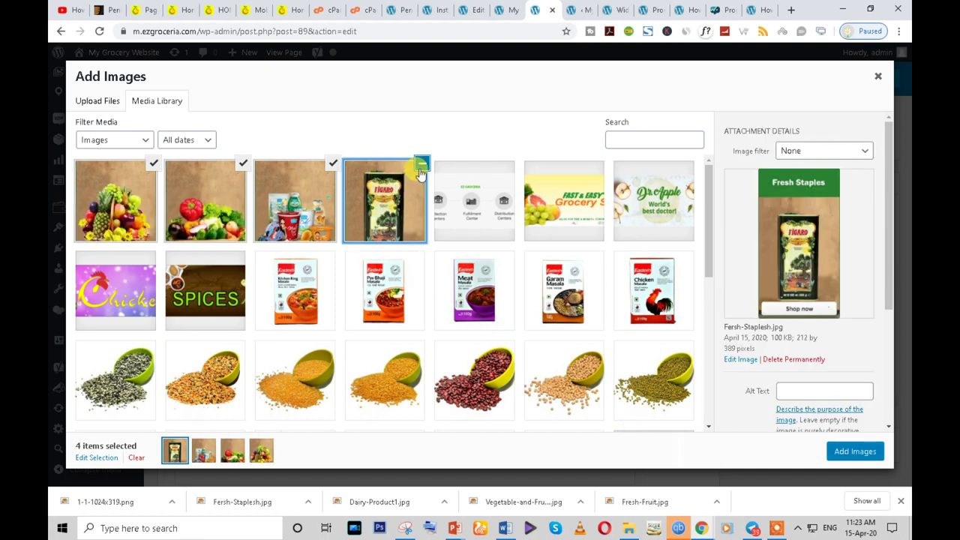
click(842, 456)
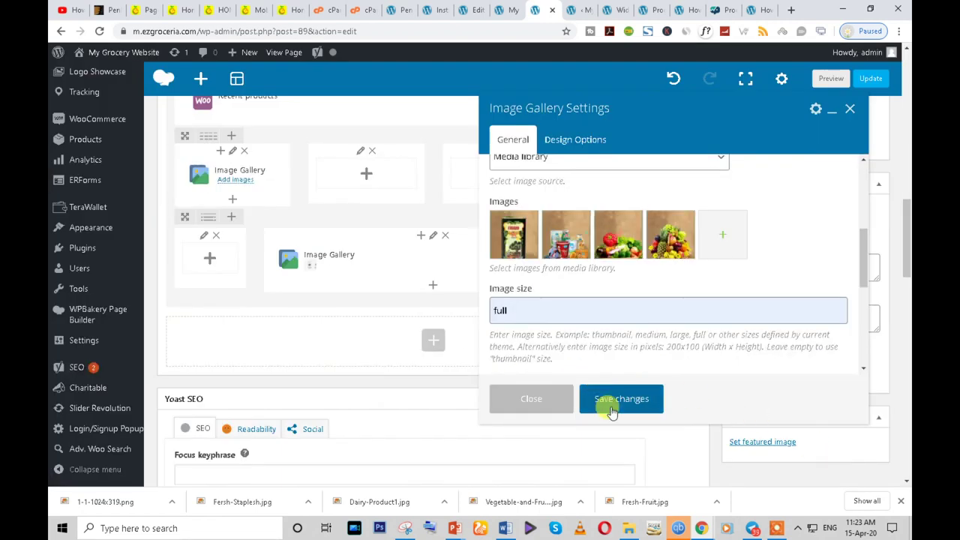
- Save the gallery and clone it so each of the four columns holds a copy
click(613, 409)
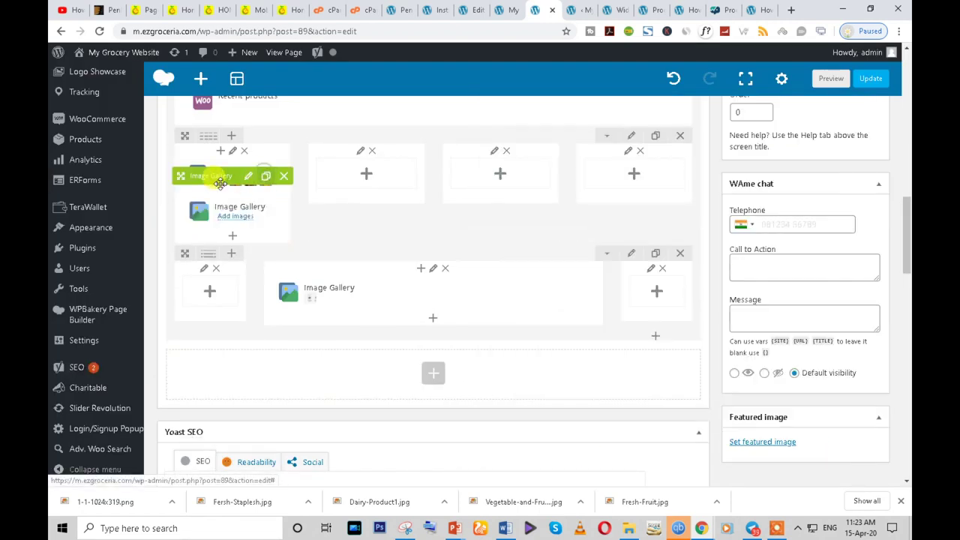
drag(225, 177, 325, 192)
drag(361, 297, 253, 216)
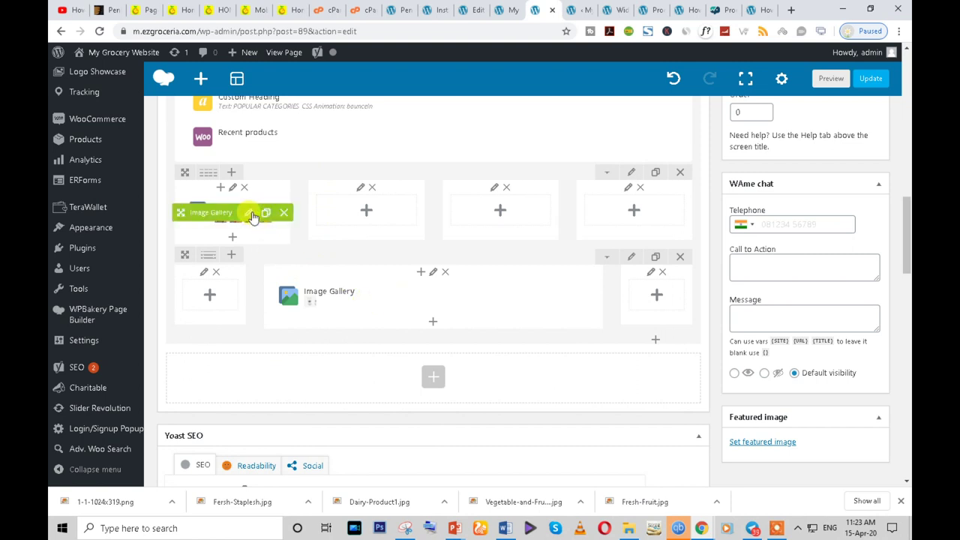
click(265, 214)
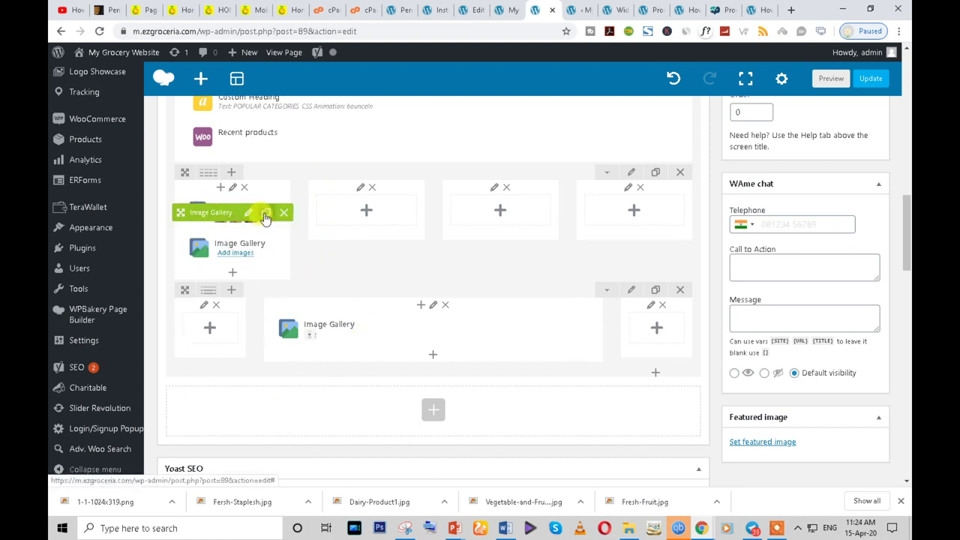
mouse_move(218, 219)
mouse_down()
mouse_move(341, 228)
mouse_move(330, 214)
mouse_move(475, 218)
mouse_move(482, 237)
mouse_up()
click(400, 213)
right_click(482, 238)
click(561, 182)
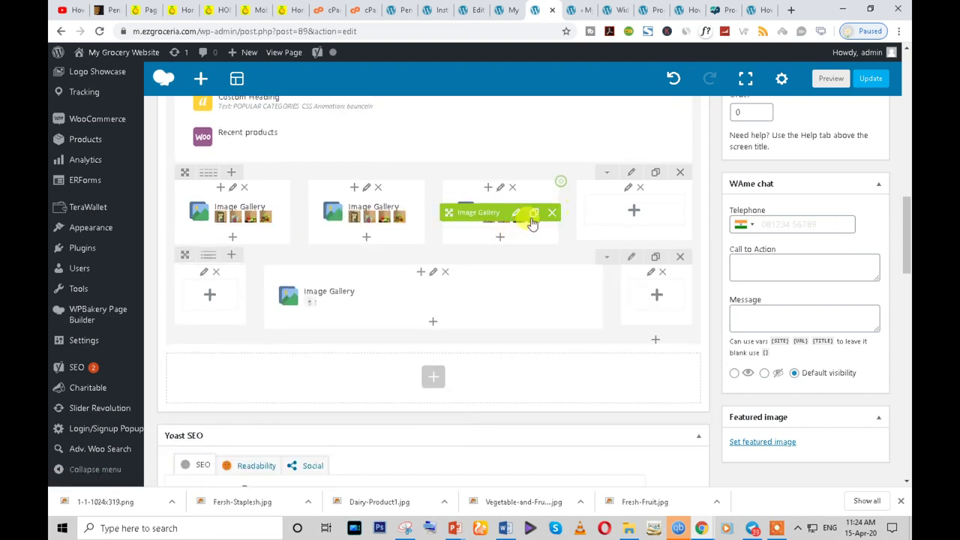
click(533, 214)
drag(533, 212, 648, 214)
- Cut the first column's gallery down to a single image and save it
click(248, 213)
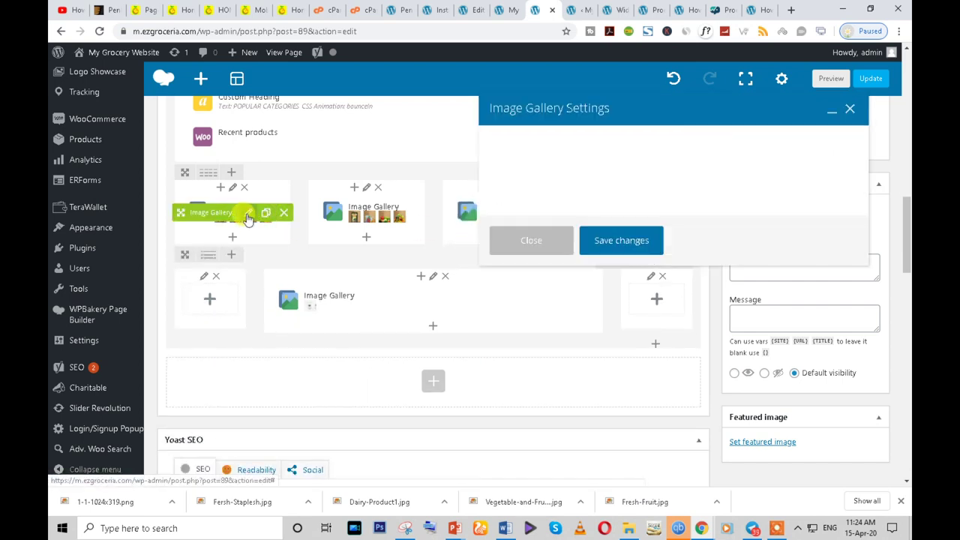
scroll(600, 293, down, 3)
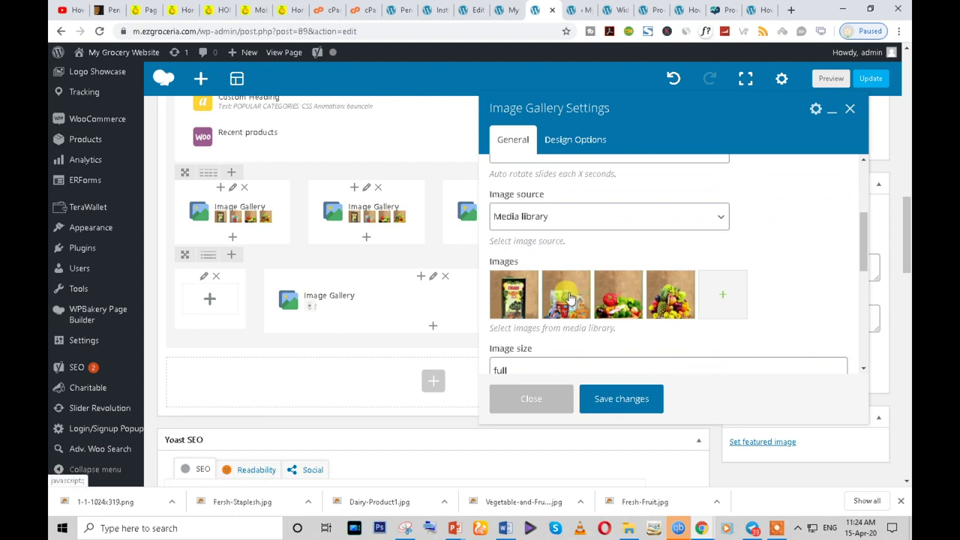
click(567, 301)
click(568, 301)
click(568, 301)
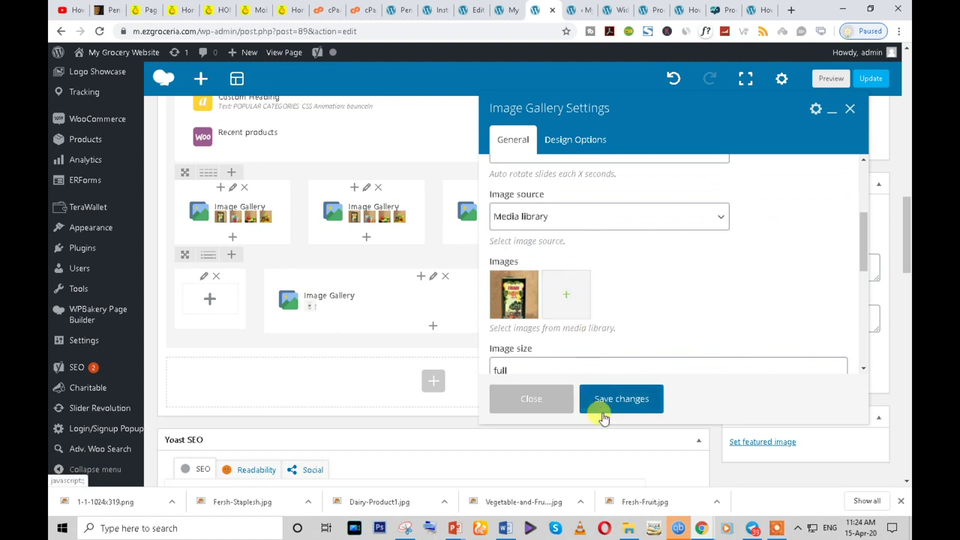
click(604, 400)
- Remove the package, vegetables and fruit images from the second gallery, keeping one, and save
click(382, 216)
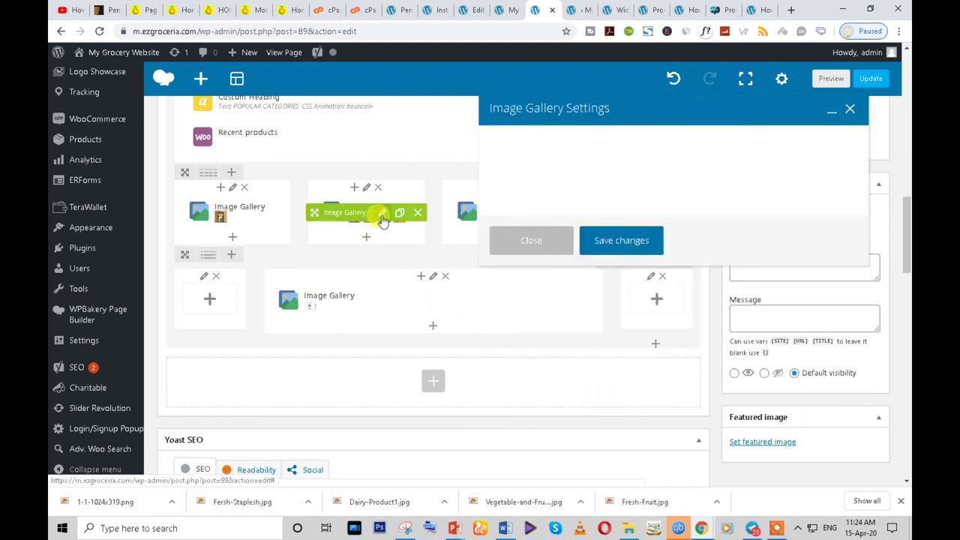
scroll(578, 300, down, 3)
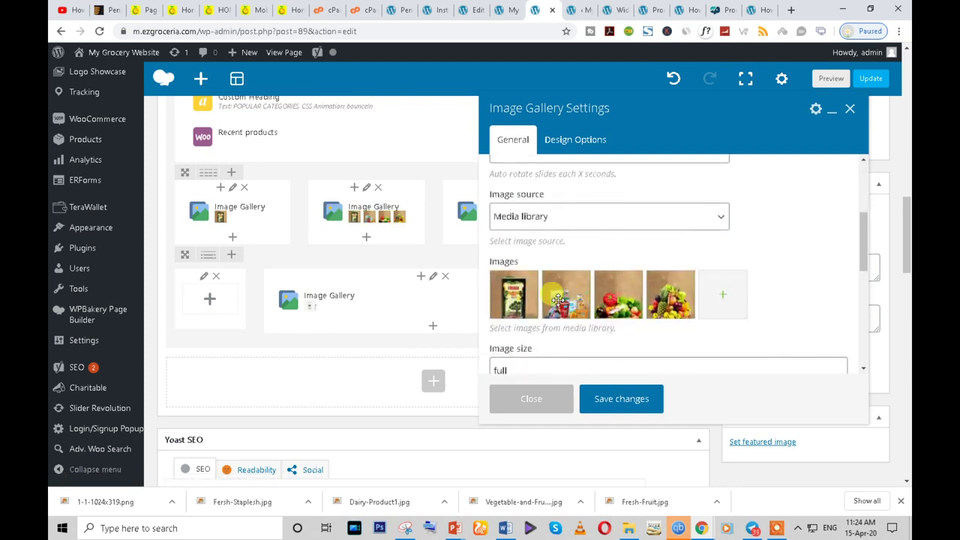
click(515, 301)
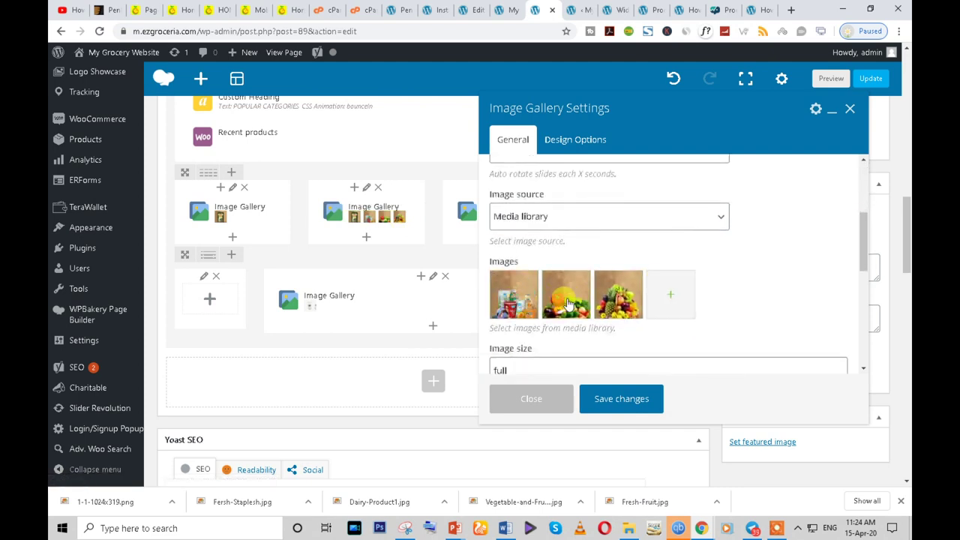
click(568, 301)
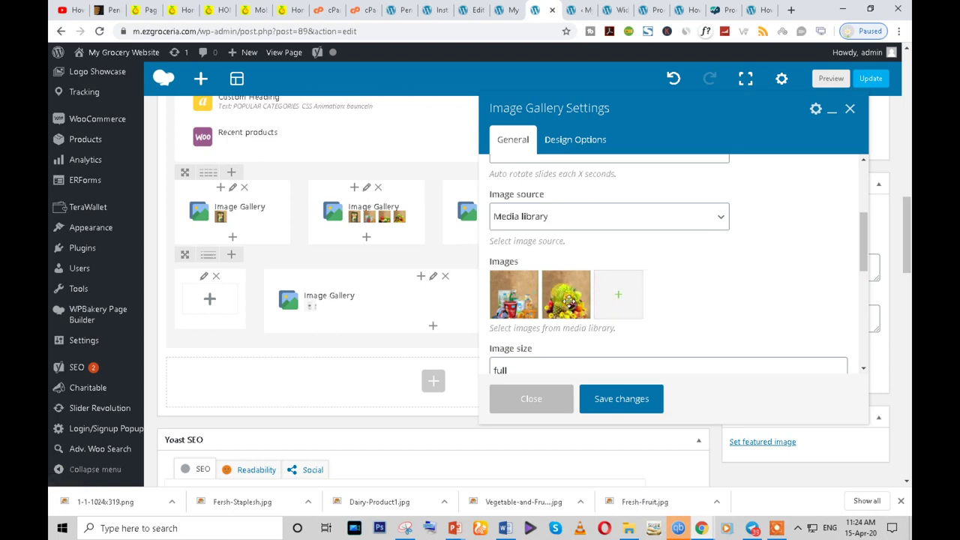
click(568, 301)
click(615, 400)
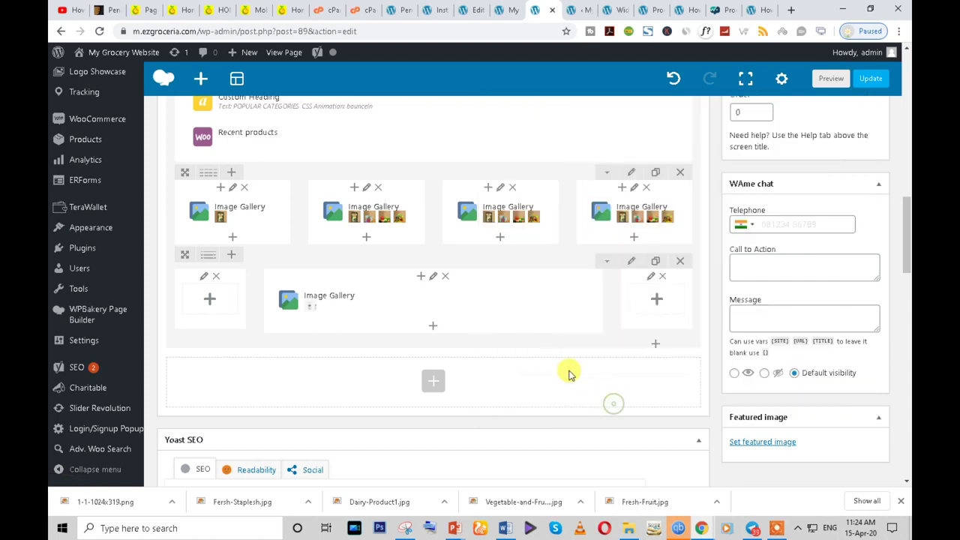
- Remove the product bag, another image and the fruits image from the third gallery
click(514, 214)
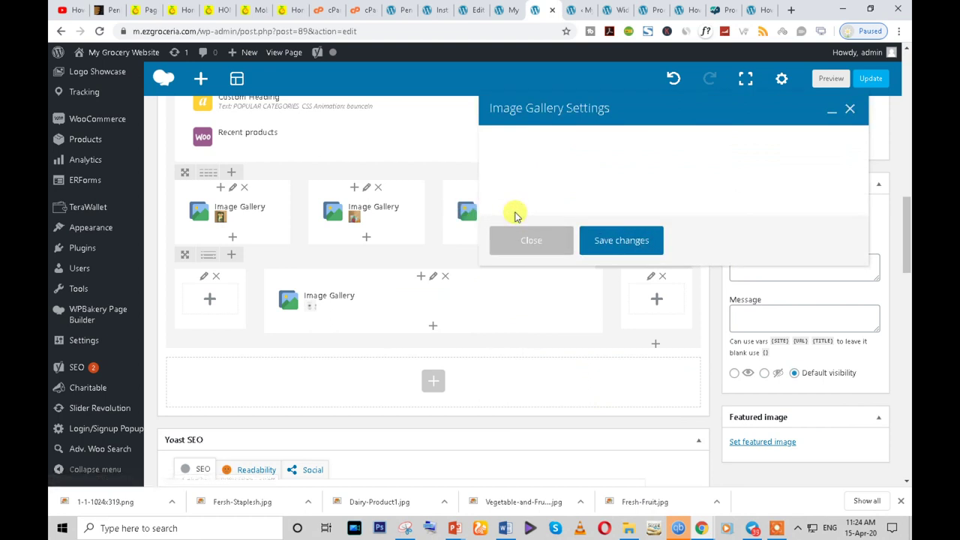
scroll(536, 278, down, 3)
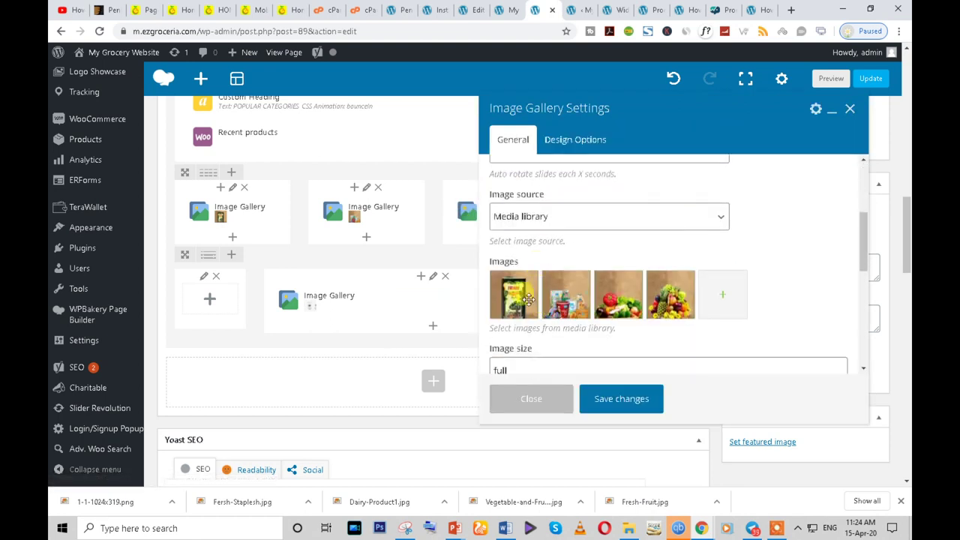
click(517, 300)
click(516, 300)
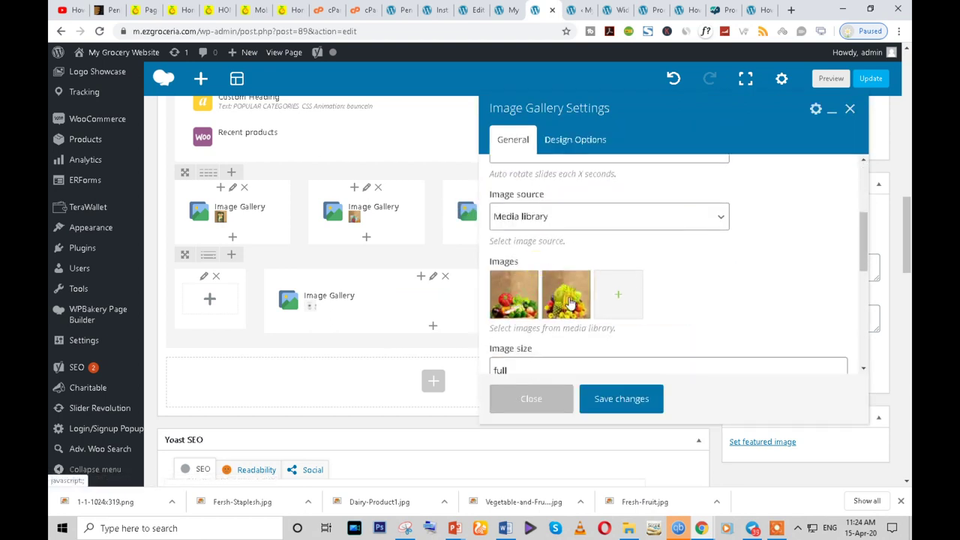
click(566, 300)
scroll(562, 313, down, 2)
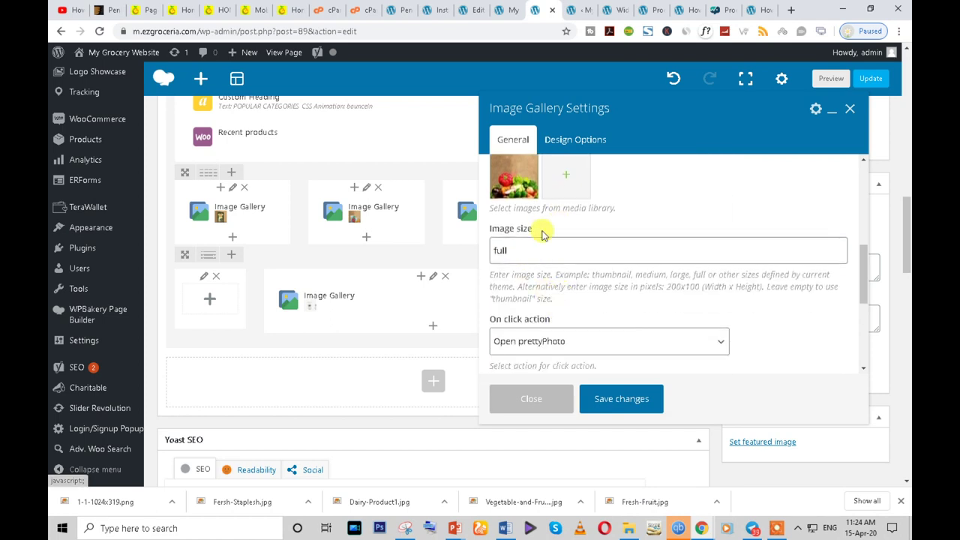
scroll(535, 291, down, 1)
scroll(535, 296, down, 1)
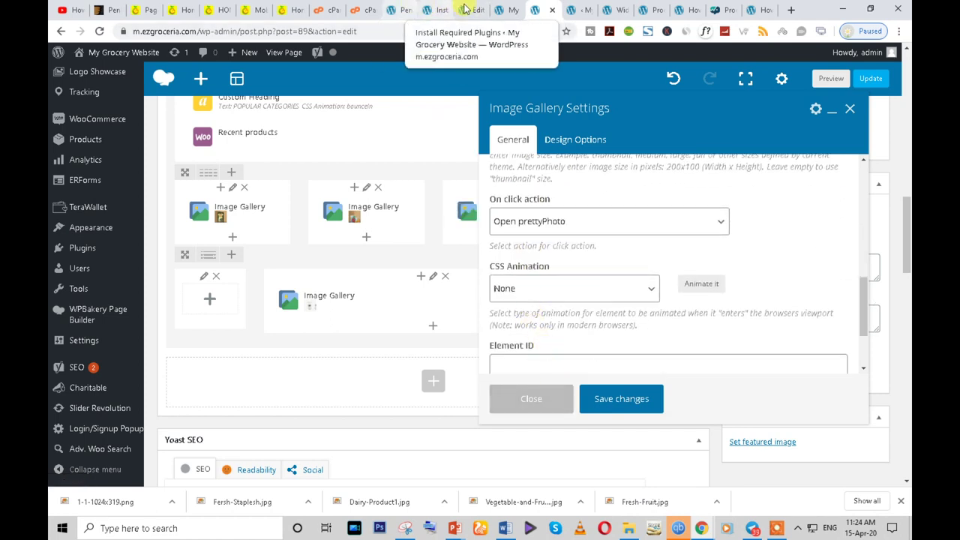
- Go through the open admin tabs to reach the Product categories page
click(509, 9)
click(463, 9)
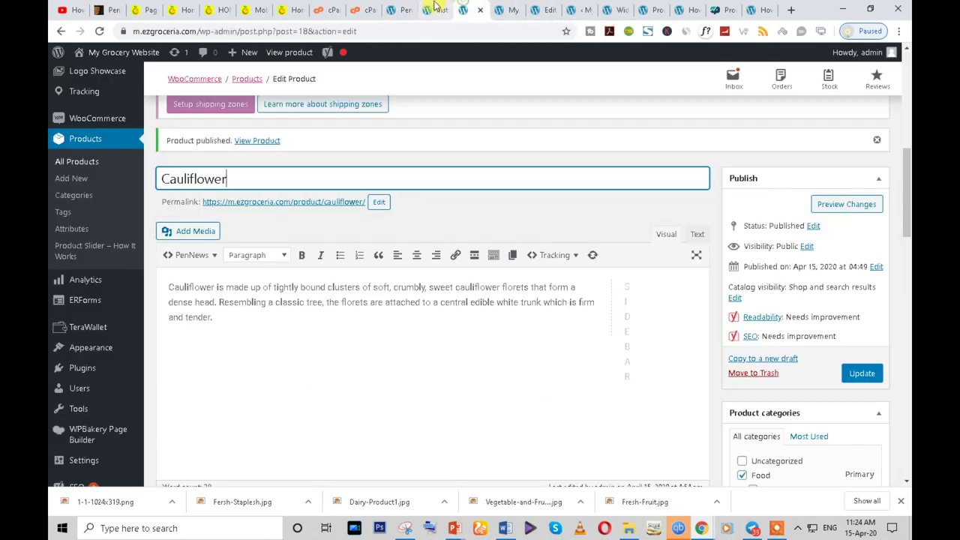
click(439, 8)
click(618, 9)
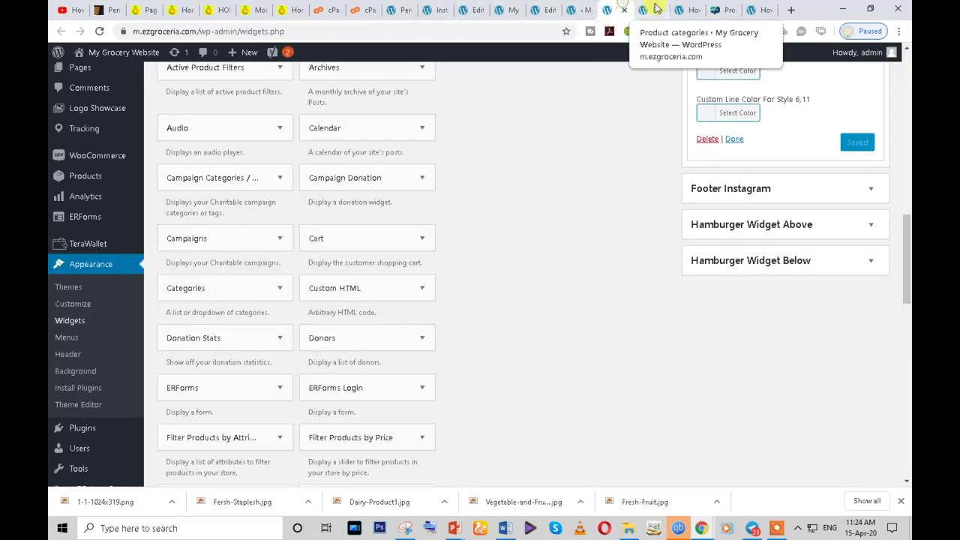
click(651, 9)
scroll(495, 360, down, 2)
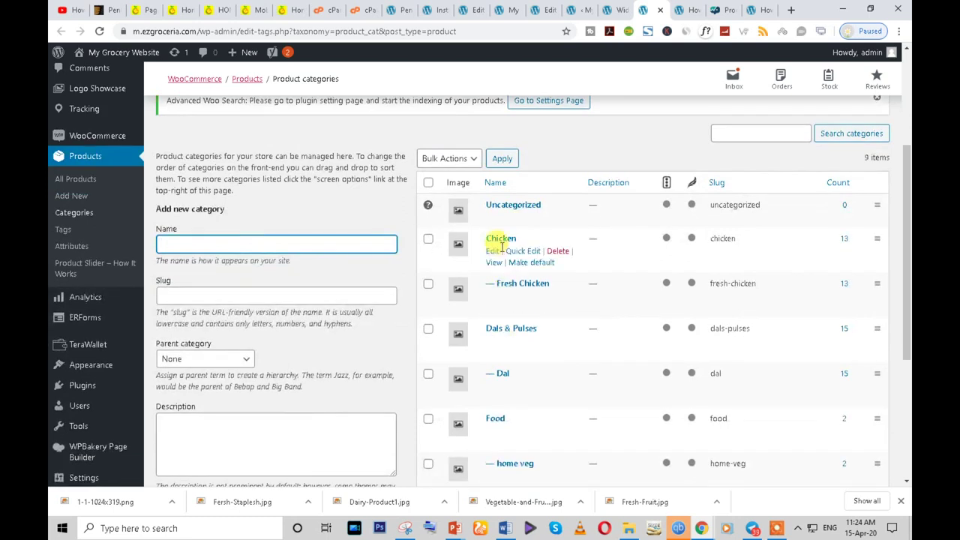
- Open Chicken's category page in a new tab, select its address, and return to the gallery settings
right_click(504, 262)
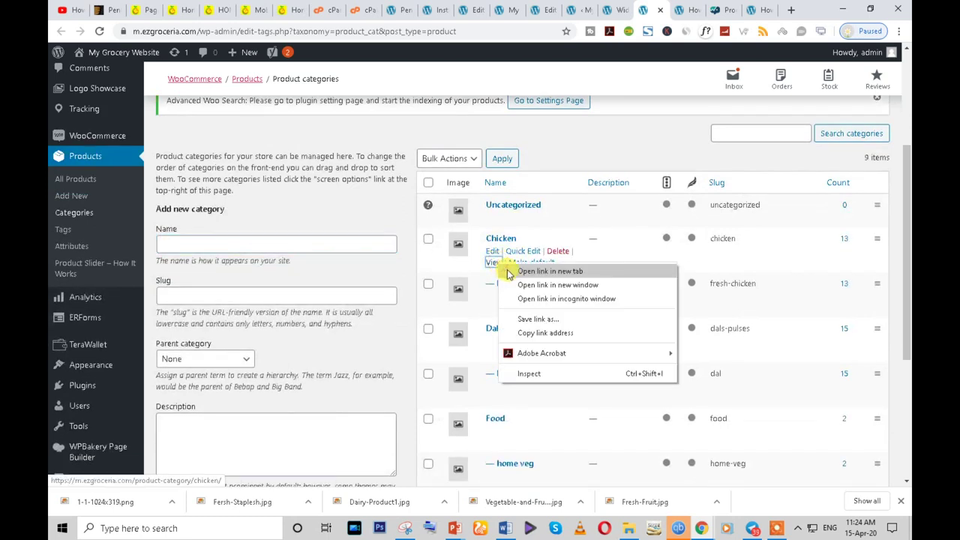
click(534, 270)
click(651, 9)
click(371, 31)
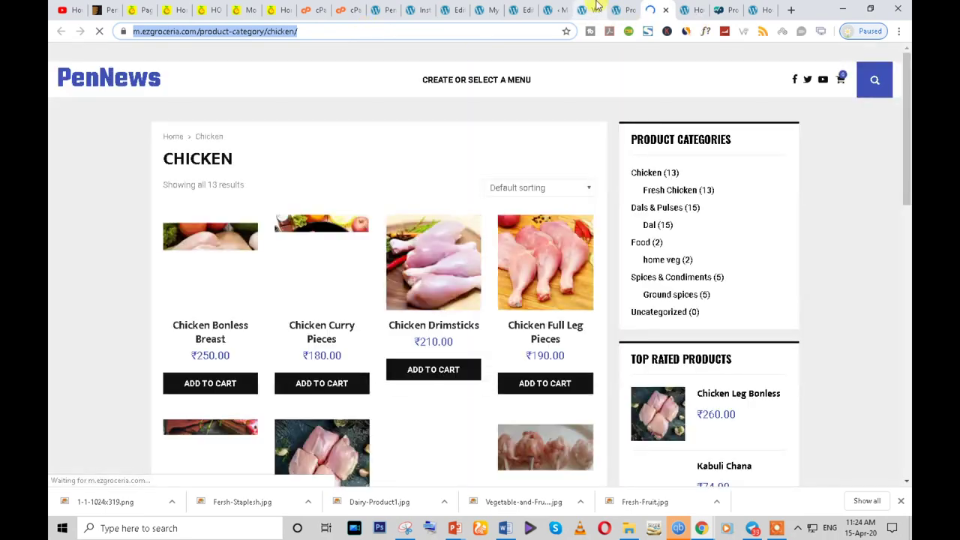
click(594, 9)
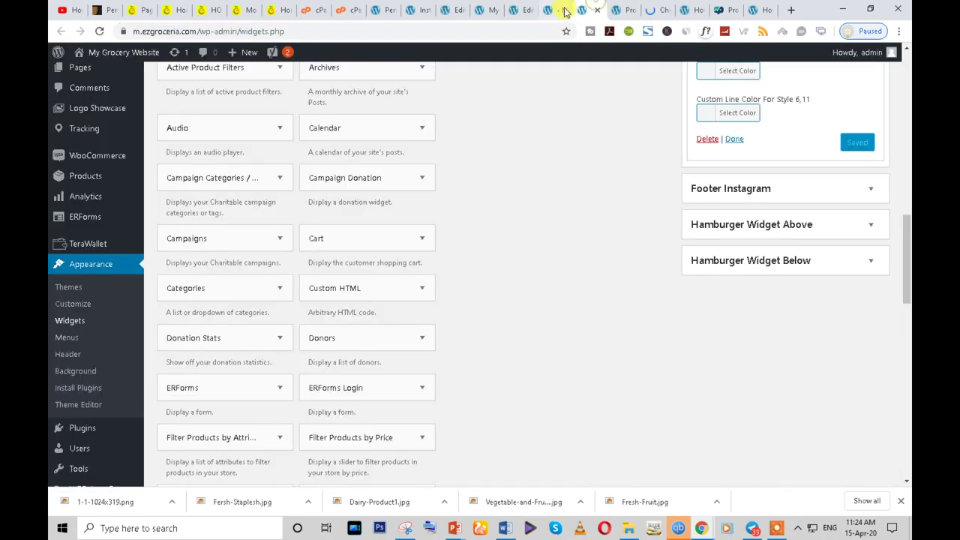
click(562, 7)
click(523, 9)
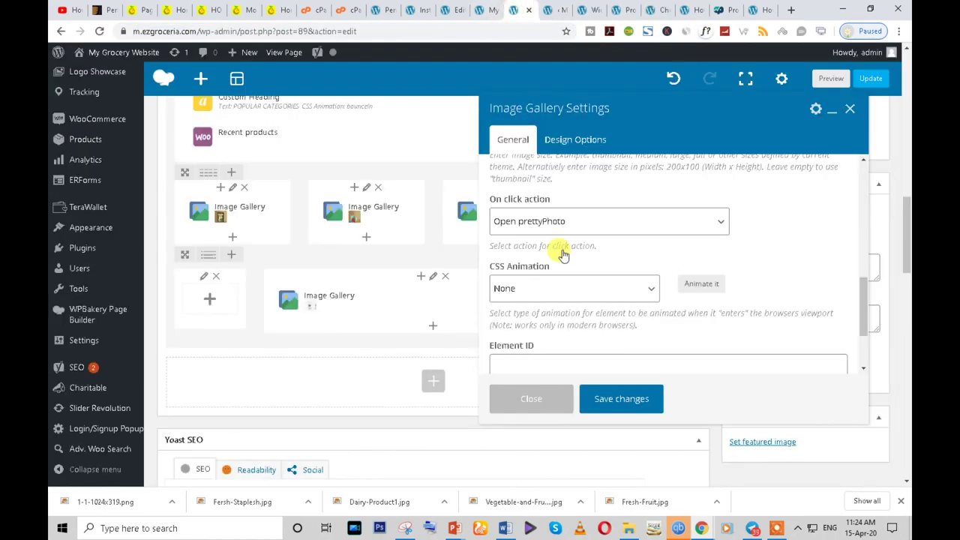
- Set the gallery's on-click action to Open custom link with the pasted Chicken category URL
scroll(552, 276, down, 2)
scroll(558, 262, down, 2)
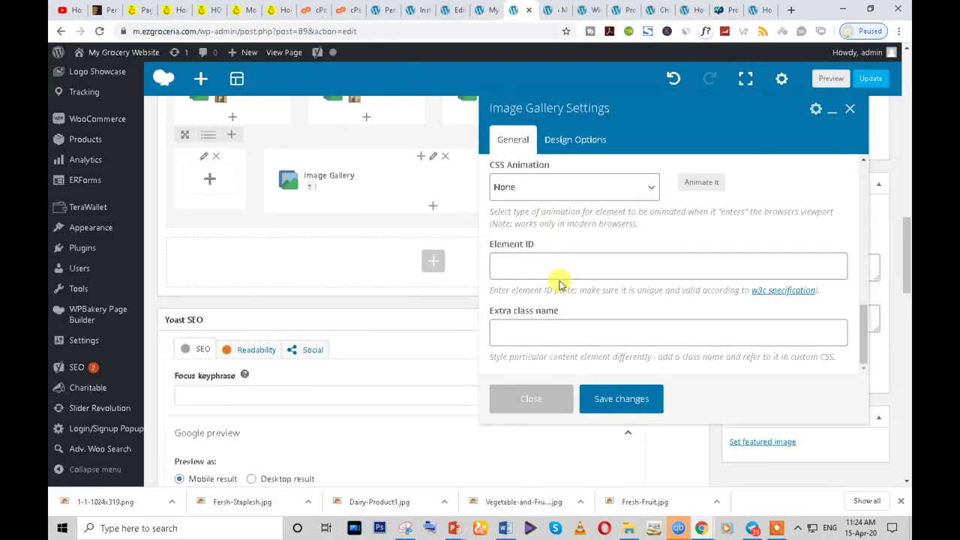
scroll(561, 284, up, 5)
scroll(557, 282, up, 3)
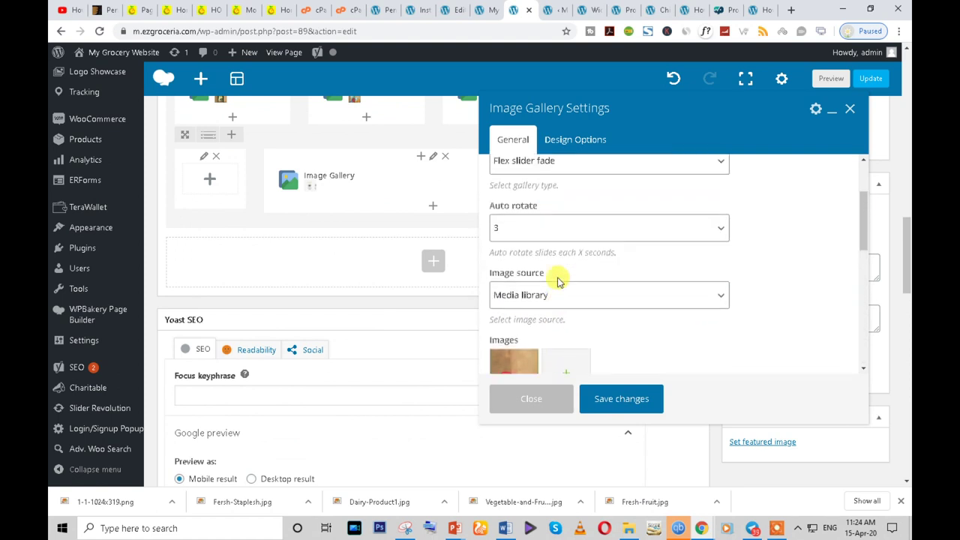
scroll(555, 274, up, 2)
scroll(568, 300, down, 4)
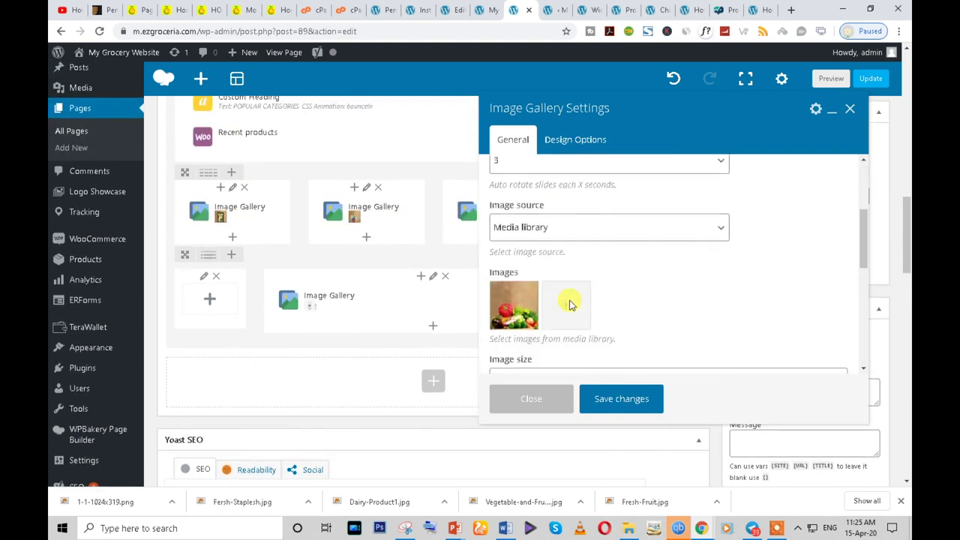
scroll(570, 305, down, 4)
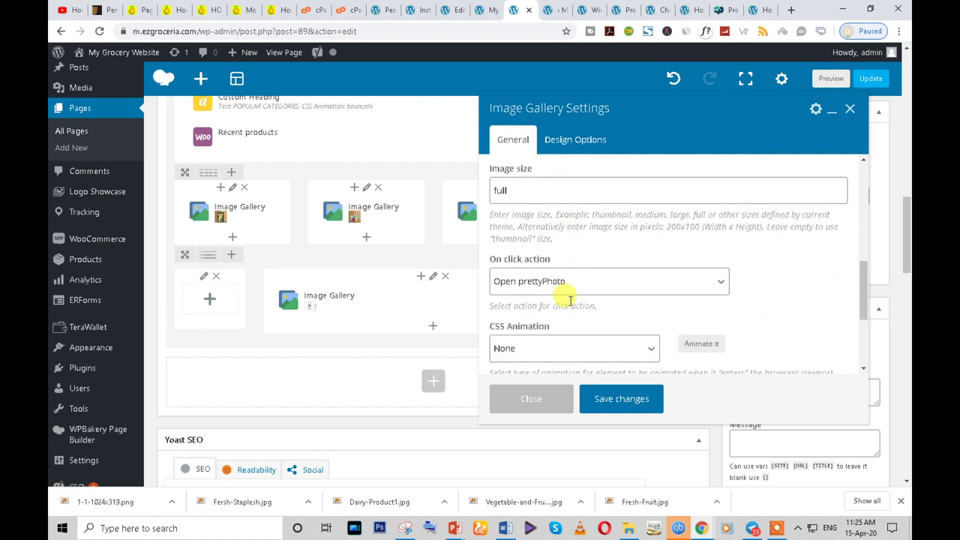
click(569, 222)
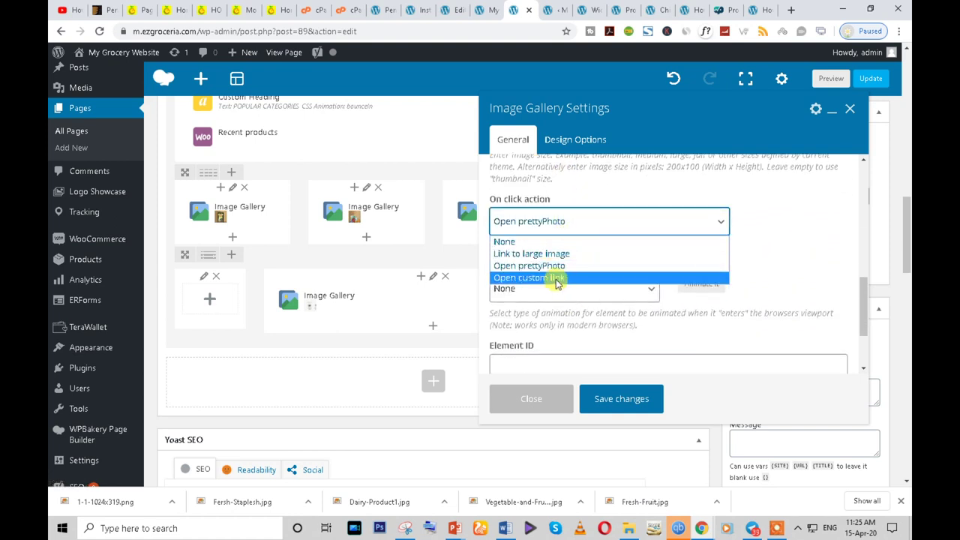
click(559, 278)
click(521, 285)
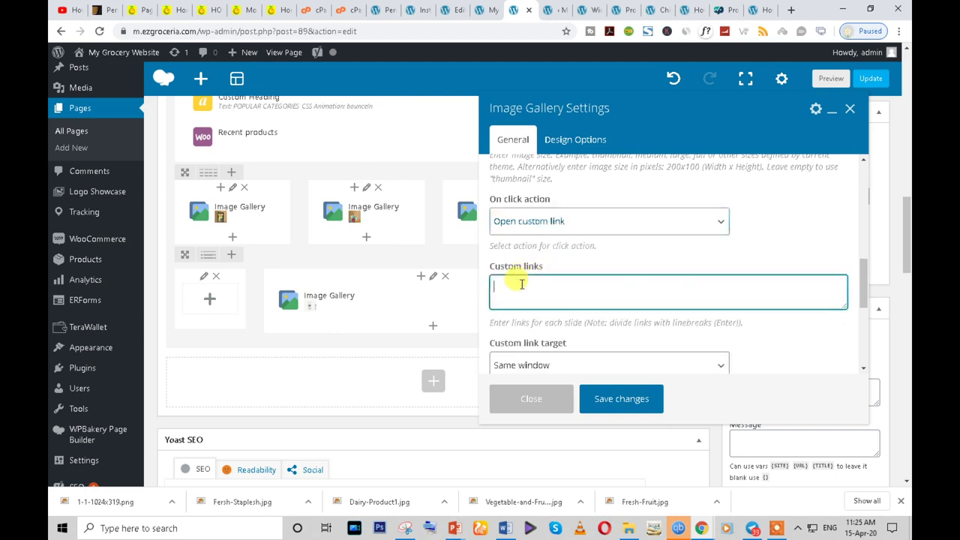
key(ctrl+v)
- Make the custom link open in a New window and save the gallery
scroll(625, 311, down, 2)
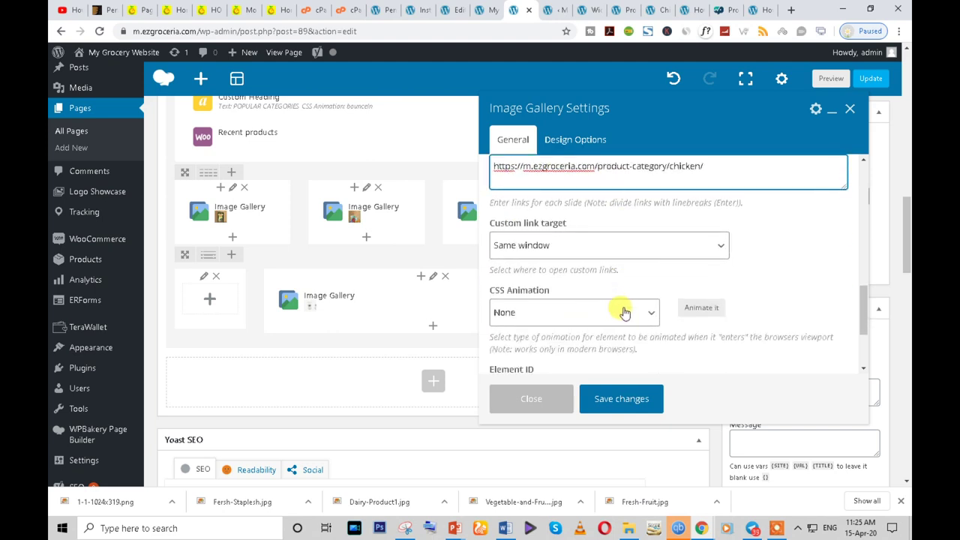
click(576, 245)
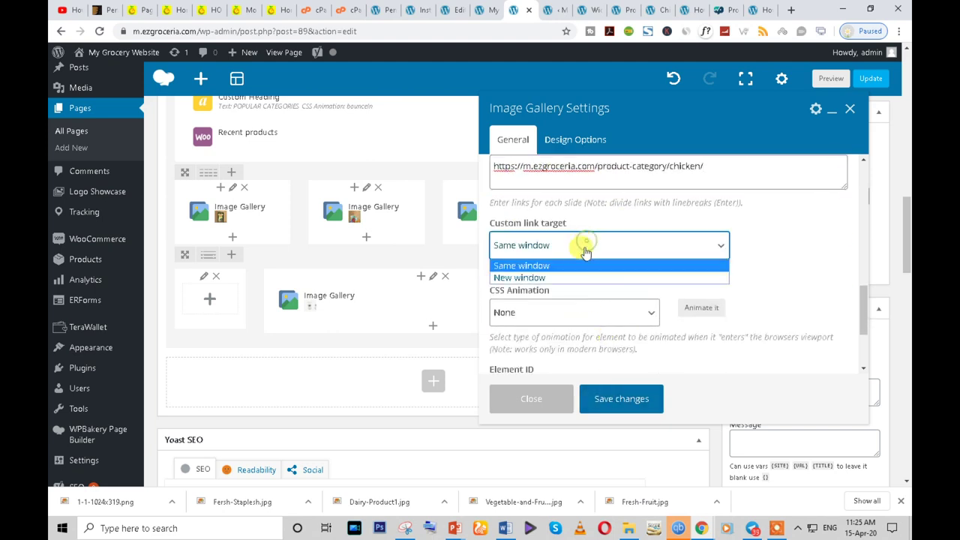
click(576, 278)
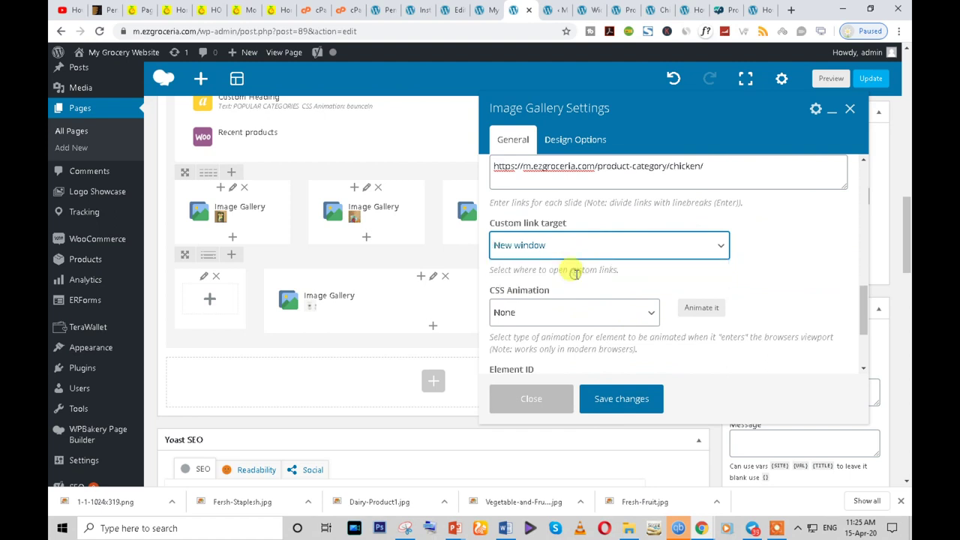
click(609, 406)
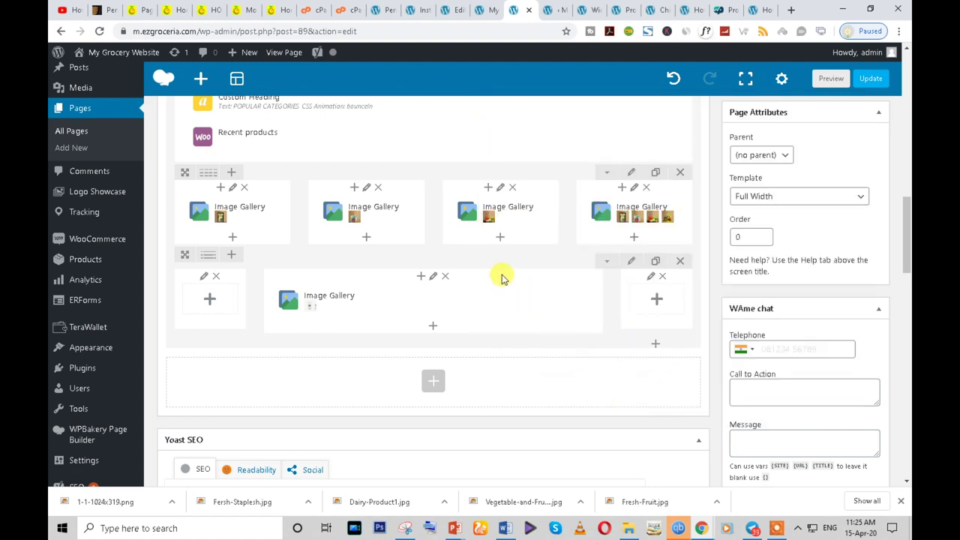
click(650, 215)
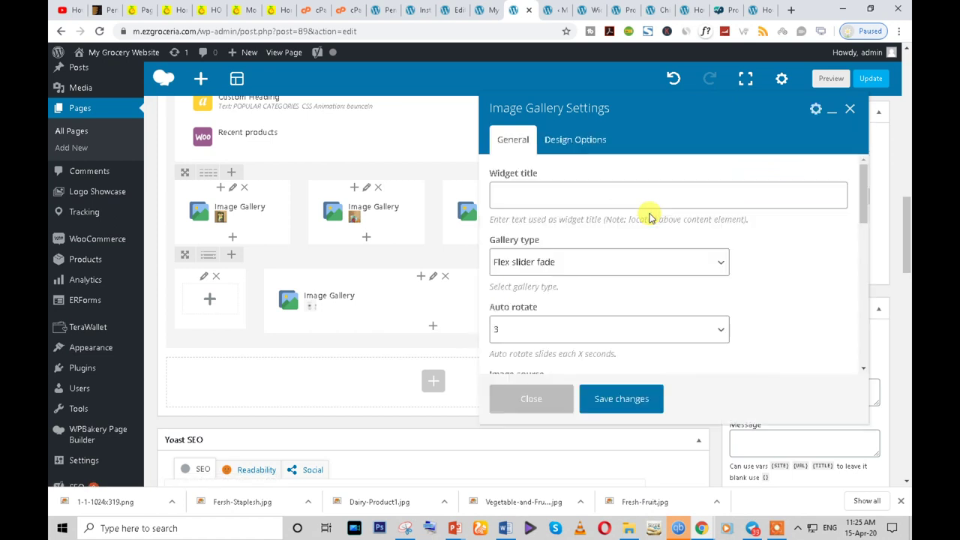
- Open the Fresh Chicken category page in a new tab and copy its address
click(621, 8)
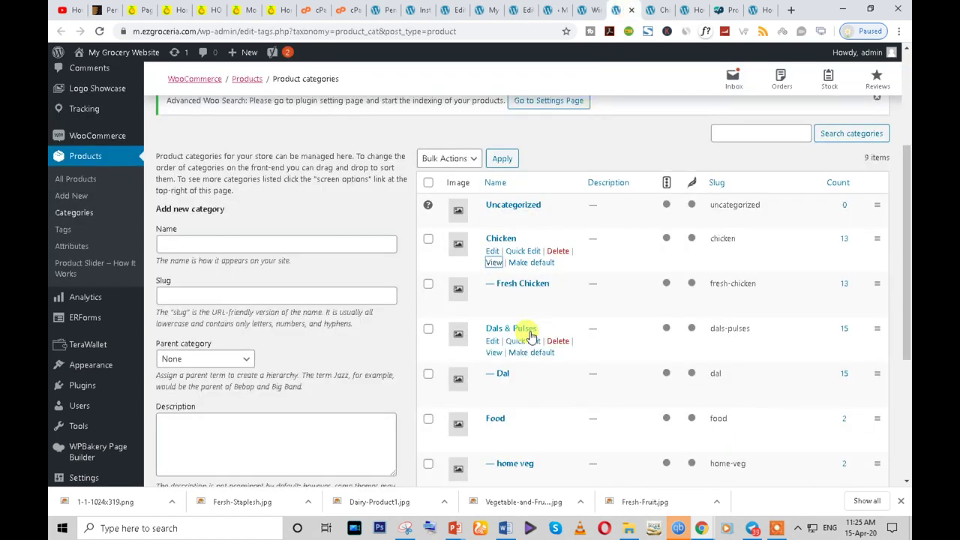
right_click(493, 310)
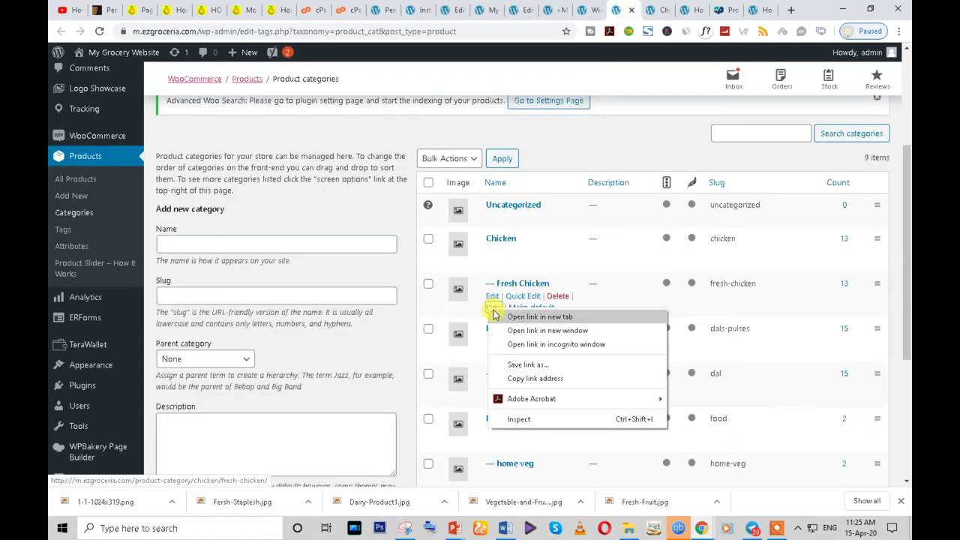
click(511, 318)
click(615, 8)
click(471, 29)
key(ctrl+c)
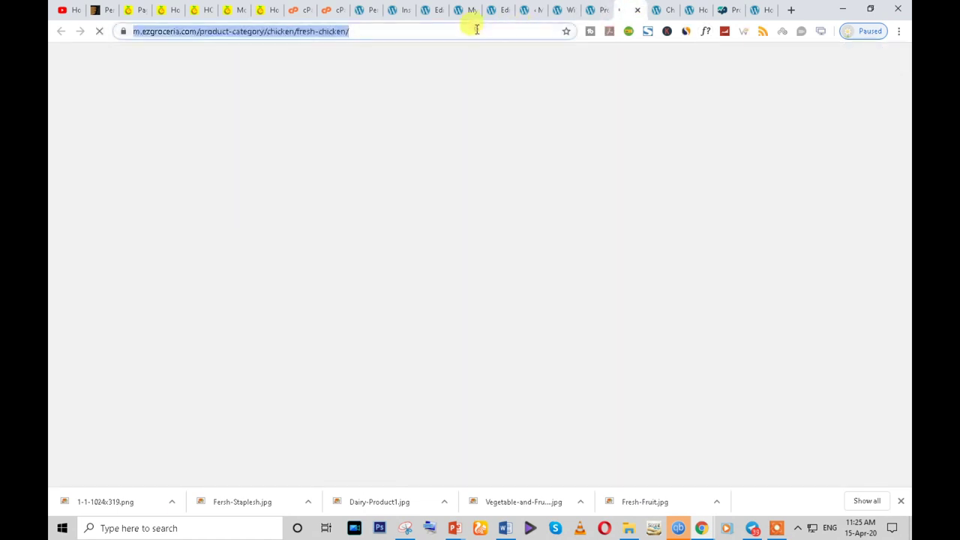
click(558, 11)
click(529, 9)
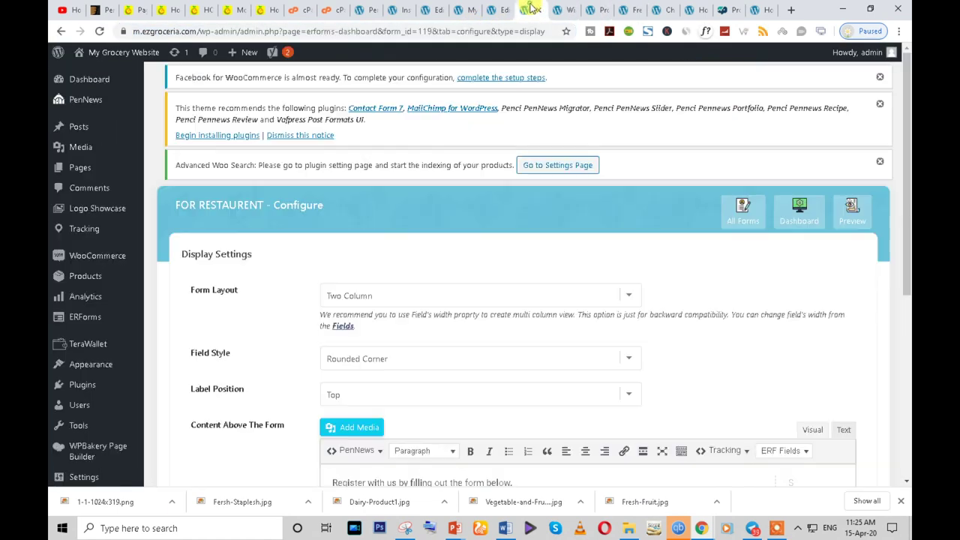
- Remove three images from the second gallery, leaving a single image
click(495, 9)
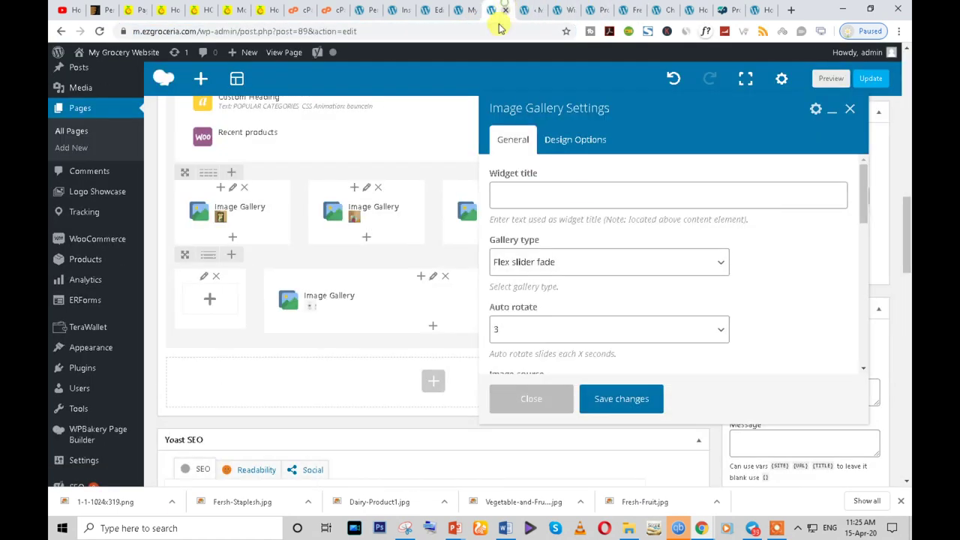
scroll(533, 285, down, 2)
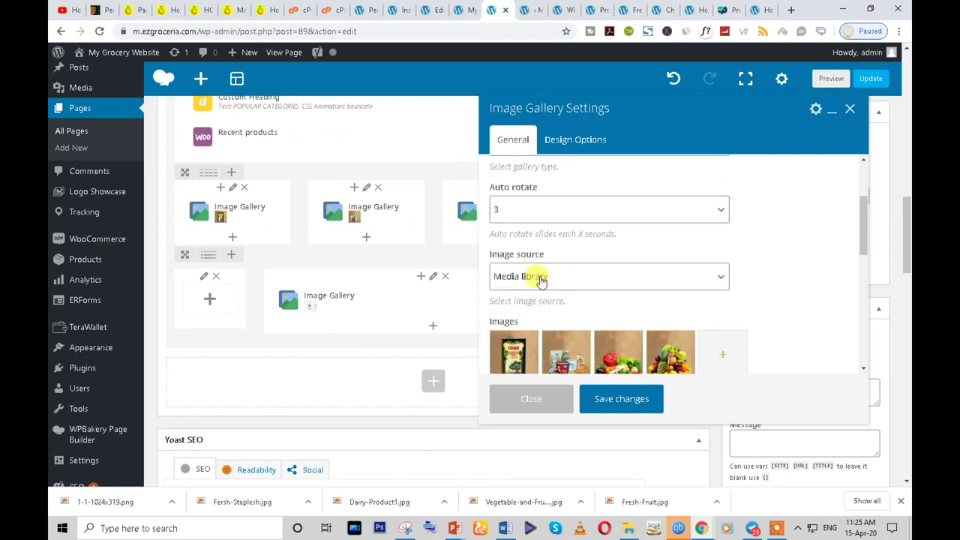
scroll(540, 279, down, 2)
click(516, 242)
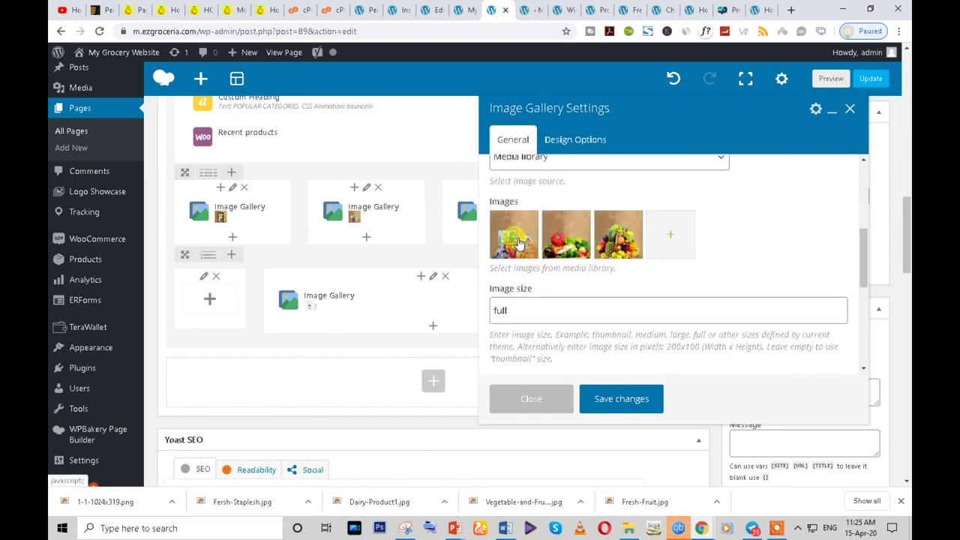
click(517, 242)
click(515, 244)
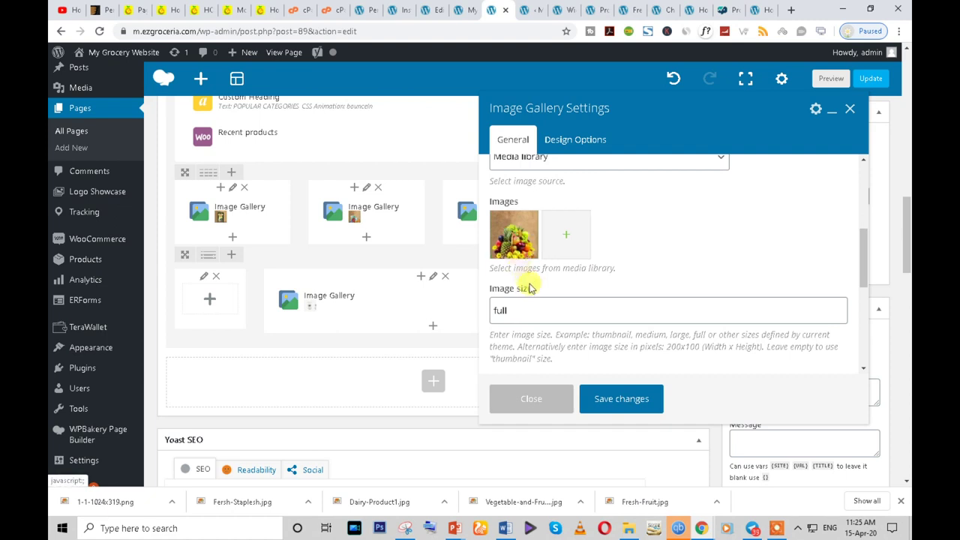
- Set the gallery's On click action to the Fresh Chicken custom link in a new window, then update
scroll(520, 233, down, 3)
click(552, 227)
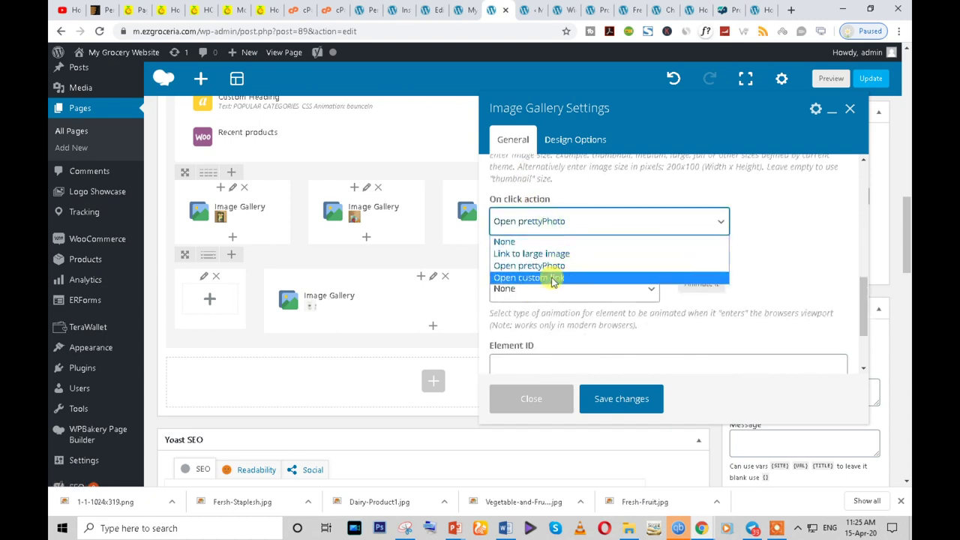
click(553, 273)
click(532, 288)
key(ctrl+v)
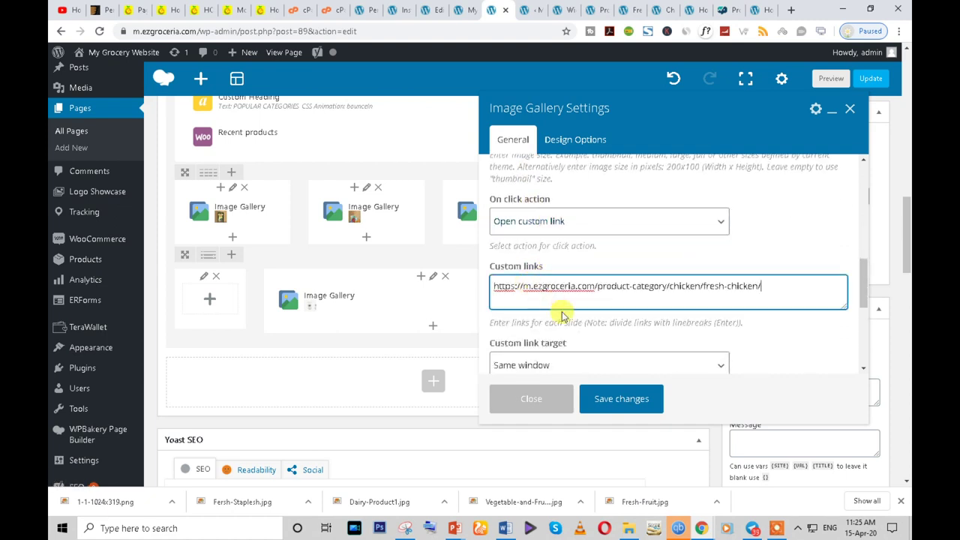
scroll(555, 313, down, 3)
click(545, 245)
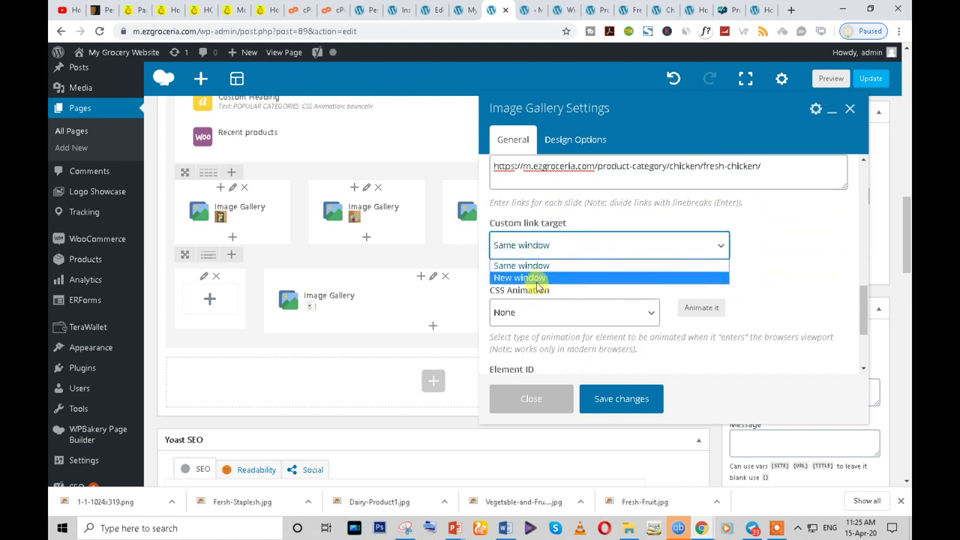
click(537, 283)
click(609, 398)
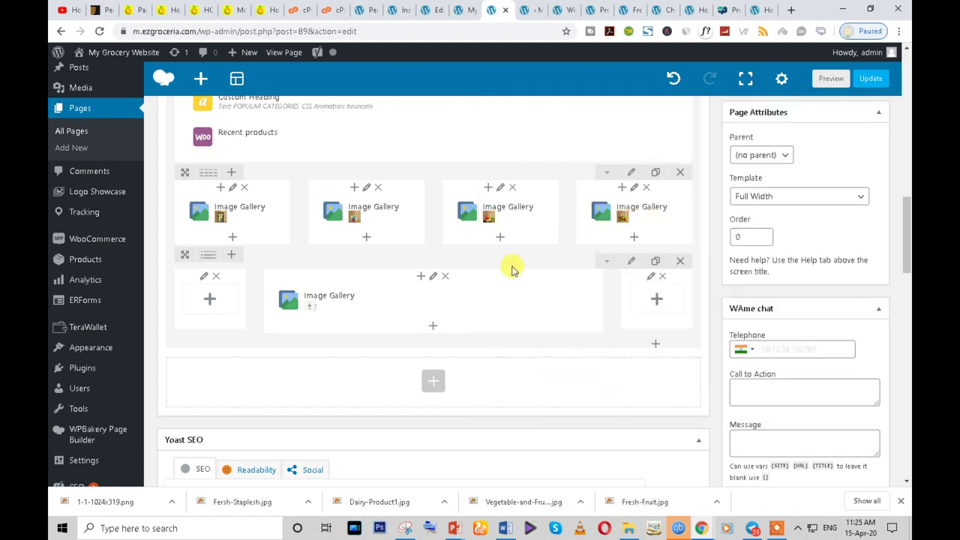
drag(907, 226, 908, 197)
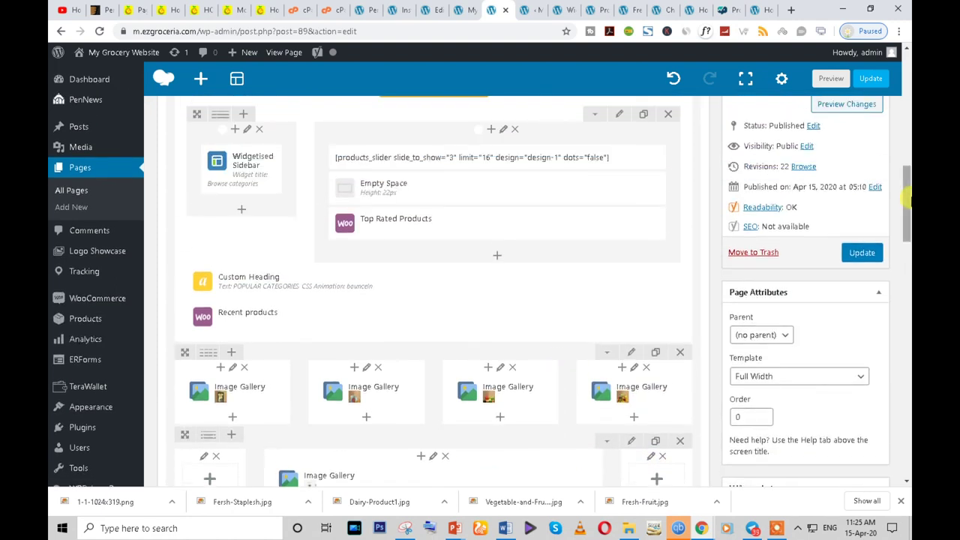
click(861, 255)
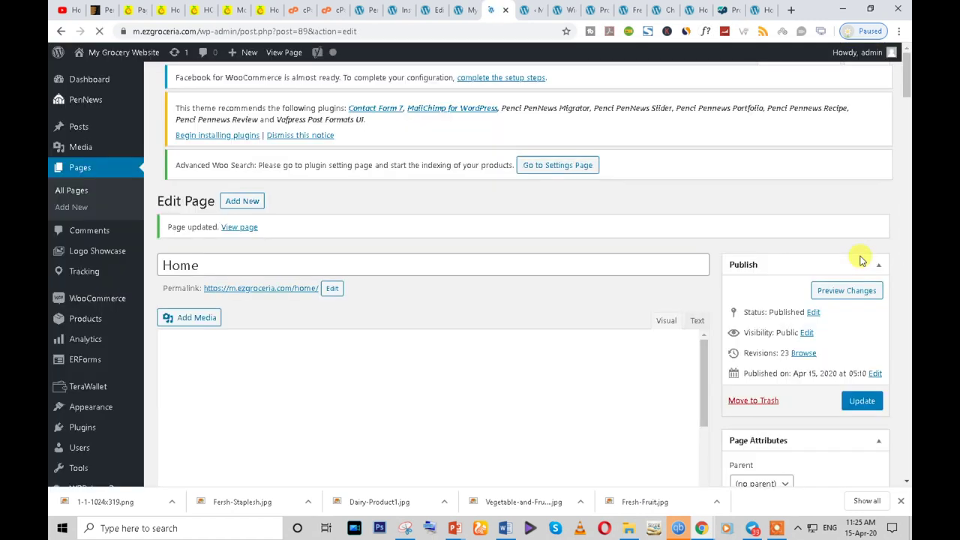
- Open the PenNews theme's live preview in a new tab
click(101, 9)
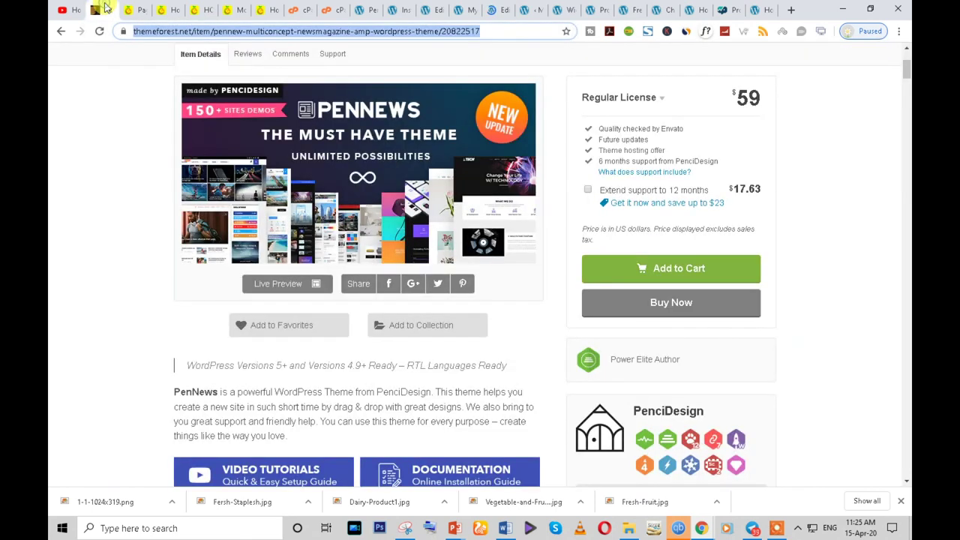
click(270, 281)
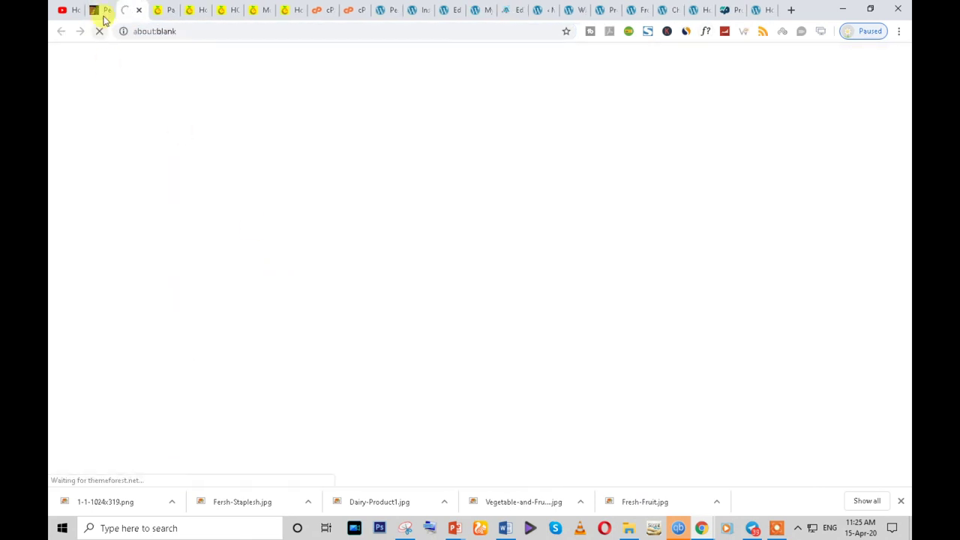
click(105, 11)
- Cycle through the Farmers, Stores and Consumers tabs of the homepage's Why EZ Groceria section
click(222, 10)
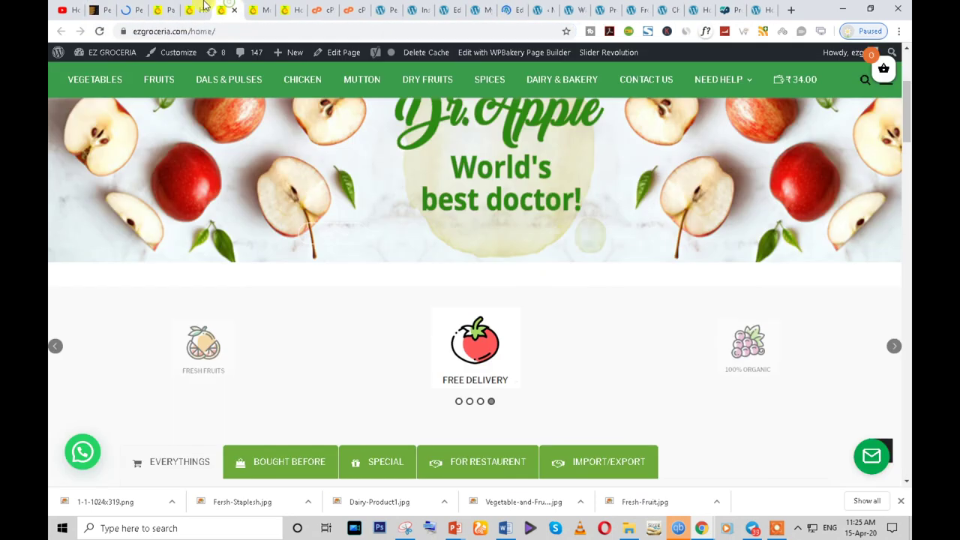
scroll(591, 379, down, 5)
scroll(591, 379, down, 15)
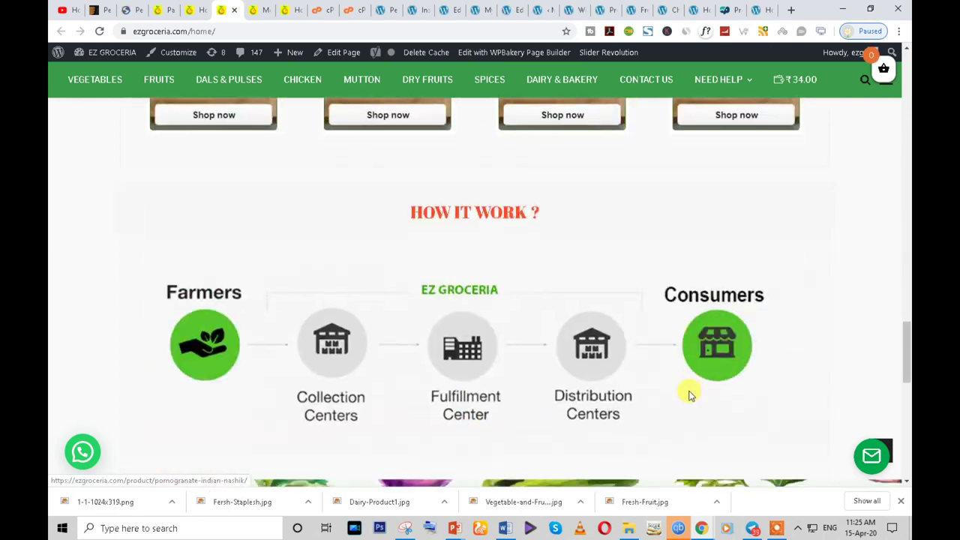
scroll(219, 256, up, 3)
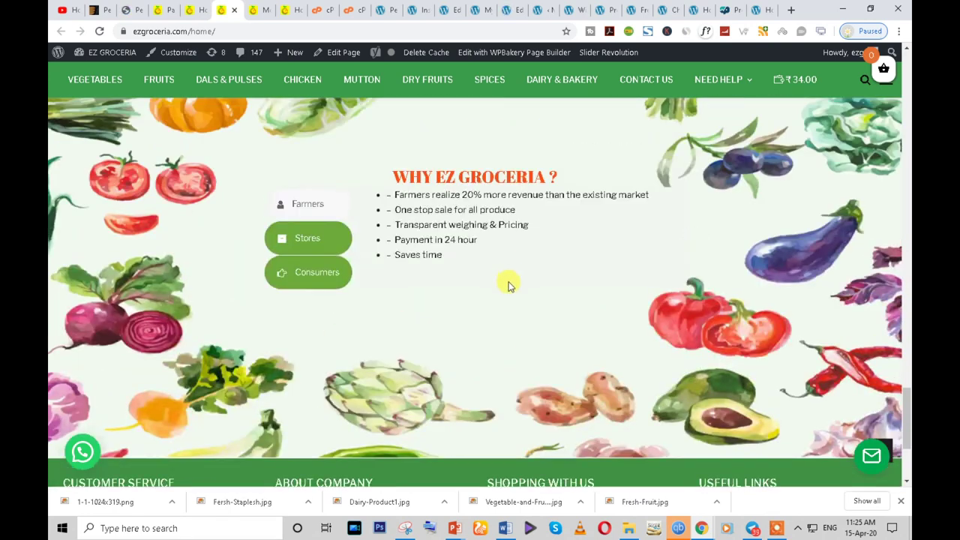
click(324, 244)
click(312, 260)
click(306, 229)
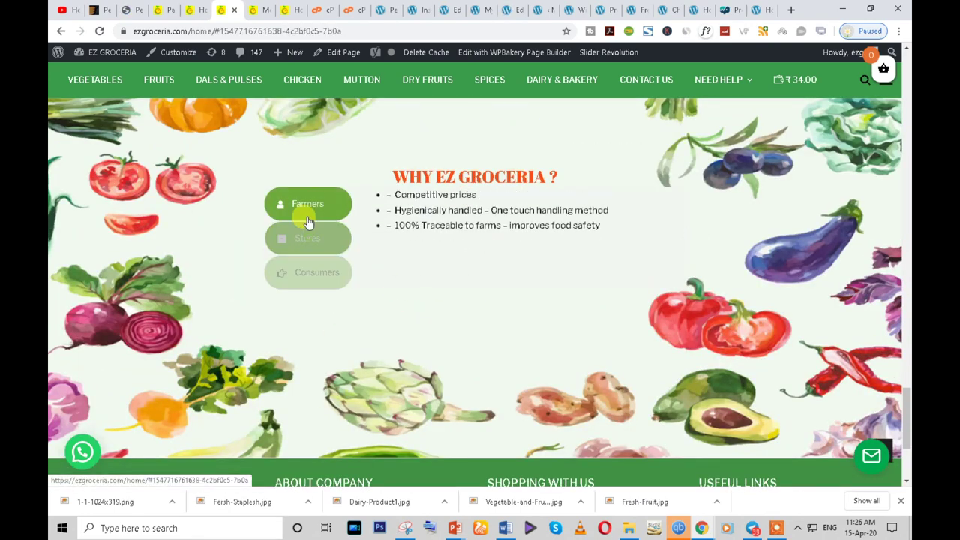
click(306, 203)
click(306, 246)
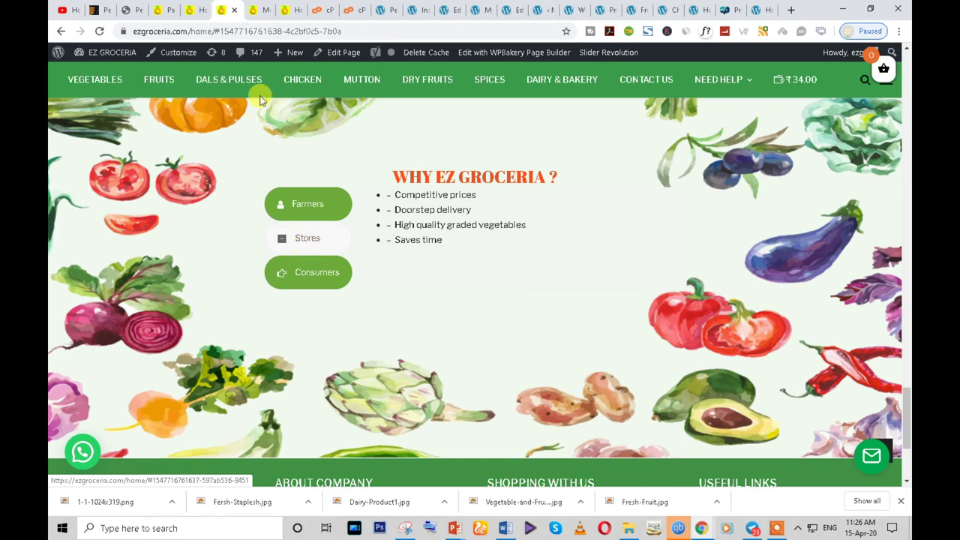
- Open the WordPress Media Library, then go back to the PenNews theme page
click(205, 7)
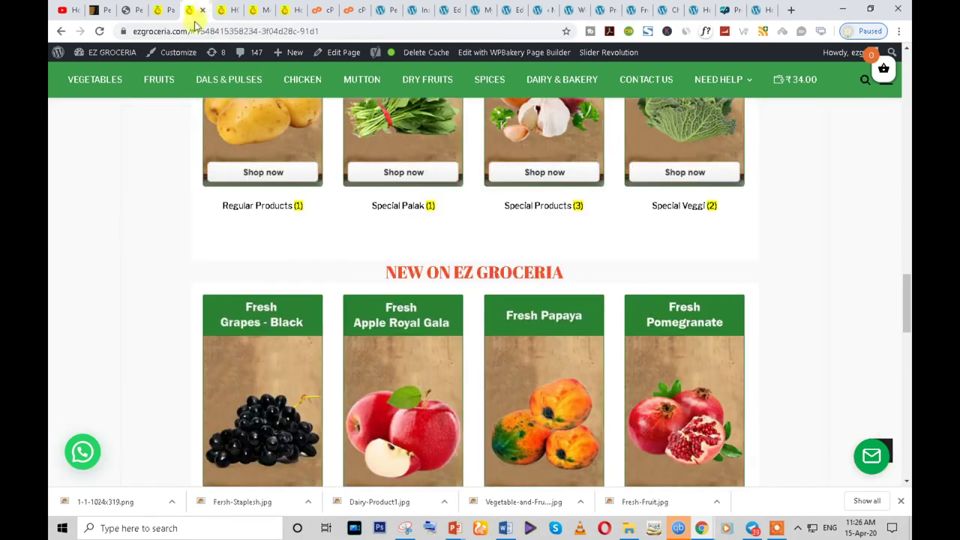
click(161, 9)
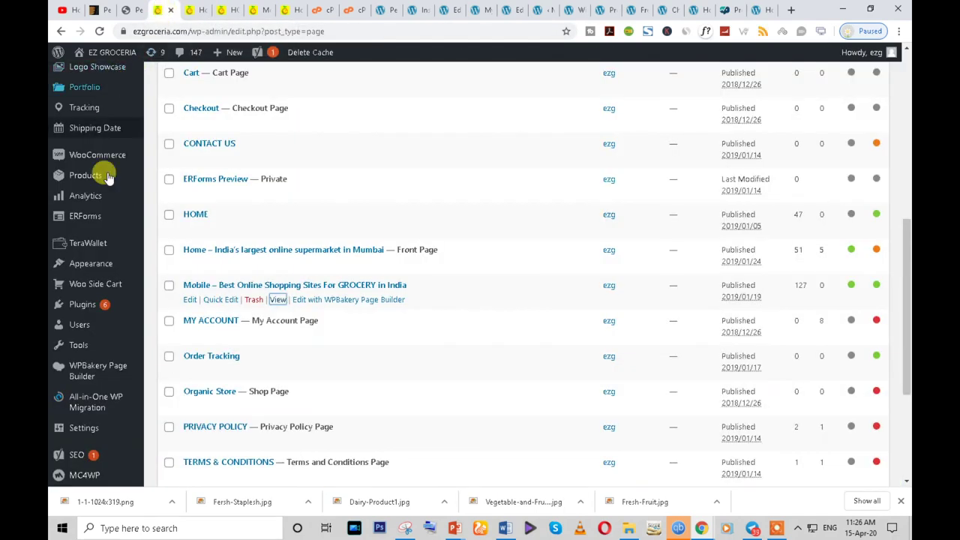
scroll(105, 187, up, 10)
click(91, 152)
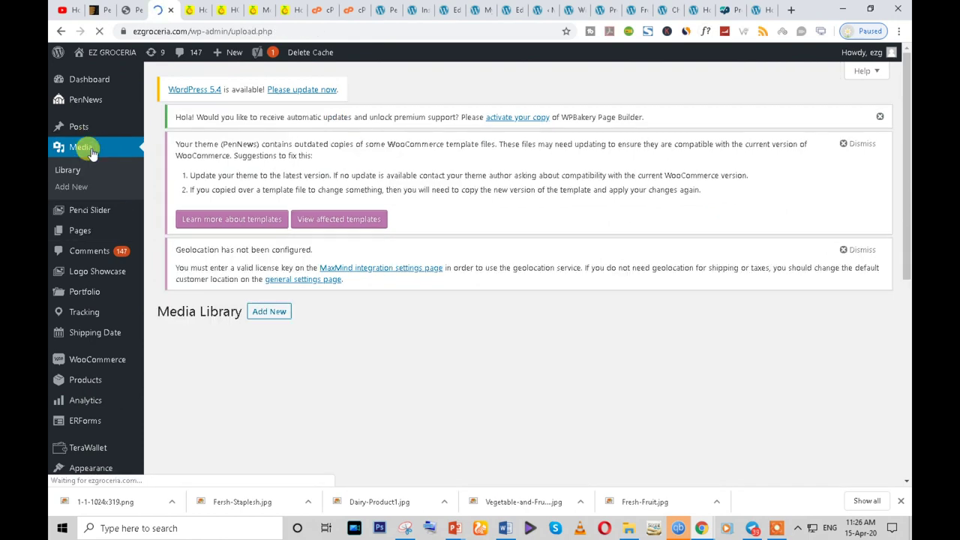
click(100, 10)
scroll(465, 279, down, 3)
scroll(300, 188, up, 3)
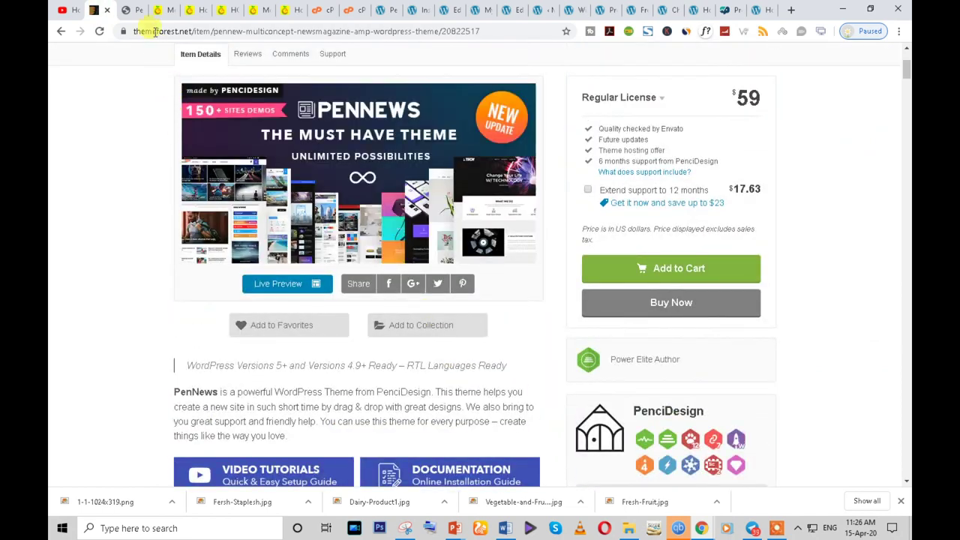
- From the PenNews demo gallery filtered to SHOP, view the Food Multi-purpose watercolour vegetable demo
click(120, 11)
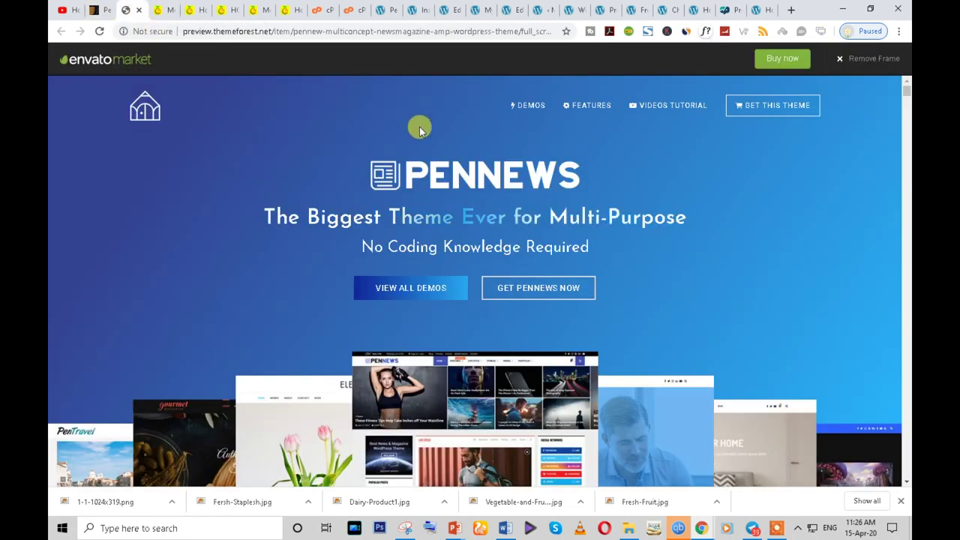
click(420, 288)
scroll(540, 255, down, 2)
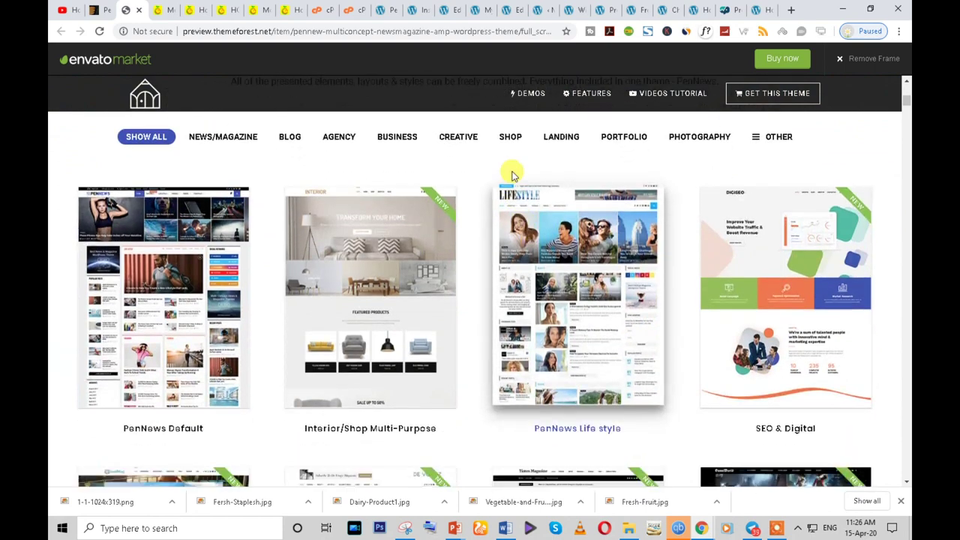
click(507, 135)
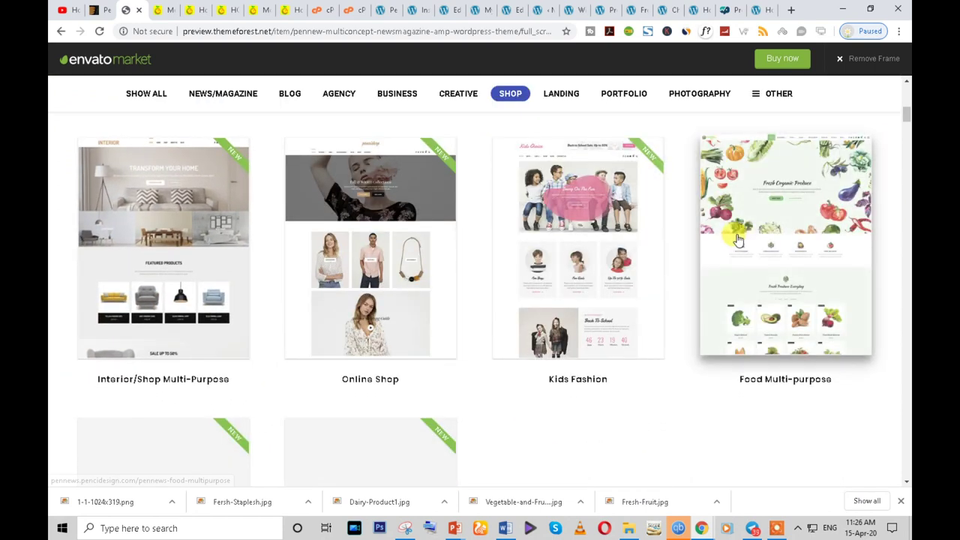
click(771, 243)
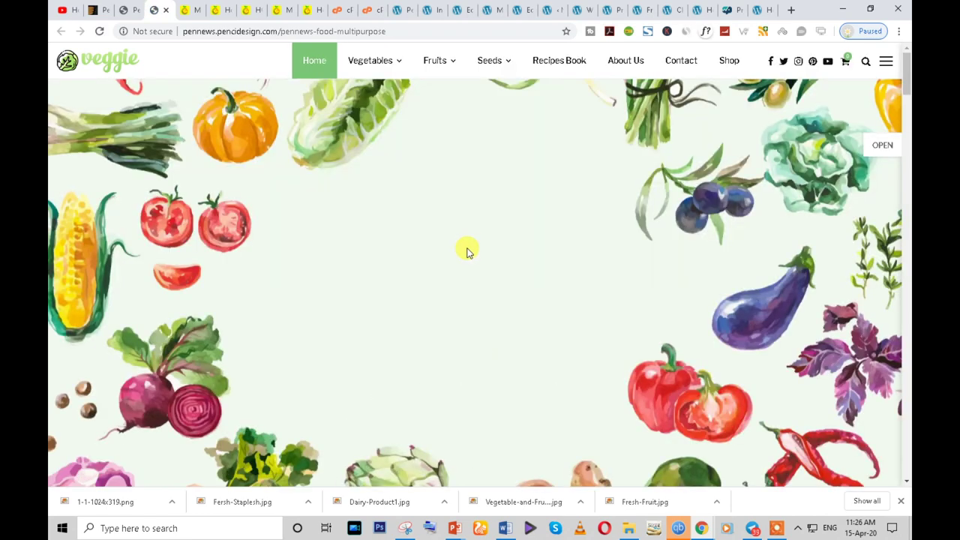
right_click(198, 129)
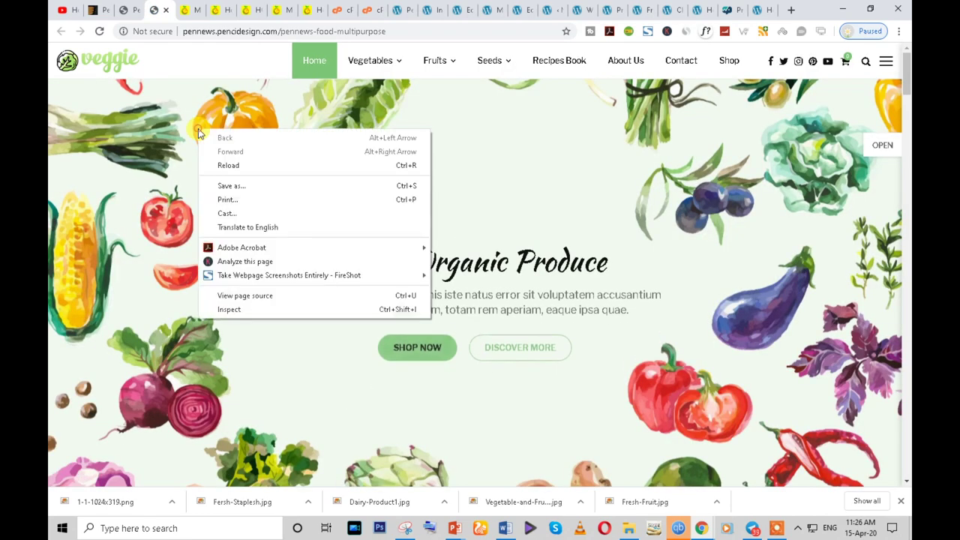
click(147, 193)
click(126, 9)
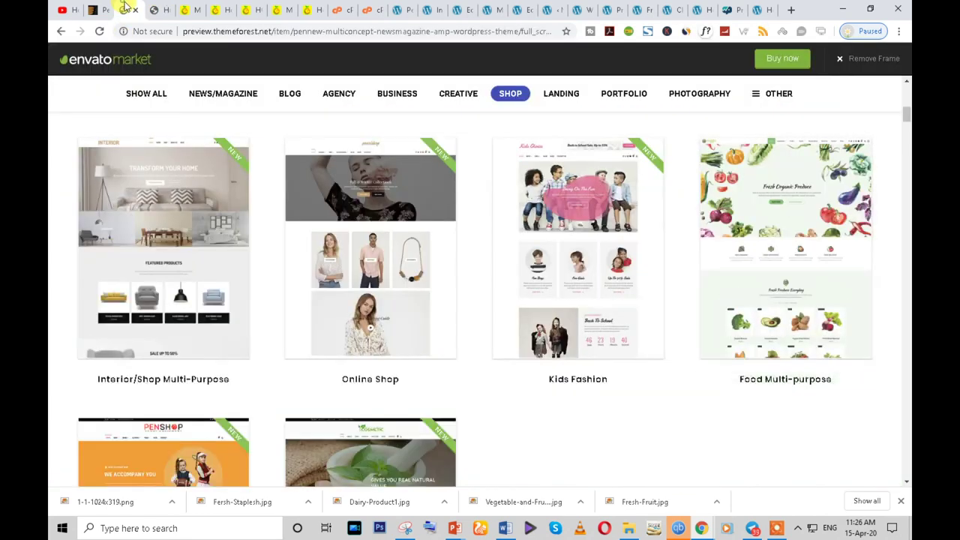
click(96, 9)
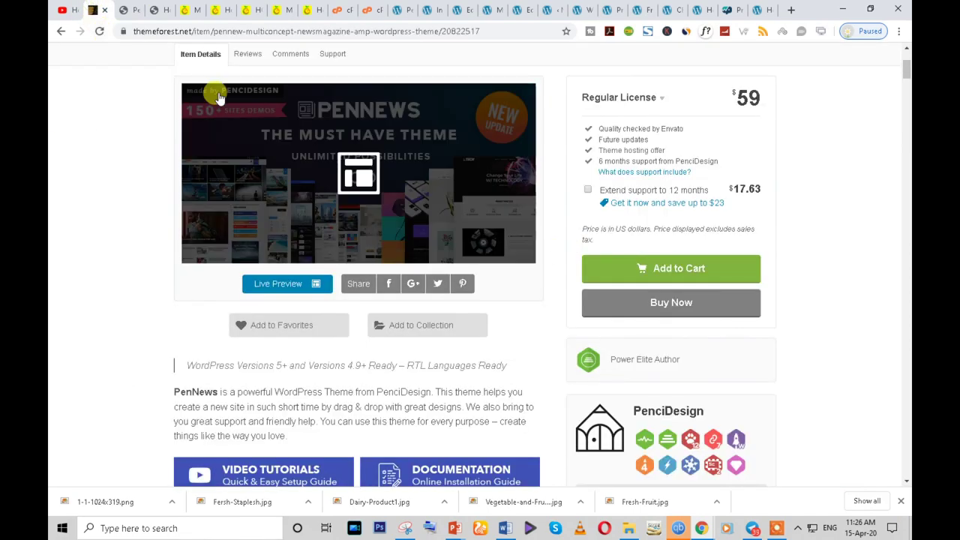
- Find the watercolour vegetable image in the Media Library and copy its file URL
click(188, 9)
scroll(745, 360, down, 10)
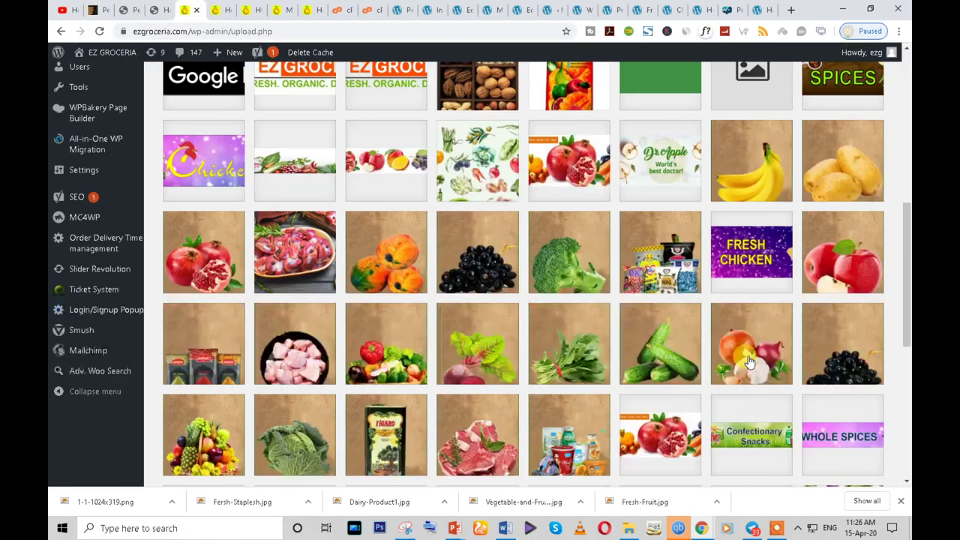
scroll(744, 360, down, 1)
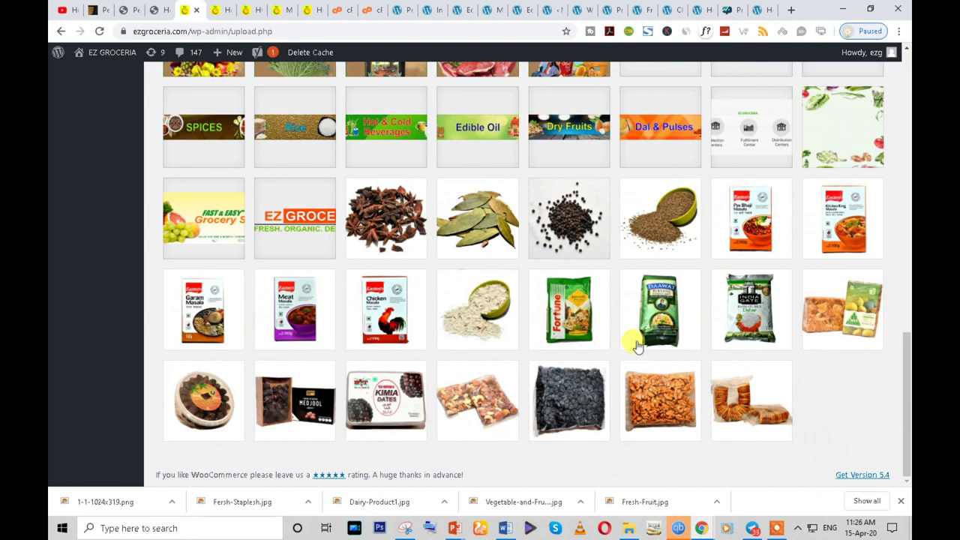
scroll(474, 394, up, 10)
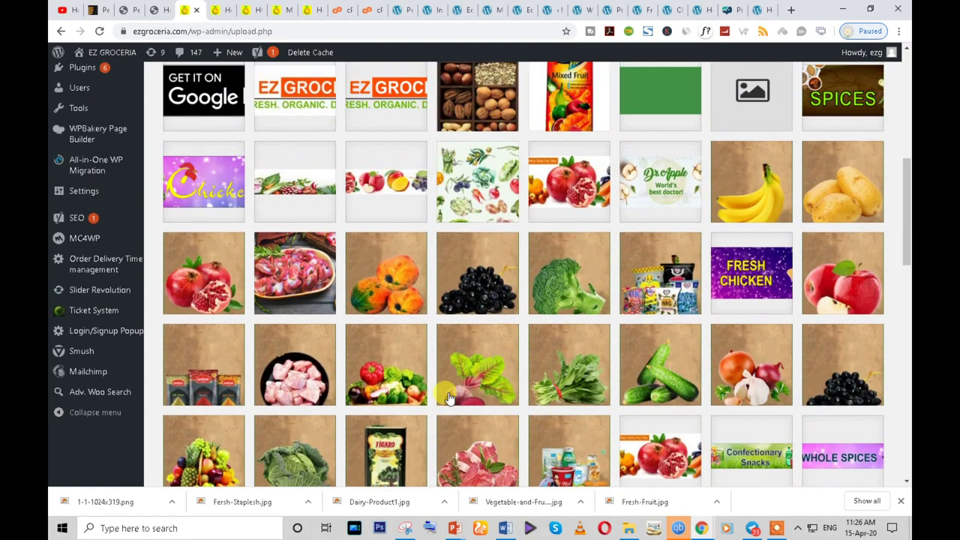
scroll(449, 398, up, 2)
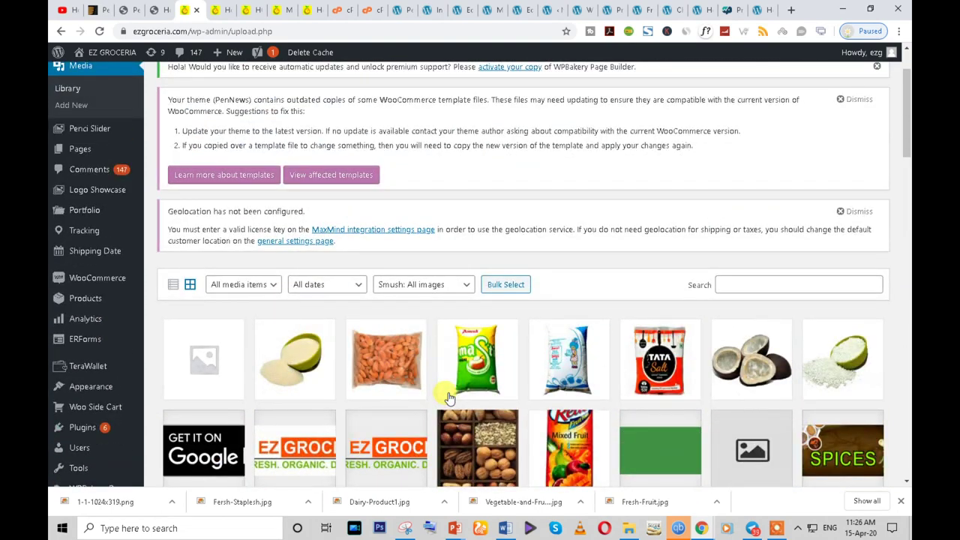
scroll(449, 398, down, 15)
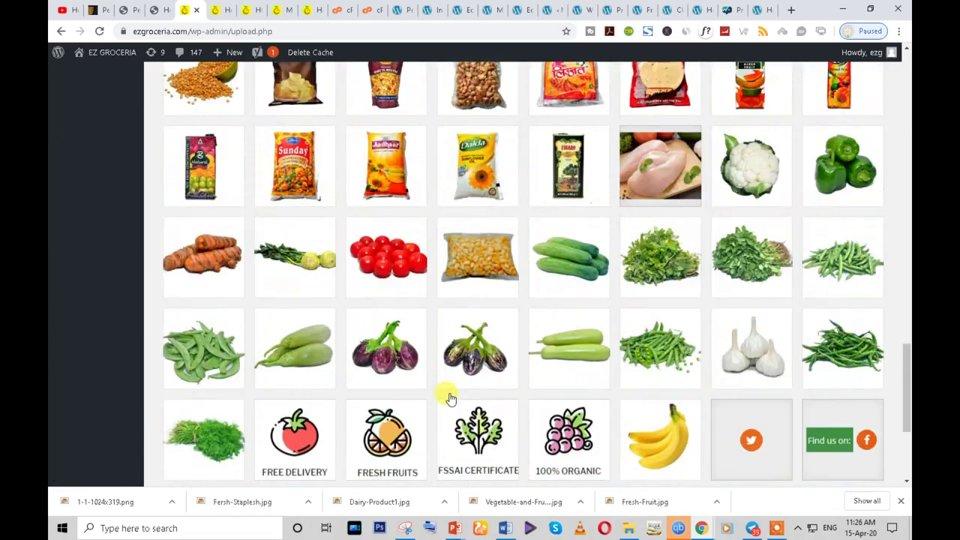
scroll(448, 398, down, 3)
scroll(854, 486, down, 8)
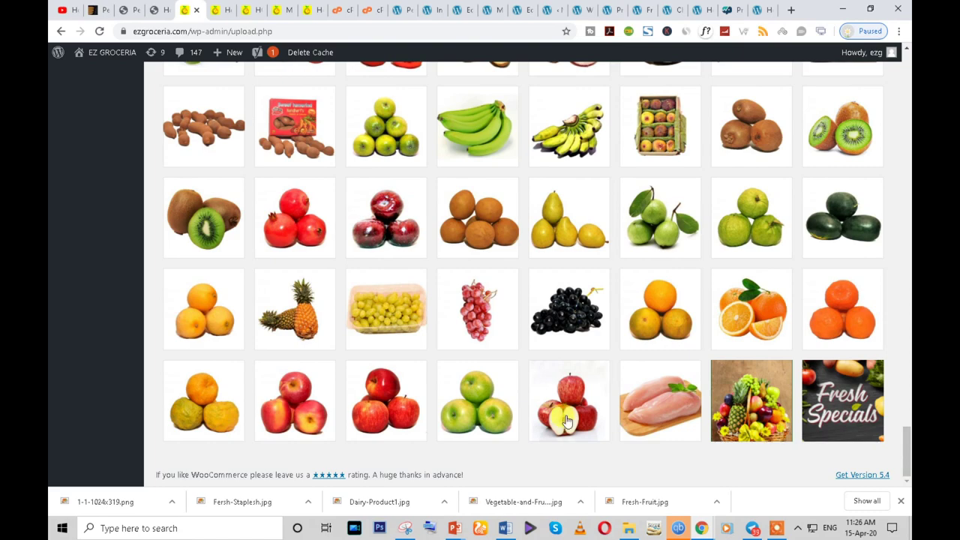
scroll(558, 423, up, 7)
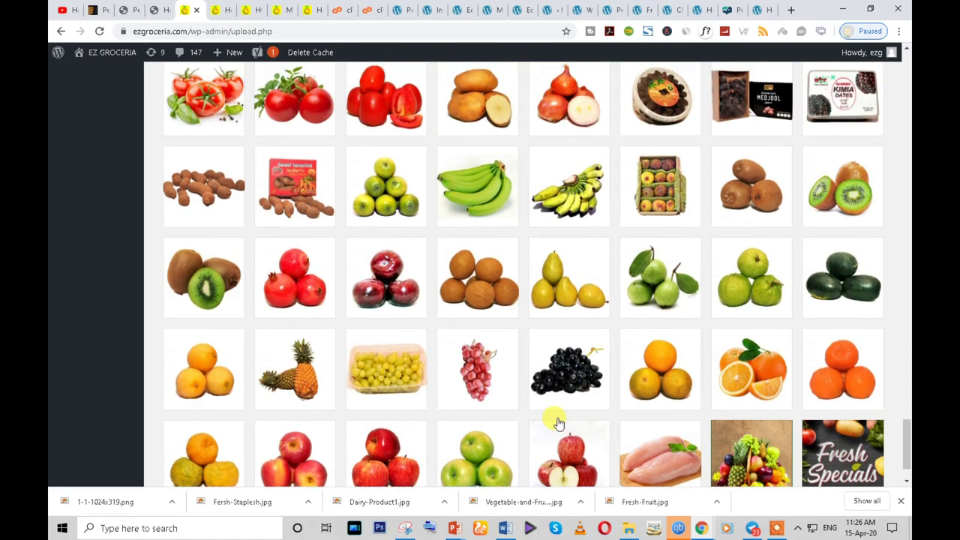
scroll(564, 427, down, 4)
scroll(564, 427, down, 3)
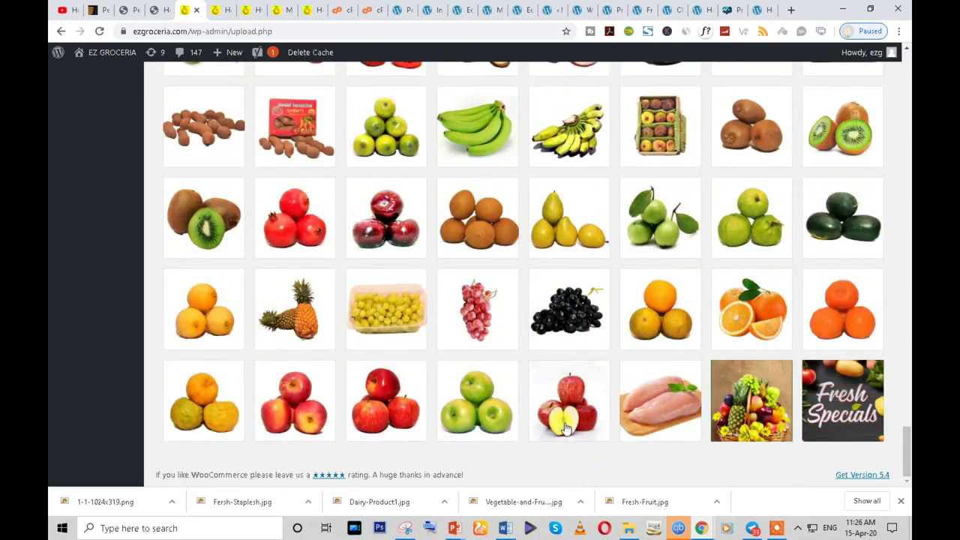
scroll(566, 428, up, 15)
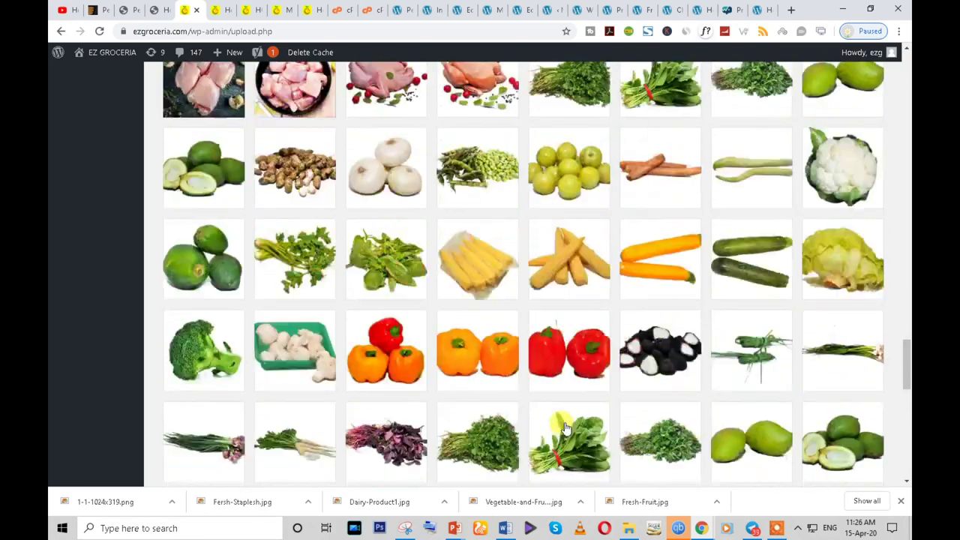
scroll(566, 427, up, 15)
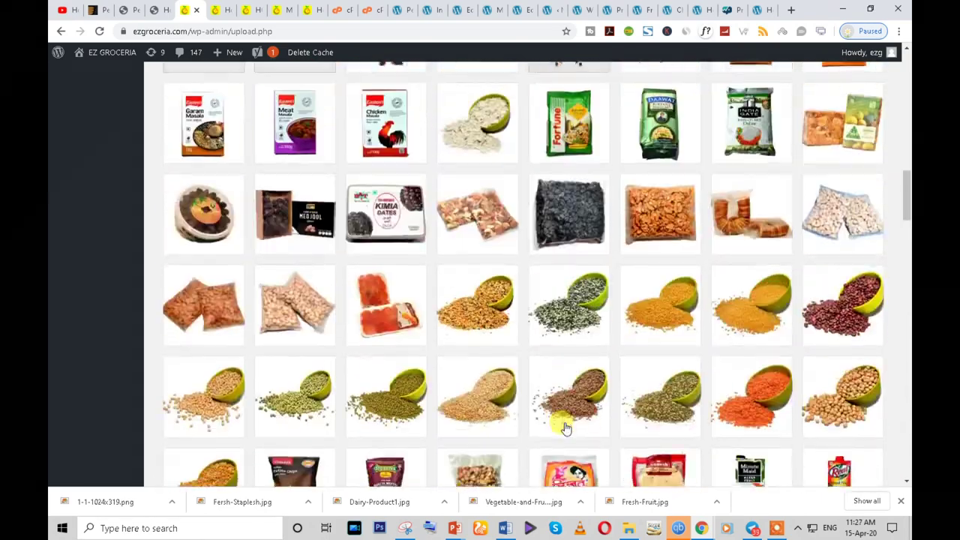
scroll(566, 428, up, 3)
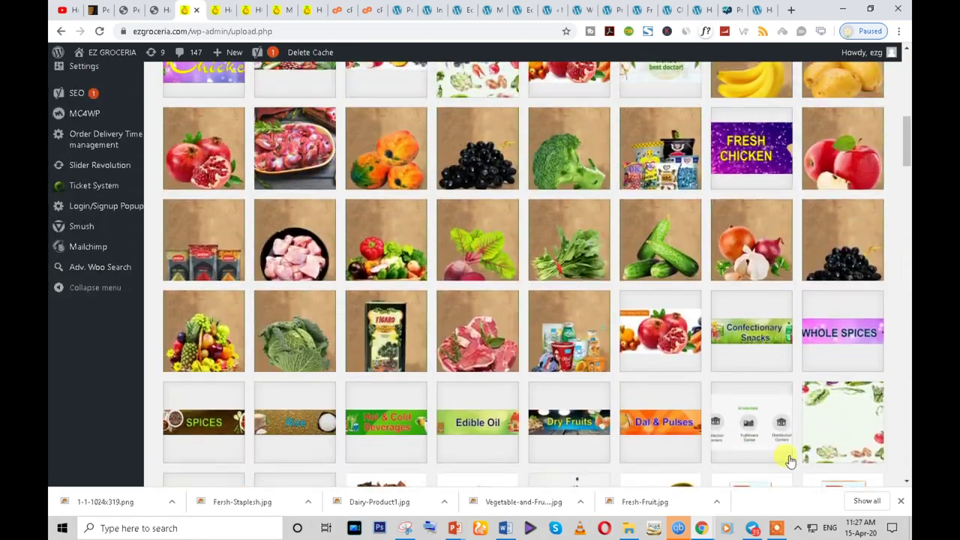
click(838, 439)
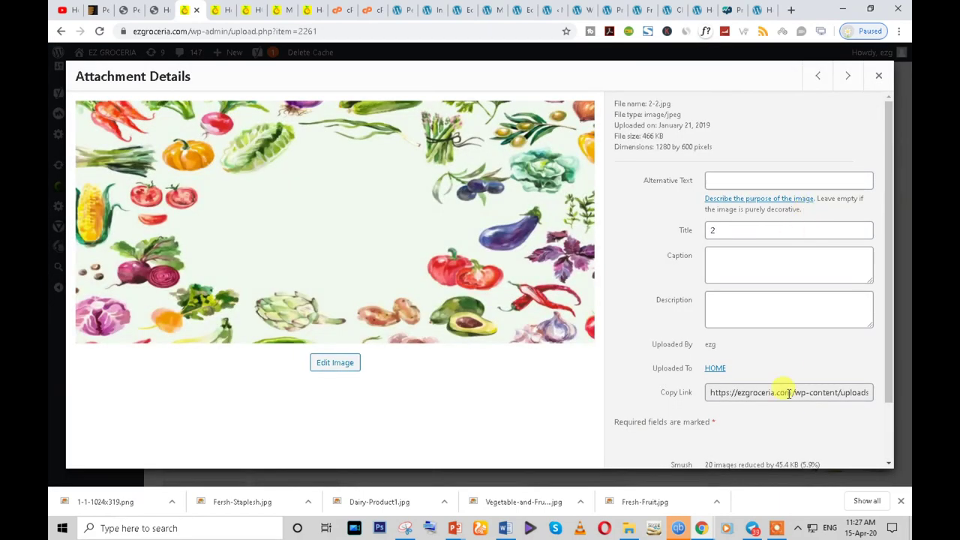
triple_click(788, 392)
key(ctrl+c)
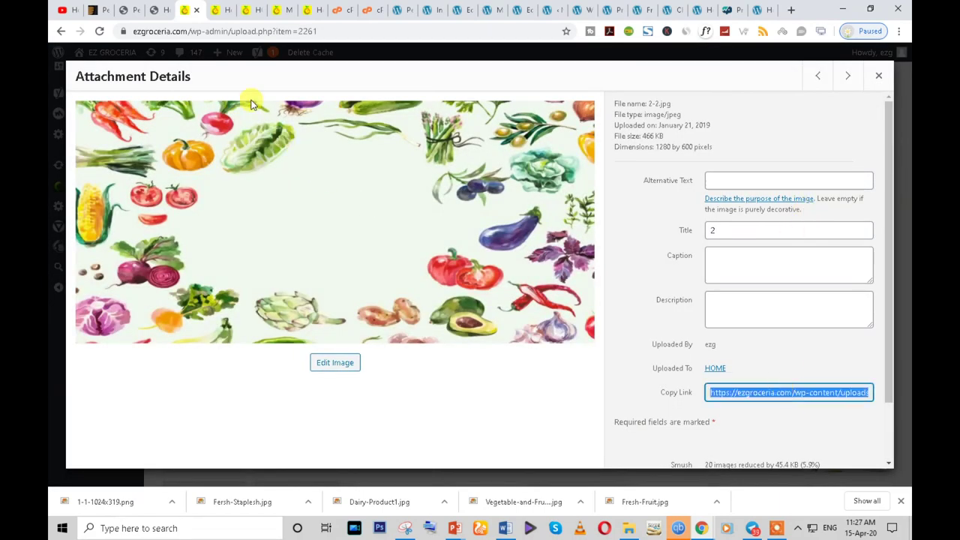
- Load the copied image URL in the browser's address bar
click(221, 9)
click(225, 32)
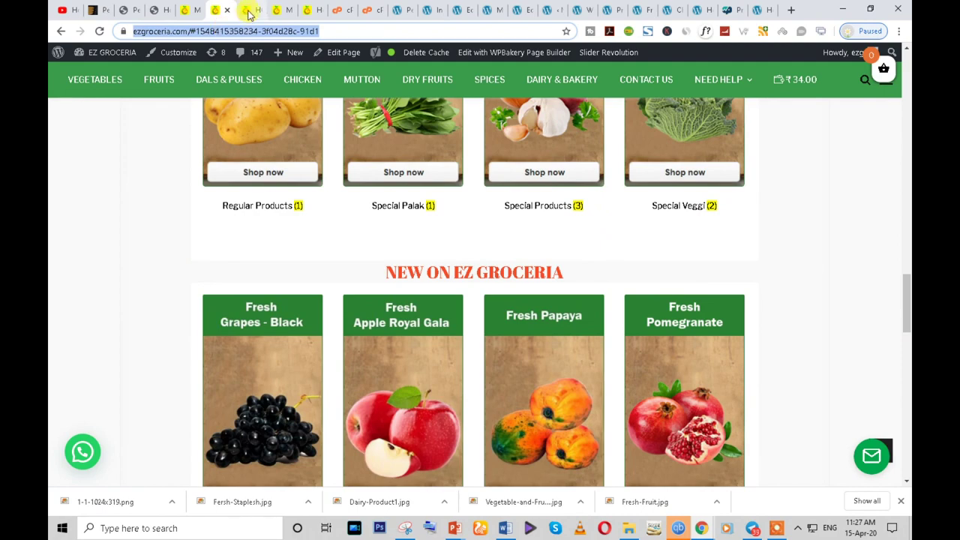
click(251, 11)
click(255, 32)
click(218, 9)
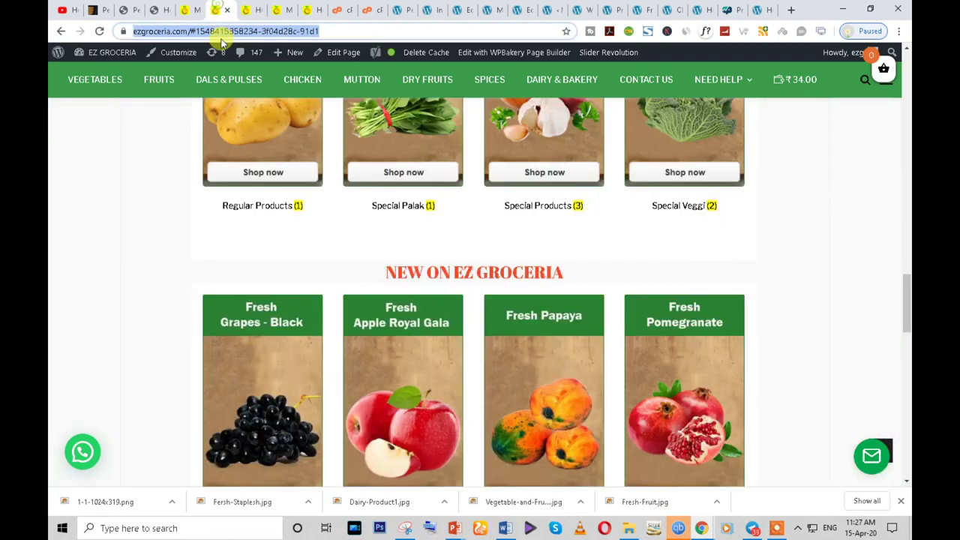
key(ctrl+v)
key(Return)
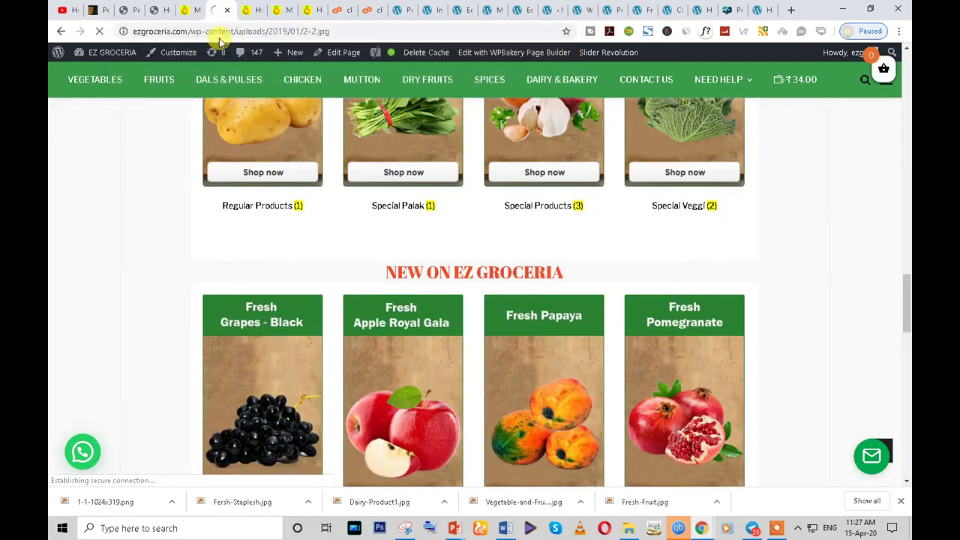
- Save the vegetable image to Downloads as 2-2.jpg
right_click(465, 175)
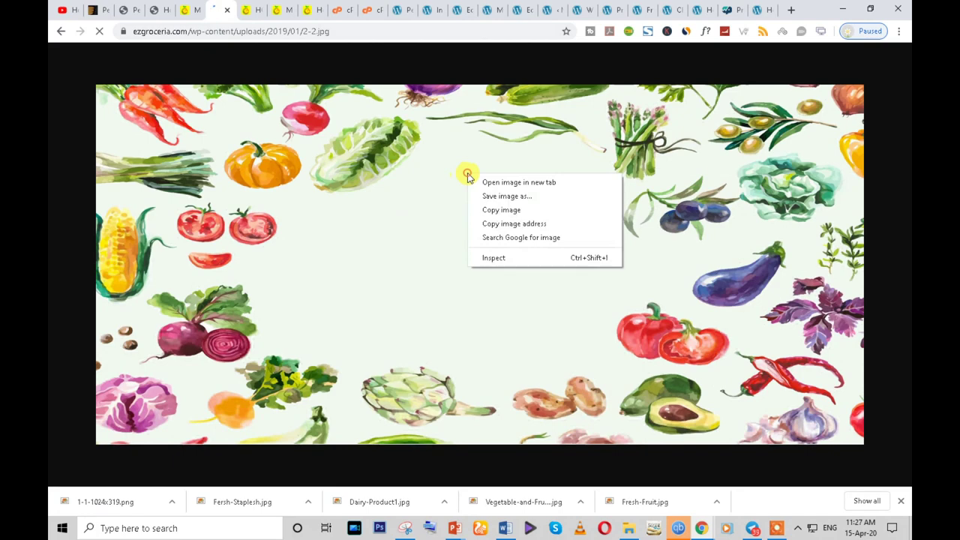
click(507, 197)
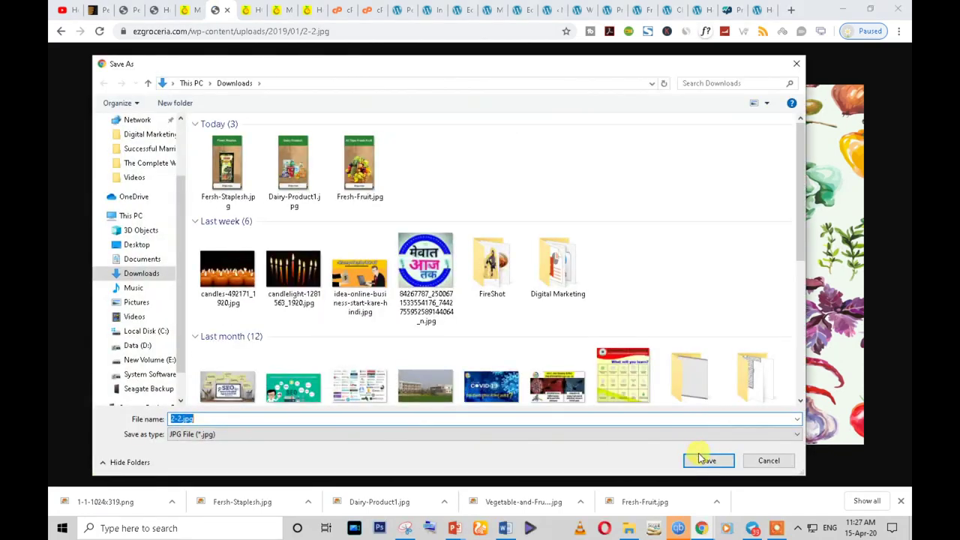
click(705, 459)
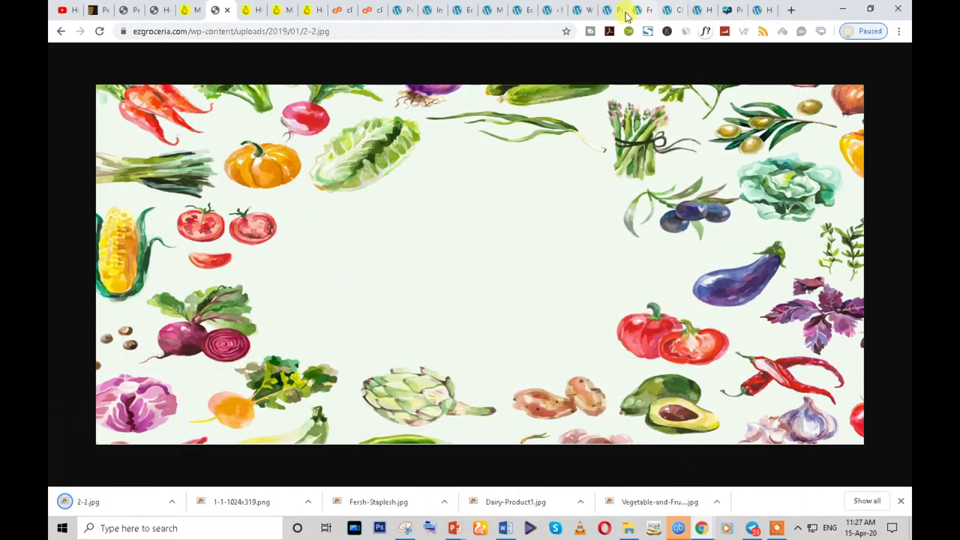
click(528, 9)
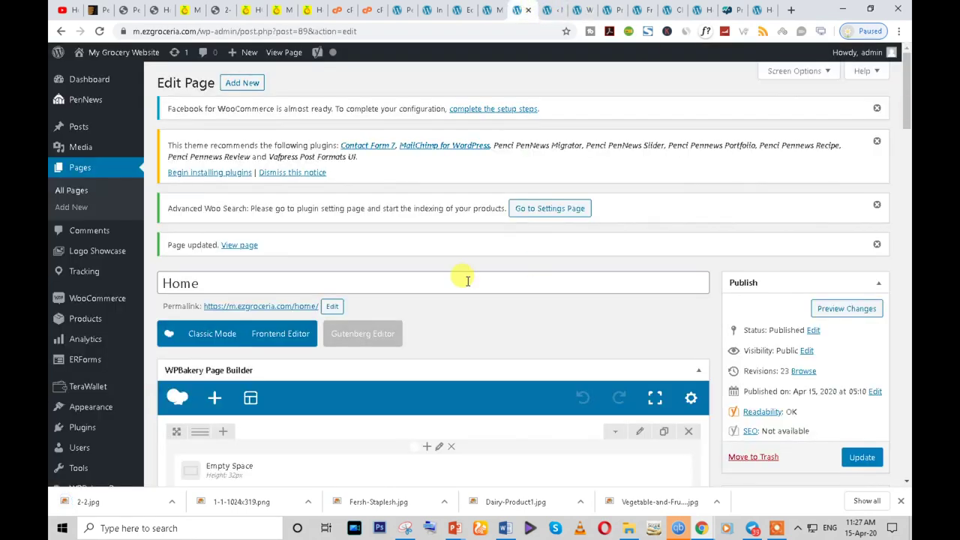
- Add a new Row below the galleries with the 1/4 + 1/2 + 1/4 column layout
scroll(458, 323, down, 20)
scroll(458, 328, up, 5)
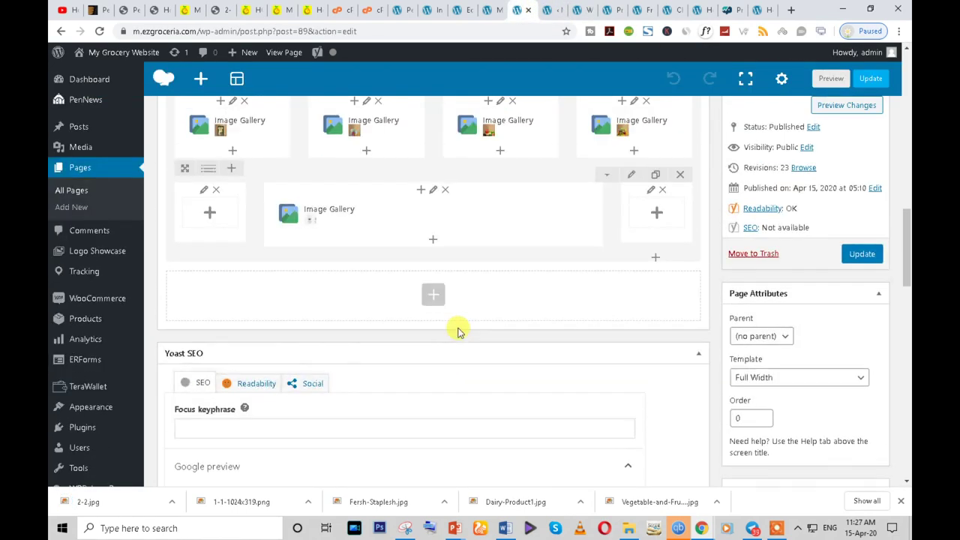
scroll(459, 331, up, 1)
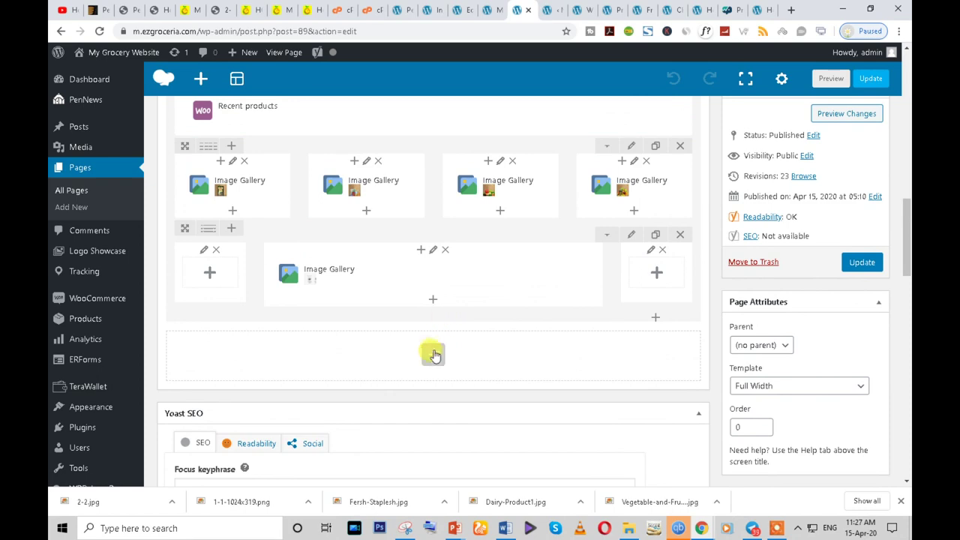
click(434, 356)
text(ro)
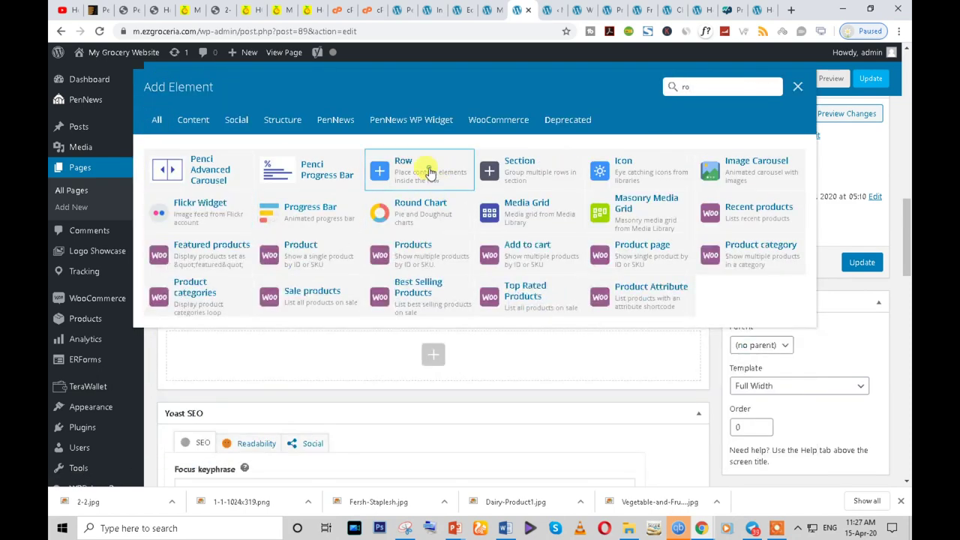
click(426, 168)
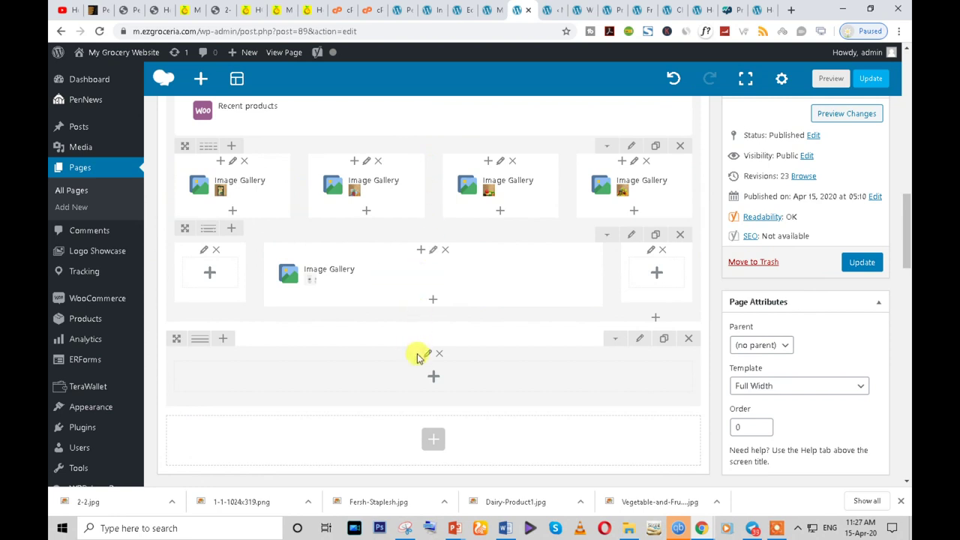
mouse_move(201, 345)
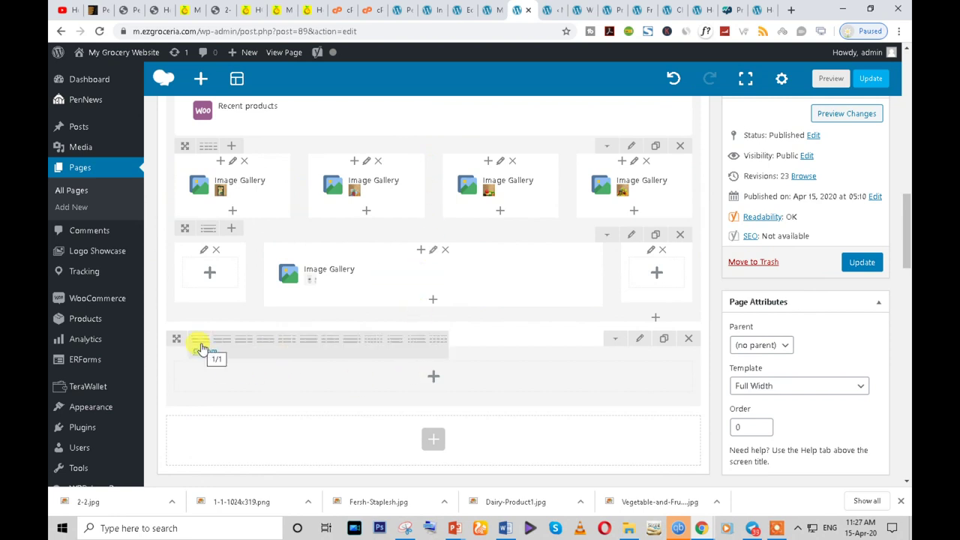
click(333, 347)
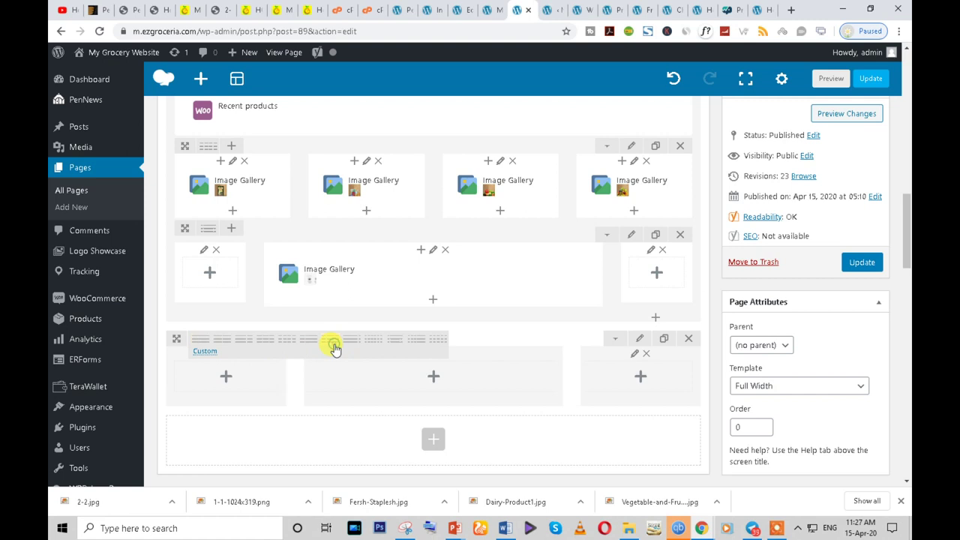
- Insert a Tour into the middle column and add a third section to it
click(432, 376)
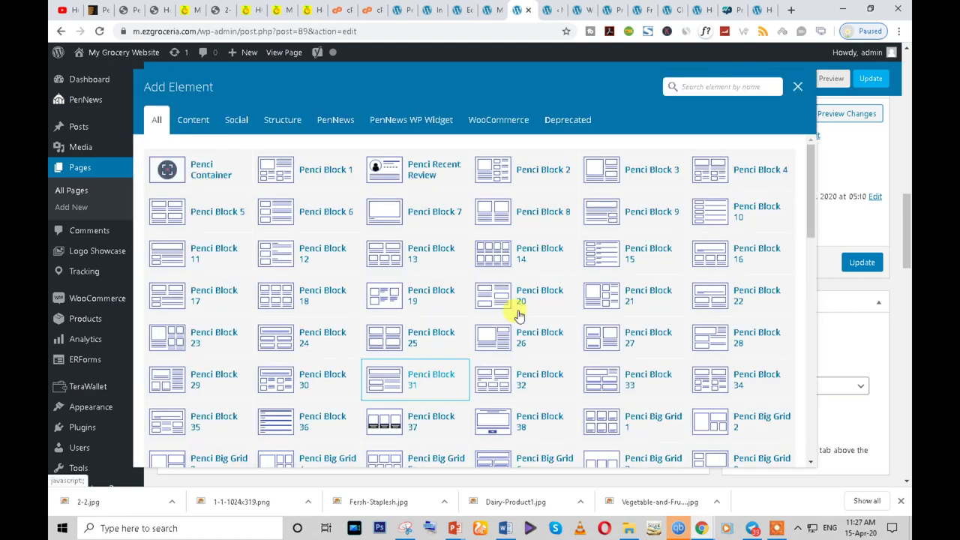
text(tab)
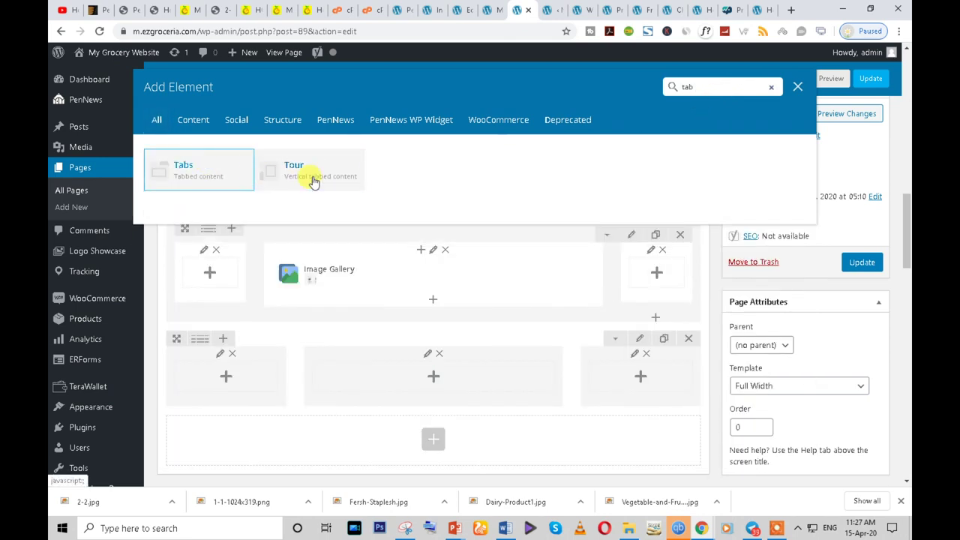
click(311, 176)
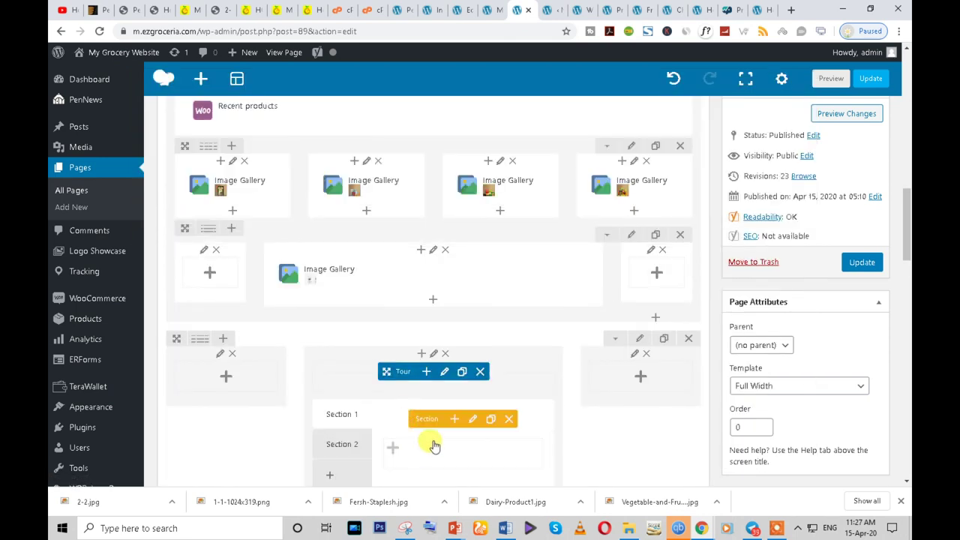
scroll(424, 438, down, 1)
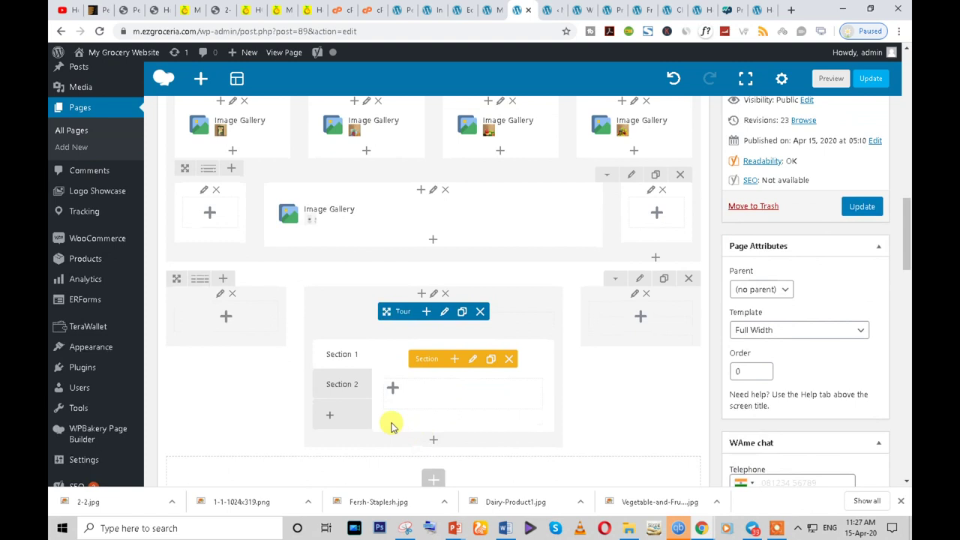
click(330, 416)
click(345, 367)
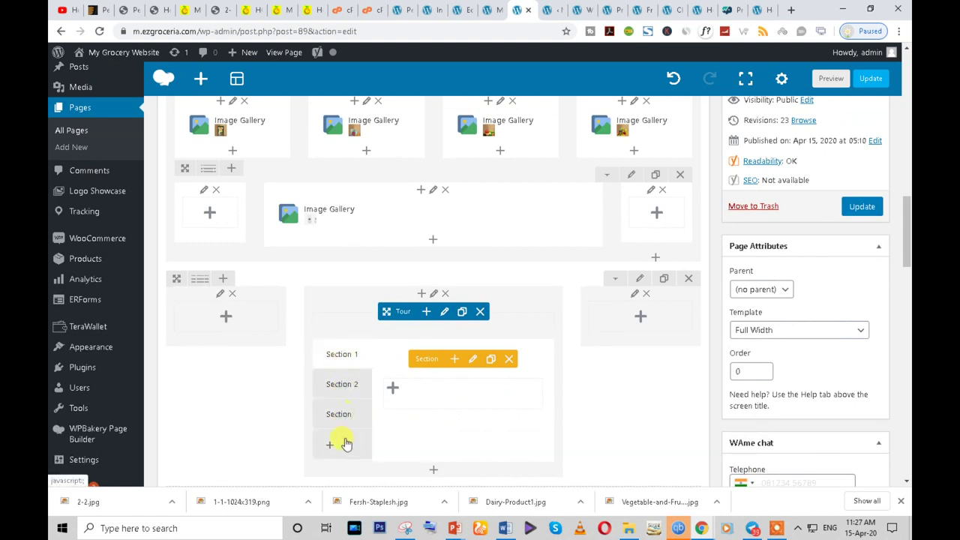
click(336, 386)
click(336, 416)
click(340, 389)
click(337, 357)
scroll(650, 313, up, 1)
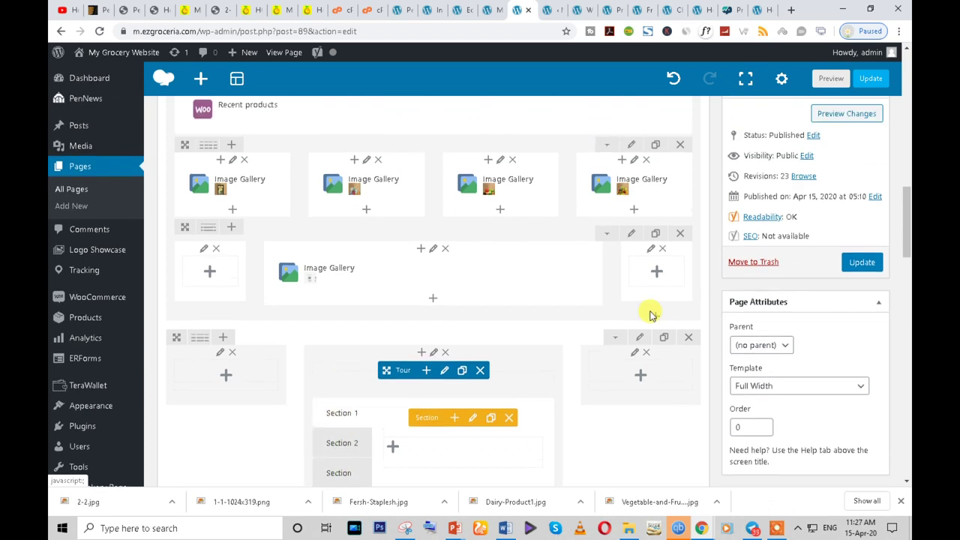
click(636, 339)
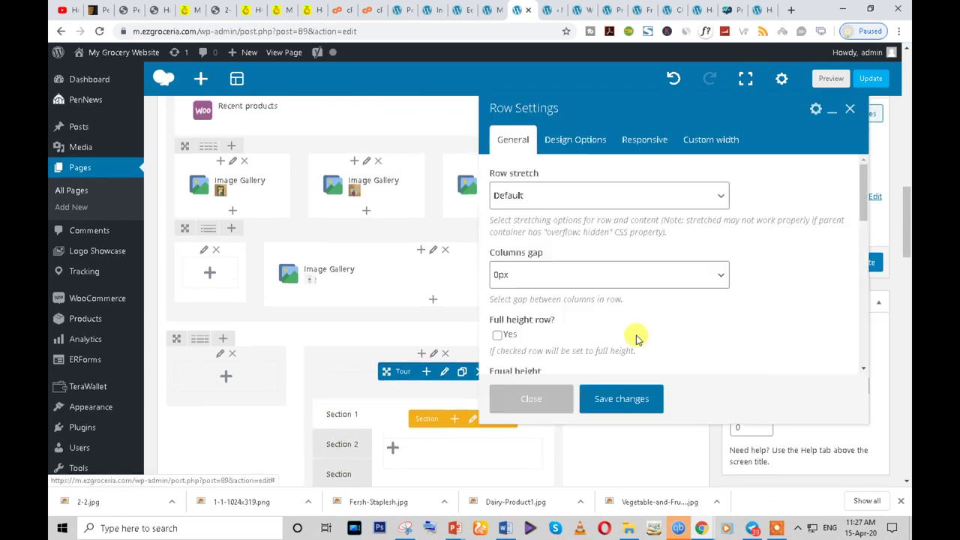
- Upload 2-2.jpg as the row's Design Options background image
click(588, 139)
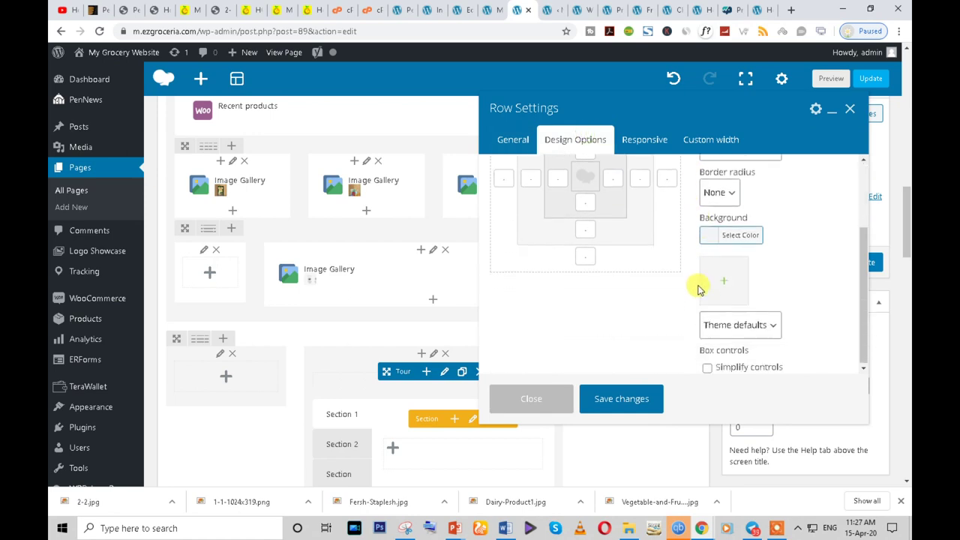
click(716, 281)
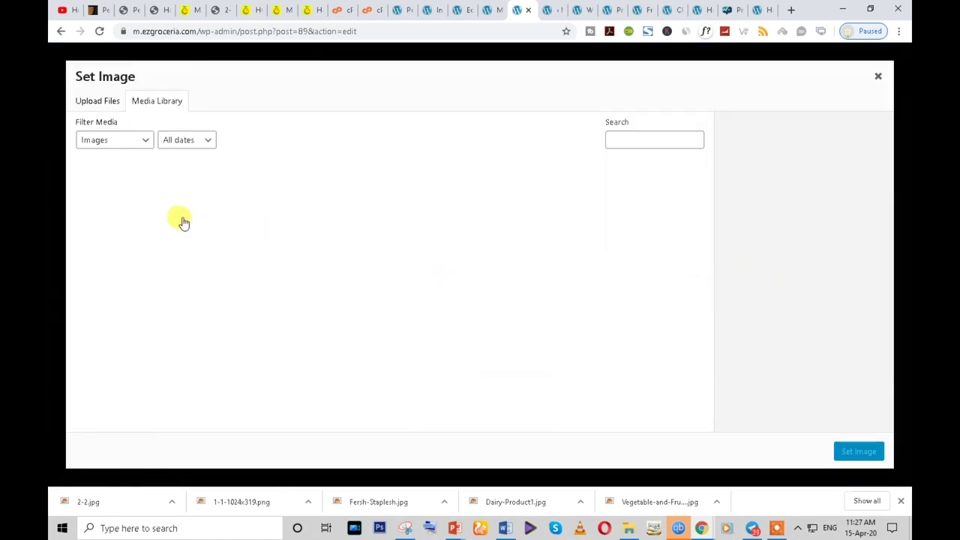
click(99, 102)
click(486, 273)
click(226, 174)
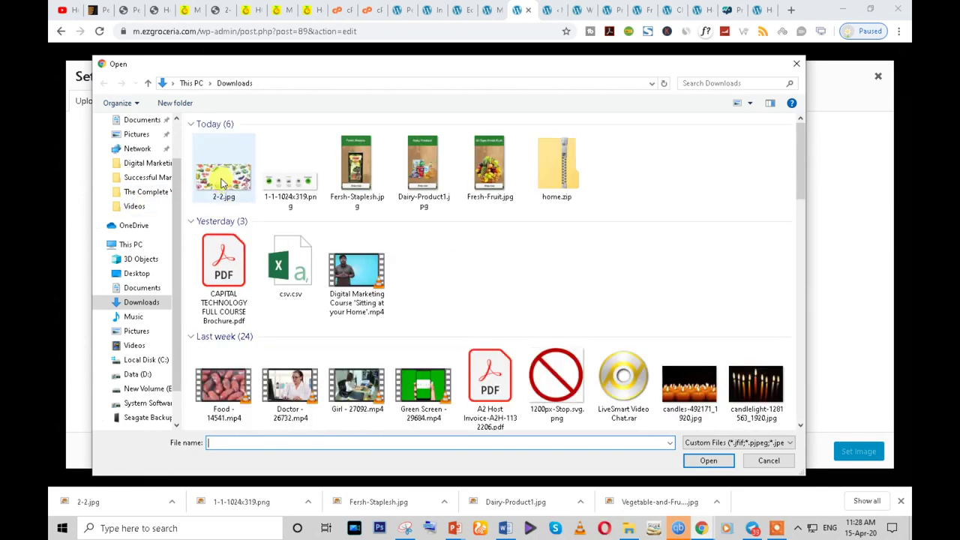
click(709, 460)
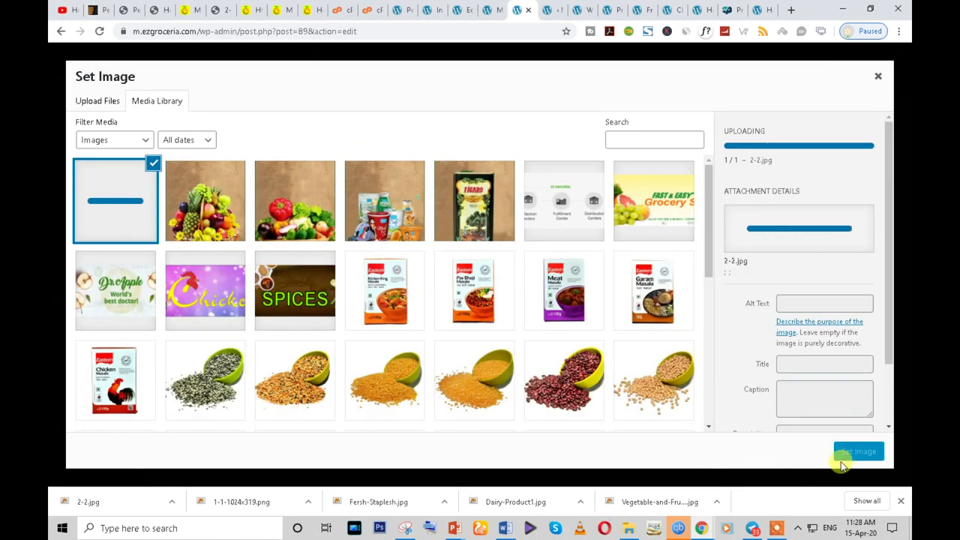
click(851, 454)
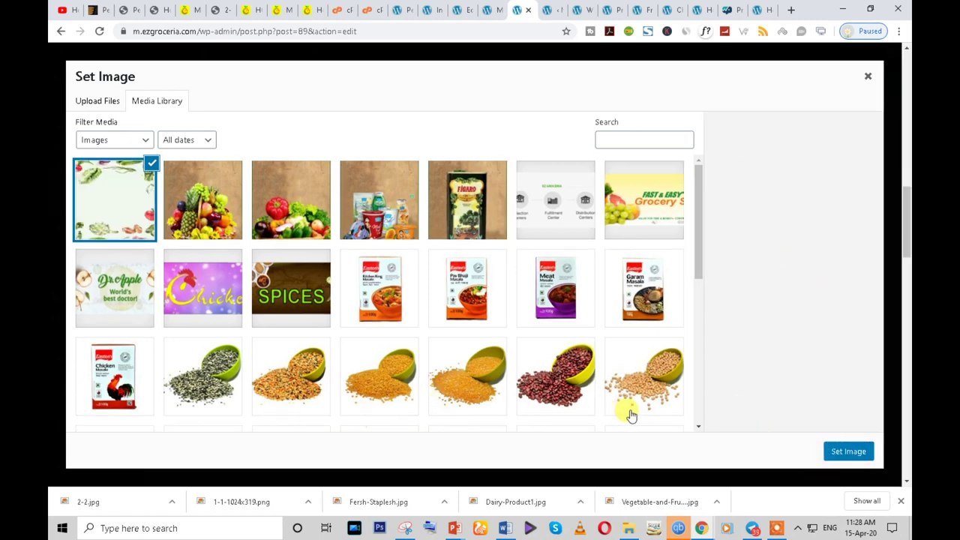
click(842, 453)
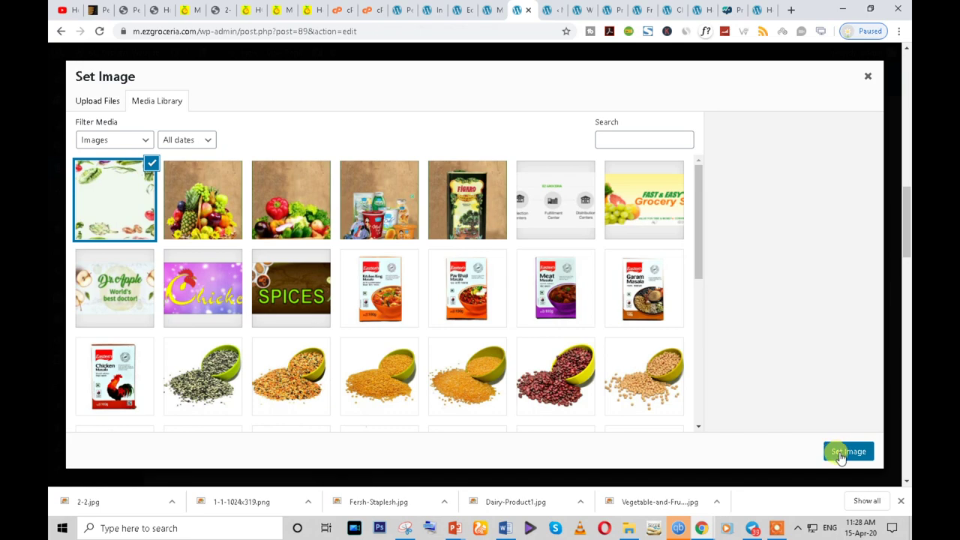
- Confirm the watercolour image as background, keep Theme defaults sizing, and save the row
scroll(131, 218, down, 3)
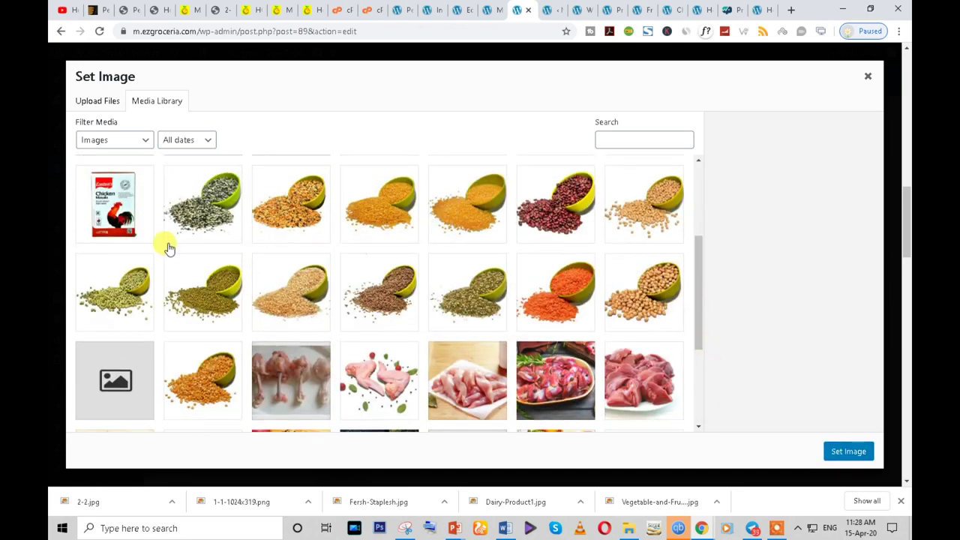
scroll(150, 240, up, 3)
click(114, 216)
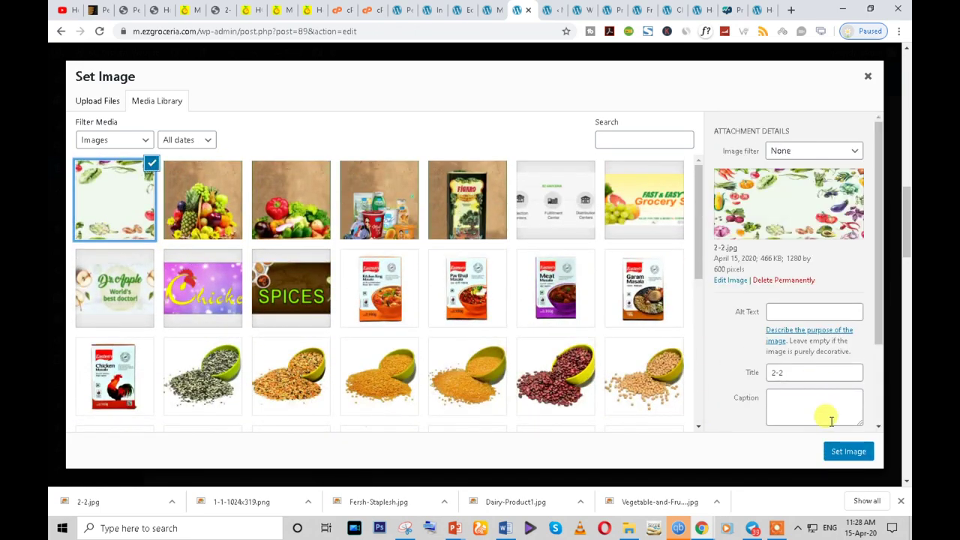
click(846, 452)
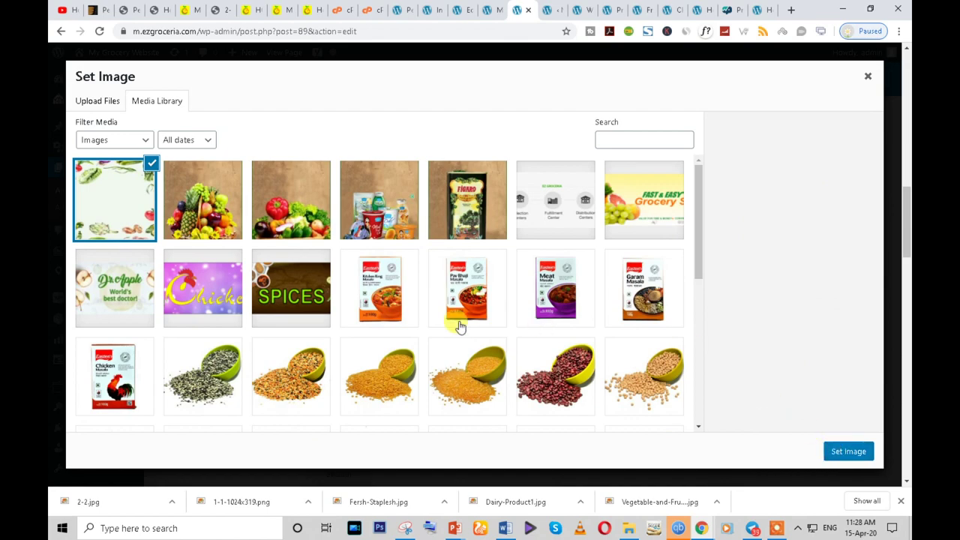
scroll(542, 326, down, 3)
scroll(546, 382, up, 3)
click(850, 454)
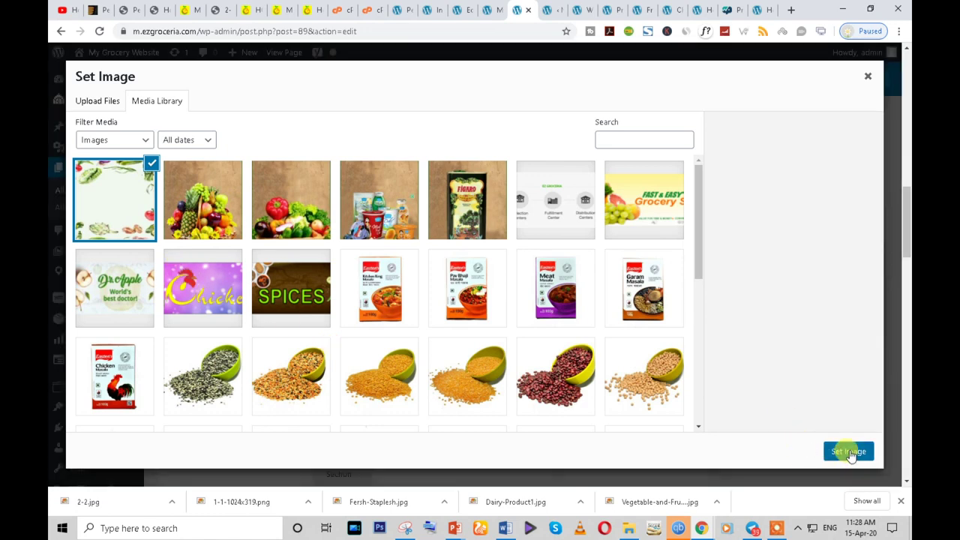
click(874, 78)
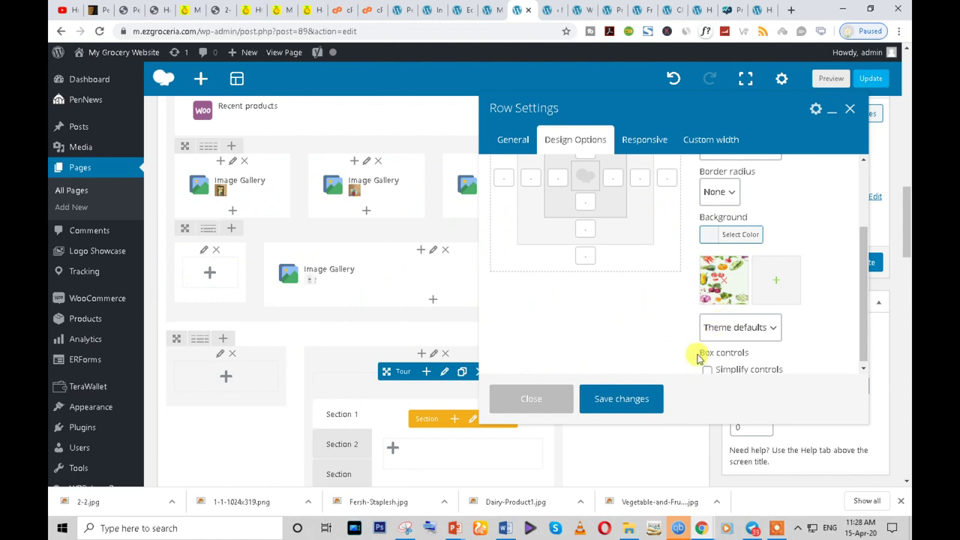
click(769, 332)
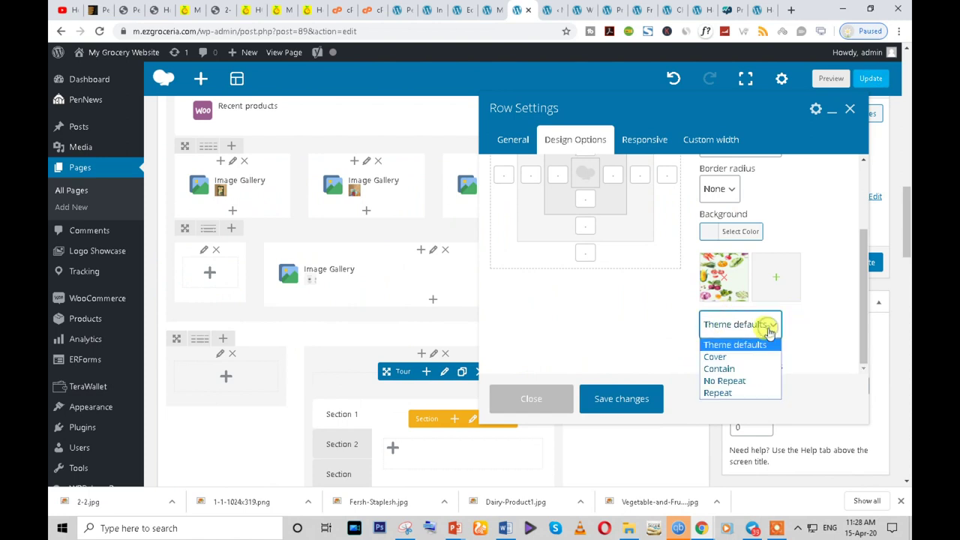
click(814, 334)
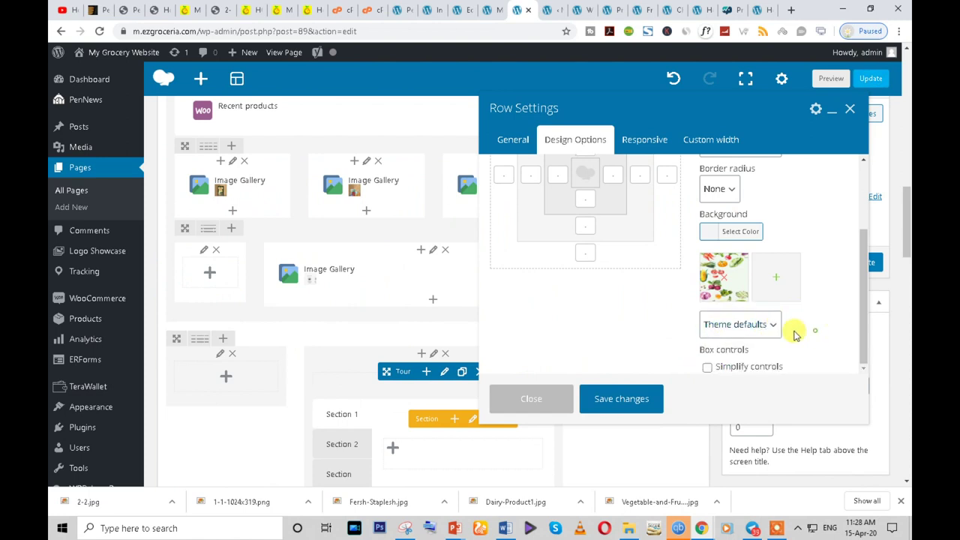
click(616, 399)
- Update the Home page and reload it in the incognito window
scroll(501, 368, down, 2)
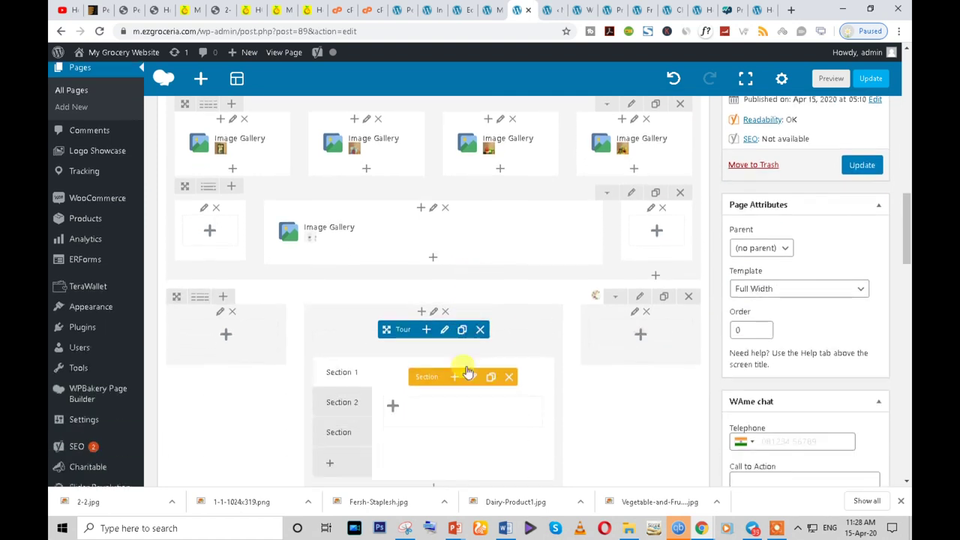
click(862, 147)
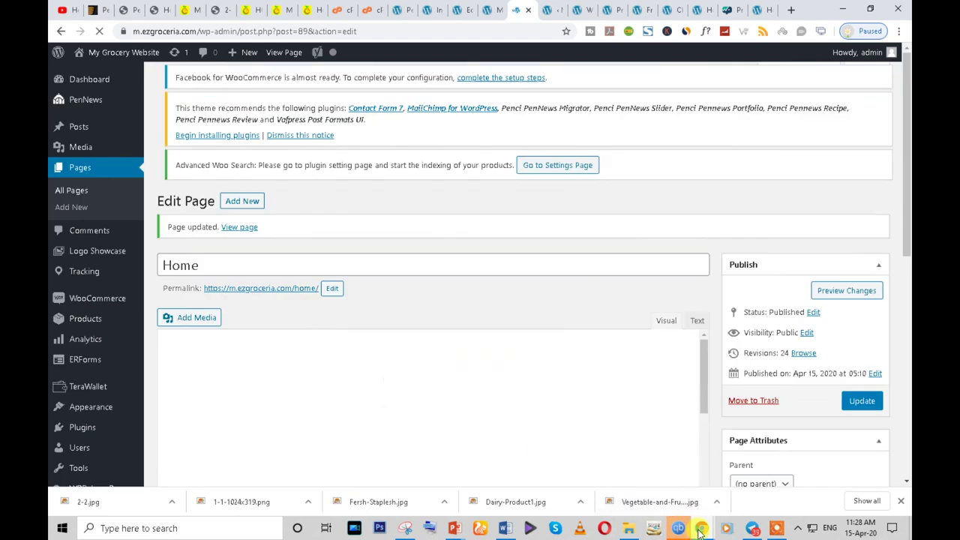
mouse_move(701, 528)
click(765, 495)
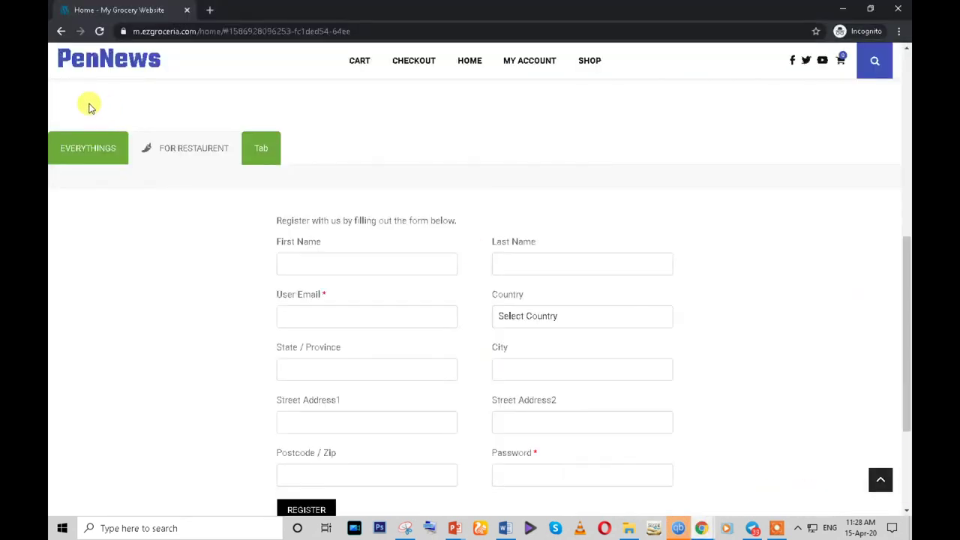
click(97, 32)
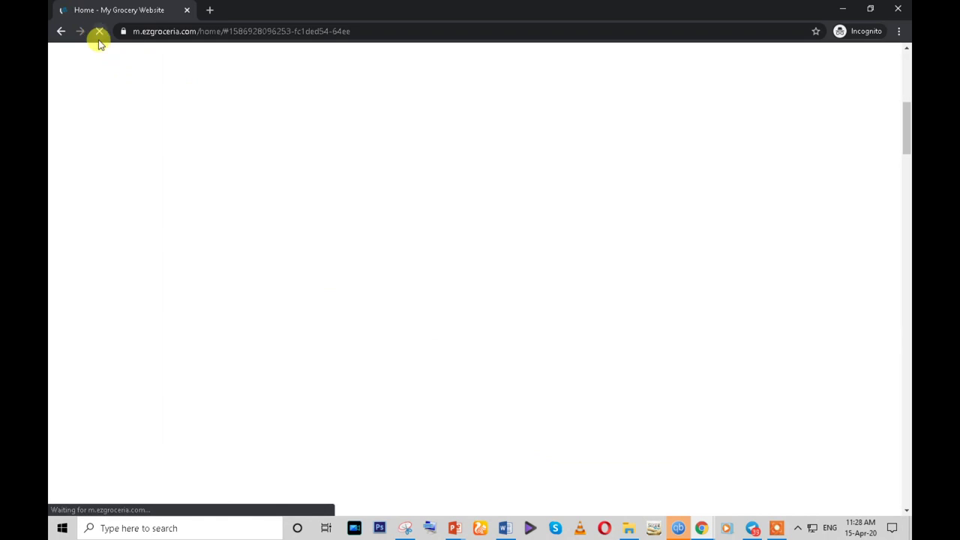
- Scroll the live homepage to check the Tour over the watercolour vegetable background
scroll(225, 317, down, 4)
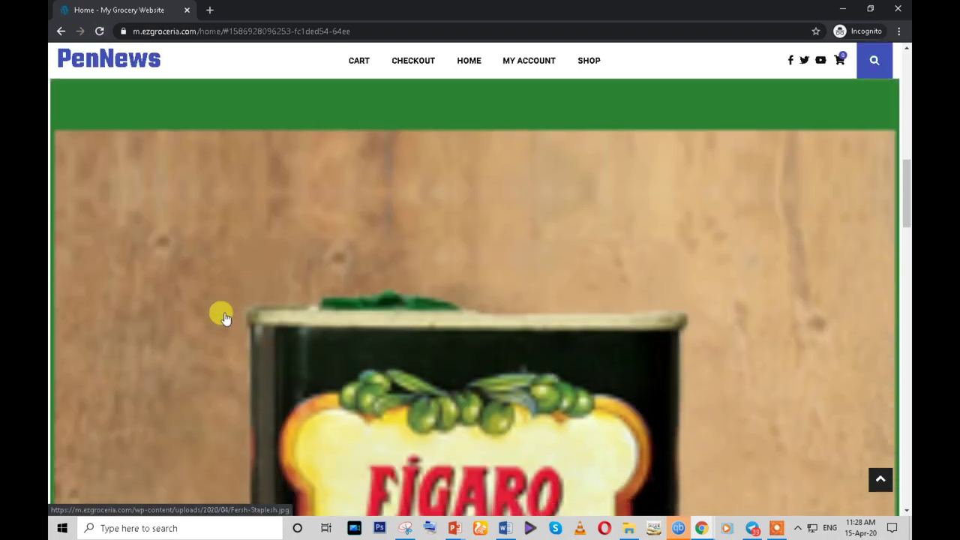
scroll(225, 317, down, 8)
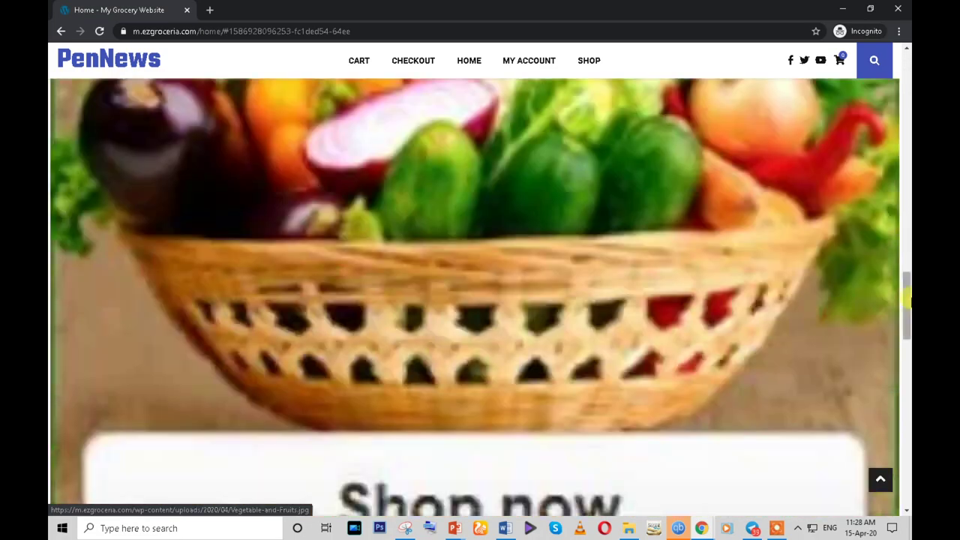
drag(908, 300, 828, 439)
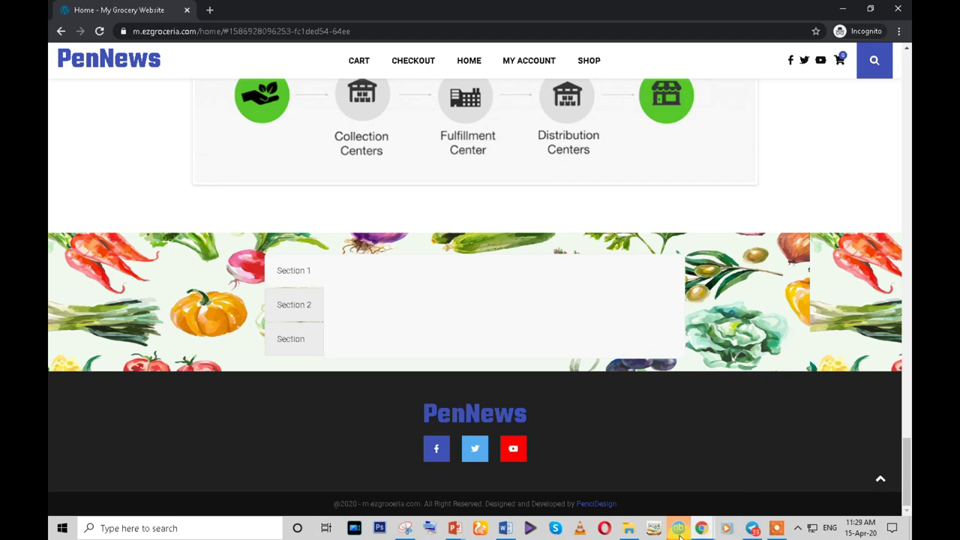
mouse_move(699, 531)
click(638, 462)
- Delete the Image Gallery element sitting above the Tabs
scroll(868, 332, down, 10)
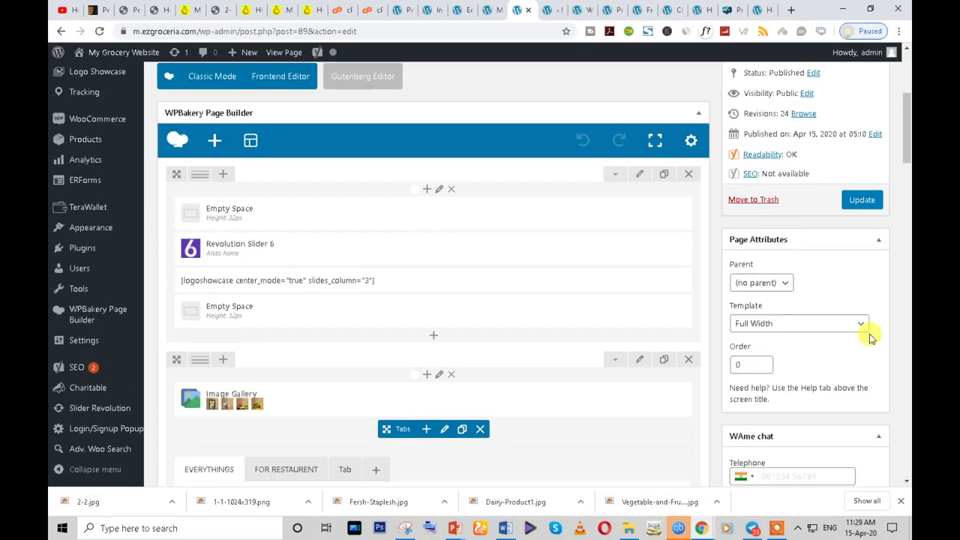
scroll(426, 283, down, 5)
scroll(425, 308, up, 2)
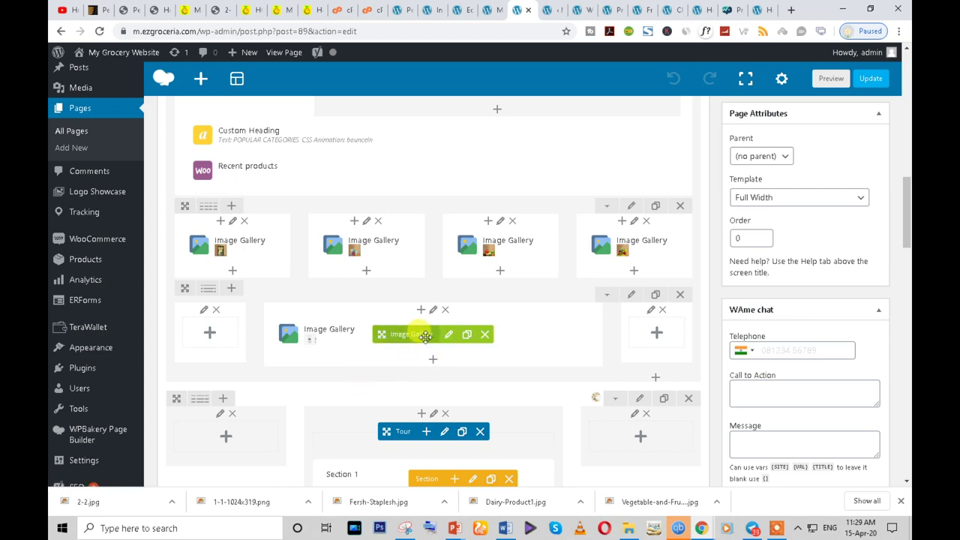
scroll(422, 337, down, 1)
scroll(424, 341, up, 3)
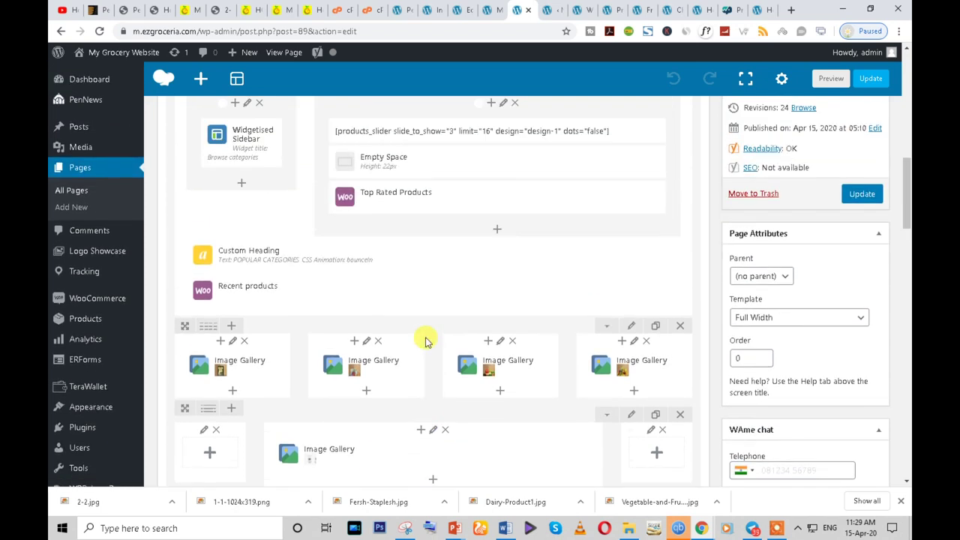
scroll(424, 341, up, 8)
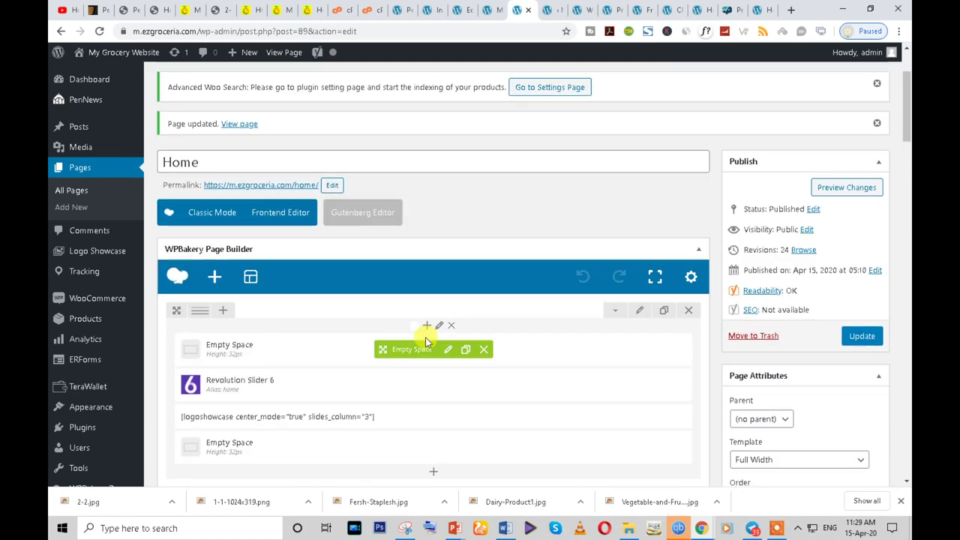
scroll(425, 342, down, 4)
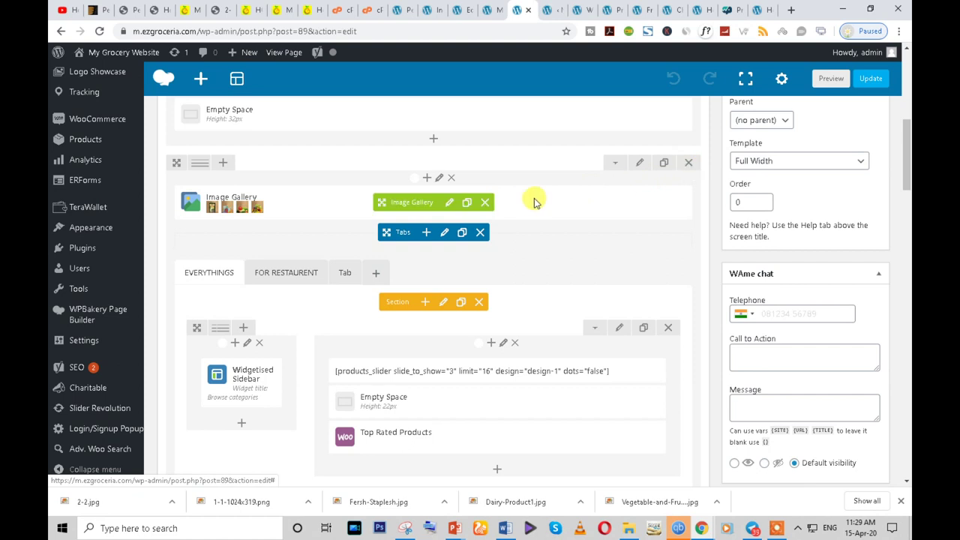
click(486, 203)
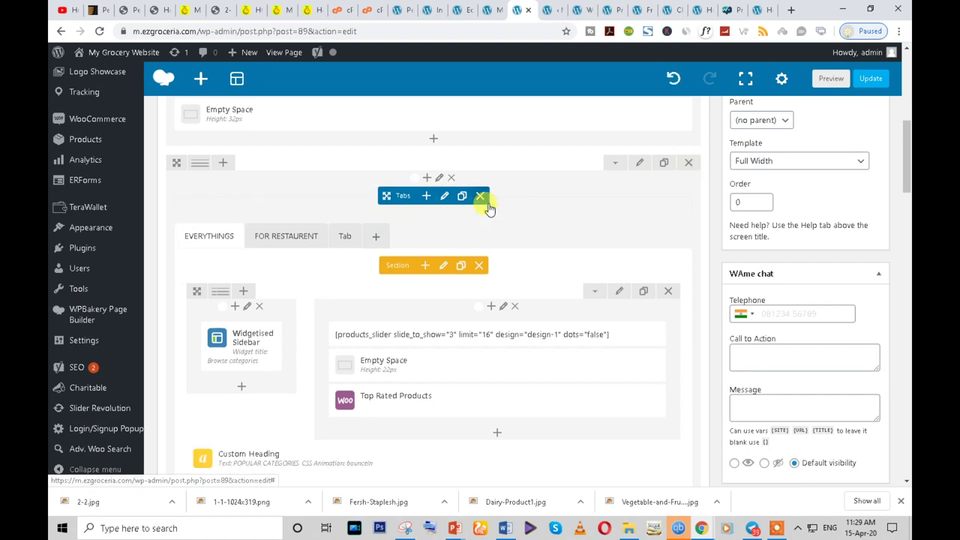
- Change the Tabs row to 1/4+1/2+1/4 columns, move Tabs to the middle, then reload
drag(200, 162, 204, 166)
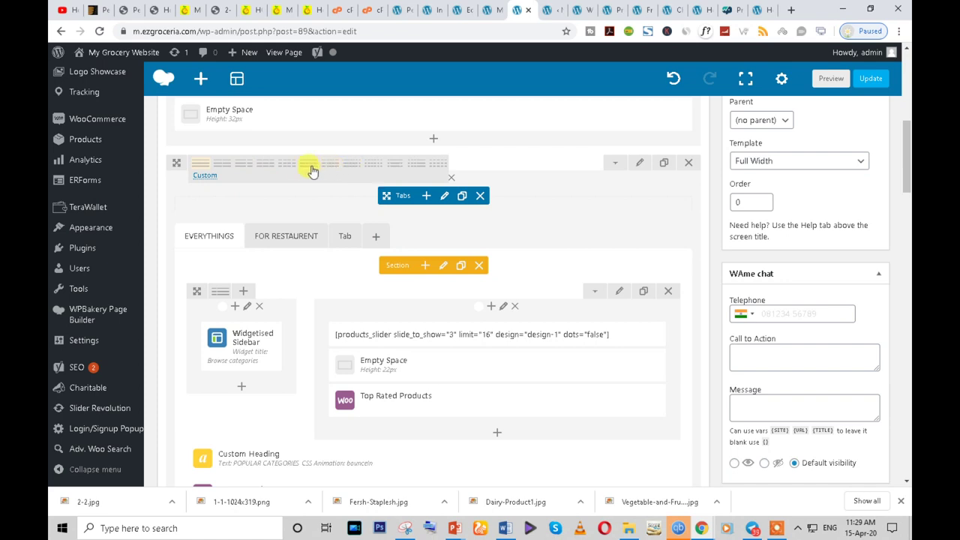
click(395, 164)
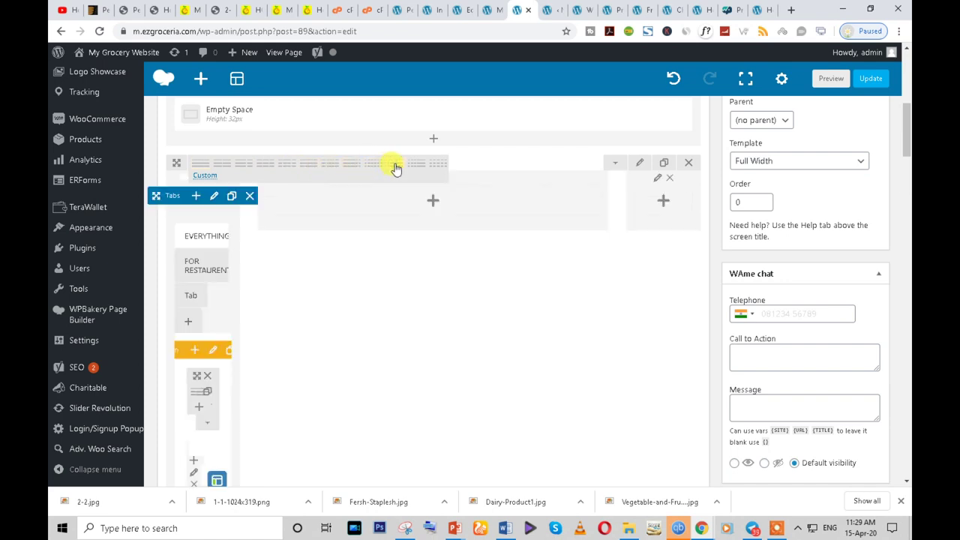
drag(167, 195, 280, 200)
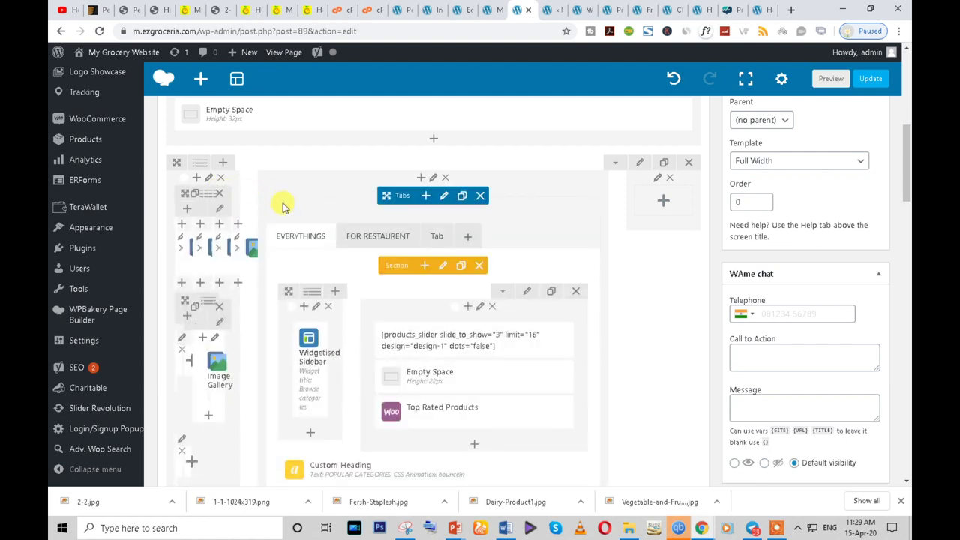
scroll(257, 375, down, 3)
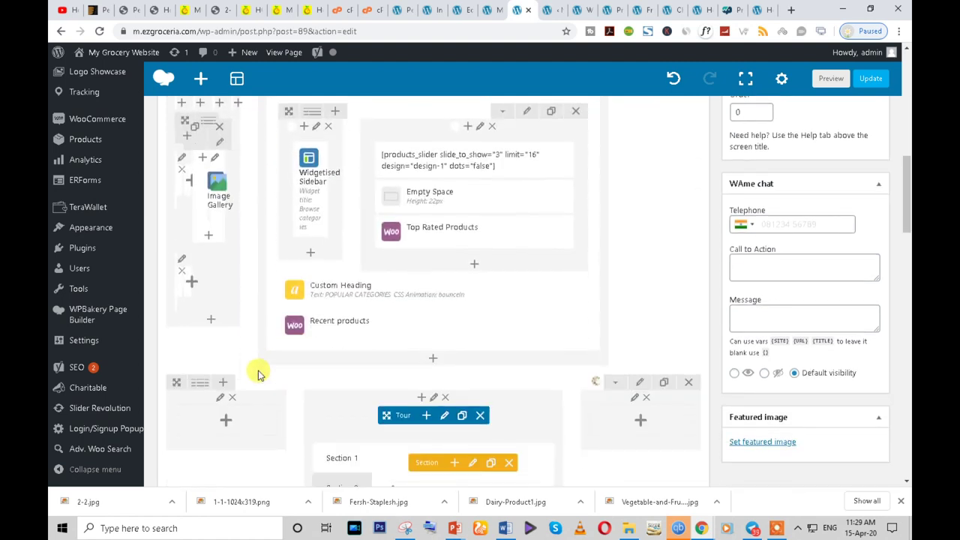
scroll(257, 375, up, 5)
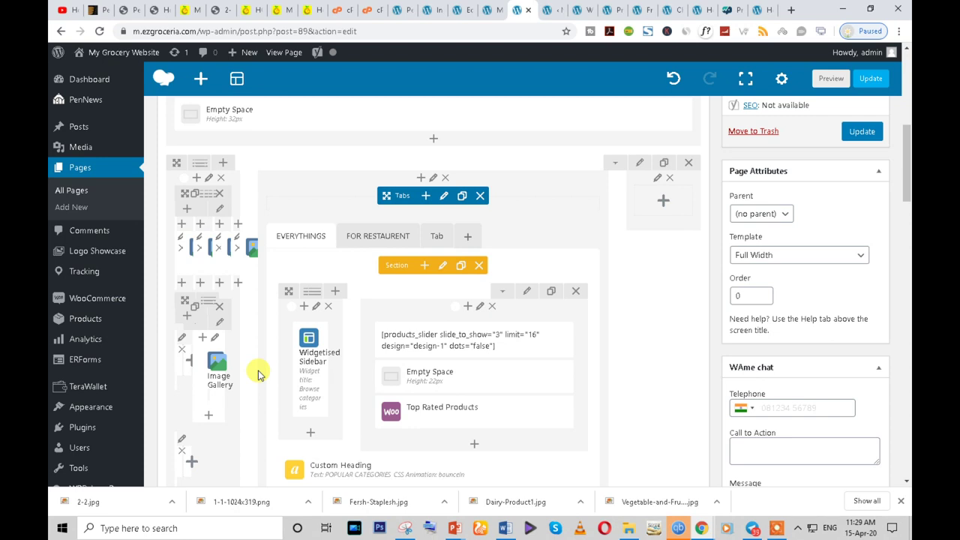
click(99, 31)
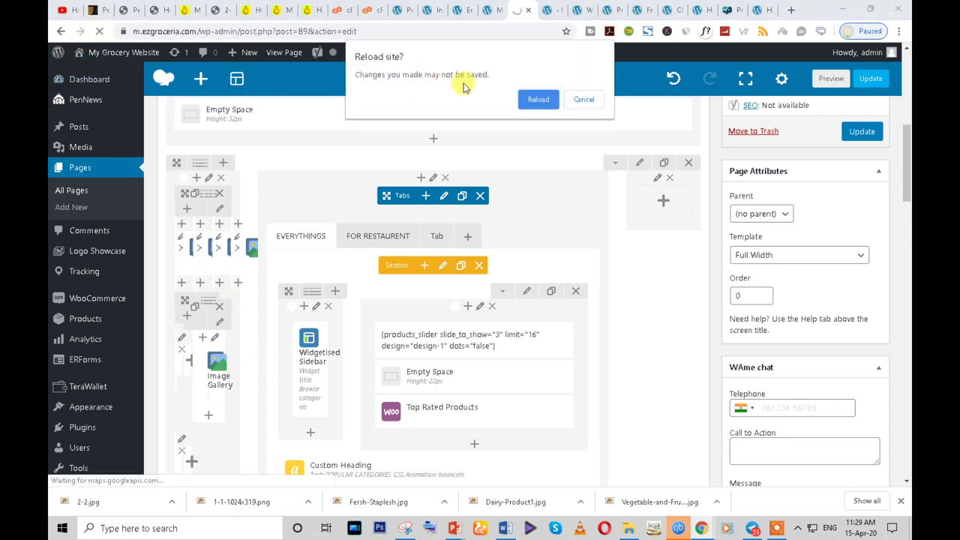
- Confirm reloading without saving, then remove the Image Gallery above the Tabs
click(533, 99)
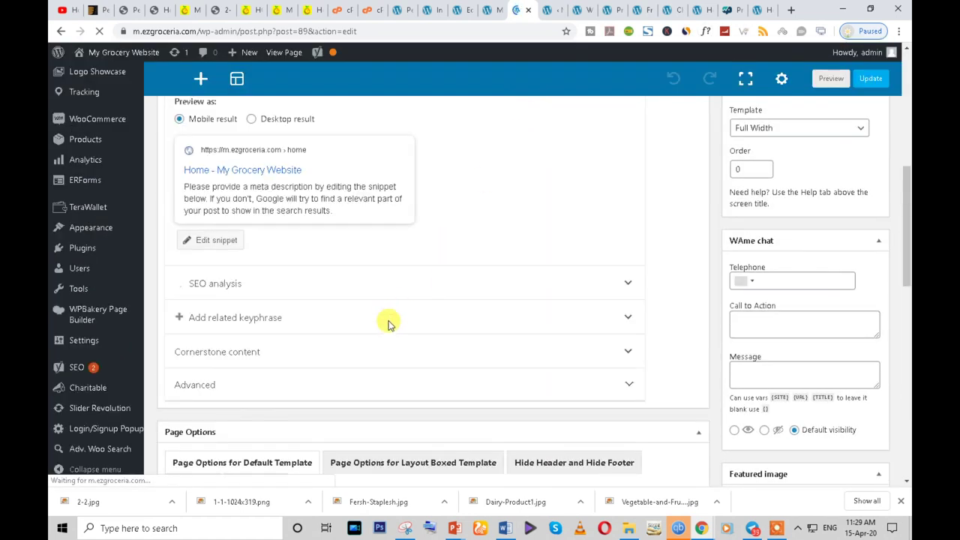
scroll(255, 323, down, 4)
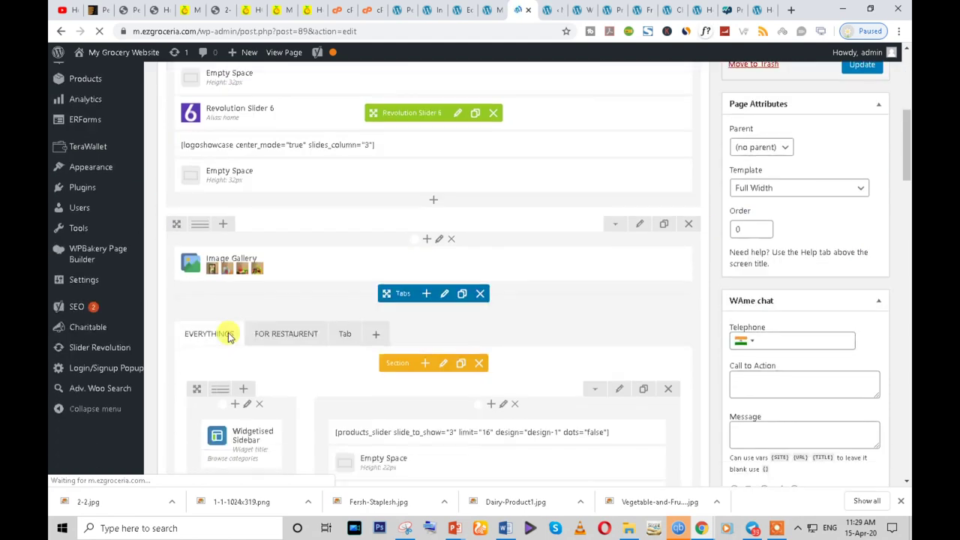
mouse_move(484, 230)
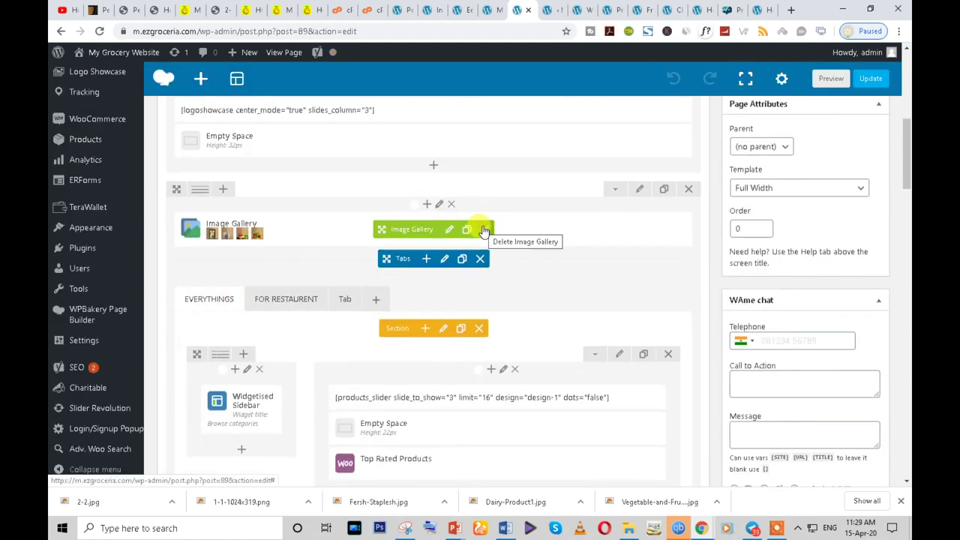
click(486, 230)
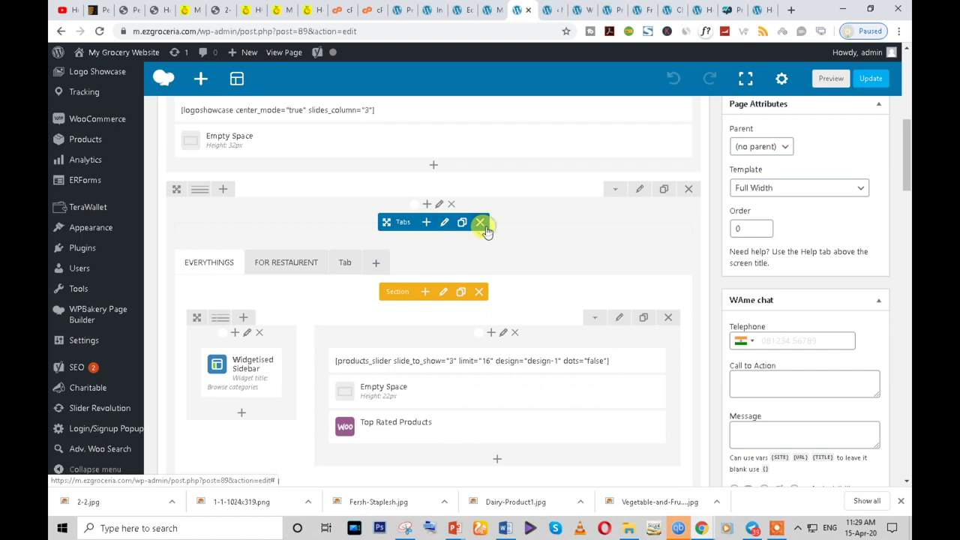
- Add an Empty Space element below the Tour with its height set to 60px
scroll(392, 319, down, 3)
scroll(341, 333, down, 5)
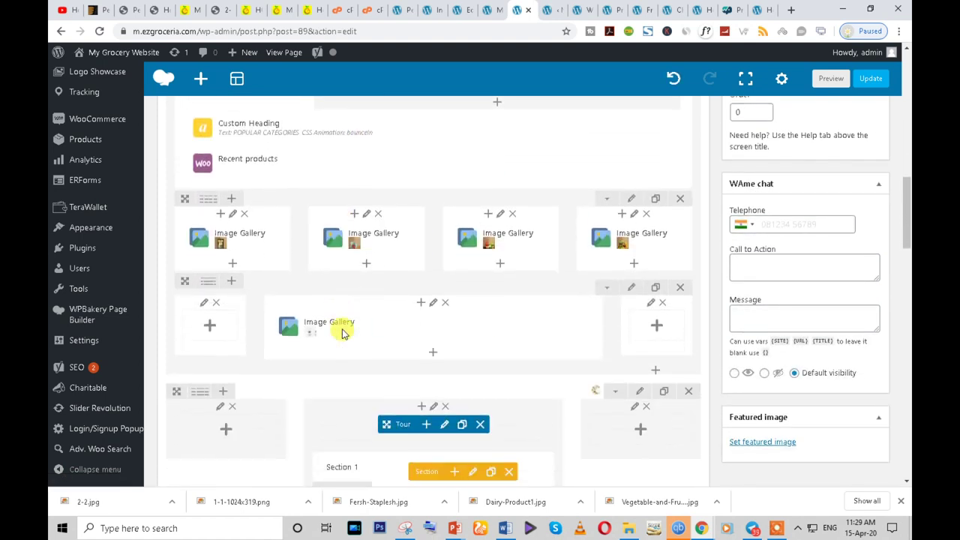
scroll(301, 388, down, 1)
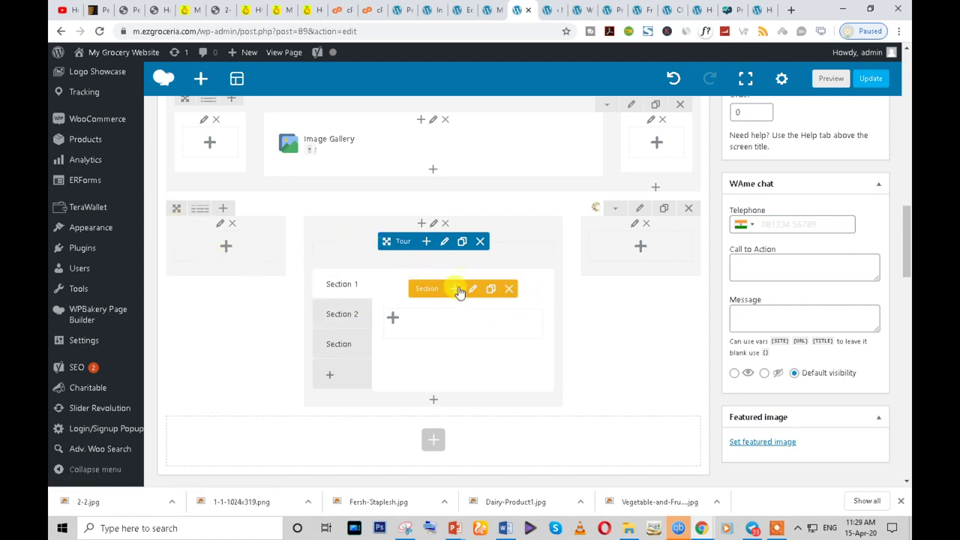
click(428, 403)
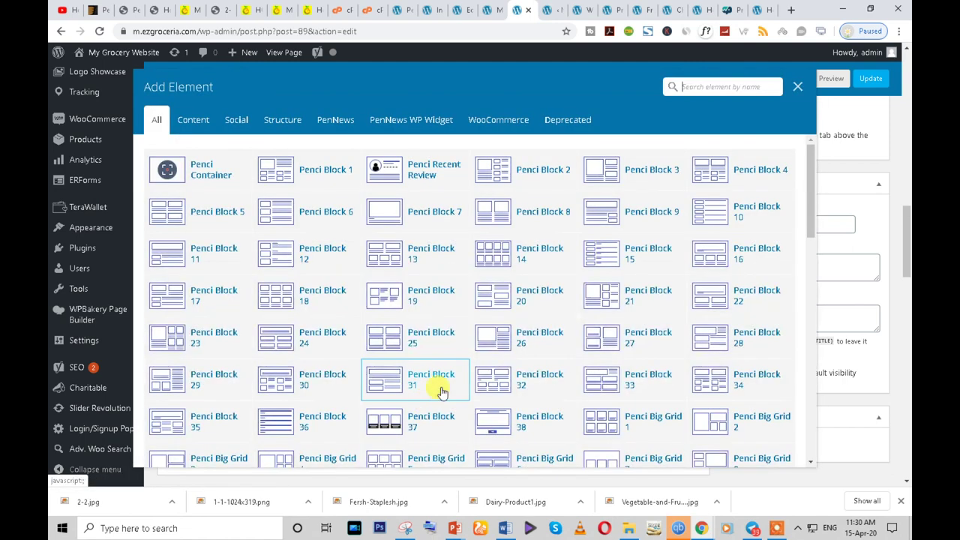
text(empty)
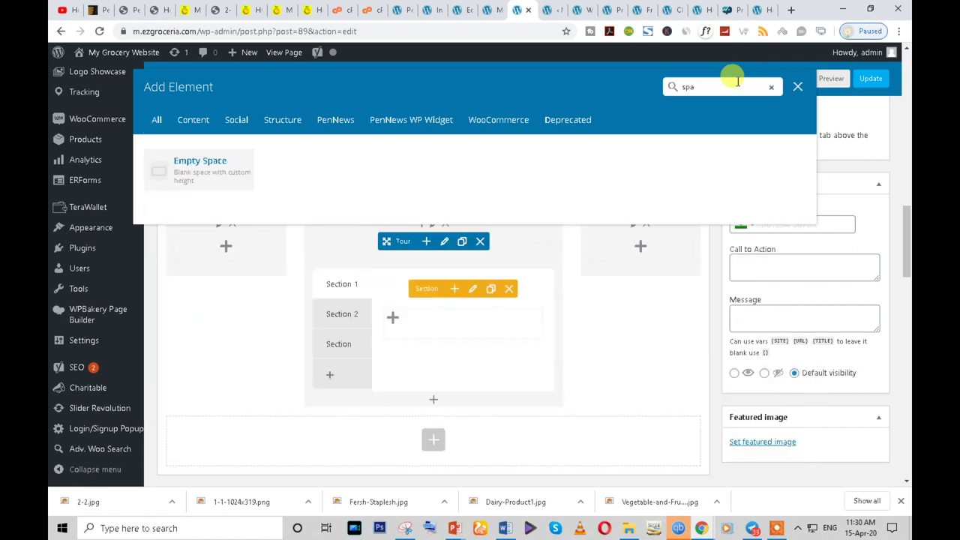
click(221, 160)
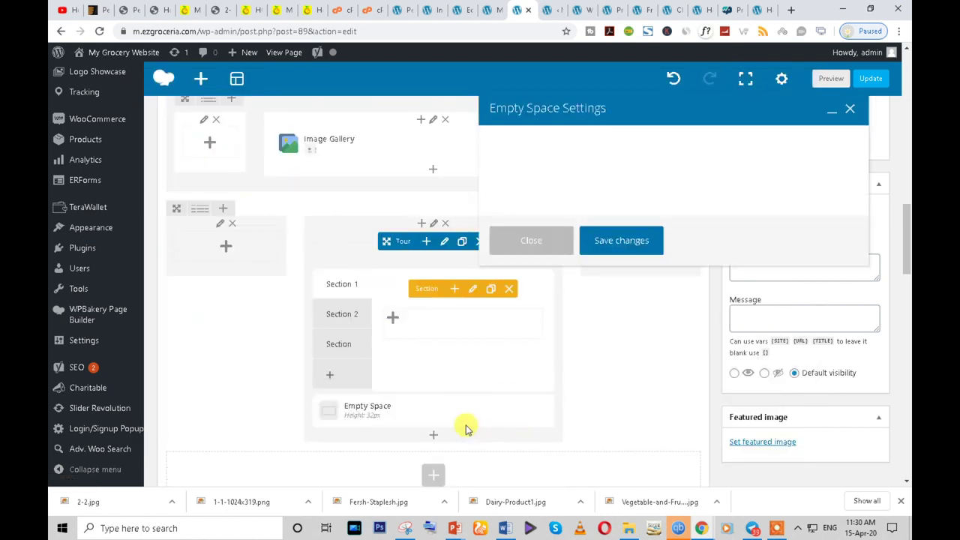
double_click(485, 195)
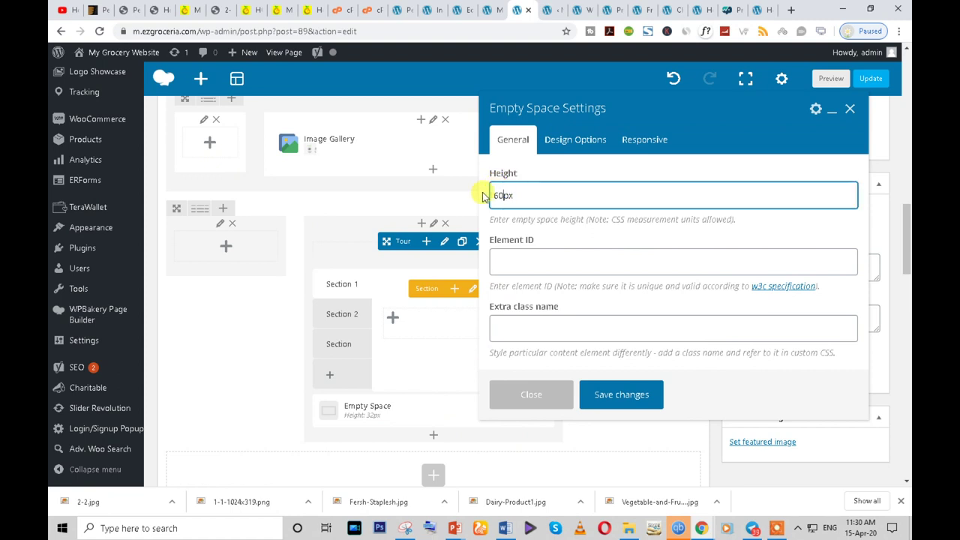
text(60px)
click(614, 386)
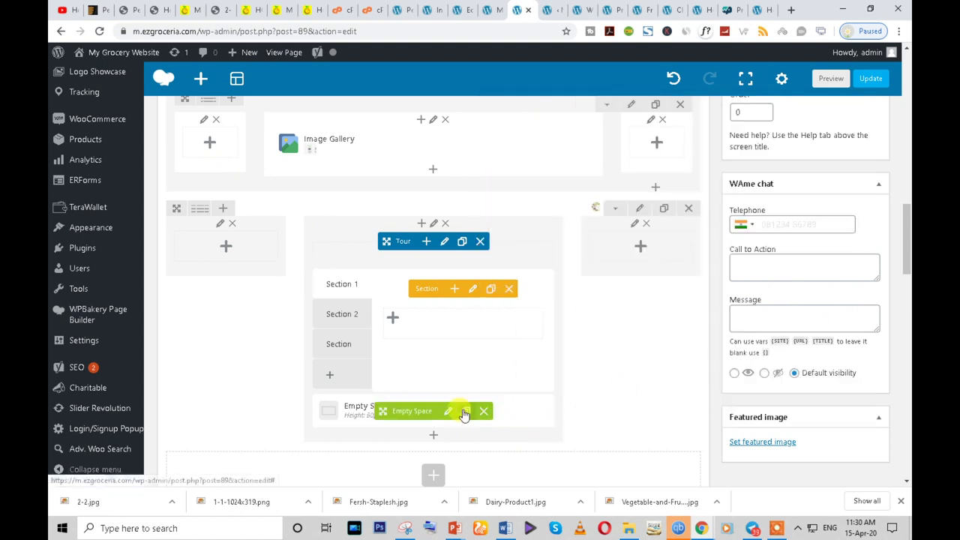
- Clone the 60px Empty Space into four copies above the Tour and update the page
double_click(465, 411)
drag(382, 411, 375, 259)
triple_click(465, 249)
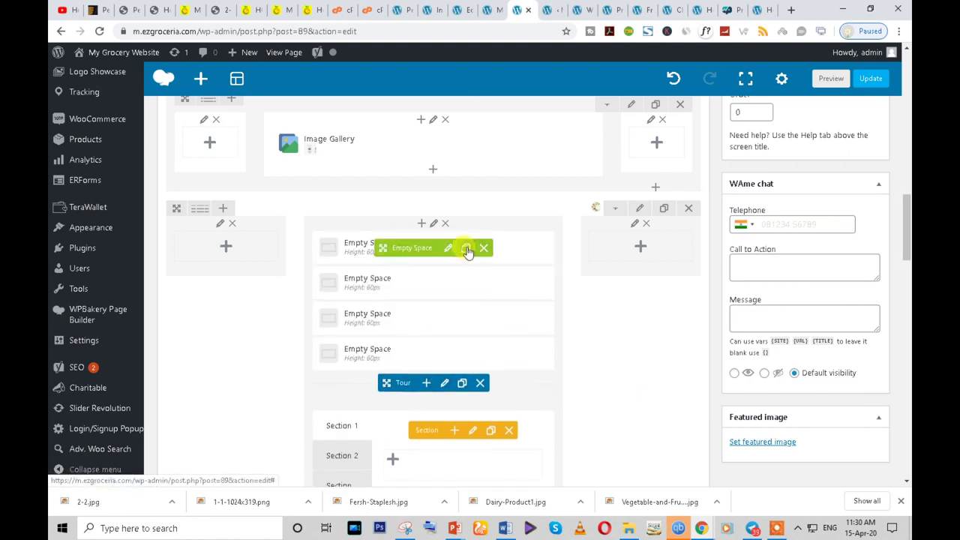
click(870, 78)
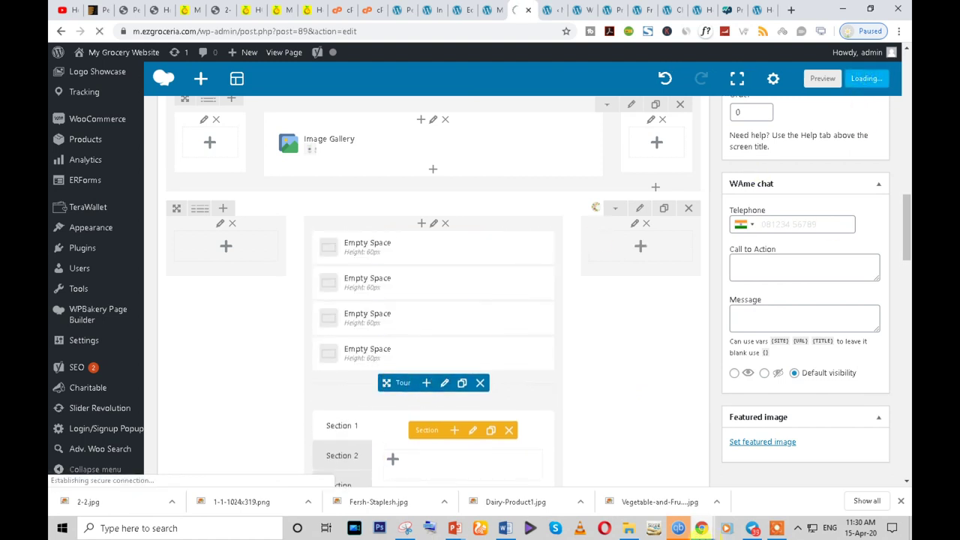
mouse_move(705, 529)
click(761, 450)
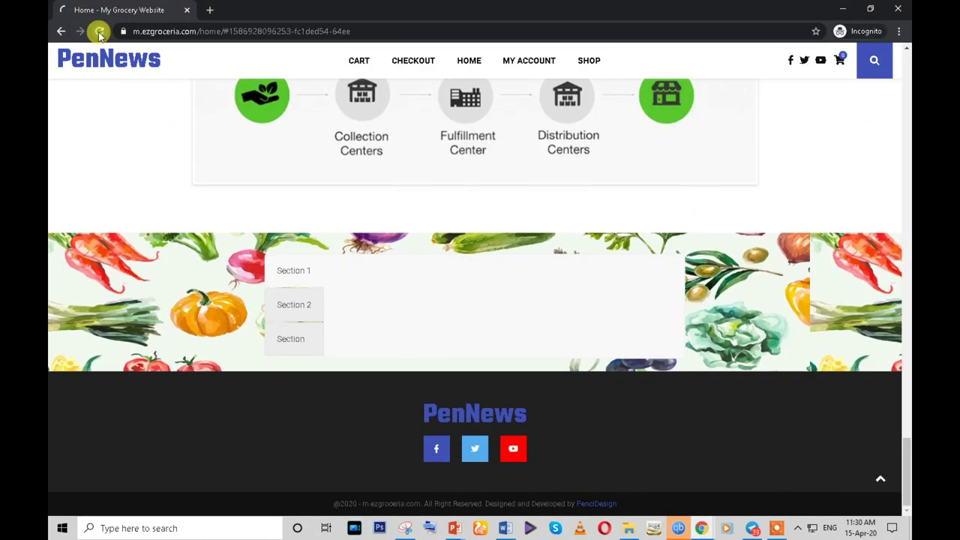
- Reload the live home page, check the Tour banner, and browse the EVERYTHINGS product tab
click(99, 32)
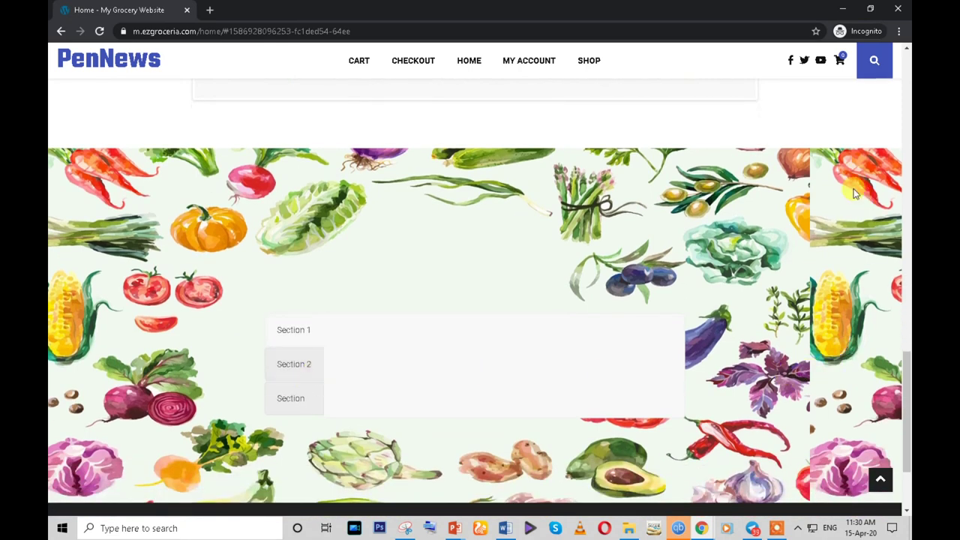
scroll(843, 417, up, 12)
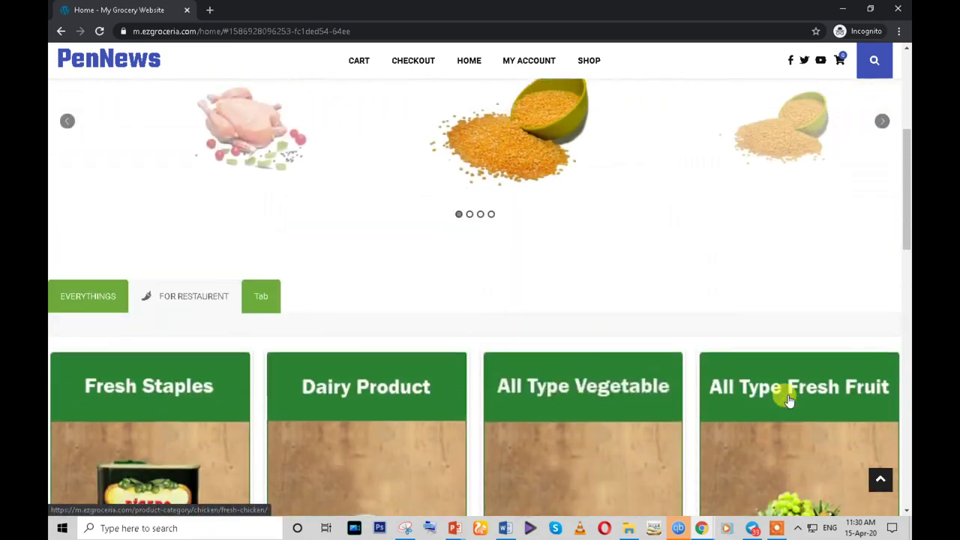
scroll(787, 398, up, 4)
scroll(786, 394, down, 5)
click(82, 238)
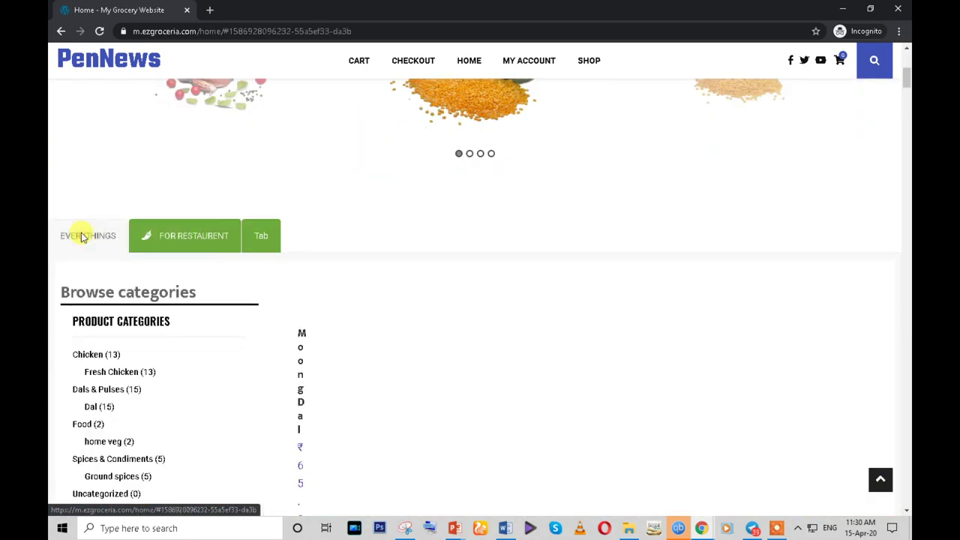
scroll(230, 290, down, 10)
scroll(243, 310, down, 5)
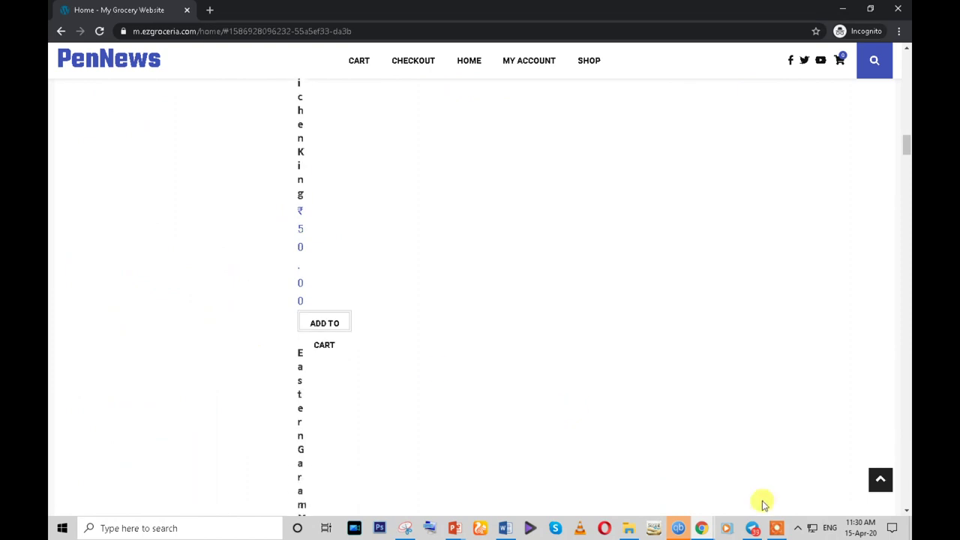
- Set the Tour row's background image to No Repeat in Design Options and update the page
mouse_move(704, 531)
click(634, 482)
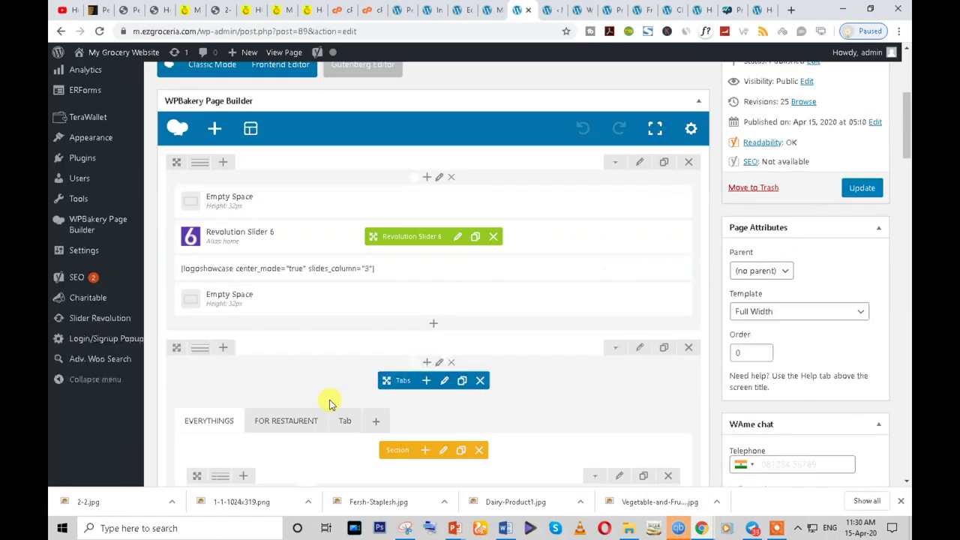
scroll(330, 397, down, 10)
scroll(572, 327, down, 1)
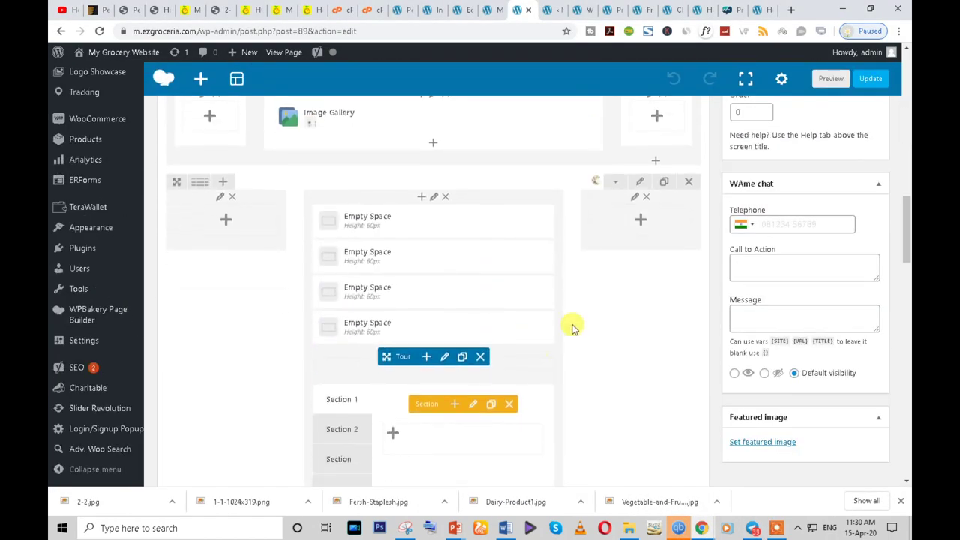
click(638, 186)
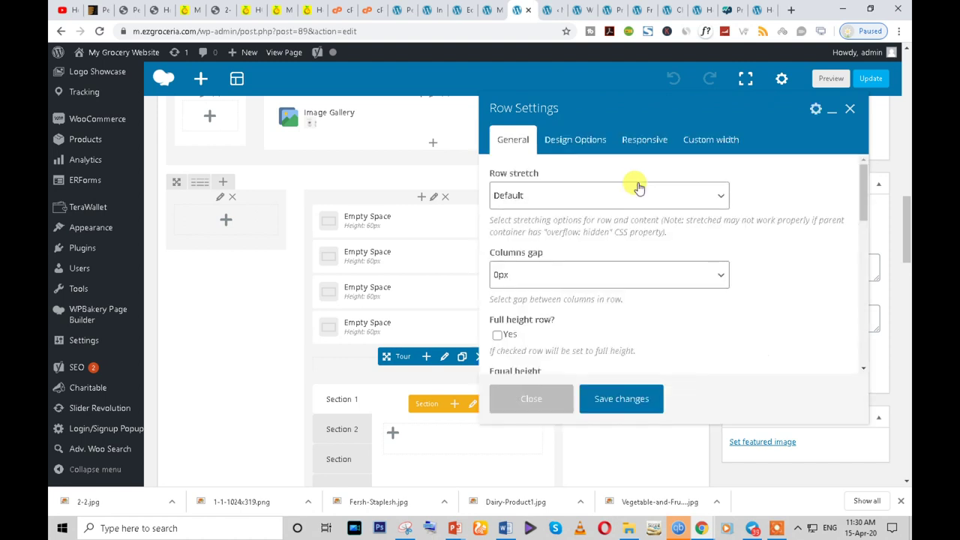
scroll(611, 182, down, 3)
click(581, 148)
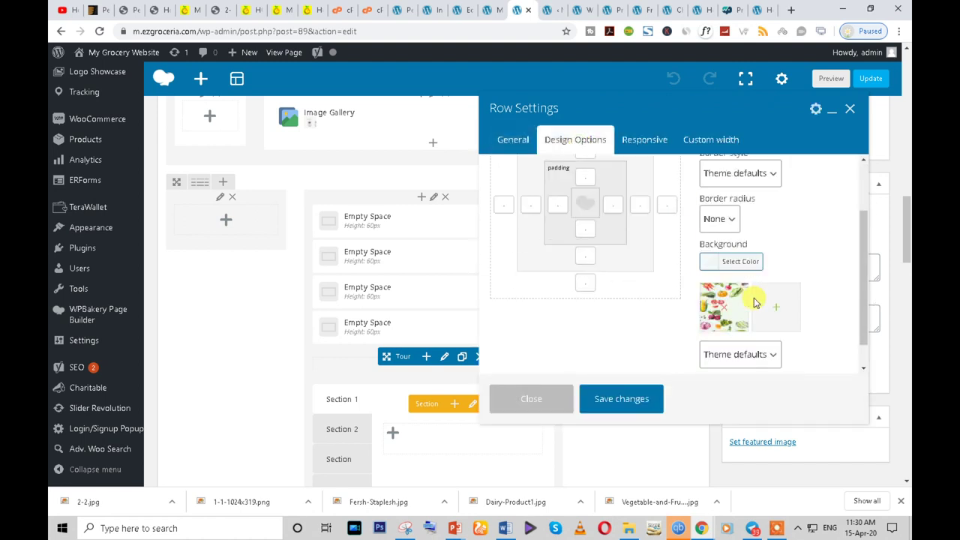
scroll(755, 307, down, 3)
click(770, 326)
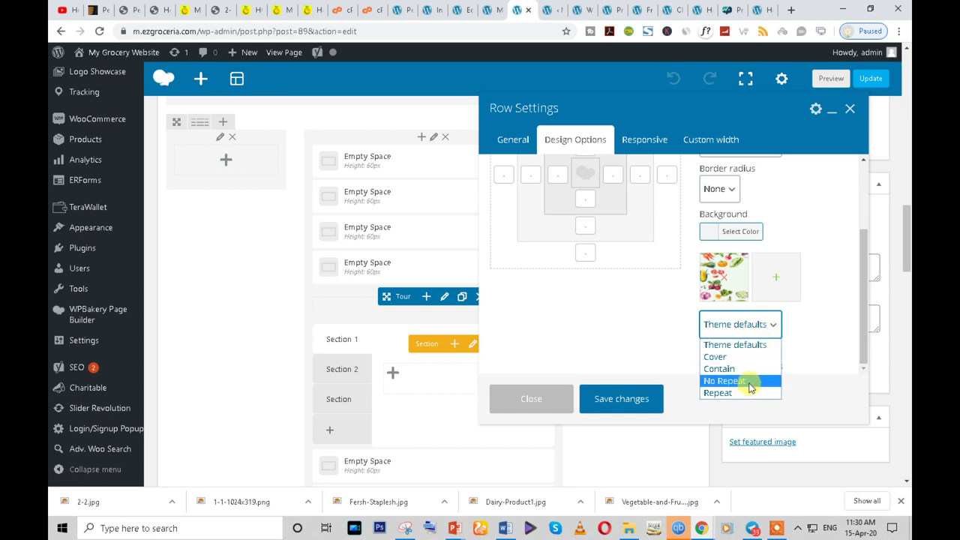
click(749, 382)
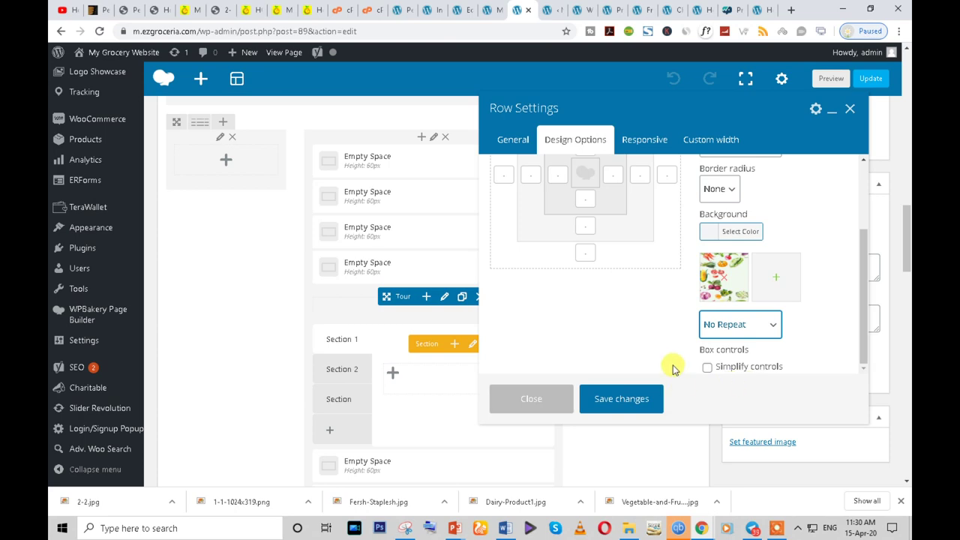
click(628, 402)
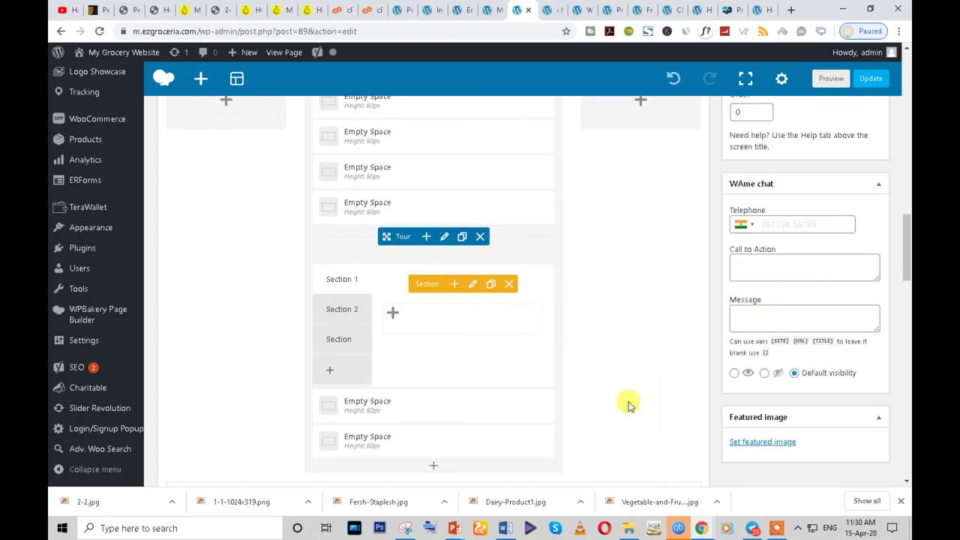
scroll(627, 402, up, 5)
click(863, 262)
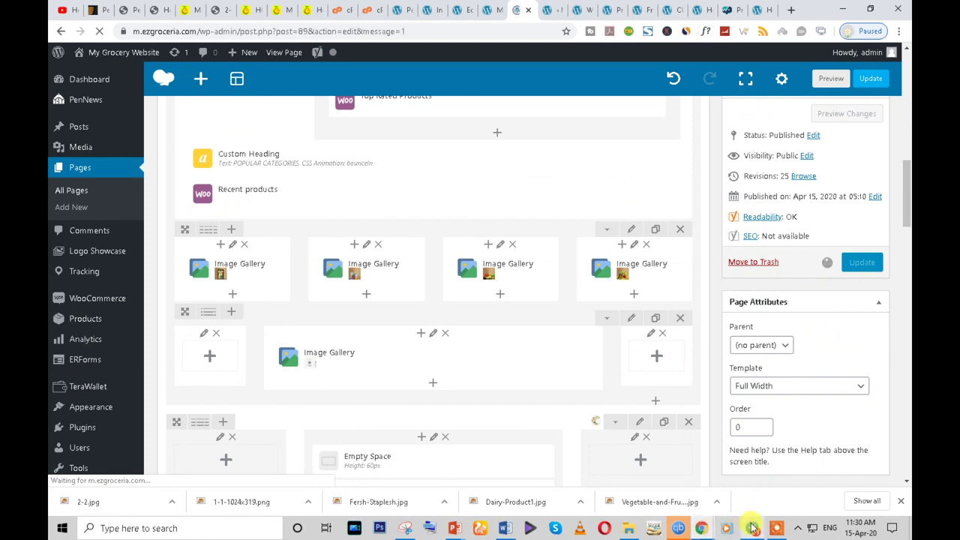
- Reload the live home page and scroll to the vegetable banner to confirm it no longer repeats
mouse_move(705, 525)
click(765, 457)
scroll(810, 402, down, 8)
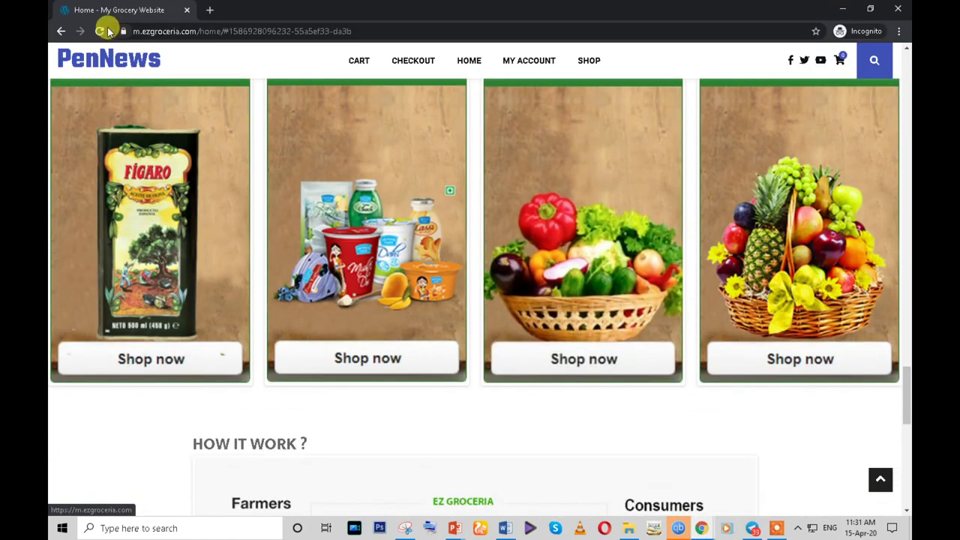
click(102, 30)
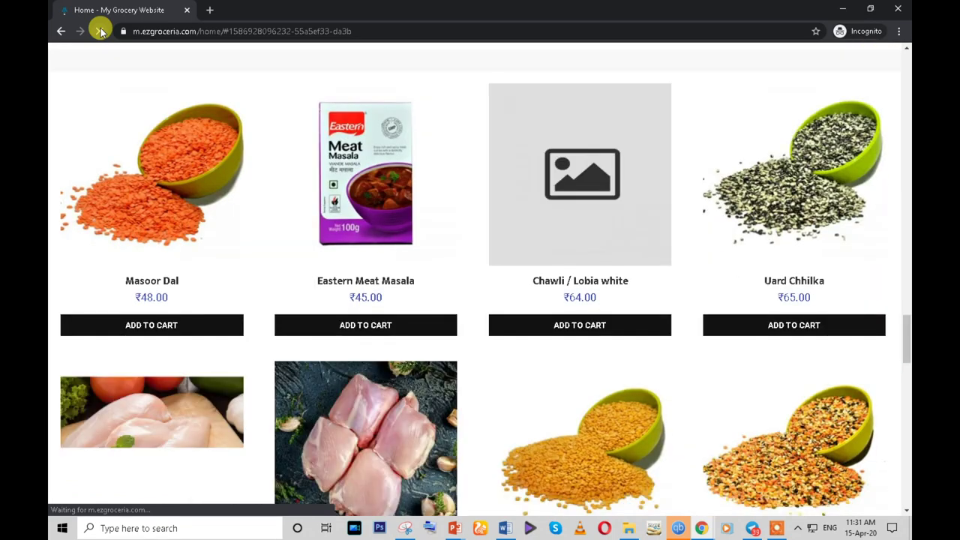
scroll(529, 327, down, 4)
scroll(528, 328, down, 4)
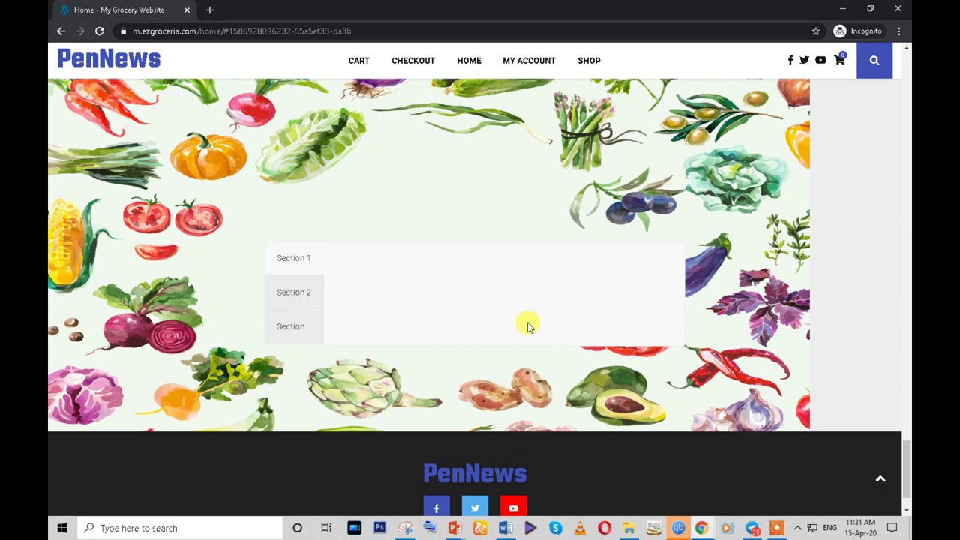
scroll(529, 328, up, 2)
scroll(799, 295, down, 2)
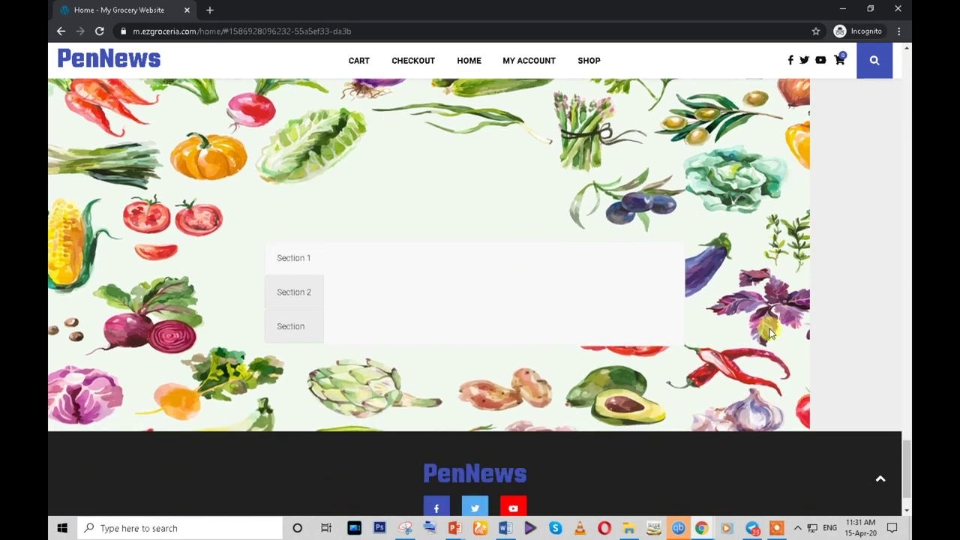
scroll(286, 318, up, 2)
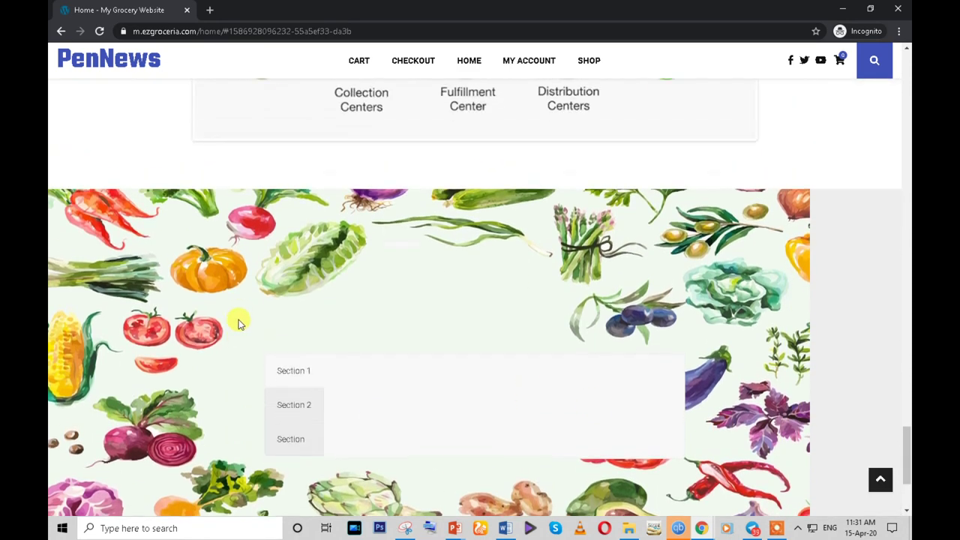
- Try a narrow-wide-narrow layout on the gallery row and search elements for 'row' without adding one
mouse_move(703, 531)
click(596, 474)
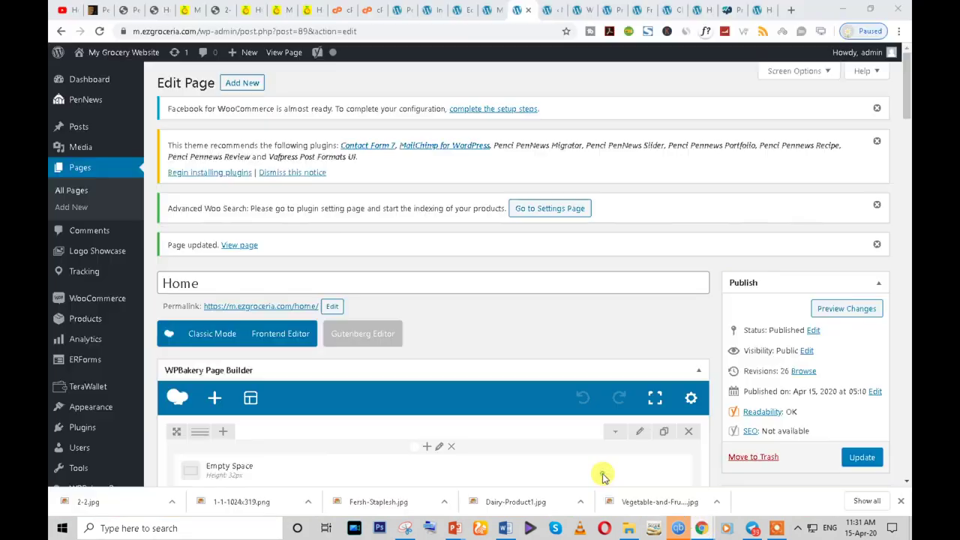
scroll(380, 385, down, 5)
scroll(377, 393, down, 5)
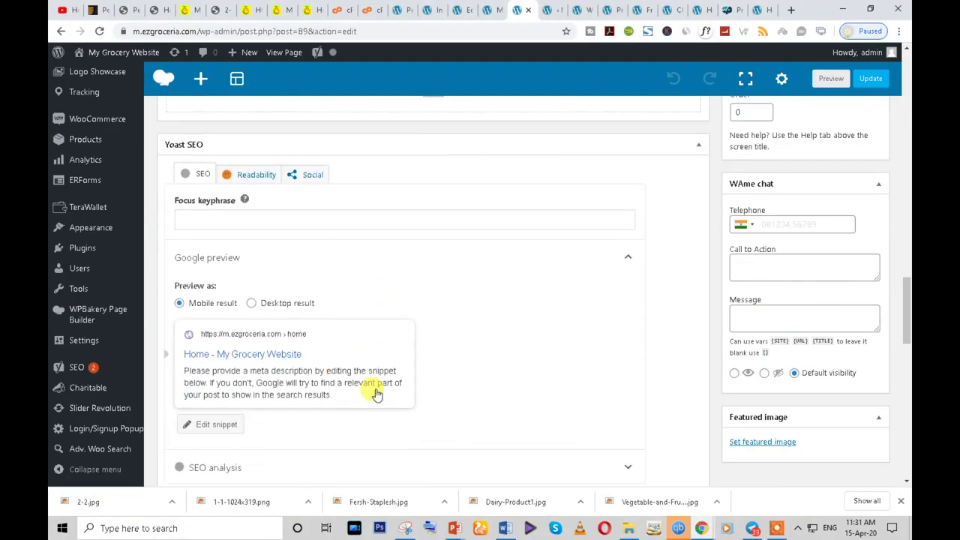
scroll(378, 394, up, 4)
scroll(377, 394, up, 5)
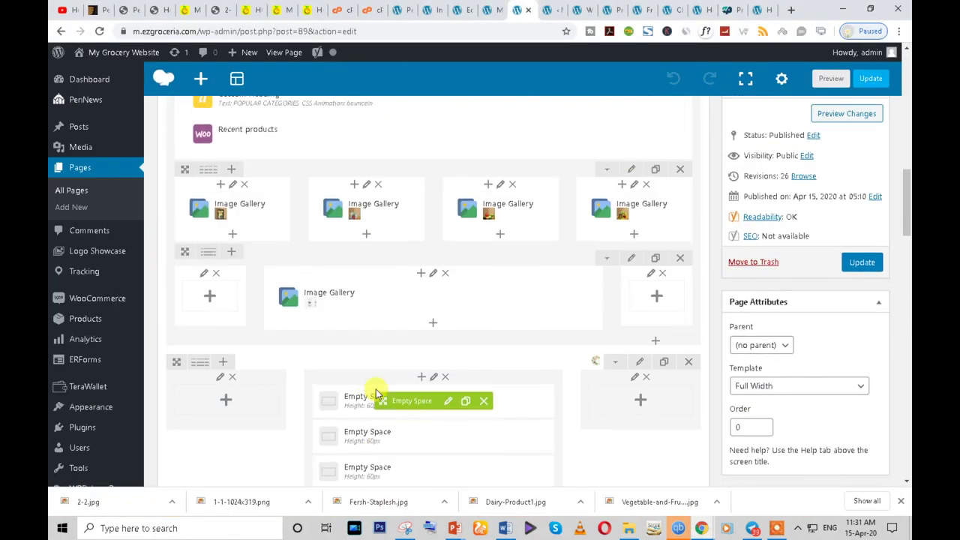
mouse_move(211, 174)
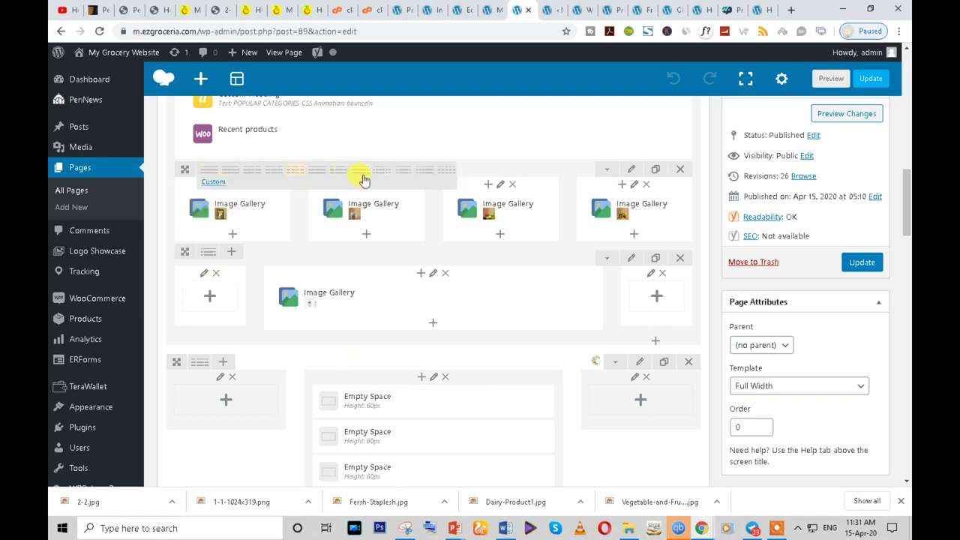
click(403, 175)
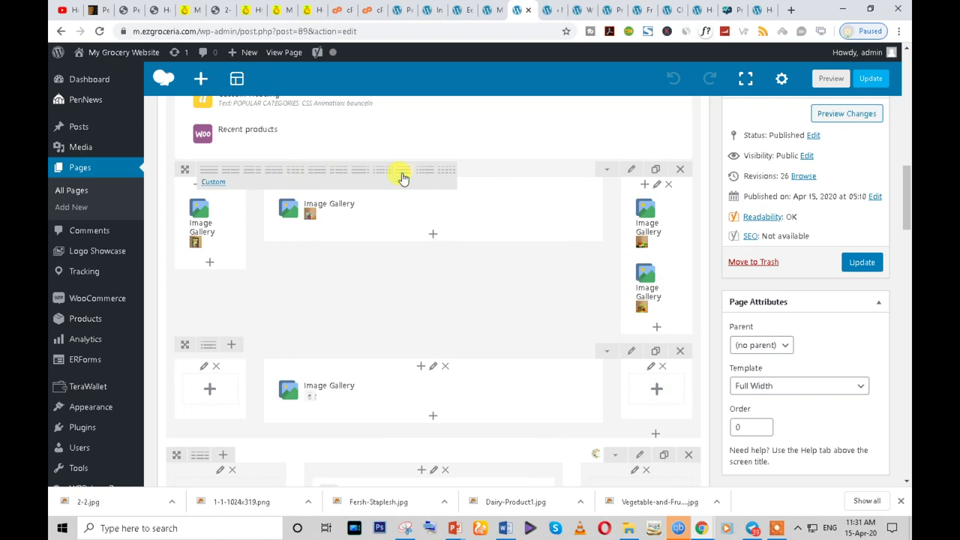
click(432, 234)
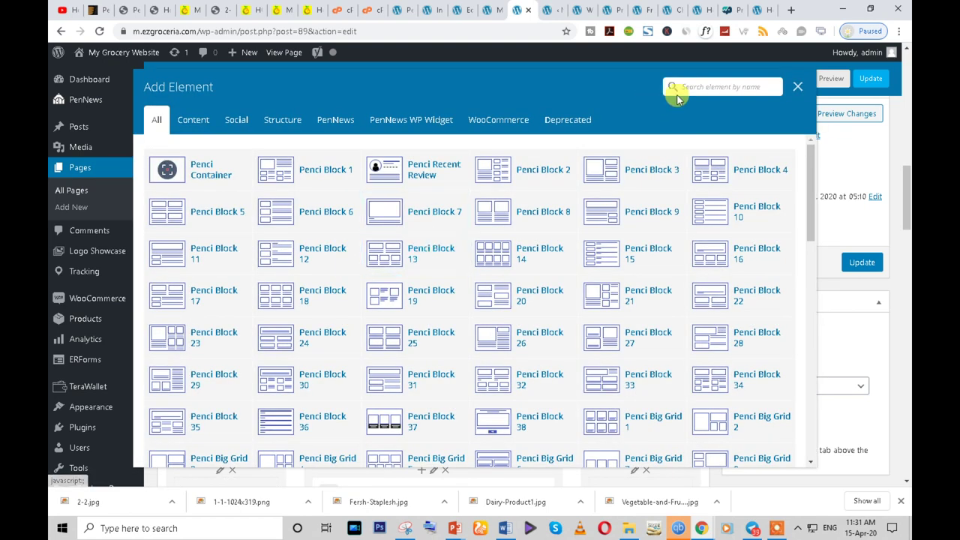
text(row)
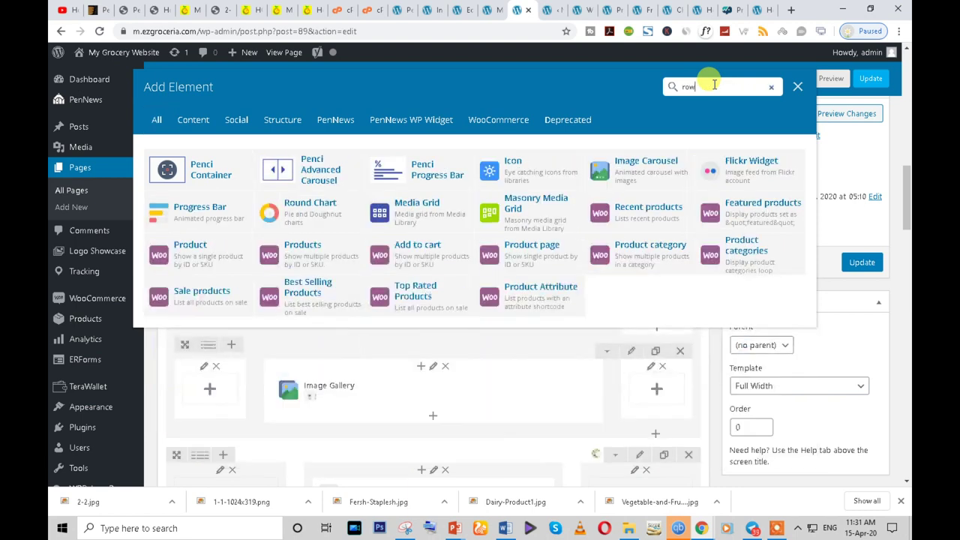
click(797, 86)
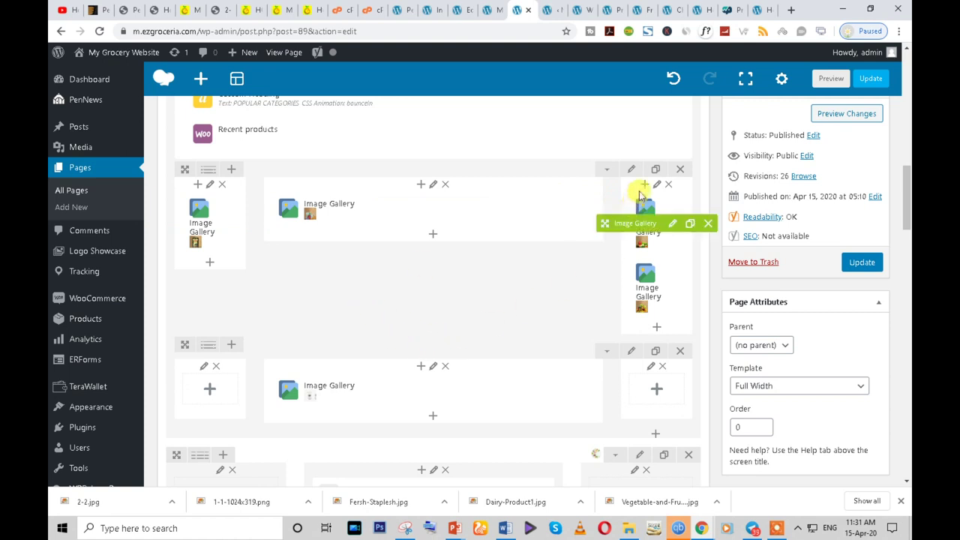
- Switch the gallery row to four columns and move the second Image Gallery into the fourth
mouse_move(215, 175)
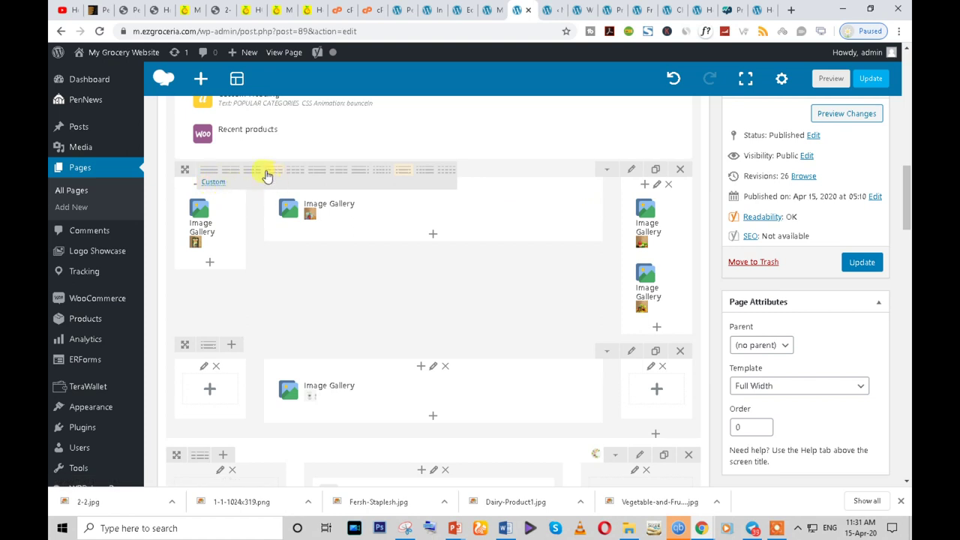
click(291, 171)
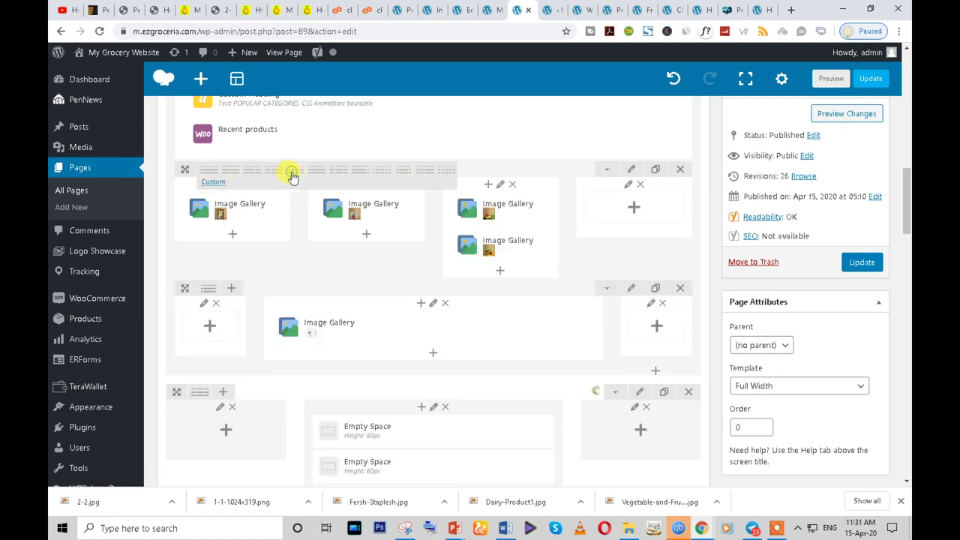
drag(488, 244, 618, 212)
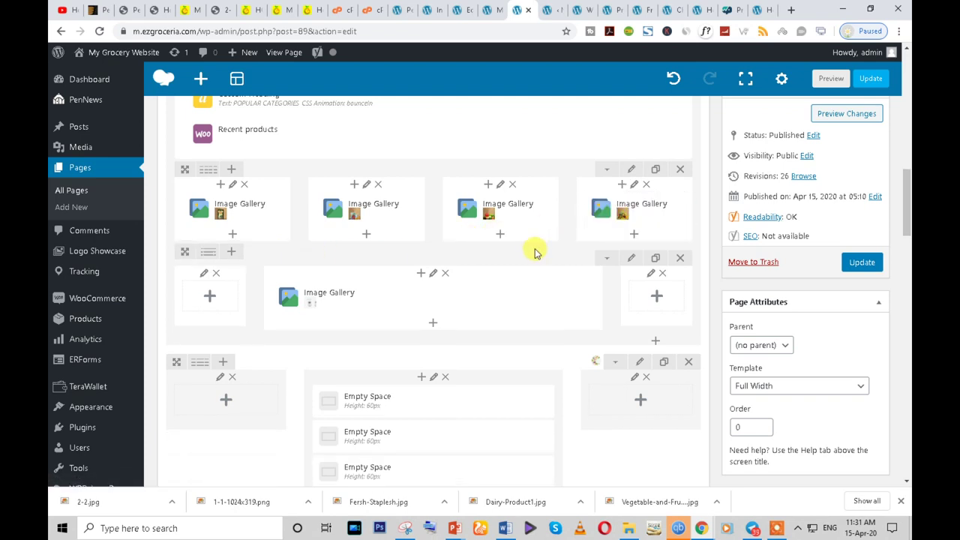
scroll(207, 204, down, 1)
- In the Tour row's settings, tick Full height row
mouse_move(210, 200)
scroll(274, 332, down, 5)
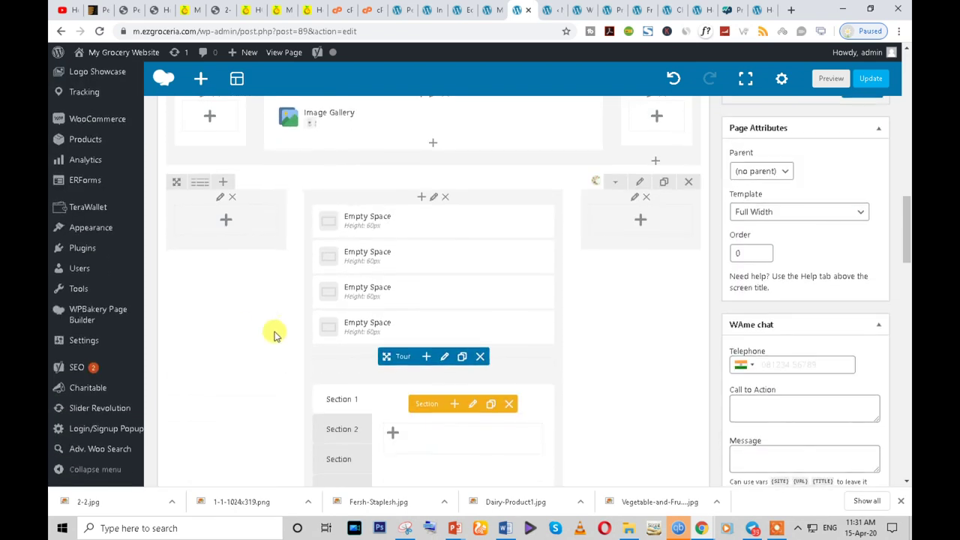
scroll(274, 342, down, 2)
scroll(274, 342, up, 5)
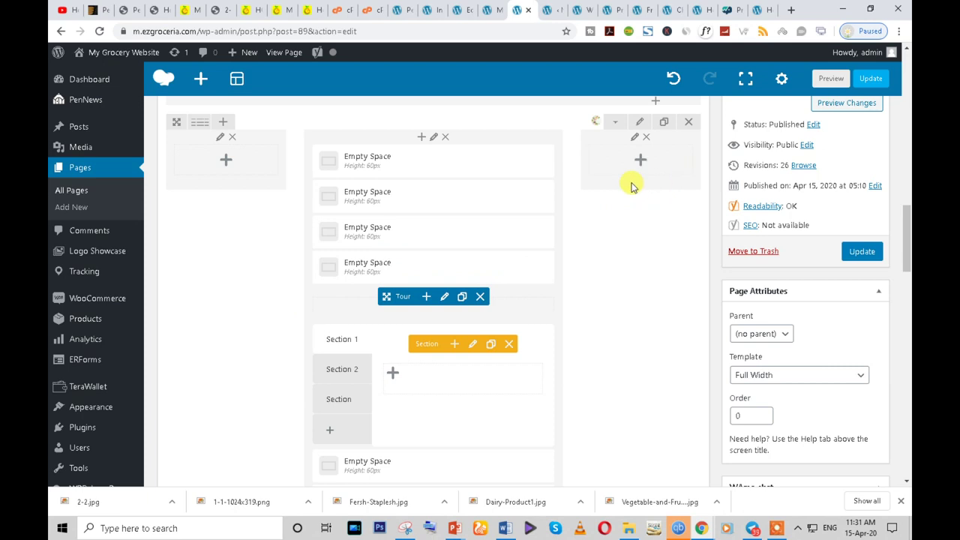
click(641, 122)
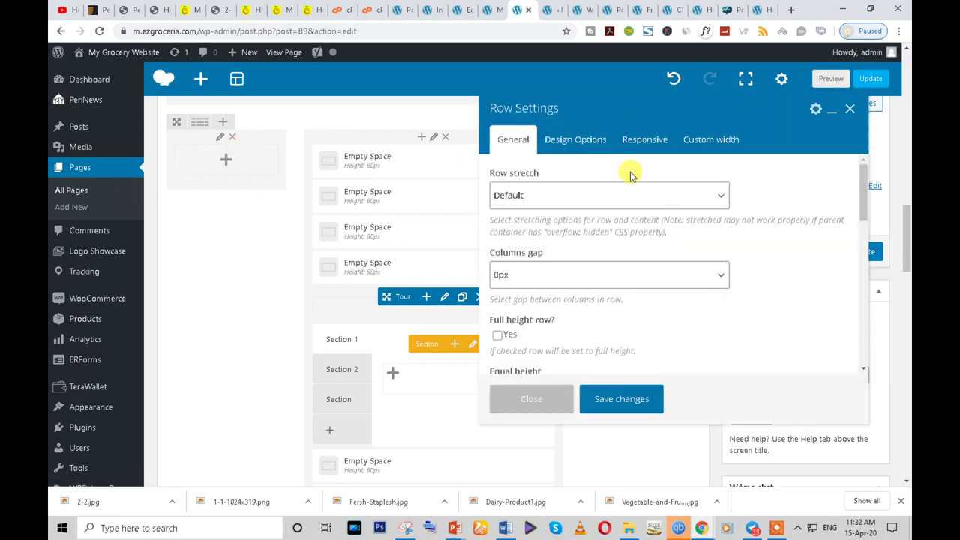
click(535, 195)
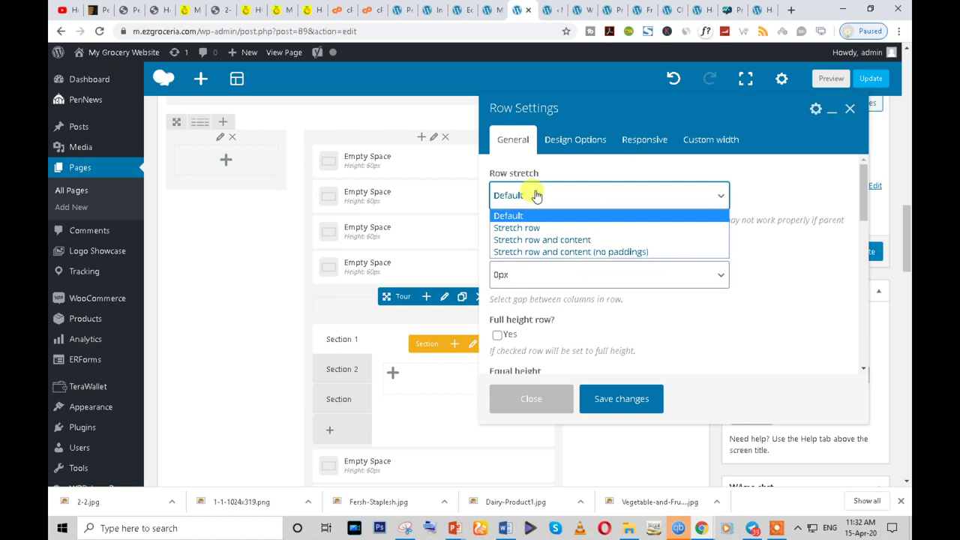
click(555, 138)
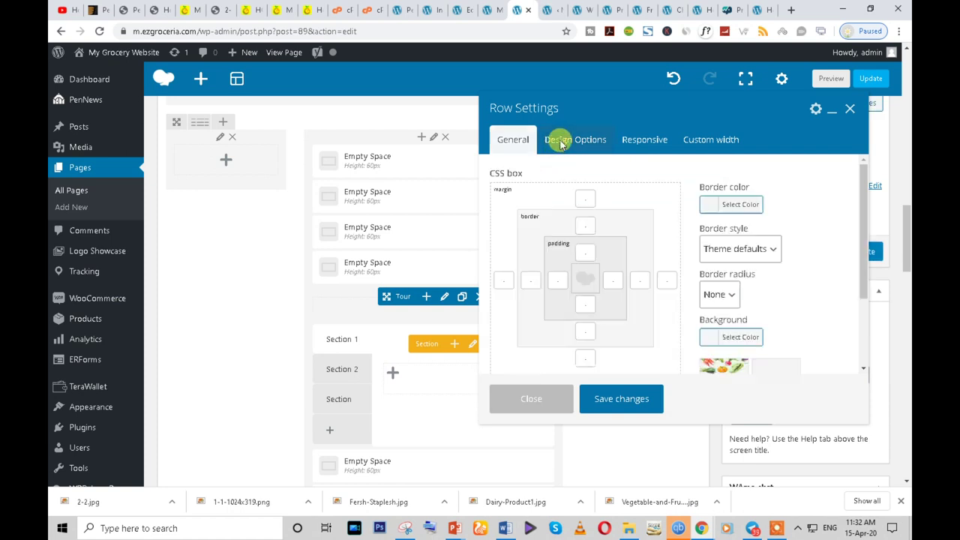
click(514, 150)
scroll(525, 309, down, 3)
scroll(530, 308, down, 3)
scroll(500, 313, up, 4)
click(497, 275)
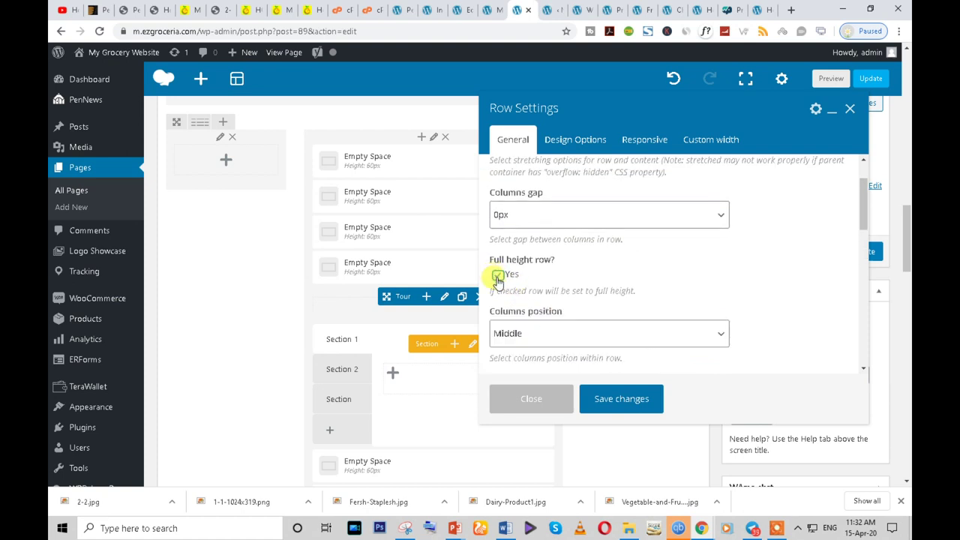
- Keep the row's columns position at Middle
scroll(595, 279, down, 1)
scroll(595, 279, down, 2)
scroll(593, 274, up, 1)
click(548, 216)
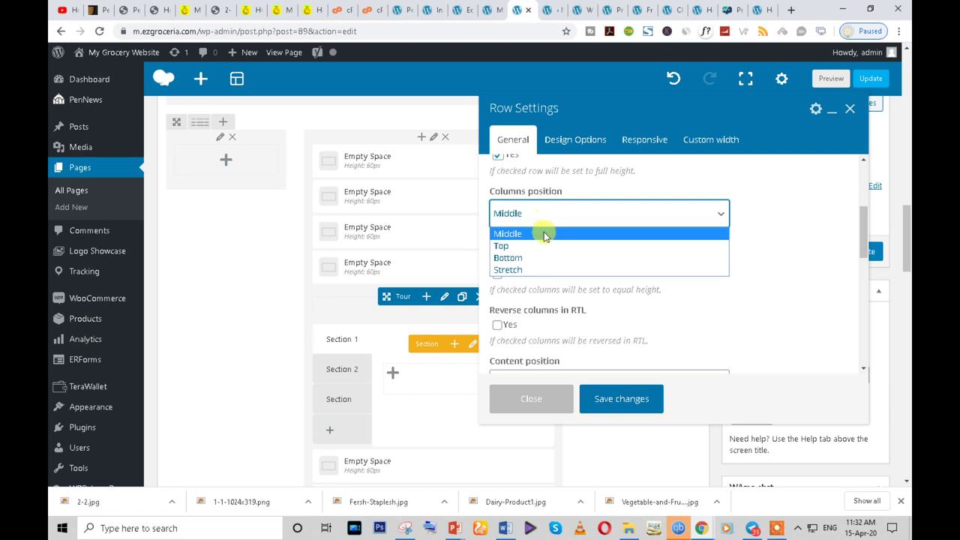
click(758, 260)
scroll(683, 317, down, 2)
scroll(683, 316, up, 2)
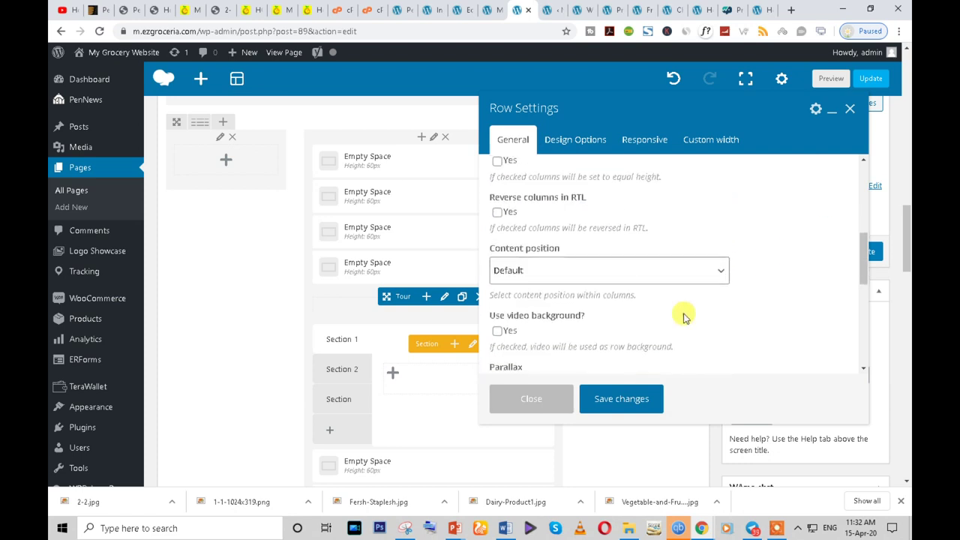
- Set the row's border style to Solid, save the settings, and update the page
click(569, 144)
click(761, 255)
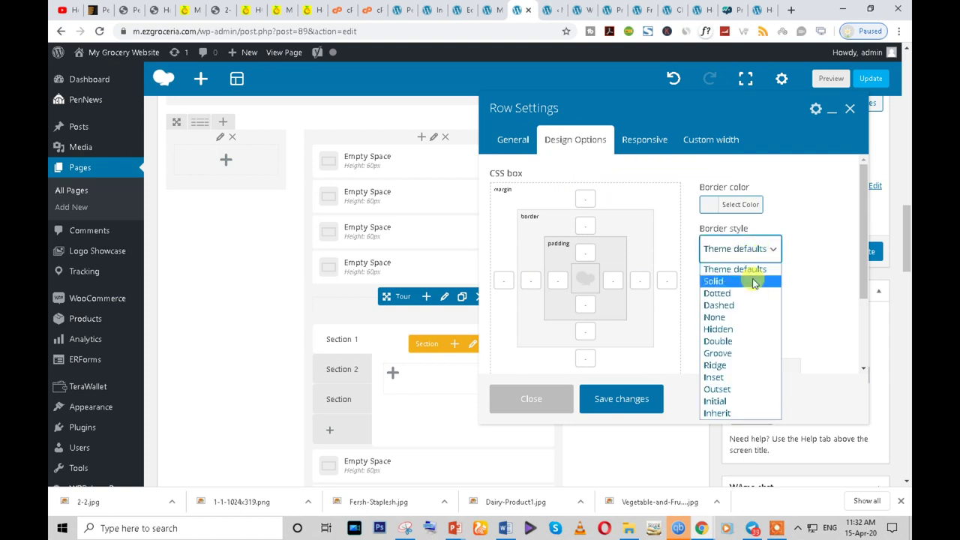
click(754, 282)
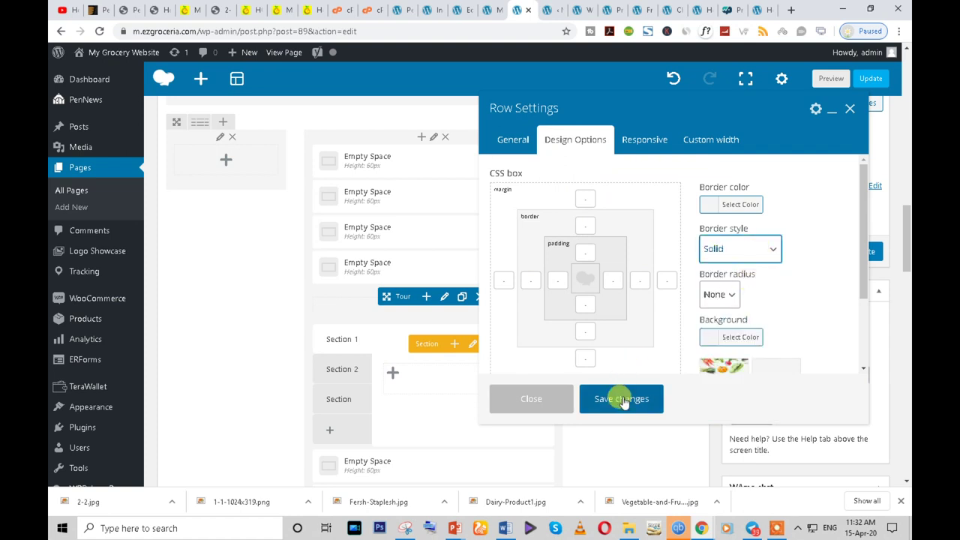
click(621, 399)
click(863, 254)
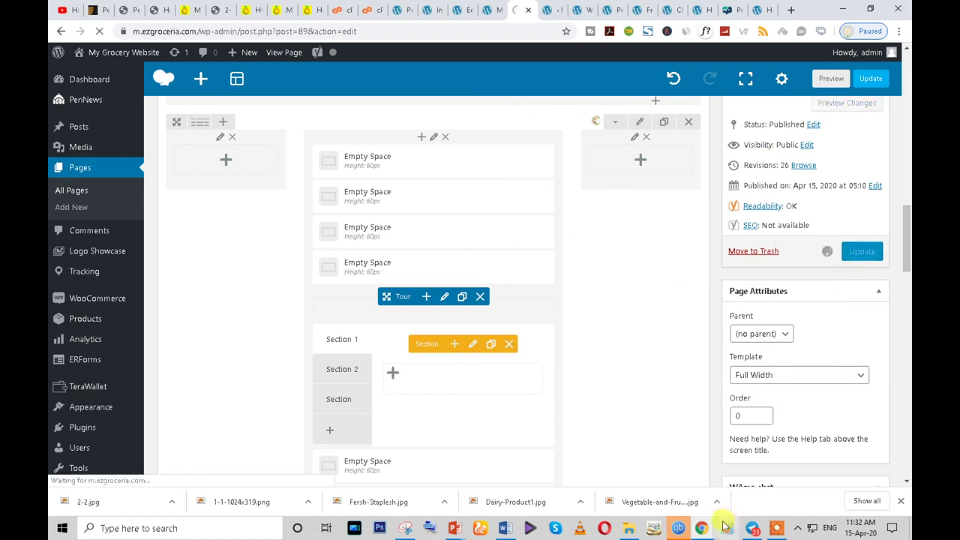
- Reload the incognito home page, scroll to the vegetable section, then switch back to the Edit Page window
mouse_move(701, 528)
click(753, 511)
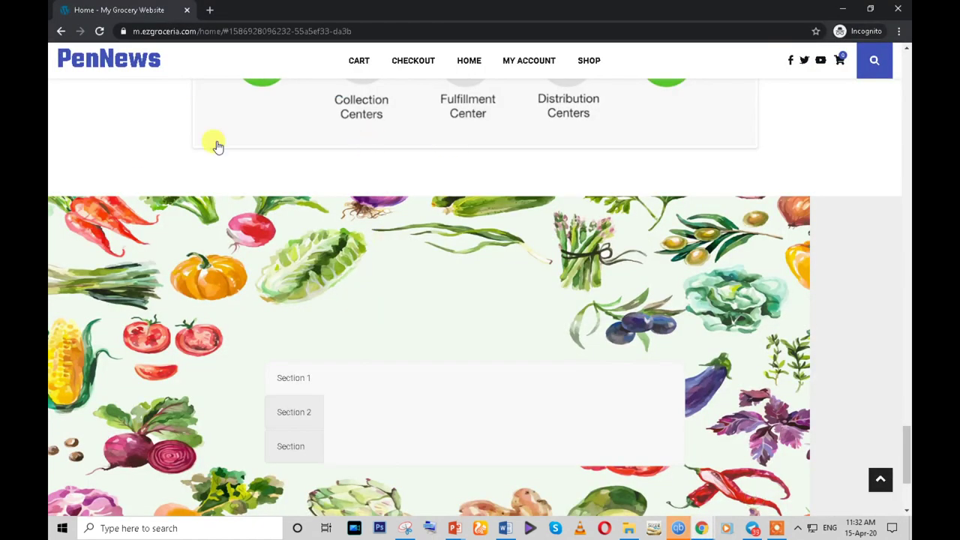
click(100, 31)
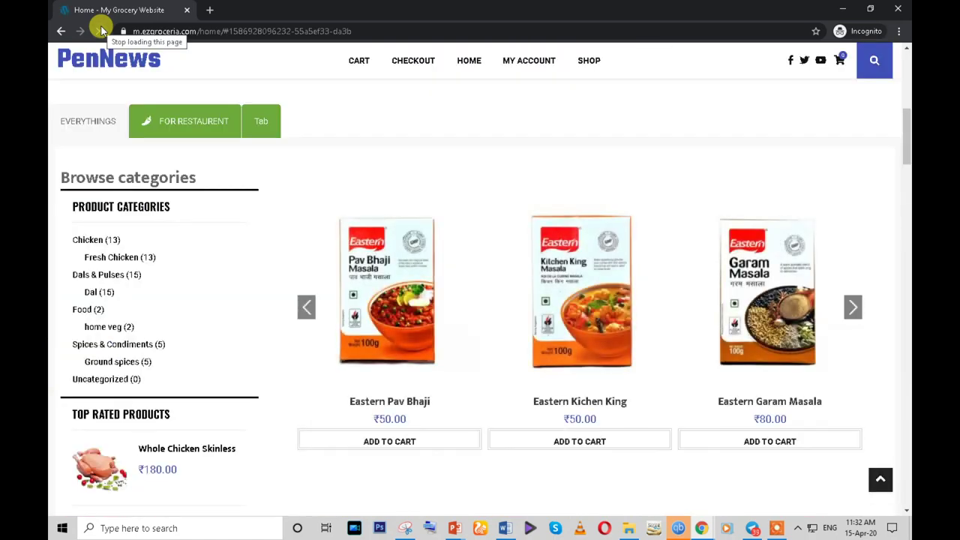
drag(906, 134, 906, 465)
mouse_move(701, 528)
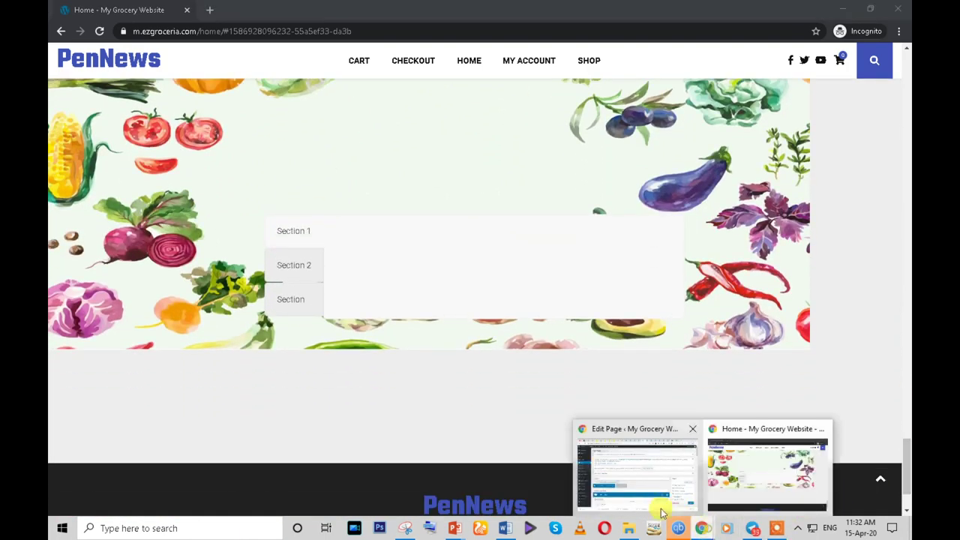
click(635, 484)
scroll(618, 432, down, 10)
drag(906, 180, 906, 459)
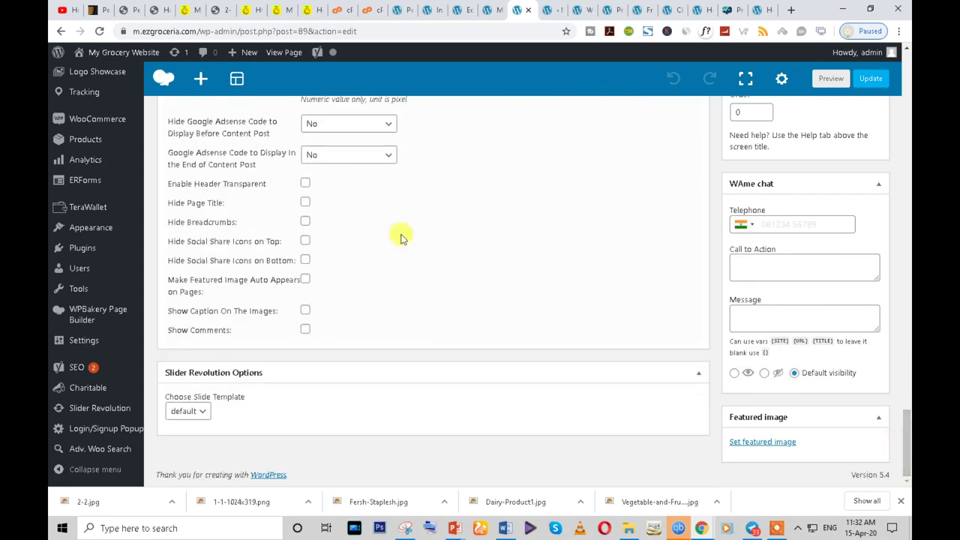
- On the other site's tab, close the vegetable image's Attachment Details
click(191, 10)
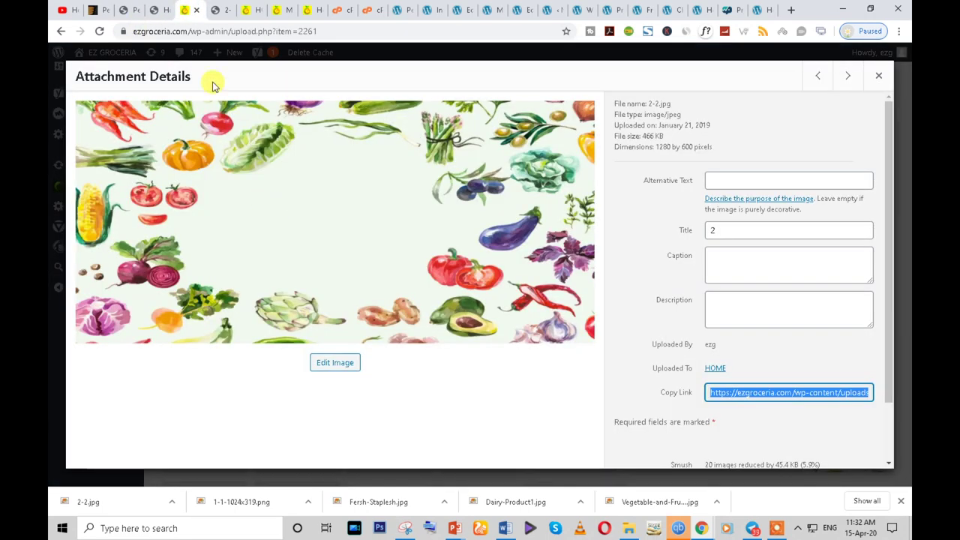
click(878, 76)
scroll(150, 187, up, 8)
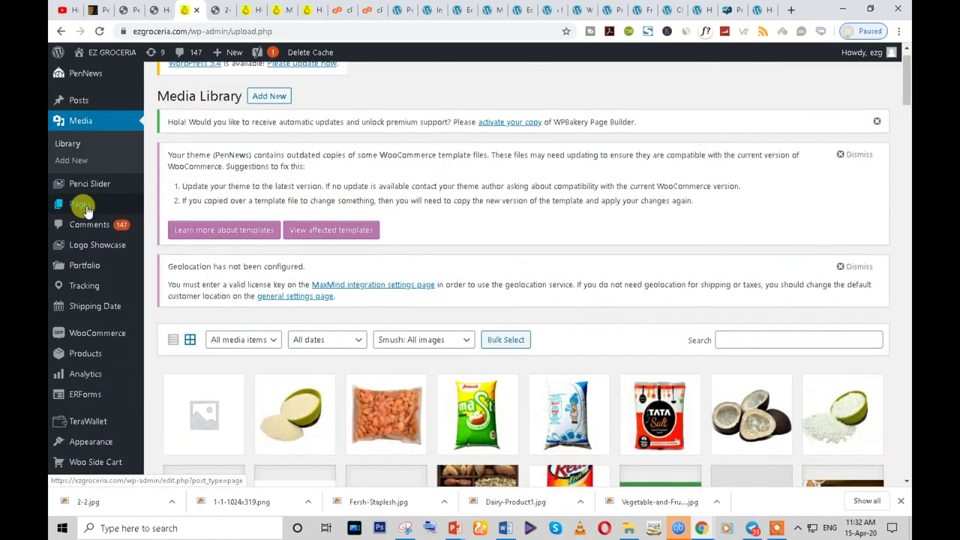
- Go to the Pages list and edit the Home front page
click(85, 208)
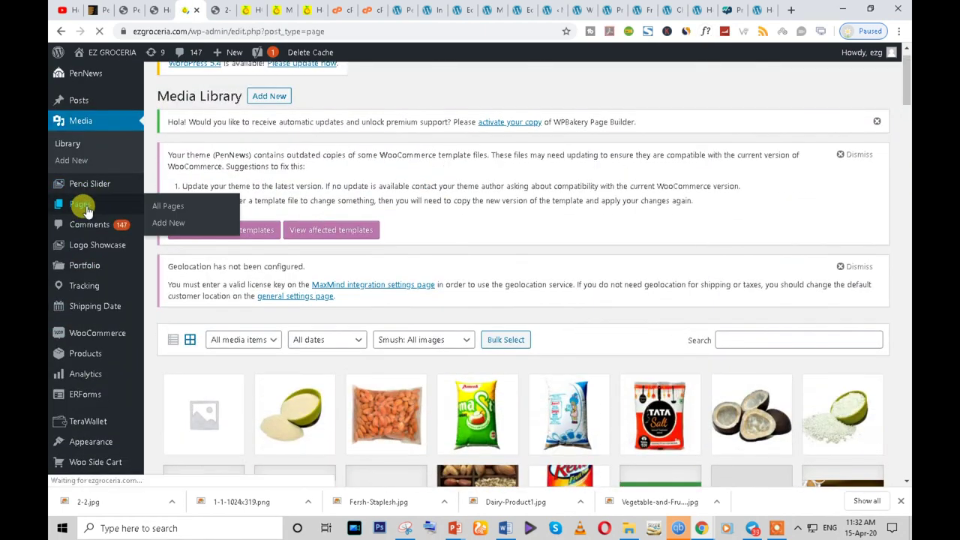
scroll(306, 263, down, 8)
scroll(306, 267, down, 2)
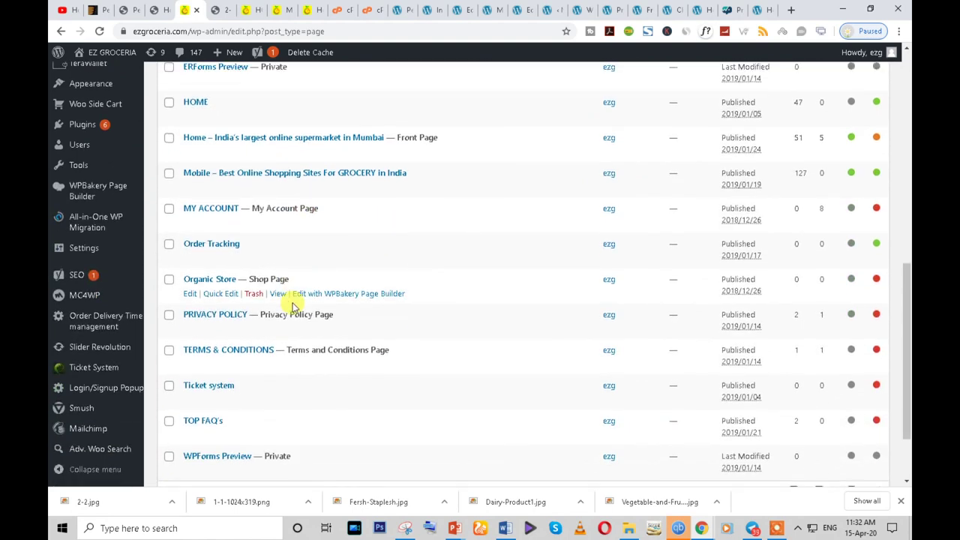
scroll(275, 350, down, 3)
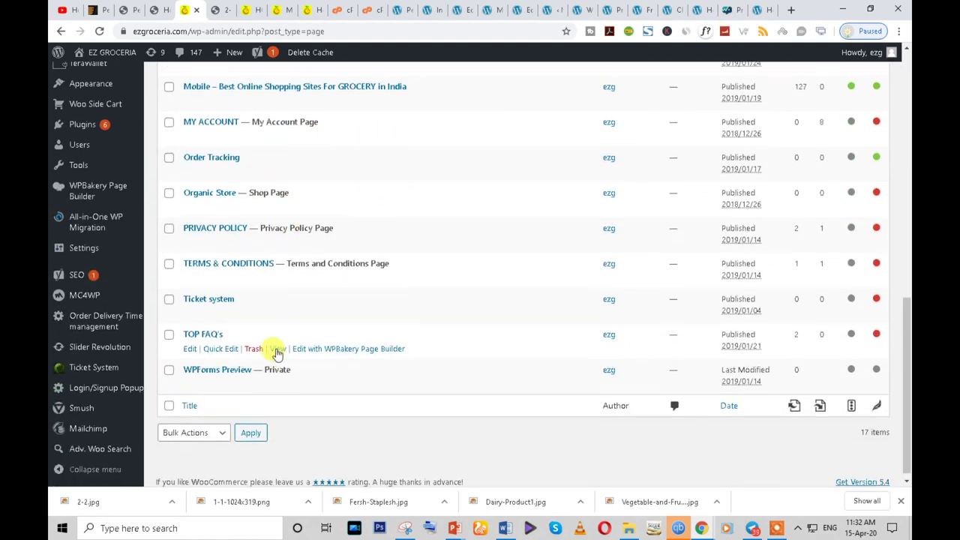
scroll(250, 337, up, 3)
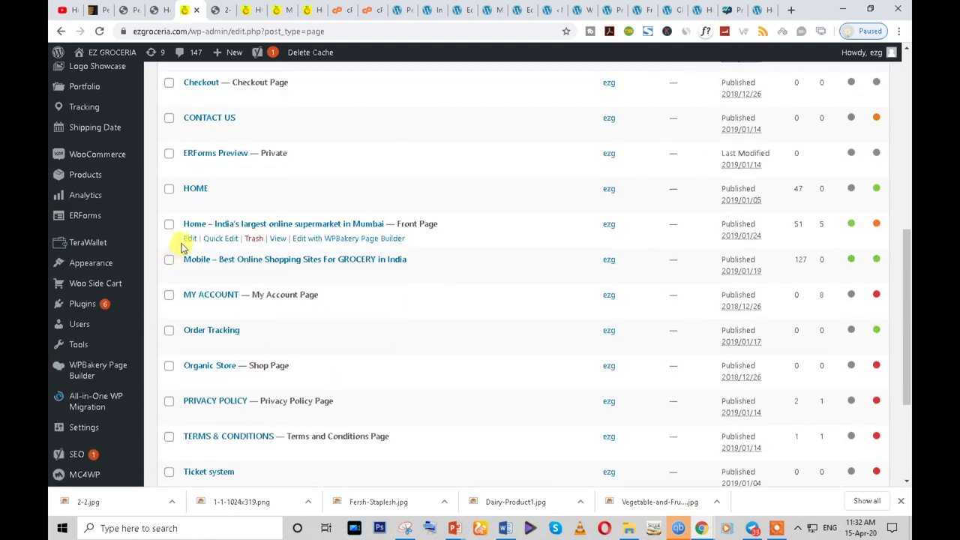
click(189, 239)
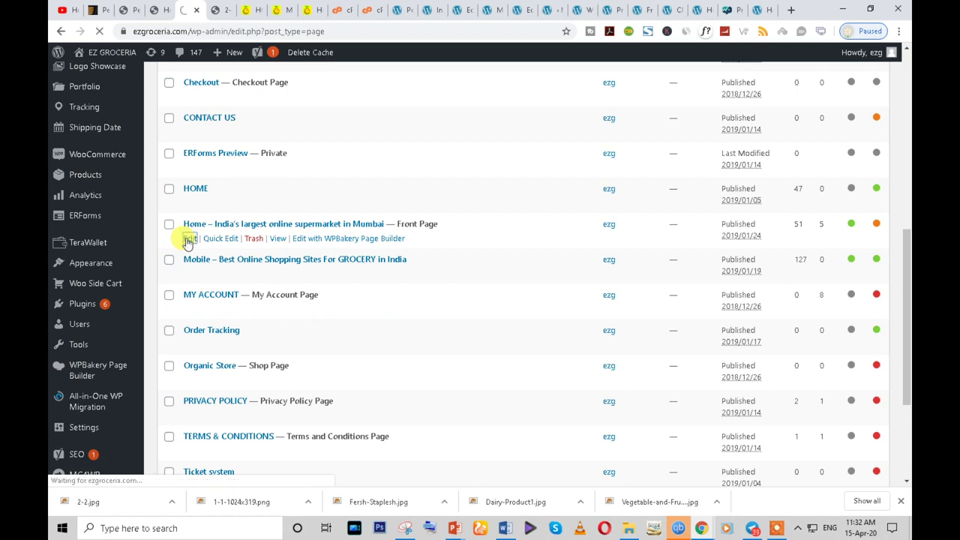
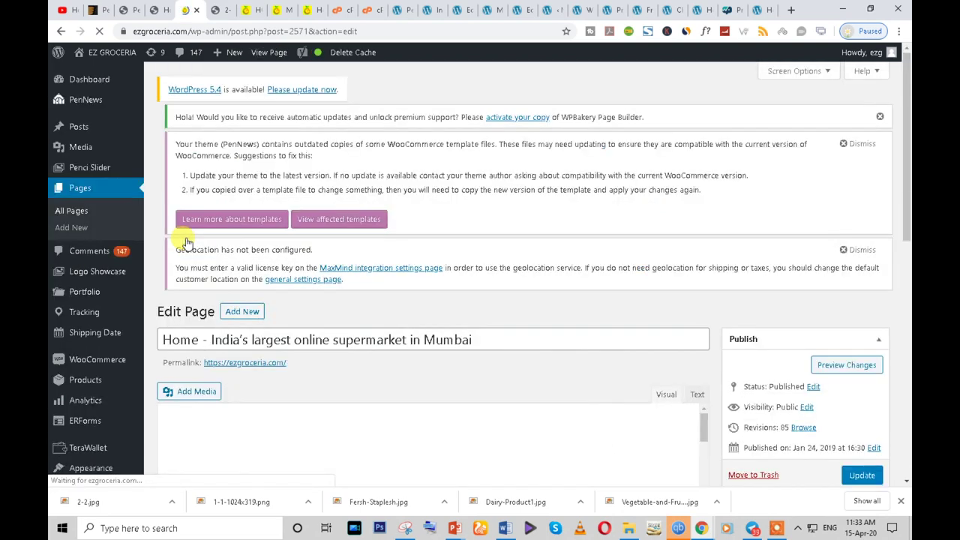
- Inspect the Empty Space and Tour row settings, closing both without changes
scroll(450, 368, down, 10)
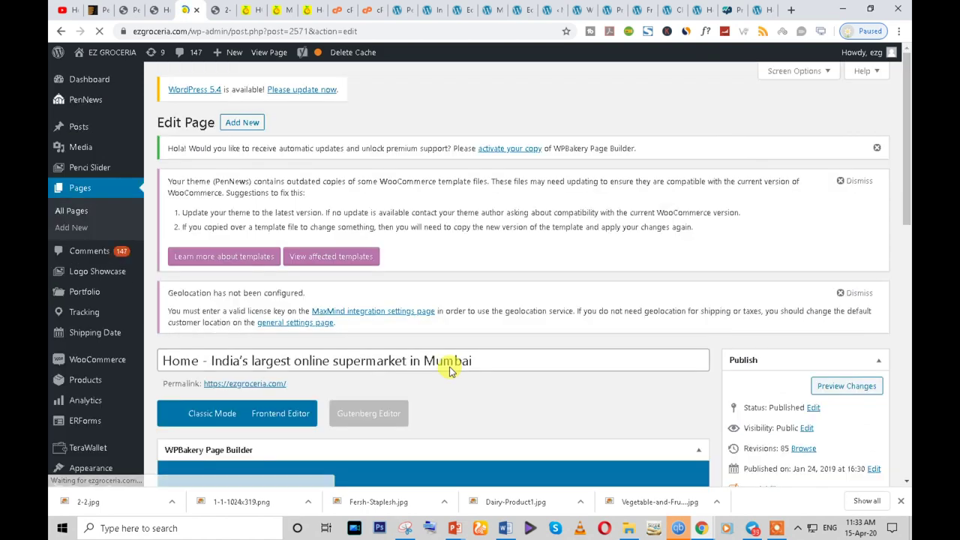
scroll(480, 351, down, 10)
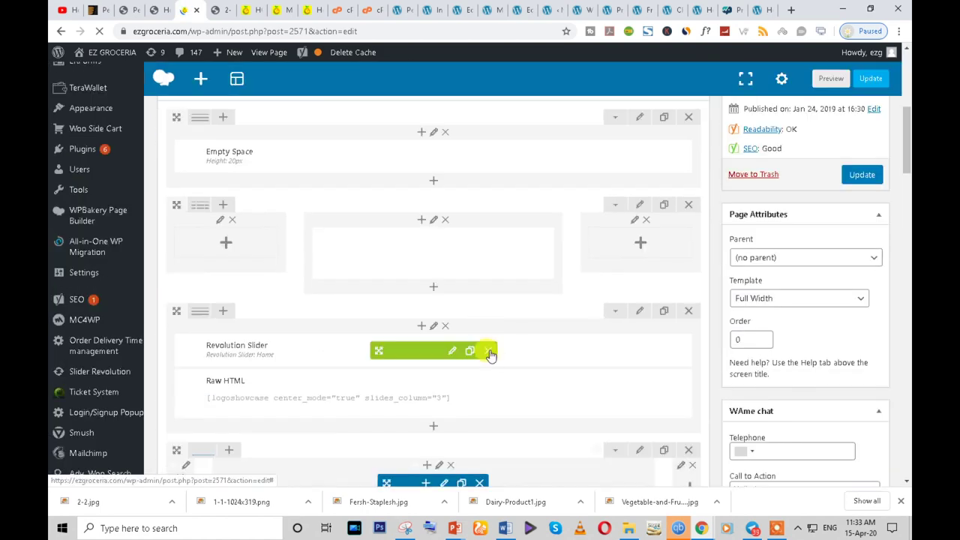
scroll(405, 359, down, 3)
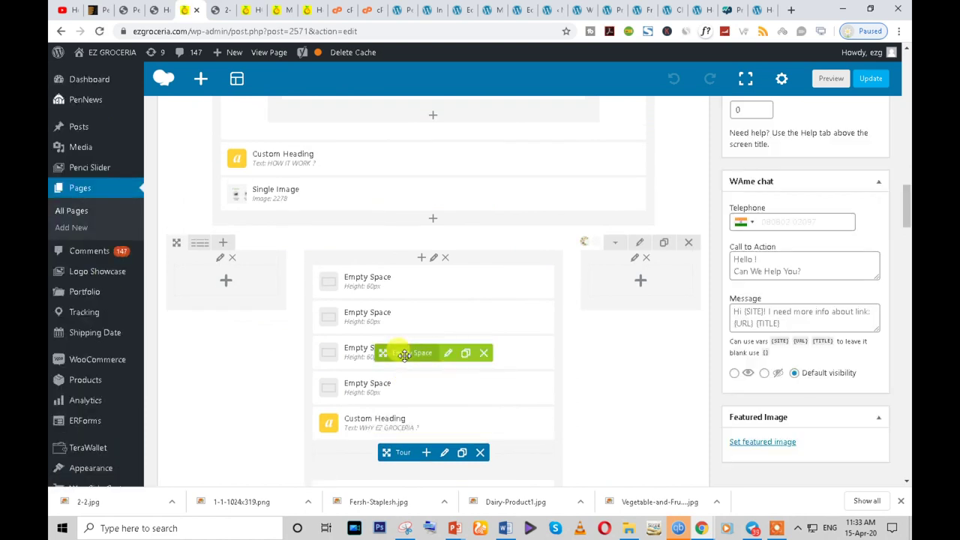
scroll(390, 352, down, 2)
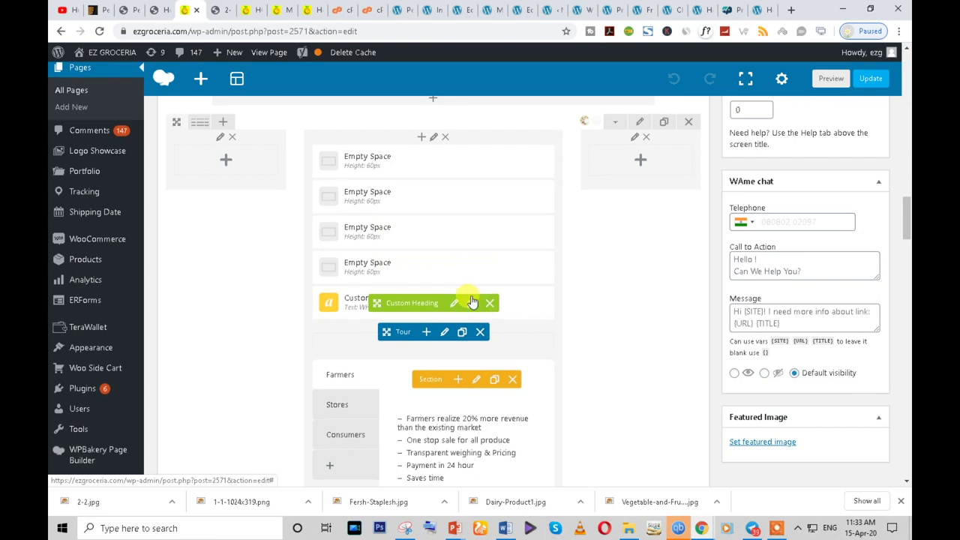
scroll(465, 328, down, 3)
scroll(467, 330, up, 2)
scroll(465, 328, up, 4)
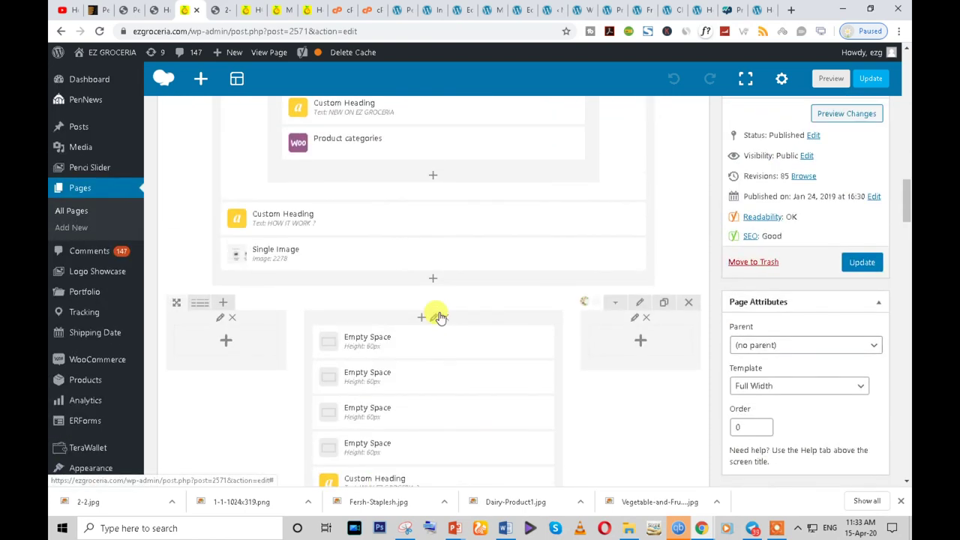
scroll(440, 317, down, 1)
click(449, 283)
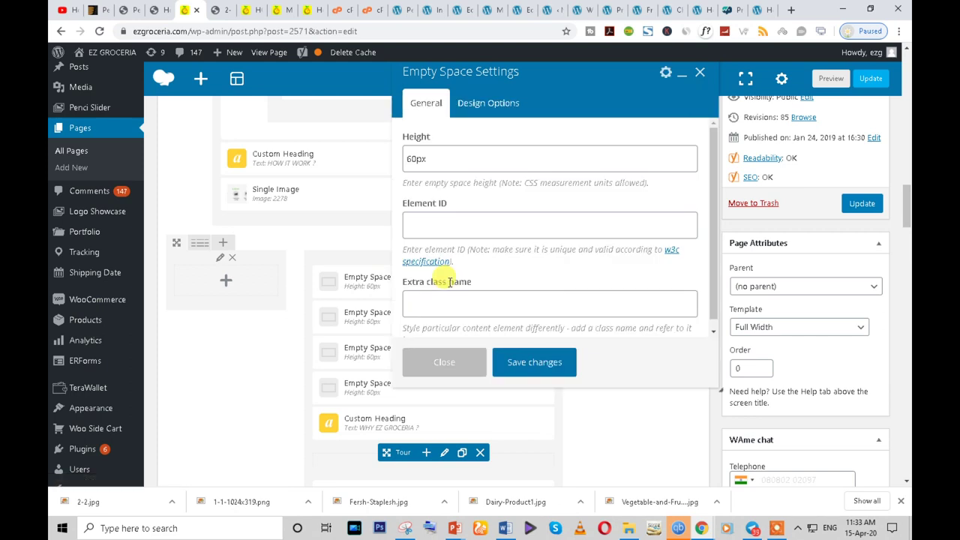
click(465, 366)
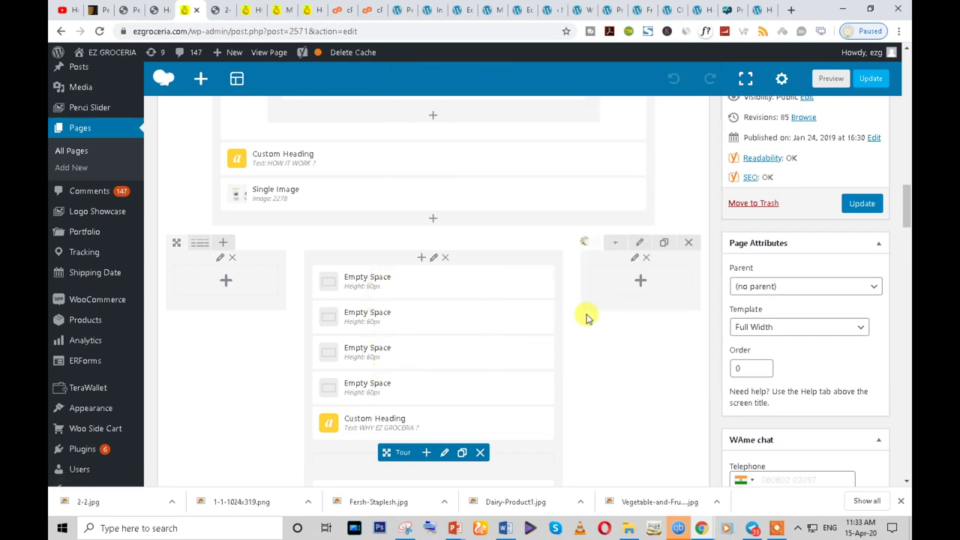
click(640, 244)
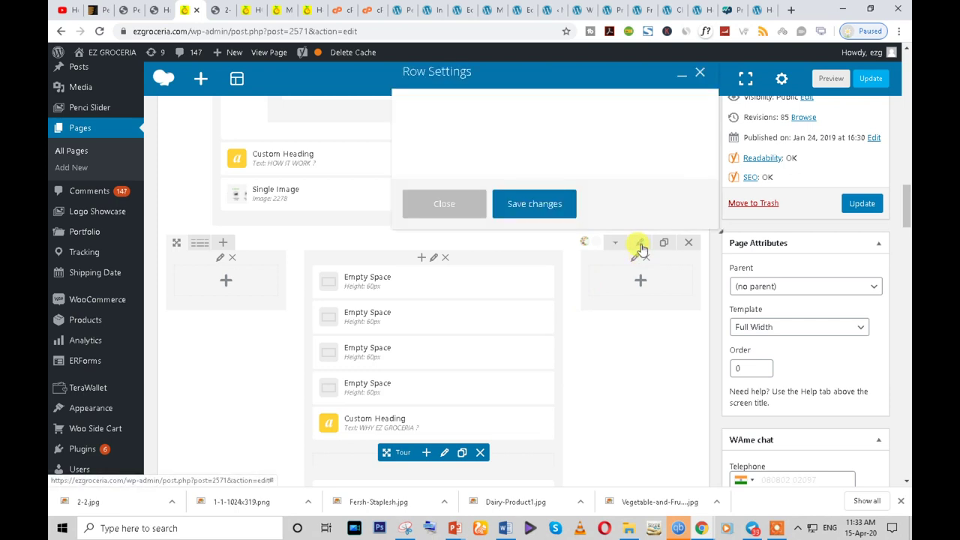
scroll(483, 251, down, 3)
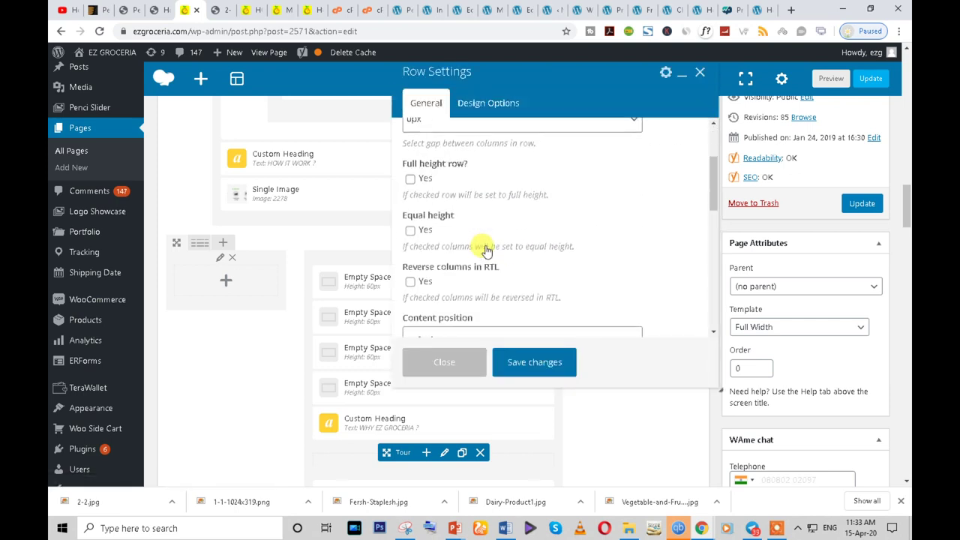
scroll(483, 251, down, 6)
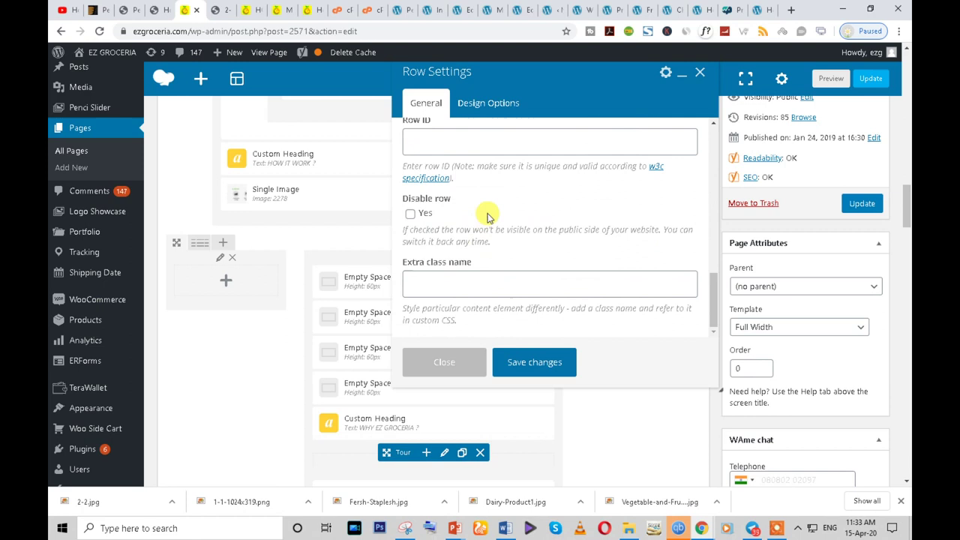
click(484, 105)
scroll(611, 274, down, 4)
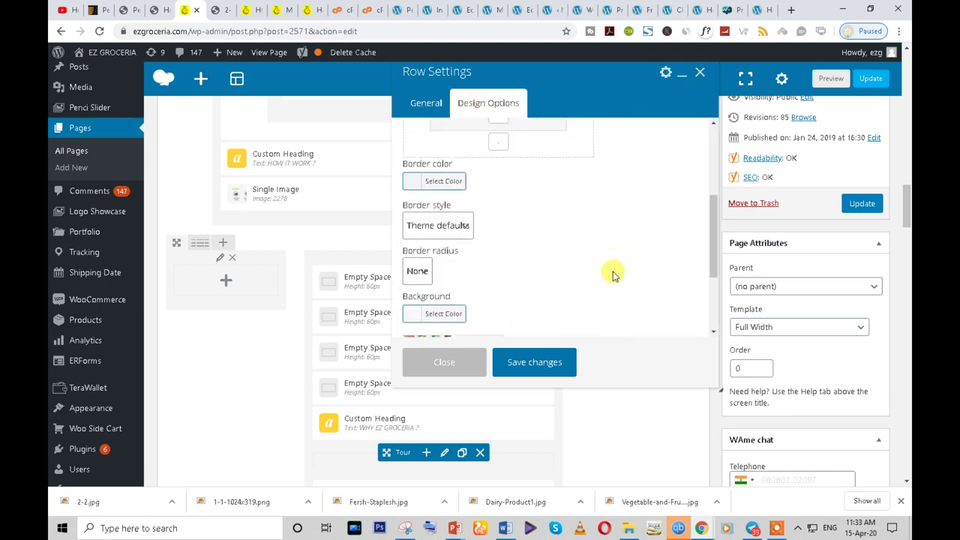
scroll(611, 279, down, 2)
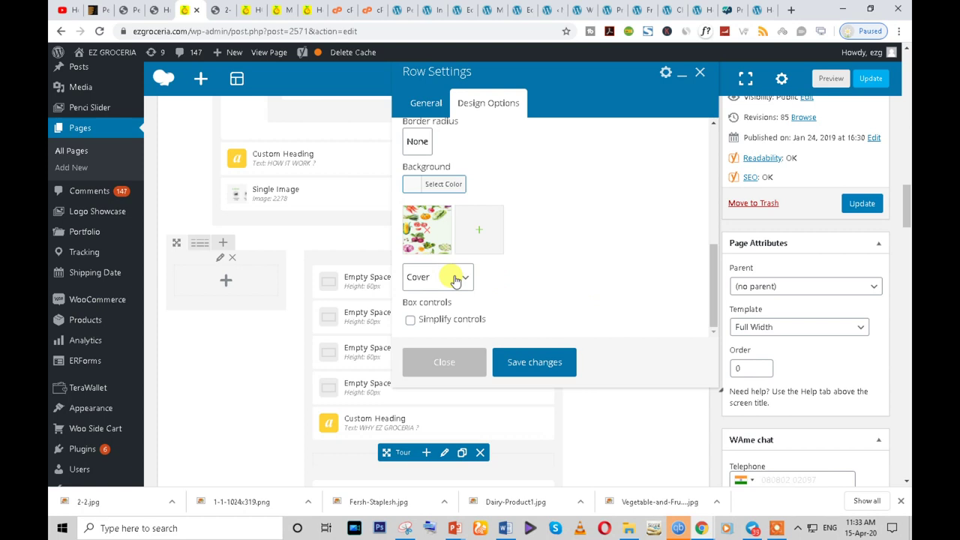
scroll(455, 279, up, 4)
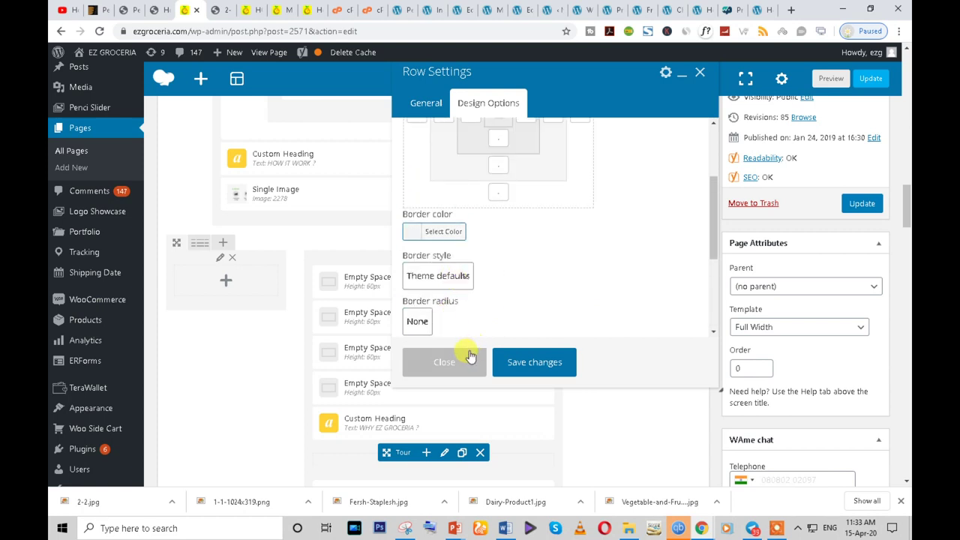
click(444, 362)
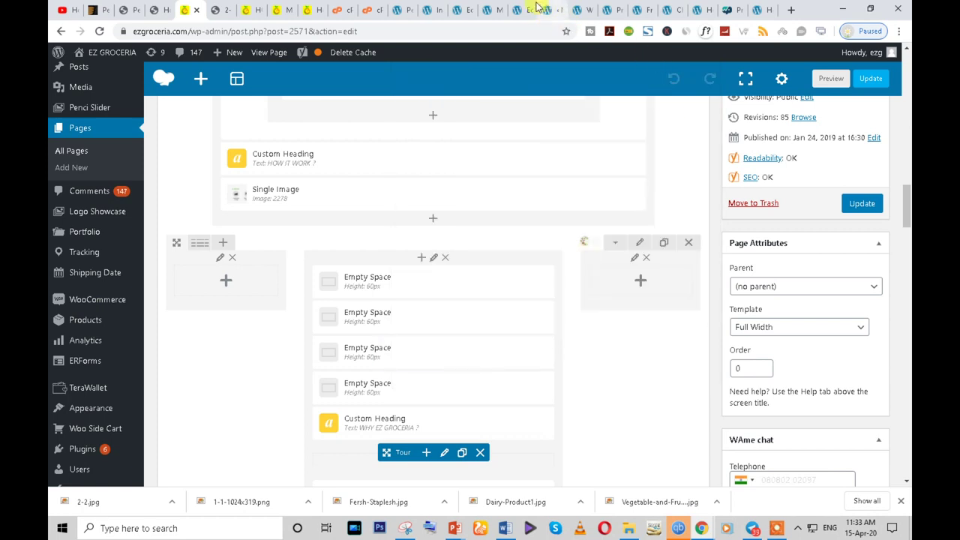
- On the Home page, set the Tour row's background image to Cover with white #ffffff colour
click(538, 9)
scroll(468, 266, up, 20)
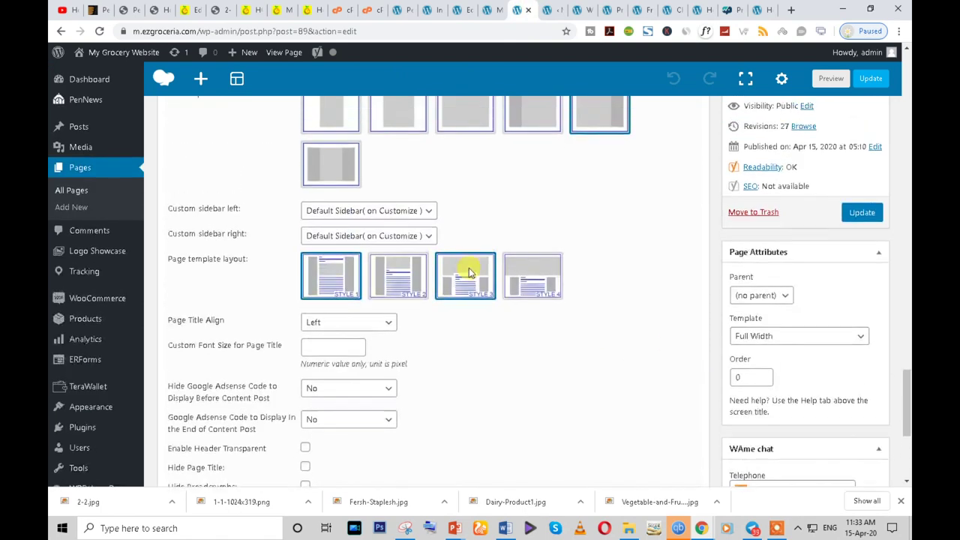
scroll(469, 273, down, 2)
scroll(469, 273, up, 6)
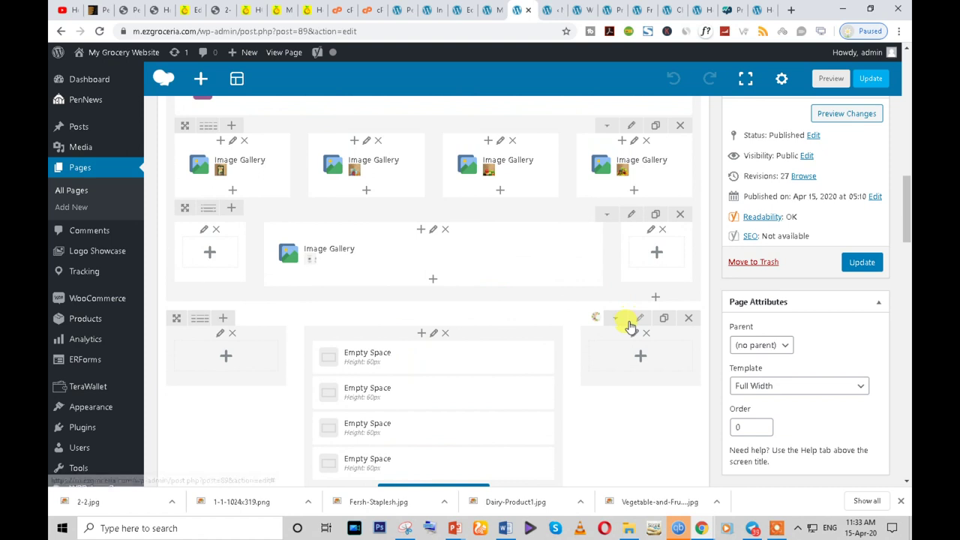
click(637, 319)
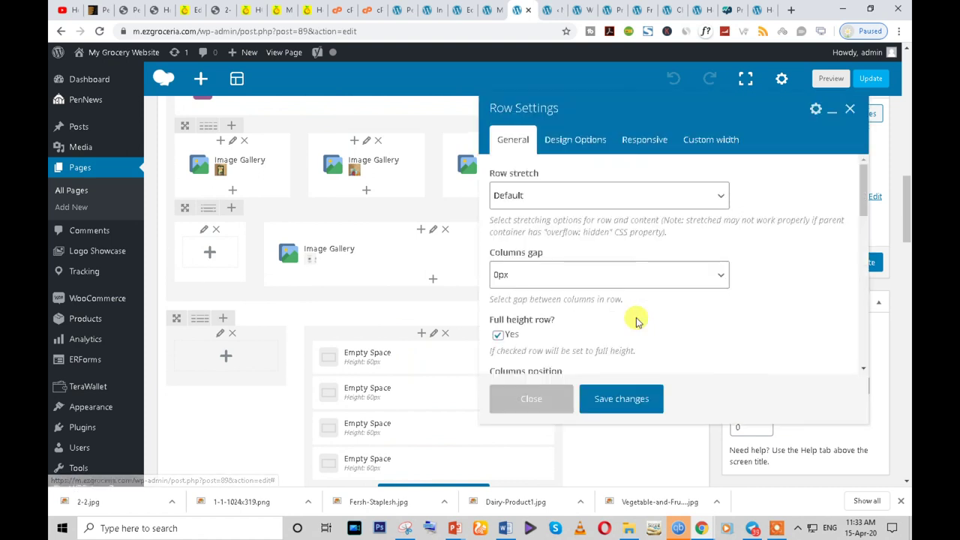
click(582, 141)
scroll(690, 300, down, 3)
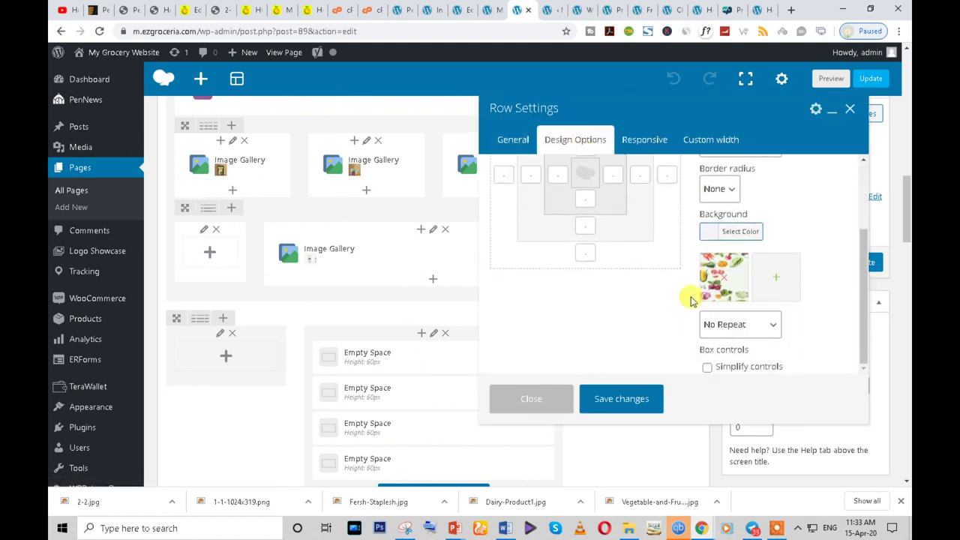
click(731, 324)
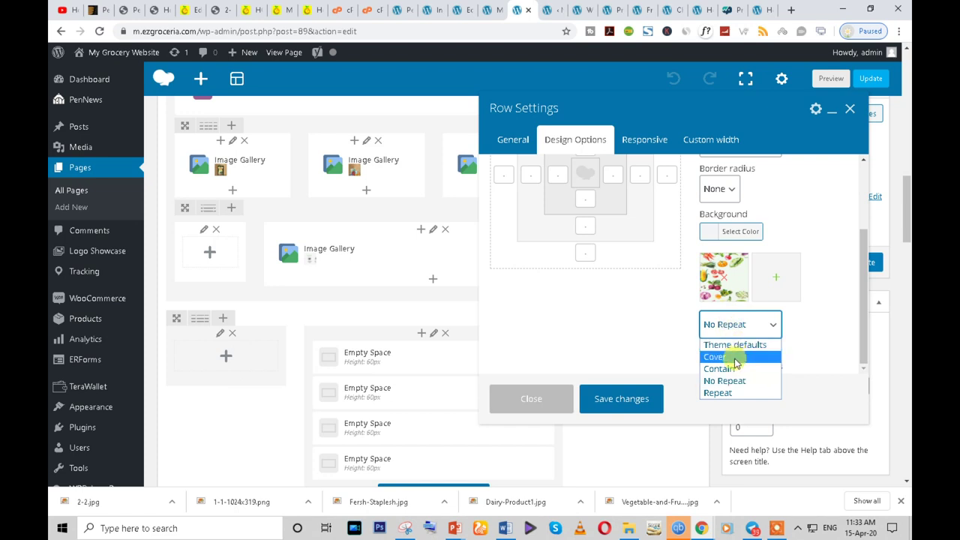
click(740, 357)
scroll(773, 330, down, 2)
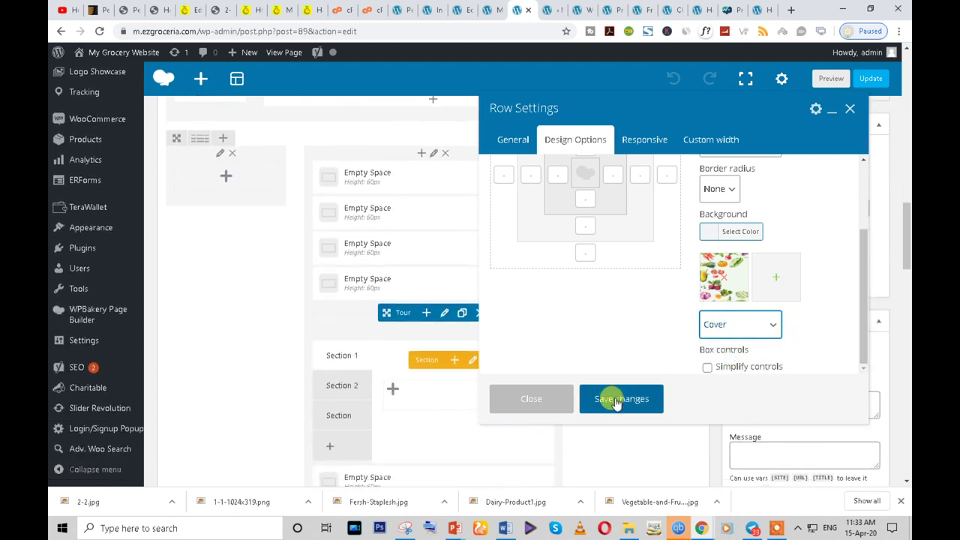
click(709, 232)
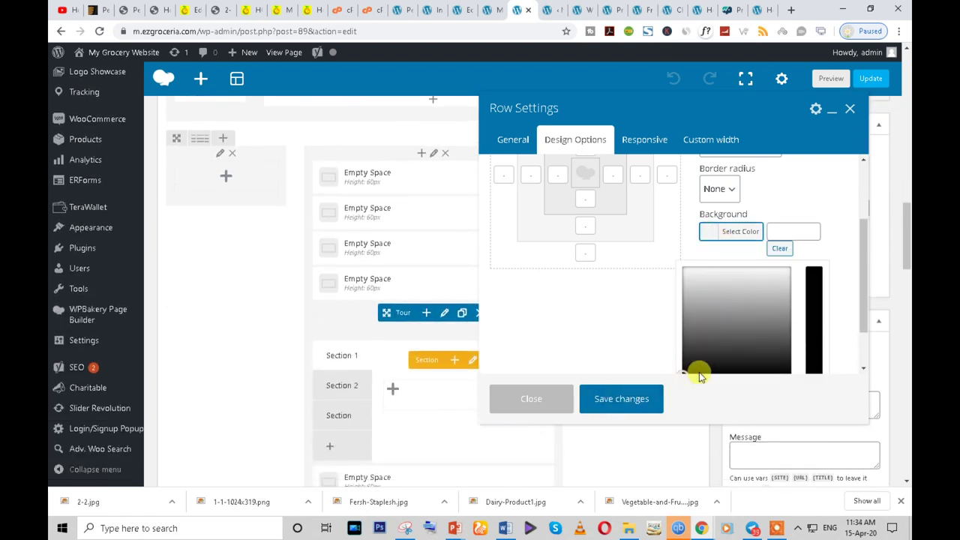
scroll(735, 330, down, 2)
click(702, 324)
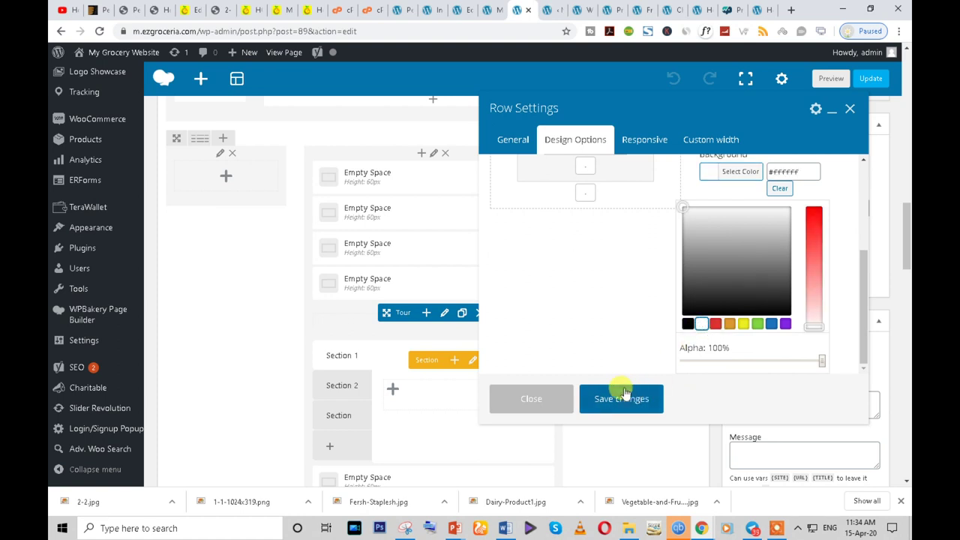
click(624, 398)
- Update the Home page
scroll(707, 365, up, 3)
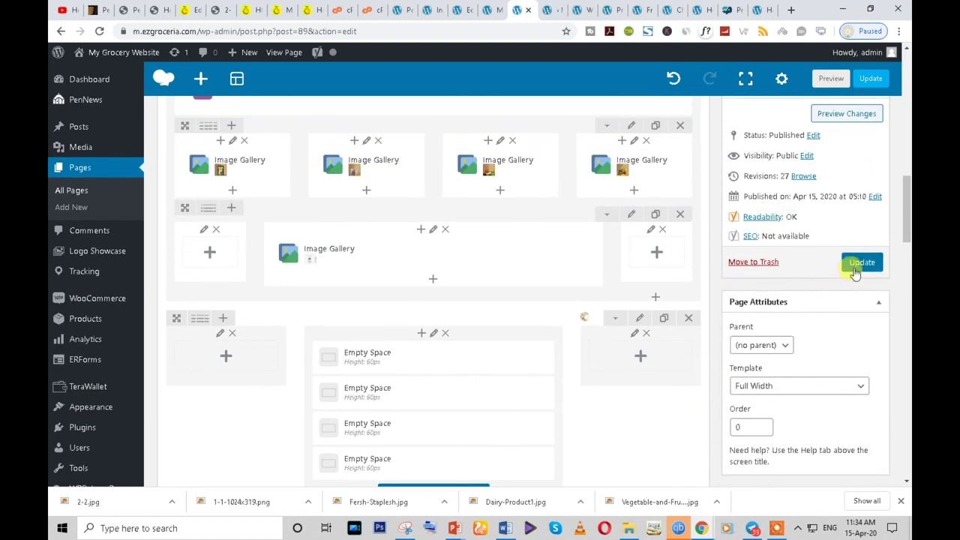
scroll(577, 363, down, 2)
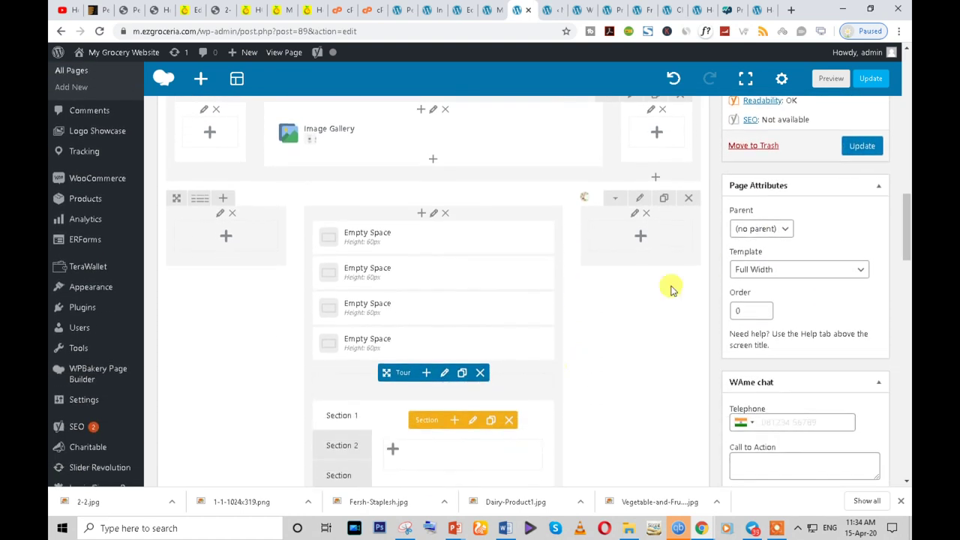
click(859, 148)
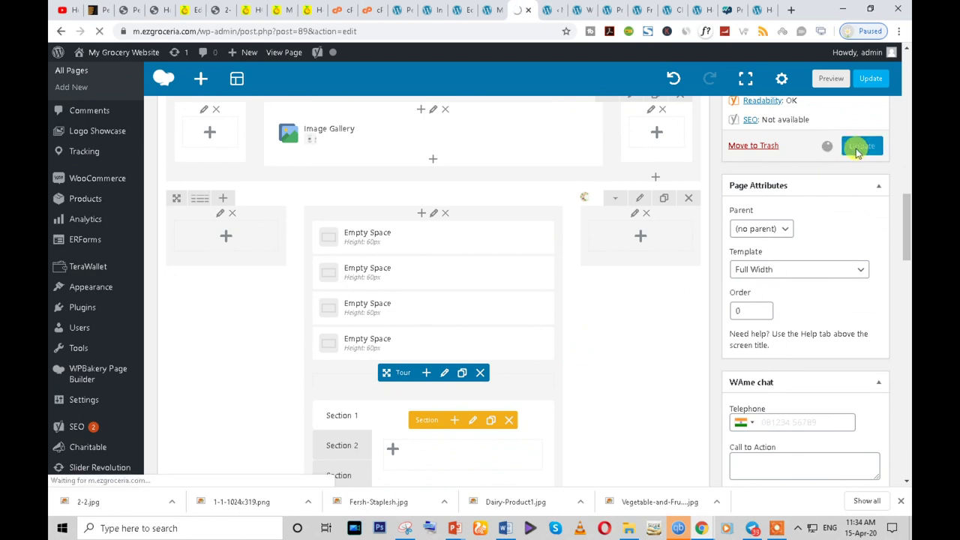
- Reload the live Home page and scroll to the Tour on its vegetable background
mouse_move(705, 531)
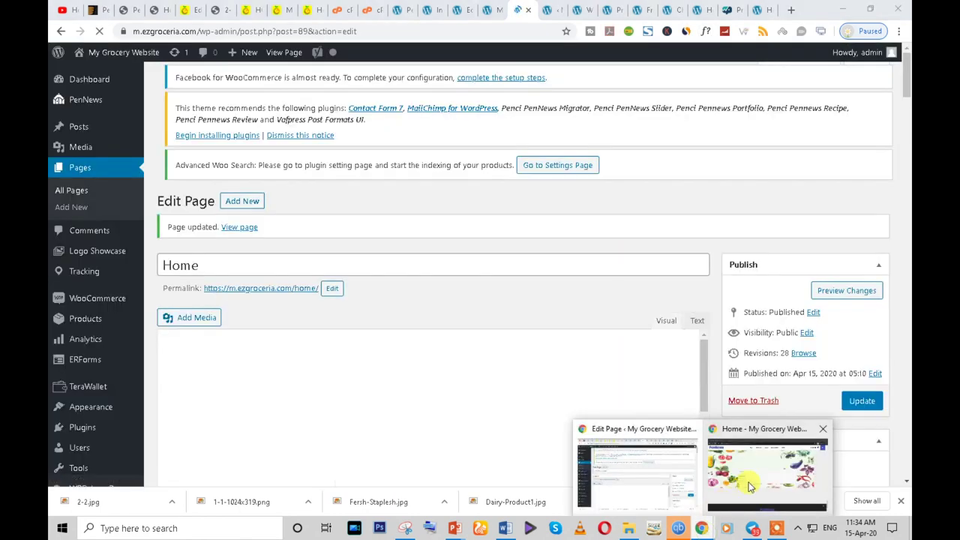
click(761, 461)
click(98, 33)
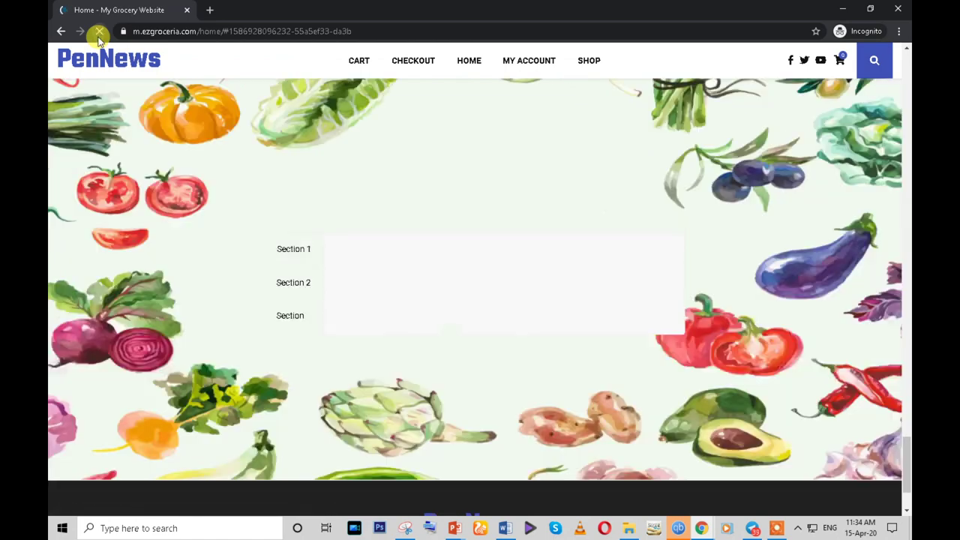
scroll(713, 295, down, 10)
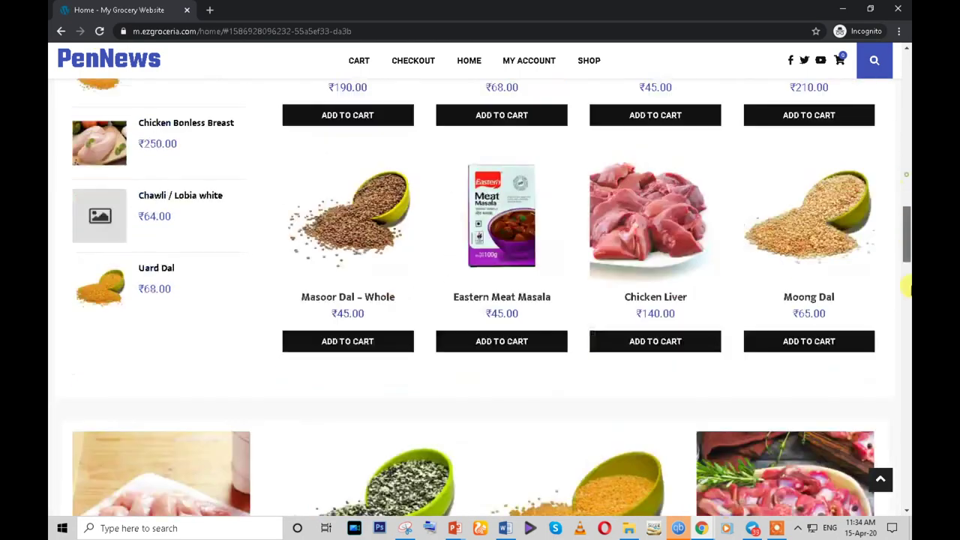
drag(906, 225, 906, 450)
scroll(755, 326, up, 2)
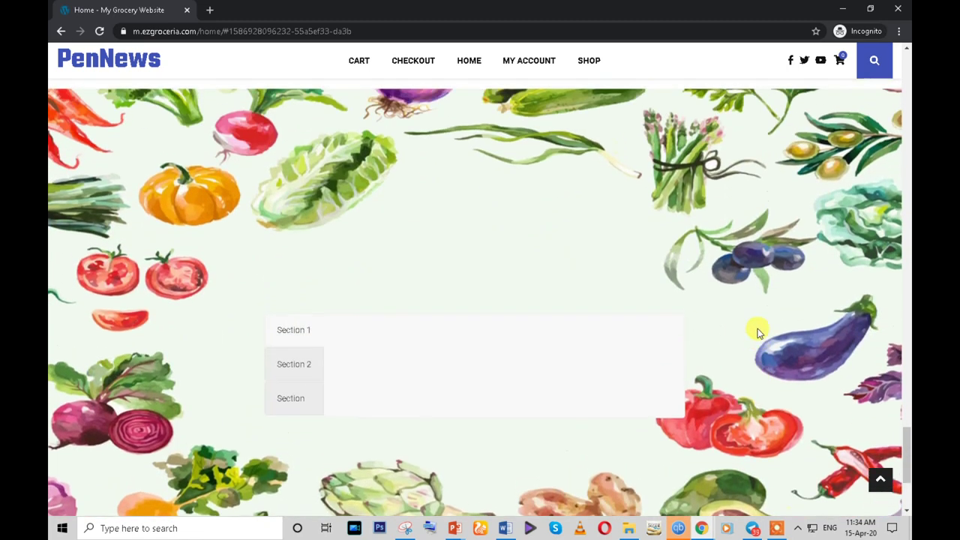
scroll(750, 319, down, 2)
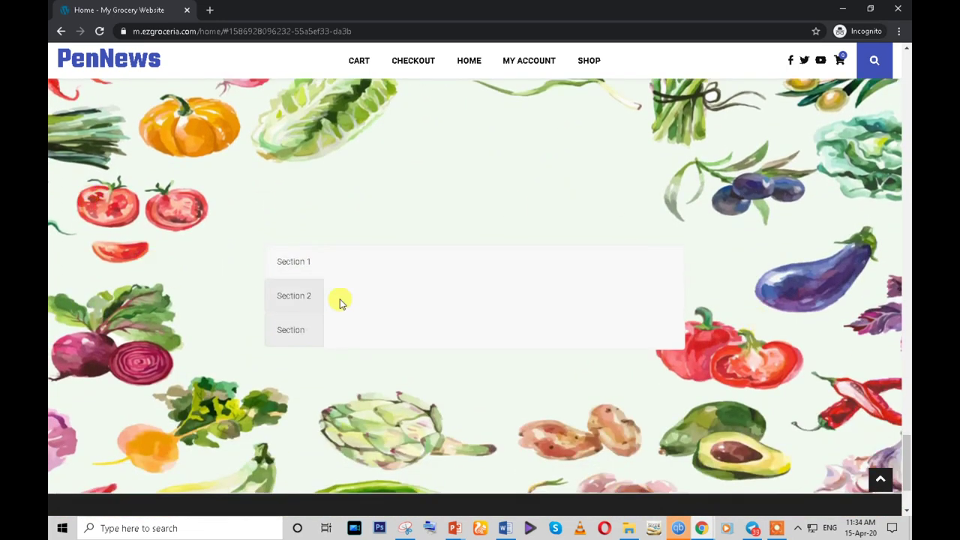
- Switch the tour between Sections 1, 2 and 3 to preview their content
click(298, 296)
click(288, 334)
click(300, 302)
click(298, 294)
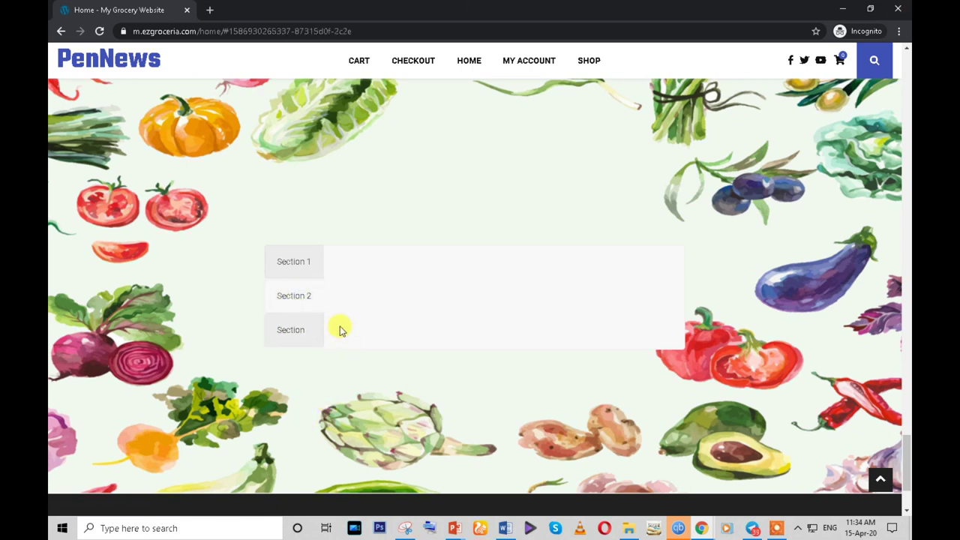
click(291, 337)
click(291, 300)
click(294, 266)
click(298, 302)
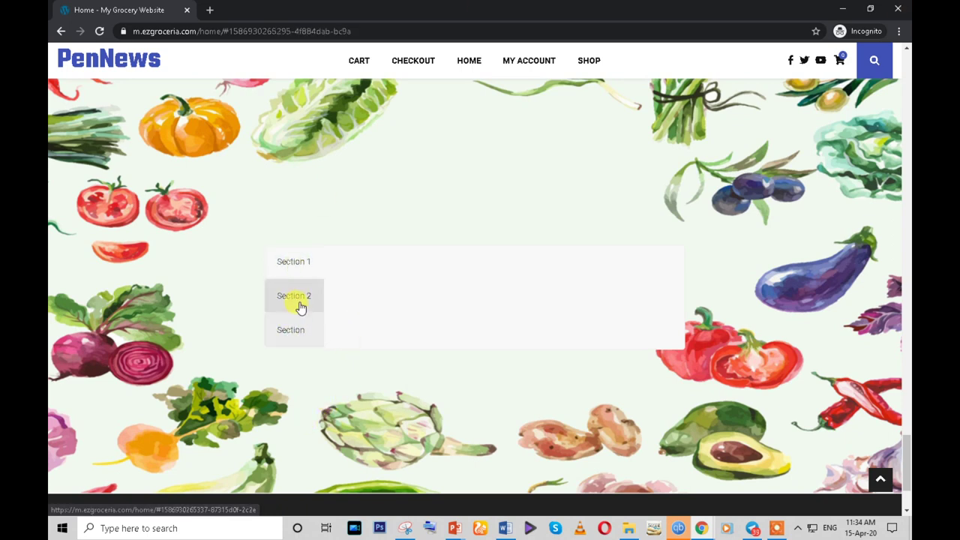
- Open the tour's Section 1 settings, toggle the title icon on and off, and close unchanged
mouse_move(701, 528)
click(638, 469)
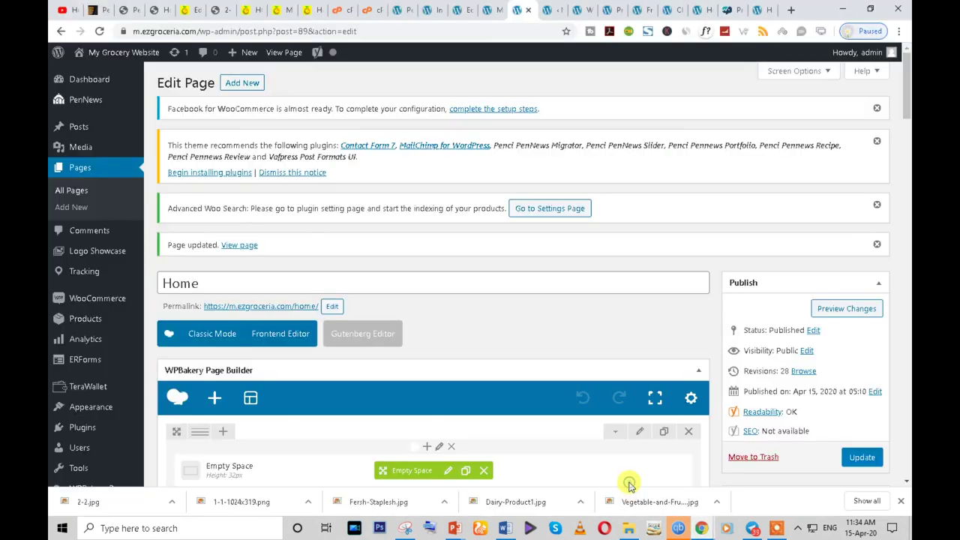
scroll(908, 300, down, 3)
drag(908, 135, 907, 264)
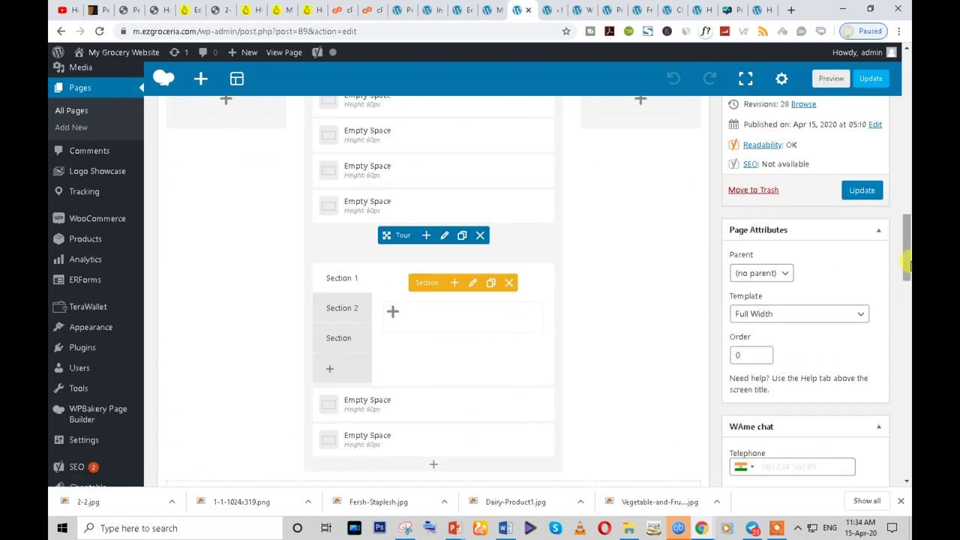
click(471, 284)
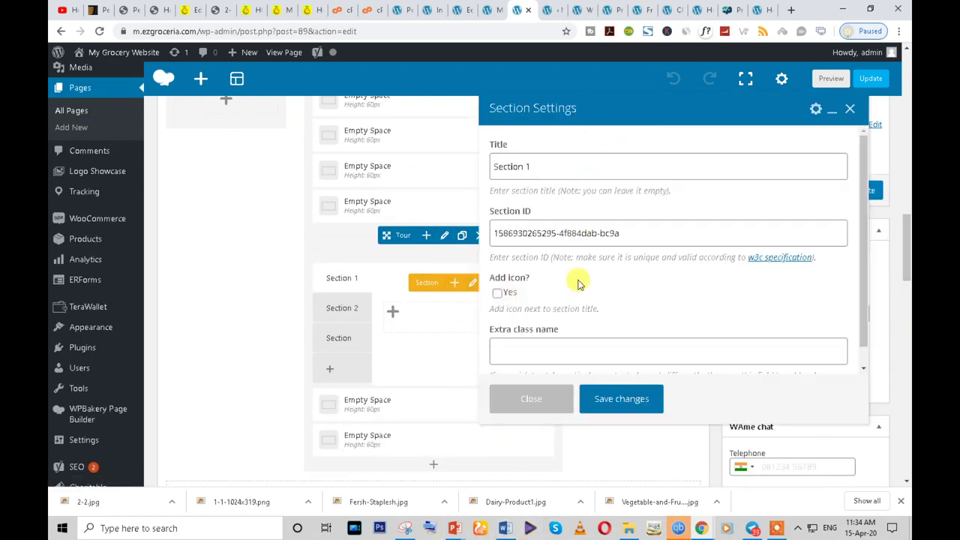
scroll(577, 283, down, 3)
scroll(574, 296, up, 3)
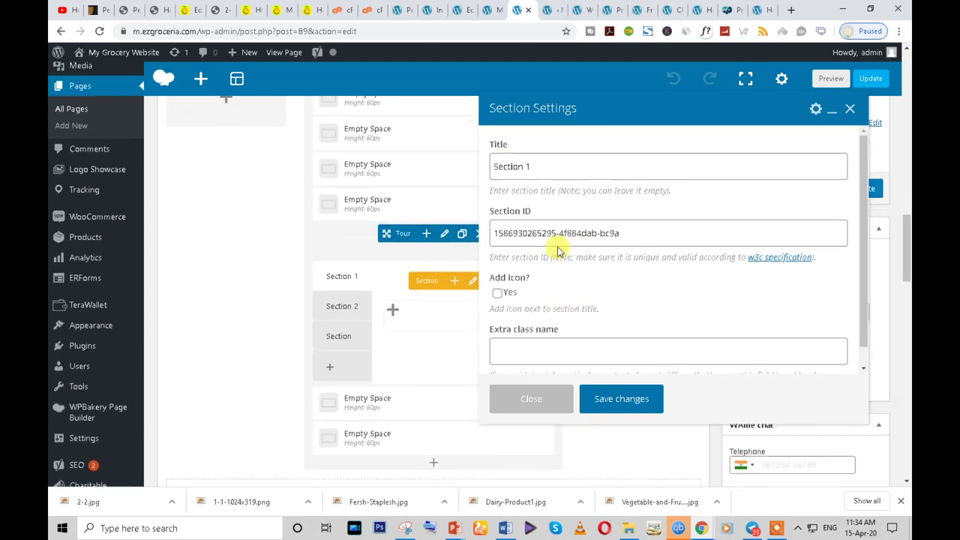
click(498, 293)
click(499, 293)
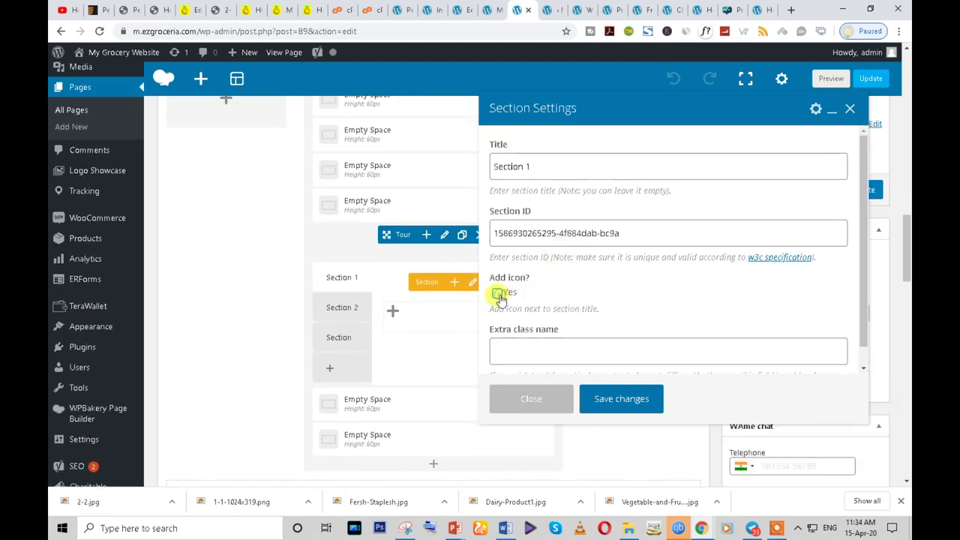
click(531, 398)
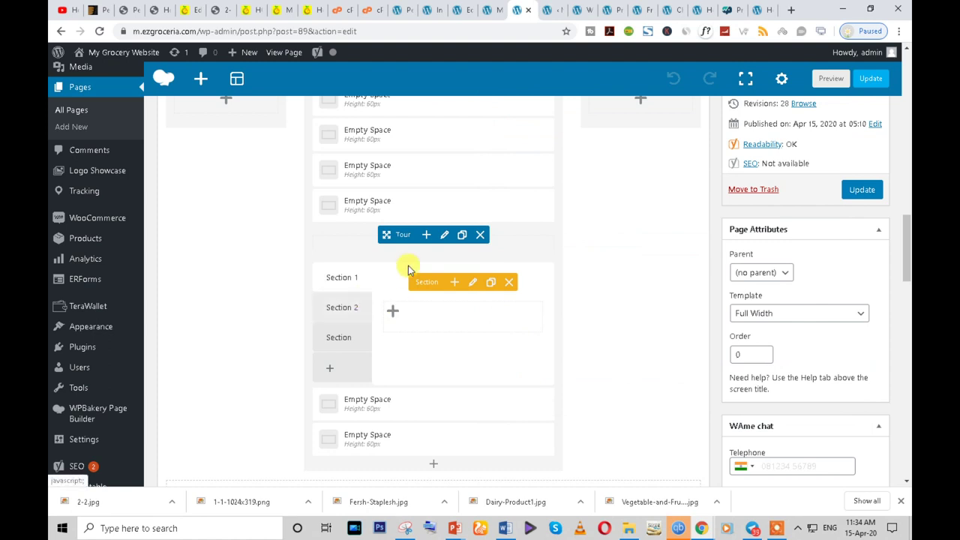
- In the Tour settings, keep Classic style, set colour to Green and gap to None
click(445, 237)
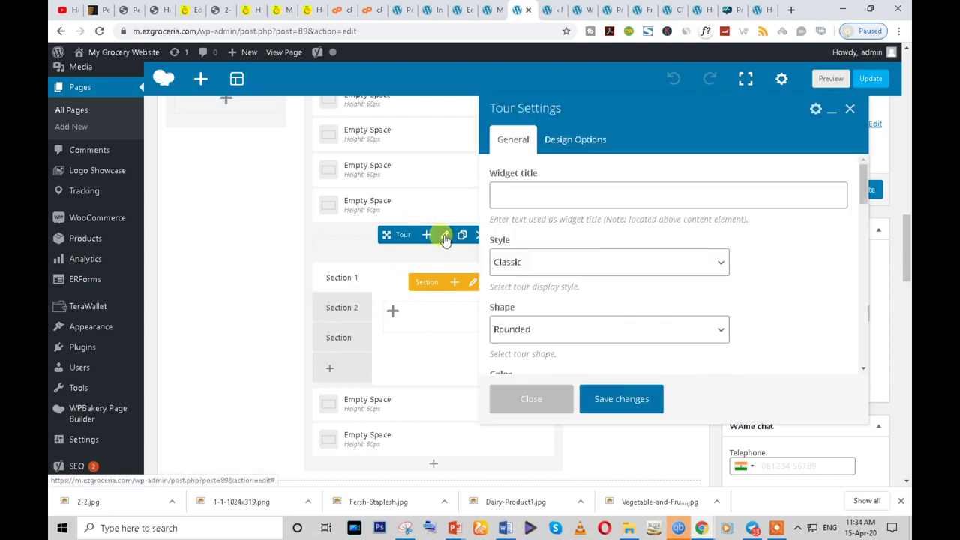
scroll(587, 240, down, 1)
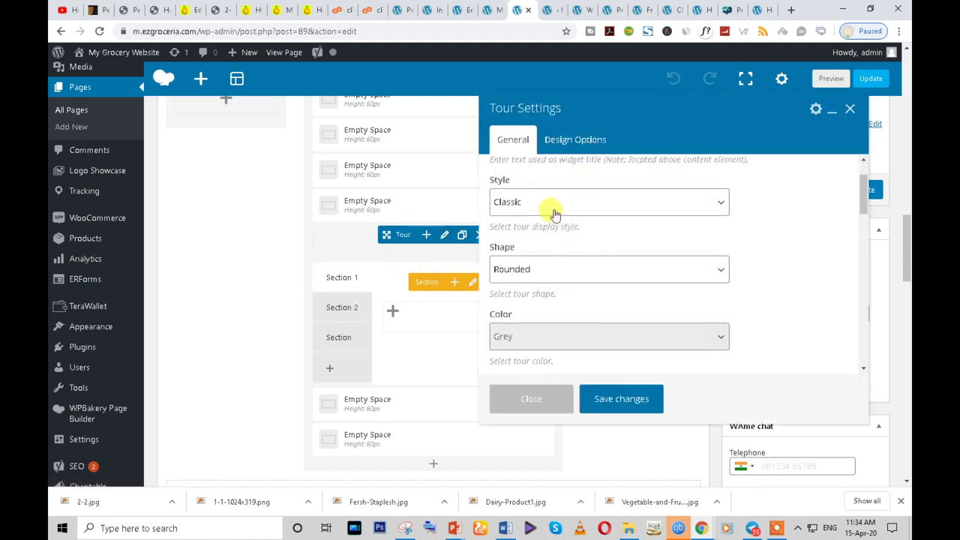
click(548, 202)
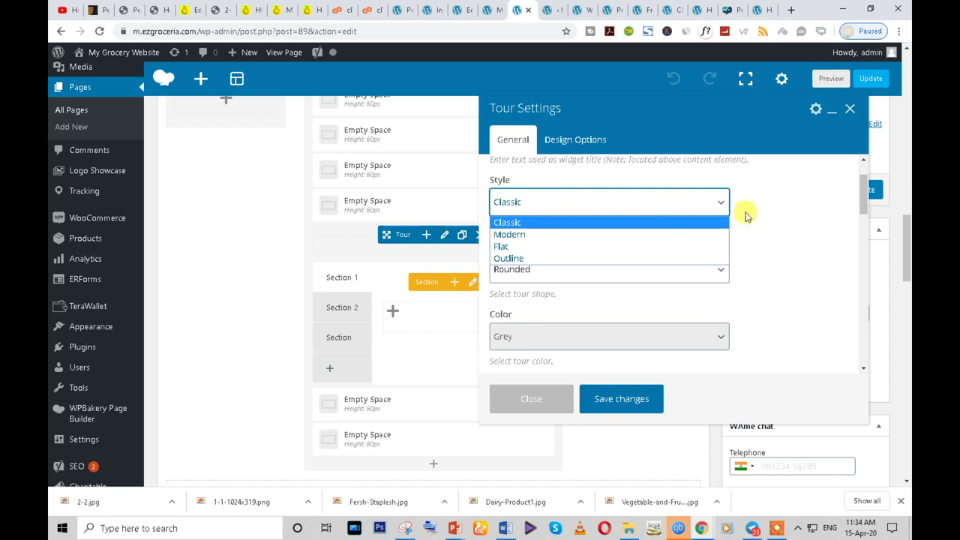
click(745, 210)
scroll(551, 288, down, 1)
click(540, 278)
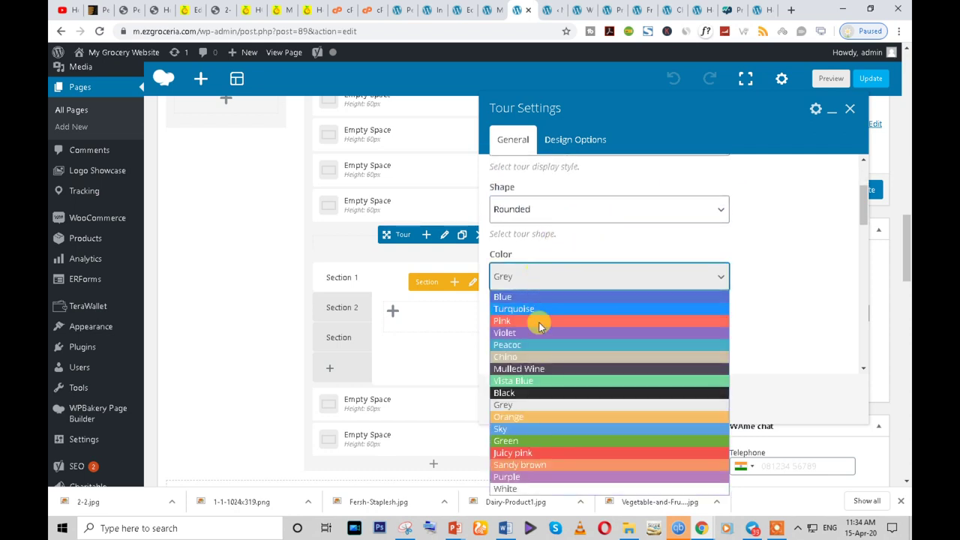
click(574, 432)
scroll(578, 337, down, 1)
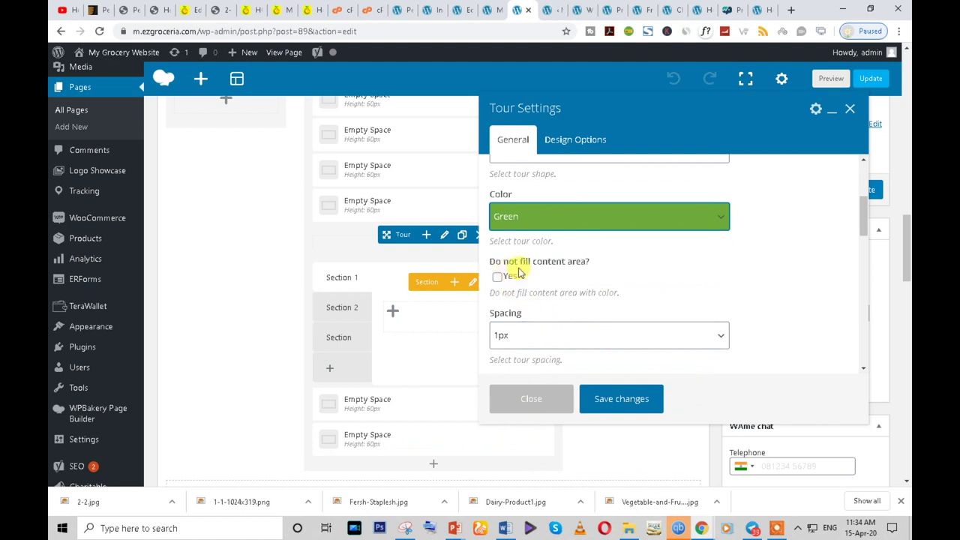
scroll(603, 275, down, 2)
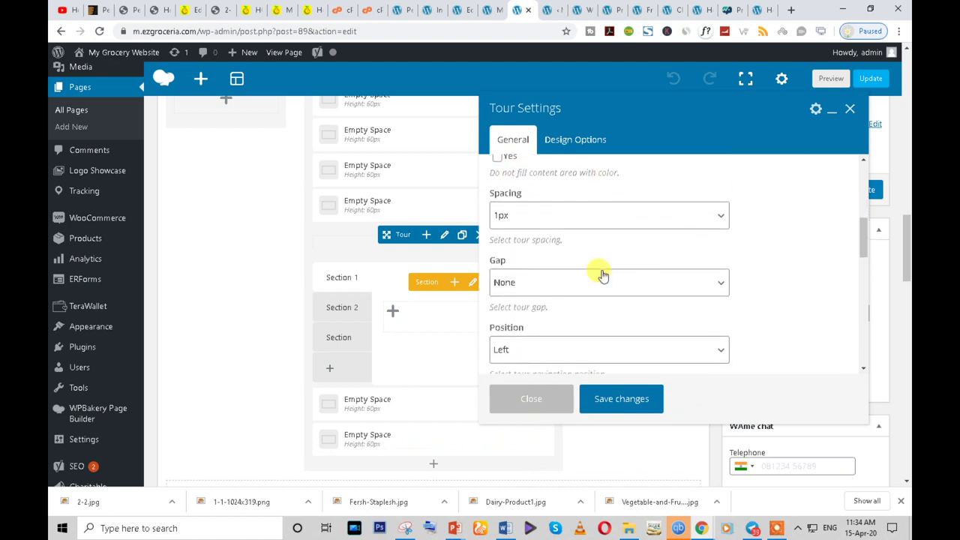
click(602, 282)
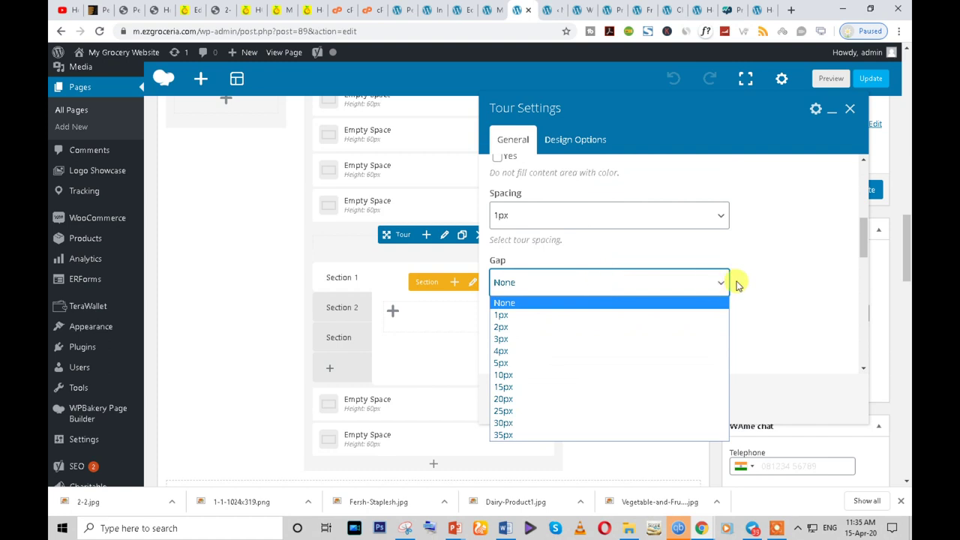
click(737, 281)
- Keep the tour navigation on the left with Auto width
scroll(660, 306, down, 1)
click(563, 293)
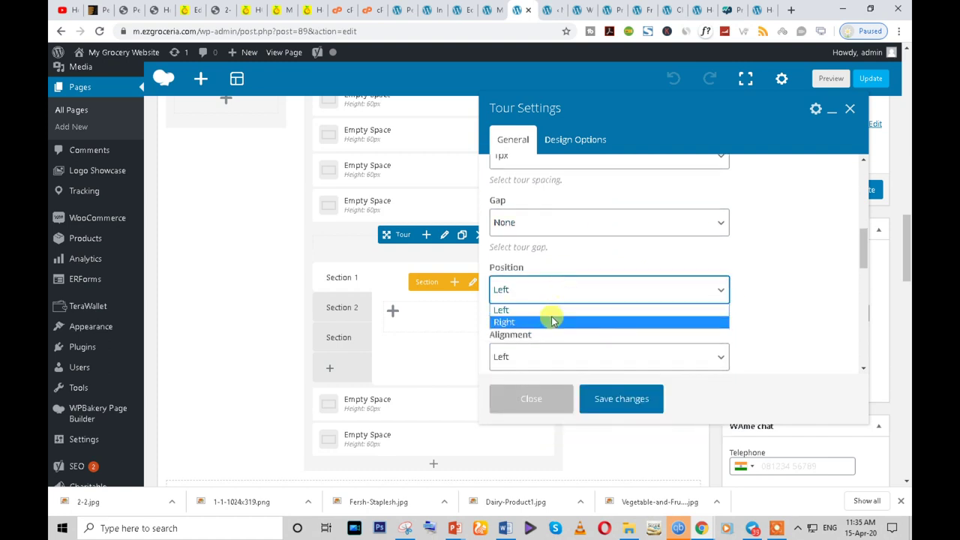
click(553, 321)
scroll(690, 312, down, 2)
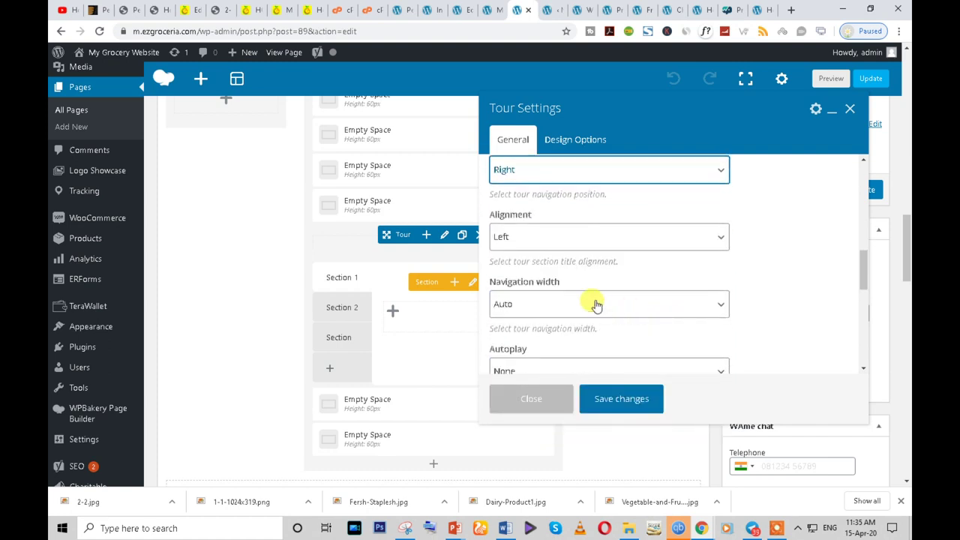
scroll(596, 304, up, 1)
click(515, 230)
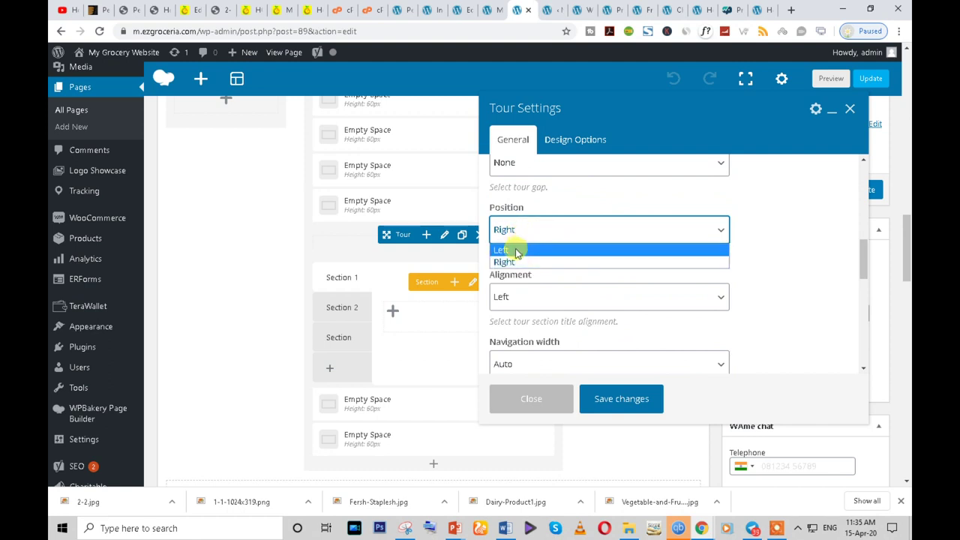
click(516, 250)
scroll(583, 278, down, 2)
click(546, 248)
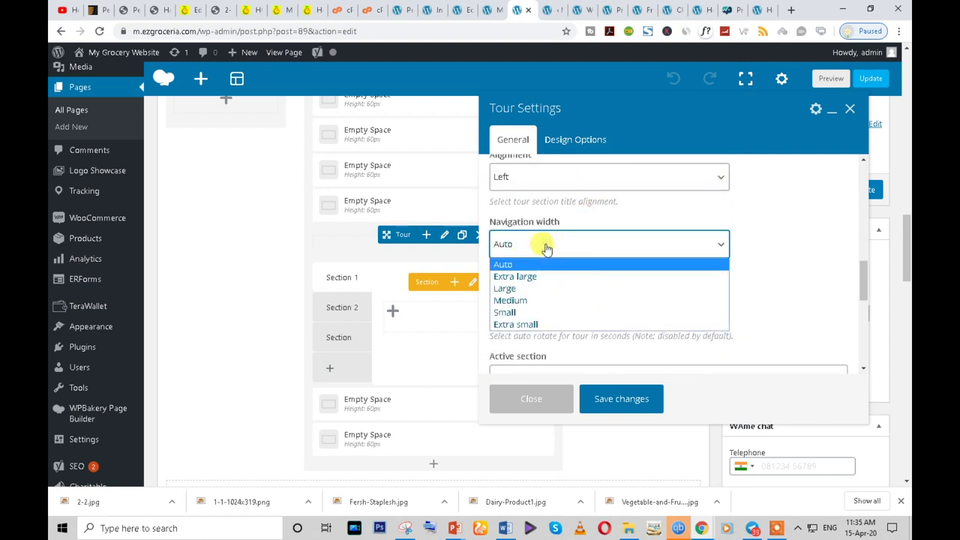
click(757, 242)
- Set autoplay to 1 second and a bounceIn entrance animation, then save the Tour
scroll(759, 243, down, 1)
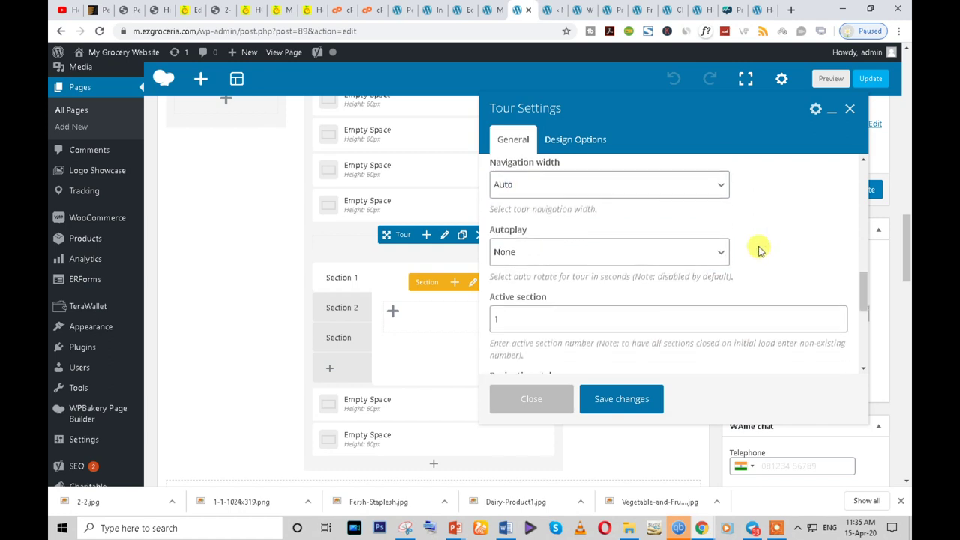
click(567, 258)
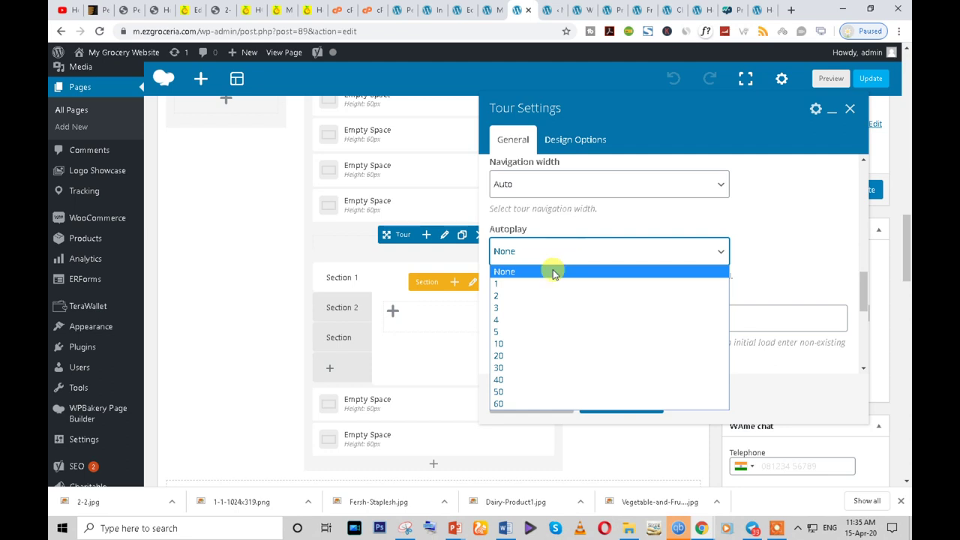
click(534, 284)
scroll(600, 294, down, 2)
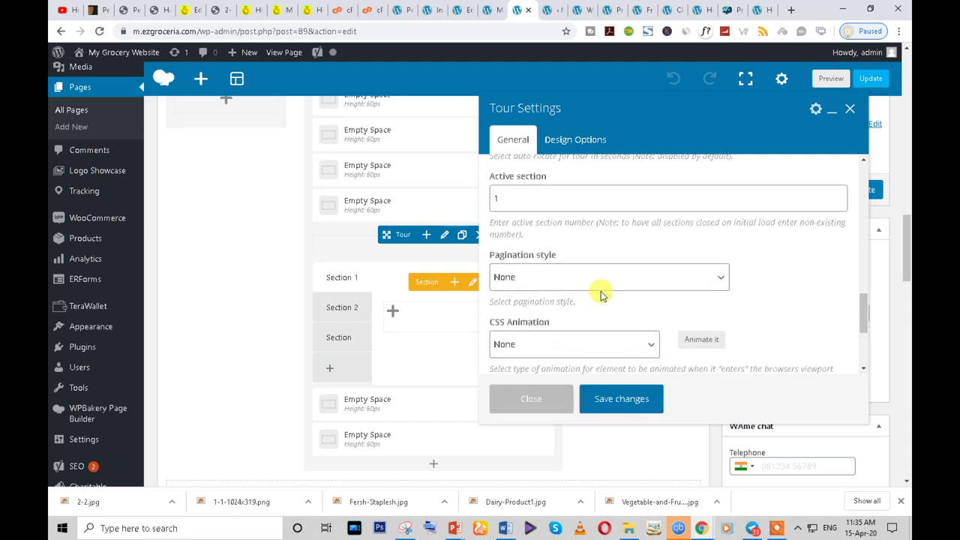
scroll(562, 279, down, 1)
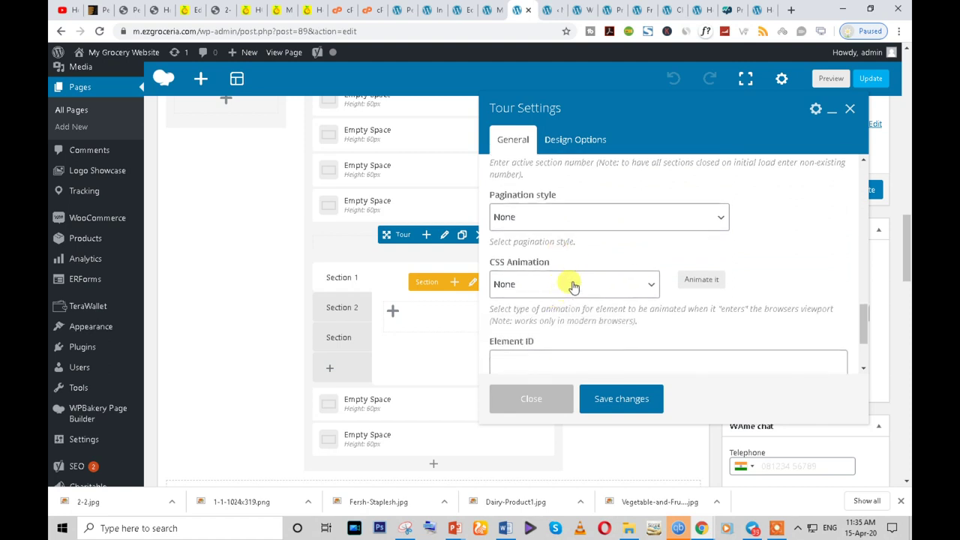
click(572, 284)
click(754, 258)
click(593, 285)
click(529, 71)
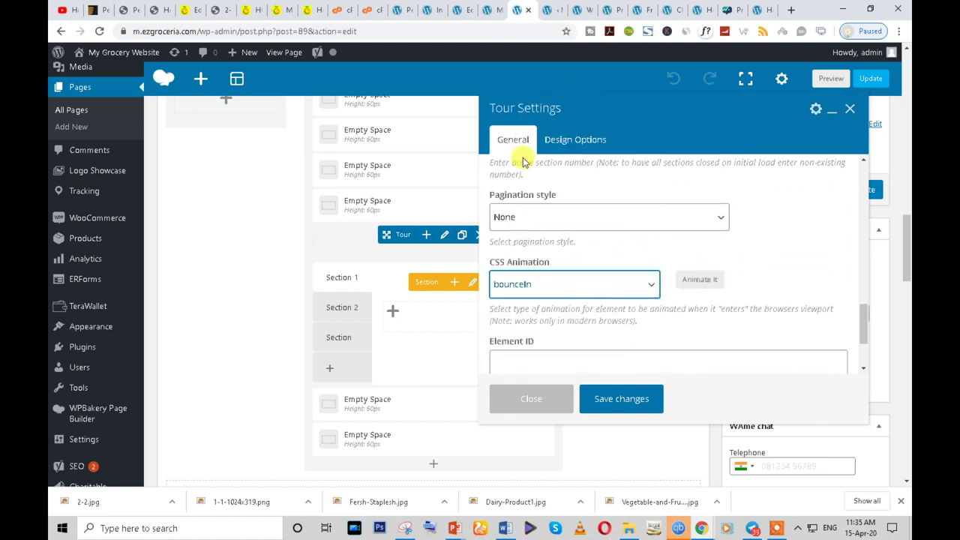
scroll(675, 352, down, 2)
click(622, 405)
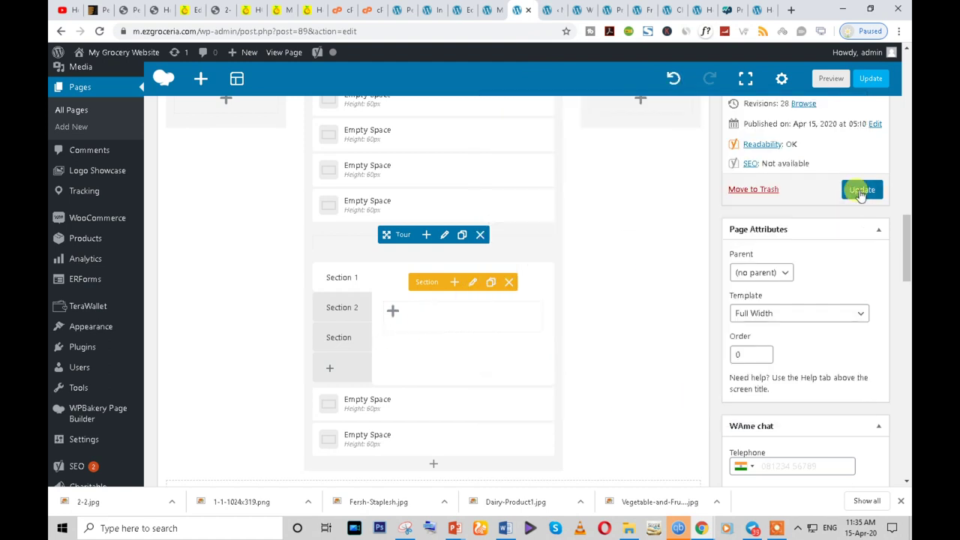
- Add a Text Block with default text to Section 1 via a 'text' search and update the page
click(392, 314)
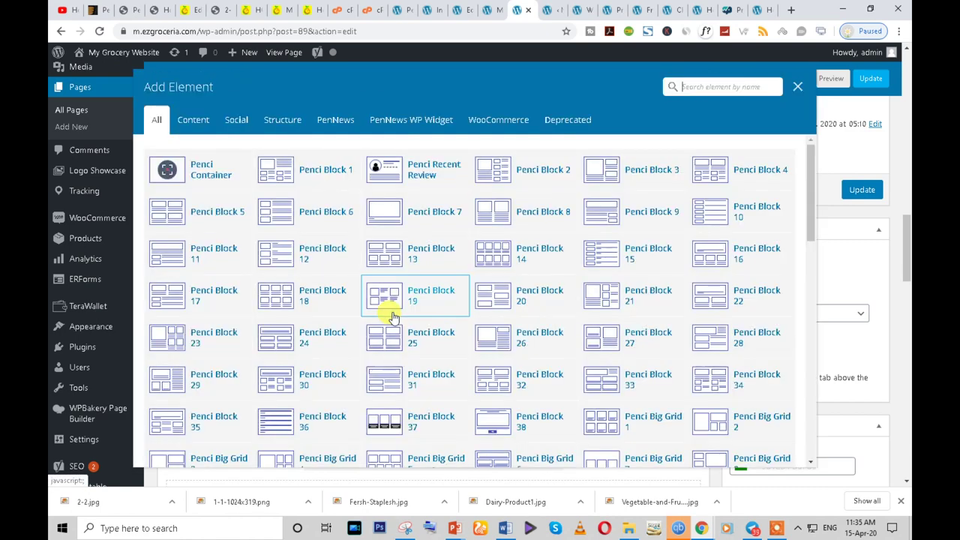
click(715, 96)
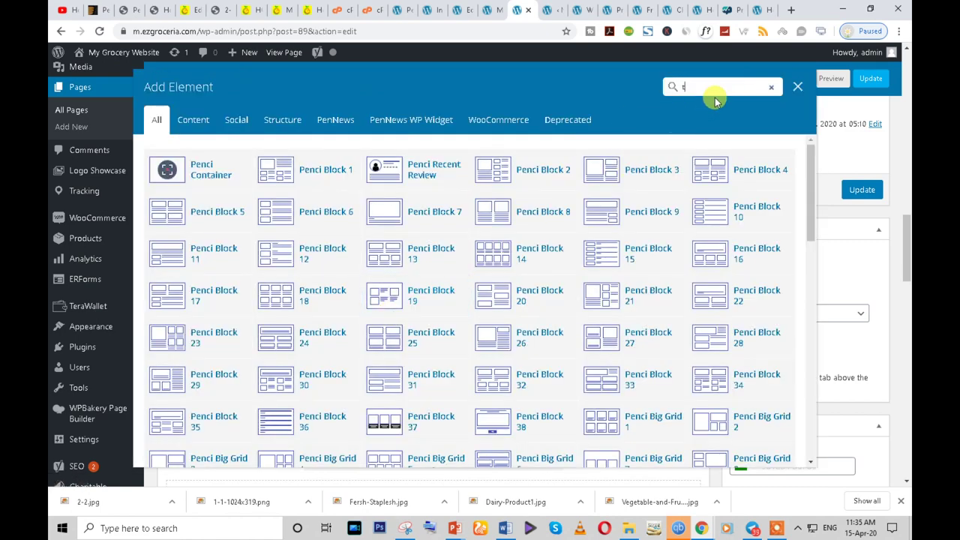
text(tes)
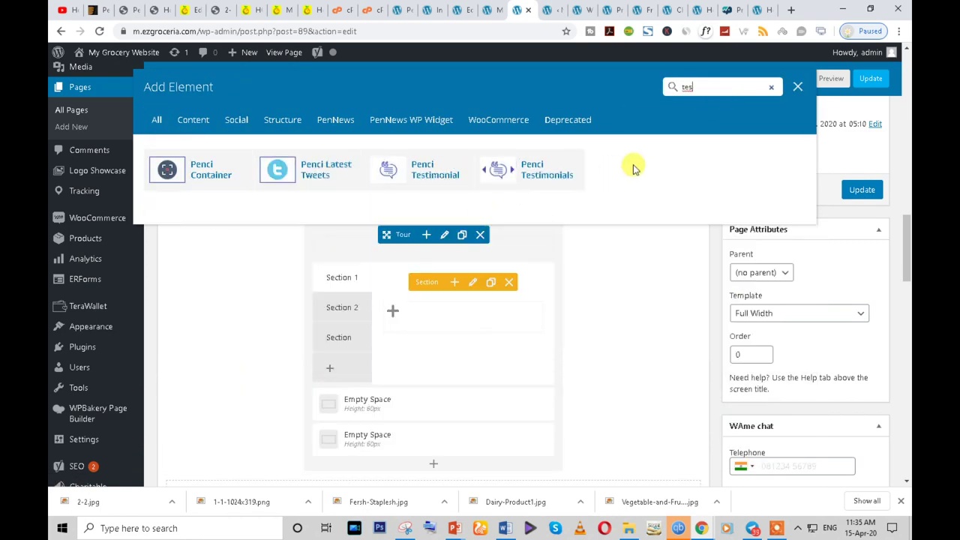
key(BackSpace)
text(xt)
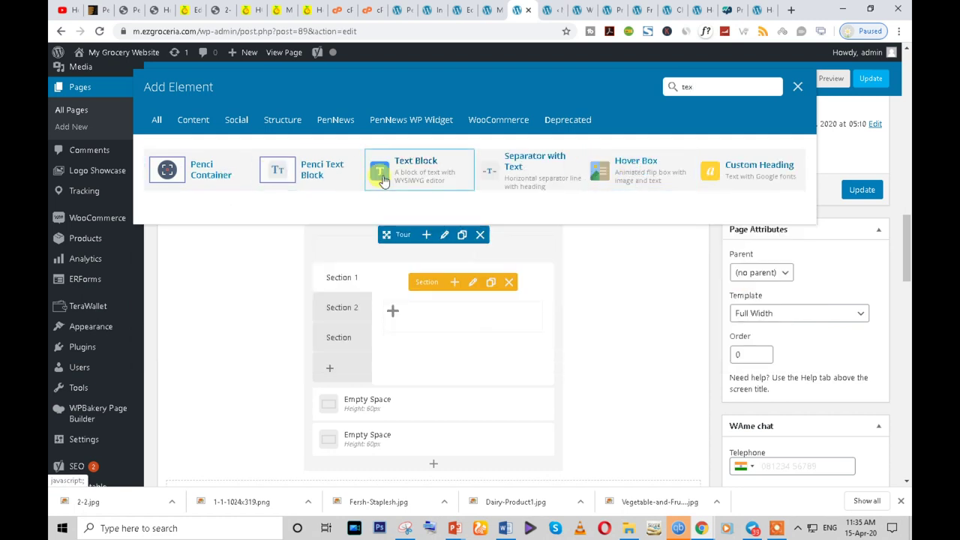
click(420, 170)
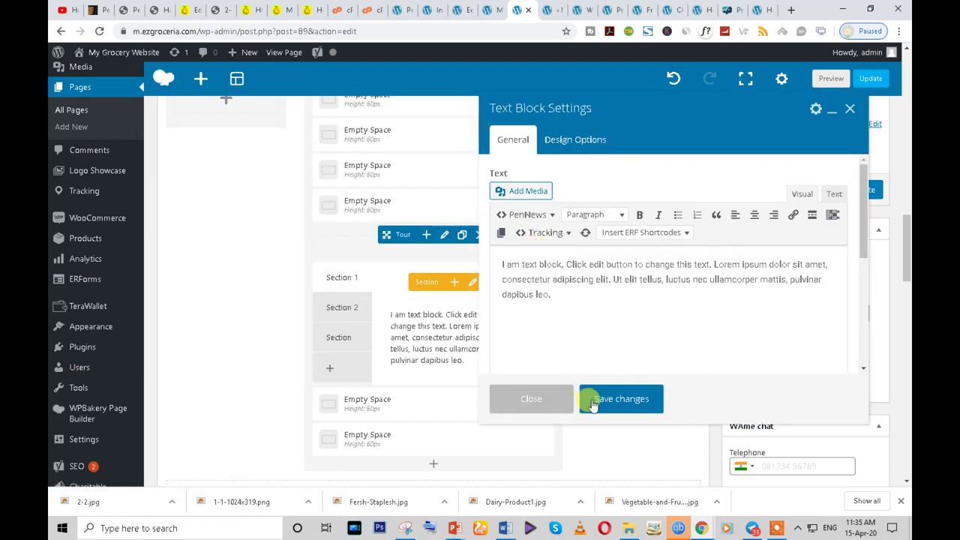
click(615, 405)
click(859, 197)
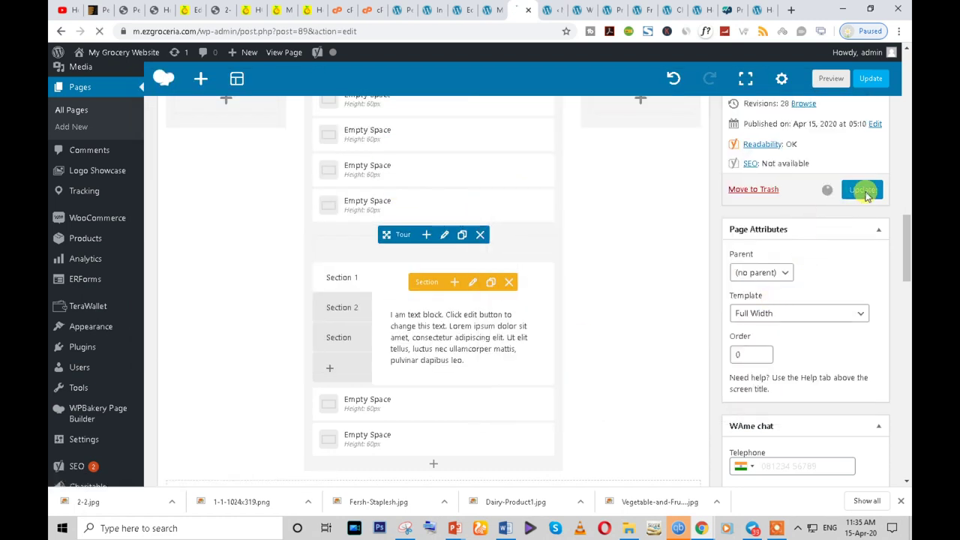
- Scroll through the live grocery home page's products and category cards in incognito, then return to the editor
click(768, 501)
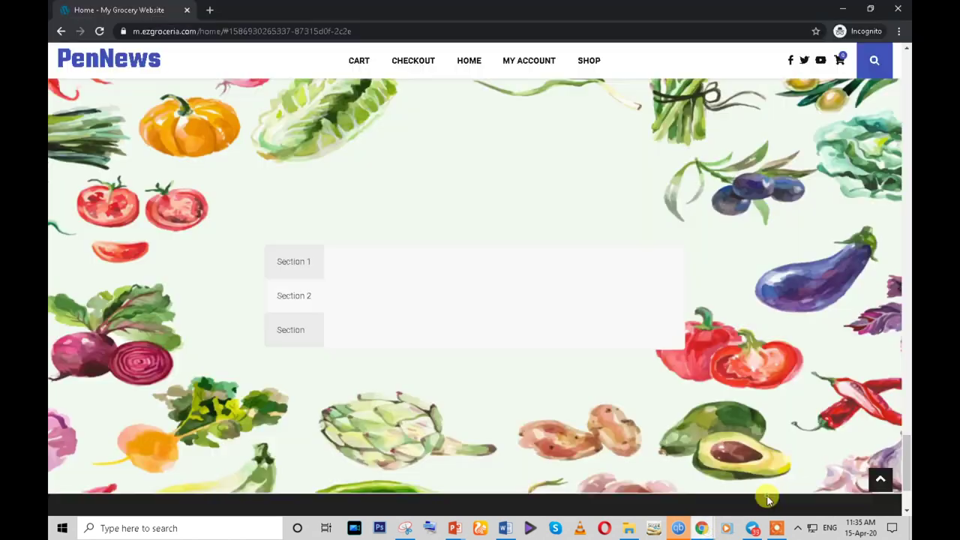
scroll(528, 350, up, 10)
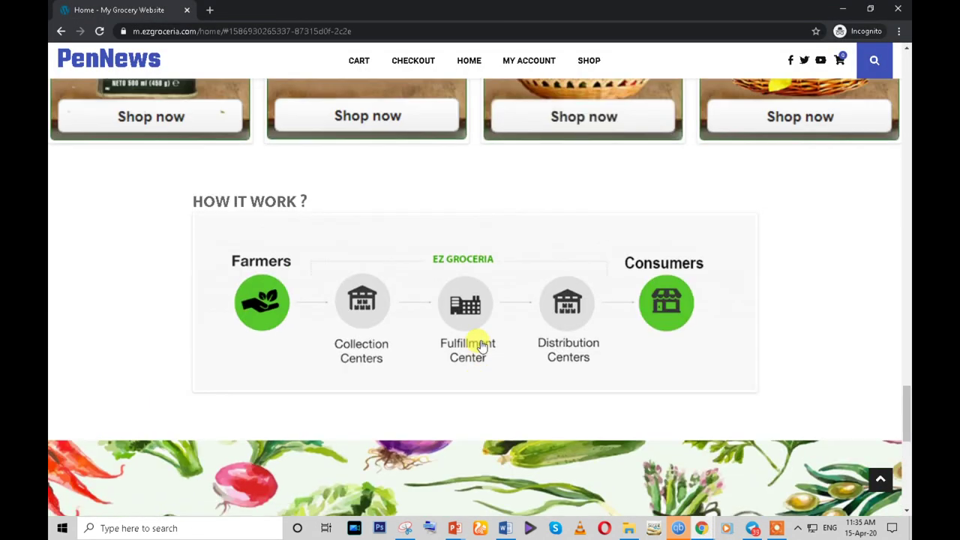
scroll(481, 340, up, 3)
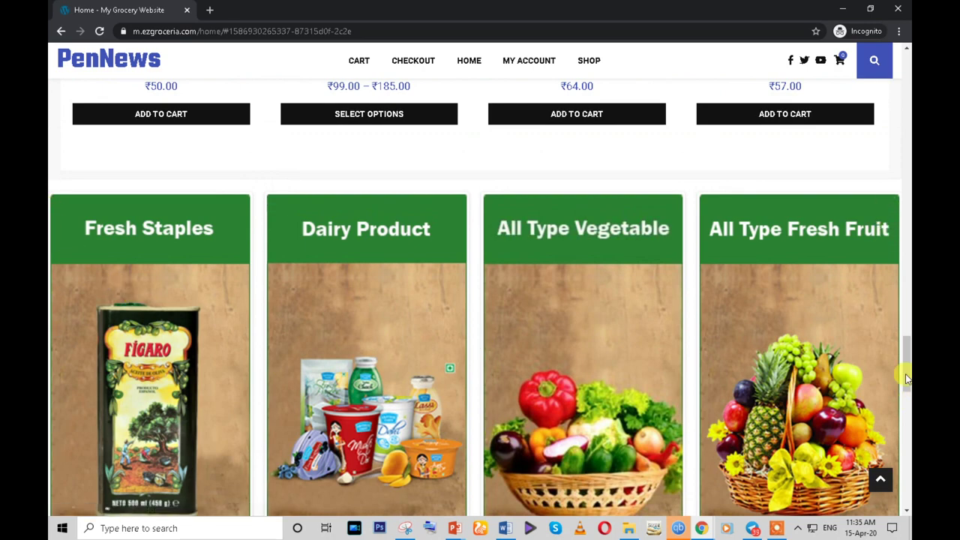
scroll(342, 323, up, 1)
scroll(341, 322, up, 10)
scroll(341, 322, down, 11)
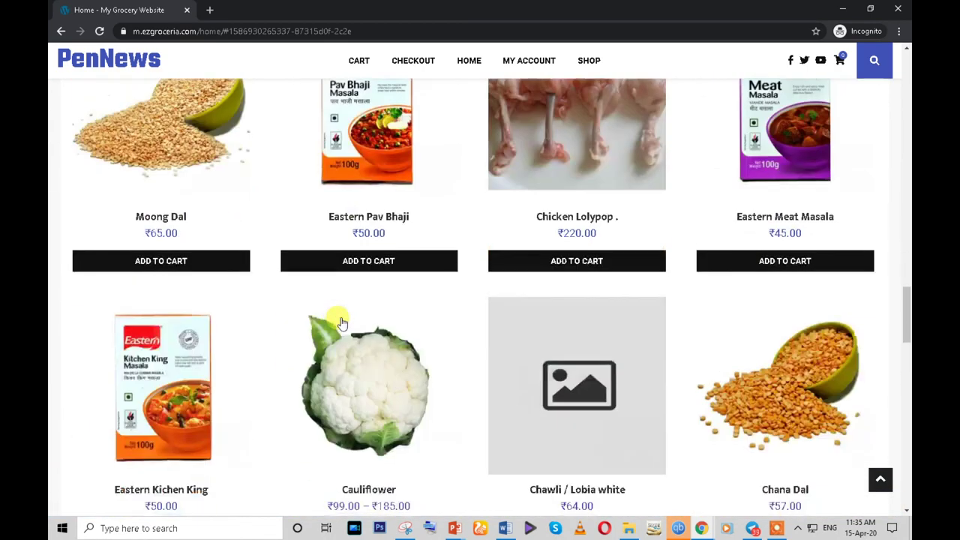
scroll(341, 322, down, 2)
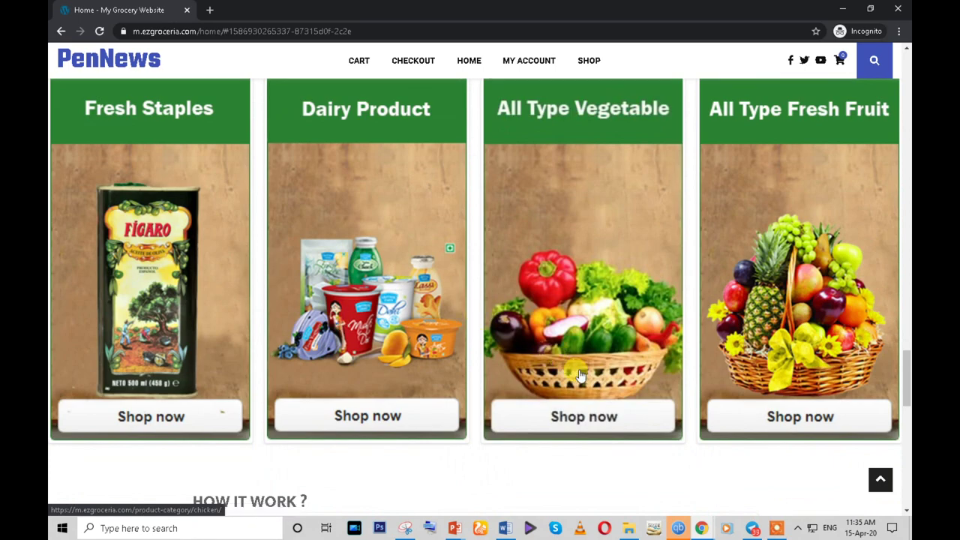
scroll(579, 372, down, 3)
scroll(579, 371, up, 12)
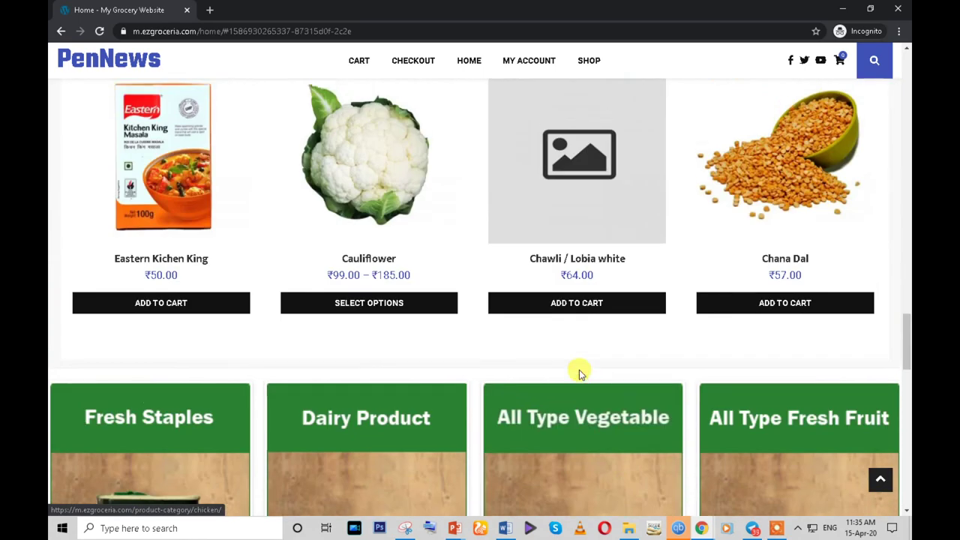
scroll(313, 240, up, 15)
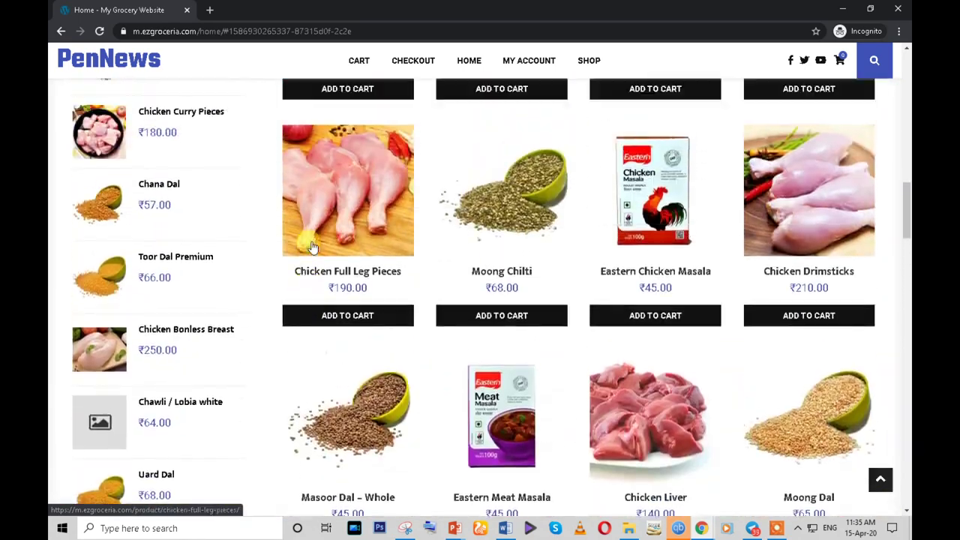
scroll(313, 248, up, 9)
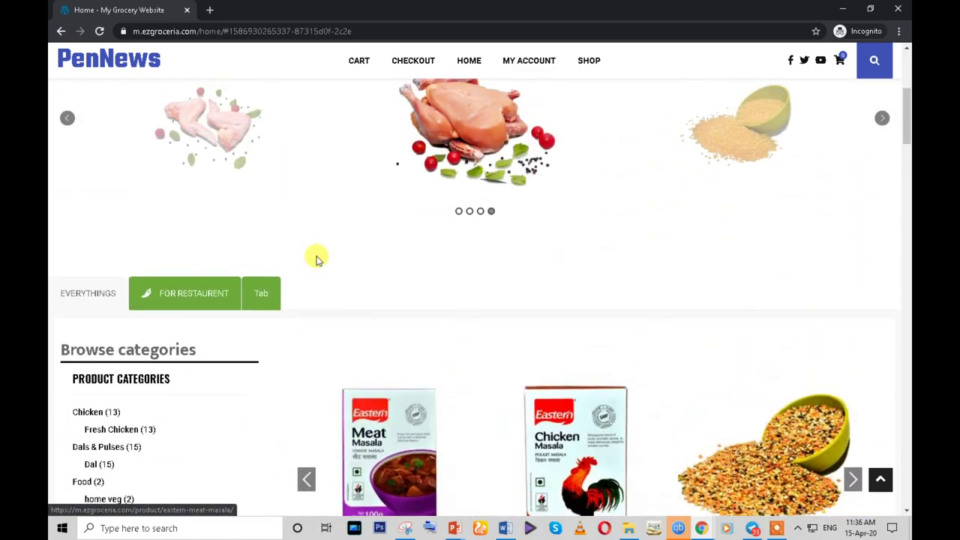
scroll(317, 258, up, 3)
scroll(645, 401, down, 8)
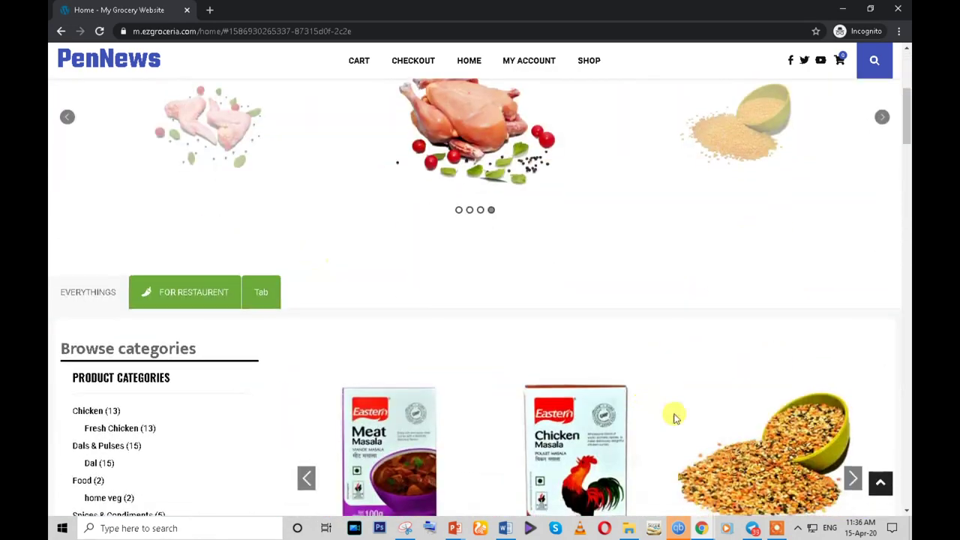
mouse_move(694, 516)
click(636, 487)
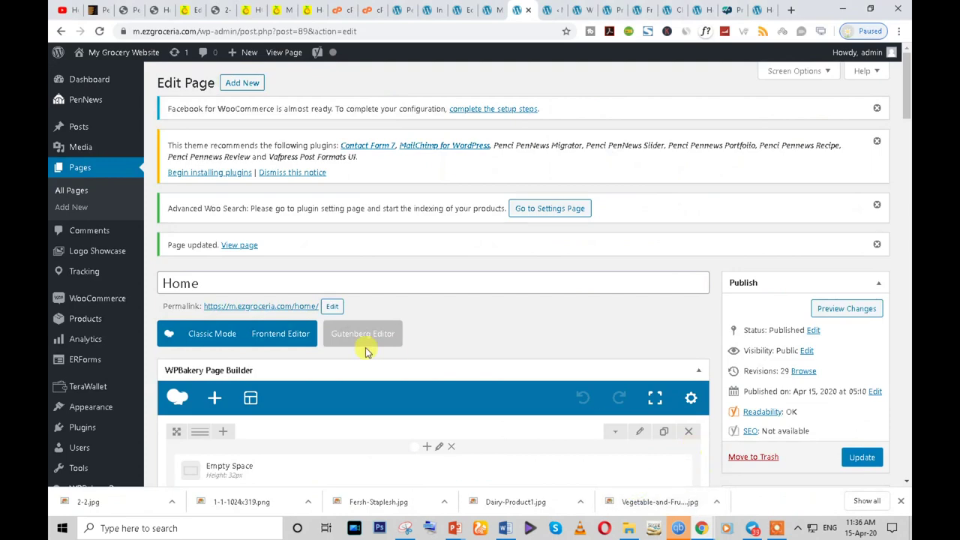
scroll(422, 393, down, 3)
scroll(422, 393, down, 15)
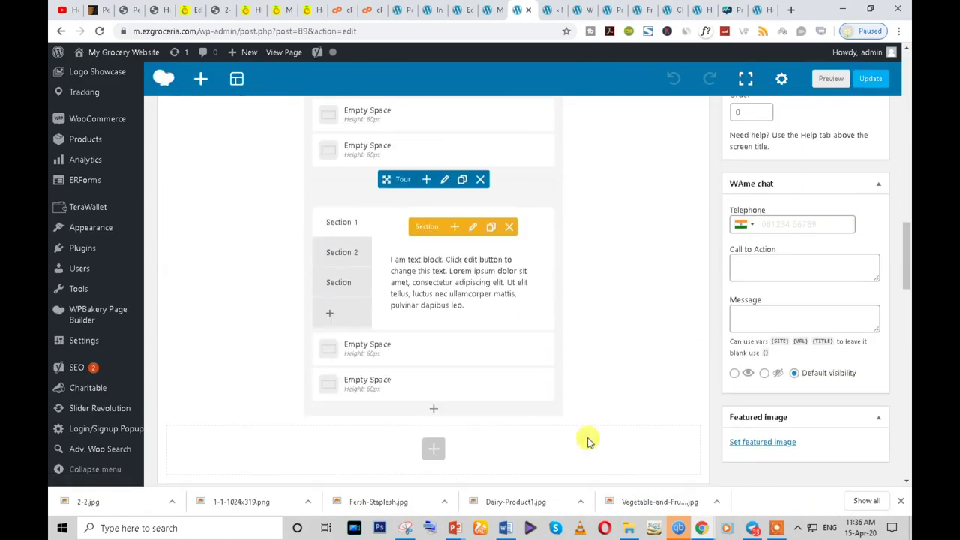
mouse_move(701, 529)
click(750, 495)
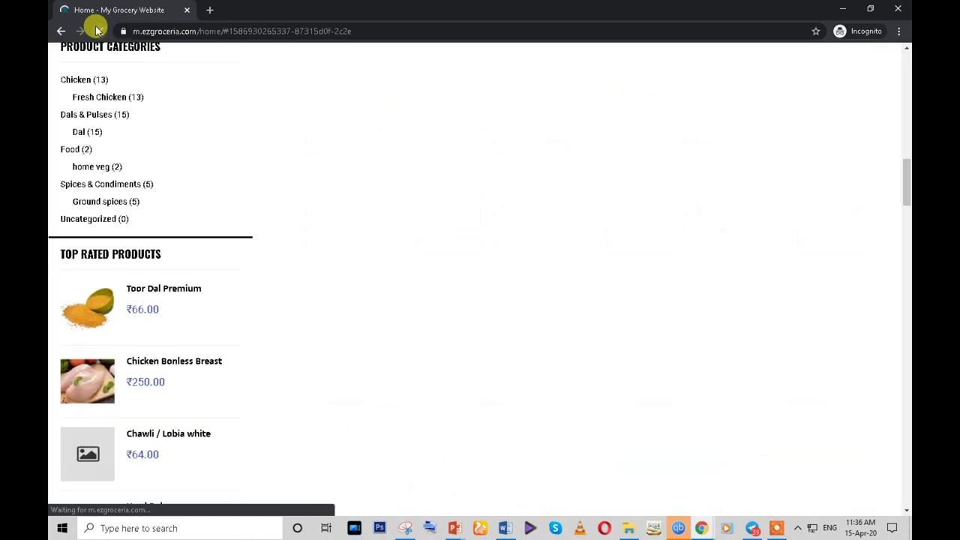
scroll(386, 271, up, 2)
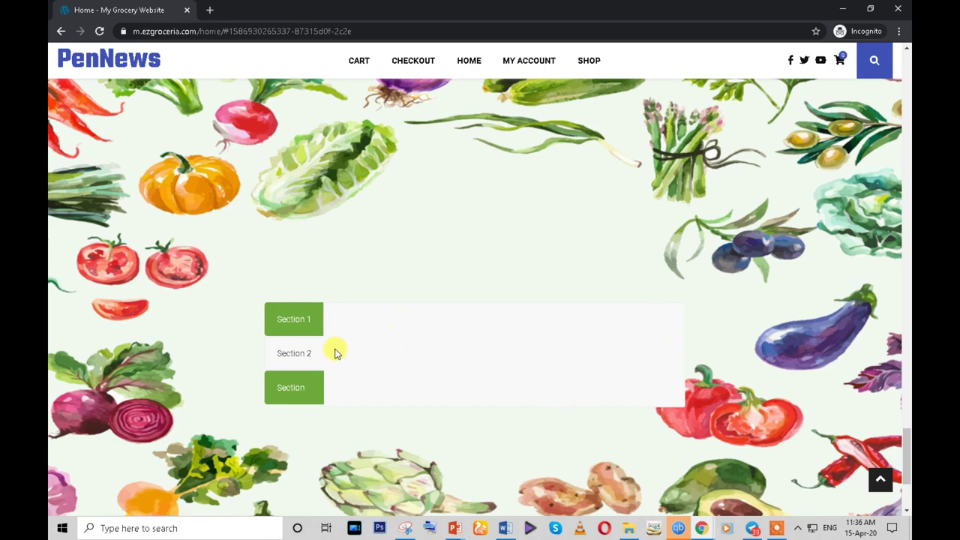
mouse_move(708, 531)
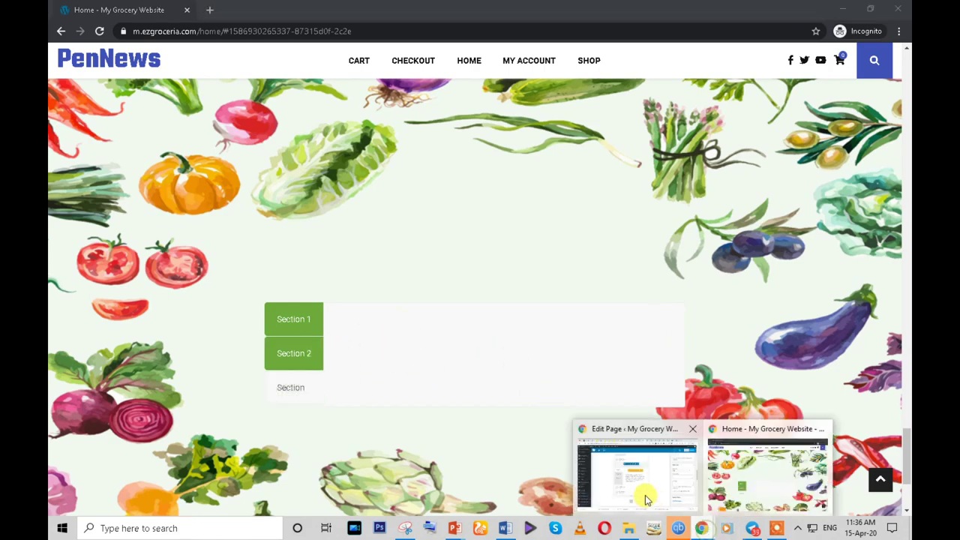
click(638, 495)
scroll(450, 384, down, 3)
- Open the Tour's Design Options, leaving background sizing at Theme defaults
scroll(447, 382, up, 3)
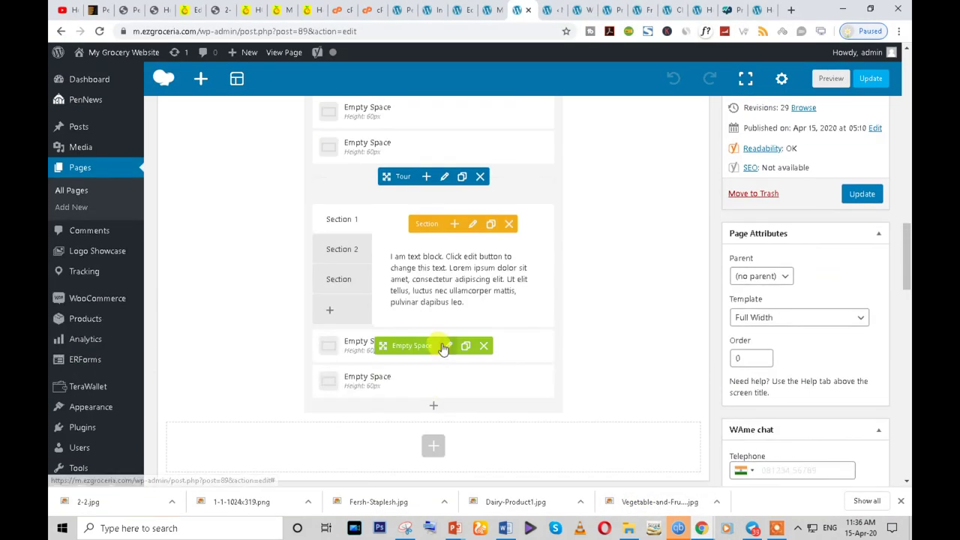
click(444, 178)
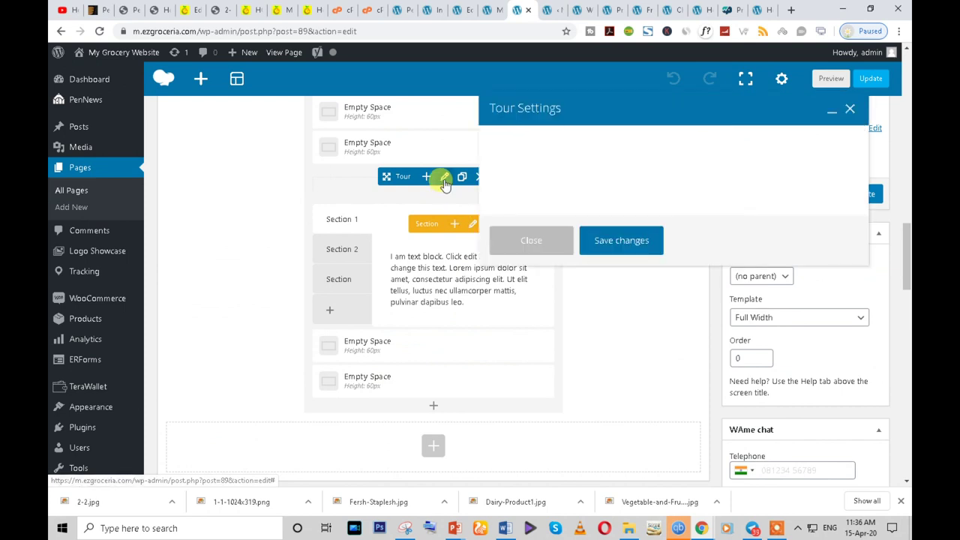
click(568, 141)
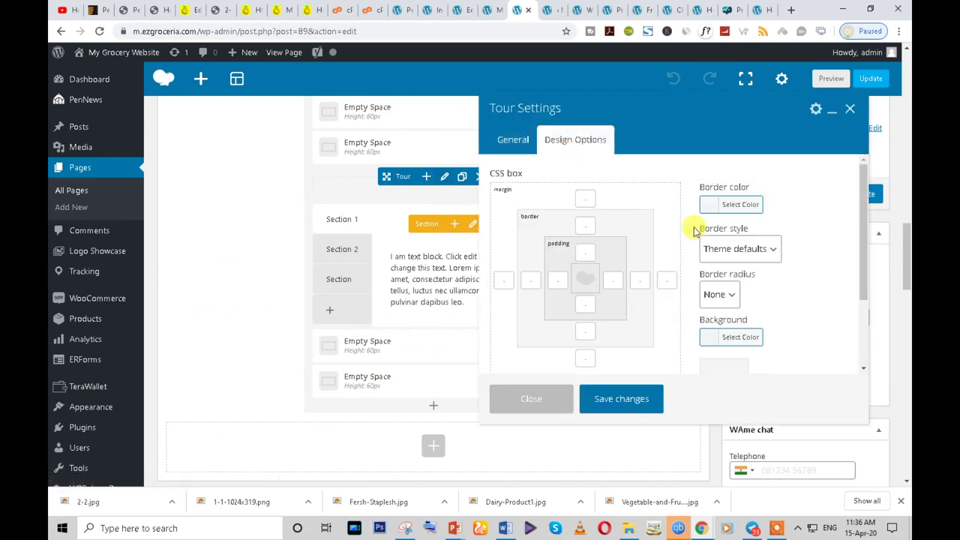
scroll(726, 304, down, 1)
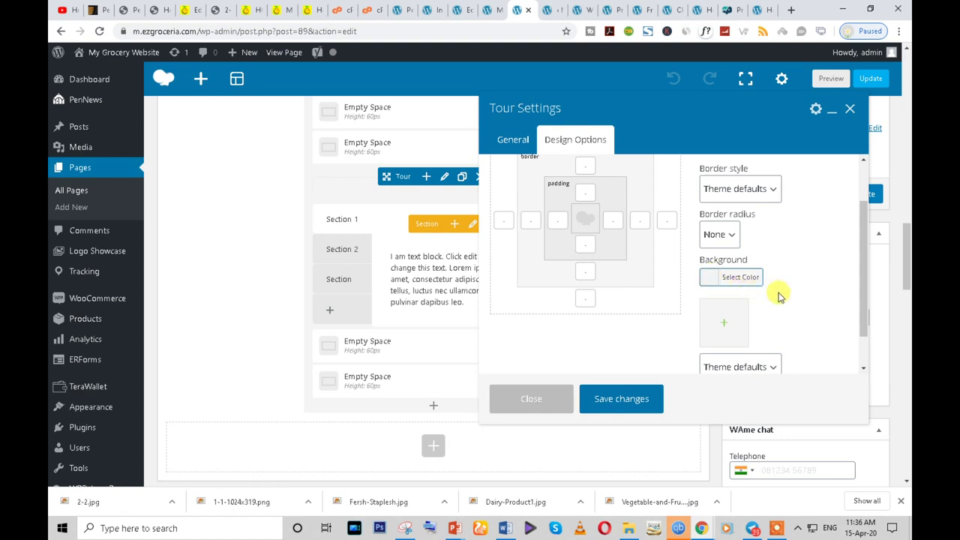
scroll(778, 297, down, 1)
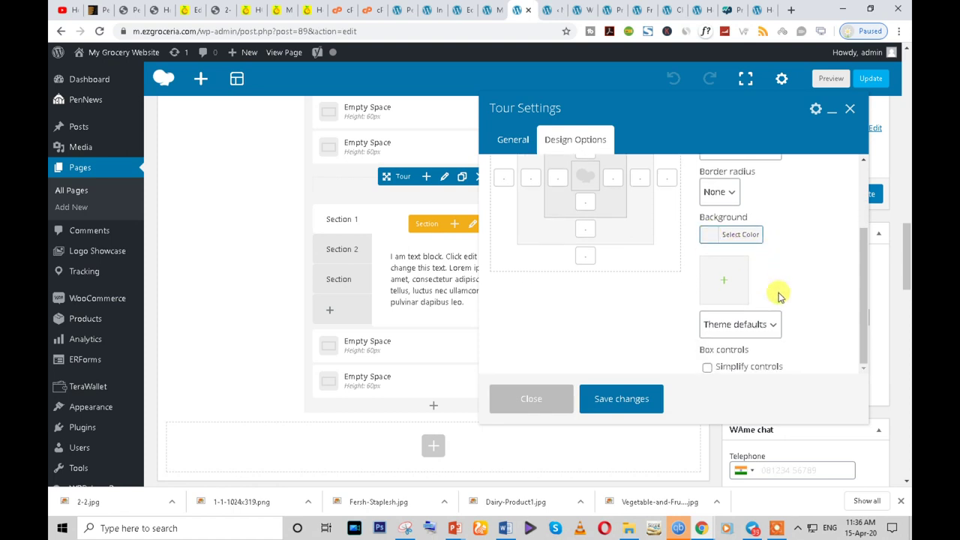
click(765, 331)
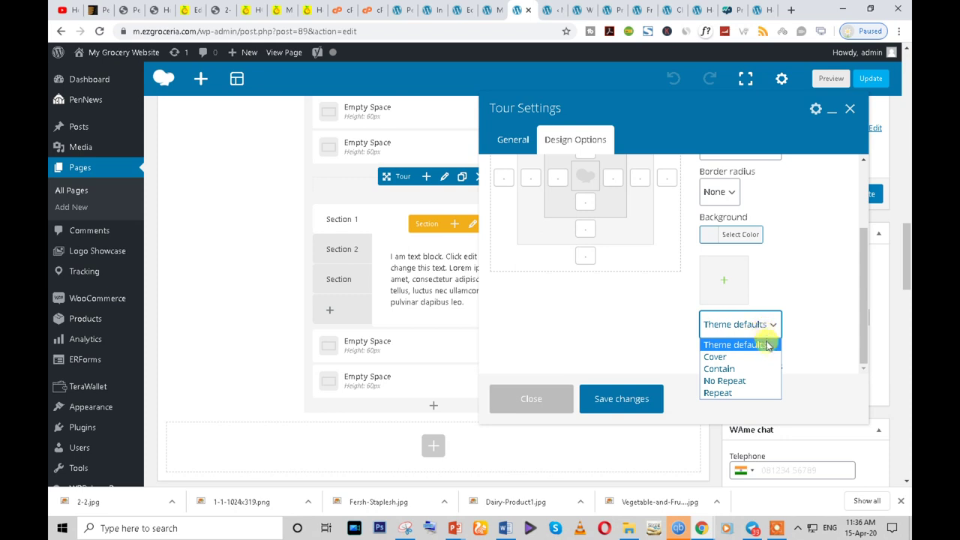
click(767, 344)
scroll(797, 330, down, 1)
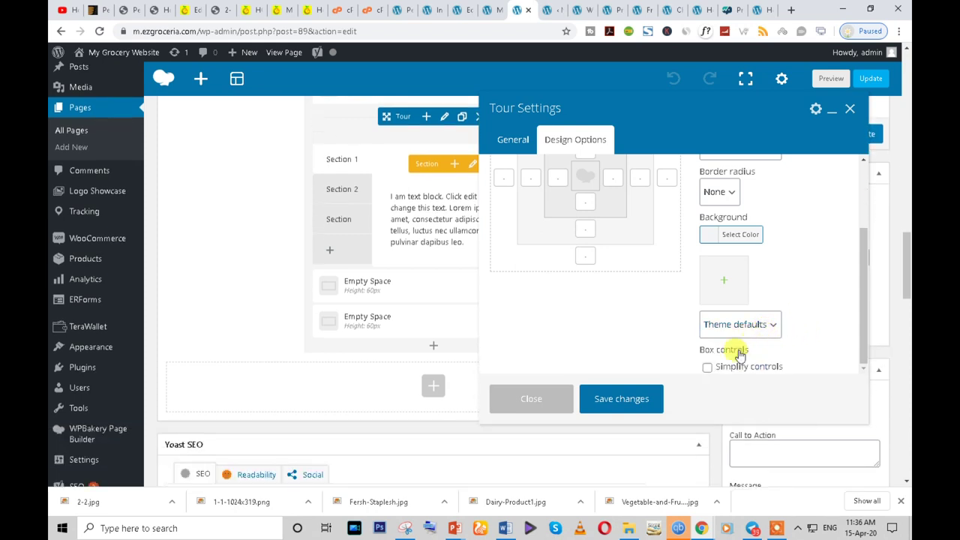
scroll(705, 321, up, 3)
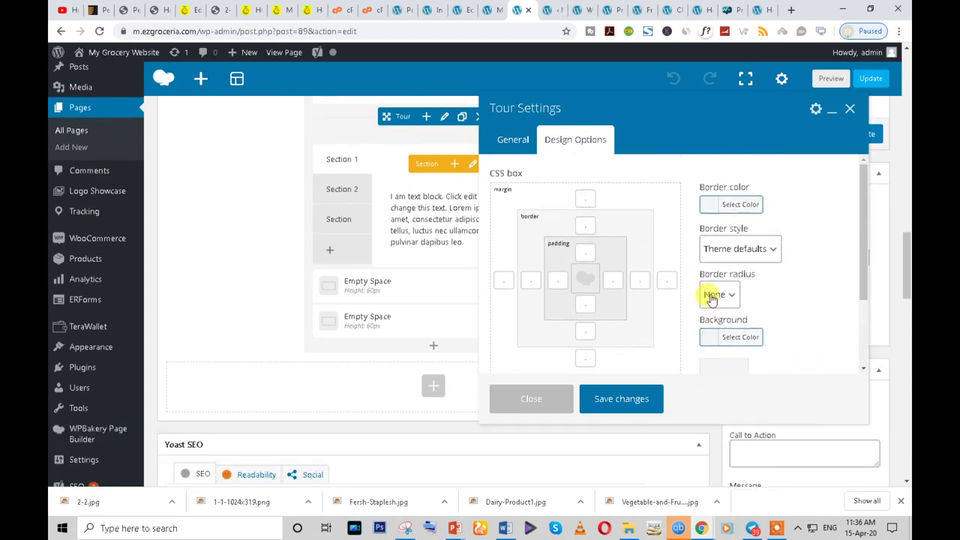
scroll(712, 288, up, 1)
- Set the Tour's border style to None with no border colour or radius, save, and update the page
click(707, 206)
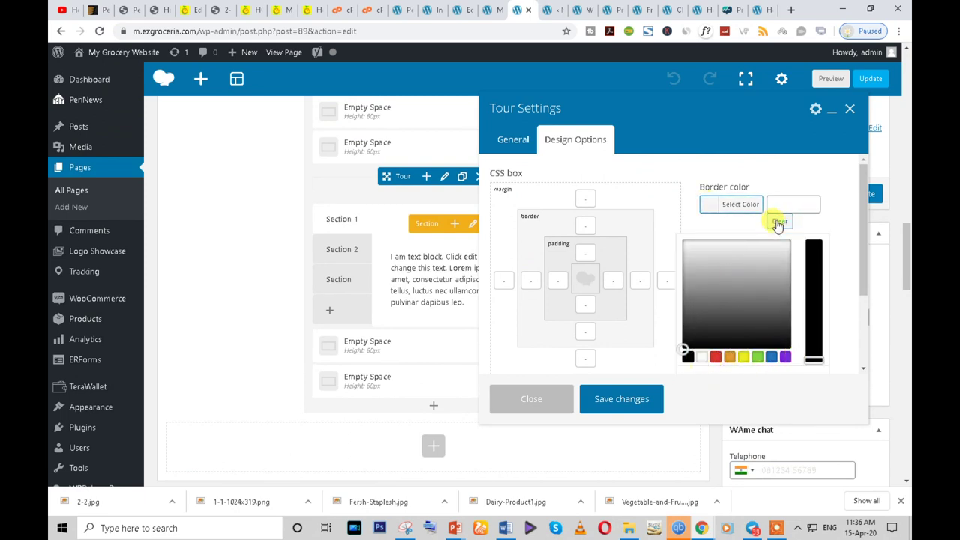
click(838, 222)
scroll(791, 255, down, 1)
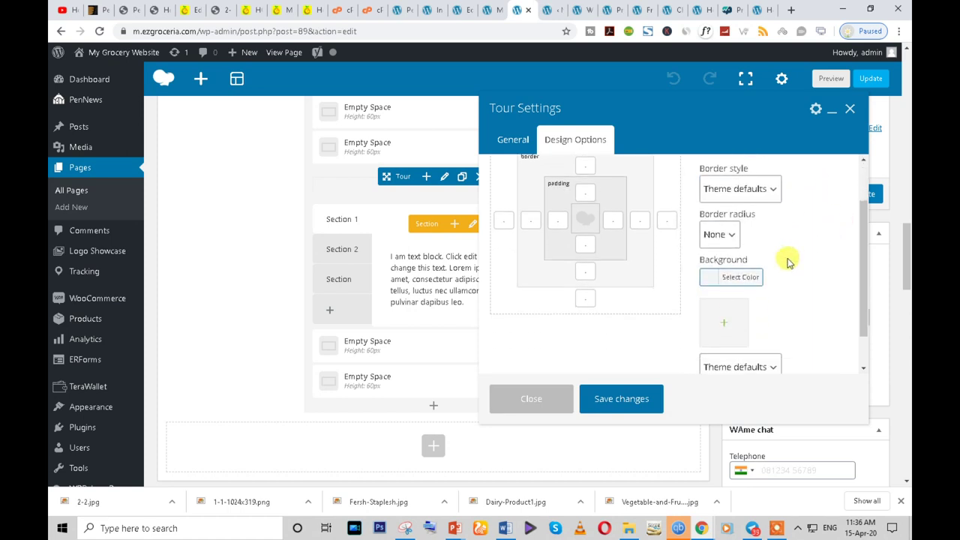
click(733, 235)
click(781, 233)
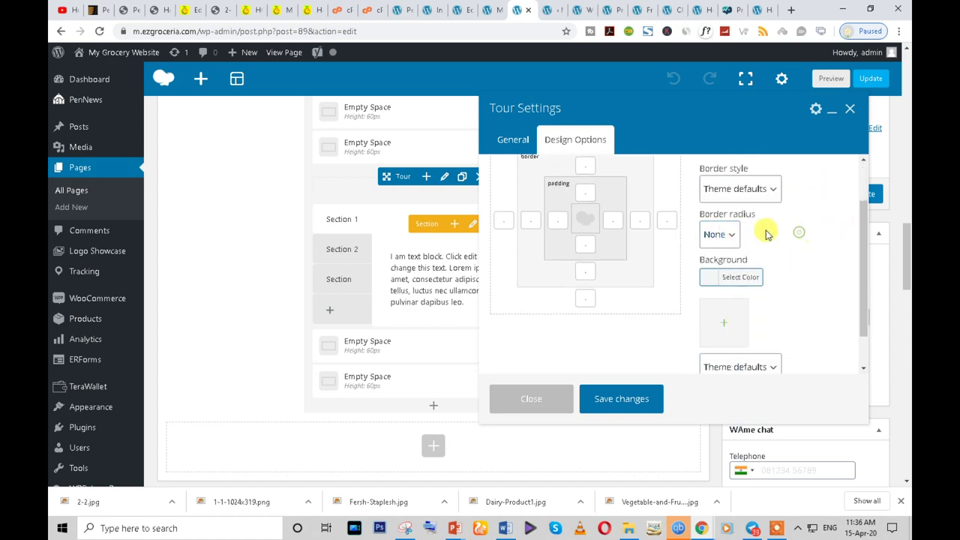
click(748, 197)
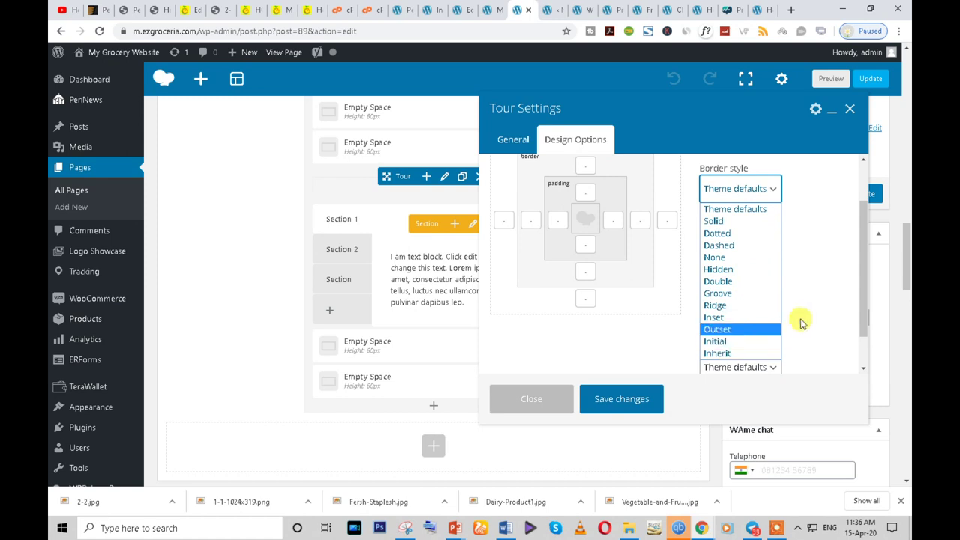
click(732, 257)
click(829, 253)
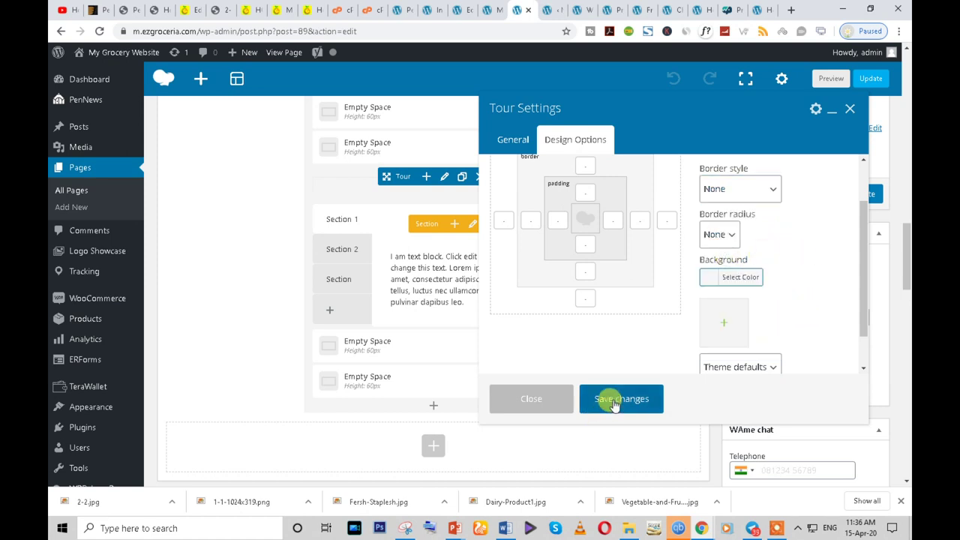
click(613, 402)
click(864, 195)
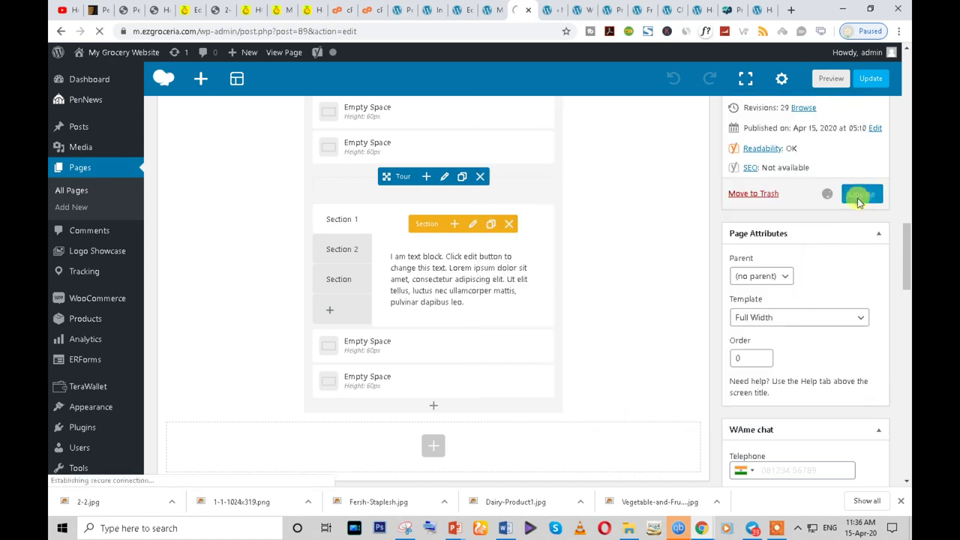
- Check the Tour on the live Home page, then return to the editor
mouse_move(701, 528)
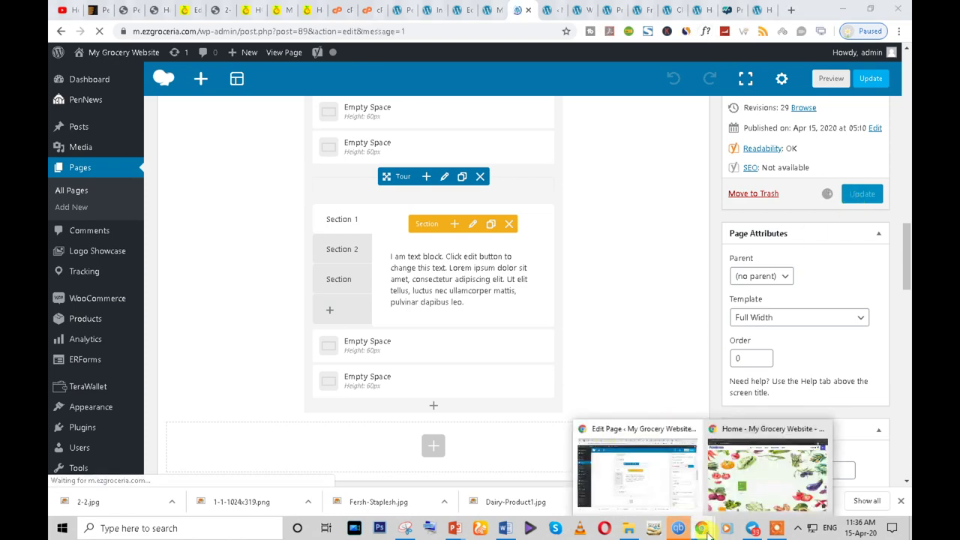
click(749, 492)
scroll(536, 339, down, 3)
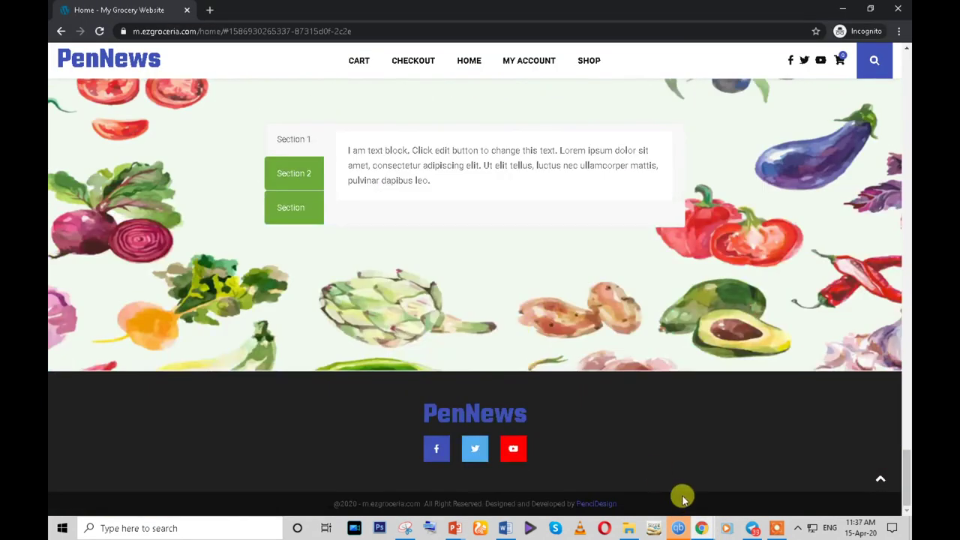
mouse_move(701, 528)
click(623, 461)
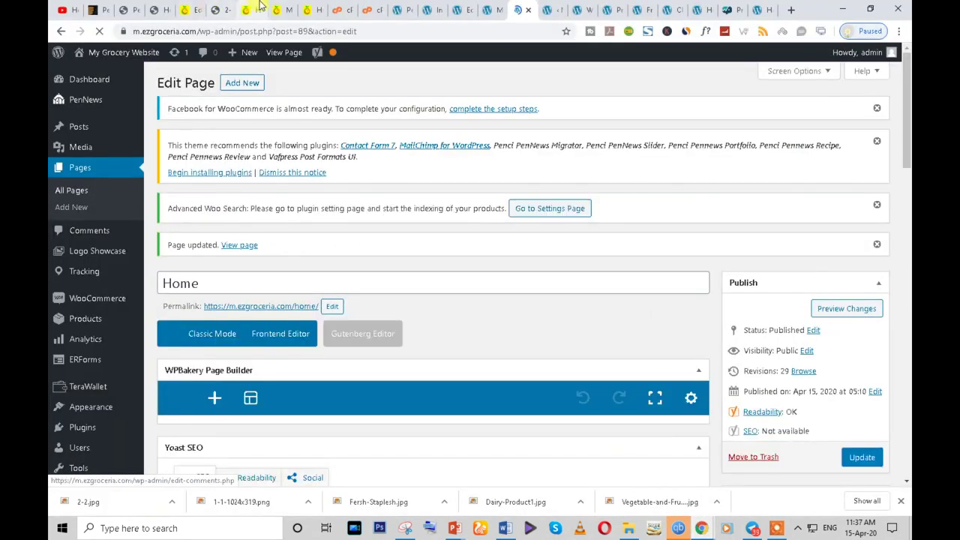
- Select the CUSTOMER SERVICE heading in the ezgroceria footer, then return to the Widgets admin
click(255, 9)
scroll(371, 225, down, 3)
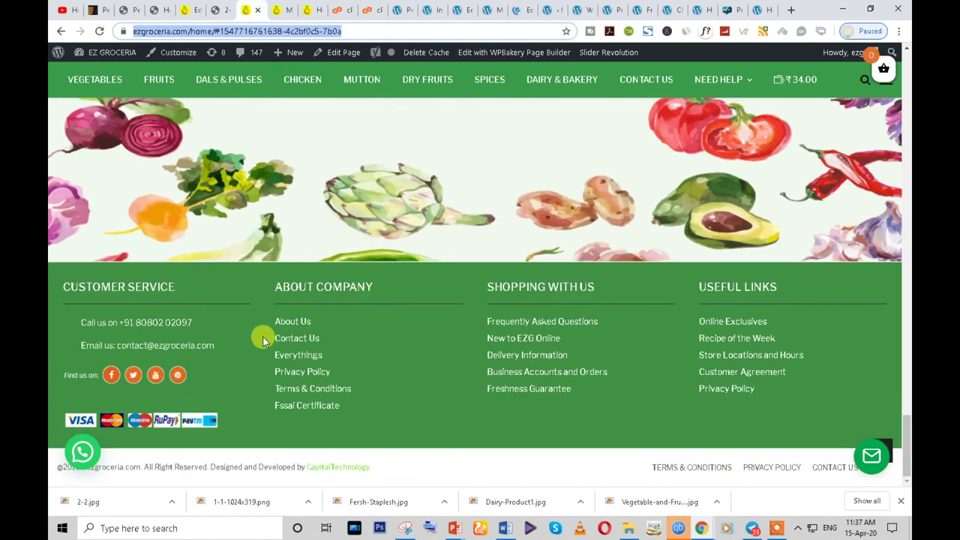
triple_click(114, 286)
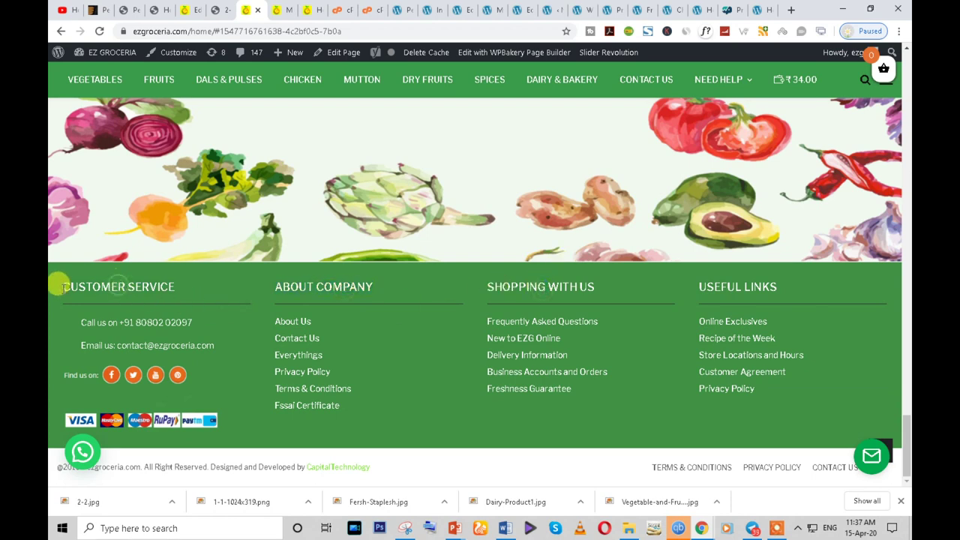
drag(65, 289, 165, 281)
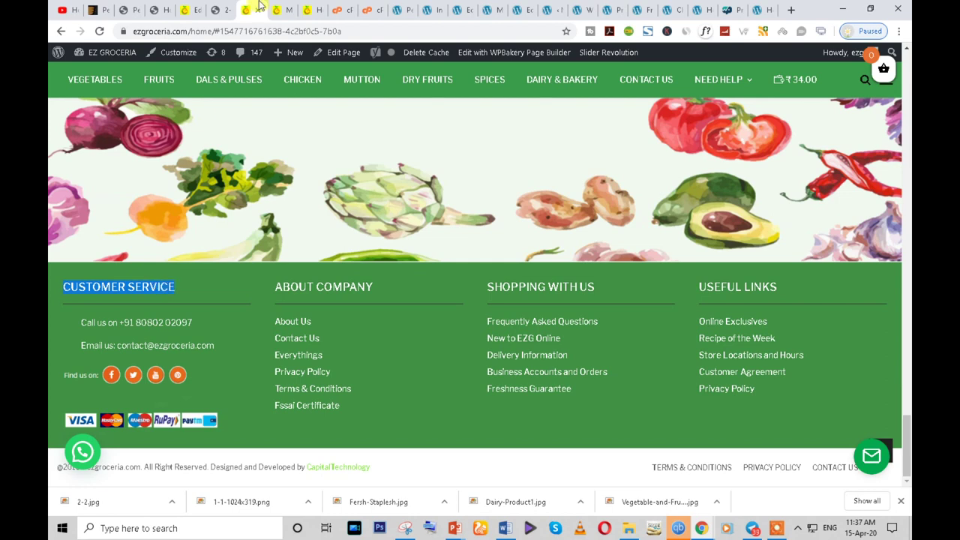
click(580, 7)
scroll(673, 184, up, 1)
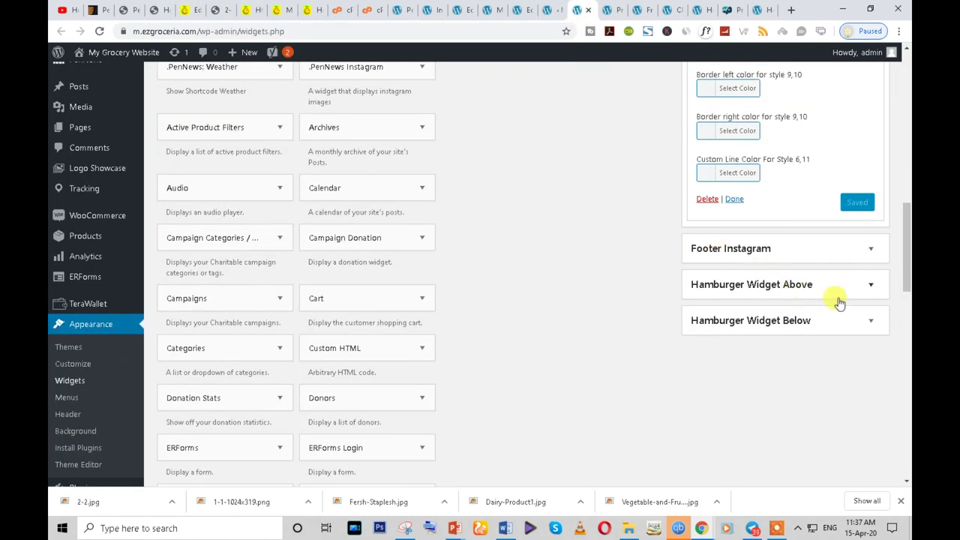
- Collapse the Products by Rating widget settings and expand Footer Column #1
scroll(801, 332, up, 6)
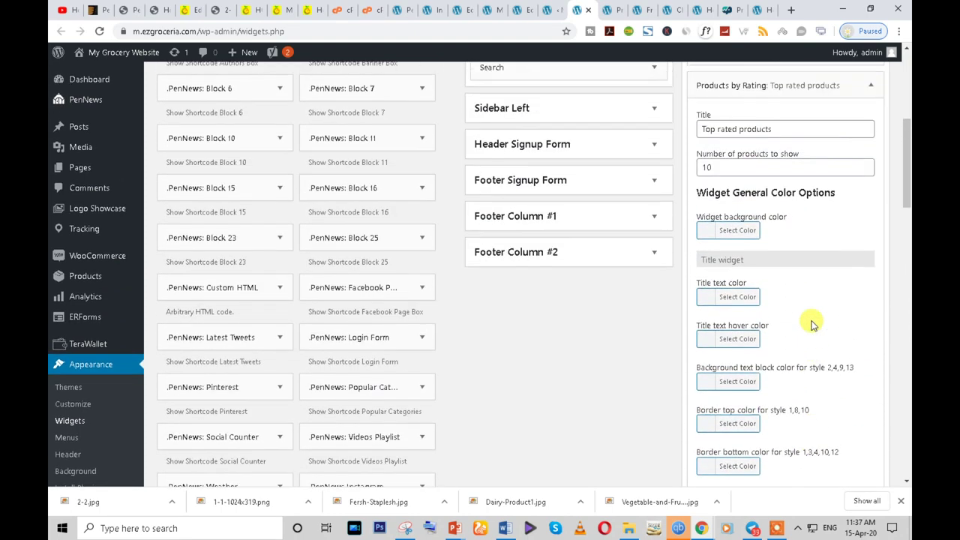
click(870, 85)
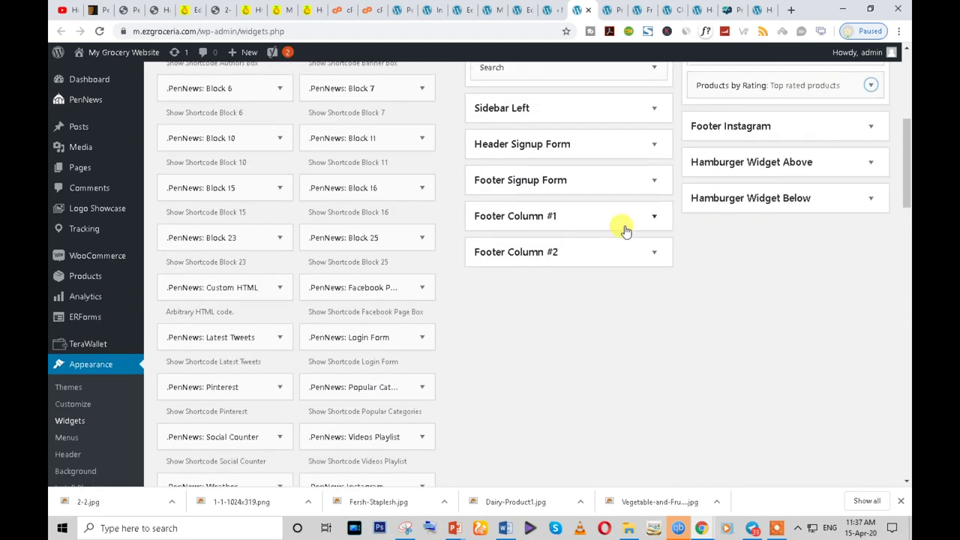
click(643, 218)
scroll(285, 450, down, 5)
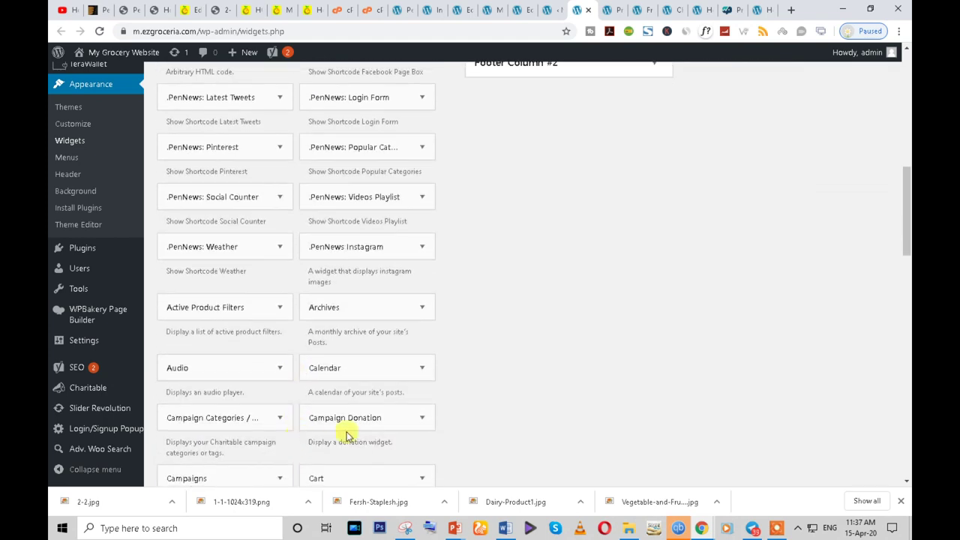
scroll(311, 385, down, 5)
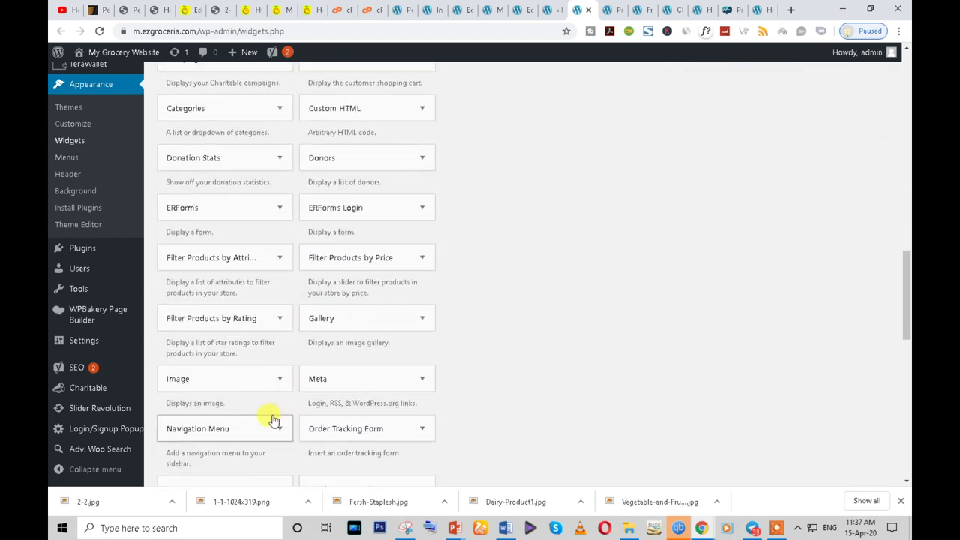
scroll(272, 422, down, 5)
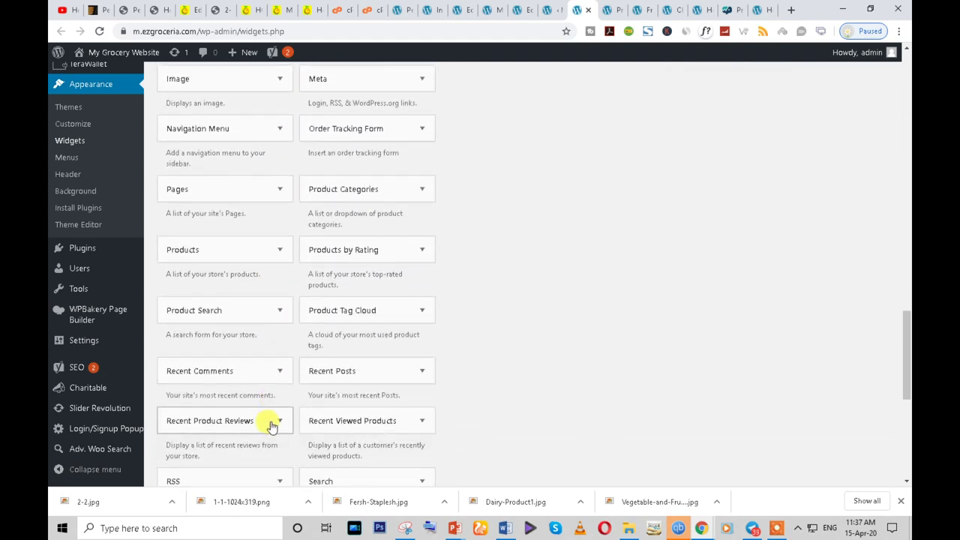
scroll(272, 427, down, 1)
scroll(272, 428, down, 3)
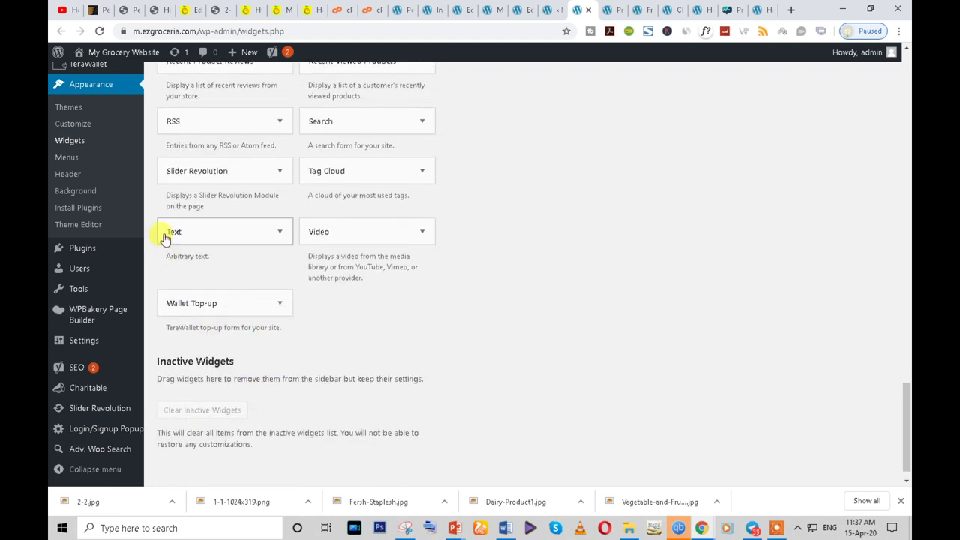
- Add a Text widget to Footer Column #1 through the widget area chooser
drag(170, 227, 535, 206)
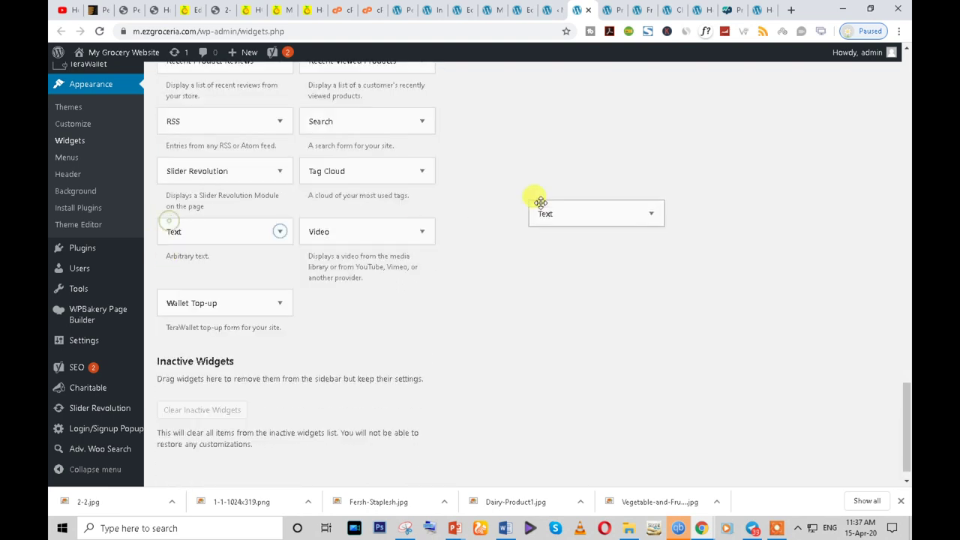
click(279, 231)
click(229, 371)
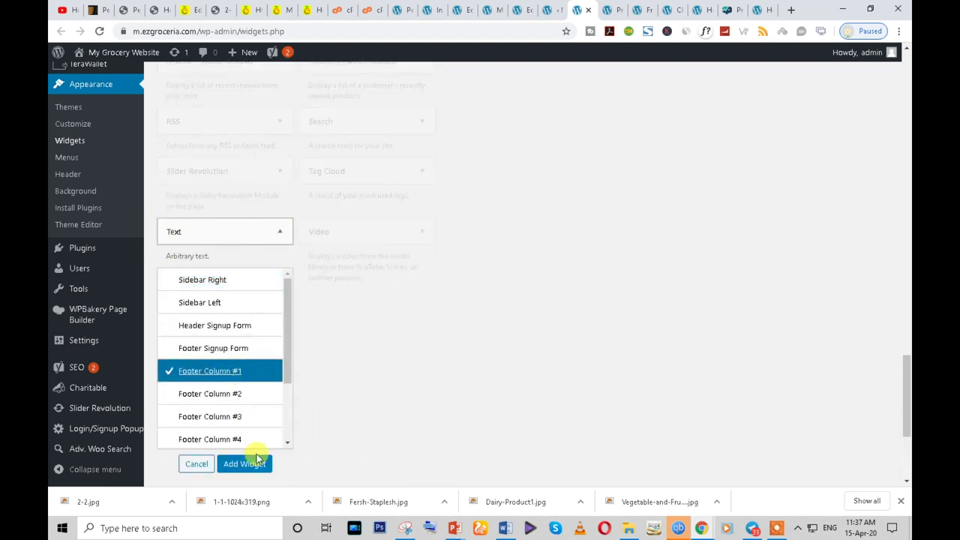
click(245, 464)
scroll(508, 355, down, 10)
scroll(564, 330, up, 6)
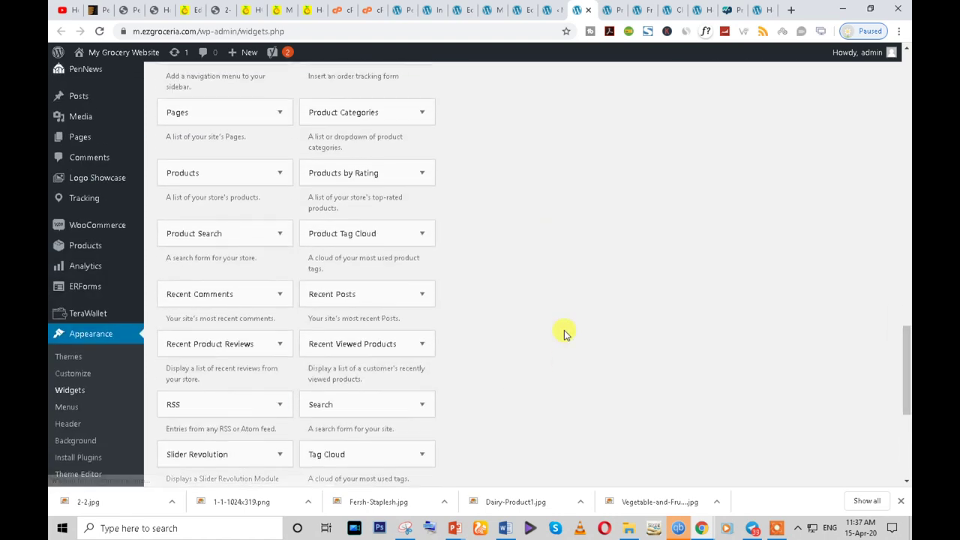
scroll(557, 322, up, 10)
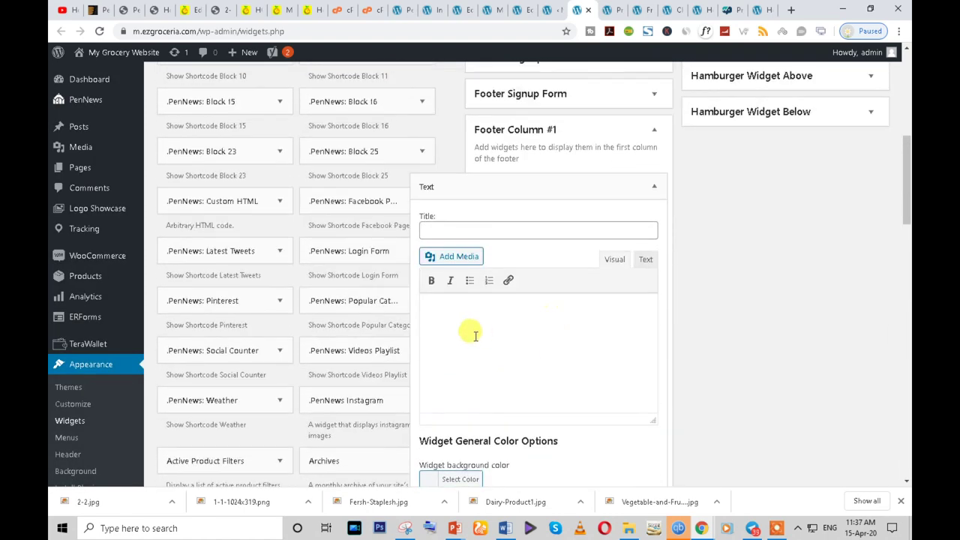
- Copy the call, email and 'Find us on' lines from the reference site's footer
click(451, 231)
click(490, 347)
click(197, 6)
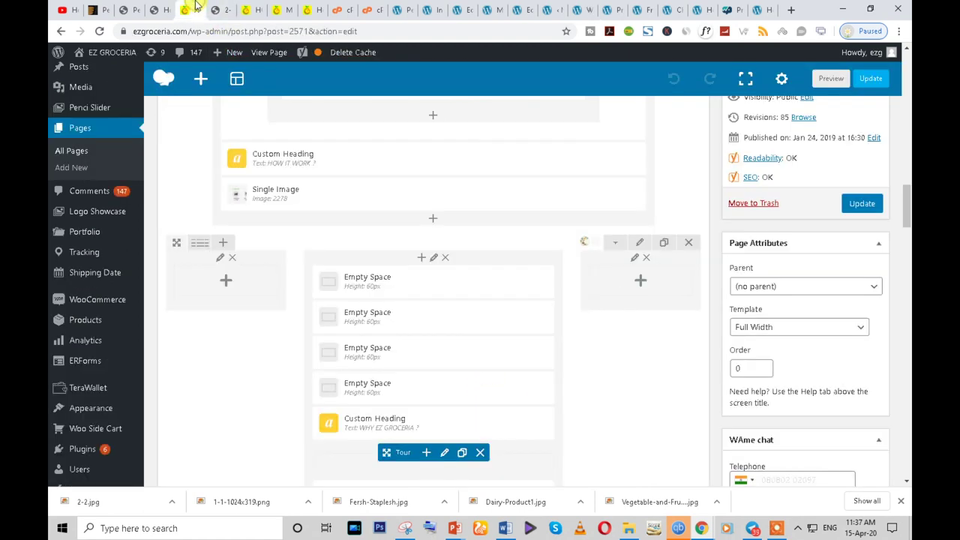
click(263, 8)
drag(75, 315, 194, 372)
key(ctrl+c)
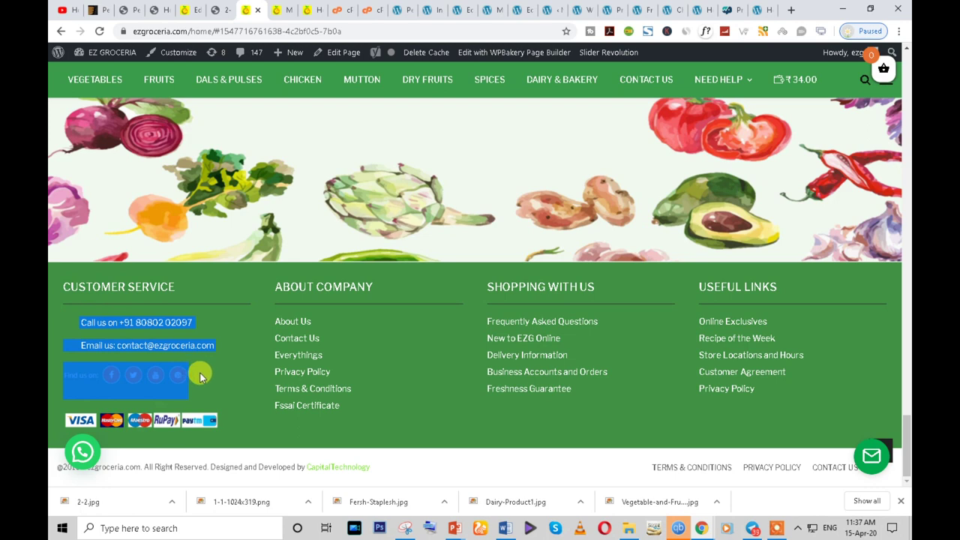
drag(131, 332, 217, 423)
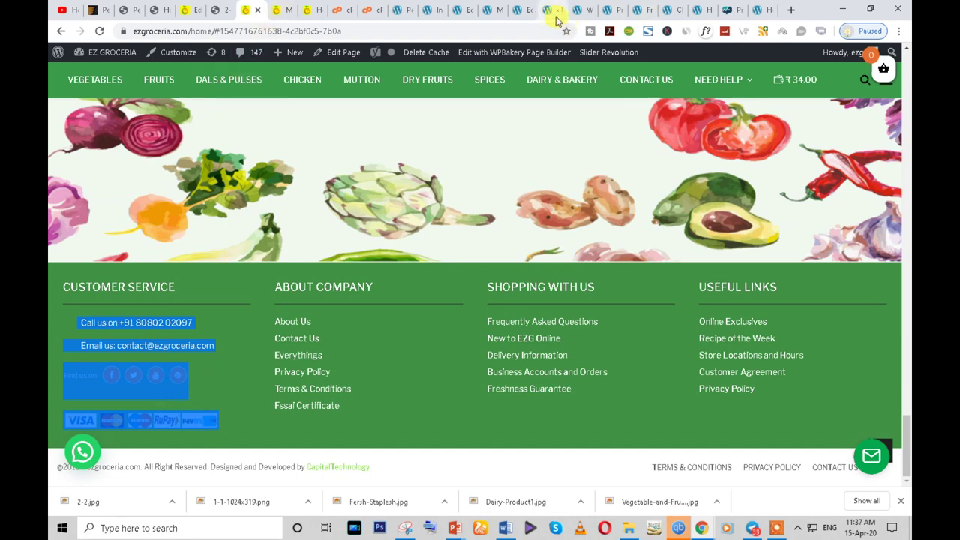
- Paste the contact block into the CUSTOMER SERVICE Text widget and save it
click(579, 10)
key(ctrl+v)
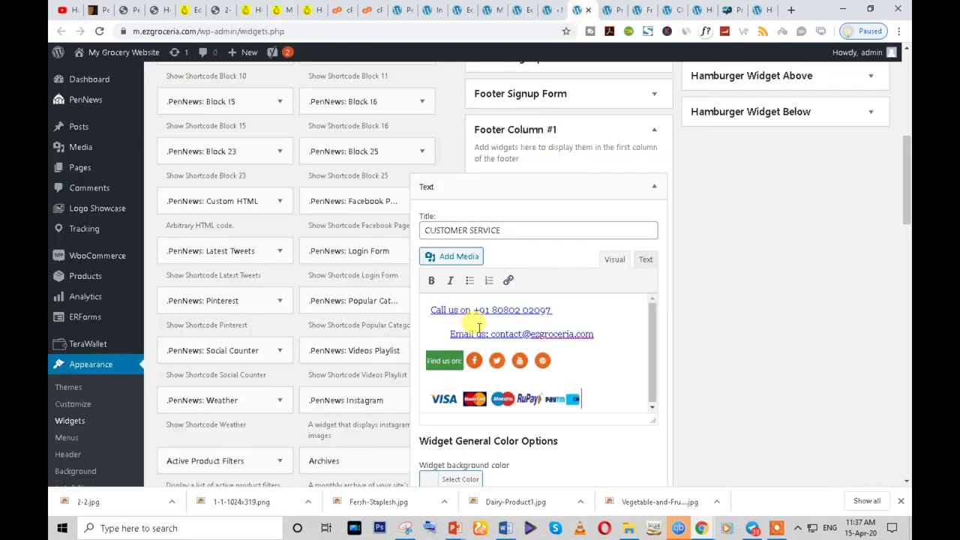
scroll(765, 338, down, 3)
scroll(607, 403, down, 4)
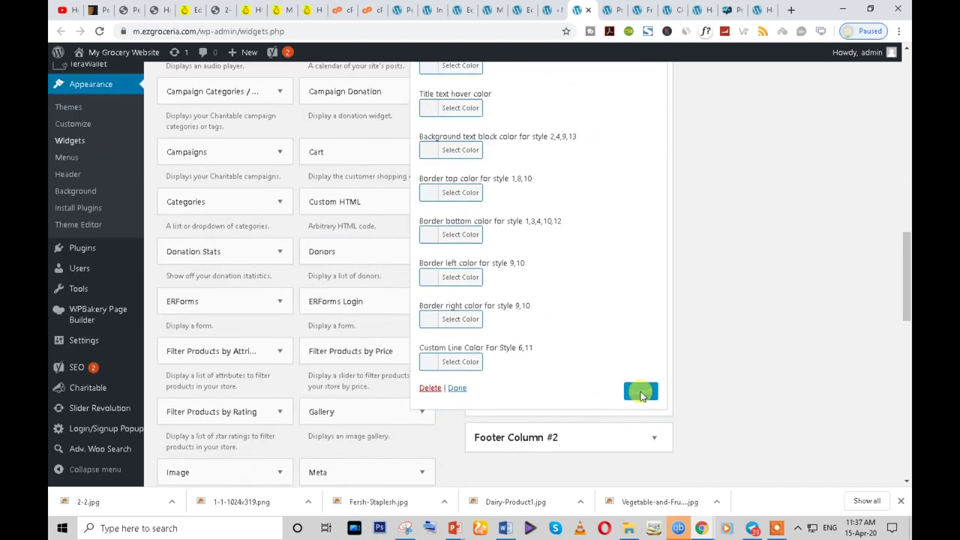
click(467, 388)
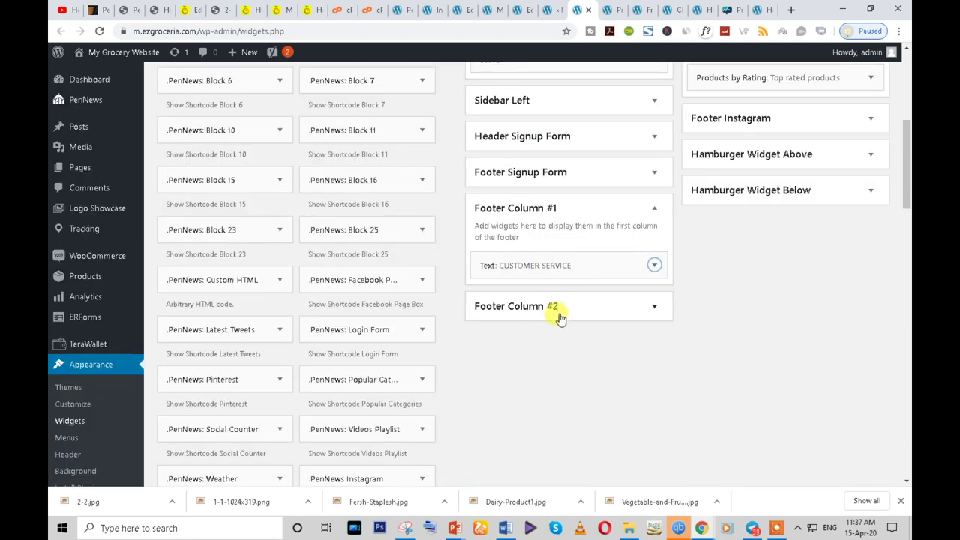
- Add a Campaign Categories / Tags widget to Footer Column #2, then delete it
scroll(330, 366, down, 3)
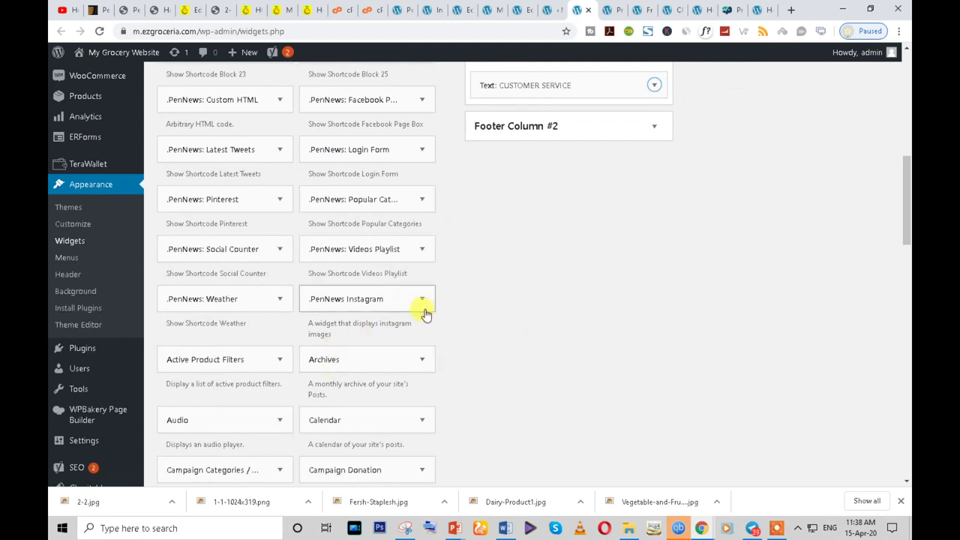
scroll(315, 342, down, 1)
scroll(304, 347, down, 3)
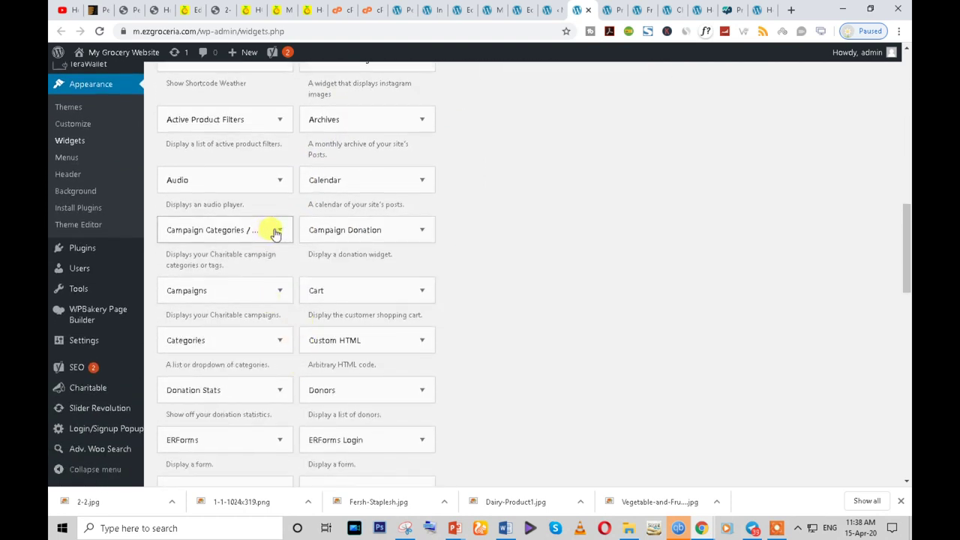
click(276, 231)
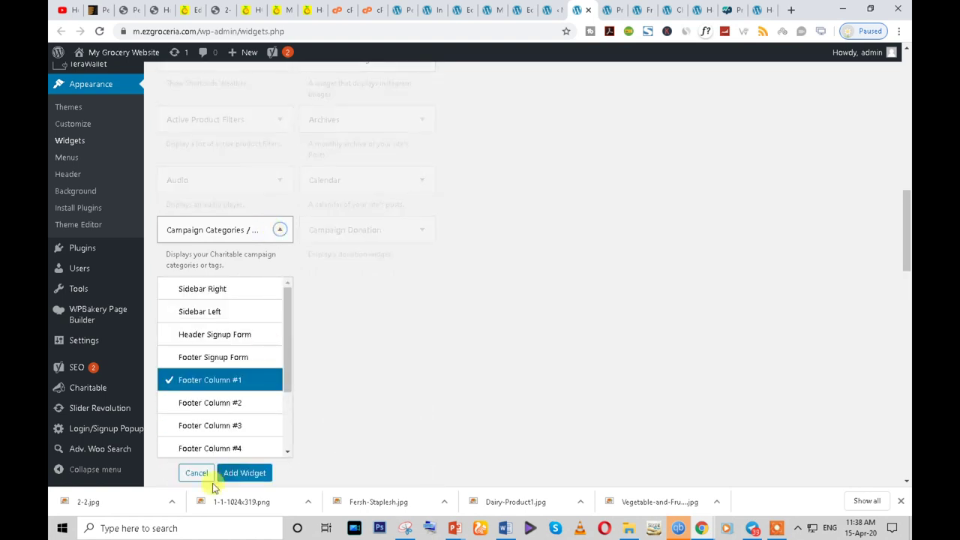
click(214, 403)
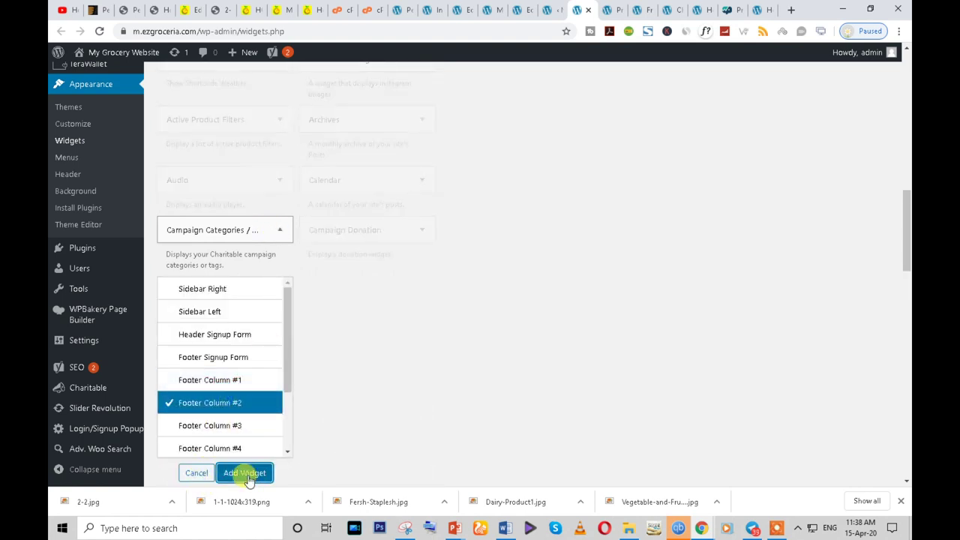
click(245, 474)
scroll(559, 259, up, 2)
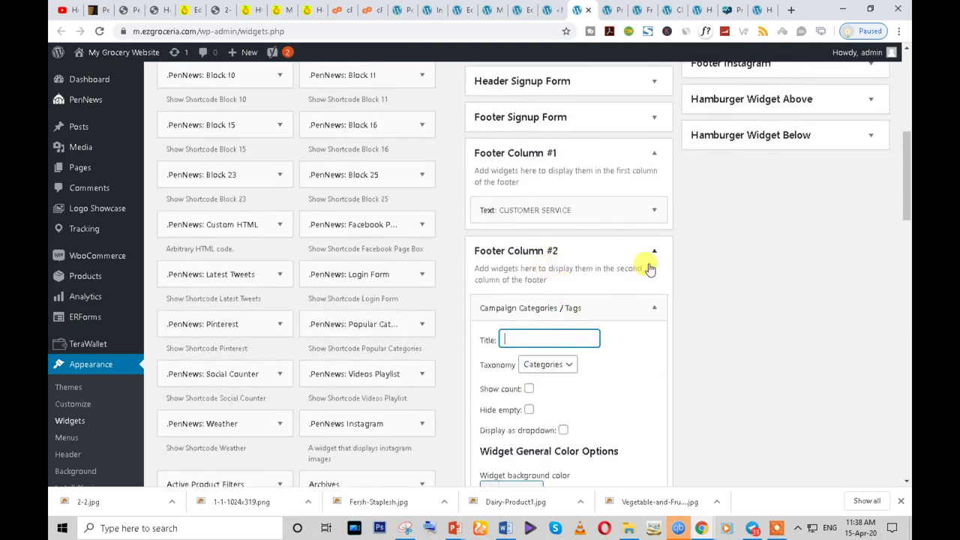
click(651, 308)
scroll(638, 315, down, 1)
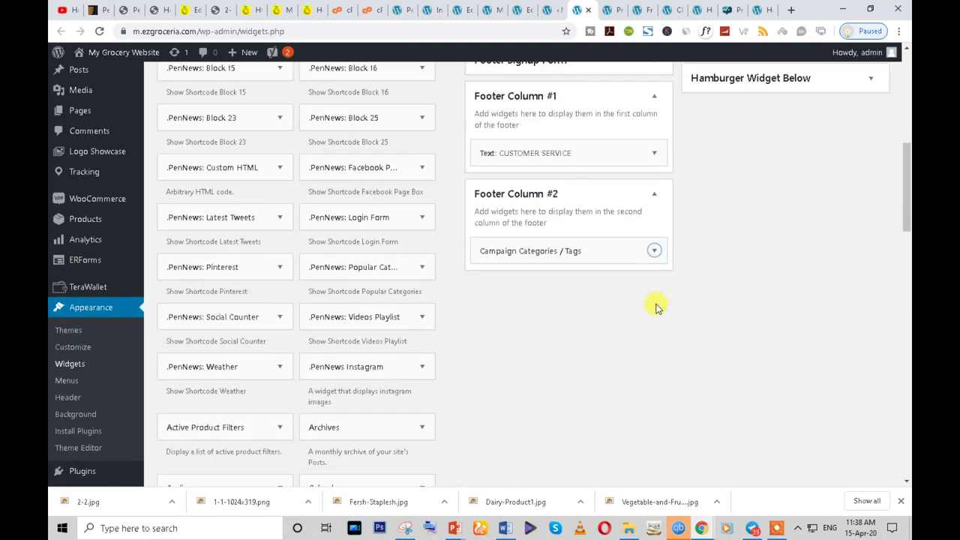
click(654, 246)
scroll(615, 337, down, 3)
scroll(598, 395, down, 4)
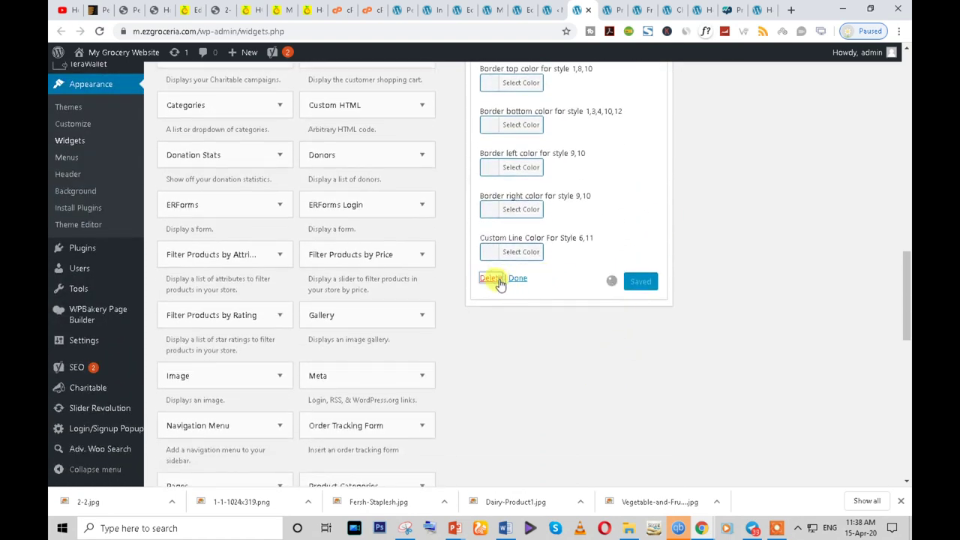
click(492, 278)
- Add a Recent Viewed Products widget to Footer Column #2, showing 10 products
scroll(503, 285, down, 3)
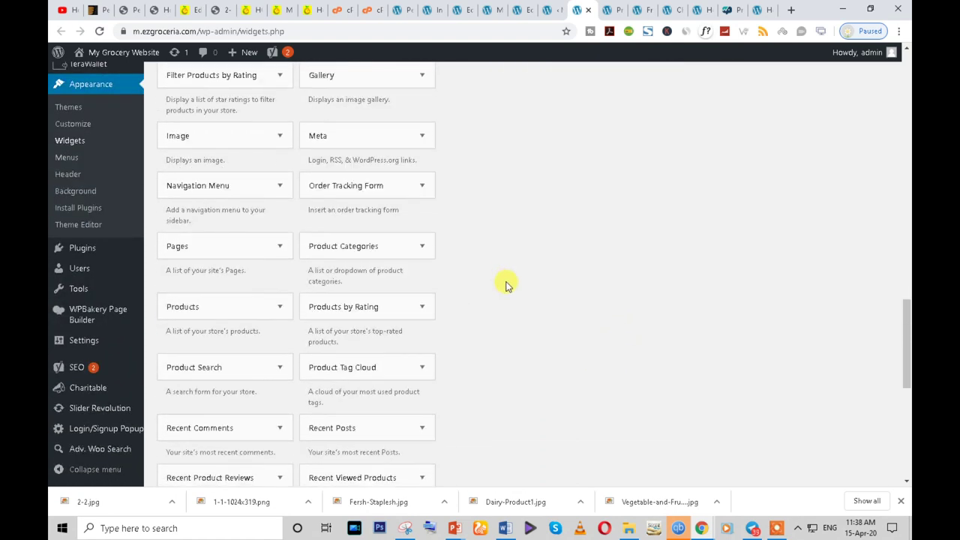
scroll(506, 285, down, 2)
scroll(506, 285, up, 2)
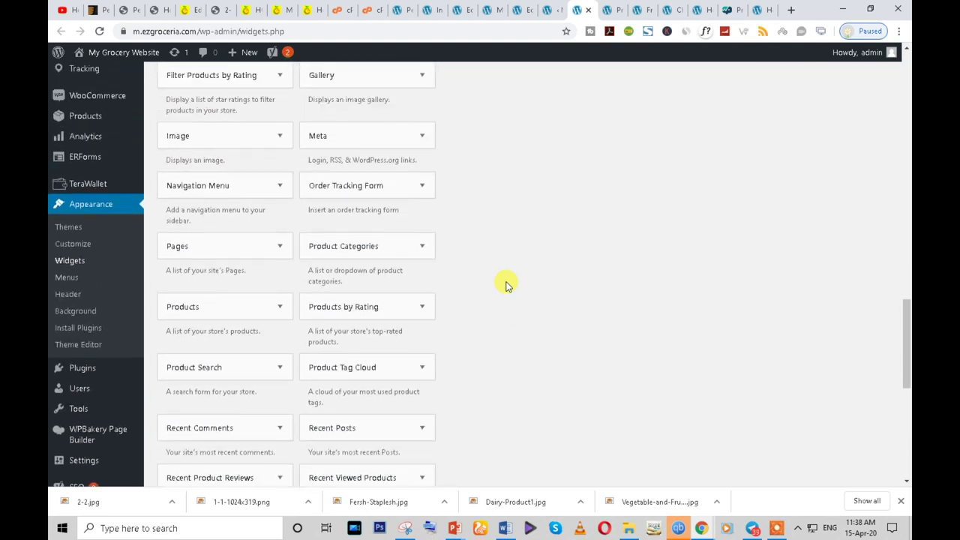
scroll(505, 285, down, 1)
scroll(505, 285, down, 2)
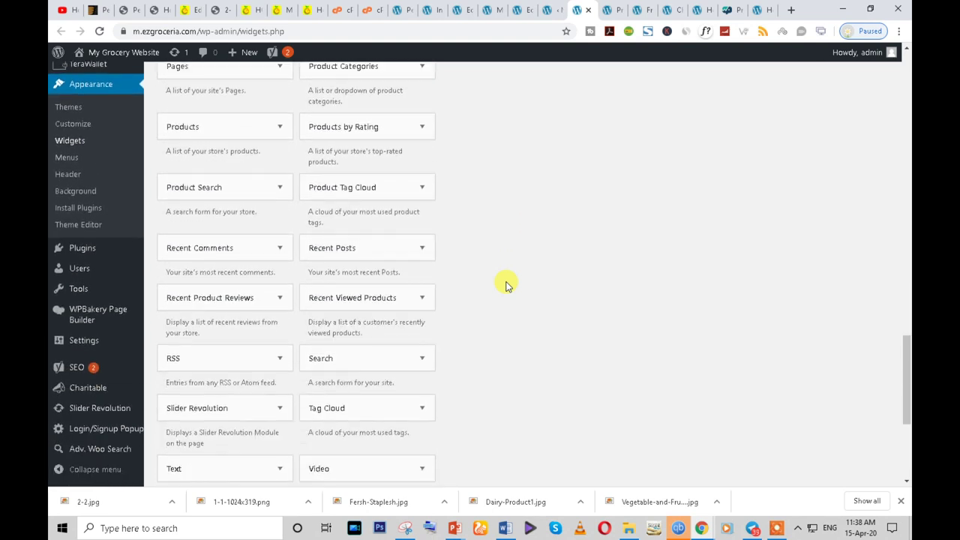
click(417, 299)
click(415, 298)
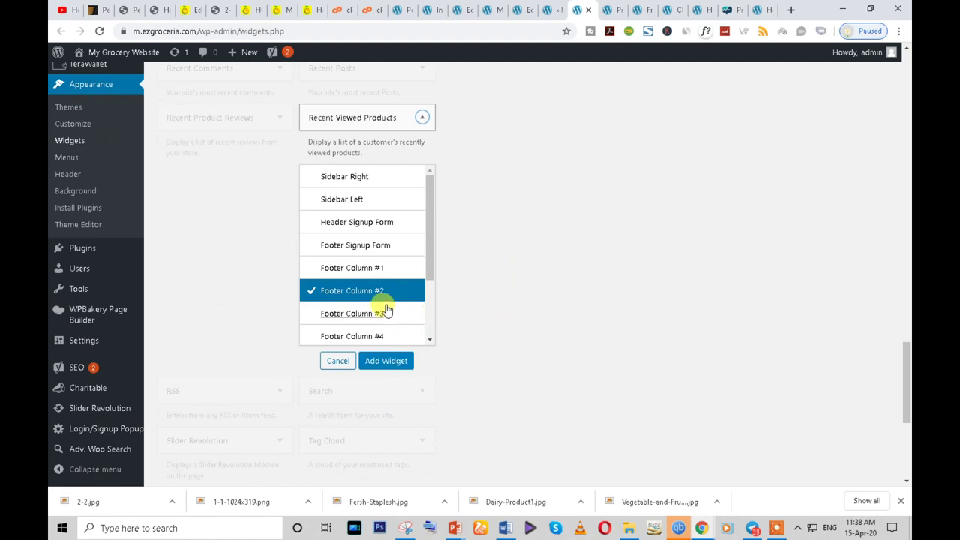
click(380, 361)
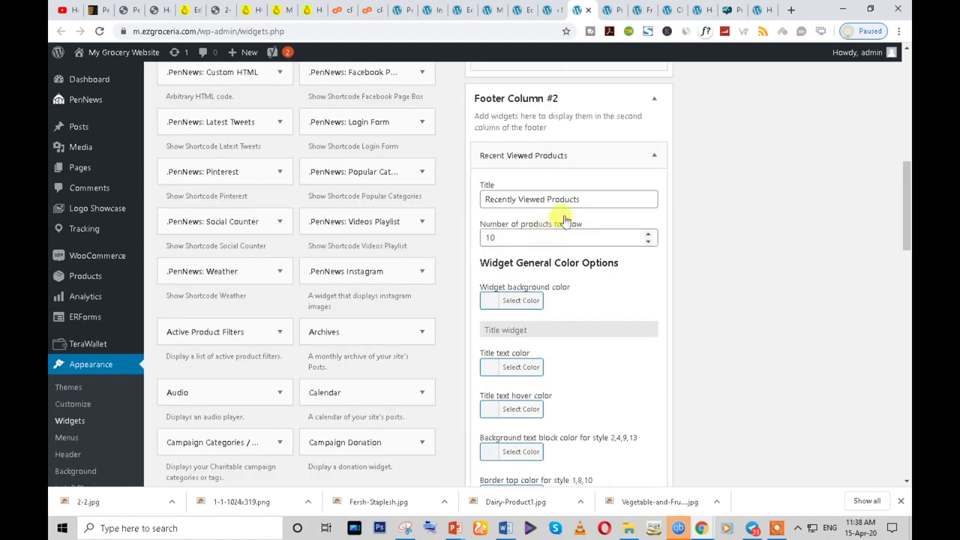
scroll(593, 300, down, 4)
scroll(499, 153, up, 2)
scroll(498, 152, up, 1)
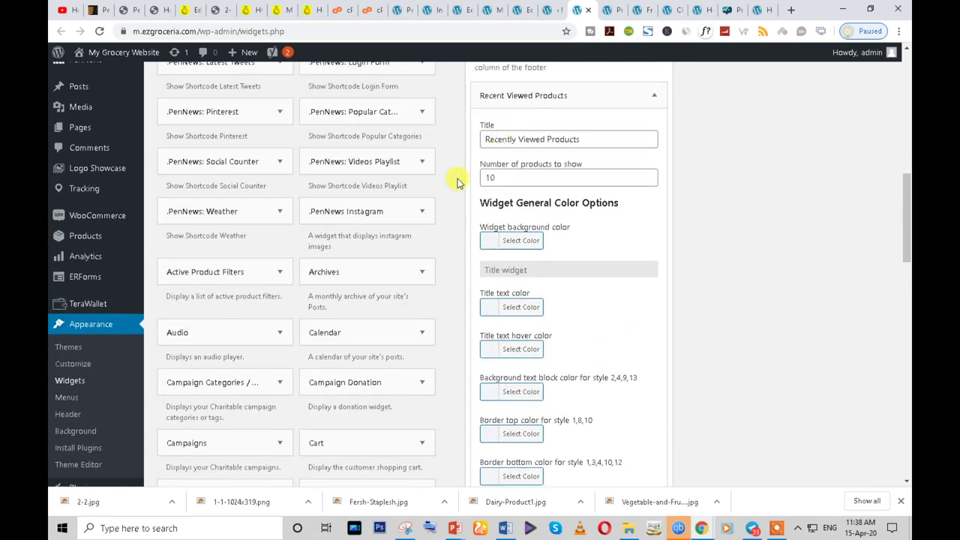
click(500, 176)
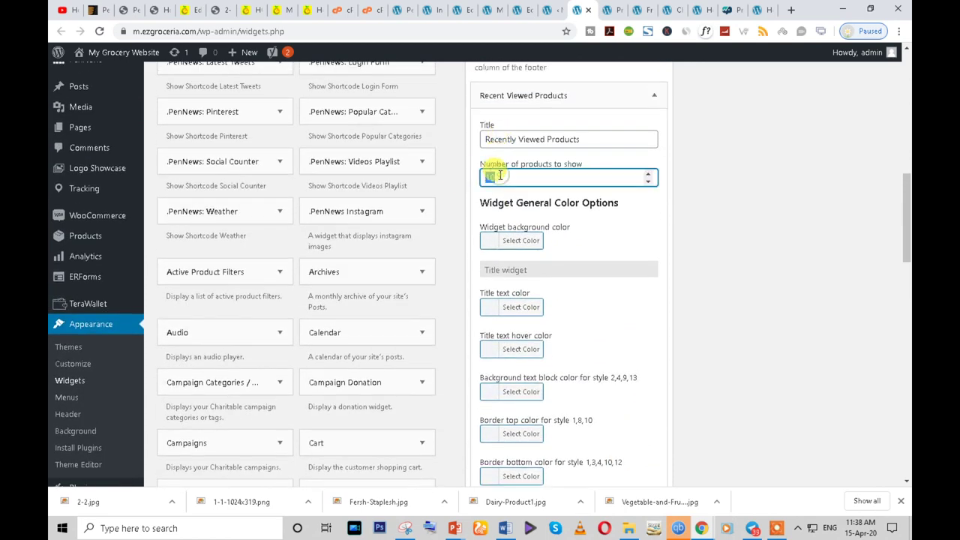
- Look over the ThemeForest, PenNews, background image and reference footer tabs, then reach Product categories
scroll(570, 262, down, 5)
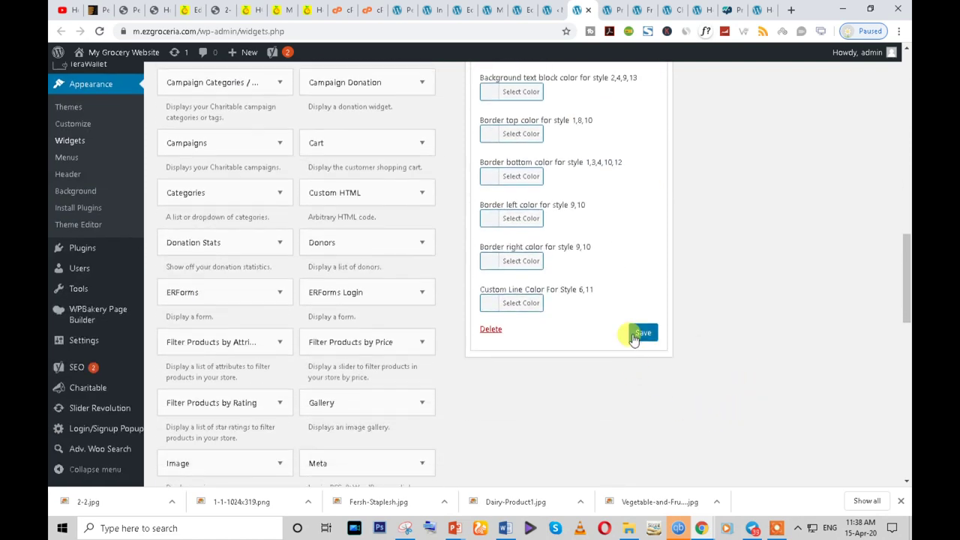
click(128, 9)
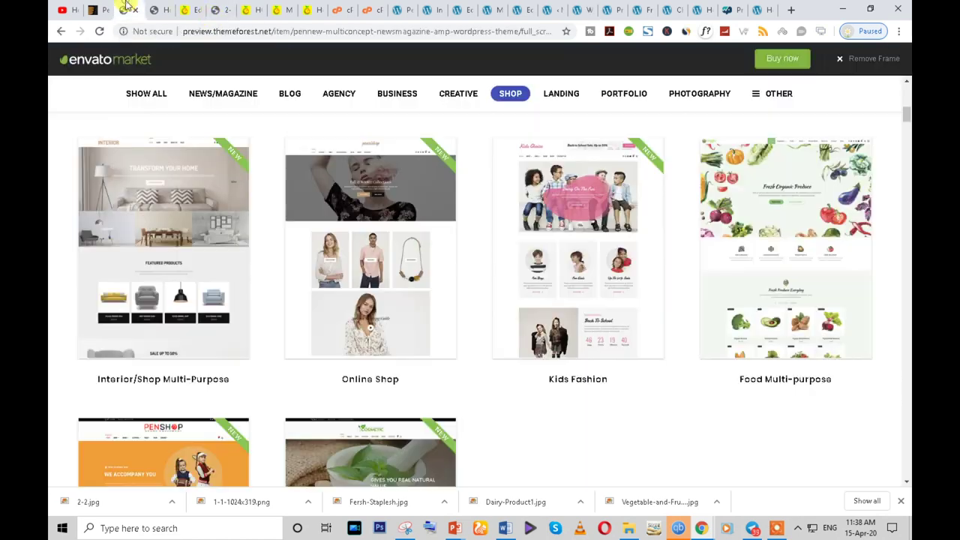
click(101, 8)
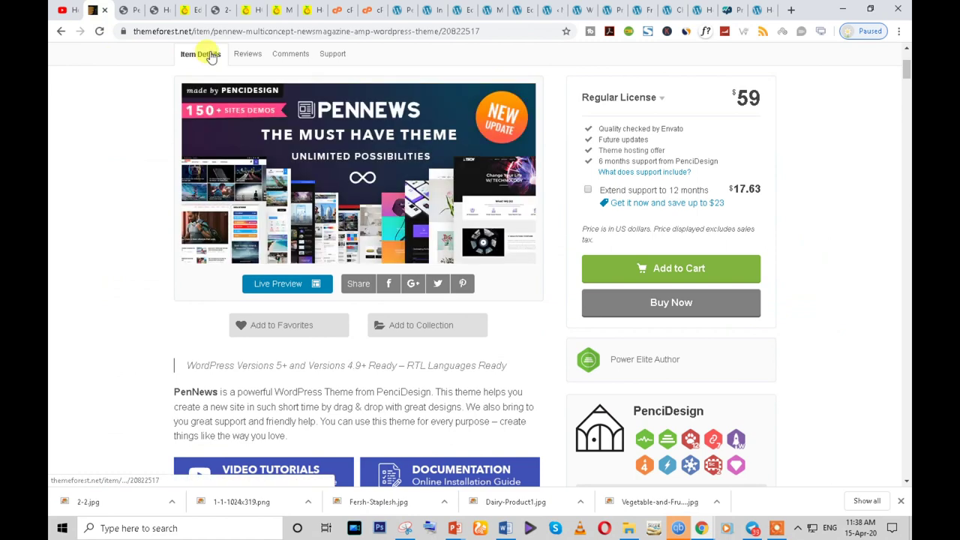
click(224, 8)
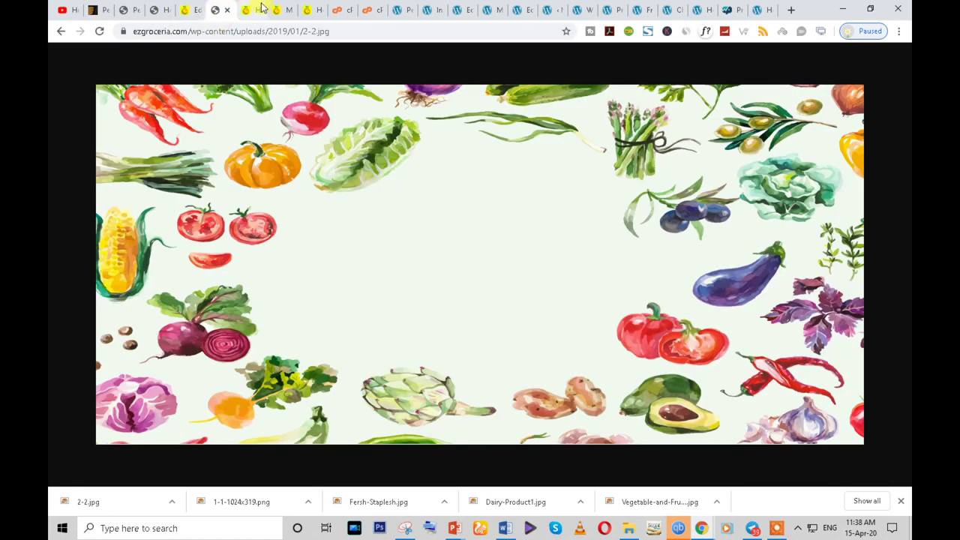
click(262, 7)
click(286, 295)
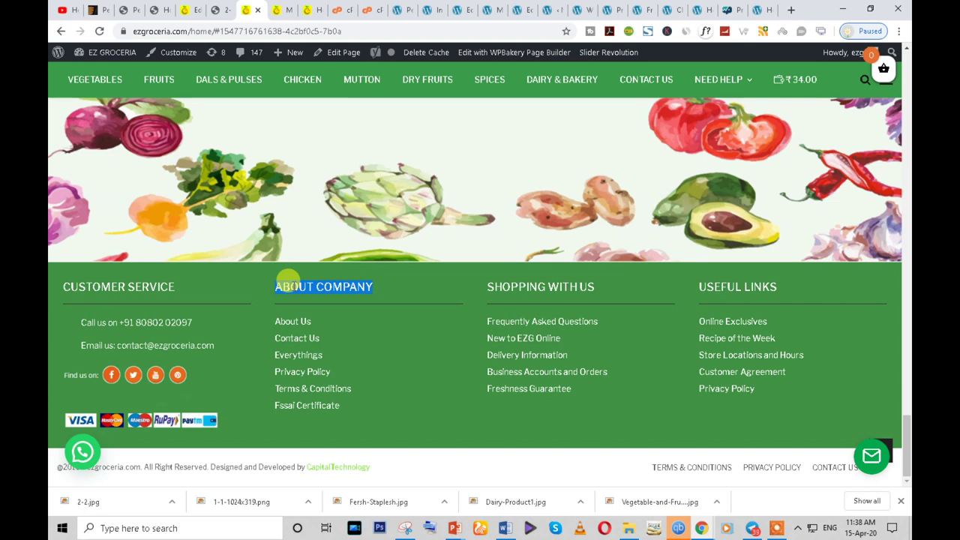
scroll(583, 101, up, 2)
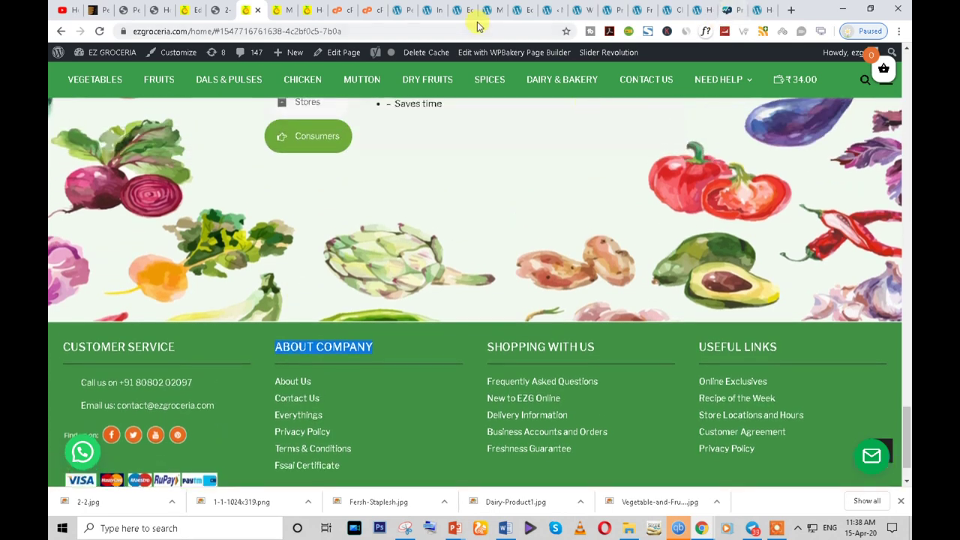
click(637, 9)
click(612, 7)
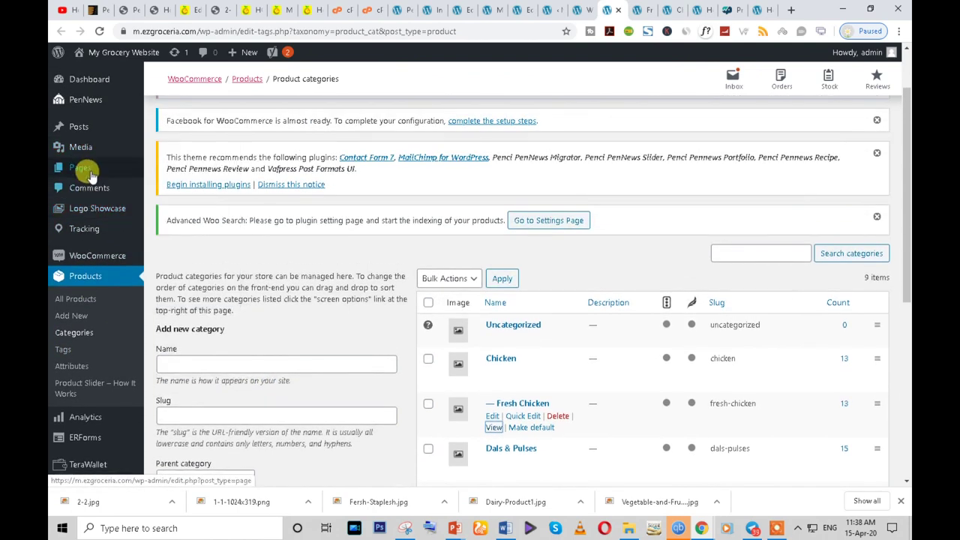
- Retitle the About Company page to ABOUT US and publish it
click(88, 171)
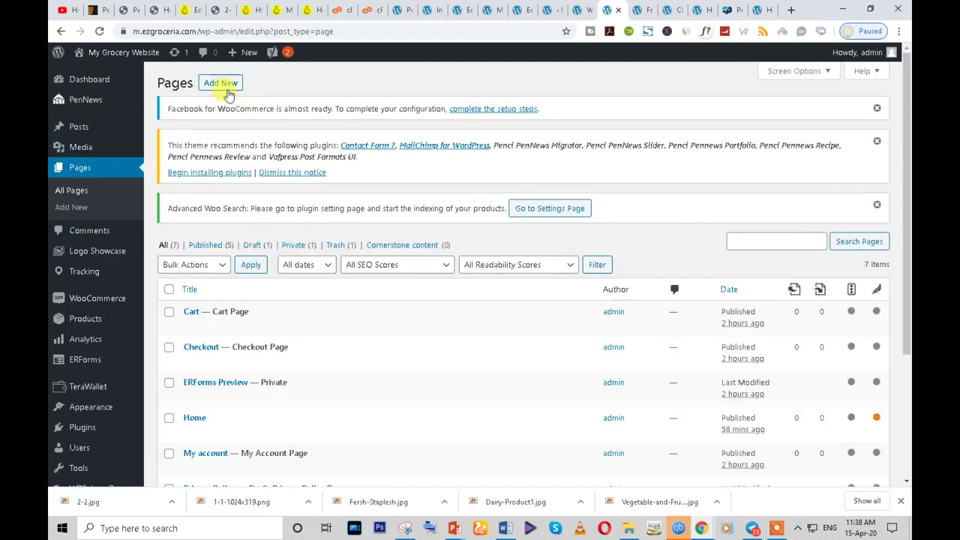
click(225, 84)
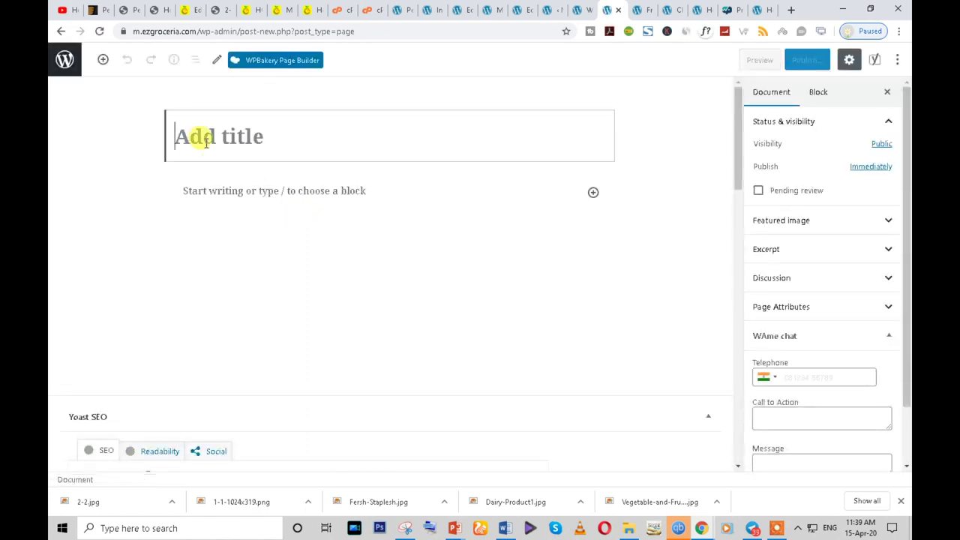
click(273, 62)
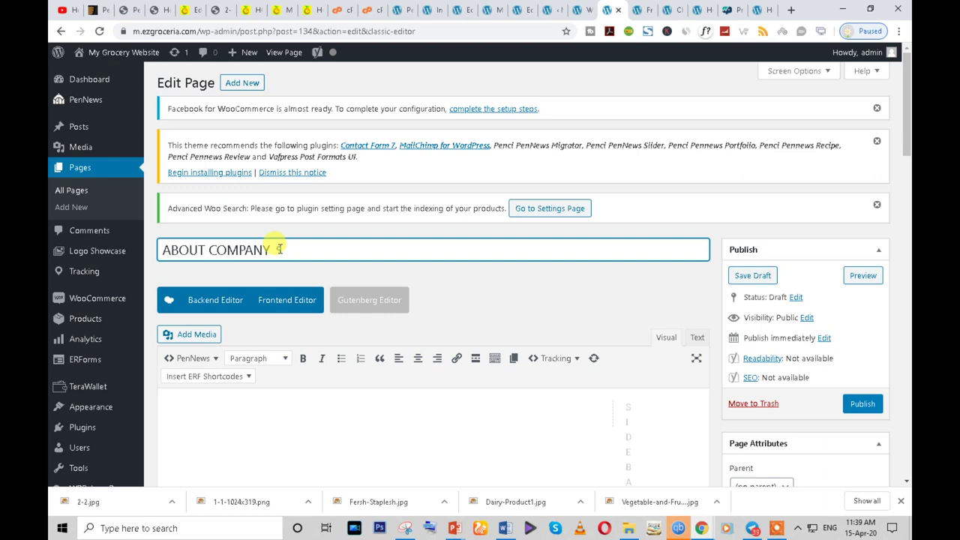
double_click(279, 249)
key(BackSpace)
click(855, 405)
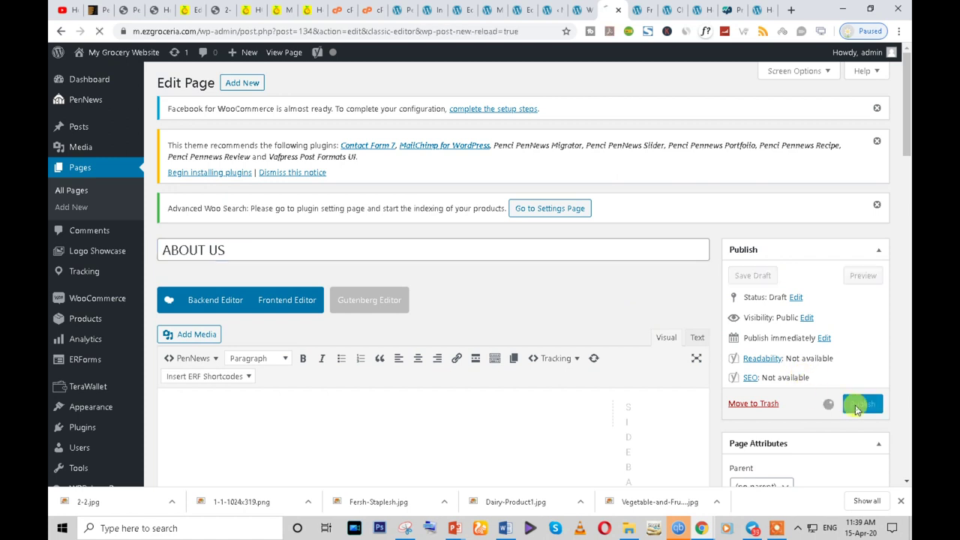
- Create and publish a new page titled 'Contact us'
click(242, 84)
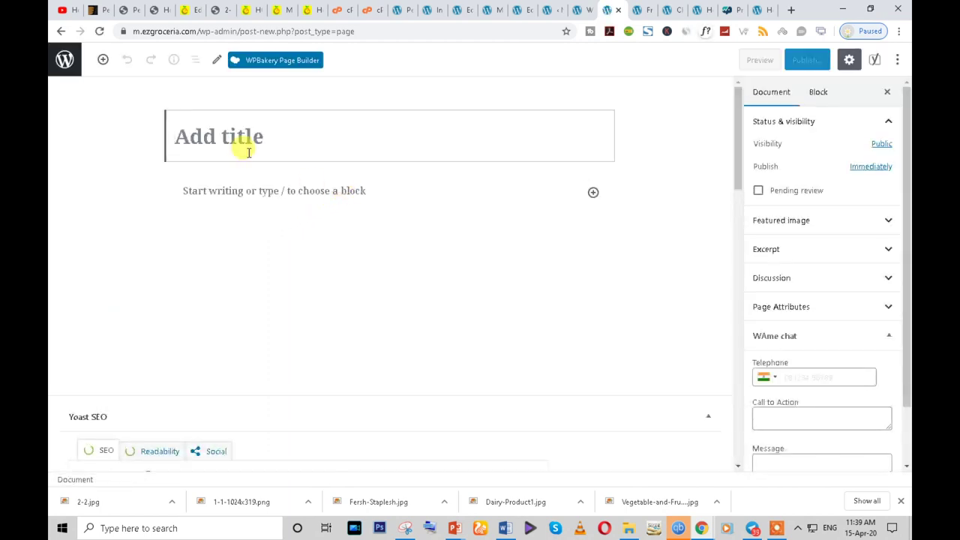
text(Con)
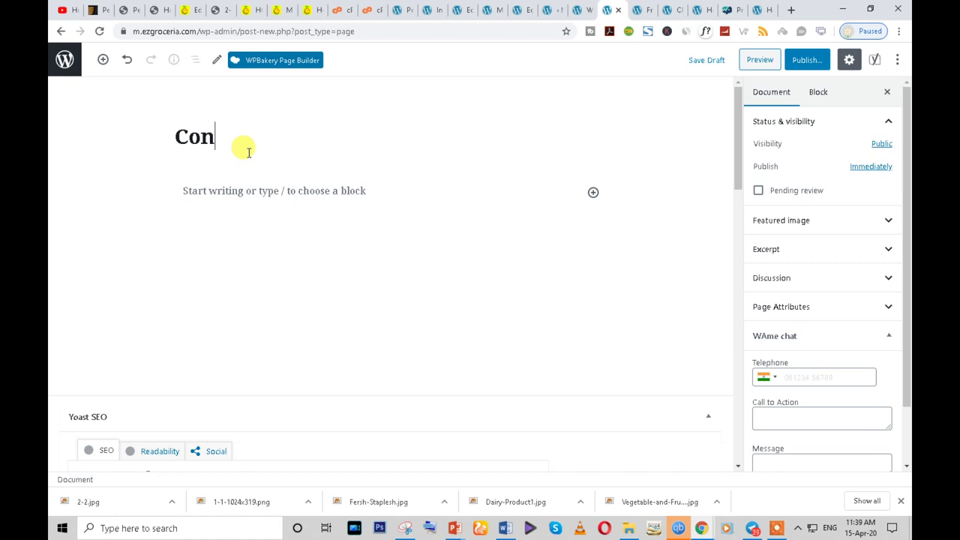
text(tact us)
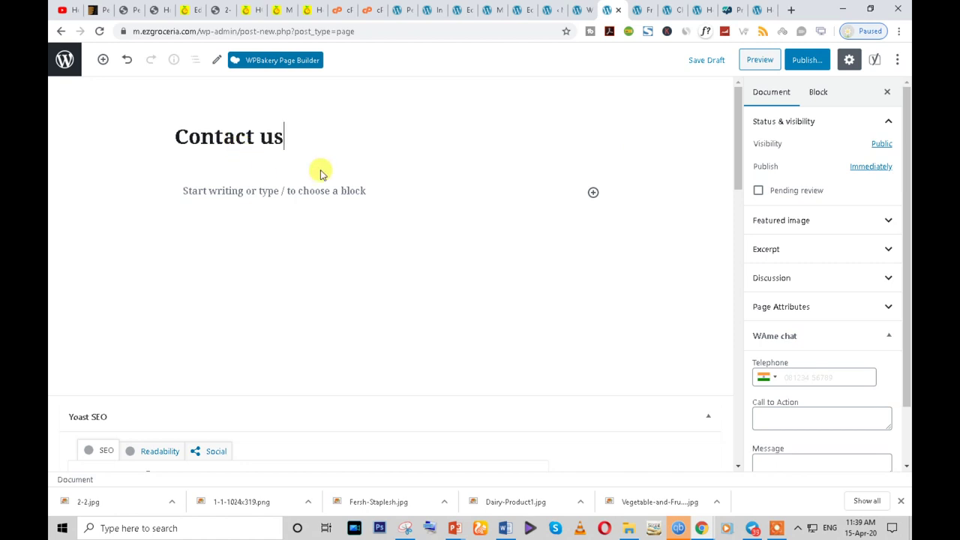
click(807, 60)
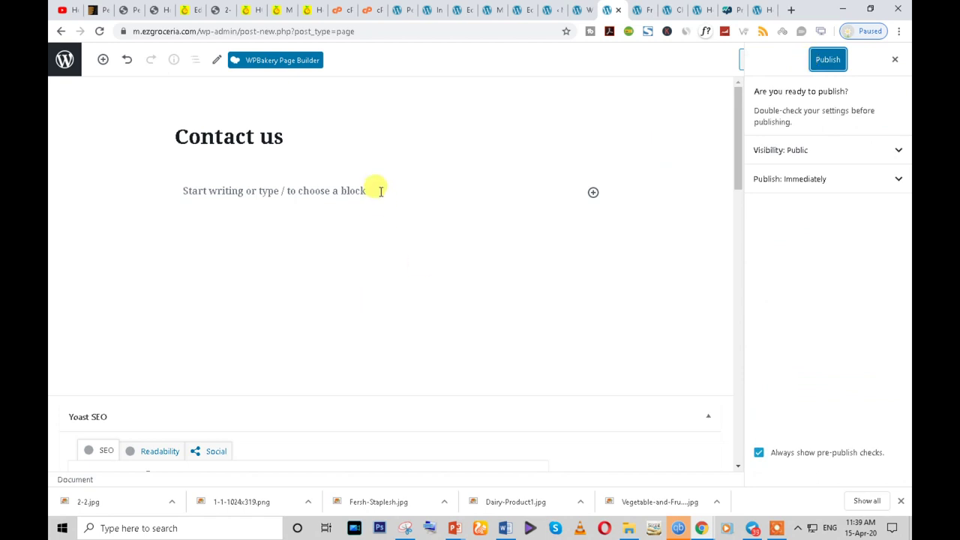
click(827, 60)
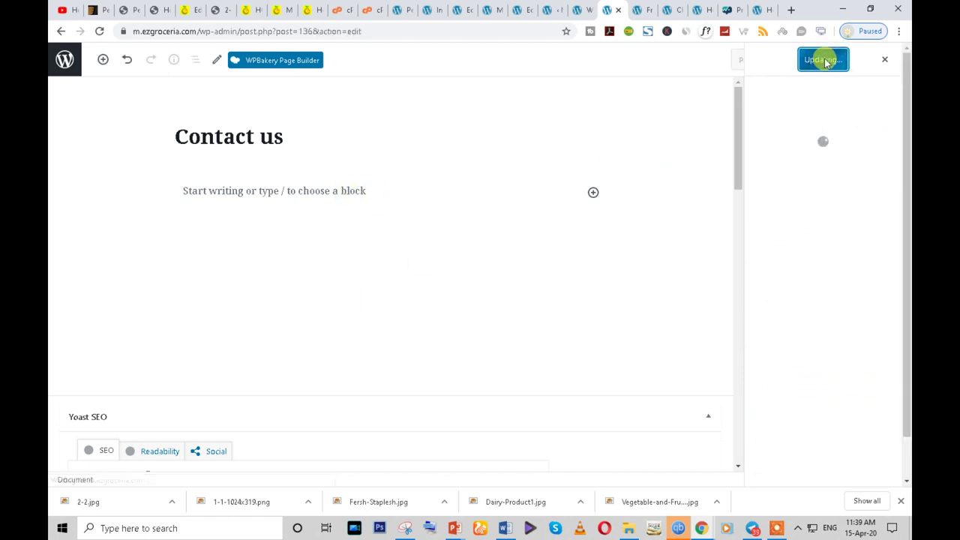
click(616, 17)
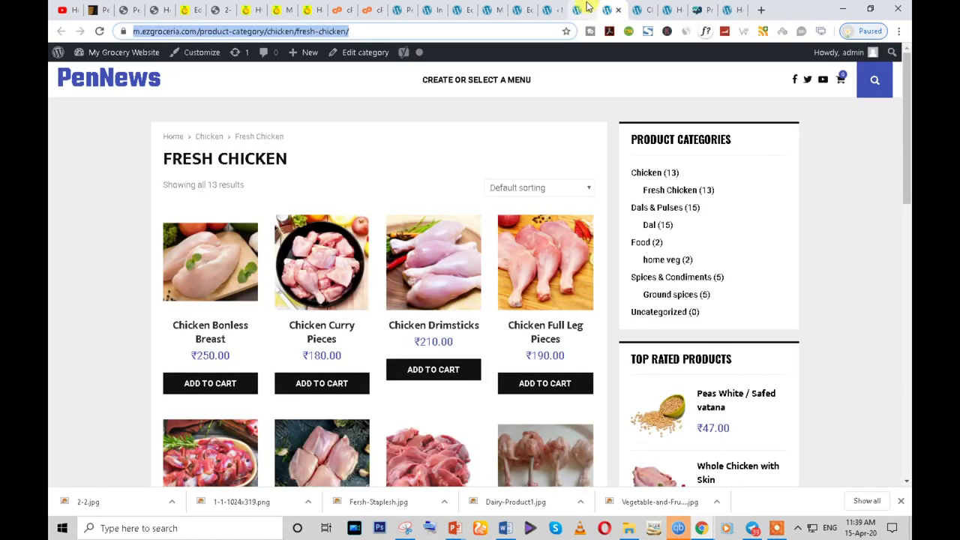
- Go to the Menus admin page, comparing against the reference storefront
click(584, 10)
scroll(97, 364, down, 1)
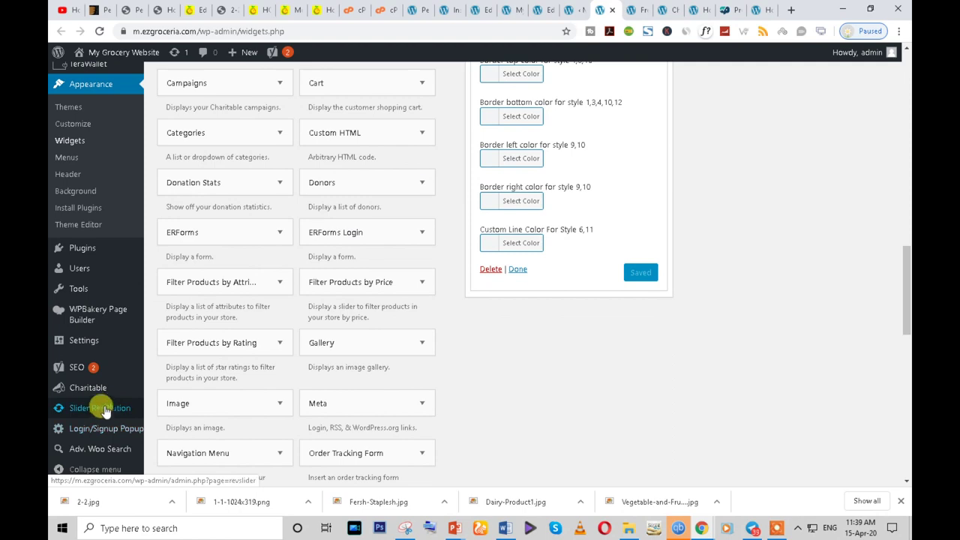
scroll(82, 386, down, 1)
scroll(75, 368, up, 2)
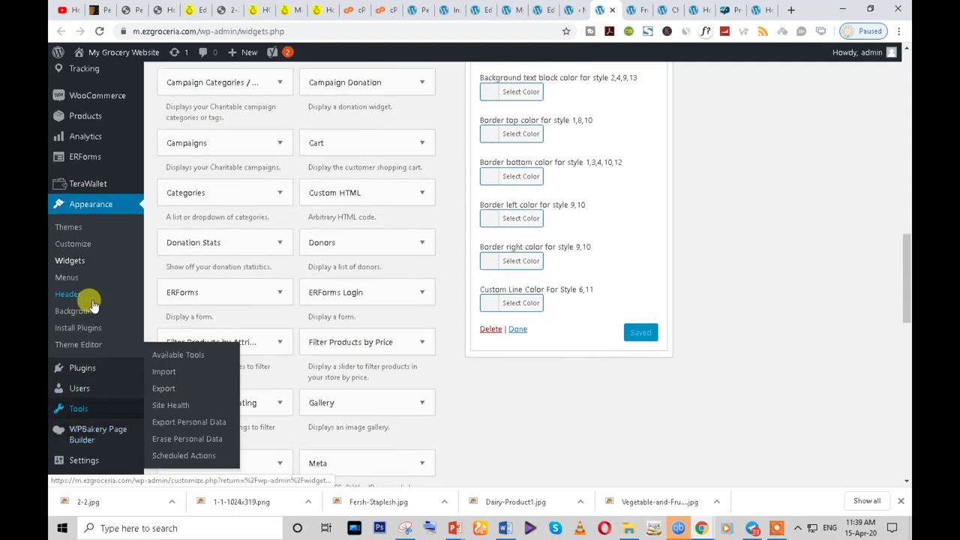
click(76, 277)
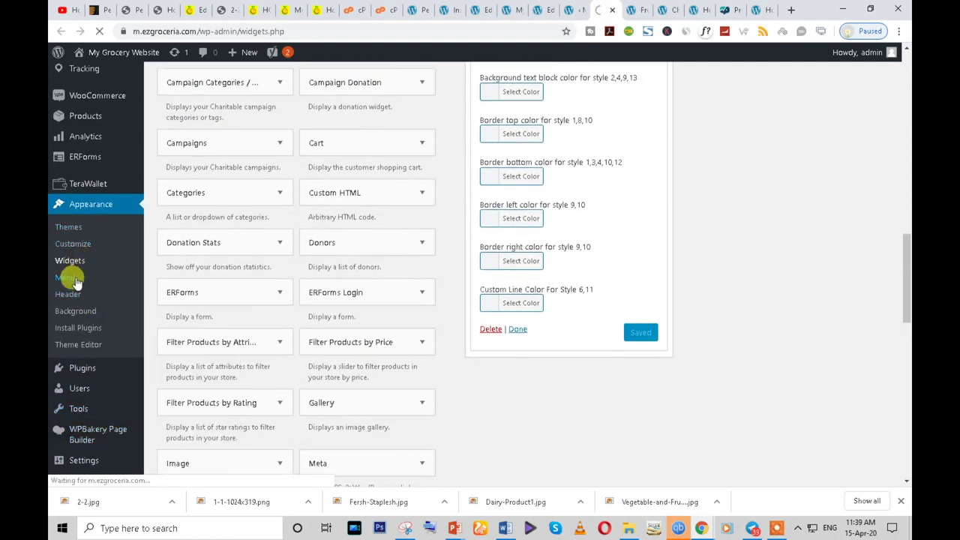
click(255, 10)
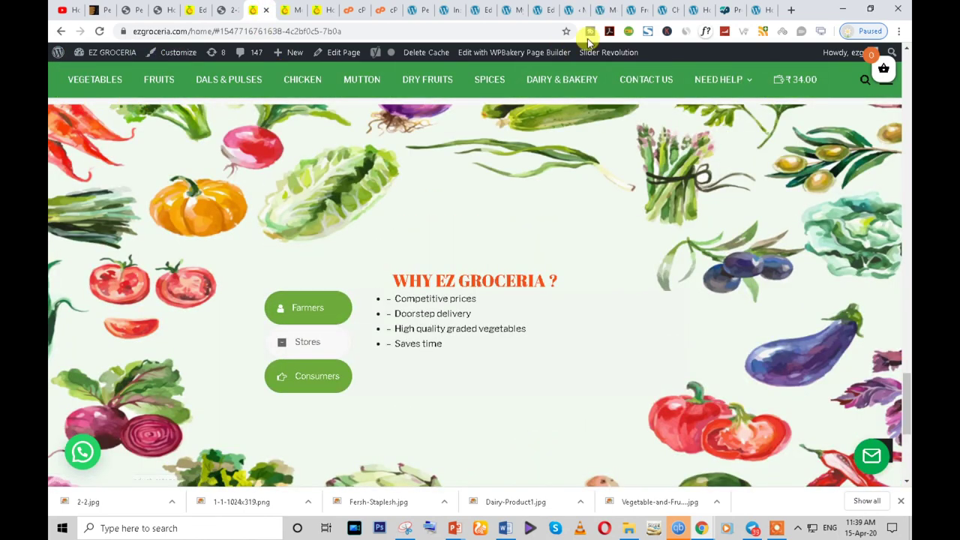
click(603, 10)
- Create a menu named 'main menu' and add all site pages to it
scroll(300, 328, down, 3)
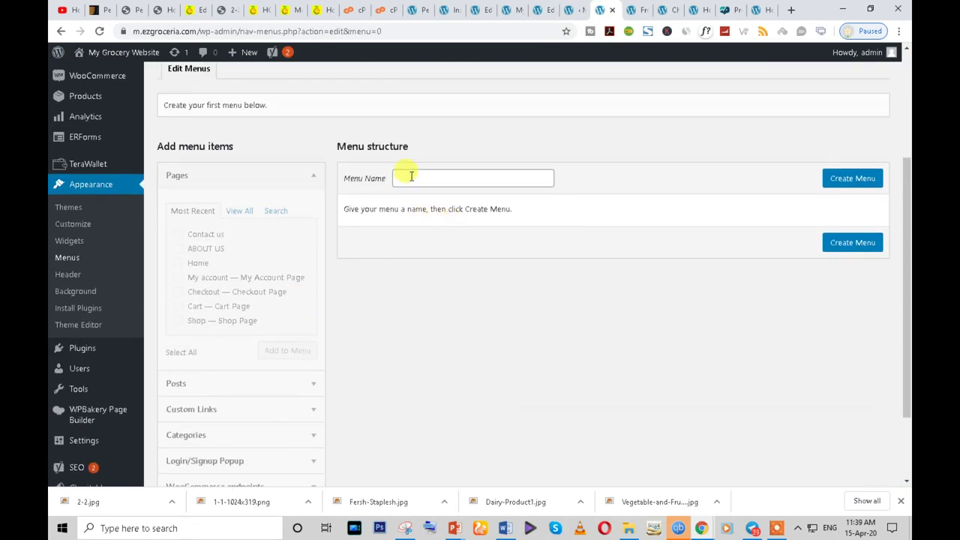
click(410, 176)
click(423, 203)
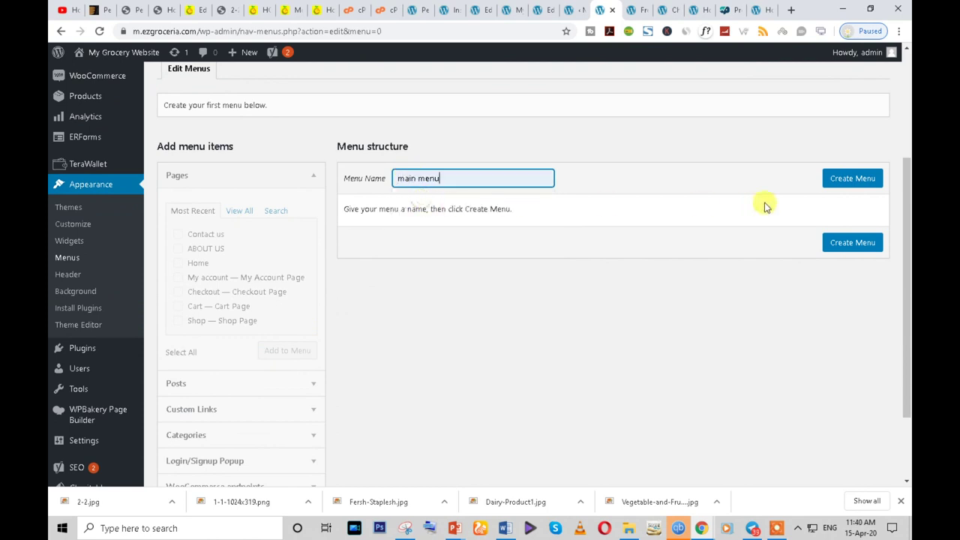
click(856, 181)
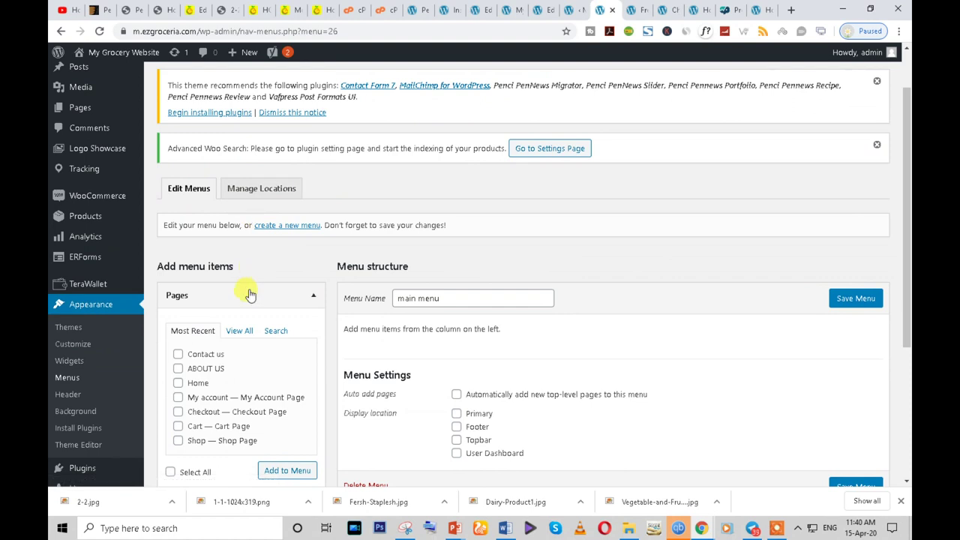
scroll(246, 281, down, 1)
click(239, 269)
scroll(197, 217, down, 2)
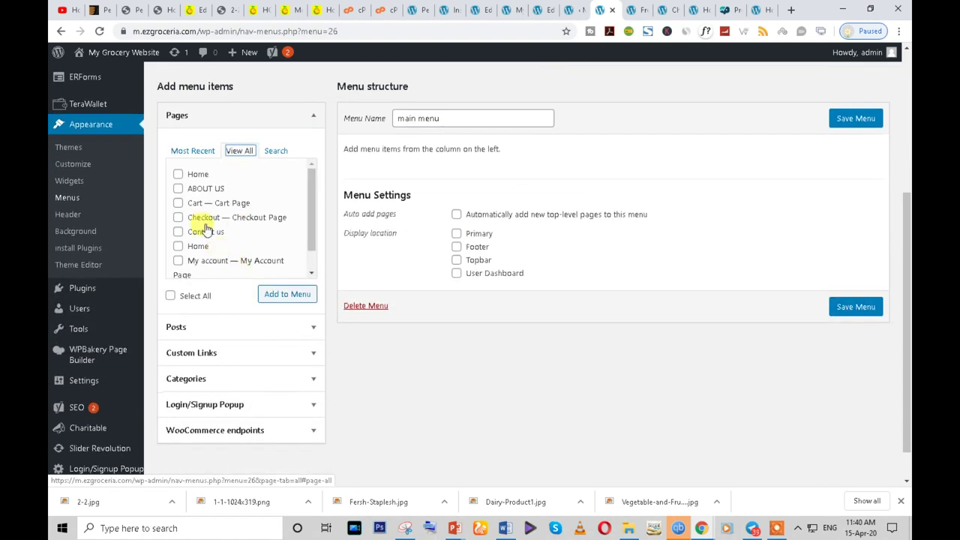
click(171, 296)
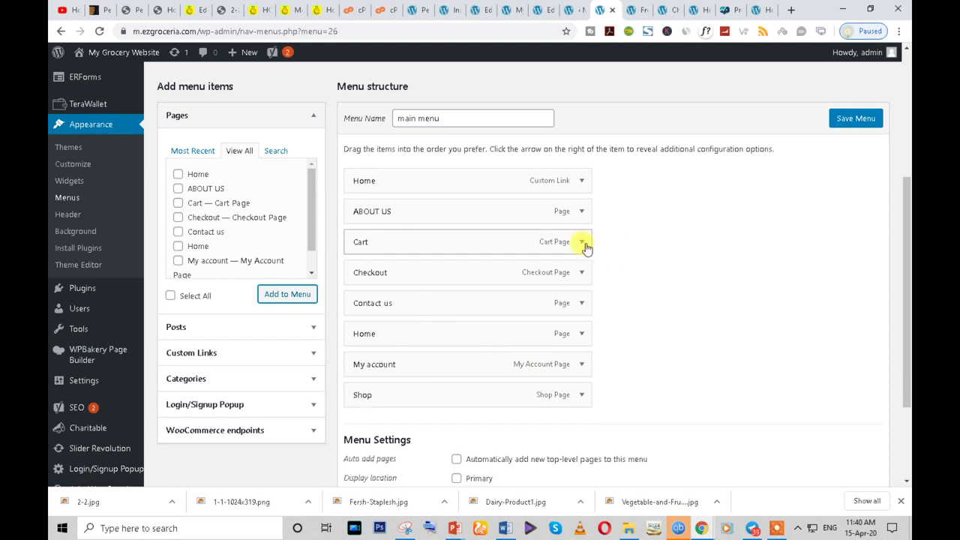
- Remove the Cart, Checkout and My account items from the main menu
click(582, 243)
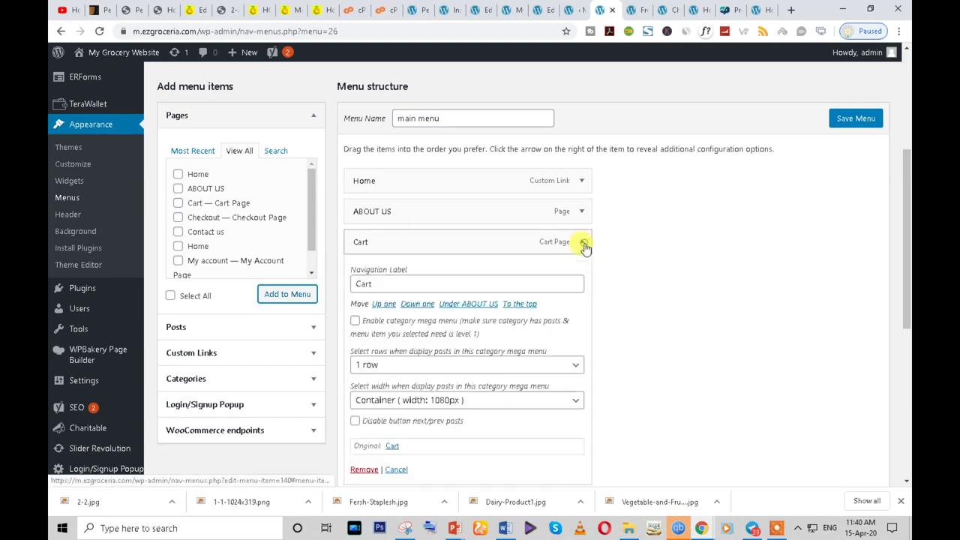
click(363, 470)
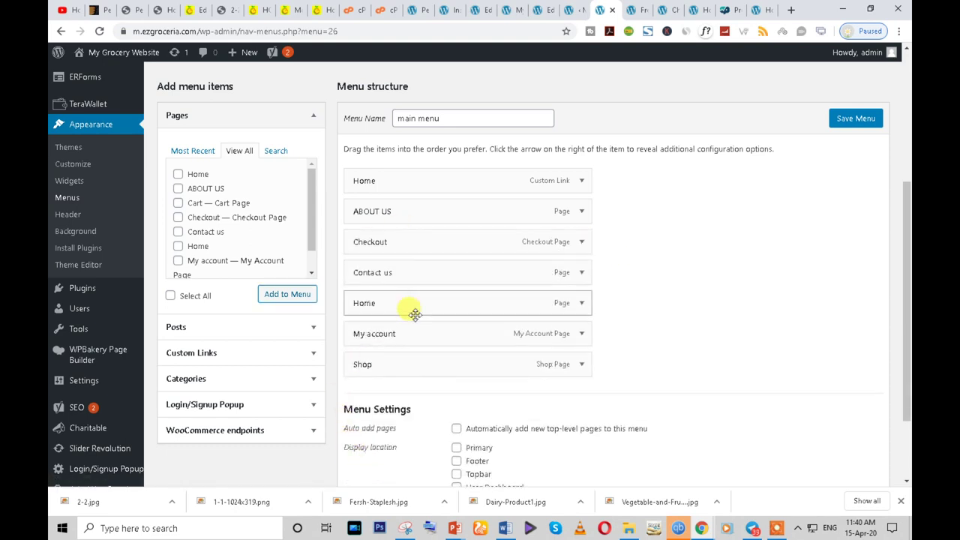
click(582, 242)
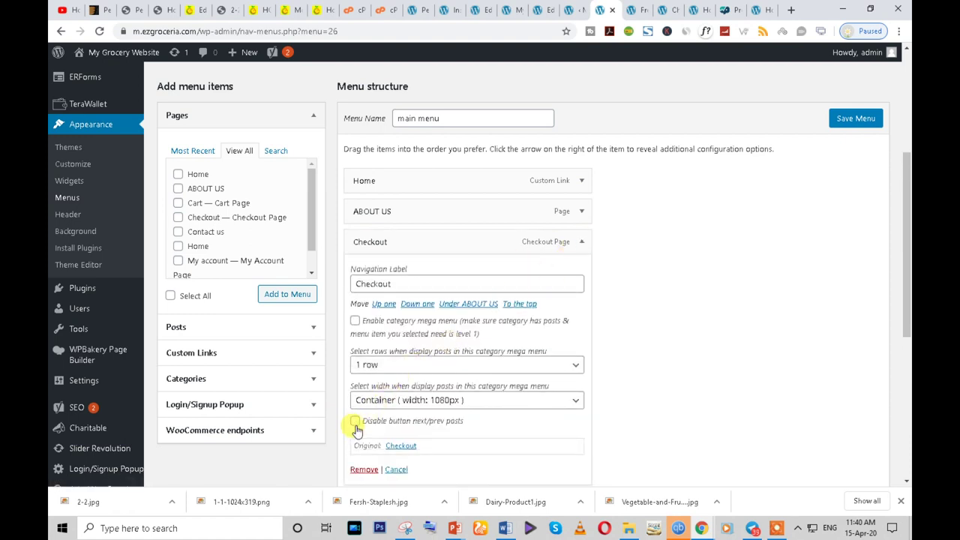
click(363, 471)
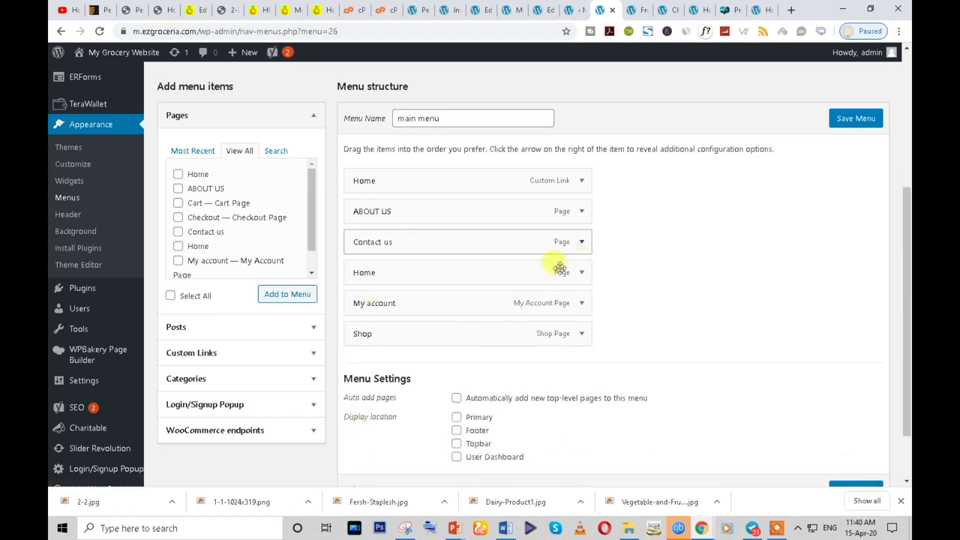
click(583, 303)
scroll(465, 375, down, 1)
click(363, 471)
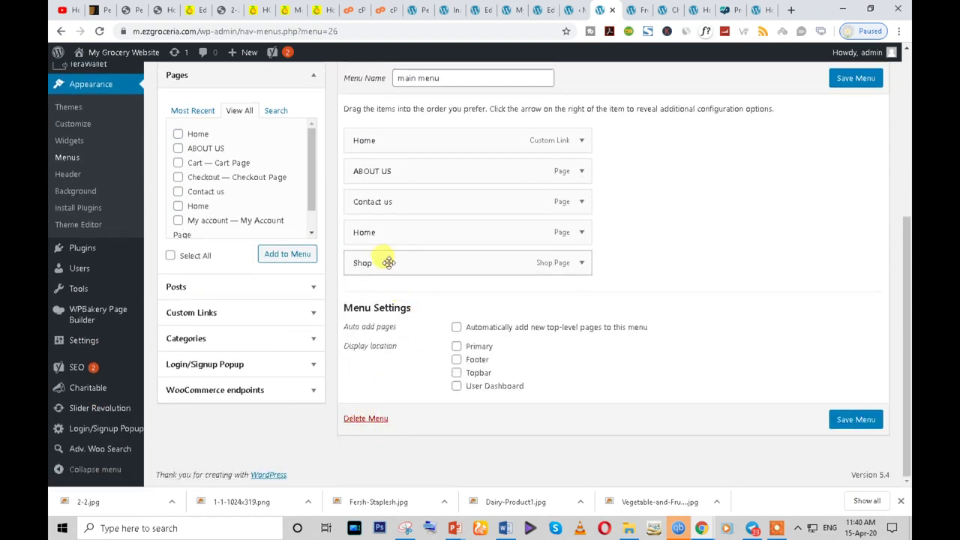
- Delete the duplicate Home item and move Shop right after Home
mouse_move(384, 203)
mouse_down()
mouse_move(386, 182)
mouse_move(387, 202)
mouse_up()
drag(386, 235, 399, 168)
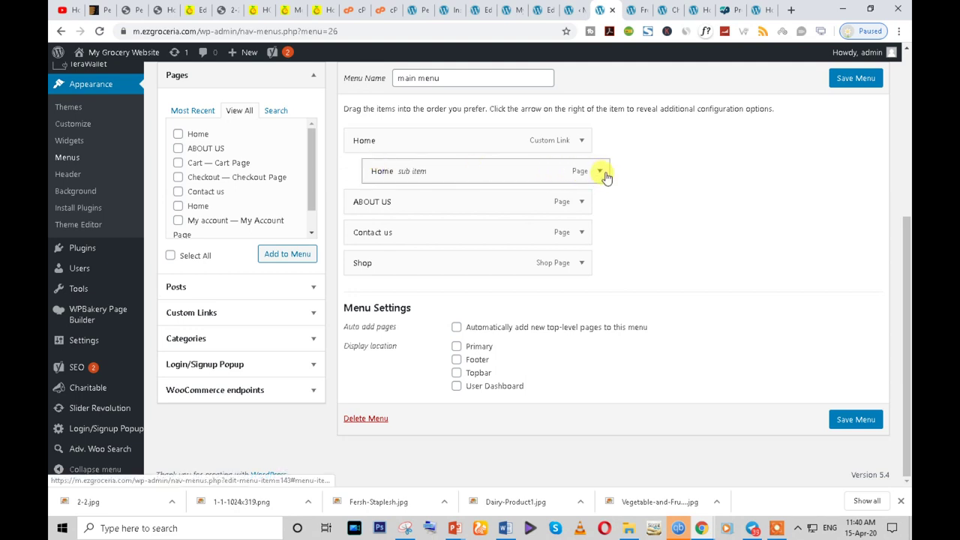
click(602, 171)
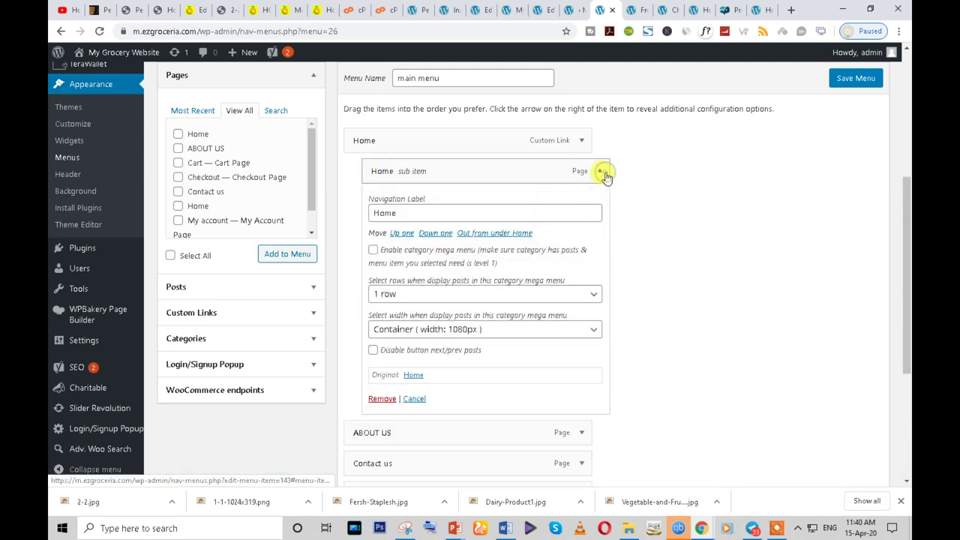
click(380, 398)
click(582, 142)
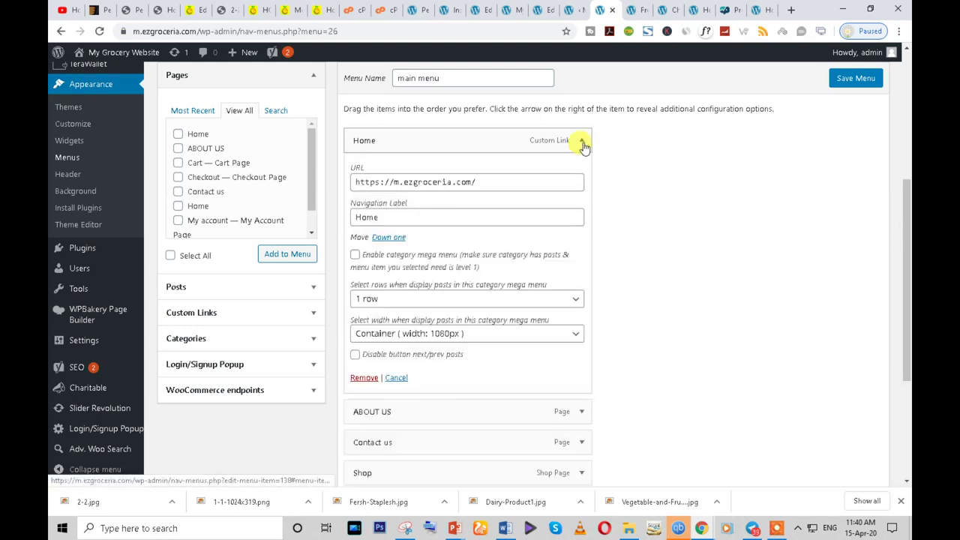
click(582, 142)
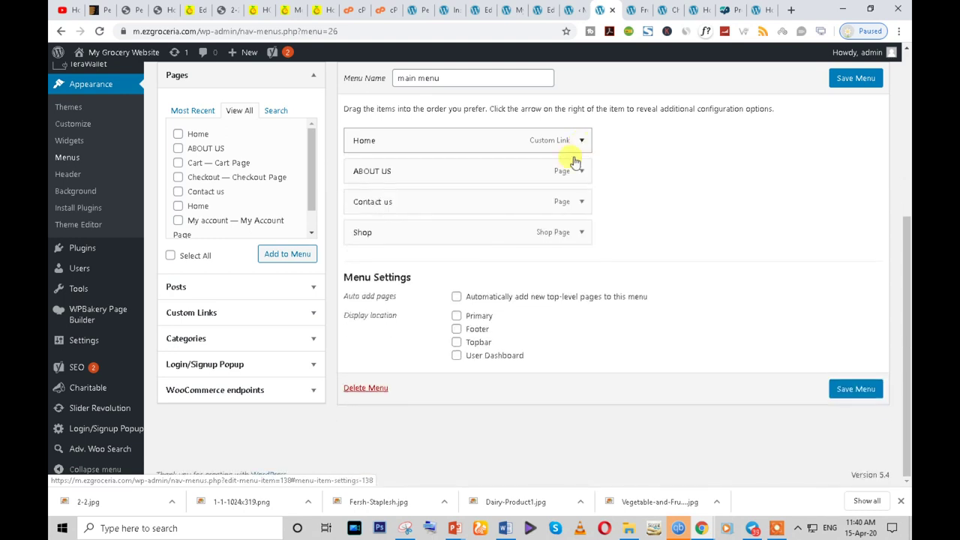
drag(421, 223, 401, 161)
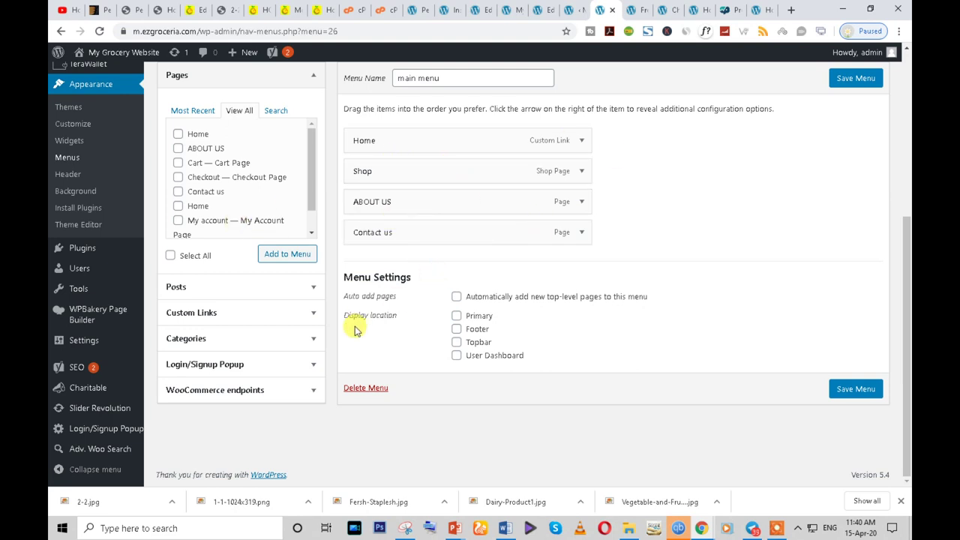
- Browse the Categories and WooCommerce endpoints lists, then open Custom Links to enter a URL
click(311, 340)
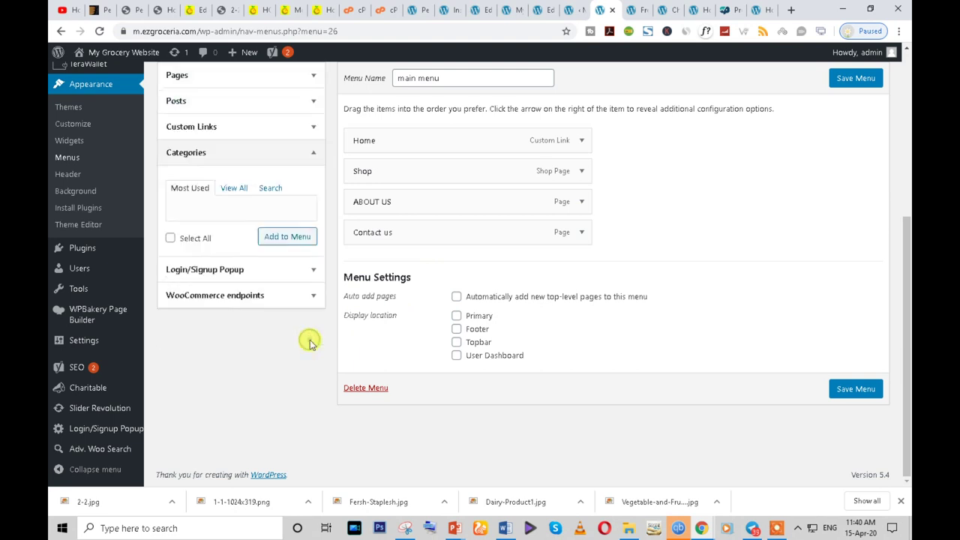
click(311, 295)
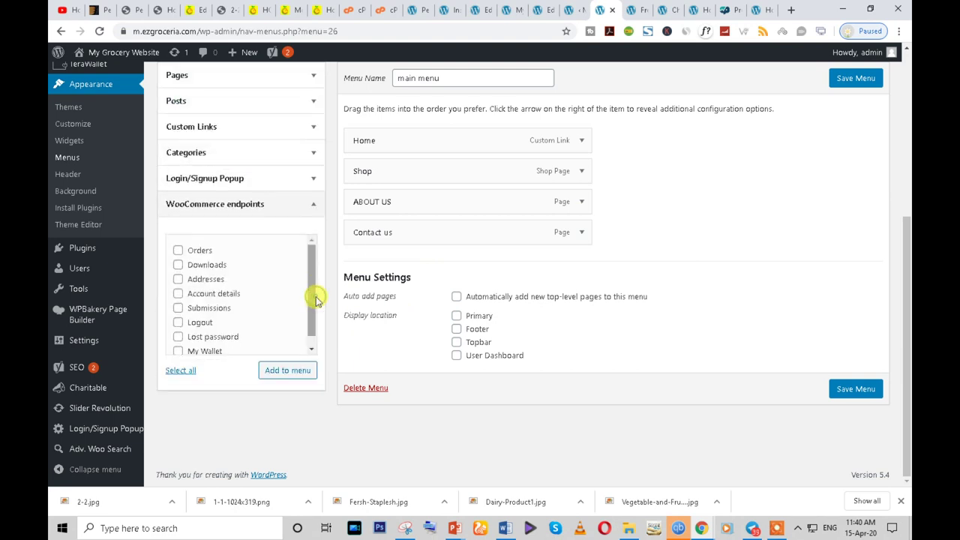
scroll(257, 339, up, 2)
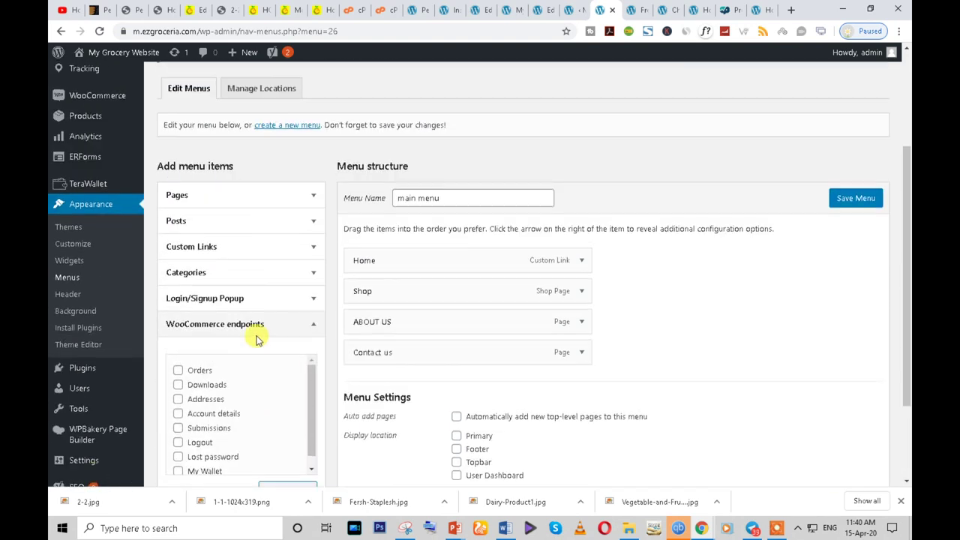
click(308, 330)
scroll(295, 349, up, 1)
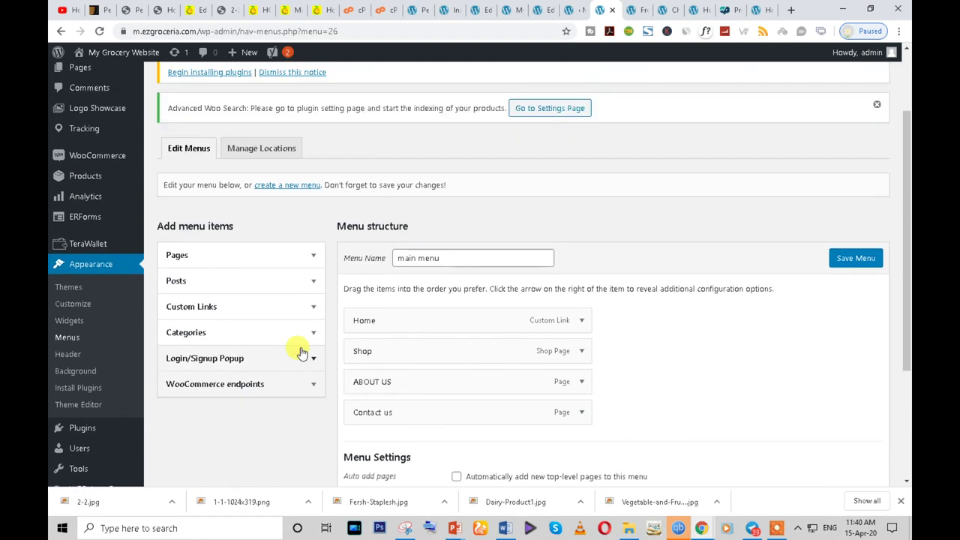
click(309, 307)
click(259, 344)
click(570, 8)
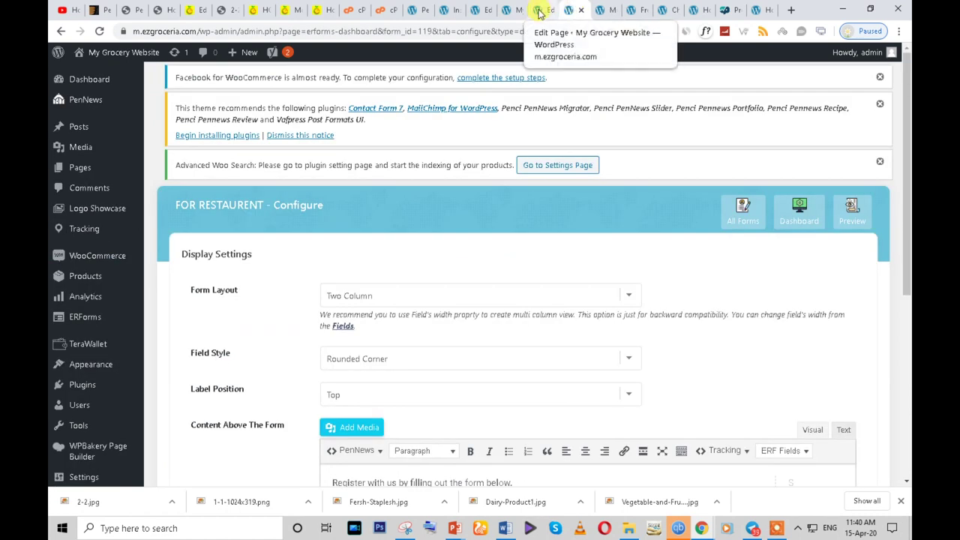
- Open the Chicken category's storefront page in a new tab and select its address
mouse_move(86, 276)
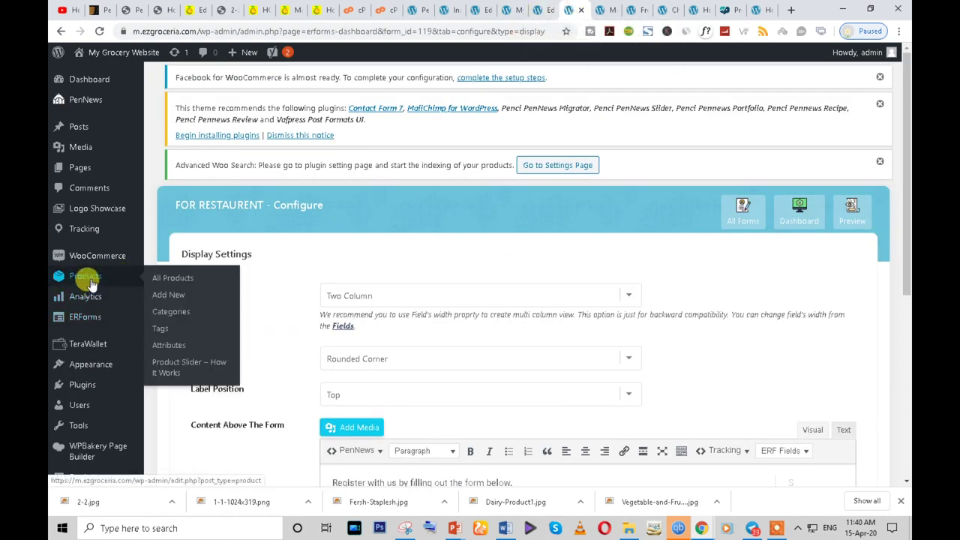
click(170, 313)
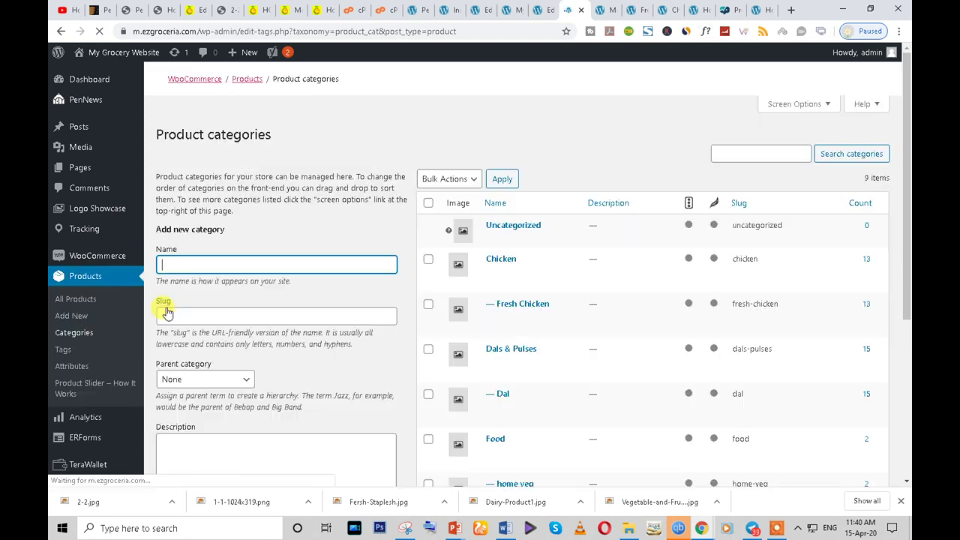
scroll(578, 369, down, 2)
mouse_move(498, 317)
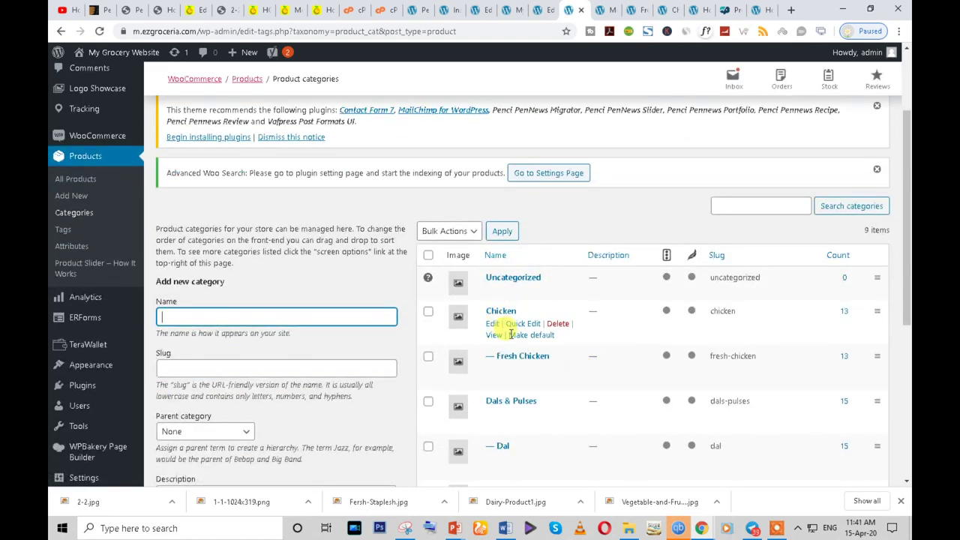
right_click(494, 335)
click(512, 346)
click(587, 10)
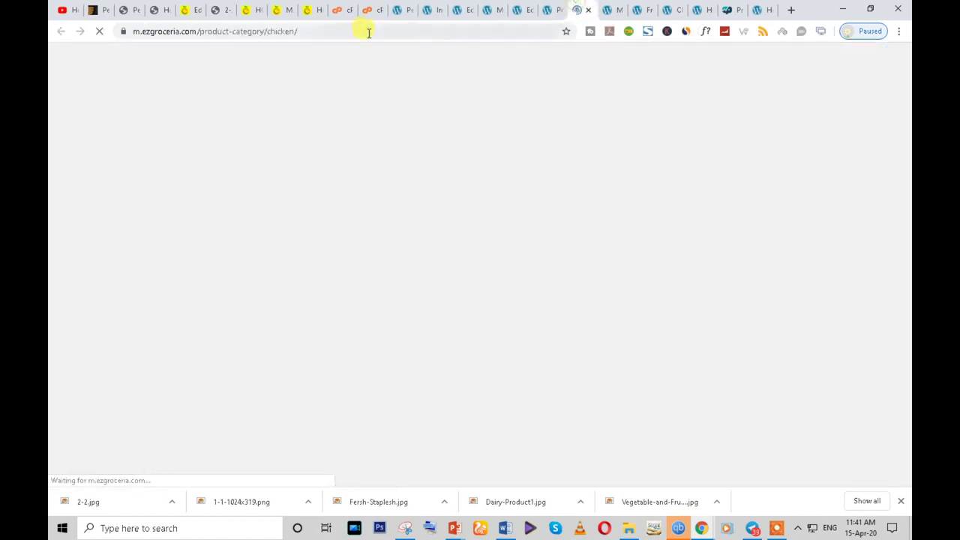
click(355, 31)
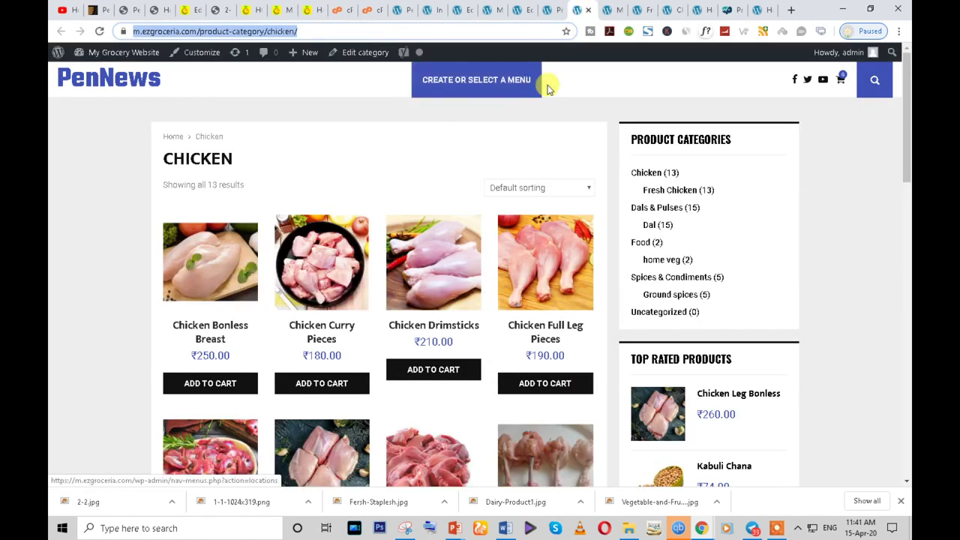
click(643, 9)
click(670, 11)
- Add a custom link with the Chicken category URL and link text chicken to the menu
click(639, 9)
click(611, 11)
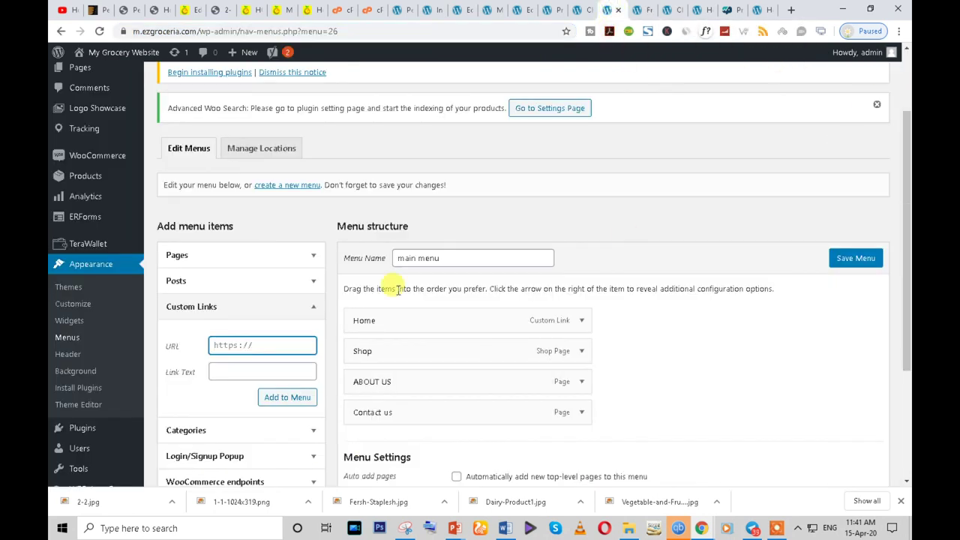
key(ctrl+v)
click(246, 366)
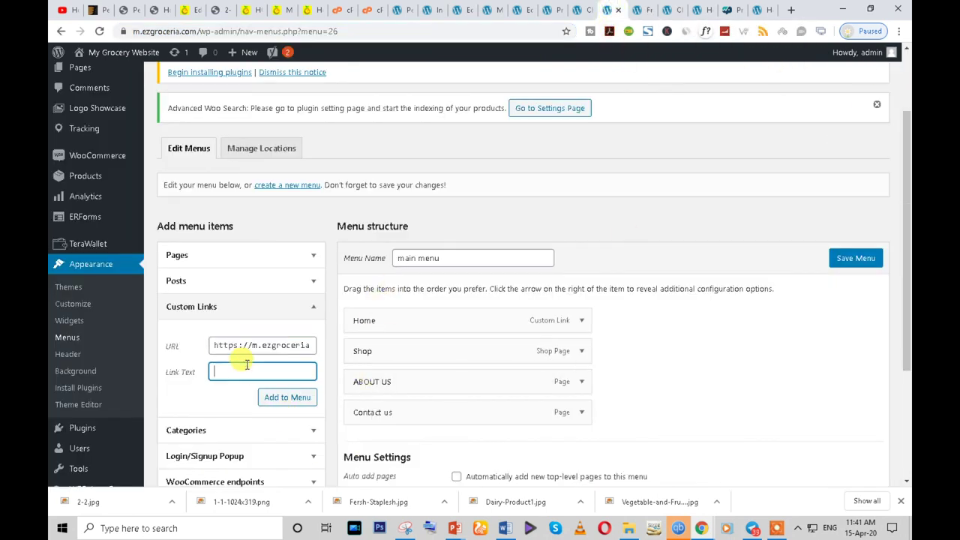
click(297, 344)
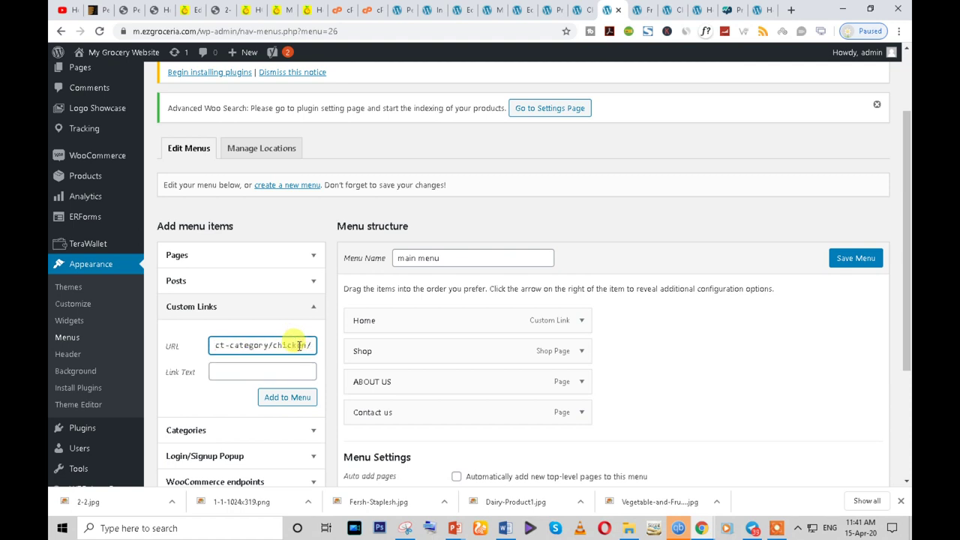
drag(306, 347, 271, 341)
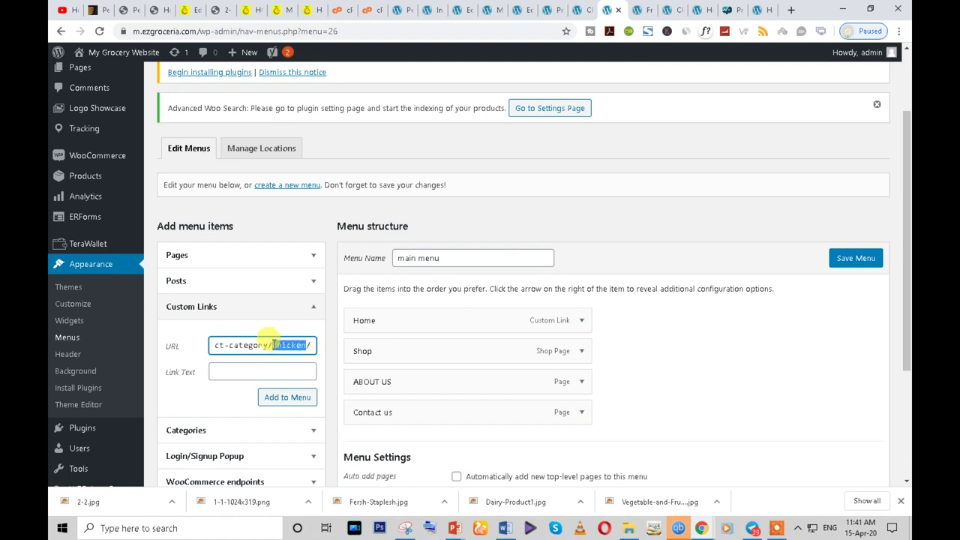
click(242, 371)
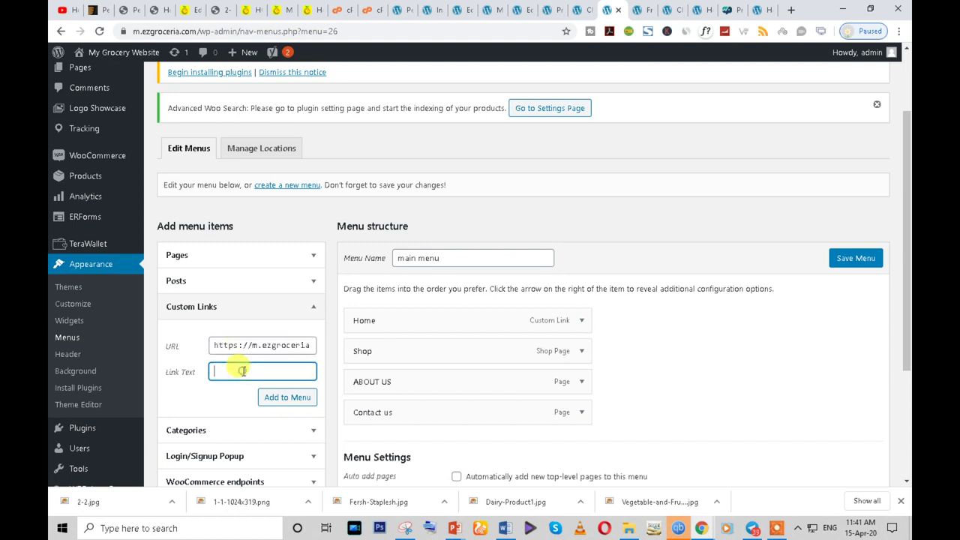
click(291, 399)
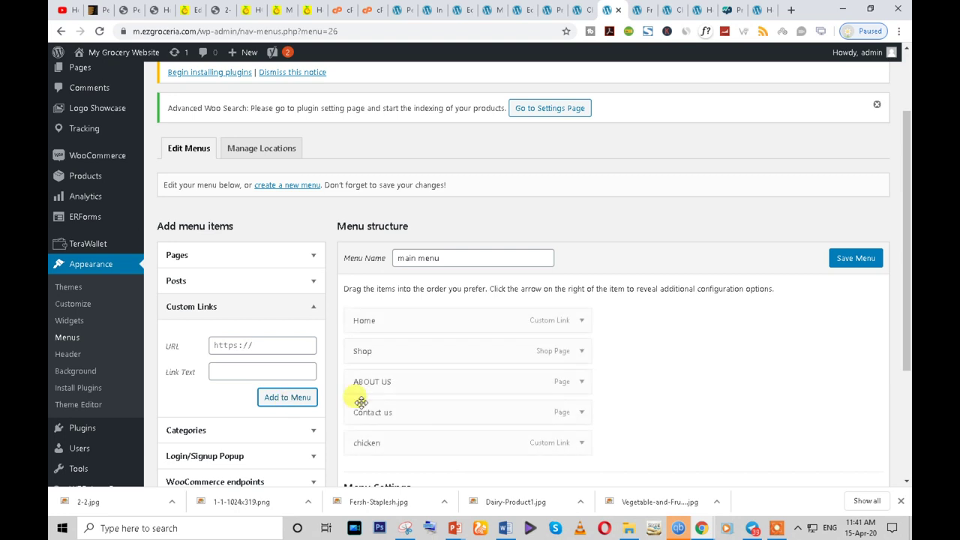
- Move the chicken link right after Shop and save the main menu
scroll(353, 396, down, 2)
drag(364, 322, 360, 259)
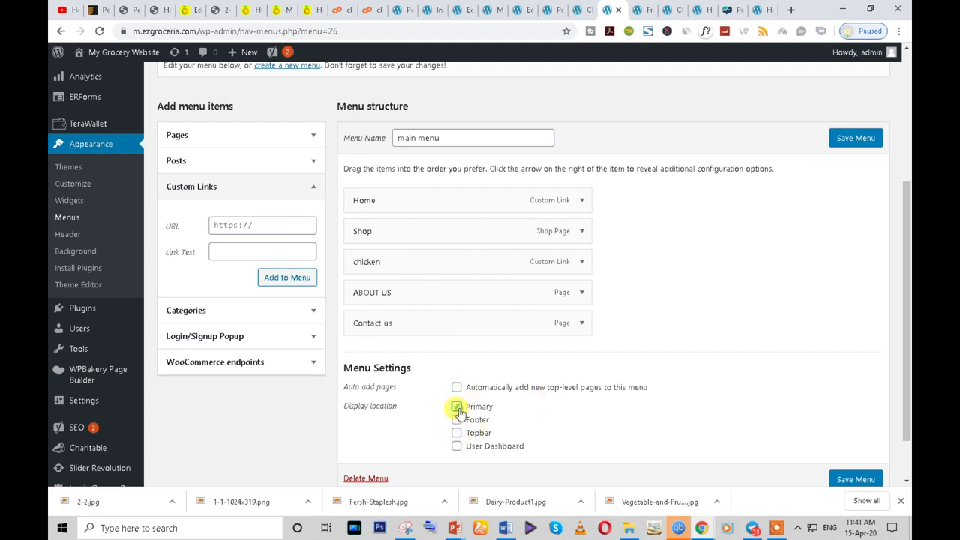
click(844, 480)
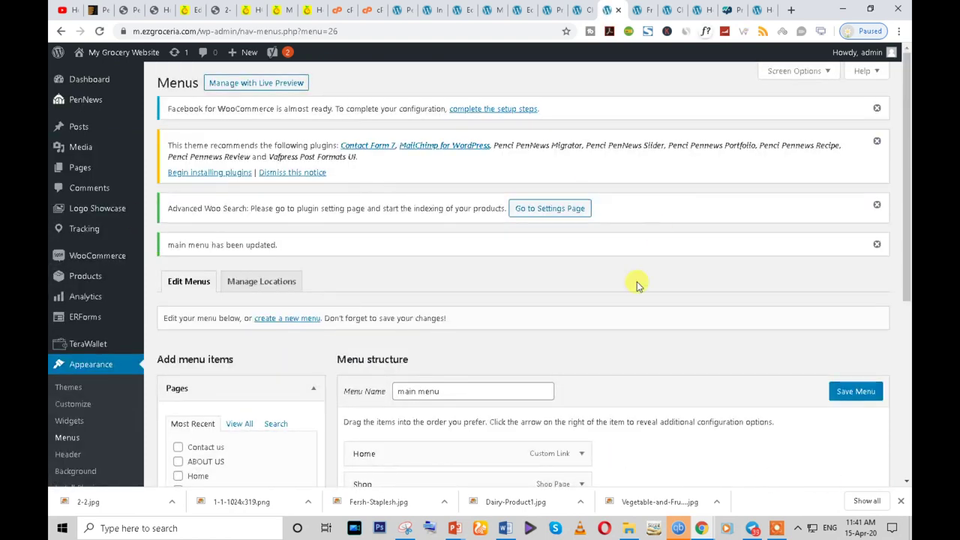
- Reload the live grocery homepage in the incognito window and check the footer Customer Service text
scroll(637, 281, down, 3)
mouse_move(703, 528)
click(742, 489)
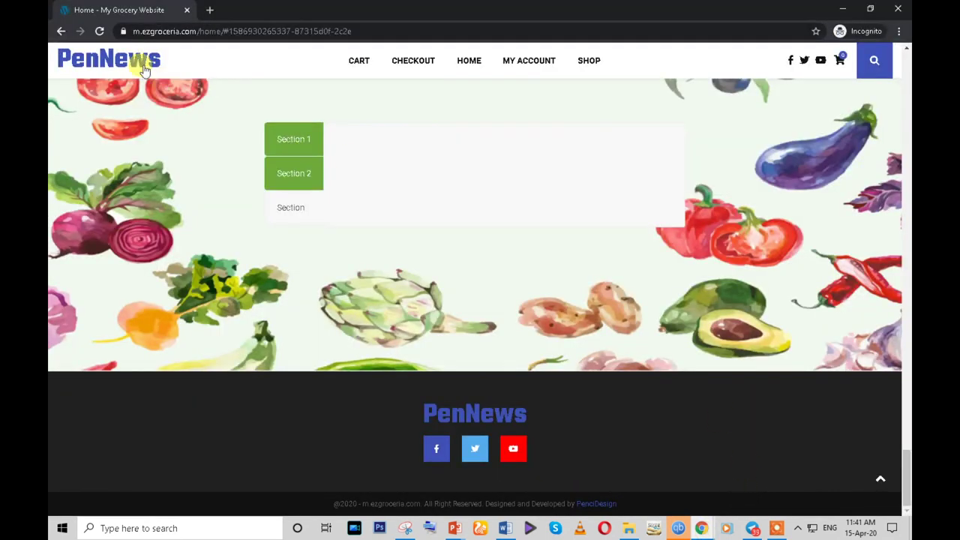
click(99, 32)
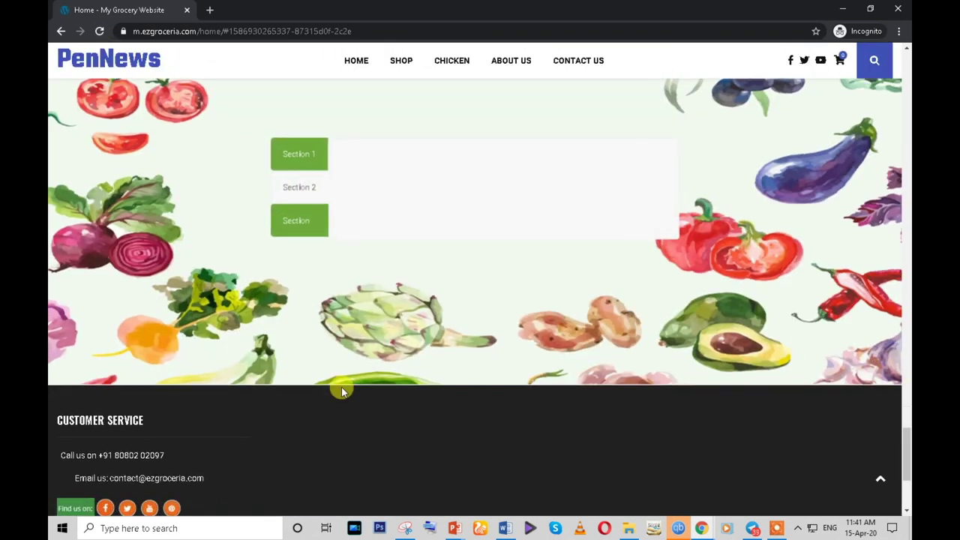
scroll(342, 391, down, 3)
drag(58, 199, 233, 352)
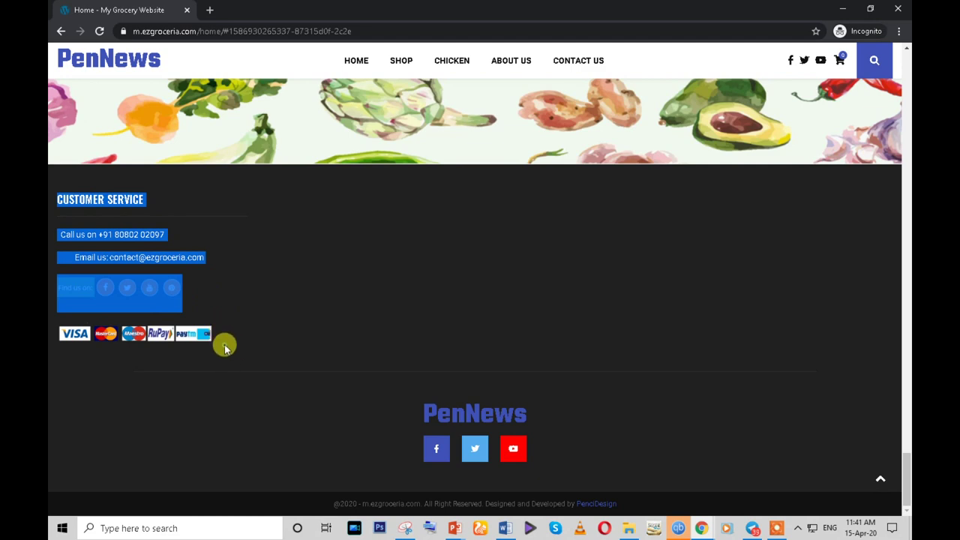
click(239, 345)
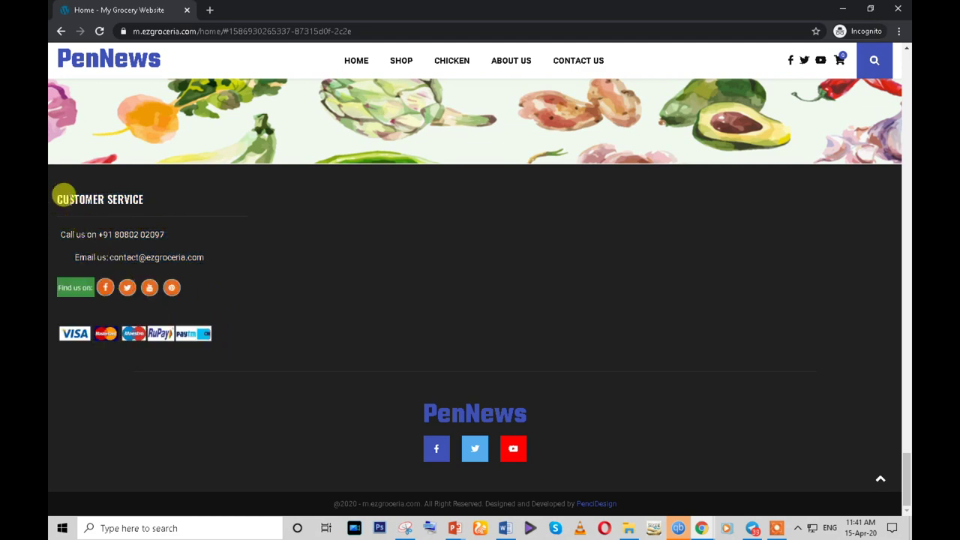
scroll(281, 337, up, 2)
drag(908, 461, 906, 49)
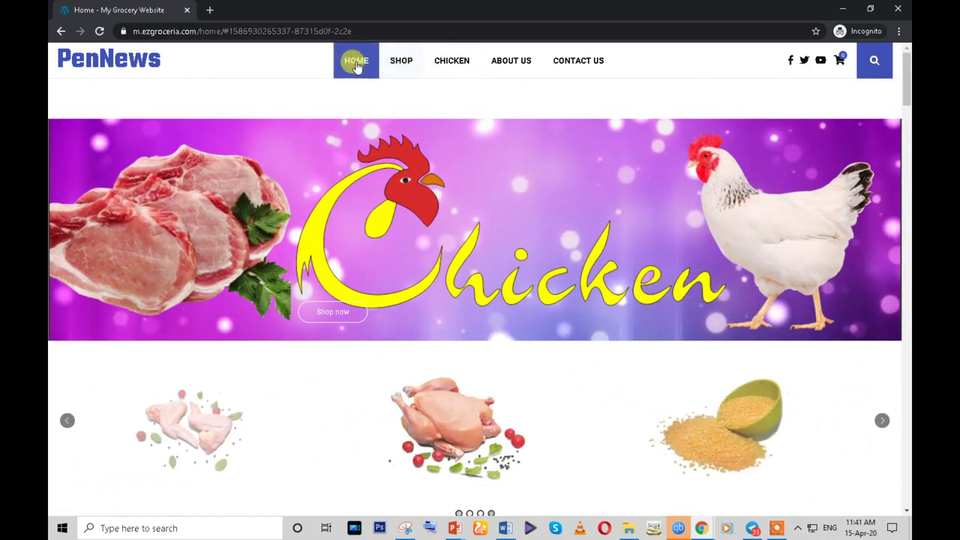
- Open the Chicken page, then the Shop page, from the updated header menu
click(444, 63)
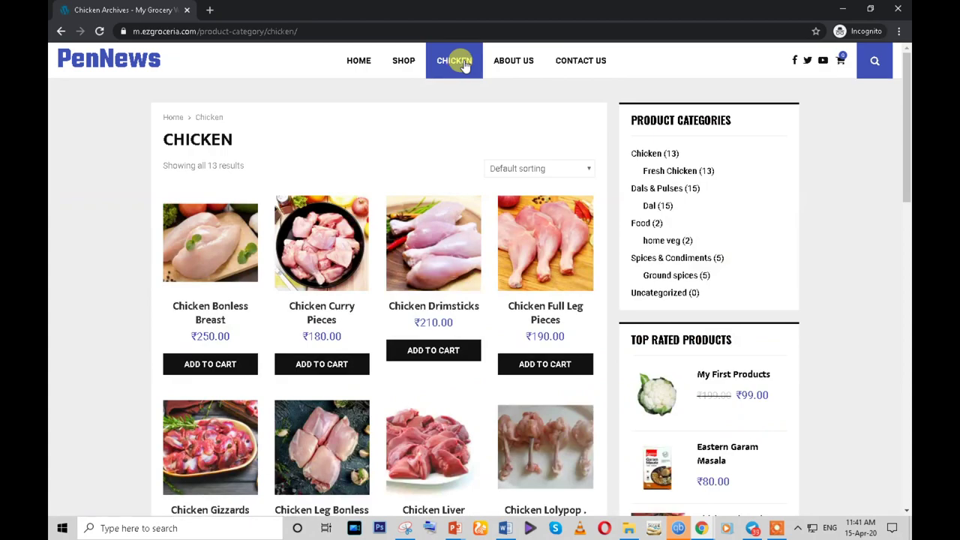
scroll(454, 66, down, 5)
click(416, 67)
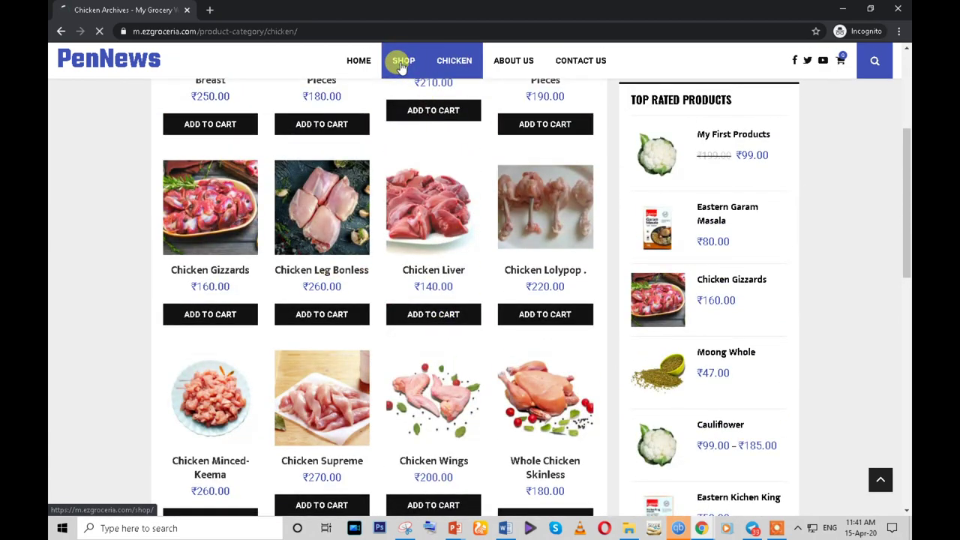
scroll(409, 248, down, 4)
scroll(405, 285, down, 3)
scroll(390, 270, up, 2)
scroll(381, 300, down, 10)
scroll(382, 304, up, 10)
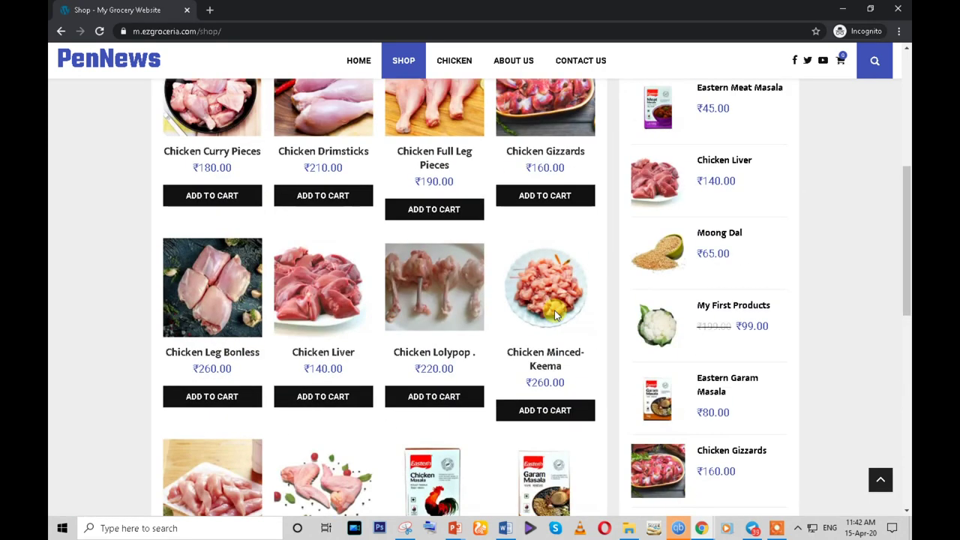
scroll(392, 300, up, 1)
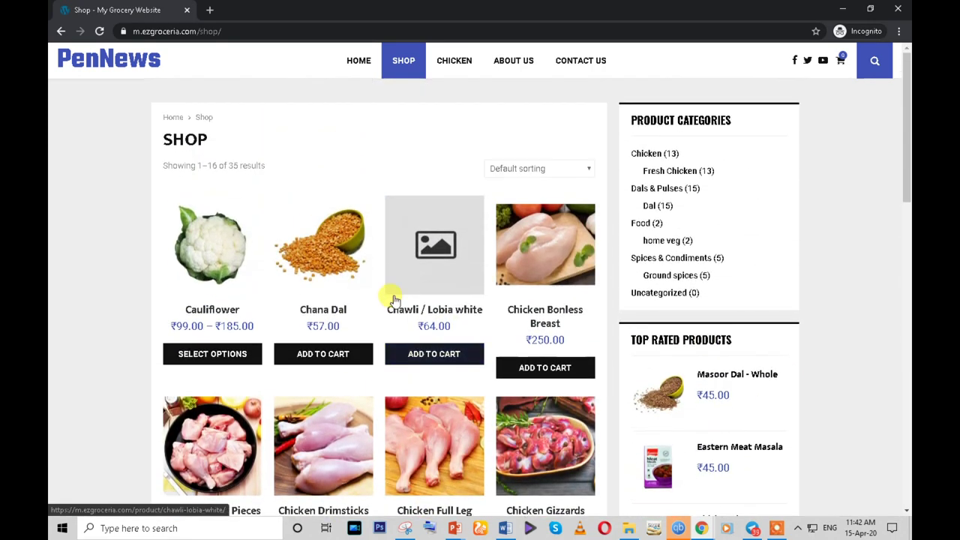
scroll(456, 295, down, 3)
scroll(574, 323, up, 3)
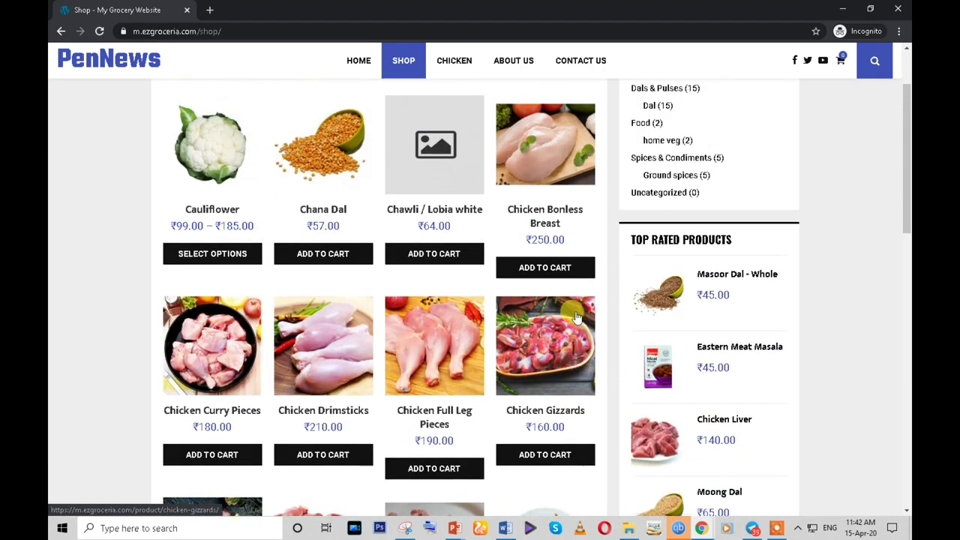
mouse_move(705, 531)
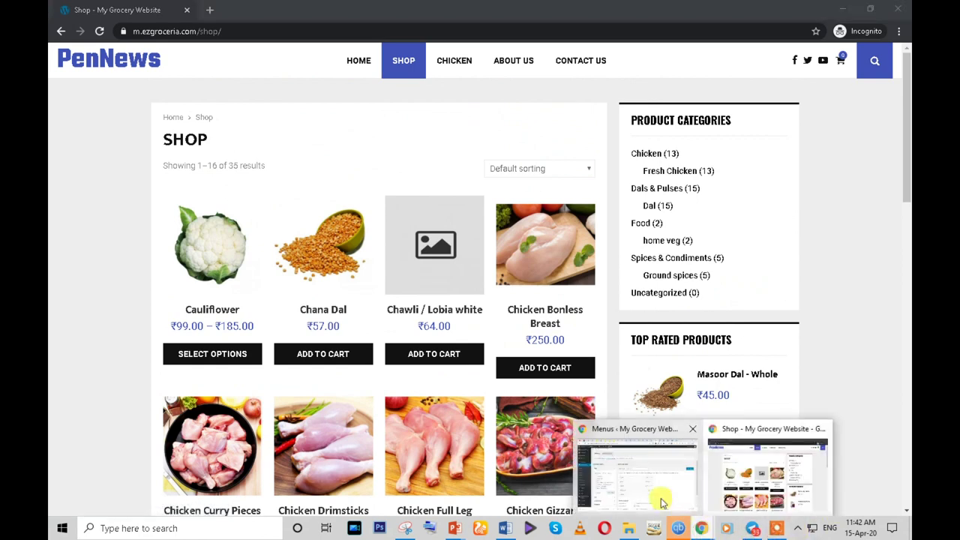
click(638, 469)
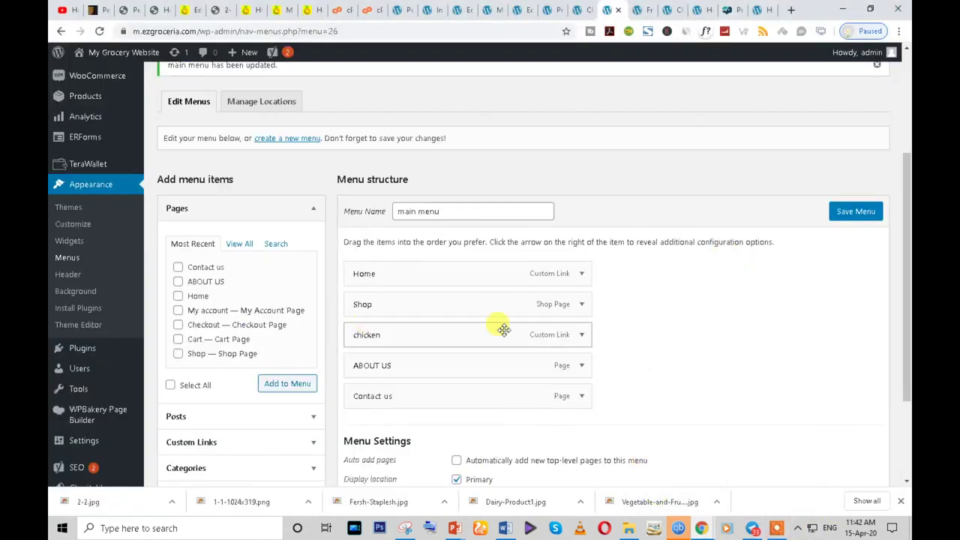
- Save the main menu changes and start creating a brand-new menu
scroll(118, 257, up, 3)
scroll(218, 283, down, 4)
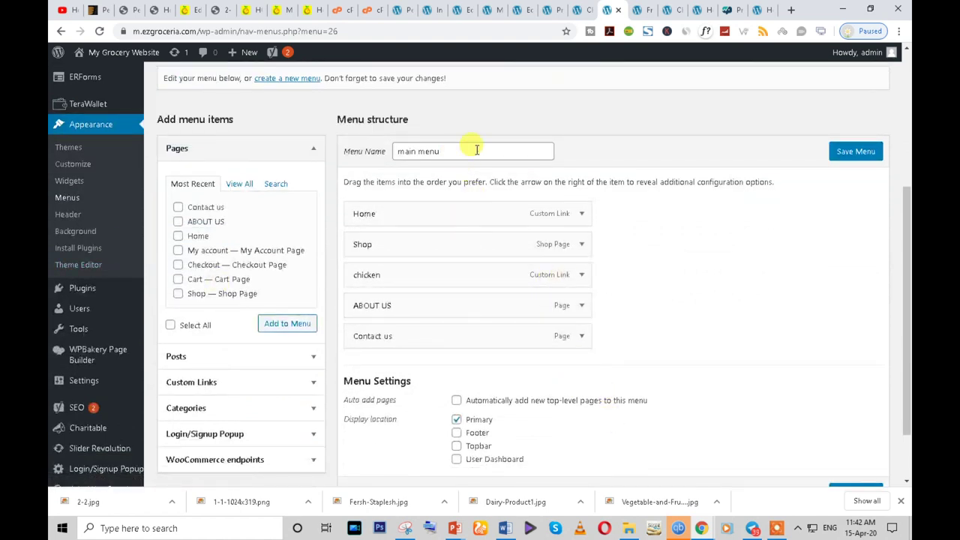
key(Return)
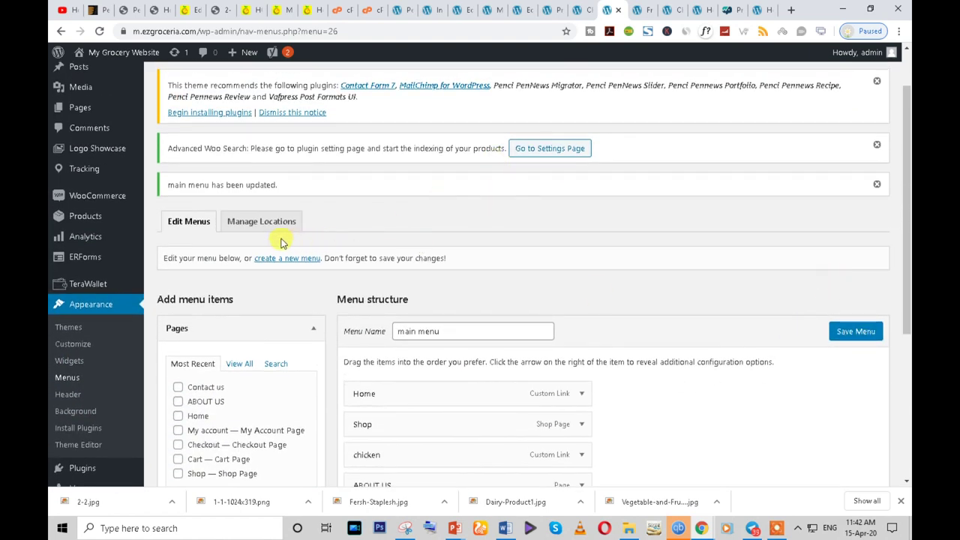
click(306, 260)
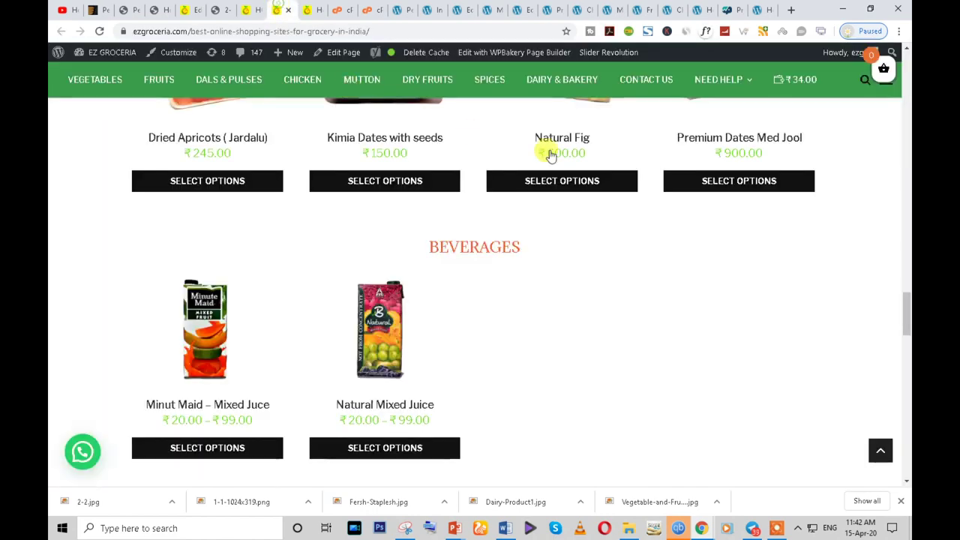
scroll(908, 305, up, 5)
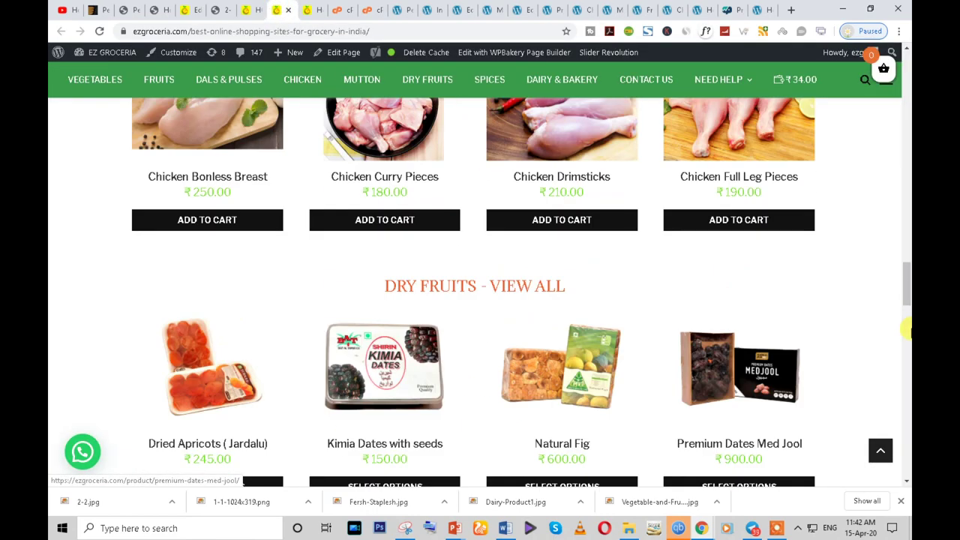
scroll(908, 305, down, 5)
scroll(908, 338, up, 20)
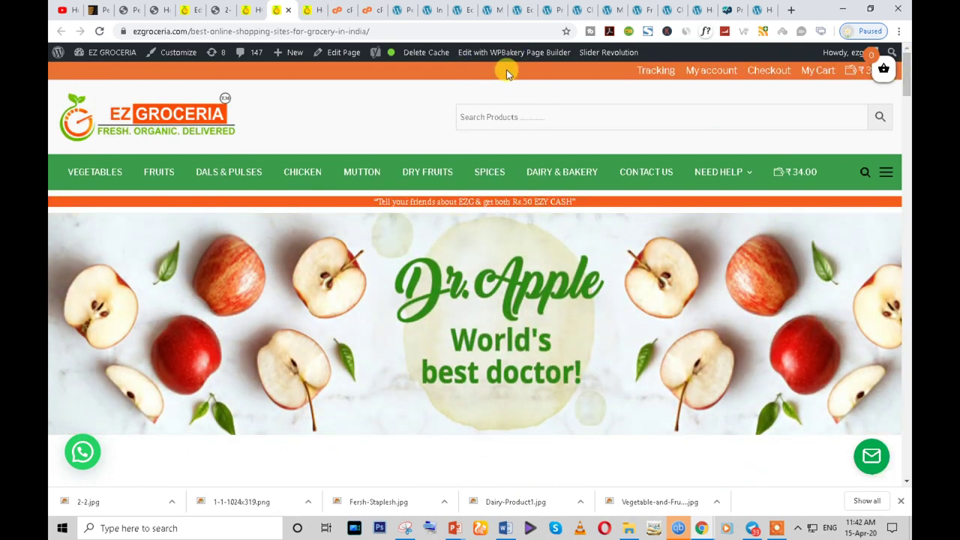
- Create a new menu named 'Tob'
click(613, 9)
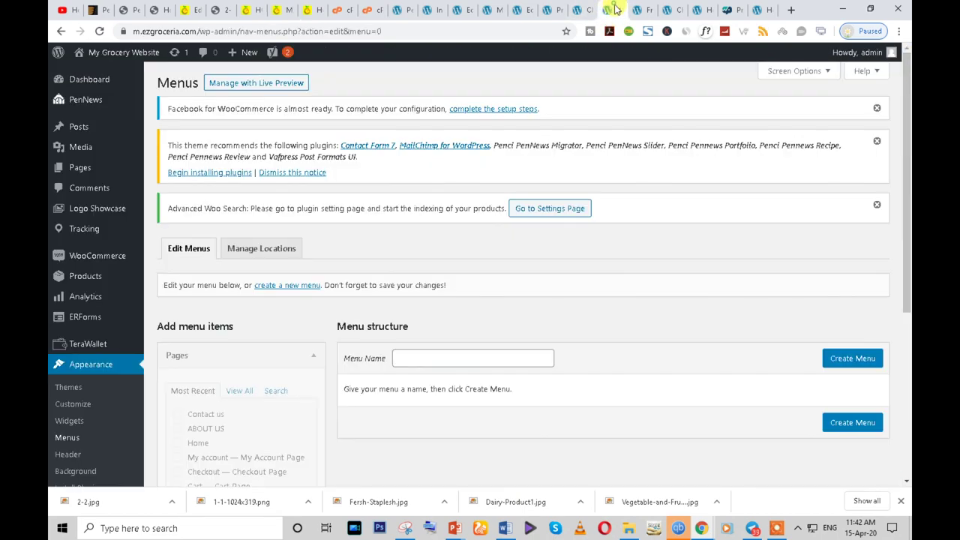
click(407, 362)
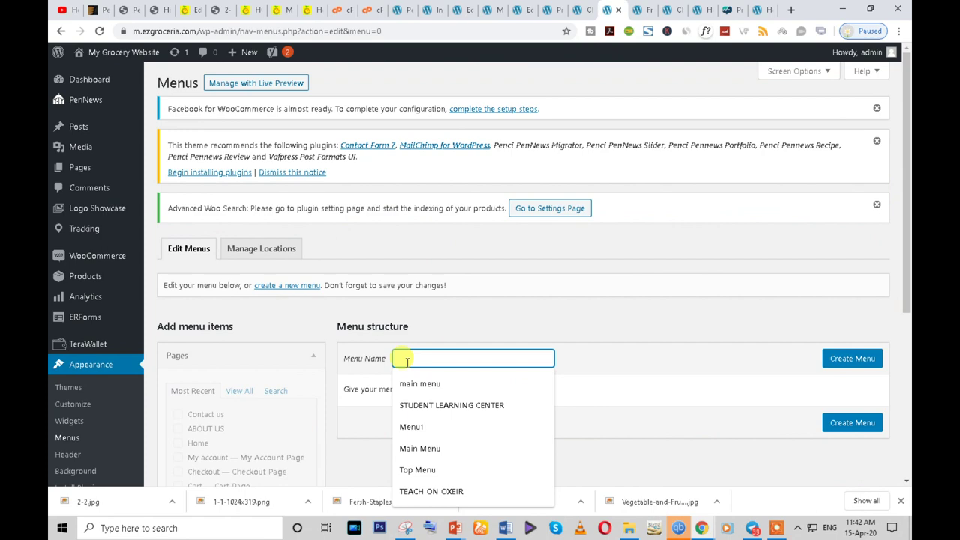
text(Tob)
key(Escape)
click(841, 359)
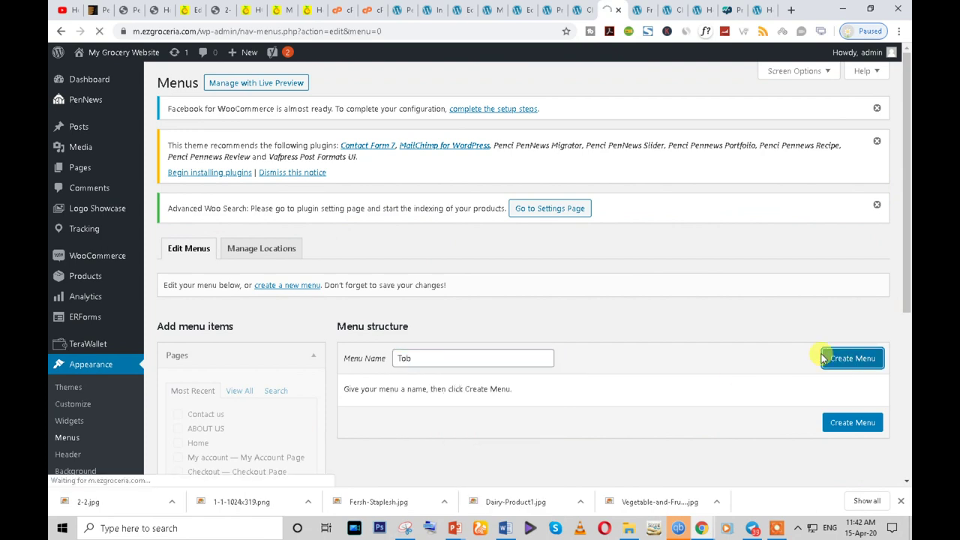
scroll(553, 362, down, 2)
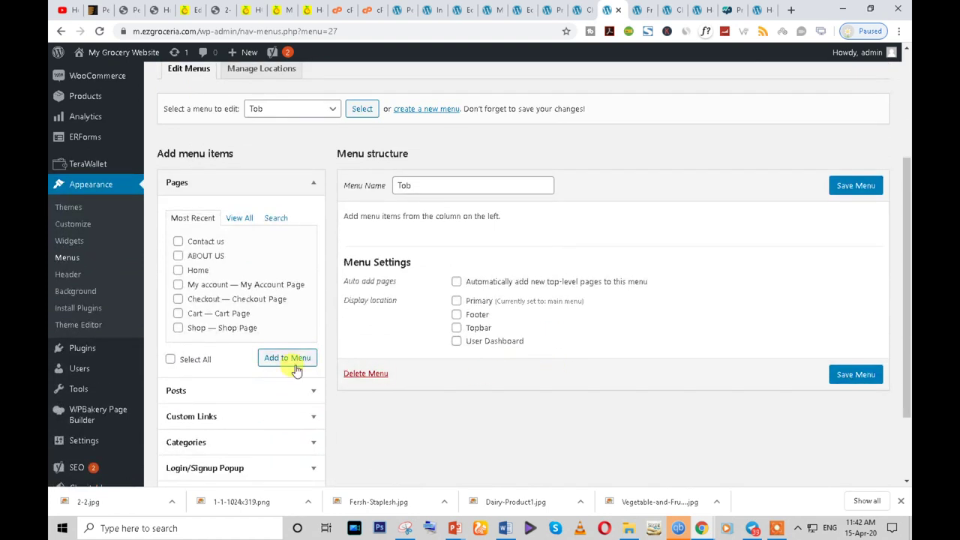
scroll(295, 370, down, 1)
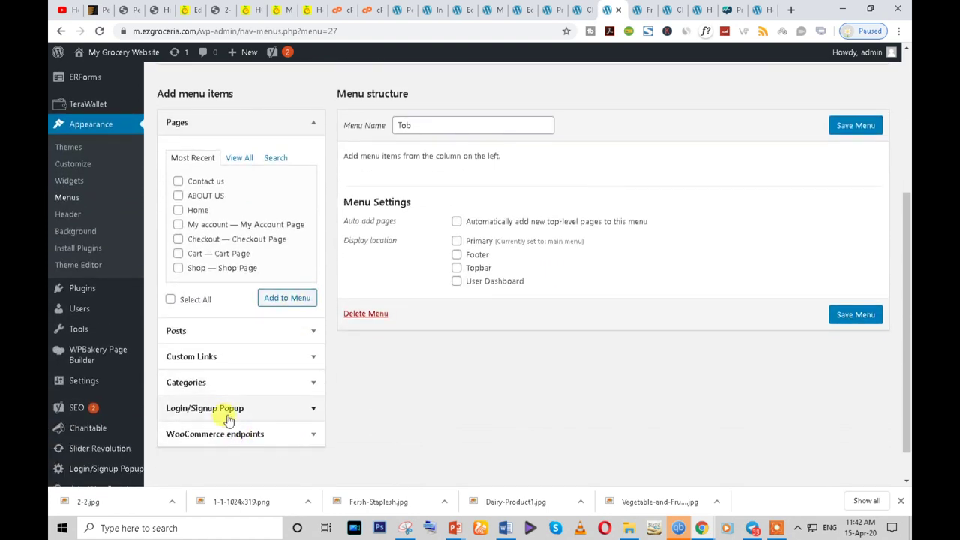
- Add the Login/Signup Popup Login item, relabel it 'LOGIN / SIGNUP', and save the menu
click(298, 408)
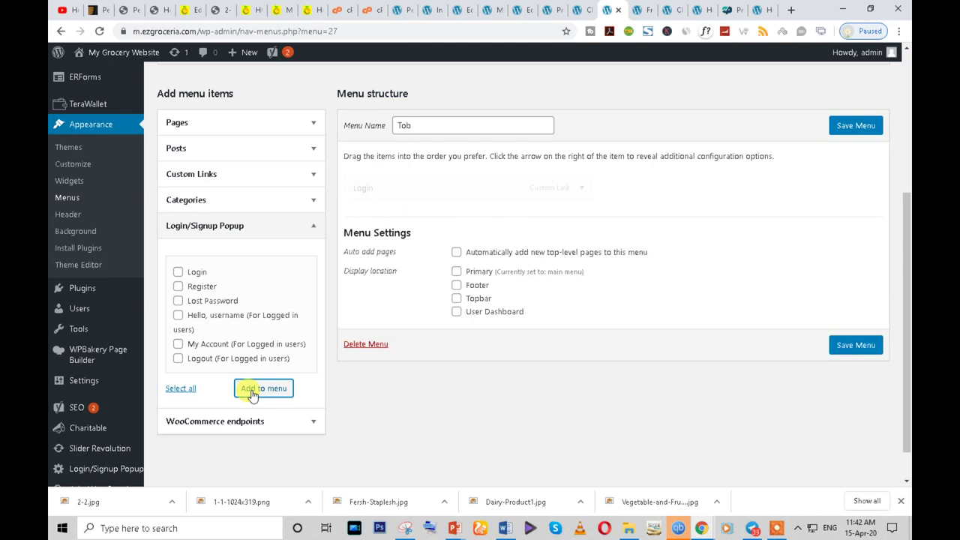
scroll(252, 393, up, 2)
click(582, 308)
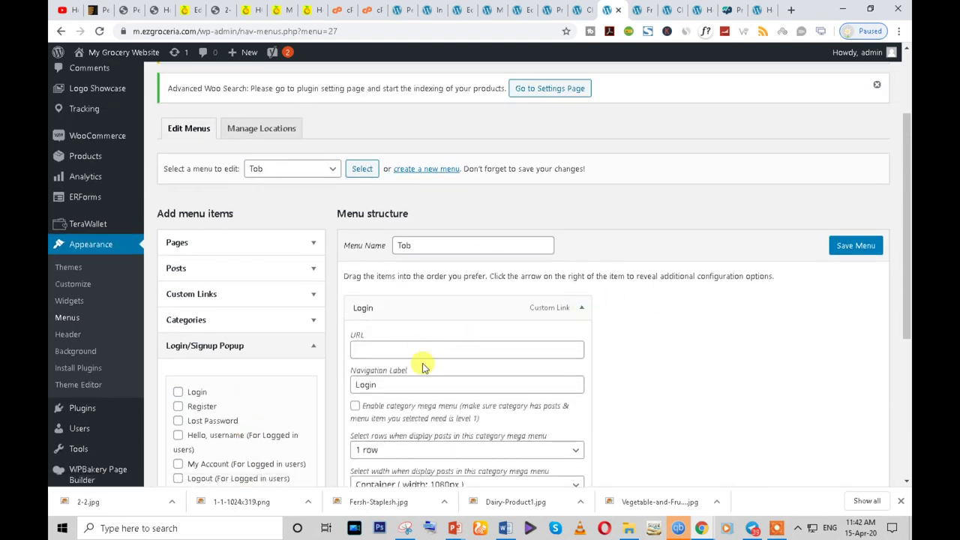
double_click(392, 380)
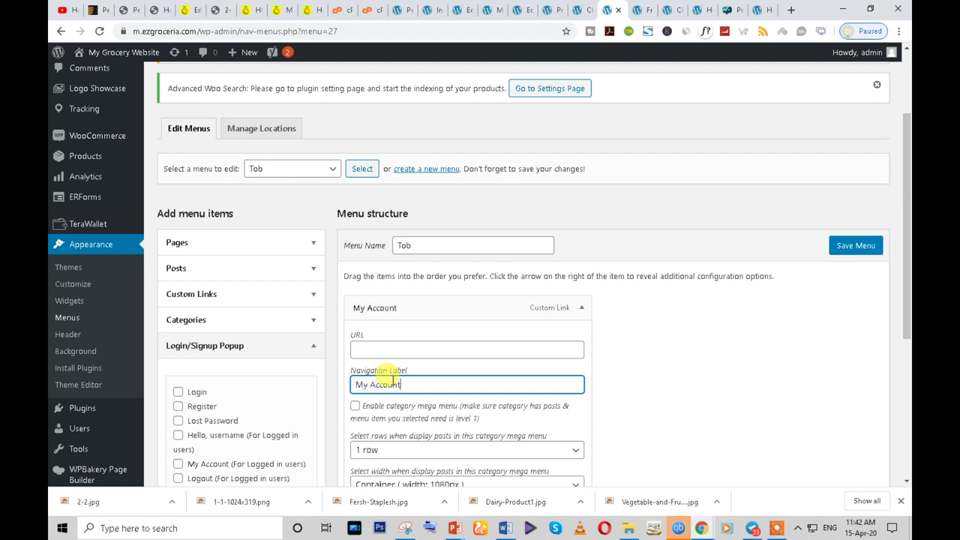
text(s)
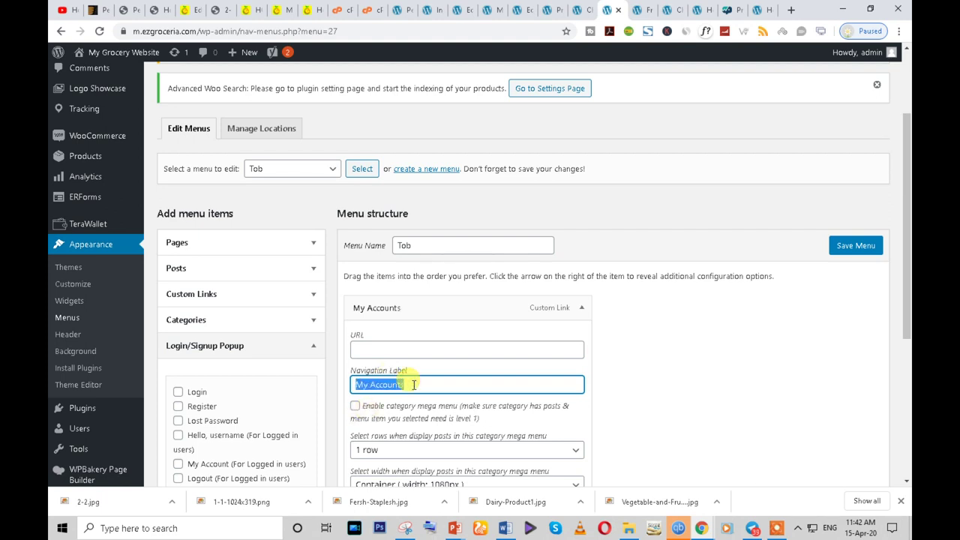
text(LOGIN / SIGNUP)
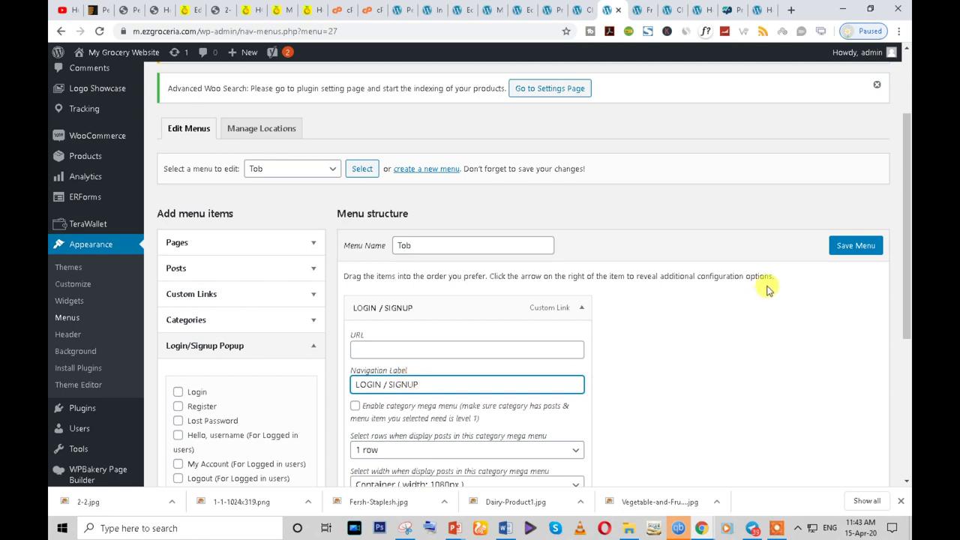
click(857, 245)
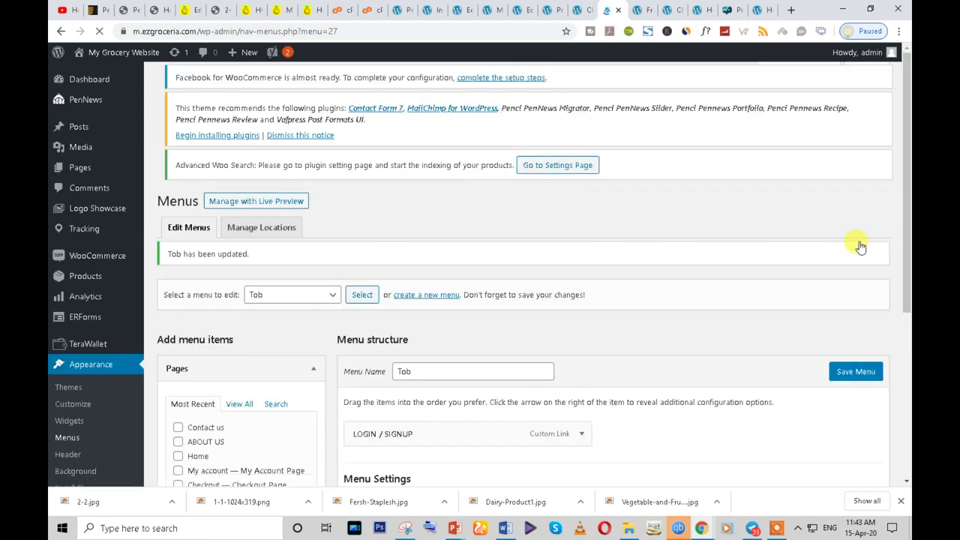
- Open the Tracking plugin settings in a new browser tab
scroll(278, 381, down, 3)
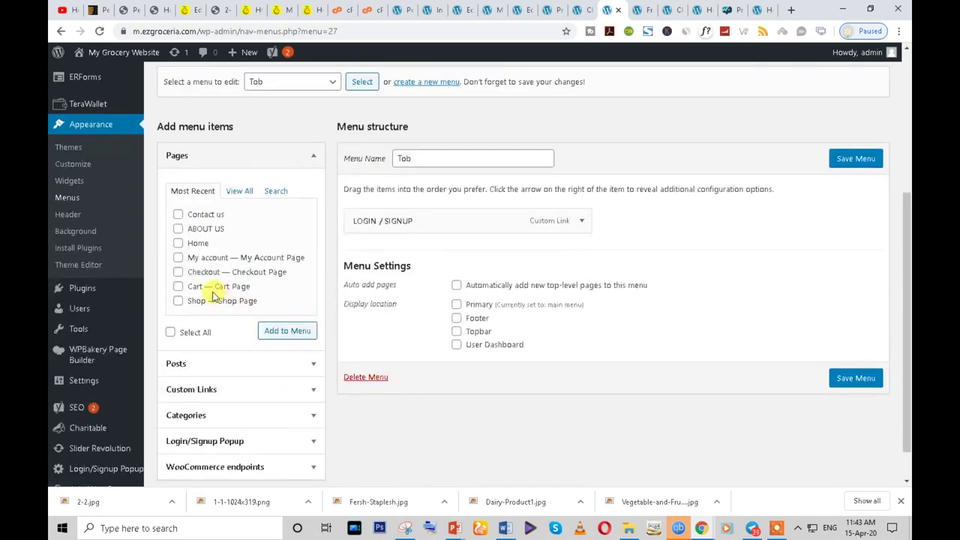
scroll(192, 291, down, 1)
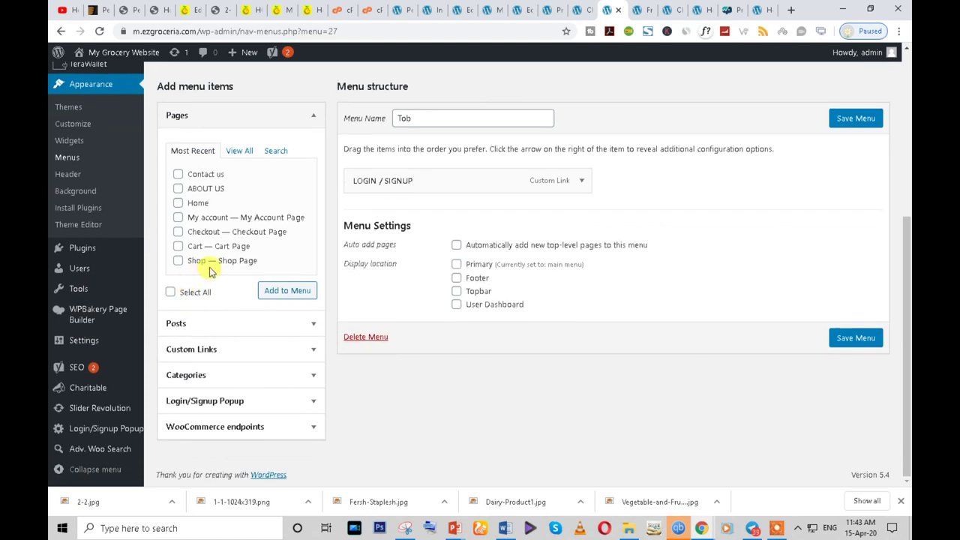
scroll(211, 272, up, 1)
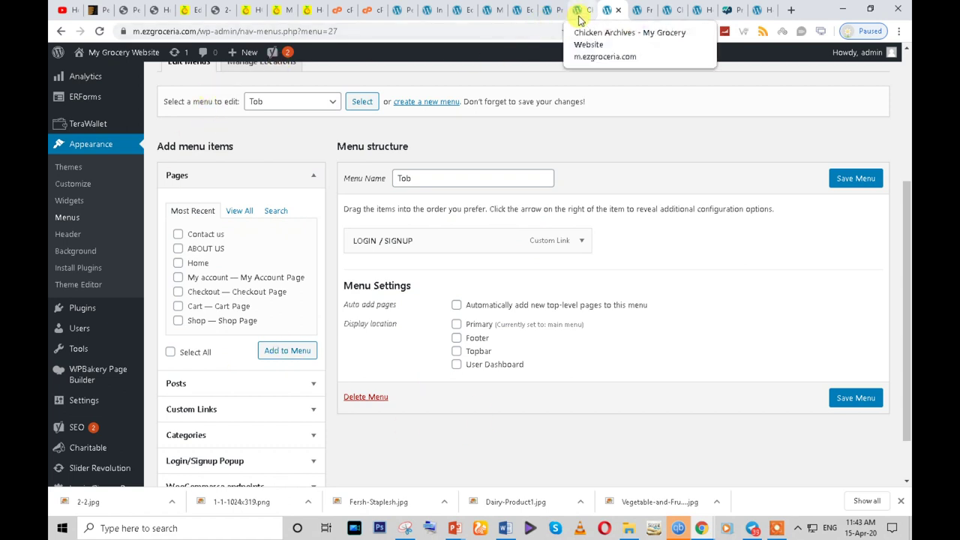
scroll(230, 306, down, 1)
scroll(231, 304, up, 1)
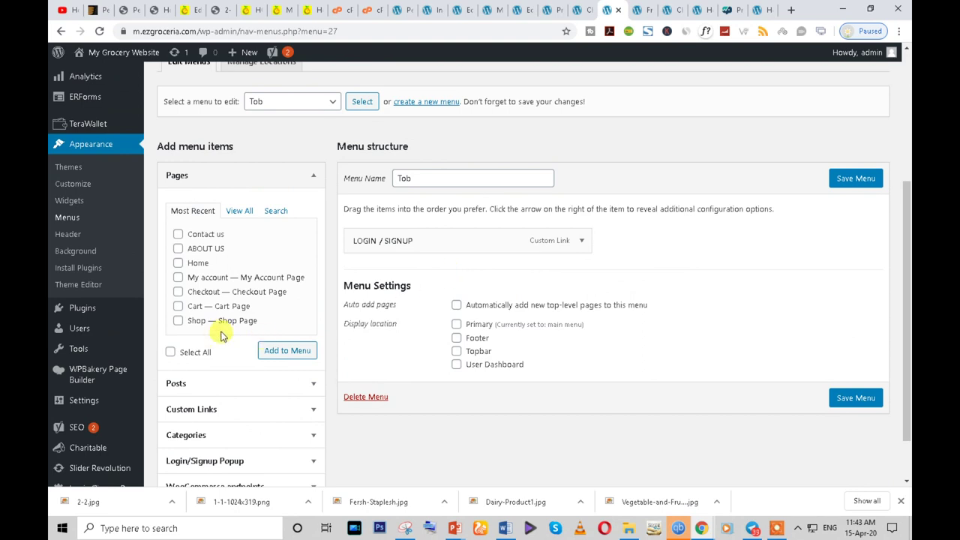
scroll(248, 385, up, 4)
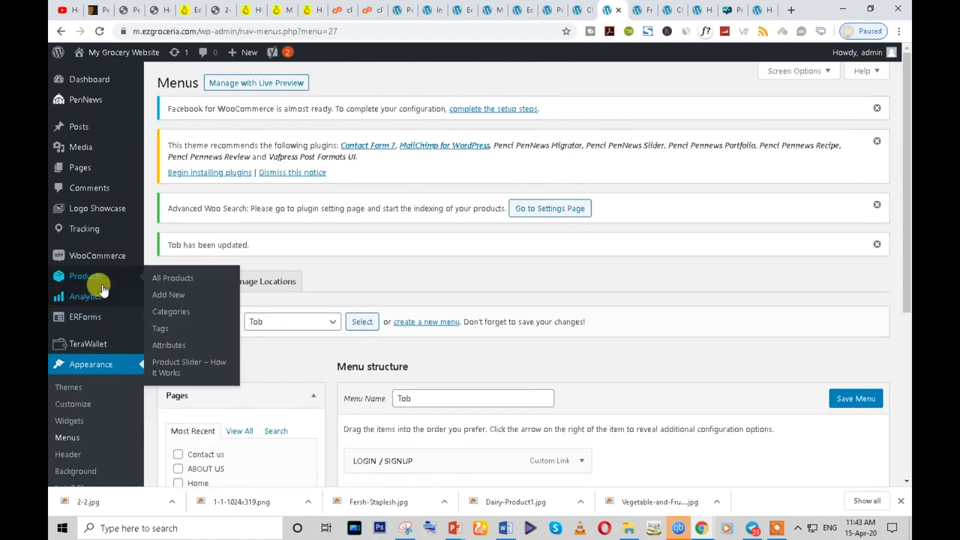
right_click(83, 229)
click(103, 233)
- Advance the Status Tracking plugin tour to its Orders step
click(618, 12)
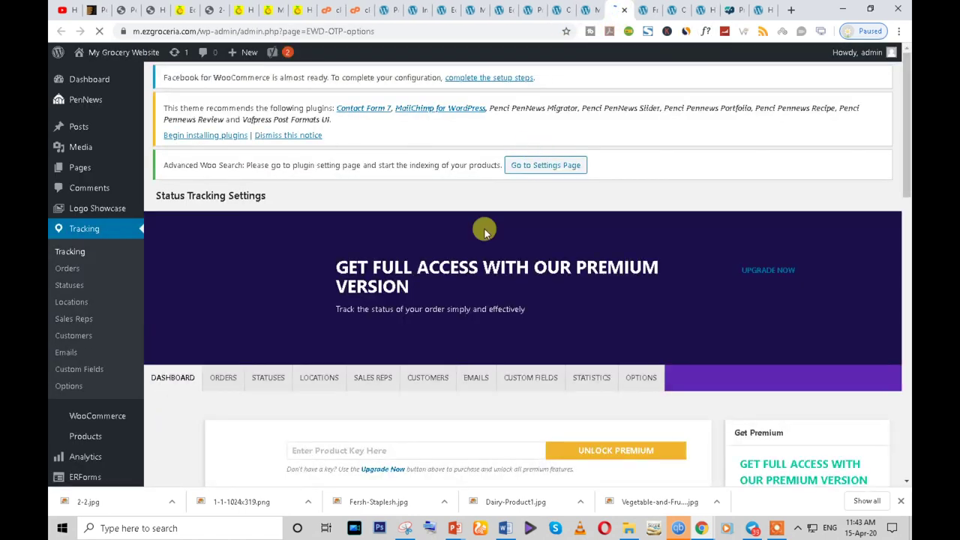
scroll(375, 349, down, 3)
click(311, 79)
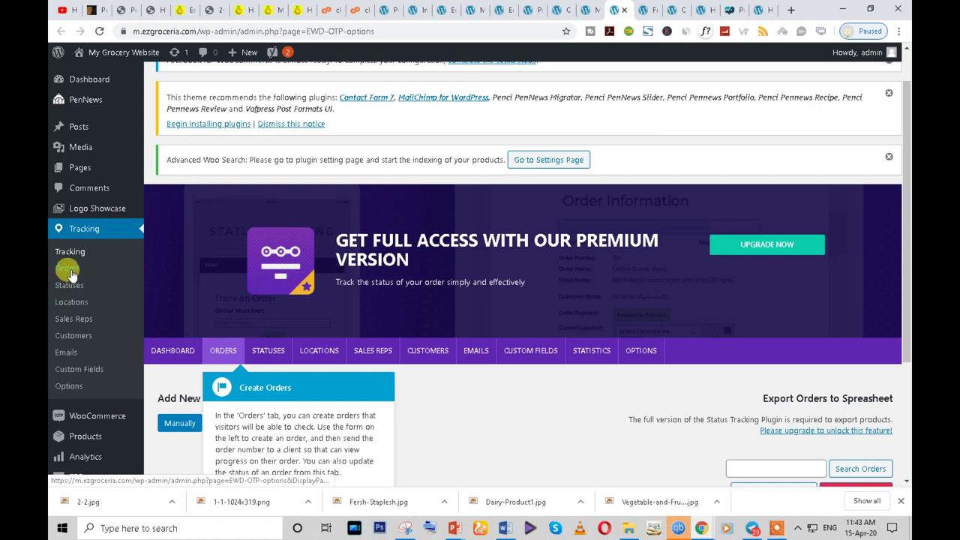
- Back in Menus, list all pages available to add
click(589, 9)
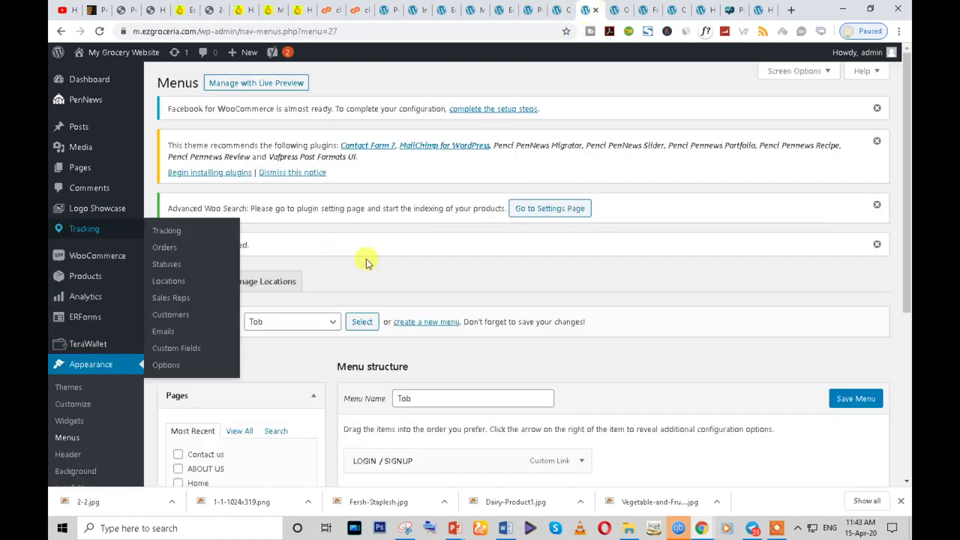
scroll(270, 409, down, 4)
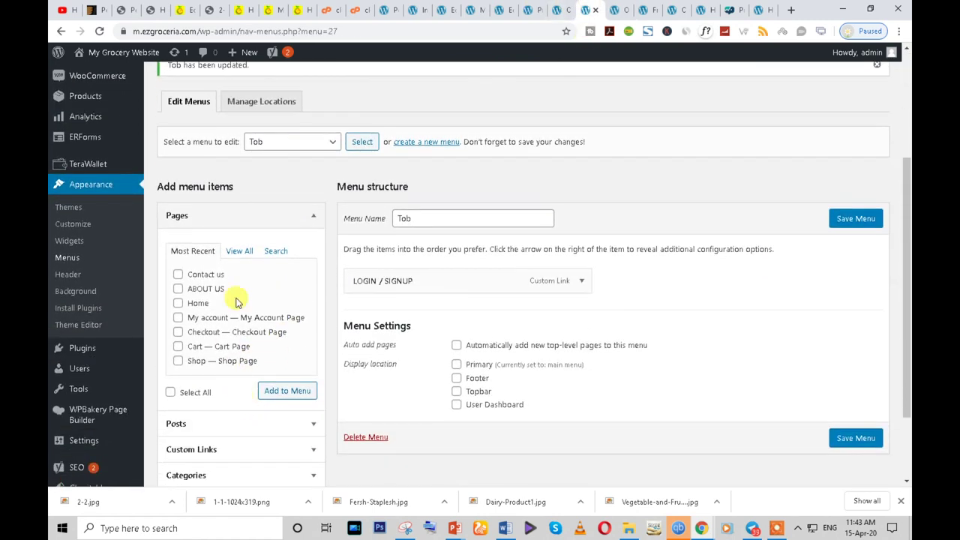
click(240, 251)
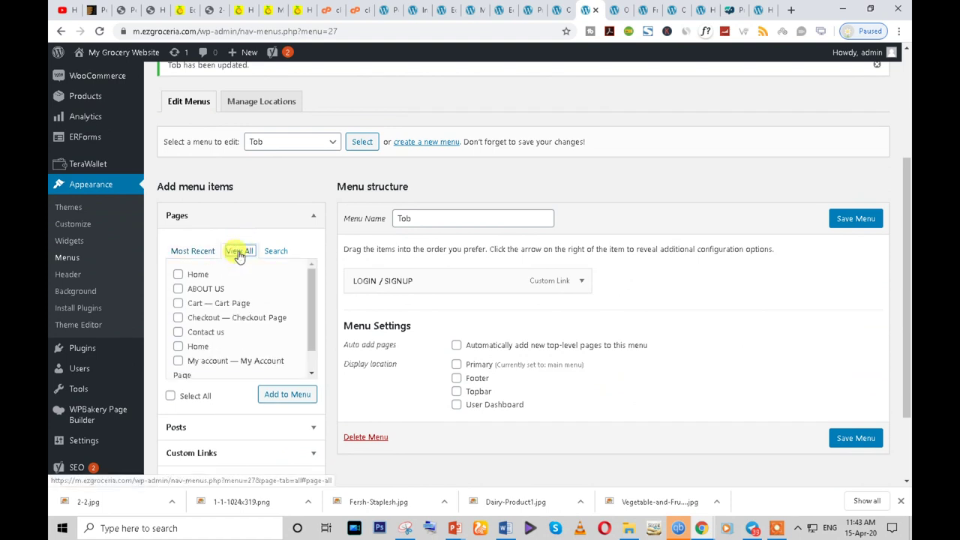
mouse_move(310, 309)
mouse_down()
mouse_move(311, 349)
mouse_move(318, 300)
mouse_up()
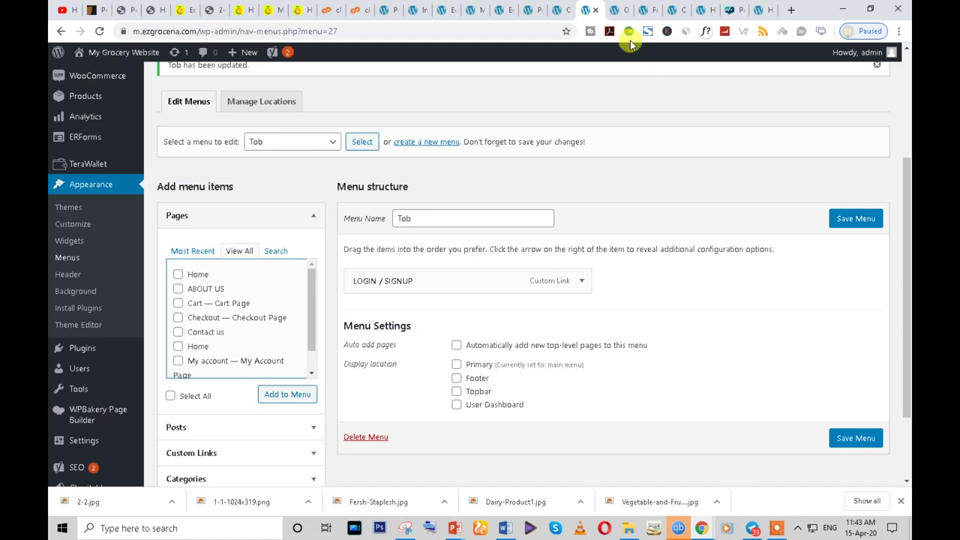
- Step the plugin tour through Statuses and Emails, then skip the rest
click(621, 11)
scroll(325, 373, down, 4)
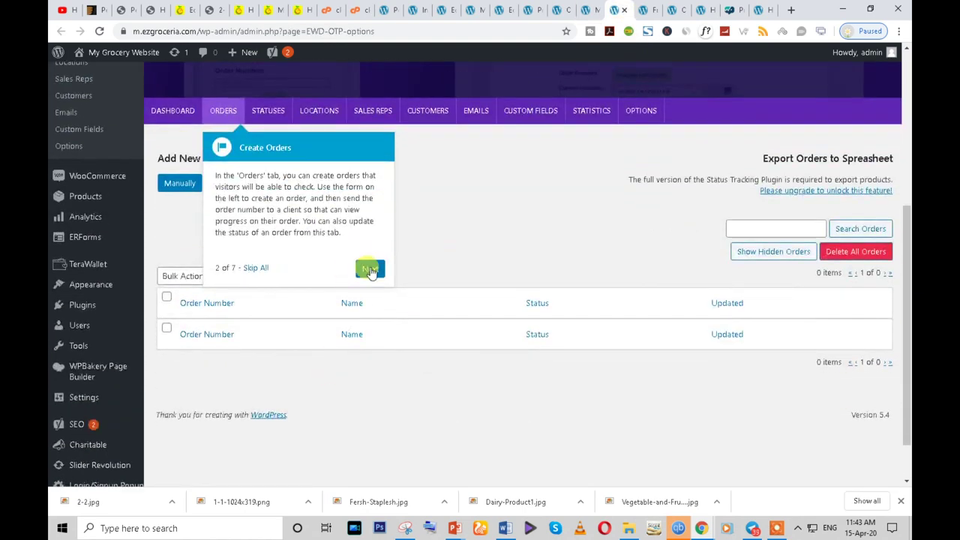
click(364, 268)
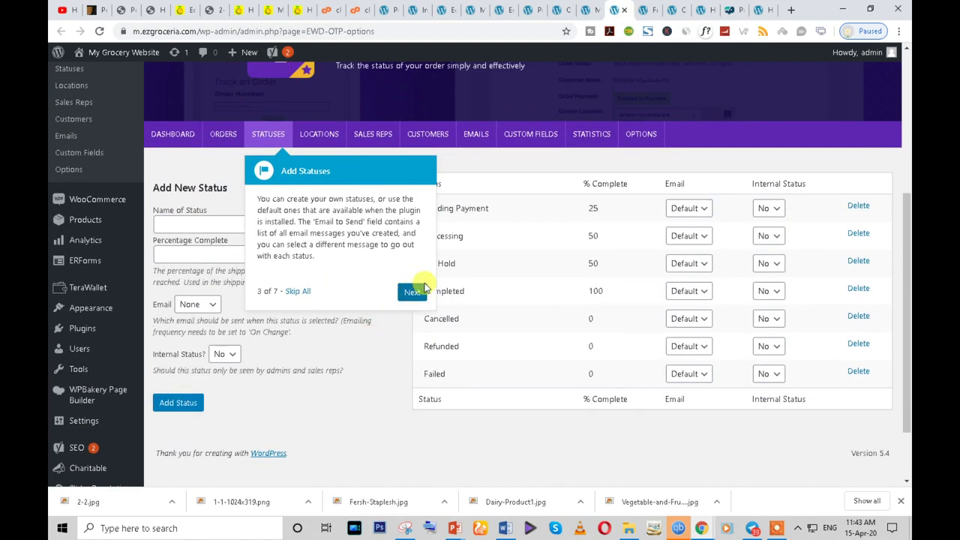
click(412, 289)
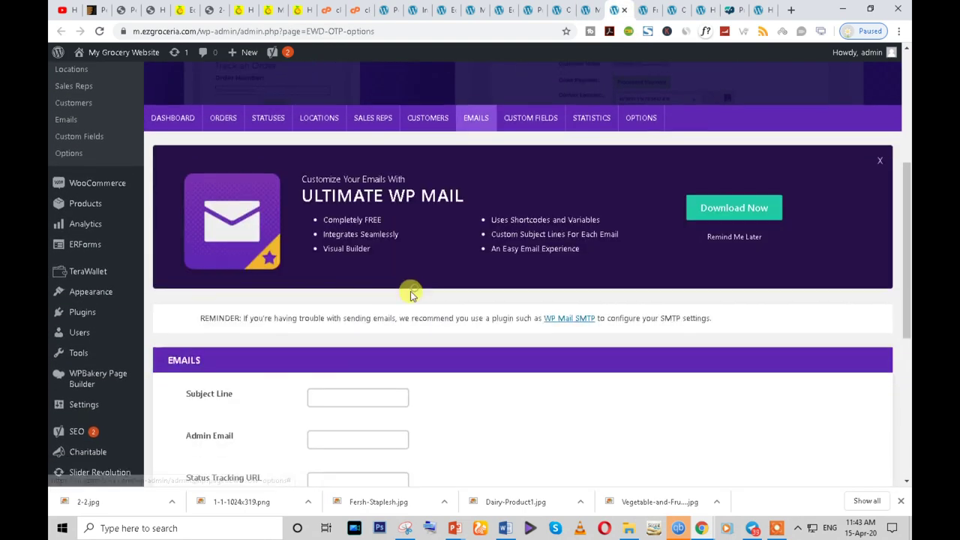
click(509, 231)
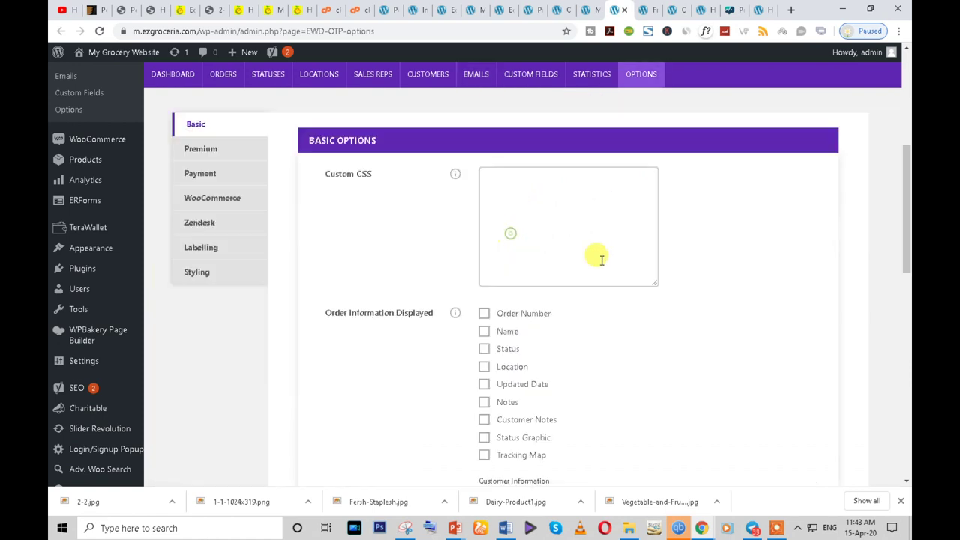
- View the plugin's Statistics, Dashboard, Orders and Statuses sections
scroll(624, 348, up, 3)
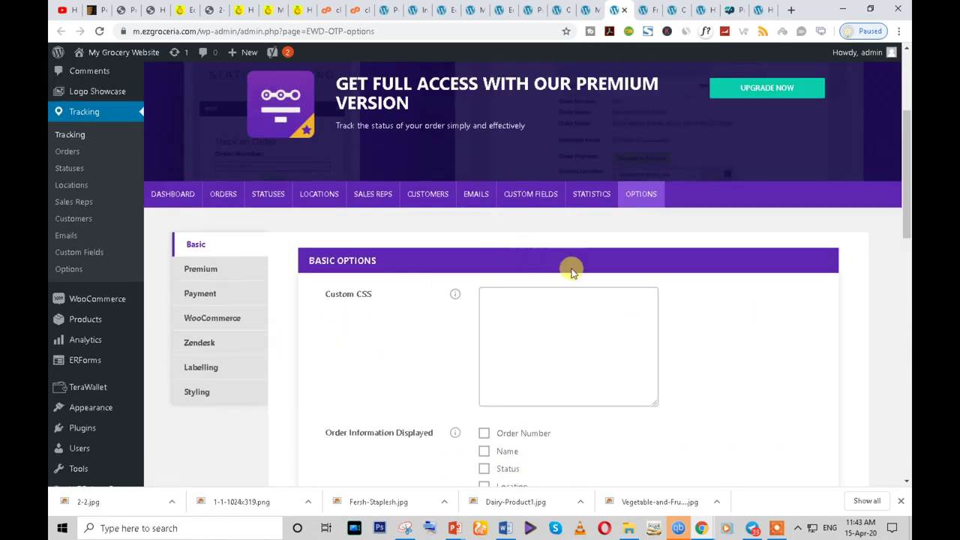
scroll(570, 270, down, 3)
scroll(568, 287, up, 3)
click(557, 193)
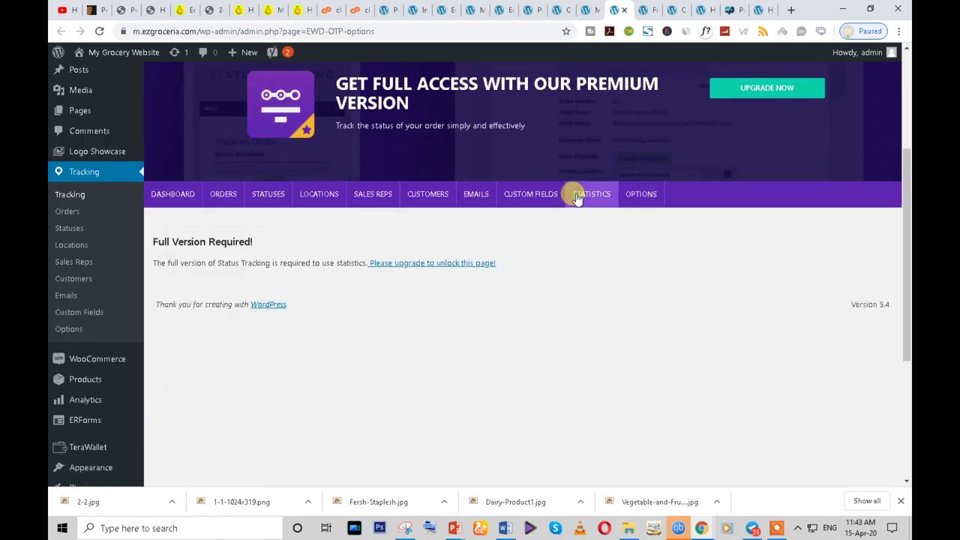
click(158, 194)
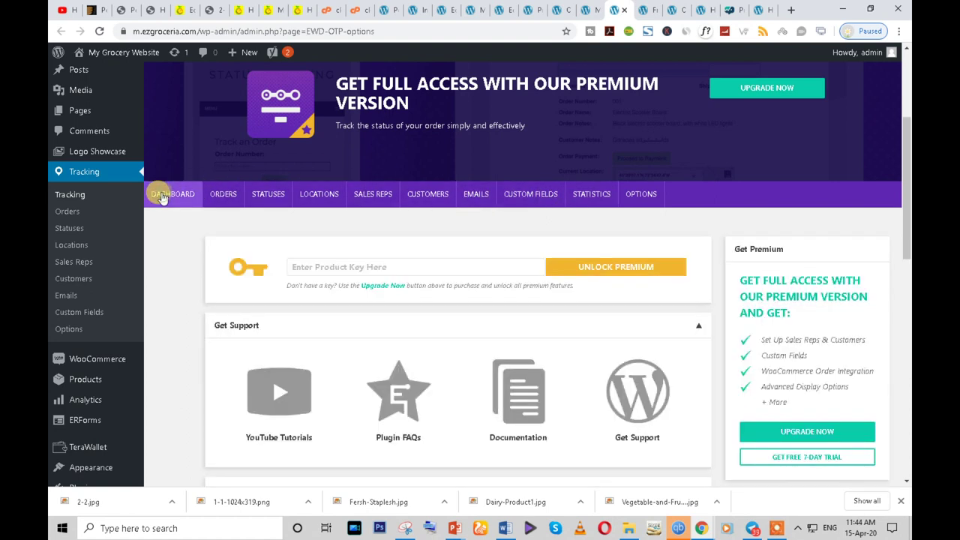
click(214, 195)
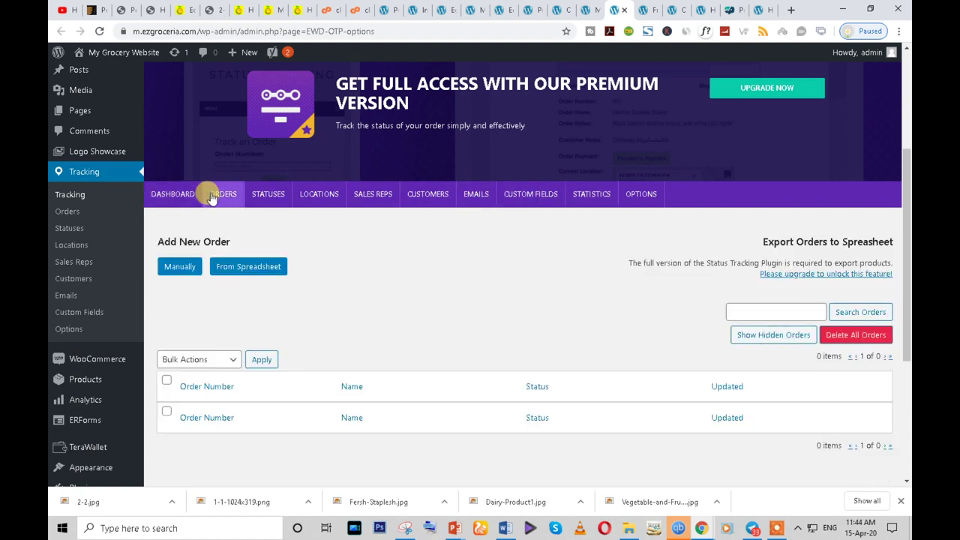
click(267, 196)
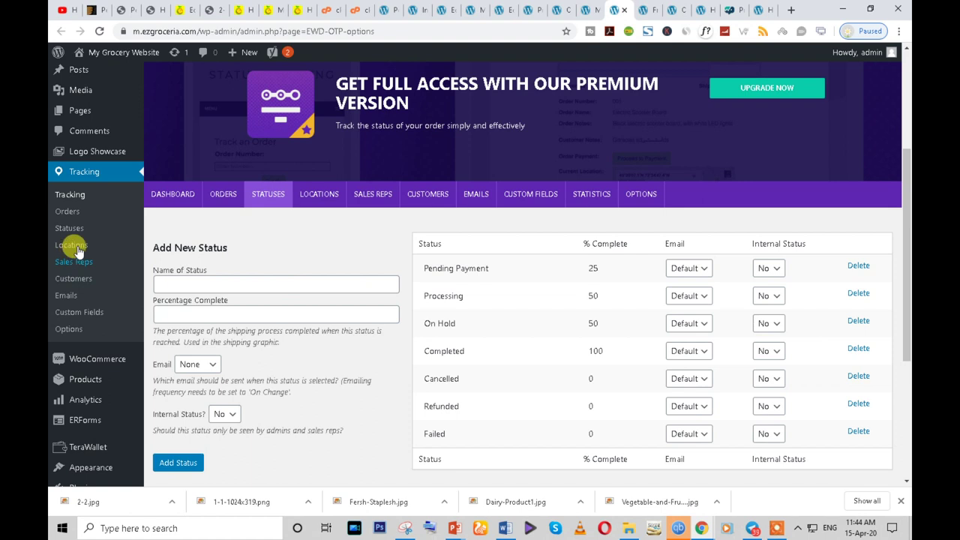
click(68, 214)
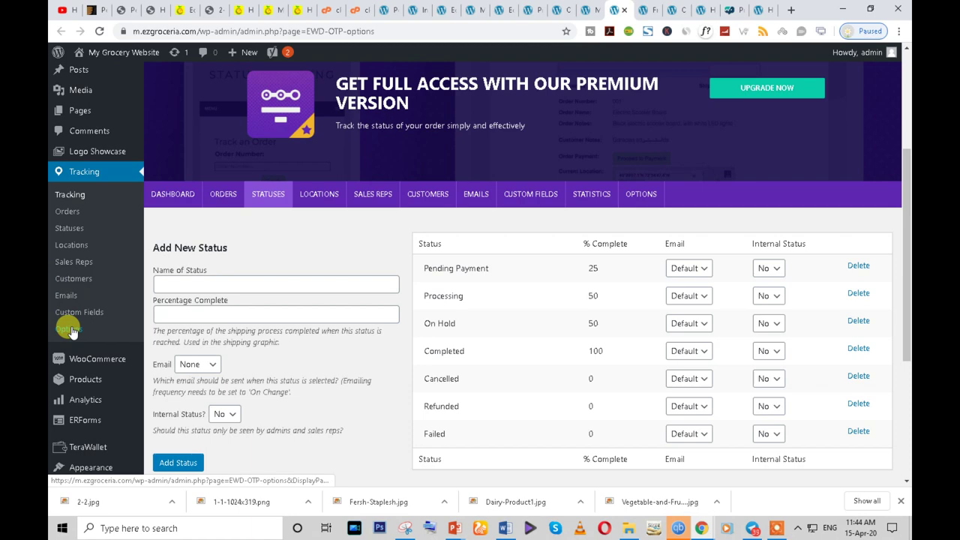
click(71, 197)
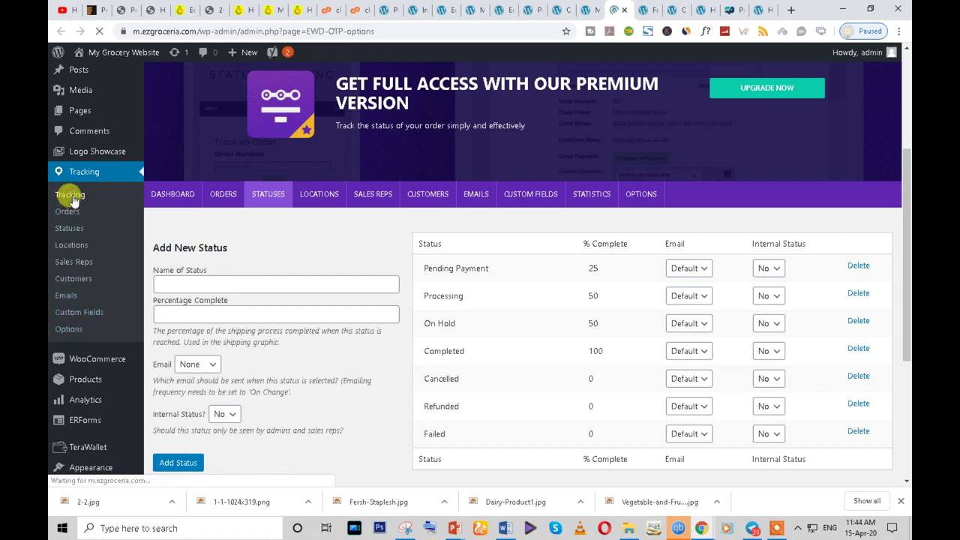
- Check the Sales Reps, Custom Fields and Statistics sections, then go to Options
scroll(543, 439, down, 3)
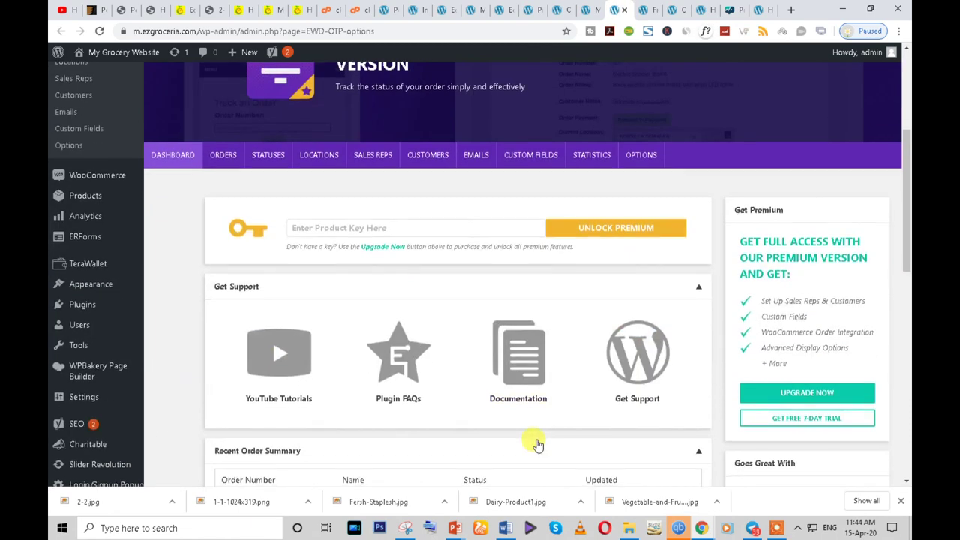
scroll(537, 444, down, 7)
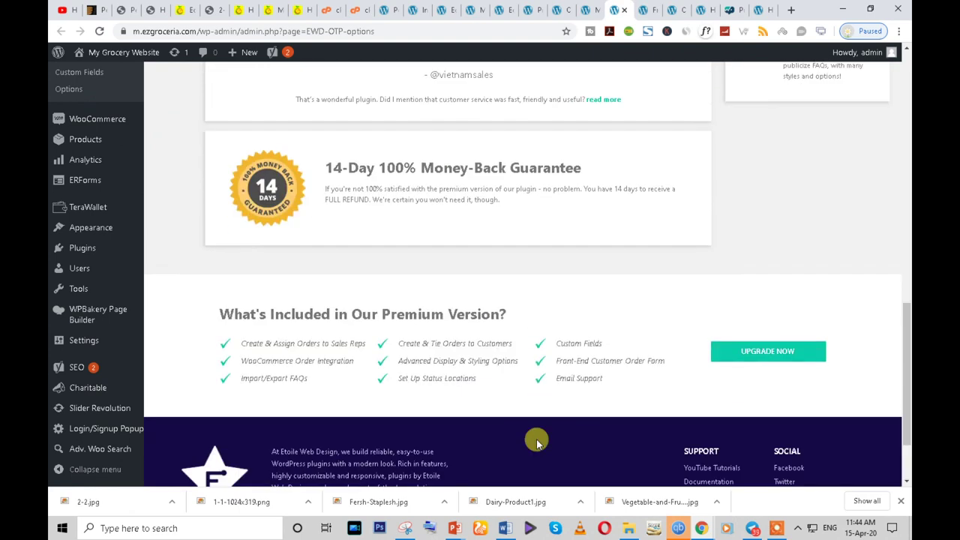
scroll(537, 442, up, 10)
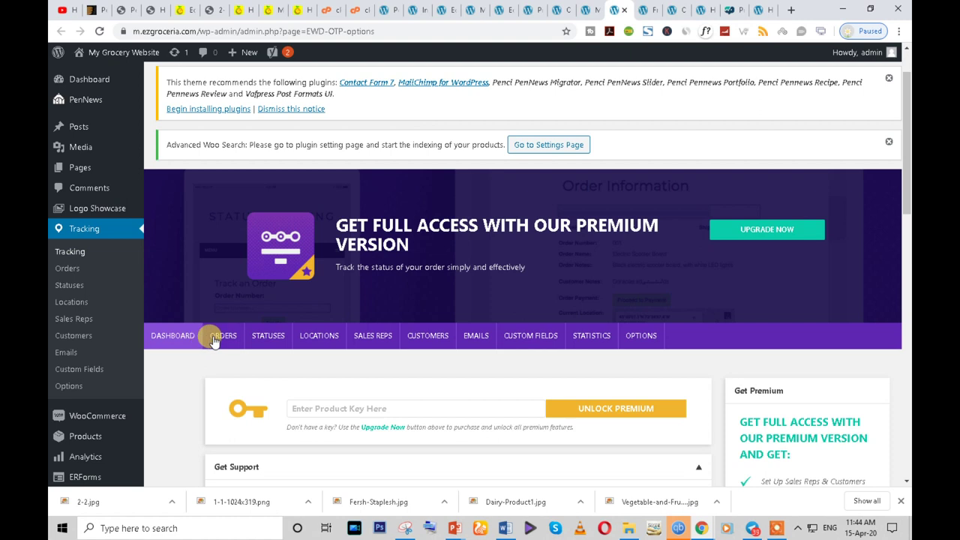
click(372, 336)
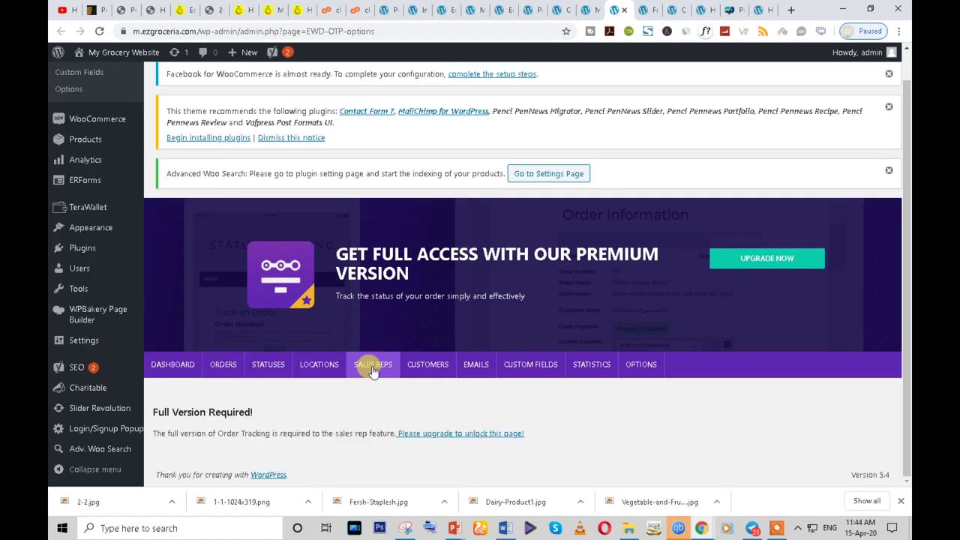
click(516, 368)
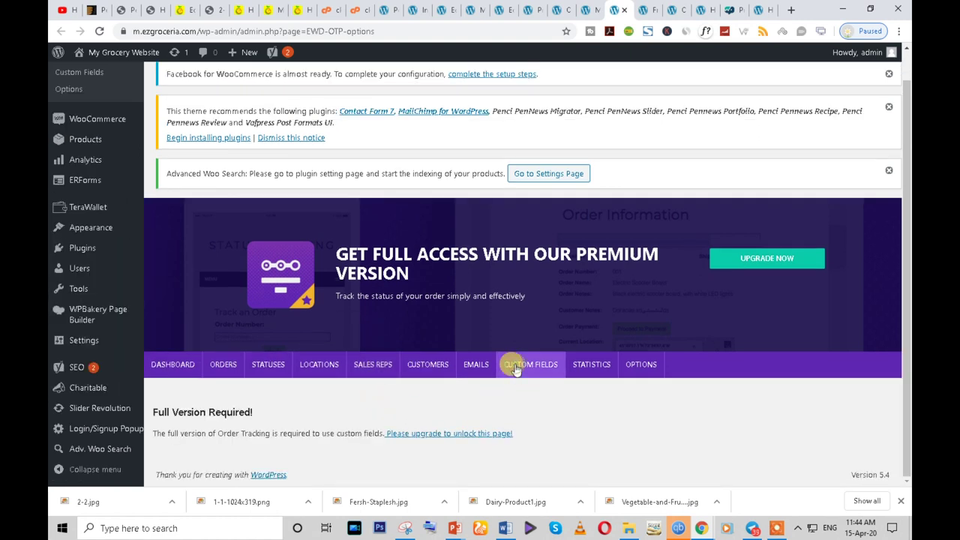
click(591, 367)
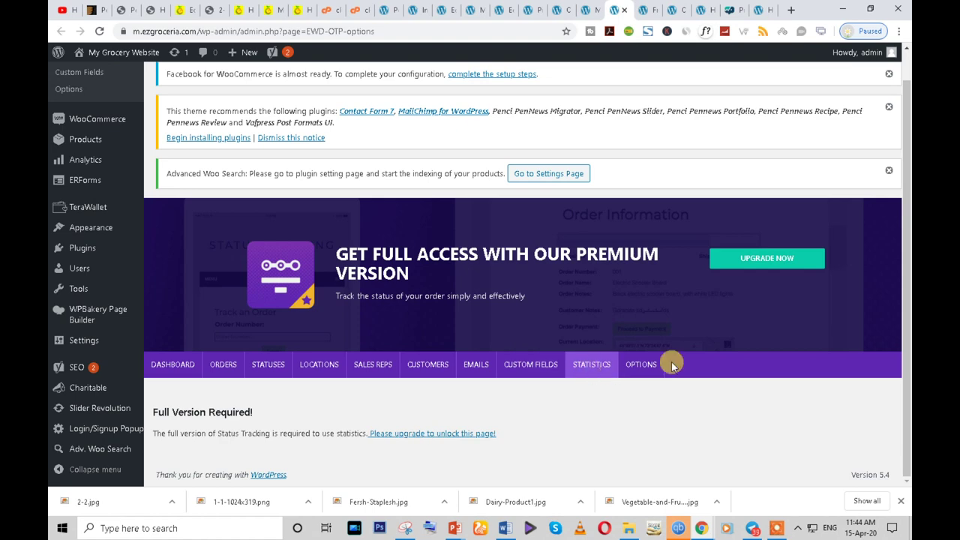
click(631, 366)
- Look at the Premium options, return to Basic, and save the Basic options
scroll(908, 287, down, 4)
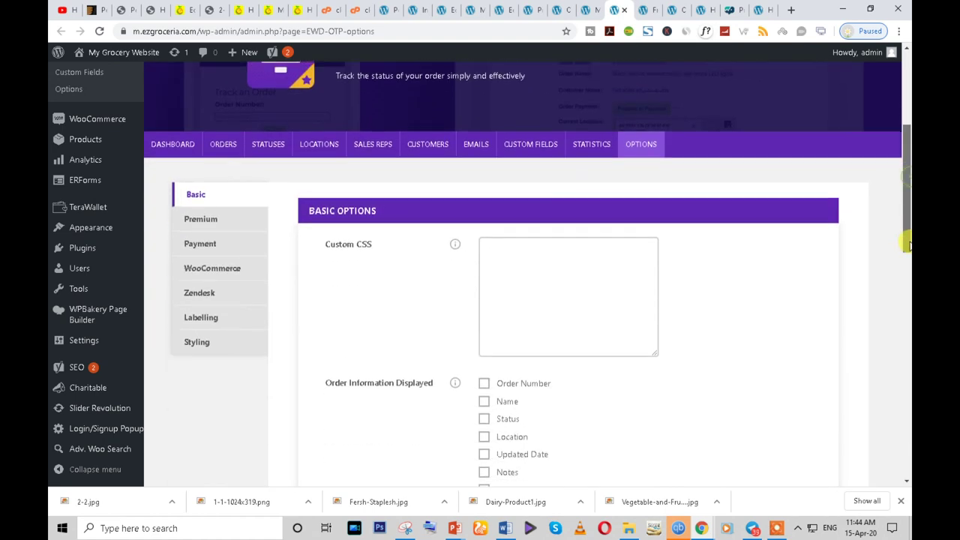
drag(908, 288, 885, 223)
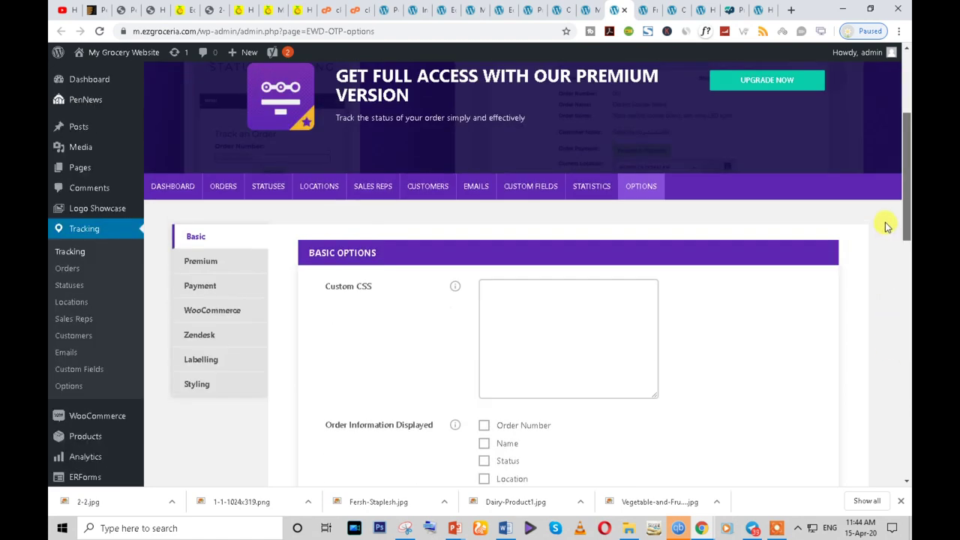
click(202, 269)
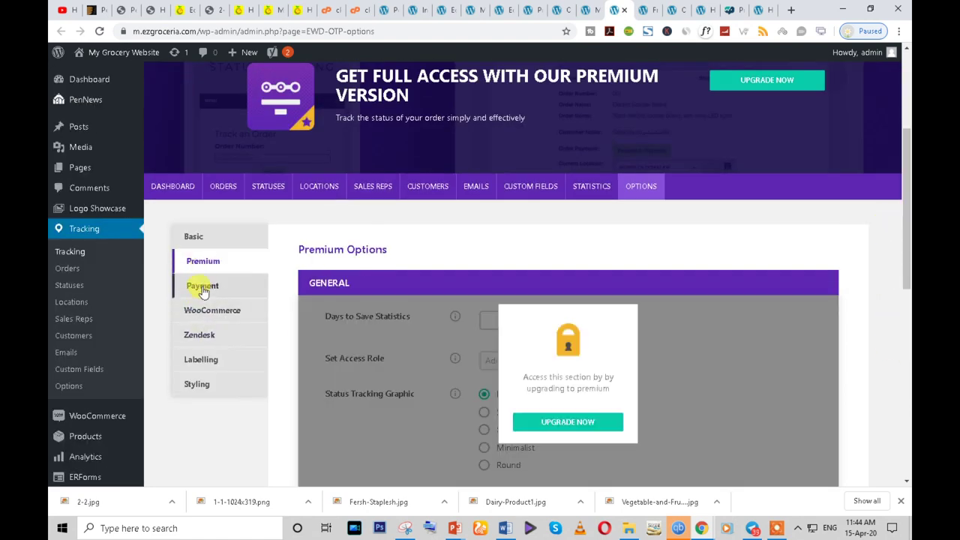
click(196, 237)
scroll(459, 354, down, 2)
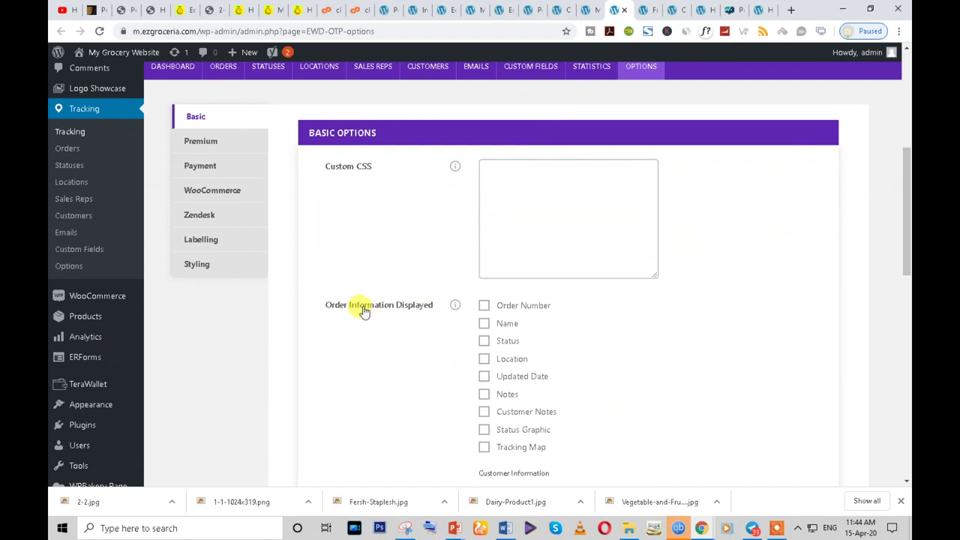
scroll(487, 270, down, 1)
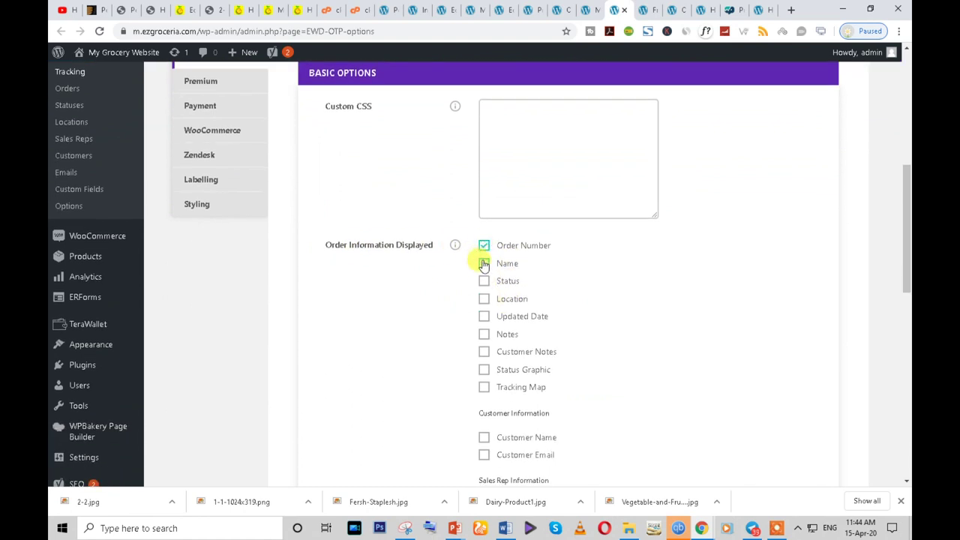
scroll(420, 371, down, 8)
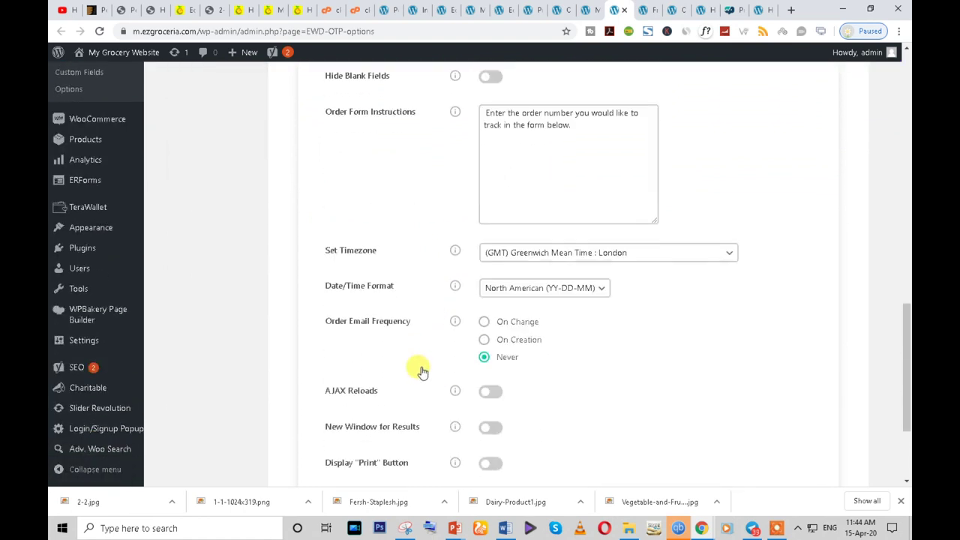
click(834, 433)
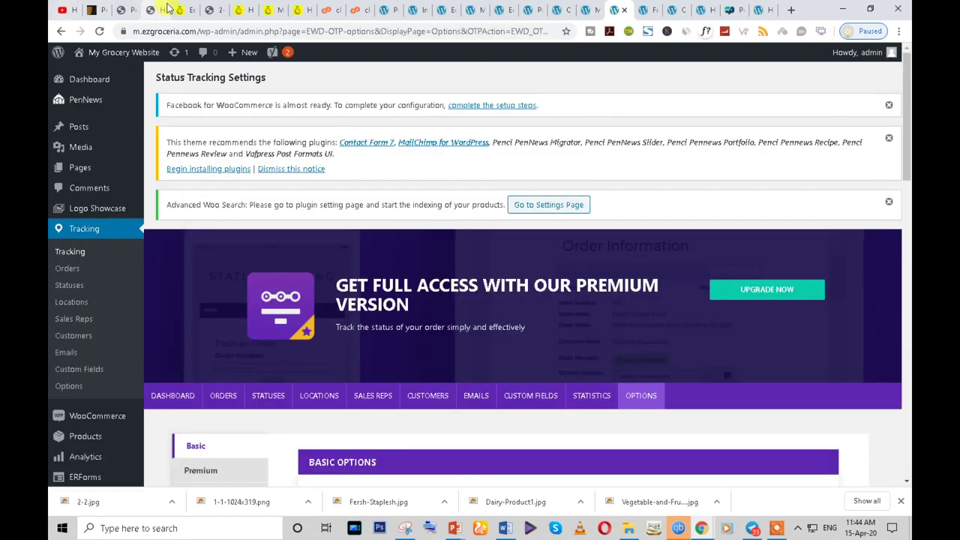
click(186, 8)
click(84, 132)
scroll(430, 317, down, 3)
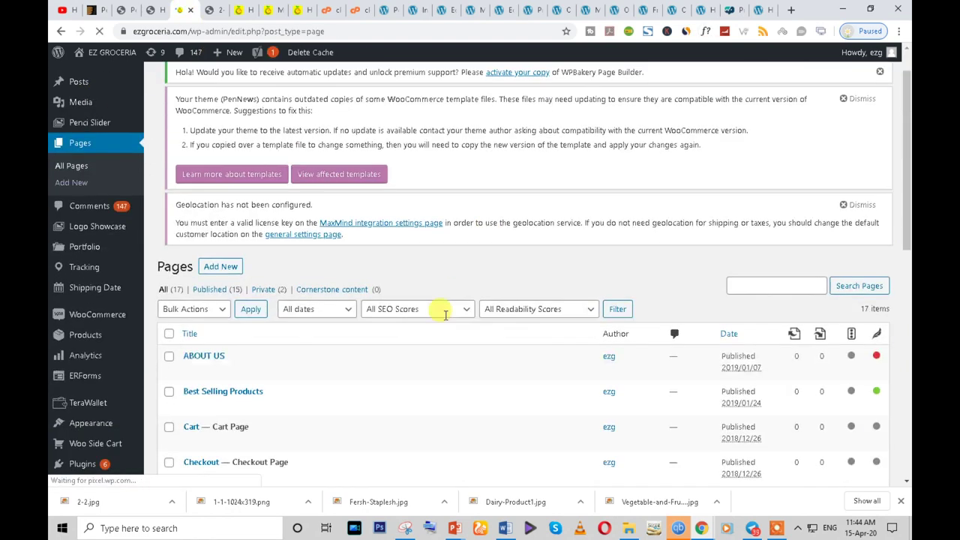
scroll(330, 262, down, 3)
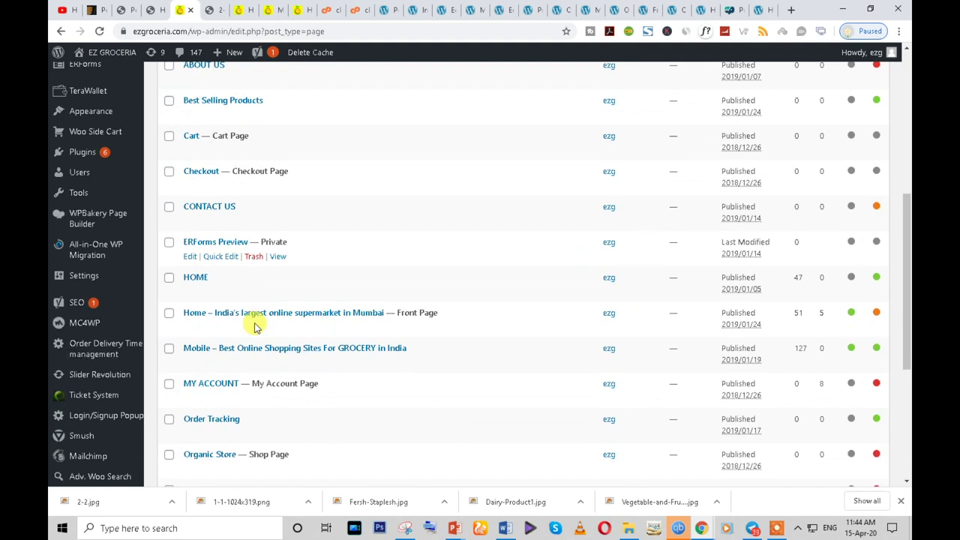
click(191, 311)
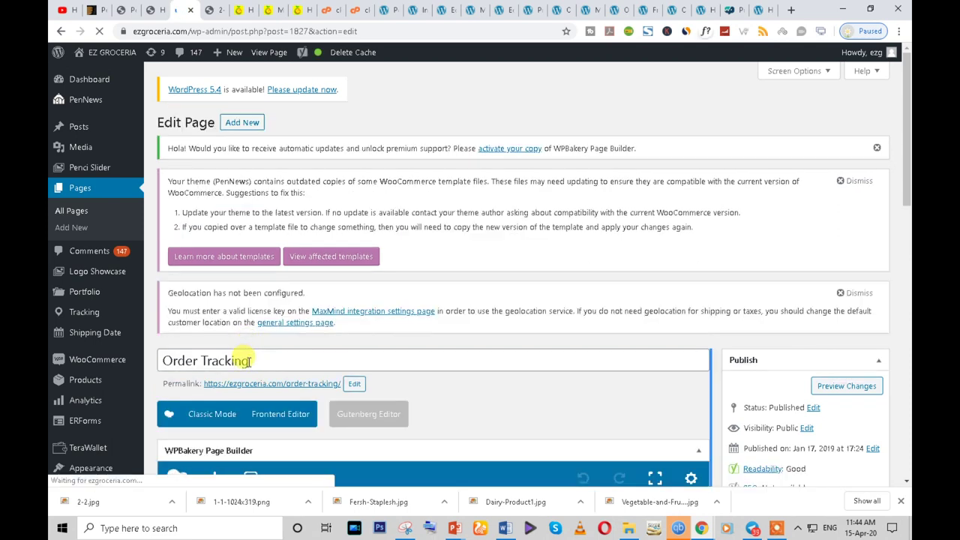
triple_click(248, 360)
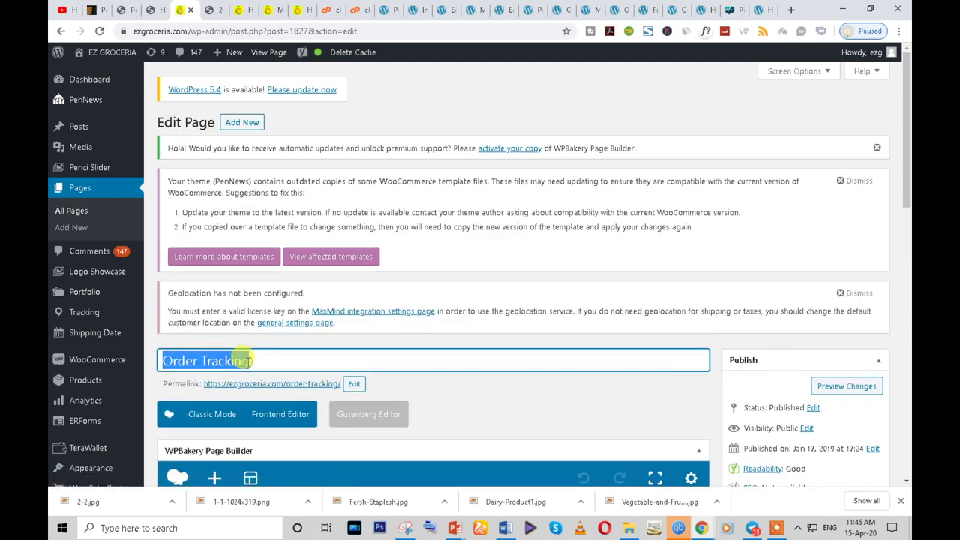
text(chicken)
key(ctrl+z)
scroll(292, 403, down, 4)
mouse_move(291, 249)
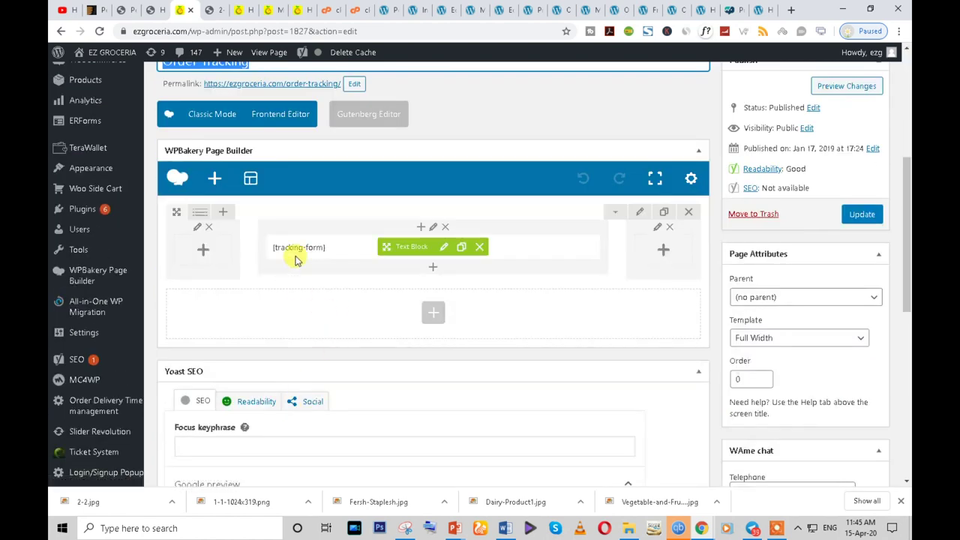
click(621, 9)
- Open the Pages list in a new tab and start a new blank page
mouse_move(133, 131)
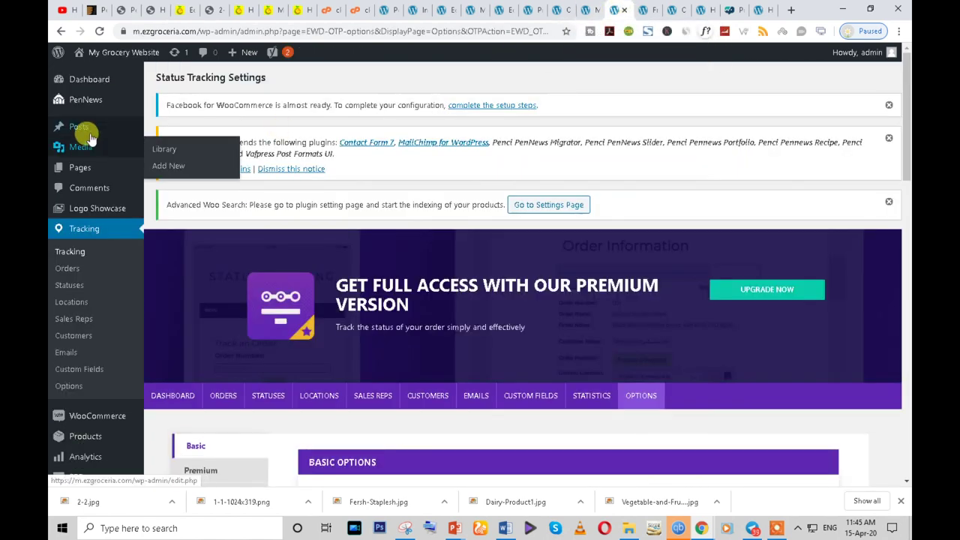
right_click(78, 168)
click(90, 176)
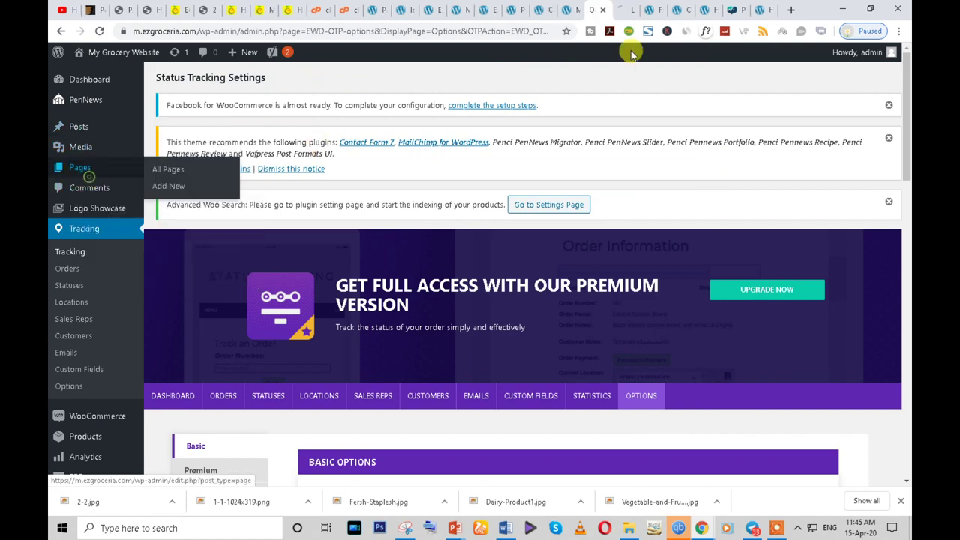
click(627, 9)
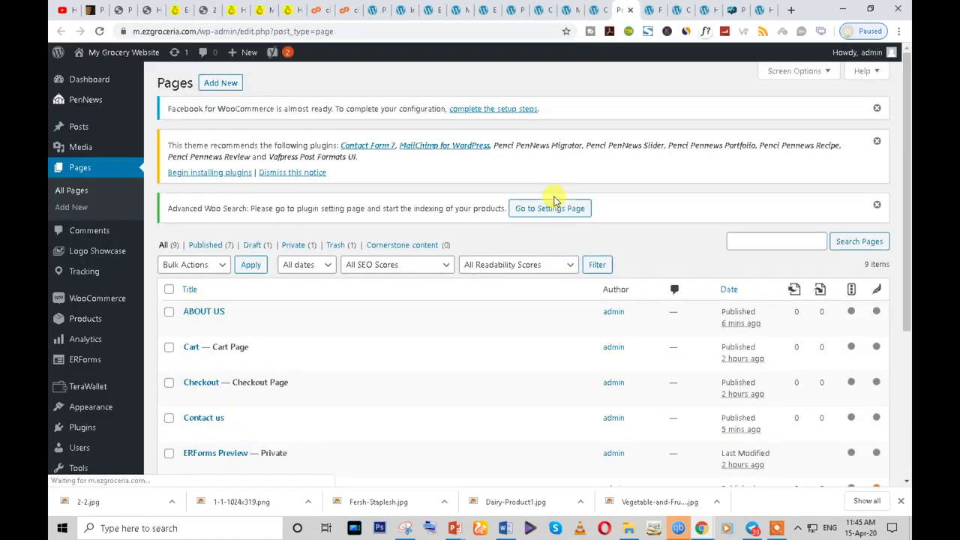
click(222, 86)
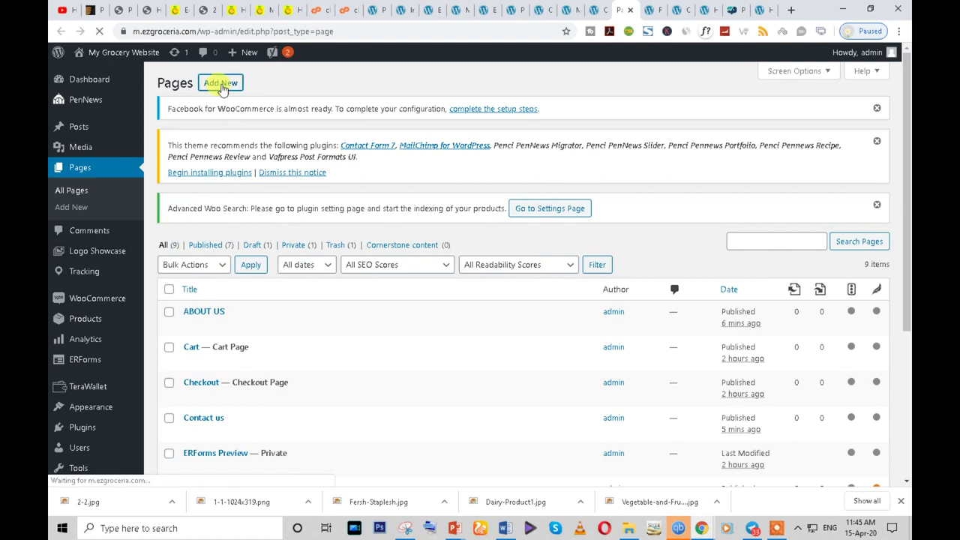
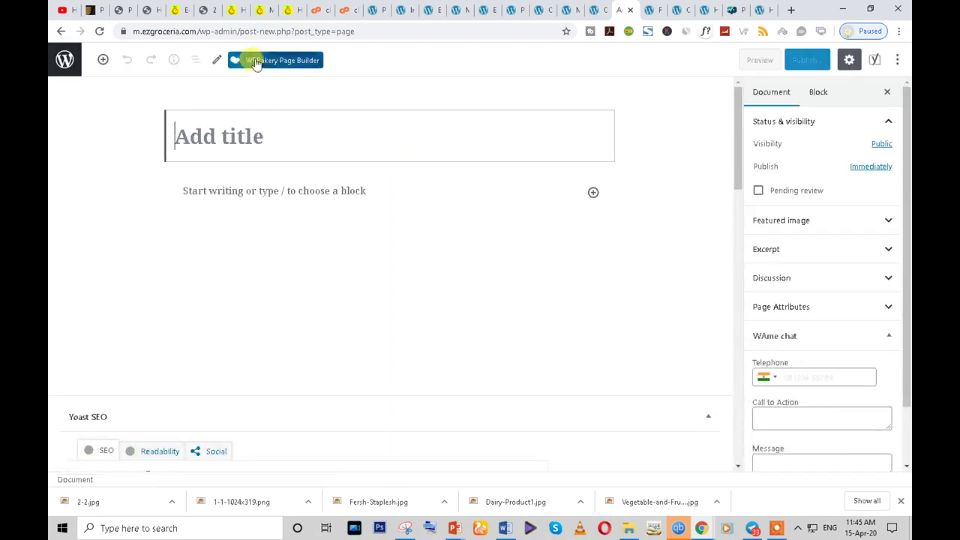
- Title a new page 'Order Tracking' and open it in the WPBakery Backend Editor
click(256, 63)
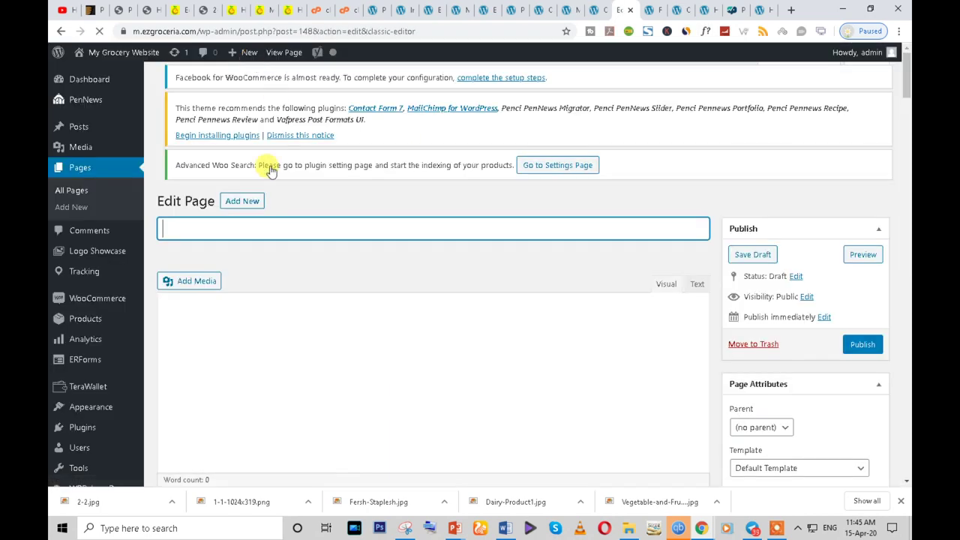
text(Order Tracking)
click(230, 333)
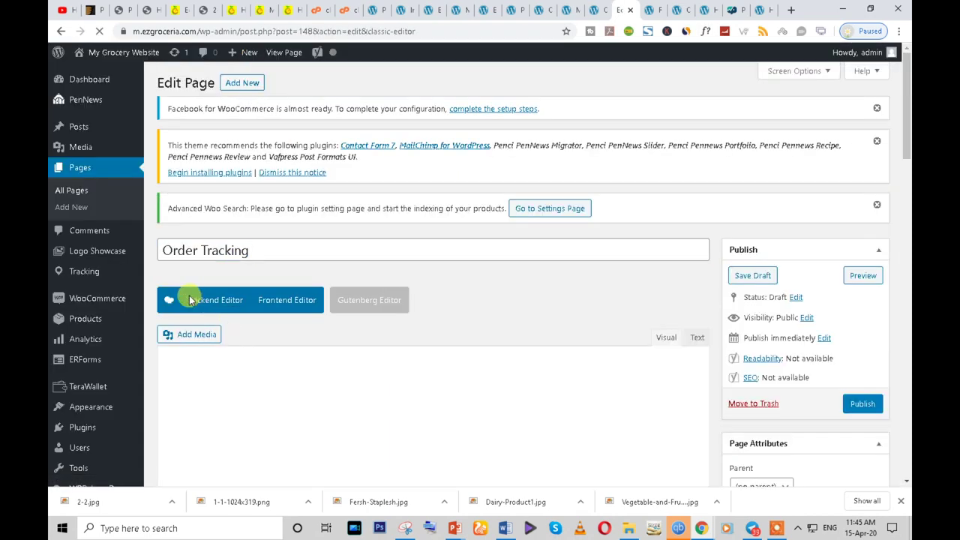
click(214, 307)
scroll(230, 375, down, 2)
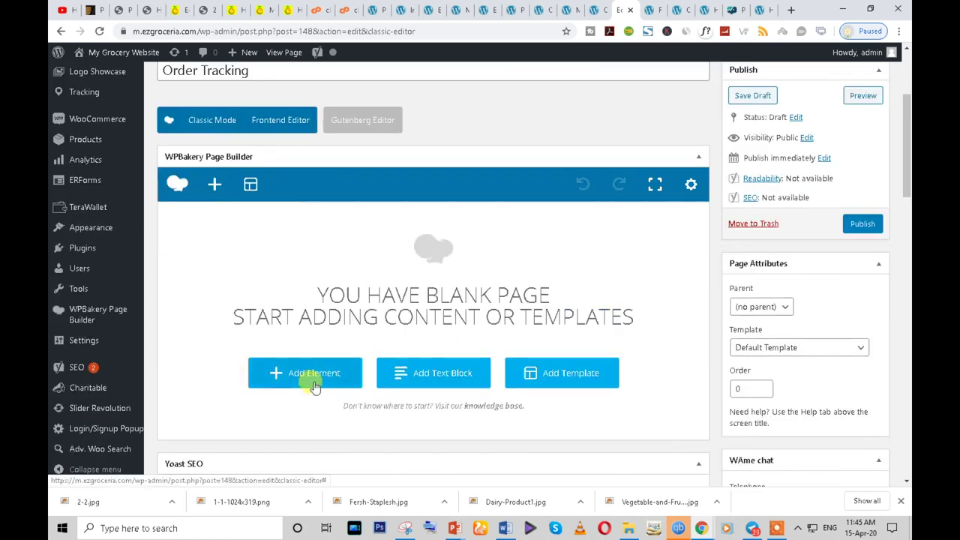
- Add a Row and split it into a 1/4 + 1/2 + 1/4 column layout
click(278, 375)
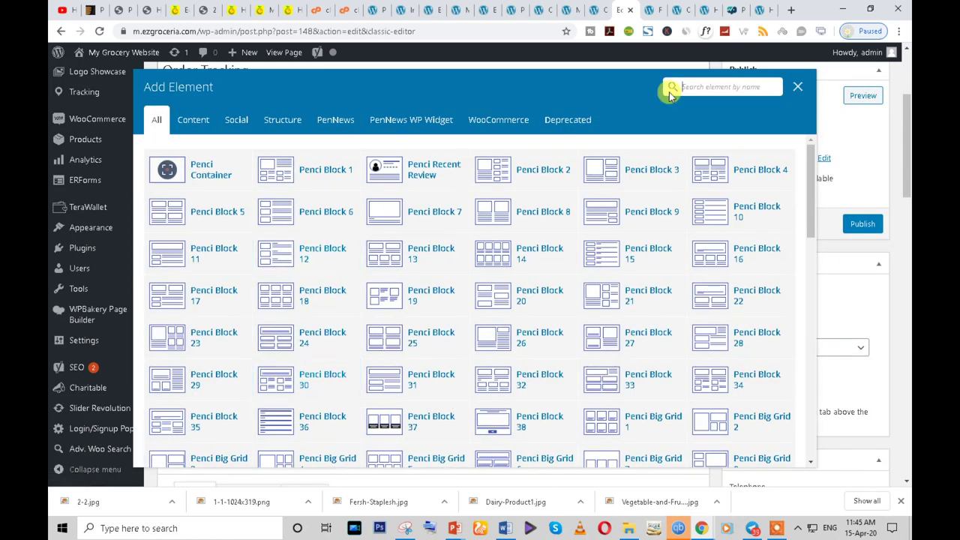
text(row)
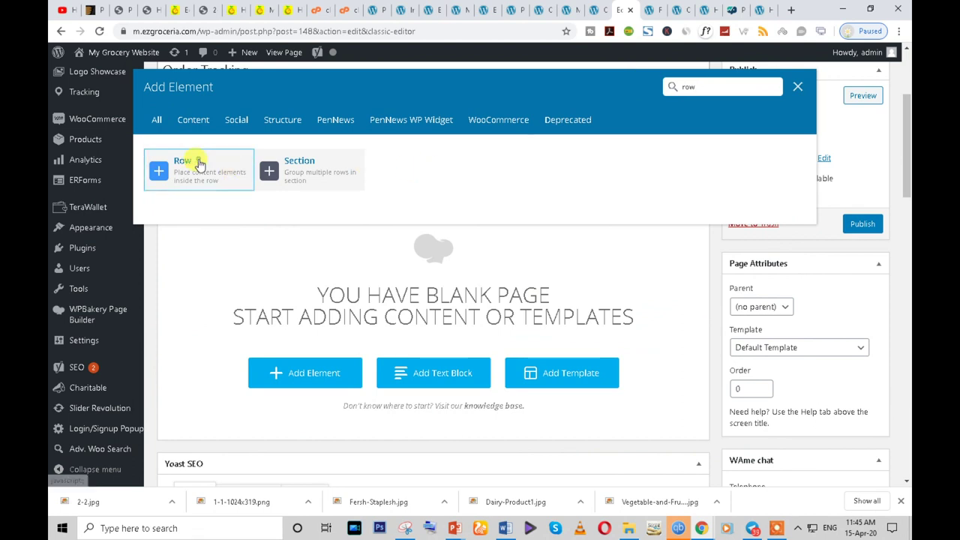
click(181, 161)
mouse_move(190, 221)
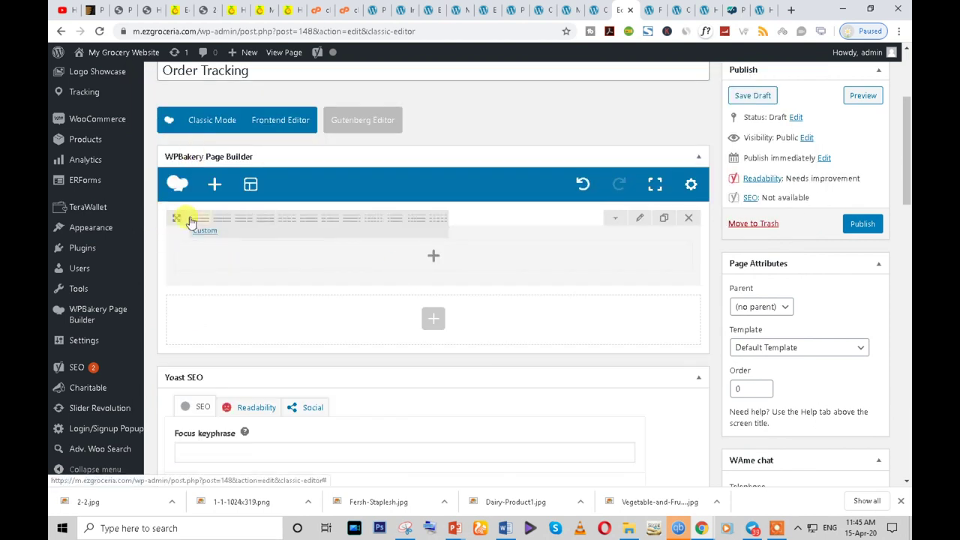
click(324, 227)
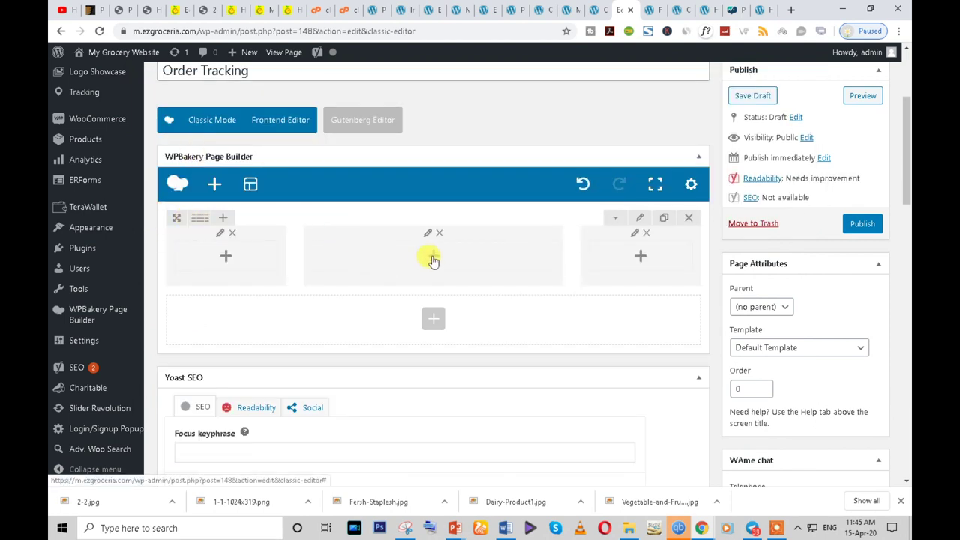
- Inspect the existing Order Tracking page's text block, then return to the new draft
click(178, 10)
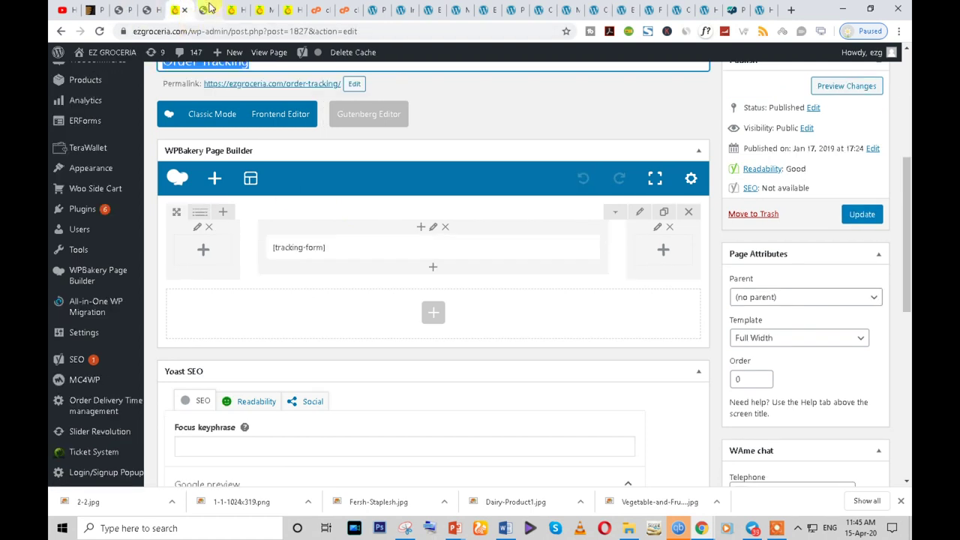
click(443, 247)
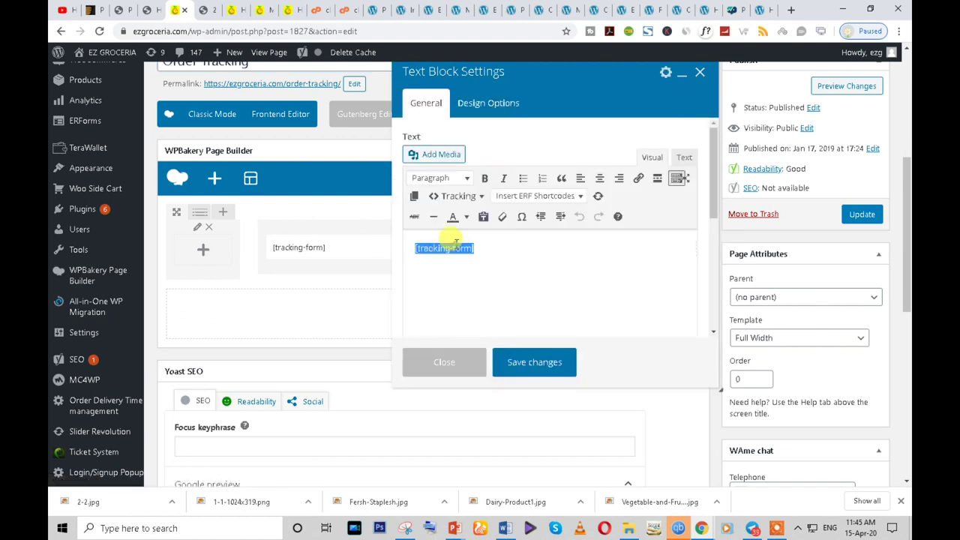
click(446, 360)
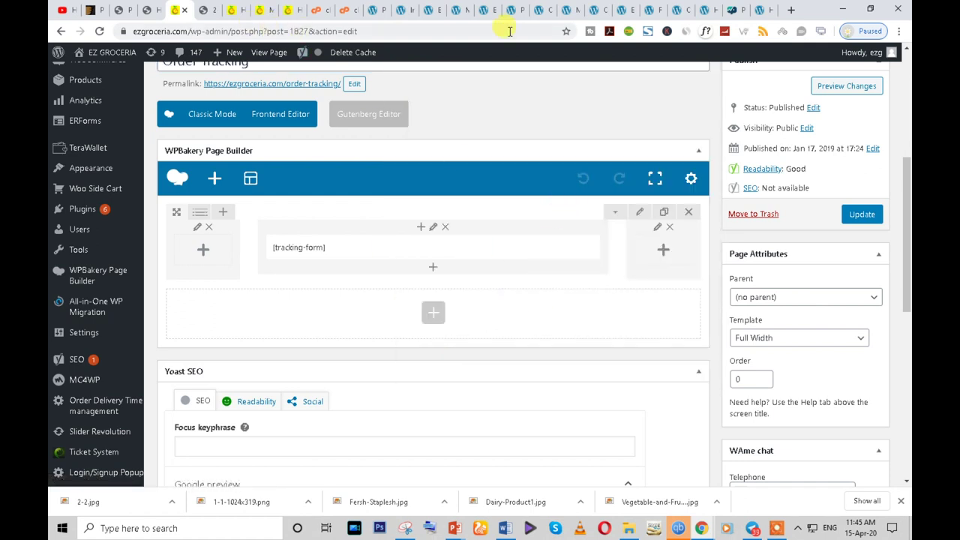
click(624, 10)
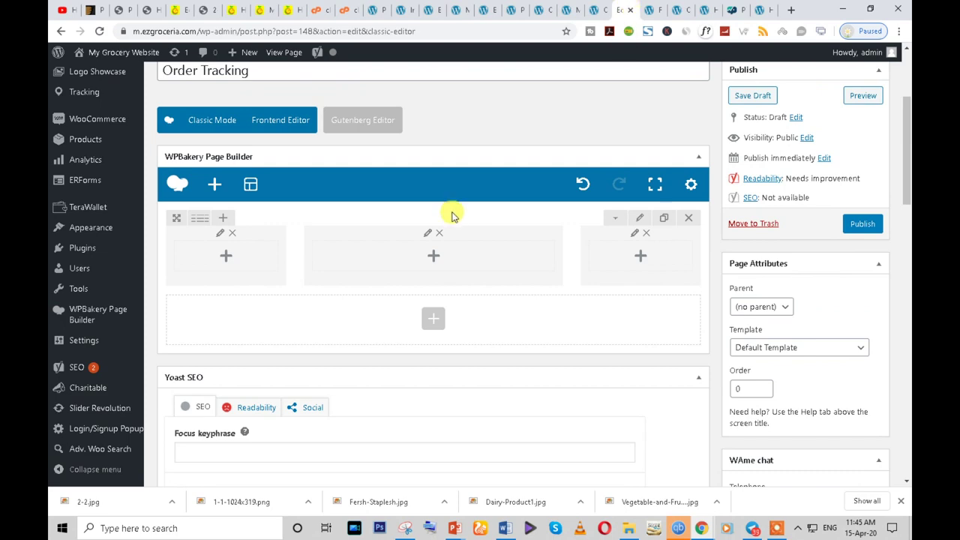
- Add a Text Block to the middle column containing the [tracking-form] shortcode
click(433, 259)
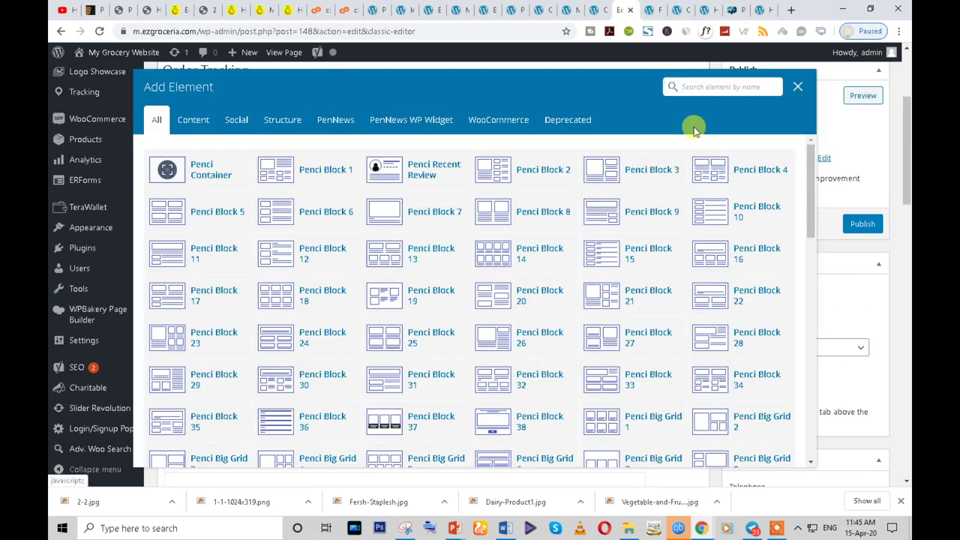
text(text)
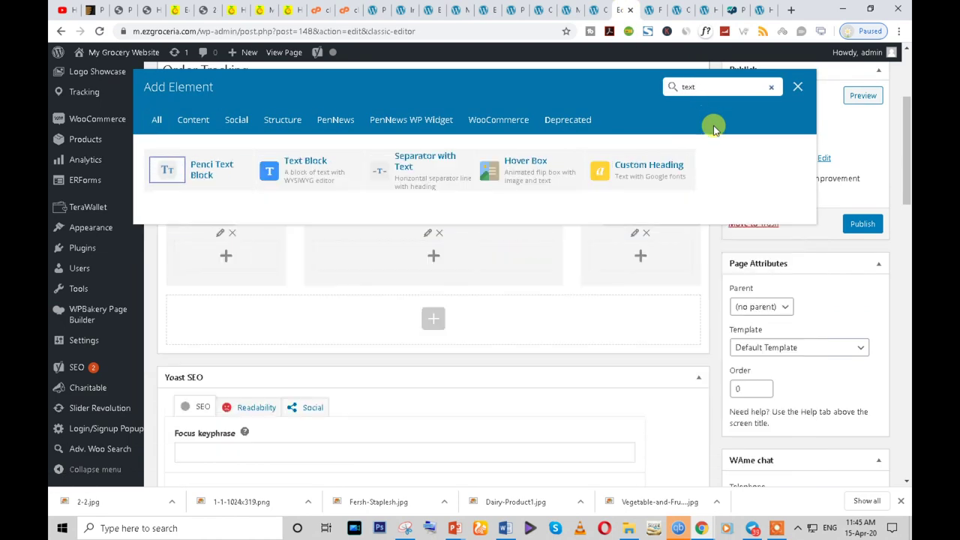
click(335, 175)
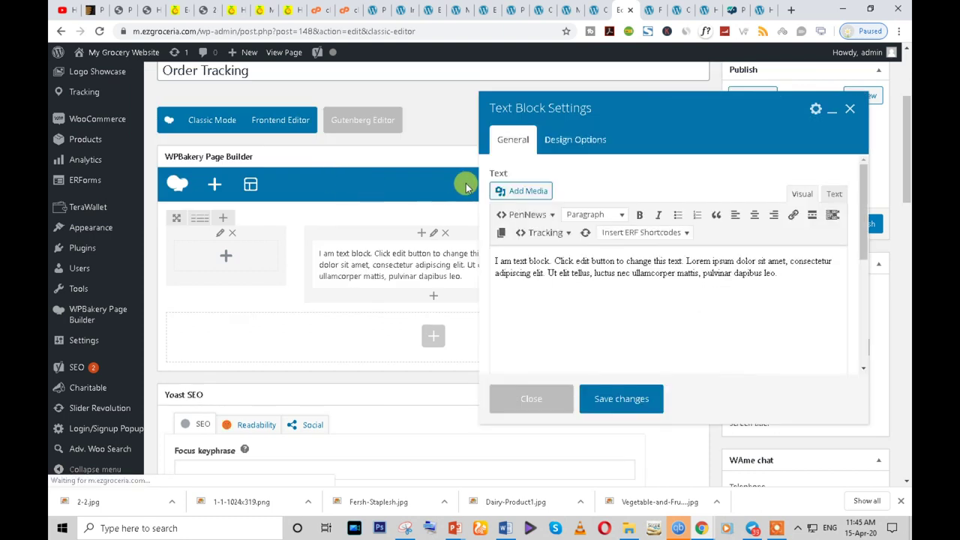
triple_click(568, 282)
text([tracking-form])
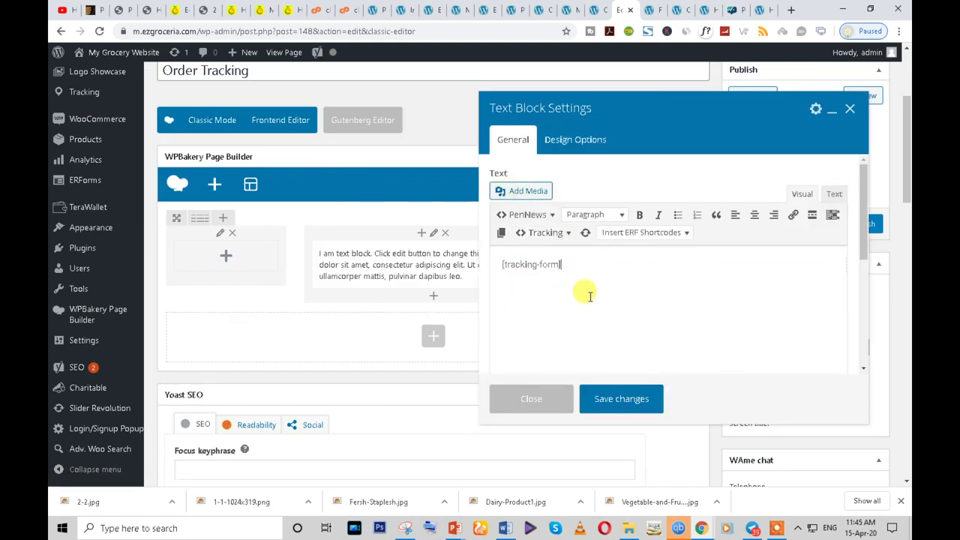
- Centre the shortcode text, save the block, and publish the Order Tracking page
click(754, 215)
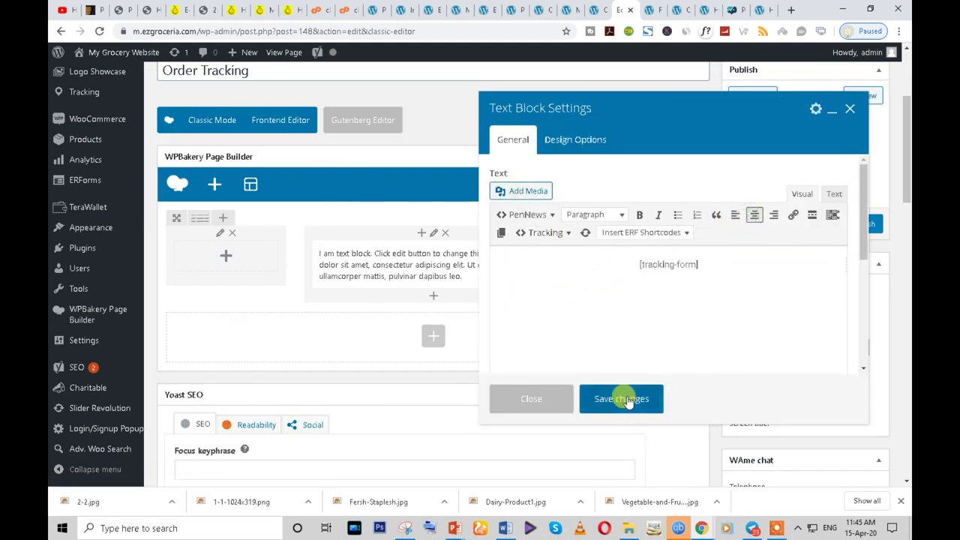
click(621, 398)
click(862, 225)
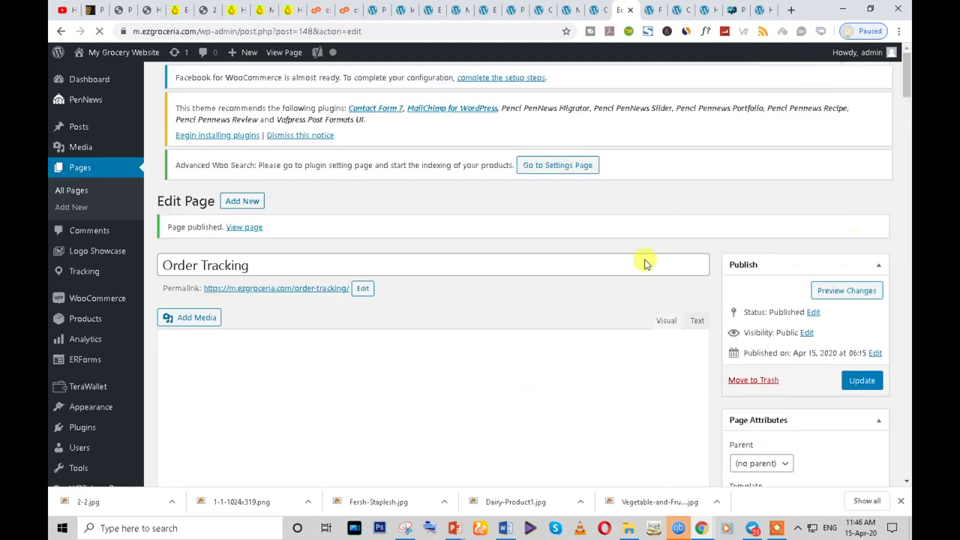
- View the published Order Tracking page and try its Order Number field
right_click(245, 233)
click(188, 245)
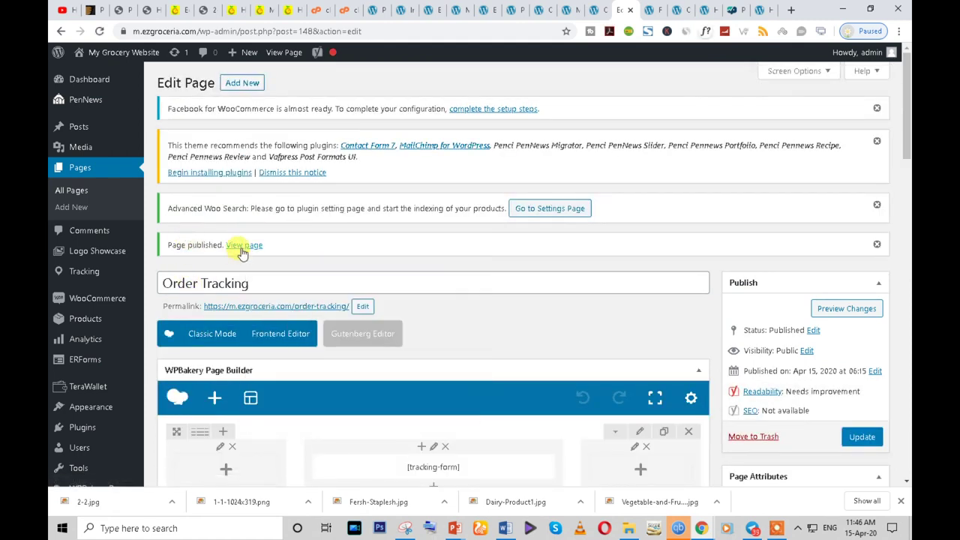
right_click(245, 249)
key(Escape)
click(245, 247)
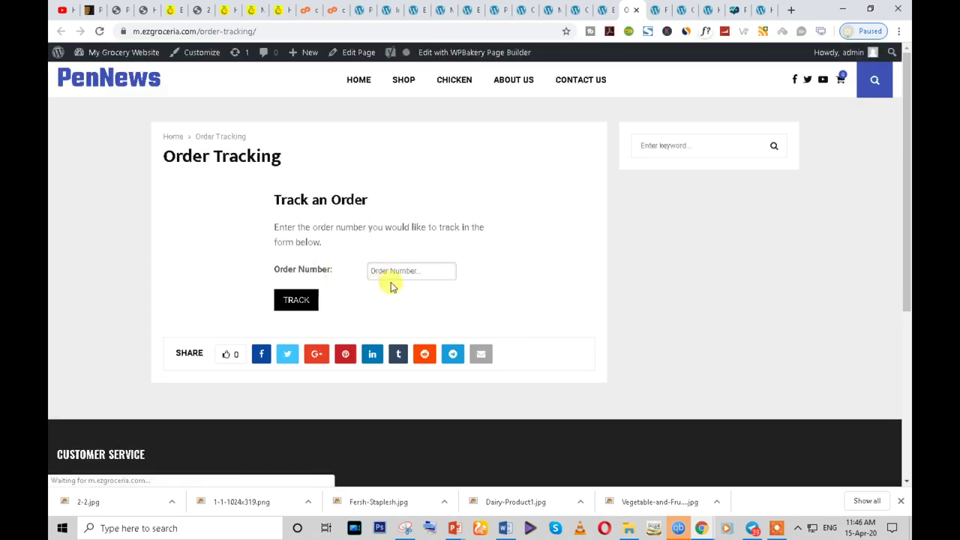
click(430, 268)
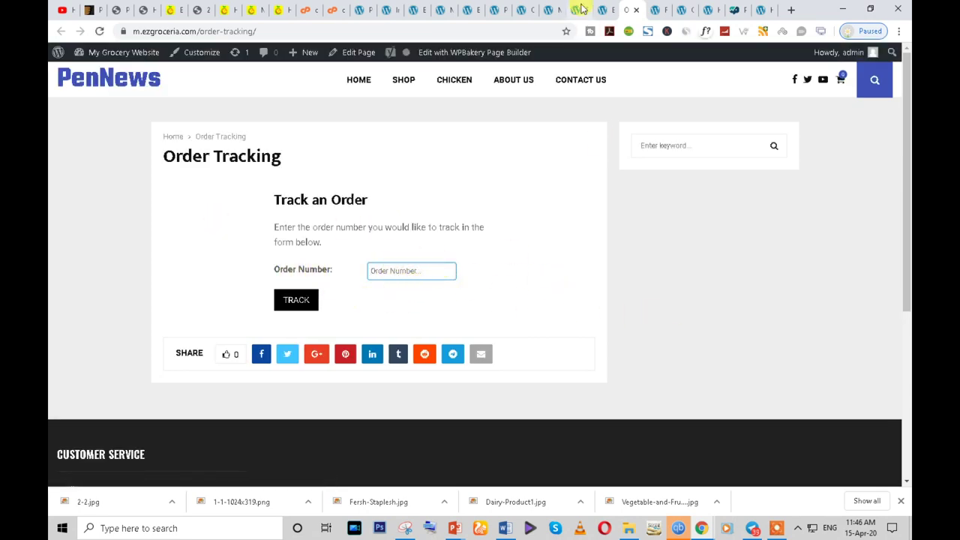
- Apply the Slider Revolution Blank Template, update the page, and reload the live view
click(604, 9)
scroll(428, 310, down, 3)
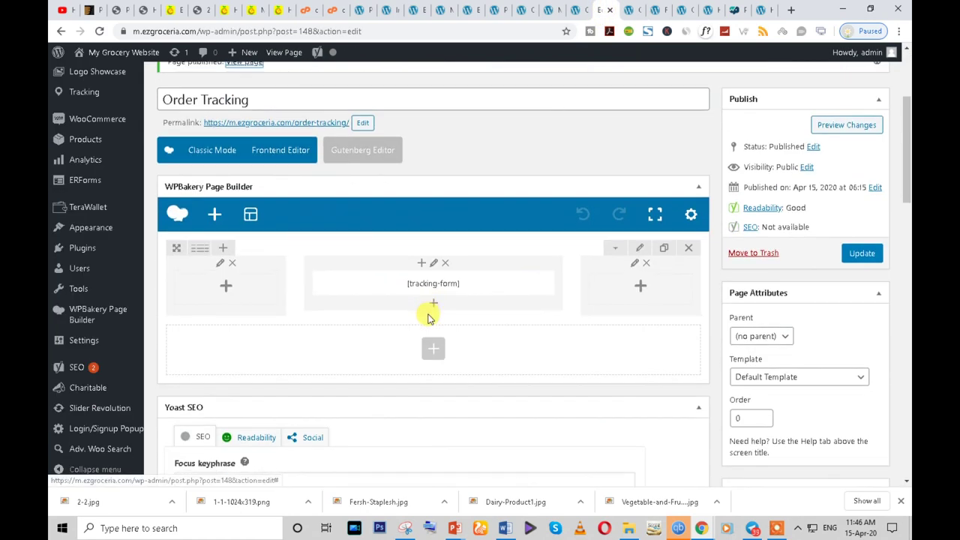
click(784, 322)
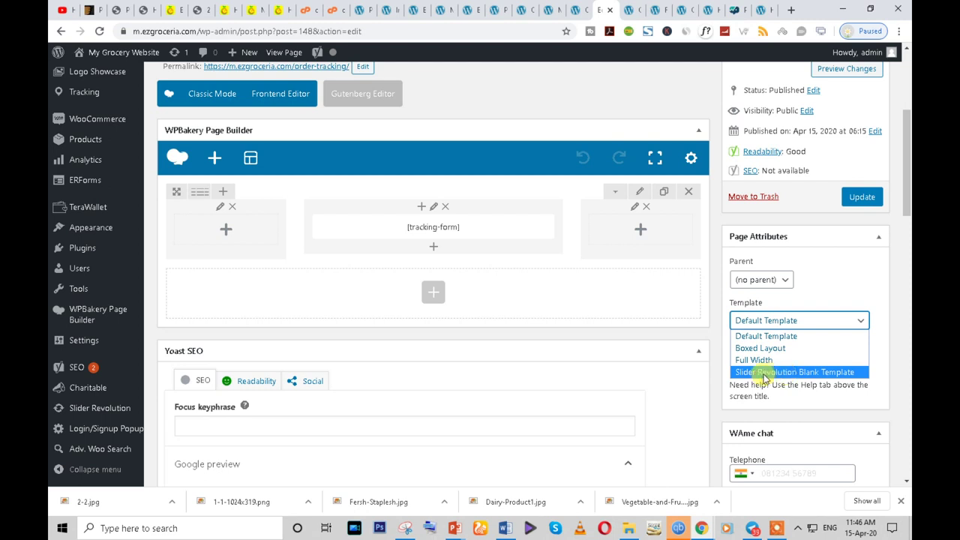
click(823, 372)
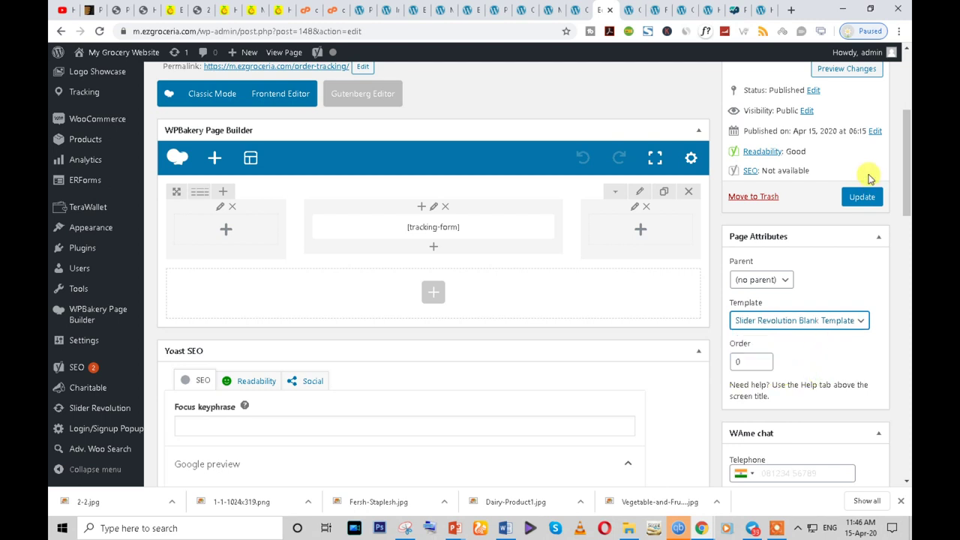
click(862, 197)
click(628, 9)
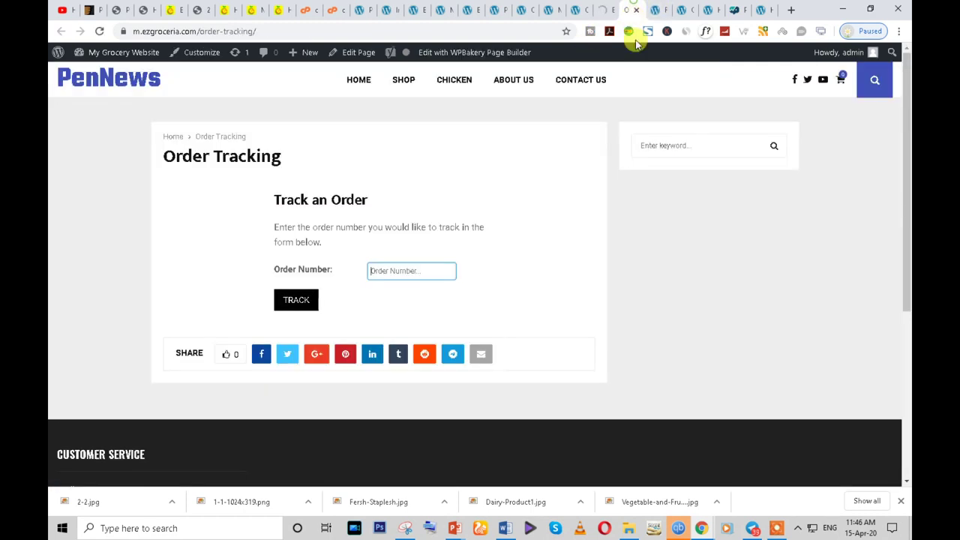
click(99, 32)
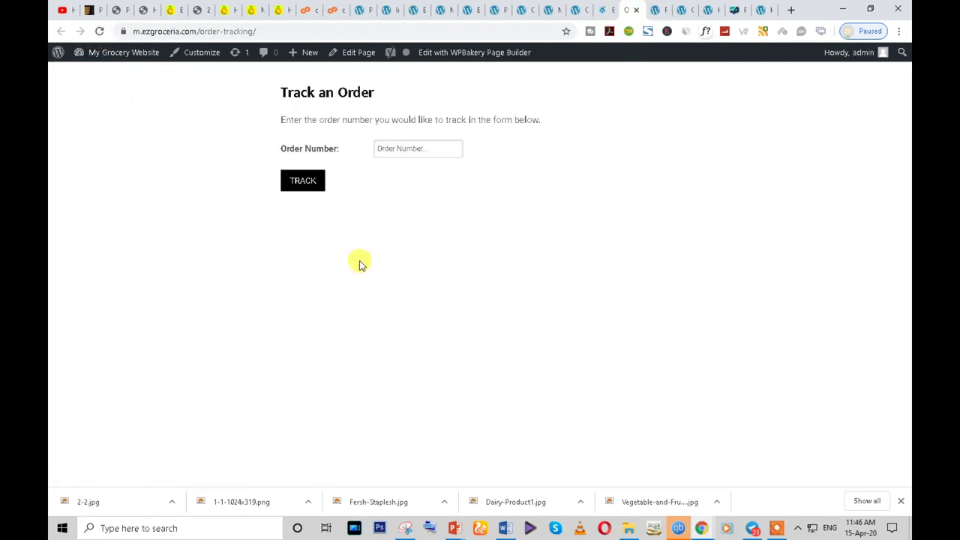
- Switch the page to the Full Width template, update it, and view it live
click(603, 9)
scroll(802, 387, down, 3)
click(792, 380)
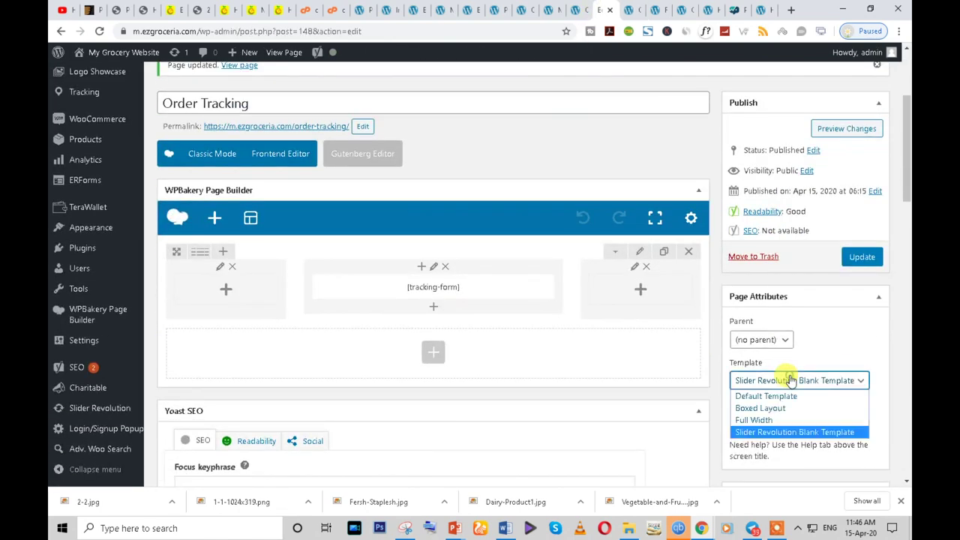
click(786, 421)
click(865, 259)
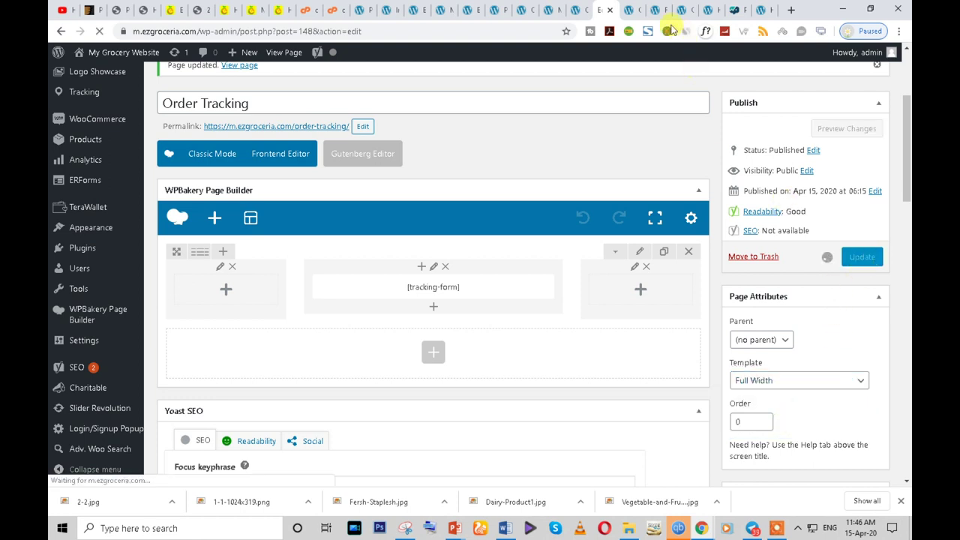
click(628, 9)
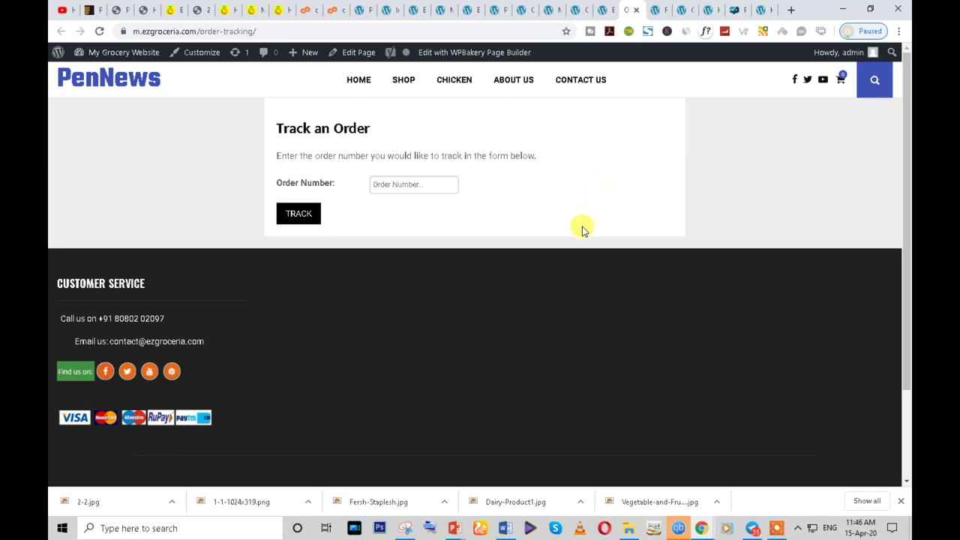
- Test the Order Number field on the live page, then return to the page editor
click(381, 184)
click(515, 198)
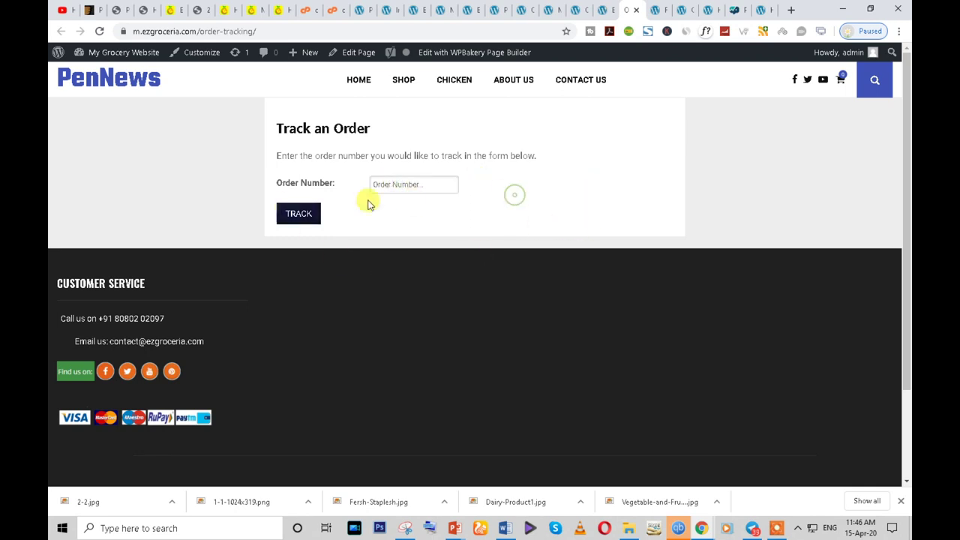
click(609, 9)
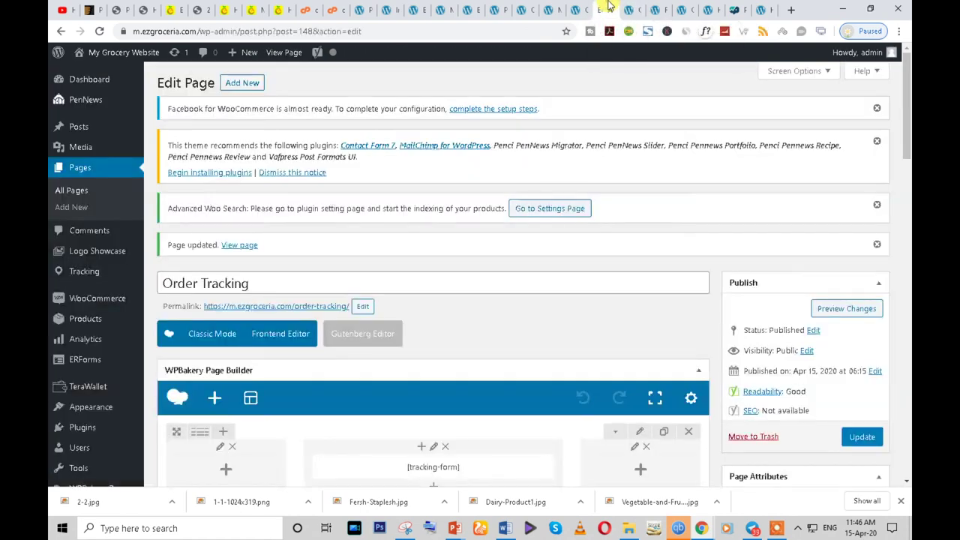
- Save the Tob menu in the menu editor
click(574, 7)
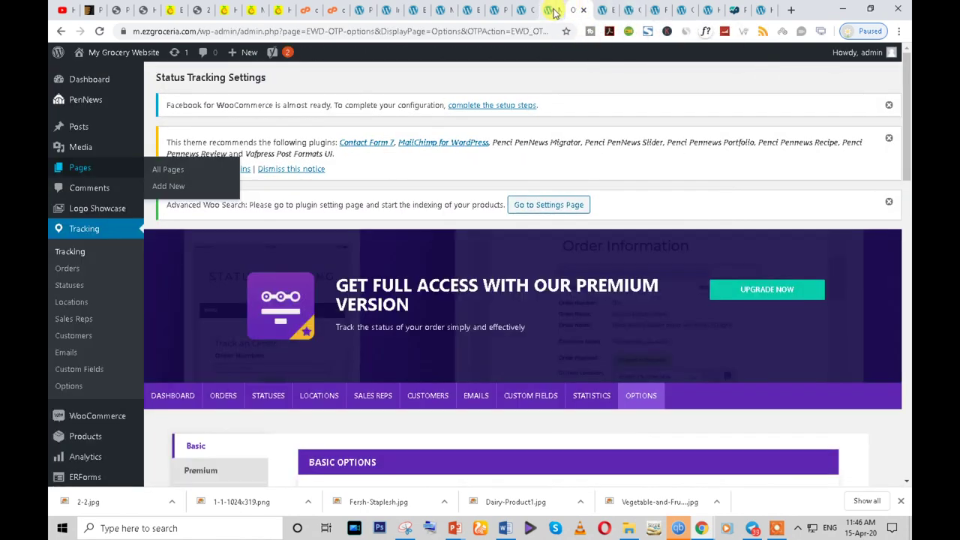
click(548, 9)
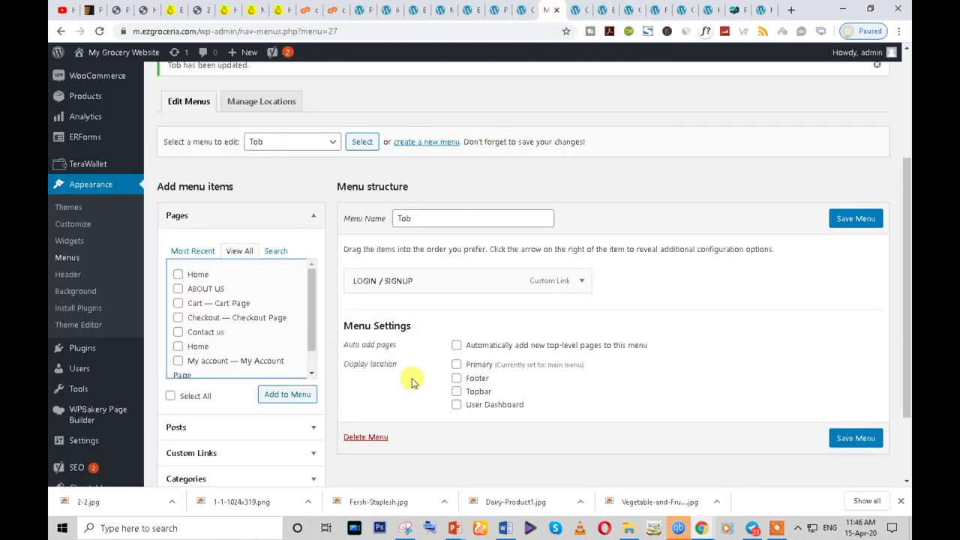
scroll(388, 390, down, 2)
scroll(388, 390, down, 1)
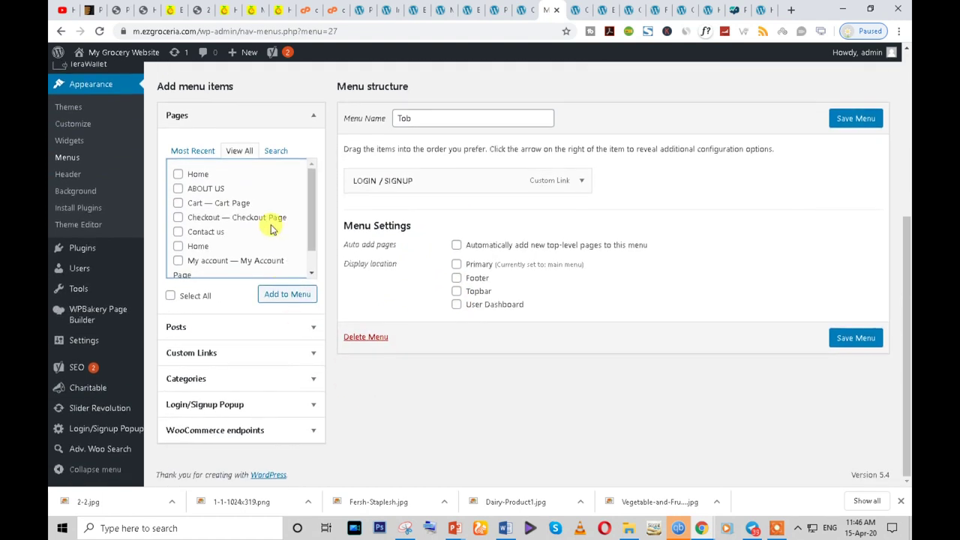
click(845, 120)
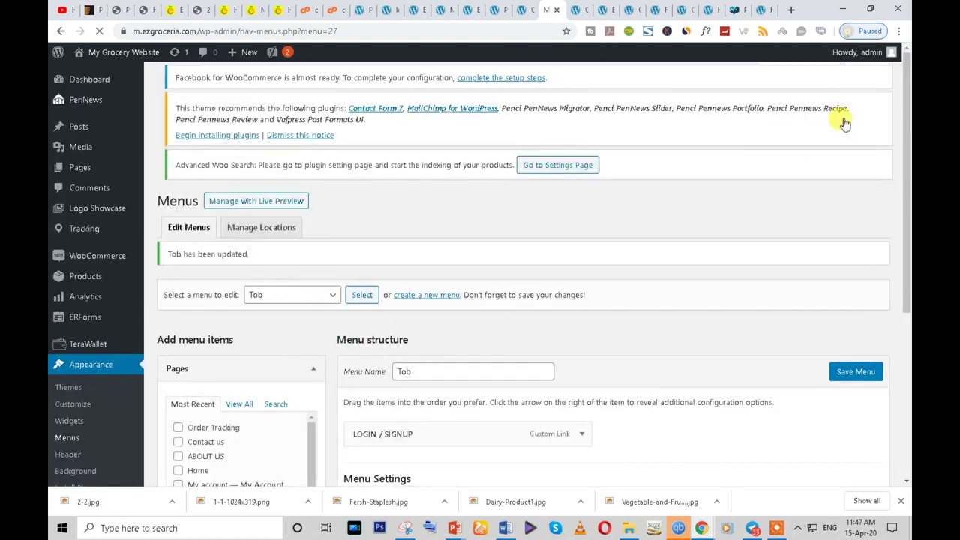
scroll(555, 390, down, 3)
- Check the EZ Groceria storefront and Track an Order page, then return to the menu editor
click(252, 10)
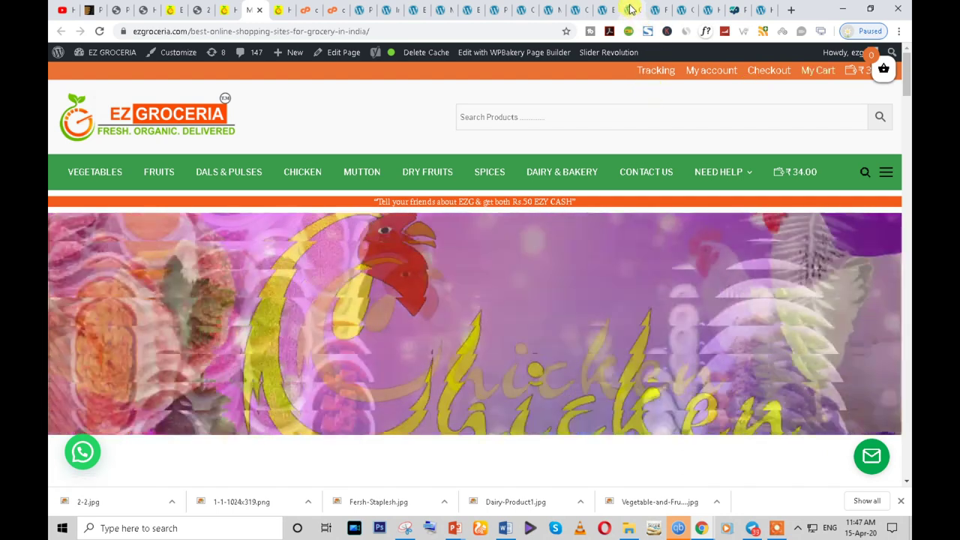
click(626, 10)
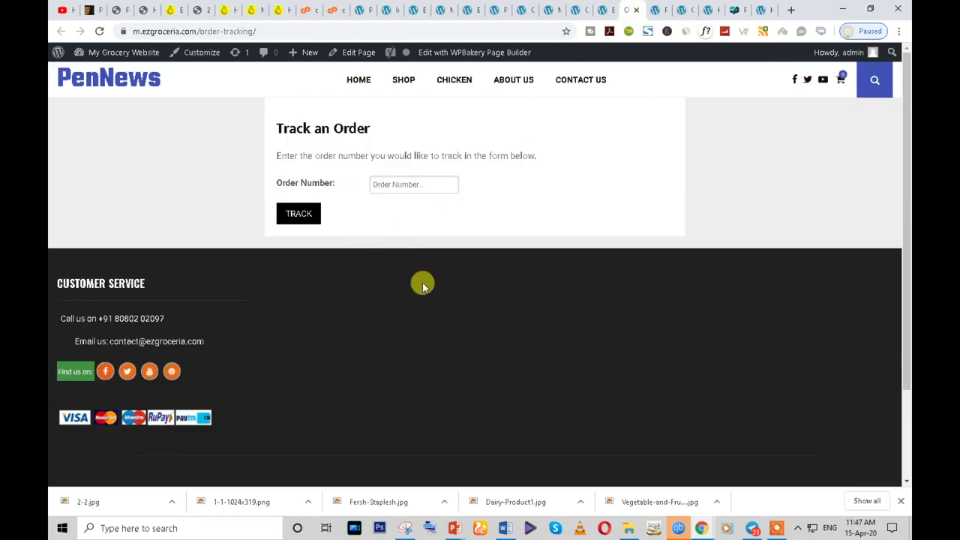
click(605, 8)
click(571, 9)
click(550, 9)
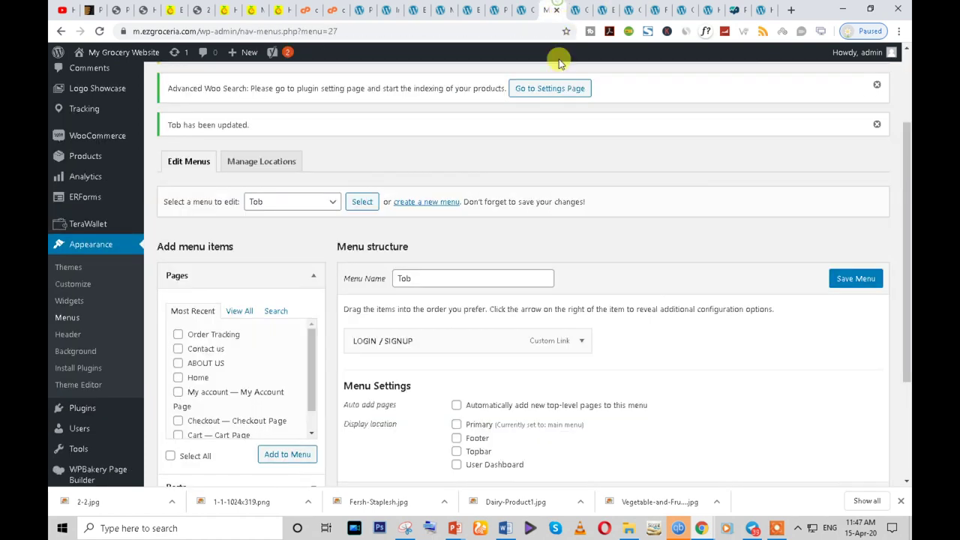
scroll(456, 278, down, 2)
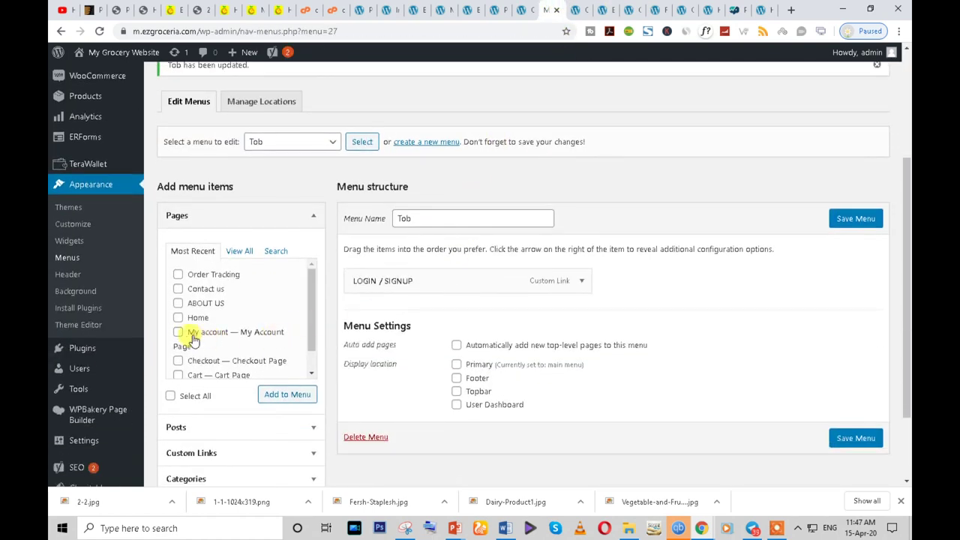
- Add the My account and Checkout pages to the Tob menu
click(178, 332)
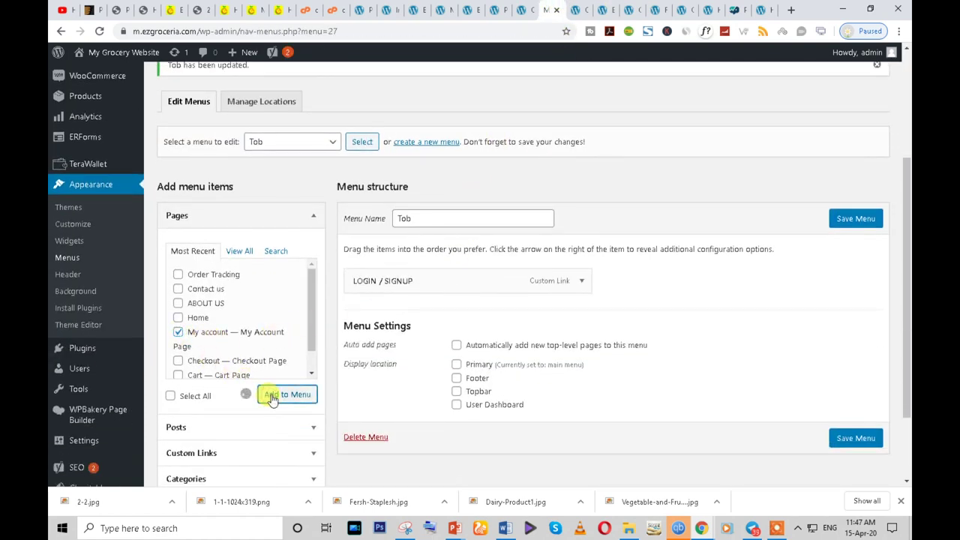
scroll(330, 386, down, 2)
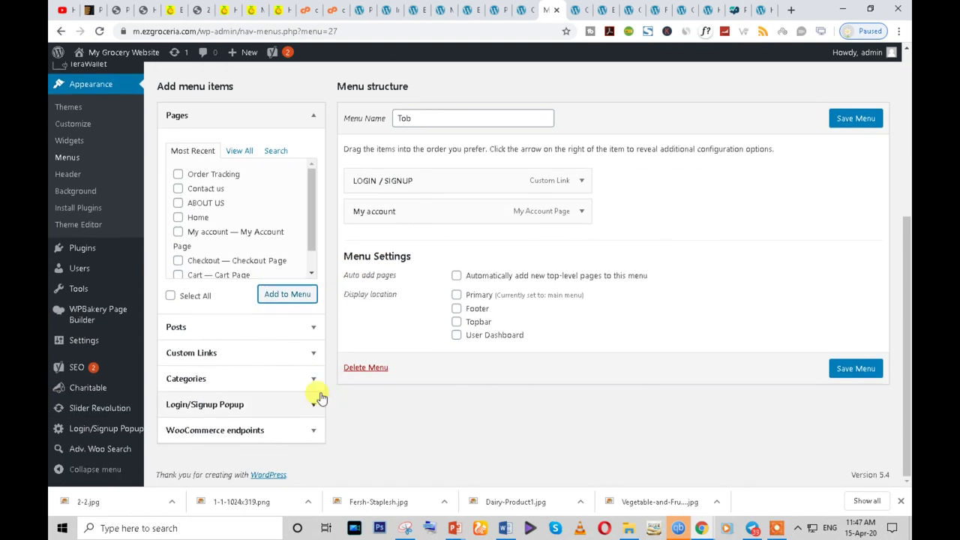
scroll(252, 264, down, 1)
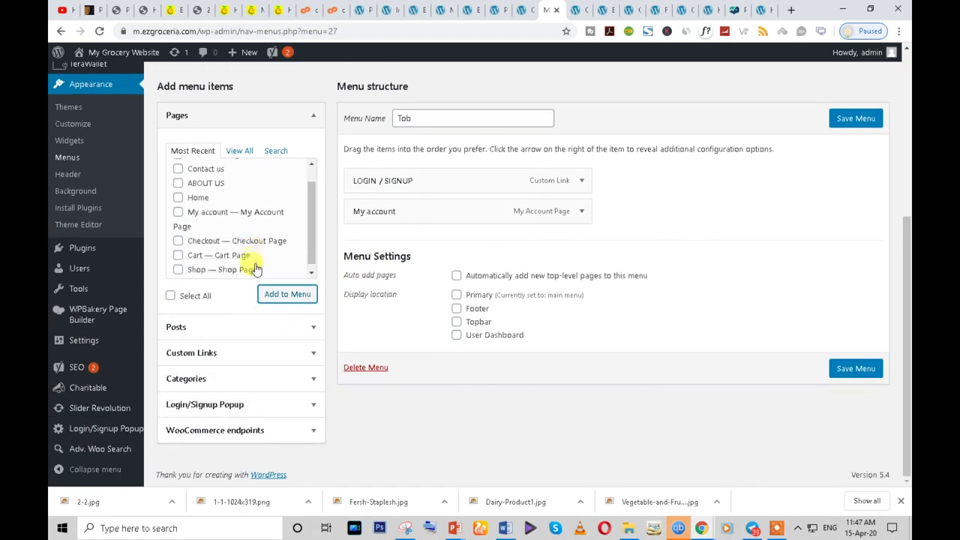
scroll(243, 240, up, 3)
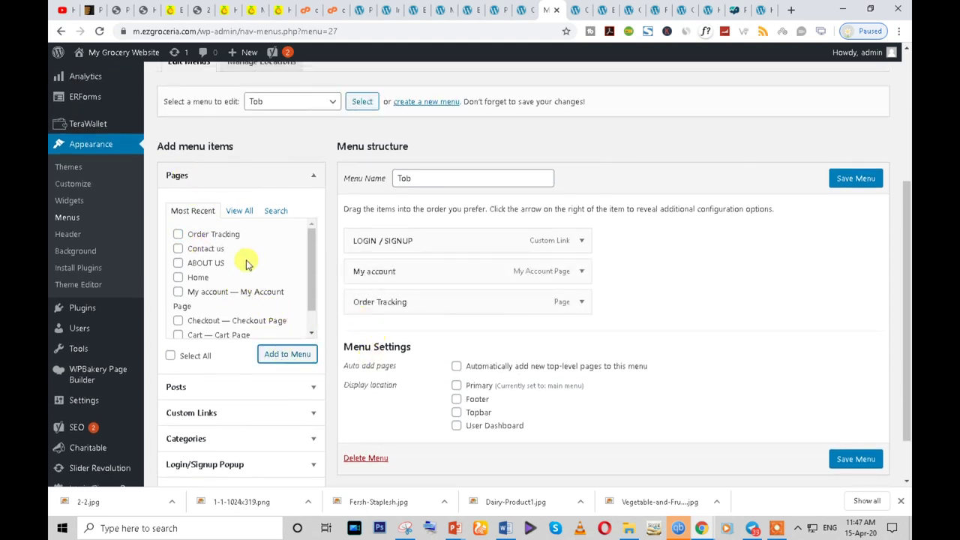
scroll(252, 285, down, 1)
click(178, 296)
click(295, 358)
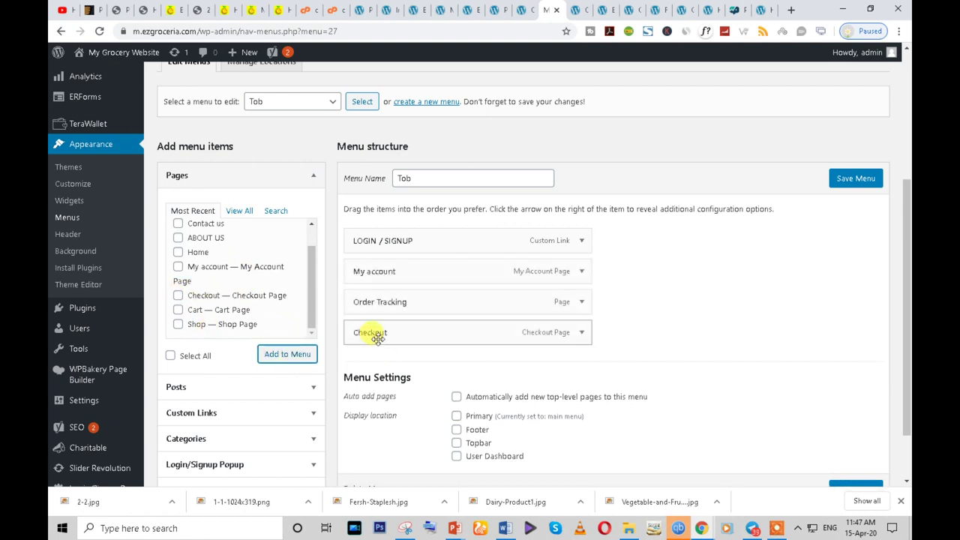
- Move Order Tracking to the top, My account below Checkout, and save the menu
drag(368, 302, 370, 237)
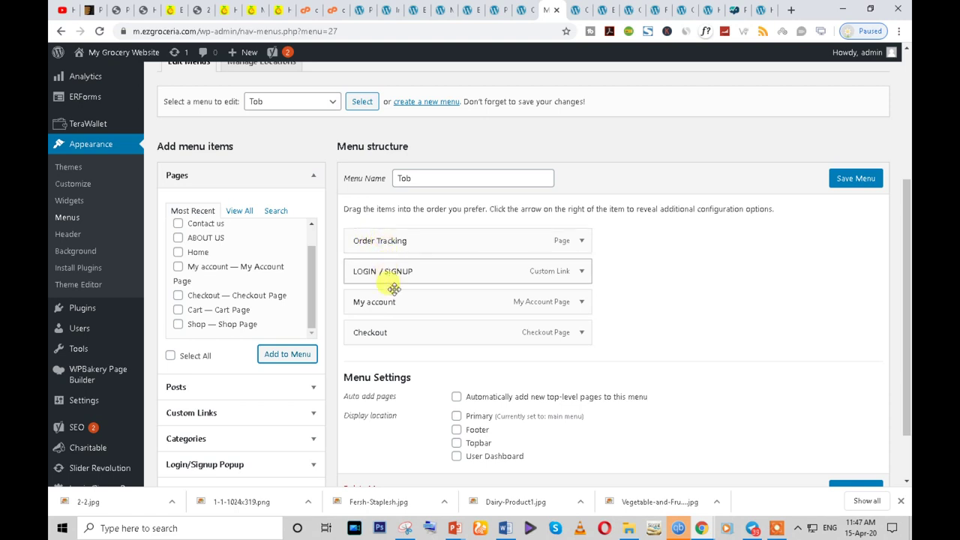
drag(388, 310, 375, 276)
click(841, 184)
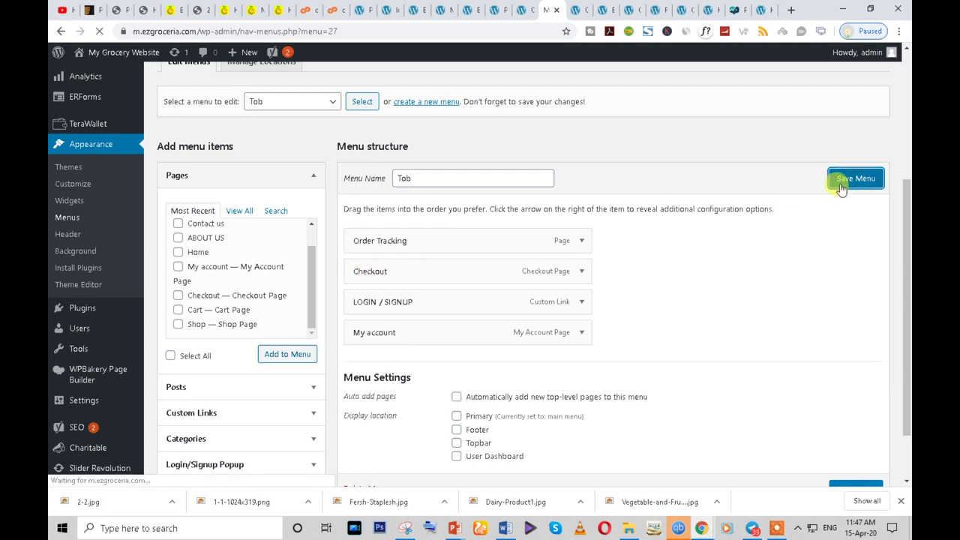
scroll(545, 375, down, 4)
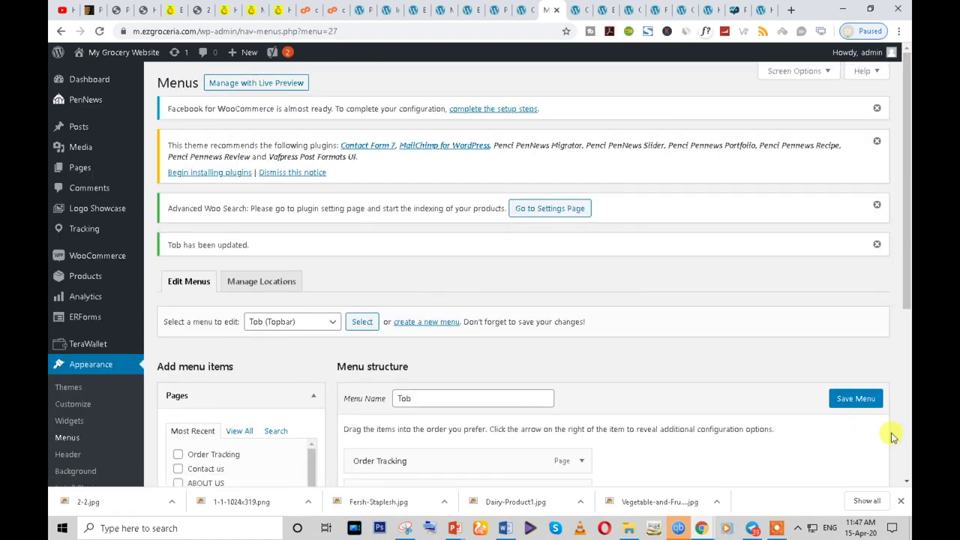
scroll(815, 357, down, 2)
- Reload the incognito shop page to check the menu changes
mouse_move(708, 530)
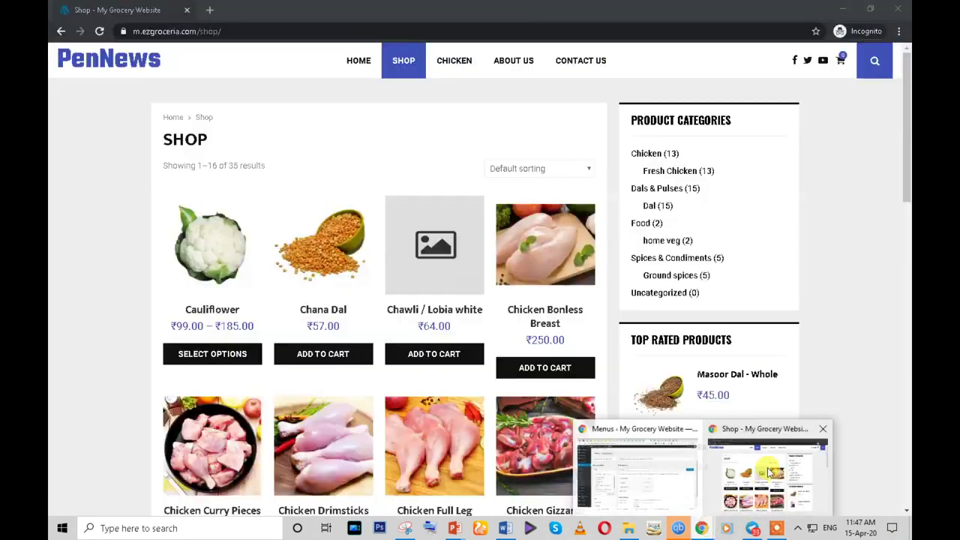
click(772, 461)
click(100, 30)
scroll(728, 208, down, 8)
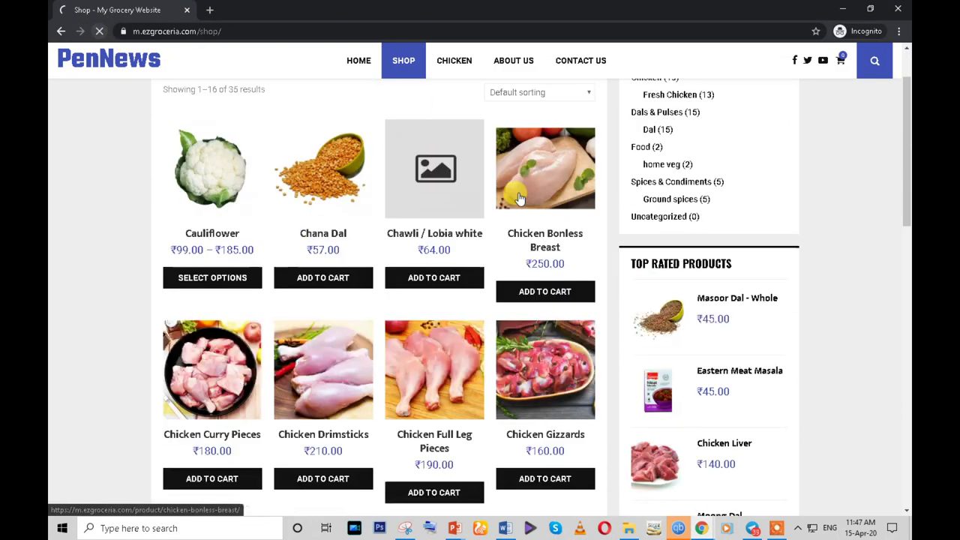
scroll(731, 213, up, 10)
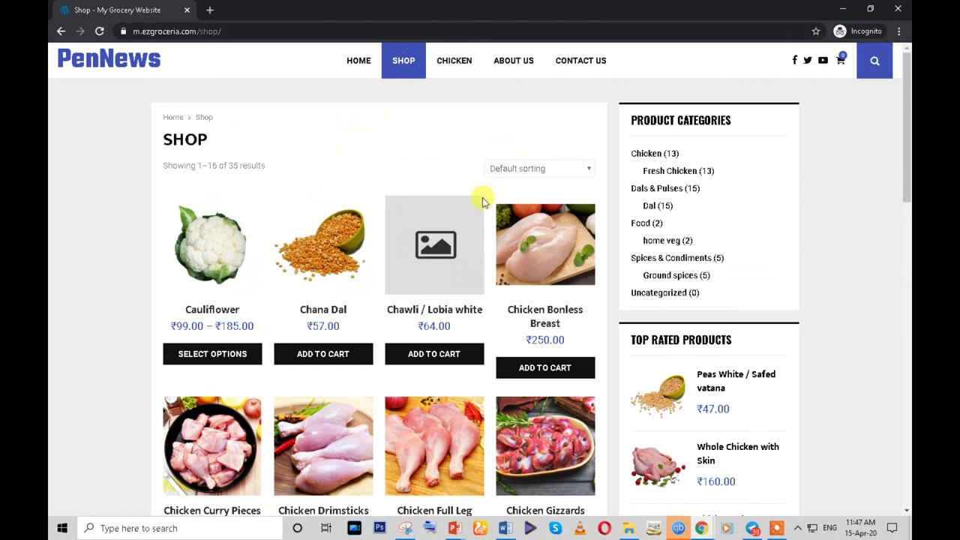
scroll(482, 197, down, 3)
- Look at the Chicken category page, then return to the Tob menu editor
mouse_move(701, 528)
click(657, 495)
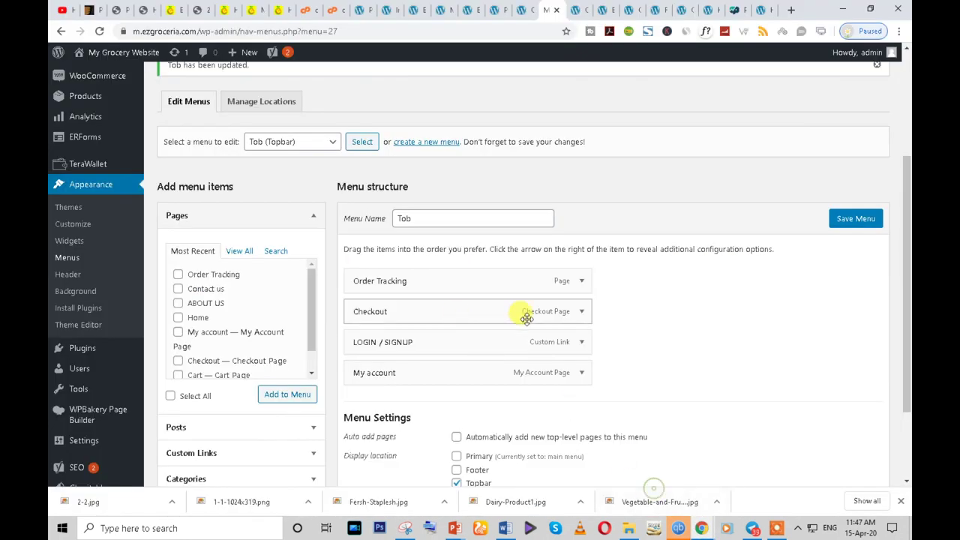
scroll(656, 474, down, 2)
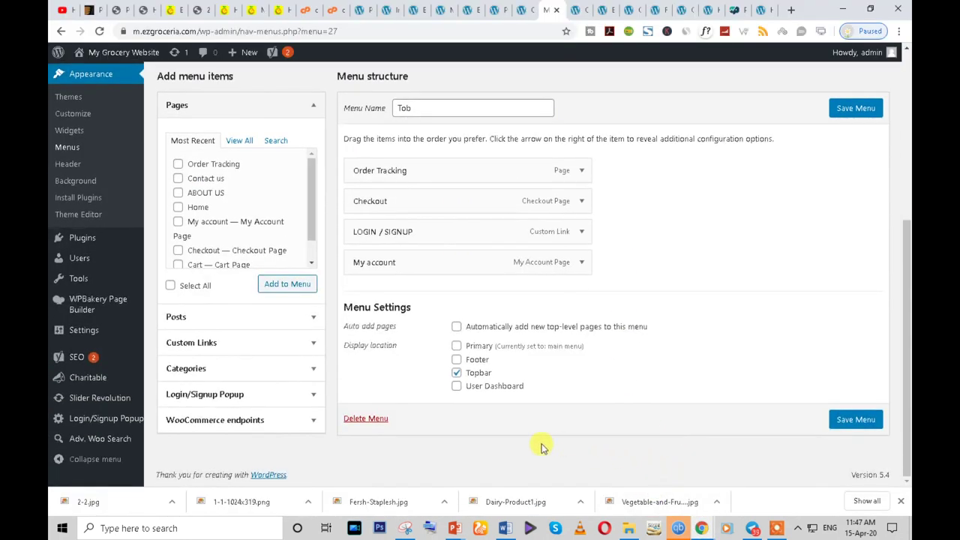
scroll(576, 305, up, 5)
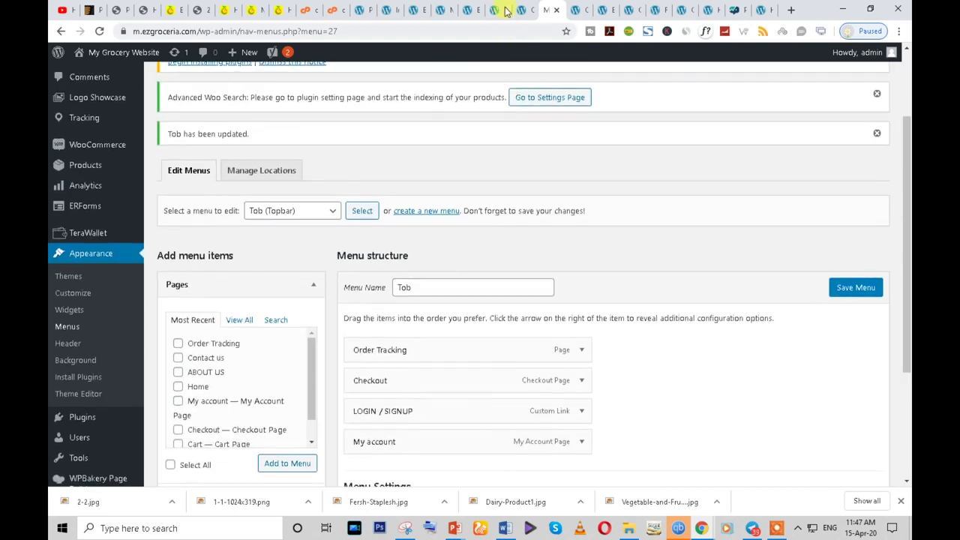
click(499, 8)
click(527, 8)
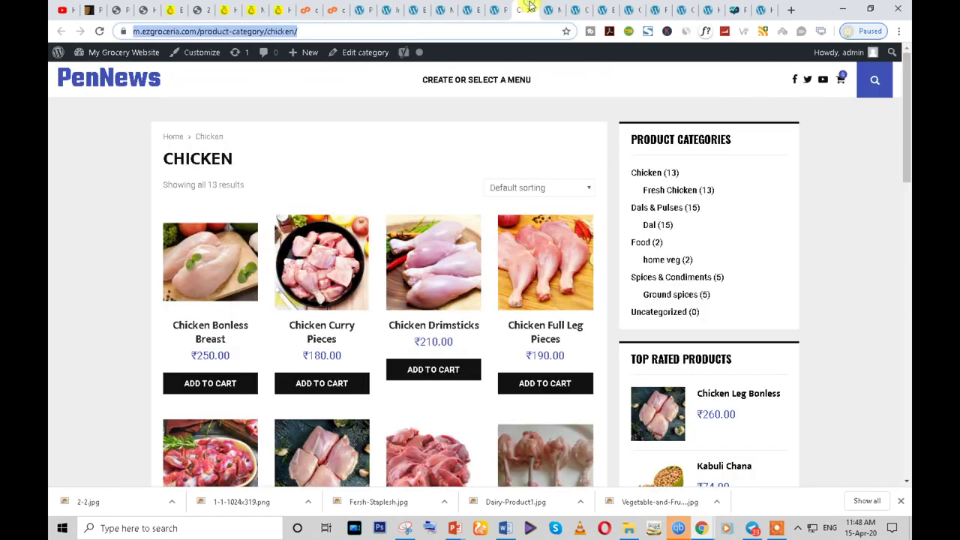
click(552, 9)
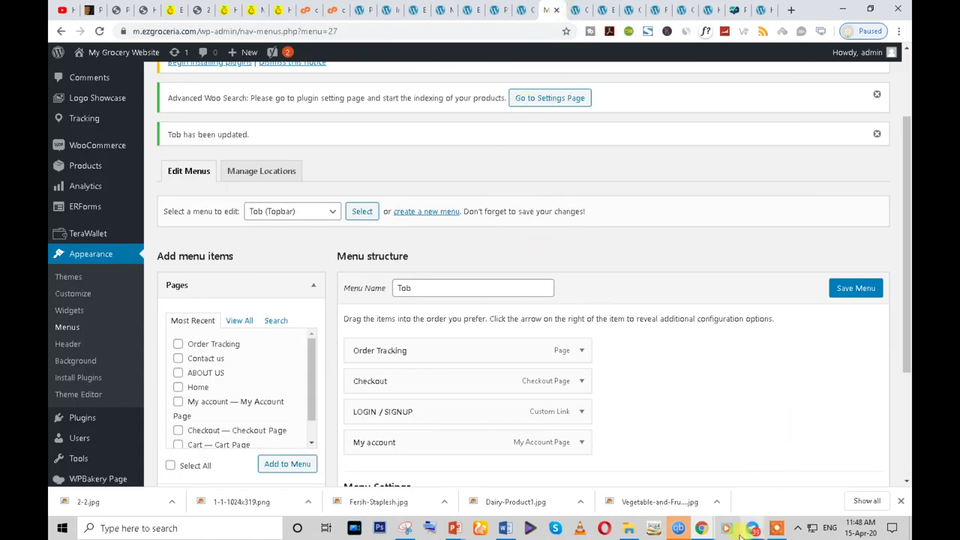
- Recheck the incognito shop page and come back to the admin window
mouse_move(705, 528)
click(765, 484)
scroll(568, 392, down, 10)
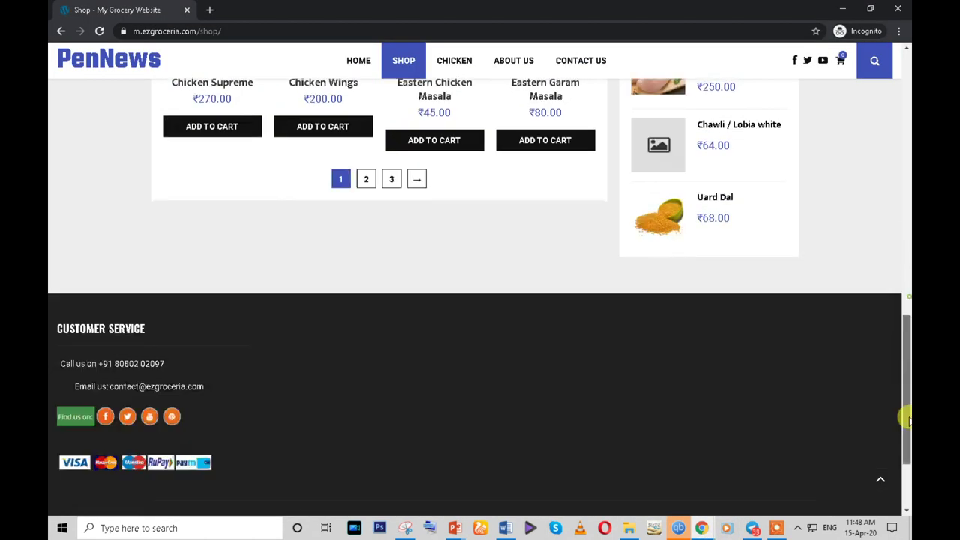
scroll(435, 372, up, 2)
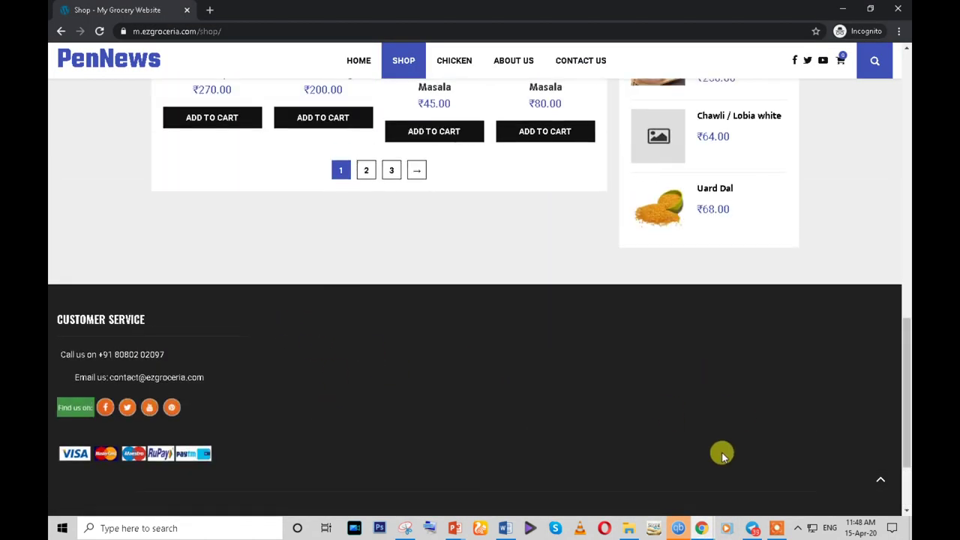
mouse_move(705, 528)
click(664, 508)
scroll(304, 281, down, 3)
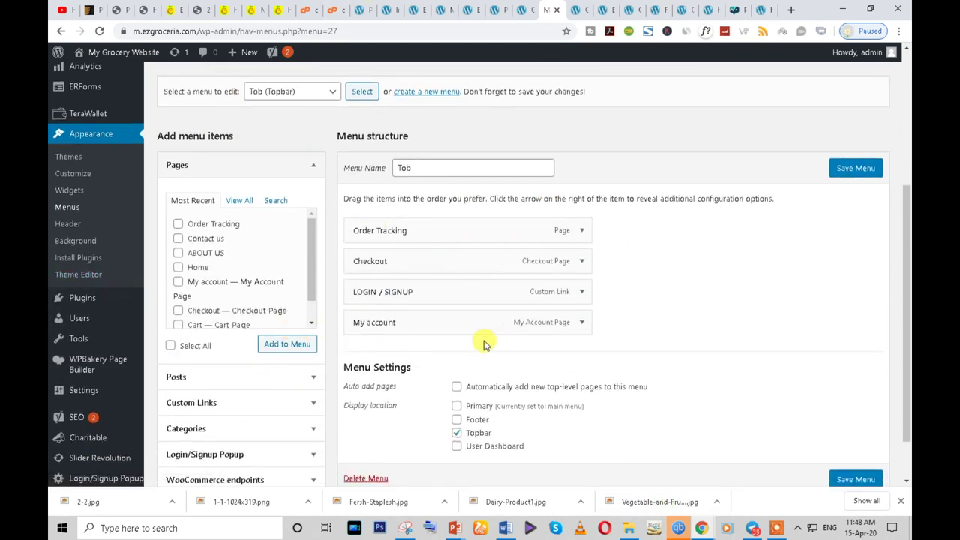
scroll(87, 271, up, 2)
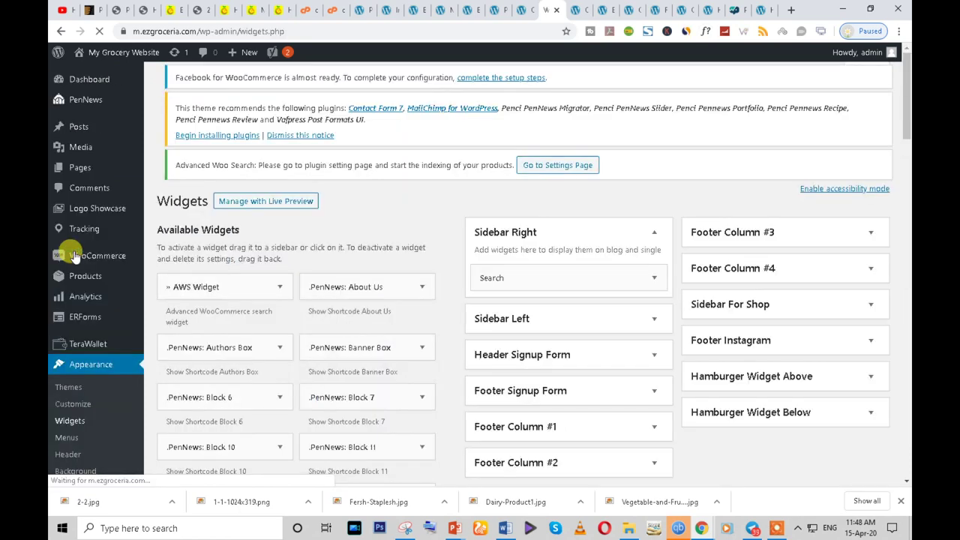
- Add a Navigation Menu widget to Footer Column #2
scroll(486, 253, down, 10)
scroll(392, 360, down, 5)
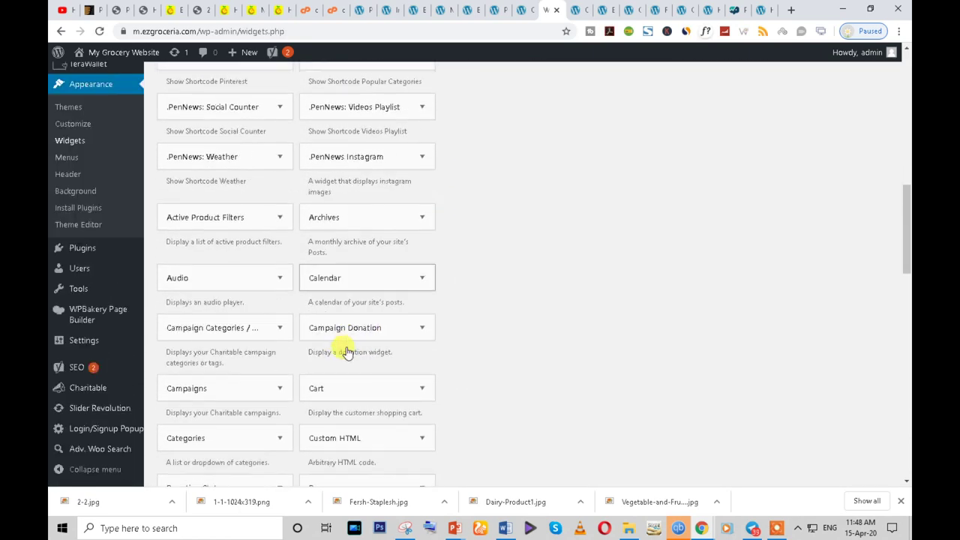
scroll(216, 330, down, 2)
scroll(217, 341, down, 1)
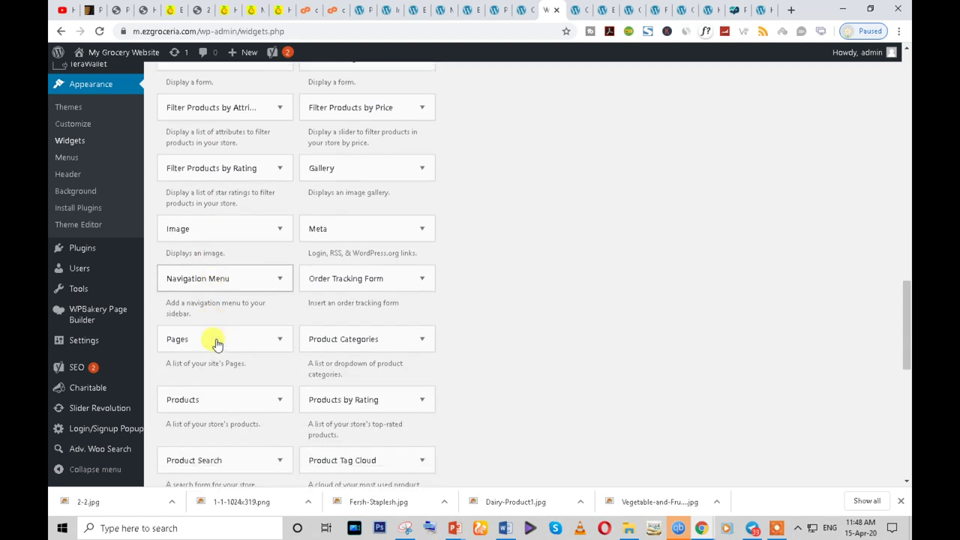
click(273, 282)
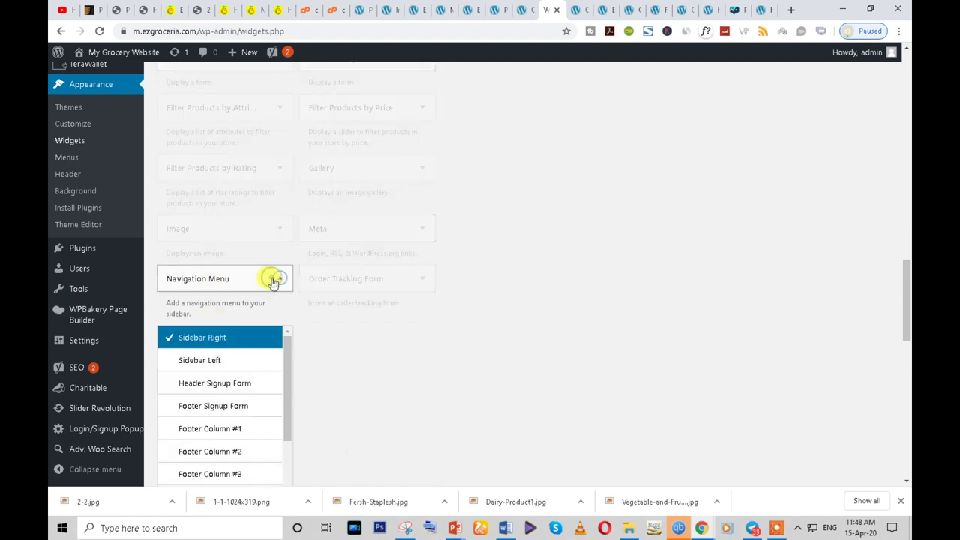
click(236, 454)
scroll(255, 449, down, 2)
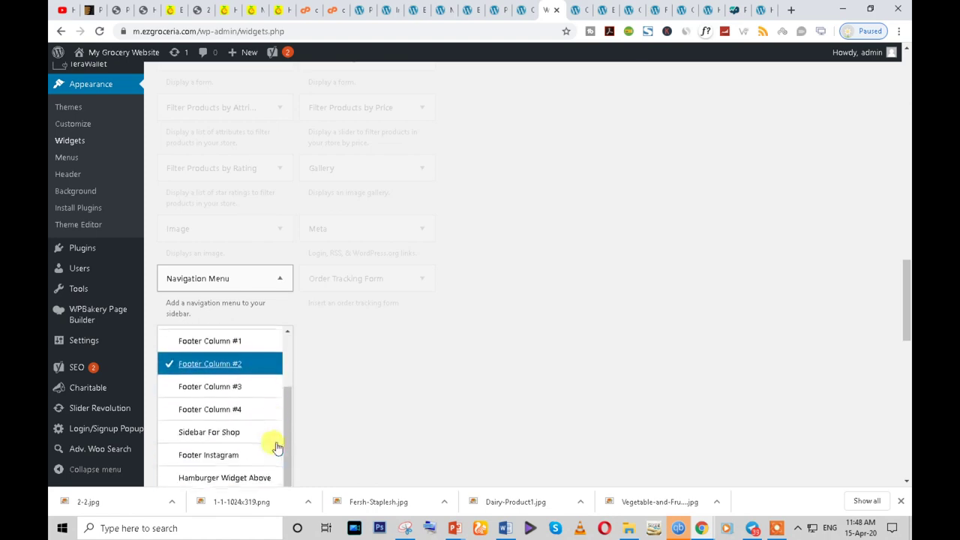
scroll(255, 304, down, 3)
click(245, 281)
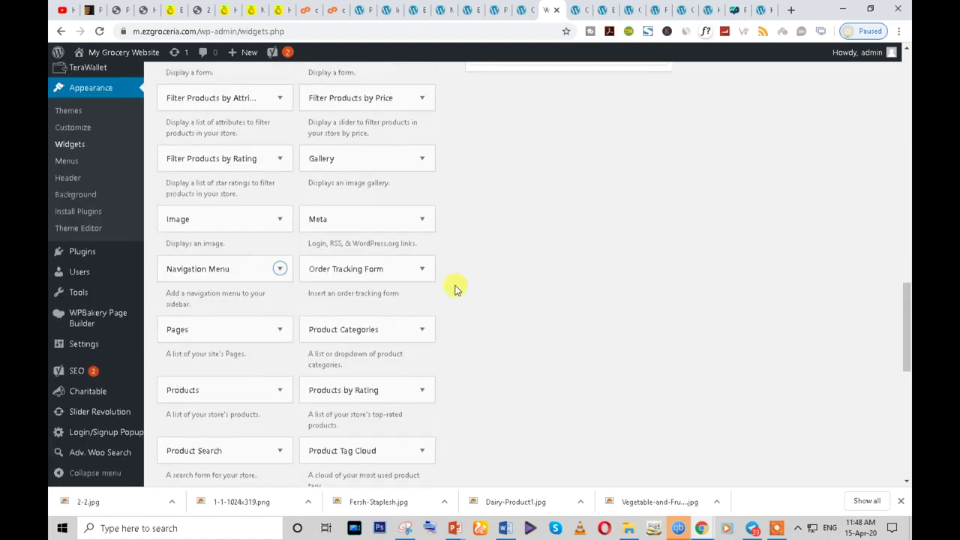
- Add a second Navigation Menu widget to Footer Column #3
scroll(454, 287, up, 4)
scroll(555, 251, down, 2)
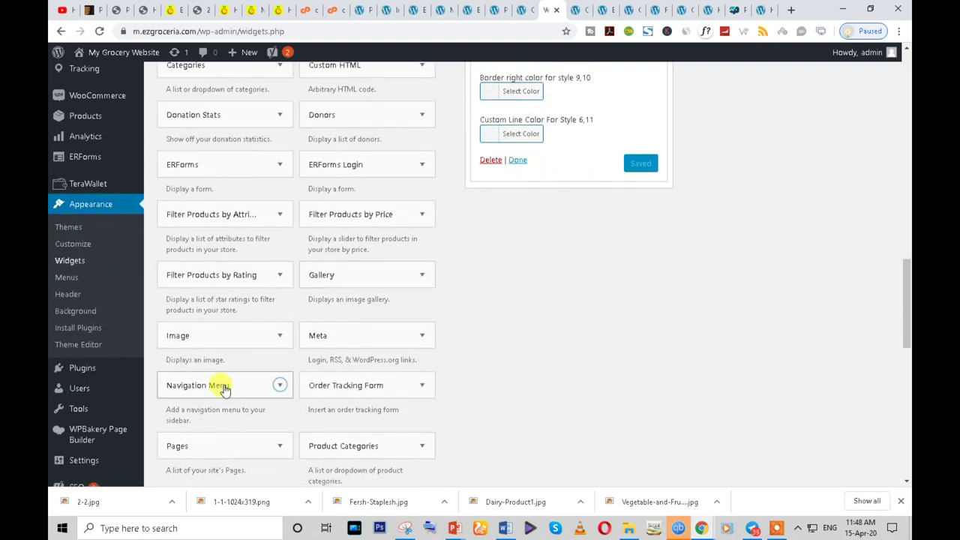
scroll(240, 367, down, 2)
click(277, 267)
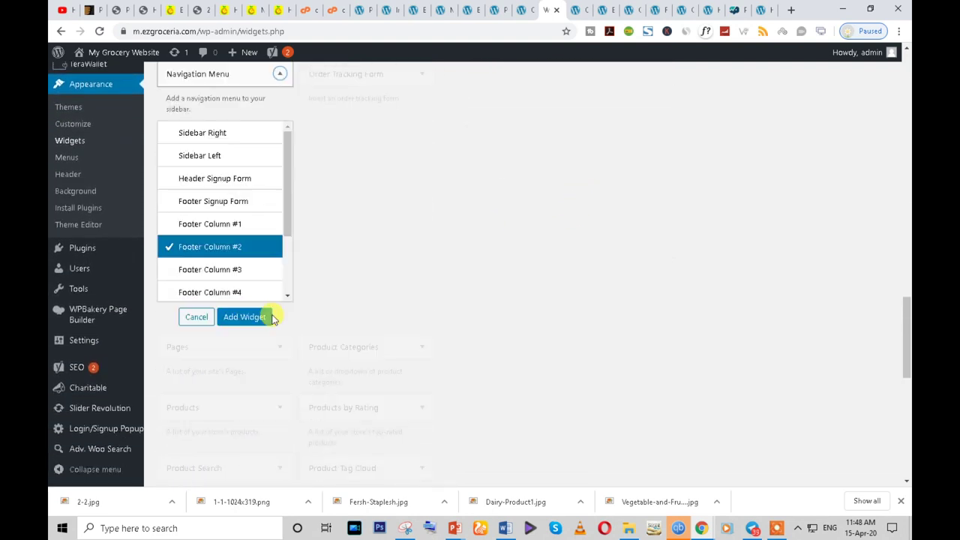
click(235, 220)
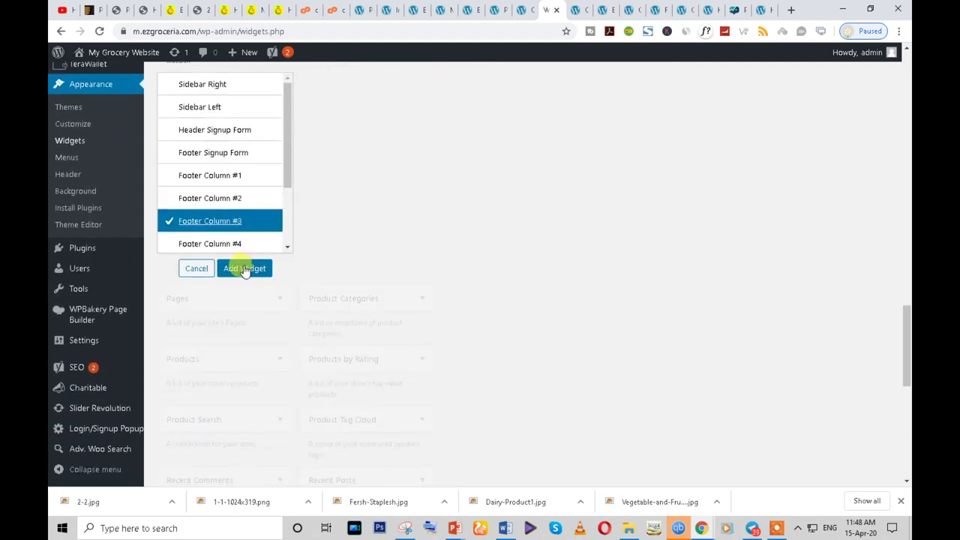
click(243, 268)
scroll(244, 268, down, 5)
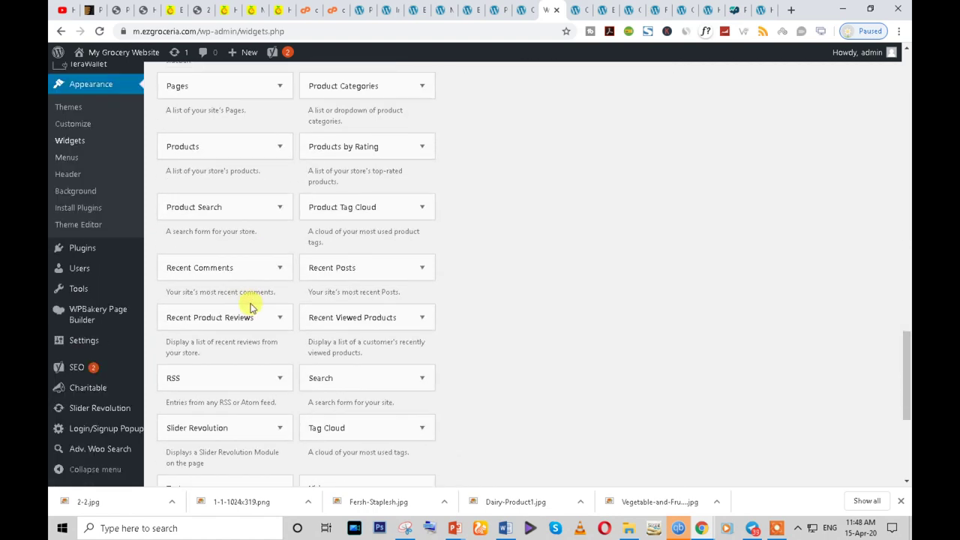
- Add a Text widget to Footer Column #4, title it 'Follow Us', and open Add Media
click(281, 301)
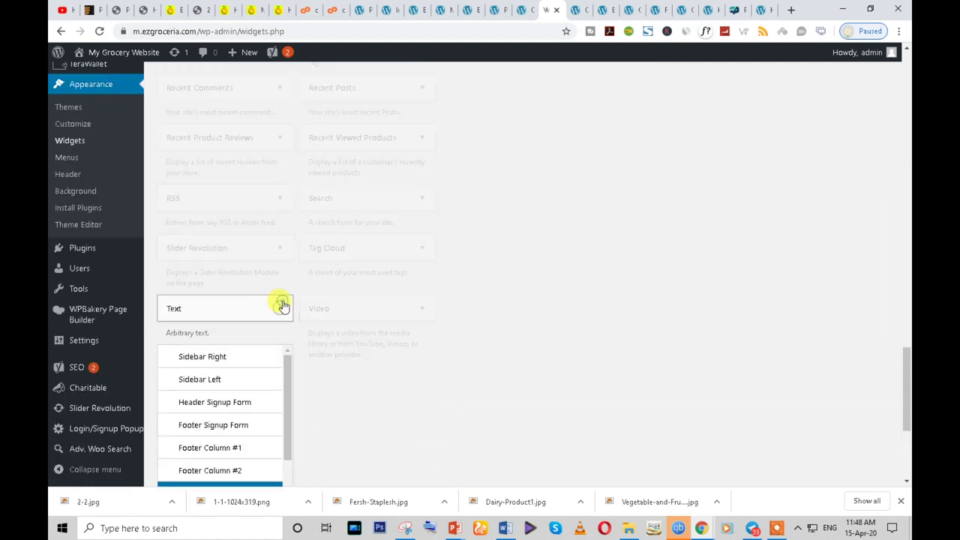
click(248, 337)
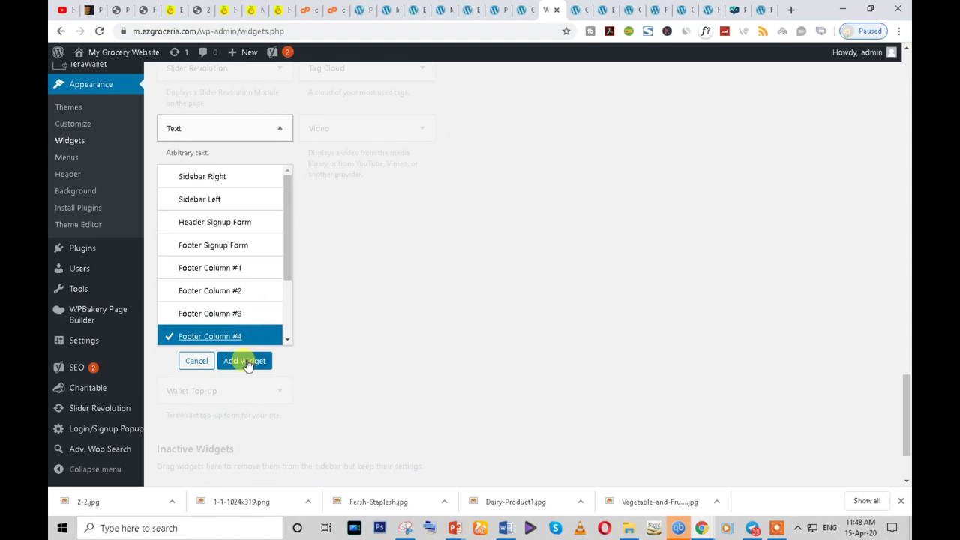
click(241, 360)
scroll(690, 345, up, 2)
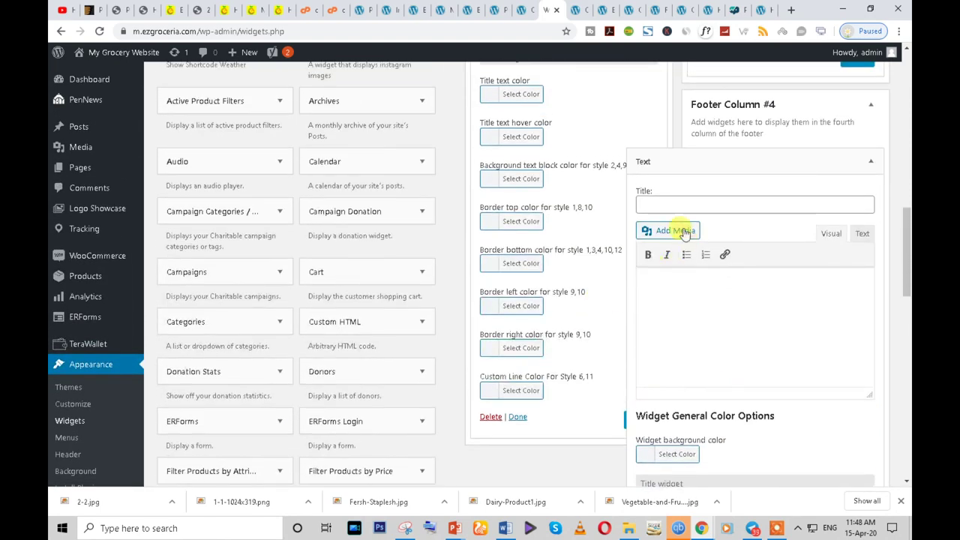
click(666, 206)
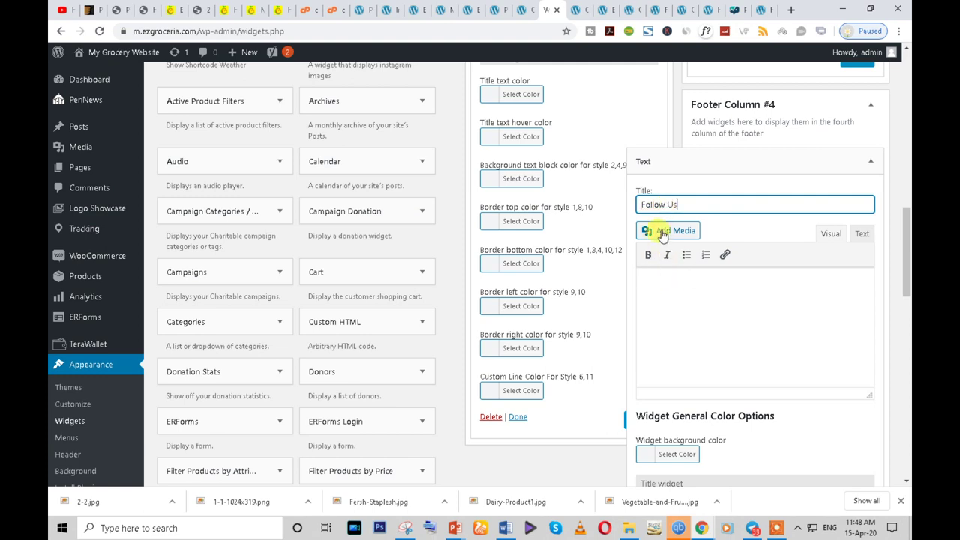
click(663, 233)
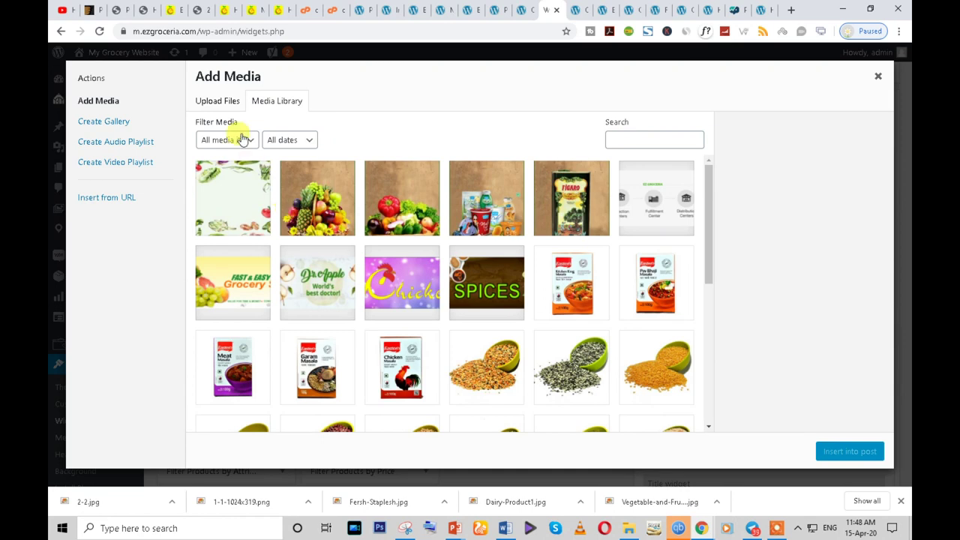
- Start a file upload and browse to the D:\Apps\Icon folder
click(218, 100)
click(519, 270)
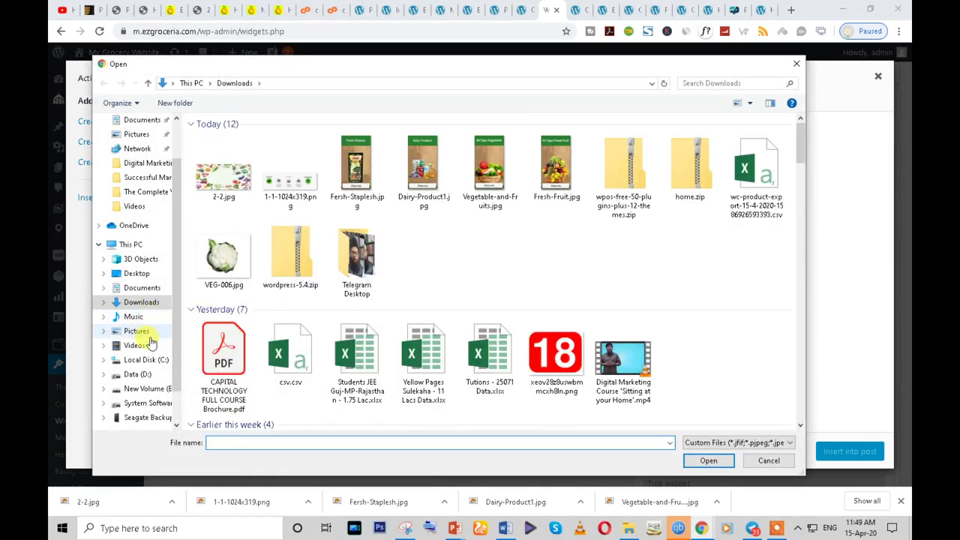
click(137, 373)
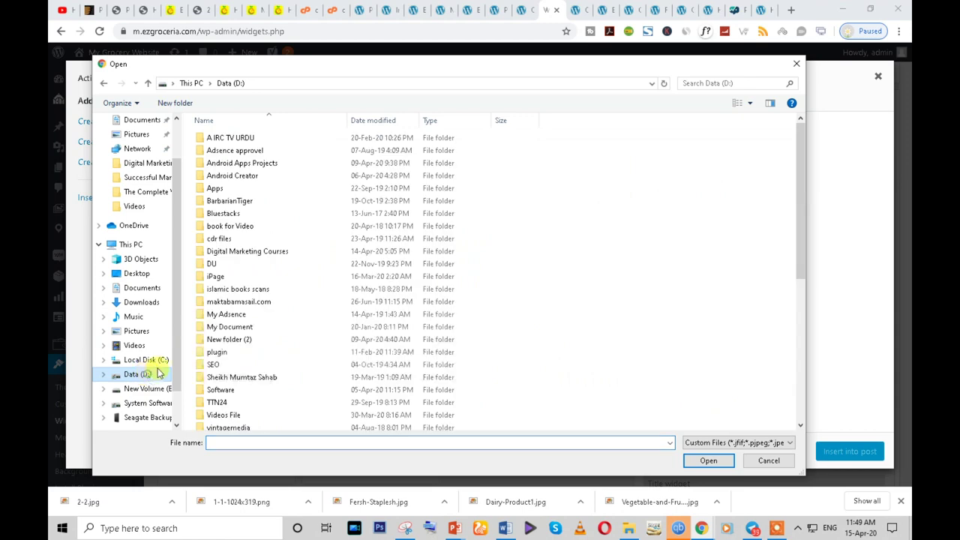
double_click(222, 190)
double_click(222, 276)
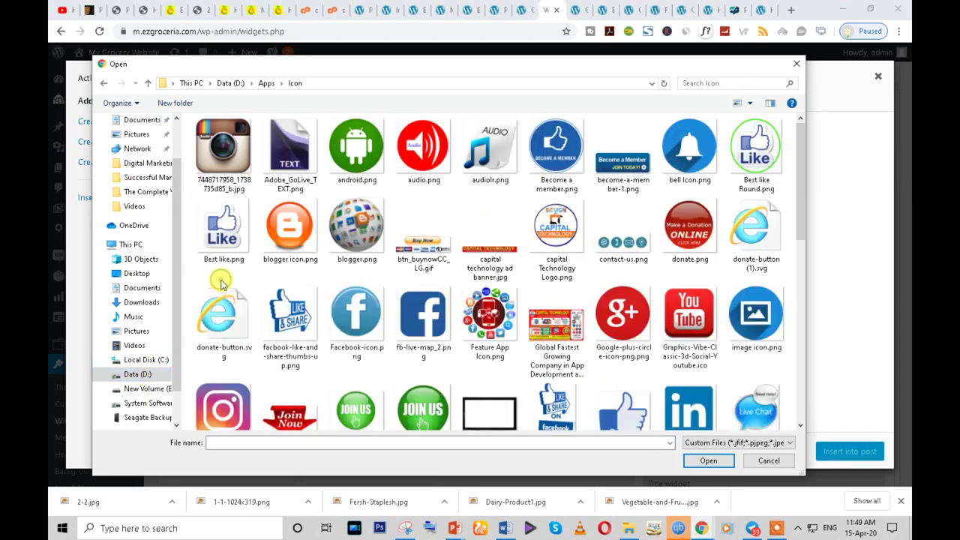
scroll(754, 240, down, 3)
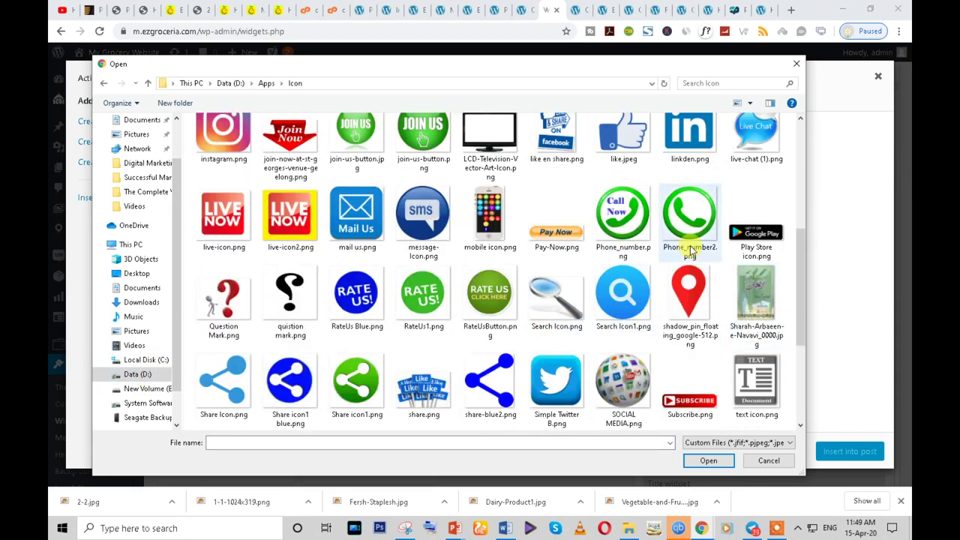
scroll(514, 386, down, 2)
- Select the Twitter, WhatsApp, Subscribe, YouTube and Facebook icons and upload them
click(559, 255)
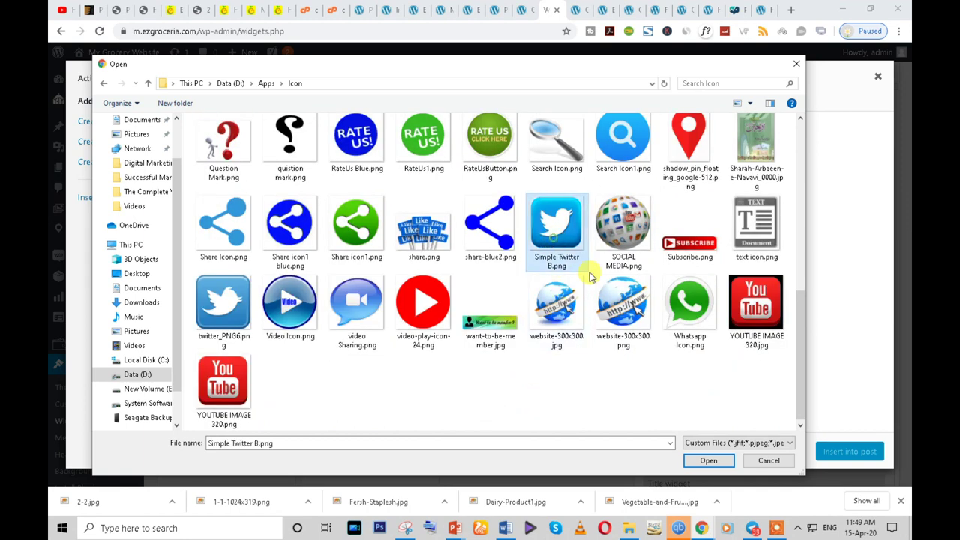
ctrl+click(689, 307)
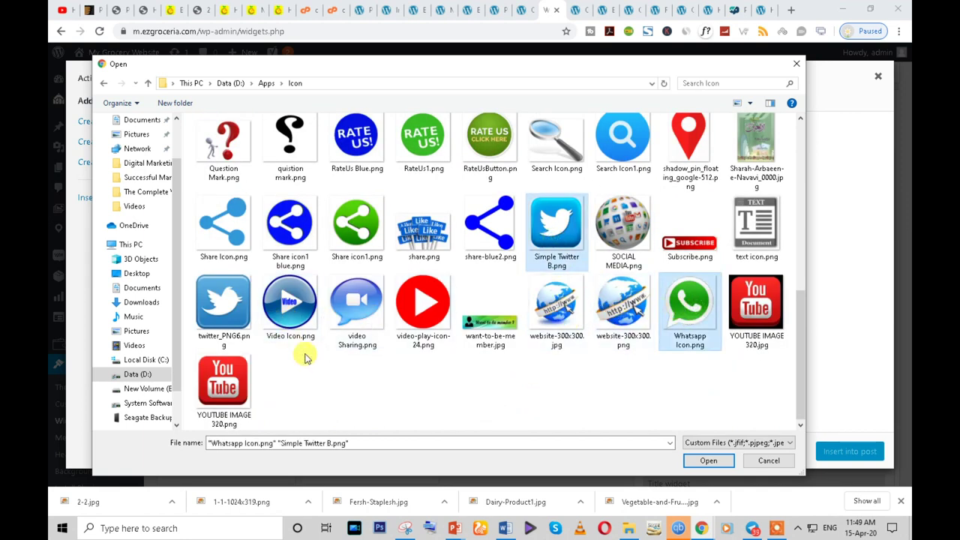
ctrl+click(690, 229)
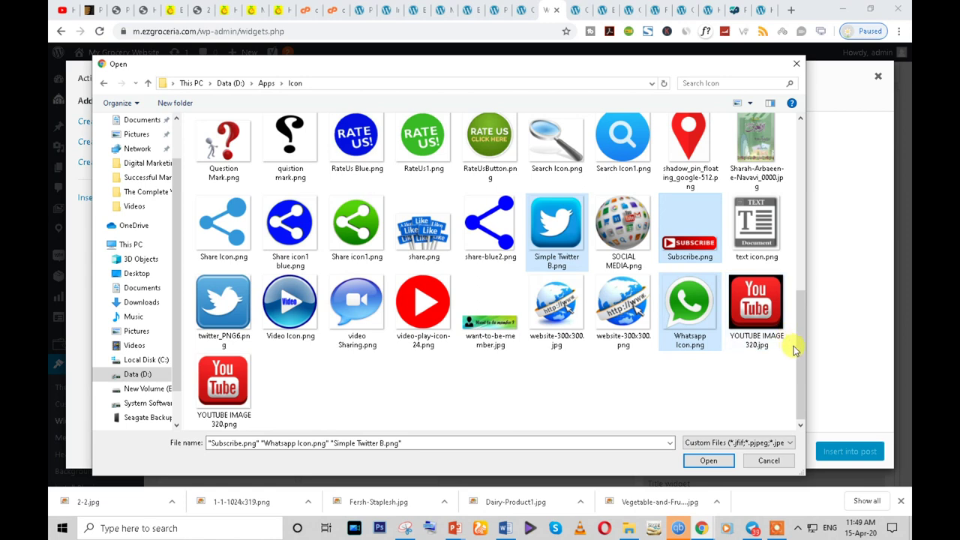
ctrl+click(235, 375)
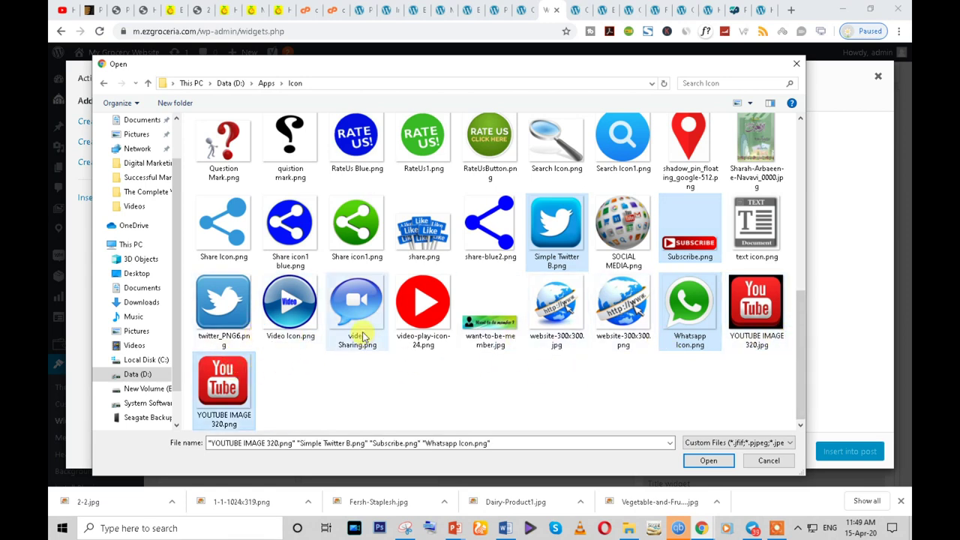
drag(799, 339, 797, 186)
ctrl+click(353, 274)
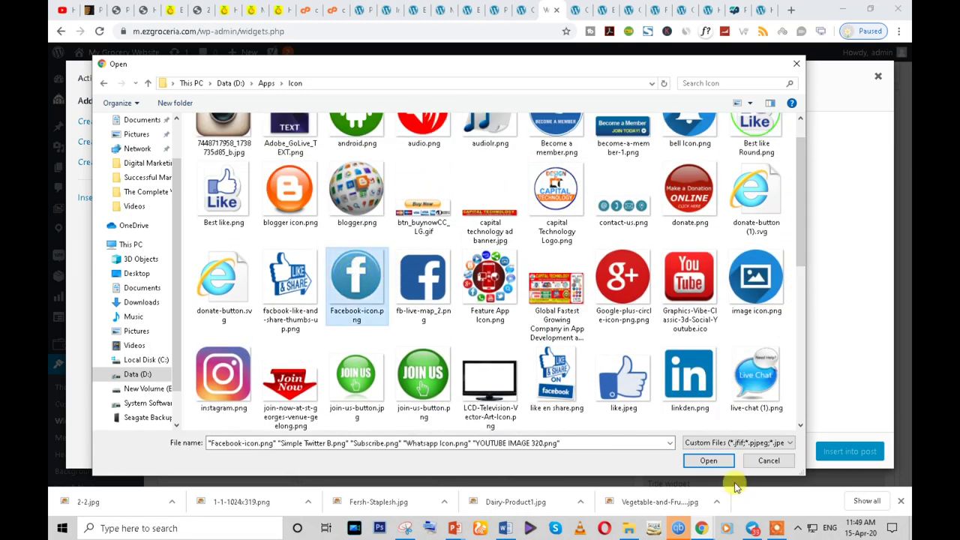
click(708, 460)
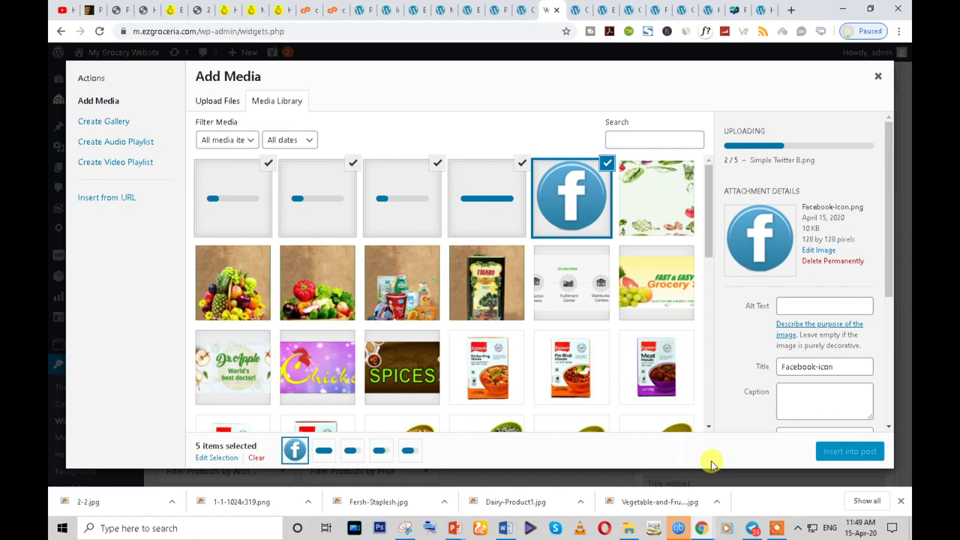
click(777, 530)
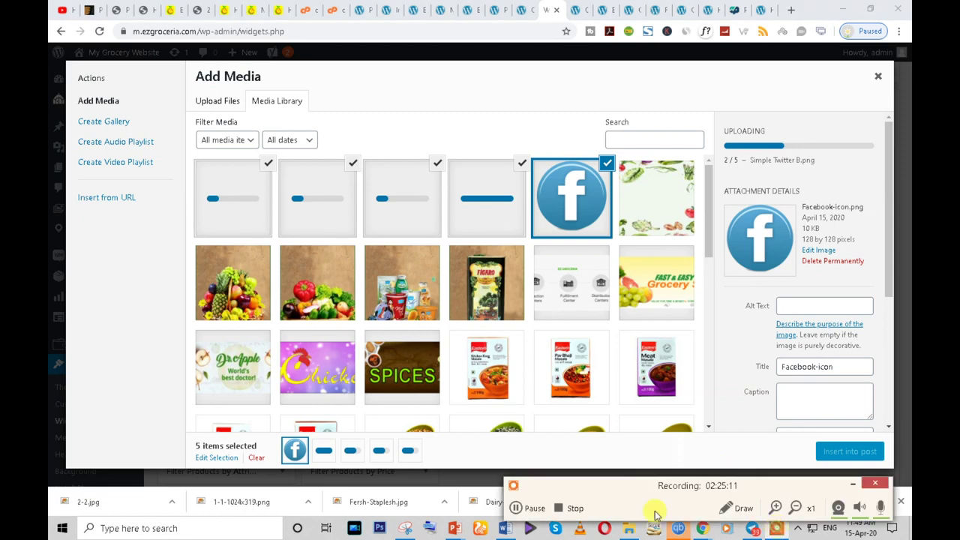
click(517, 508)
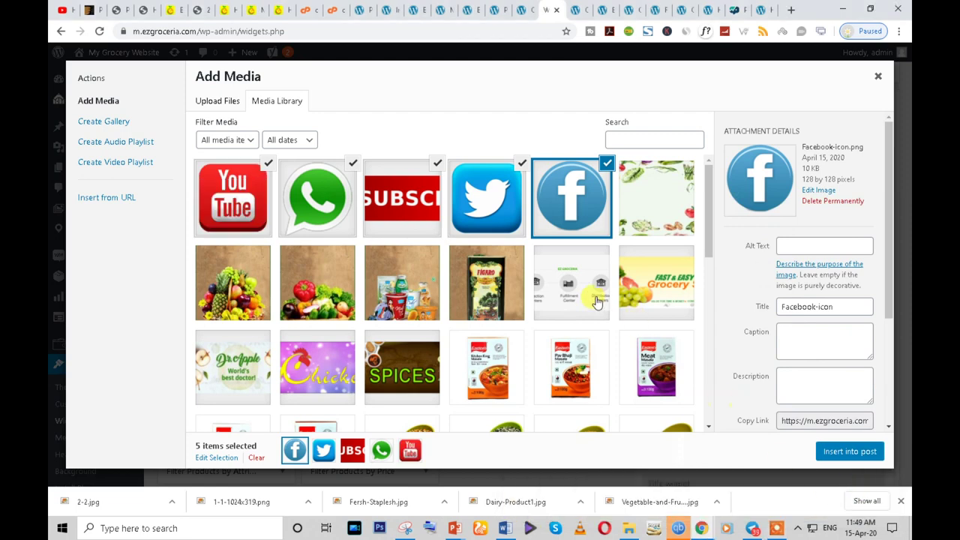
- Insert the chosen icons into the Text widget and shrink the YouTube and WhatsApp images
click(847, 452)
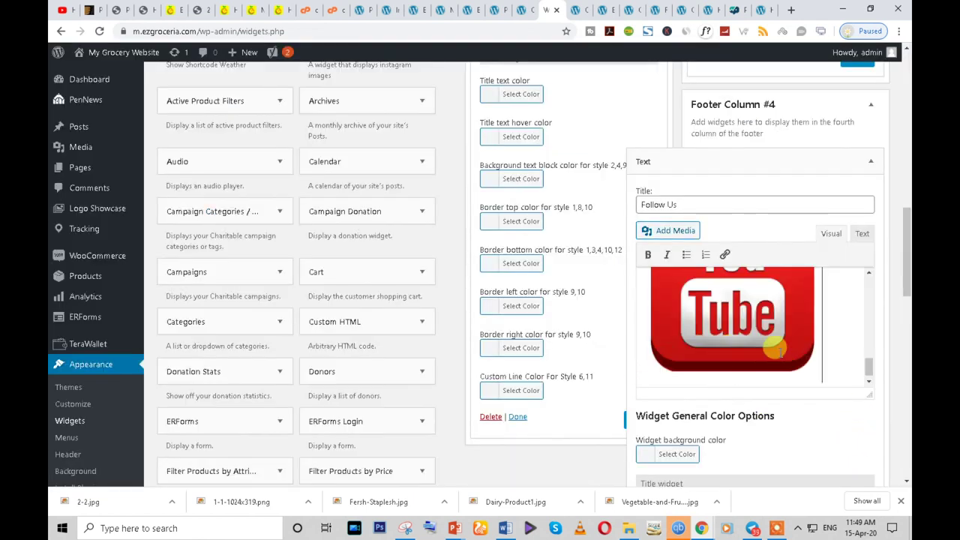
click(806, 360)
drag(811, 368, 743, 312)
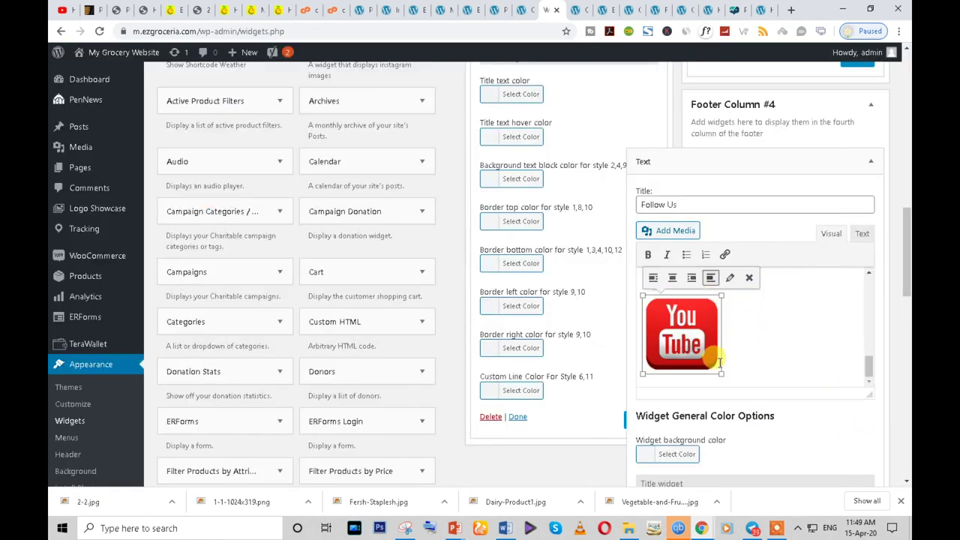
drag(720, 375, 679, 323)
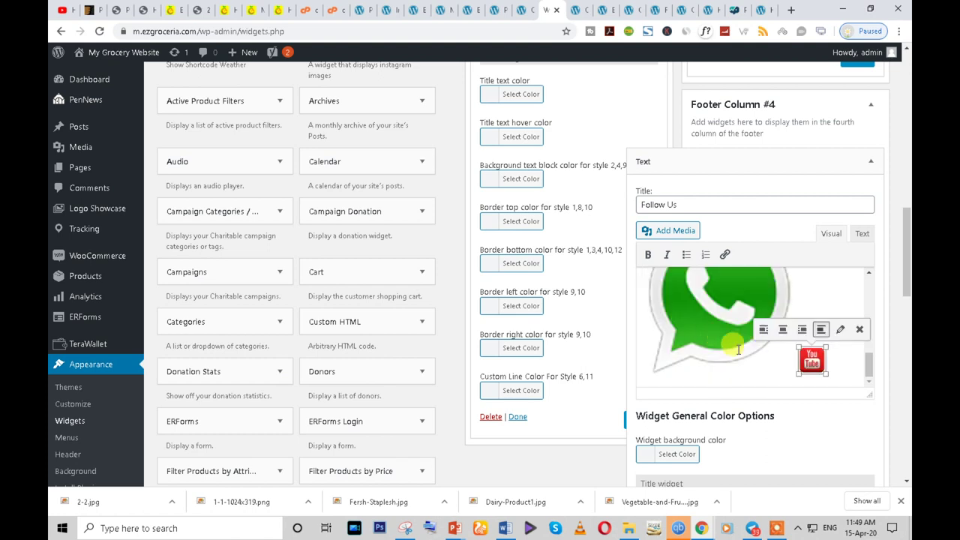
click(723, 341)
drag(797, 375, 673, 352)
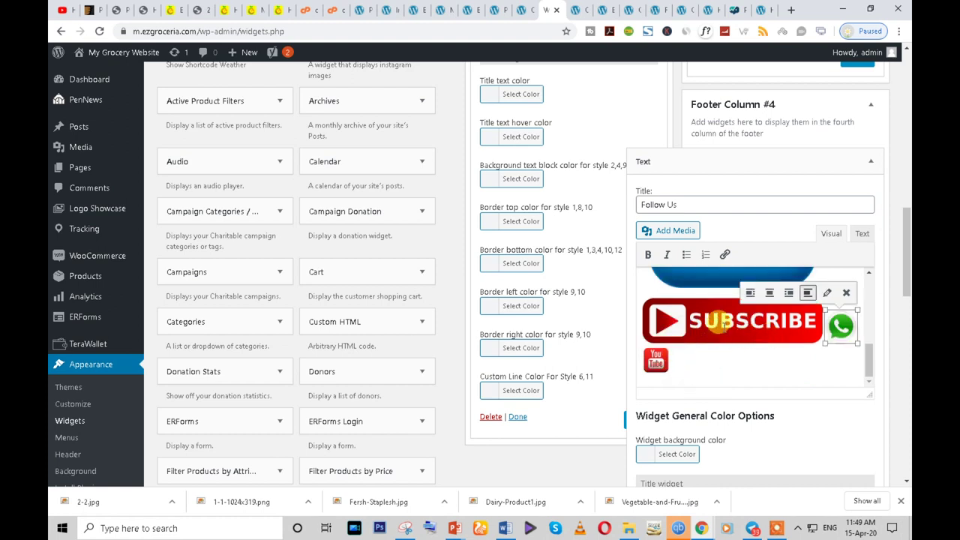
- Shrink the Subscribe and Twitter images down to icon size
click(720, 323)
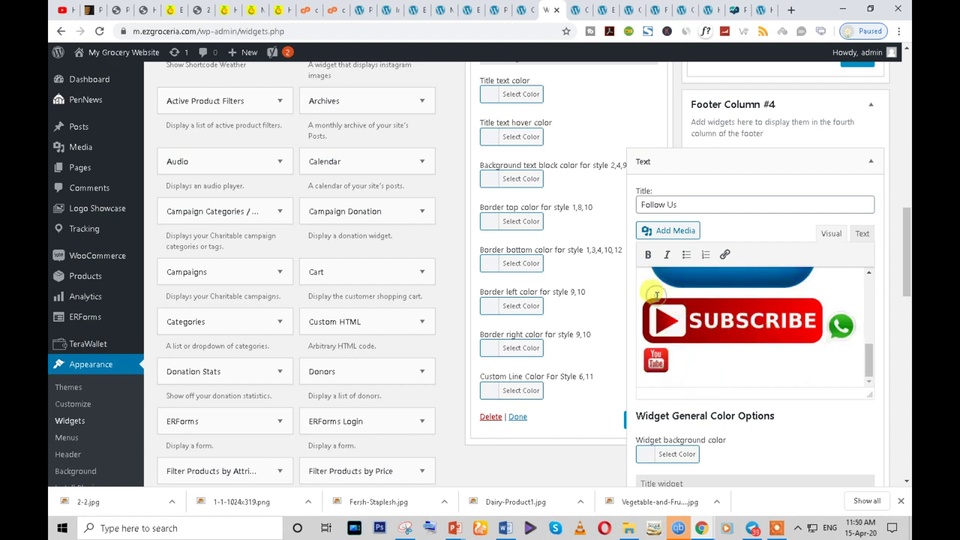
key(ctrl+a)
click(759, 303)
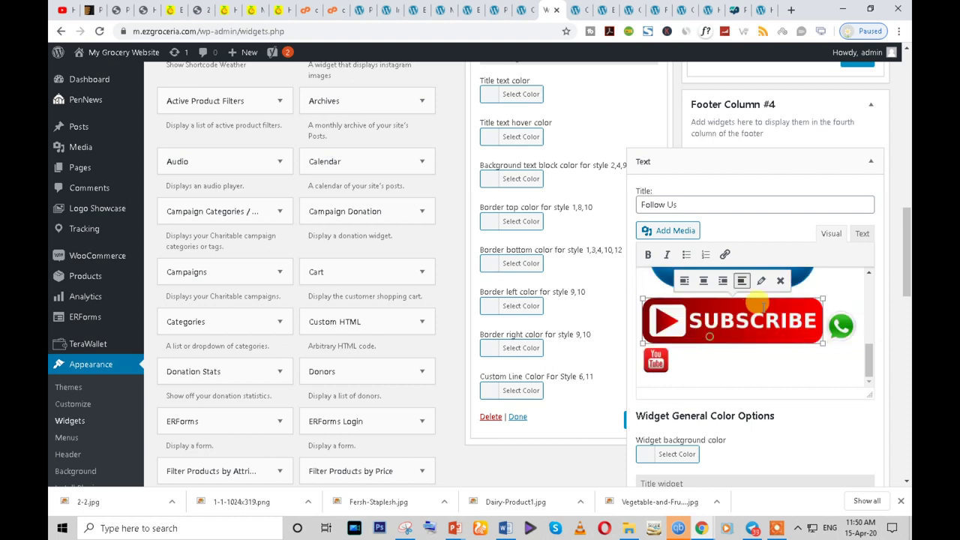
drag(823, 339, 727, 321)
click(787, 309)
drag(822, 336, 673, 314)
click(678, 300)
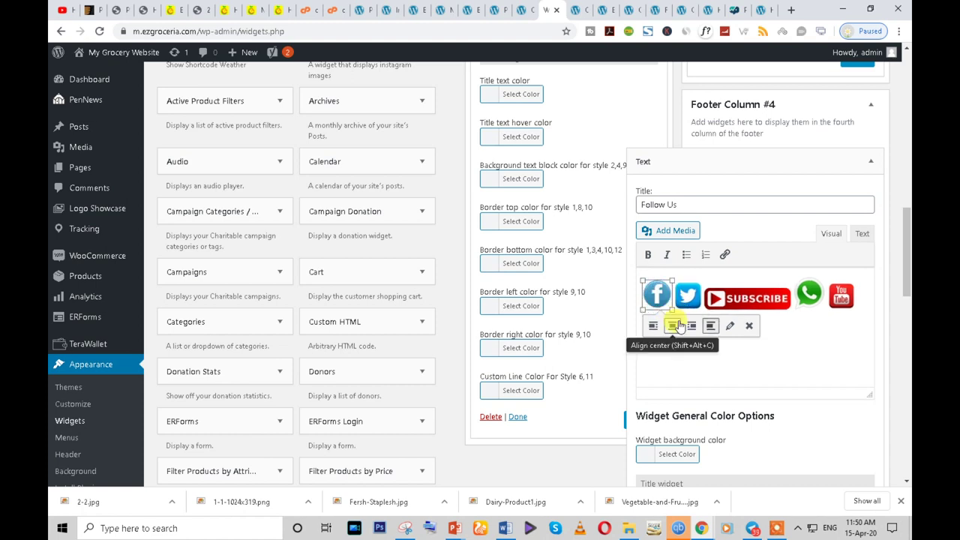
- Drag the Subscribe image out of the icon row
click(731, 292)
drag(720, 287, 675, 342)
drag(716, 291, 841, 296)
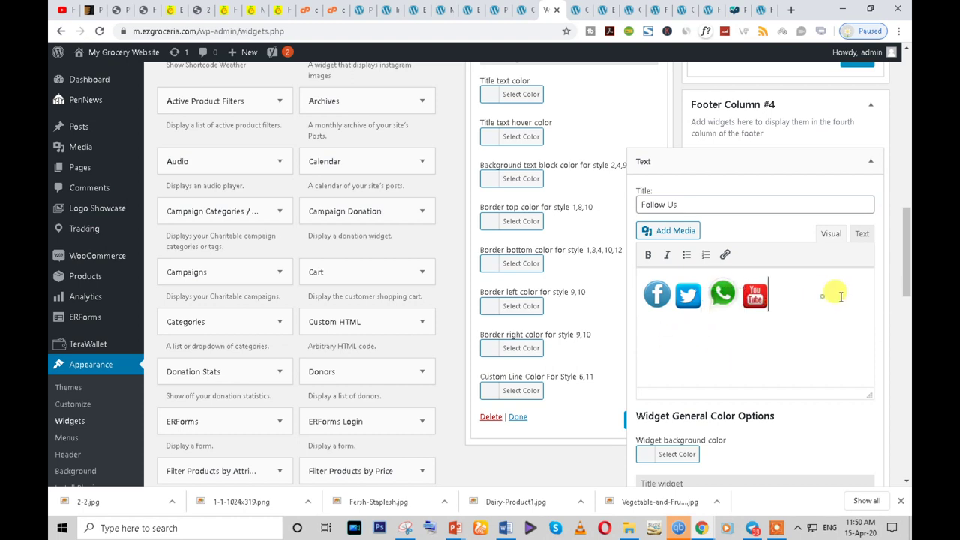
scroll(846, 318, down, 3)
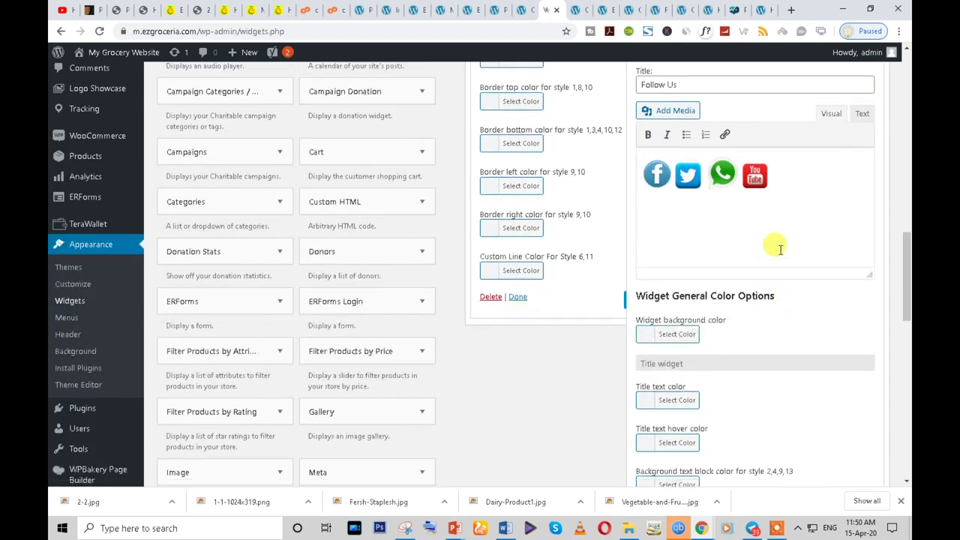
- Select the Facebook icon in the row and open its image details
click(754, 177)
click(772, 190)
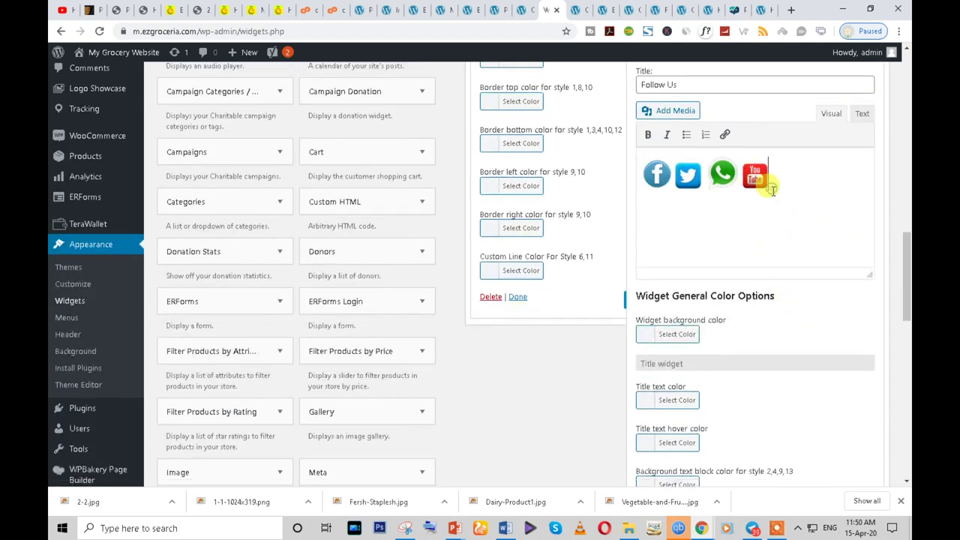
click(767, 188)
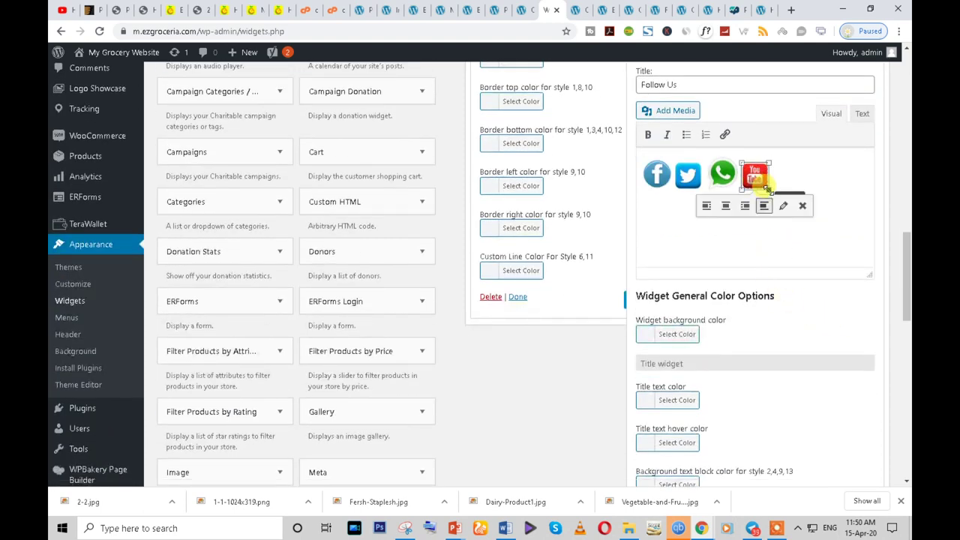
click(797, 245)
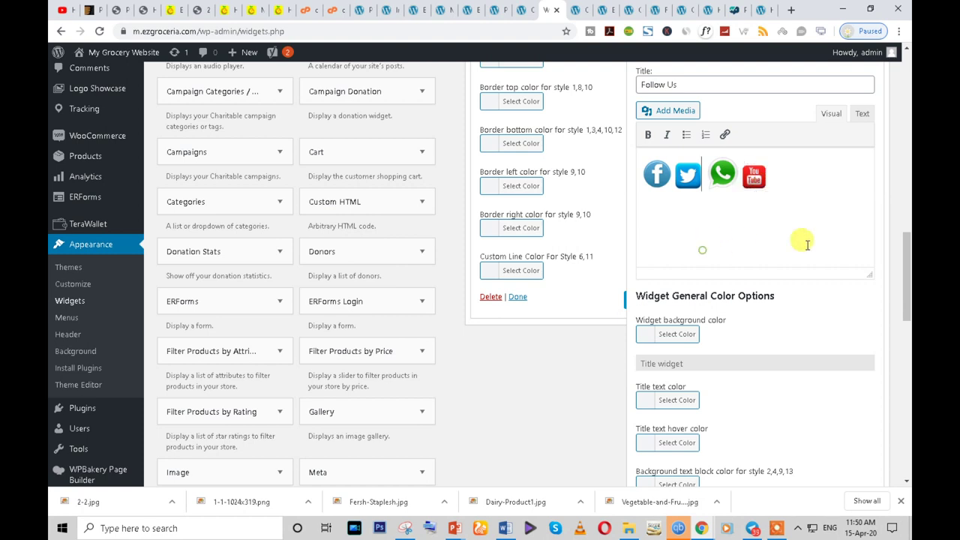
click(690, 176)
click(723, 225)
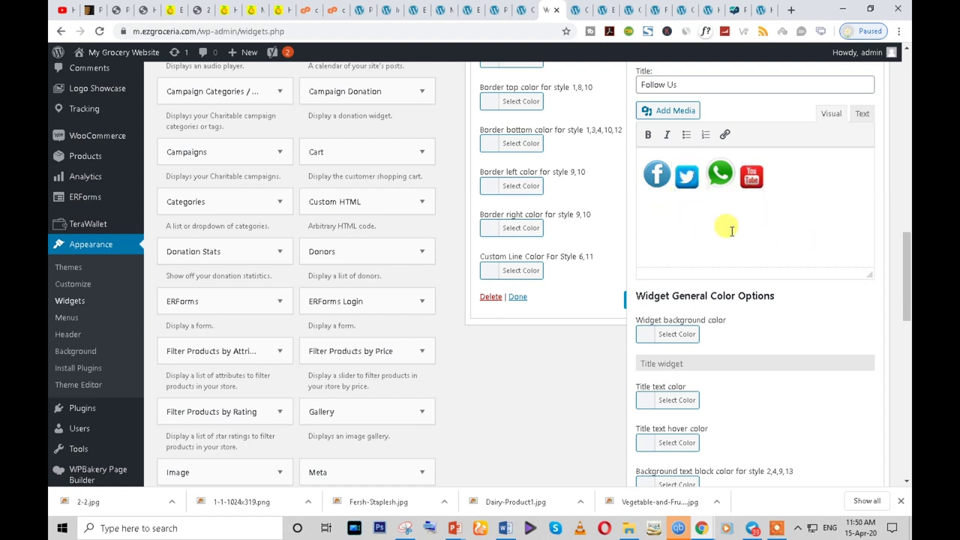
click(656, 177)
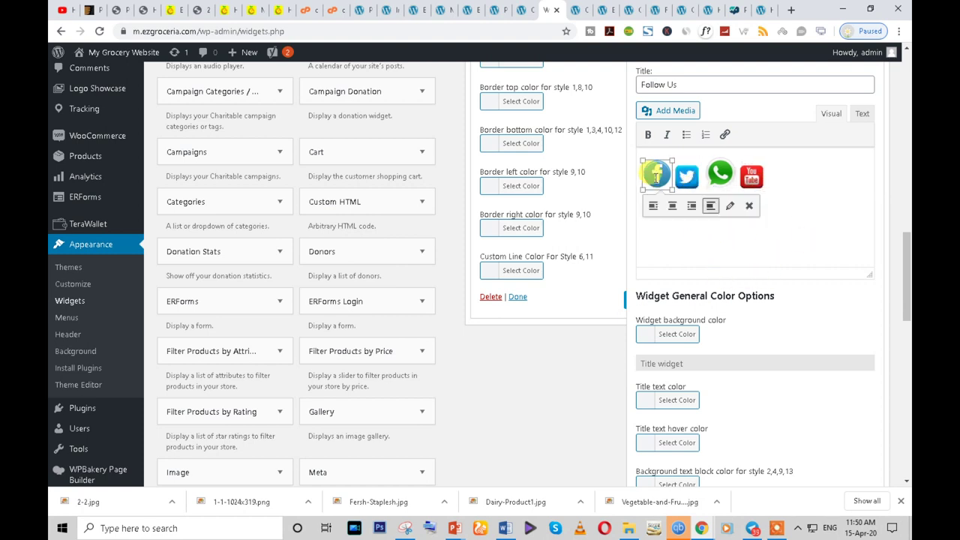
click(728, 207)
- Link the Facebook image to a custom URL that opens in a new tab, and update it
click(287, 330)
click(290, 369)
click(284, 357)
click(201, 403)
scroll(215, 386, down, 2)
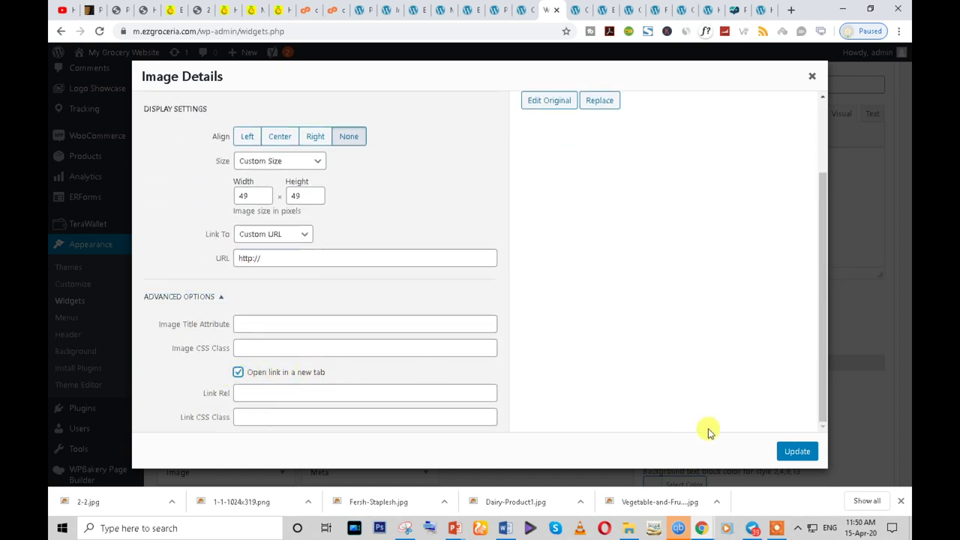
click(798, 451)
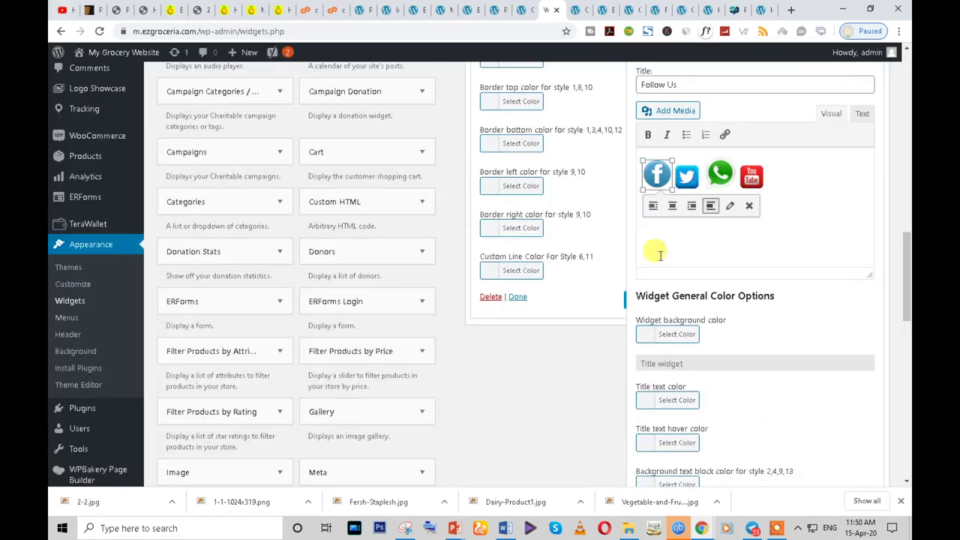
click(724, 235)
scroll(842, 217, down, 7)
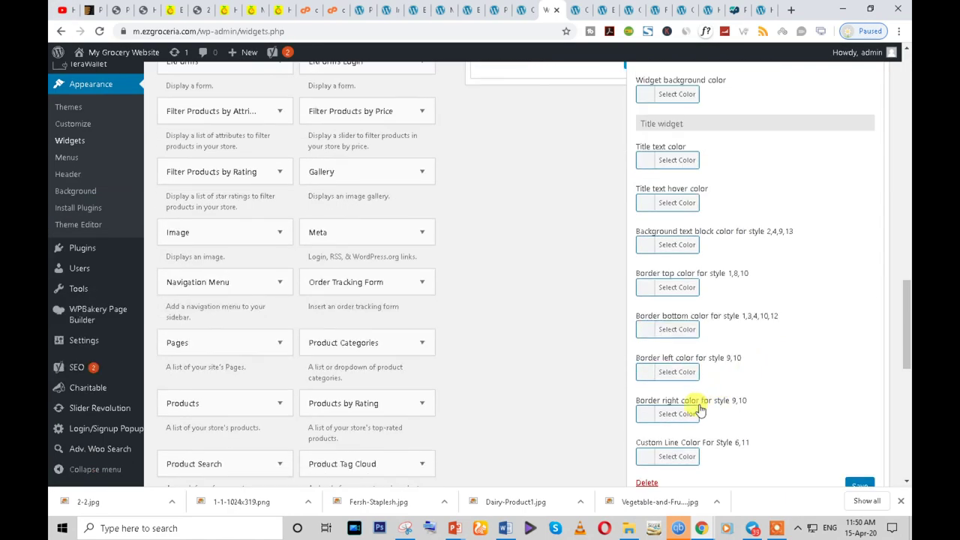
- Save the Follow Us text widget
click(859, 189)
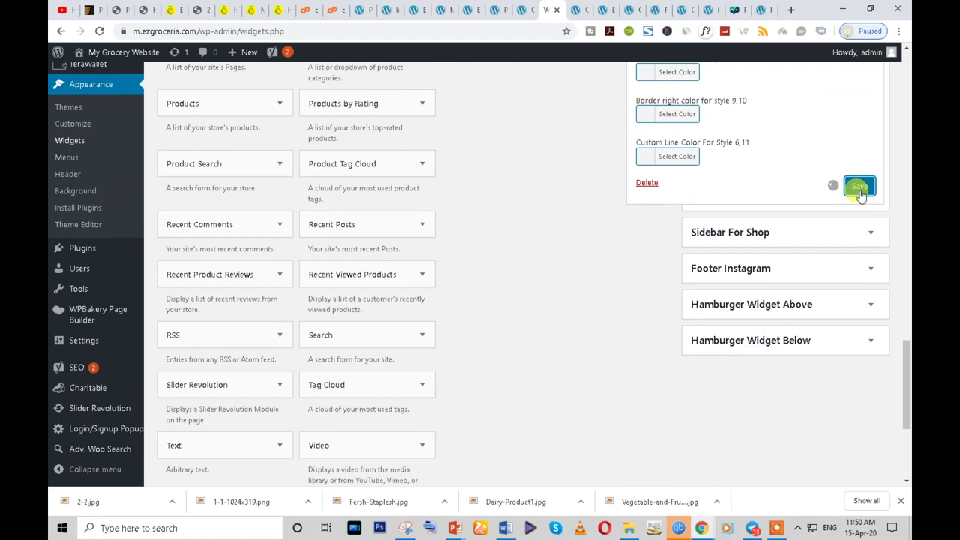
scroll(674, 183, up, 5)
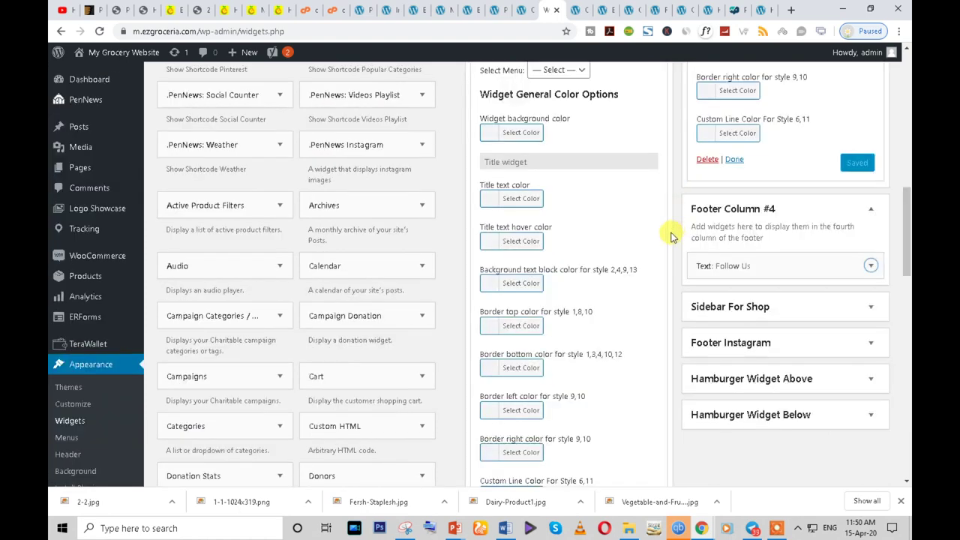
scroll(739, 353, down, 1)
scroll(645, 300, up, 1)
- Give the Footer Column #2 navigation widget the main menu and the title ABOUT COMPANY, then save it
click(570, 250)
click(572, 278)
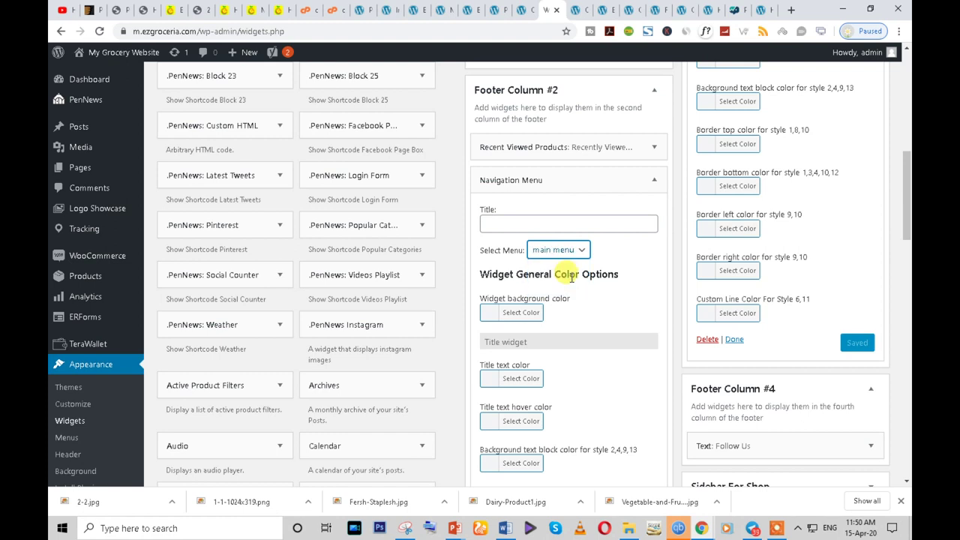
click(513, 225)
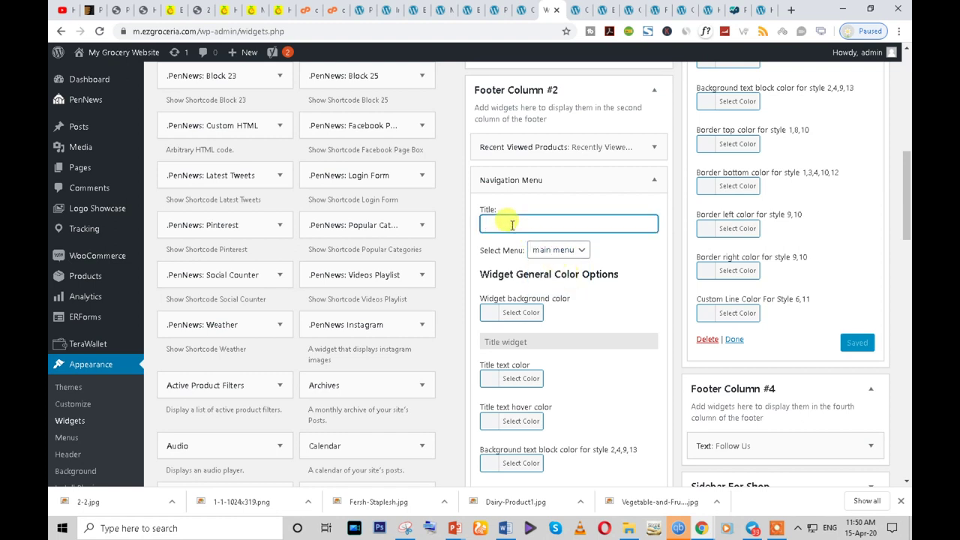
click(173, 10)
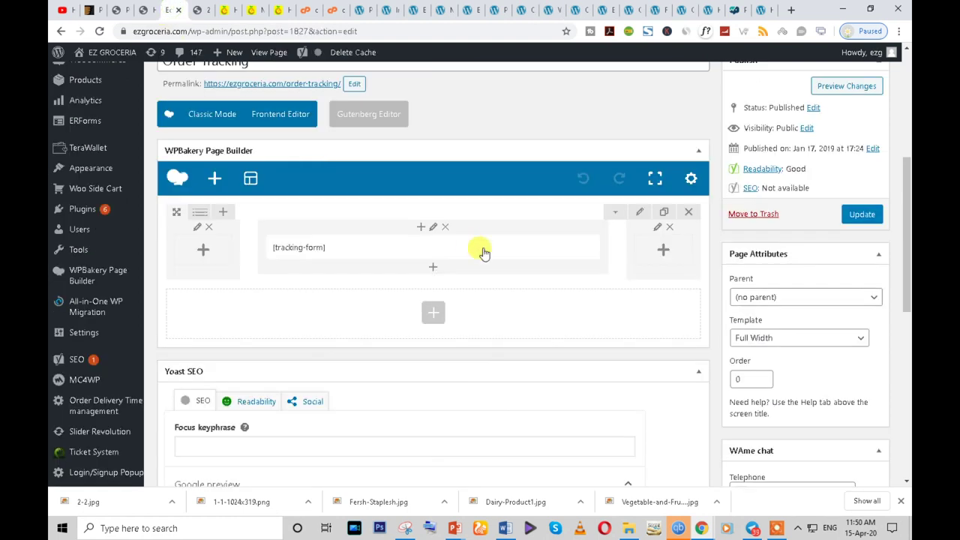
click(228, 10)
scroll(360, 300, down, 10)
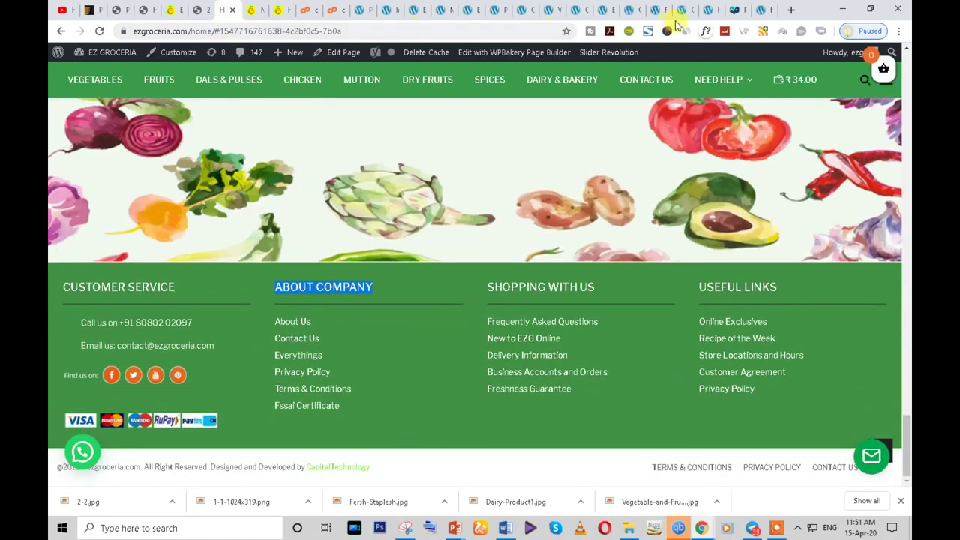
click(575, 10)
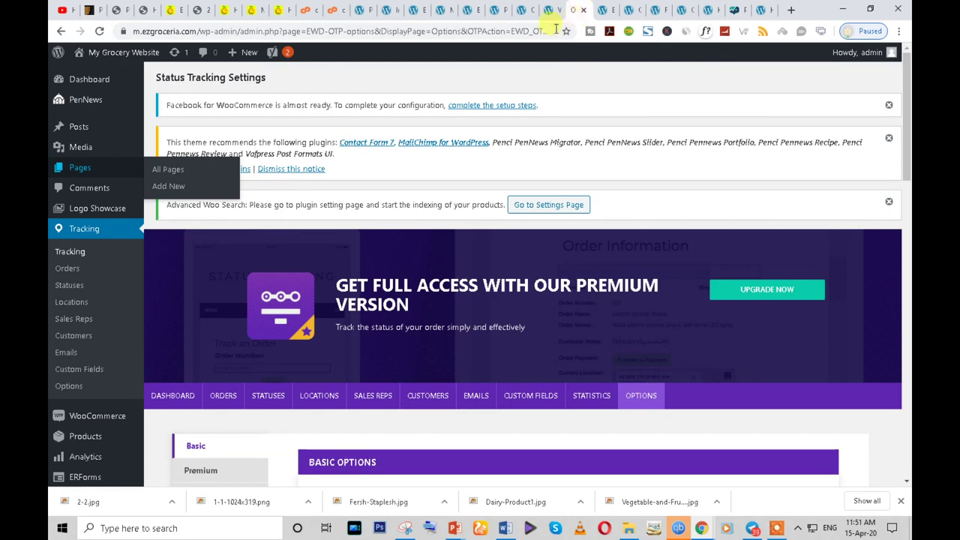
click(550, 9)
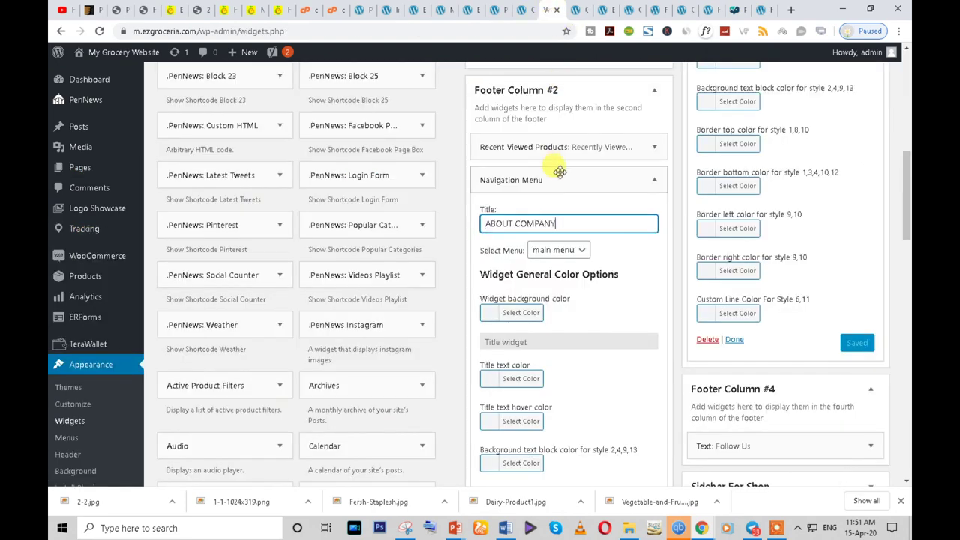
scroll(535, 381, down, 4)
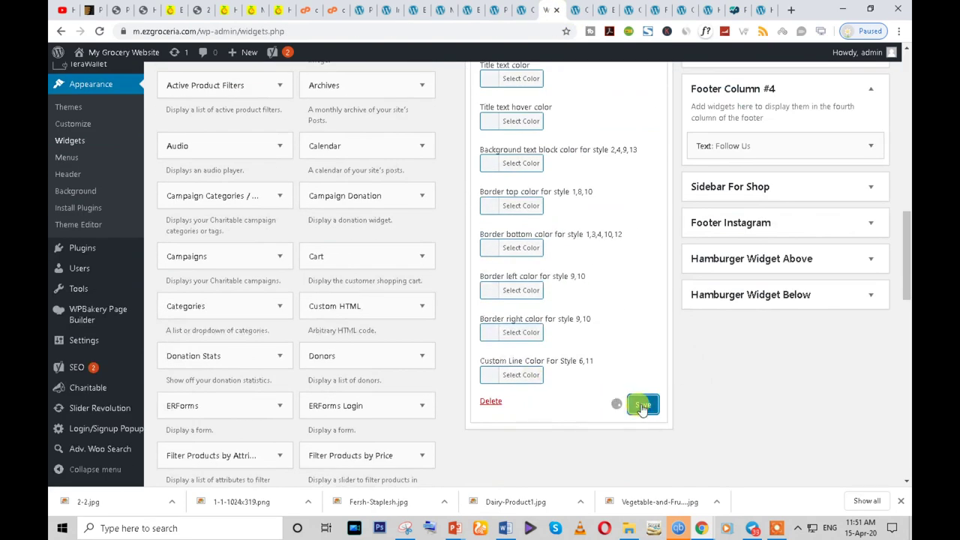
click(533, 401)
click(650, 384)
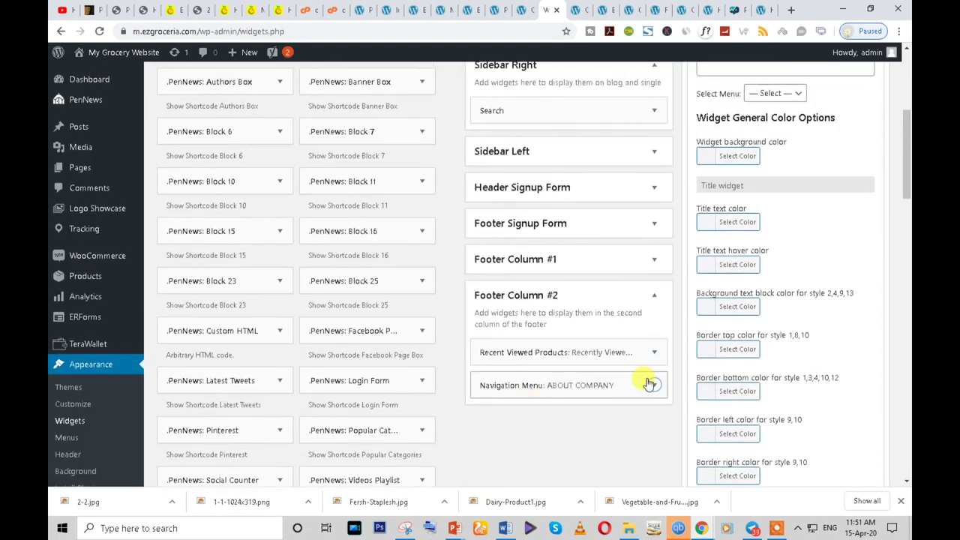
- Choose the Tab menu for the Footer Column #3 widget and copy the SHOPPING WITH US footer heading
scroll(649, 384, up, 3)
click(774, 275)
click(764, 309)
click(729, 250)
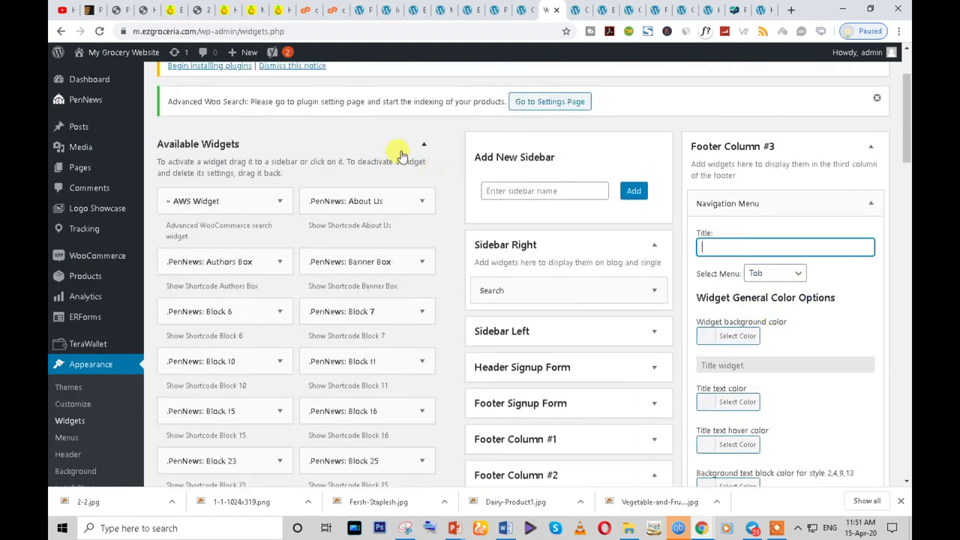
click(235, 9)
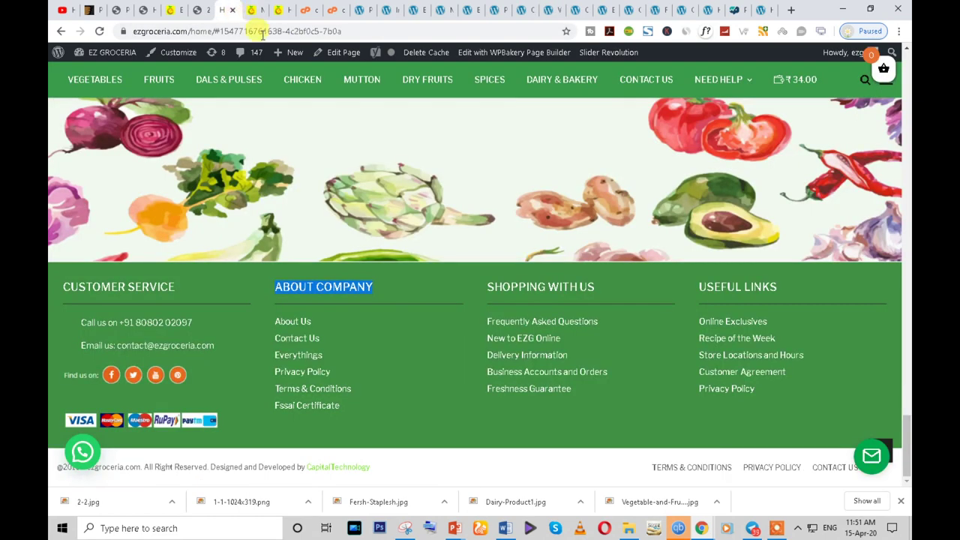
double_click(535, 283)
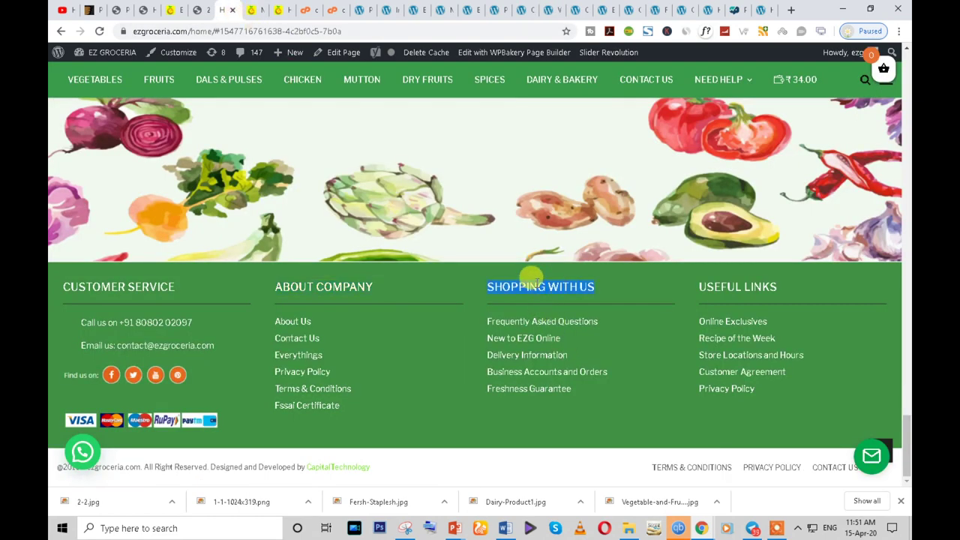
- Paste SHOPPING WITH US as the Footer Column #3 widget title, keeping the Tab menu
click(664, 9)
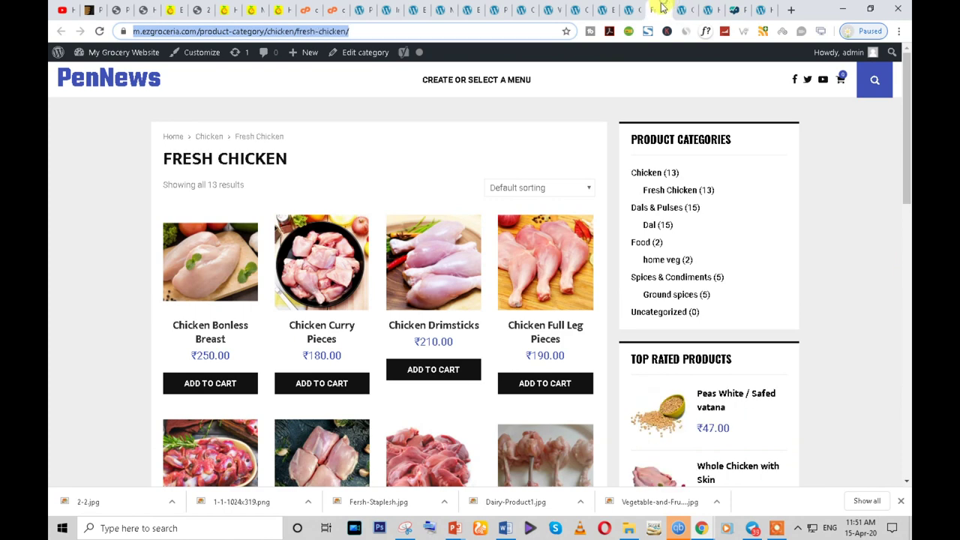
click(630, 9)
click(603, 9)
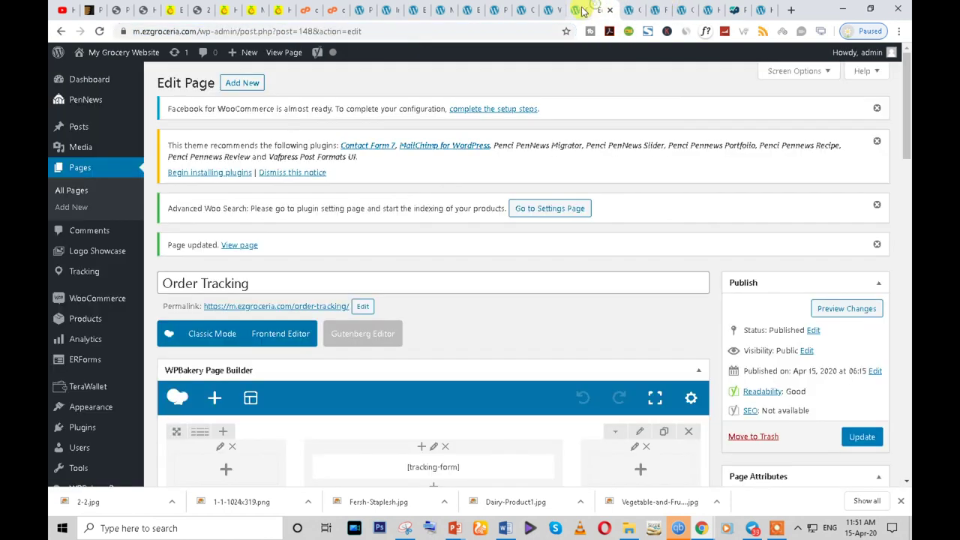
click(576, 10)
click(555, 8)
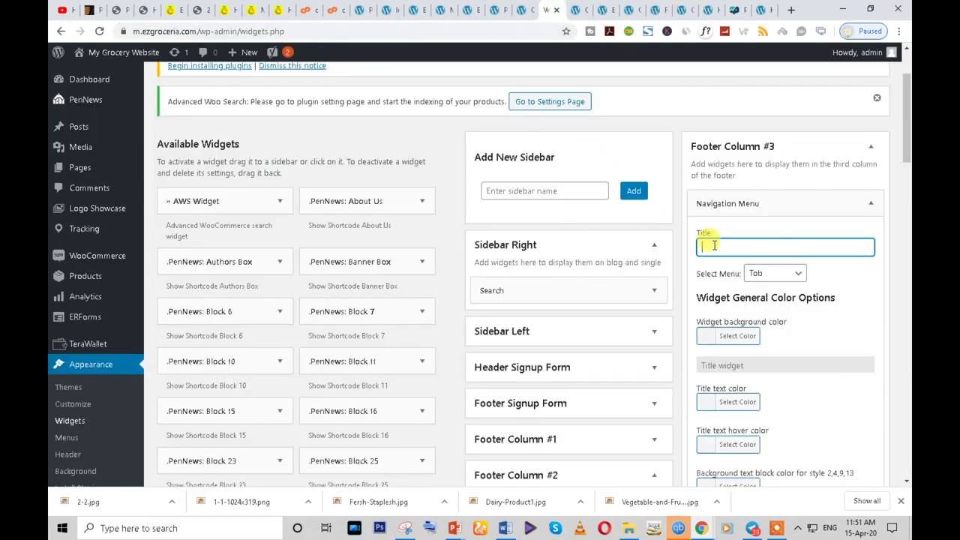
text(SHOPPING WITH US)
click(795, 273)
click(788, 311)
scroll(809, 332, down, 10)
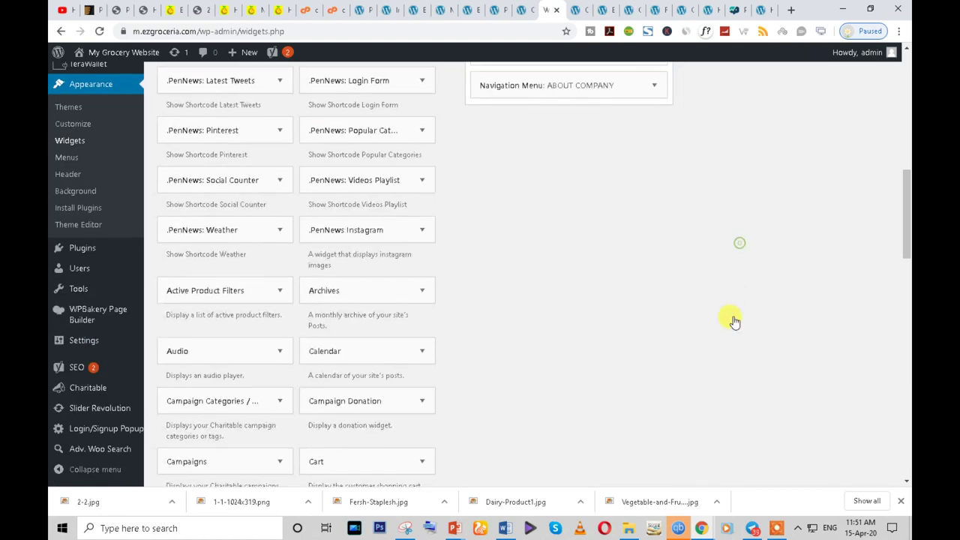
scroll(735, 298, up, 10)
- Reload the live Shop page and check the four filled footer columns
mouse_move(701, 525)
click(746, 497)
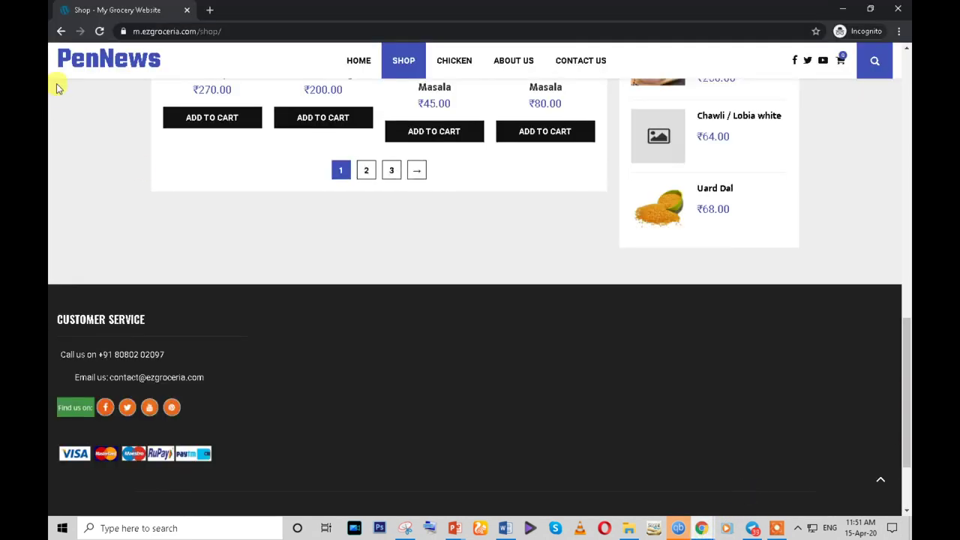
click(102, 33)
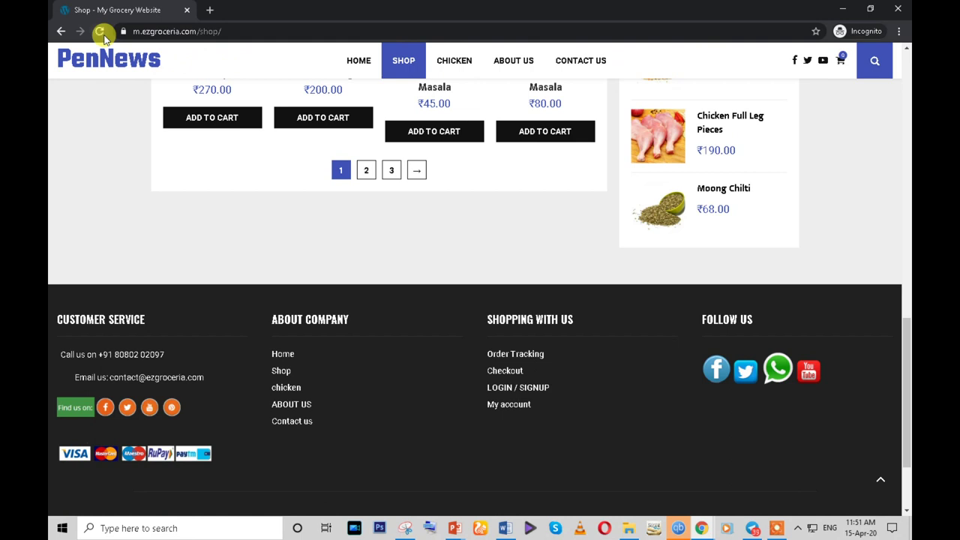
scroll(95, 268, down, 3)
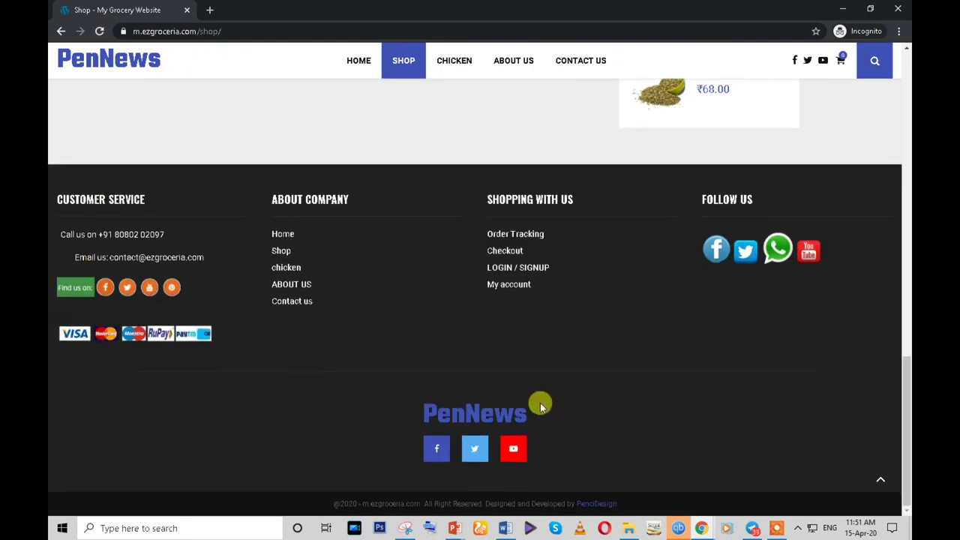
scroll(332, 285, up, 3)
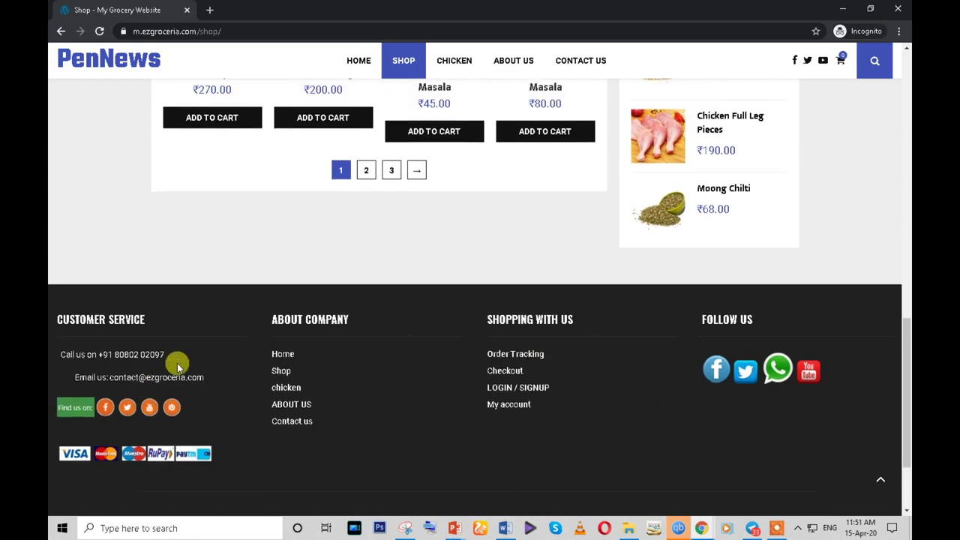
scroll(443, 353, up, 15)
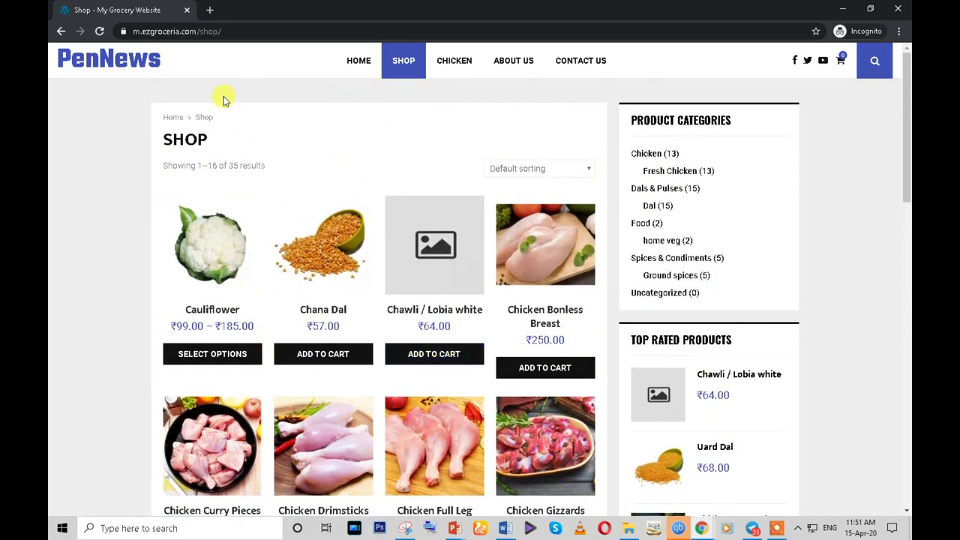
- Return to the WordPress admin window and open Pages > All Pages
click(701, 528)
click(654, 487)
click(83, 168)
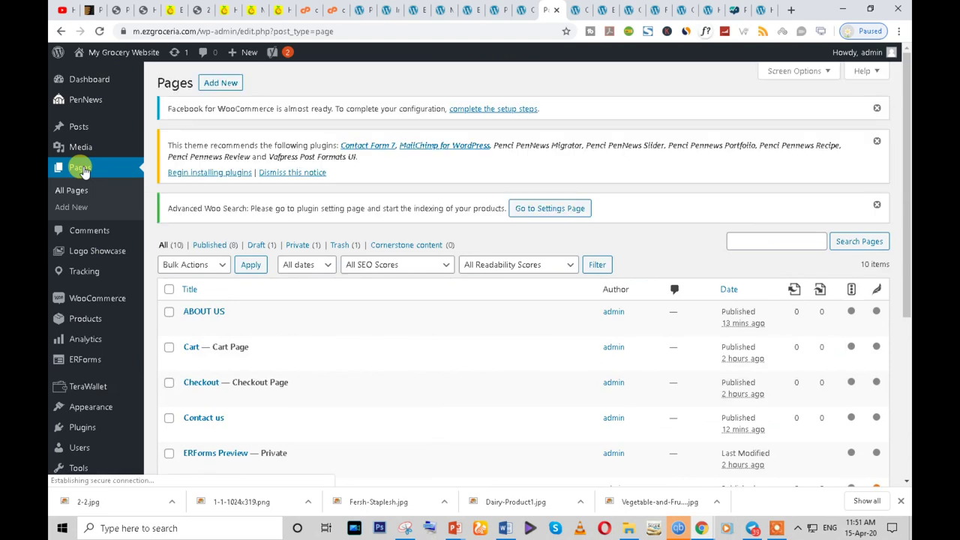
- Edit the Shop page in the classic editor and check its Parent setting, leaving no parent
scroll(255, 225, down, 3)
scroll(209, 275, down, 1)
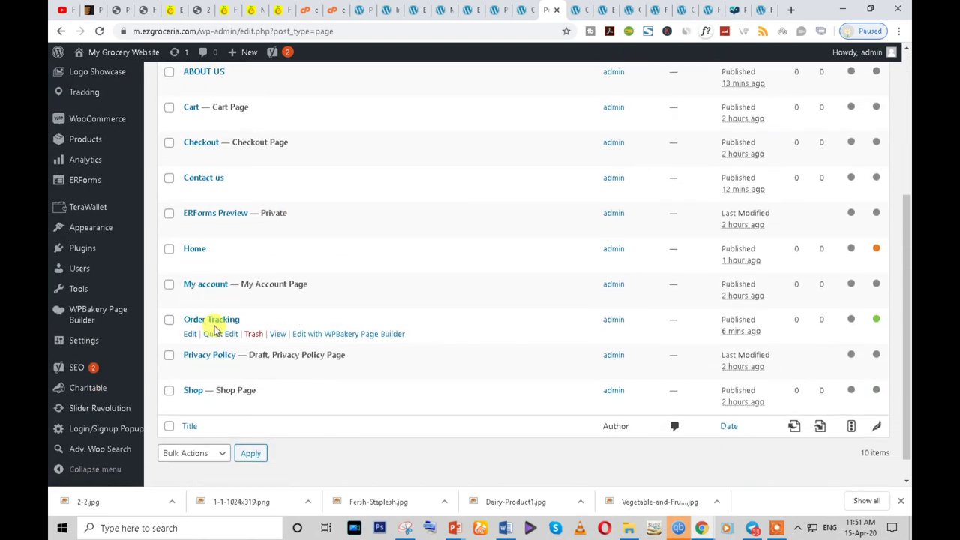
click(189, 405)
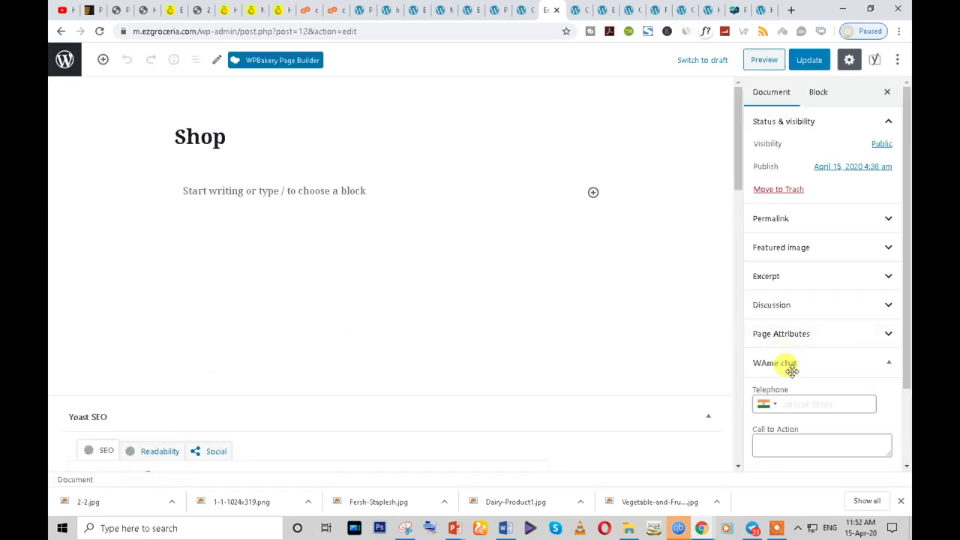
click(253, 61)
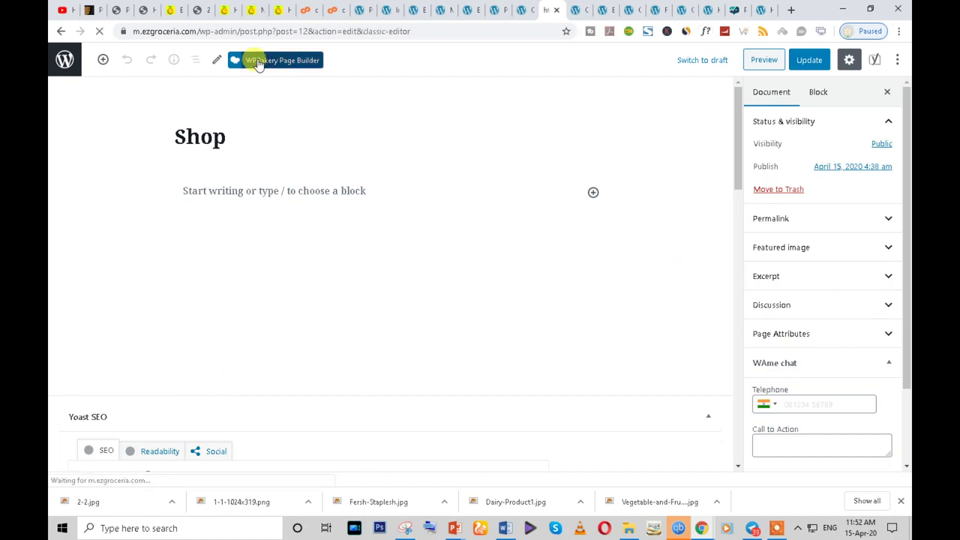
scroll(862, 442, down, 5)
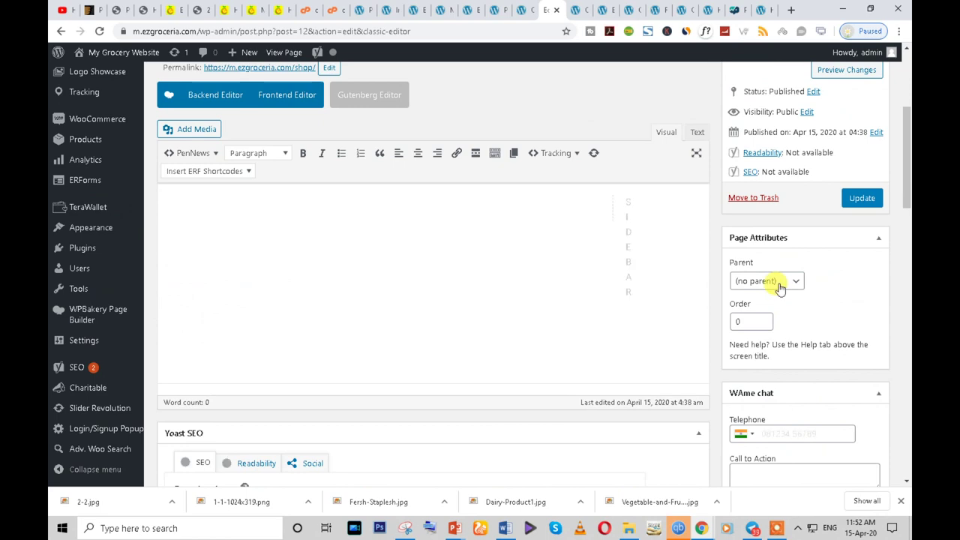
scroll(787, 435, down, 3)
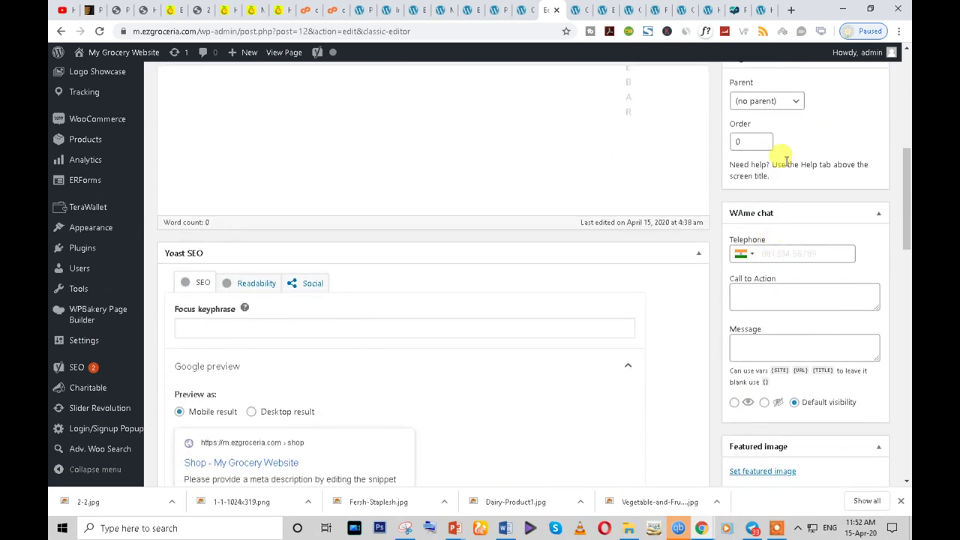
click(778, 101)
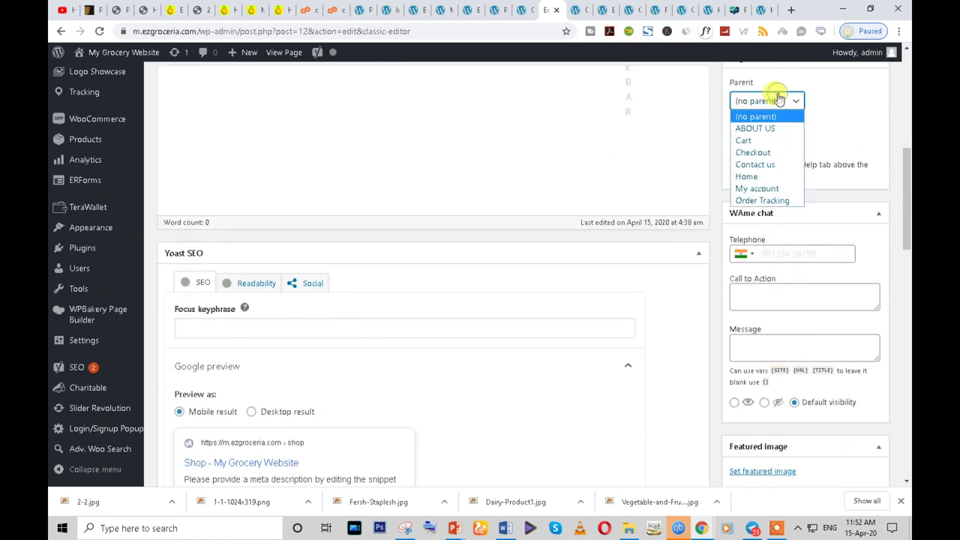
scroll(810, 236, up, 4)
scroll(765, 300, down, 5)
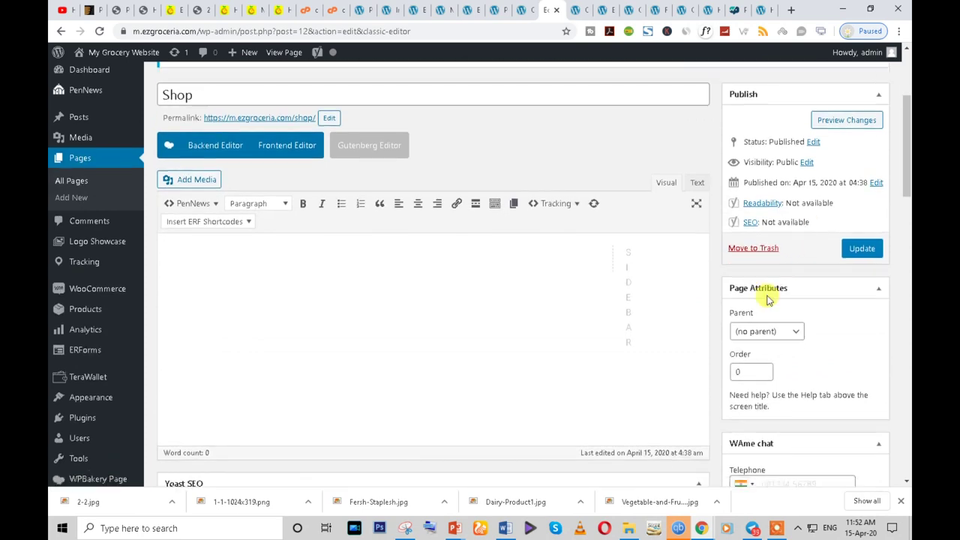
scroll(775, 359, down, 2)
scroll(775, 360, up, 4)
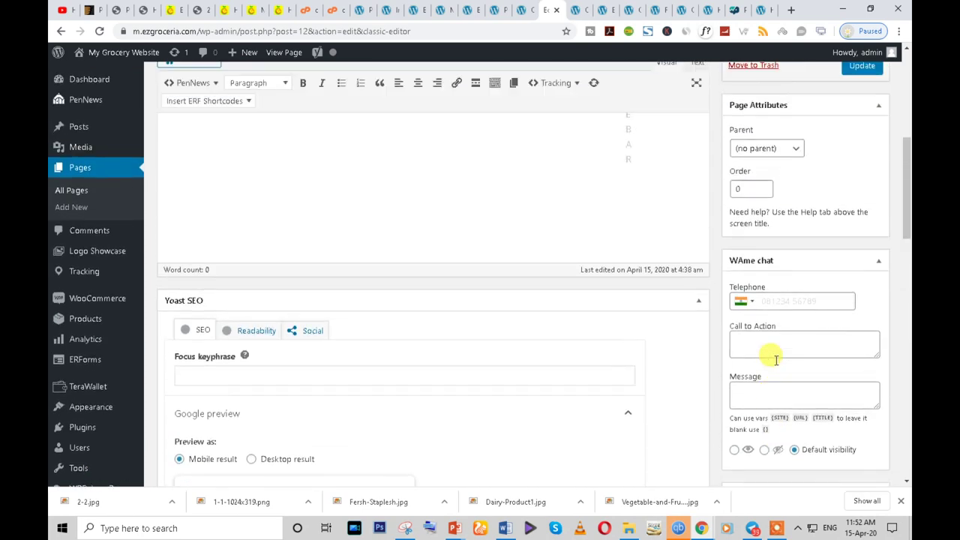
scroll(776, 360, up, 5)
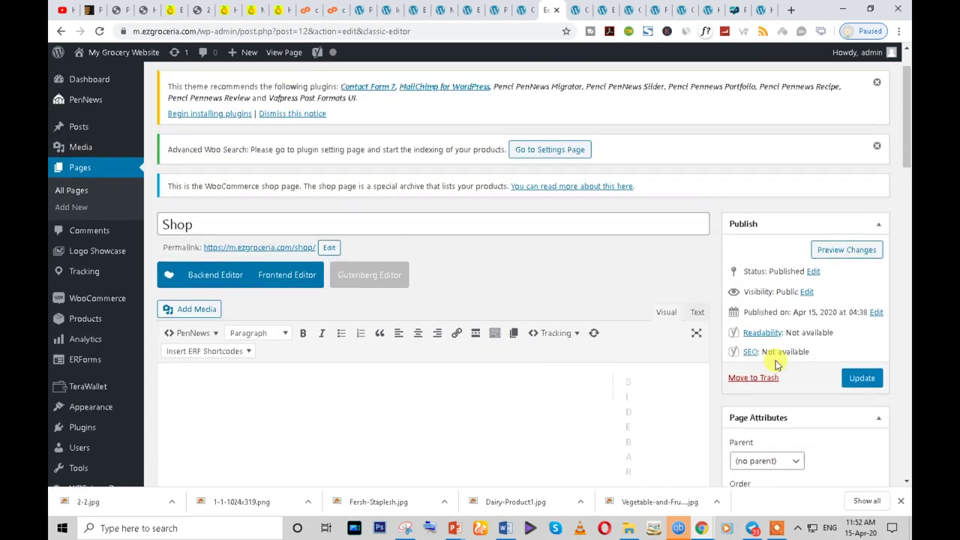
- Close the Status Tracking Settings and Order Tracking editing tabs
click(561, 9)
click(574, 10)
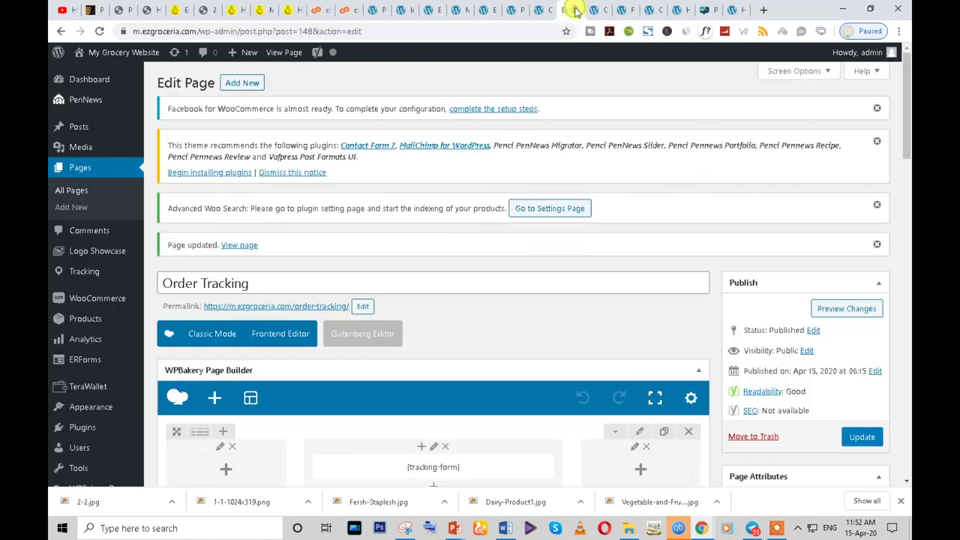
click(575, 10)
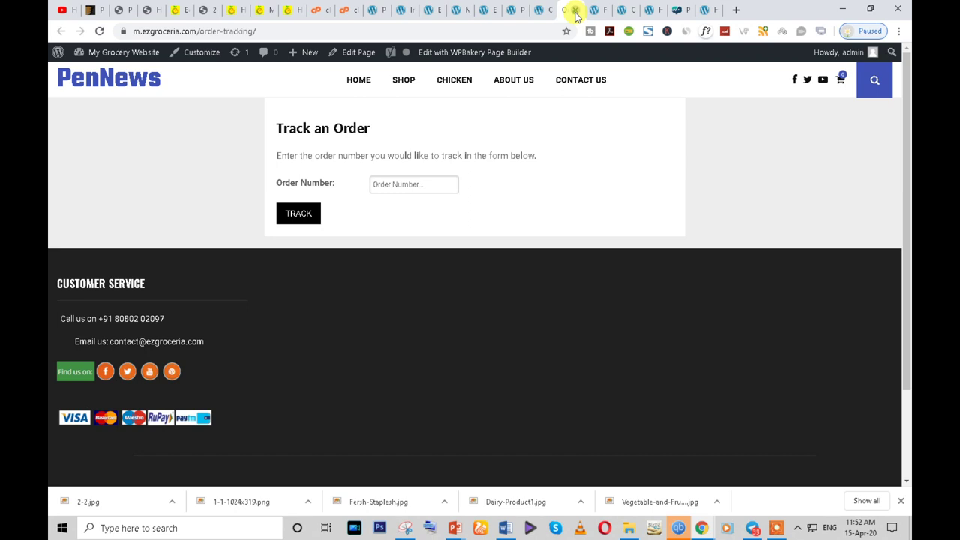
- Close the Track an Order and Fresh Chicken tabs and load the site's home page
click(575, 10)
click(575, 10)
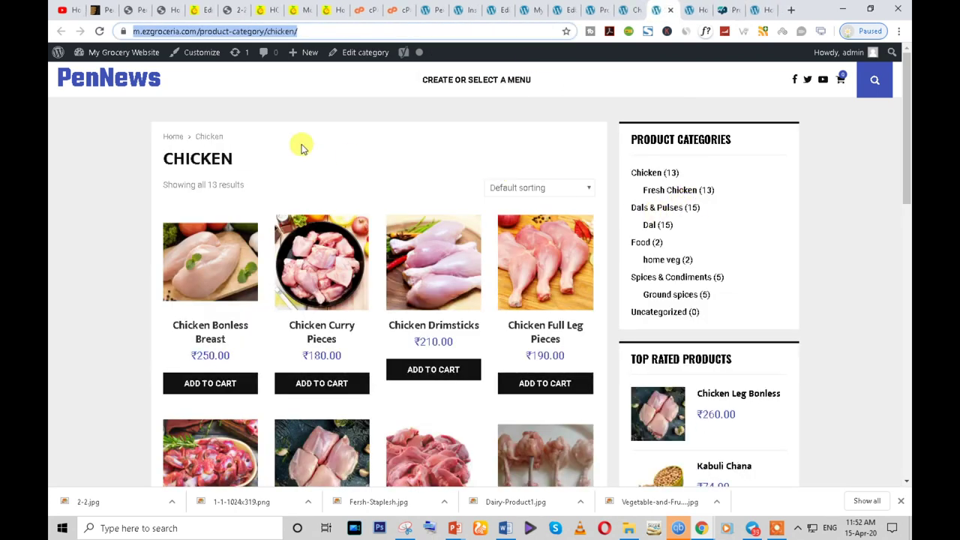
click(142, 85)
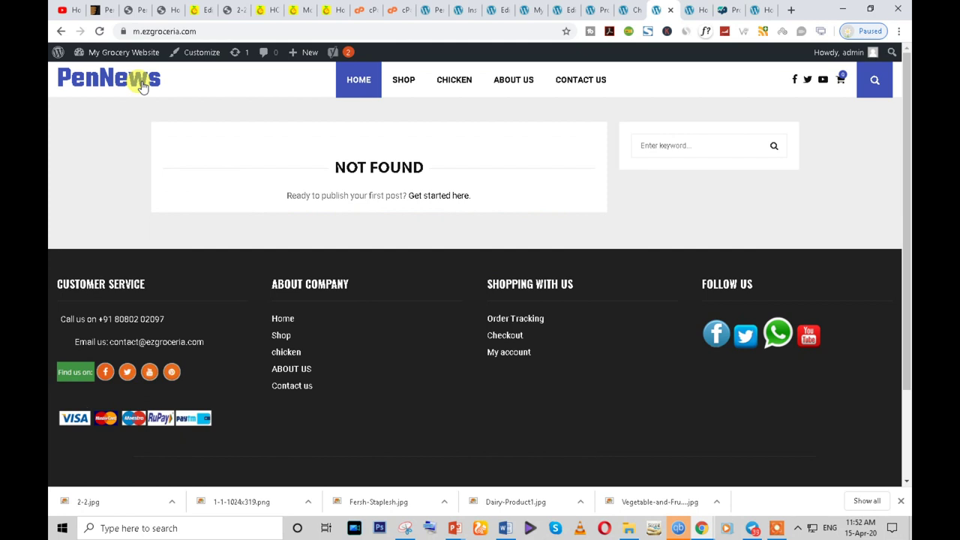
- Check the NOT FOUND home page's address, then move to the Chicken category page
click(174, 33)
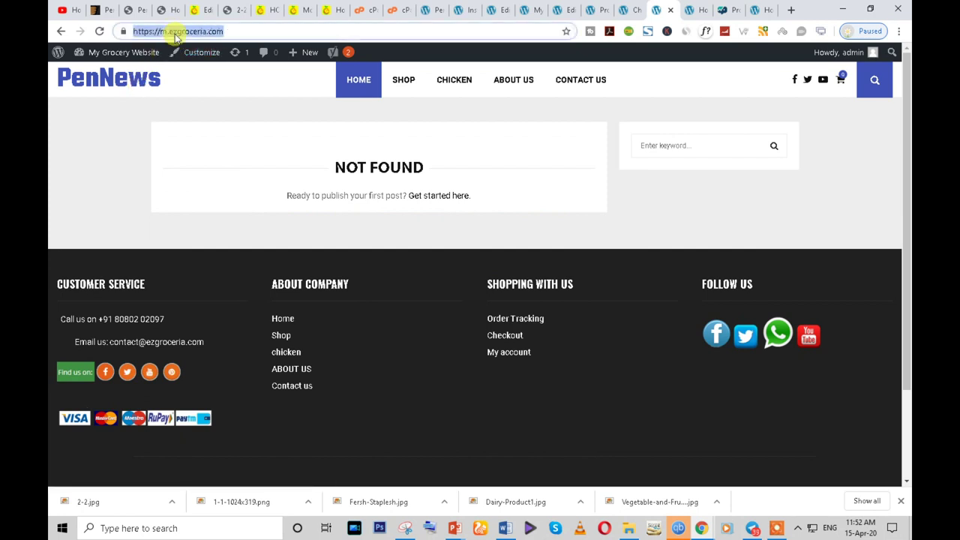
click(175, 32)
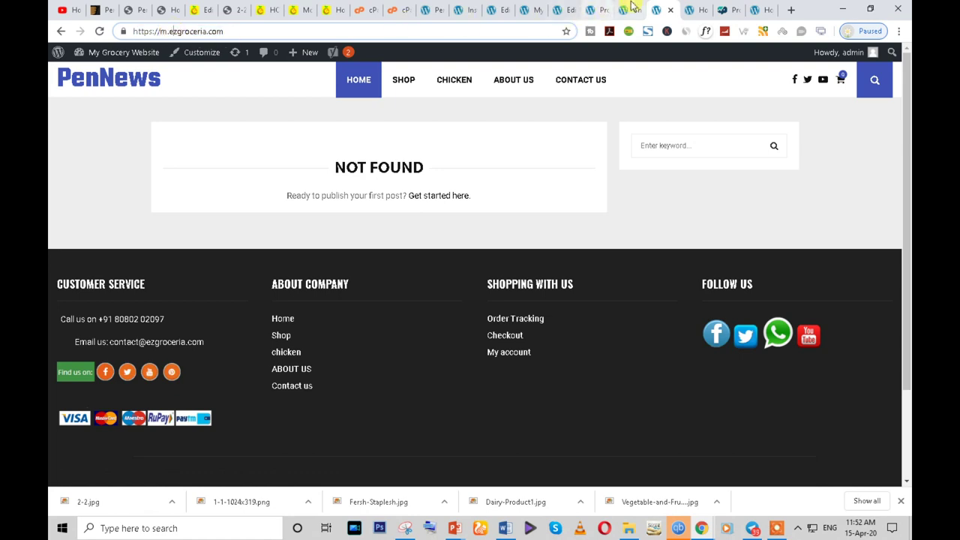
click(630, 9)
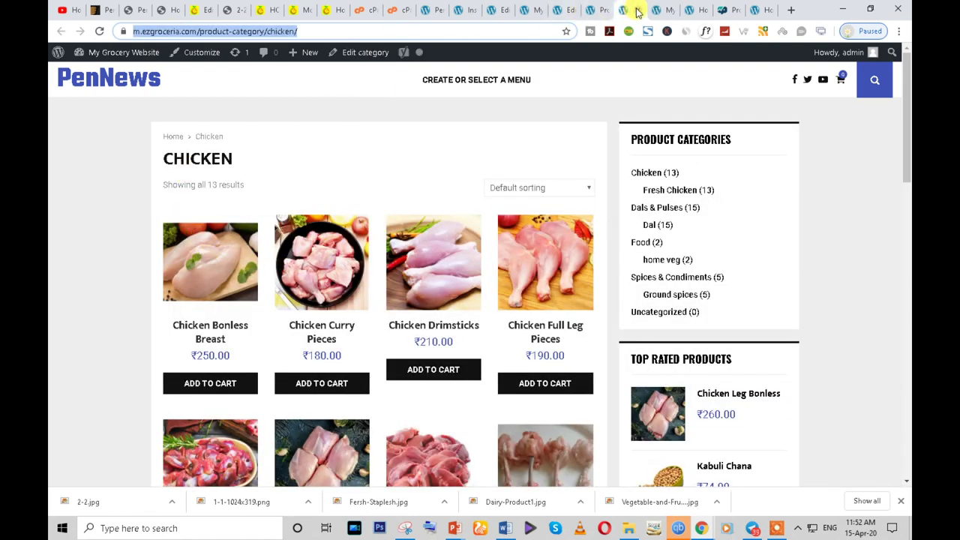
click(636, 11)
- In Settings > Reading, choose 'A static page' with Home as the homepage and save changes
click(617, 9)
scroll(232, 348, down, 5)
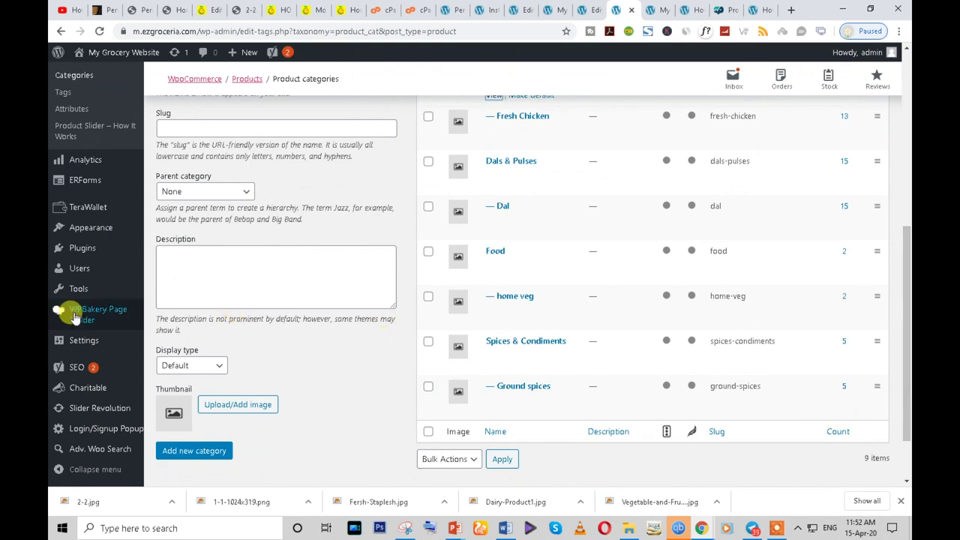
scroll(429, 344, down, 1)
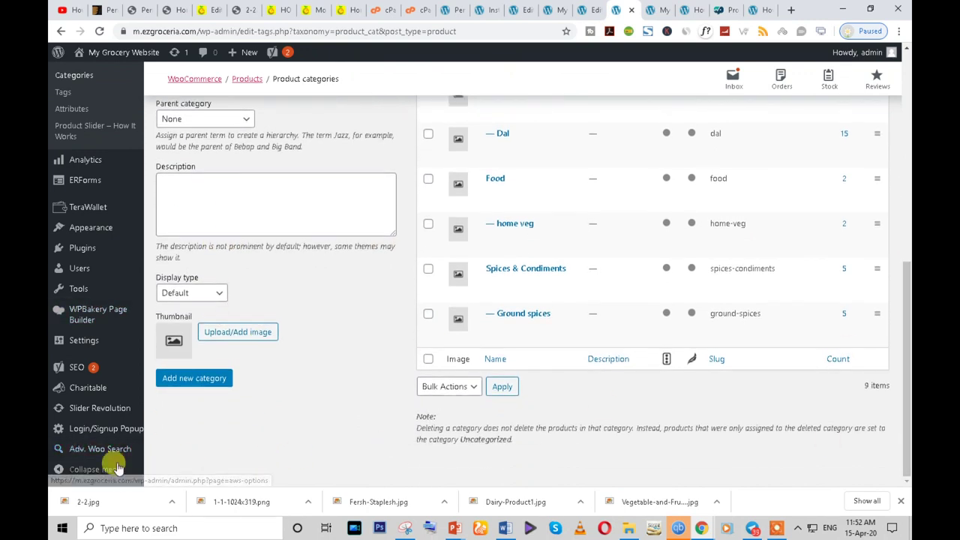
mouse_move(94, 347)
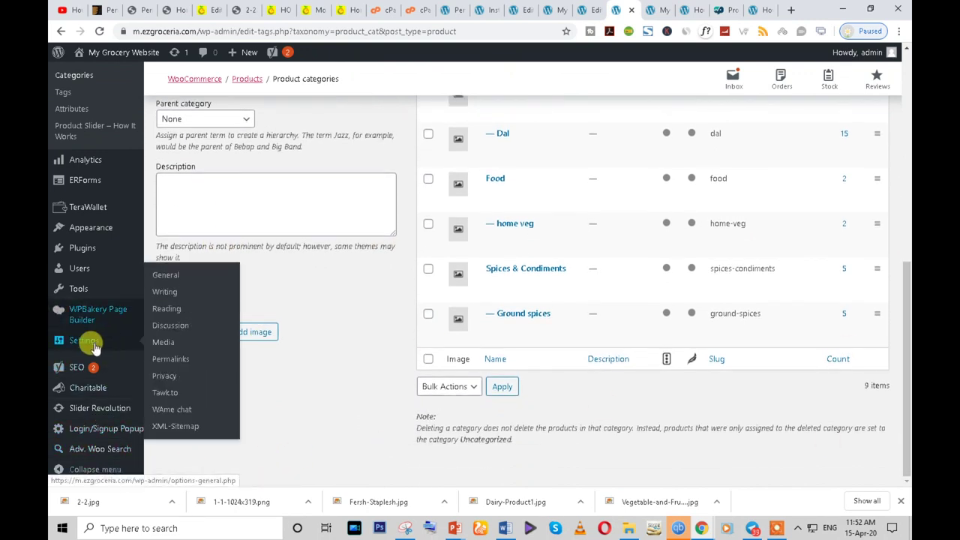
click(166, 309)
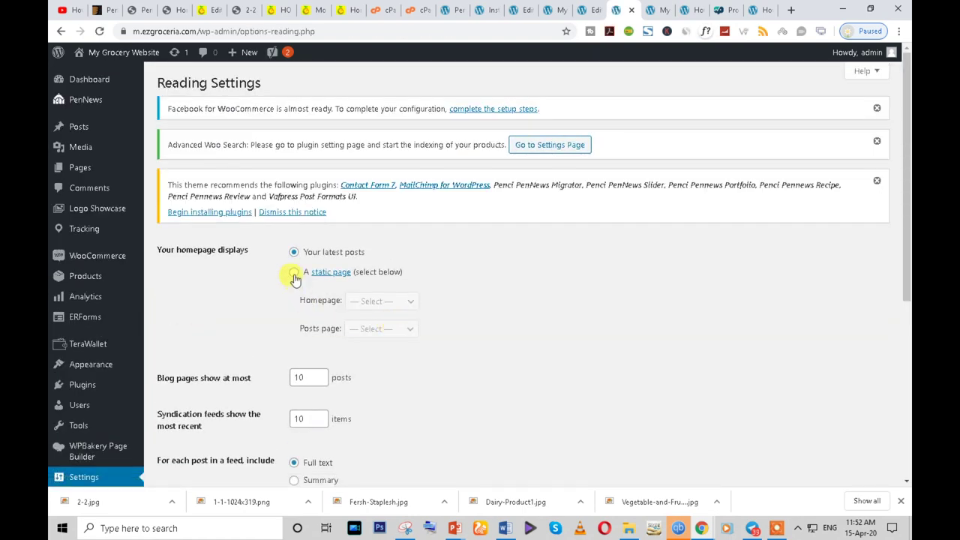
click(294, 274)
scroll(295, 278, down, 2)
click(387, 182)
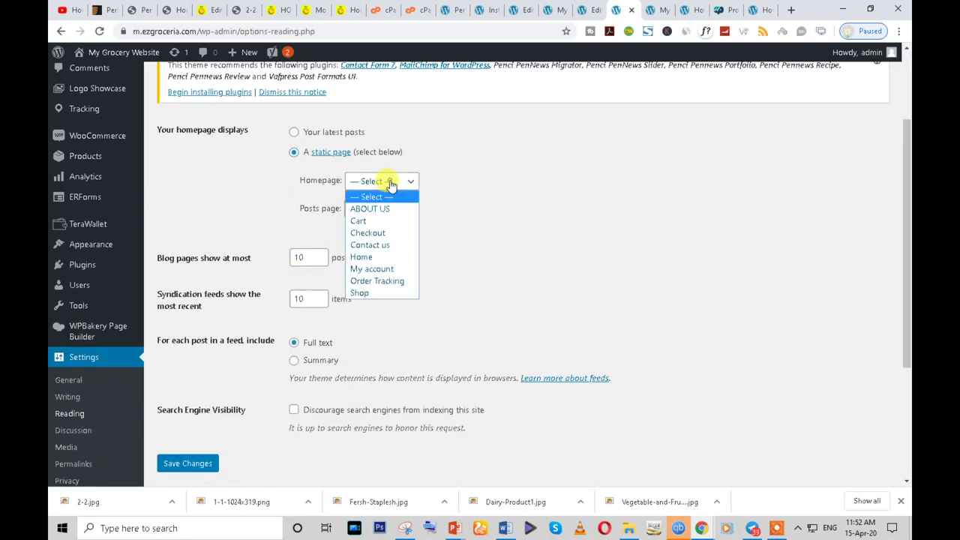
click(373, 263)
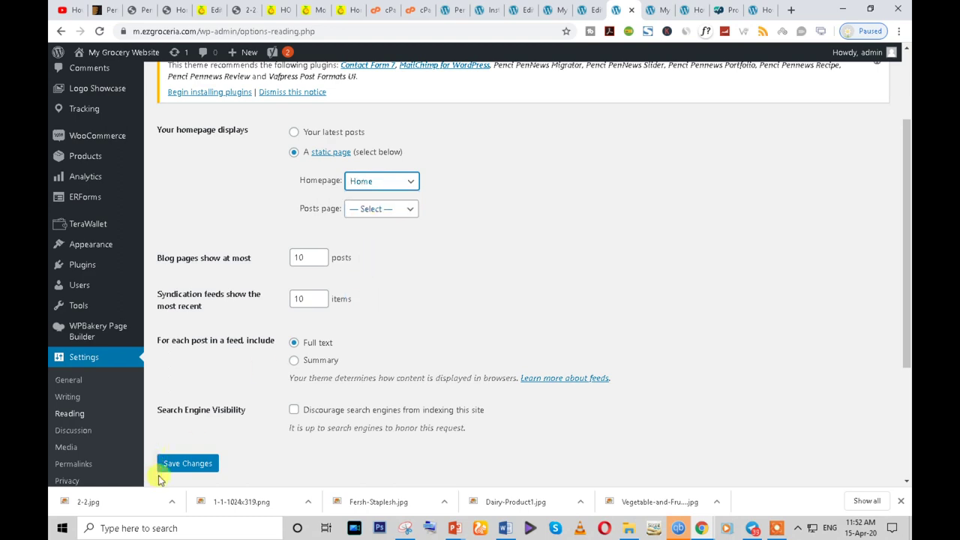
click(186, 463)
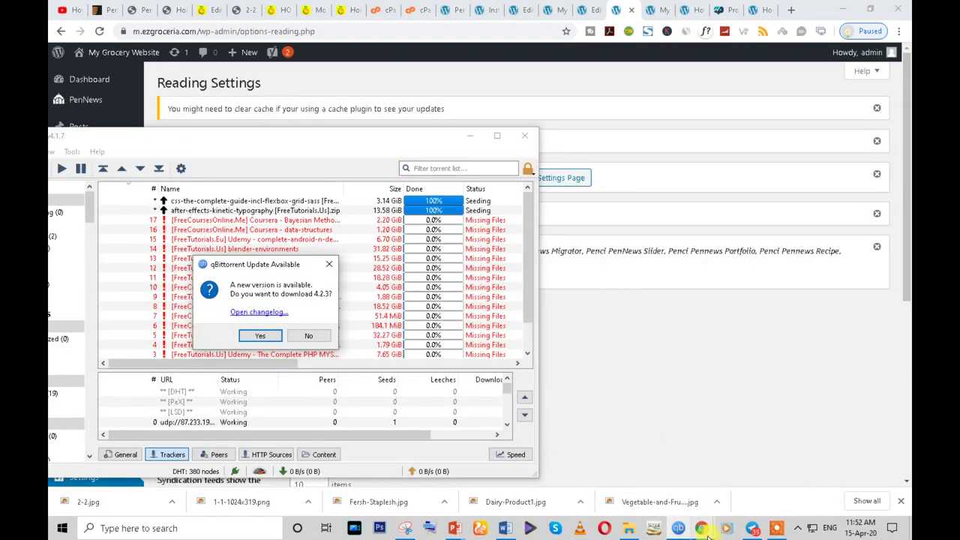
- Remove /shop/ from the Shop page address to load the site's homepage
mouse_move(752, 528)
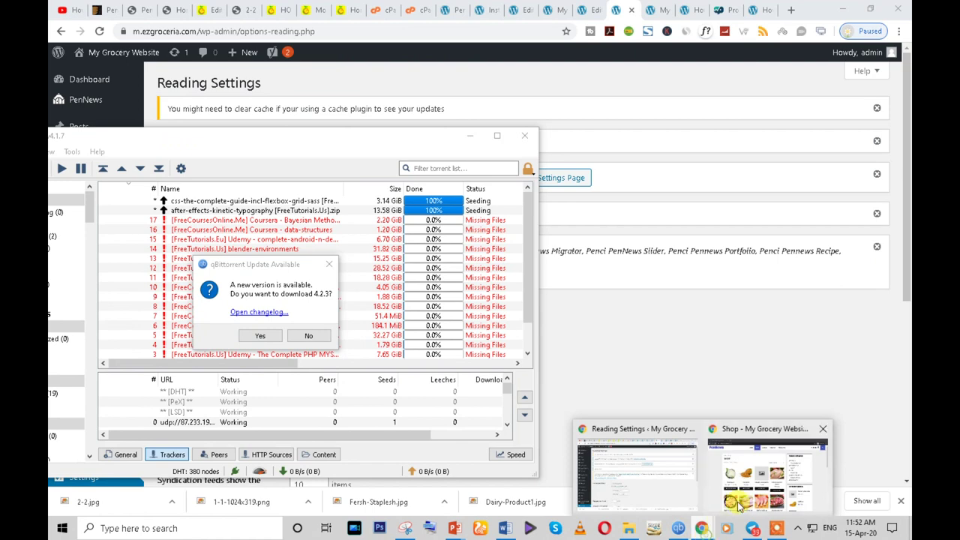
click(828, 467)
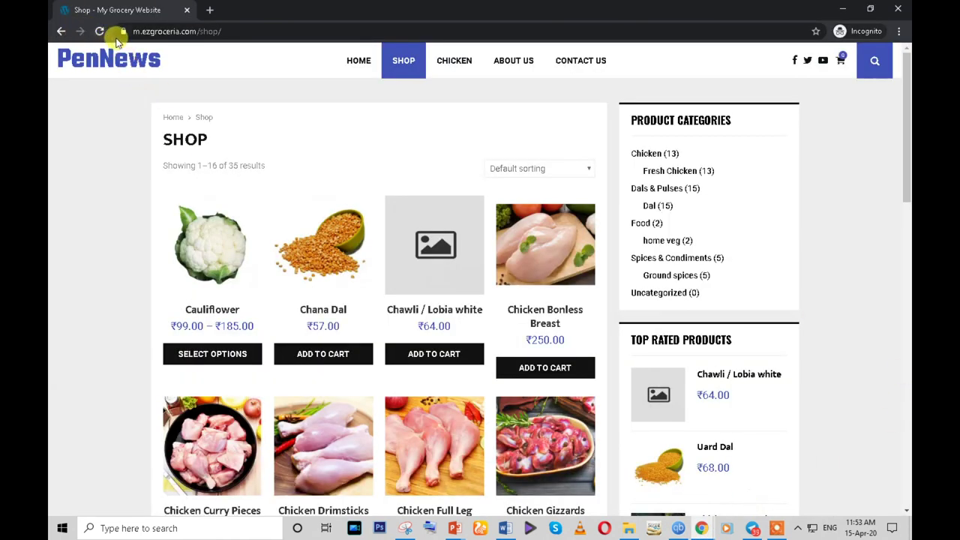
click(193, 31)
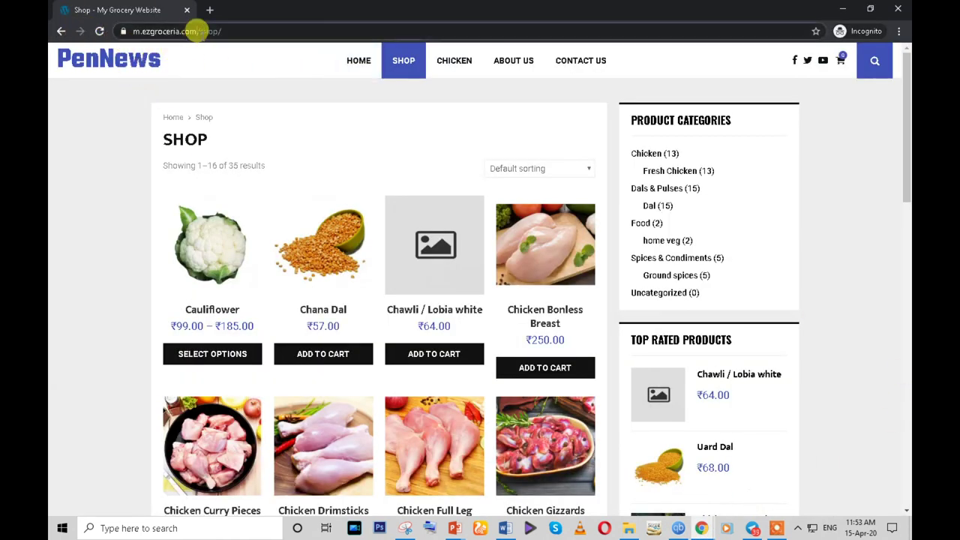
key(BackSpace)
click(357, 53)
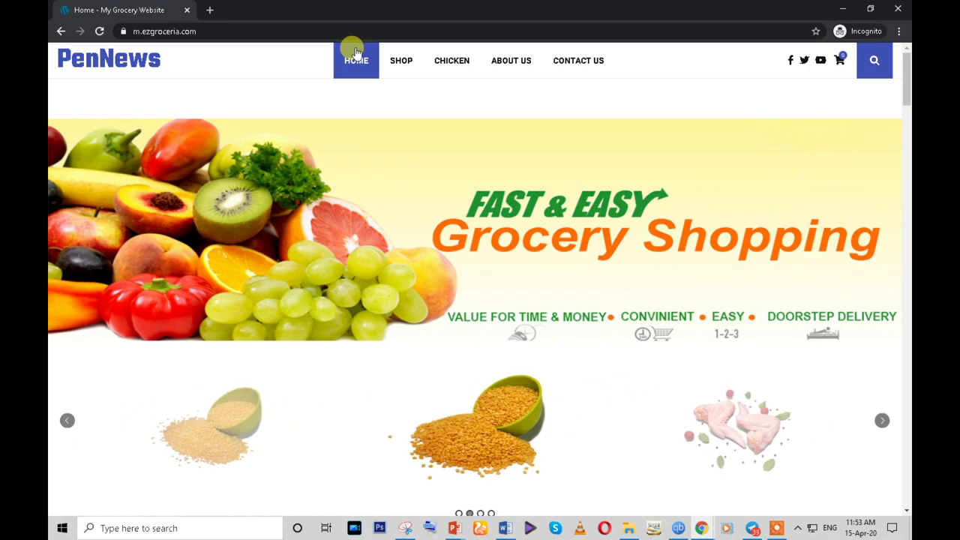
- Scroll through the homepage down to the footer, then return to the Reading Settings window
scroll(488, 257, down, 6)
scroll(345, 300, down, 3)
scroll(336, 316, down, 20)
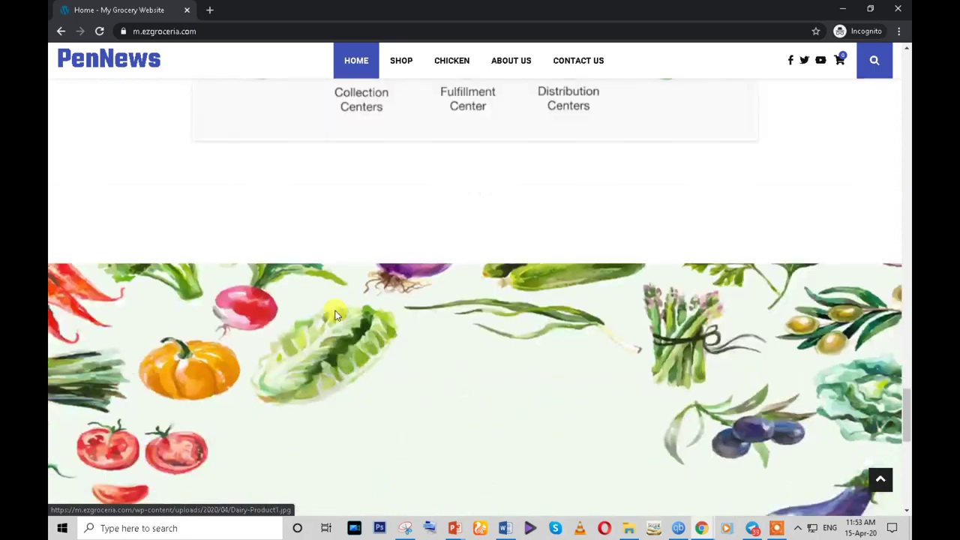
scroll(336, 316, down, 8)
scroll(345, 330, up, 5)
scroll(351, 343, up, 15)
scroll(350, 343, up, 10)
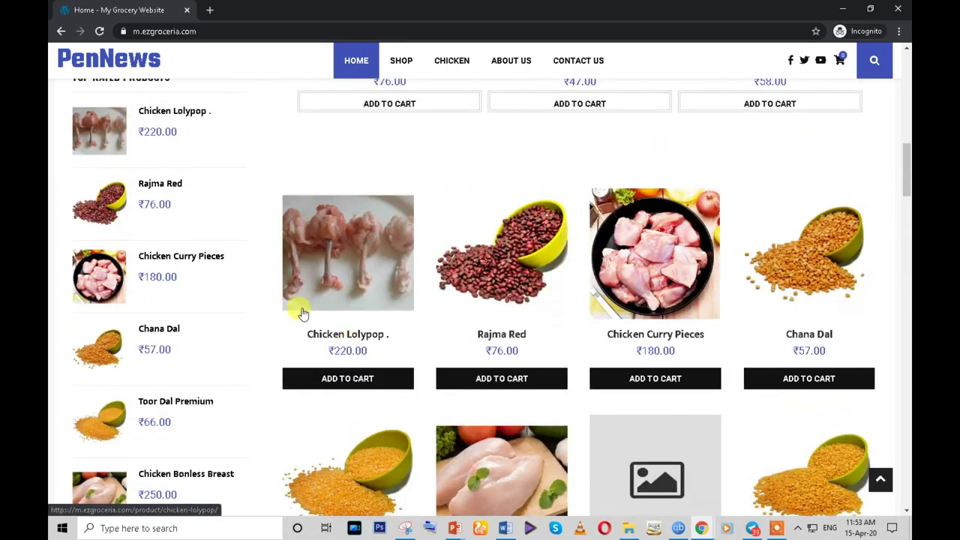
scroll(300, 309, up, 12)
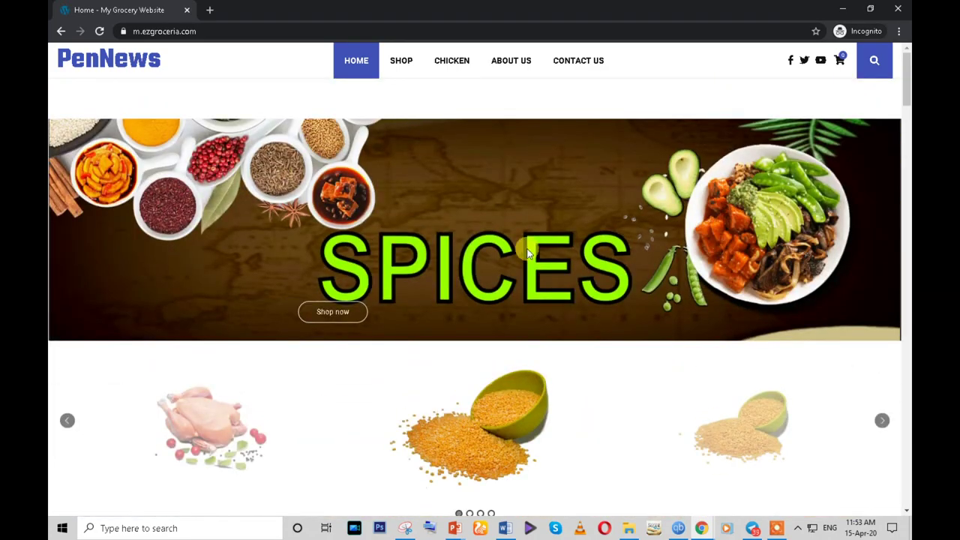
scroll(540, 294, down, 4)
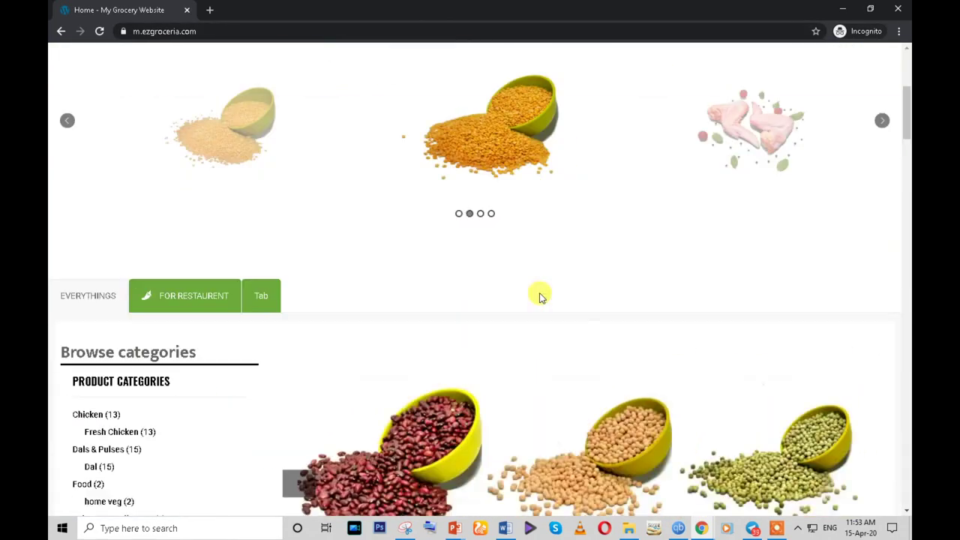
scroll(540, 296, down, 15)
scroll(585, 308, up, 5)
scroll(627, 316, down, 2)
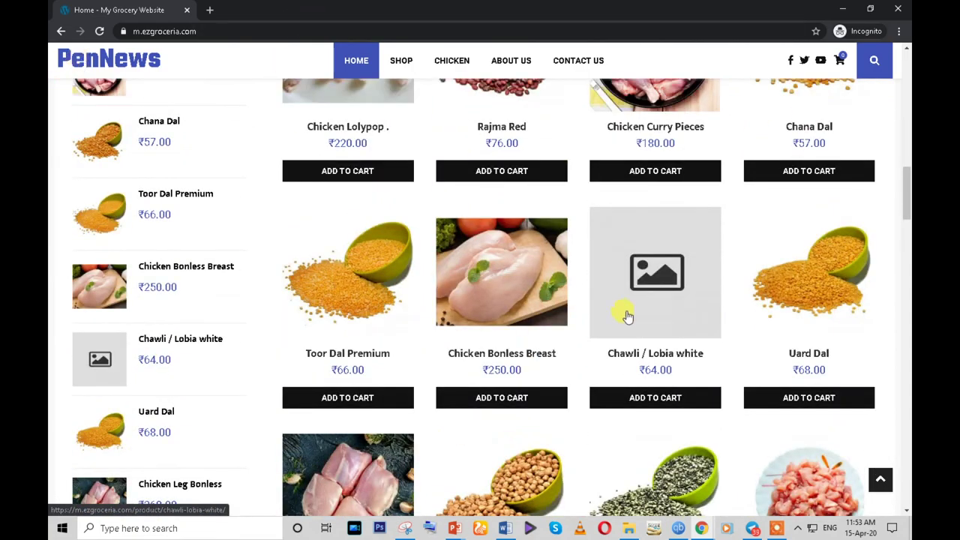
scroll(627, 316, down, 15)
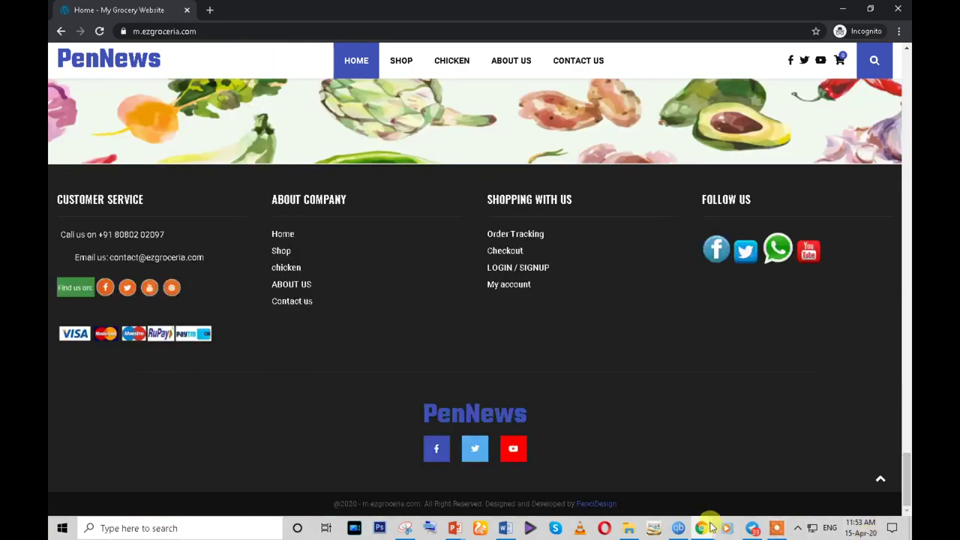
mouse_move(711, 528)
click(645, 480)
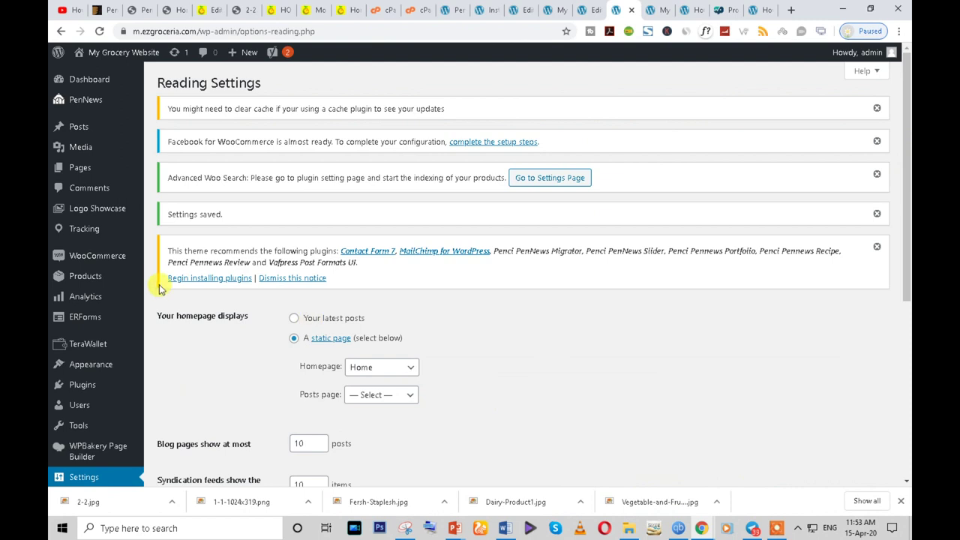
- Open Appearance > Customize, go to General Options, and start choosing a site icon image
mouse_move(97, 363)
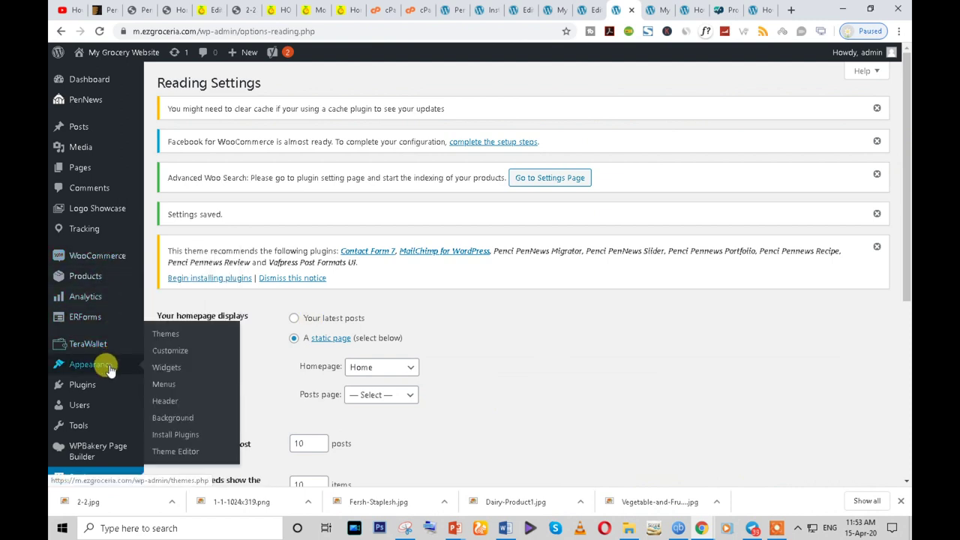
click(179, 356)
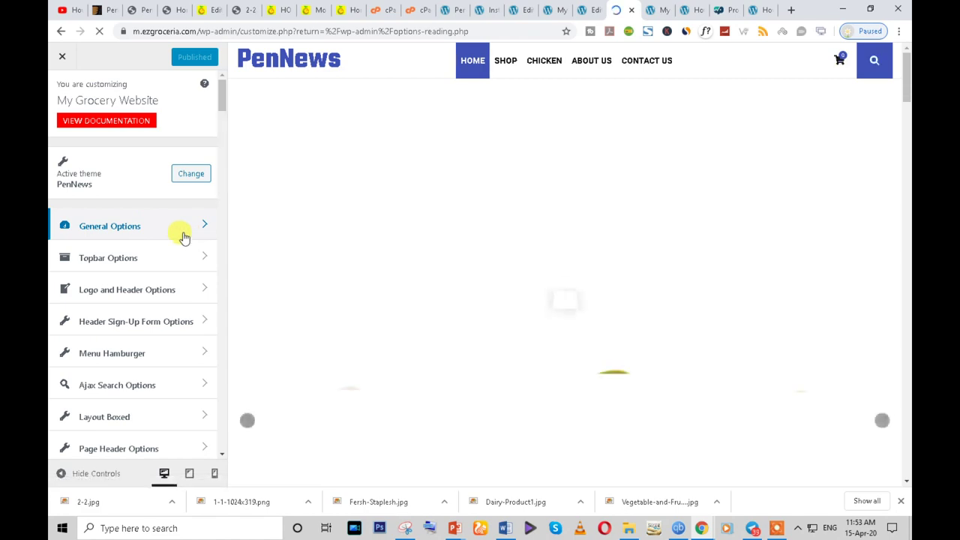
click(173, 232)
scroll(113, 226, down, 1)
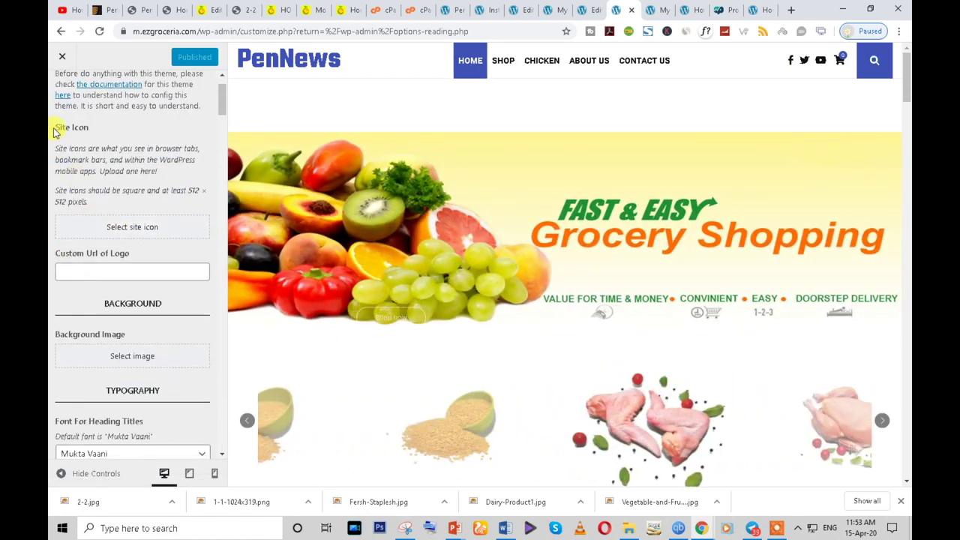
click(146, 228)
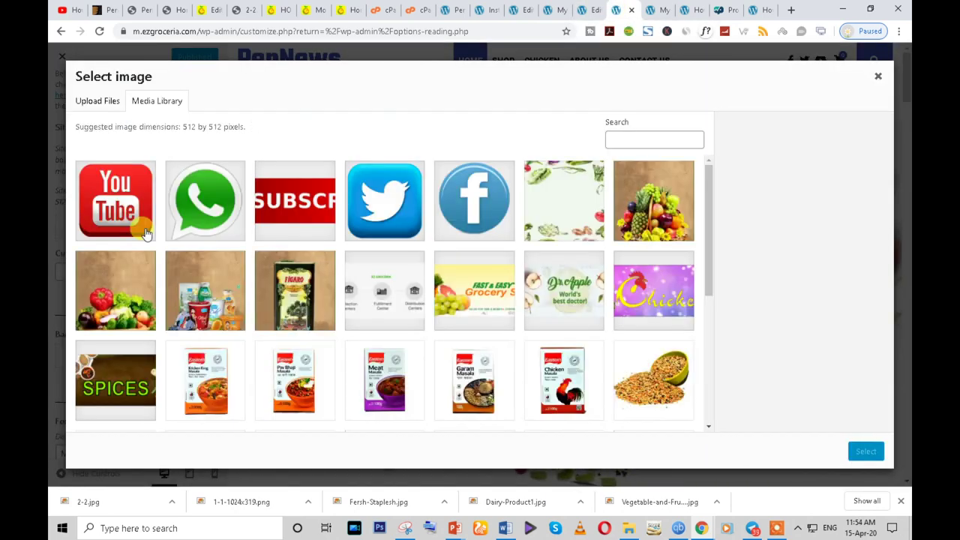
- Browse the site icon Media Library, selecting and then deselecting the WhatsApp image
scroll(407, 289, down, 3)
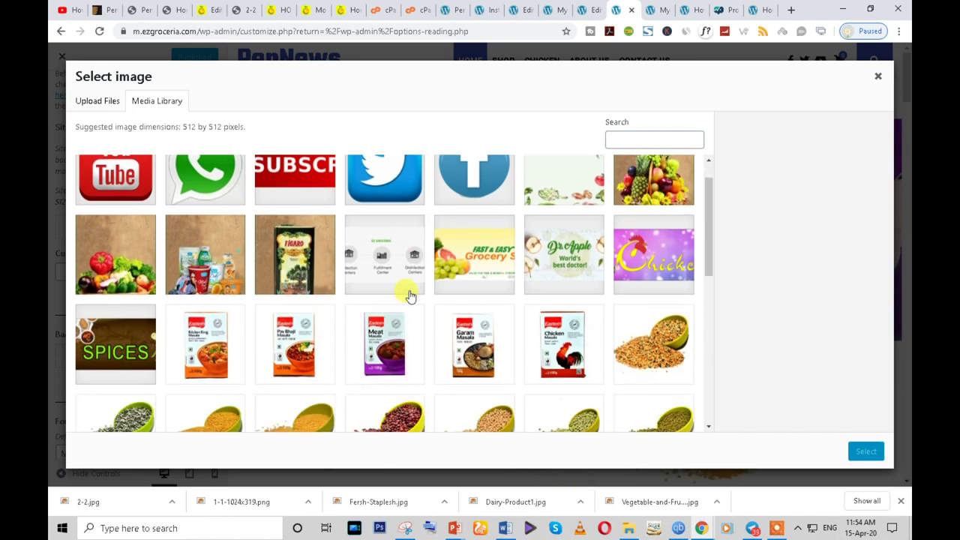
scroll(411, 296, up, 1)
scroll(410, 296, up, 1)
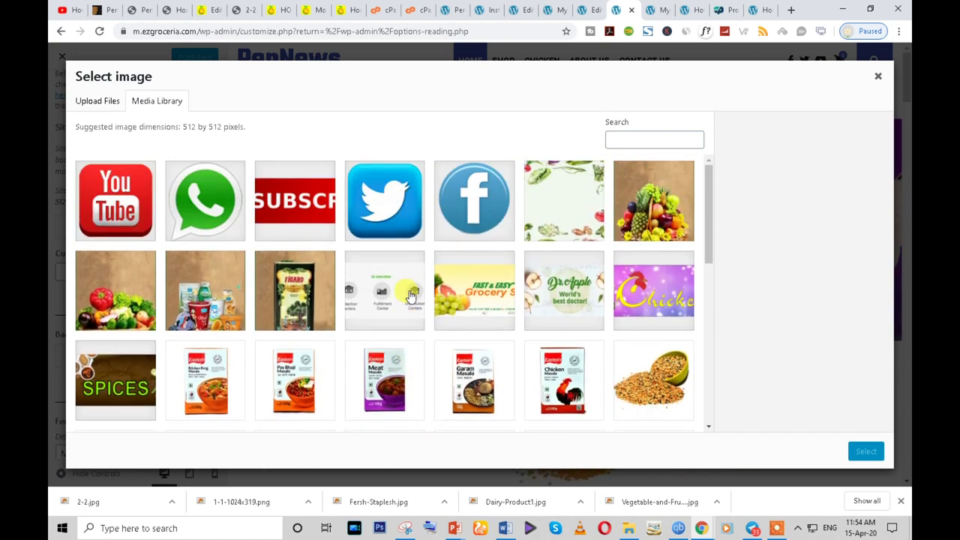
scroll(407, 293, down, 2)
scroll(258, 326, down, 4)
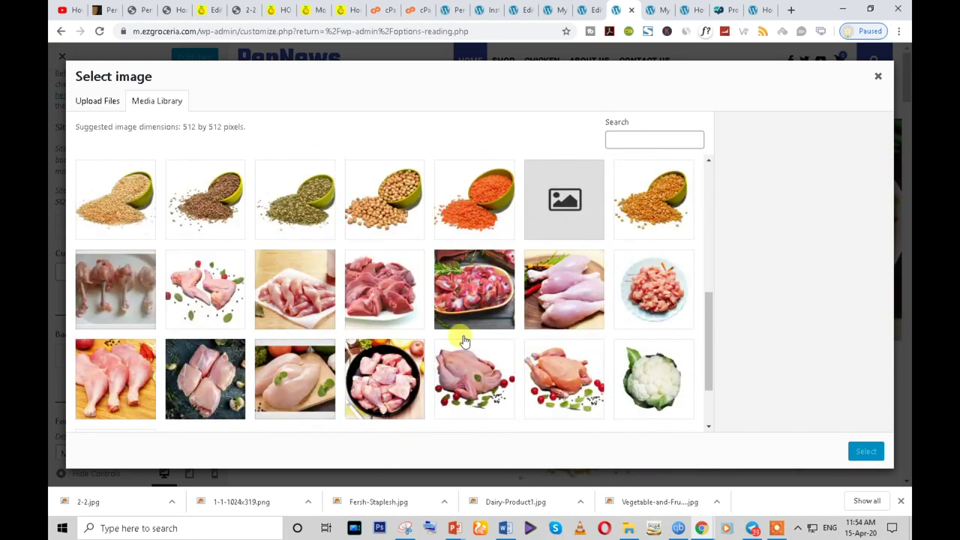
scroll(464, 341, down, 1)
scroll(464, 341, up, 8)
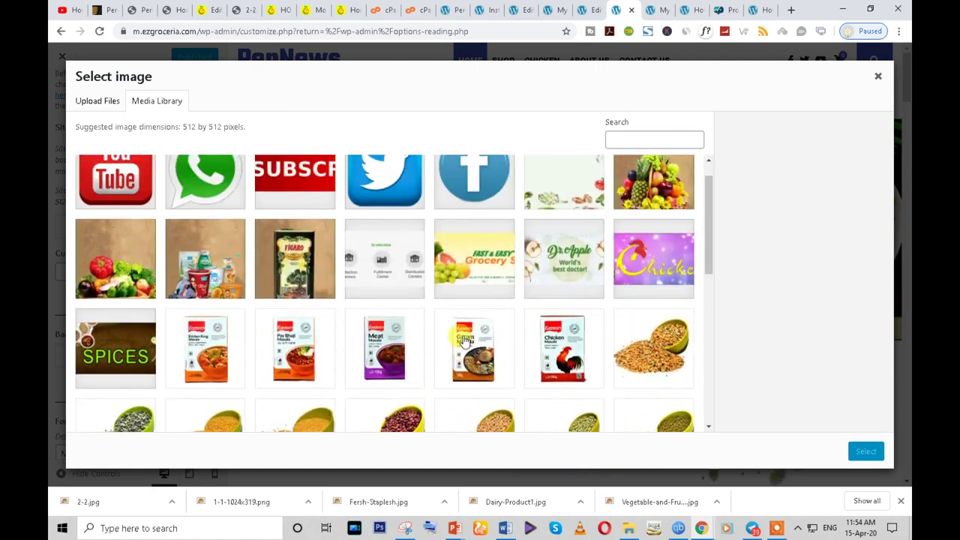
click(199, 227)
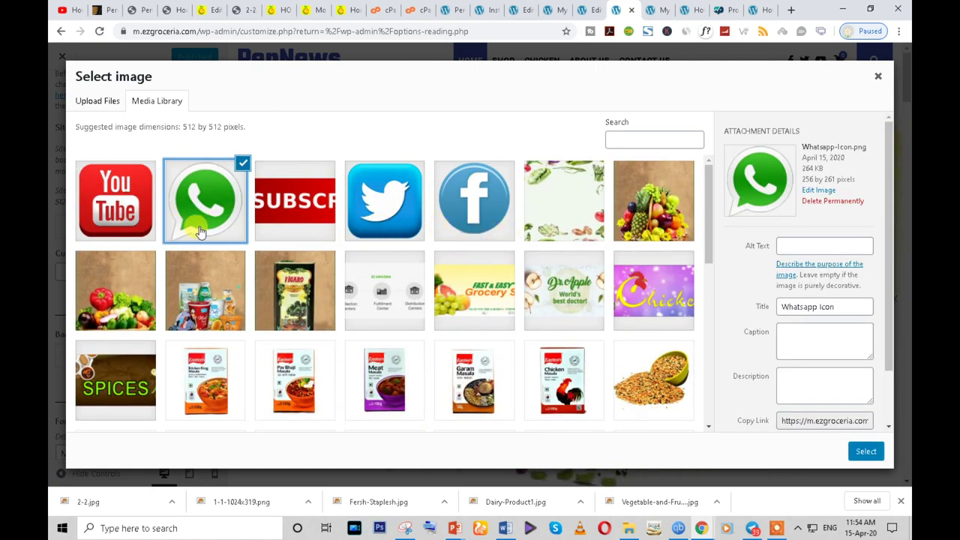
click(200, 232)
- Try the YouTube and WhatsApp images, deselect them, and switch to Upload Files
scroll(244, 342, down, 1)
scroll(243, 341, up, 1)
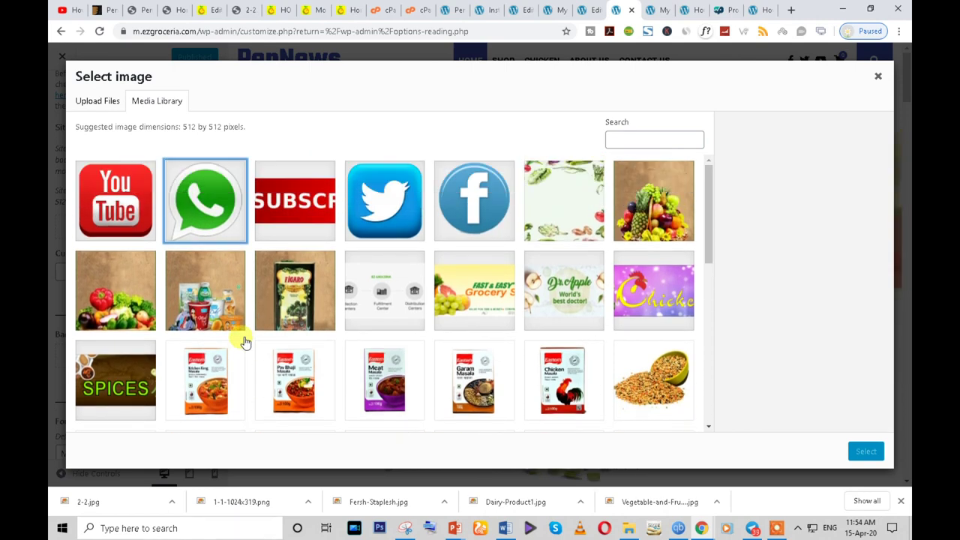
click(98, 223)
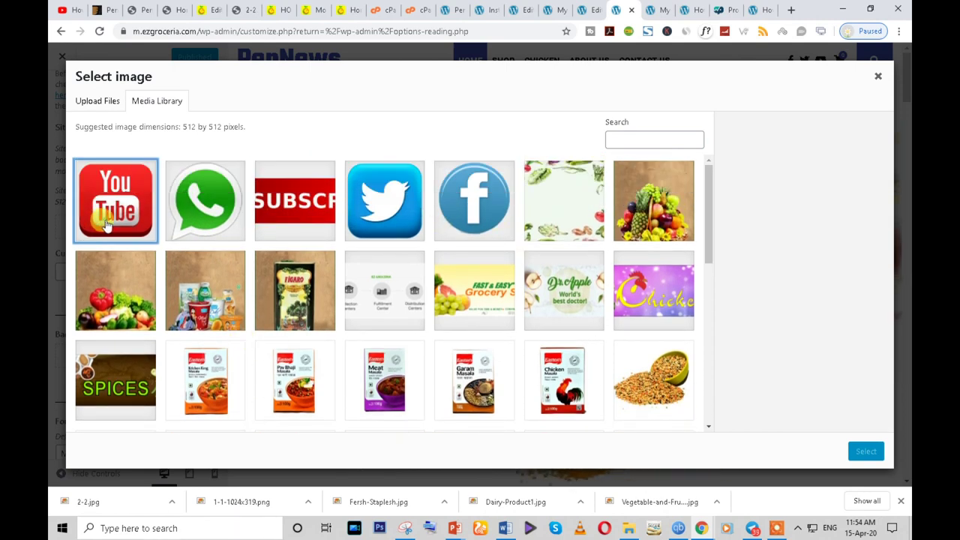
click(214, 212)
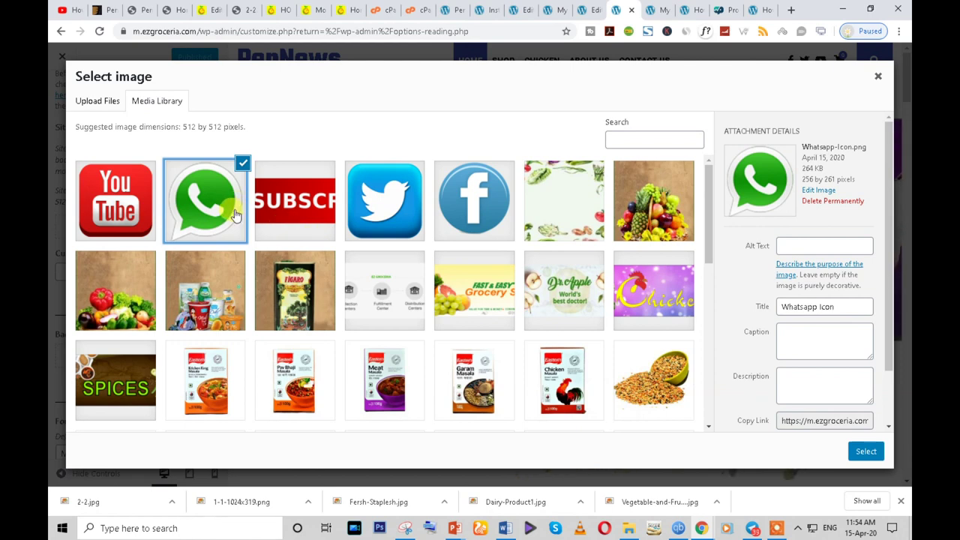
click(213, 180)
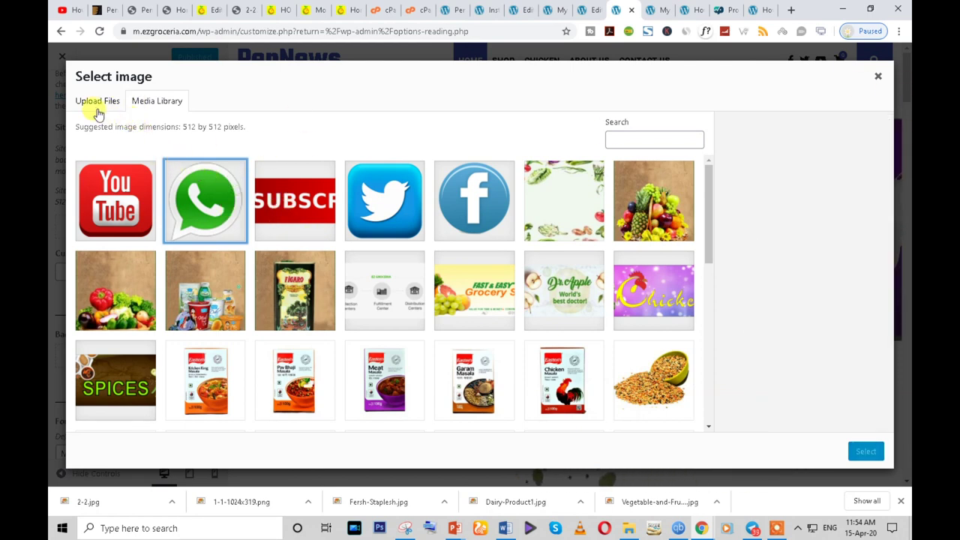
click(94, 104)
- Upload android.png from the computer's Icon folder into the media library
click(467, 273)
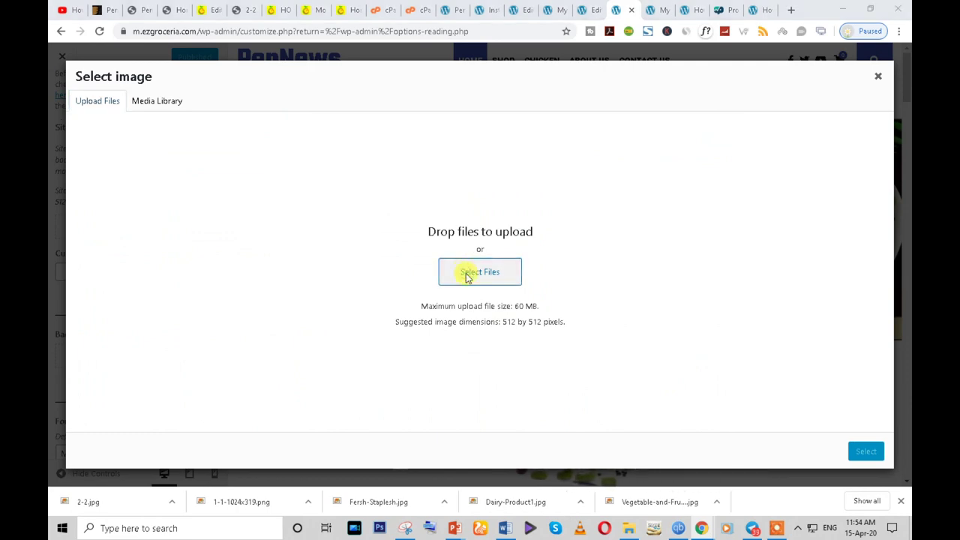
scroll(525, 385, down, 3)
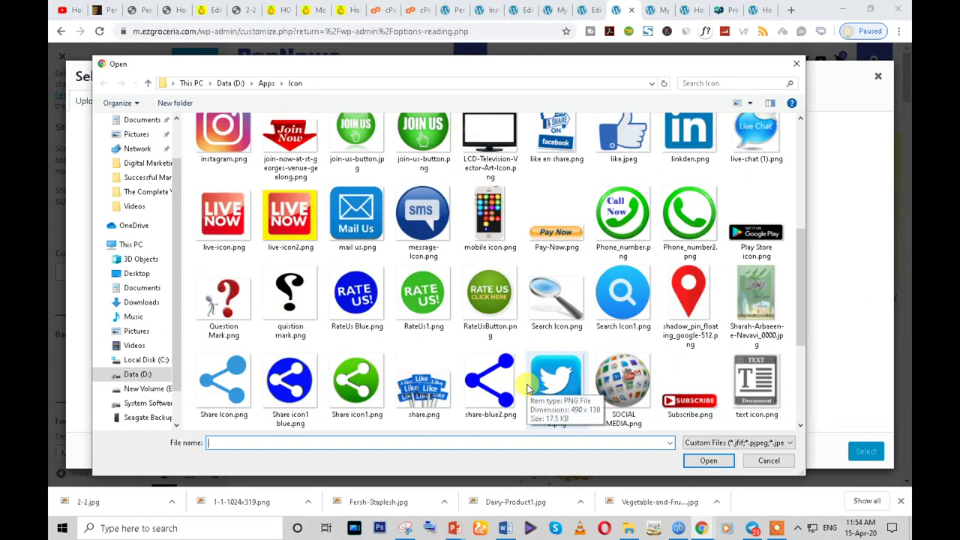
scroll(527, 388, down, 3)
scroll(627, 379, up, 1)
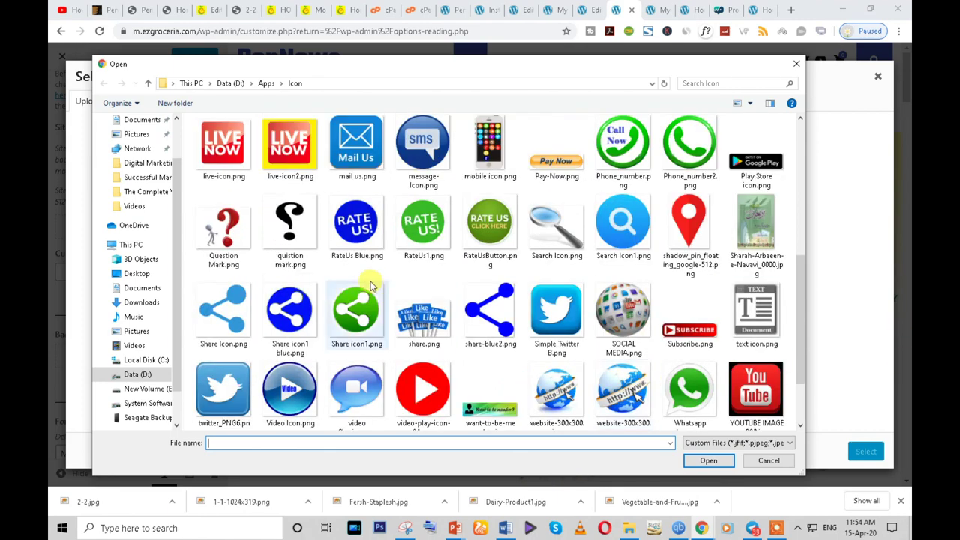
scroll(277, 285, up, 2)
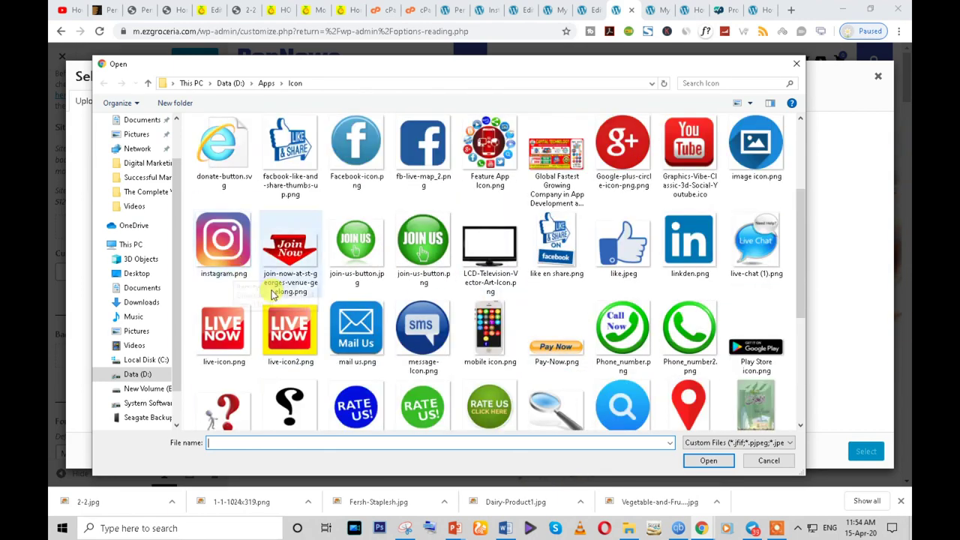
scroll(273, 294, up, 2)
scroll(278, 300, down, 1)
scroll(278, 300, up, 2)
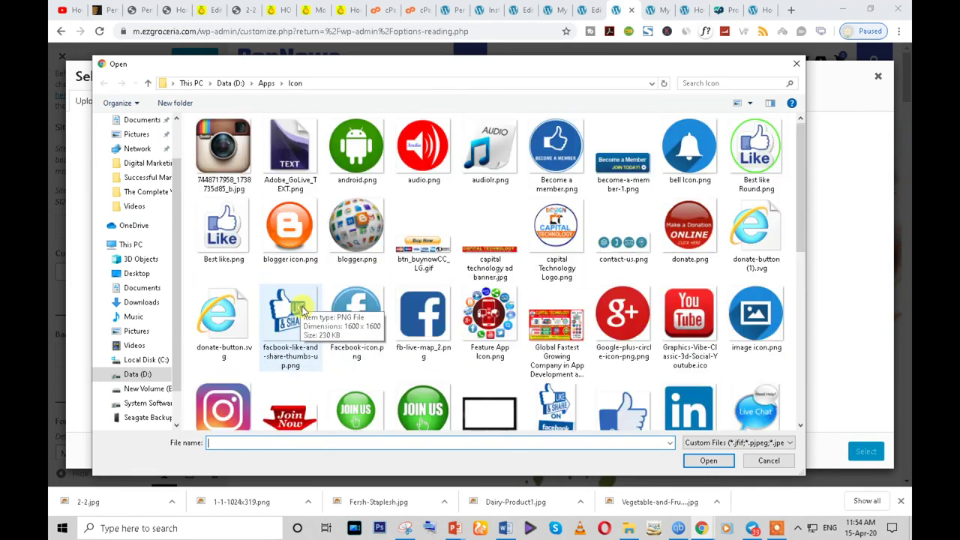
click(357, 187)
click(708, 461)
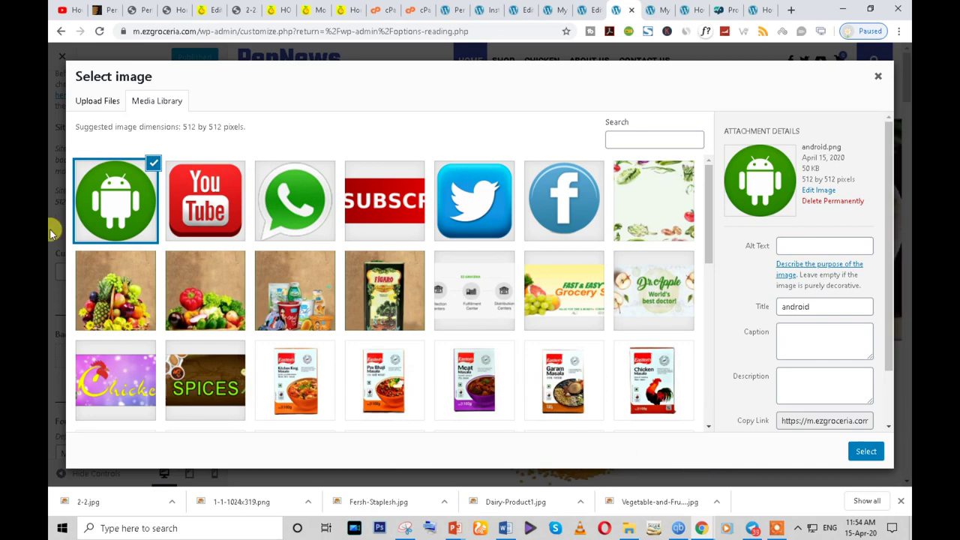
- Apply the selected android.png image as the site icon
click(861, 452)
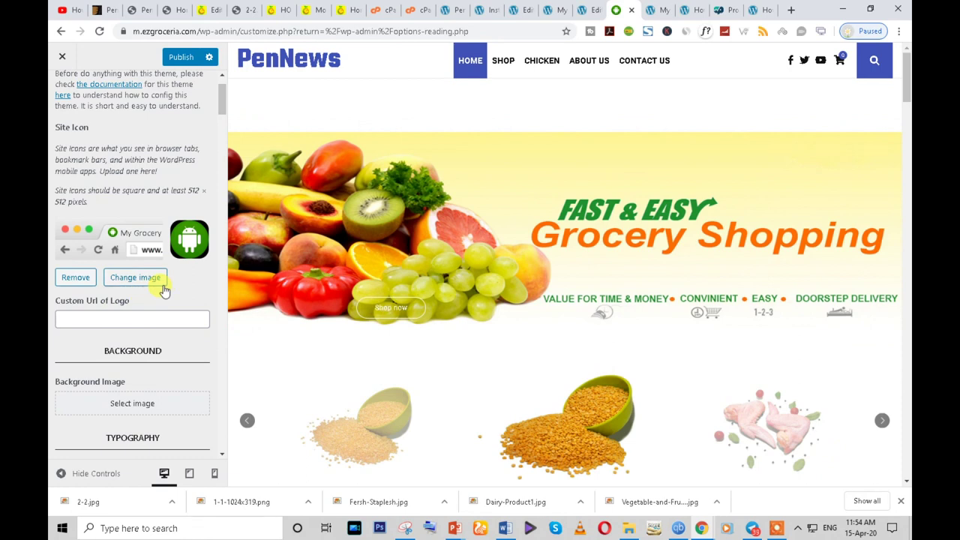
scroll(163, 300, down, 3)
scroll(143, 298, up, 1)
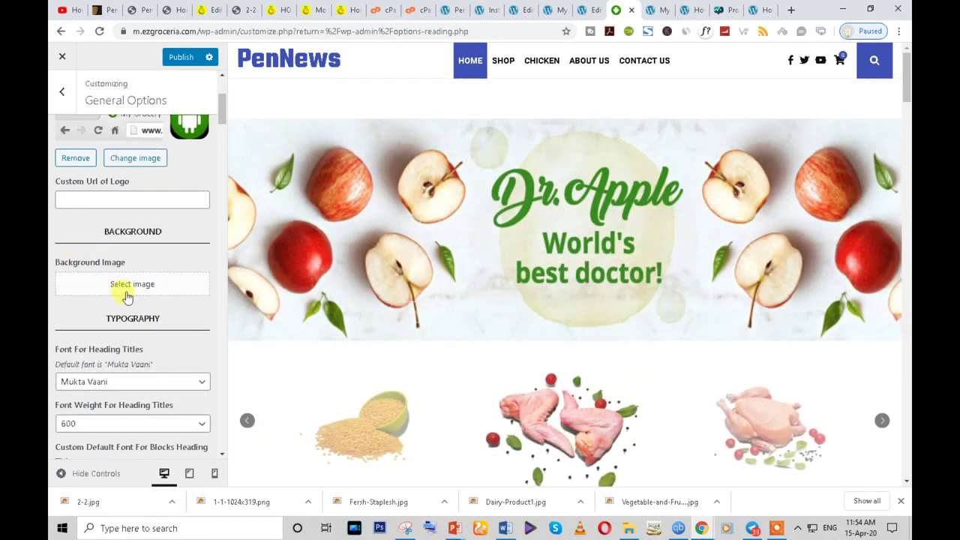
scroll(129, 365, down, 5)
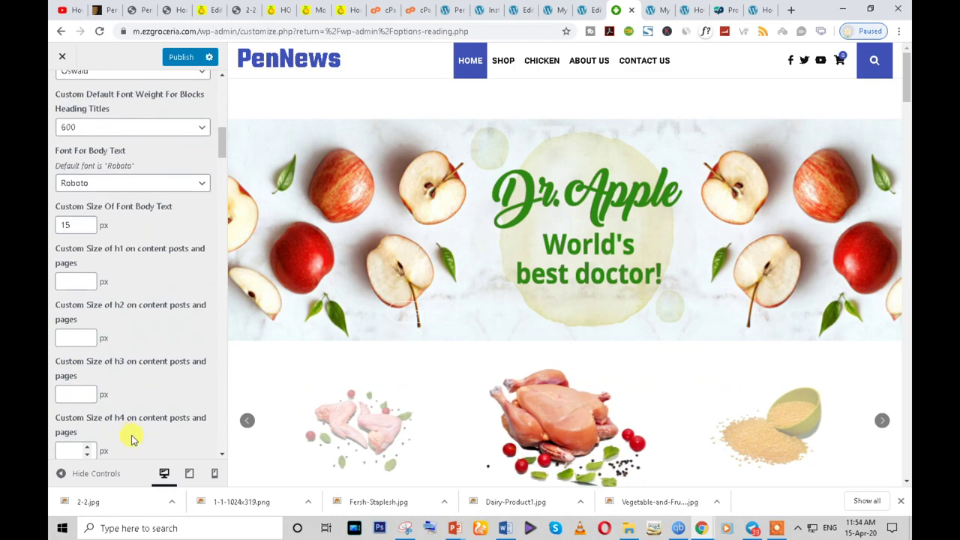
- Review General Options with the android site icon and publish the Customizer changes
scroll(130, 439, down, 10)
click(92, 156)
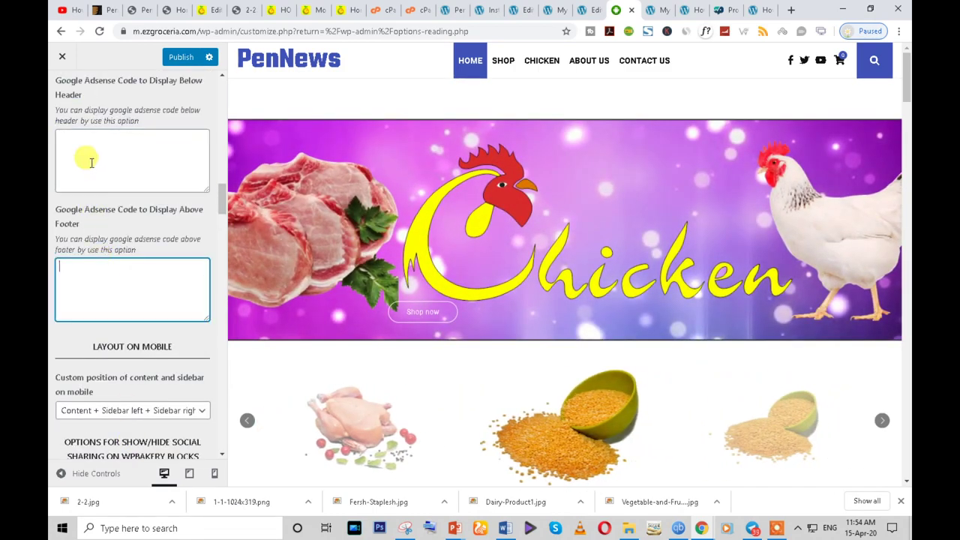
scroll(89, 275, down, 4)
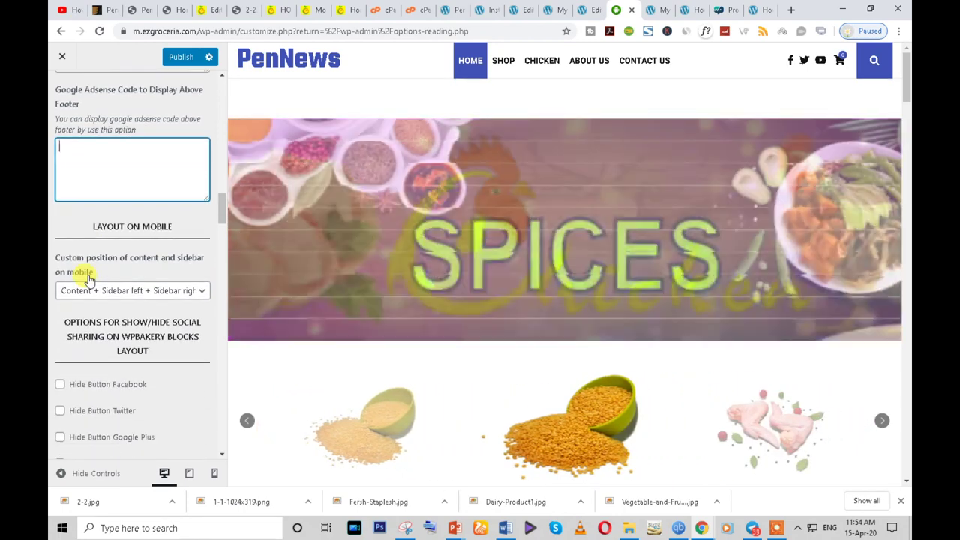
scroll(88, 277, up, 3)
scroll(87, 255, up, 1)
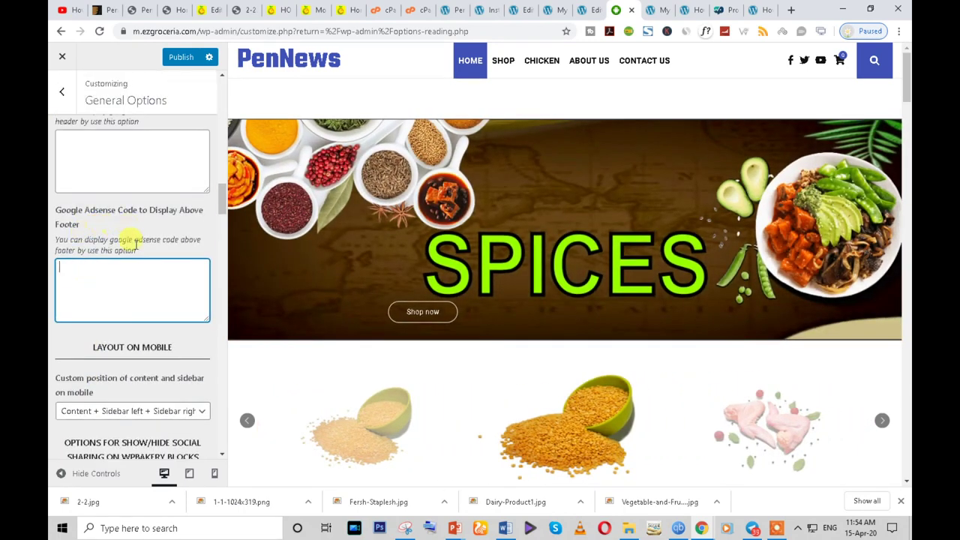
scroll(131, 229, down, 15)
scroll(139, 390, down, 15)
scroll(139, 390, down, 10)
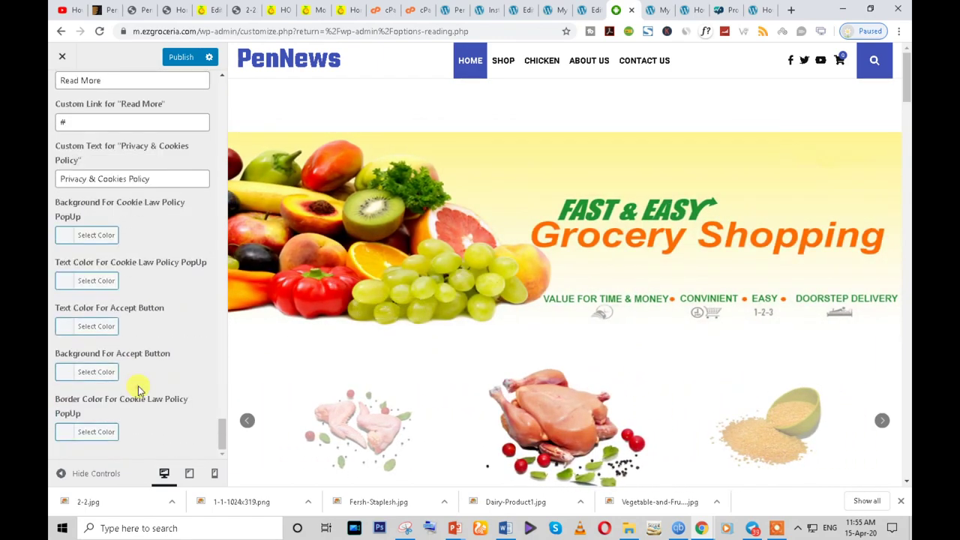
scroll(135, 386, up, 3)
scroll(159, 148, up, 15)
click(175, 57)
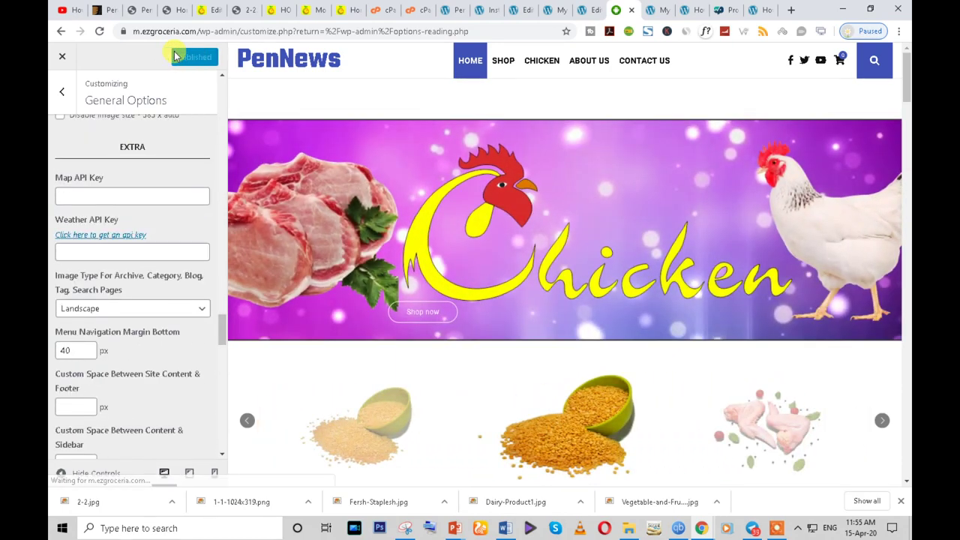
- Tick Enable Top Bar in Topbar Options and publish the change
click(60, 91)
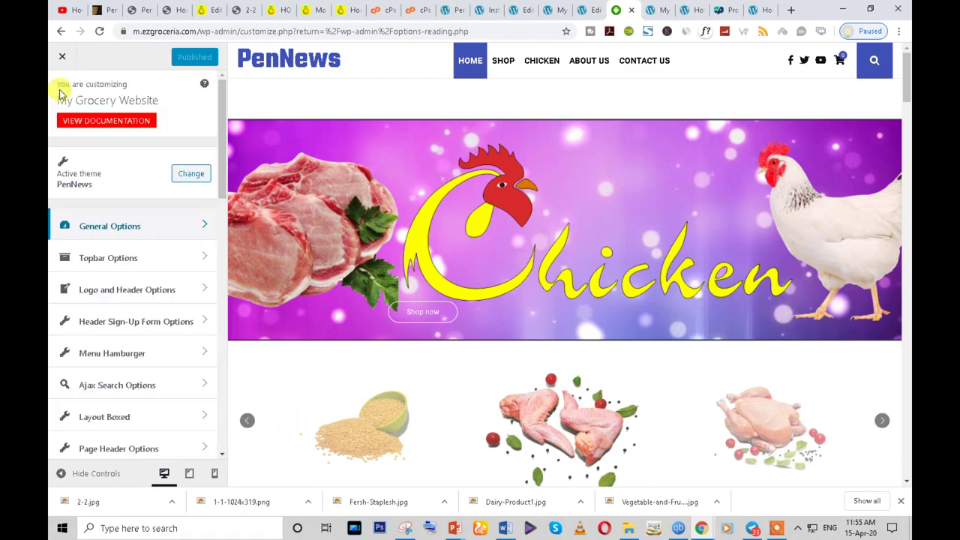
click(133, 258)
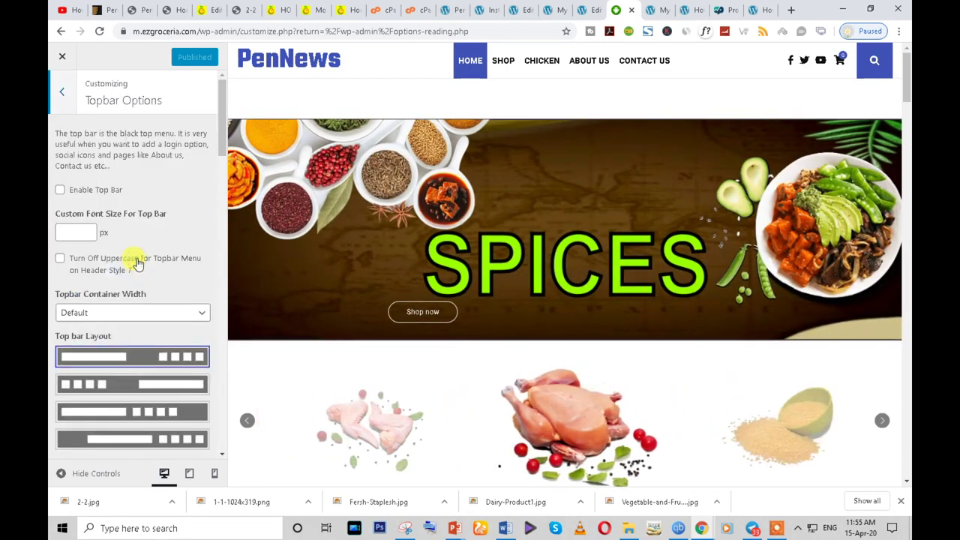
click(63, 96)
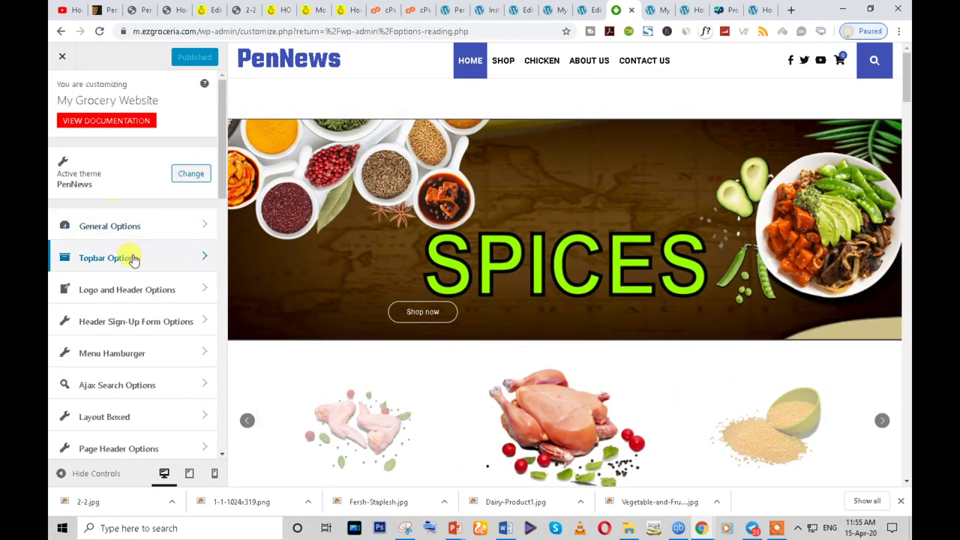
click(128, 253)
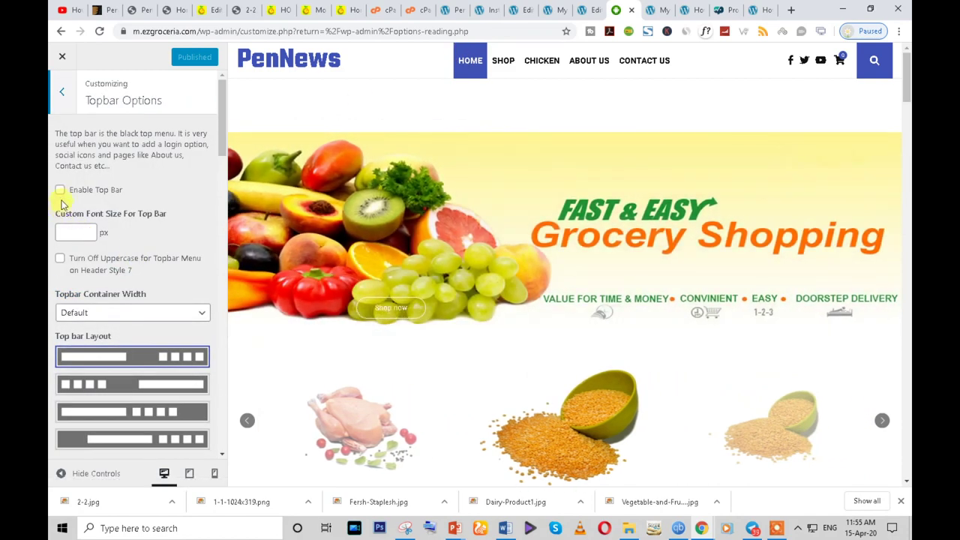
click(60, 190)
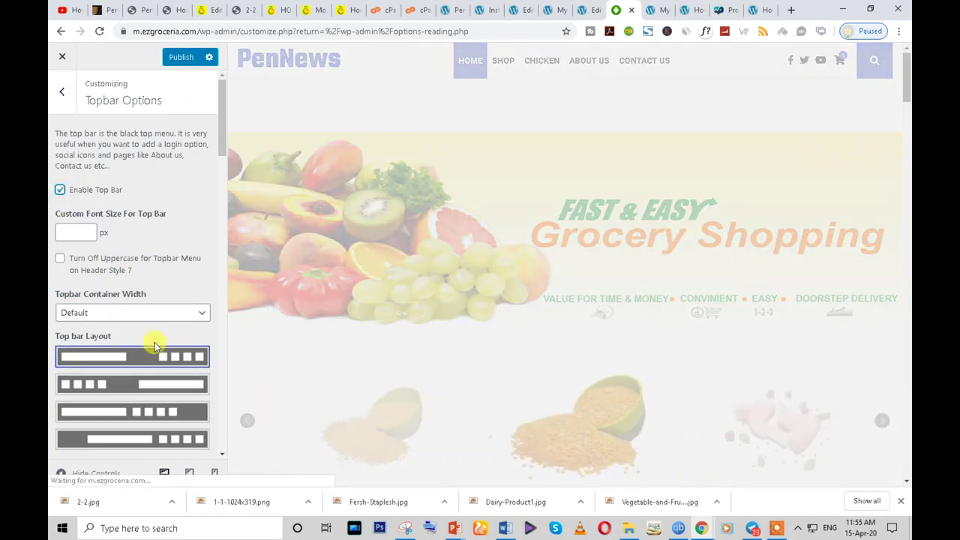
click(180, 60)
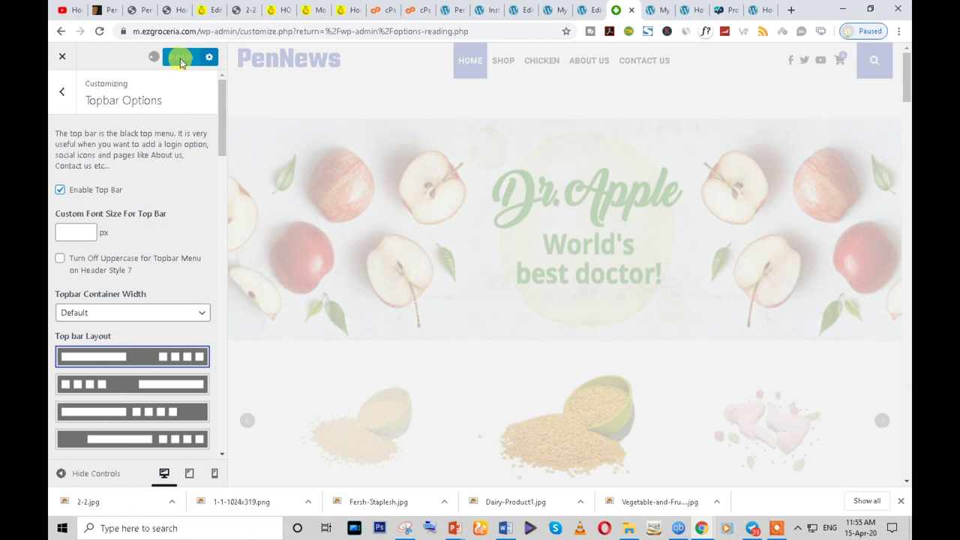
- Reload the live site in the incognito window to check the top bar, then return
mouse_move(679, 528)
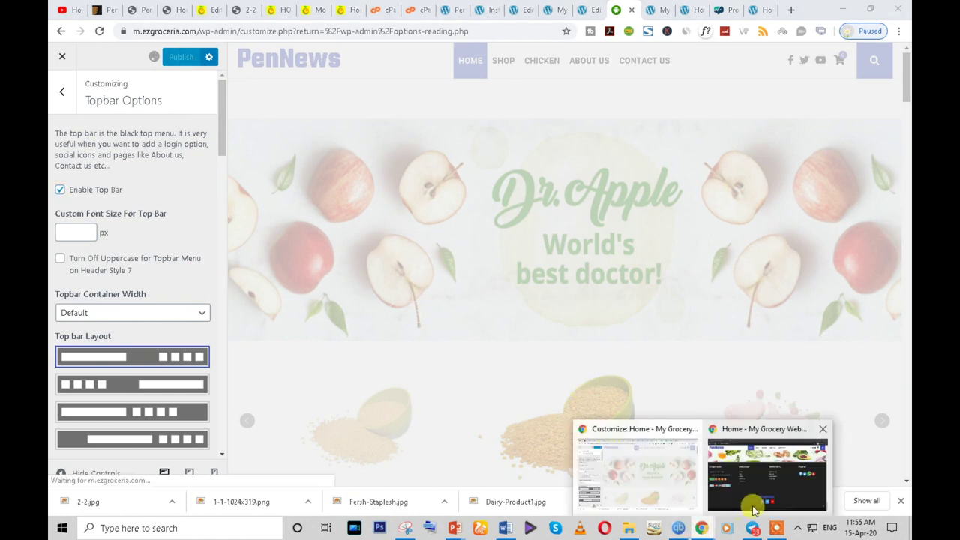
click(752, 505)
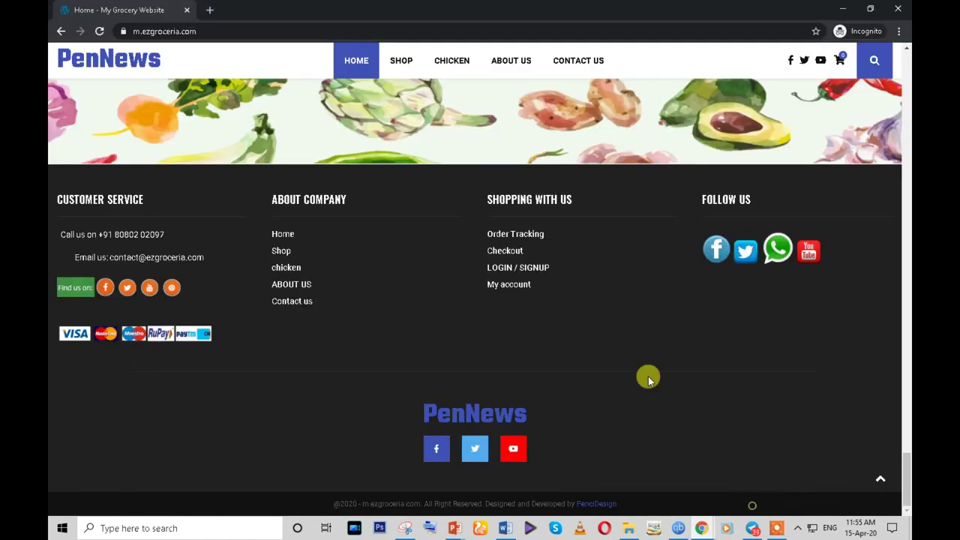
click(102, 32)
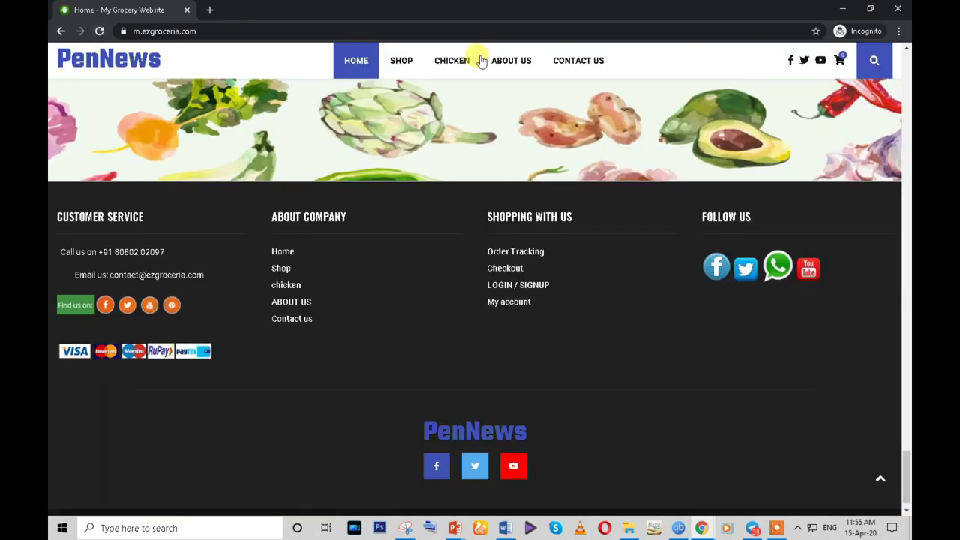
drag(907, 474, 908, 46)
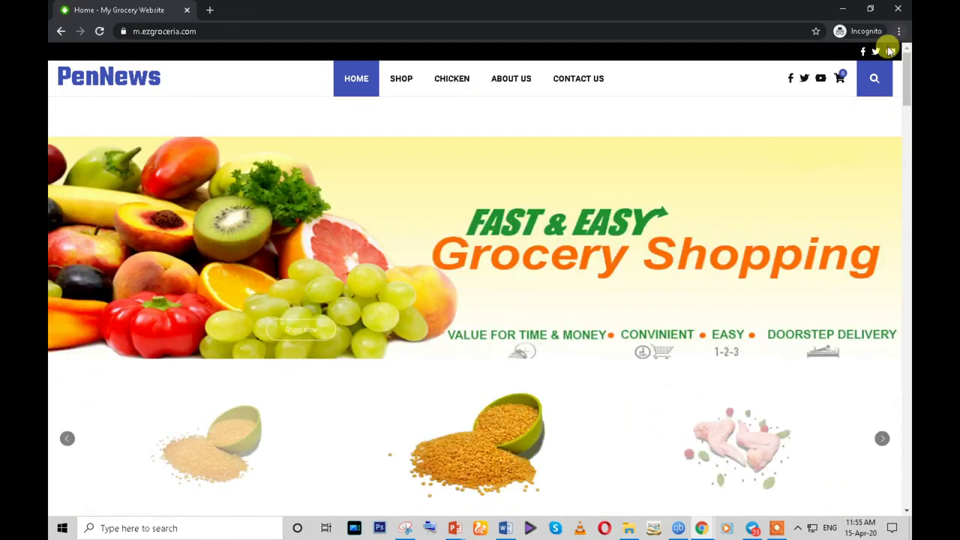
mouse_move(701, 528)
click(643, 480)
- In Logo and Header Options, turn off Use Text Logo
scroll(109, 359, down, 3)
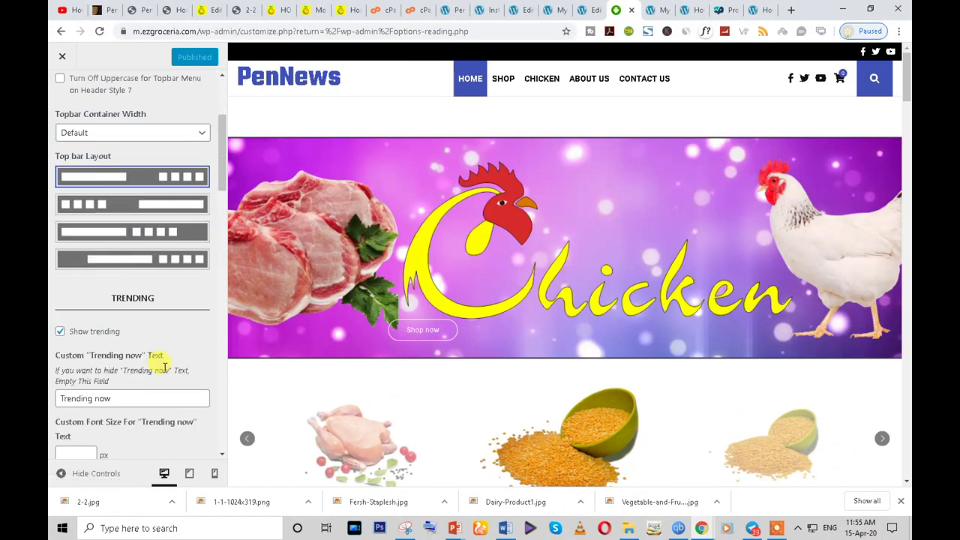
scroll(145, 321, up, 5)
click(62, 97)
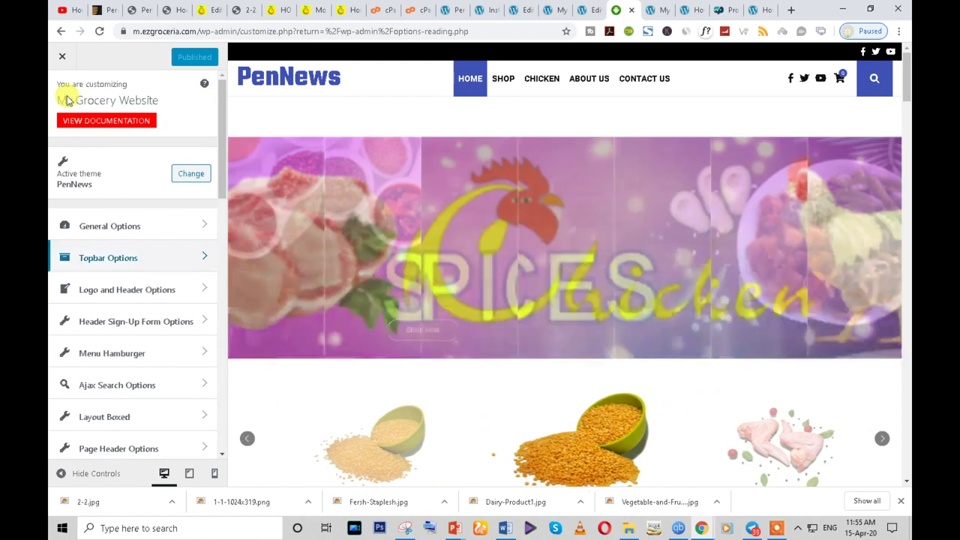
click(147, 299)
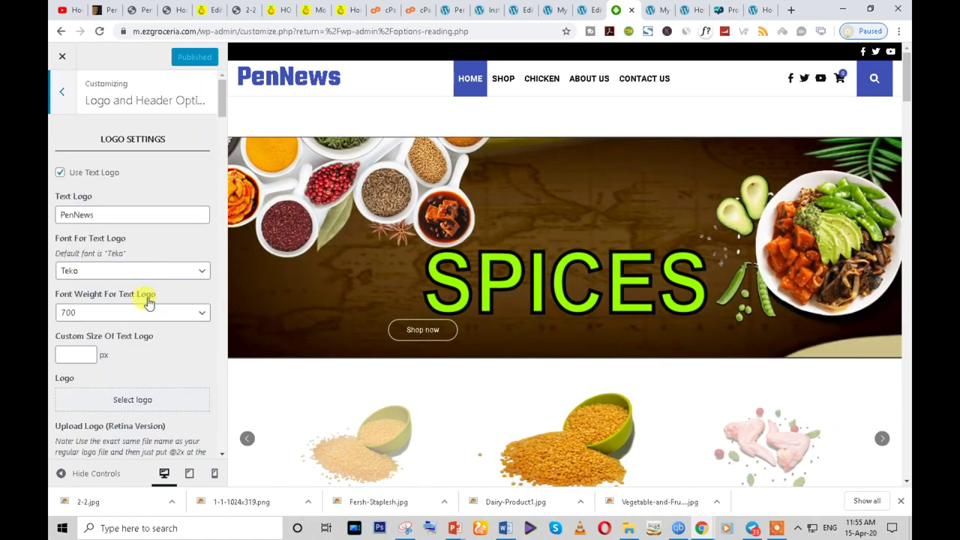
click(115, 215)
double_click(115, 216)
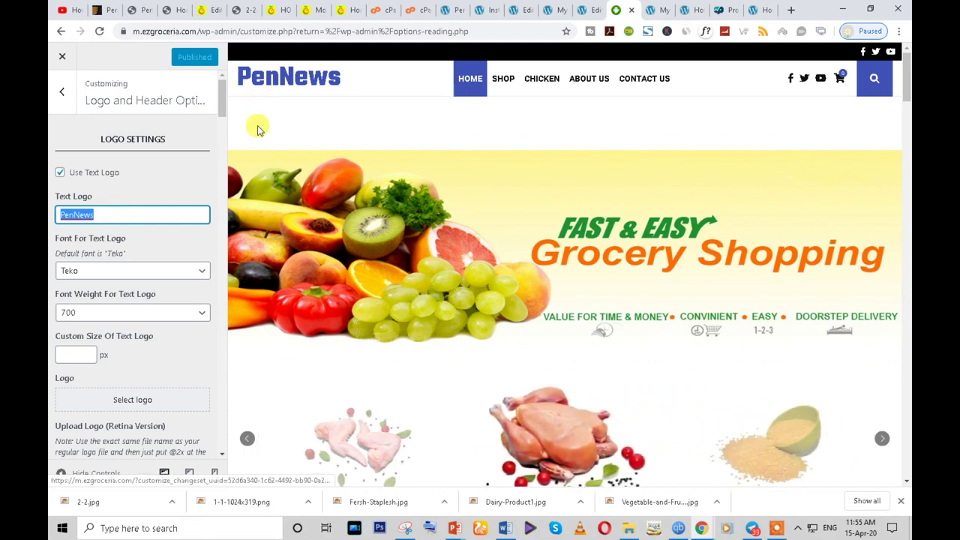
click(59, 173)
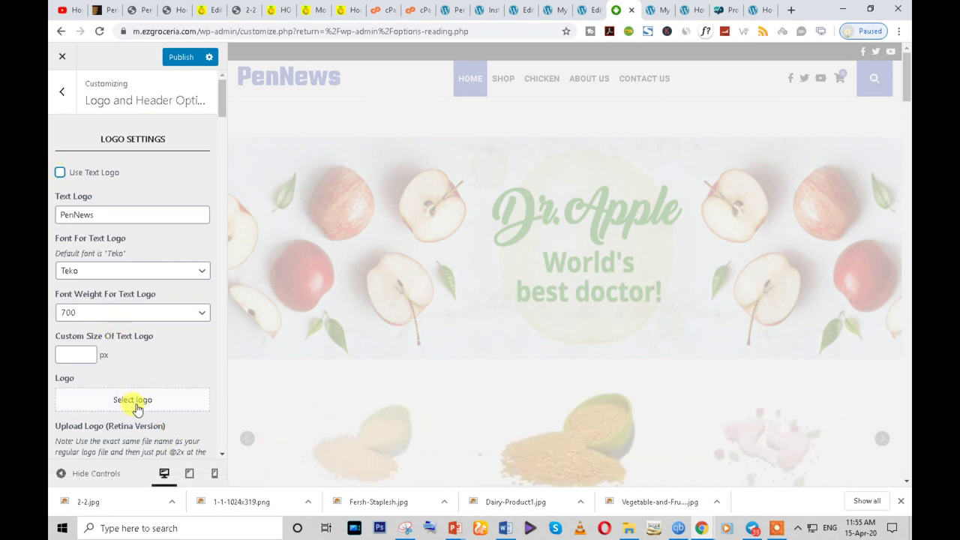
- Choose the Subscribe image as the logo and crop it to the full image width
click(133, 401)
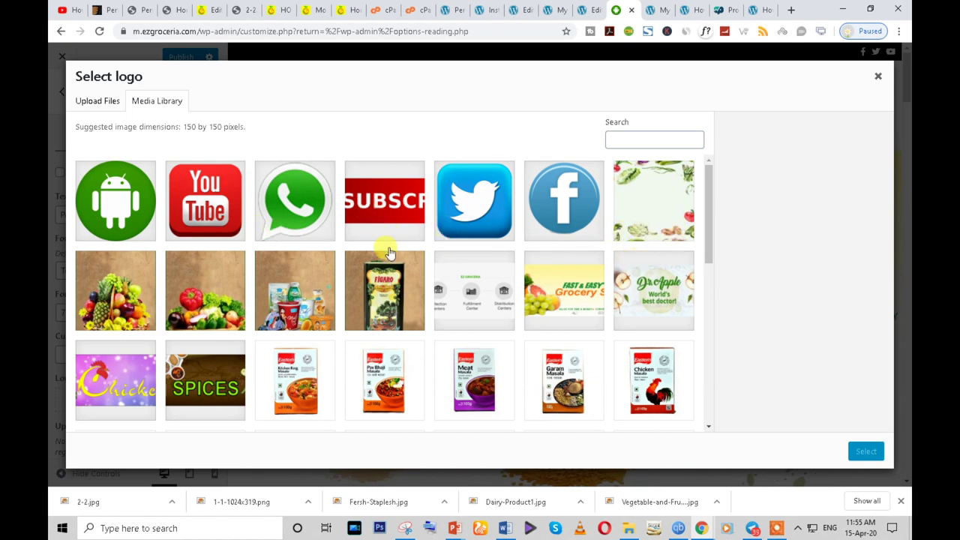
click(379, 217)
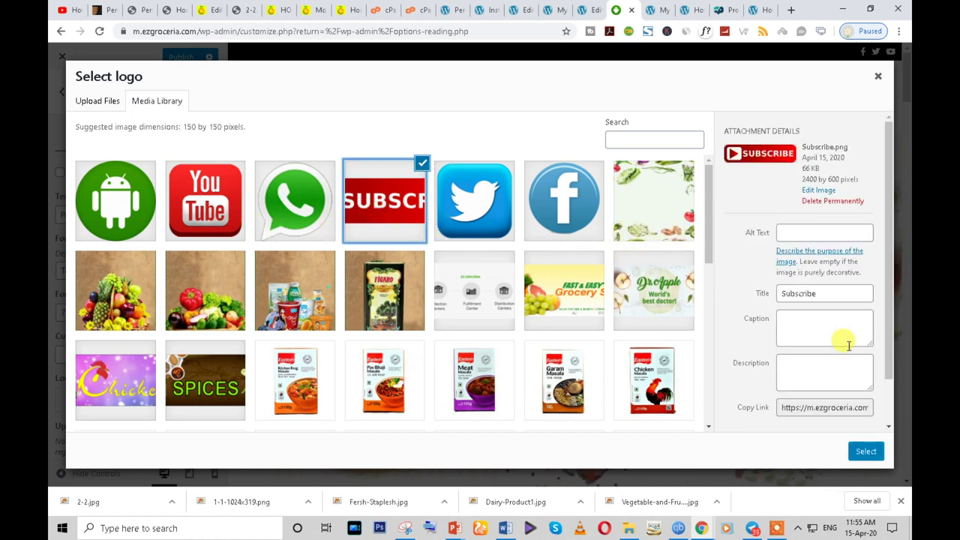
click(864, 451)
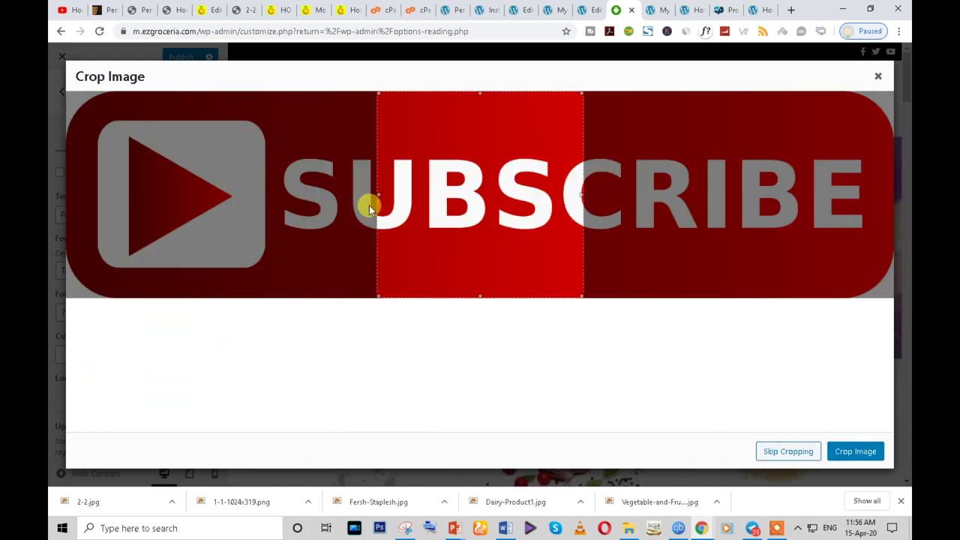
drag(375, 196, 69, 201)
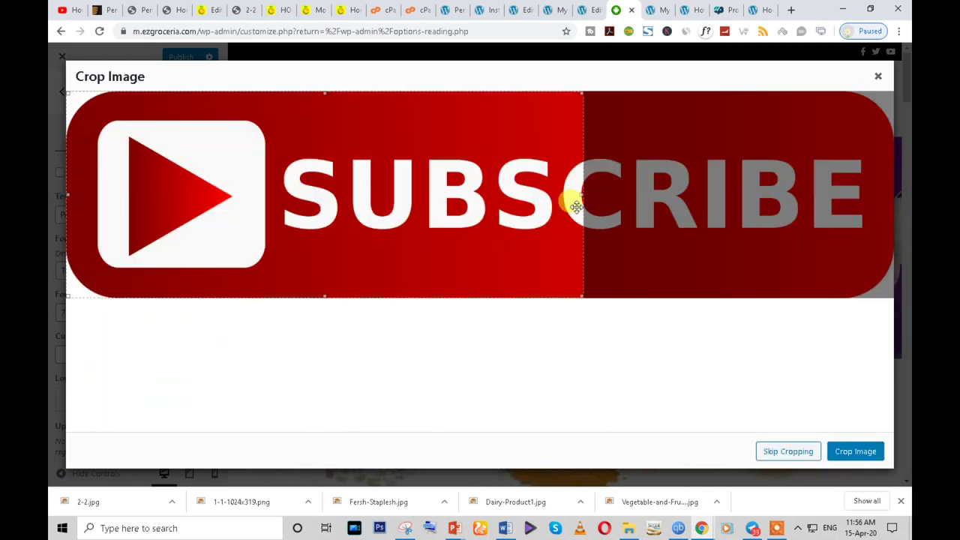
drag(582, 197, 906, 236)
click(848, 452)
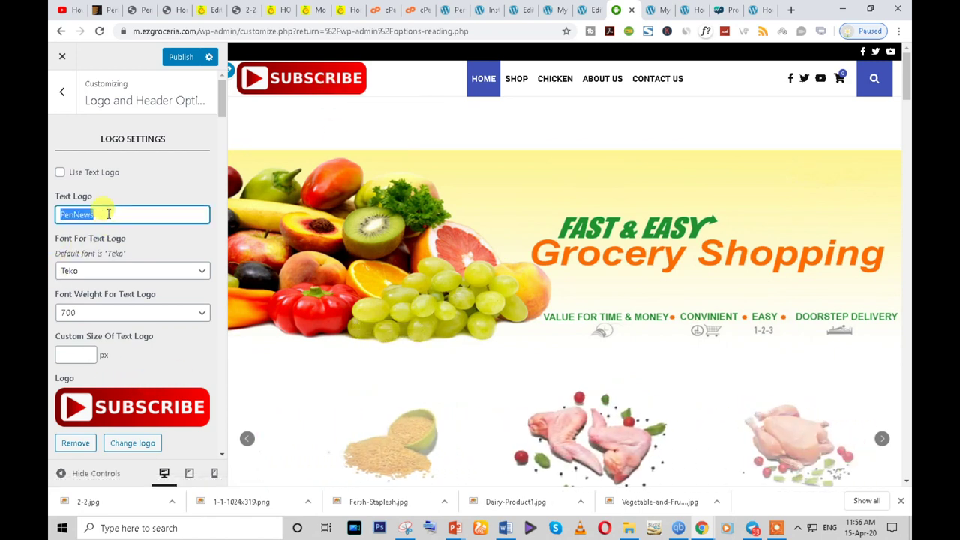
- Re-enable the text logo and enter 'Food' as the mobile header text logo
text(Foo)
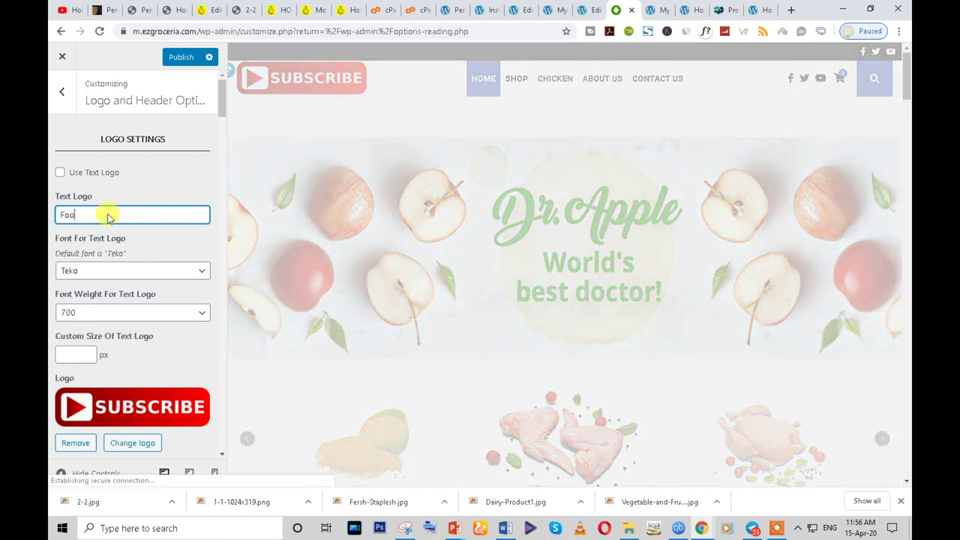
text(d)
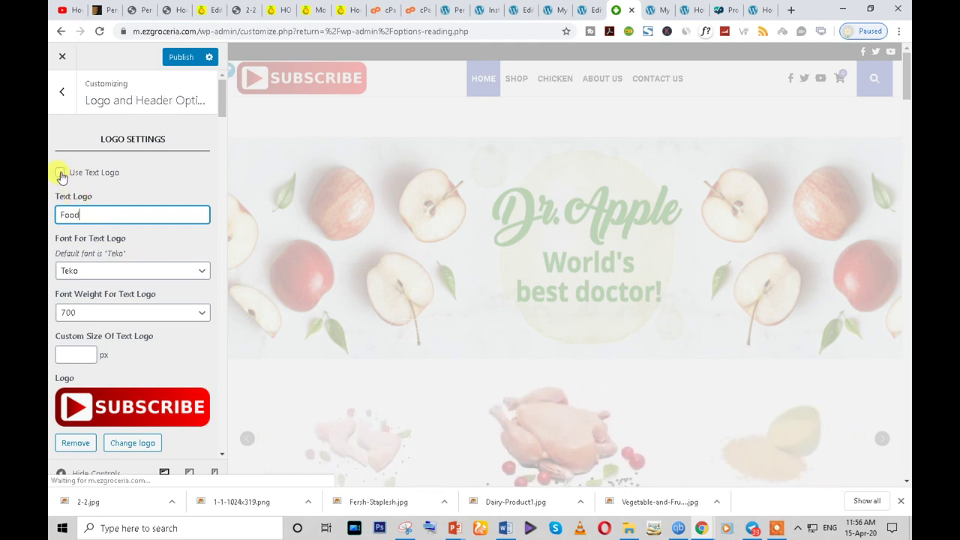
click(60, 173)
scroll(122, 360, down, 3)
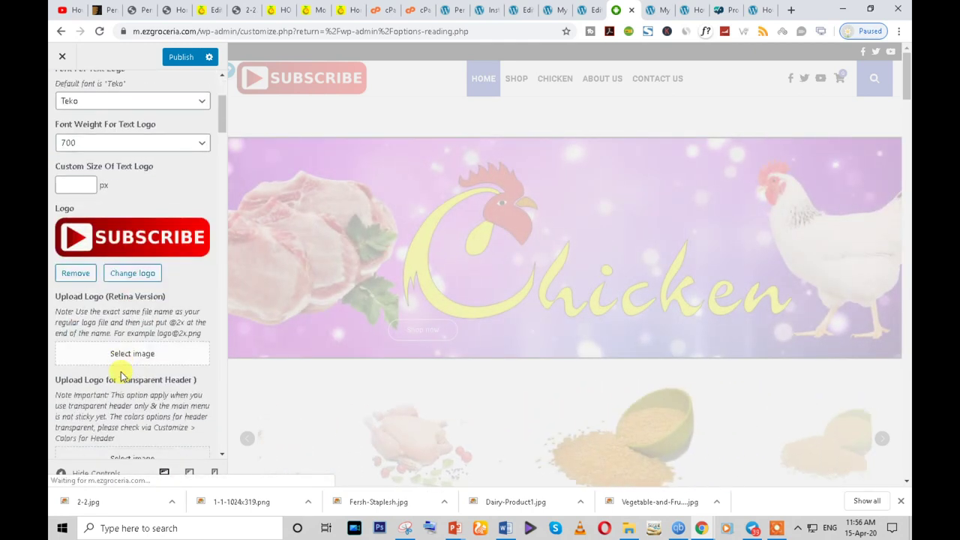
scroll(122, 375, down, 3)
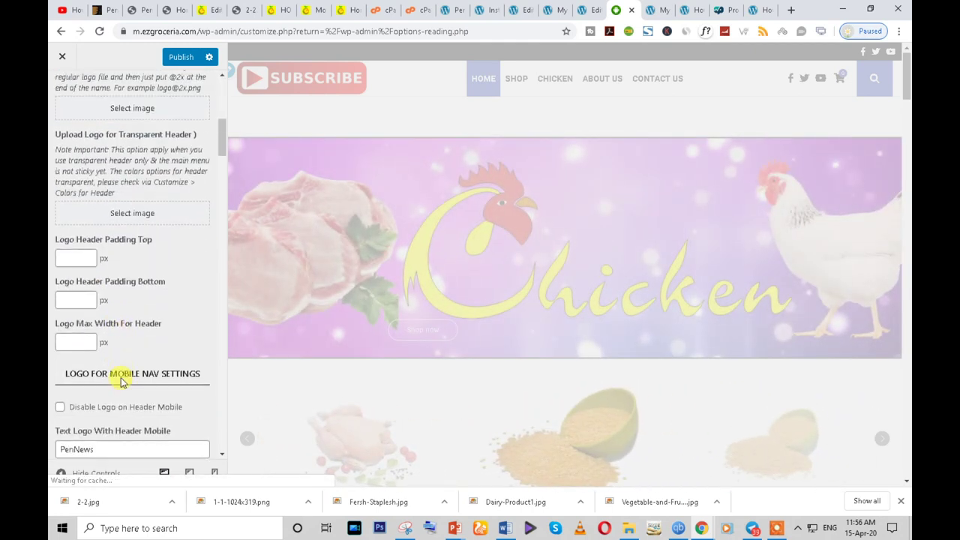
click(99, 447)
drag(93, 385, 58, 386)
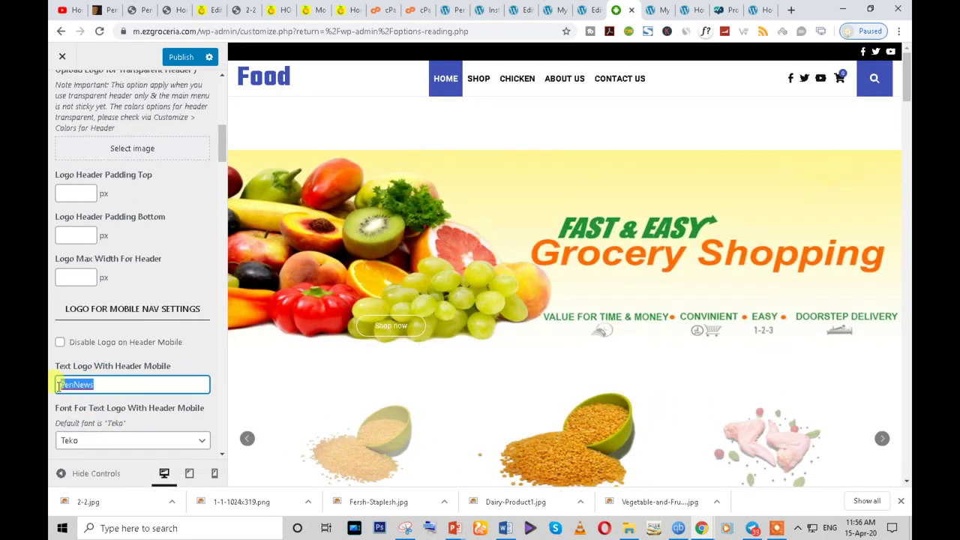
text(Food)
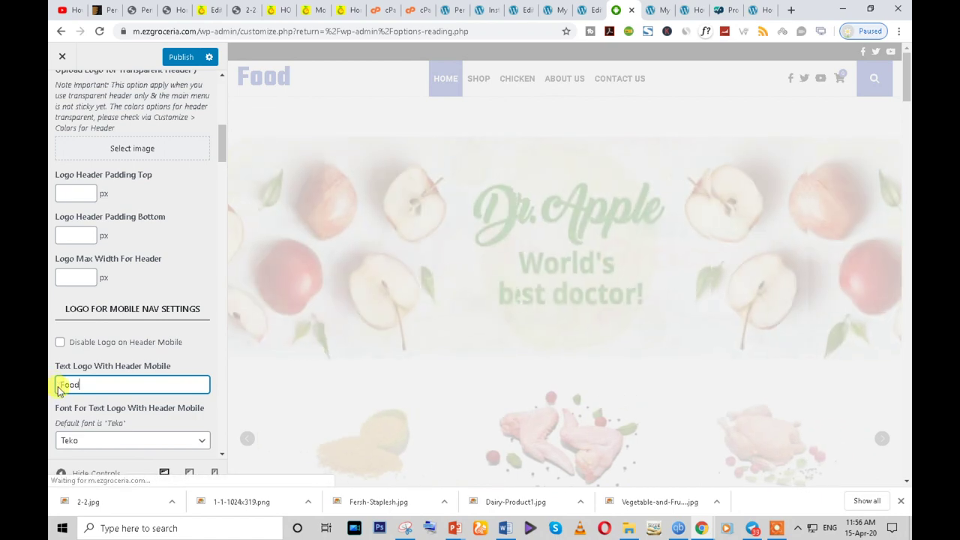
- Switch the header layout to Header style 2 and publish
scroll(60, 388, down, 8)
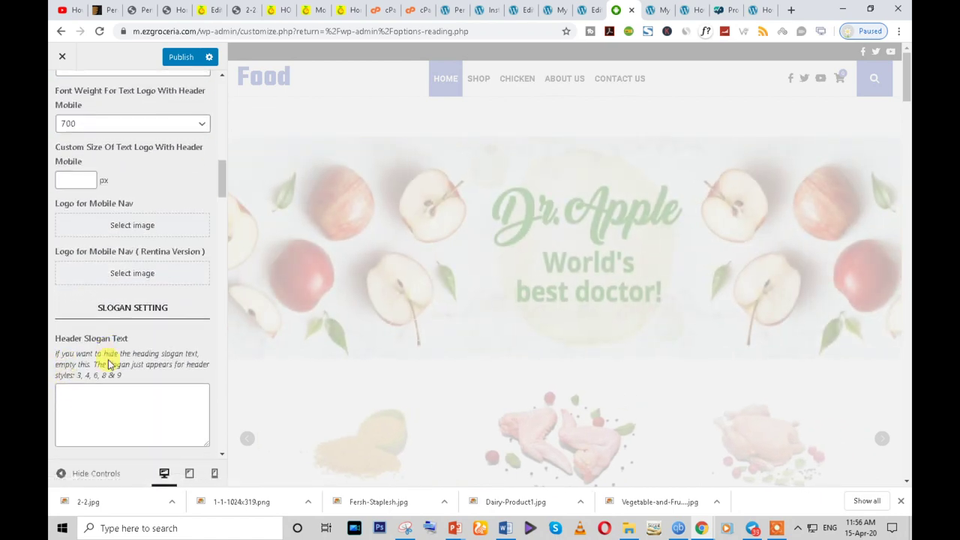
scroll(113, 397, down, 10)
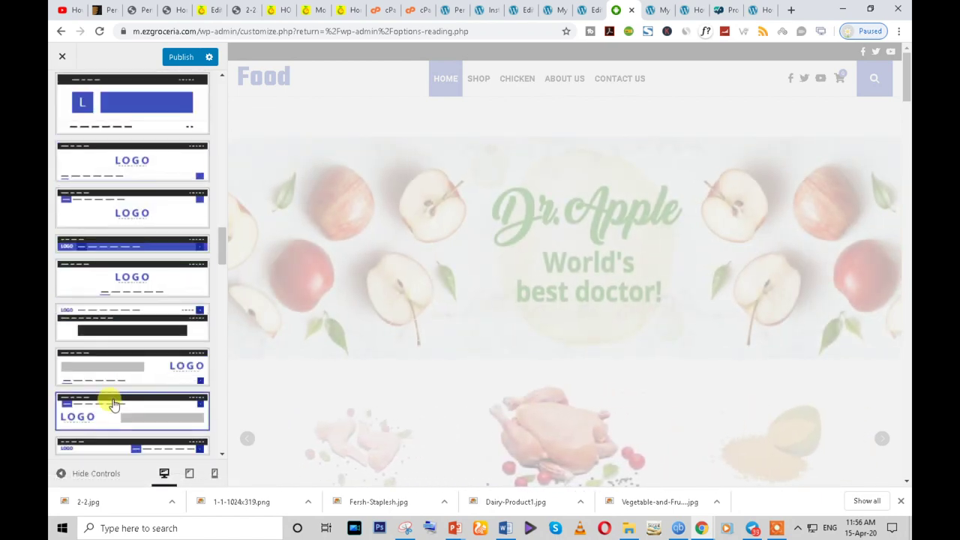
scroll(199, 248, up, 5)
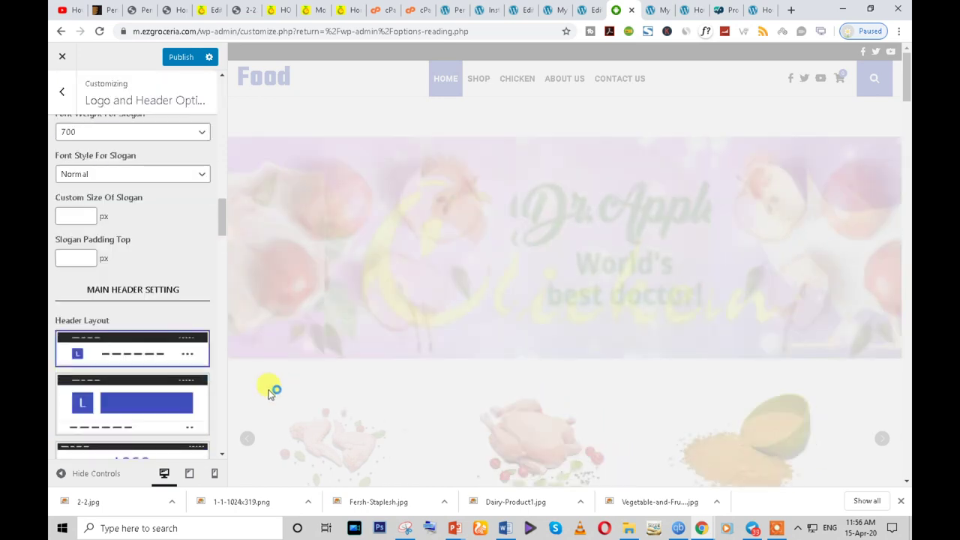
scroll(166, 397, down, 2)
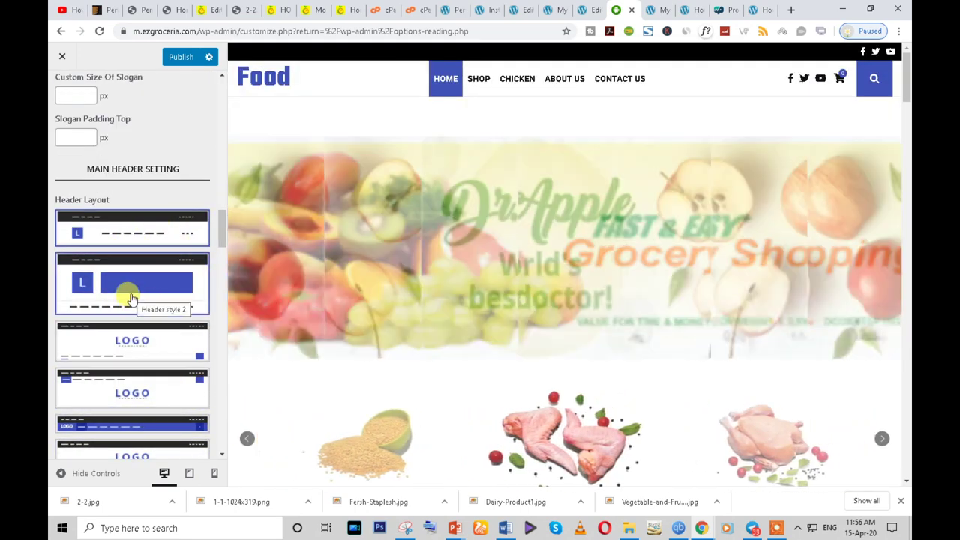
click(132, 297)
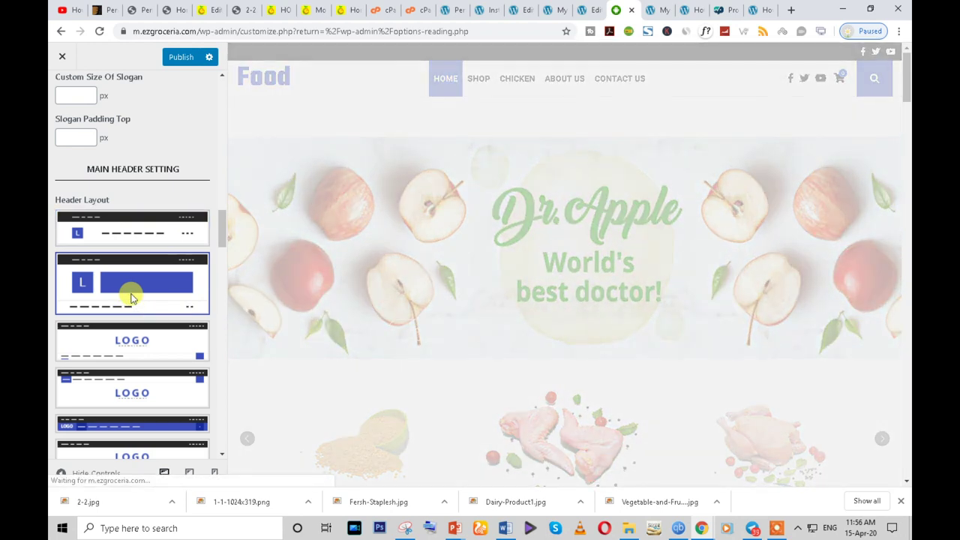
click(186, 63)
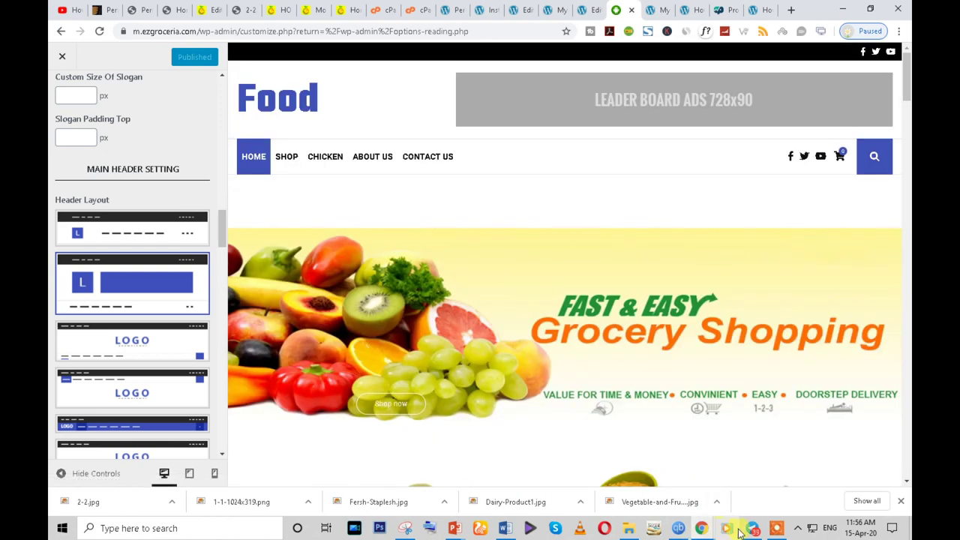
- Reload the live site to check the Food header and ad area, then return to the customizer
mouse_move(705, 529)
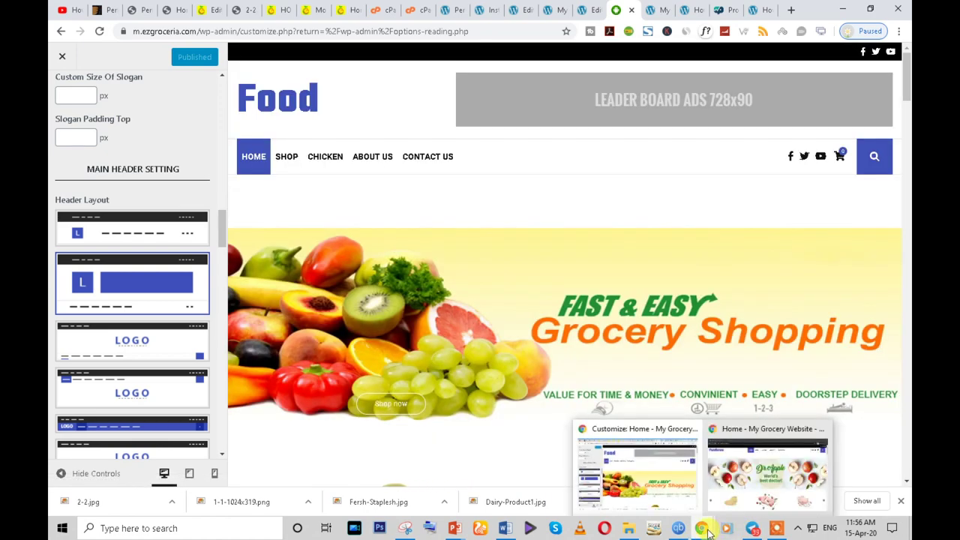
click(756, 480)
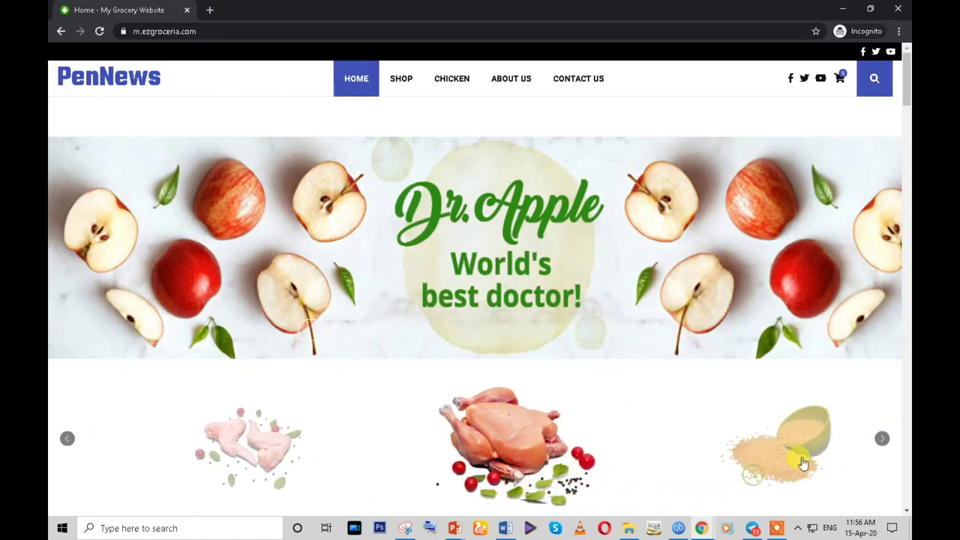
click(101, 33)
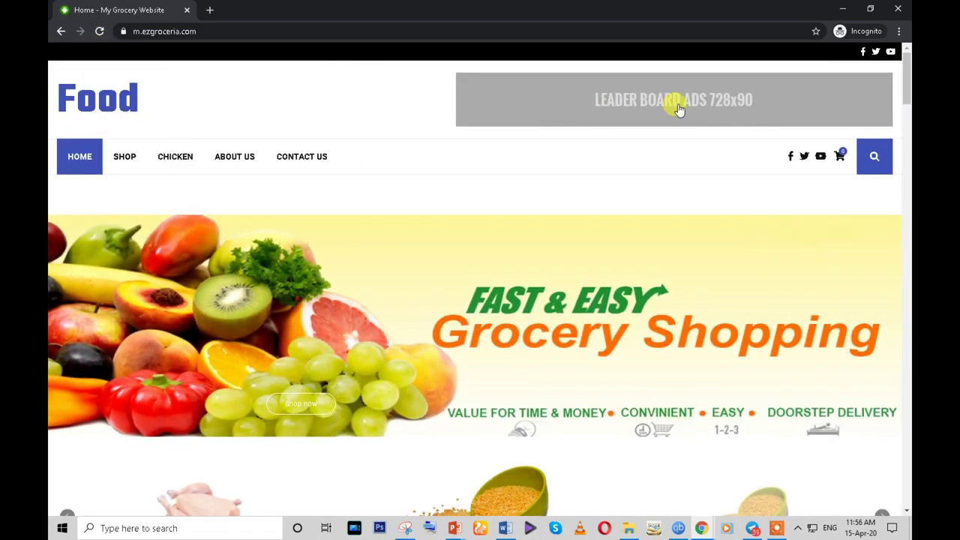
scroll(512, 112, down, 1)
scroll(512, 112, up, 1)
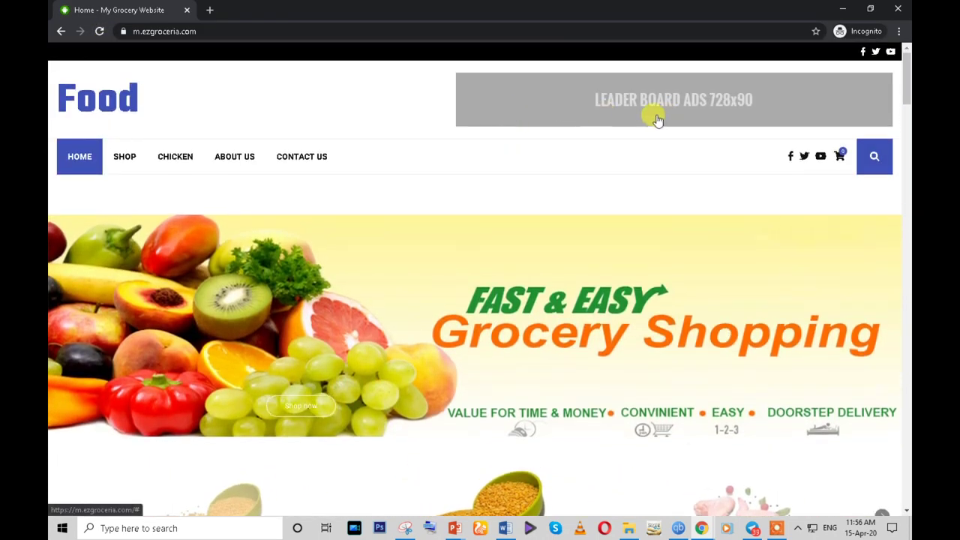
scroll(694, 118, down, 2)
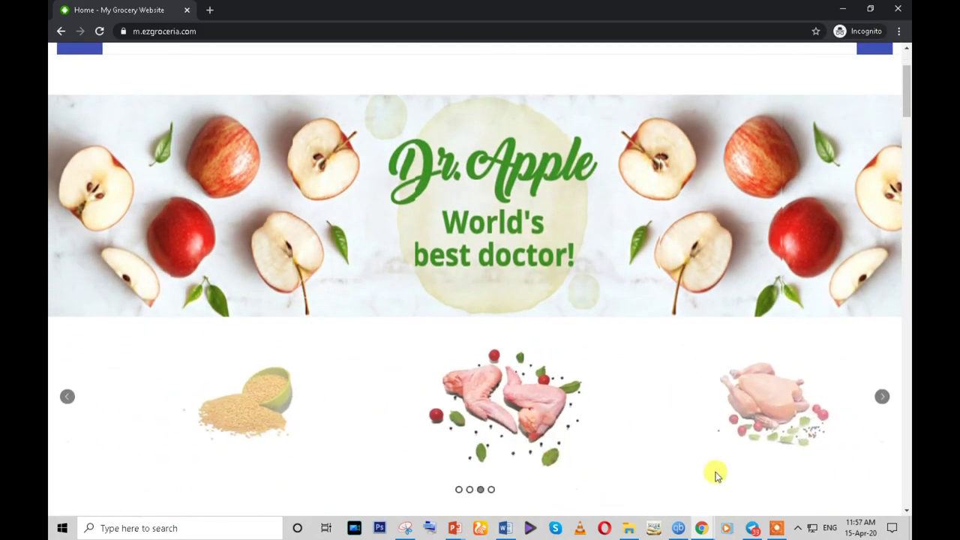
mouse_move(696, 529)
click(638, 482)
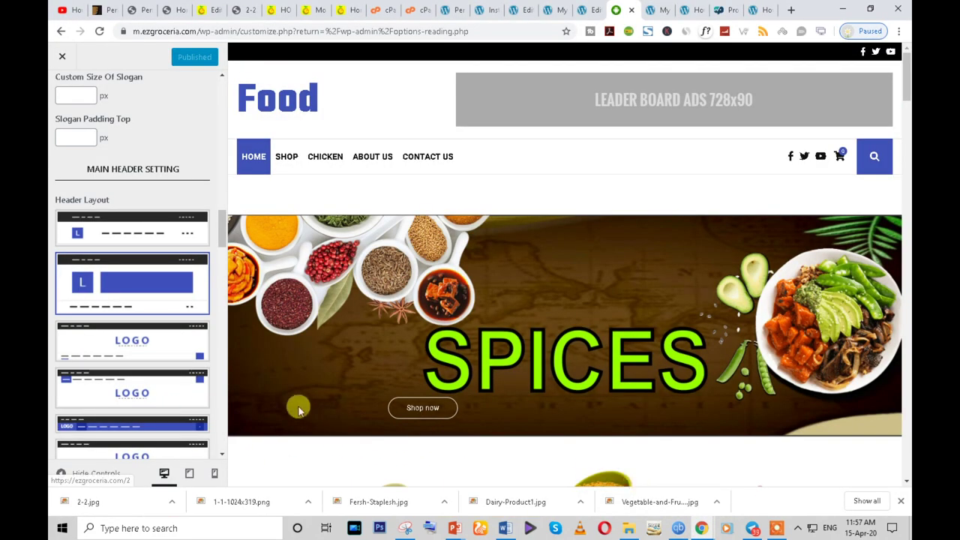
- Open the Adv. Woo Search settings from the admin sidebar
click(589, 10)
scroll(143, 360, down, 4)
scroll(100, 454, down, 3)
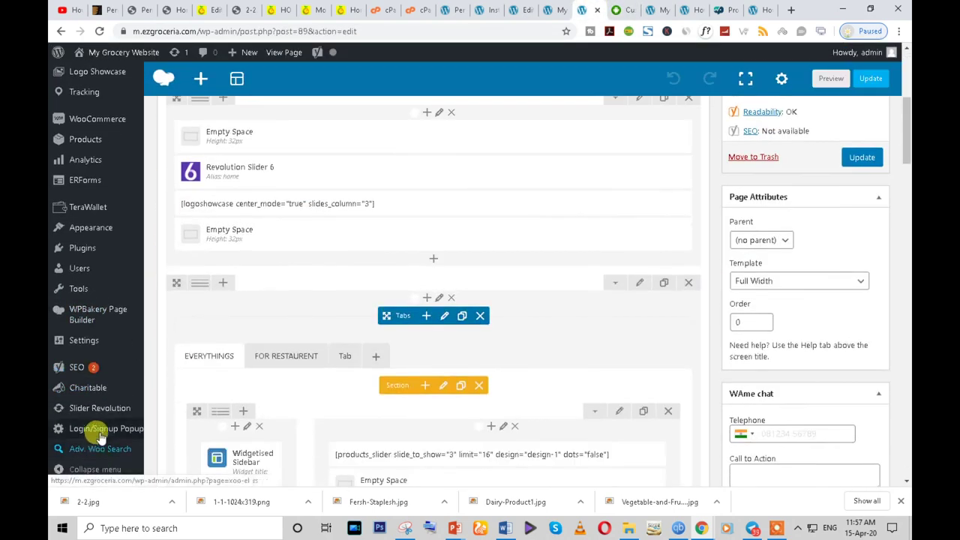
click(98, 450)
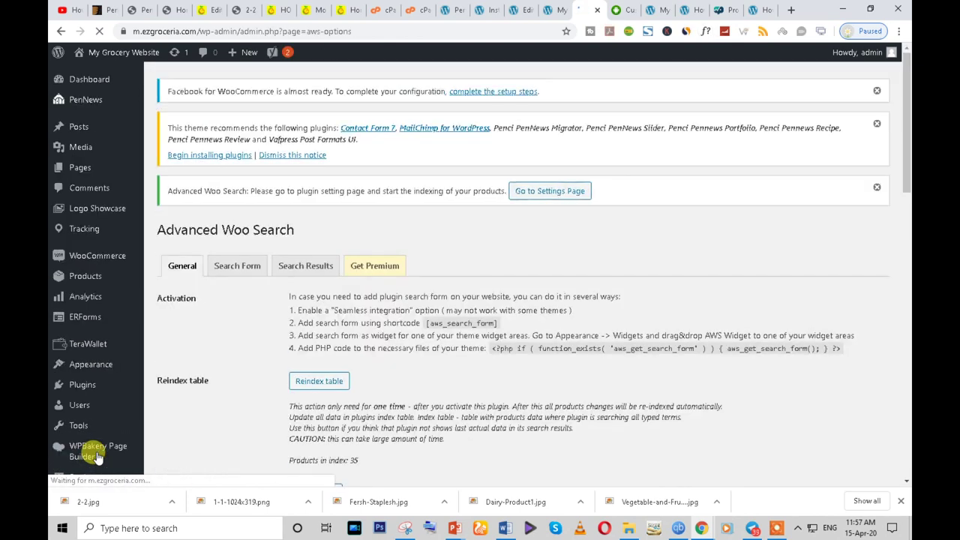
- Look over the Advanced Woo Search General and Search Results tabs
scroll(483, 328, down, 3)
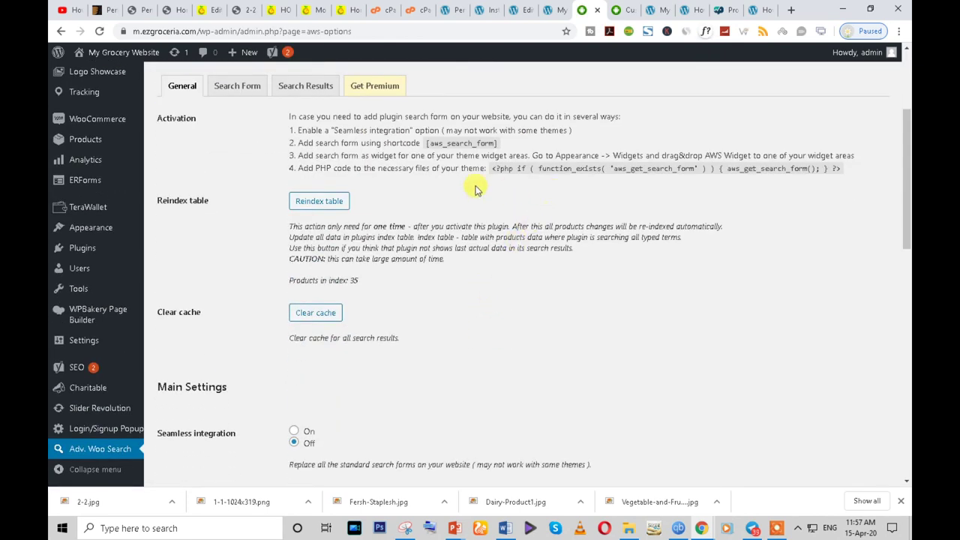
scroll(454, 203, up, 1)
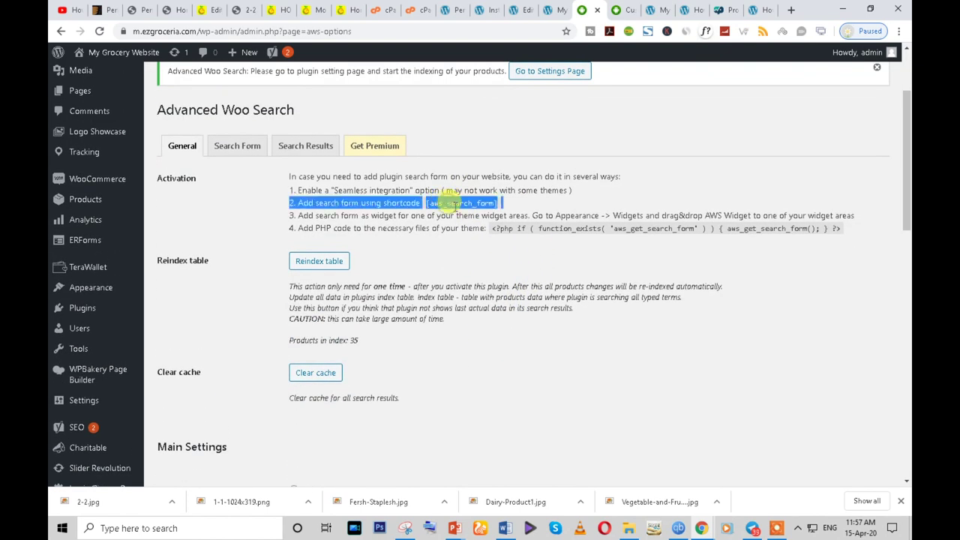
scroll(530, 312, down, 12)
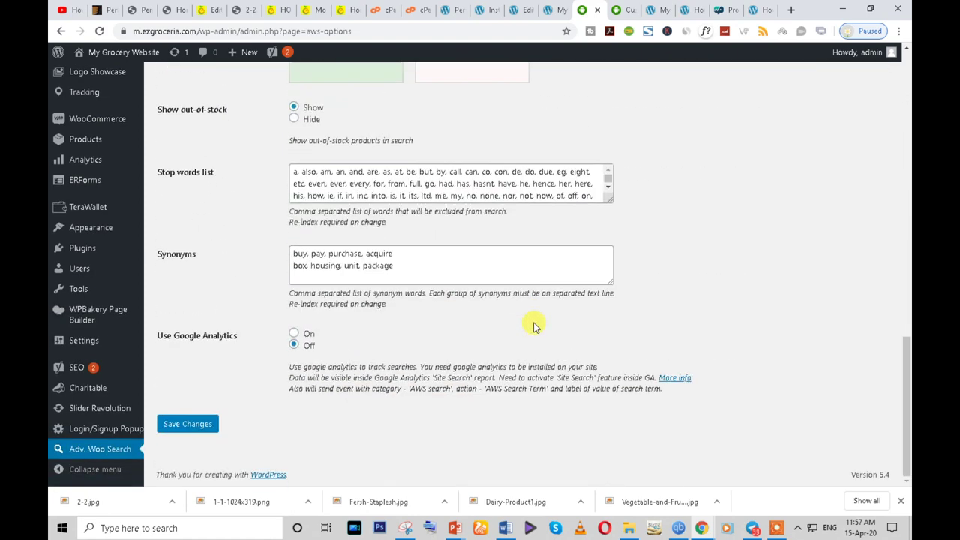
scroll(534, 326, up, 12)
triple_click(318, 265)
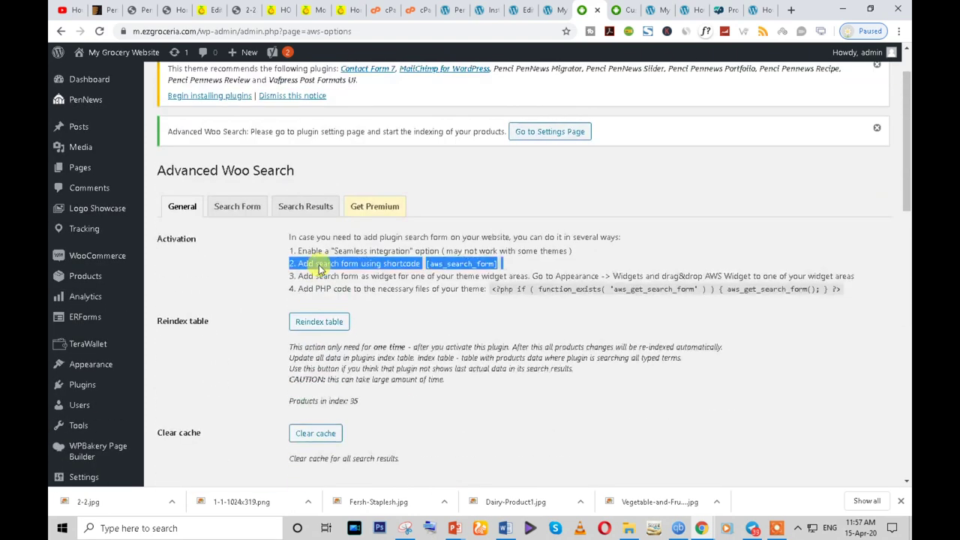
click(312, 210)
scroll(547, 339, down, 15)
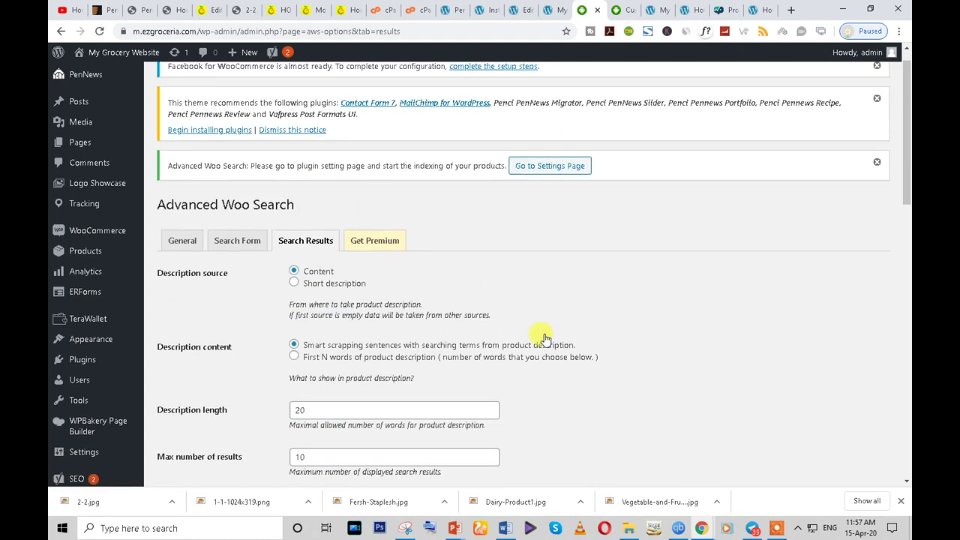
scroll(332, 285, up, 15)
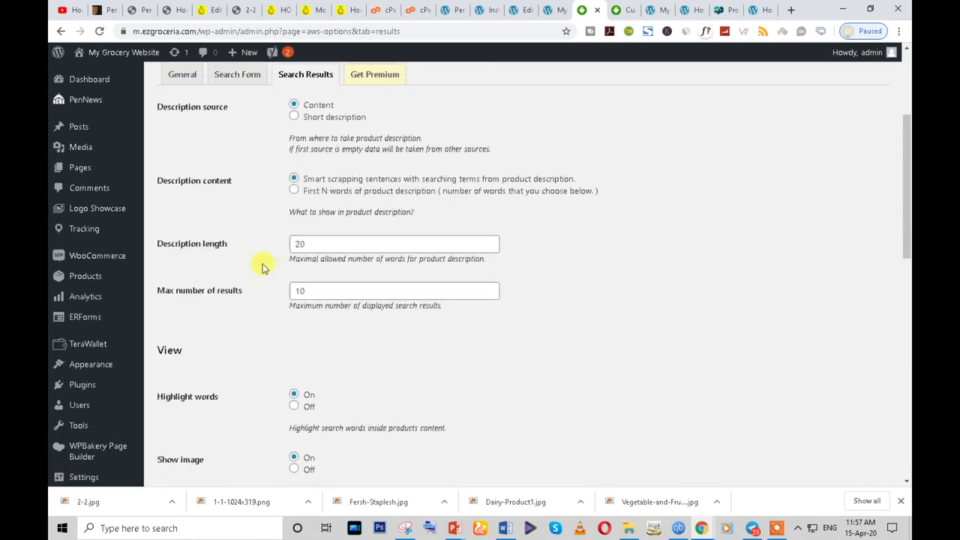
click(197, 274)
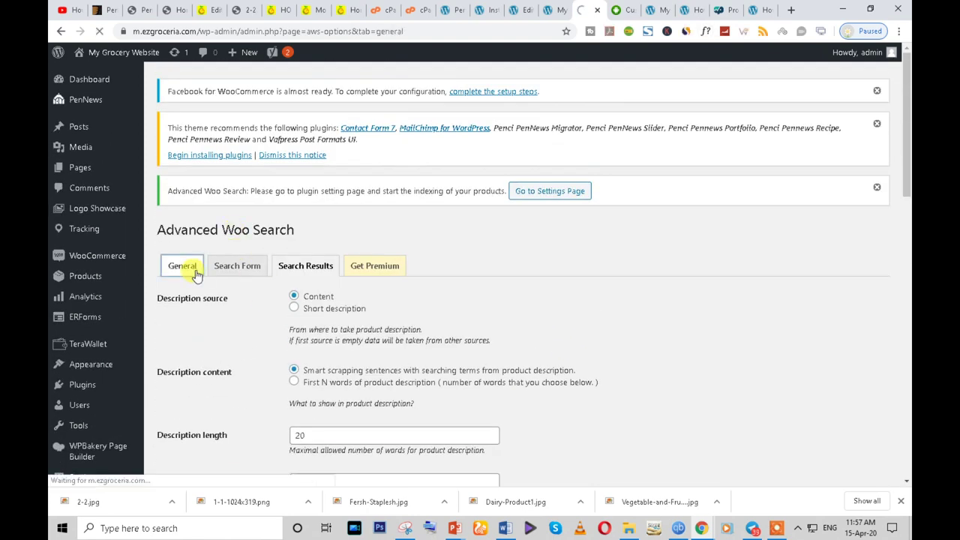
scroll(495, 349, down, 15)
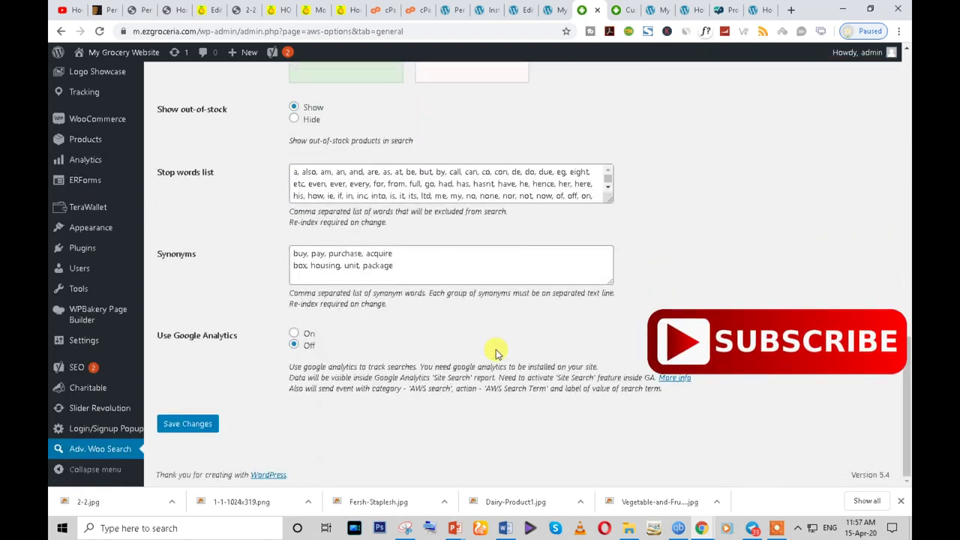
scroll(495, 351, up, 15)
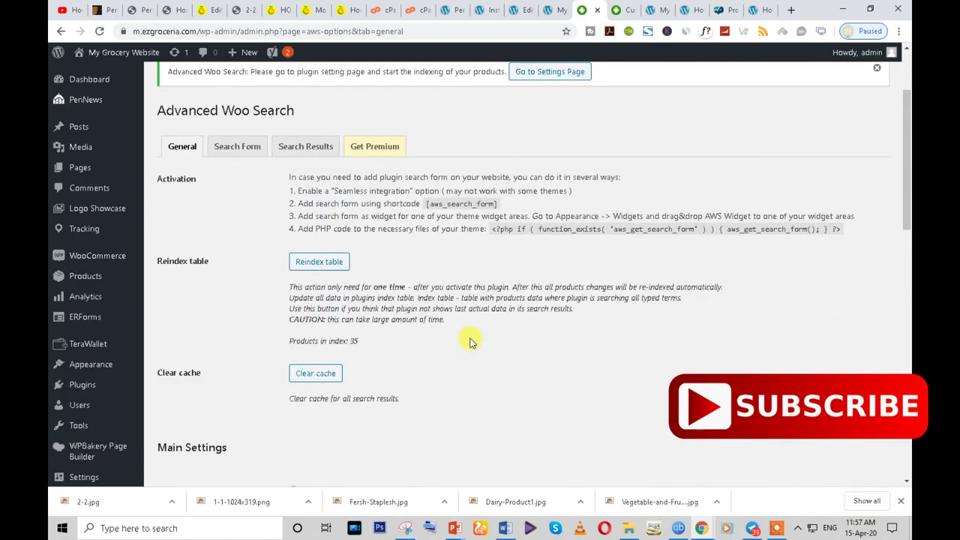
- Choose the search form layout with a trailing search icon and save the settings
click(232, 150)
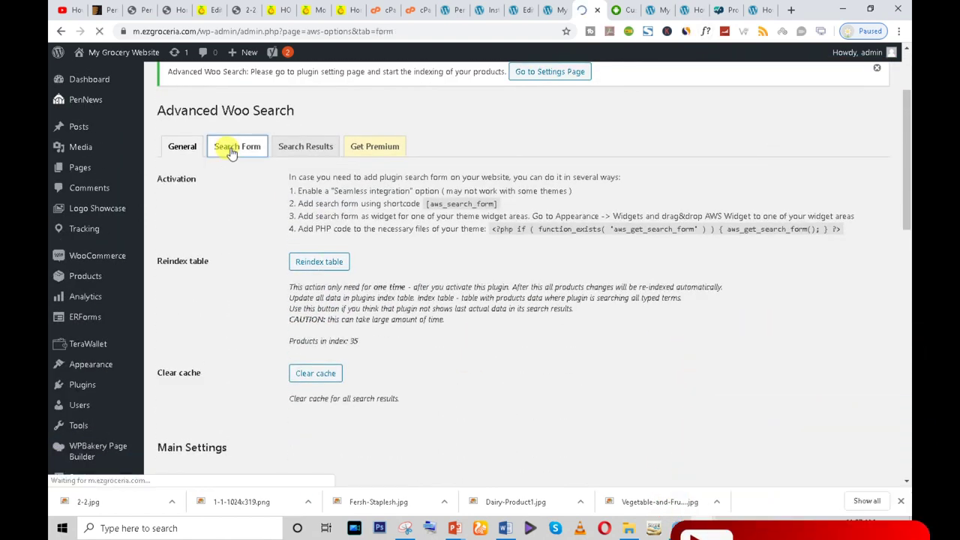
scroll(428, 332, down, 15)
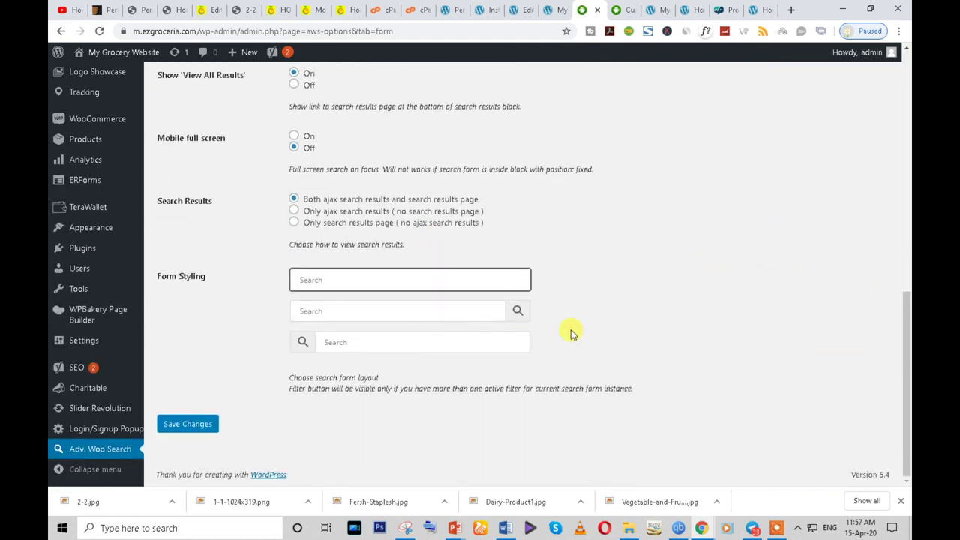
click(501, 315)
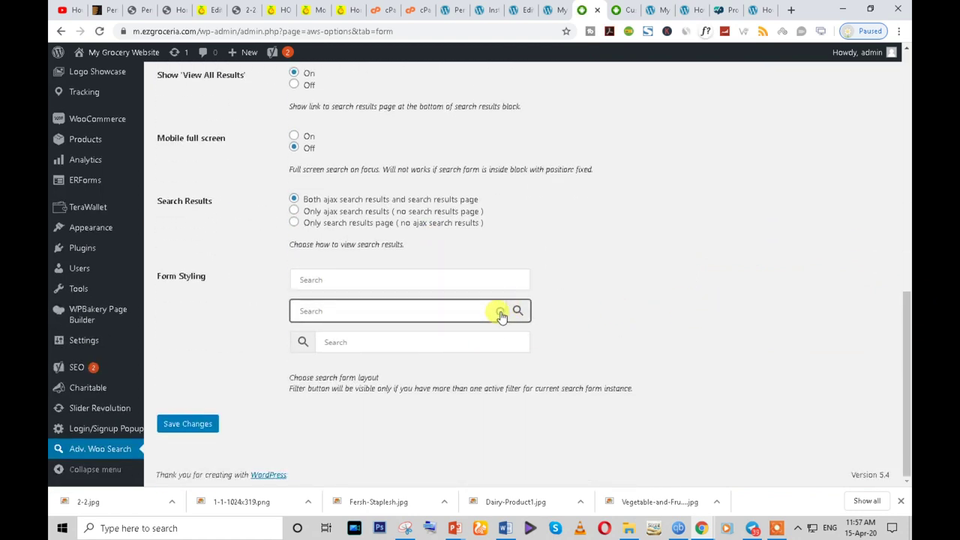
scroll(408, 382, up, 15)
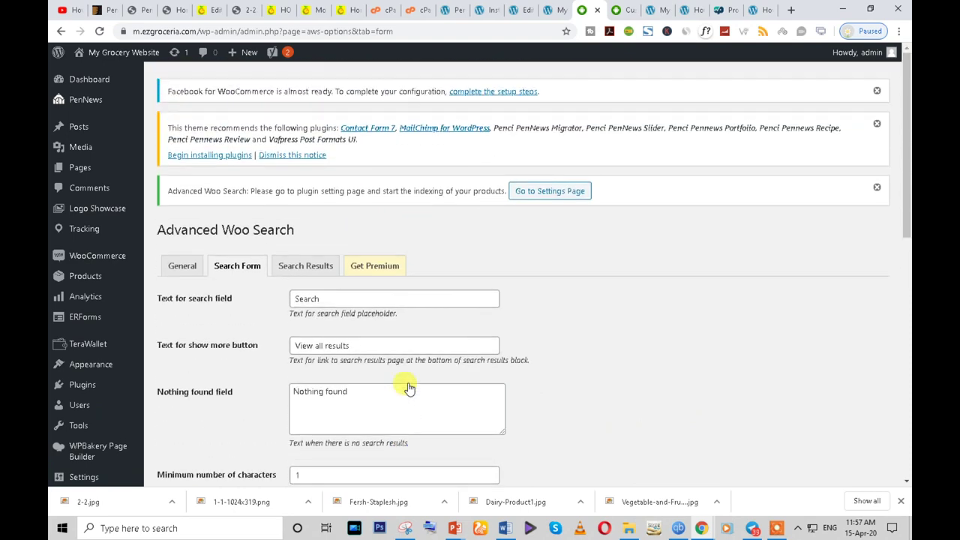
scroll(409, 382, down, 15)
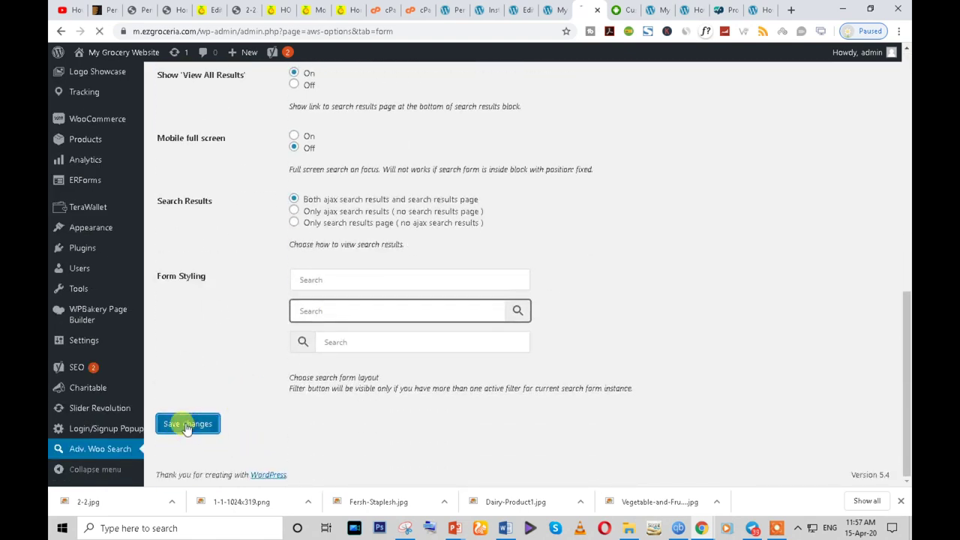
click(187, 426)
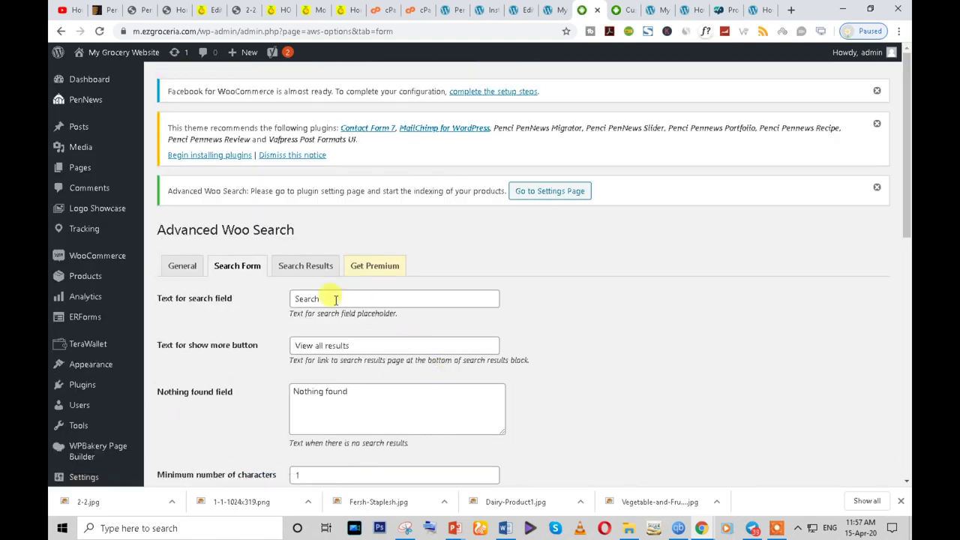
- Back on the General tab, select the [aws_search_form] shortcode
click(315, 268)
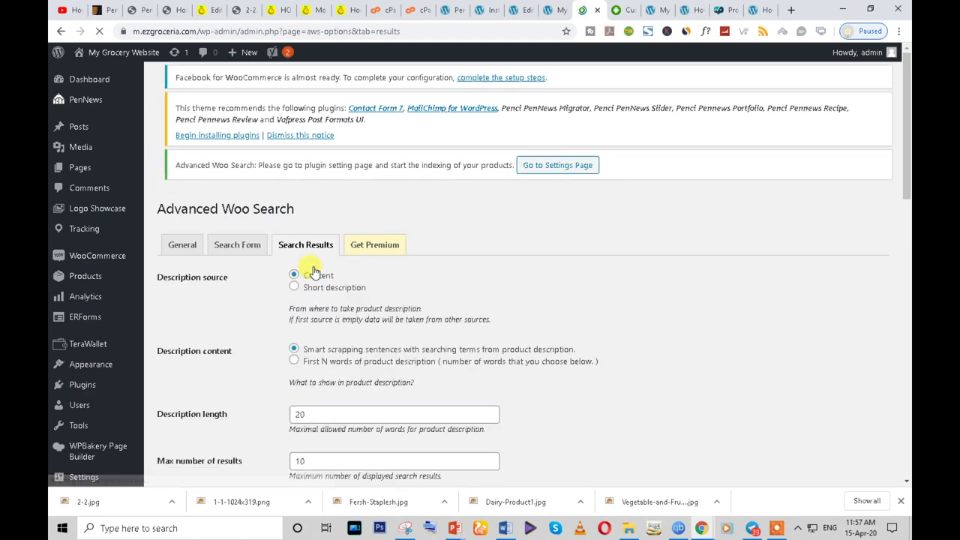
scroll(352, 293, down, 4)
scroll(107, 252, up, 1)
scroll(107, 252, up, 3)
click(181, 266)
scroll(525, 315, down, 3)
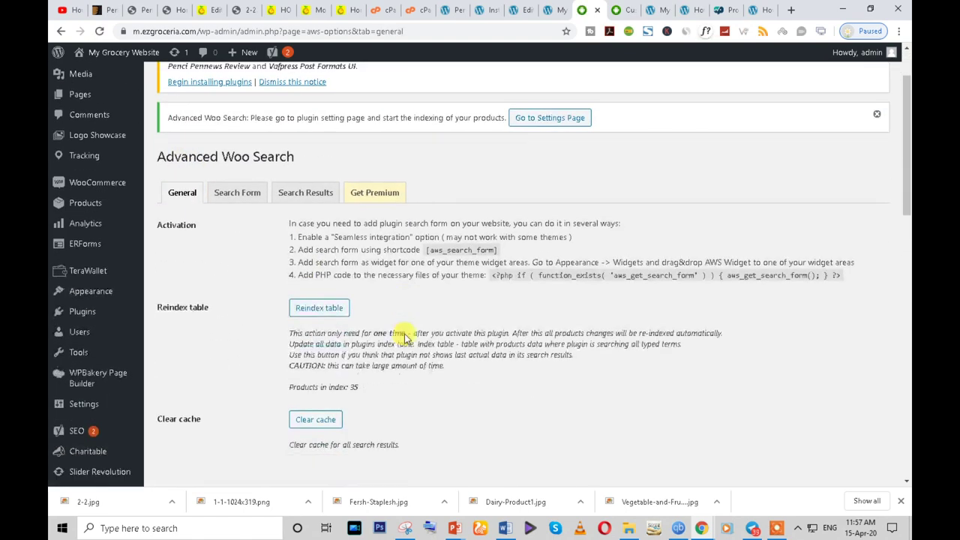
scroll(537, 268, up, 2)
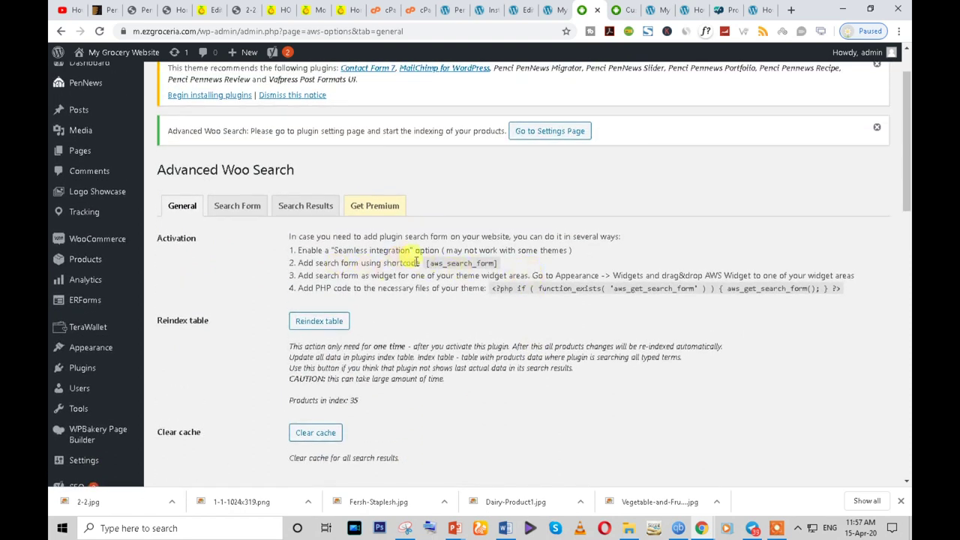
drag(475, 263, 509, 268)
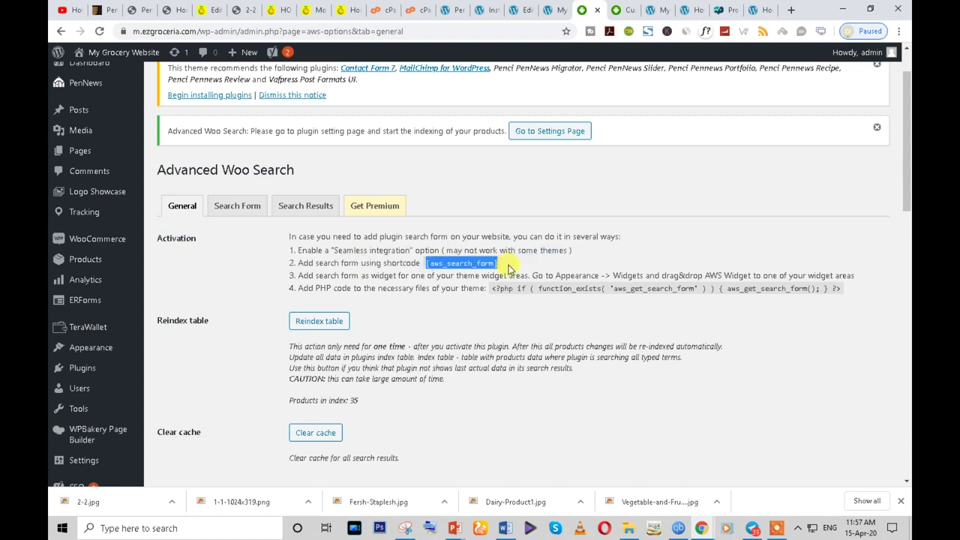
drag(495, 289, 846, 275)
click(831, 290)
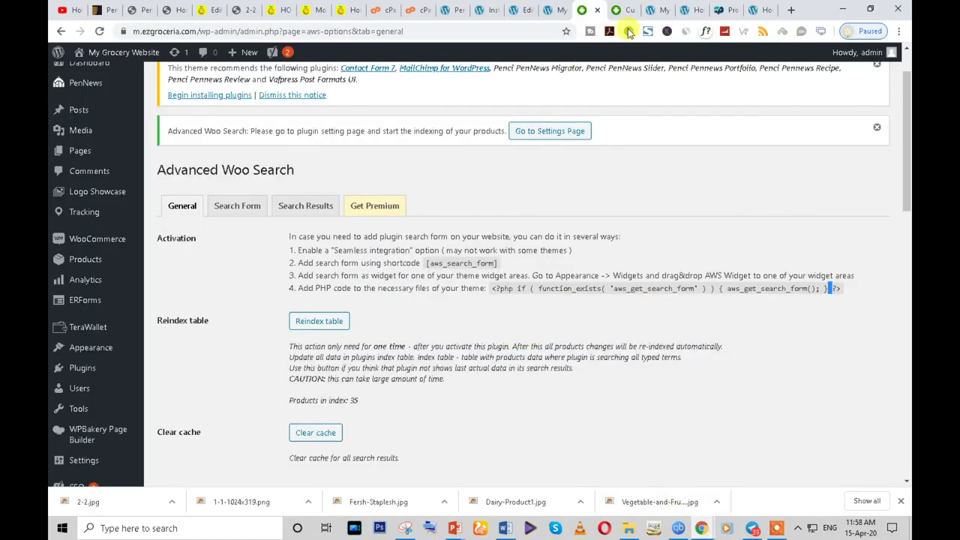
- Look through the other open browser tabs, then return to the theme Customizer tab
click(664, 7)
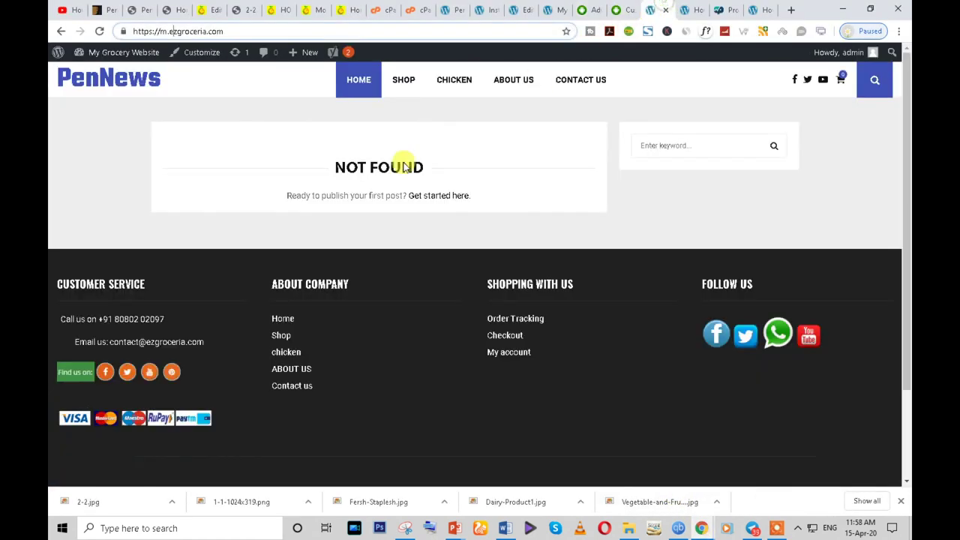
click(700, 7)
click(559, 9)
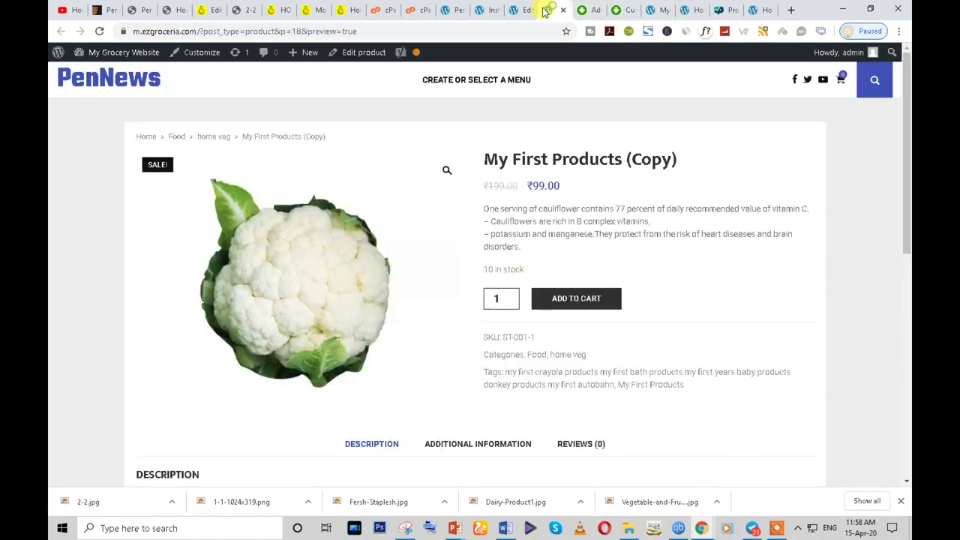
click(515, 9)
click(500, 8)
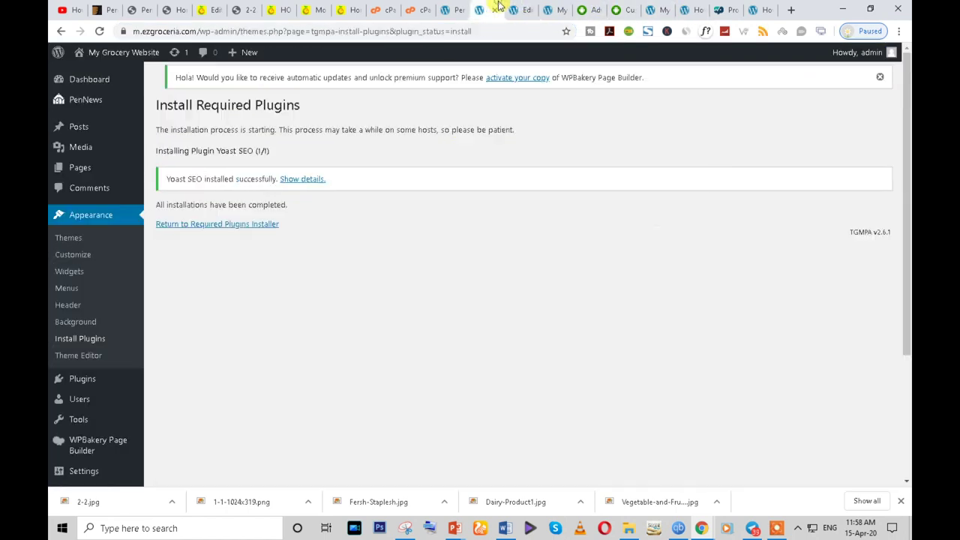
click(763, 9)
click(700, 9)
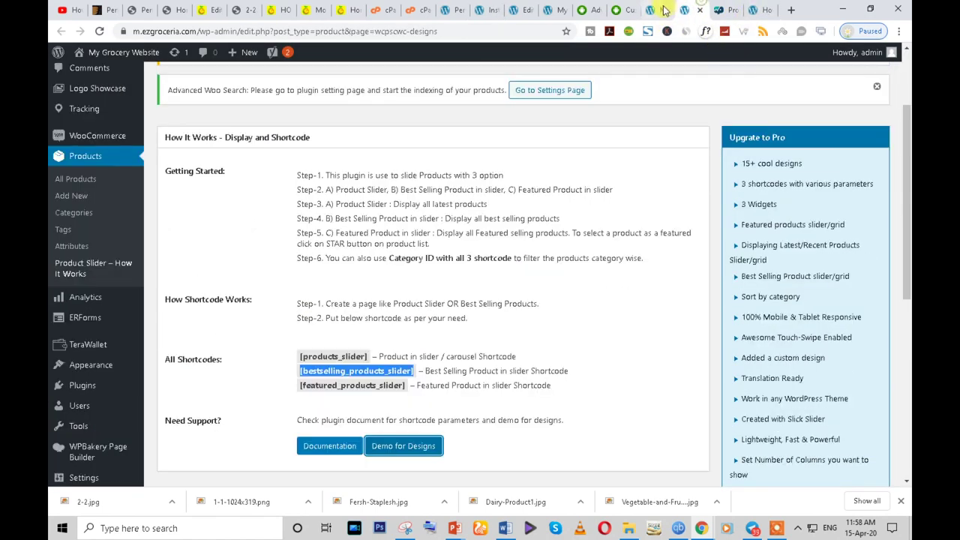
click(654, 9)
click(619, 9)
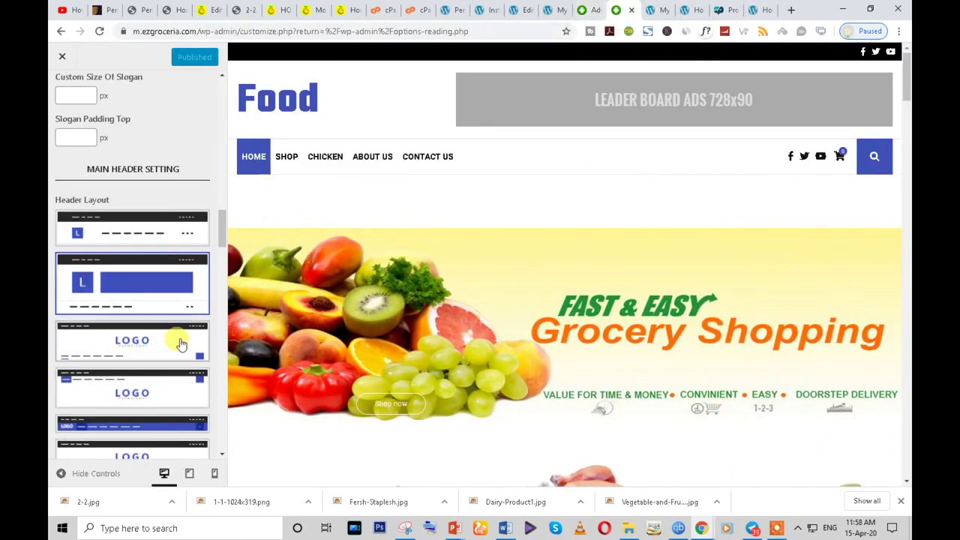
- Remove the leaderboard banner image and delete the '#' from the banner link
scroll(180, 347, down, 3)
scroll(180, 366, down, 10)
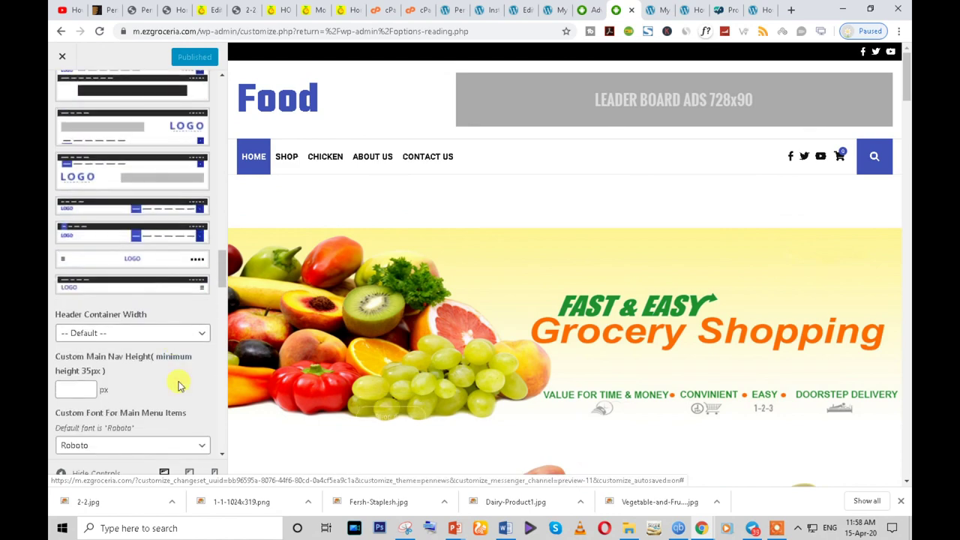
scroll(180, 392, down, 6)
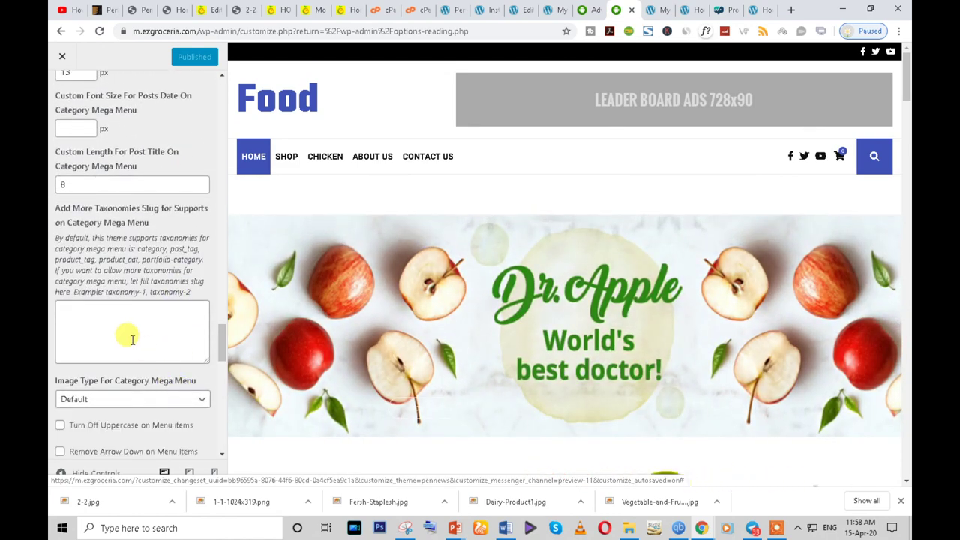
scroll(129, 337, down, 10)
scroll(123, 379, down, 3)
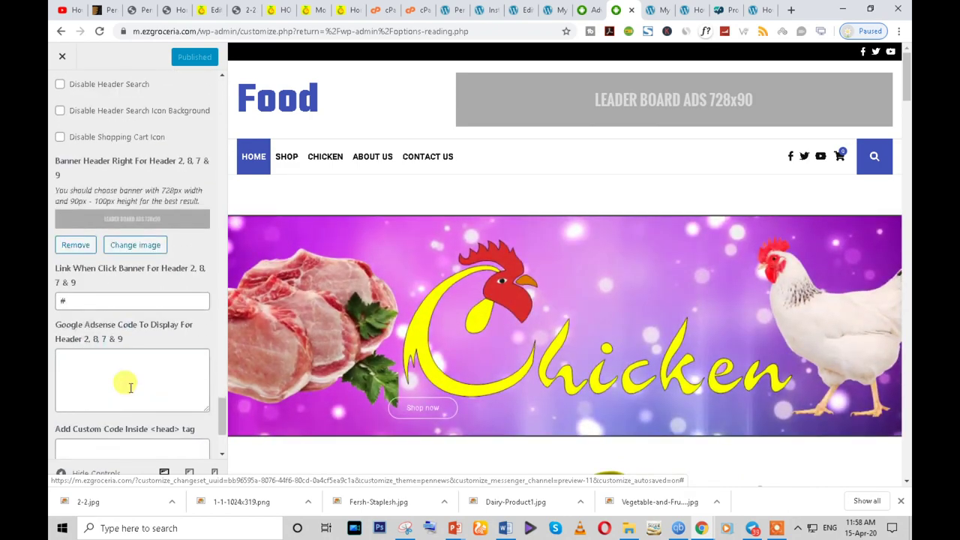
scroll(120, 300, up, 1)
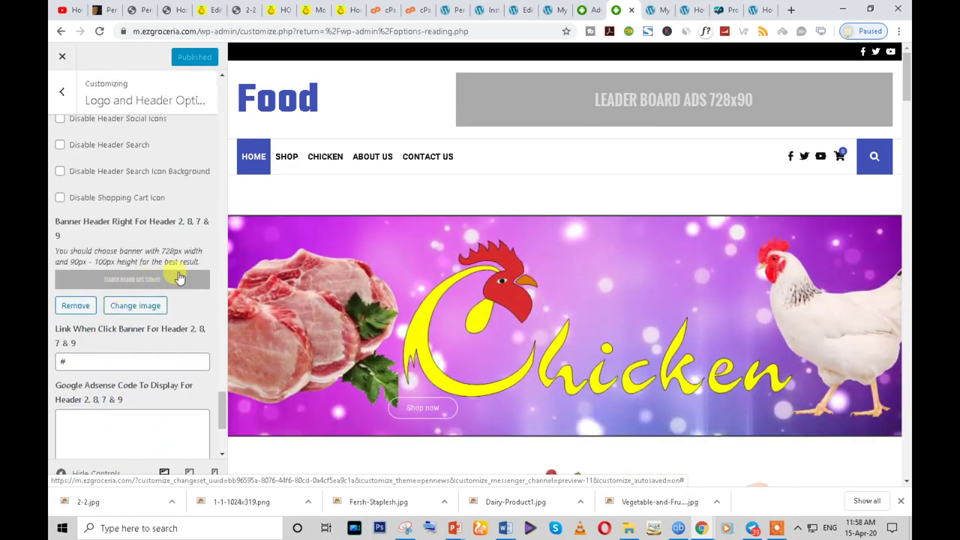
click(75, 306)
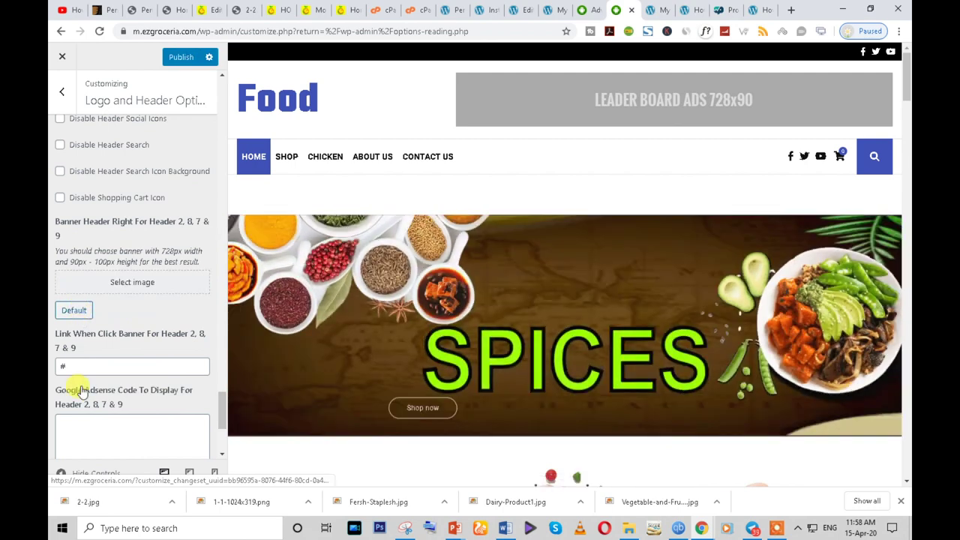
click(70, 365)
click(77, 429)
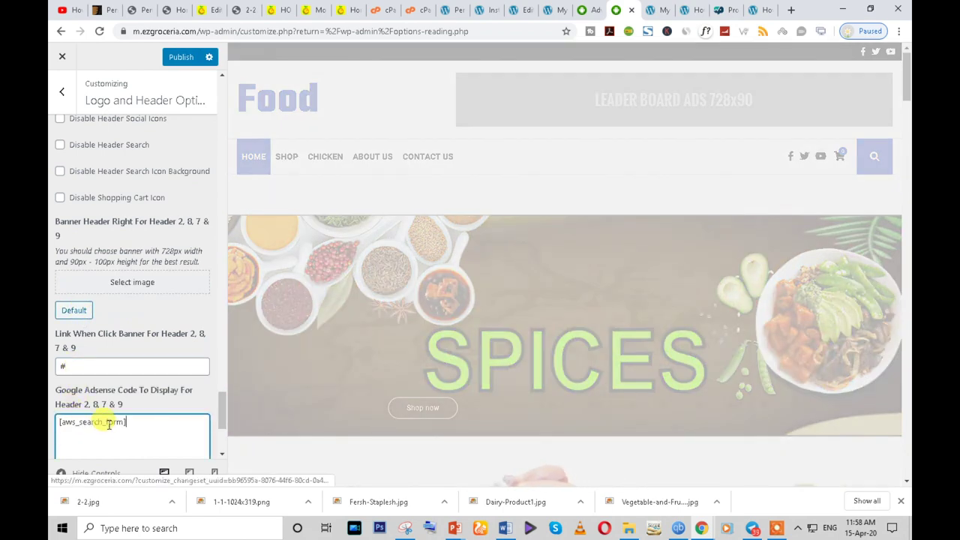
scroll(100, 423, down, 2)
click(72, 247)
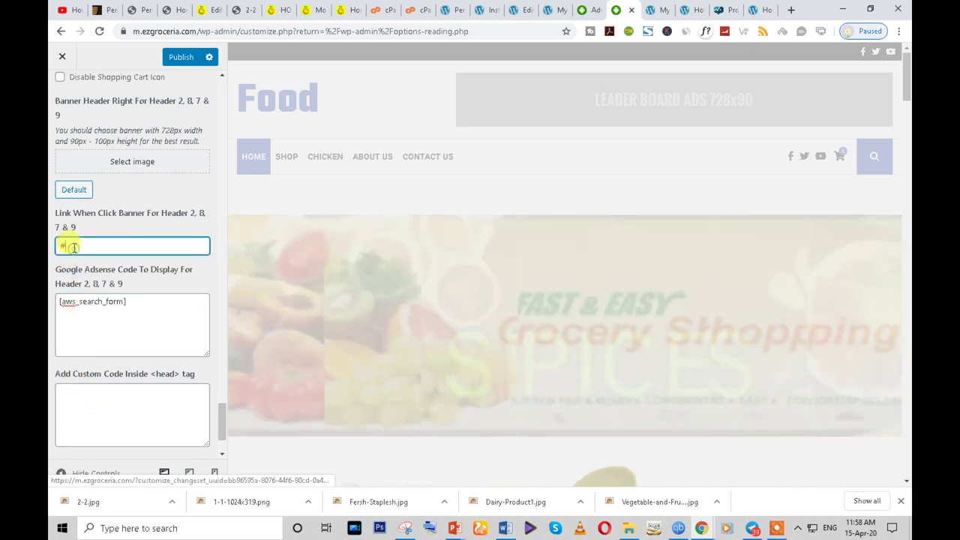
key(BackSpace)
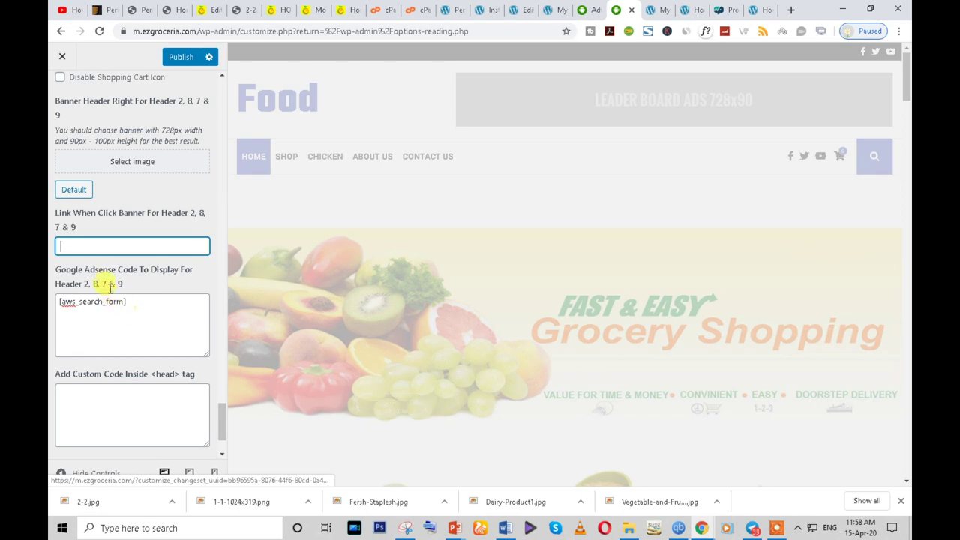
- Use the [aws_search_form] shortcode as the header ad code, test the search bar, and publish
click(124, 400)
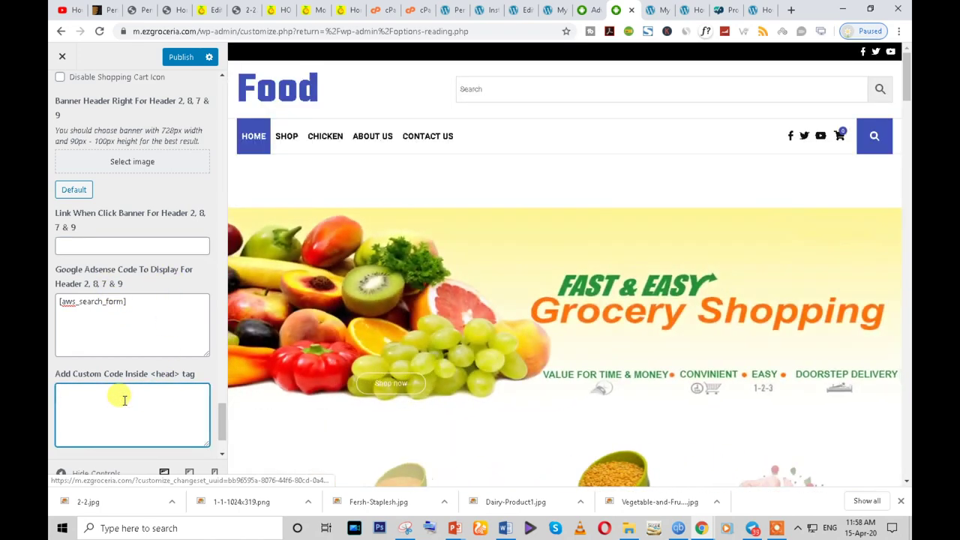
click(471, 88)
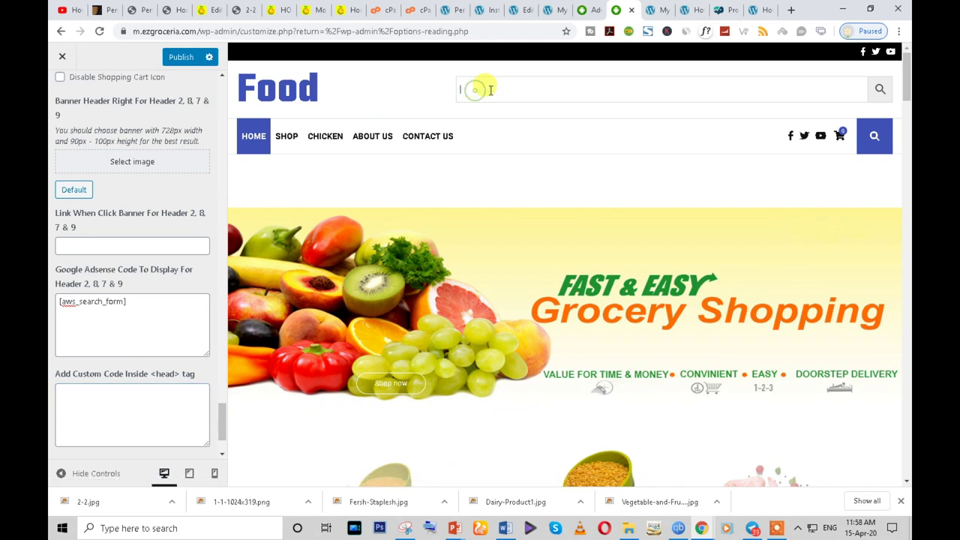
scroll(75, 214, up, 3)
click(175, 56)
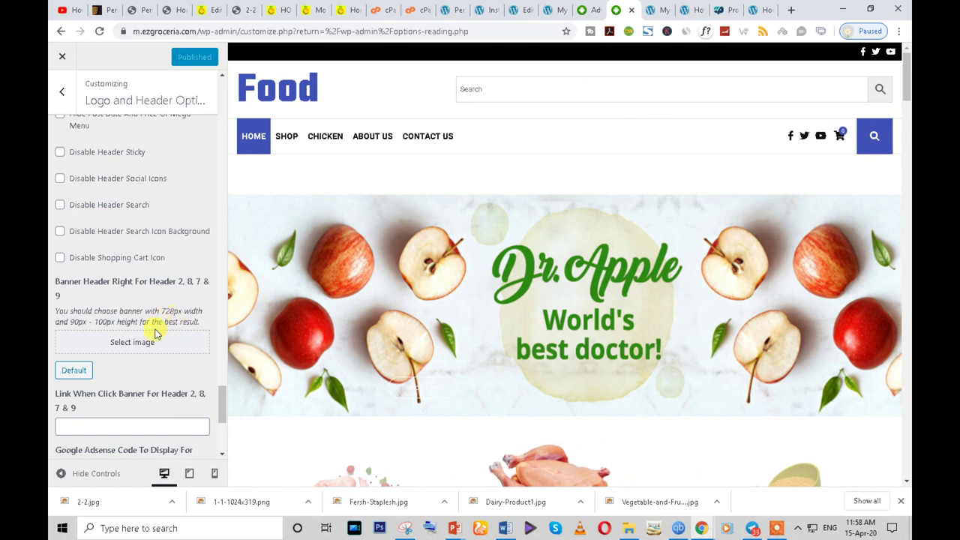
- Go back to the Customizer section list and open Topbar Options
scroll(150, 385, down, 5)
scroll(148, 418, up, 5)
scroll(157, 397, up, 10)
scroll(157, 398, up, 10)
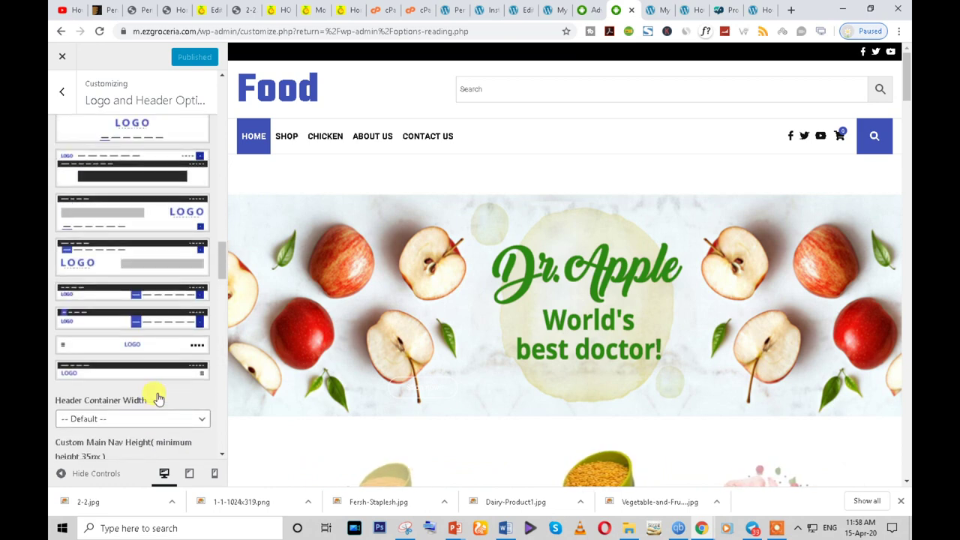
scroll(157, 398, up, 10)
scroll(157, 397, up, 10)
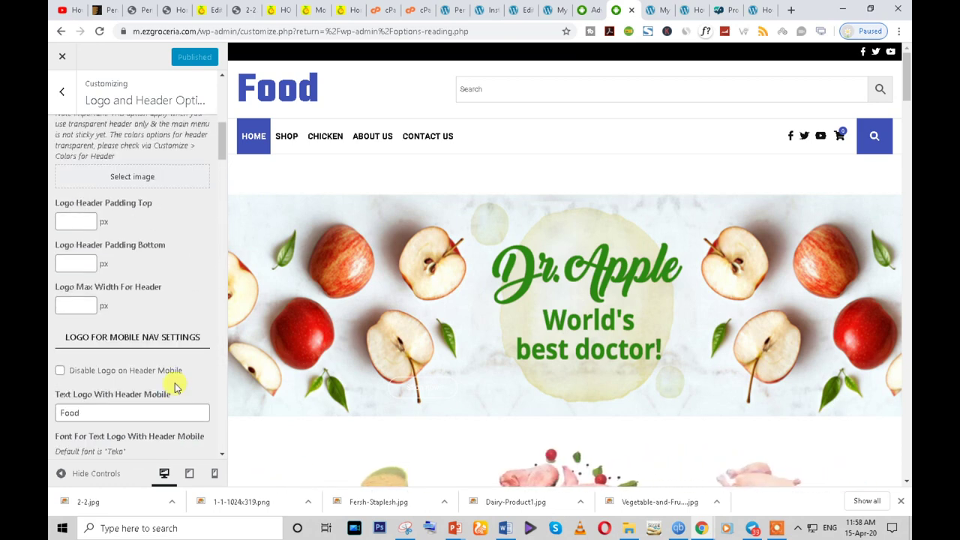
click(62, 91)
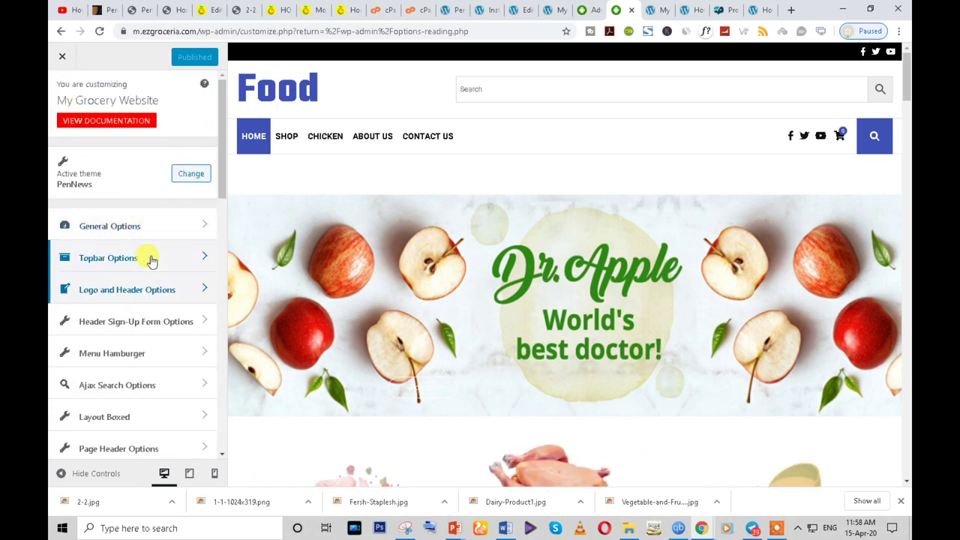
click(120, 257)
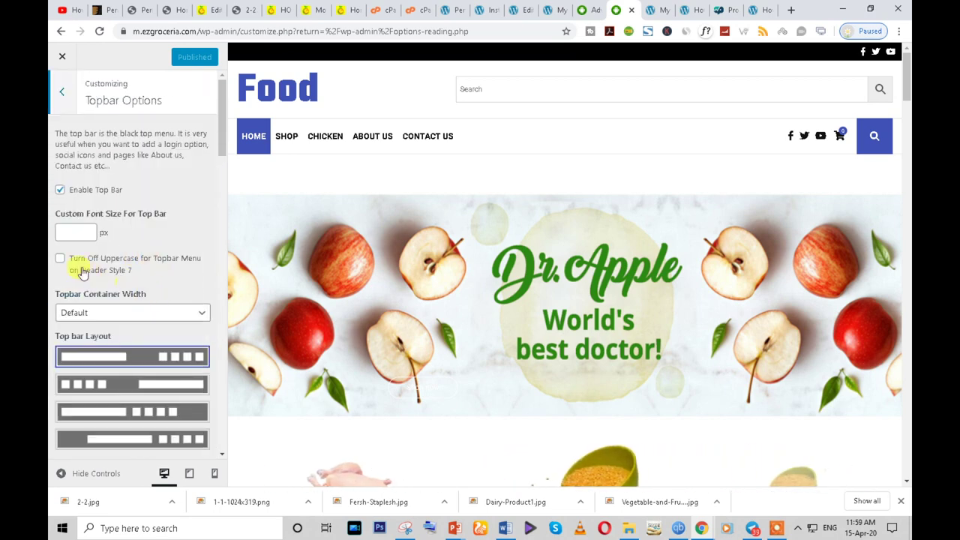
- Leave Topbar Container Width on Default and tick Turn Off Uppercase for Topbar Menu
scroll(161, 315, down, 3)
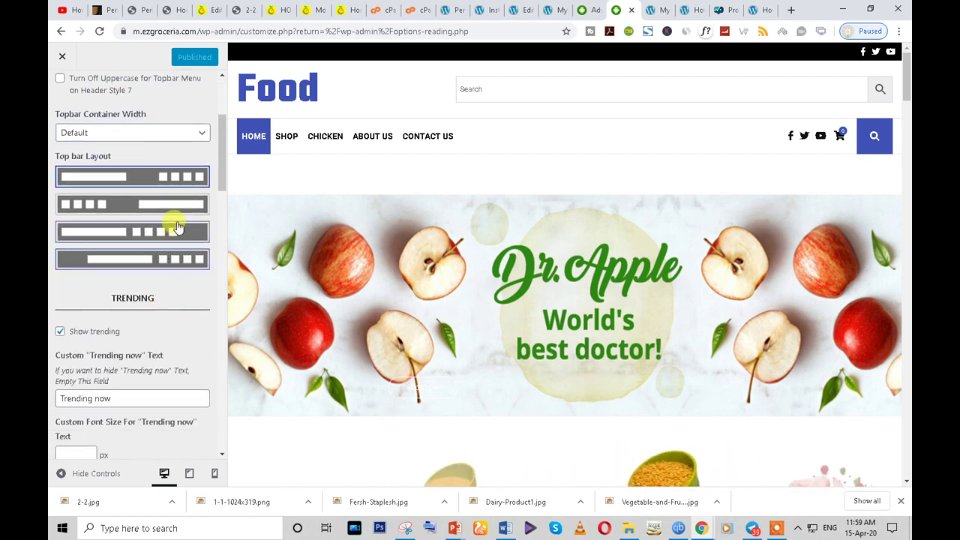
click(197, 133)
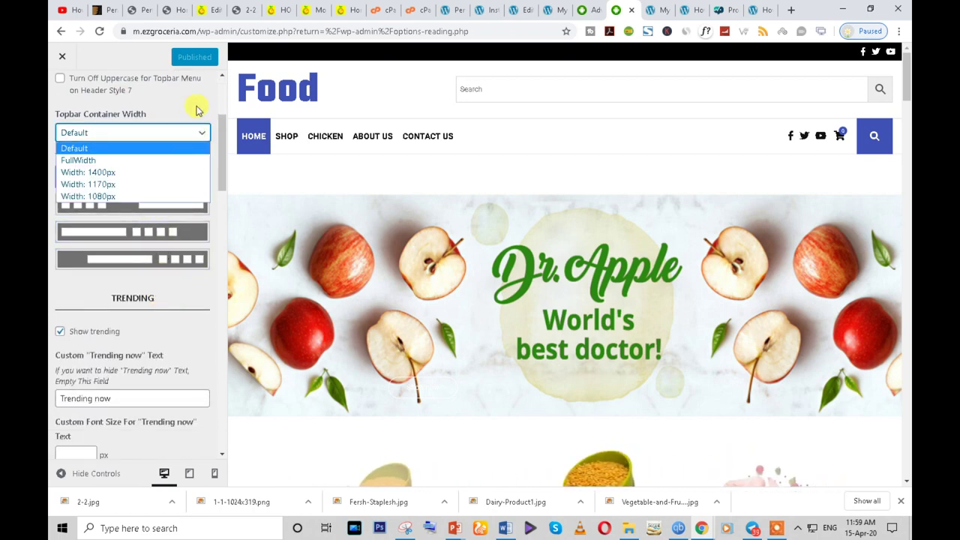
click(196, 110)
scroll(54, 86, up, 1)
click(59, 143)
scroll(113, 202, up, 2)
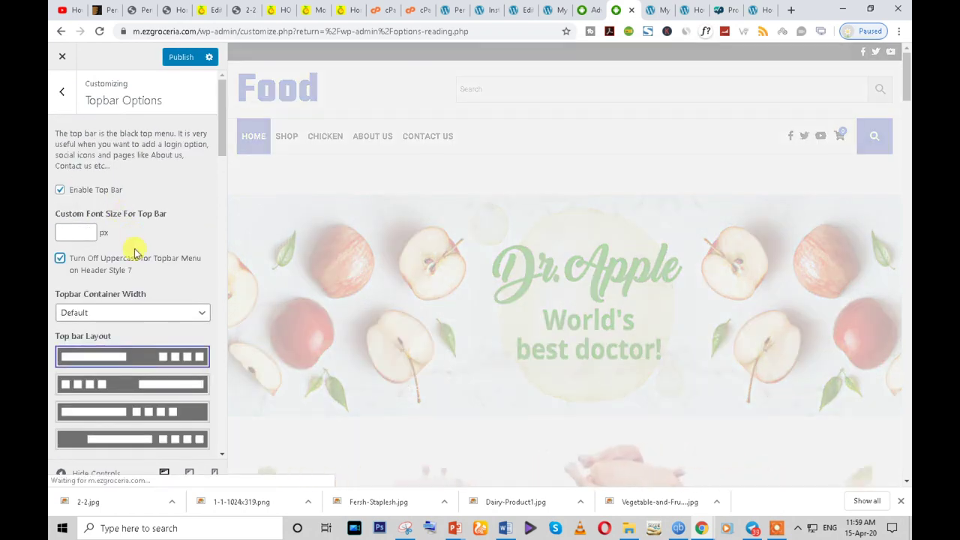
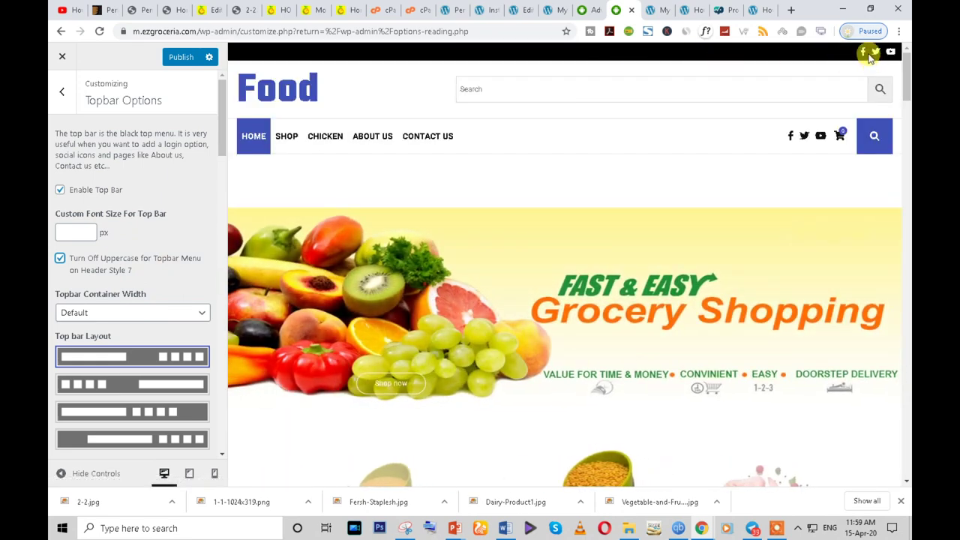
- Clear the Turn Off Uppercase topbar option and reload the live storefront to check it
click(58, 259)
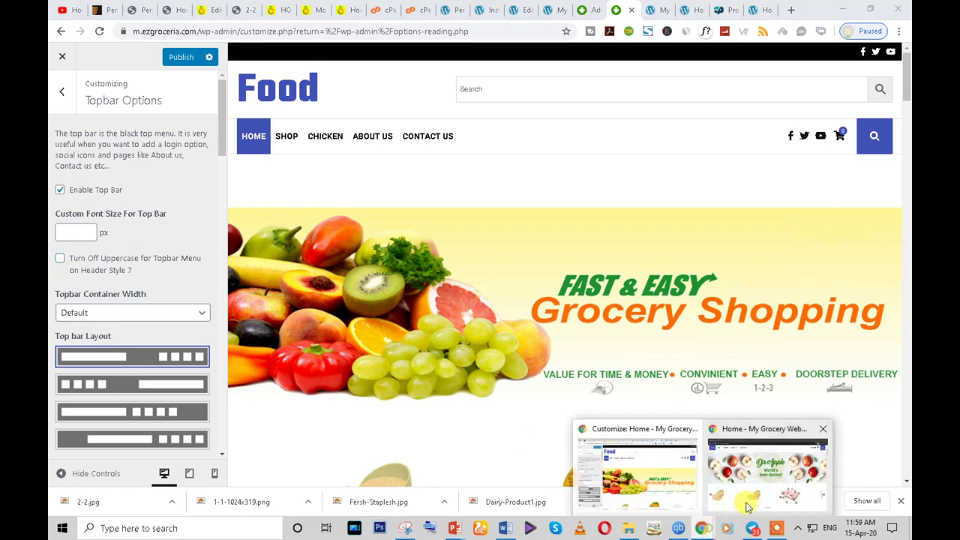
click(750, 488)
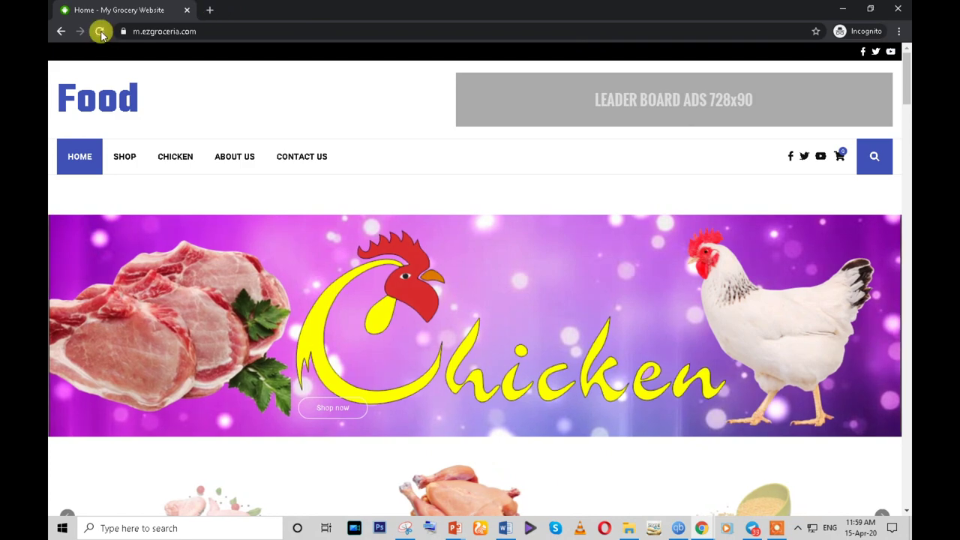
click(100, 32)
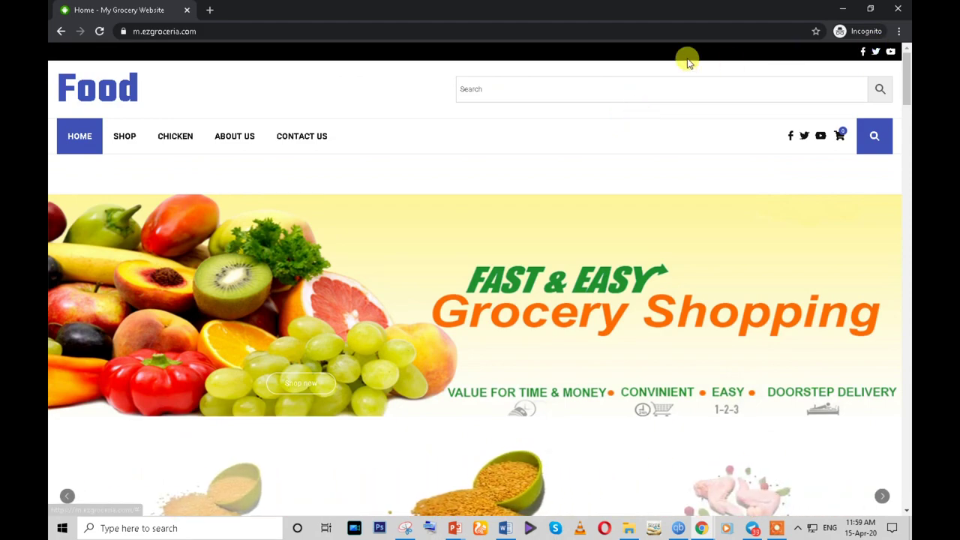
- Return to the Customizer's main options list, then go to the product page tab
mouse_move(703, 530)
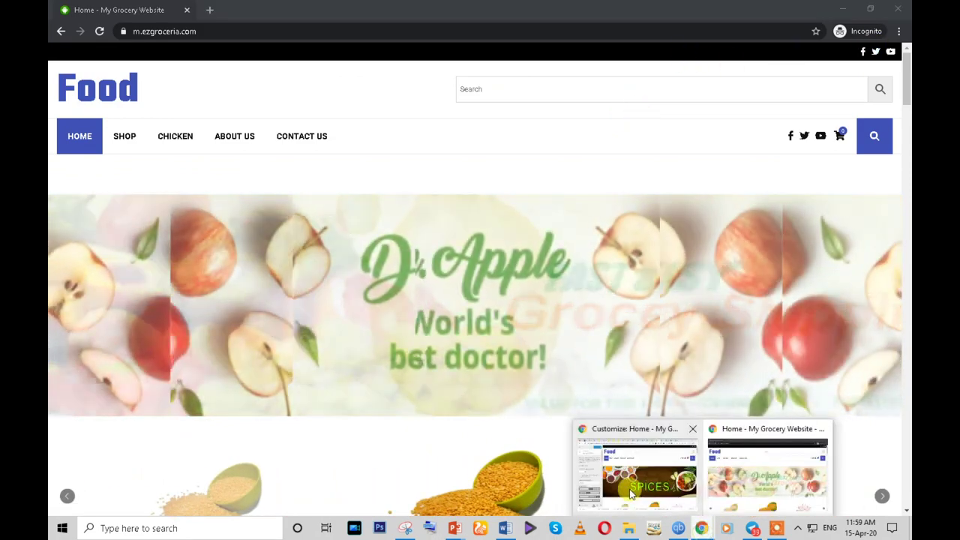
click(630, 488)
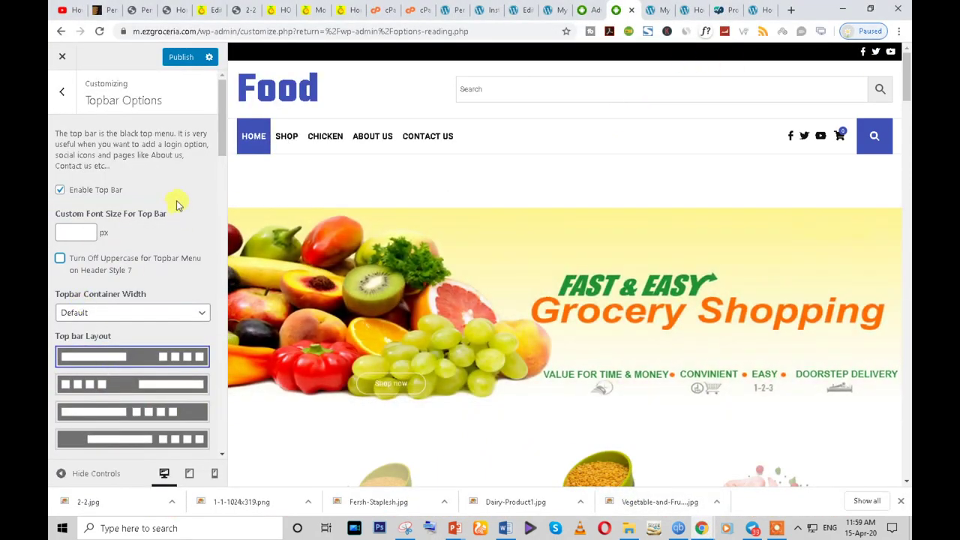
click(63, 93)
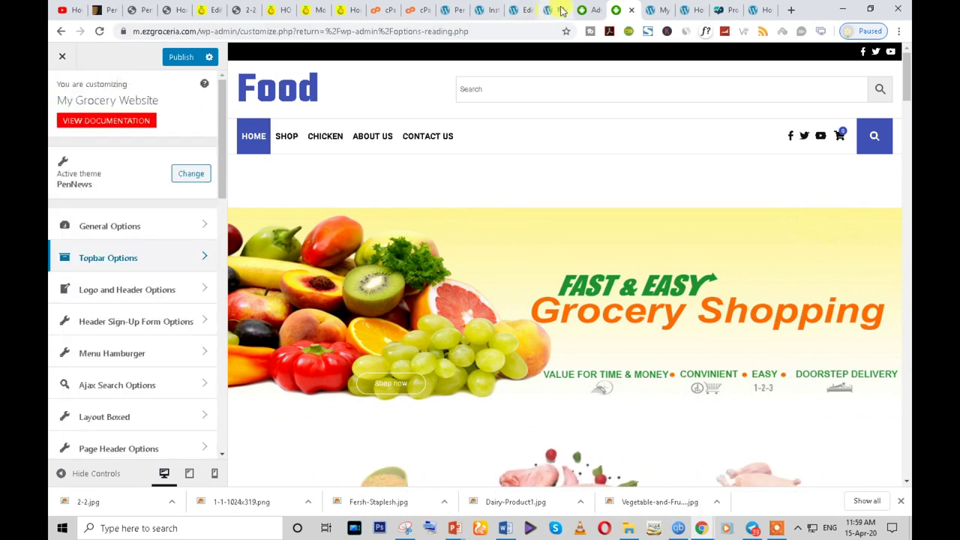
click(558, 10)
- Go from the Cauliflower product editor to Appearance > Menus
click(527, 12)
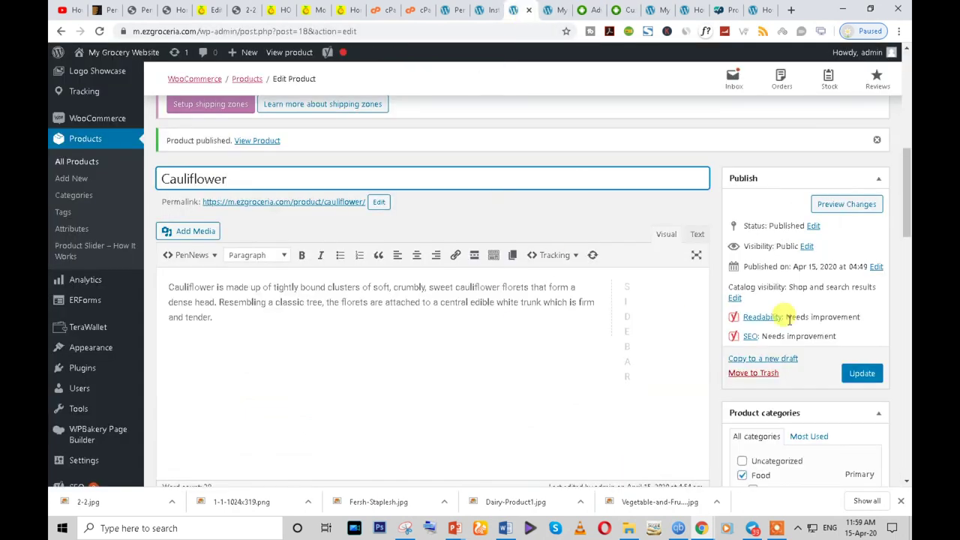
scroll(345, 309, down, 3)
scroll(390, 318, up, 3)
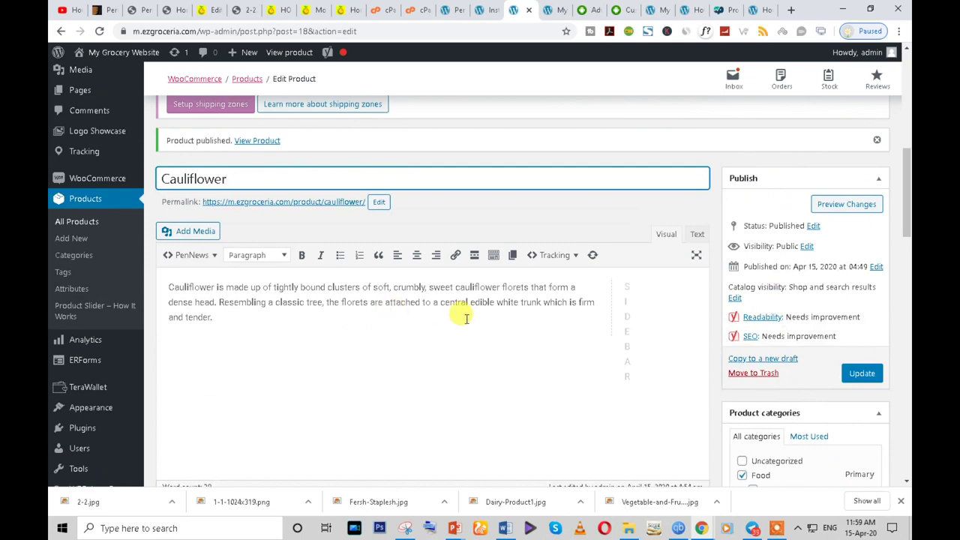
scroll(96, 270, up, 2)
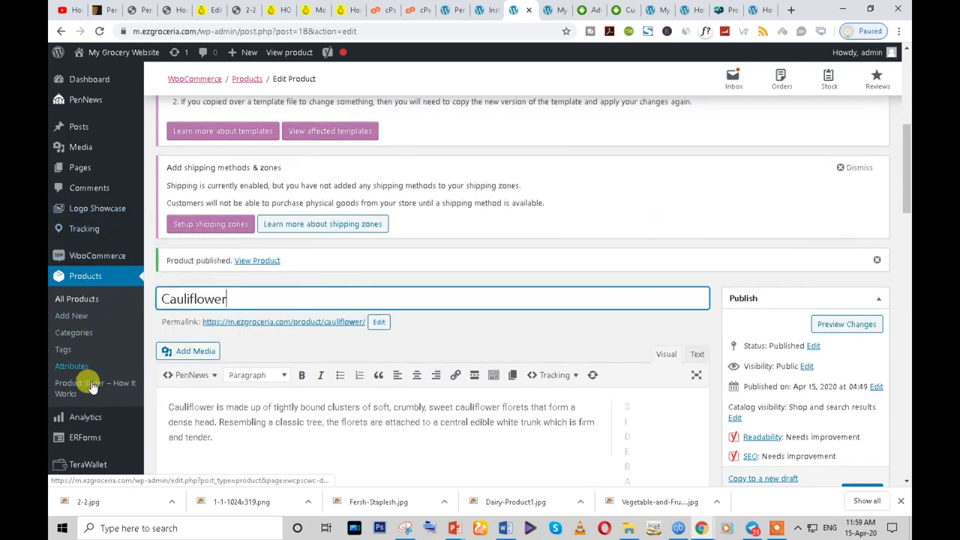
scroll(60, 431, down, 2)
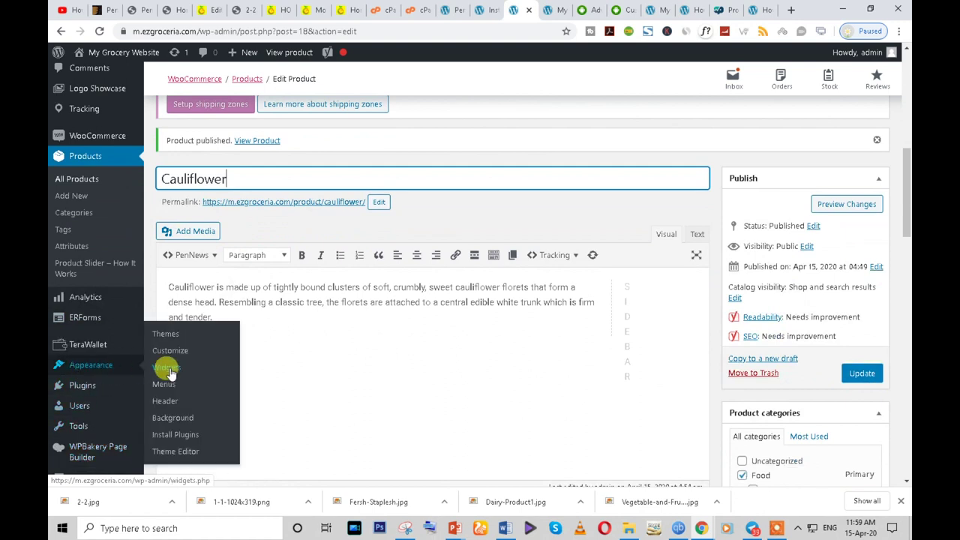
click(165, 384)
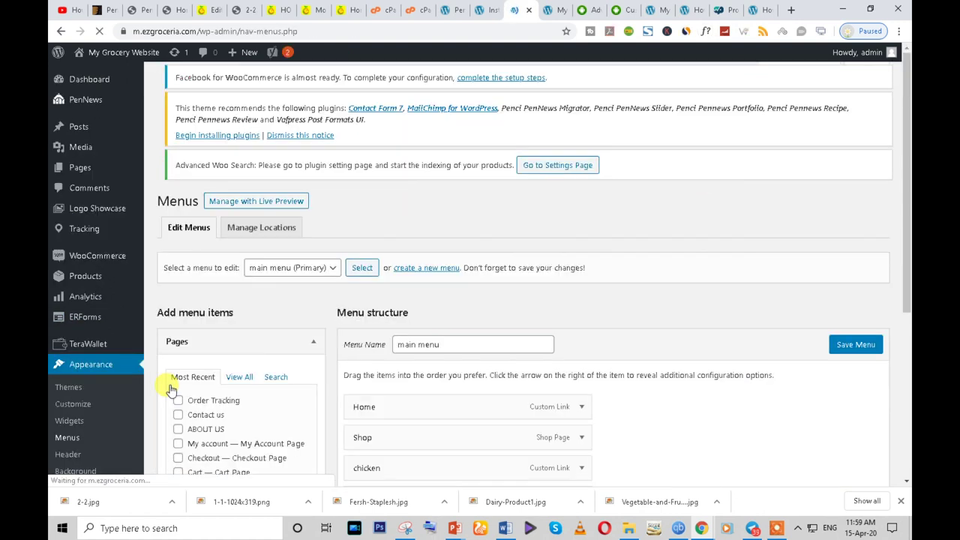
scroll(371, 356, down, 3)
scroll(407, 315, up, 3)
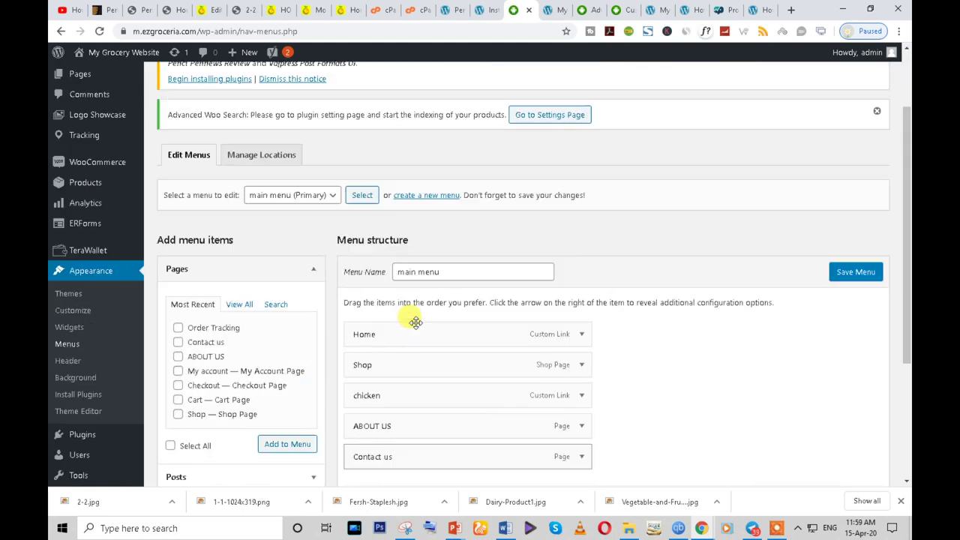
- Select the Tob (Topbar) menu for editing and save it
click(314, 291)
click(314, 316)
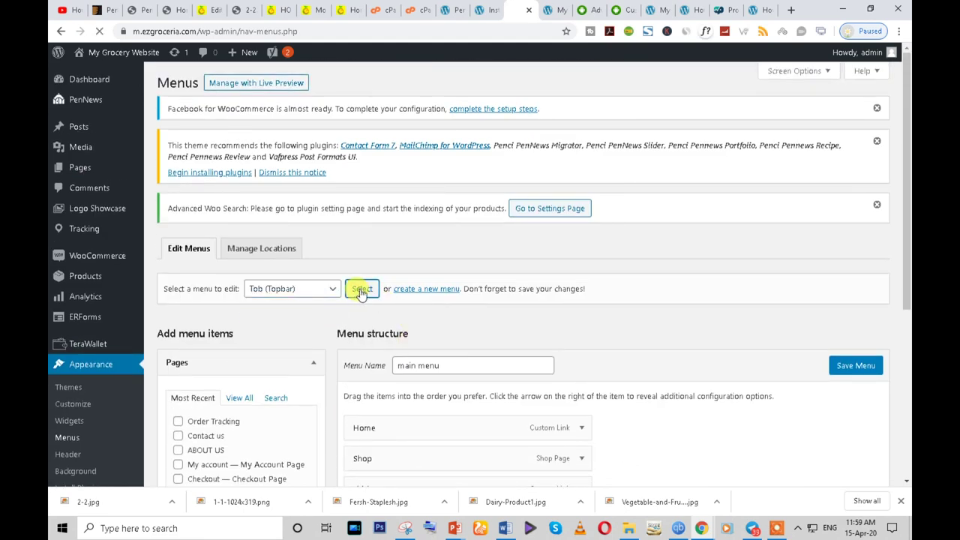
click(361, 291)
scroll(713, 375, down, 3)
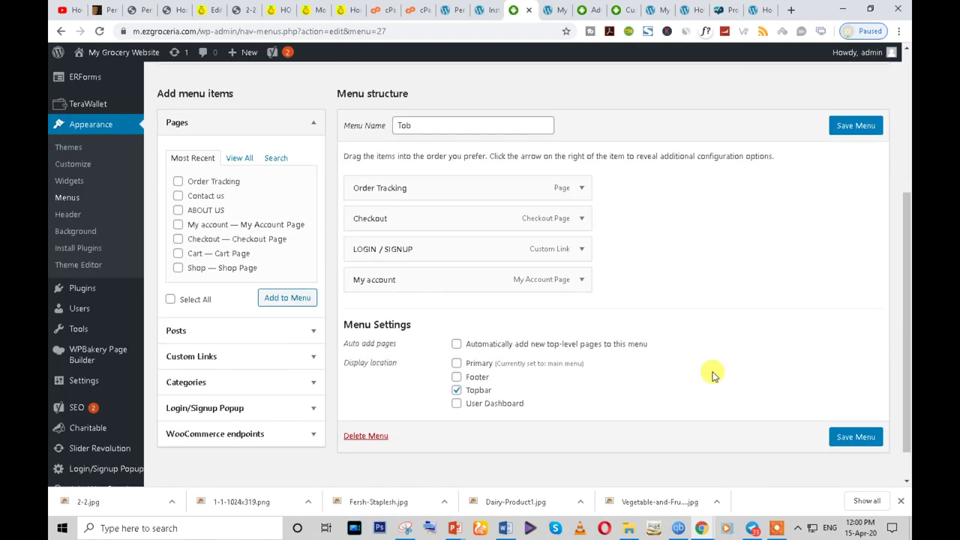
click(845, 437)
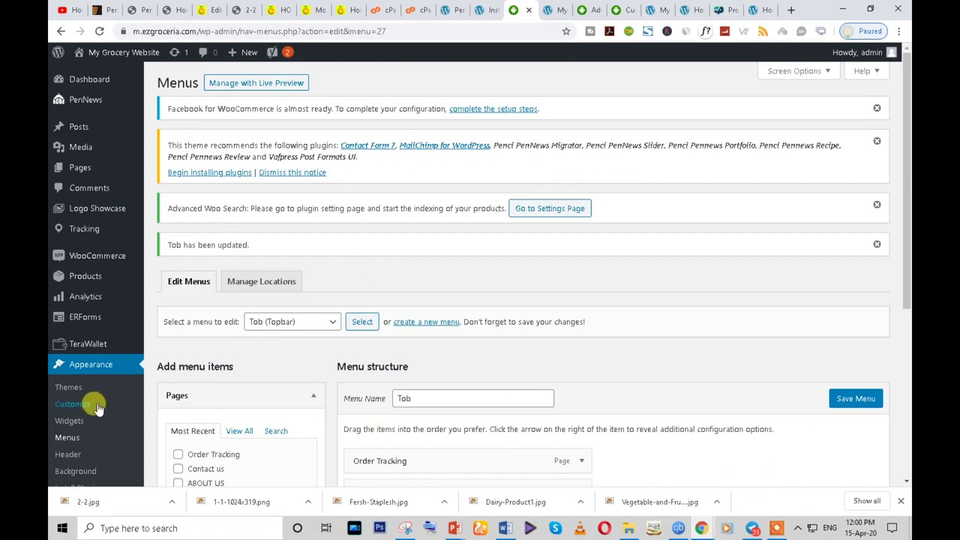
- Open the Widgets page and expand, then collapse, the Header Signup Form area
click(71, 422)
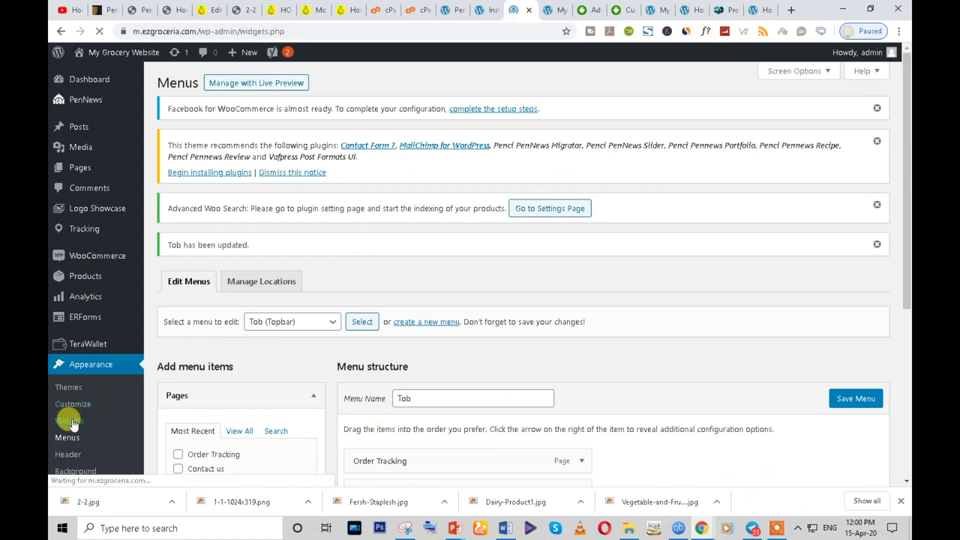
scroll(486, 366, down, 1)
scroll(486, 365, down, 1)
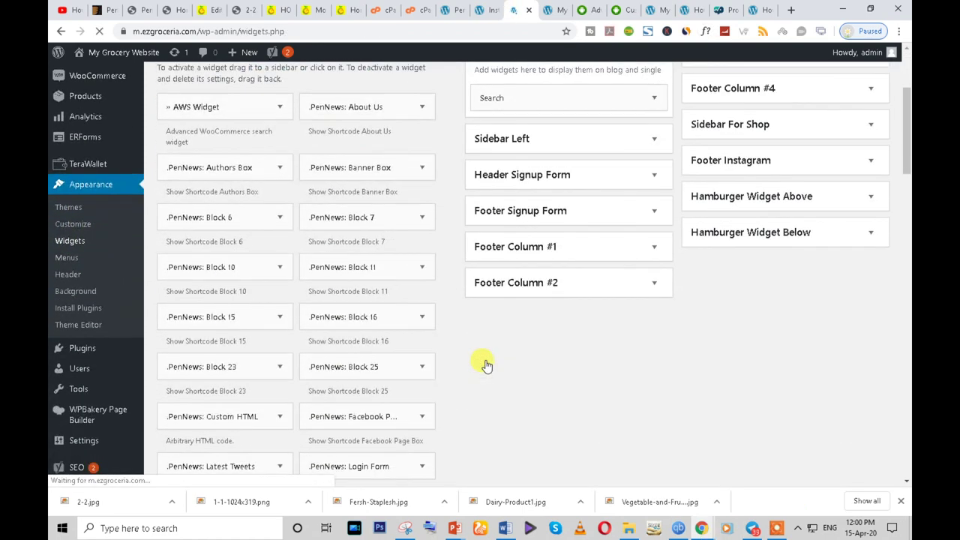
scroll(559, 354, up, 1)
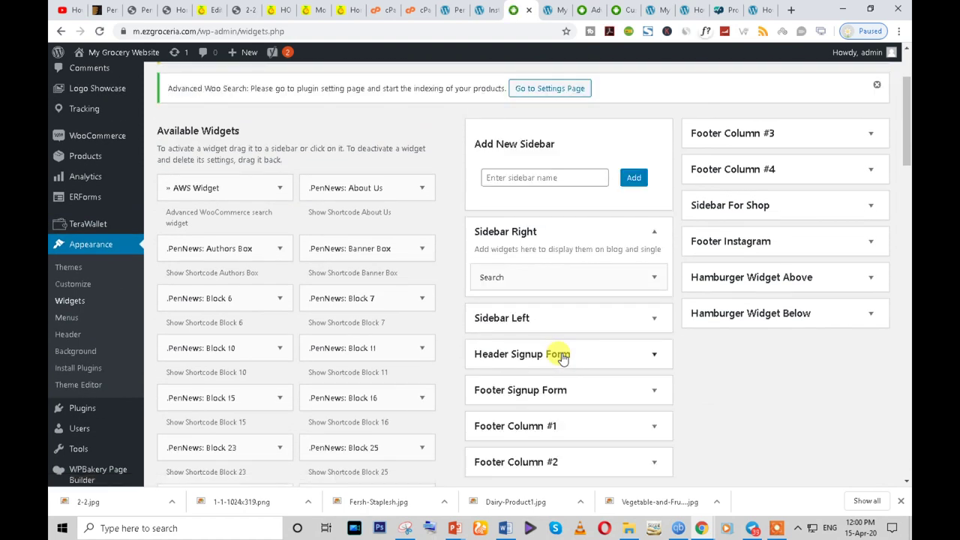
scroll(585, 390, down, 1)
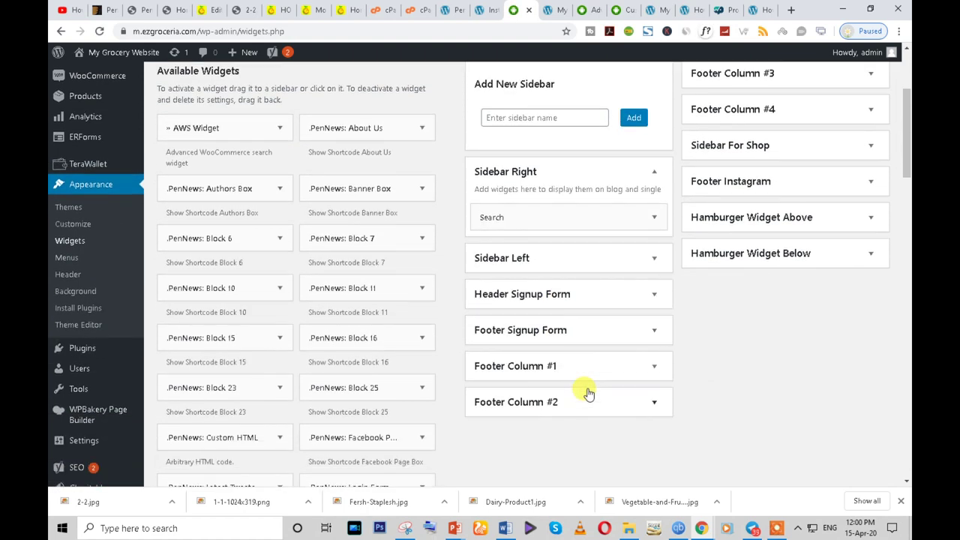
click(652, 294)
click(652, 294)
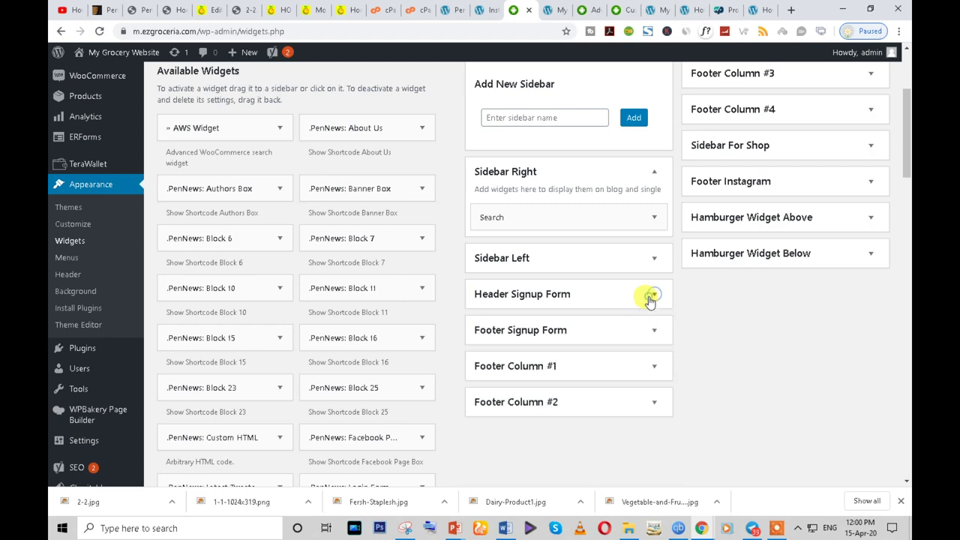
- Re-expand Header Signup Form and briefly inspect the Sidebar Left widgets
scroll(650, 299, up, 2)
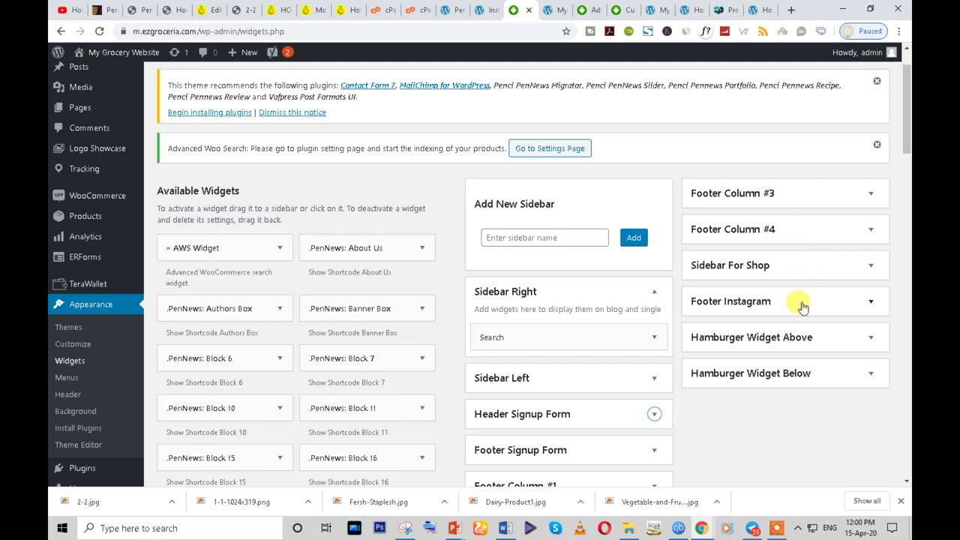
scroll(583, 353, down, 3)
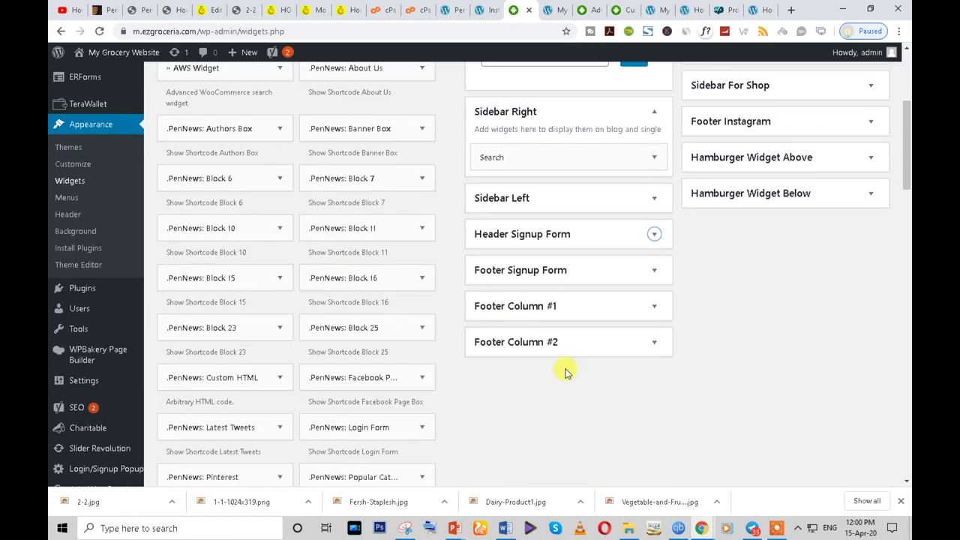
scroll(590, 291, up, 1)
click(653, 295)
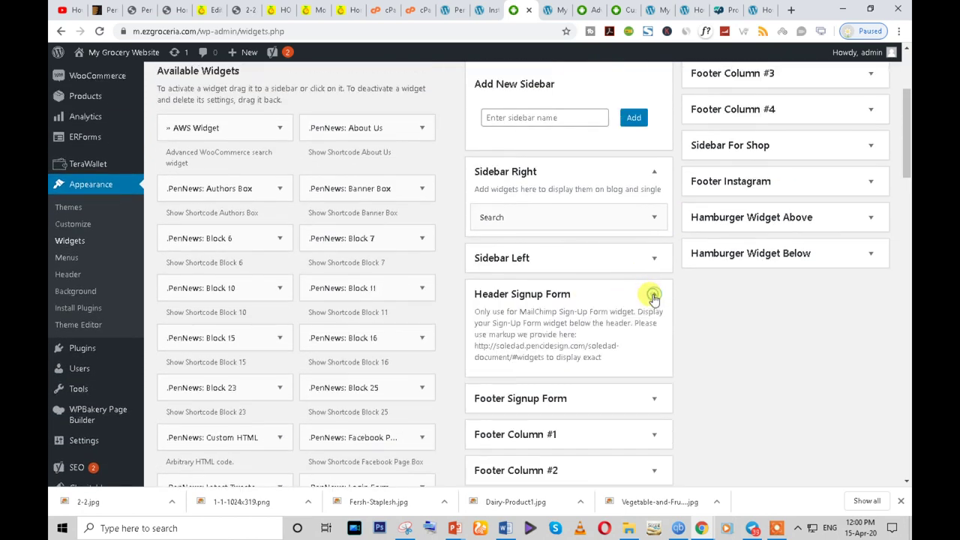
scroll(664, 371, down, 2)
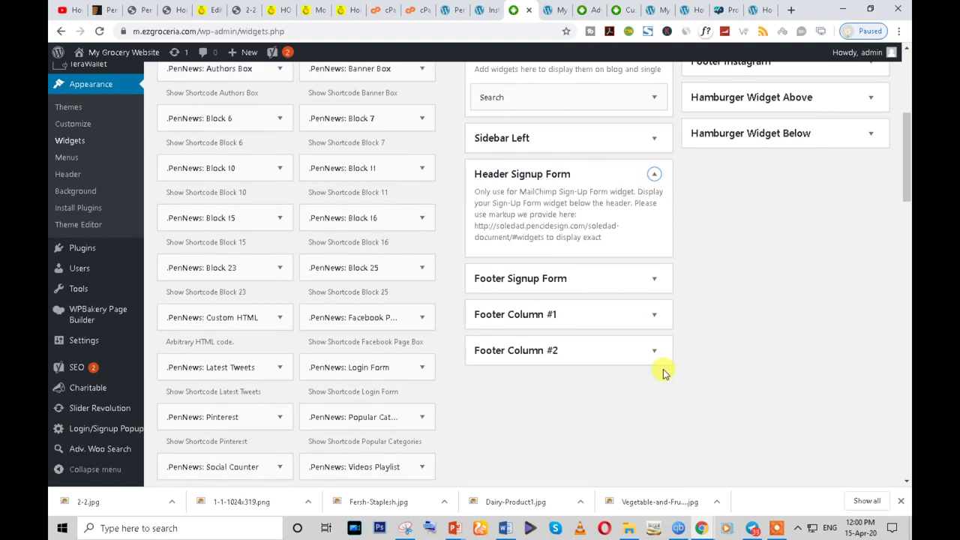
click(649, 142)
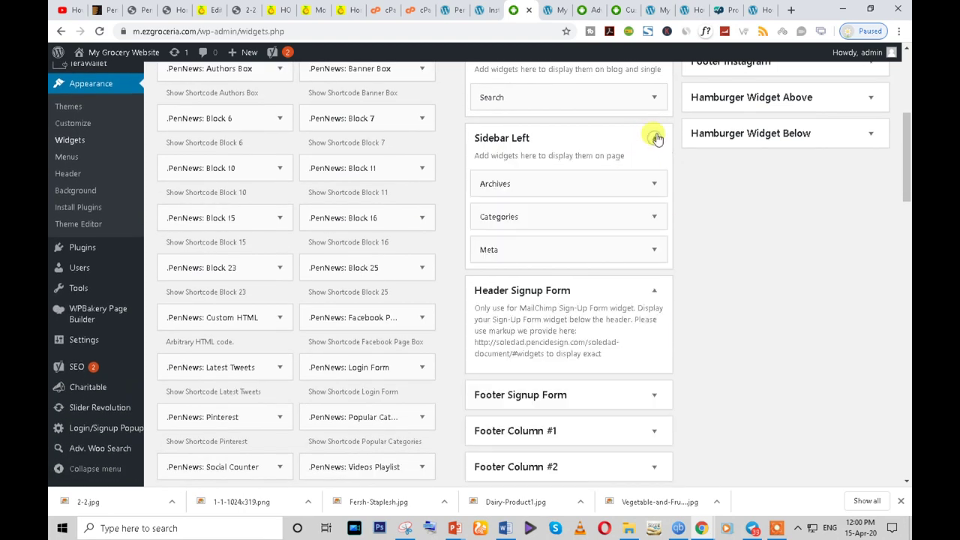
click(656, 137)
scroll(622, 217, up, 3)
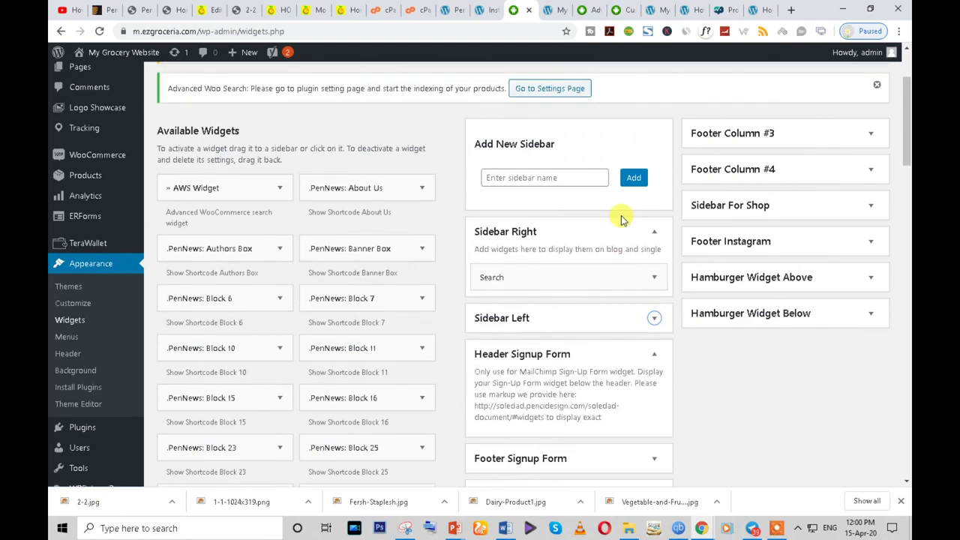
scroll(622, 219, down, 3)
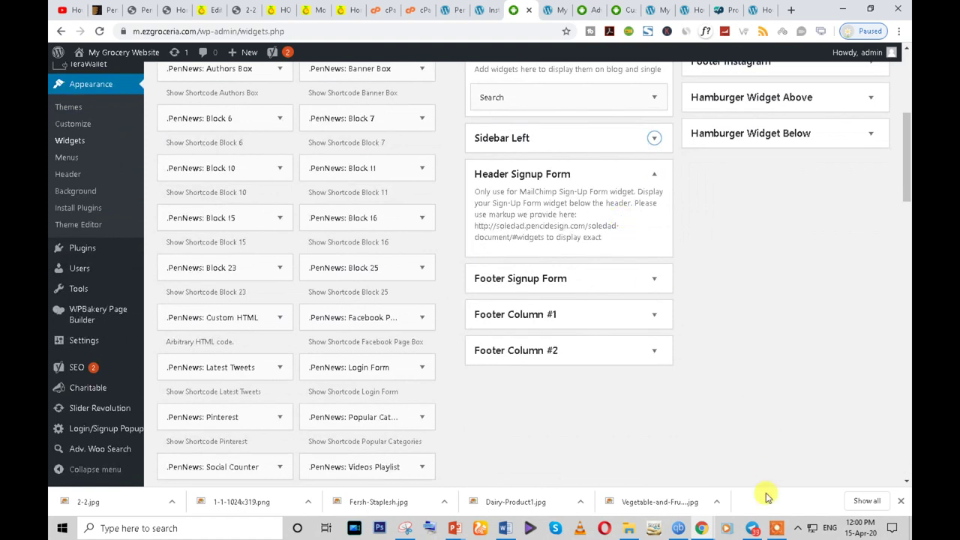
- Reload the live storefront to see the updates, then return to the Widgets window
mouse_move(754, 530)
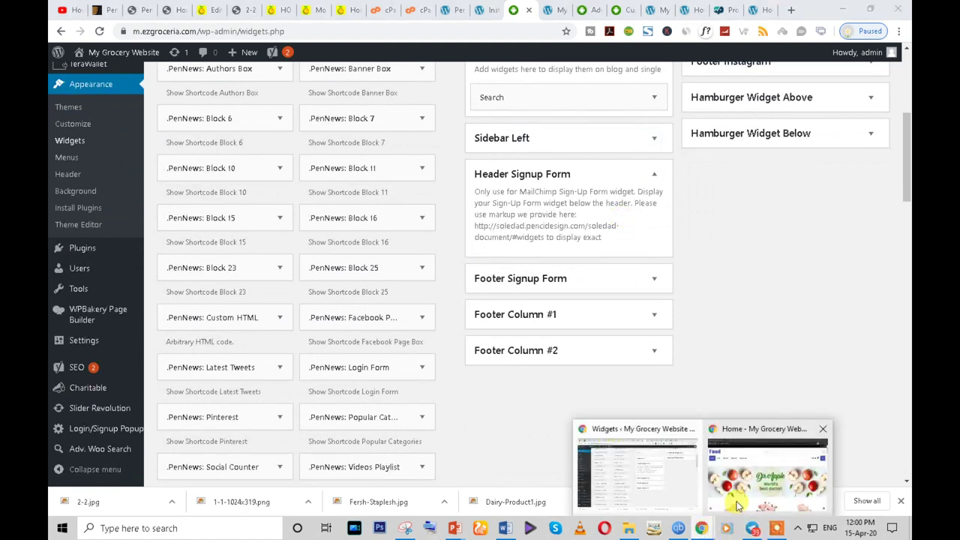
click(758, 461)
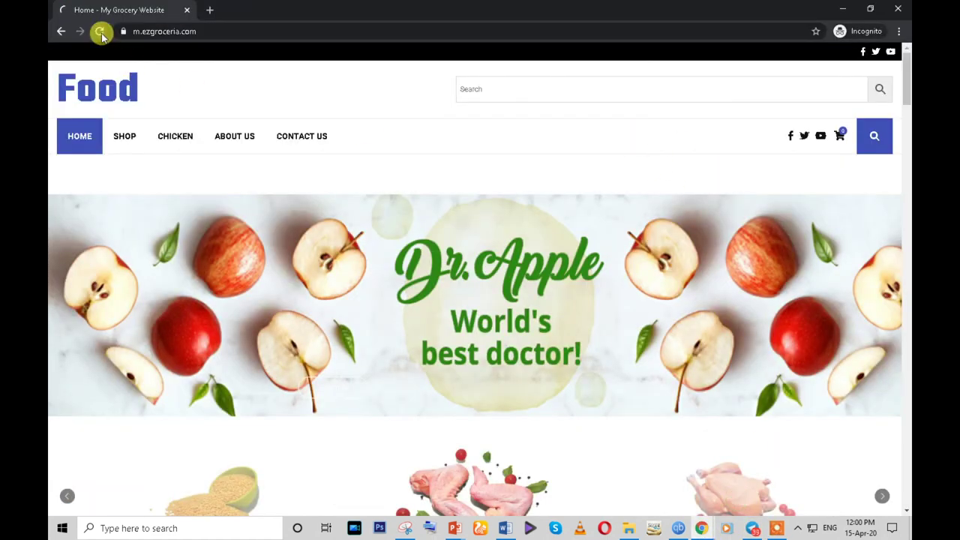
click(100, 32)
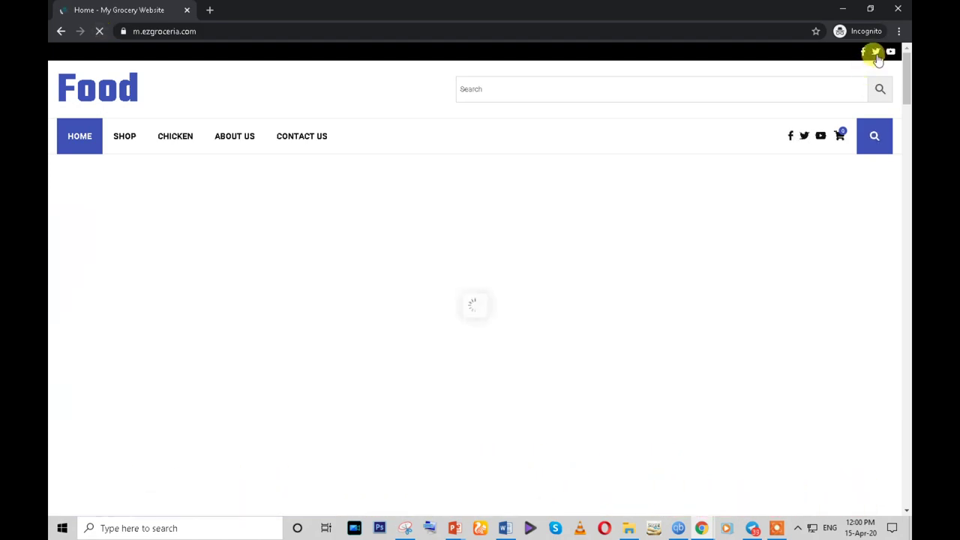
mouse_move(702, 528)
click(681, 495)
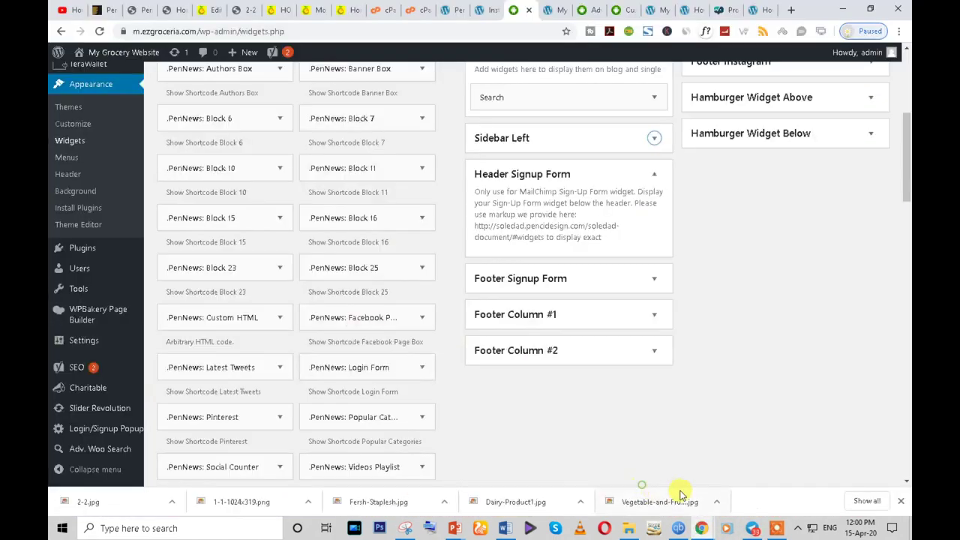
scroll(427, 343, up, 3)
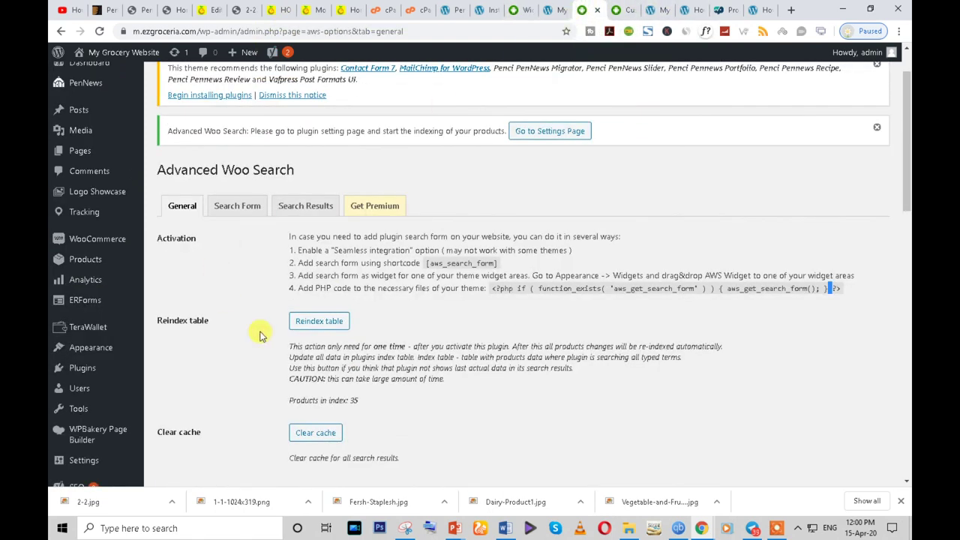
- Open Topbar Options in the Customizer and choose the second Top bar Layout
click(652, 10)
click(623, 10)
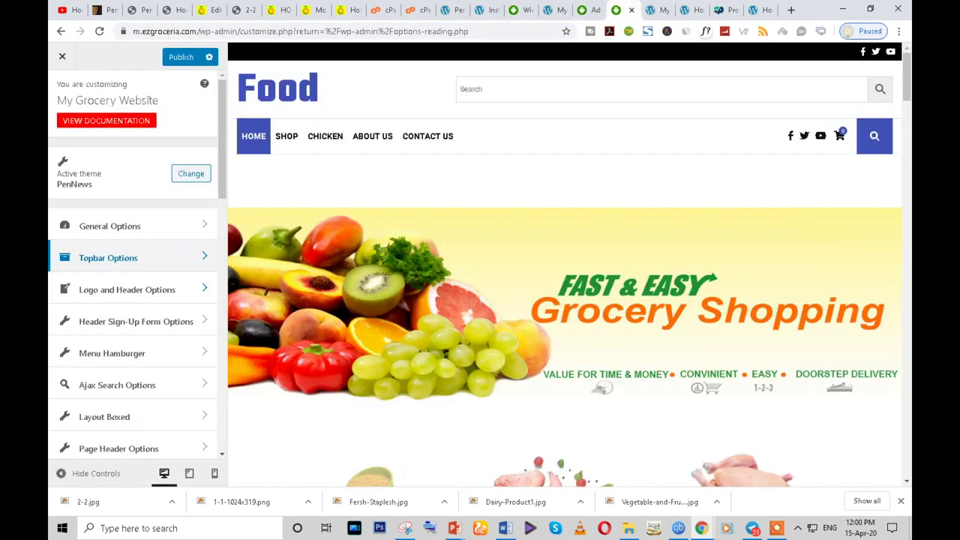
click(124, 260)
scroll(143, 294, down, 1)
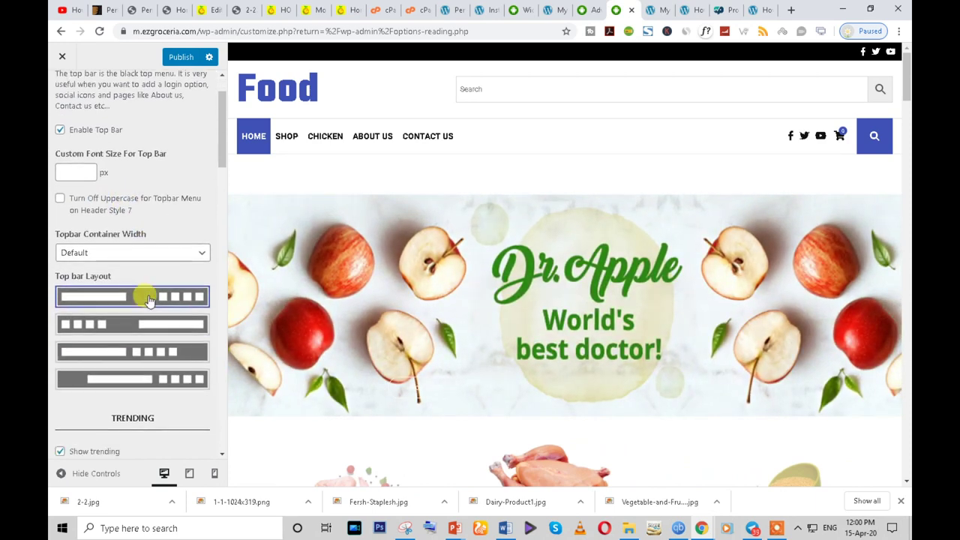
scroll(137, 384, down, 1)
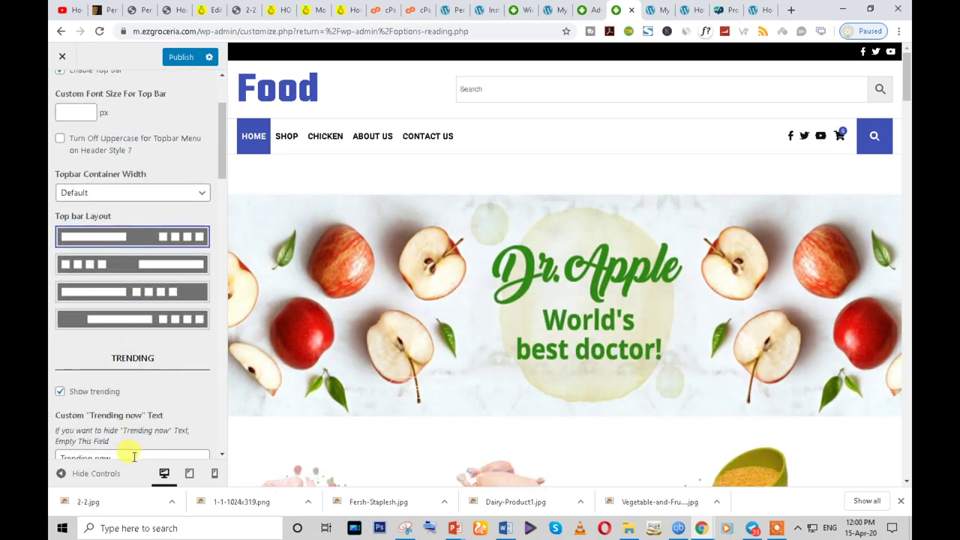
click(135, 265)
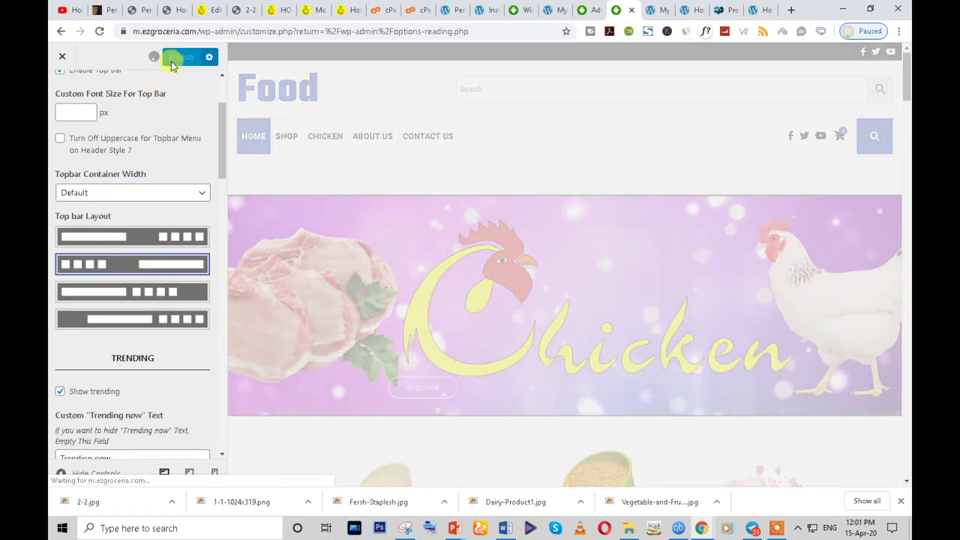
- Review the Trending now category and post-type choices, leaving them unchanged
scroll(172, 400, down, 1)
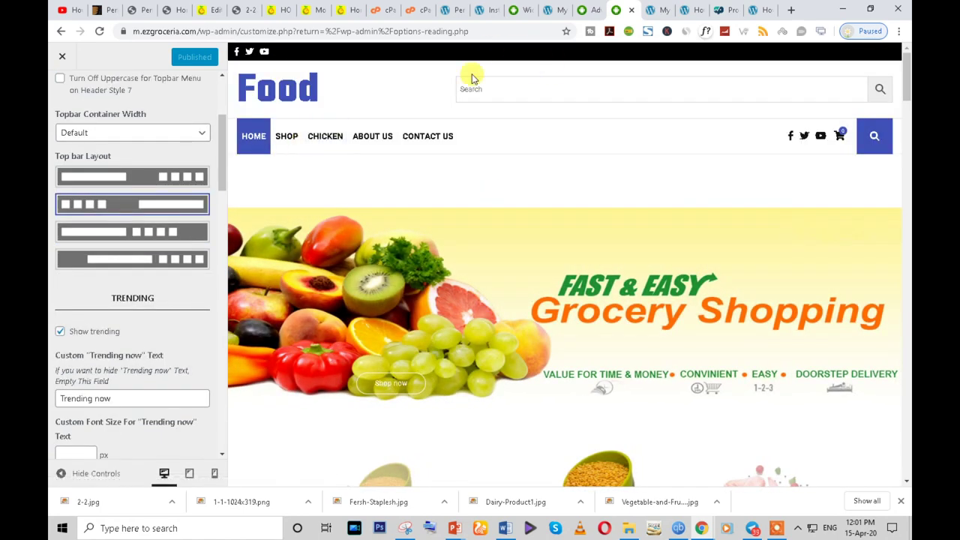
scroll(155, 366, down, 3)
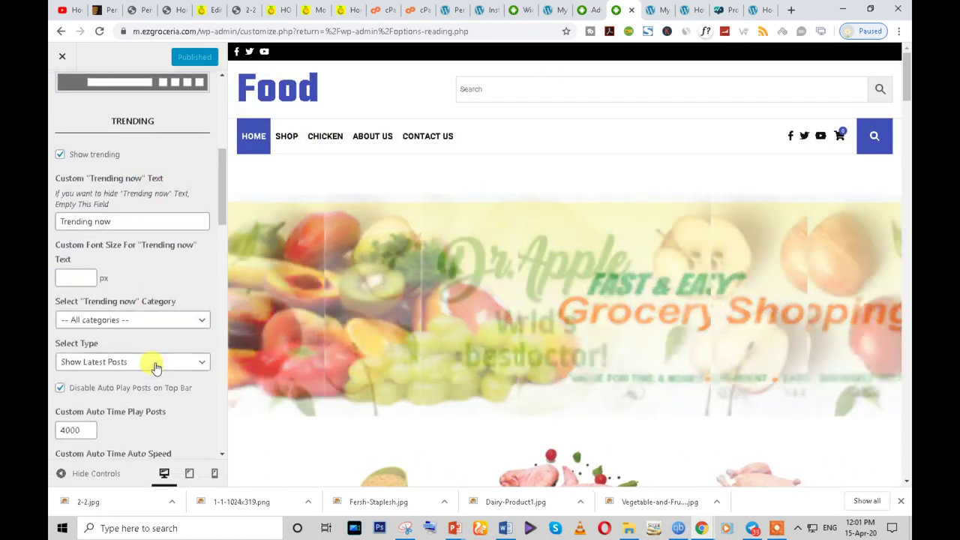
scroll(157, 337, down, 1)
click(172, 259)
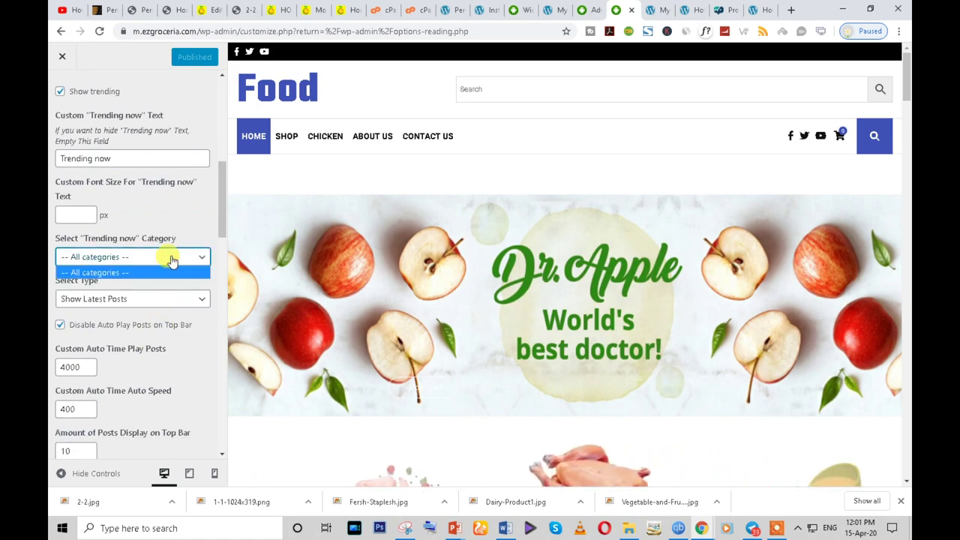
scroll(183, 282, down, 1)
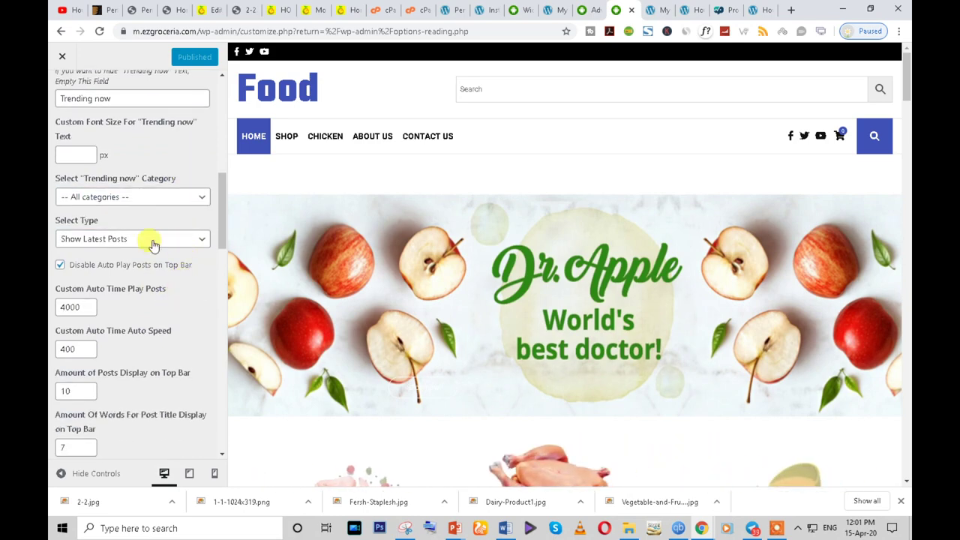
click(153, 238)
click(156, 319)
- Set Topbar Container Width to FullWidth
scroll(173, 328, down, 3)
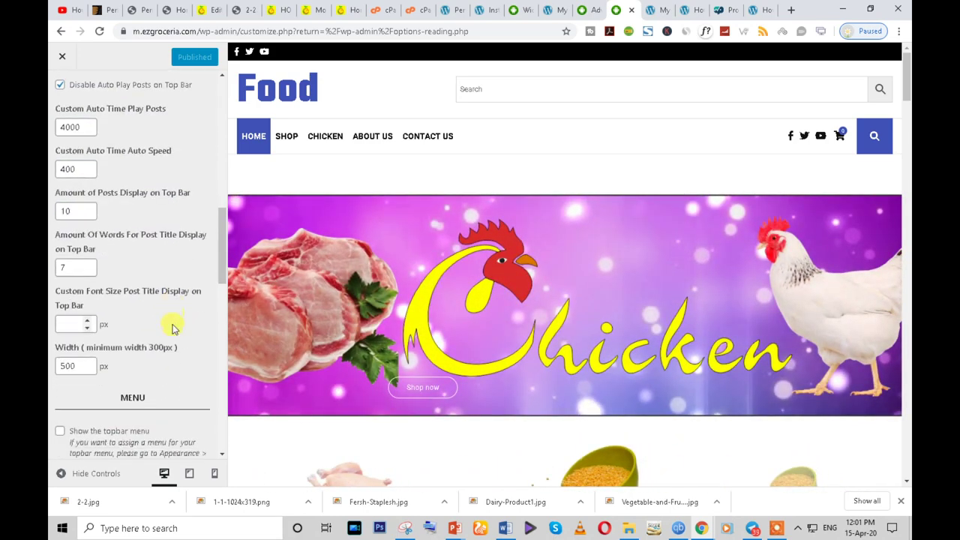
scroll(172, 328, down, 6)
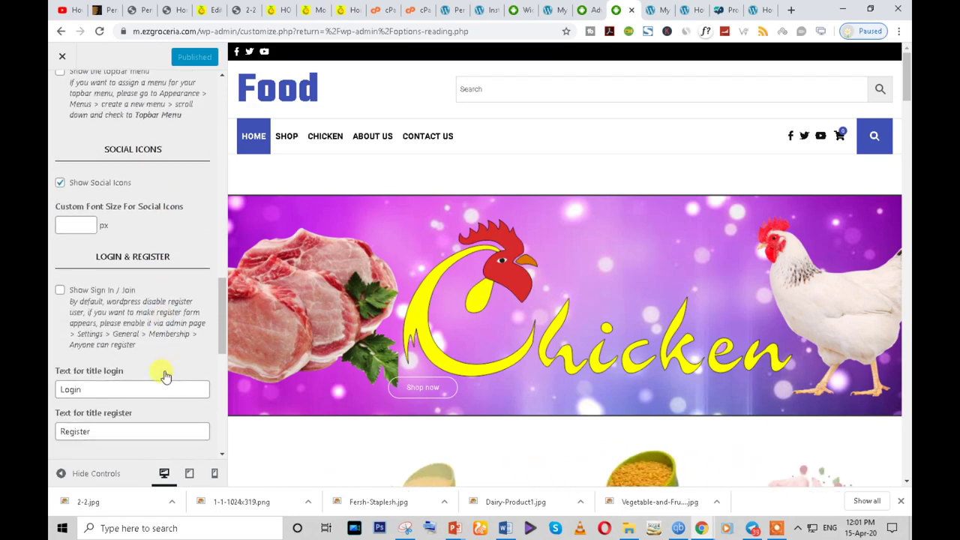
scroll(165, 375, down, 8)
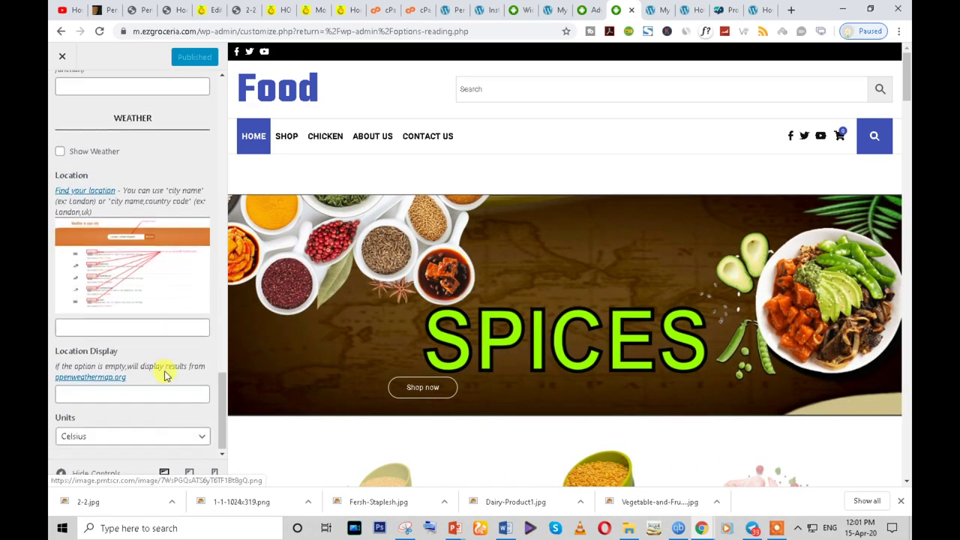
scroll(85, 307, up, 10)
scroll(132, 250, up, 8)
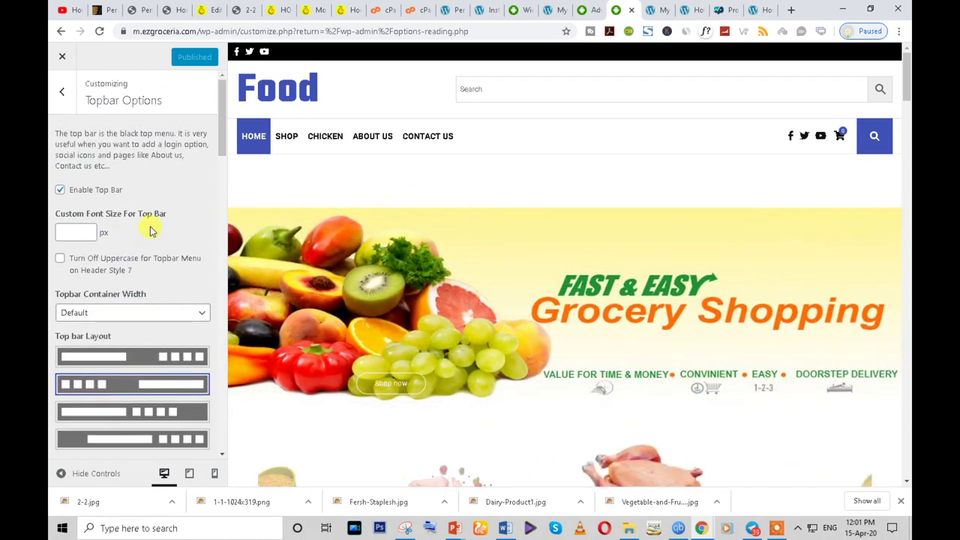
click(104, 318)
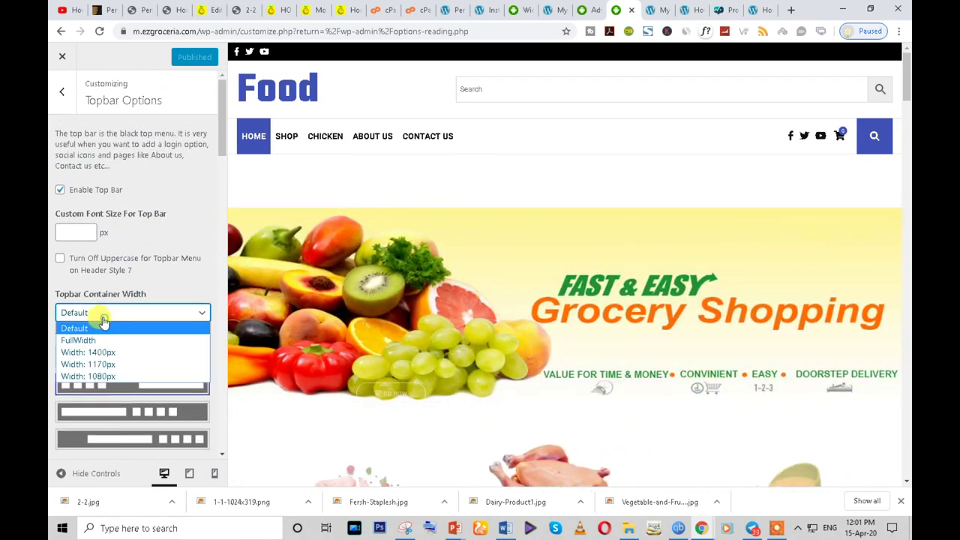
click(99, 339)
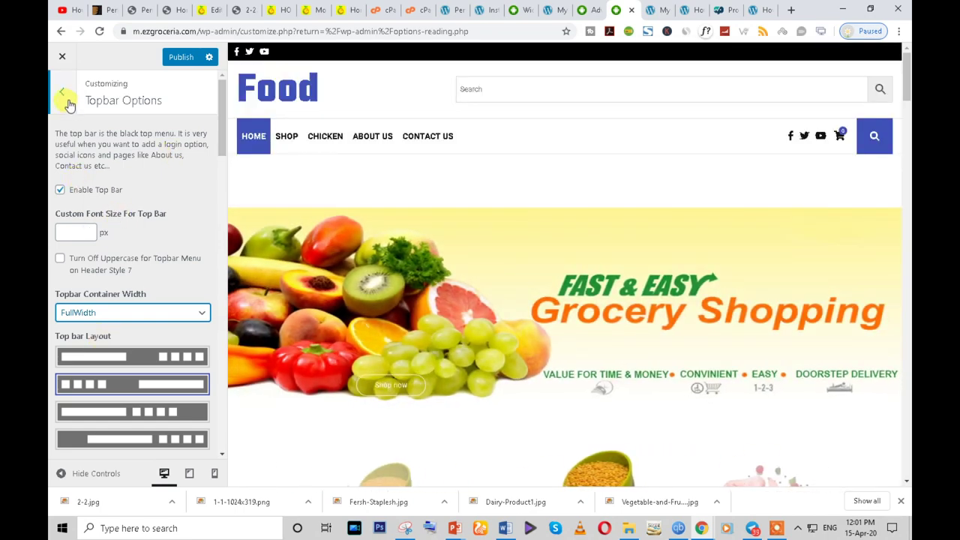
- Go back to the main Customizer sections and browse the private-window storefront down to its footer
click(66, 100)
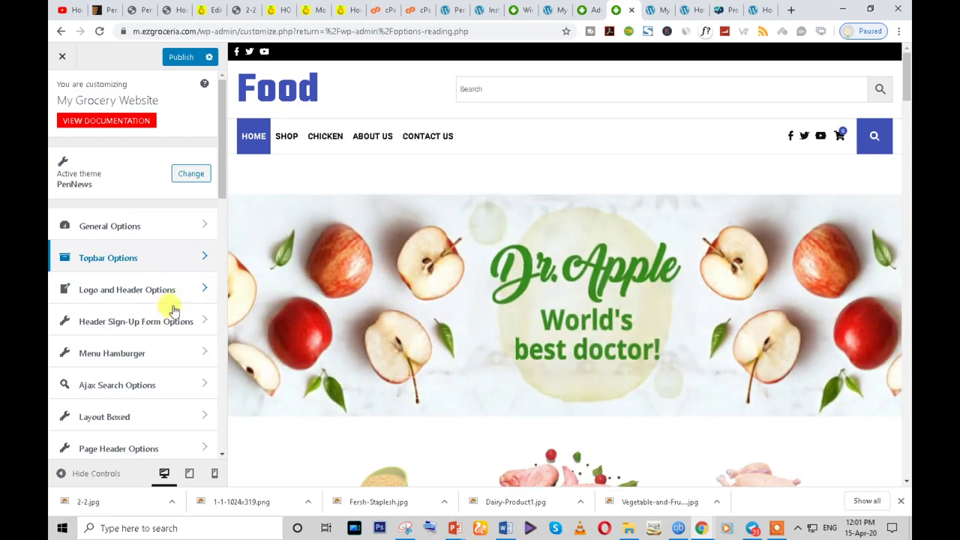
mouse_move(711, 530)
click(767, 467)
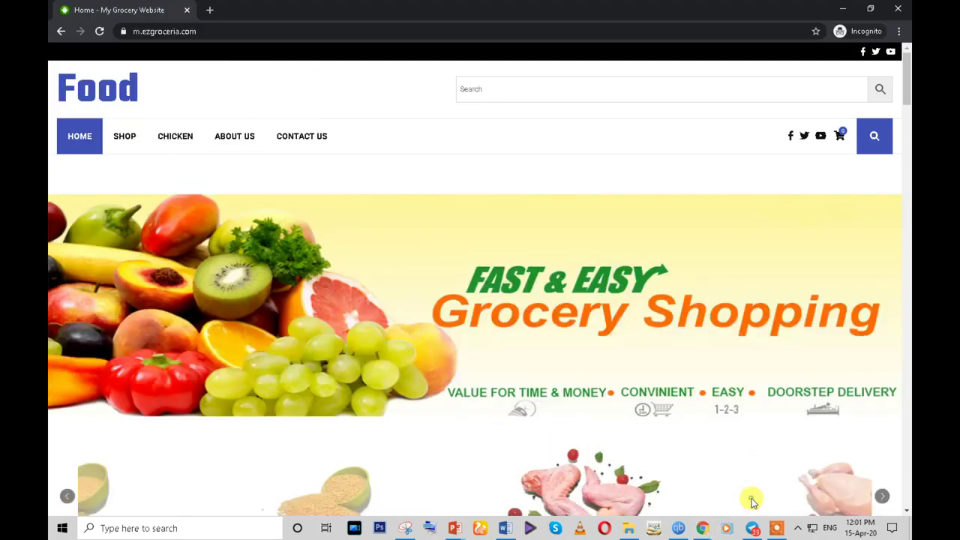
scroll(650, 350, down, 10)
scroll(649, 349, down, 15)
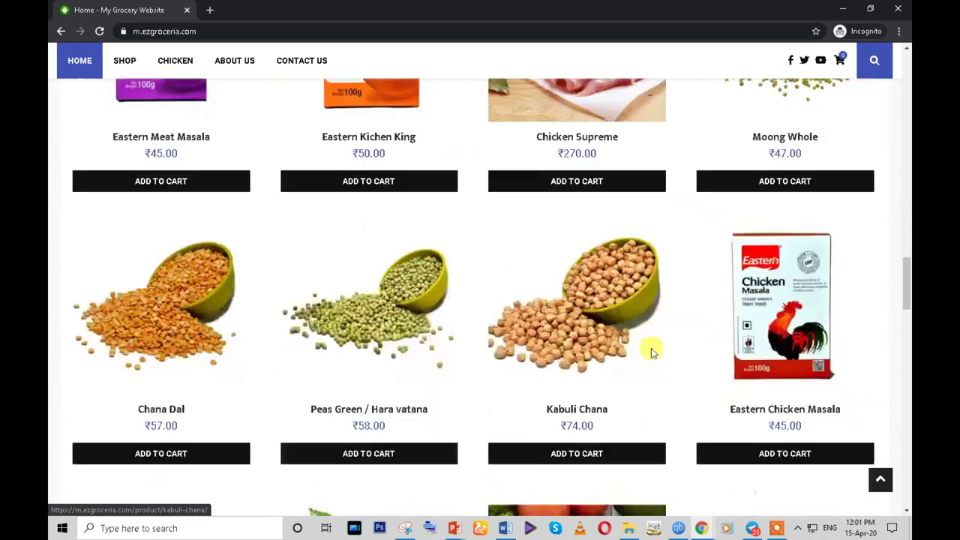
scroll(651, 348, down, 3)
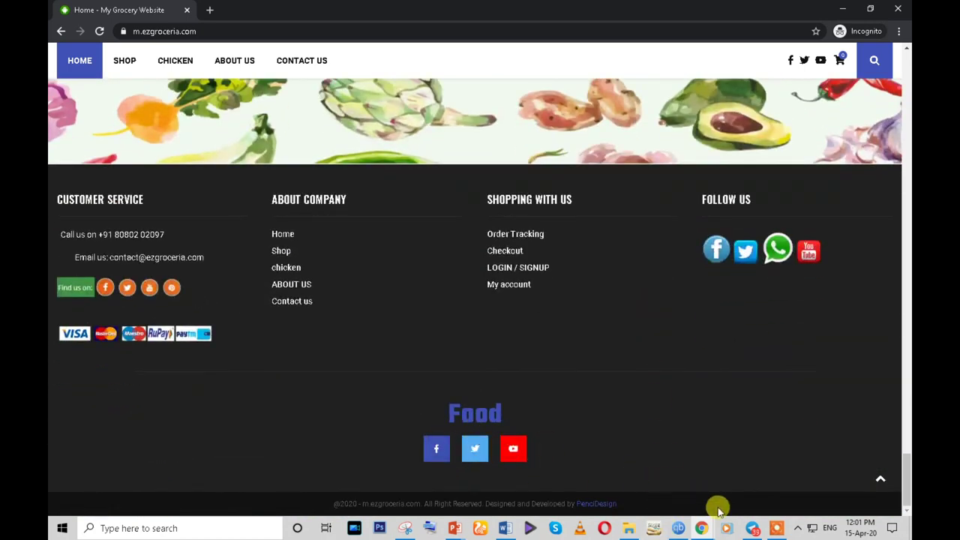
- Return to the Customizer and open Footer Options
mouse_move(702, 528)
click(636, 467)
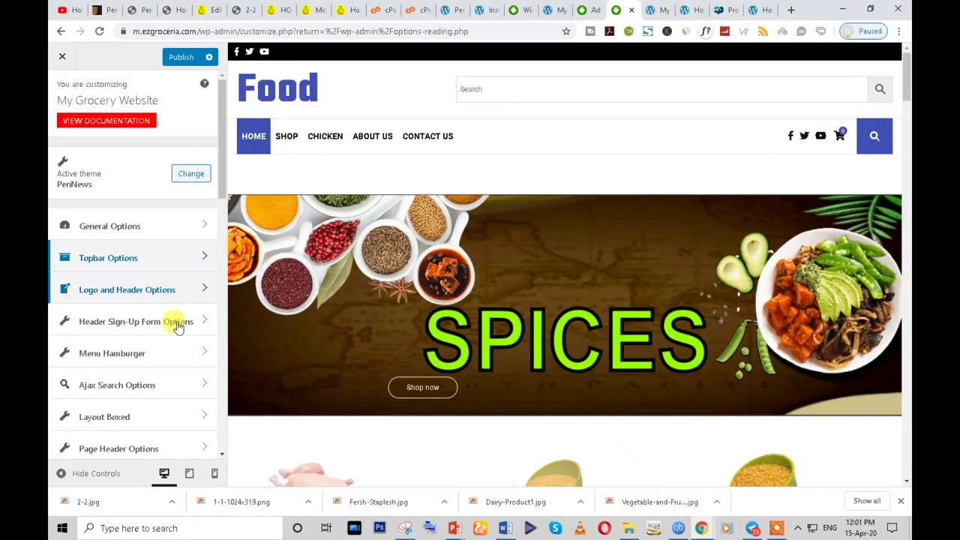
scroll(159, 366, down, 2)
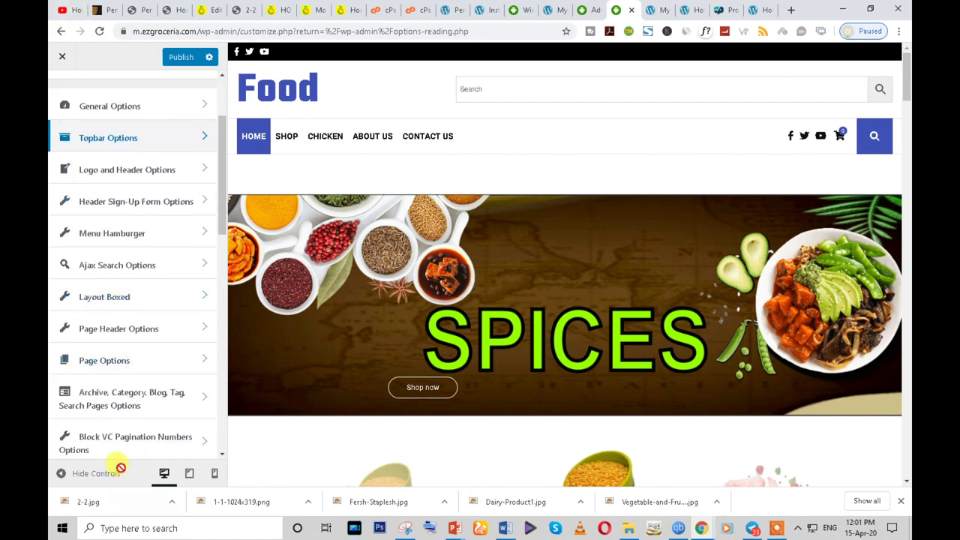
scroll(132, 363, down, 1)
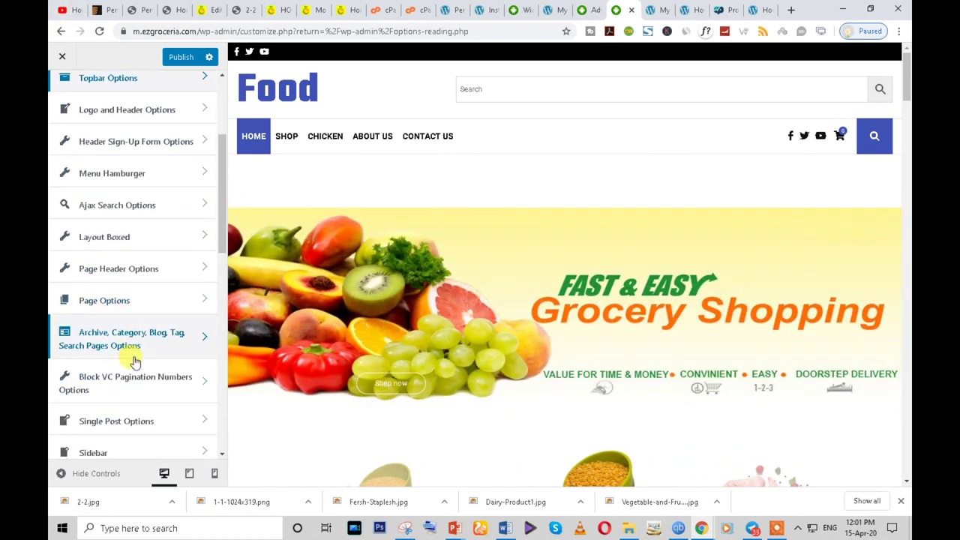
scroll(131, 437, down, 1)
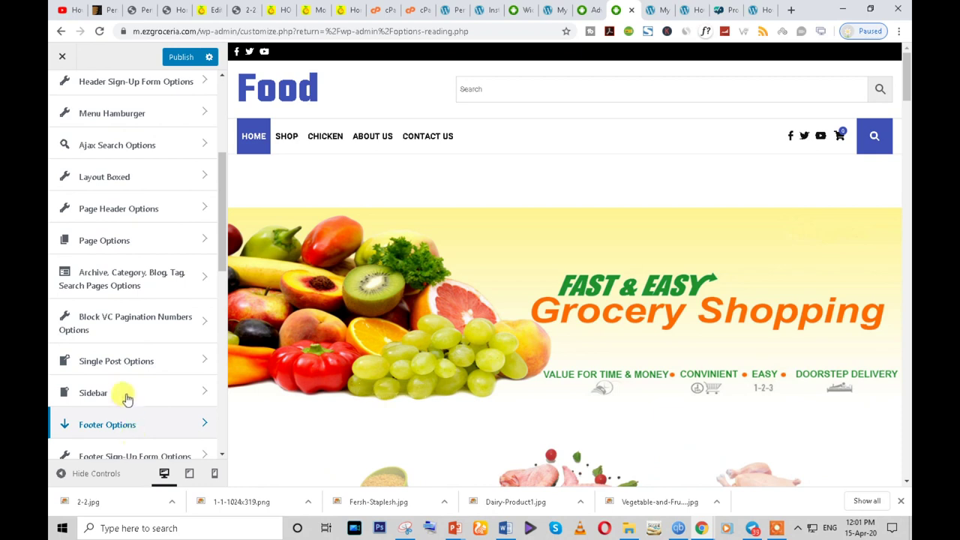
scroll(126, 389, down, 1)
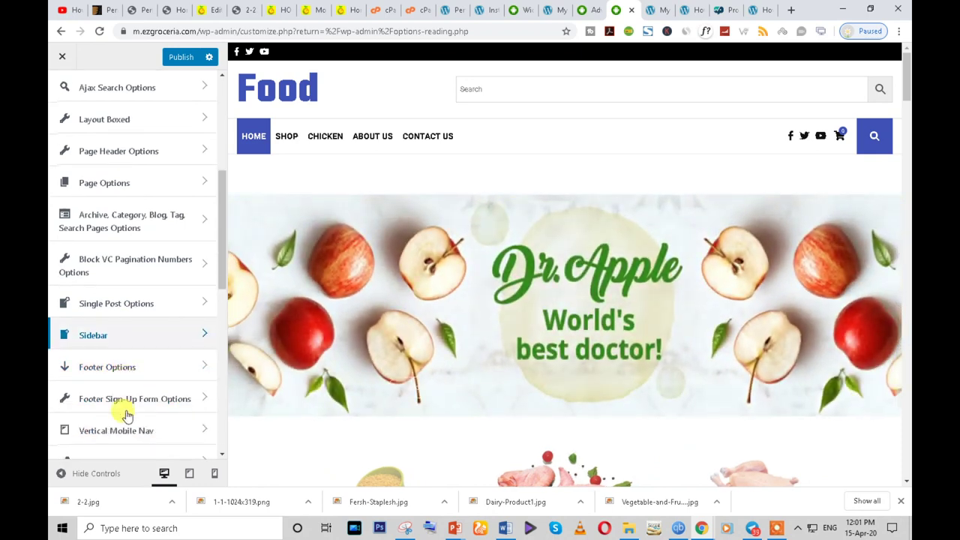
click(135, 371)
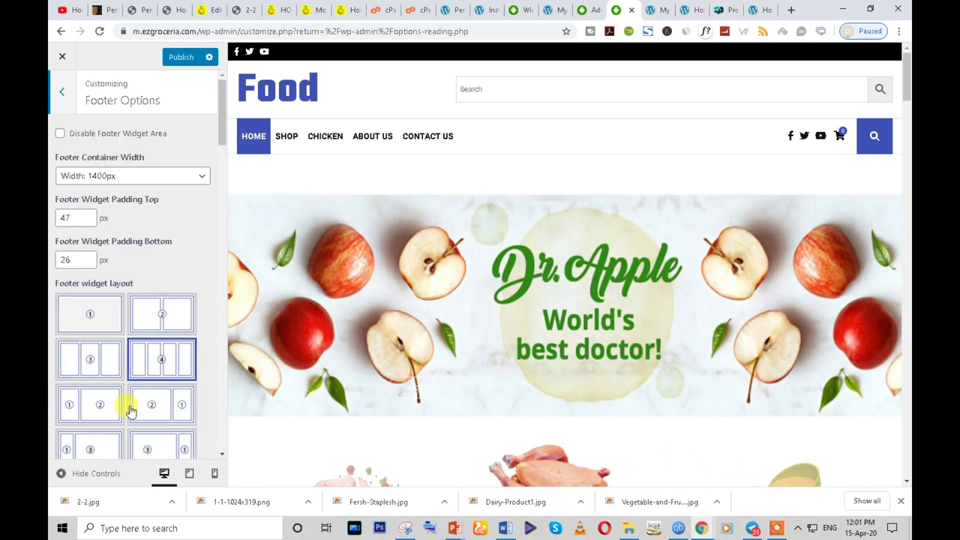
- Turn off the footer content option
scroll(129, 411, down, 2)
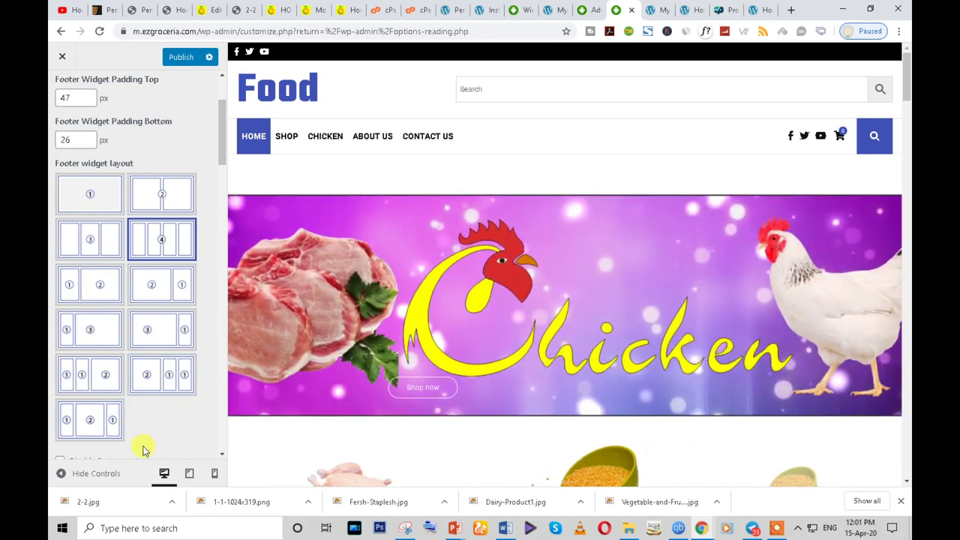
scroll(144, 450, down, 2)
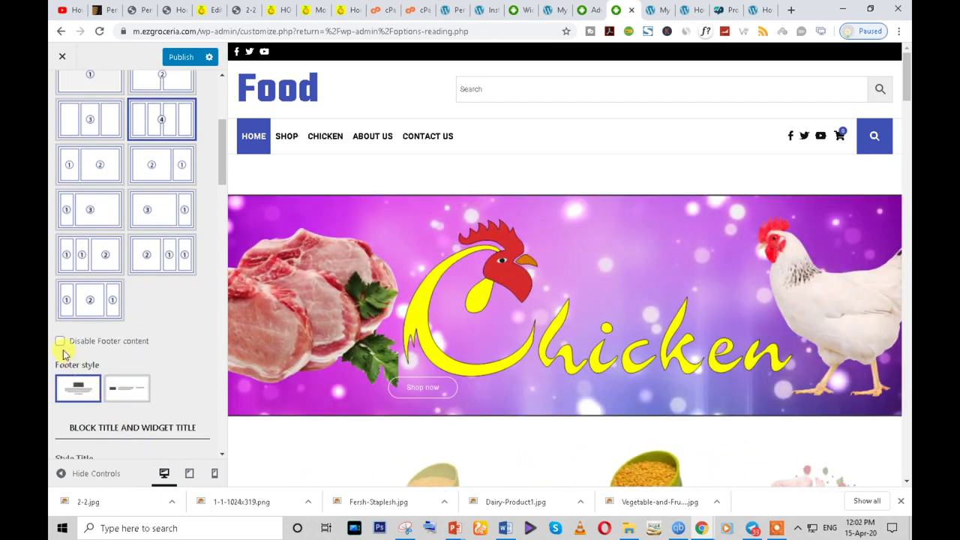
click(59, 341)
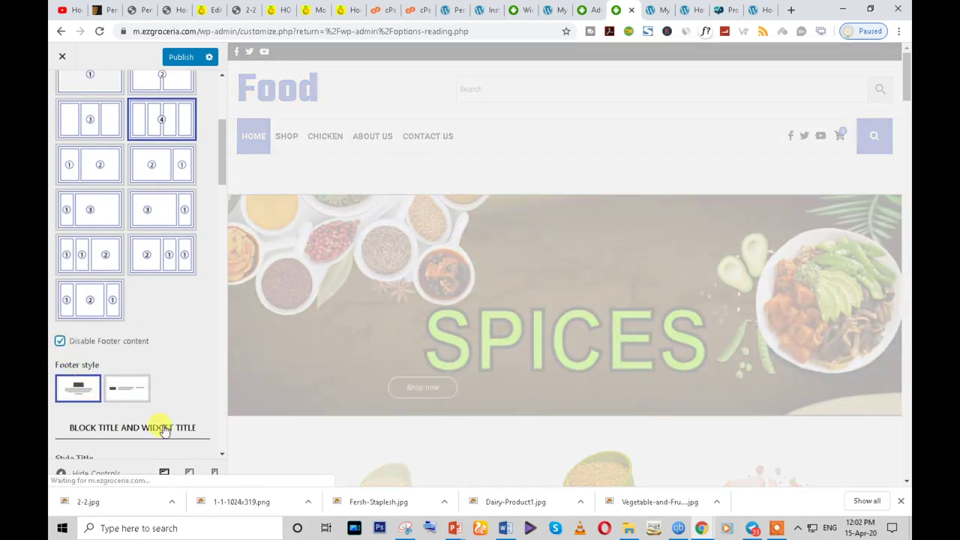
scroll(162, 426, down, 2)
scroll(164, 429, down, 2)
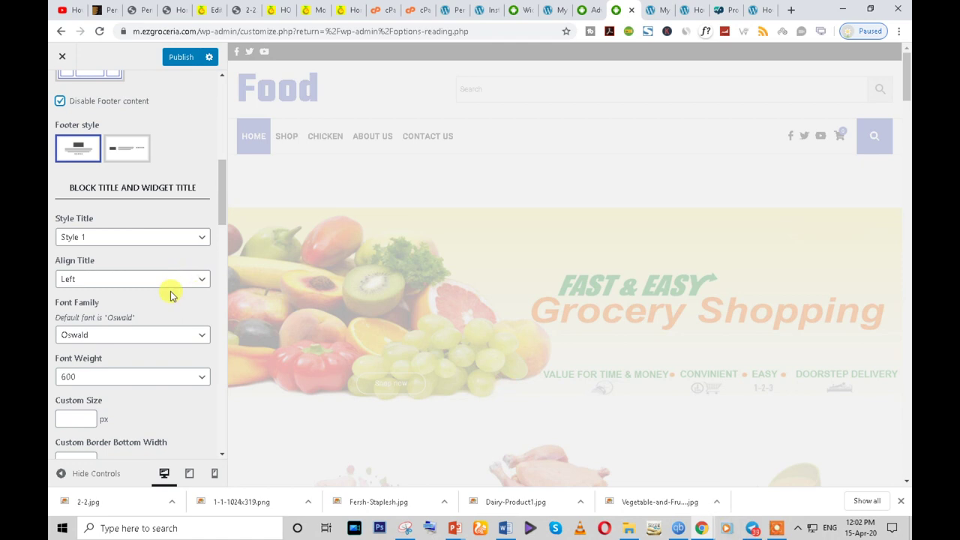
scroll(207, 222, up, 5)
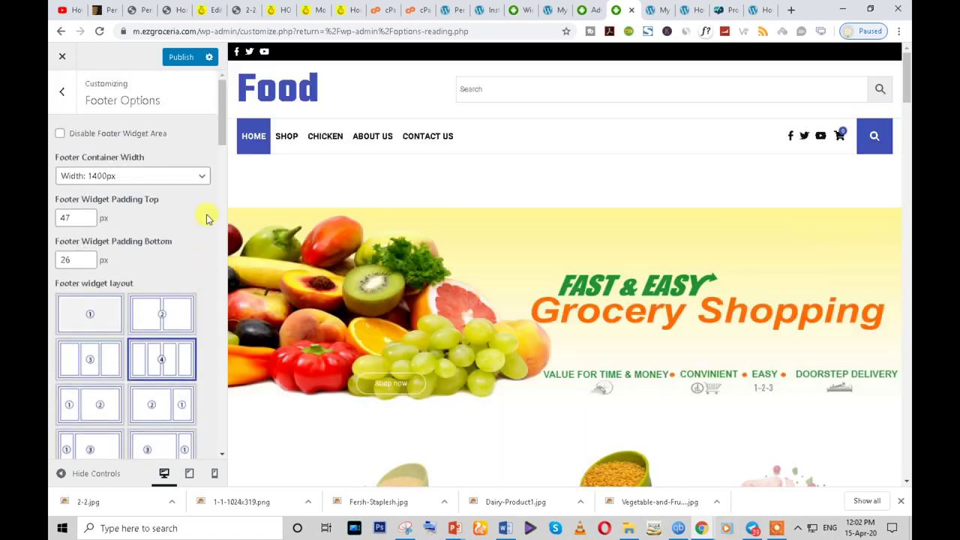
scroll(200, 246, down, 3)
scroll(200, 242, up, 3)
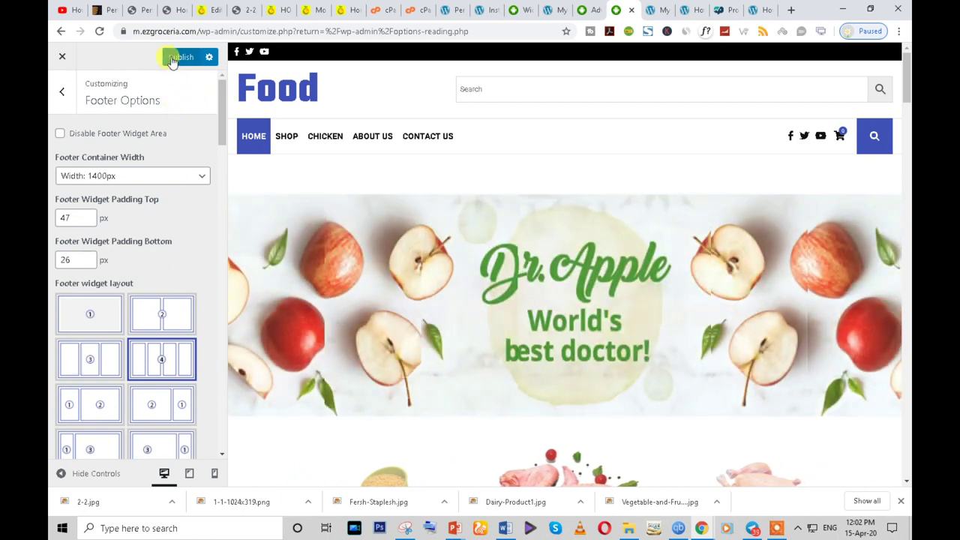
- Publish the footer changes and return to the Customizer section list
click(179, 57)
click(61, 93)
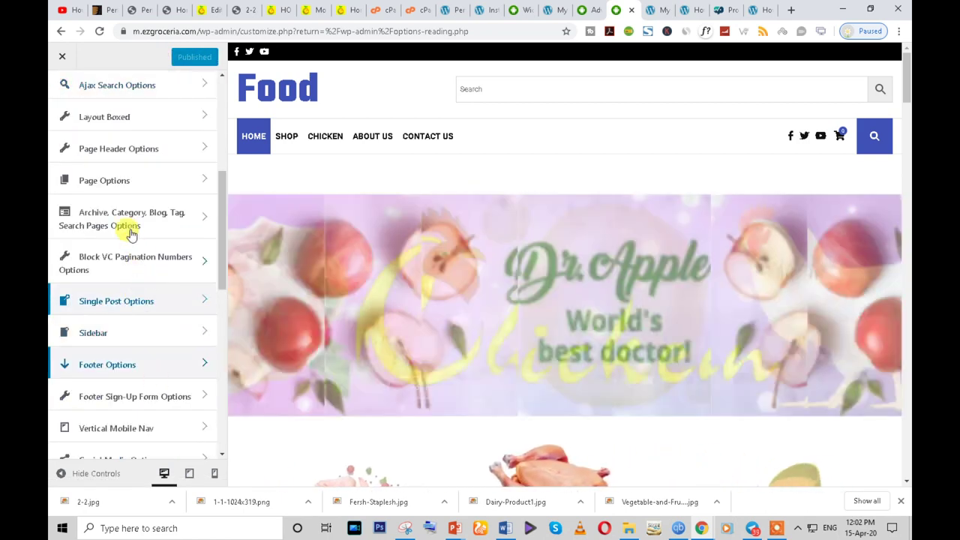
scroll(142, 315, down, 2)
scroll(125, 424, down, 1)
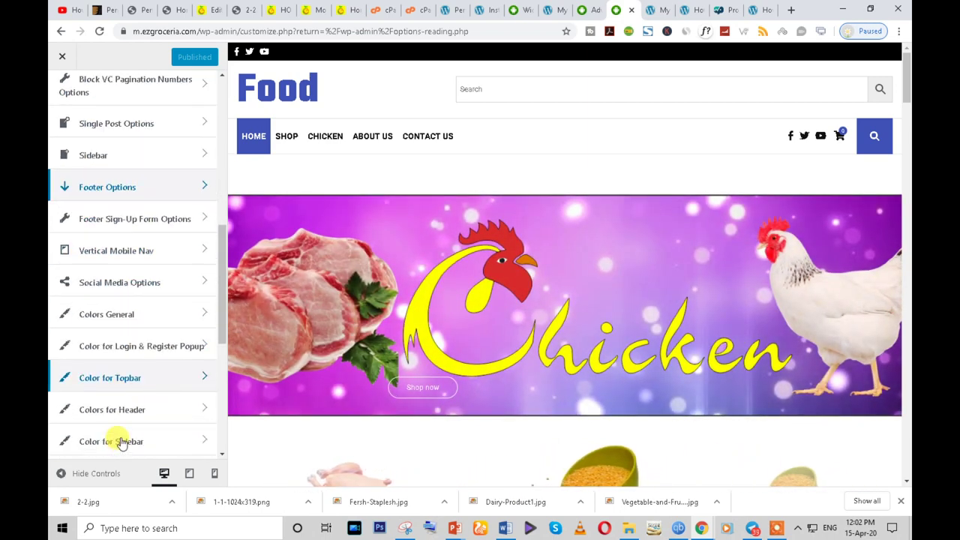
- In Color for Topbar, set the Background Color to orange #f45e30 and publish
click(141, 383)
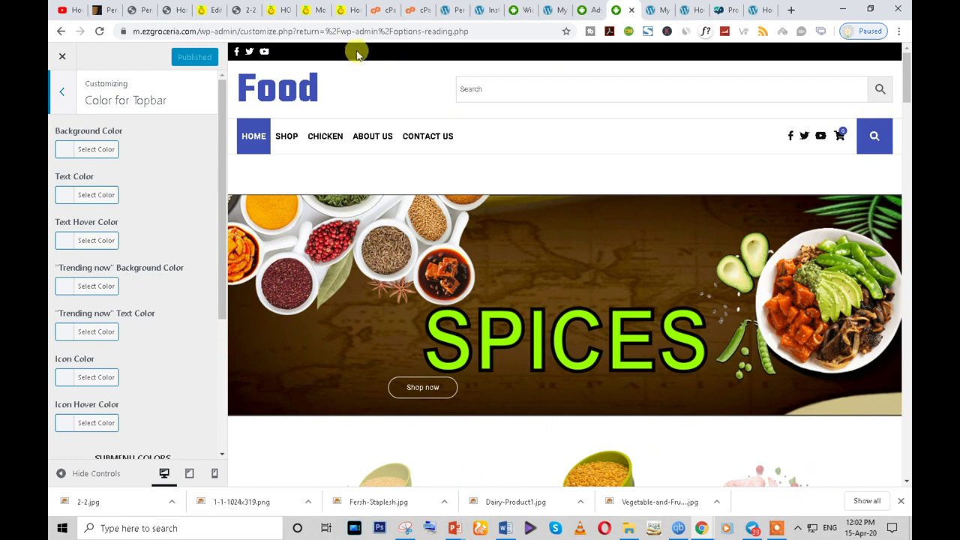
scroll(82, 408, down, 3)
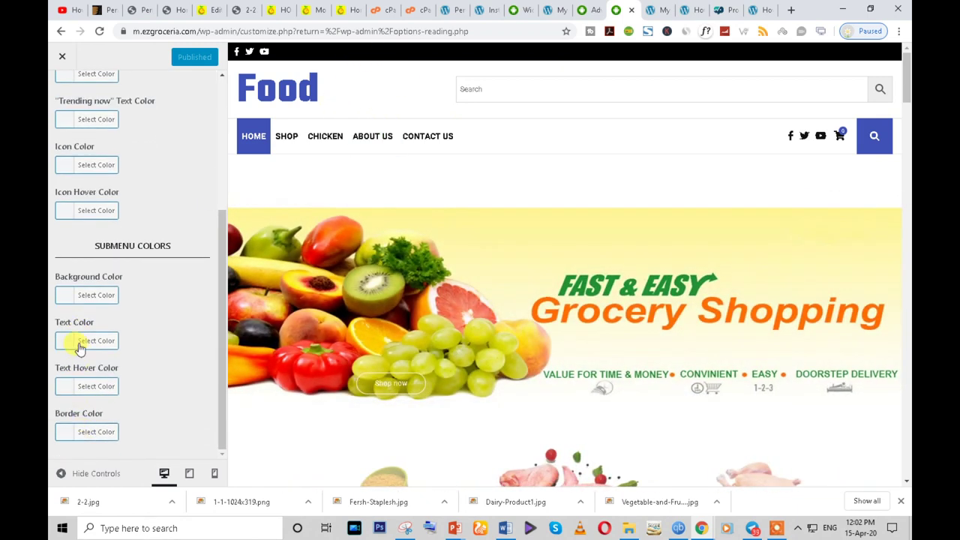
scroll(75, 339, up, 3)
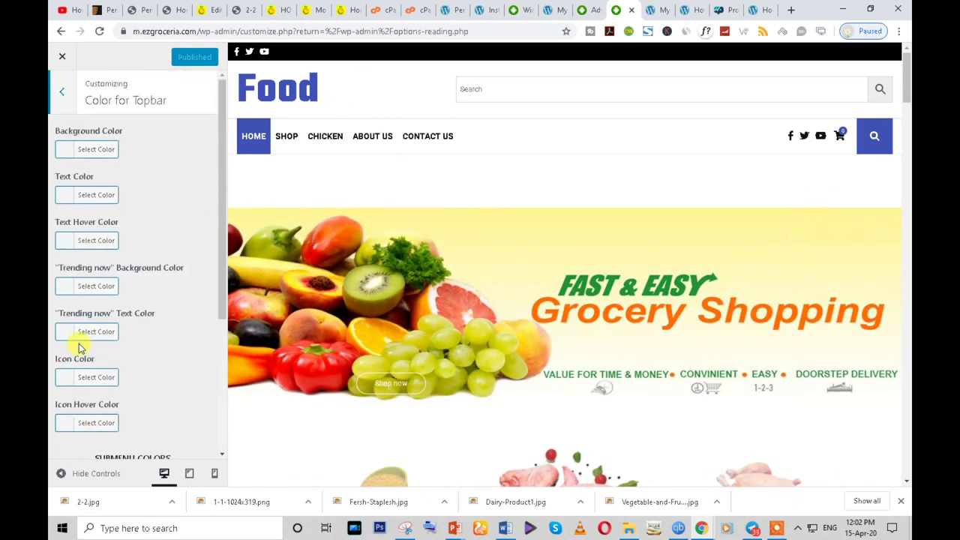
click(67, 150)
click(66, 178)
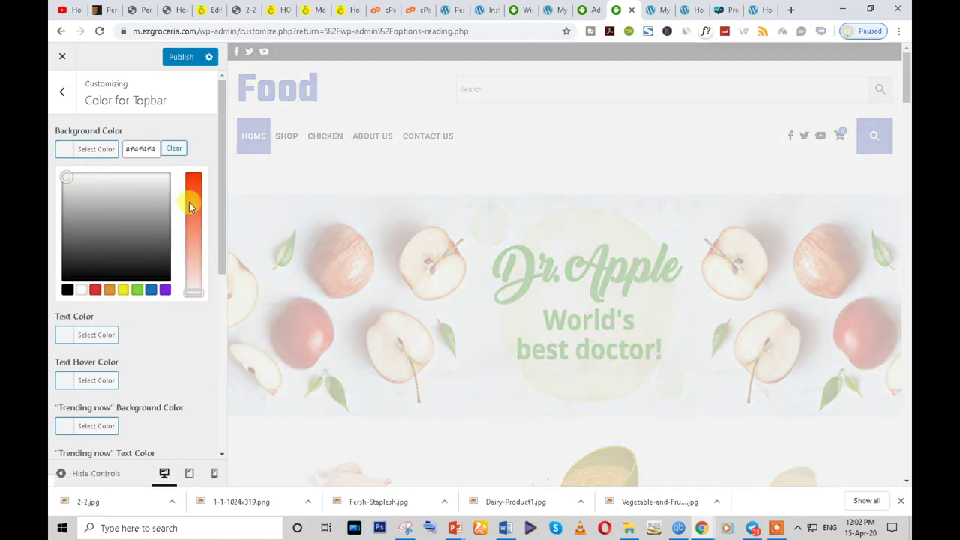
click(191, 200)
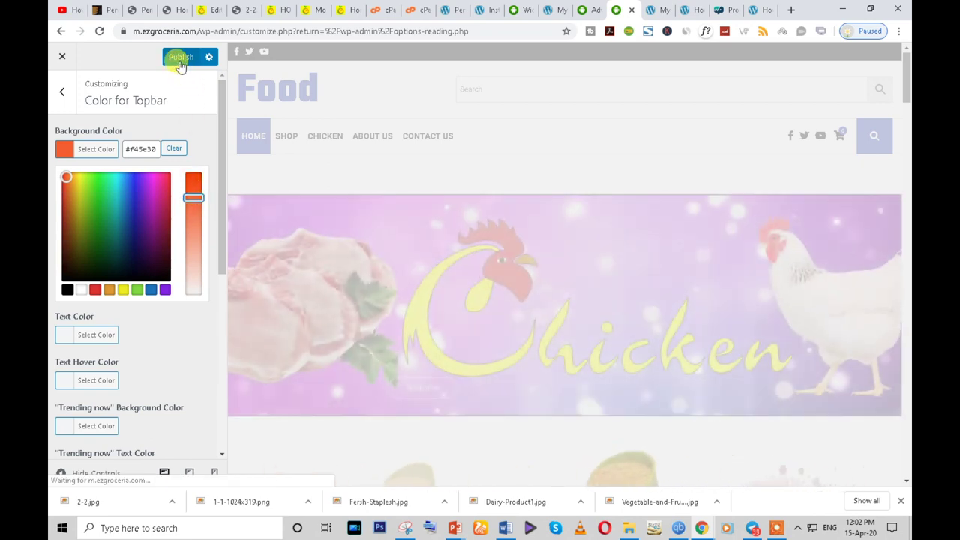
click(180, 60)
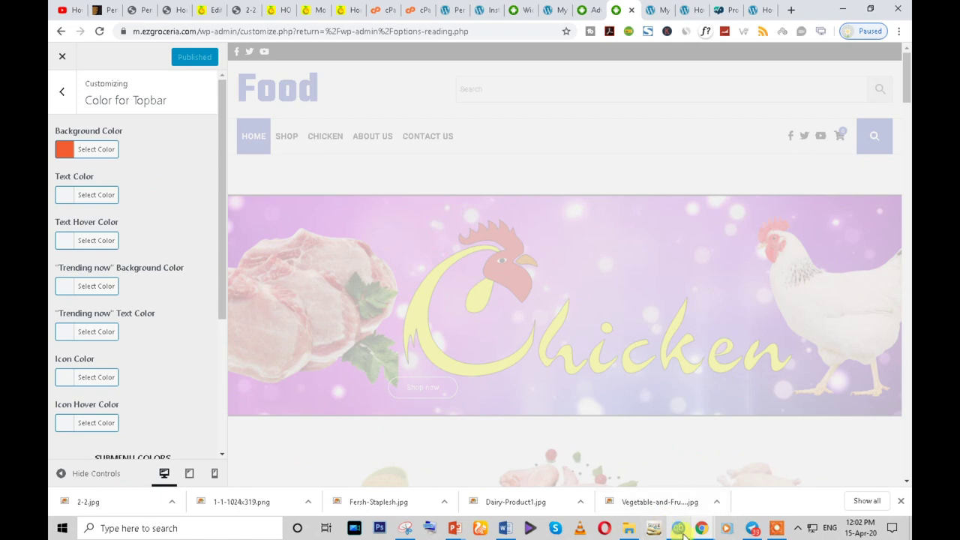
- Confirm the orange top bar on the live site, then return to the Customizer section list
mouse_move(696, 531)
click(764, 499)
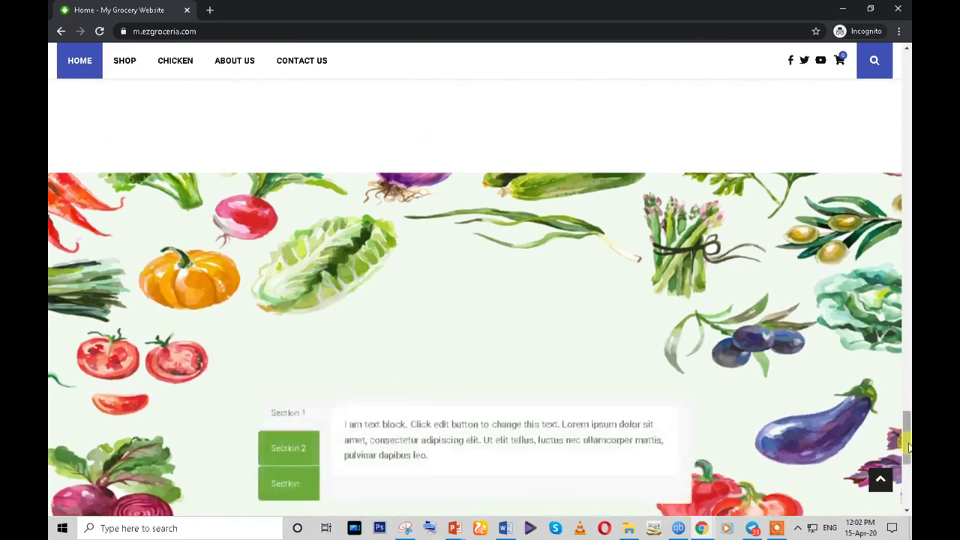
drag(908, 443, 907, 60)
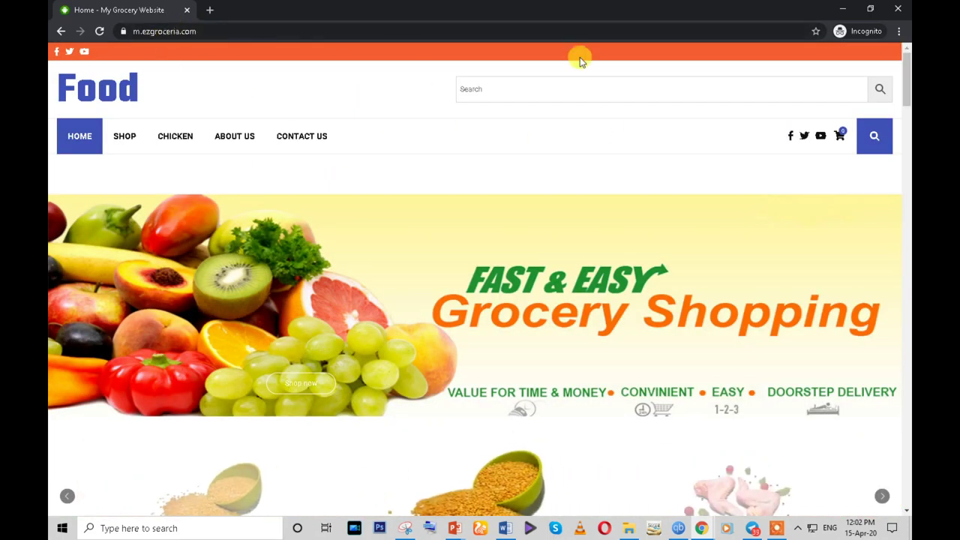
mouse_move(709, 530)
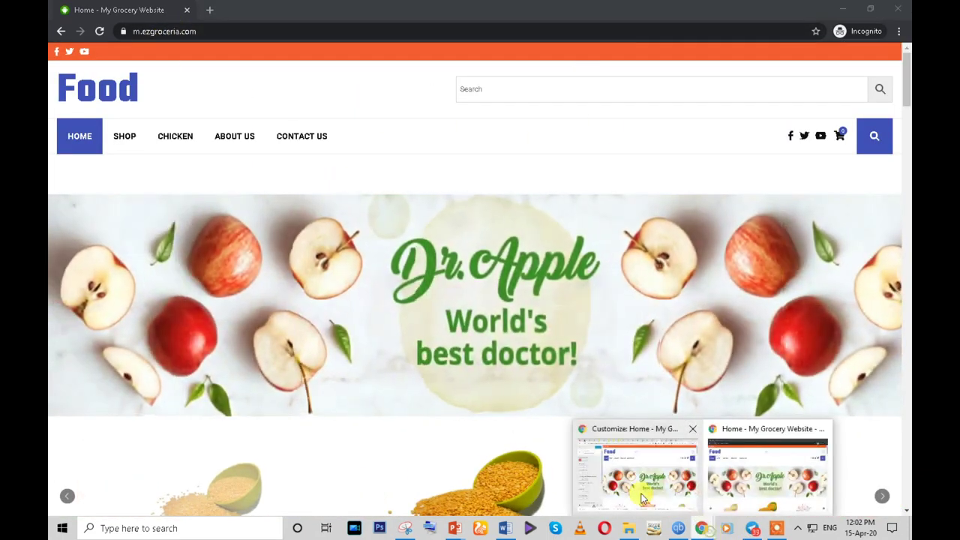
click(641, 488)
scroll(122, 252, down, 1)
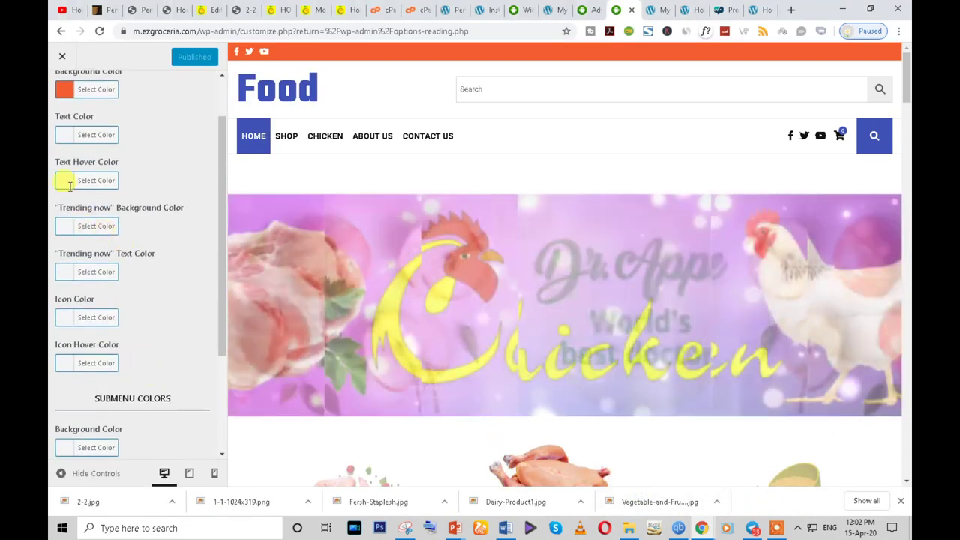
scroll(90, 135, up, 1)
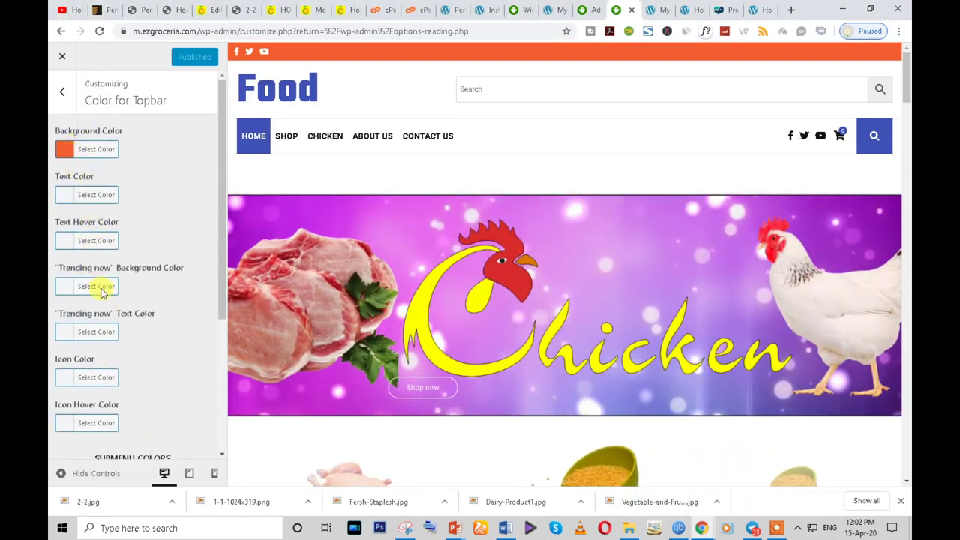
scroll(98, 352, down, 3)
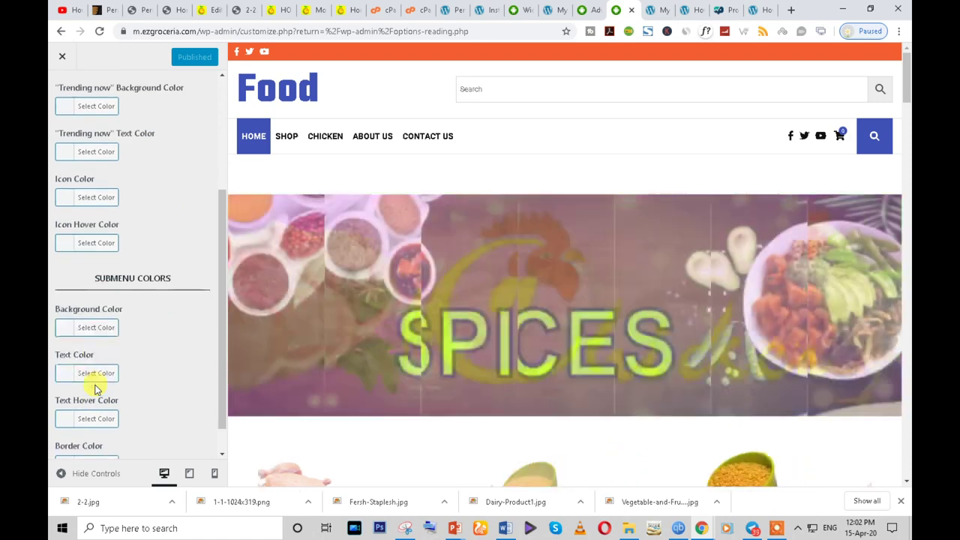
scroll(128, 399, down, 1)
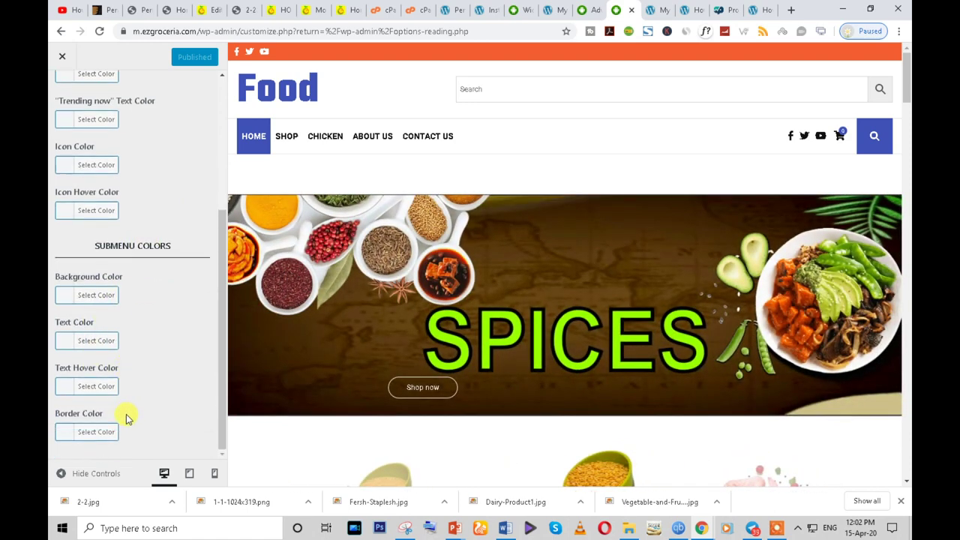
scroll(96, 165, up, 4)
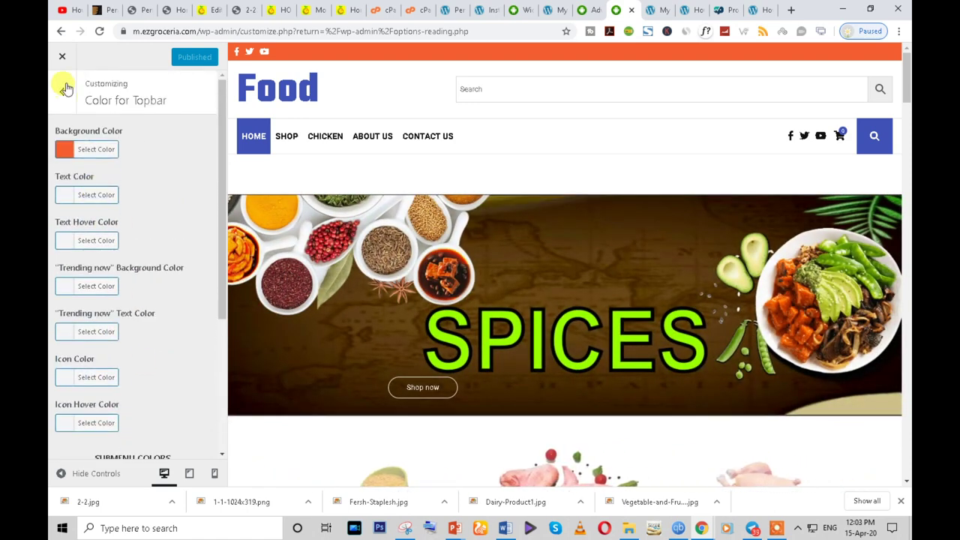
click(65, 87)
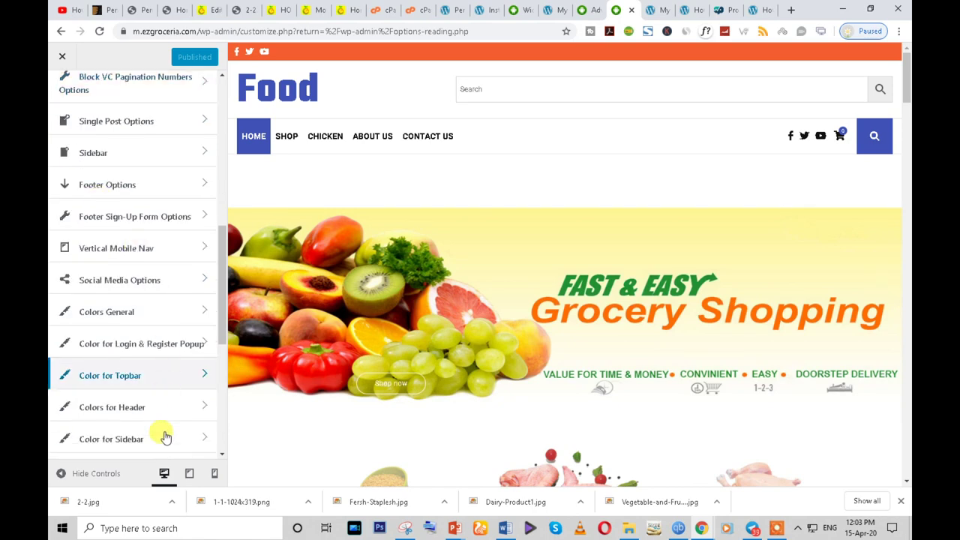
scroll(162, 435, down, 4)
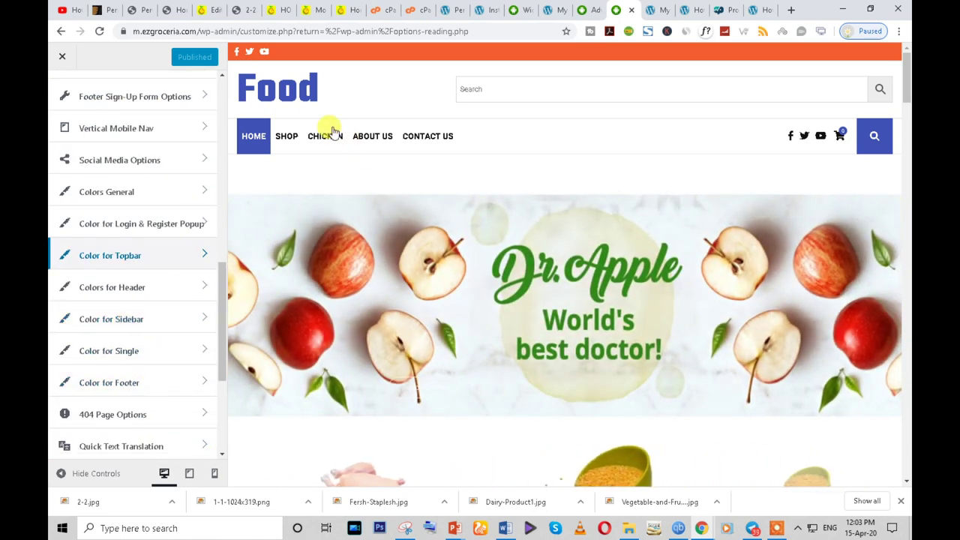
- In Colors for Header, pick the purple #8224e3 swatch for Header Slogan Text Color, then go back
click(142, 291)
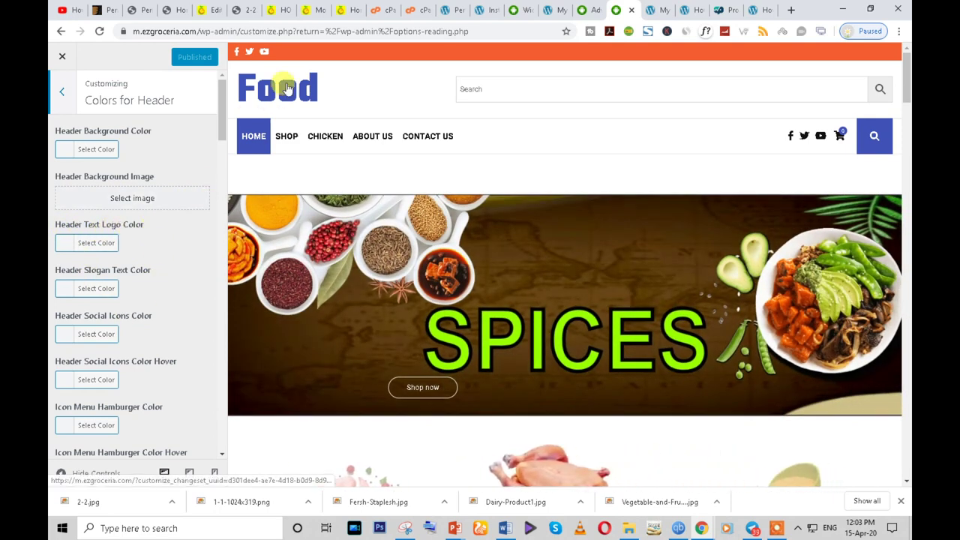
click(64, 288)
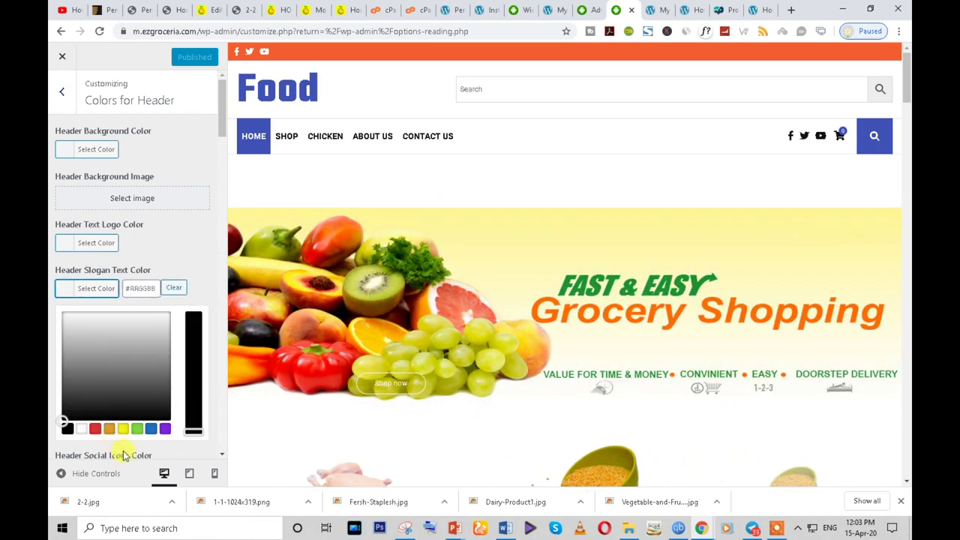
click(164, 429)
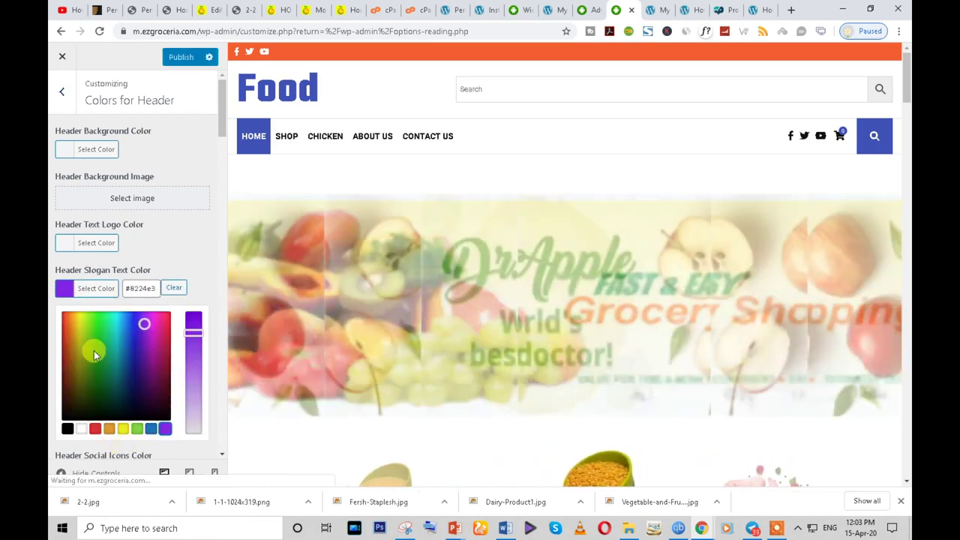
click(201, 262)
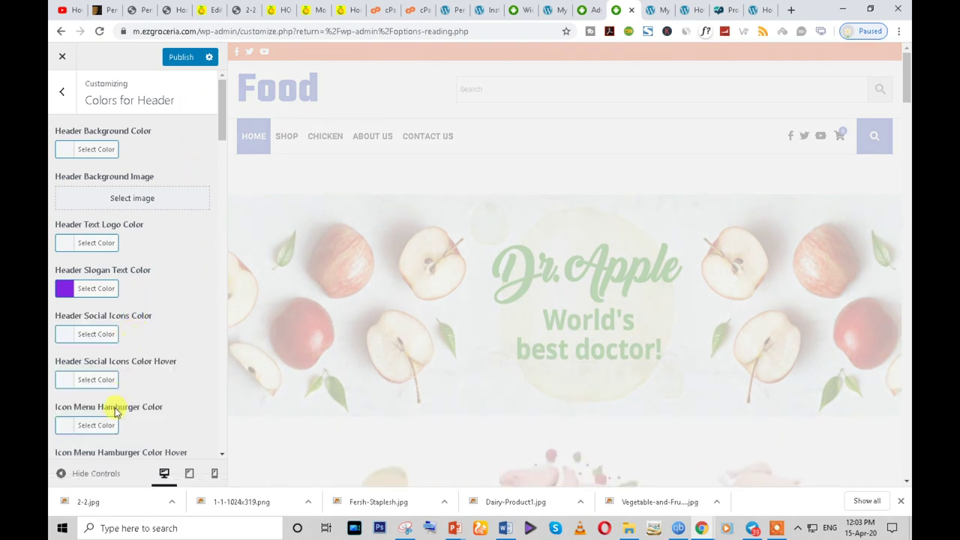
scroll(107, 405, down, 4)
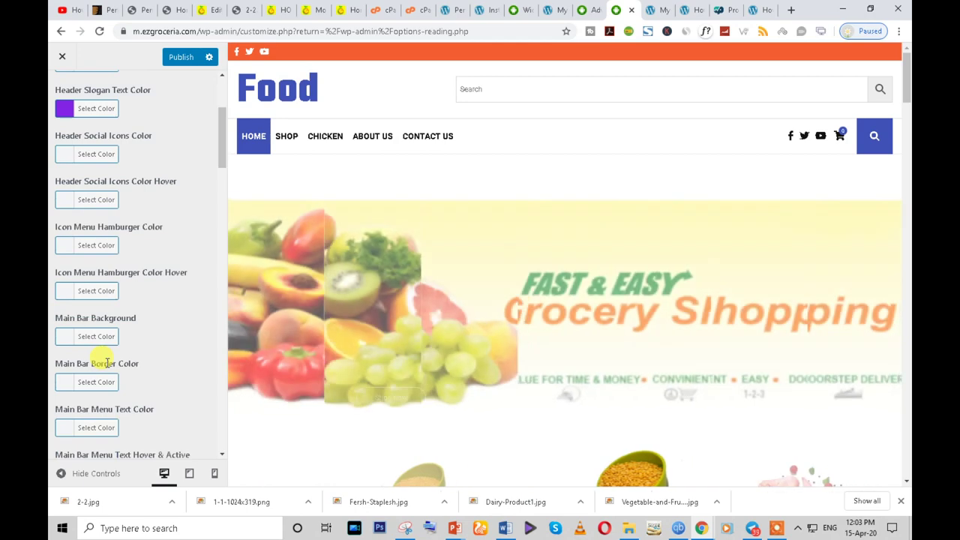
scroll(108, 397, down, 3)
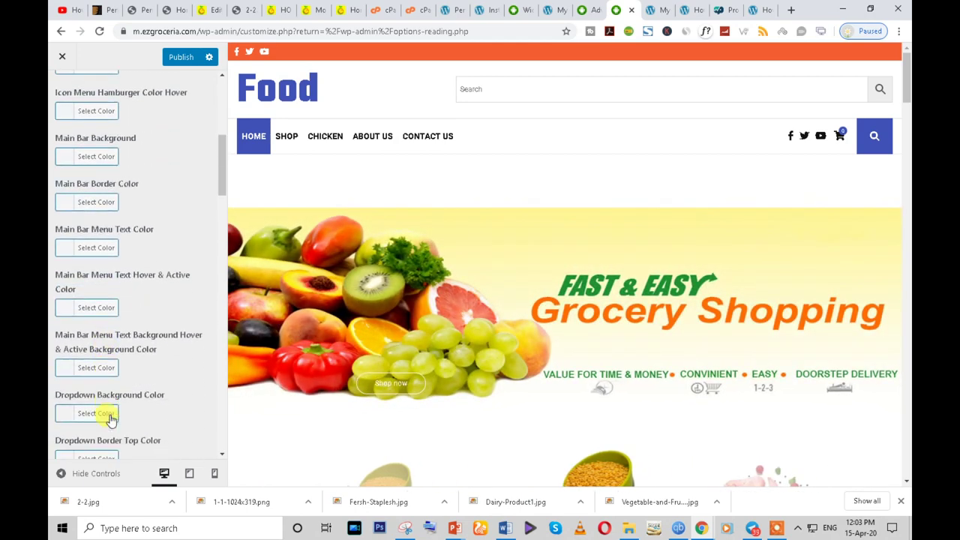
scroll(105, 411, down, 3)
scroll(118, 327, up, 10)
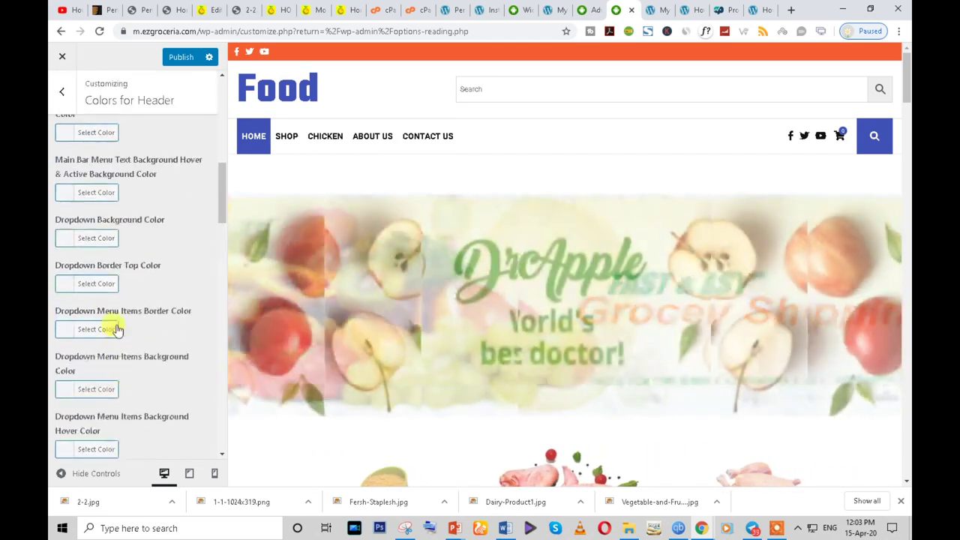
click(71, 96)
scroll(150, 377, down, 10)
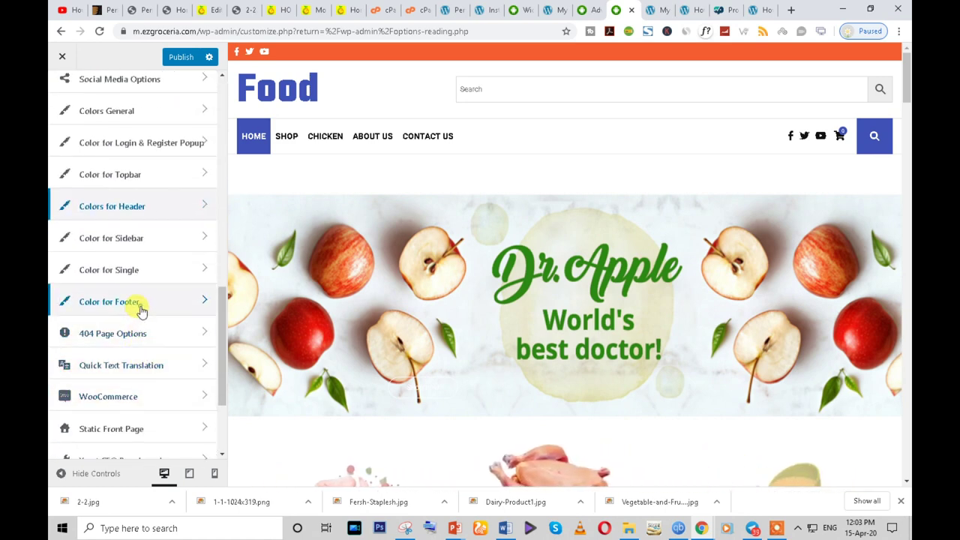
- In Color for Footer, choose 2-2.jpg from the media library as the Footer Background Image
click(141, 310)
scroll(160, 450, down, 2)
scroll(156, 424, down, 5)
scroll(152, 408, up, 8)
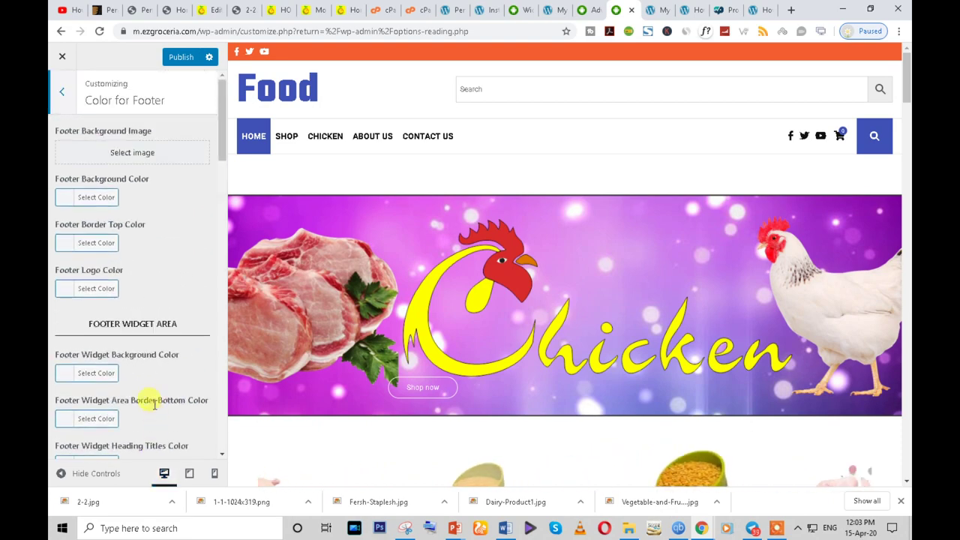
click(123, 150)
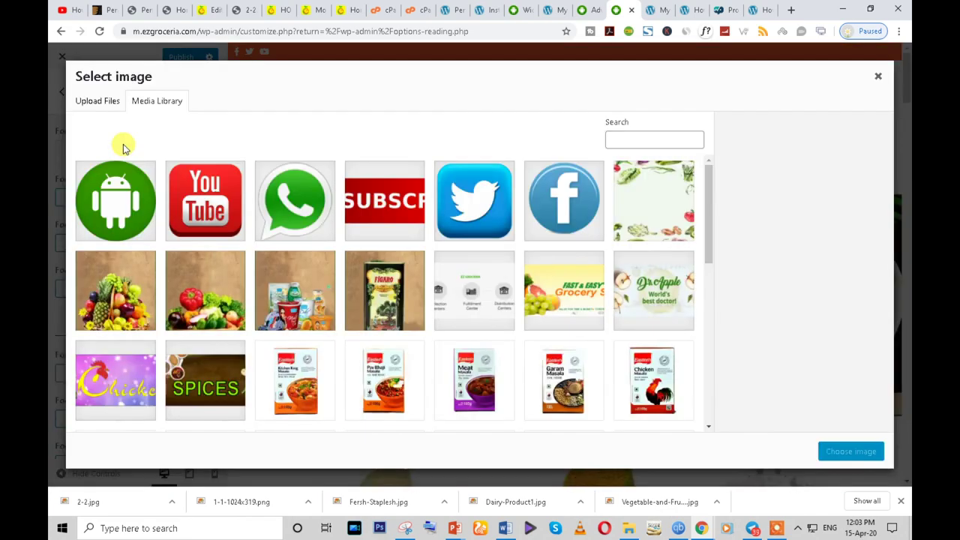
scroll(660, 285, down, 4)
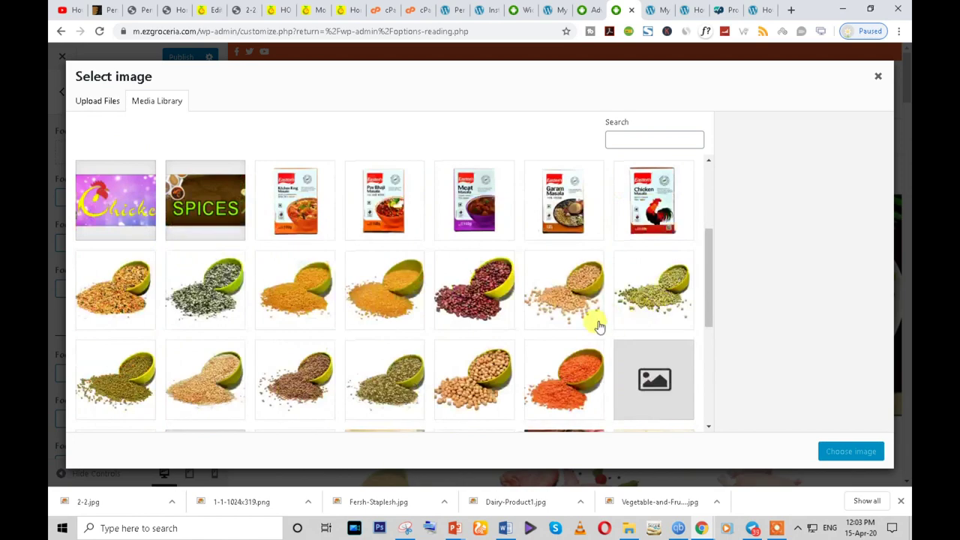
scroll(579, 344, up, 2)
scroll(578, 344, up, 2)
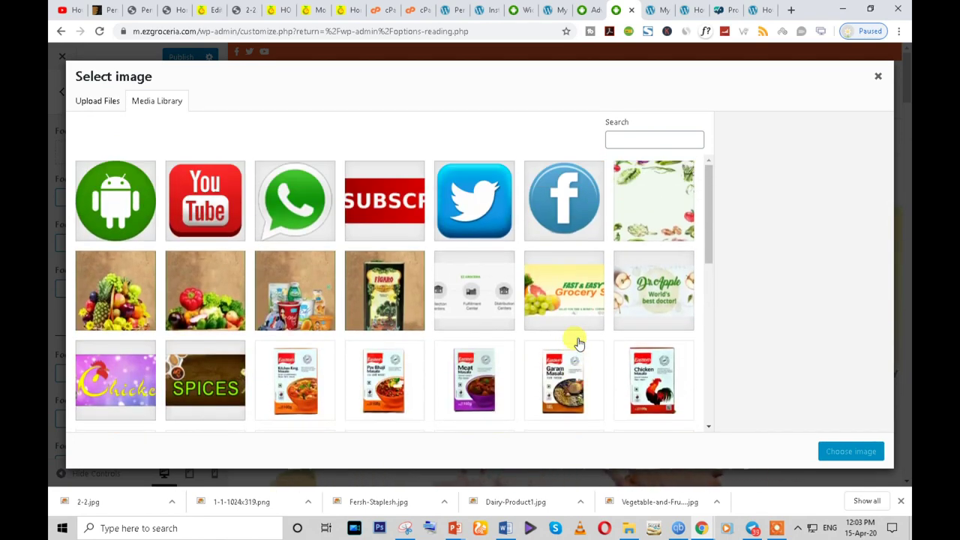
click(660, 221)
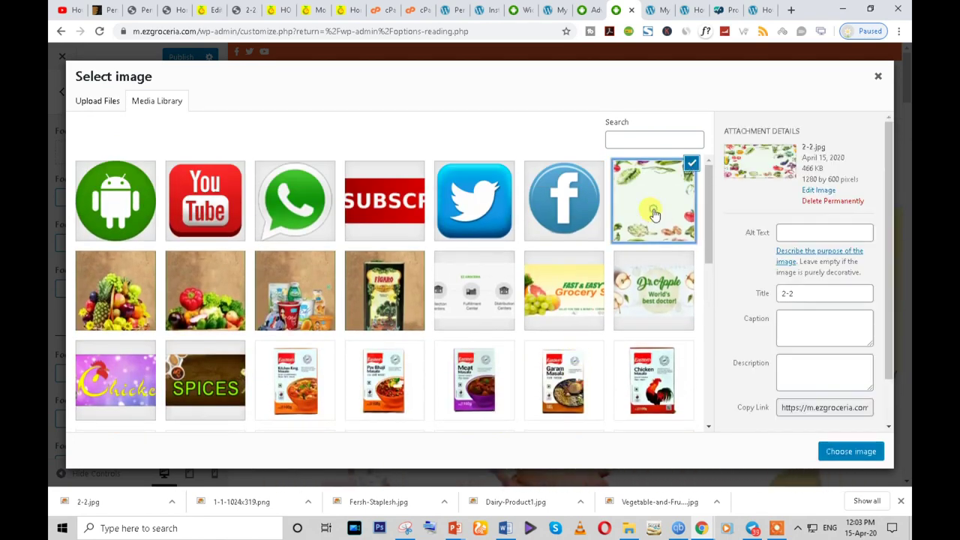
click(829, 451)
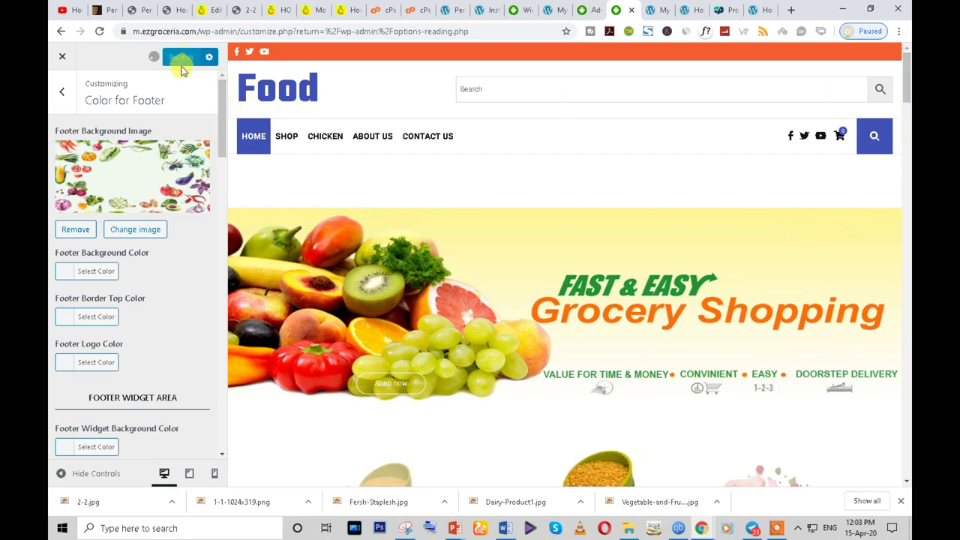
drag(906, 90, 909, 510)
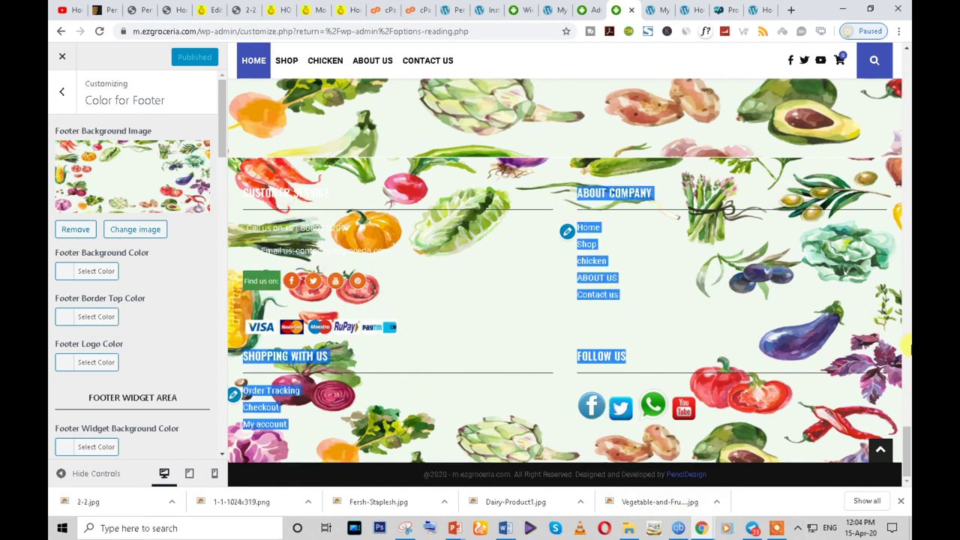
- Remove the footer background image and close the media library without choosing a replacement
click(75, 229)
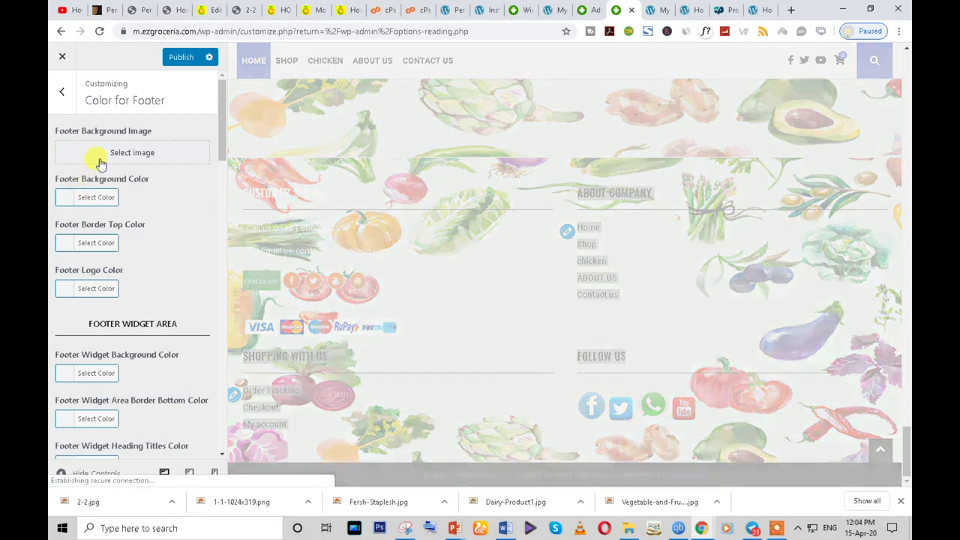
click(112, 153)
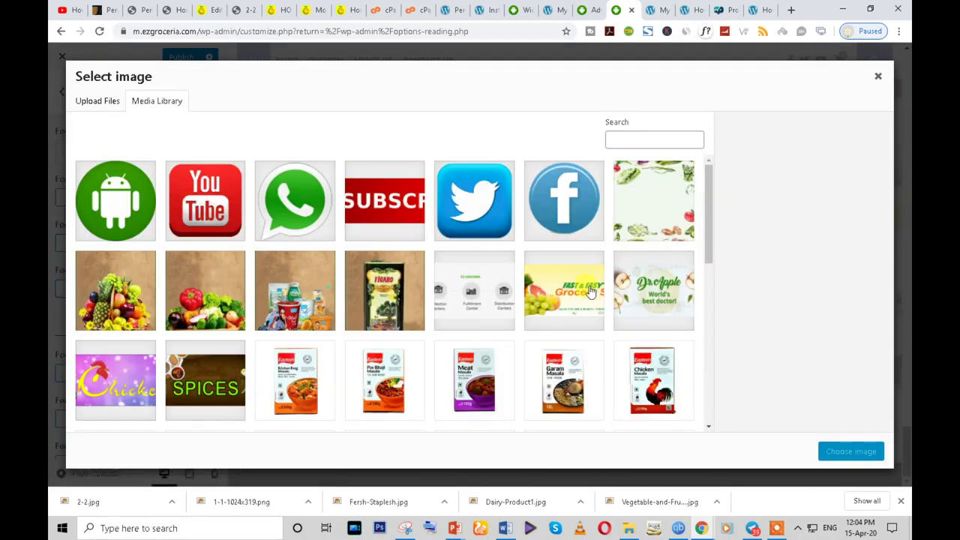
scroll(358, 298, down, 2)
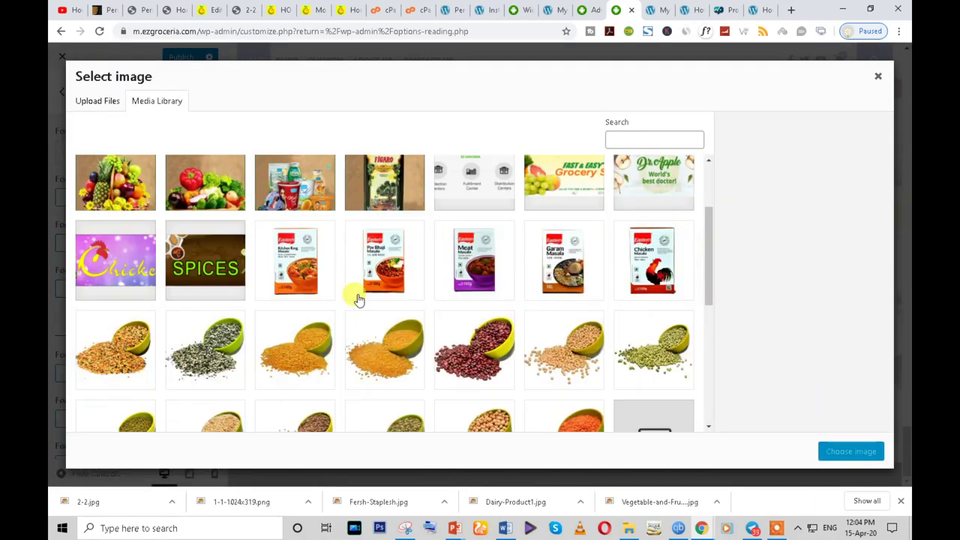
scroll(564, 373, down, 2)
scroll(564, 373, down, 3)
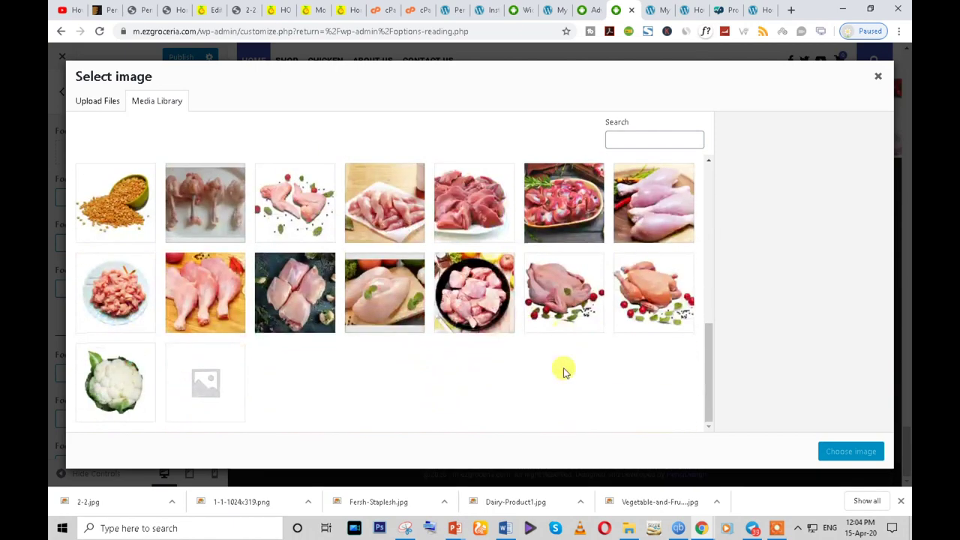
scroll(214, 145, up, 10)
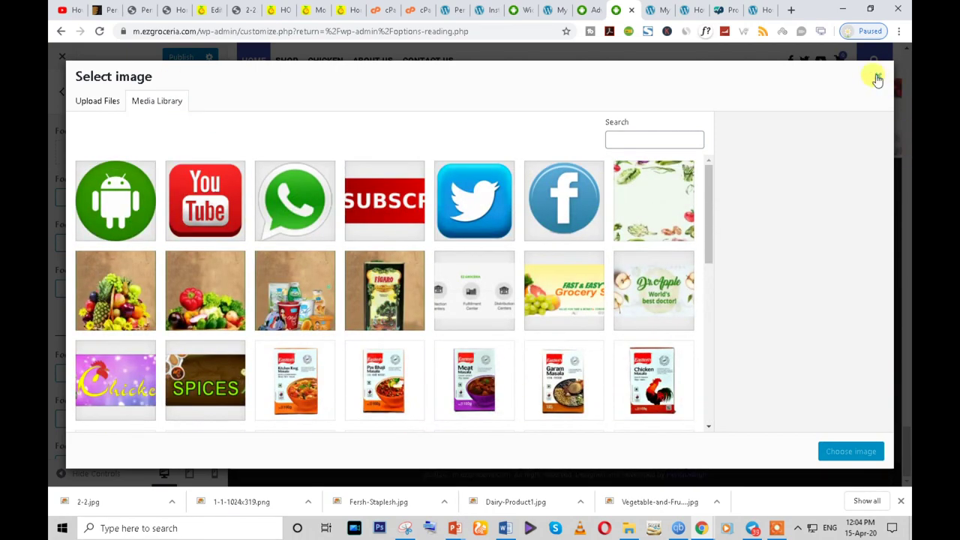
click(877, 75)
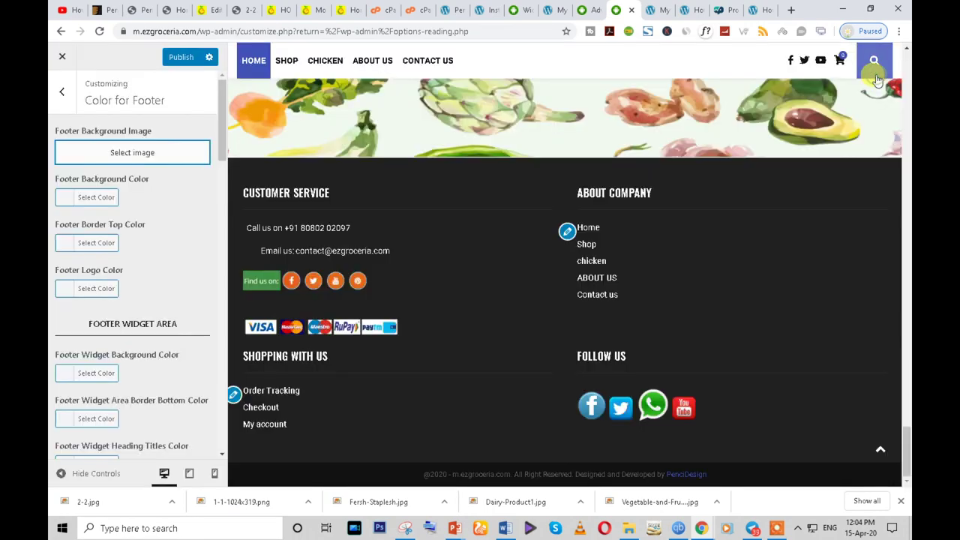
- Set the Footer Background Color to dark green #24753b and publish it
click(61, 199)
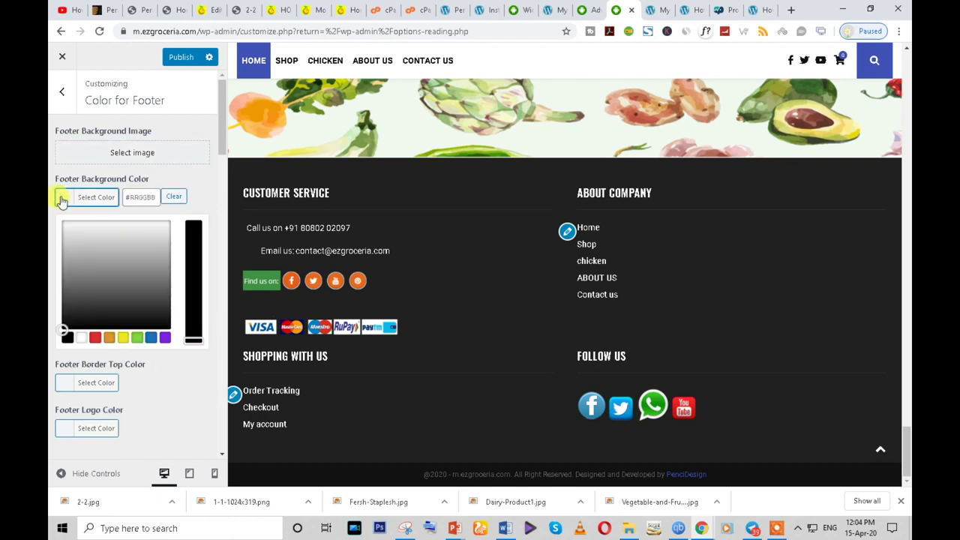
click(164, 338)
click(151, 338)
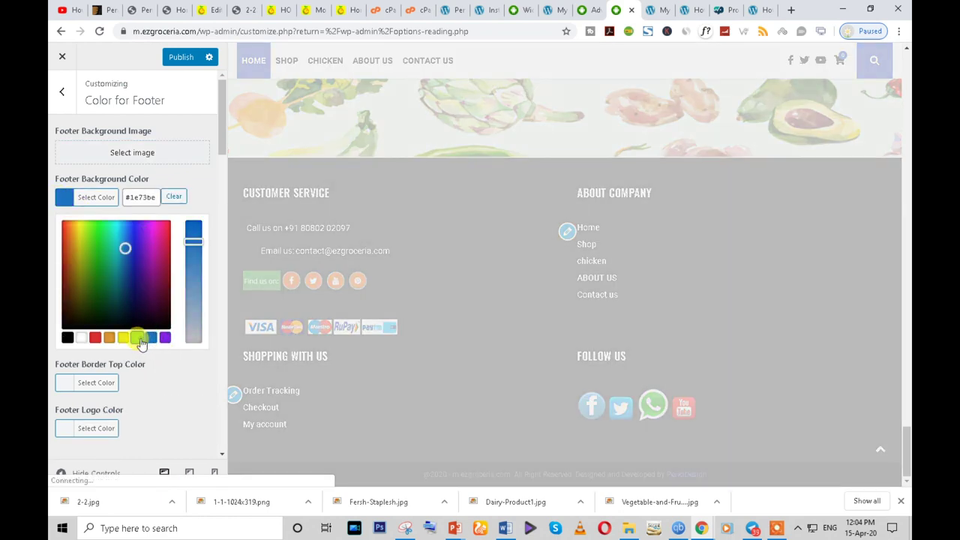
click(136, 337)
drag(91, 240, 104, 280)
click(175, 57)
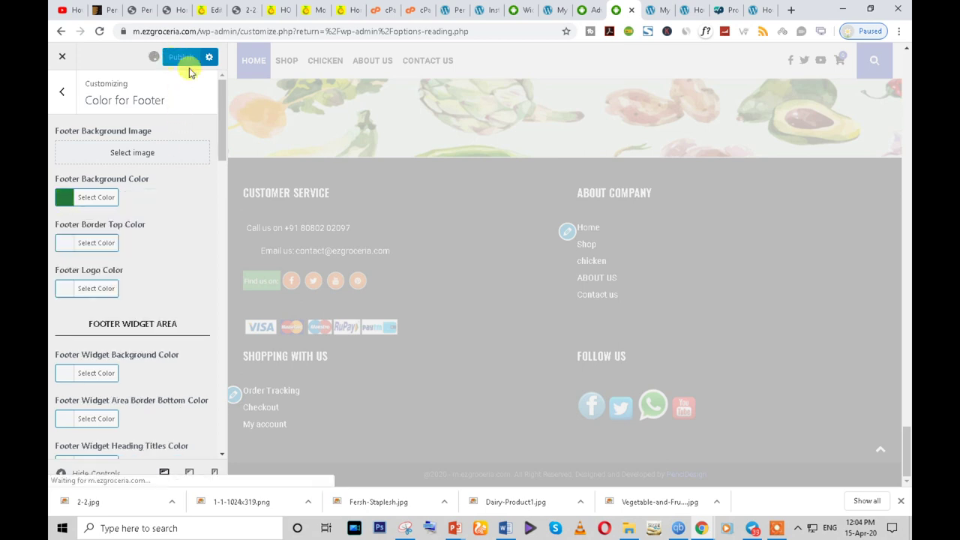
mouse_move(706, 528)
click(799, 492)
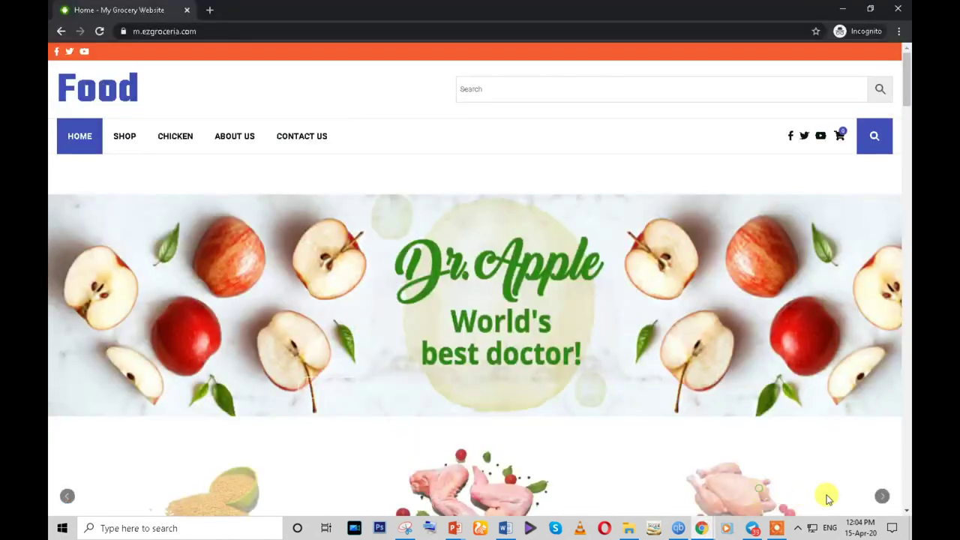
click(101, 32)
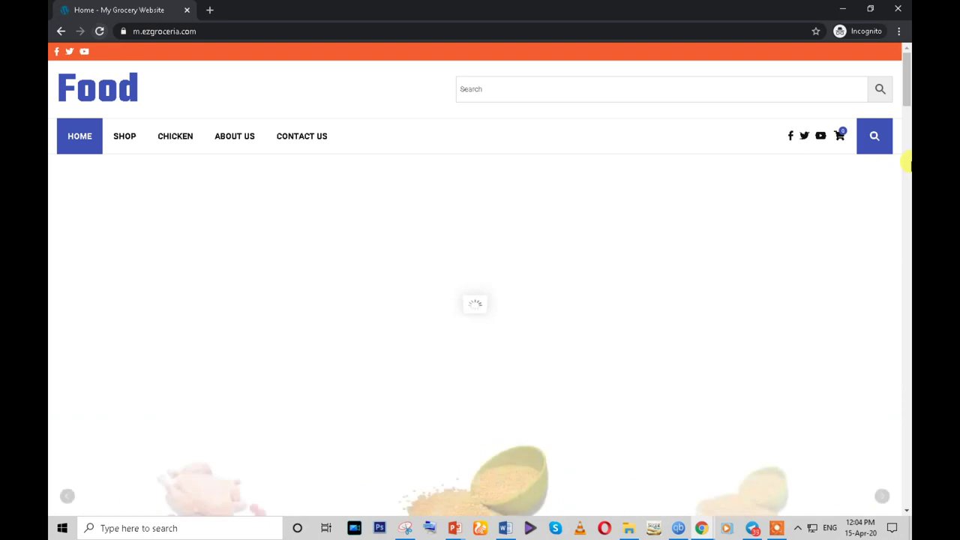
drag(907, 75, 819, 498)
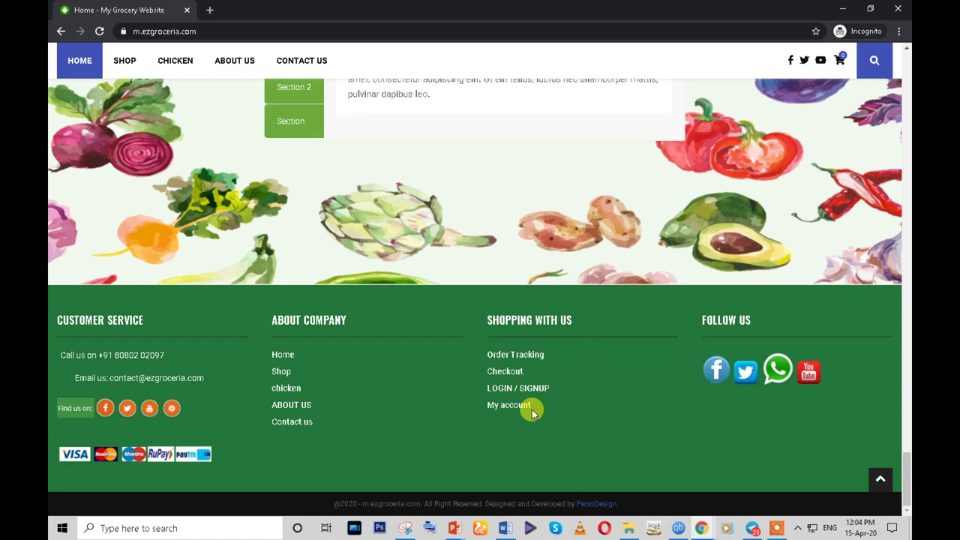
scroll(532, 410, up, 10)
scroll(532, 410, up, 10)
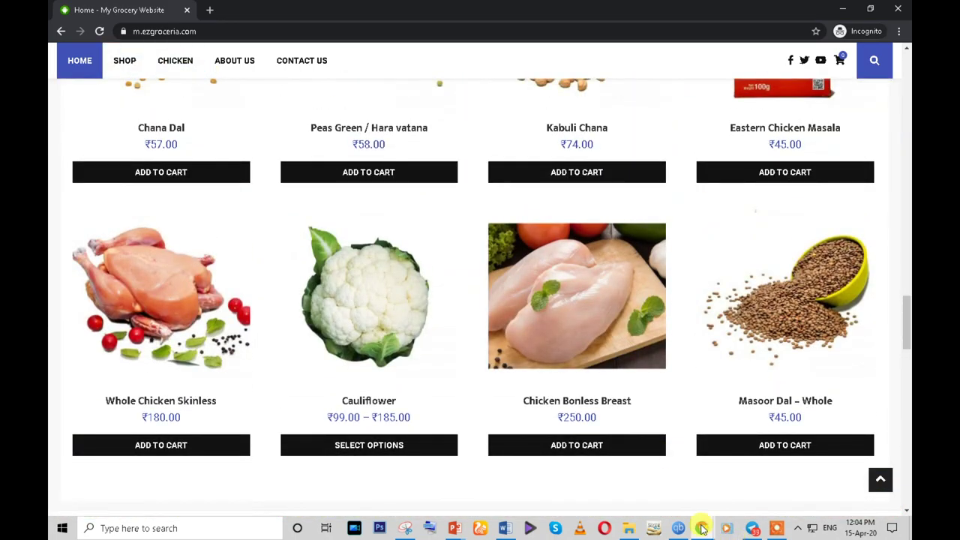
mouse_move(701, 528)
click(630, 461)
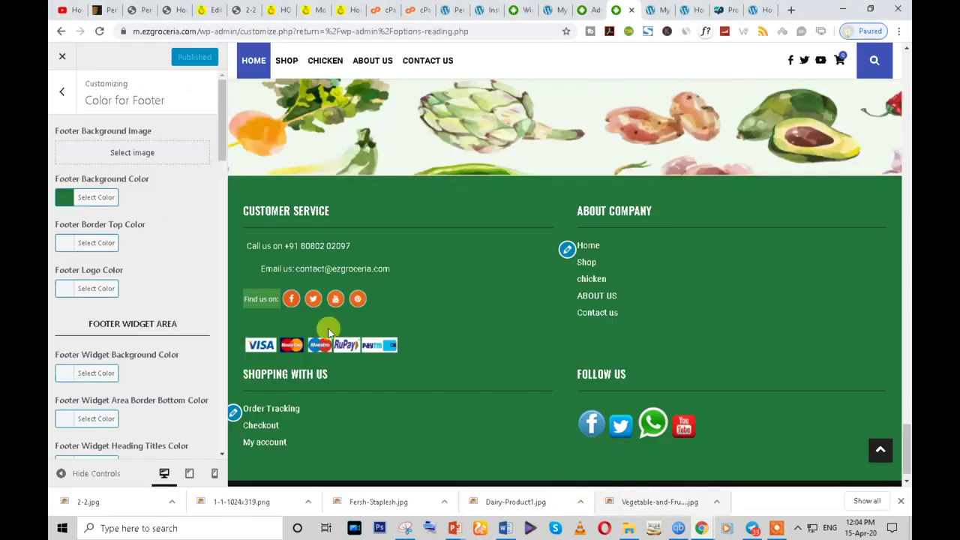
- Copy the footer's #24753b hex value from its background colour setting
click(98, 199)
click(143, 197)
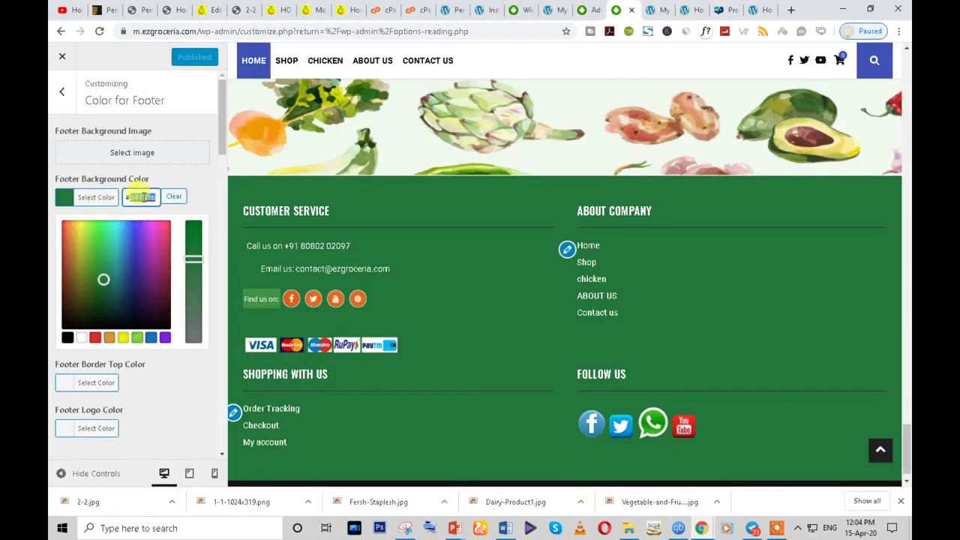
click(62, 91)
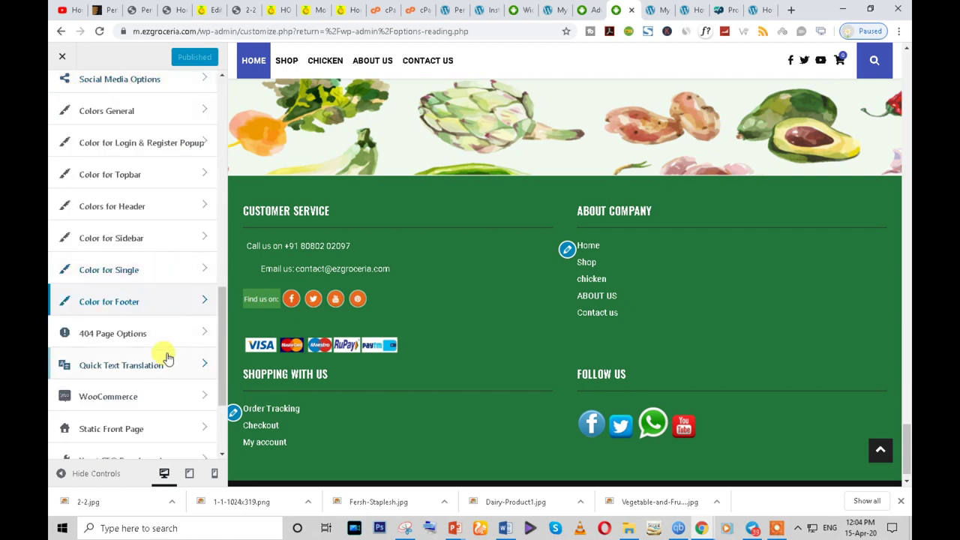
- Paste #24753b as the Header Background Color, publish, and switch to the live site
click(163, 209)
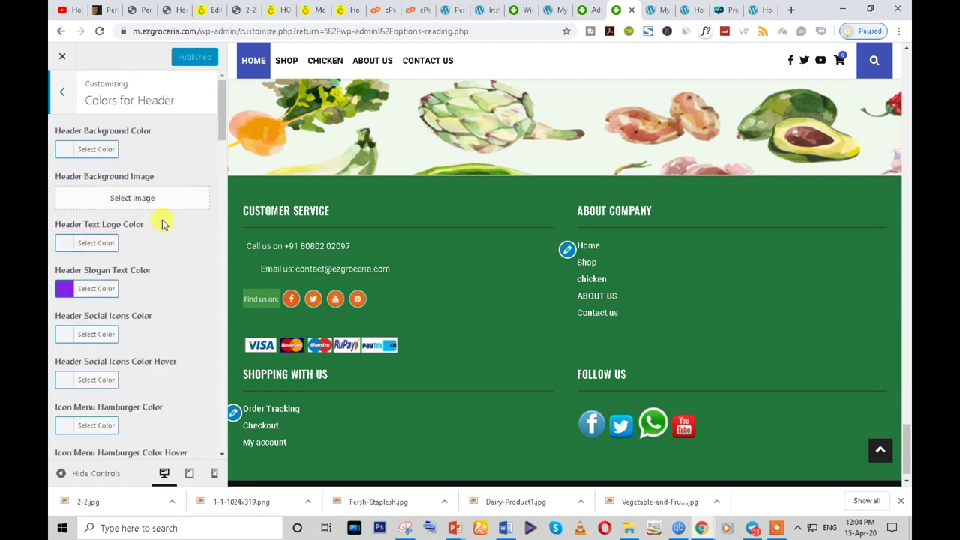
click(67, 151)
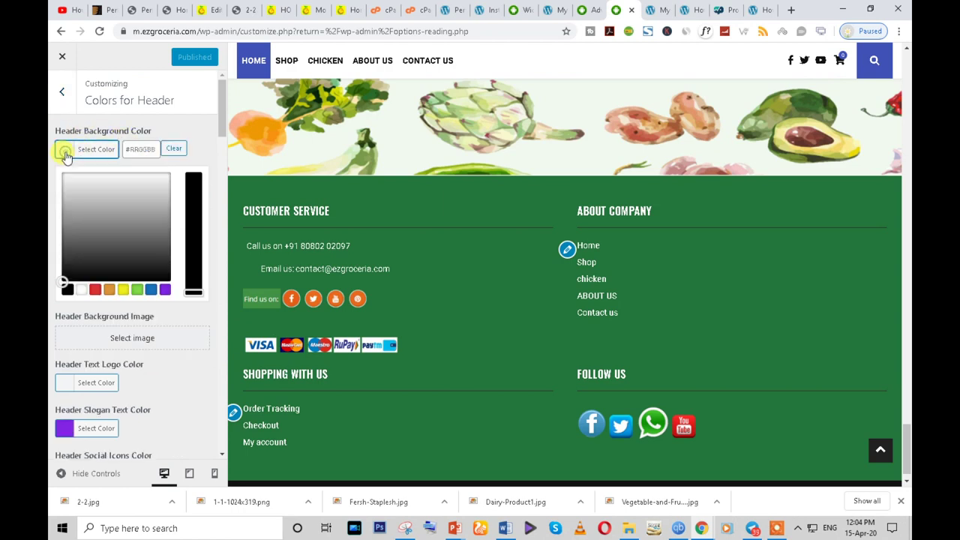
click(137, 289)
triple_click(131, 148)
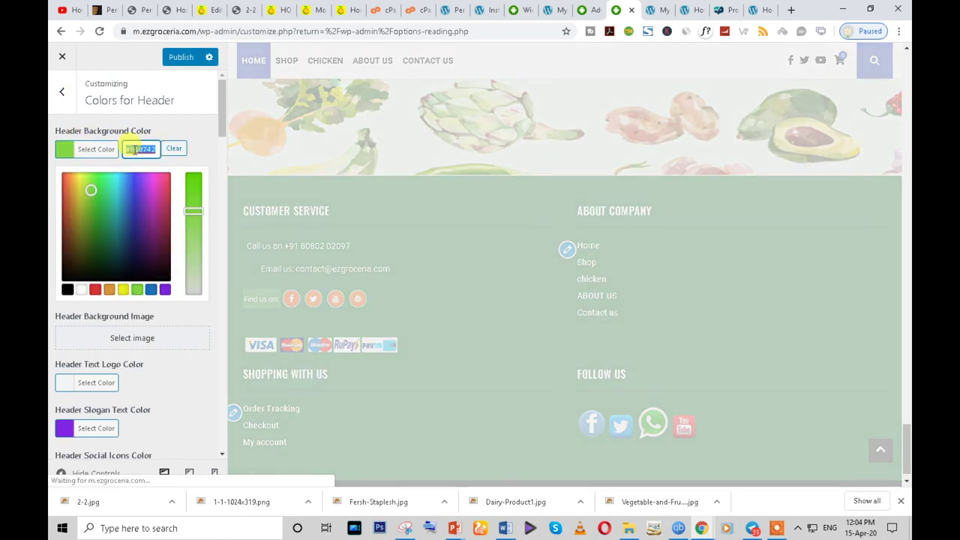
text(#24753b)
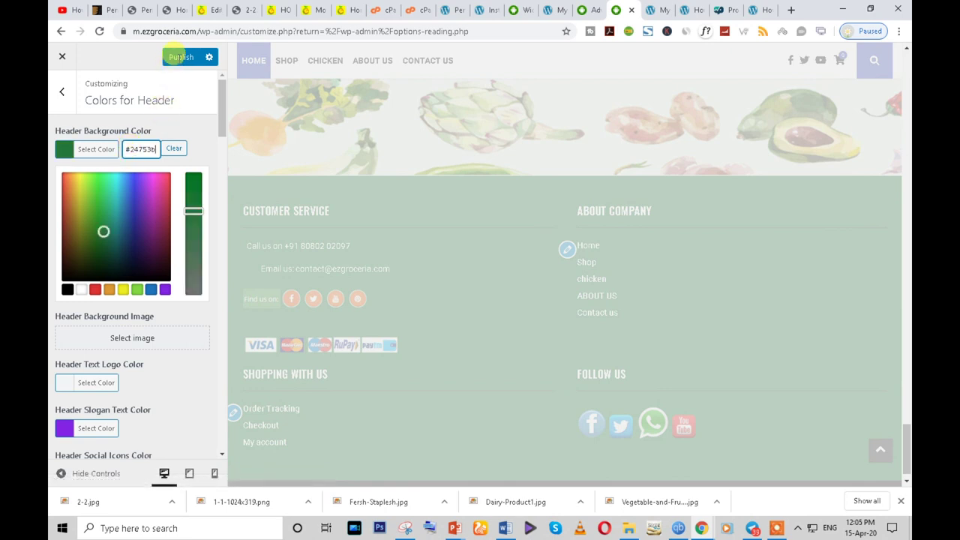
click(180, 57)
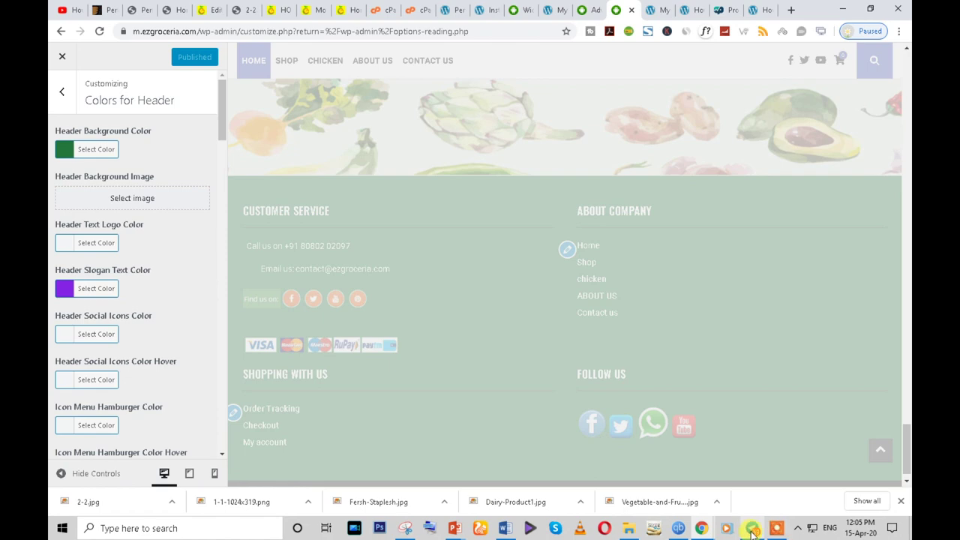
mouse_move(746, 529)
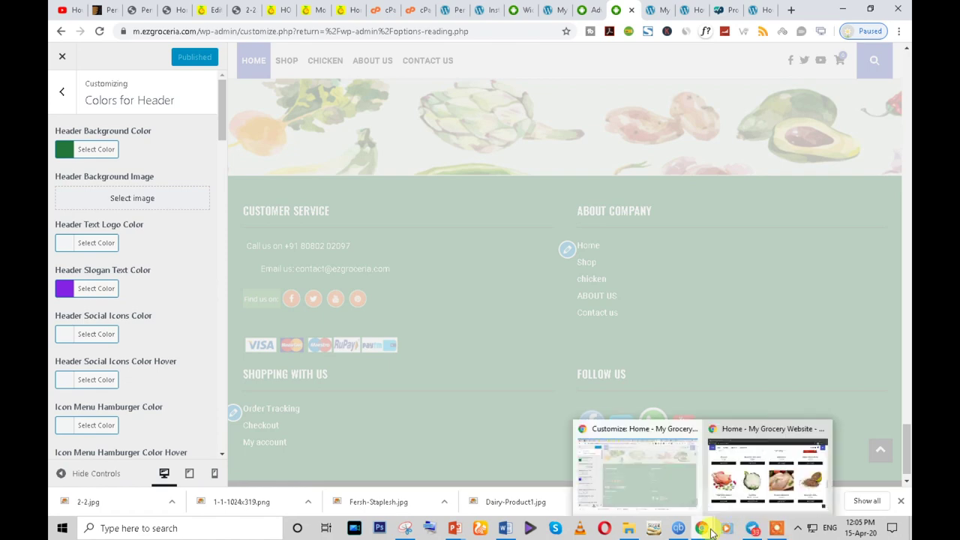
click(759, 484)
- Reload the live site and check the header and its search box
click(100, 30)
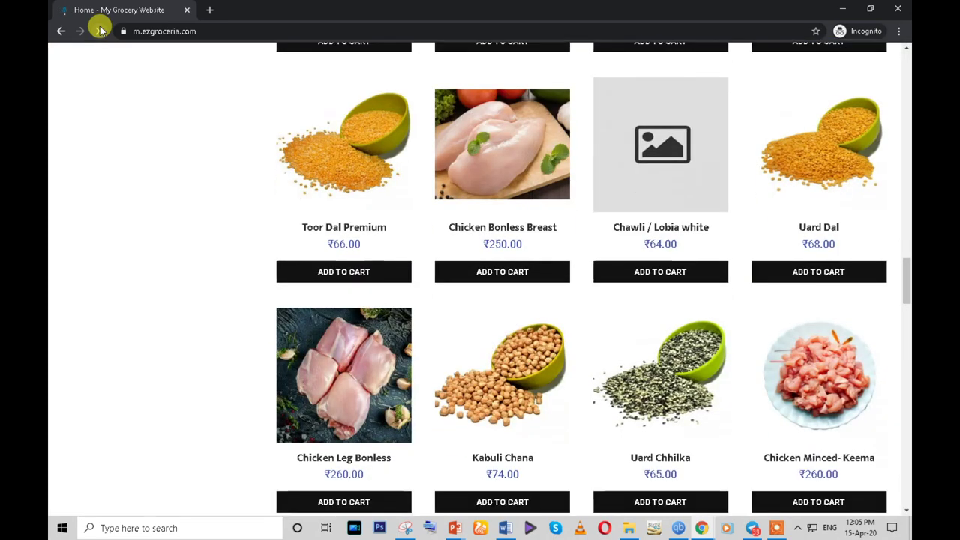
scroll(906, 339, up, 20)
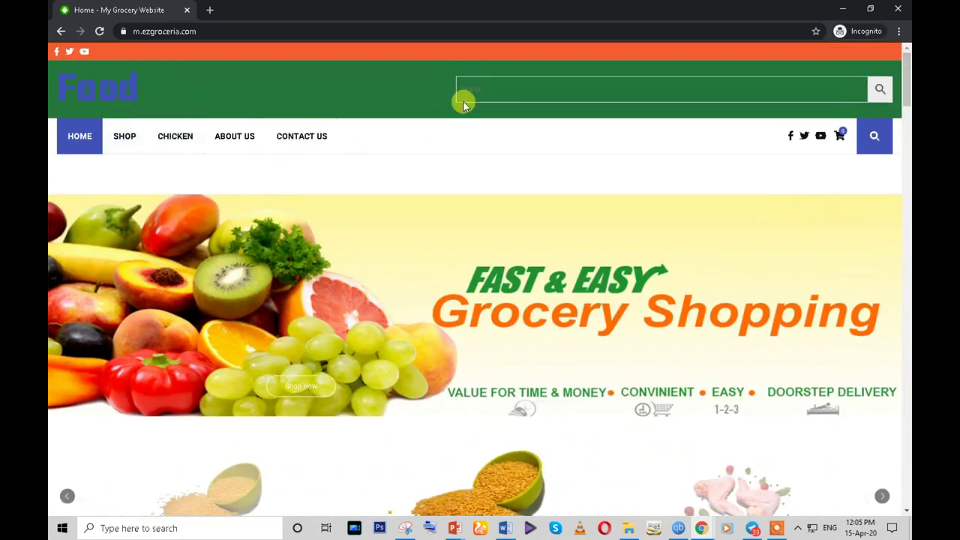
click(481, 90)
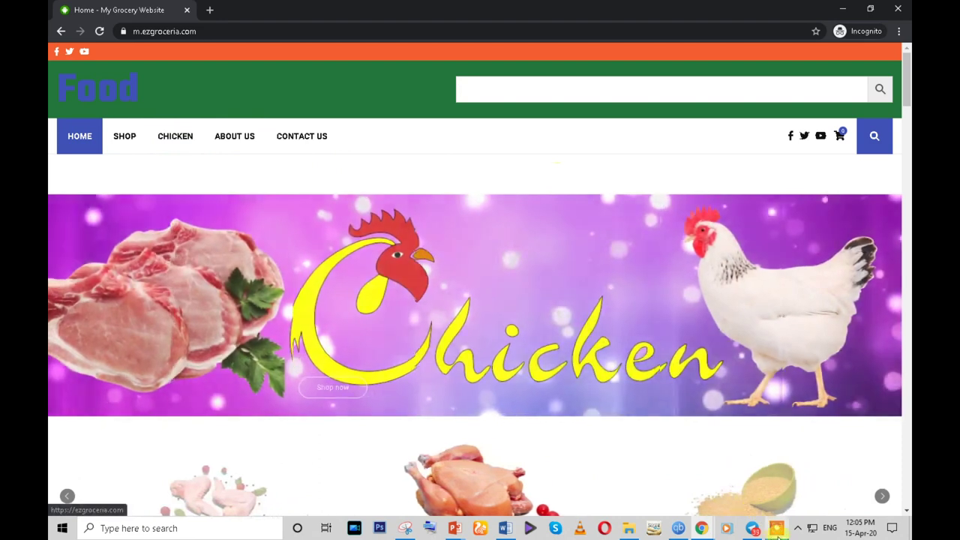
- Change the Header Background Color to white and publish it
mouse_move(707, 531)
click(666, 491)
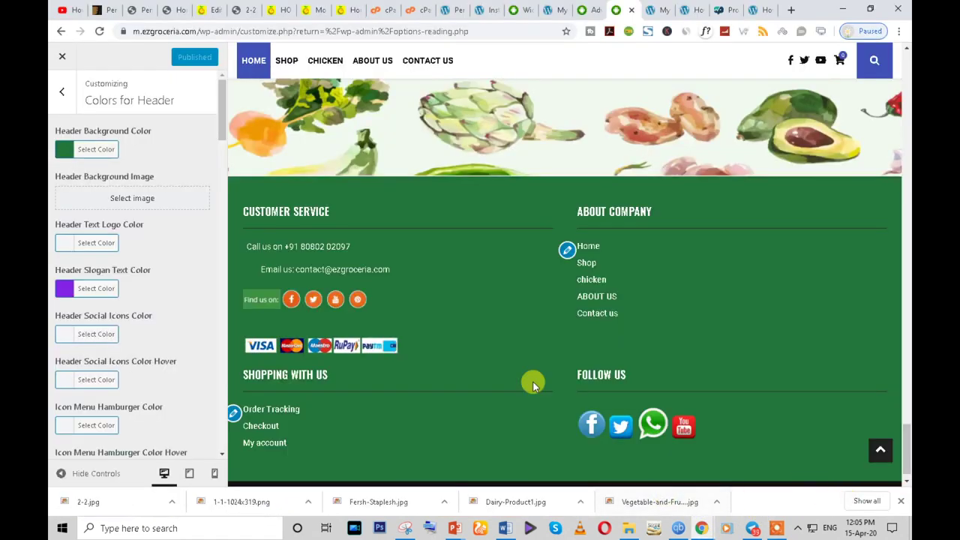
click(67, 152)
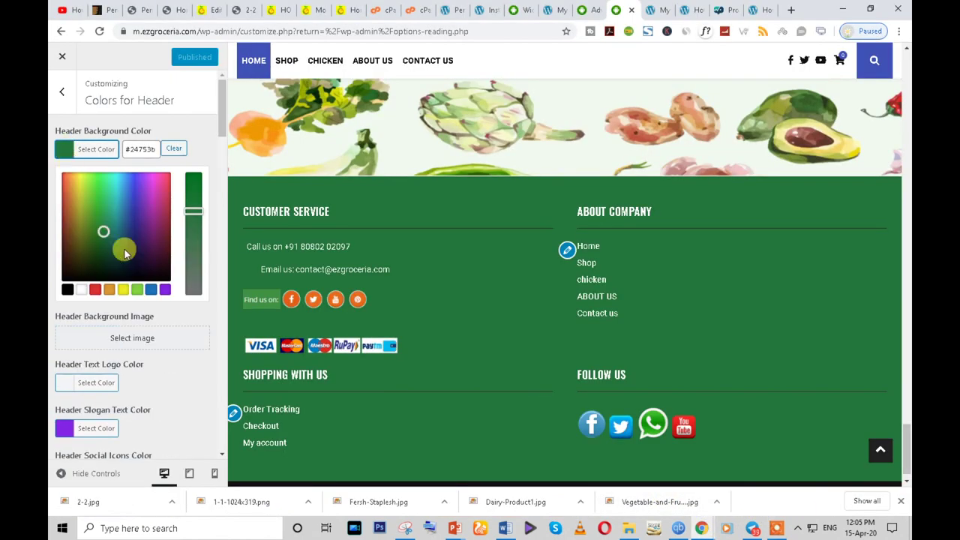
click(81, 290)
click(180, 57)
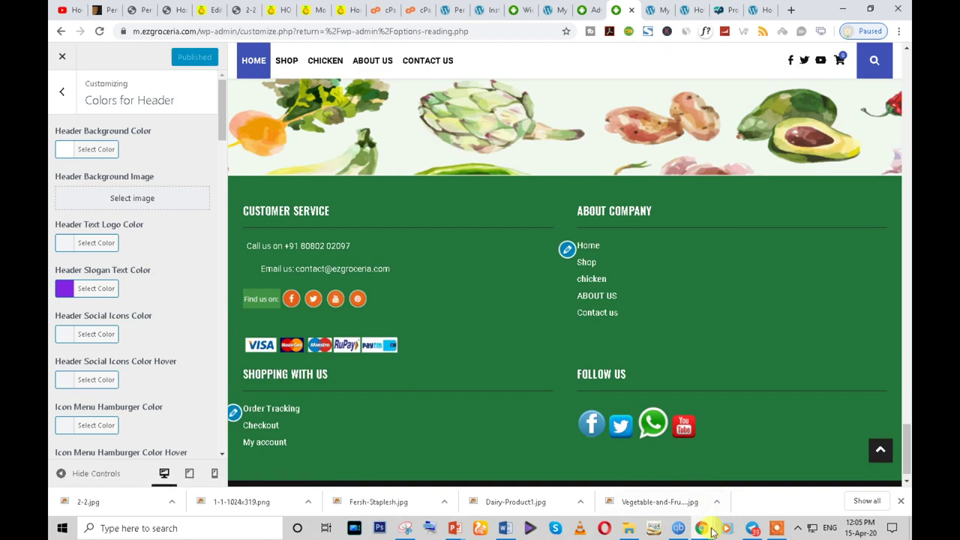
mouse_move(701, 528)
click(729, 483)
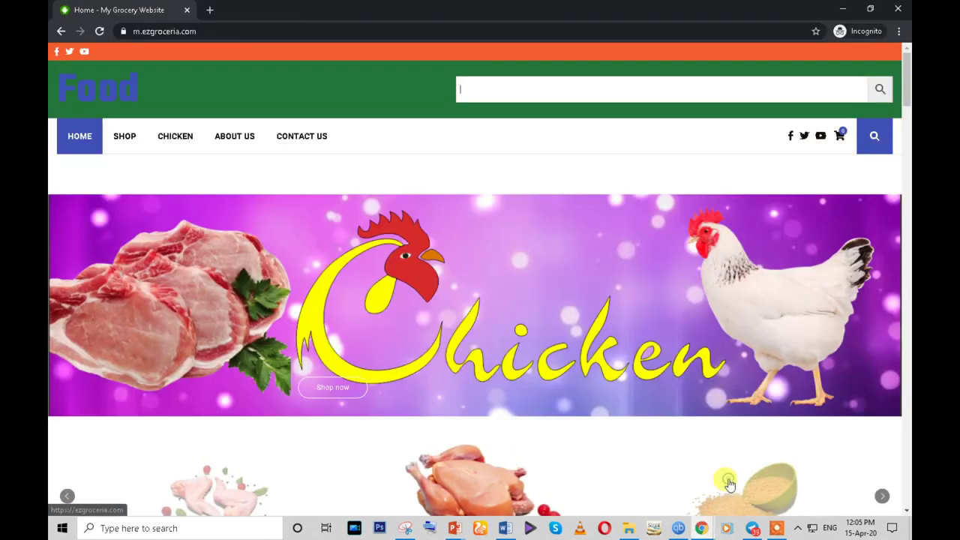
click(702, 528)
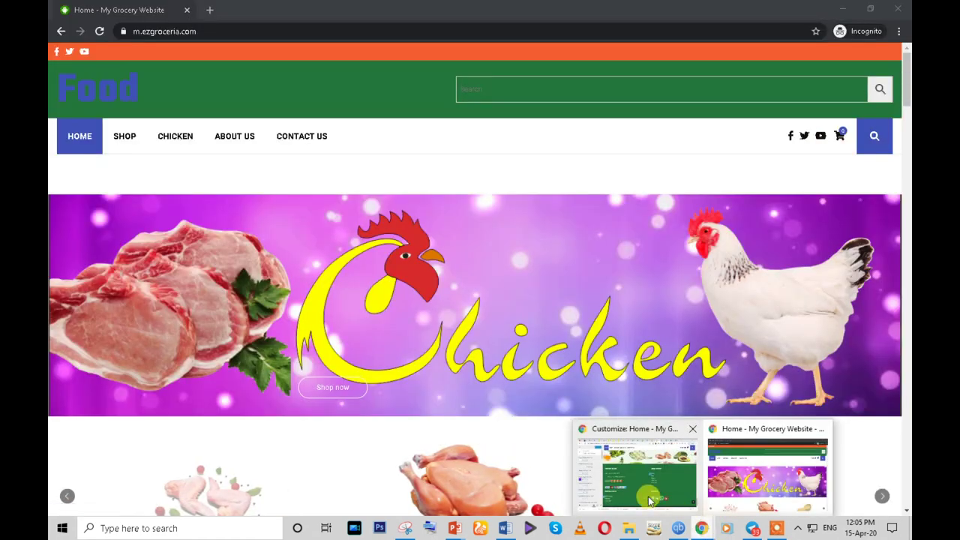
click(650, 501)
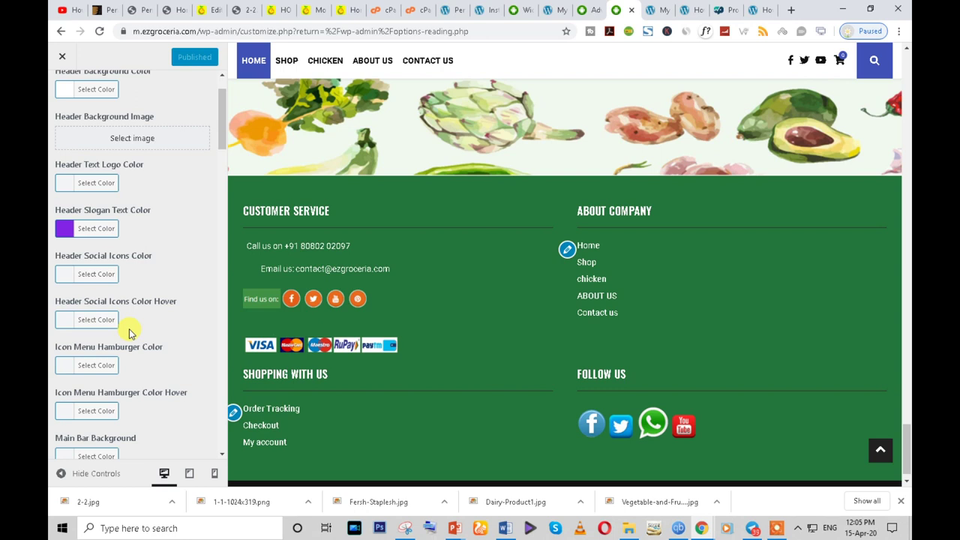
- Enter custom hex #24753b for the Main Bar Background and publish it
scroll(129, 333, down, 3)
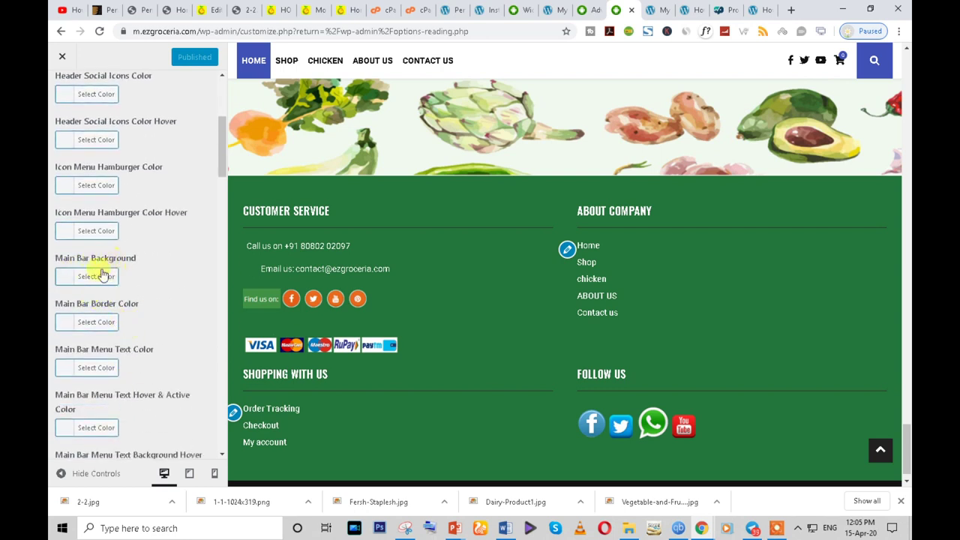
click(65, 279)
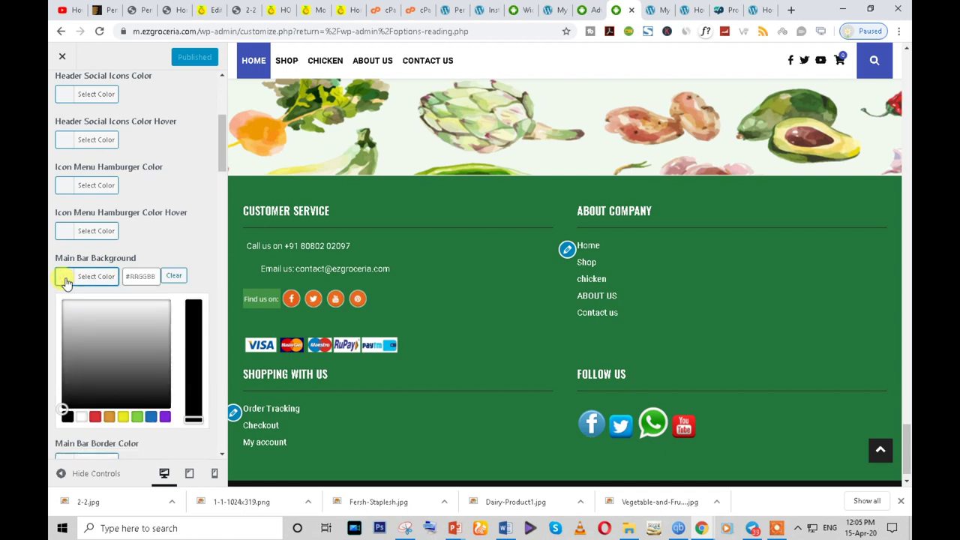
click(207, 267)
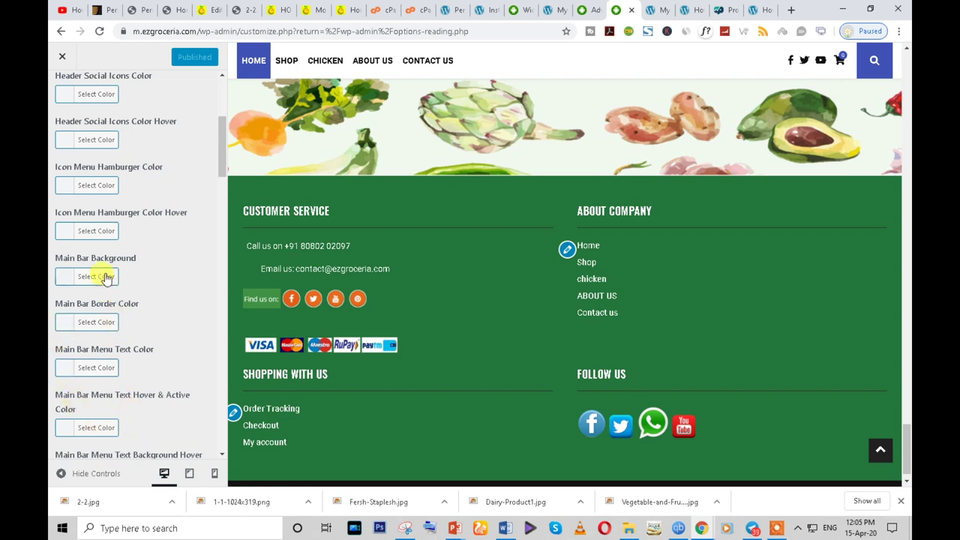
click(64, 282)
click(141, 277)
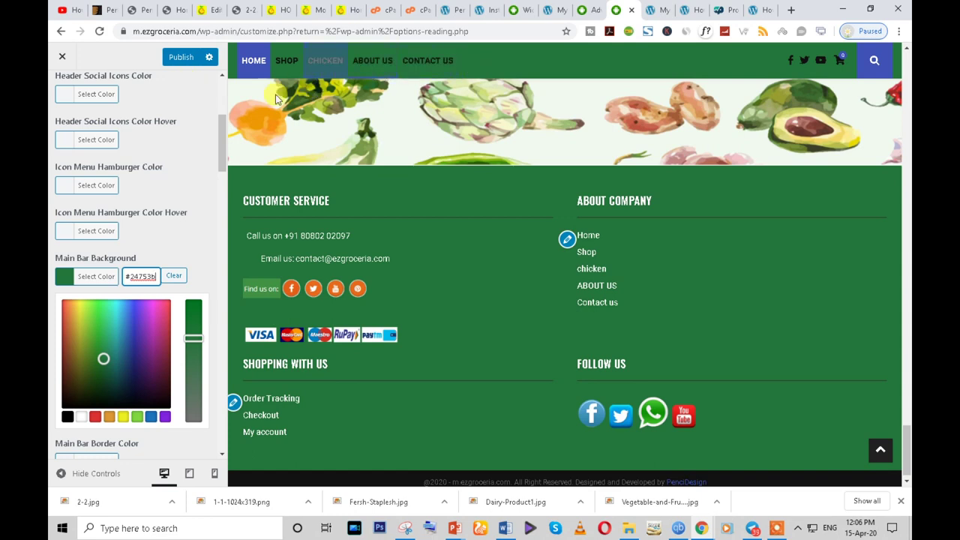
click(180, 60)
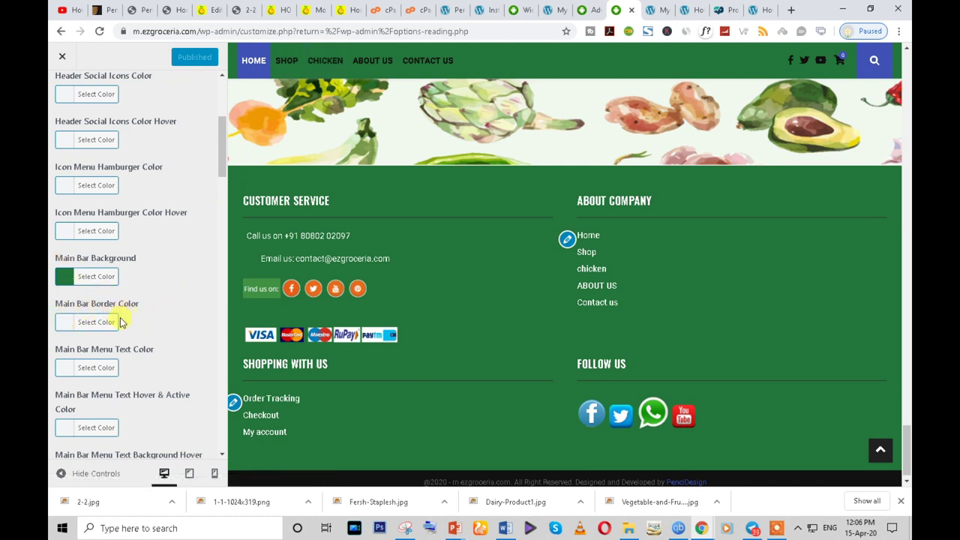
- Set Main Bar Menu Text Hover & Active Color to white #ffffff, publish, then view the live site
scroll(105, 375, down, 1)
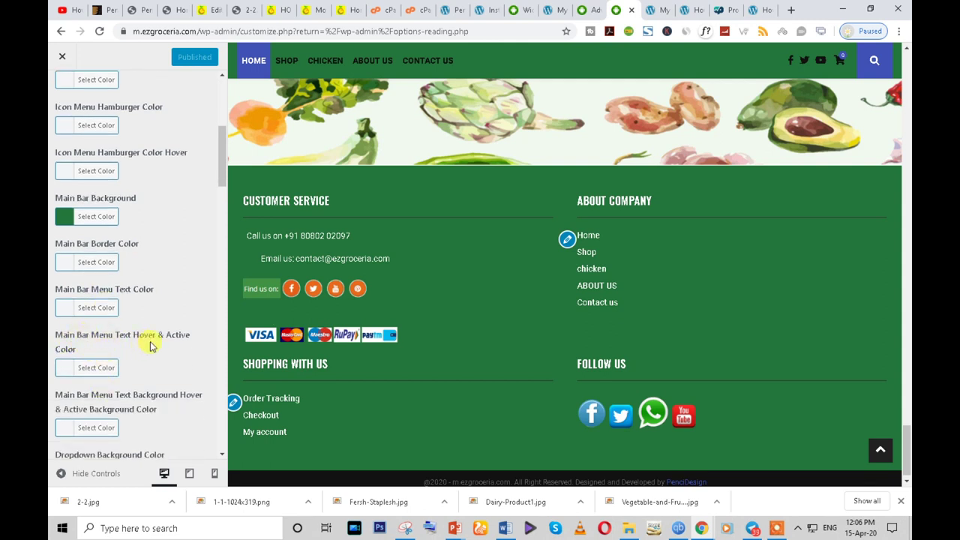
click(64, 368)
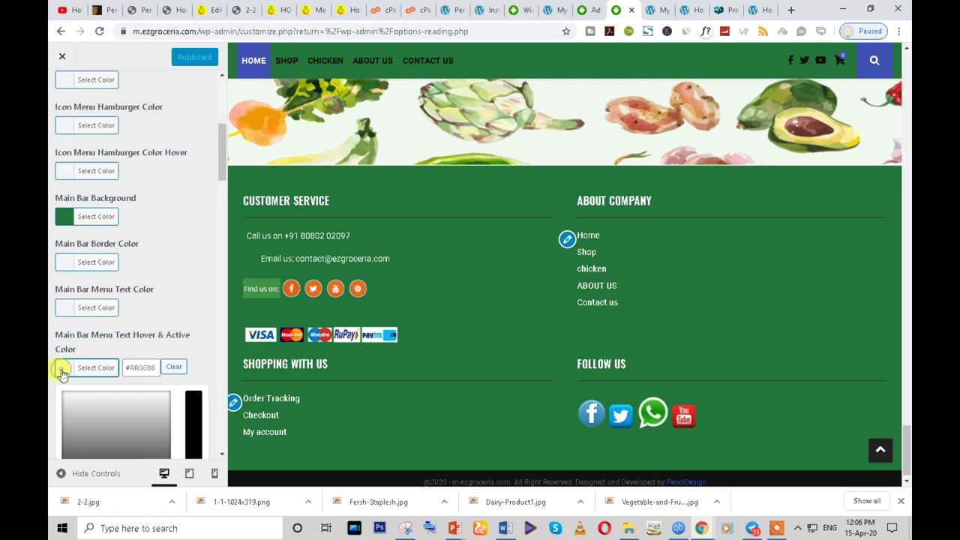
scroll(161, 401, down, 3)
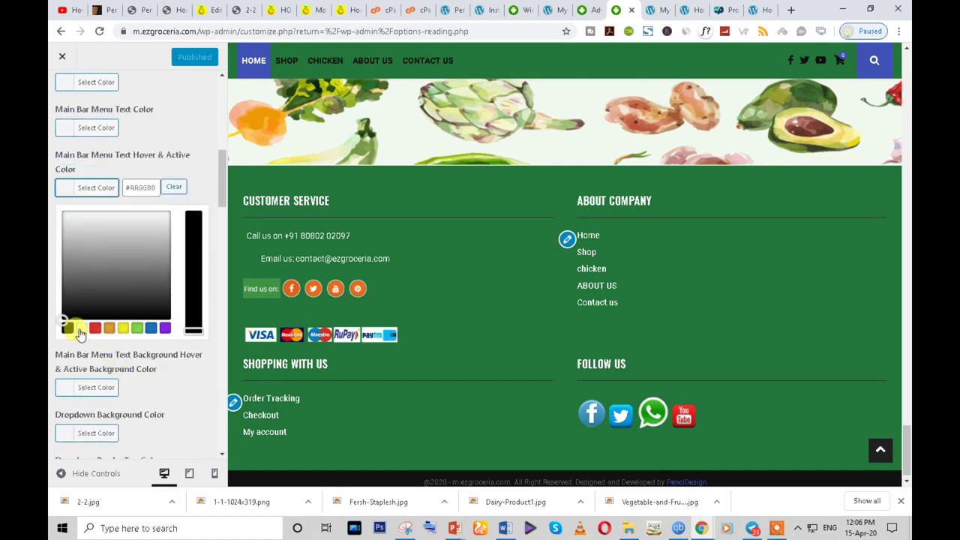
click(82, 329)
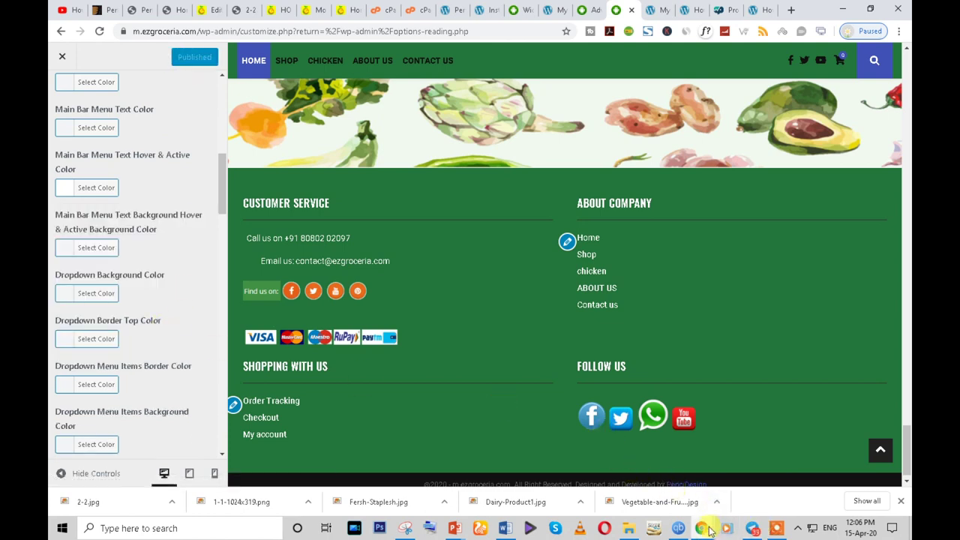
mouse_move(701, 528)
click(761, 507)
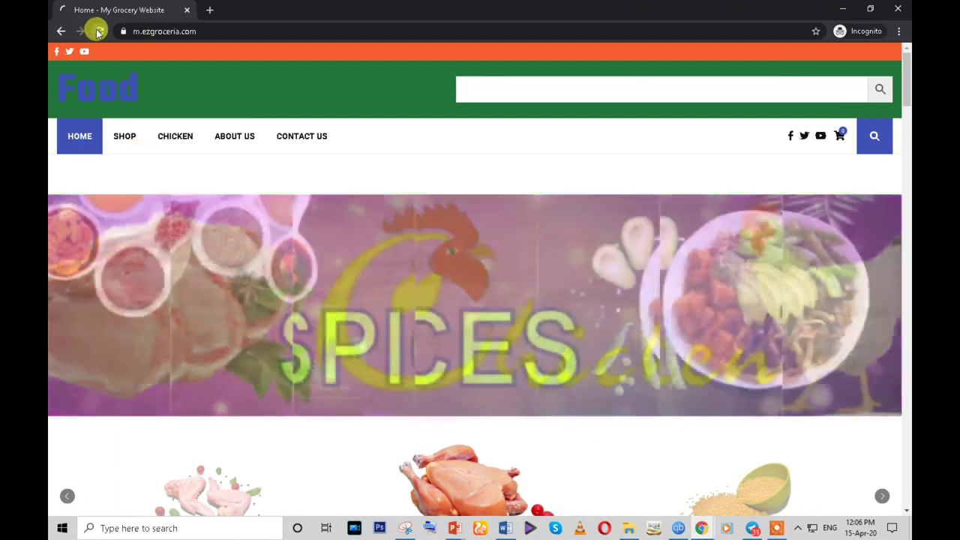
- Reload the live site to see the new colours, then browse the Shop and Chicken category pages
click(96, 30)
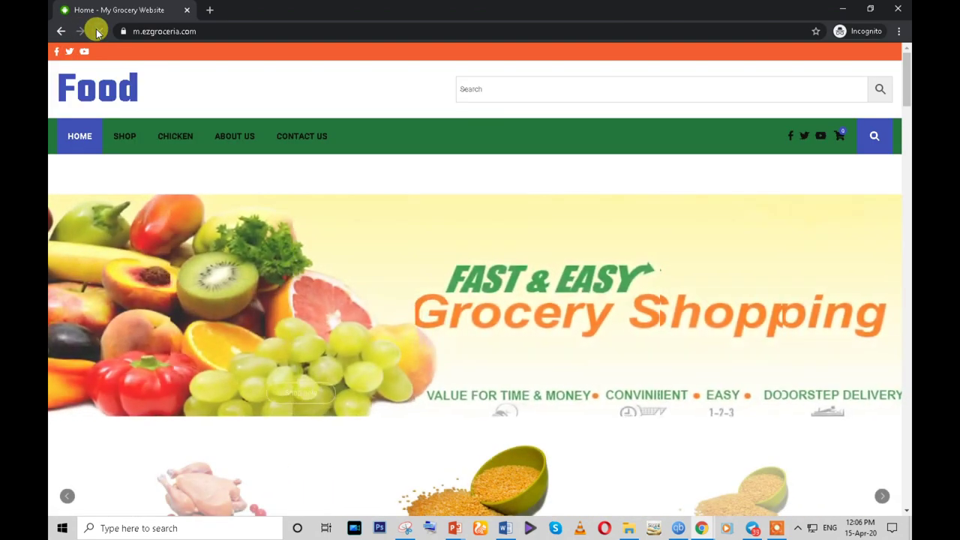
scroll(220, 392, down, 15)
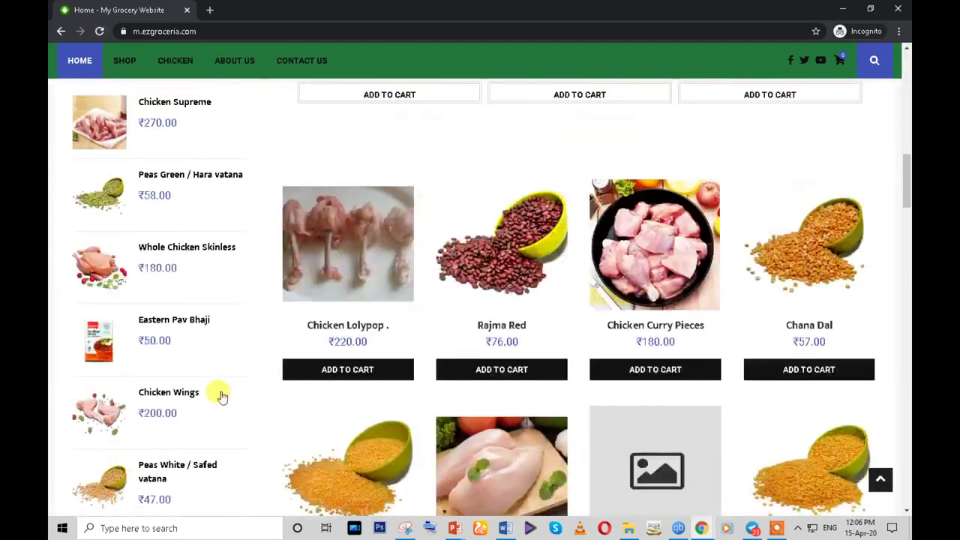
scroll(220, 392, down, 10)
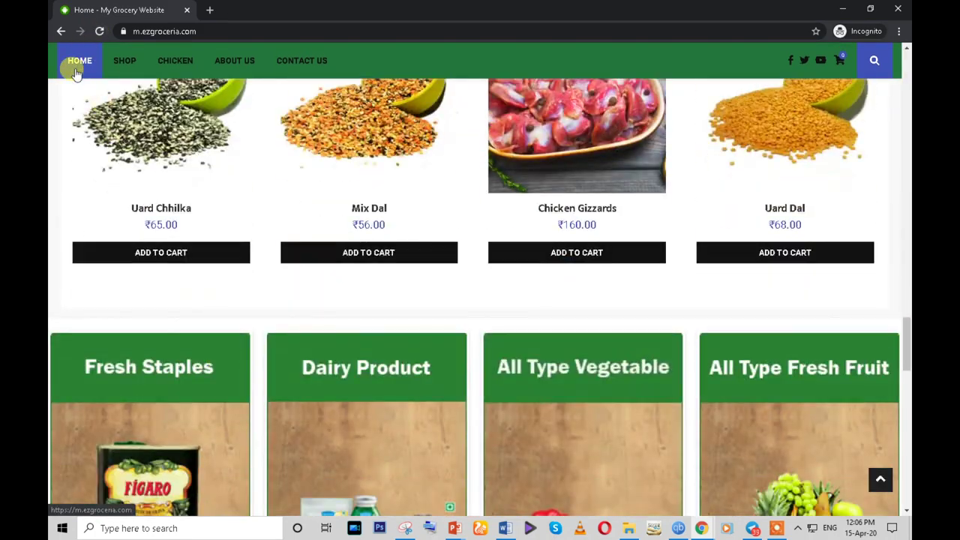
click(125, 61)
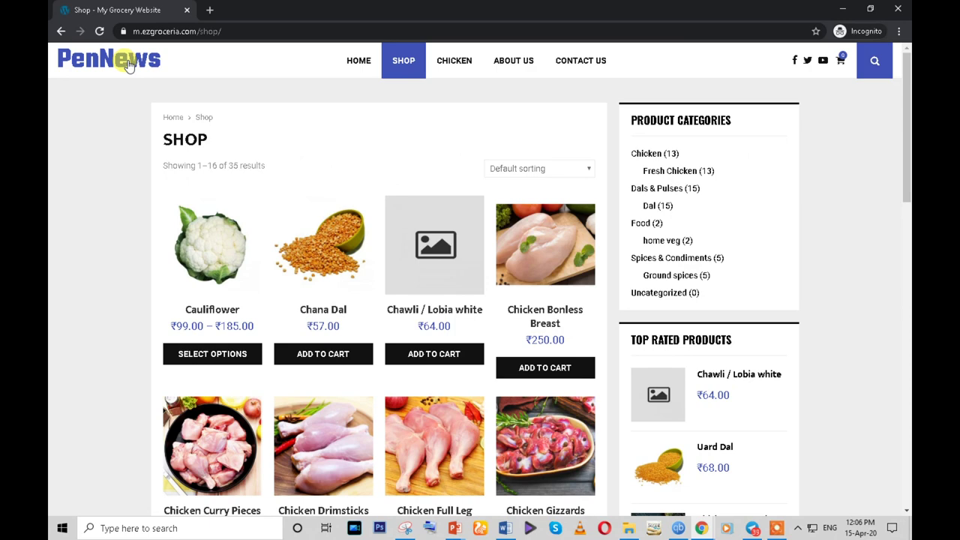
click(99, 32)
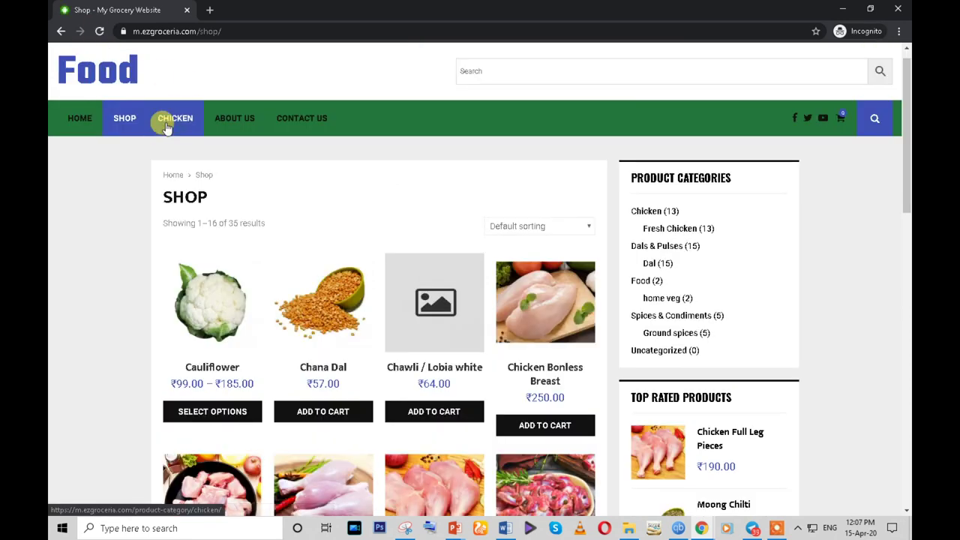
click(169, 122)
click(99, 32)
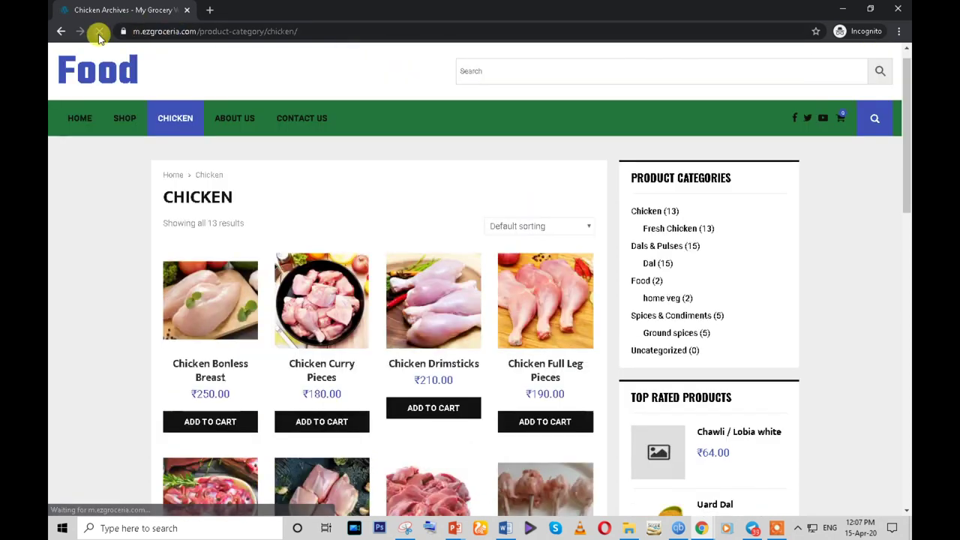
- Visit the Contact us page and clear the text in the header's product search box
click(306, 124)
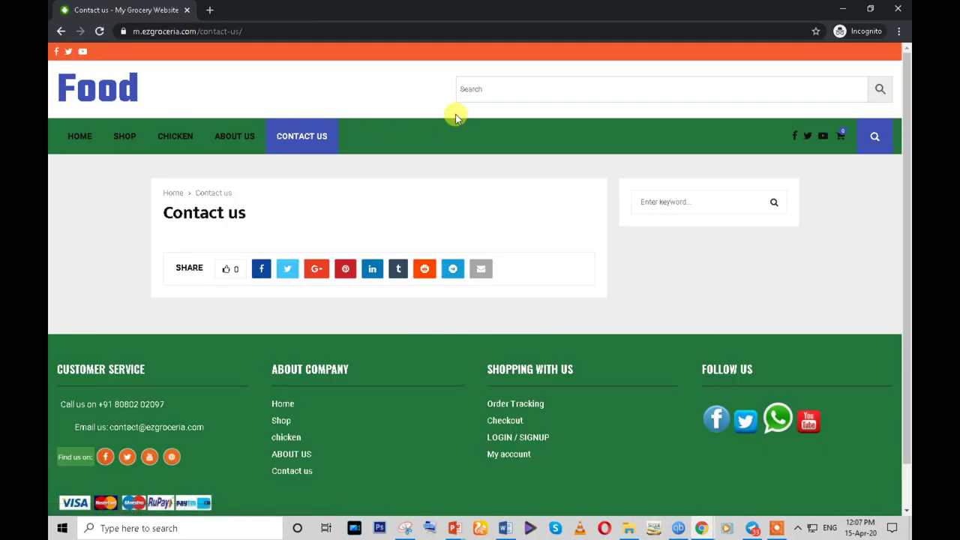
click(476, 88)
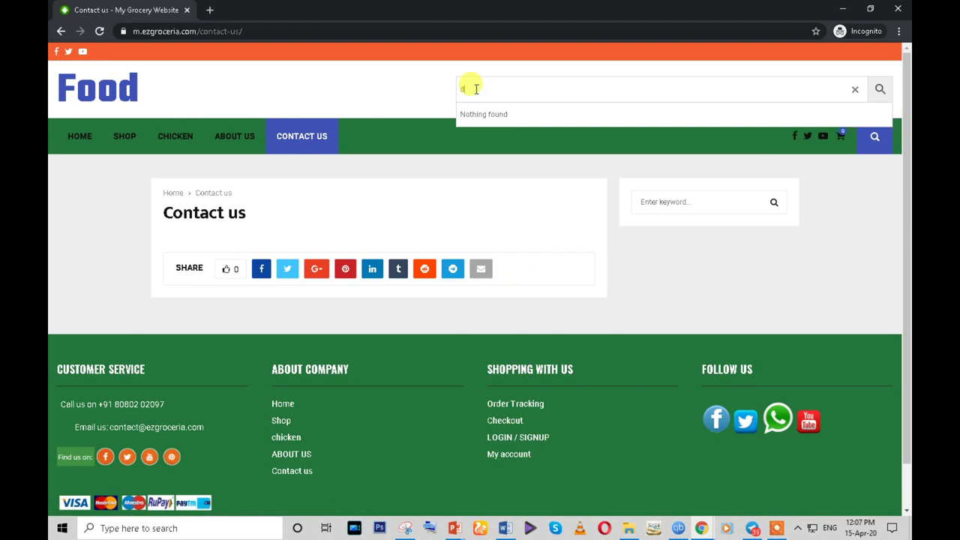
key(BackSpace)
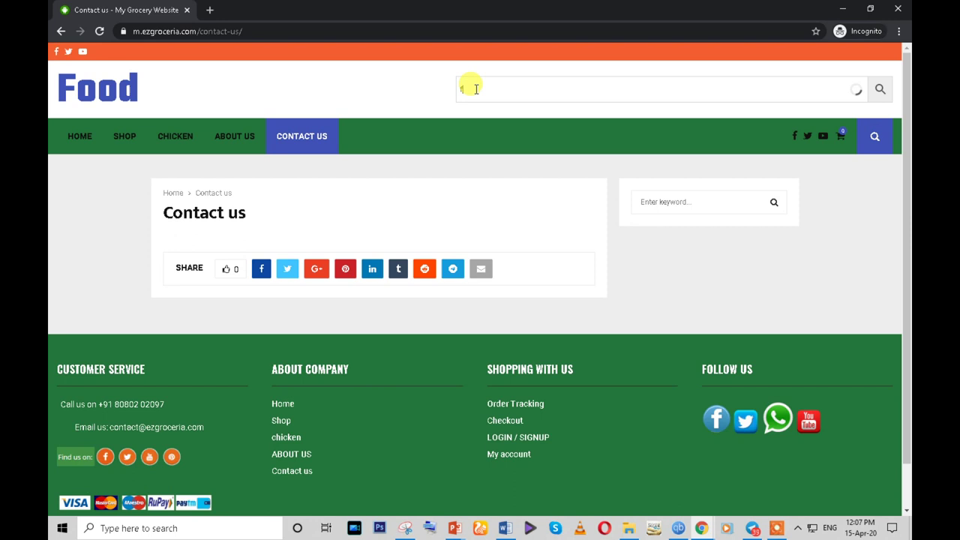
key(BackSpace)
scroll(617, 175, down, 1)
scroll(561, 168, up, 1)
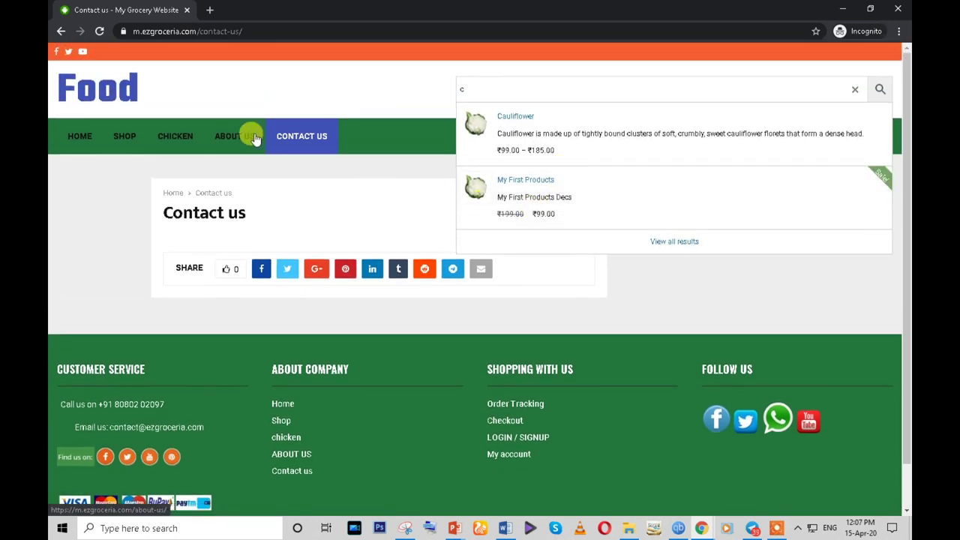
- Return through Shop to the Chicken category page and scroll through its products to the footer
click(125, 135)
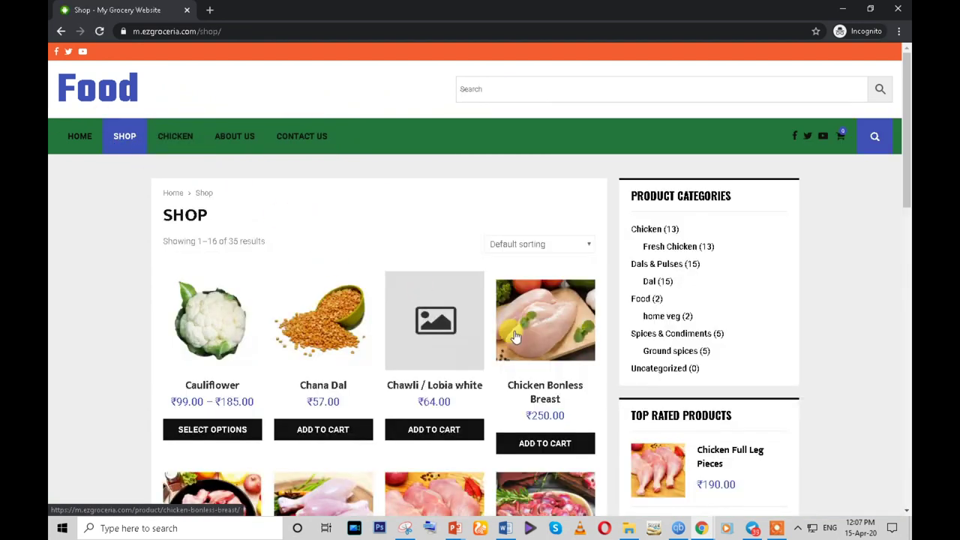
click(175, 138)
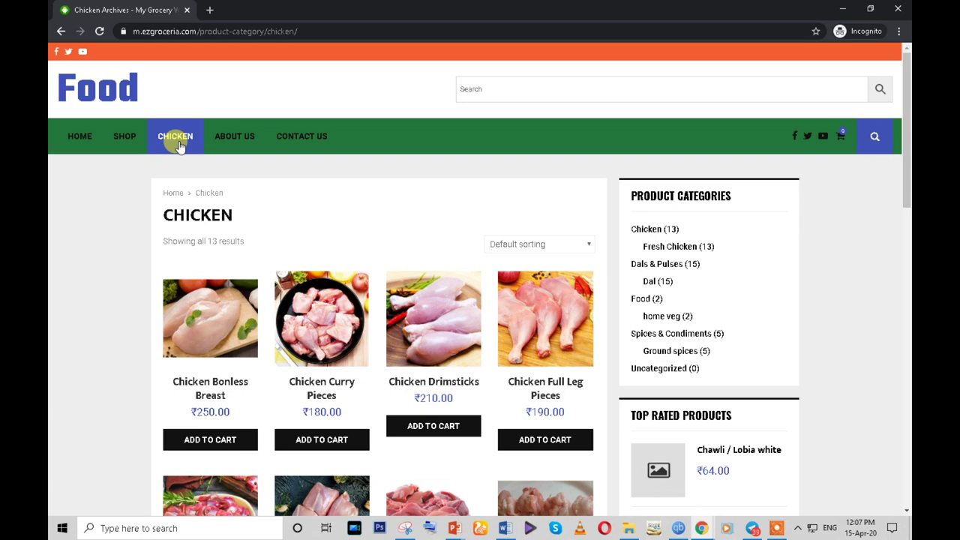
scroll(214, 219, down, 3)
scroll(270, 227, up, 2)
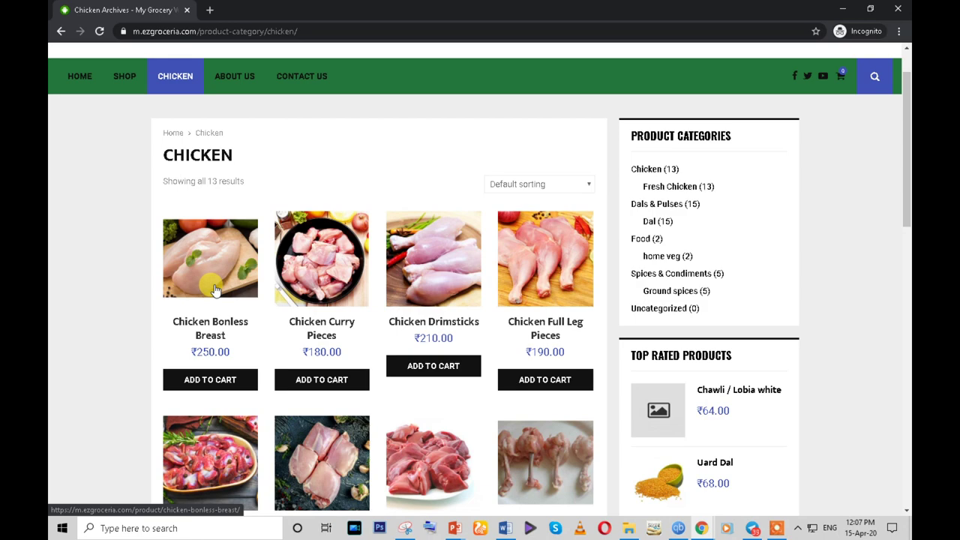
scroll(214, 290, down, 7)
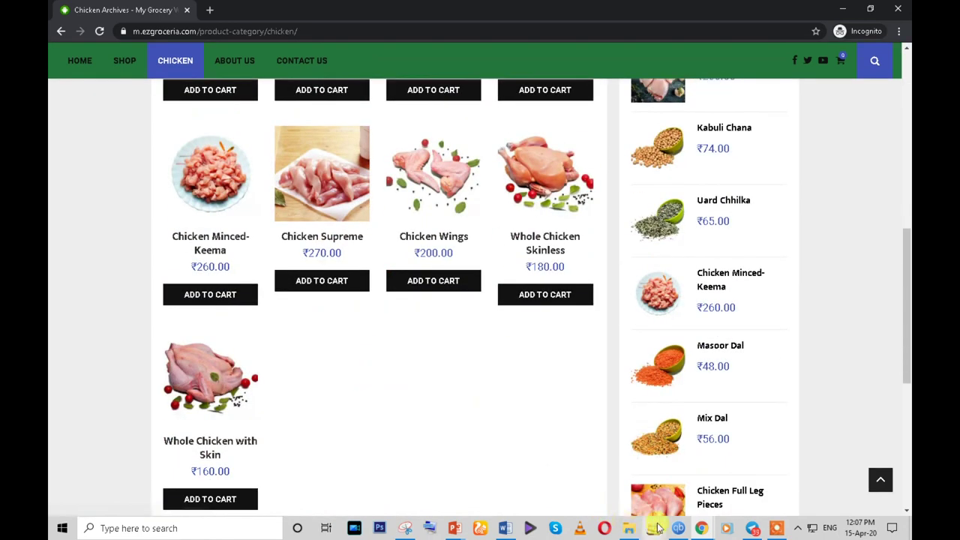
scroll(473, 375, down, 4)
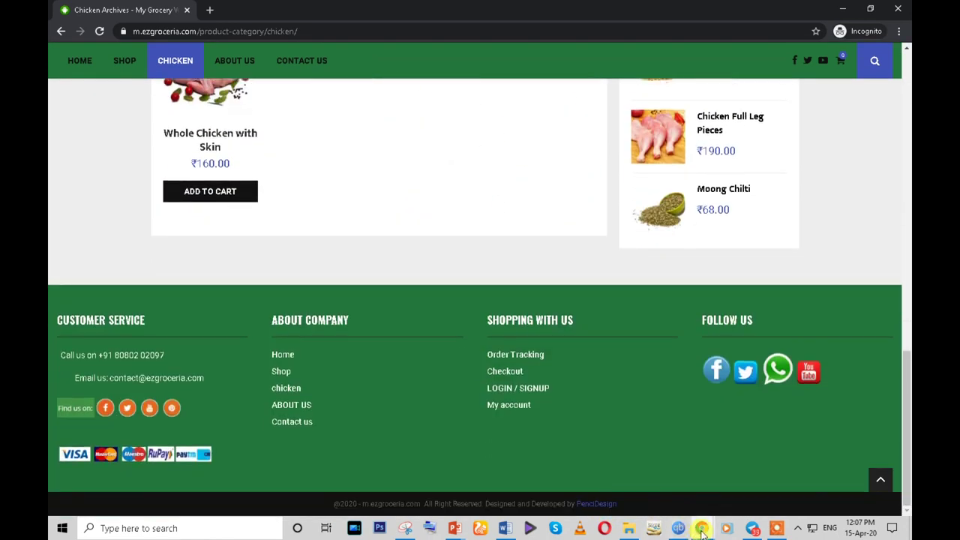
- Switch to the customizer window and go back to its section list
mouse_move(701, 531)
click(638, 480)
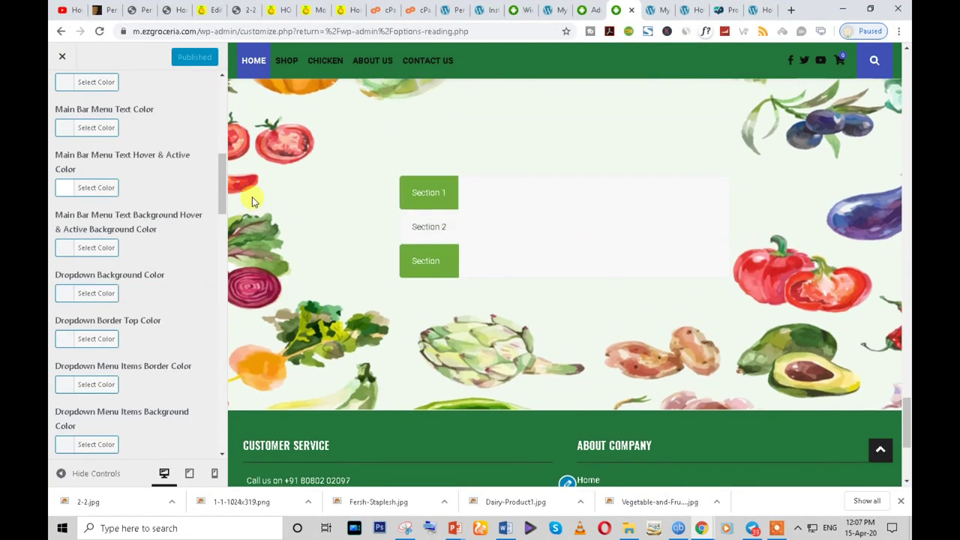
scroll(252, 201, up, 2)
drag(222, 183, 222, 101)
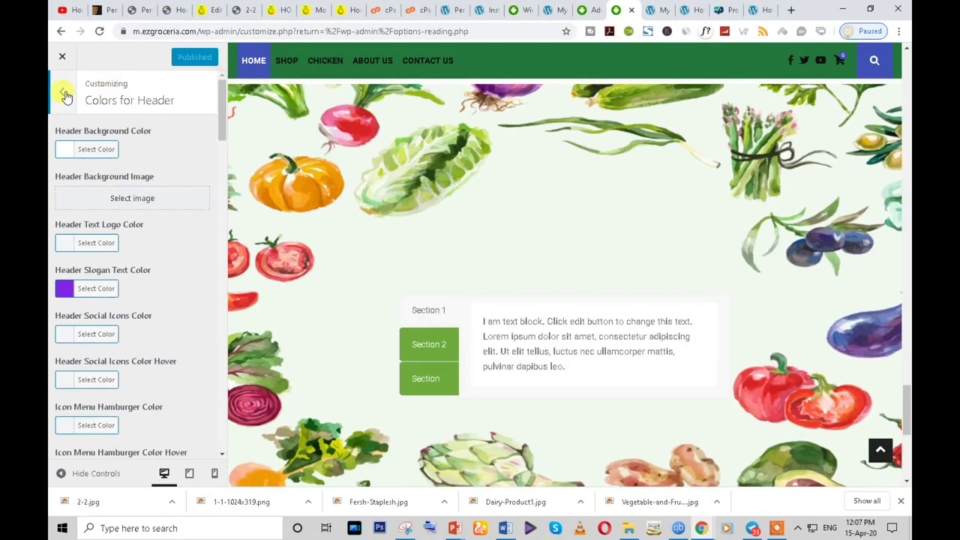
click(64, 94)
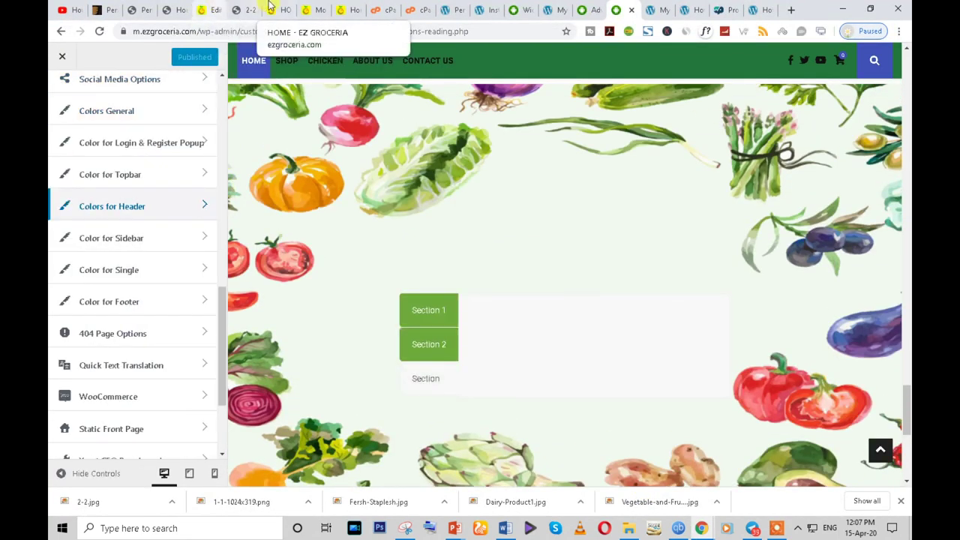
- View the live EZ GROCERIA home page, then switch to the Advanced Woo Search admin page
click(278, 7)
scroll(647, 392, up, 15)
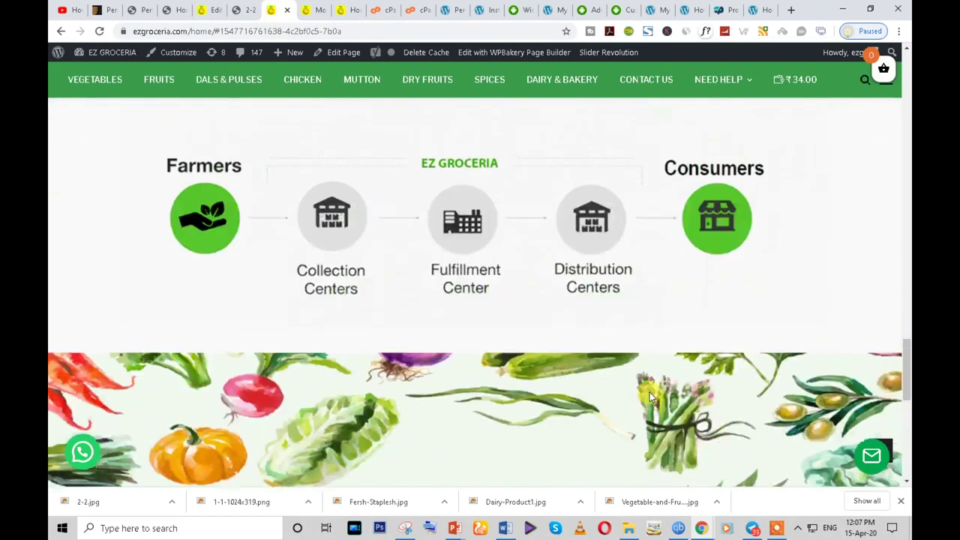
scroll(780, 70, up, 1)
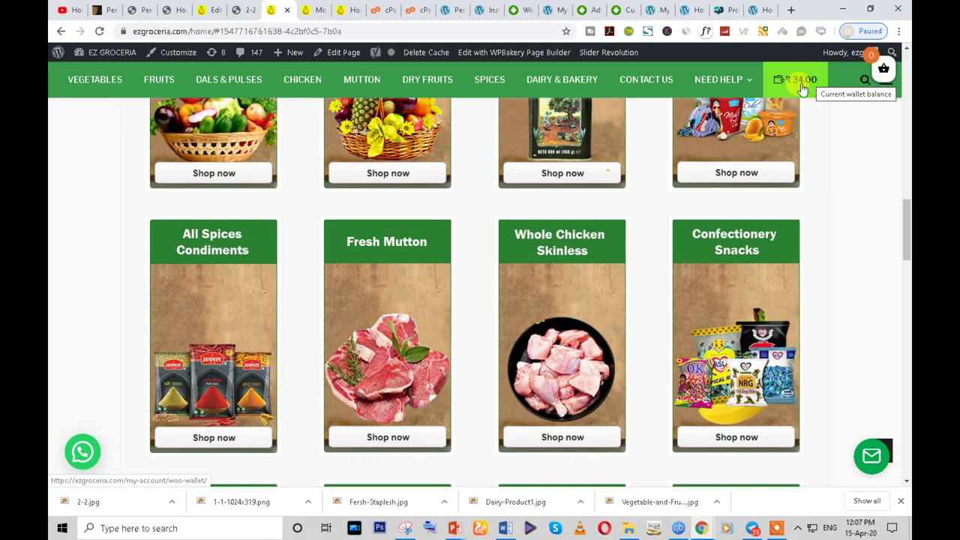
click(588, 10)
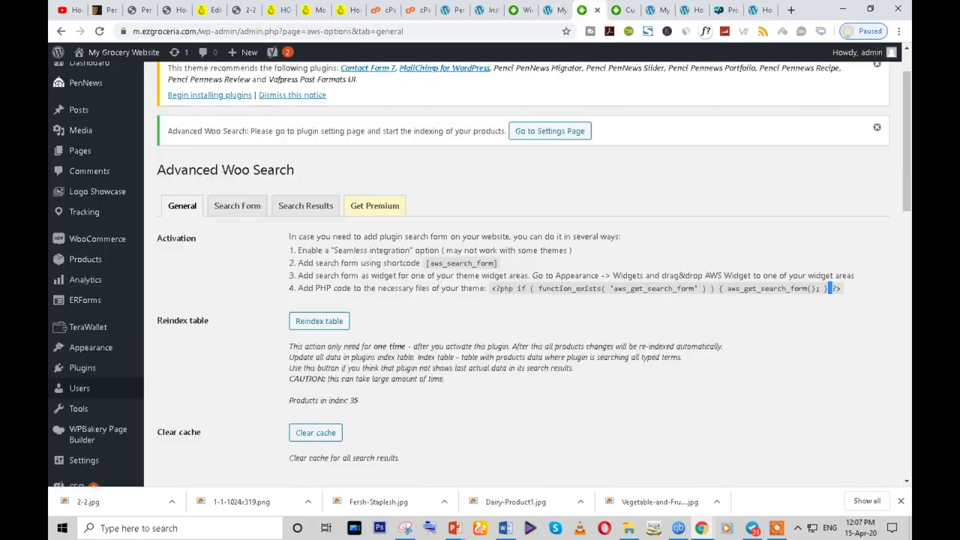
- Open TeraWallet Settings, select the Rechargeable Product Title value, and scroll the General options
click(90, 327)
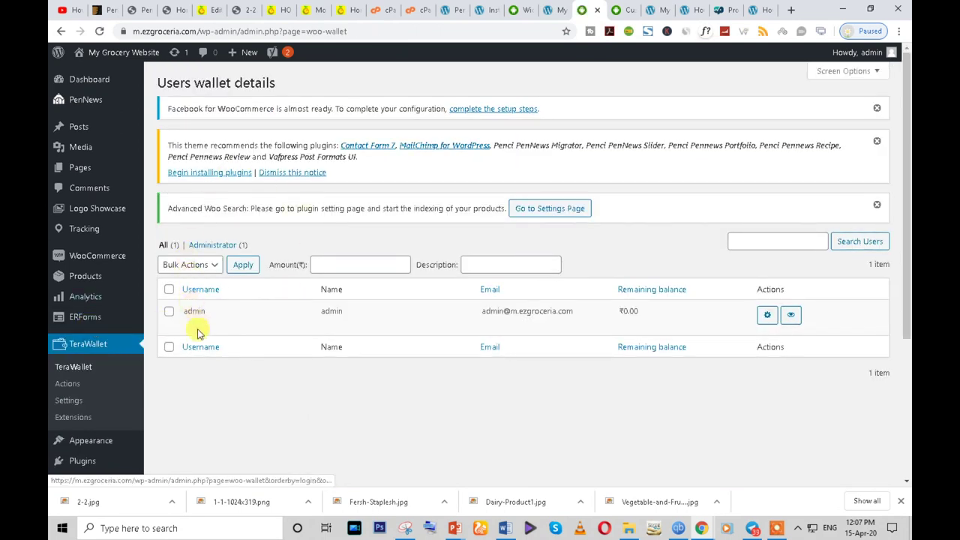
click(69, 406)
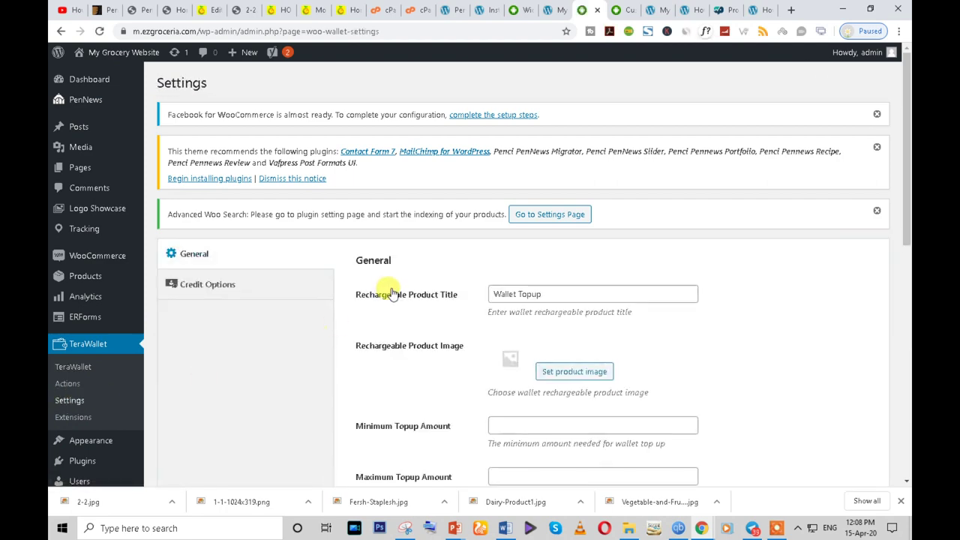
triple_click(522, 297)
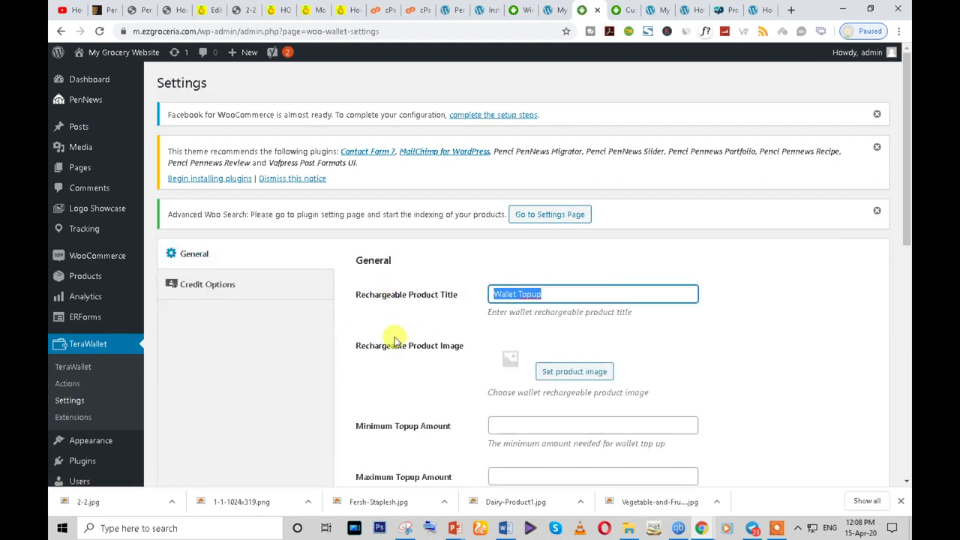
scroll(396, 341, down, 5)
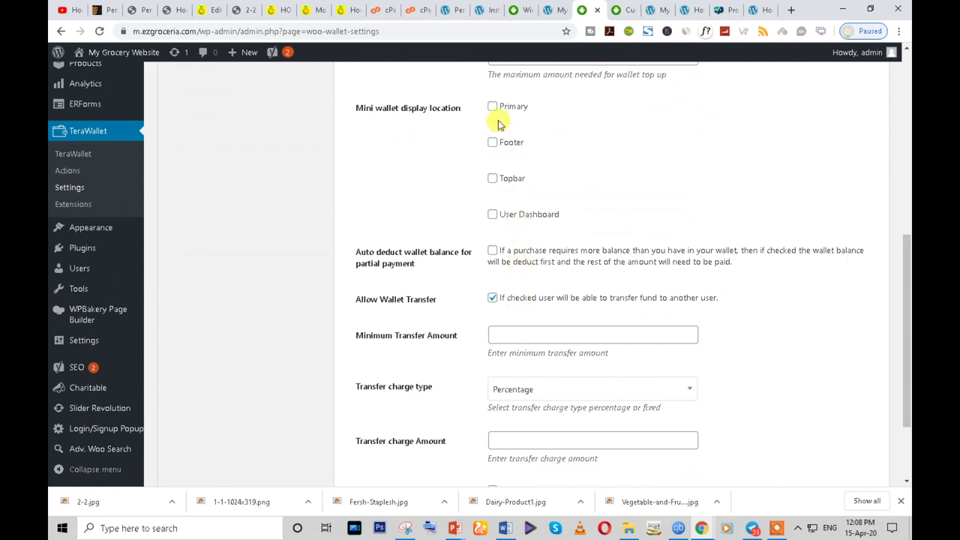
scroll(508, 392, down, 2)
scroll(500, 392, up, 6)
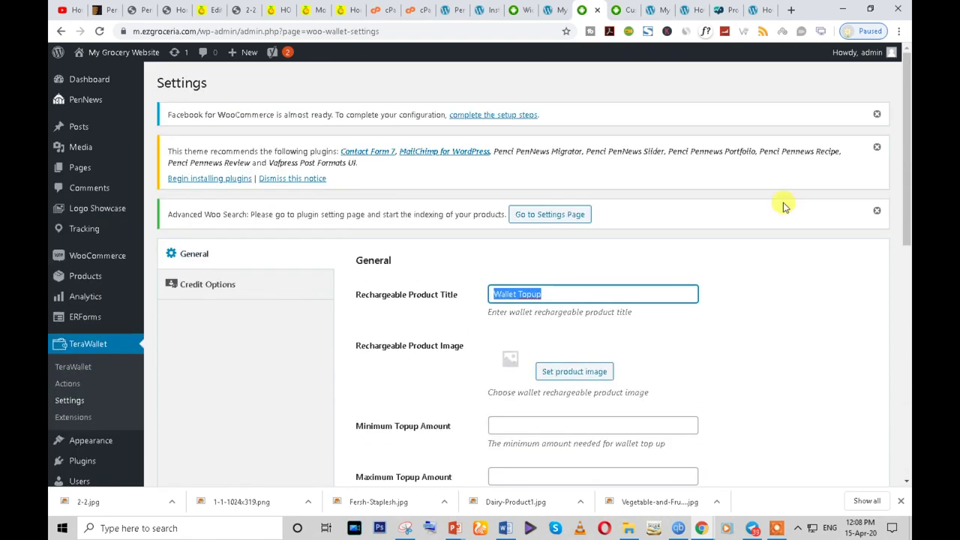
- Switch to the live Chicken category page window
click(701, 528)
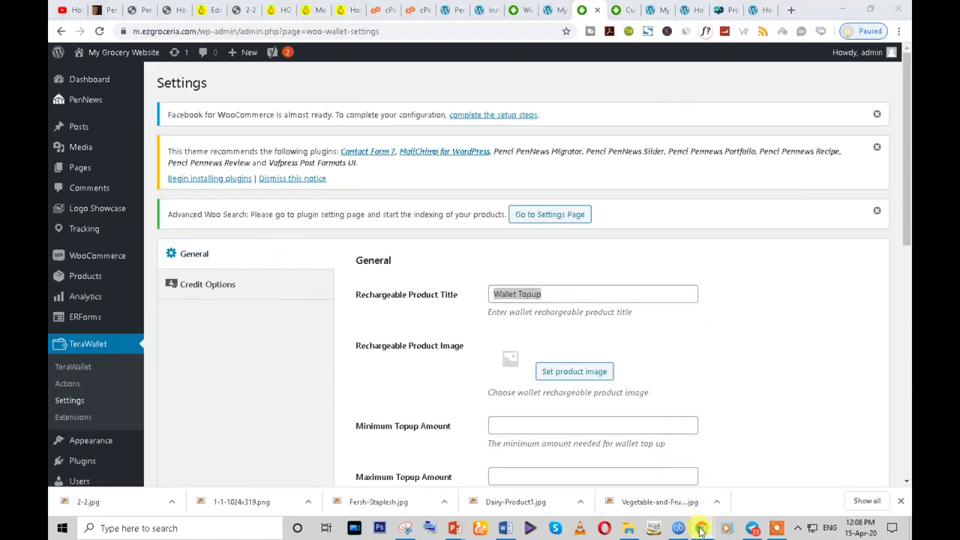
click(756, 491)
scroll(515, 253, up, 5)
- Scroll through the live site's HOME page, then return to the TeraWallet settings window
click(78, 61)
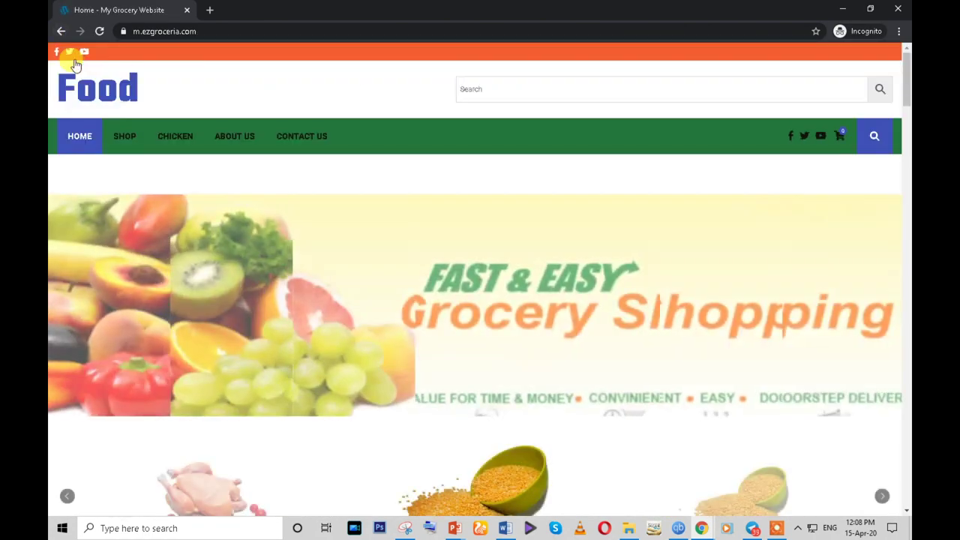
scroll(418, 249, down, 5)
scroll(419, 249, down, 15)
scroll(518, 254, down, 15)
scroll(515, 250, up, 12)
scroll(87, 337, down, 3)
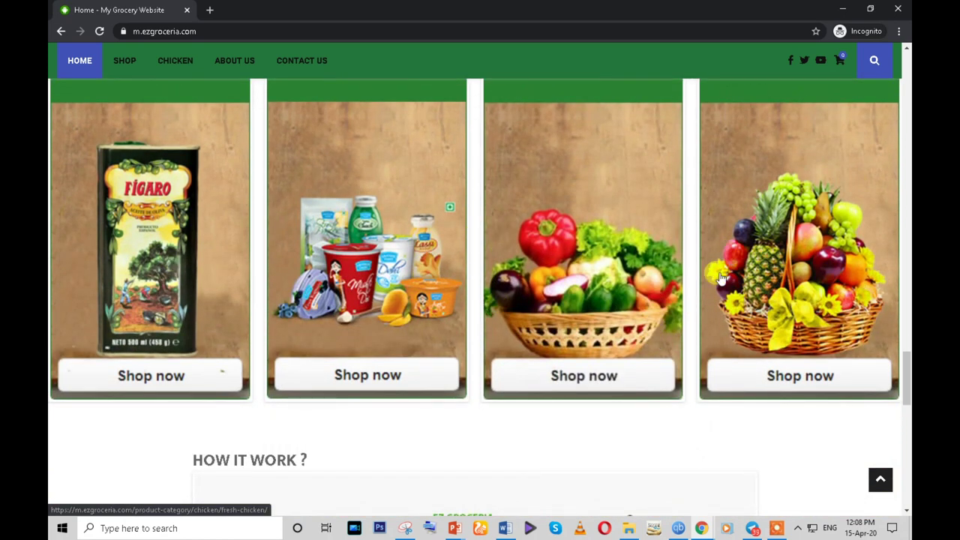
mouse_move(701, 528)
click(737, 448)
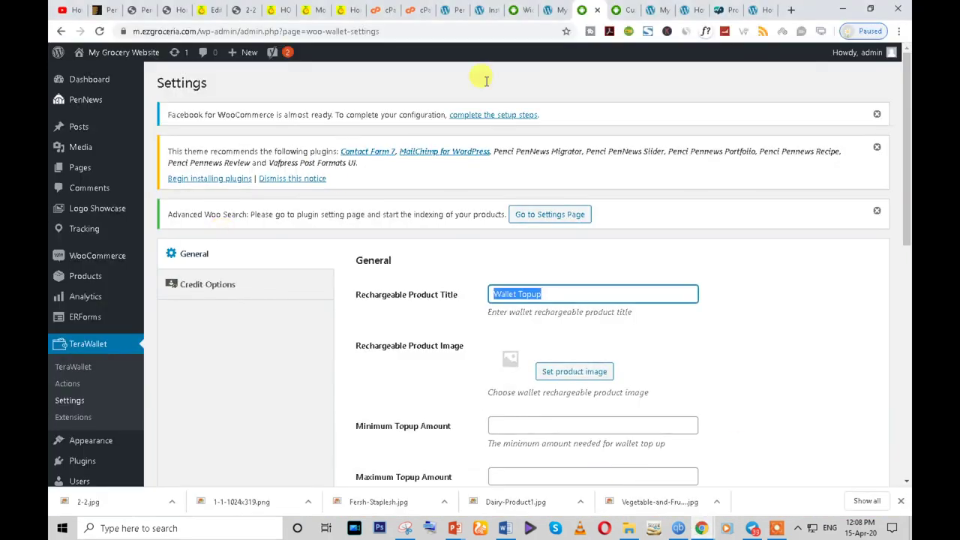
- From the plugin installer tab, go to Pages and edit the Home page
click(486, 8)
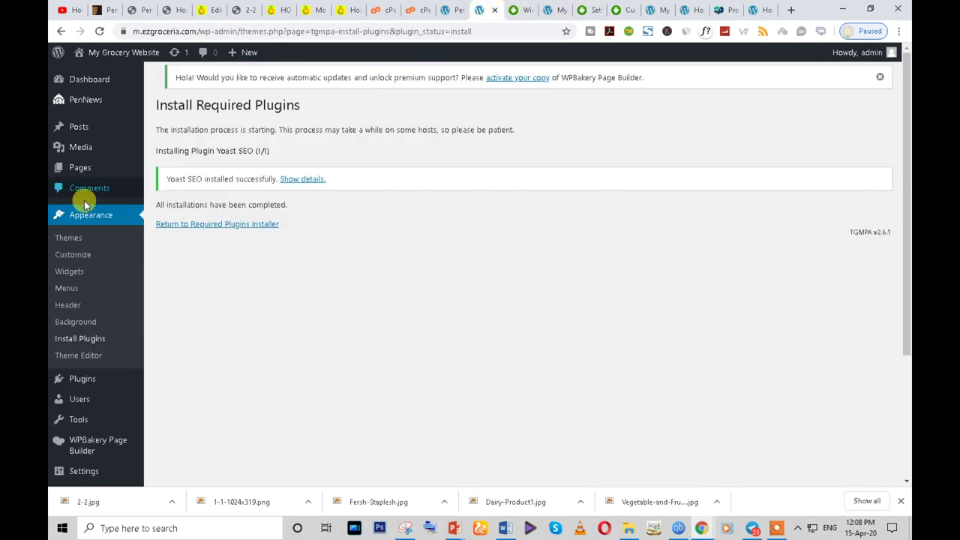
click(78, 166)
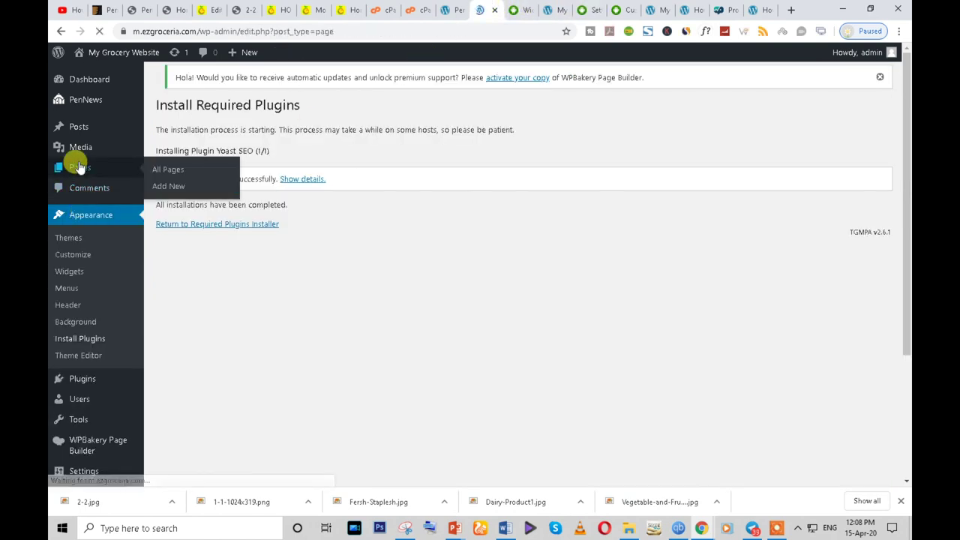
scroll(435, 322, down, 5)
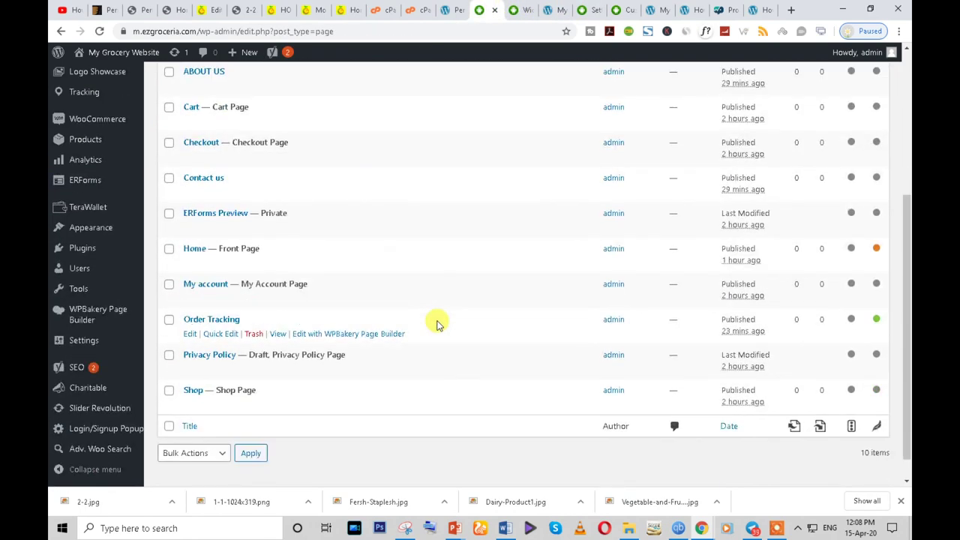
click(189, 262)
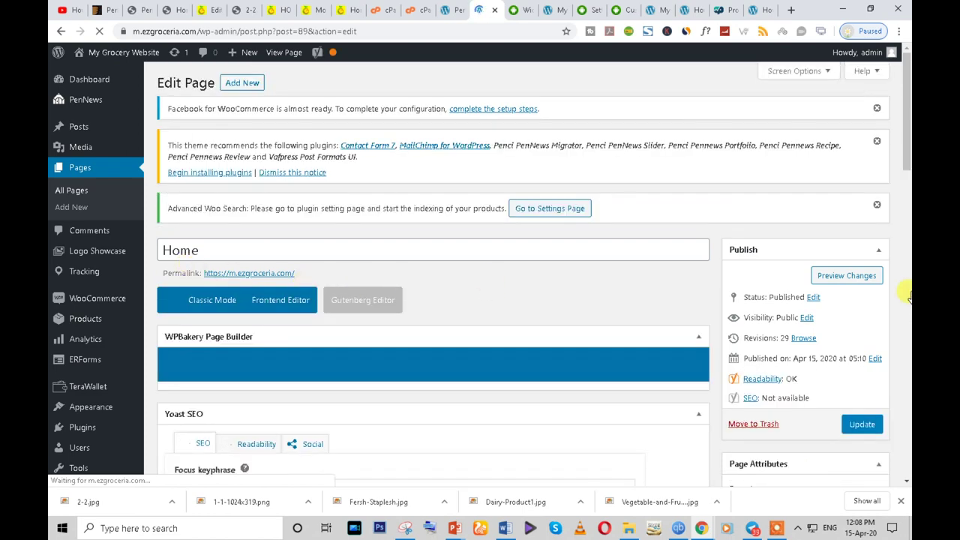
- Insert a new empty row and move it up below the gallery rows
scroll(632, 358, down, 3)
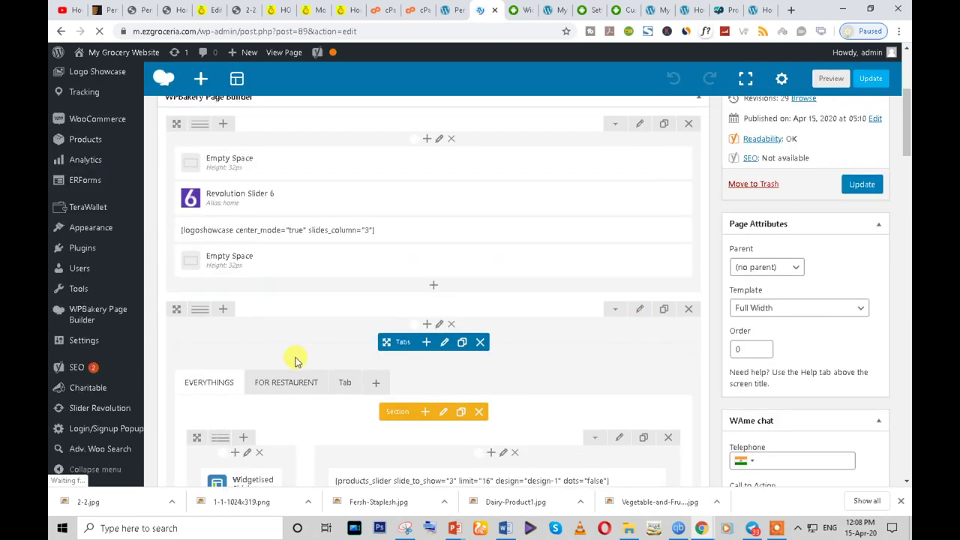
scroll(335, 366, down, 7)
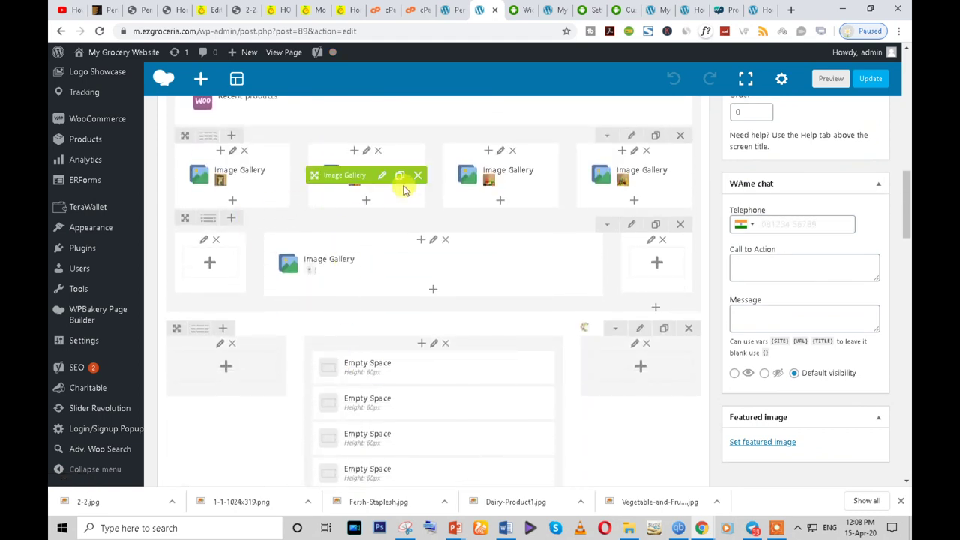
mouse_move(204, 142)
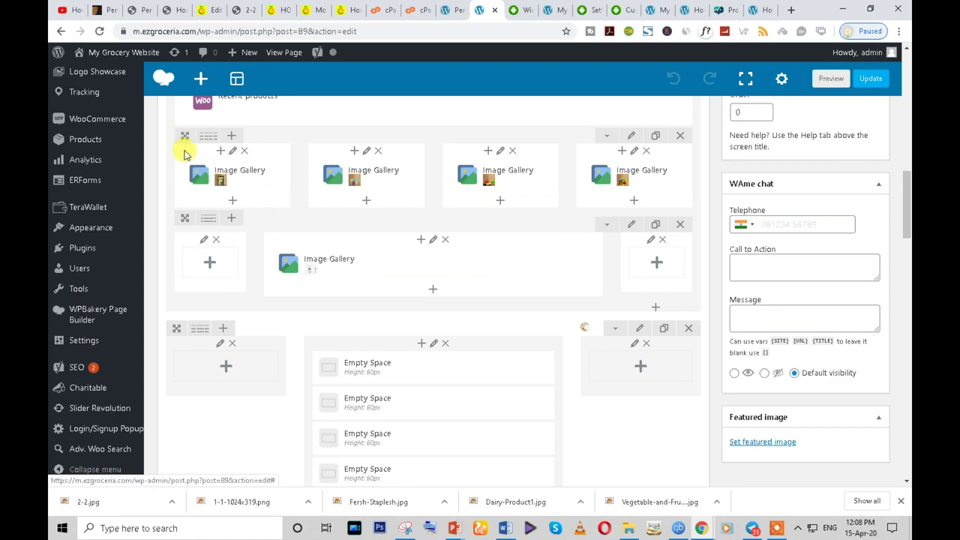
scroll(266, 342, down, 10)
scroll(422, 321, up, 3)
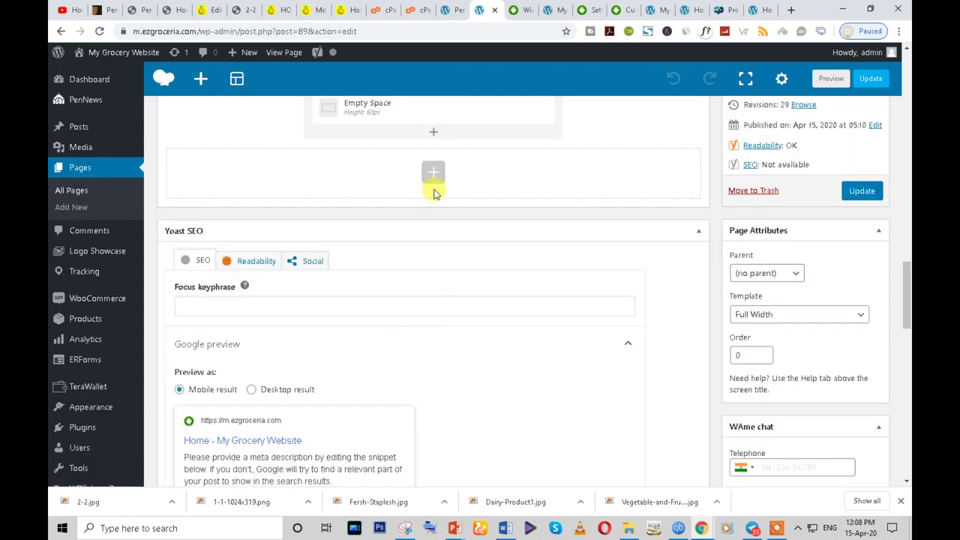
click(430, 174)
text(ro)
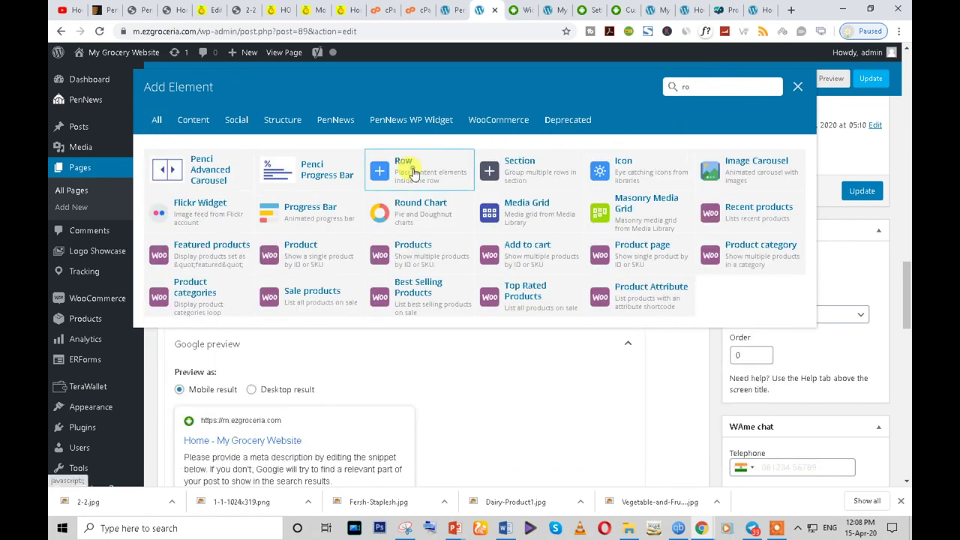
click(414, 173)
scroll(300, 285, up, 1)
mouse_move(172, 274)
mouse_down()
mouse_move(181, 107)
mouse_move(158, 60)
mouse_move(177, 122)
mouse_move(168, 264)
mouse_up()
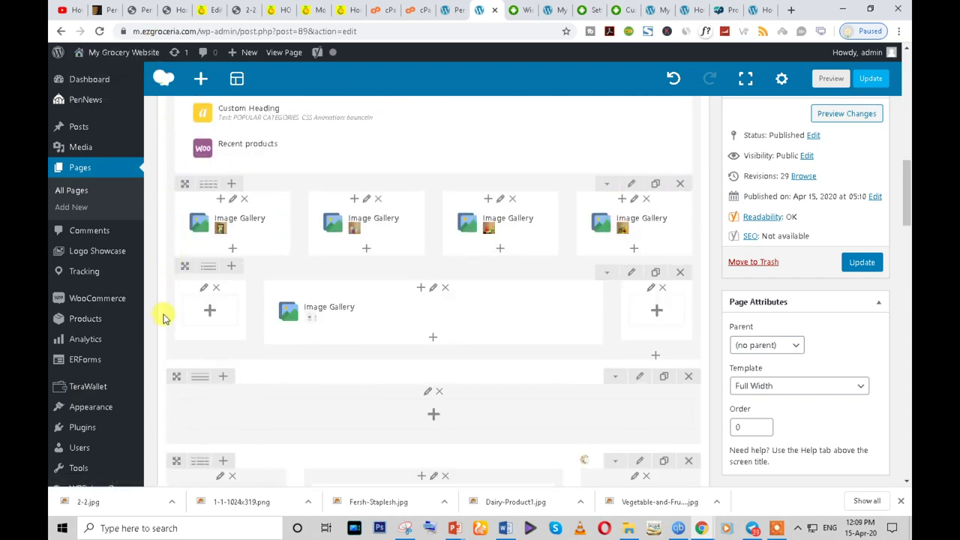
mouse_move(182, 375)
mouse_down()
mouse_move(172, 322)
mouse_move(167, 73)
mouse_move(168, 328)
mouse_up()
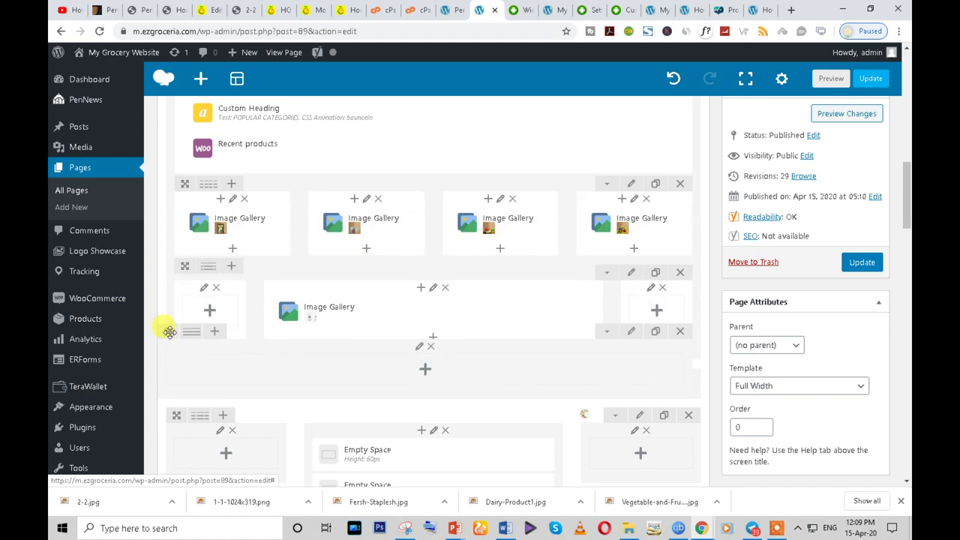
- Give the row a custom 1/12 + 10/12 + 1/12 layout and add an element to its middle column
scroll(307, 354, down, 1)
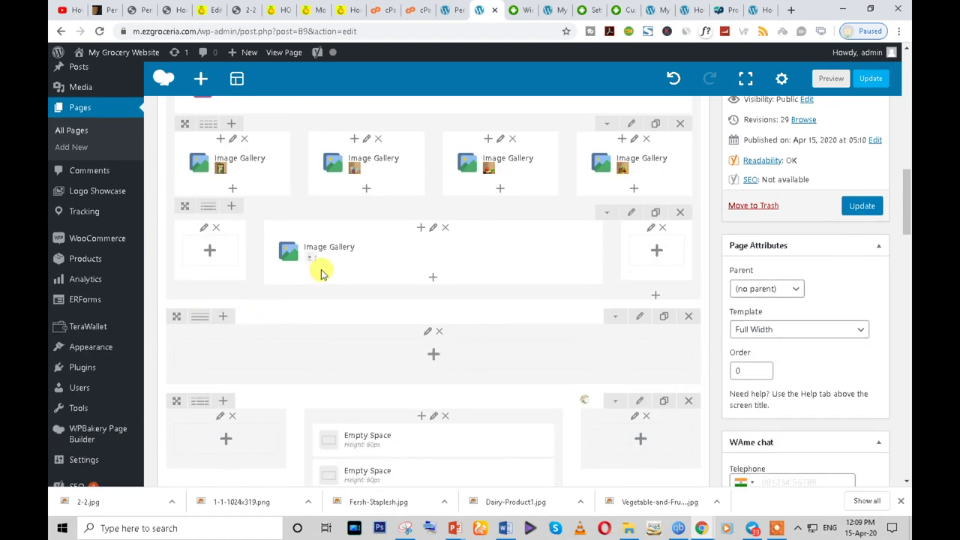
mouse_move(199, 216)
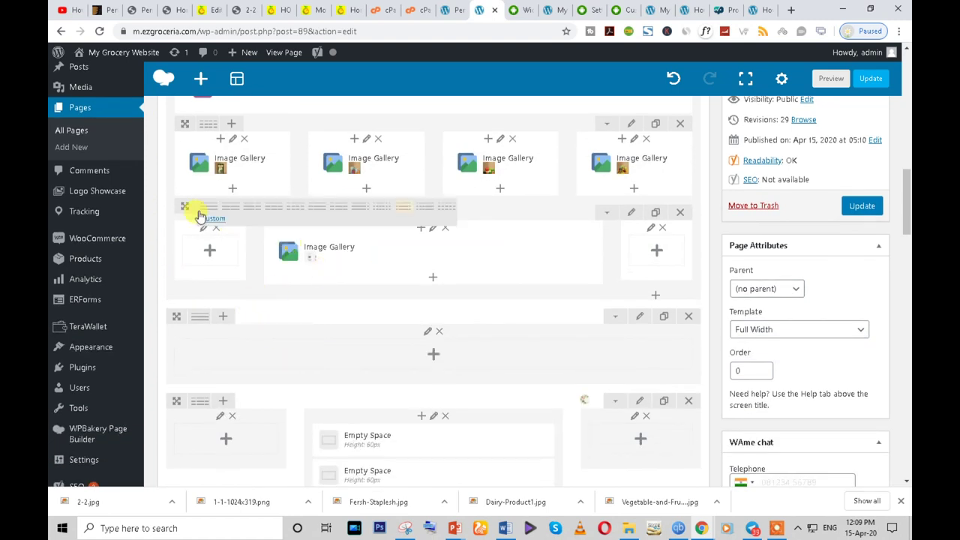
mouse_move(199, 317)
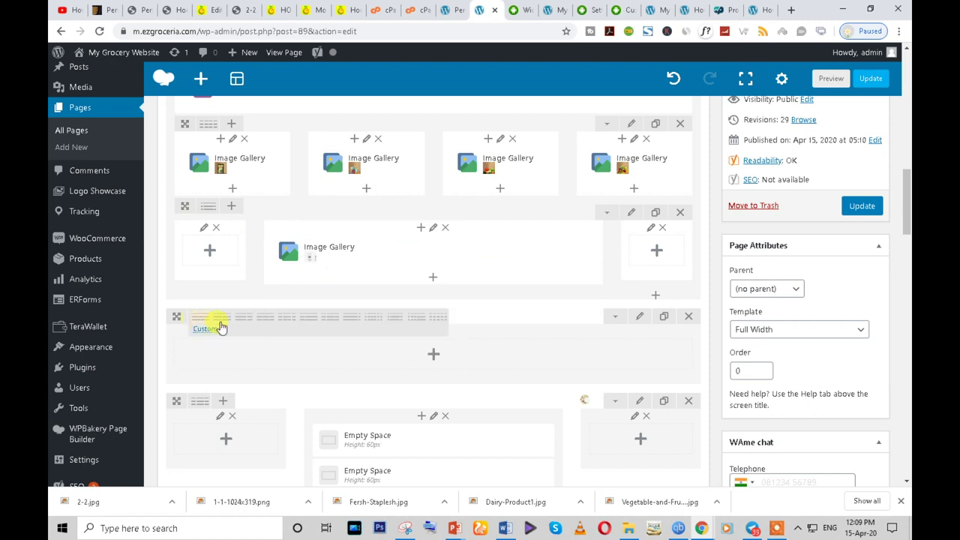
click(398, 323)
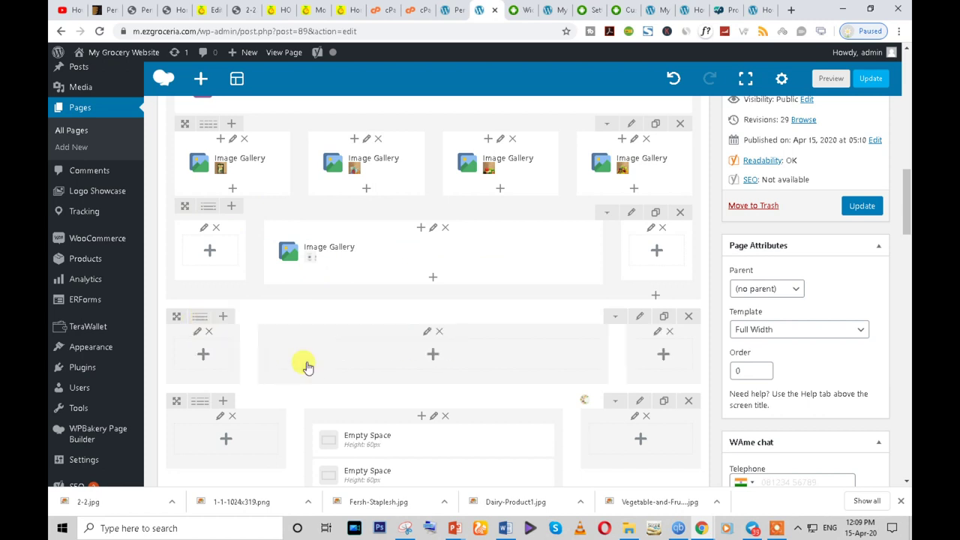
click(199, 324)
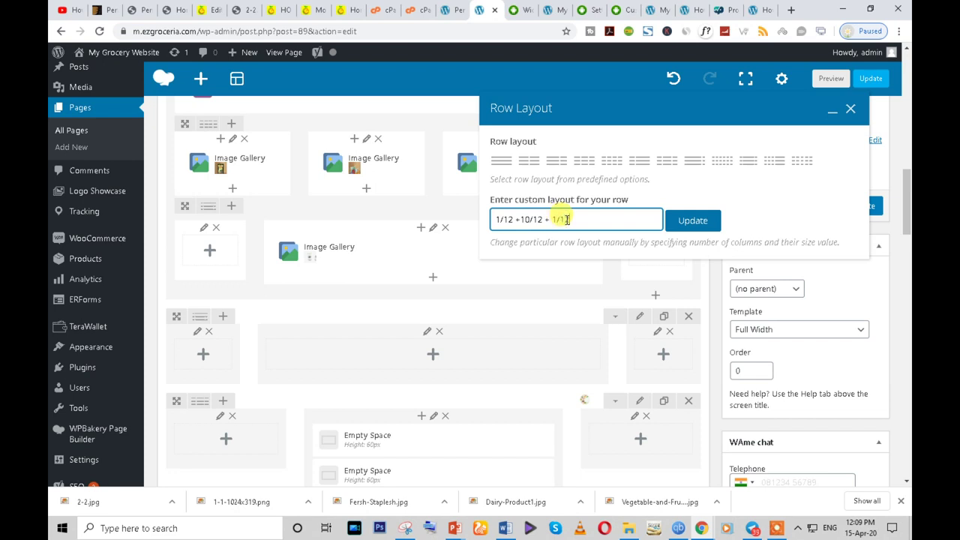
click(698, 219)
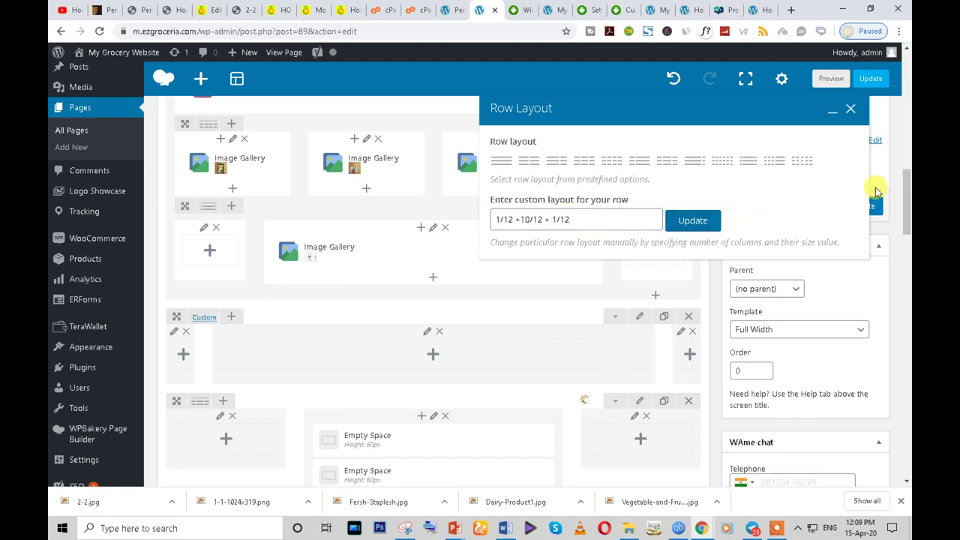
click(850, 109)
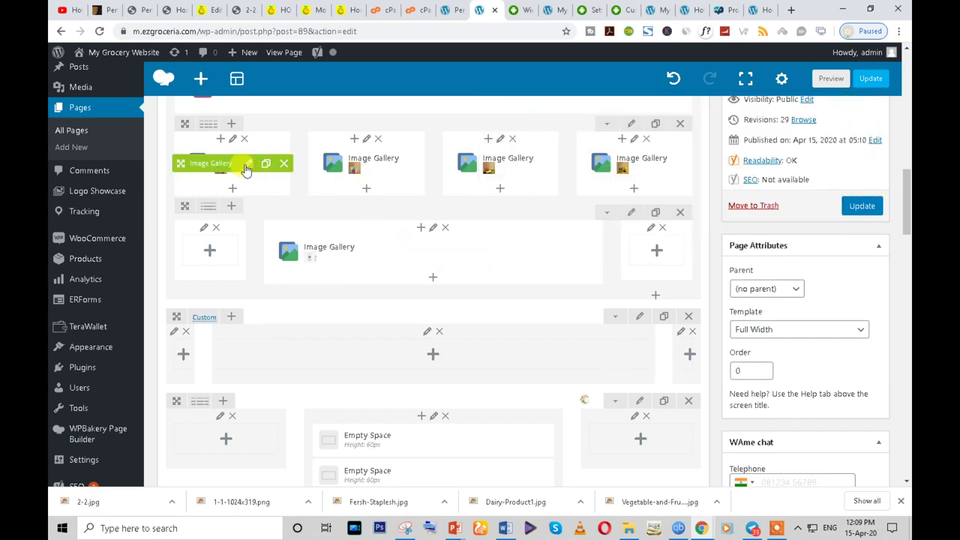
click(433, 356)
- Insert an inner row into the middle column and split it into four columns
text(r)
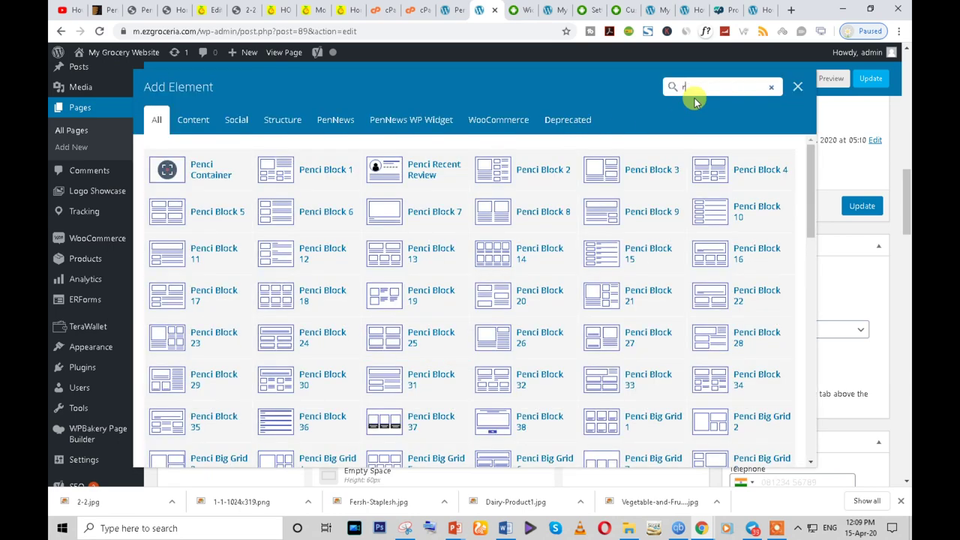
text(o)
click(405, 169)
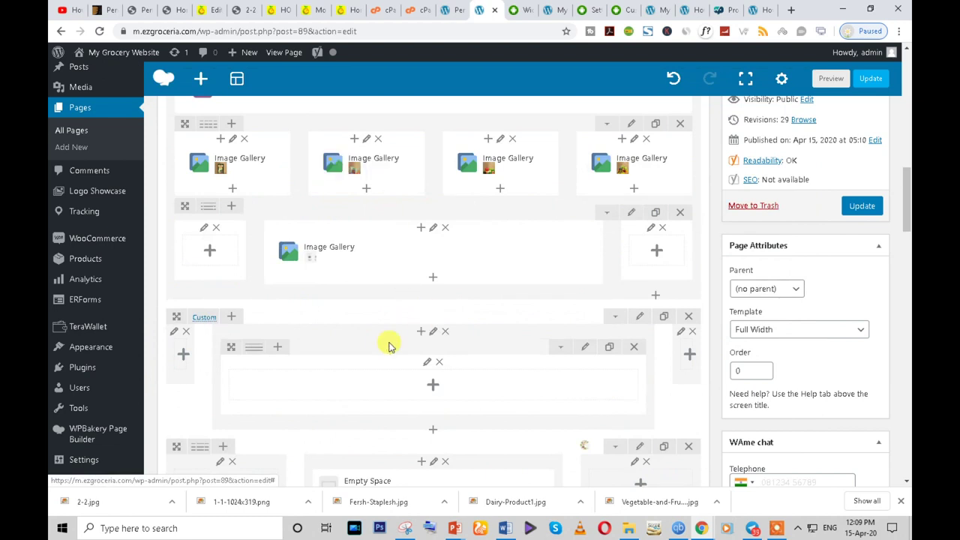
mouse_move(254, 346)
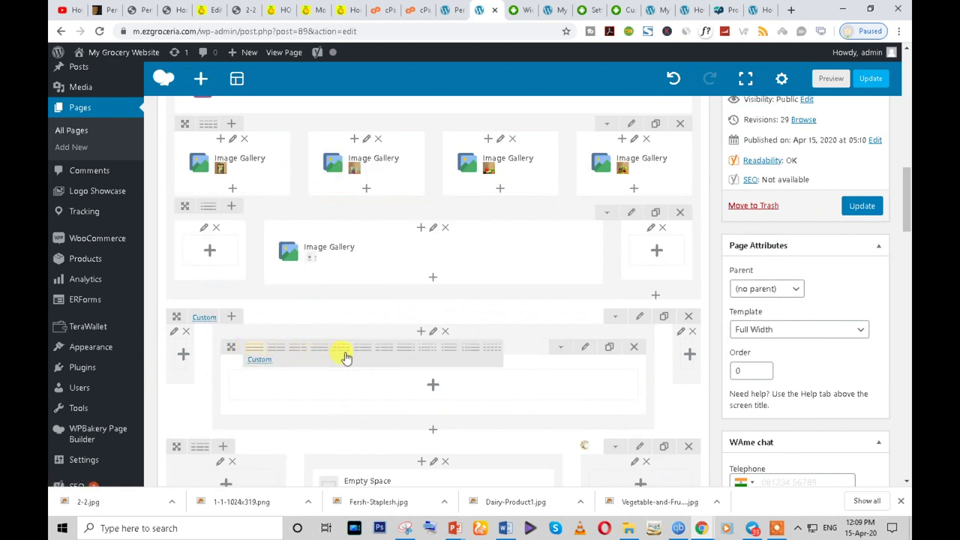
click(343, 350)
- Move the four Image Galleries into the inner row and delete the emptied four-column row
drag(199, 161, 222, 393)
drag(330, 162, 354, 419)
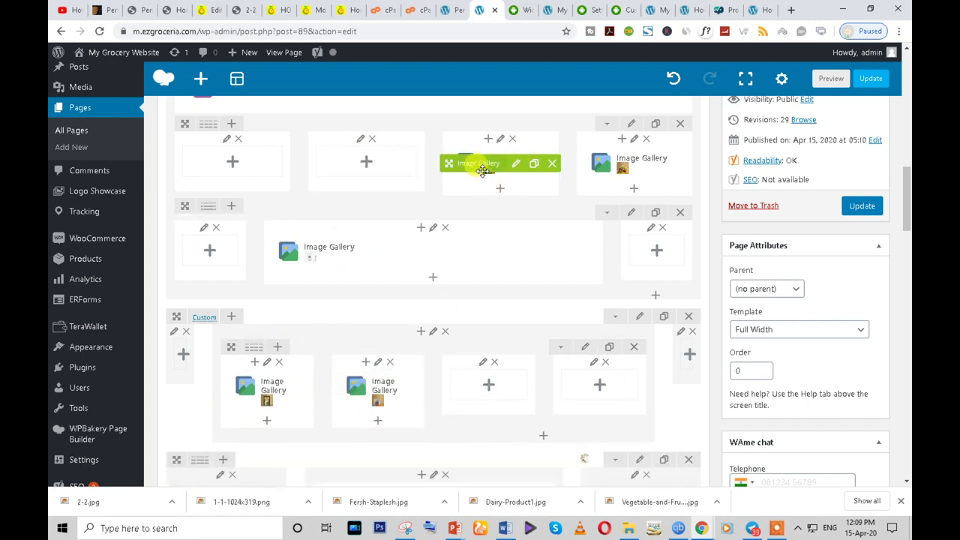
drag(480, 176, 488, 398)
mouse_move(605, 162)
drag(597, 233, 572, 411)
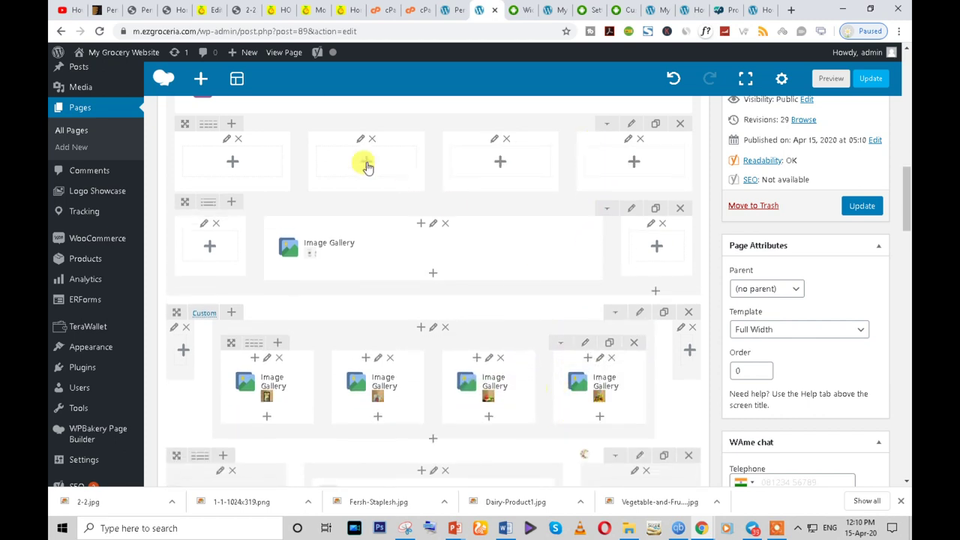
click(680, 125)
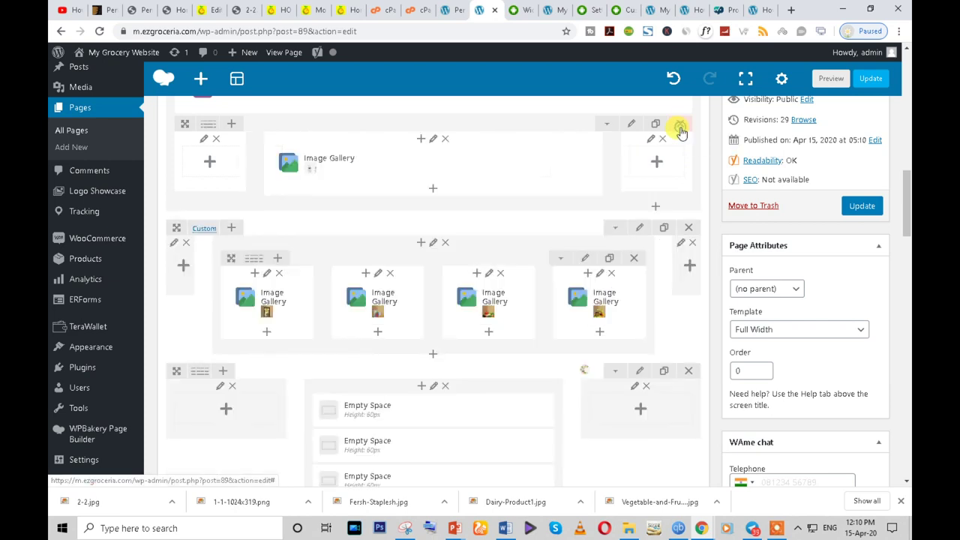
- Move the single Image Gallery row into the Custom row, above the four galleries
drag(184, 123, 219, 424)
drag(232, 239, 189, 249)
drag(324, 250, 555, 201)
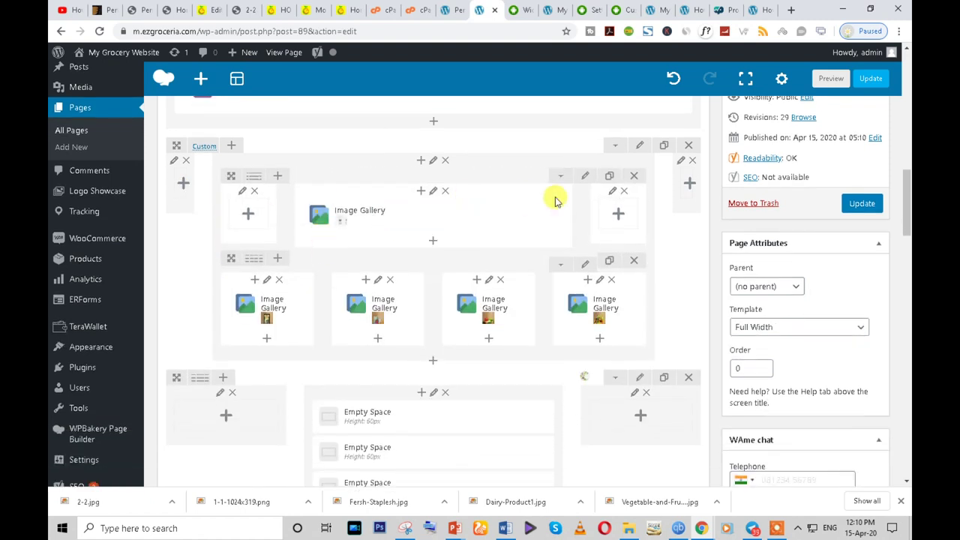
scroll(555, 201, down, 1)
- Search the element list for 'ror', then close it without adding anything
click(434, 304)
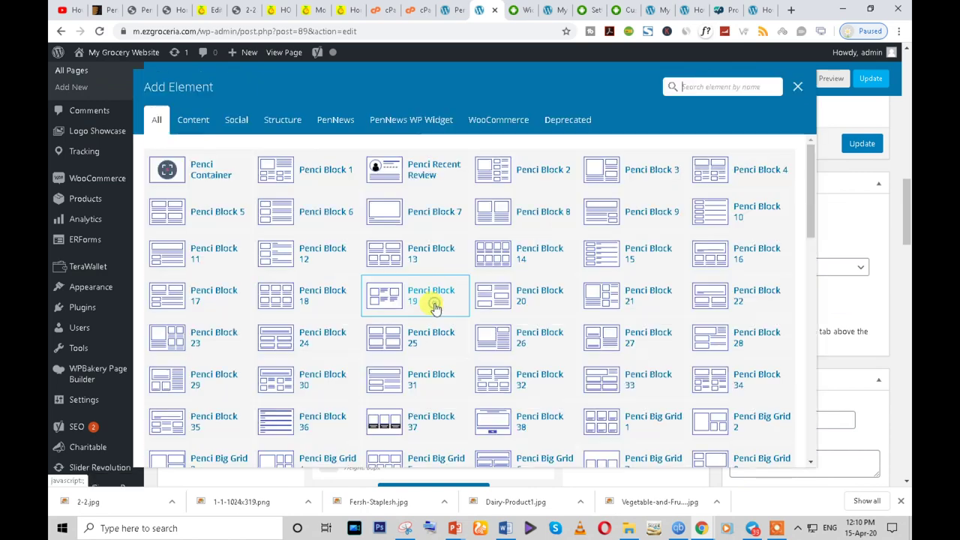
text(r)
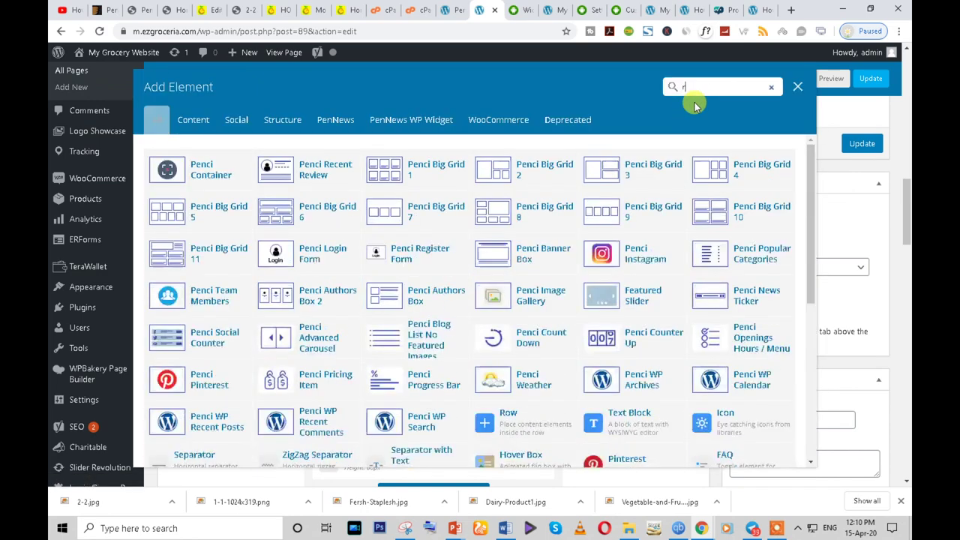
text(or)
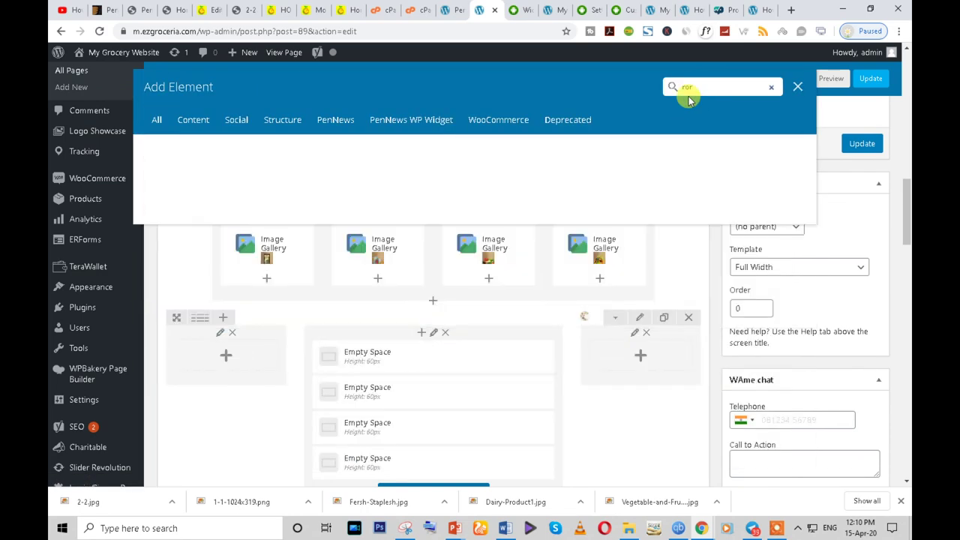
key(BackSpace)
key(BackSpace)
key(BackSpace)
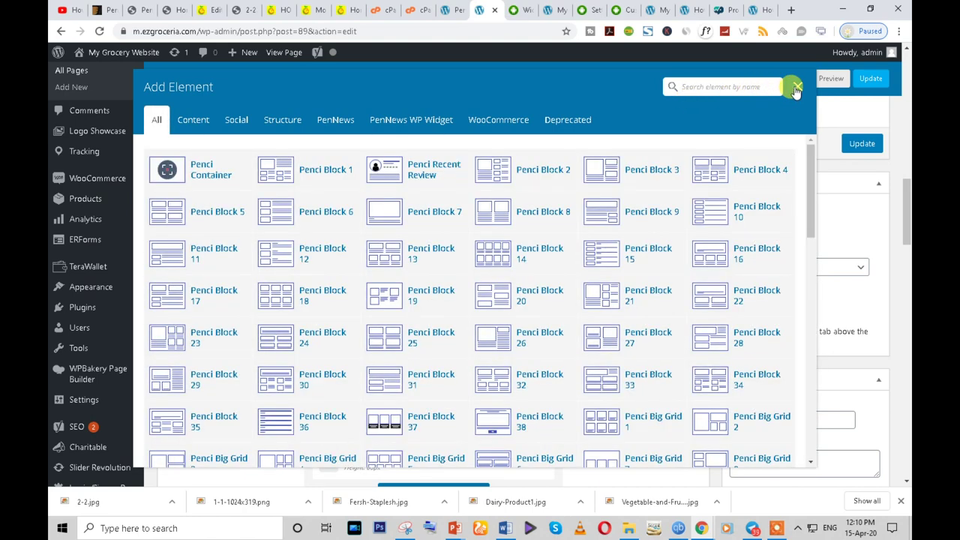
click(797, 87)
scroll(193, 307, up, 1)
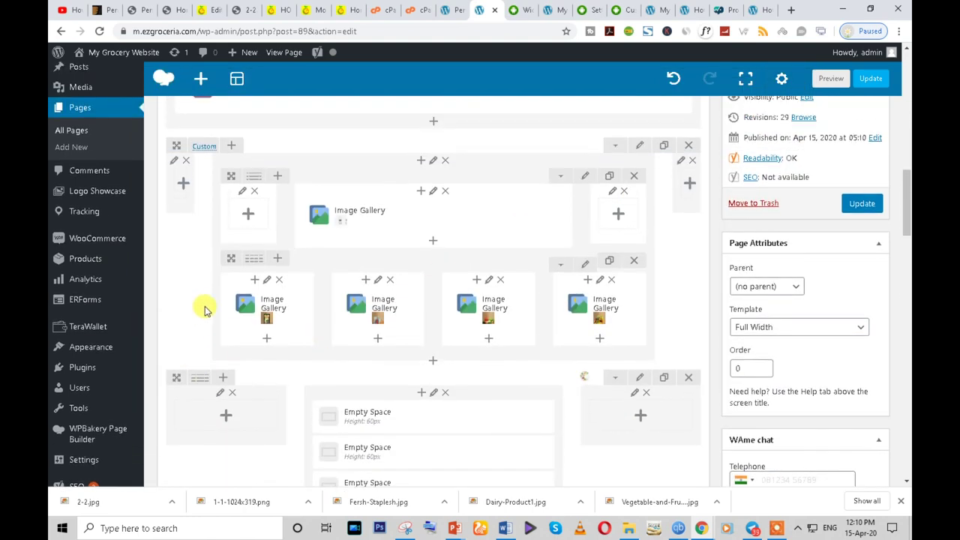
scroll(336, 323, up, 1)
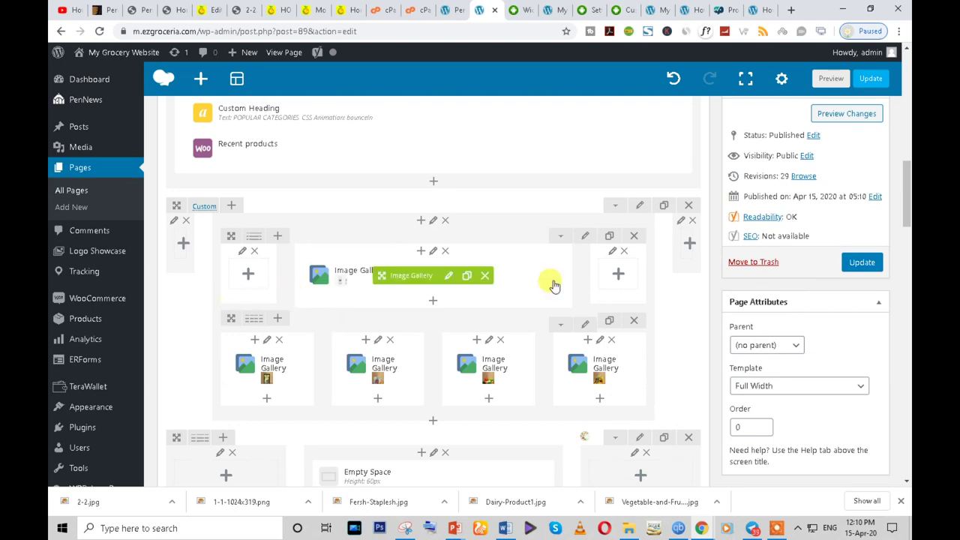
- Update the Home page and switch to the private window with the live site
click(865, 263)
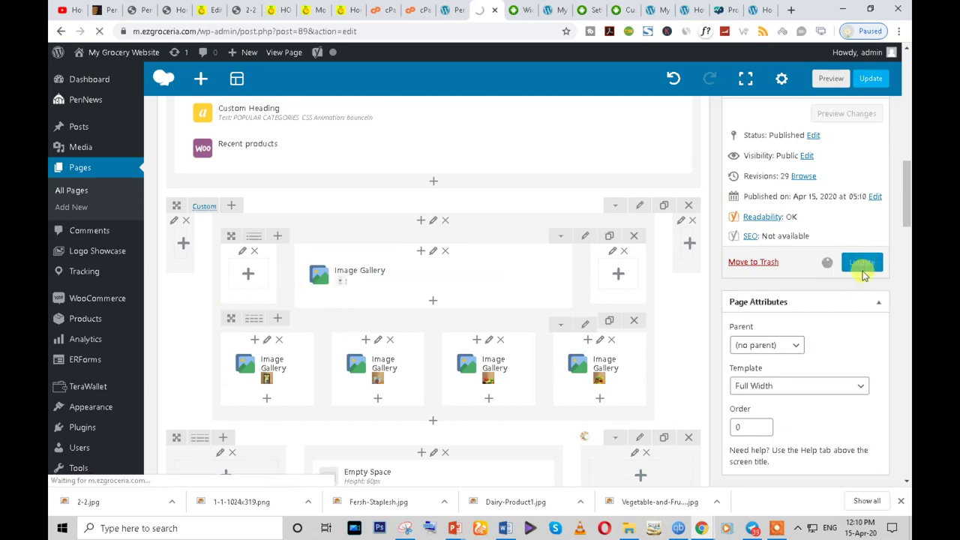
mouse_move(701, 528)
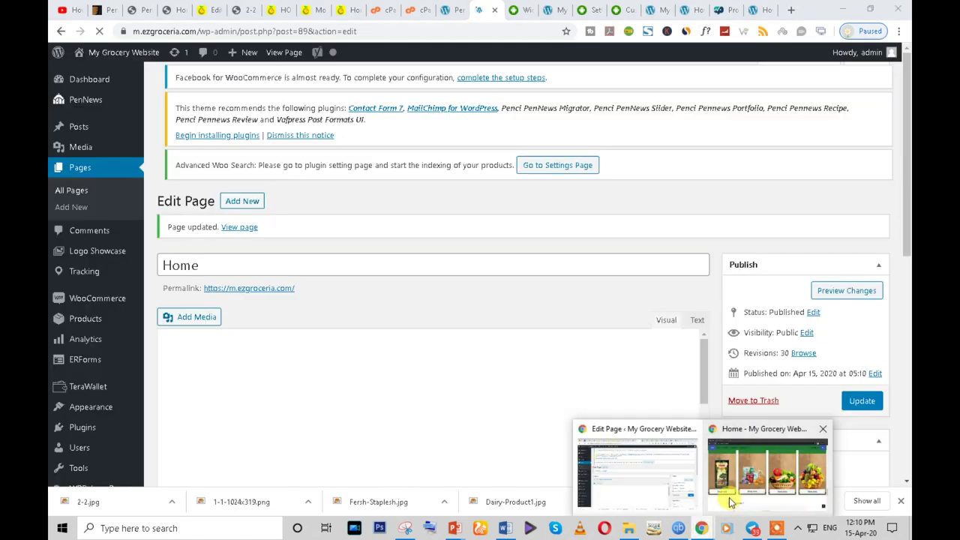
click(731, 488)
- Reload the live homepage, review the new gallery layout, then return to the editor
click(99, 32)
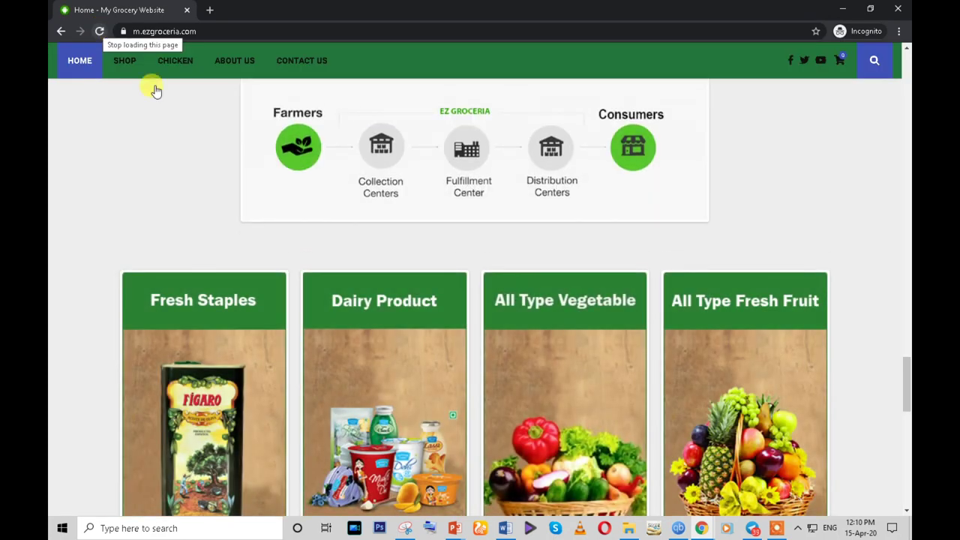
scroll(523, 389, down, 5)
scroll(514, 388, up, 10)
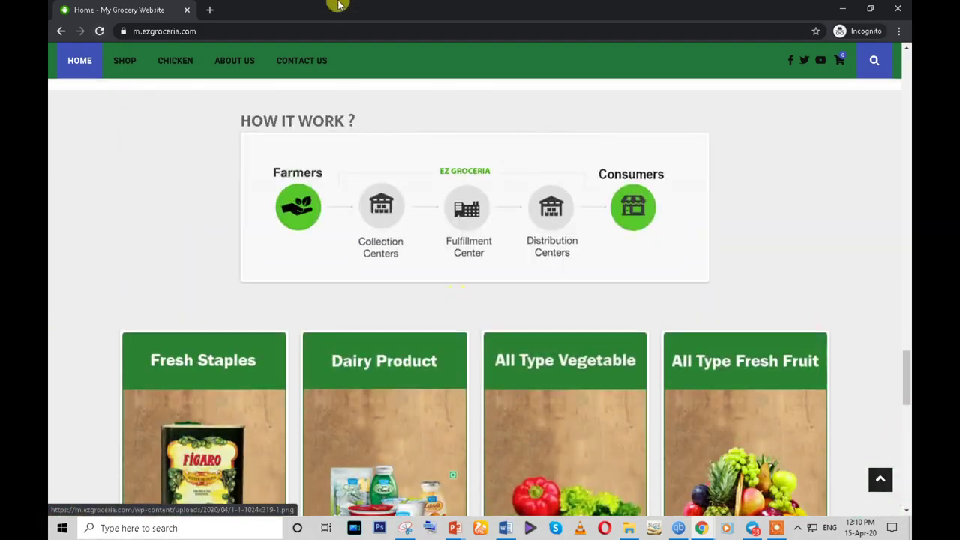
scroll(433, 404, up, 15)
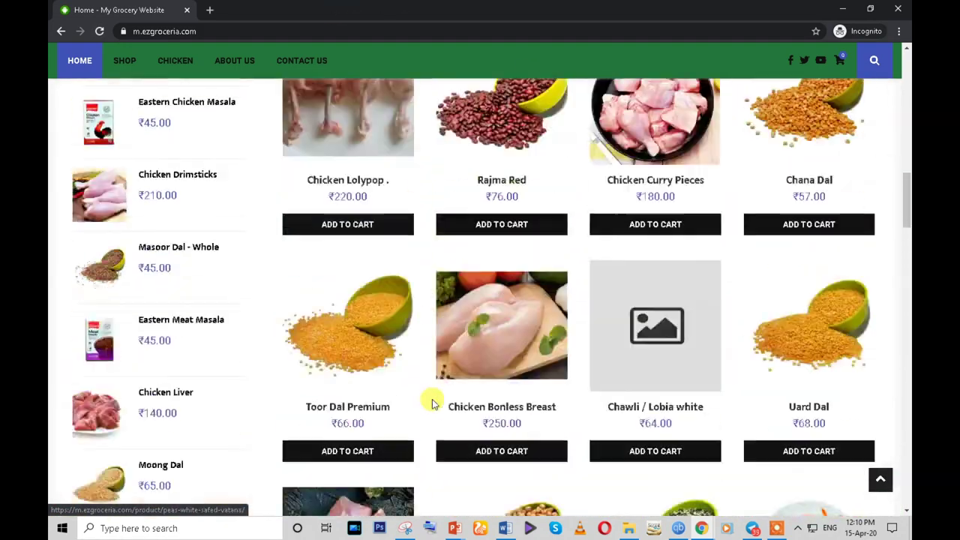
scroll(433, 404, up, 3)
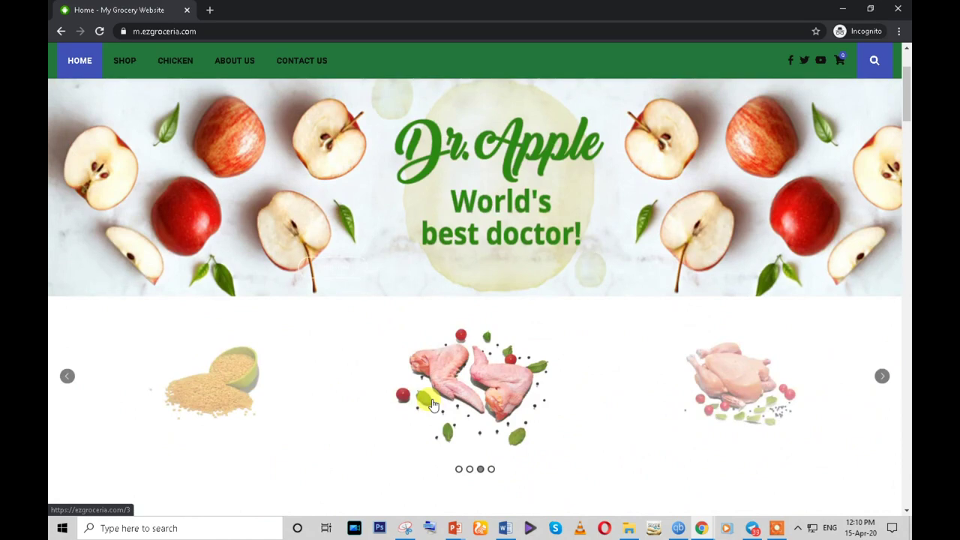
scroll(611, 270, up, 1)
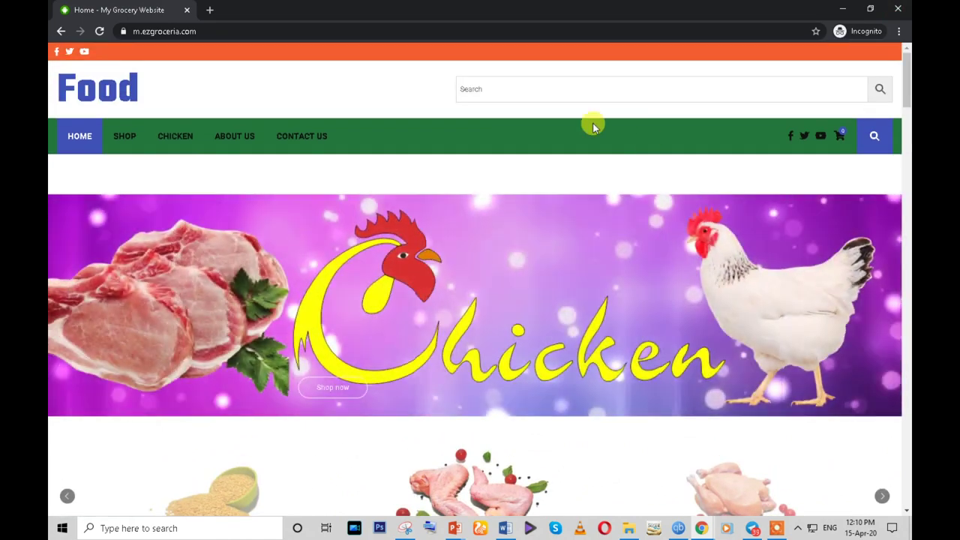
click(523, 97)
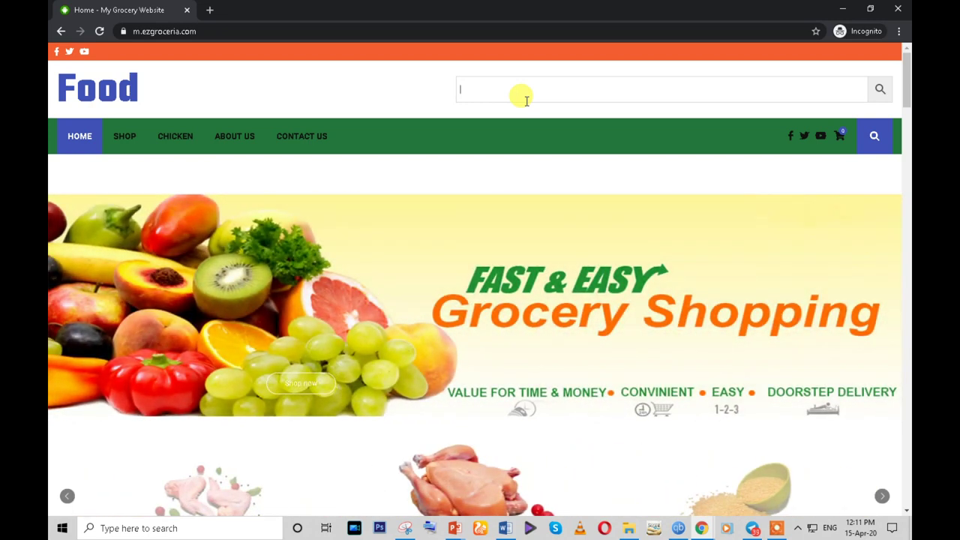
click(679, 525)
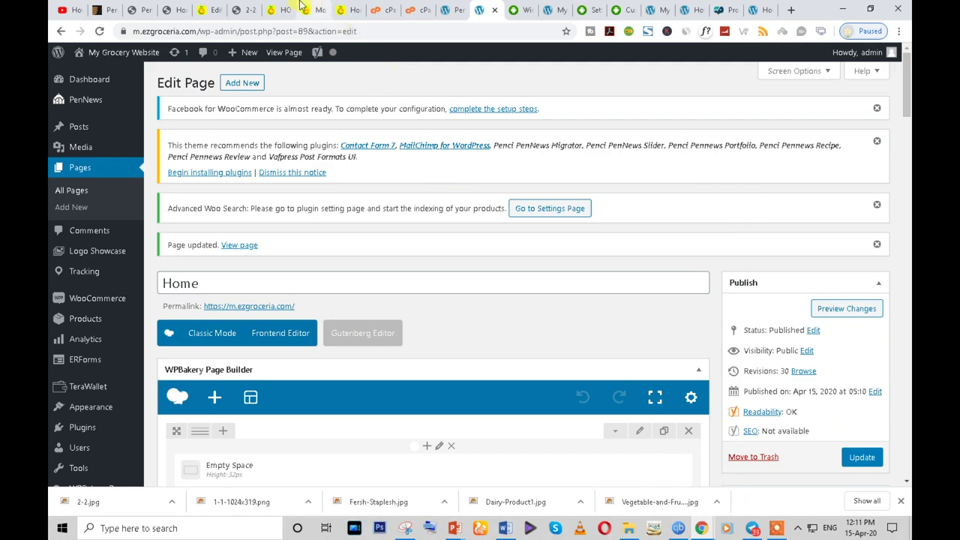
- On the live grocery site, open the WhatsApp popup and the tawk.to chat widget
click(297, 8)
scroll(442, 315, up, 10)
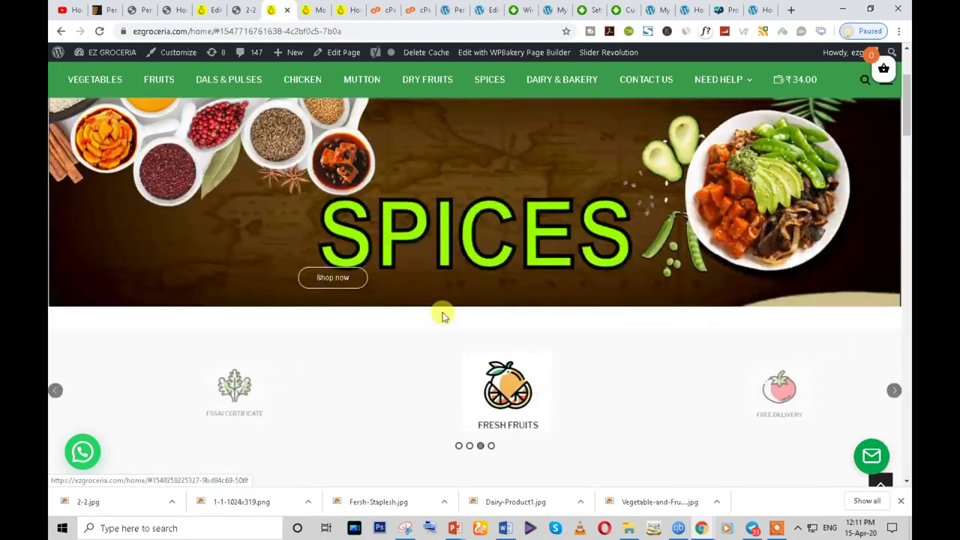
scroll(442, 315, up, 3)
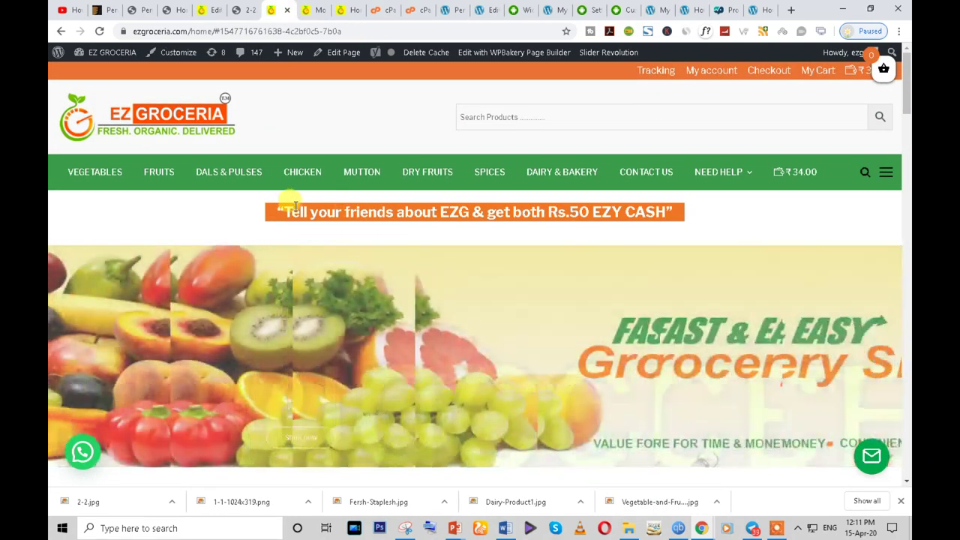
triple_click(295, 204)
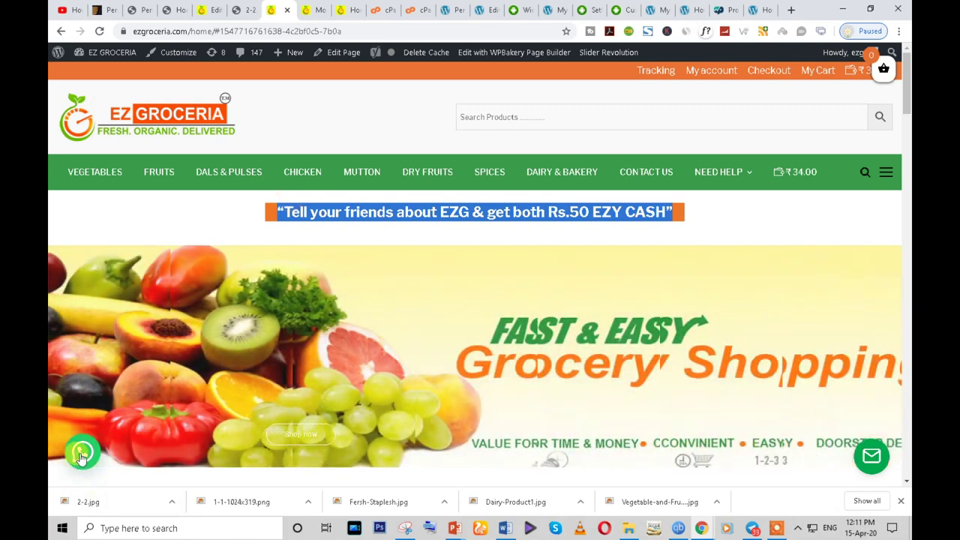
click(81, 454)
click(871, 456)
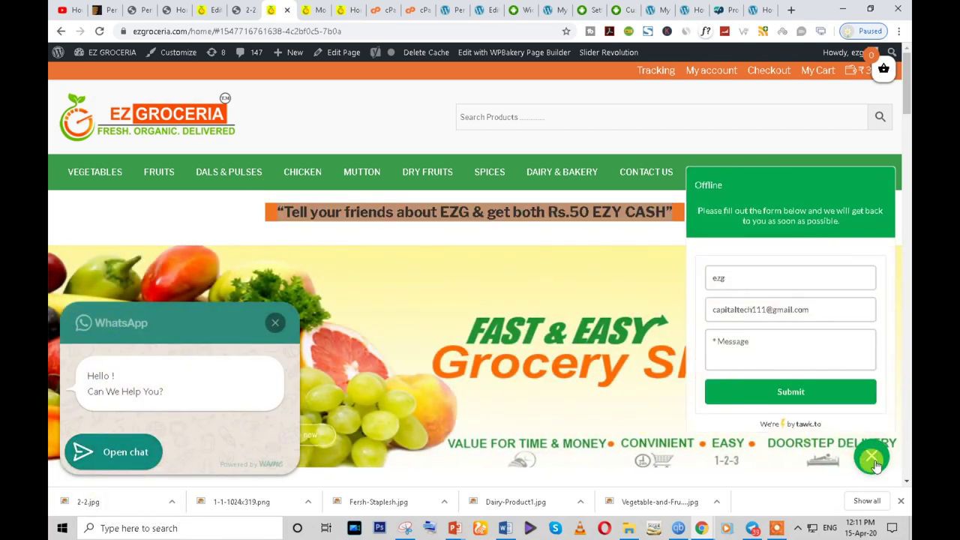
click(278, 324)
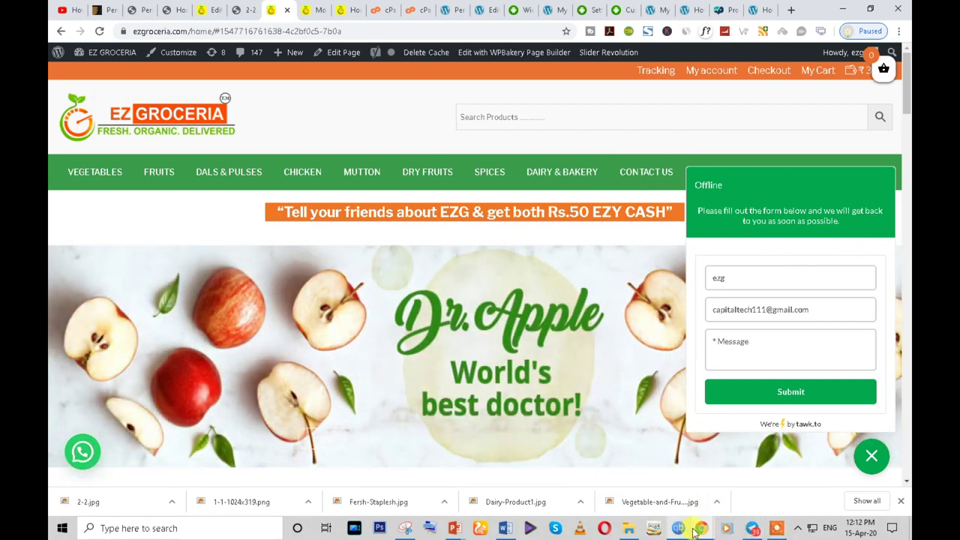
click(658, 9)
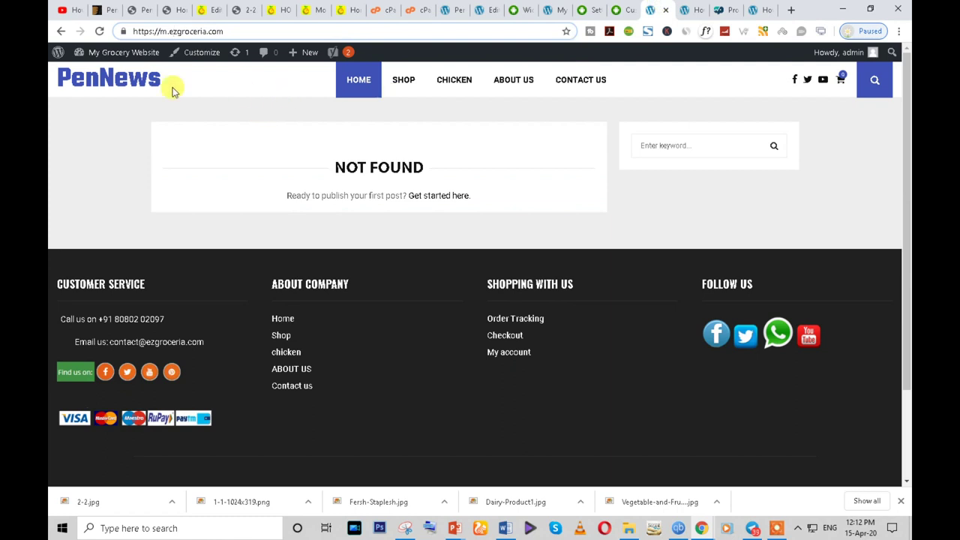
- Open the WordPress admin dashboard from the admin bar
mouse_move(98, 54)
click(96, 75)
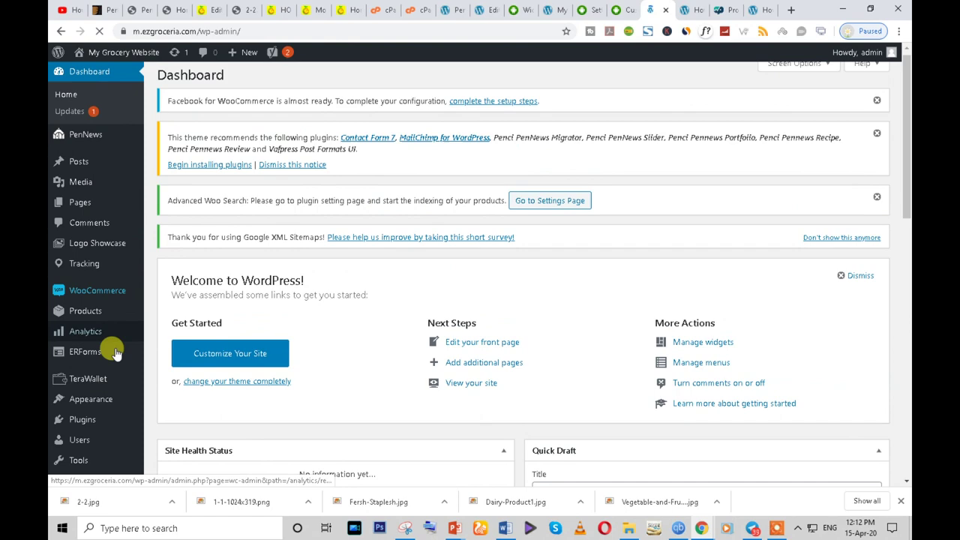
scroll(105, 352, down, 3)
mouse_move(100, 397)
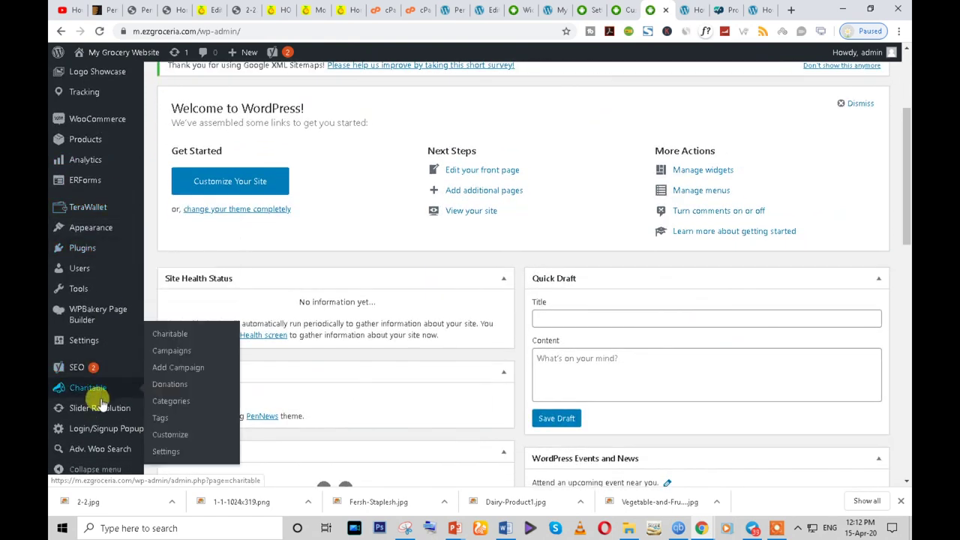
scroll(100, 405, down, 1)
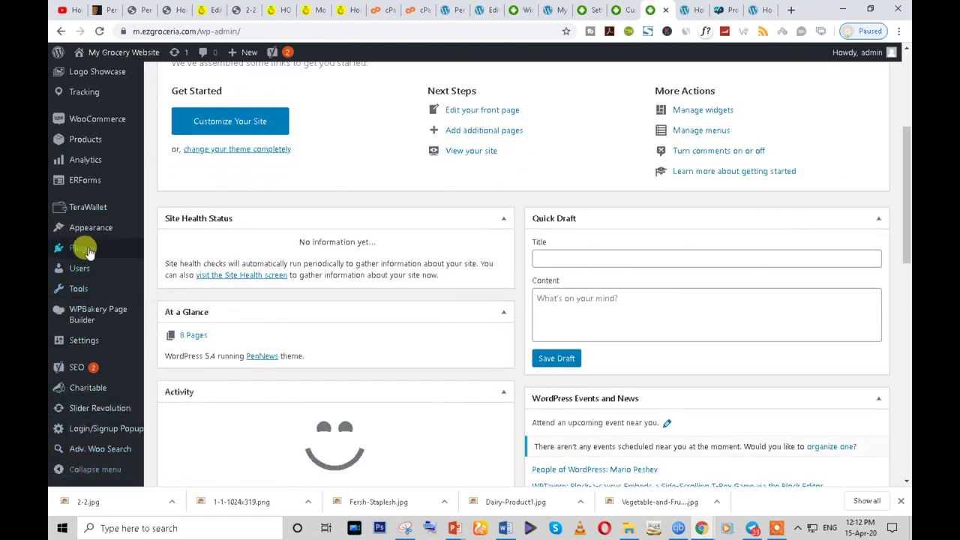
scroll(88, 255, up, 1)
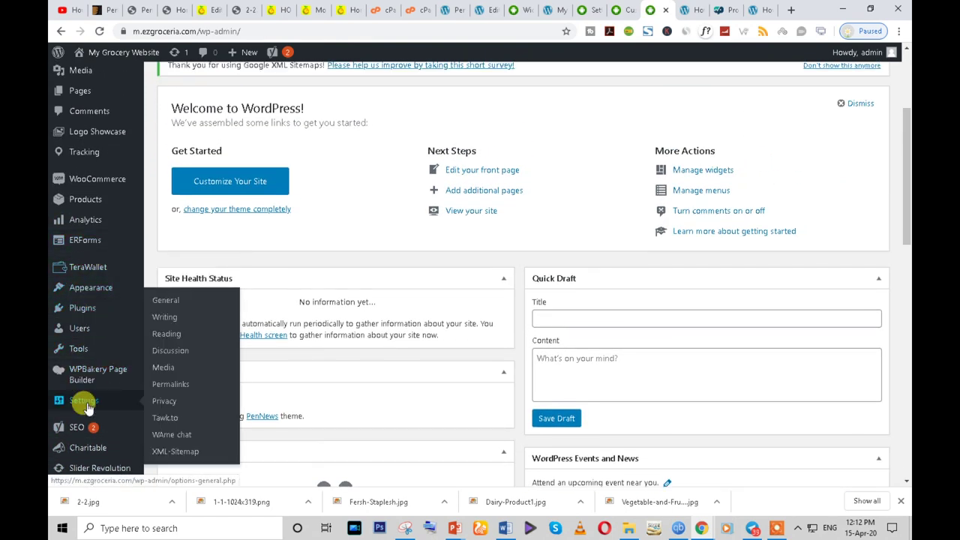
- Open the Settings > WAme chat page and look through its options
click(174, 441)
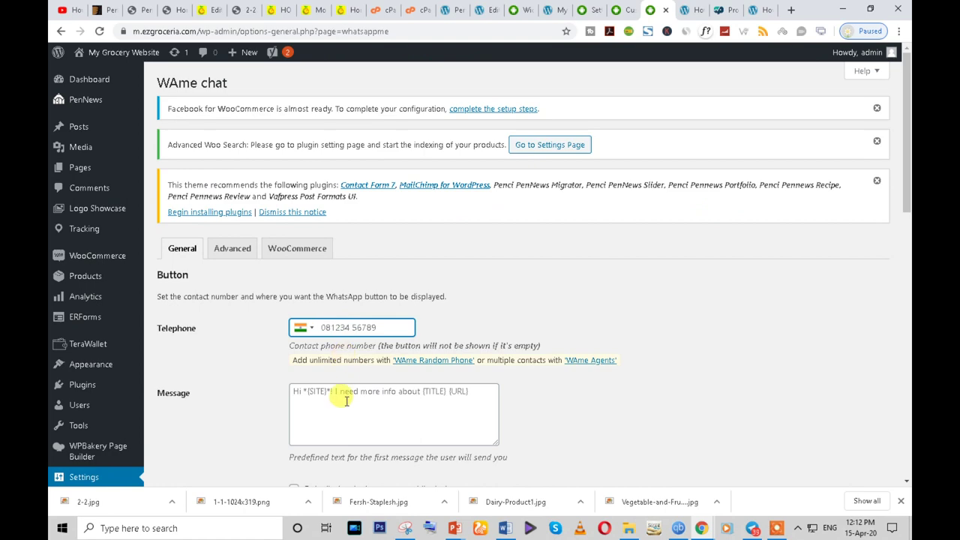
click(347, 400)
scroll(322, 435, down, 4)
scroll(373, 294, down, 3)
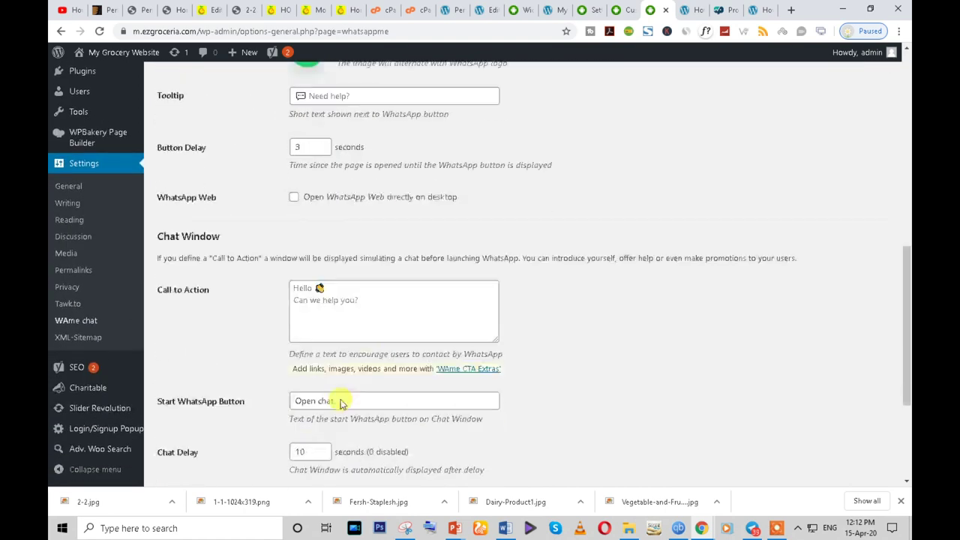
scroll(575, 283, up, 3)
scroll(275, 310, down, 2)
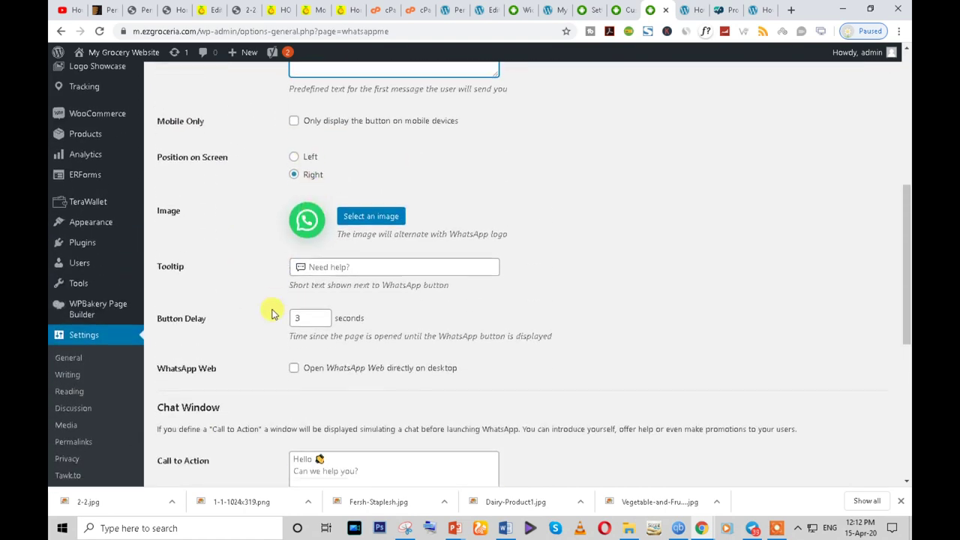
scroll(399, 301, down, 2)
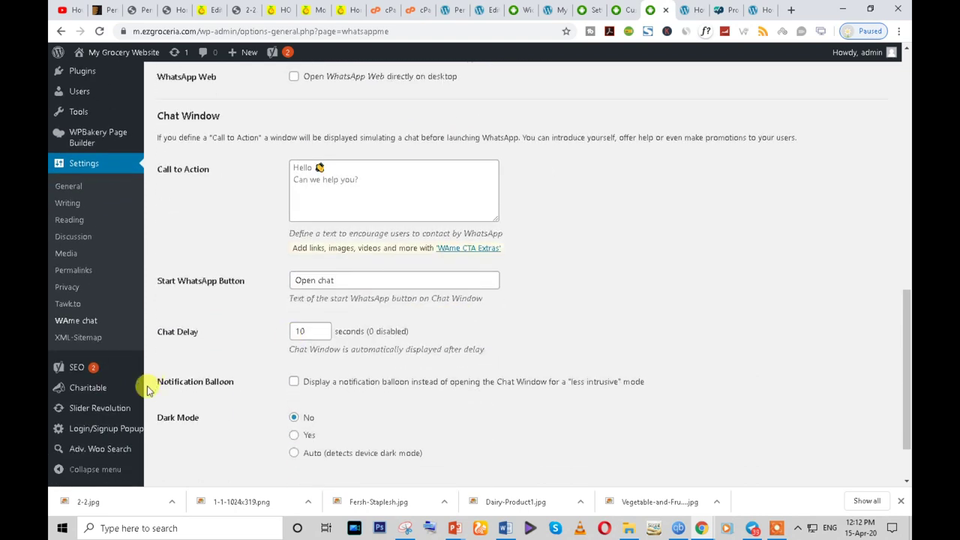
scroll(107, 178, up, 4)
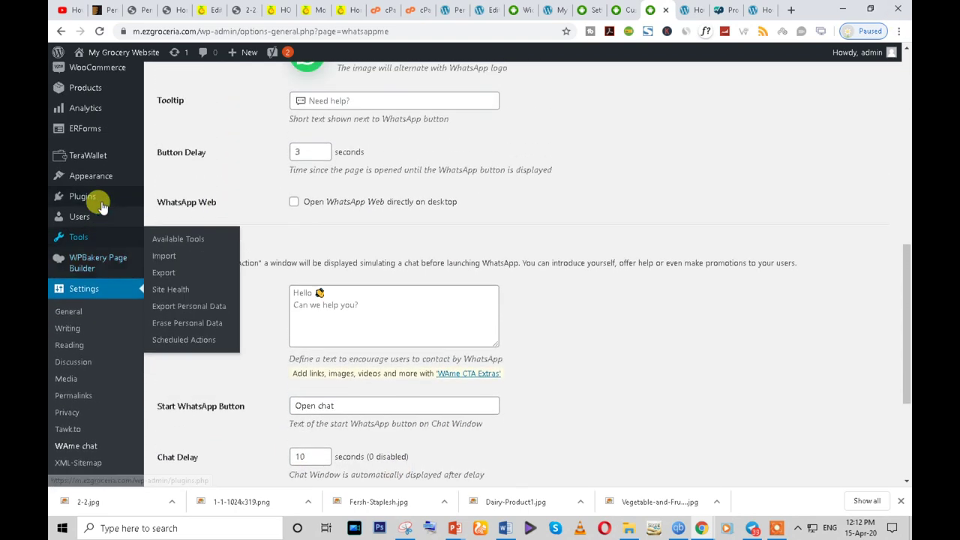
scroll(209, 373, down, 2)
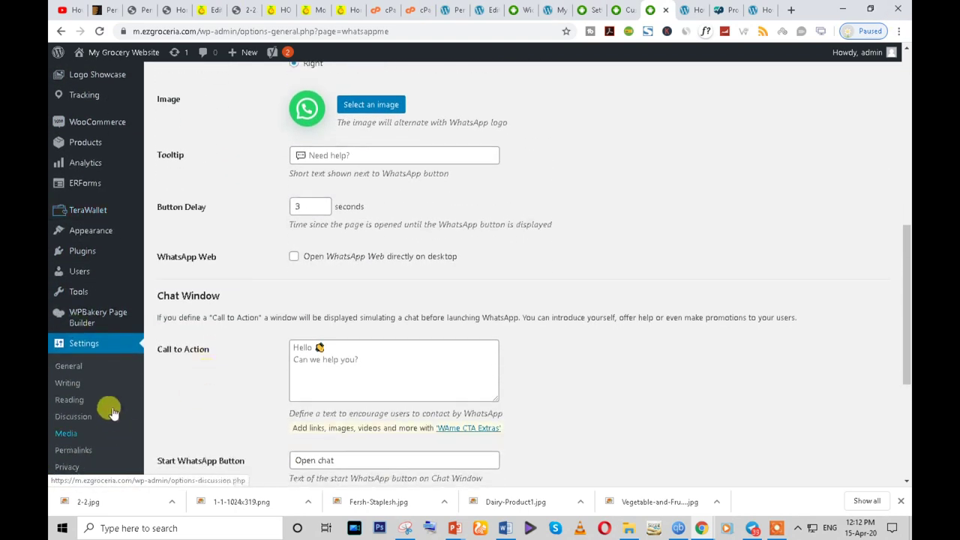
scroll(86, 375, down, 2)
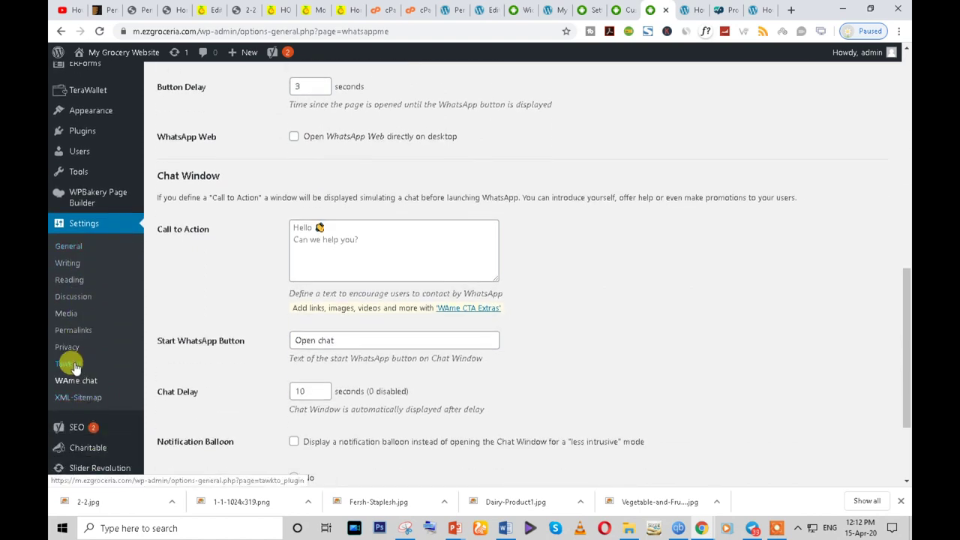
- Open Settings > Tawk.to and focus the account email field
click(75, 365)
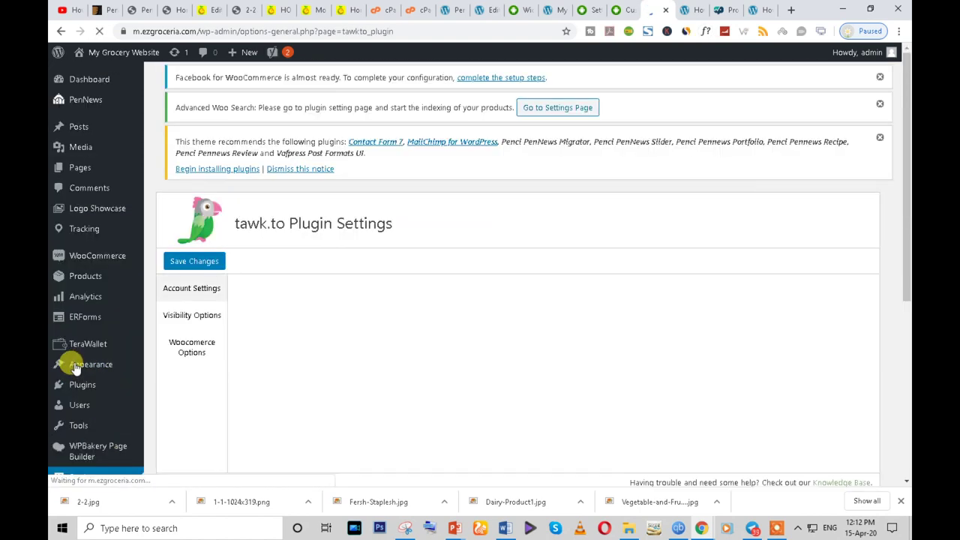
scroll(290, 292, down, 3)
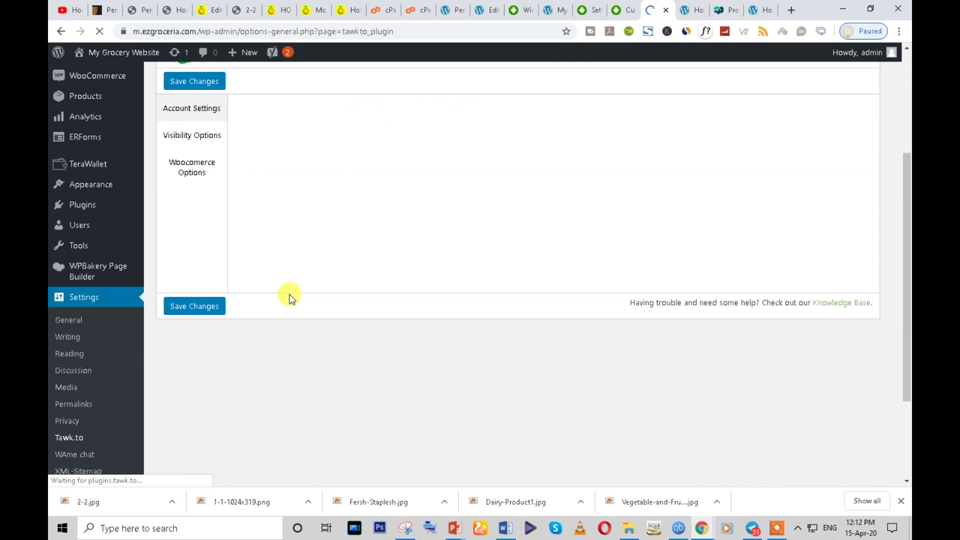
scroll(220, 252, up, 2)
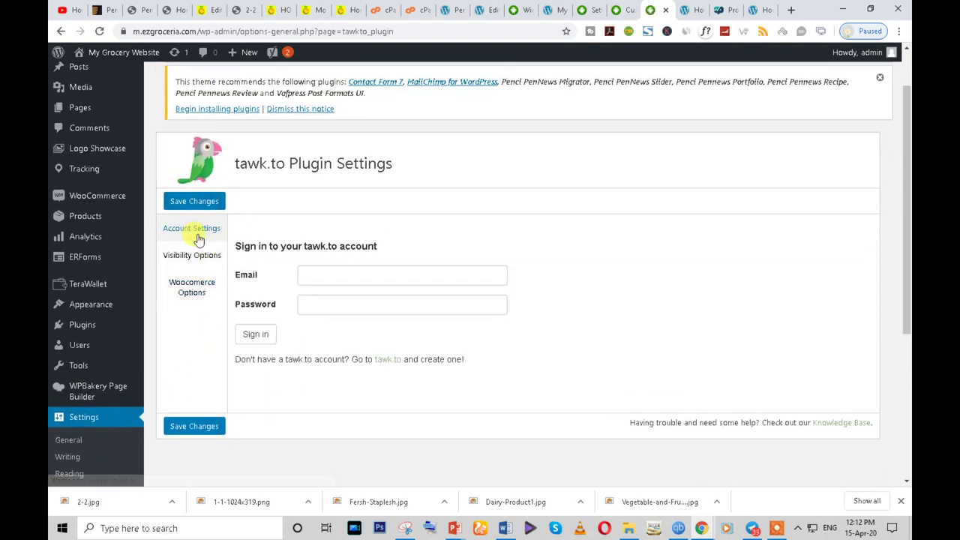
click(309, 274)
- Open the tawk.to website in a new tab from the sign-up link, then return
click(428, 303)
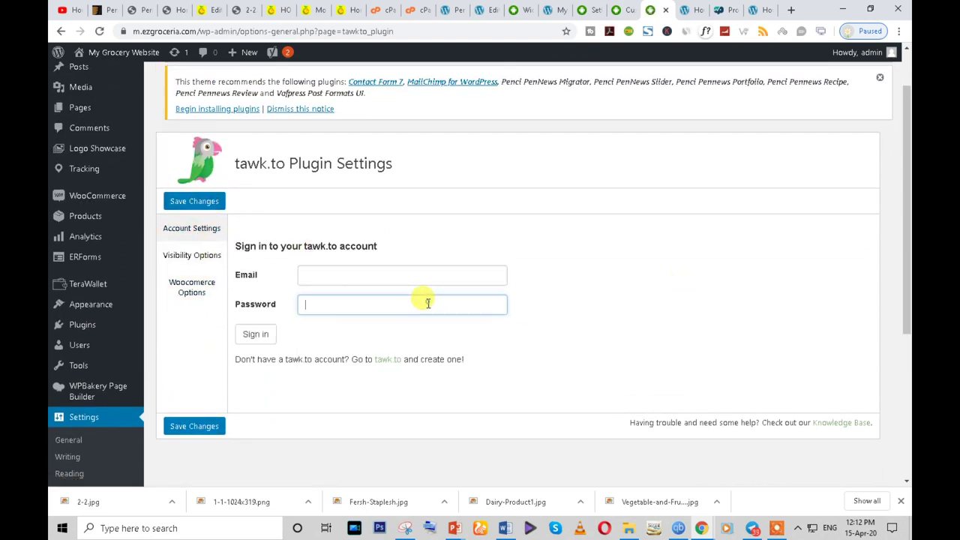
right_click(392, 361)
click(443, 369)
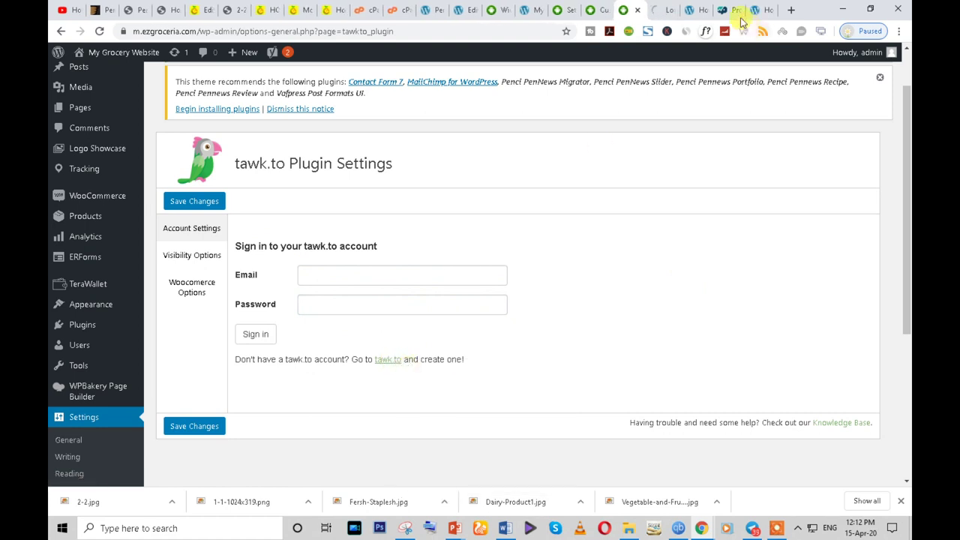
click(645, 9)
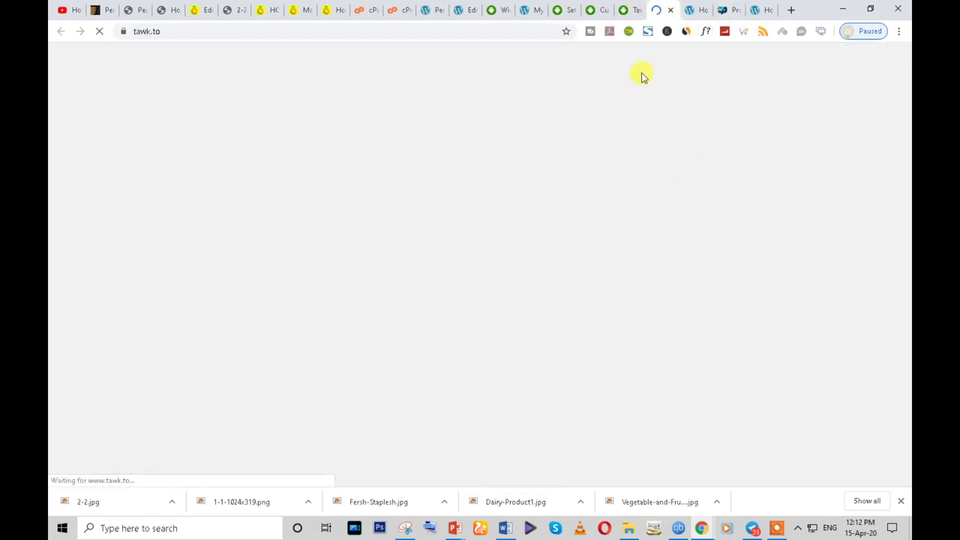
click(630, 9)
- Sign in to tawk.to with the saved account email and password, retrying after a failure
click(357, 269)
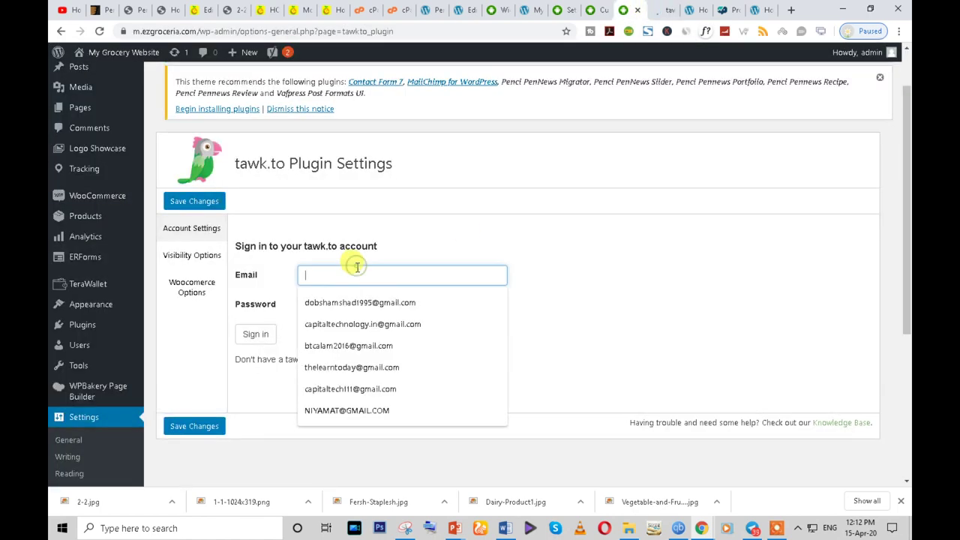
text(cap)
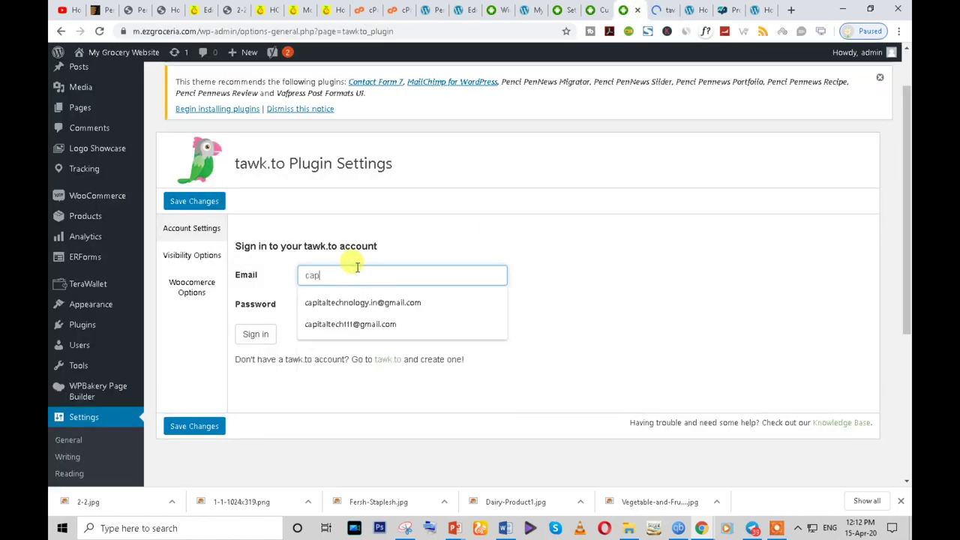
click(358, 323)
click(357, 306)
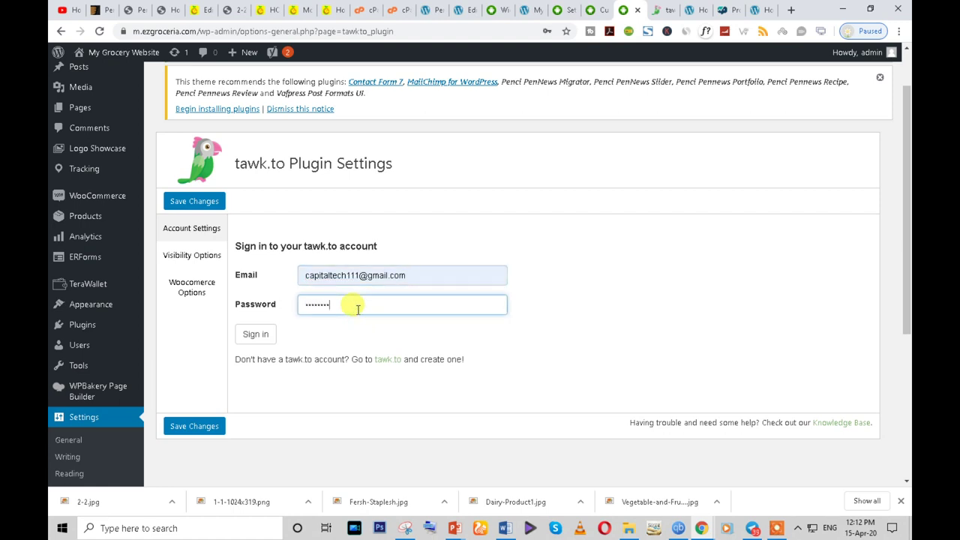
click(252, 336)
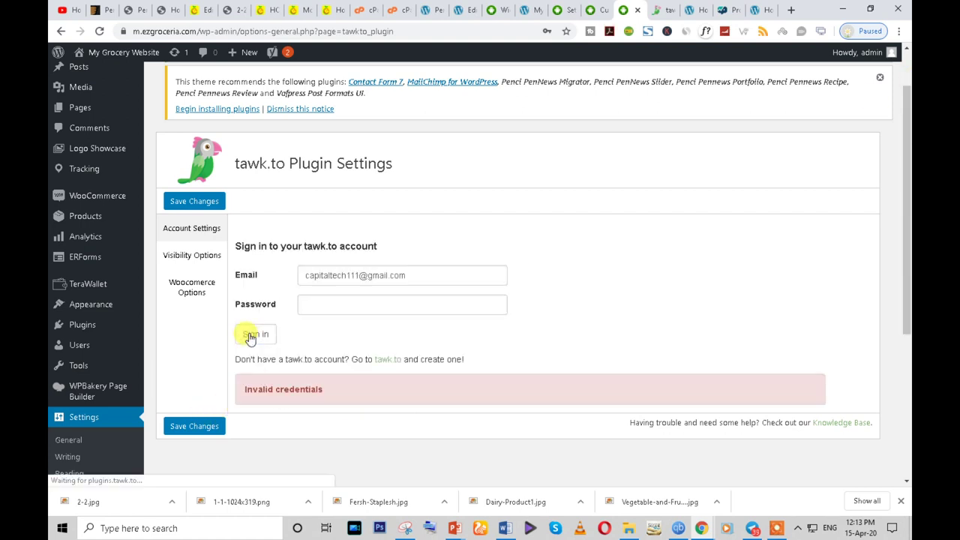
click(340, 298)
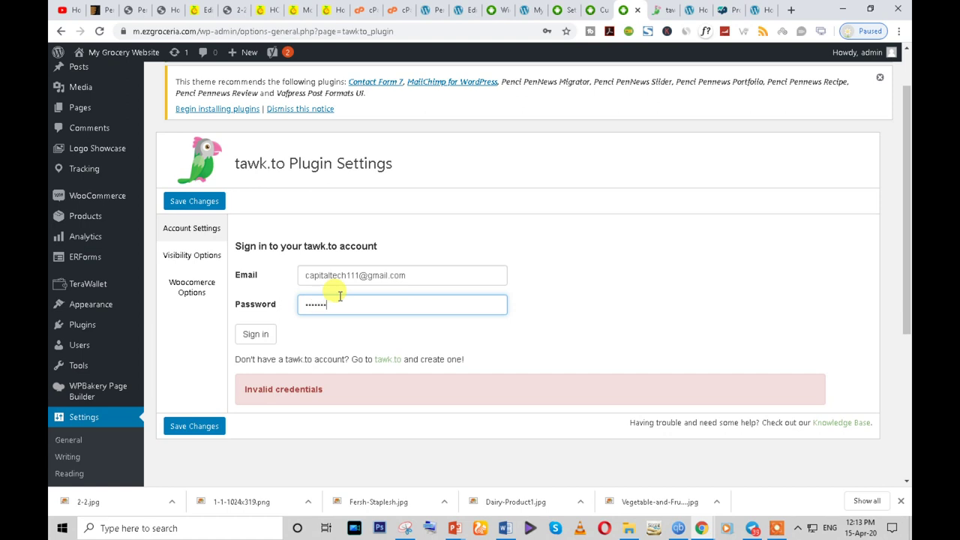
click(258, 337)
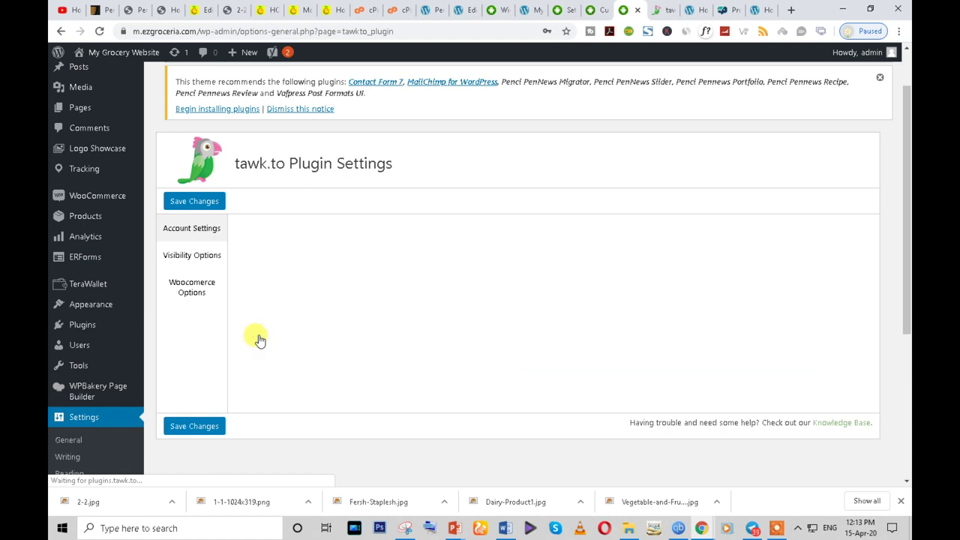
scroll(467, 365, down, 3)
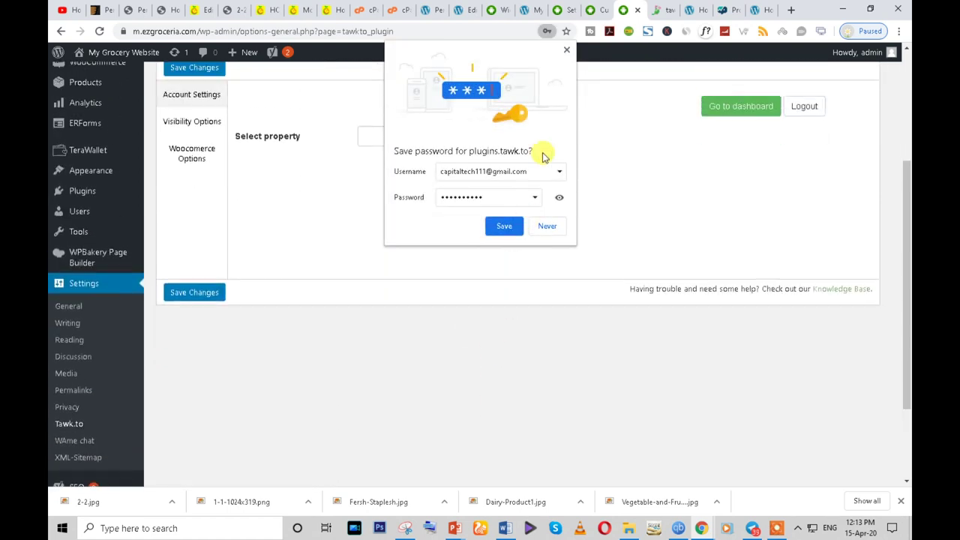
click(569, 49)
- Select the Capital Technology property and use its Default widget on the site
click(502, 153)
click(464, 173)
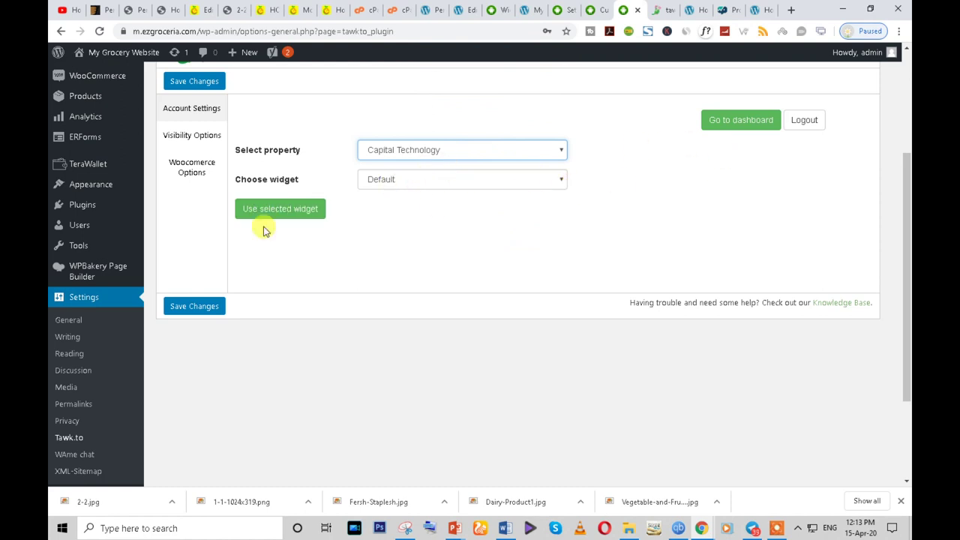
click(722, 122)
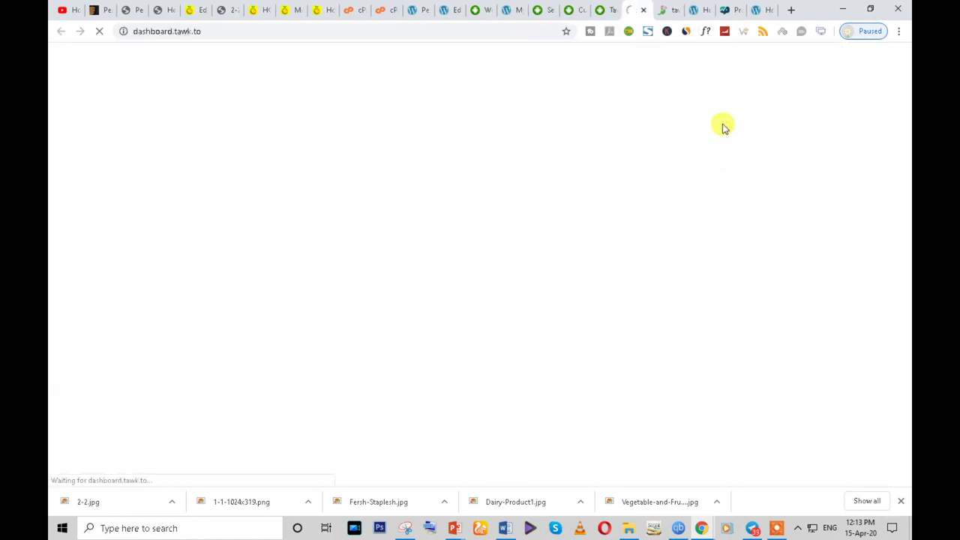
click(609, 9)
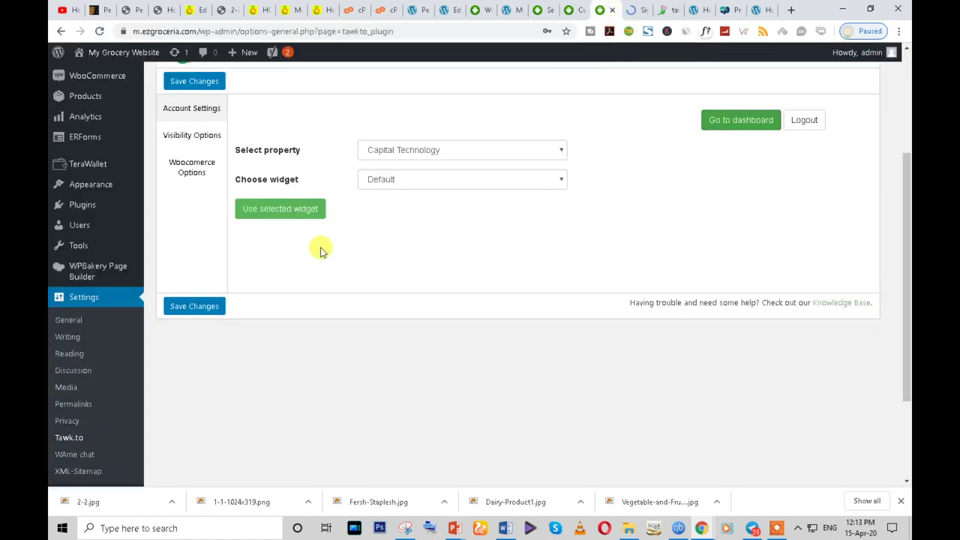
click(279, 215)
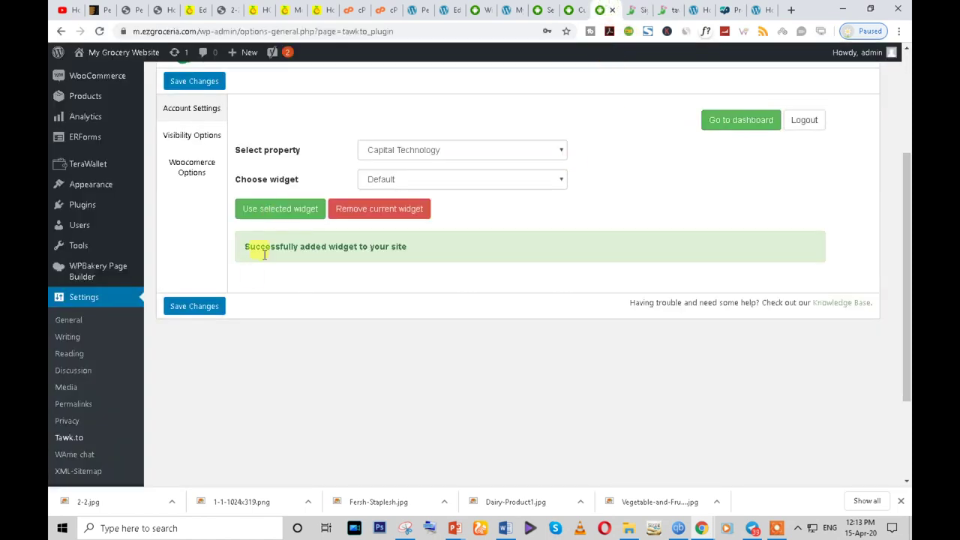
- Switch to the incognito grocery site and scroll down to the products
mouse_move(699, 521)
click(815, 460)
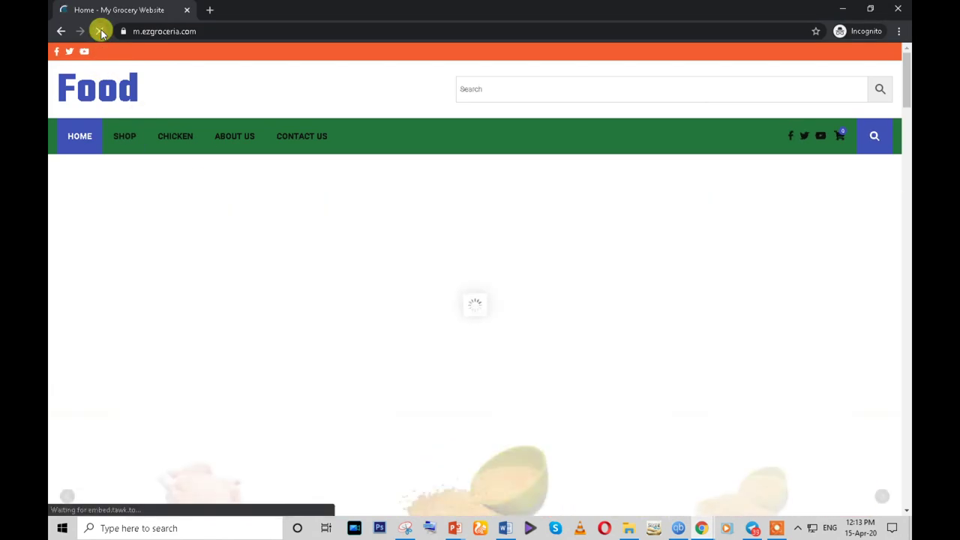
scroll(335, 292, down, 3)
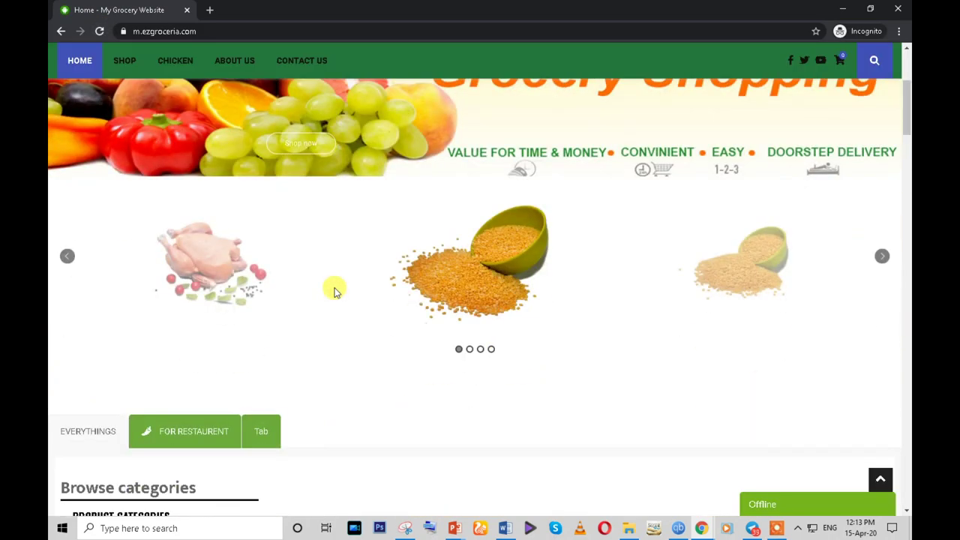
scroll(335, 292, down, 12)
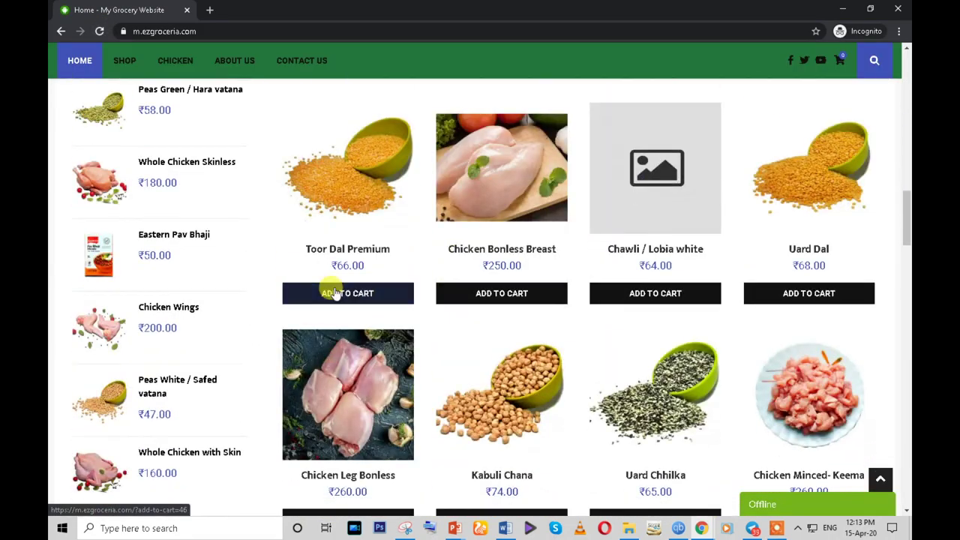
scroll(335, 292, down, 3)
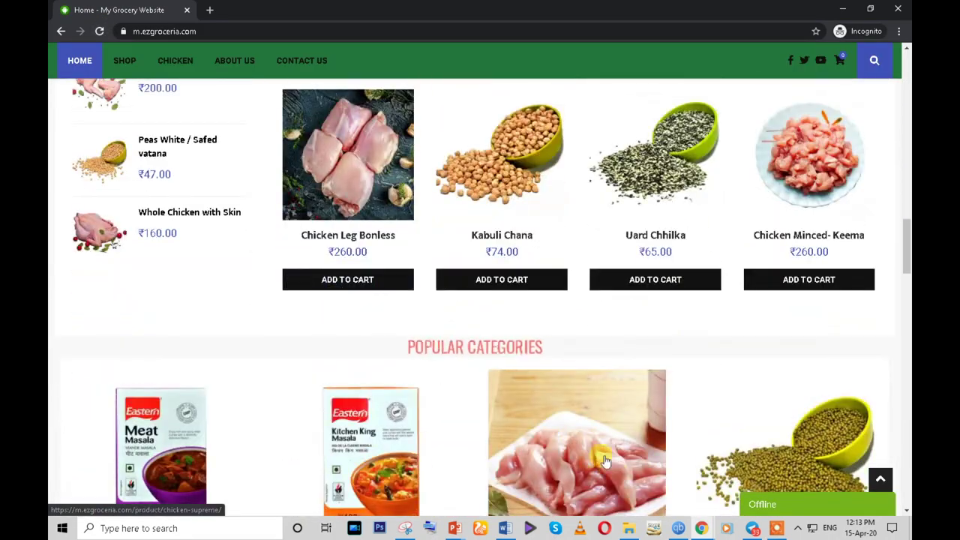
- Open the Offline chat badge's contact form, then switch to the WordPress Tawk.to settings
click(764, 507)
click(725, 364)
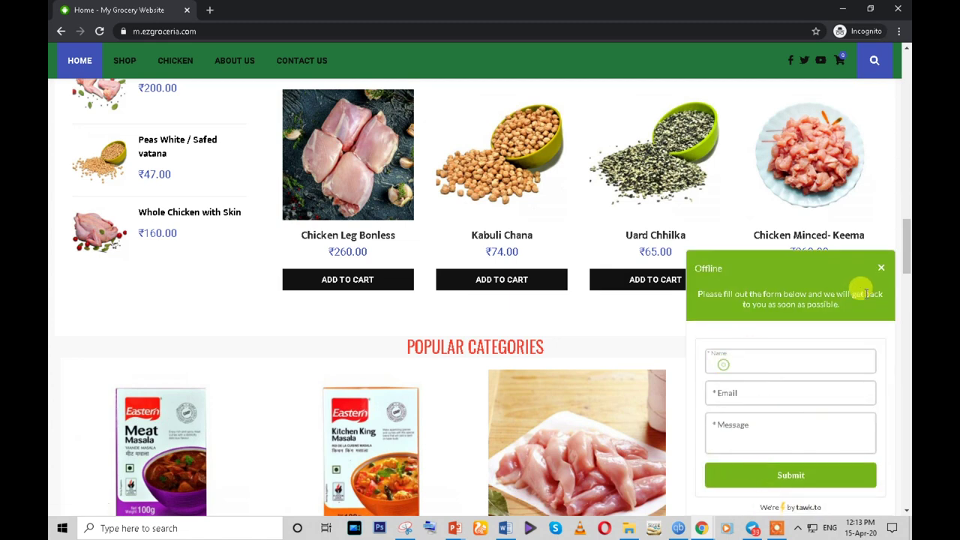
click(881, 267)
click(807, 501)
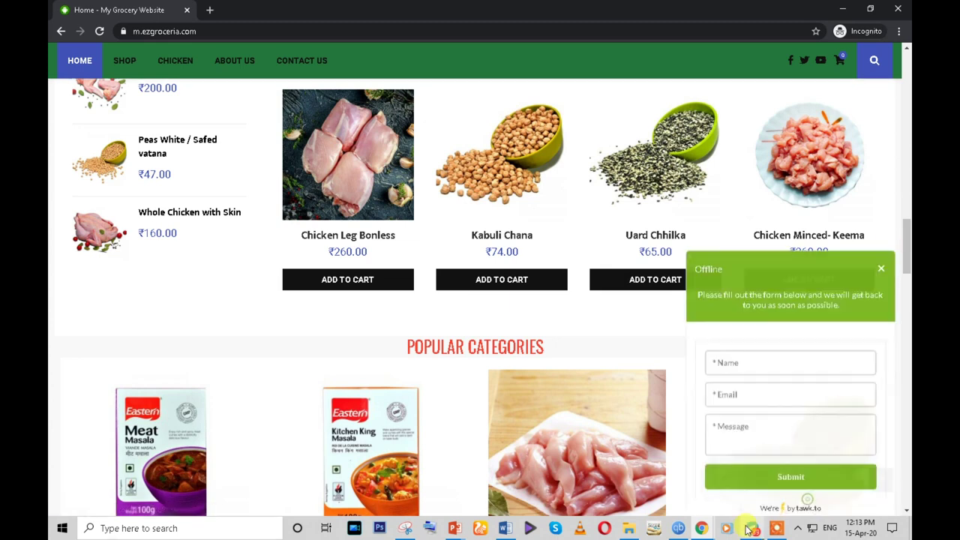
mouse_move(750, 528)
click(653, 489)
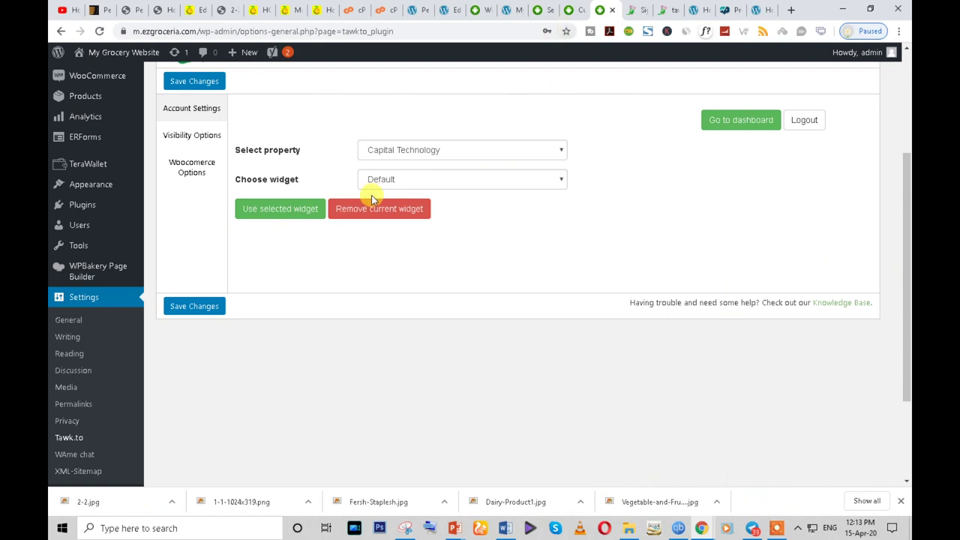
- Log in to tawk.to with the saved email and password, dismissing the browser prompts
click(645, 13)
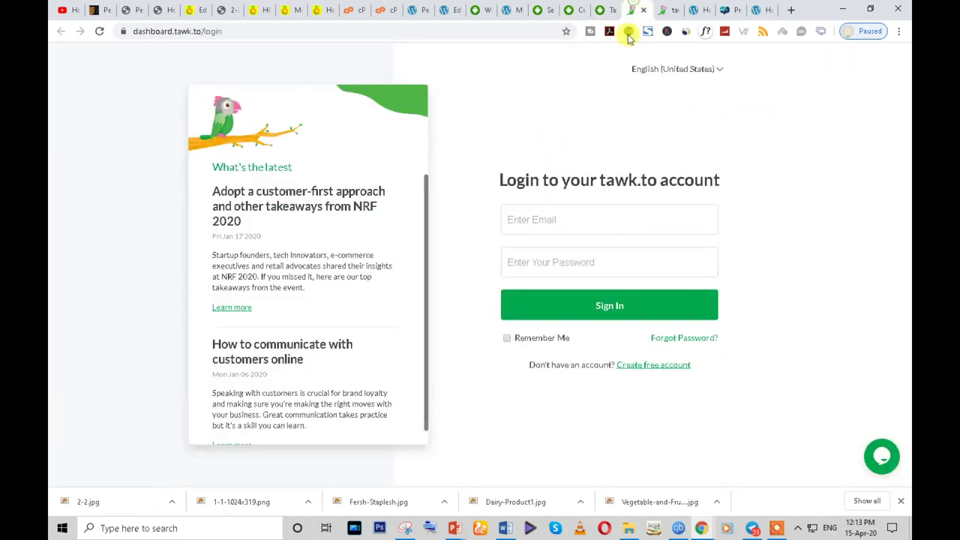
click(538, 224)
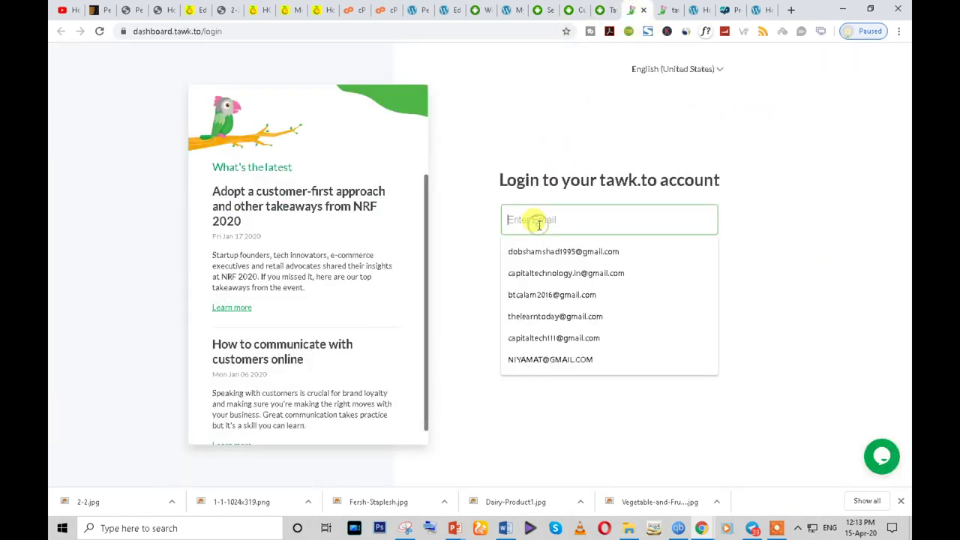
click(551, 338)
click(532, 262)
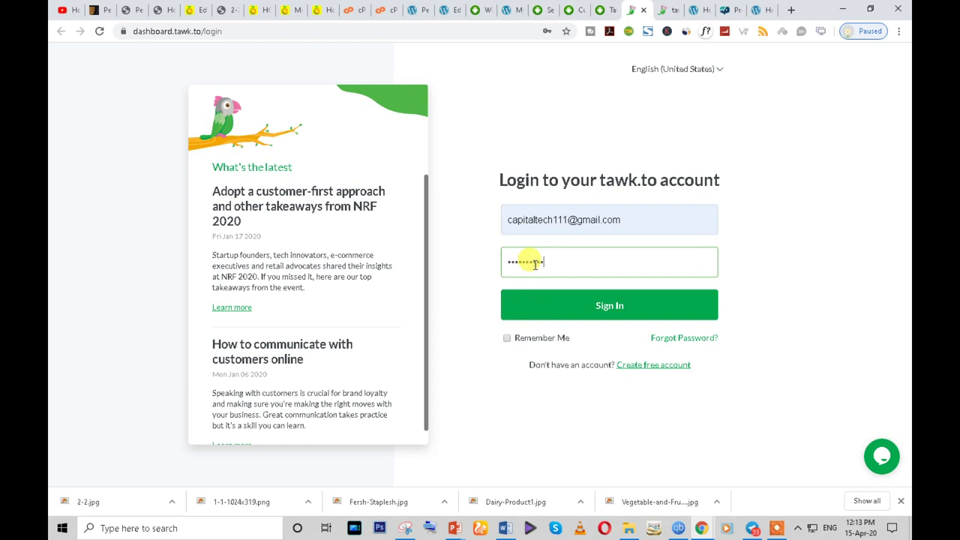
click(584, 307)
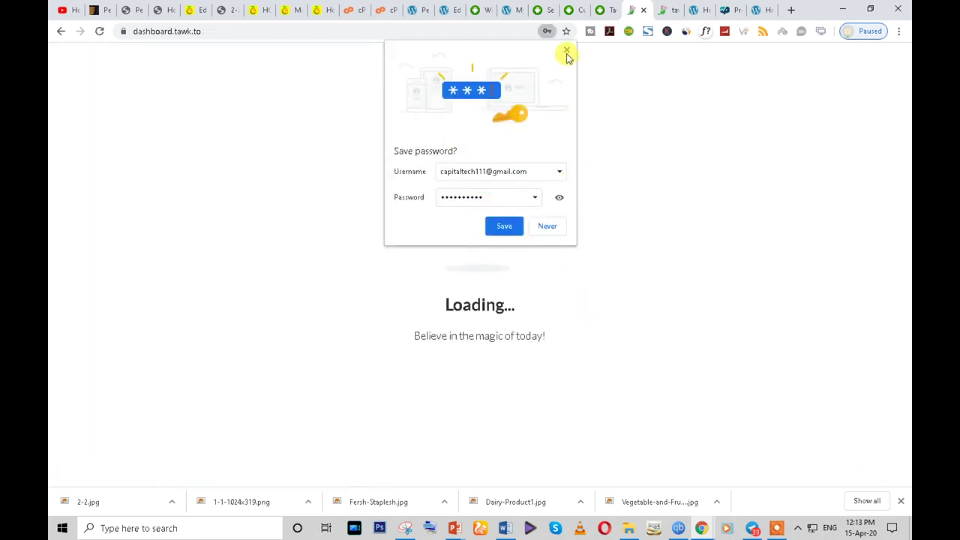
click(567, 52)
click(292, 50)
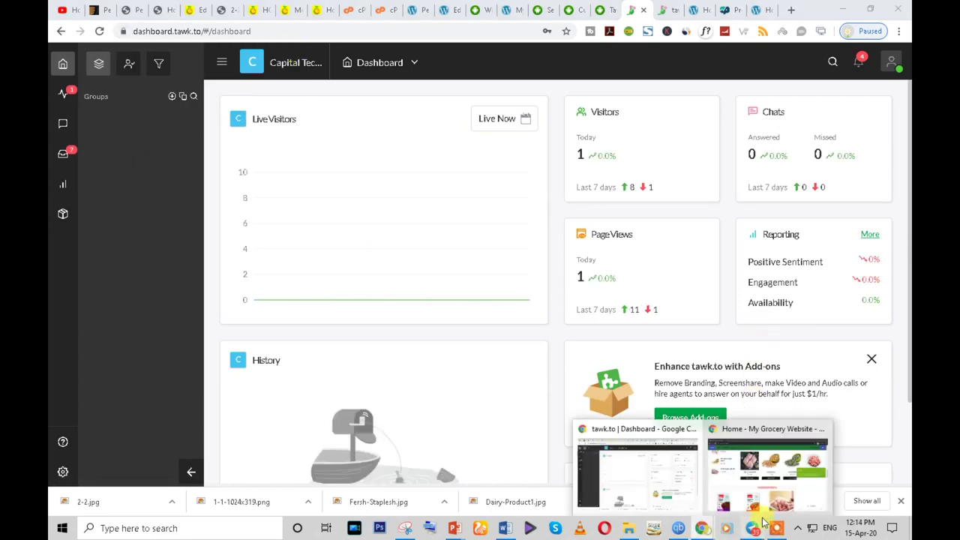
click(780, 495)
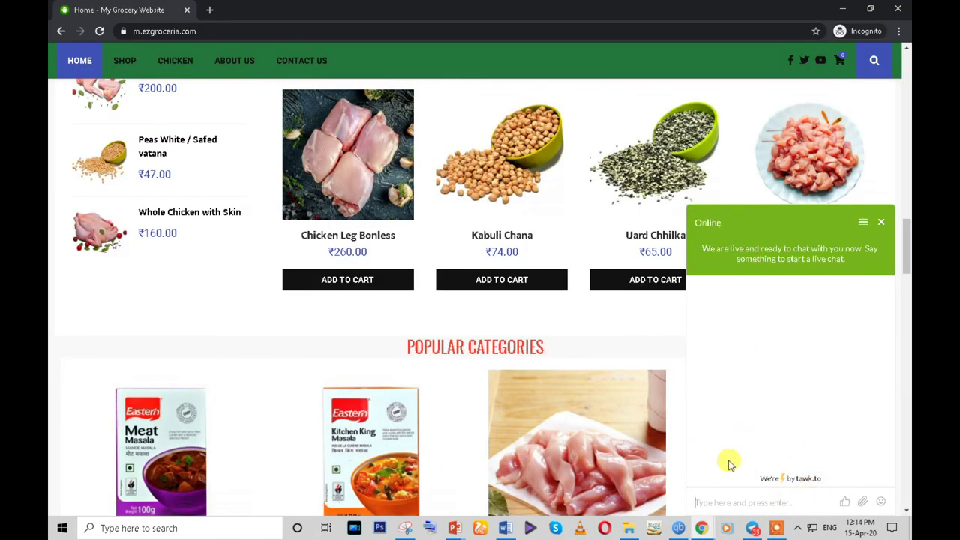
- Send 'hi' from the site chat, then answer it in tawk.to with 'hi' and 'how i help?'
key(Return)
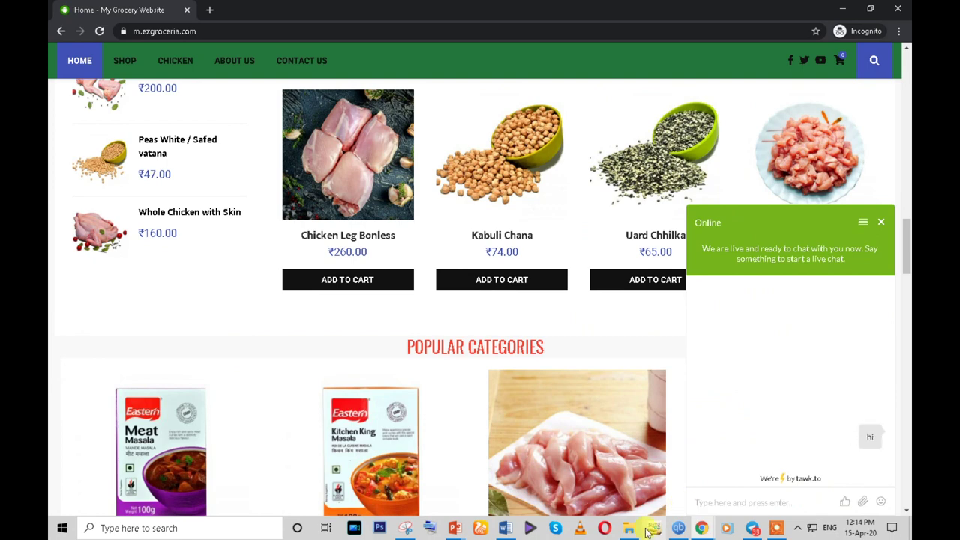
mouse_move(705, 529)
click(658, 488)
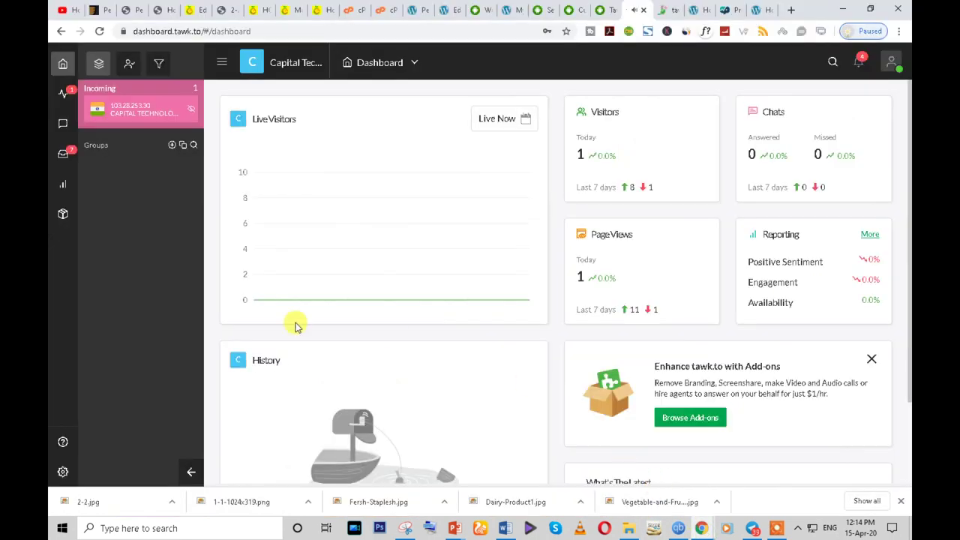
mouse_move(171, 106)
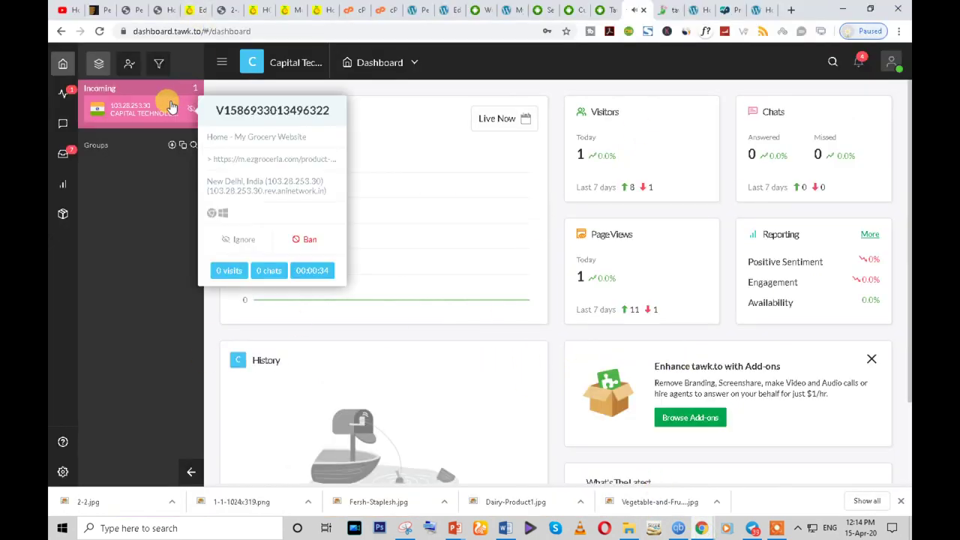
click(144, 112)
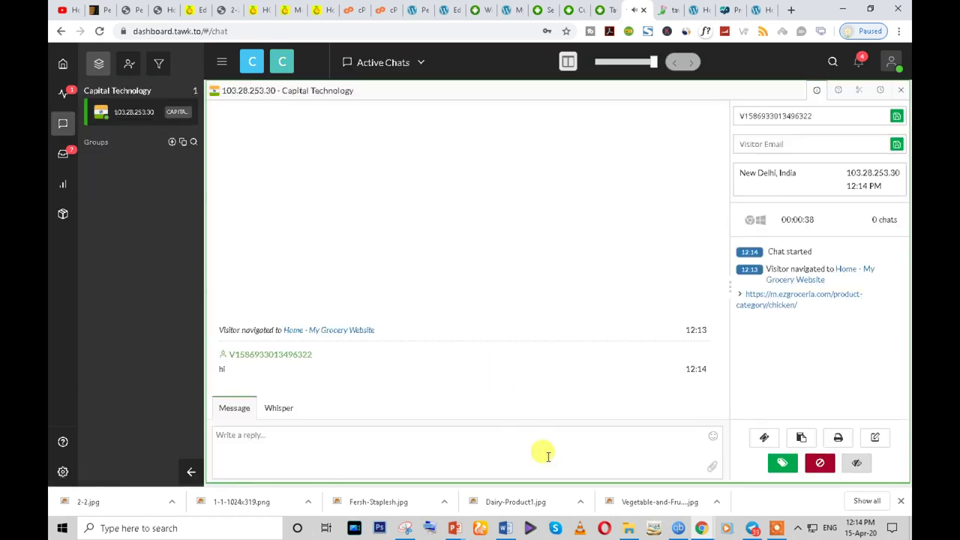
click(362, 461)
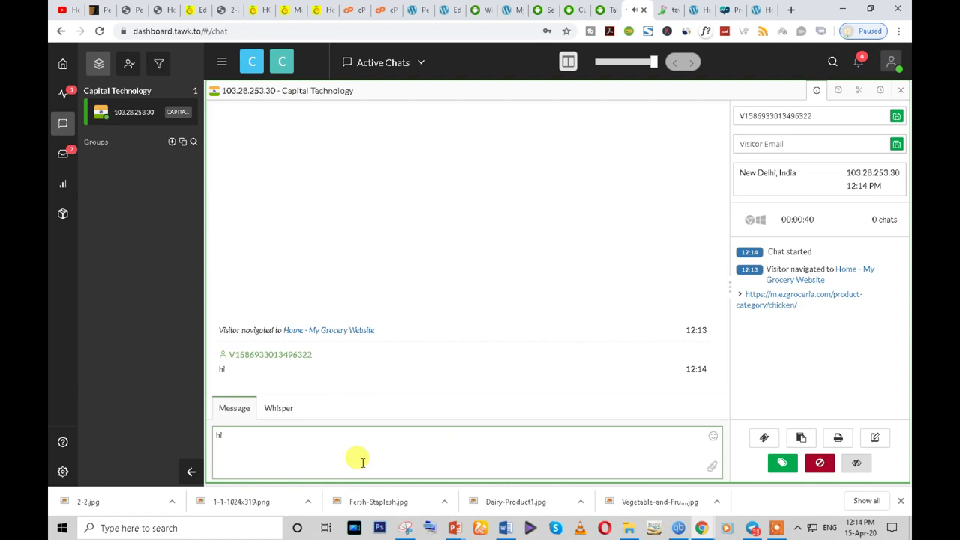
key(Return)
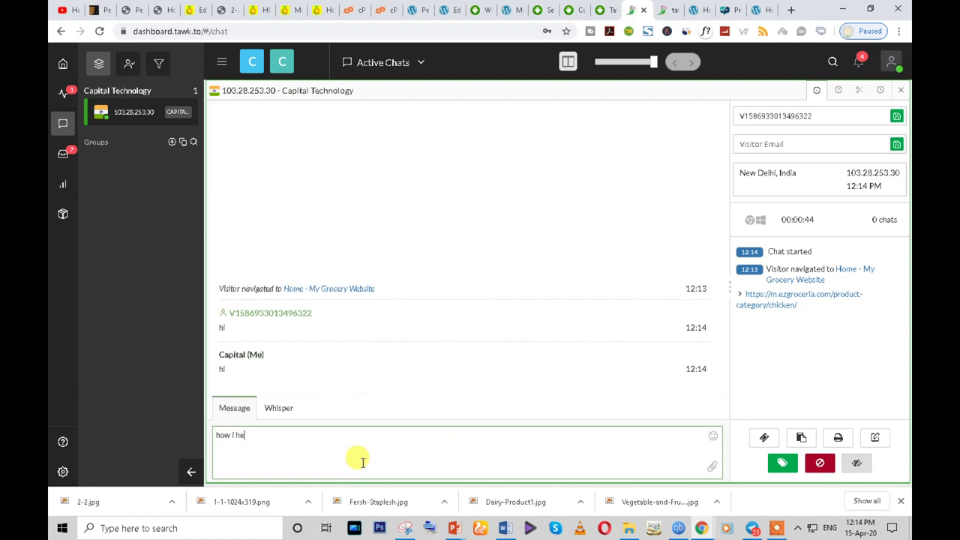
key(Return)
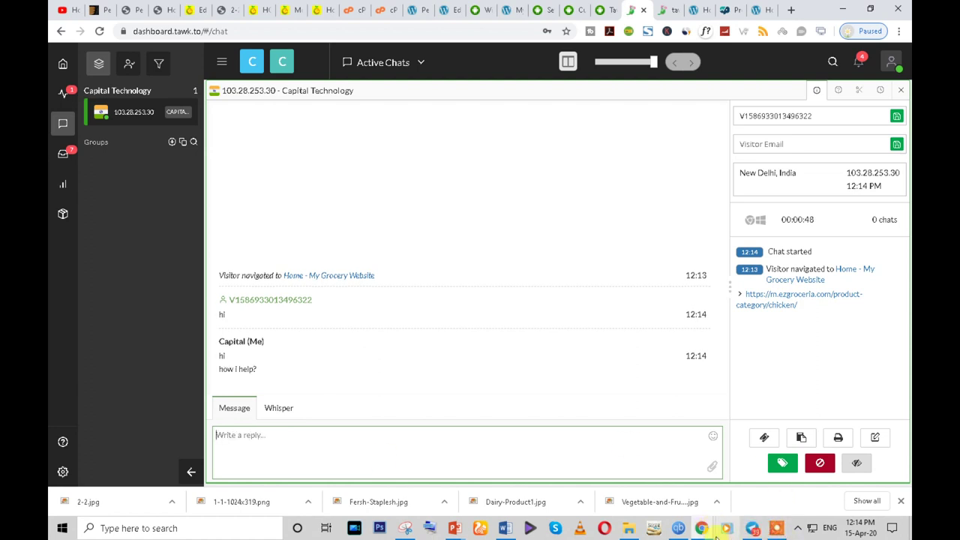
- Send the visitor follow-up 'i want need .' from the site's chat widget
mouse_move(752, 530)
click(780, 472)
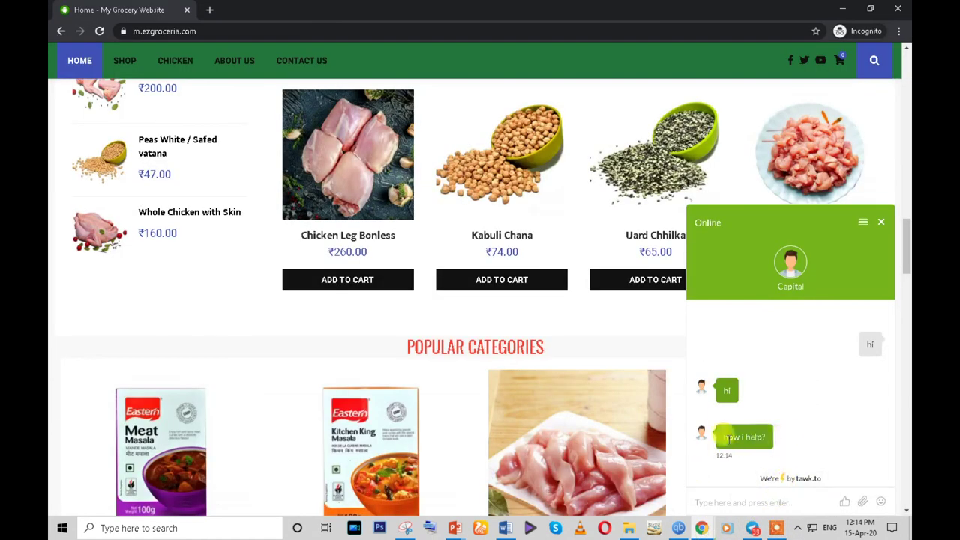
click(718, 498)
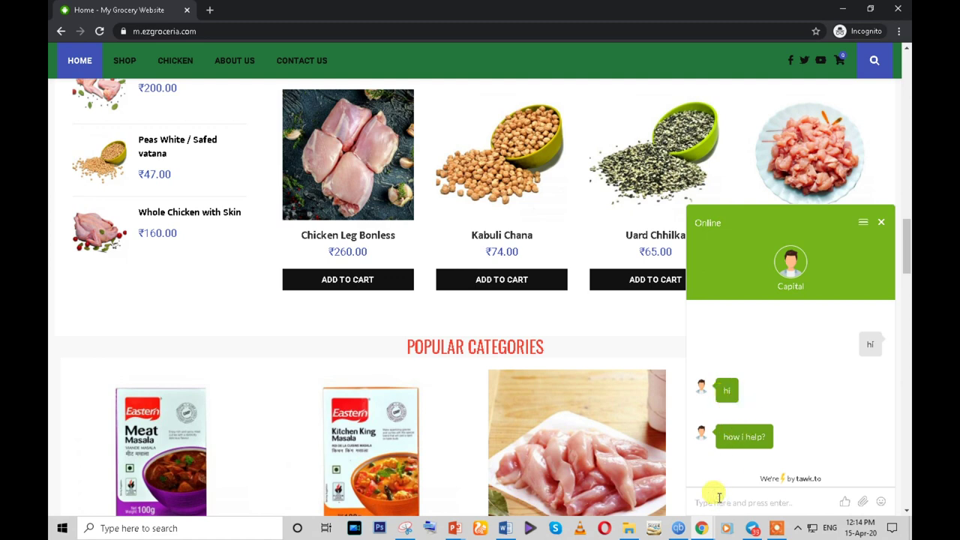
text(i want)
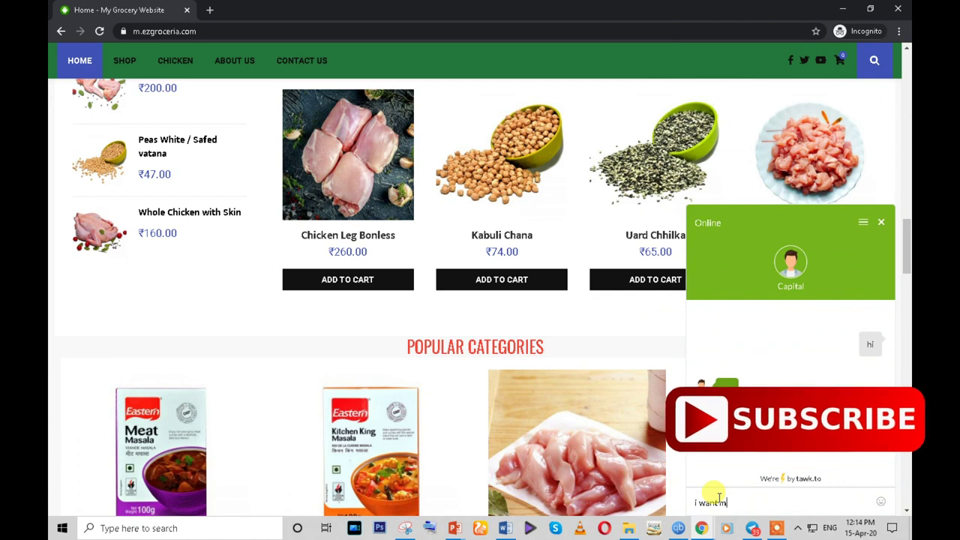
text( need .)
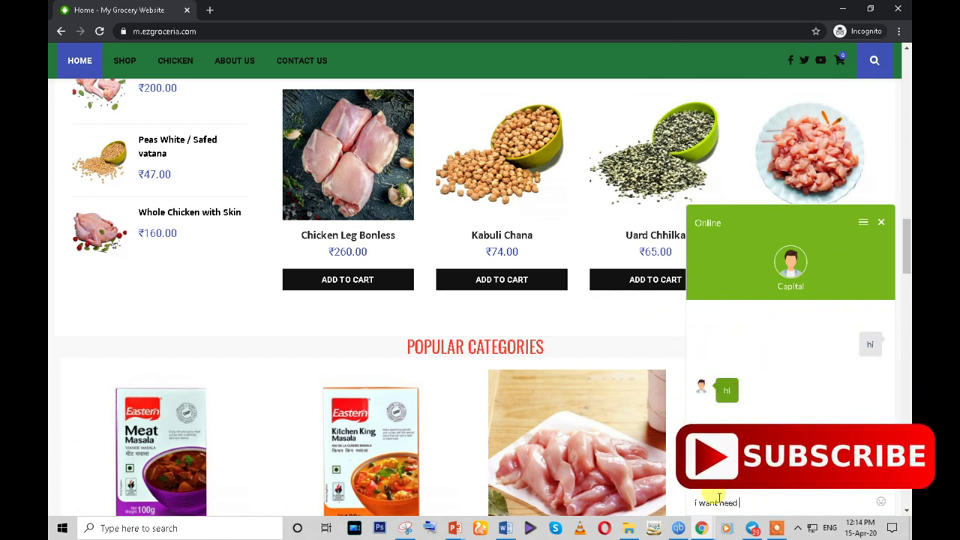
key(Return)
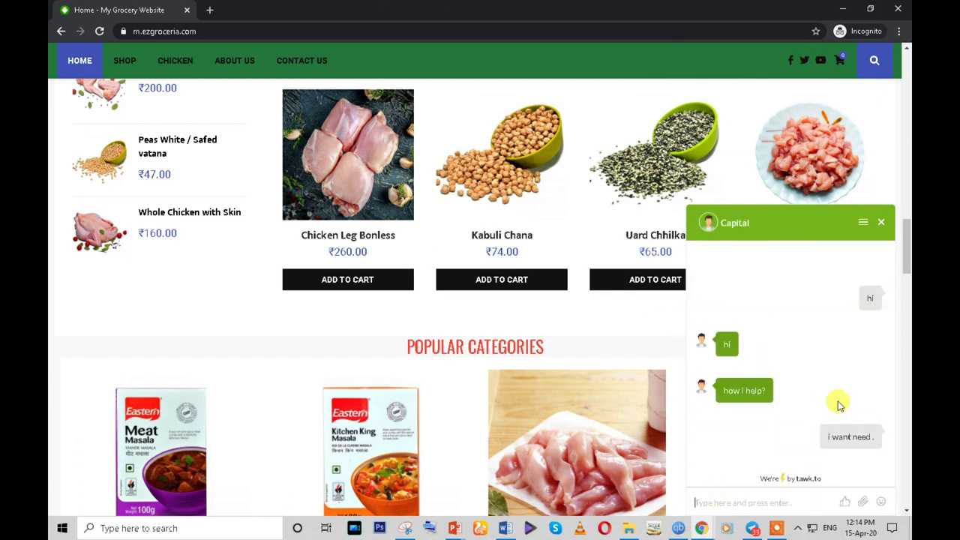
mouse_move(711, 523)
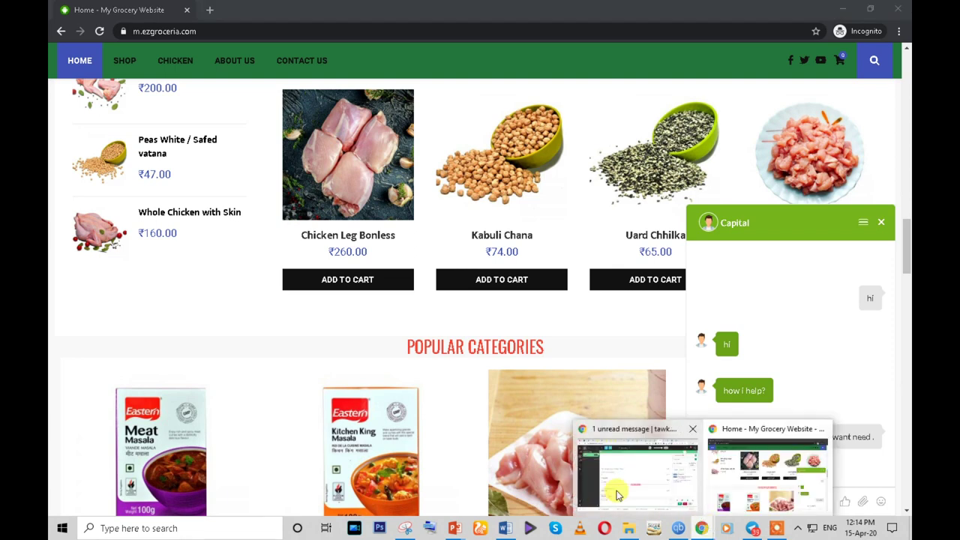